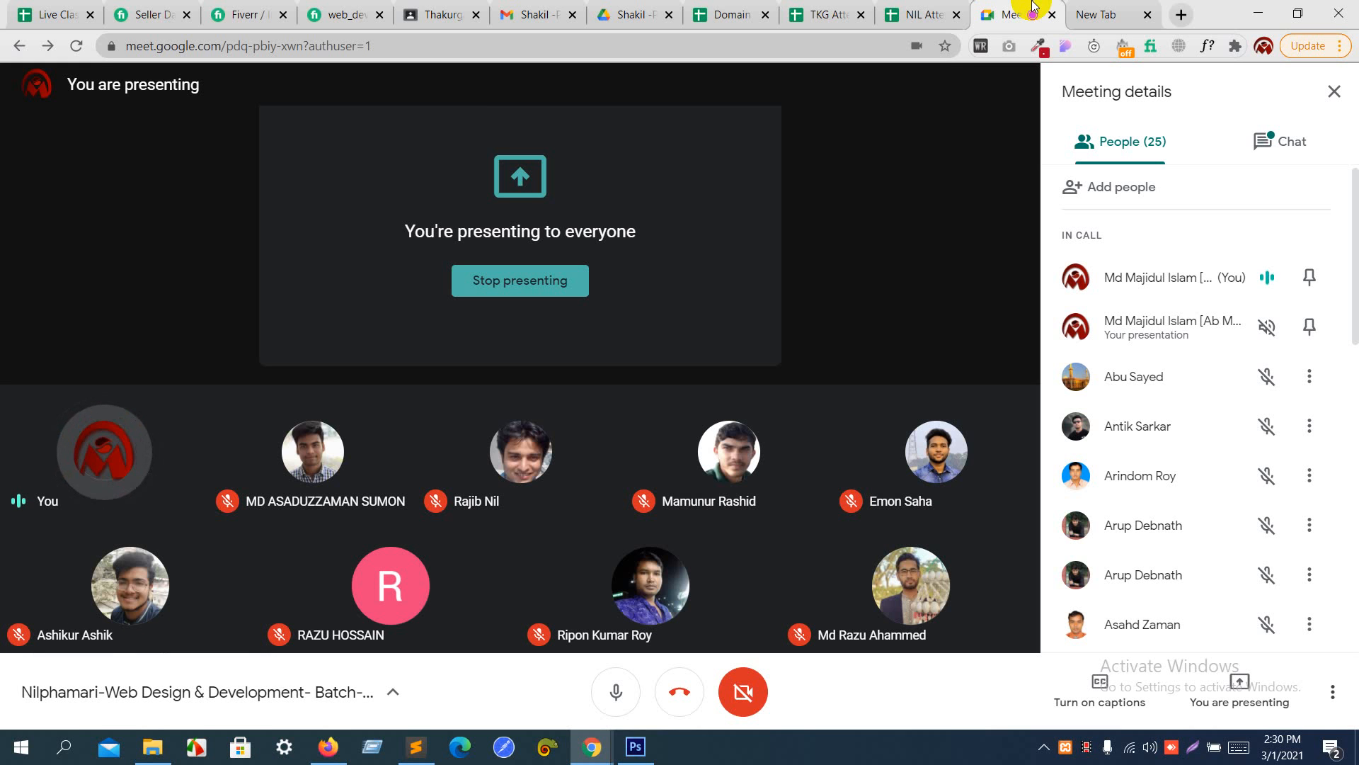
- Open ab-majid.info/cpanel in the empty browser tab
left_click(1098, 13)
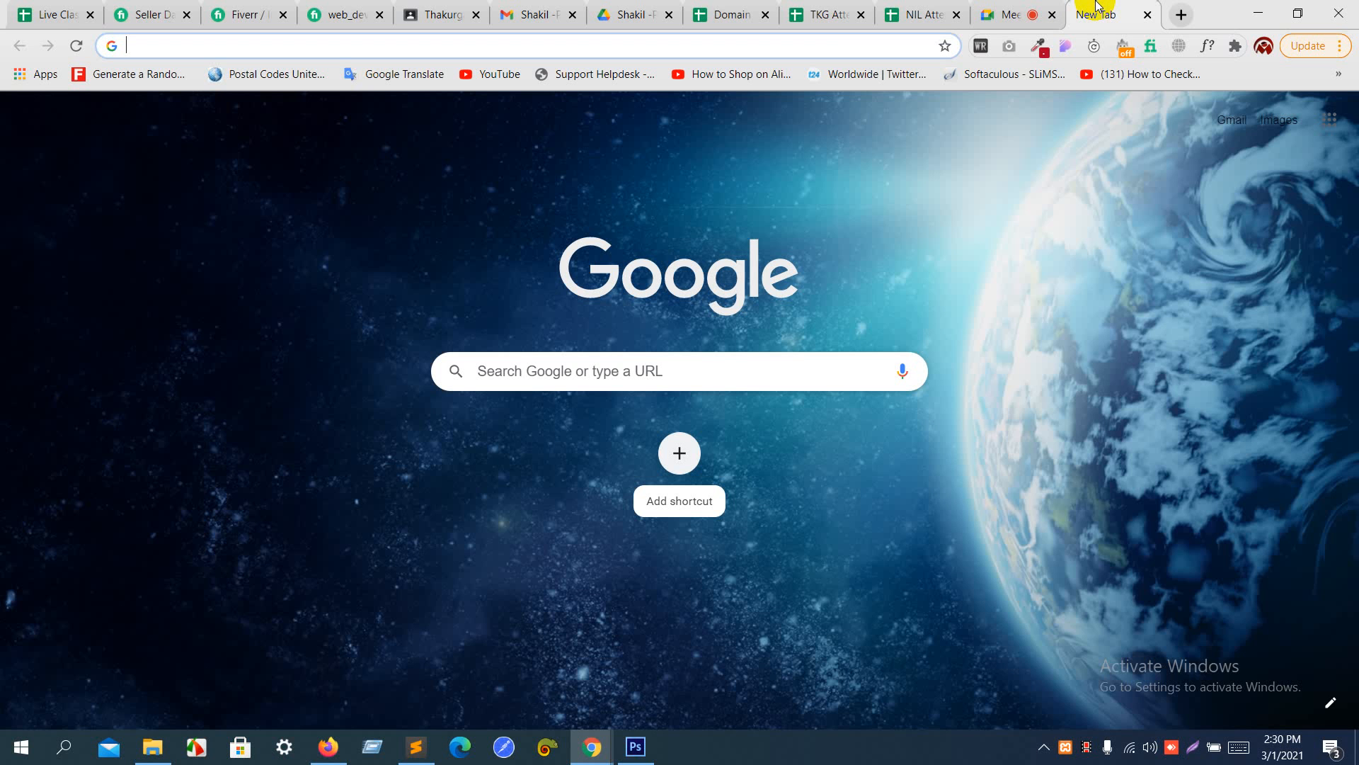
left_click(811, 49)
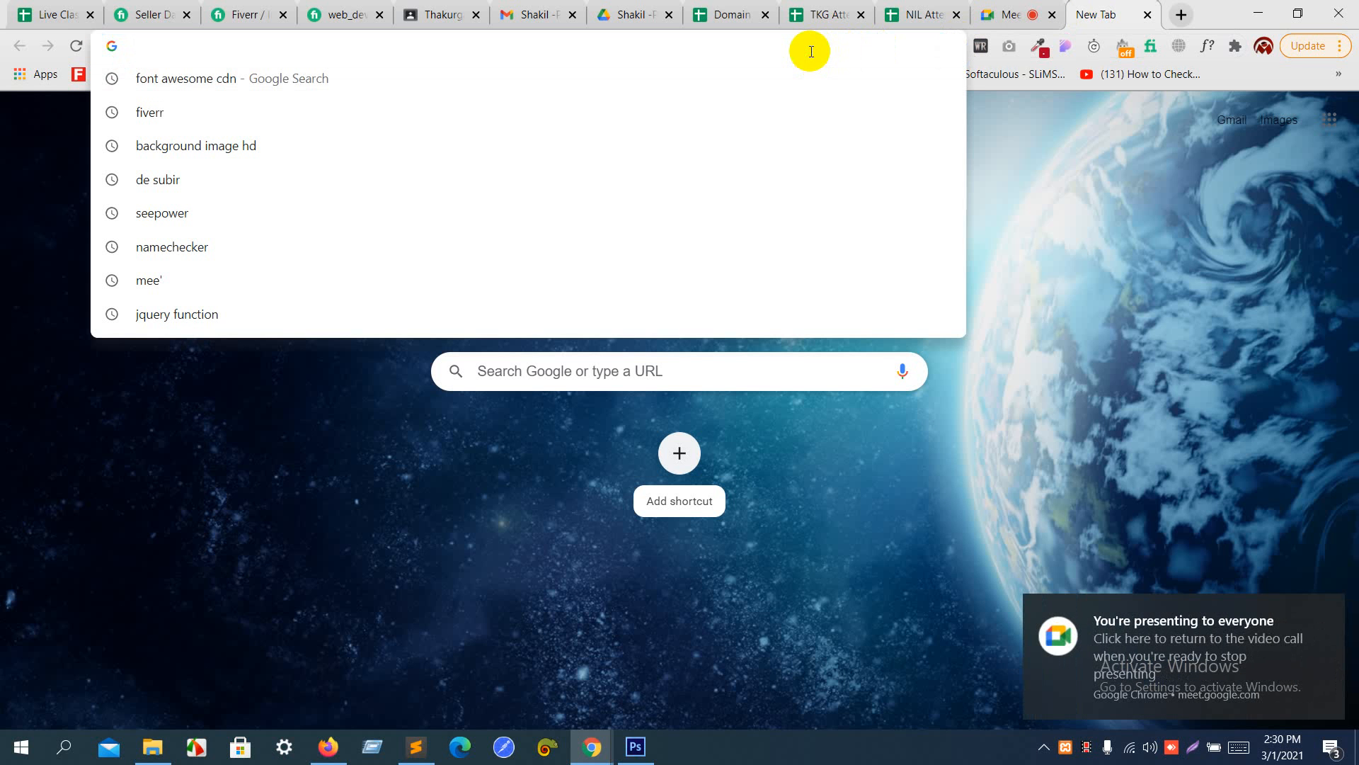
type("ab-majid")
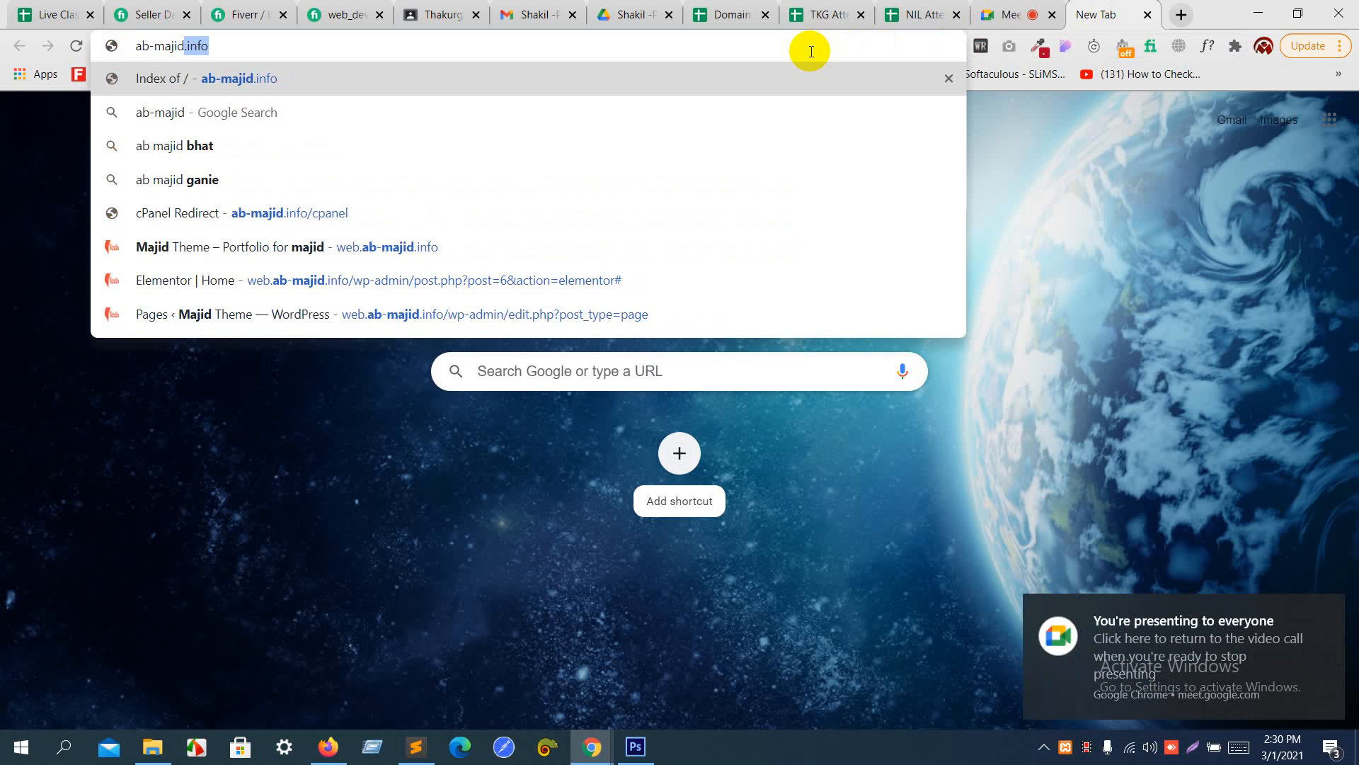
type(".info/")
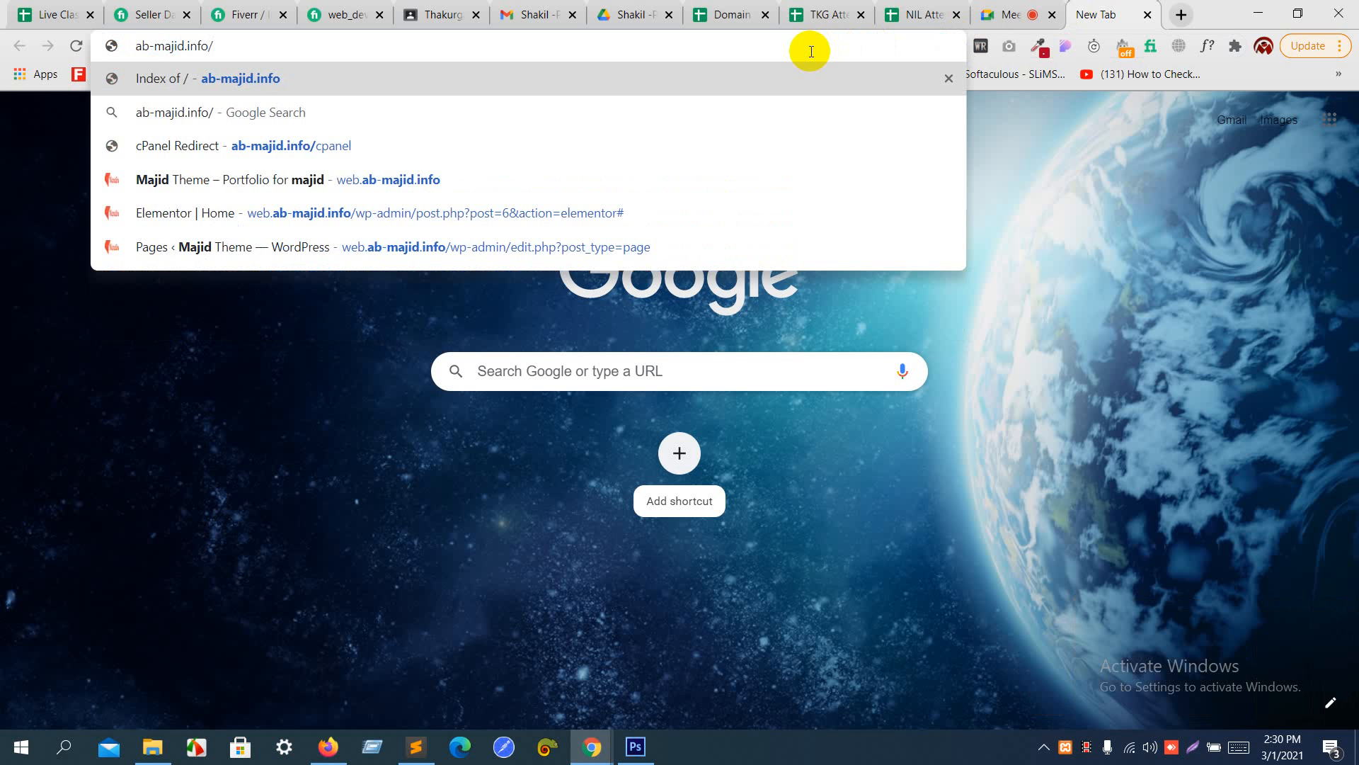
type("cpanel")
key("Return")
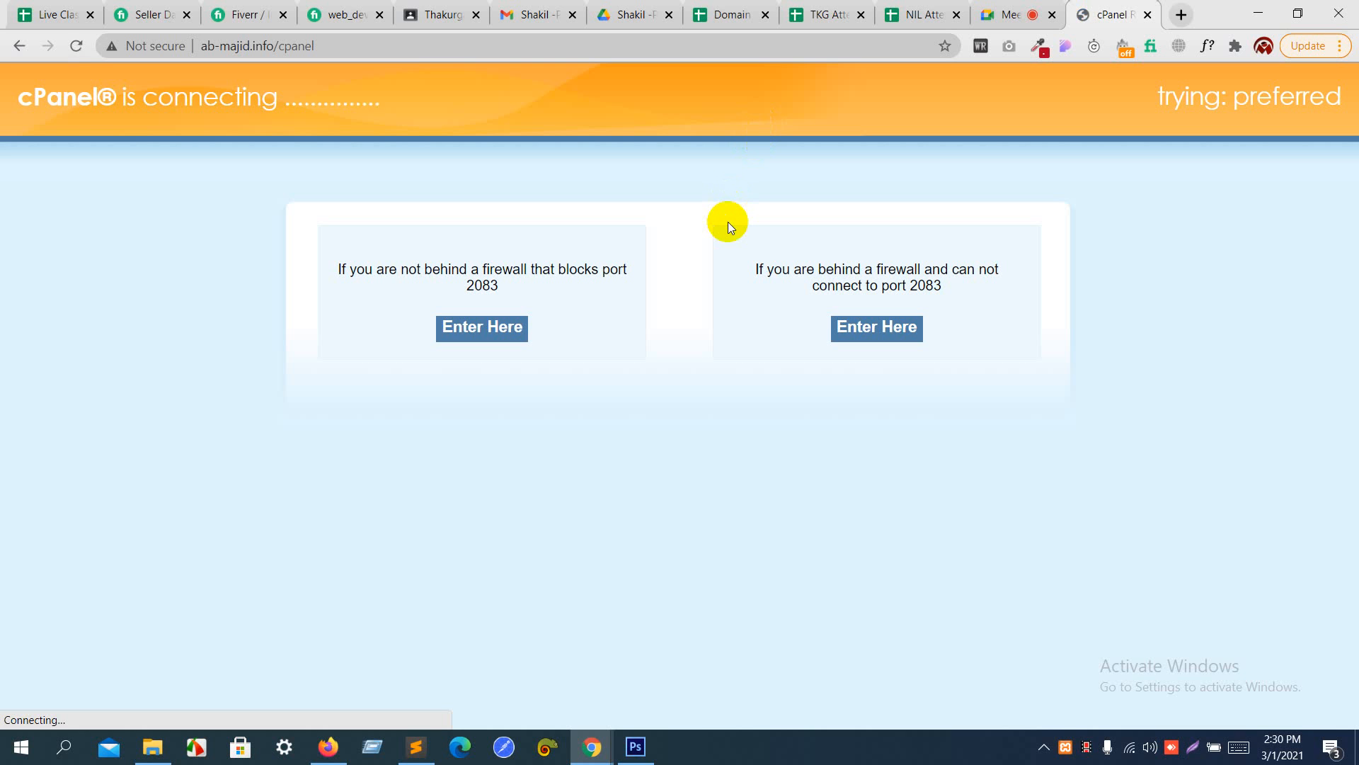
- Log in to cPanel with the prefilled username and password
left_click(1040, 7)
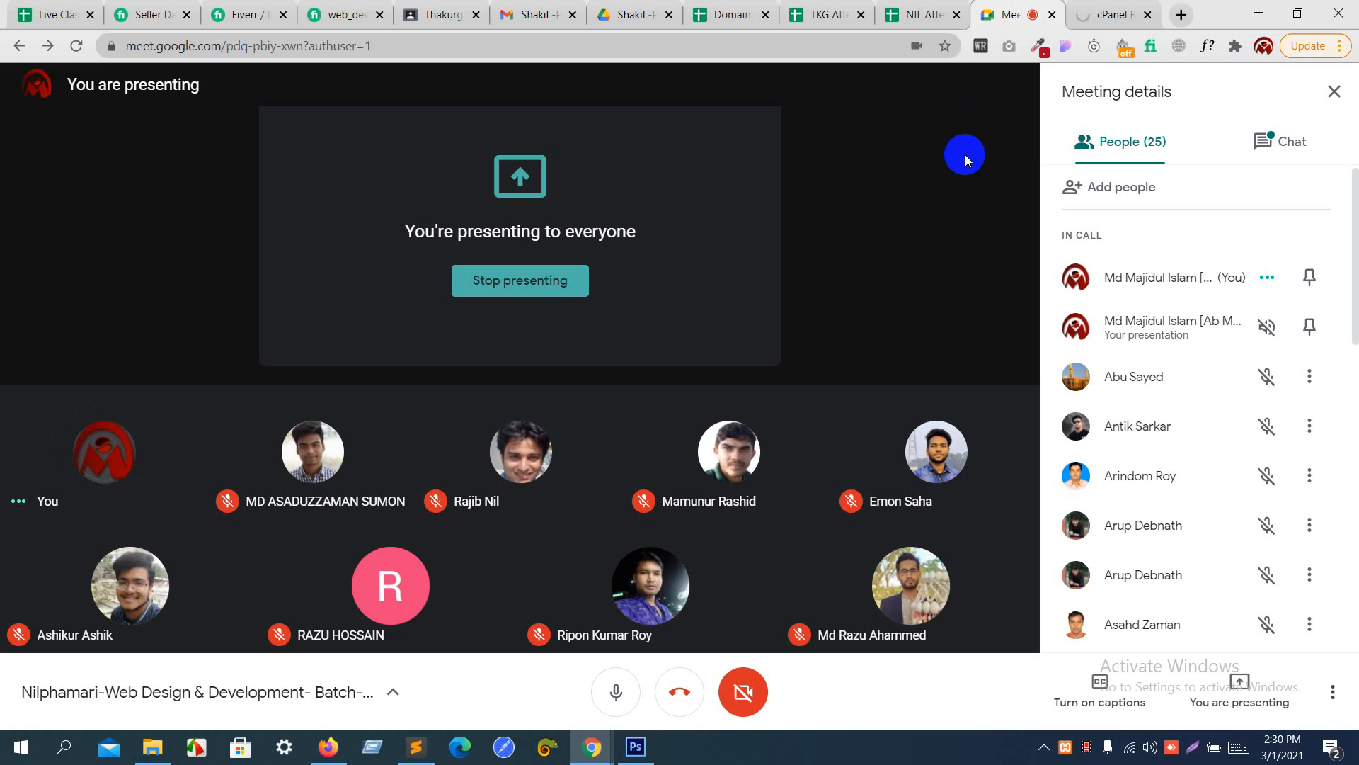
left_click(1086, 13)
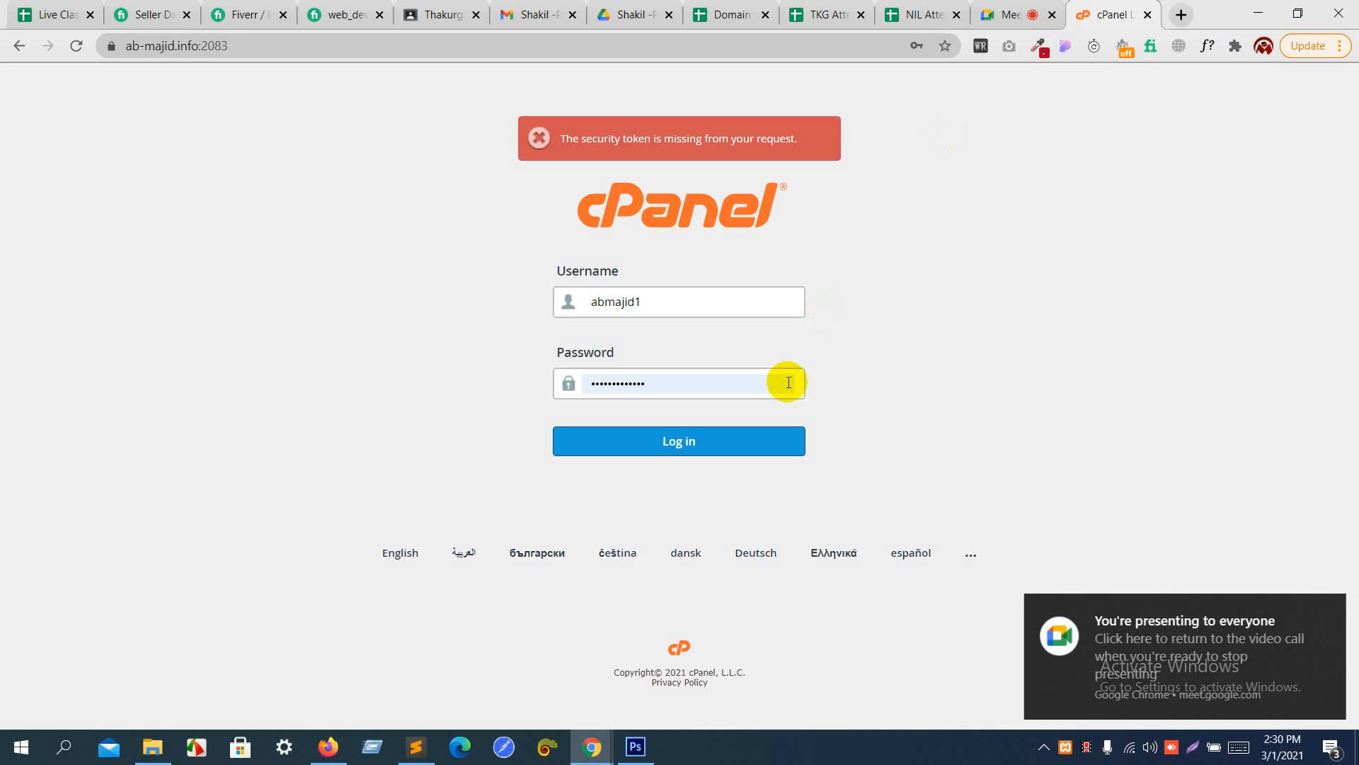
left_click(757, 438)
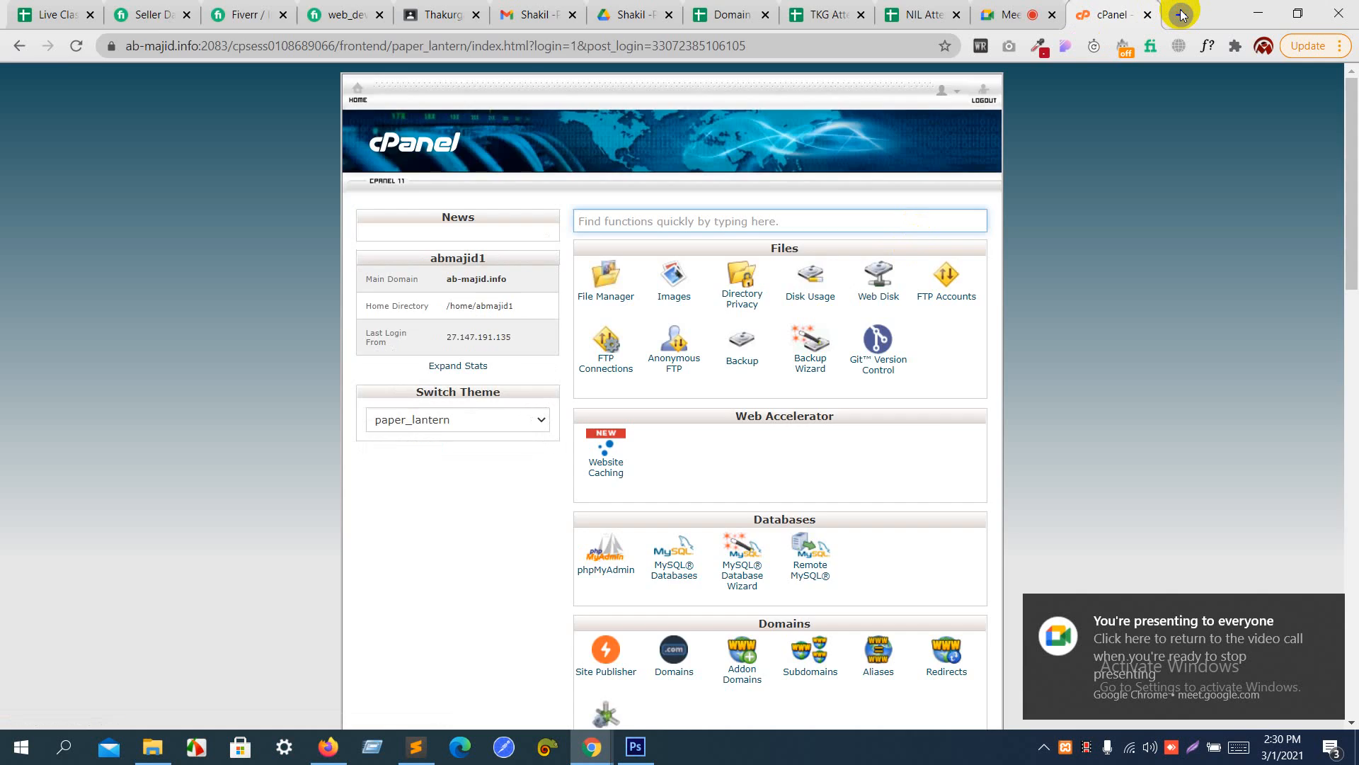
- Create the subdomain nil under ab-majid.info with nil.ab-majid.info as its document root
left_click(1181, 15)
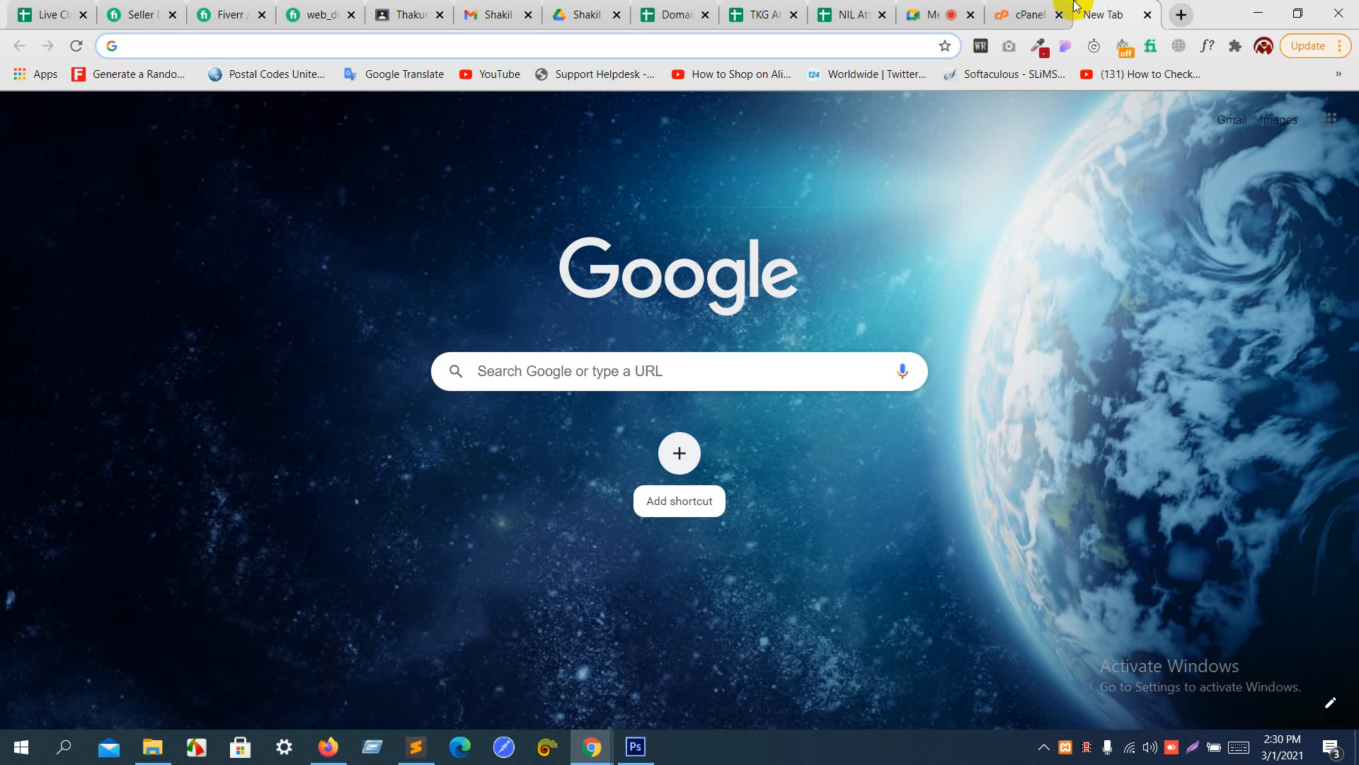
left_click(1054, 7)
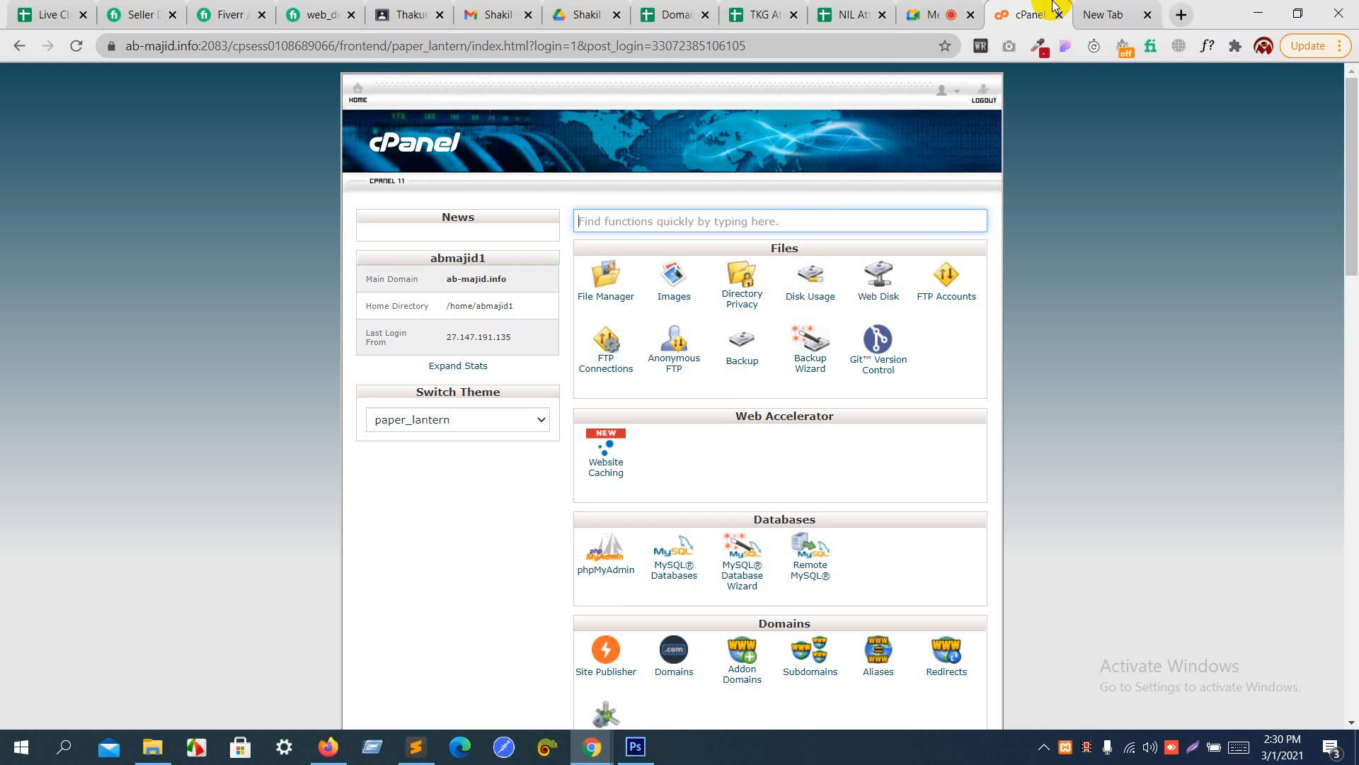
scroll(847, 287, "down", 3)
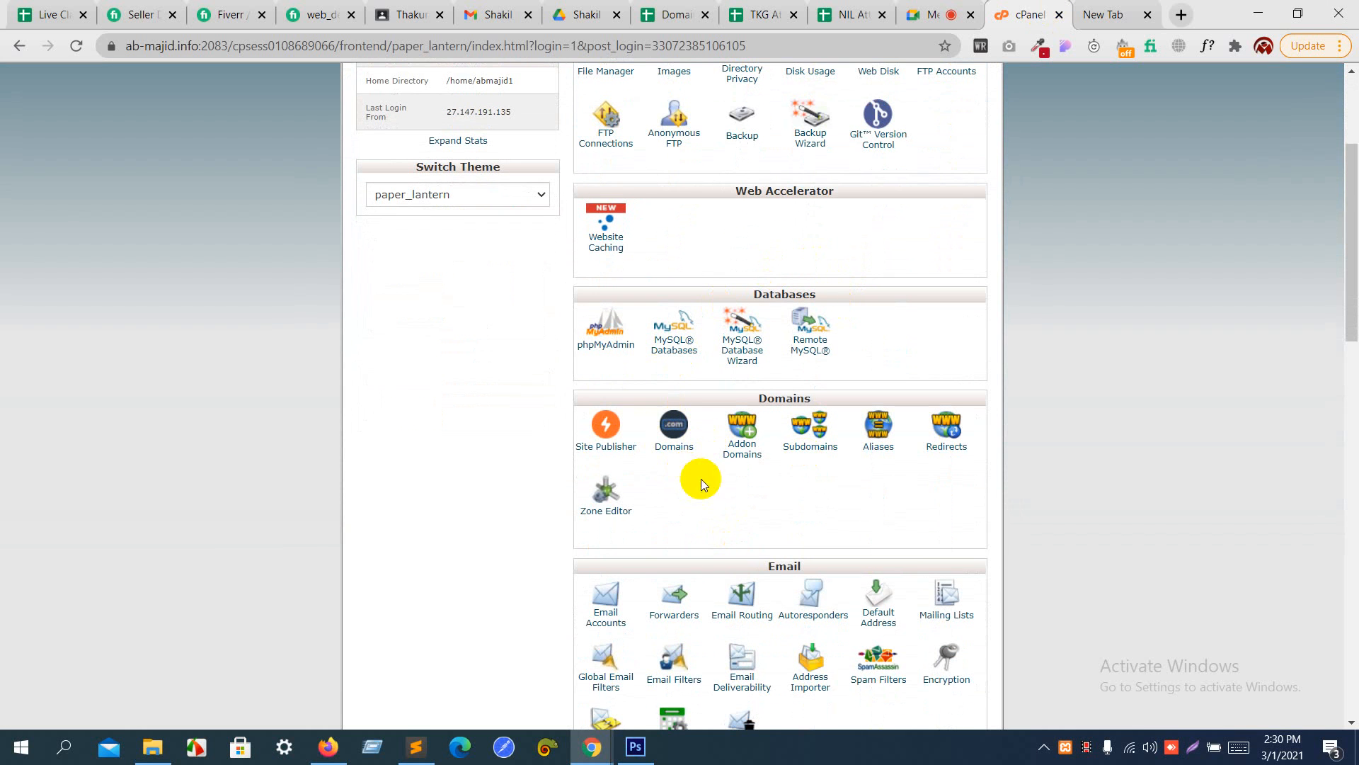
left_click(809, 448)
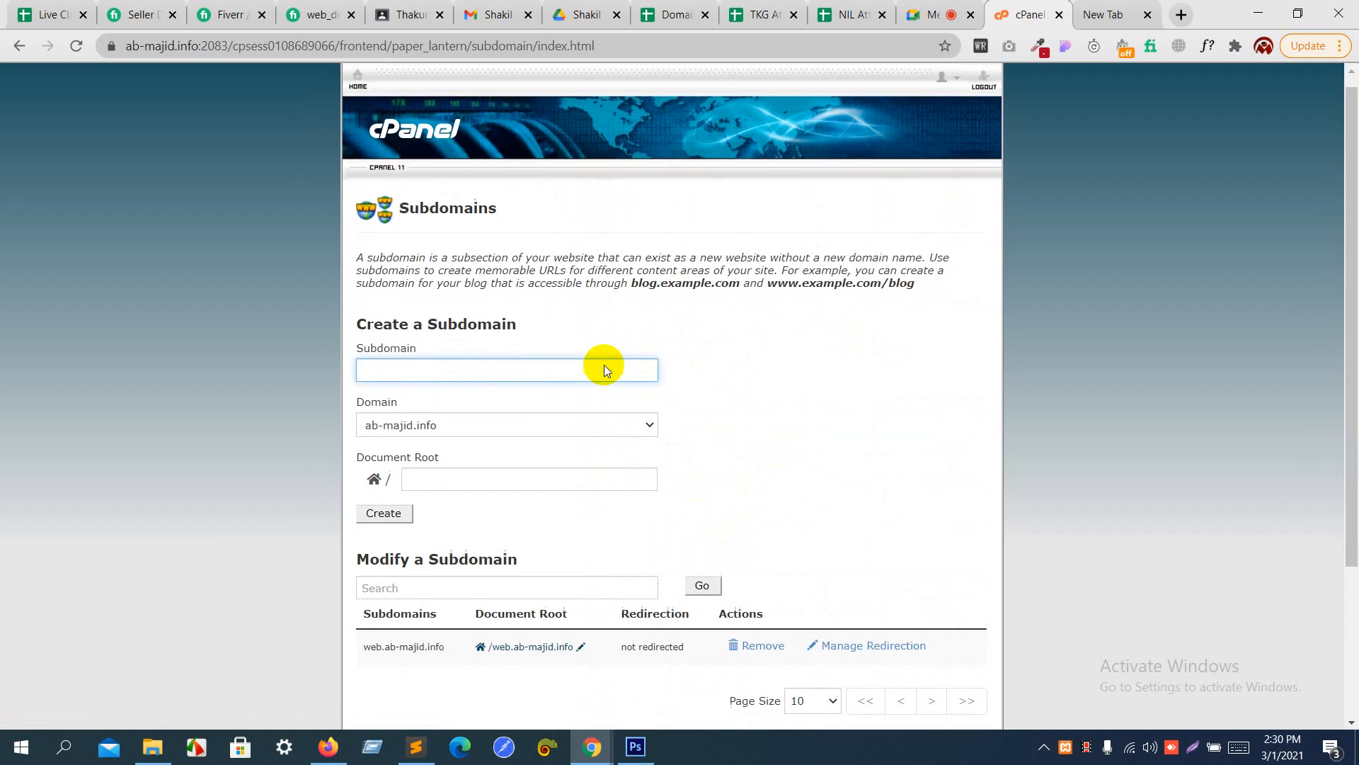
scroll(604, 364, "down", 2)
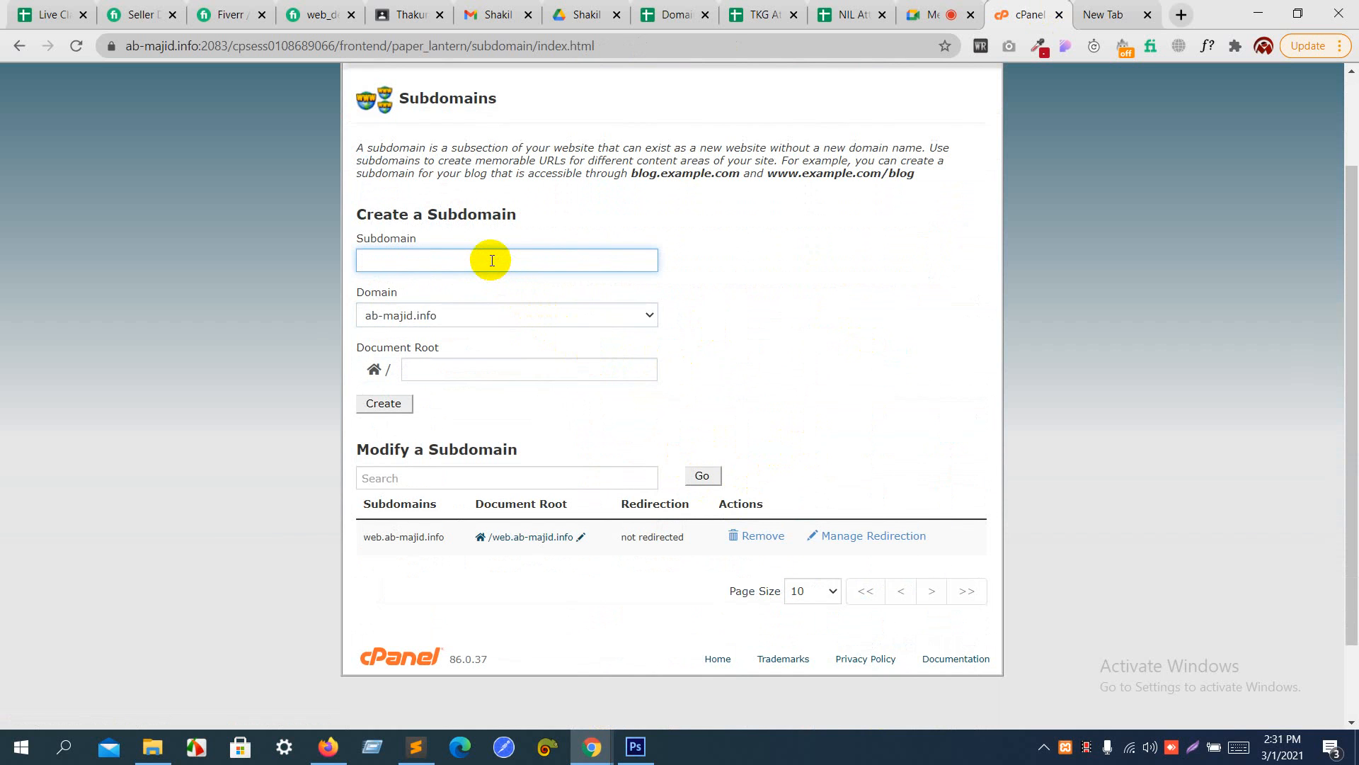
type("nil")
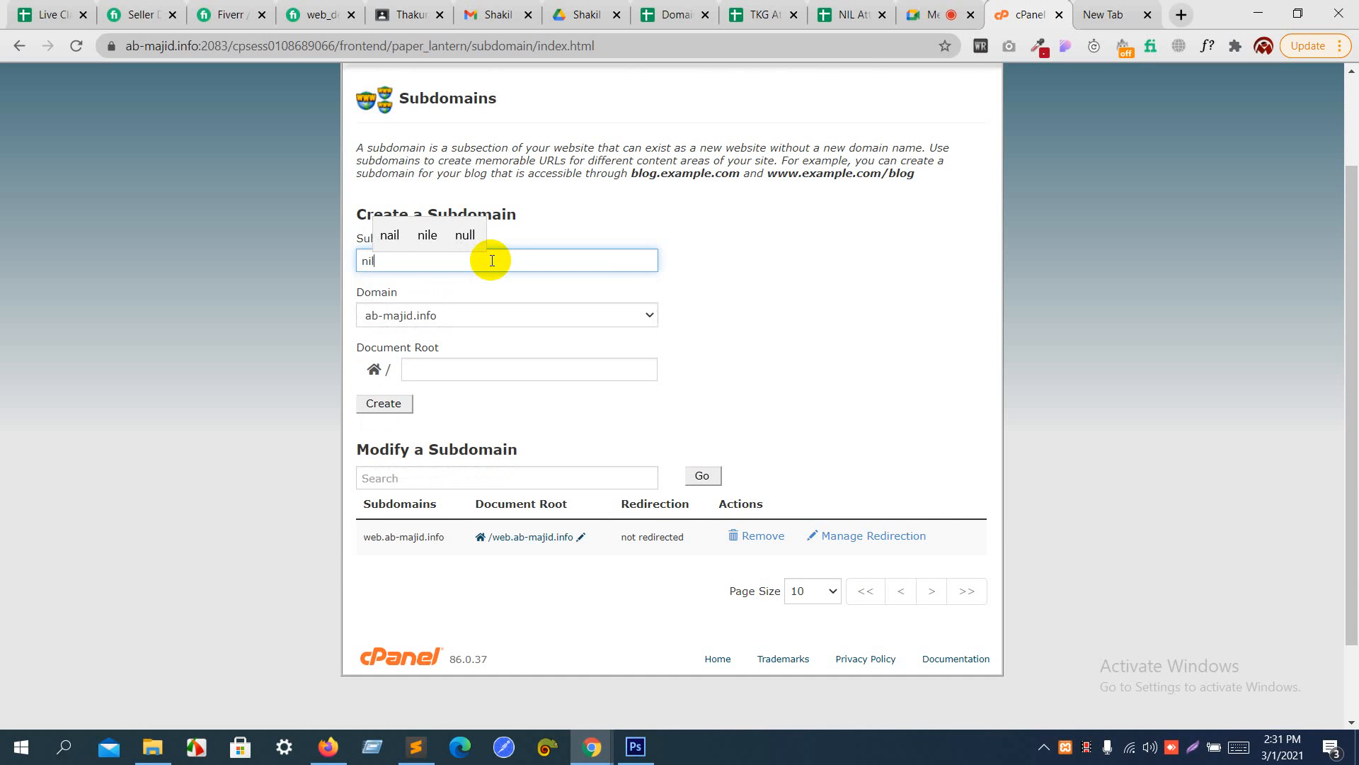
left_click(446, 370)
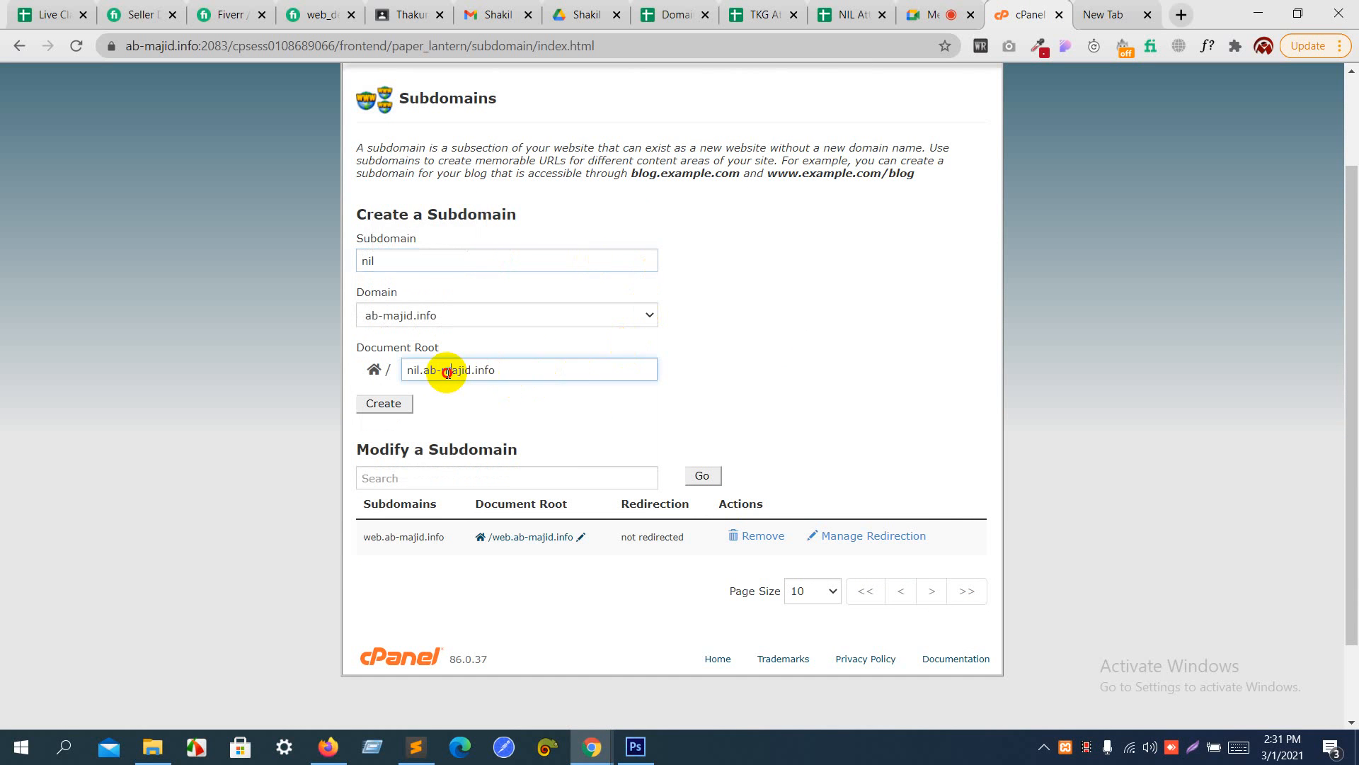
left_click(374, 413)
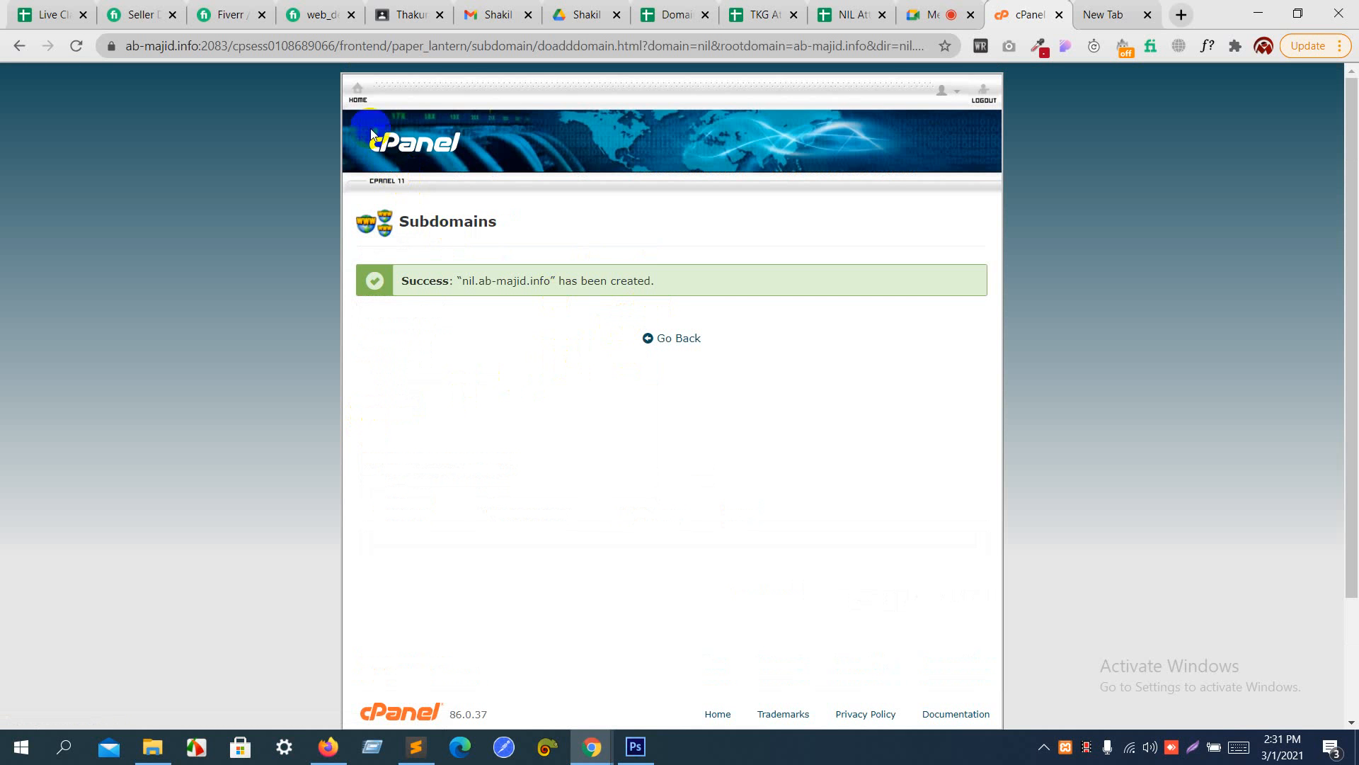
- Return to the cPanel home page and open the WordPress script of the Softaculous Apps Installer
left_click(358, 99)
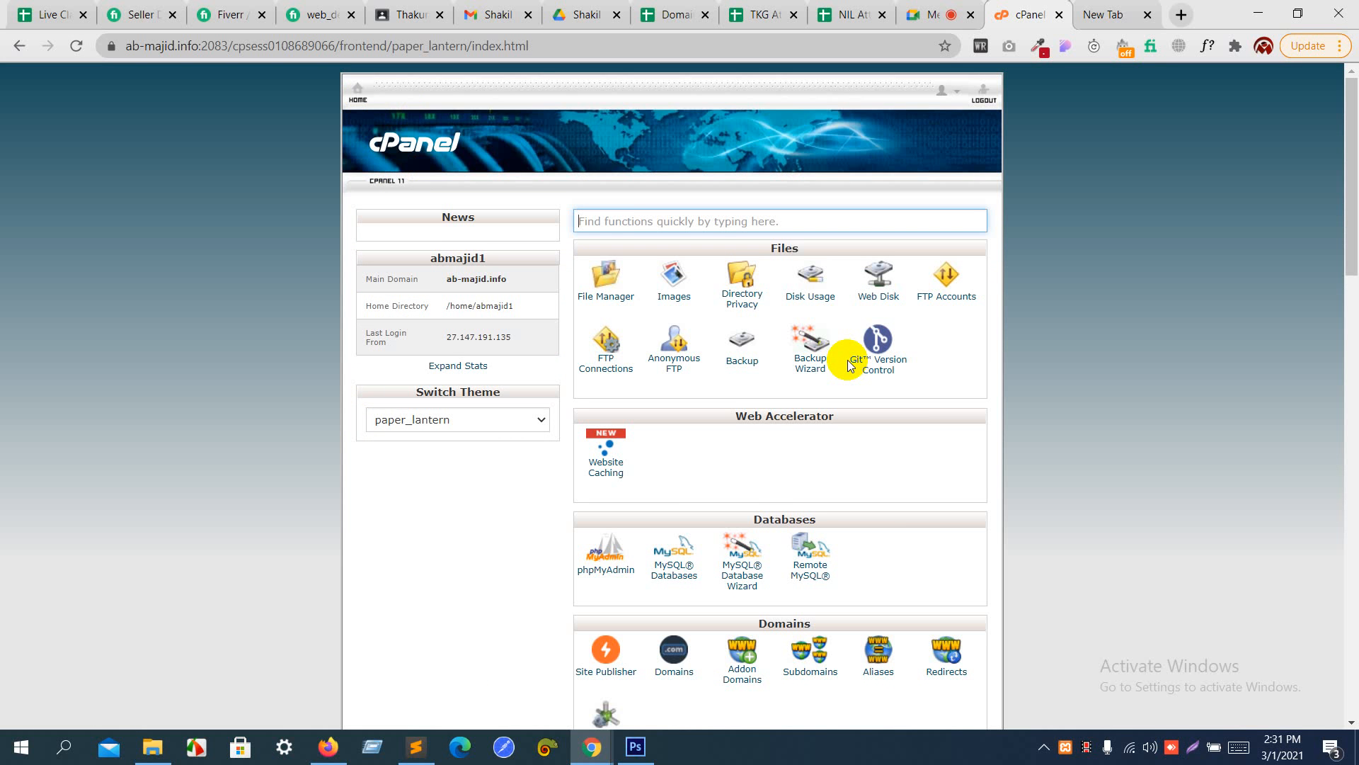
scroll(849, 364, "down", 10)
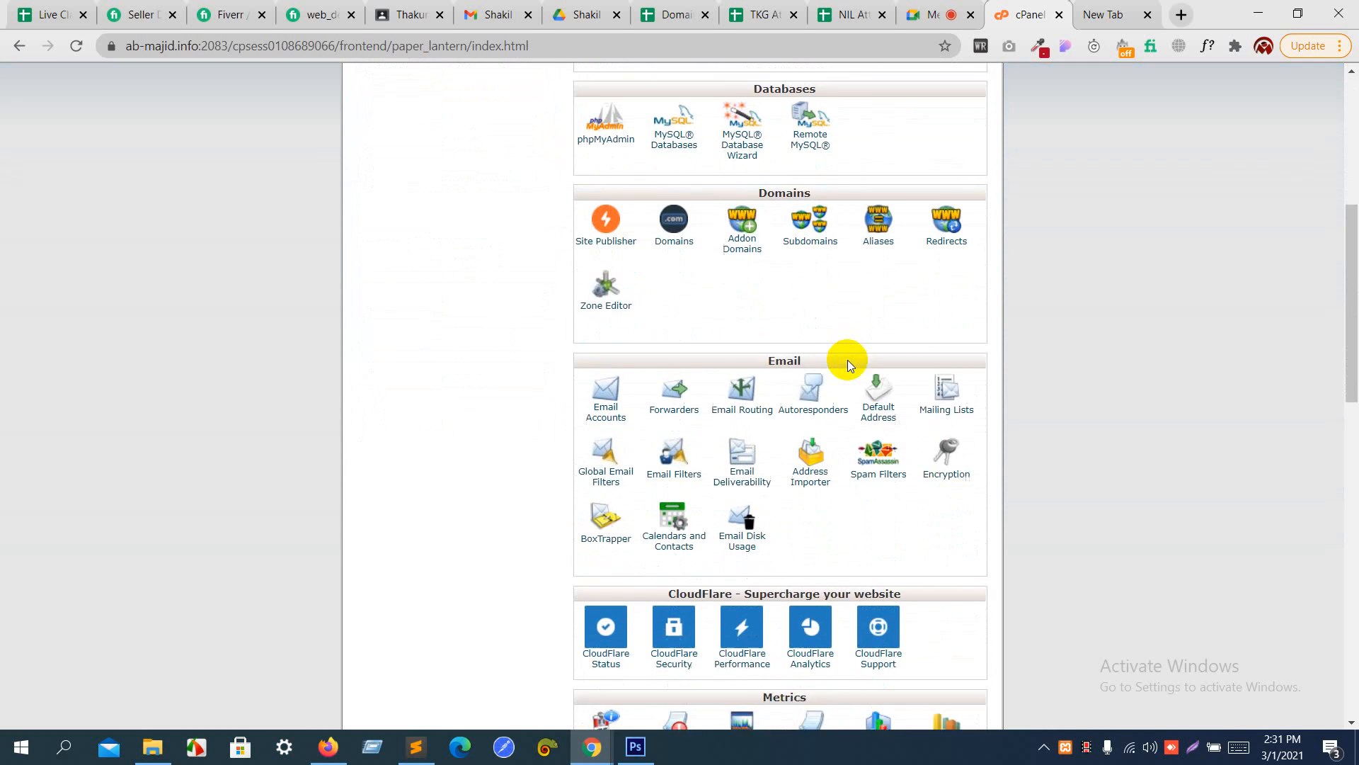
scroll(848, 359, "down", 5)
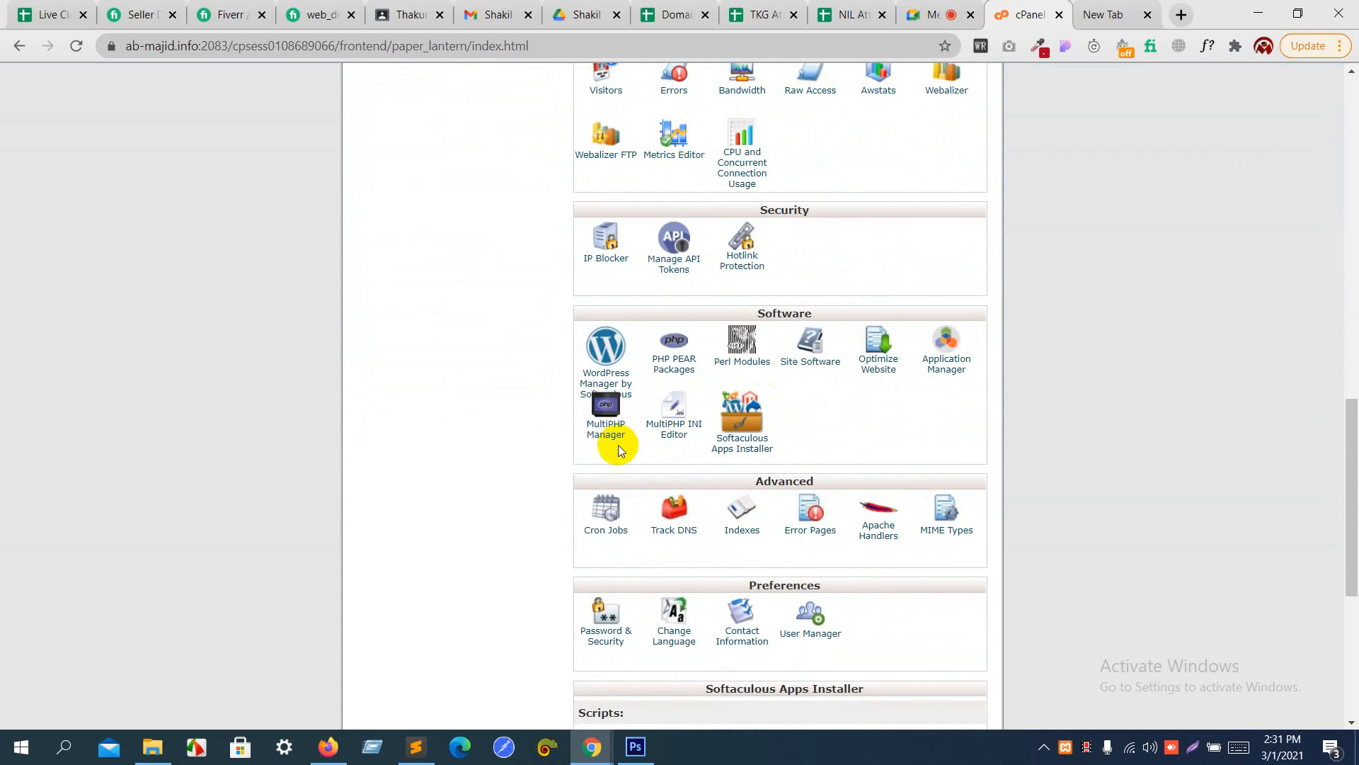
scroll(609, 445, "down", 4)
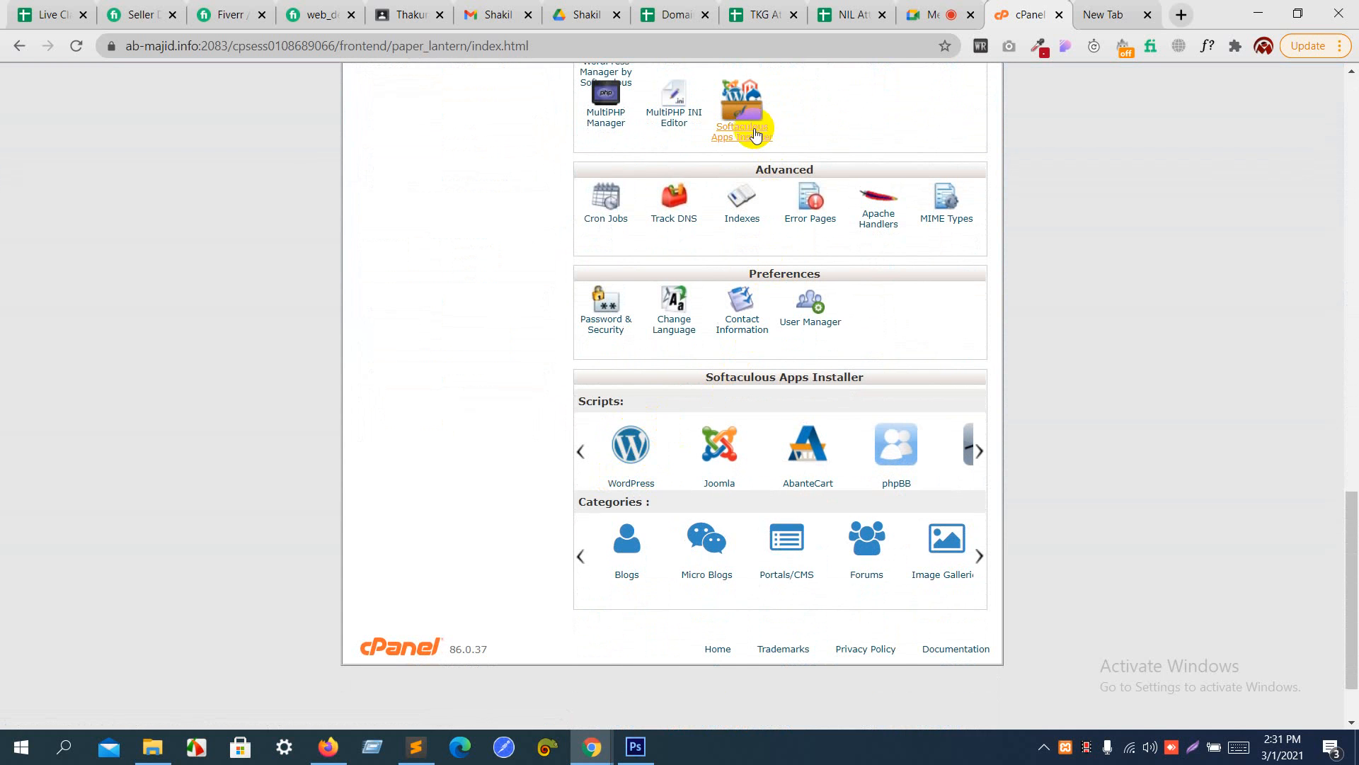
scroll(739, 138, "up", 1)
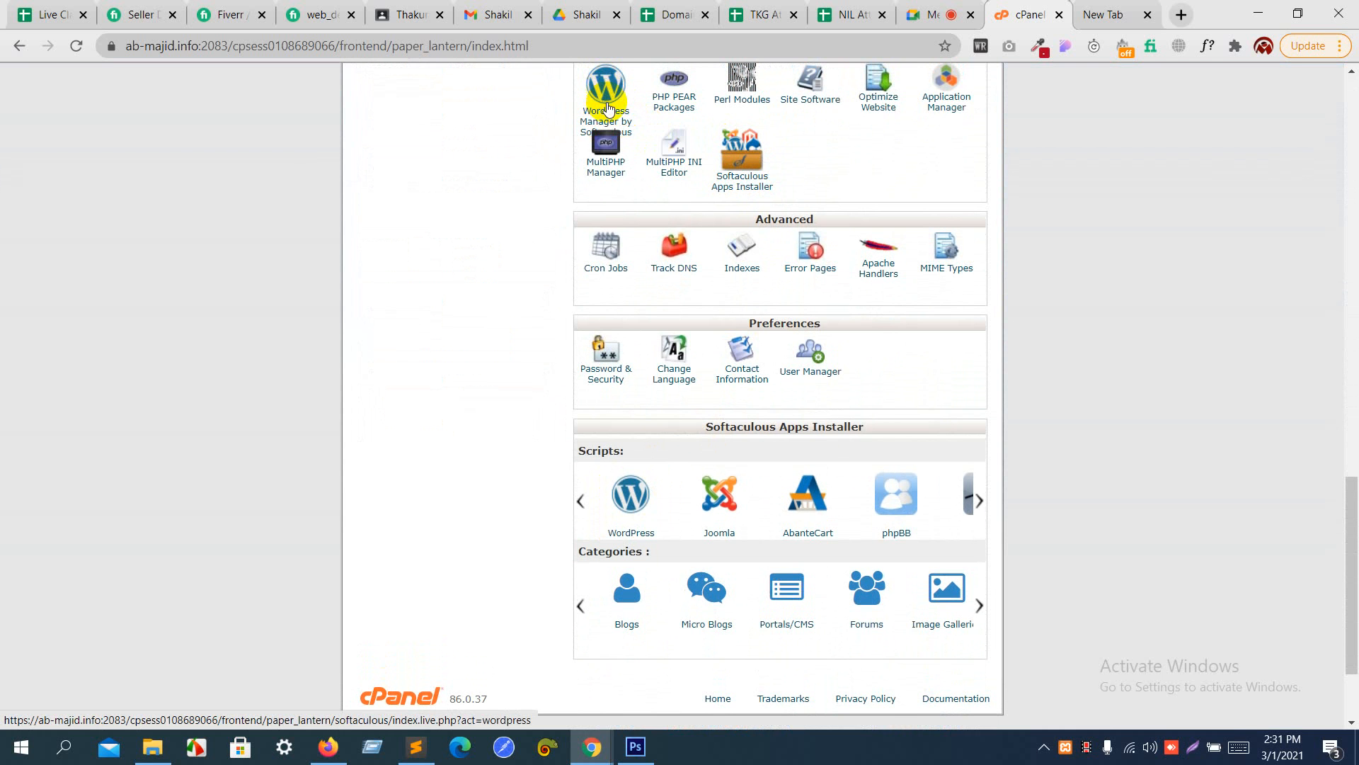
left_click(621, 514)
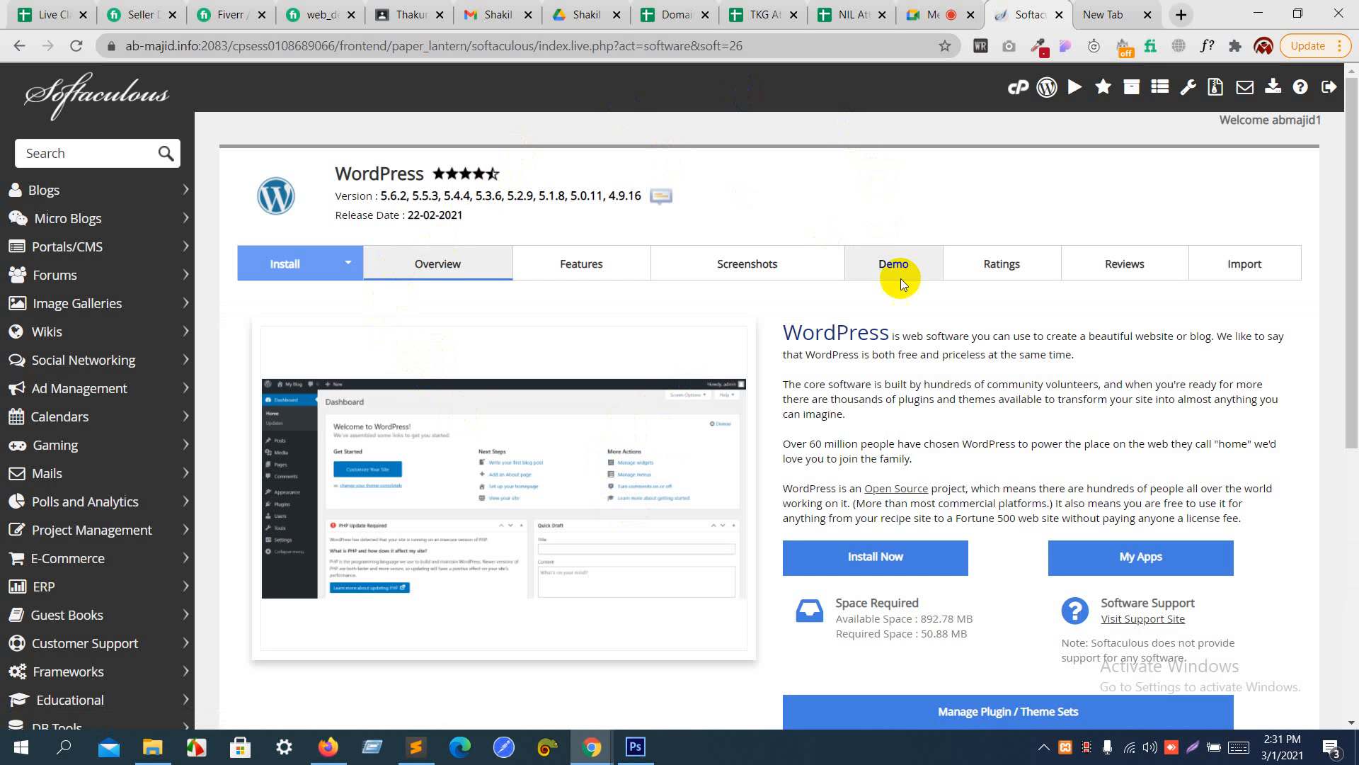
- Open the WordPress installation form and choose version 5.6.2 for the install
scroll(724, 511, "down", 5)
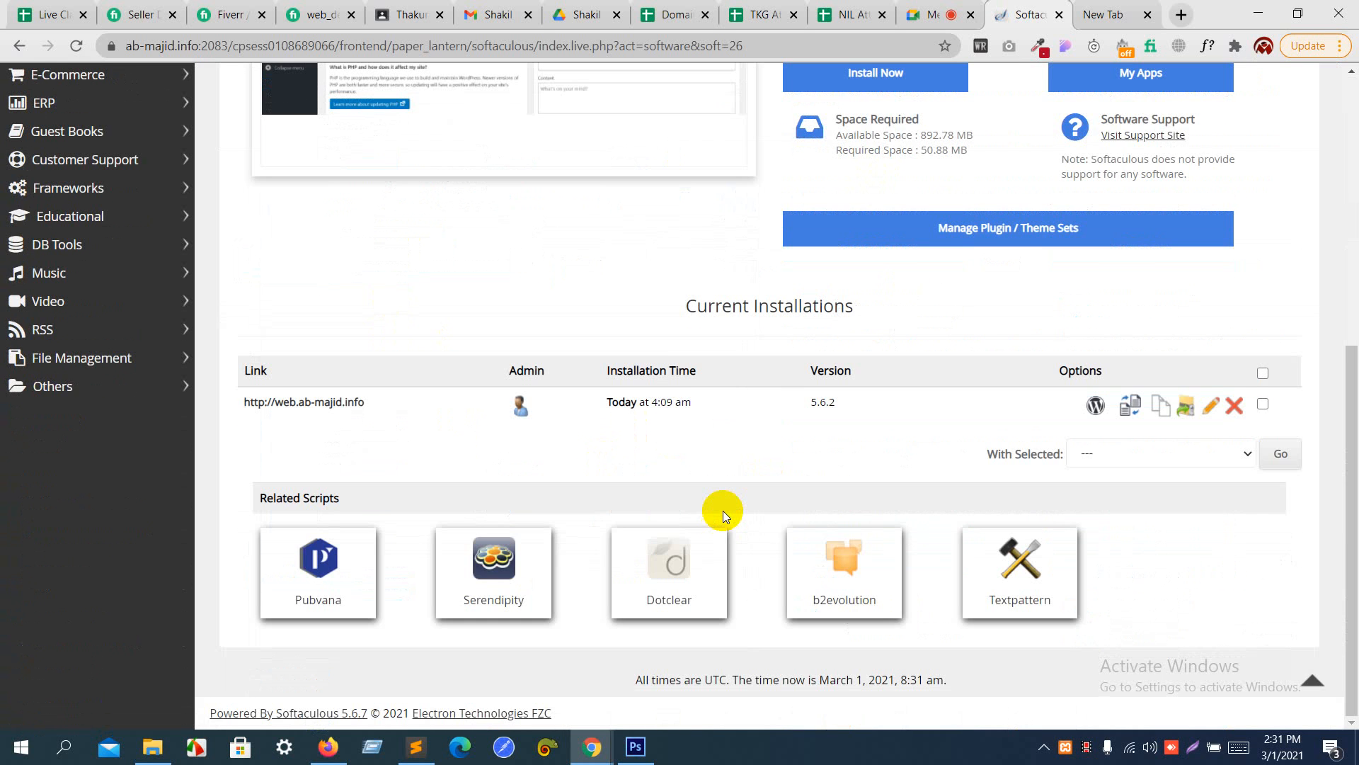
scroll(724, 511, "up", 7)
left_click(304, 268)
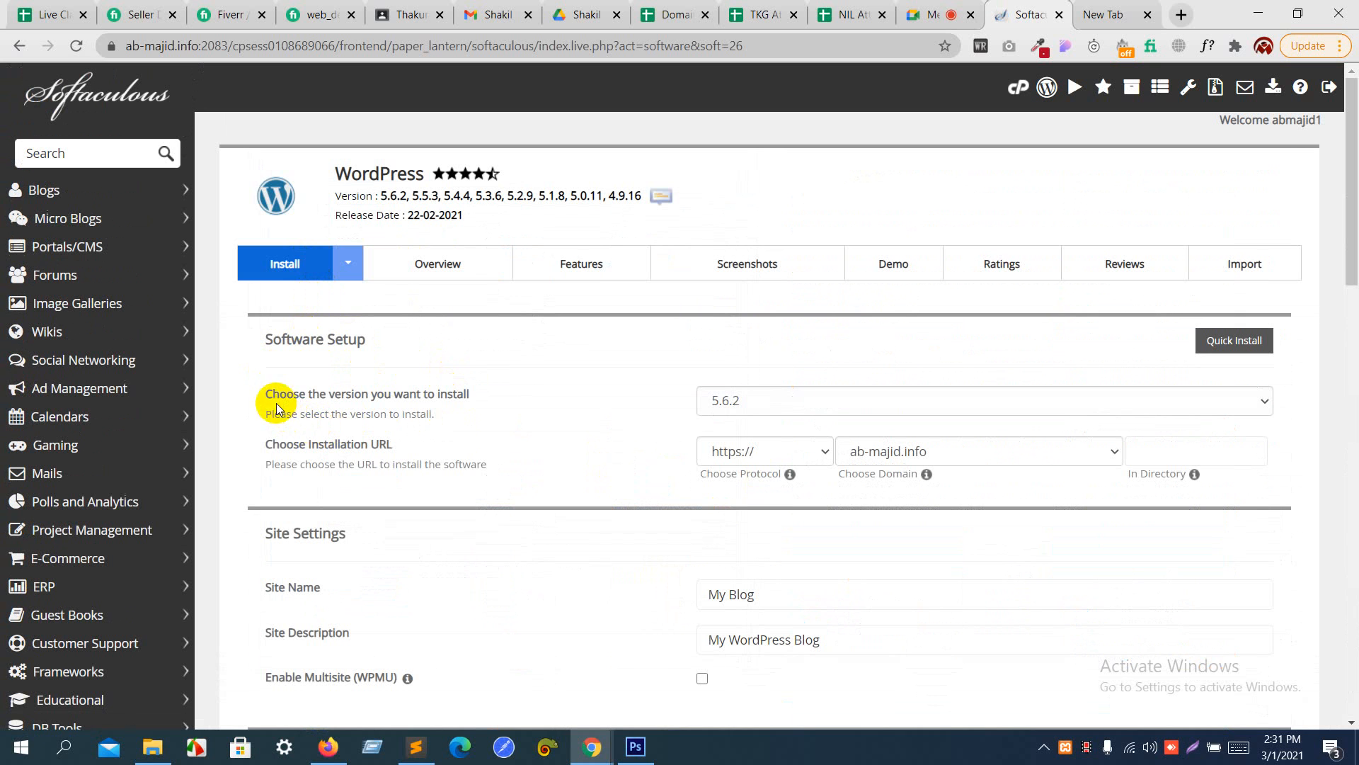
left_click(305, 401)
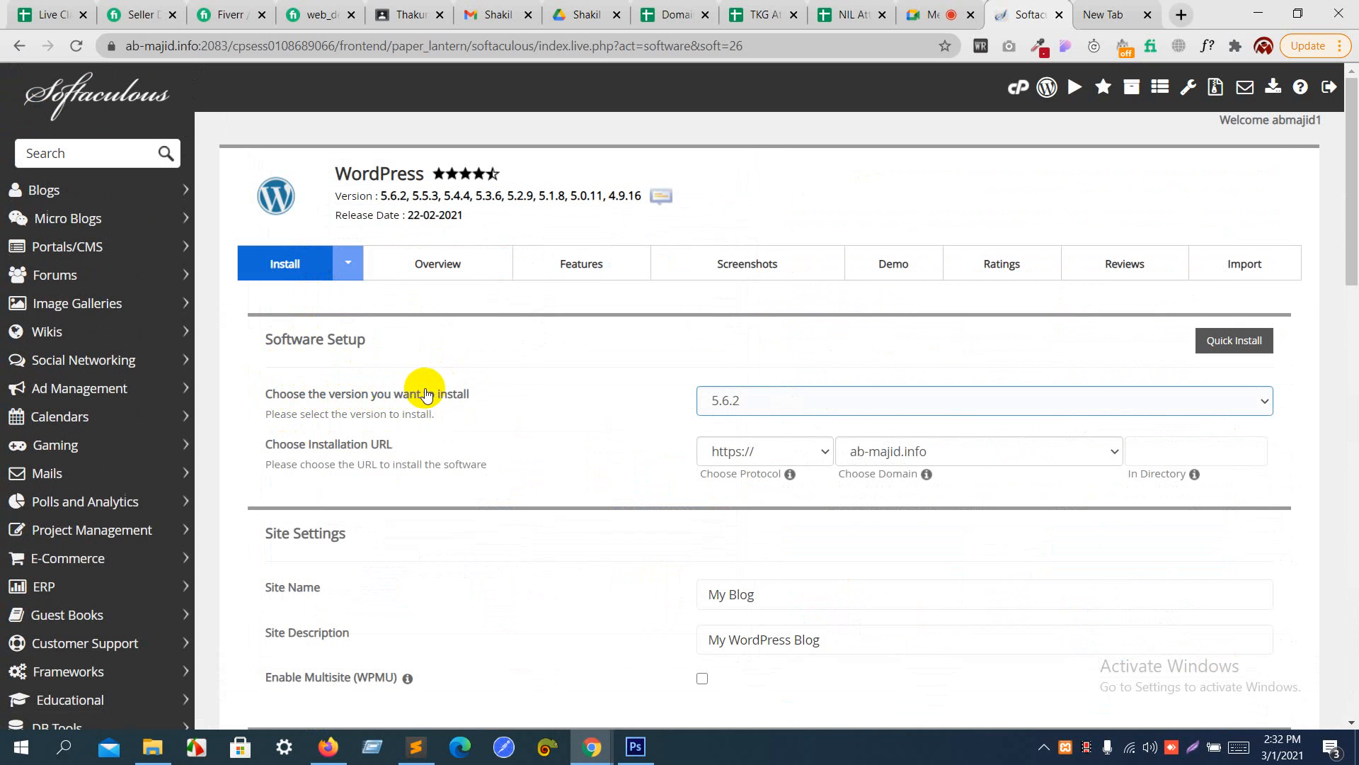
left_click(473, 395)
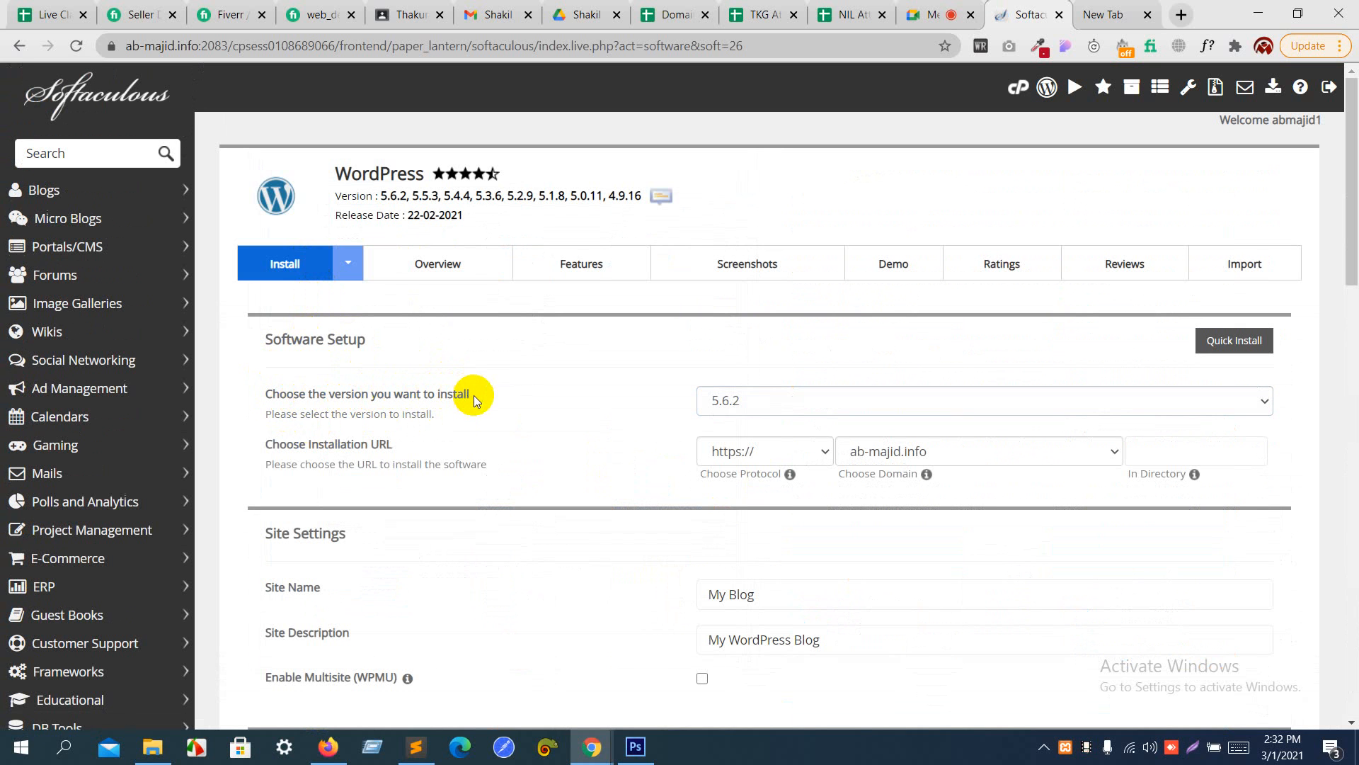
left_click(754, 401)
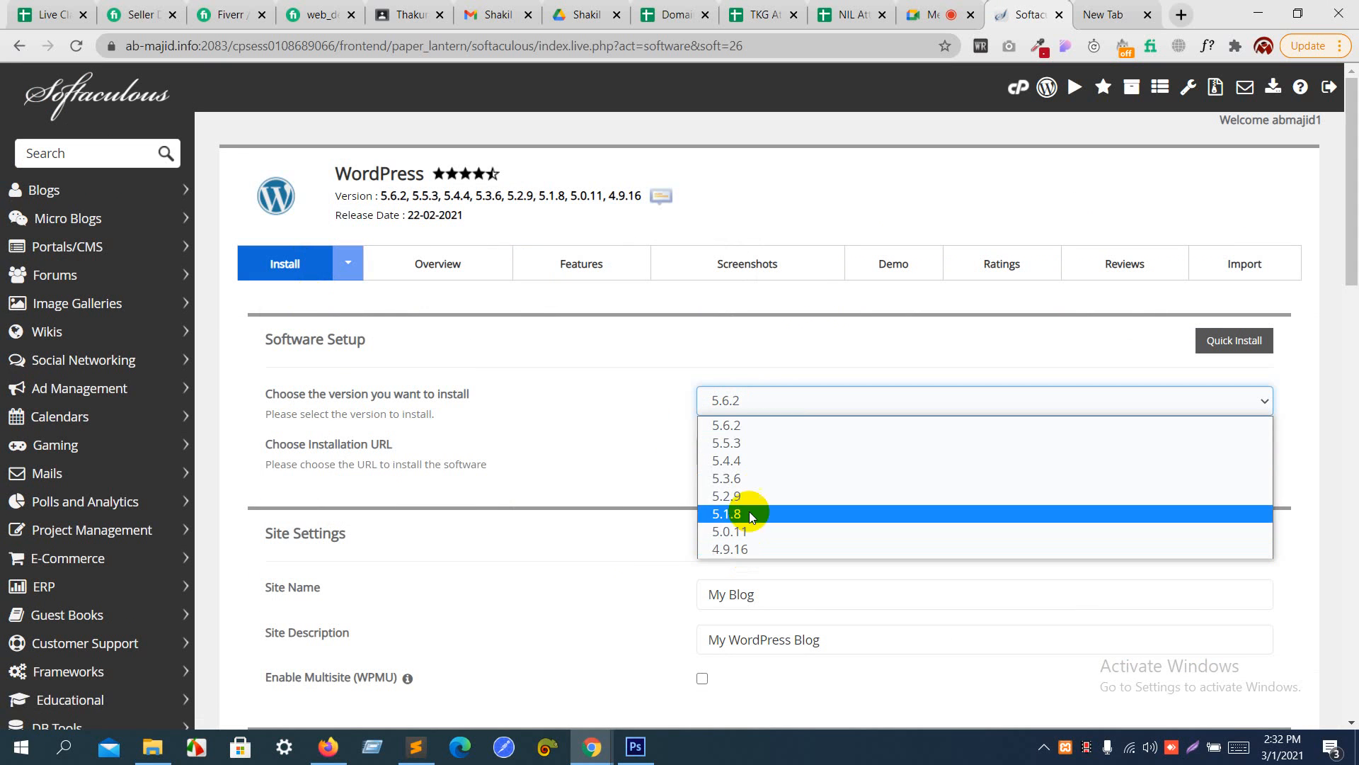
left_click(759, 425)
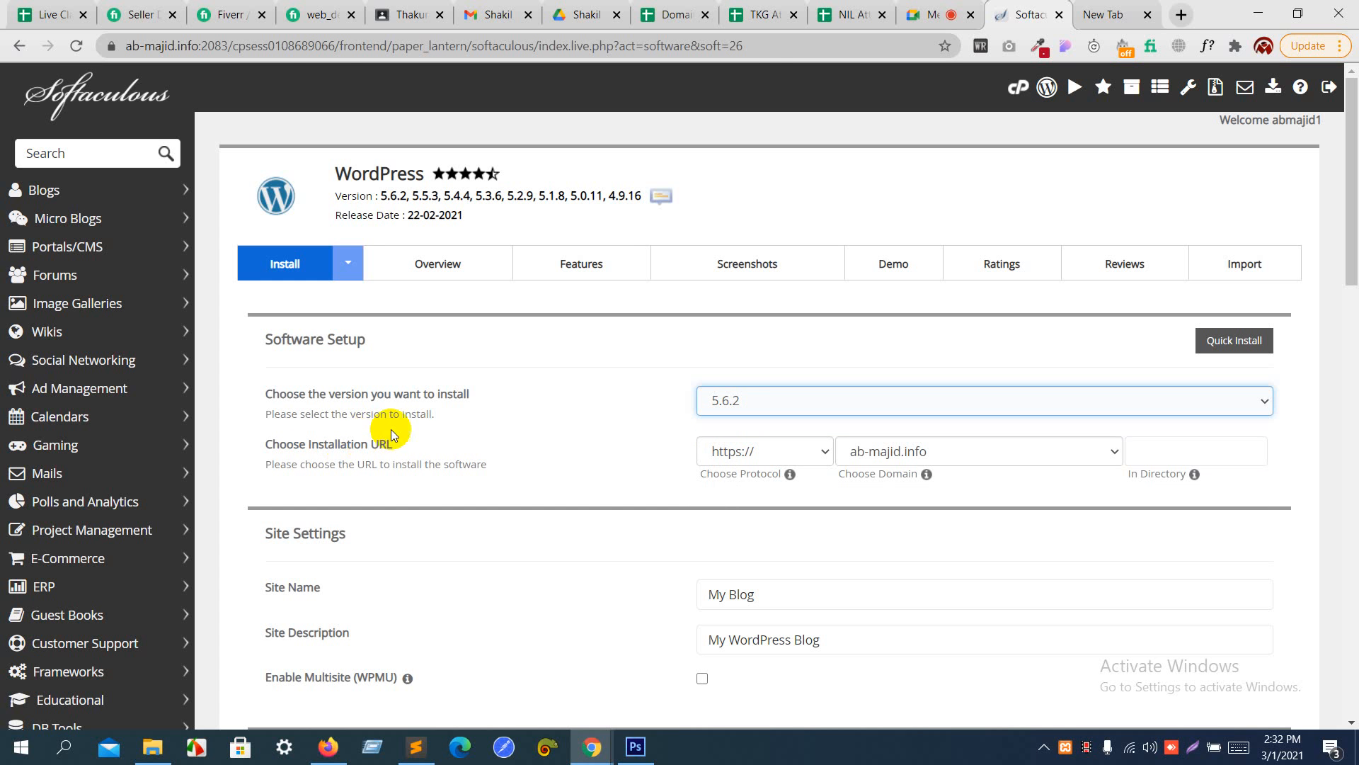
- Switch to the Google Meet call, admit the waiting participant, and return to the Softaculous installation form
left_click(914, 10)
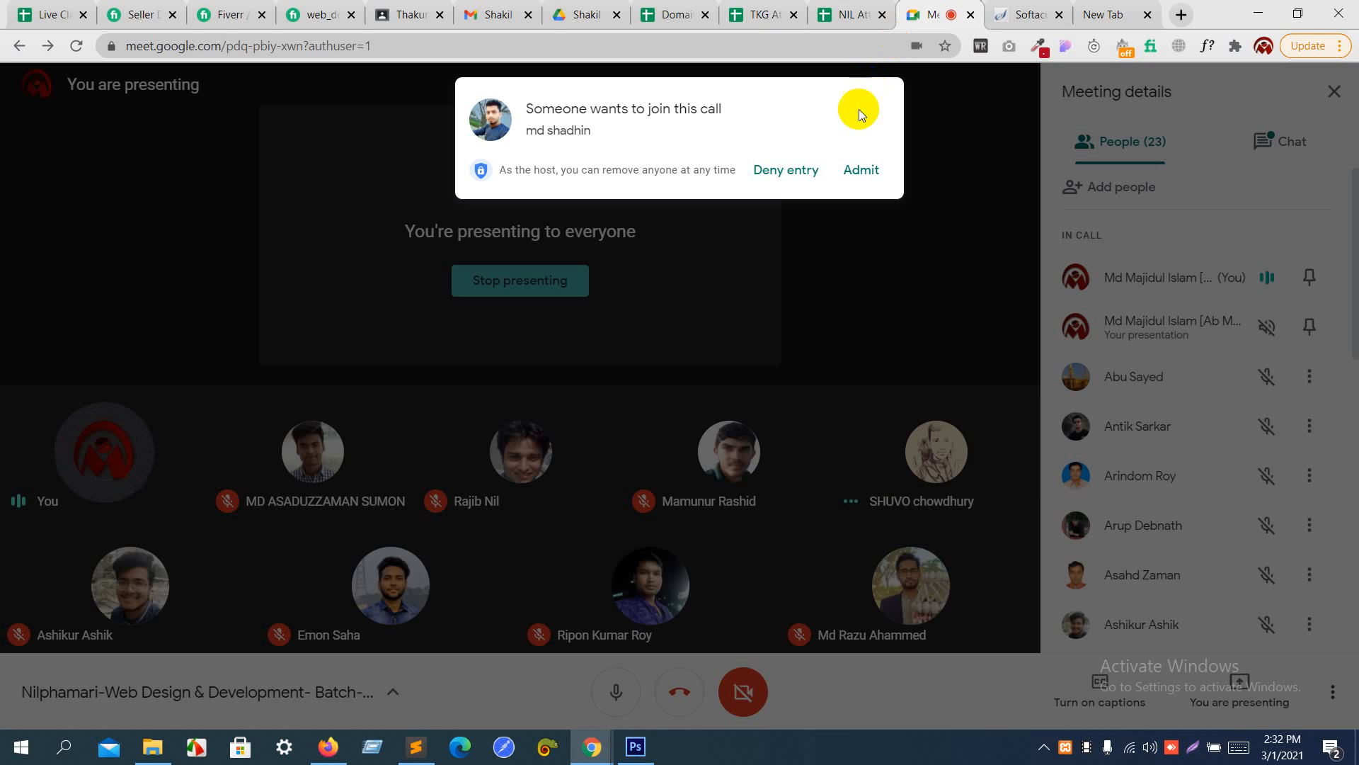
left_click(873, 162)
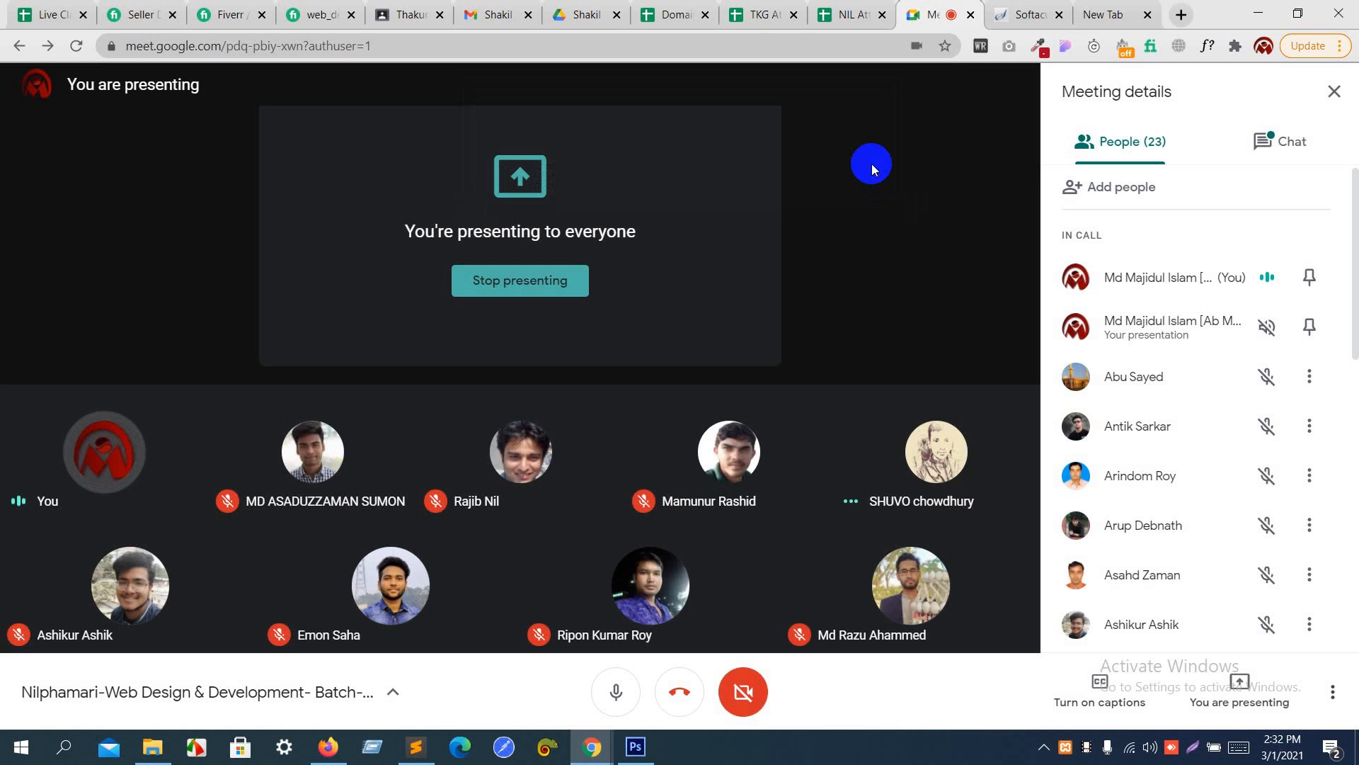
left_click(1030, 10)
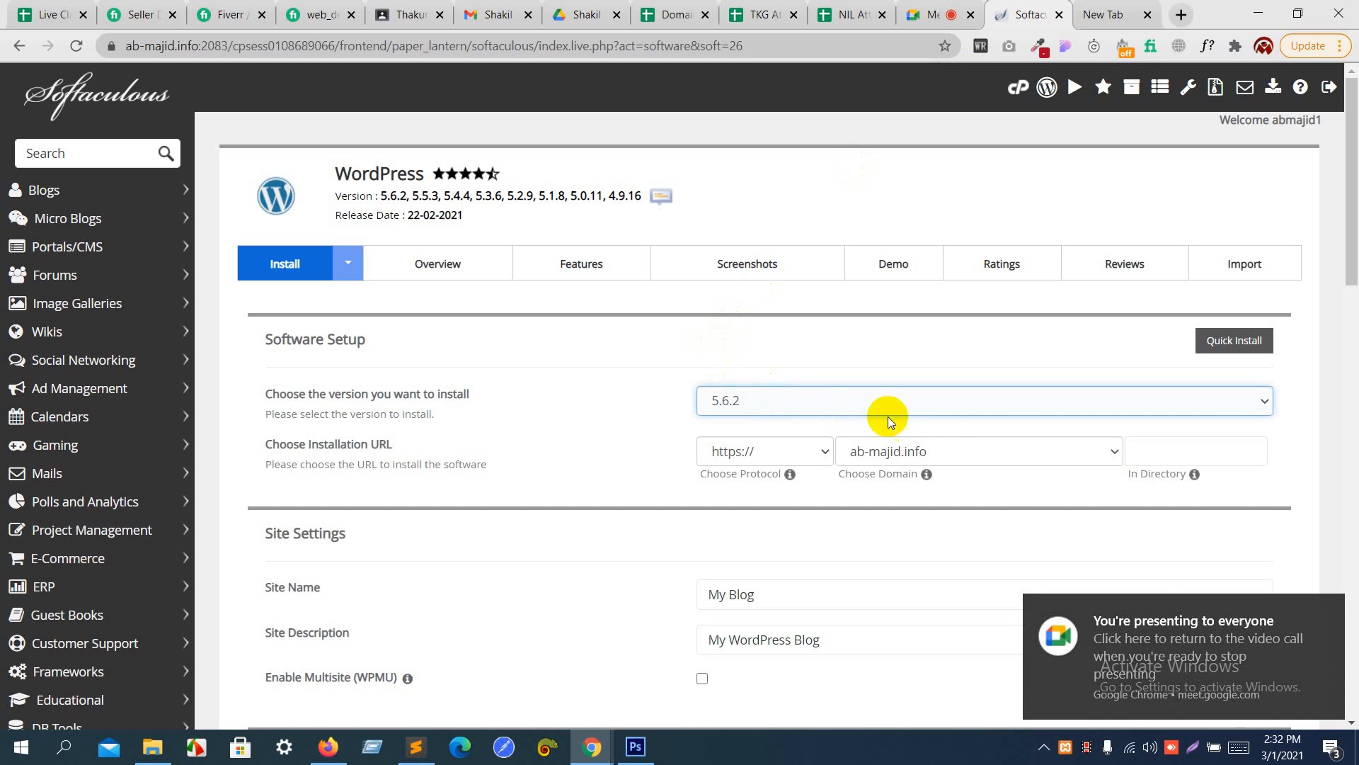
- Choose nil.ab-majid.info as the domain of the WordPress installation URL
left_click(933, 456)
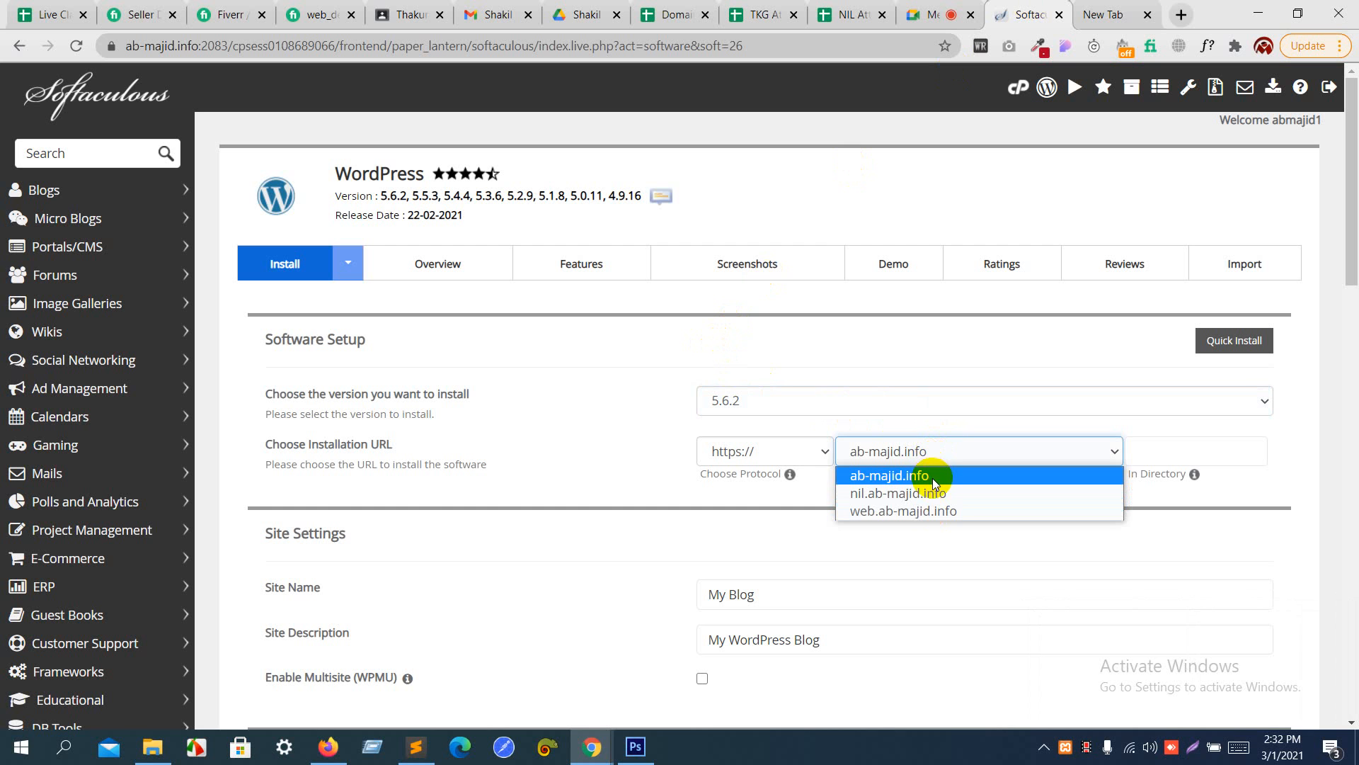
left_click(886, 504)
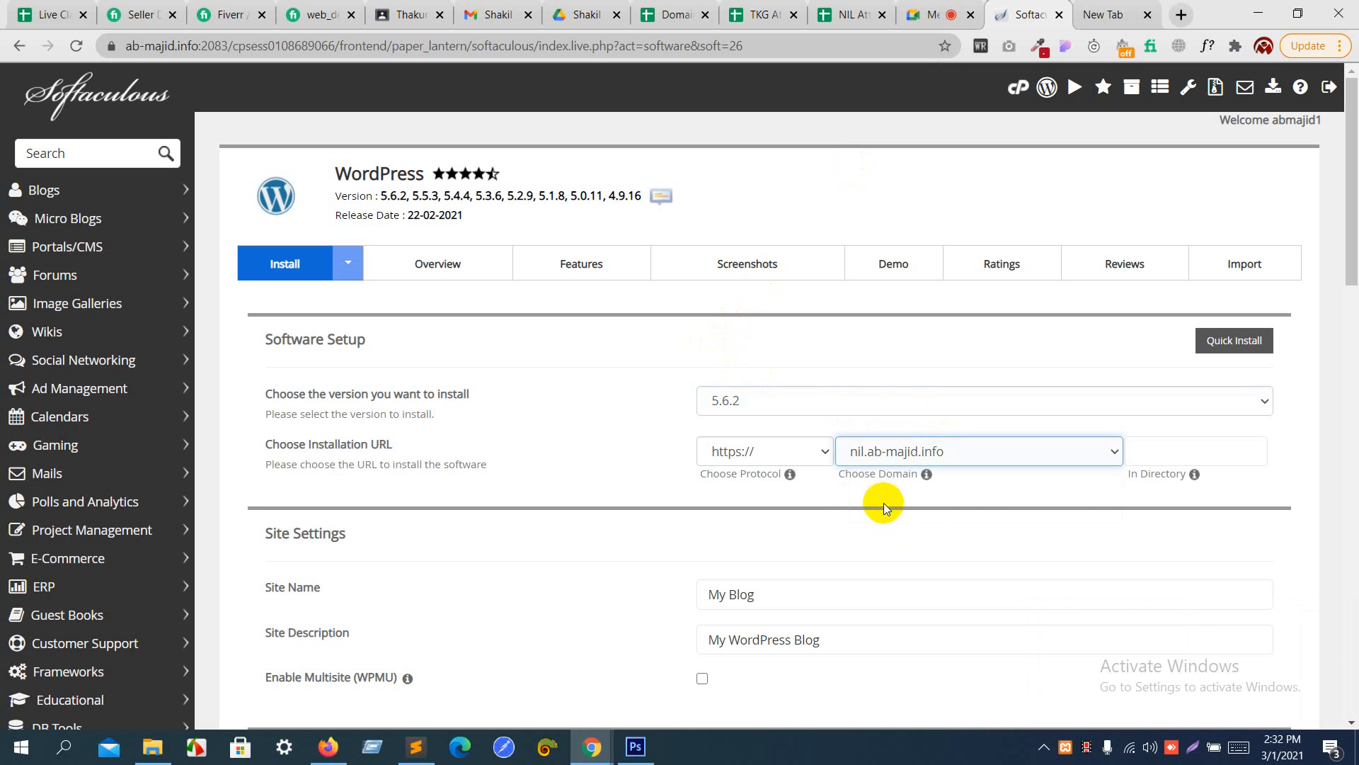
- Set the site name in the Site Settings to "This is Title"
scroll(869, 536, "down", 1)
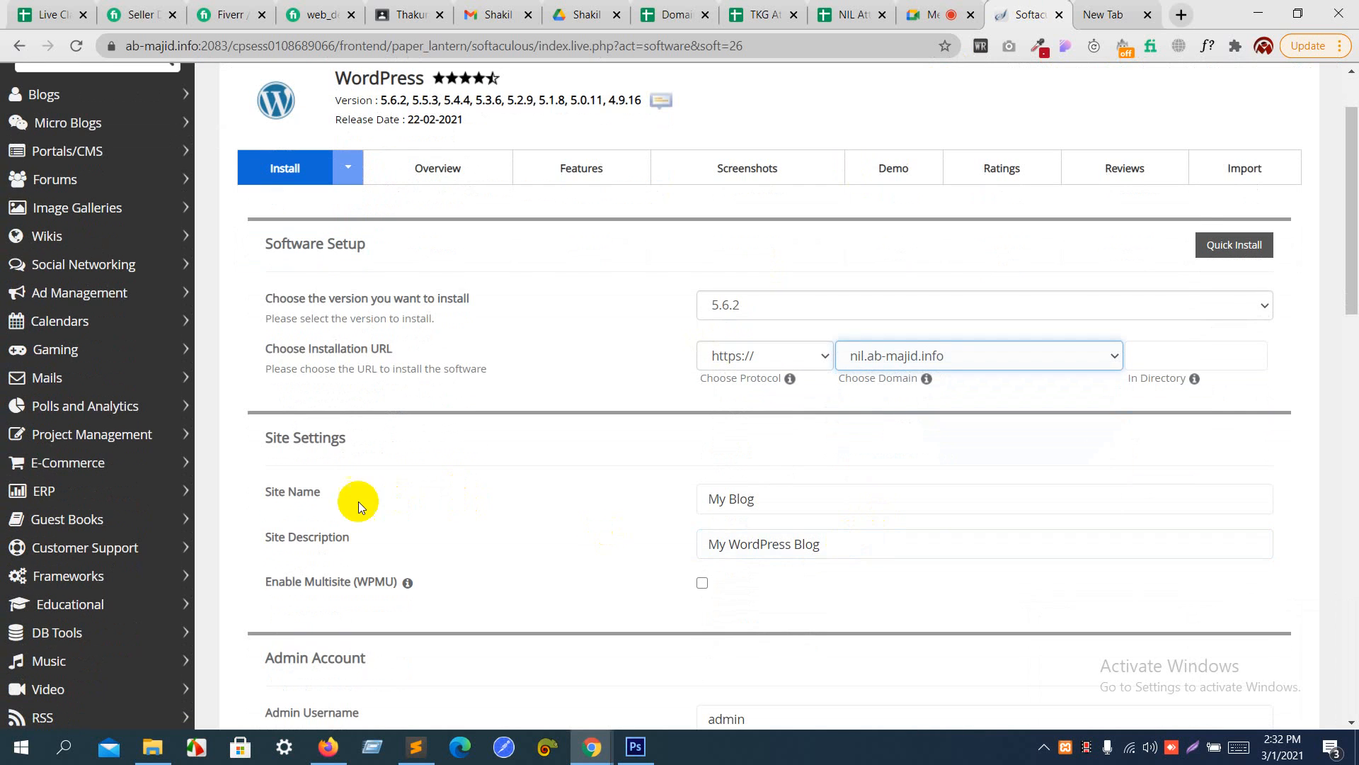
left_click(303, 498)
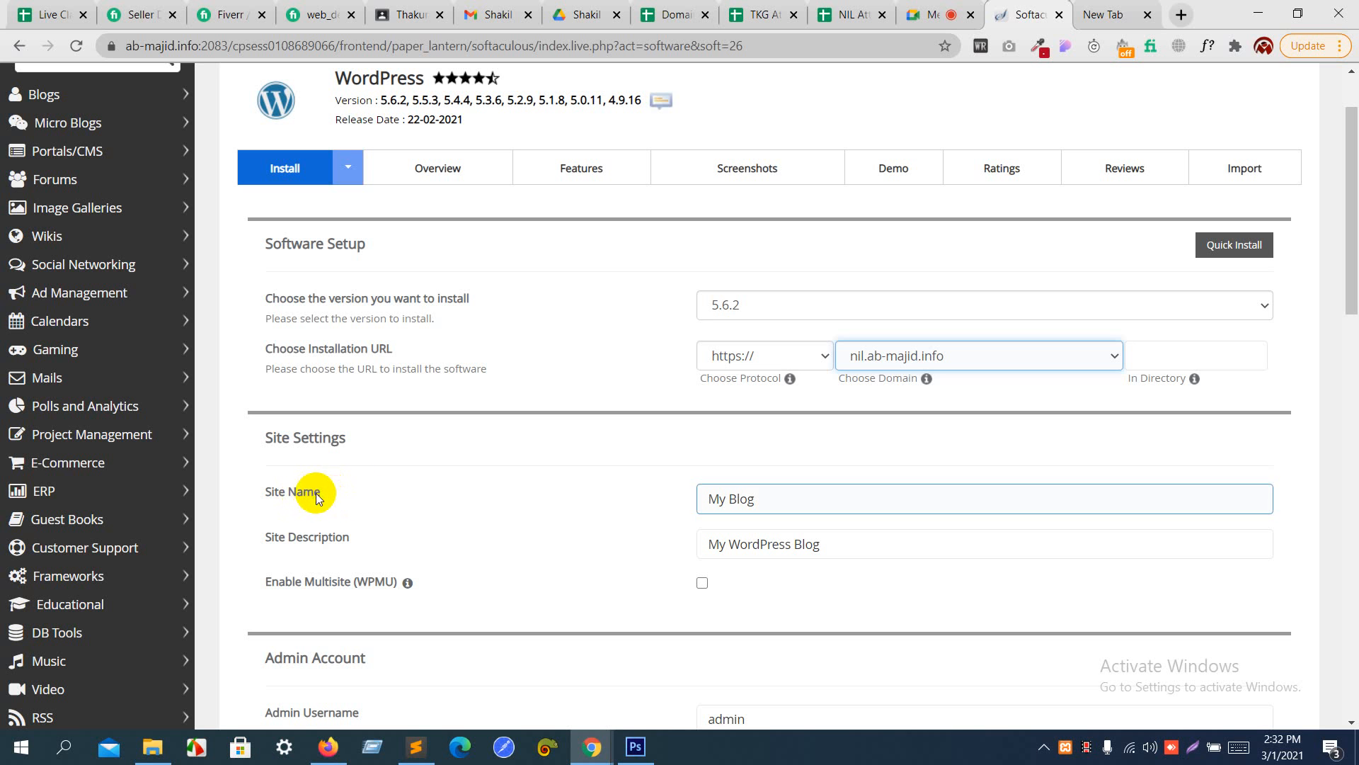
left_click_drag(758, 497, 637, 517)
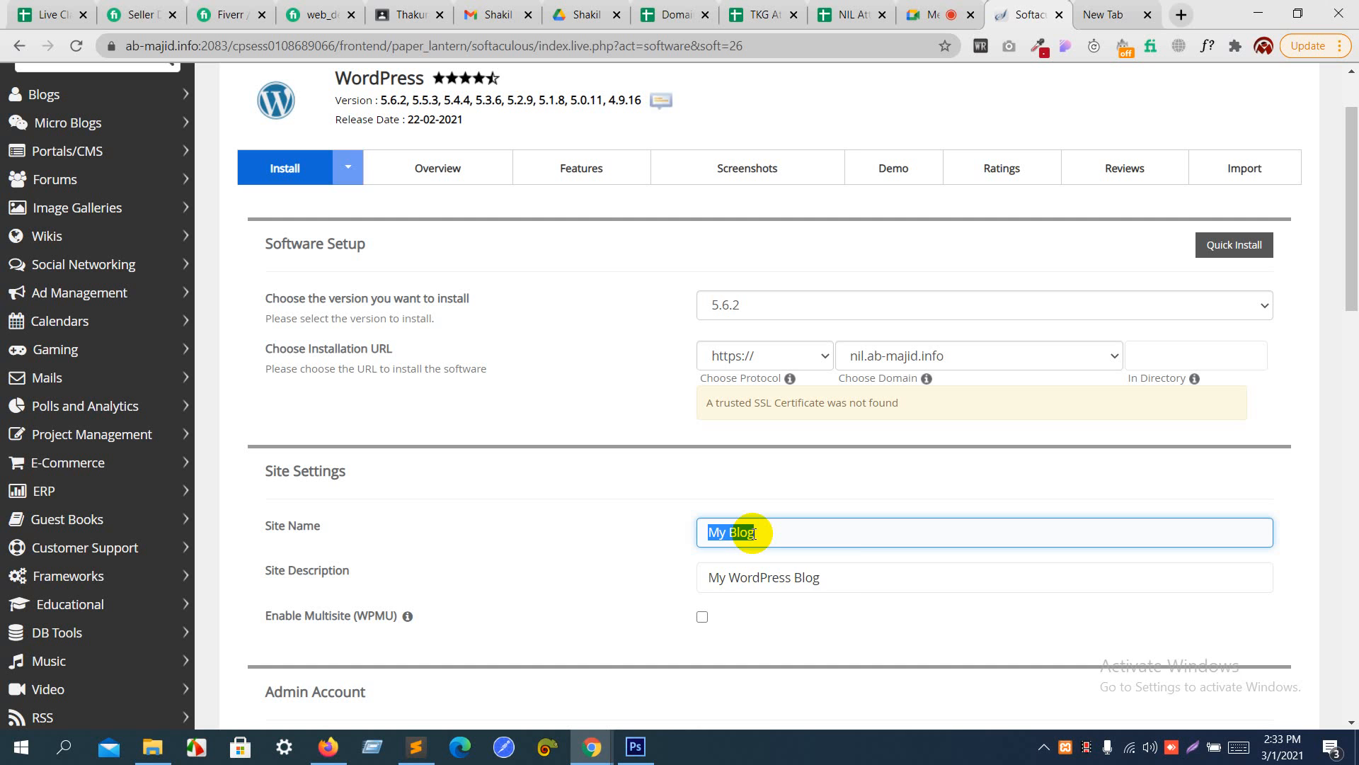
type("This is Title")
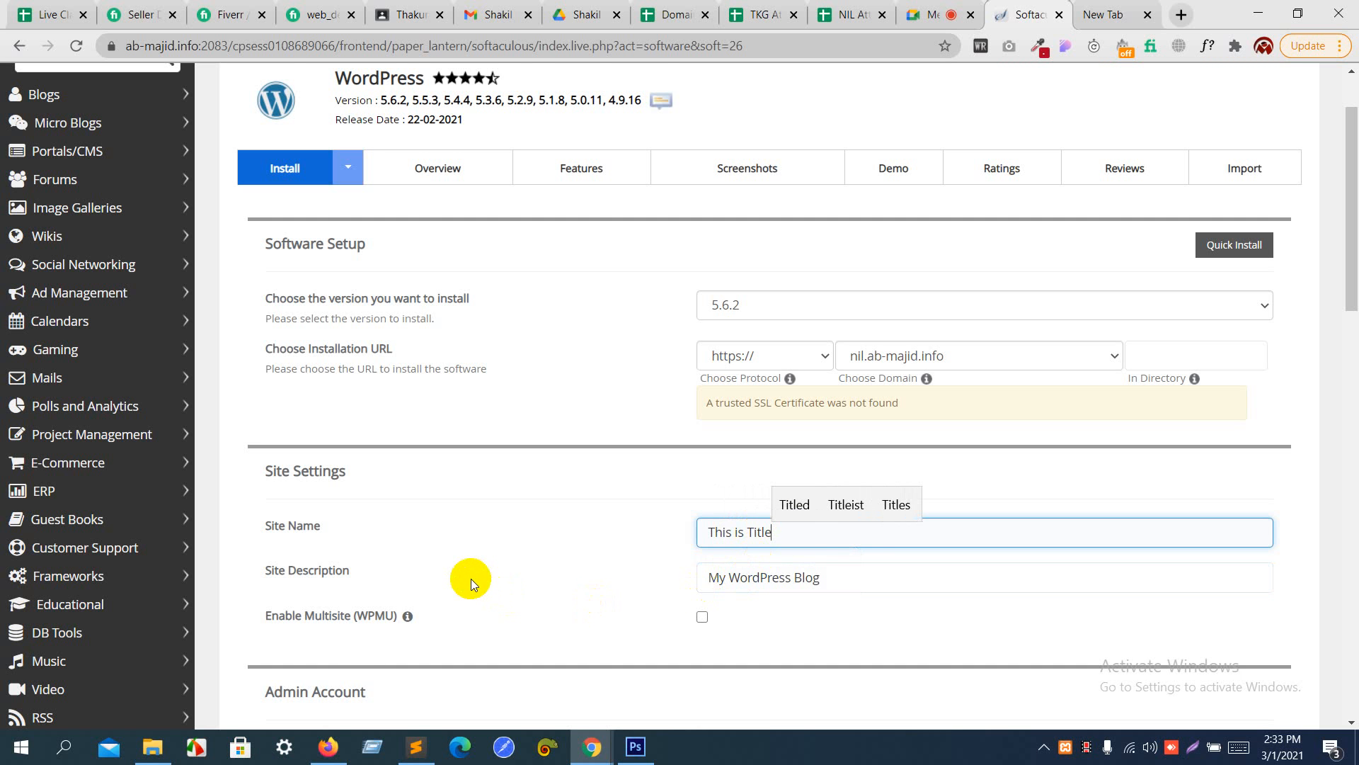
- Replace the site description with a line reading "This is", the owner's name and "protfolio"
scroll(470, 579, "down", 2)
left_click_drag(853, 397, 594, 446)
type("Th")
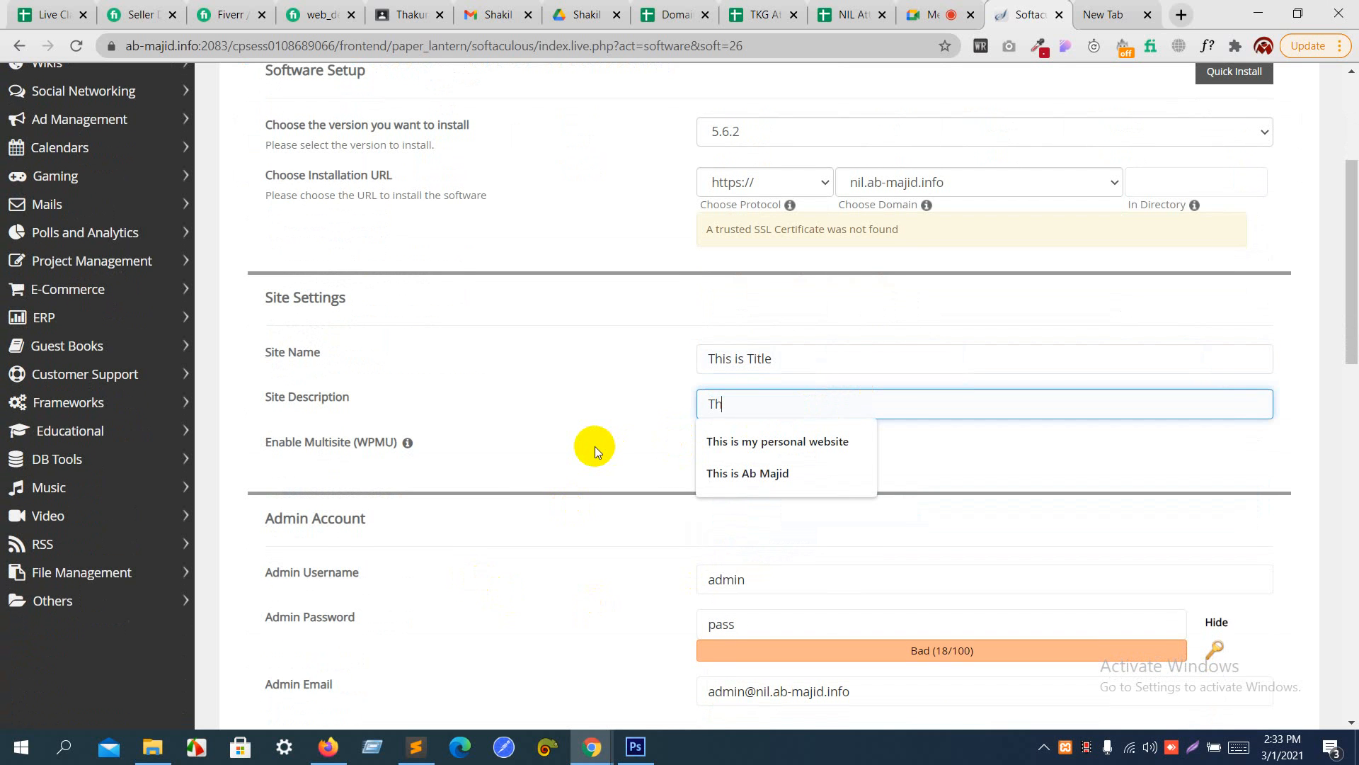
type("is is")
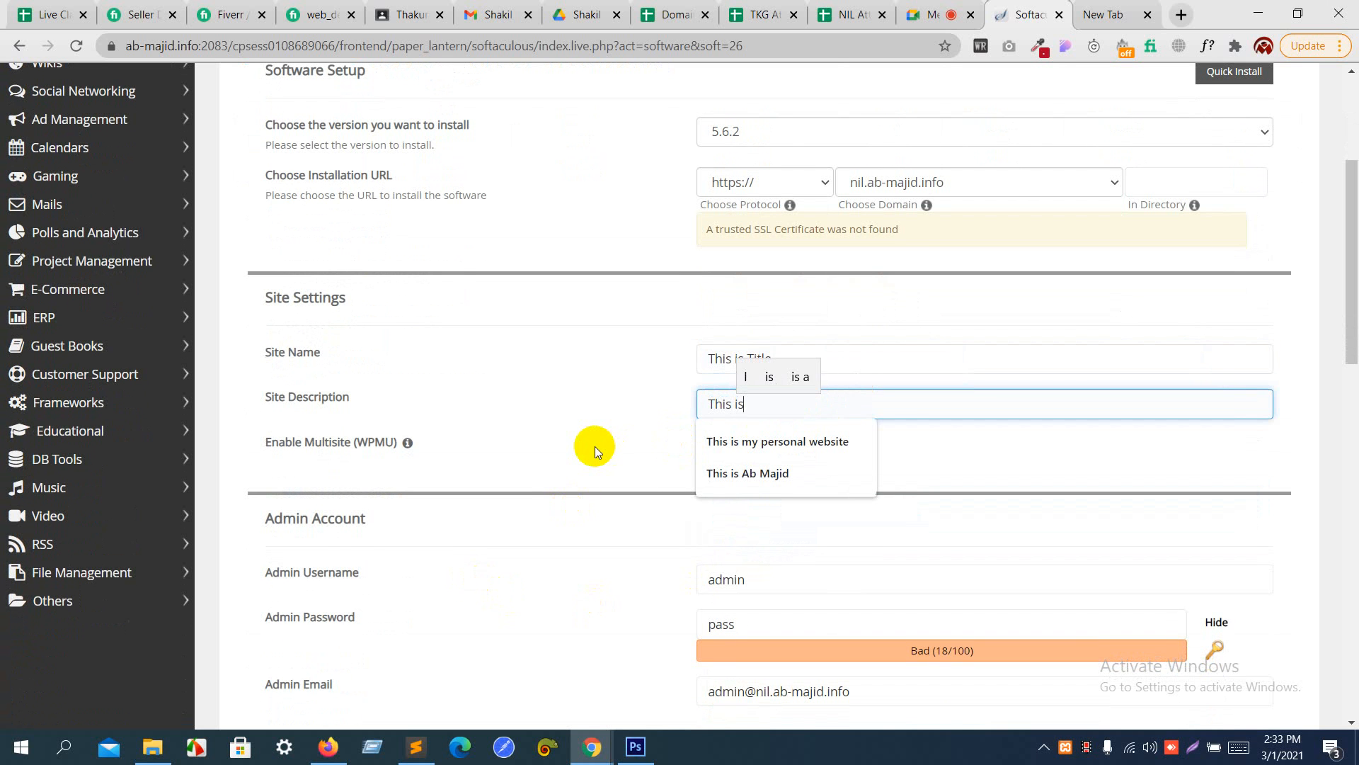
type(" majid p")
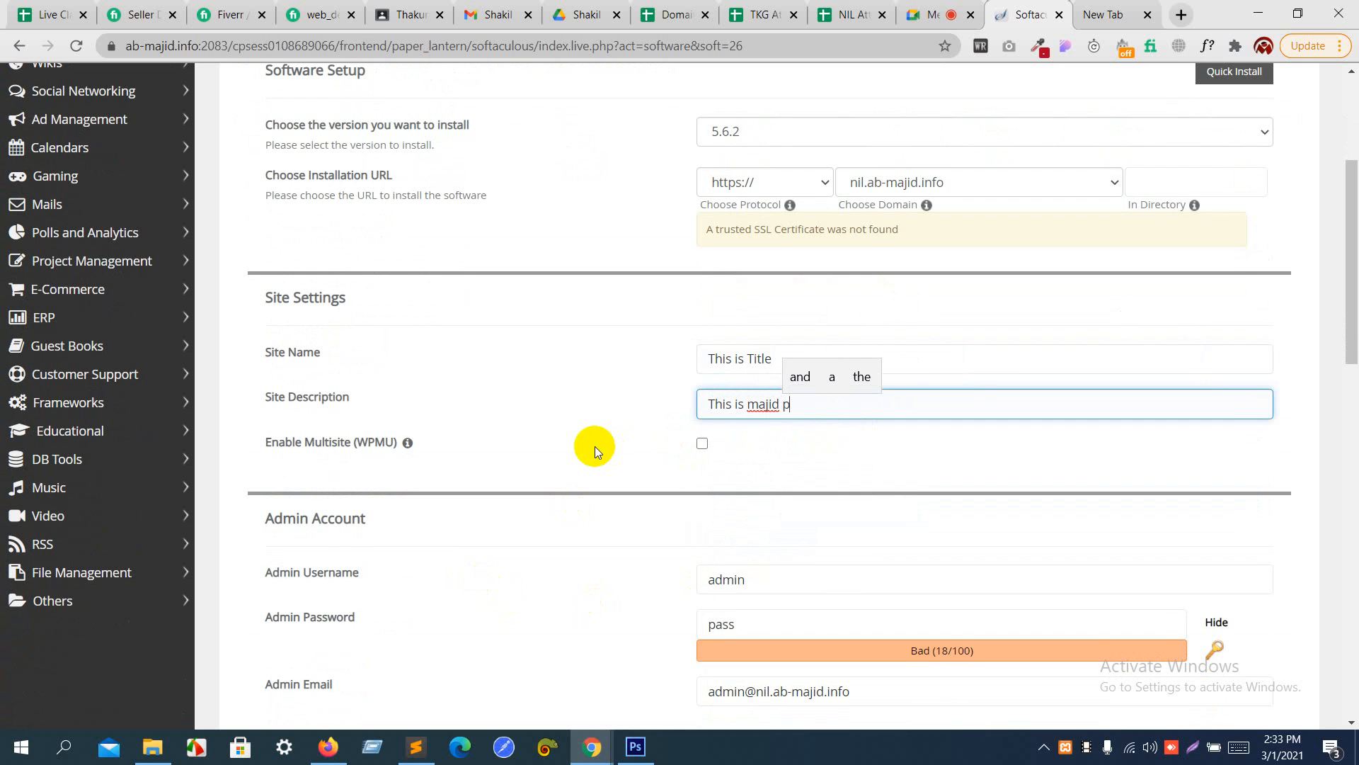
type("rotfolio")
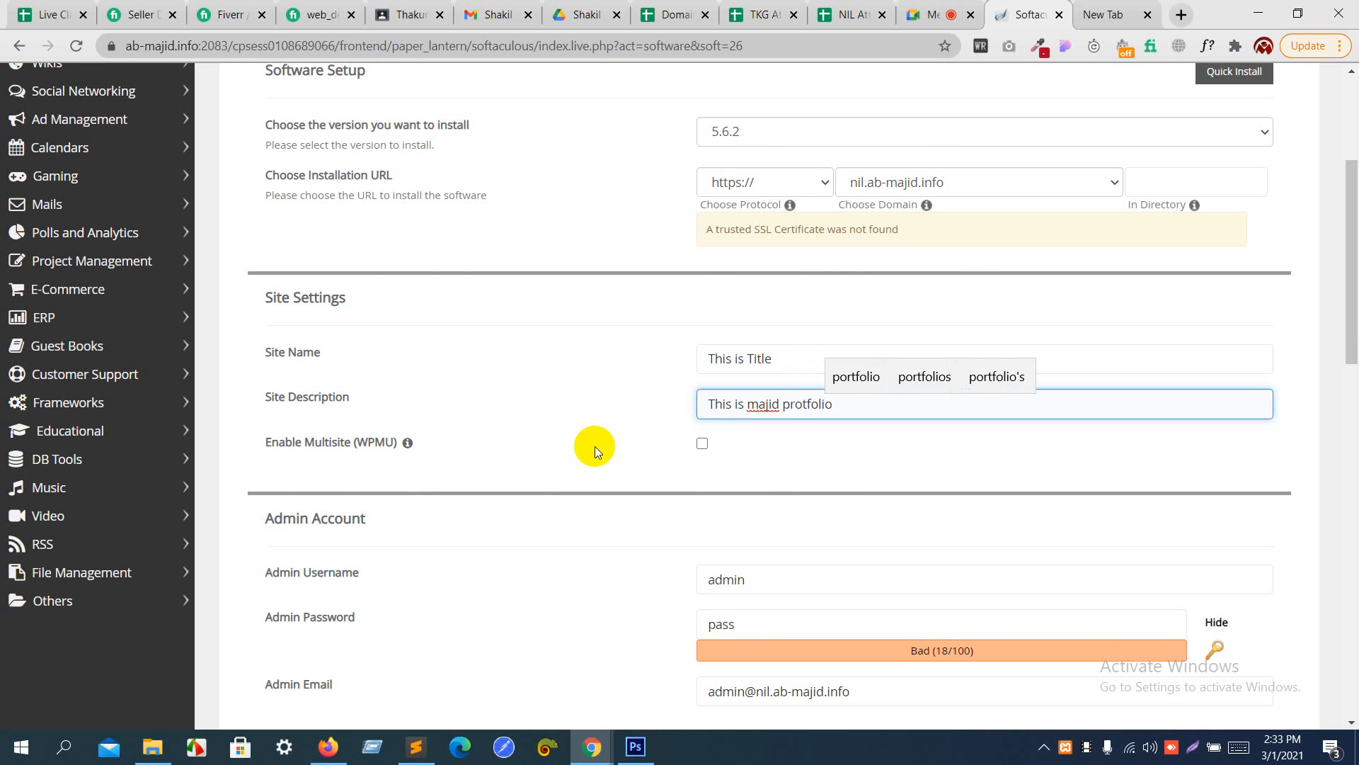
scroll(595, 447, "down", 1)
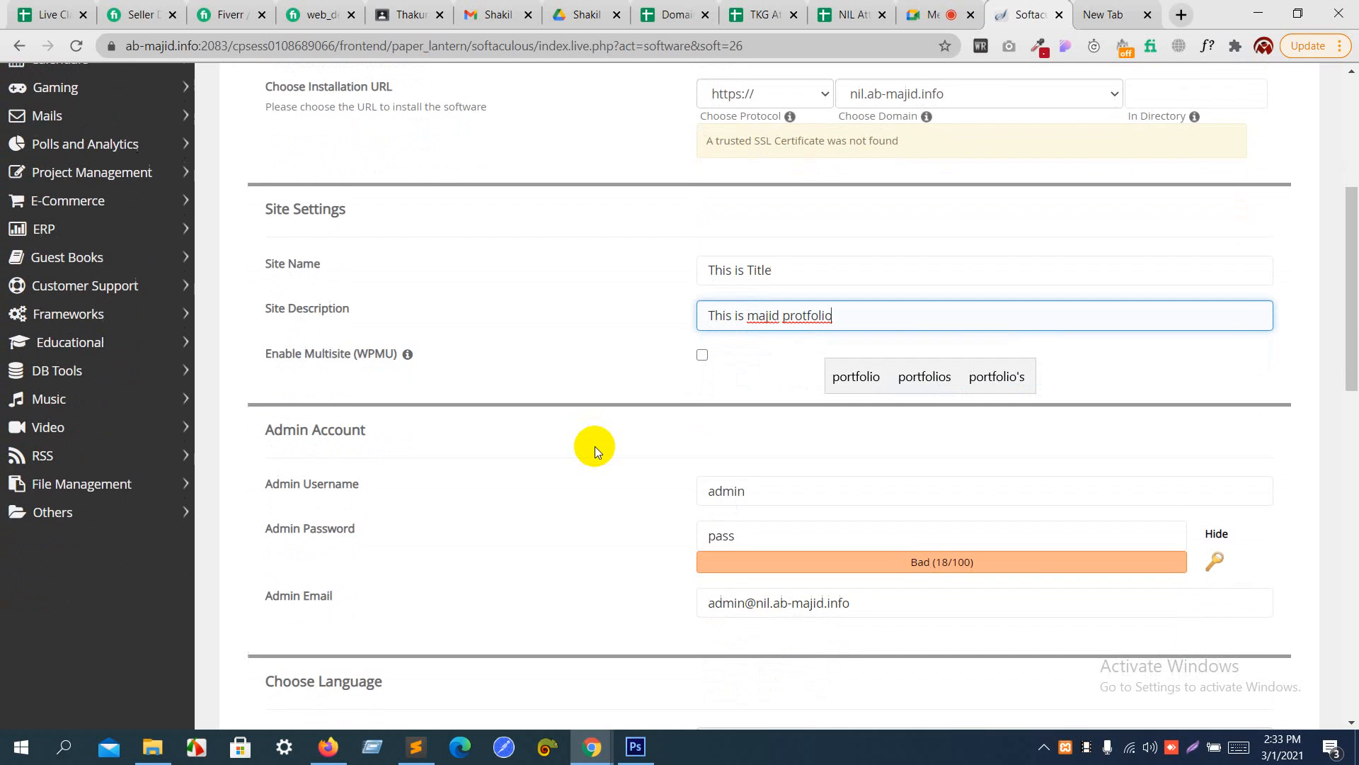
scroll(595, 446, "down", 1)
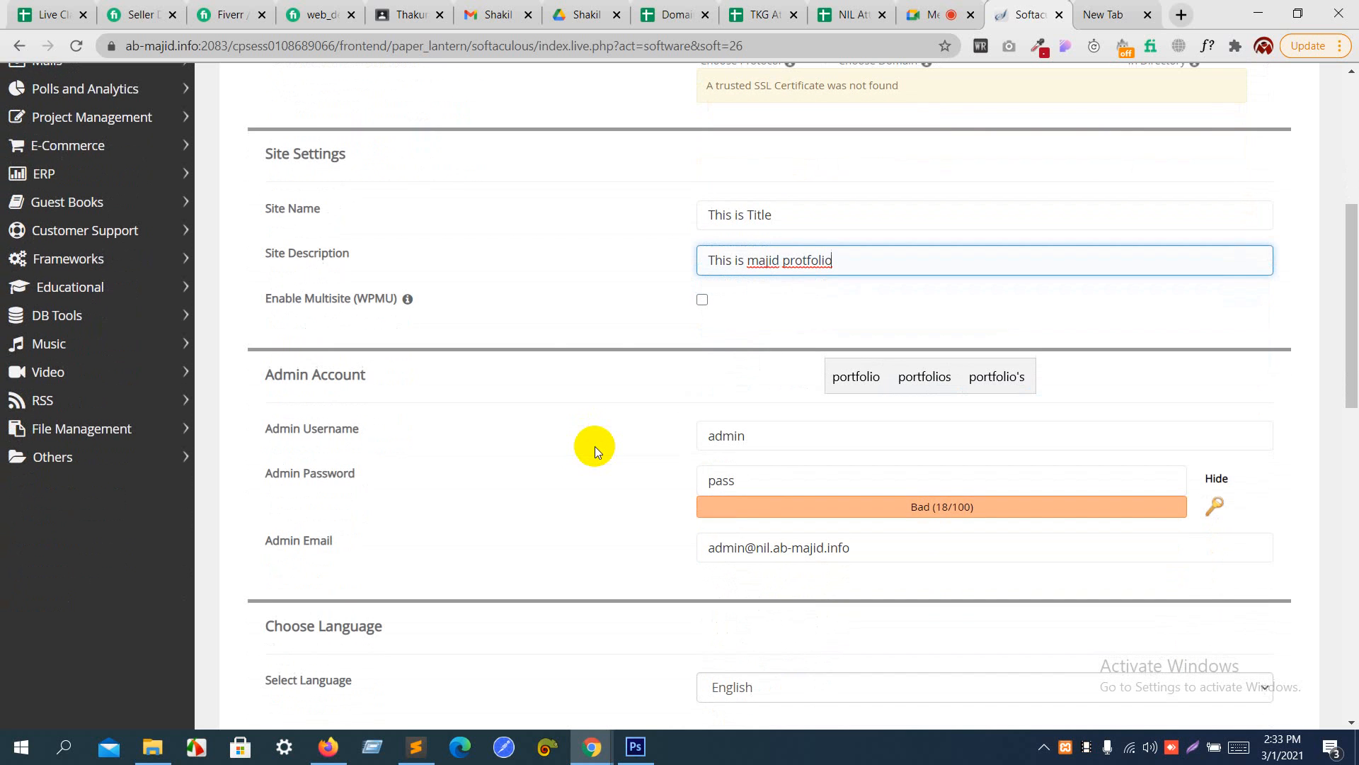
left_click(553, 320)
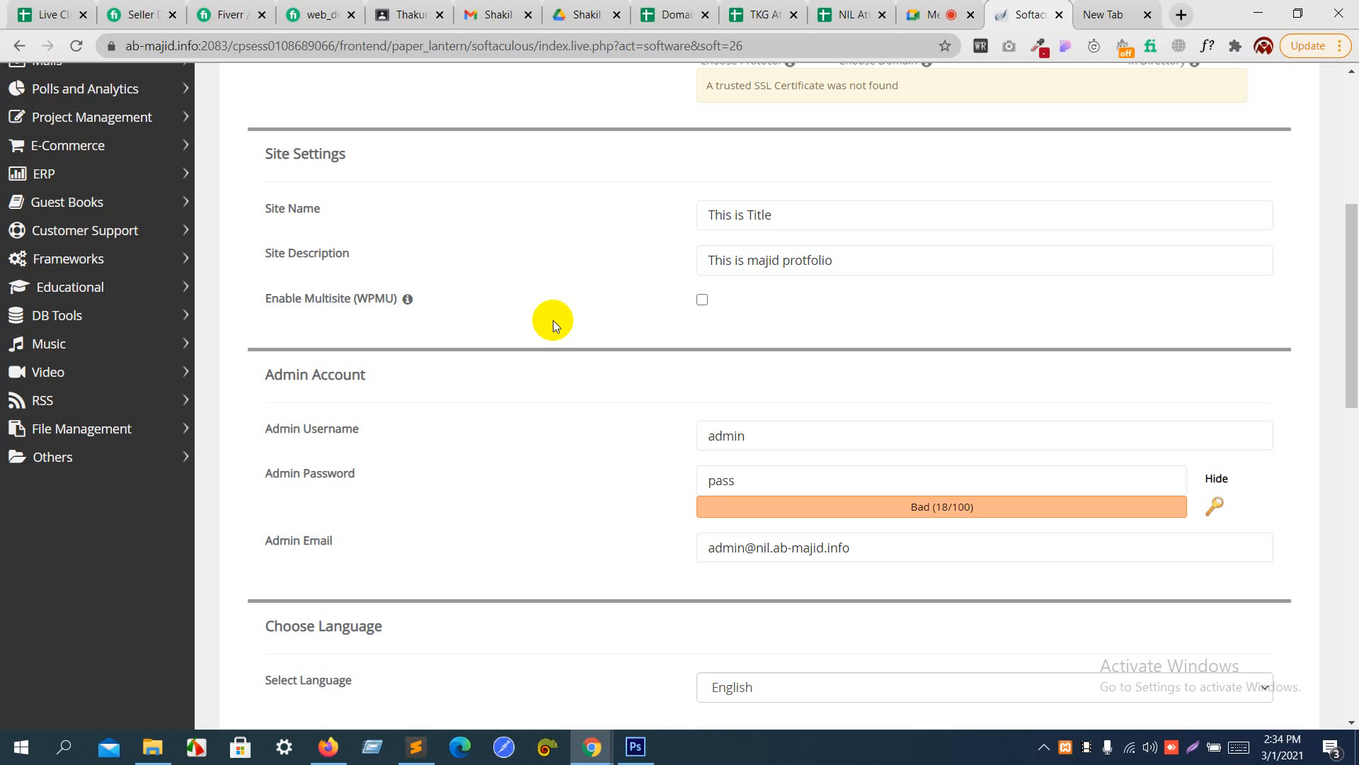
- Review the admin username and password fields in the Admin Account section
scroll(554, 320, "down", 1)
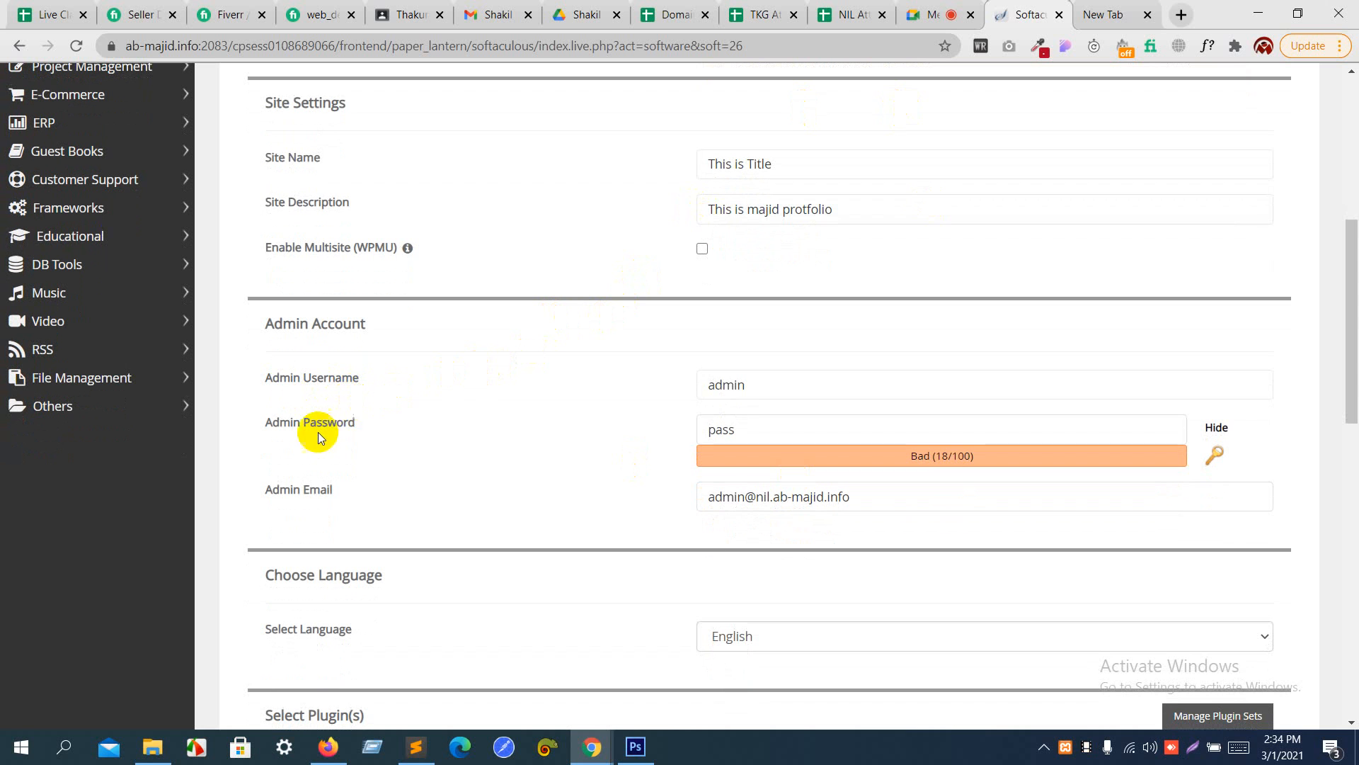
left_click(784, 381)
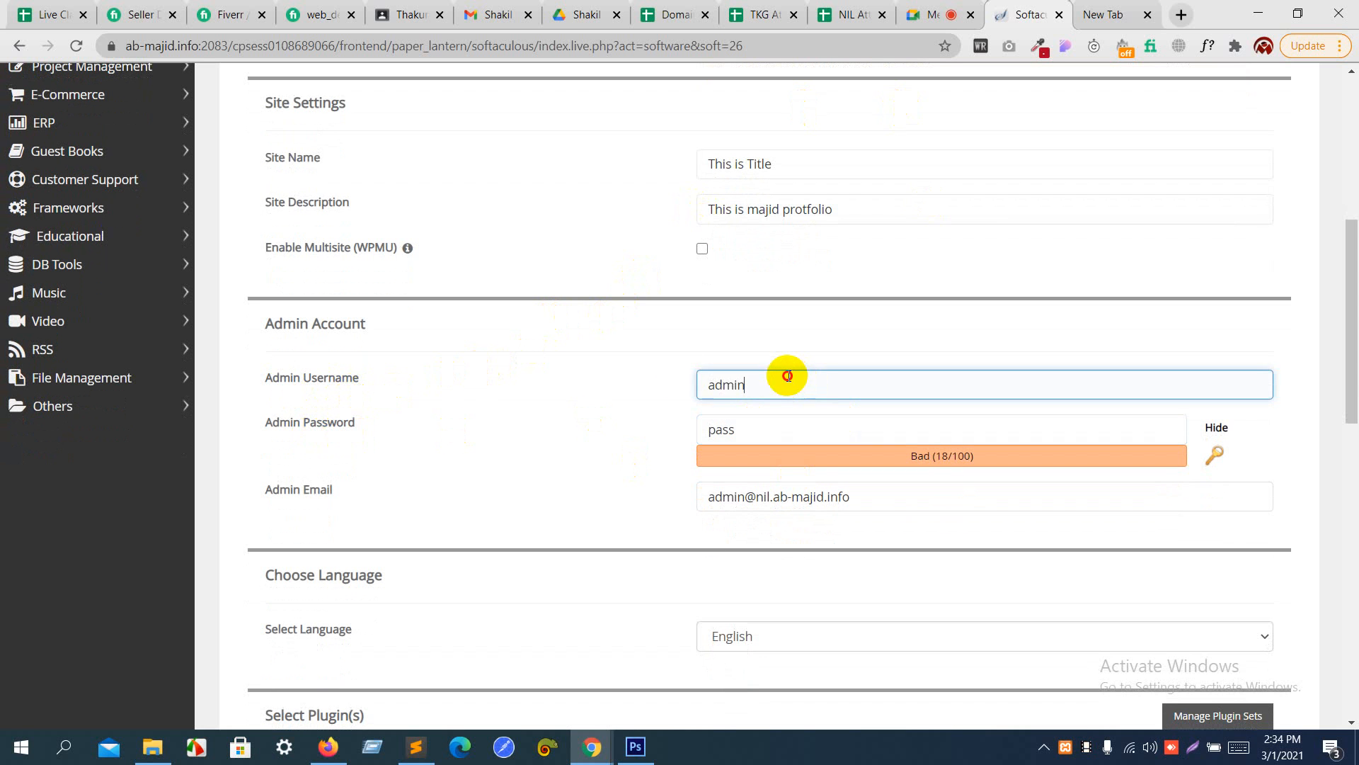
left_click_drag(784, 381, 579, 372)
left_click_drag(737, 429, 695, 435)
left_click(664, 421)
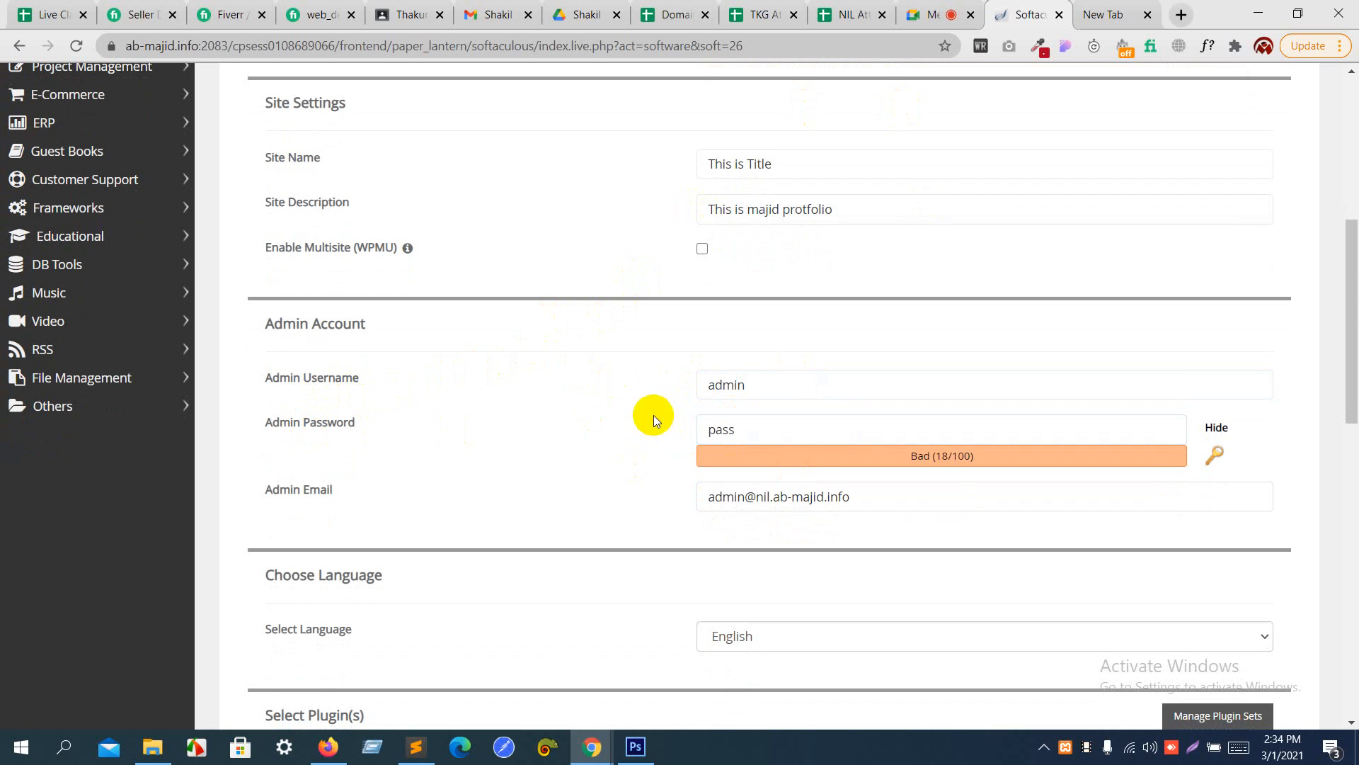
left_click(748, 435)
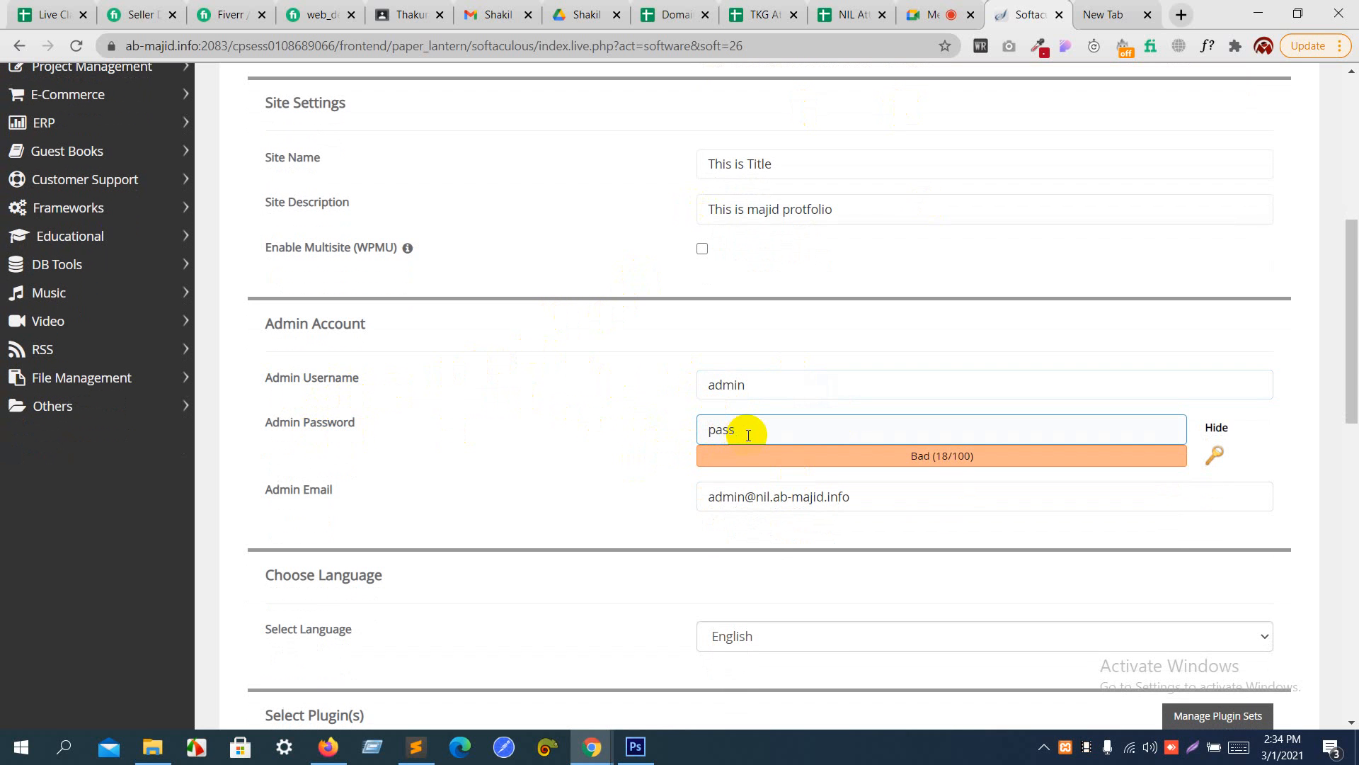
- Look through the available installation languages, keep English, and check the admin email field
scroll(636, 457, "down", 7)
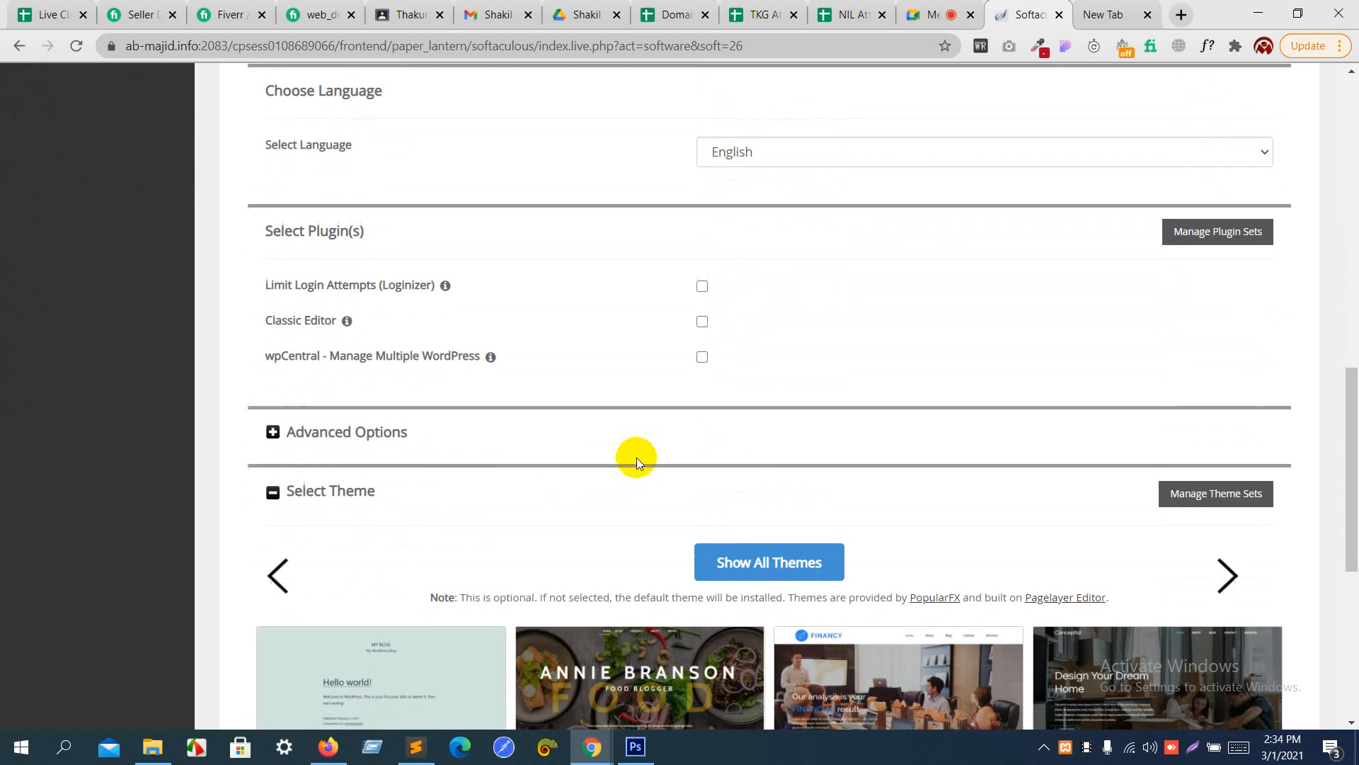
scroll(636, 457, "up", 5)
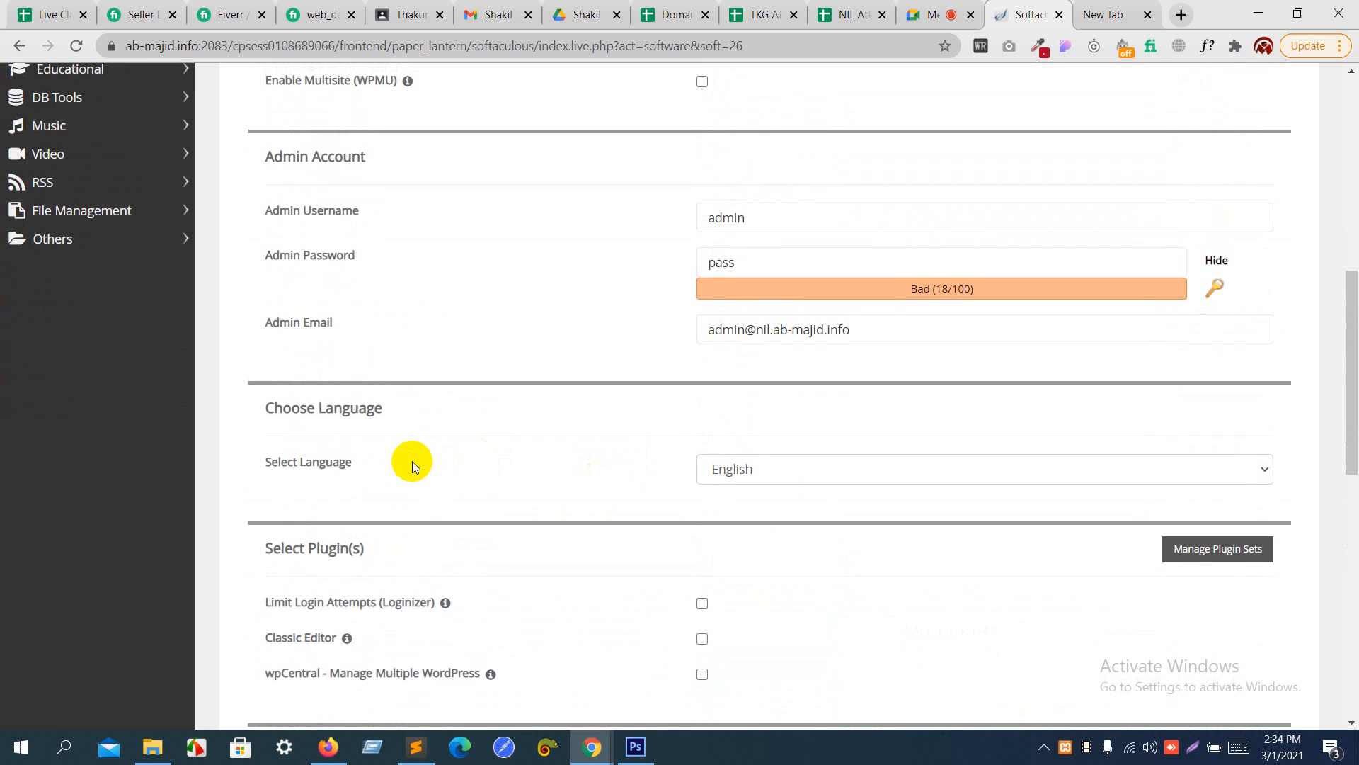
triple_click(257, 470)
left_click(726, 465)
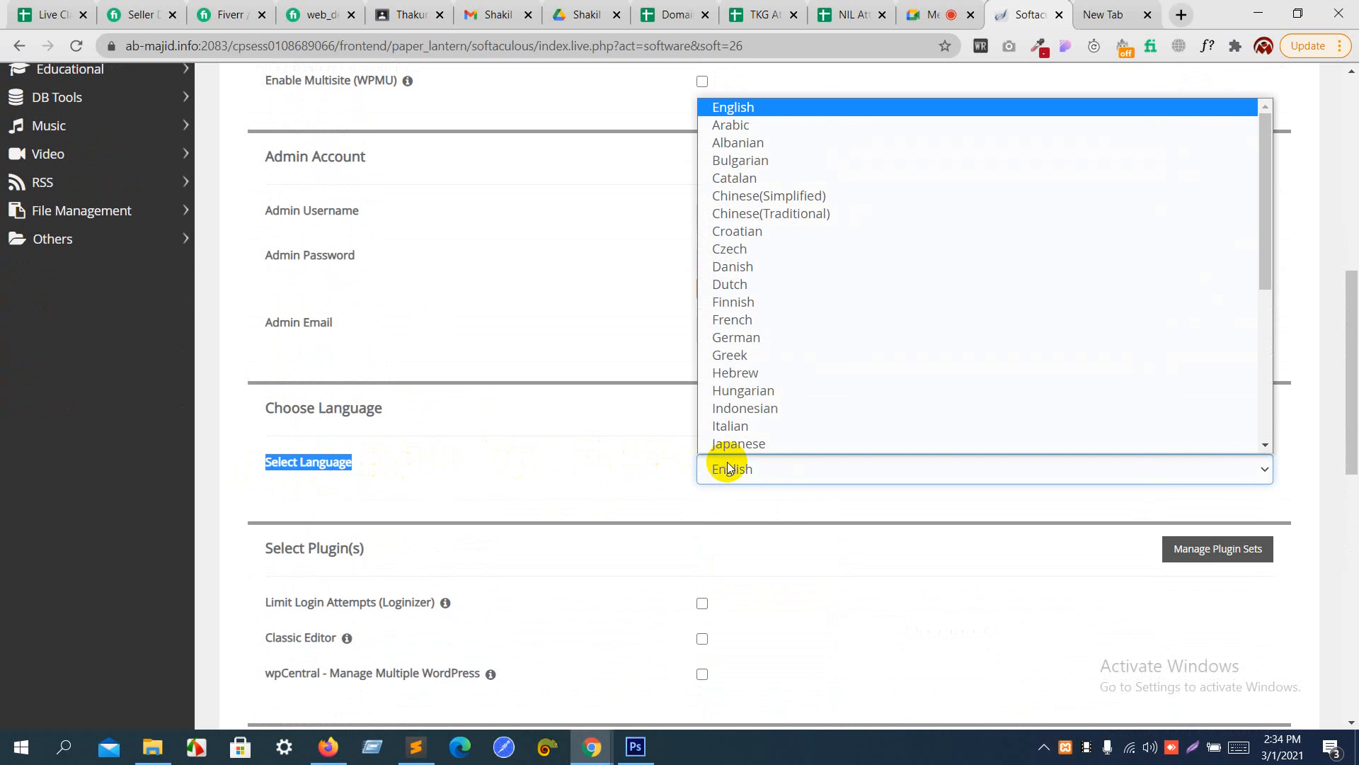
left_click(730, 467)
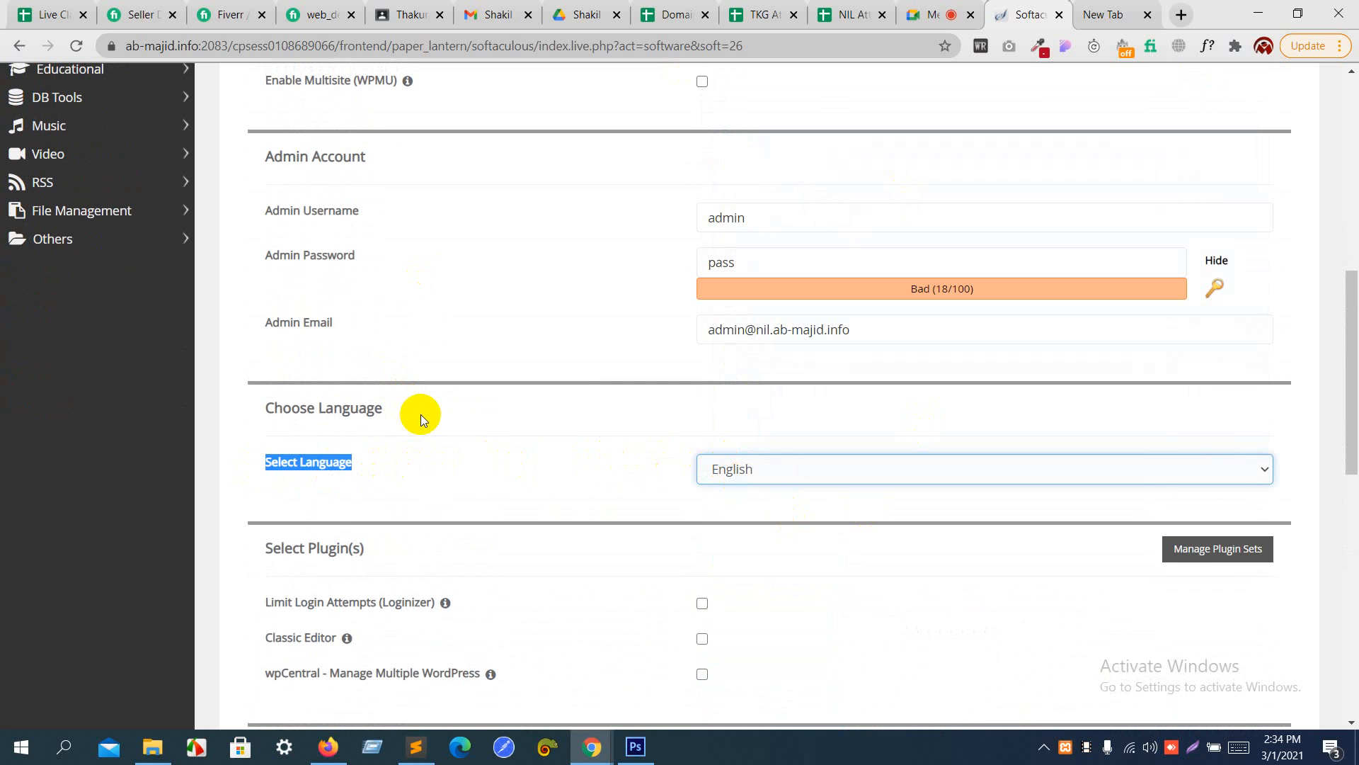
left_click(720, 316)
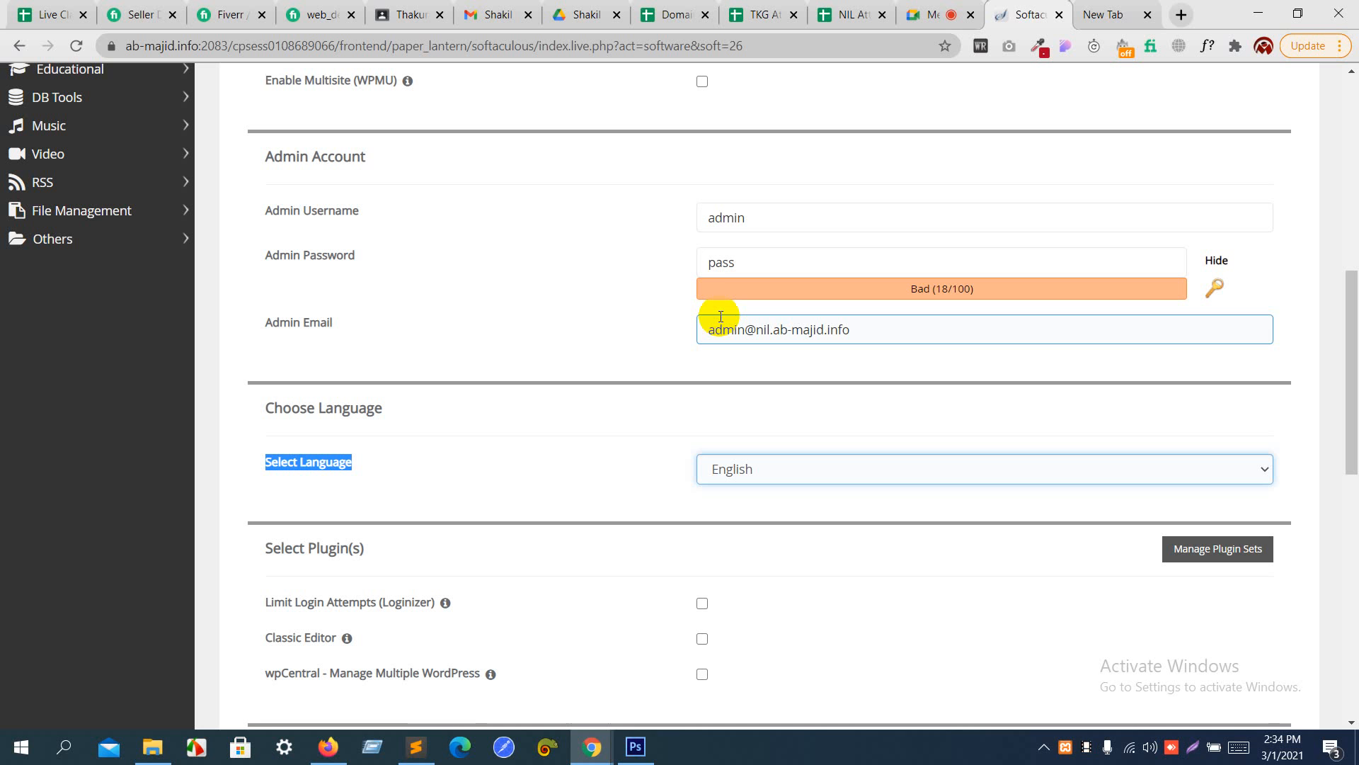
left_click(483, 482)
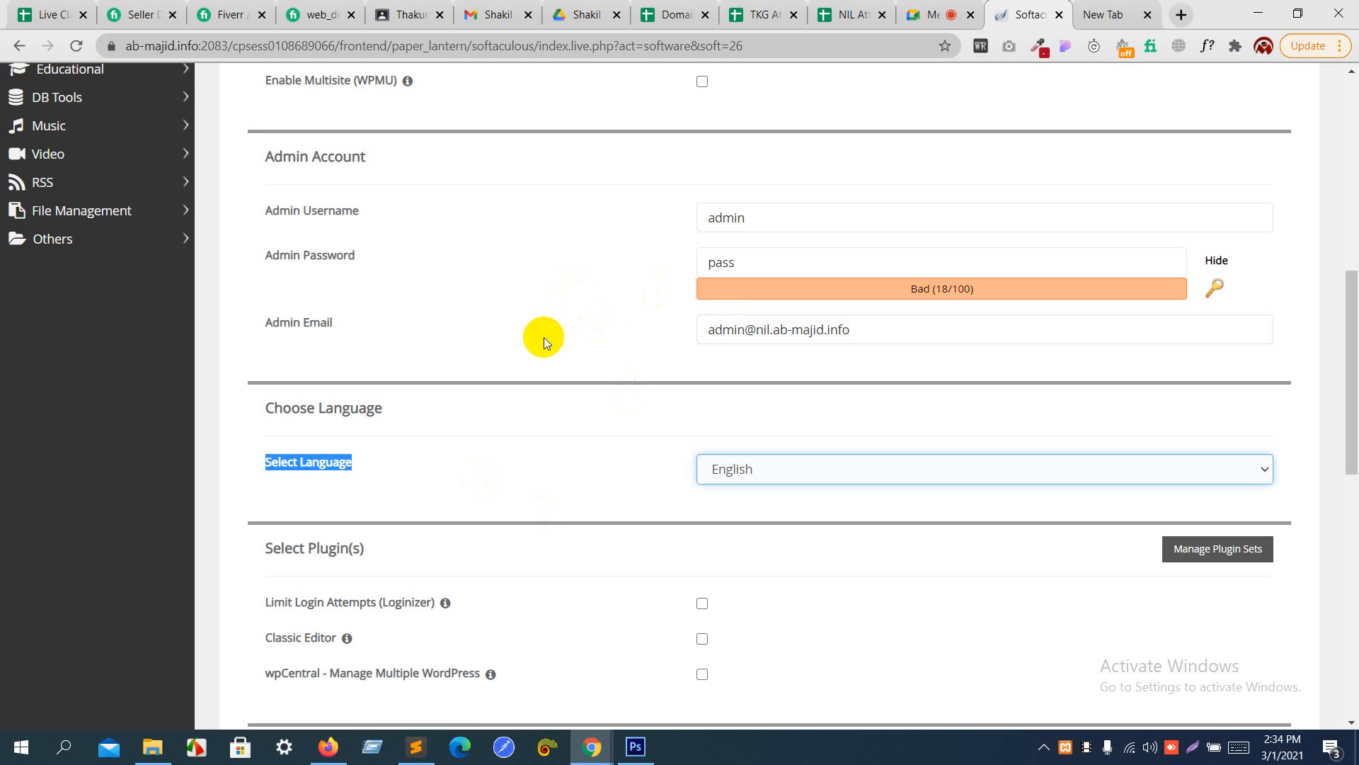
- Load prothomalo.com in the blank browser tab, compare its language with the form's language setting, and return to the installation form
left_click(1093, 5)
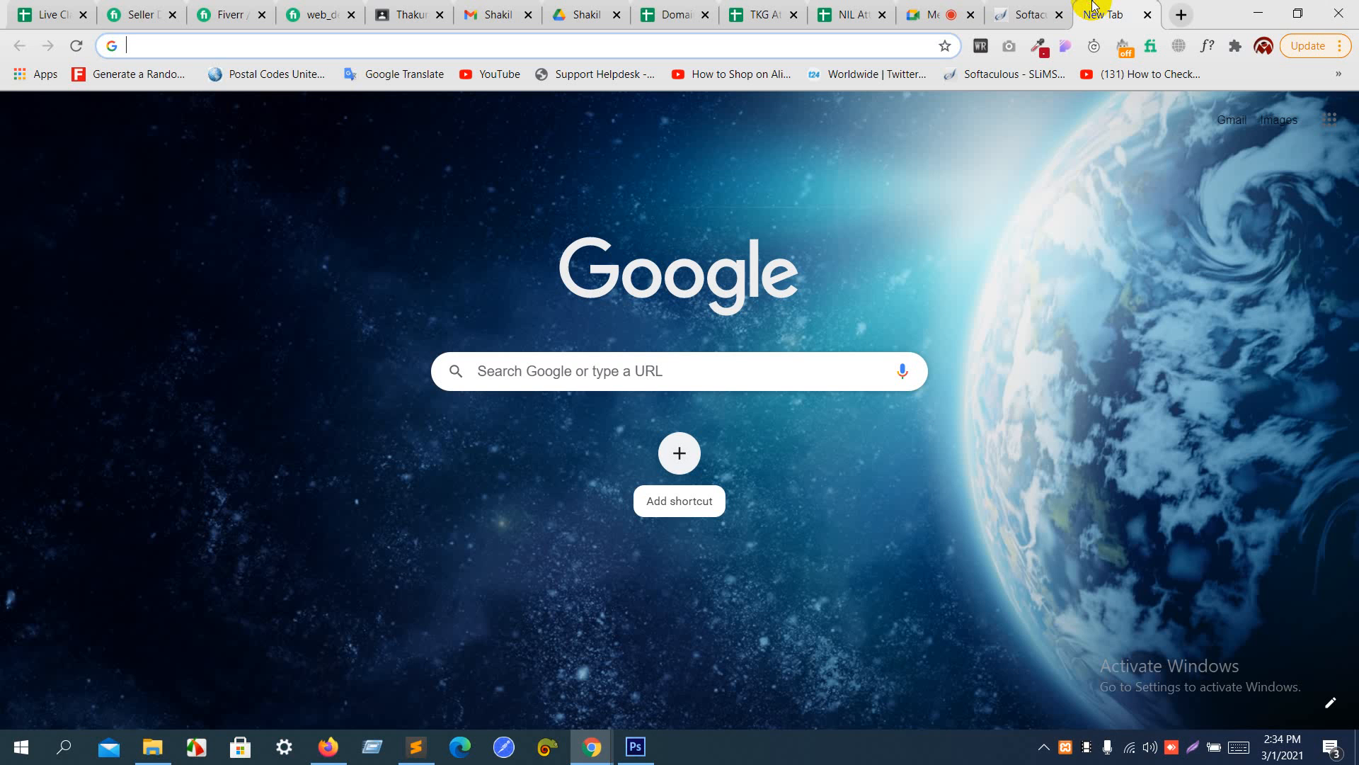
type("proth")
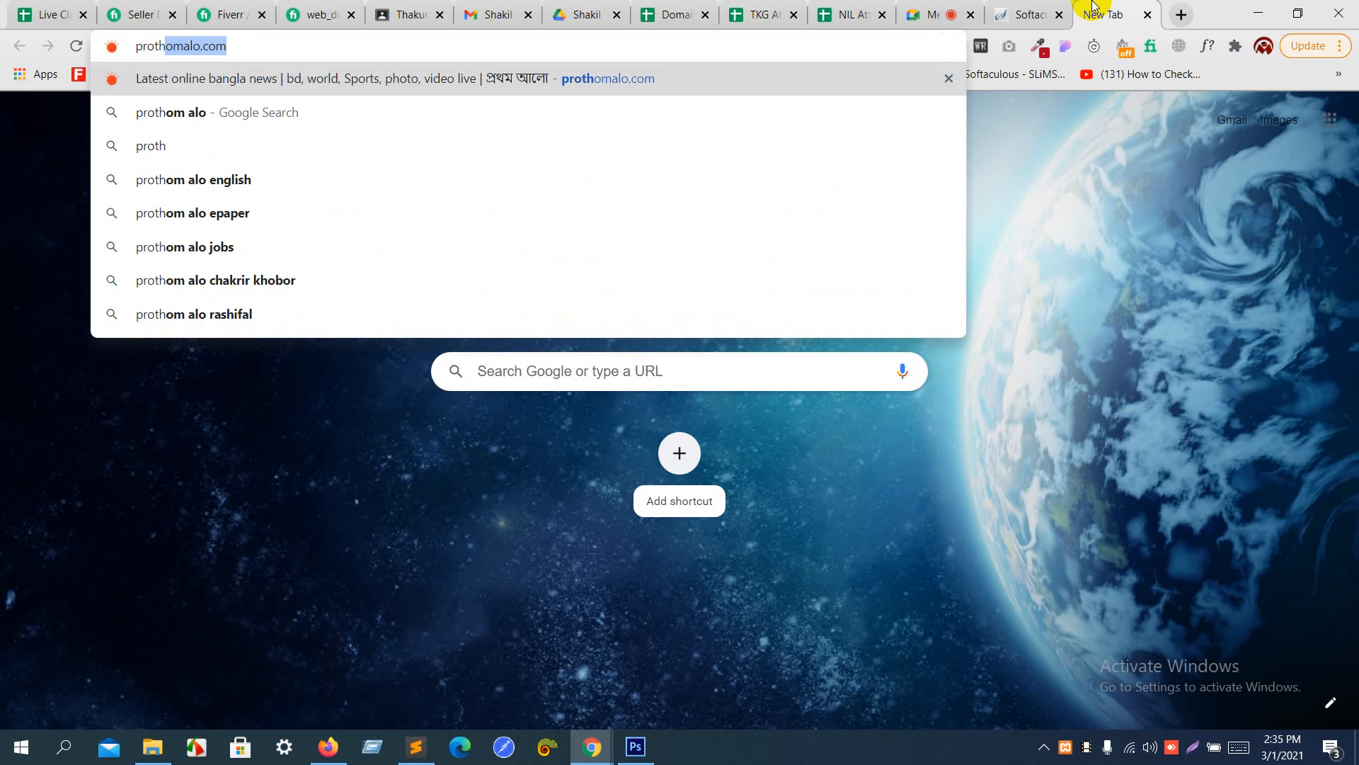
key("Return")
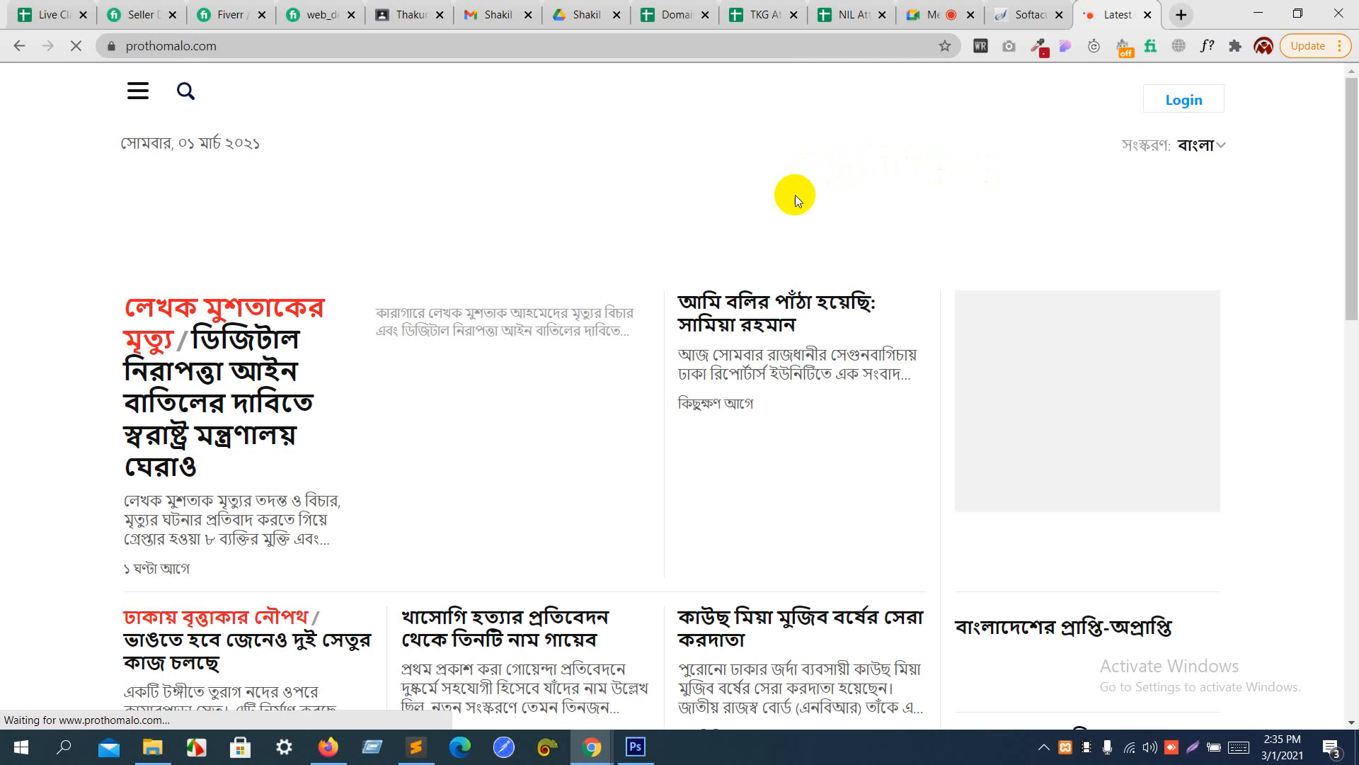
left_click(1027, 14)
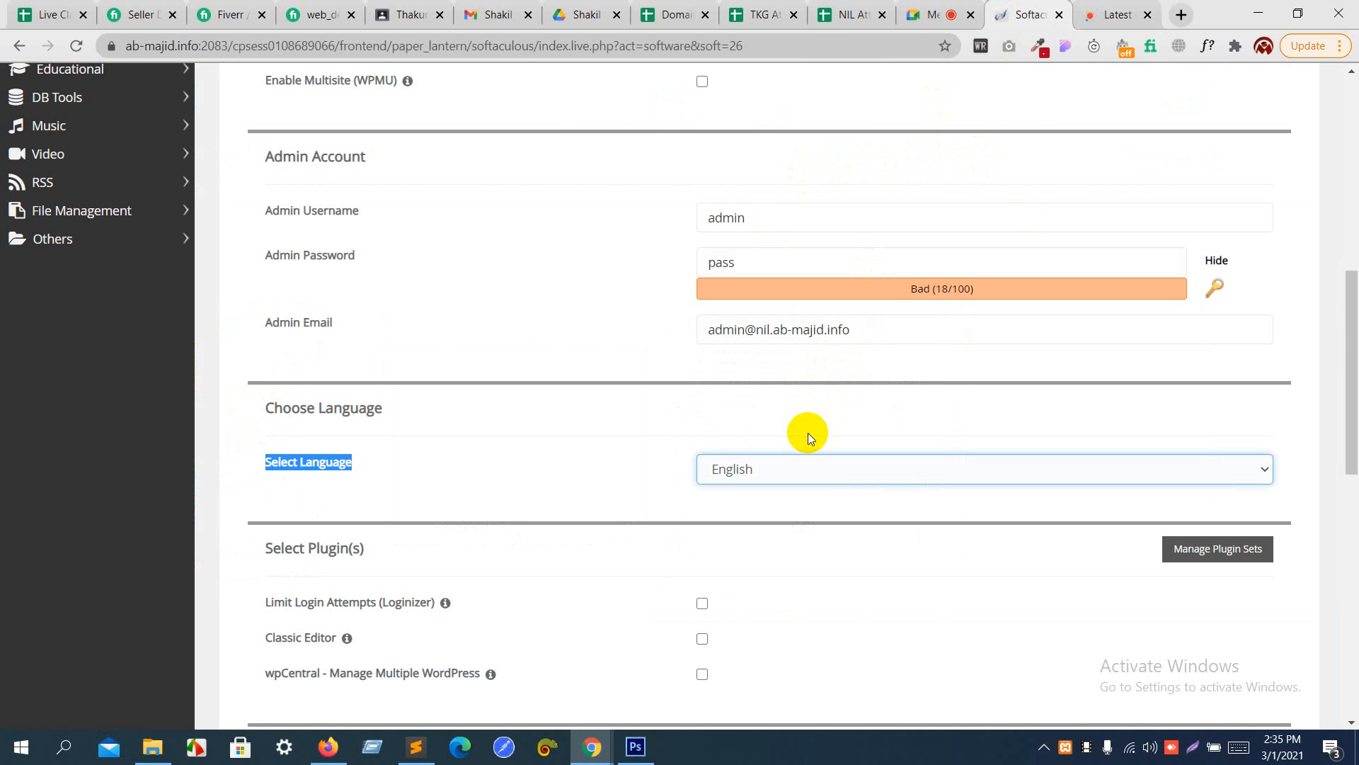
left_click(1109, 6)
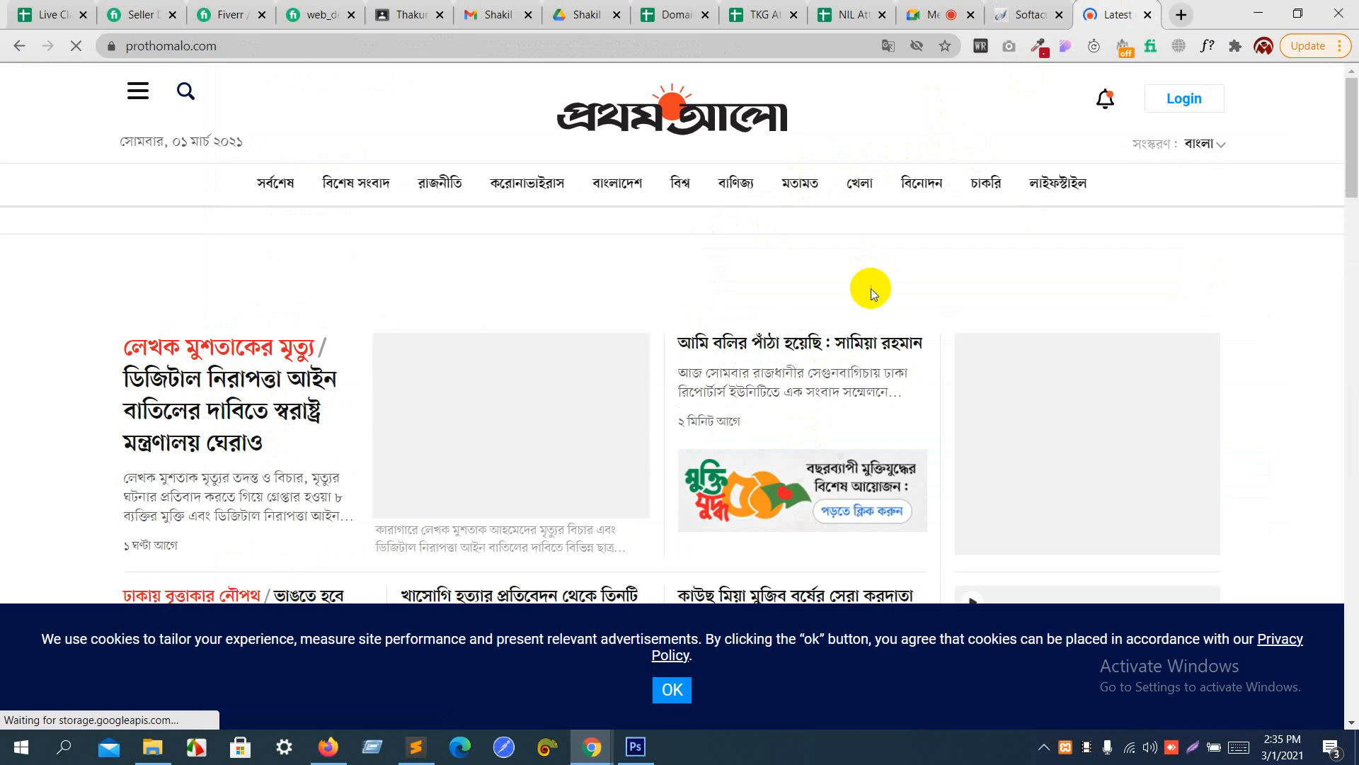
left_click(1013, 9)
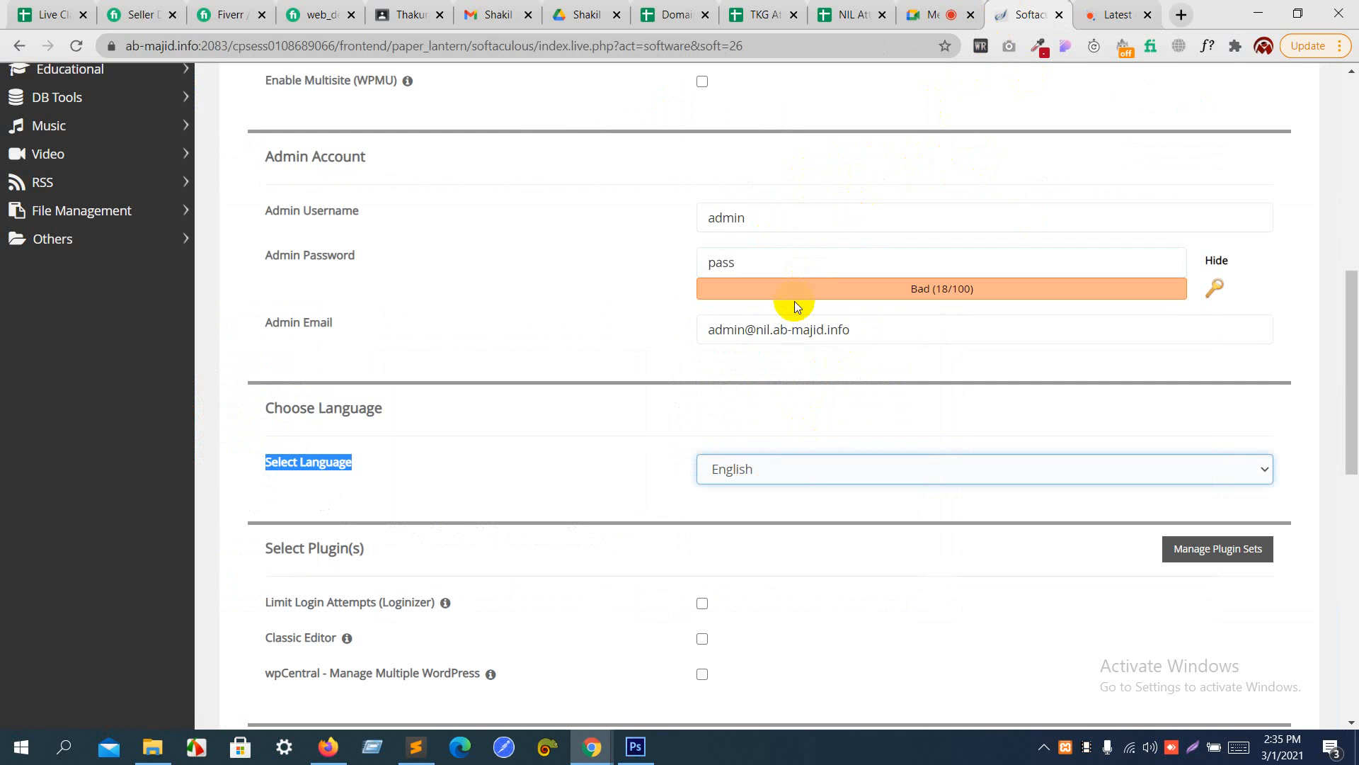
left_click(1094, 10)
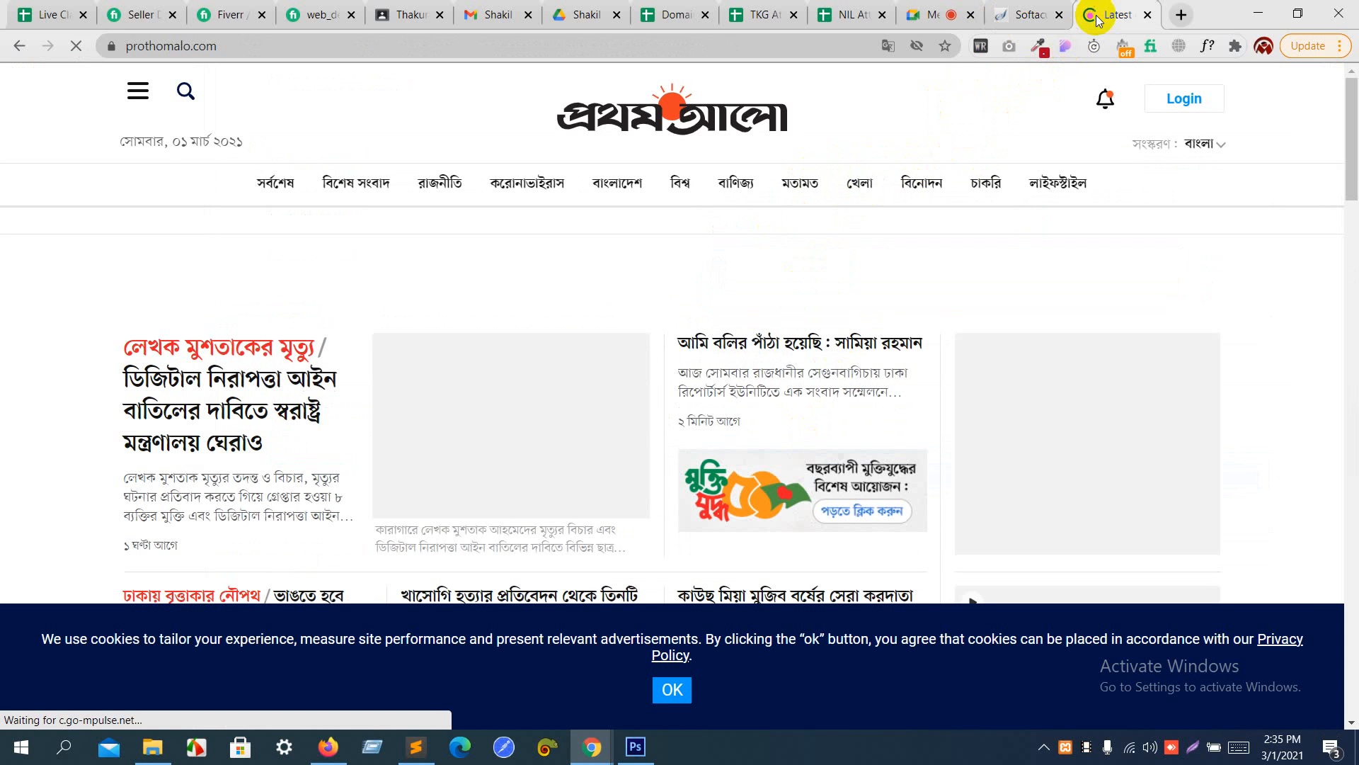
left_click(1026, 21)
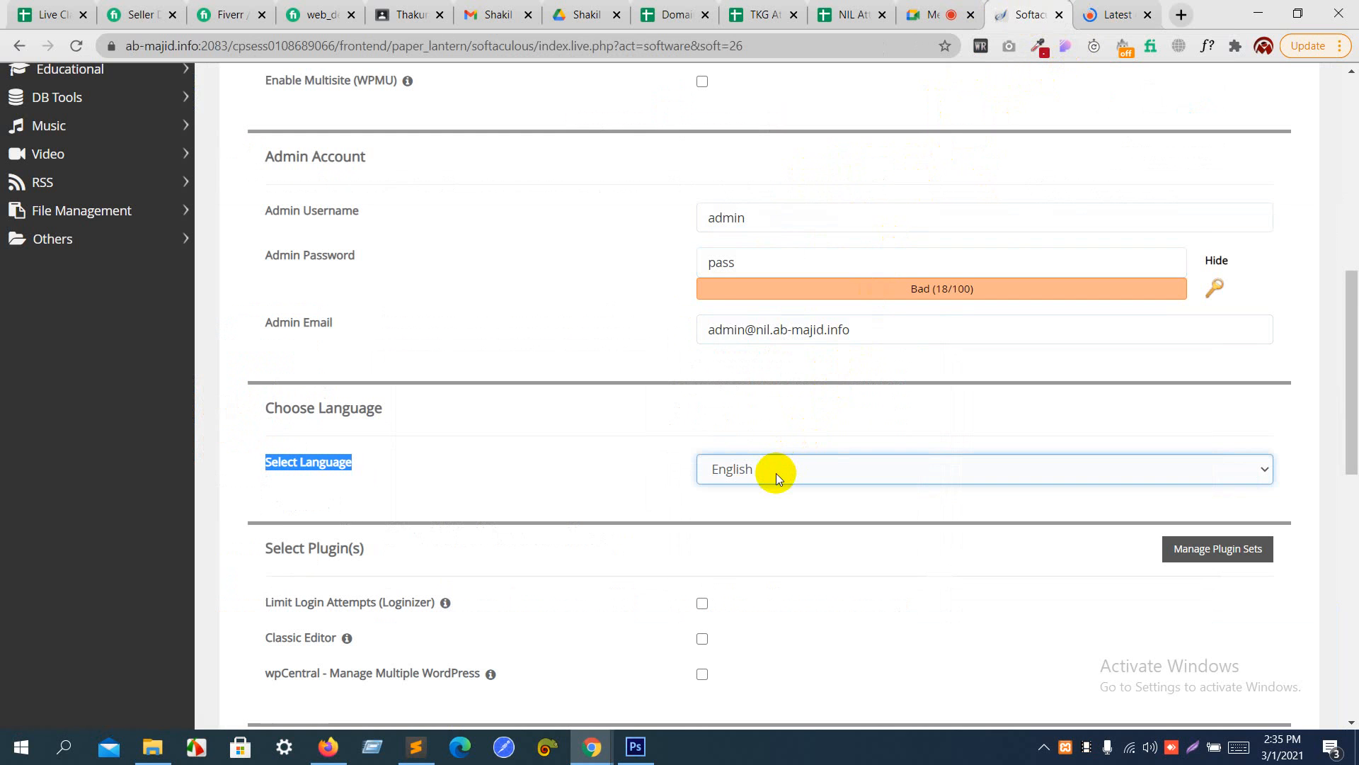
- Leave the optional plugins and theme unselected and start the WordPress installation
scroll(776, 473, "down", 1)
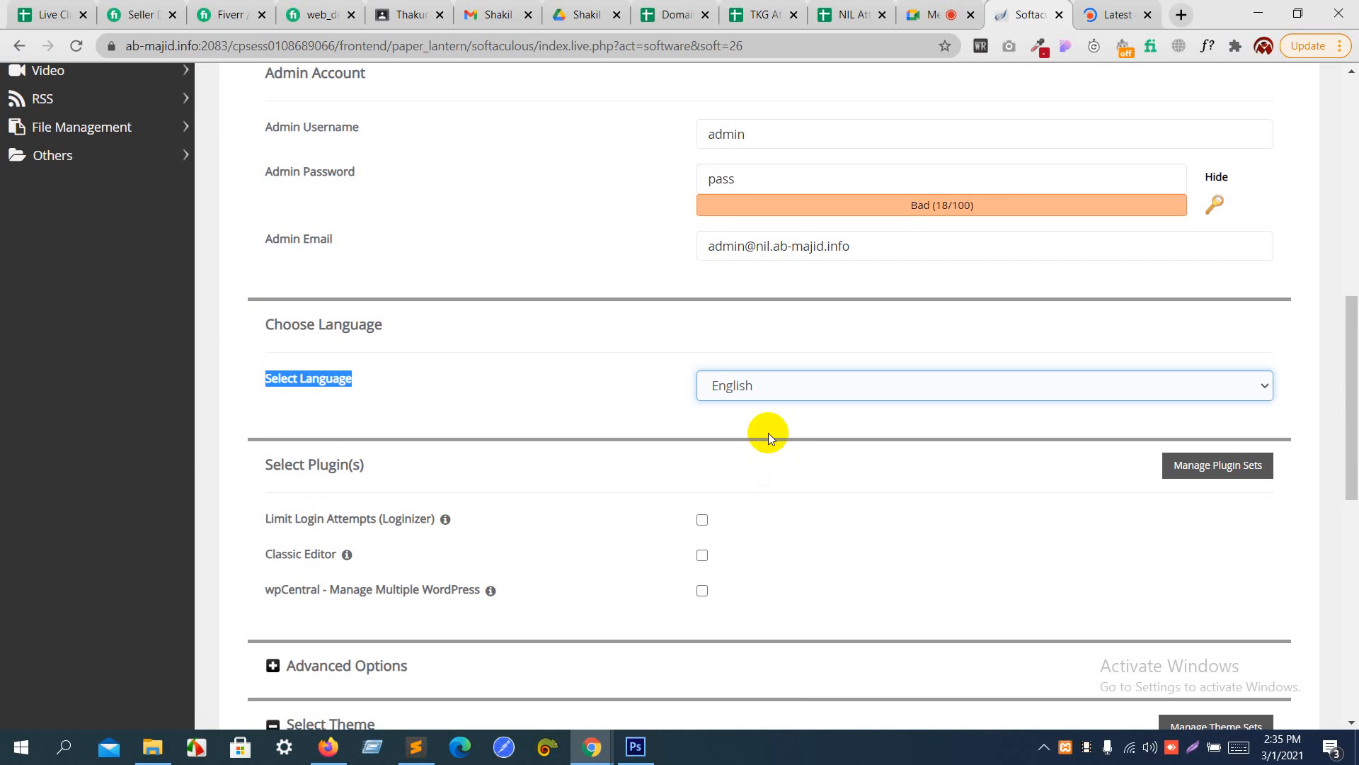
scroll(768, 432, "down", 4)
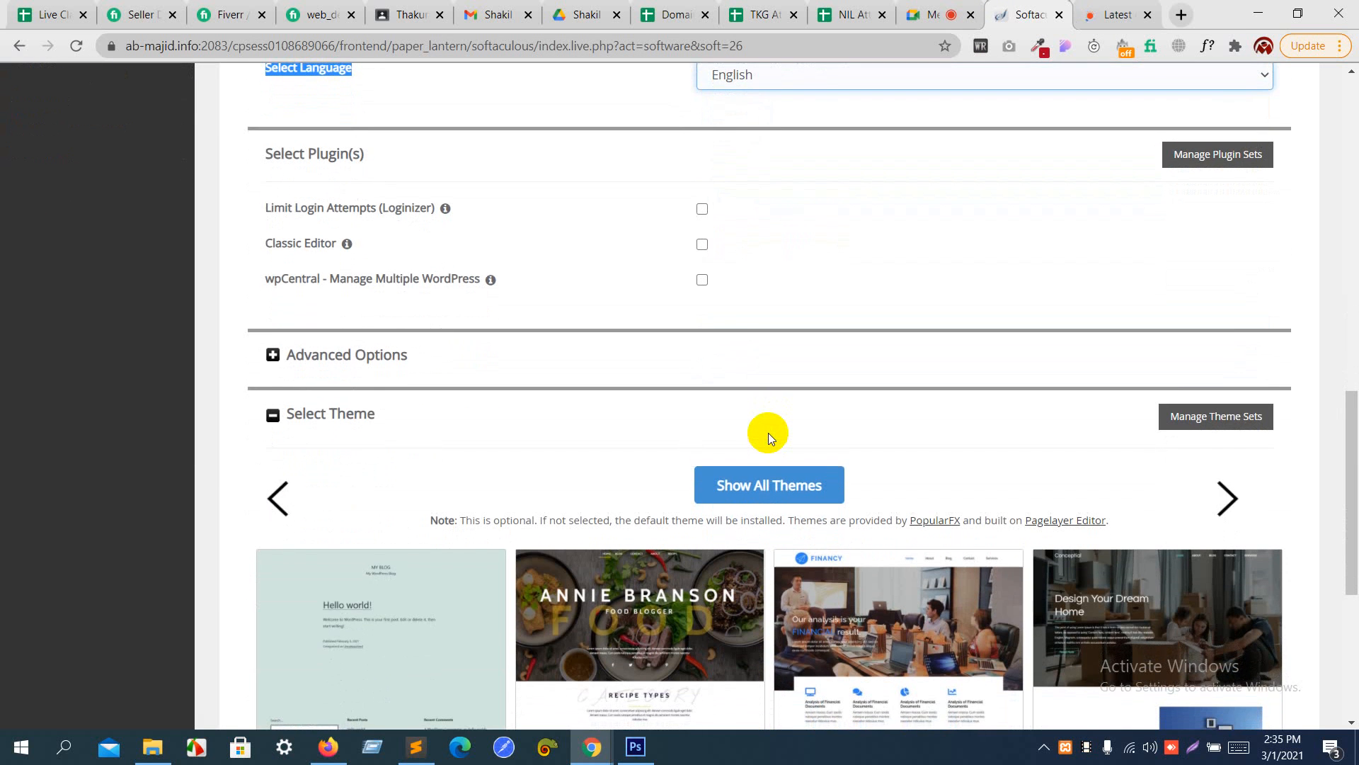
scroll(767, 431, "down", 5)
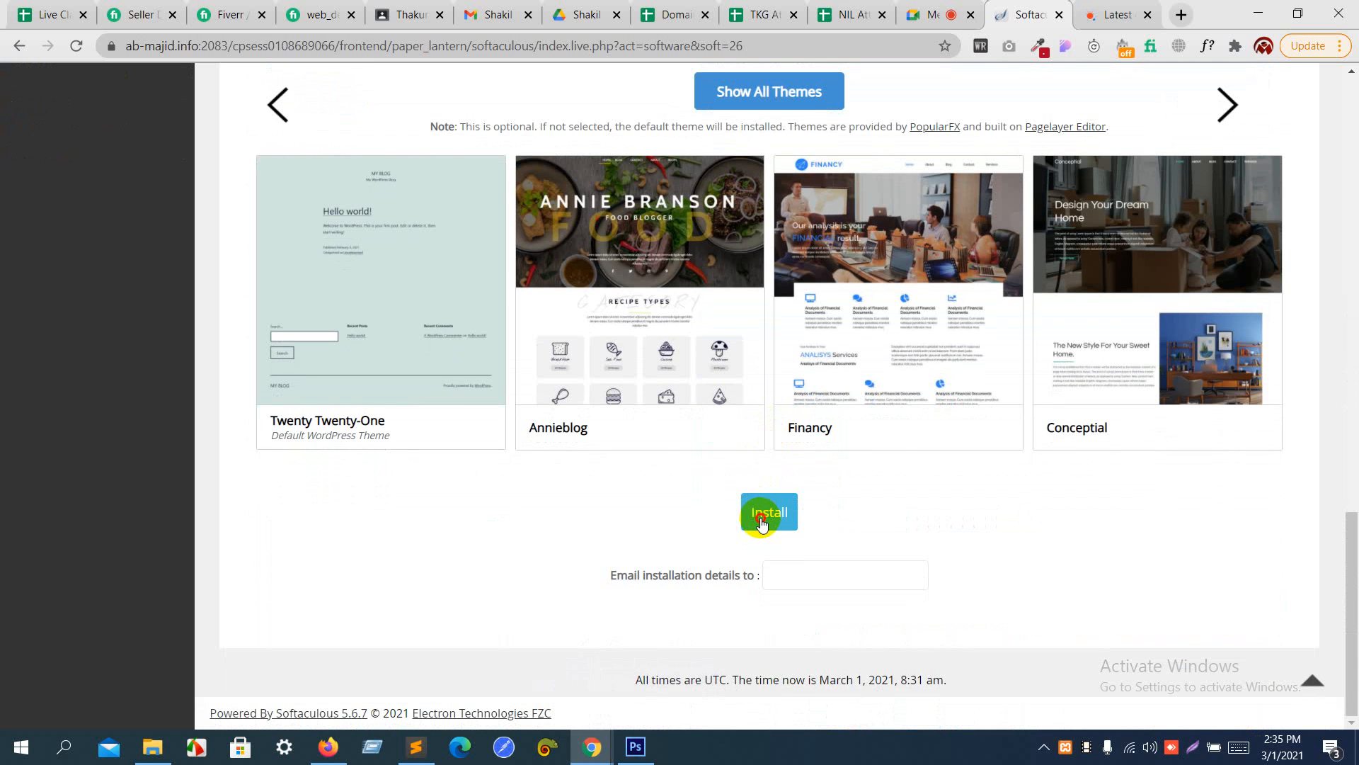
left_click(761, 521)
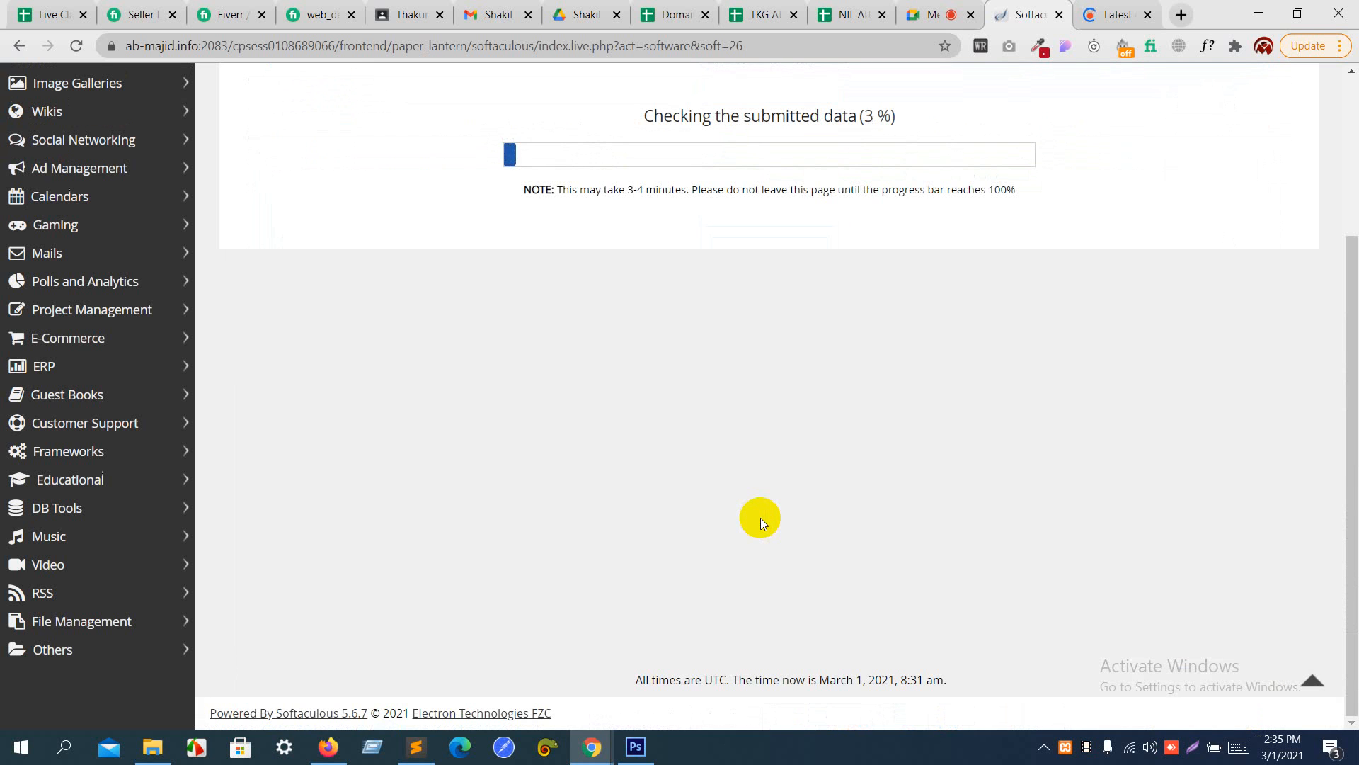
- Close the prothomalo.com tab and return to the start of the WordPress installation page
left_click(1146, 20)
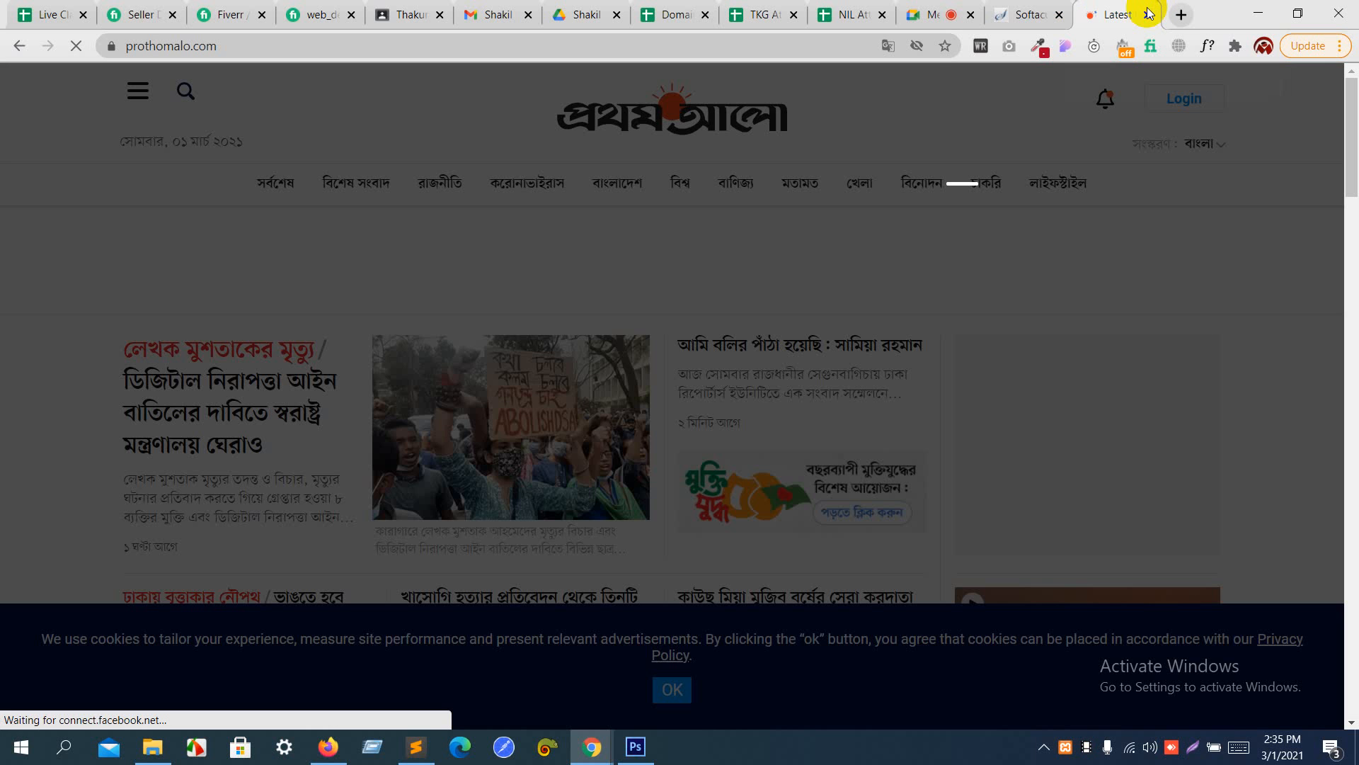
left_click(1147, 16)
scroll(945, 352, "up", 5)
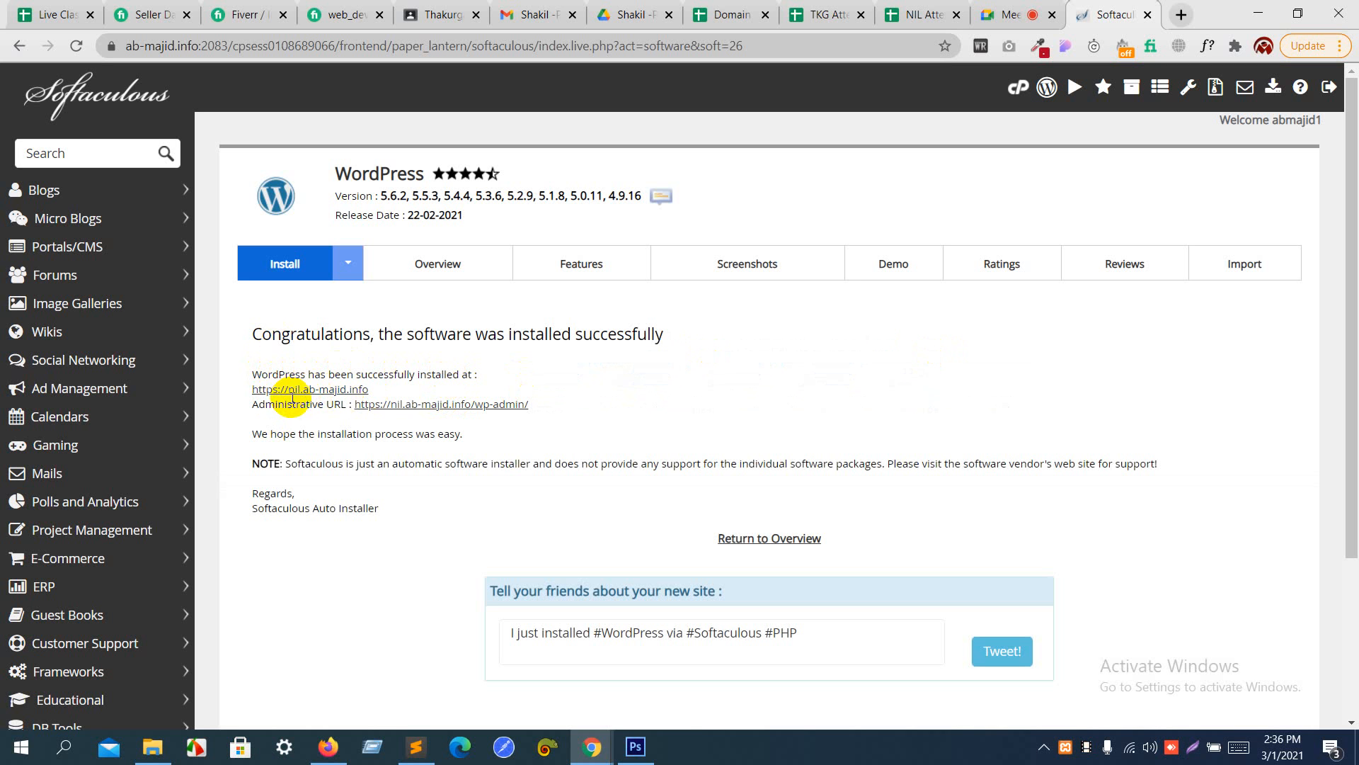
- Open nil.ab-majid.info from the installation page, retry it through Hola's United States VPN, and close the tab
left_click(334, 390)
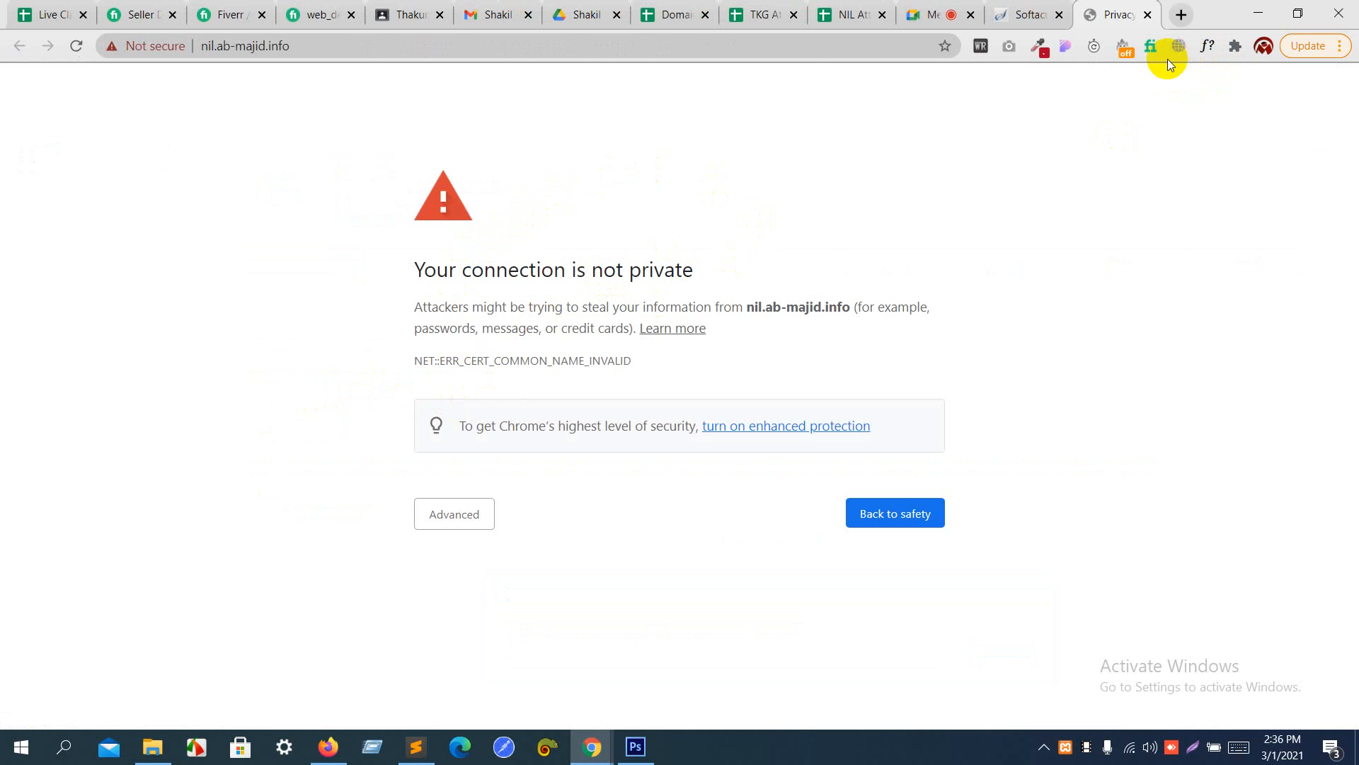
left_click(1126, 51)
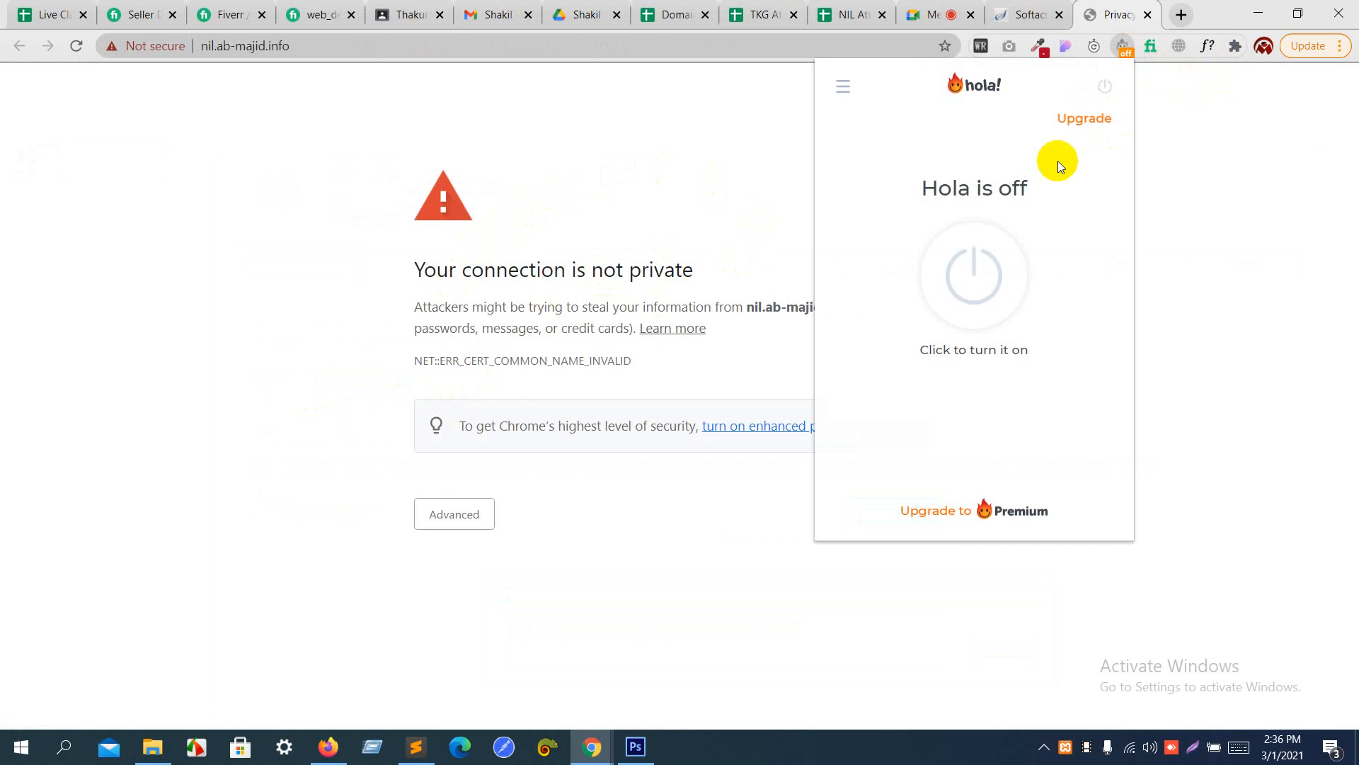
left_click(999, 265)
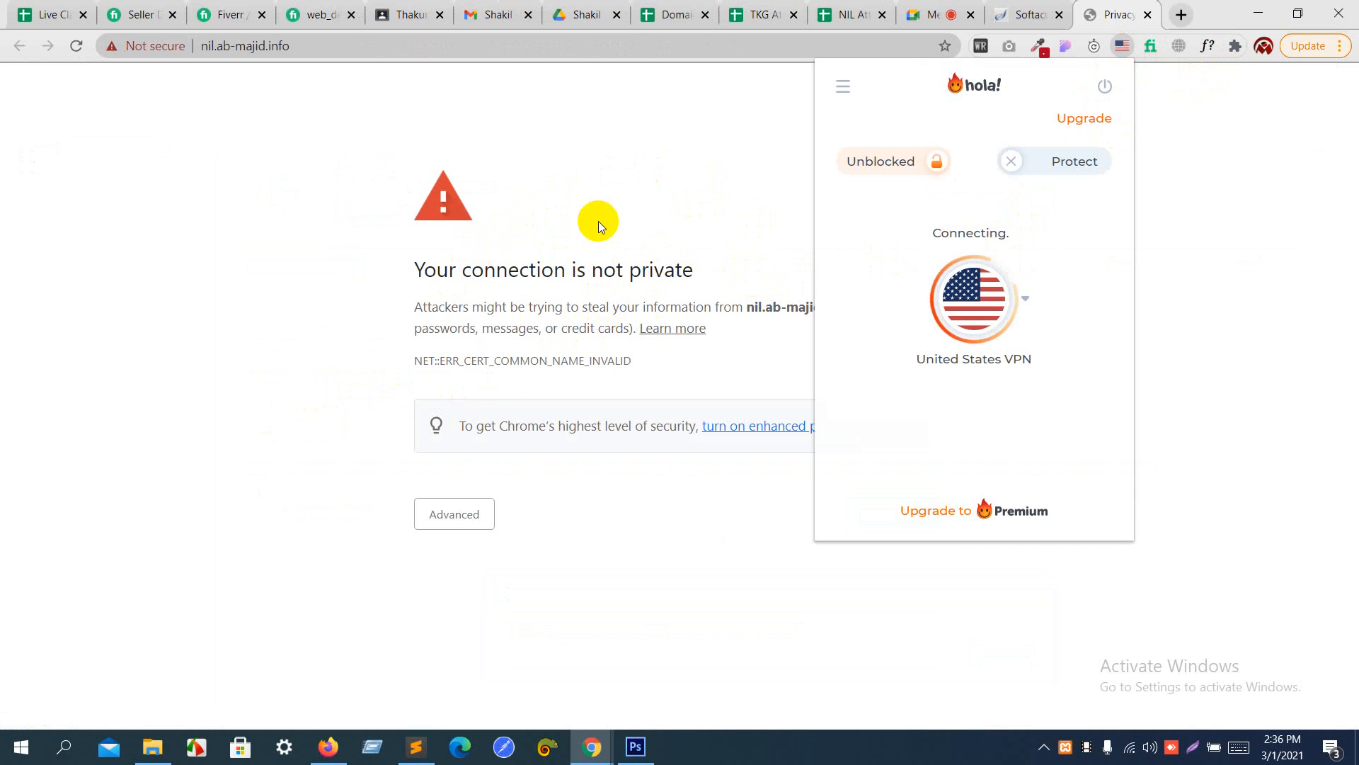
left_click(560, 45)
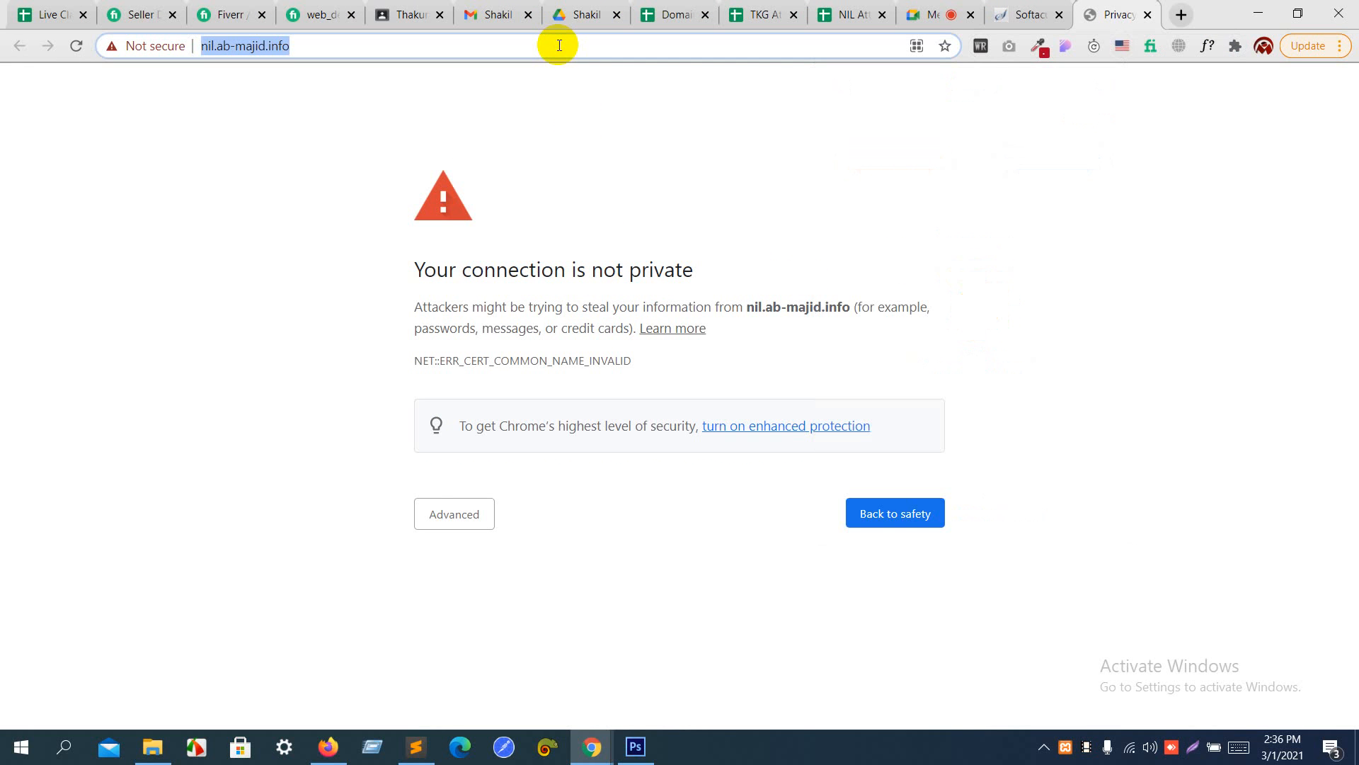
key("Return")
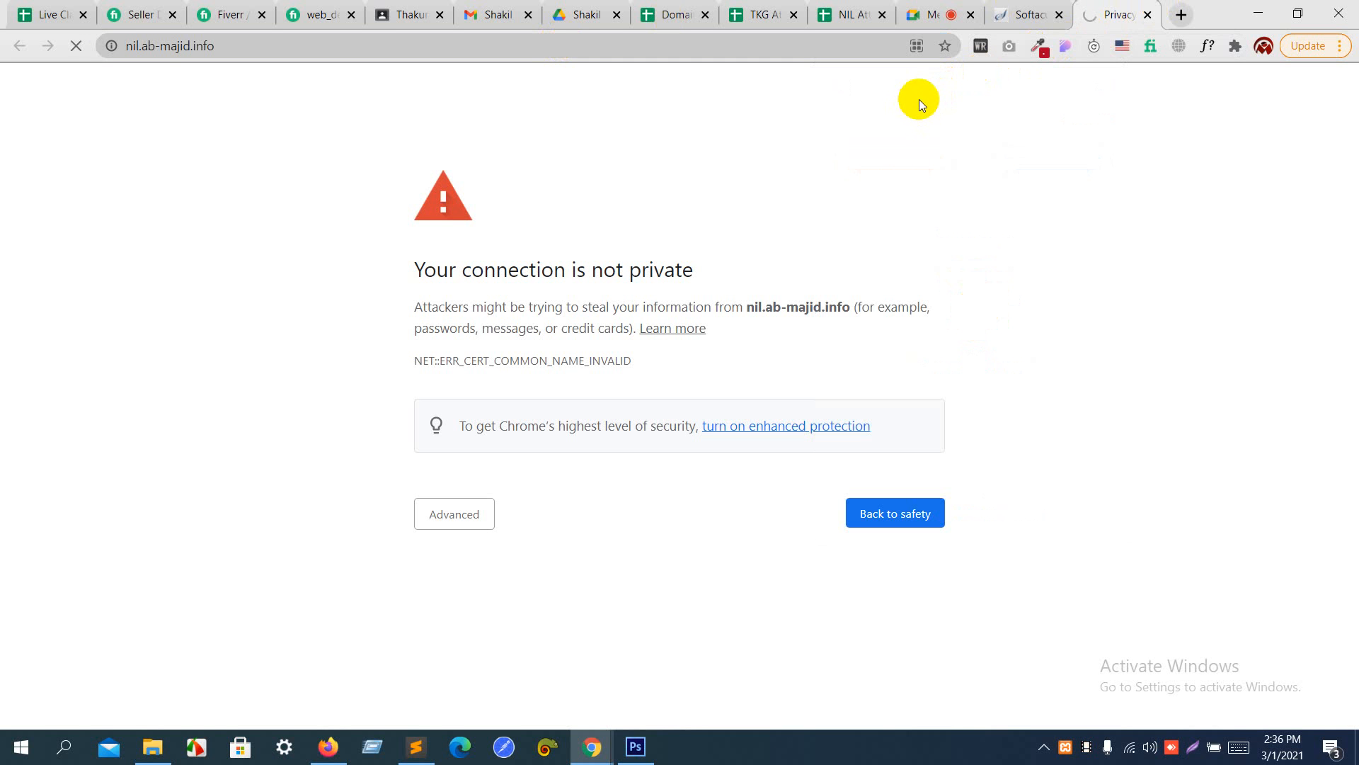
left_click(1149, 15)
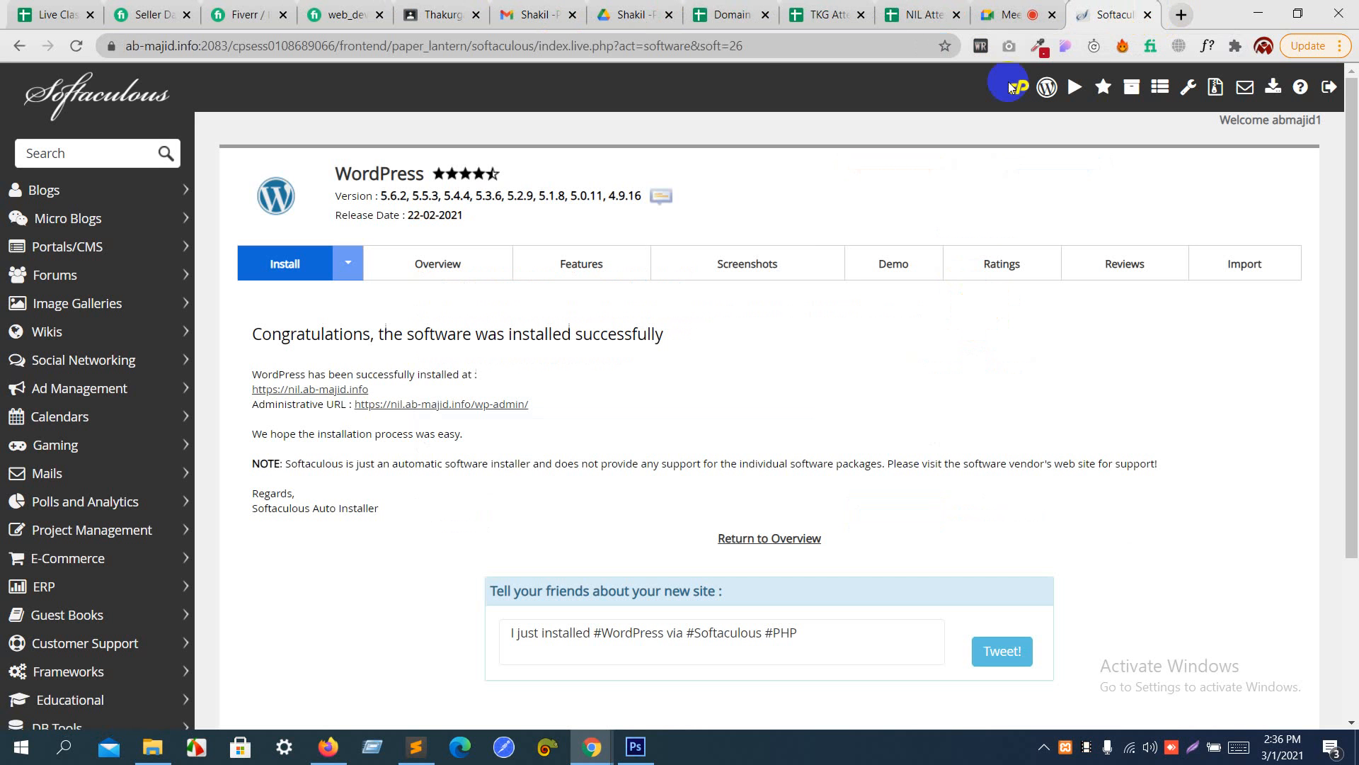
- Reopen the new site from the Softaculous success page with a look at the Hola VPN, and close its tab
left_click(337, 388)
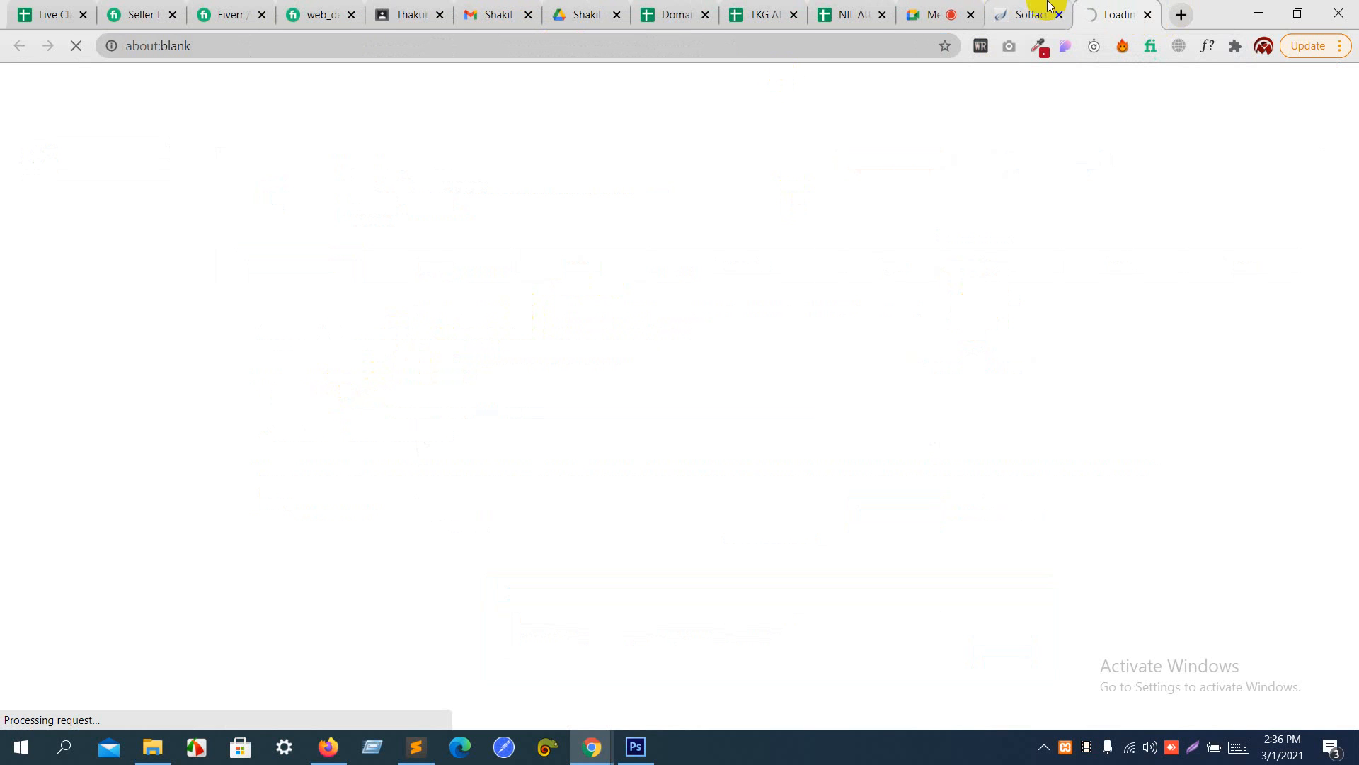
left_click(1123, 46)
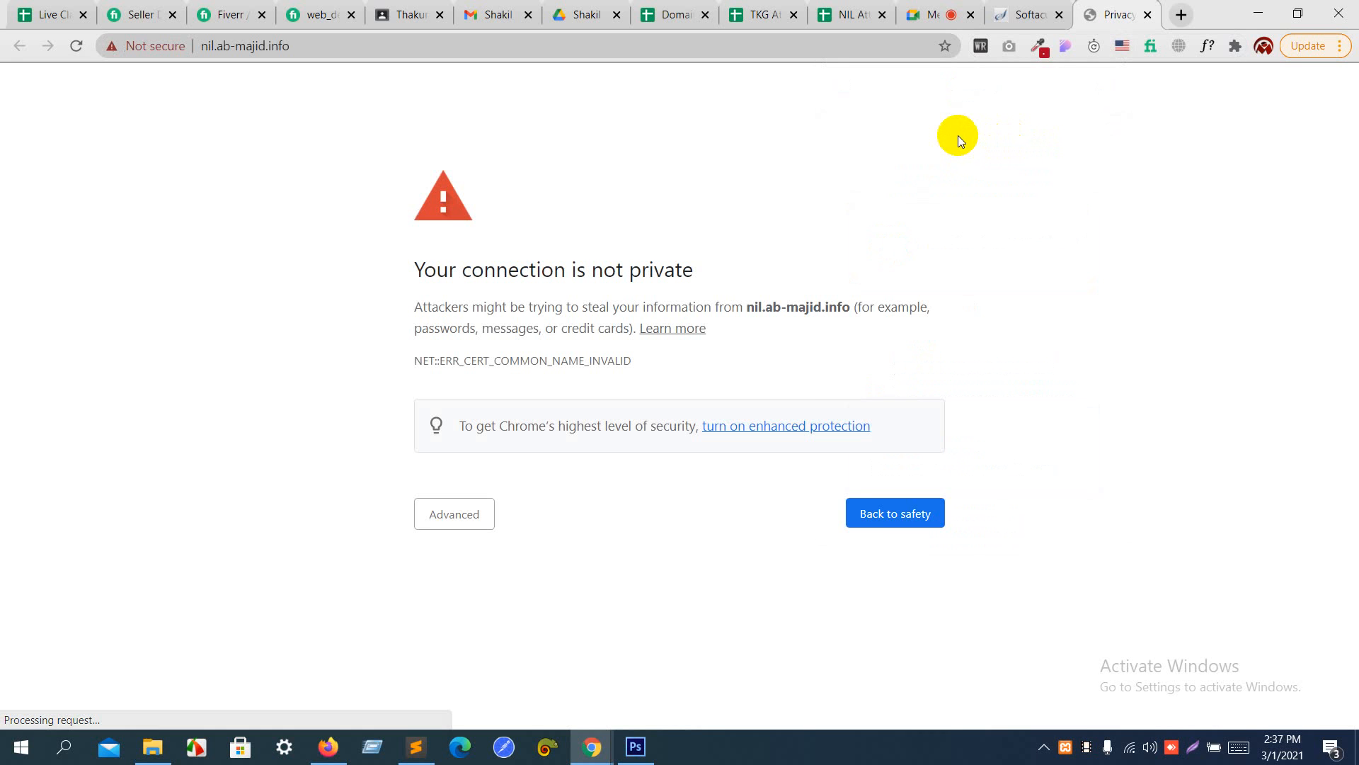
left_click(1147, 16)
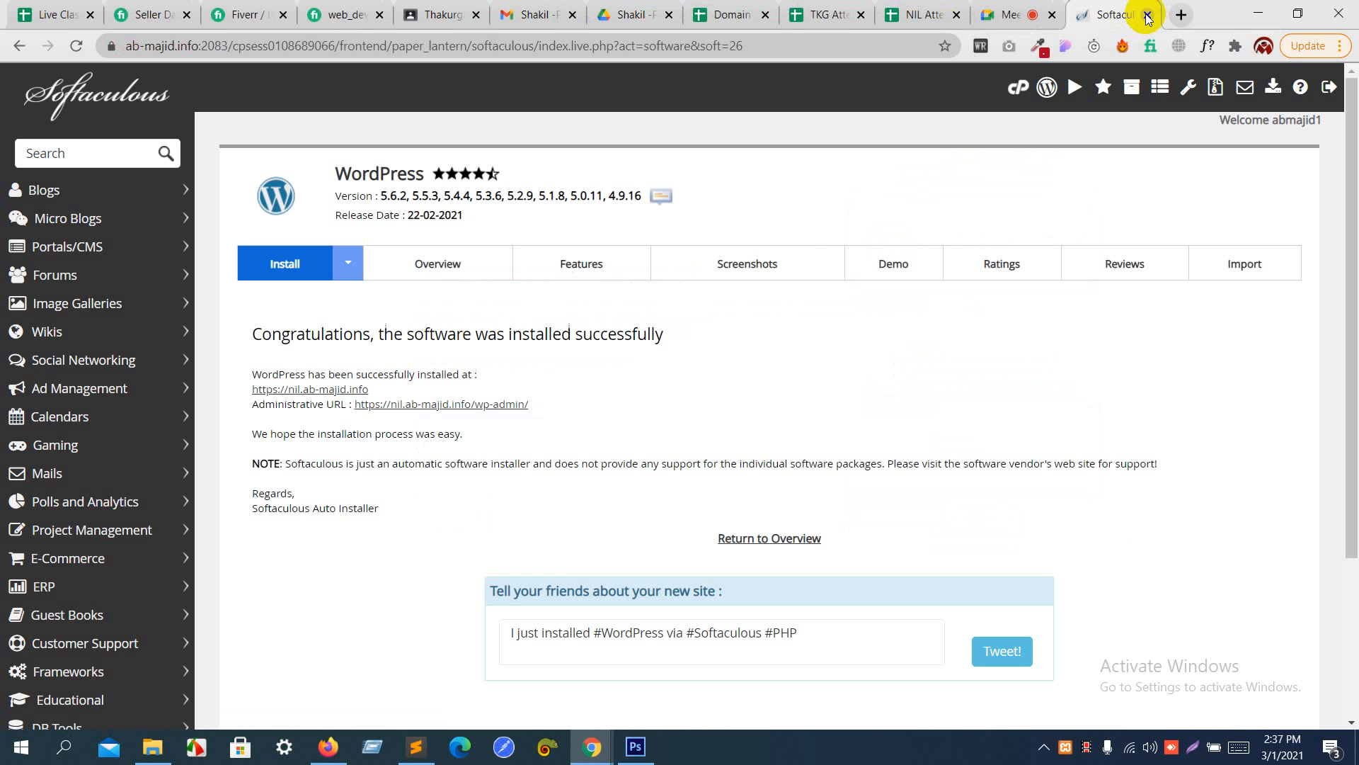
- Load nil.ab-majid.info again and turn off the Hola VPN for it
left_click(343, 390)
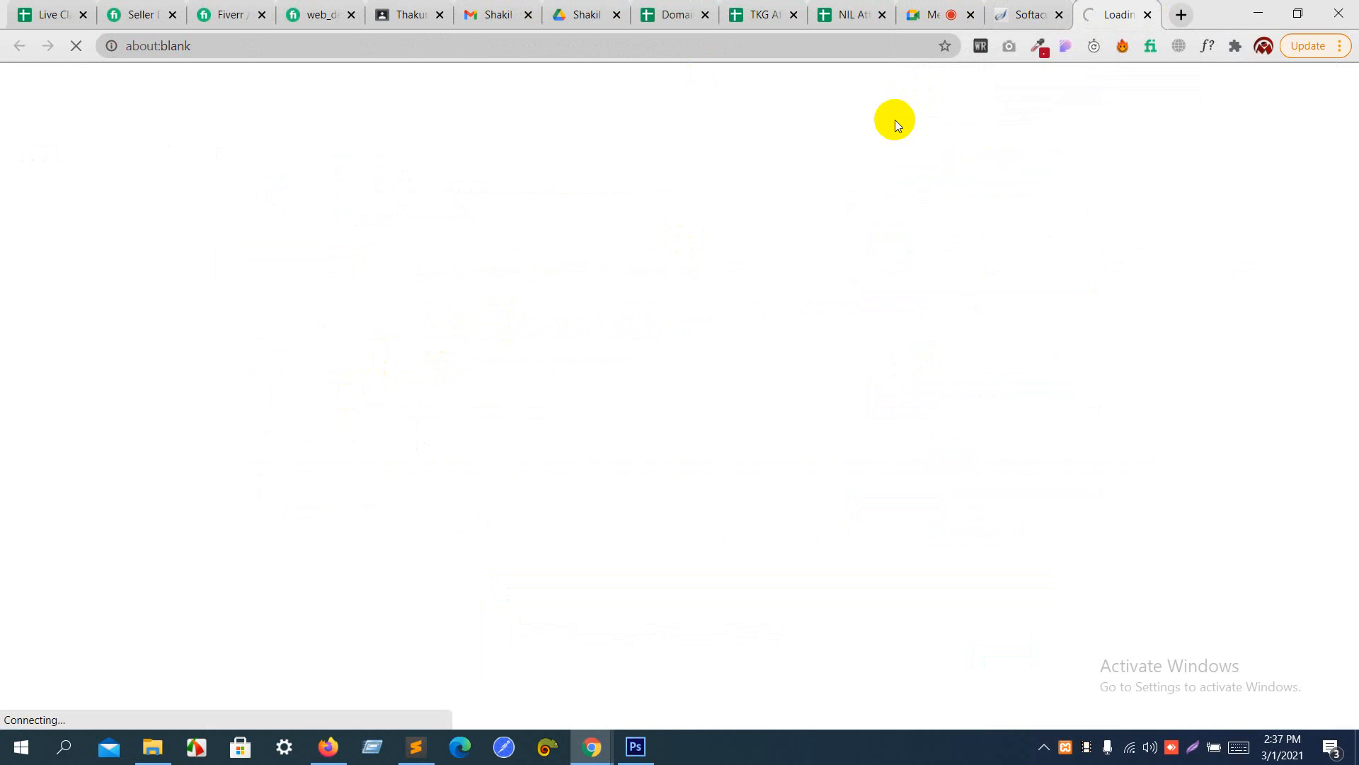
left_click(1115, 50)
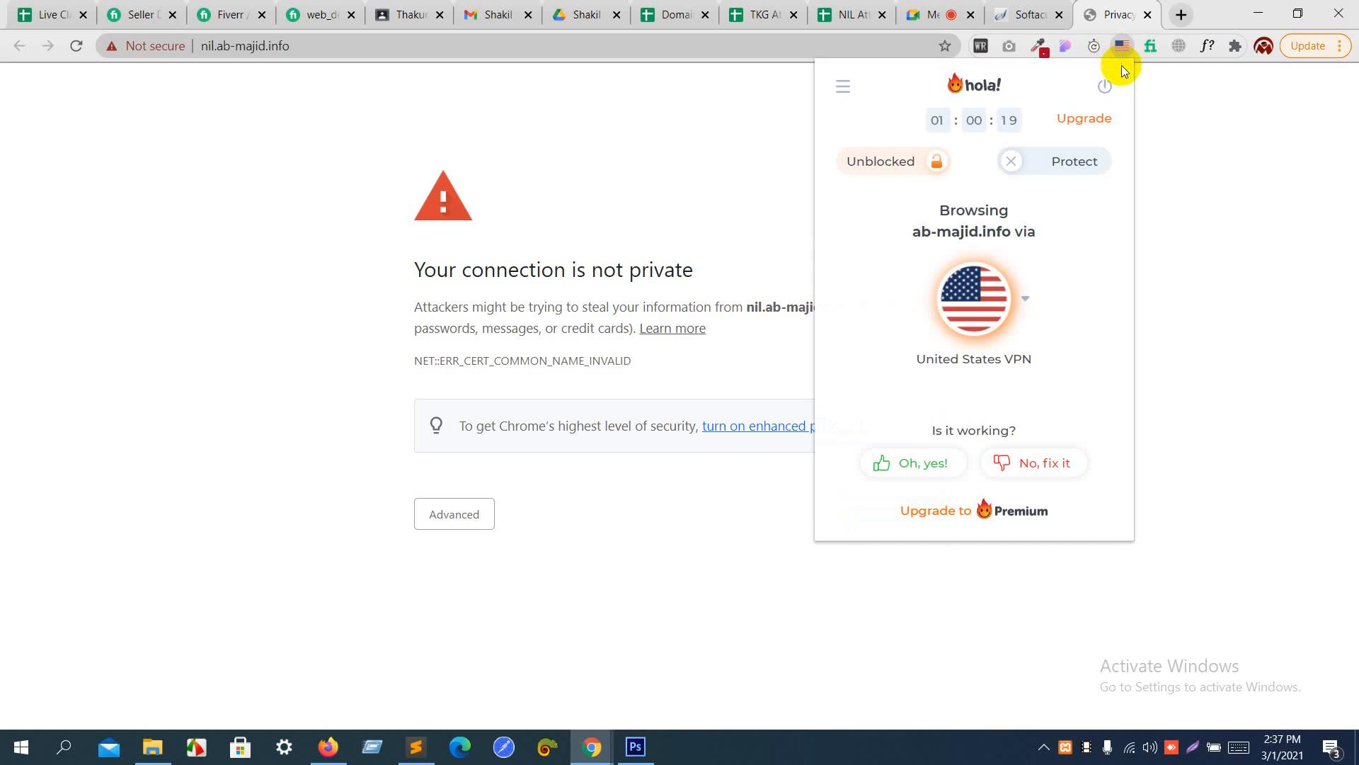
left_click(1105, 86)
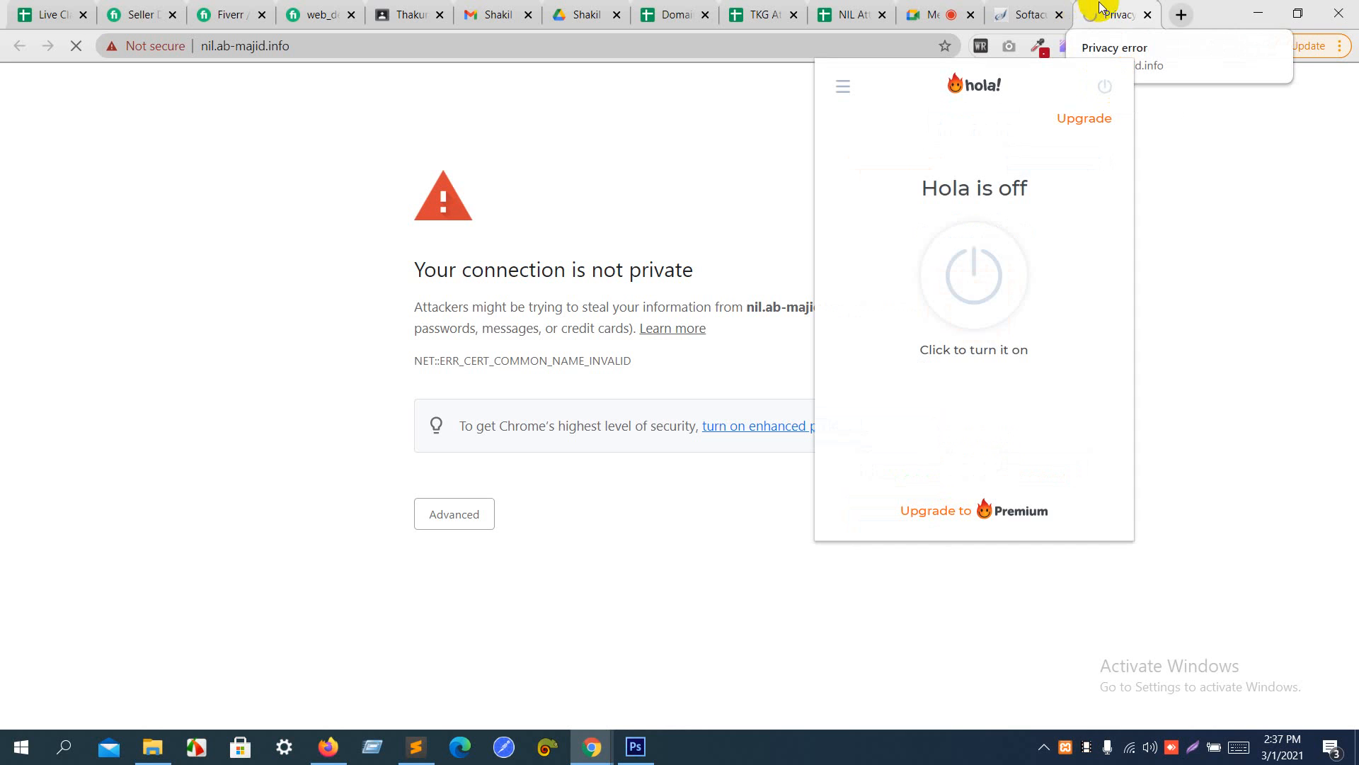
left_click(1099, 9)
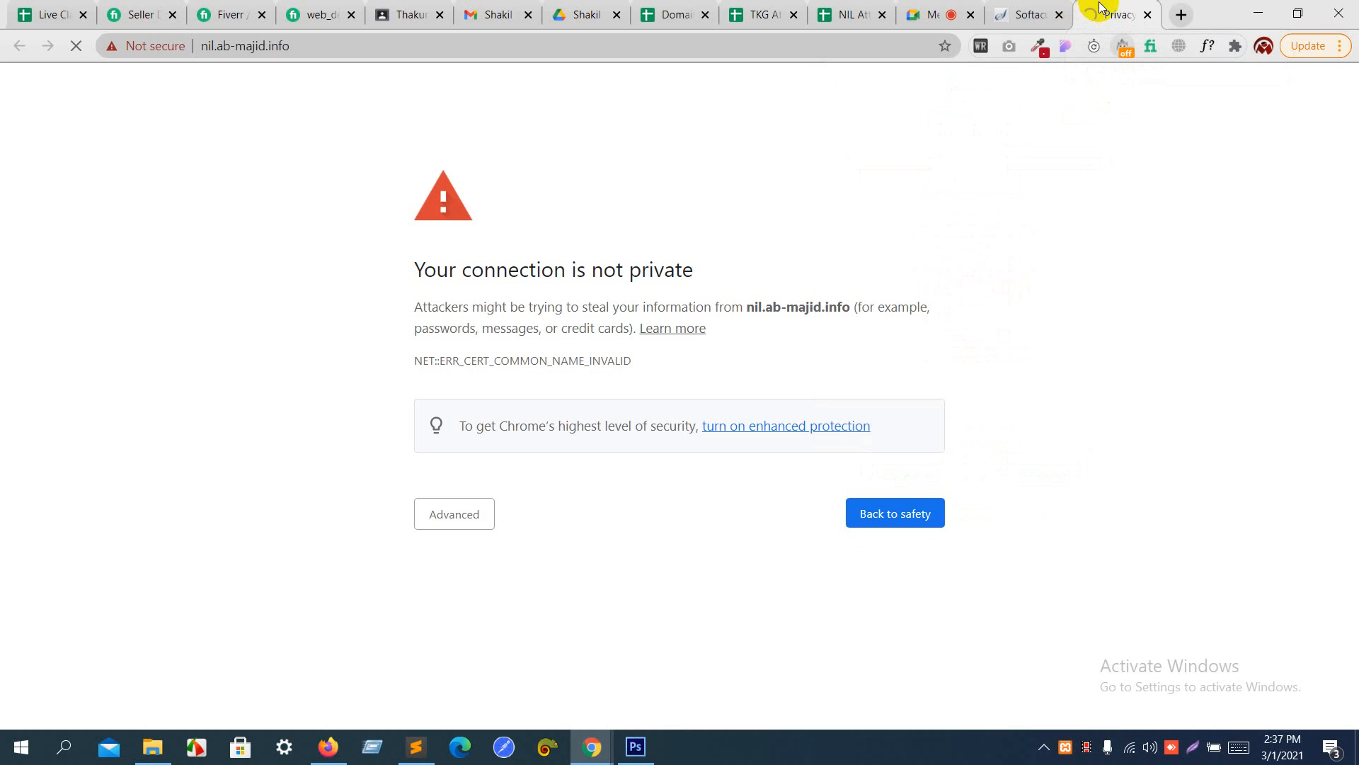
- Turn the Hola VPN back on with the United States location and reload nil.ab-majid.info
left_click(1125, 47)
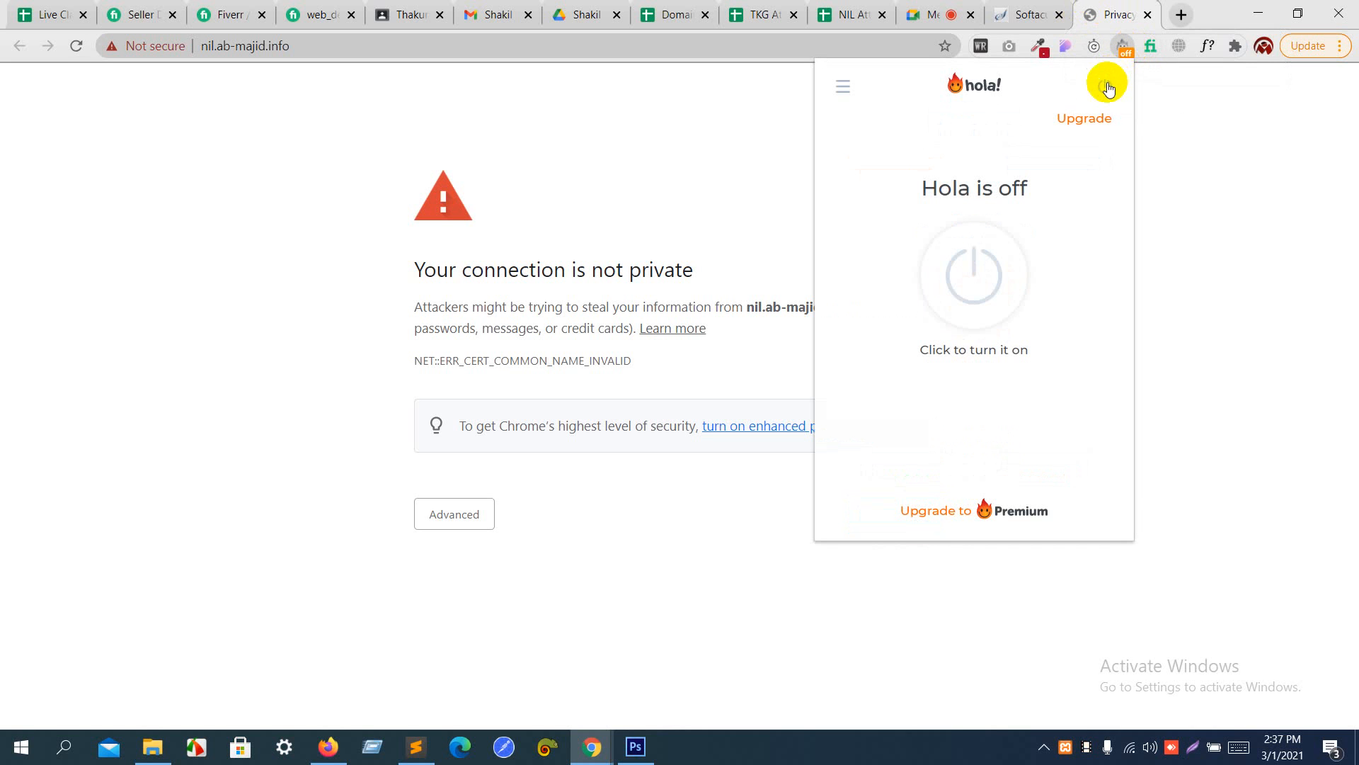
left_click(991, 270)
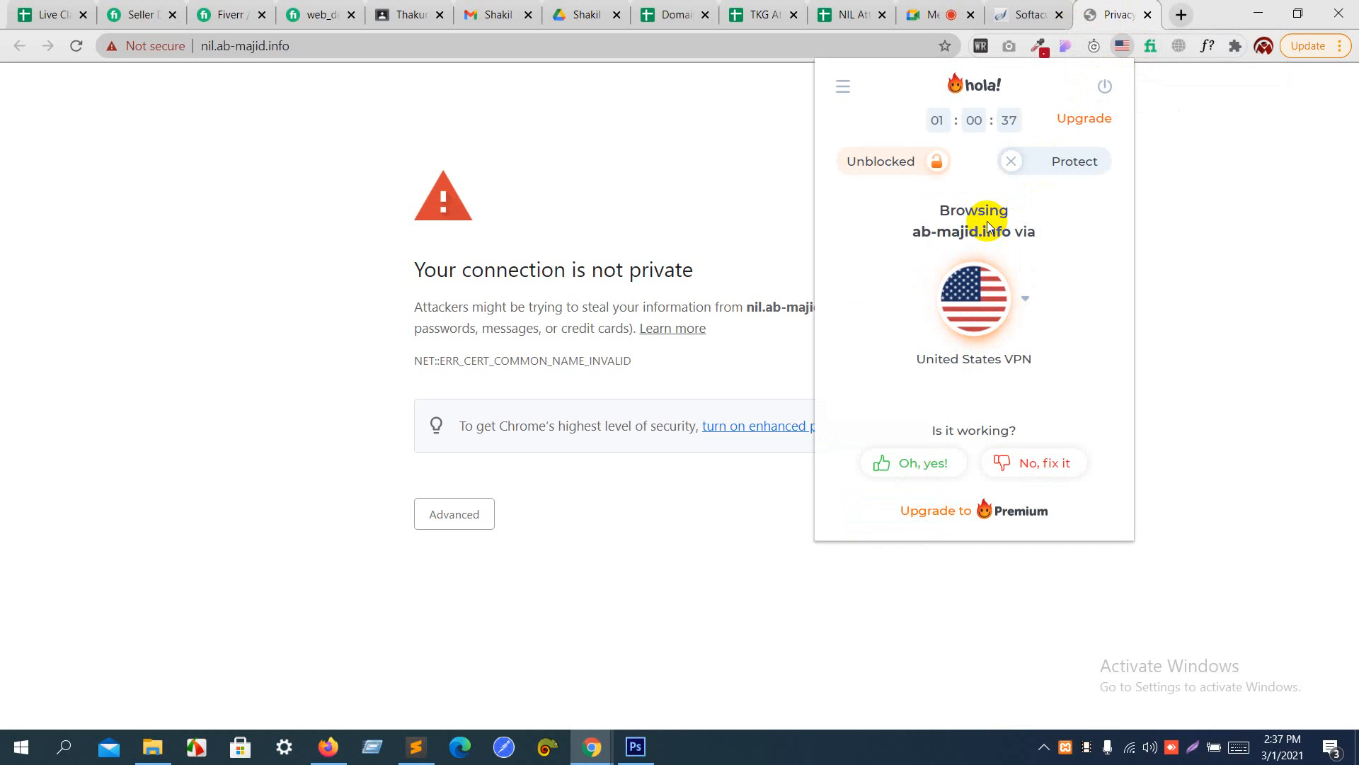
left_click(1196, 169)
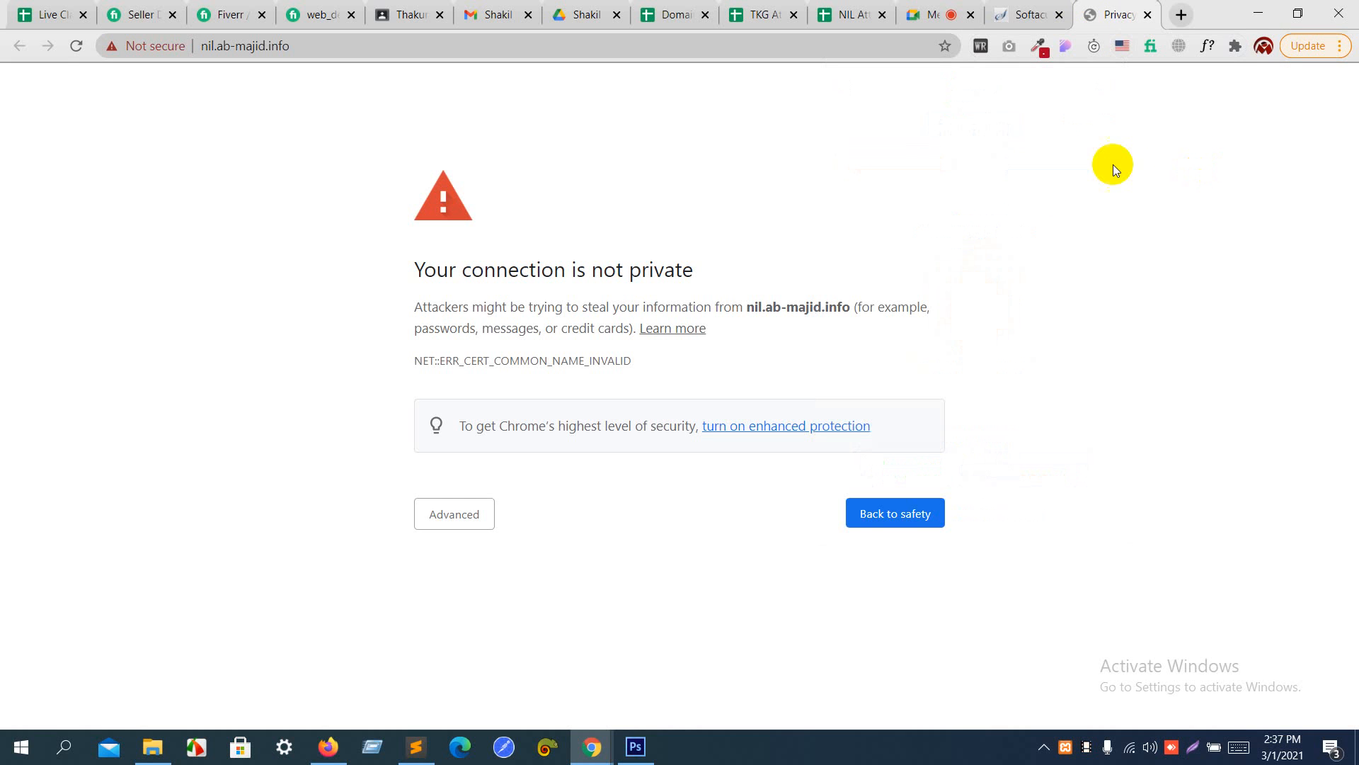
left_click(911, 48)
key("Return")
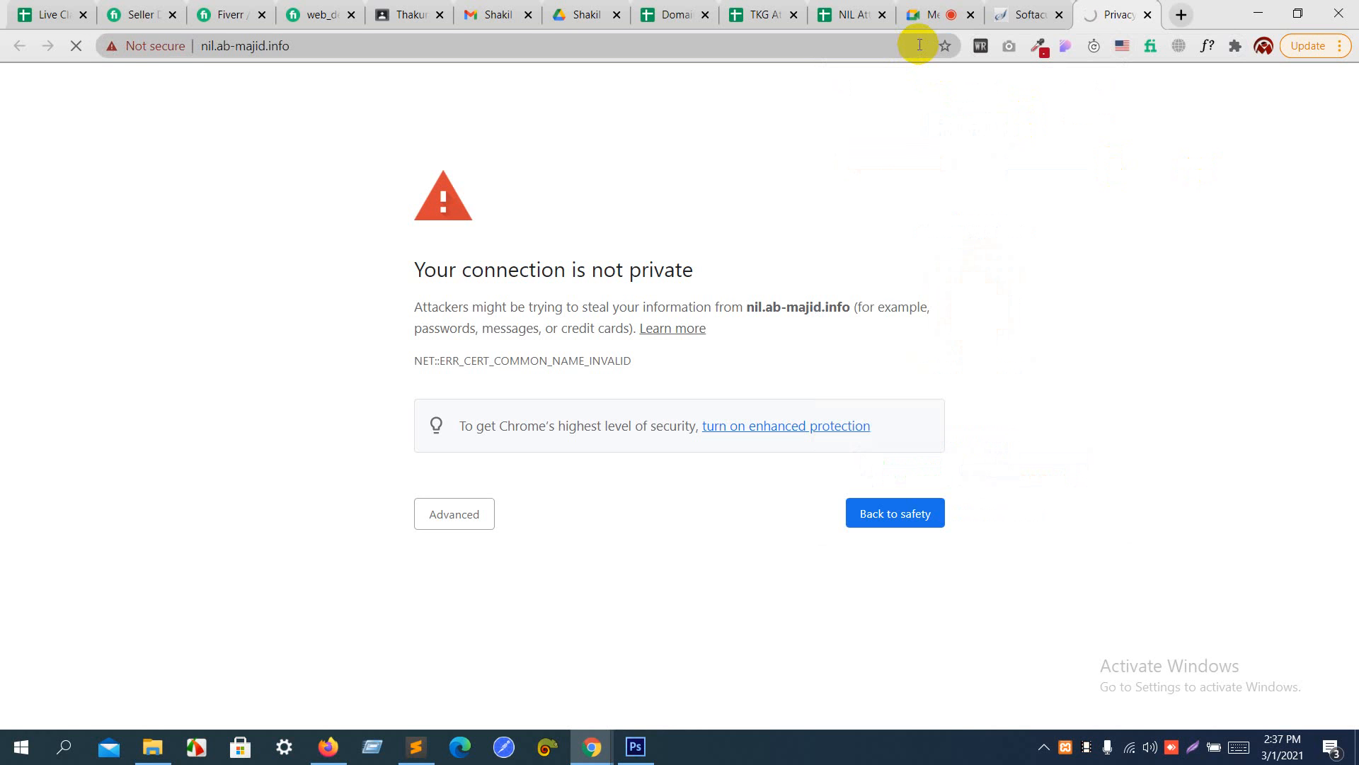
- Open the WordPress administrative URL from the Softaculous success page and proceed to nil.ab-majid.info past the certificate warning
left_click(1016, 13)
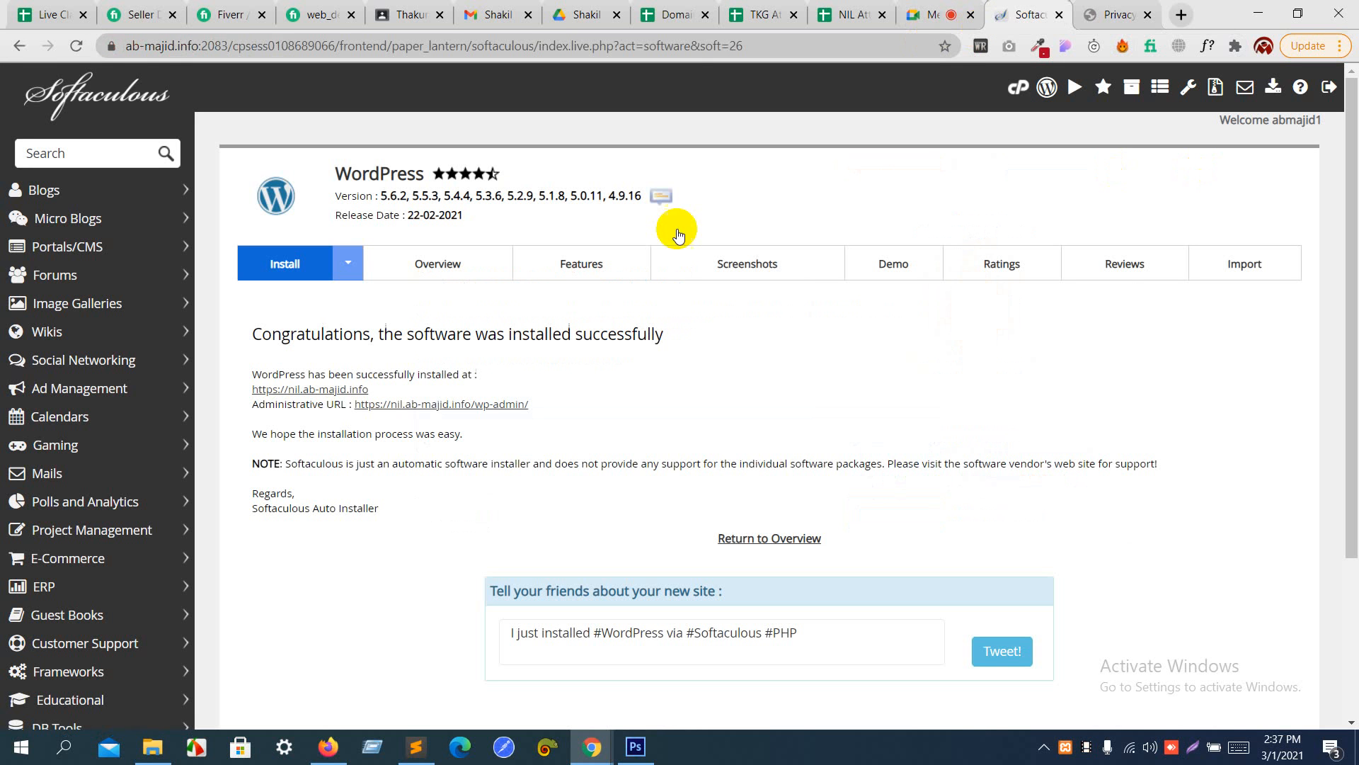
left_click(440, 403)
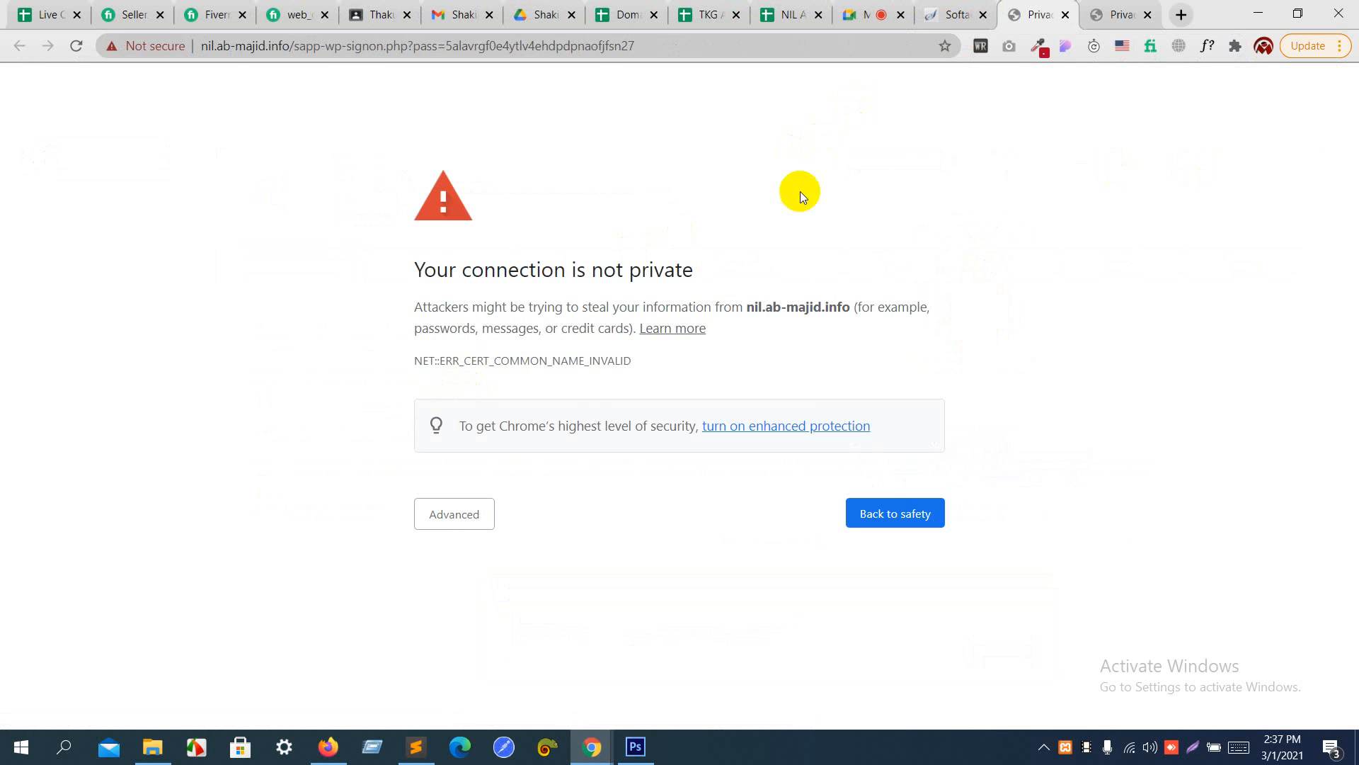
left_click(494, 521)
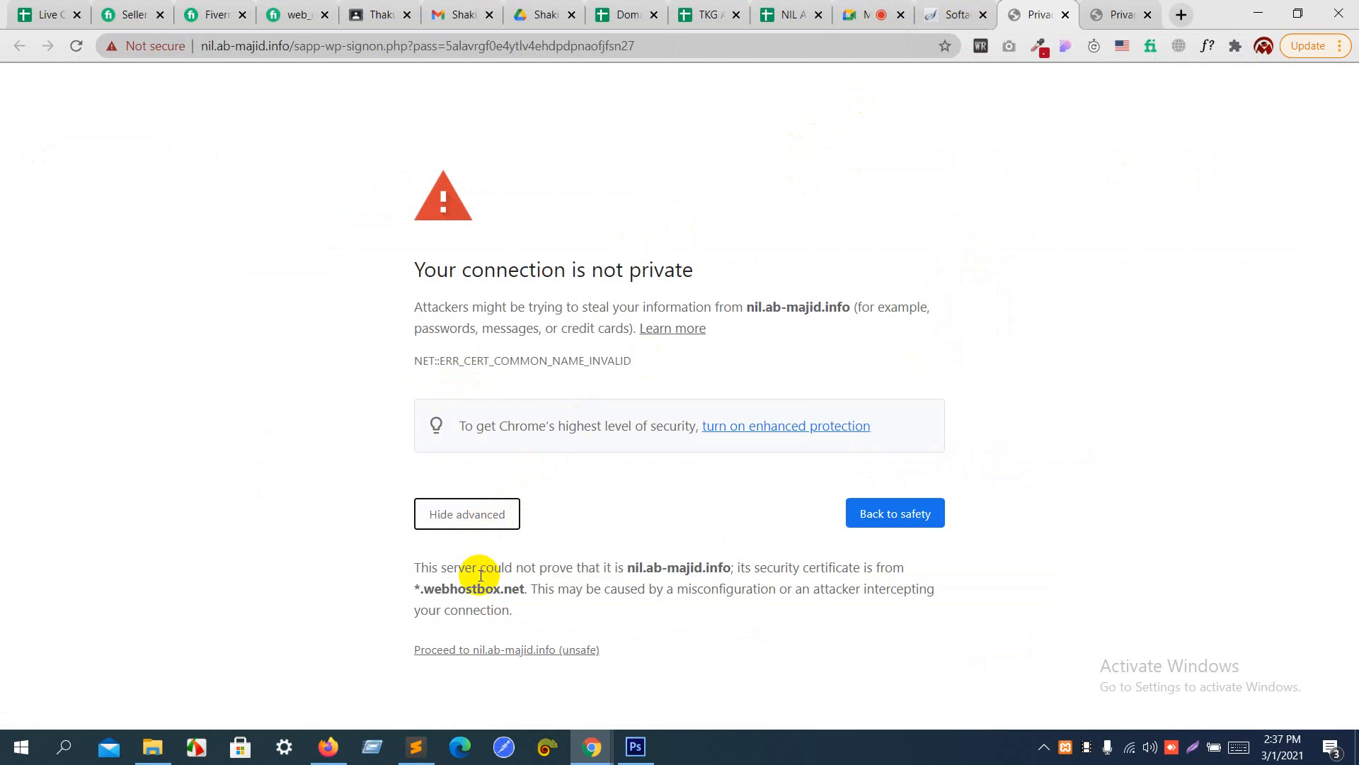
left_click(489, 650)
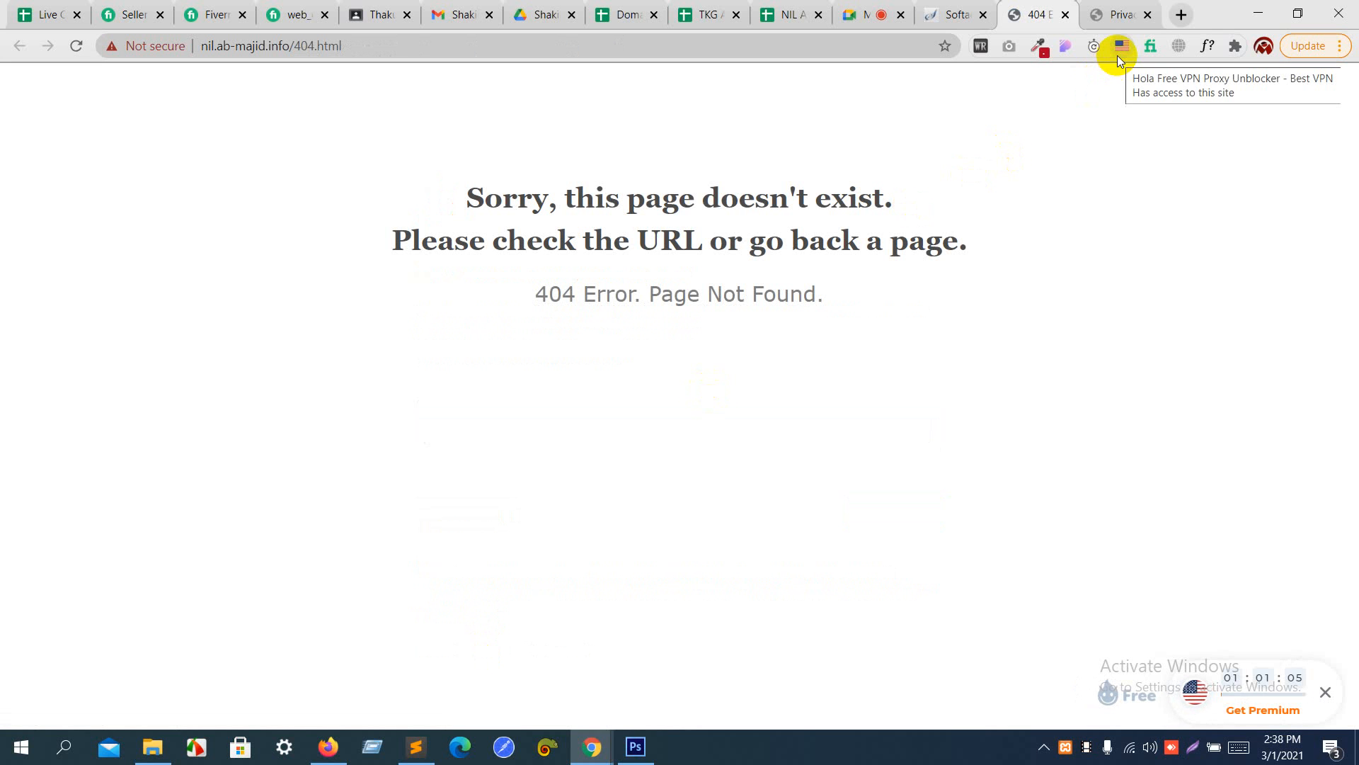
- Reload the administrative page and close both nil.ab-majid.info tabs
left_click(897, 48)
key("Return")
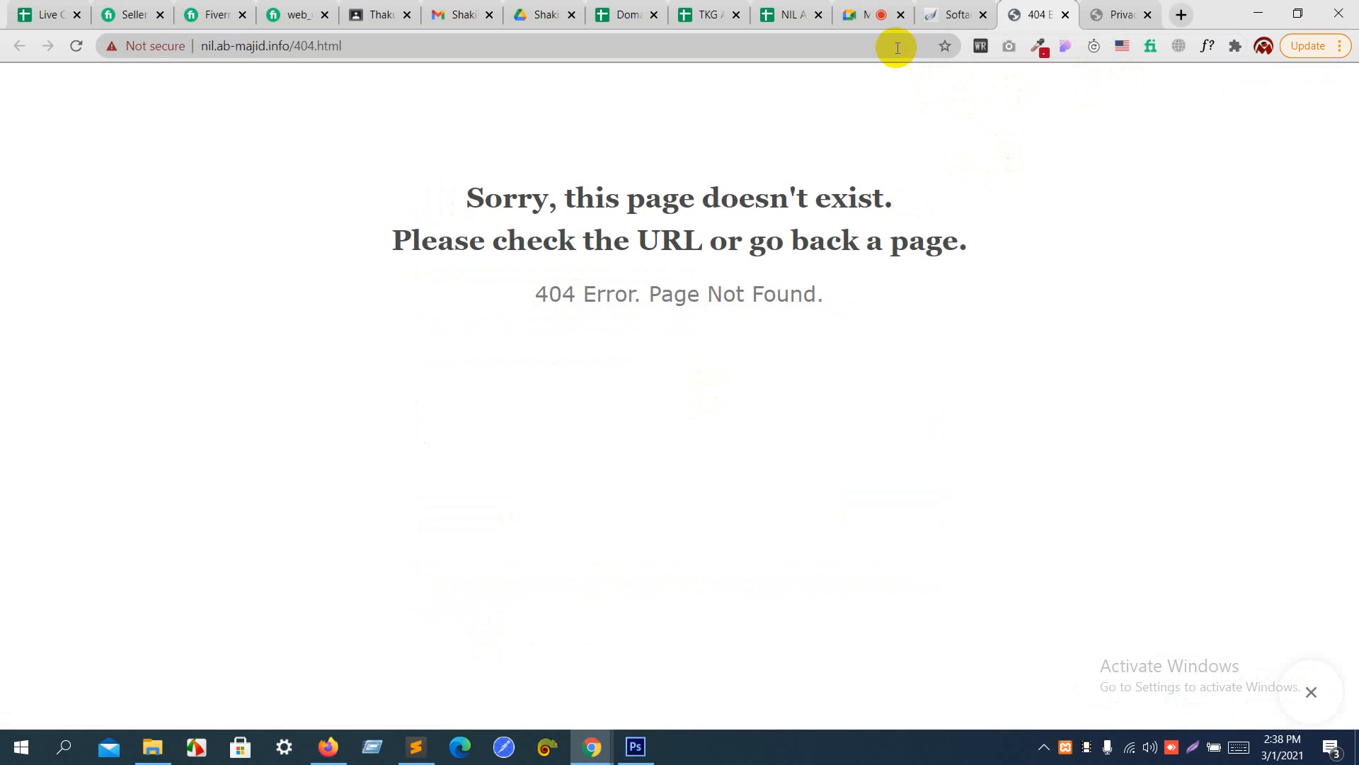
left_click(1065, 14)
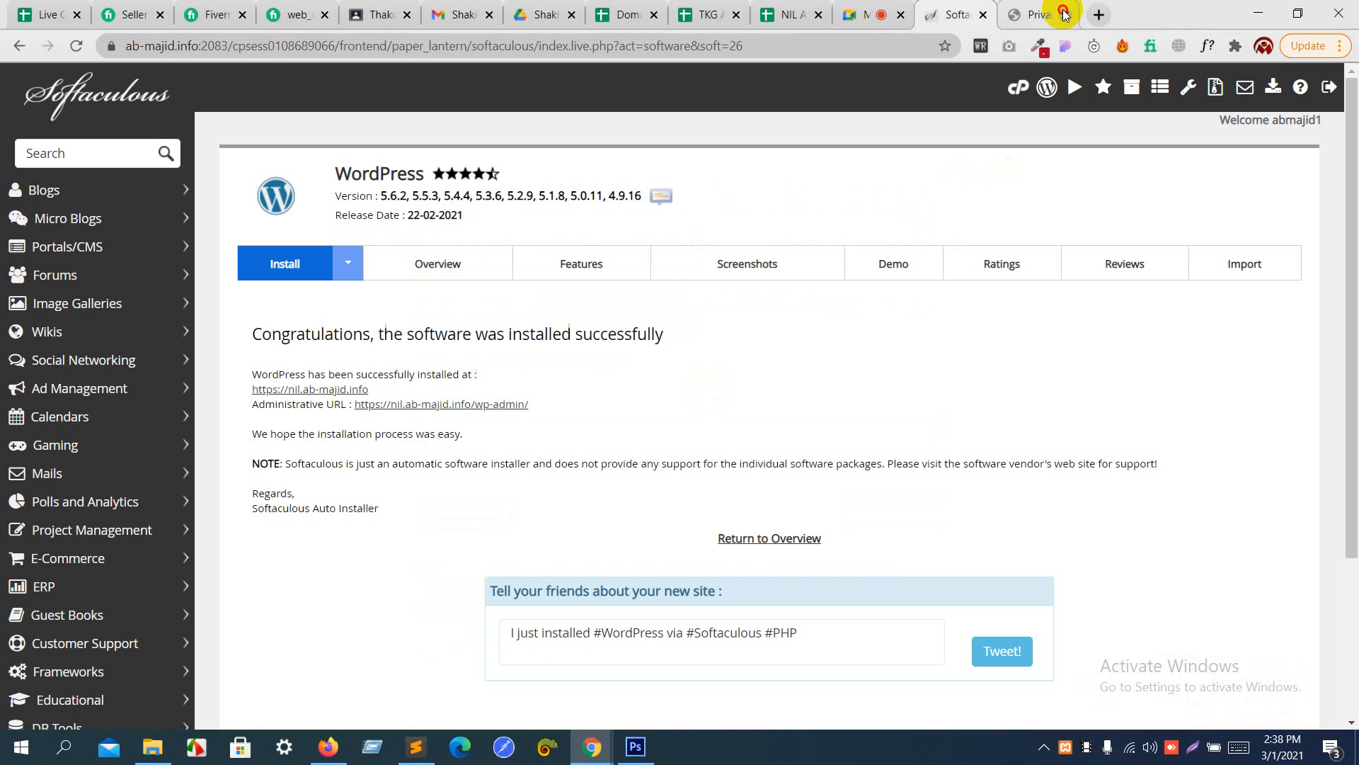
left_click(1065, 14)
- Reopen the WordPress administrative URL and switch the Hola VPN location to United Kingdom
left_click(464, 403)
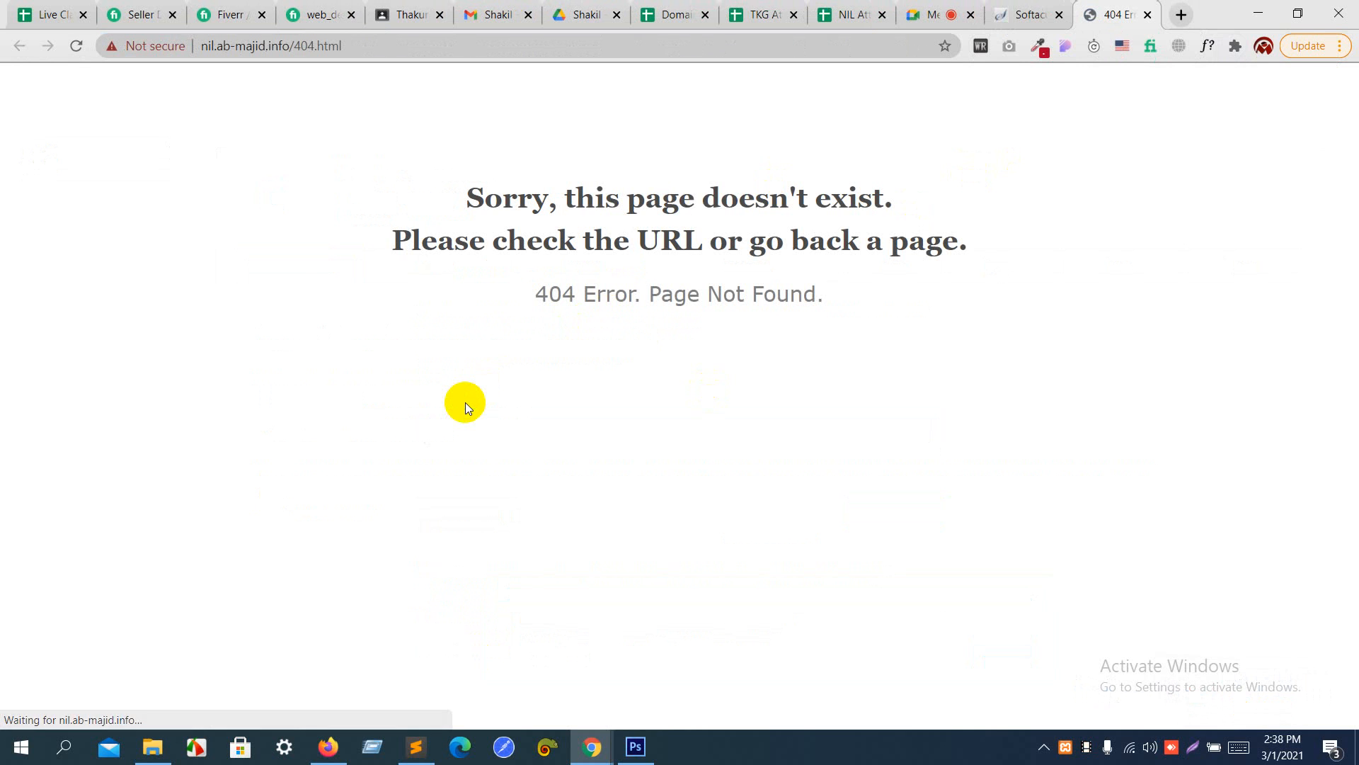
left_click(1122, 45)
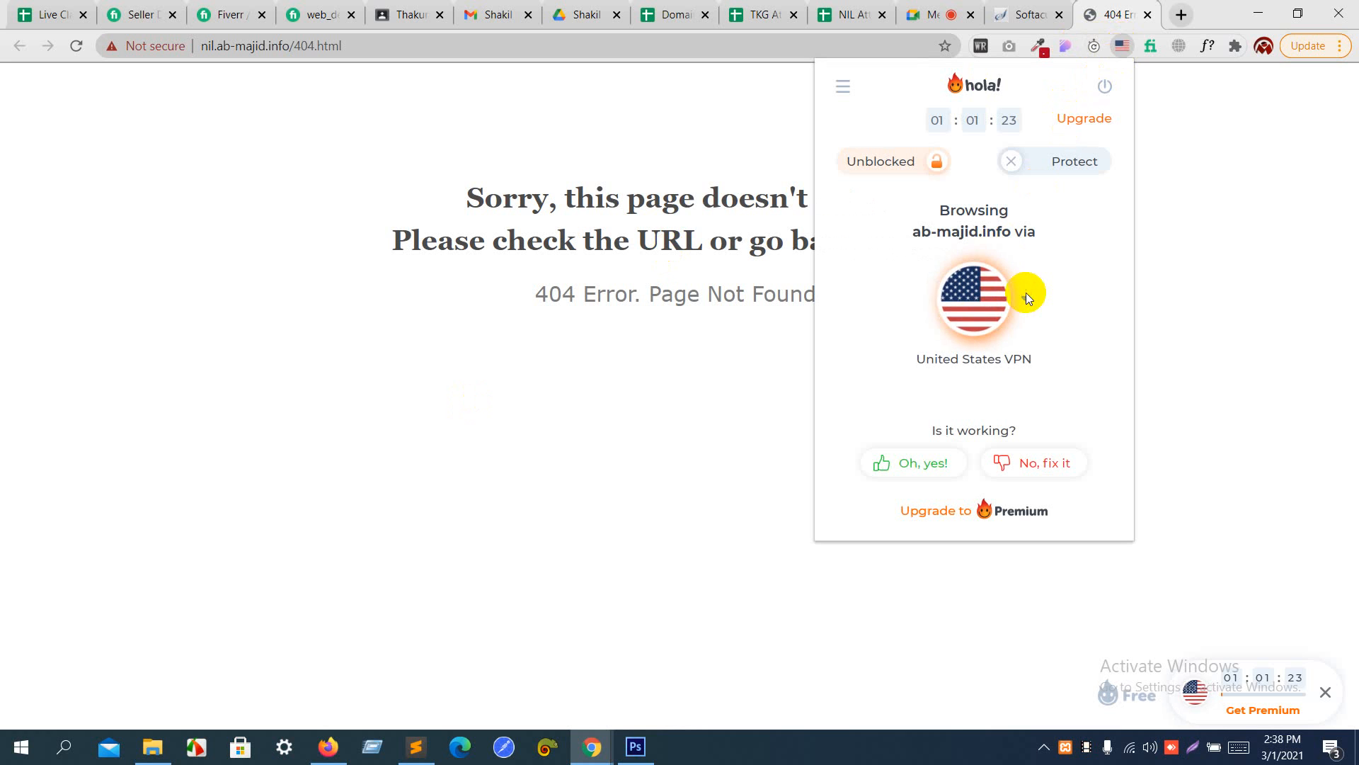
left_click(982, 315)
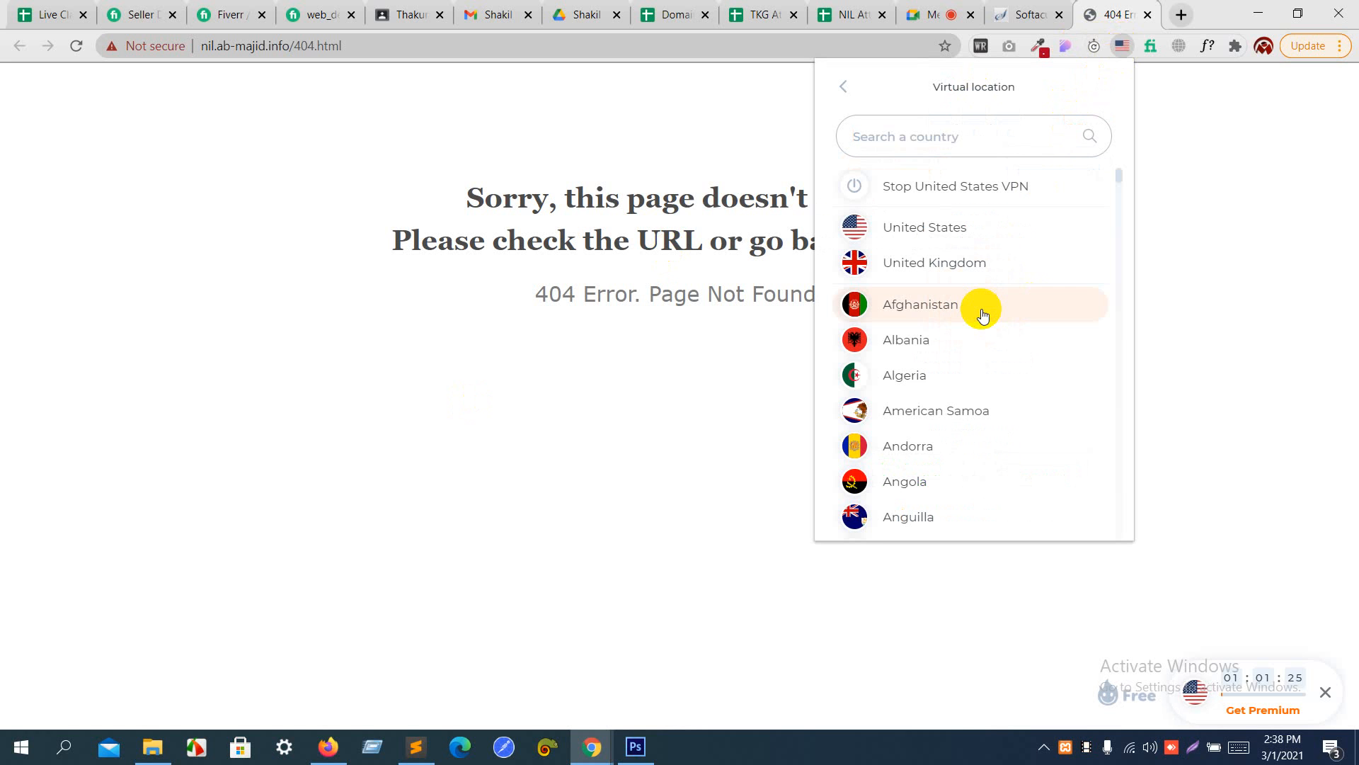
left_click(960, 259)
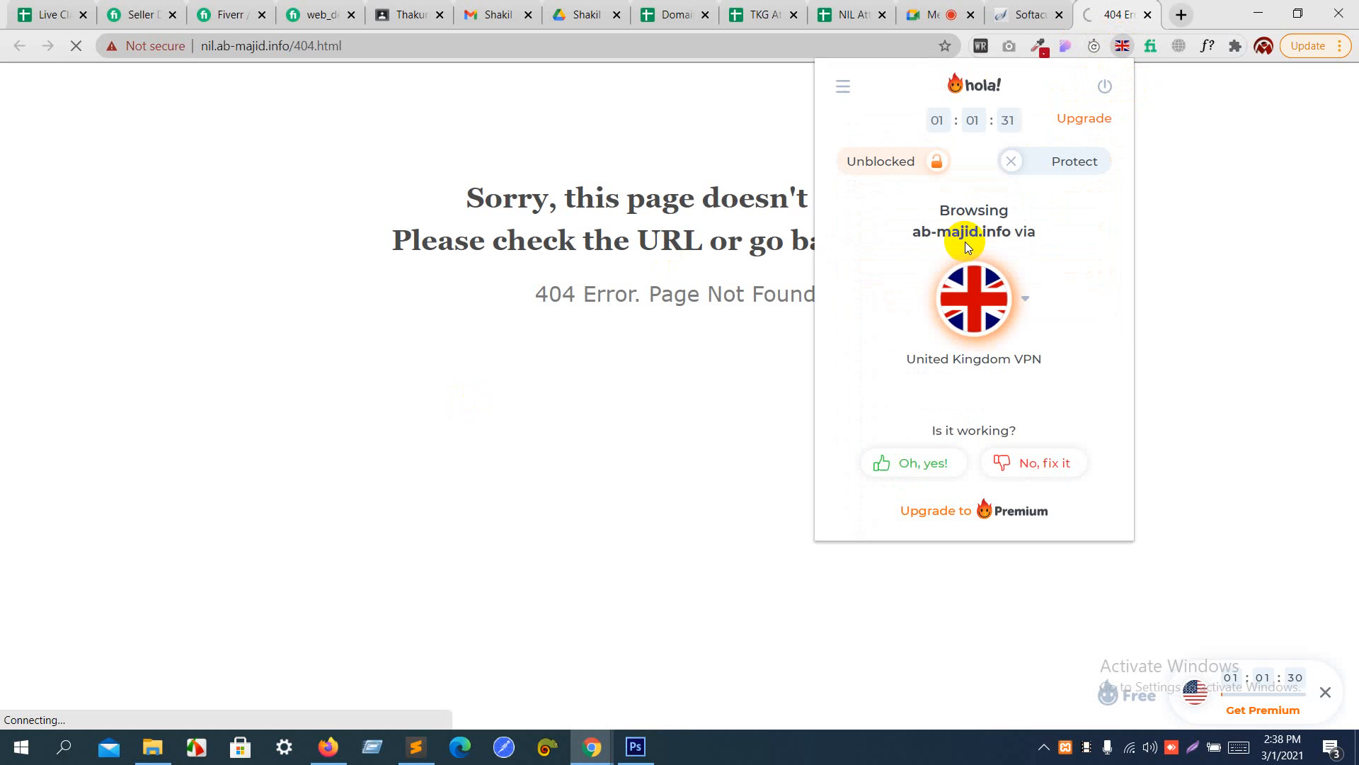
left_click(798, 125)
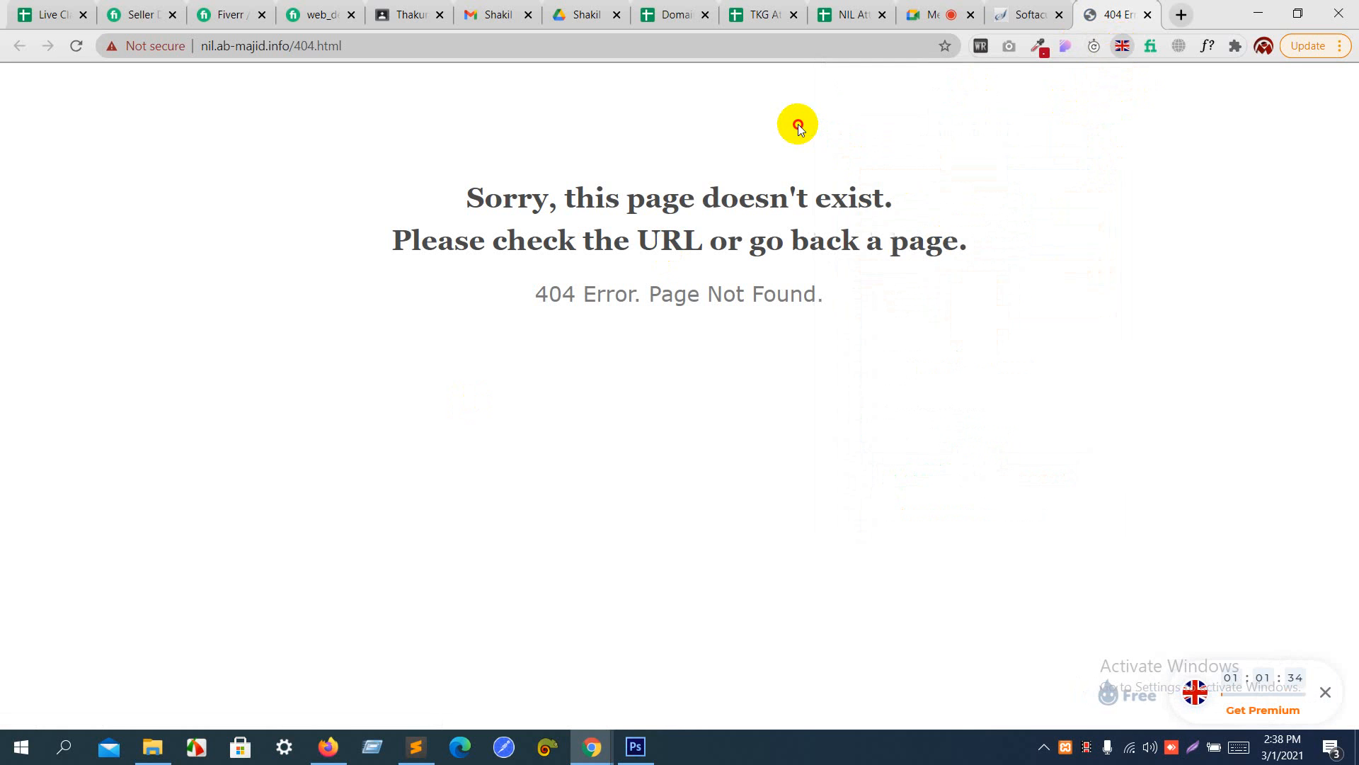
- Check the full address of the nil.ab-majid.info error page and close its tab
left_click(796, 35)
left_click(796, 35)
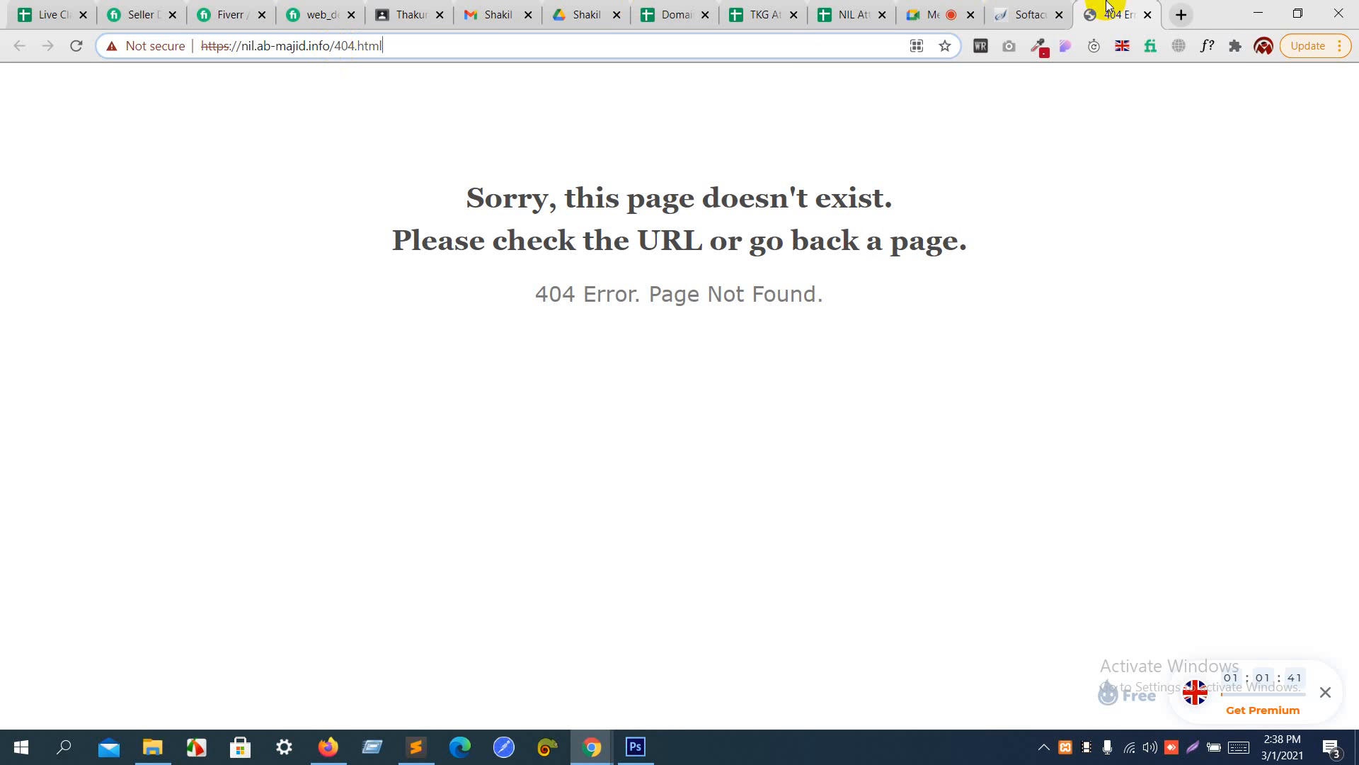
left_click(1147, 15)
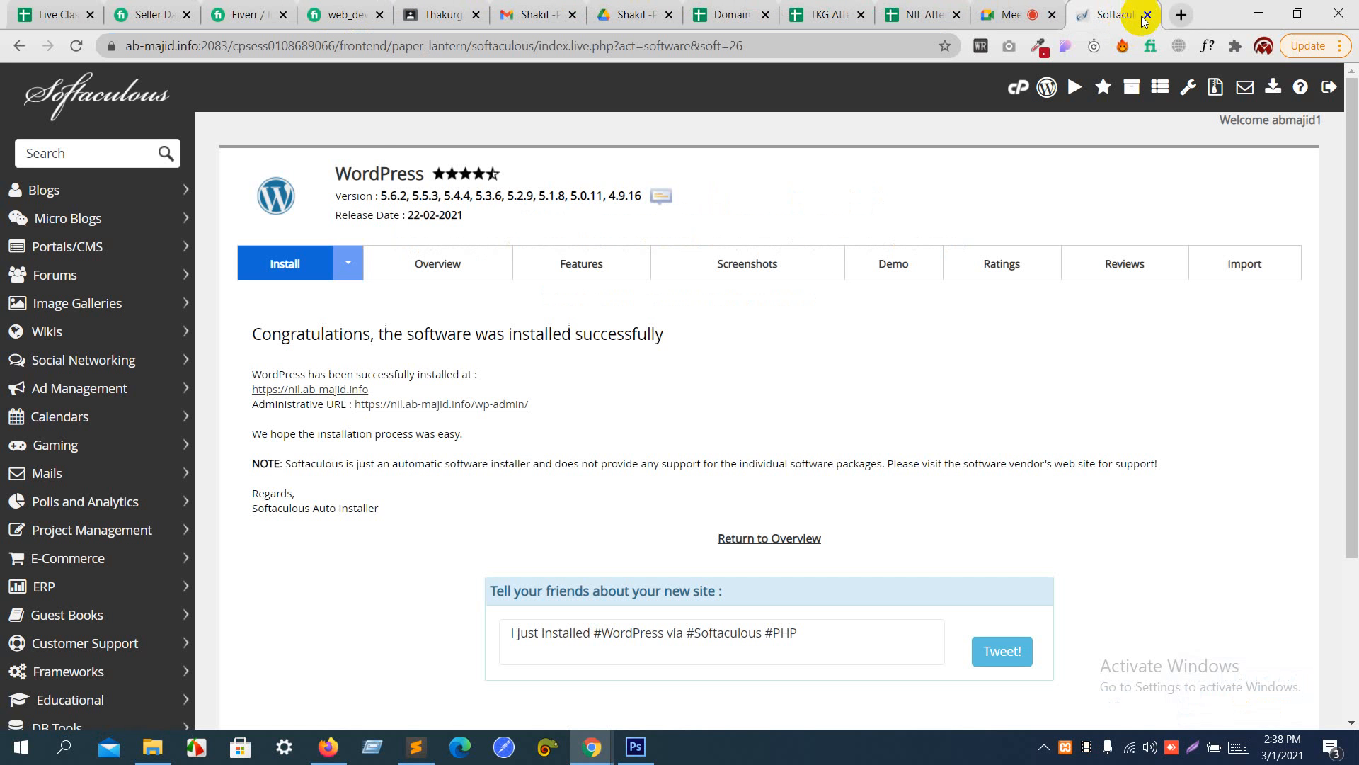
- Return to cPanel and log in with the prefilled credentials, with a brief look at the Google Meet call
left_click(24, 50)
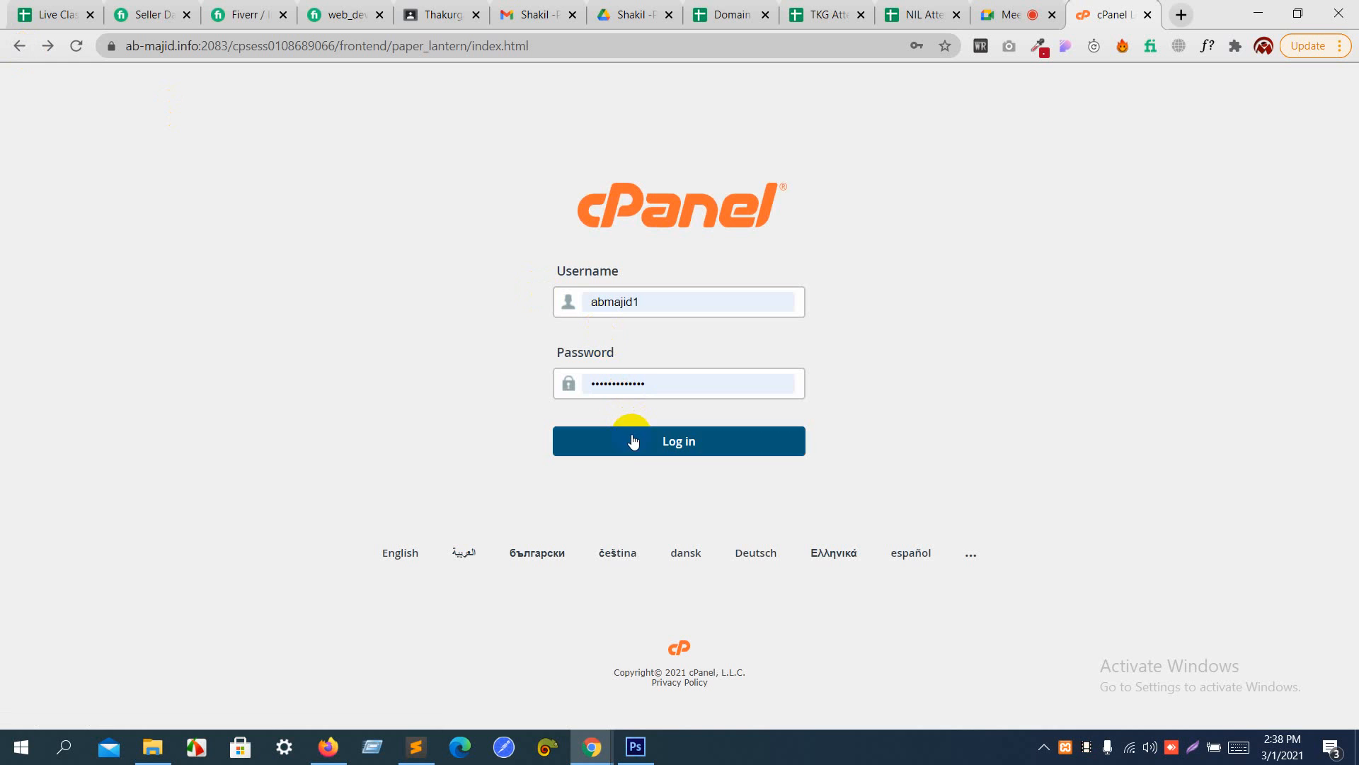
left_click(634, 441)
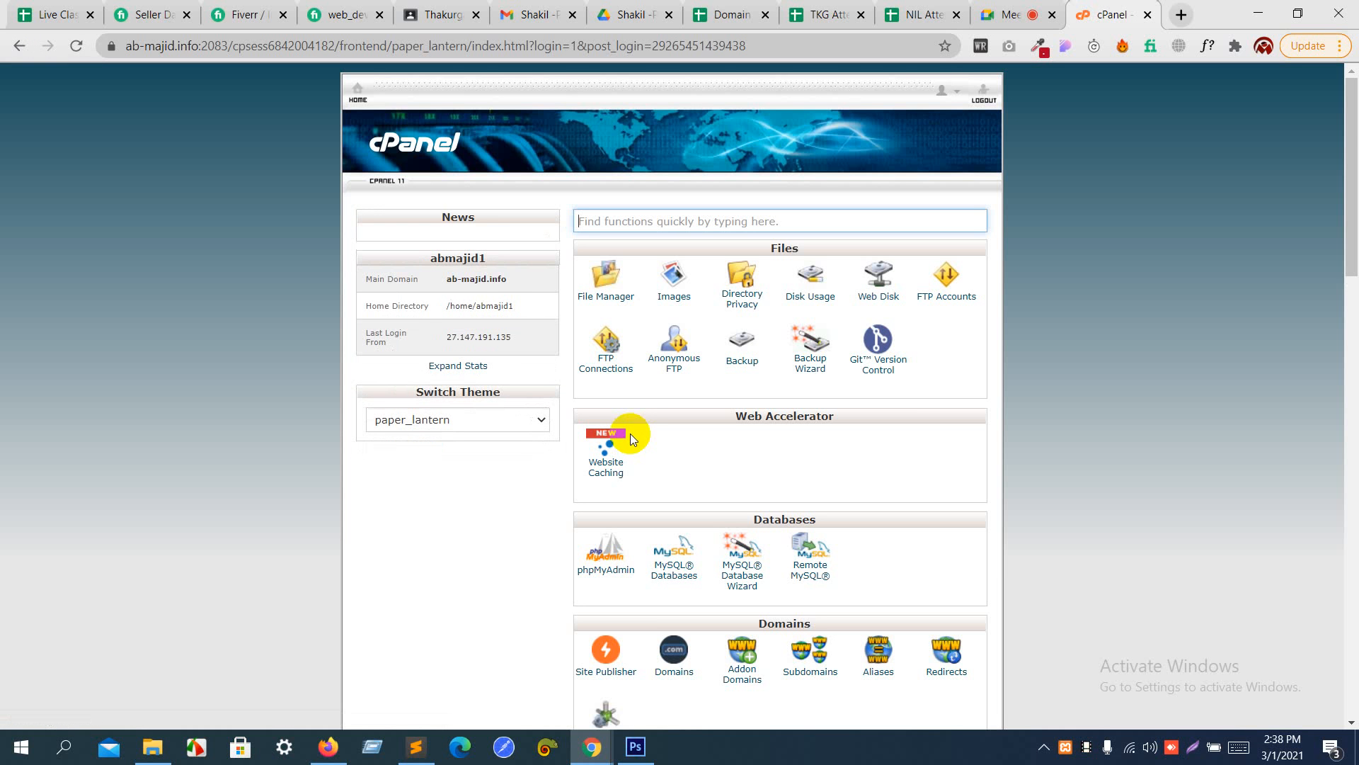
left_click(995, 13)
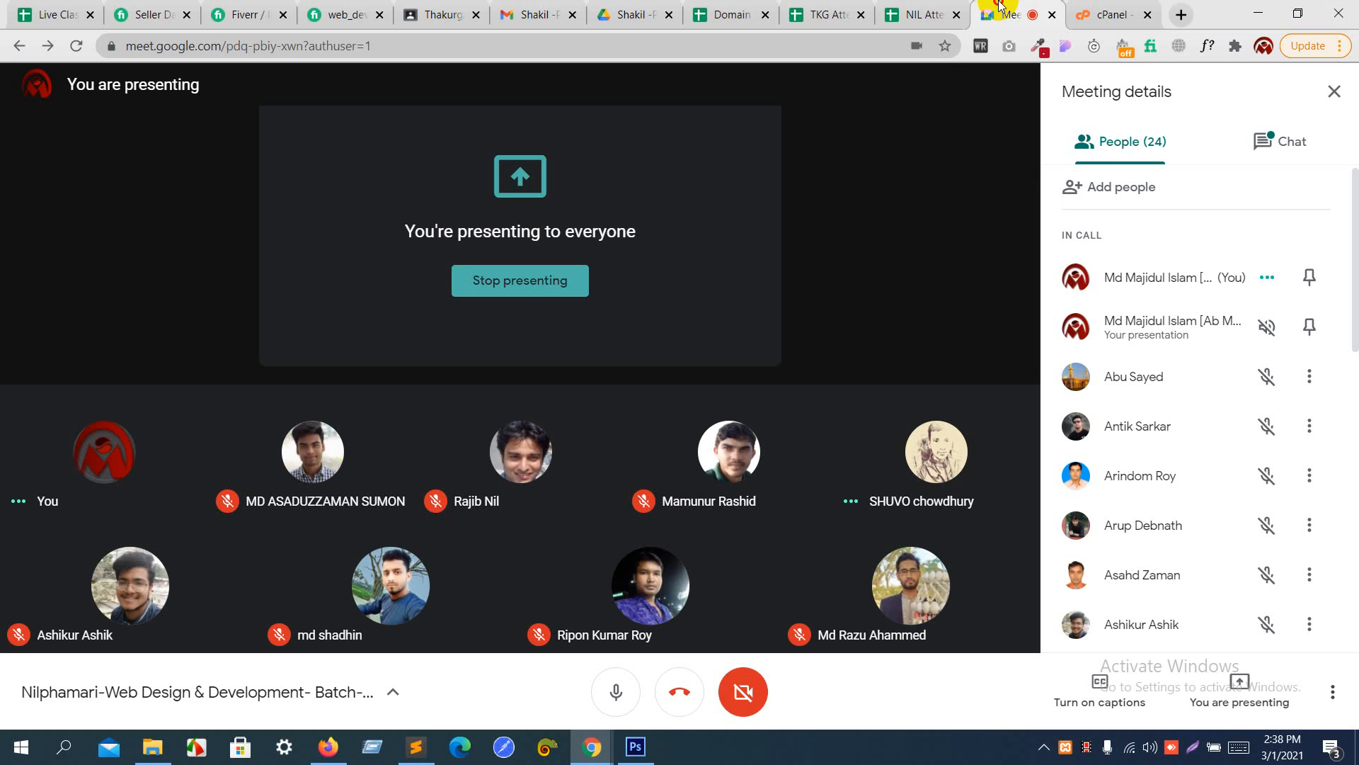
left_click(1115, 13)
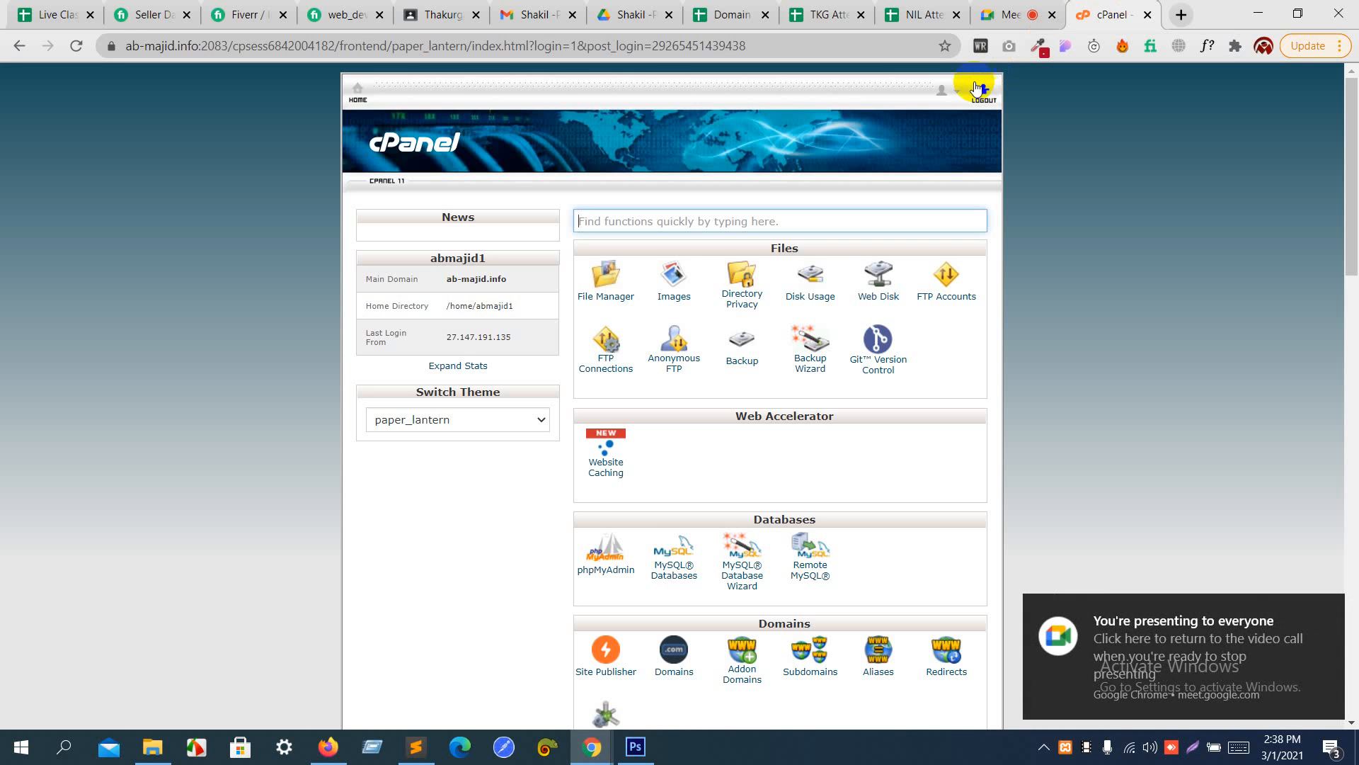
- Look through the cPanel home page and open the WordPress script page in the Softaculous Apps Installer section
scroll(883, 133, "down", 1)
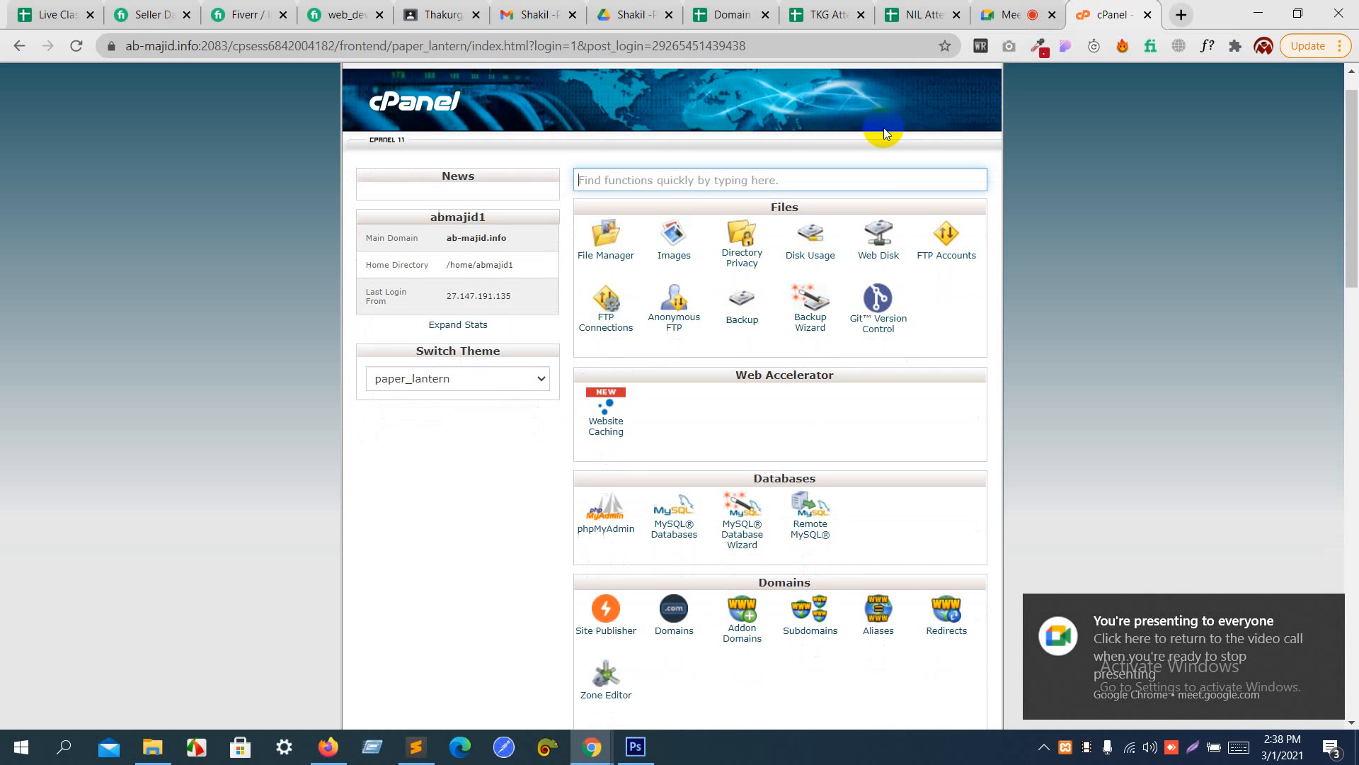
scroll(884, 128, "down", 3)
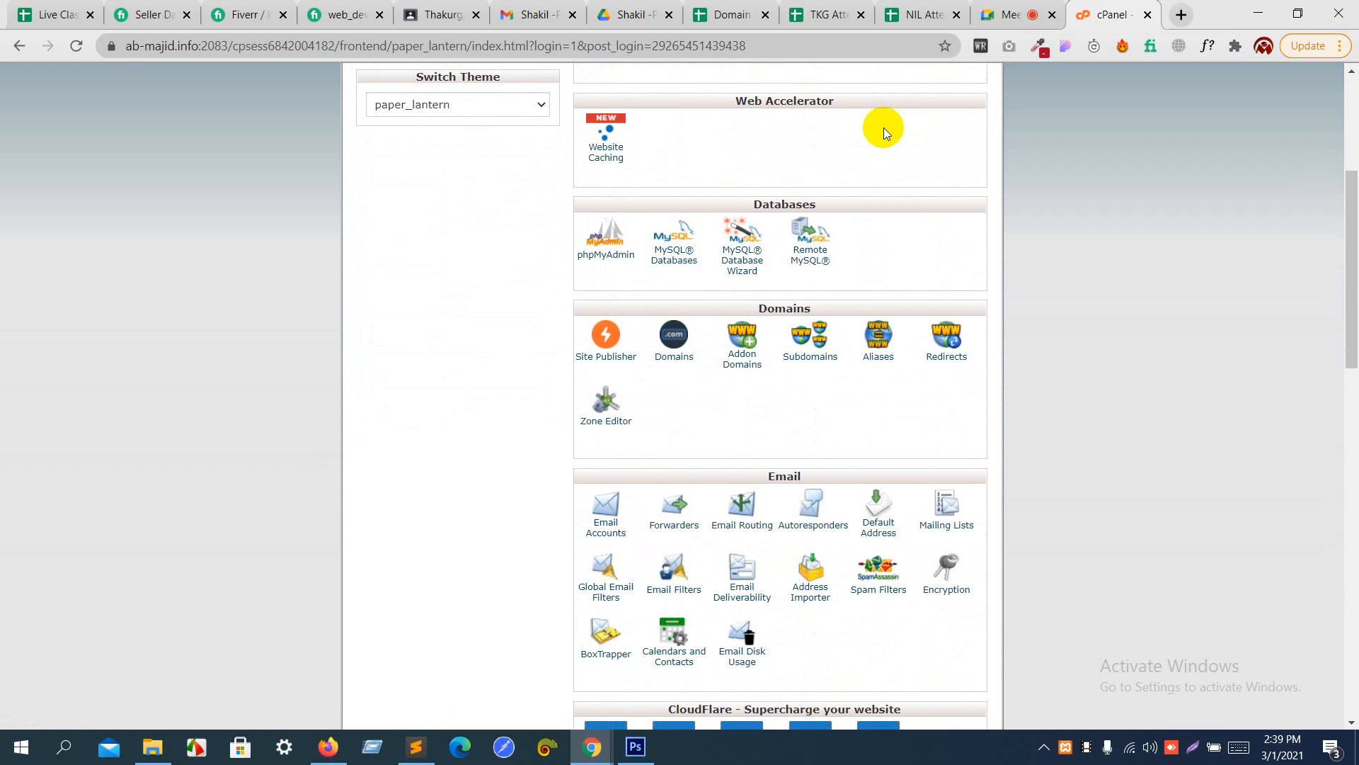
scroll(884, 128, "up", 4)
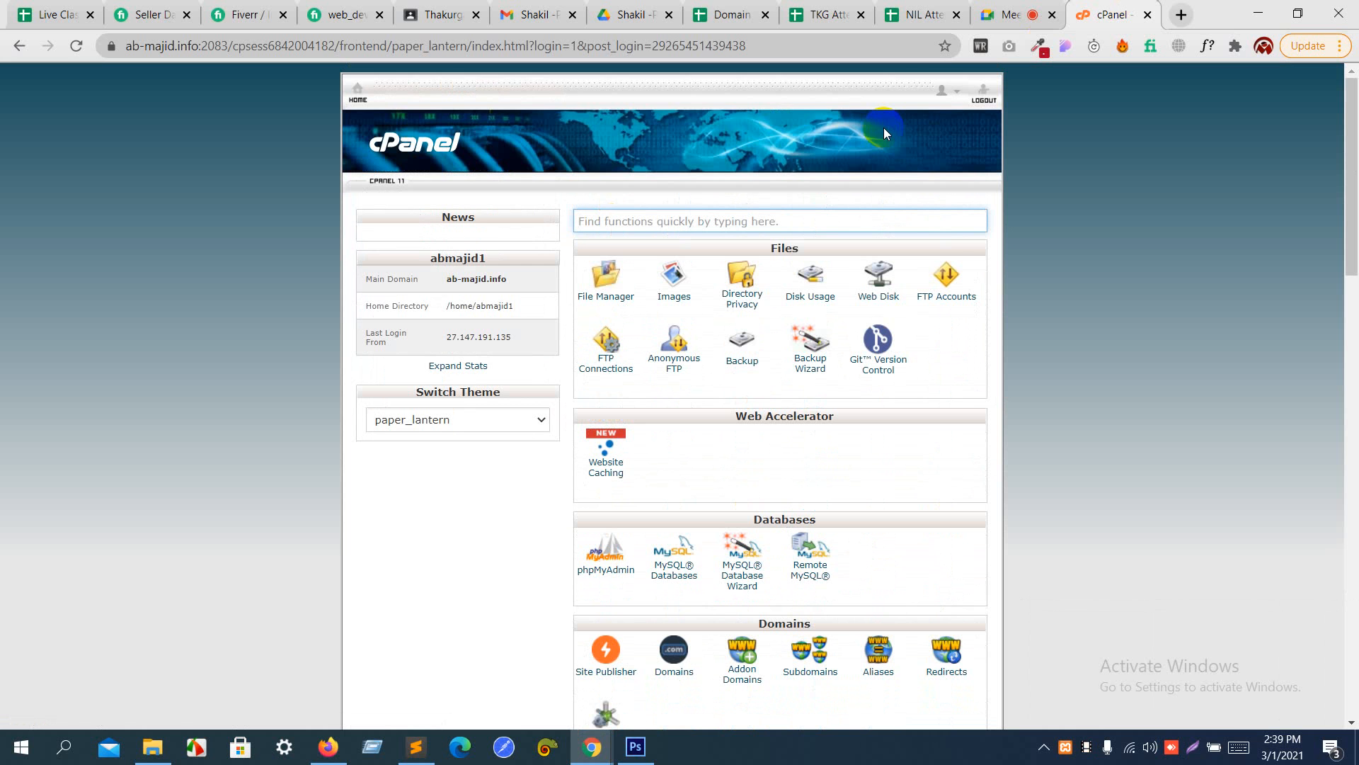
scroll(883, 127, "down", 11)
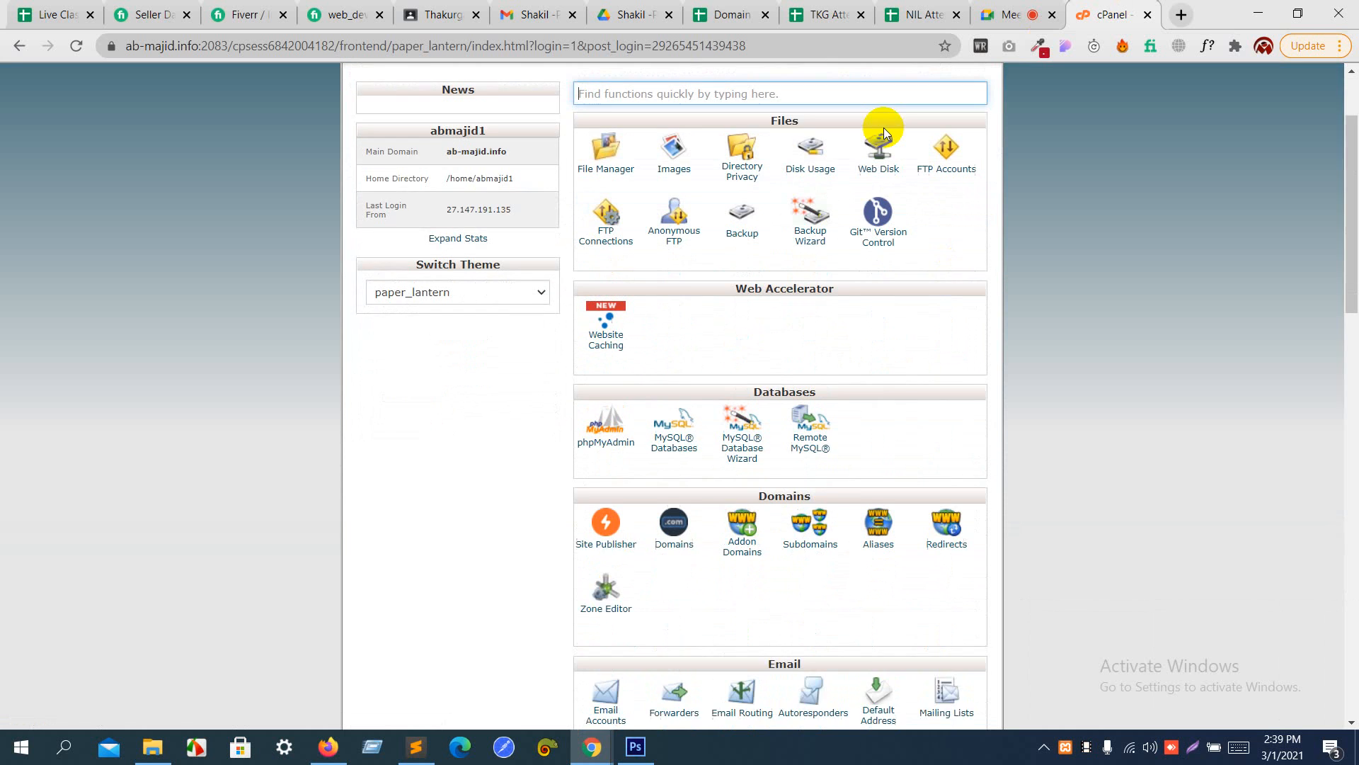
scroll(684, 524, "down", 8)
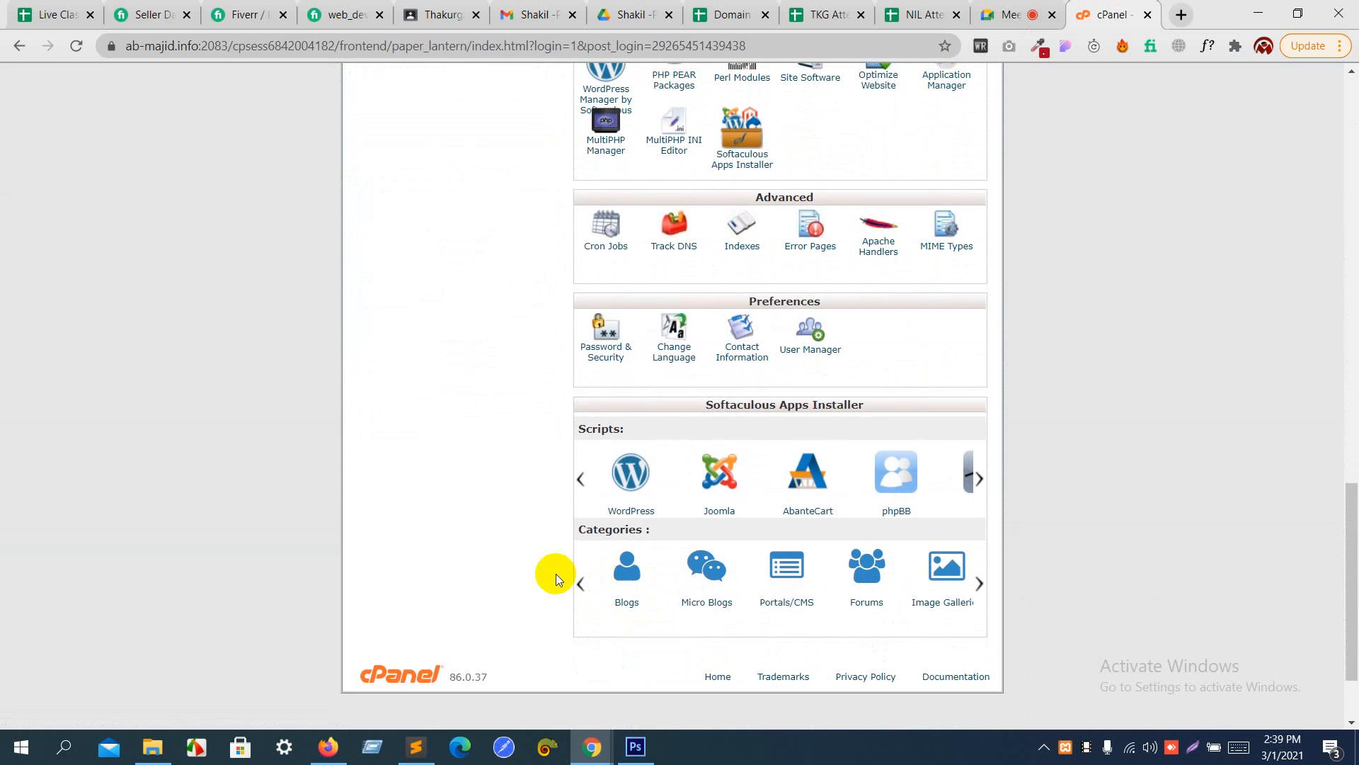
left_click(637, 510)
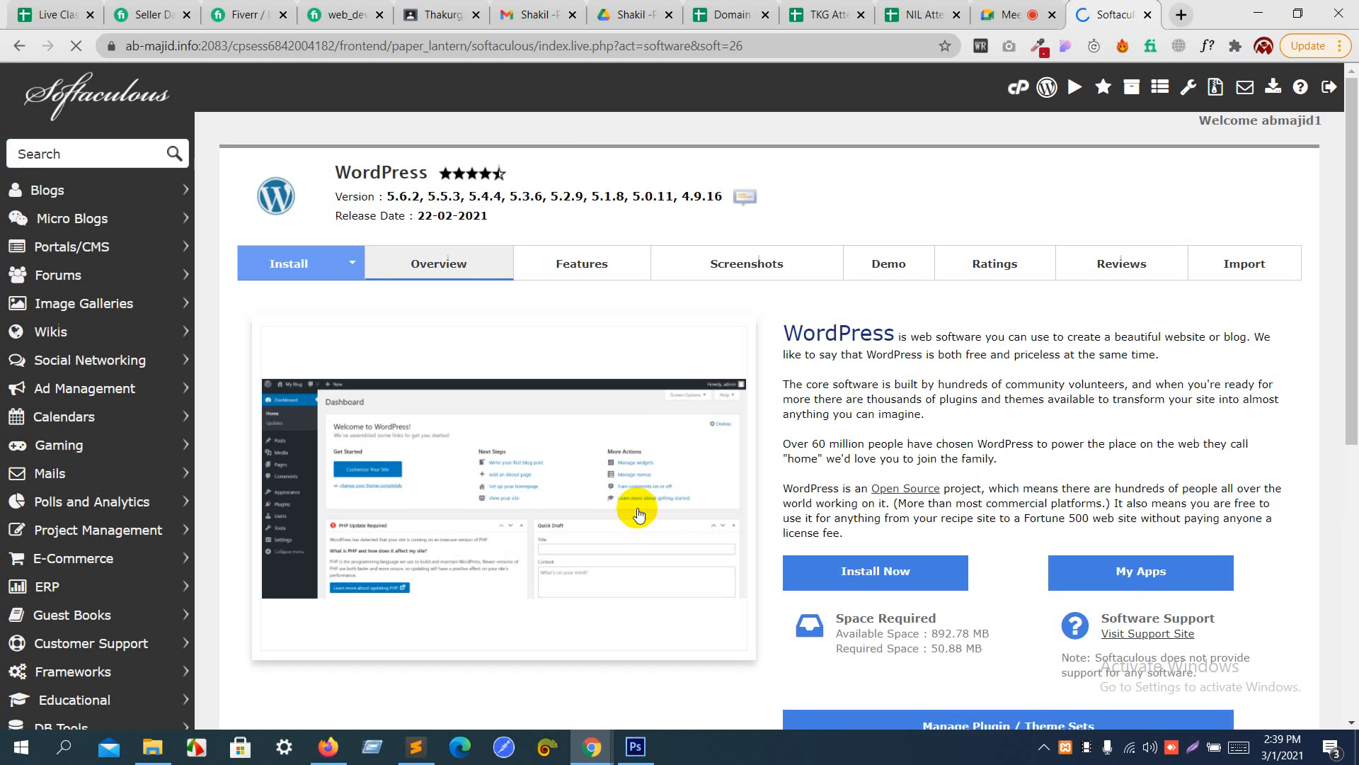
scroll(555, 314, "down", 7)
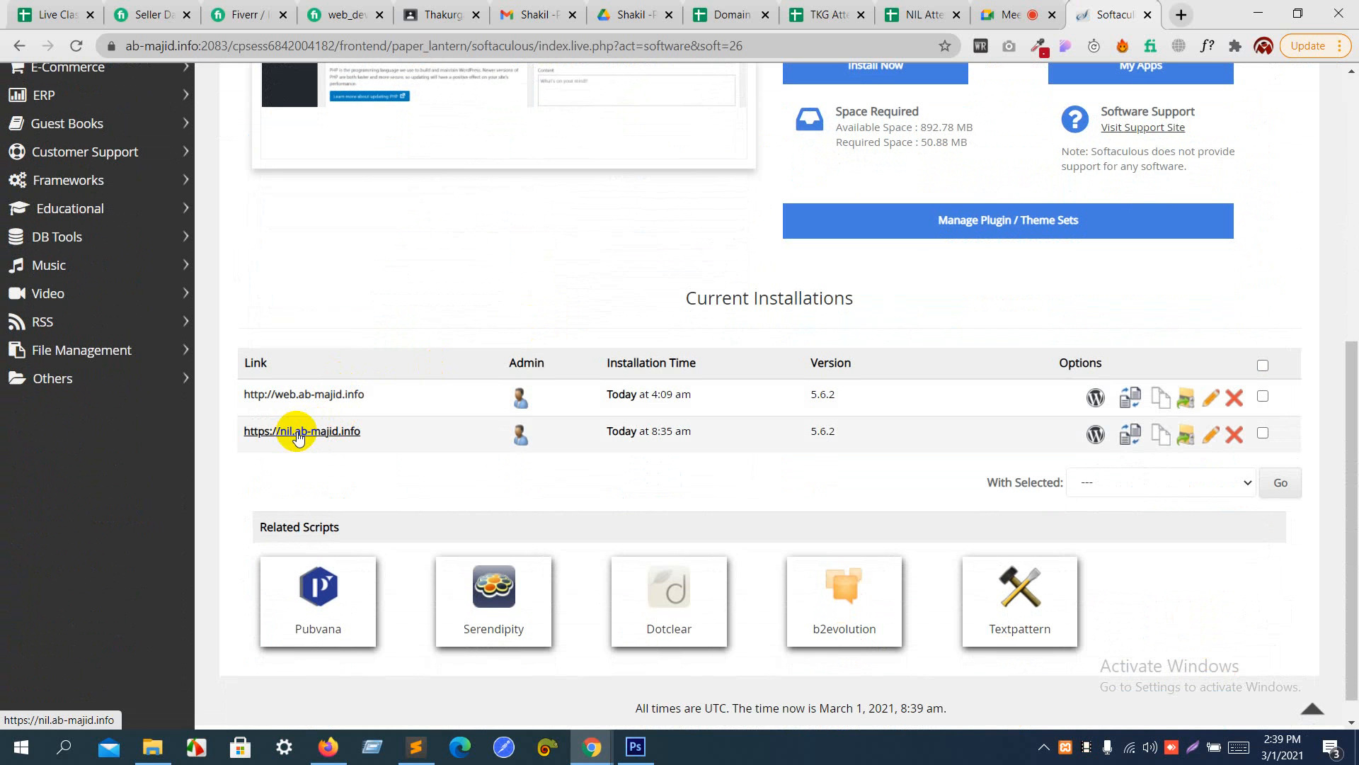
left_click(1263, 434)
left_click(1233, 436)
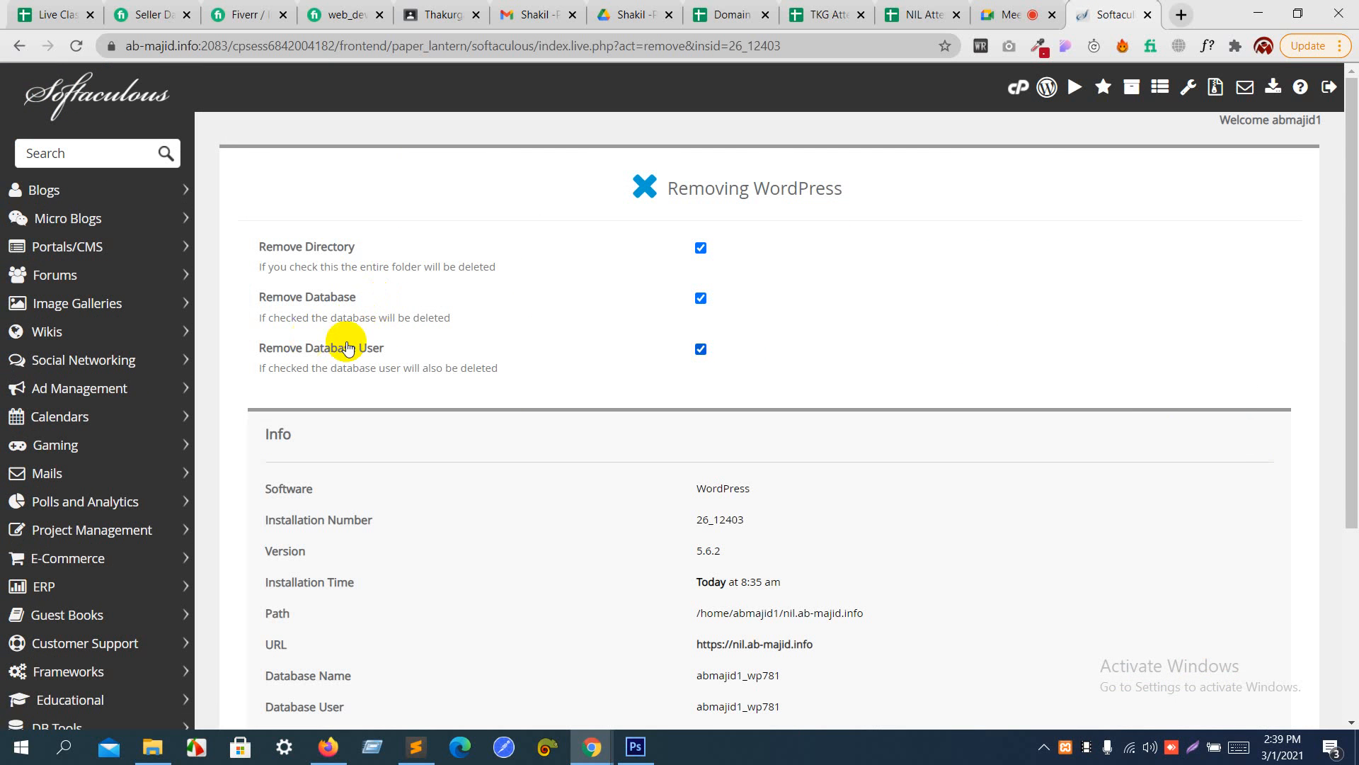
scroll(482, 340, "down", 4)
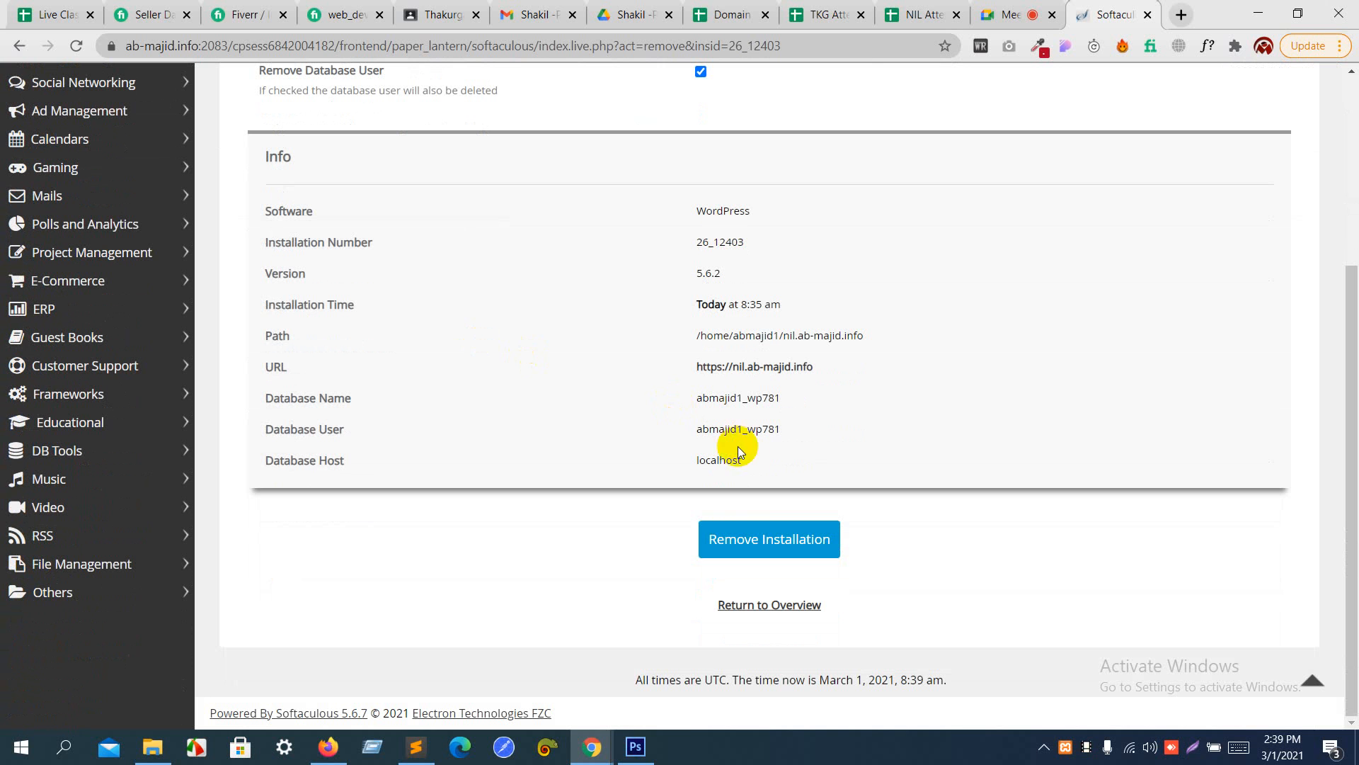
left_click(750, 539)
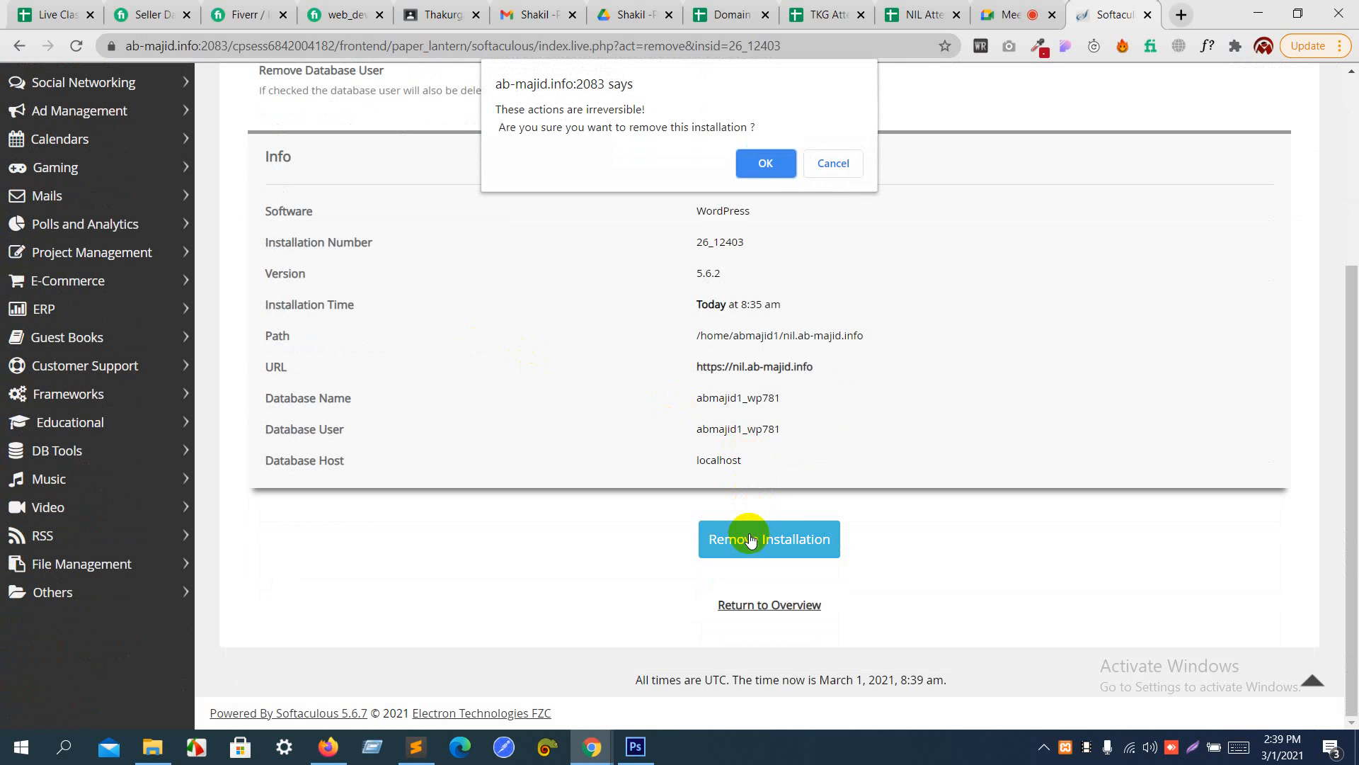
left_click(766, 164)
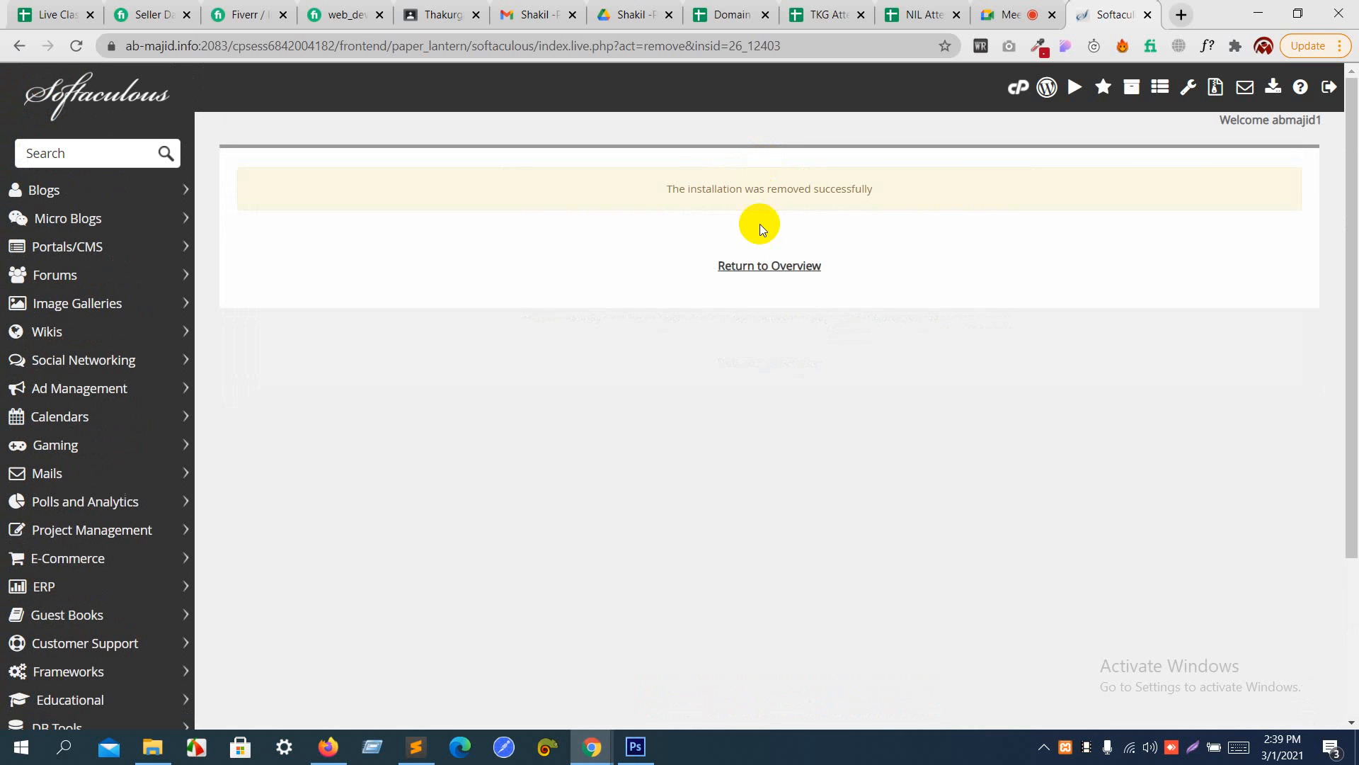
left_click(764, 272)
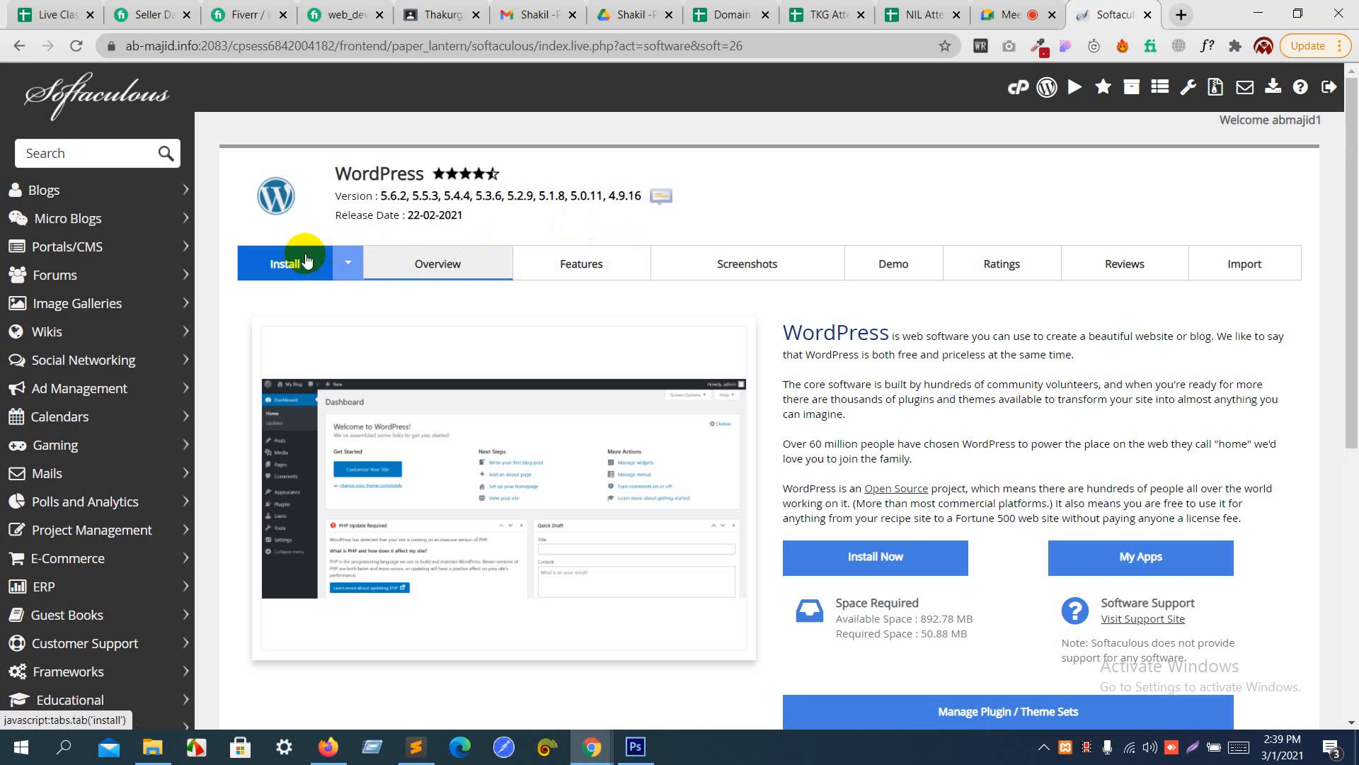
left_click(295, 256)
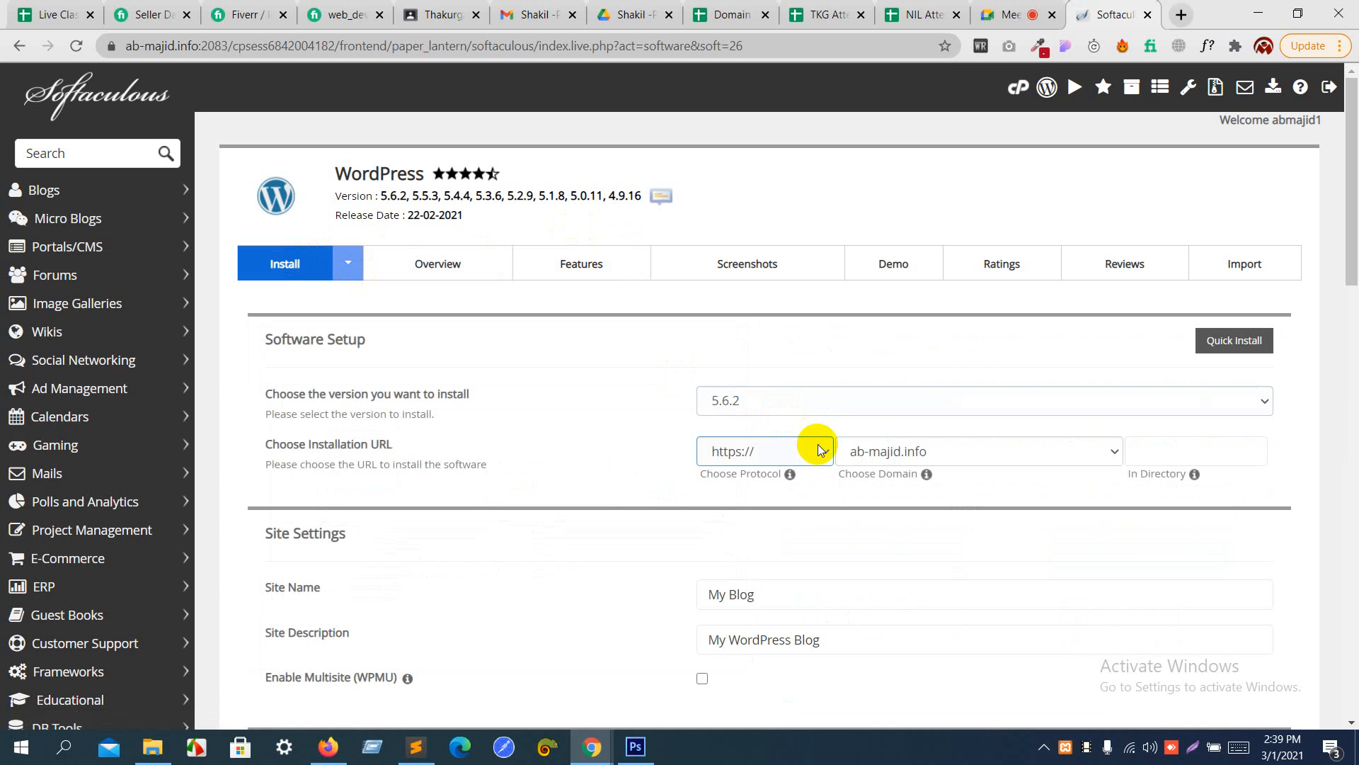
left_click(820, 451)
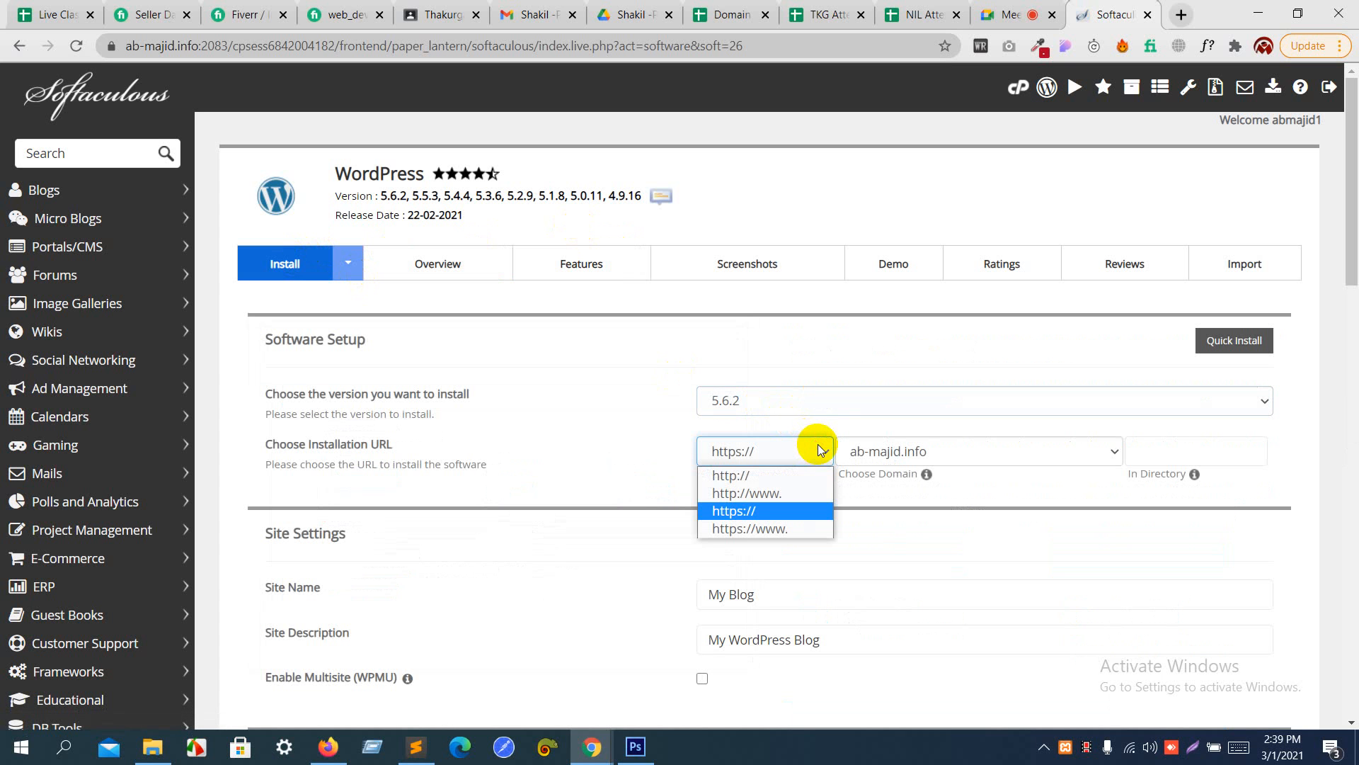
left_click(802, 479)
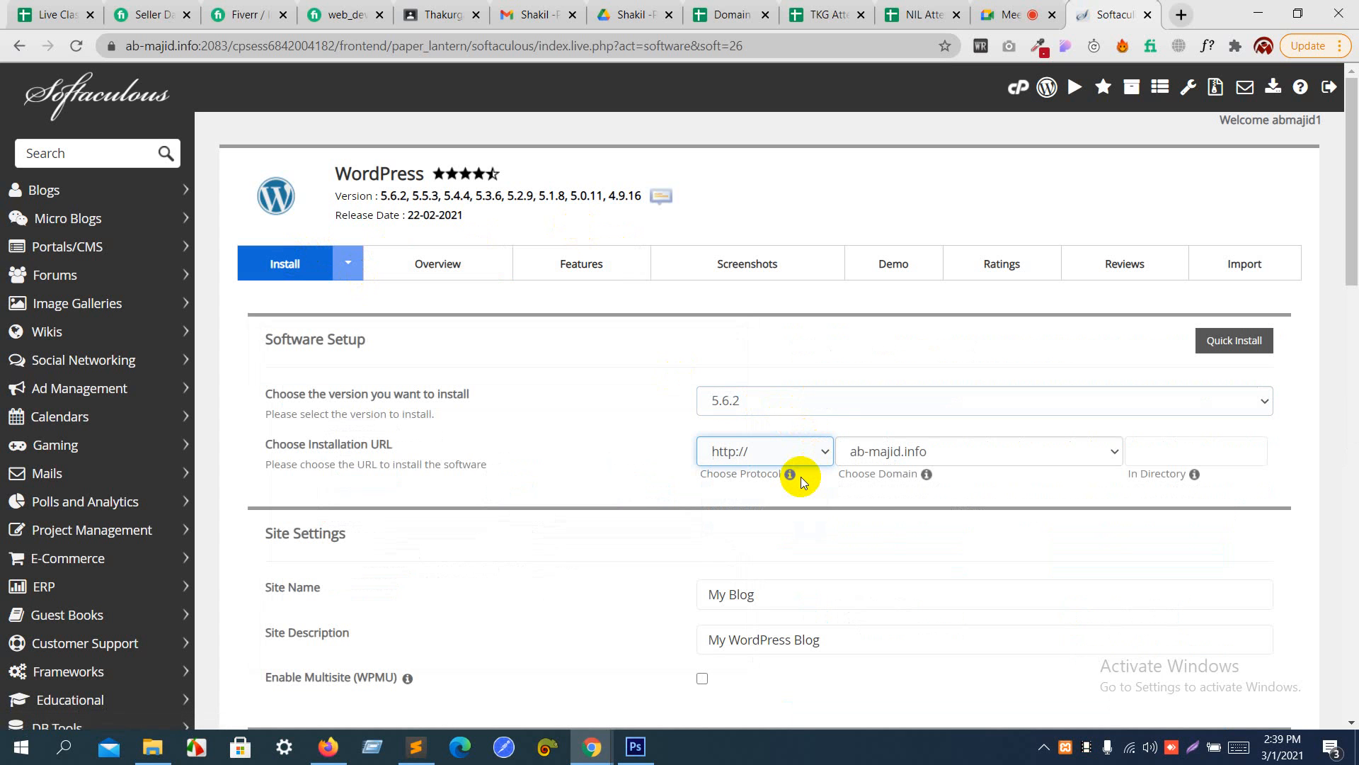
left_click(825, 453)
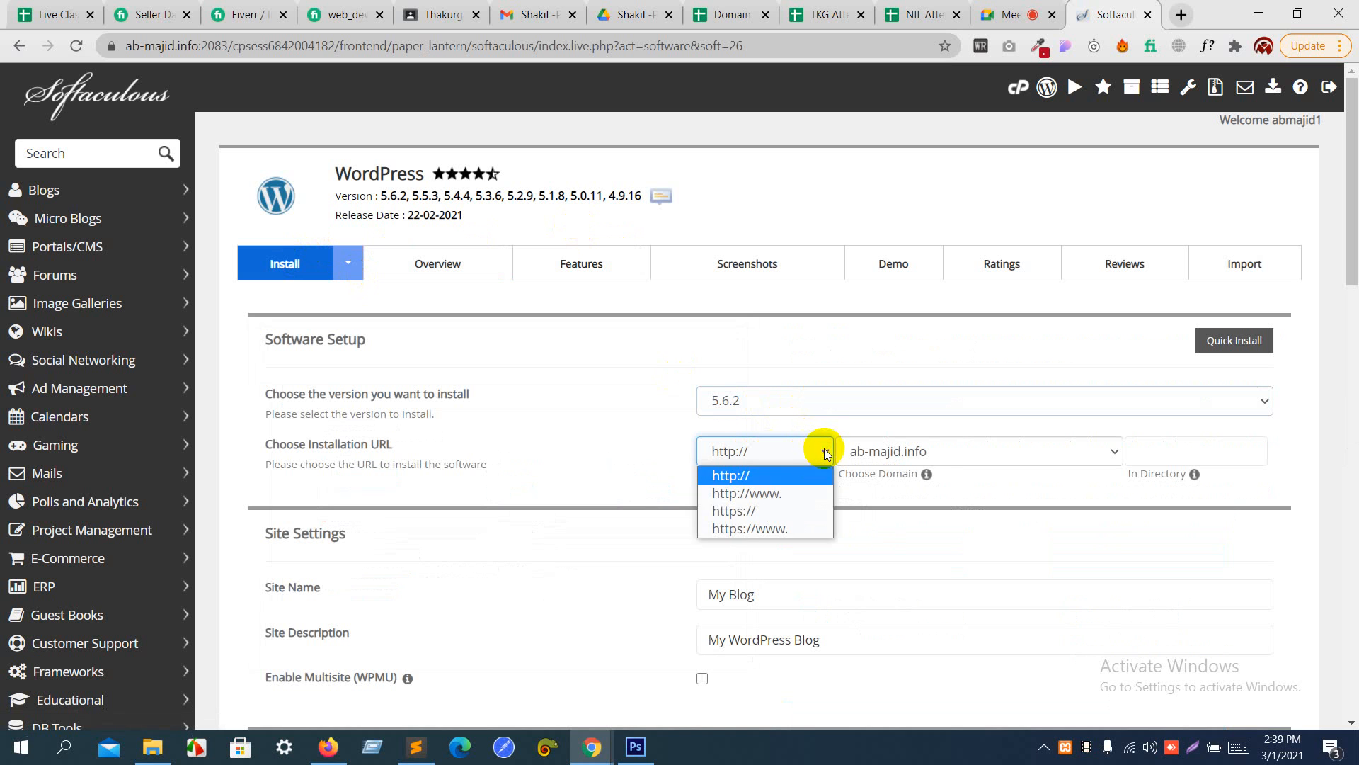
left_click(790, 482)
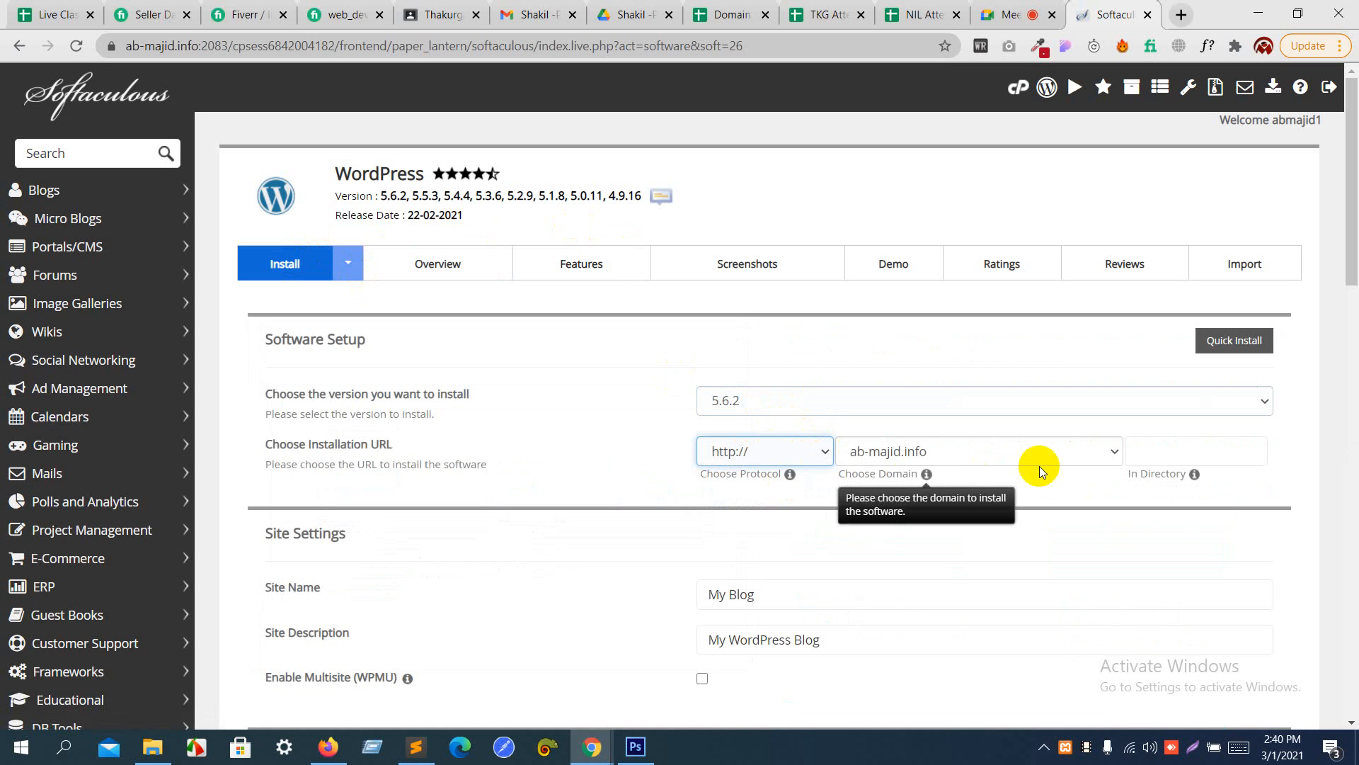
left_click(1049, 449)
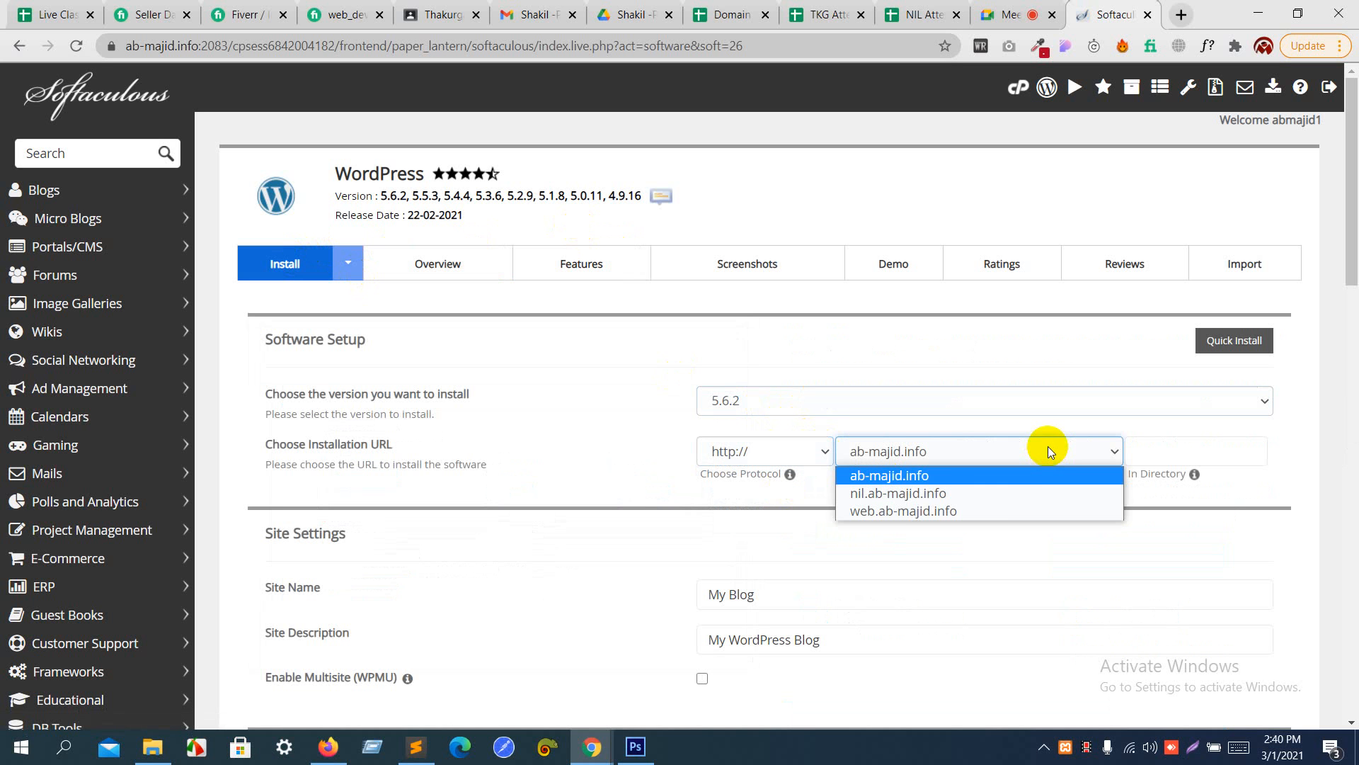
left_click(998, 499)
- Set the site name of the new WordPress installation to "This is Title"
scroll(996, 498, "down", 2)
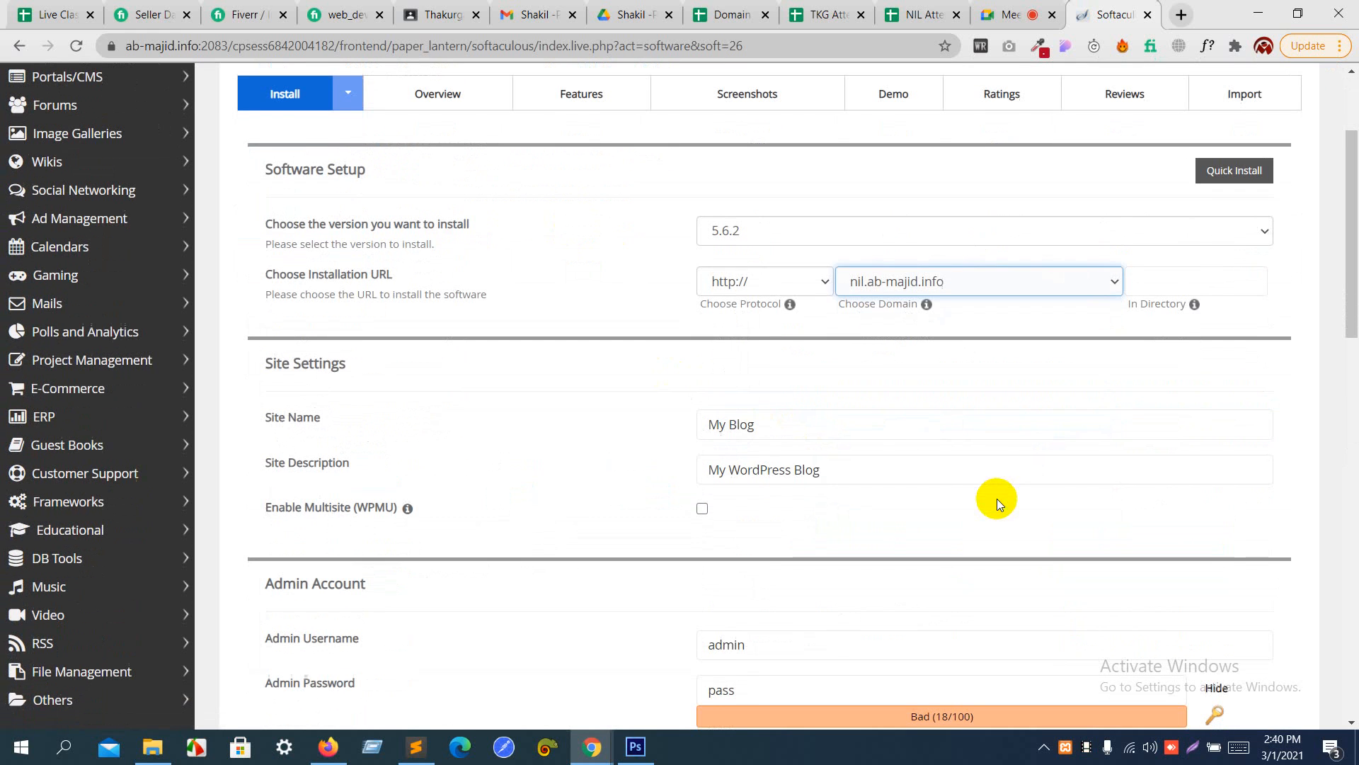
left_click_drag(786, 430, 633, 432)
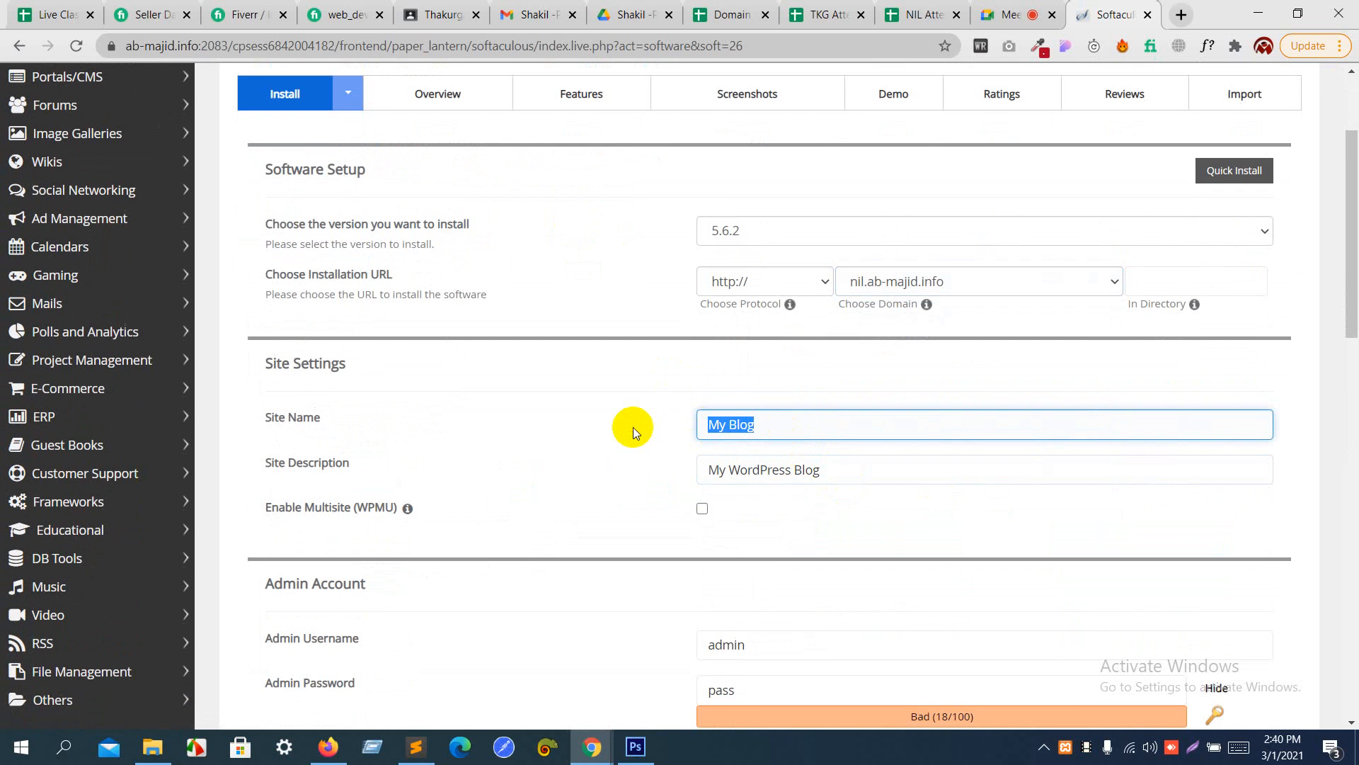
type("T")
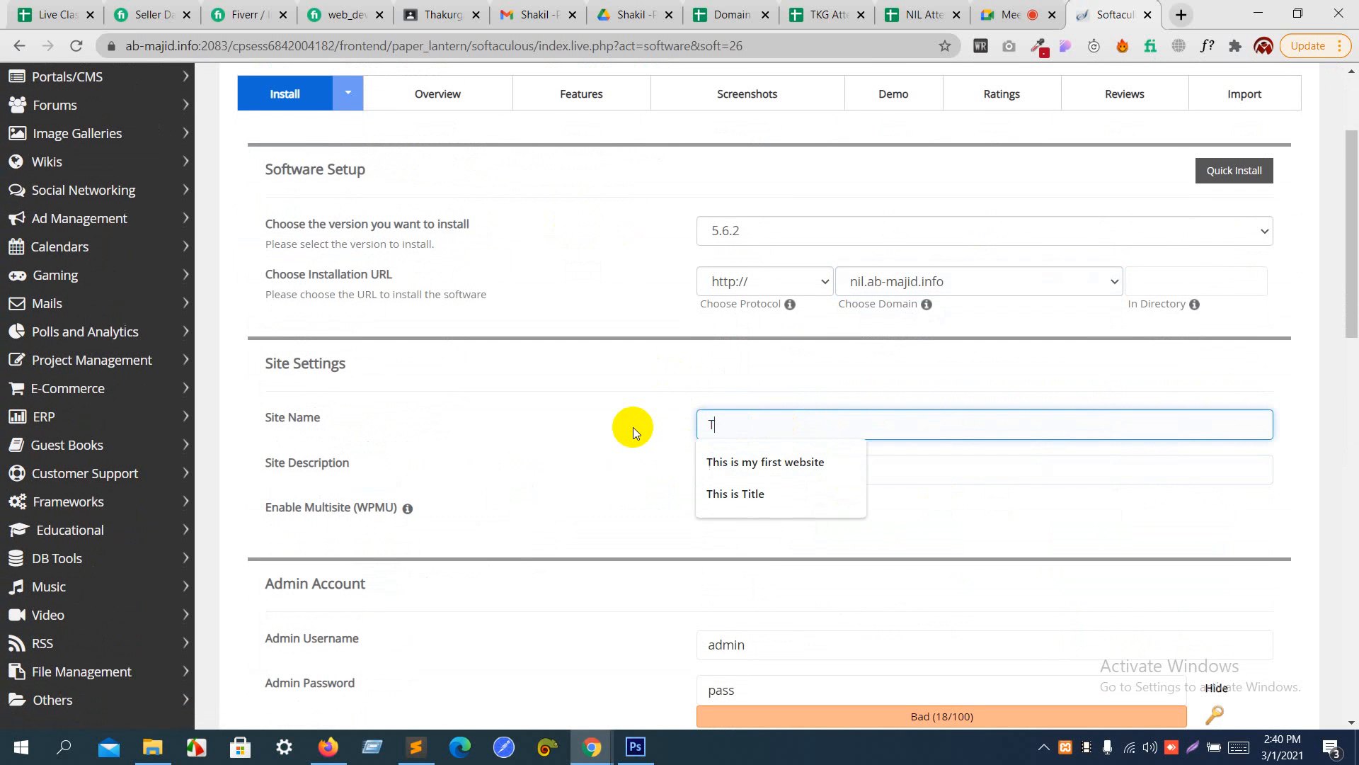
type("his is ti")
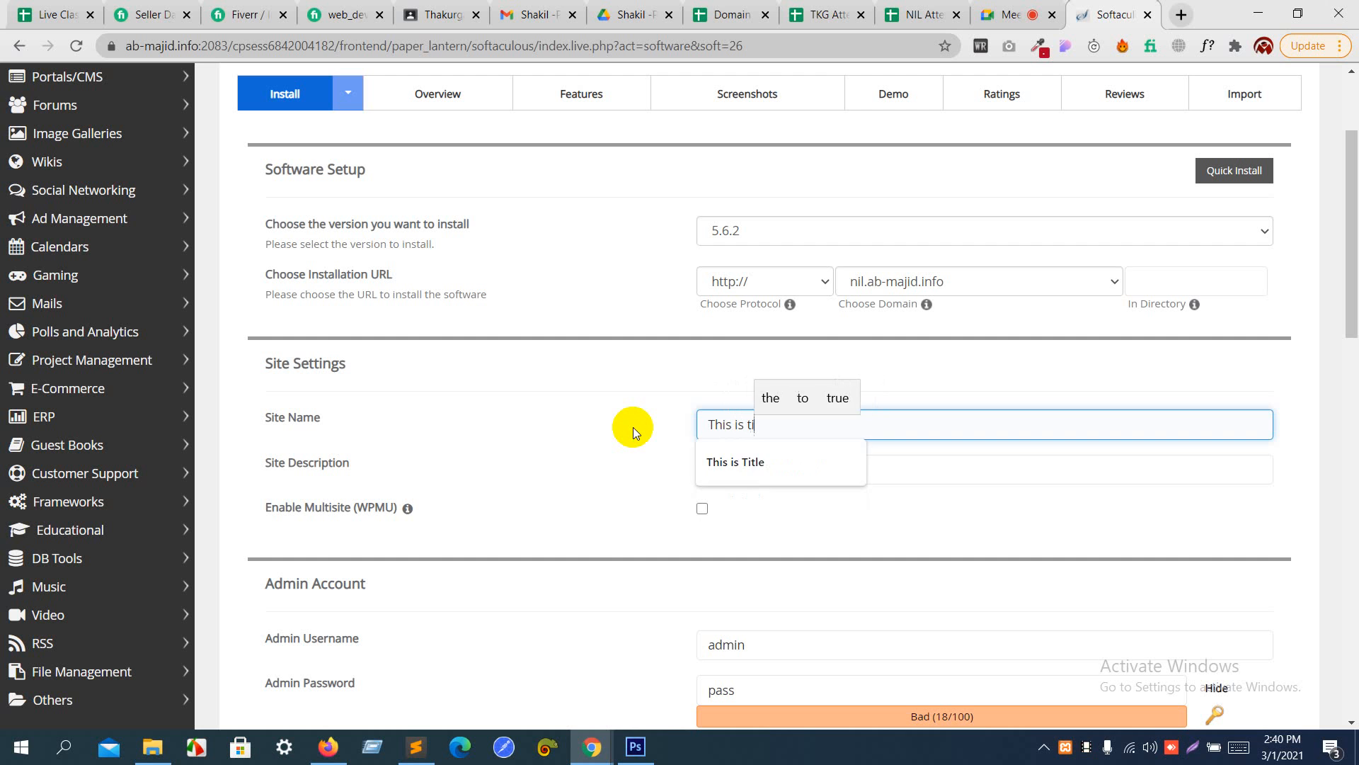
type("tle")
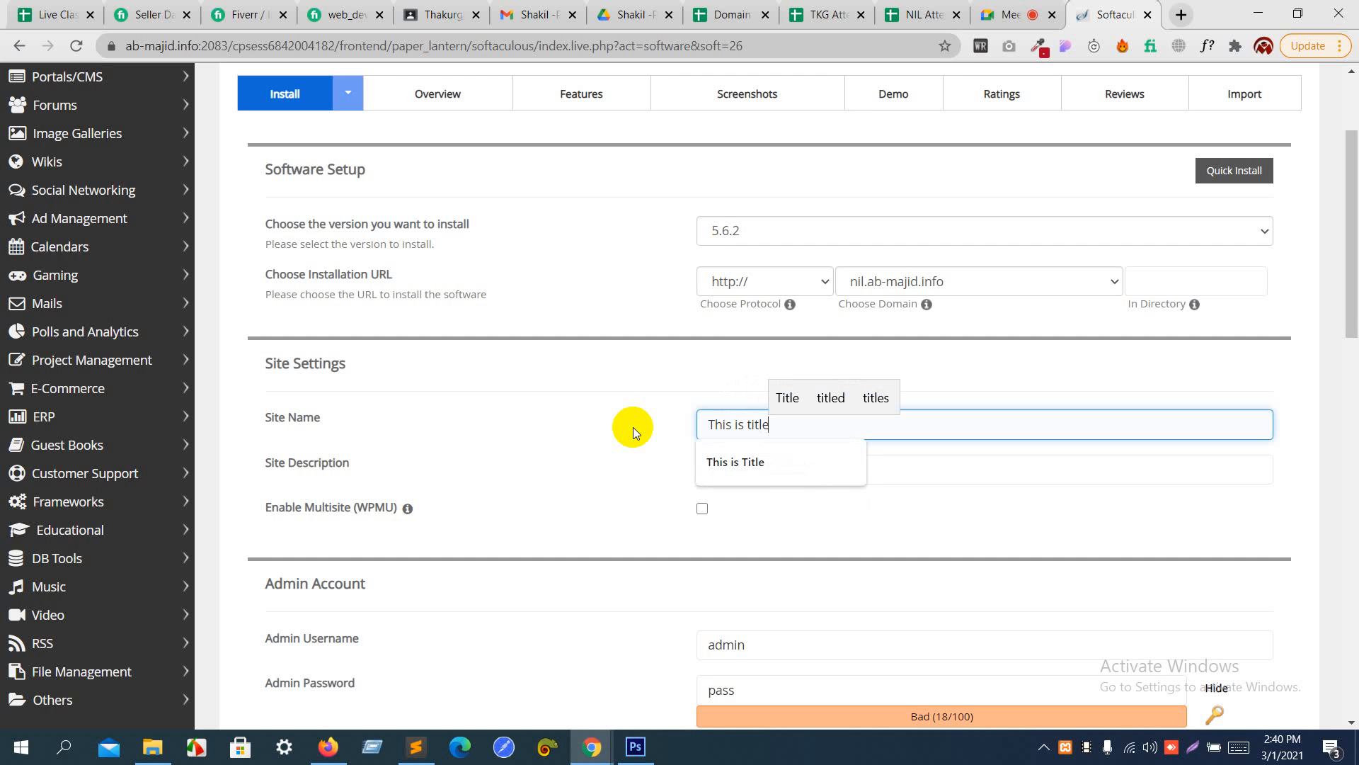
left_click(740, 461)
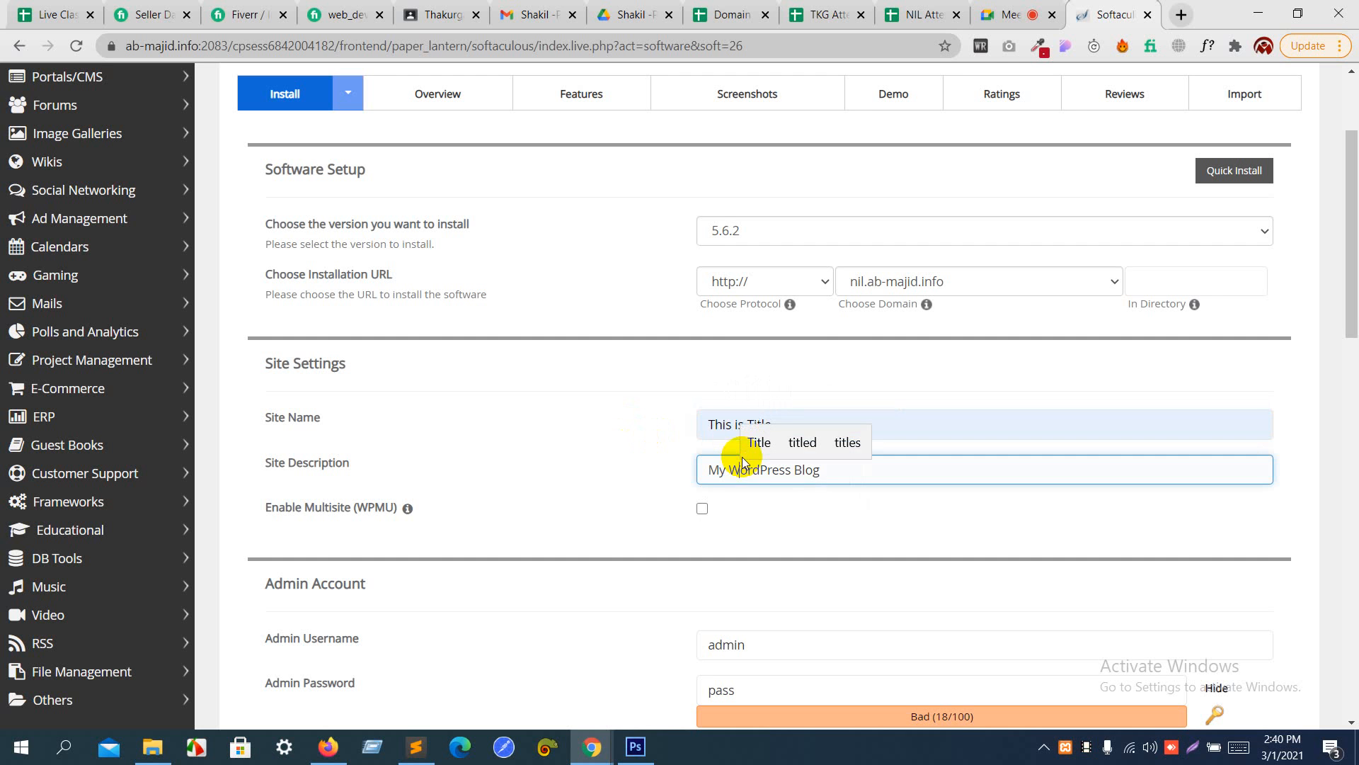
- Replace the site description with "This is my personal website"
left_click_drag(825, 470, 568, 469)
key("BackSpace")
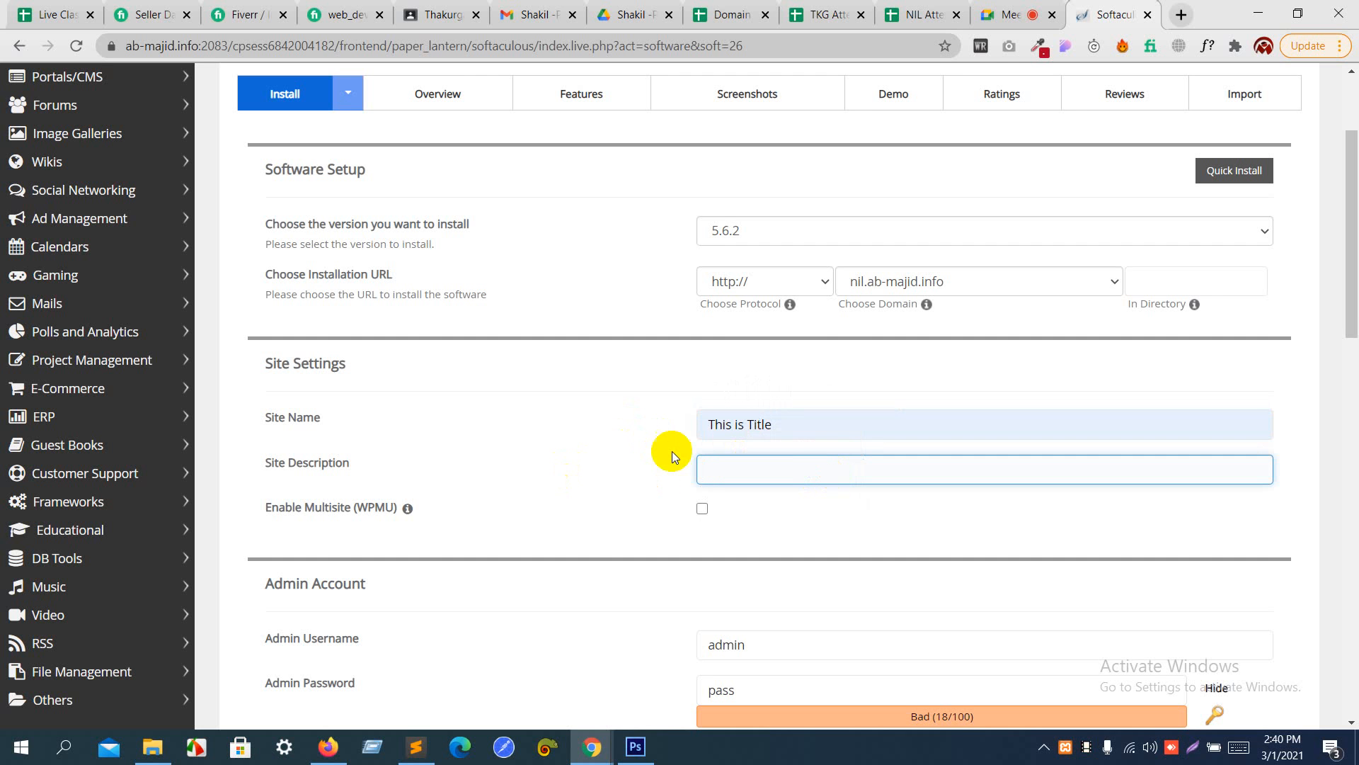
left_click(809, 467)
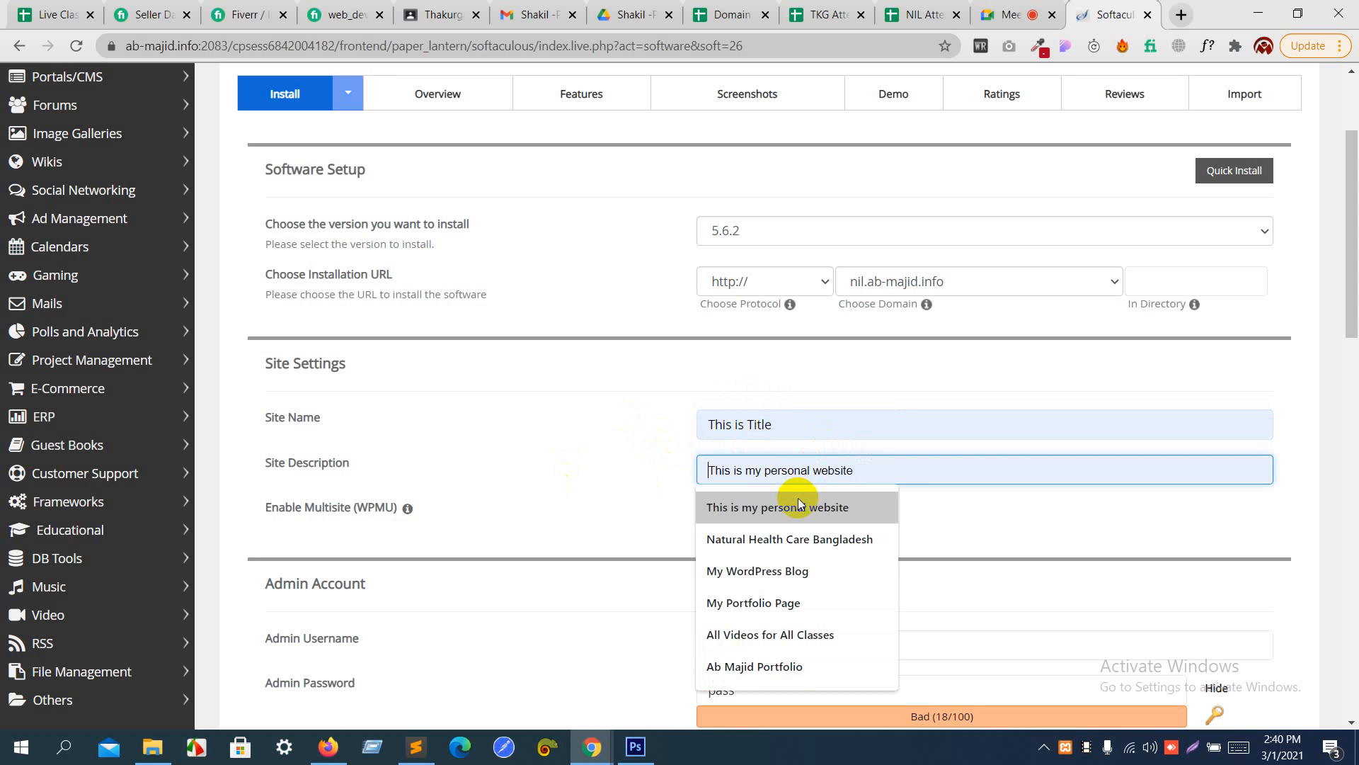
left_click(797, 505)
scroll(799, 502, "down", 3)
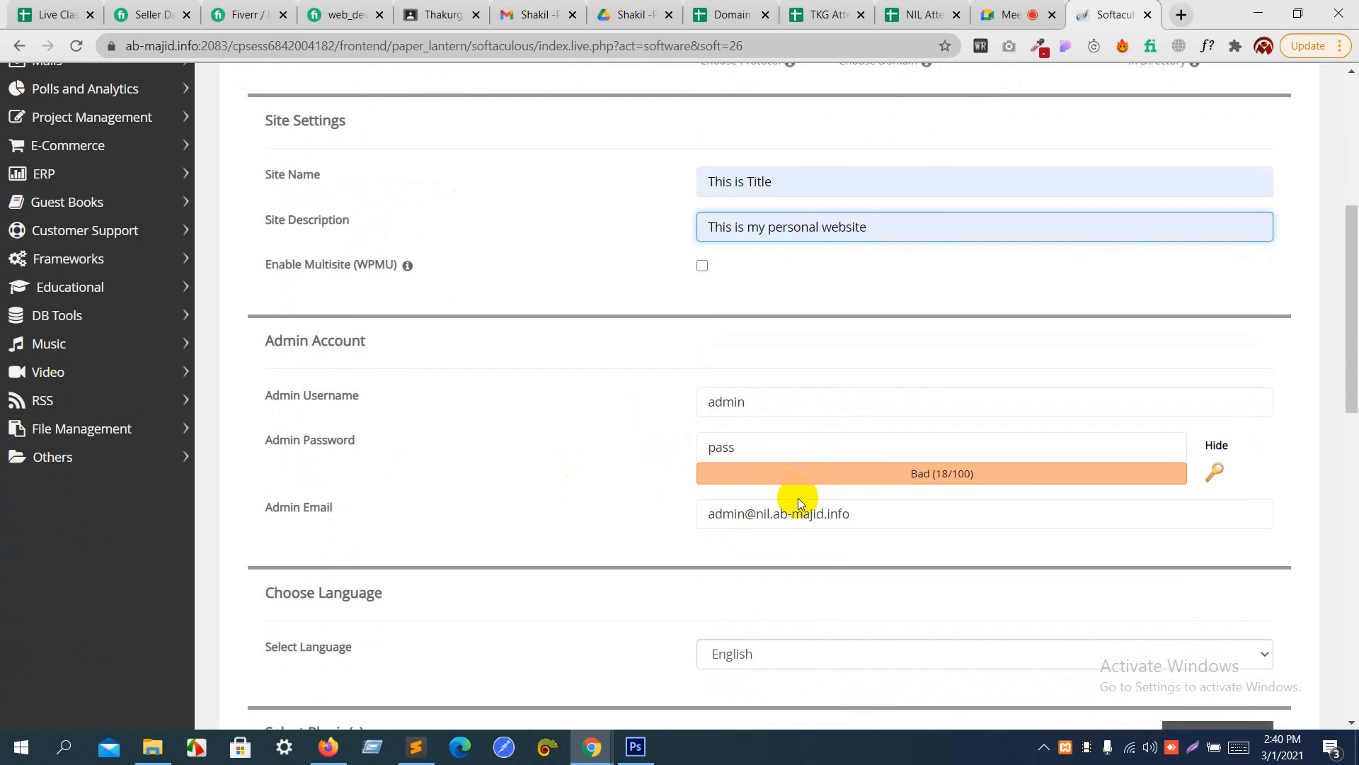
left_click(782, 443)
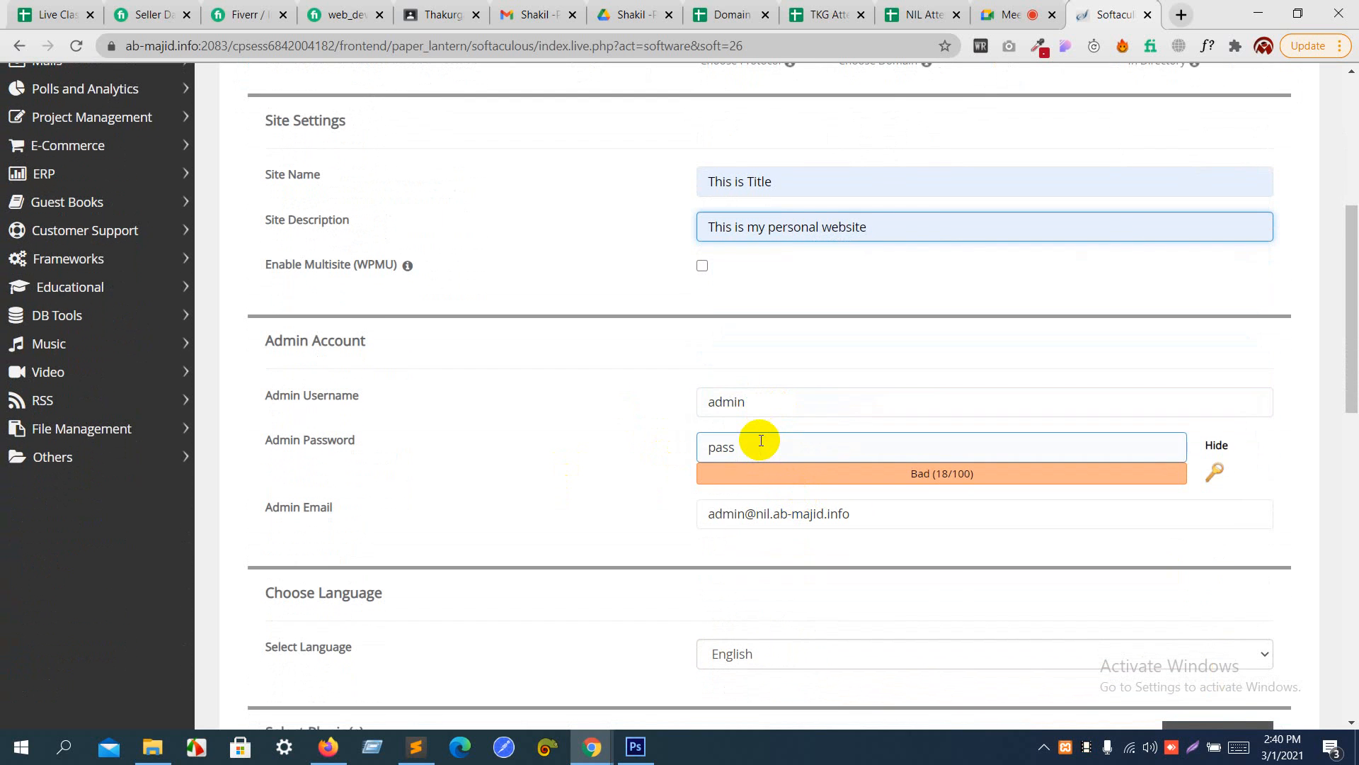
scroll(761, 441, "down", 15)
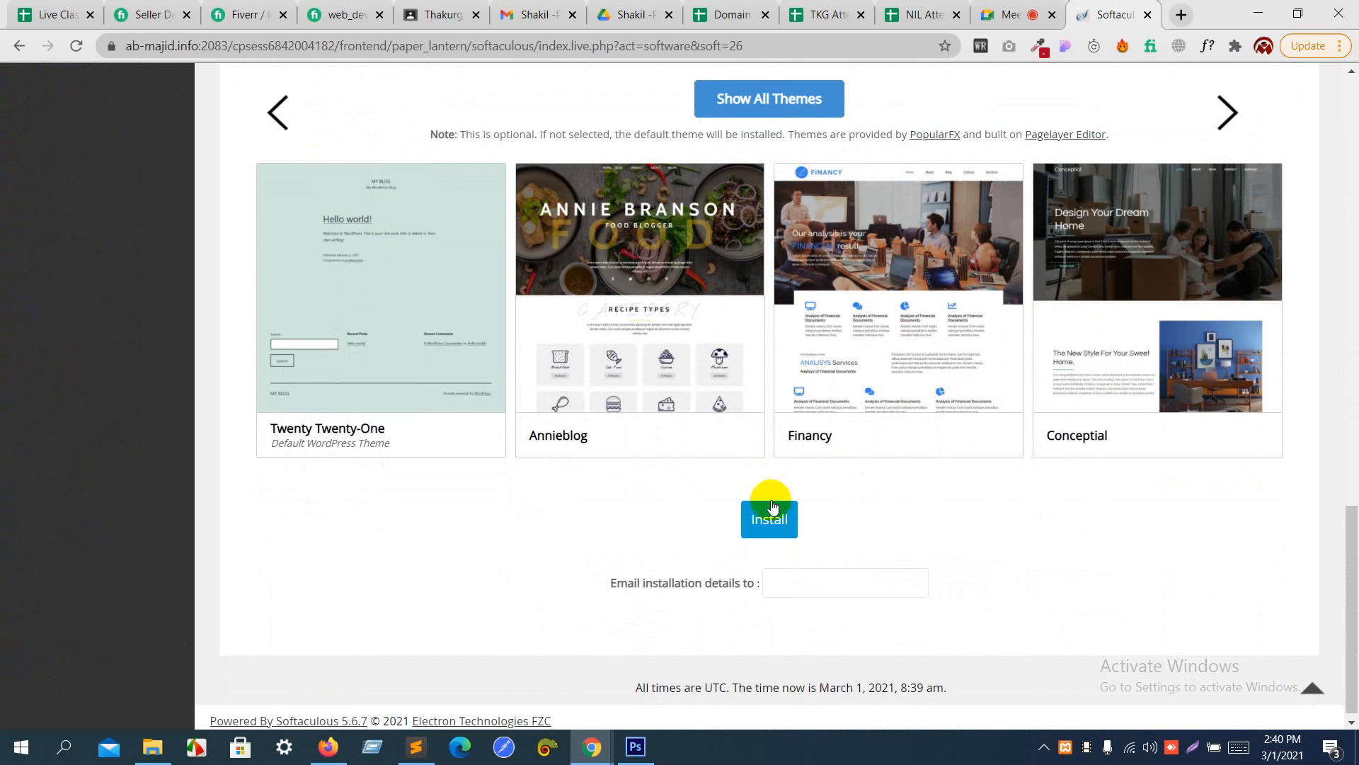
left_click(771, 516)
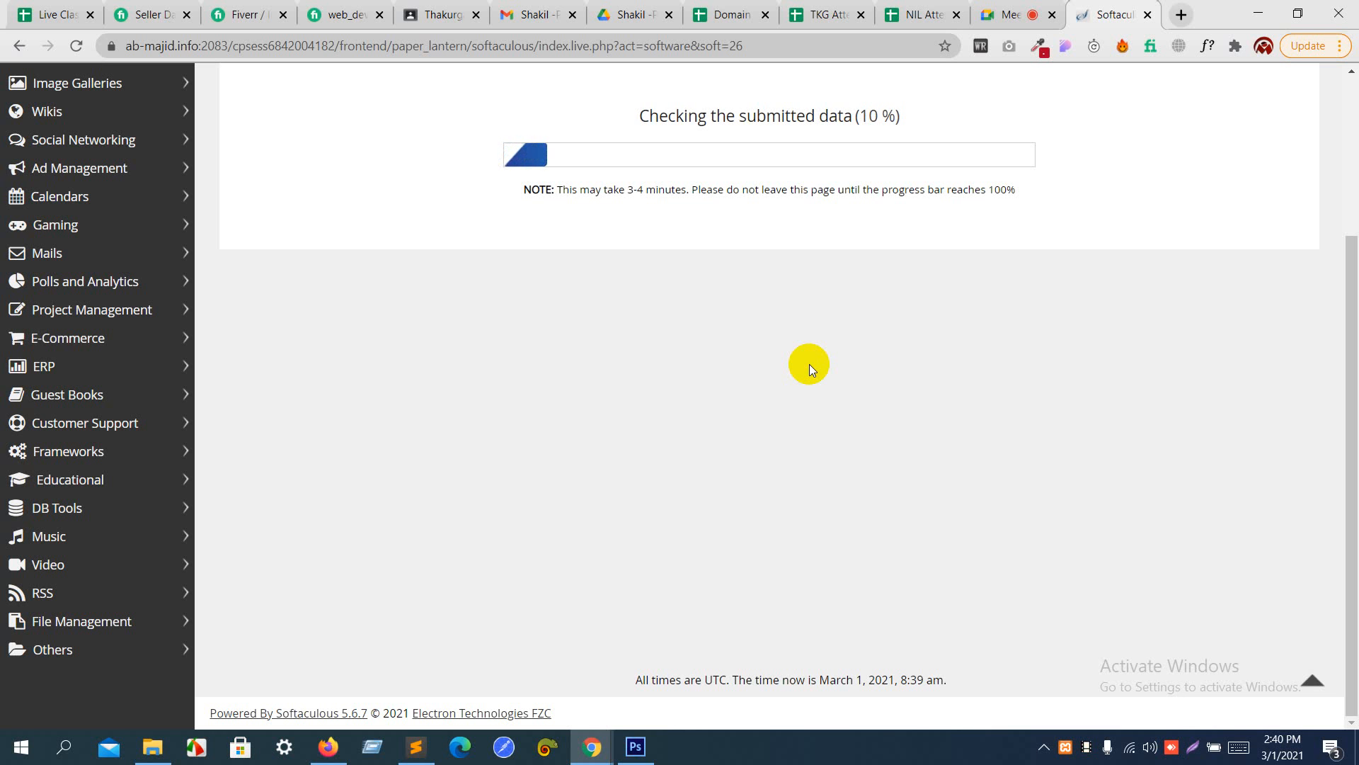
scroll(809, 364, "up", 3)
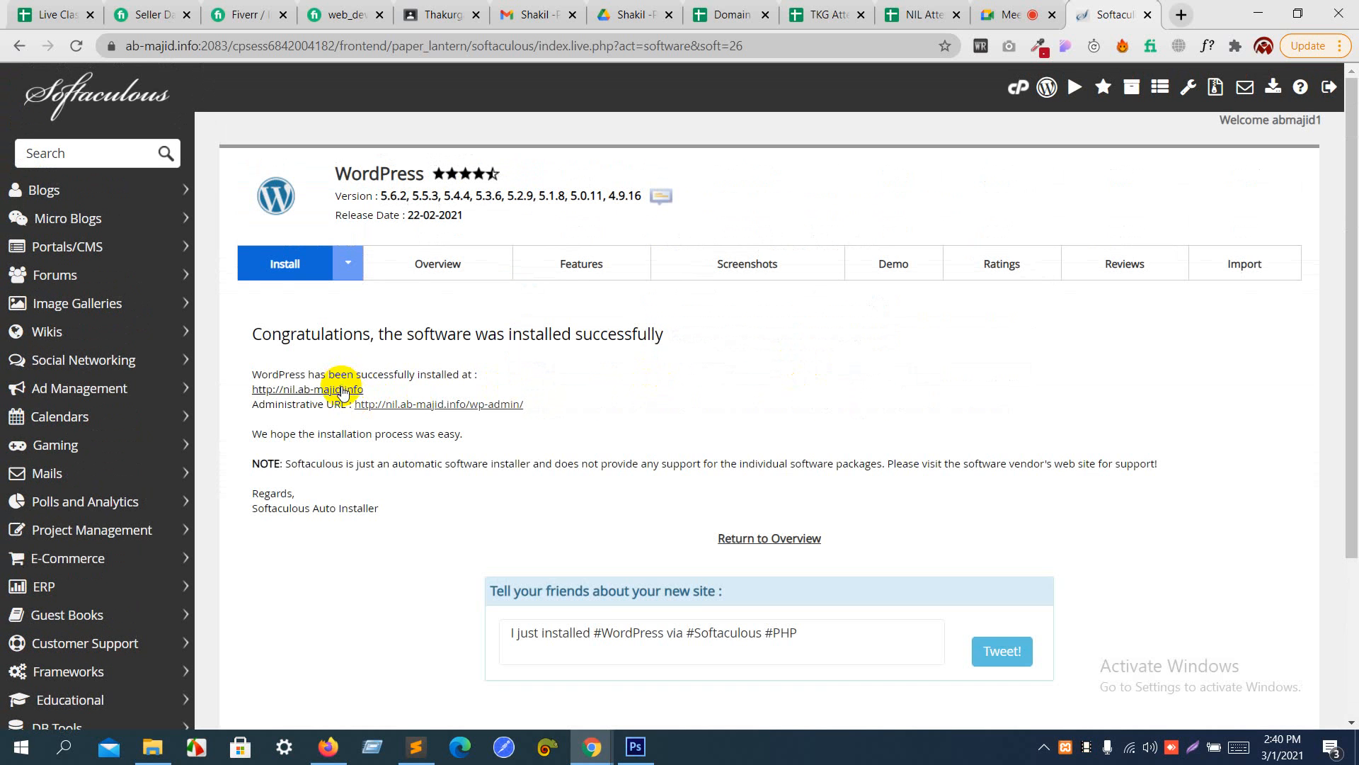
left_click(342, 389)
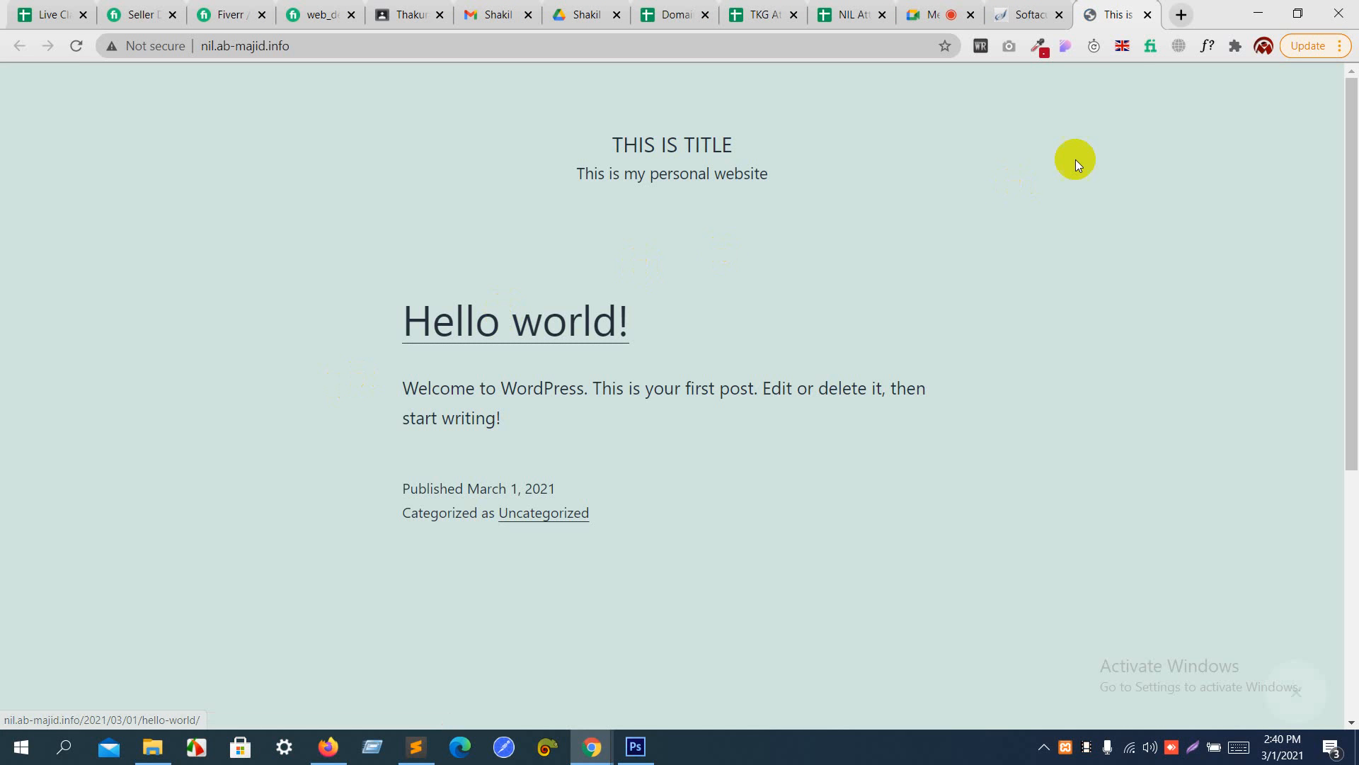
- Turn off the Hola VPN and close the nil.ab-majid.info site's tab
left_click(1123, 46)
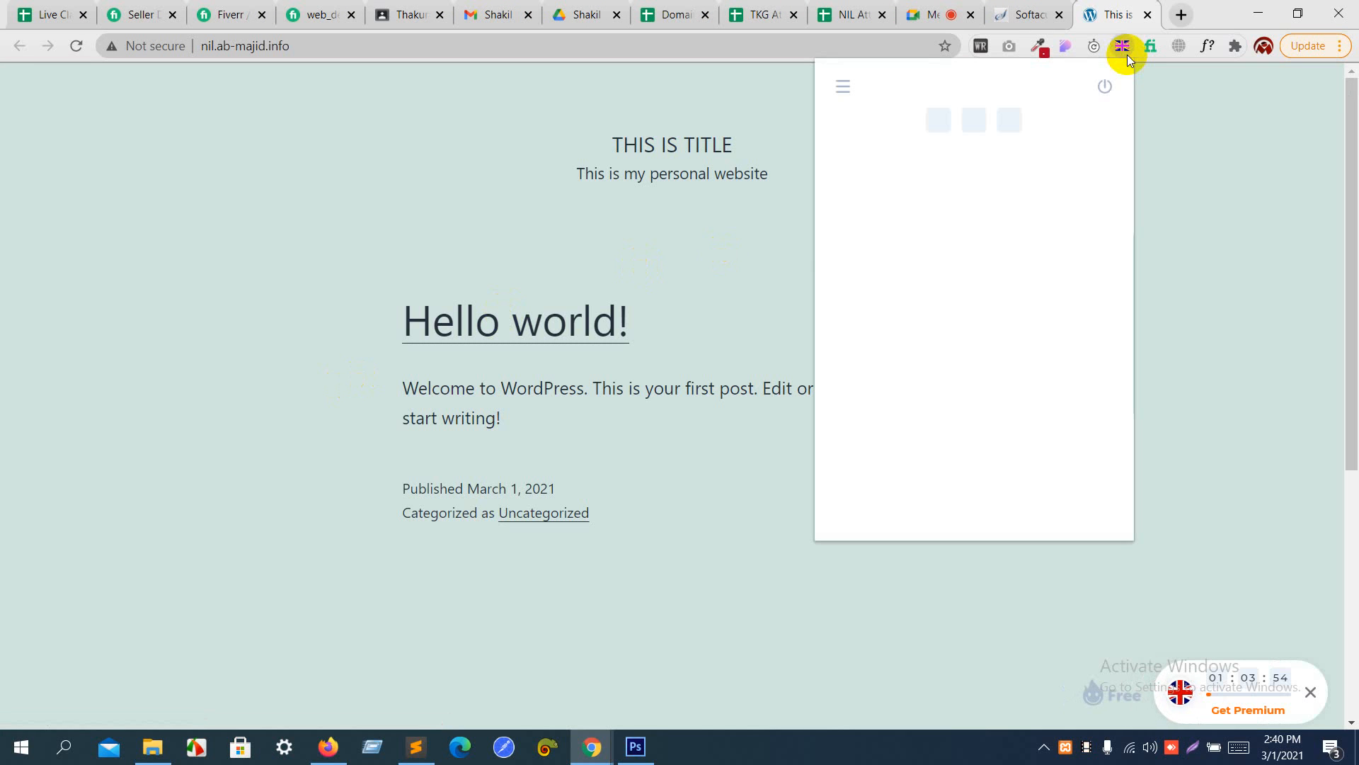
left_click(1108, 87)
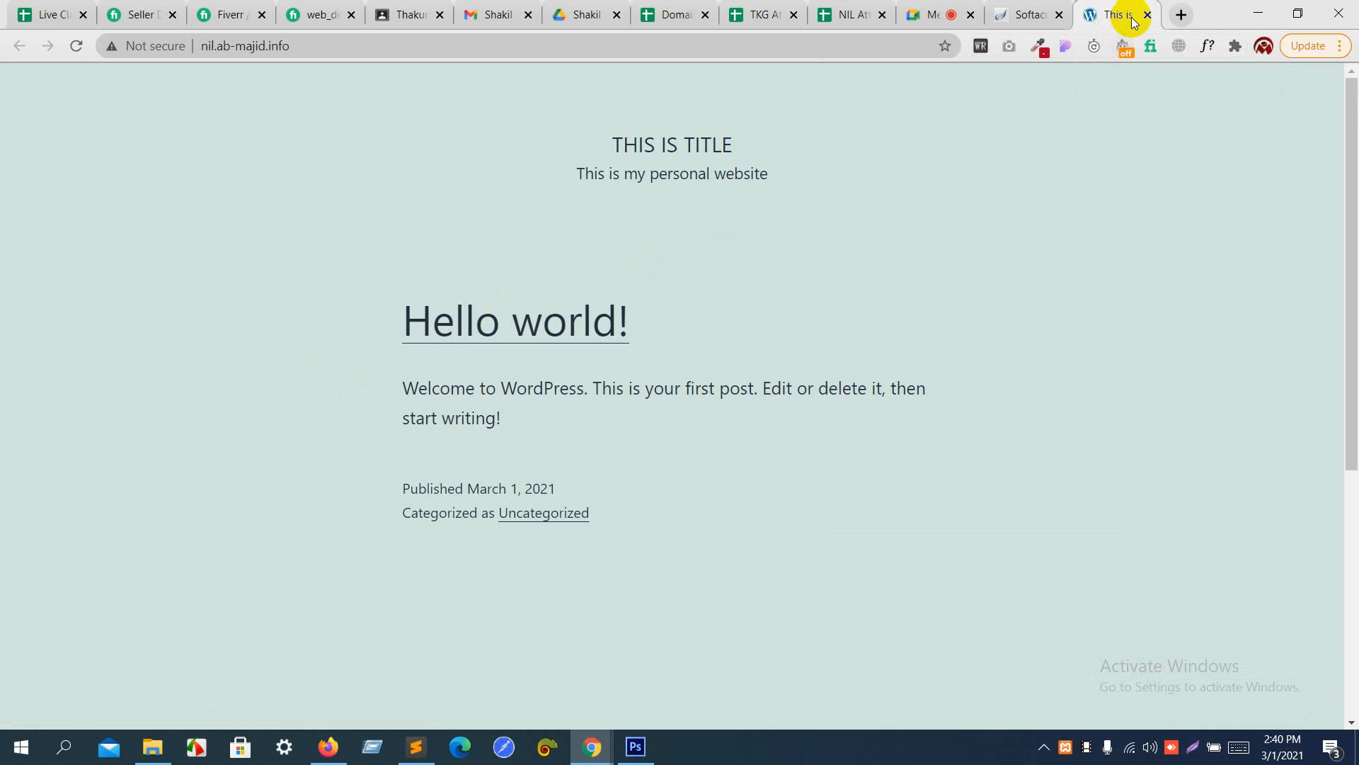
left_click(1147, 15)
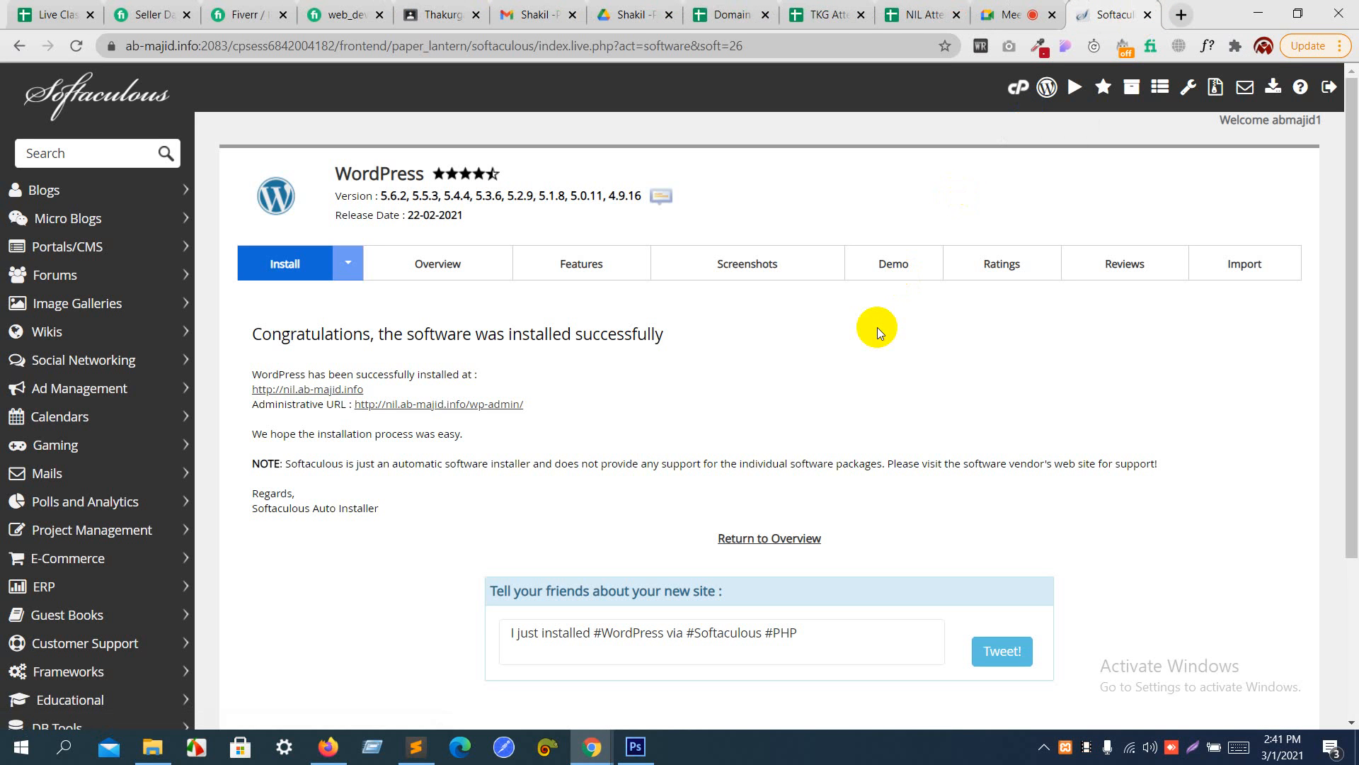
left_click(332, 389)
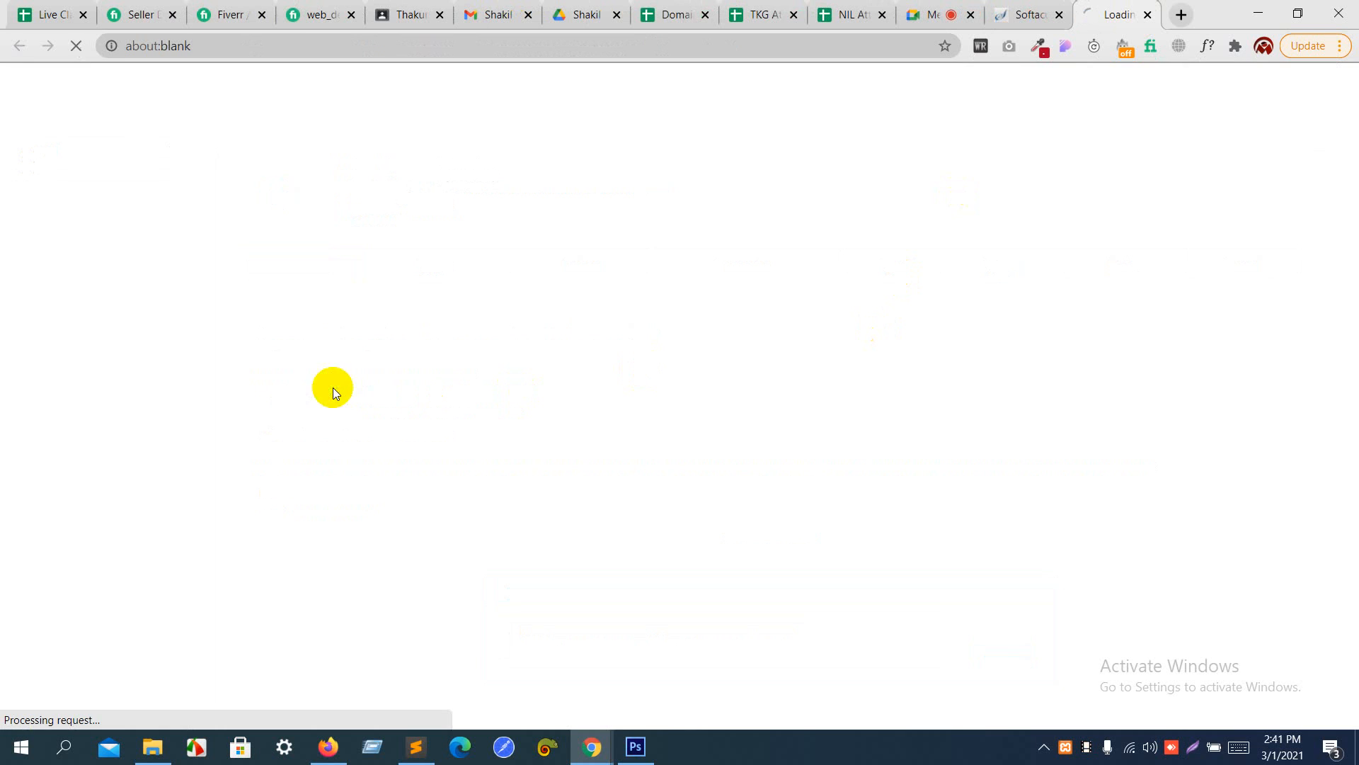
scroll(644, 376, "down", 4)
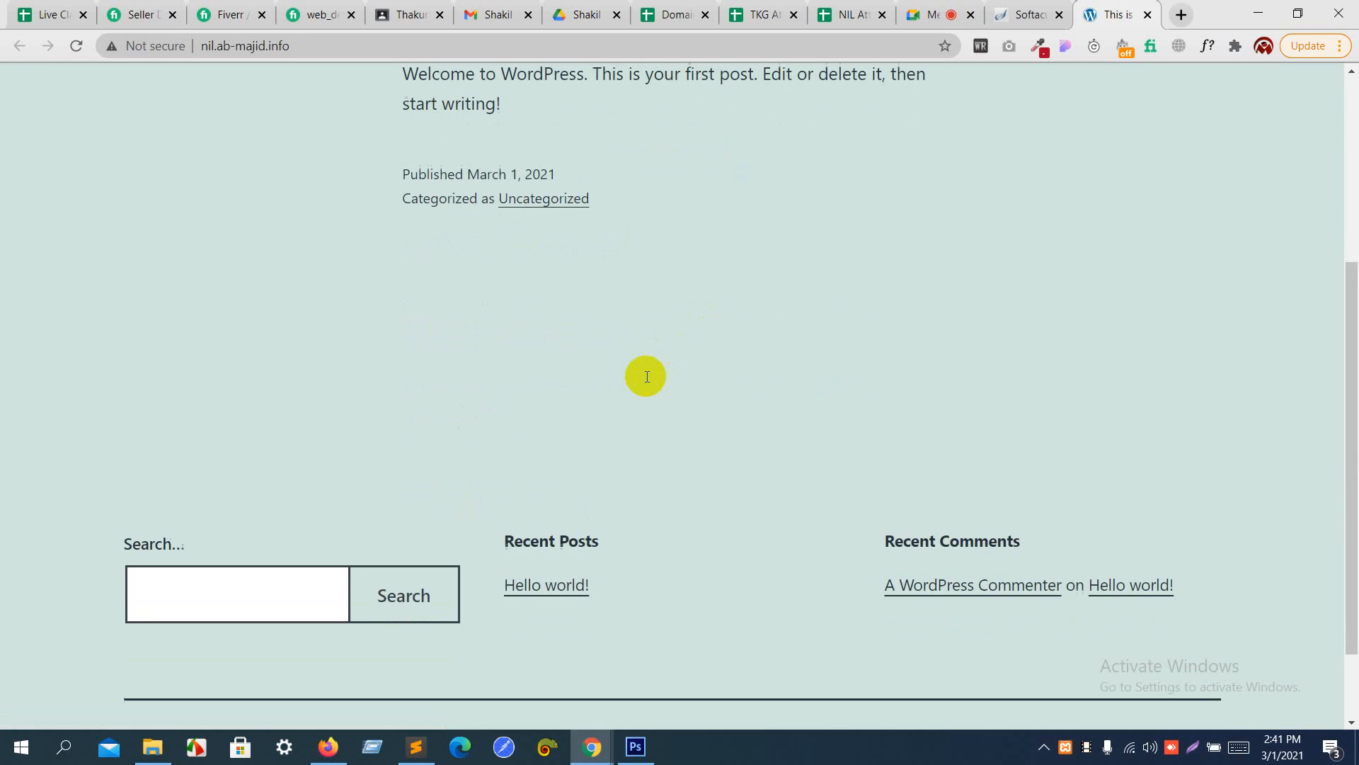
scroll(646, 376, "up", 4)
left_click_drag(424, 288, 686, 266)
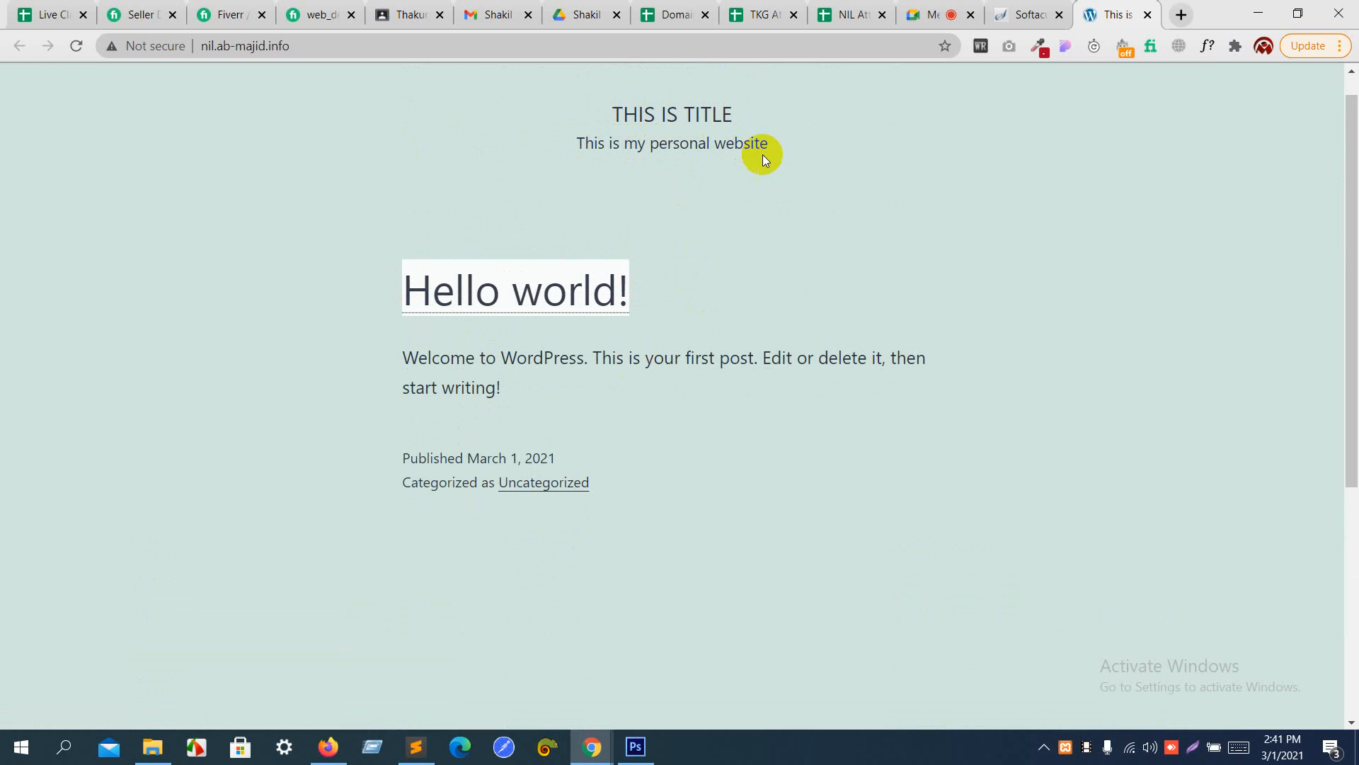
scroll(784, 152, "down", 2)
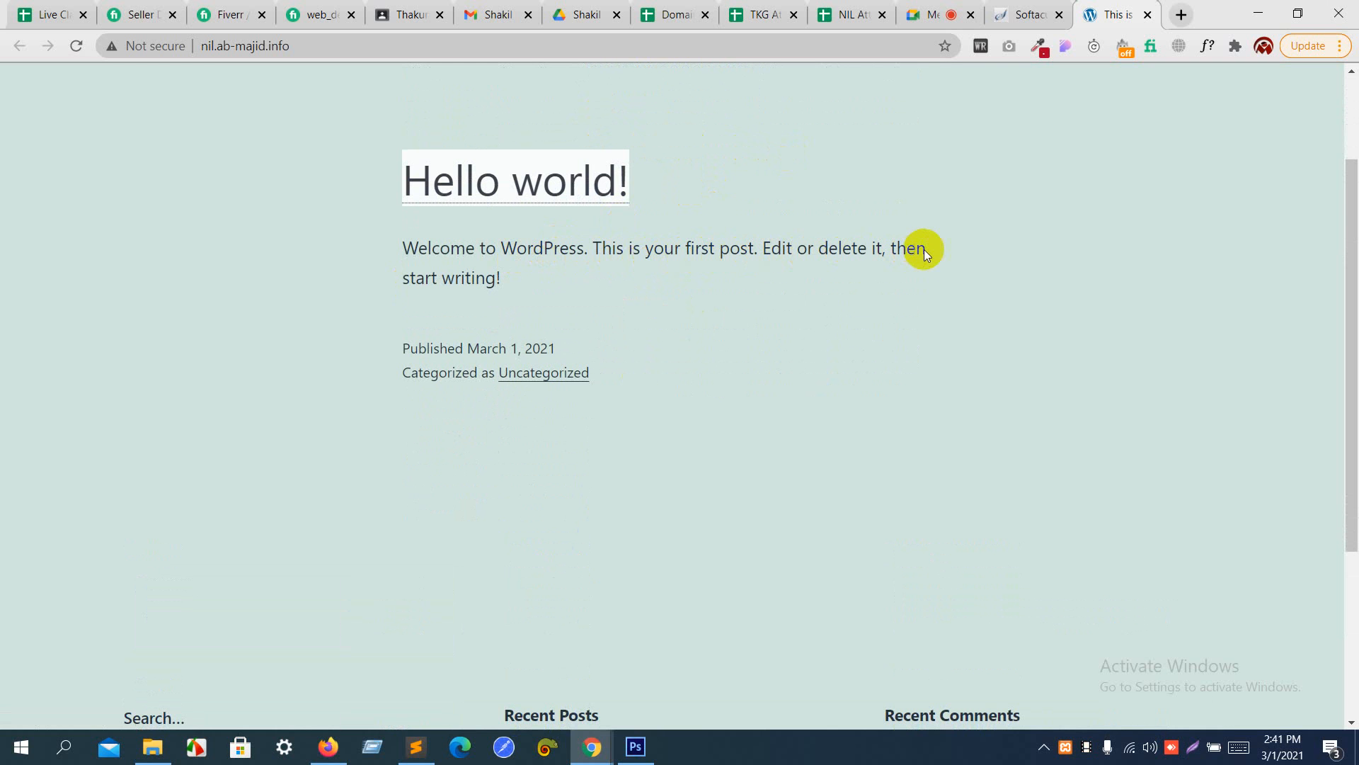
scroll(563, 297, "down", 5)
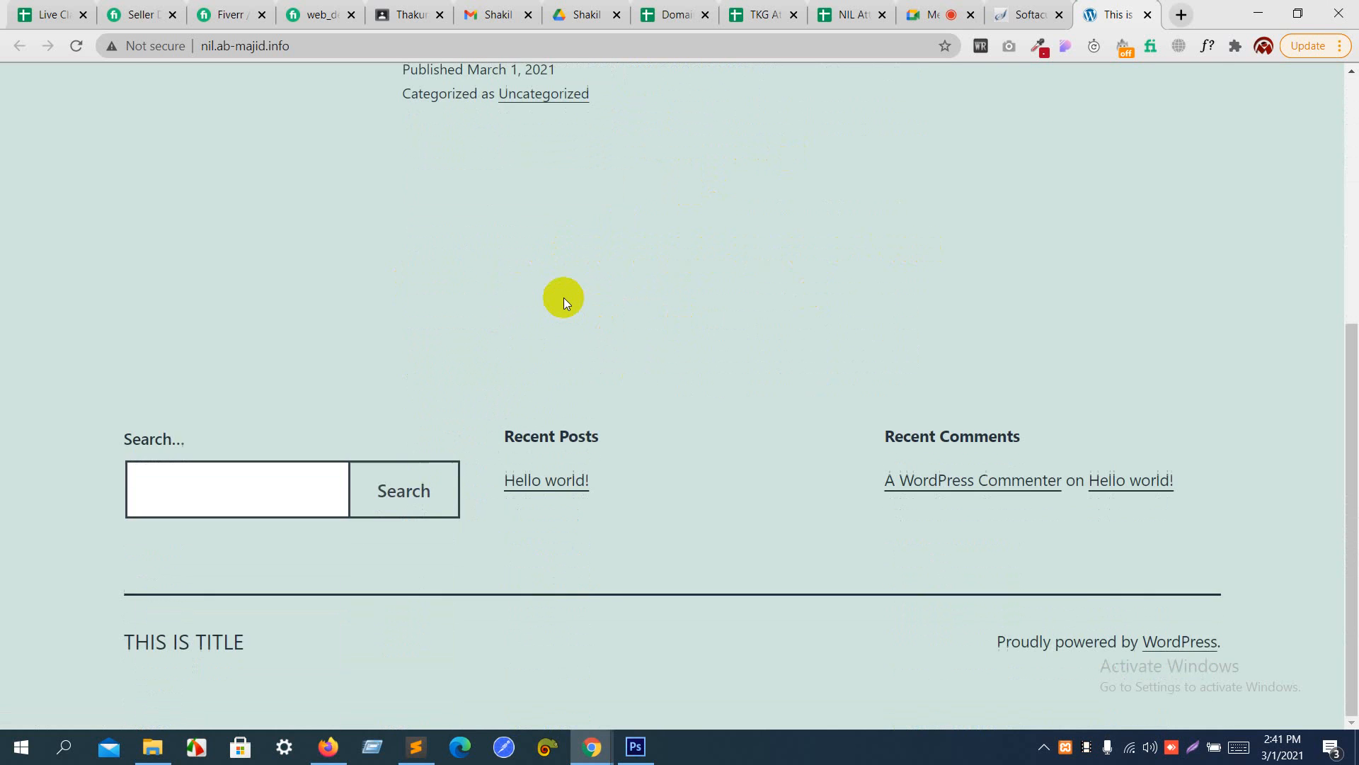
scroll(564, 297, "up", 7)
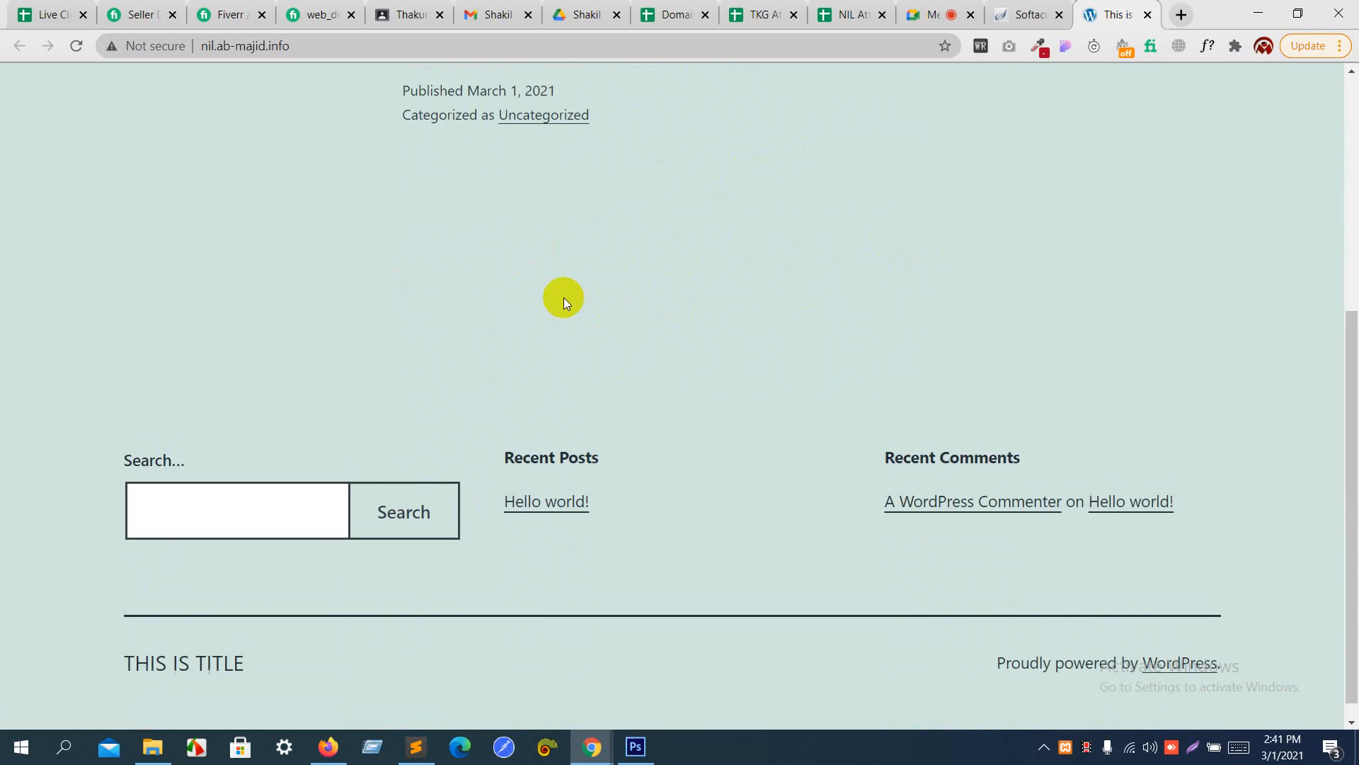
- Switch to the Google Meet call, admit the waiting participant and return to the nil.ab-majid.info site
left_click(948, 12)
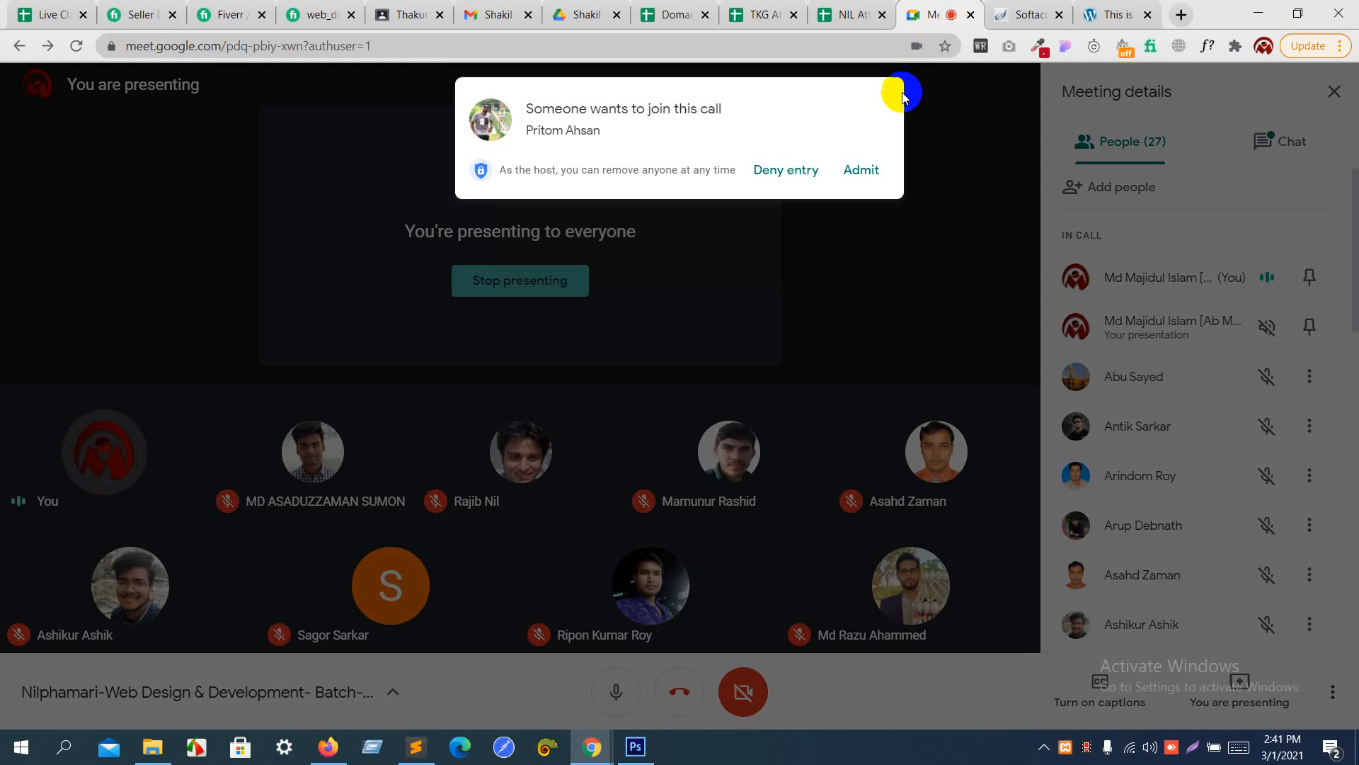
left_click(870, 169)
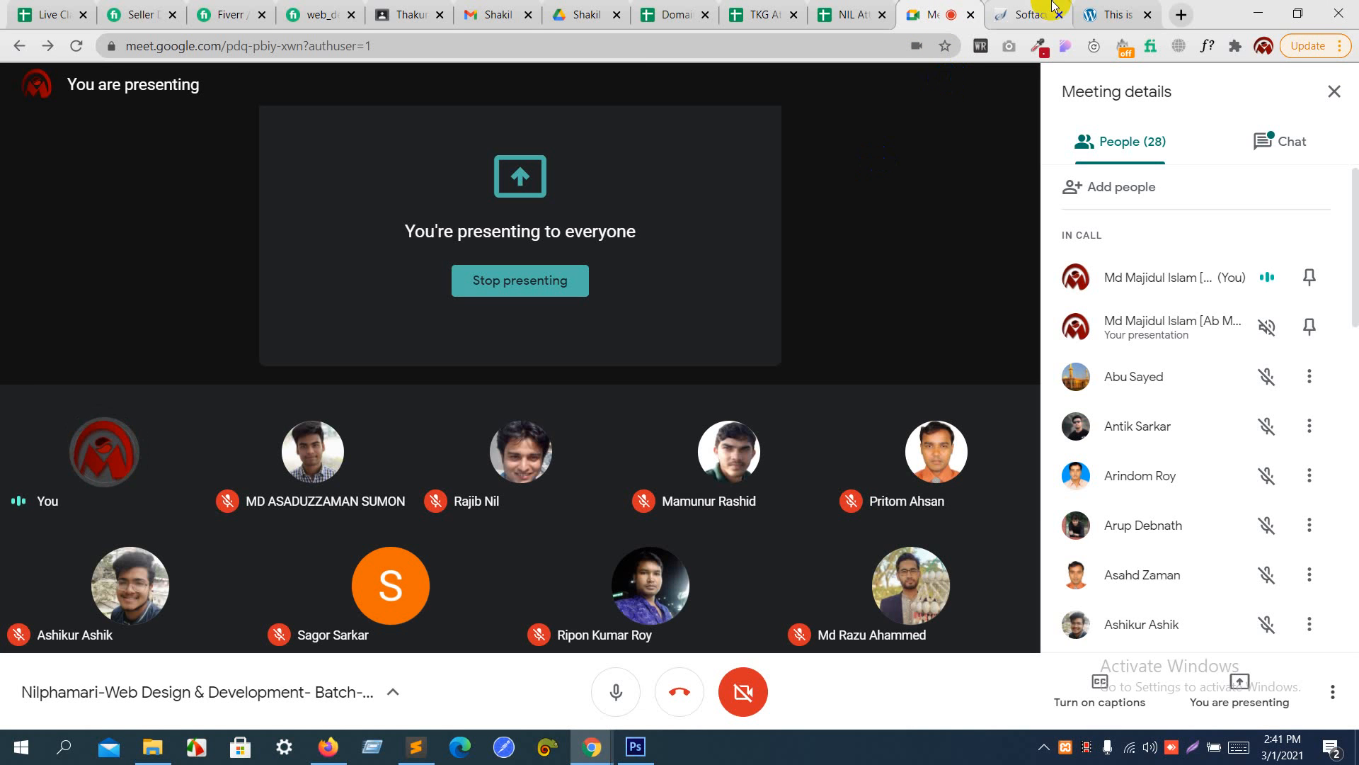
left_click(1101, 12)
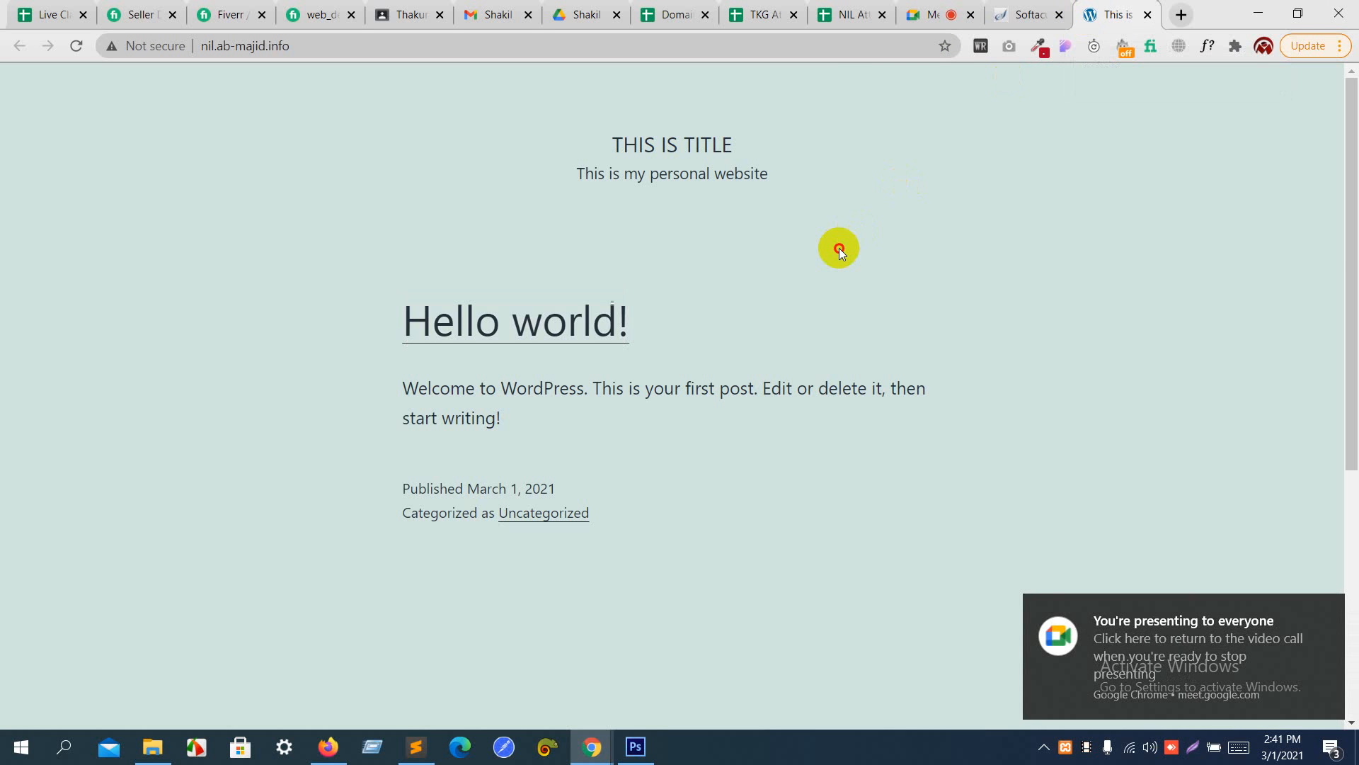
- Check the new site's address against the Softaculous installation confirmation
left_click(1033, 9)
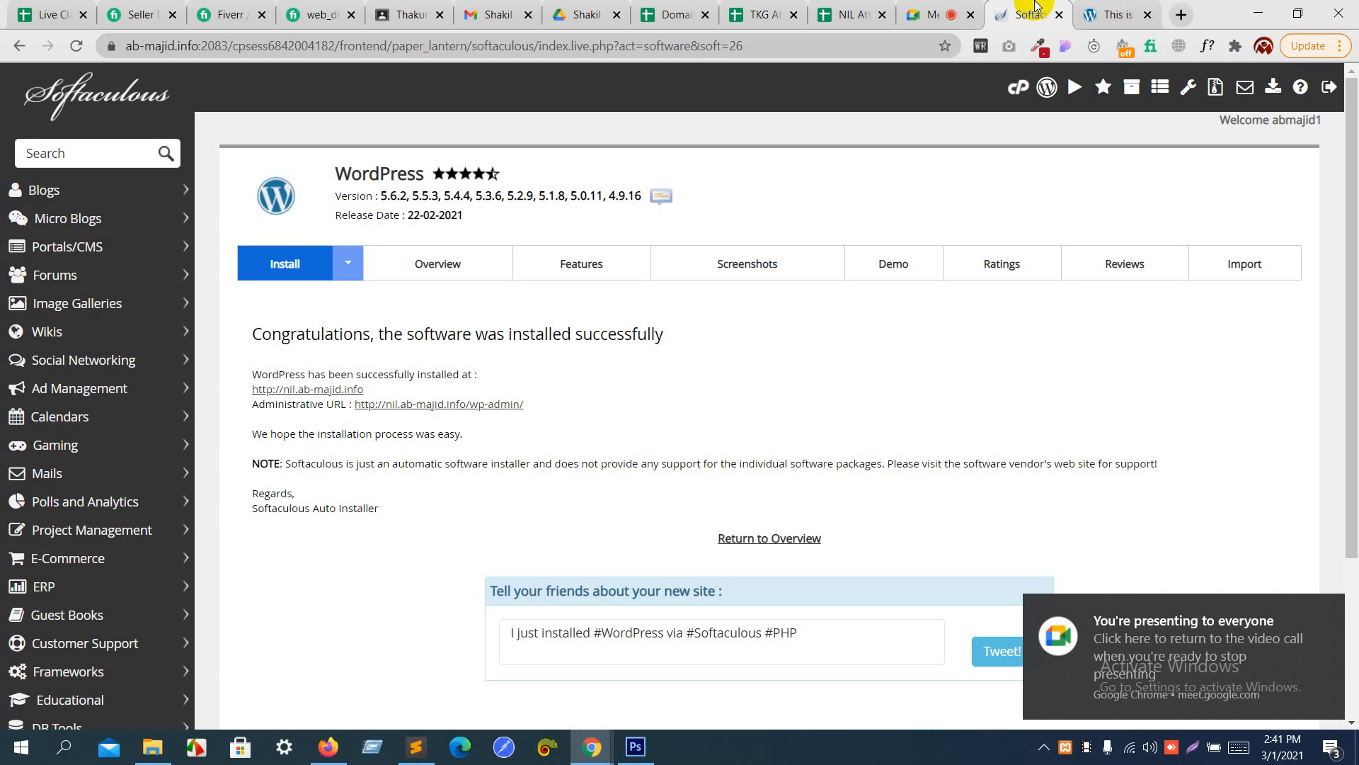
left_click(1117, 12)
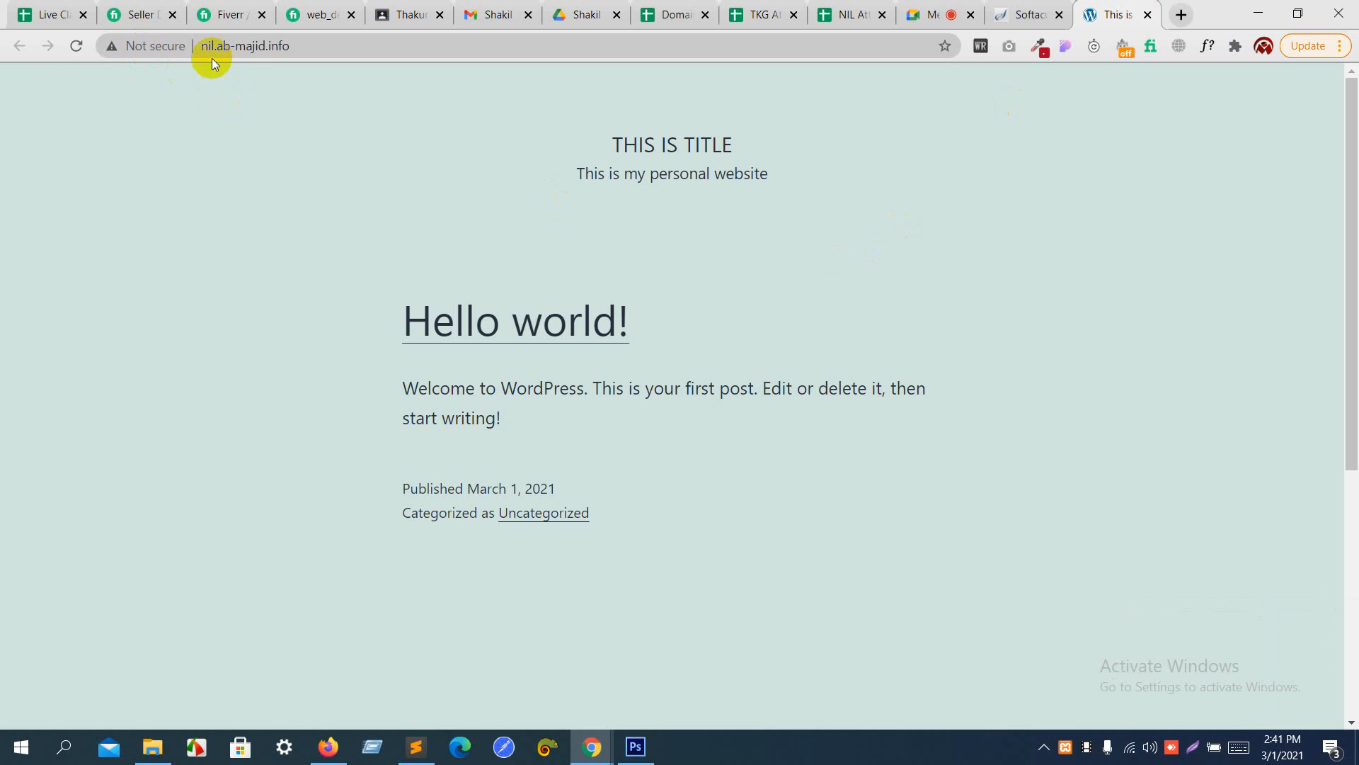
left_click(371, 44)
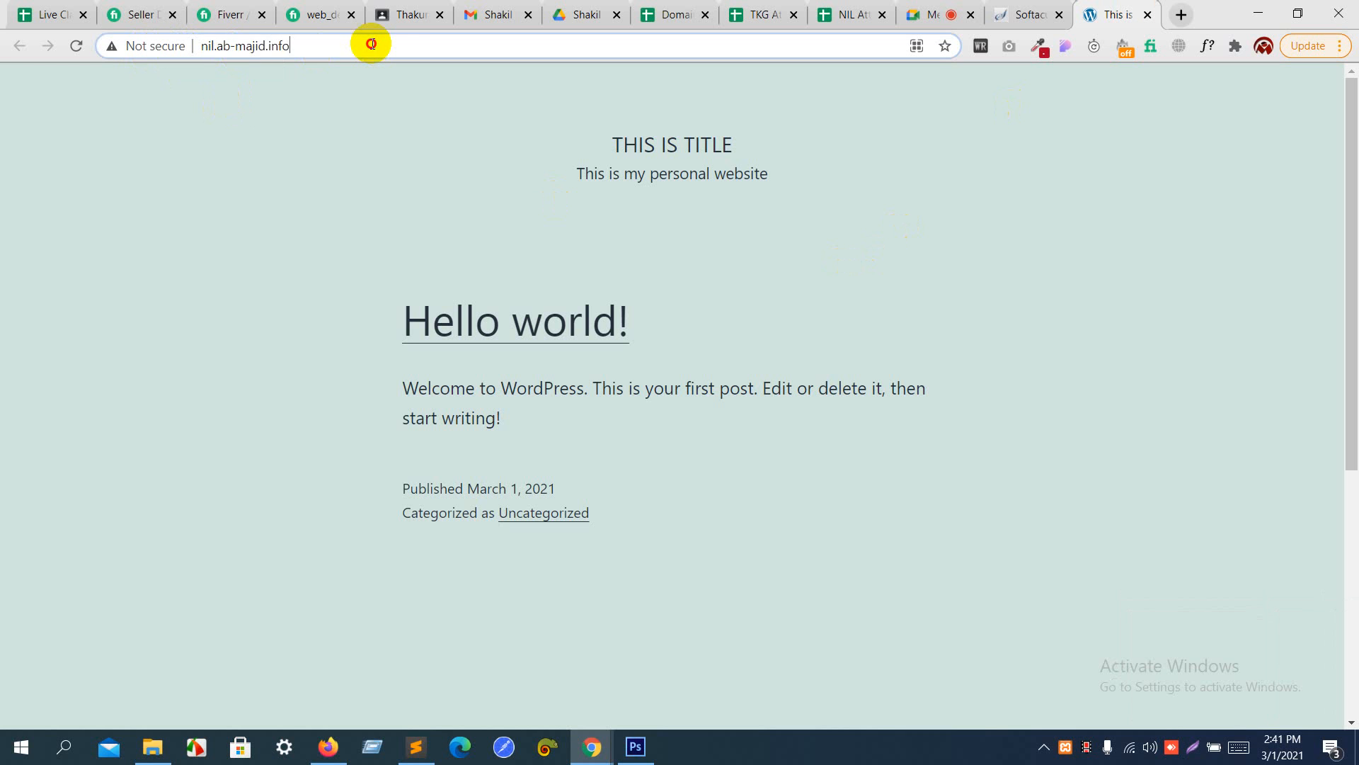
- Admit the next waiting participant to the Google Meet call and go back to the new site
left_click(939, 15)
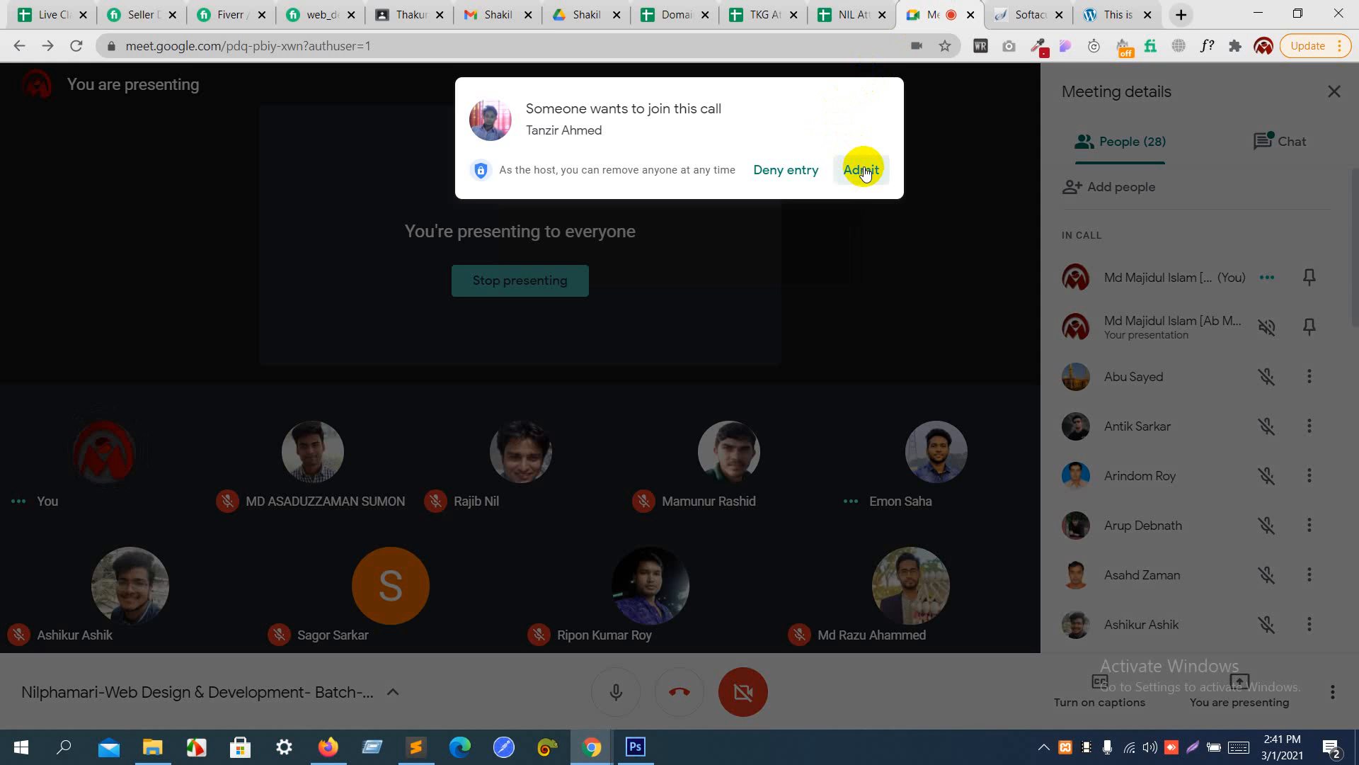
left_click(862, 170)
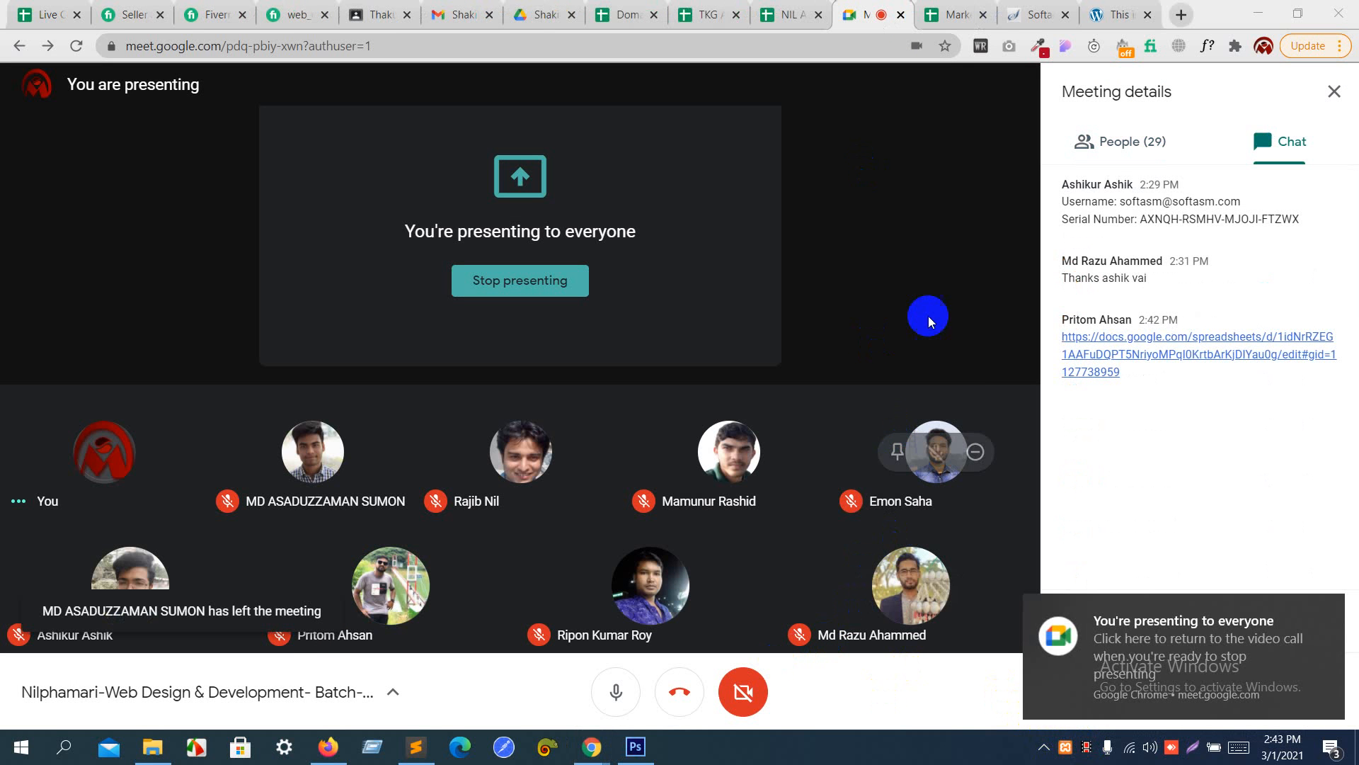
left_click(1119, 13)
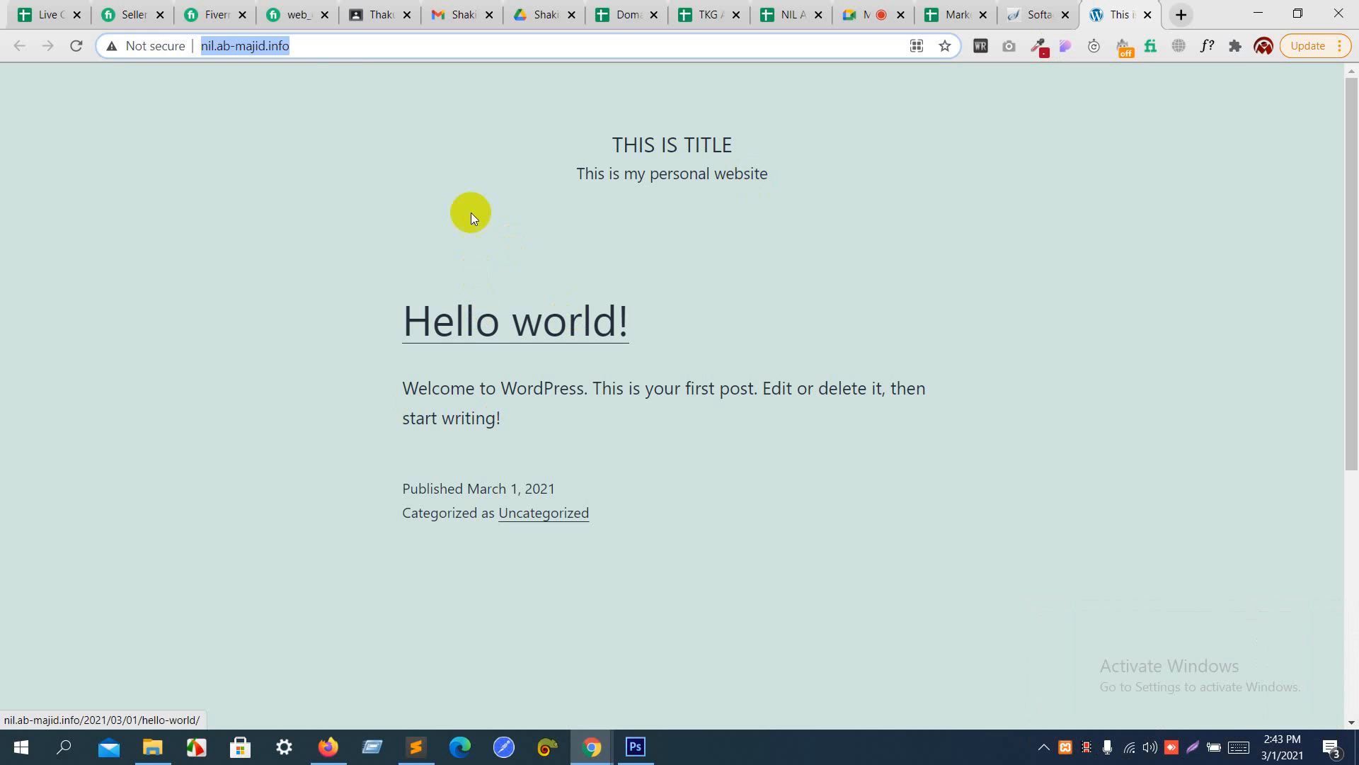
- Open the WordPress admin login page at nil.ab-majid.info/wp-admin
left_click(341, 46)
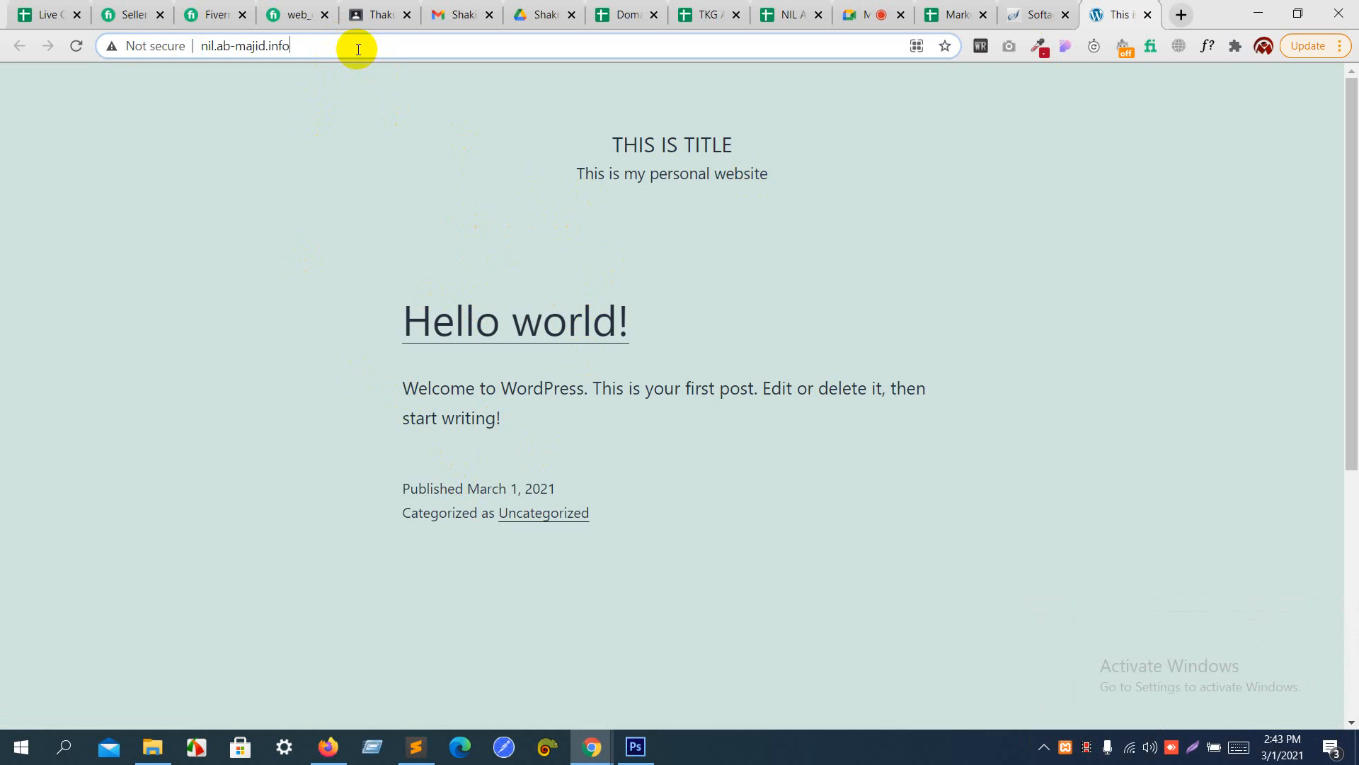
type("/w")
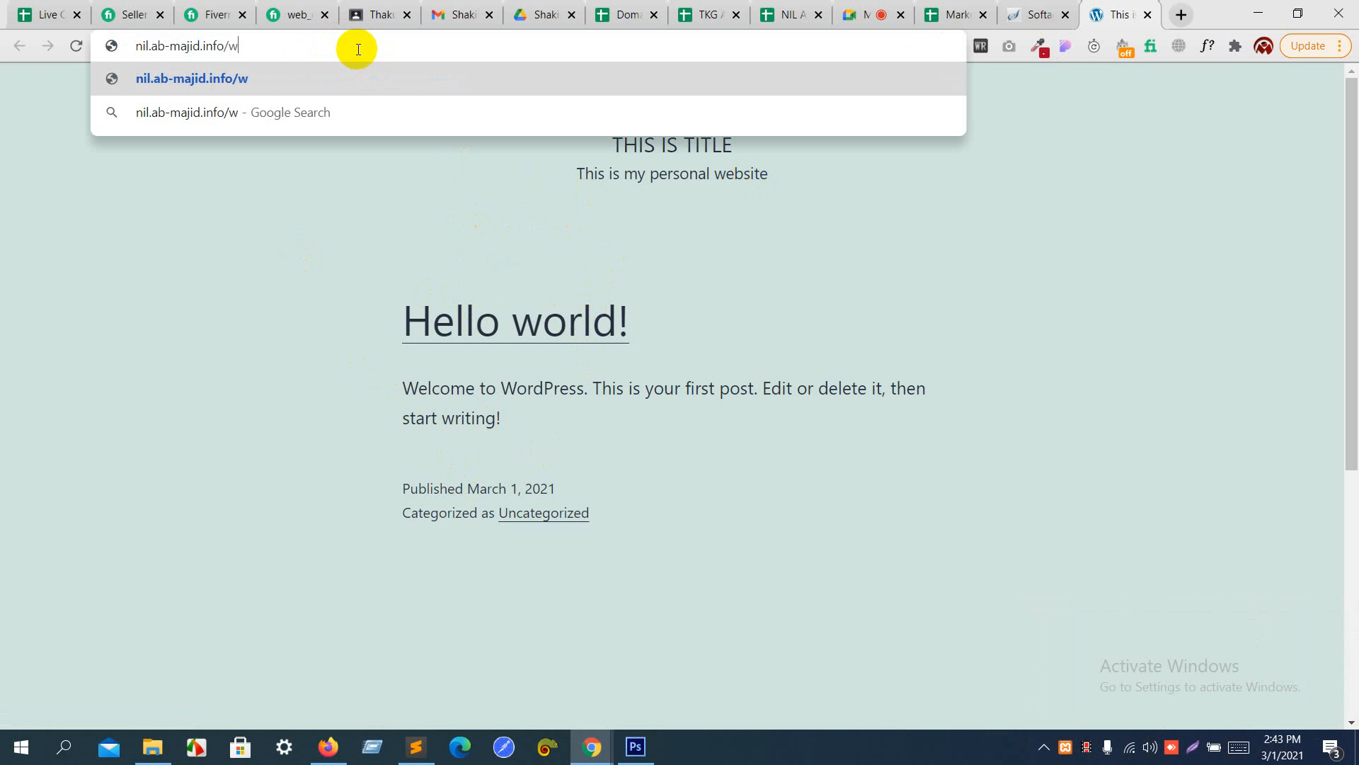
type("p-admin")
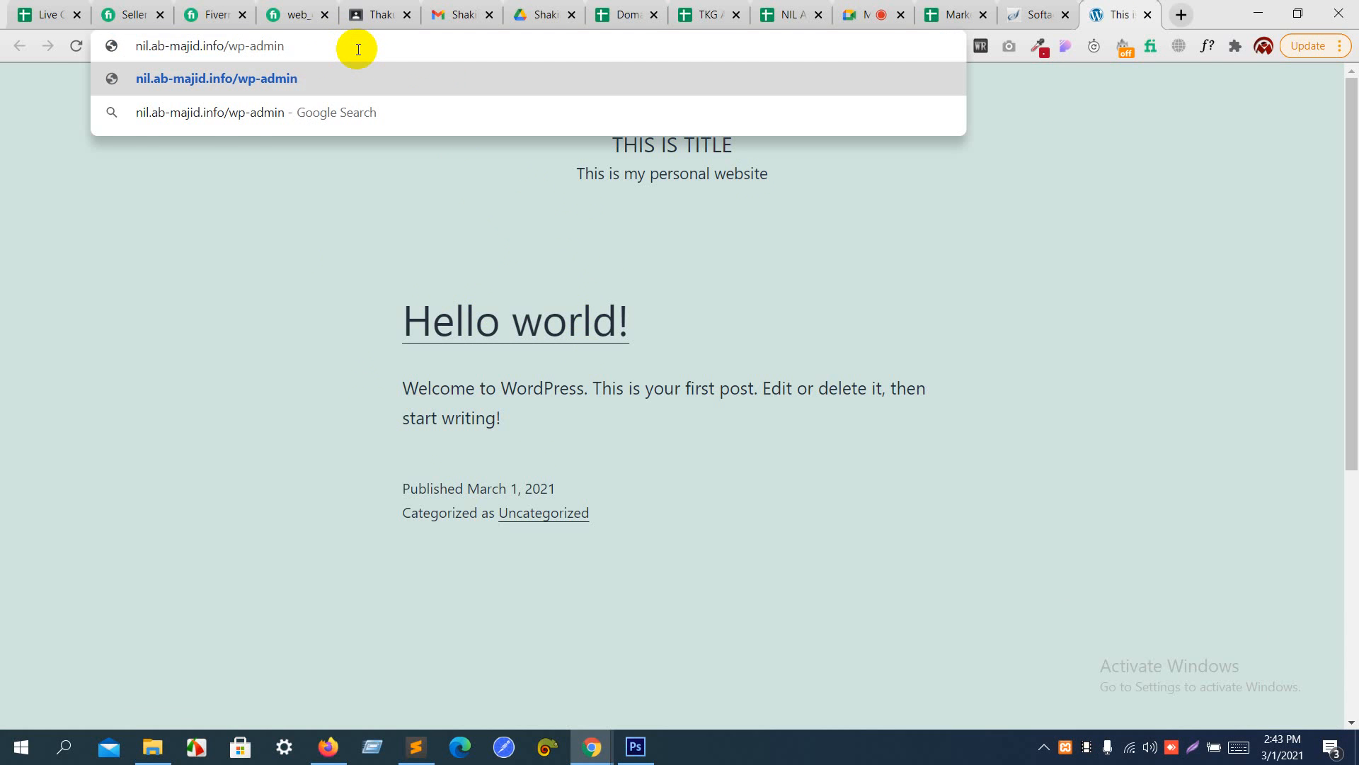
key("Return")
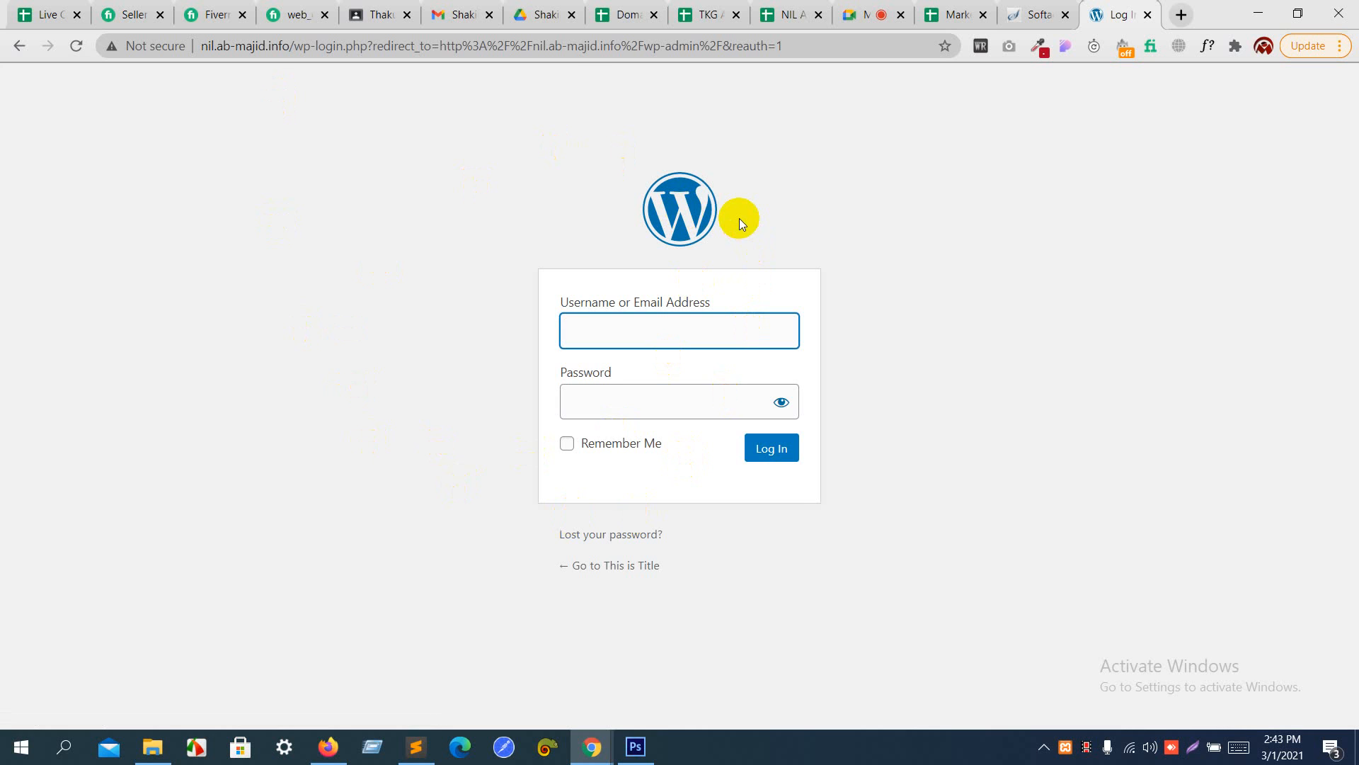
- Log in to WordPress with the username admin and the account password, showing the password in plain text before submitting
type("admin")
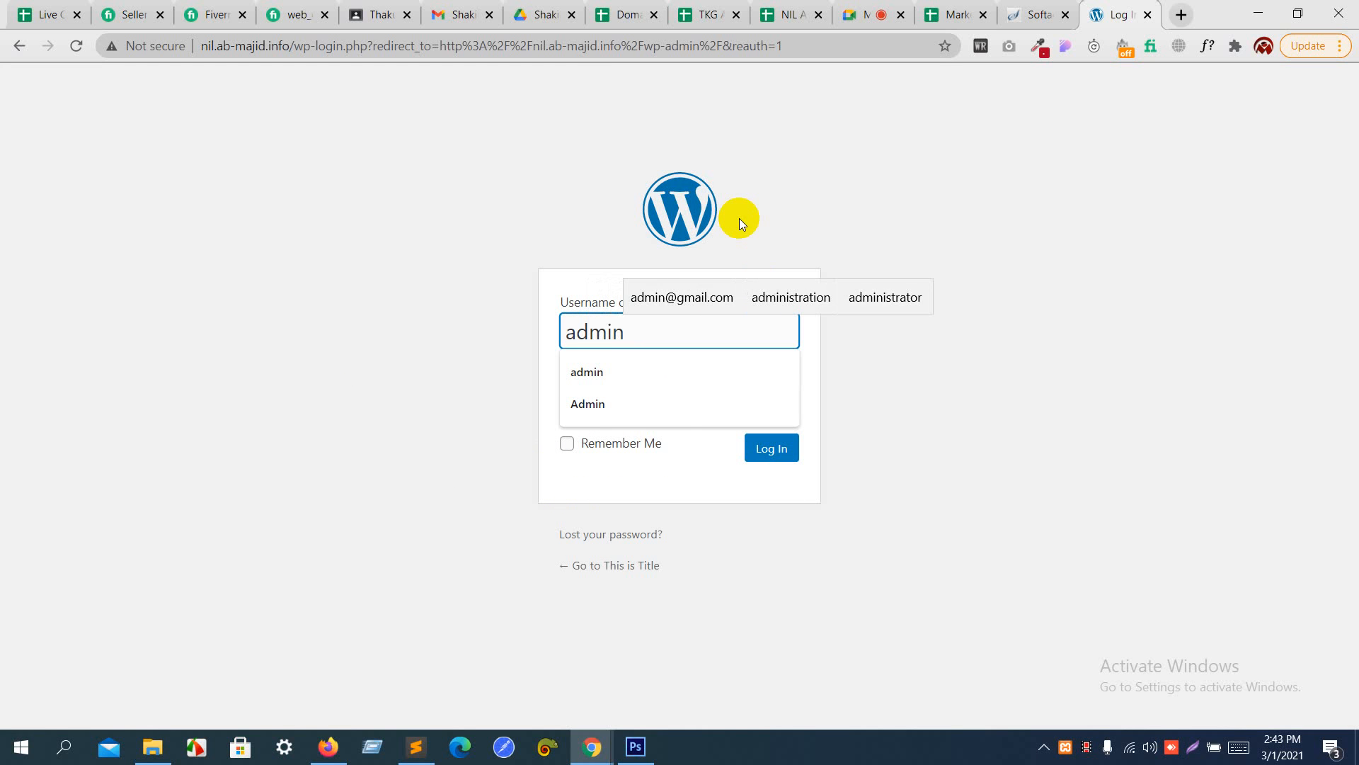
key("Tab")
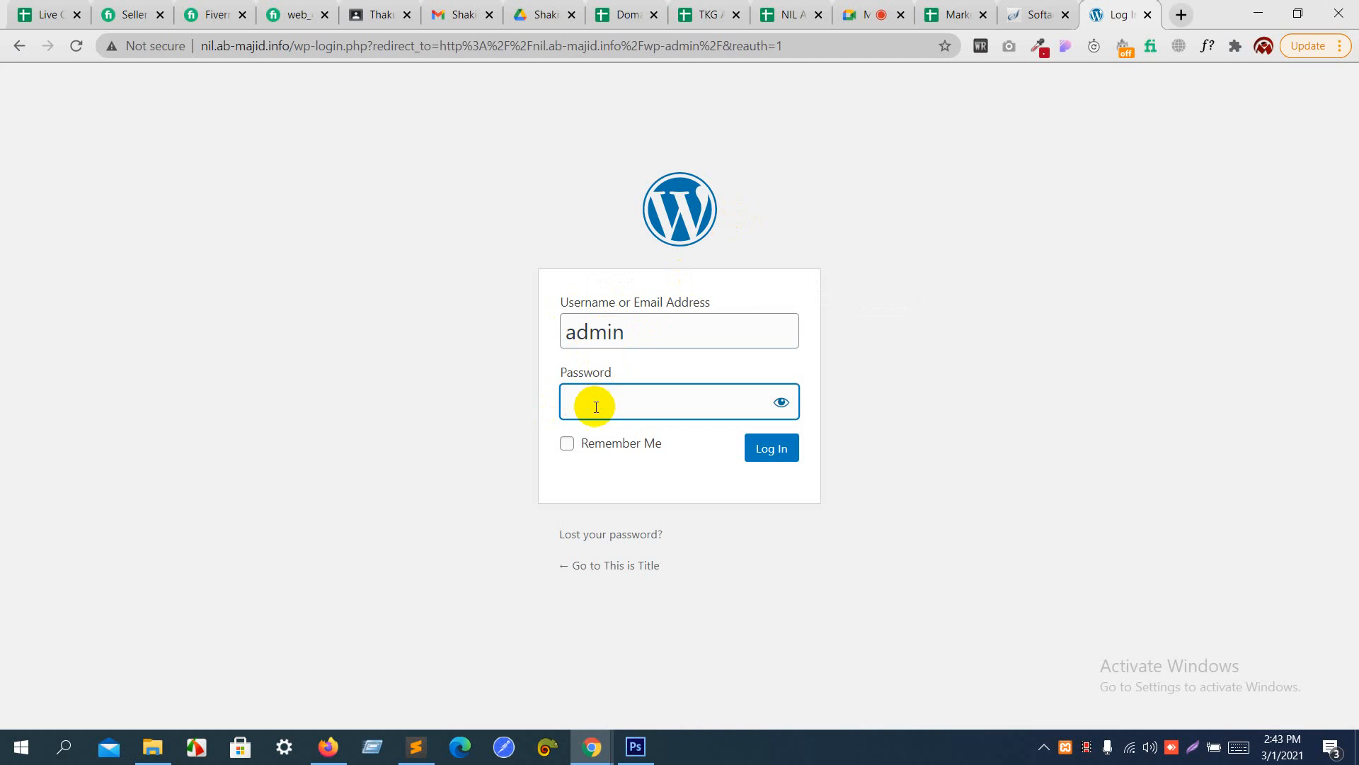
type("••••")
left_click(781, 402)
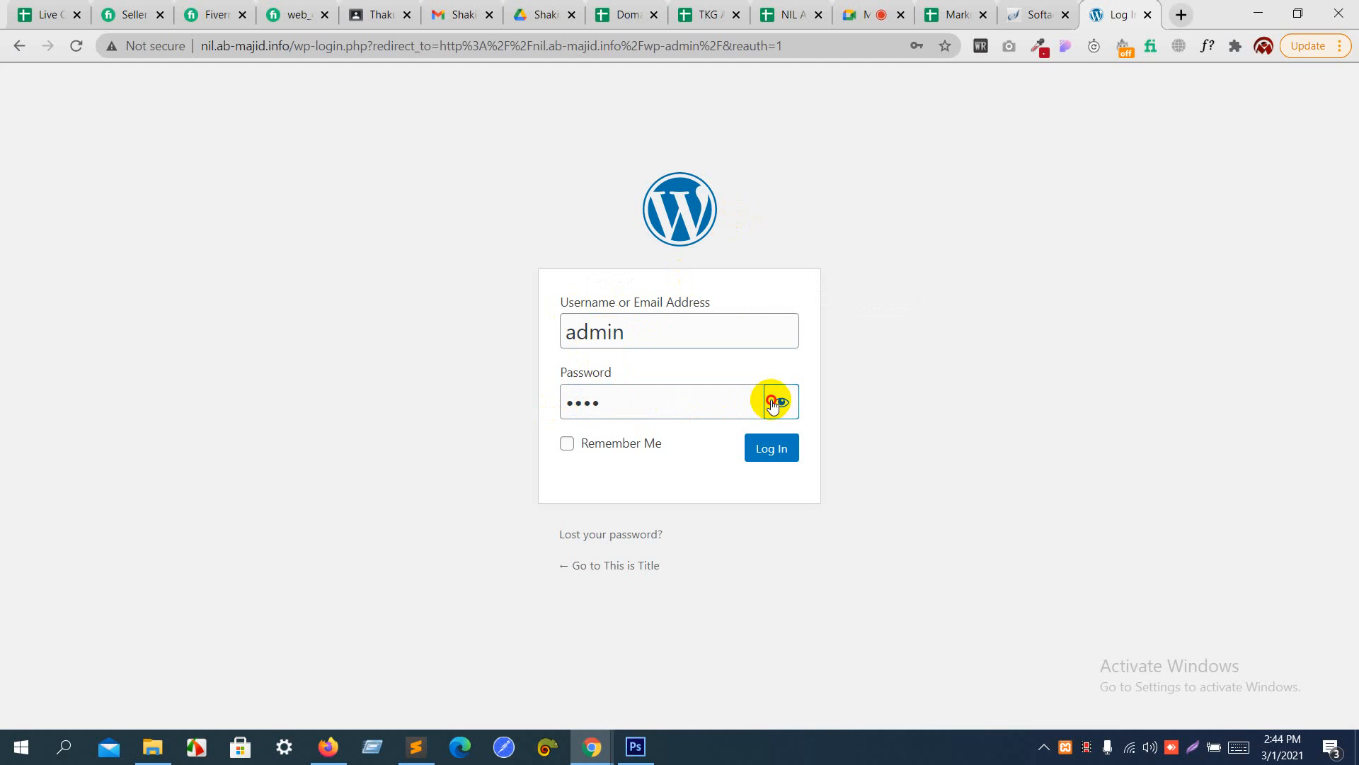
left_click(778, 453)
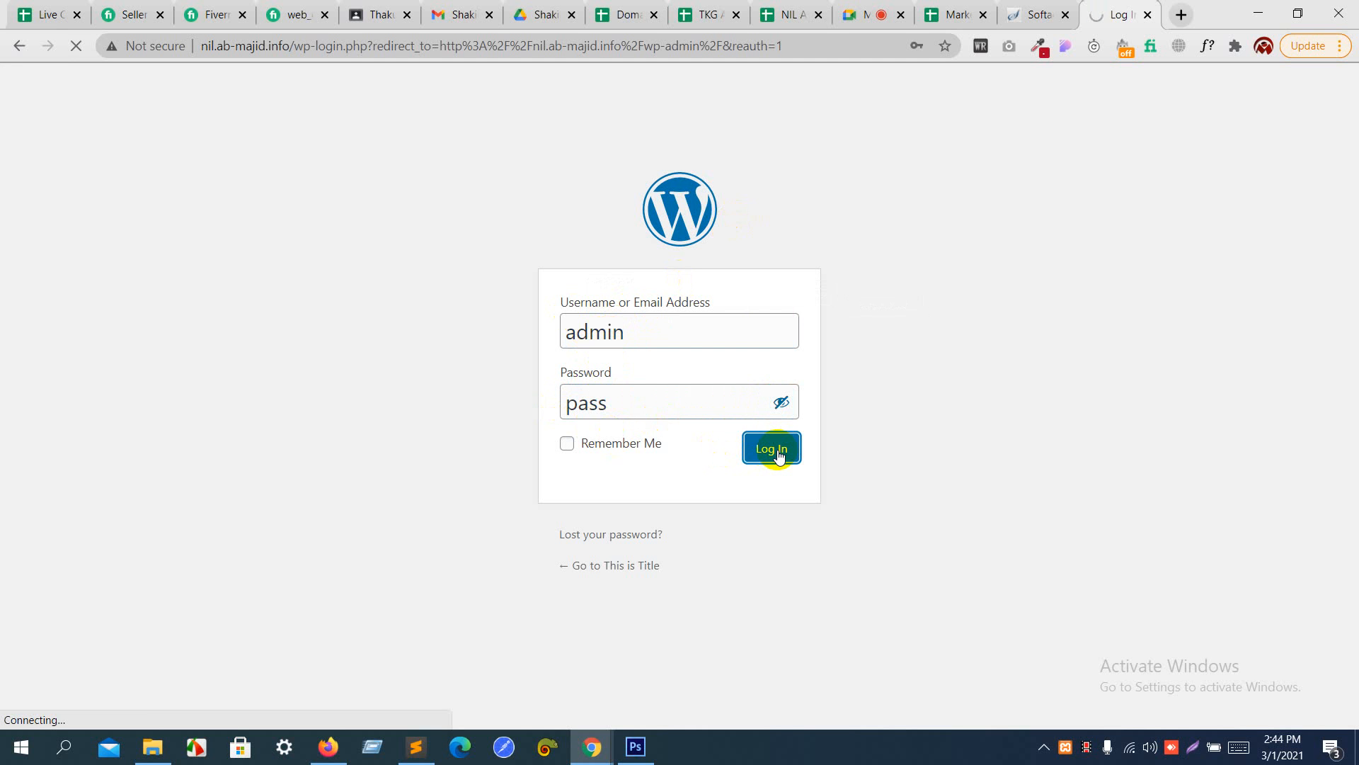
- Check the Google Meet call, then dismiss the browser's offer to save the login on the WordPress dashboard
left_click(873, 16)
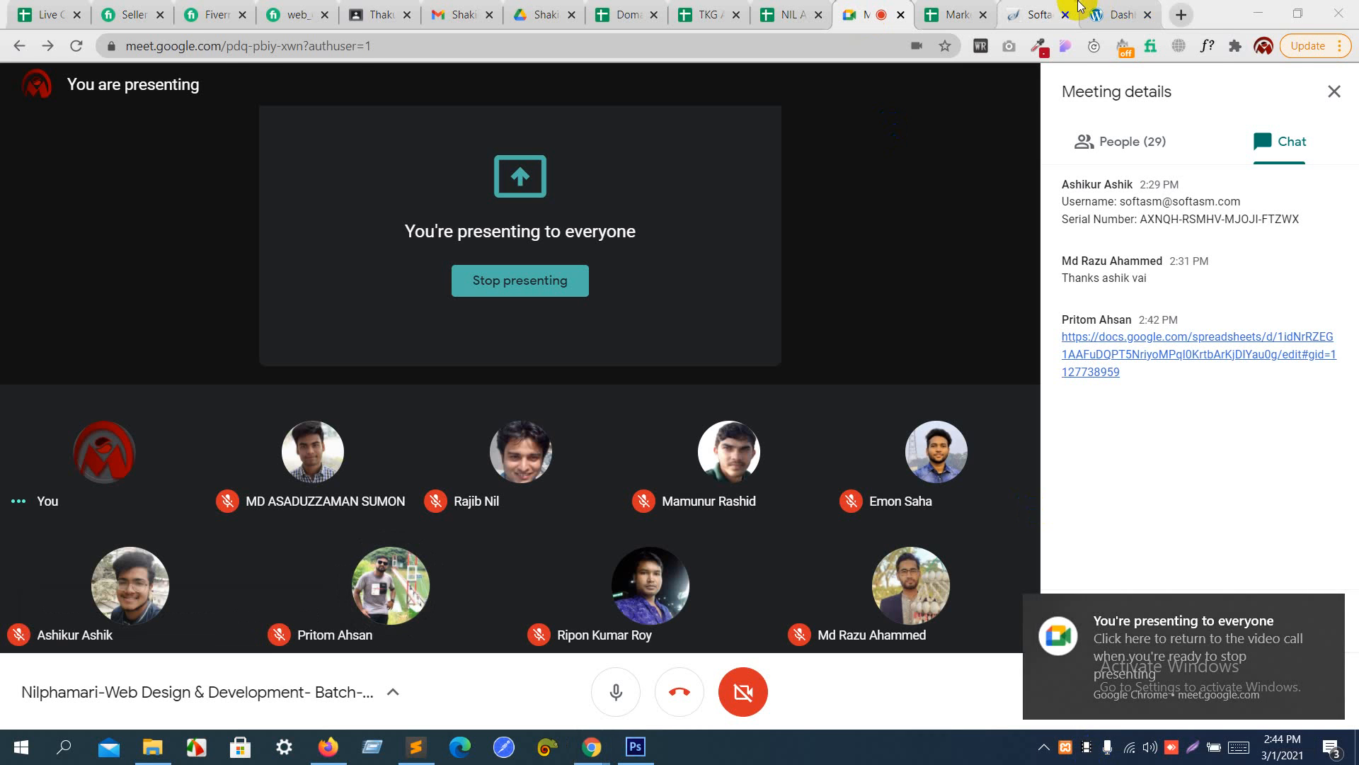
left_click(1116, 14)
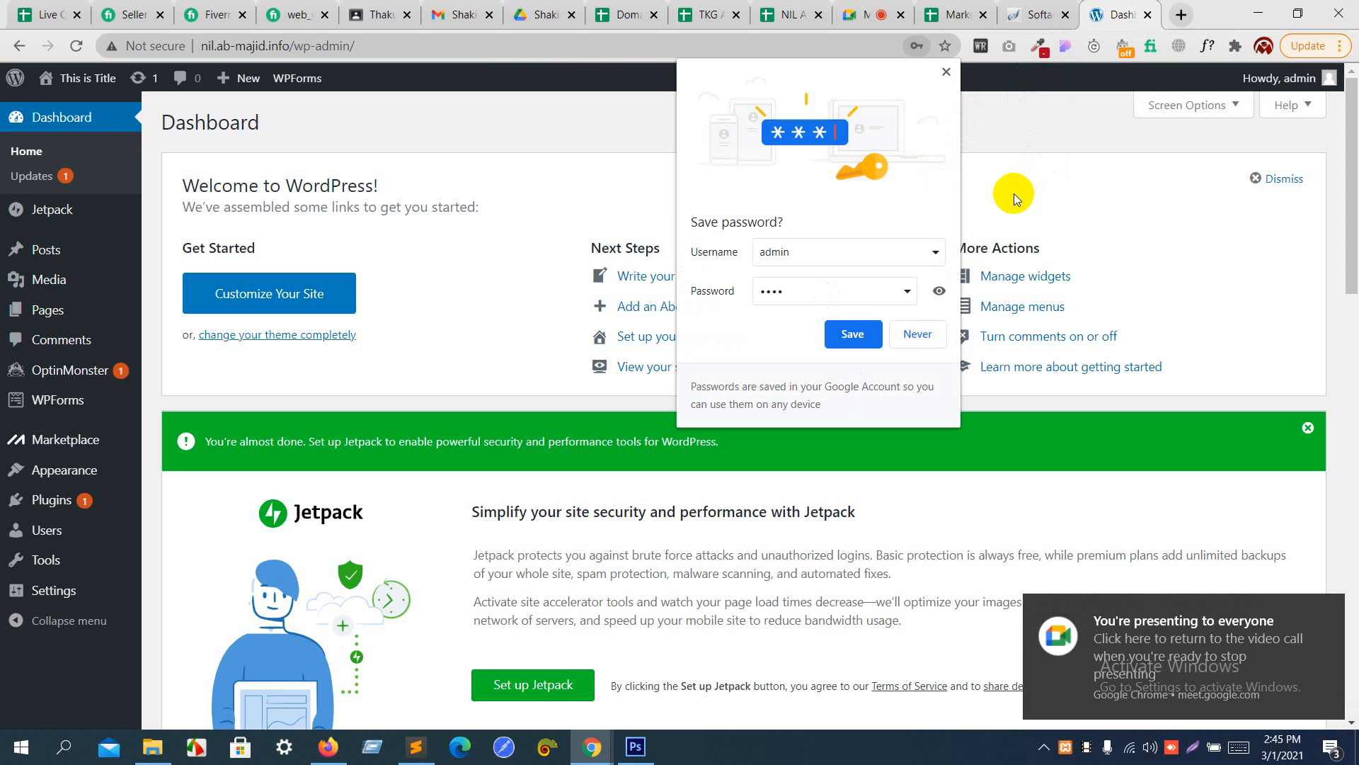
left_click(946, 73)
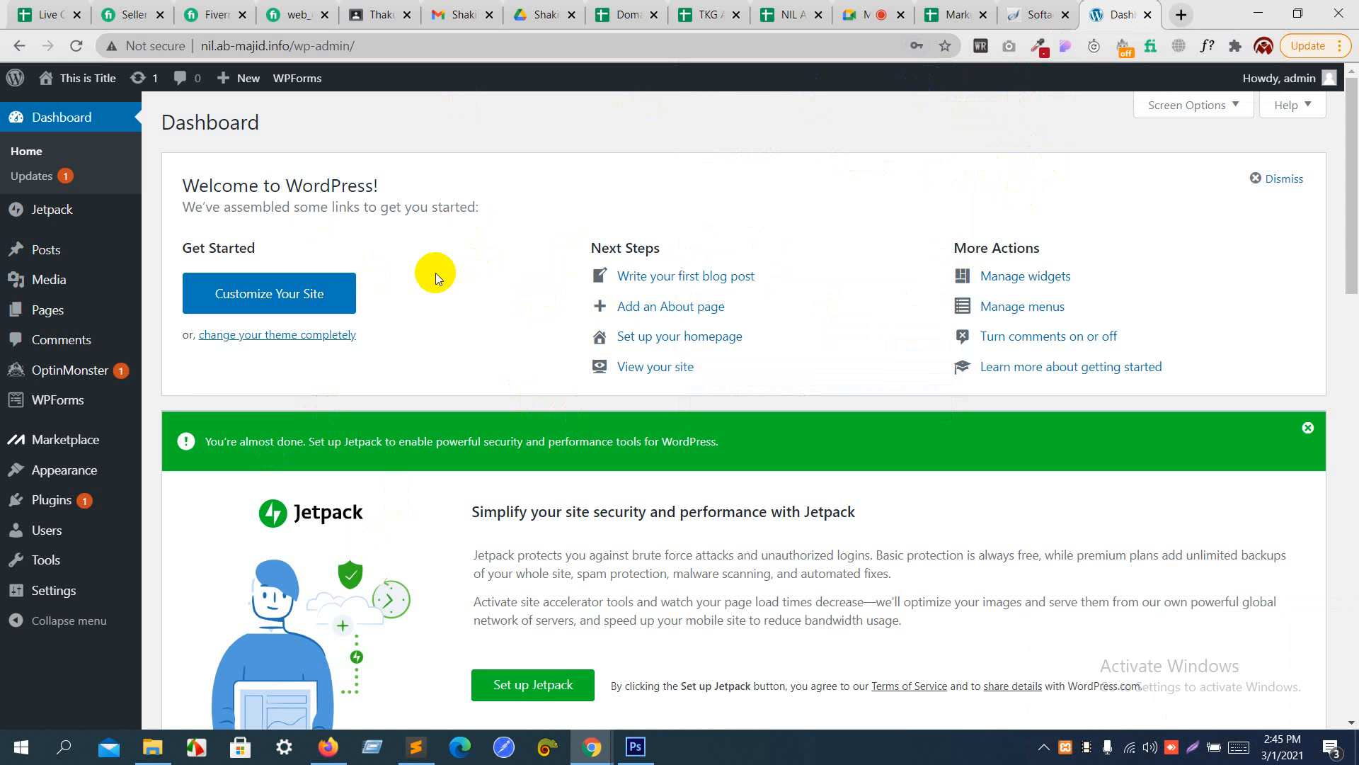
left_click(1182, 17)
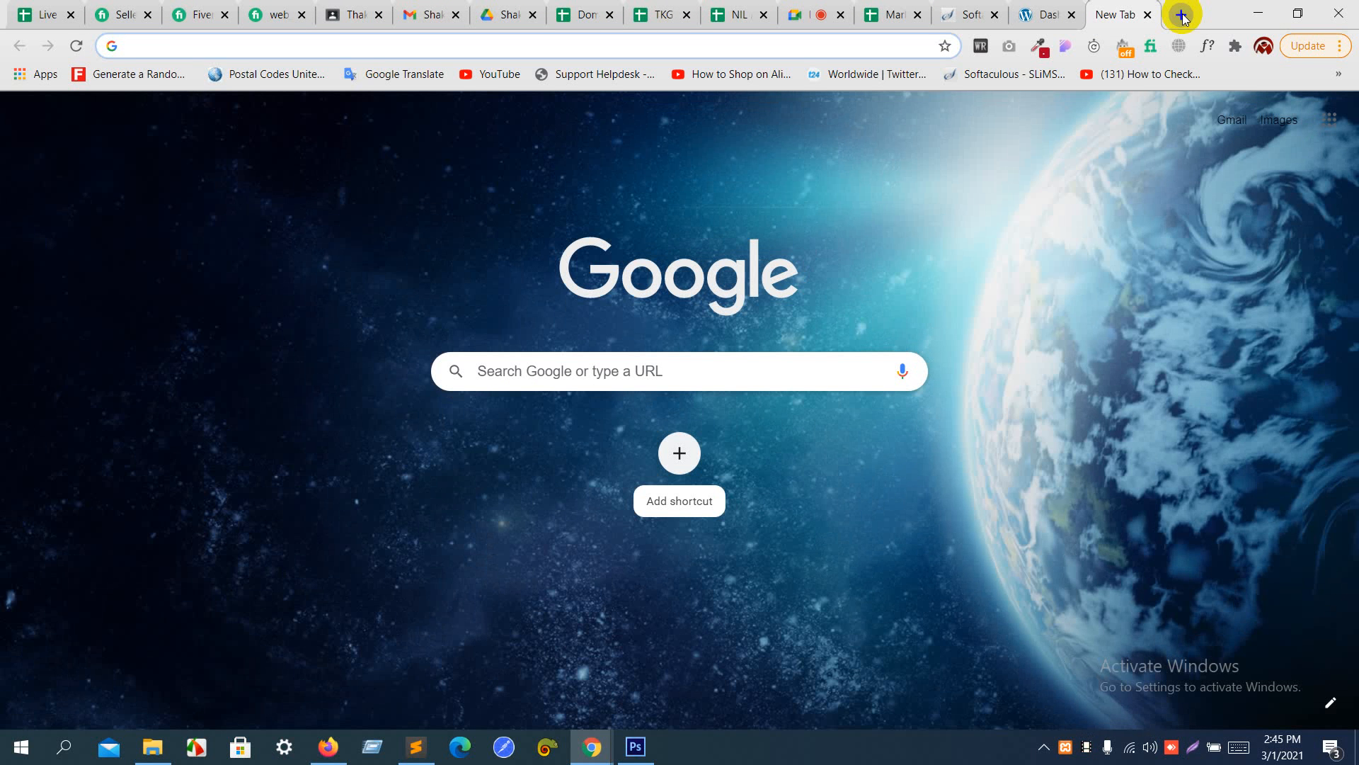
left_click(1060, 7)
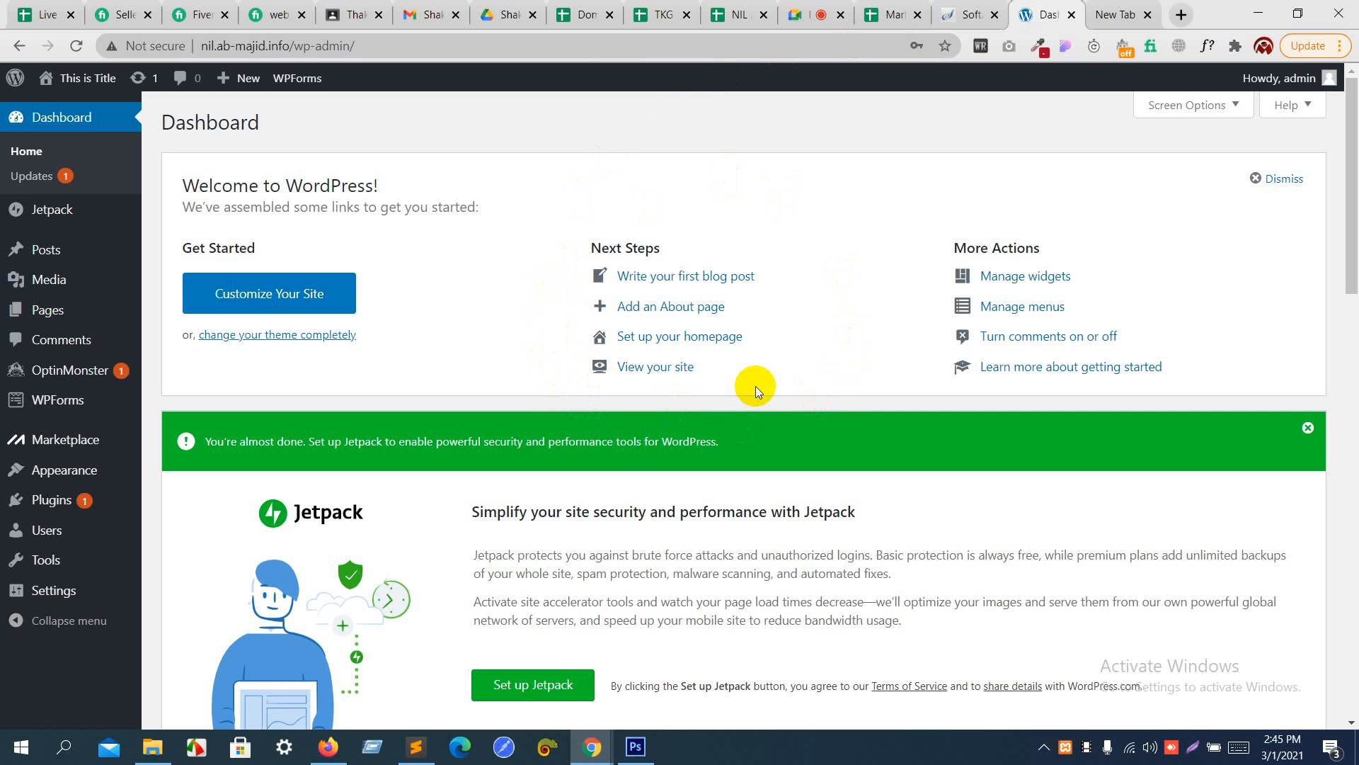
- Switch to Photoshop and look through the website template design from the Latest Blog section up to Our Services
left_click(651, 756)
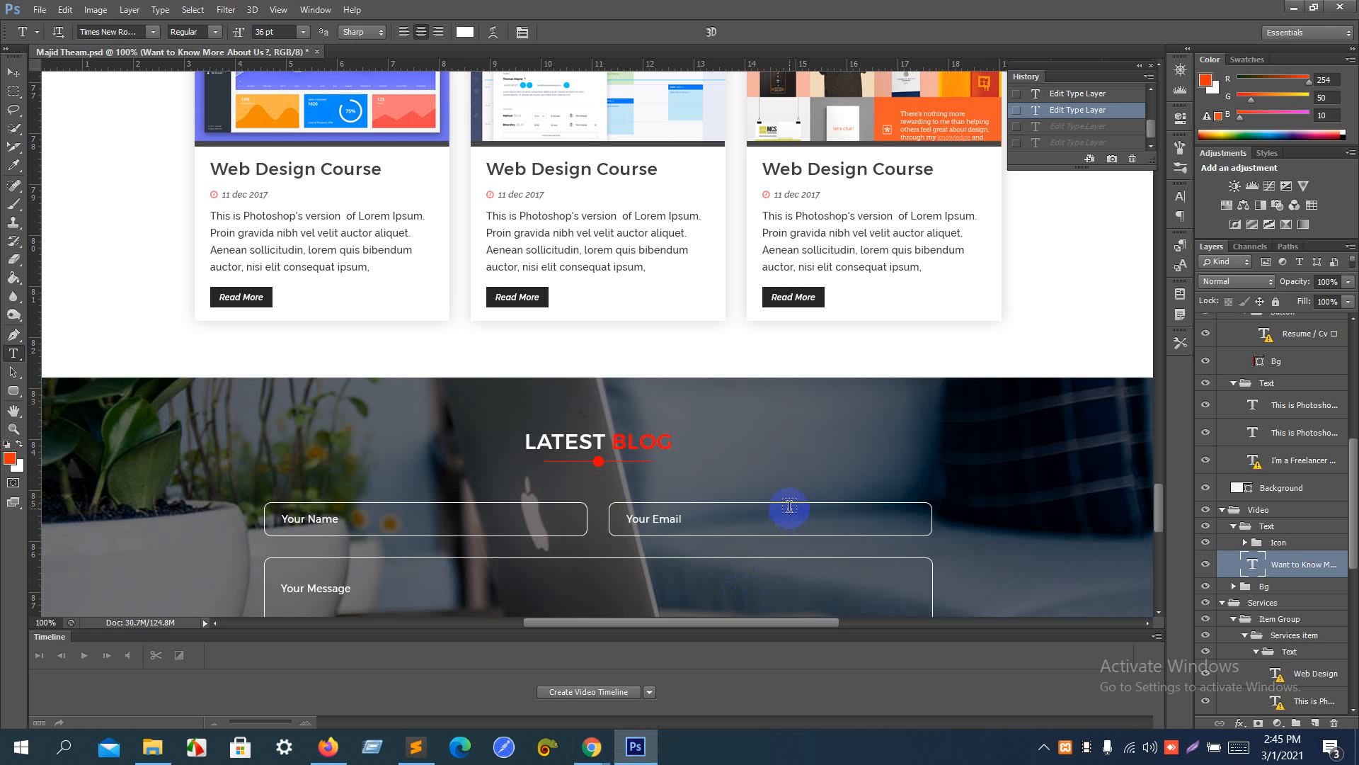
scroll(789, 506, "up", 5)
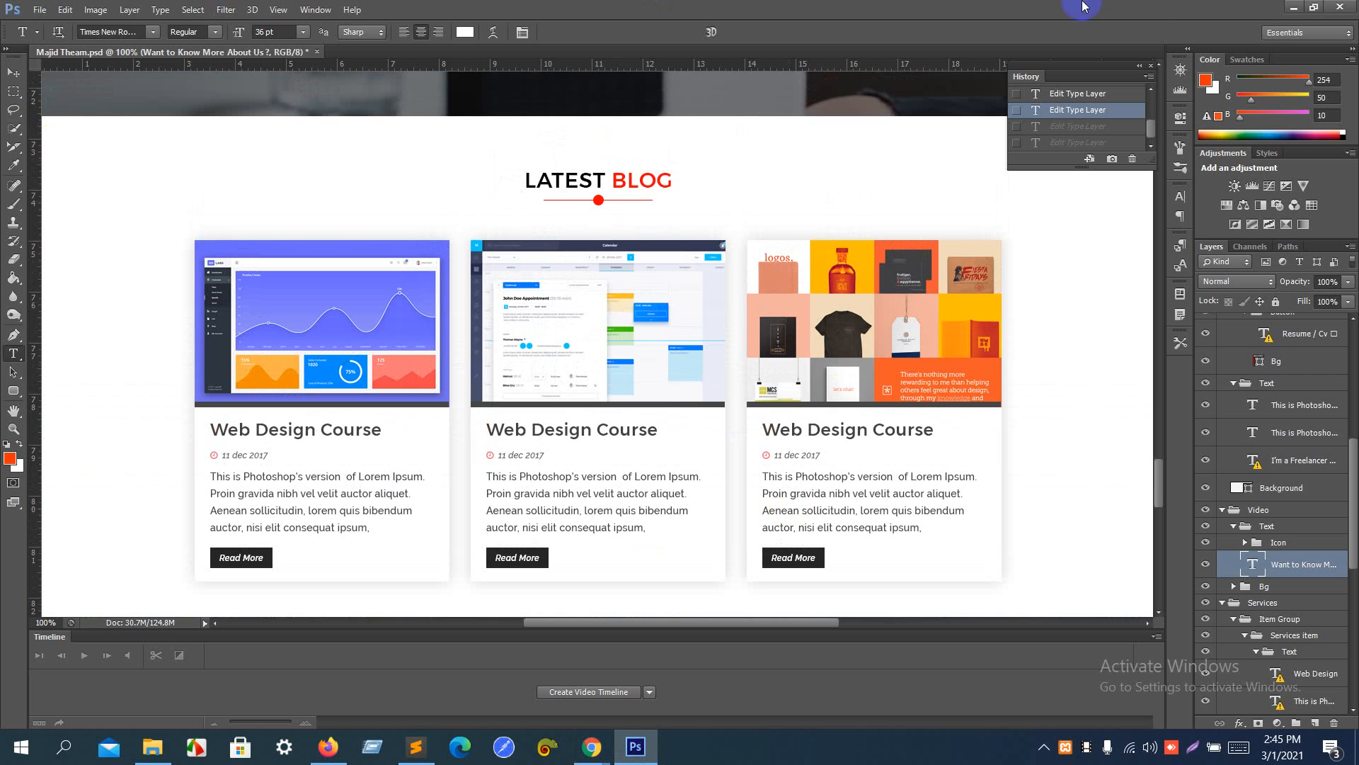
scroll(658, 429, "up", 12)
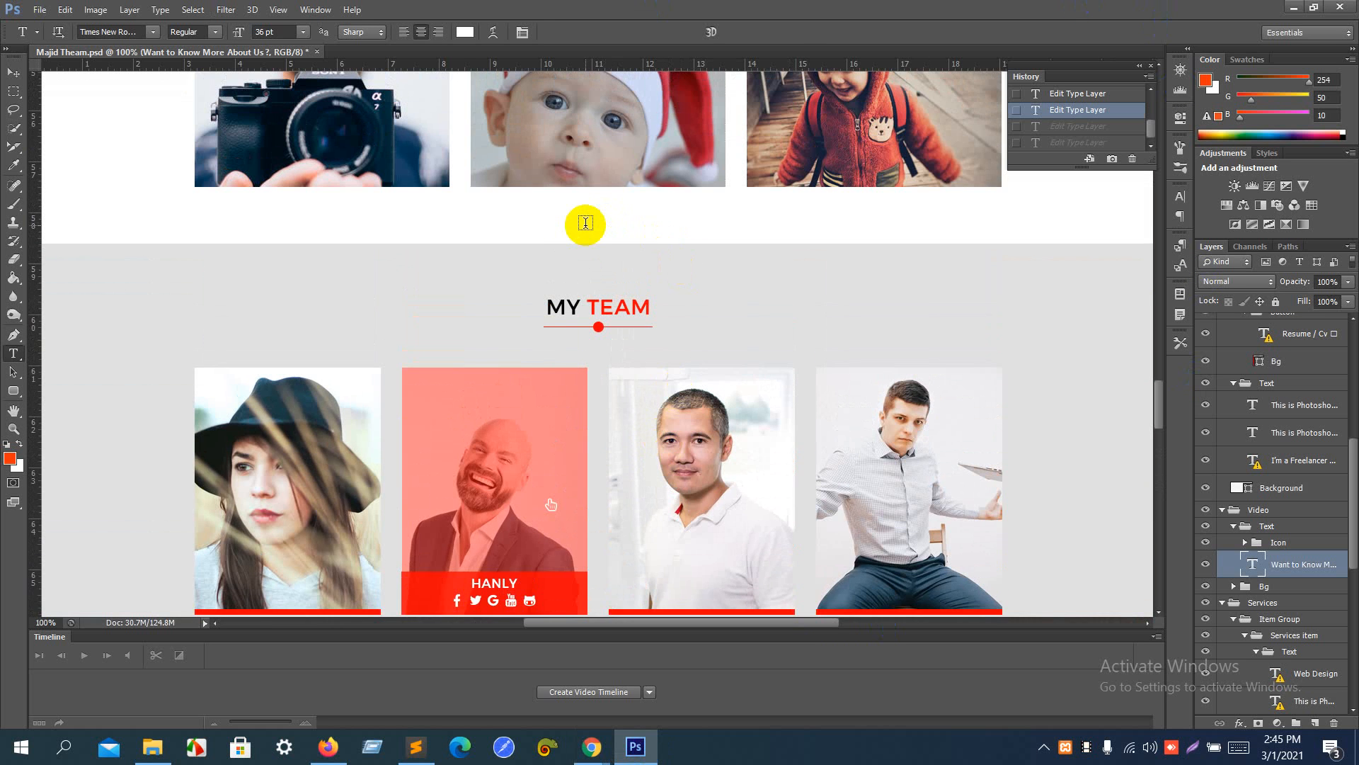
scroll(586, 223, "up", 4)
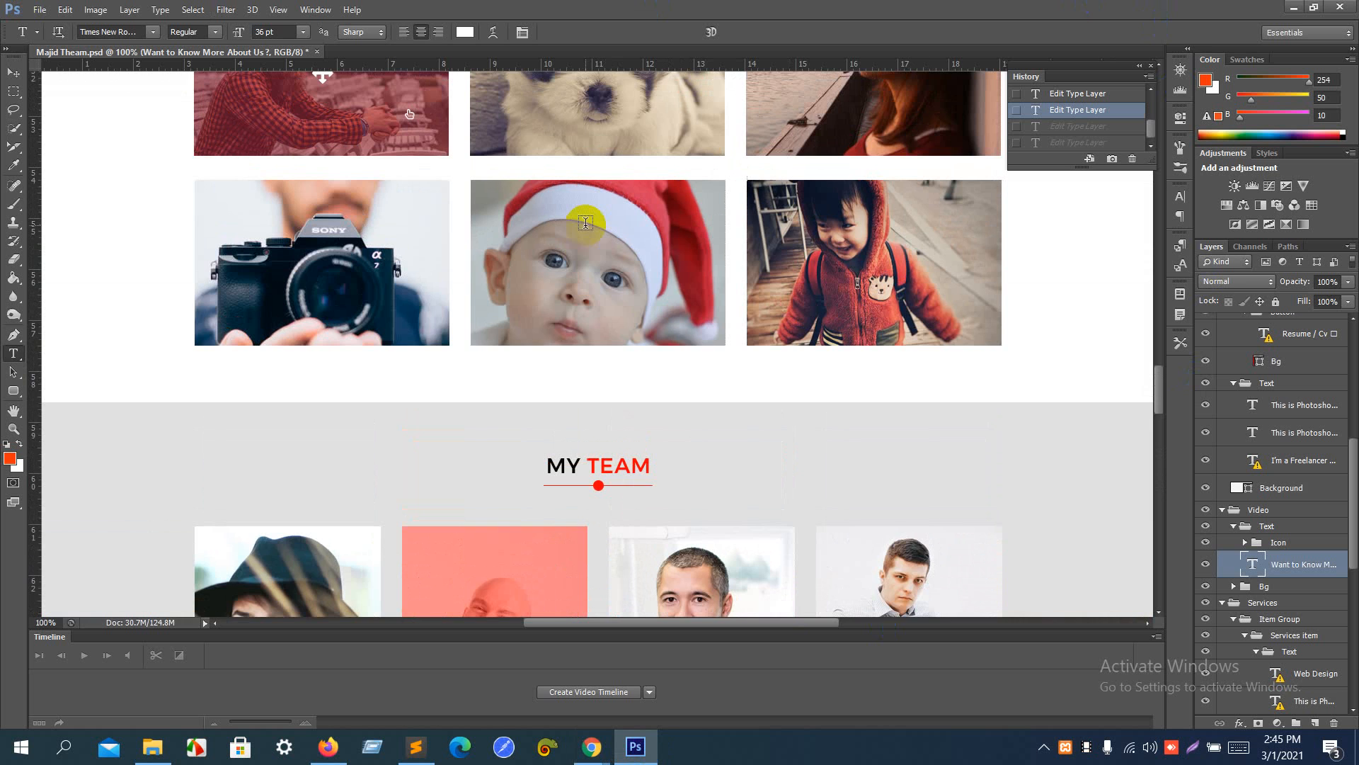
scroll(585, 223, "up", 11)
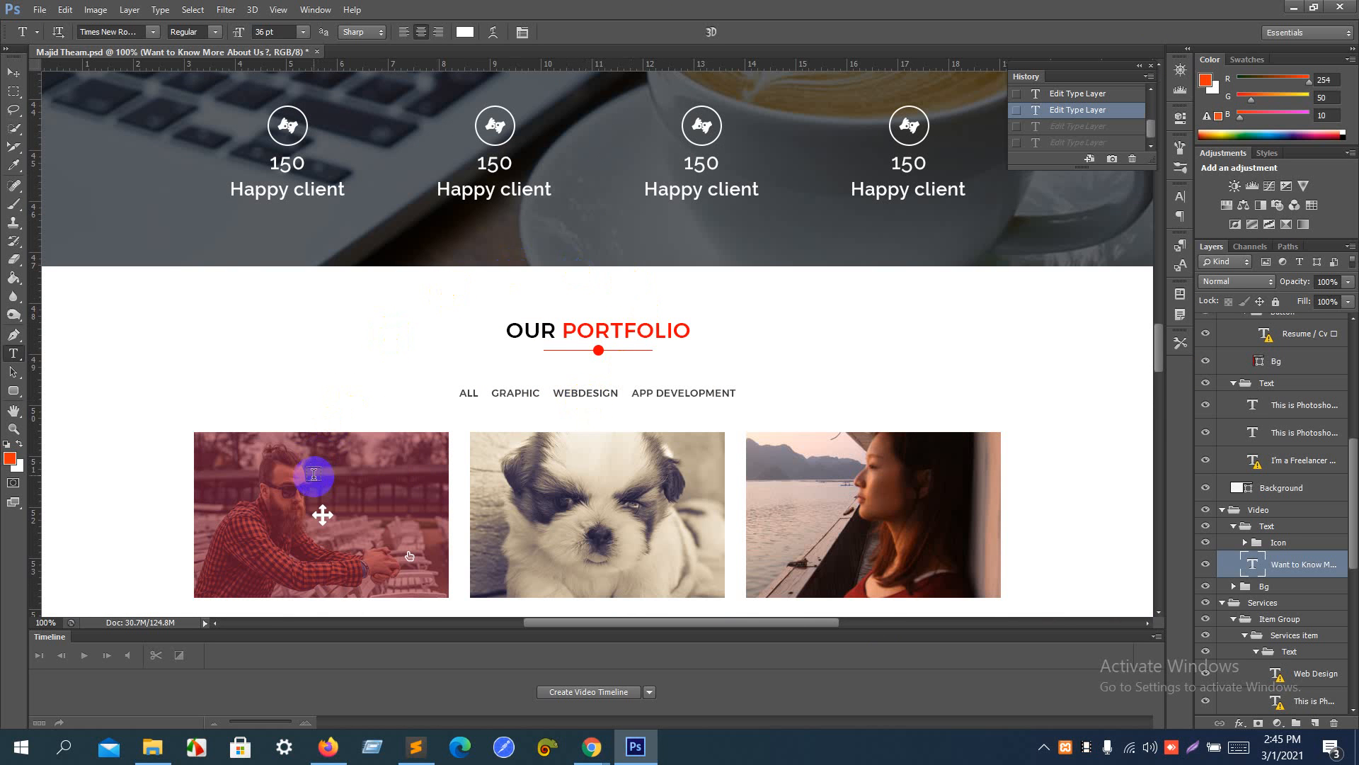
key("ctrl+minus")
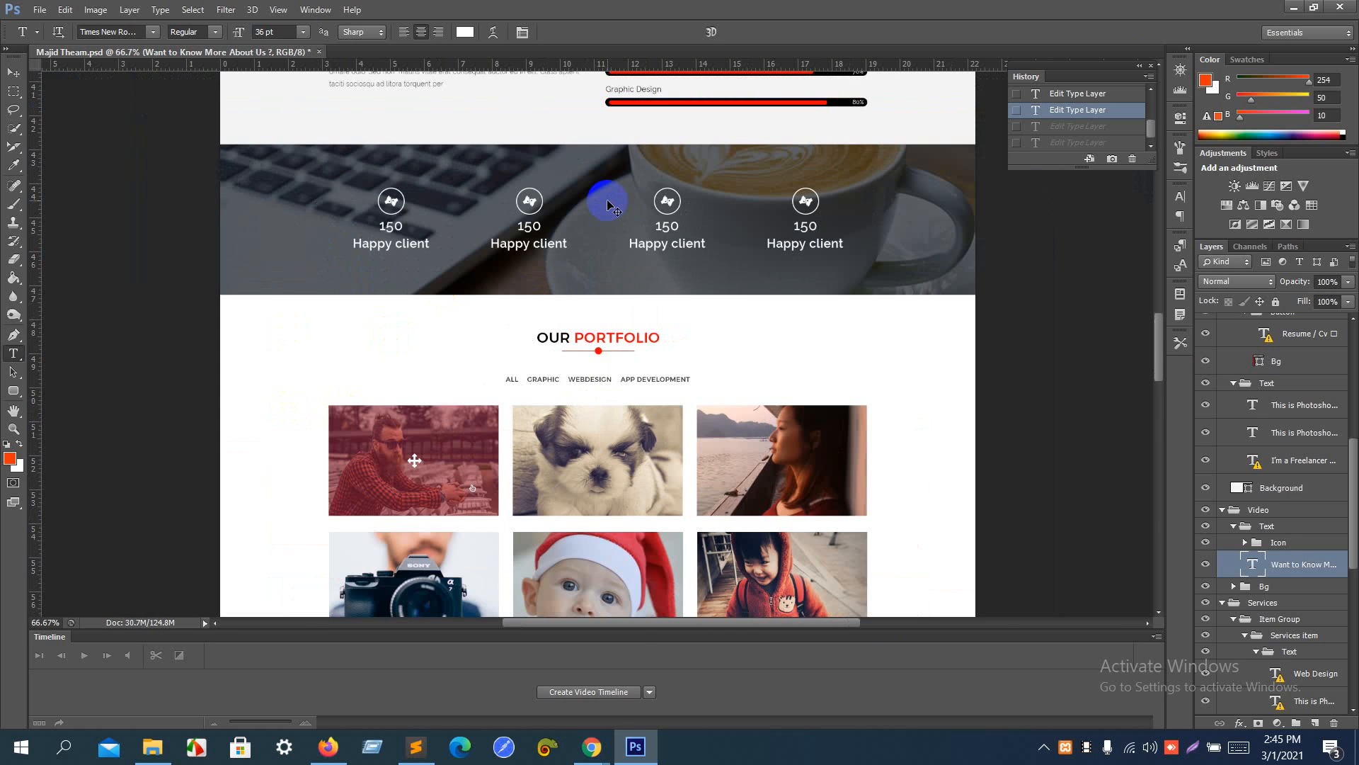
scroll(607, 198, "up", 2)
scroll(608, 198, "up", 7)
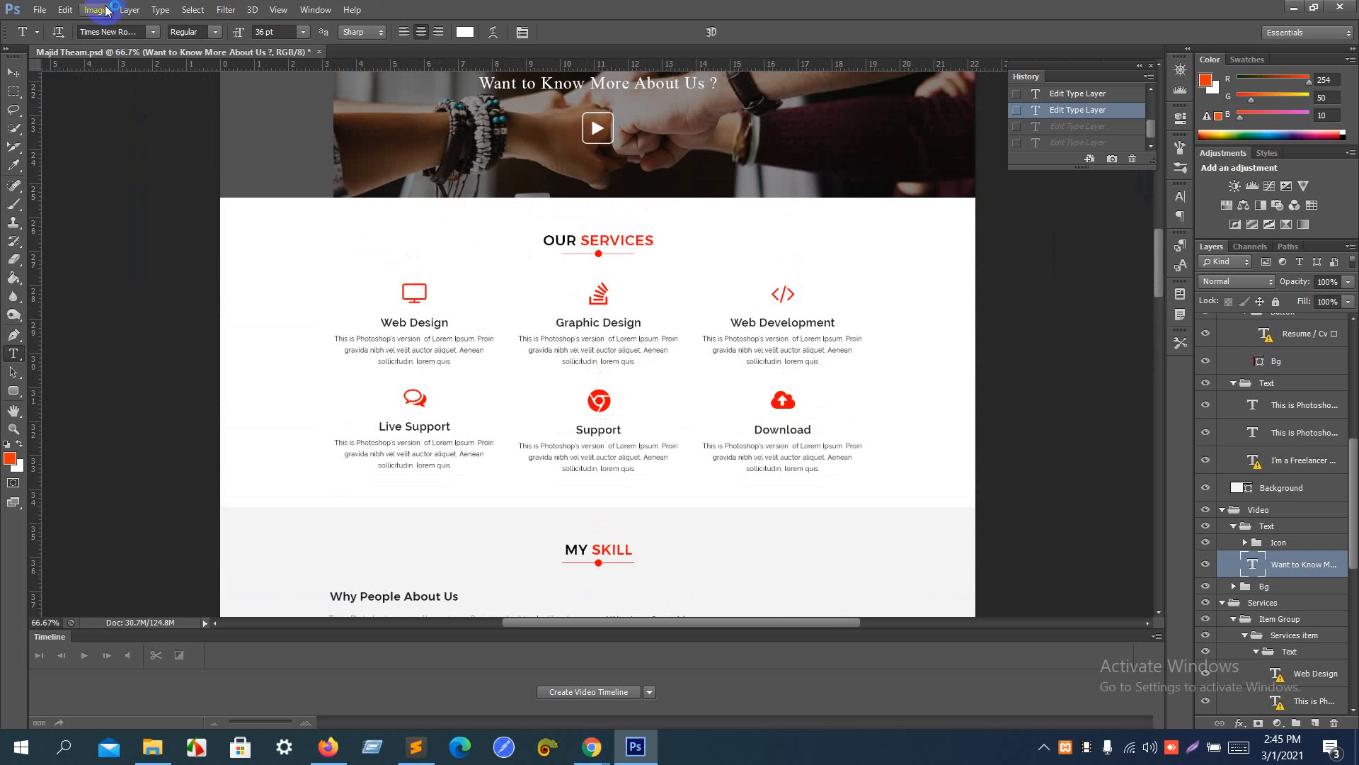
- Look through the website template from the Our Services section up to the header and welcome banner
scroll(417, 249, "up", 3)
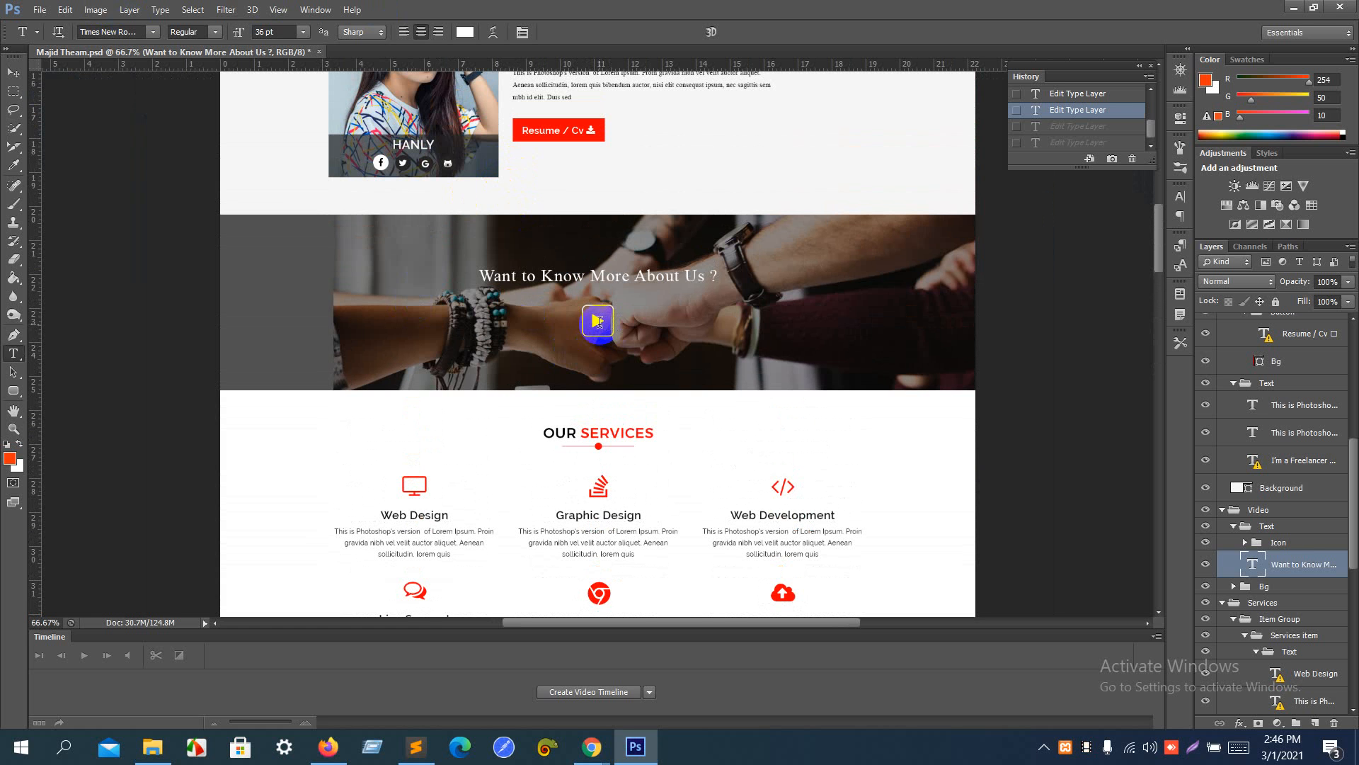
scroll(438, 168, "up", 1)
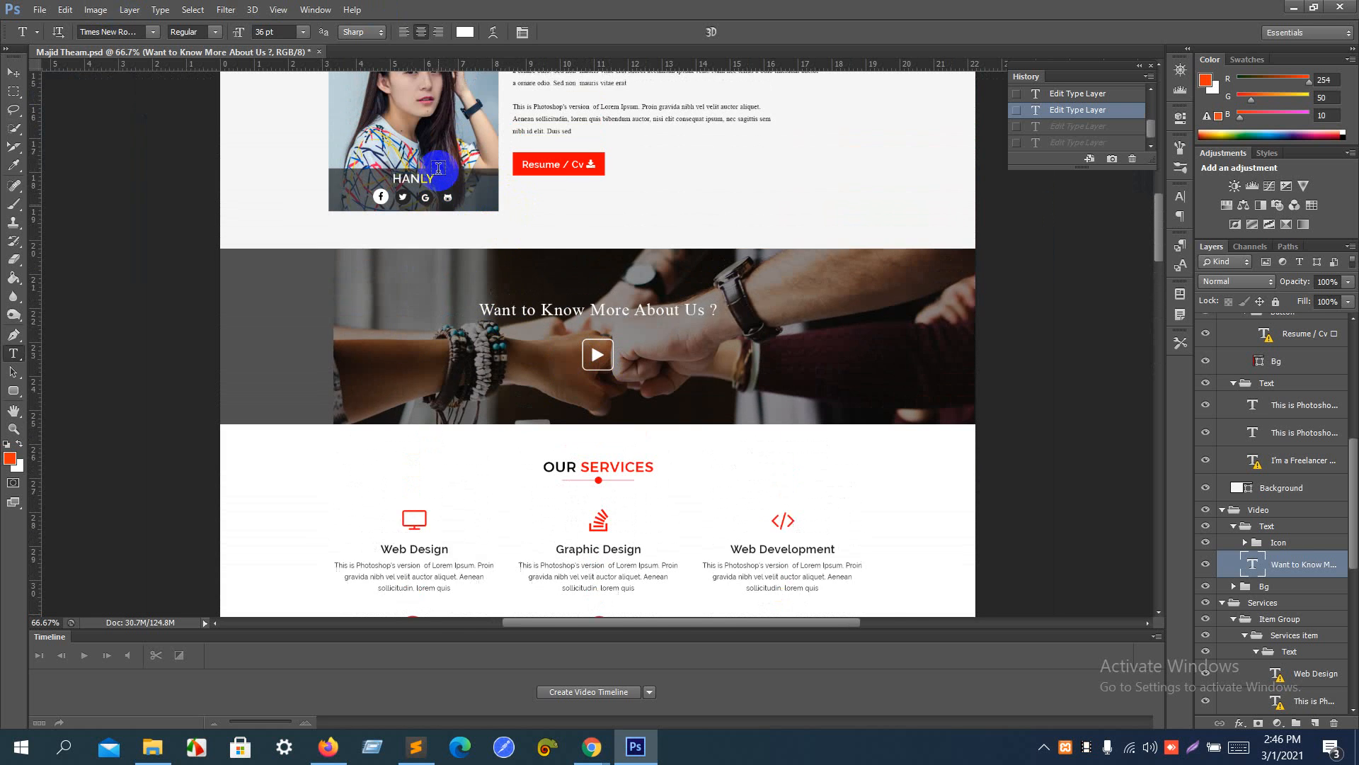
scroll(438, 168, "up", 6)
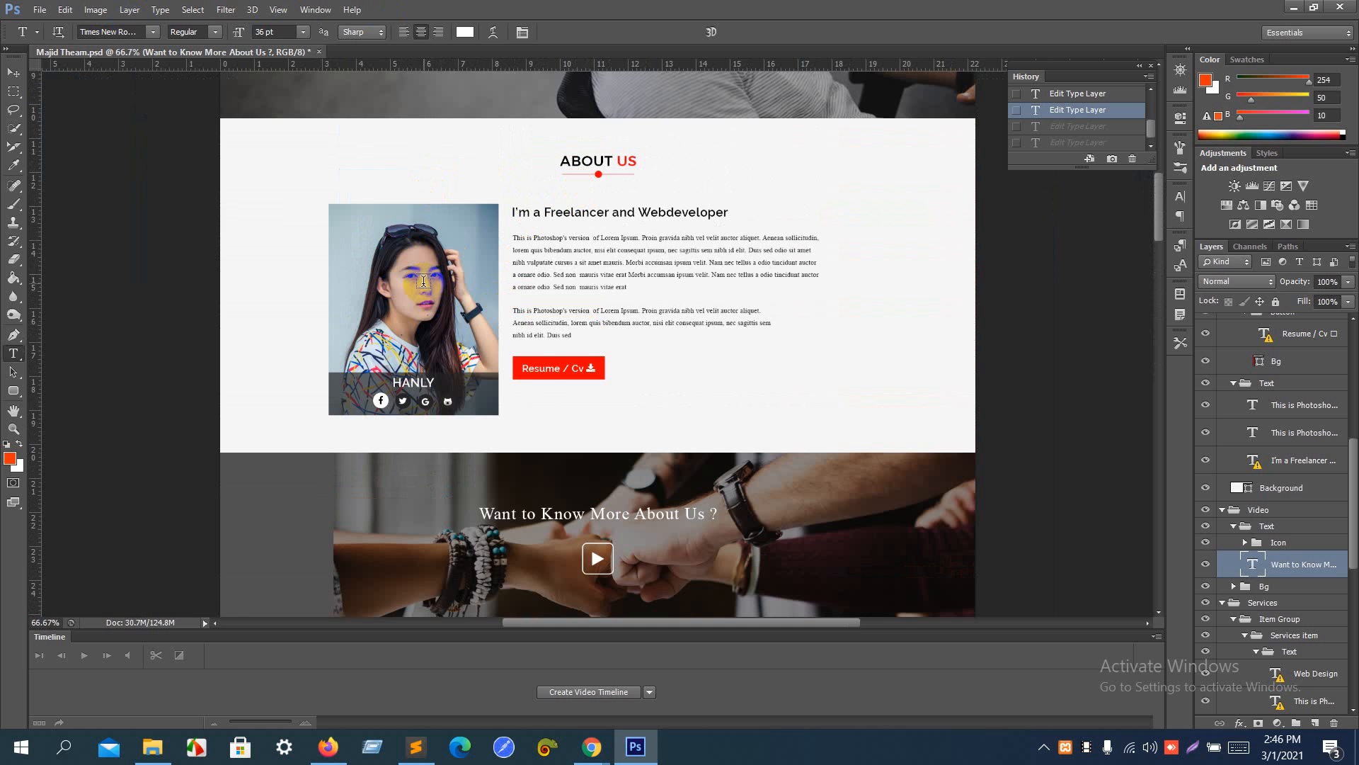
scroll(423, 281, "up", 15)
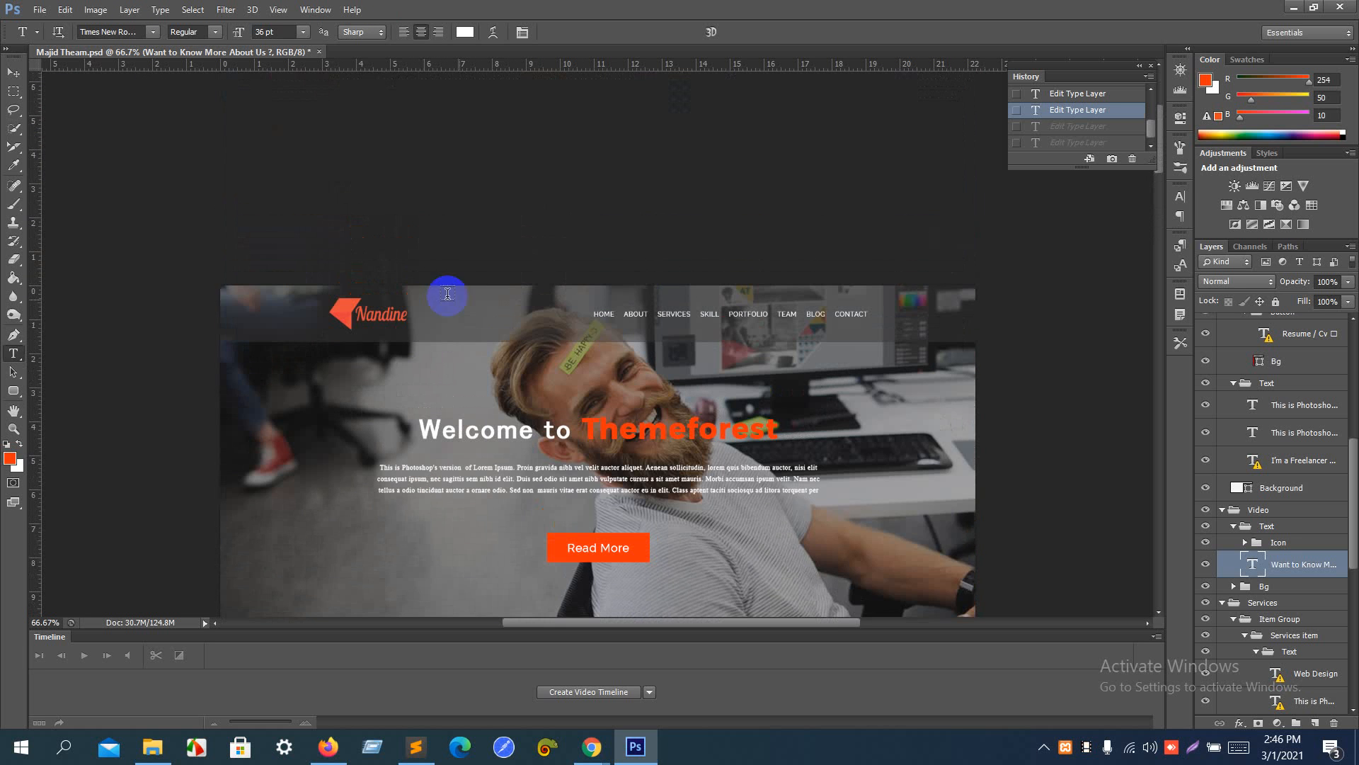
scroll(330, 530, "down", 4)
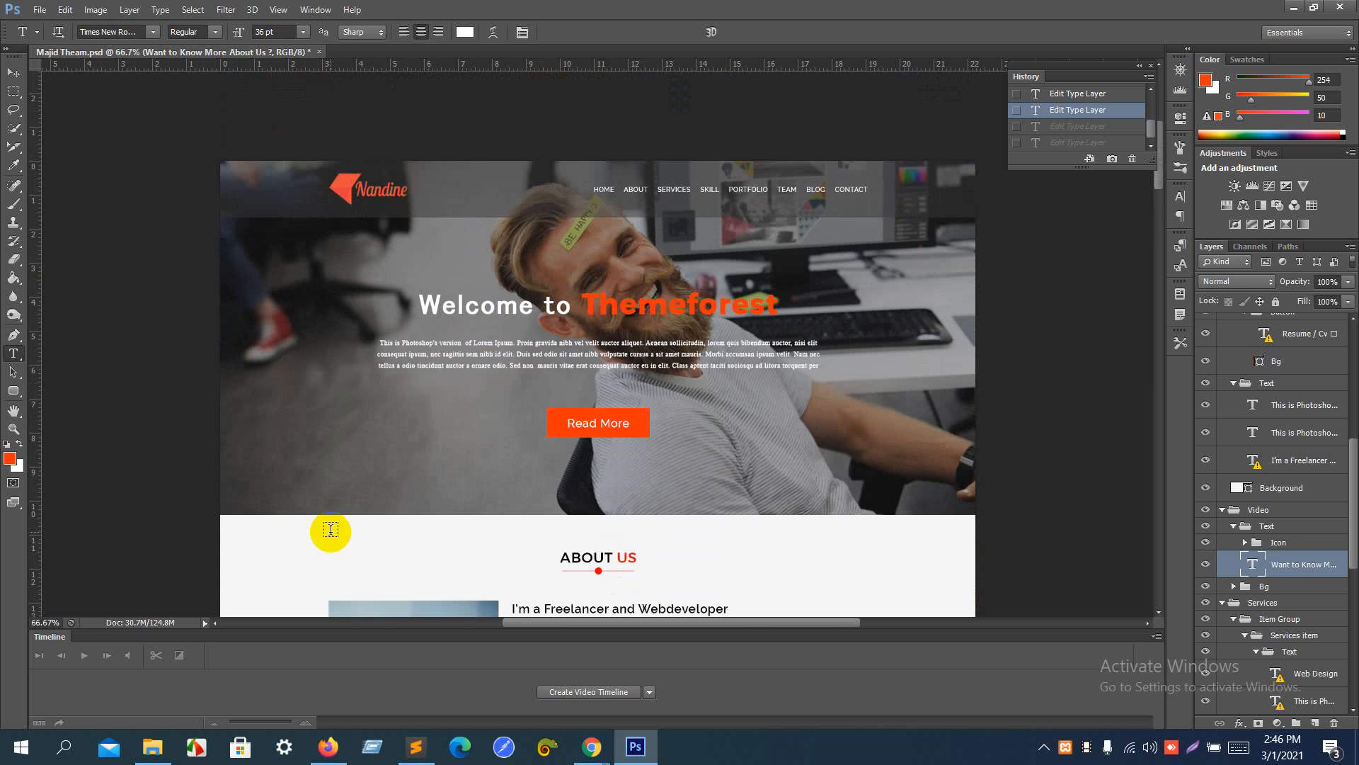
- Switch to Chrome and open web.ab-majid.info in the empty browser tab
key("alt+Tab")
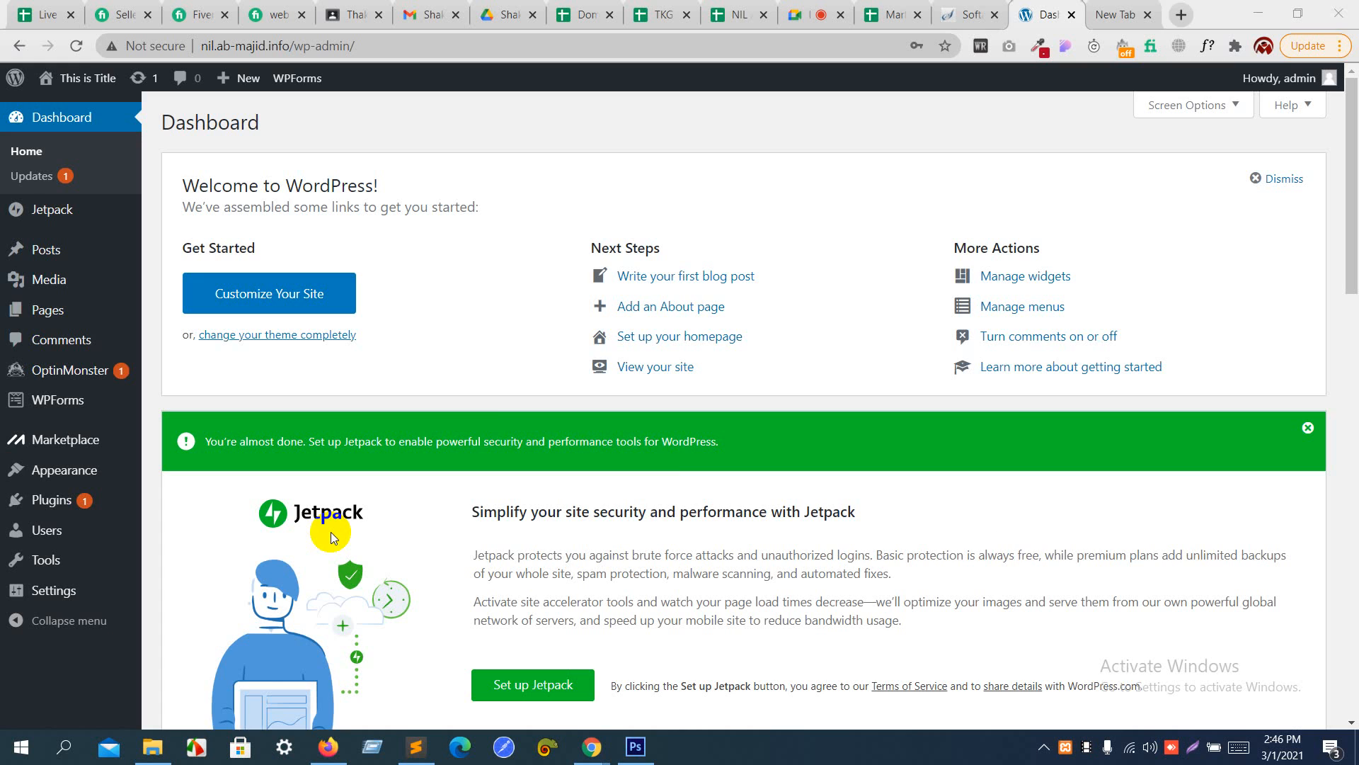
left_click(1130, 10)
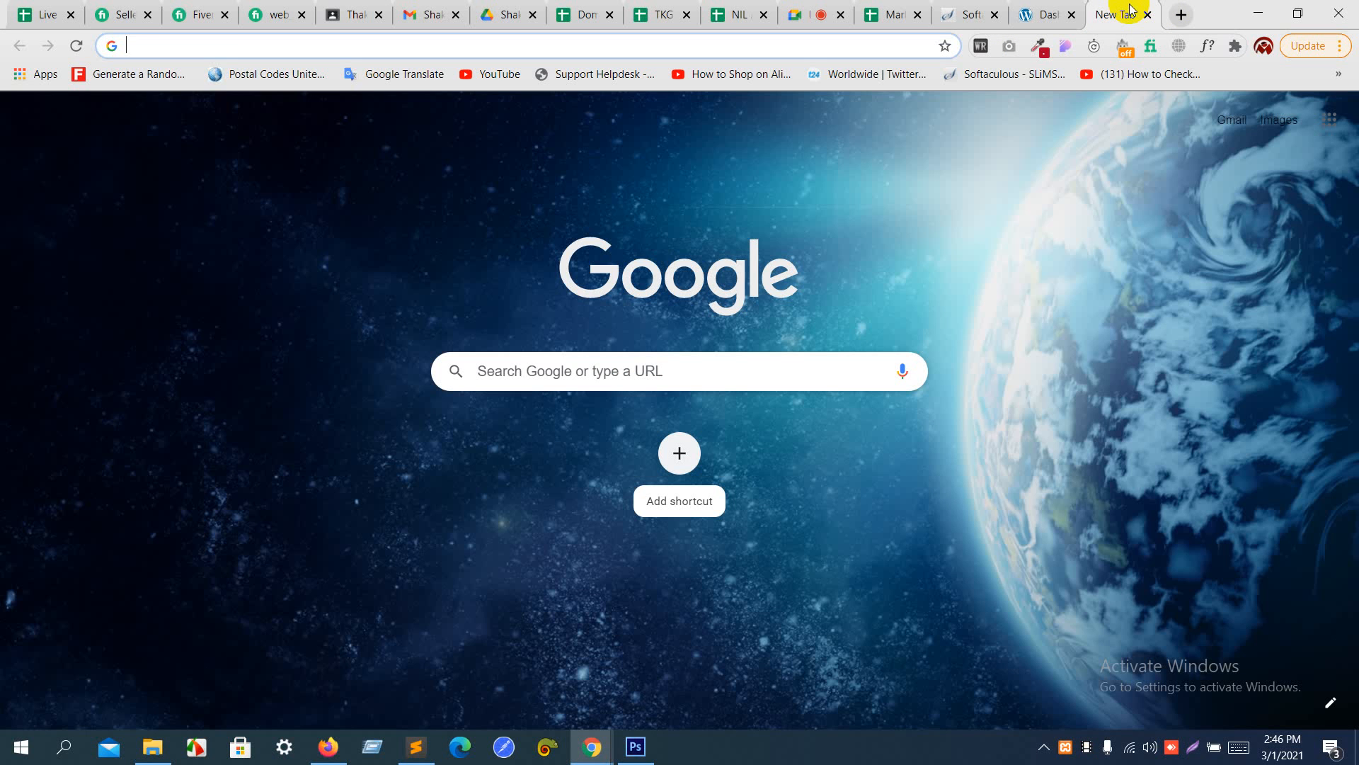
type("web.")
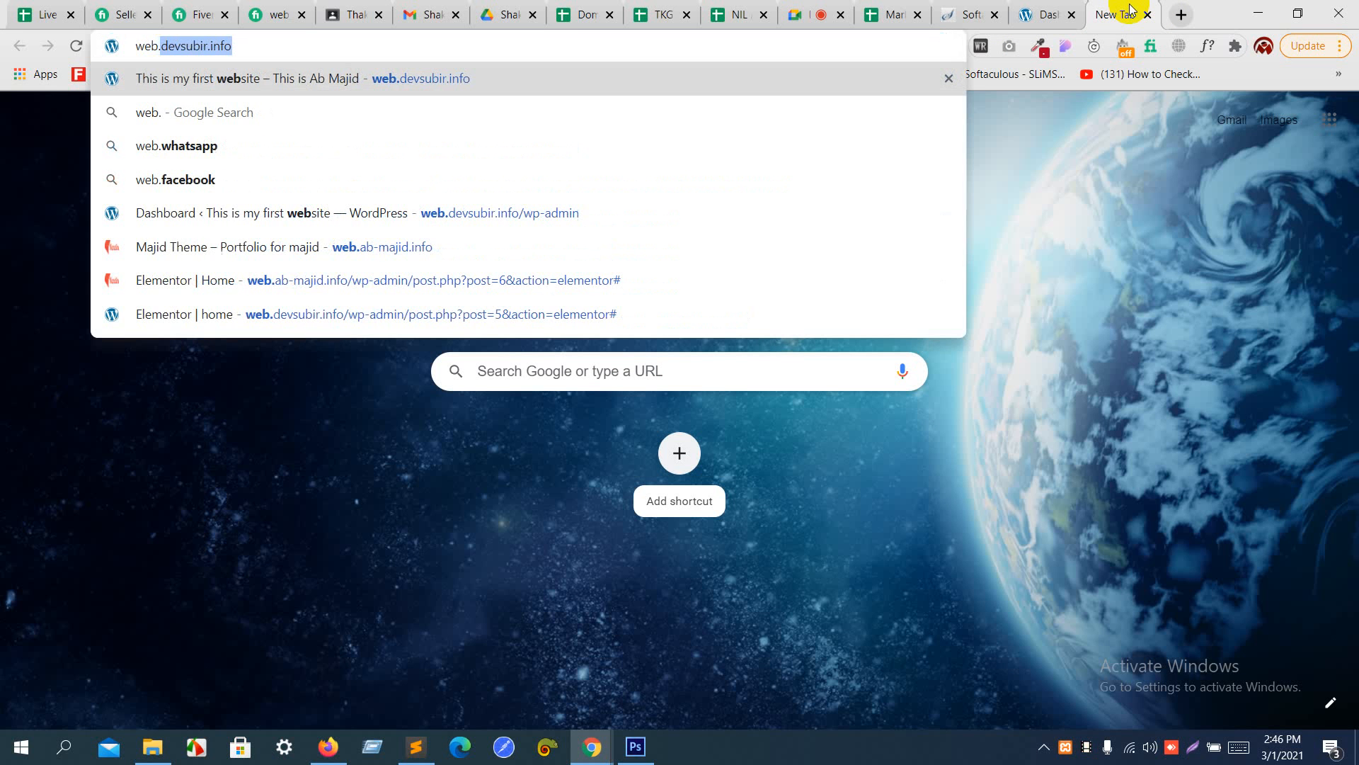
type("a")
key("Return")
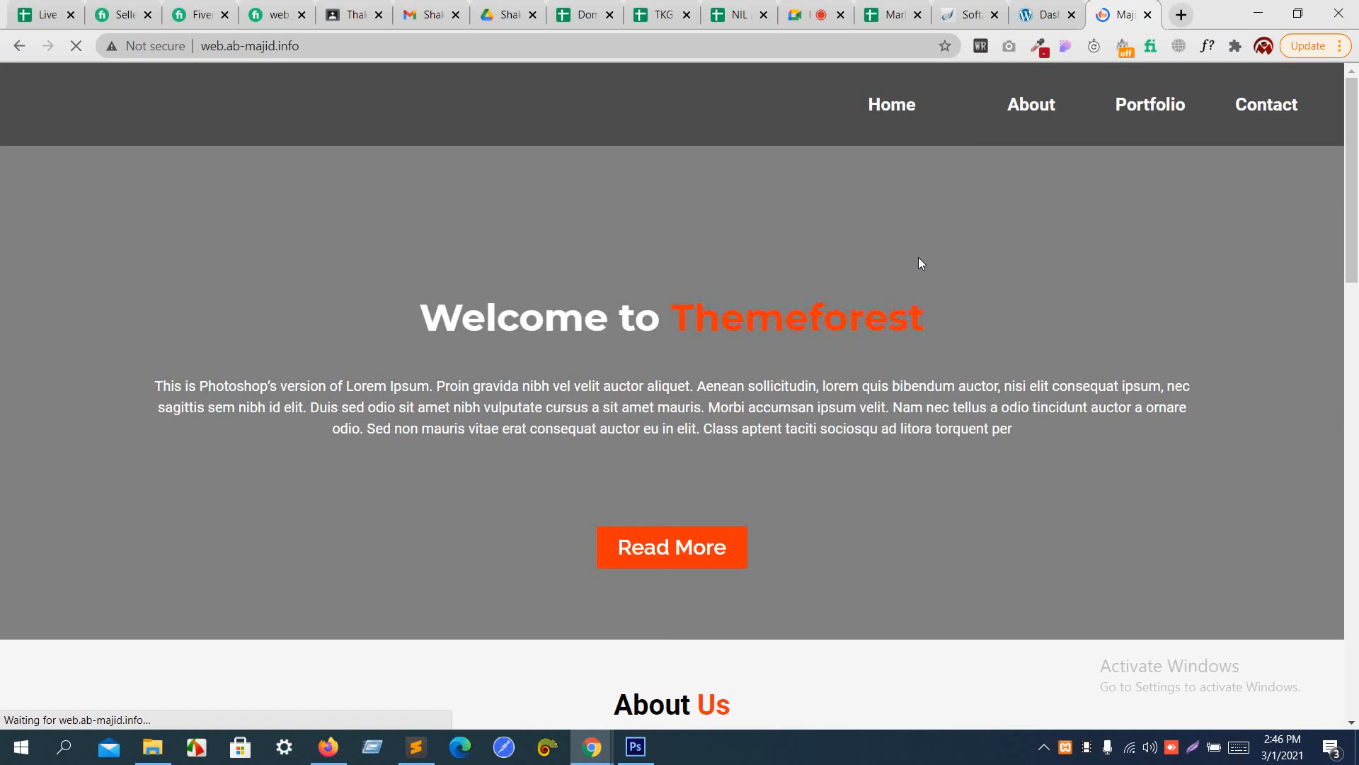
- Examine the finished example site's sections down to Our Services, focusing on the "Welcome to" headline in the banner
scroll(919, 258, "down", 10)
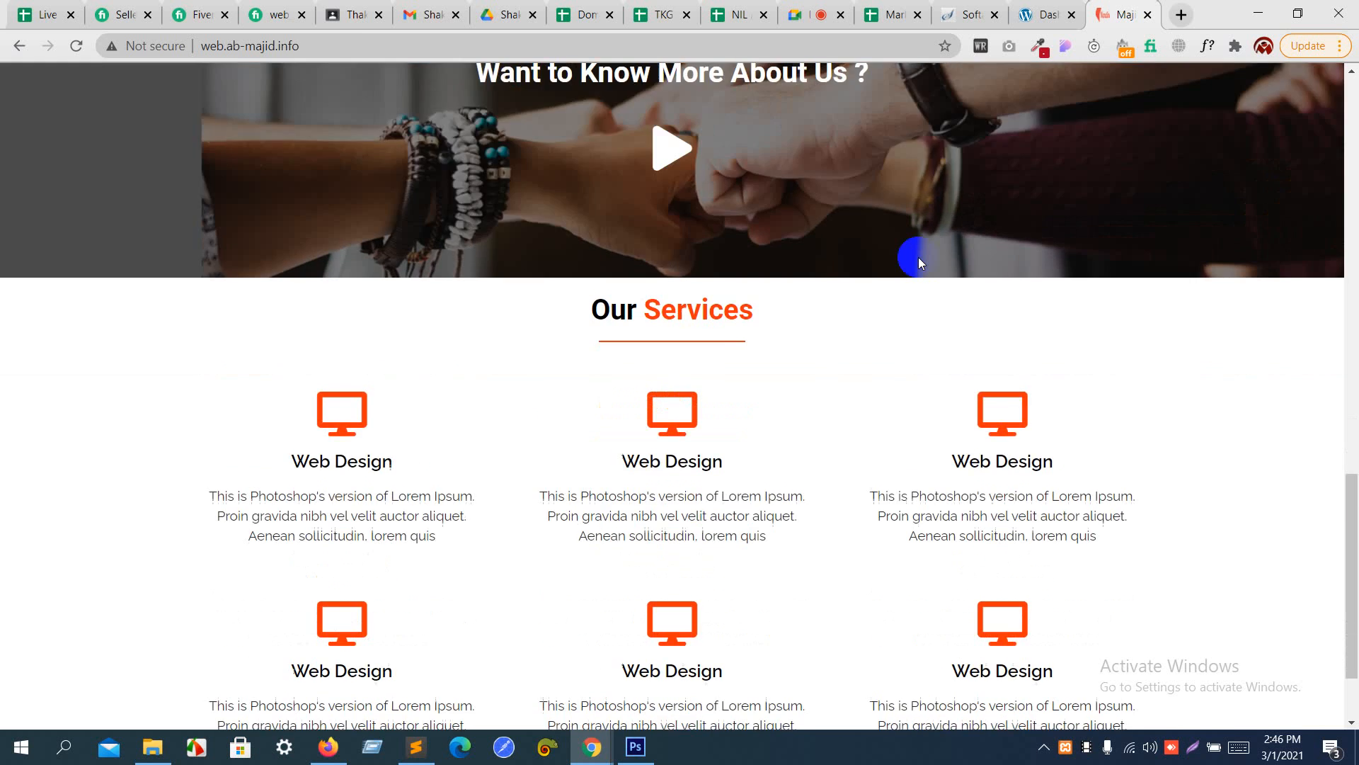
scroll(919, 260, "up", 15)
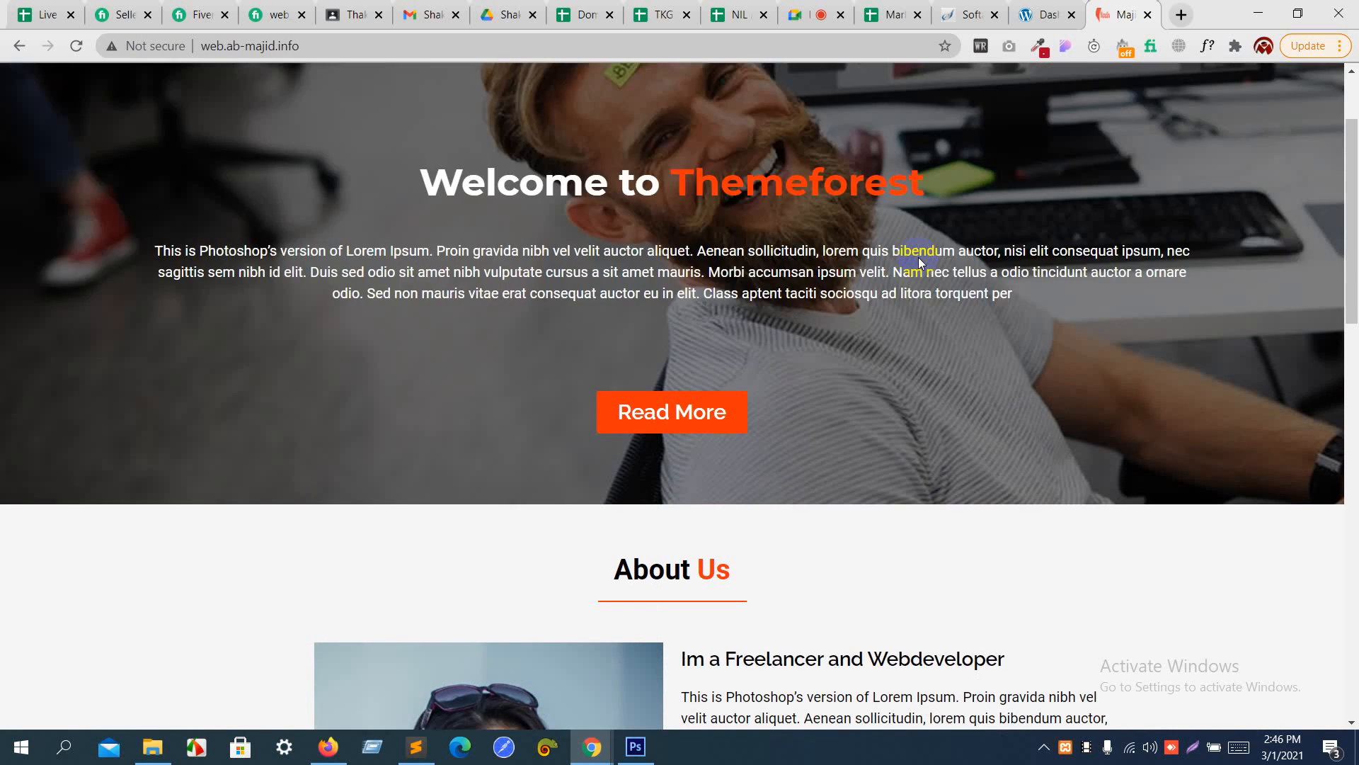
scroll(919, 257, "up", 2)
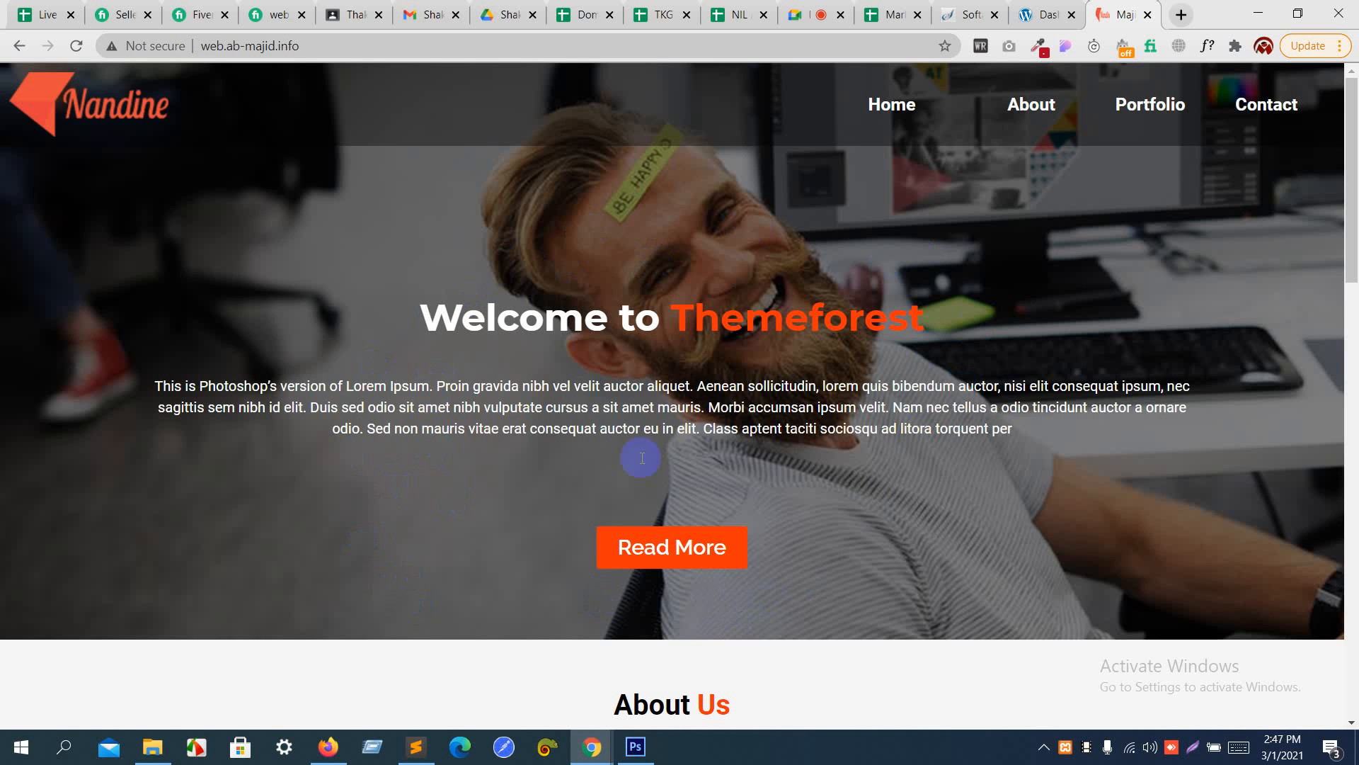
left_click_drag(423, 322, 661, 326)
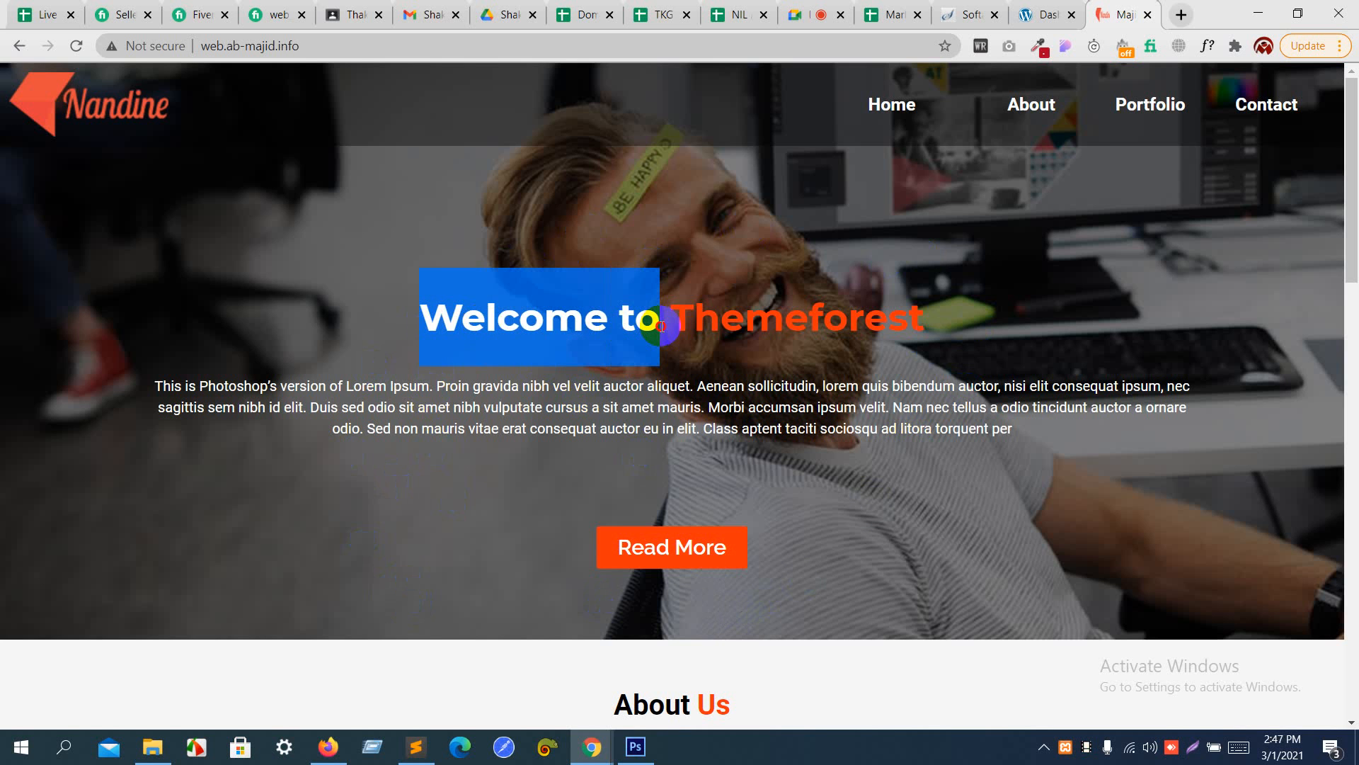
left_click(661, 326)
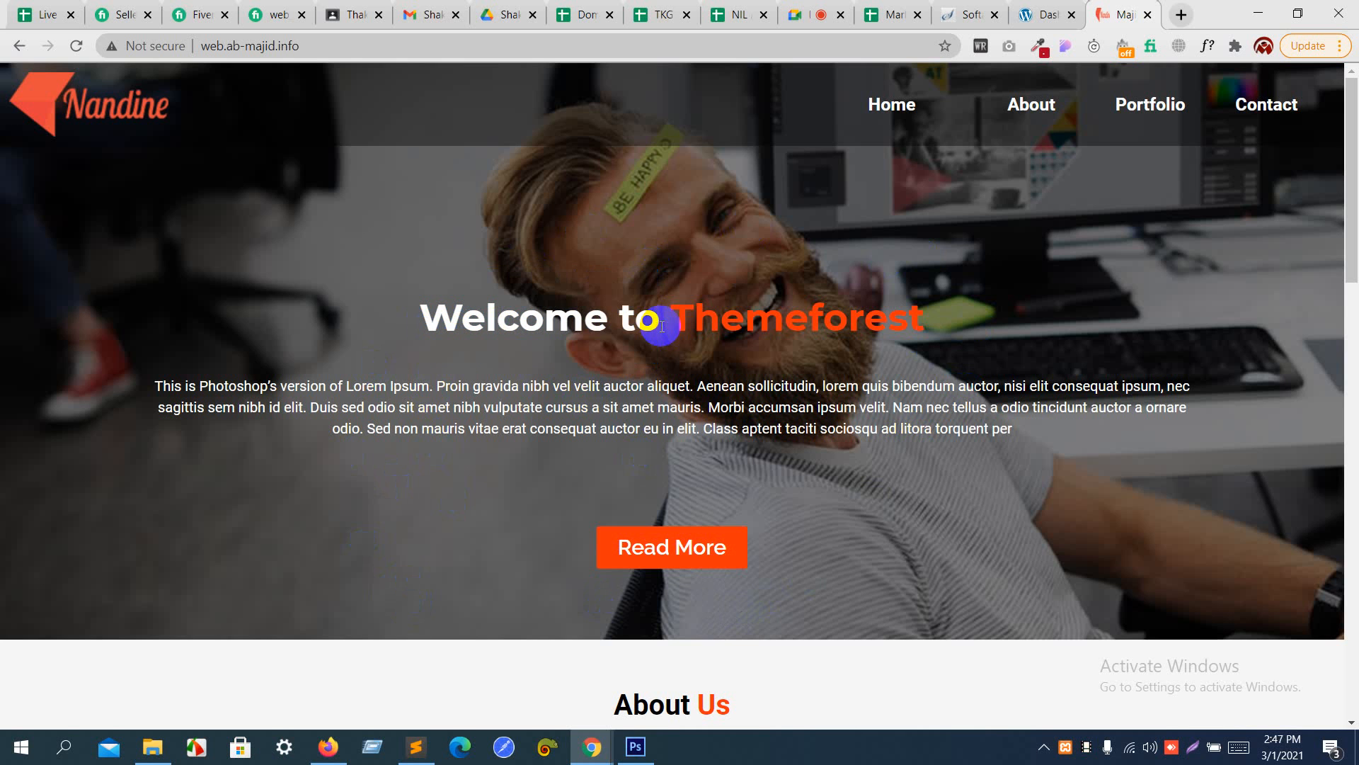
left_click_drag(662, 325, 457, 311)
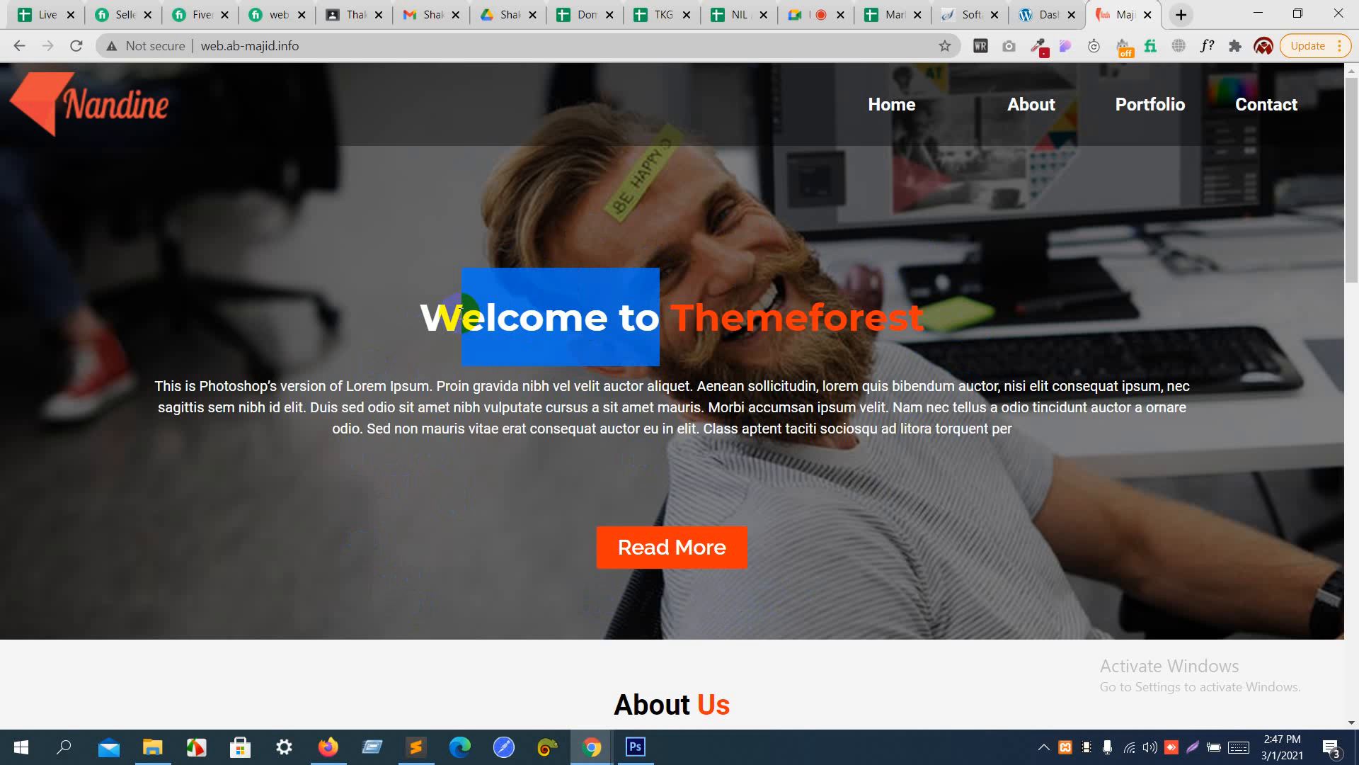
left_click(721, 228)
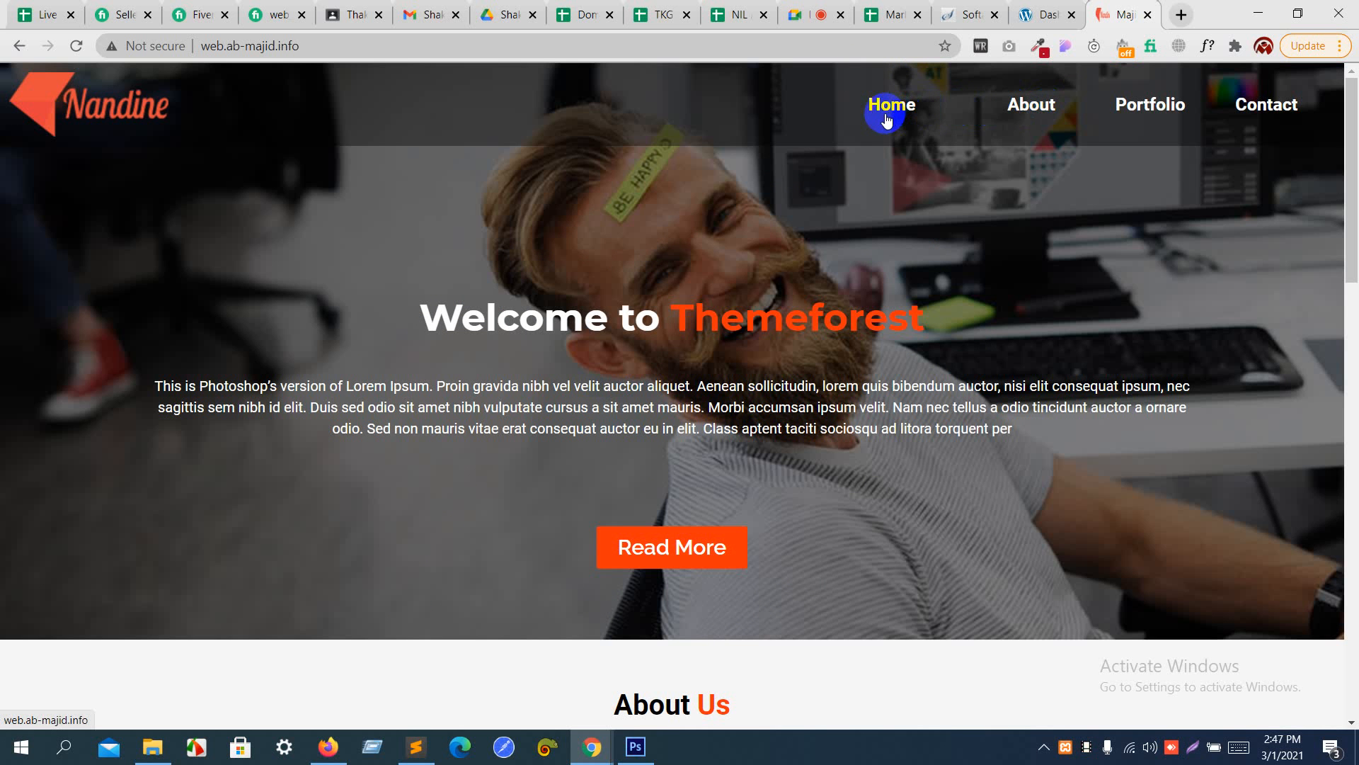
- Examine the example site's About Us section and text, followed by the full "Welcome to Themeforest" banner headline
scroll(887, 120, "down", 10)
scroll(757, 212, "up", 2)
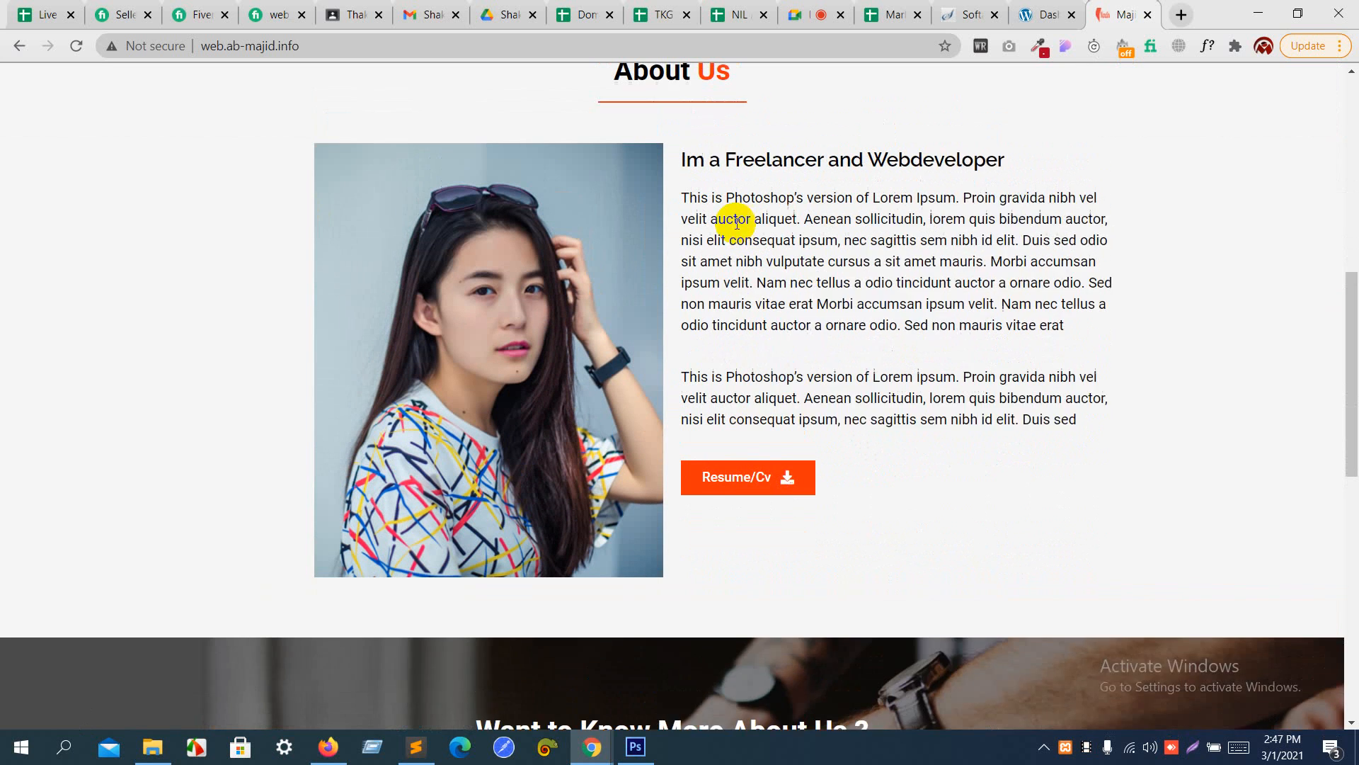
left_click_drag(715, 268, 1032, 464)
left_click(1032, 464)
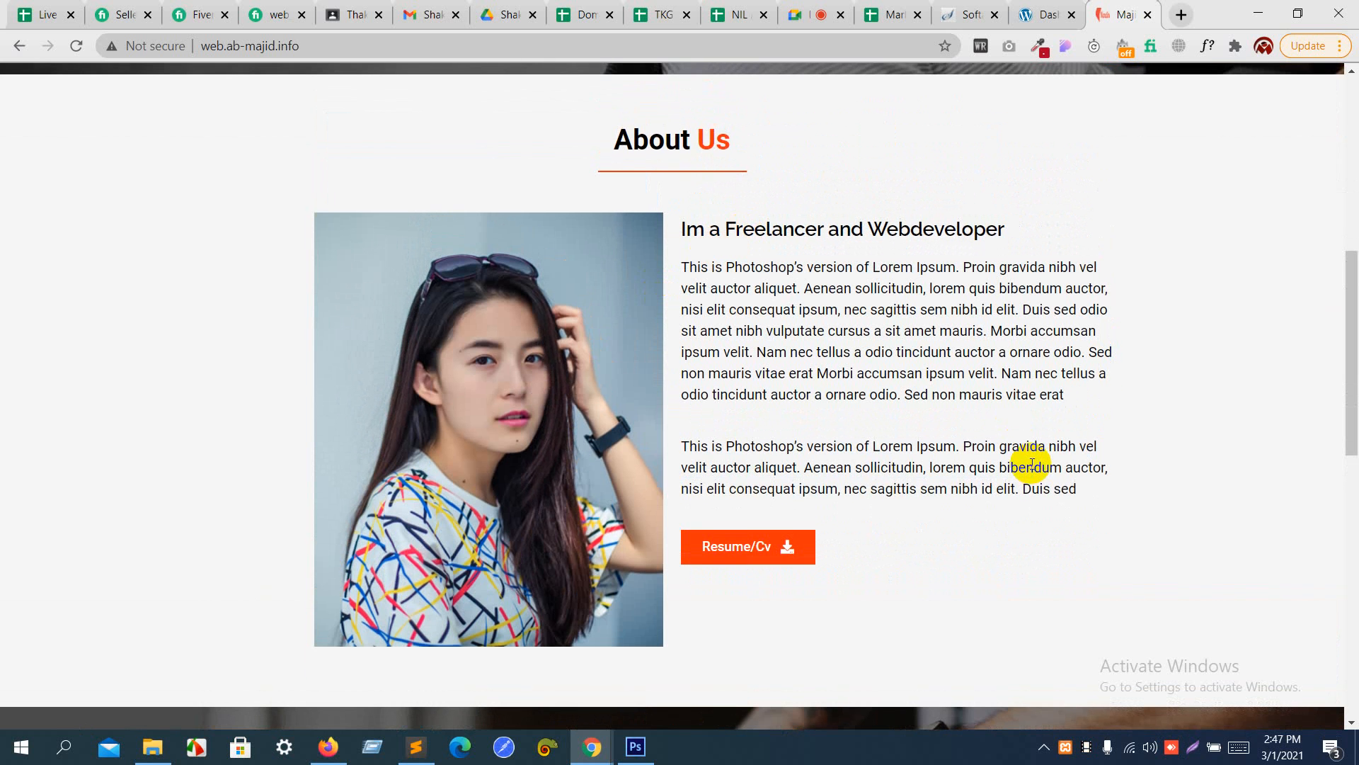
scroll(1032, 464, "up", 8)
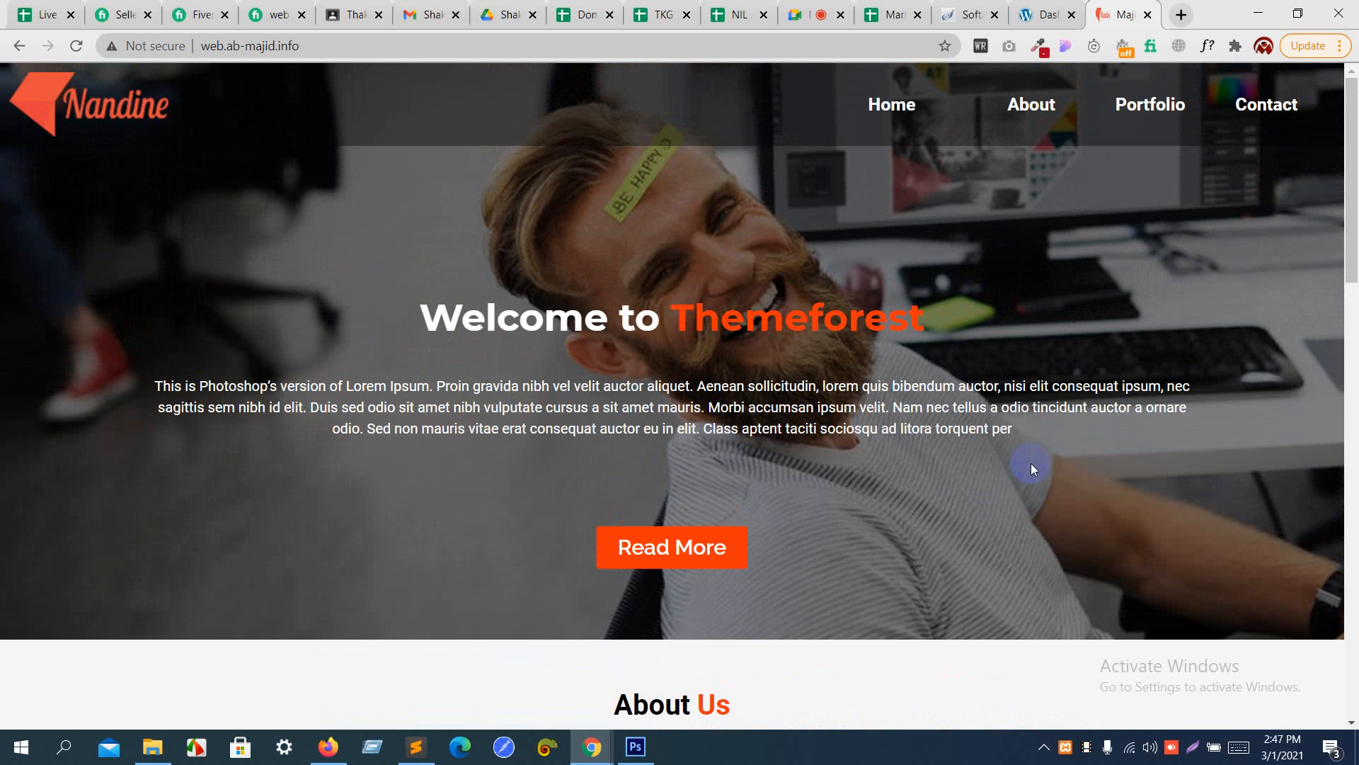
left_click_drag(419, 315, 930, 332)
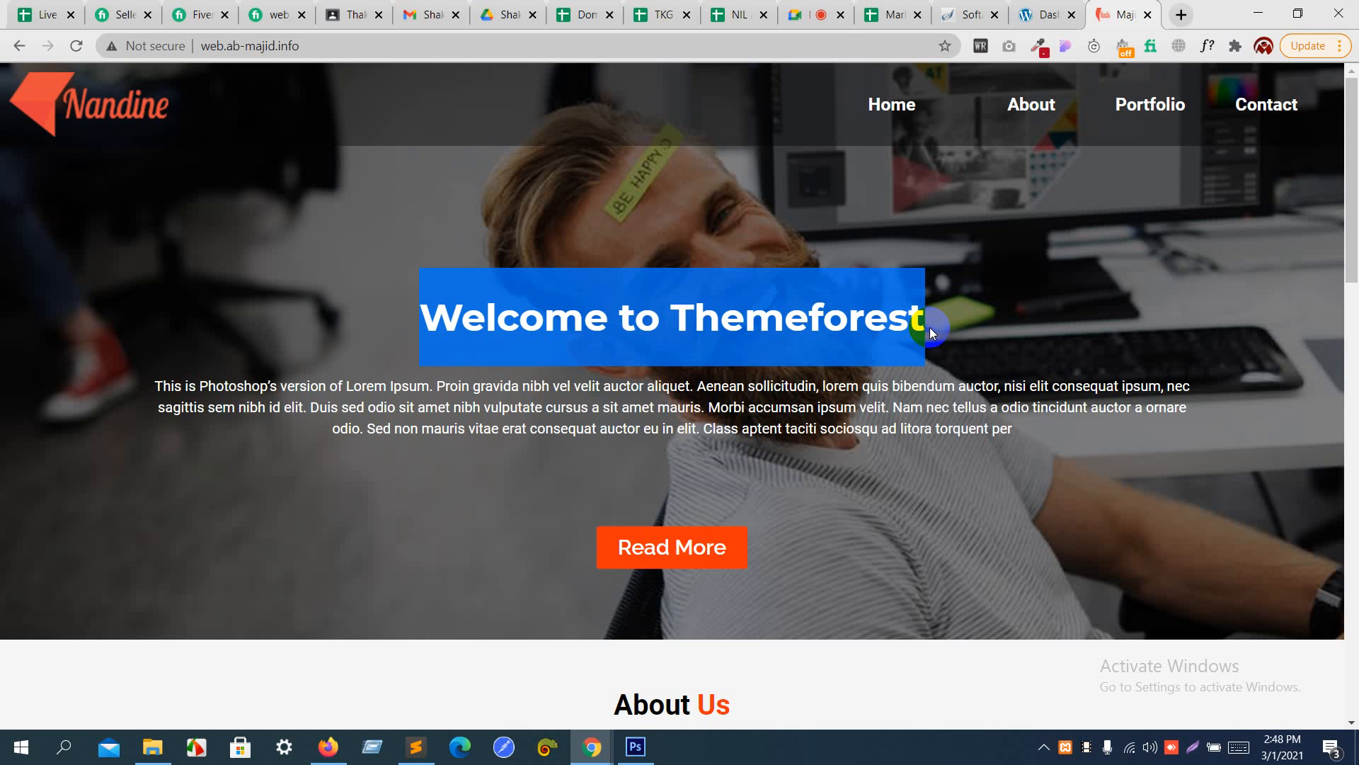
left_click(929, 327)
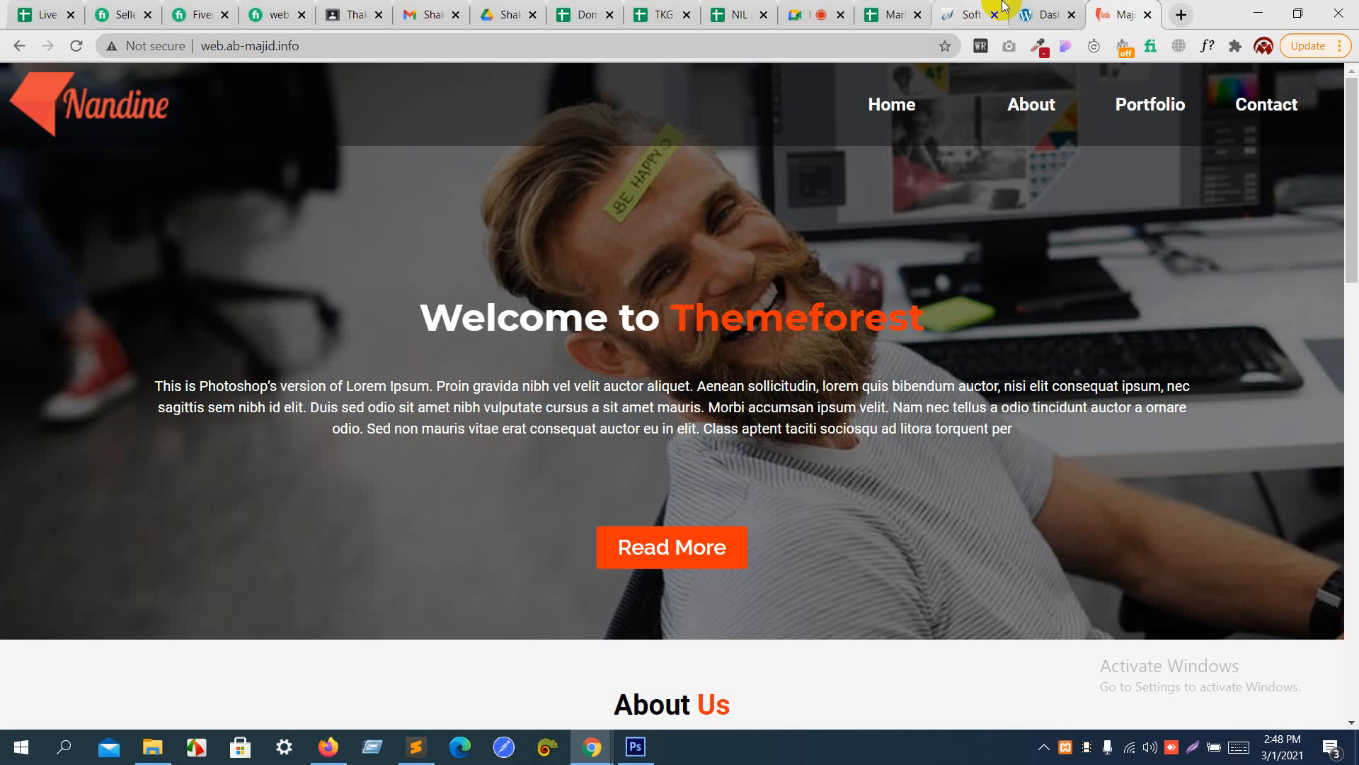
- Return to the nil.ab-majid.info WordPress dashboard and open the installed plugins list to review its entries
left_click(1043, 7)
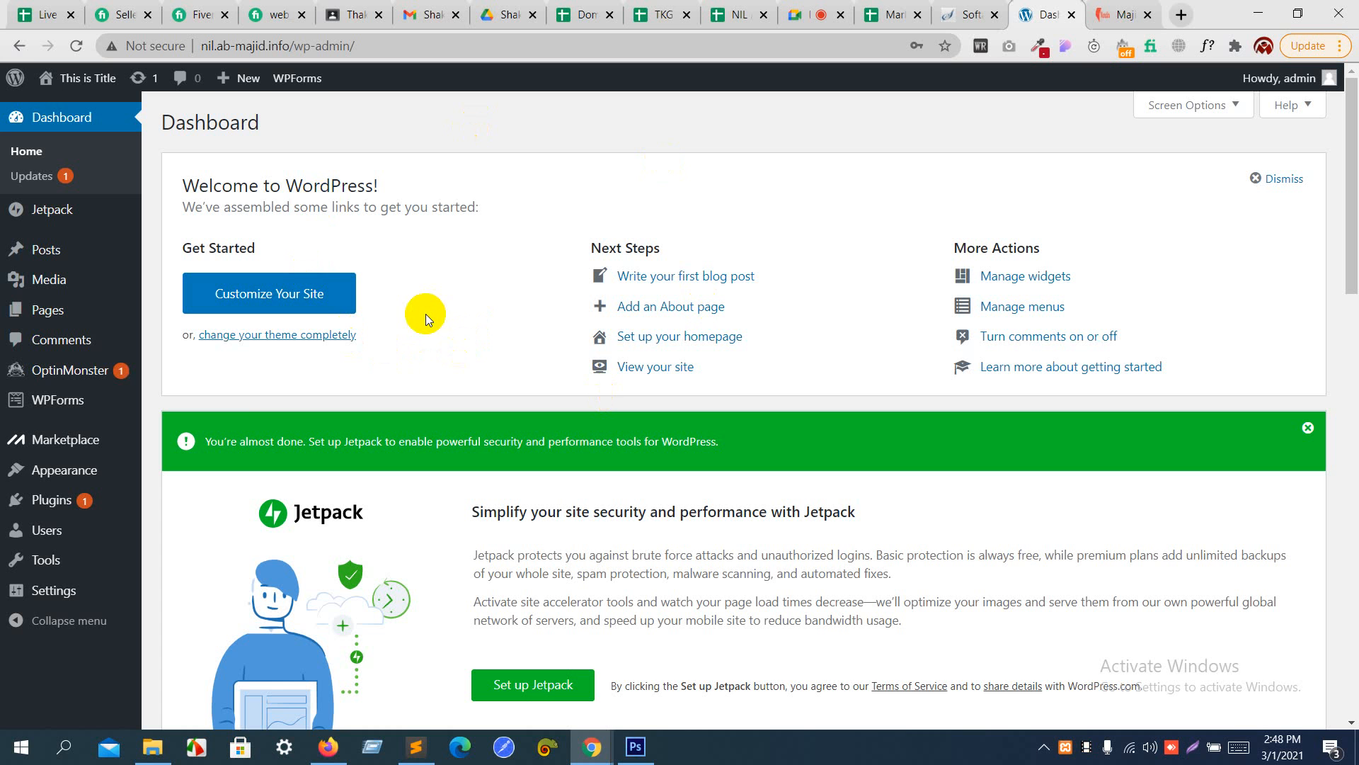
left_click(50, 502)
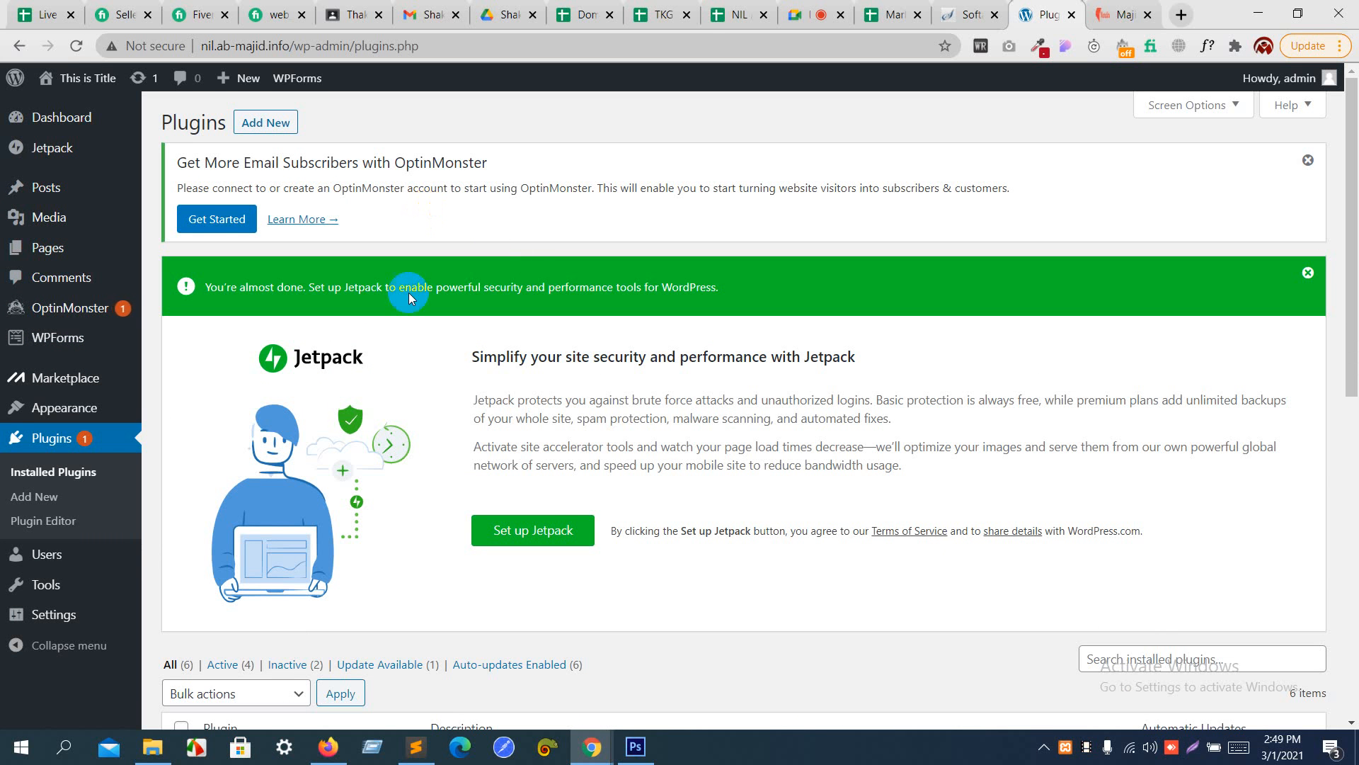
scroll(356, 422, "down", 3)
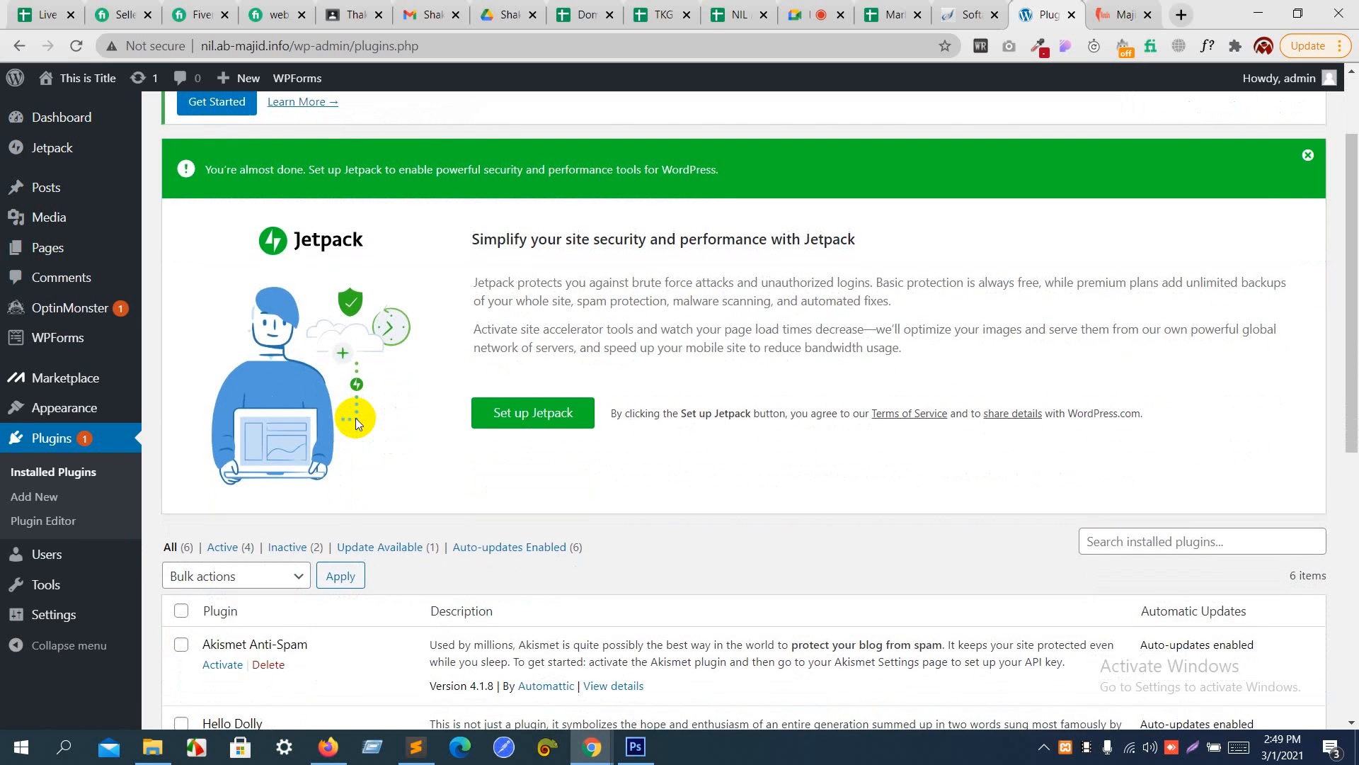
scroll(356, 417, "down", 3)
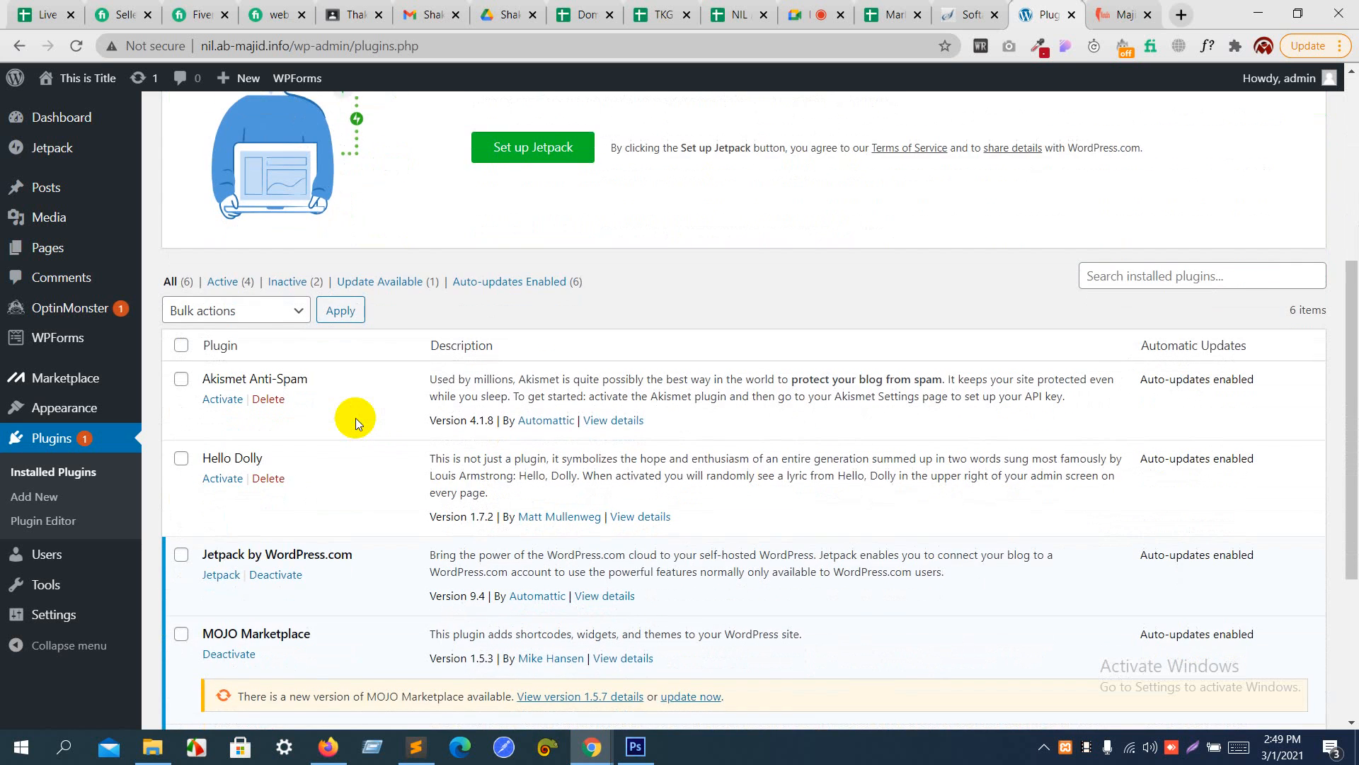
scroll(355, 418, "down", 4)
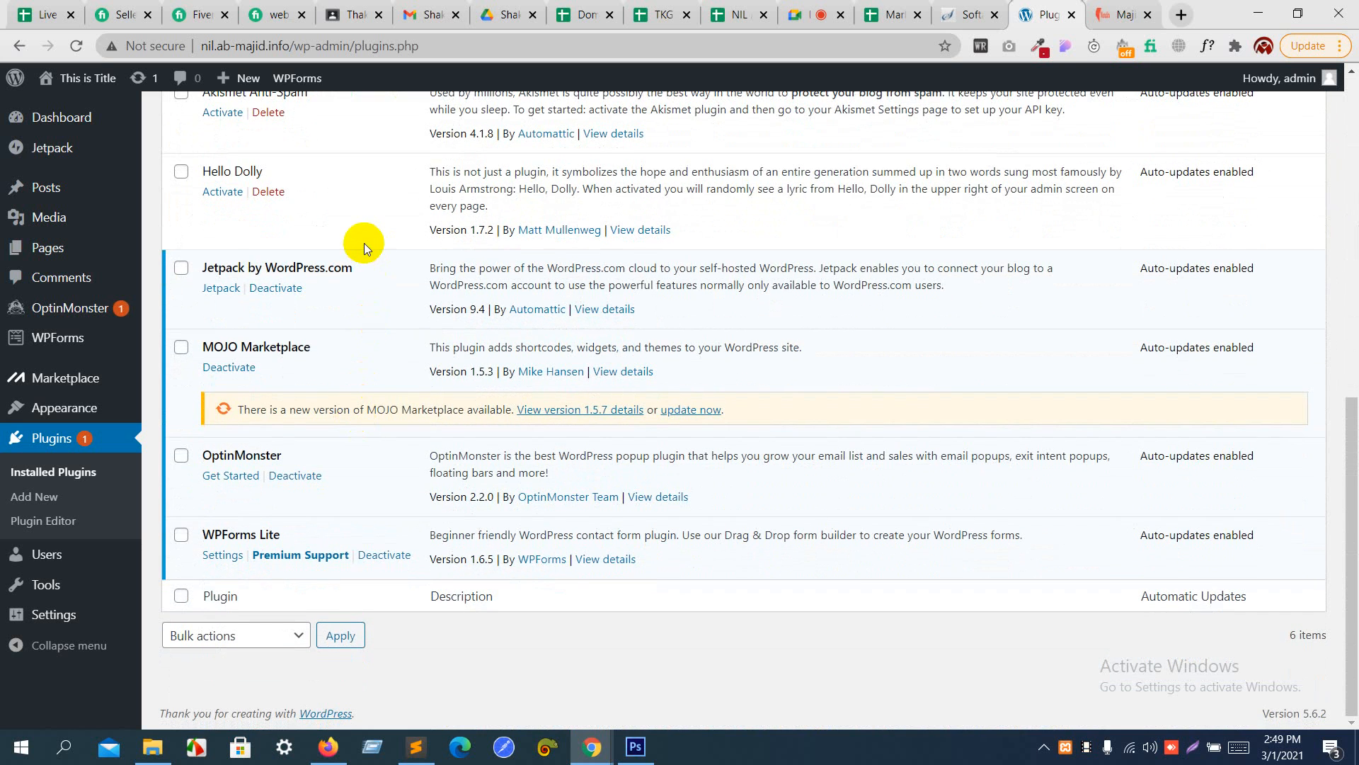
scroll(363, 243, "up", 3)
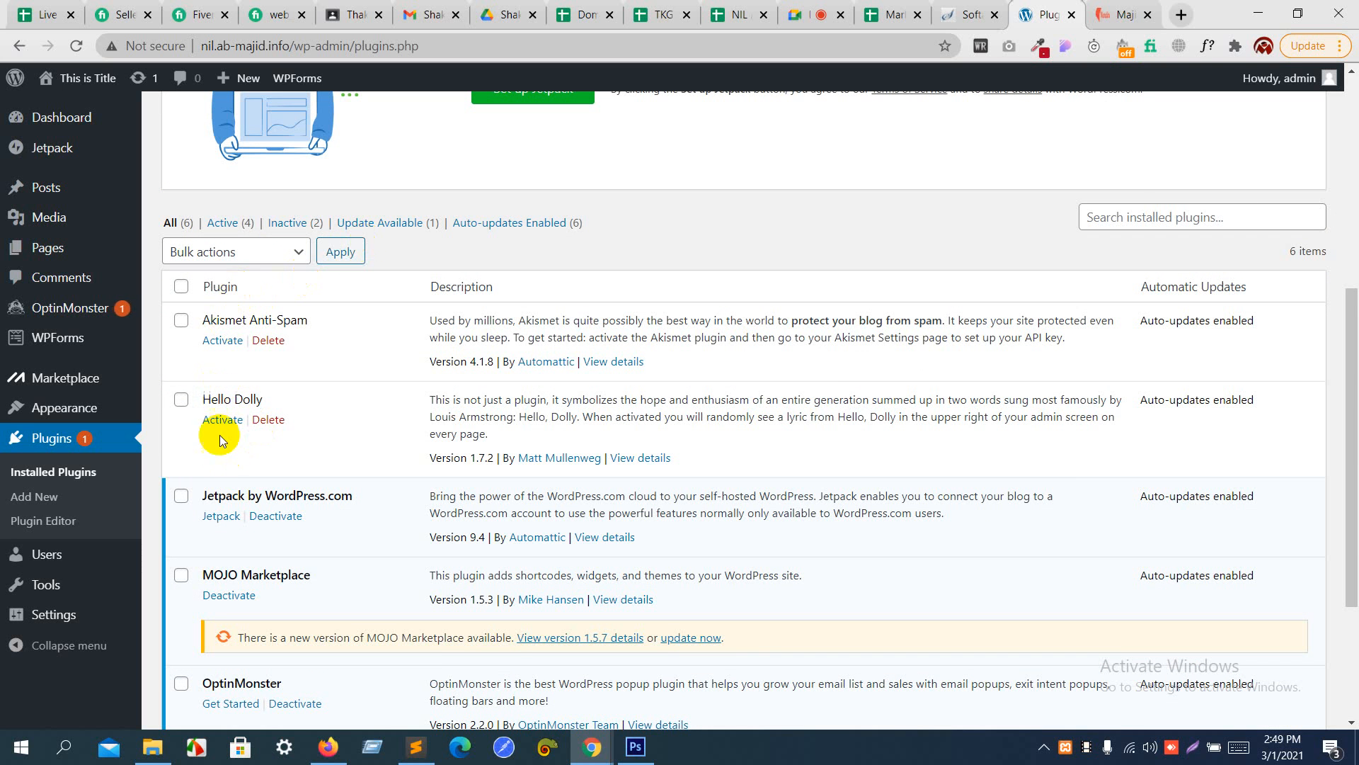
- Select all installed plugins and deactivate them with a bulk action
left_click(181, 288)
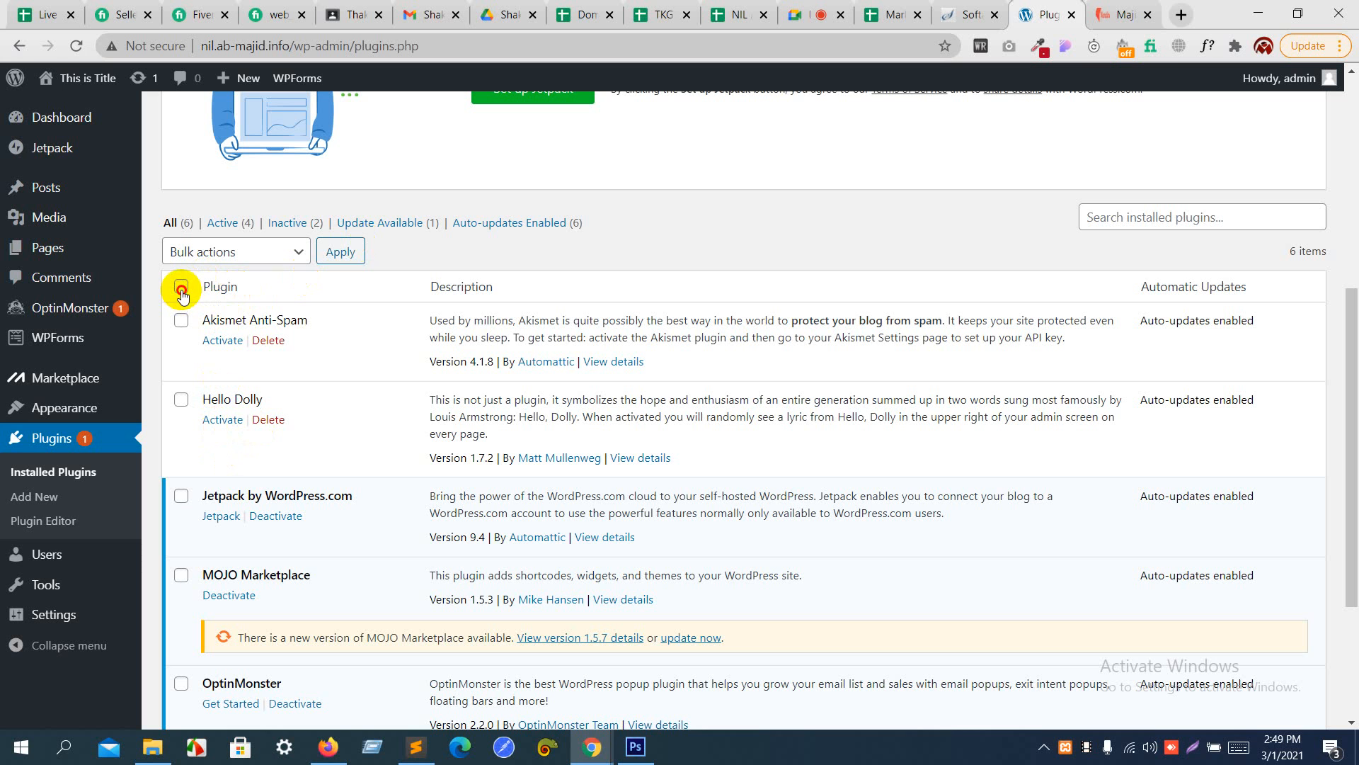
left_click(296, 252)
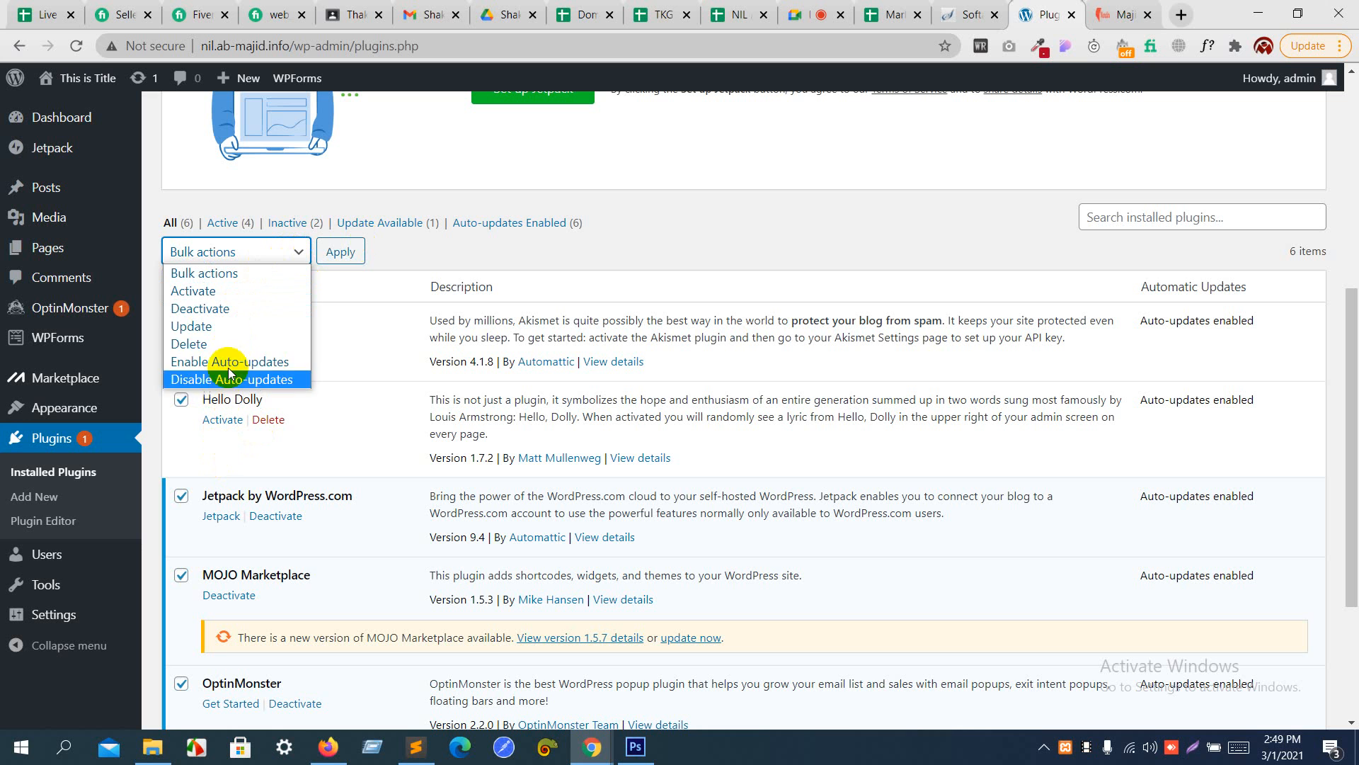
left_click(228, 308)
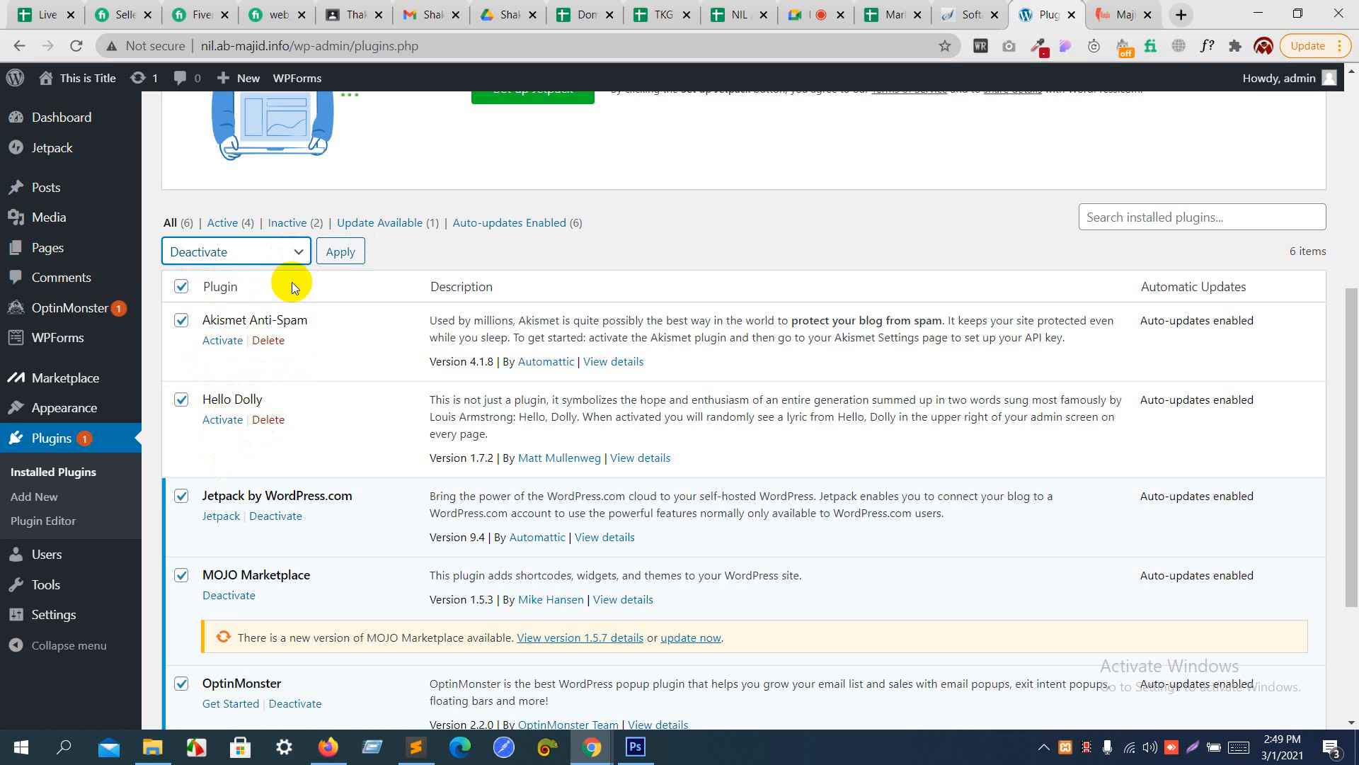
left_click(336, 257)
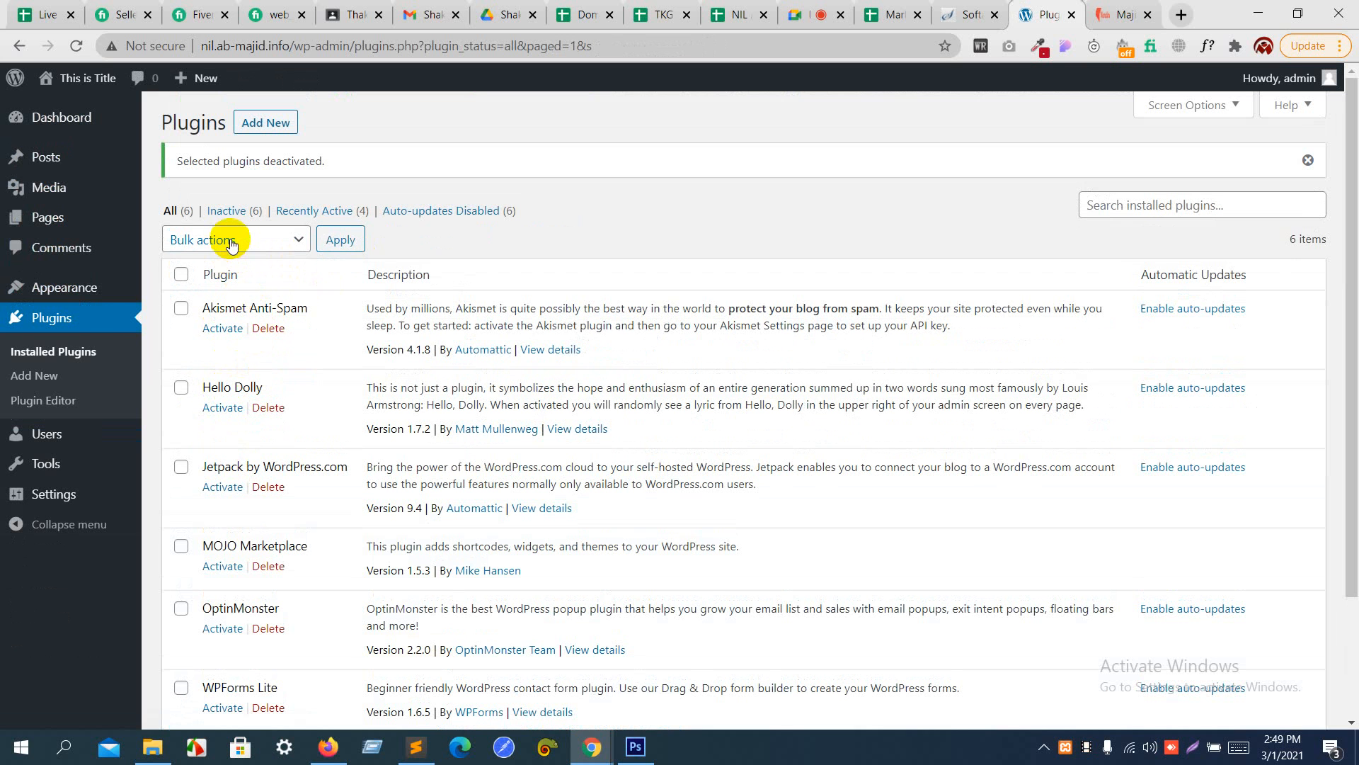
- Select all the deactivated plugins and delete them together with their data using a bulk action
left_click(180, 273)
left_click(213, 241)
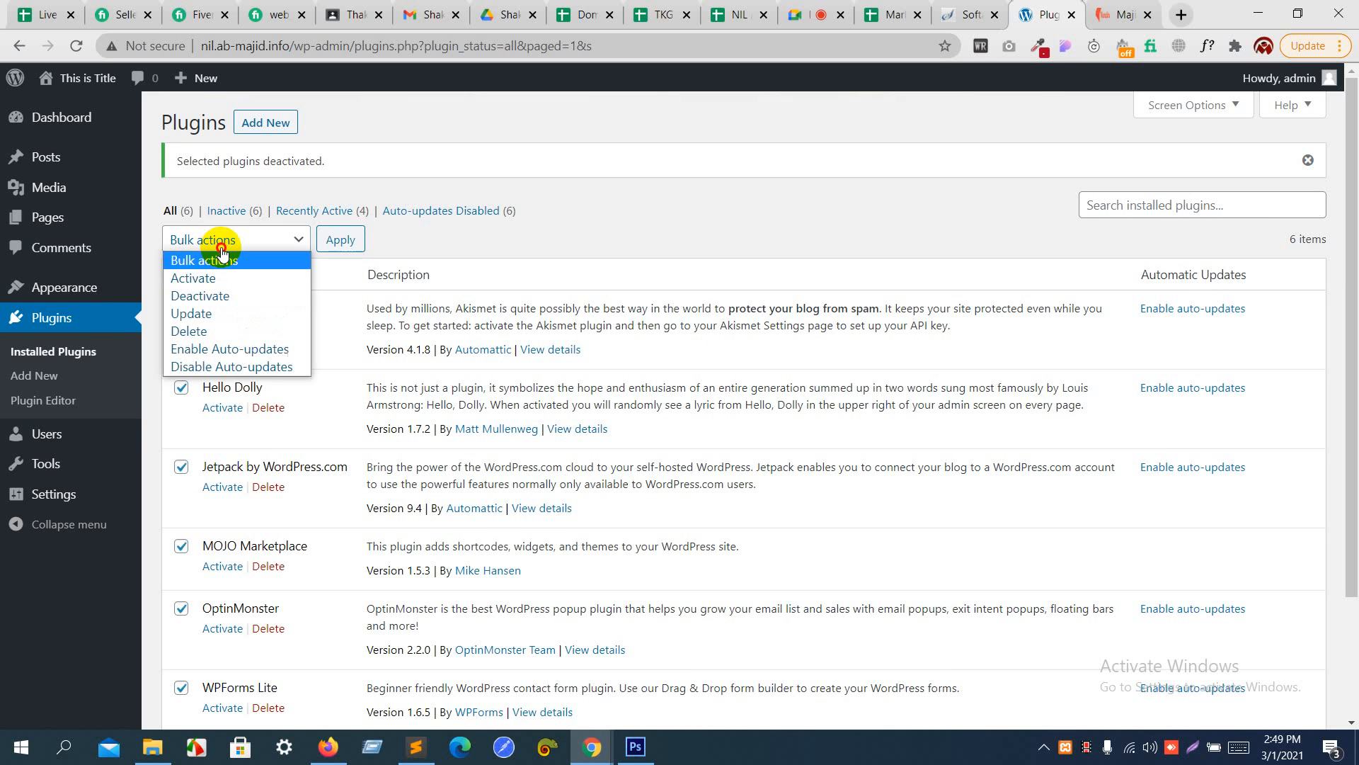
left_click(206, 330)
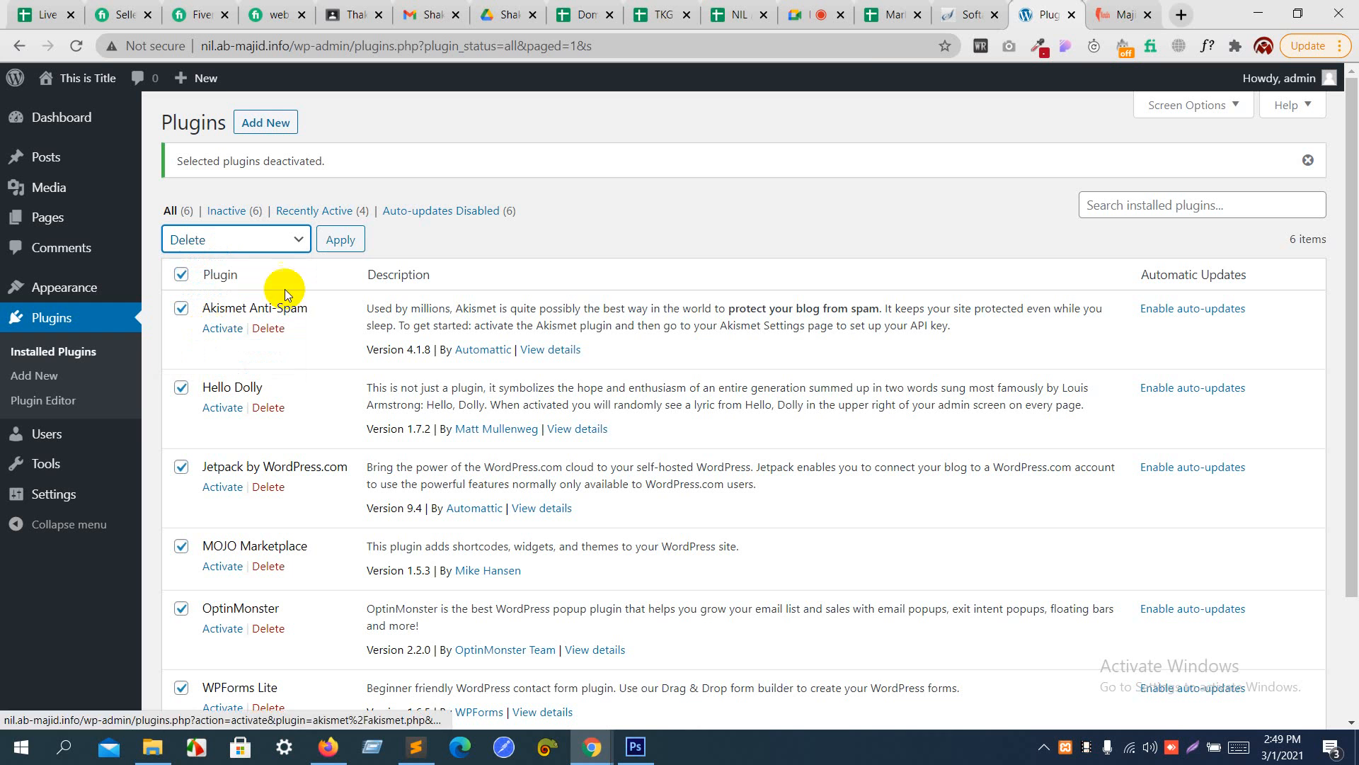
left_click(343, 248)
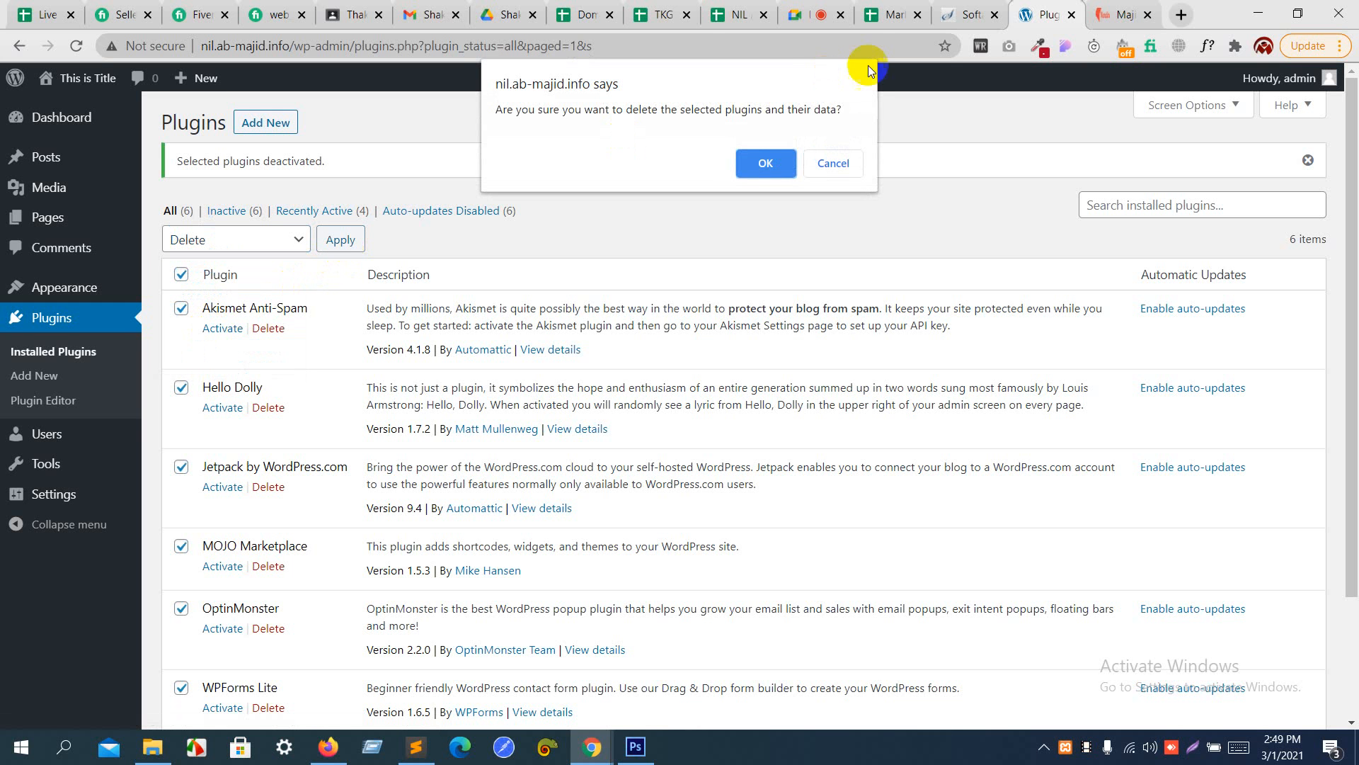
left_click(766, 164)
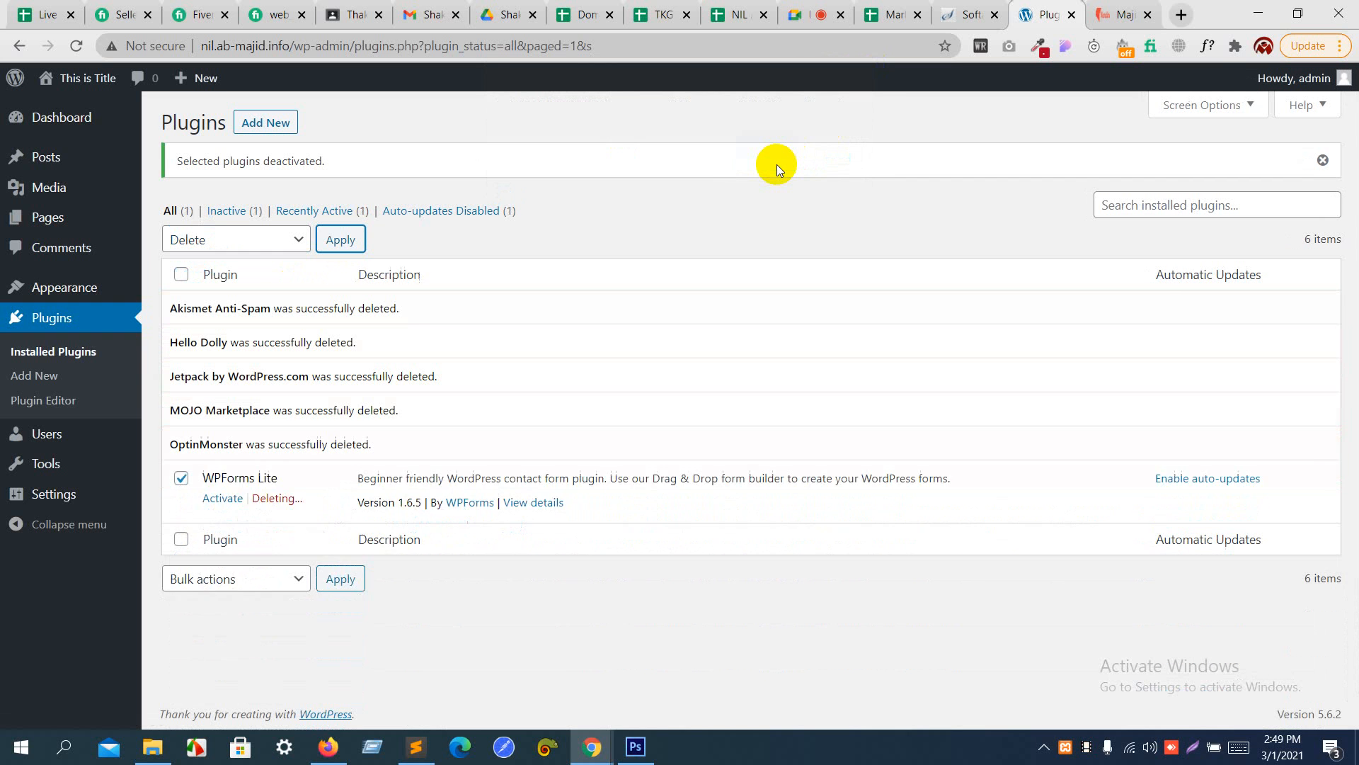
- Reload the installed plugins page to check the list after the deletion
left_click(670, 44)
key("Return")
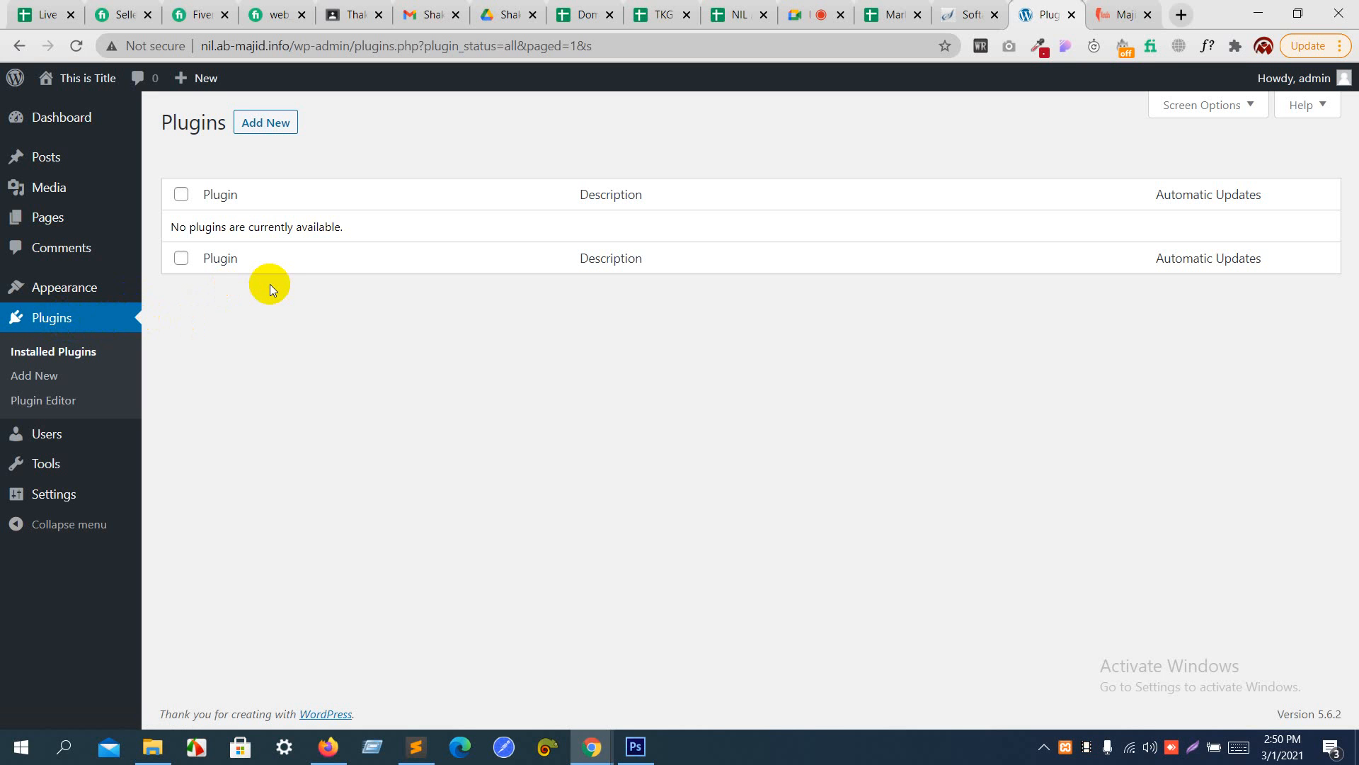
left_click(47, 320)
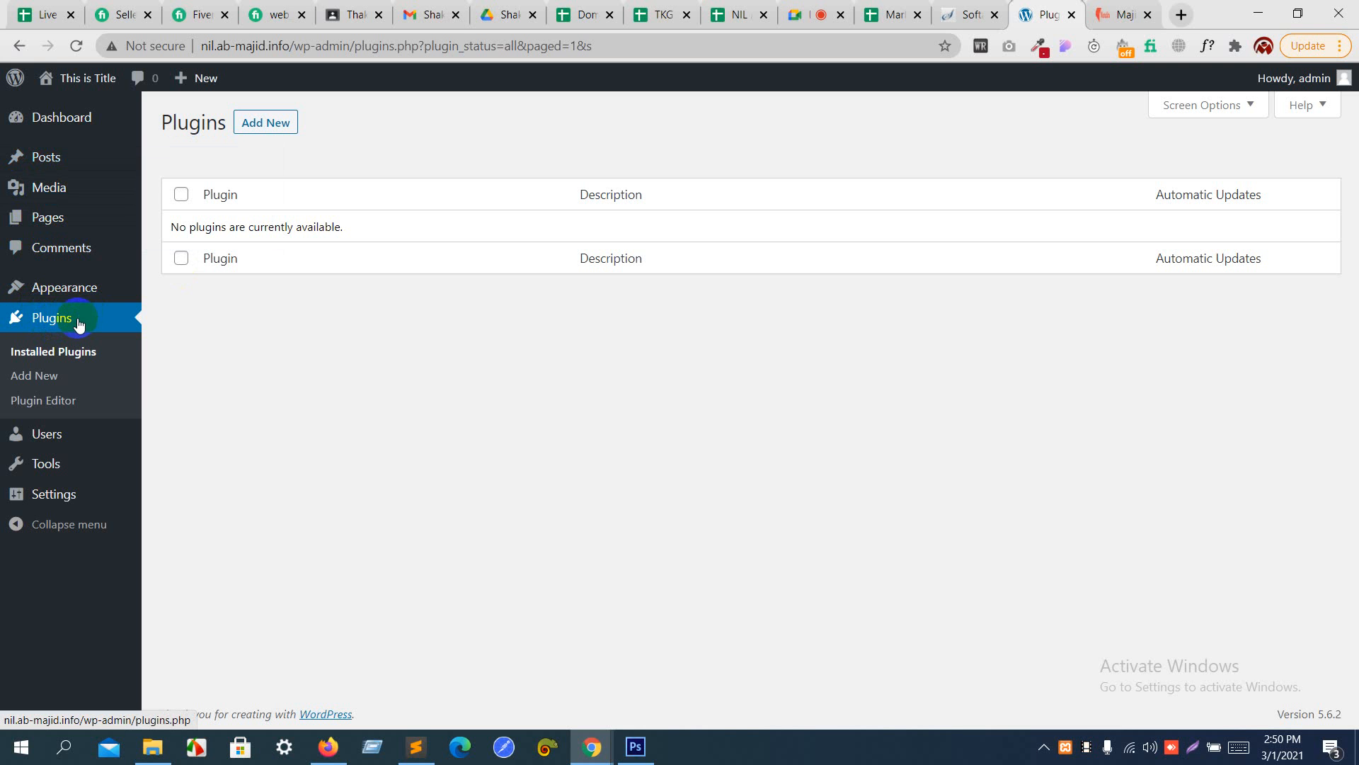
- Open the site's front end at nil.ab-majid.info in a new browser tab
left_click(1181, 15)
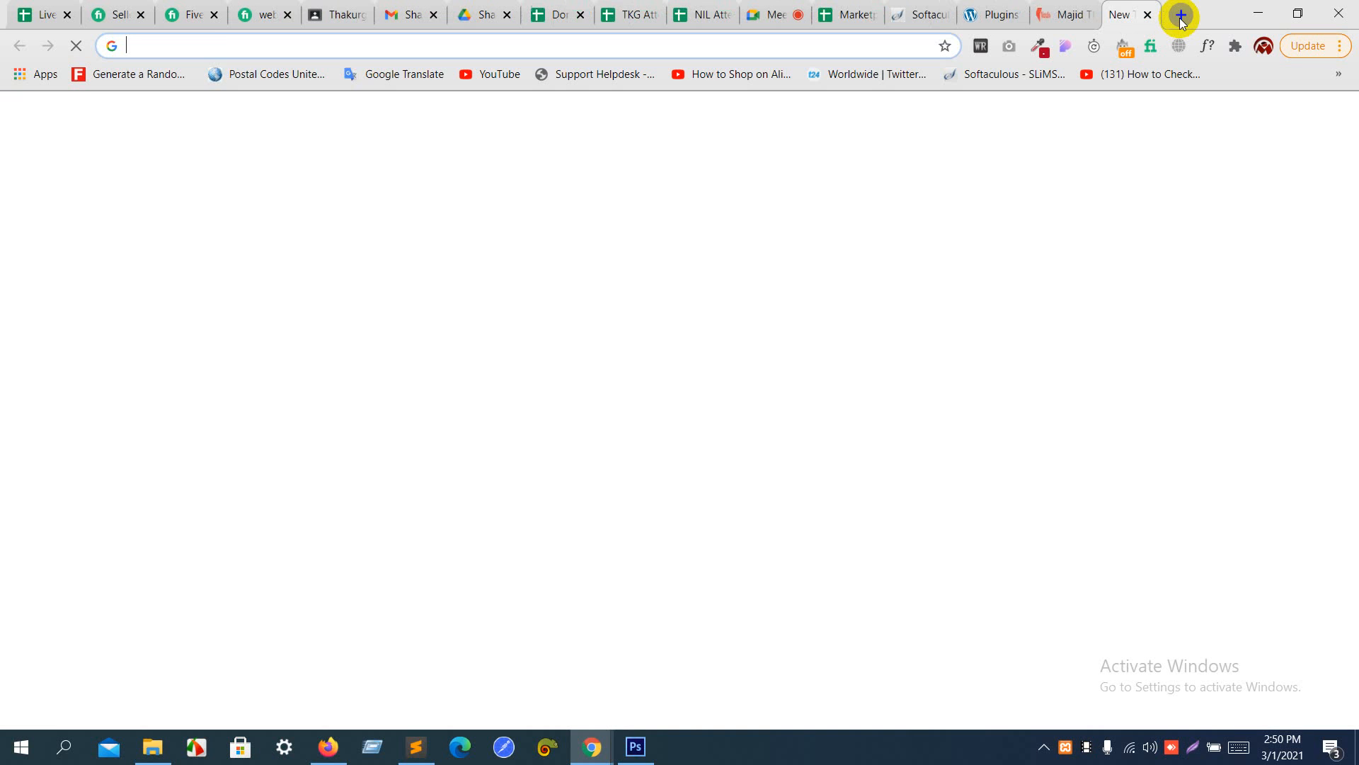
type("nil.abmajid.info")
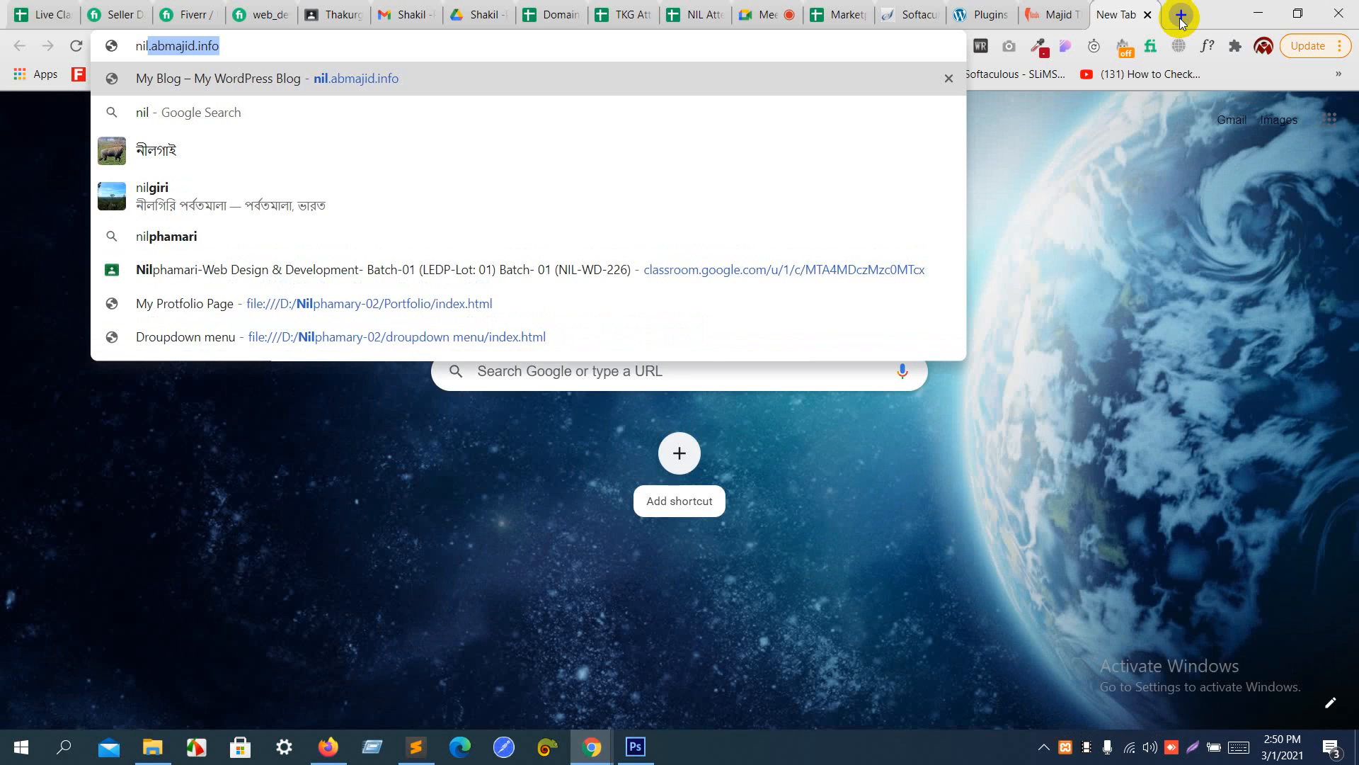
key("Return")
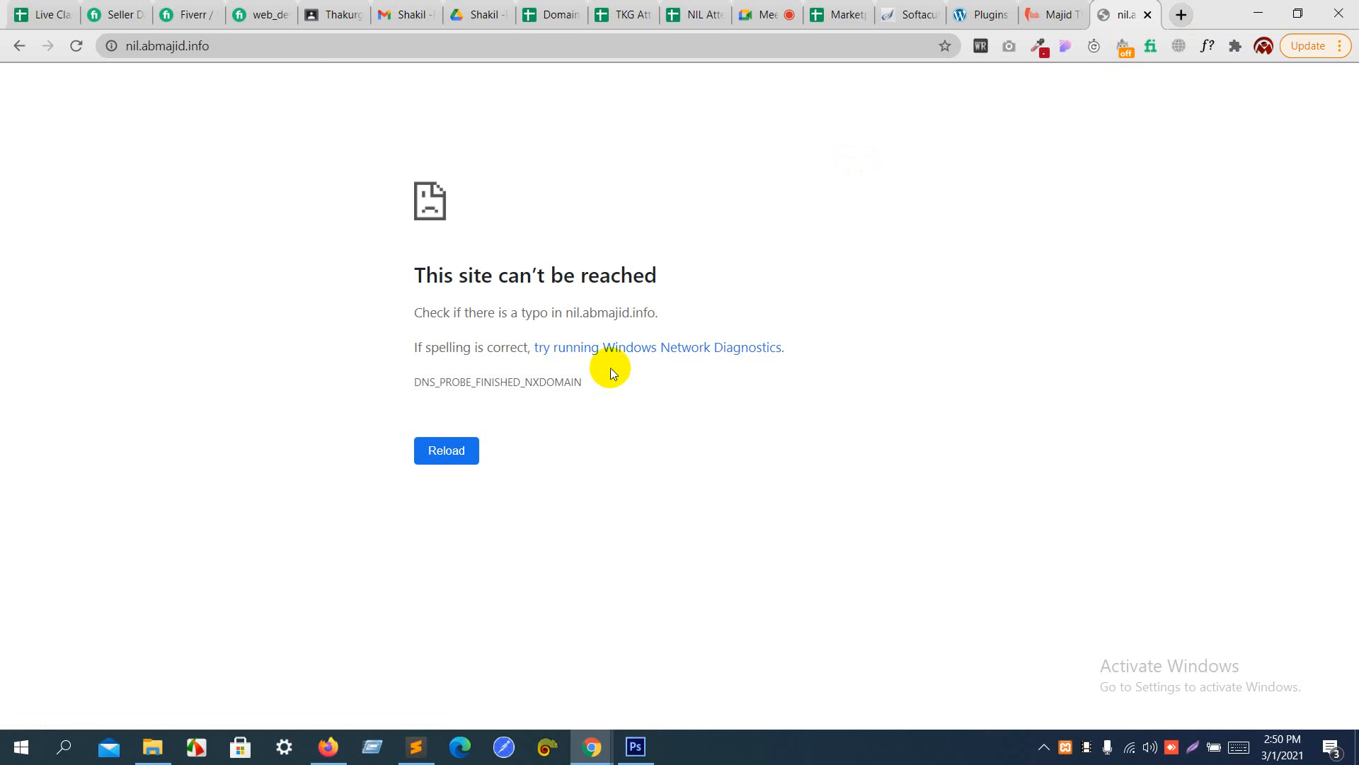
left_click(294, 47)
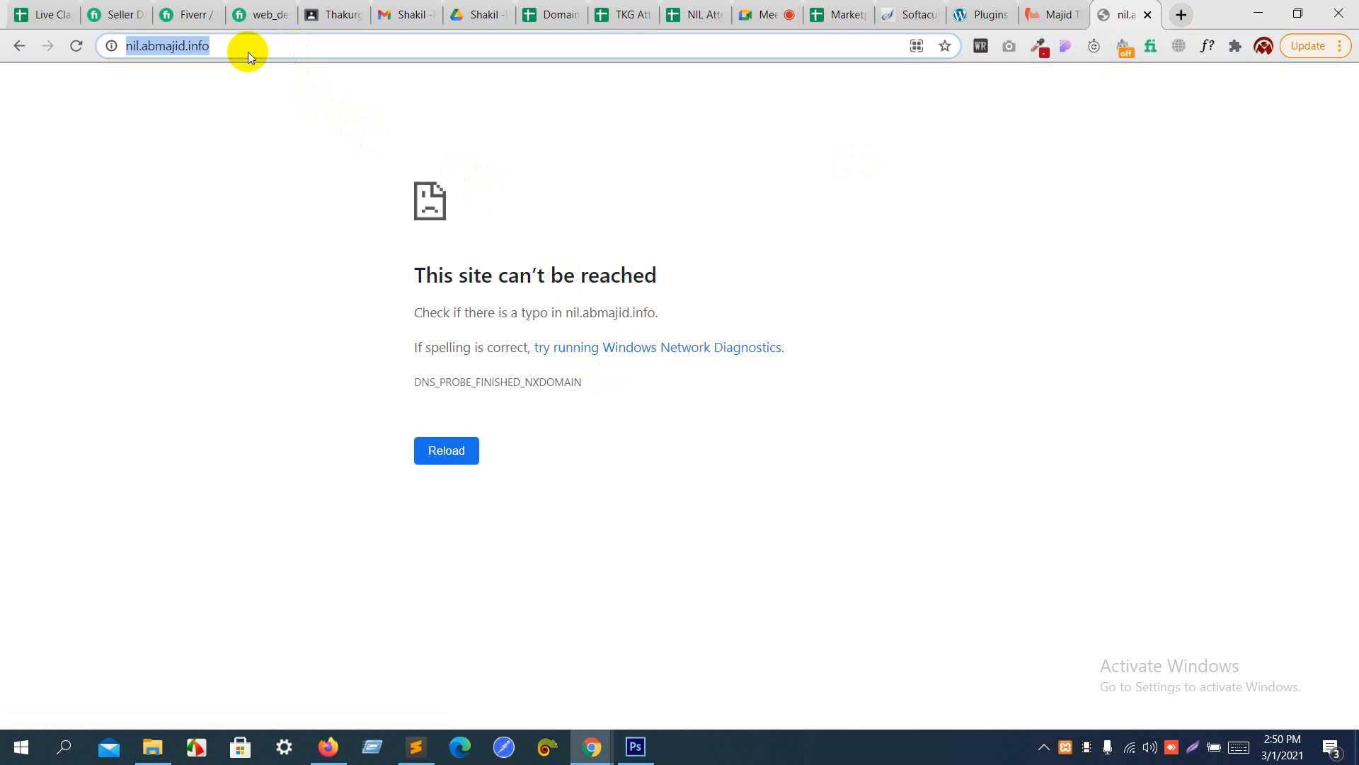
left_click(153, 45)
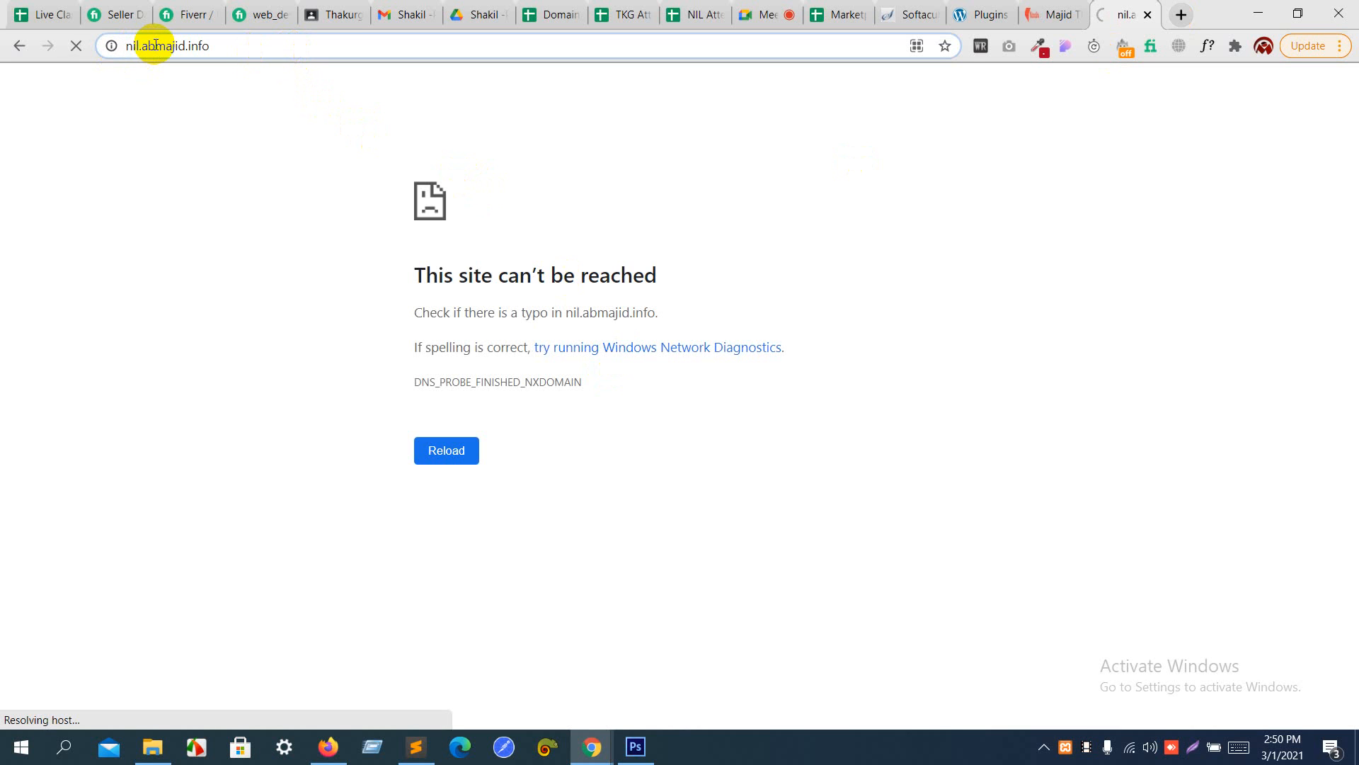
type("-")
key("Return")
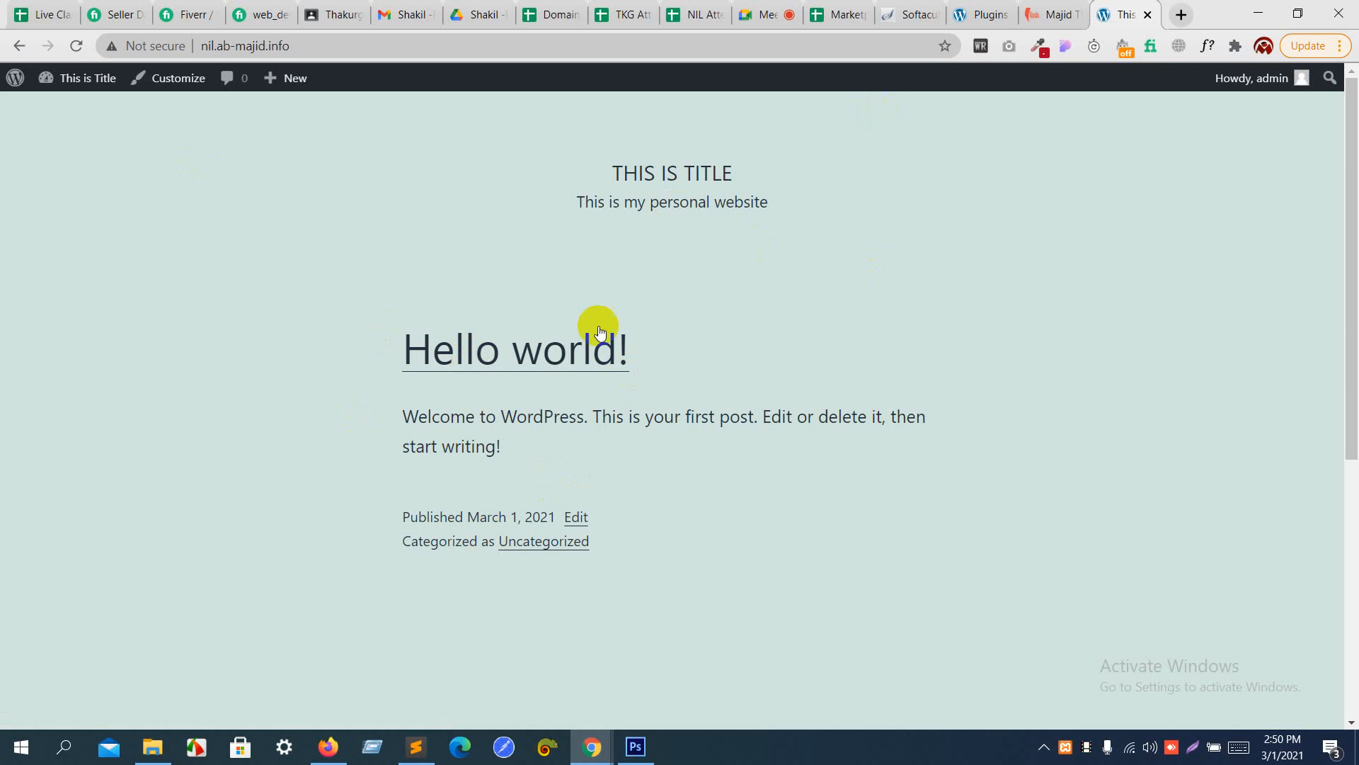
- Return to the dashboard, open the installed themes and activate the Twenty Twenty theme
left_click(970, 8)
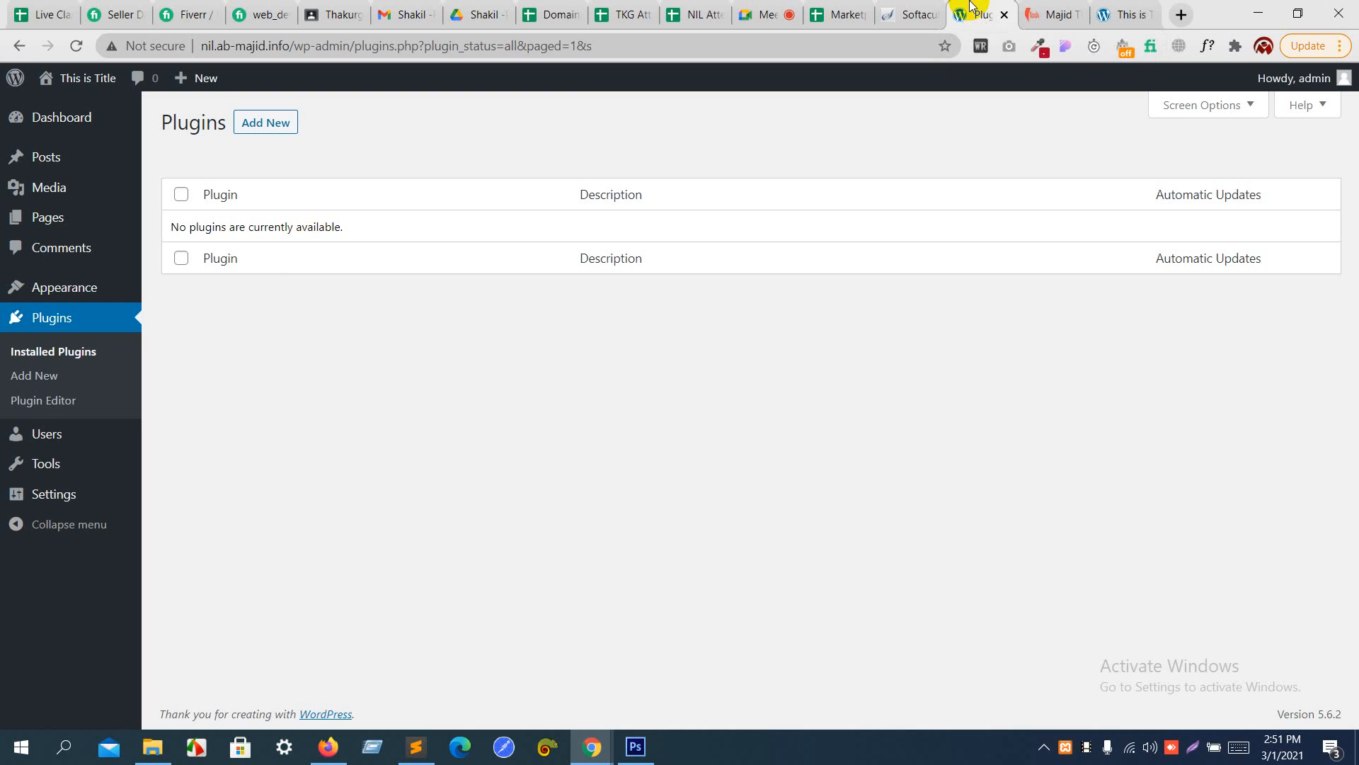
left_click(123, 294)
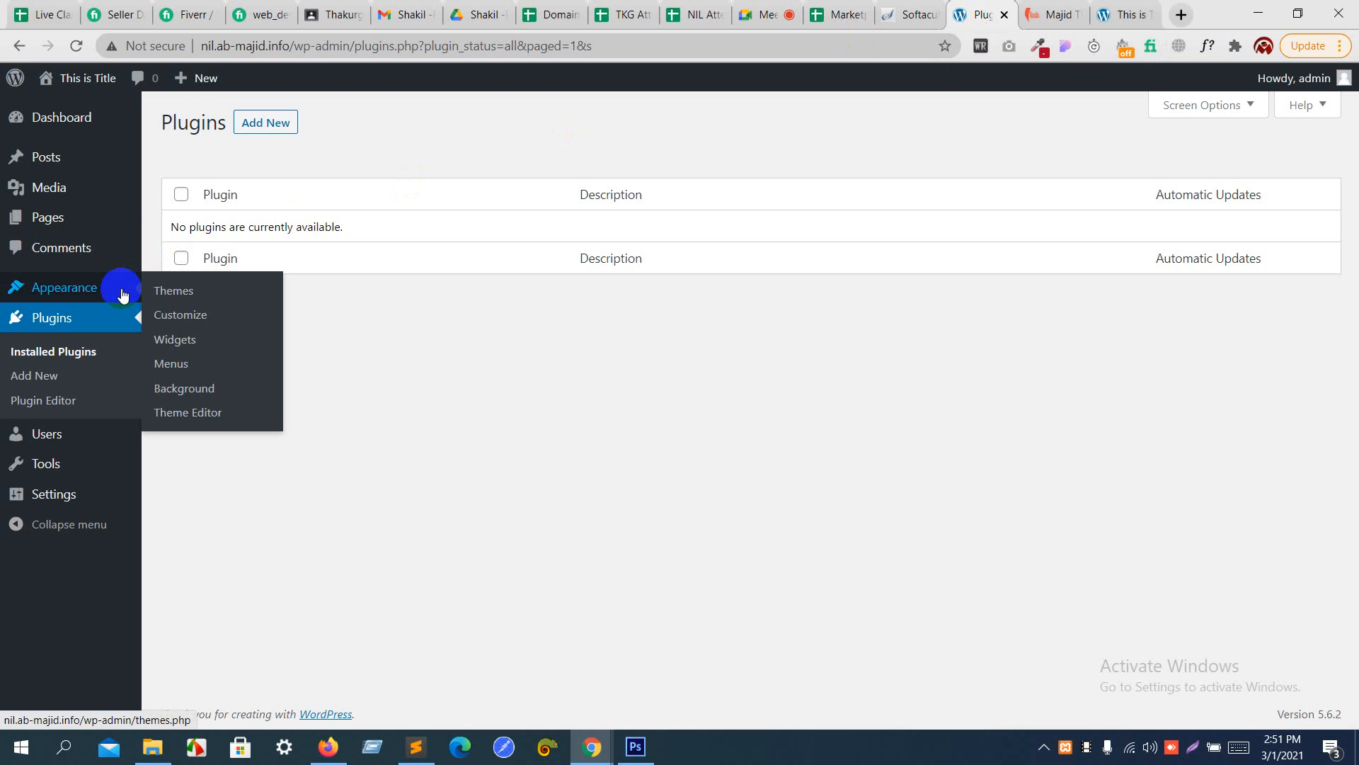
left_click(177, 297)
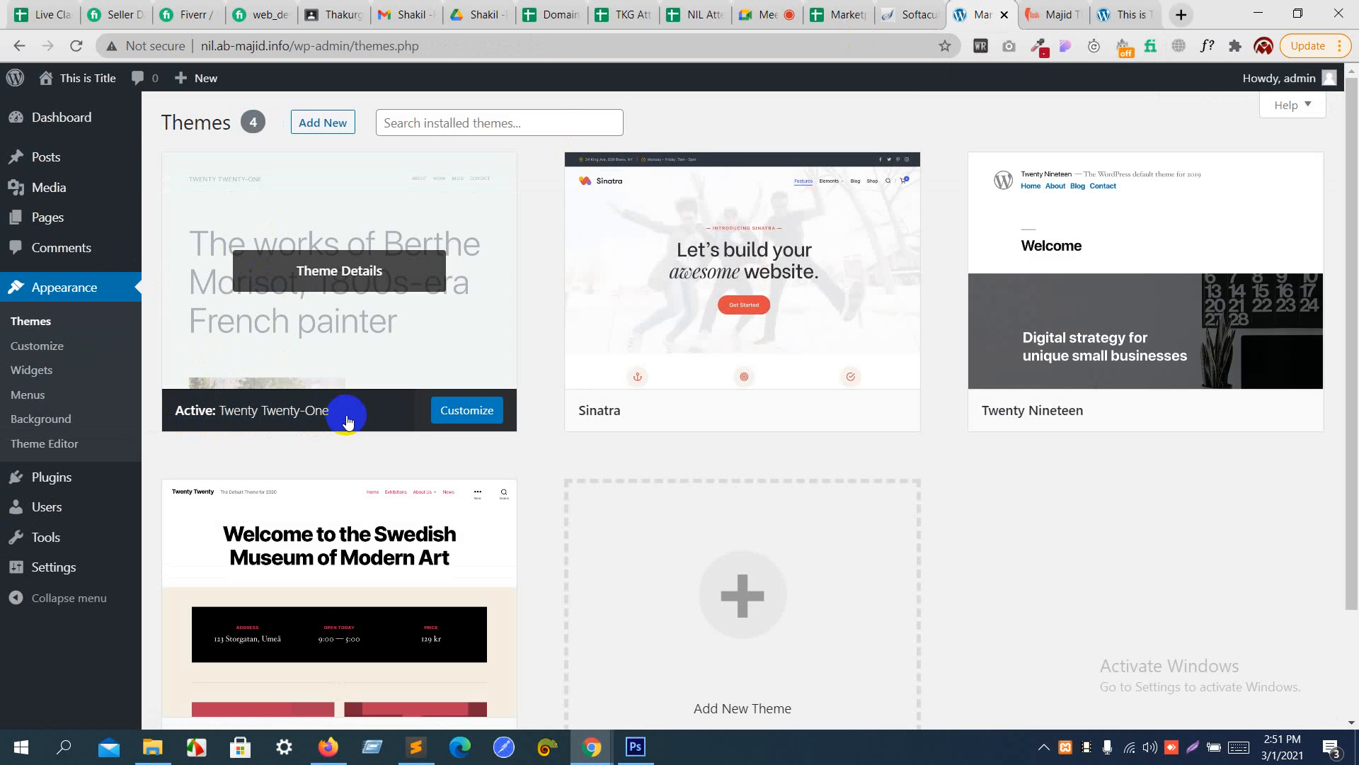
scroll(347, 421, "down", 2)
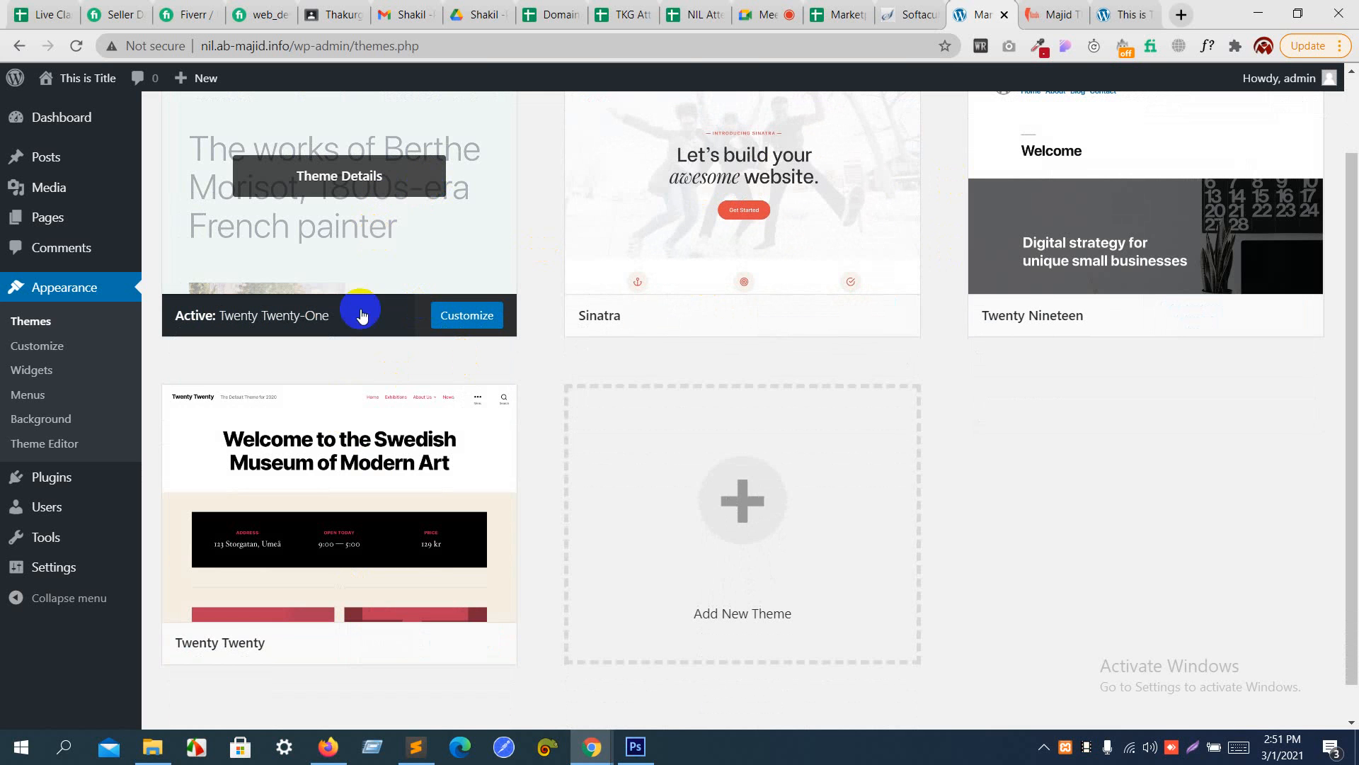
left_click(375, 641)
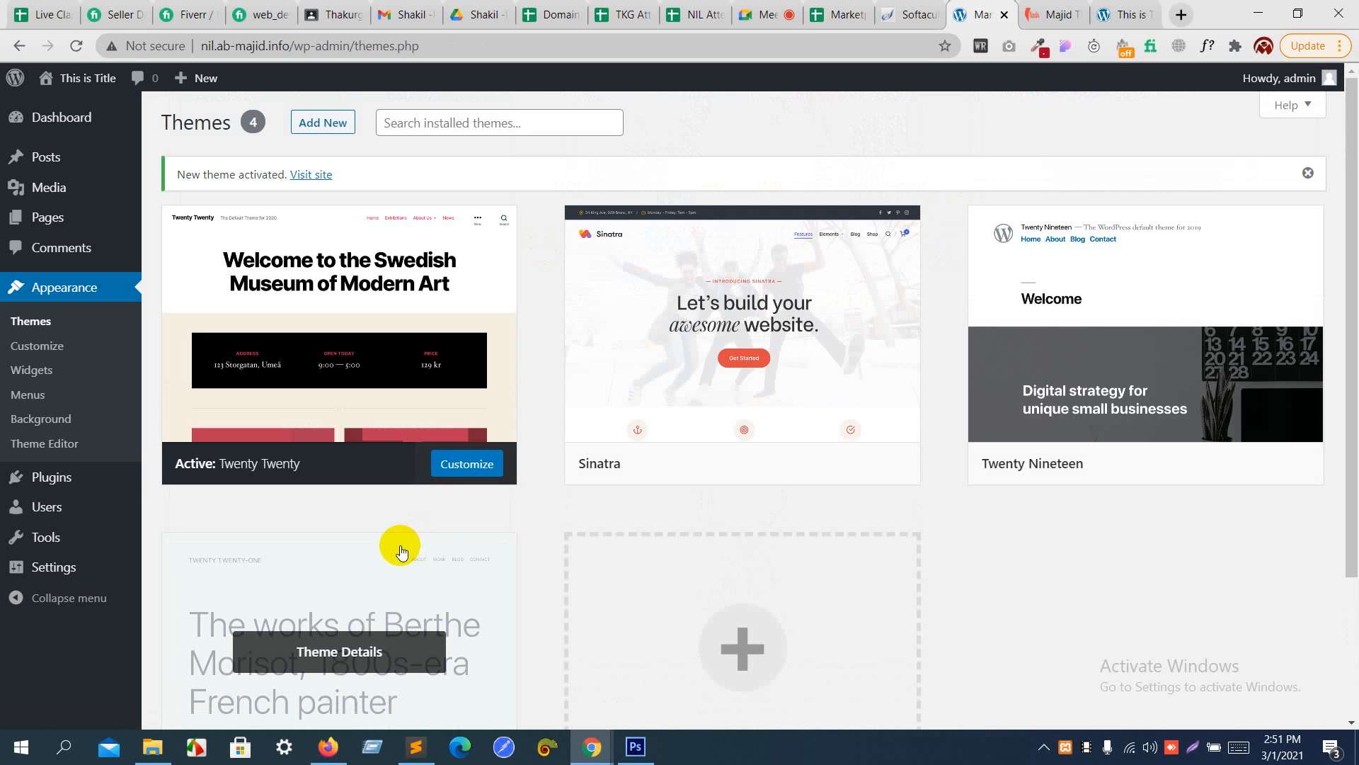
- Reload the site's front page and examine its header, post and footer under the Twenty Twenty theme
left_click(1105, 14)
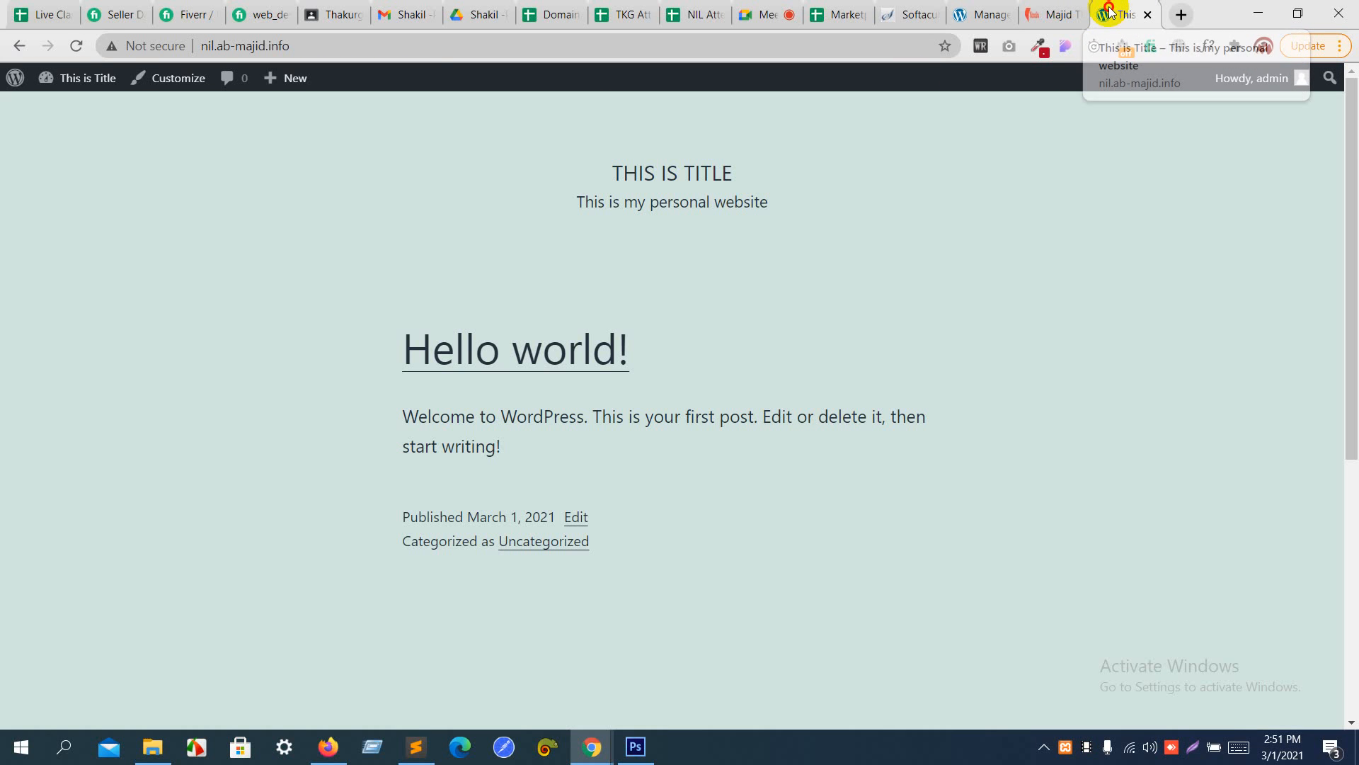
key("F5")
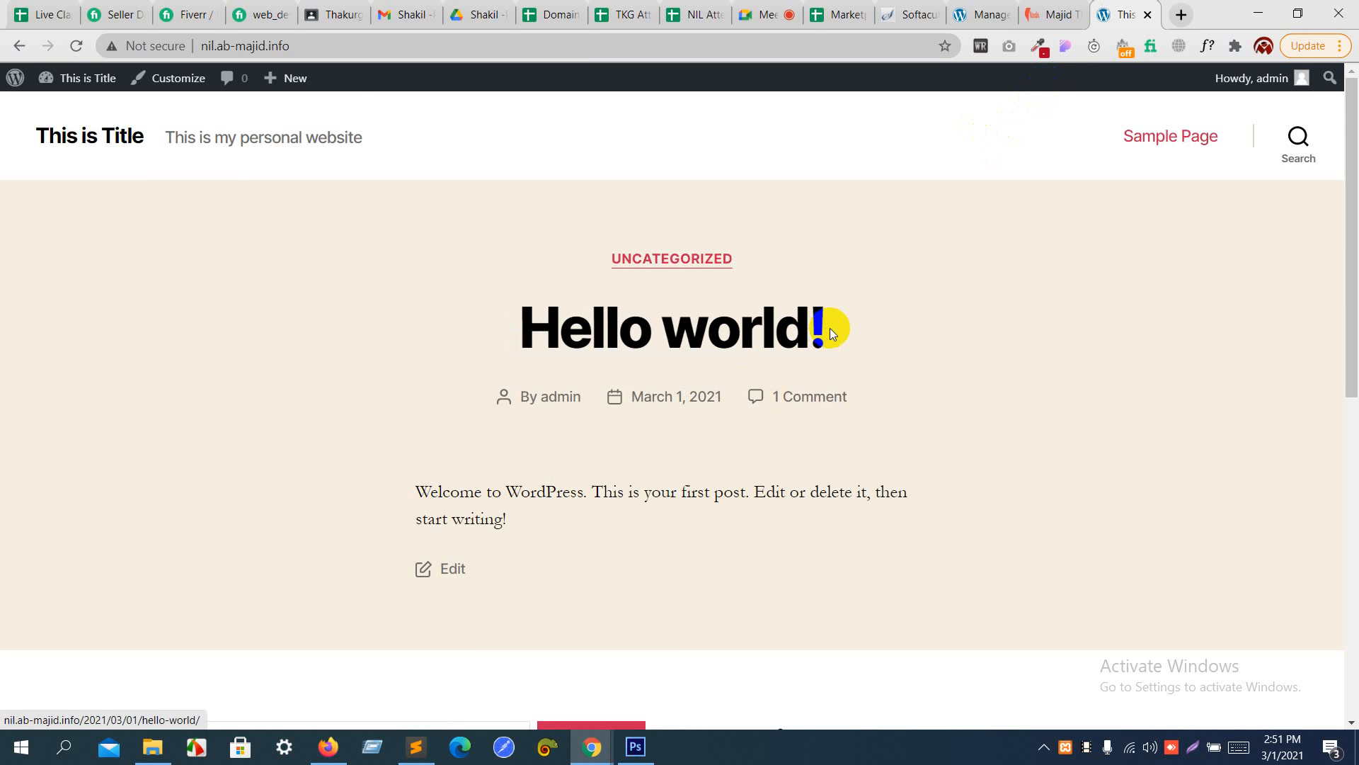
scroll(831, 330, "down", 9)
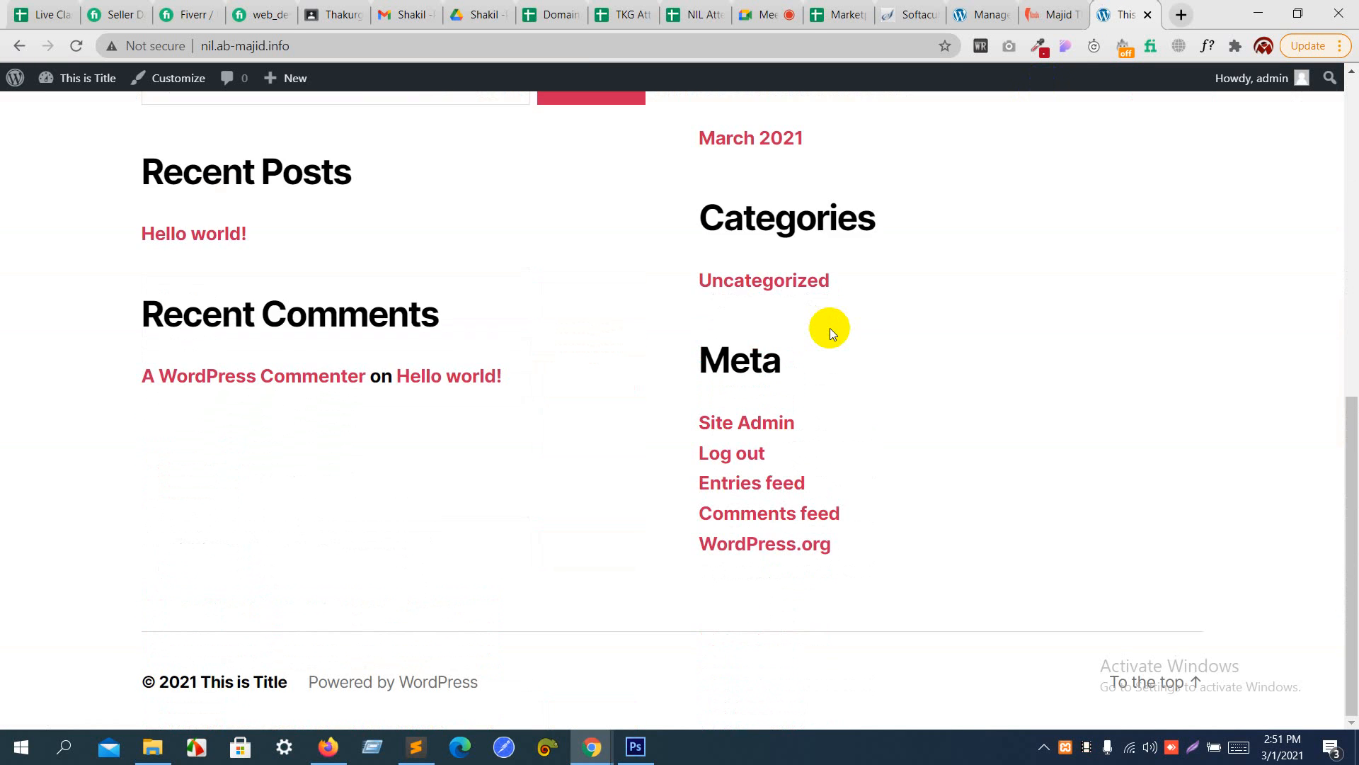
scroll(829, 329, "up", 10)
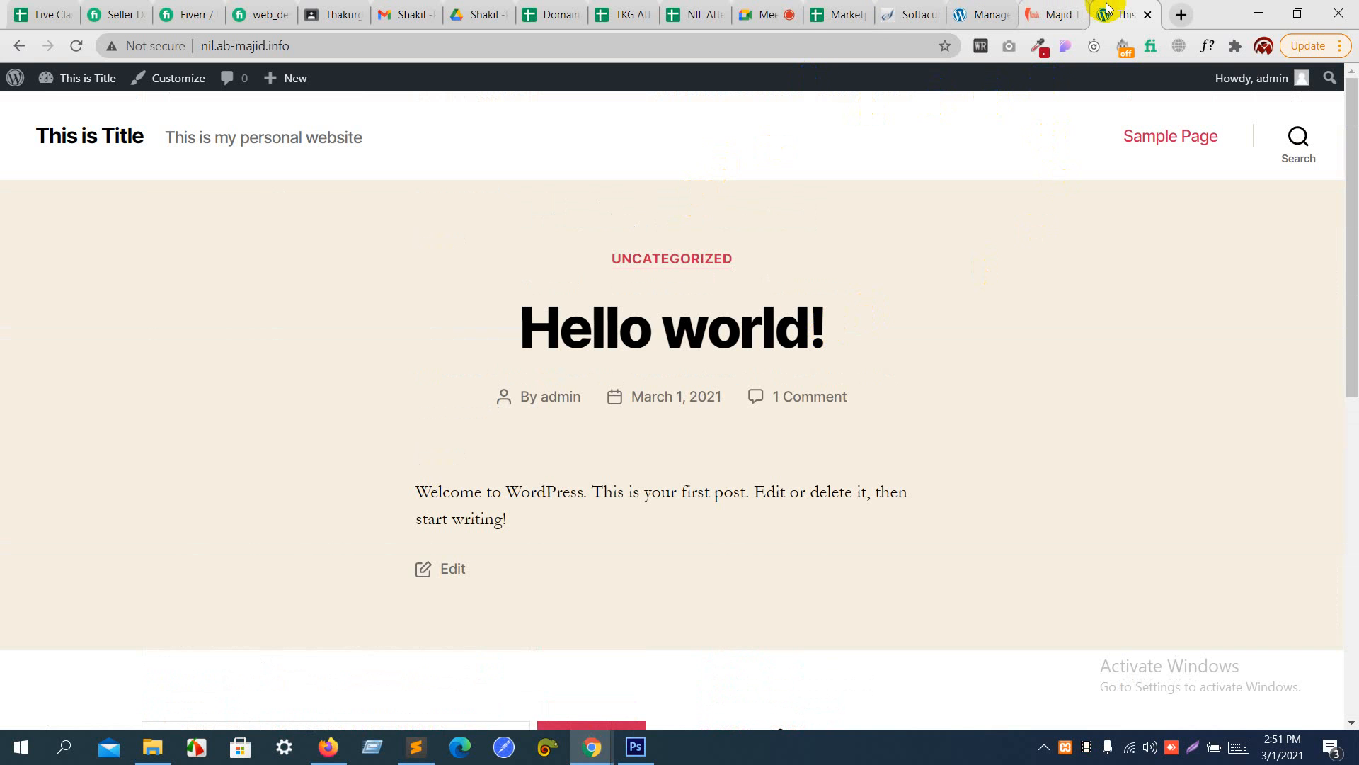
- Close the web.ab-majid.info example site and return to the dashboard's Themes page
left_click(1050, 14)
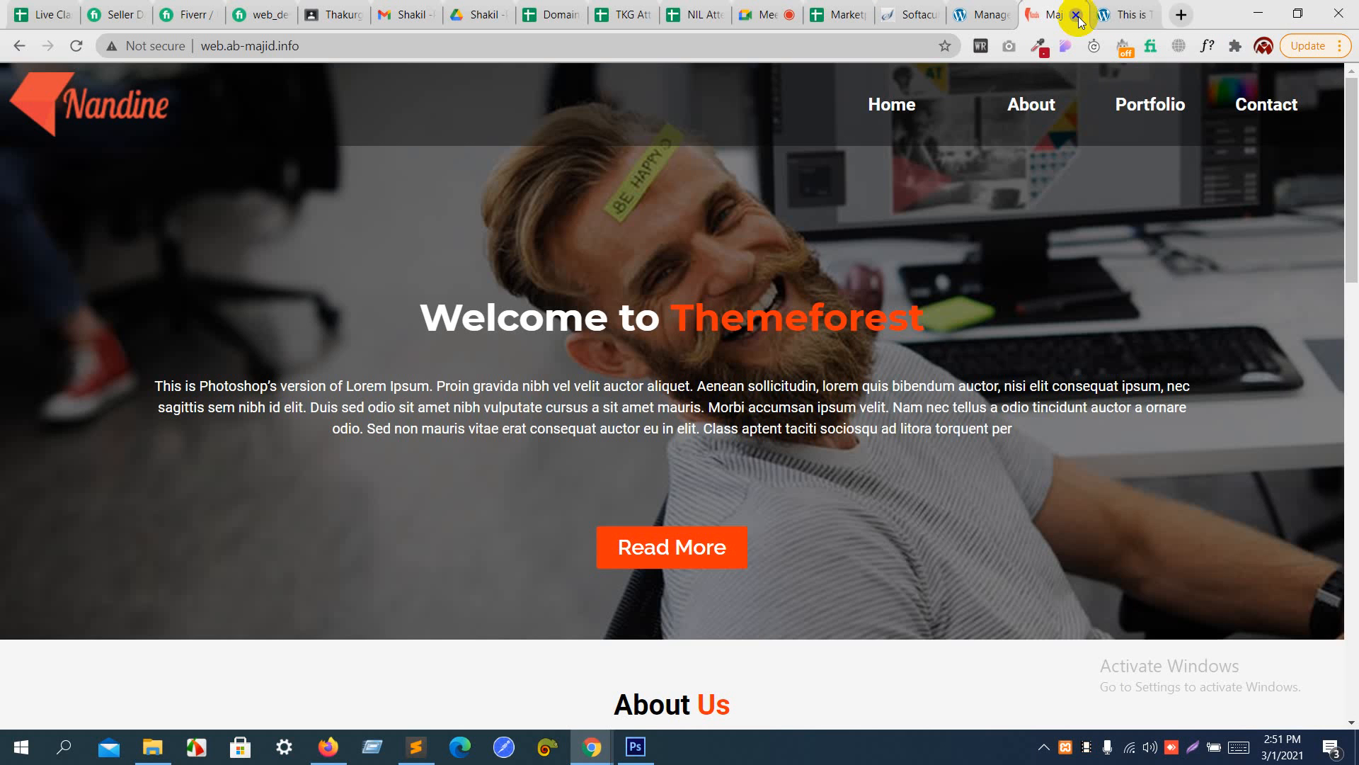
left_click(1077, 14)
left_click(995, 10)
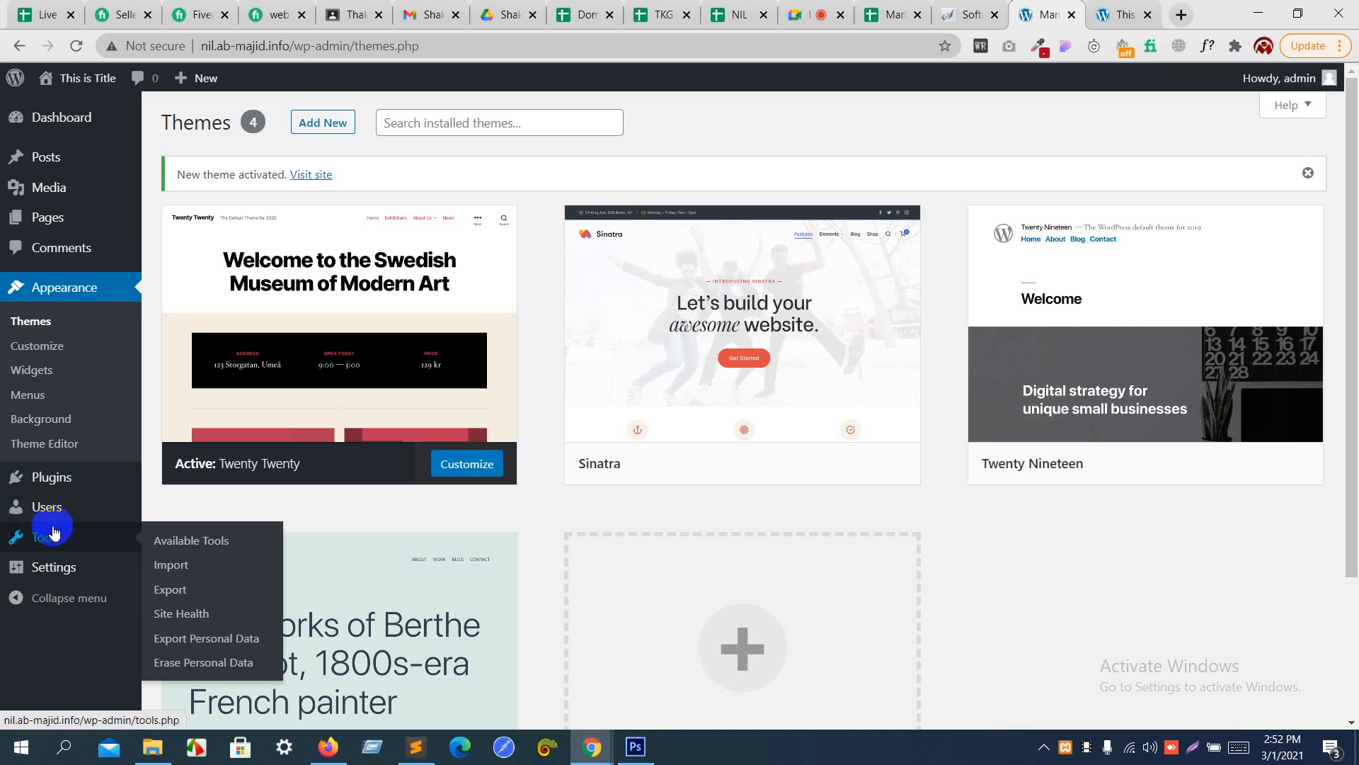
mouse_move(82, 190)
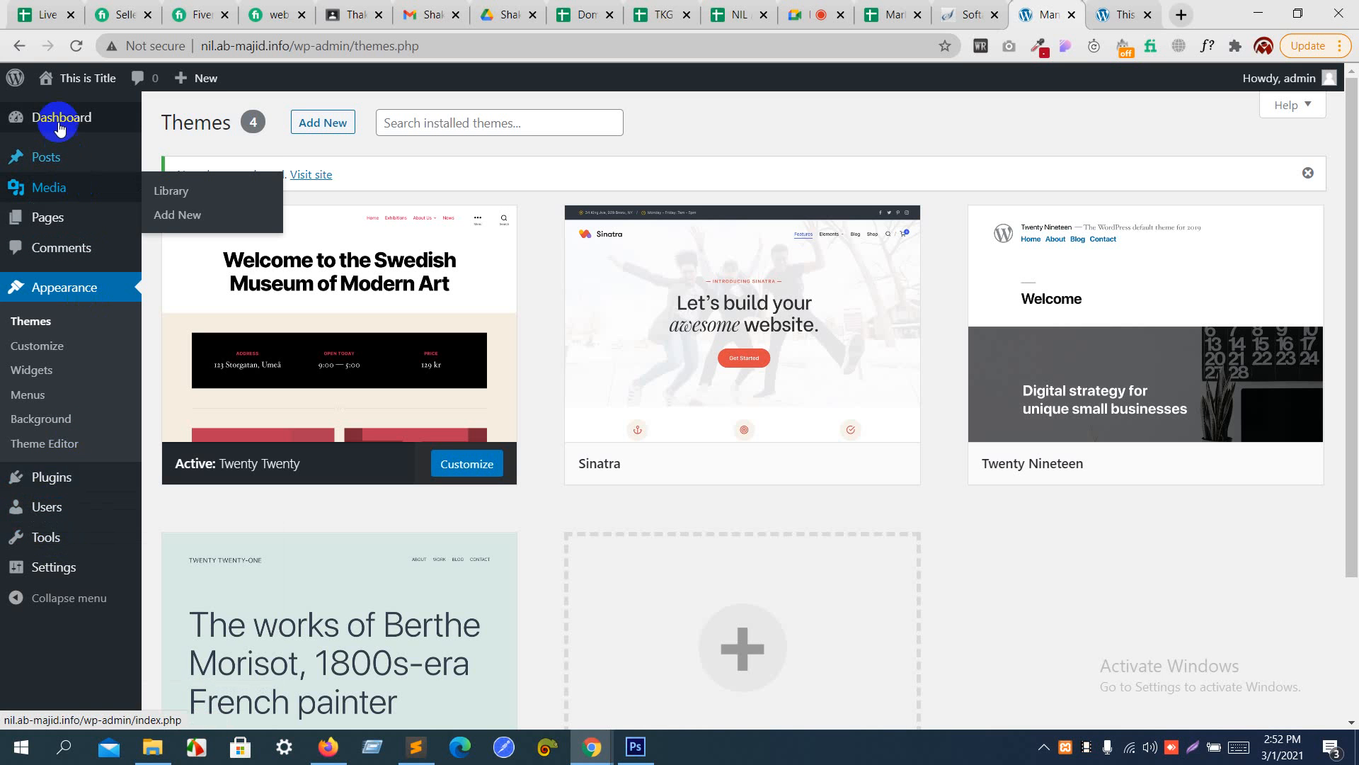
mouse_move(27, 559)
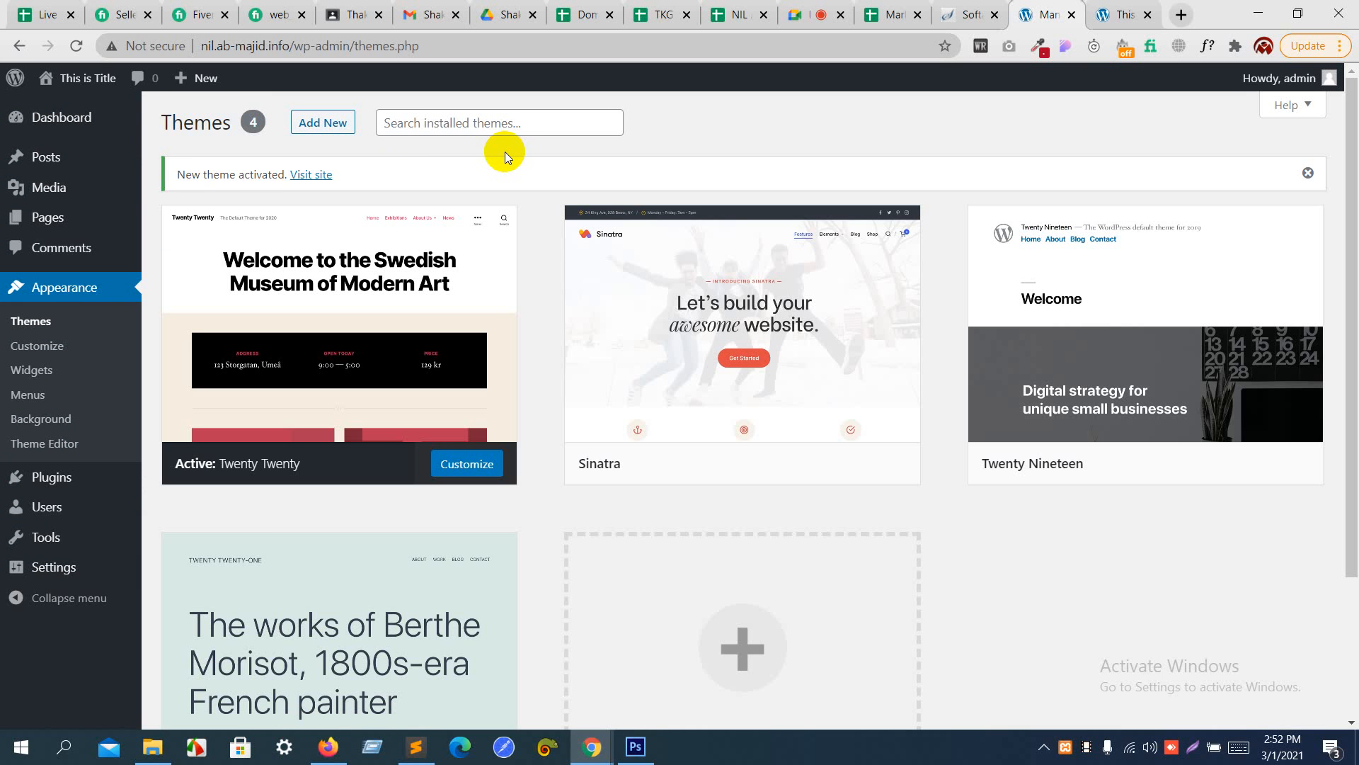
- View the site's front page again, then switch to the Google Meet call and show its participant list
left_click(1124, 7)
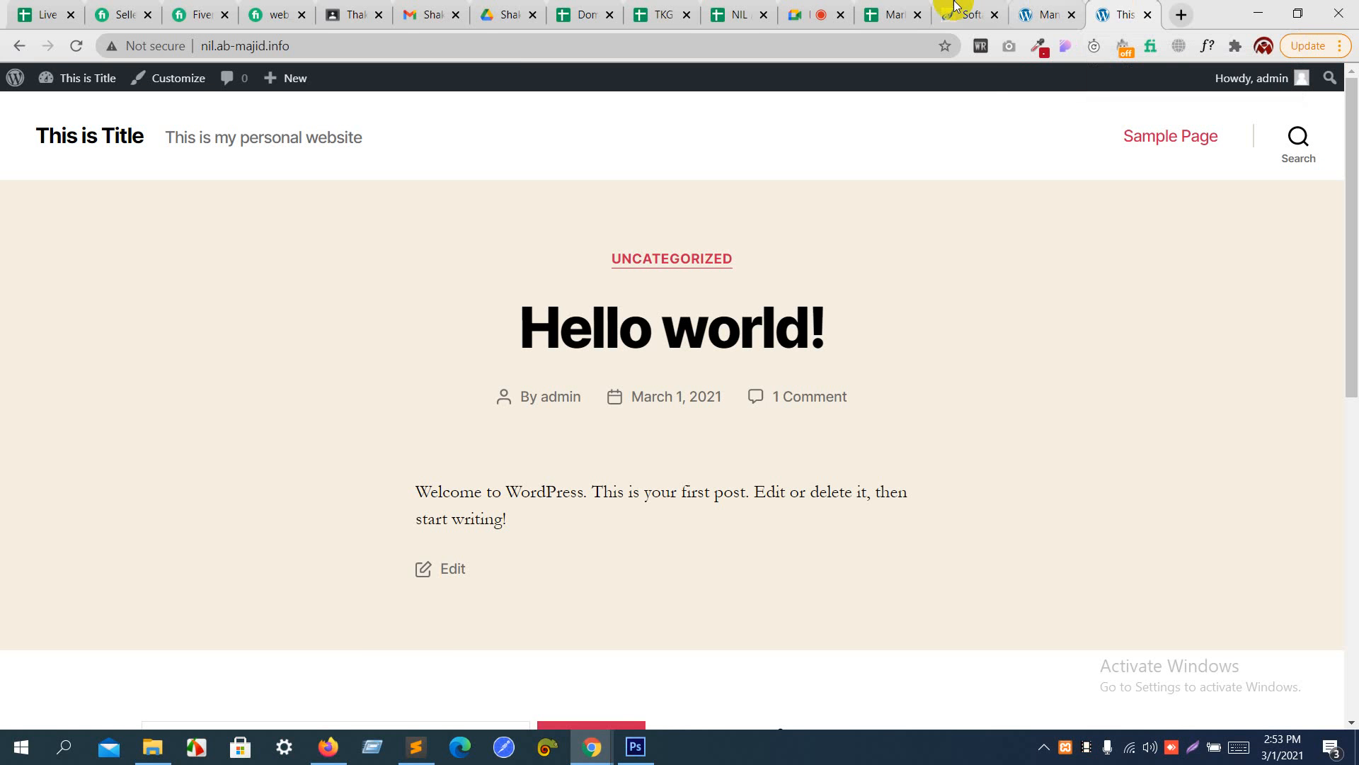
left_click(836, 6)
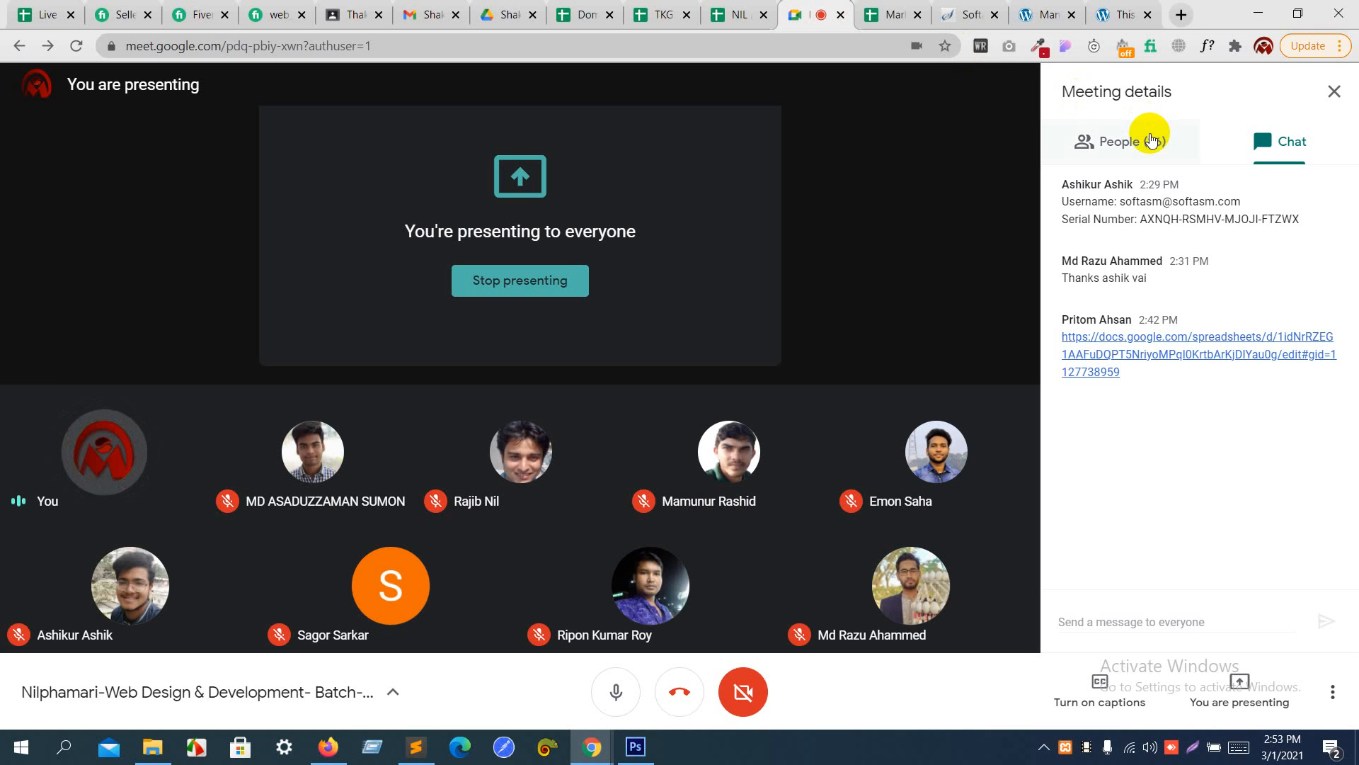
left_click(1151, 138)
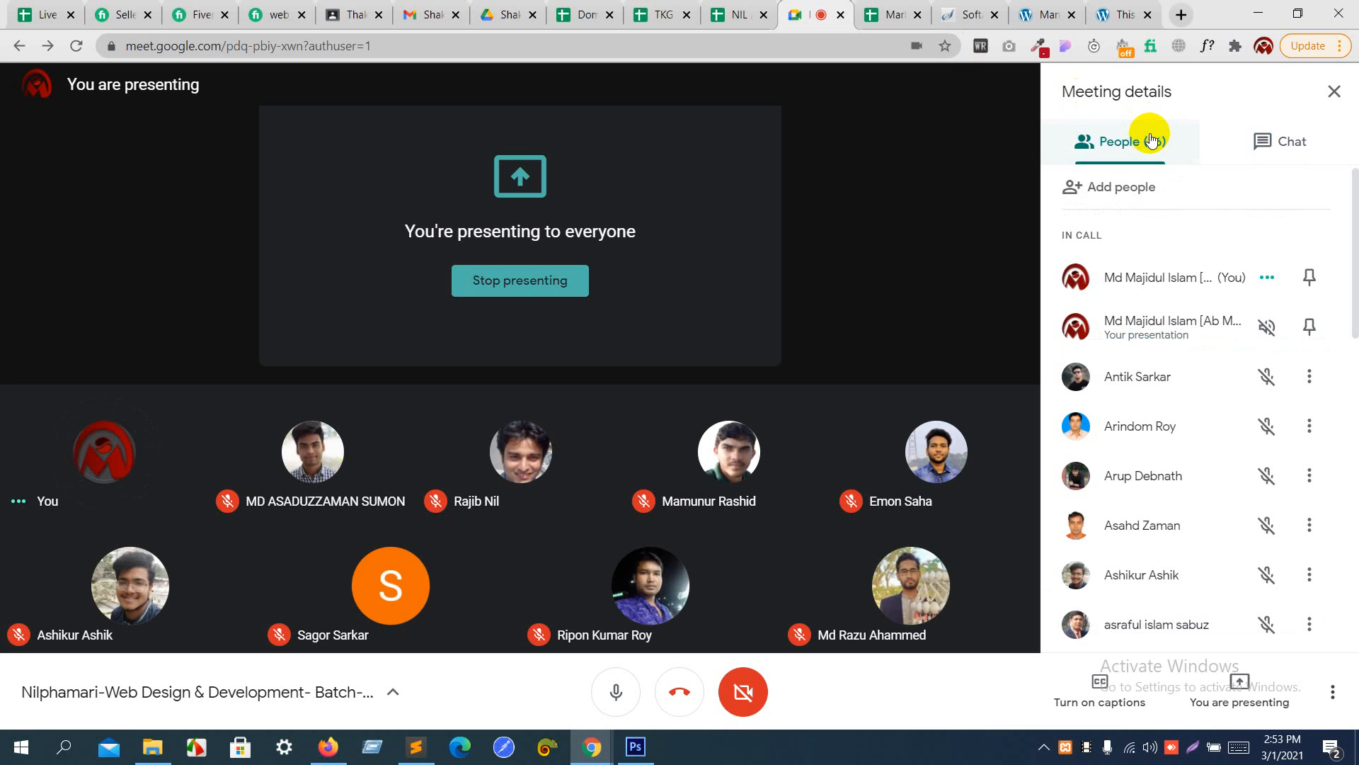
- Return to the WordPress Themes page, search for new themes with "hello", and install and activate Hello Elementor
left_click(1051, 8)
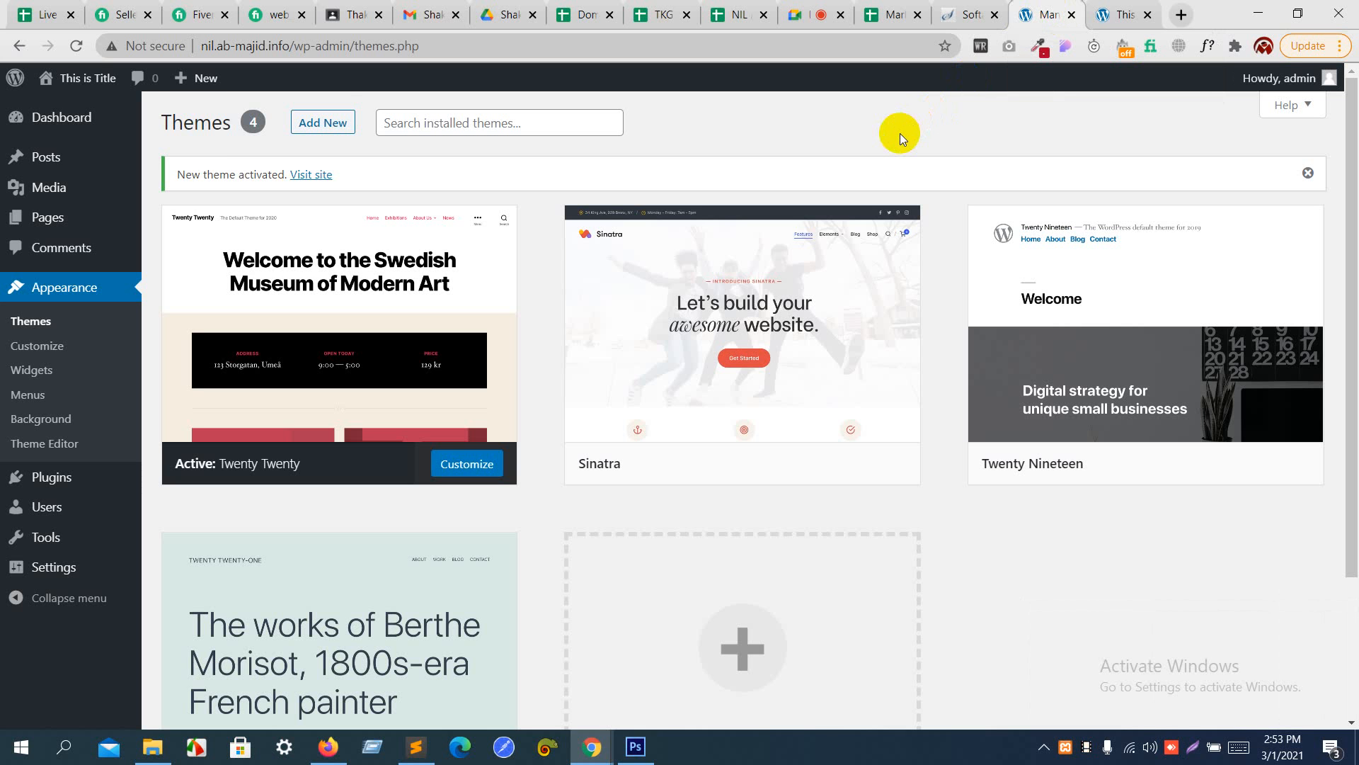
left_click(328, 122)
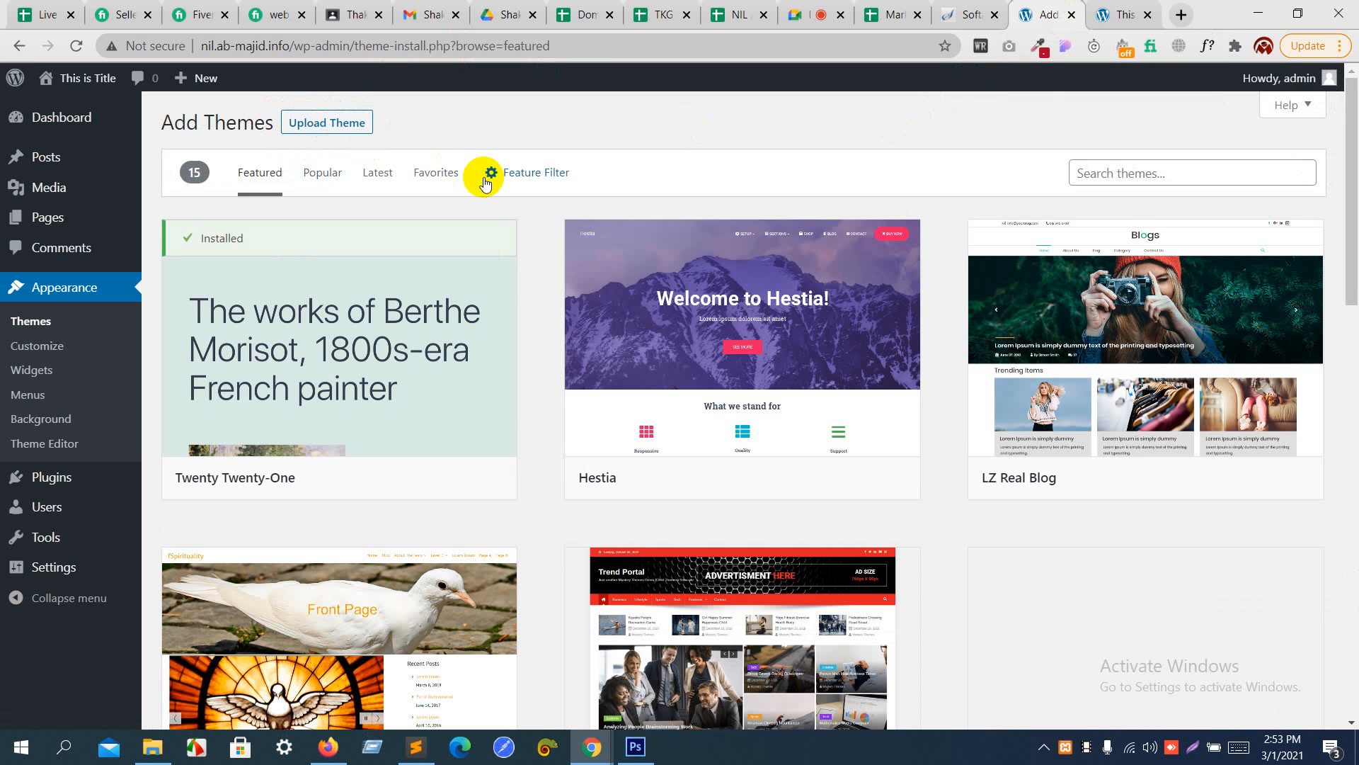
left_click(1156, 172)
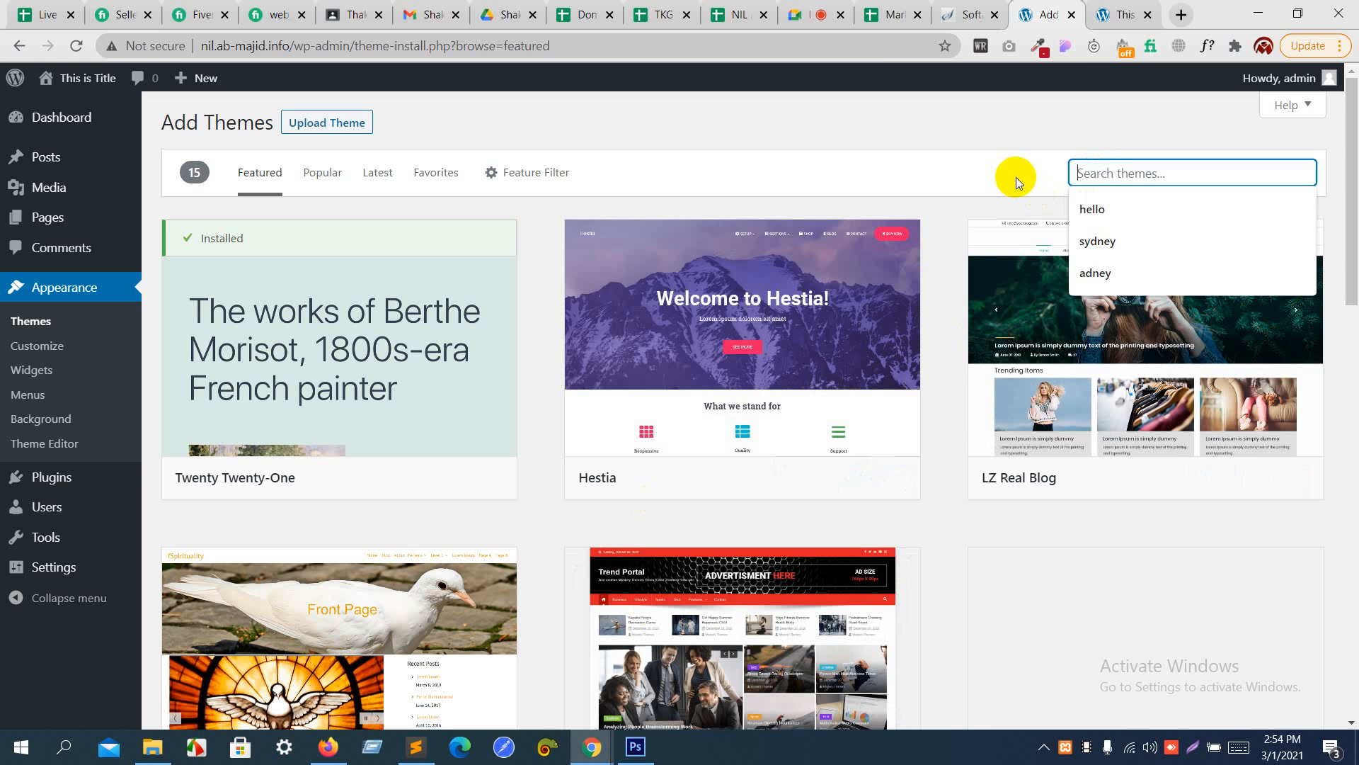
left_click(1111, 214)
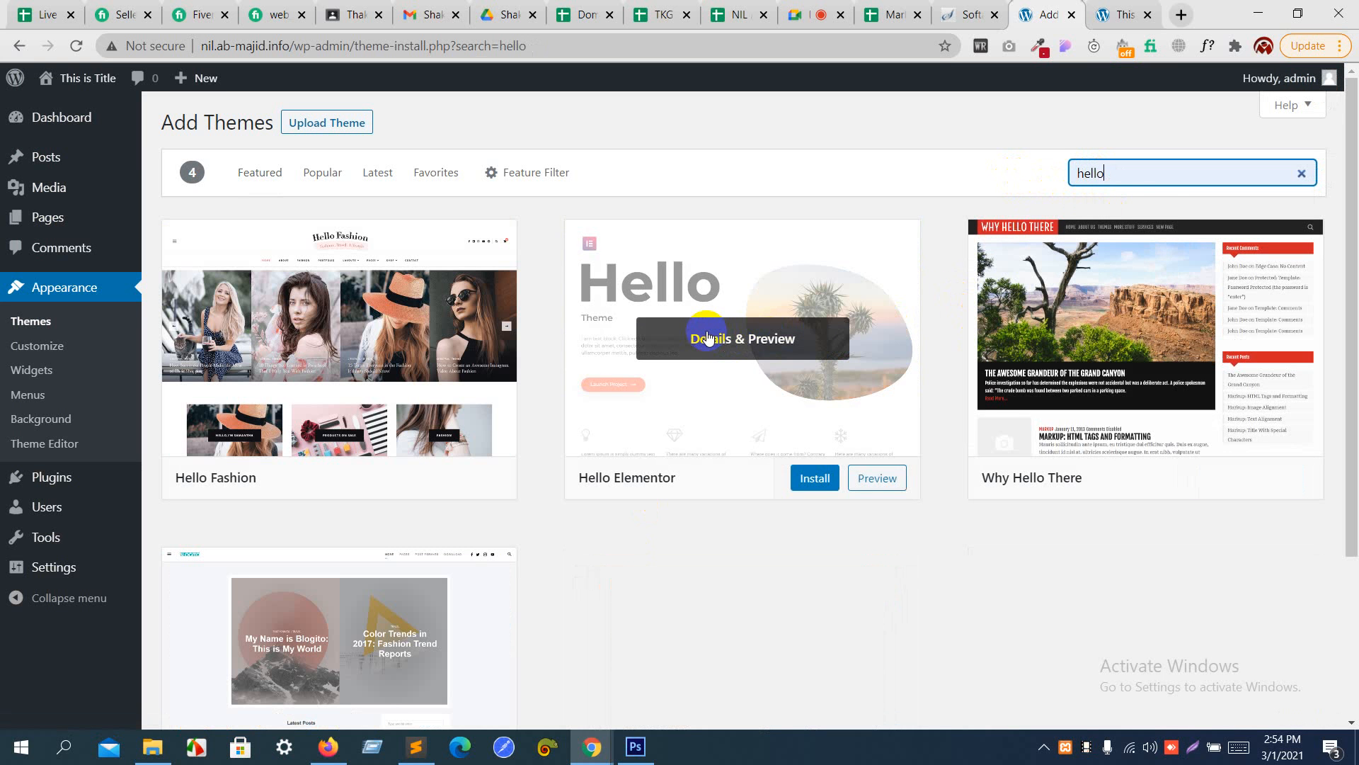
left_click(817, 488)
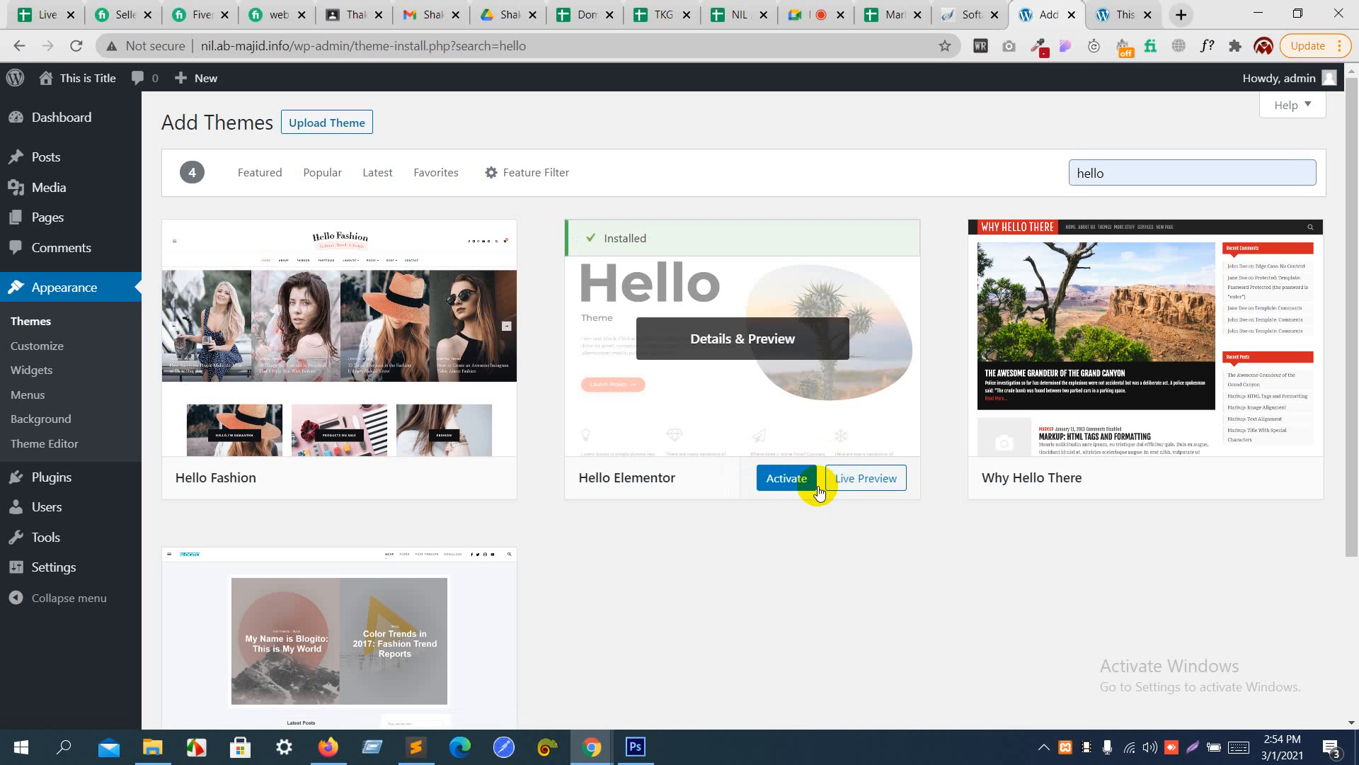
left_click(791, 483)
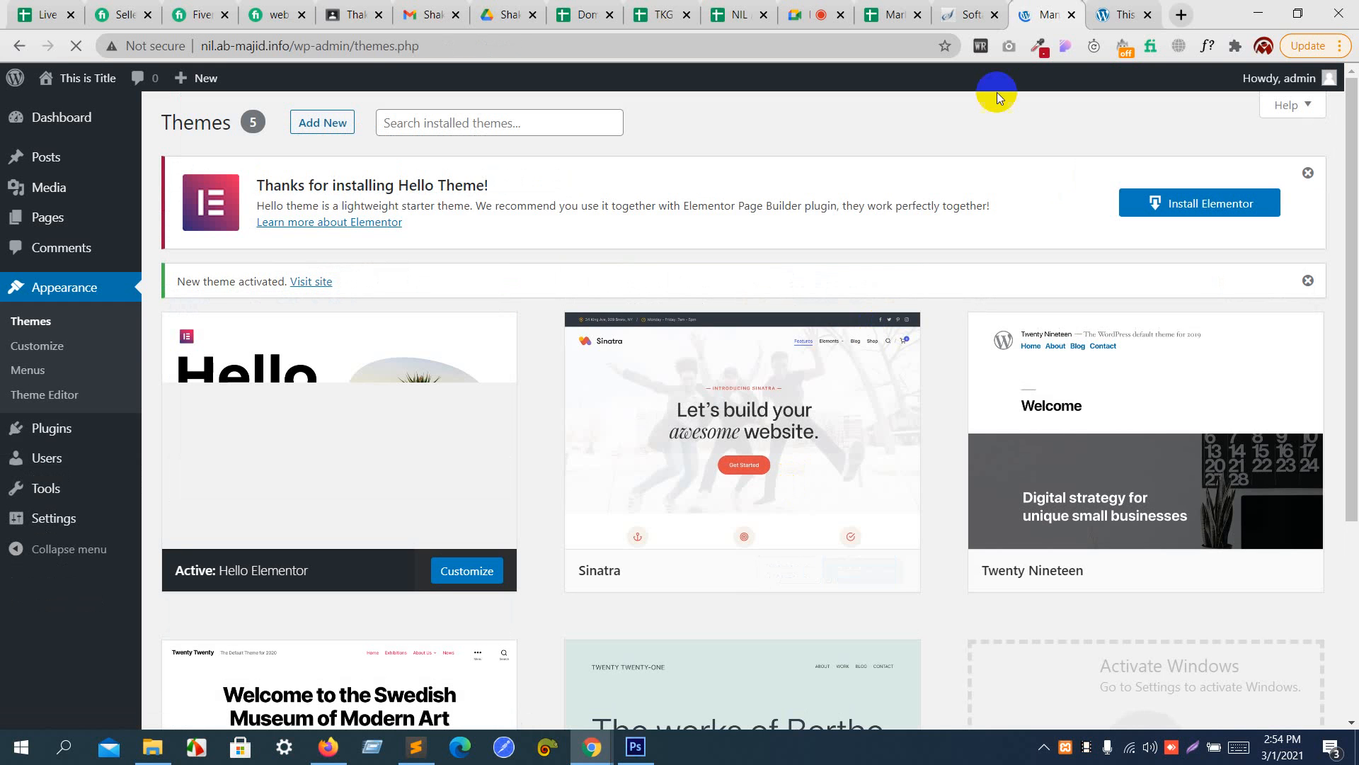
- Reload the site's front page to check the Hello Elementor theme, and return to the Themes page
left_click(1124, 9)
key("F5")
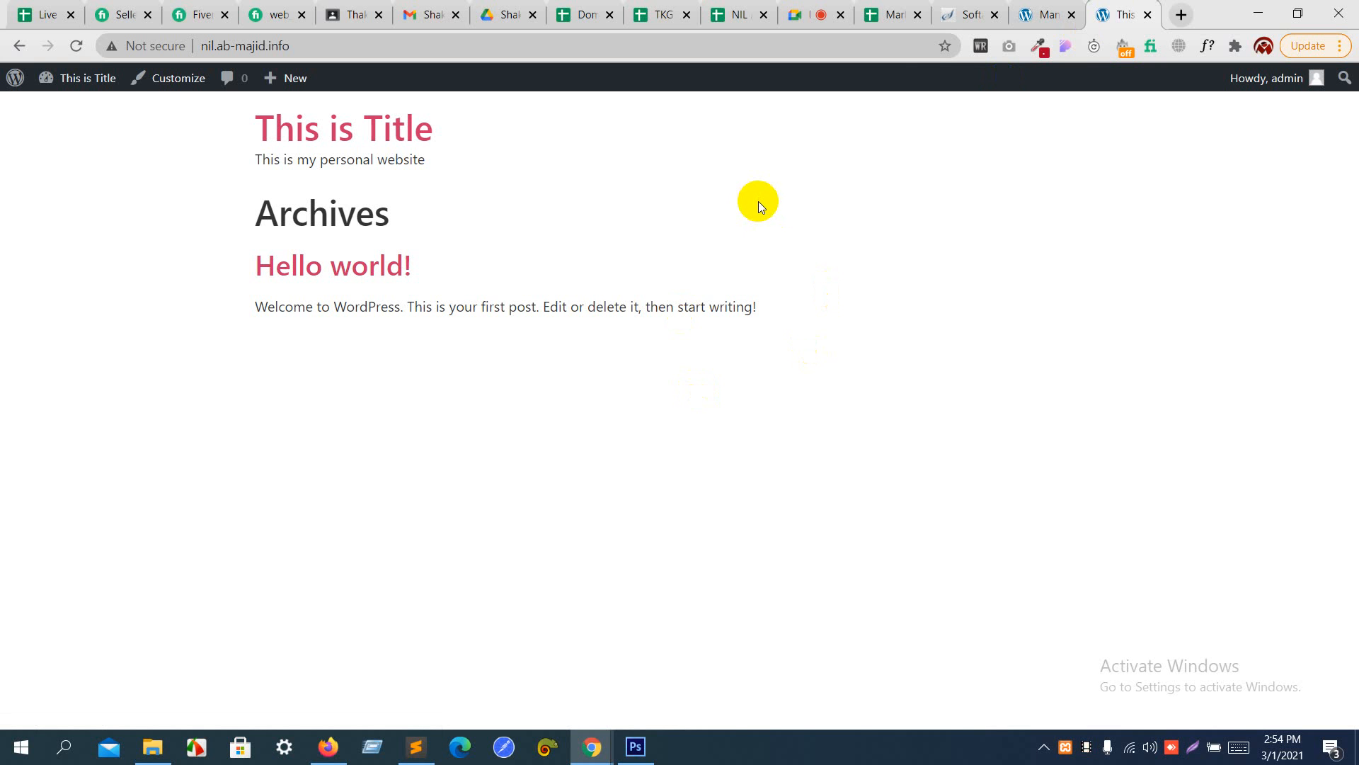
left_click(1037, 9)
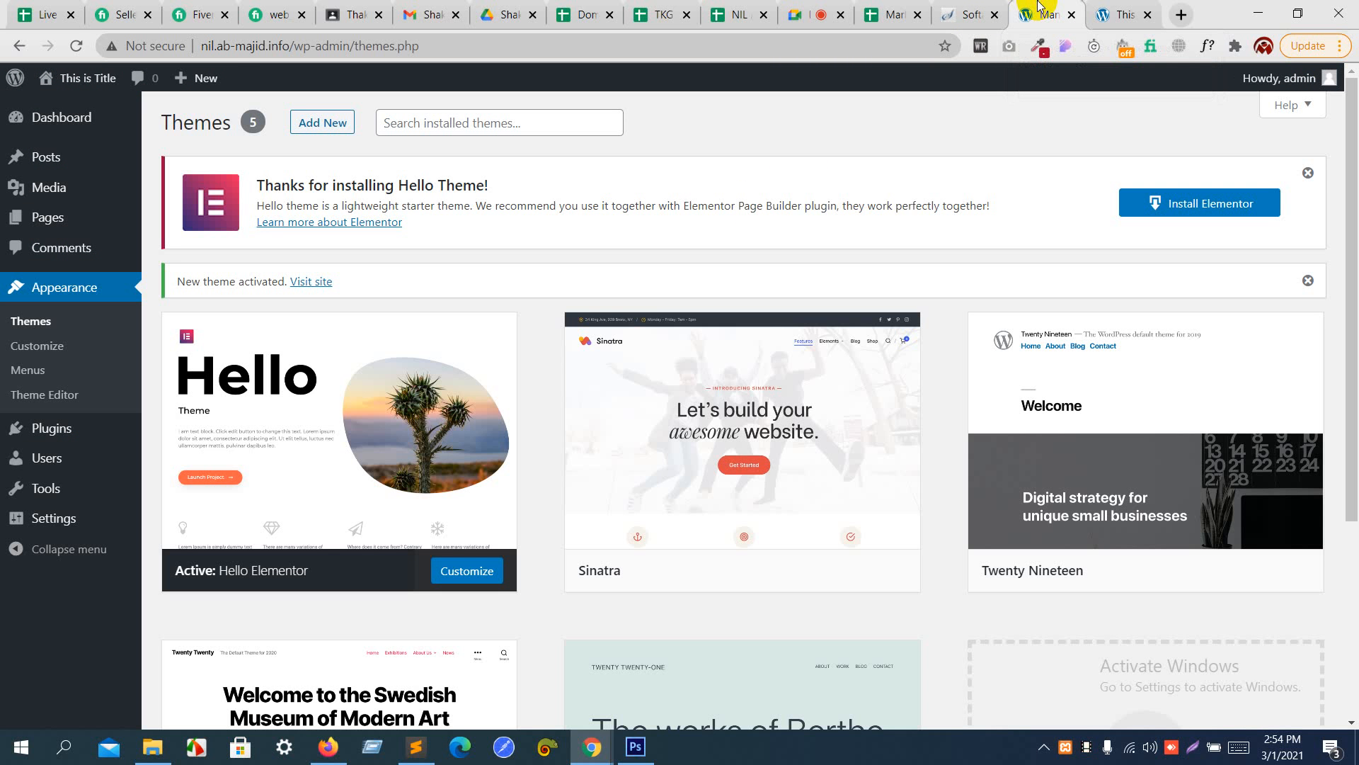
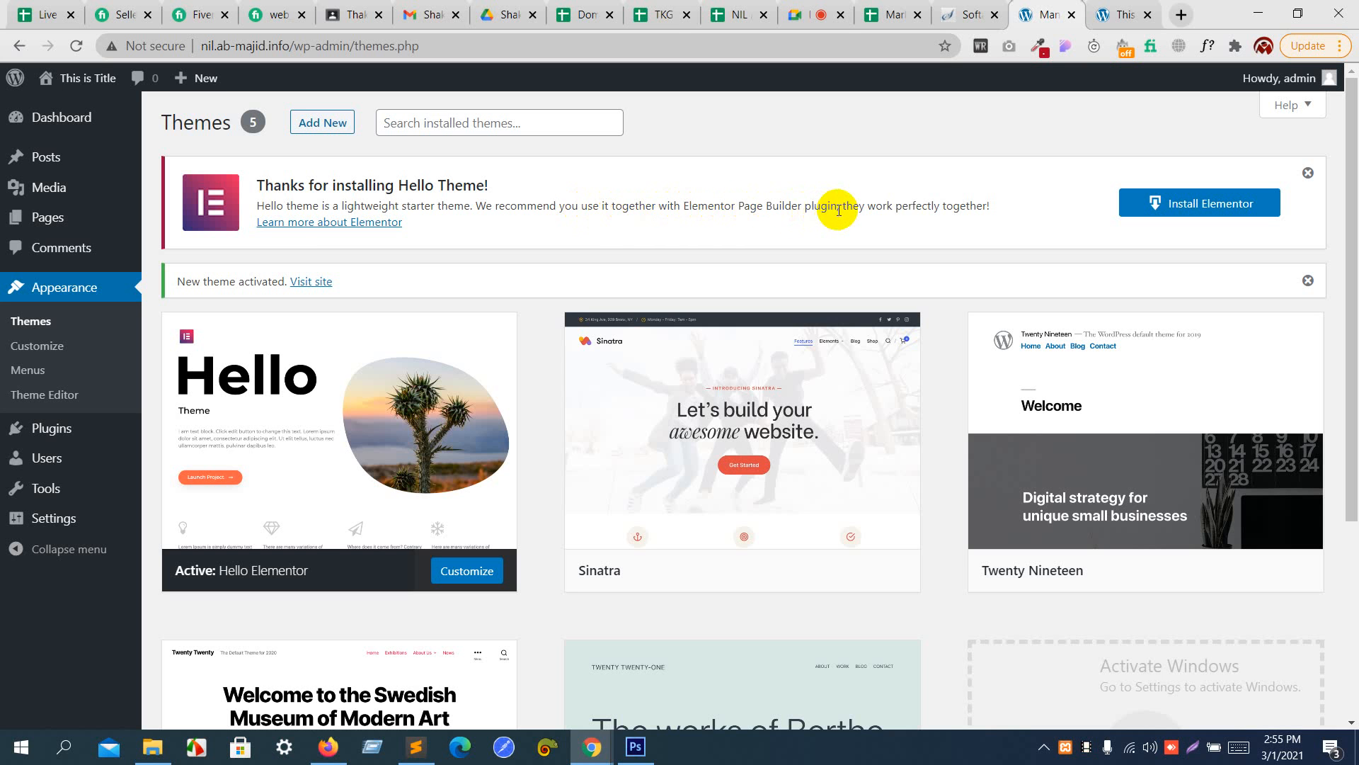
- Open the page for adding new plugins and search the directory for "elementor"
mouse_move(837, 205)
left_mouse_down()
mouse_move(694, 206)
mouse_move(815, 206)
left_mouse_up()
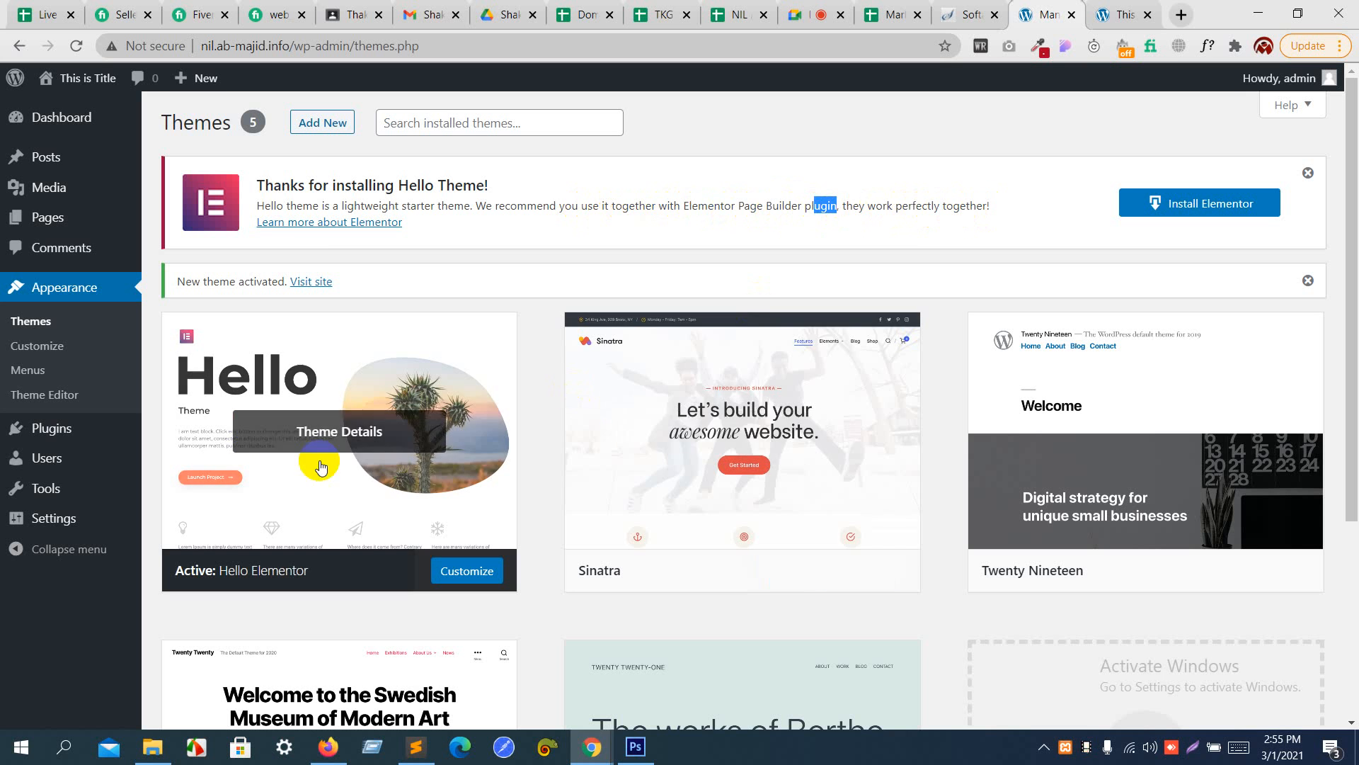
left_click(52, 433)
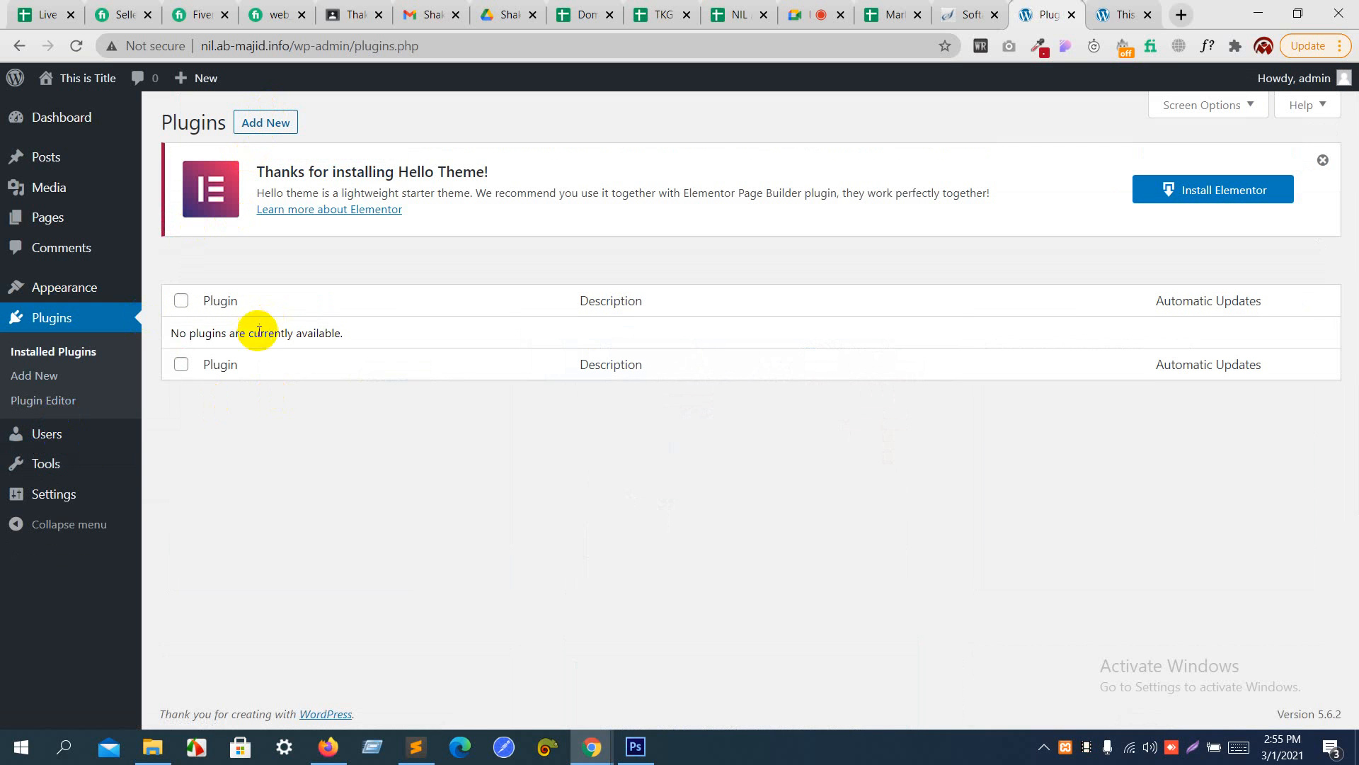
left_click(280, 131)
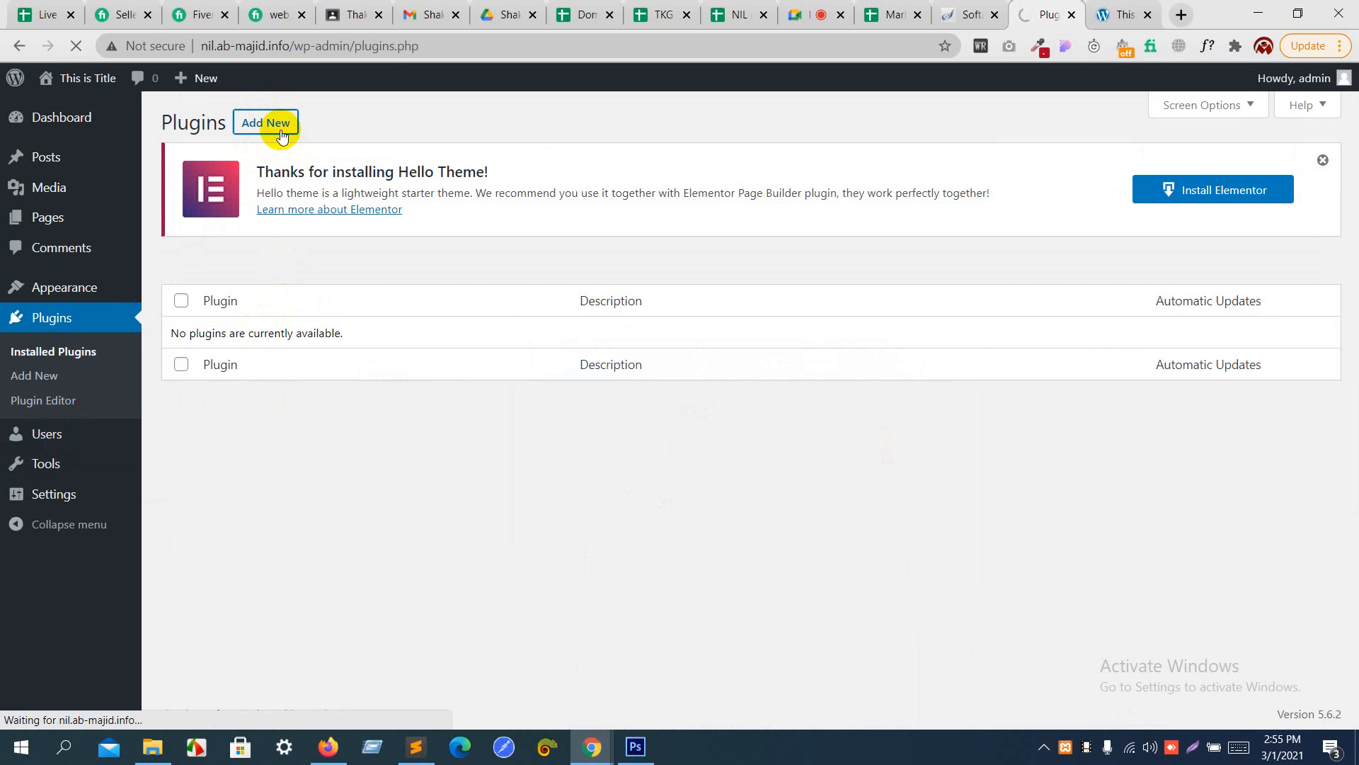
scroll(686, 464, "down", 10)
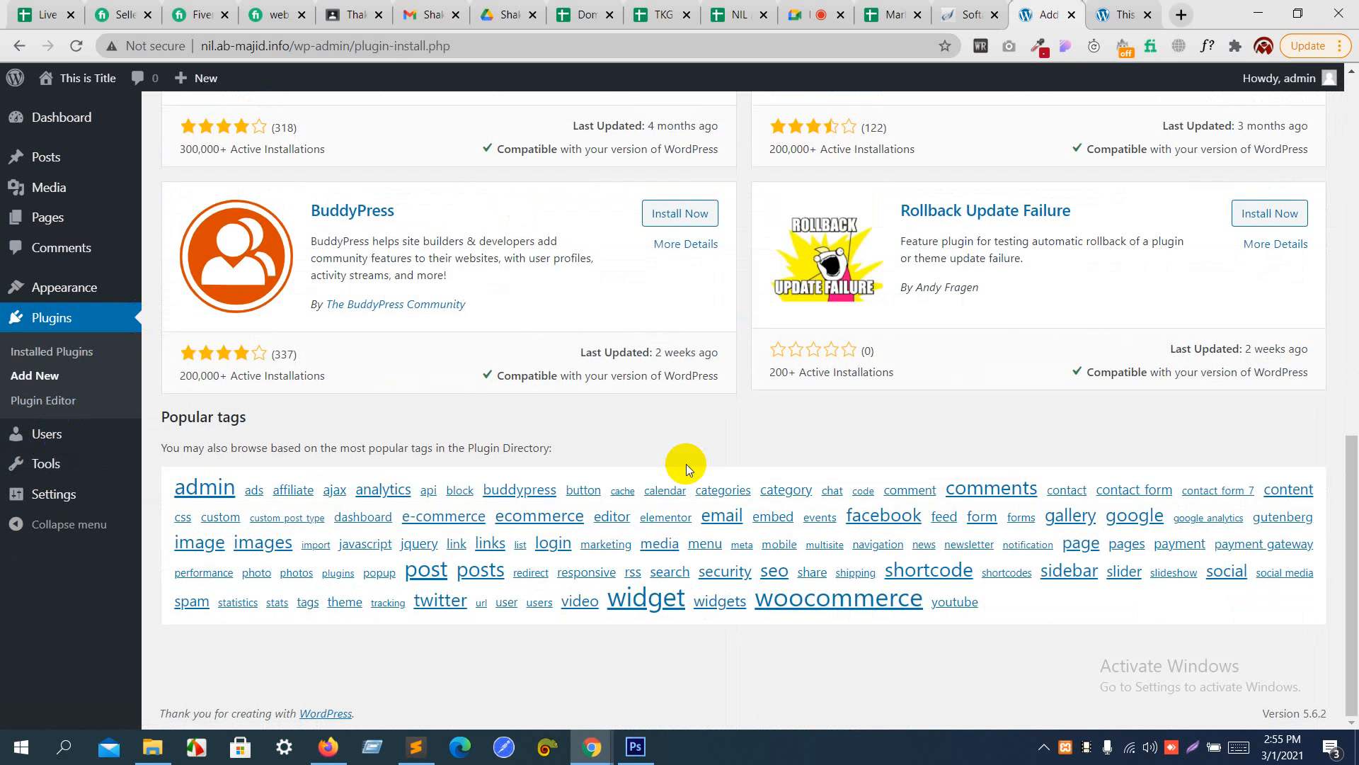
scroll(687, 465, "up", 15)
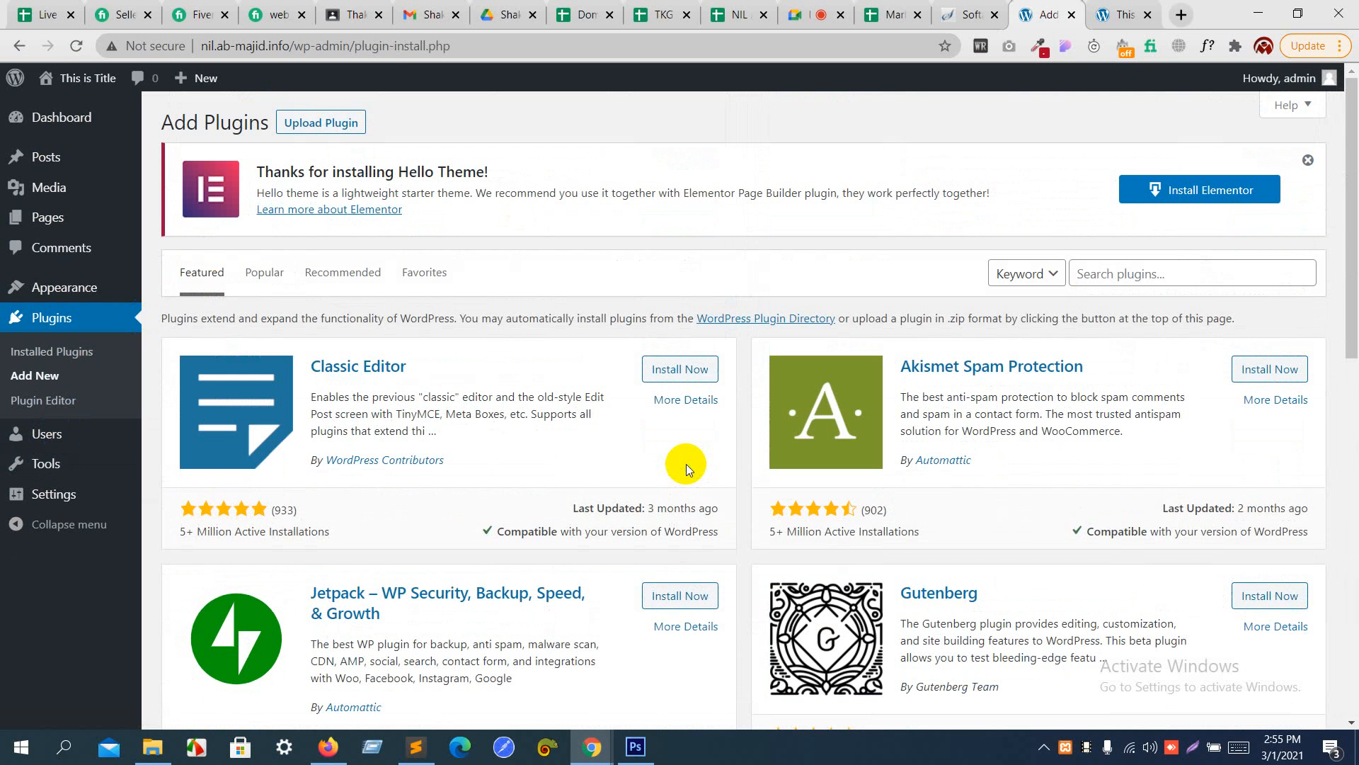
left_click(1162, 276)
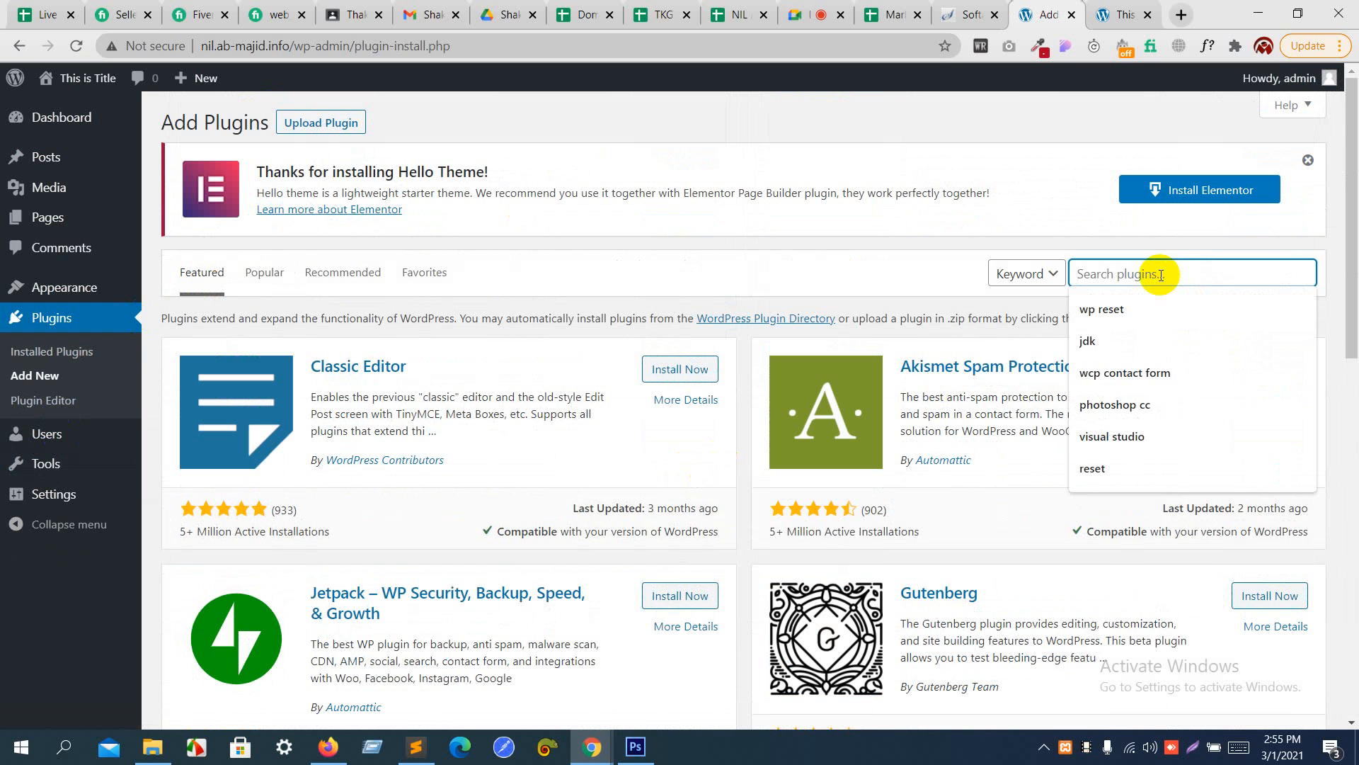
type("eleme")
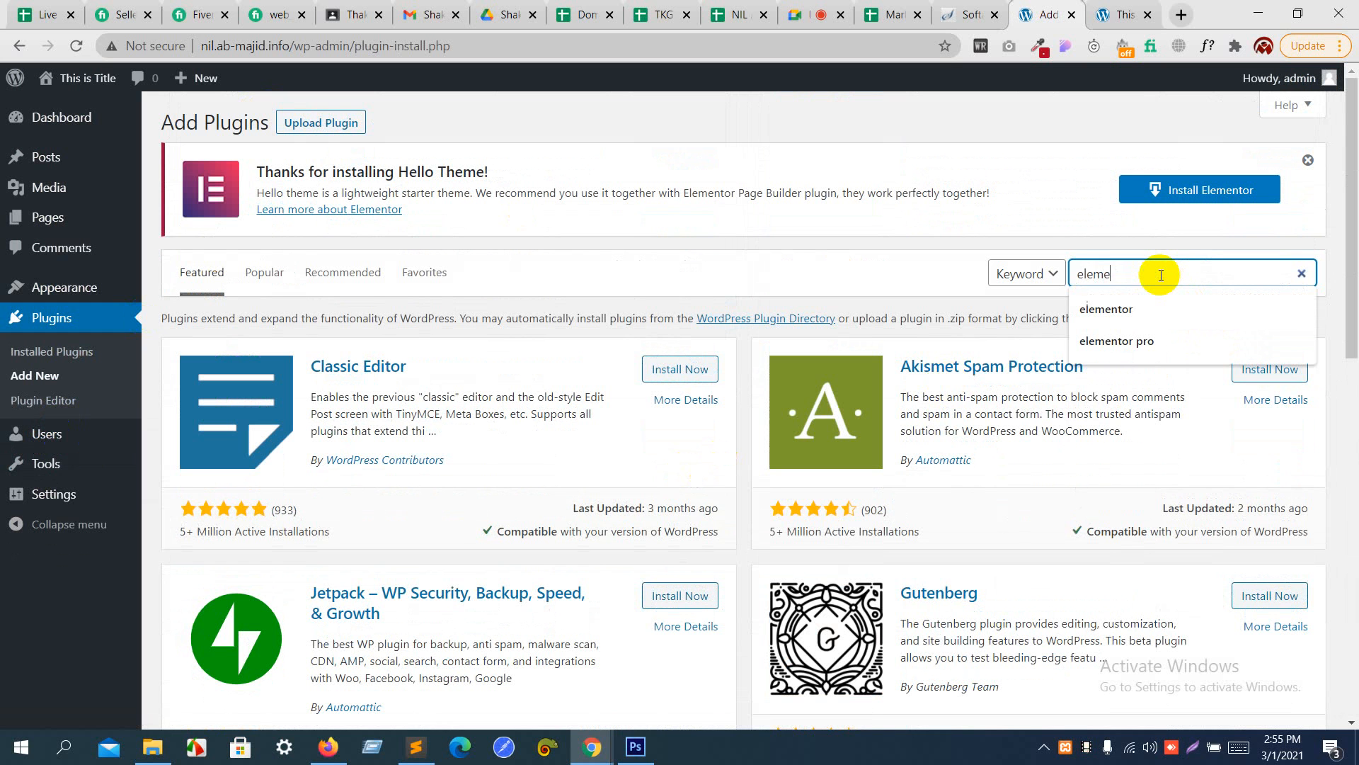
type("ntor")
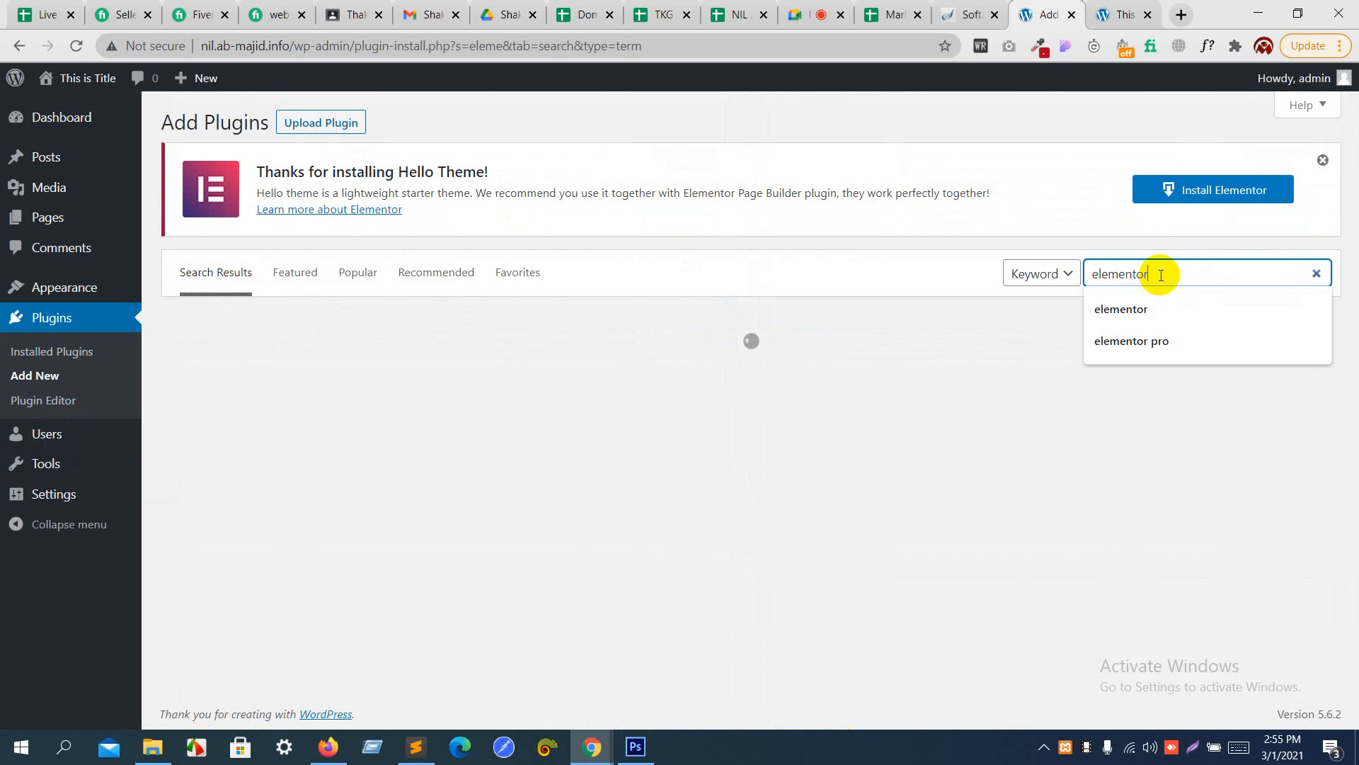
key("Return")
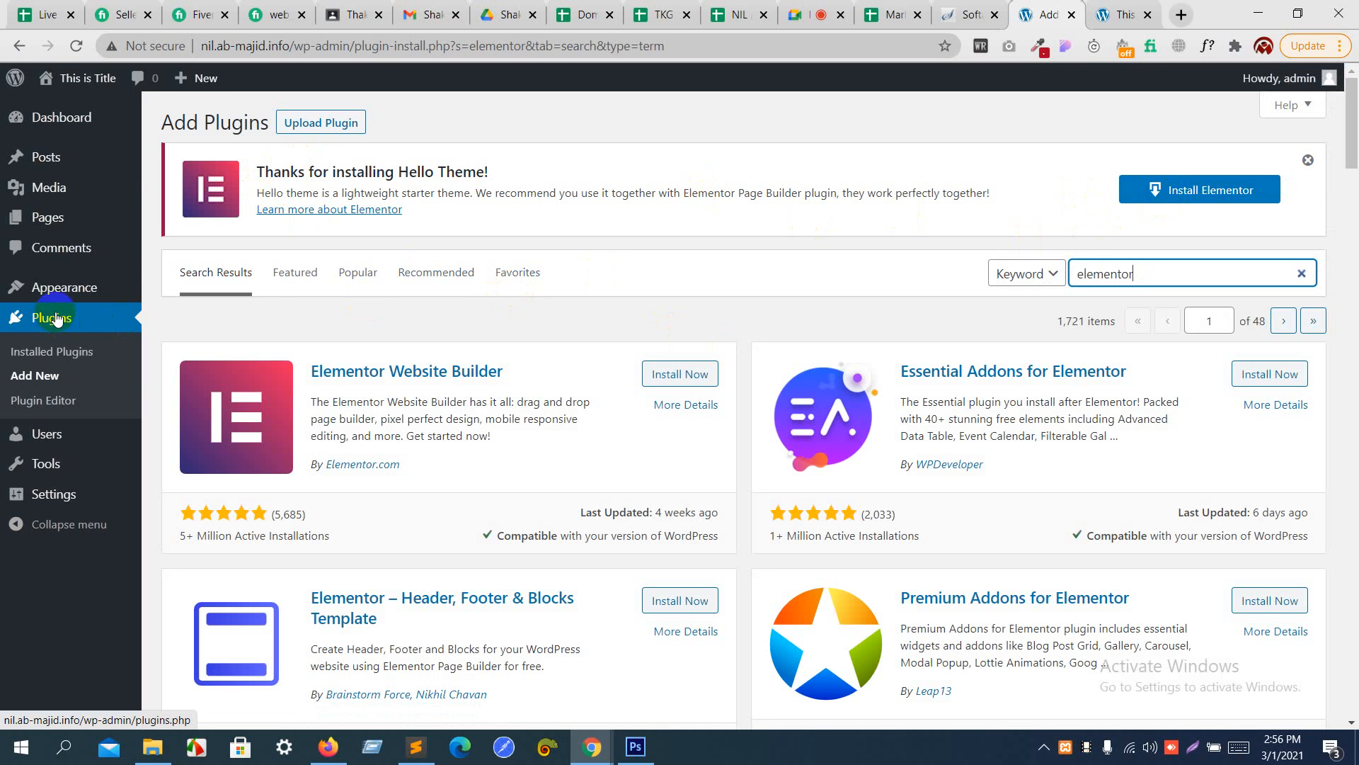
- Visit the Themes page, return to adding a new plugin, and search for "elementor" again
left_click(60, 286)
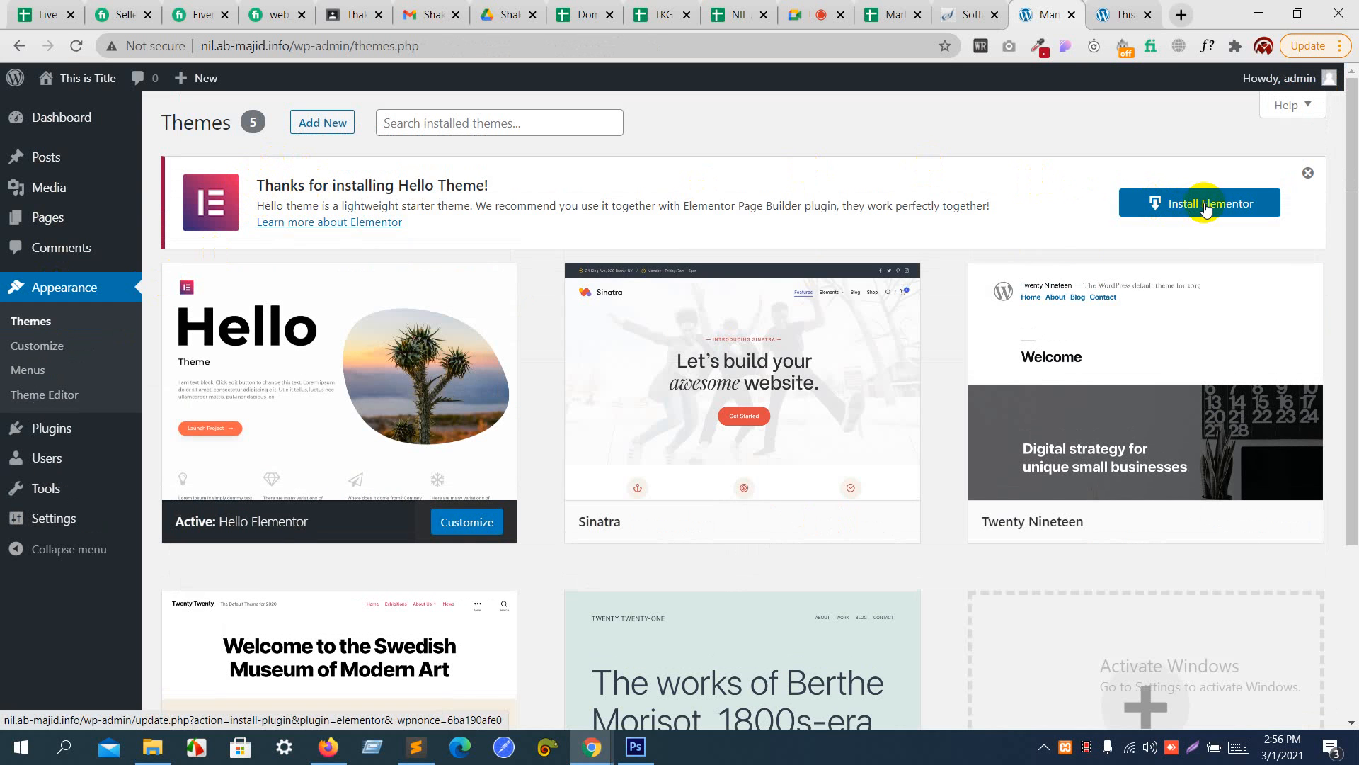
left_click(49, 429)
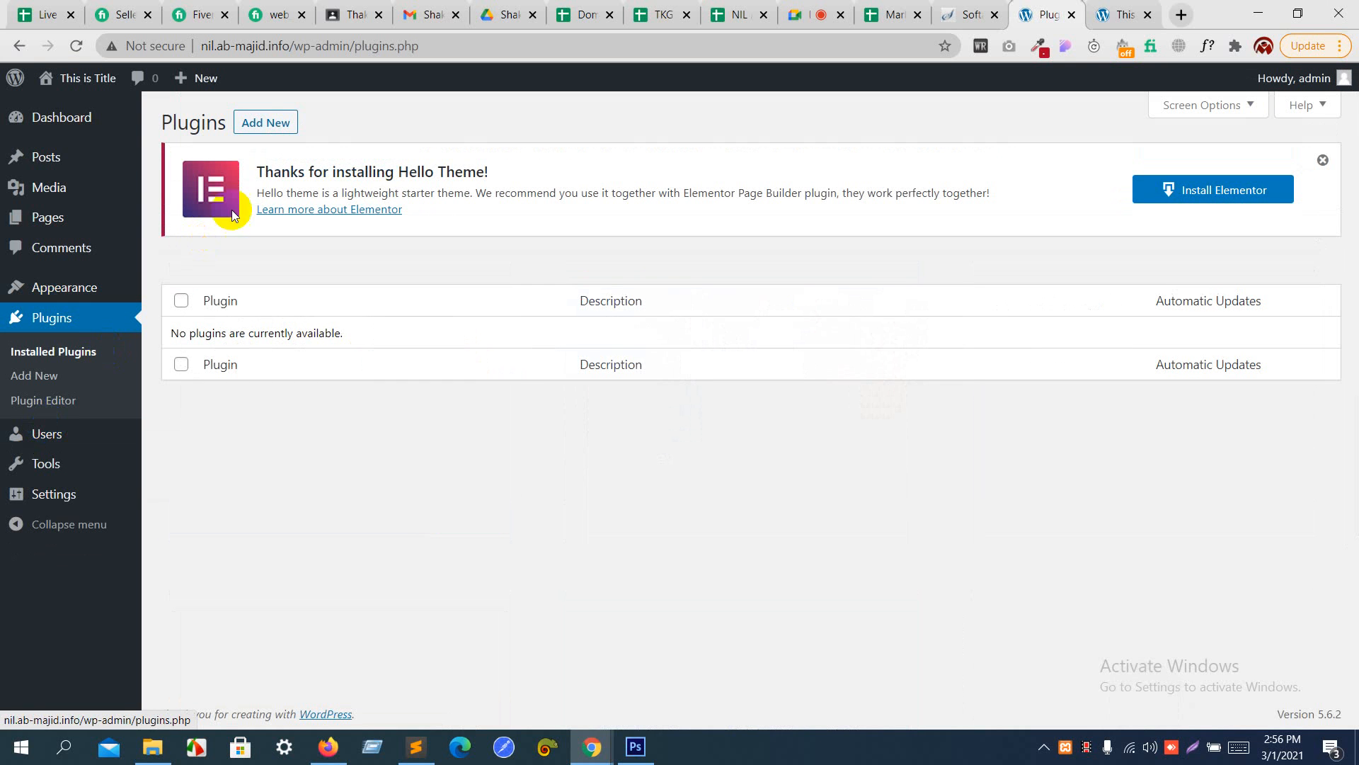
left_click(262, 124)
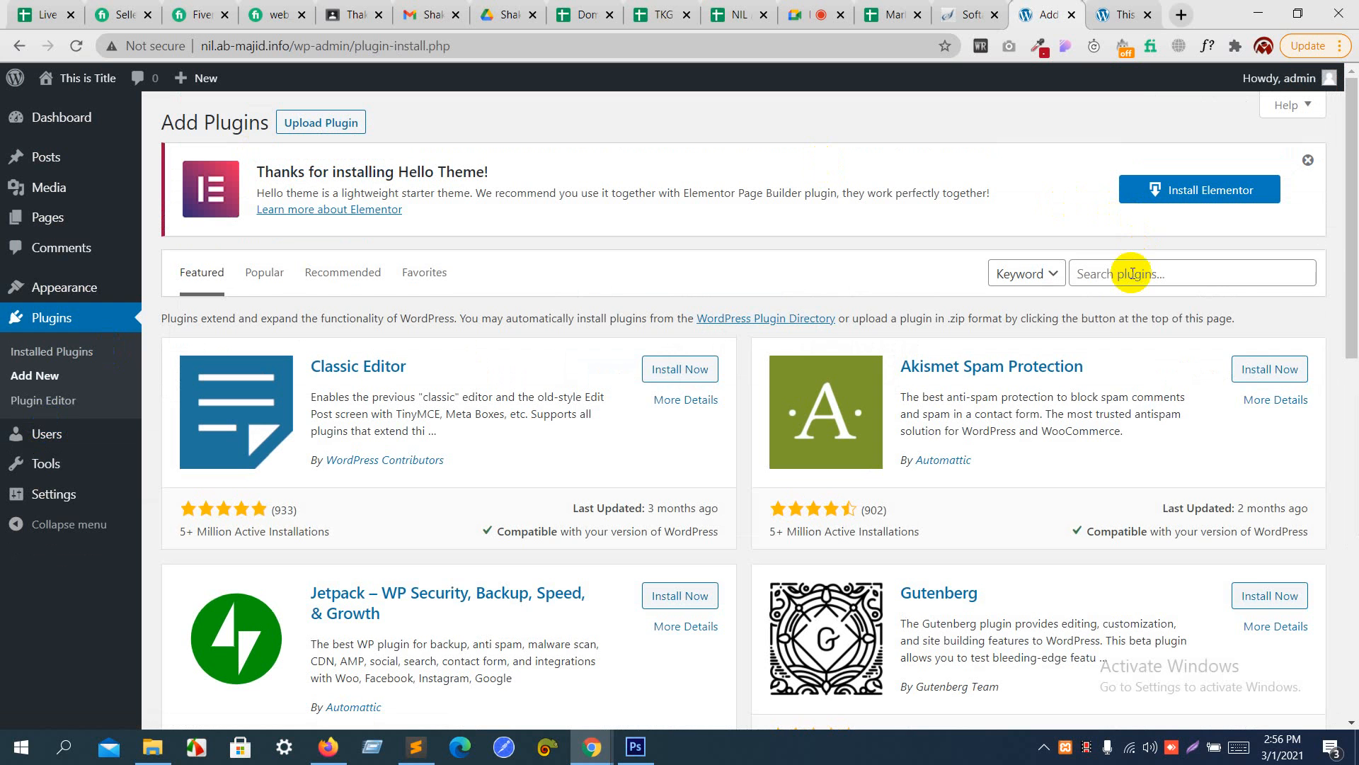
left_click(1133, 274)
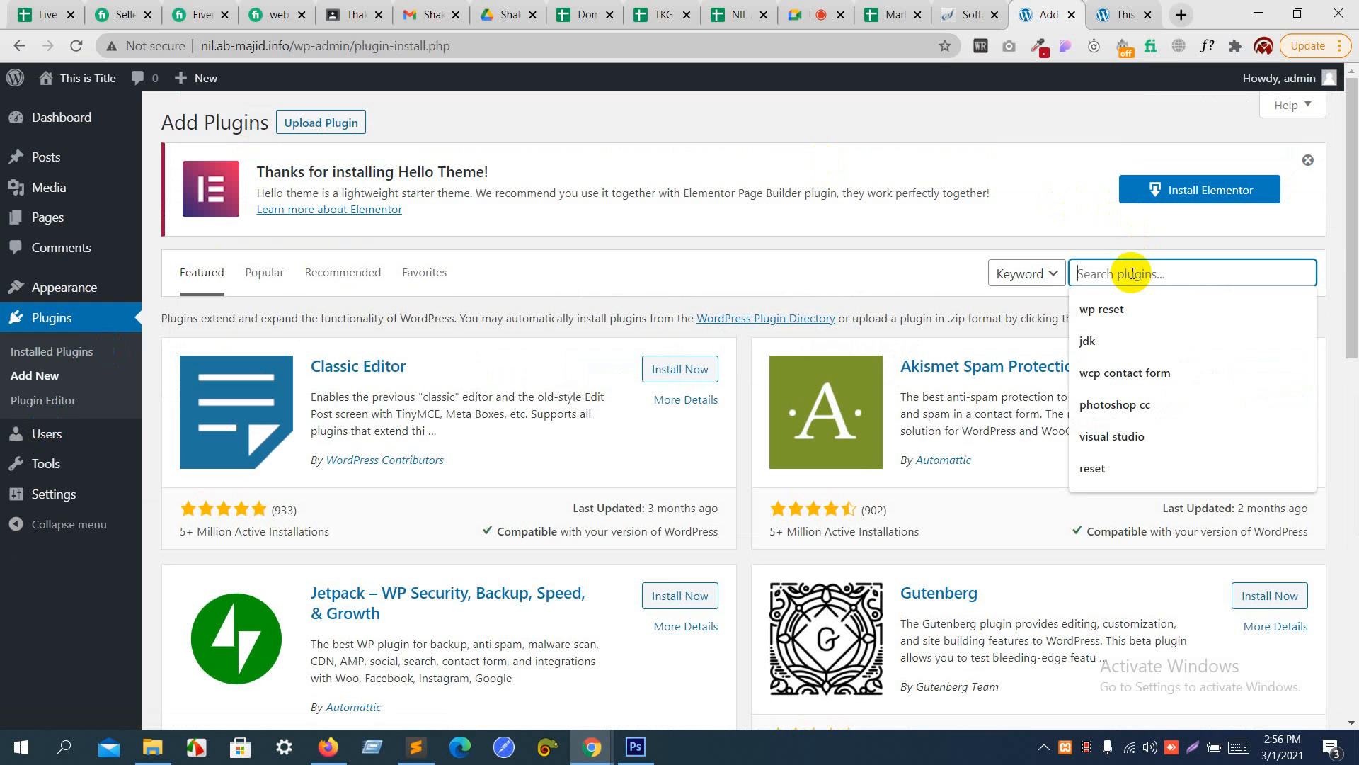
type("elementor")
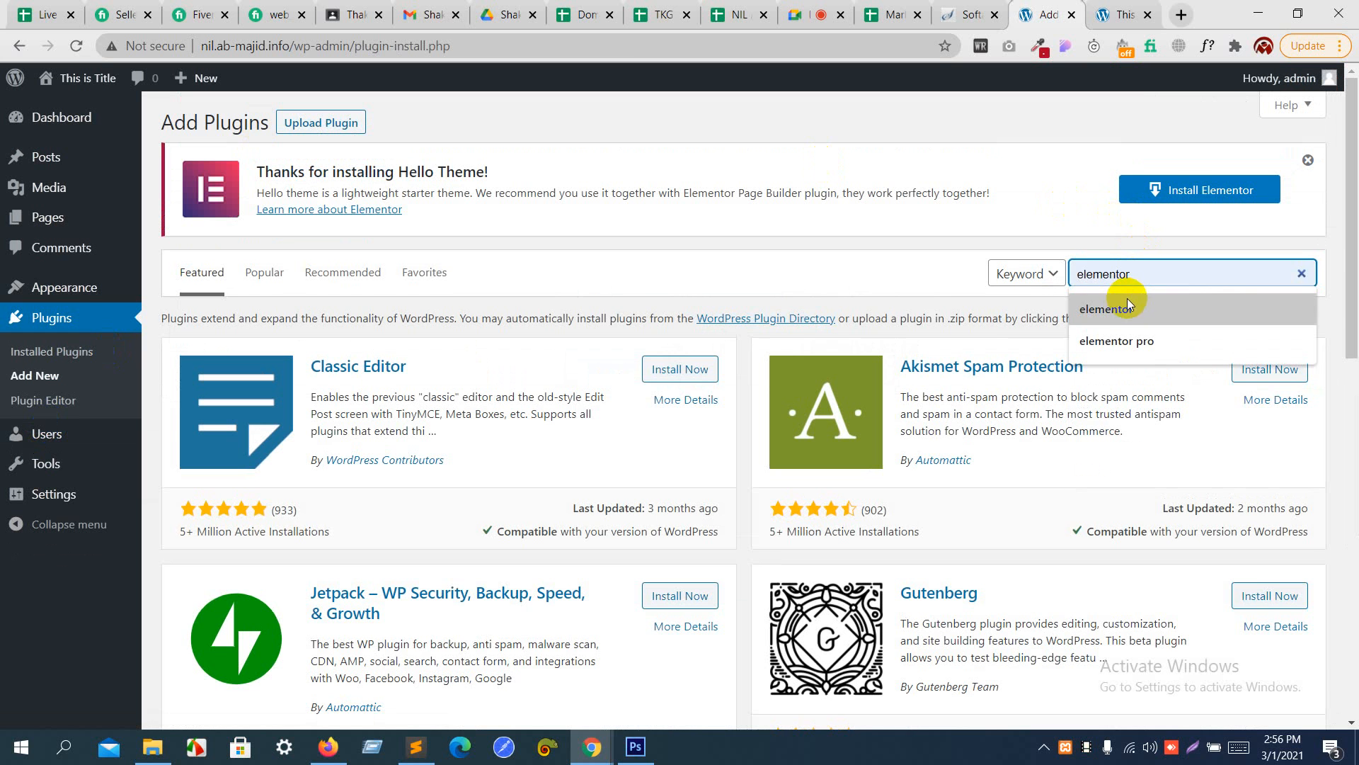
left_click(1127, 298)
left_click(1112, 275)
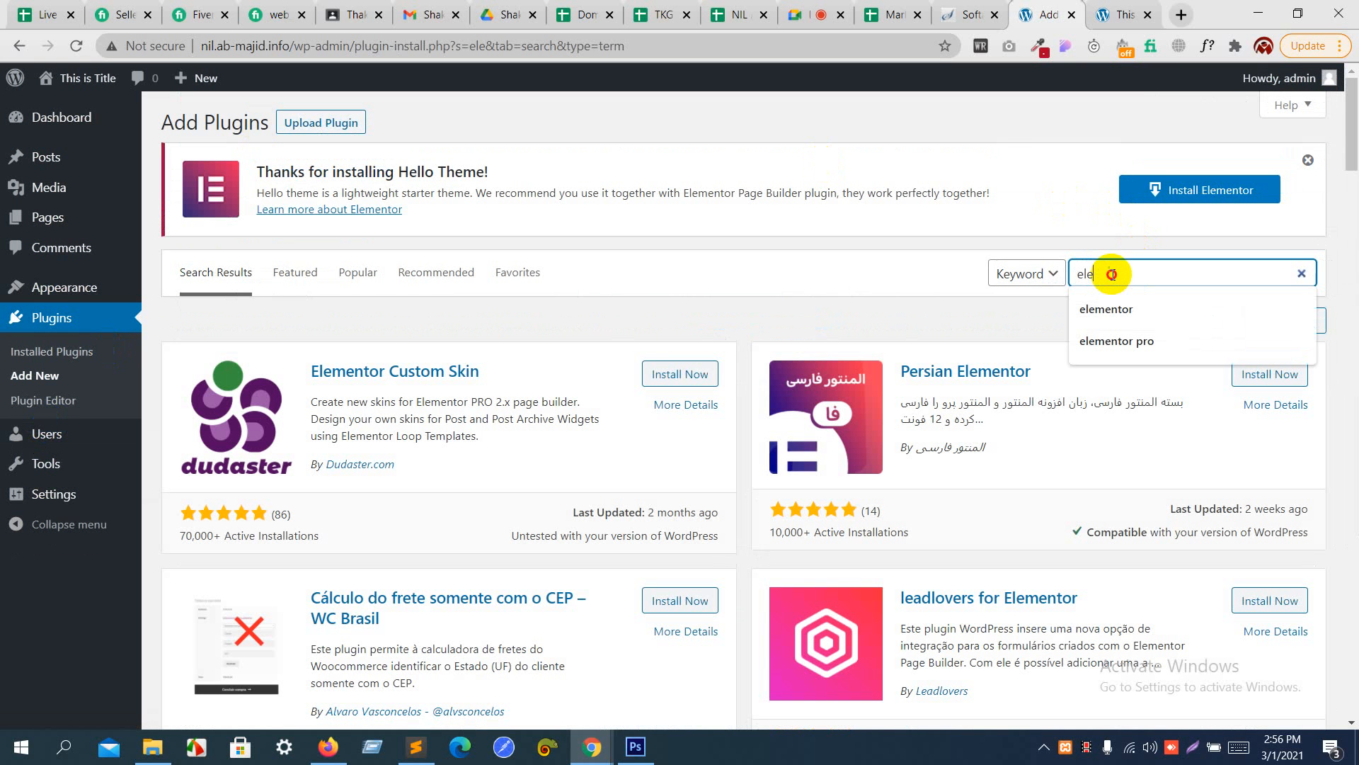
type("mentor")
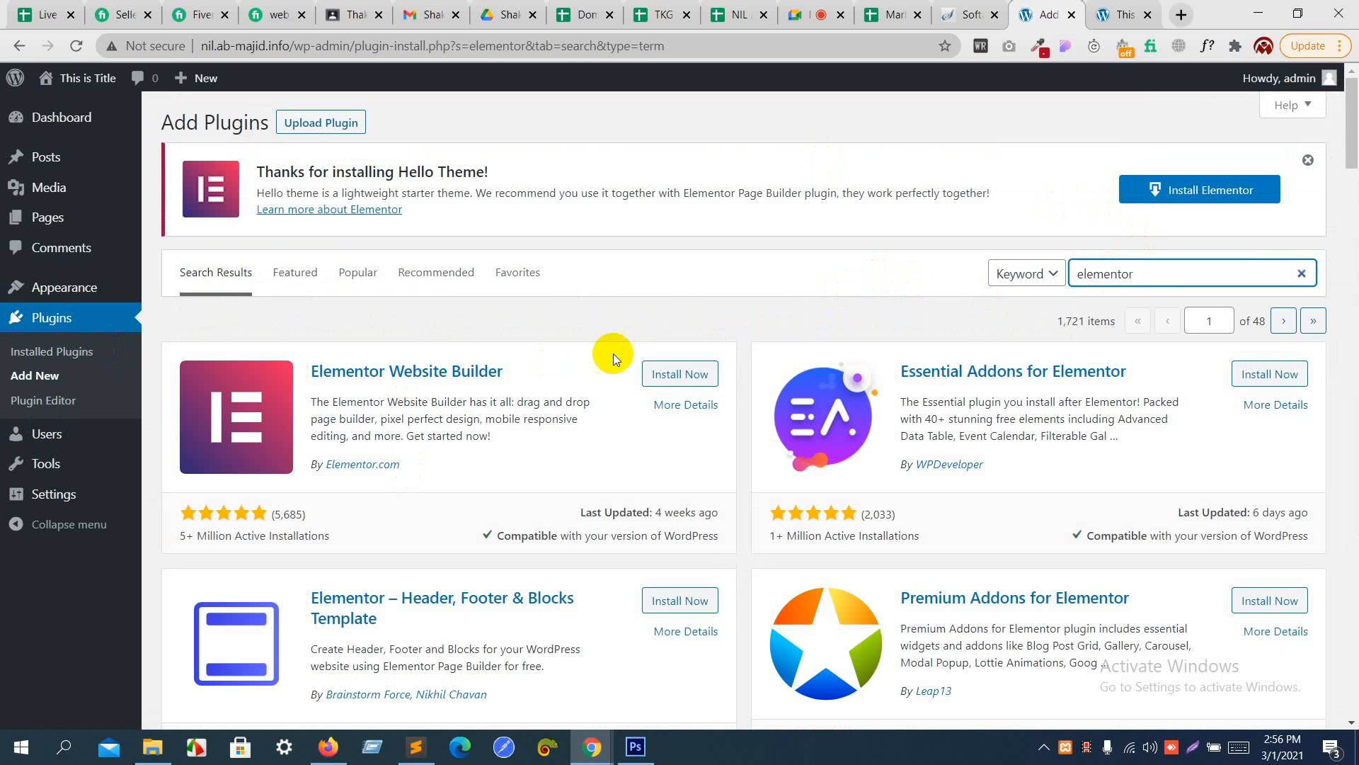
- Install and activate the Elementor Website Builder plugin, and close its Getting Started page
left_click(676, 375)
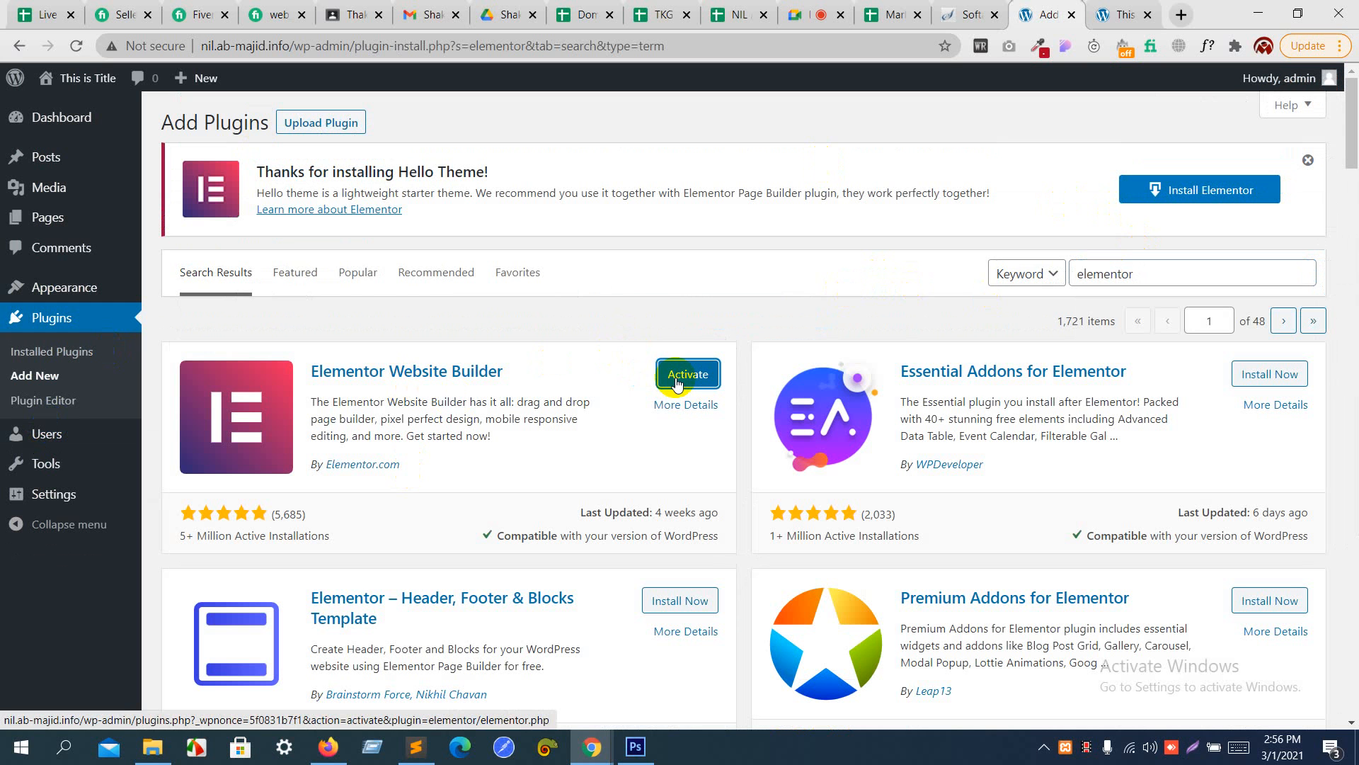
left_click(676, 381)
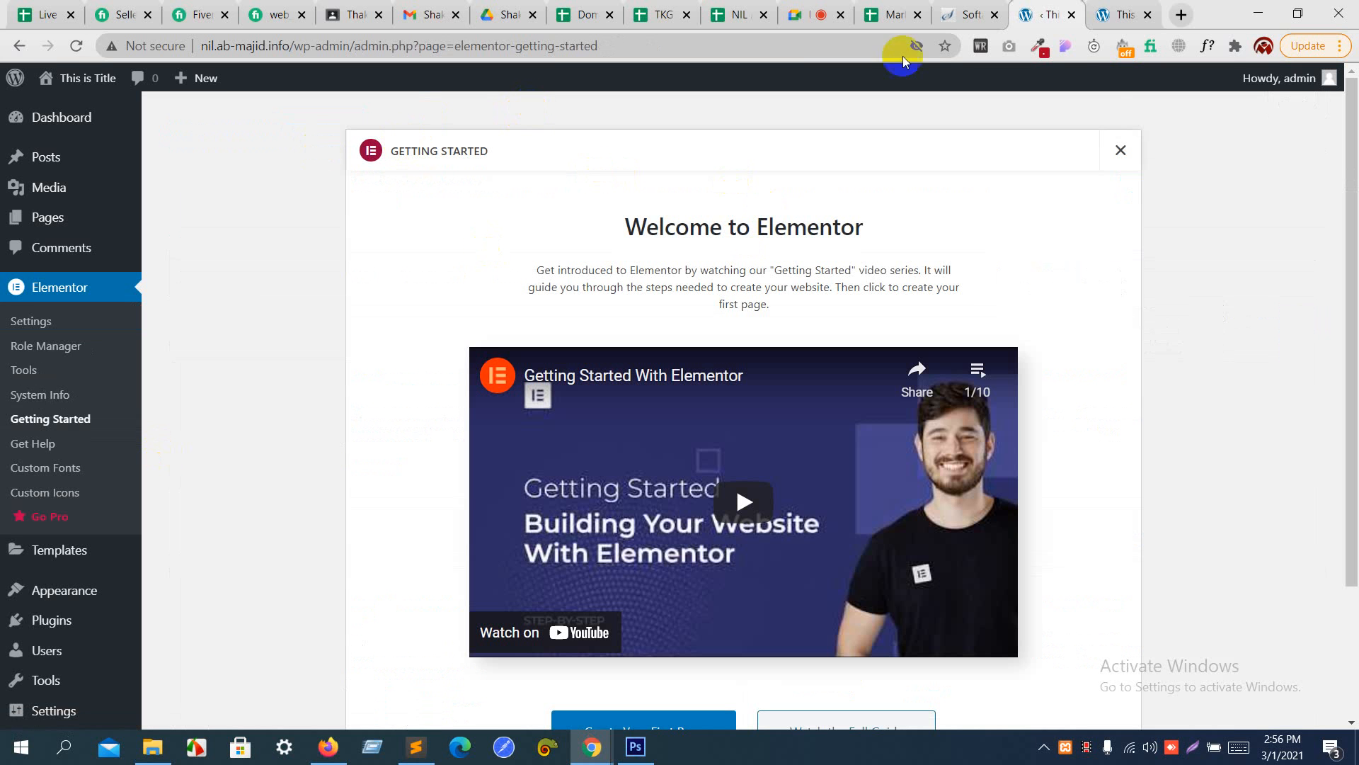
left_click(1122, 150)
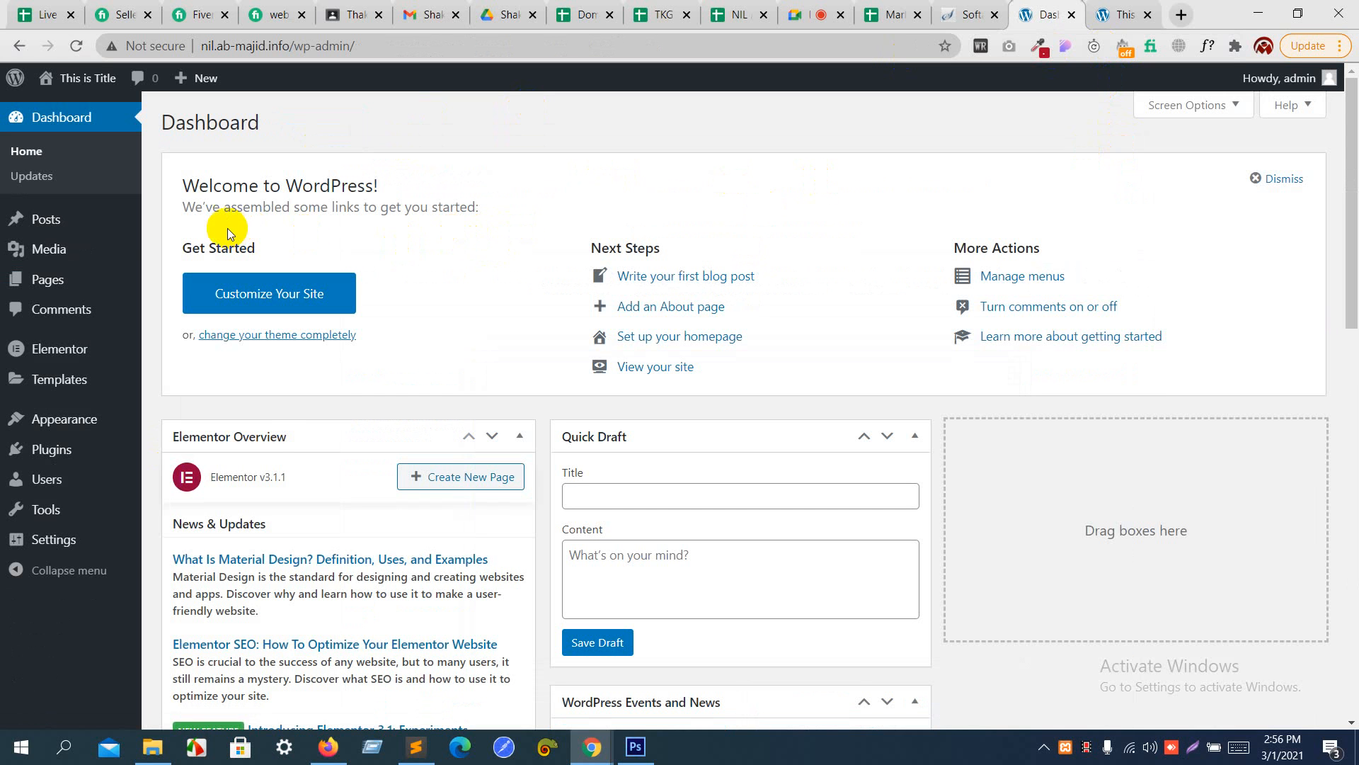
- Deactivate the Elementor plugin from the installed plugins list, skipping the feedback survey
mouse_move(77, 380)
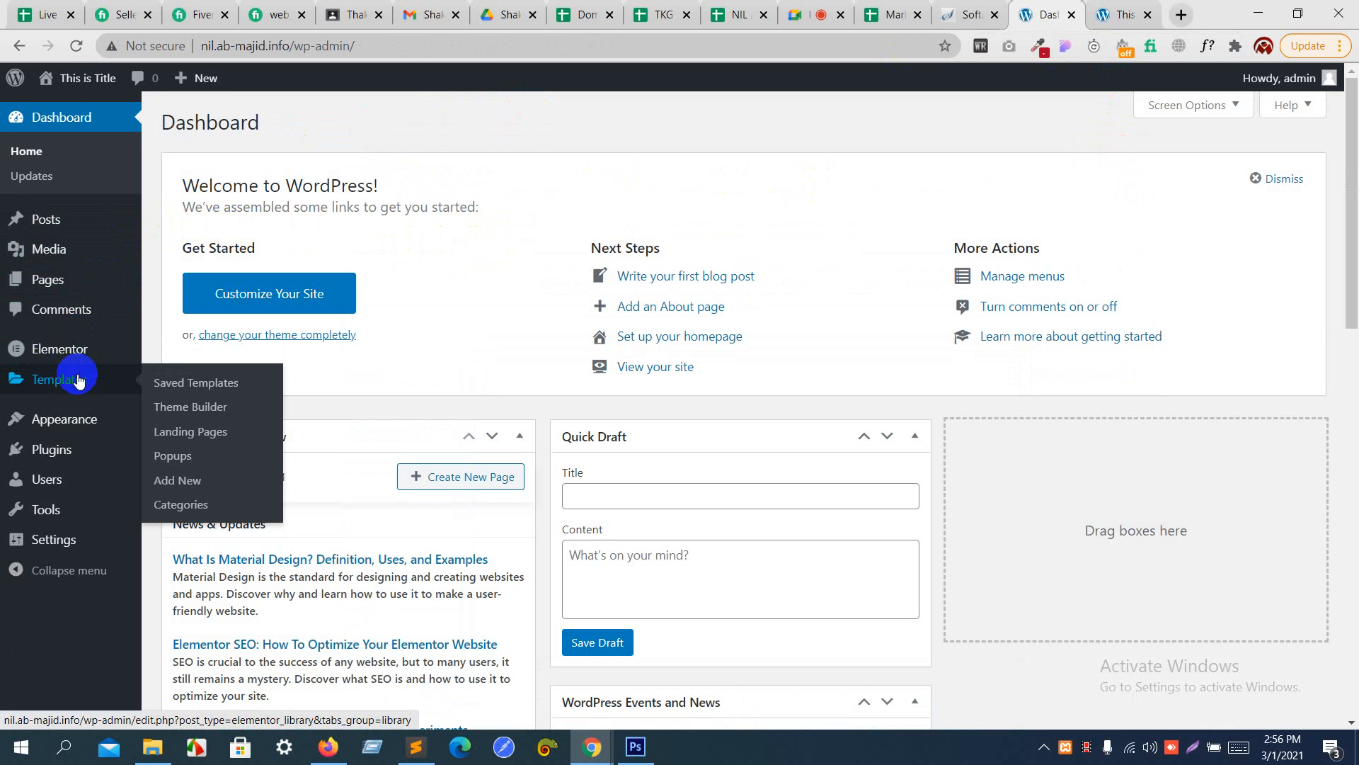
mouse_move(85, 352)
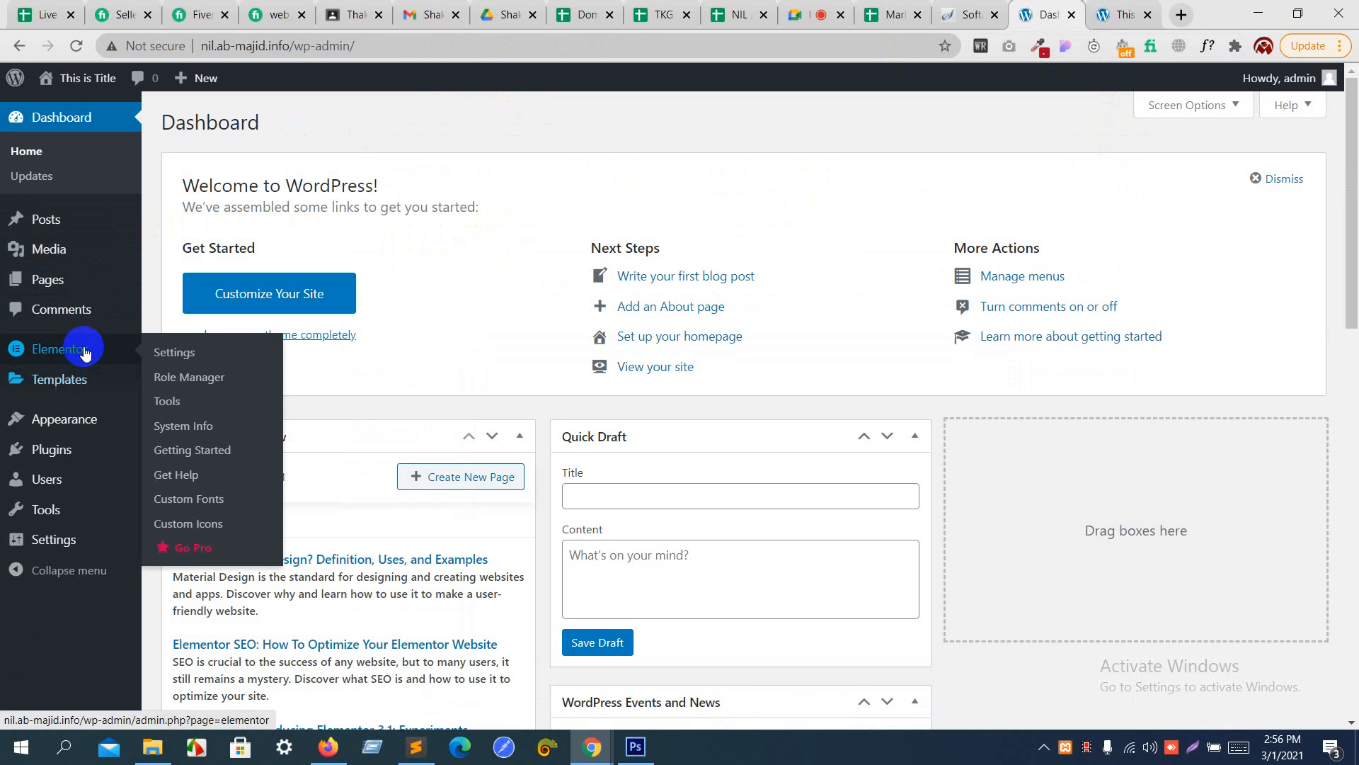
left_click(62, 446)
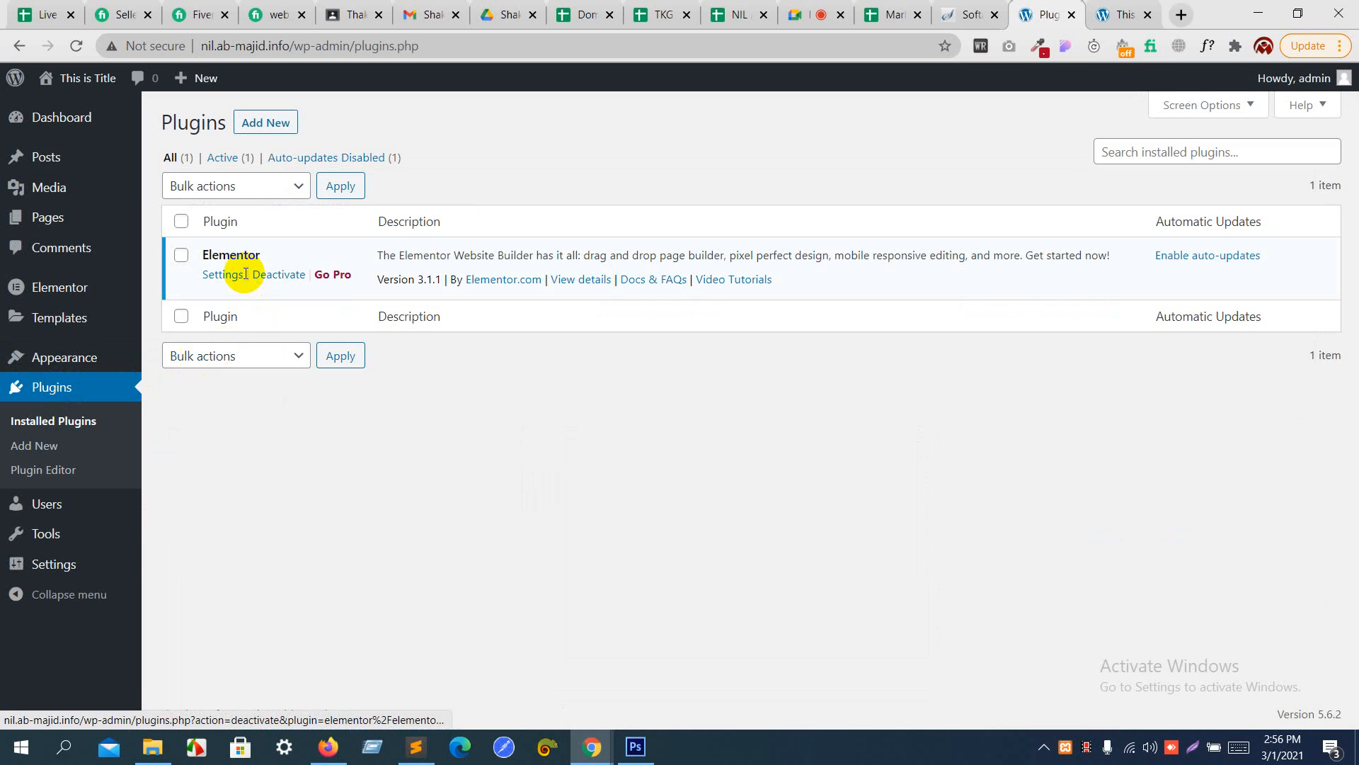
left_click(282, 274)
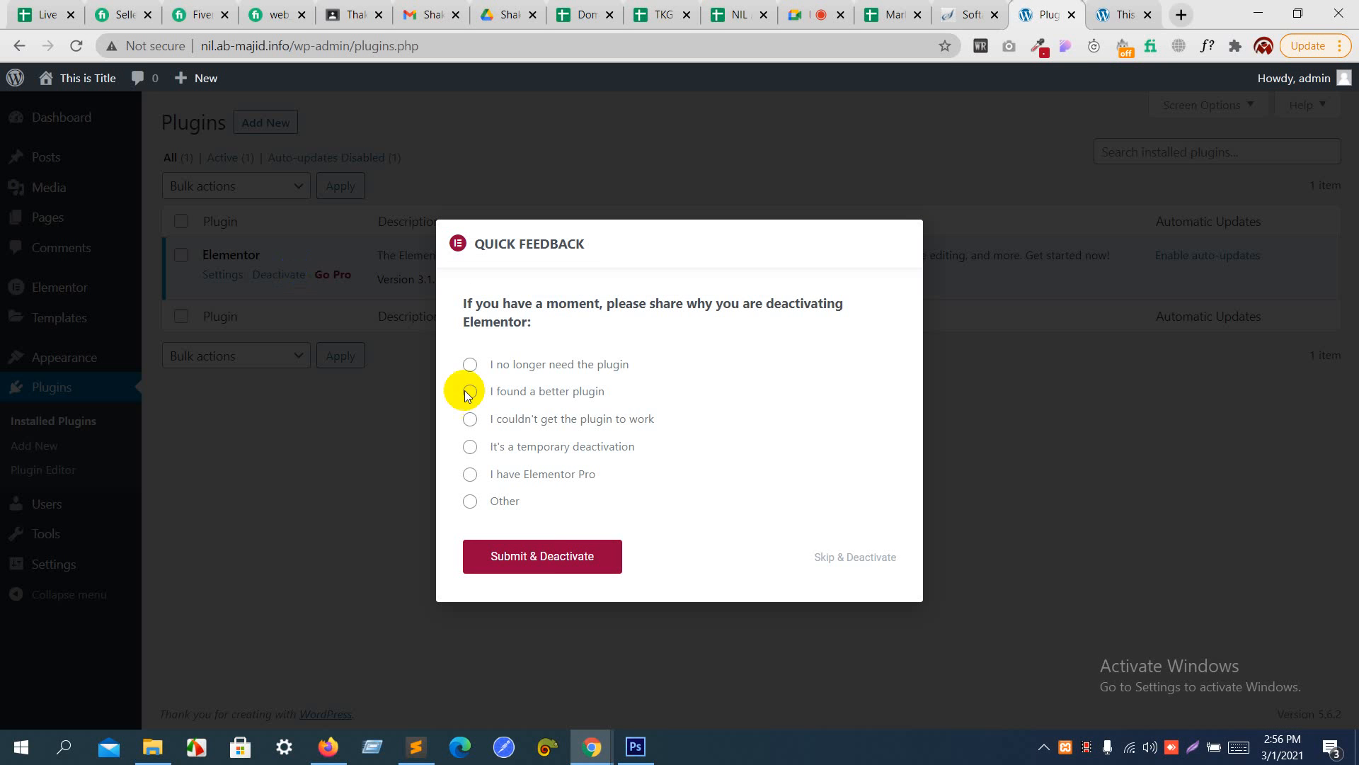
left_click(875, 560)
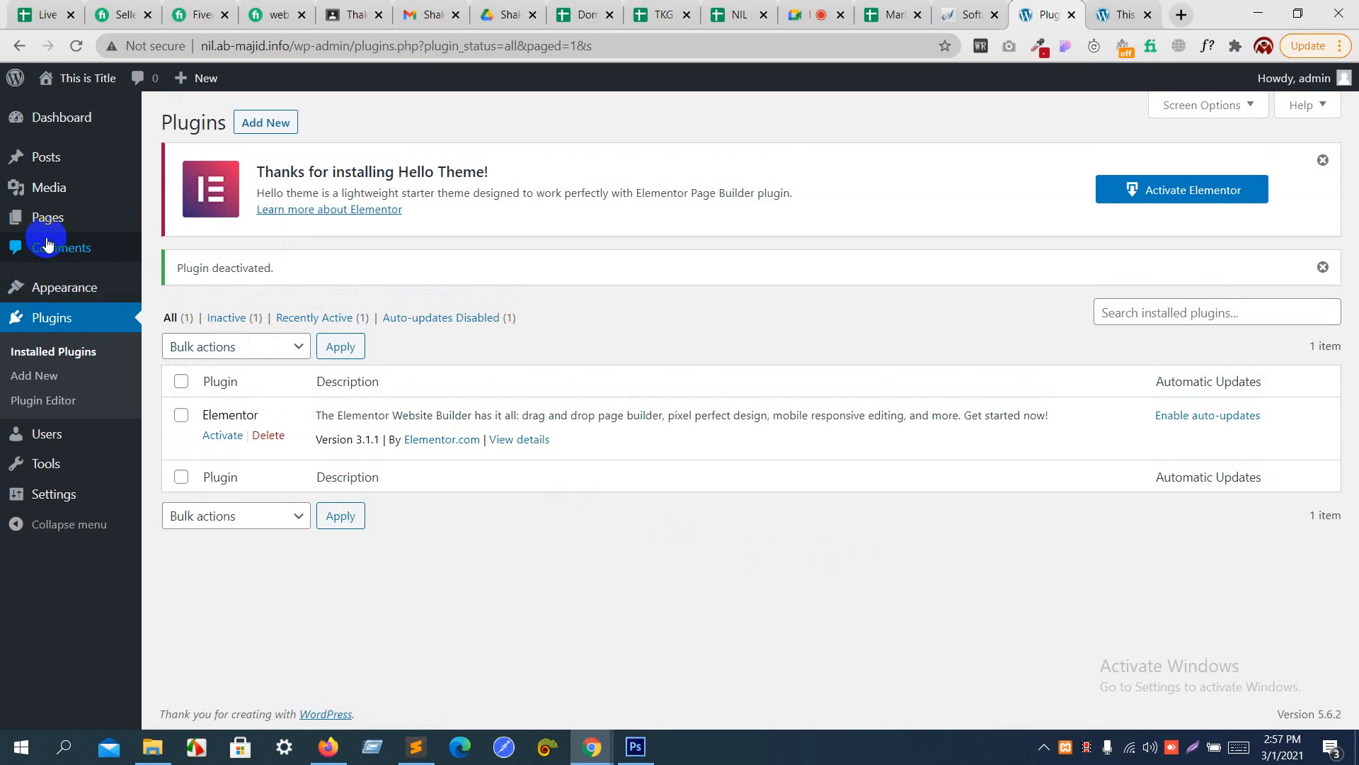
- Reactivate the Elementor plugin and close the Getting Started page to return to the dashboard
left_click(56, 209)
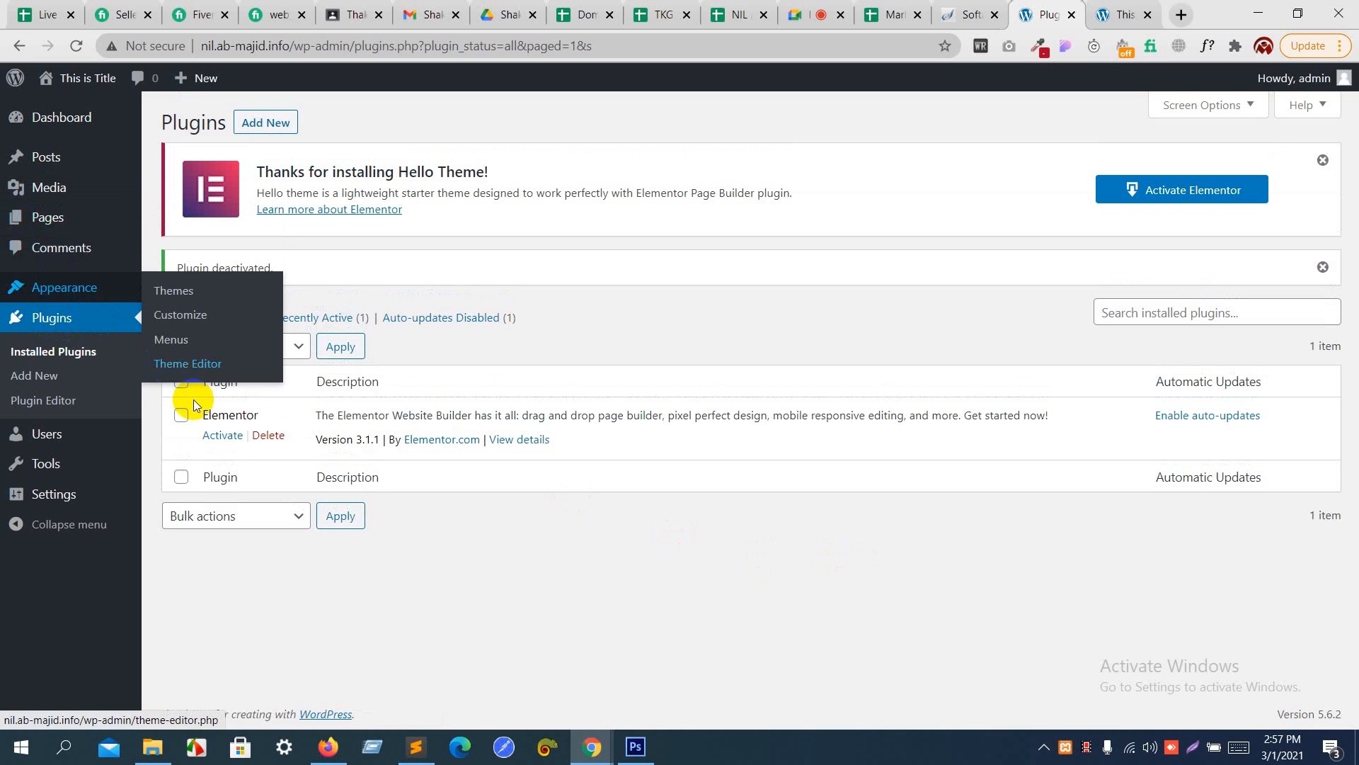
left_click(223, 438)
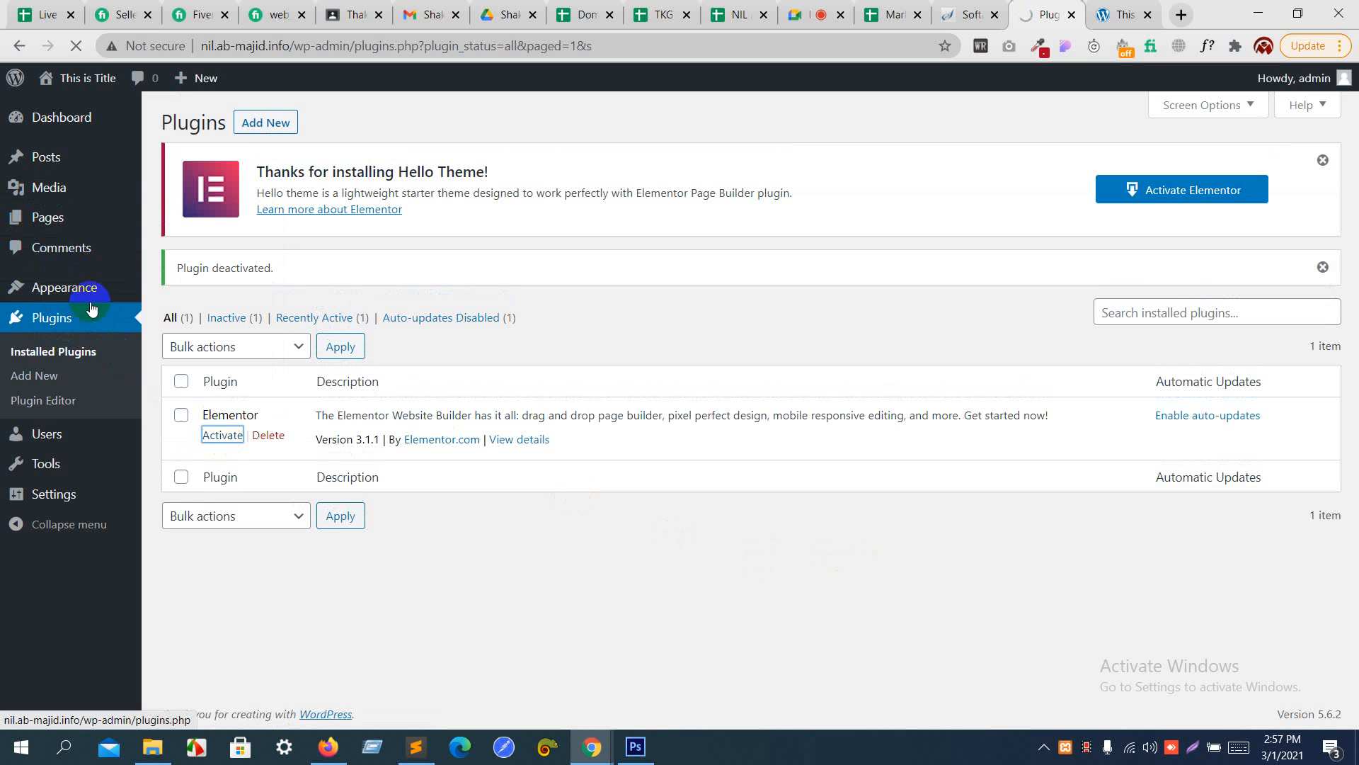
left_click(51, 302)
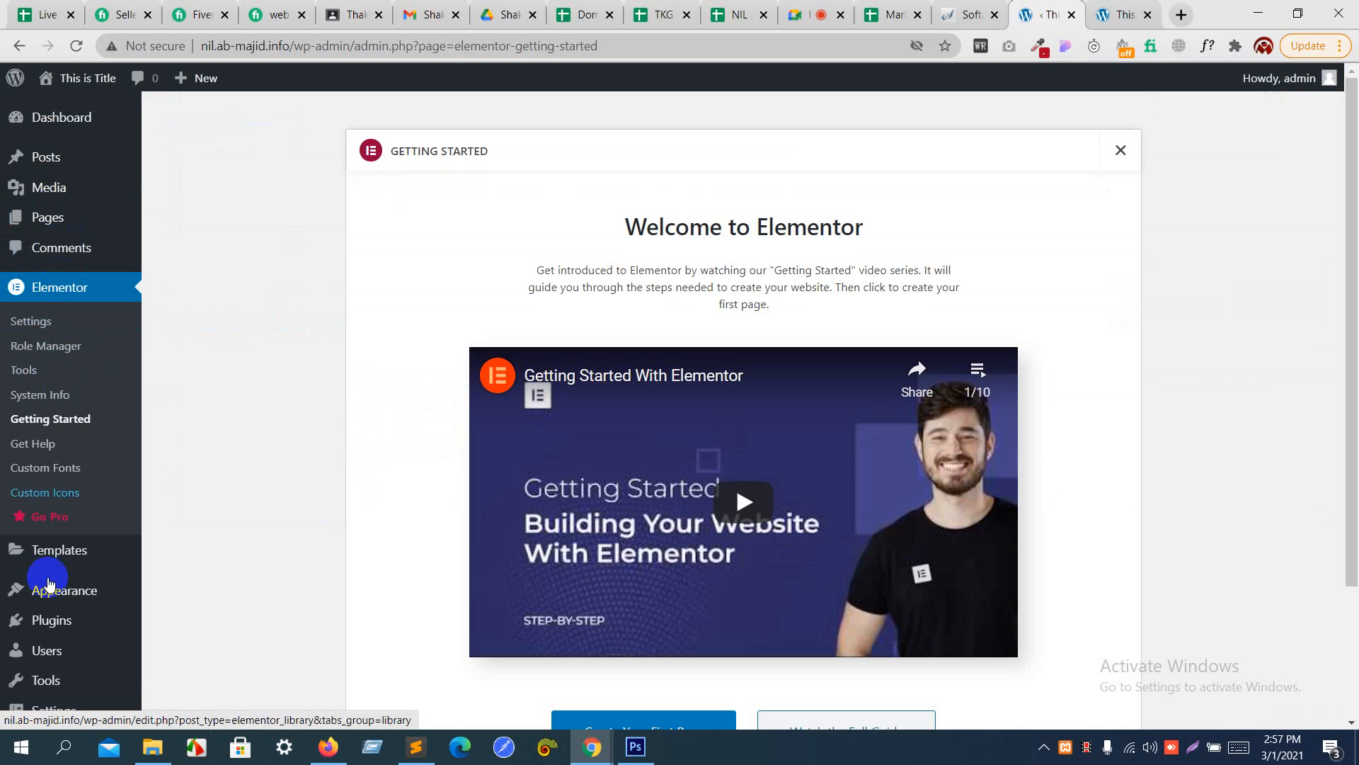
left_click(1107, 147)
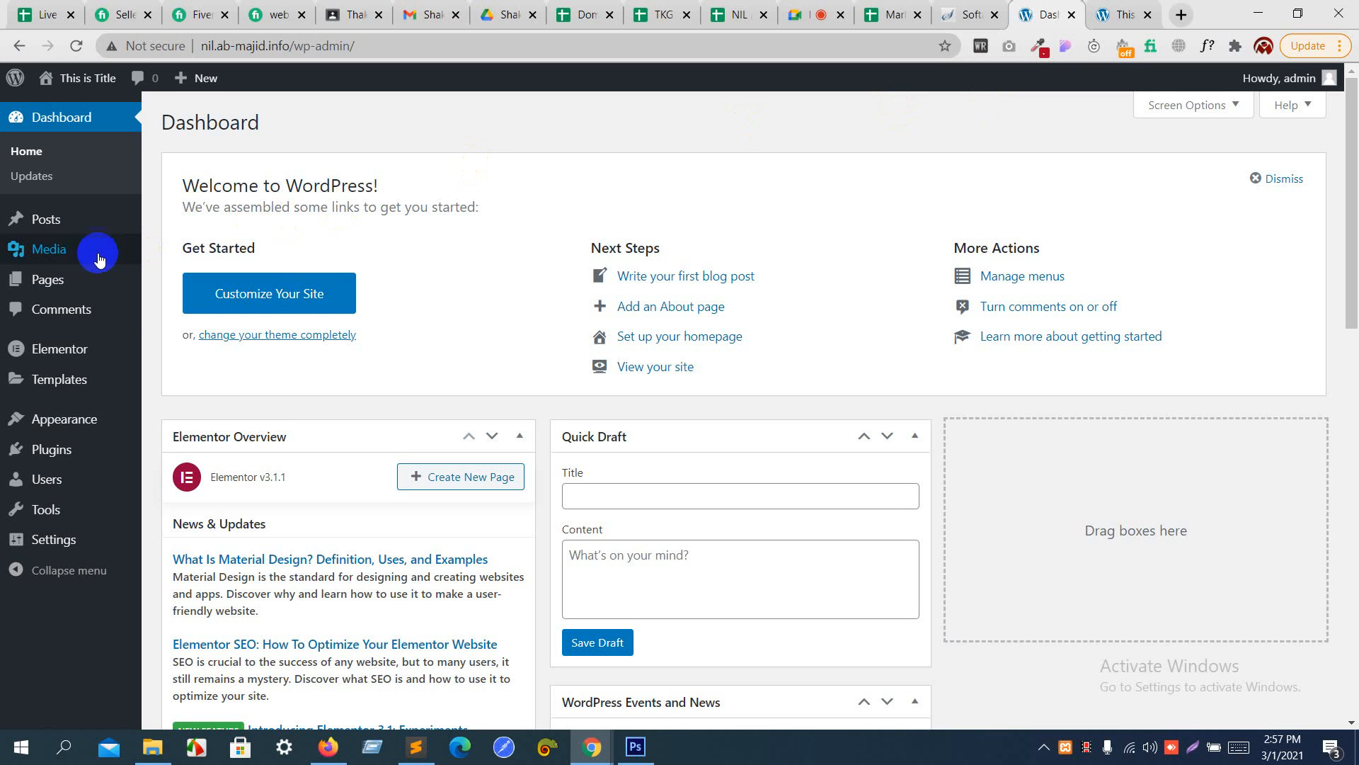
- Add a new page, dismiss the block editor welcome guide, and title the page "Home"
mouse_move(54, 281)
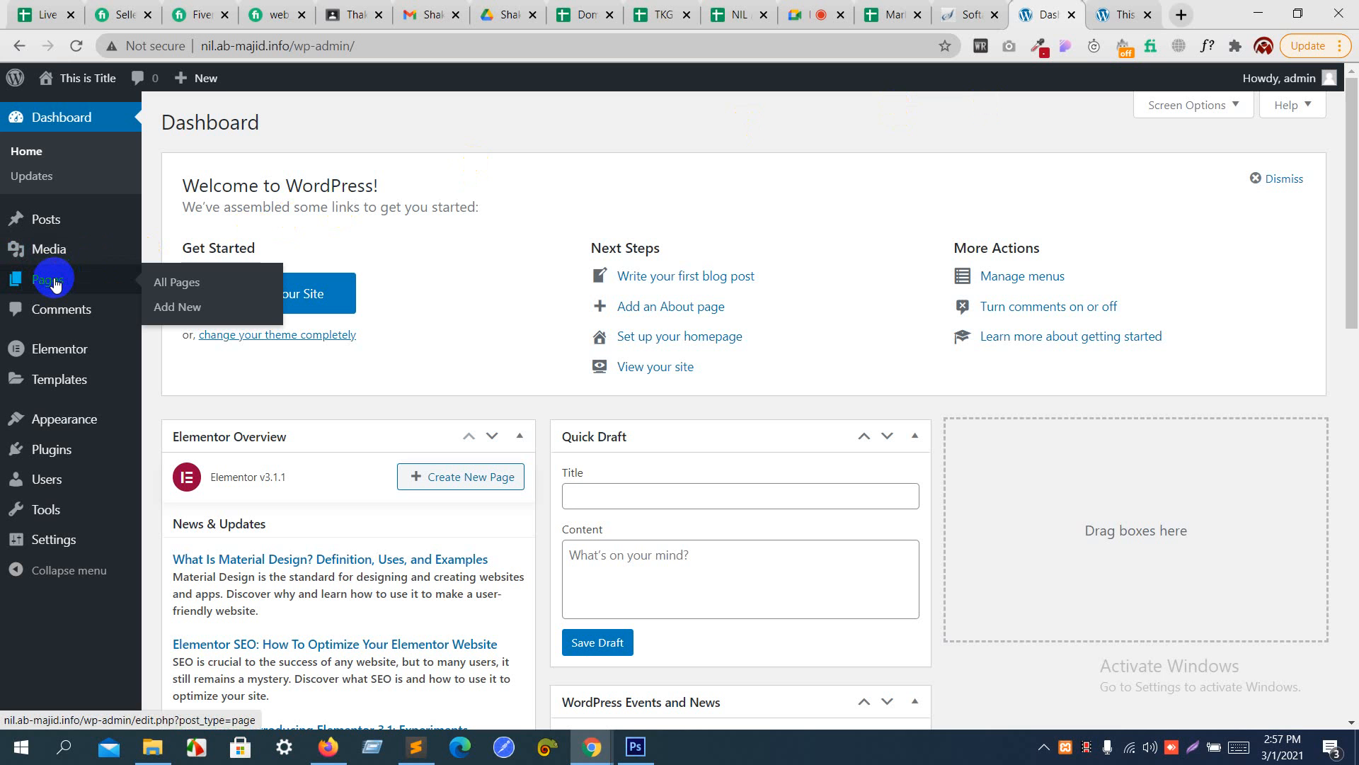
left_click(56, 283)
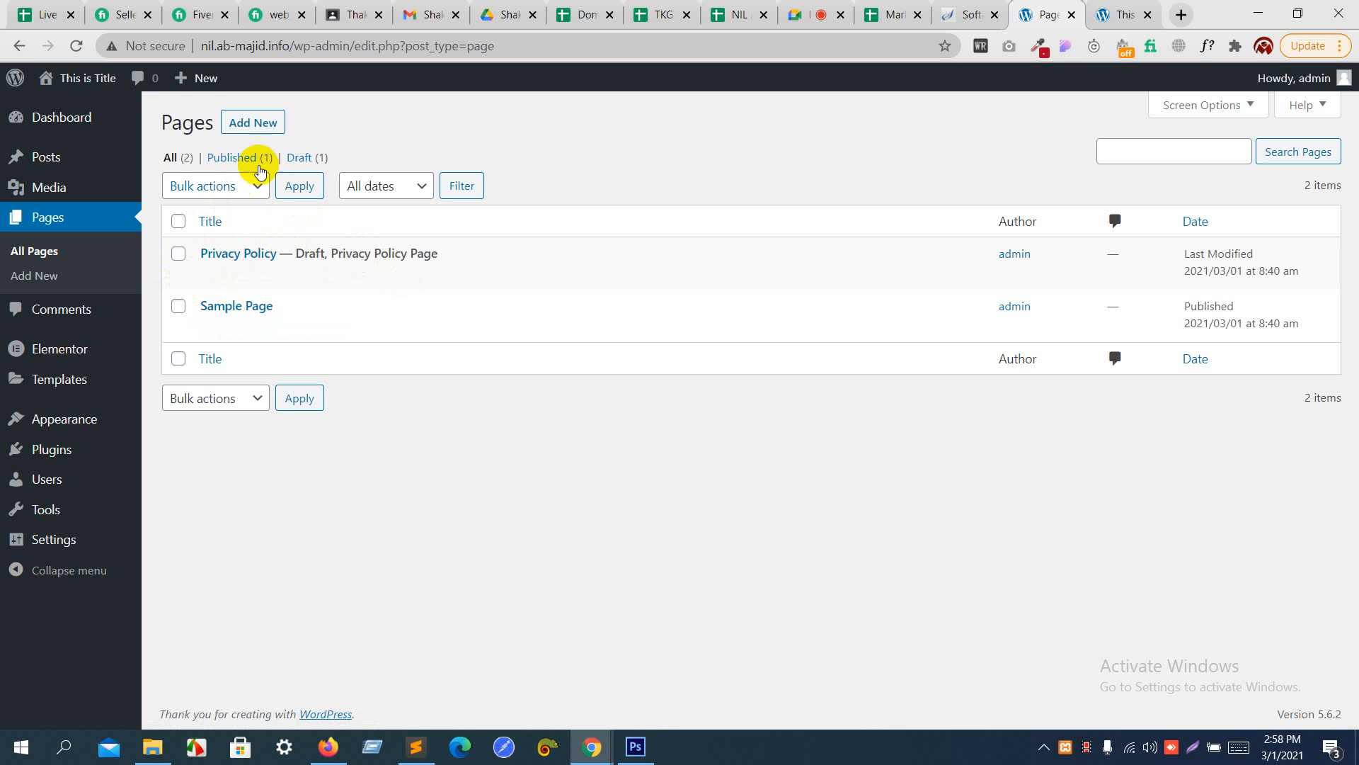
left_click(242, 134)
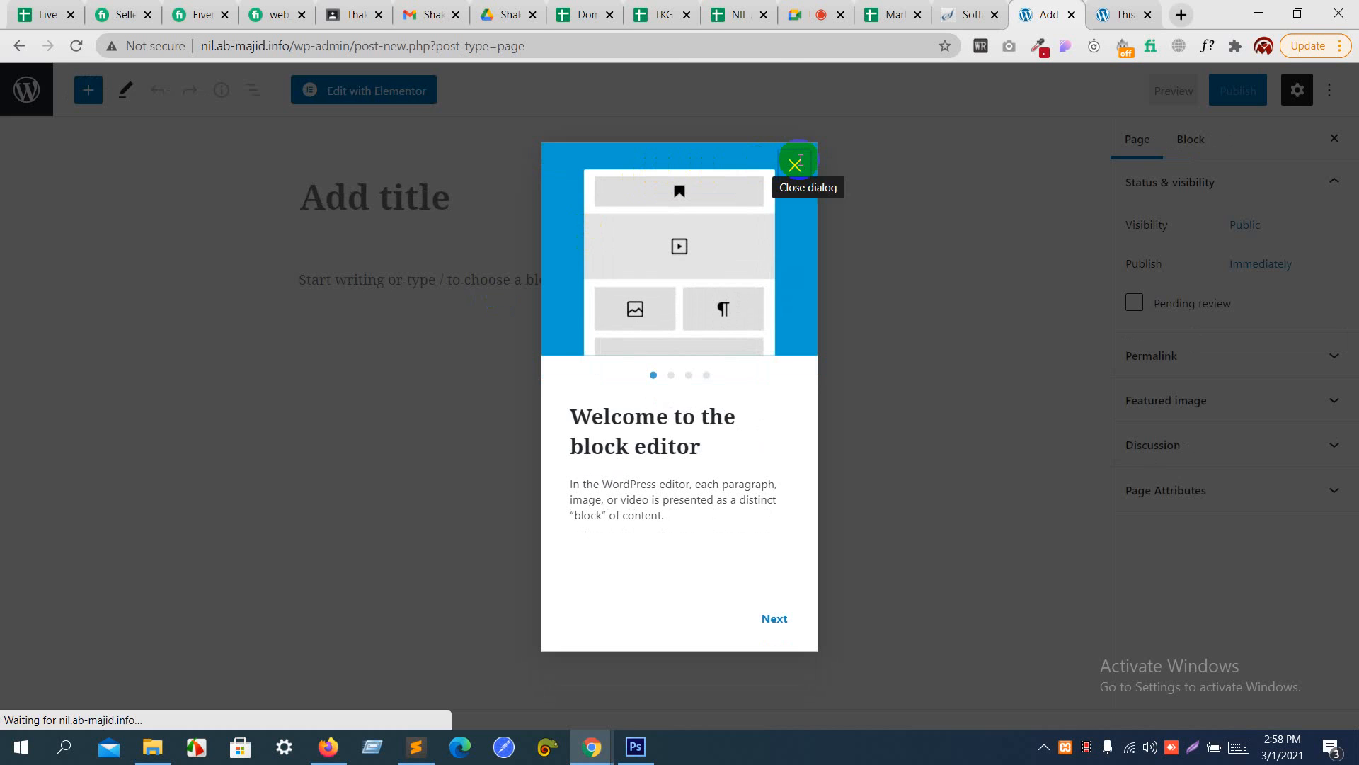
left_click(794, 165)
left_click(469, 185)
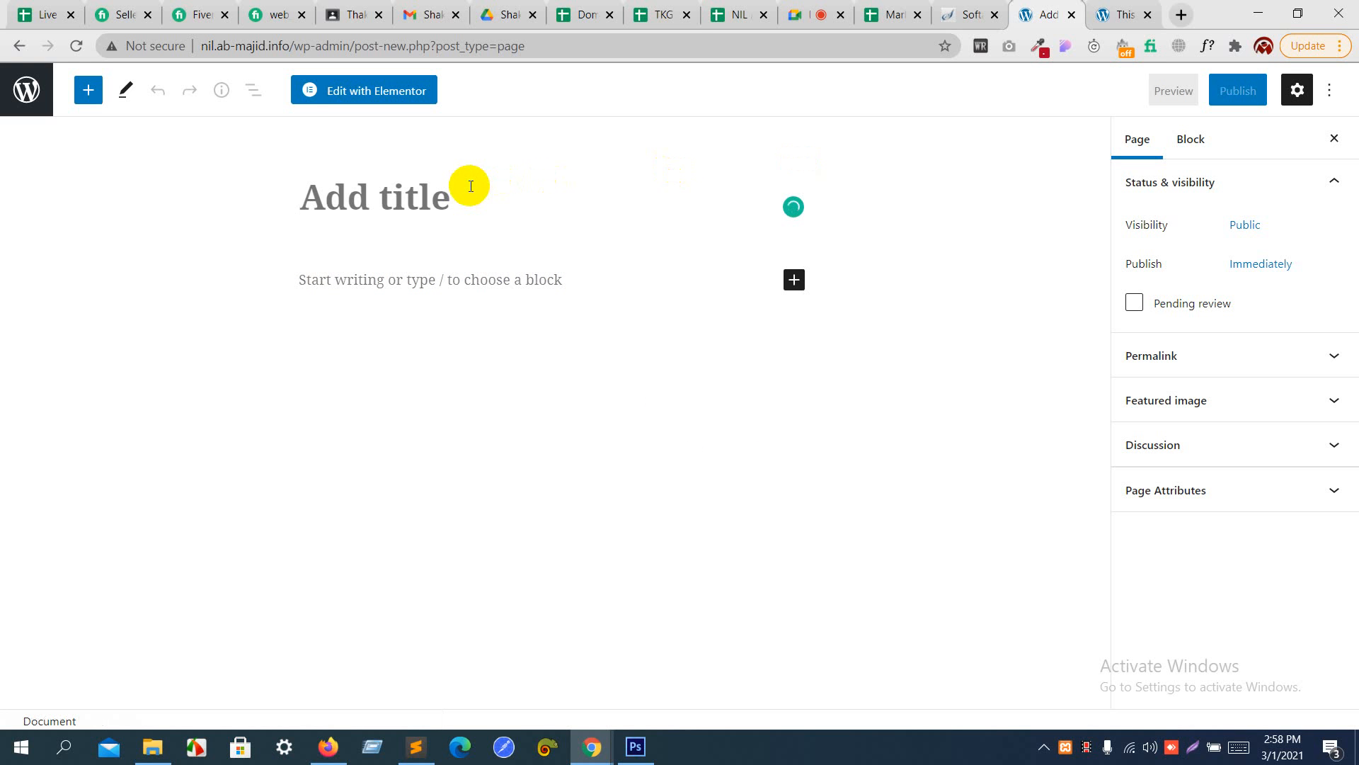
type("Home")
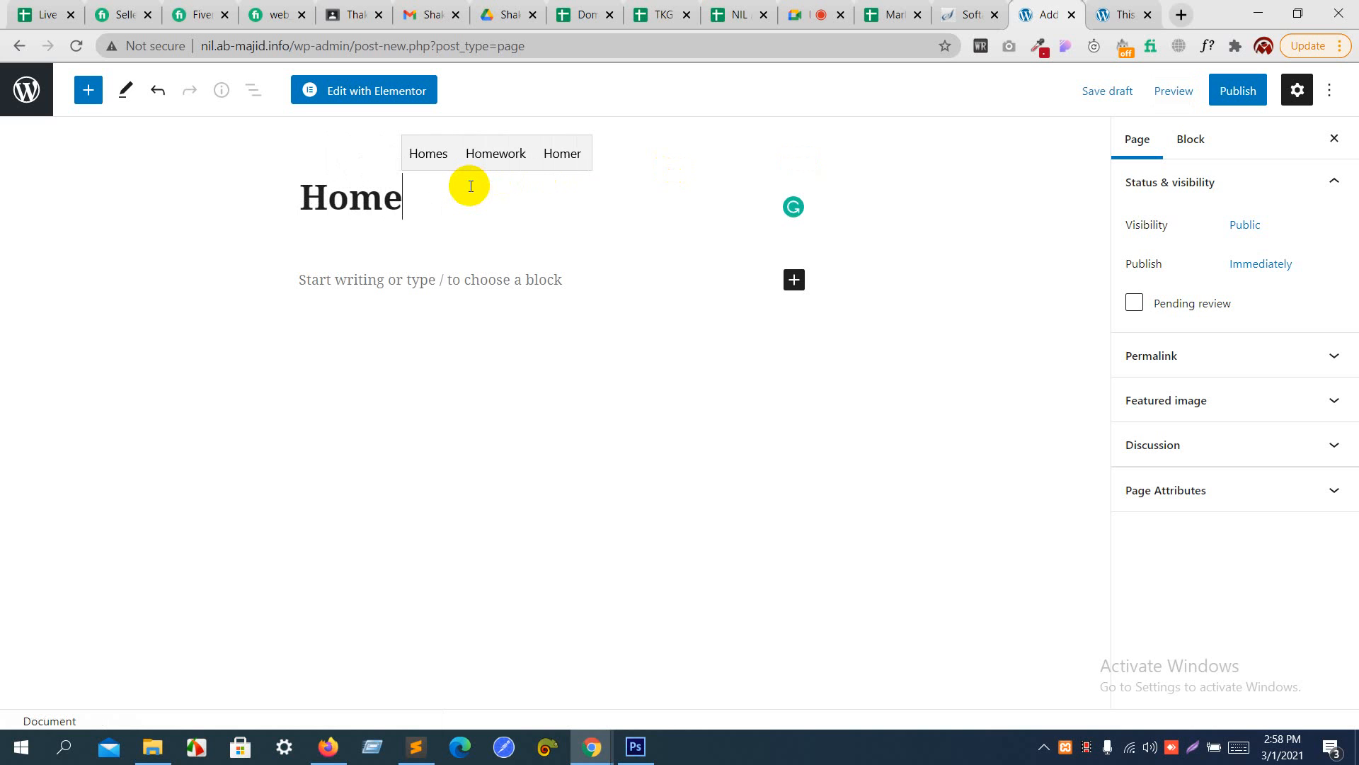
- Publish the Home page and open it for editing with Elementor
left_click(1241, 94)
left_click(1181, 92)
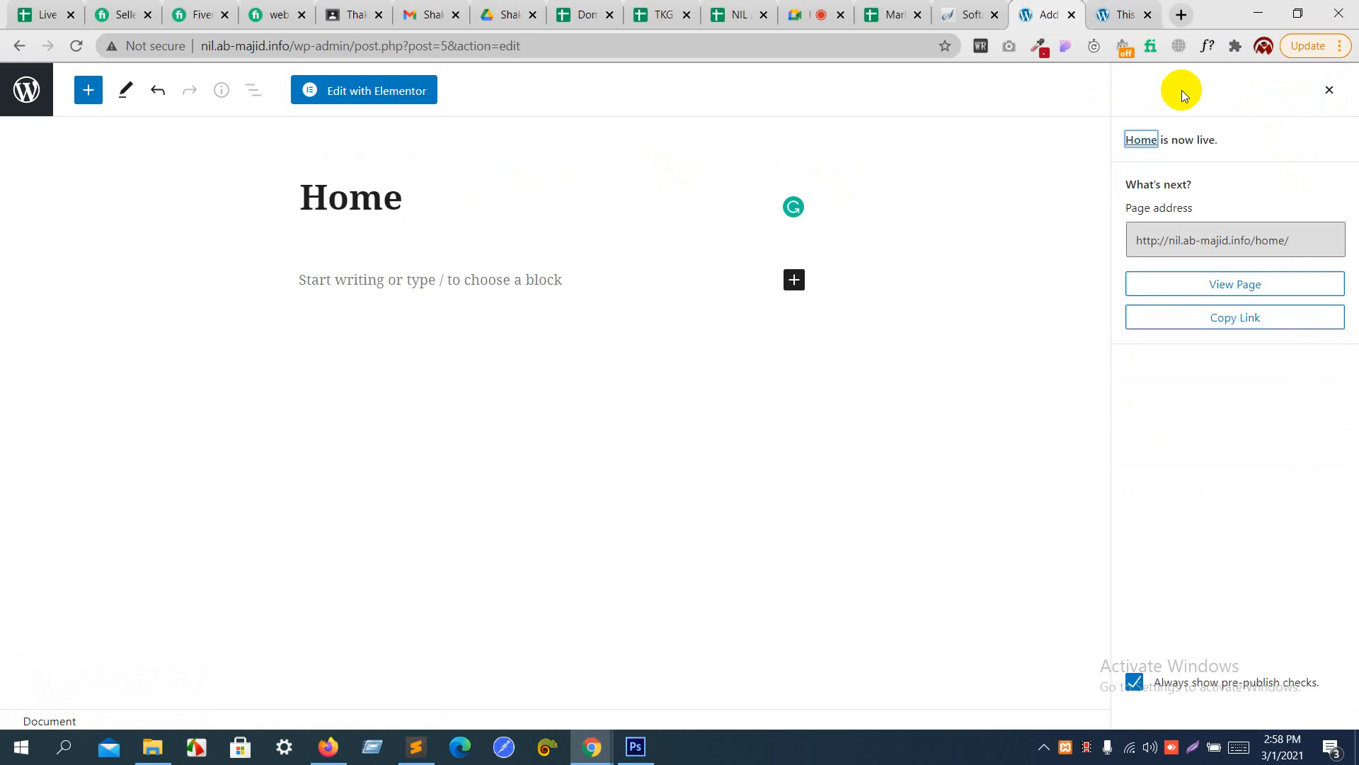
left_click(390, 95)
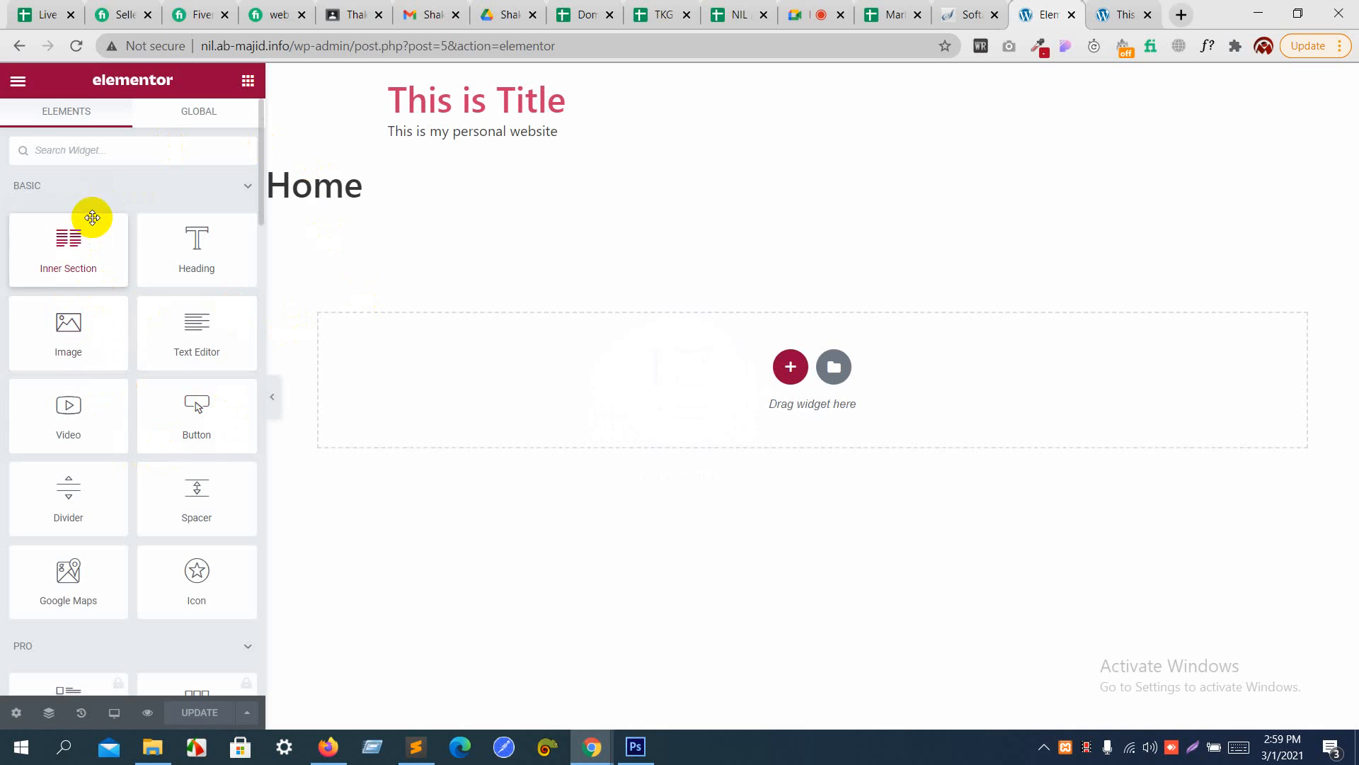
- Look through the Basic and Pro widgets available for the page, including the locked Gallery widget
scroll(78, 464, "down", 6)
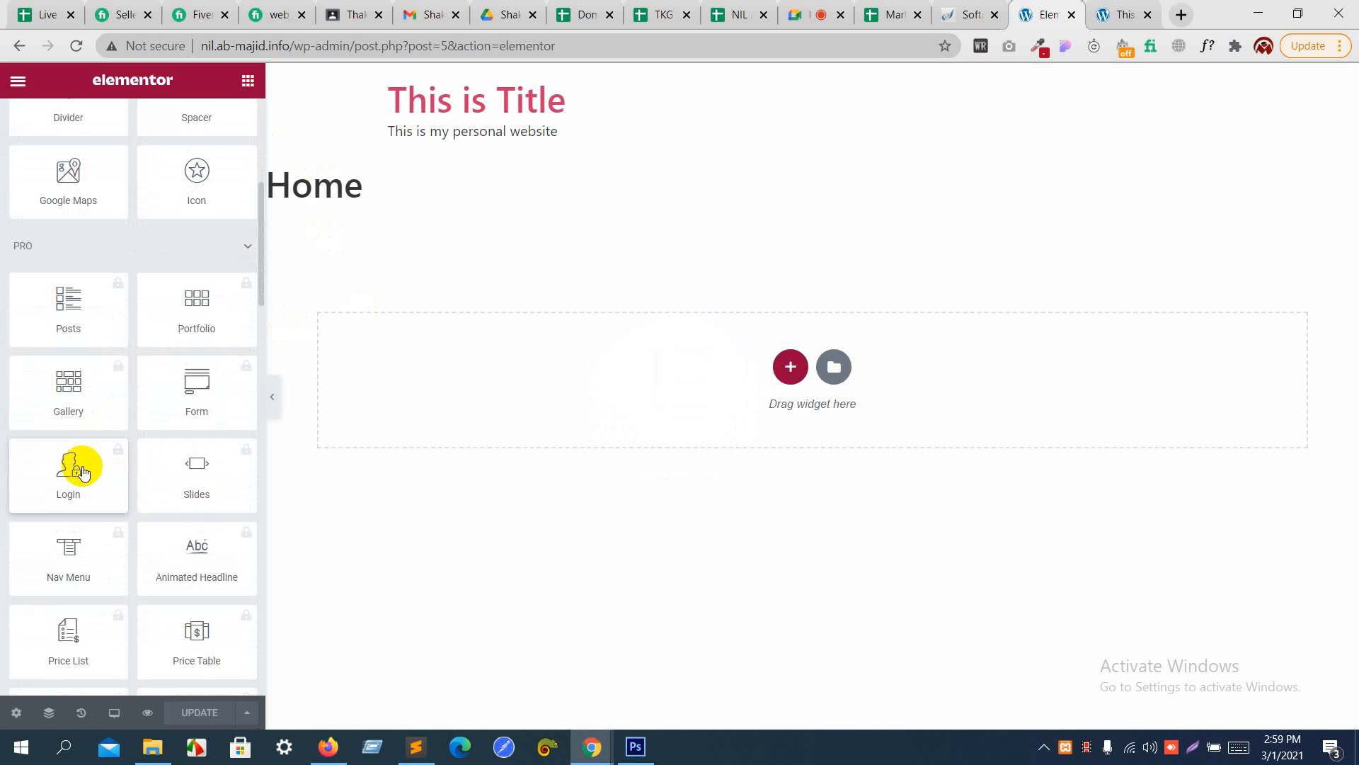
left_click(71, 359)
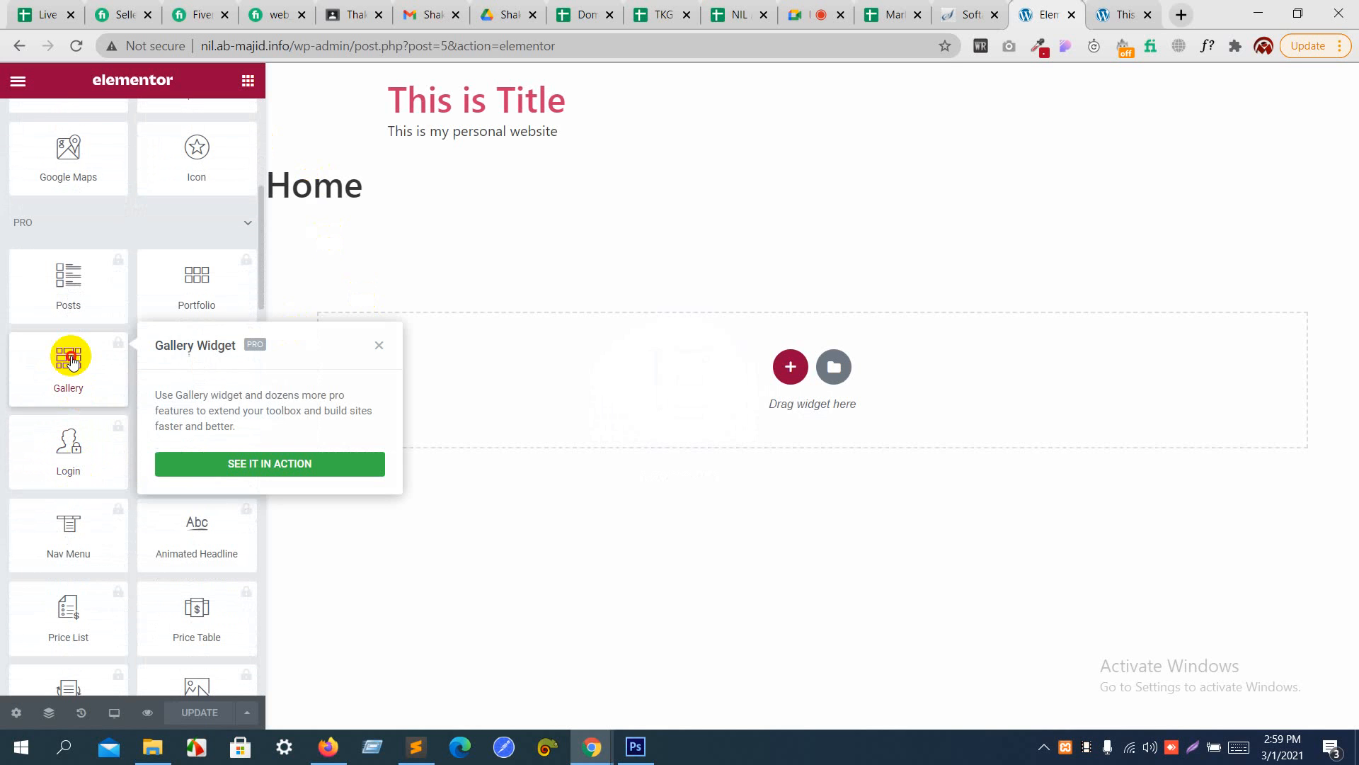
left_click(590, 192)
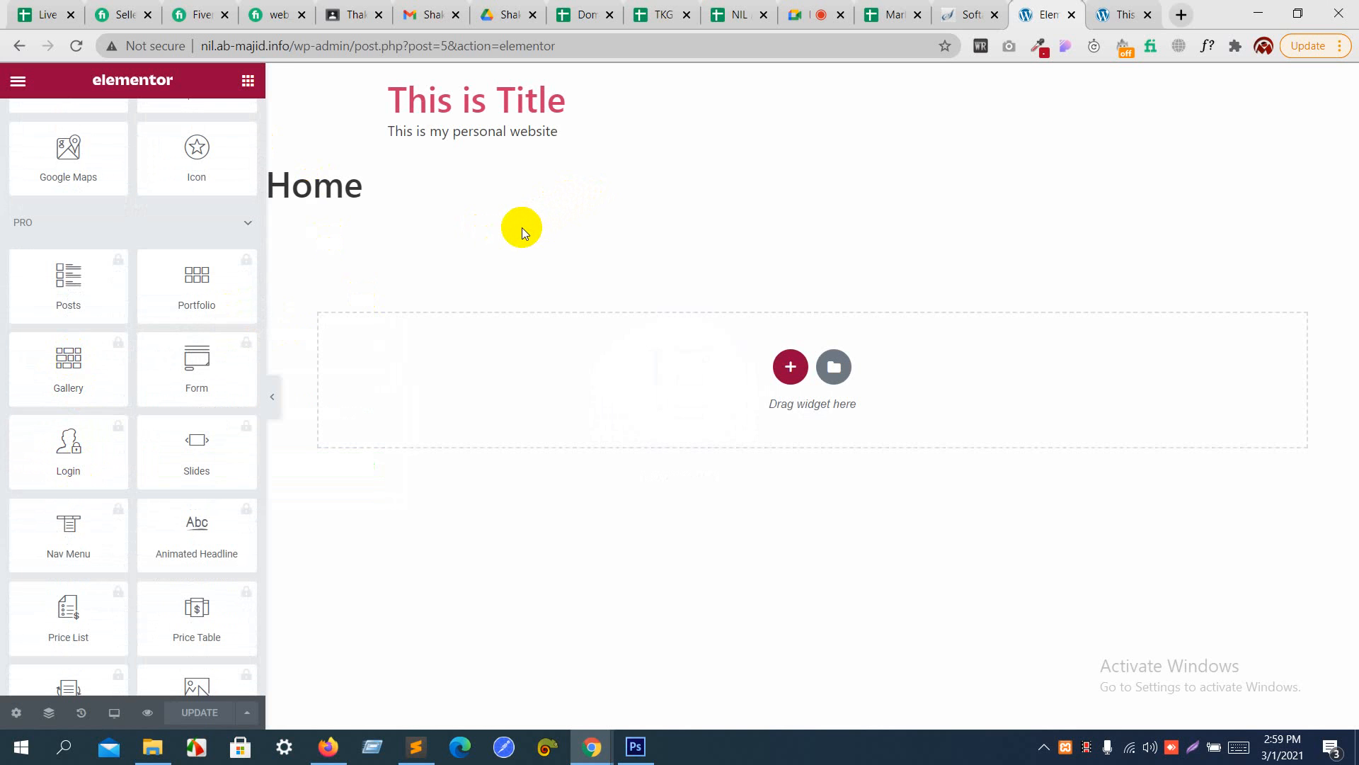
scroll(94, 364, "down", 10)
scroll(98, 369, "up", 5)
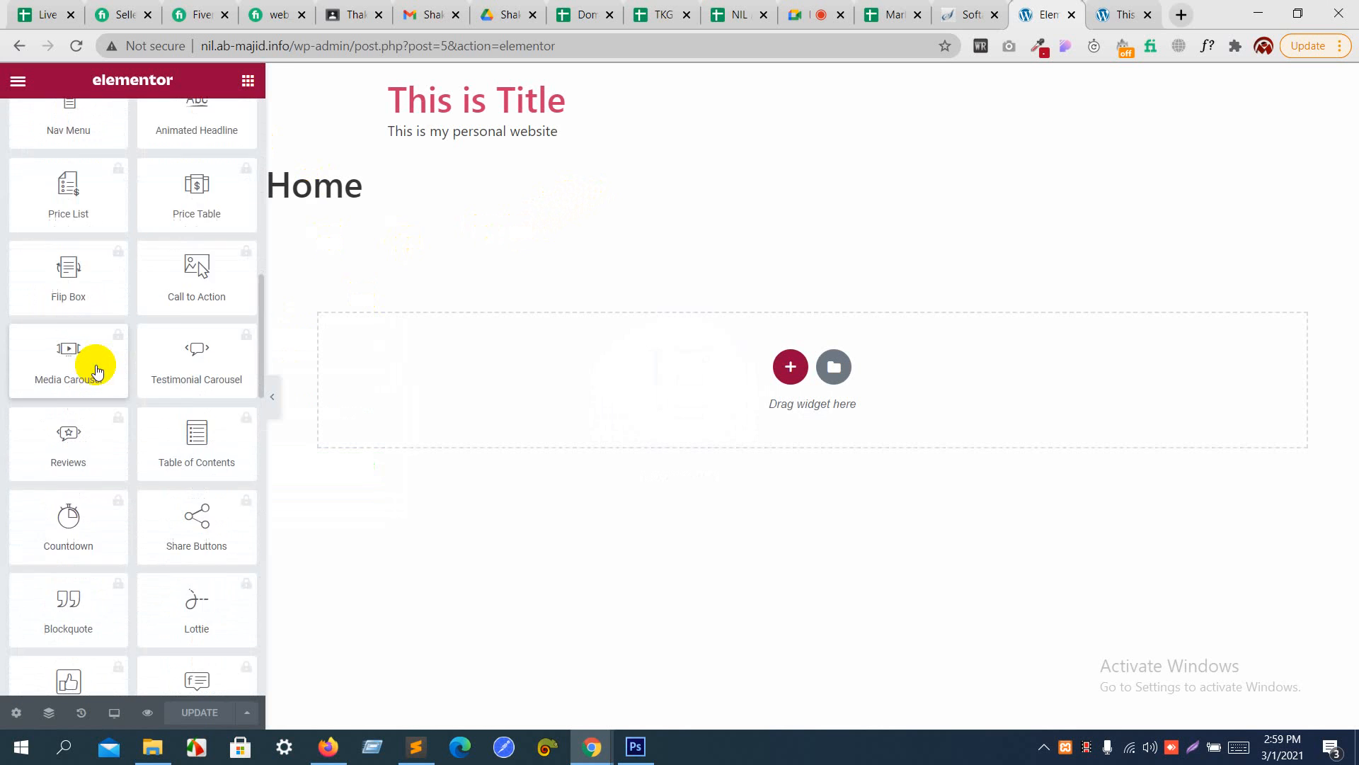
scroll(98, 369, "up", 10)
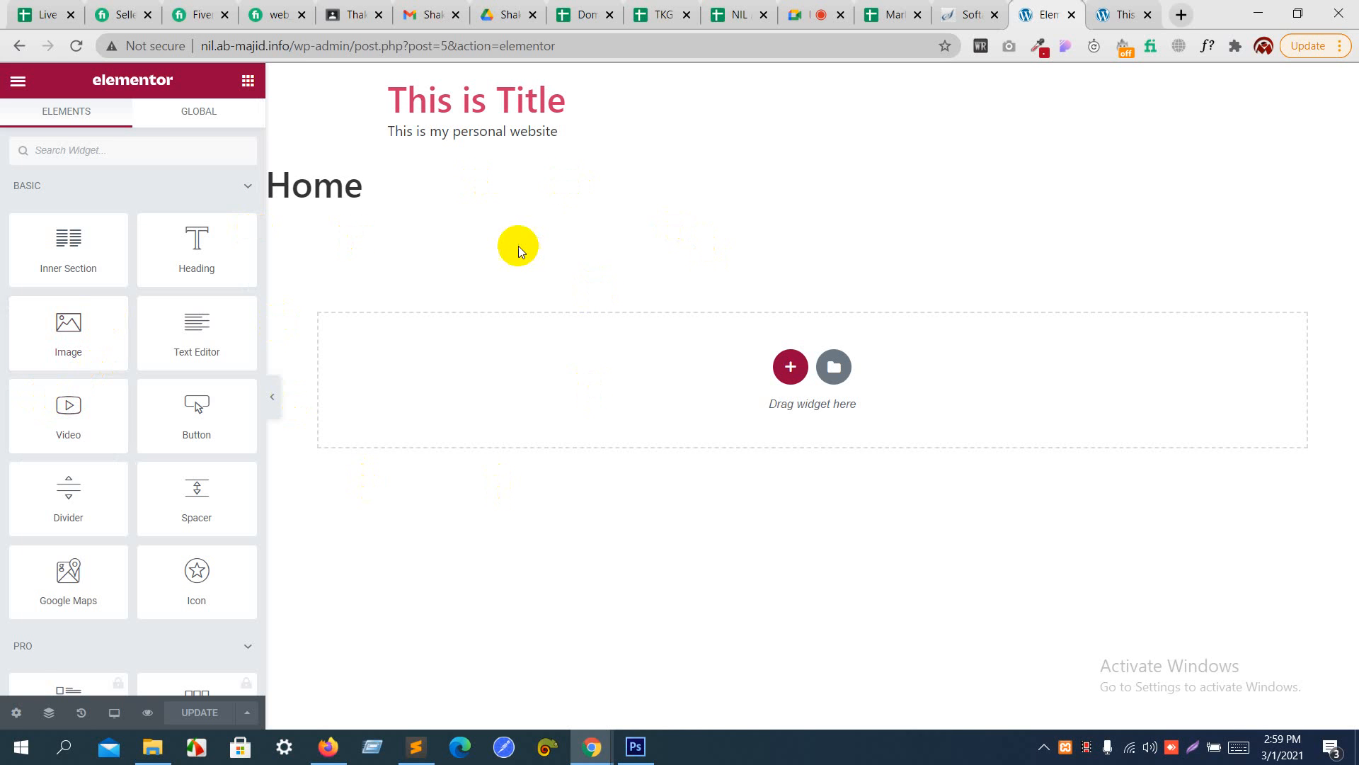
- Set the Home page's layout to Elementor Canvas in the page settings and update the page
left_click(16, 713)
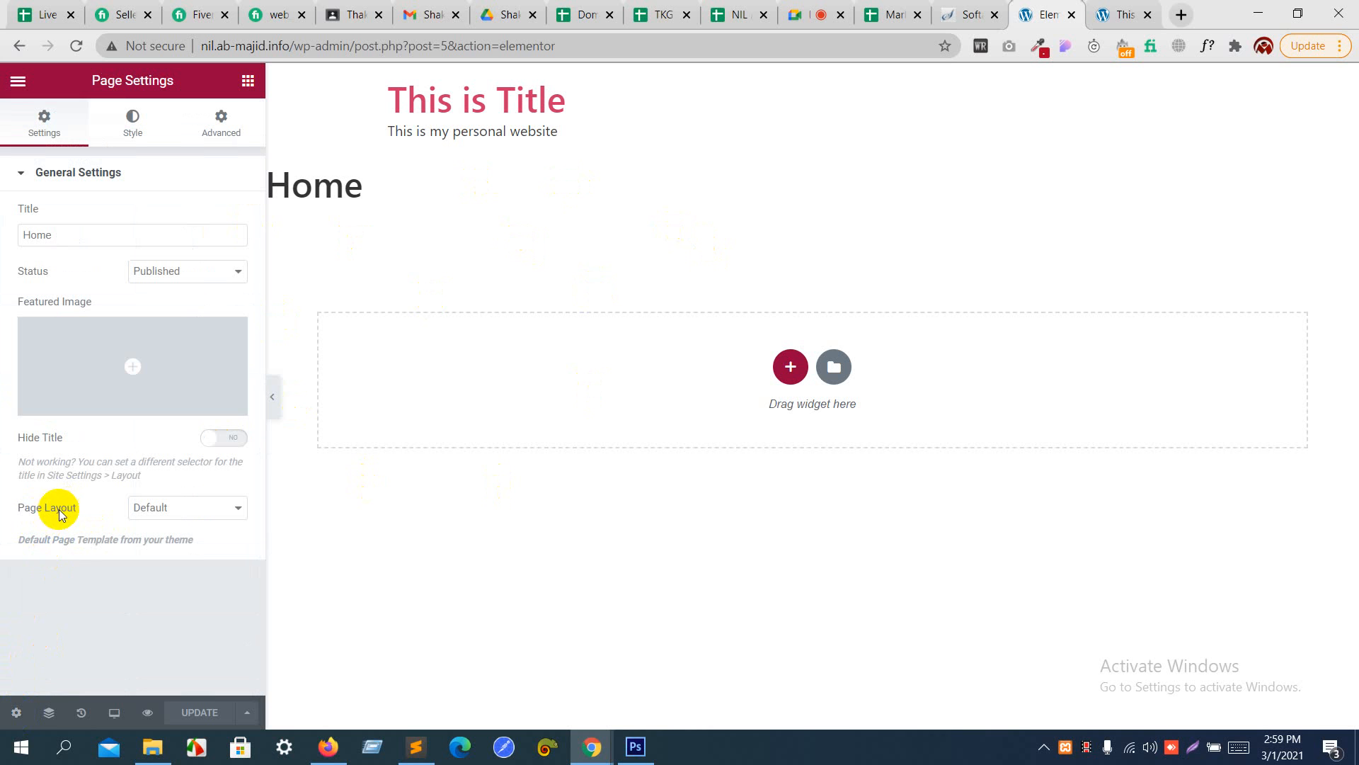
left_click(187, 507)
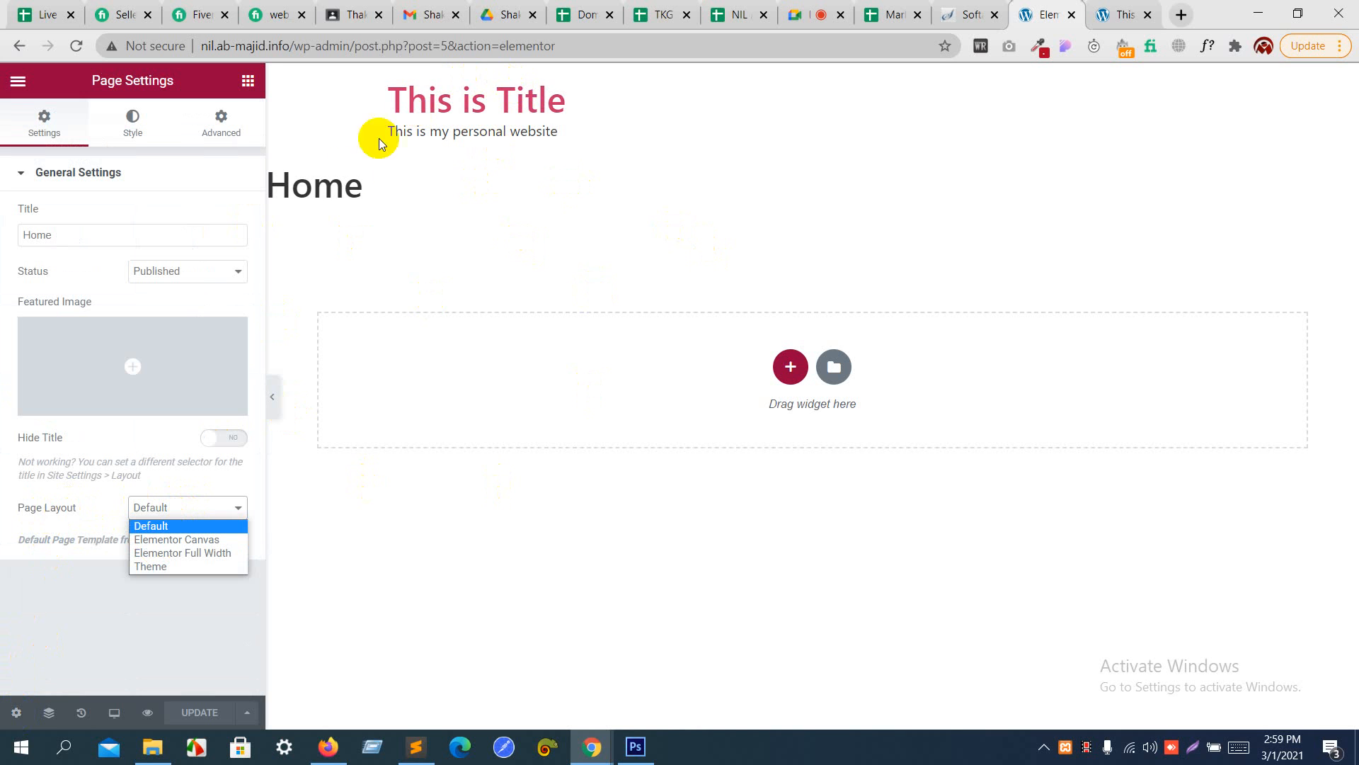
left_click(216, 537)
left_click(201, 713)
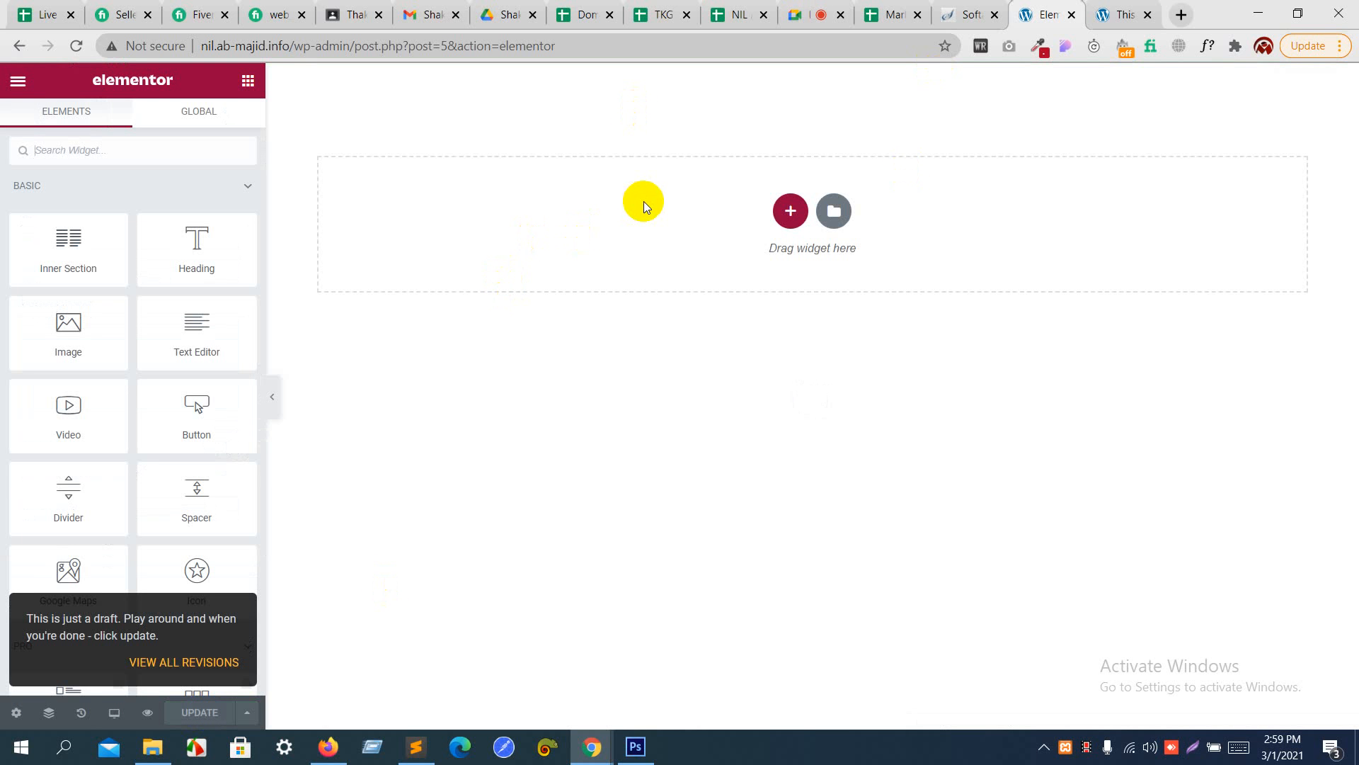
- Switch to Photoshop and open free_psd.psd, accepting the missing fonts
left_click(634, 745)
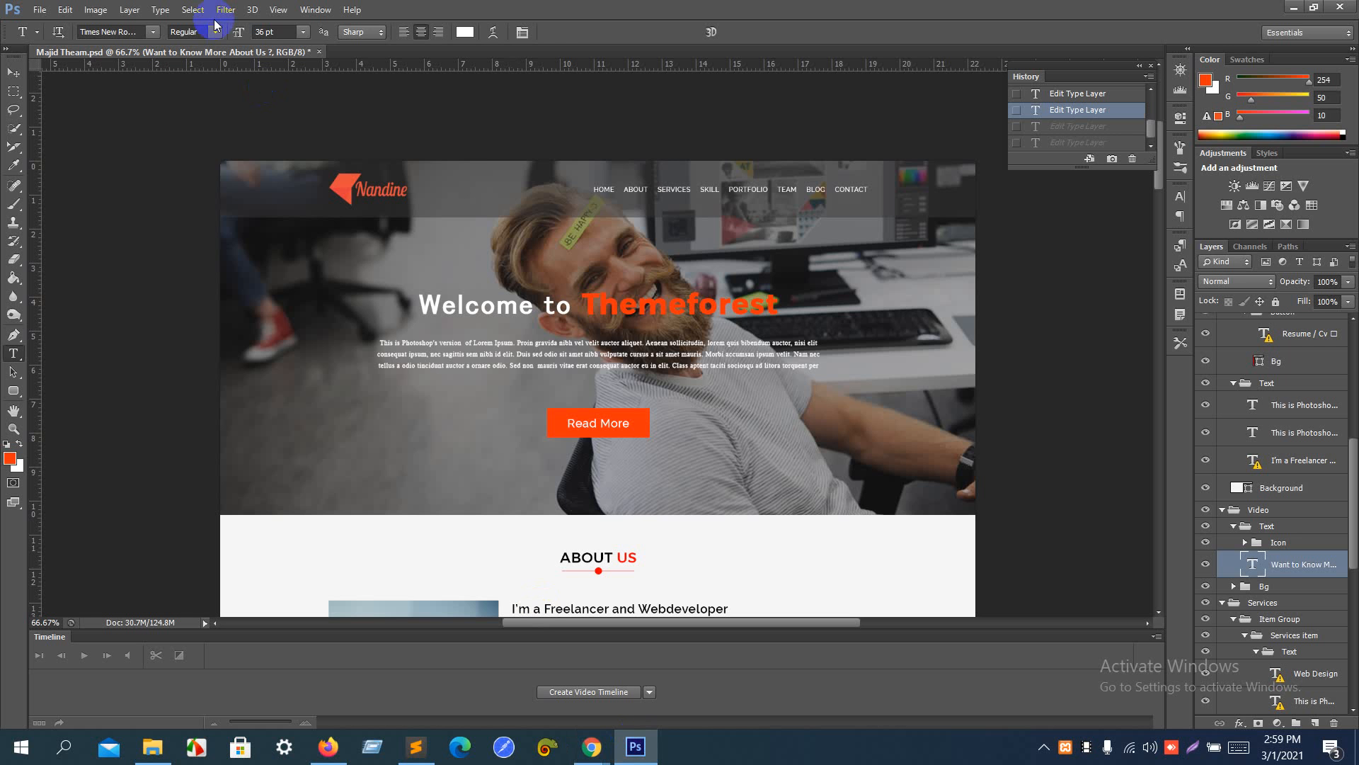
left_click(40, 10)
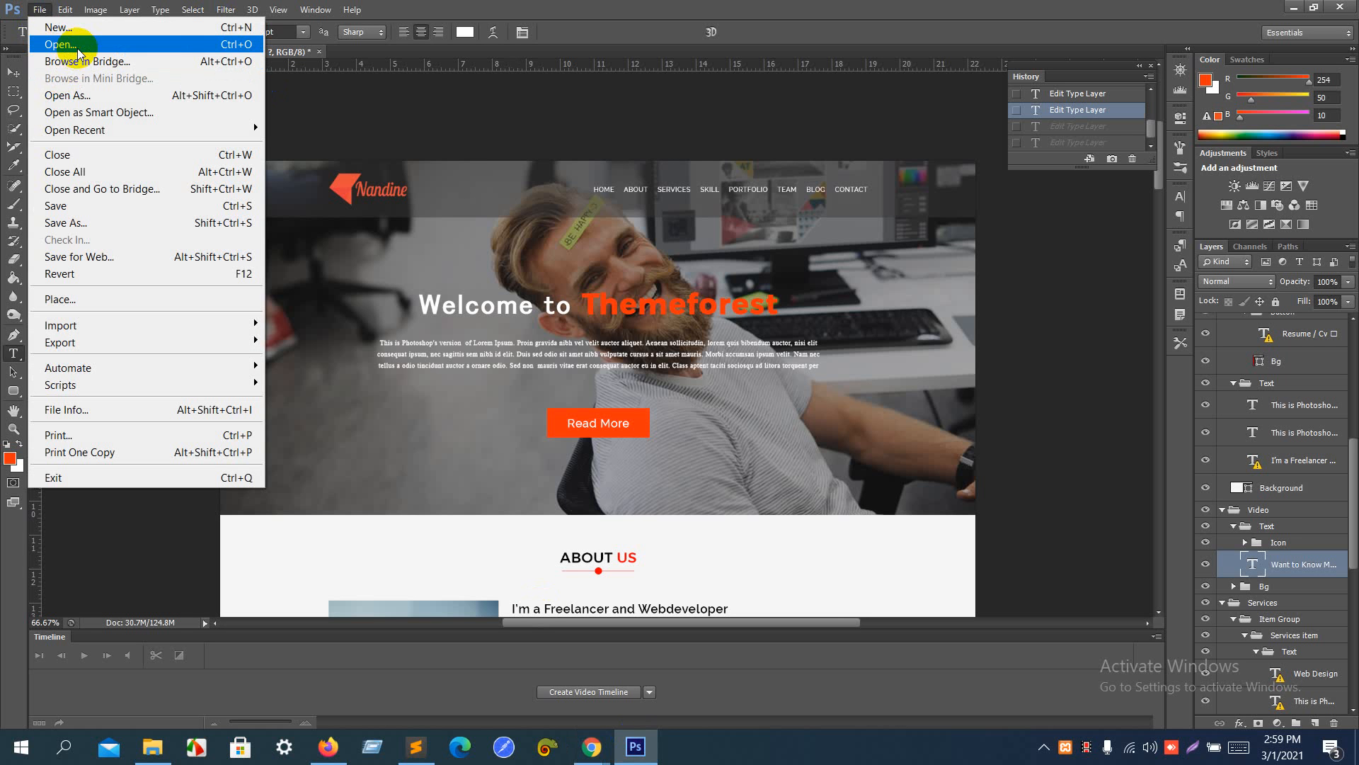
left_click(79, 51)
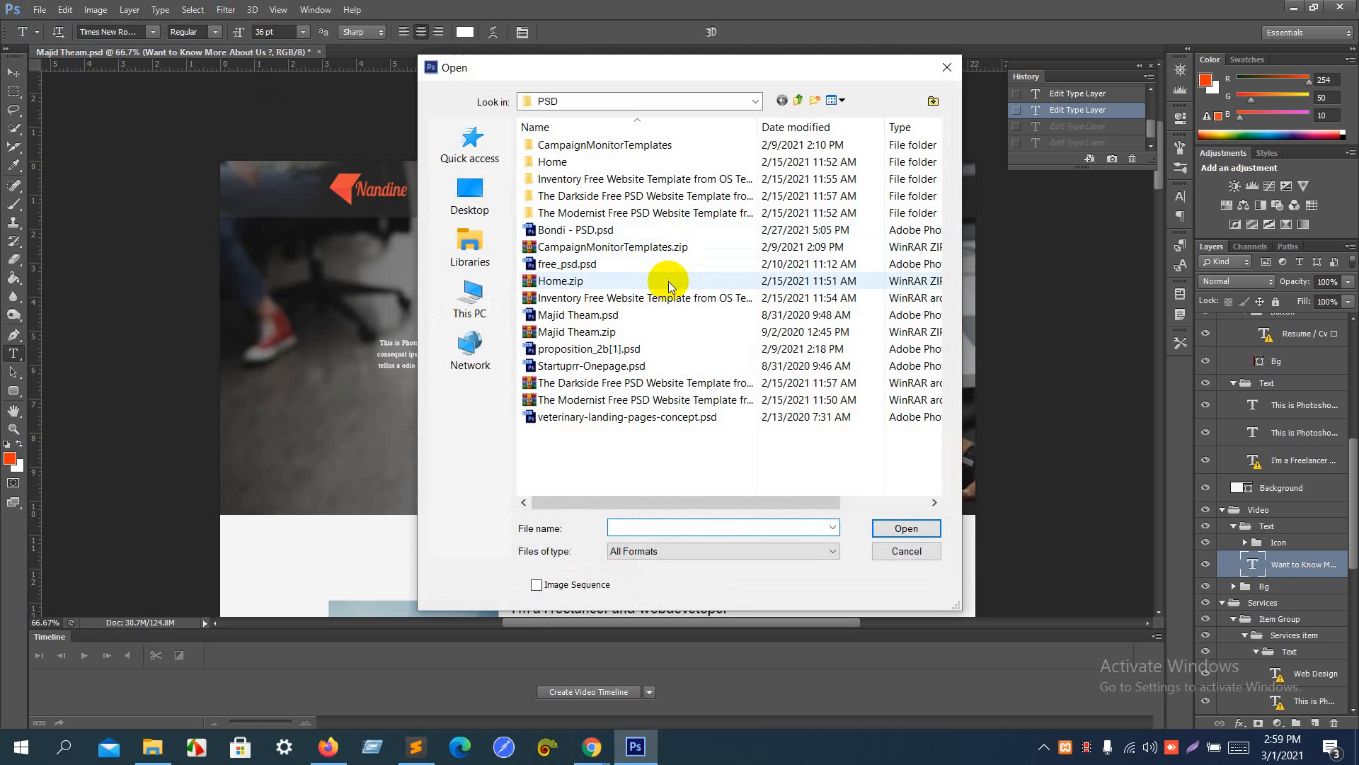
double_click(671, 266)
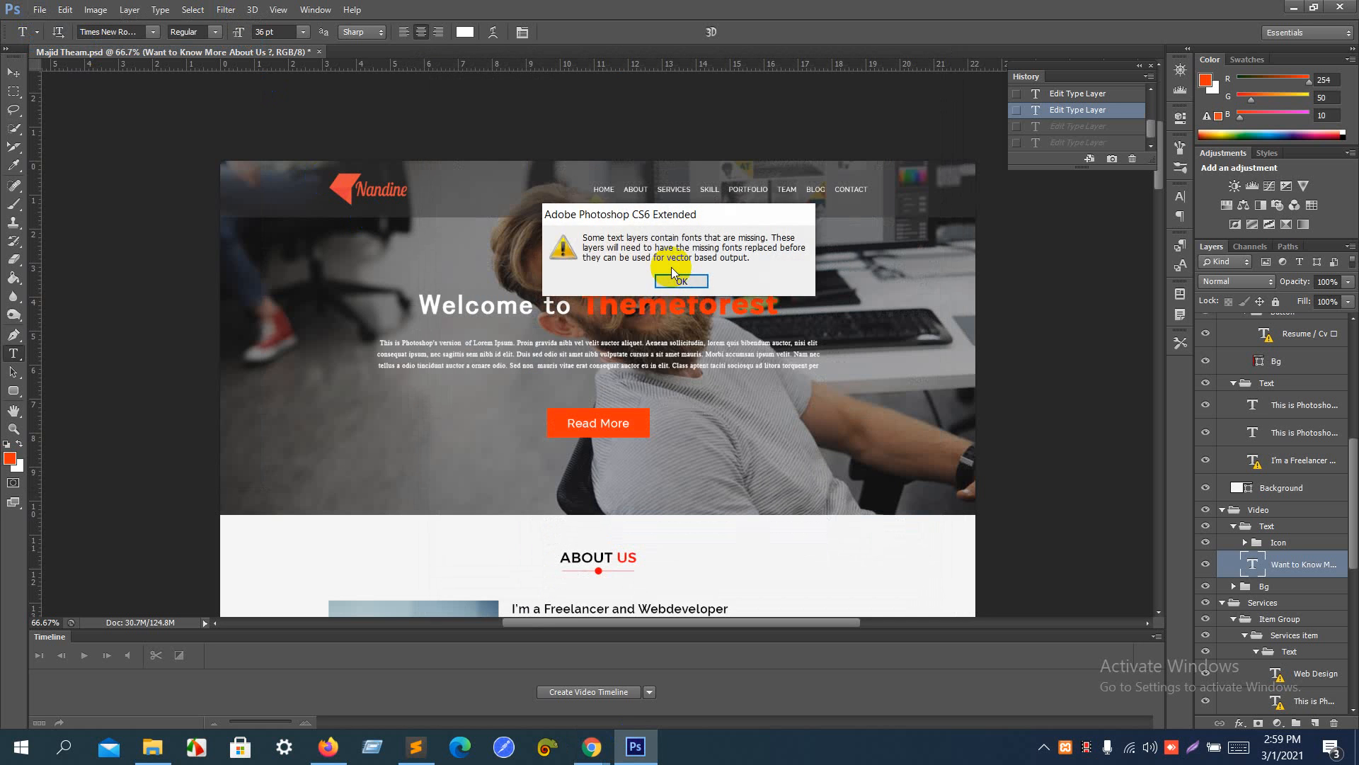
left_click(673, 269)
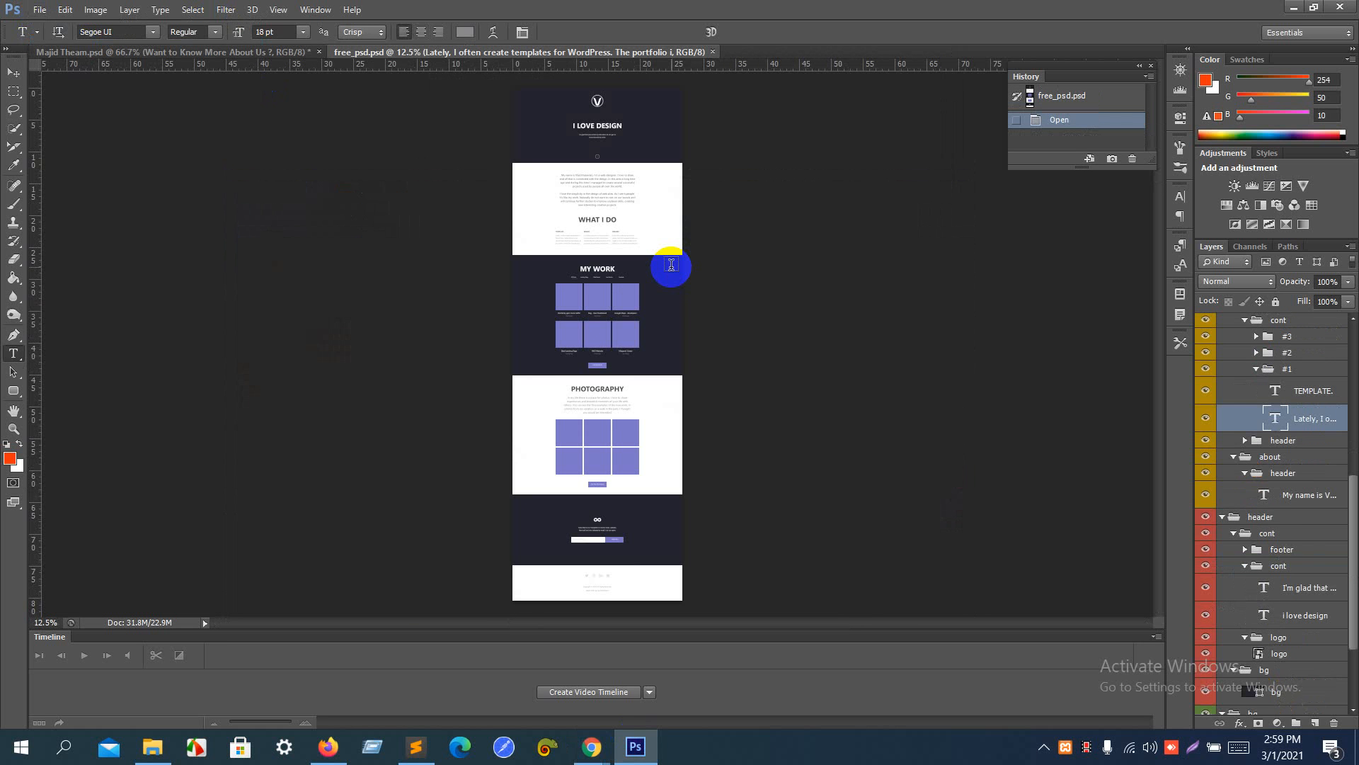
- Examine the free_psd.psd design up close, from the work section up to the "I LOVE DESIGN" header
key("ctrl+plus")
key("ctrl+plus")
key("ctrl+plus")
key("ctrl+plus")
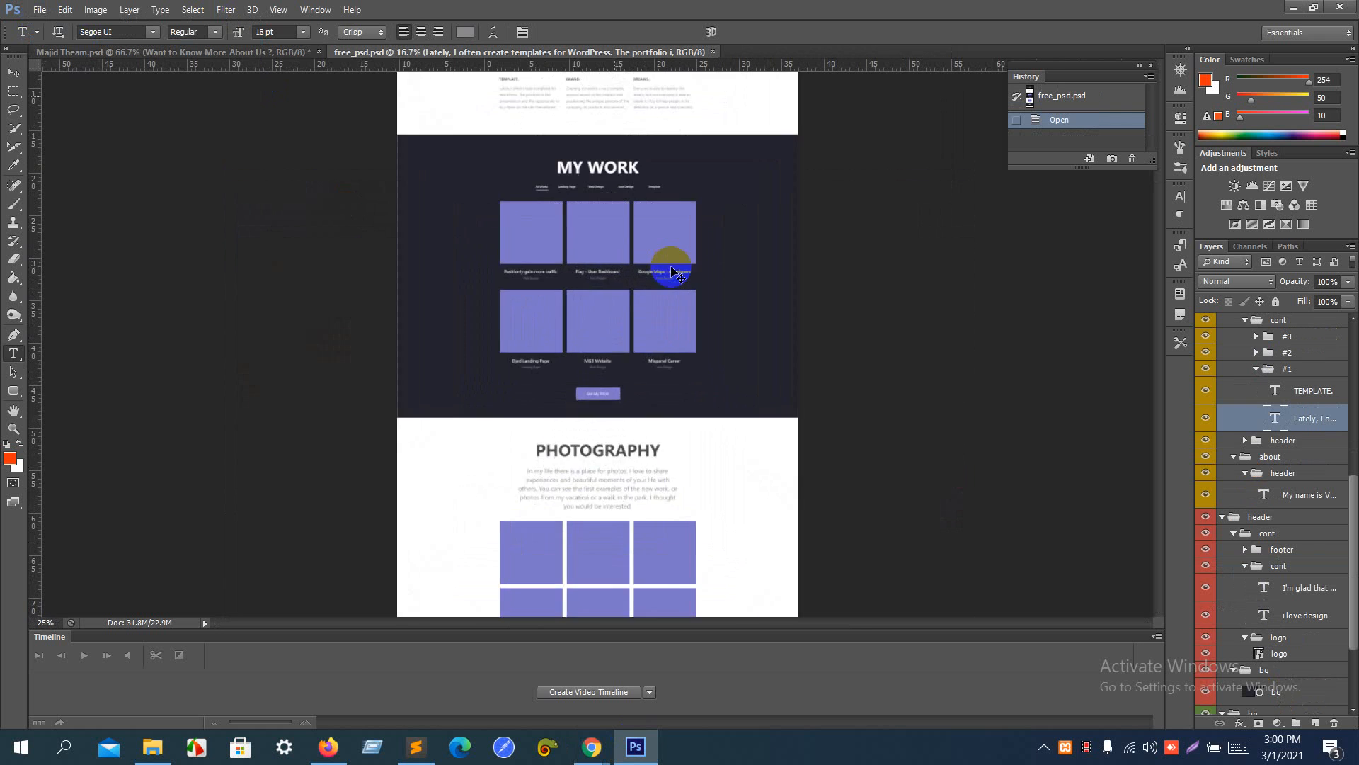
scroll(671, 265, "up", 5)
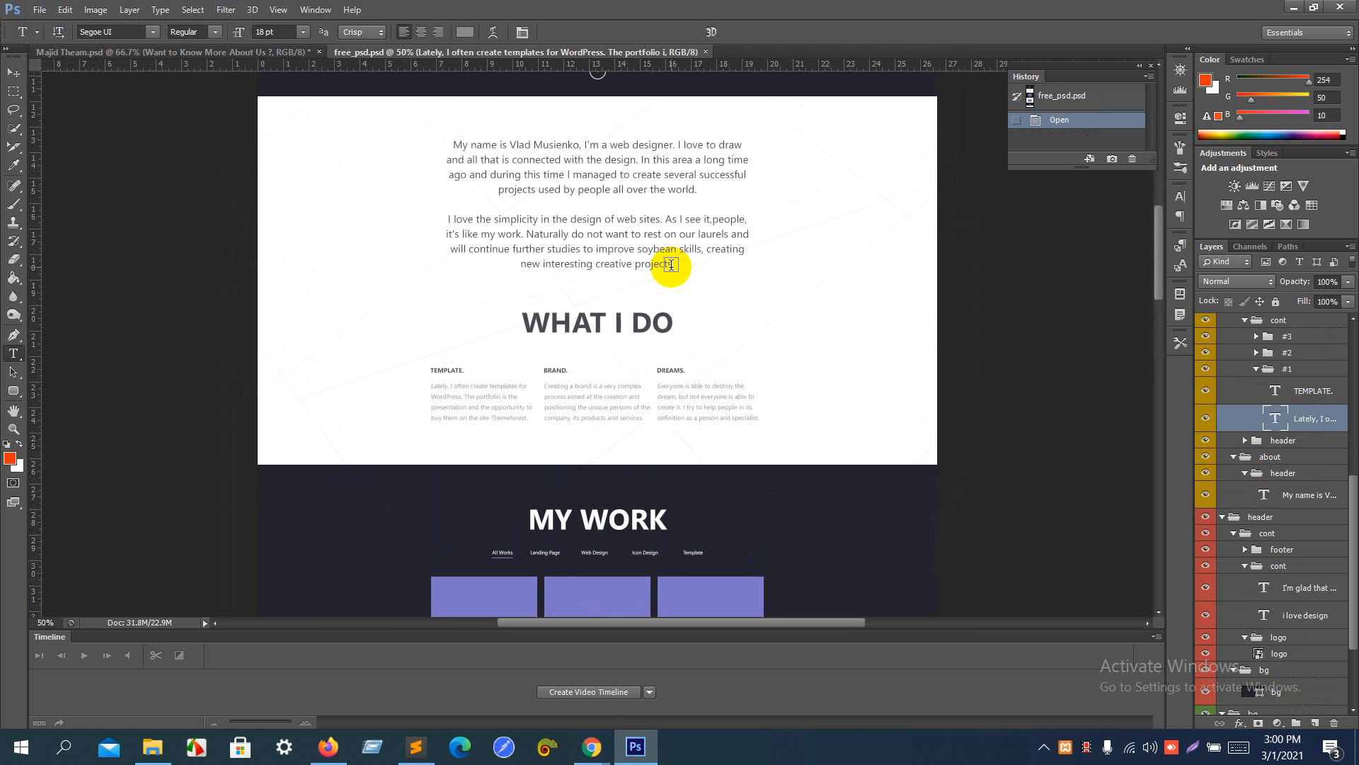
key("ctrl+plus")
scroll(671, 265, "up", 10)
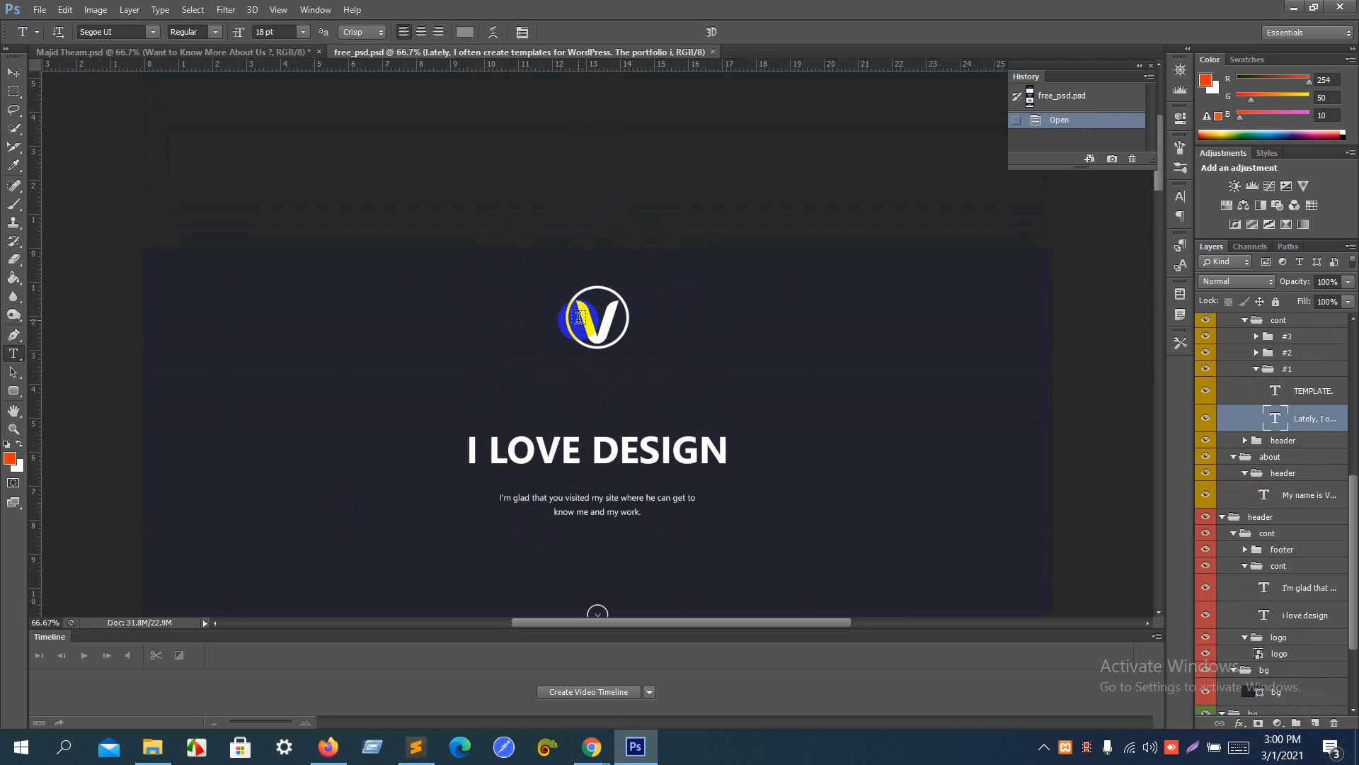
scroll(578, 317, "down", 2)
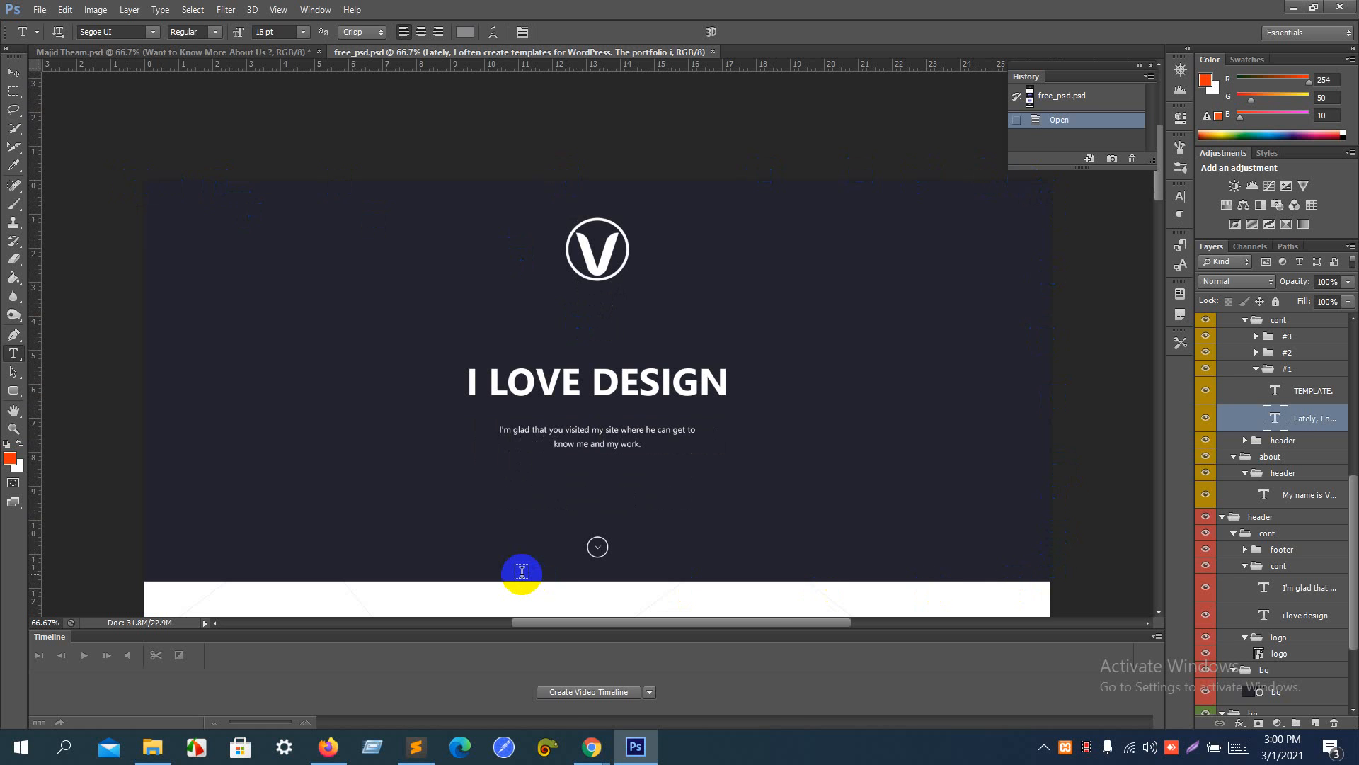
- Return to Elementor in Chrome and add a single-column section to the Home page, checking it against the Photoshop header
left_click(592, 756)
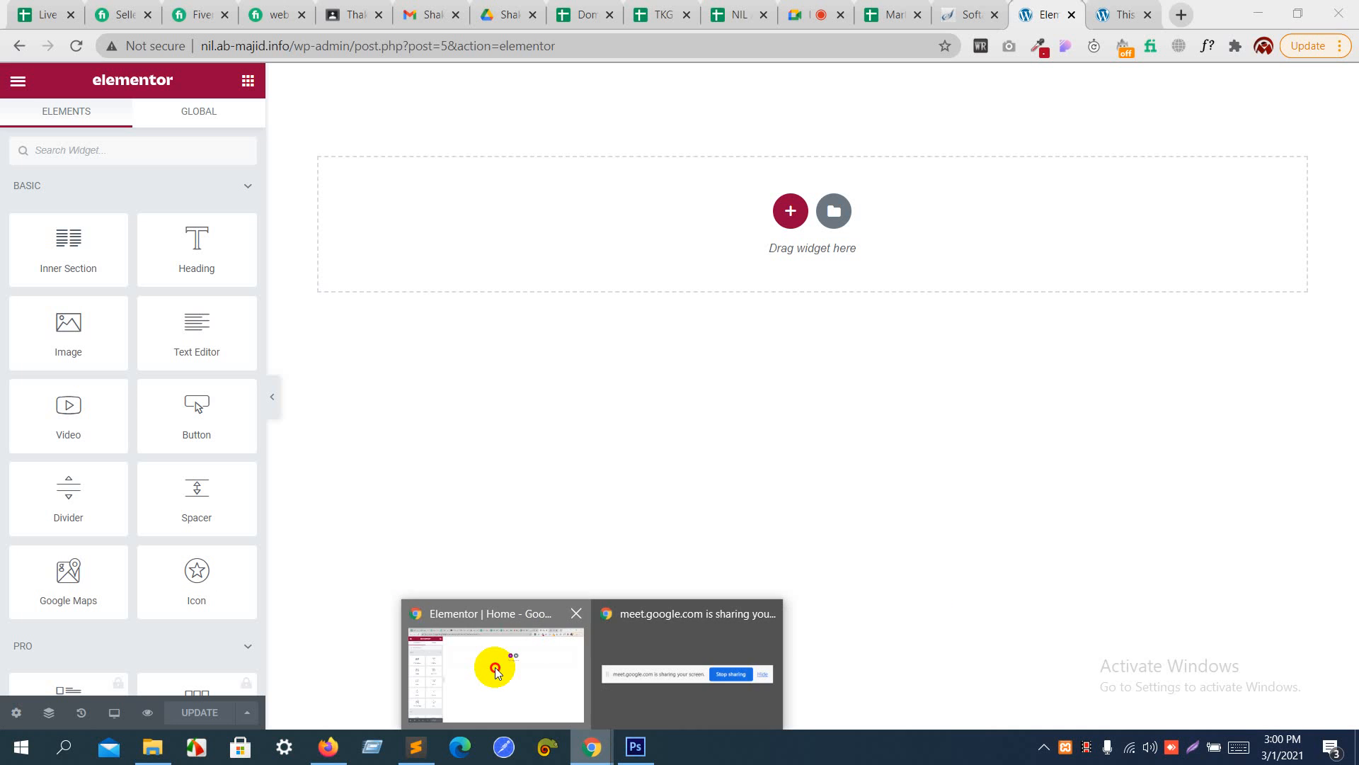
left_click(494, 667)
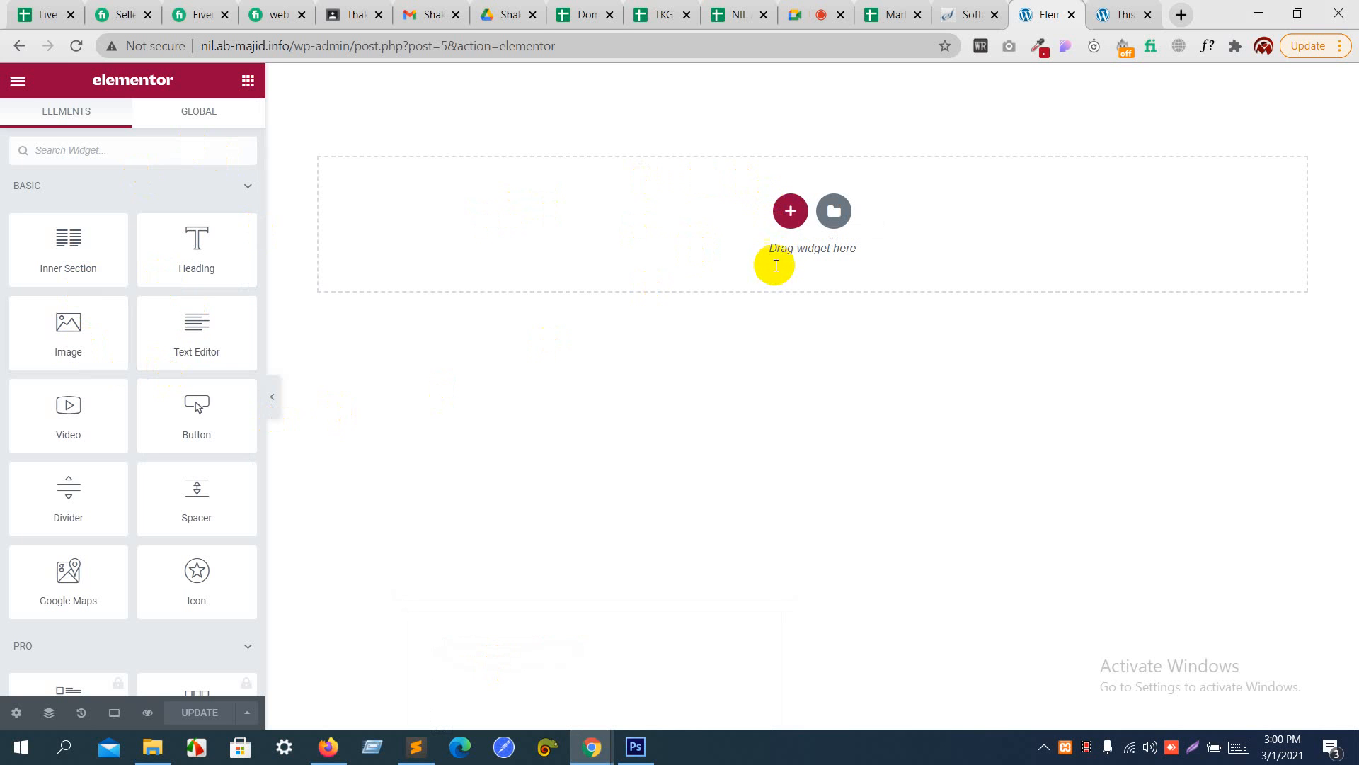
left_click(792, 213)
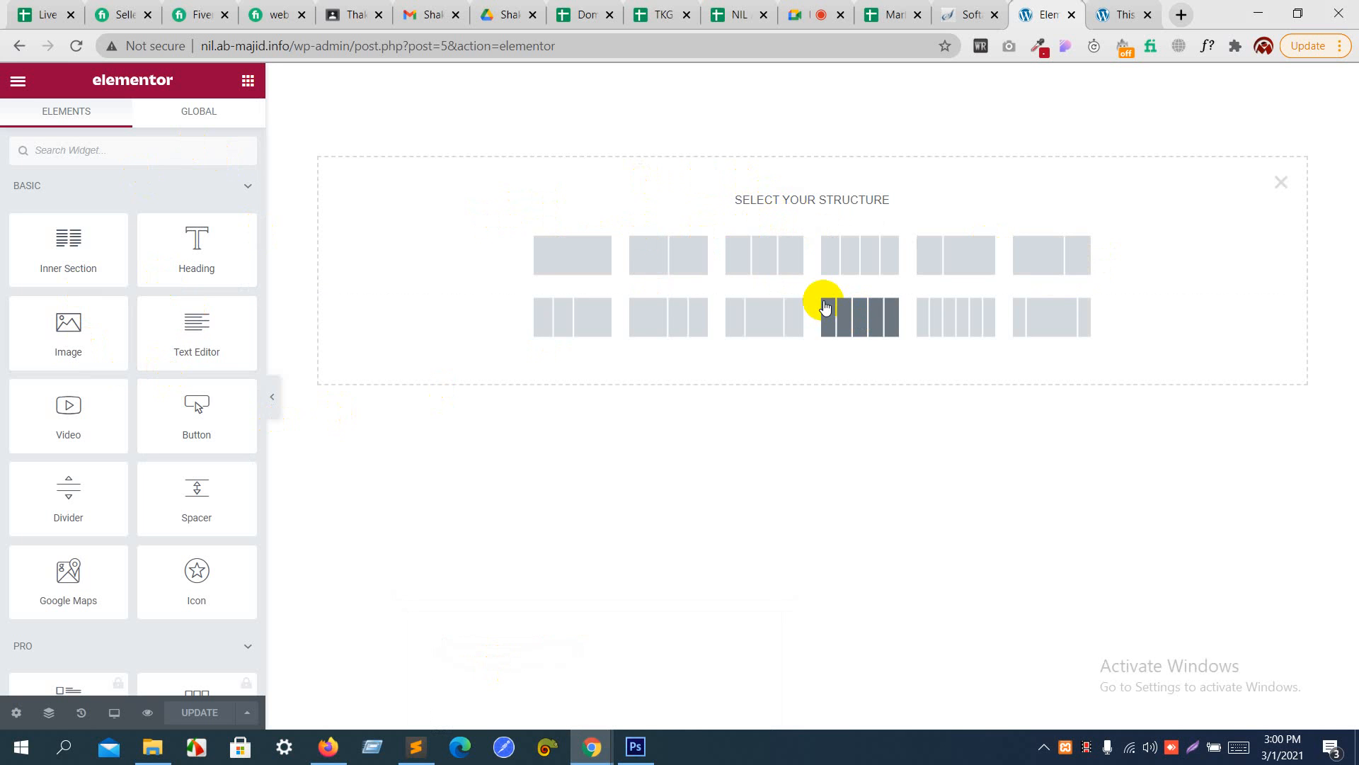
key("alt+Tab")
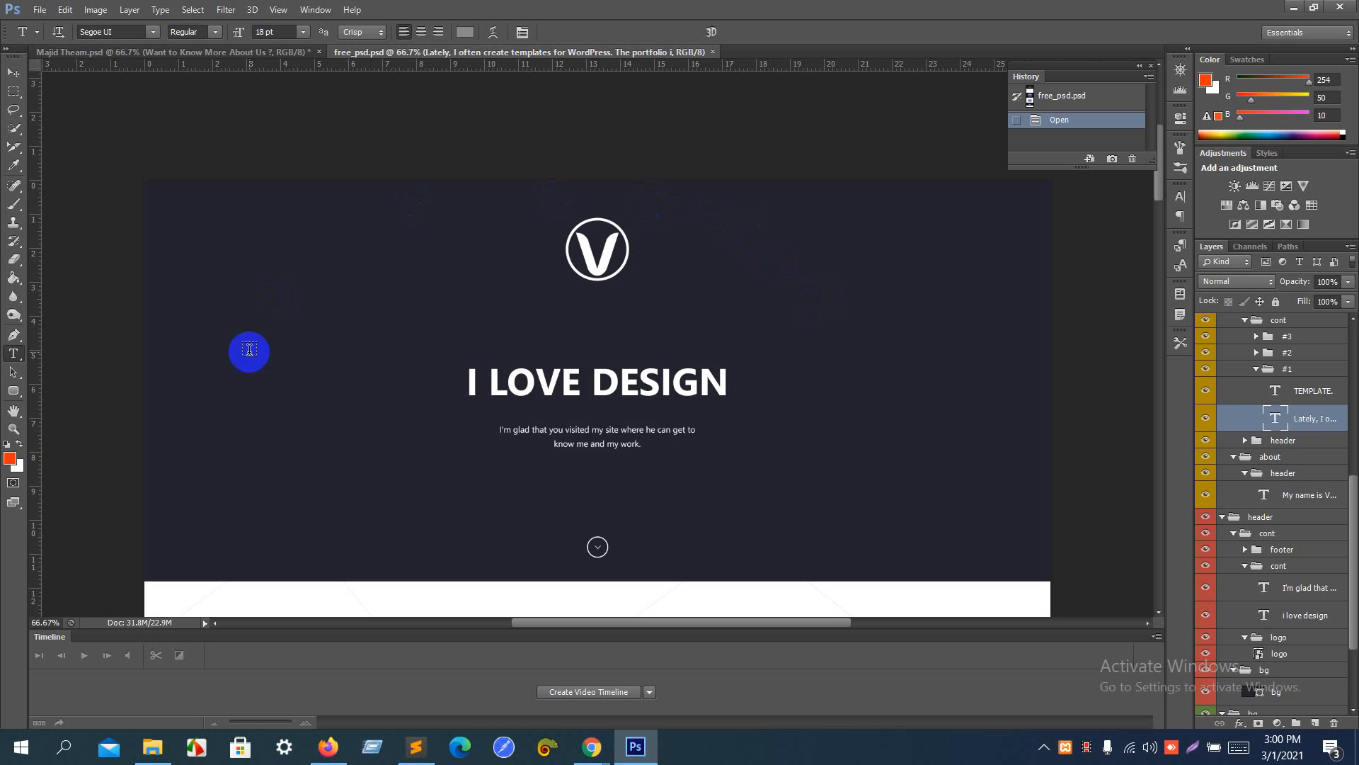
key("alt+Tab")
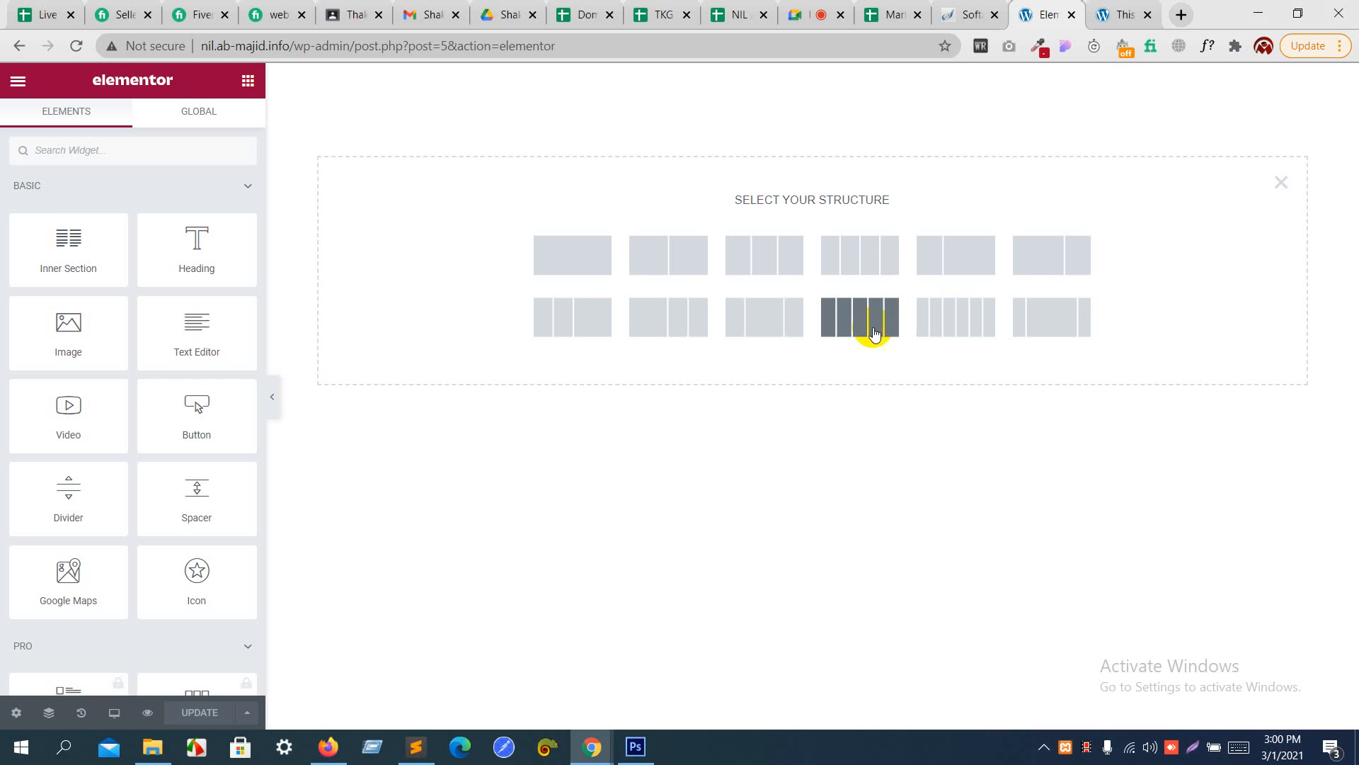
left_click(587, 263)
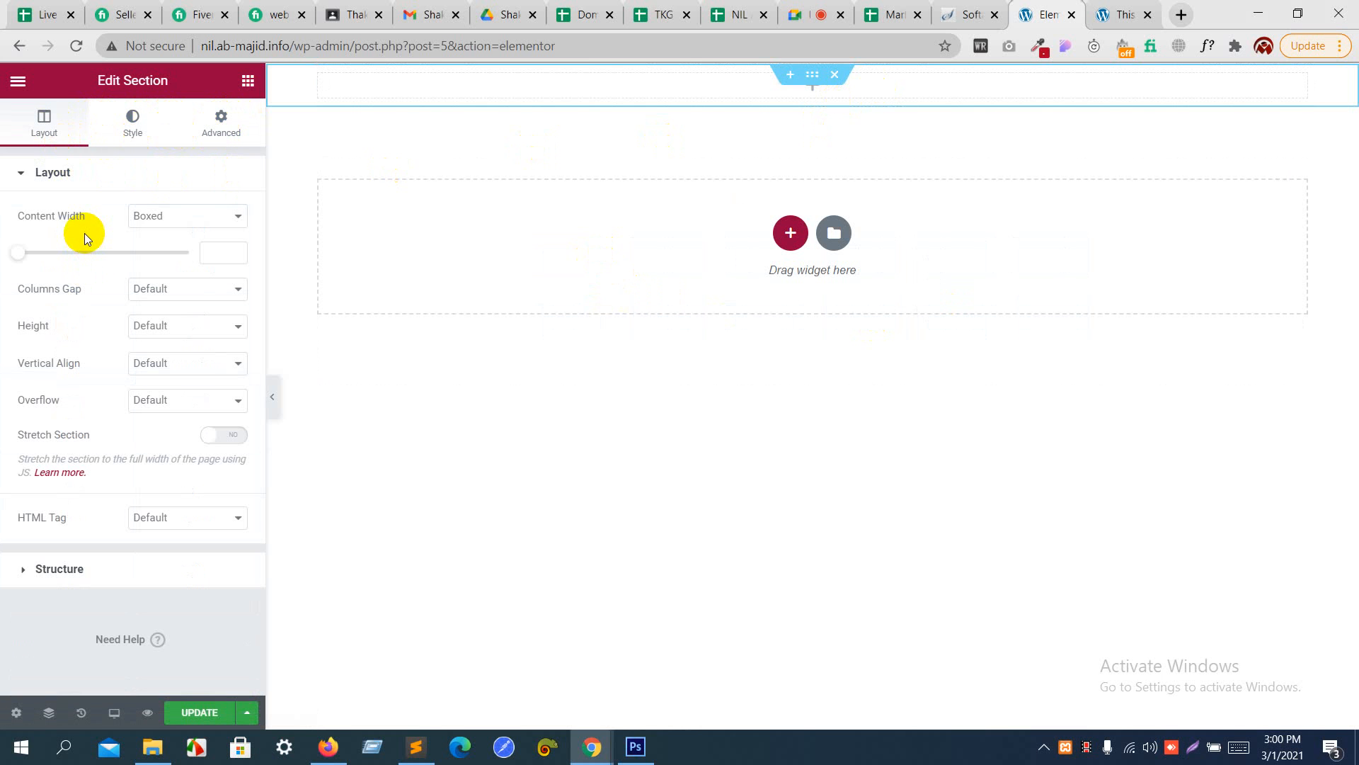
- Check the section's background style, sample the header's dark background in Photoshop for its hex code without changing the foreground color, and return to Elementor
left_click(137, 131)
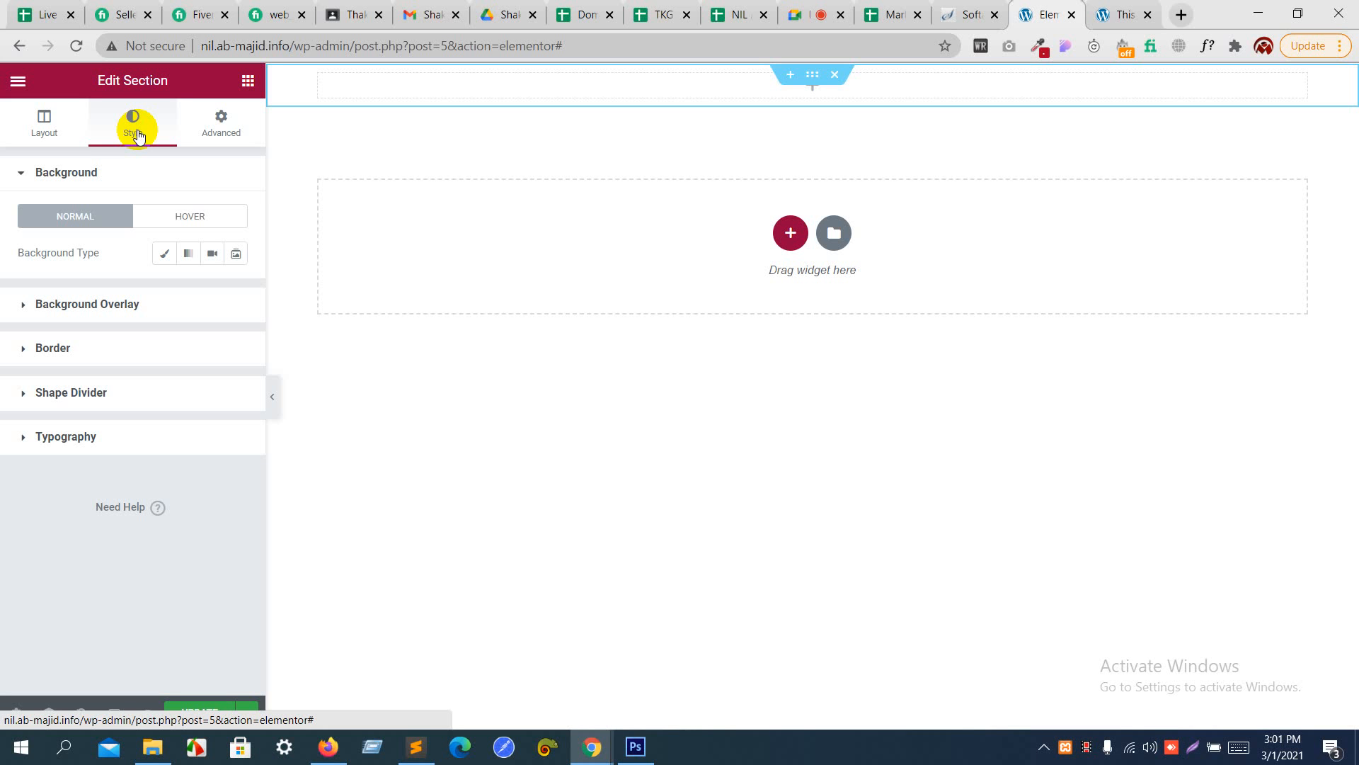
left_click(125, 171)
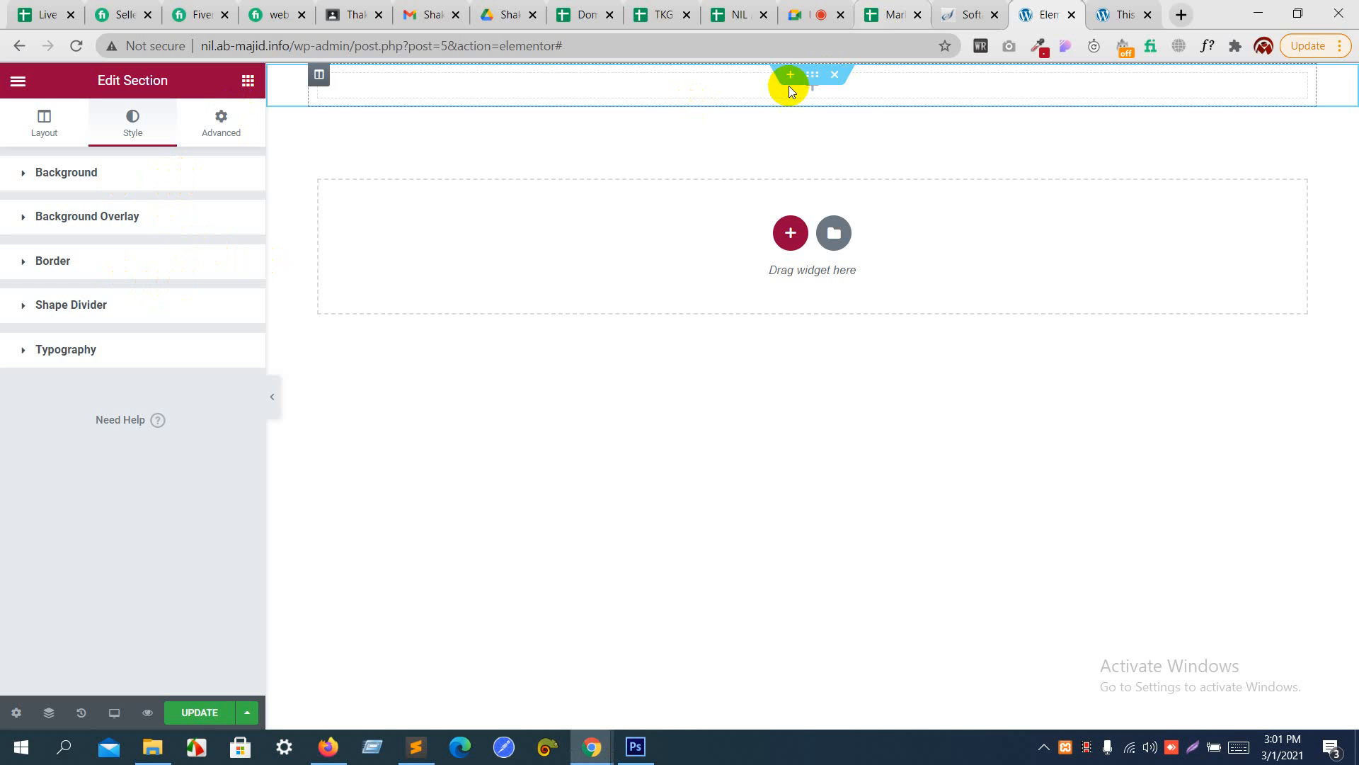
key("alt+Tab")
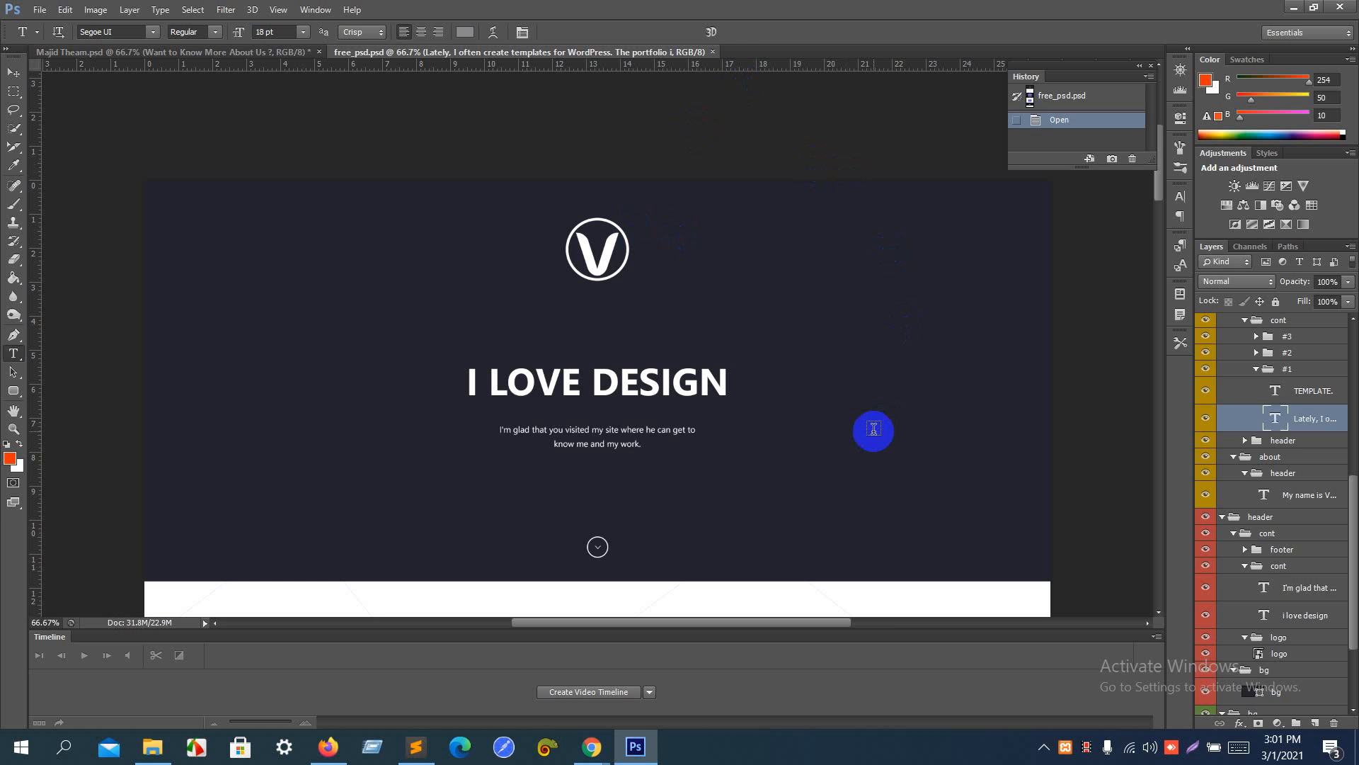
left_click(11, 459)
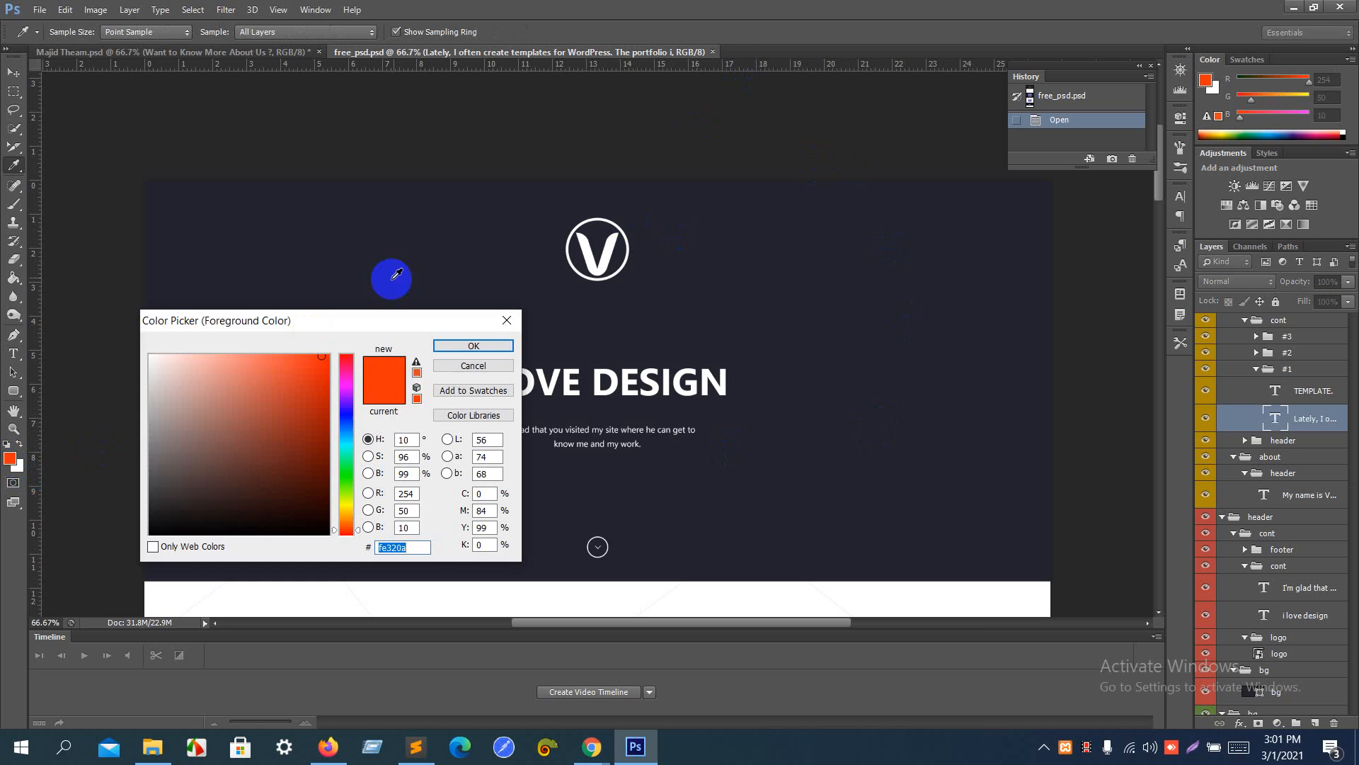
left_click(418, 279)
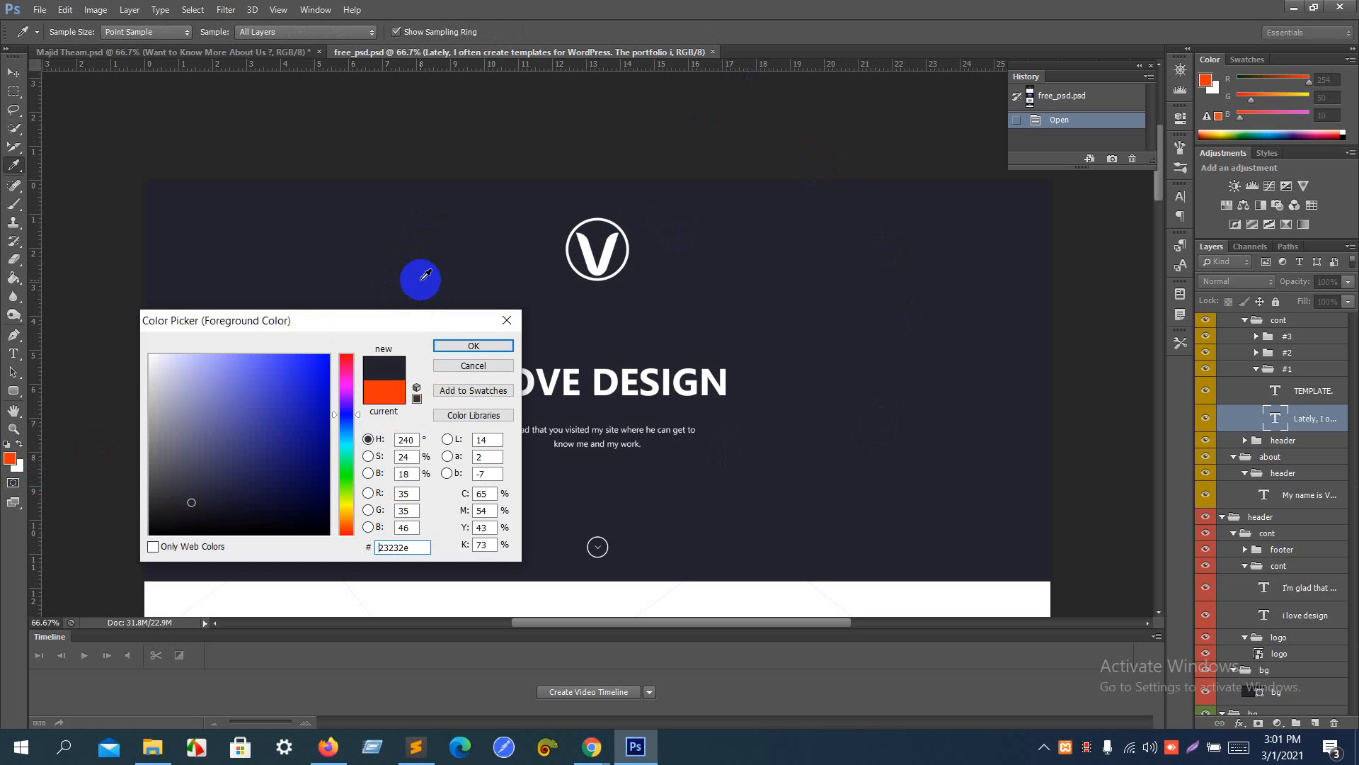
left_click(420, 550)
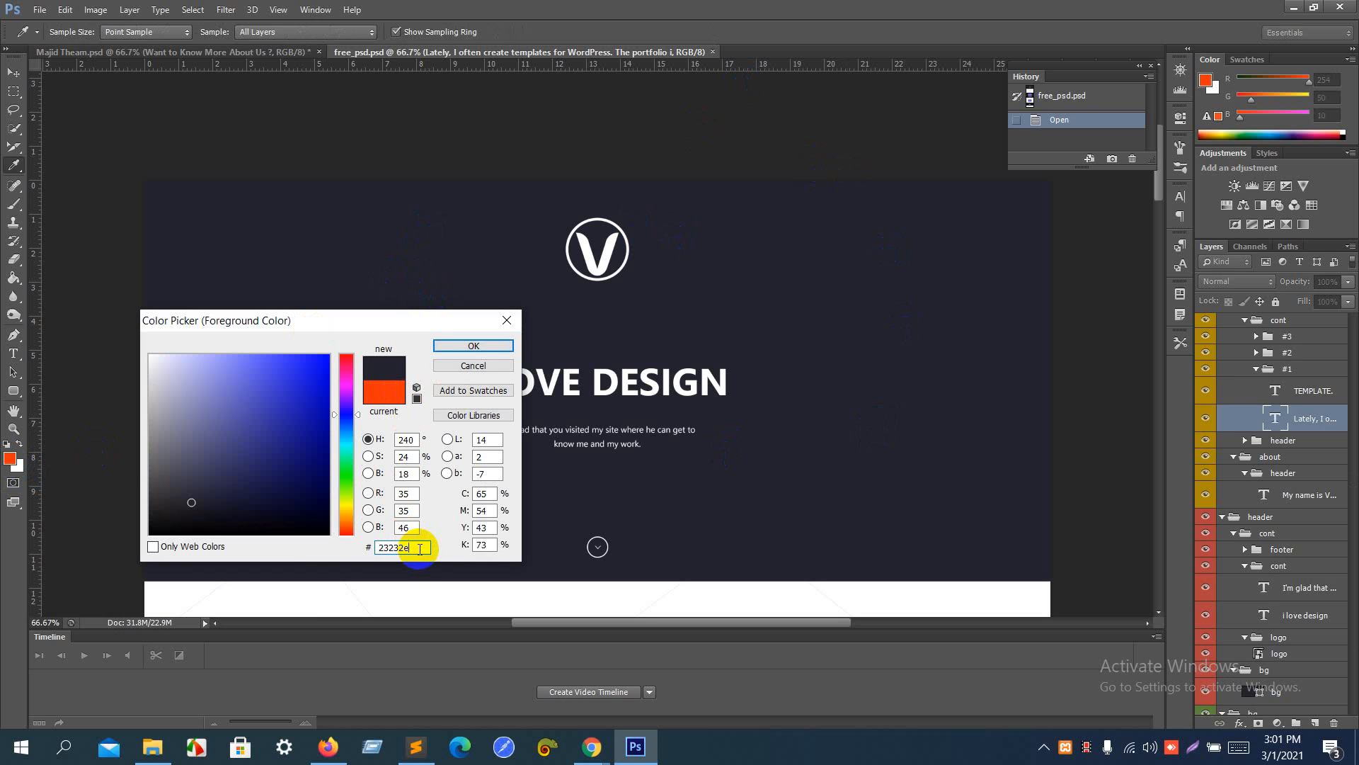
left_click(467, 366)
key("alt+Tab")
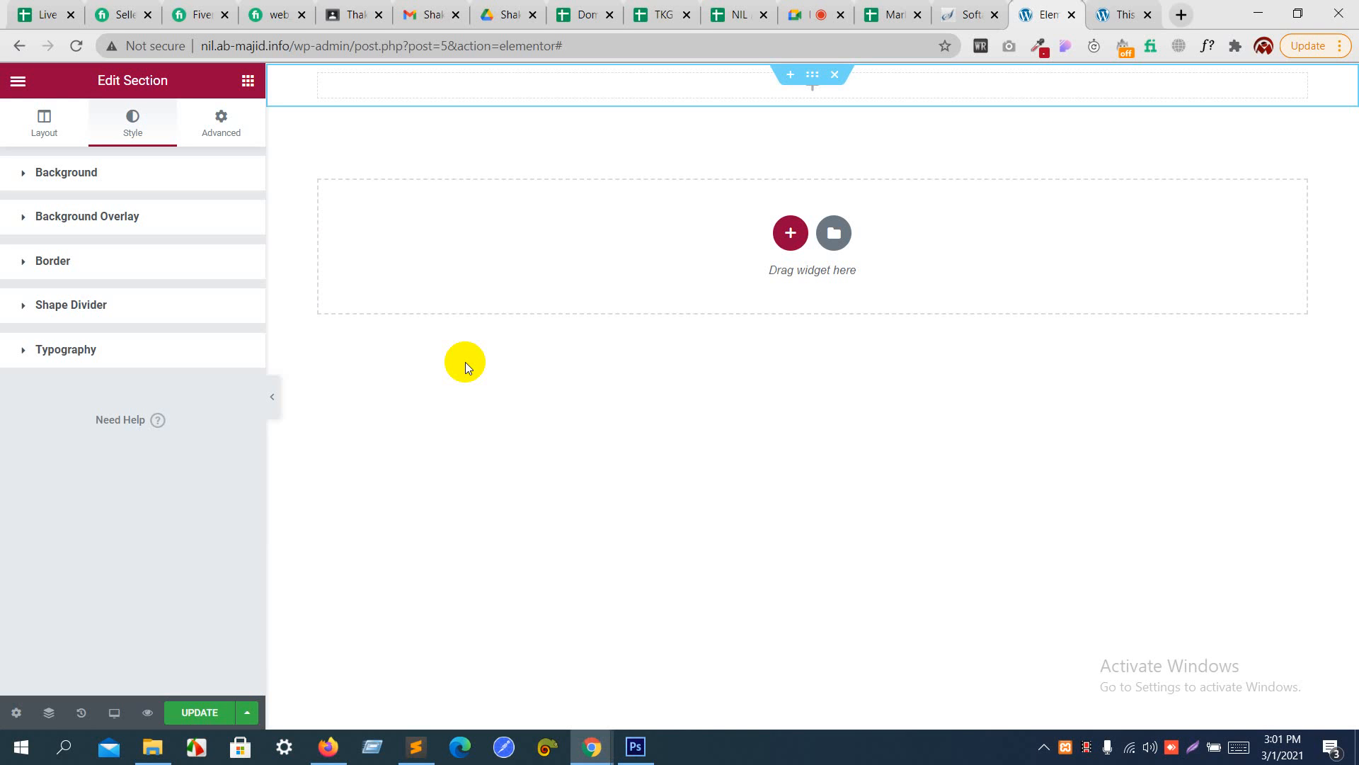
- Set the new section's content width to Boxed in its layout settings
left_click(50, 120)
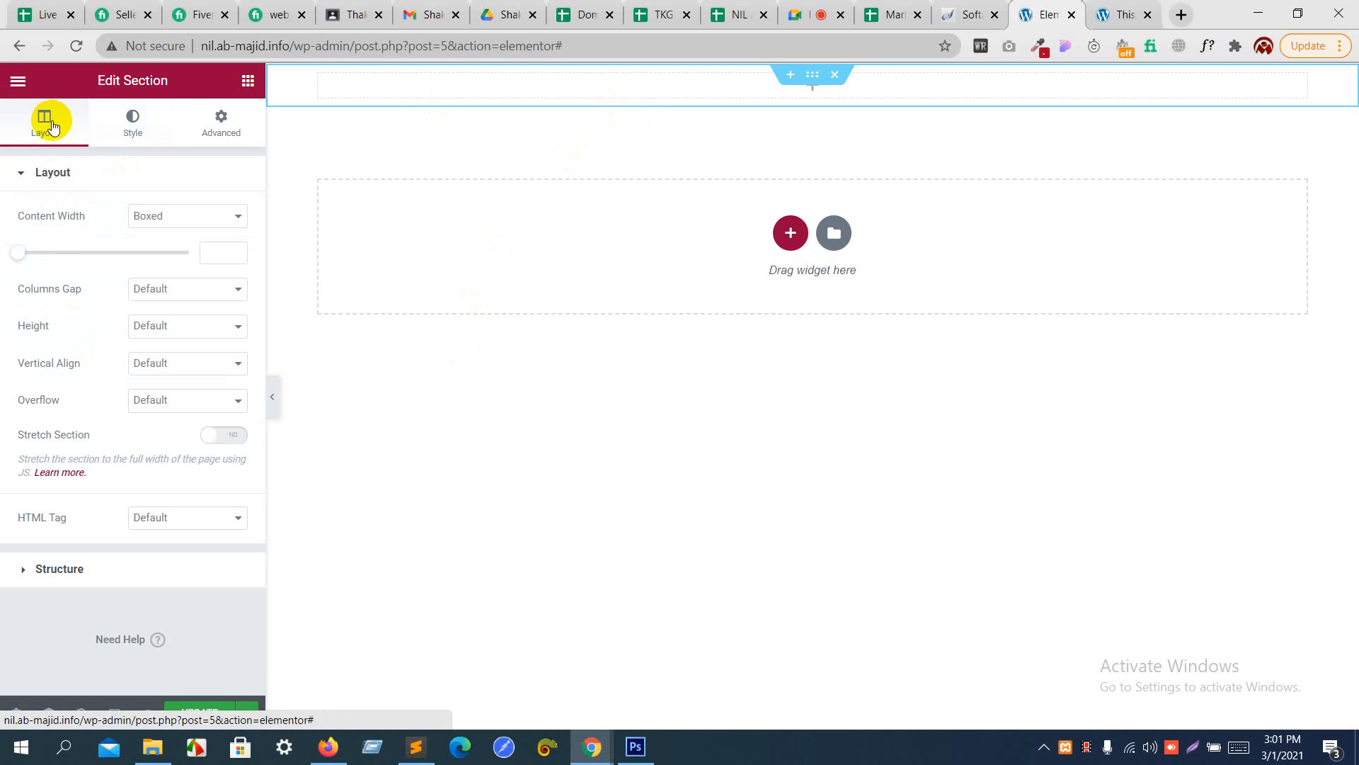
left_click(48, 173)
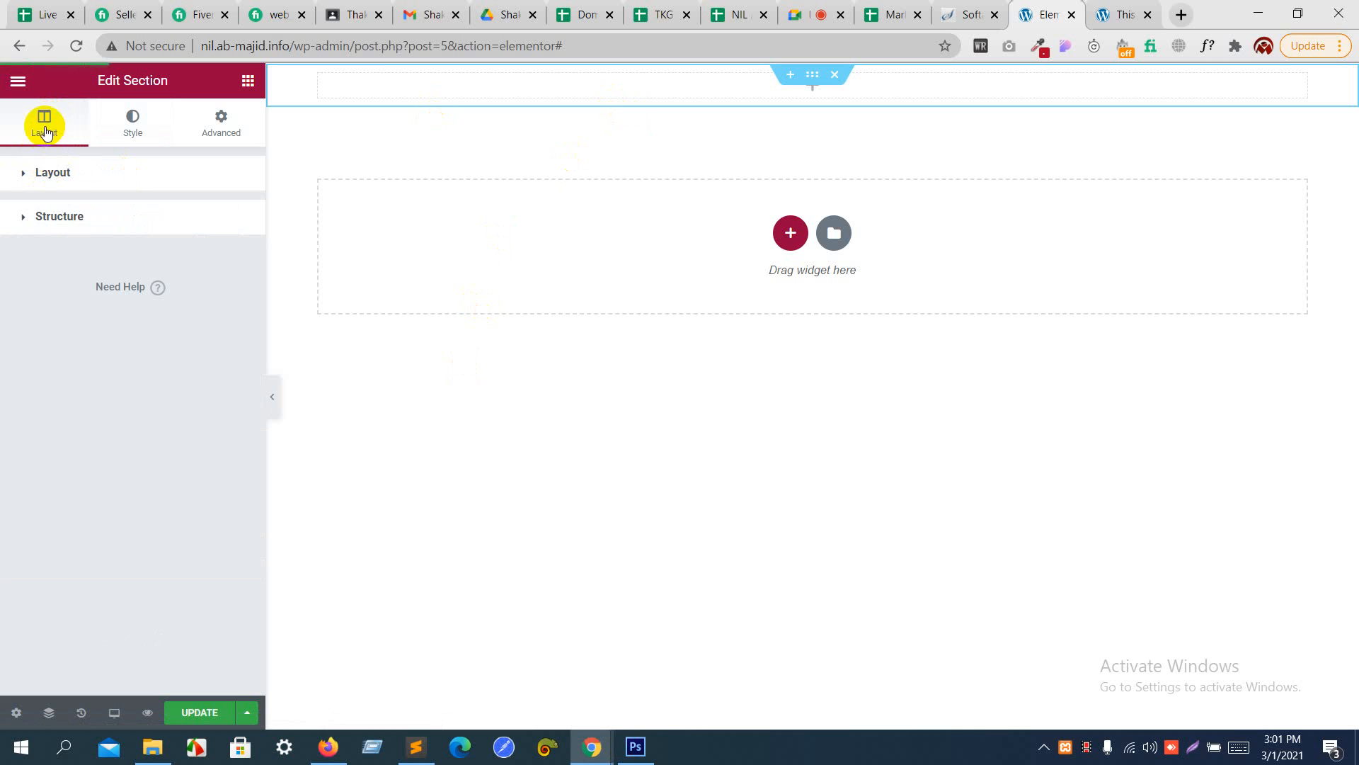
left_click(51, 179)
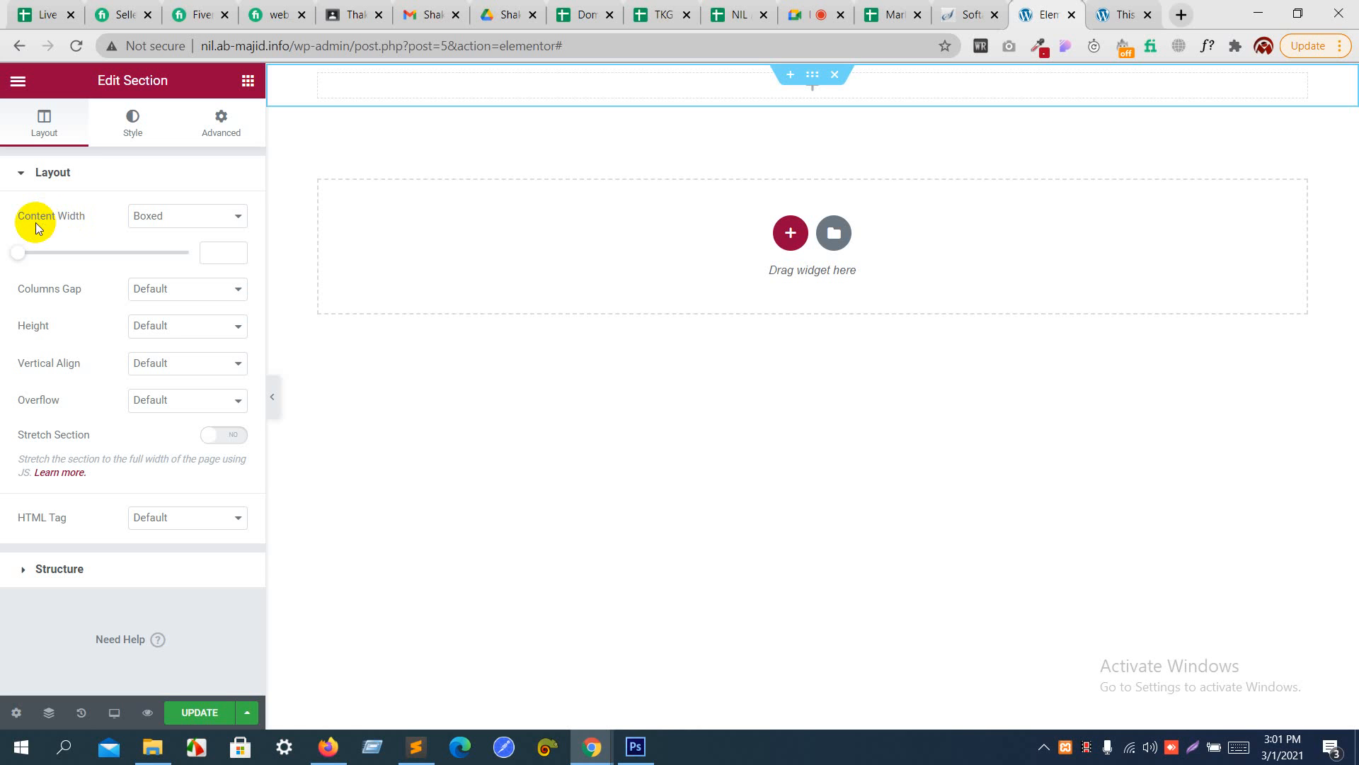
left_click(140, 220)
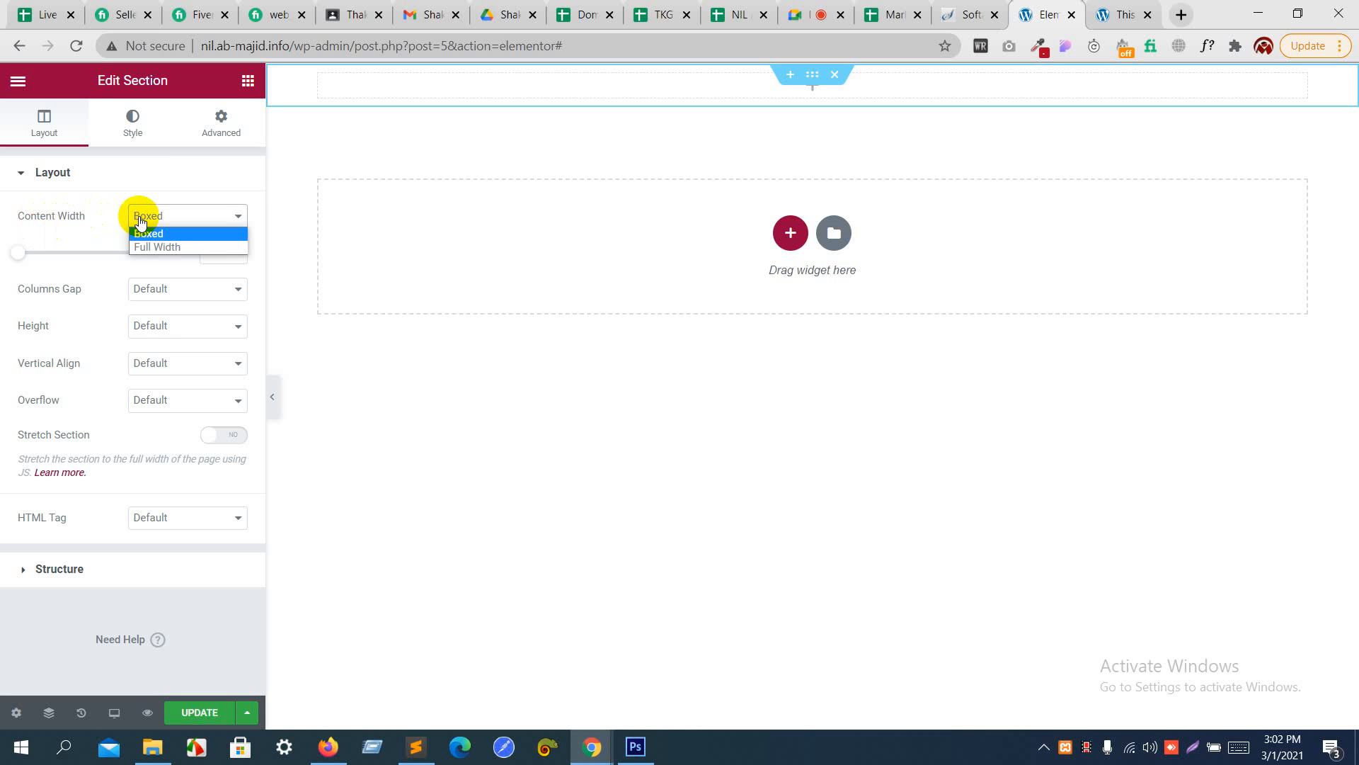
left_click(166, 233)
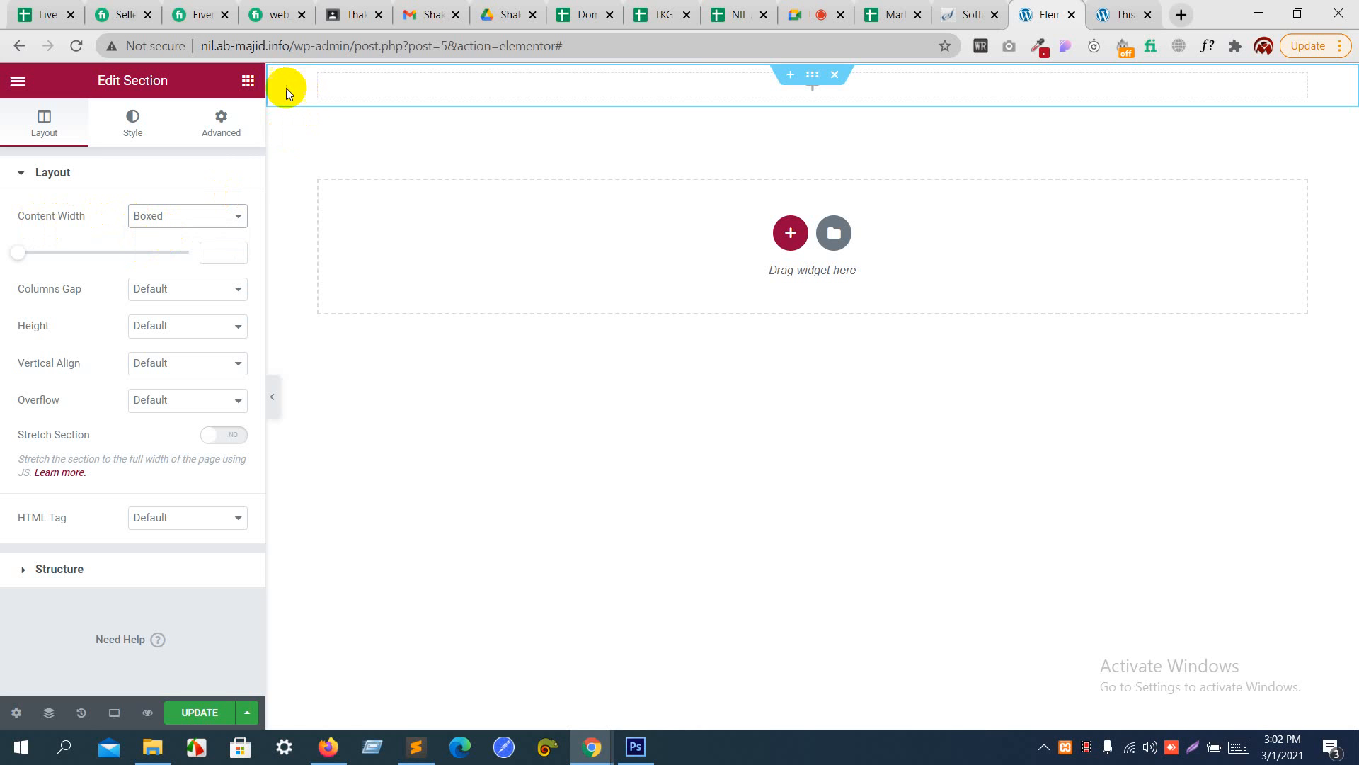
- Try Full Width as the section's content width and return it to Boxed
left_click(196, 218)
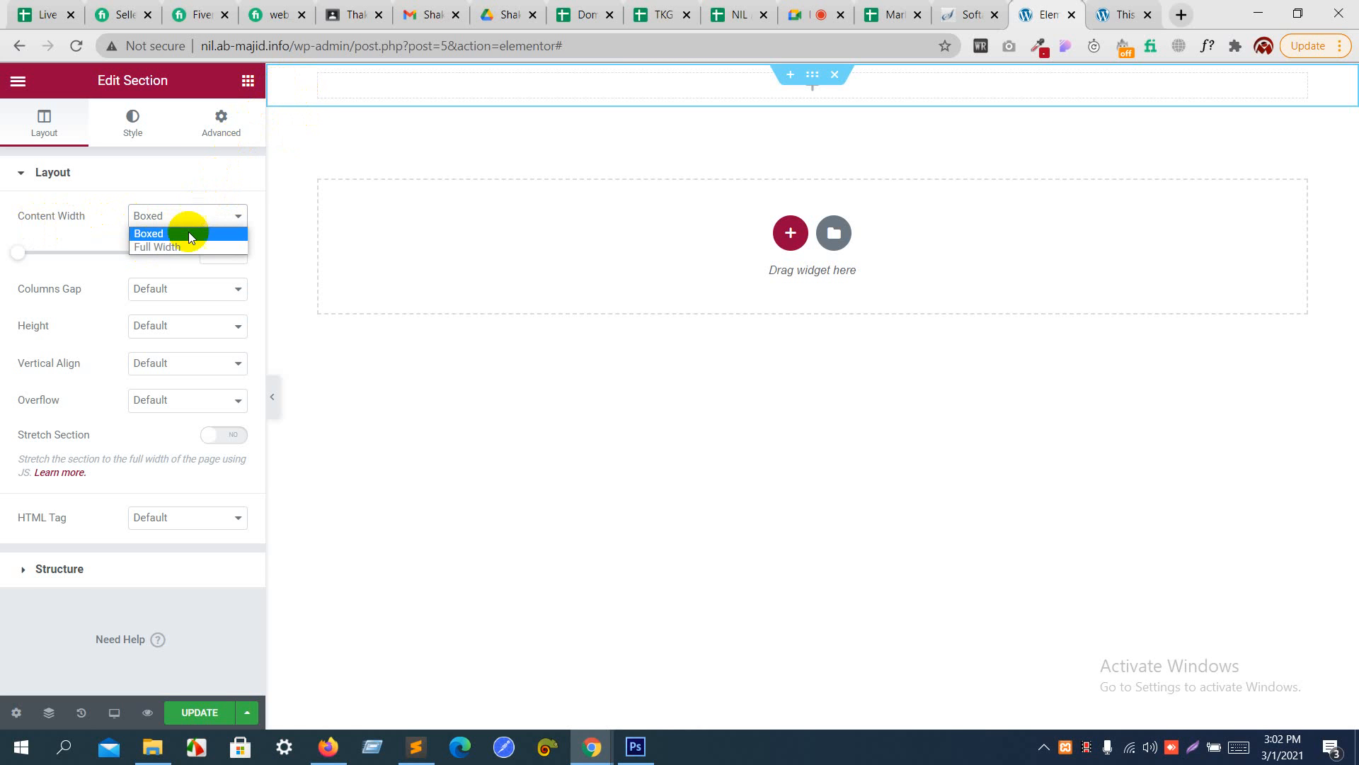
left_click(182, 250)
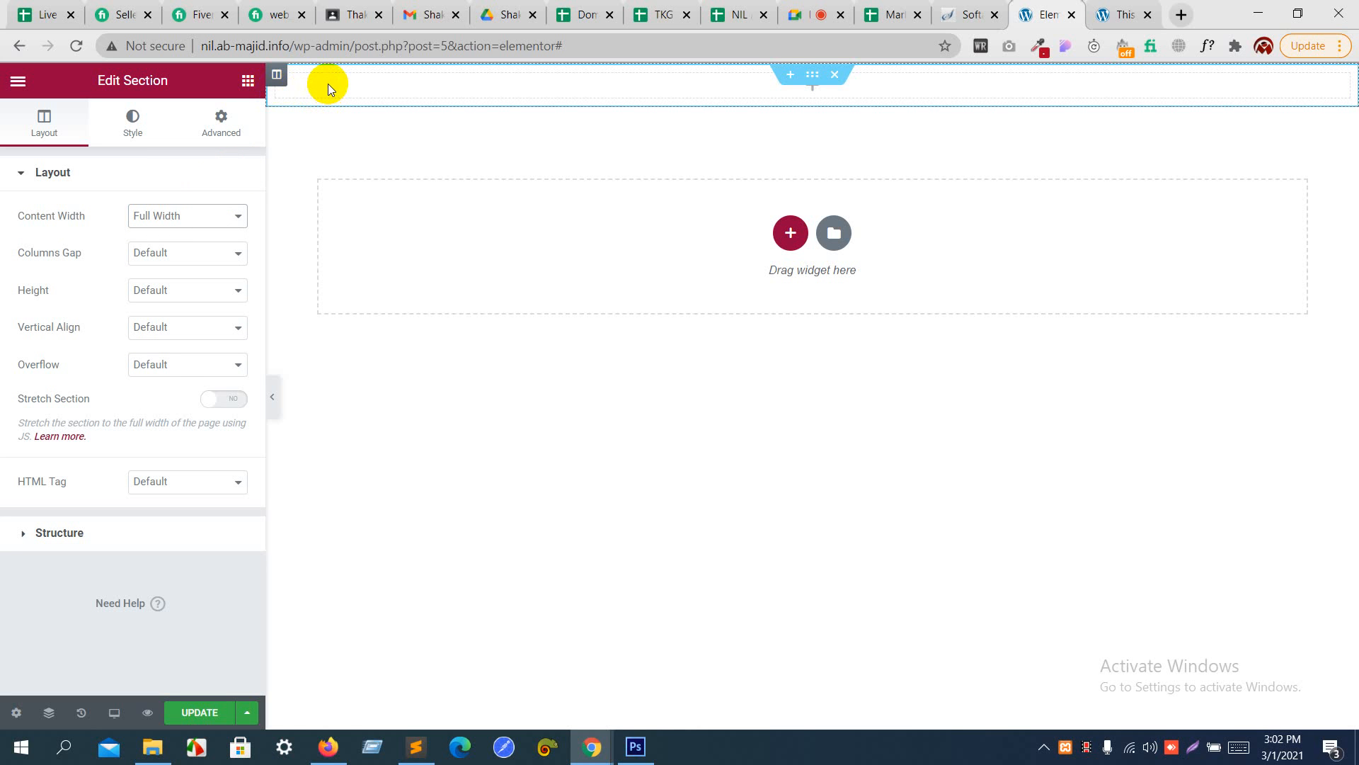
left_click(225, 221)
left_click(222, 233)
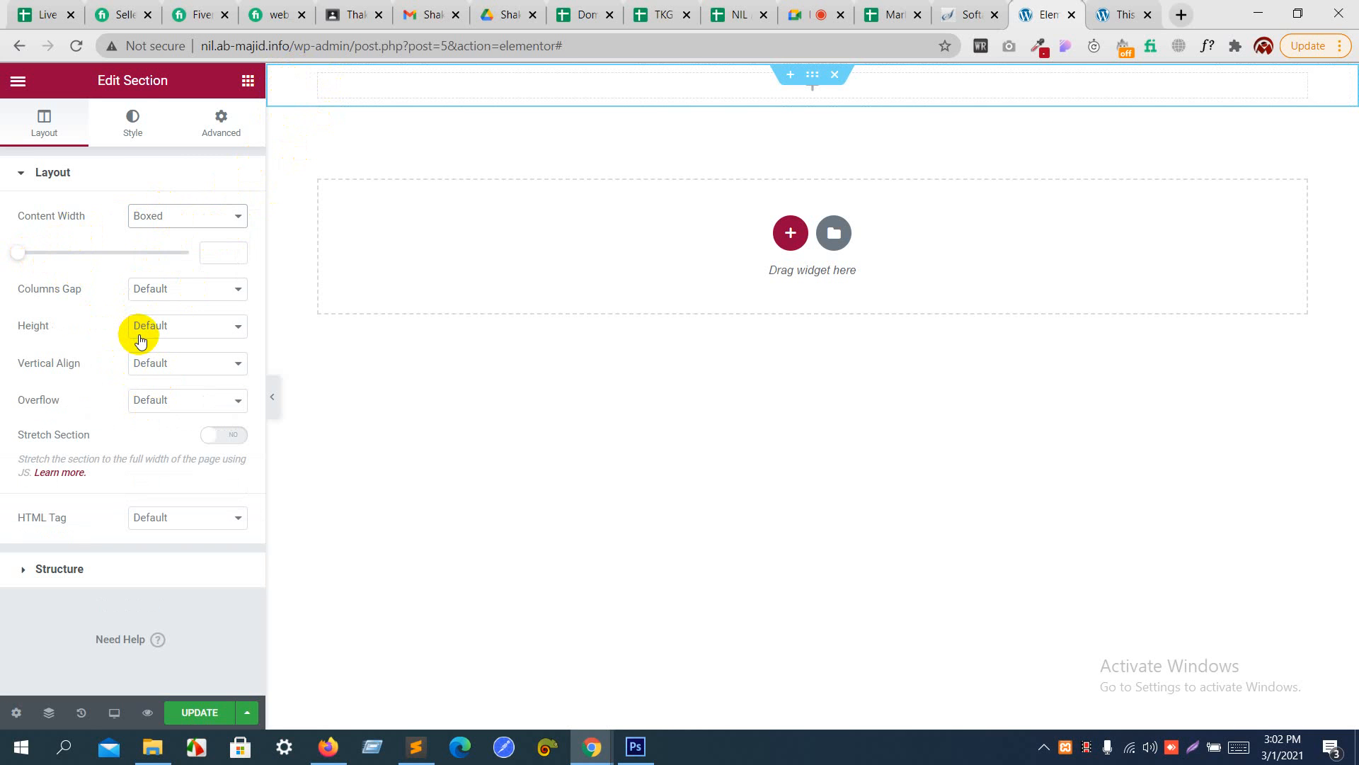
- Give the section a Classic background with the color 23232e
left_click(135, 116)
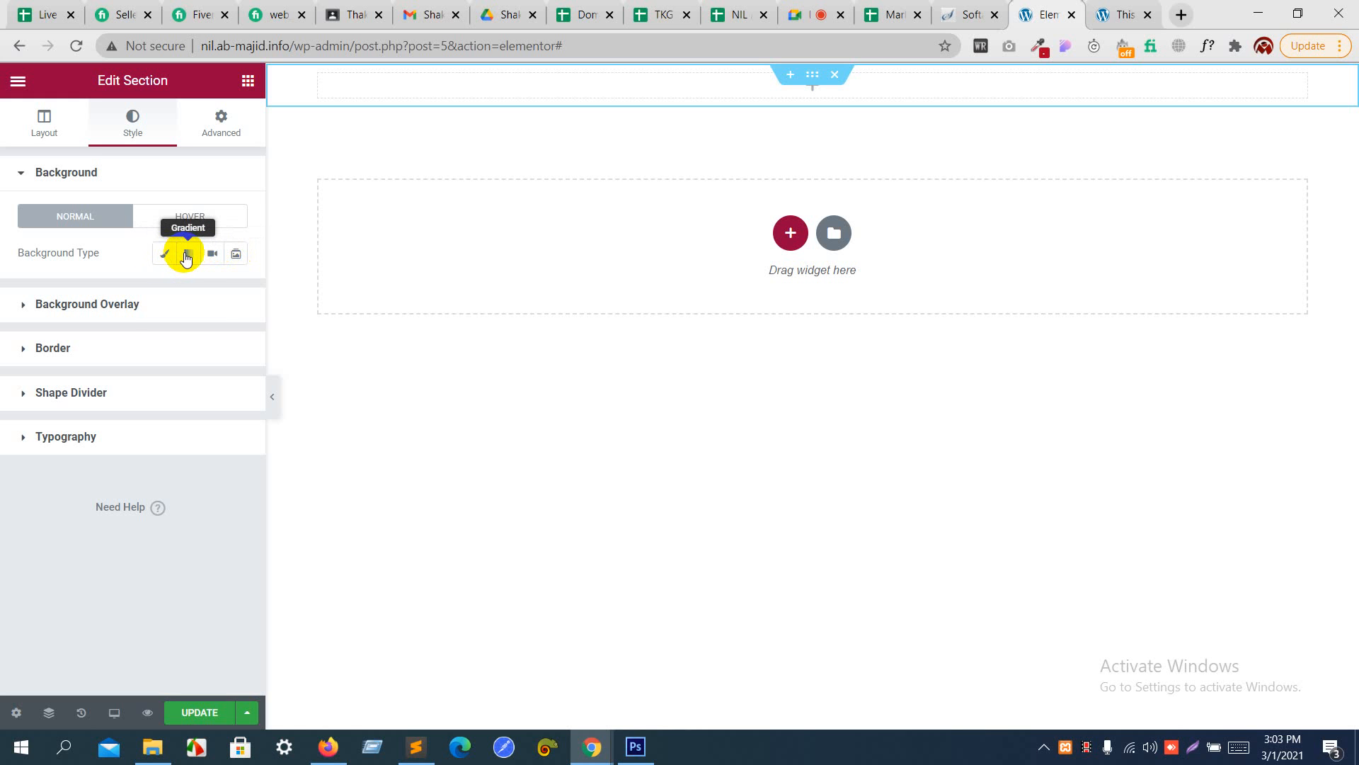
left_click(235, 256)
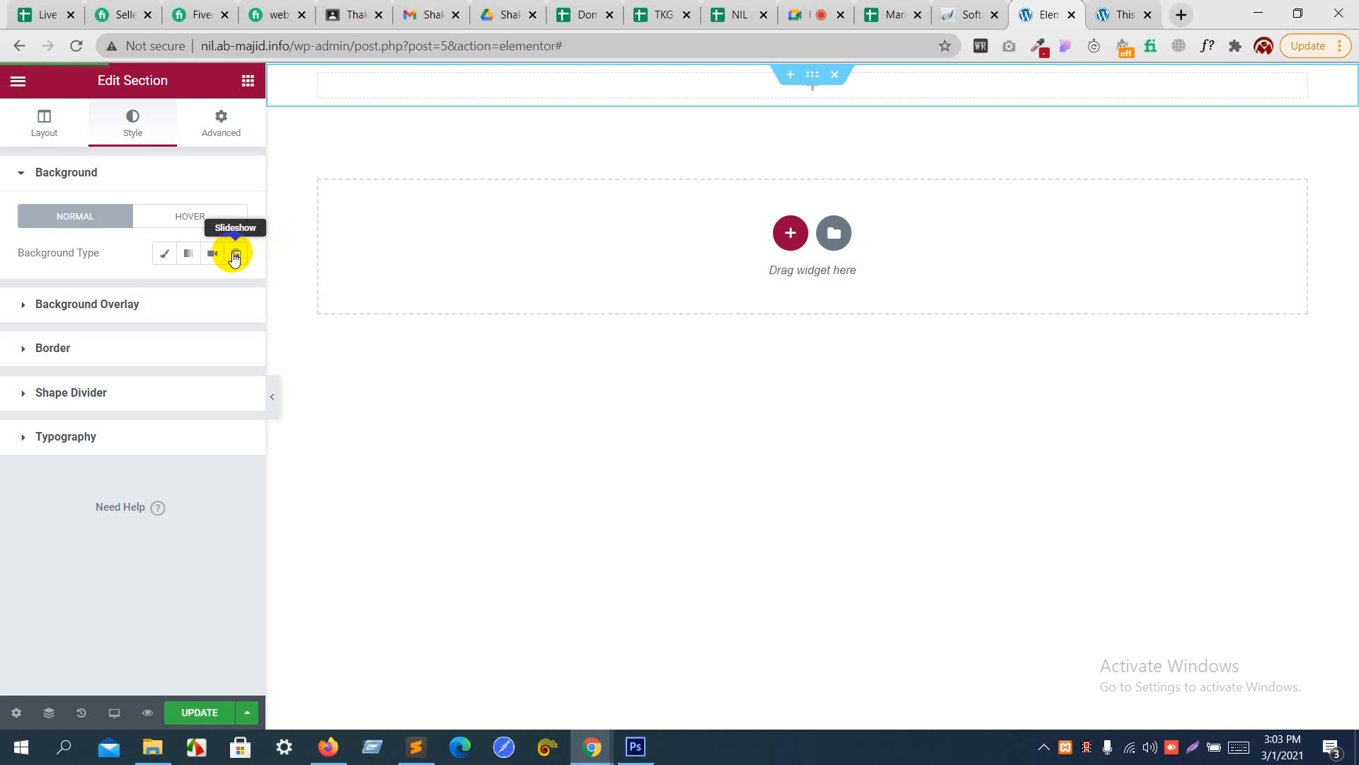
left_click(165, 260)
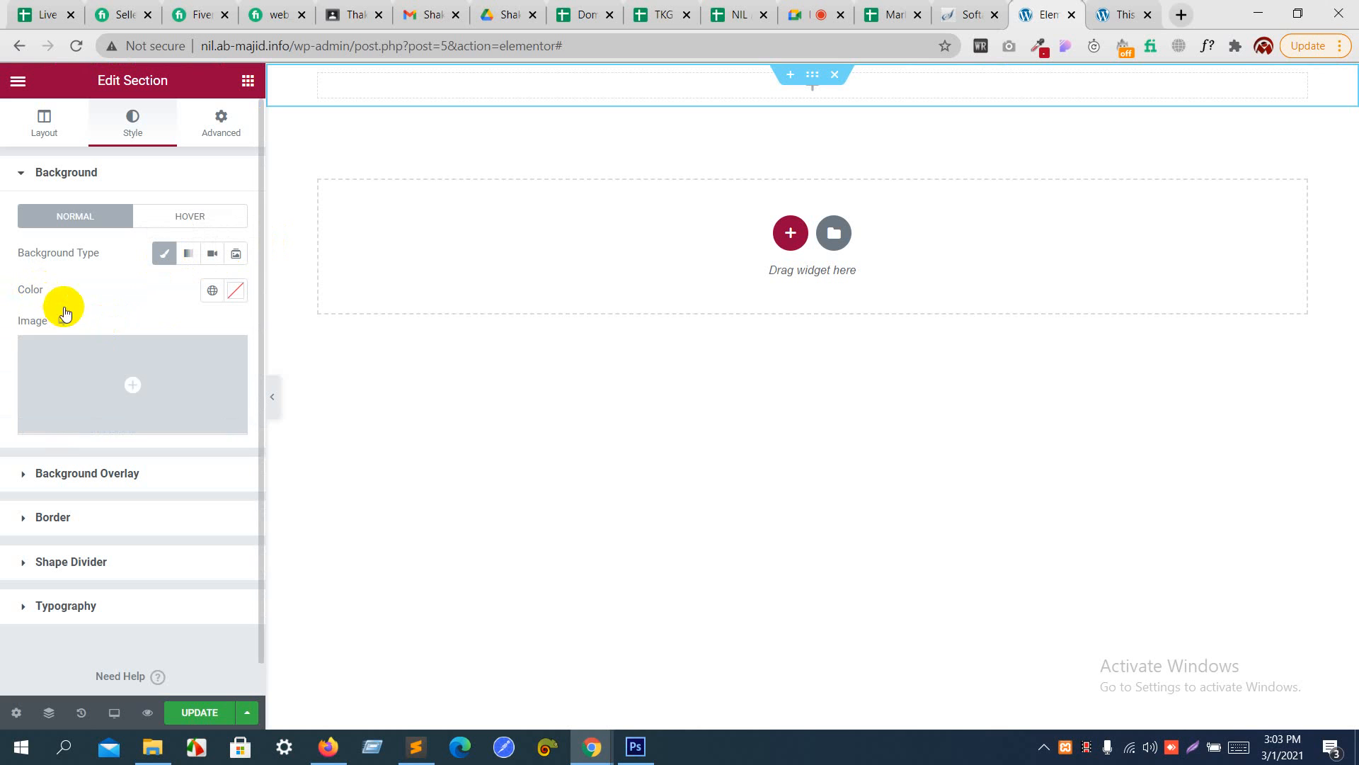
mouse_move(115, 373)
left_click(236, 291)
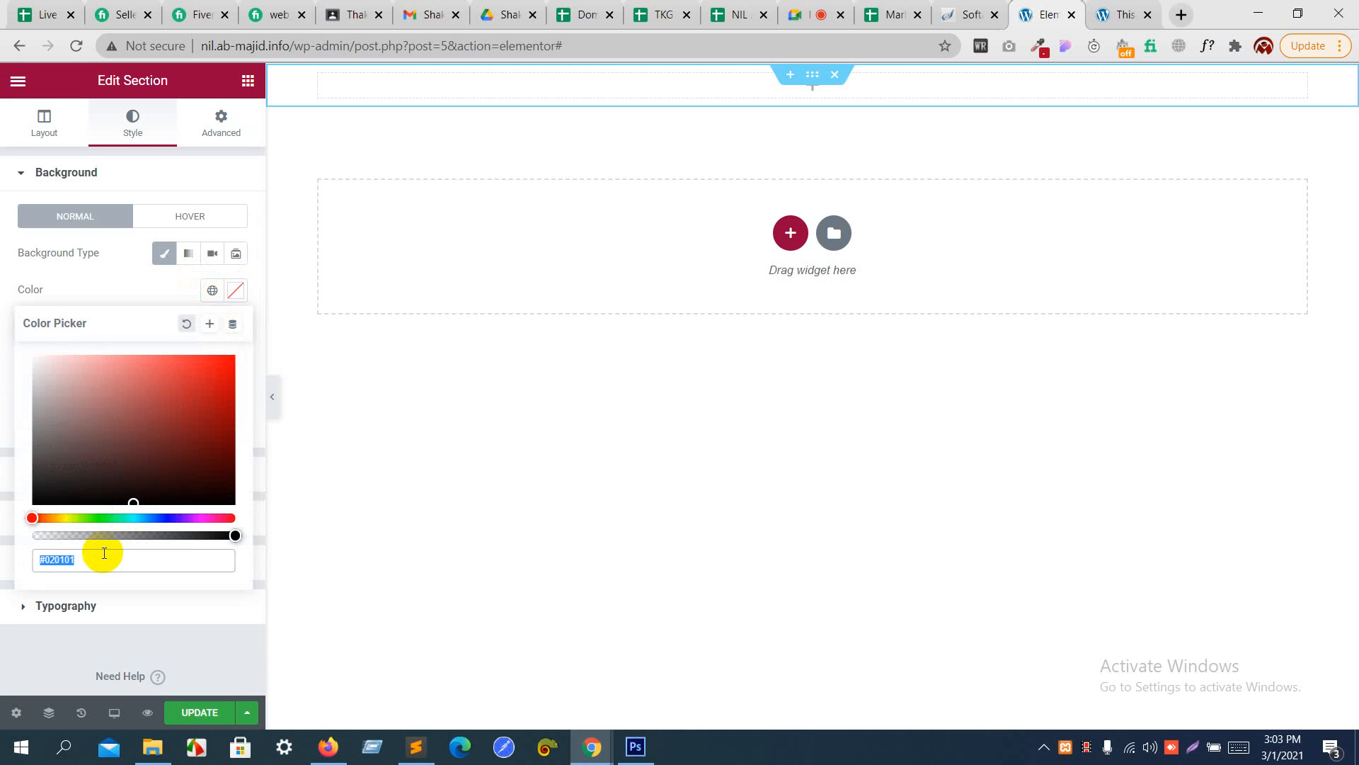
type("23232e")
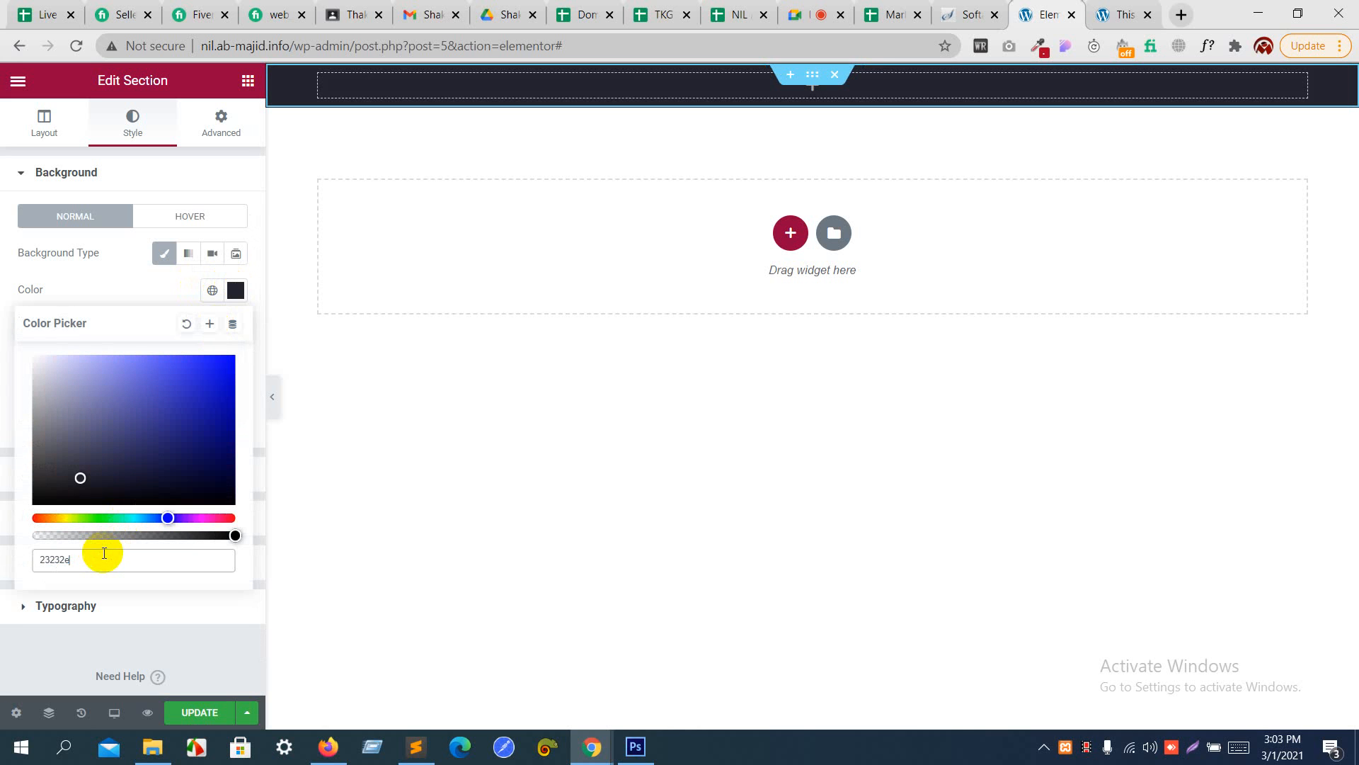
left_click(109, 281)
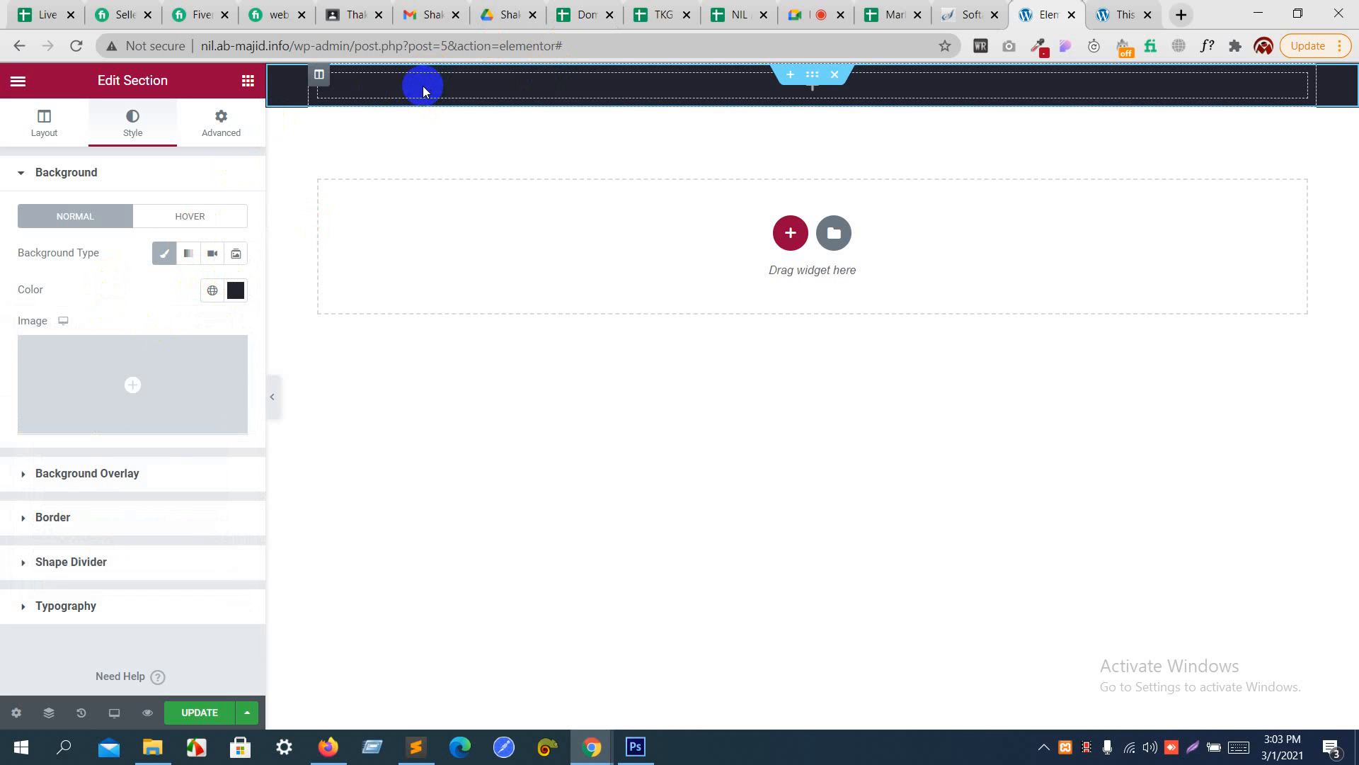
- Open the section's advanced settings and look at its Motion Effects options before returning to margin and padding
left_click(234, 135)
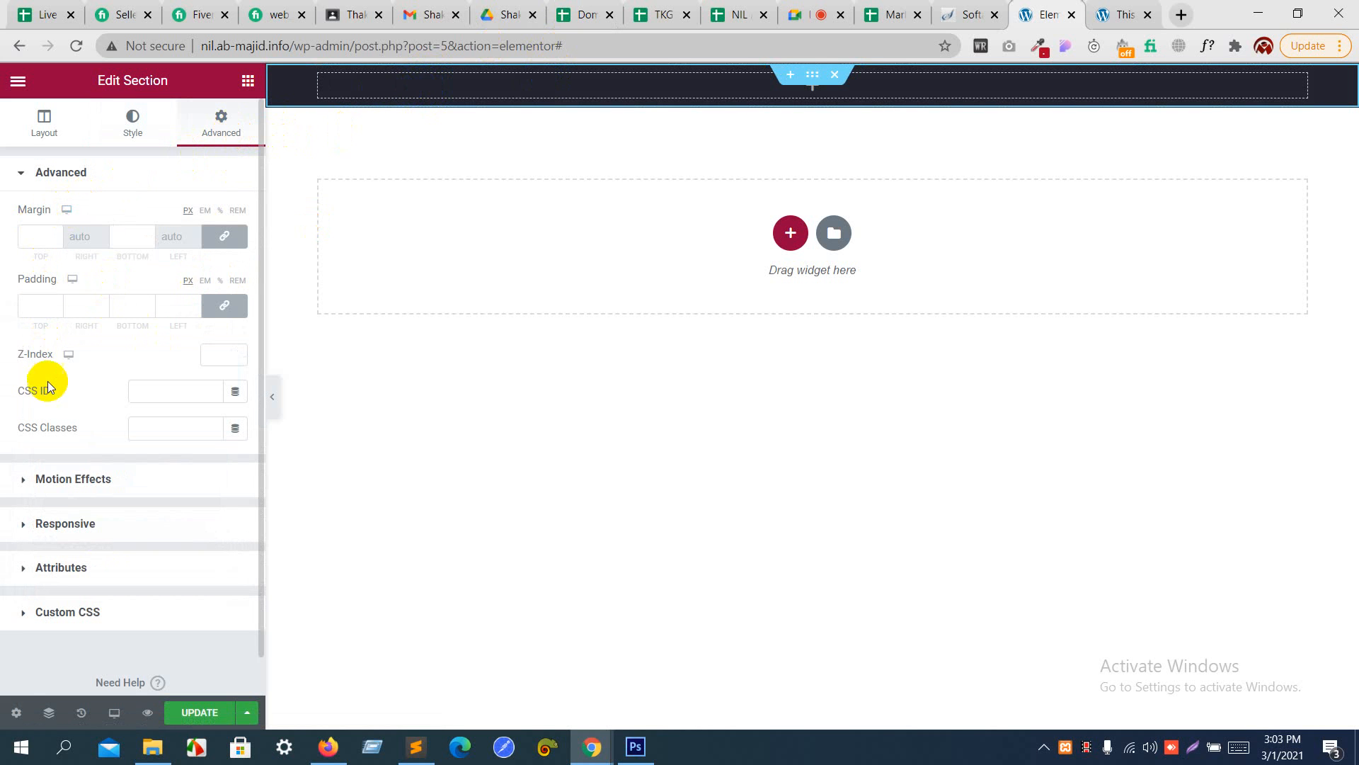
left_click(74, 480)
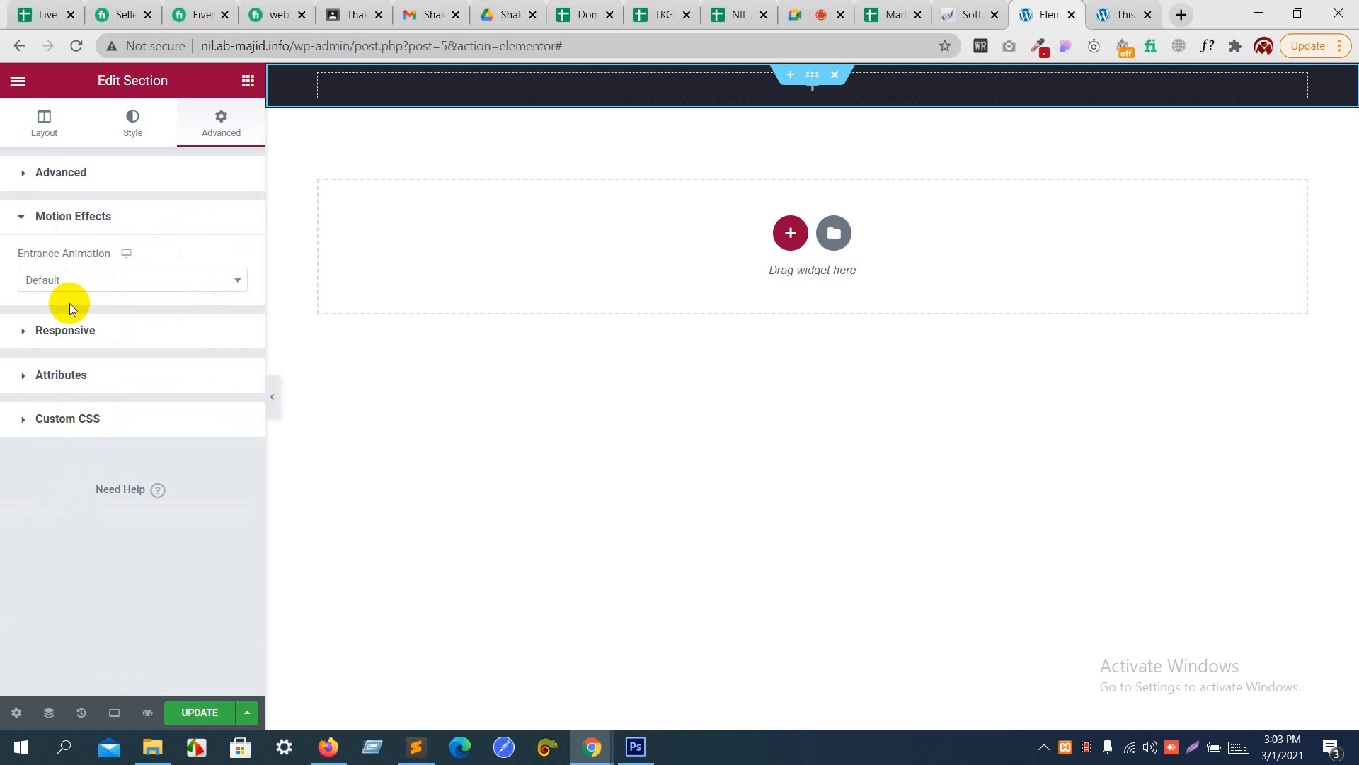
left_click(57, 170)
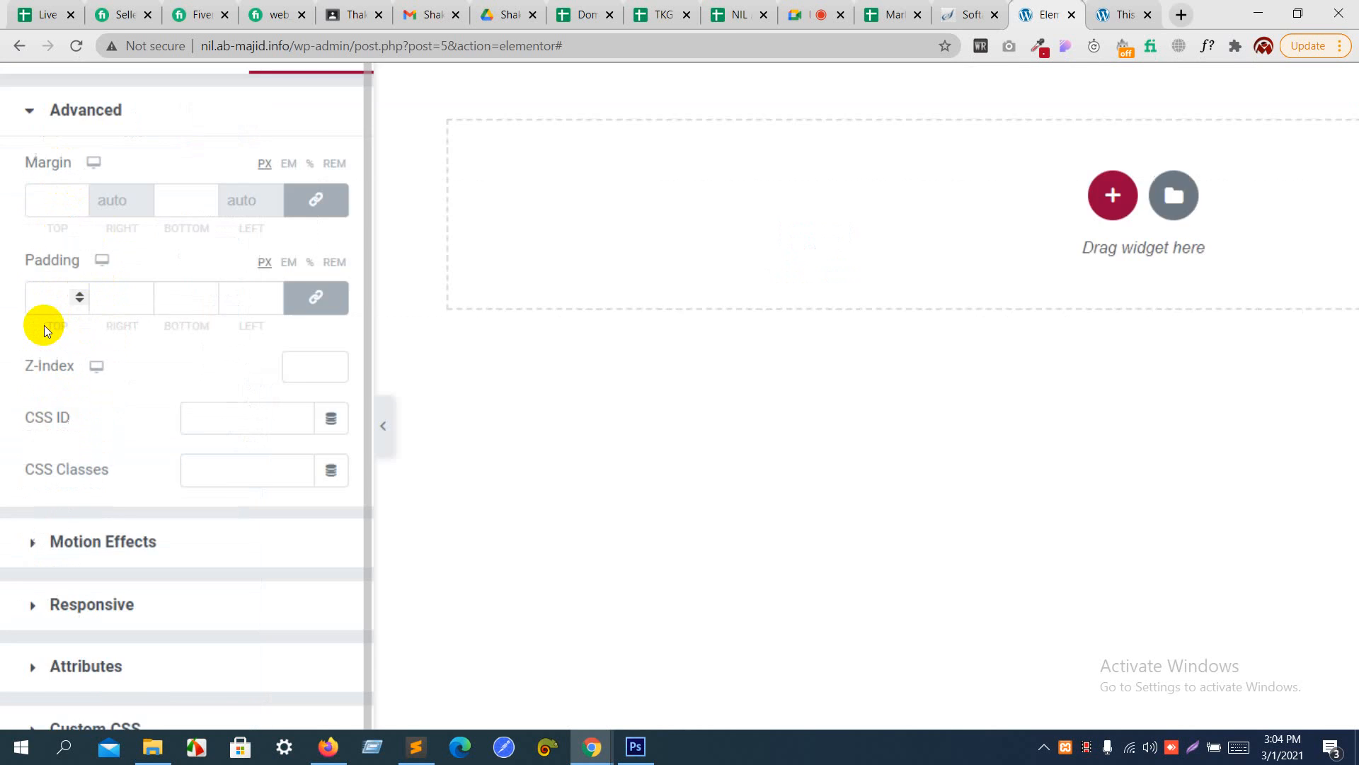
- Try a linked padding of 5 px on all sides of the section and bring it back down to 0
scroll(44, 325, "down", 5)
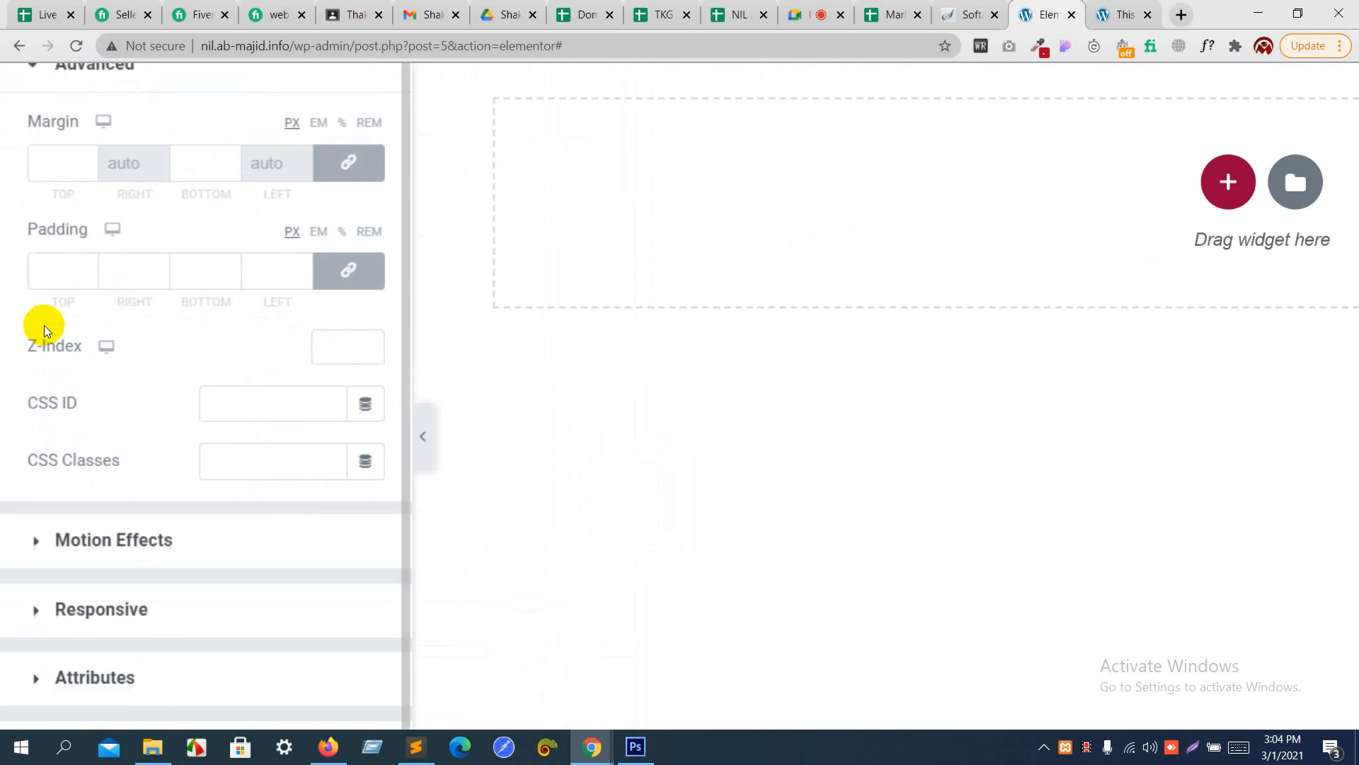
left_click(57, 277)
type("5")
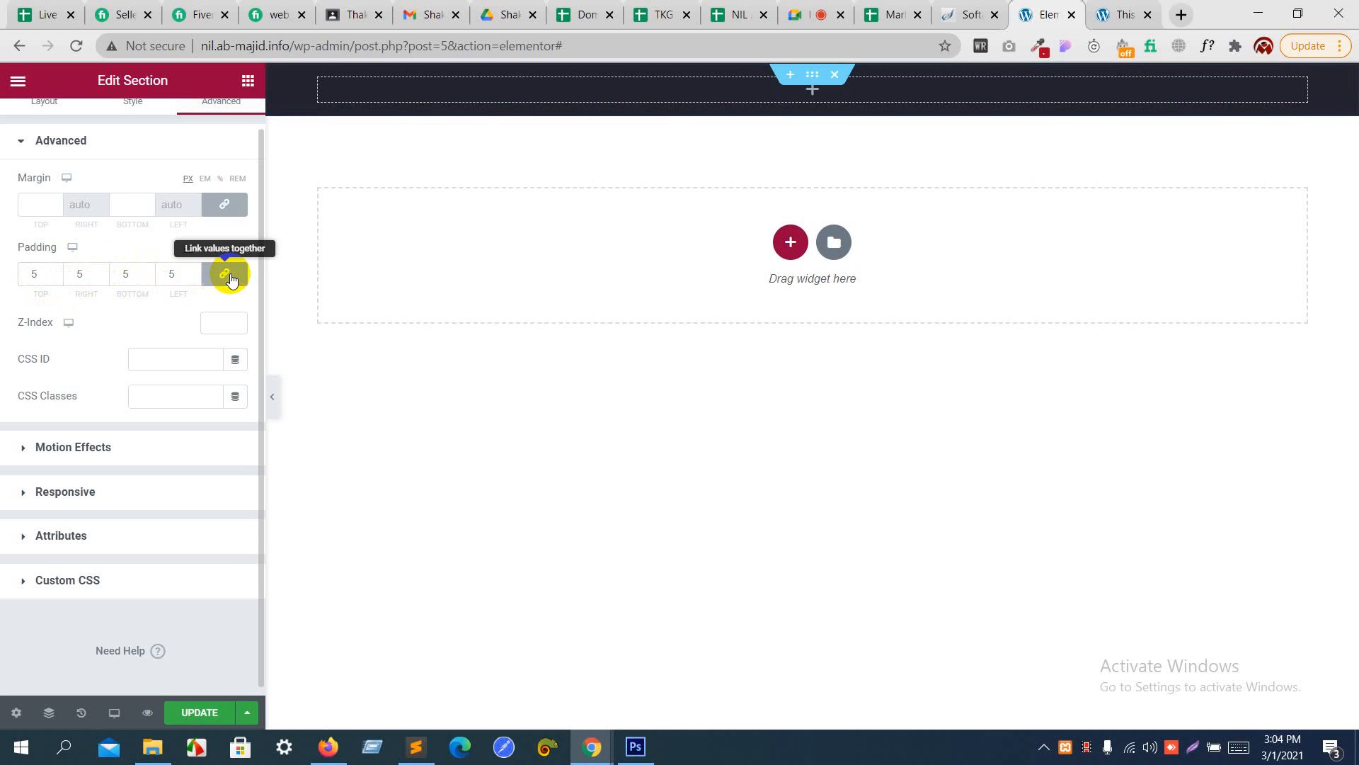
left_click(198, 276)
left_click(198, 276)
left_click(198, 276)
left_click(197, 276)
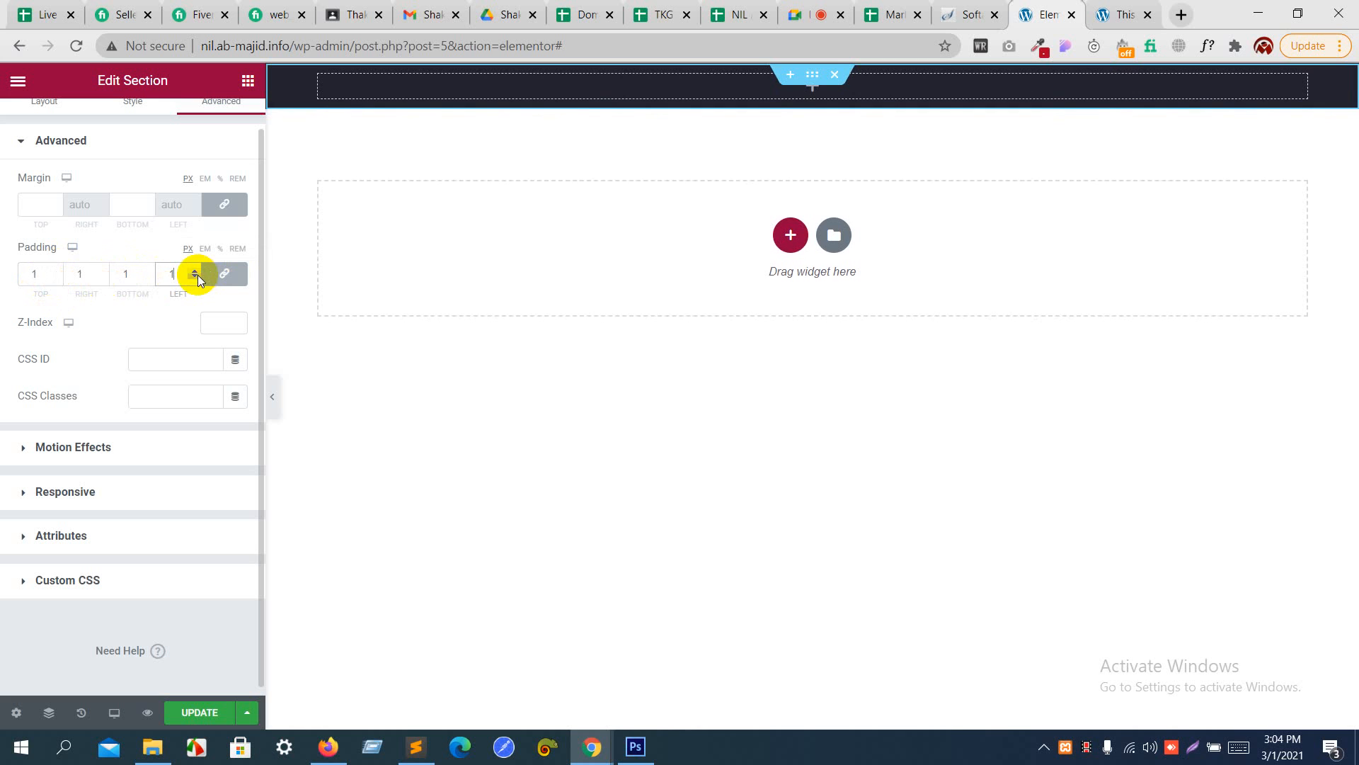
left_click(197, 276)
- Unlink the section's padding values, switch the padding unit to REM, and set both top and bottom padding to 3
left_click(246, 281)
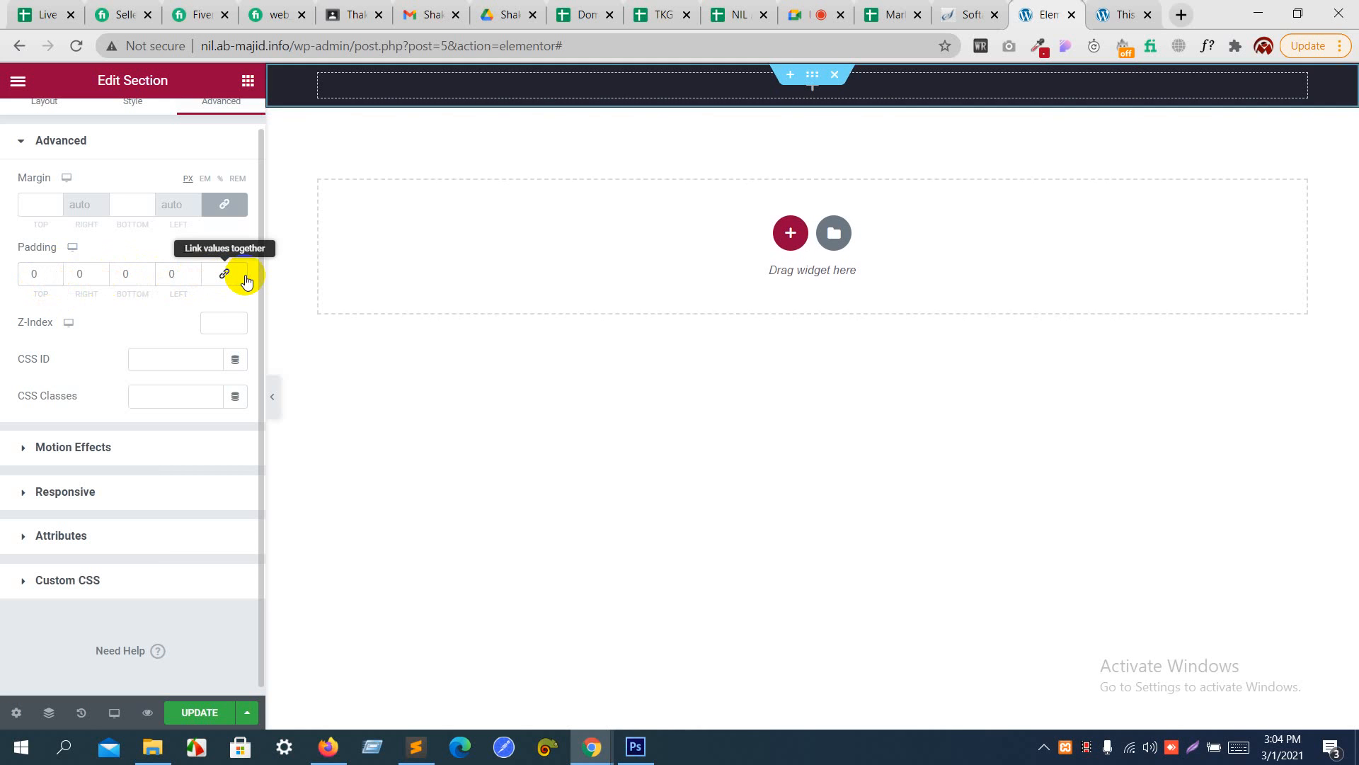
left_click(21, 274)
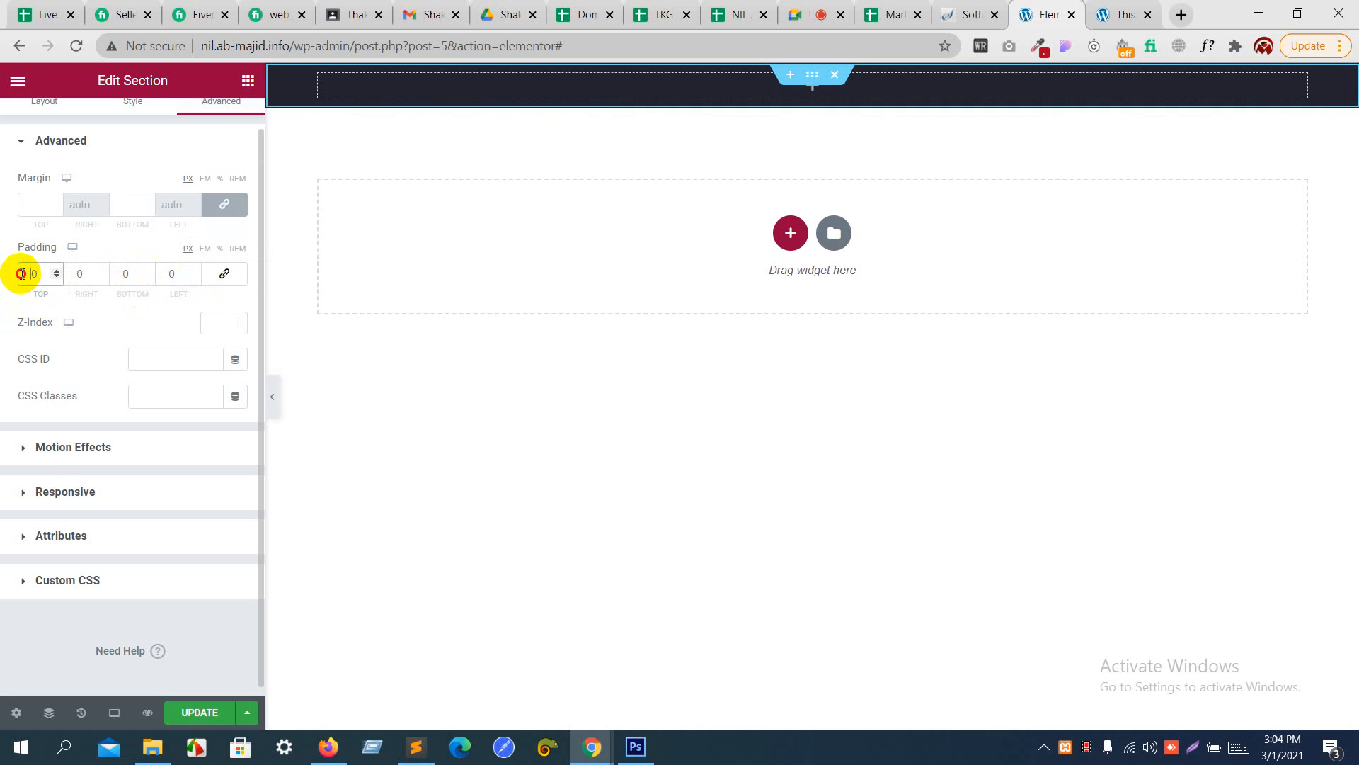
left_click_drag(21, 274, 61, 274)
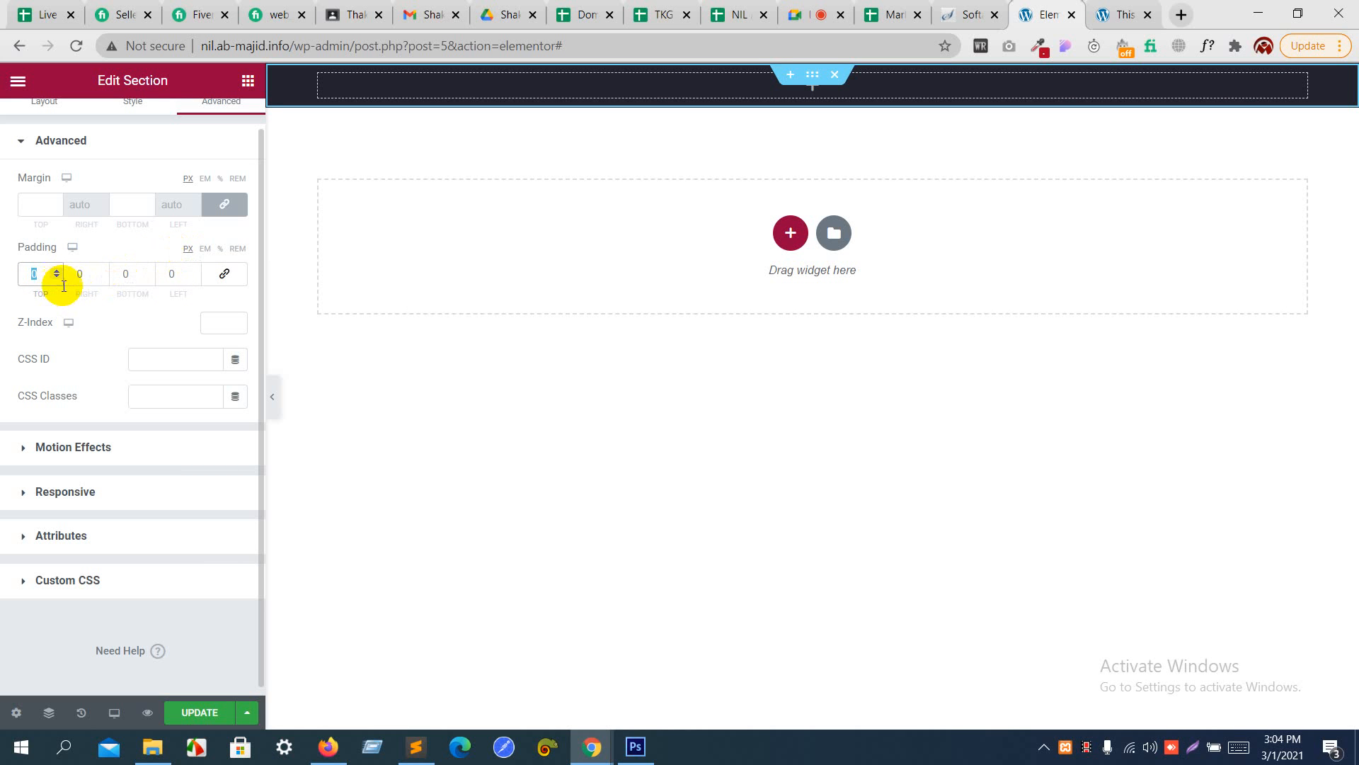
left_click(238, 248)
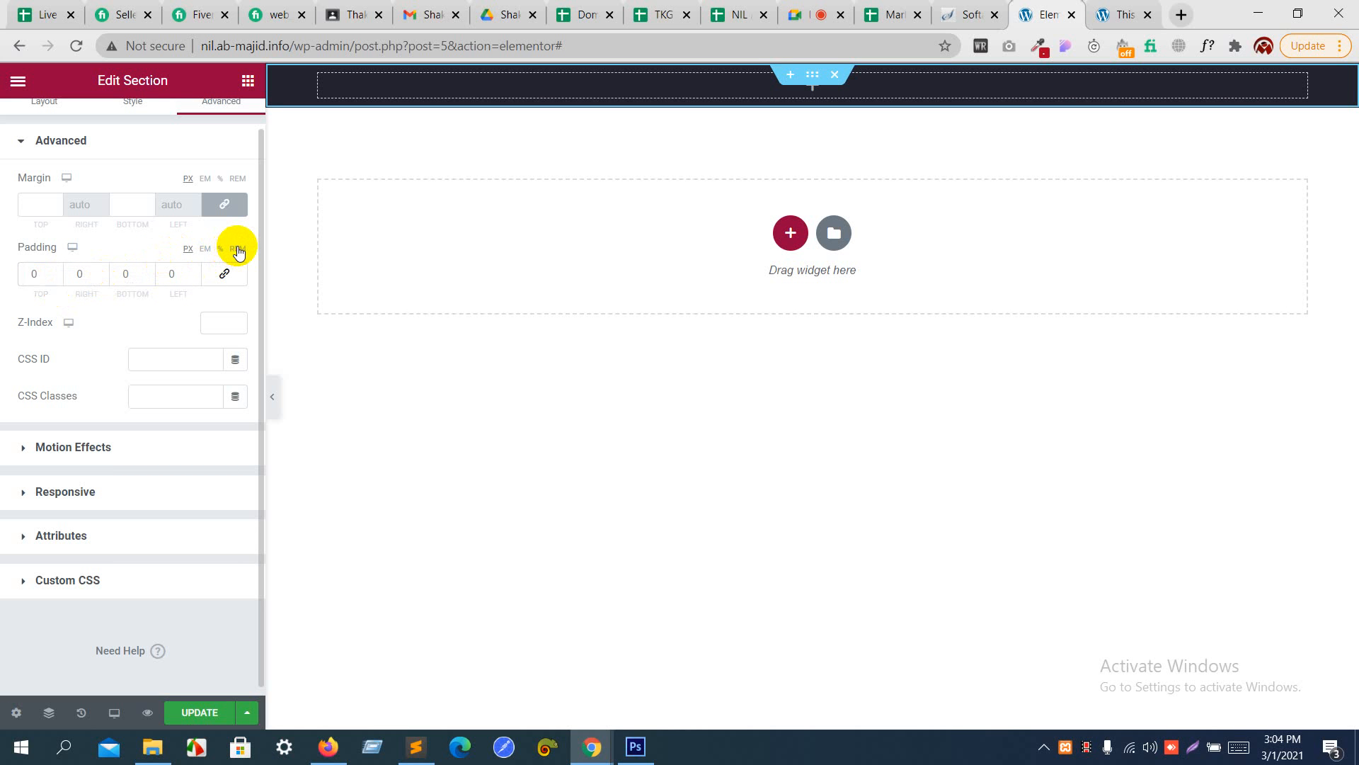
left_click(56, 271)
left_click(57, 270)
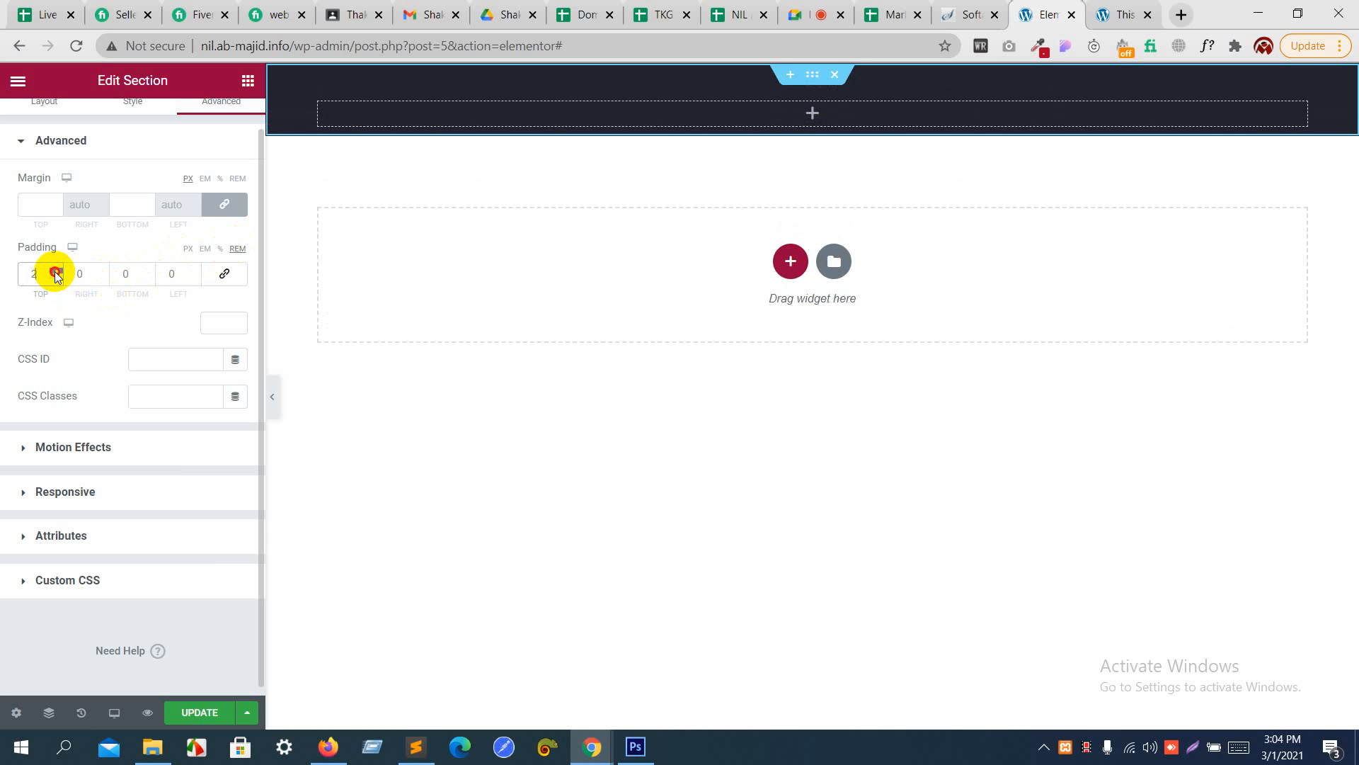
left_click(57, 270)
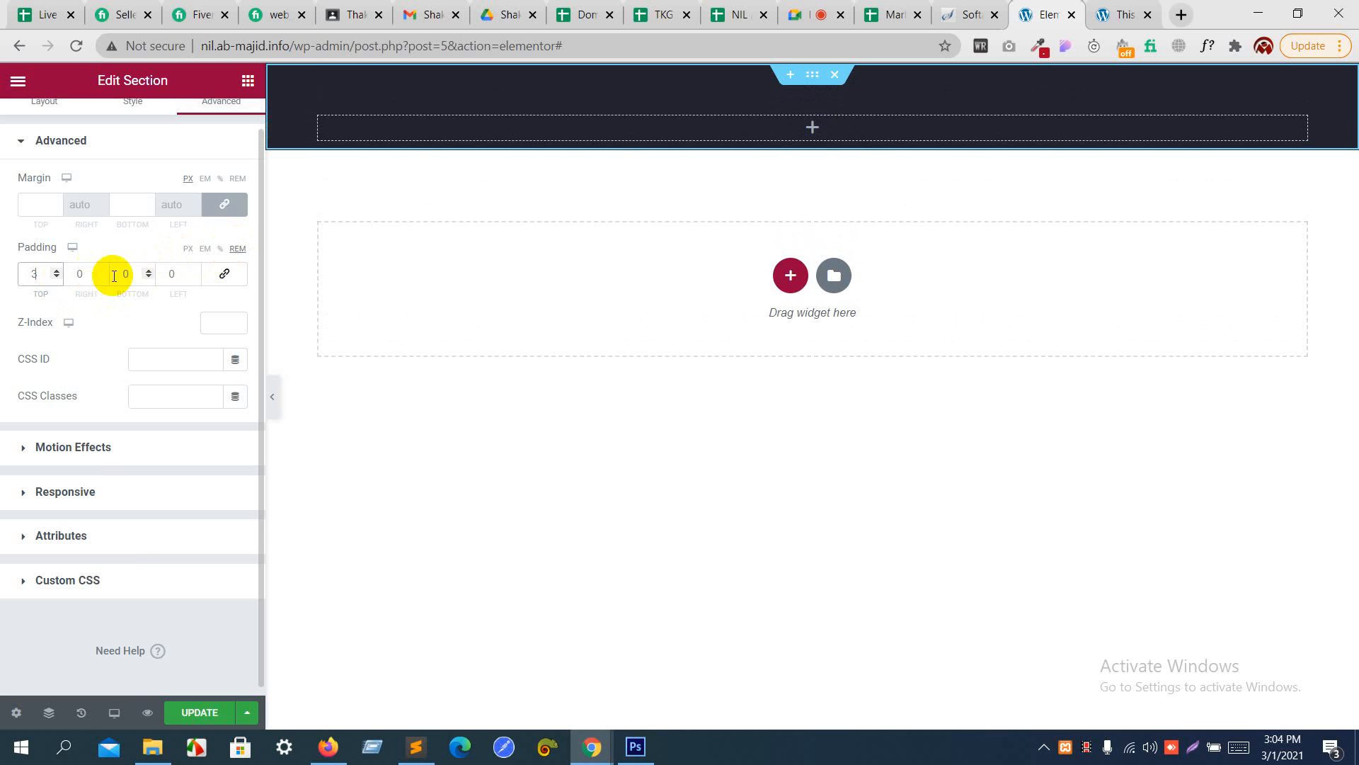
left_click(149, 272)
left_click(149, 272)
left_click(149, 272)
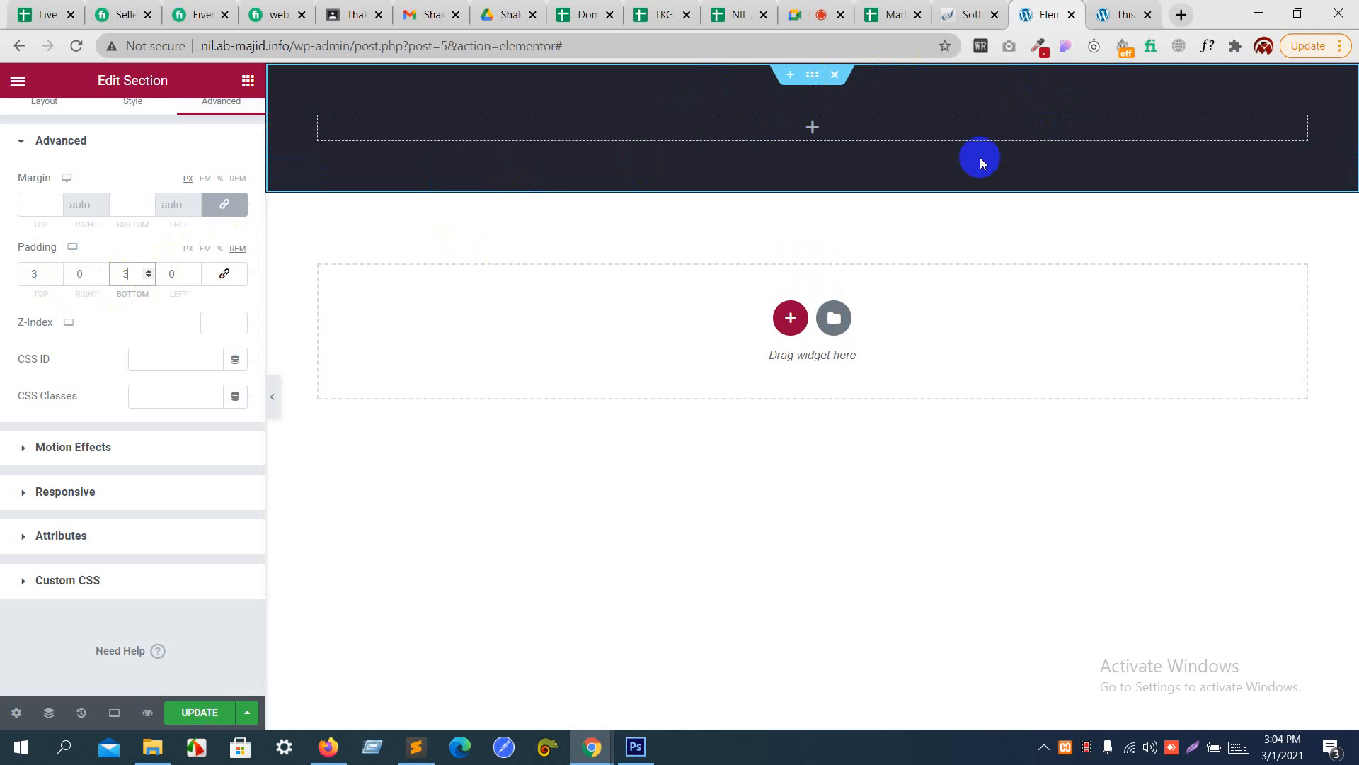
- Check the header's logo in Photoshop, return to Elementor in Chrome, and add an Image widget to the dark section
key("alt+Tab")
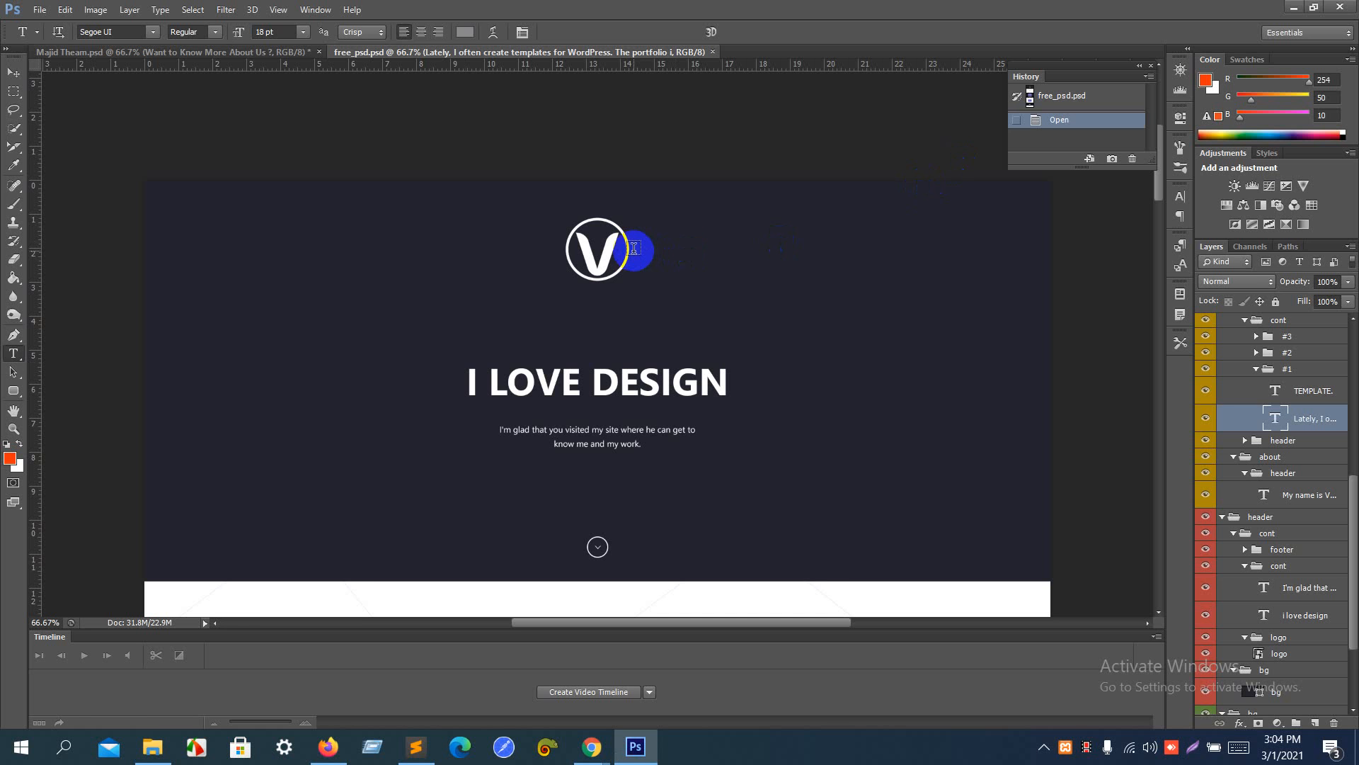
key("alt+Tab")
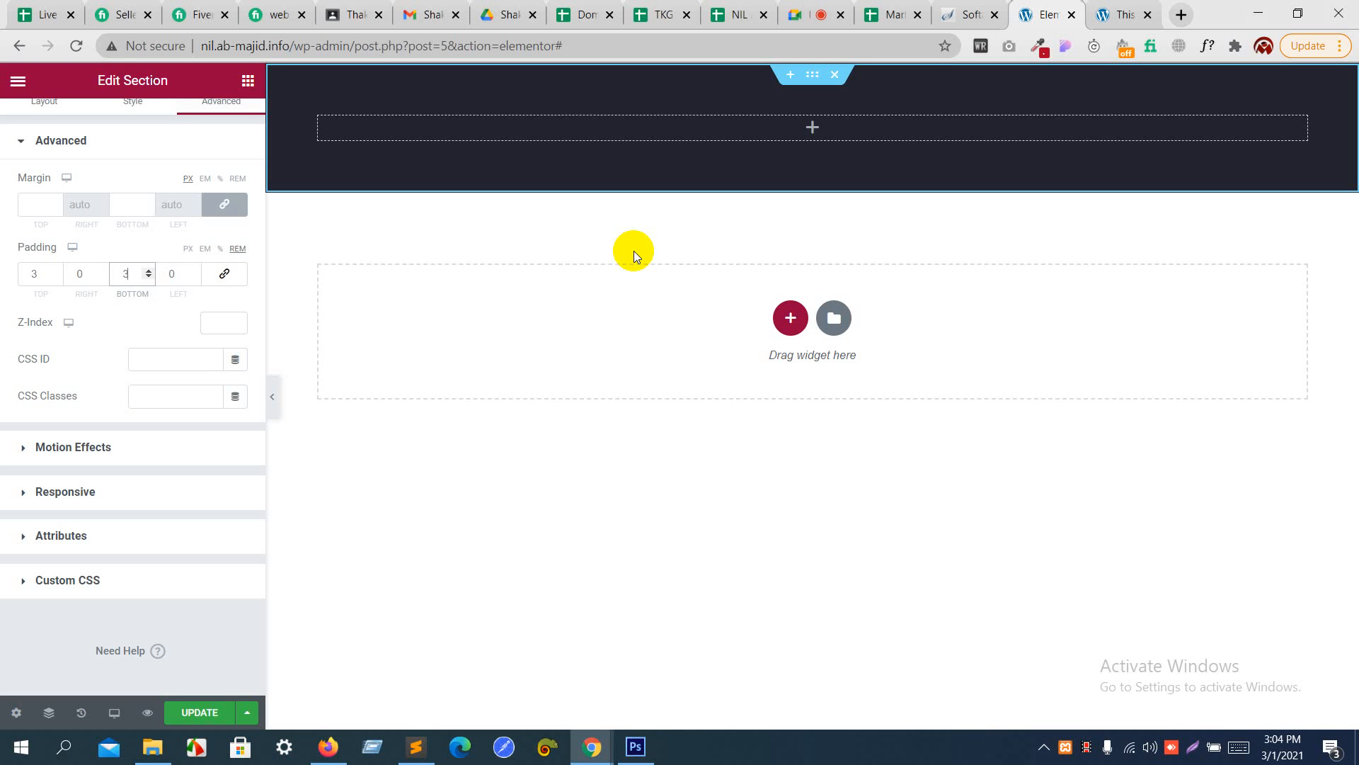
left_click(247, 82)
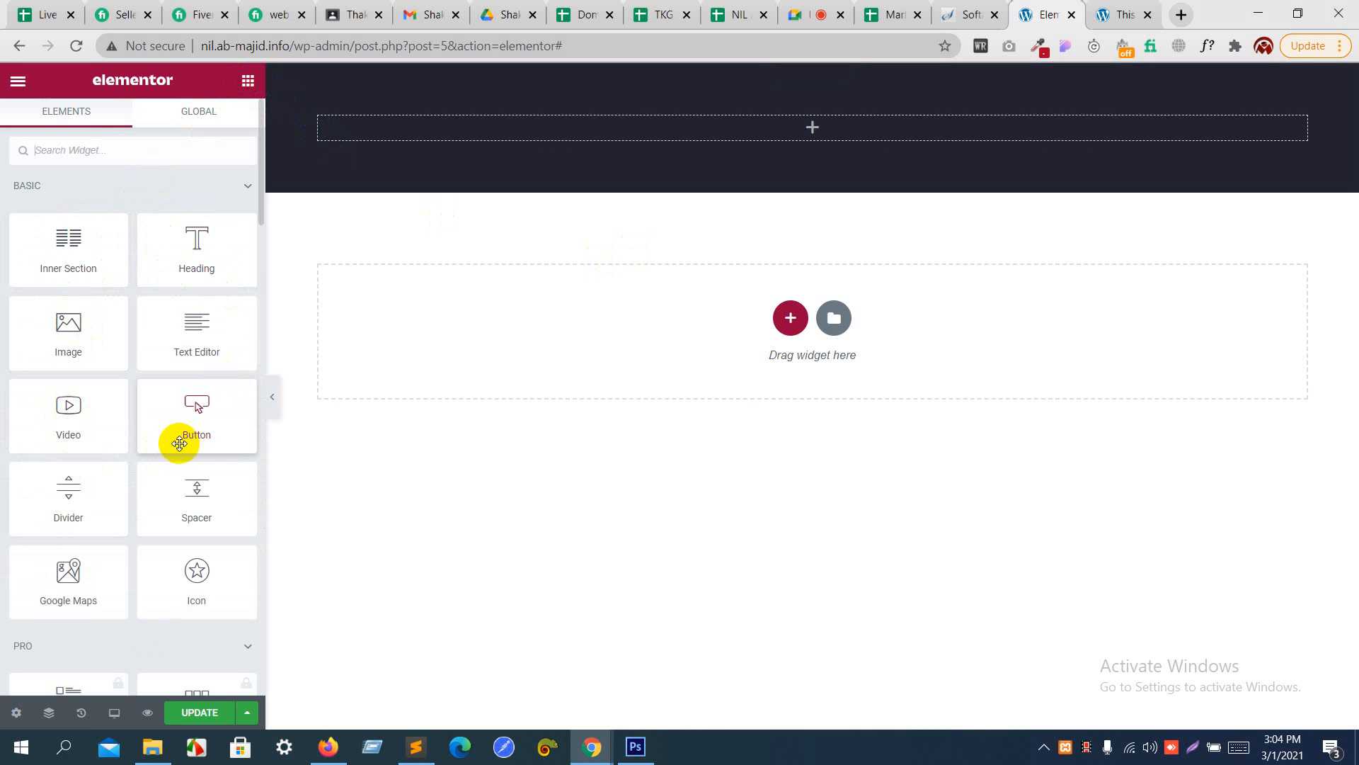
left_click_drag(77, 342, 768, 141)
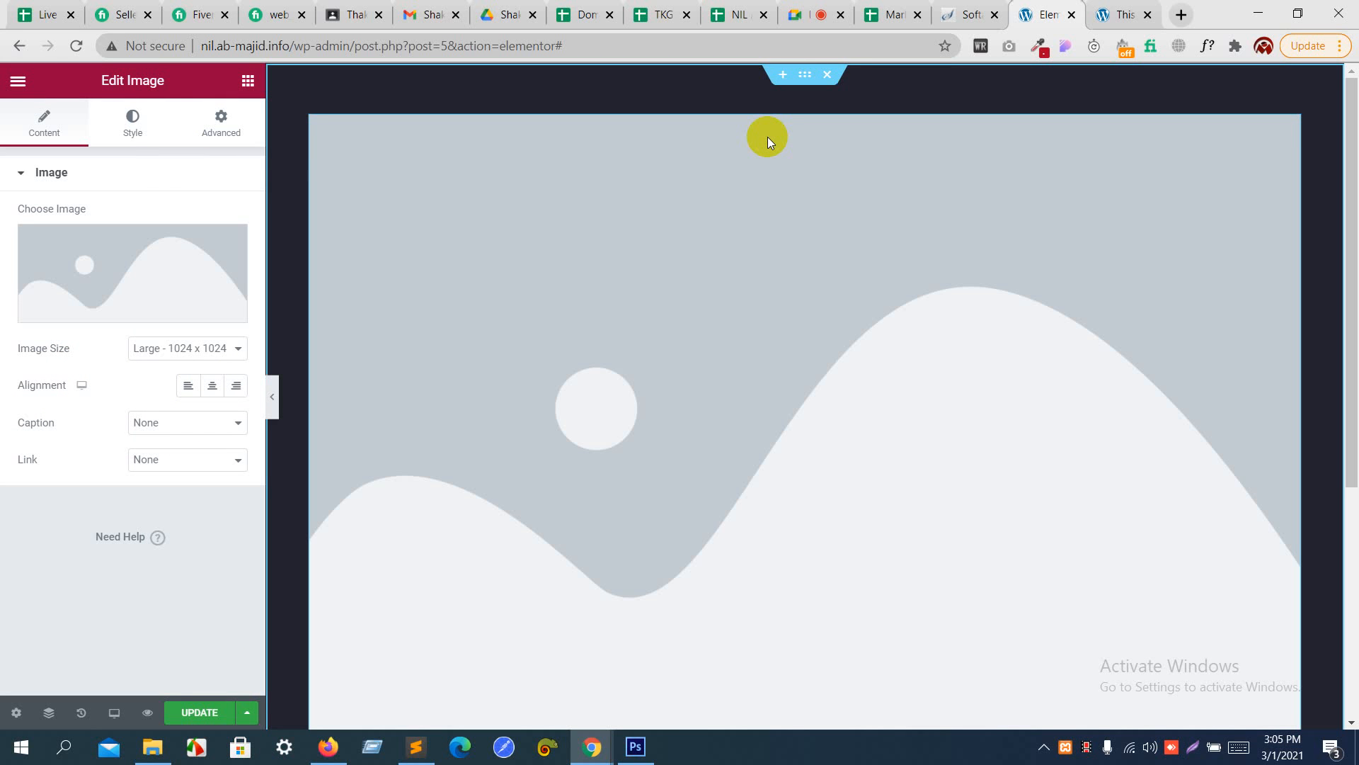
- Upload logo.png from the images folder of "First psd to html" and insert it into the Image widget
mouse_move(198, 297)
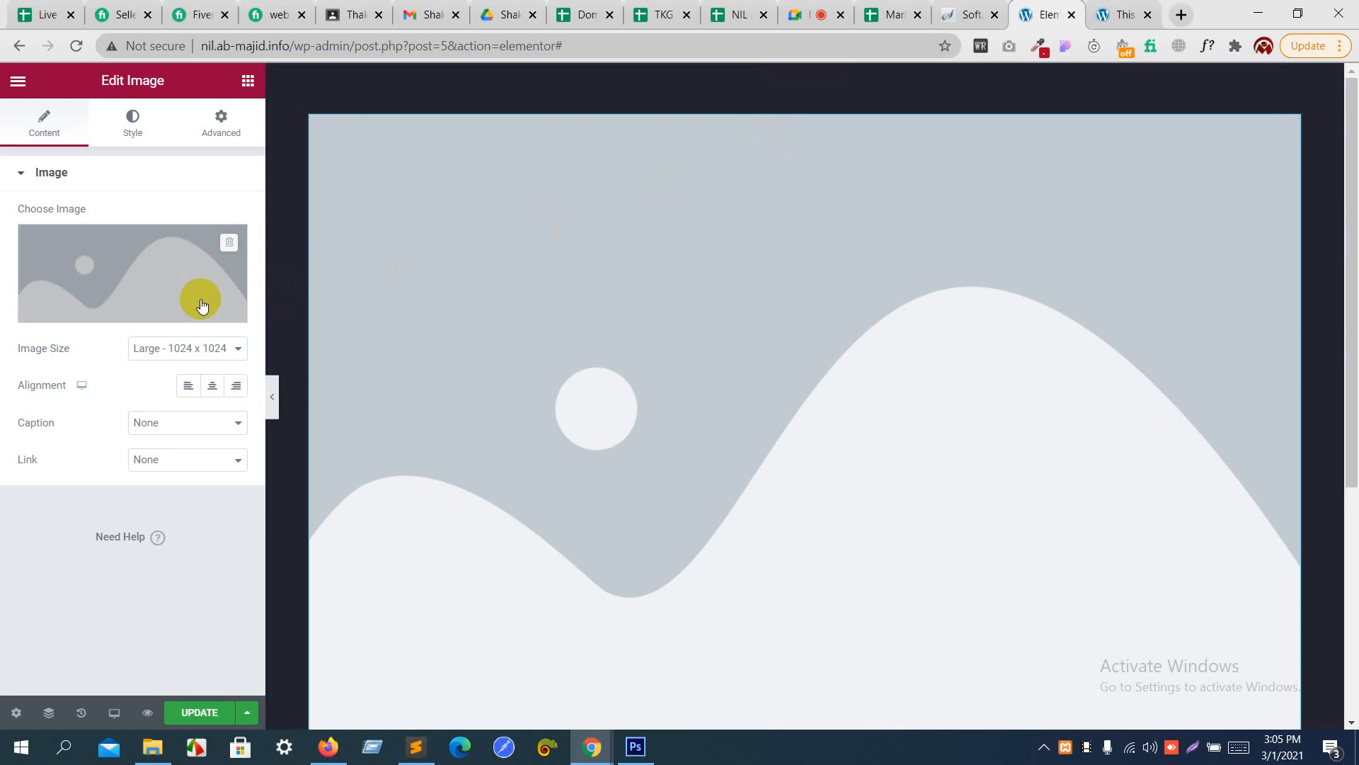
left_click(141, 315)
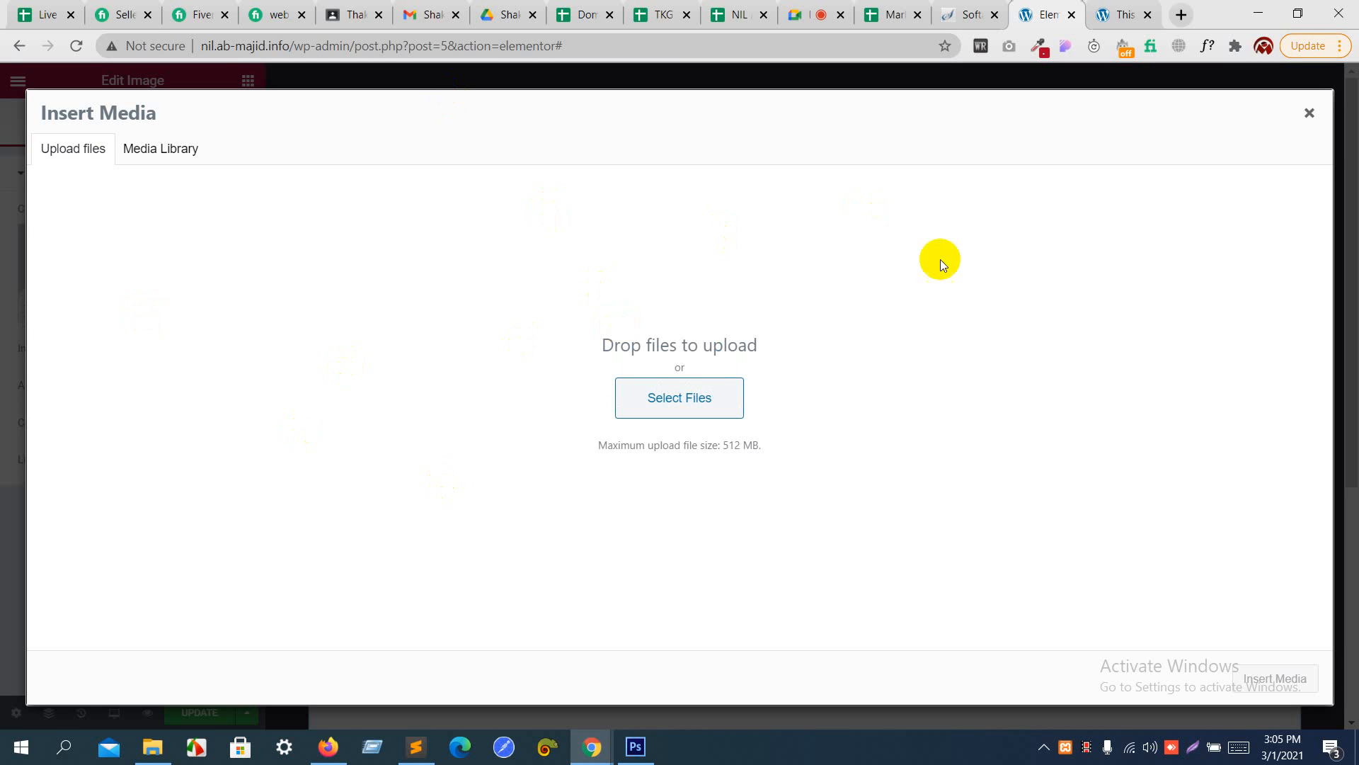
left_click(663, 398)
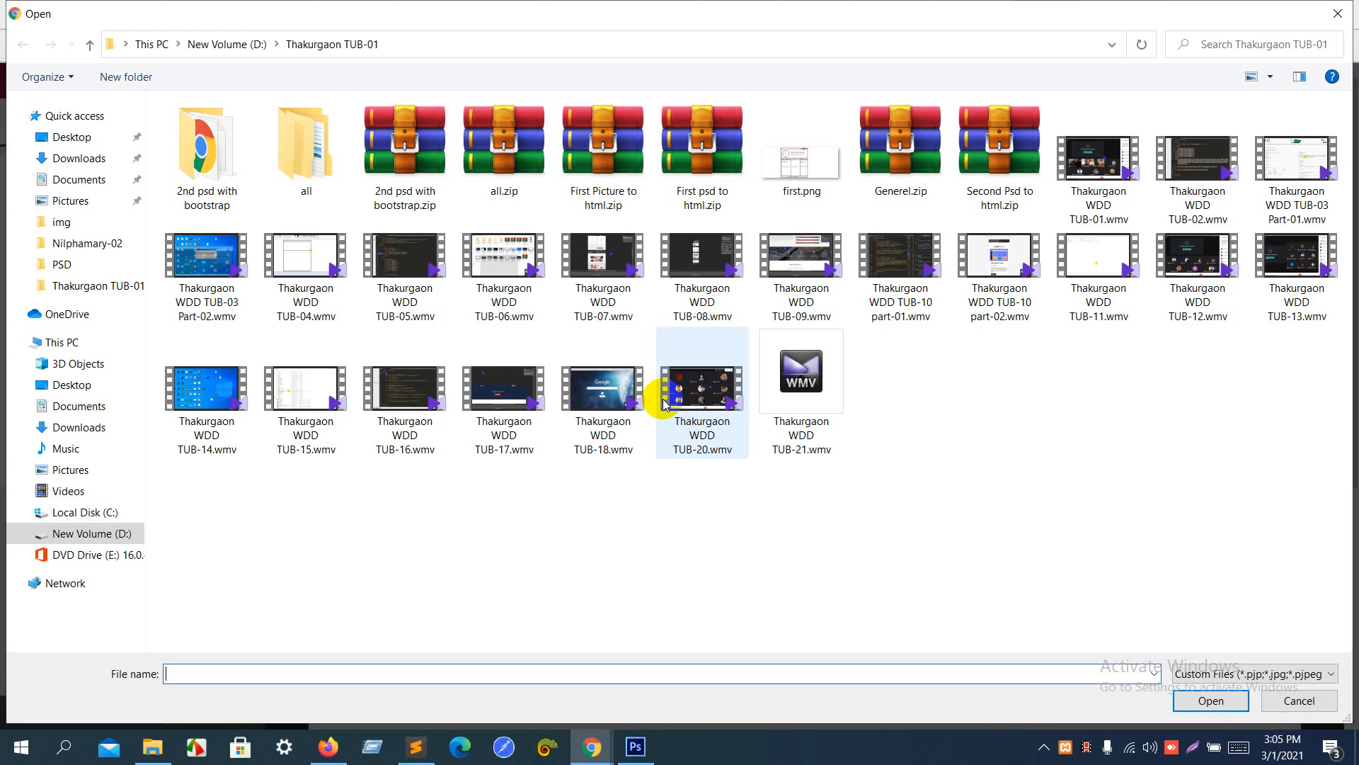
double_click(325, 134)
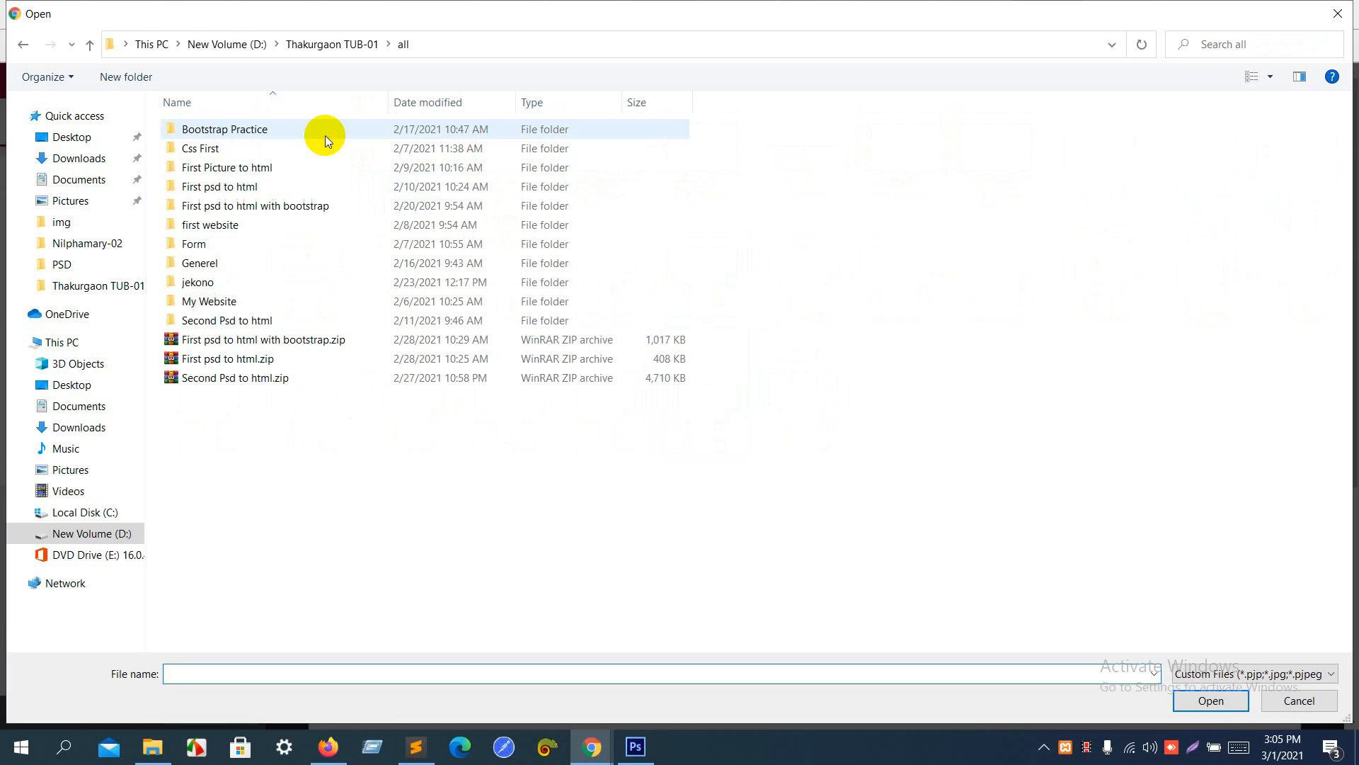
double_click(273, 190)
double_click(240, 123)
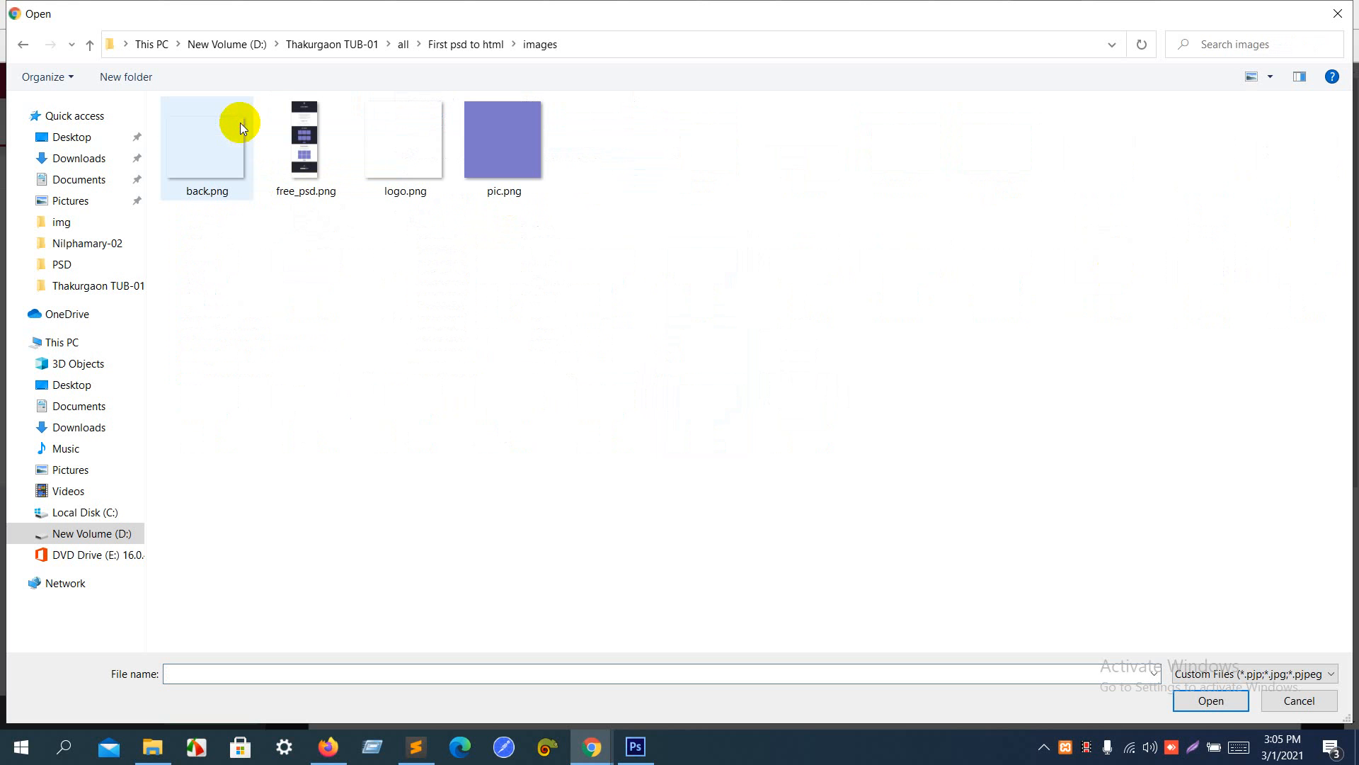
double_click(418, 168)
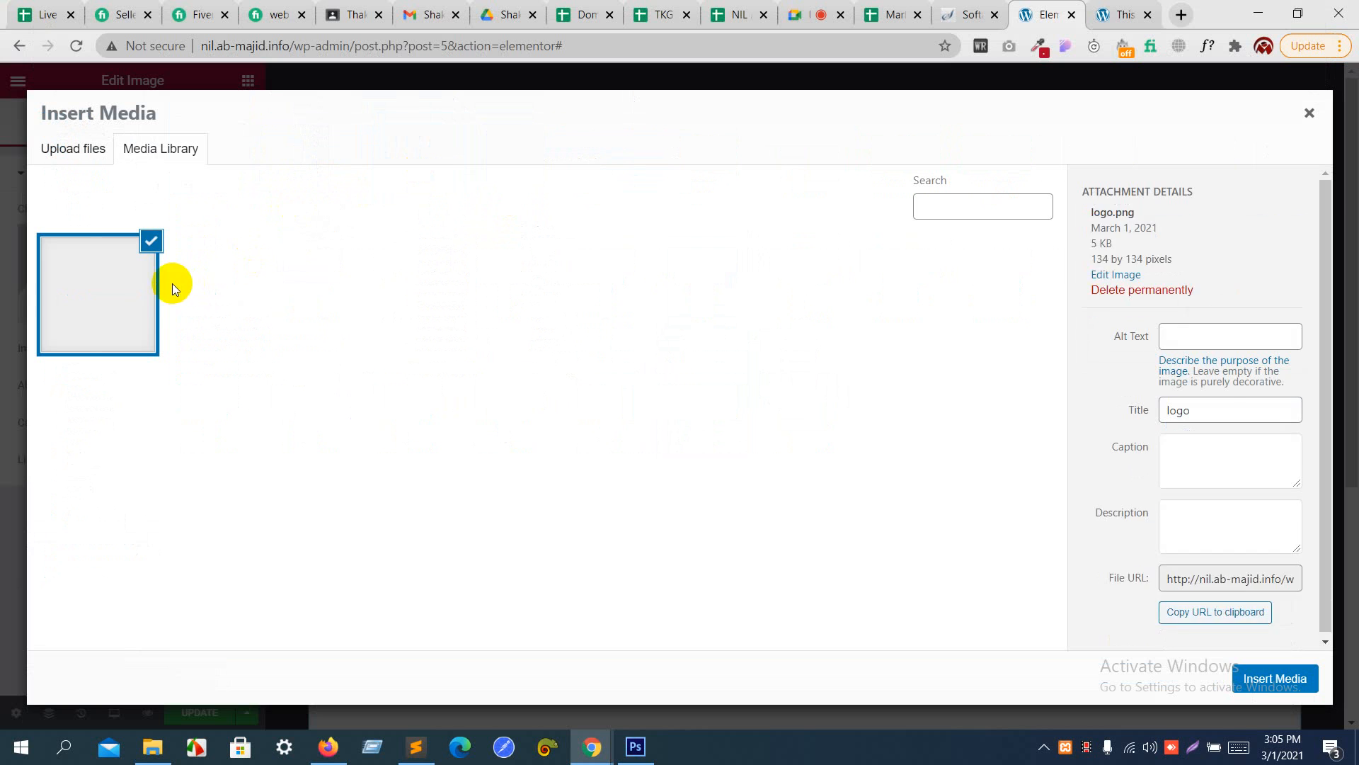
left_click(1279, 679)
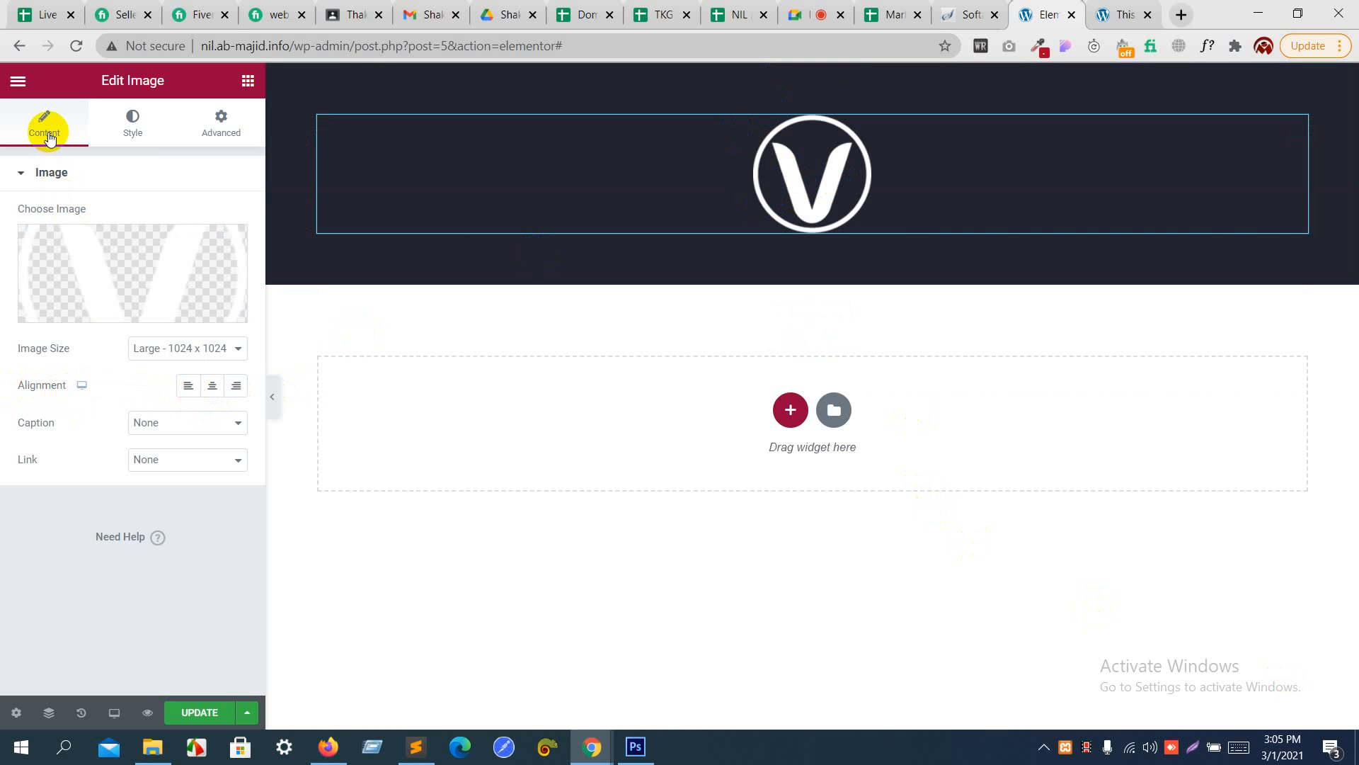
- Try the left and right alignments for the logo image, settle on center, and look at the caption options
left_click(187, 389)
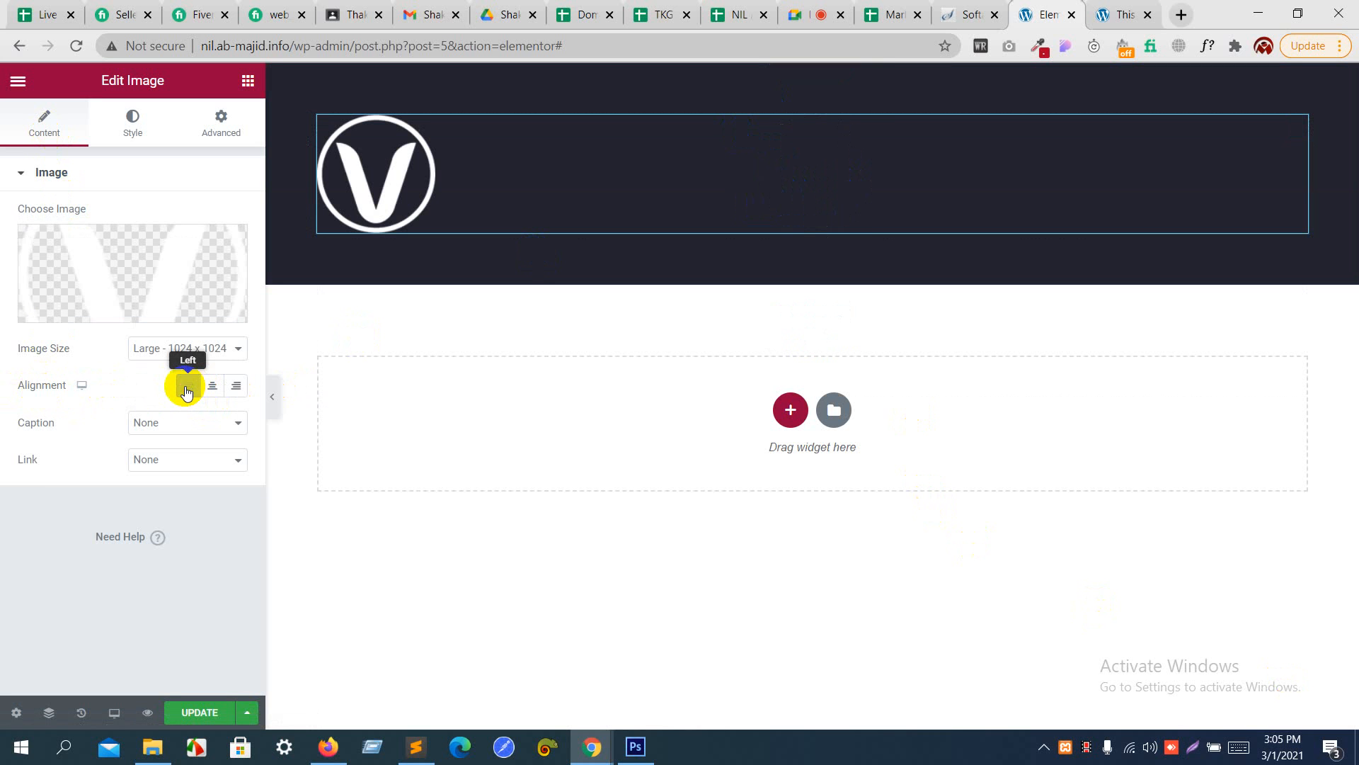
left_click(238, 387)
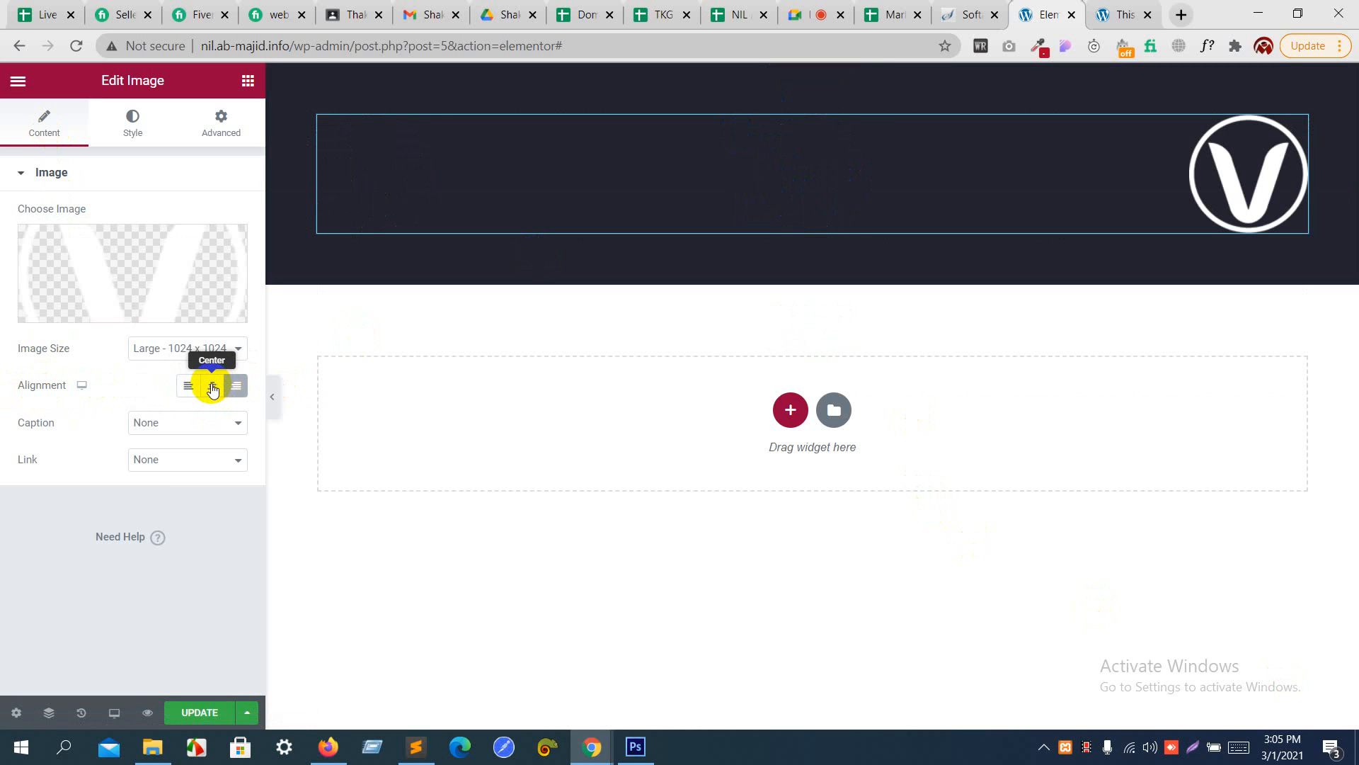
left_click(212, 389)
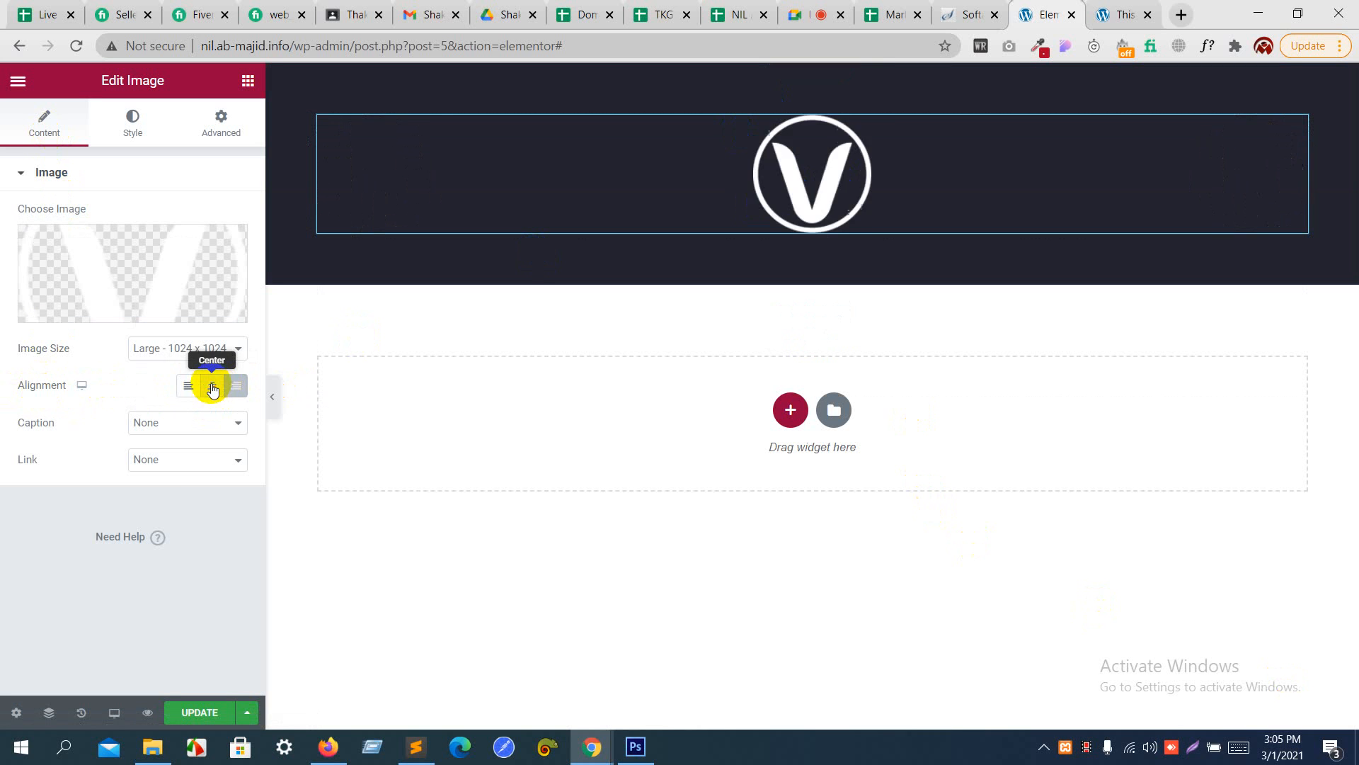
left_click(205, 423)
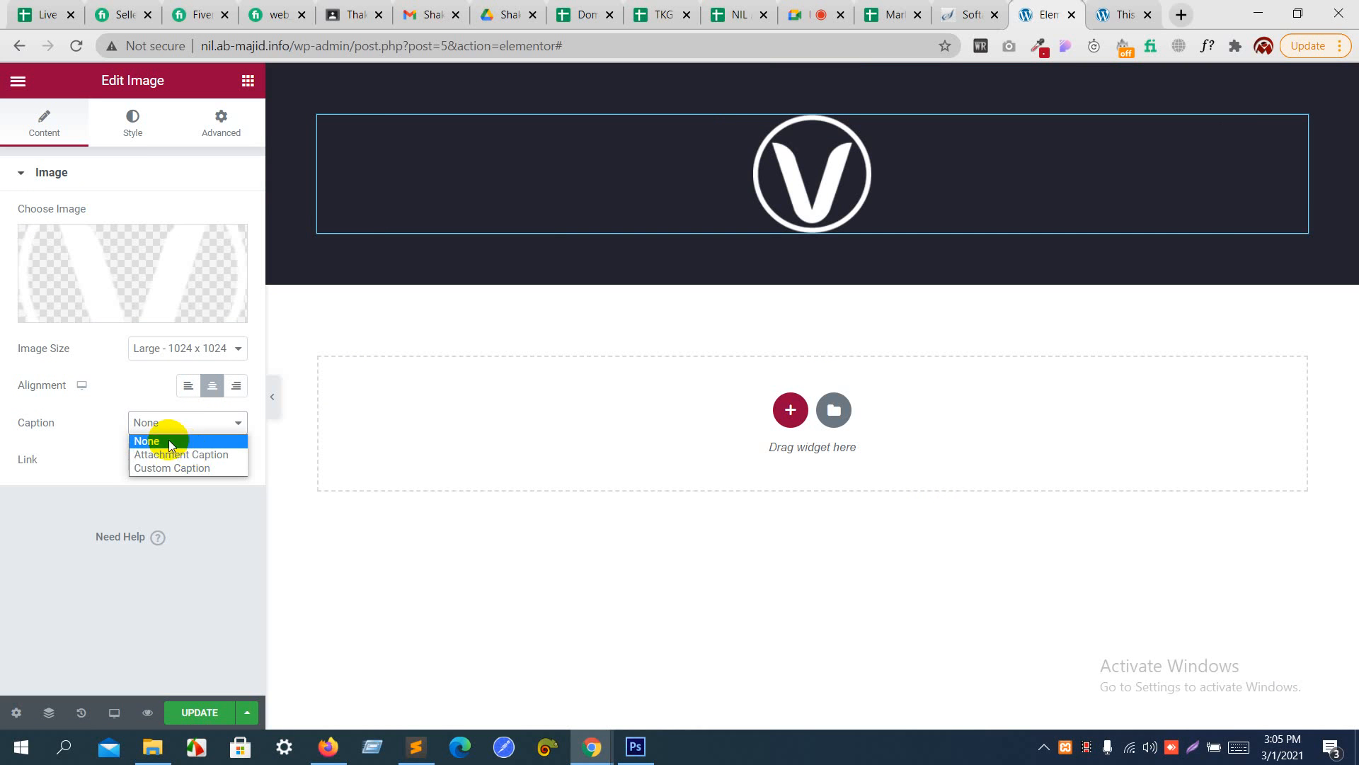
left_click(100, 430)
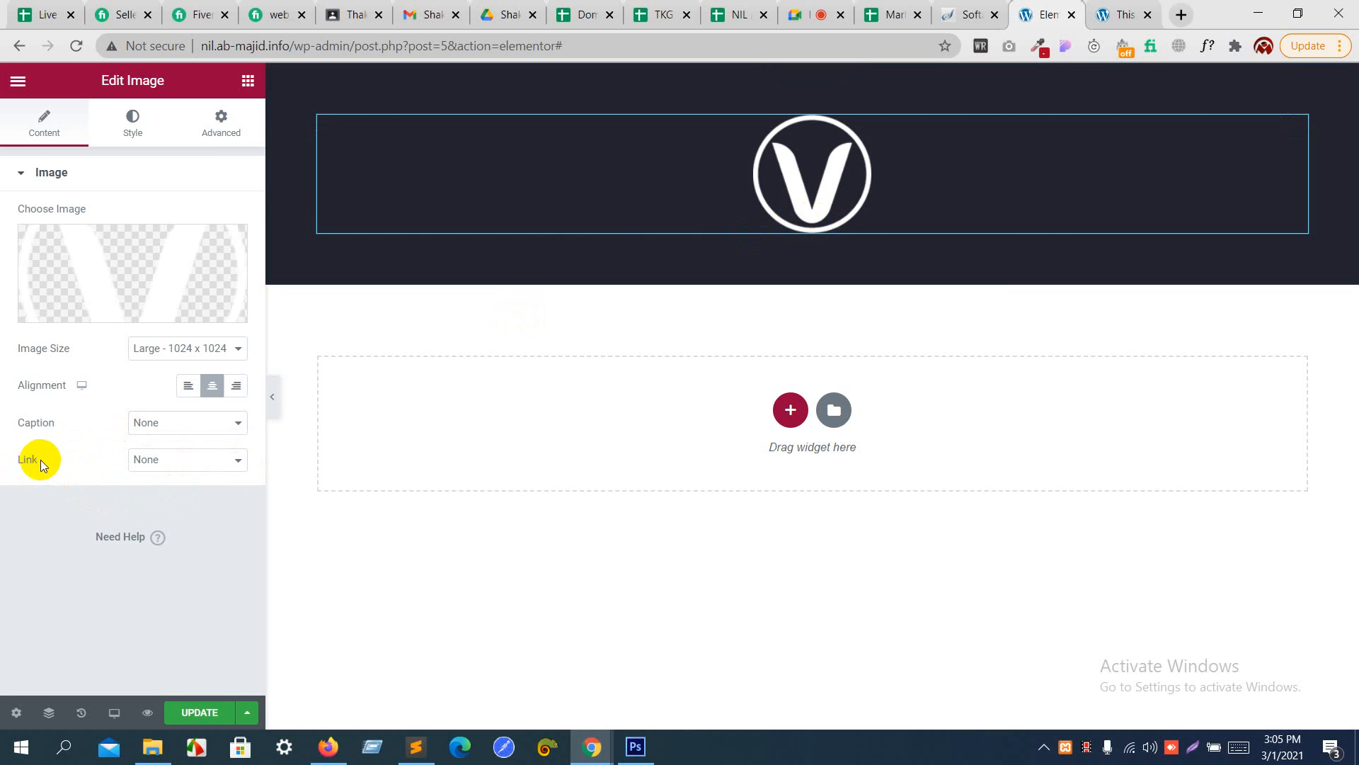
- Try a custom URL link of # on the logo image and set the link back to None
left_click(142, 459)
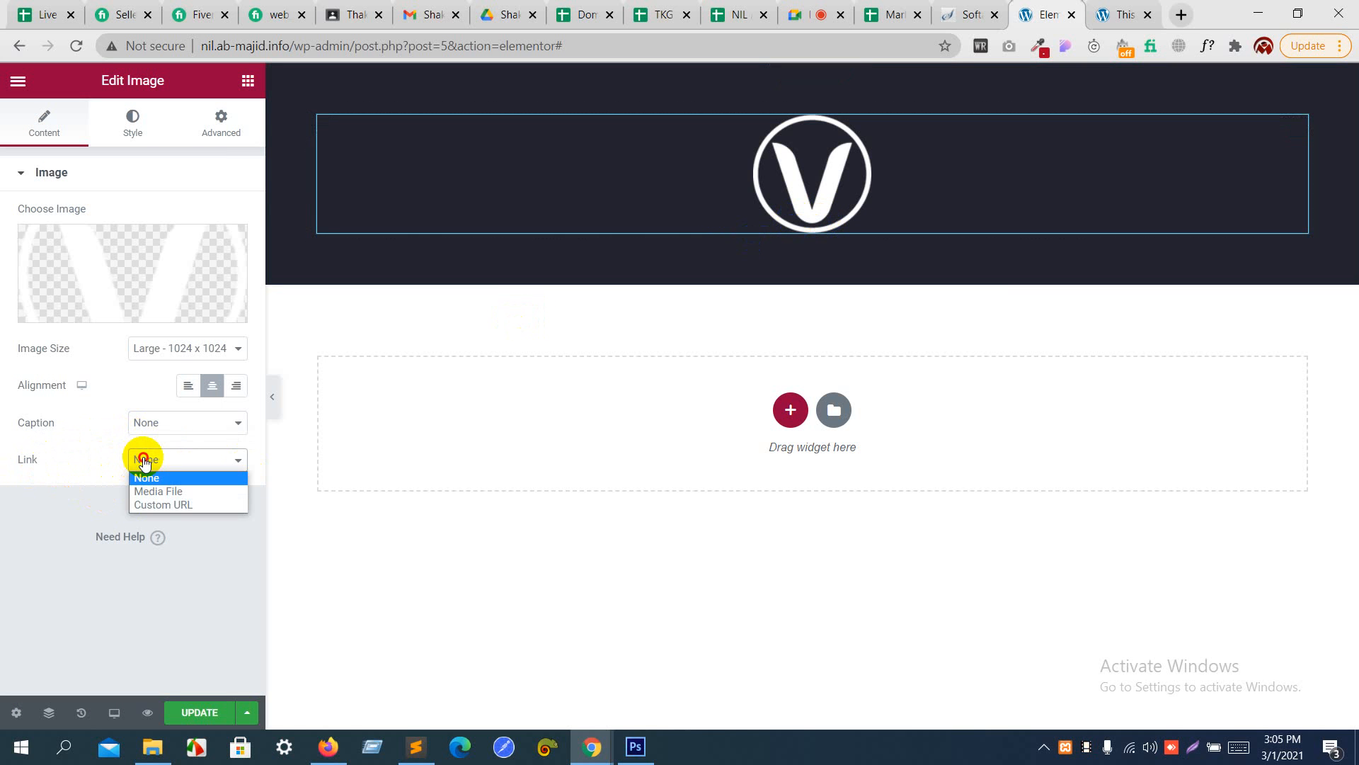
left_click(168, 504)
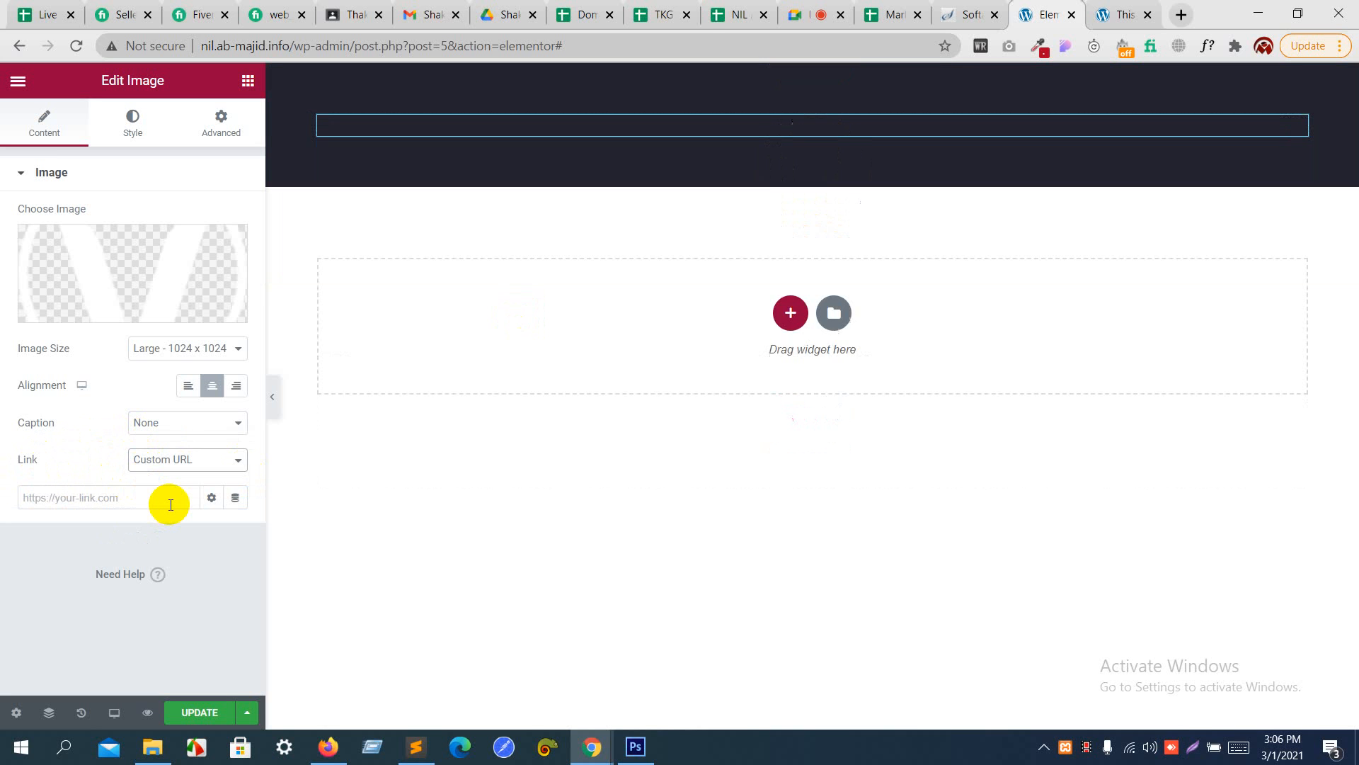
left_click(171, 504)
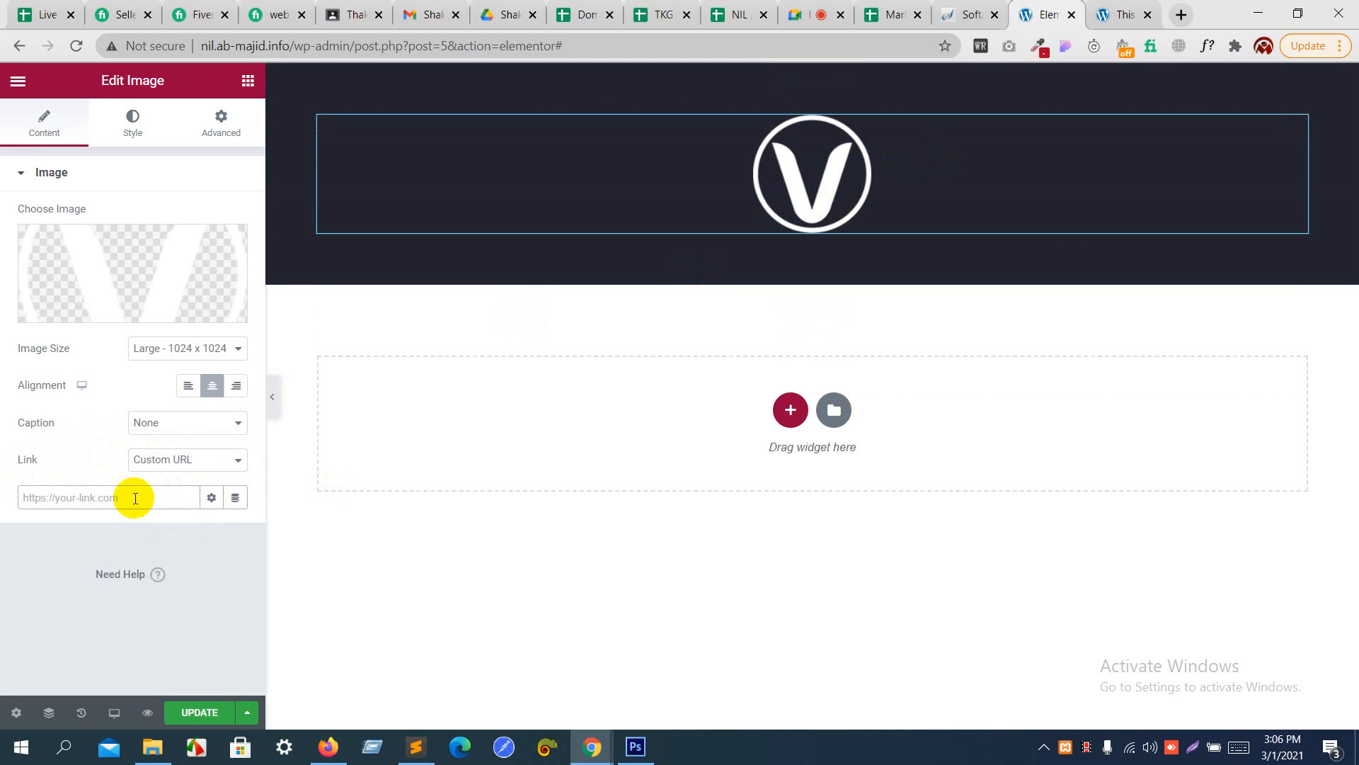
type("#")
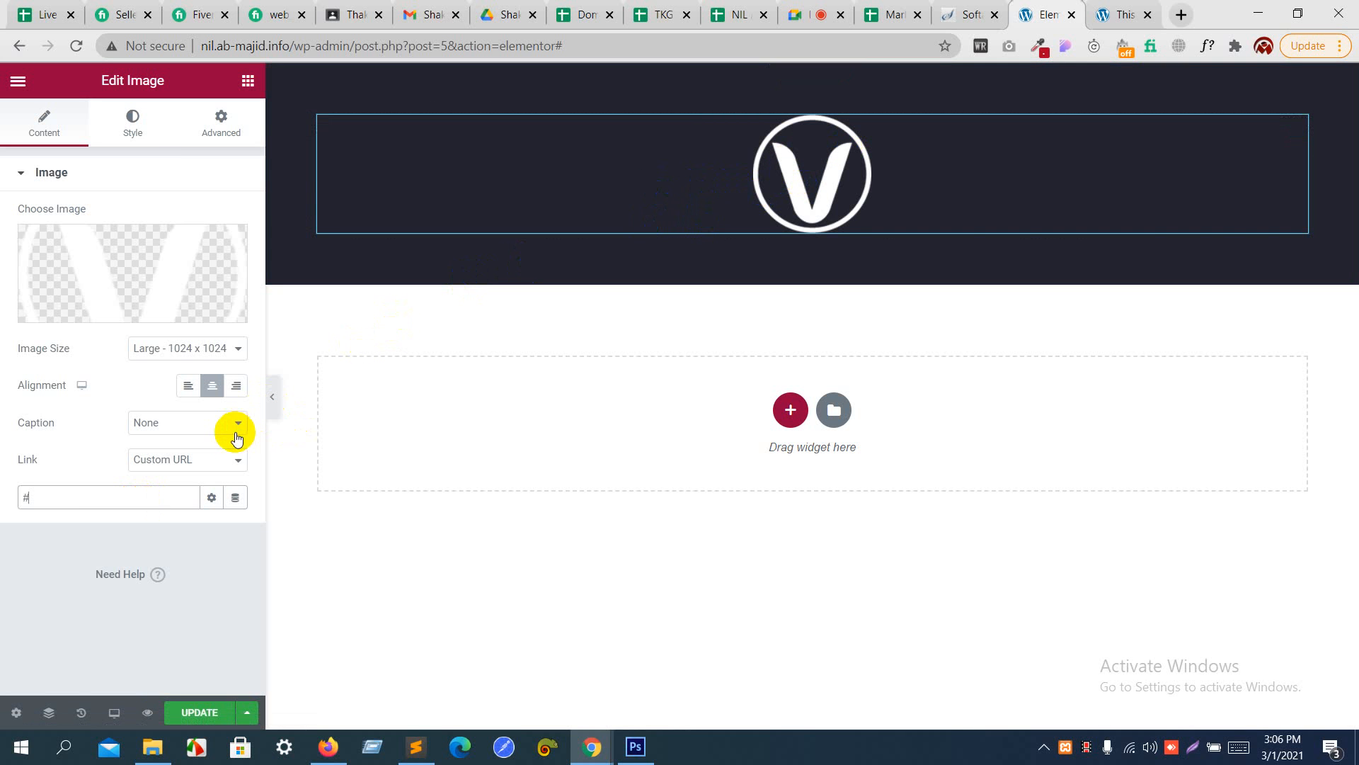
left_click(213, 475)
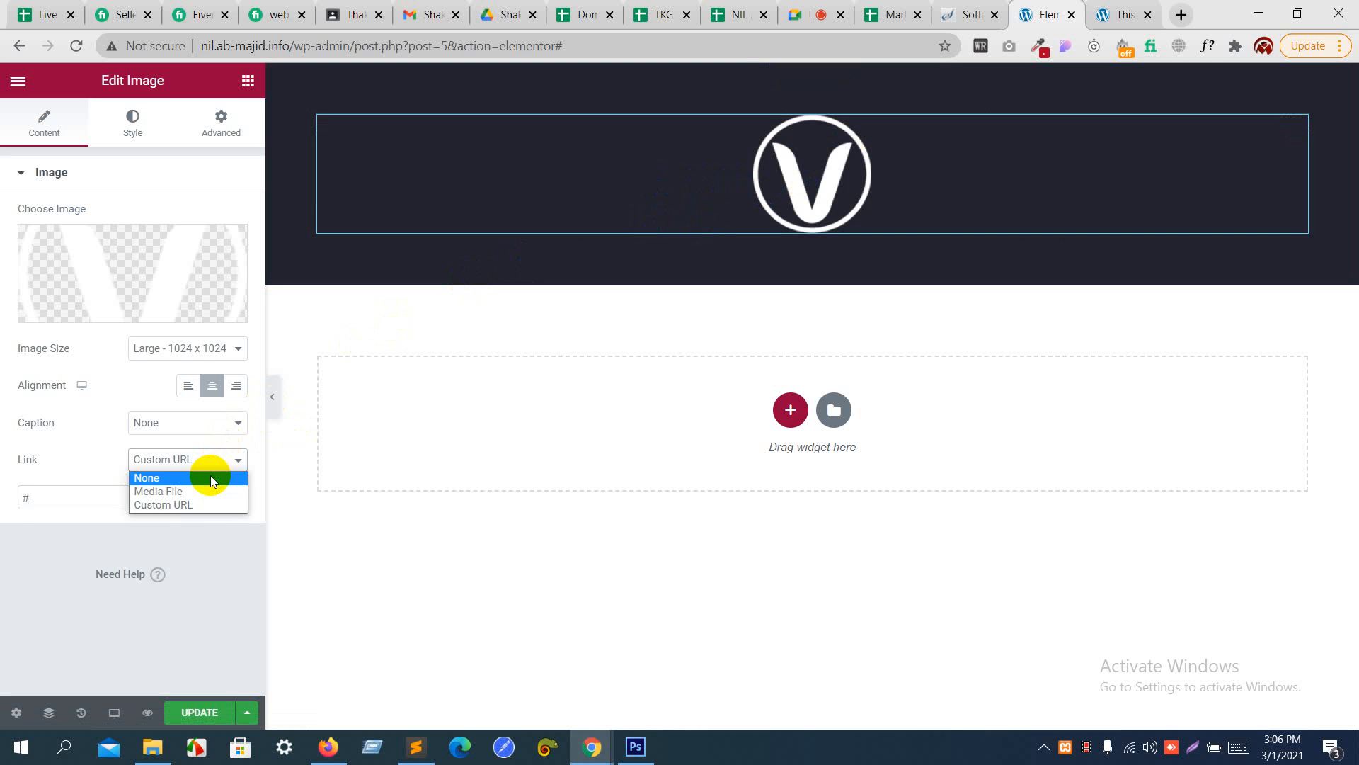
left_click(210, 474)
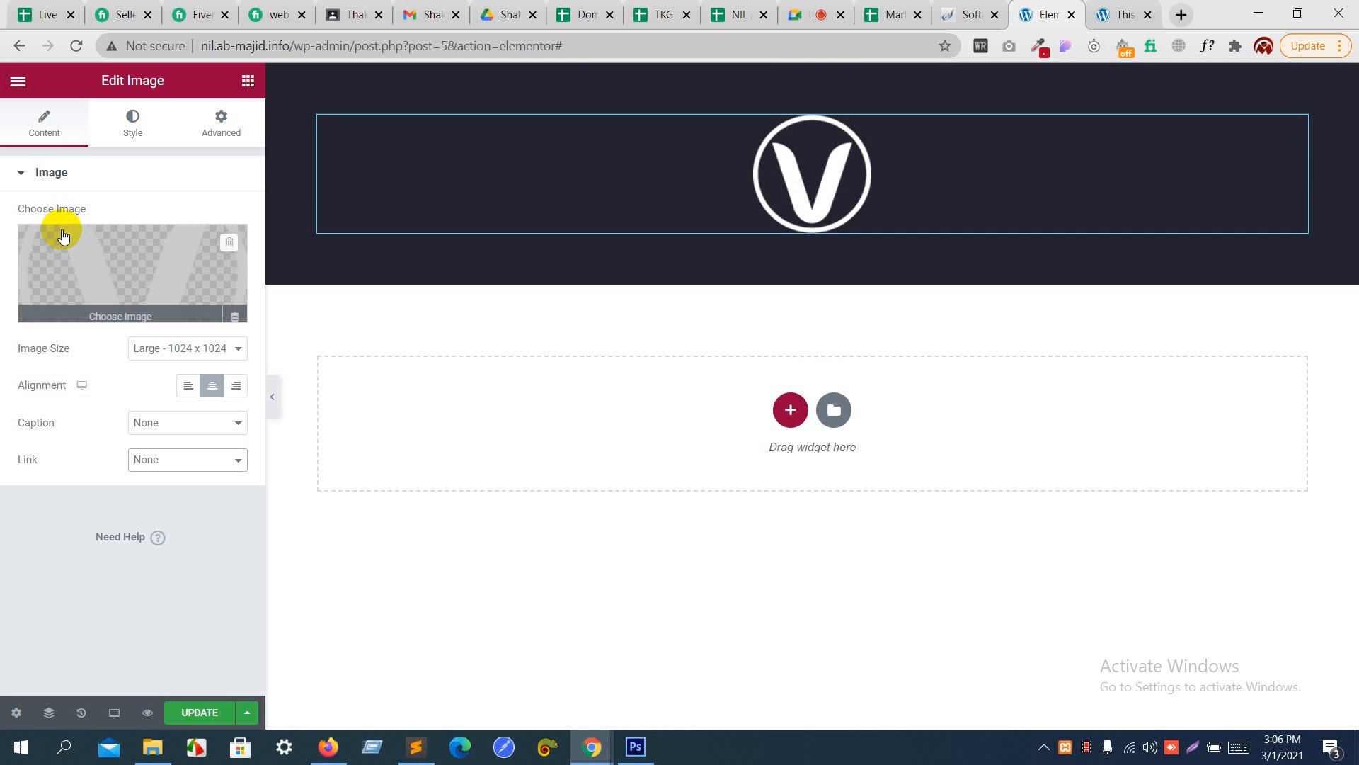
- Look over the logo's image size options and set the image's width to 9%
left_click(207, 351)
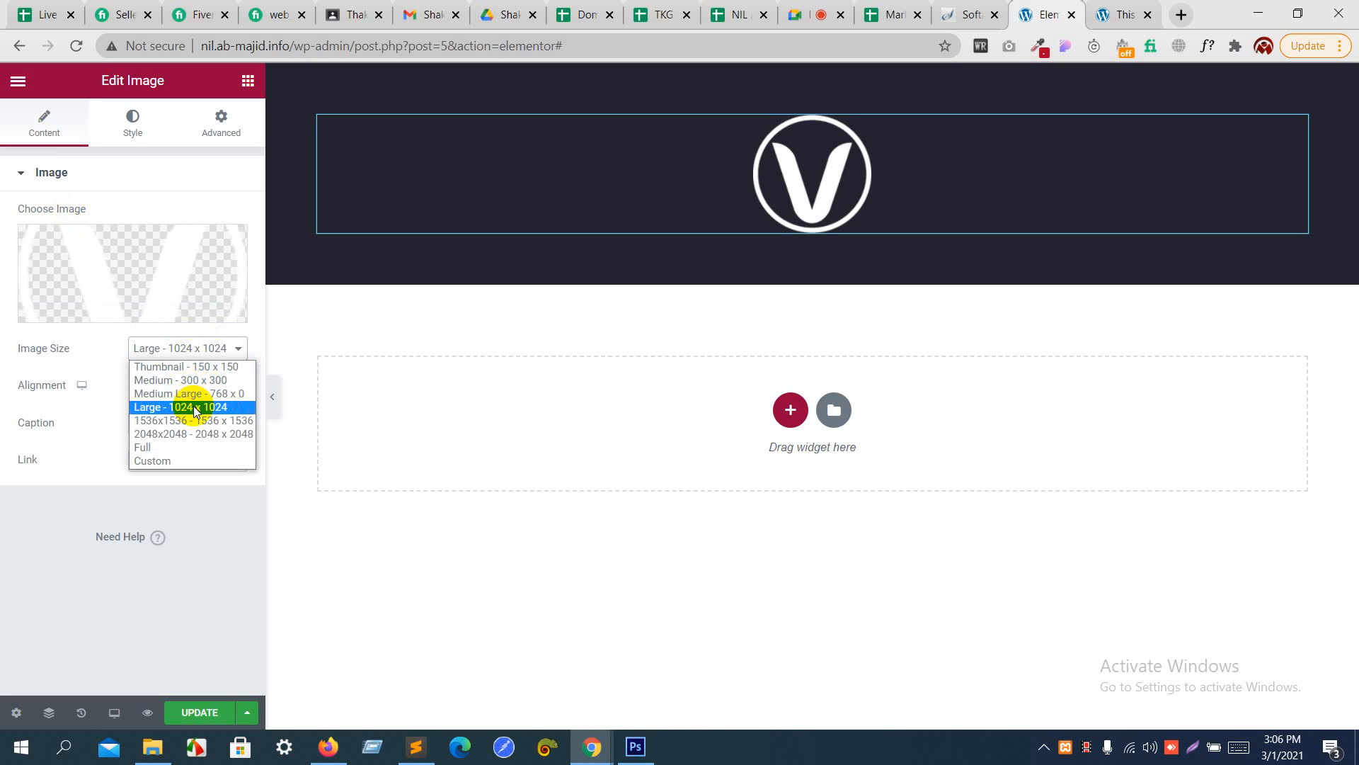
left_click(95, 347)
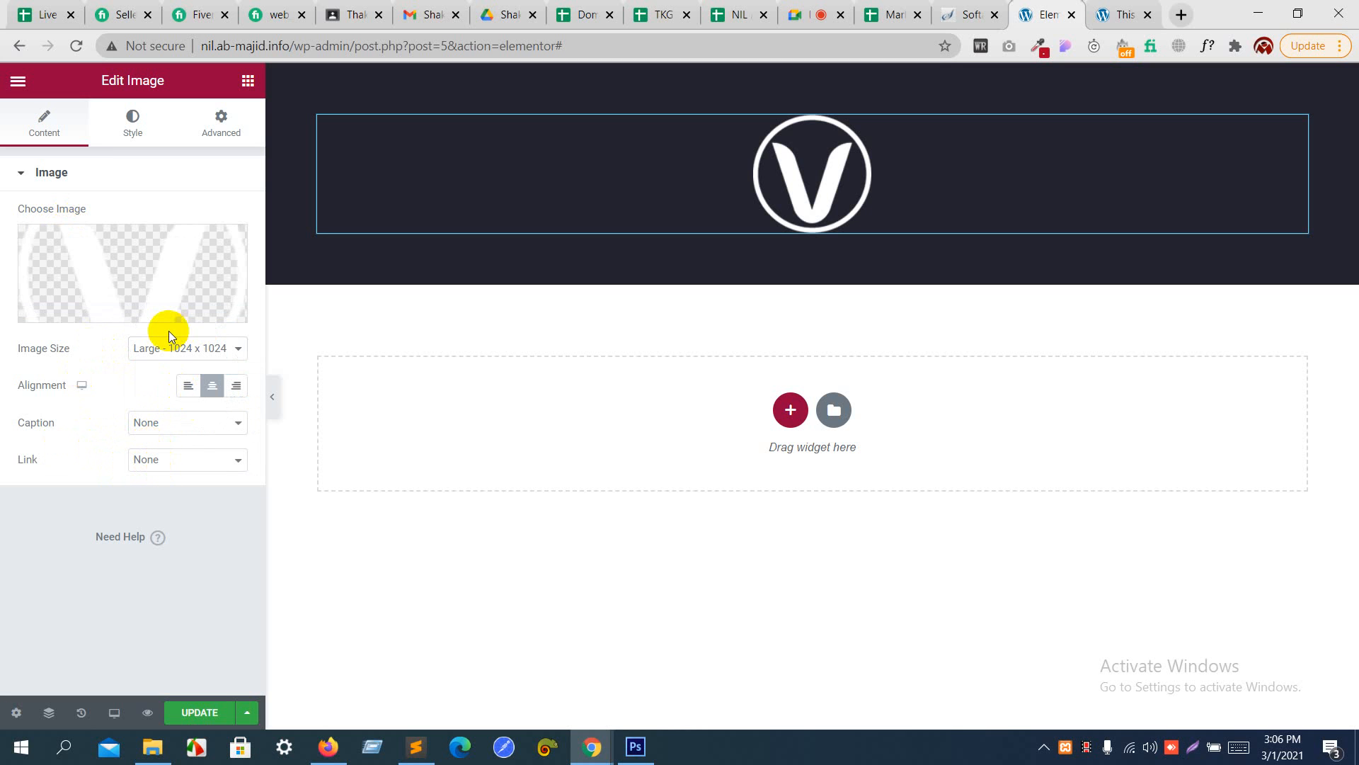
mouse_move(168, 311)
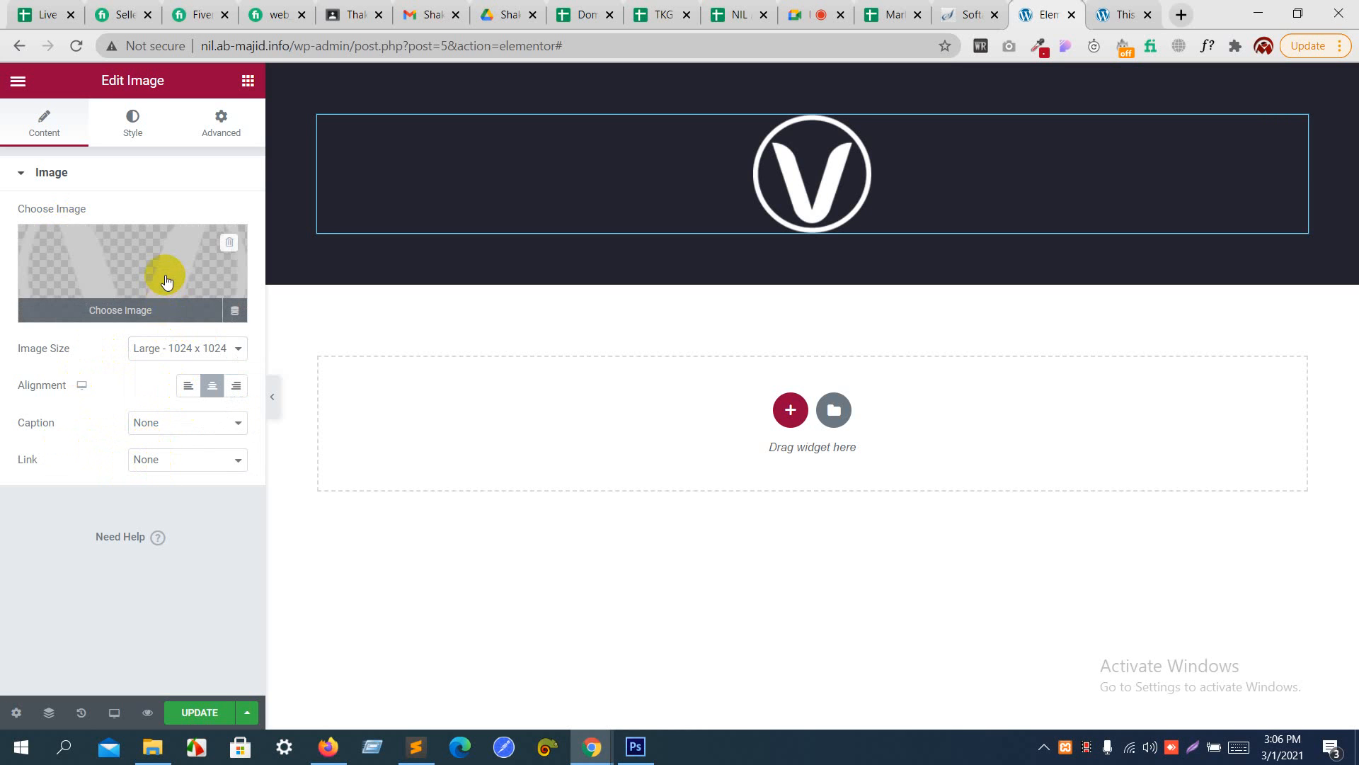
left_click(139, 145)
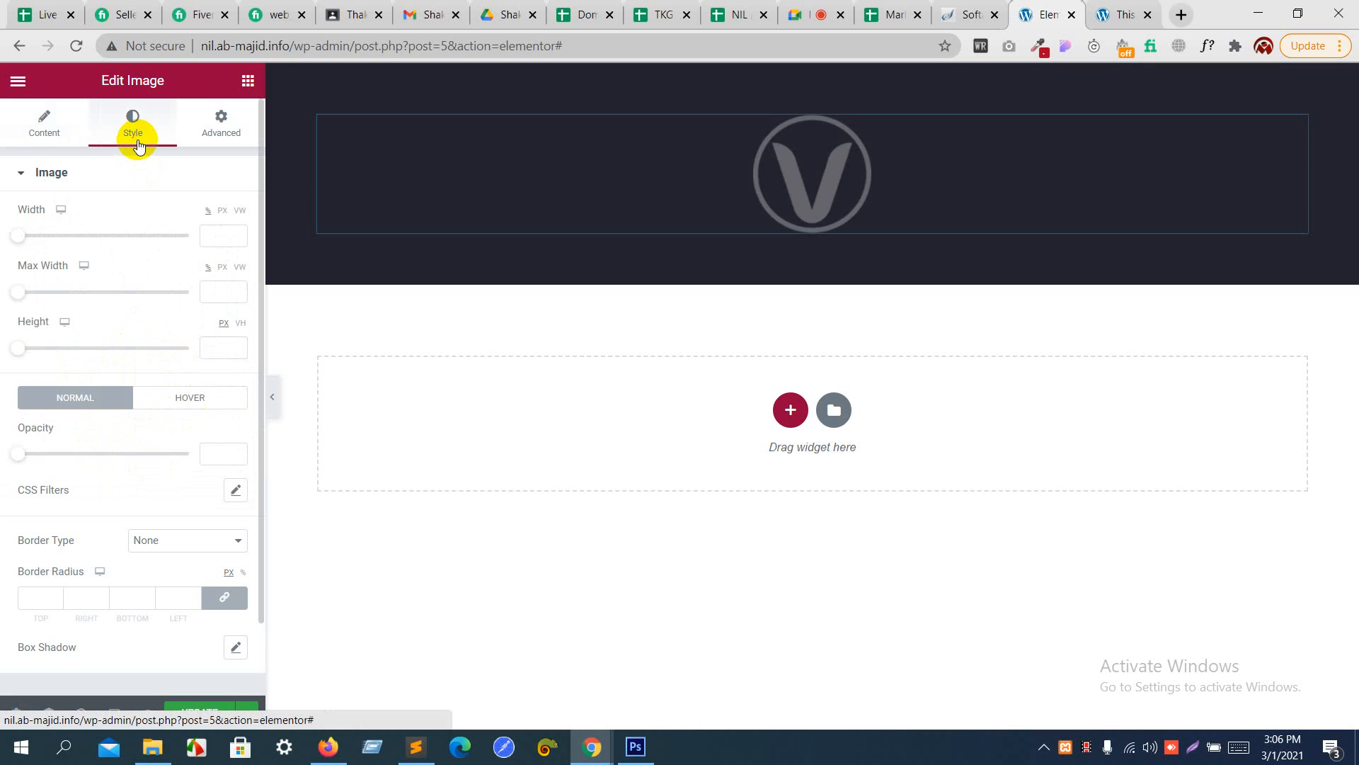
left_click(130, 181)
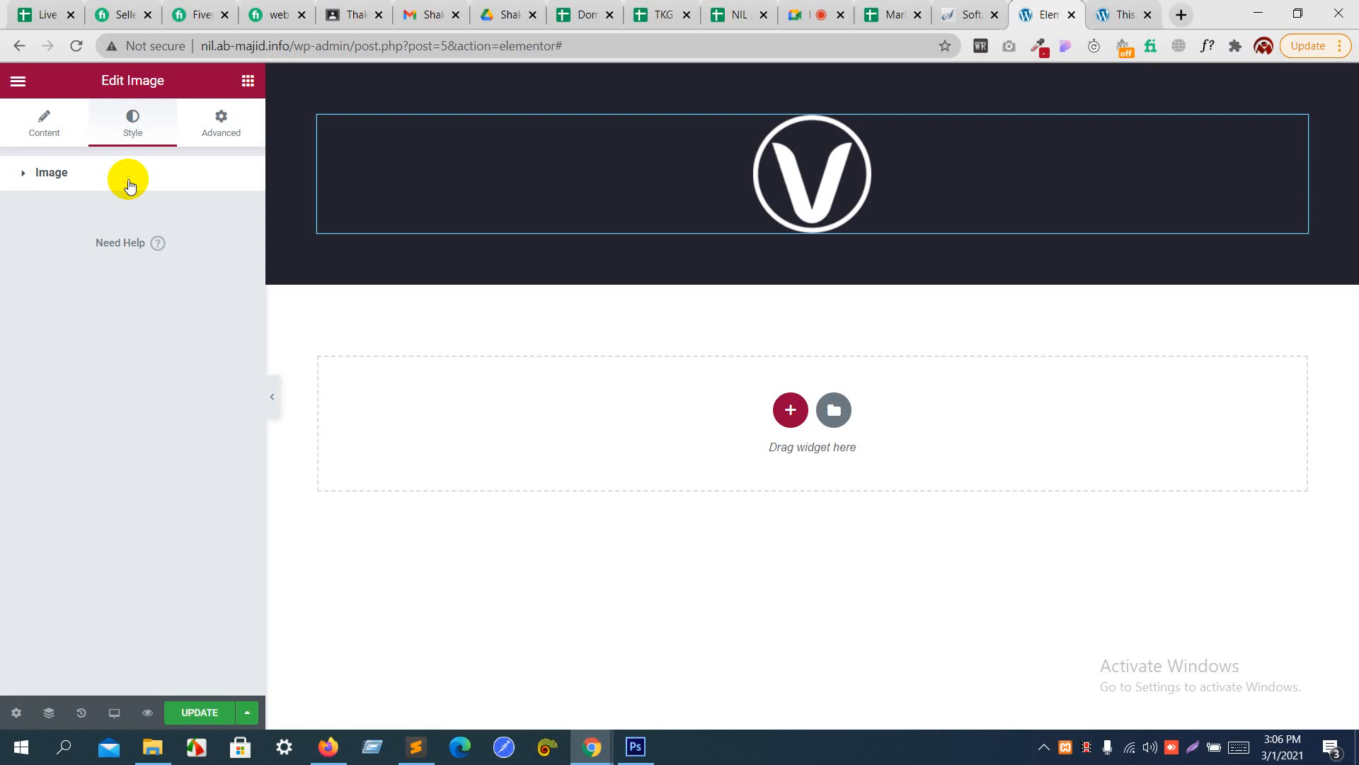
left_click(130, 183)
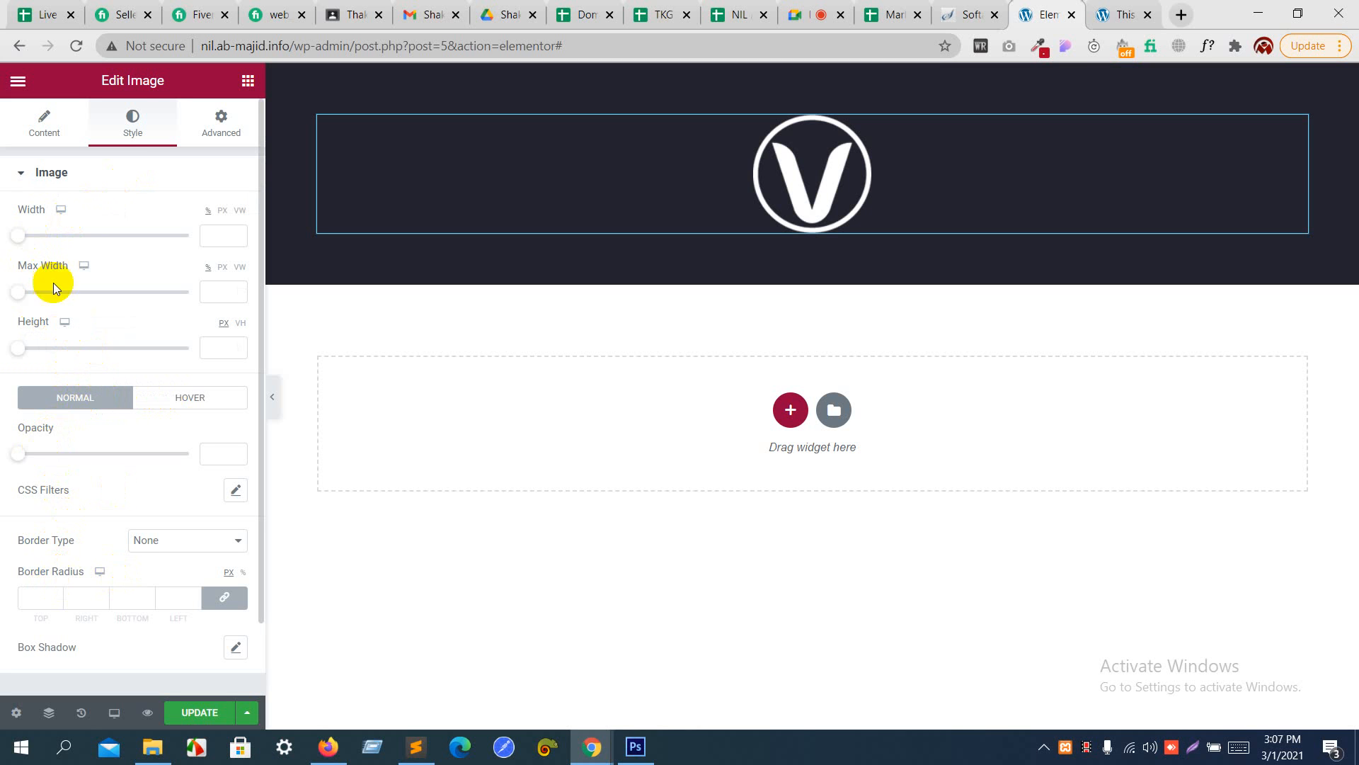
left_click_drag(20, 235, 35, 236)
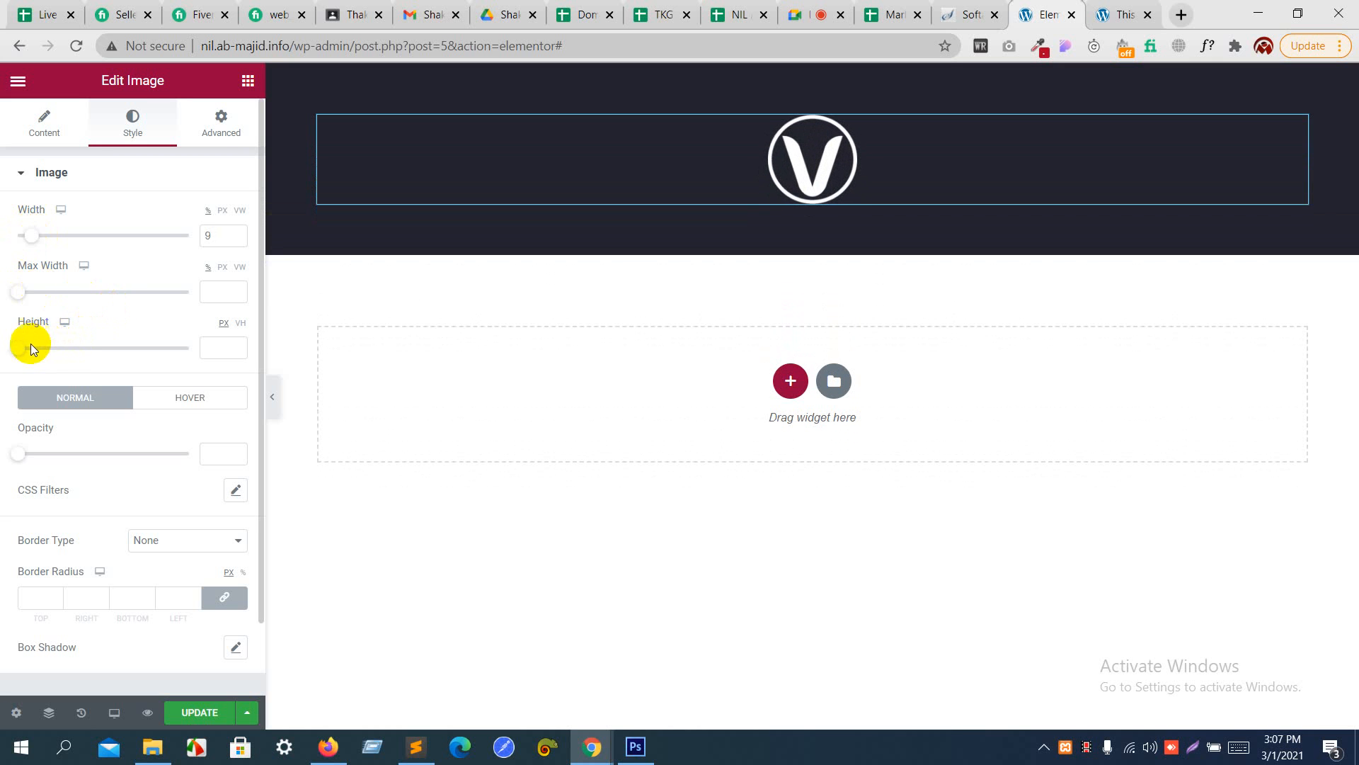
- Try a solid border in white (#FFFFFF) around the logo image
scroll(91, 378, "down", 1)
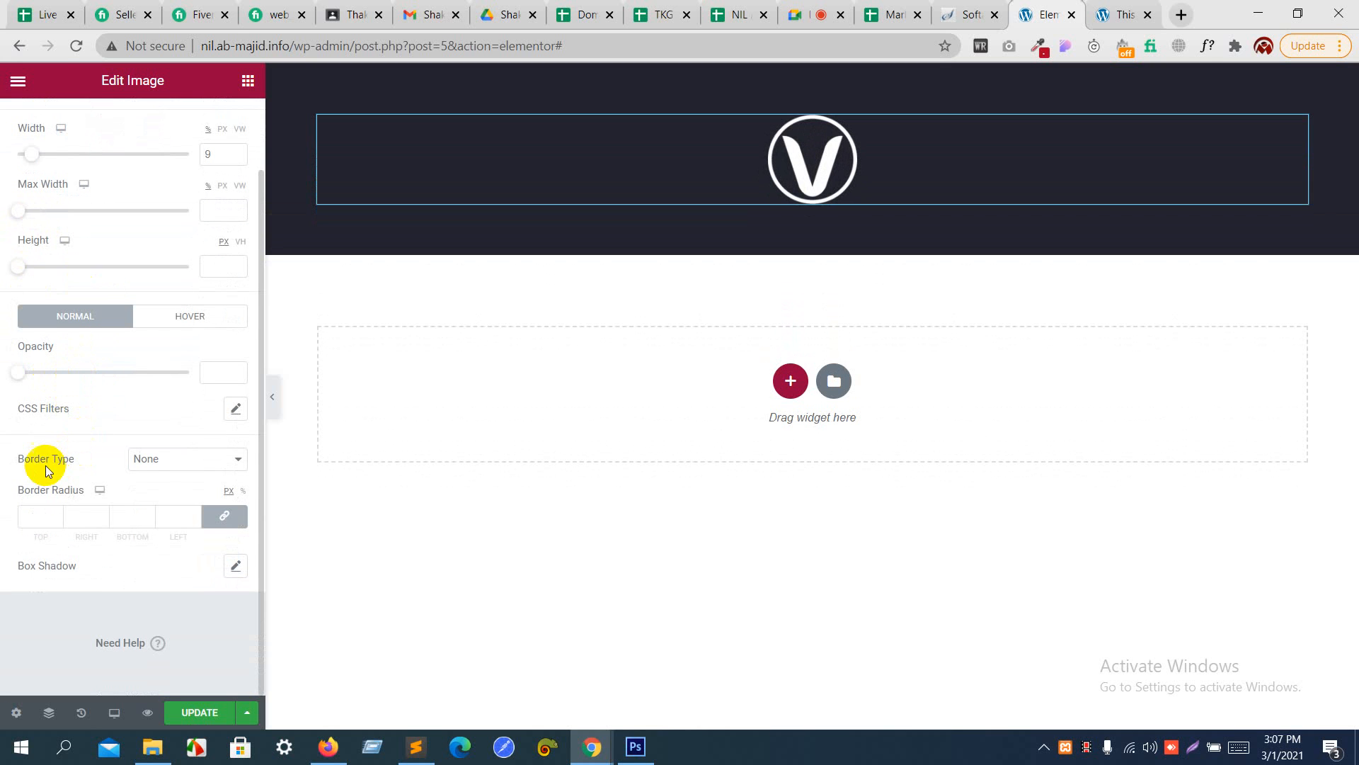
left_click(145, 460)
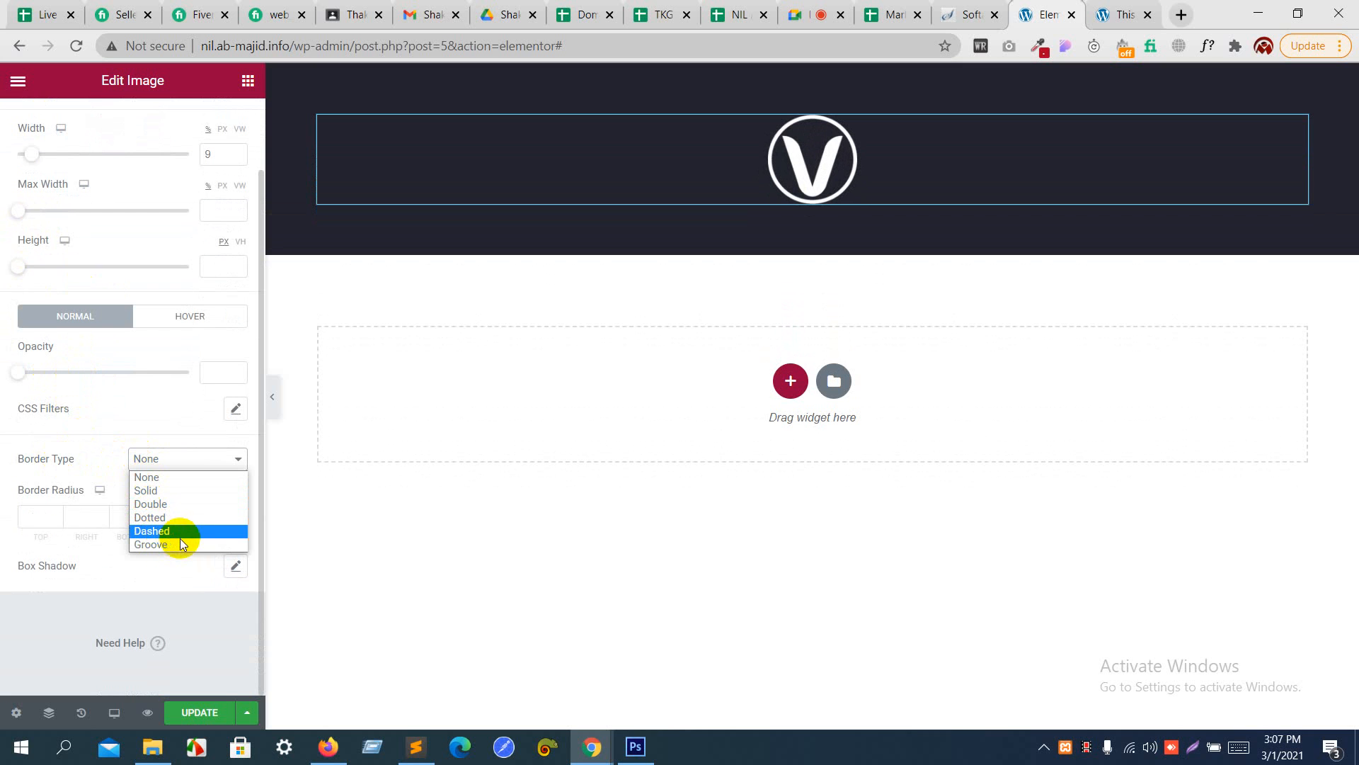
left_click(170, 494)
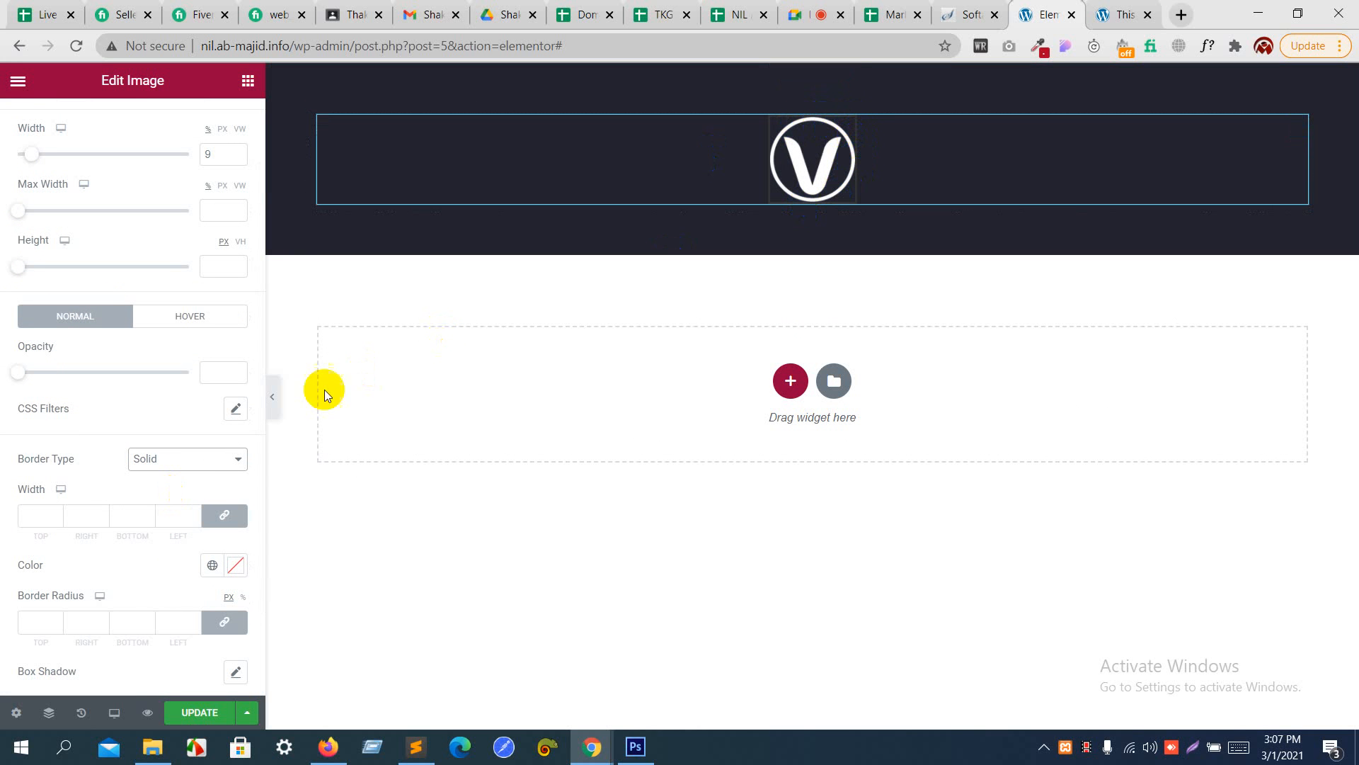
scroll(188, 470, "down", 2)
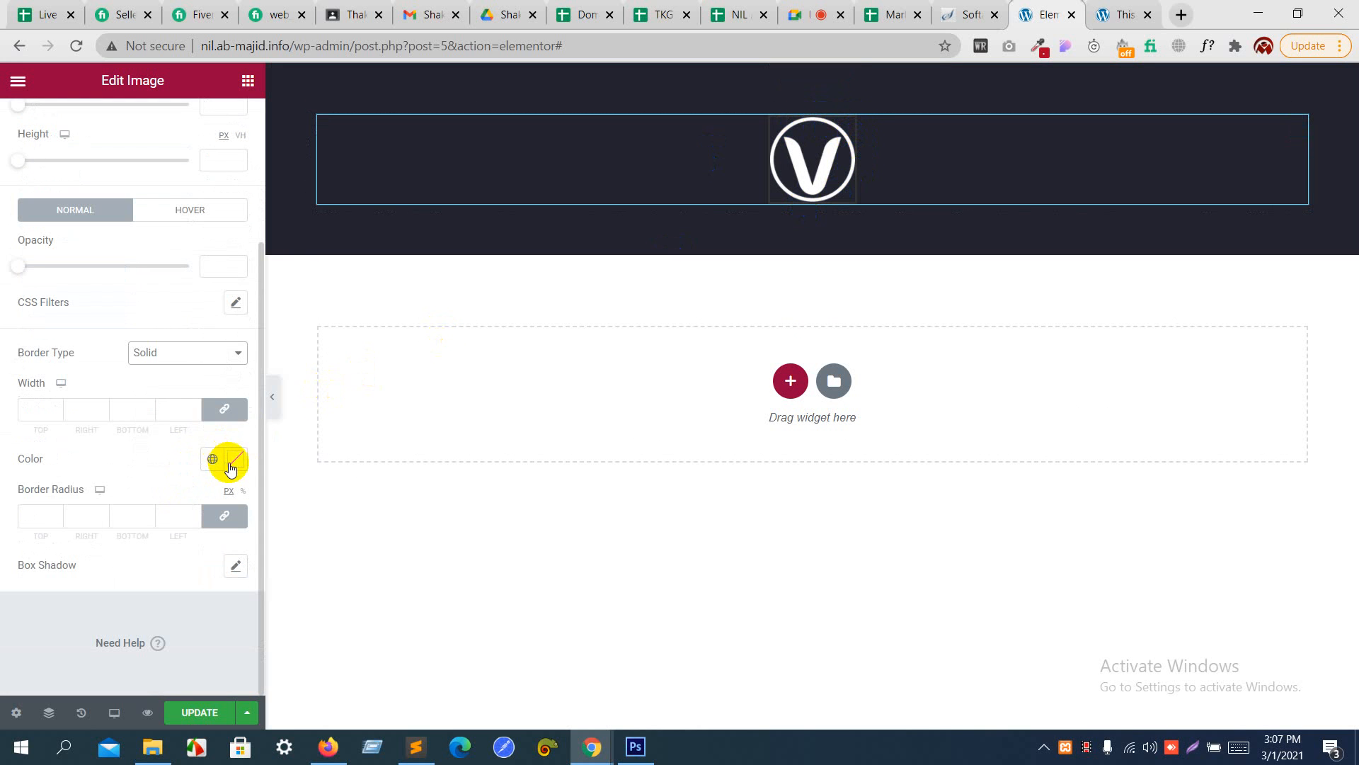
left_click(233, 464)
left_click_drag(77, 264, 14, 170)
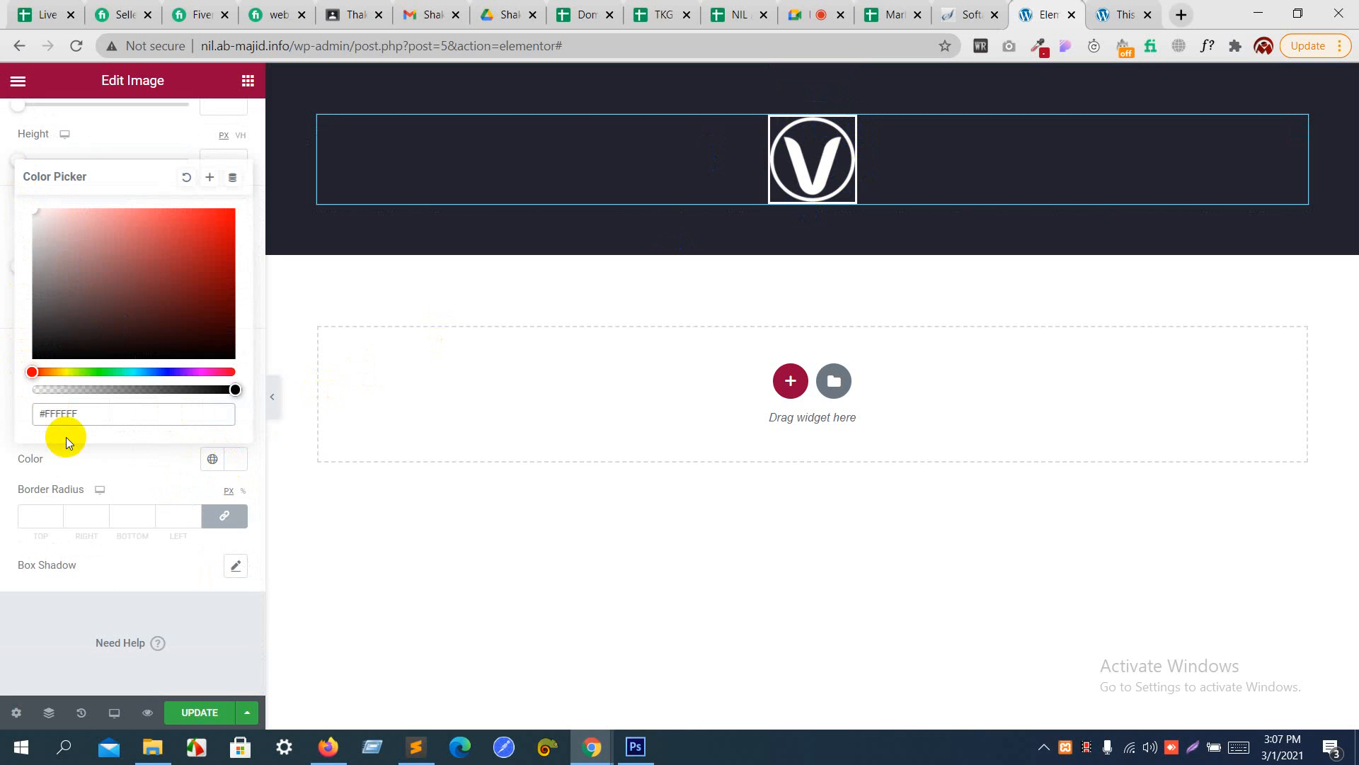
left_click(78, 455)
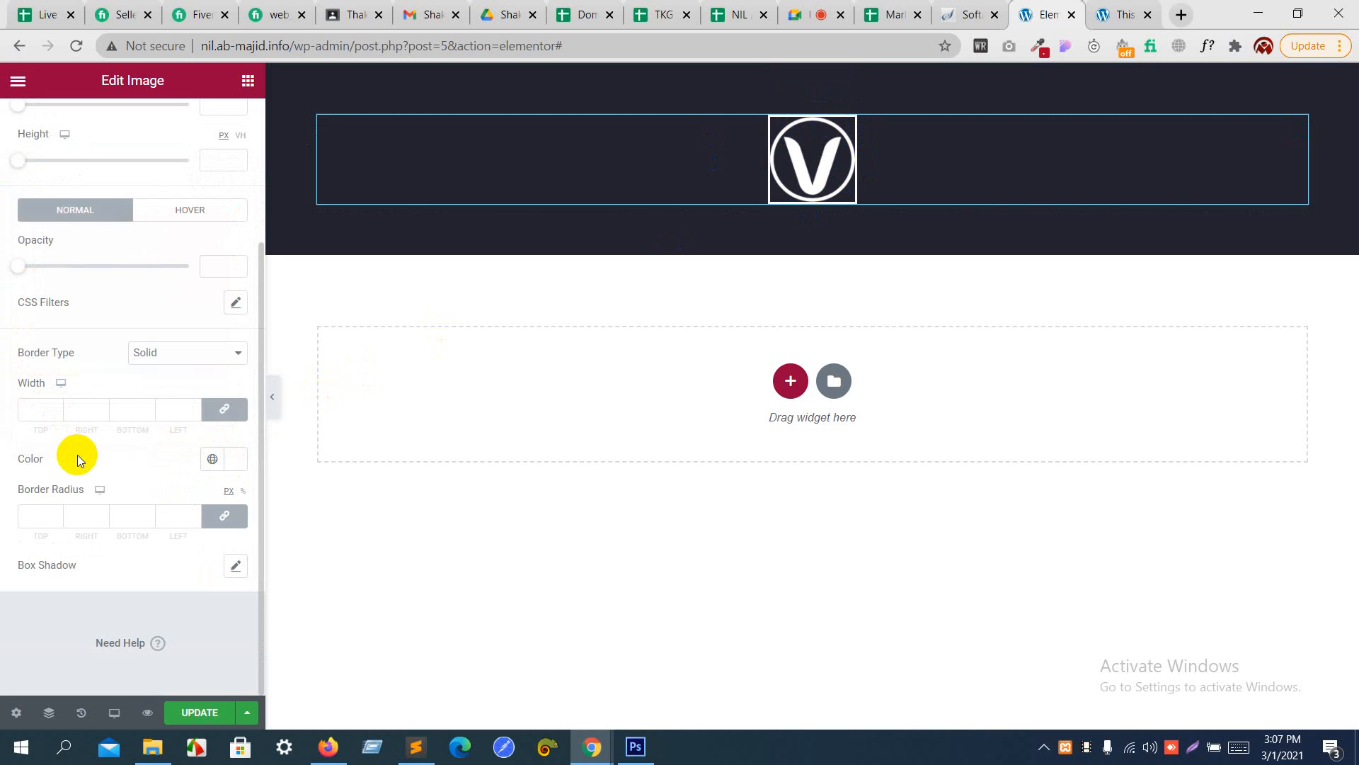
- Try a linked border width of 8 and a linked border radius of 20 px on the logo image
left_click(55, 405)
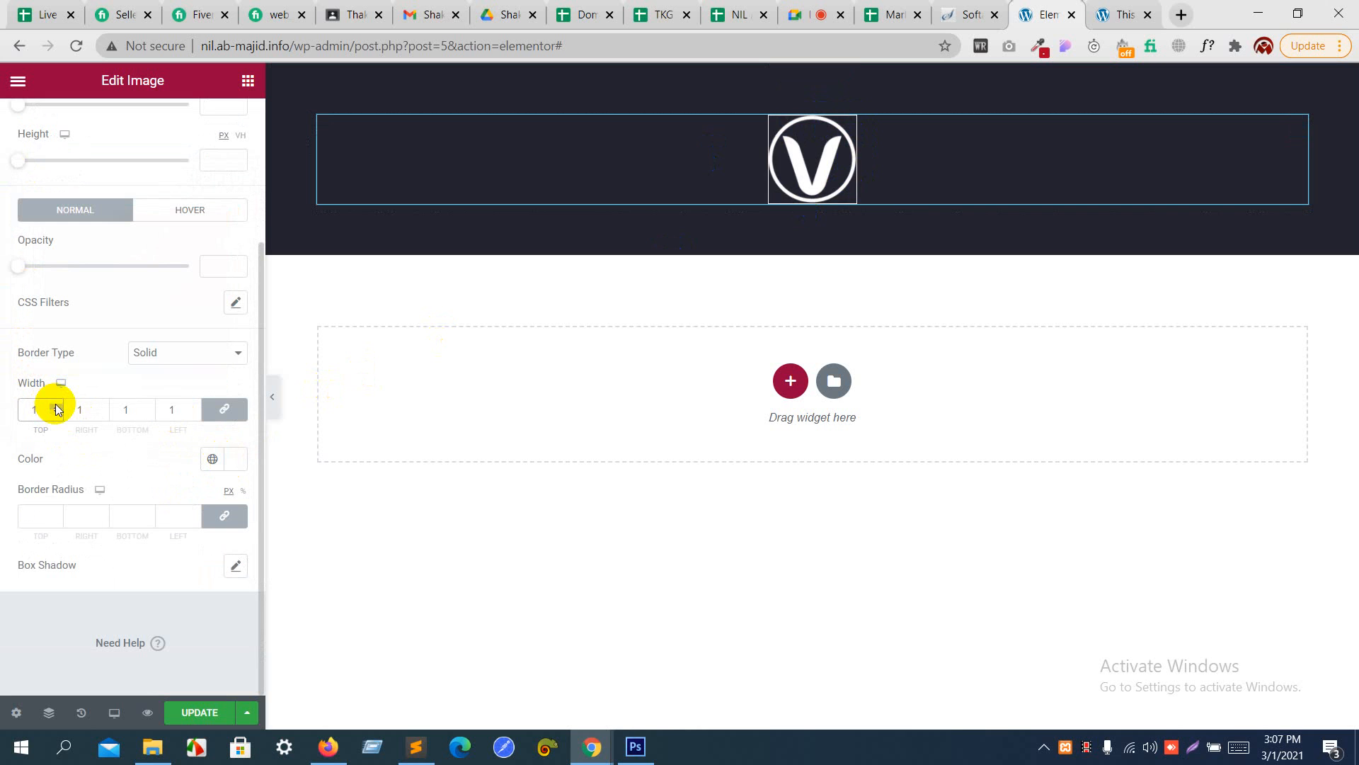
left_click(55, 405)
left_click(55, 405)
left_click(55, 405)
left_click(55, 405)
left_click(55, 405)
left_click(55, 405)
left_click(55, 405)
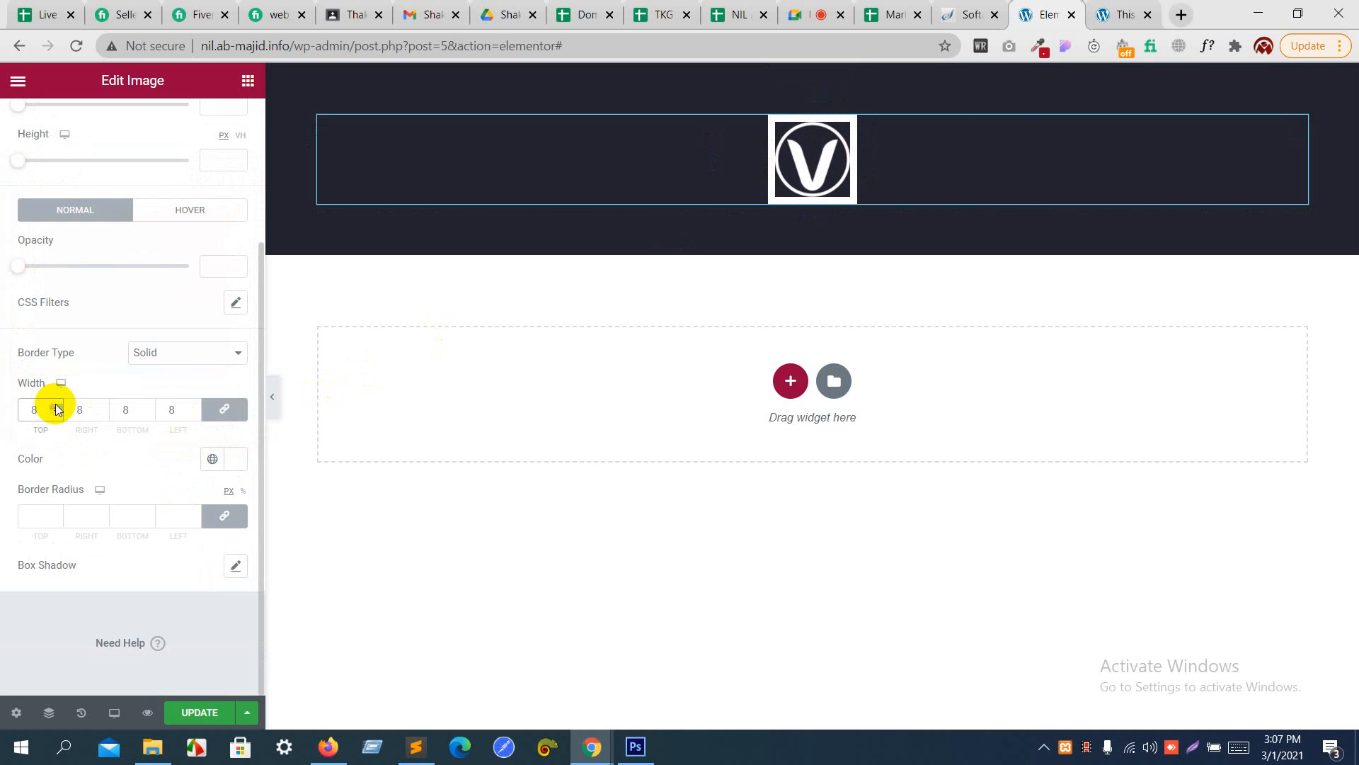
left_click(53, 512)
left_click(54, 512)
left_click(54, 512)
left_click(54, 512)
left_click(54, 511)
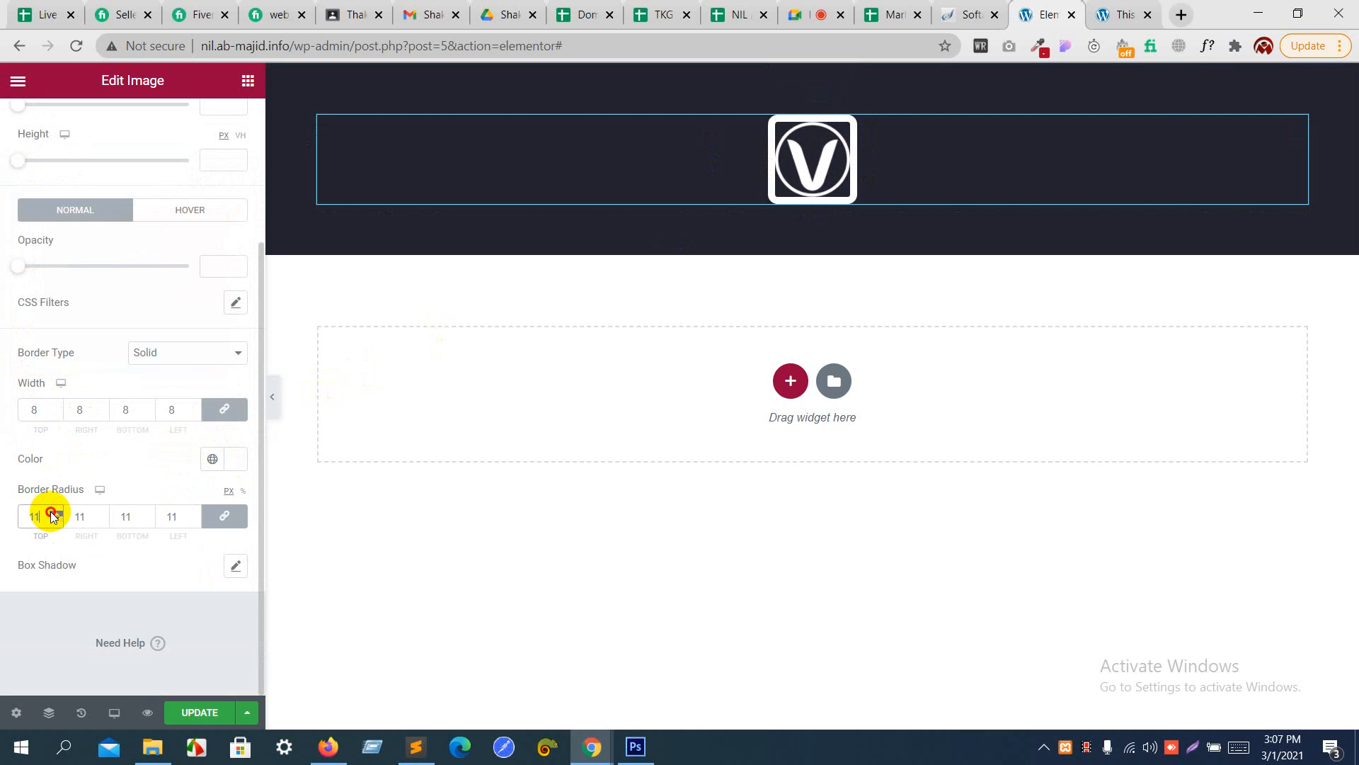
left_click(54, 512)
left_click(54, 512)
left_click(54, 512)
left_click(54, 512)
left_click(53, 512)
left_click(54, 512)
left_click(53, 511)
- Reset the logo's border radius to 0 on all sides and set its border type back to None
left_click(220, 521)
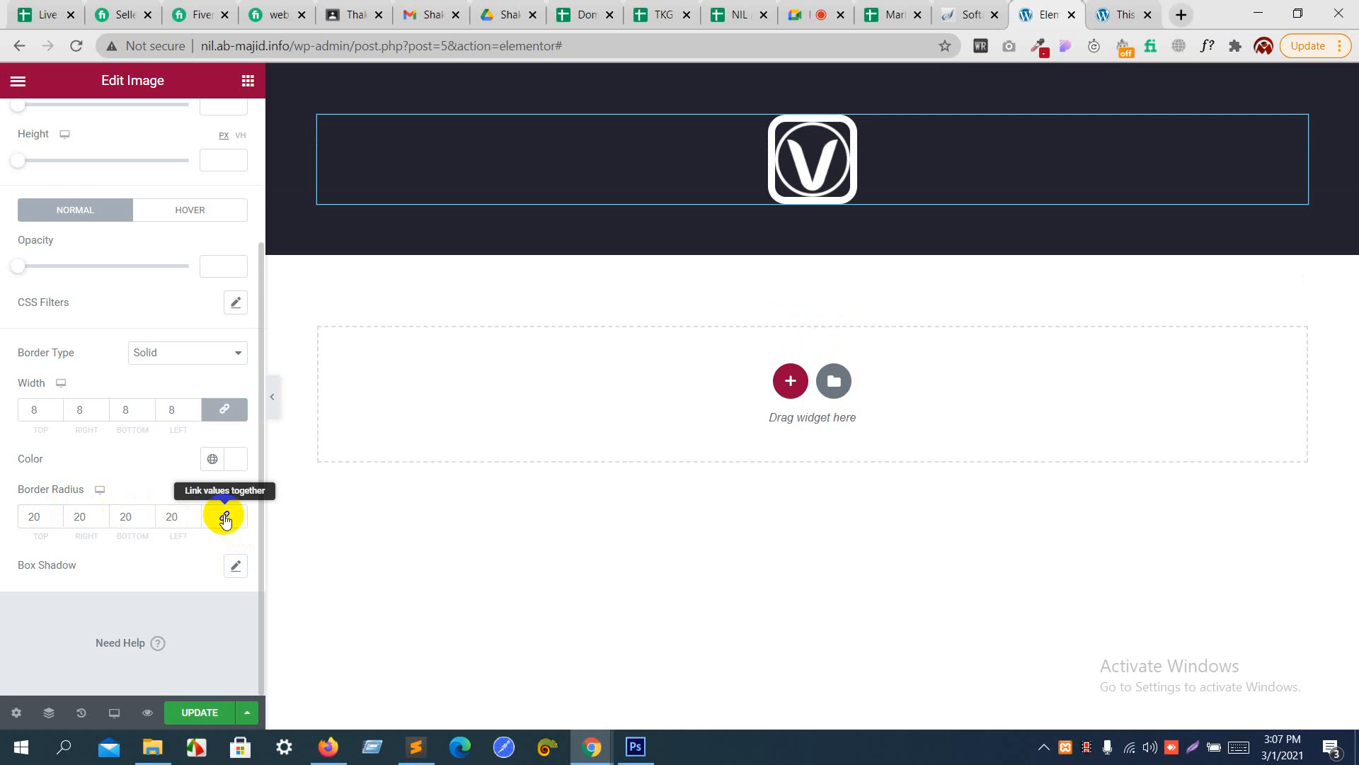
left_click(222, 517)
double_click(188, 515)
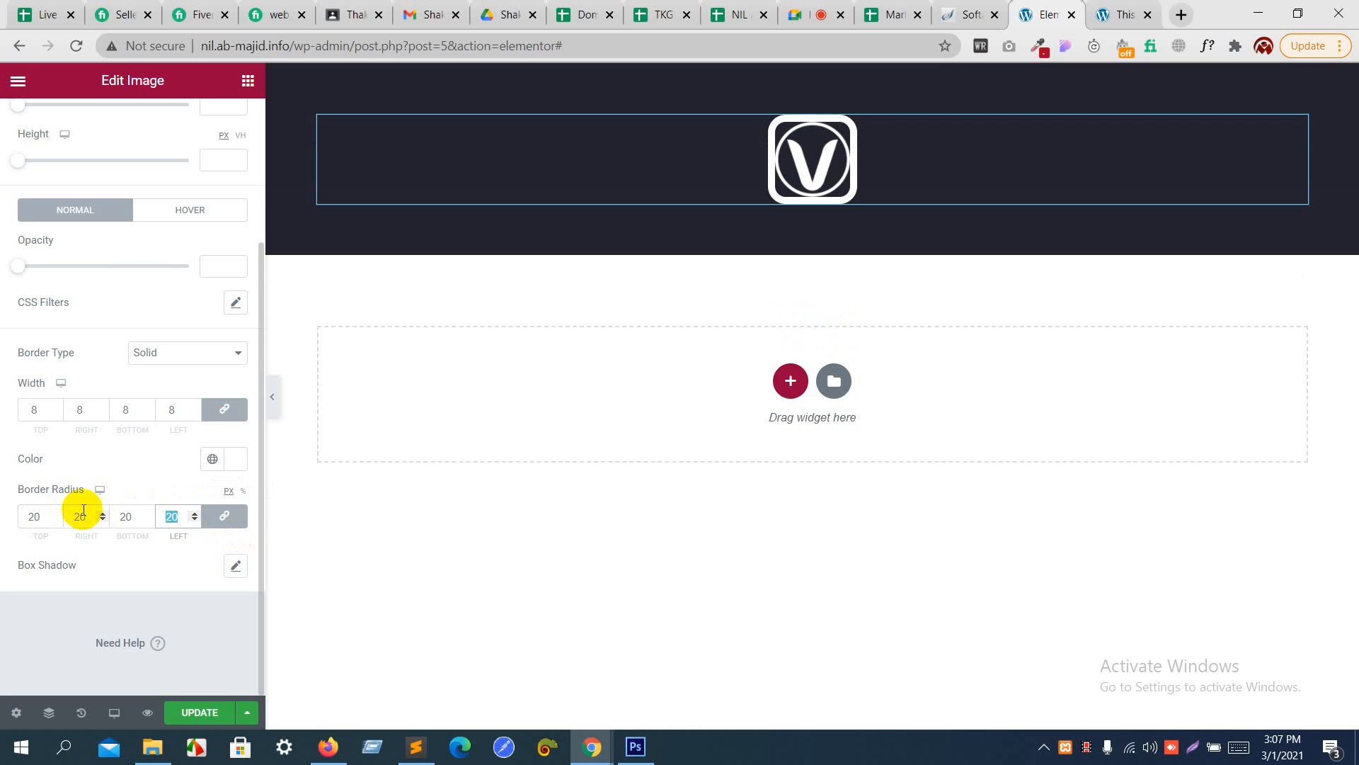
type("0")
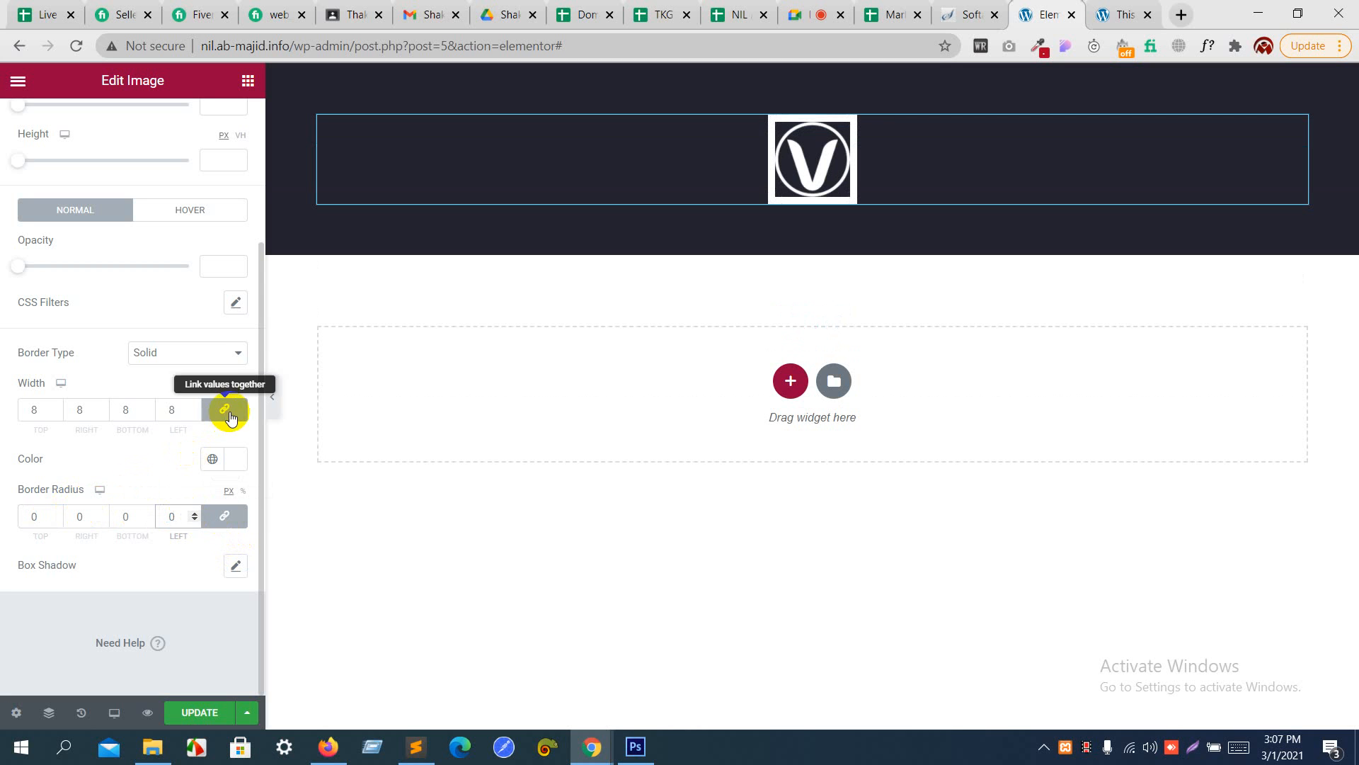
left_click(199, 358)
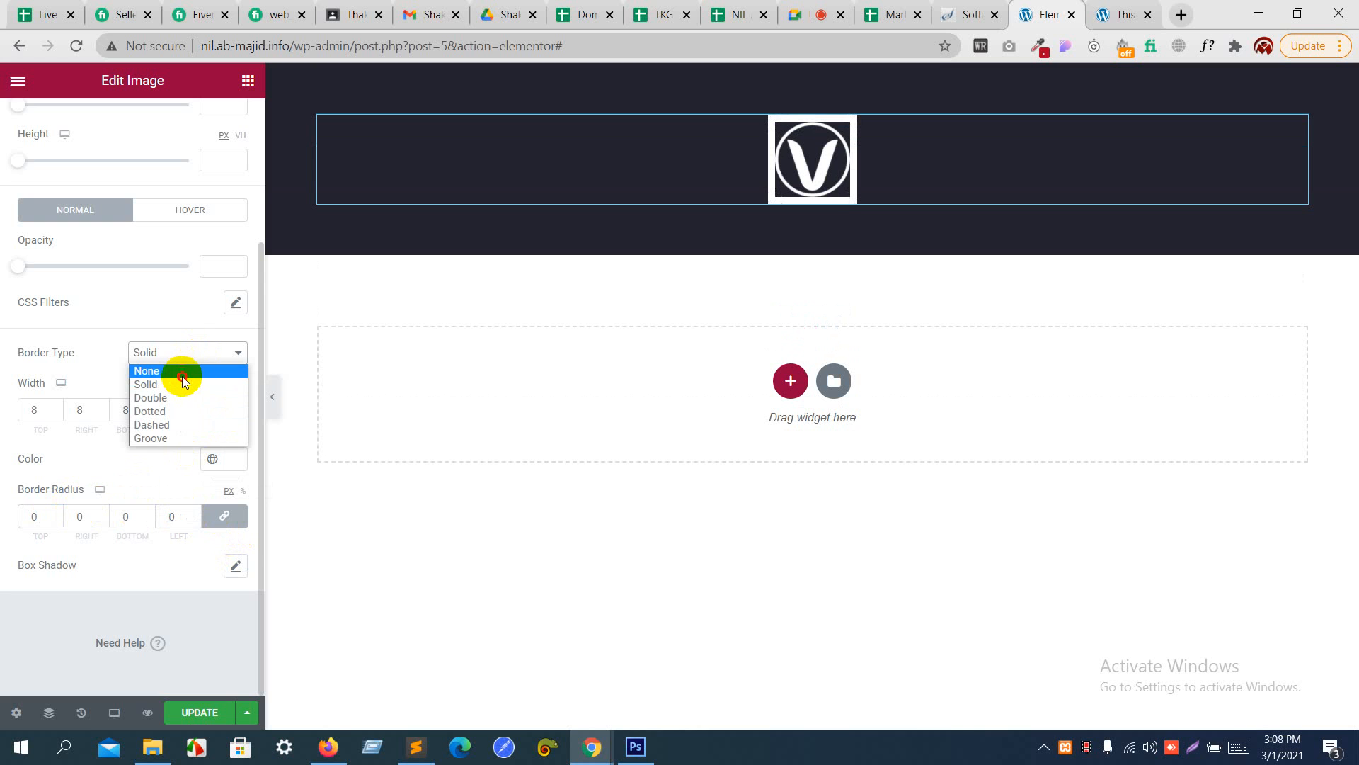
left_click(183, 375)
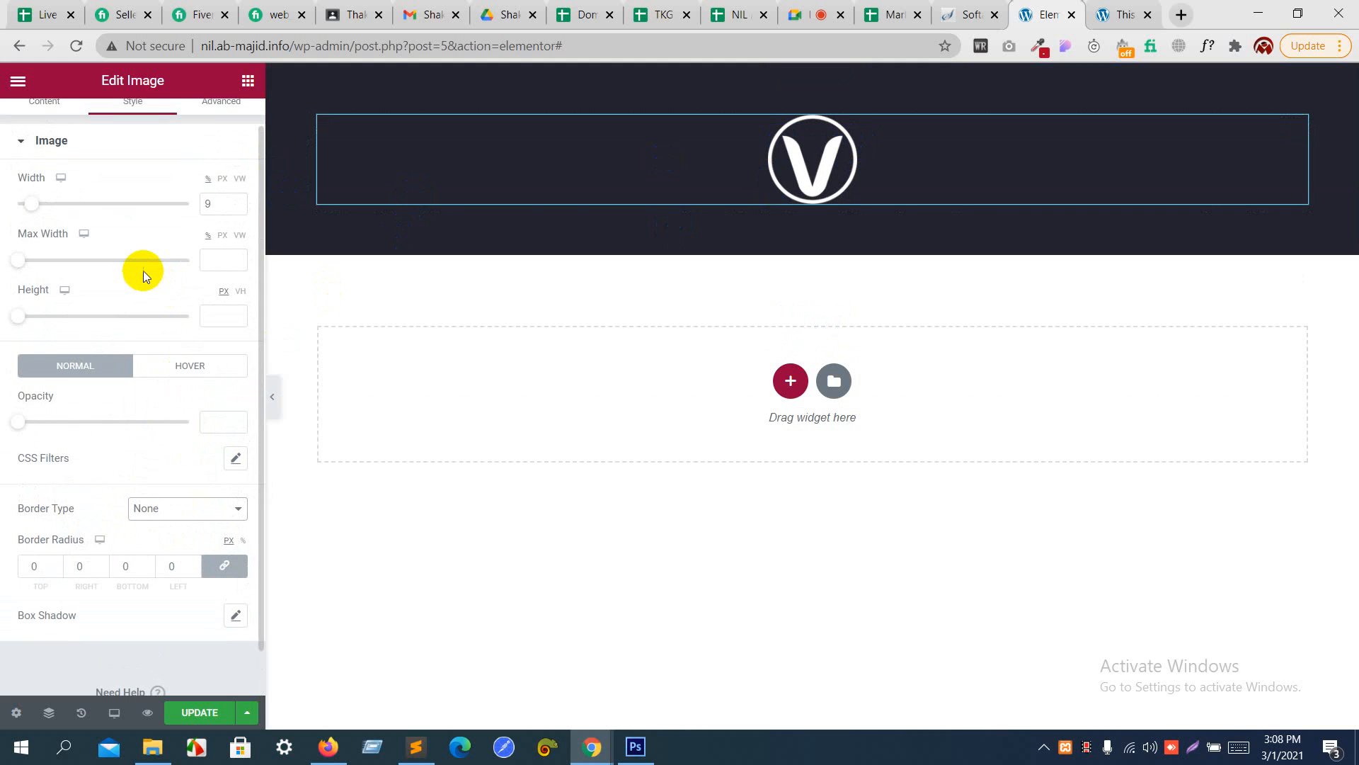
- Check the header below the logo in the Photoshop design and return to Elementor in Chrome
scroll(143, 270, "up", 1)
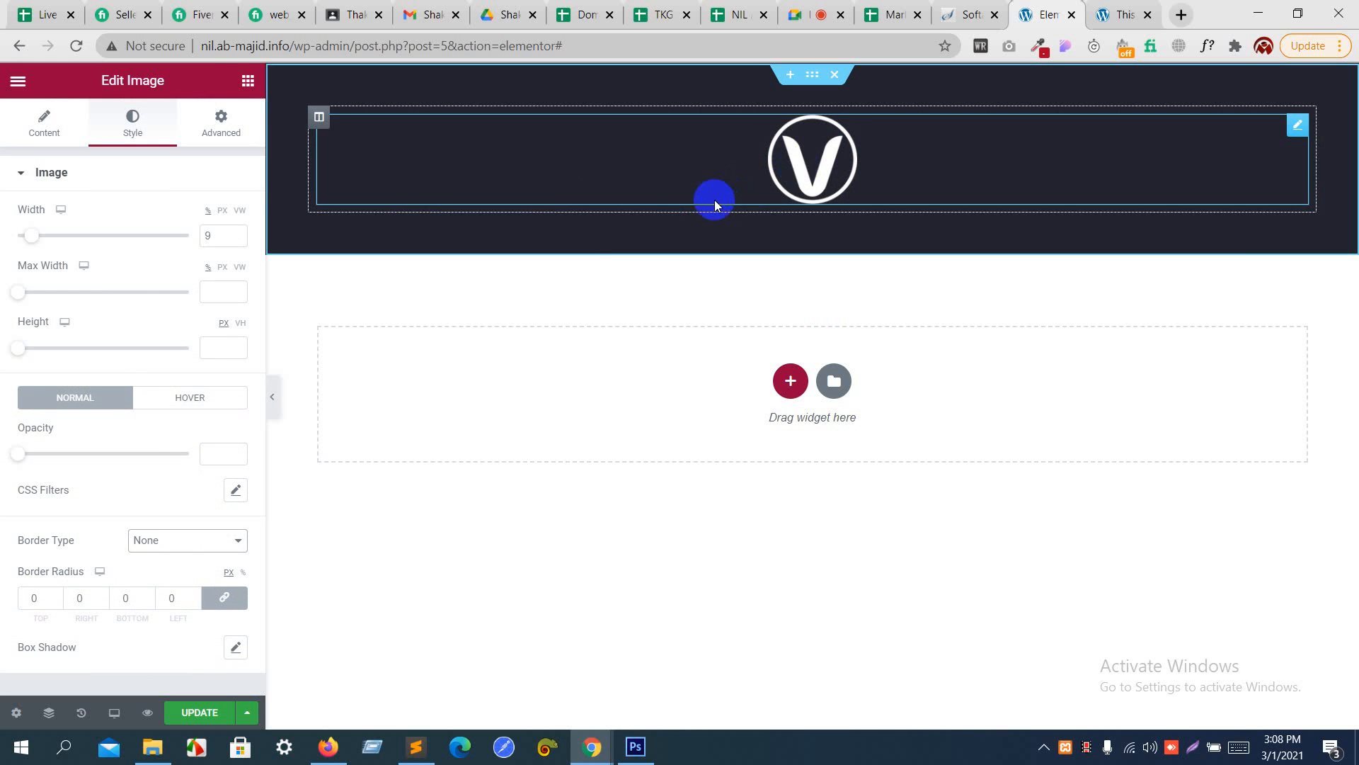
key("alt+Tab")
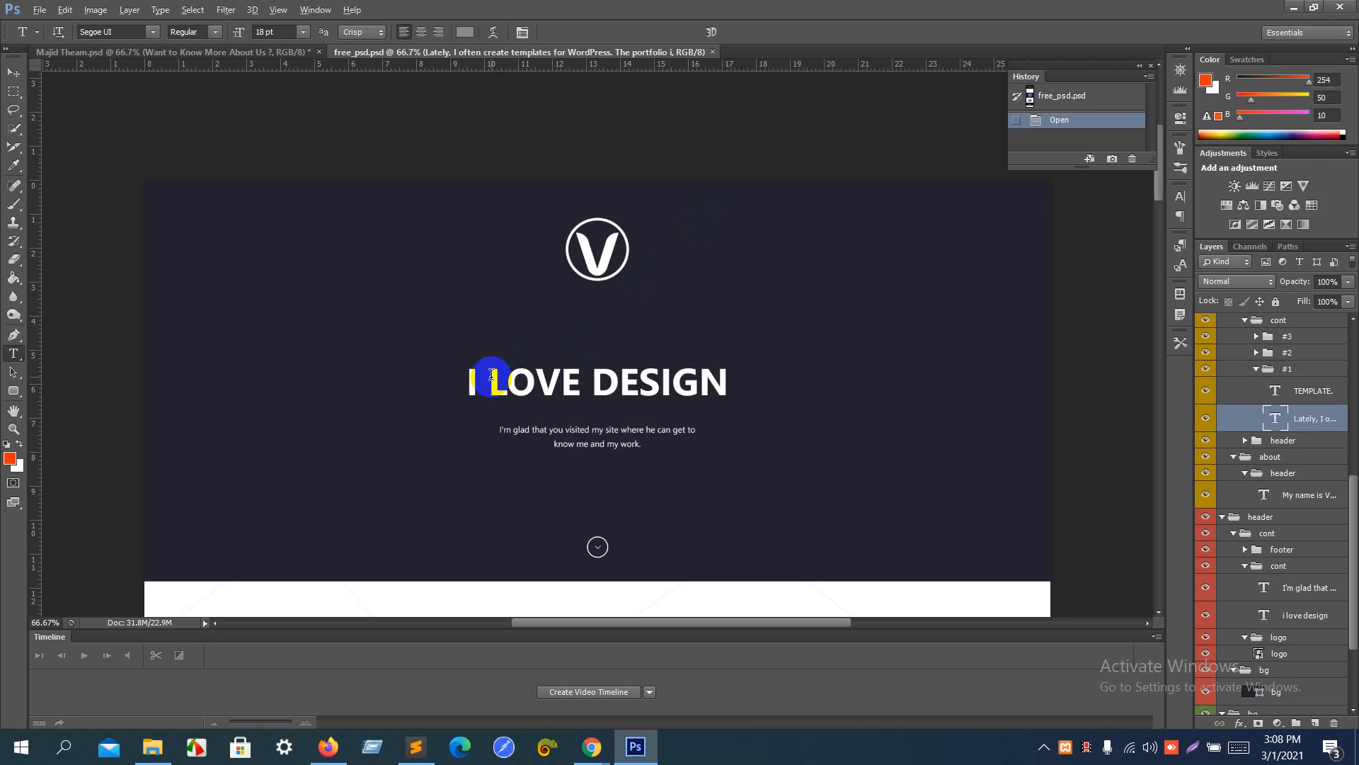
key("alt+Tab")
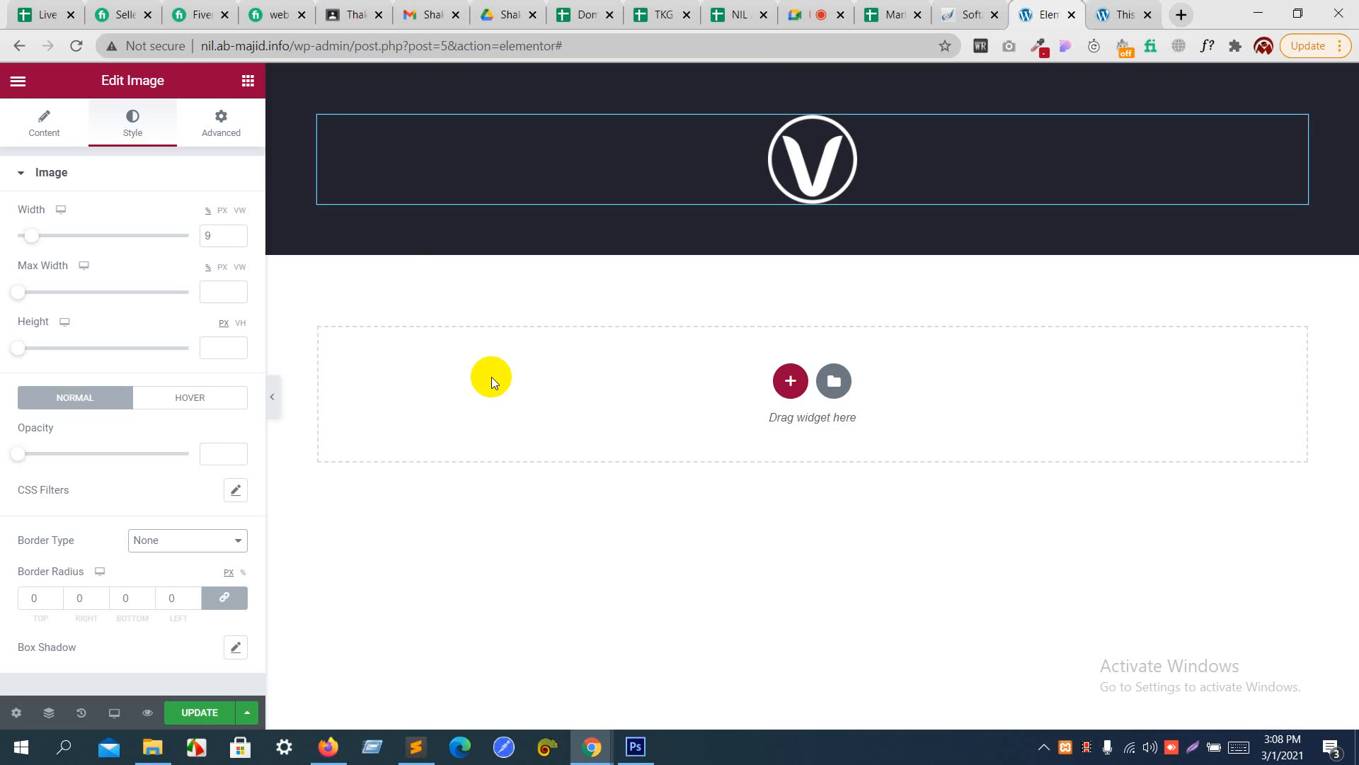
- Add a Heading widget below the logo with the title "i love design" and center-align it
left_click(248, 81)
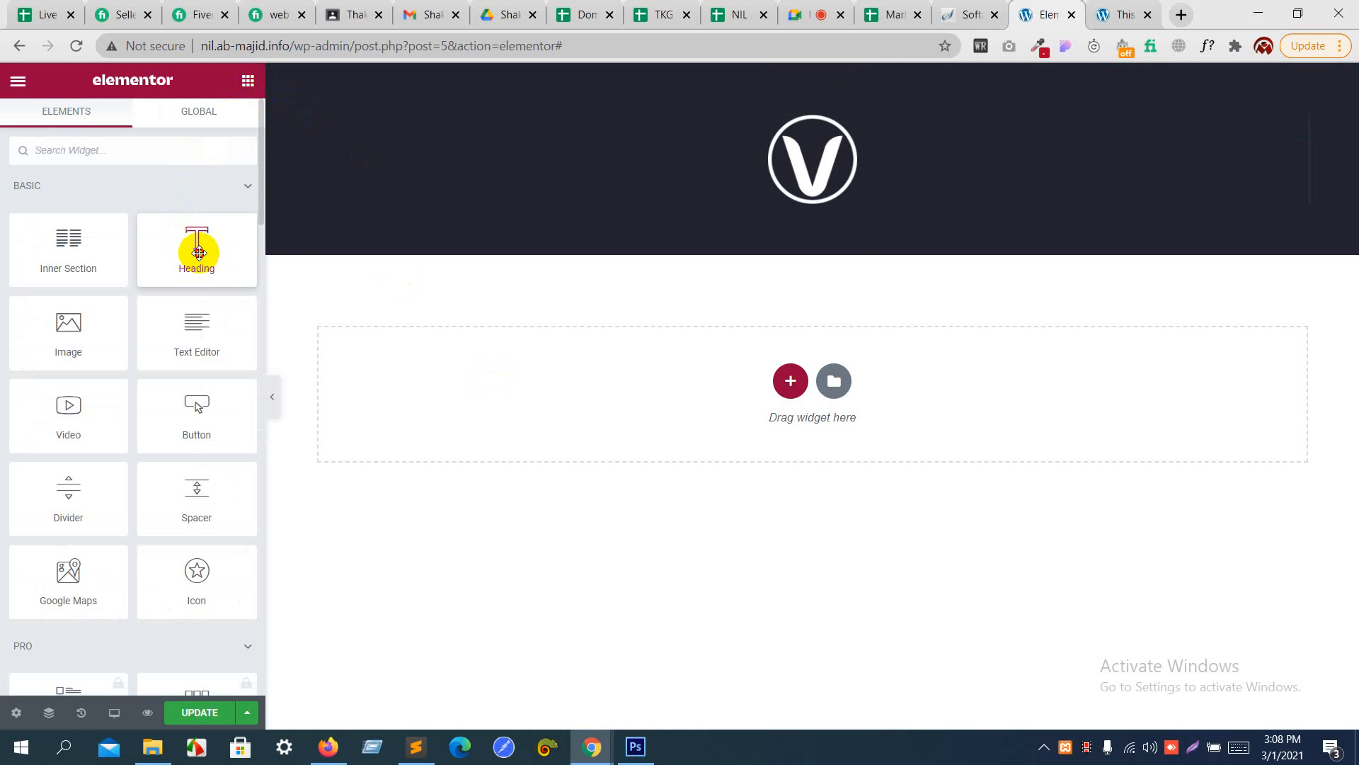
left_click_drag(197, 243, 804, 189)
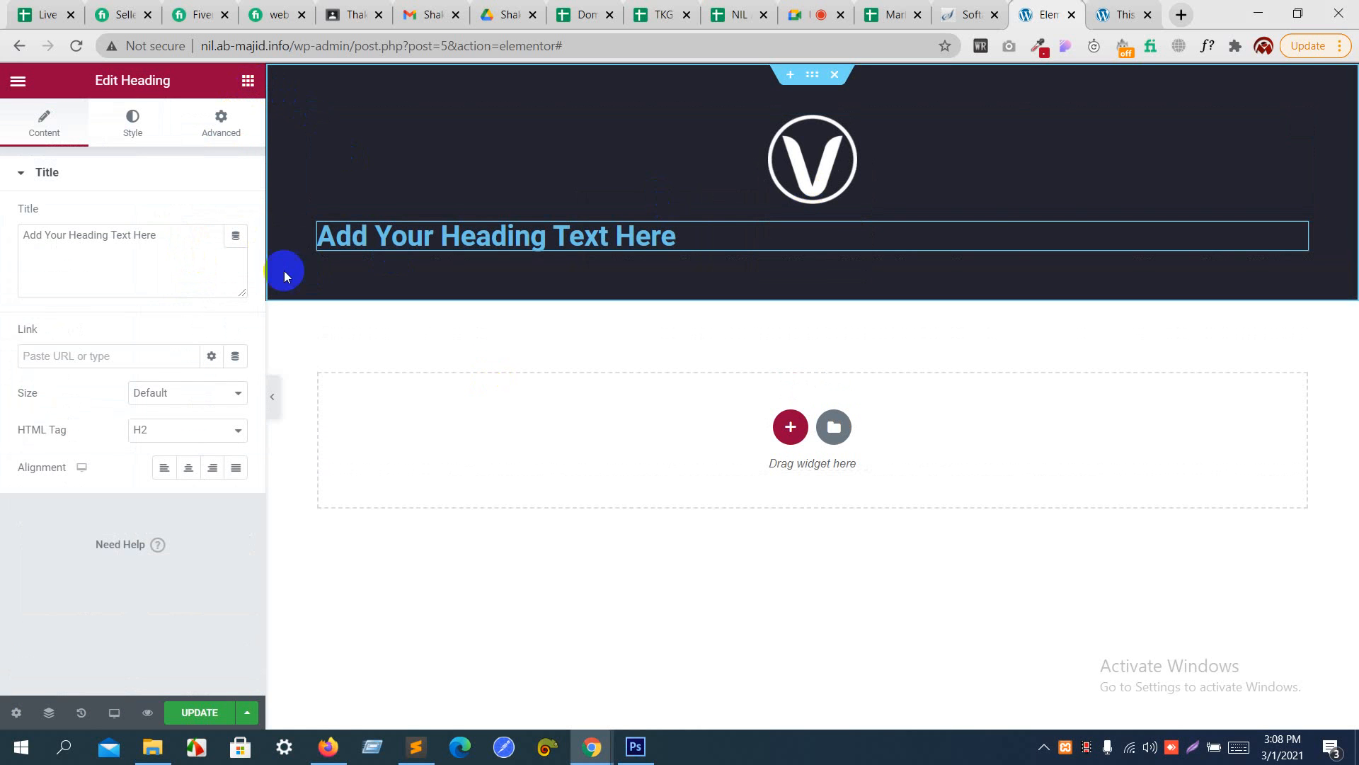
left_click_drag(150, 236, 3, 235)
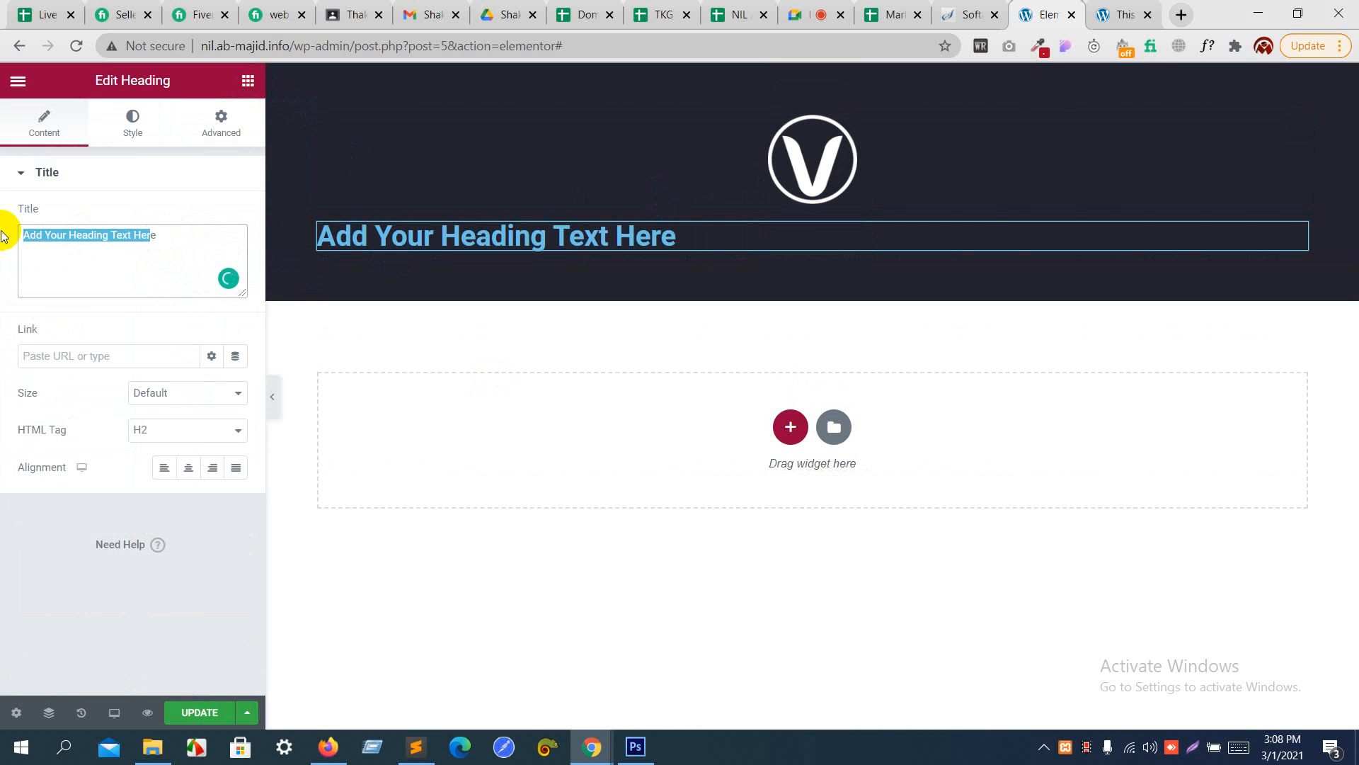
key("BackSpace")
type("i")
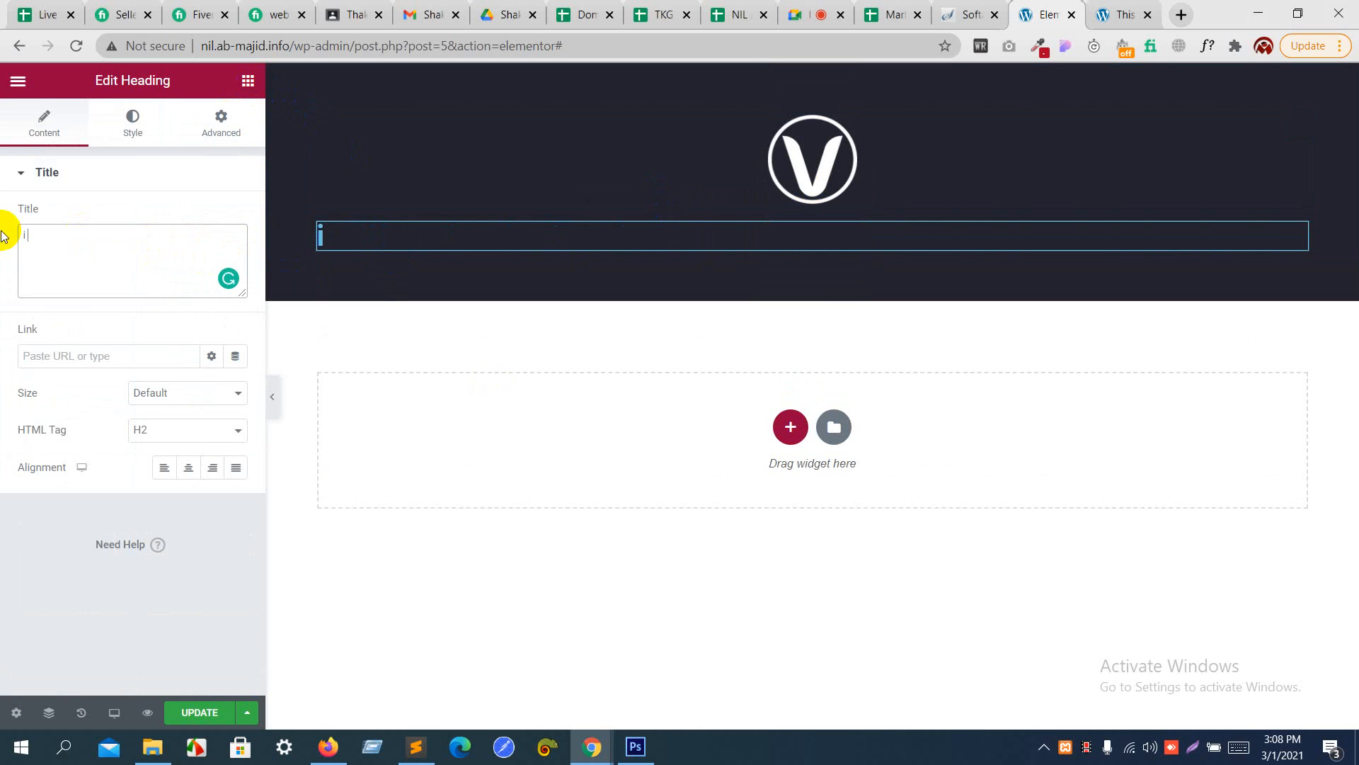
type(" love design")
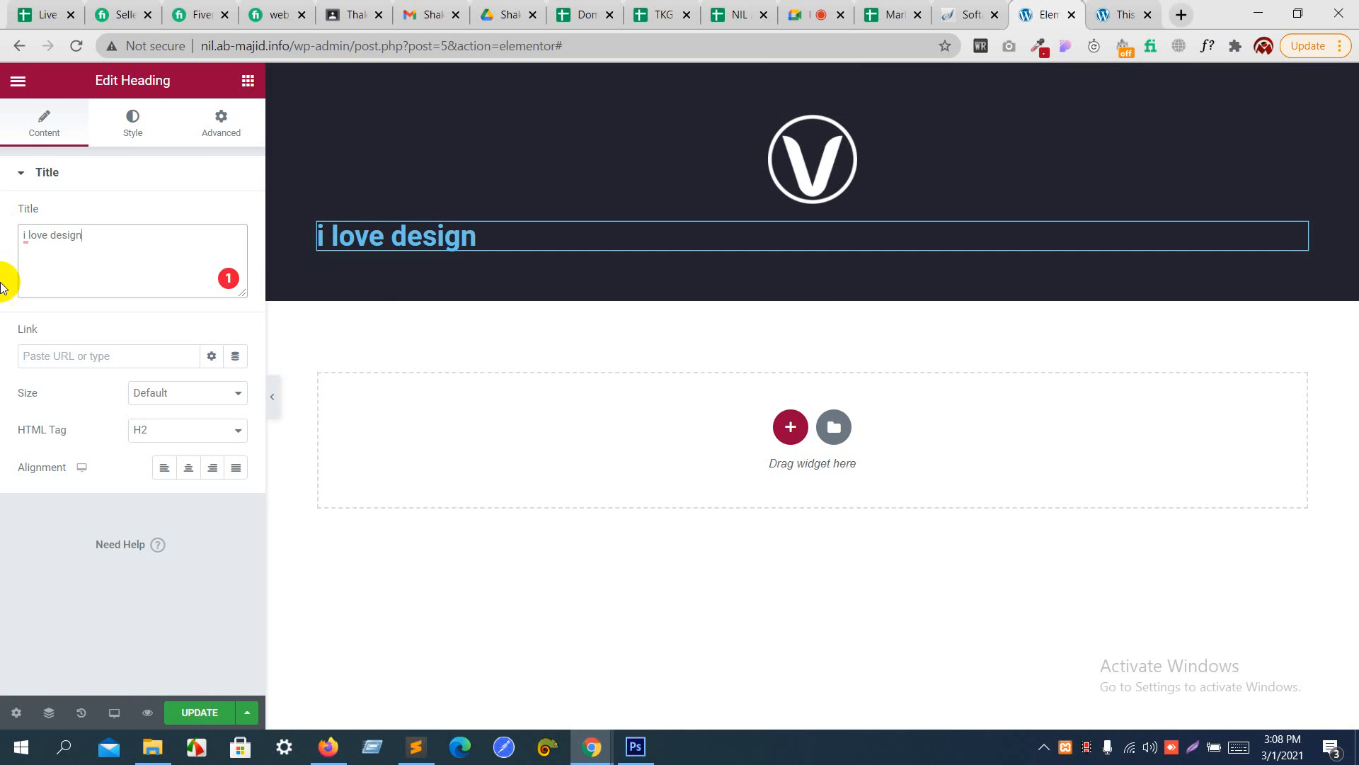
left_click(44, 355)
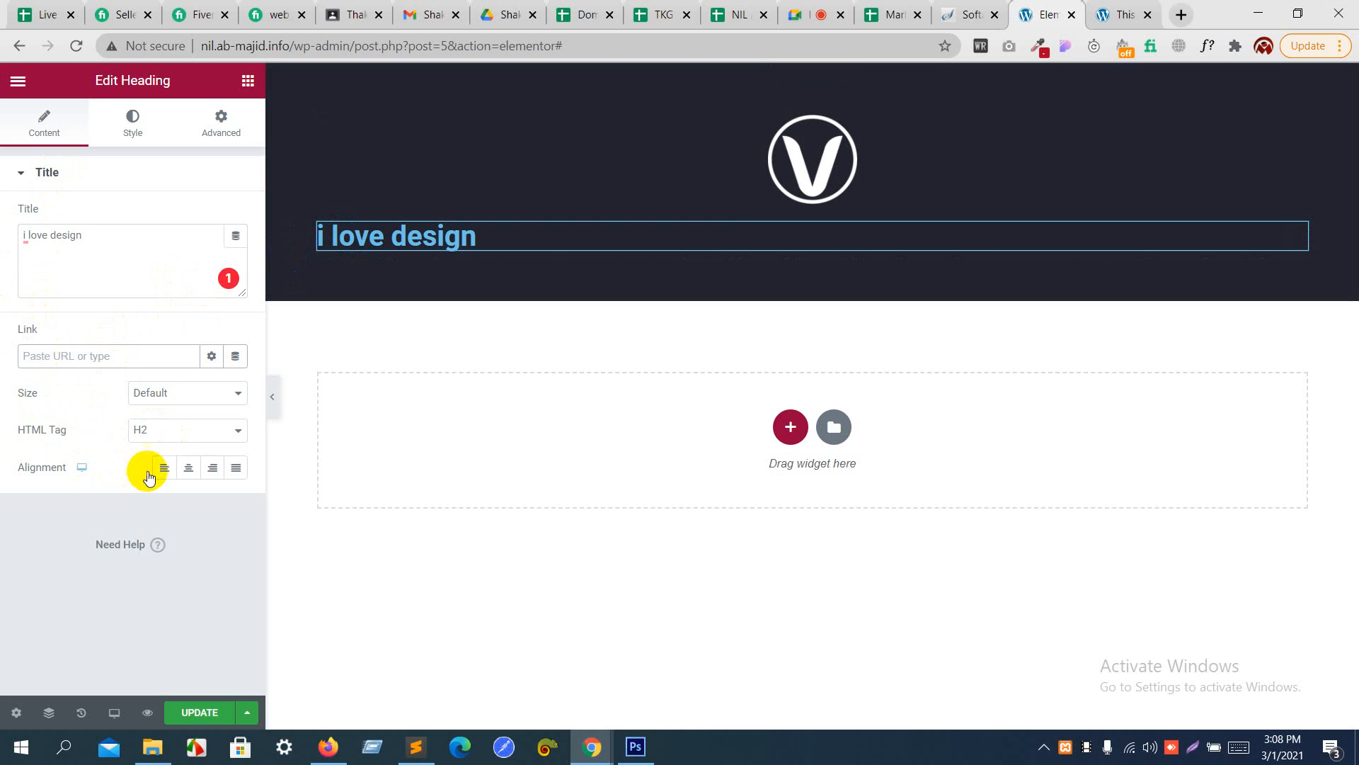
left_click(188, 469)
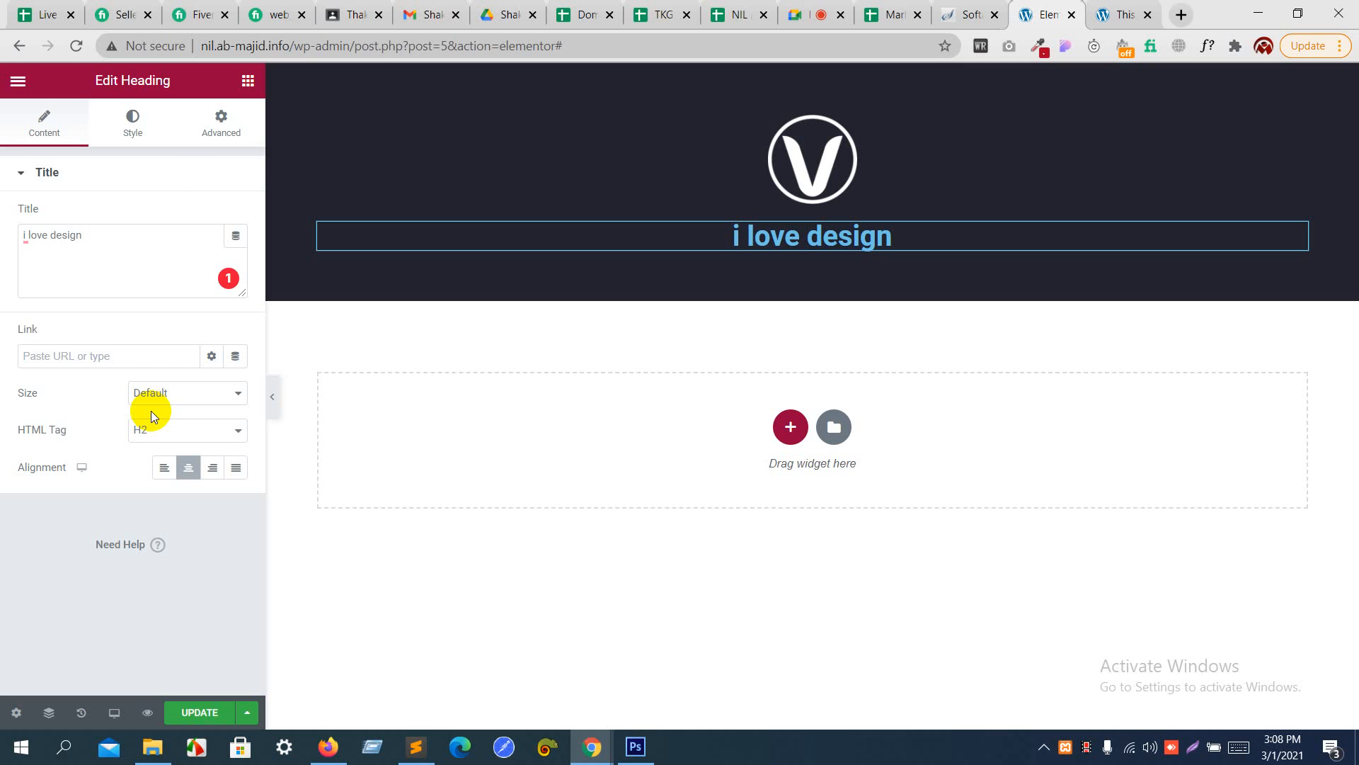
- Set the heading's text color to white (#FFFFFF)
left_click(138, 125)
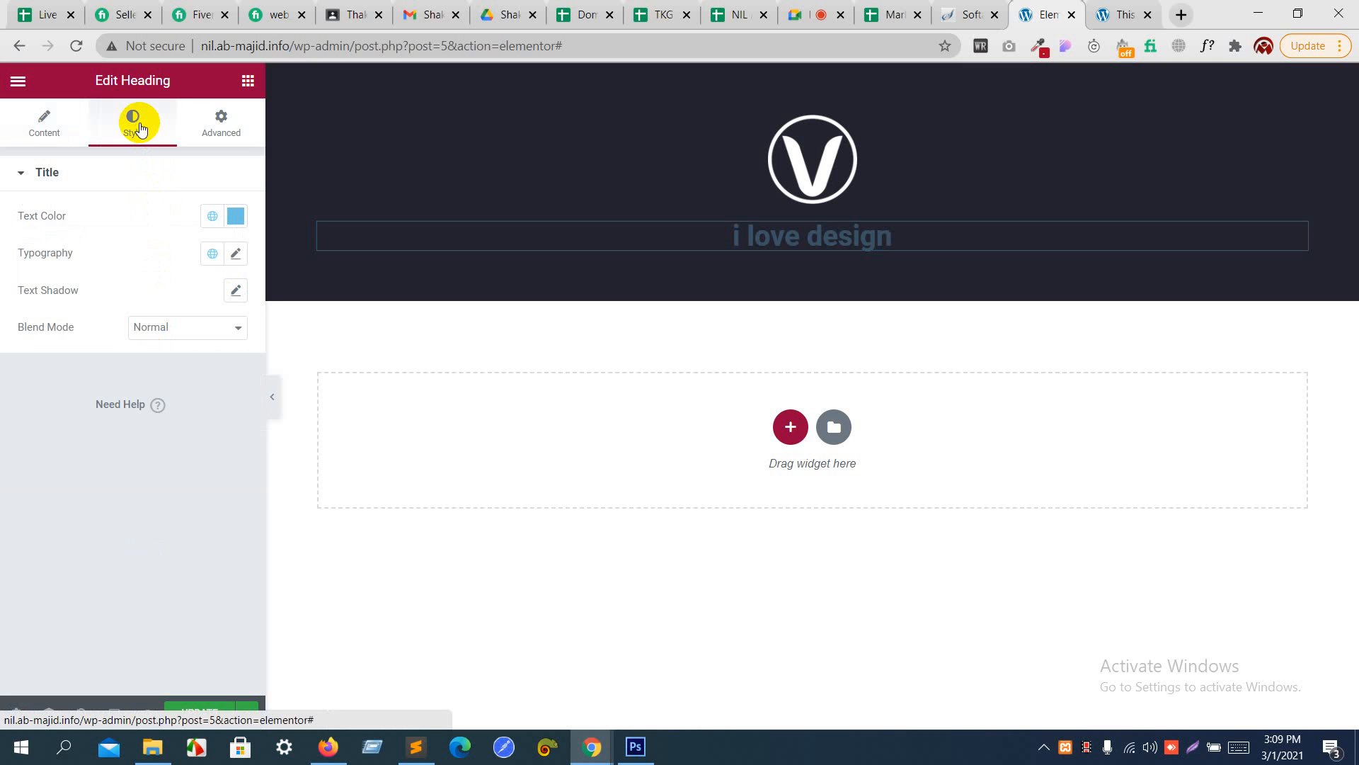
left_click(236, 217)
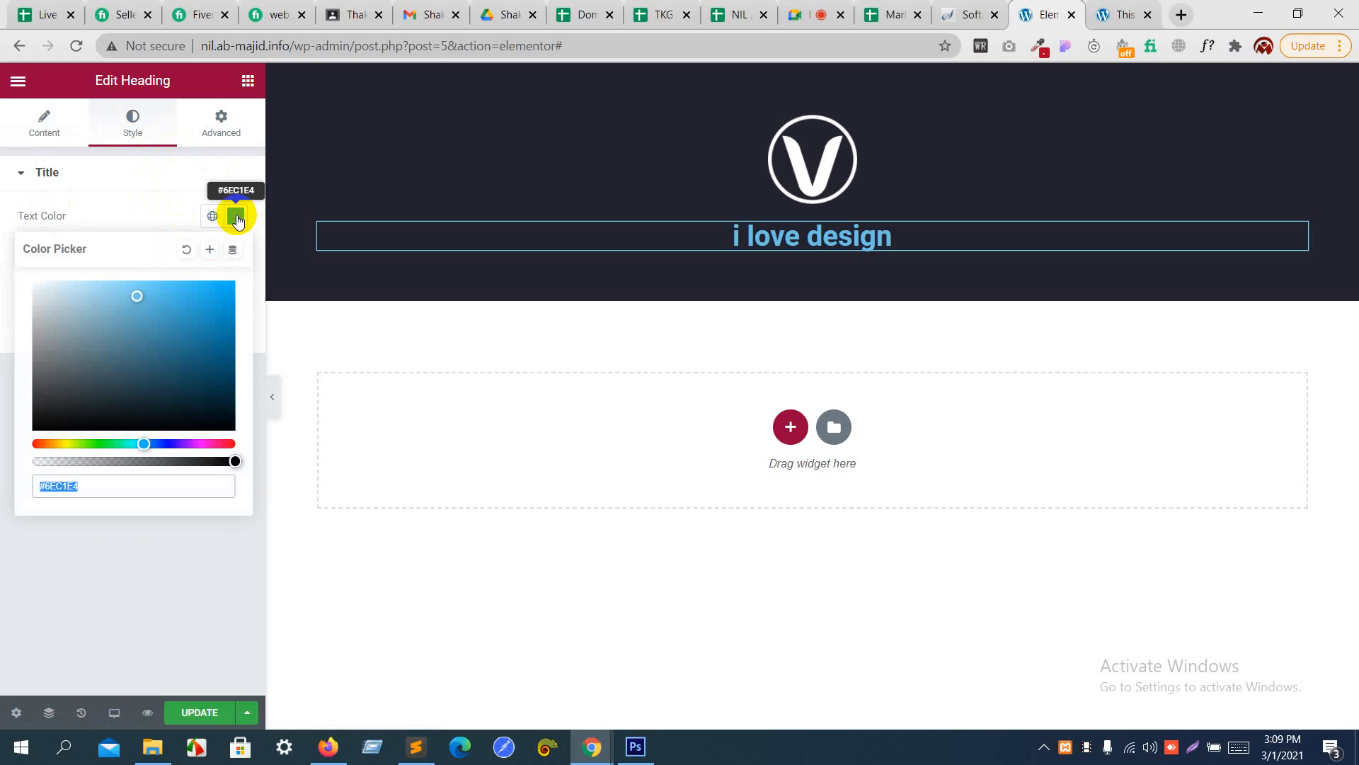
left_click_drag(142, 325, 7, 272)
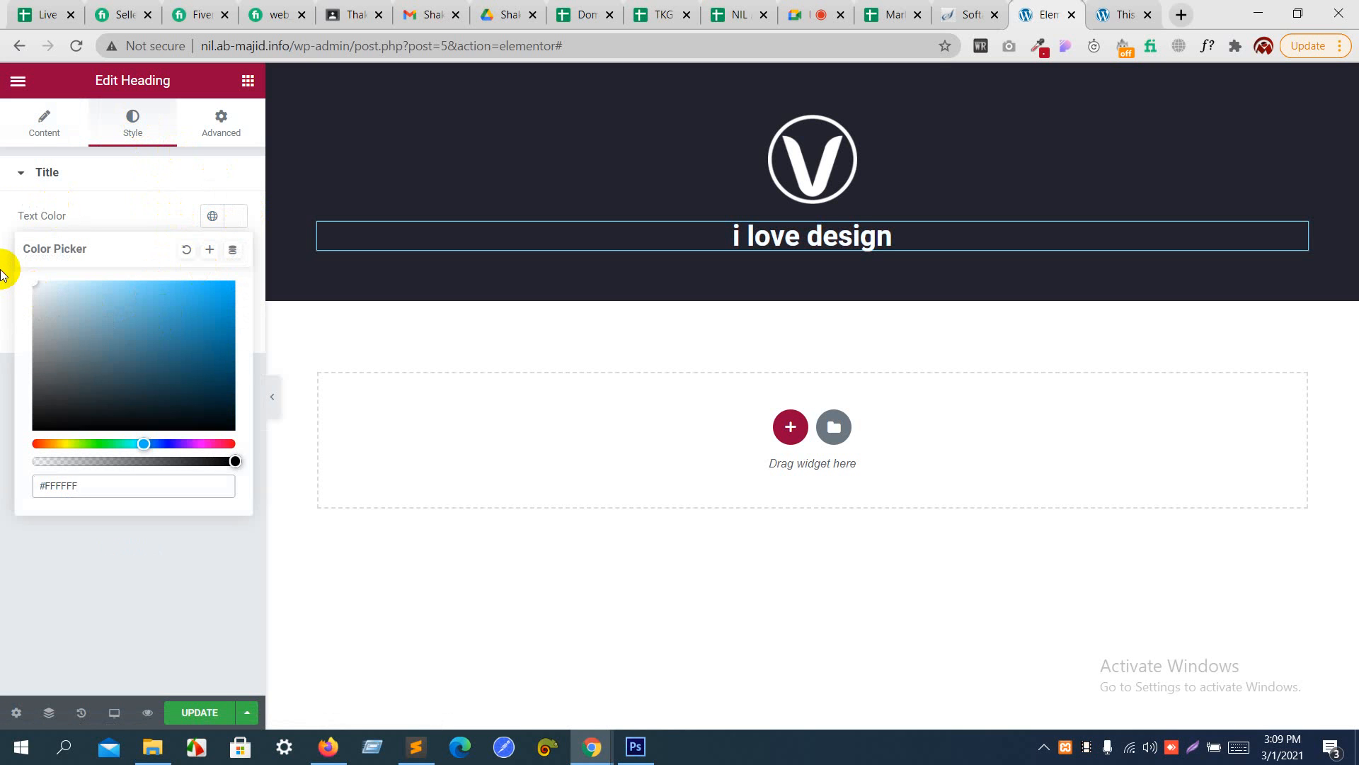
left_click(106, 201)
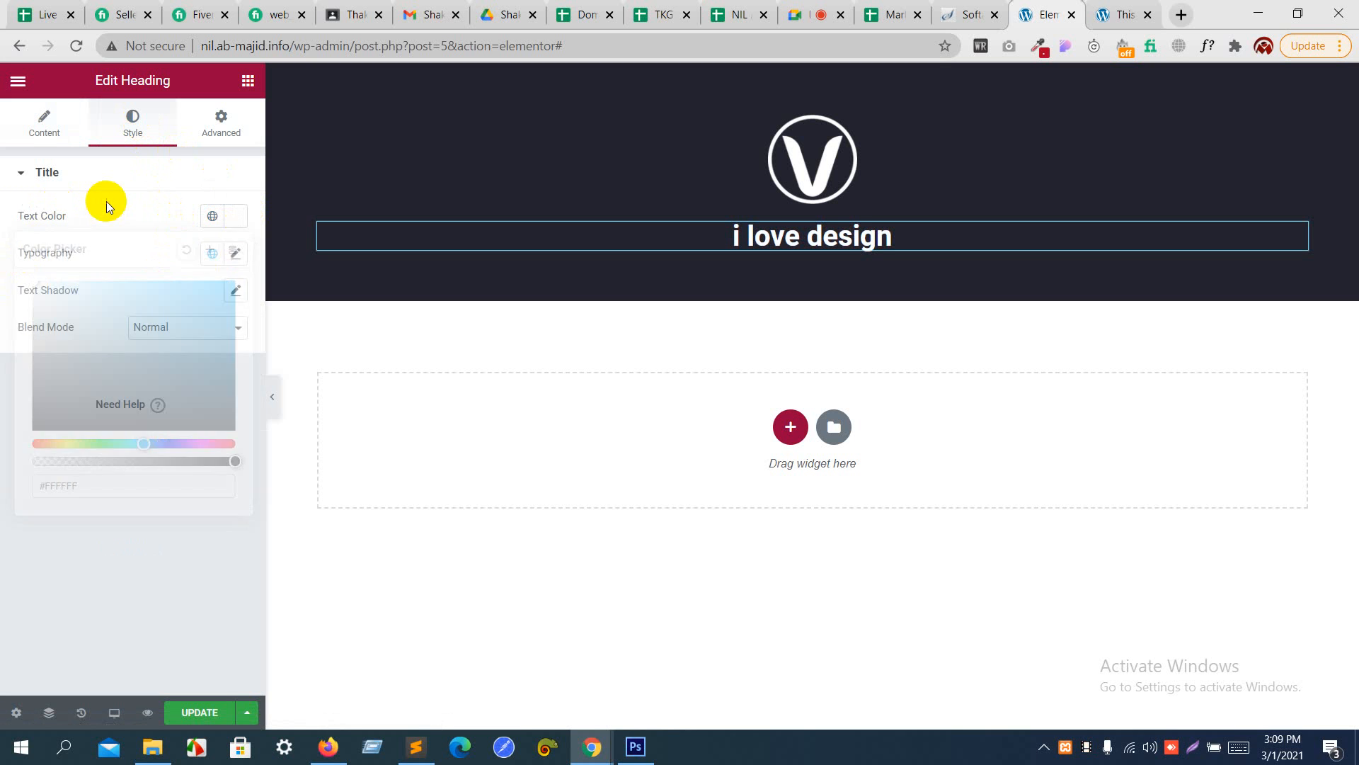
left_click(105, 185)
left_click(100, 178)
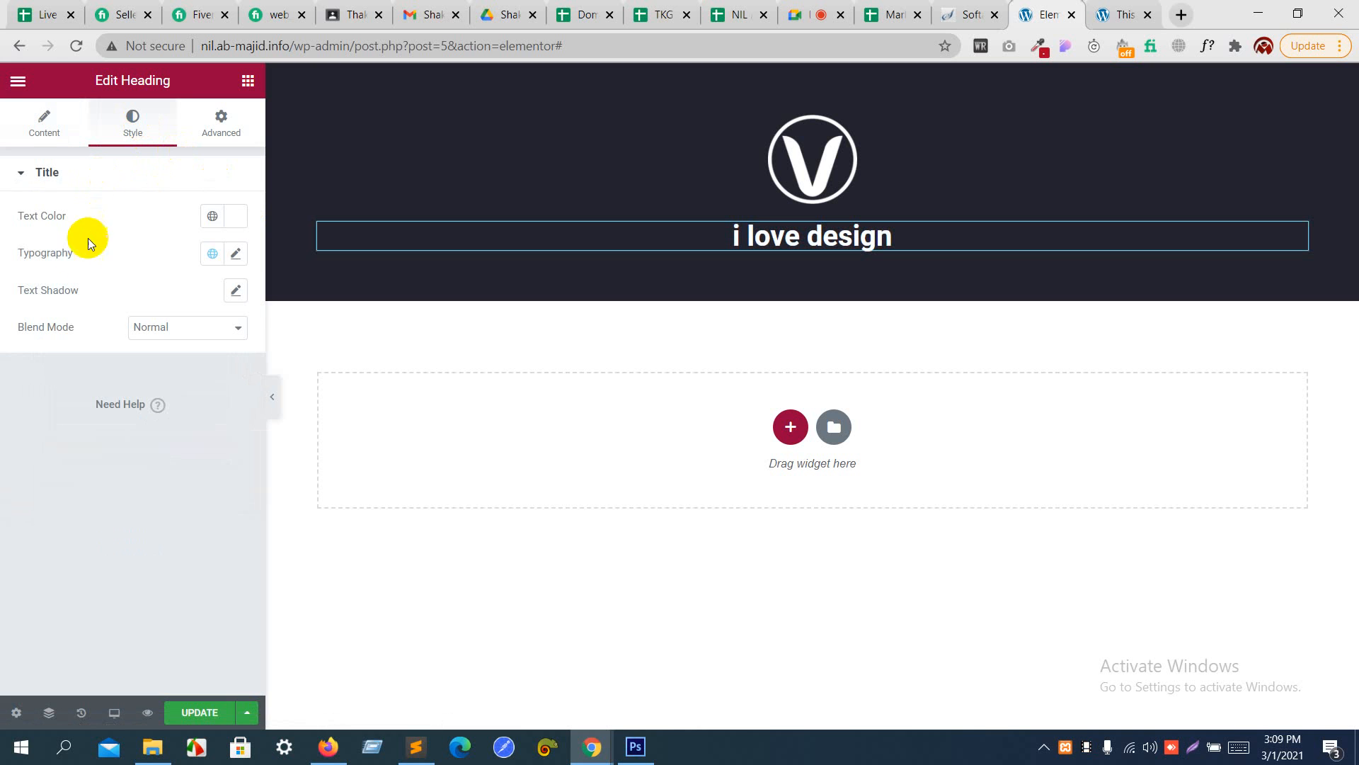
- Set the heading's font size to 70 px and its weight to 900, trying 700 first
left_click(237, 255)
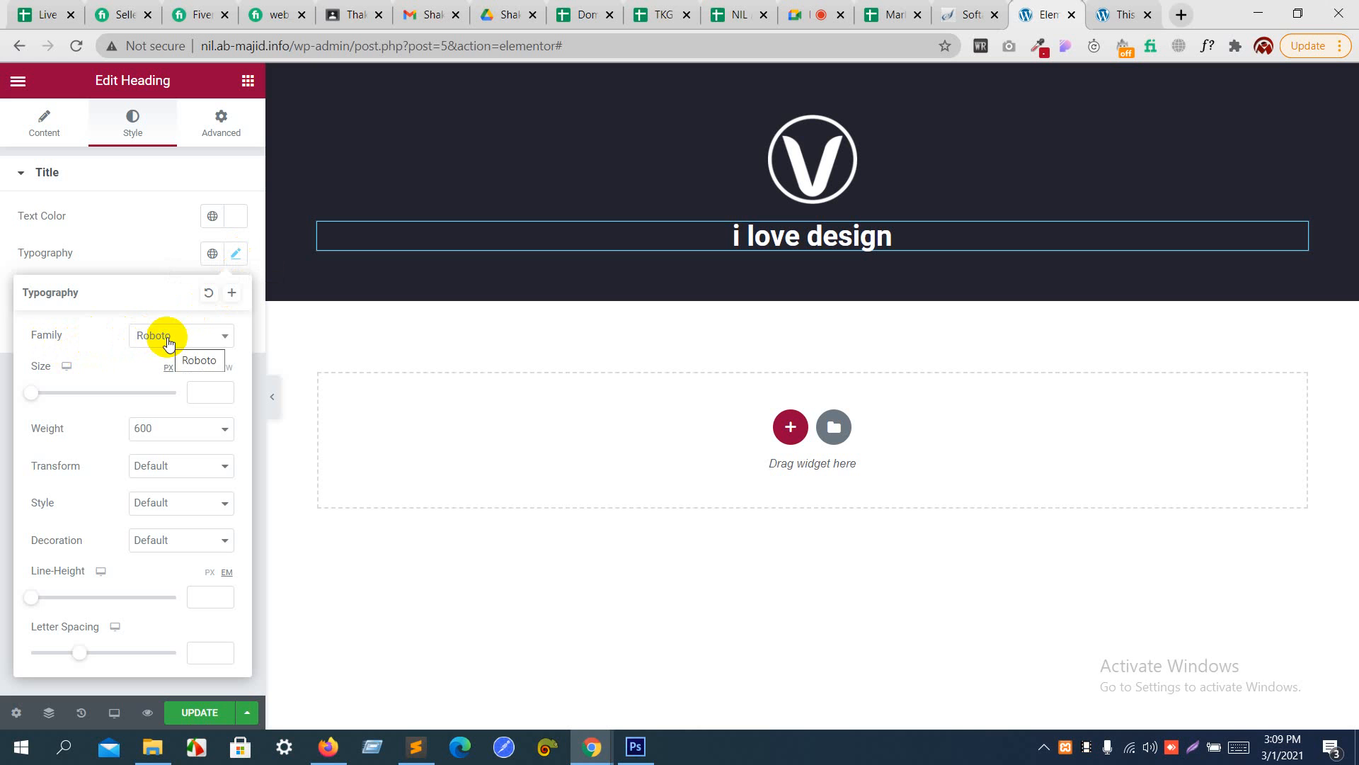
left_click_drag(29, 398, 82, 404)
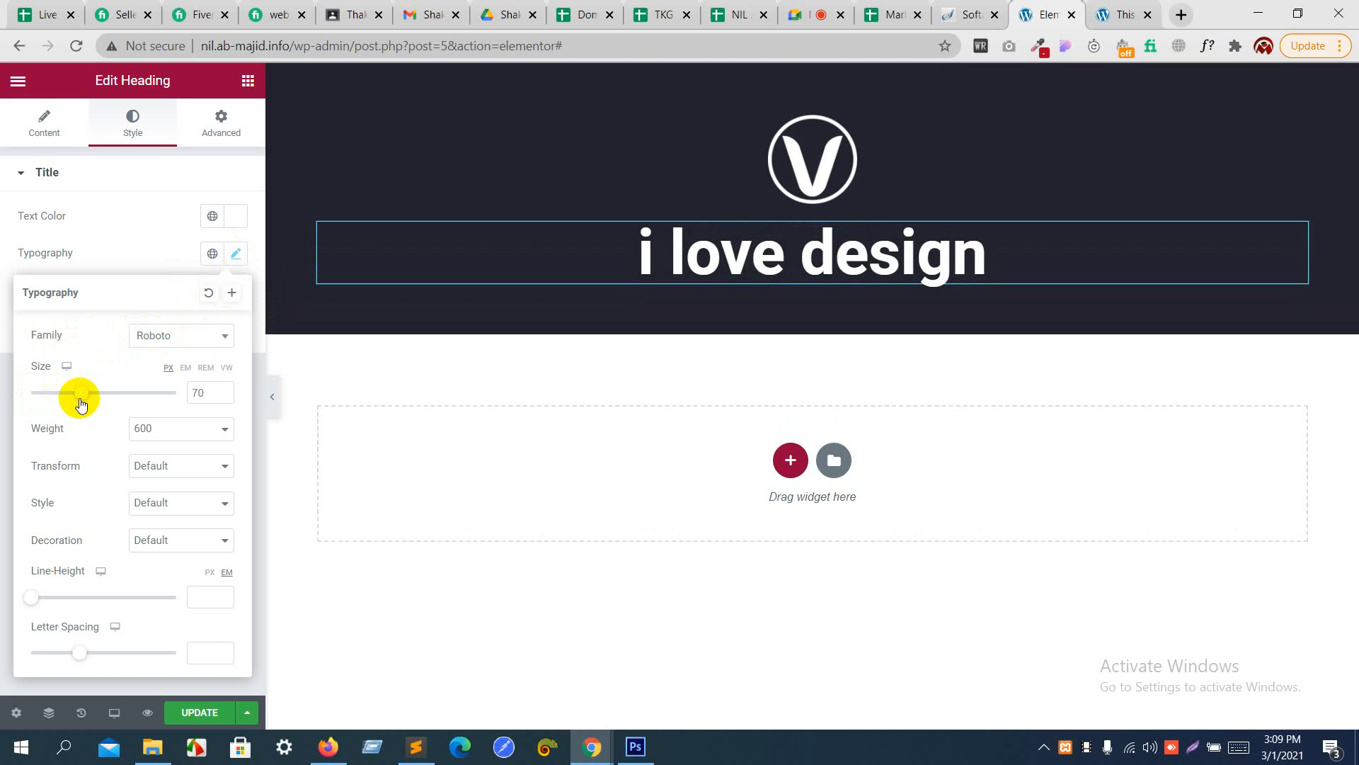
left_click(158, 429)
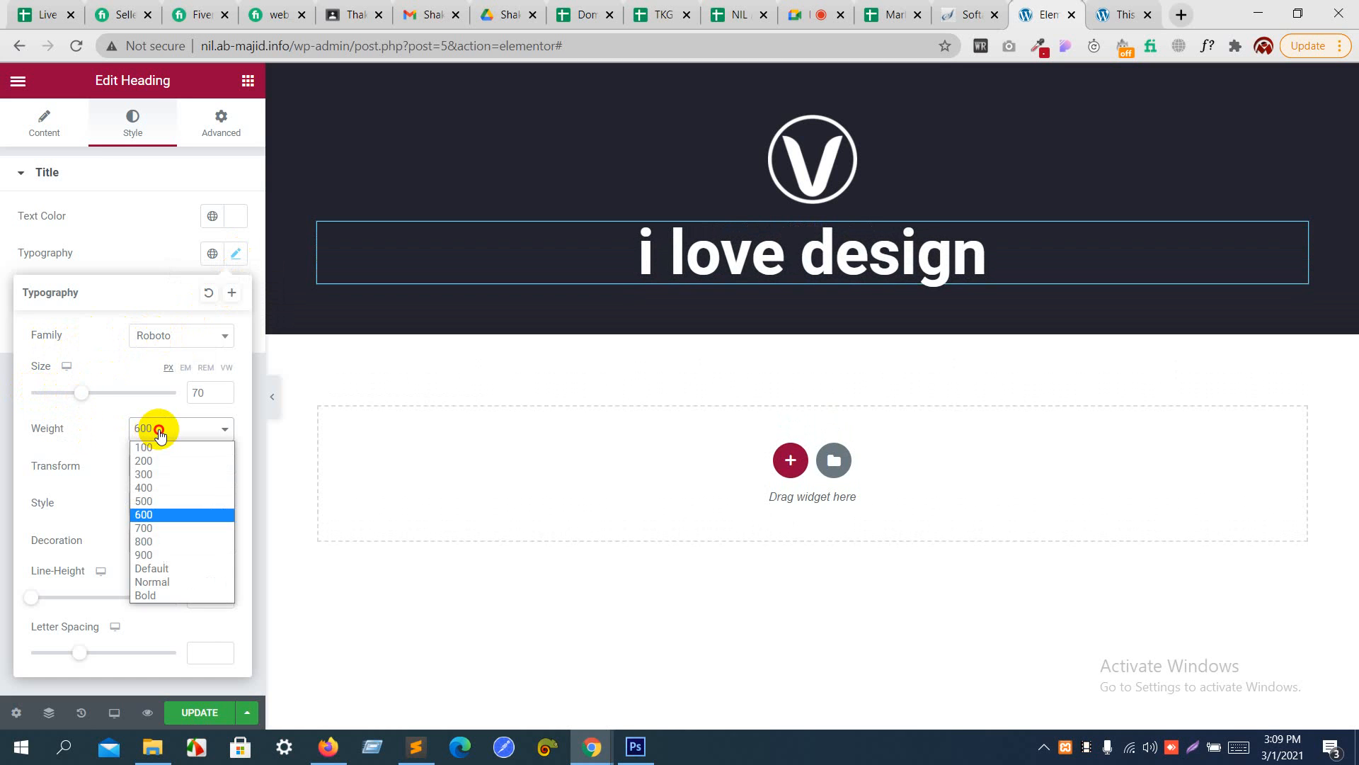
left_click(147, 528)
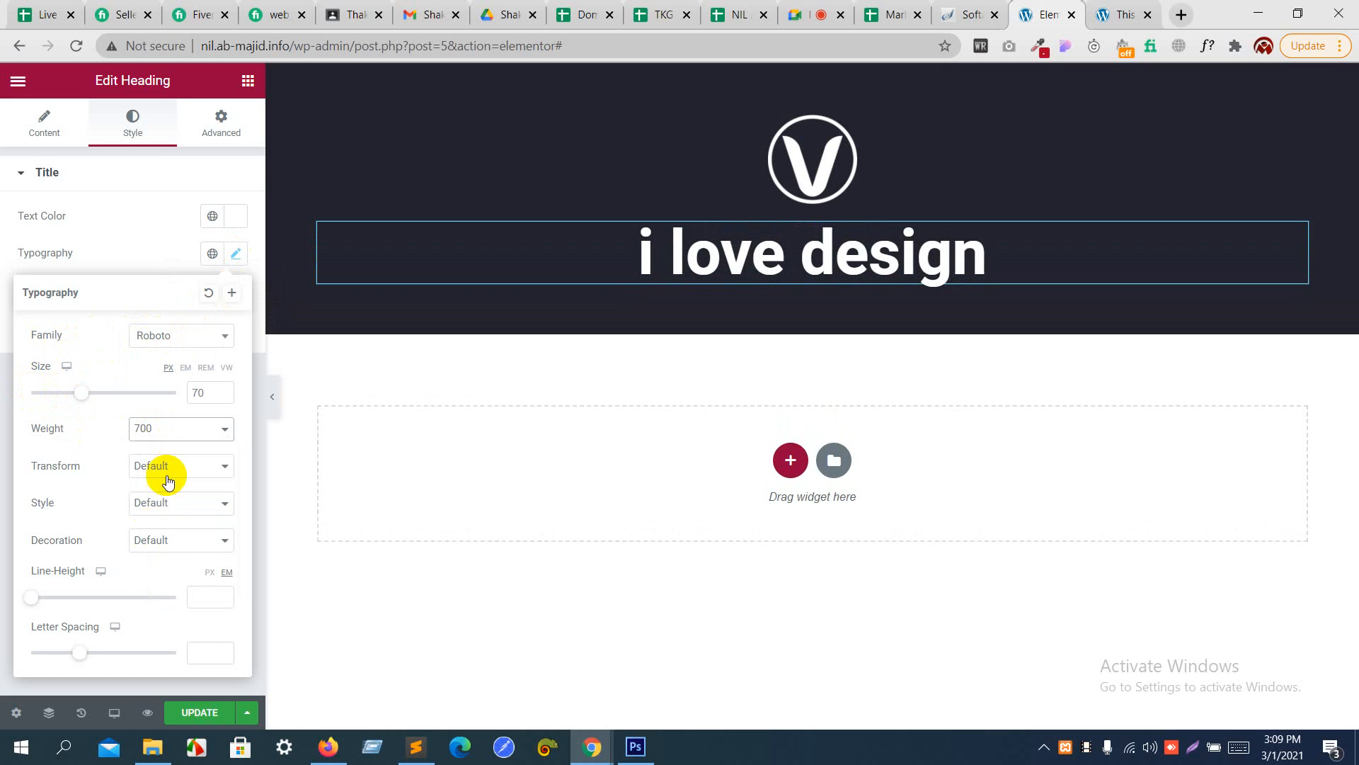
left_click(170, 429)
left_click(153, 556)
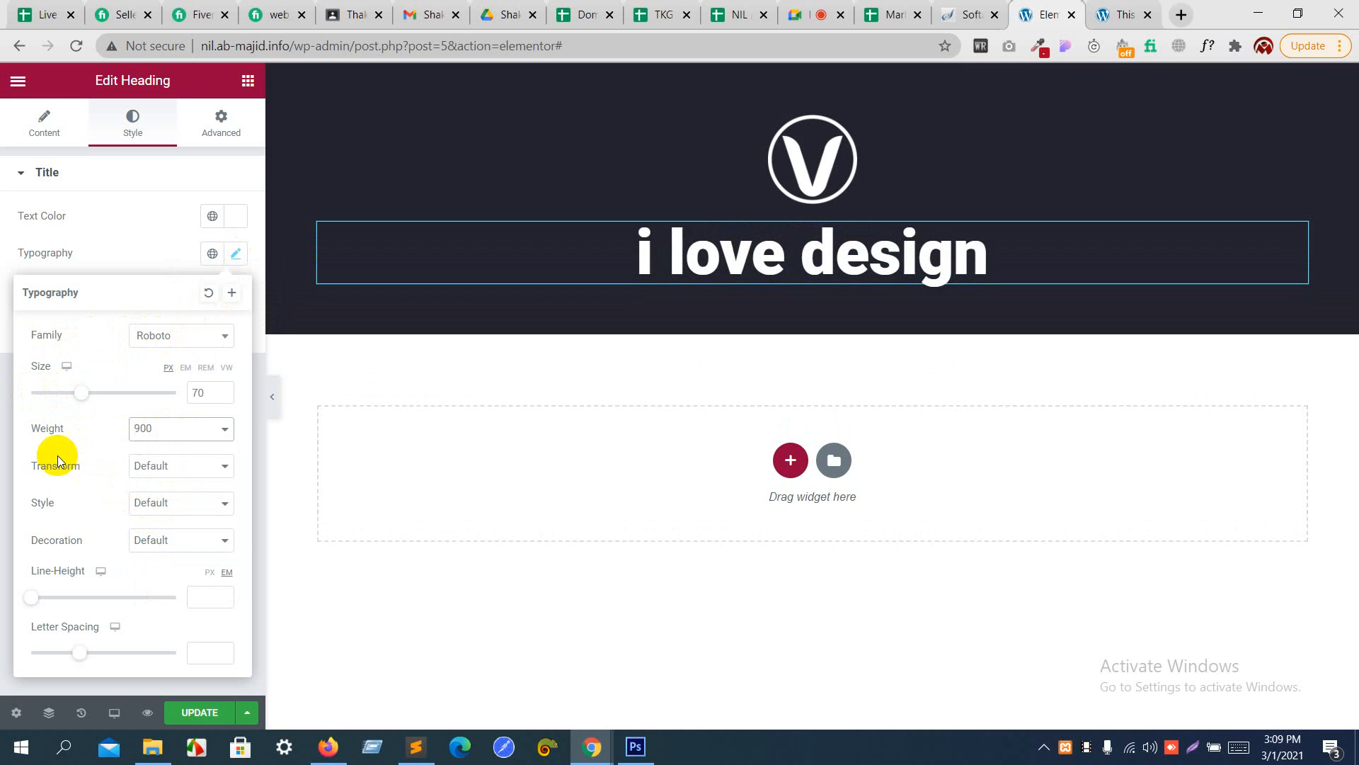
- Set the heading's text transform to Uppercase and review the available style and decoration options
left_click(147, 467)
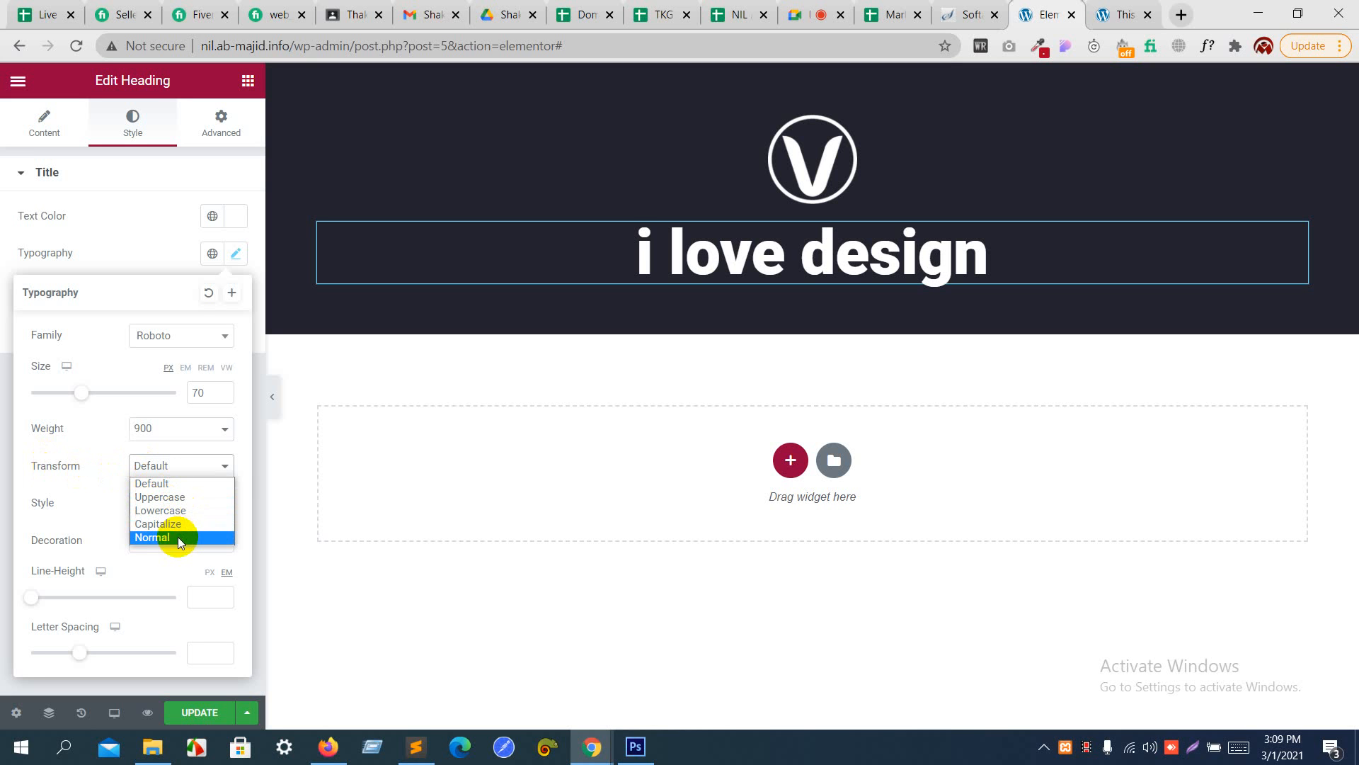
left_click(177, 498)
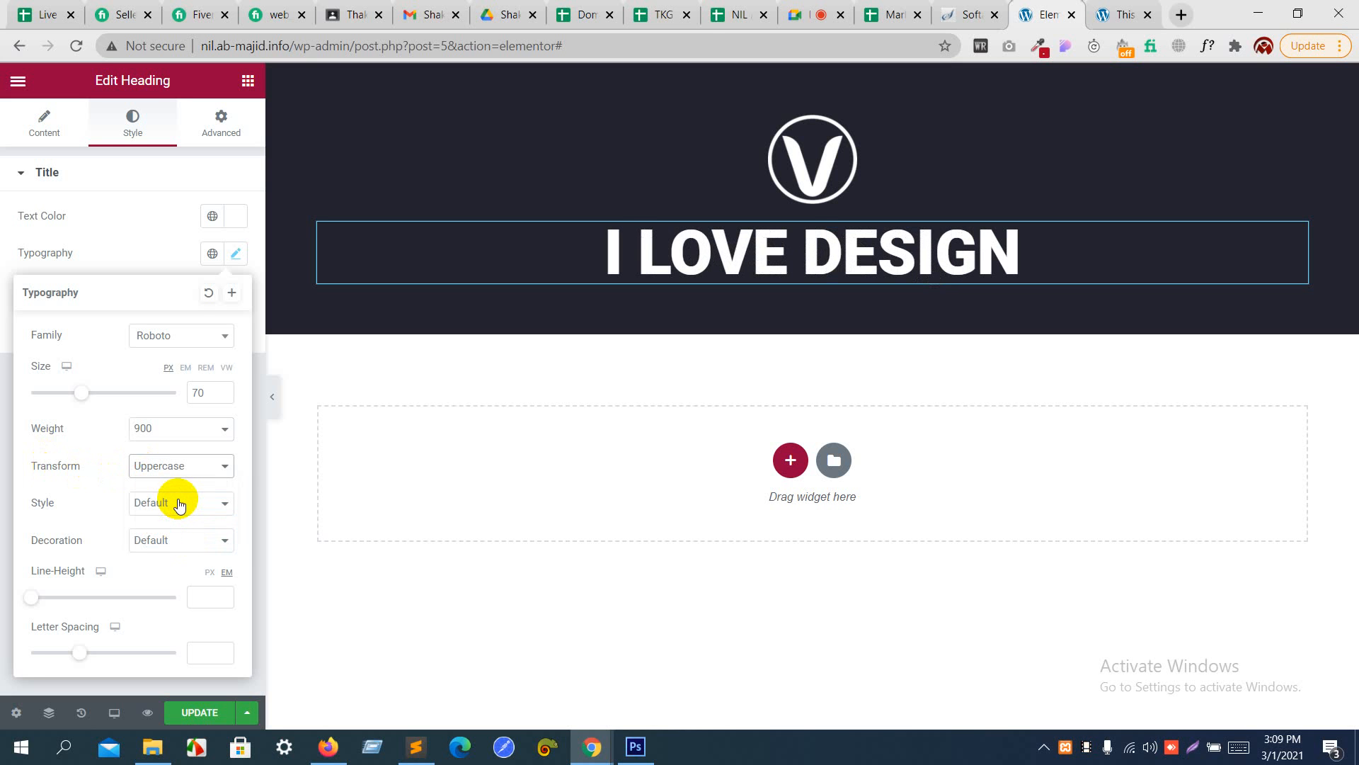
left_click(146, 503)
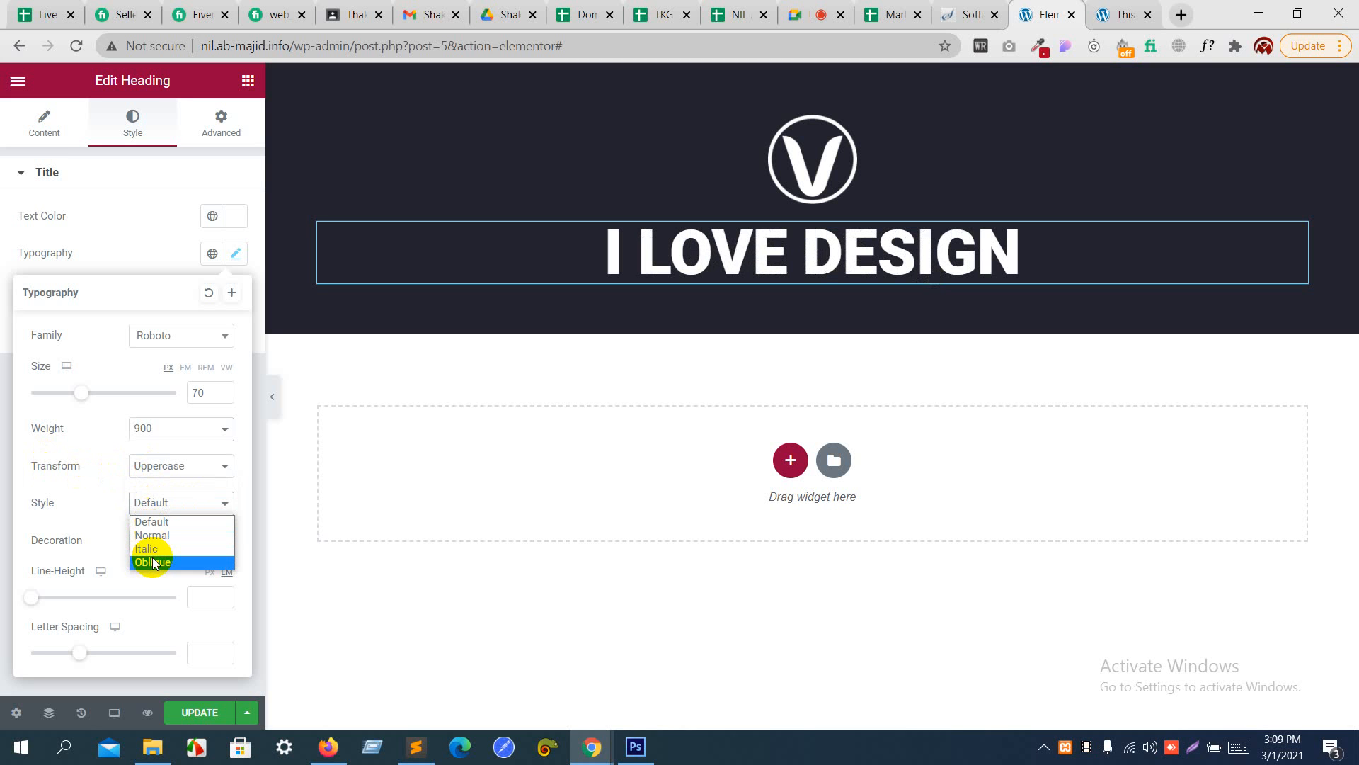
left_click(109, 516)
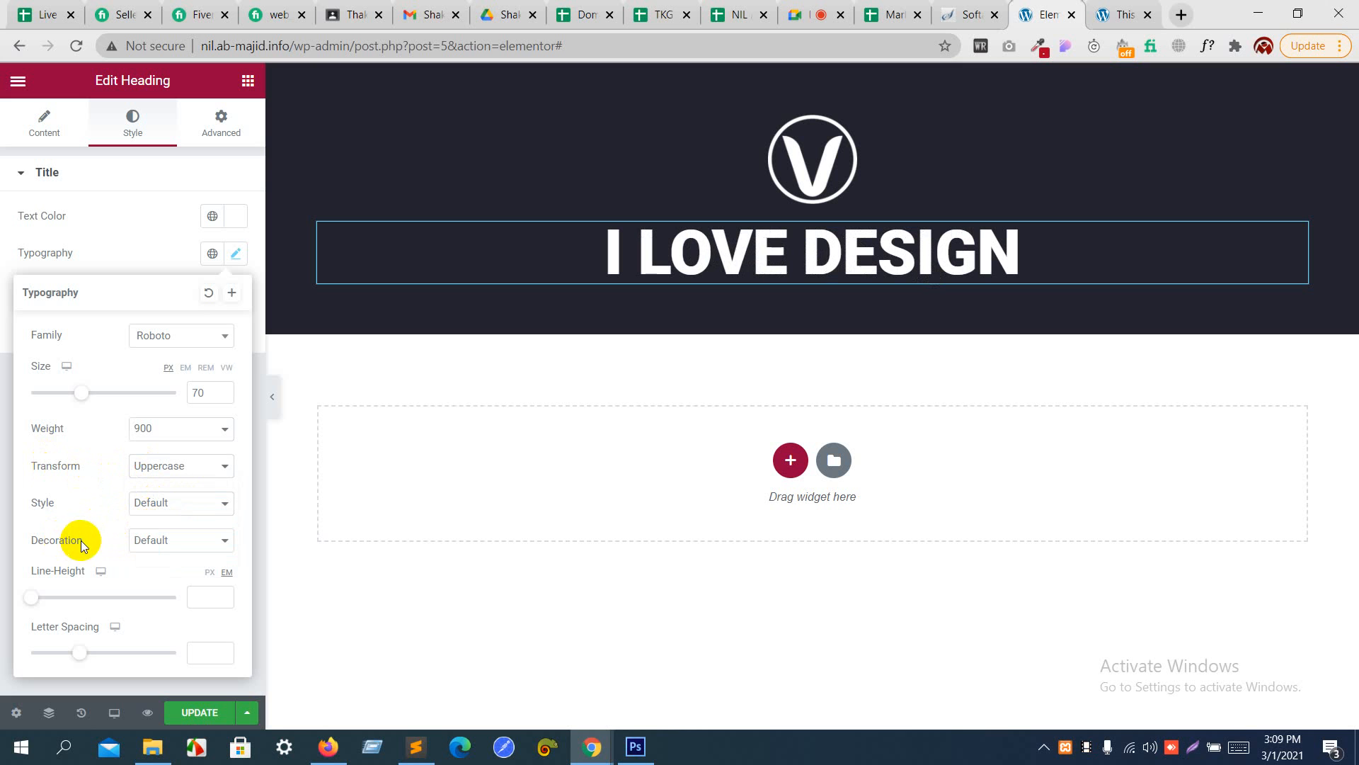
left_click(167, 536)
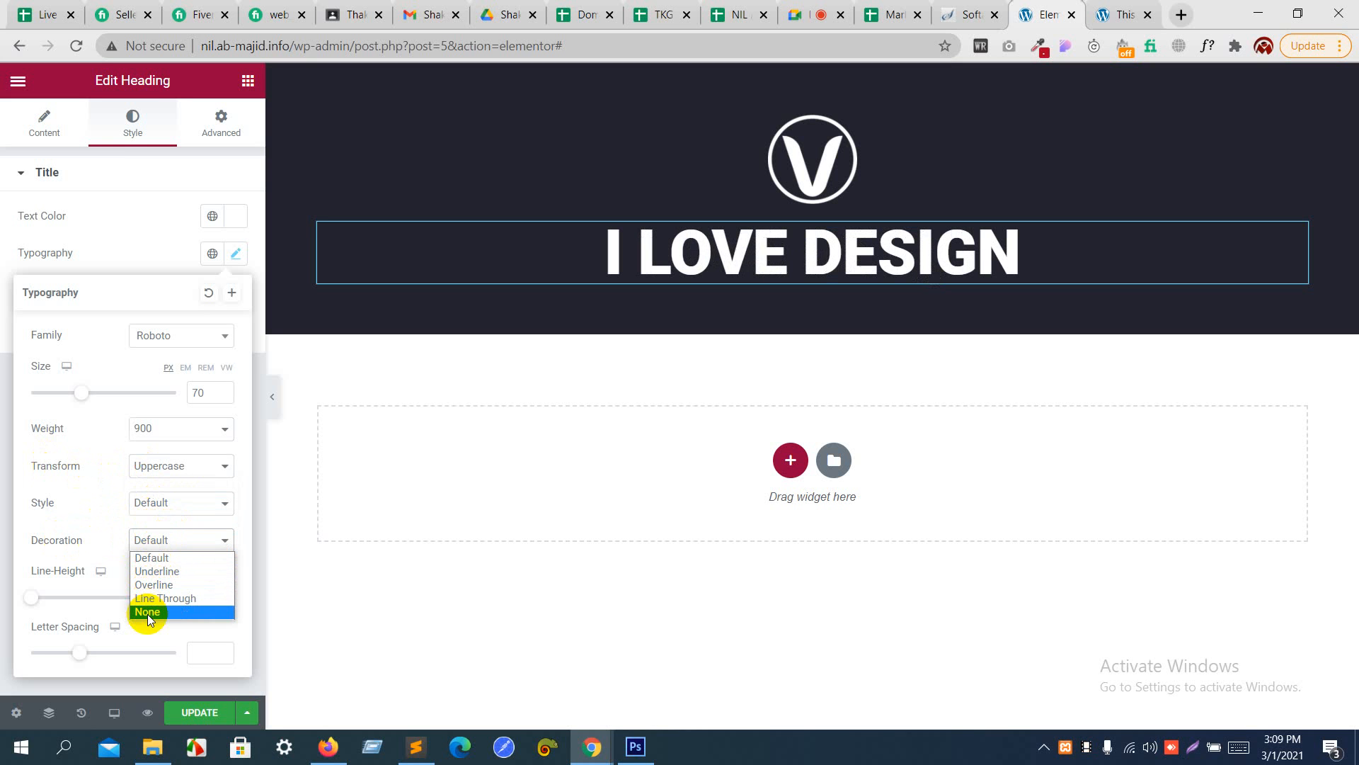
left_click(107, 540)
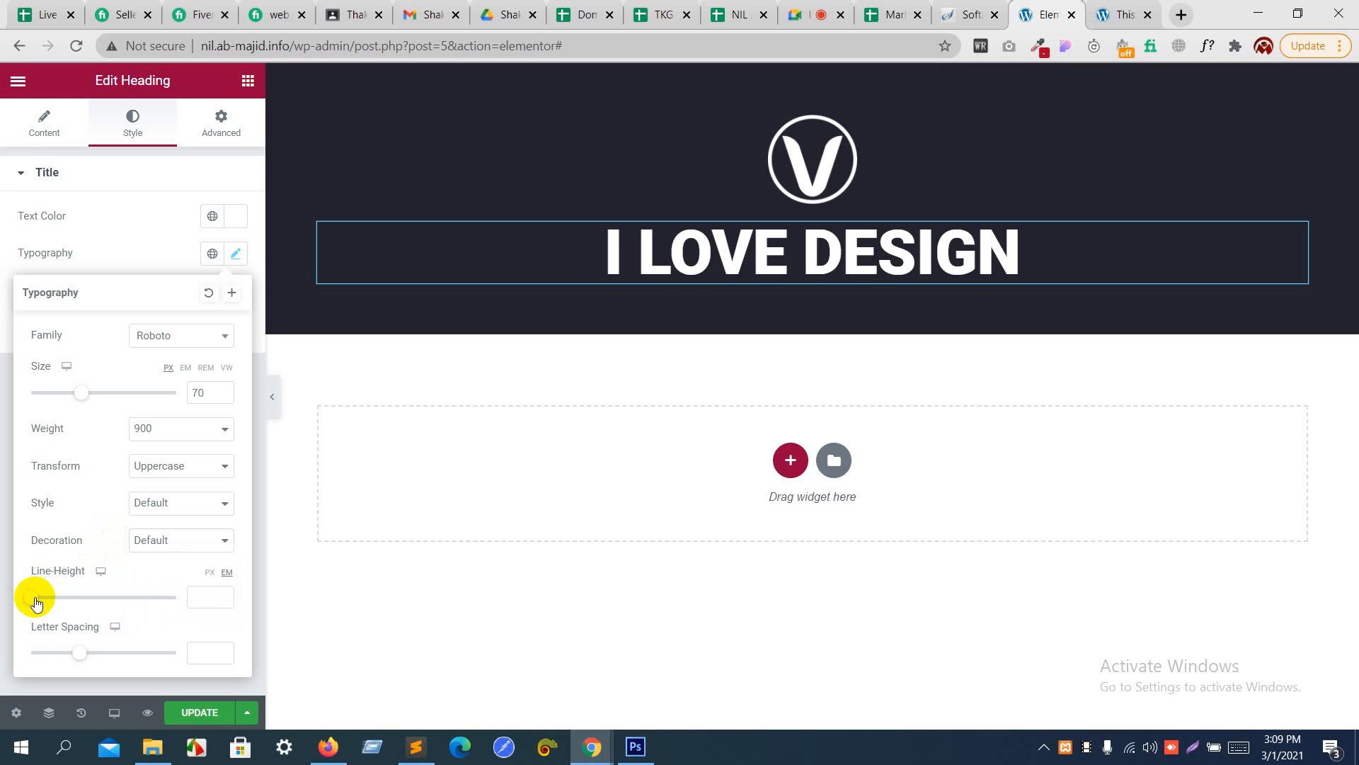
- Set the heading's line height to 1.6 em, font size to 60 px and letter spacing to 4.5
mouse_move(35, 599)
left_mouse_down()
mouse_move(65, 604)
mouse_move(53, 600)
left_mouse_up()
double_click(214, 390)
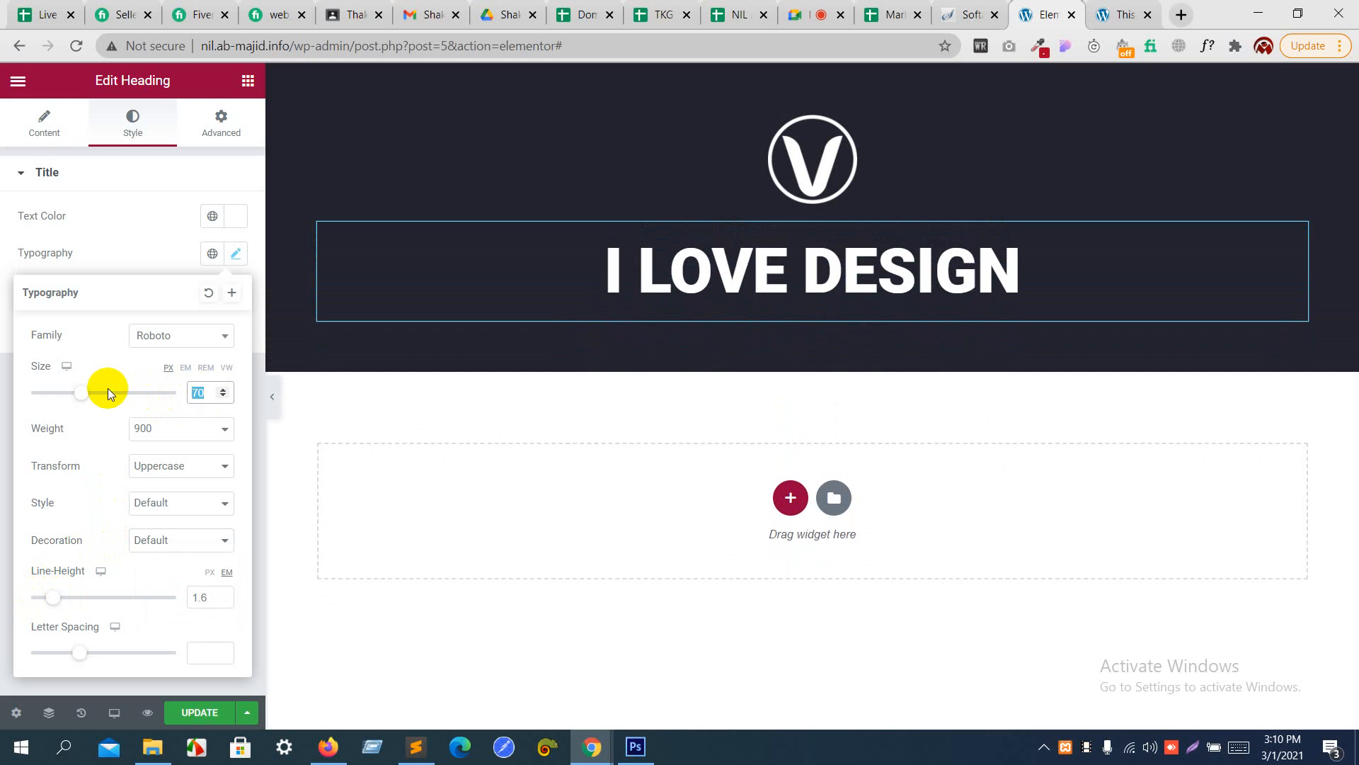
type("60")
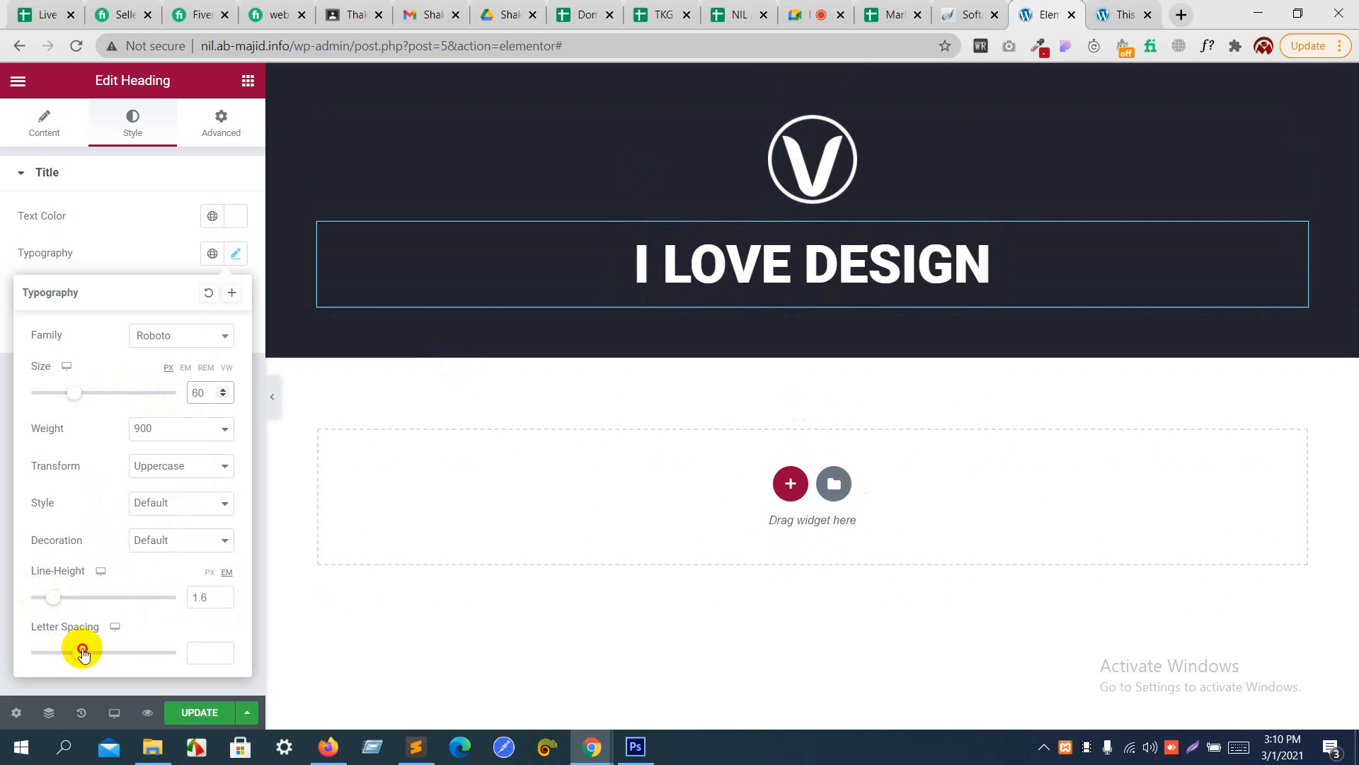
left_click_drag(82, 652, 127, 658)
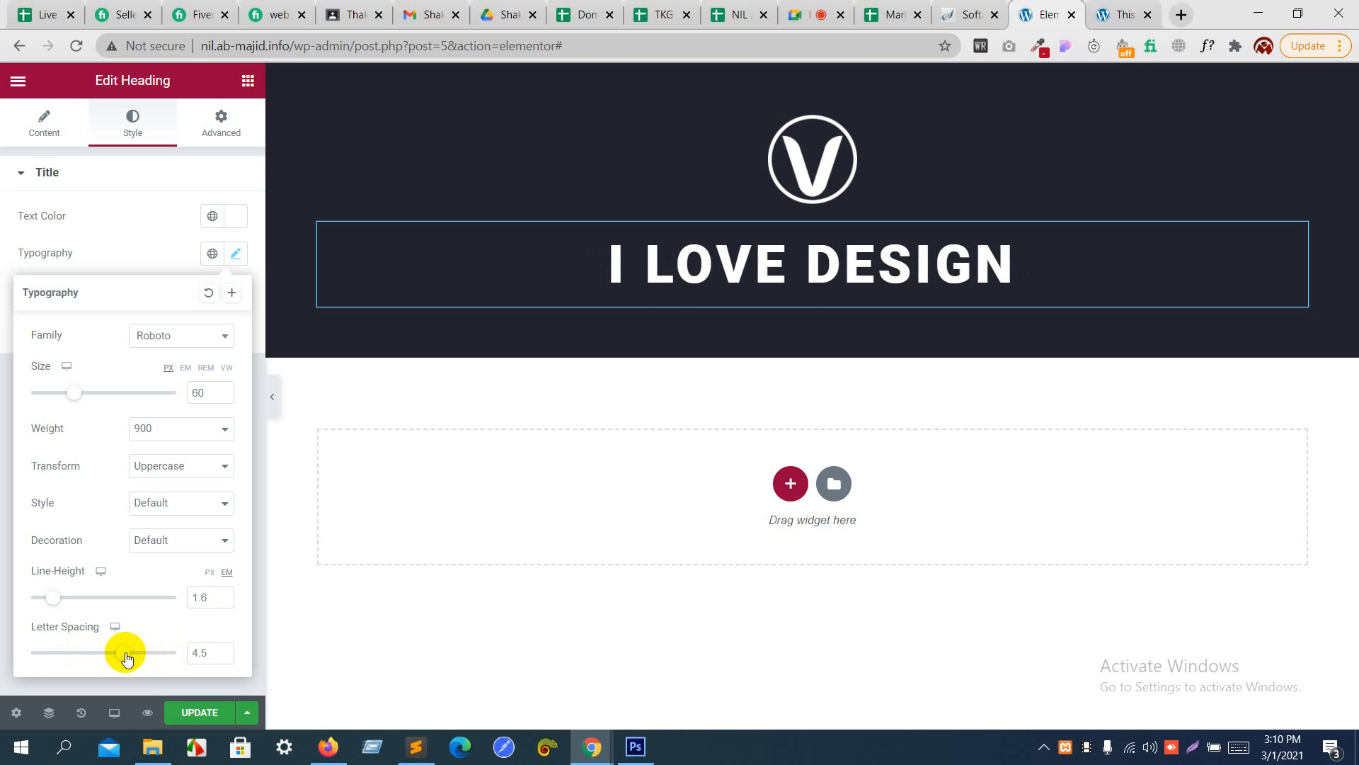
- Check the heading's spacing in the Photoshop design, return to Elementor in Chrome, try a line height of 8.5 em and set it to 2.5 em
key("alt+Tab")
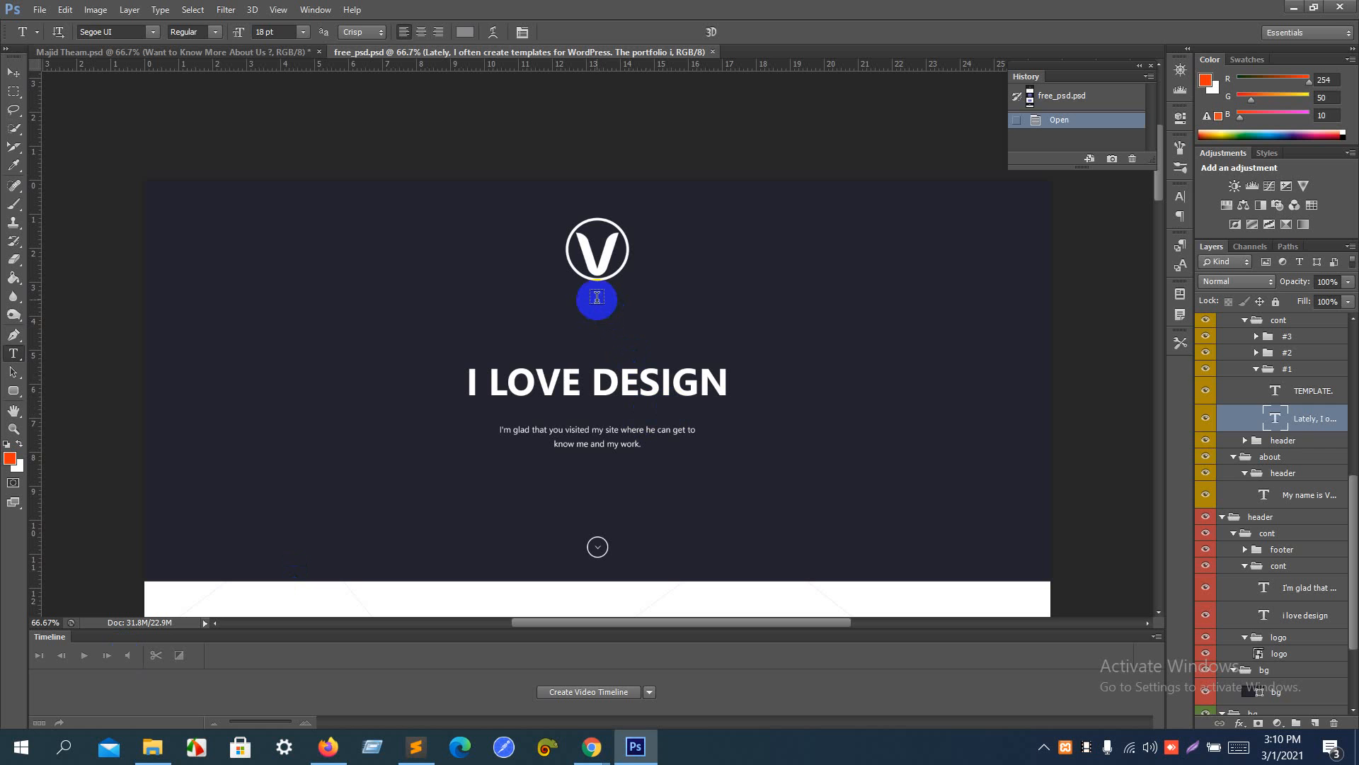
key("alt+Tab")
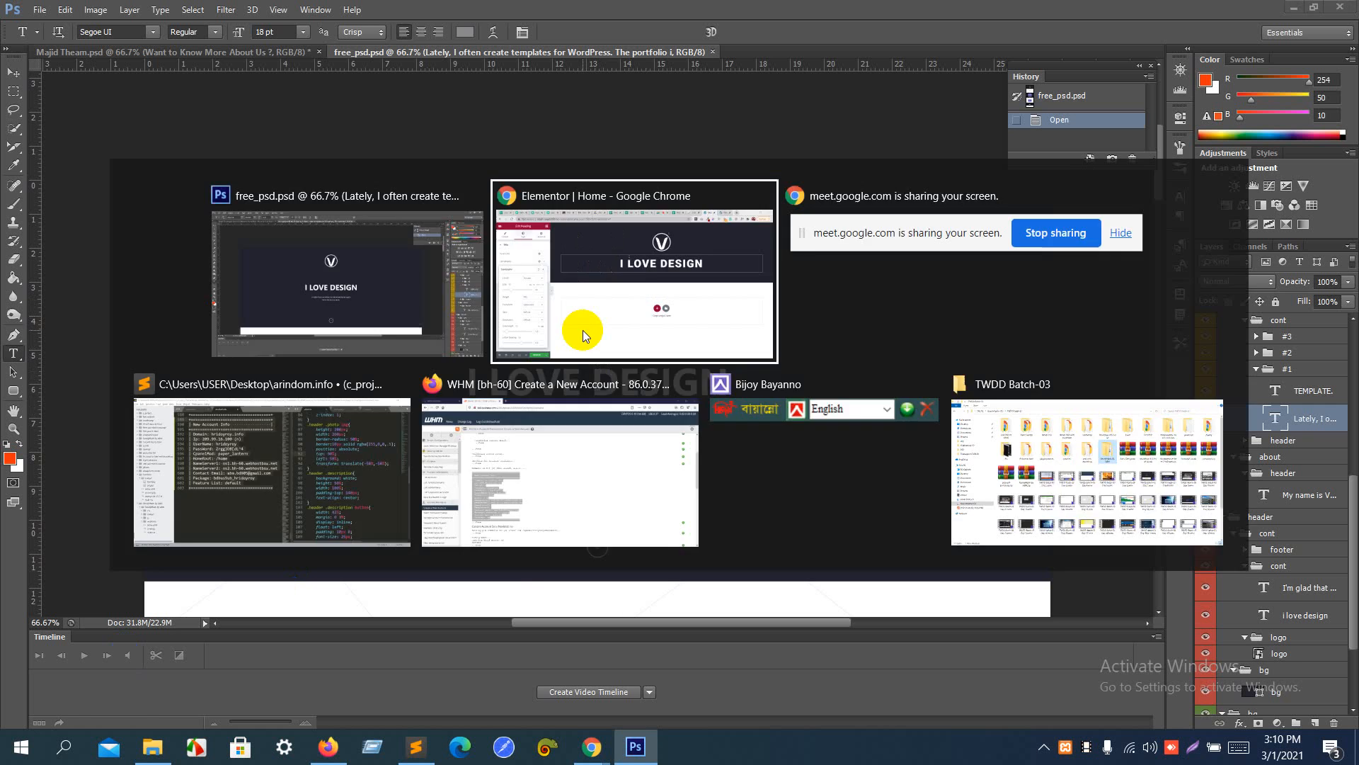
left_click_drag(58, 601, 155, 597)
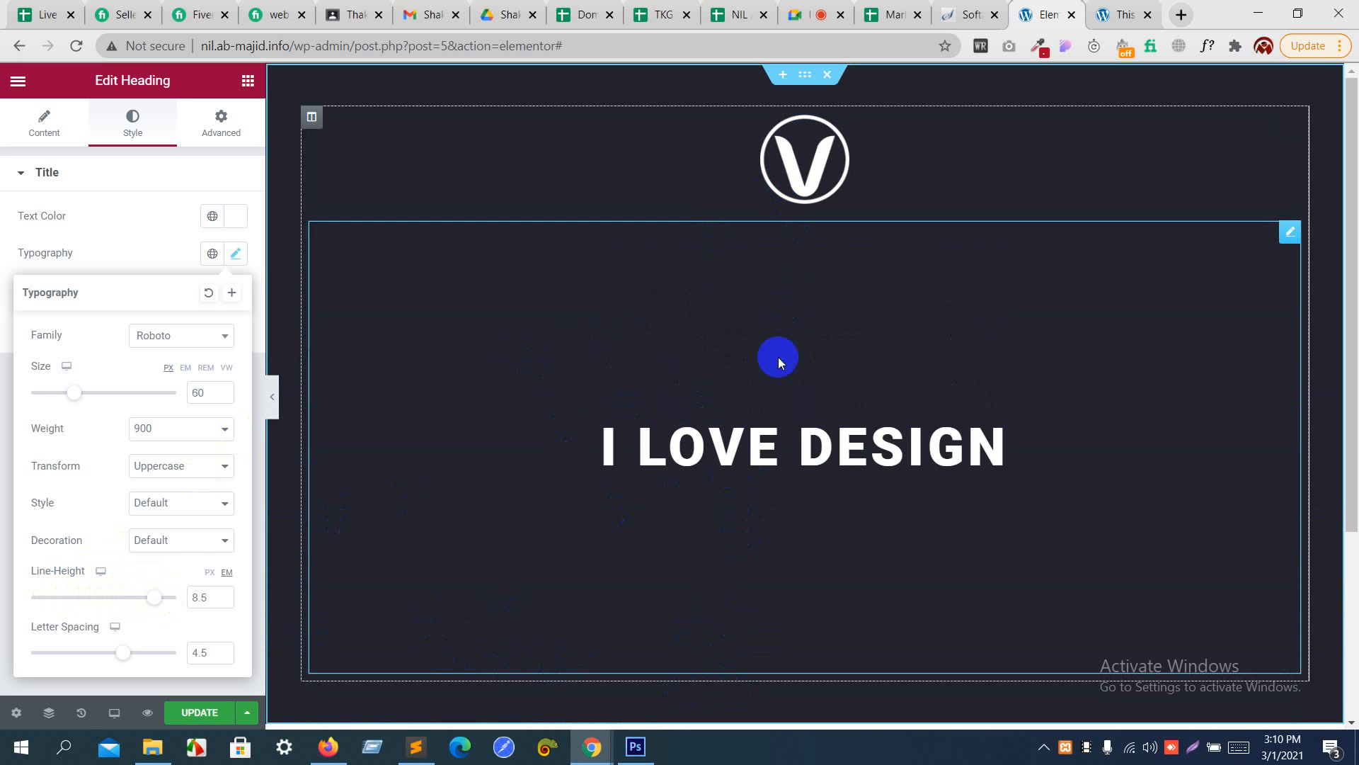
left_click_drag(152, 597, 67, 602)
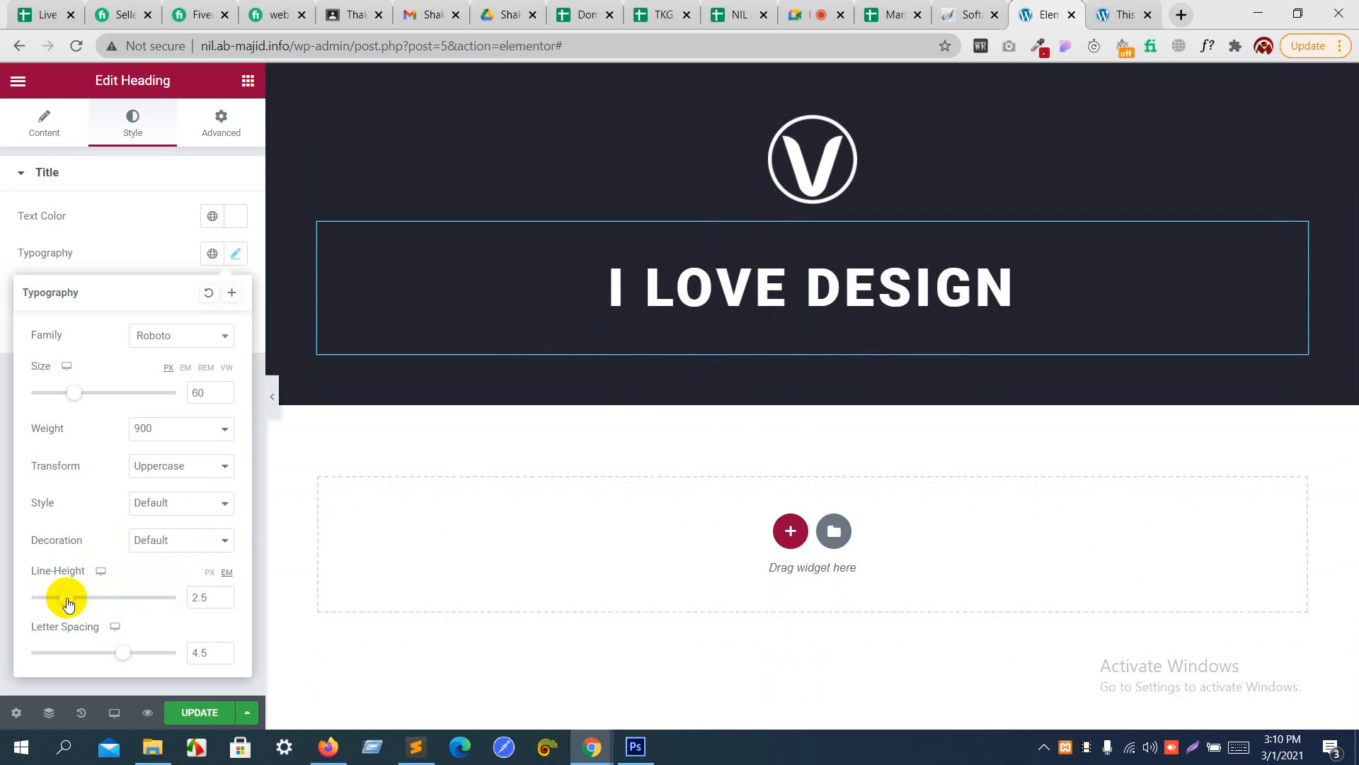
- Change the heading's font family to Raleway and close the typography settings
left_click(144, 343)
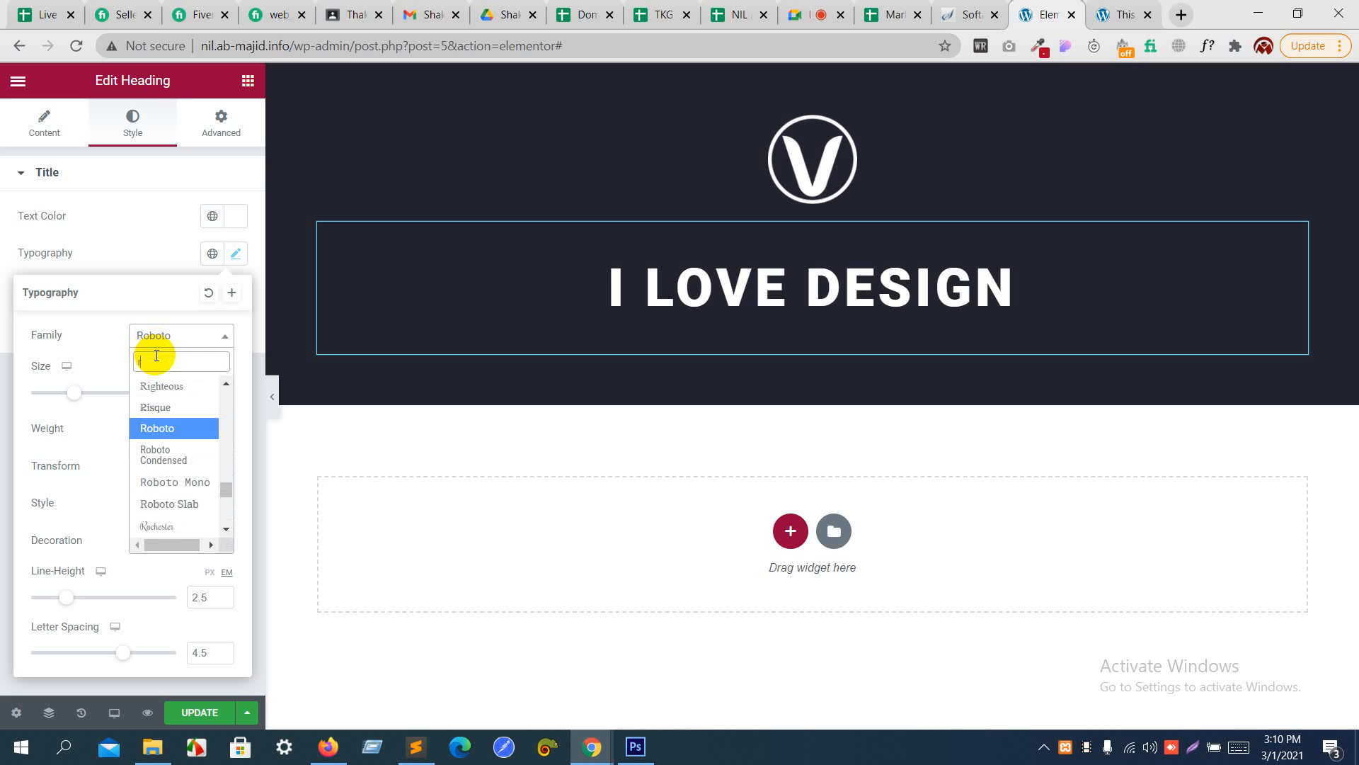
type("al")
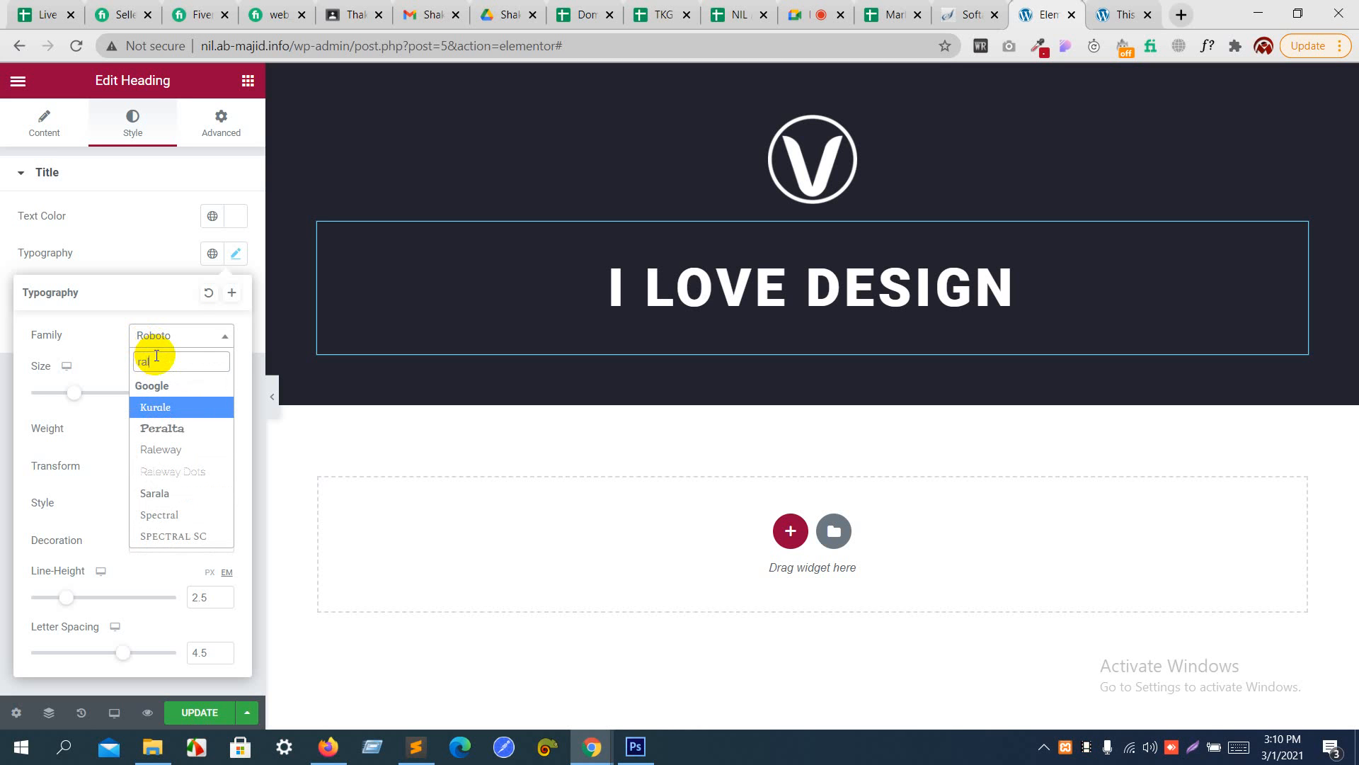
type("e")
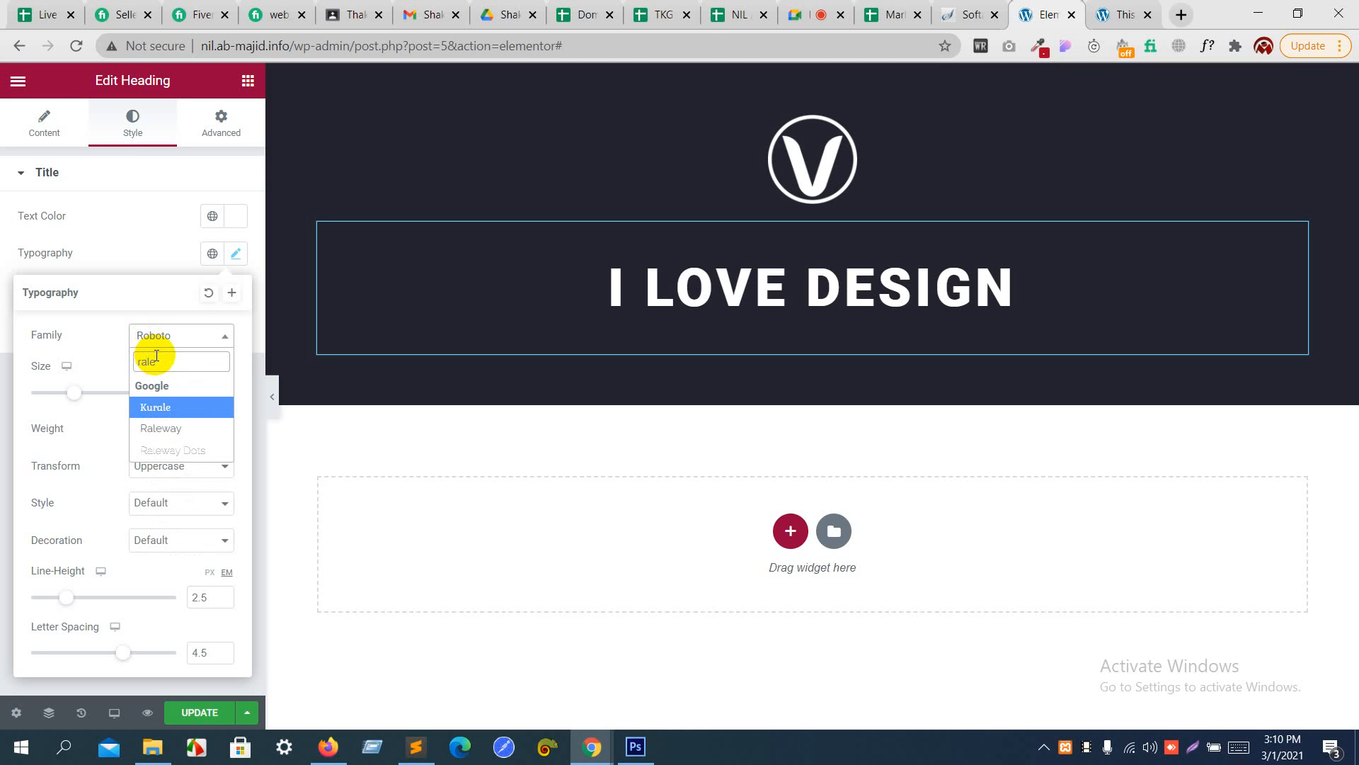
key("Down")
key("Return")
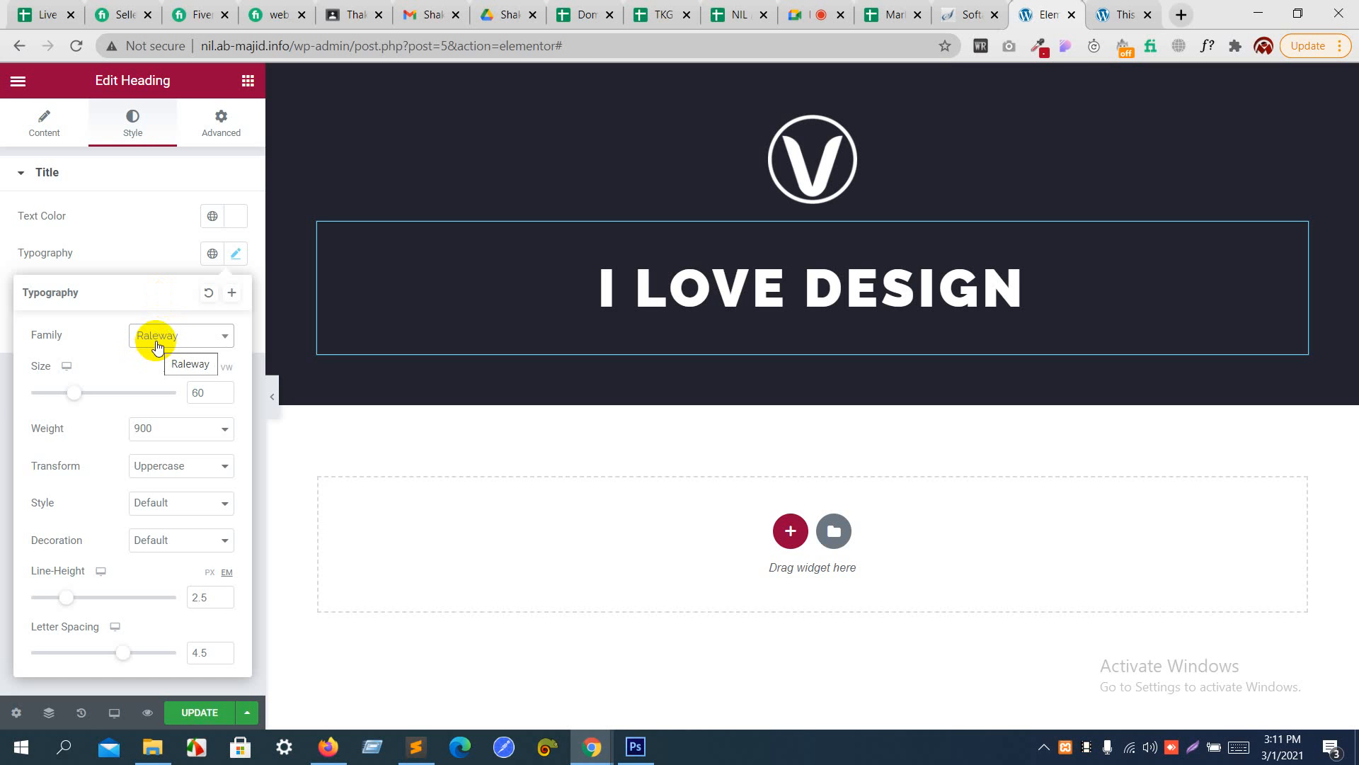
left_click(147, 247)
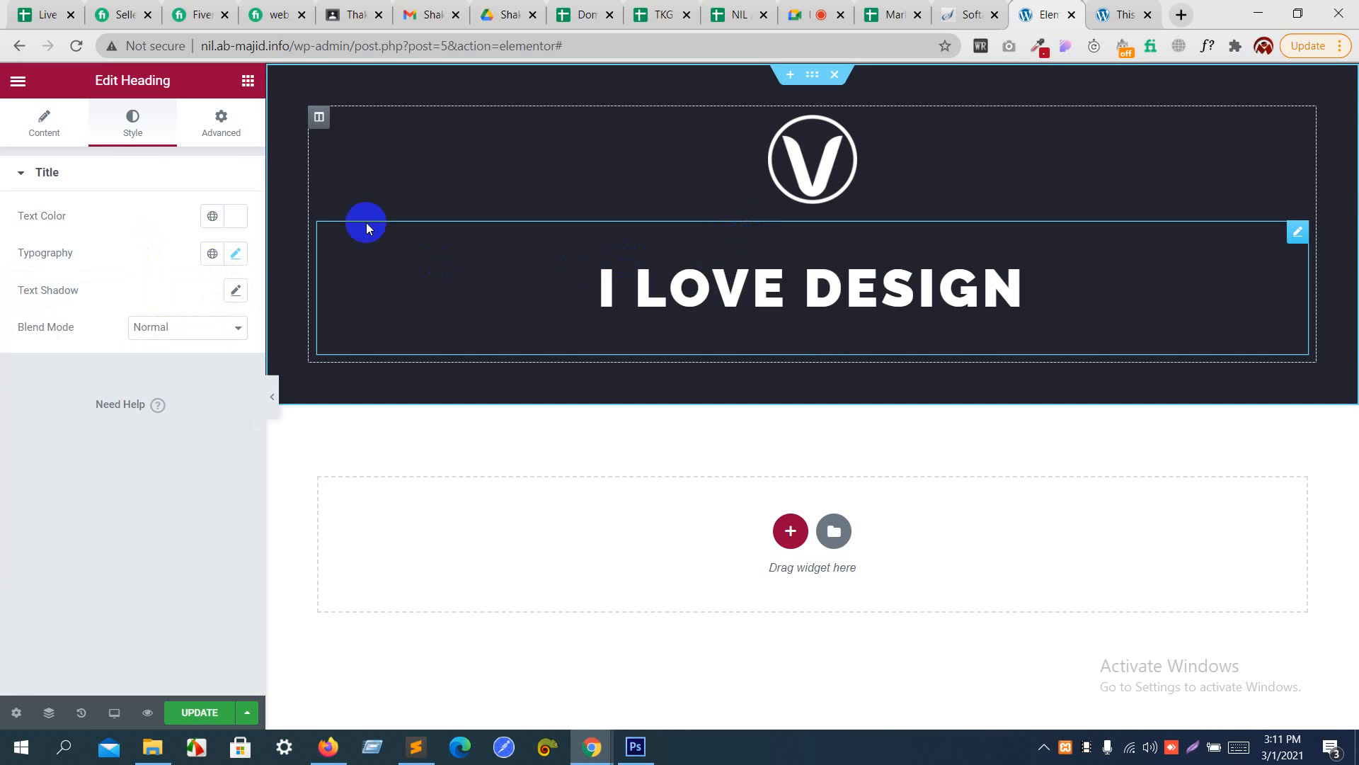
- Unlink the "I LOVE DESIGN" heading's padding values, switch the unit to REM and set the top padding to 10
left_click(223, 129)
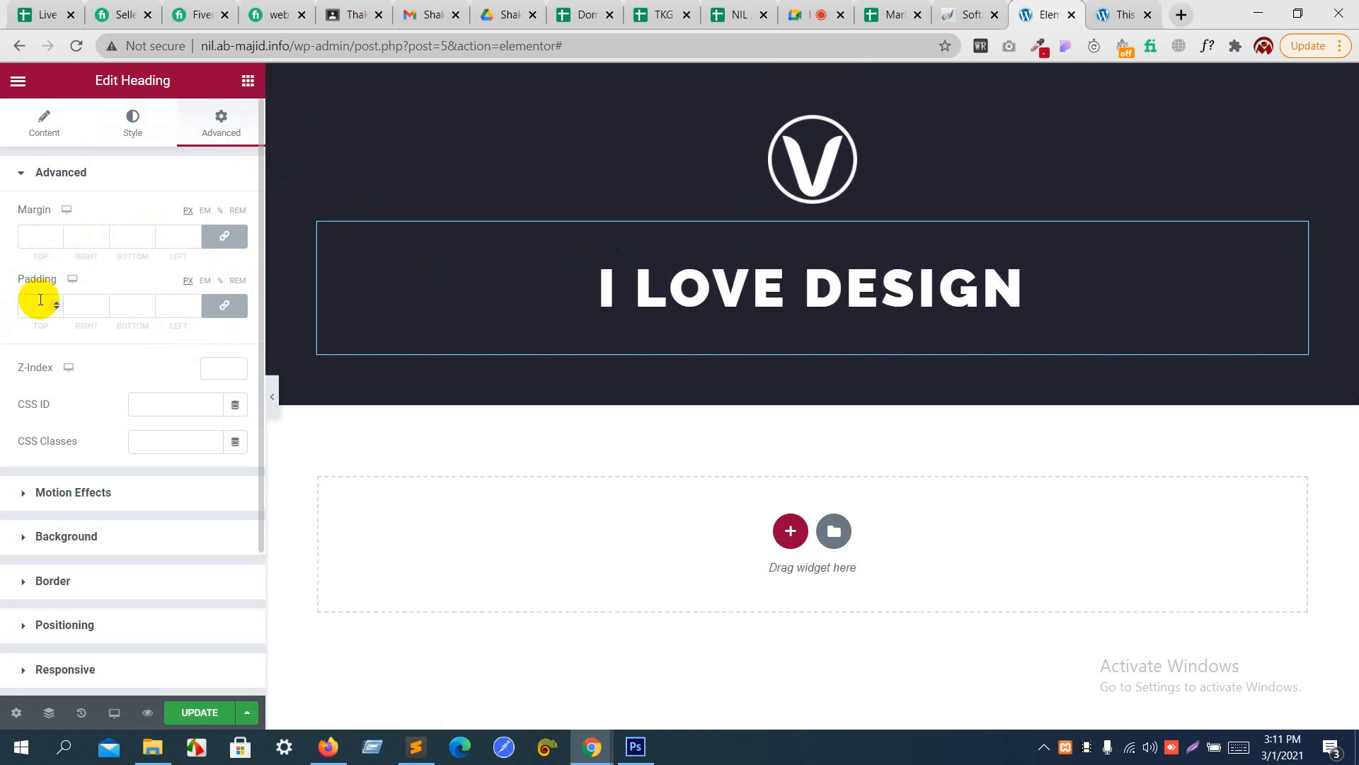
left_click(236, 305)
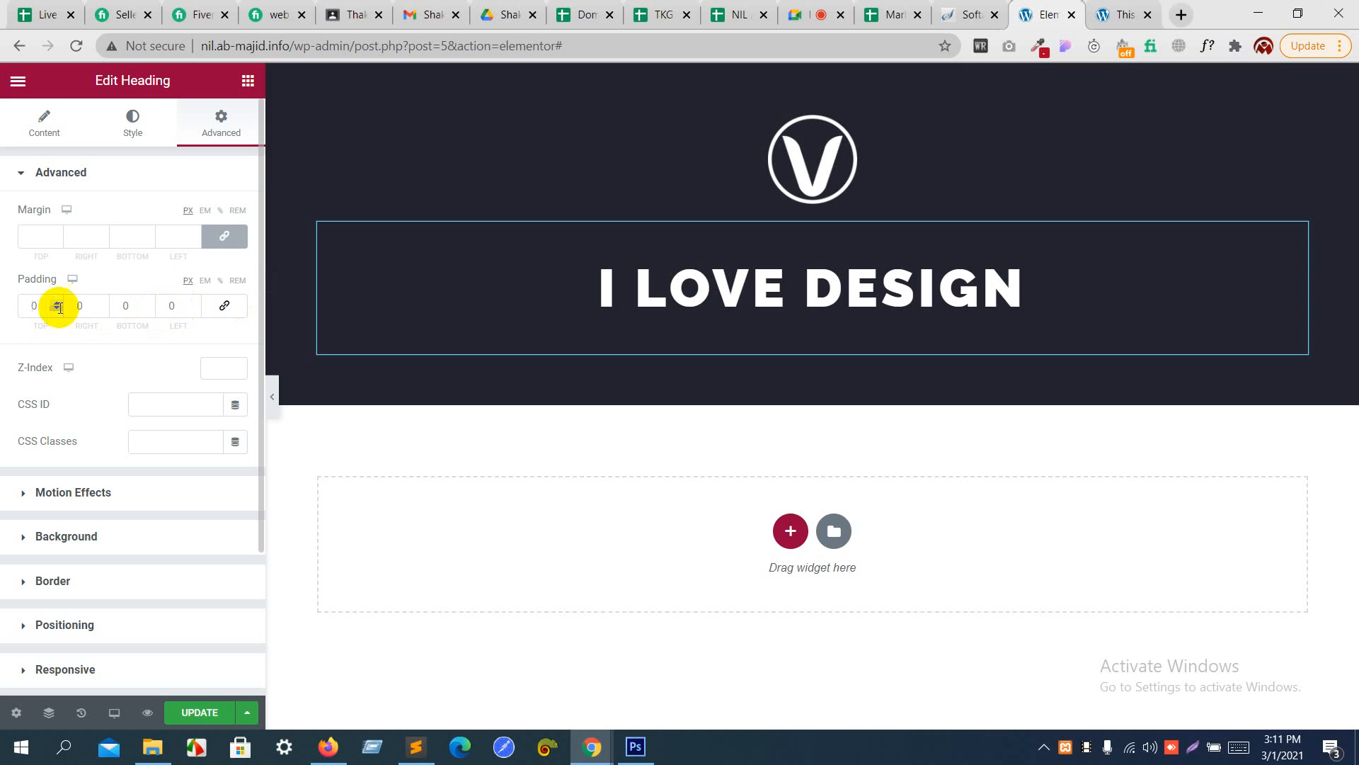
left_click(235, 282)
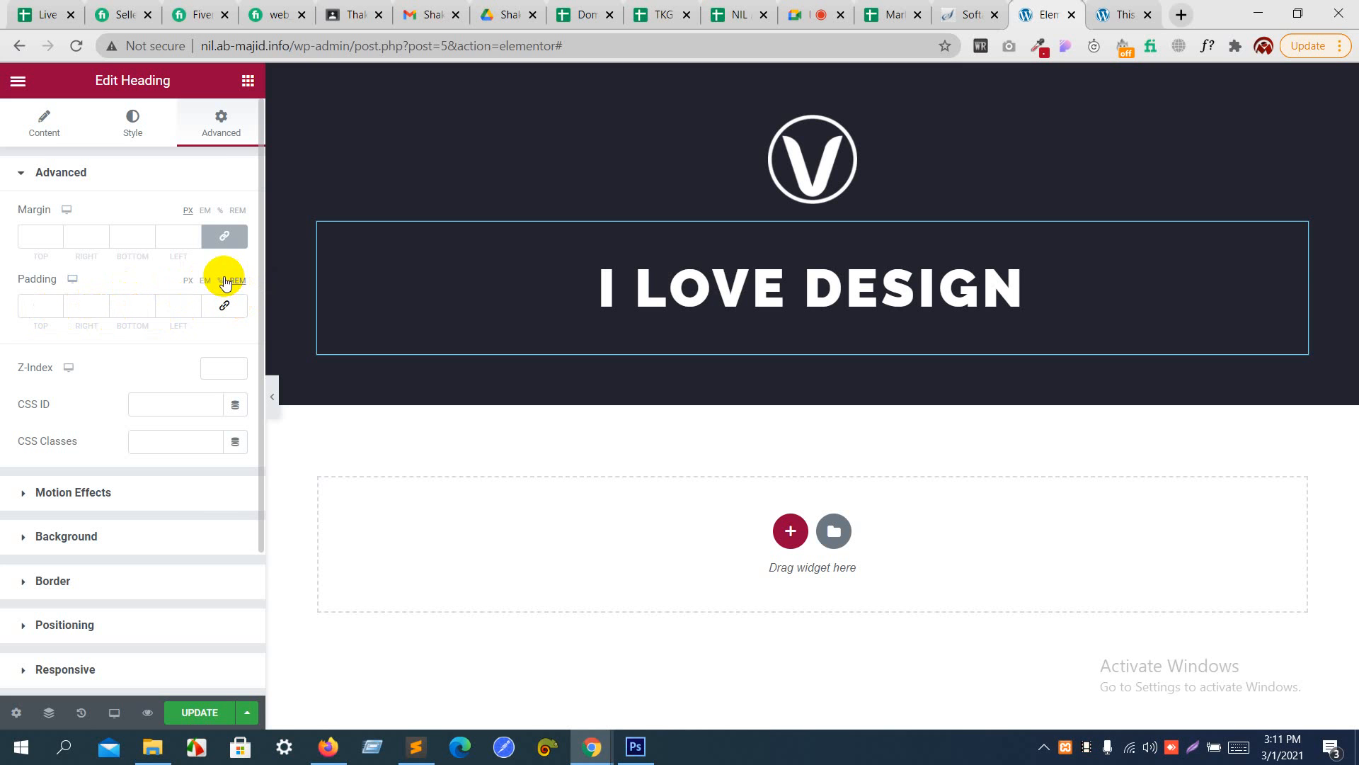
left_click(55, 303)
left_click(55, 303)
left_click(55, 303)
left_click(56, 303)
left_click(55, 303)
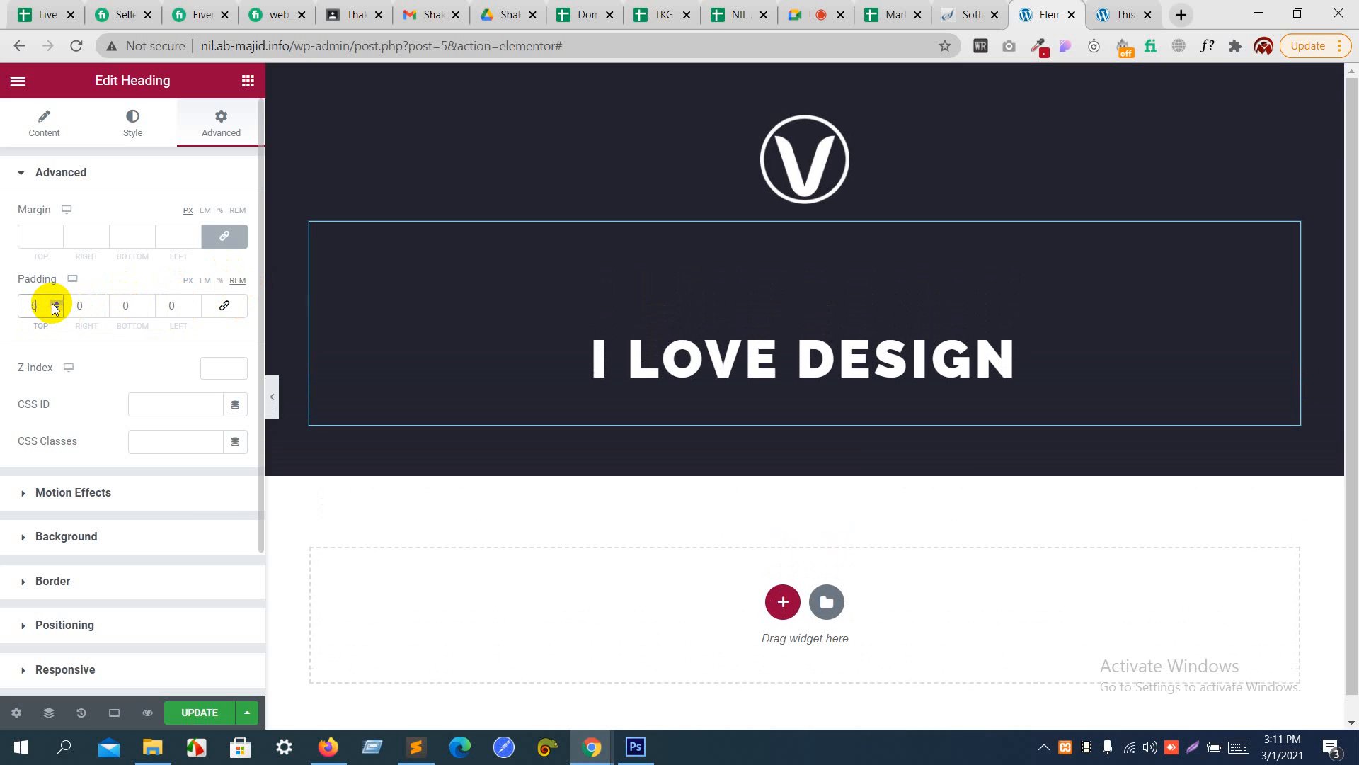
left_click(55, 303)
left_click(55, 303)
left_click(56, 303)
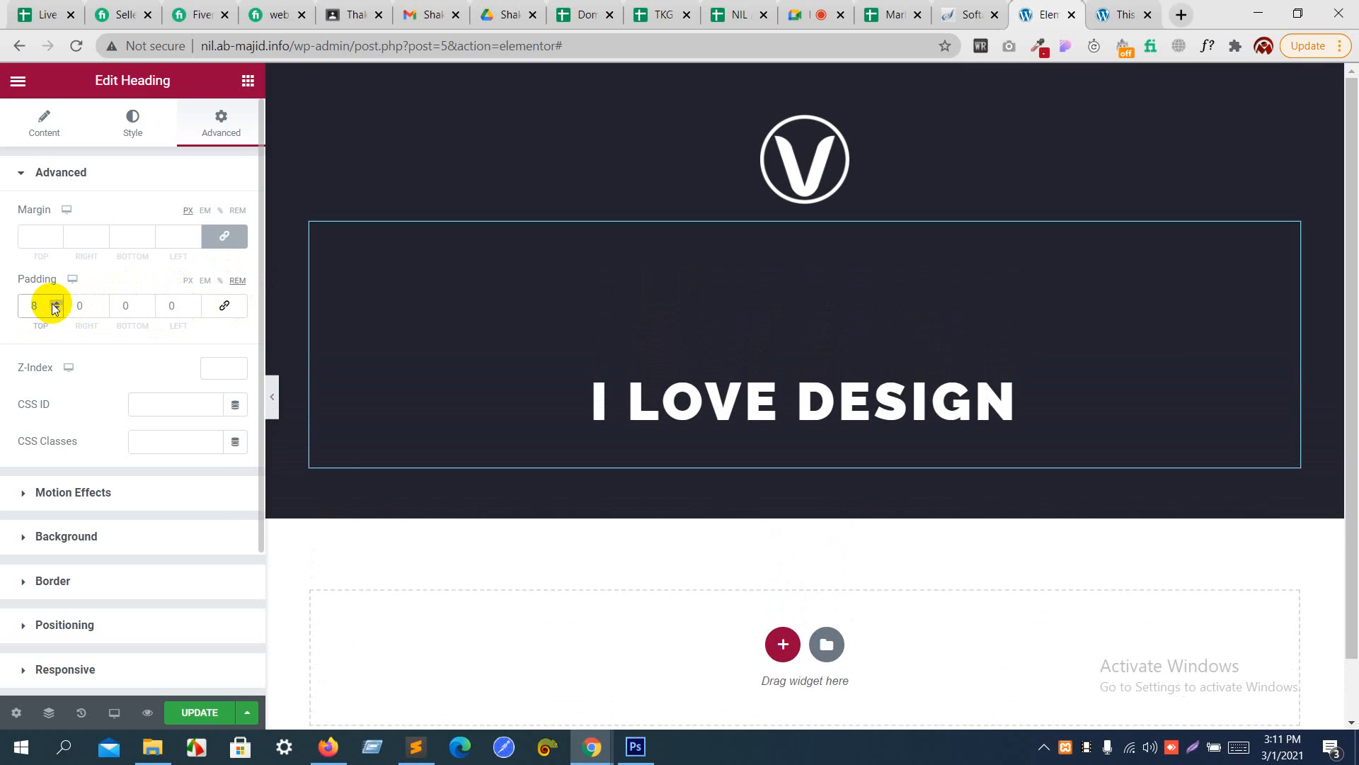
left_click(55, 303)
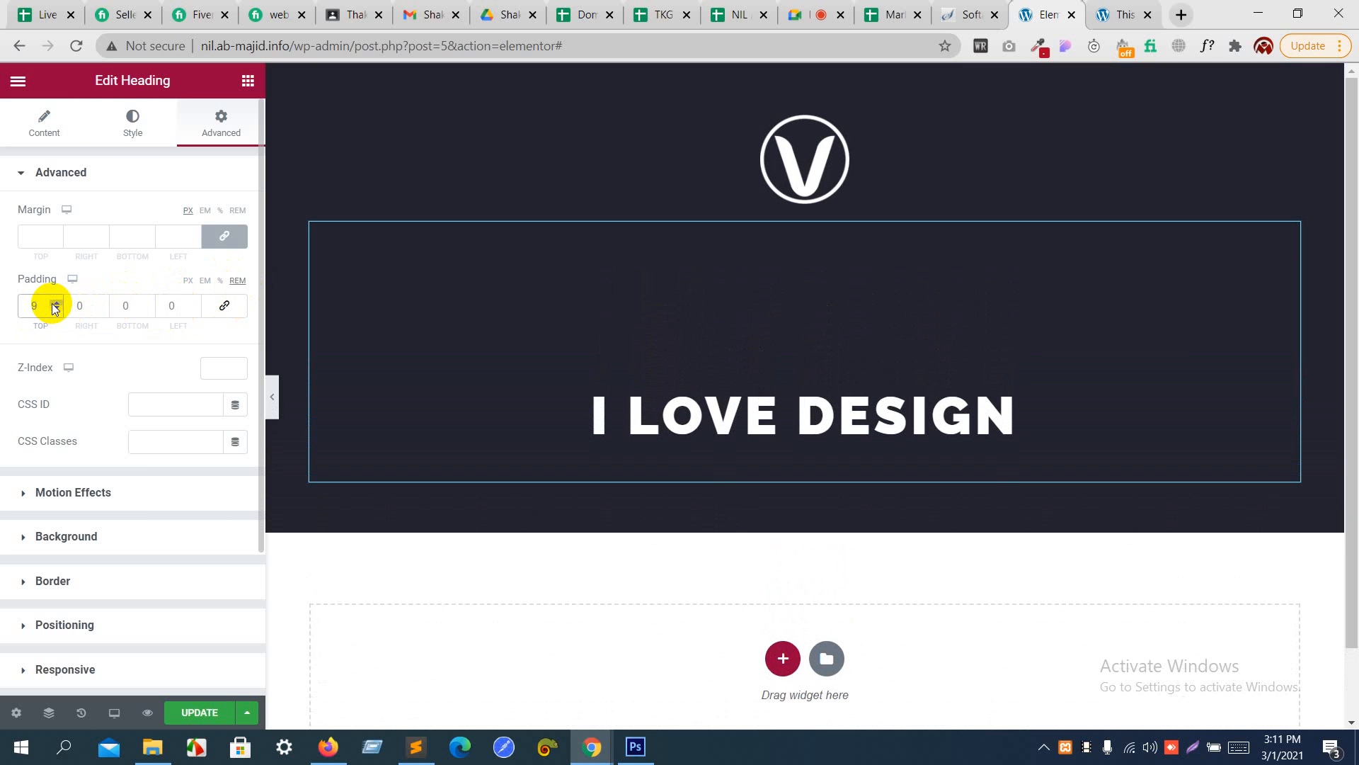
left_click(55, 303)
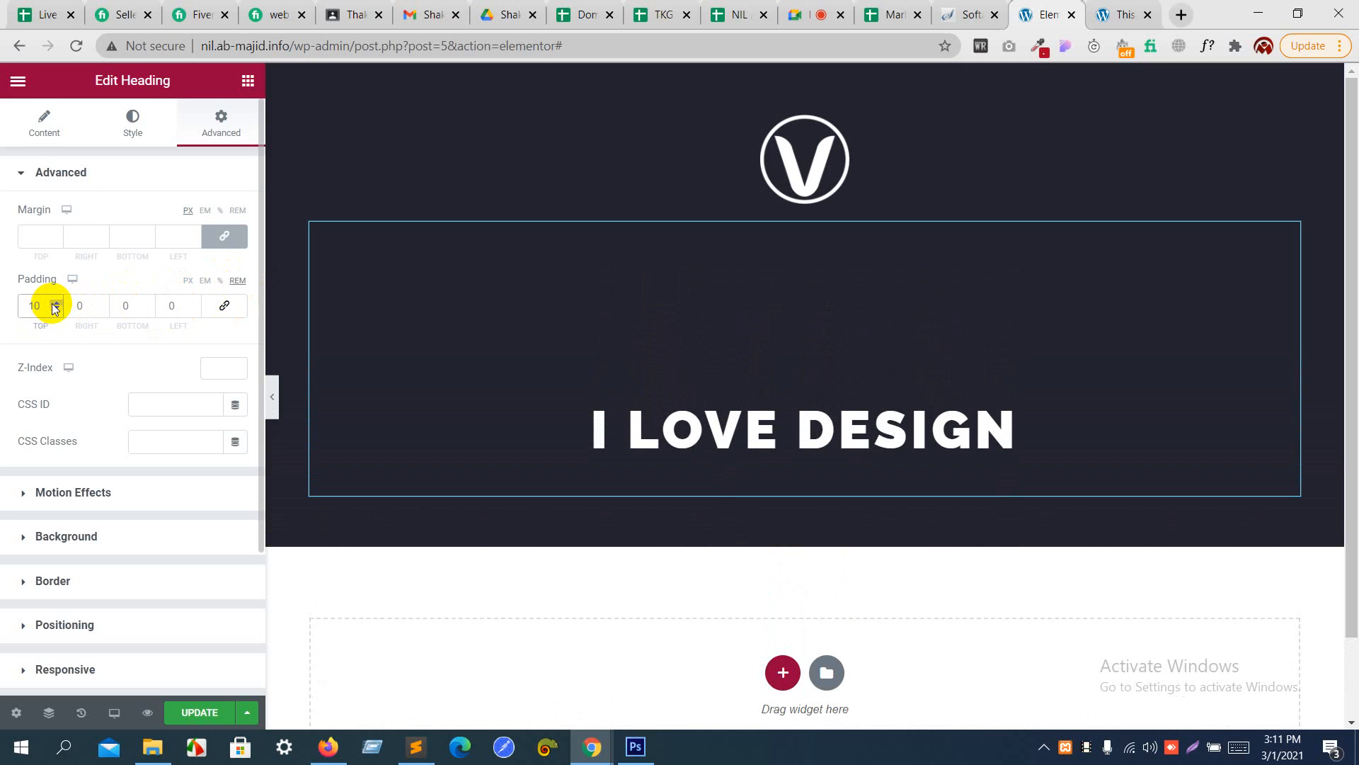
- Set the "I LOVE DESIGN" heading's font size to 55 px and close the typography settings
left_click(129, 140)
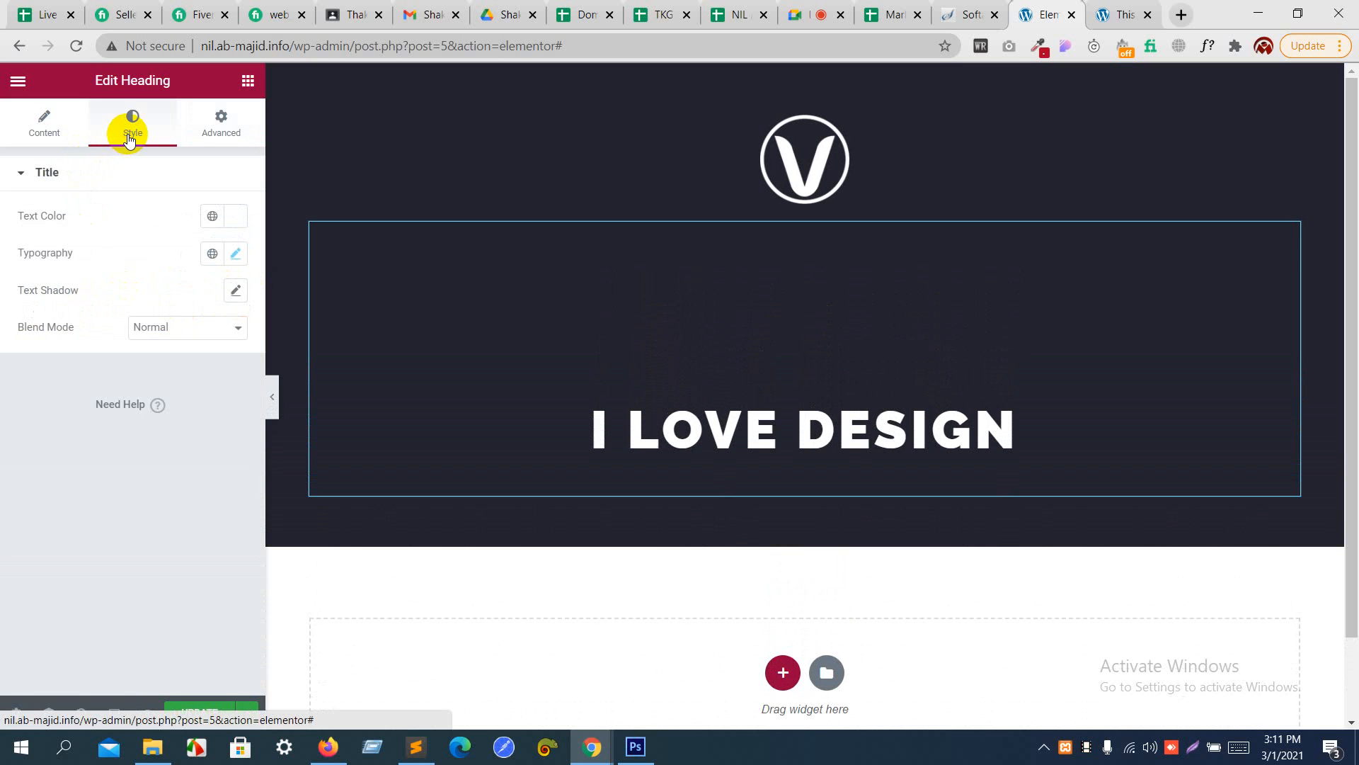
left_click(233, 253)
double_click(202, 392)
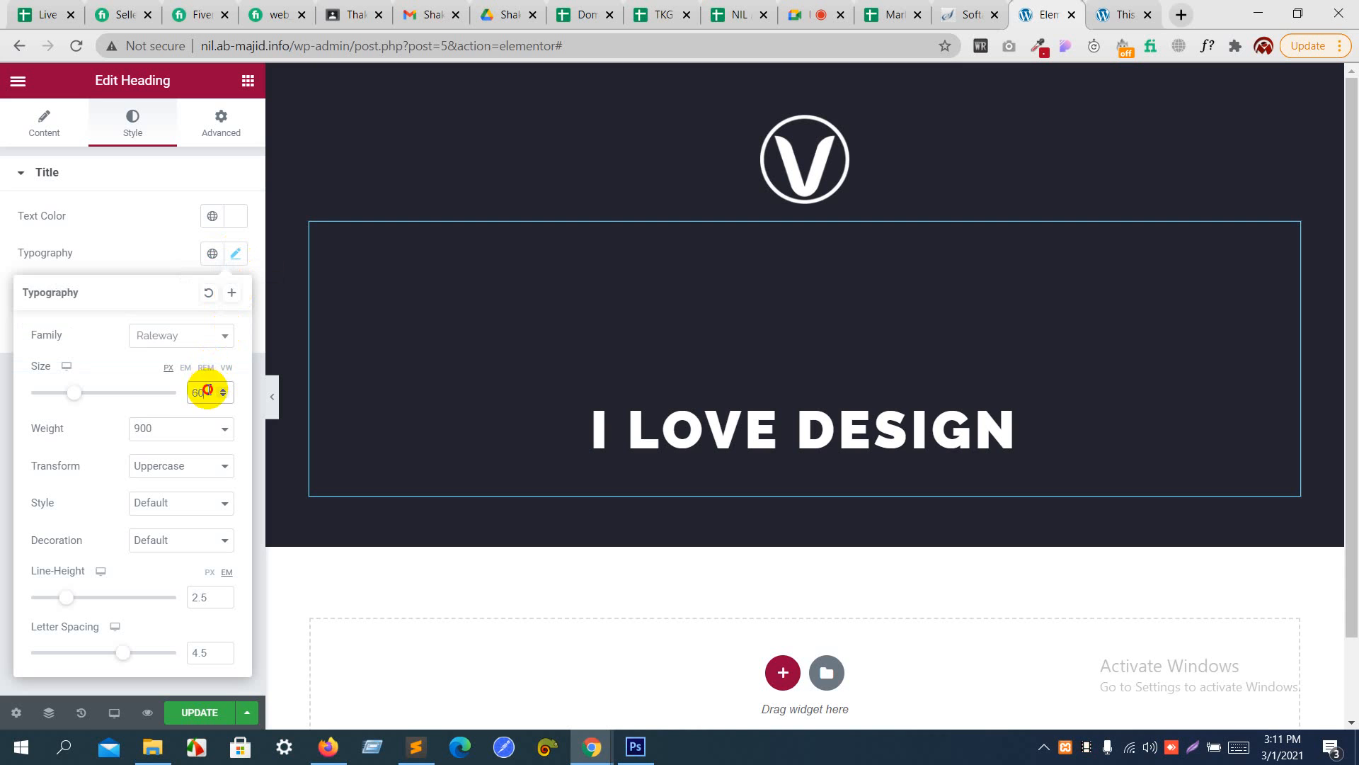
type("55")
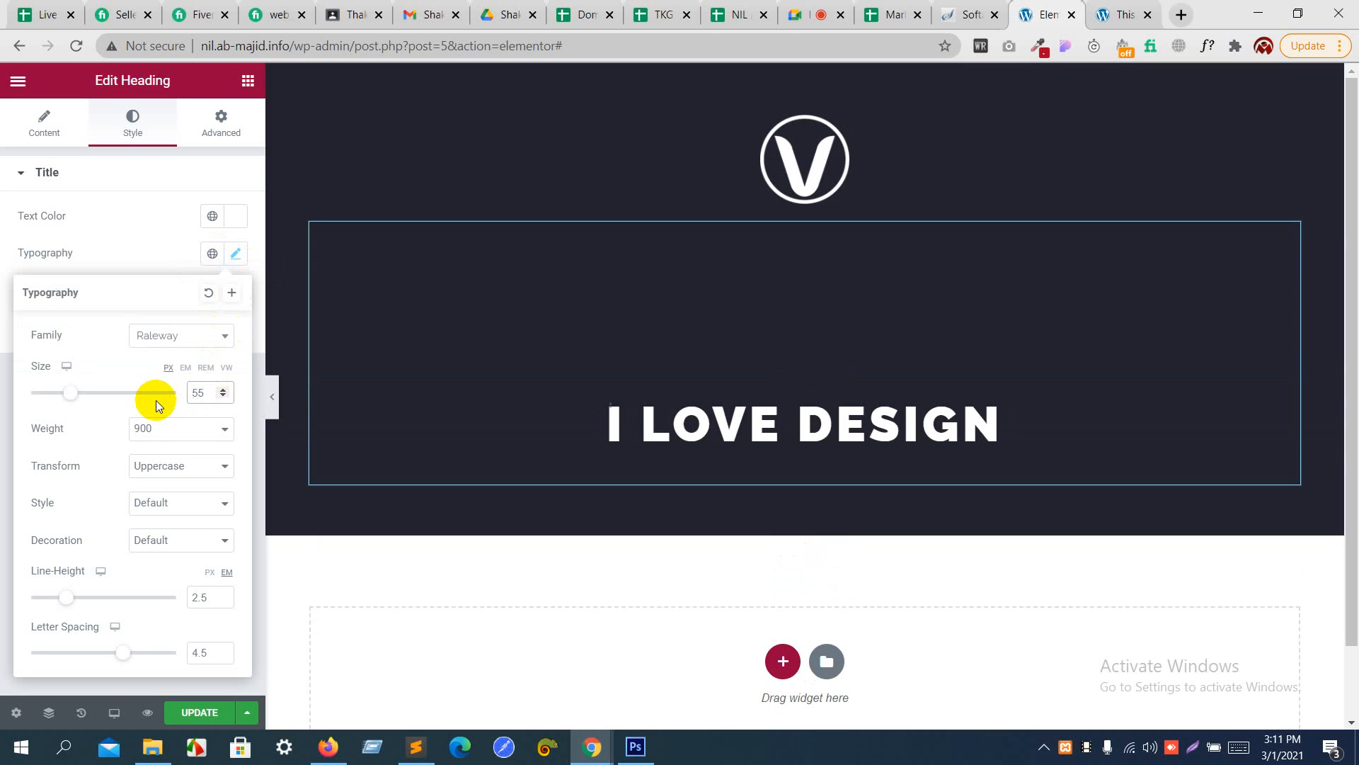
left_click(189, 210)
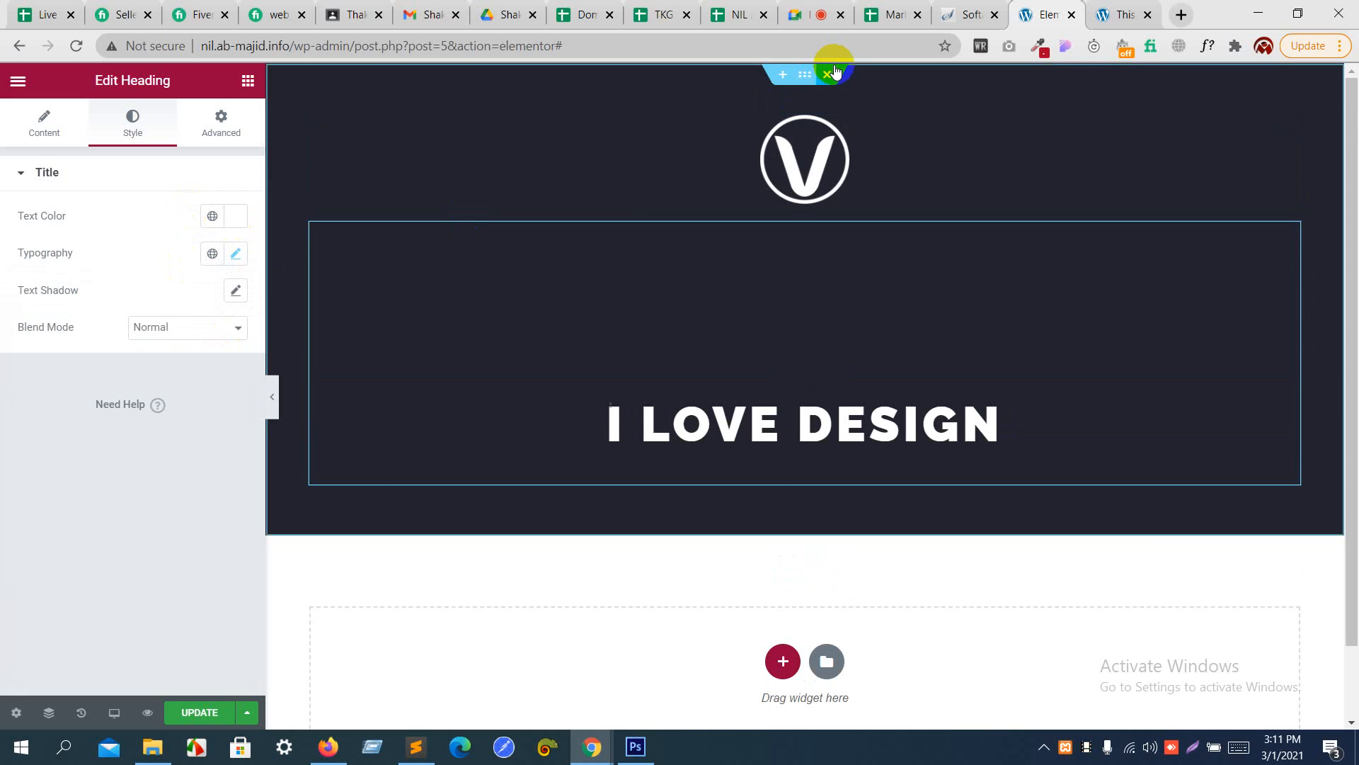
left_click(820, 19)
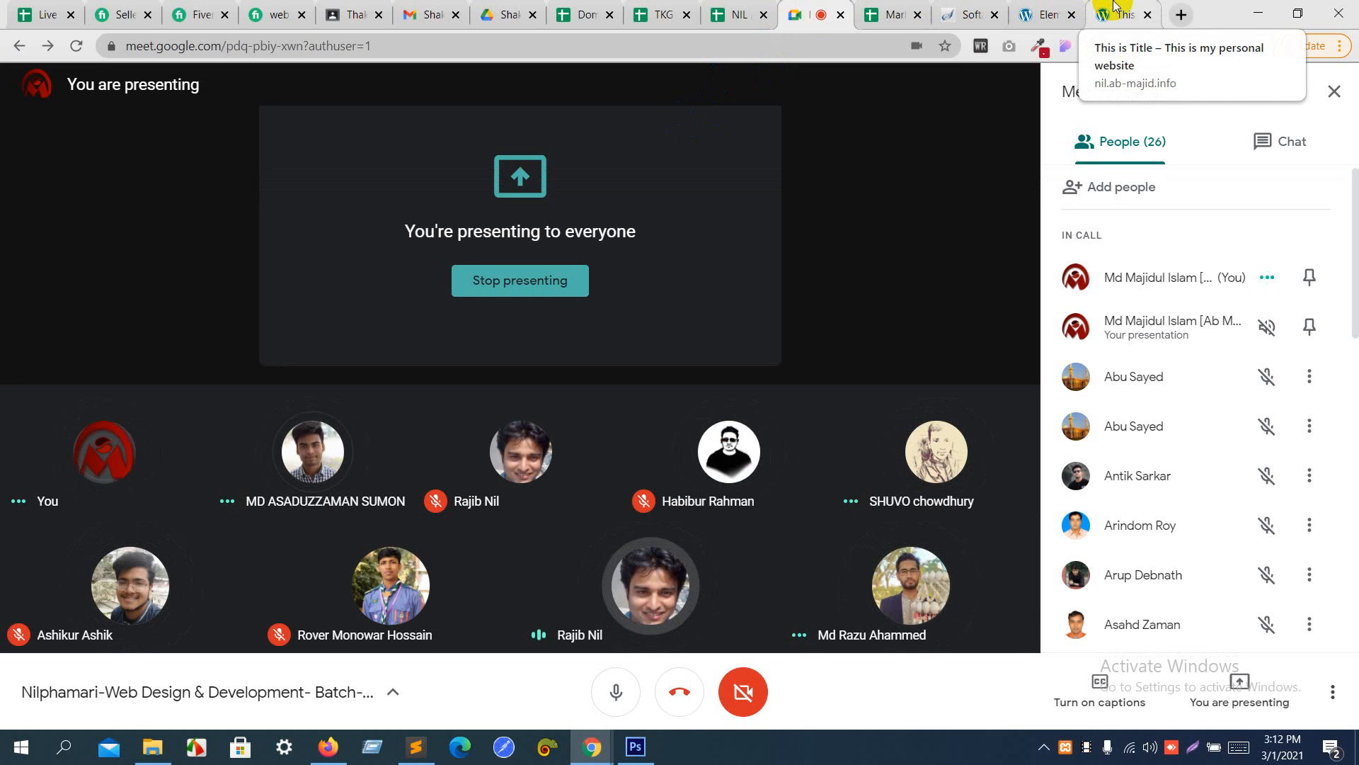
left_click(1113, 5)
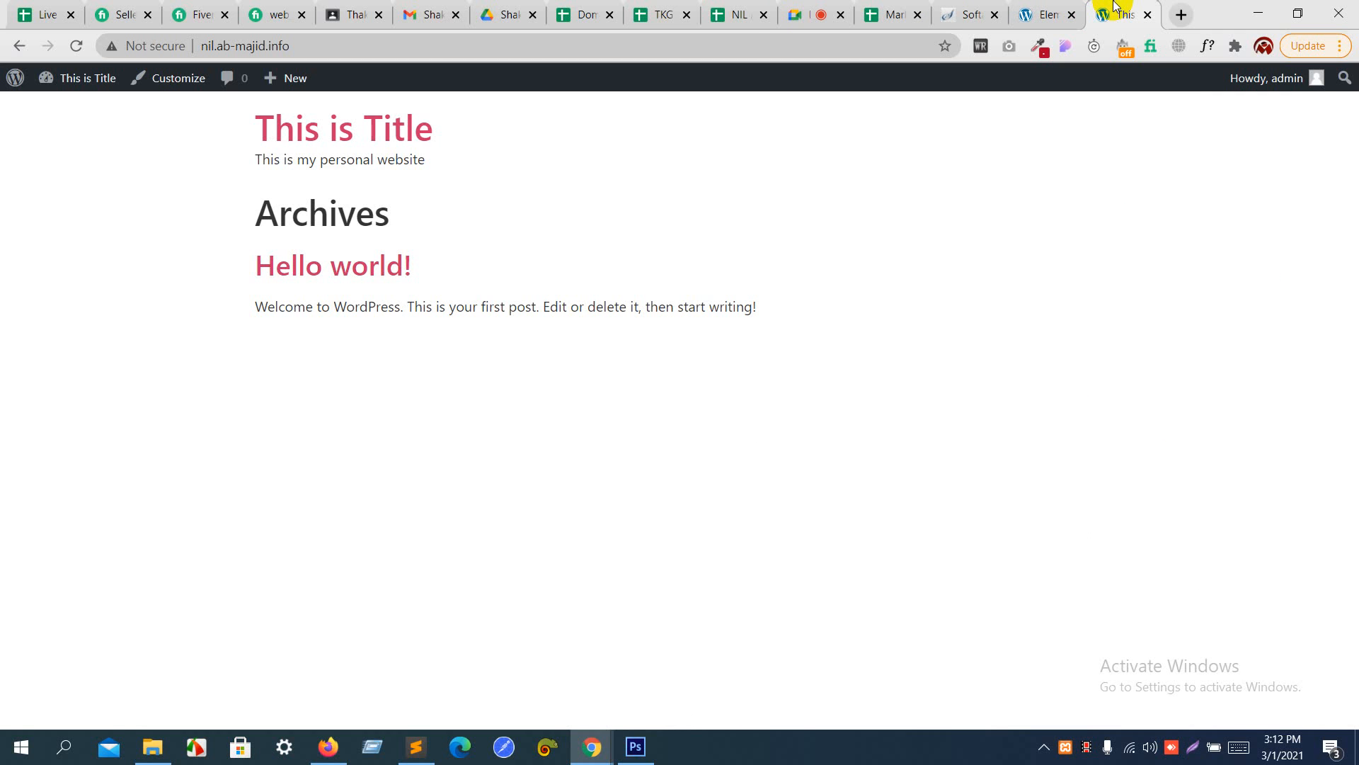
left_click(1060, 7)
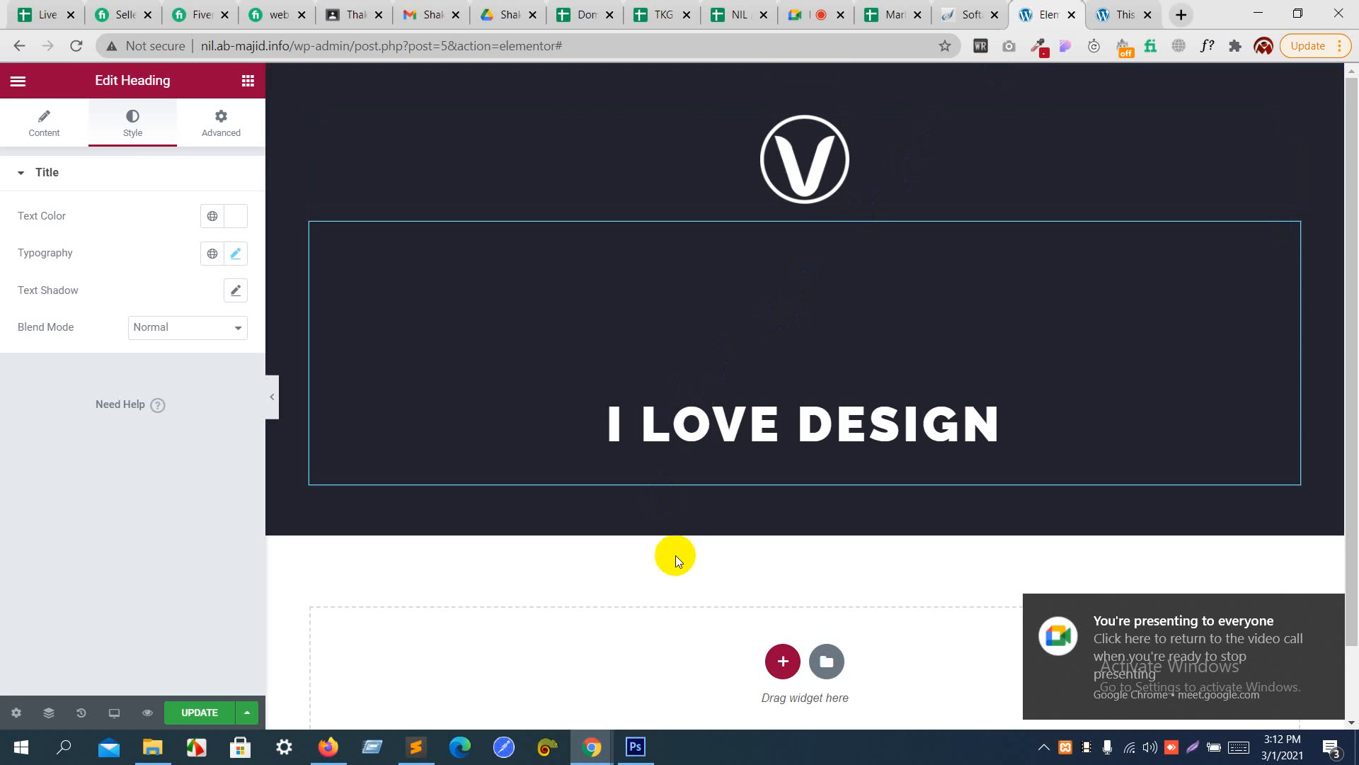
- Switch to Photoshop, copy the full "I'm glad that you visited my site" text below the main title, and return to Elementor in Chrome
left_click(637, 745)
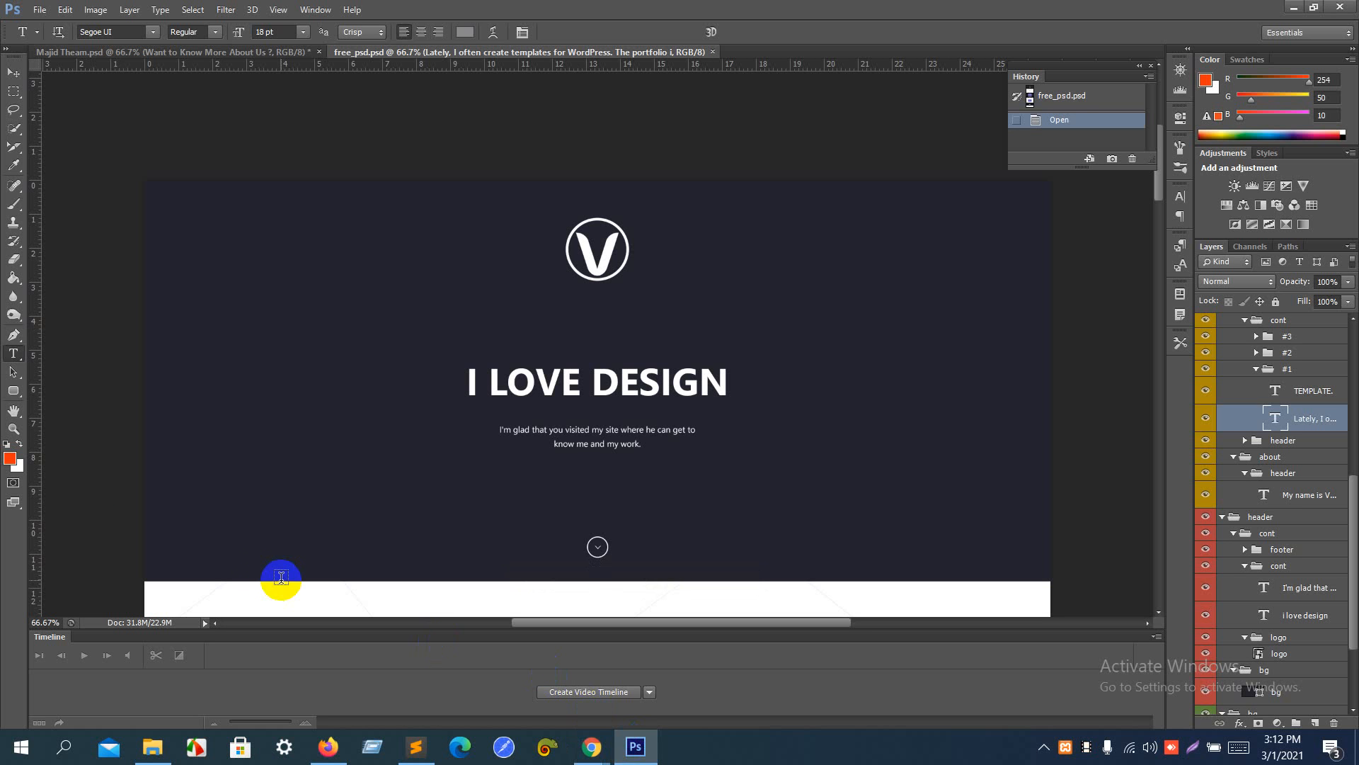
left_click(13, 372)
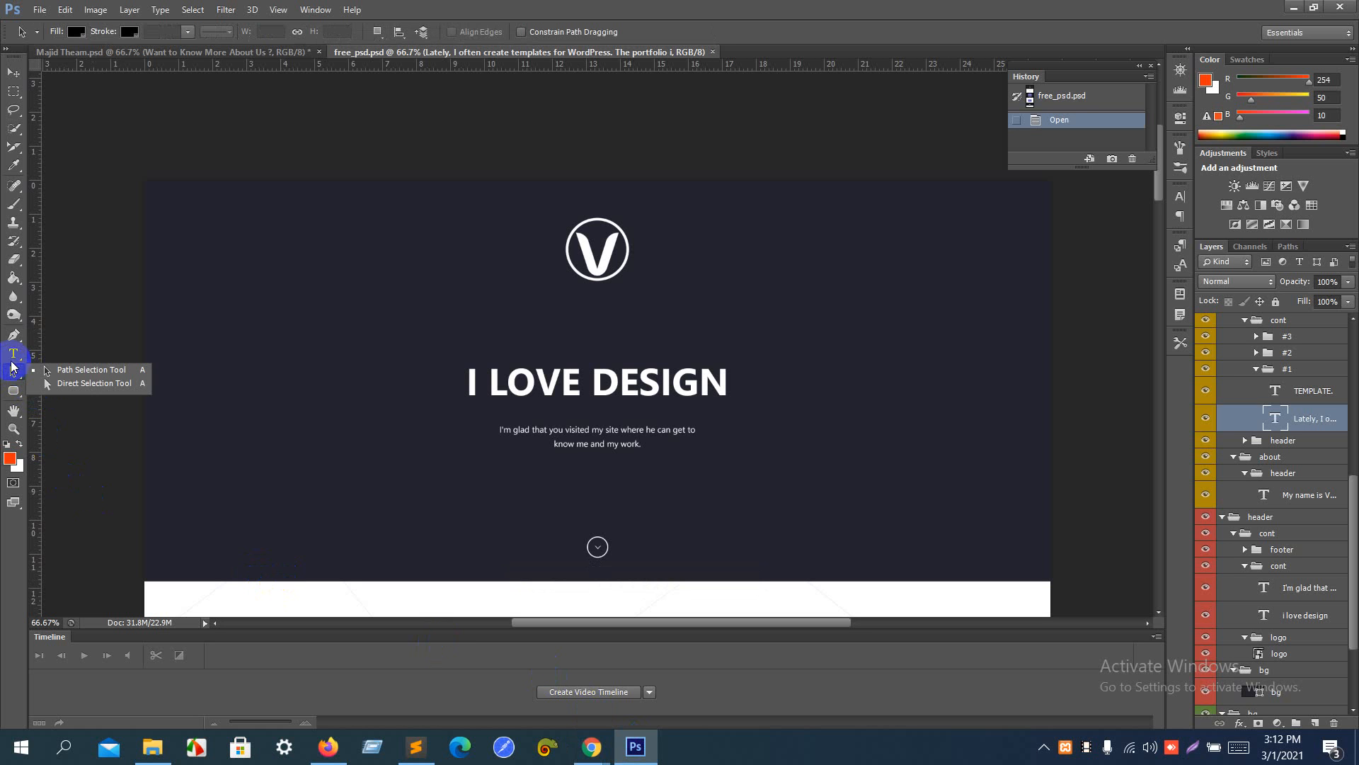
left_click(15, 356)
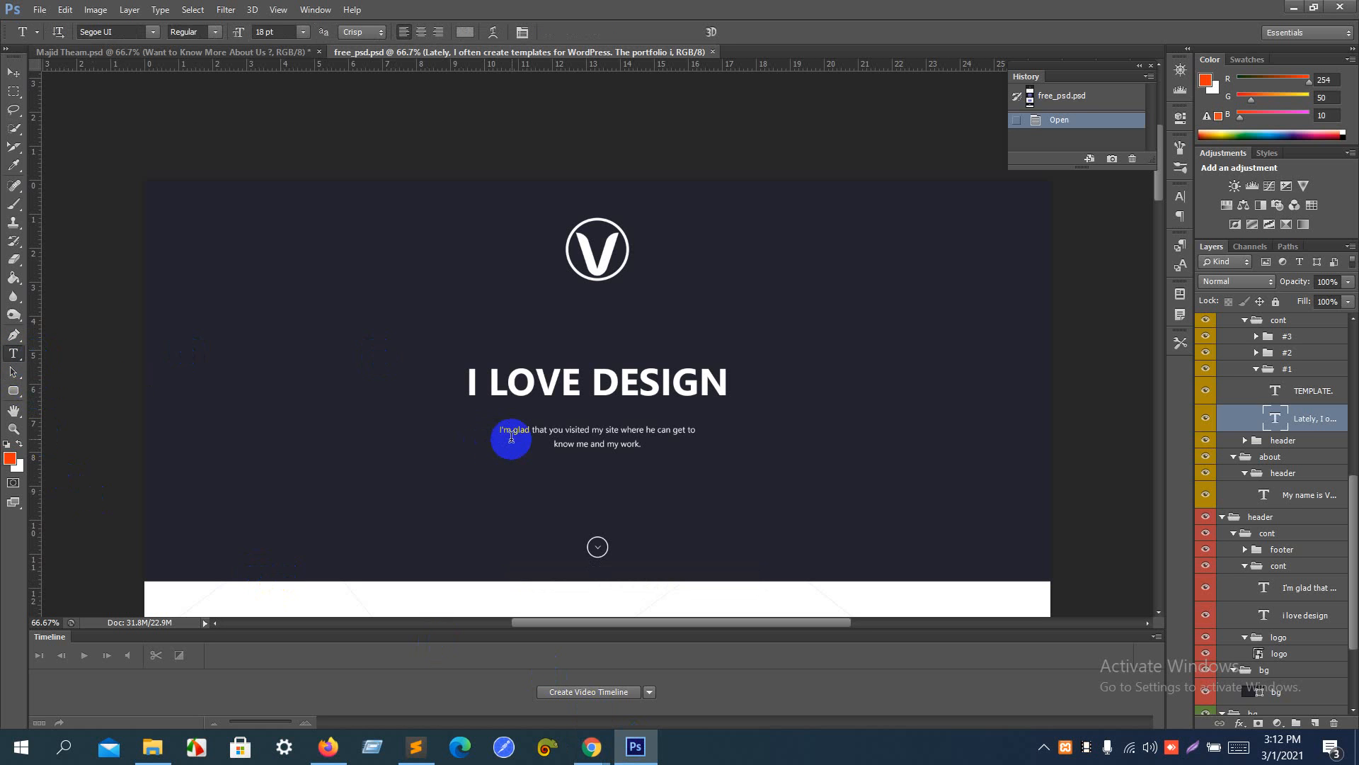
left_click(547, 432)
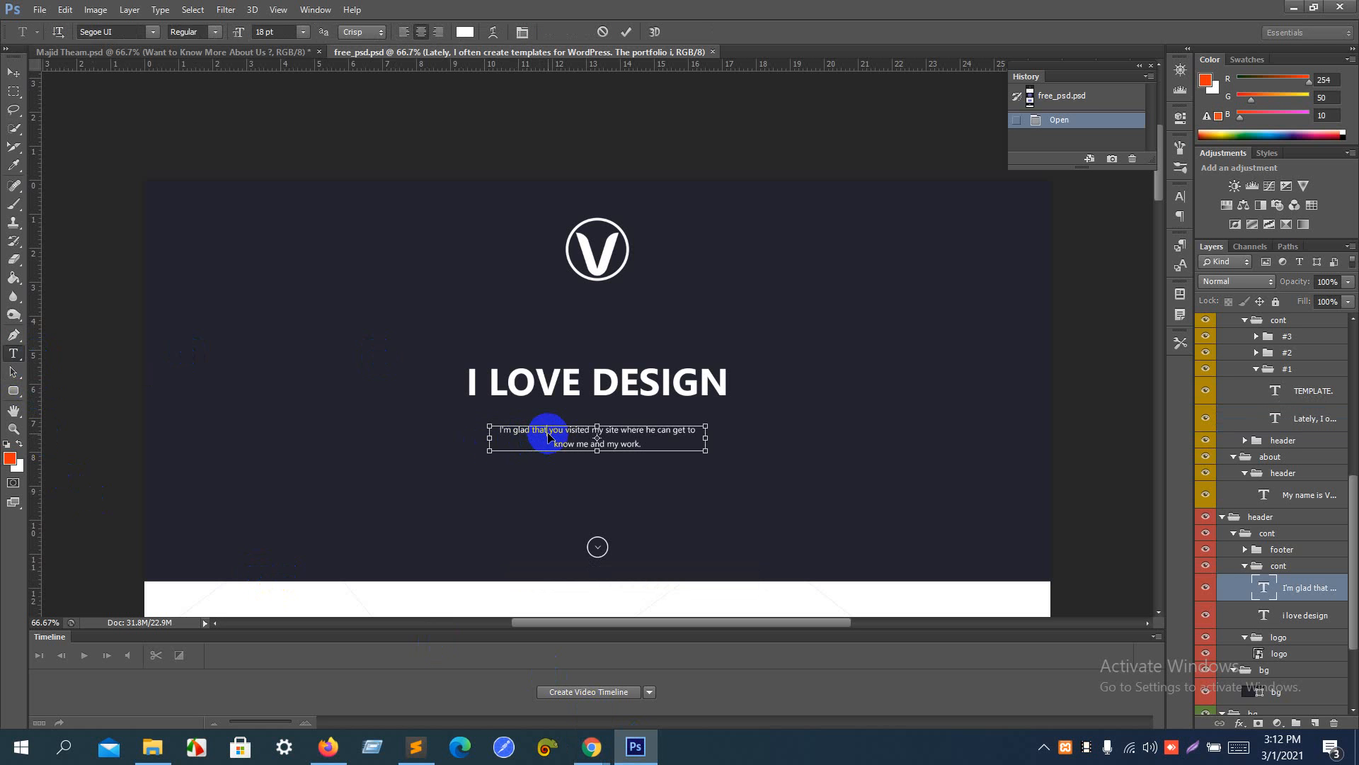
key("ctrl+a")
key("ctrl+c")
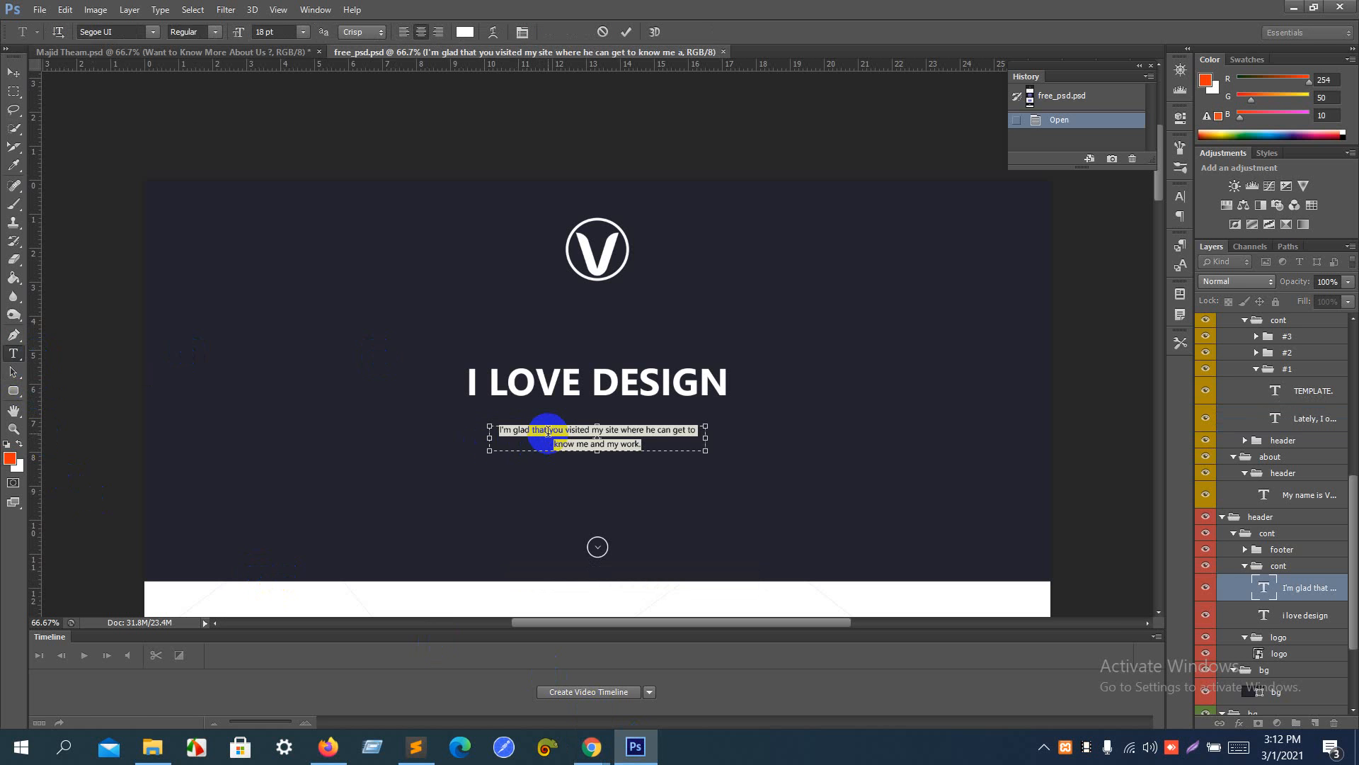
key("alt+Tab")
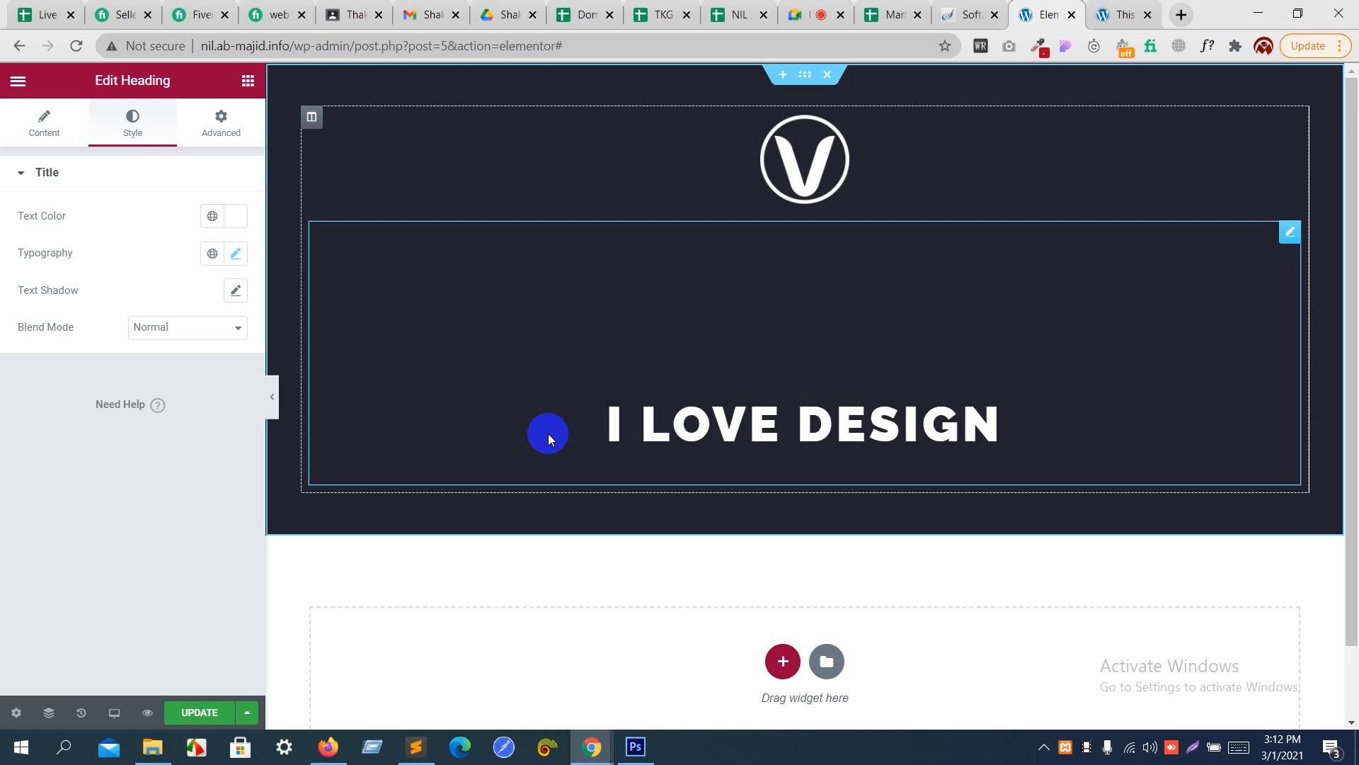
scroll(548, 434, "down", 1)
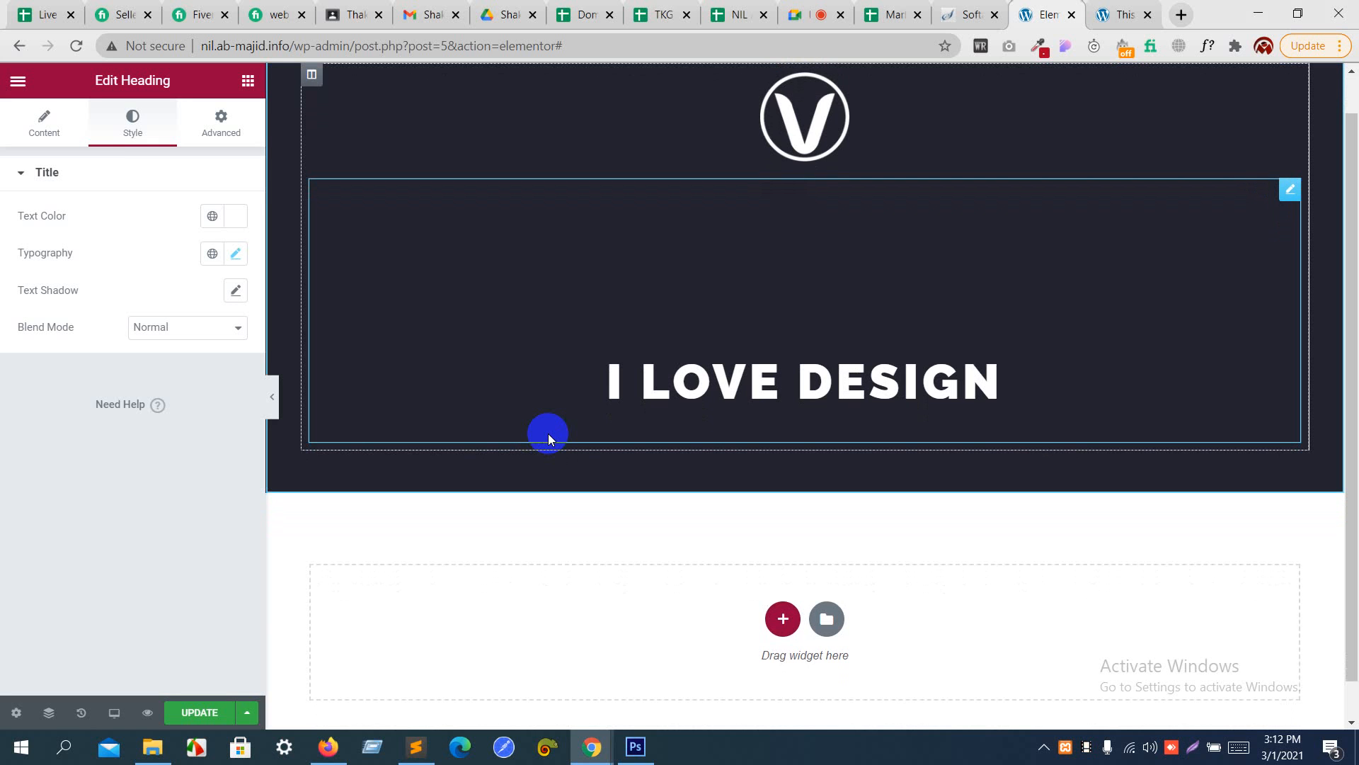
left_click(812, 10)
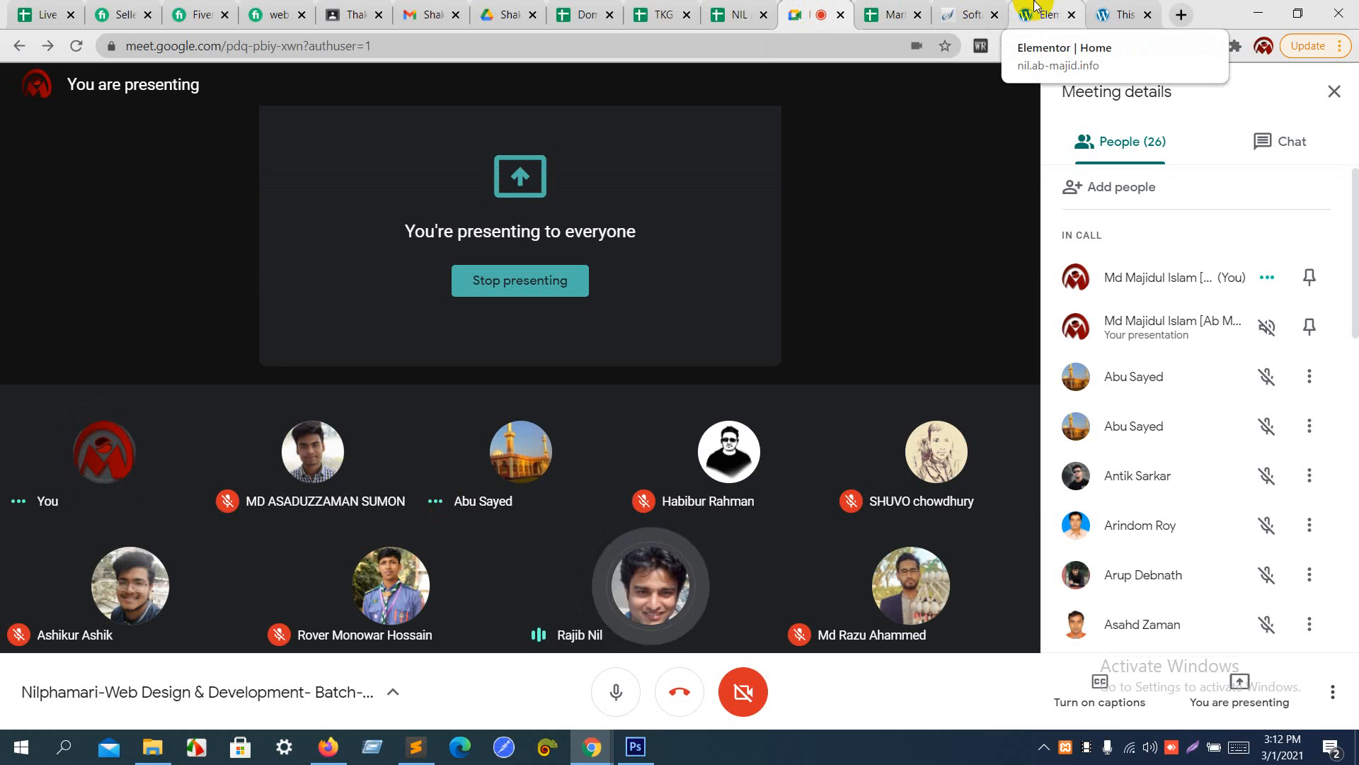
left_click(1035, 6)
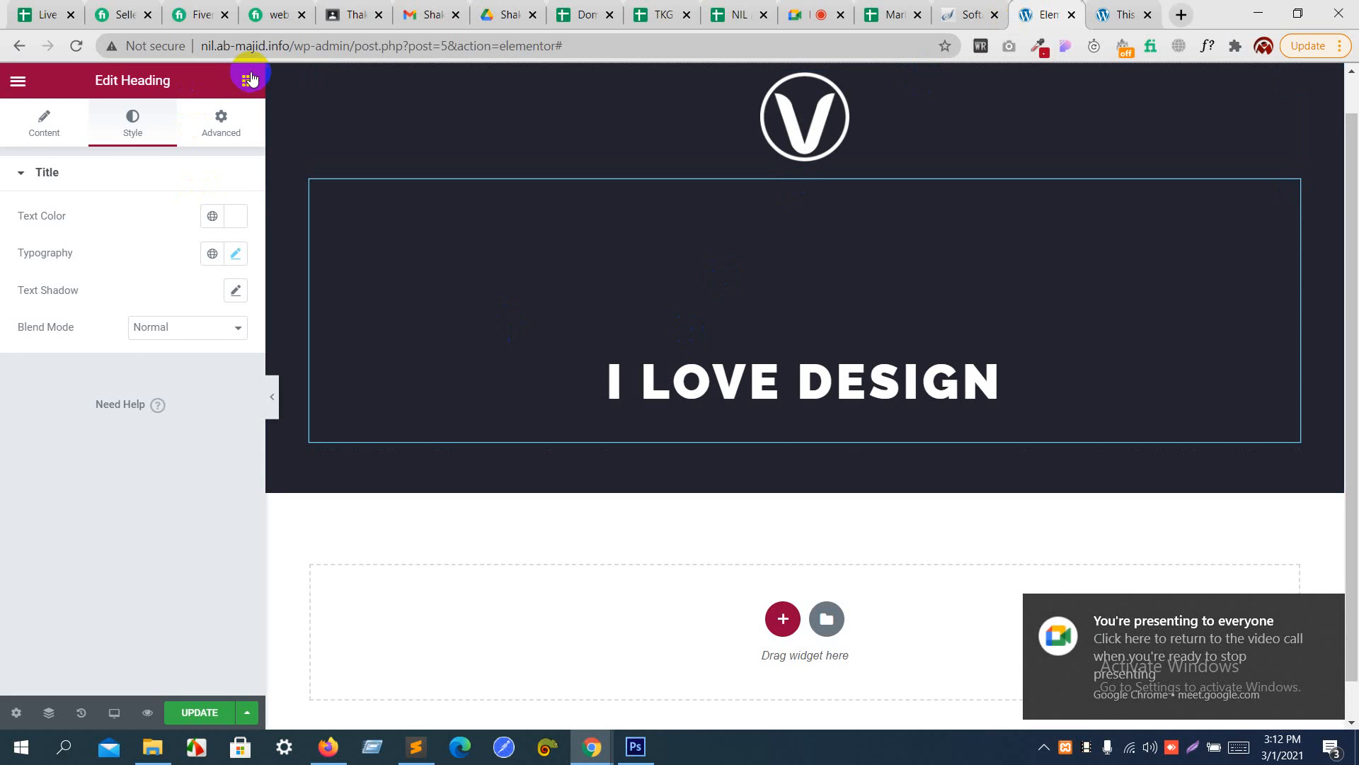
- Add a Heading widget below "I LOVE DESIGN" with the text "I'm glad that you visited my site where he can get to know me and my work."
left_click(248, 79)
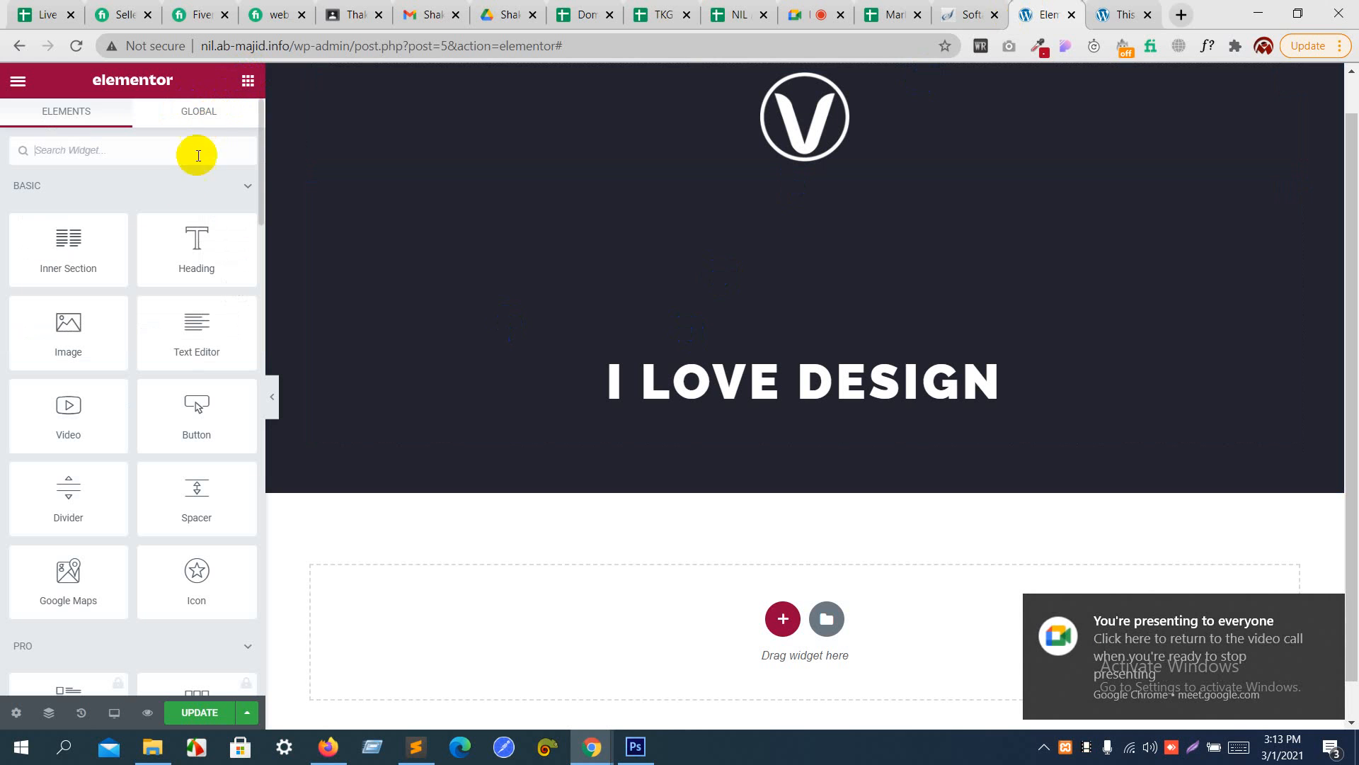
left_click_drag(170, 227, 527, 432)
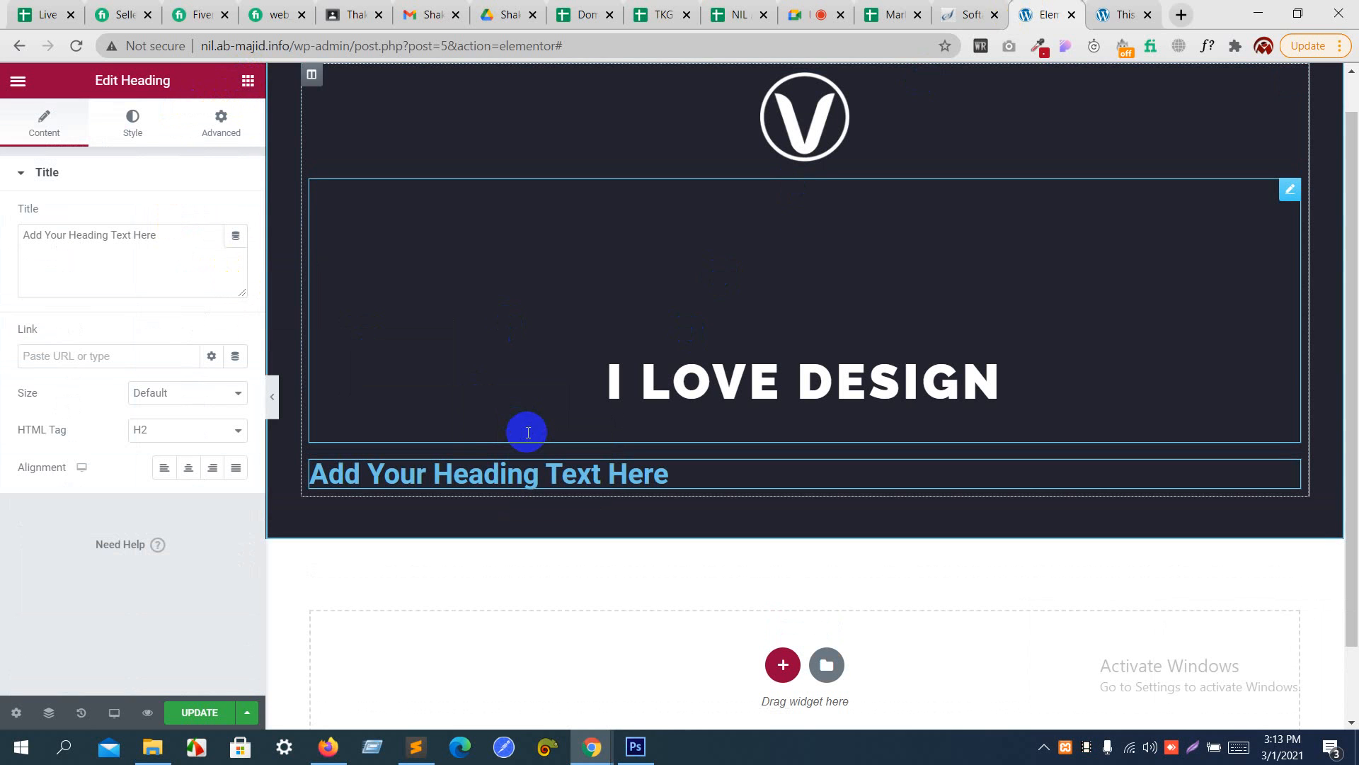
left_click_drag(154, 234, 2, 222)
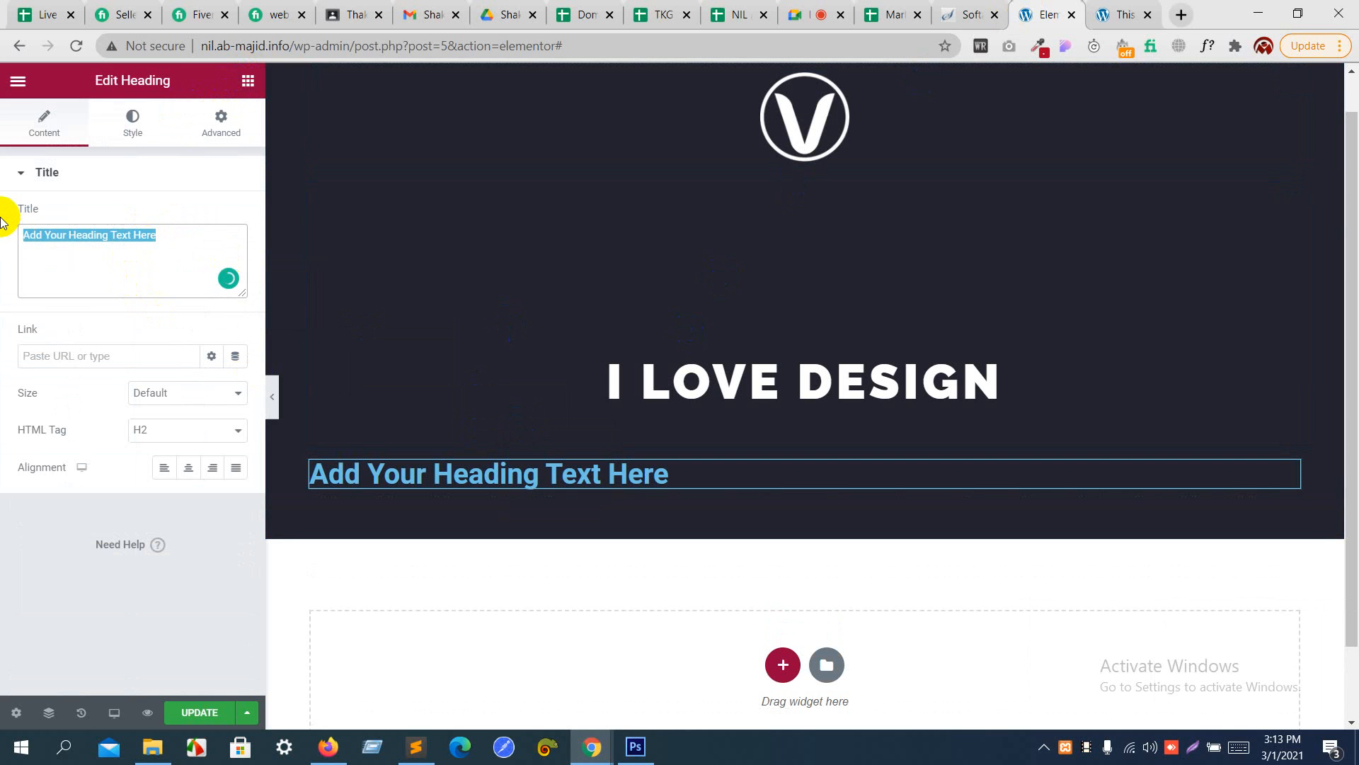
key("ctrl+v")
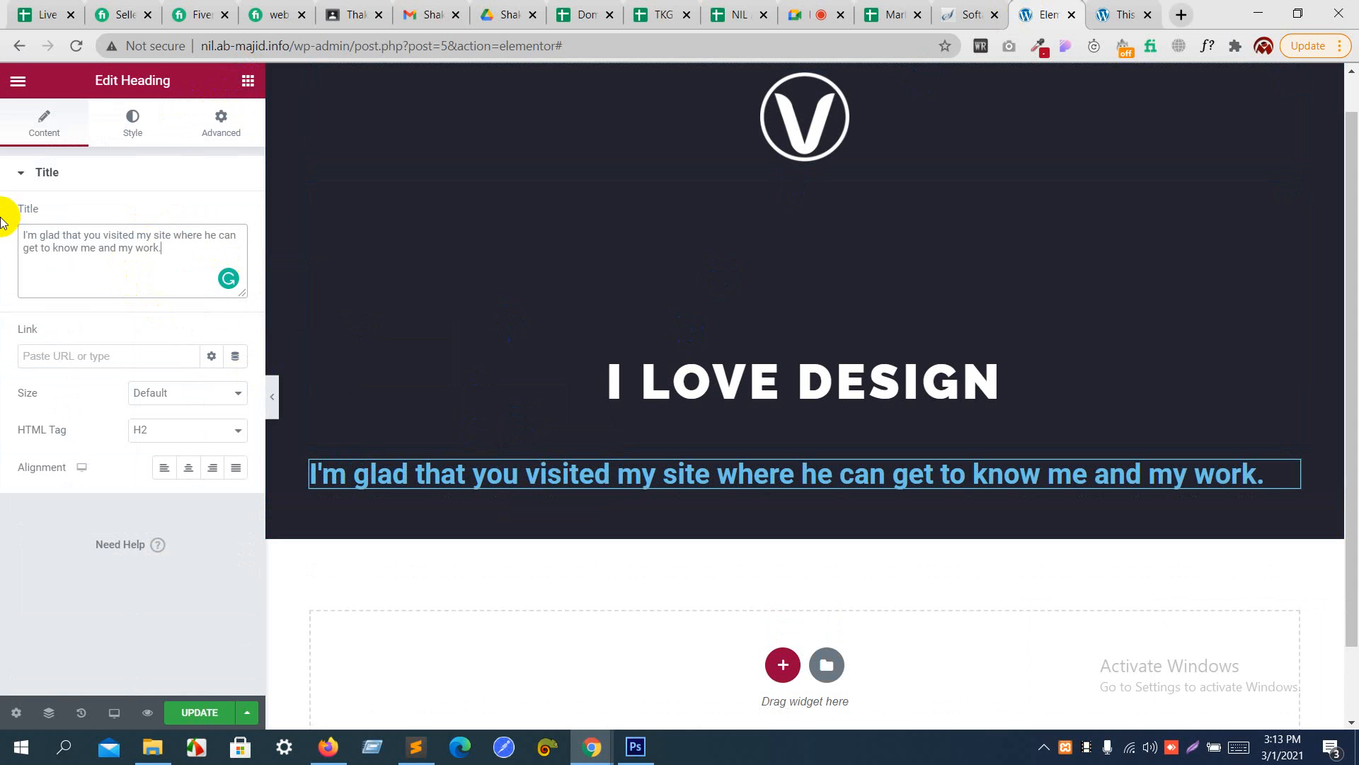
- Set the text color of the "I'm glad that you visited my site" heading to white, #FFFFFF
left_click(140, 124)
left_click(236, 215)
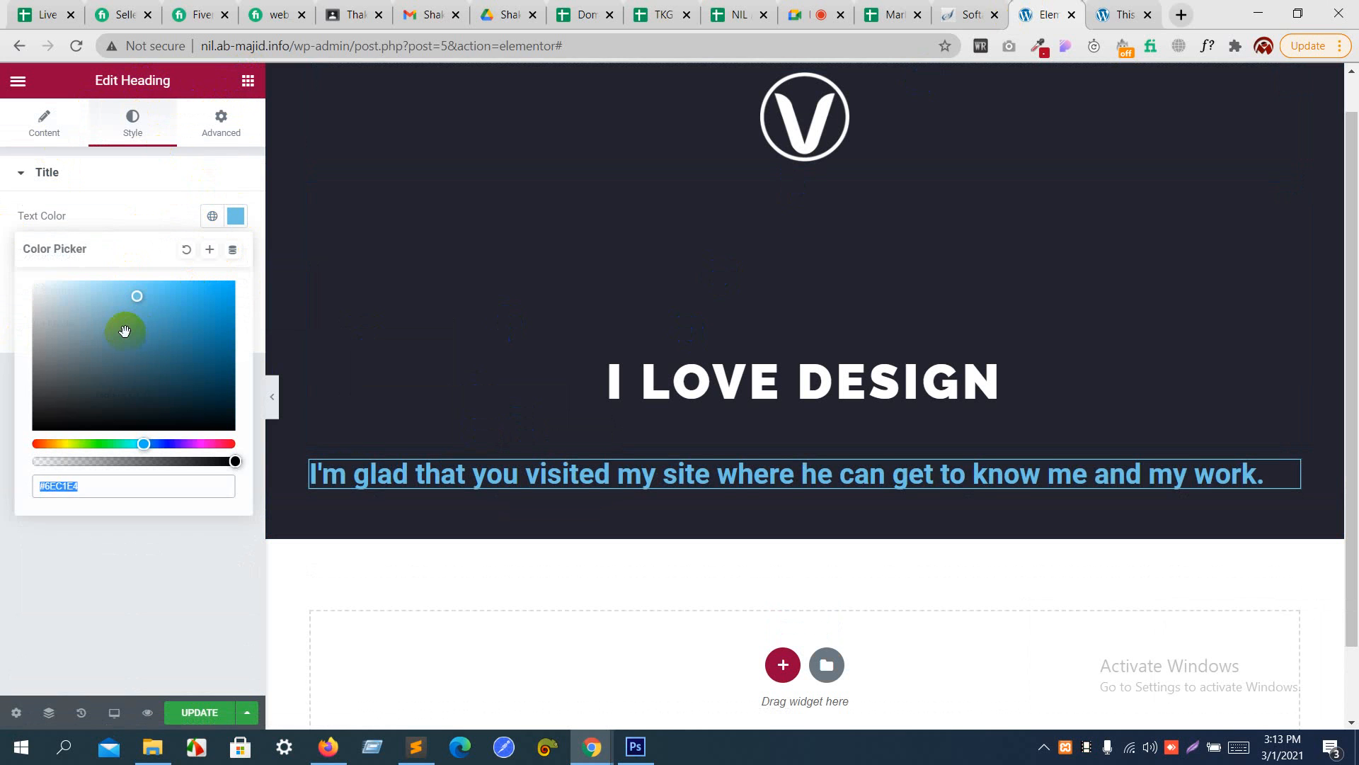
left_click_drag(125, 332, 0, 263)
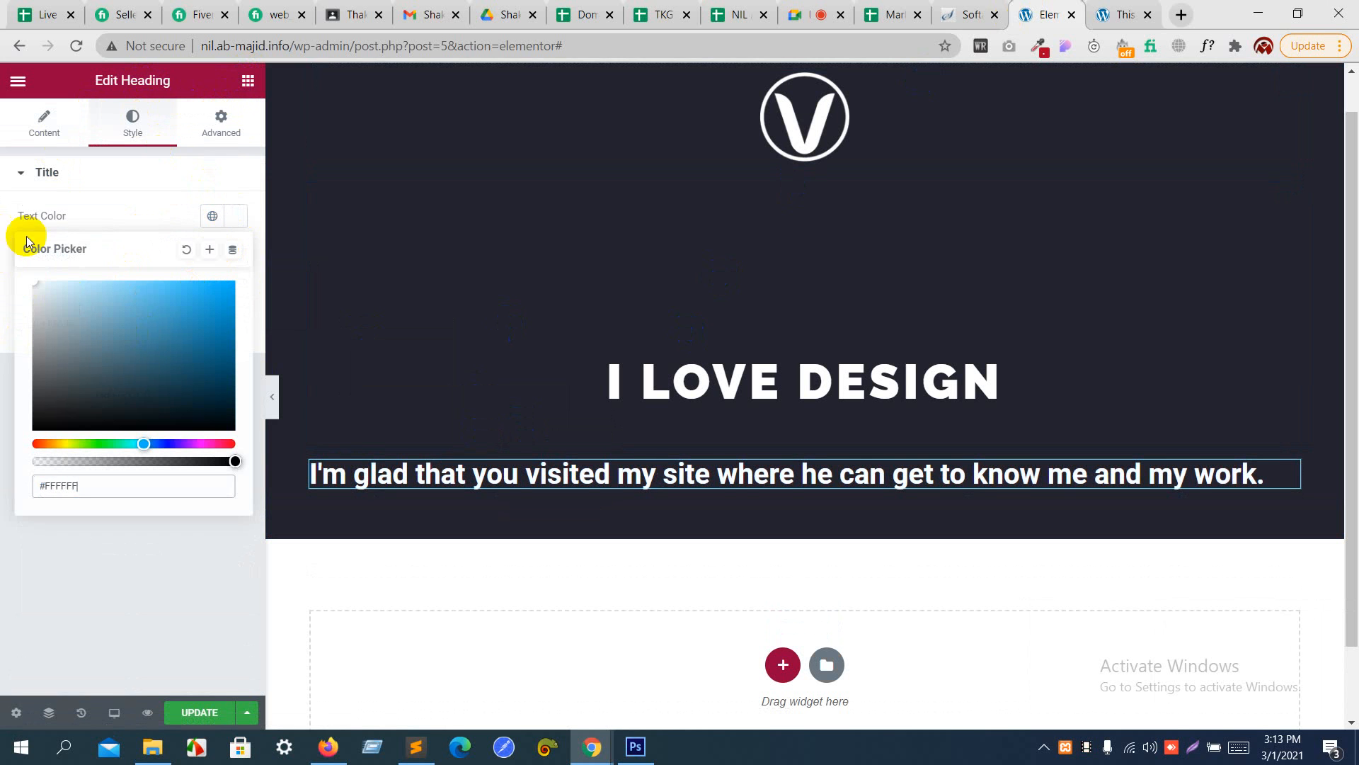
left_click(109, 206)
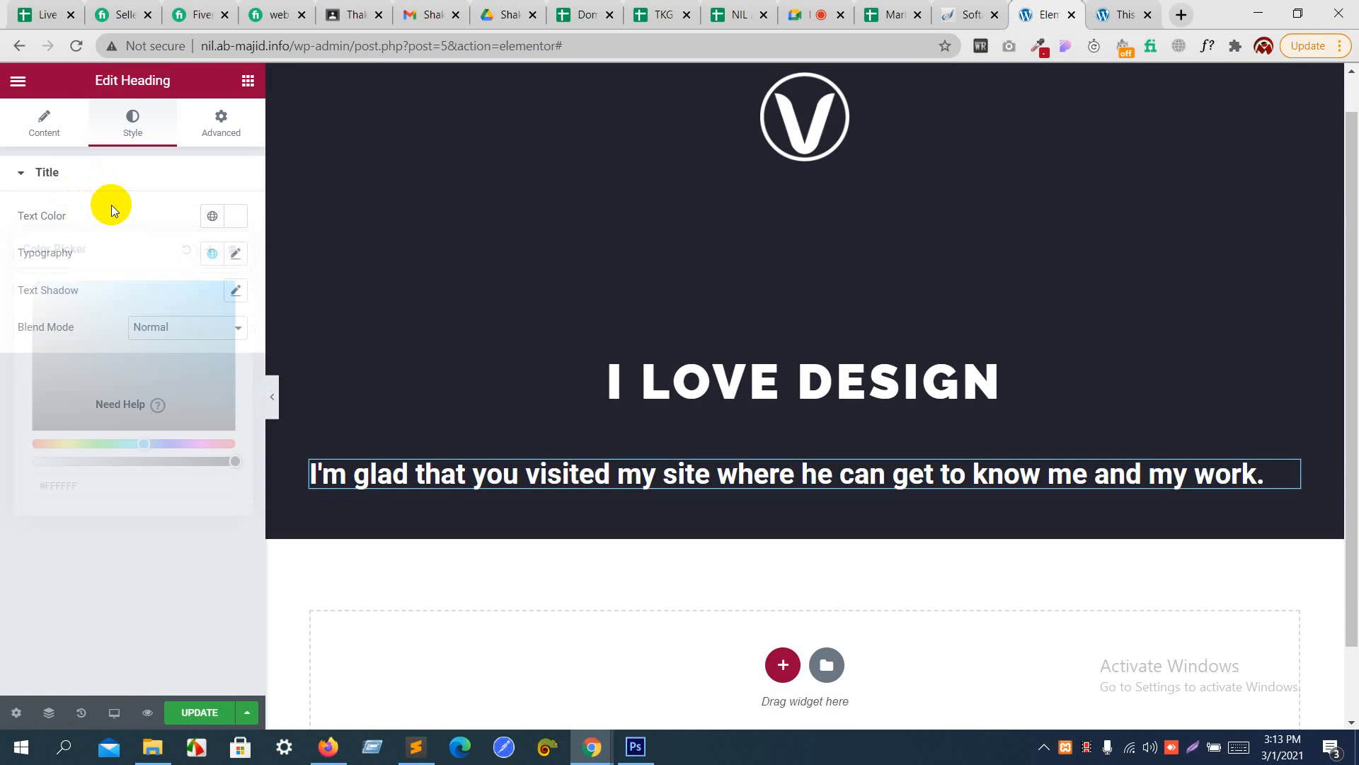
- Set the tagline heading's typography to a 13 px font size and a weight of 500
left_click(234, 253)
left_click(192, 389)
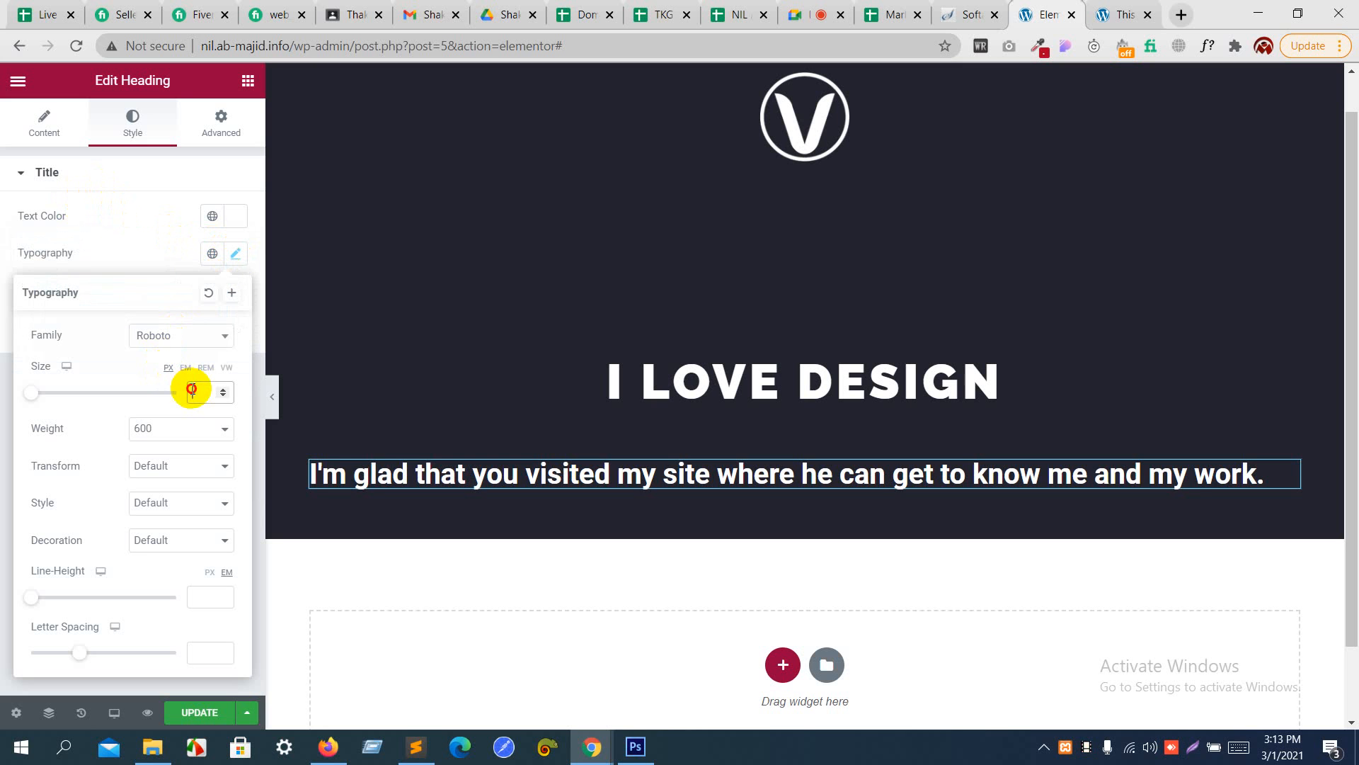
type("12")
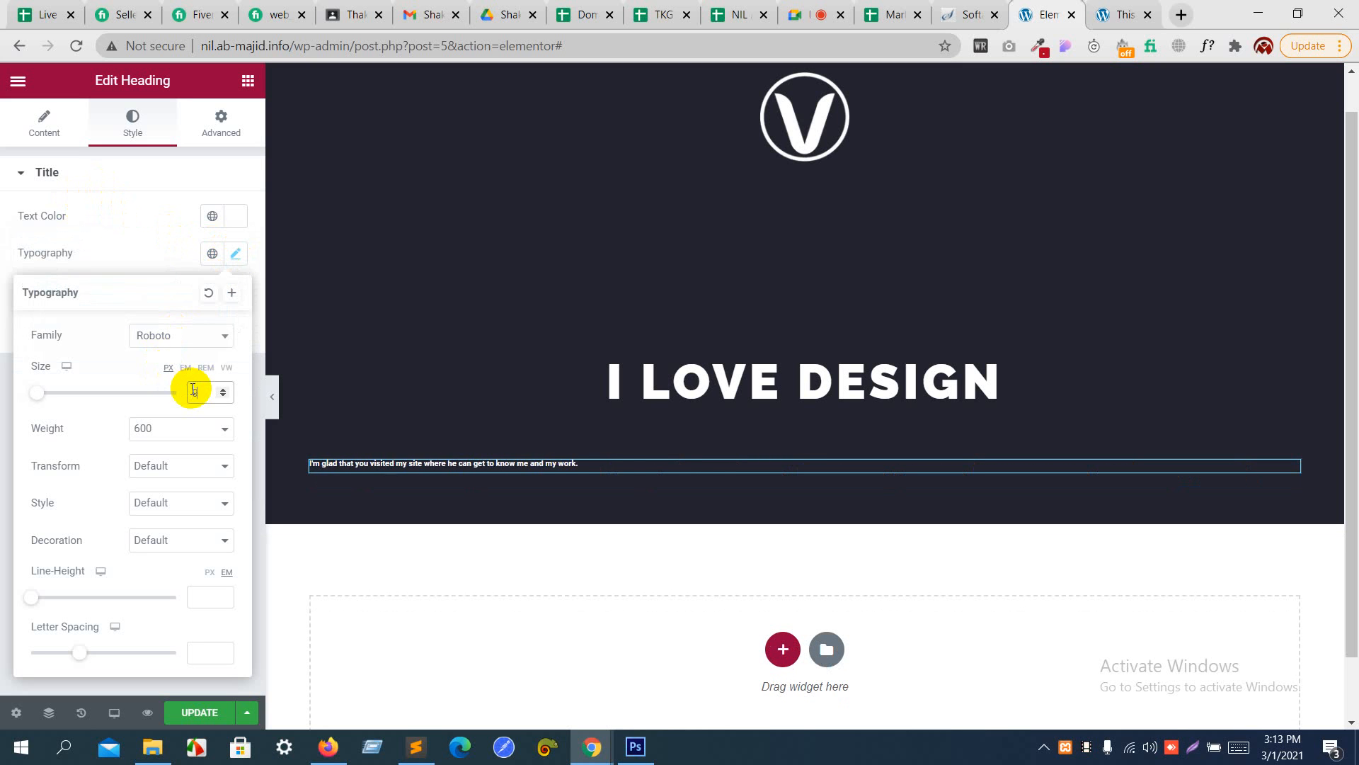
key("Up")
key("Up")
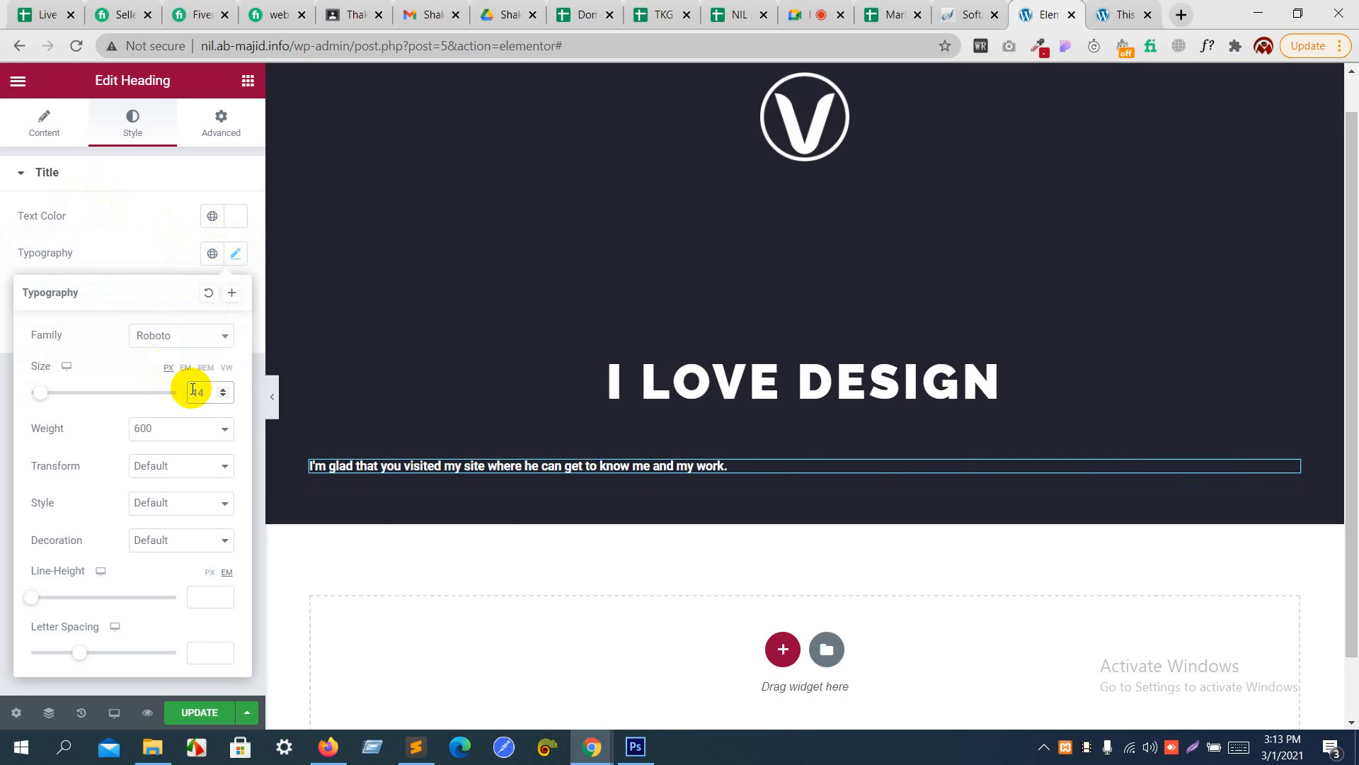
key("Down")
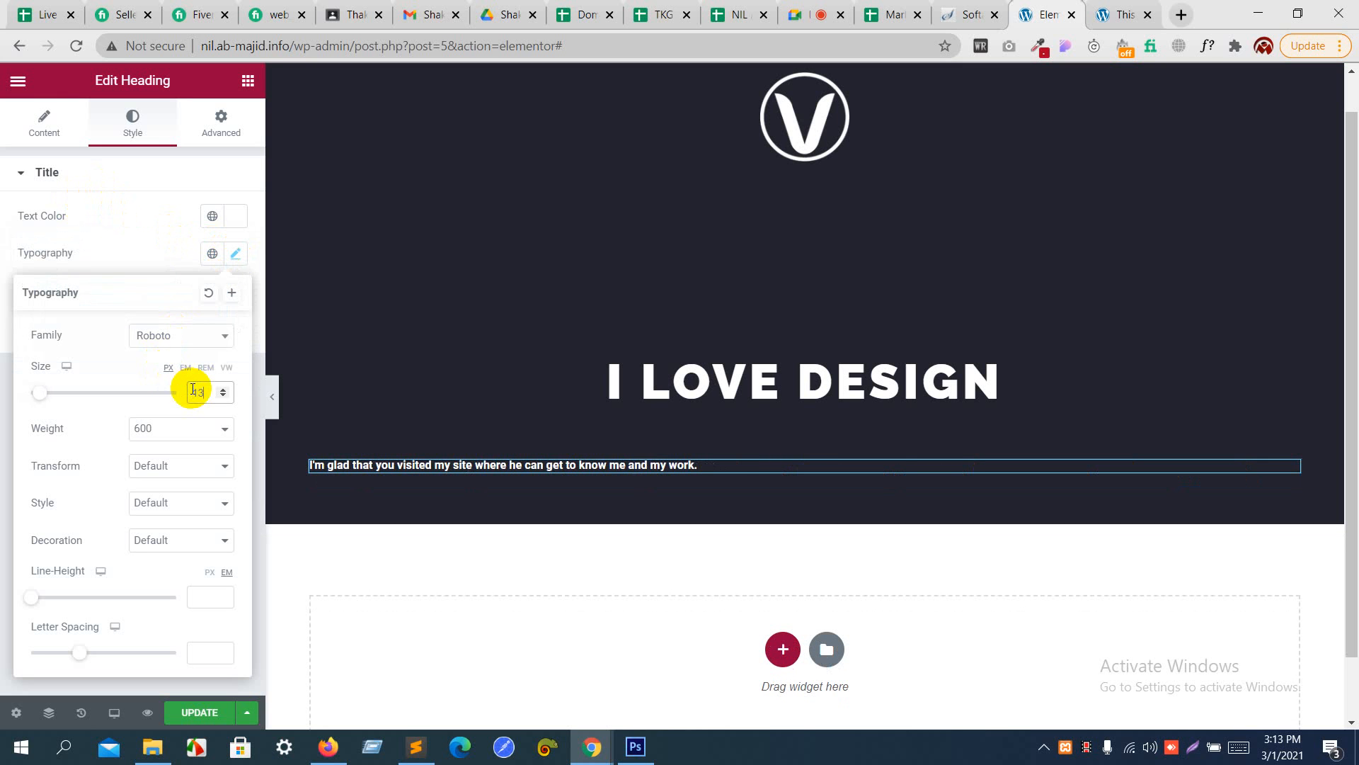
left_click(167, 427)
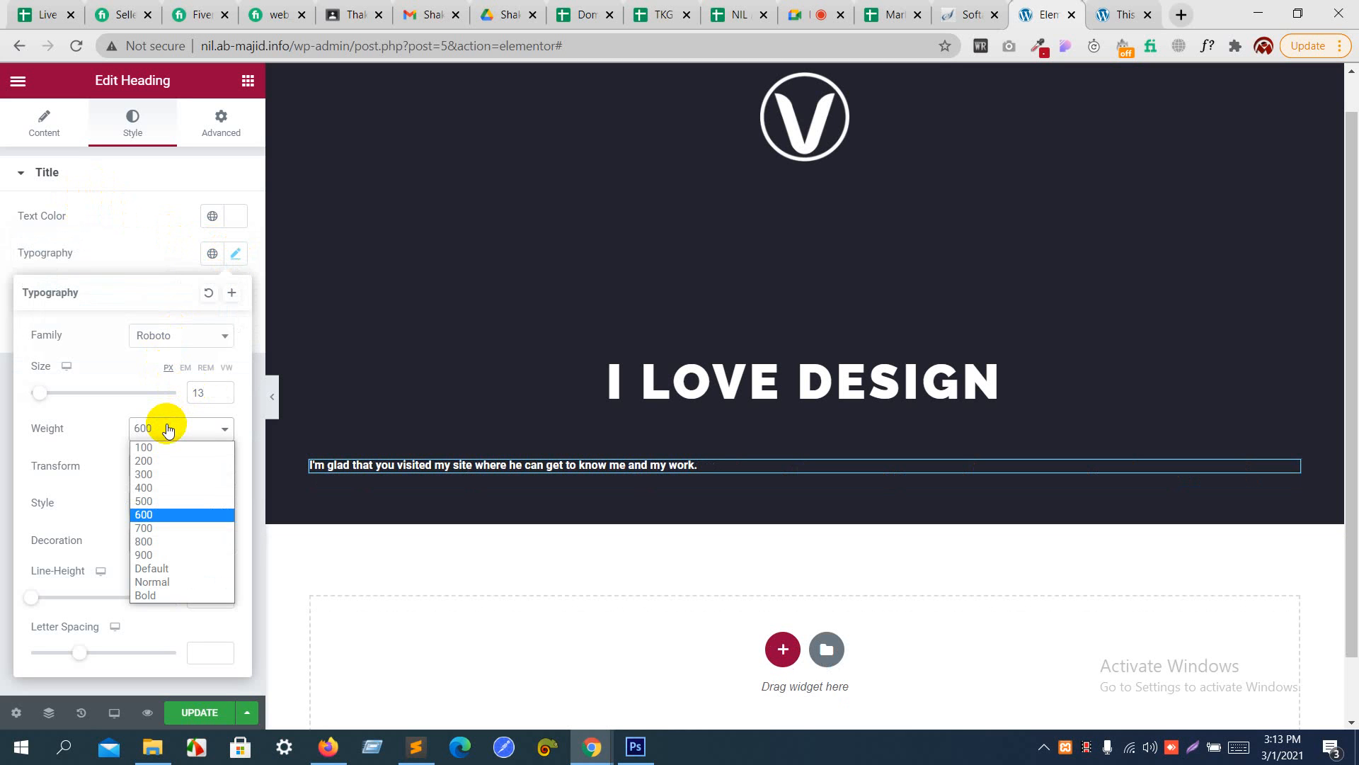
left_click(153, 502)
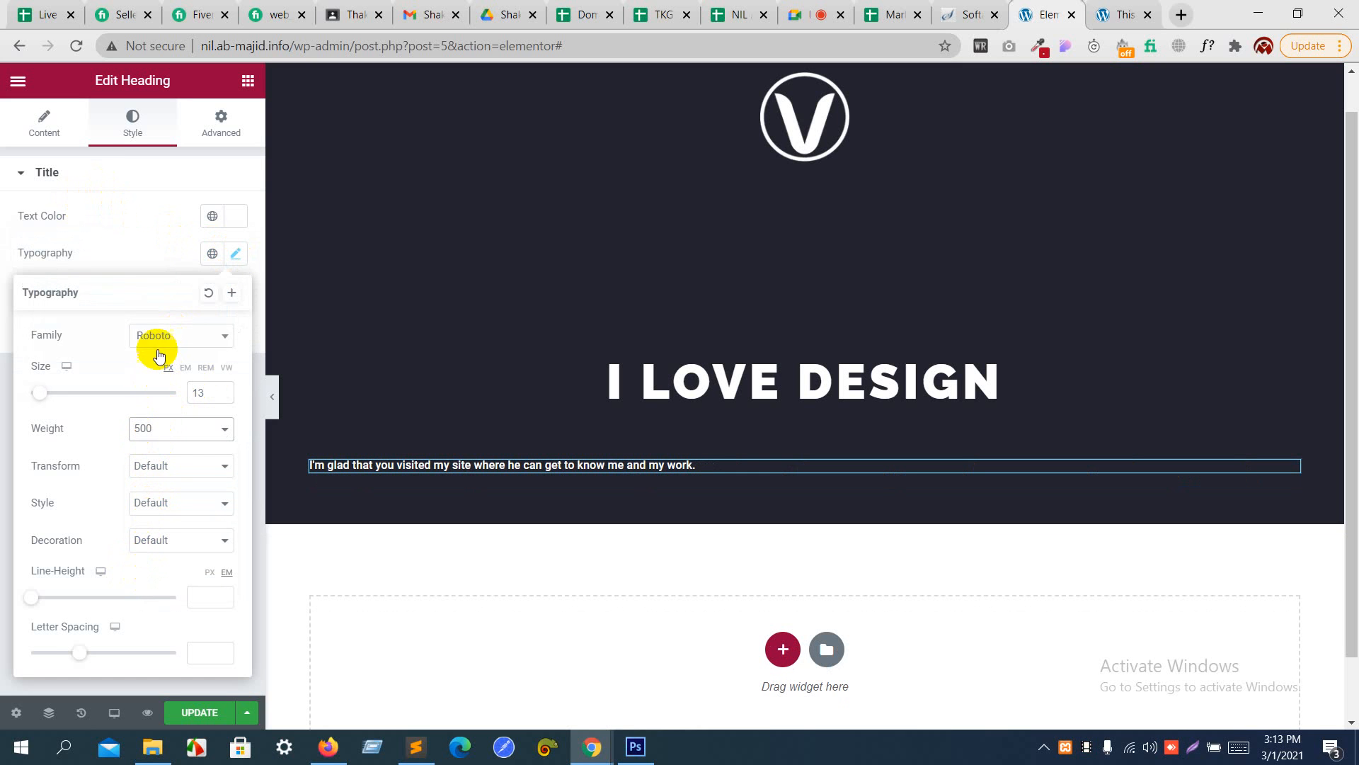
left_click(152, 265)
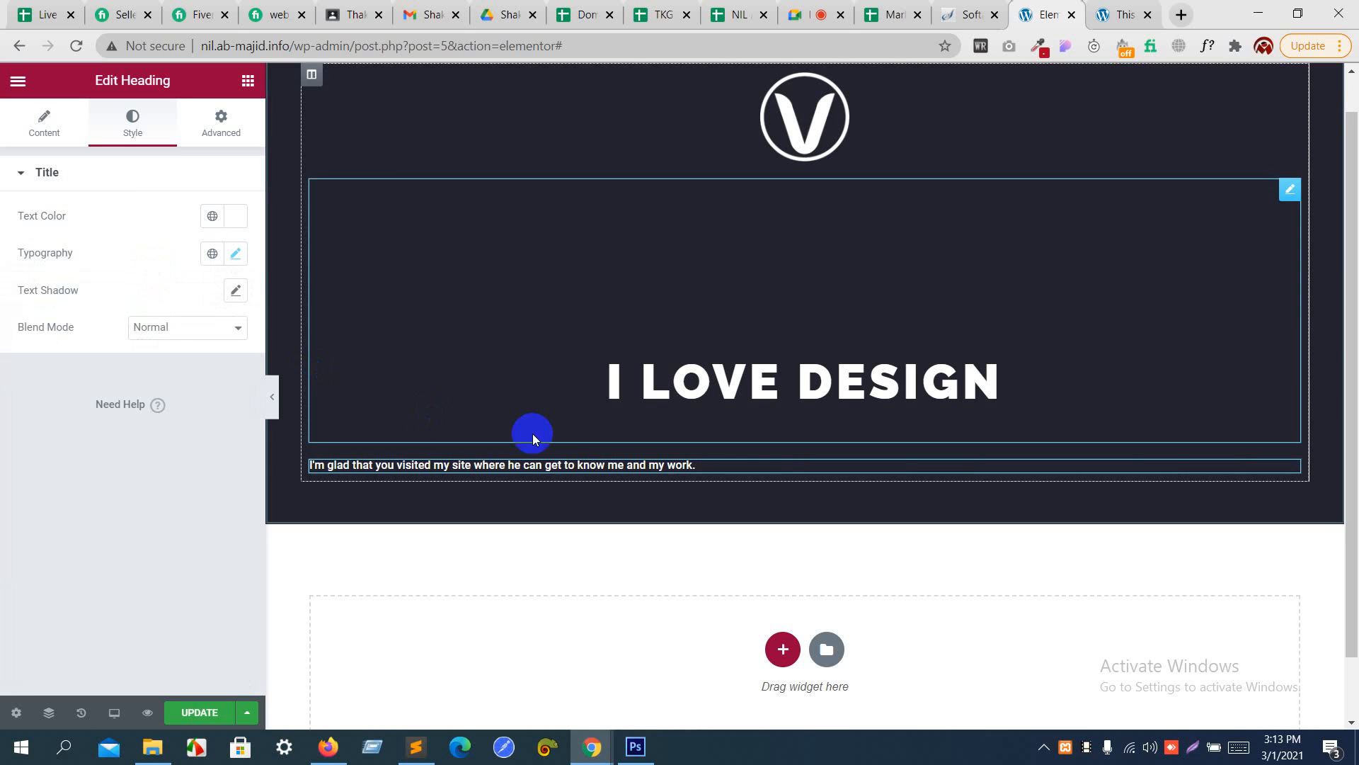
- Center-align the tagline heading below "I LOVE DESIGN"
left_click(39, 122)
left_click(194, 470)
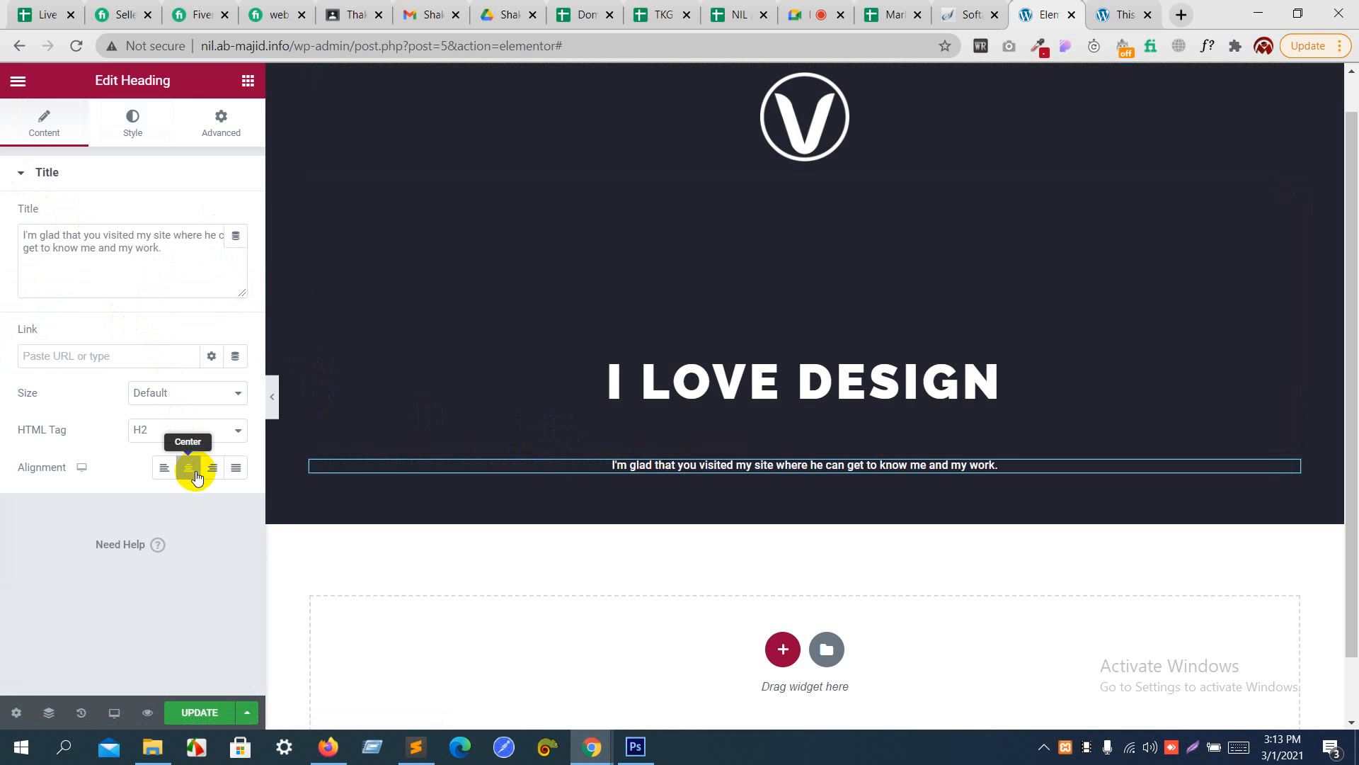
left_click(662, 473)
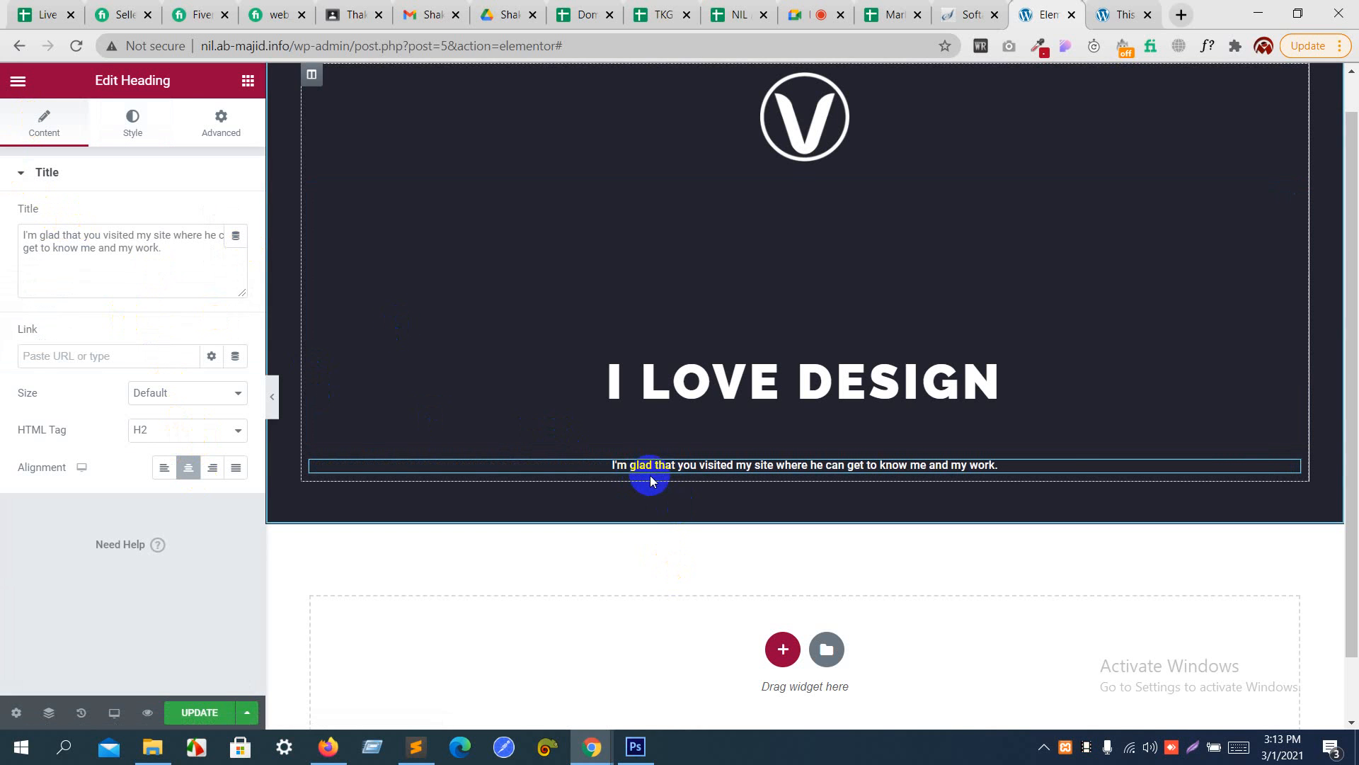
- Switch the tagline's padding to REM, unlink its sides, and set 10 on the left and 20 on the right
left_click(234, 135)
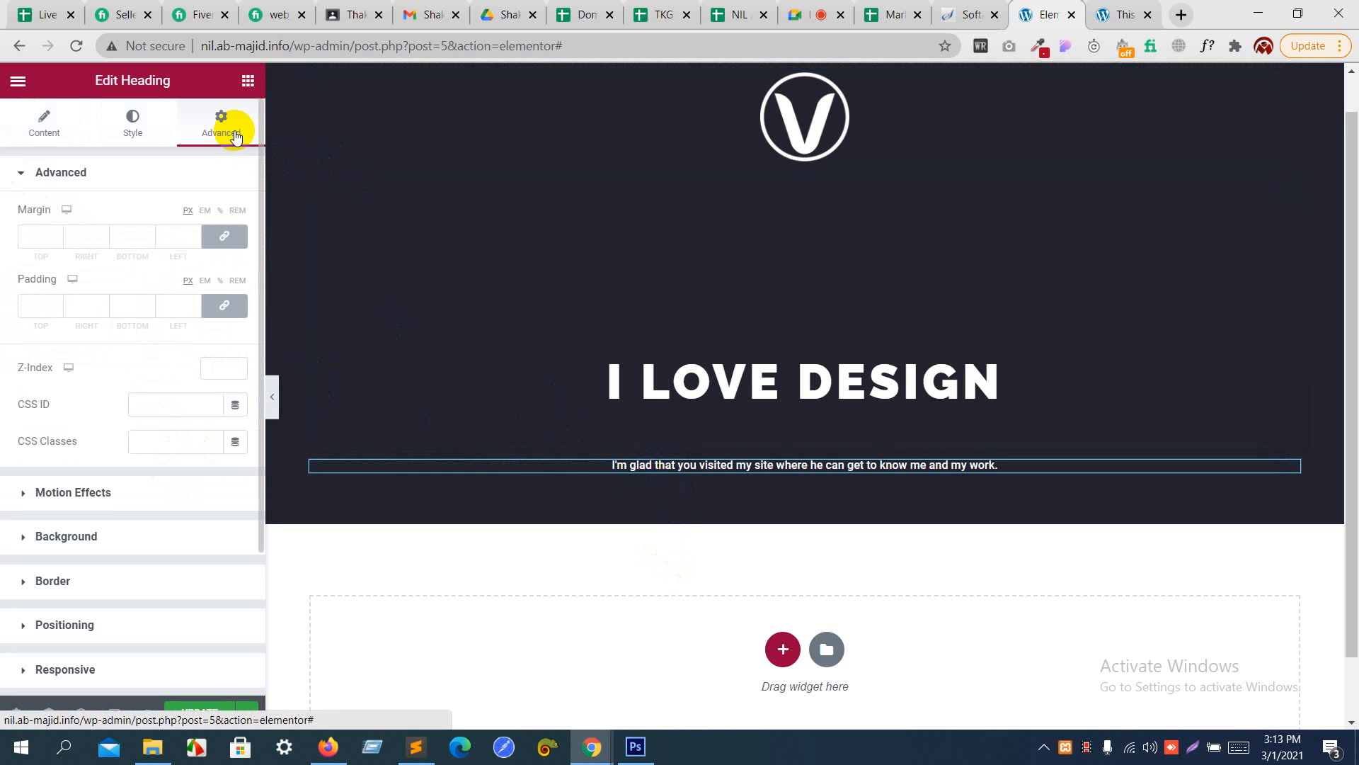
left_click(236, 280)
left_click(226, 303)
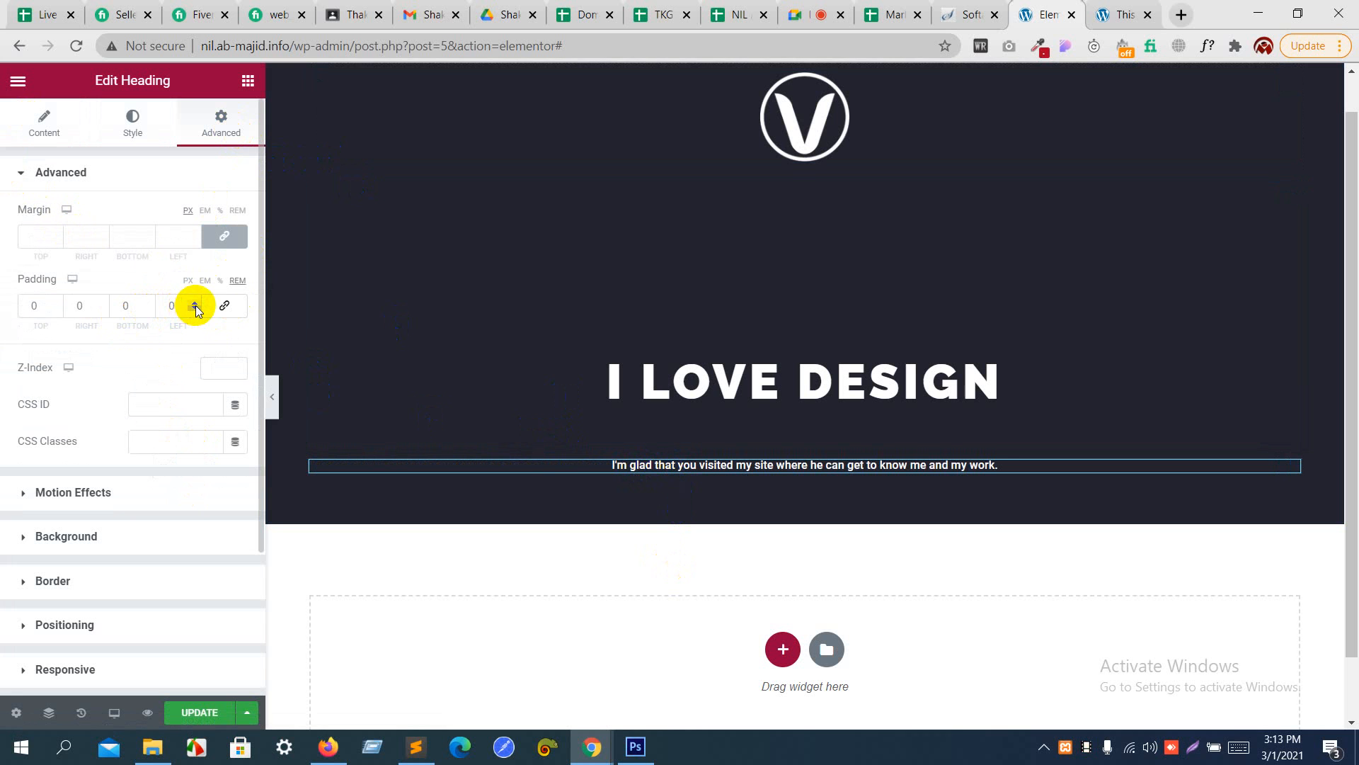
left_click(196, 304)
double_click(196, 304)
left_click(196, 304)
left_click(196, 304)
left_click(197, 303)
left_click(196, 303)
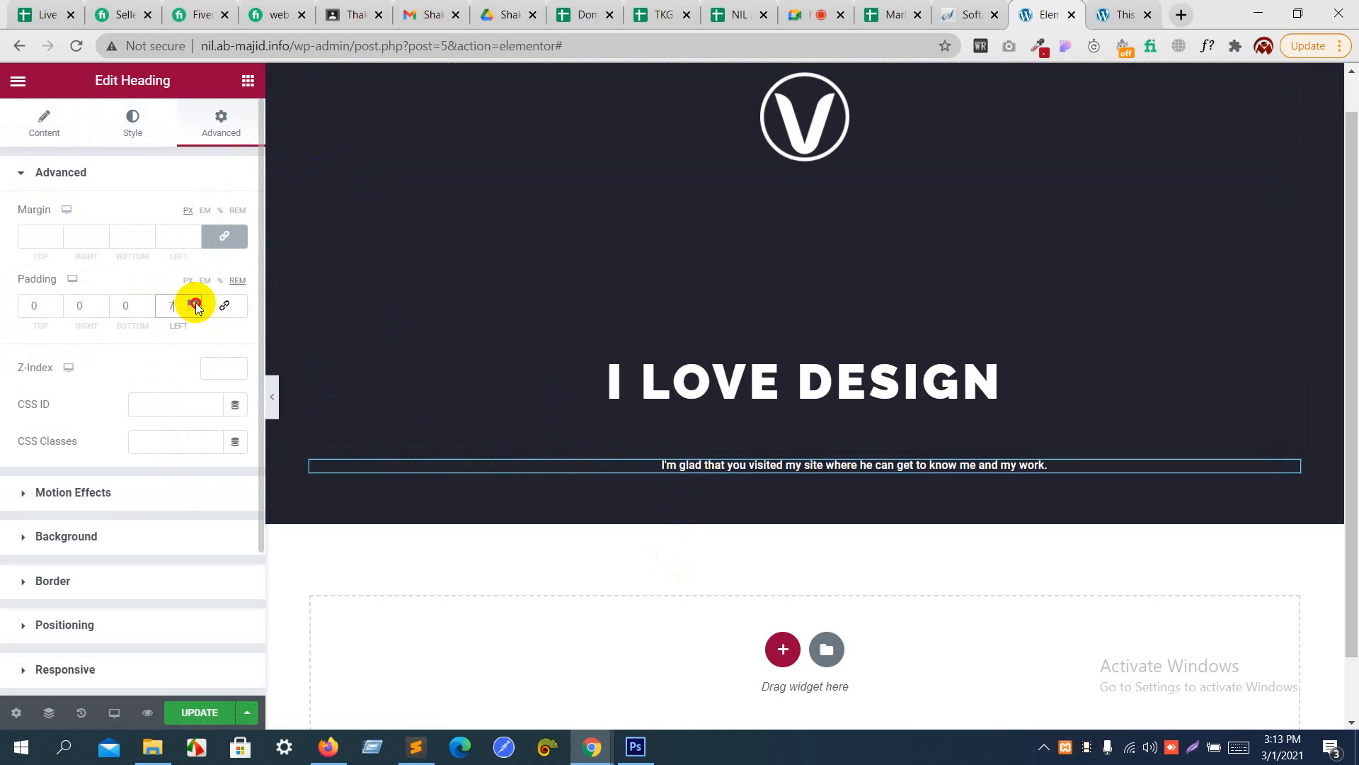
left_click(196, 304)
left_click(197, 304)
left_click(197, 304)
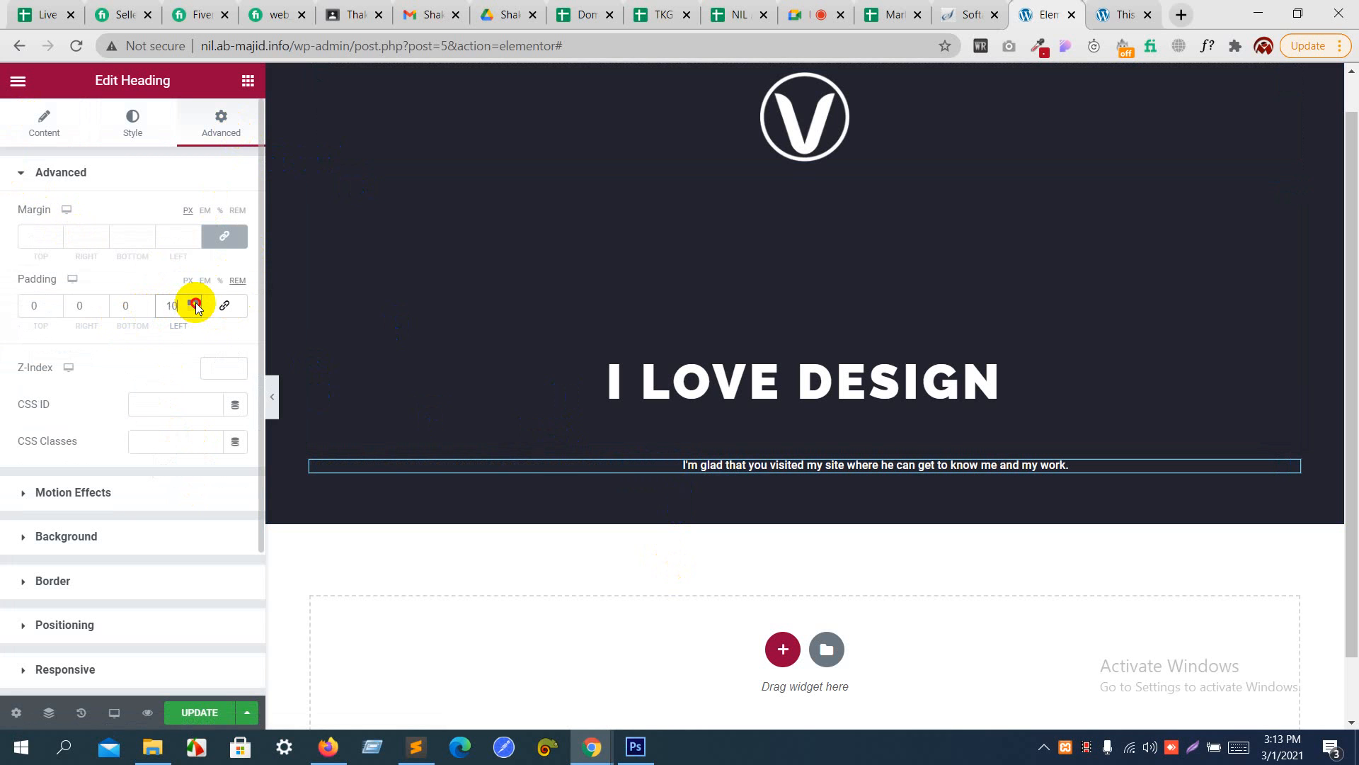
left_click(103, 303)
left_click(102, 304)
left_click(102, 304)
left_click(103, 304)
left_click(102, 304)
left_click(103, 304)
left_click(103, 304)
left_click(103, 304)
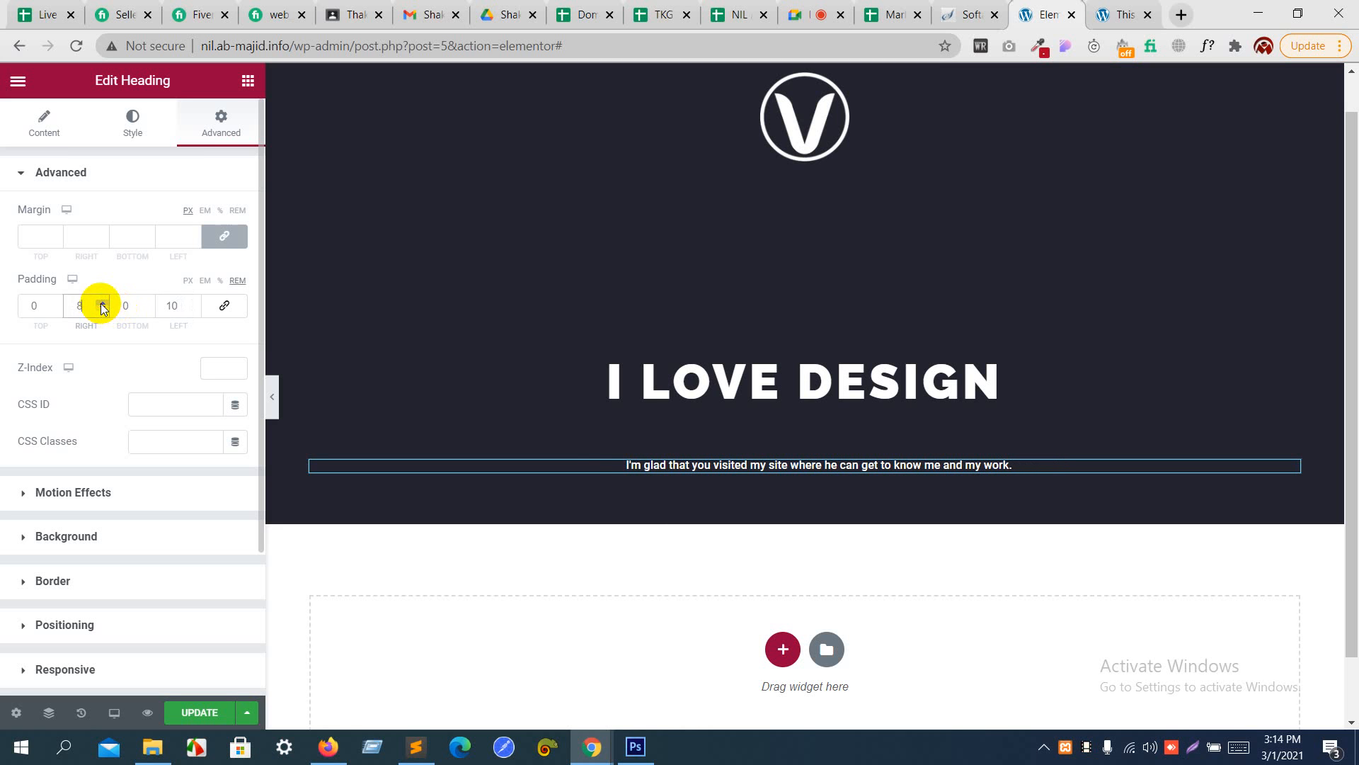
left_click(103, 304)
left_click(102, 303)
left_click(103, 304)
left_click(103, 304)
left_click(103, 303)
left_click(102, 303)
left_click(103, 303)
left_click(103, 304)
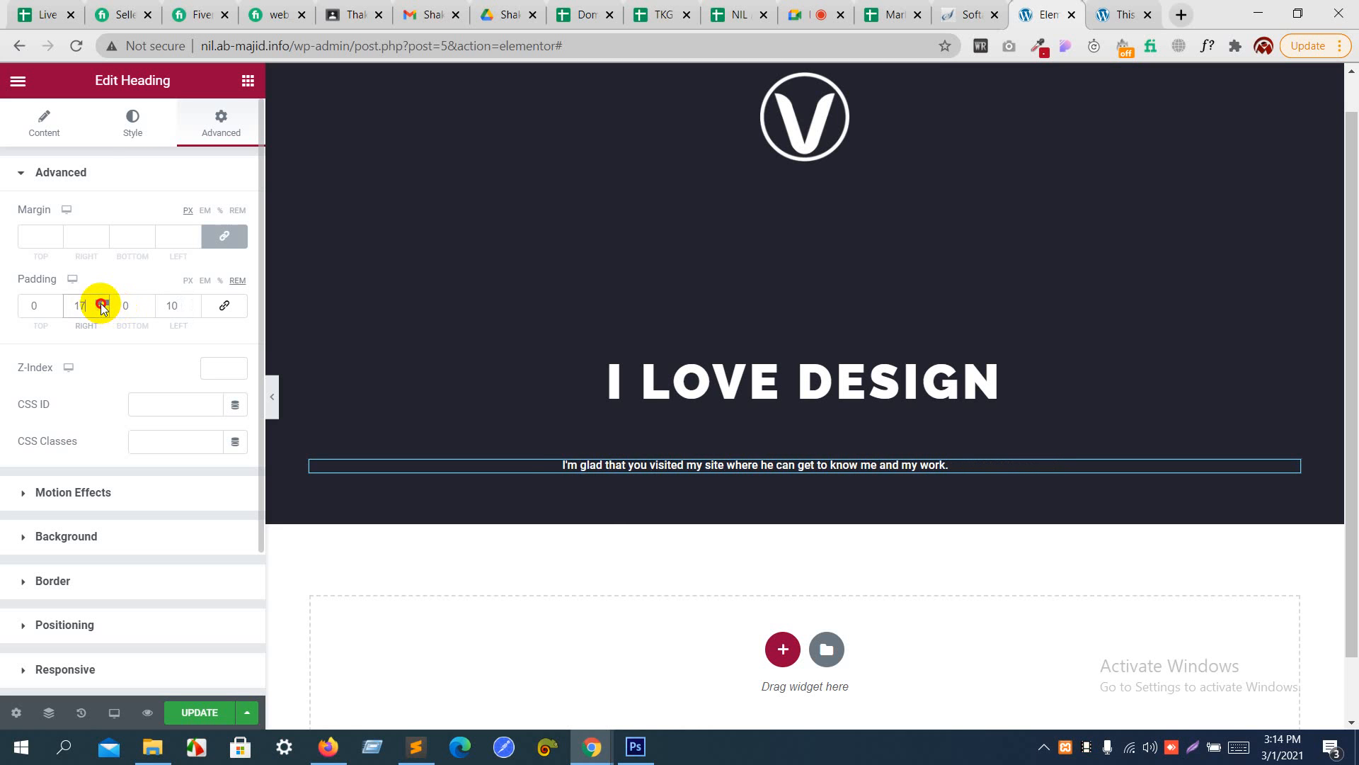
left_click(103, 303)
left_click(103, 304)
left_click(103, 303)
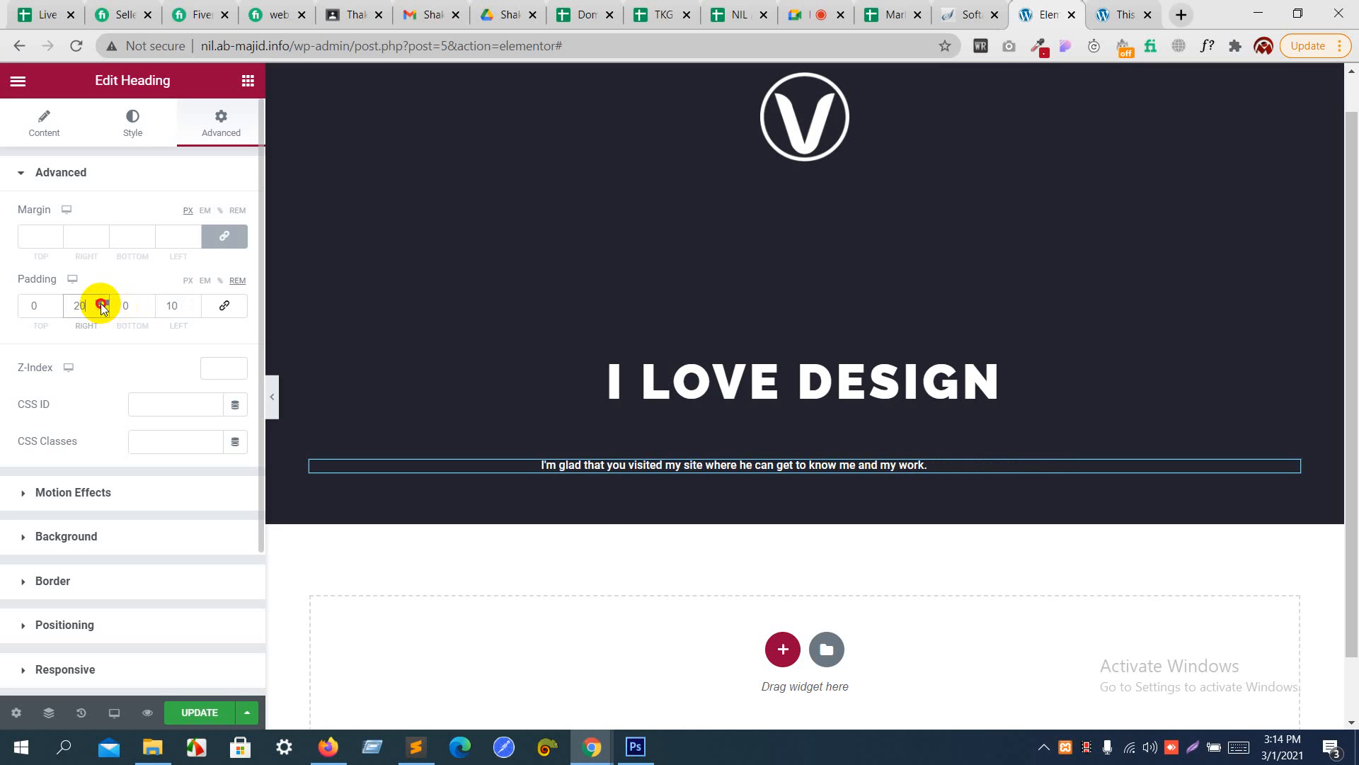
- Increase the tagline's left and right padding to 25 rem each
left_click(193, 303)
left_click(193, 303)
left_click(193, 303)
left_click(194, 303)
left_click(193, 303)
left_click(193, 303)
left_click(193, 303)
left_click(193, 303)
left_click(194, 303)
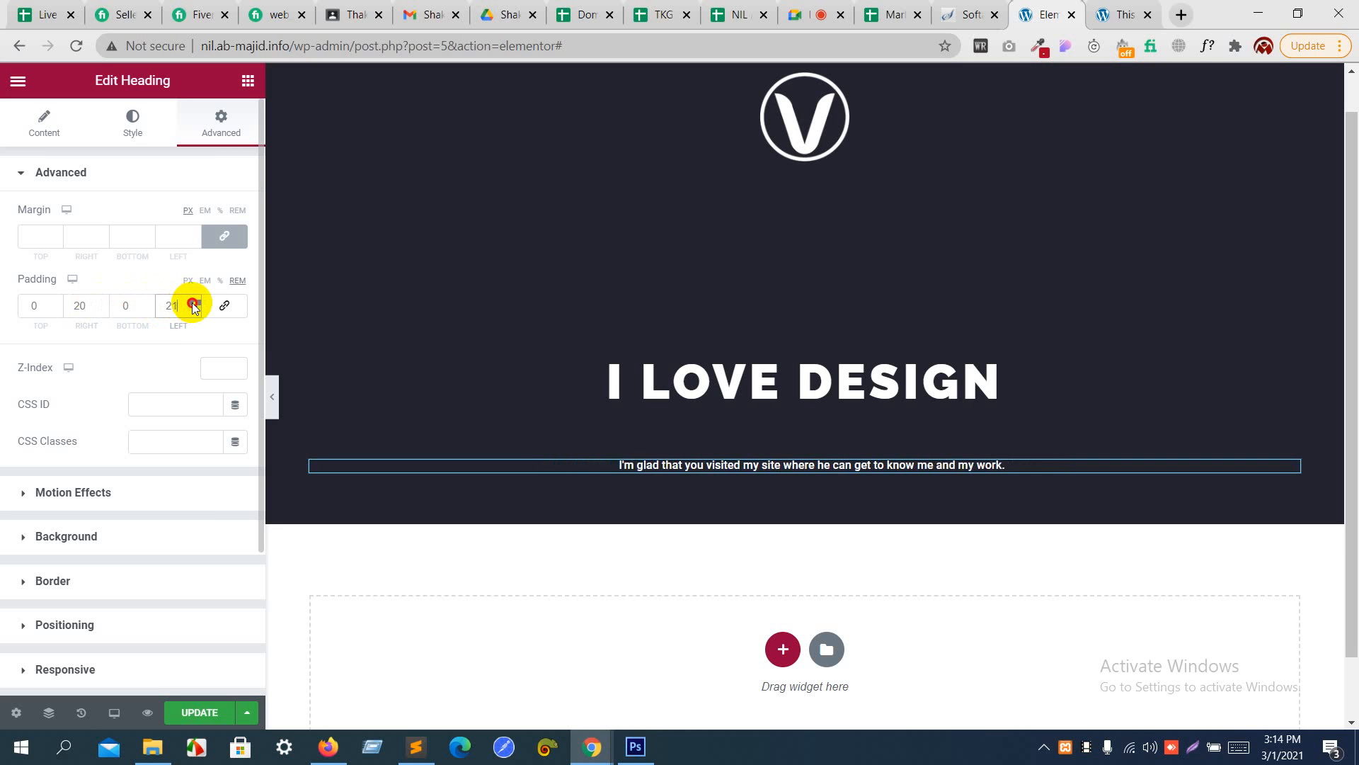
left_click(194, 303)
left_click(194, 303)
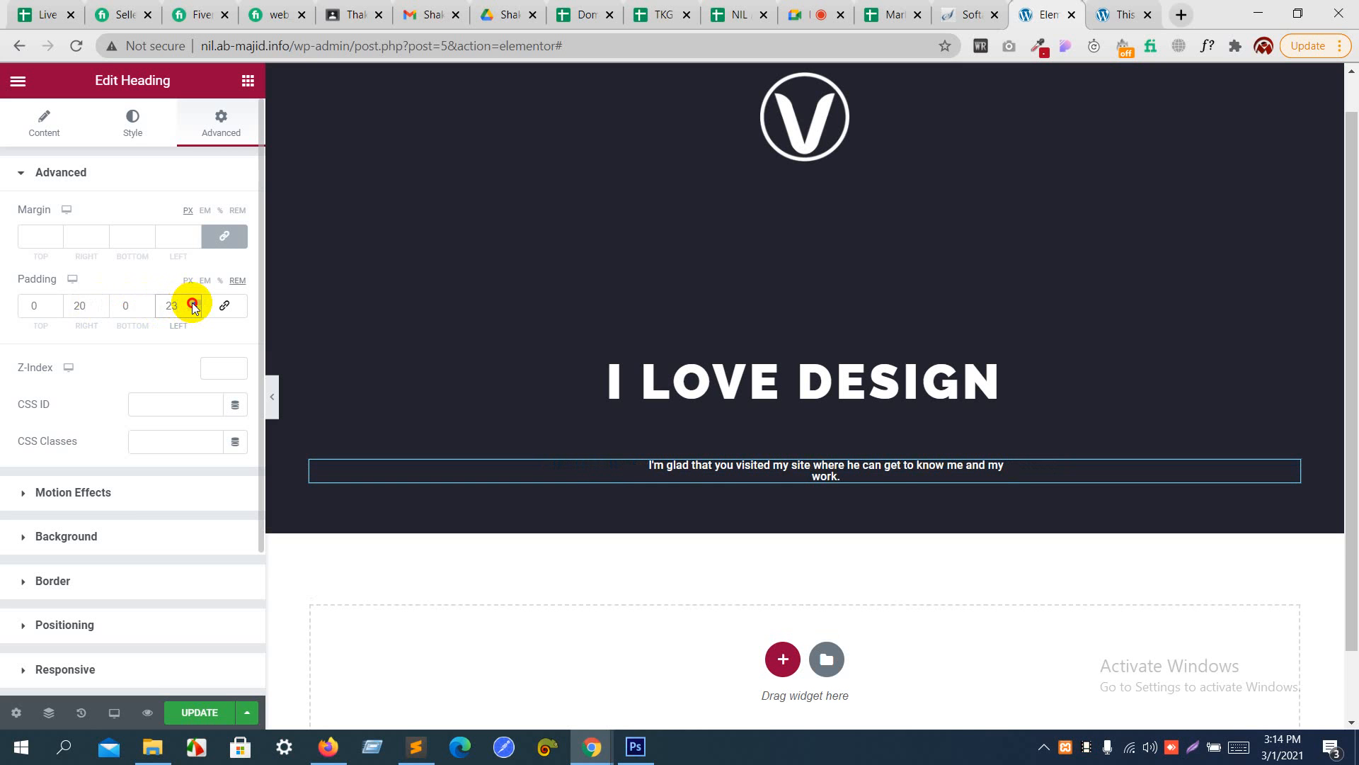
left_click(193, 303)
left_click(193, 303)
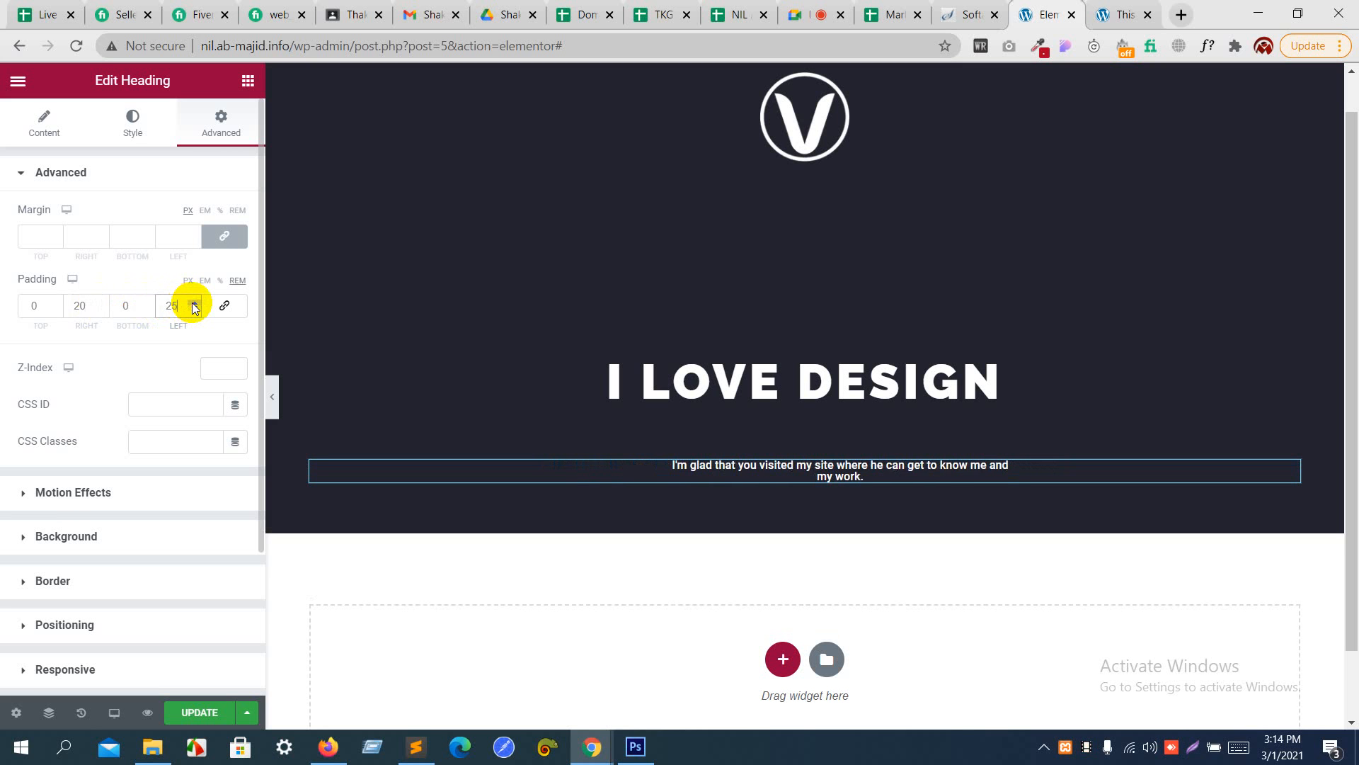
left_click(101, 302)
left_click(101, 302)
left_click(101, 302)
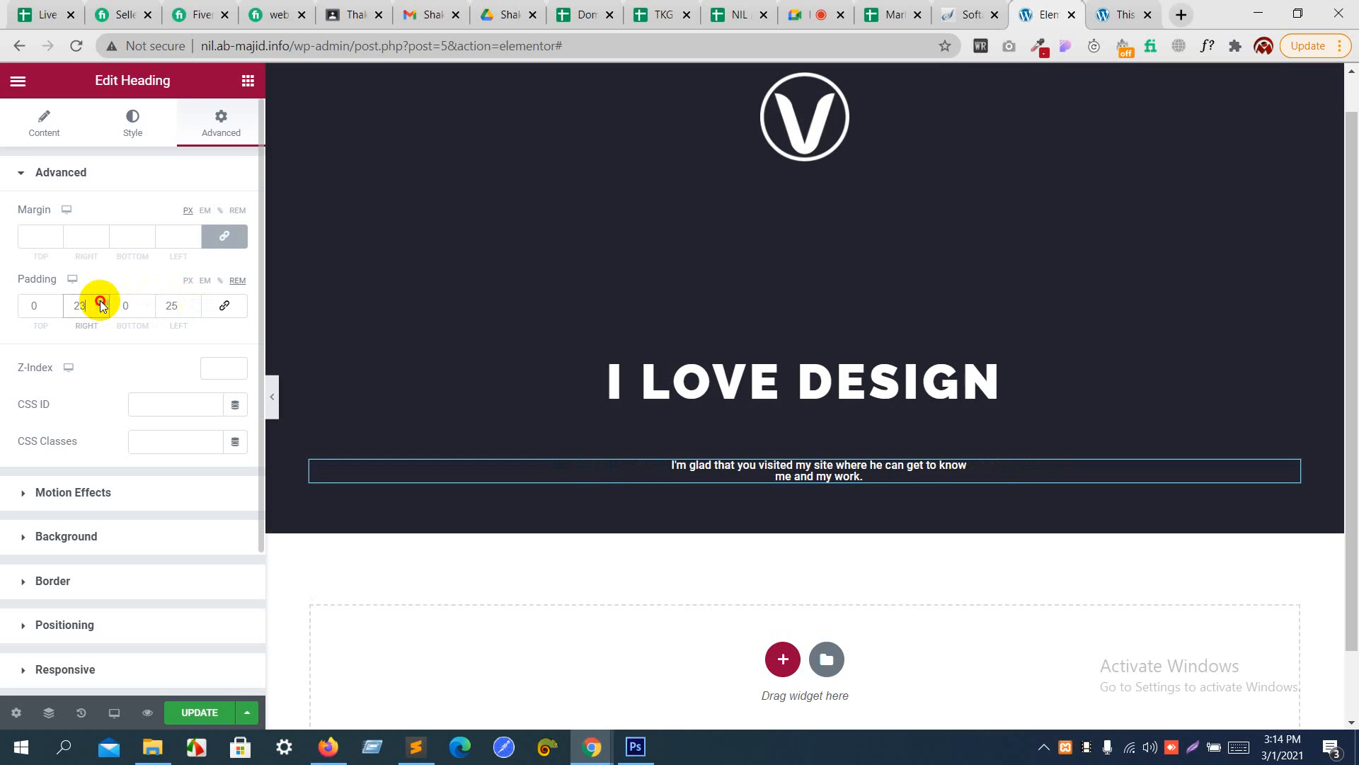
left_click(102, 302)
left_click(101, 302)
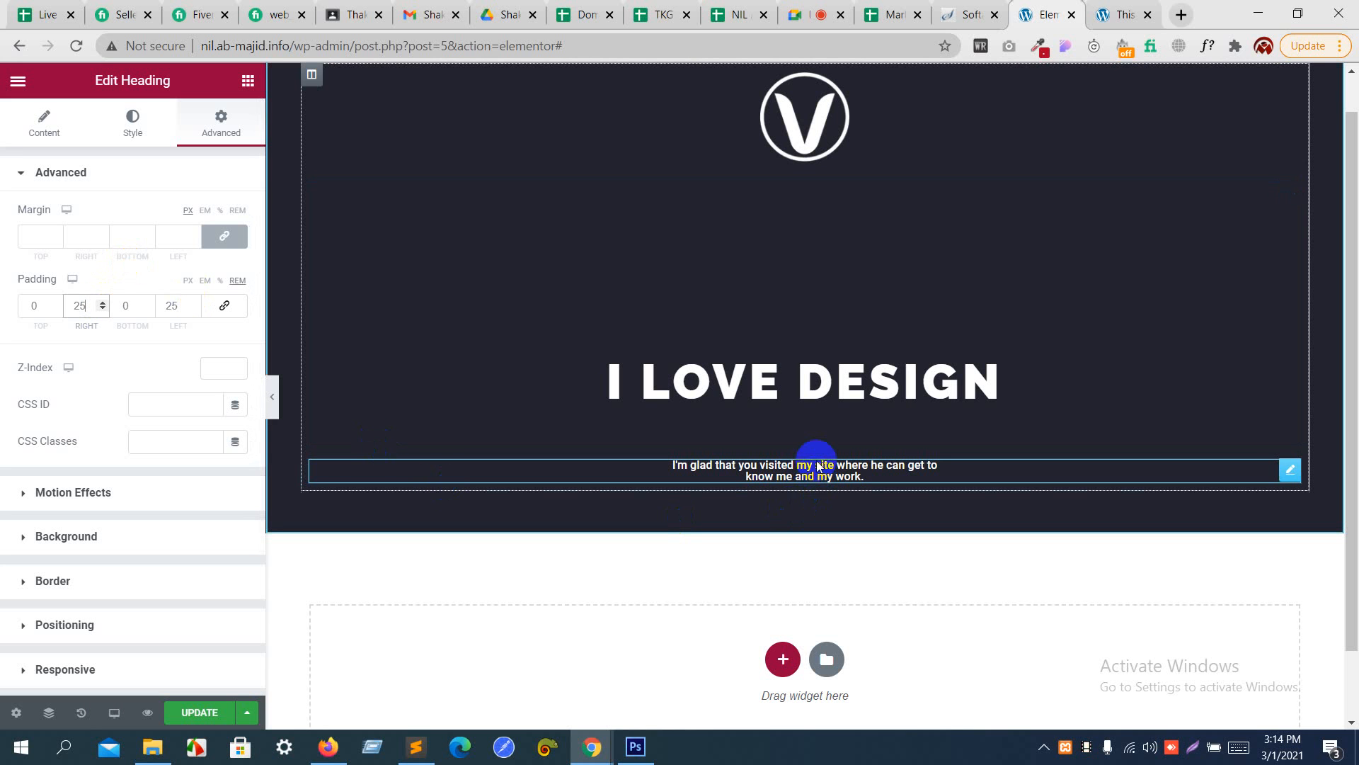
- Set the tagline heading's line height to 1.8 em
left_click(136, 135)
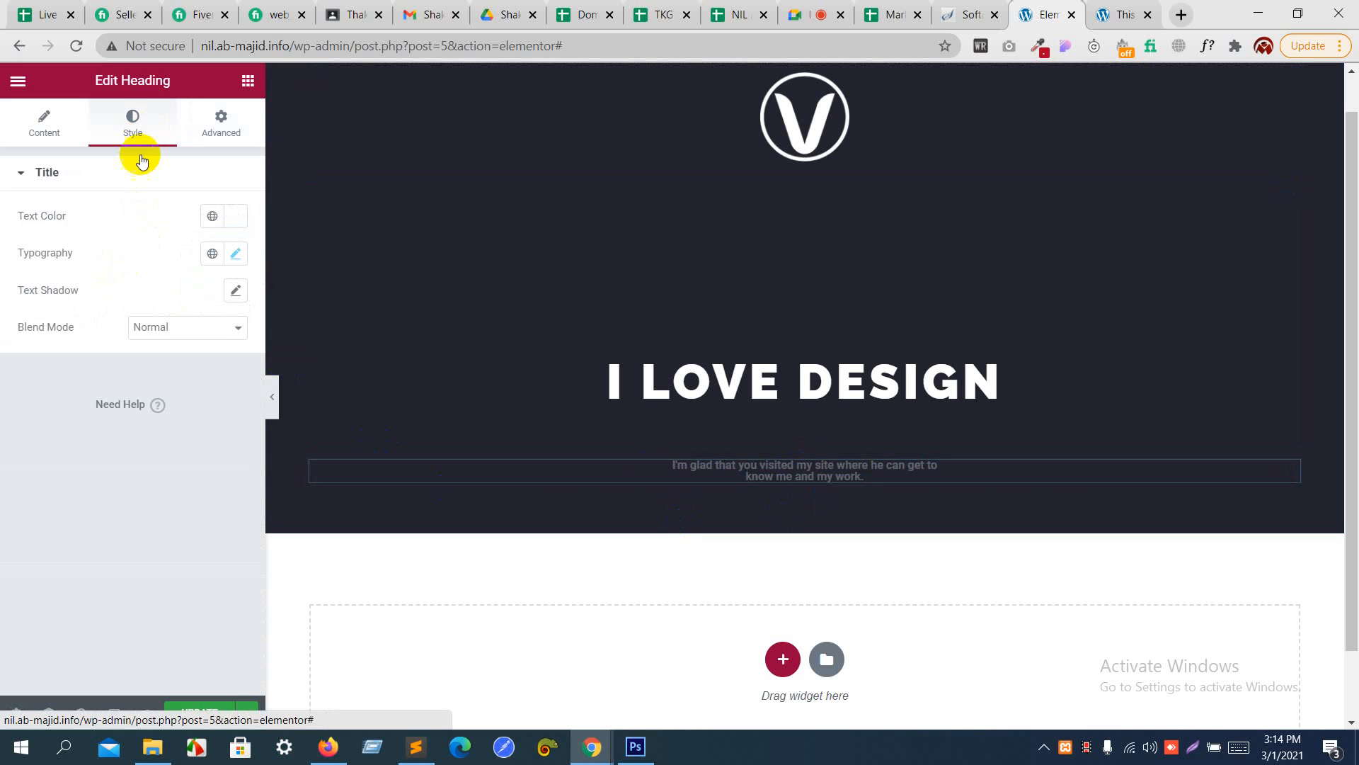
left_click(236, 253)
left_click_drag(34, 599, 60, 613)
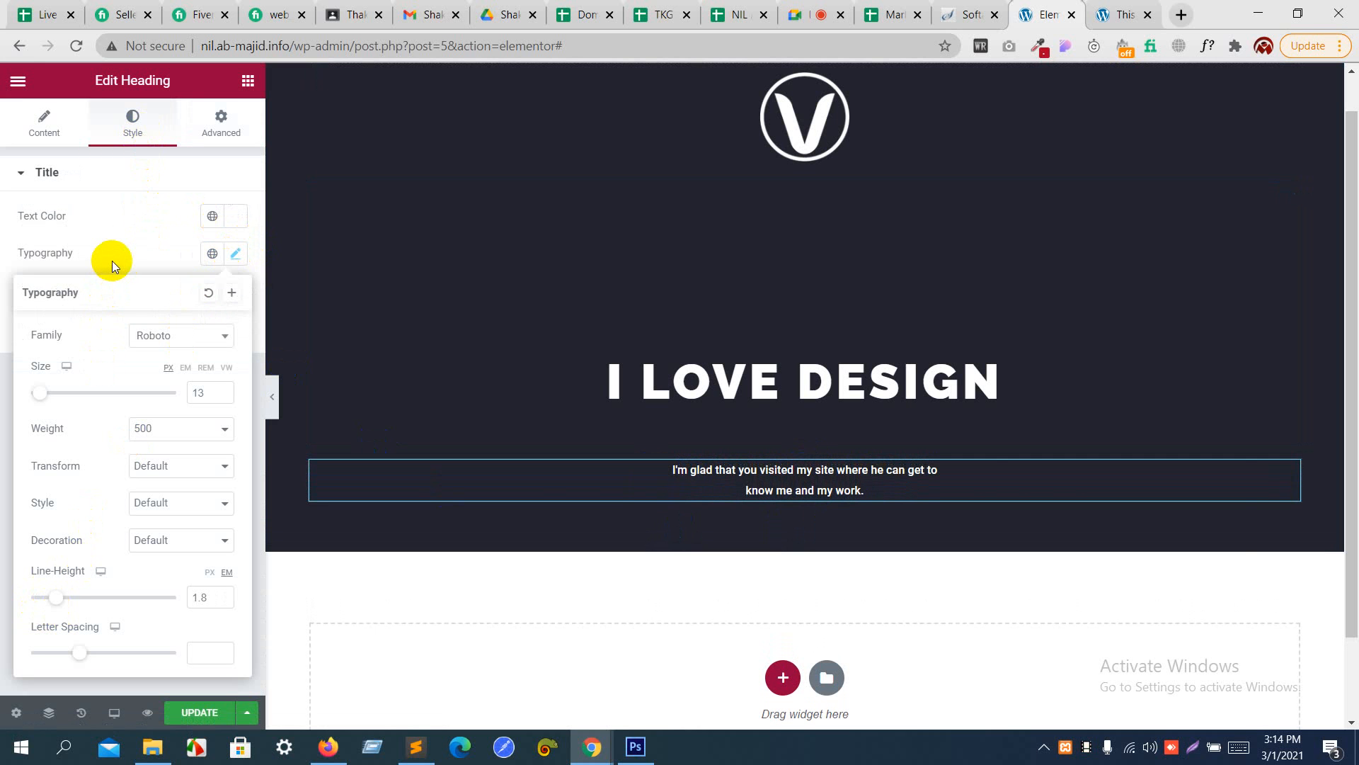
- Check the header design in Photoshop, return to Elementor in Chrome, and add an Icon widget below the tagline
key("alt+Tab")
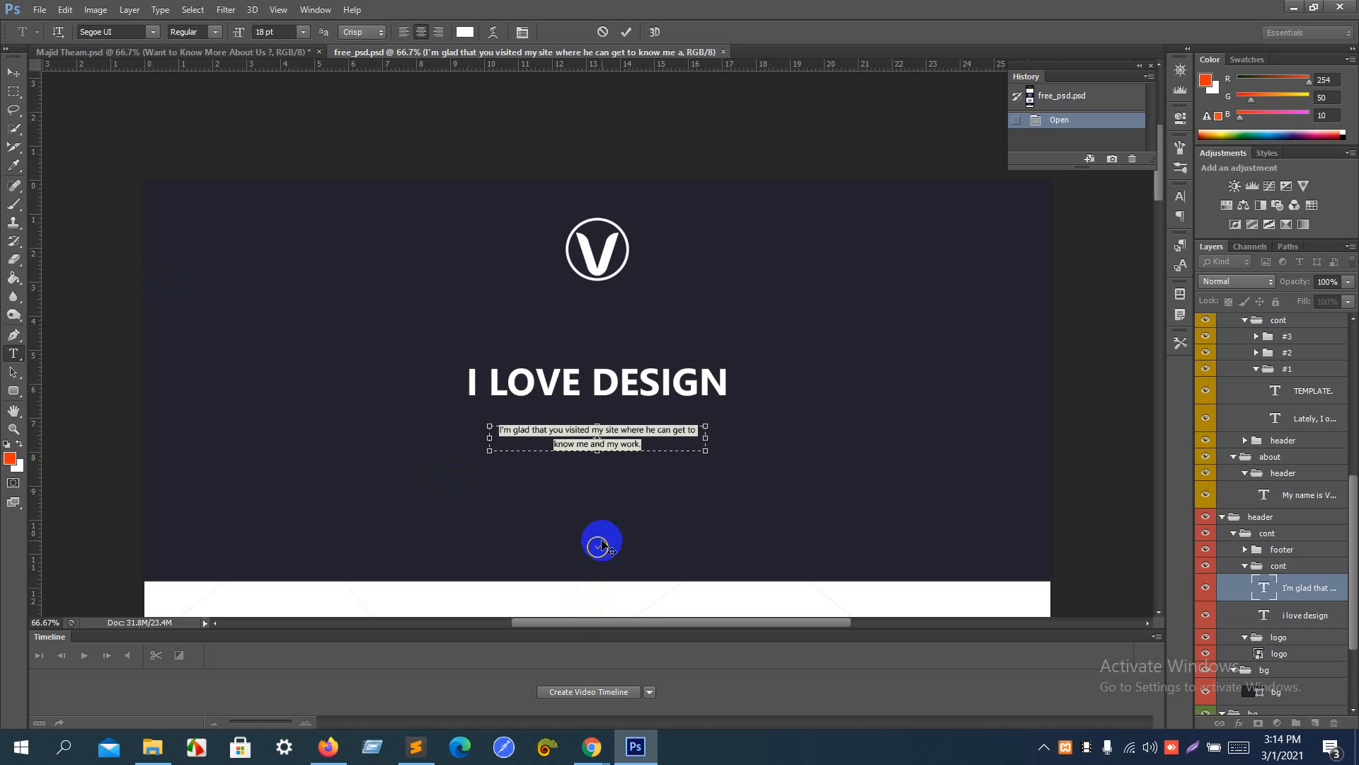
key("alt+Tab")
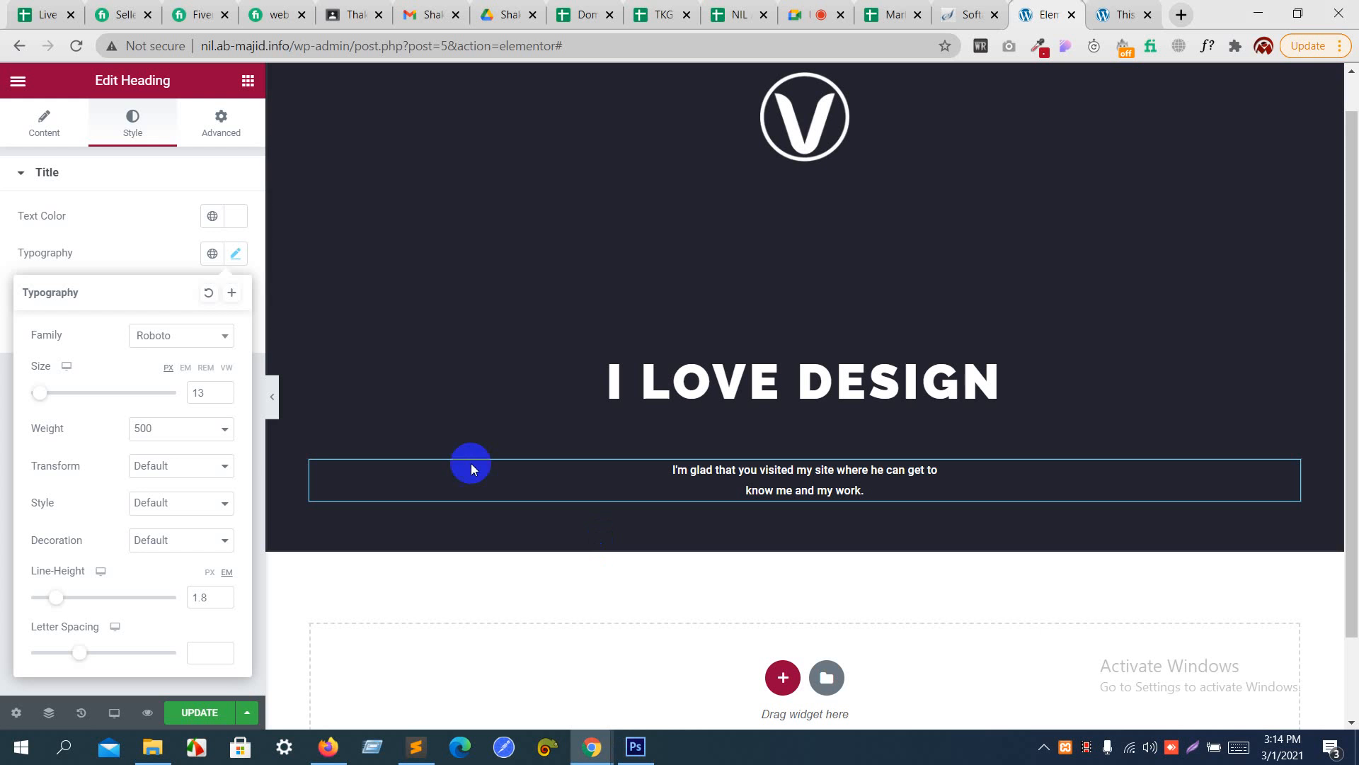
left_click(255, 91)
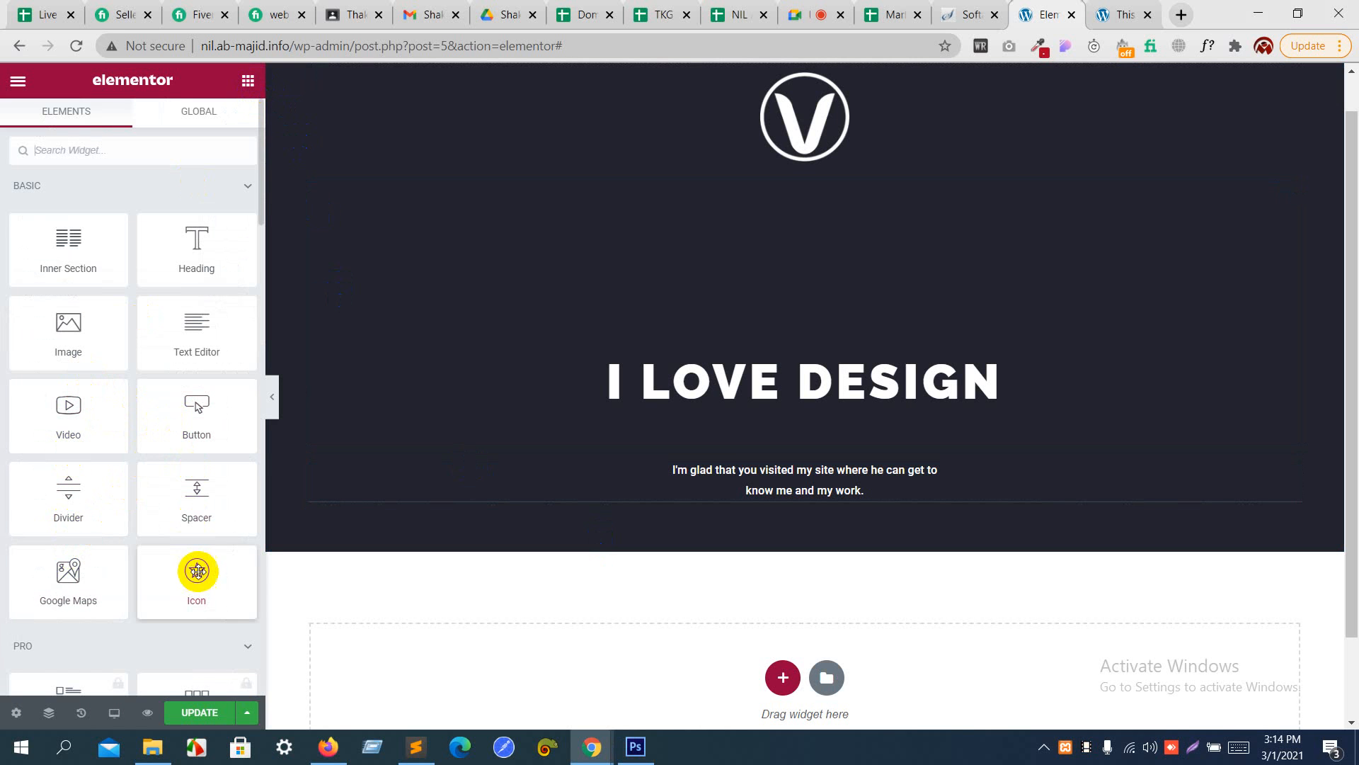
left_click_drag(197, 573, 775, 507)
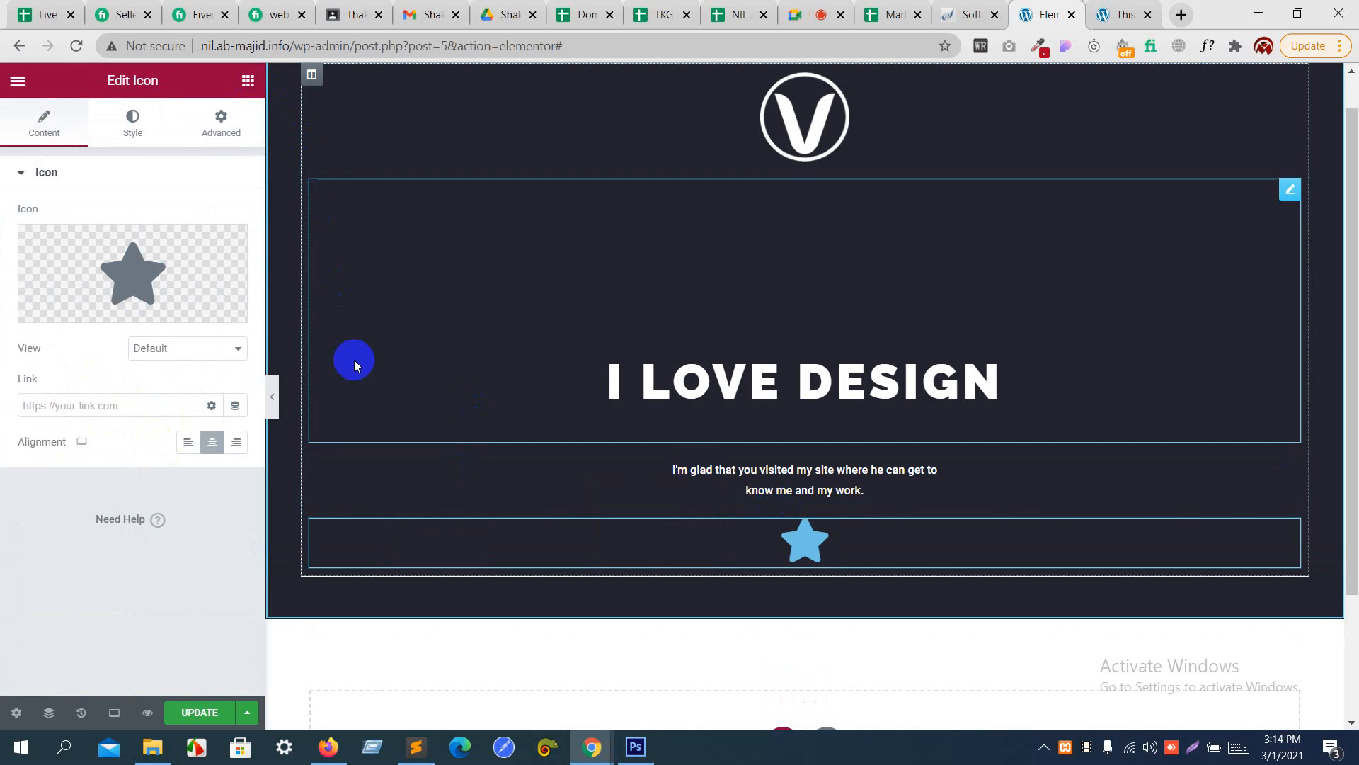
- Replace the widget's star with the Angle down icon, found by filtering for "angl", and set its view to Stacked
left_click(140, 275)
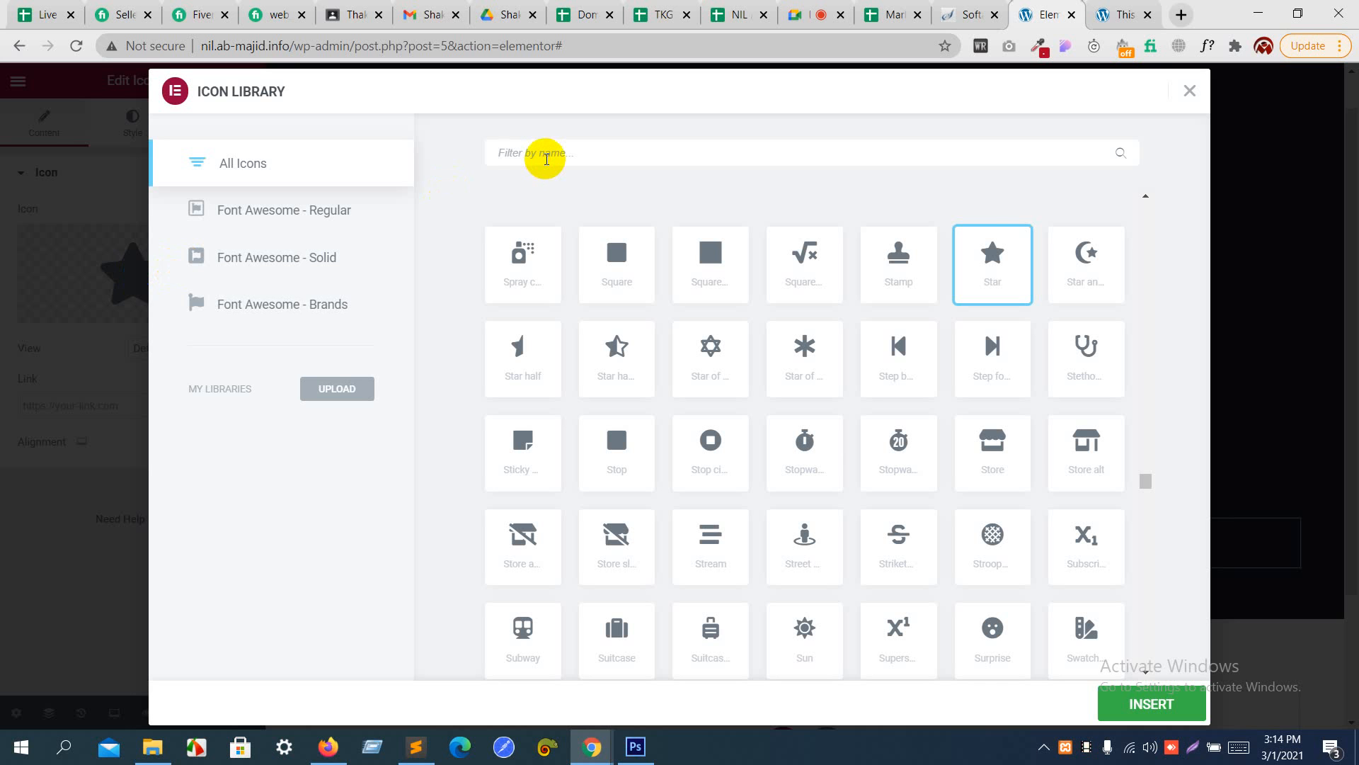
type("a")
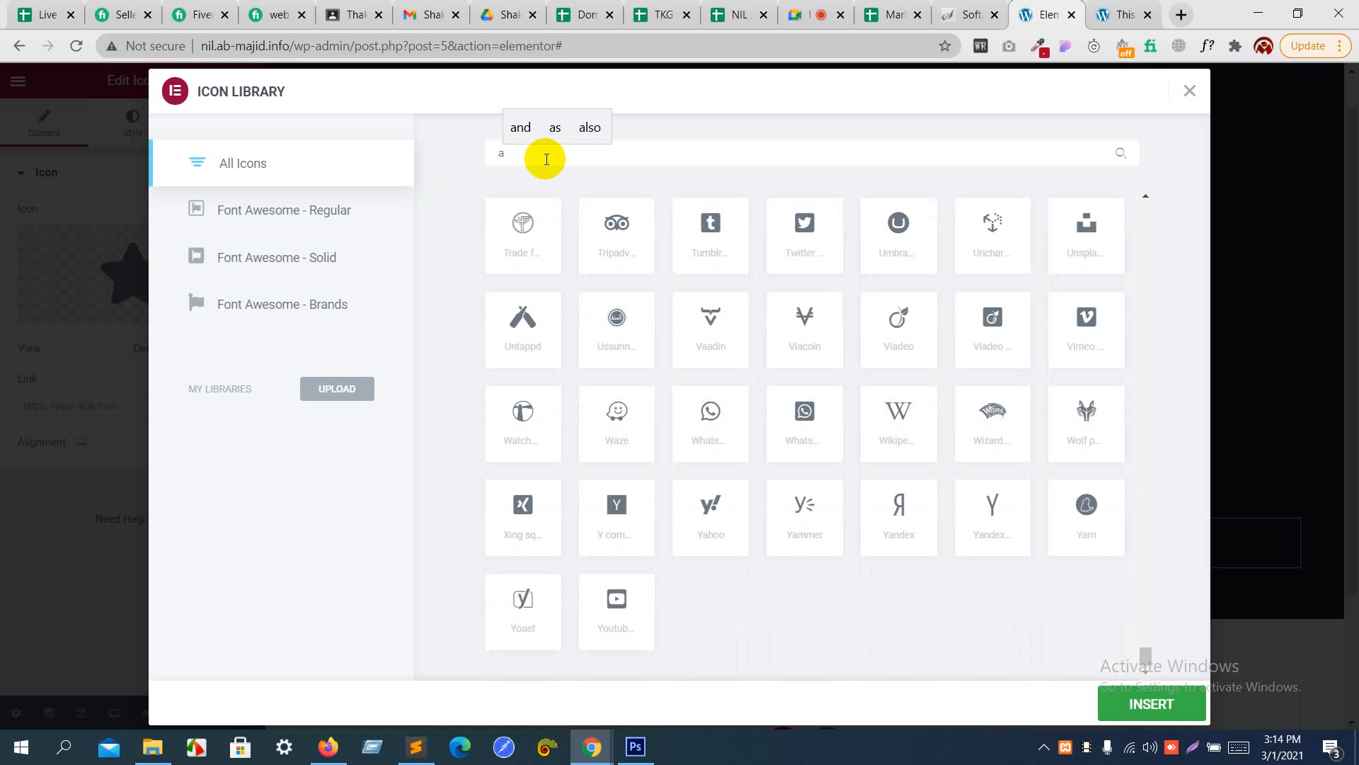
type("n")
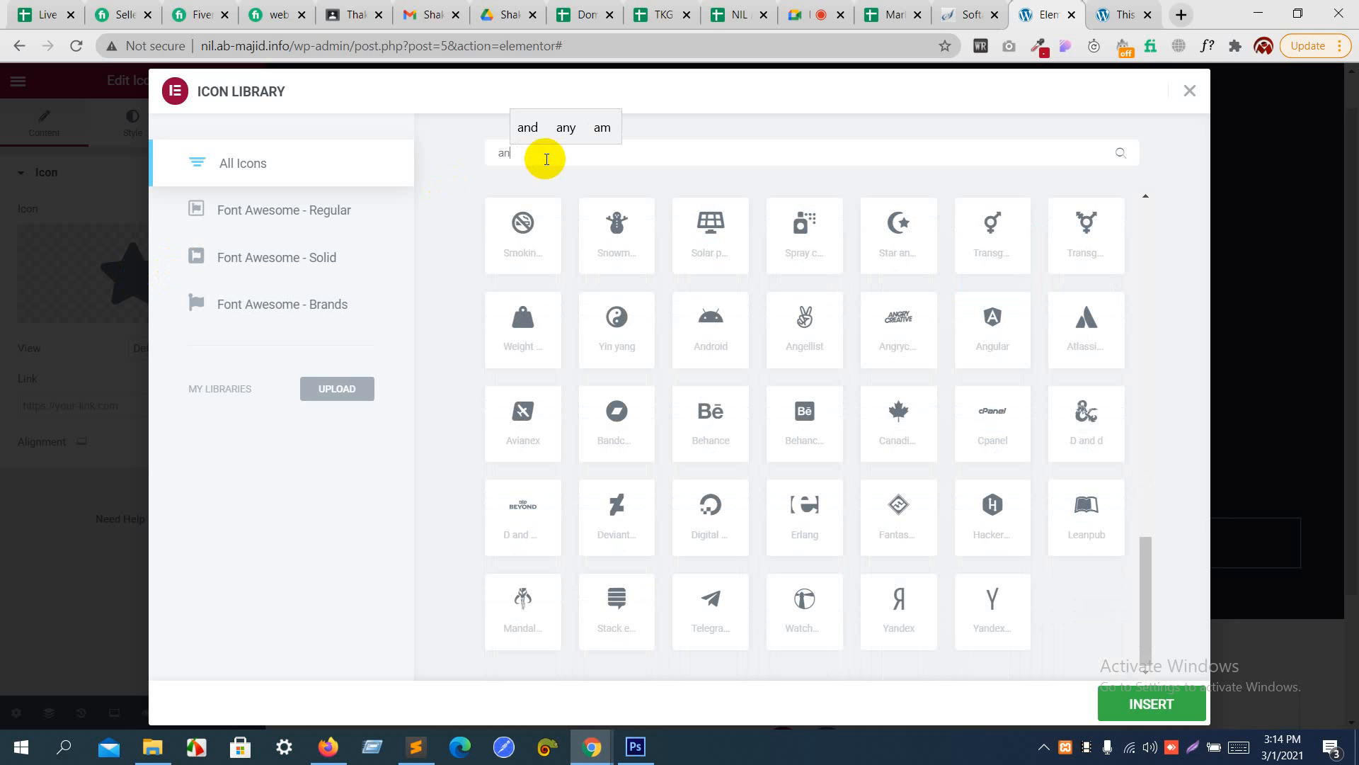
type("gl")
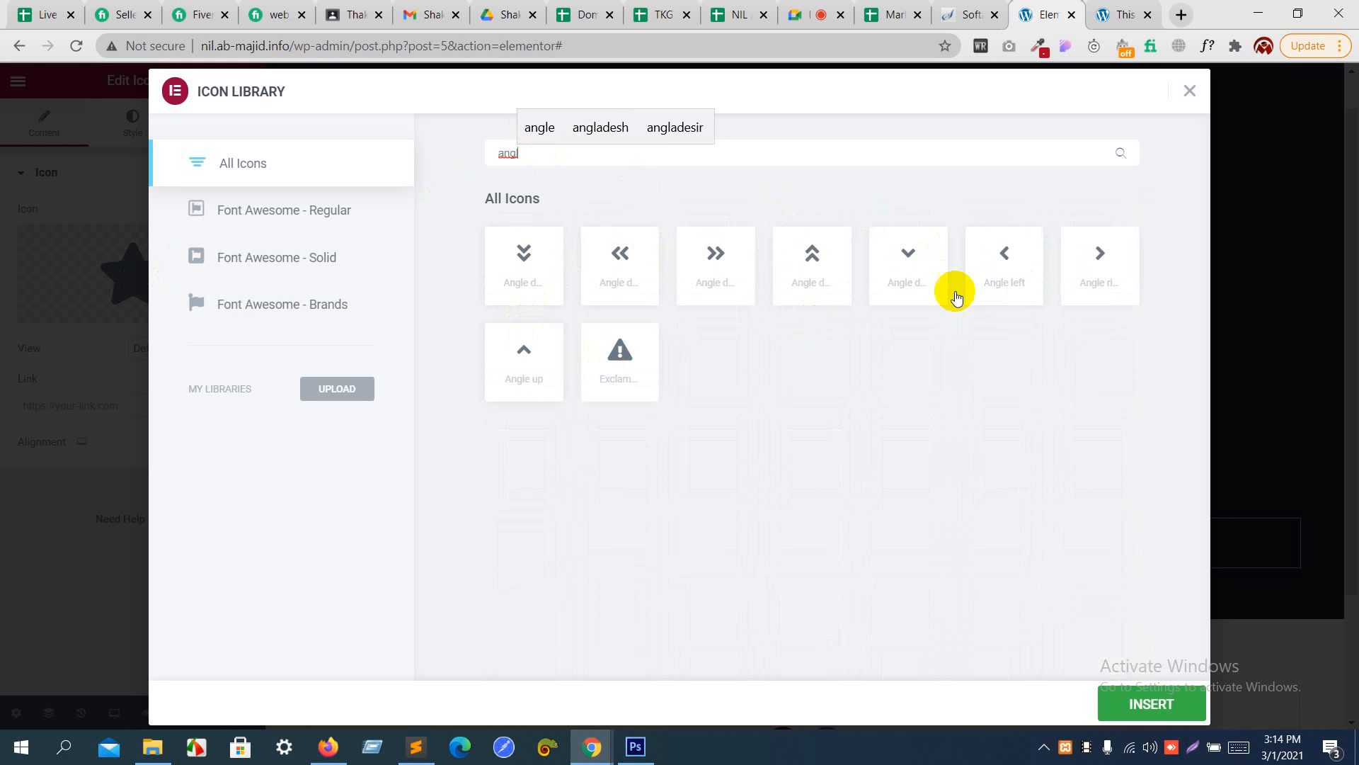
left_click(912, 262)
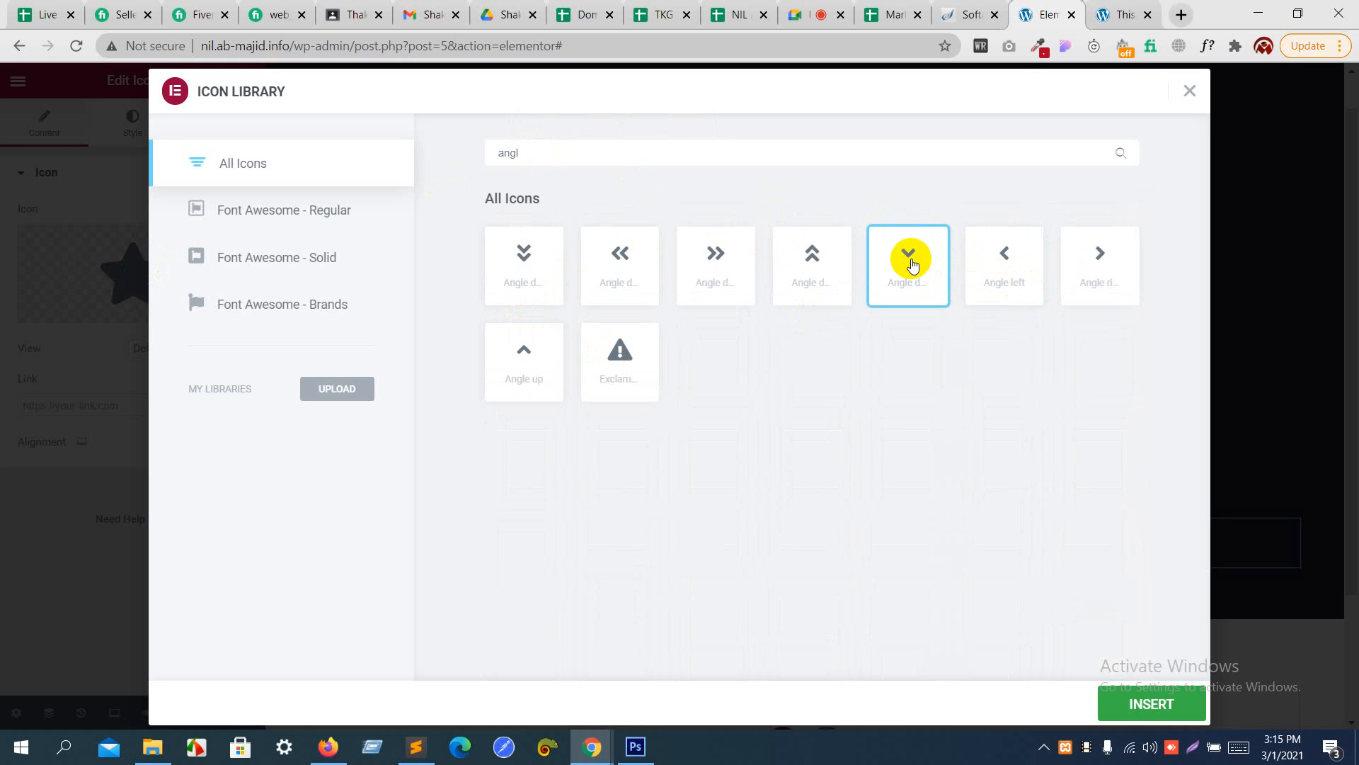
left_click(1144, 710)
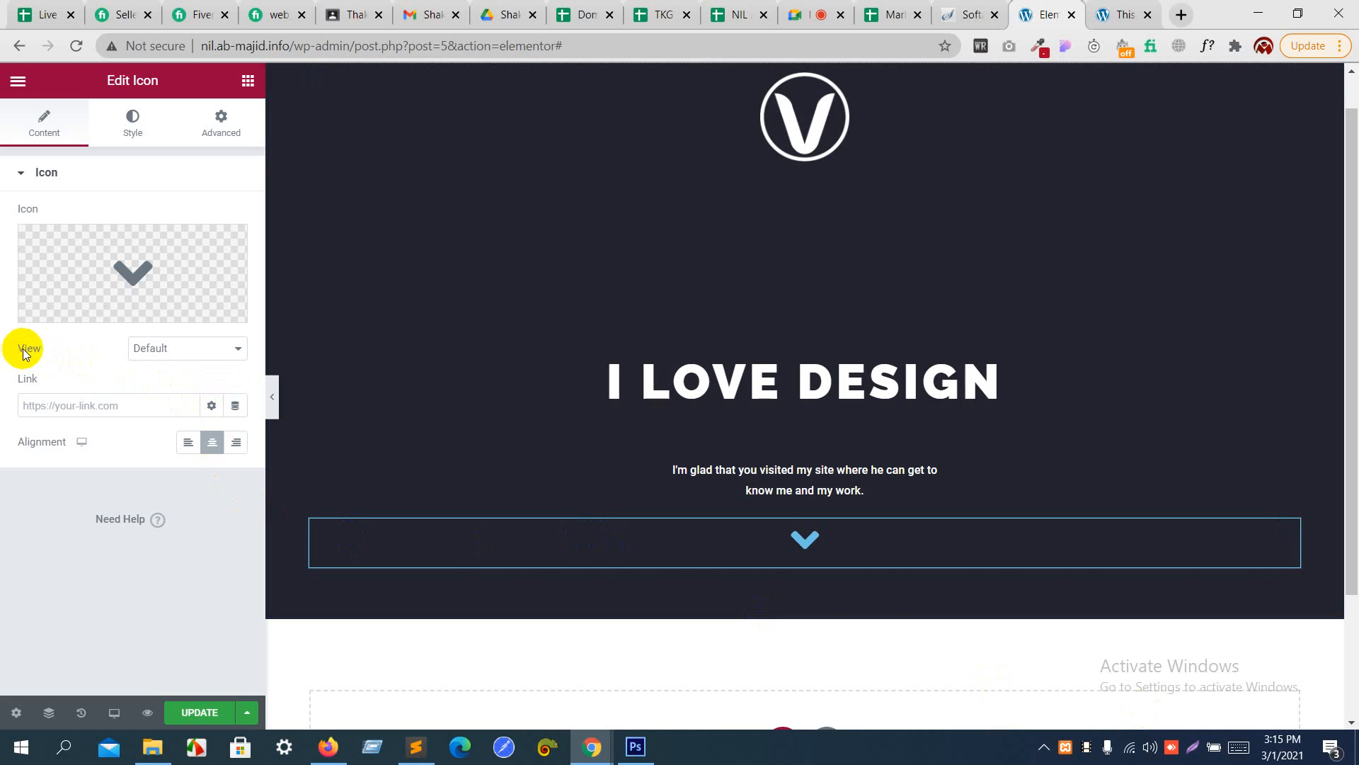
left_click(139, 347)
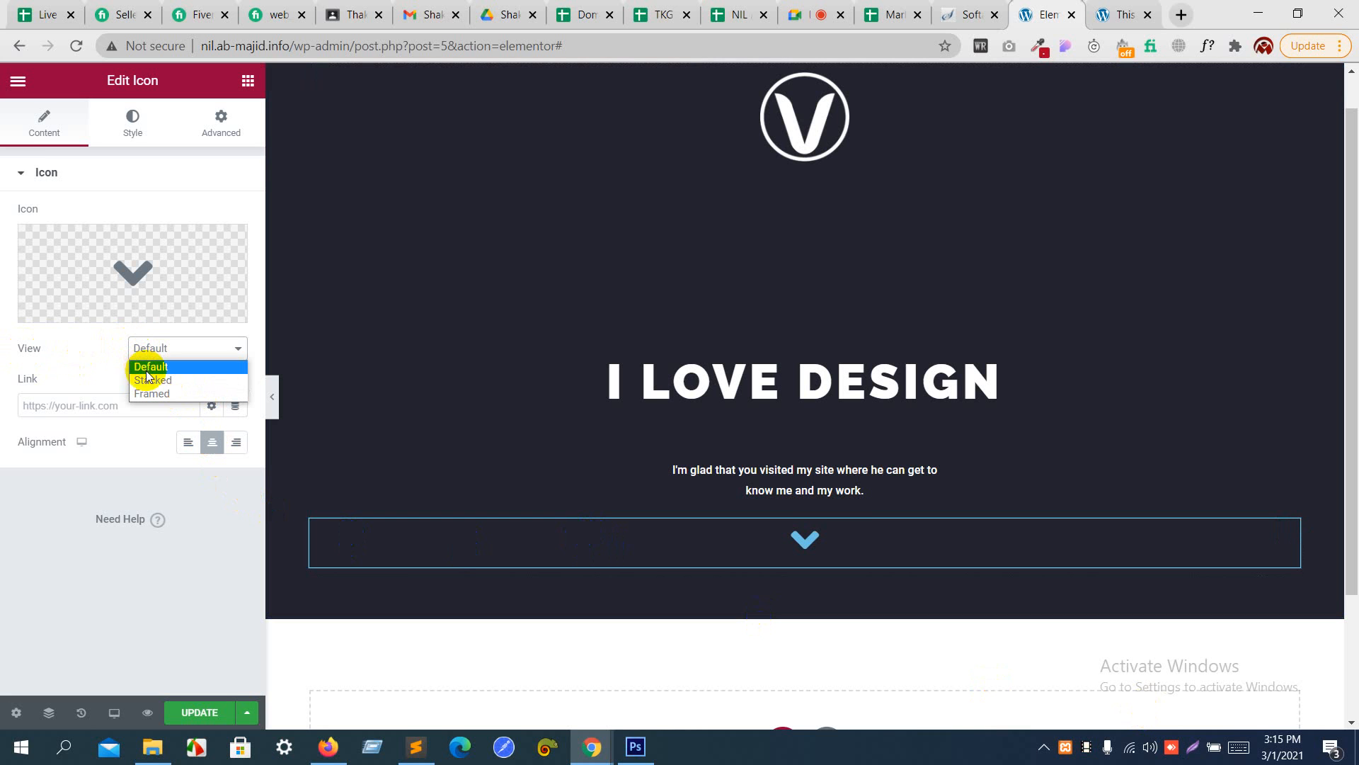
left_click(149, 380)
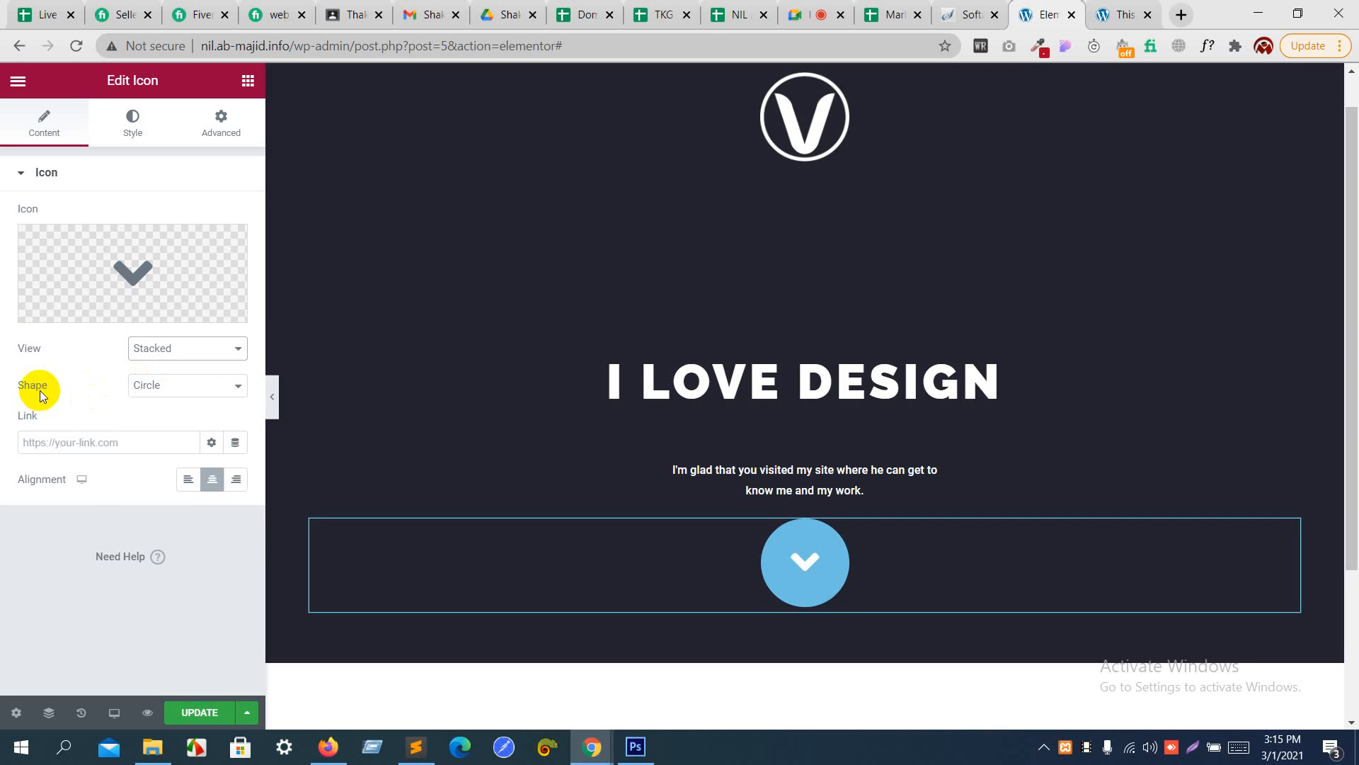
- Keep the down-arrow icon's shape as Circle and set its primary color to #FFFFFF
left_click(170, 390)
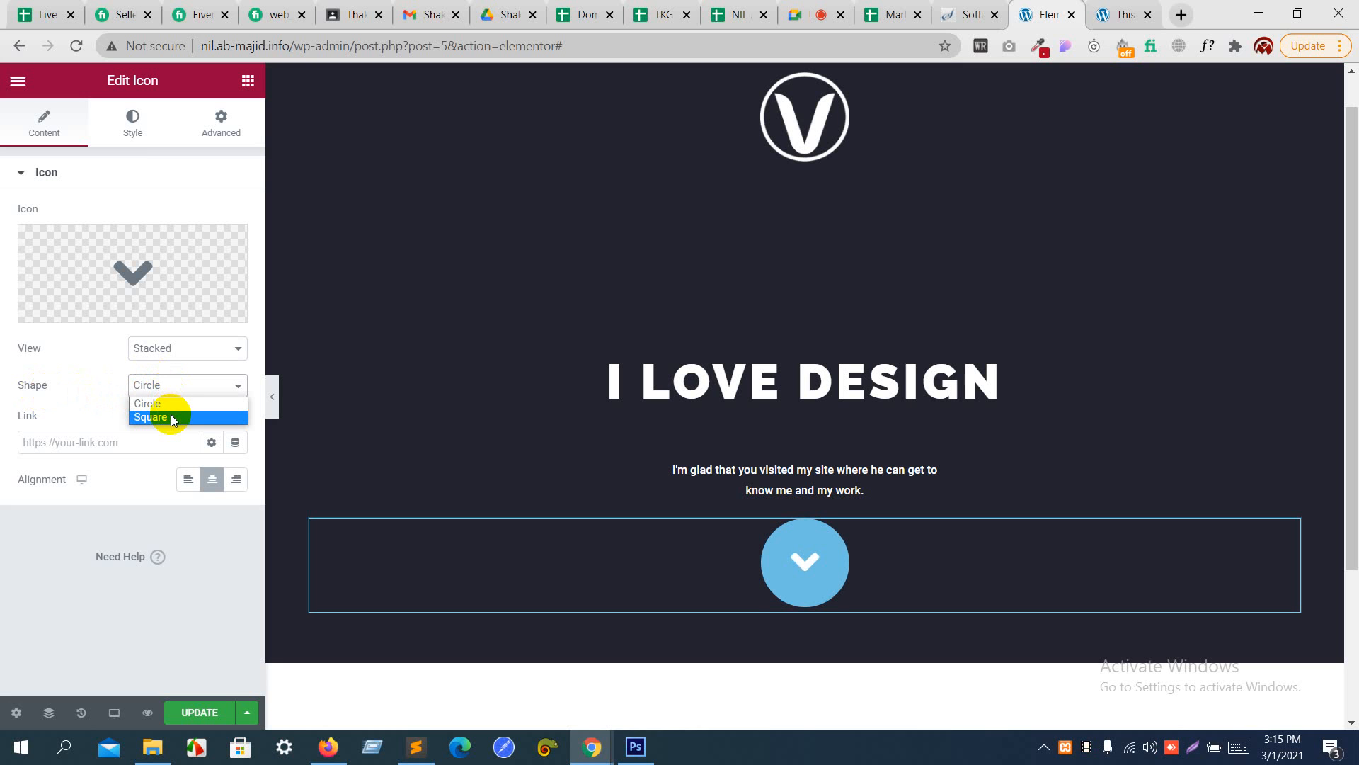
left_click(172, 408)
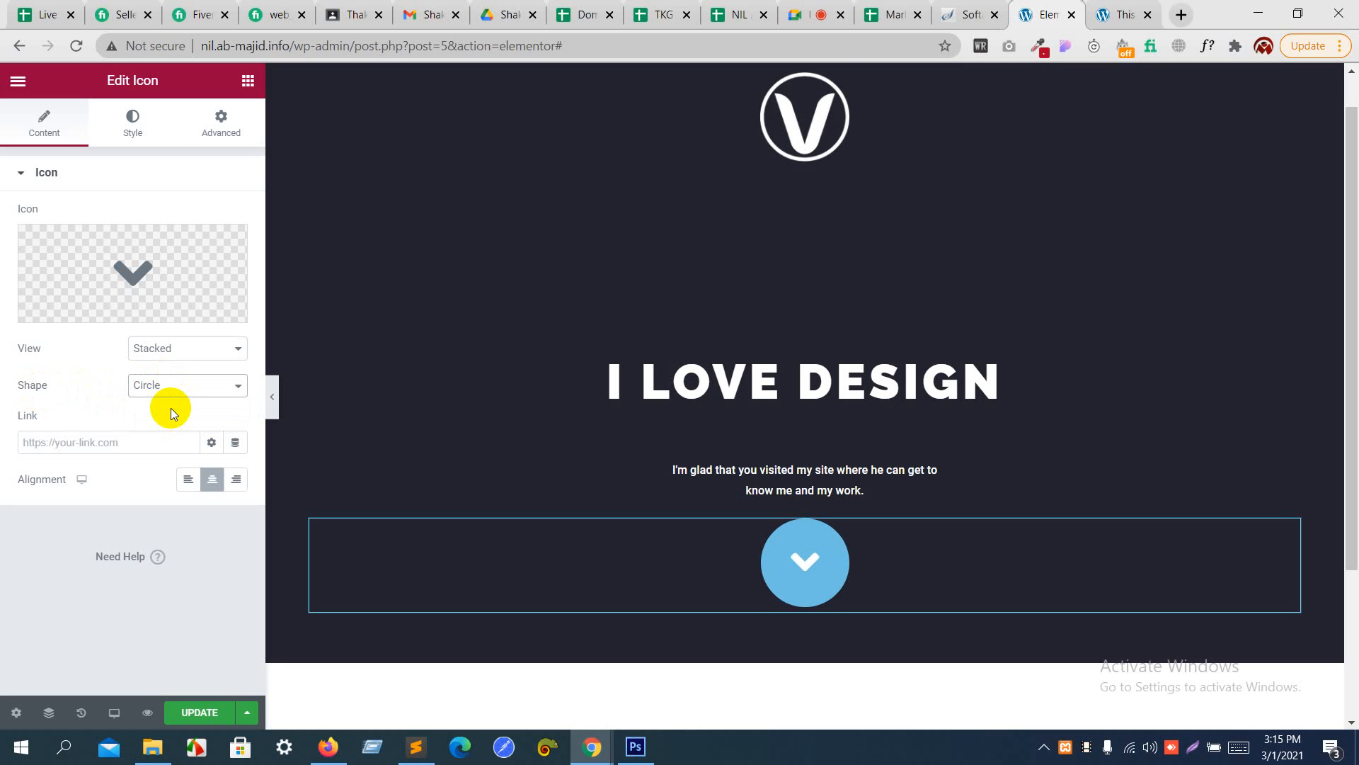
left_click(139, 124)
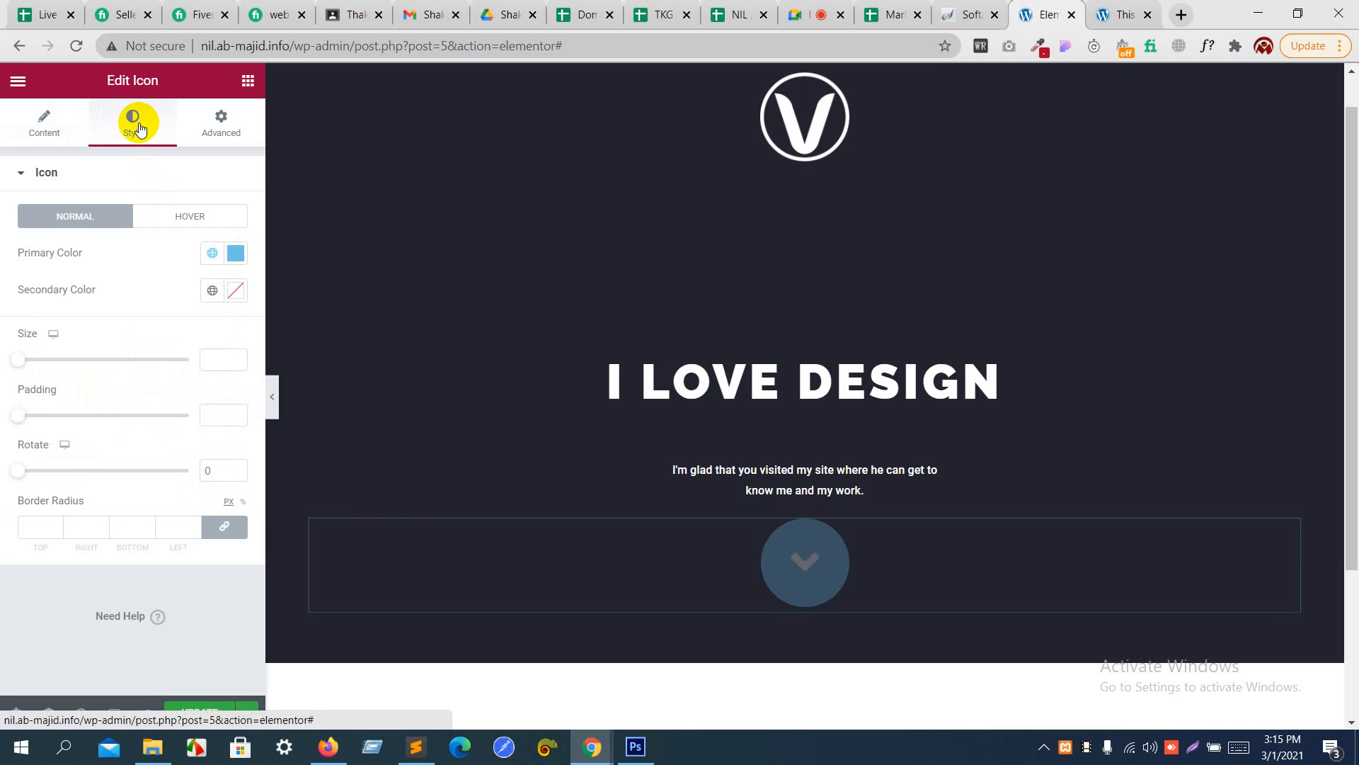
left_click(237, 252)
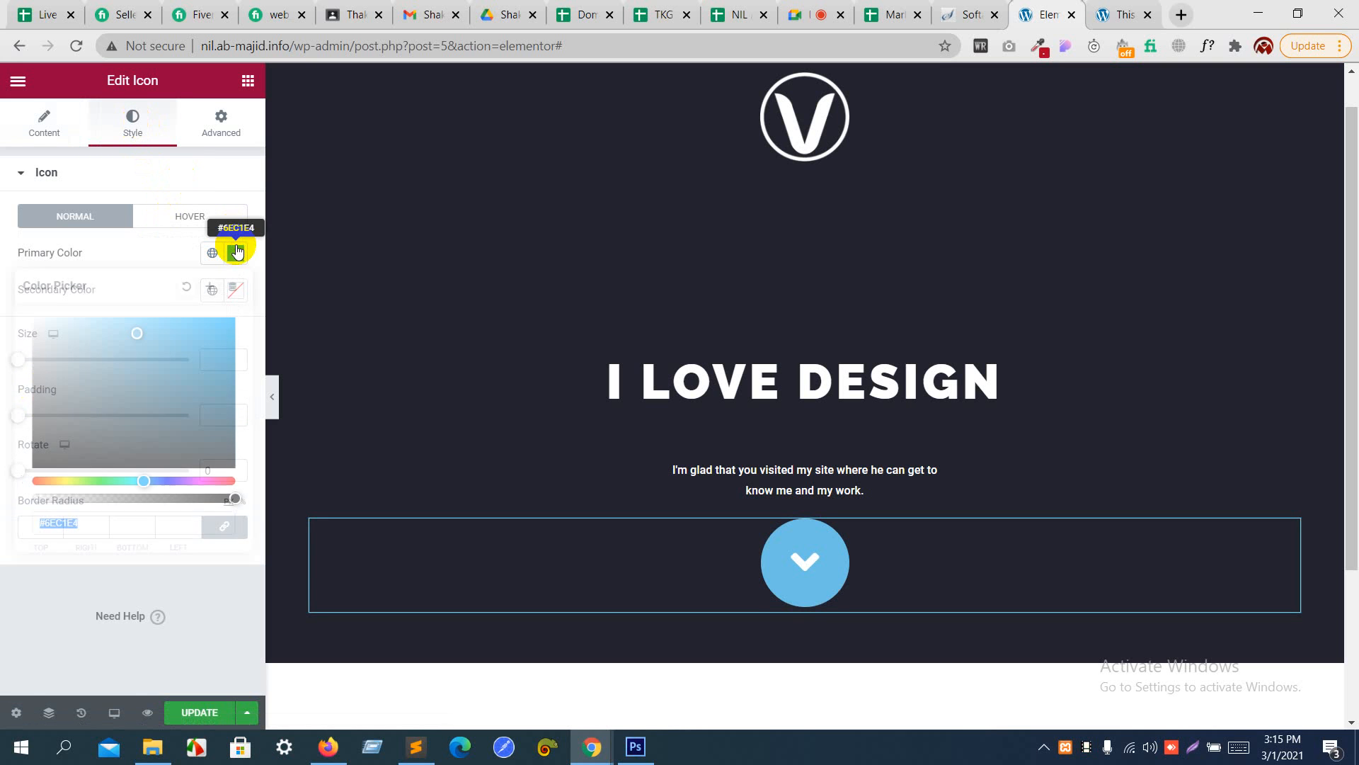
type("#FFFFFF")
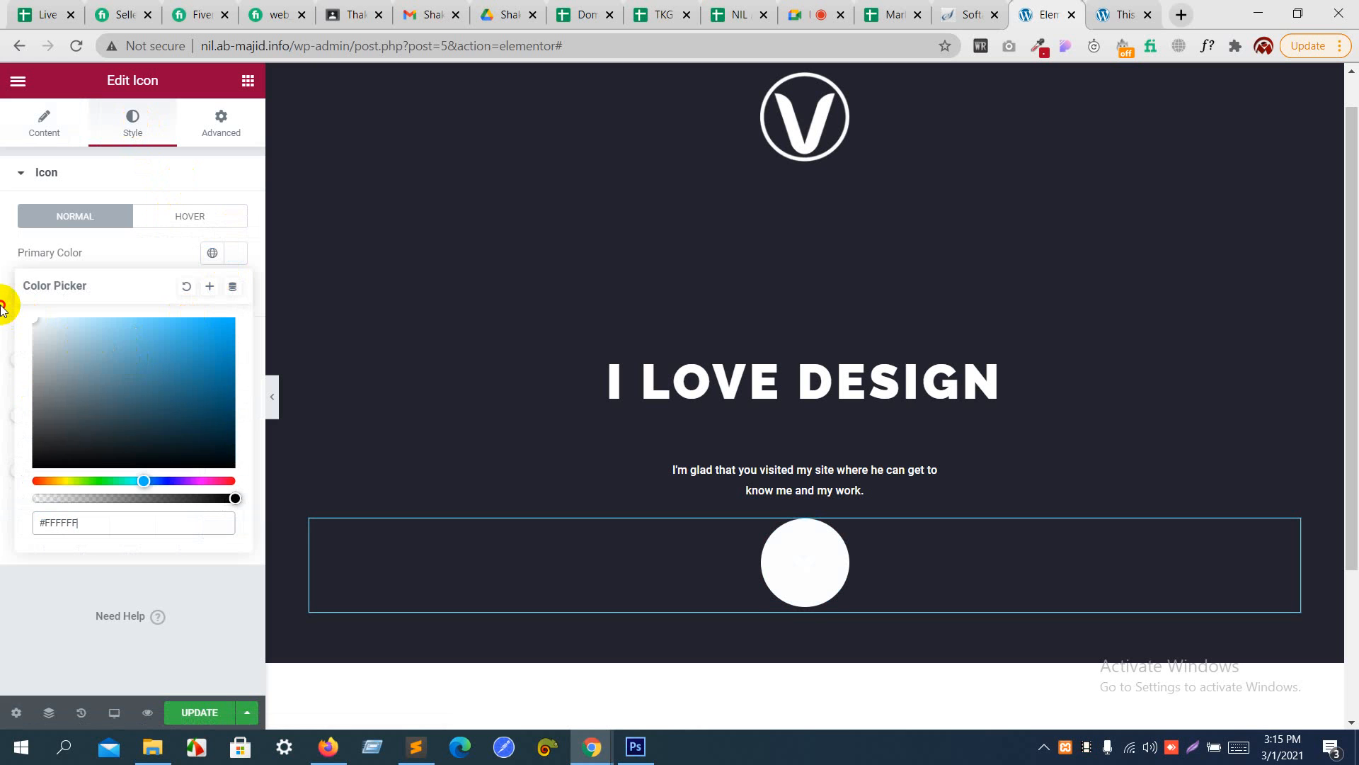
left_click(100, 254)
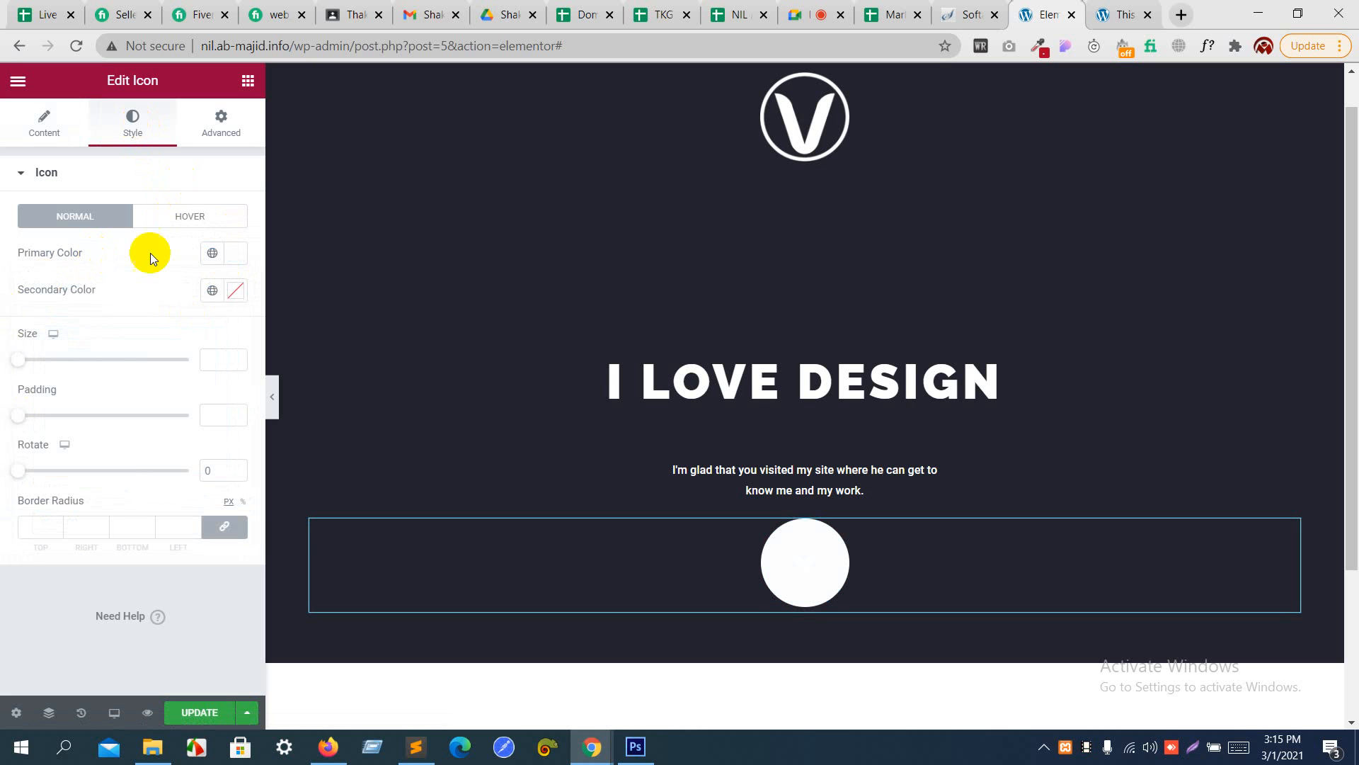
- Set the icon's secondary color to white and lower the primary color's opacity to give #FFFFFF03
left_click(236, 291)
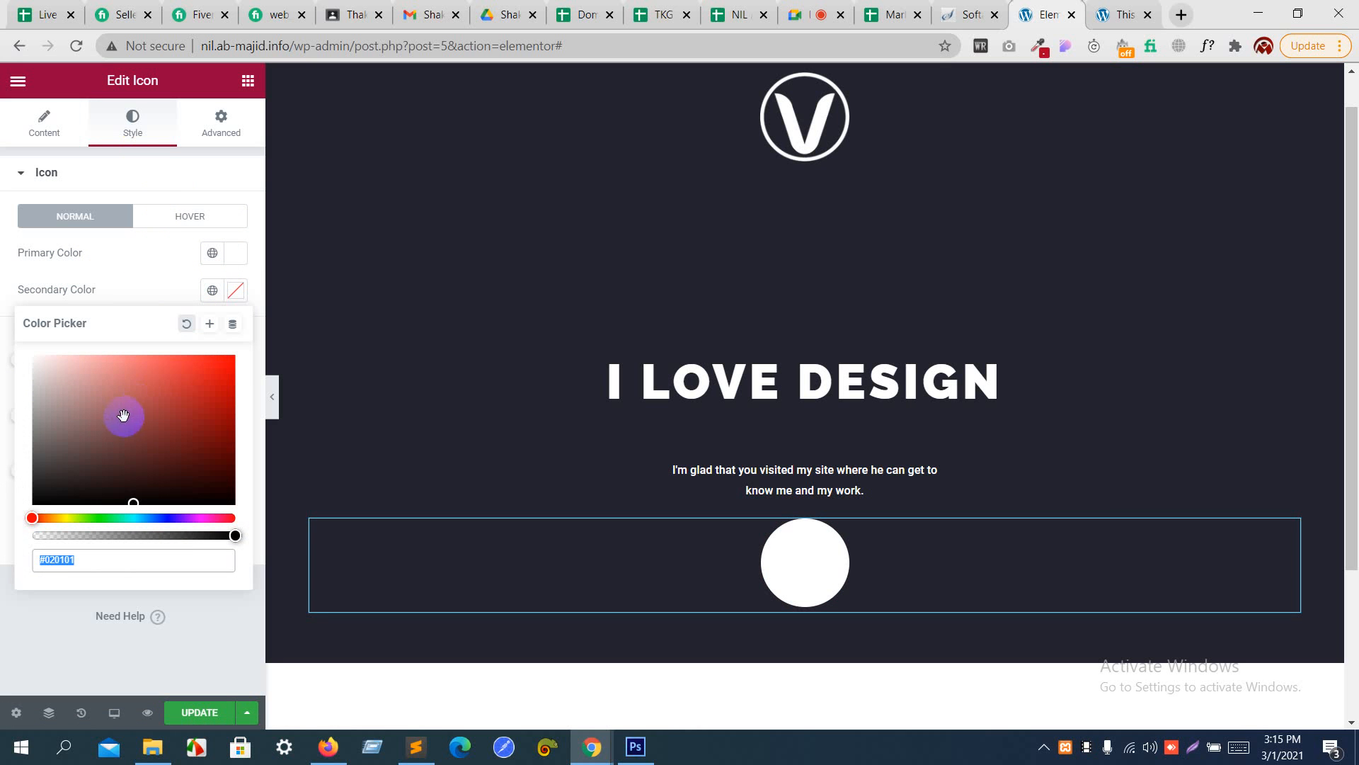
left_click(221, 381)
left_click_drag(238, 373, 2, 347)
left_click(234, 253)
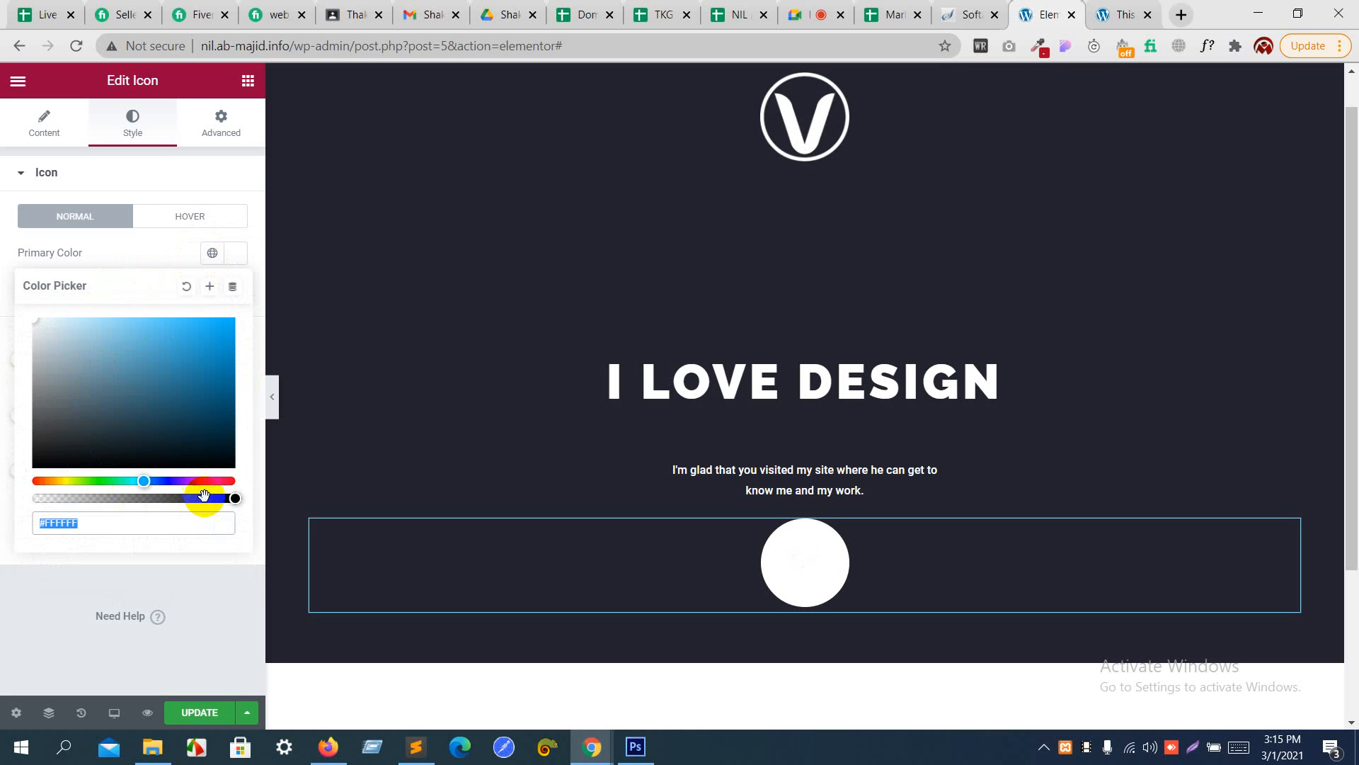
left_click_drag(235, 498, 31, 493)
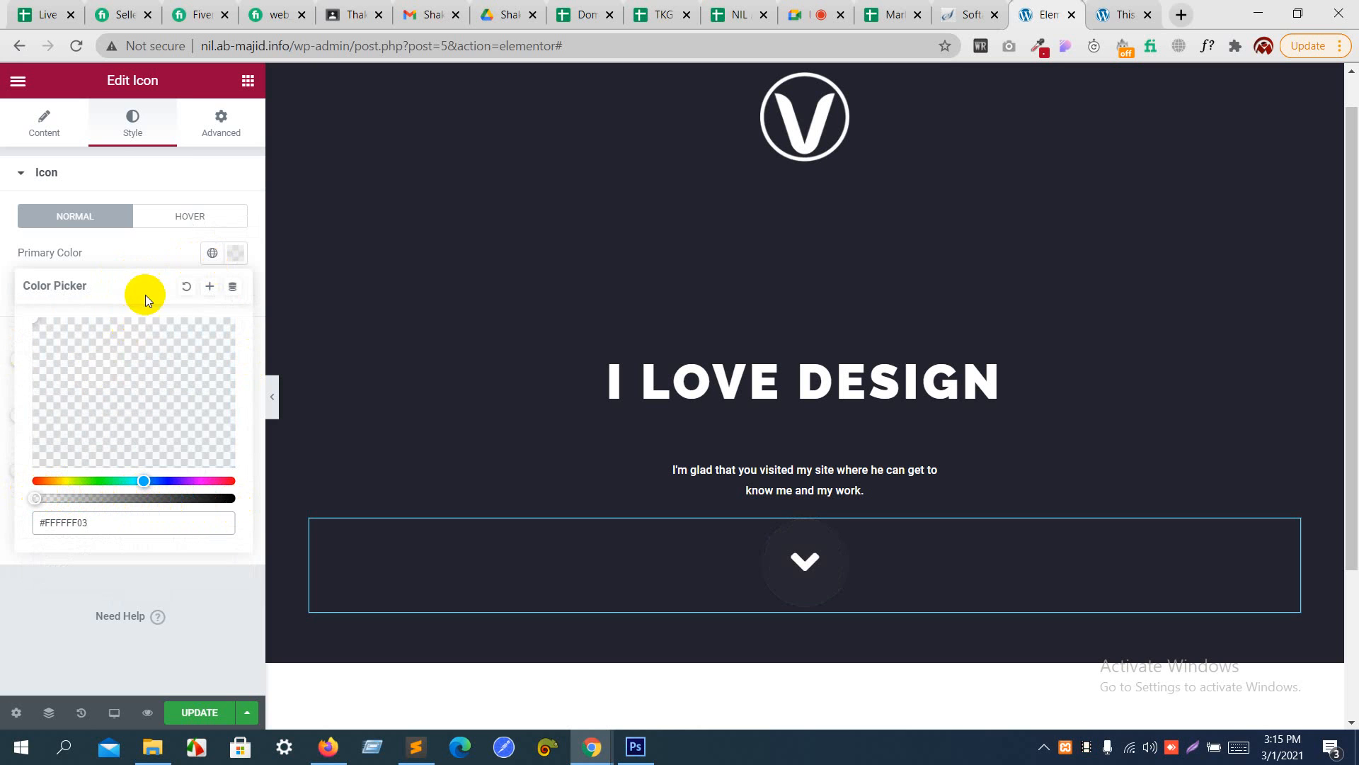
left_click(155, 254)
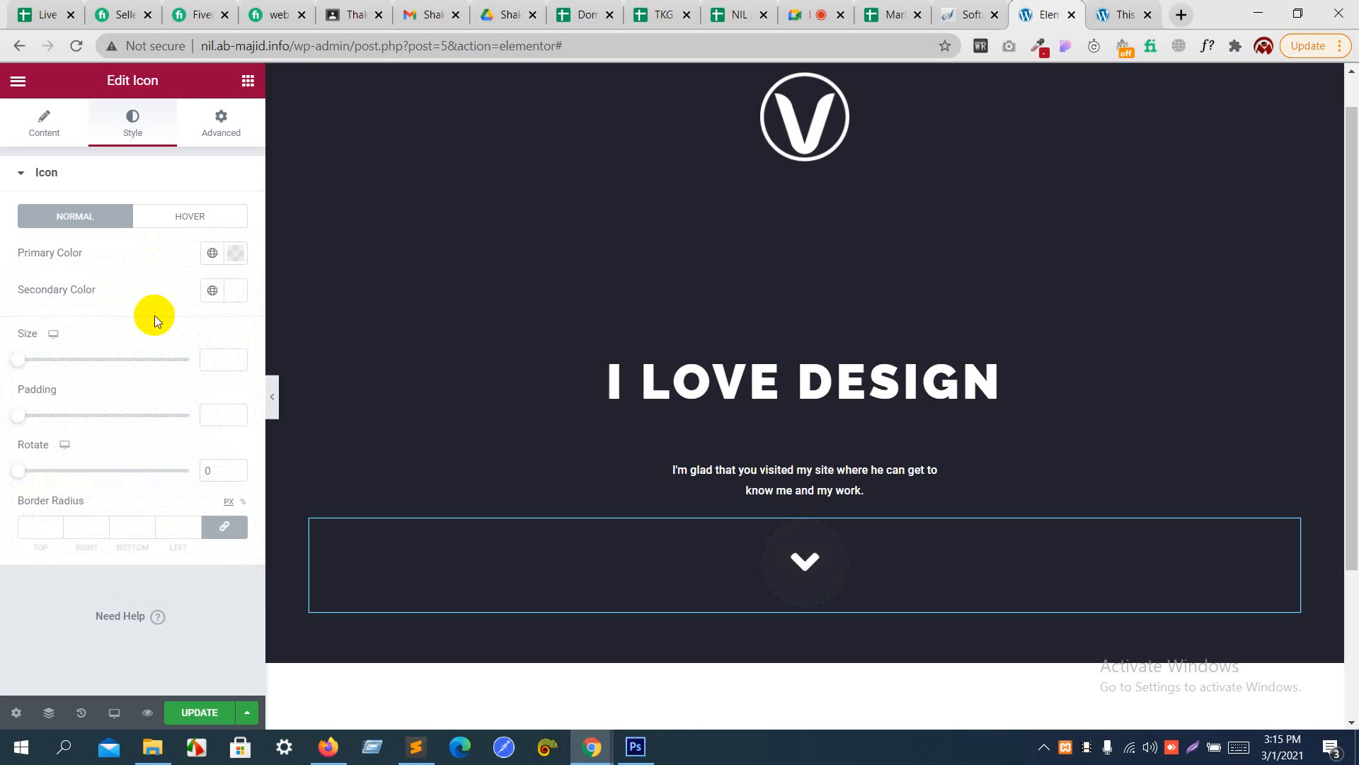
- Set the icon's size to 26 and its padding to 15, with a border radius of 0 on all corners
left_click_drag(21, 359, 33, 363)
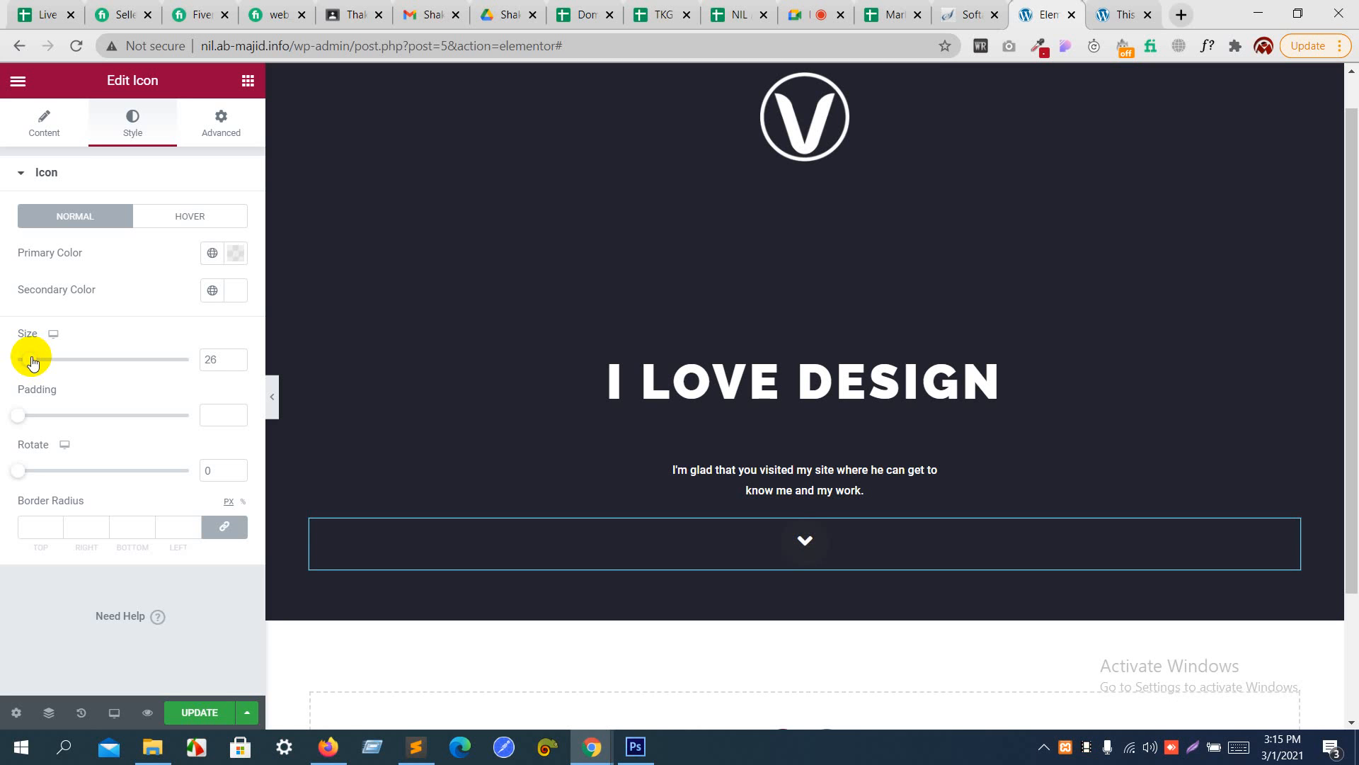
left_click(27, 416)
left_click_drag(29, 420, 45, 420)
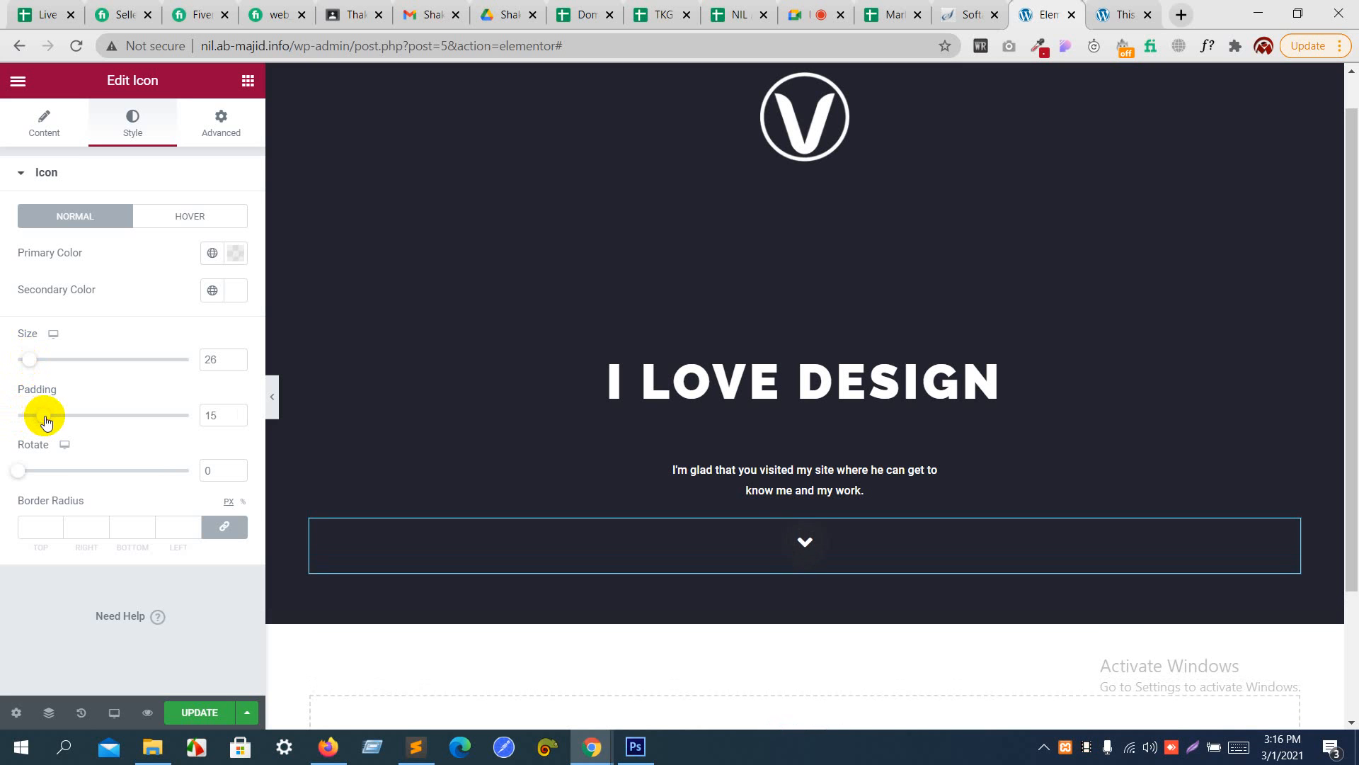
left_click(191, 523)
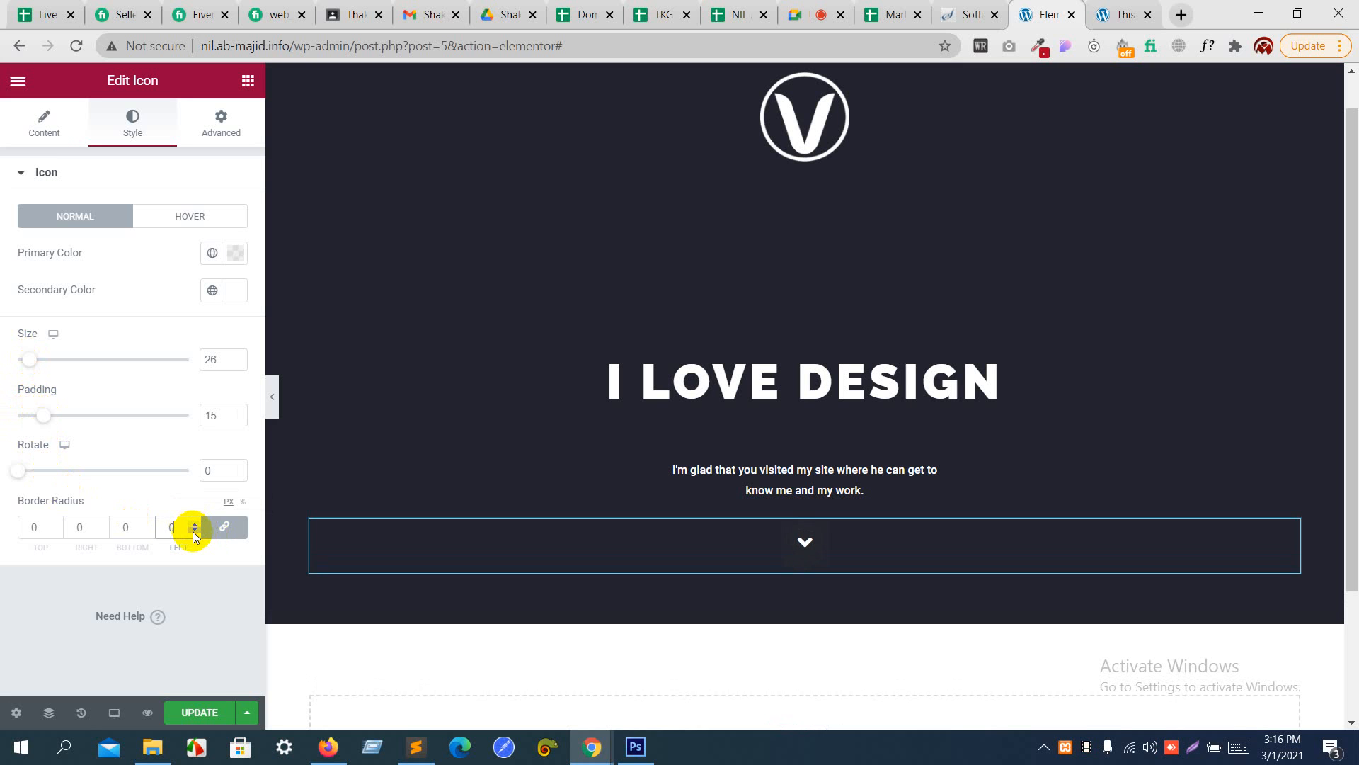
- Make the icon's primary color fully transparent by lowering its opacity to zero
left_click(235, 253)
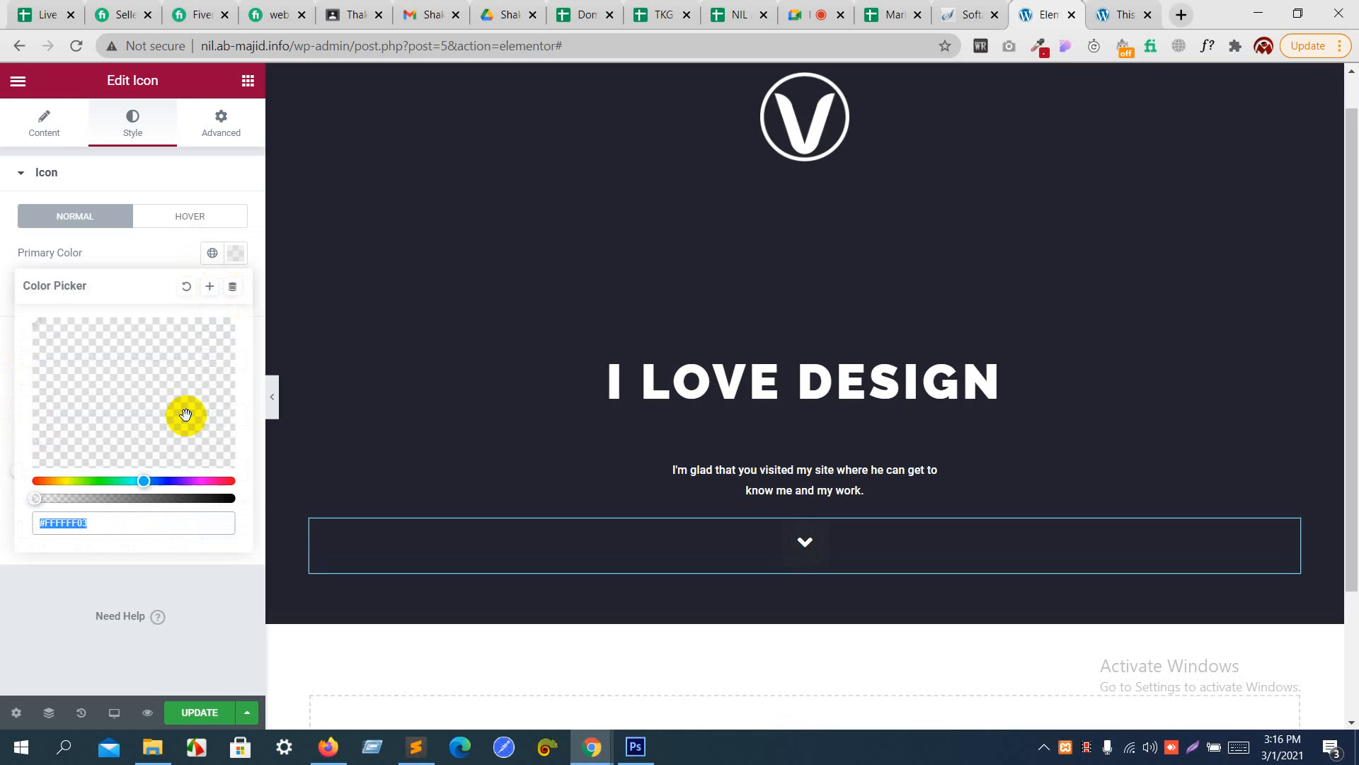
left_click(33, 498)
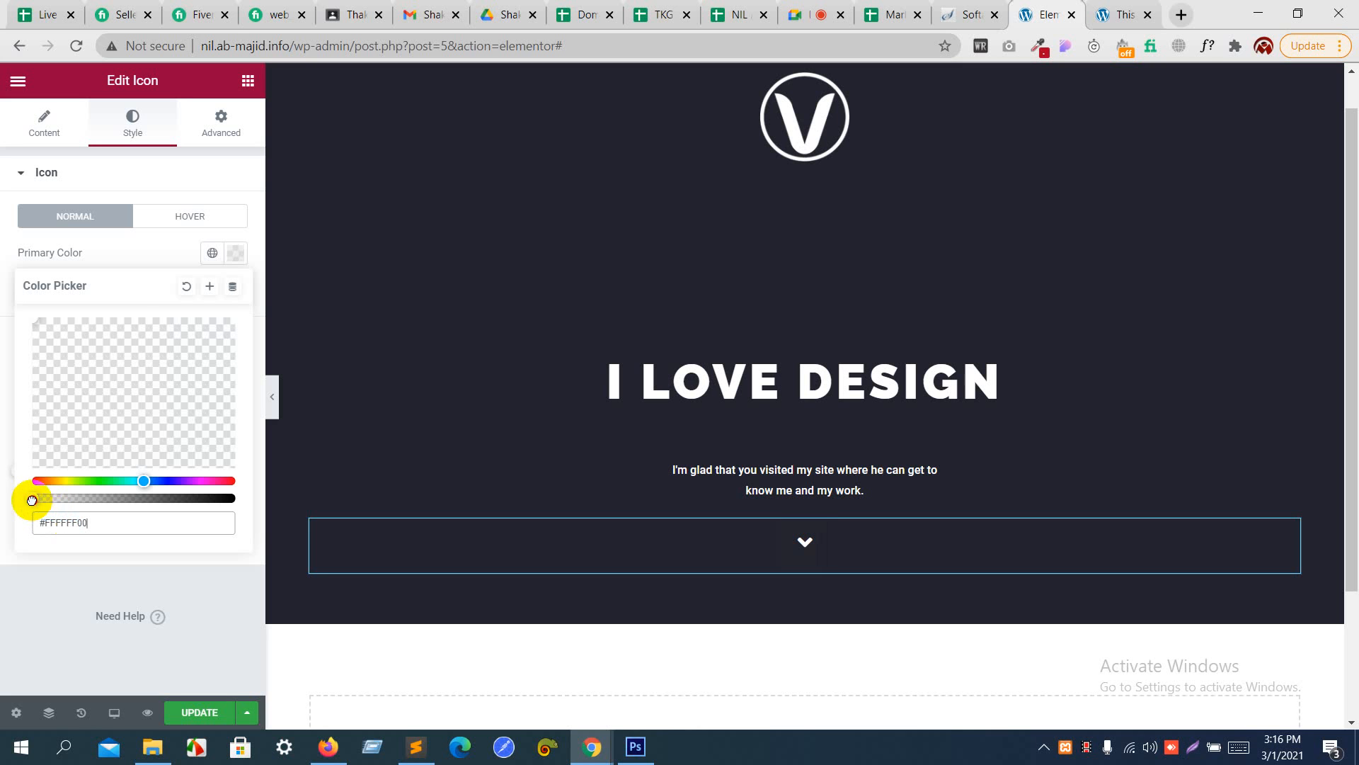
left_click(165, 249)
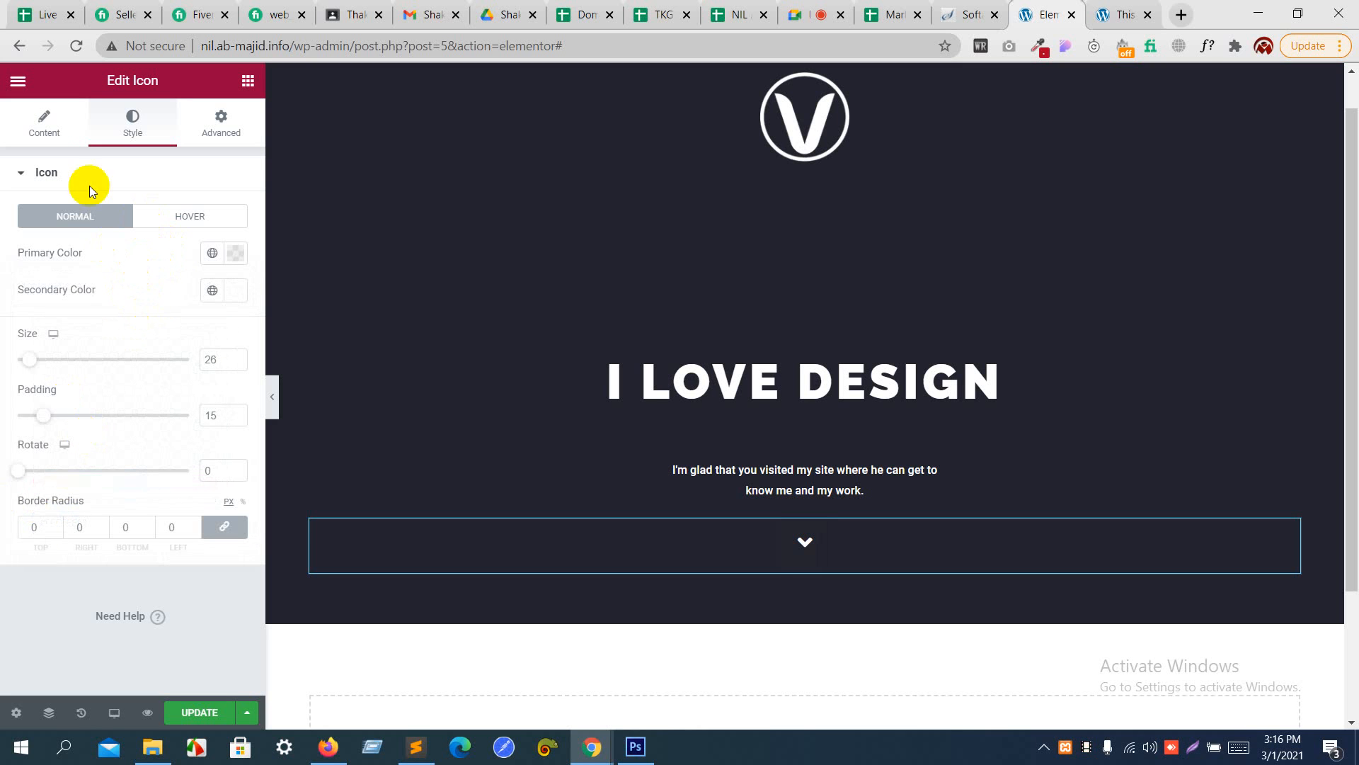
- Unlink the Icon widget's padding values, switch their unit to rem, and set the top padding to 8 rem
left_click(218, 119)
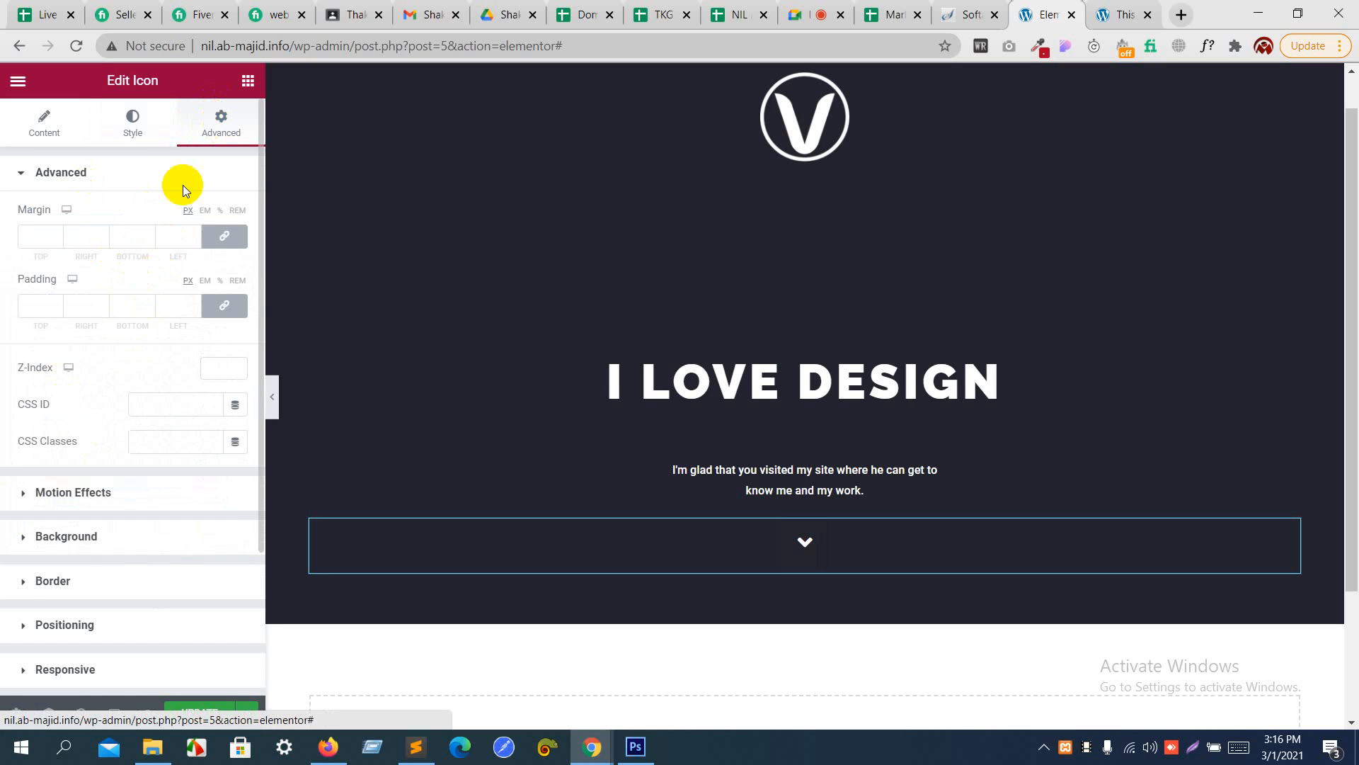
left_click(221, 306)
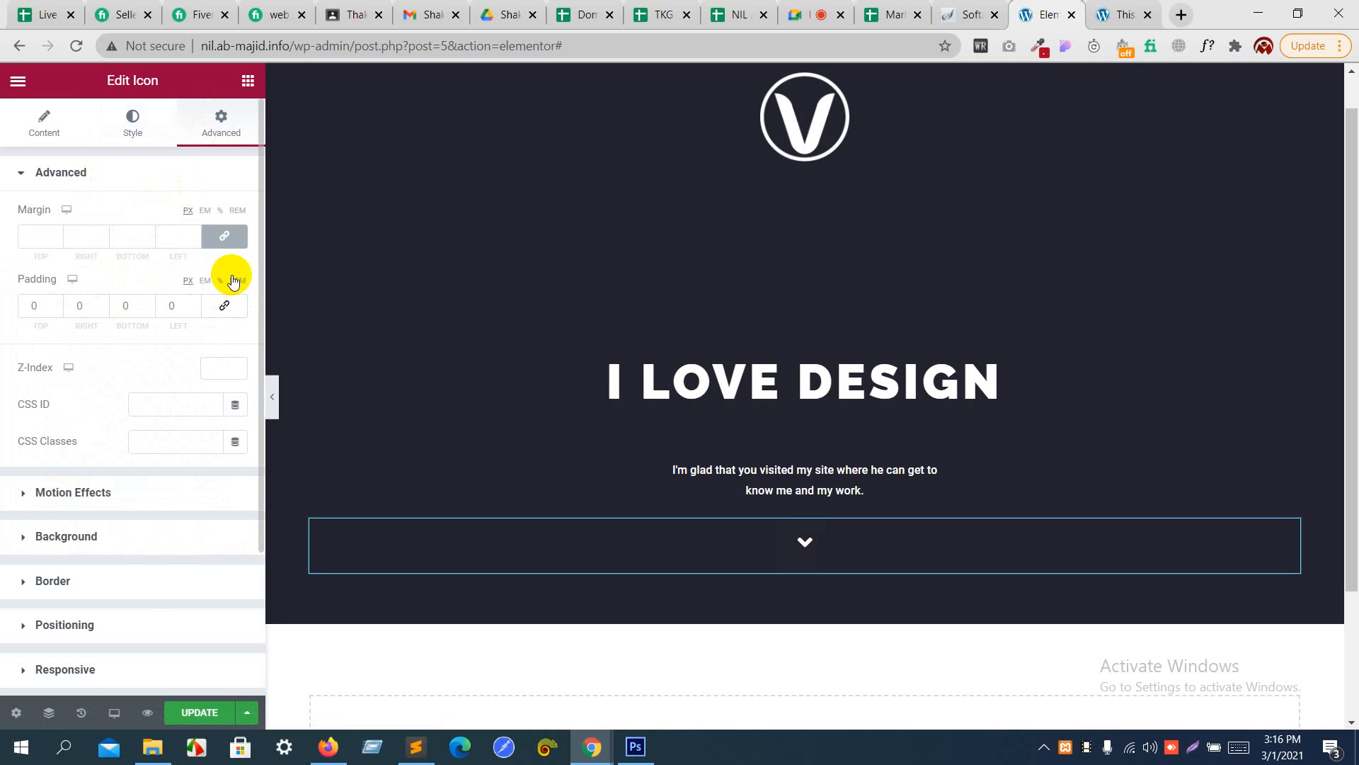
left_click(235, 281)
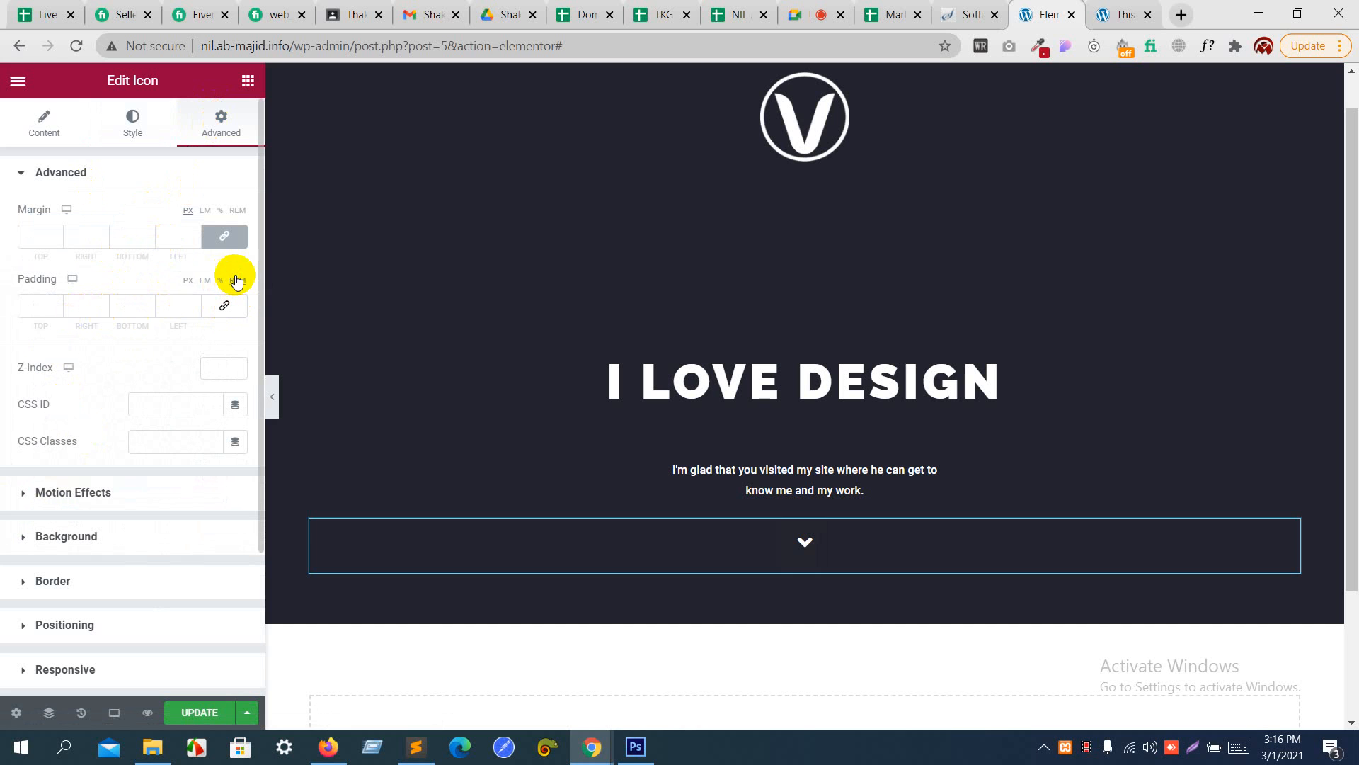
left_click(54, 303)
left_click(55, 303)
left_click(54, 303)
left_click(55, 303)
left_click(54, 303)
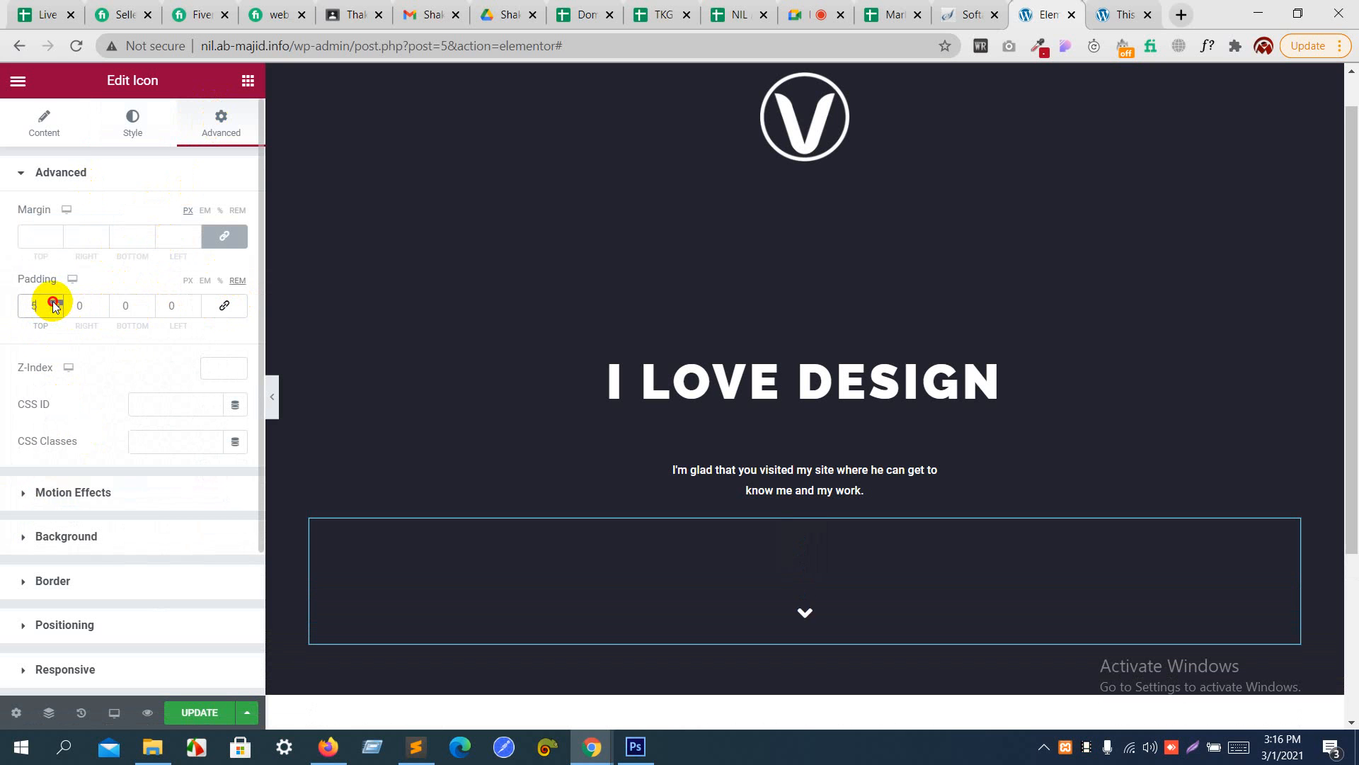
left_click(54, 303)
left_click(54, 303)
left_click(55, 303)
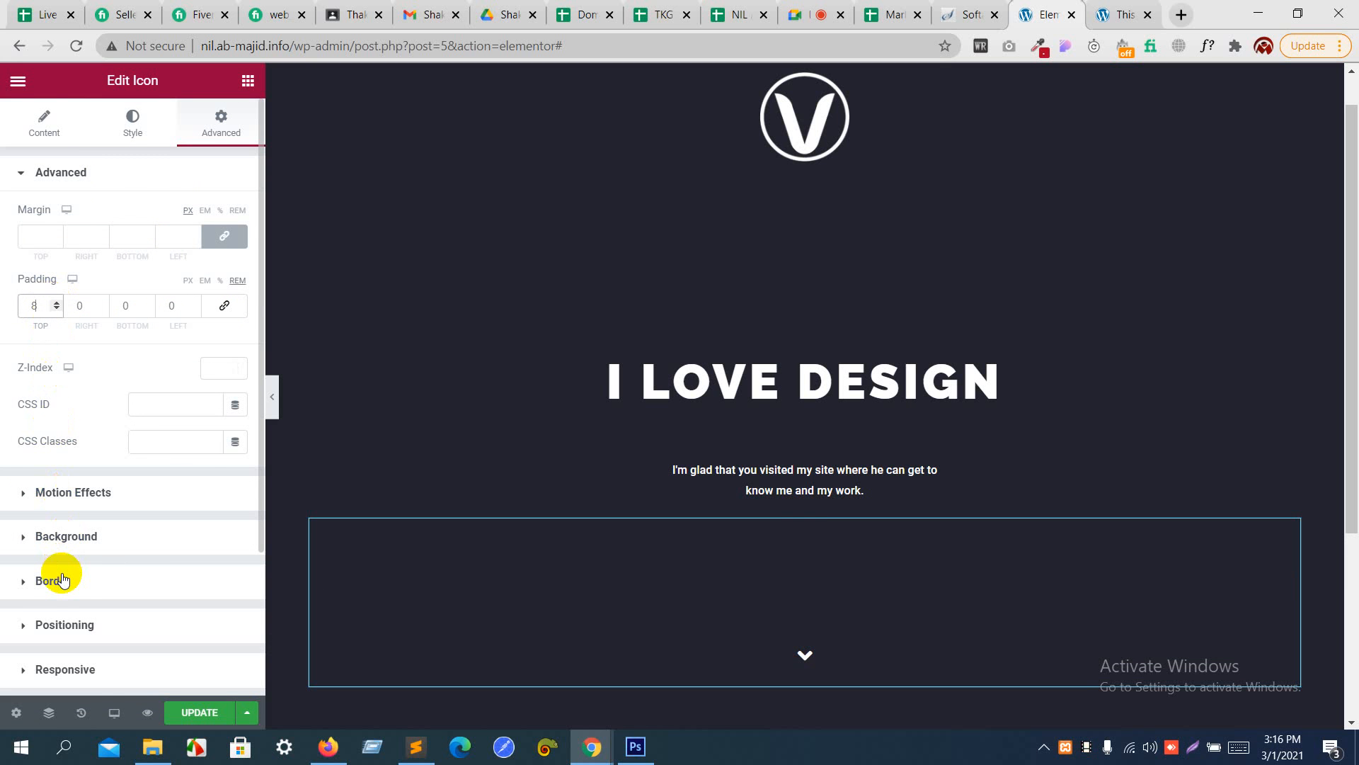
scroll(62, 579, "down", 3)
scroll(62, 579, "up", 3)
left_click(135, 129)
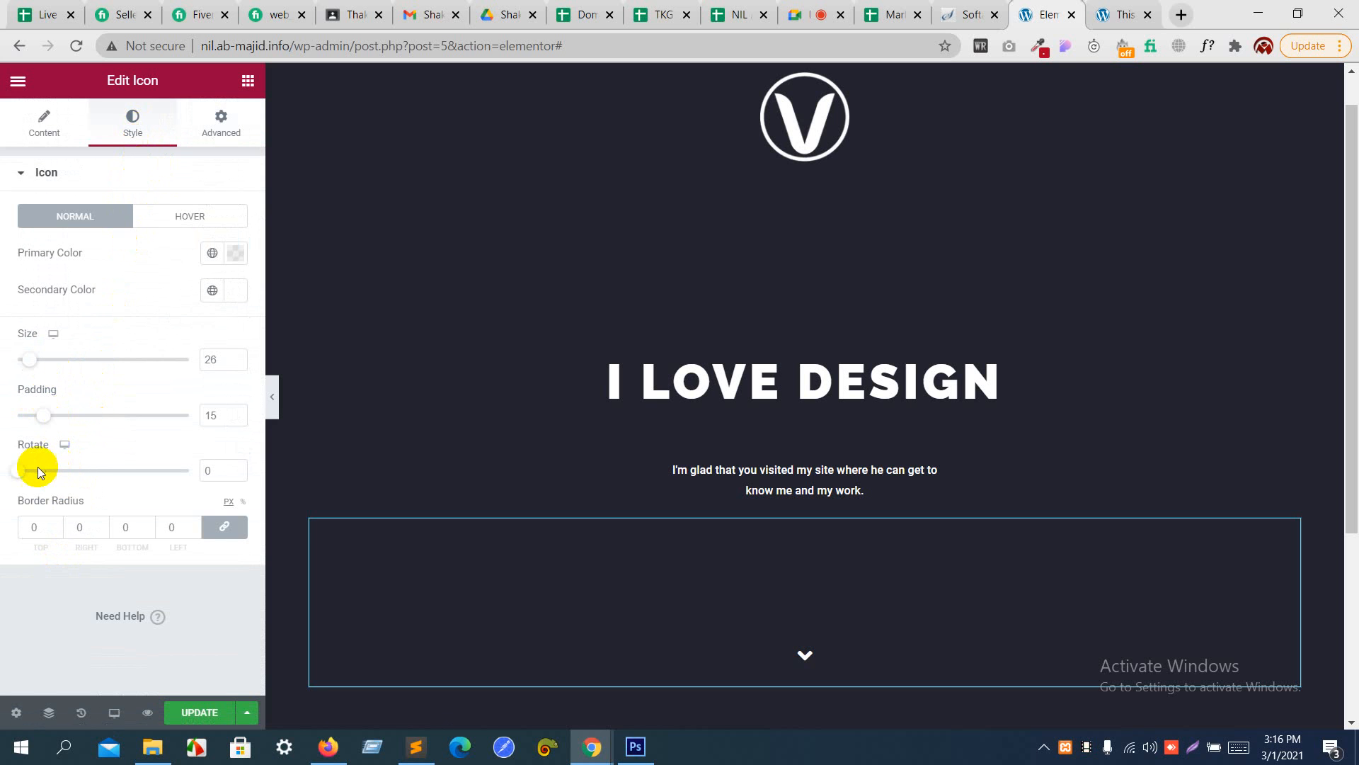
left_click_drag(17, 471, 2, 505)
left_click(174, 216)
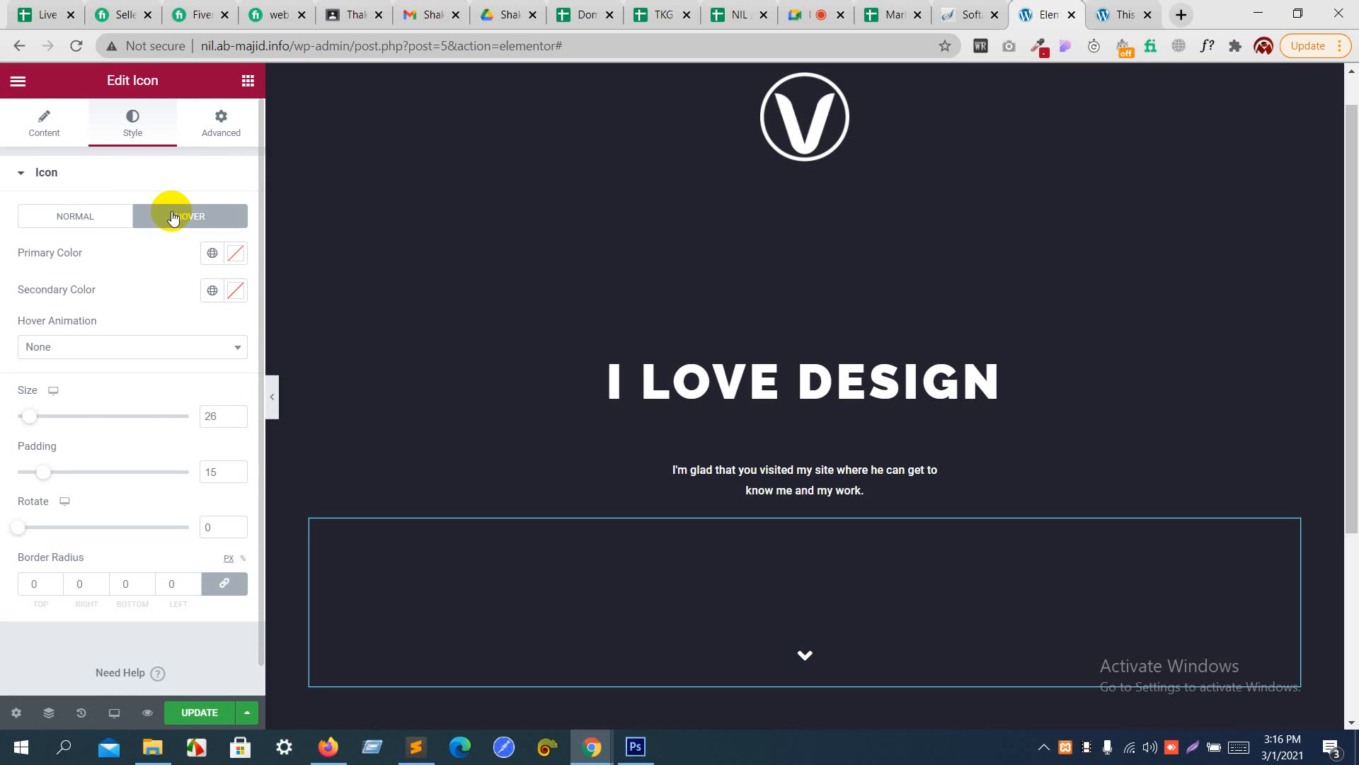
left_click(108, 219)
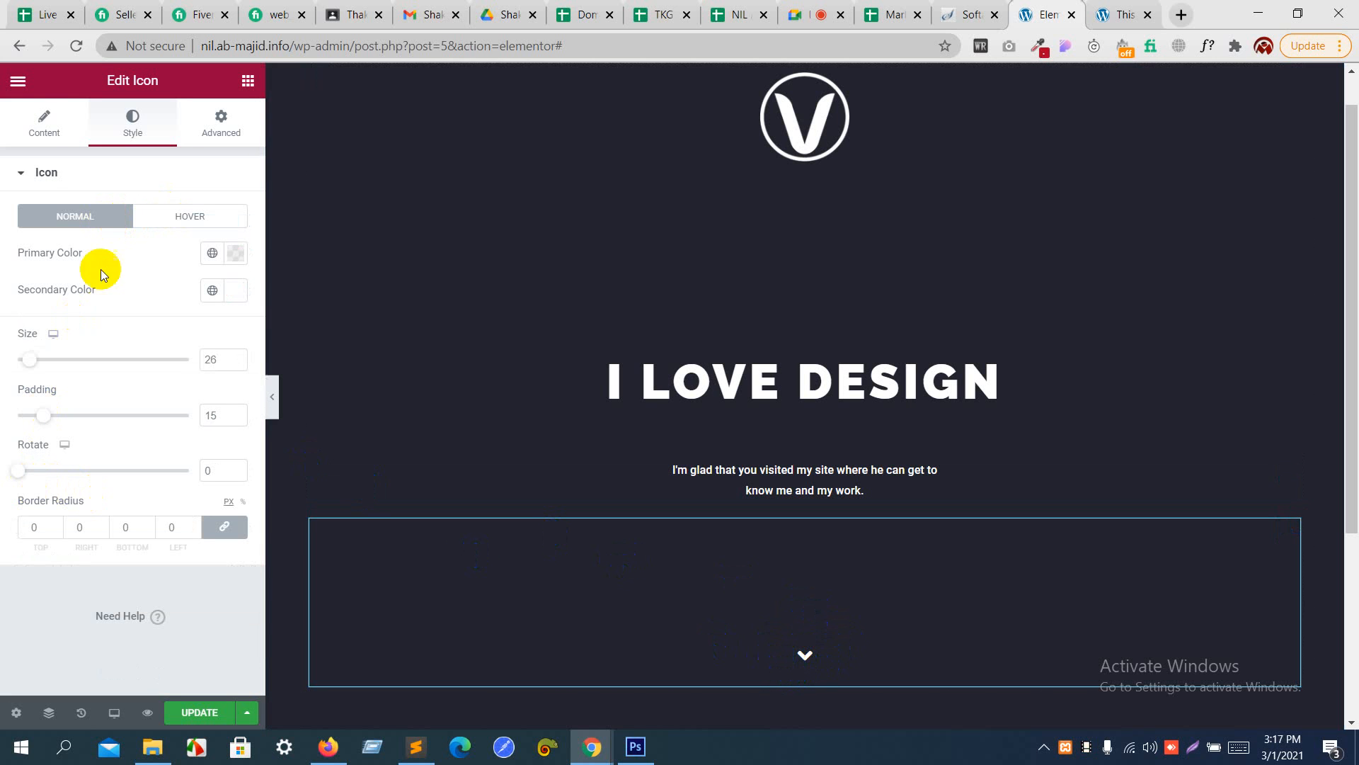
- Try the Default view for the down-arrow icon and check its style options
left_click(28, 118)
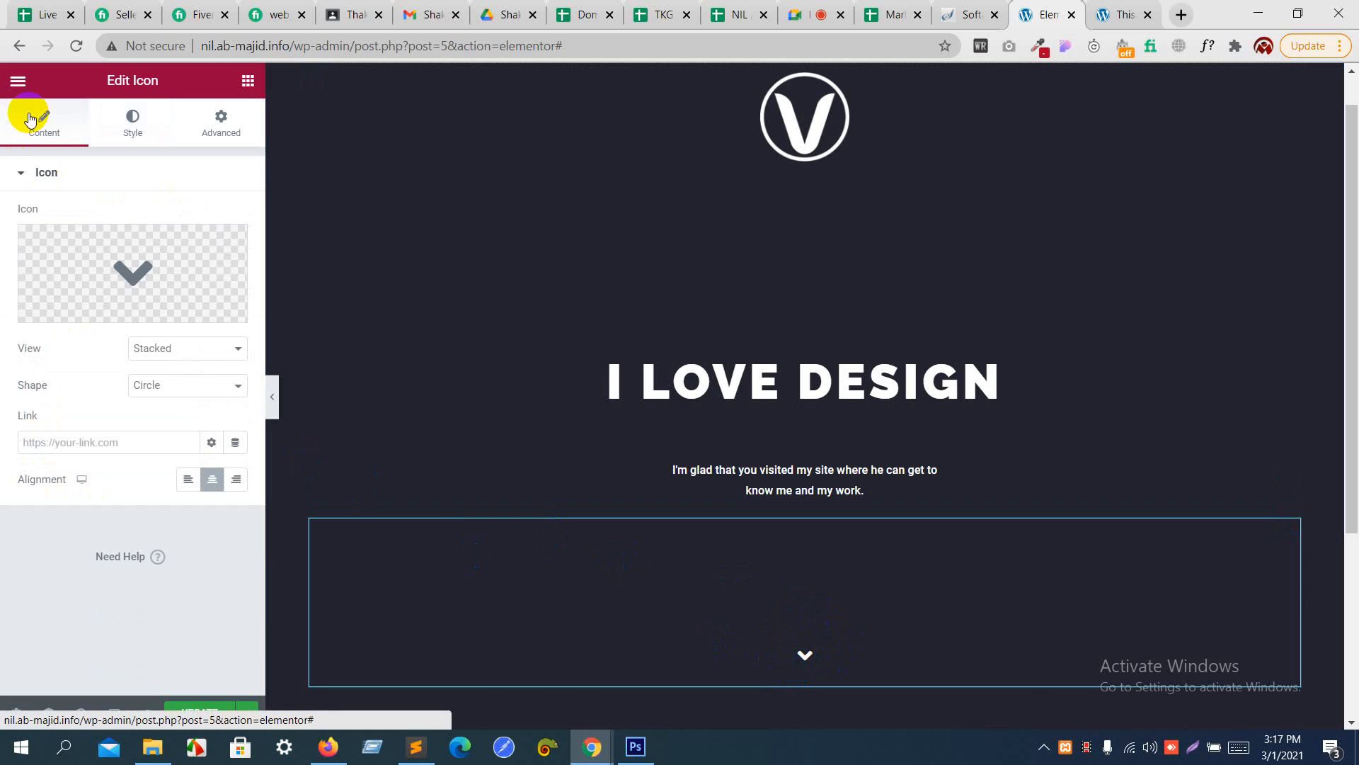
left_click(188, 349)
left_click(188, 367)
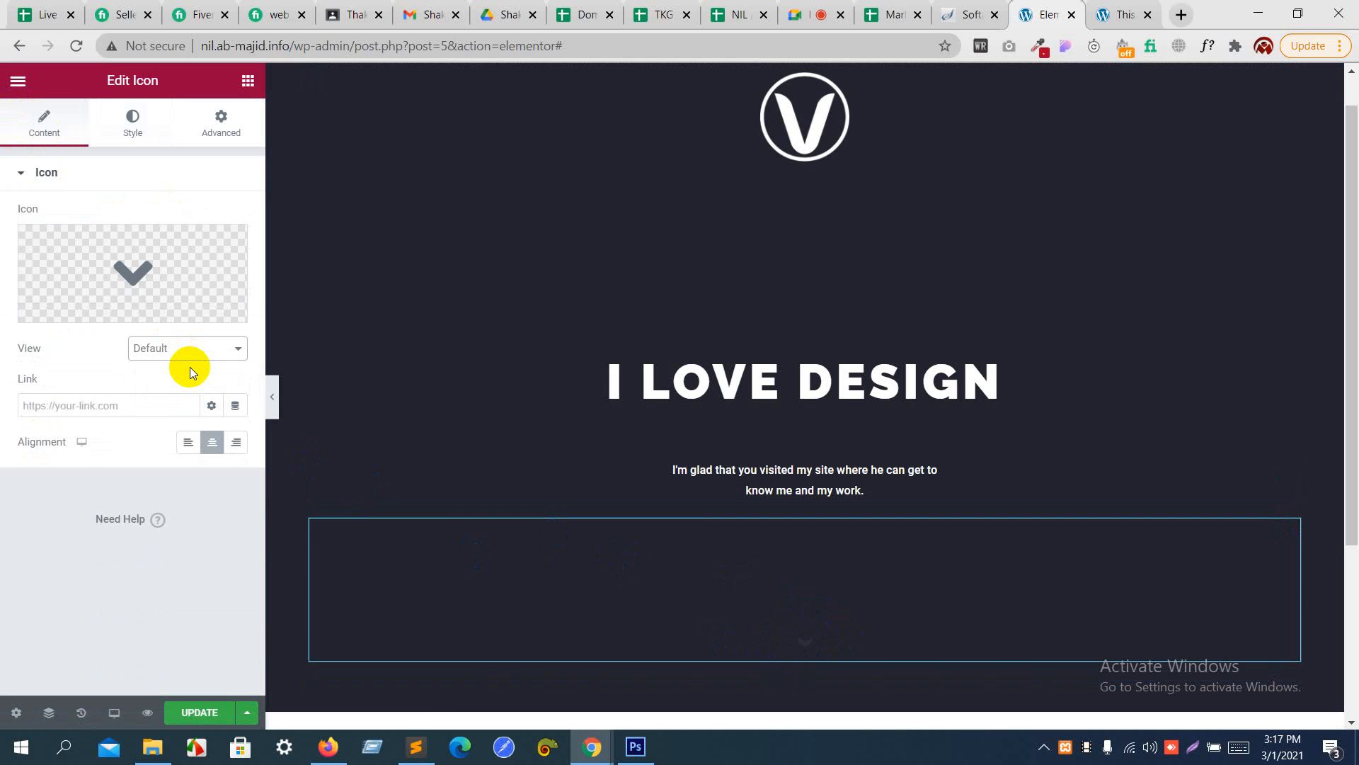
left_click(139, 134)
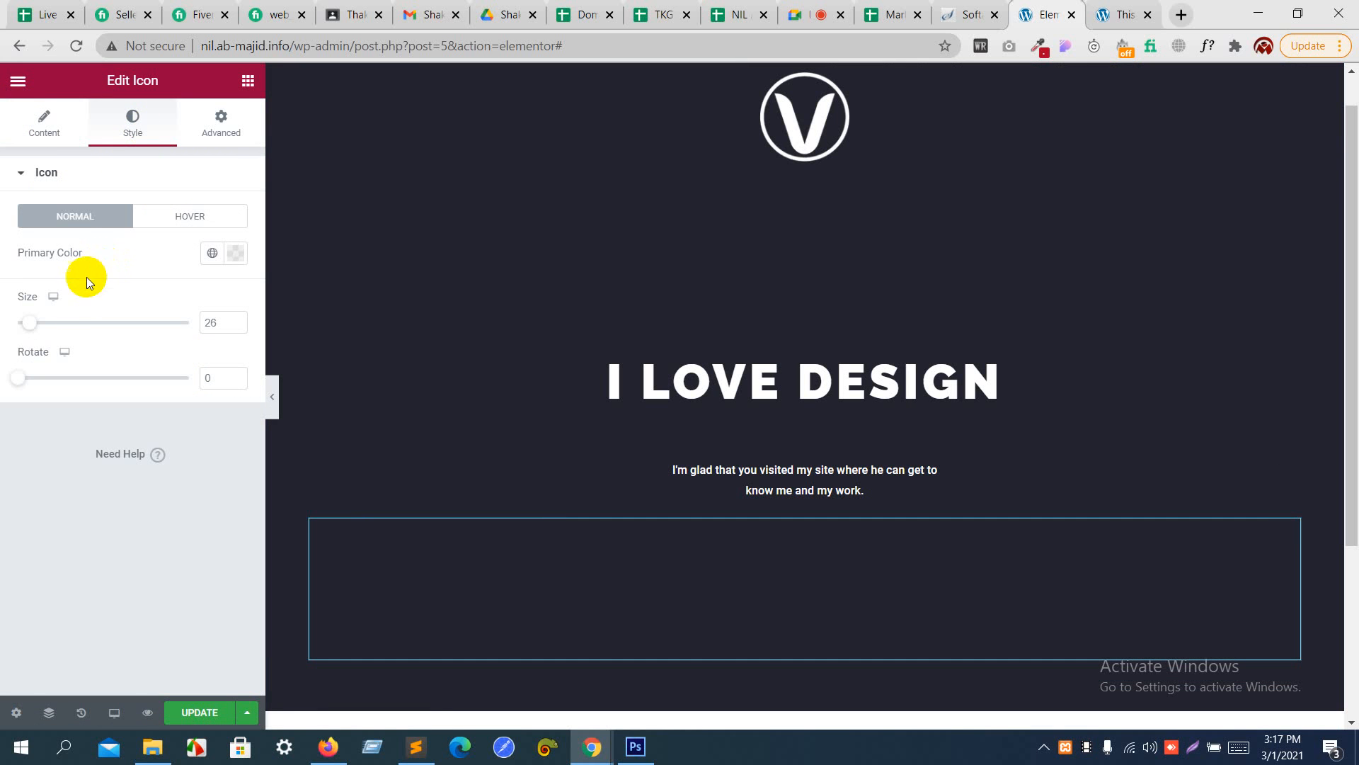
- Set the down-arrow icon's view to Framed
left_click(61, 128)
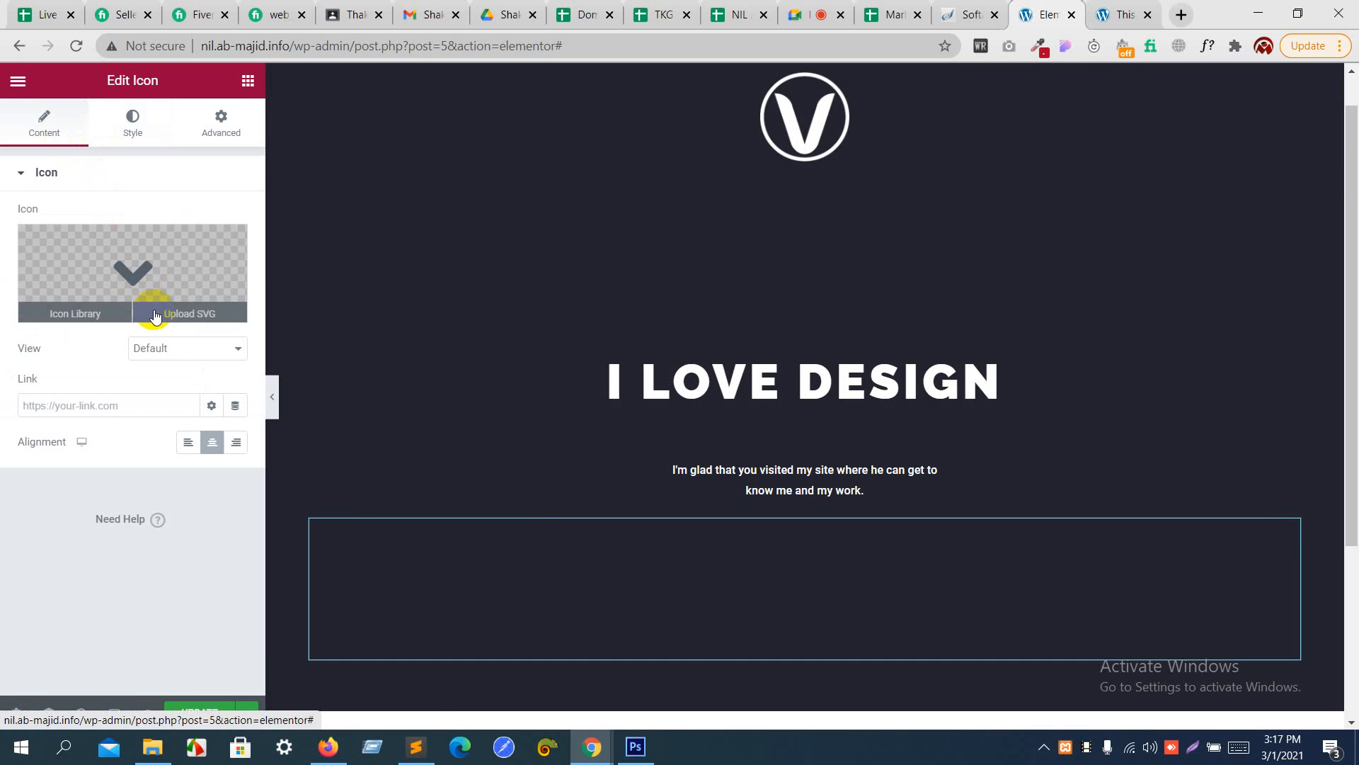
left_click(163, 347)
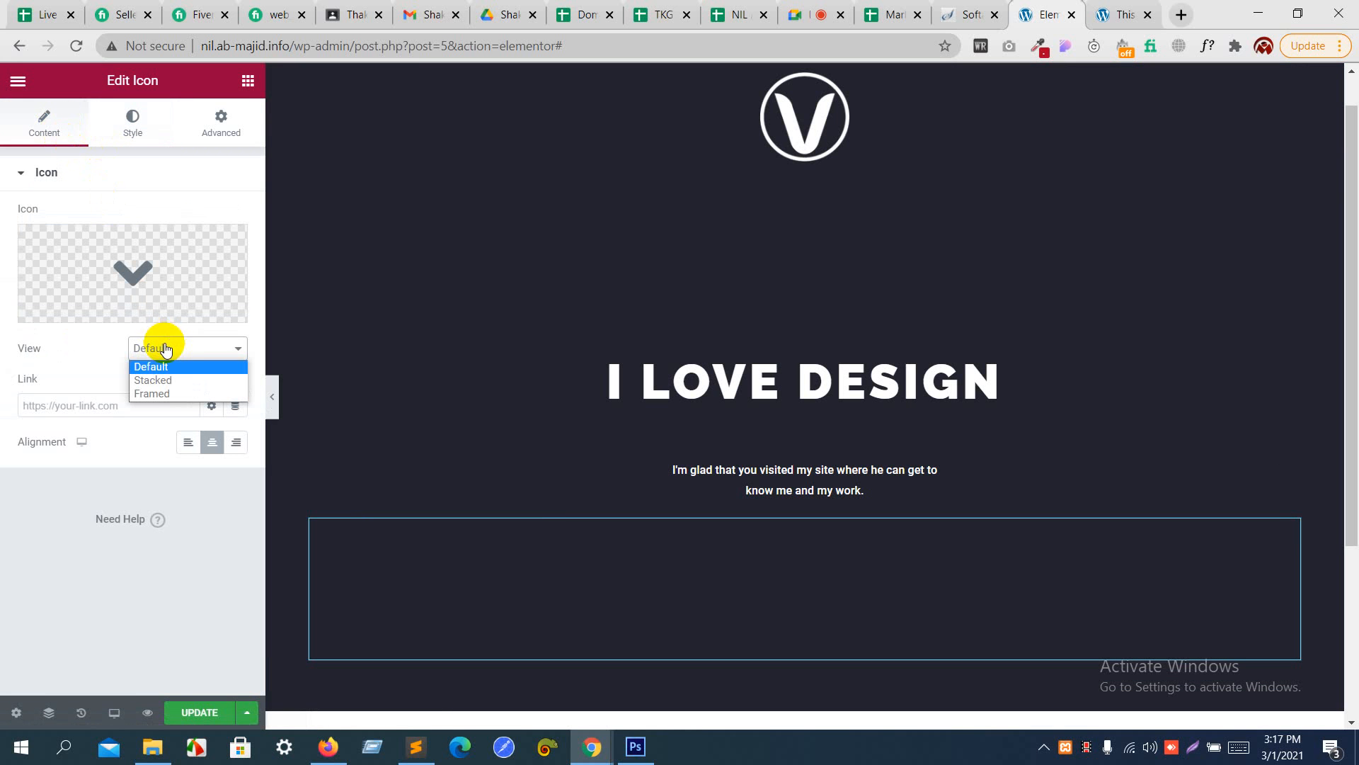
left_click(167, 393)
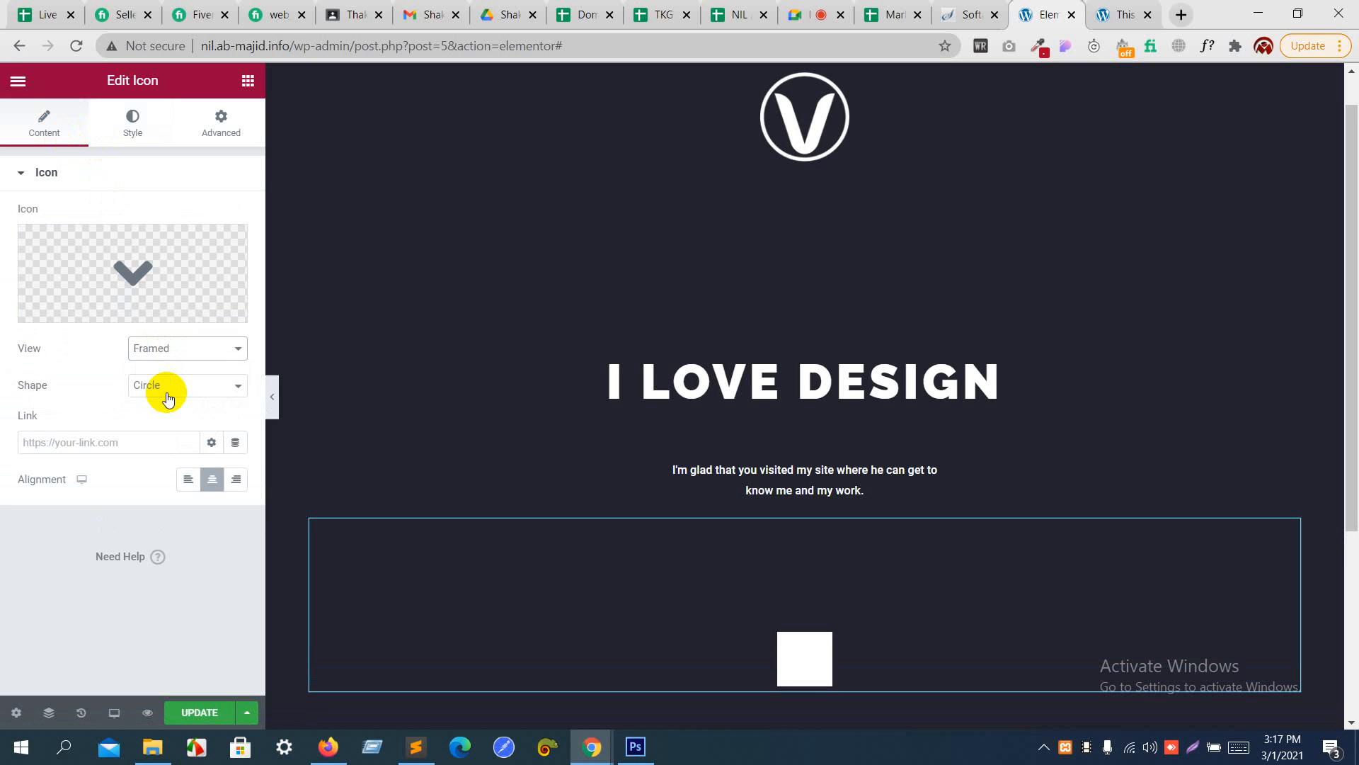
- Raise the opacity of the icon's white primary color to give #FFFFFFEB
left_click(136, 132)
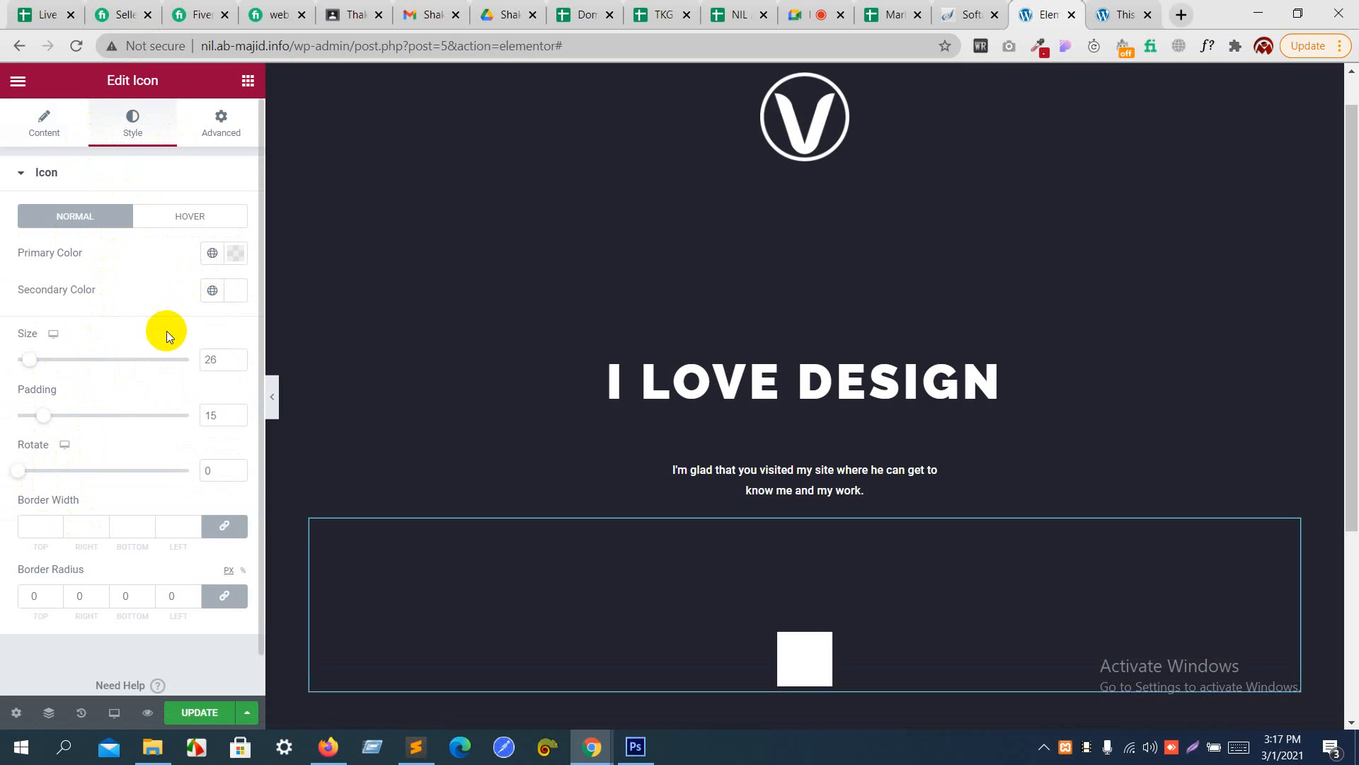
left_click(233, 253)
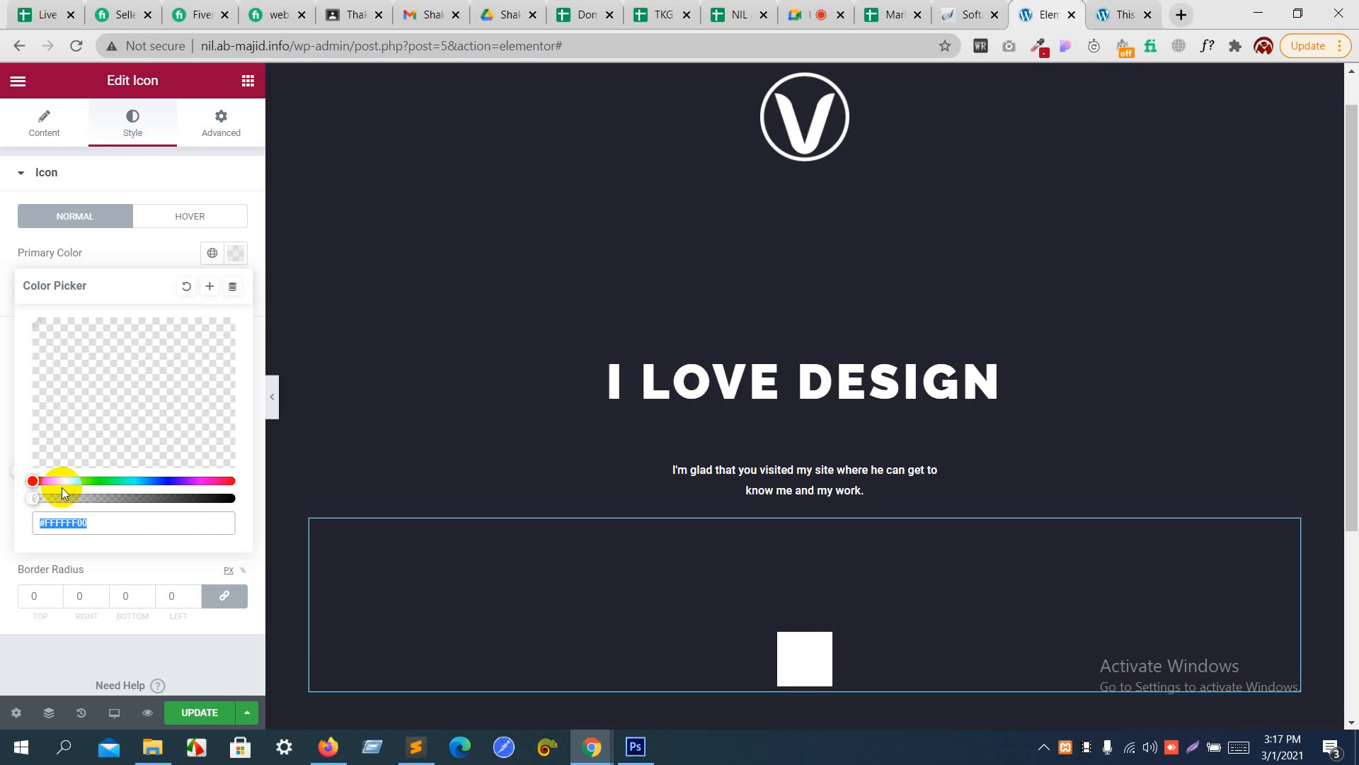
left_click_drag(35, 500, 219, 496)
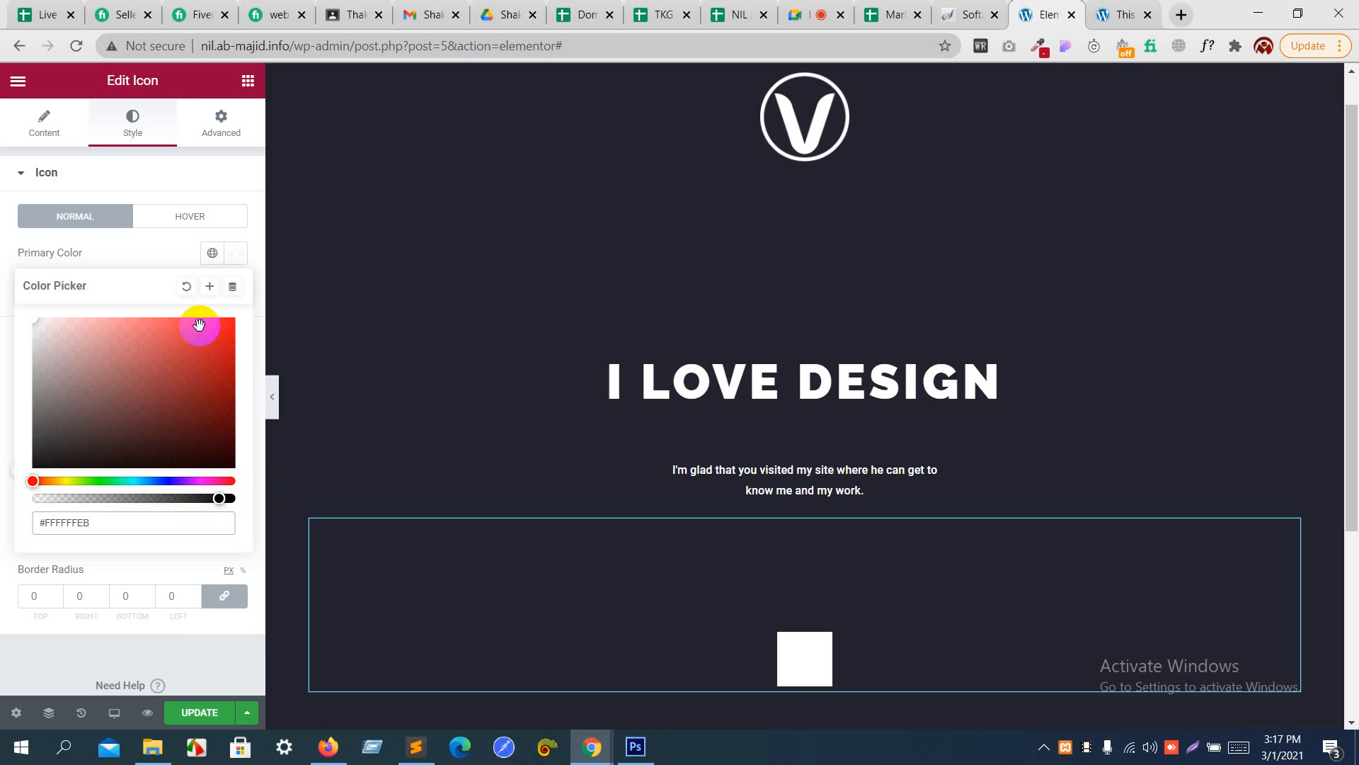
left_click(146, 251)
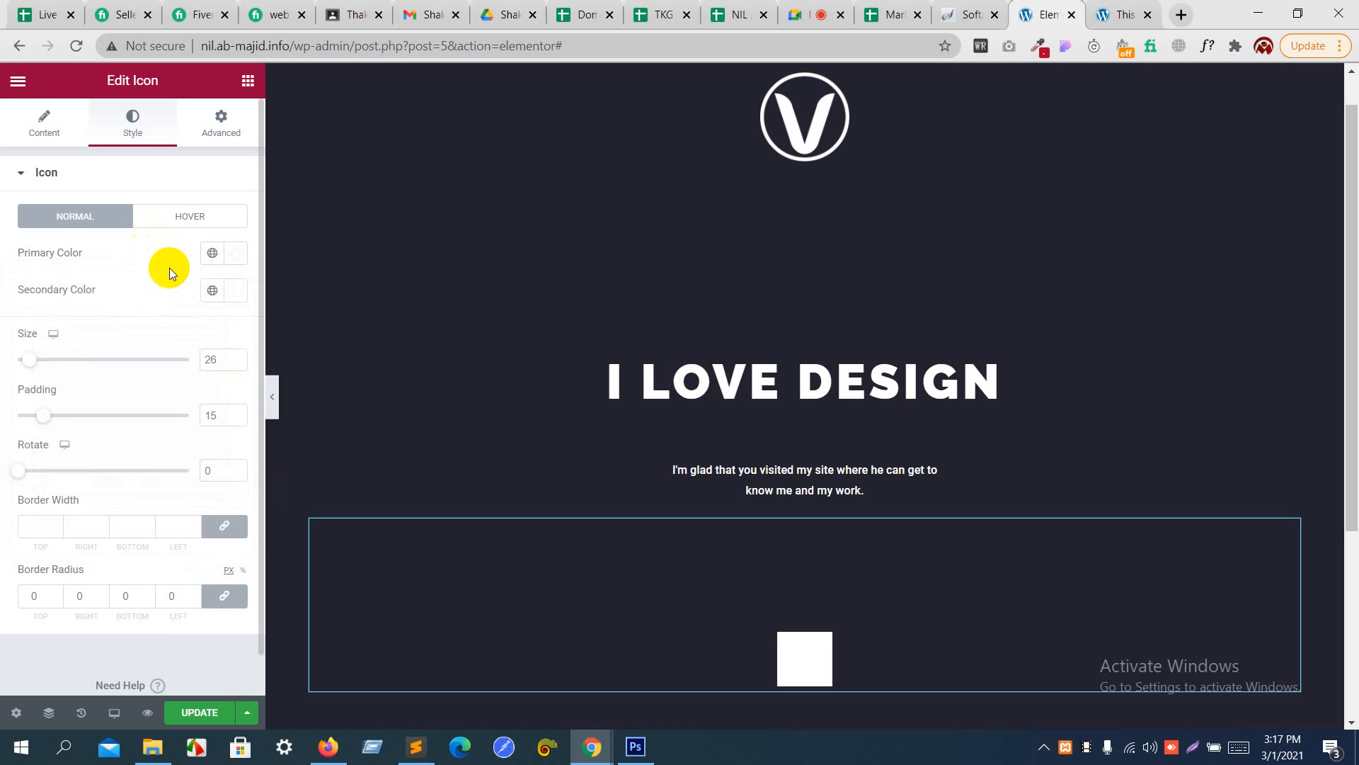
- Set the icon's secondary color to #A13434 and lower its opacity to zero, giving #A1343400
left_click(218, 290)
left_click(170, 407)
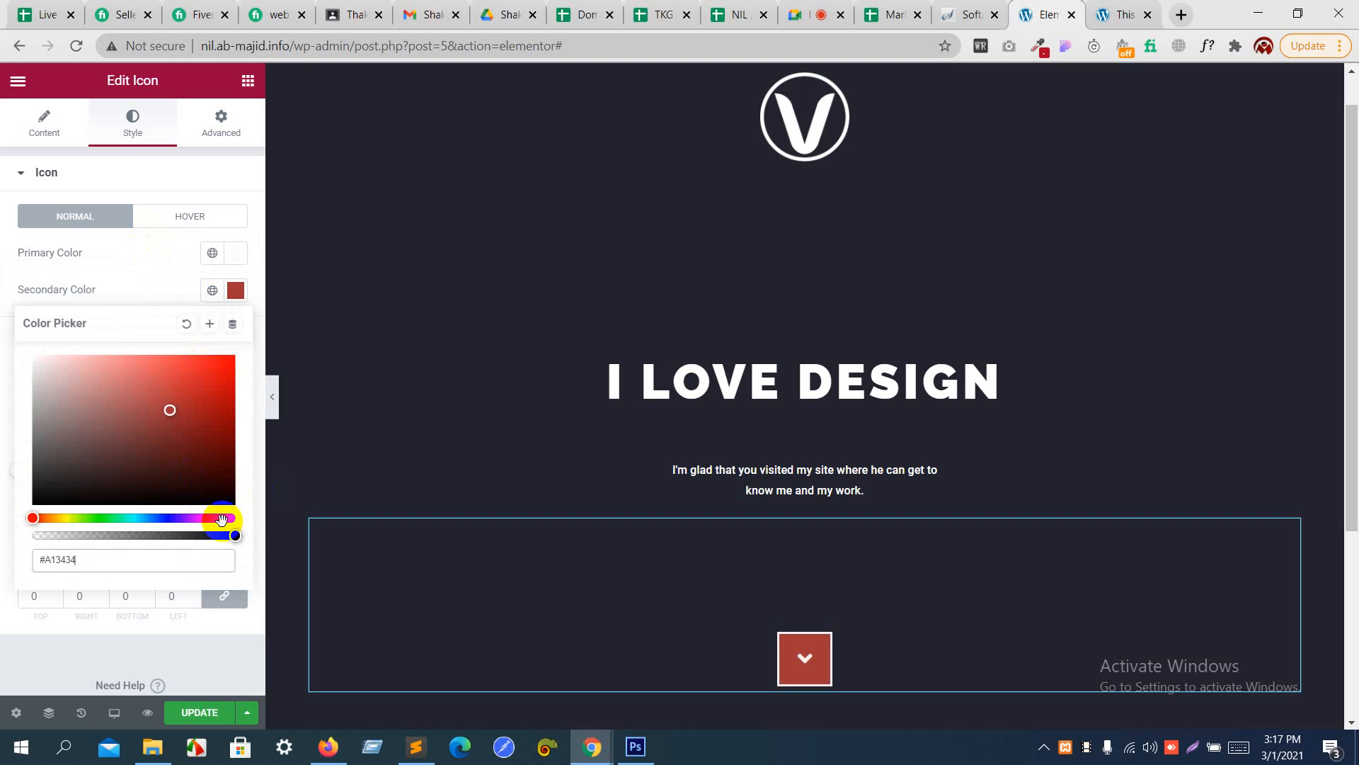
left_click_drag(227, 536, 3, 525)
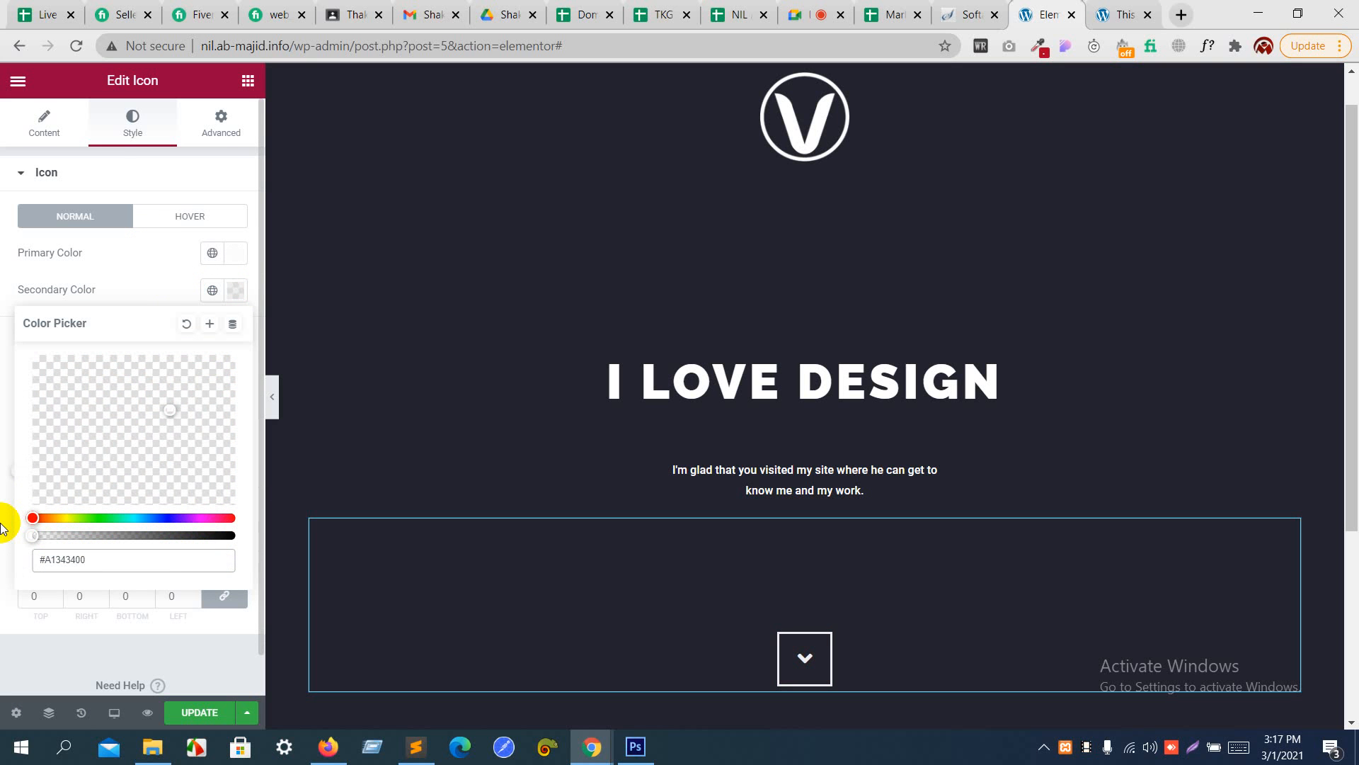
scroll(2, 525, "down", 1)
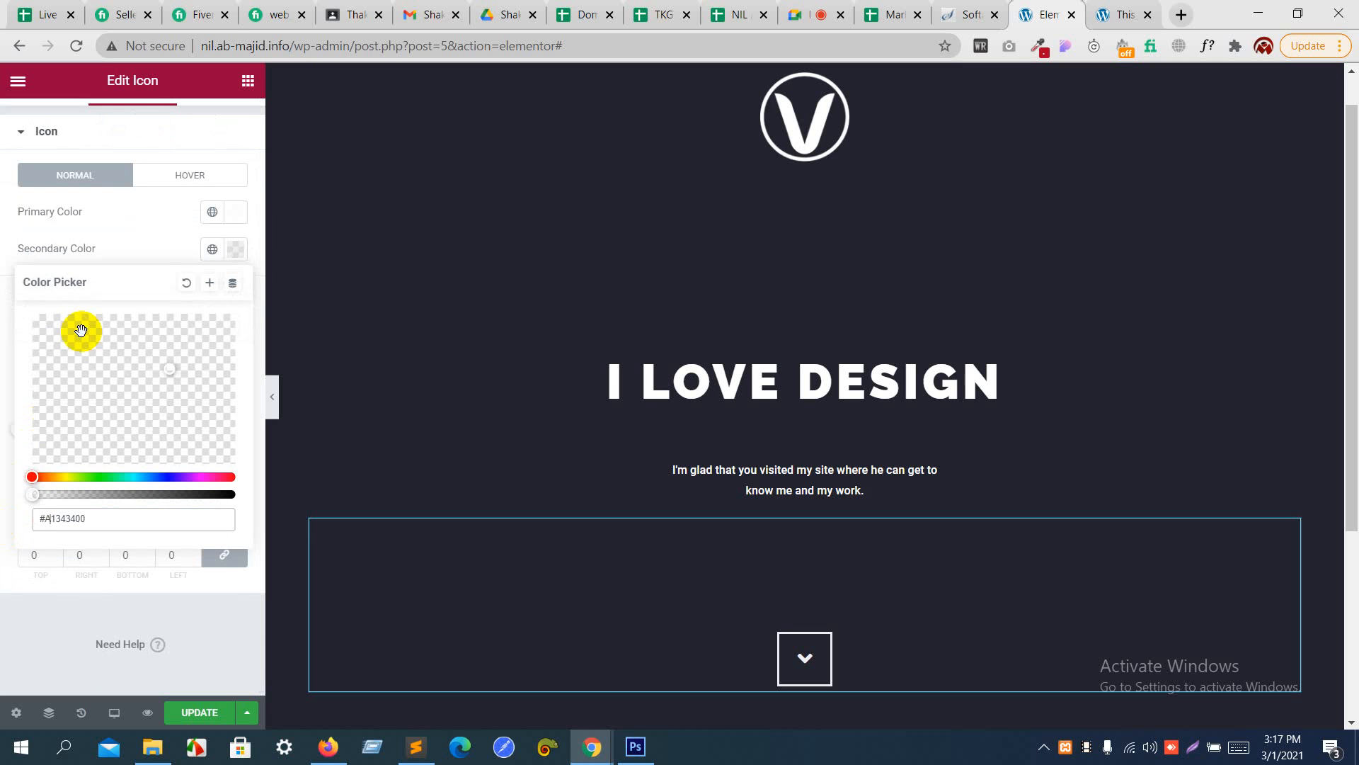
left_click(158, 241)
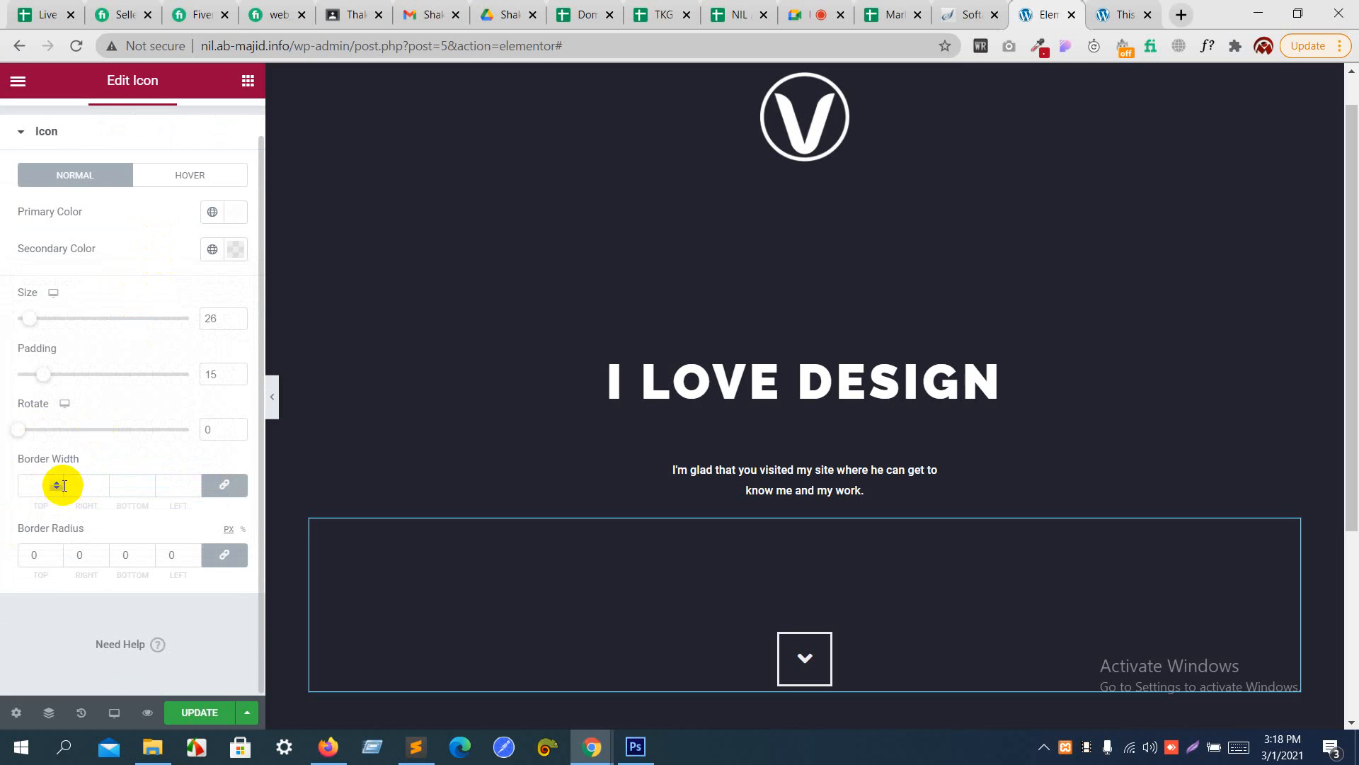
- Set the icon frame's border width to 2 on all sides and its border radius to 50 on all corners
left_click(193, 483)
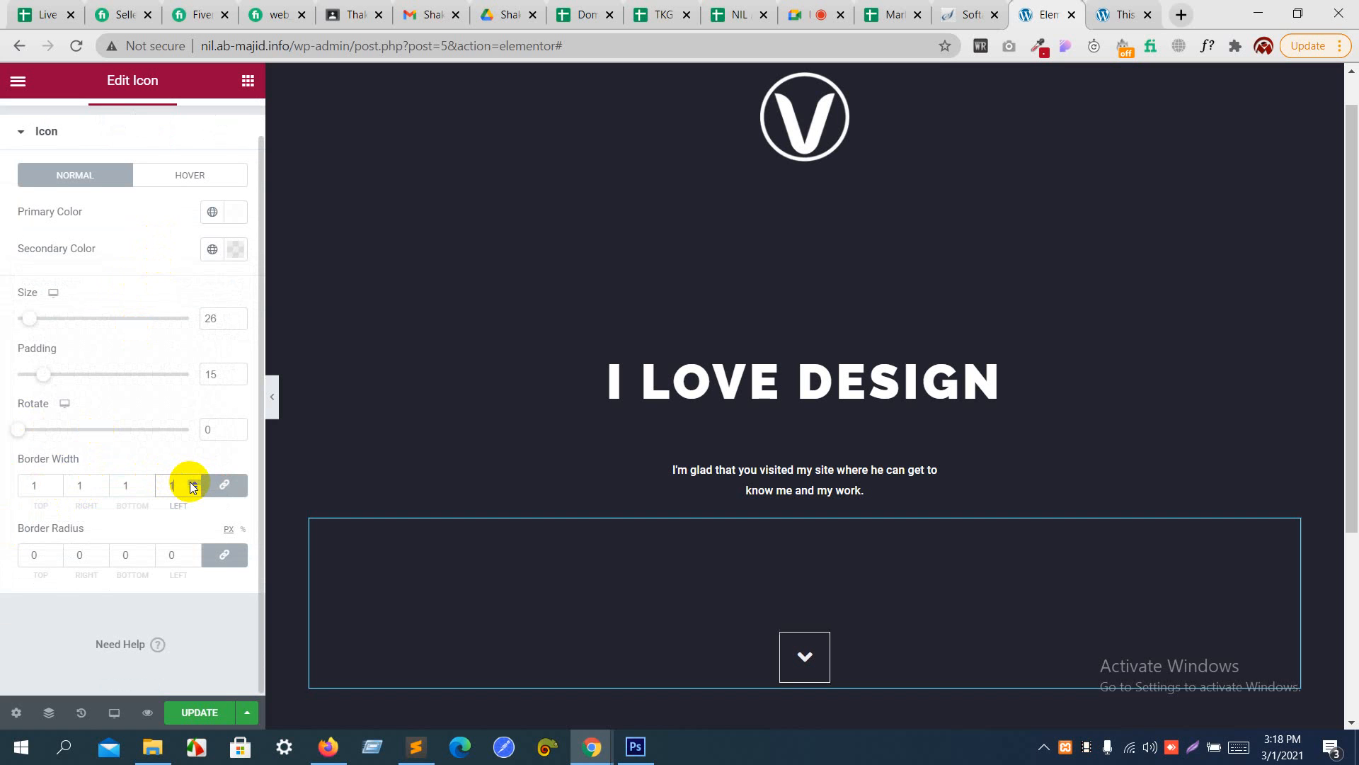
left_click(193, 483)
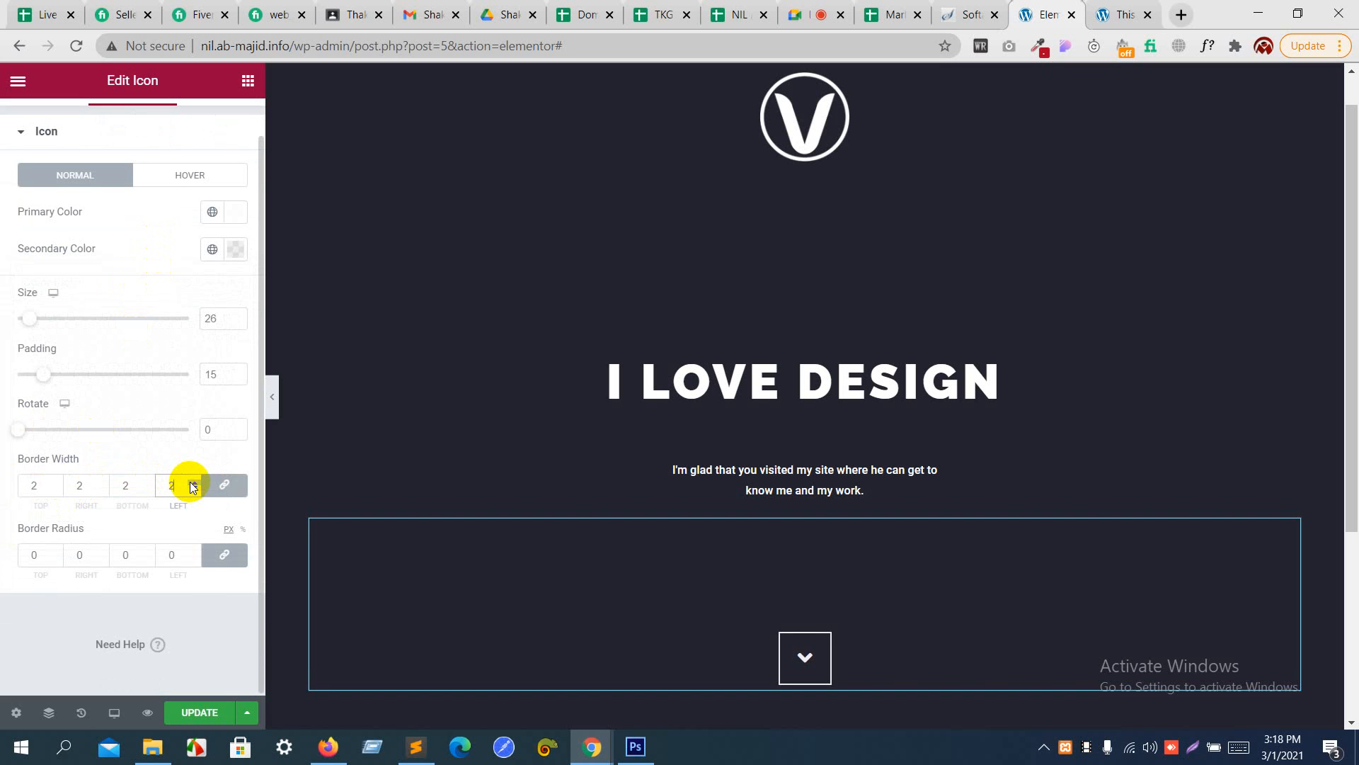
double_click(194, 552)
double_click(194, 552)
double_click(194, 552)
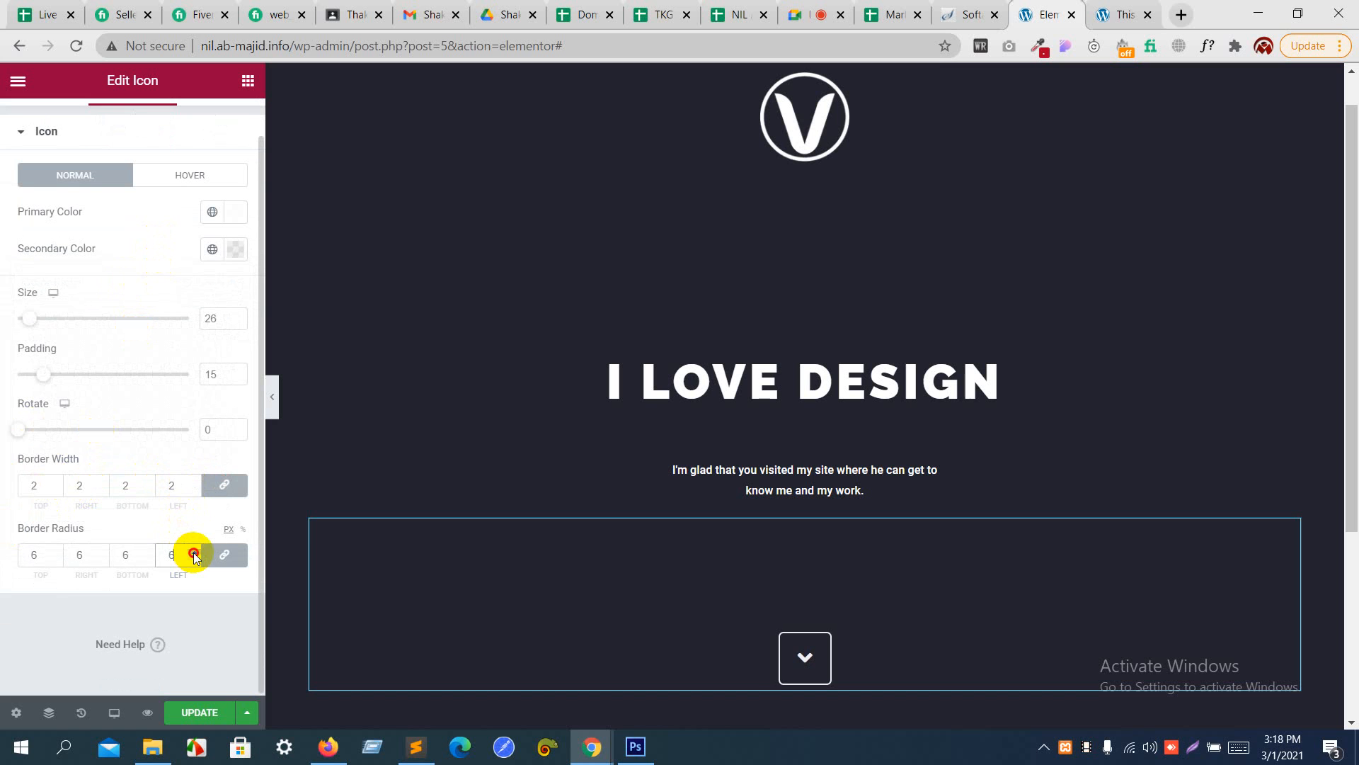
left_click_drag(194, 552, 194, 552)
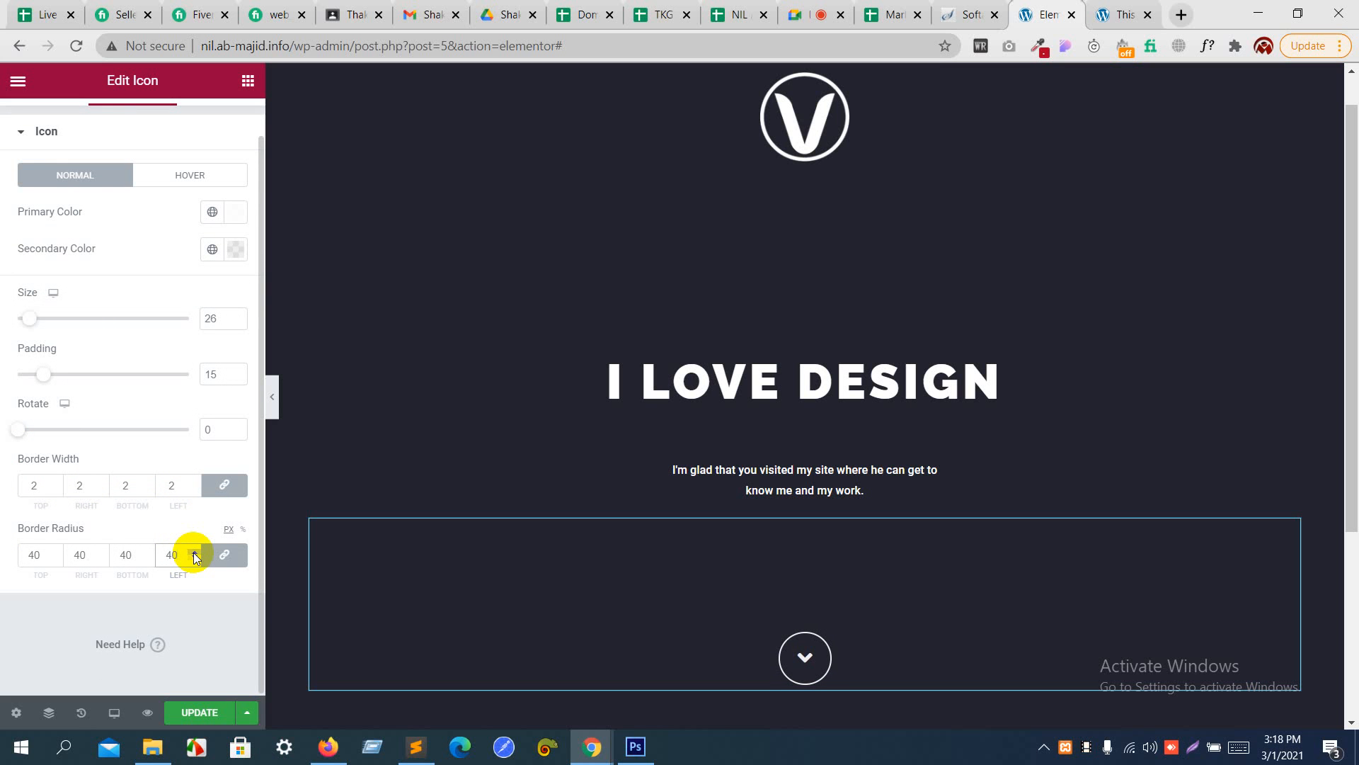
double_click(194, 553)
left_click_drag(194, 553, 193, 553)
double_click(196, 559)
left_click(195, 558)
left_click(195, 558)
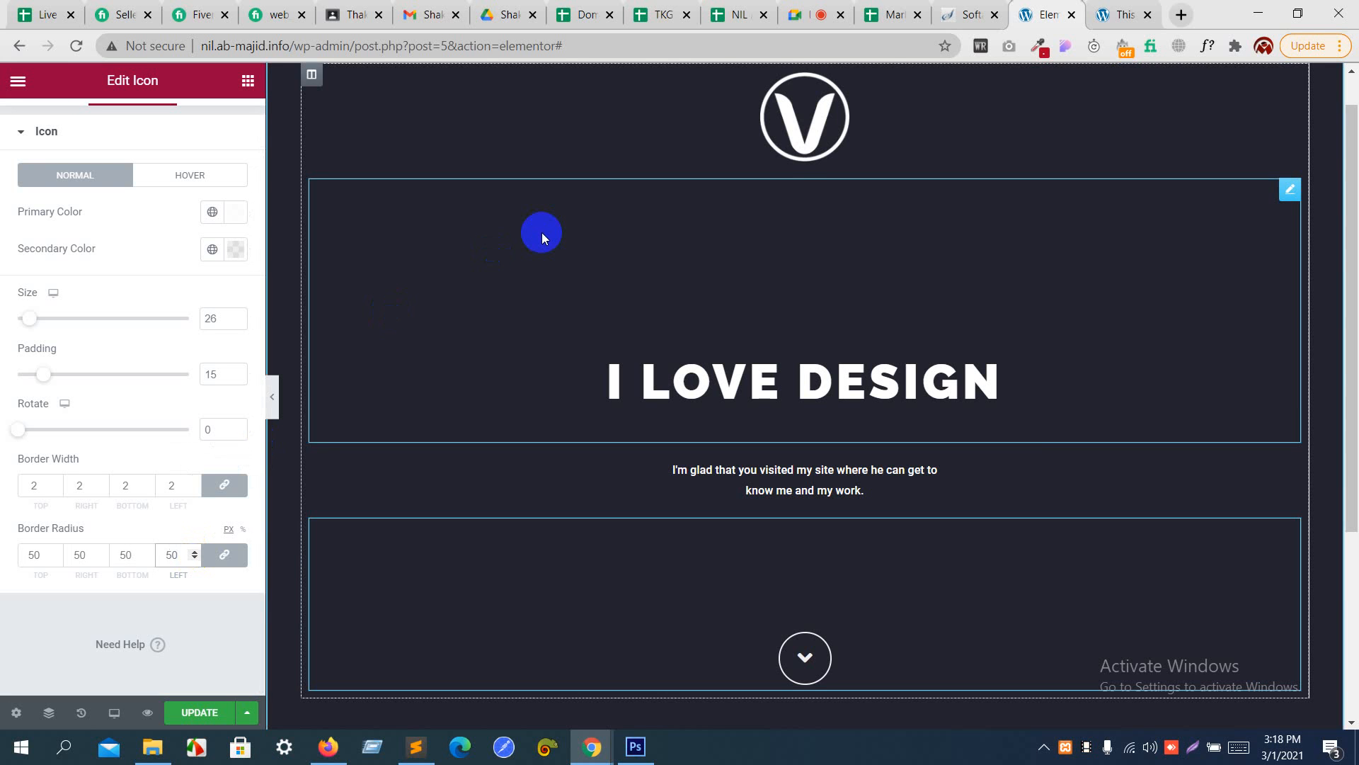
- Reduce the padding inside the icon's circular frame to 5
scroll(542, 232, "down", 3)
scroll(542, 232, "up", 1)
scroll(542, 233, "up", 1)
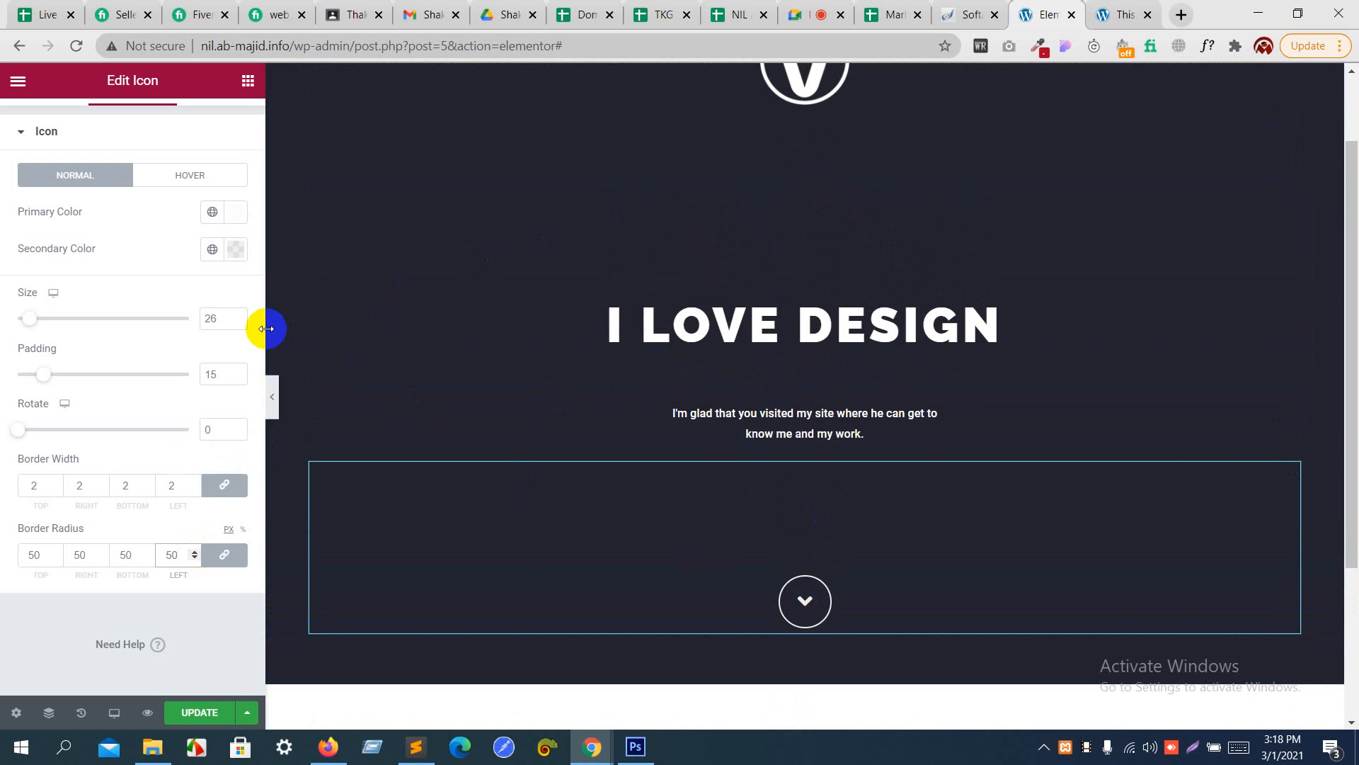
left_click(235, 380)
left_click(234, 380)
left_click(235, 380)
left_click(234, 380)
left_click(235, 381)
left_click(235, 380)
left_click(235, 380)
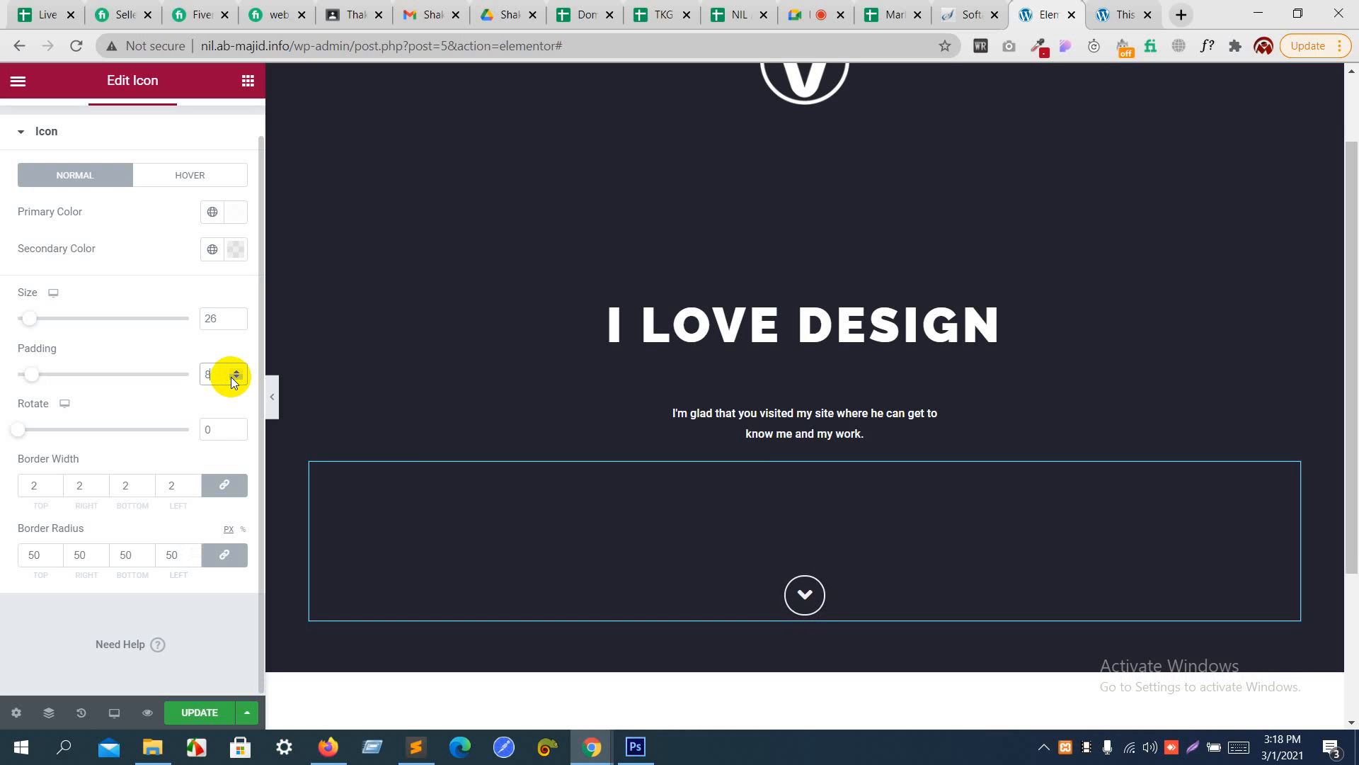
left_click(234, 381)
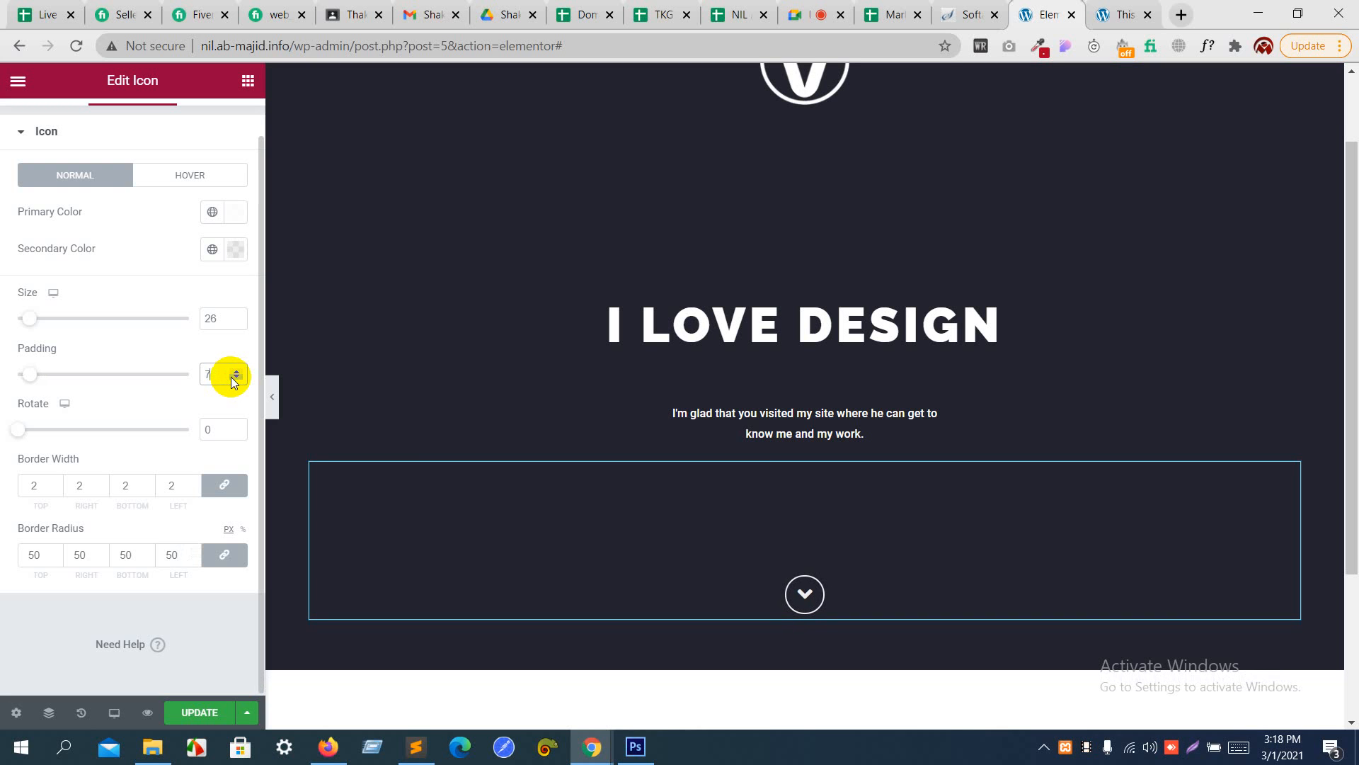
left_click(234, 380)
left_click(234, 381)
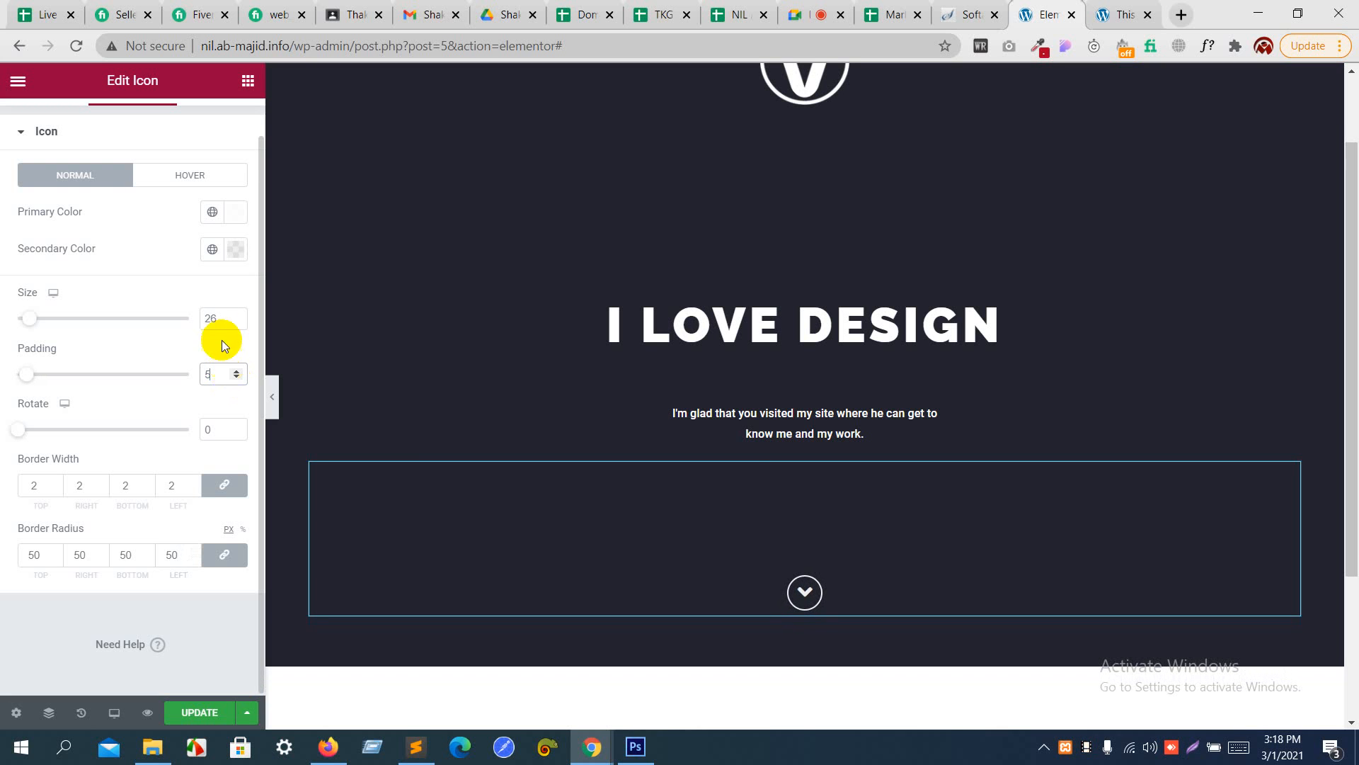
- Set the icon's size to 20 and its frame padding to 8
left_click(236, 323)
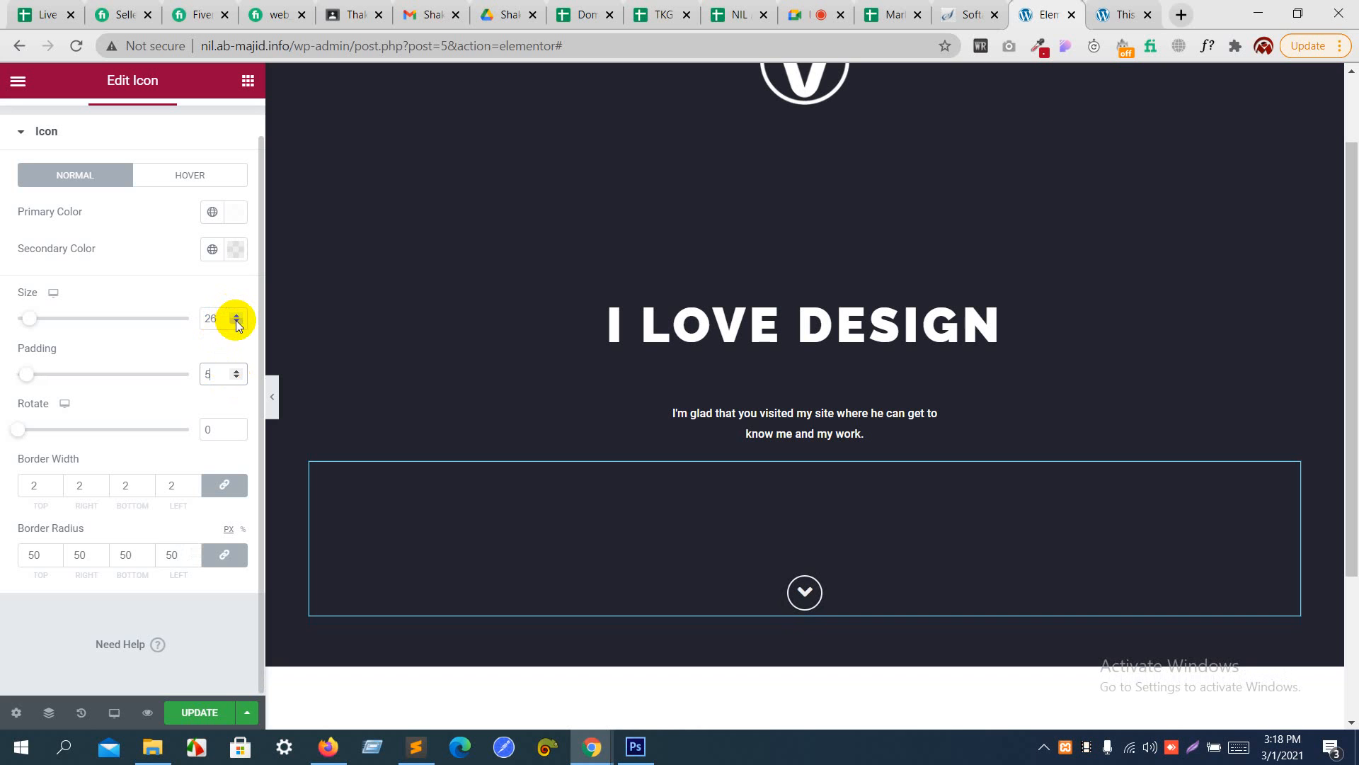
left_click(236, 322)
left_click(237, 323)
left_click(236, 323)
left_click(237, 323)
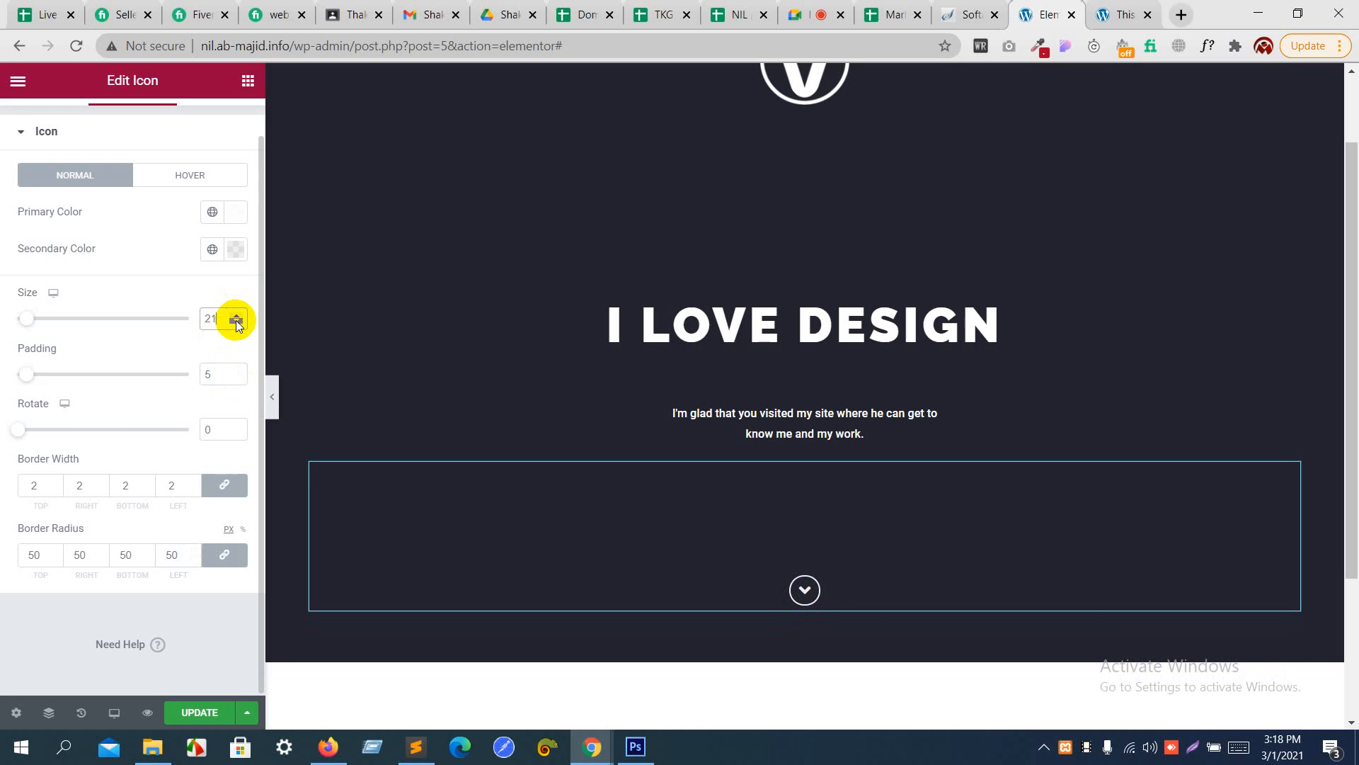
left_click(236, 323)
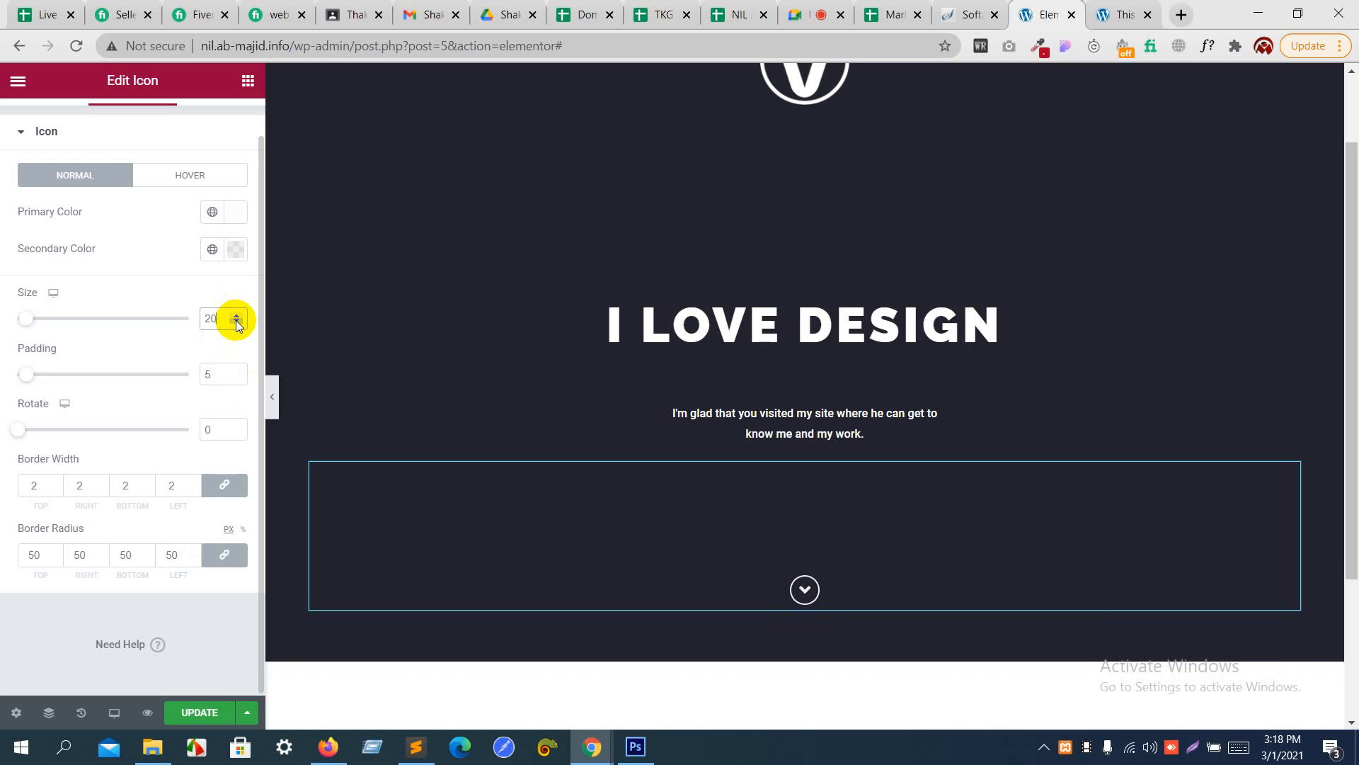
left_click(236, 371)
left_click(237, 371)
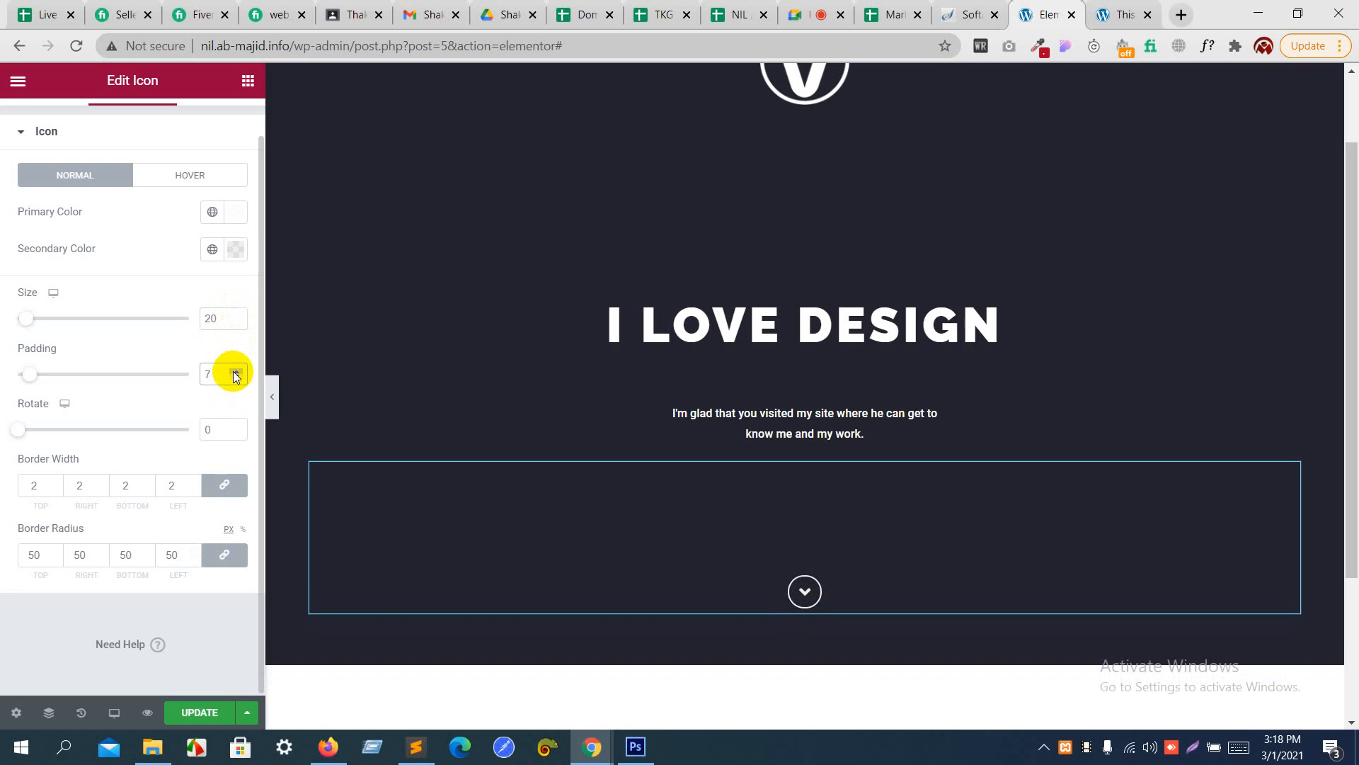
left_click(237, 371)
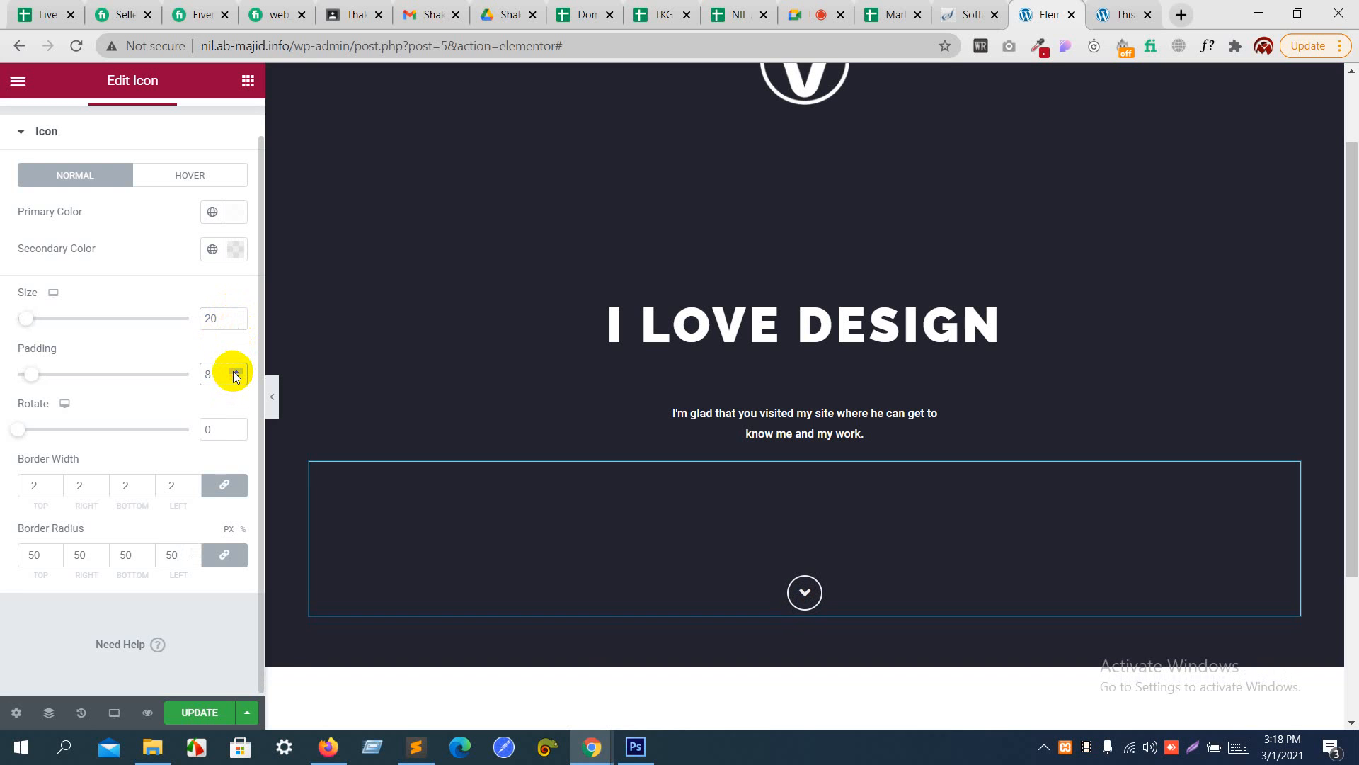
- Preview the header section at full width with the editing panel hidden, and bring the panel back
left_click(273, 395)
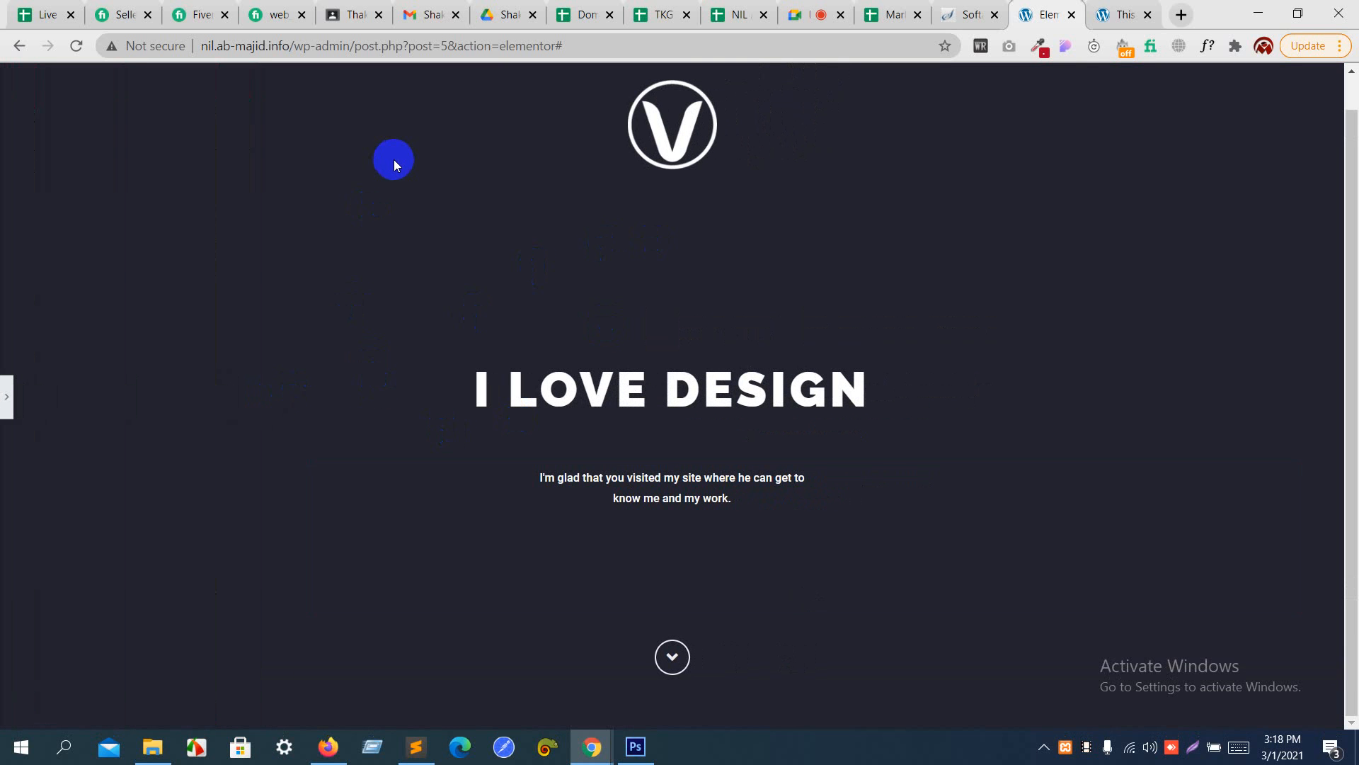
left_click(7, 396)
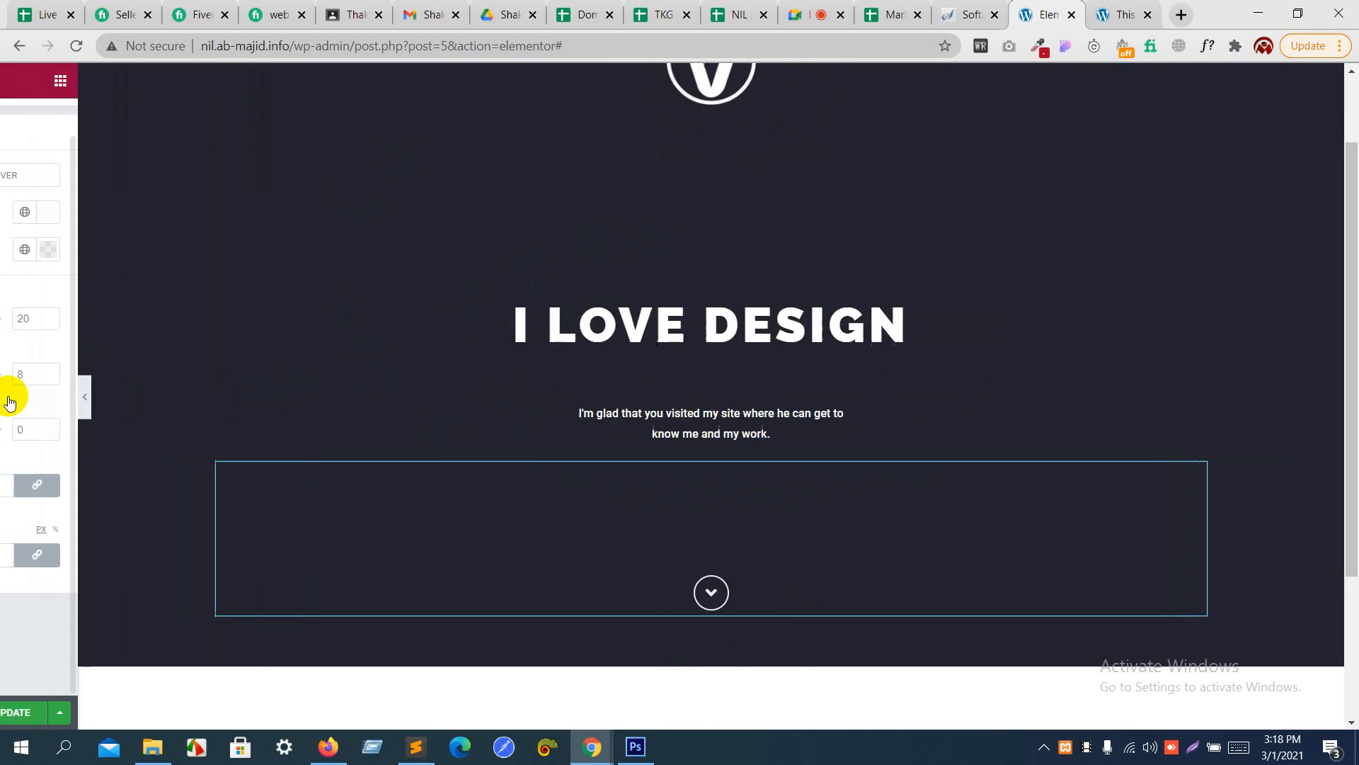
scroll(95, 681, "up", 1)
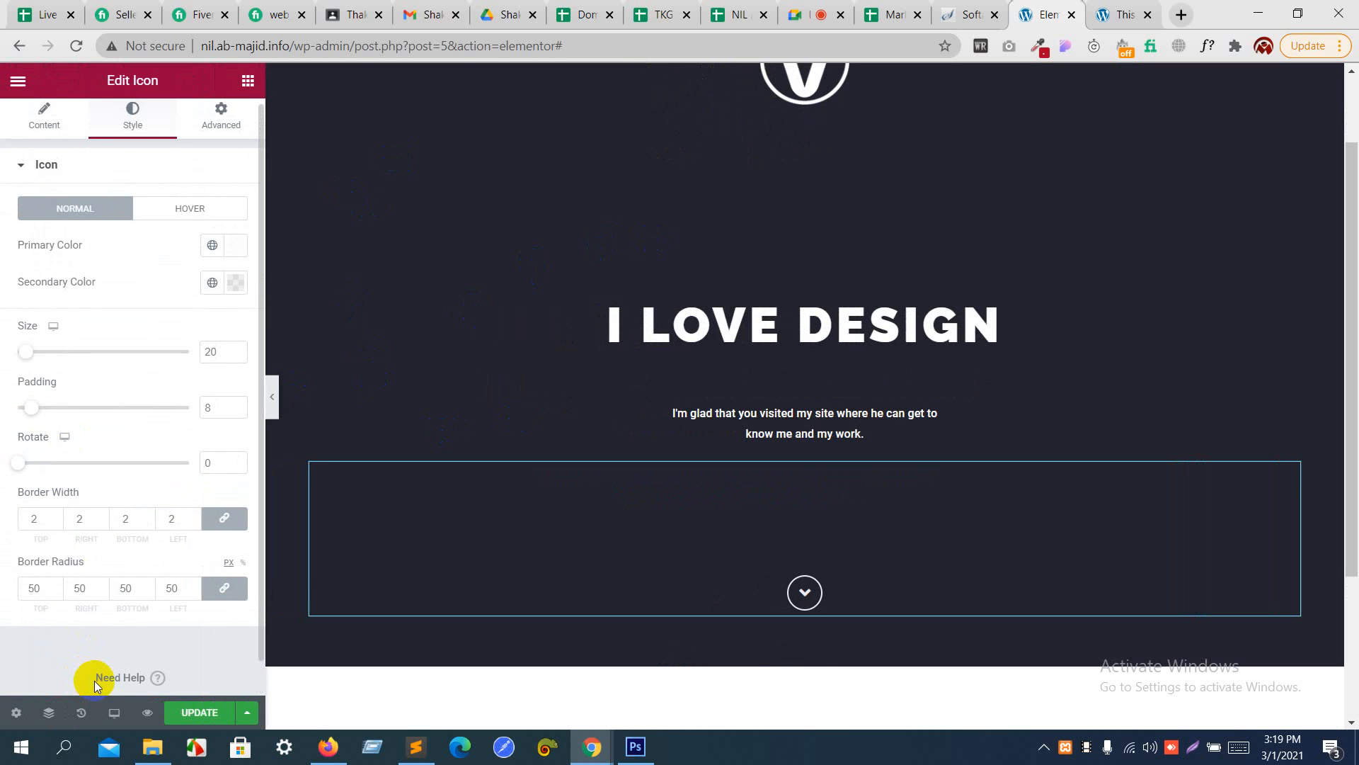
- Switch the responsive preview to Tablet (768px) and examine how the heading, tagline and arrow icon are laid out
left_click(114, 725)
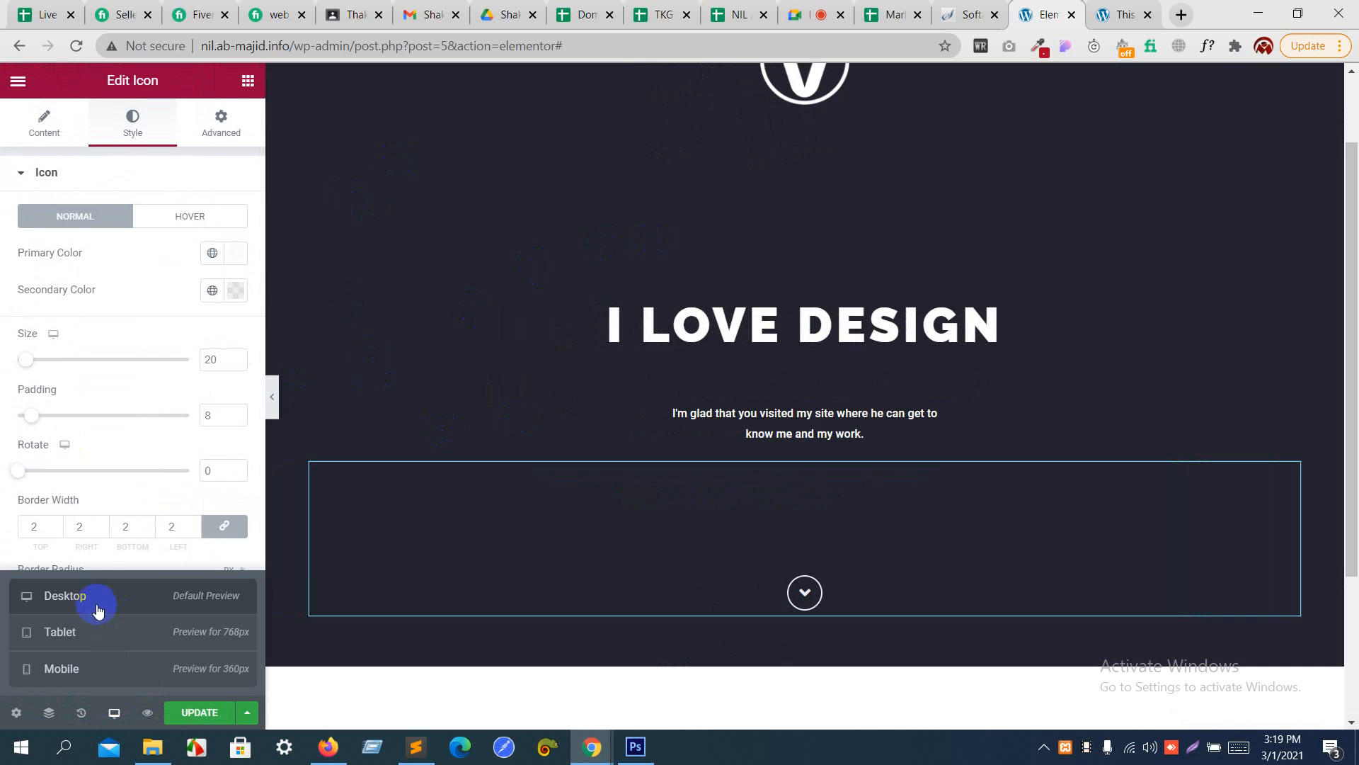
left_click(98, 631)
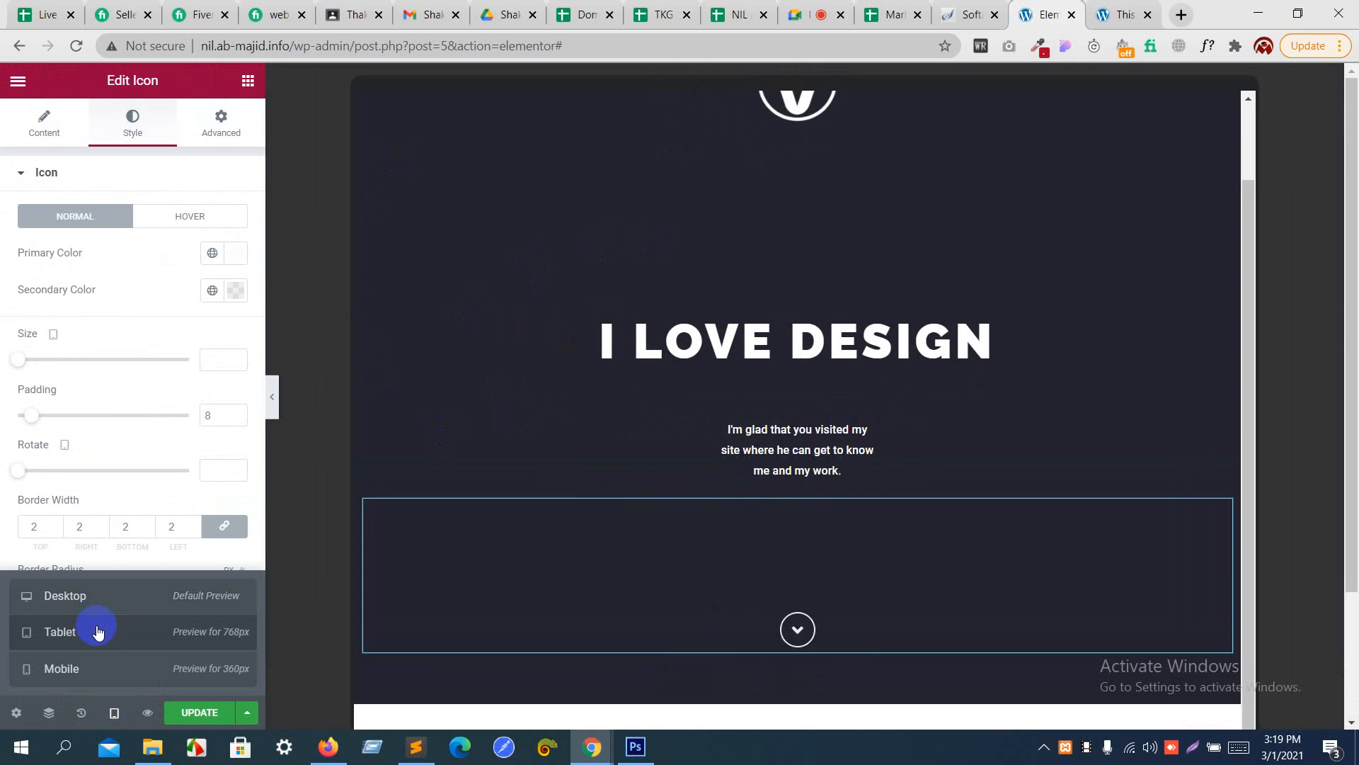
scroll(762, 545, "down", 3)
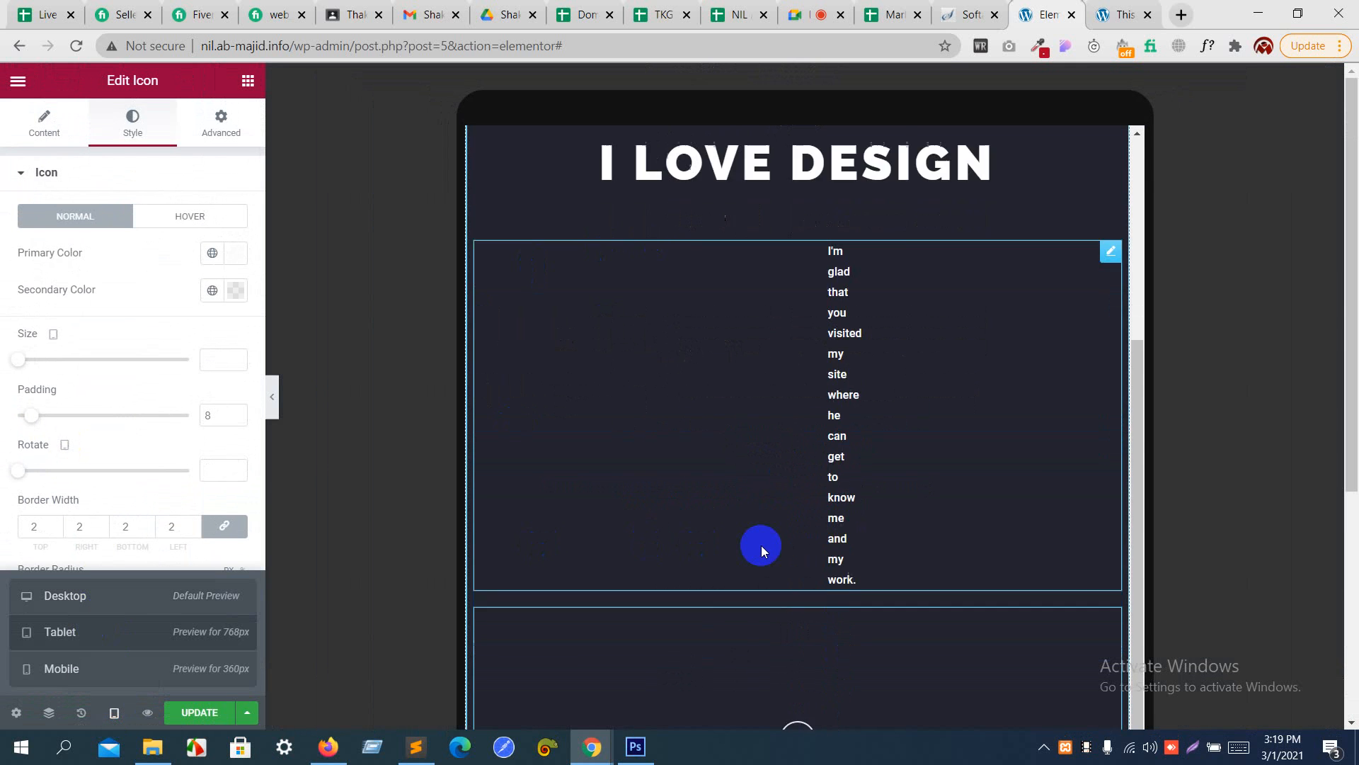
scroll(762, 545, "up", 2)
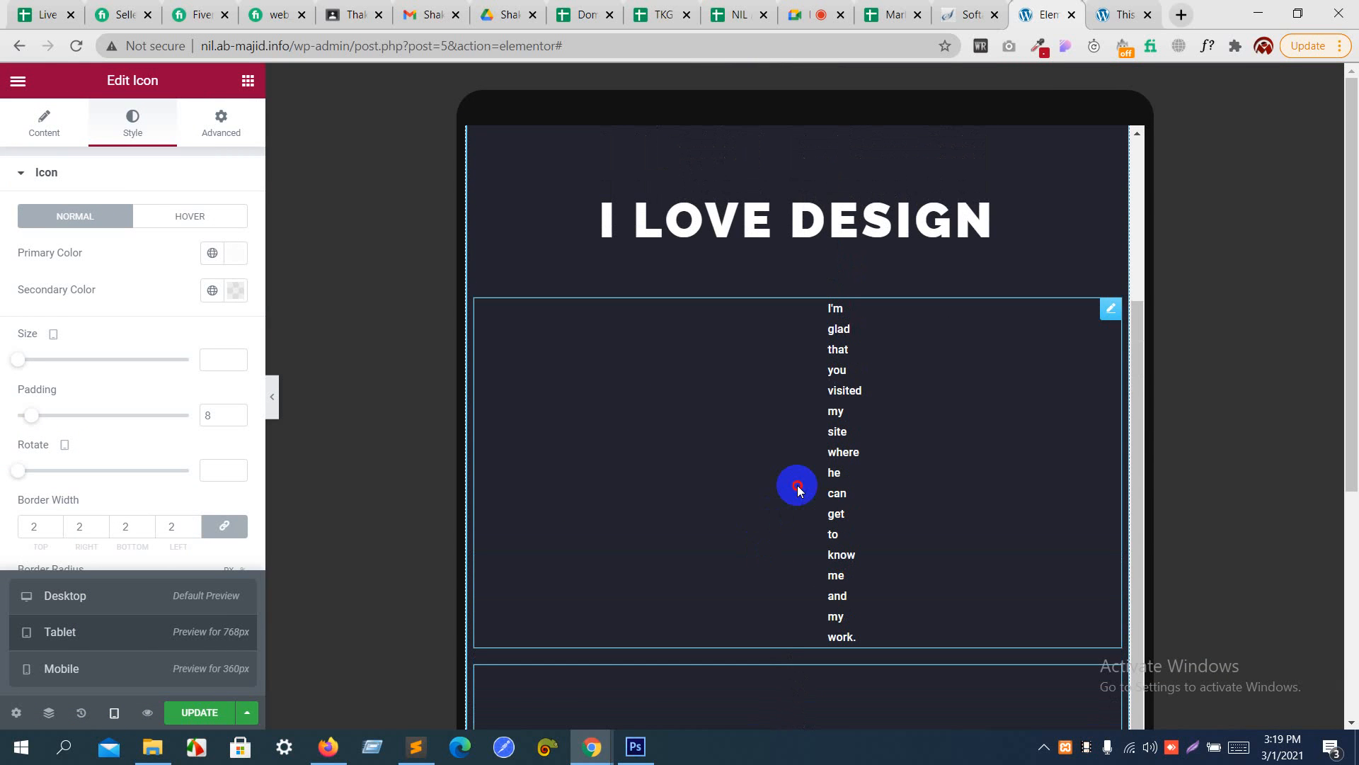
- Unlink the tagline heading's tablet padding values and switch their unit to REM
left_click(797, 484)
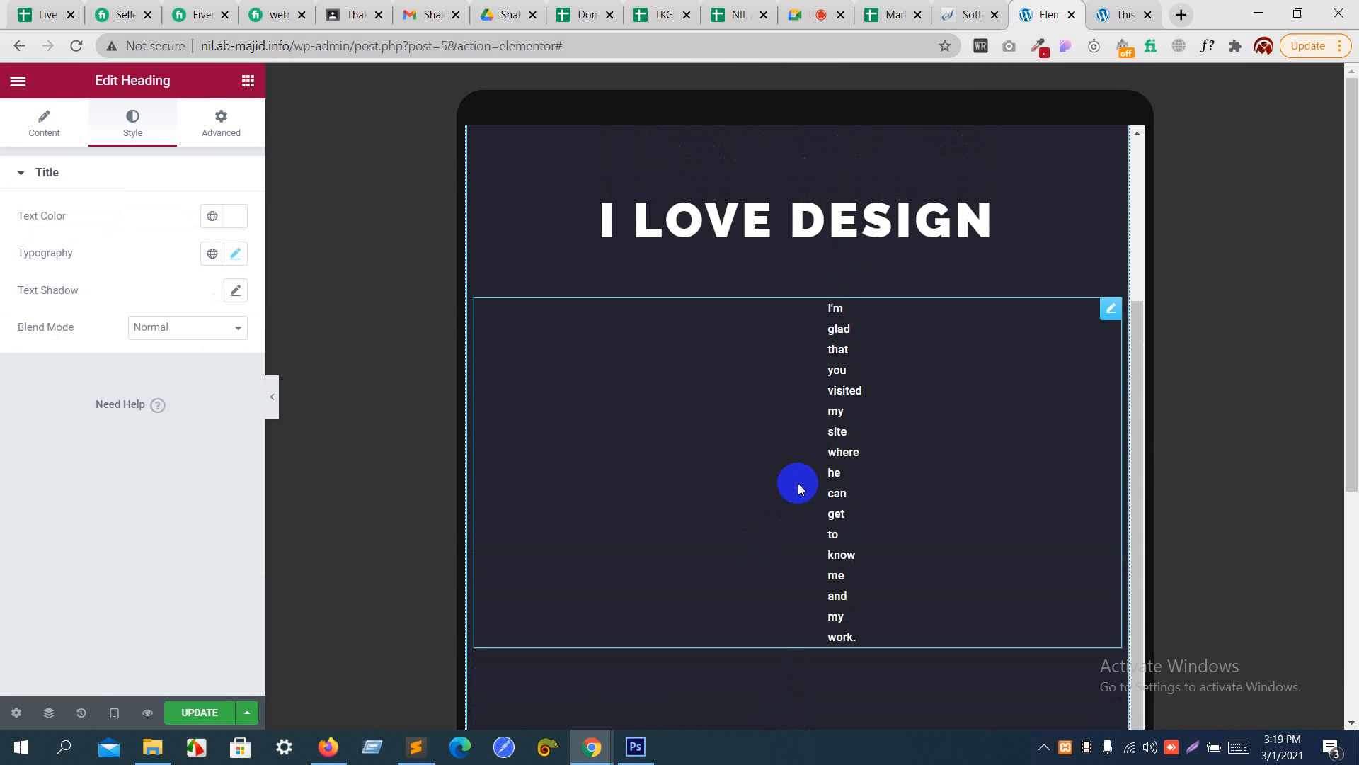
left_click(212, 134)
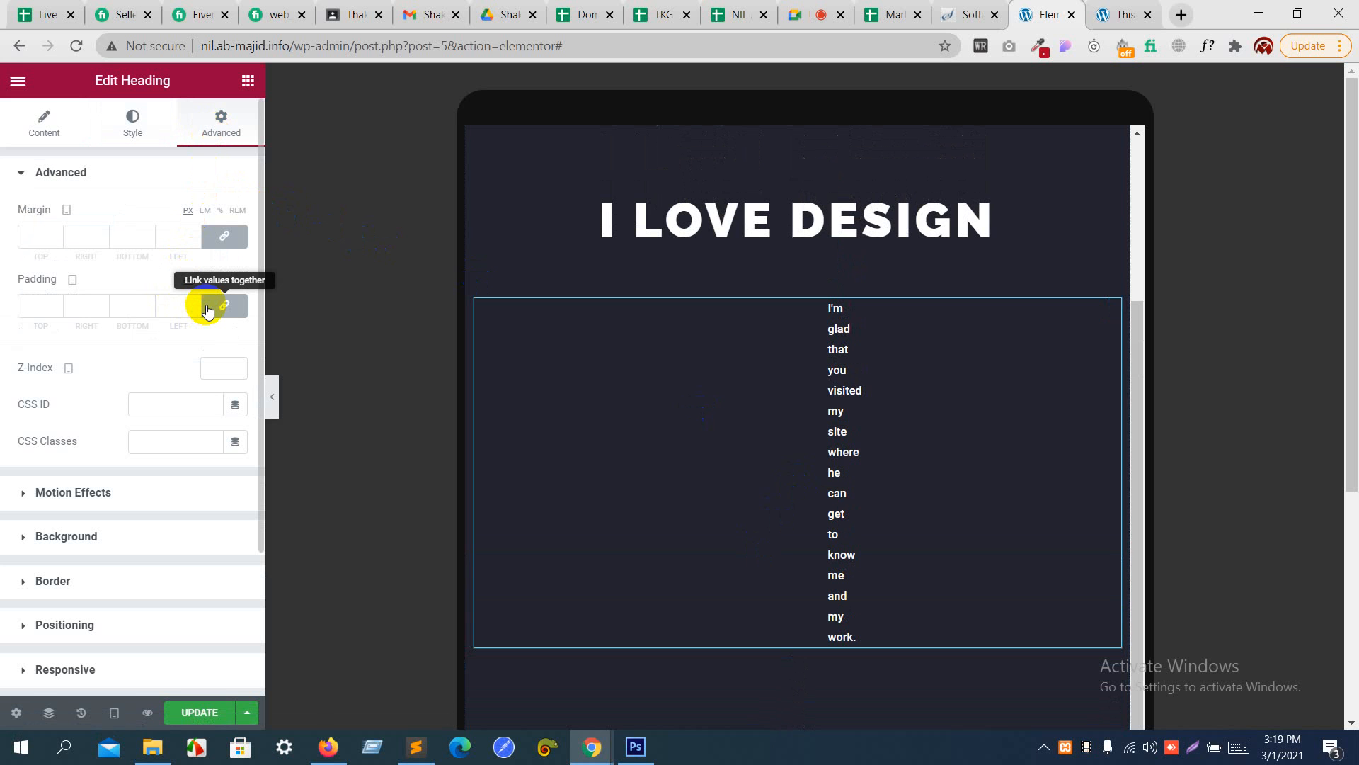
left_click(210, 305)
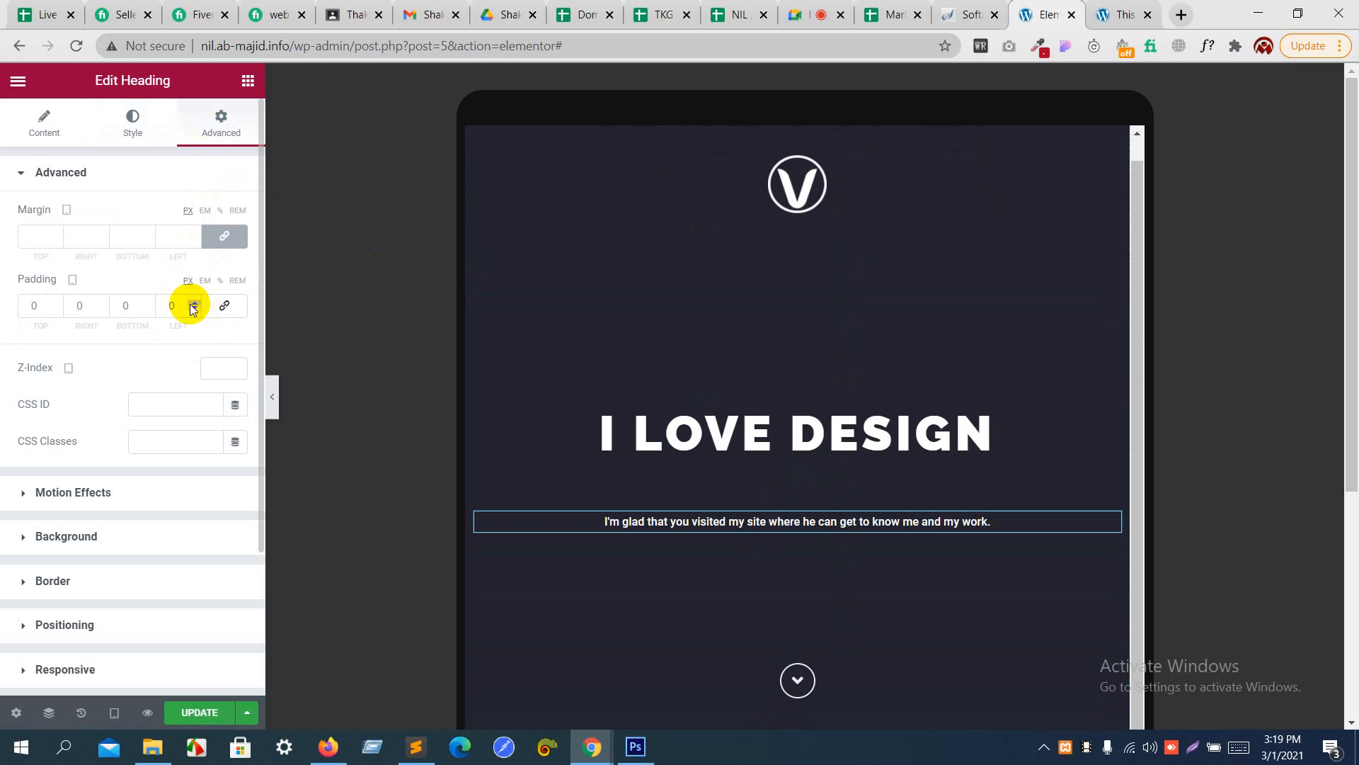
left_click(236, 281)
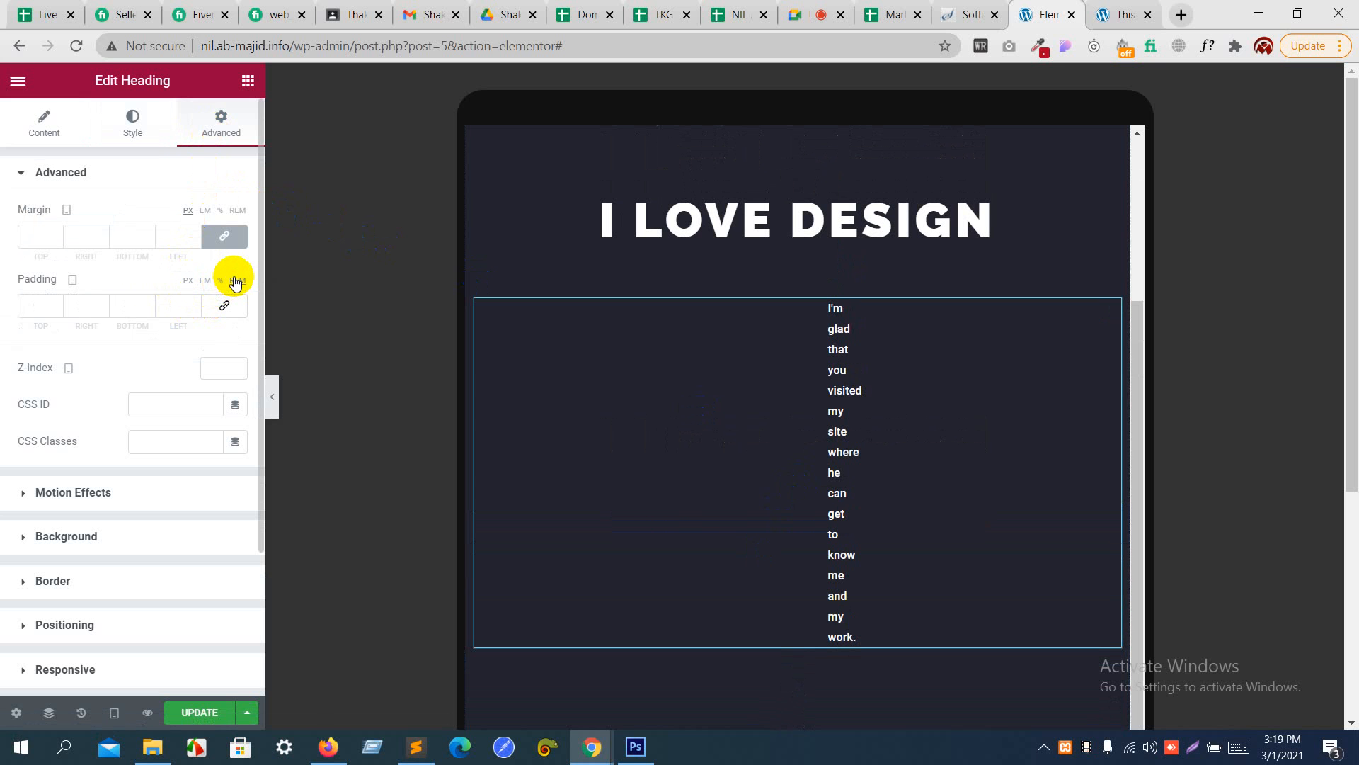
- Raise the tagline's left padding to 15 rem in the tablet layout
left_click(194, 310)
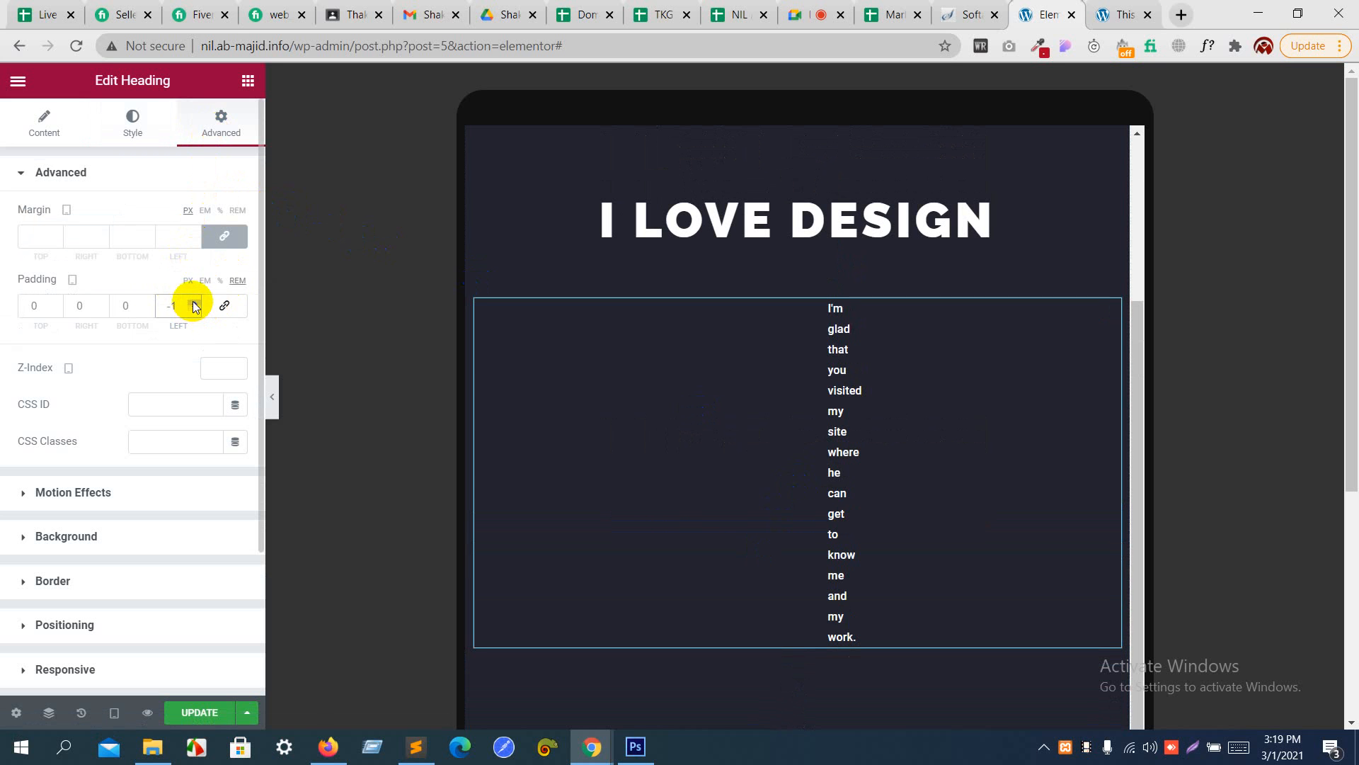
left_click(194, 303)
left_click(194, 303)
left_click(194, 302)
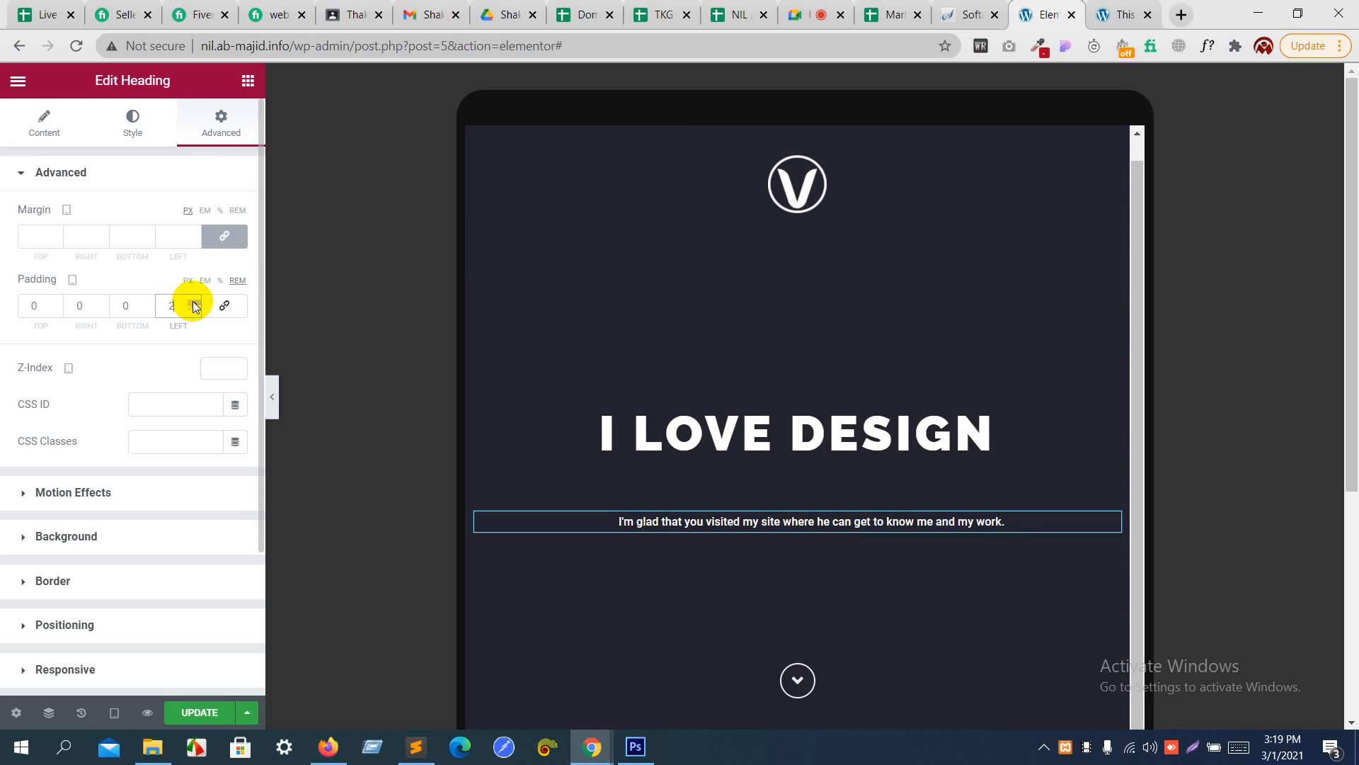
left_click(194, 302)
left_click(194, 303)
left_click(194, 303)
left_click(194, 302)
left_click(194, 302)
left_click(194, 302)
left_click(194, 303)
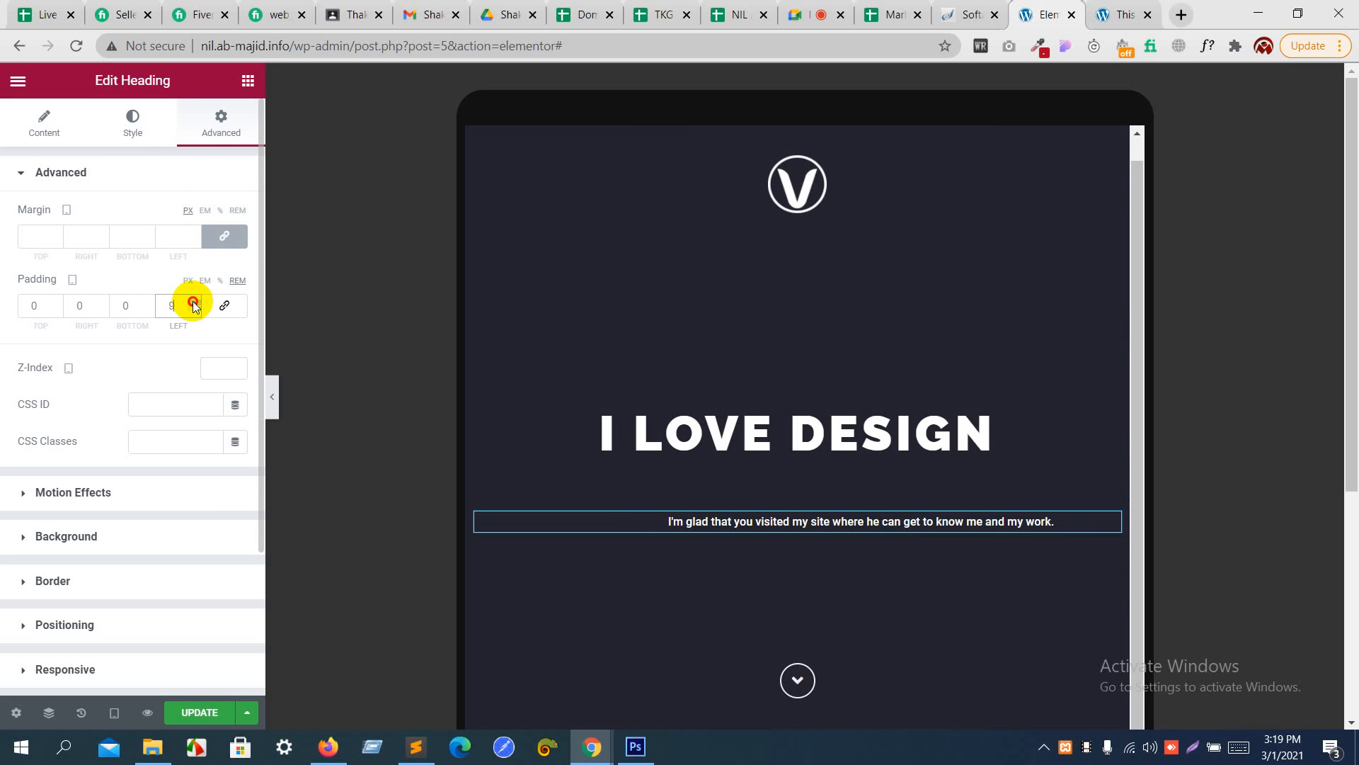
left_click(194, 302)
left_click(194, 303)
left_click(194, 302)
left_click(194, 302)
left_click(194, 303)
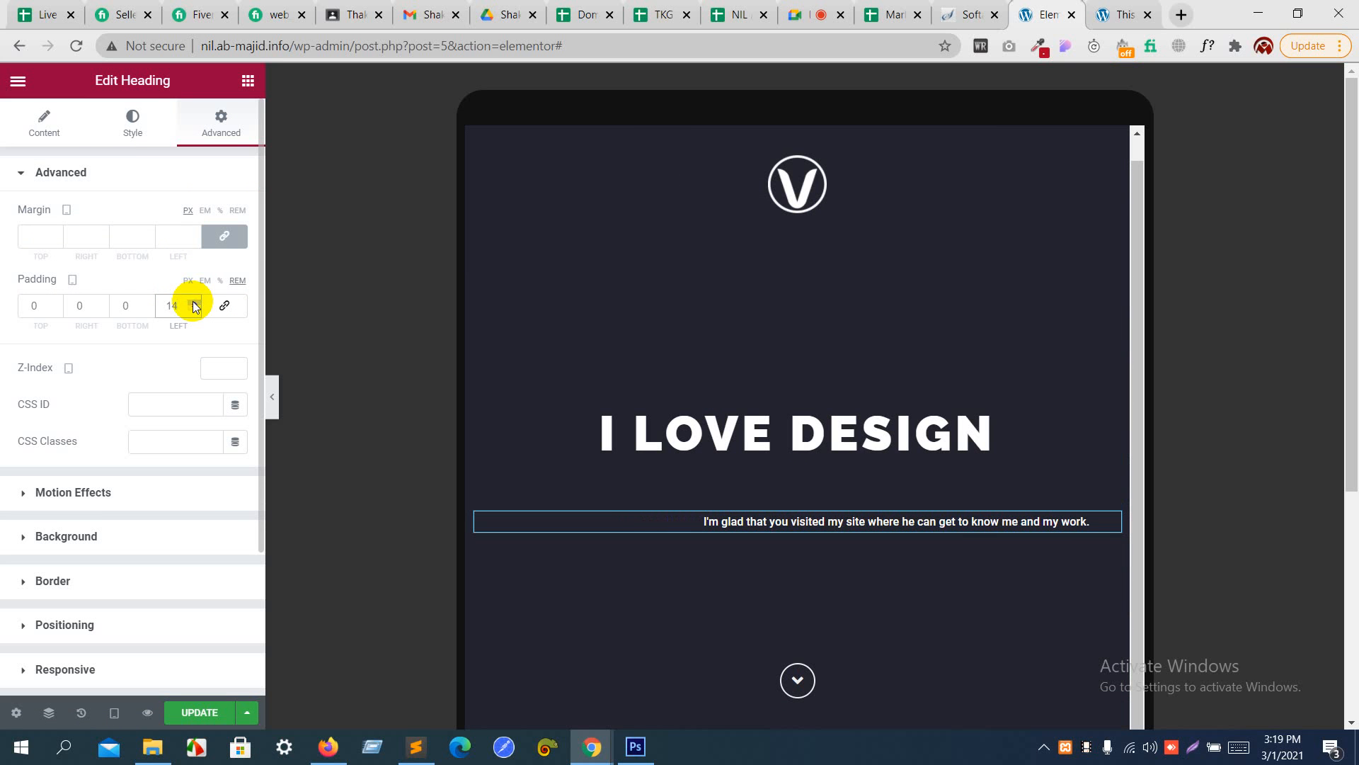
left_click(194, 303)
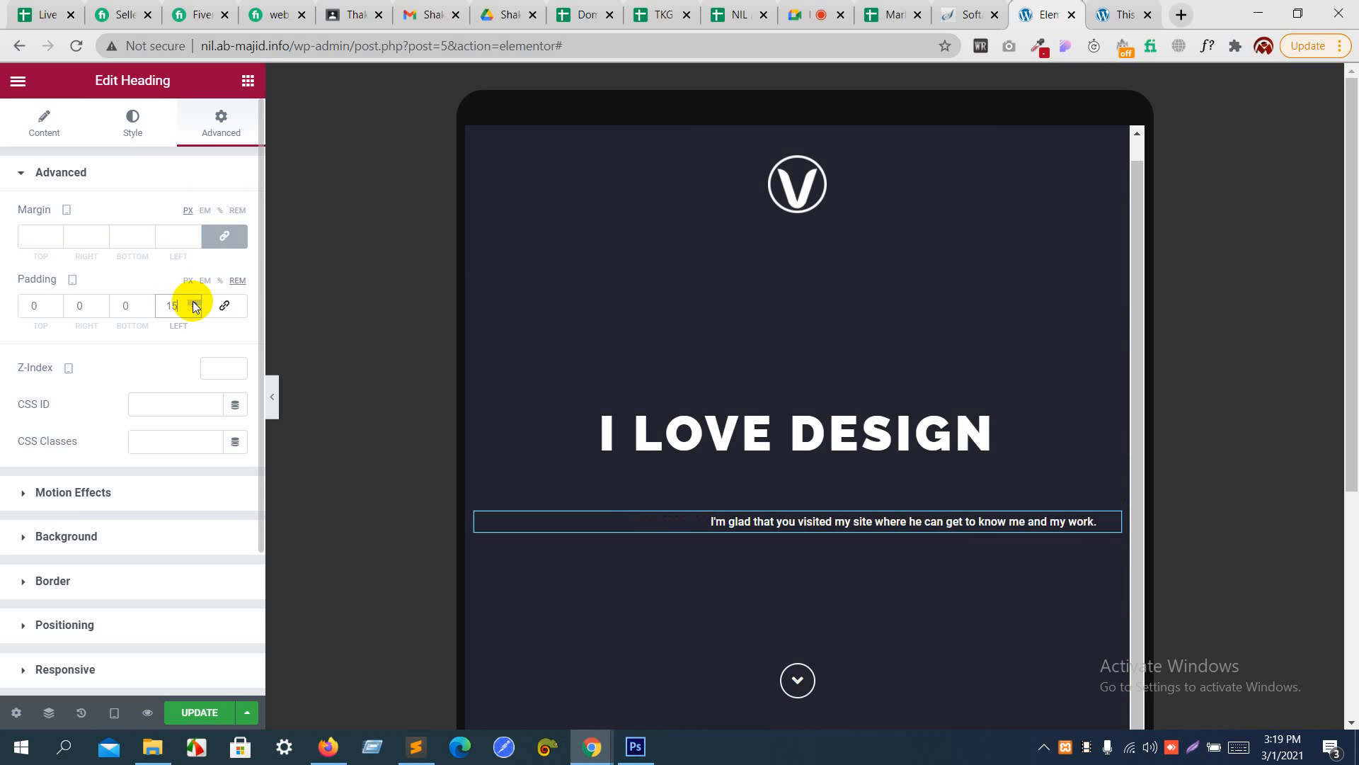
- Set the tagline's tablet right padding to 12 rem and its left padding to 13 rem
left_click(101, 303)
left_click(101, 303)
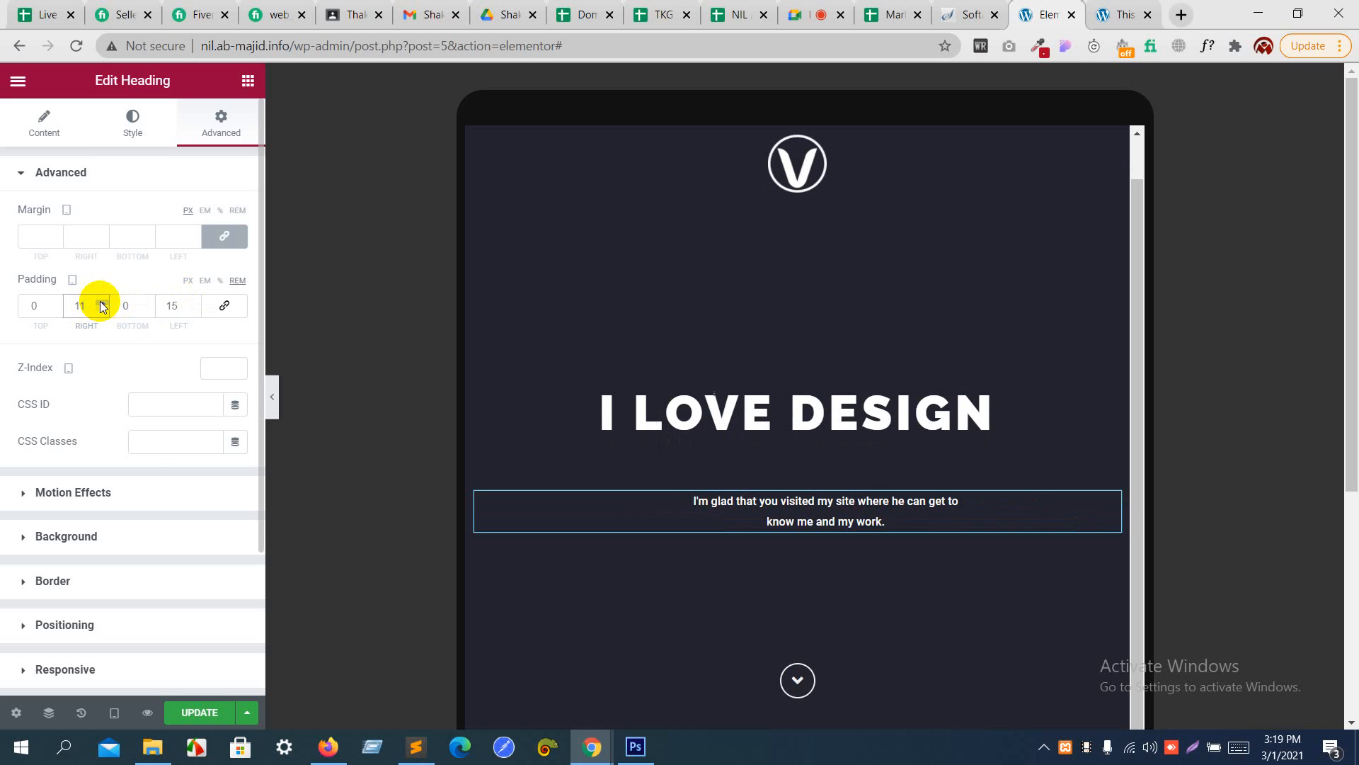
left_click(101, 303)
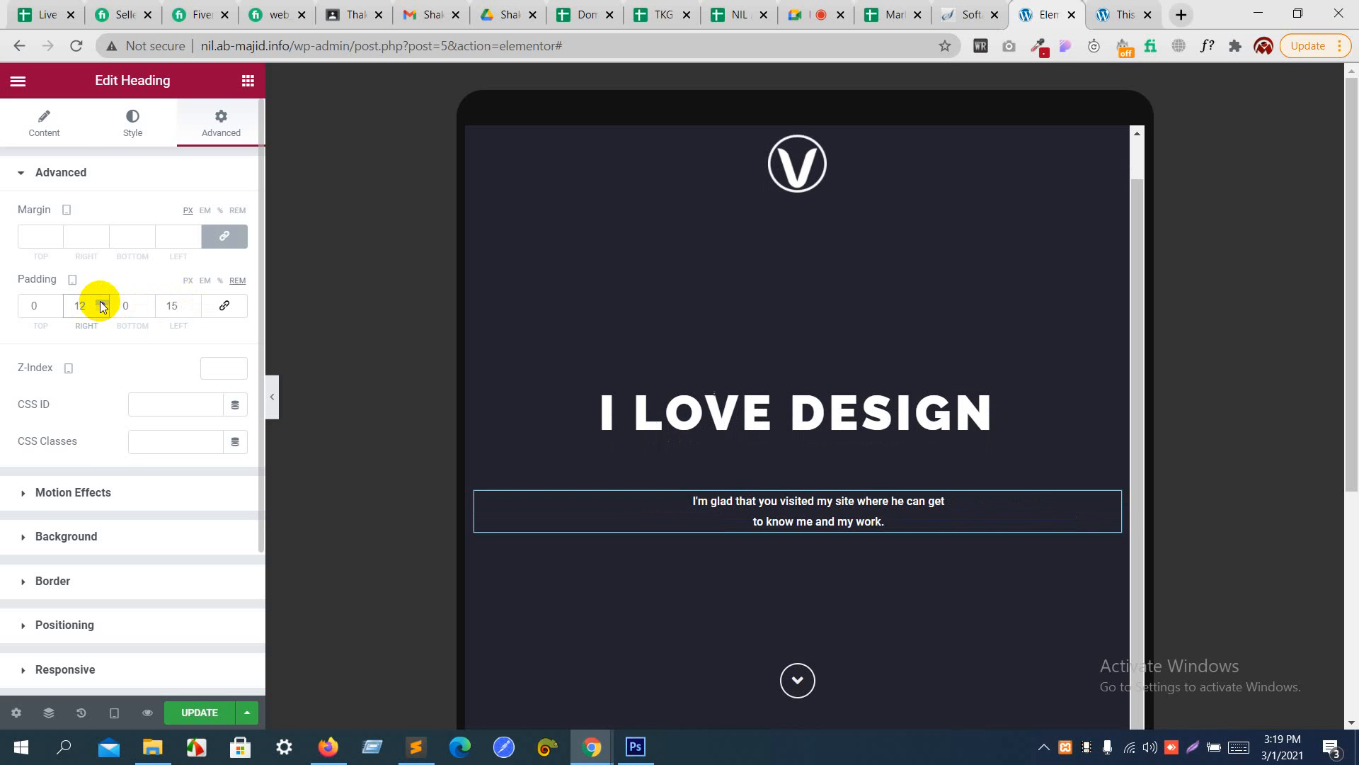
left_click(102, 308)
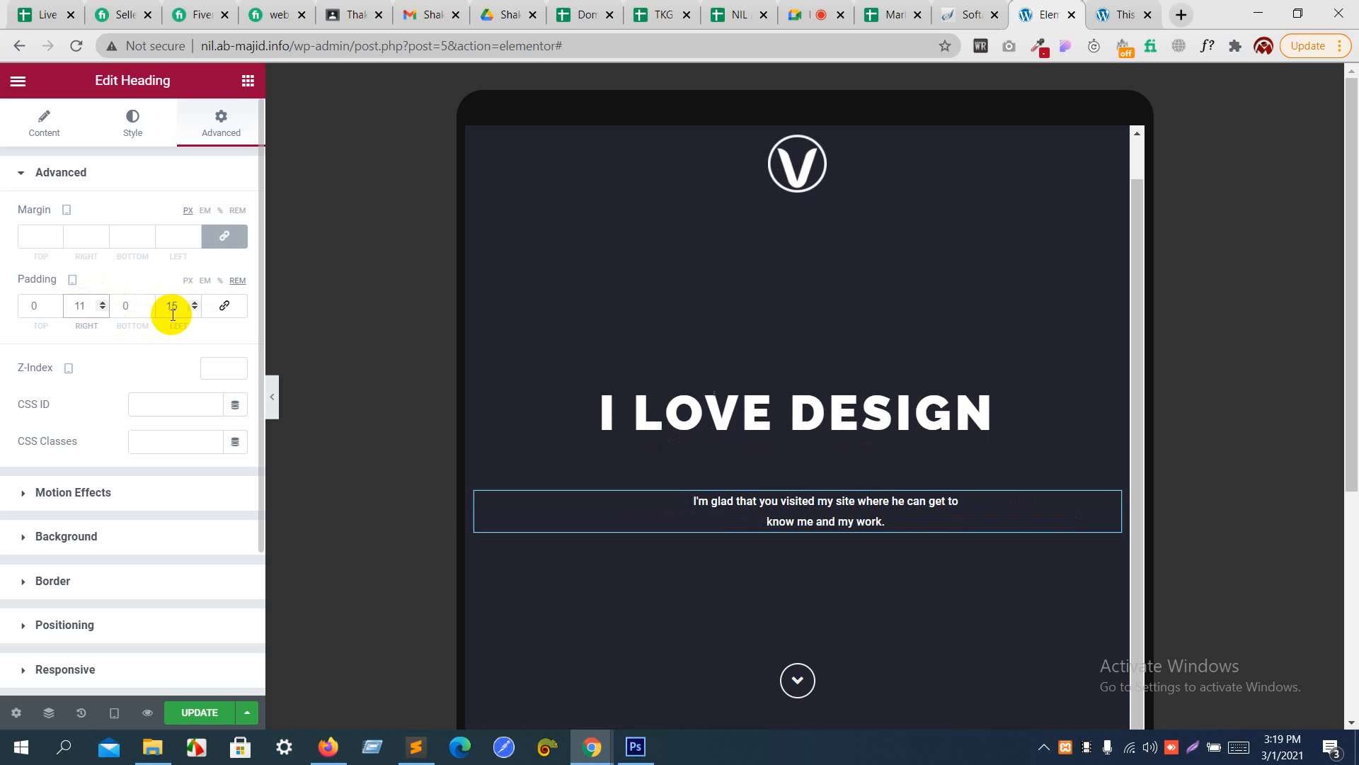
left_click(101, 302)
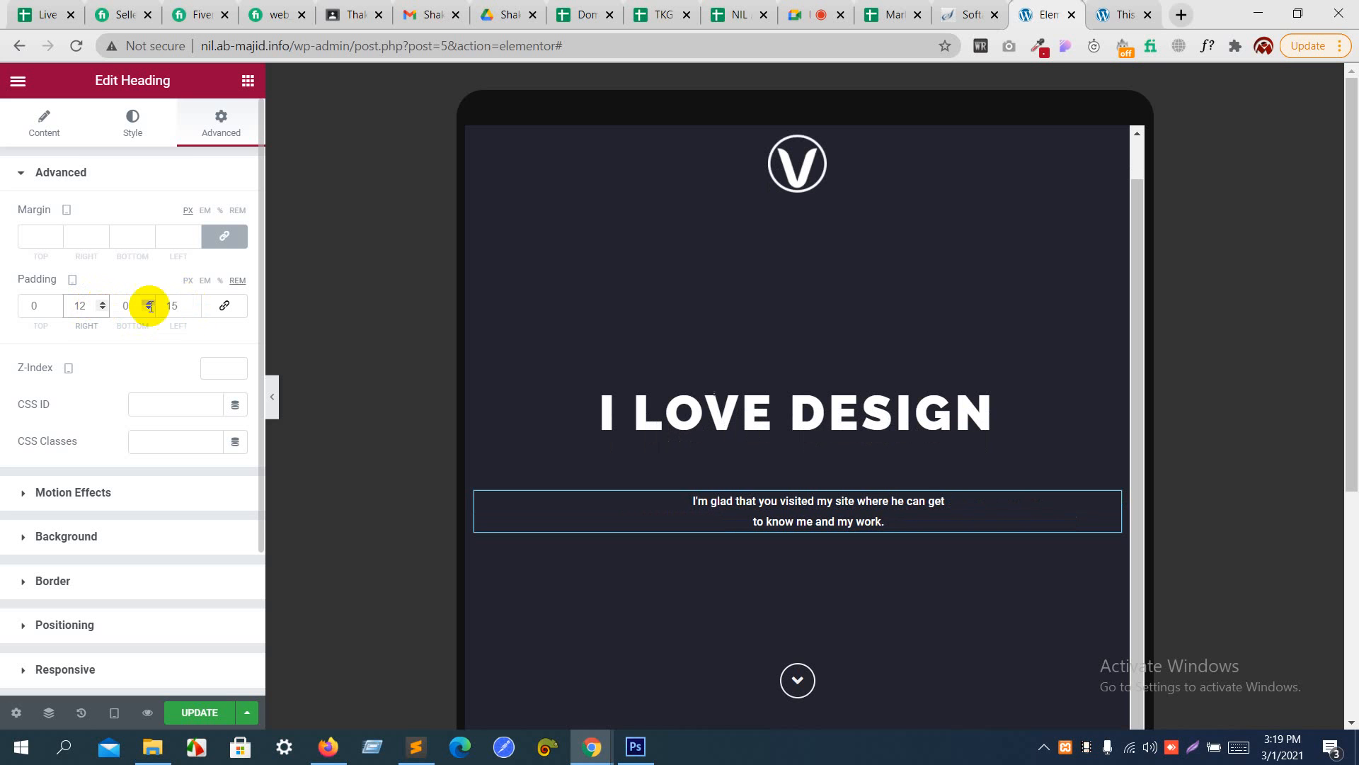
left_click(193, 310)
left_click(194, 310)
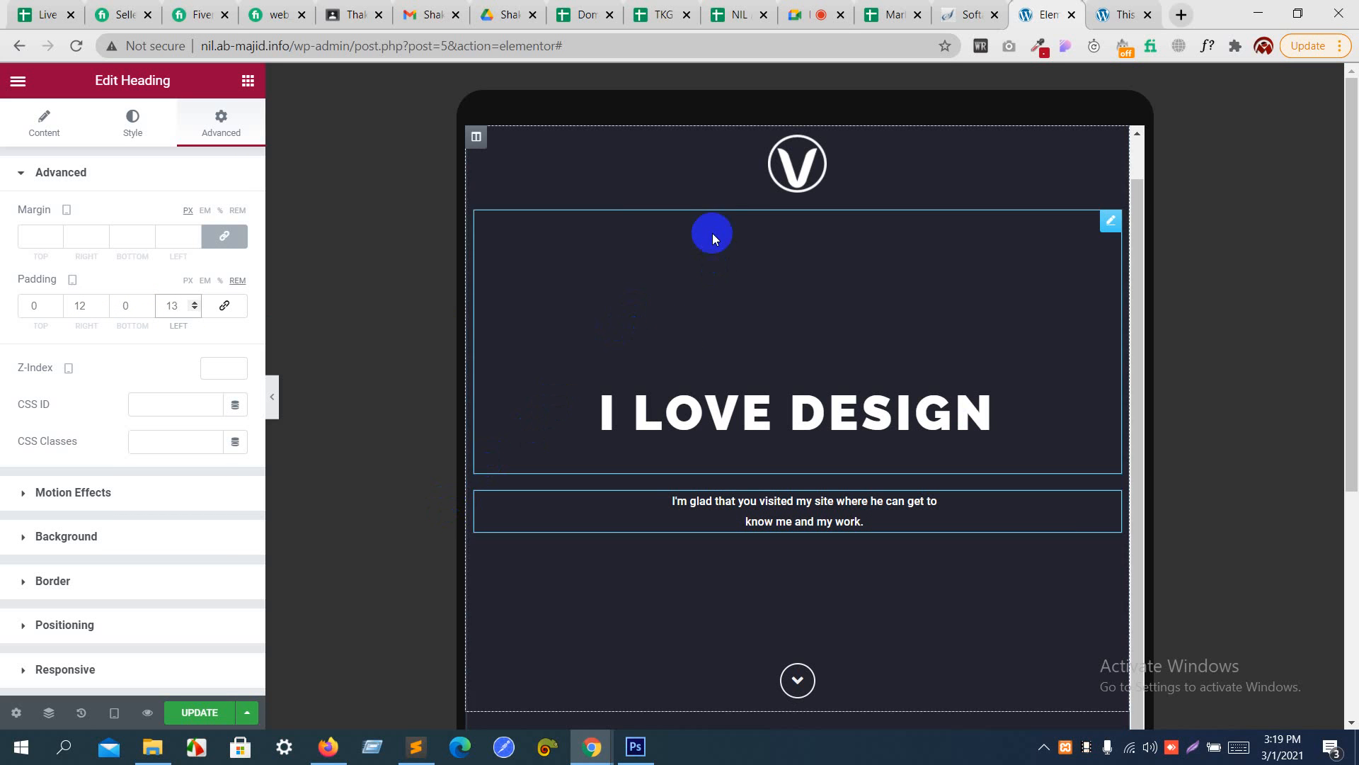
- Unlink the "I LOVE DESIGN" heading's tablet margins and set its top margin to -3 rem
left_click(755, 409)
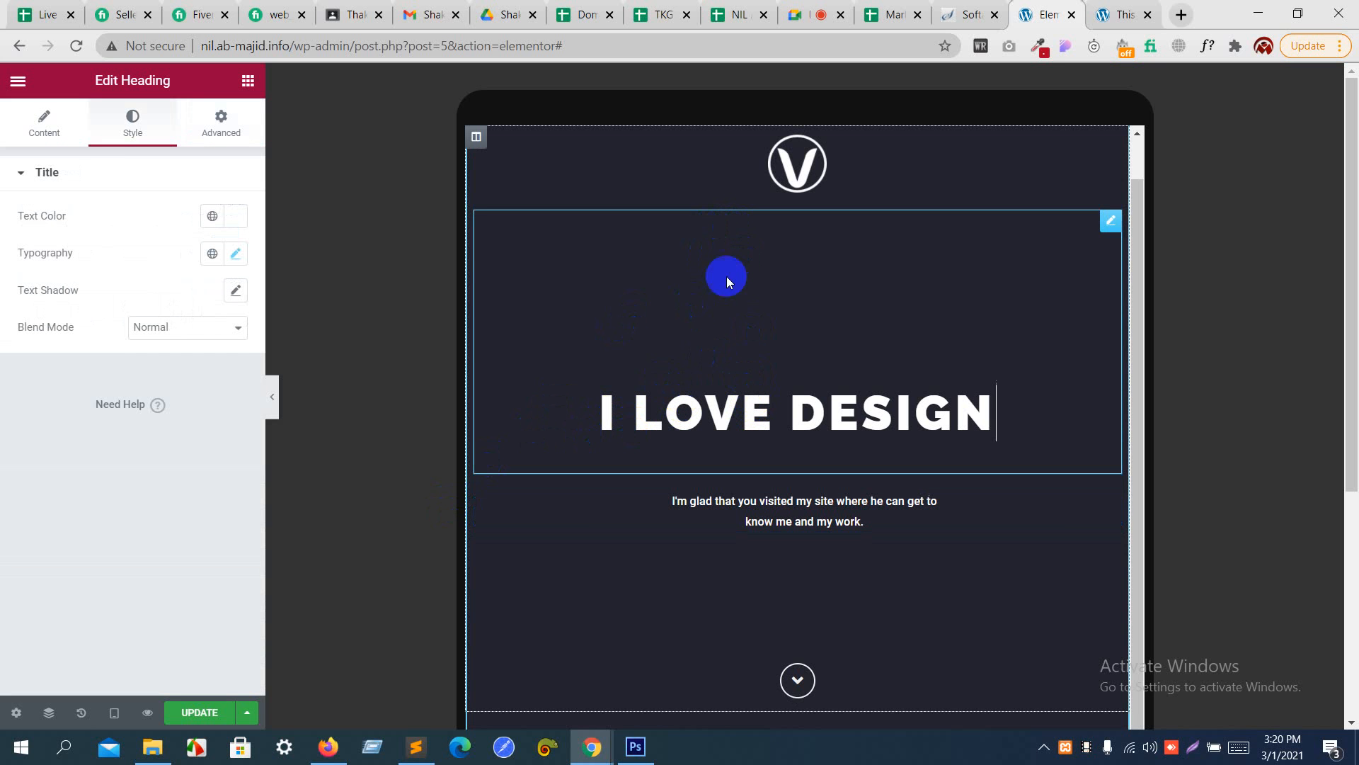
left_click(203, 126)
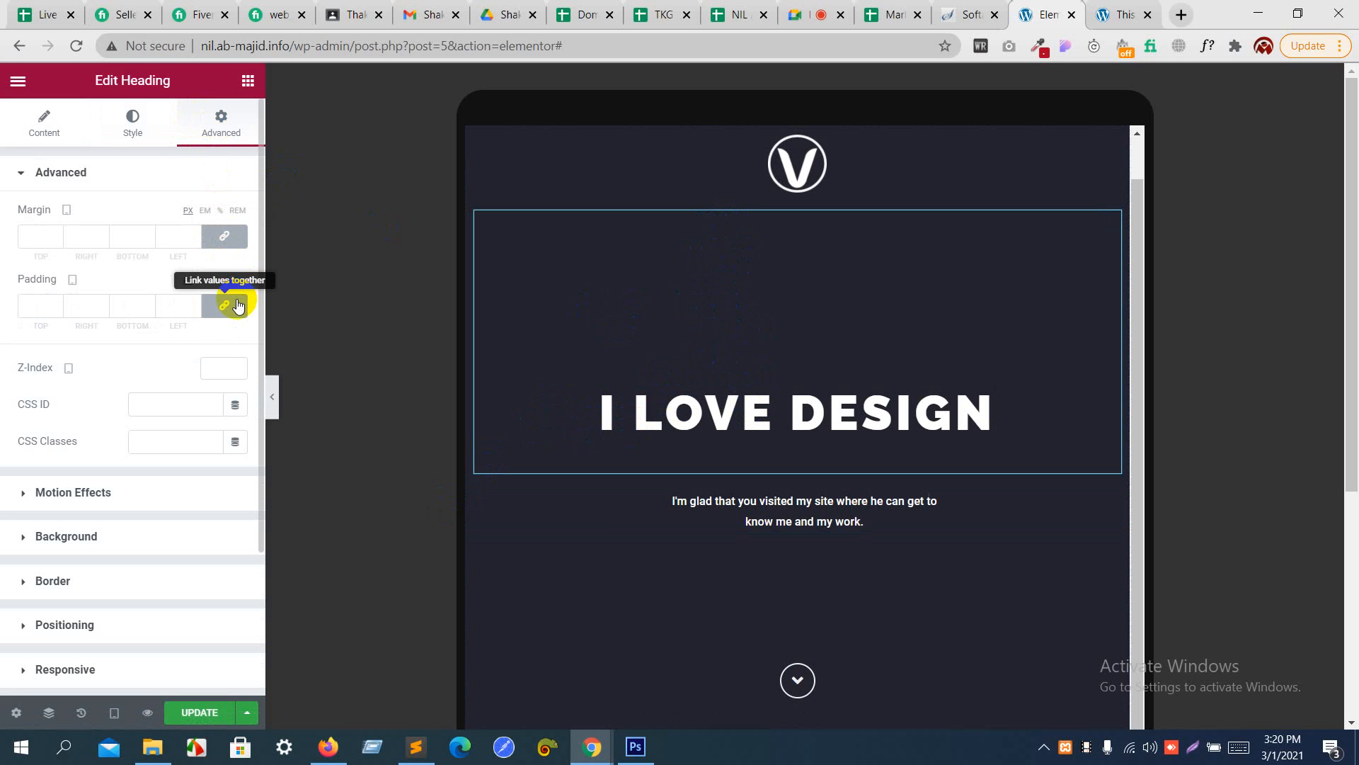
left_click(220, 234)
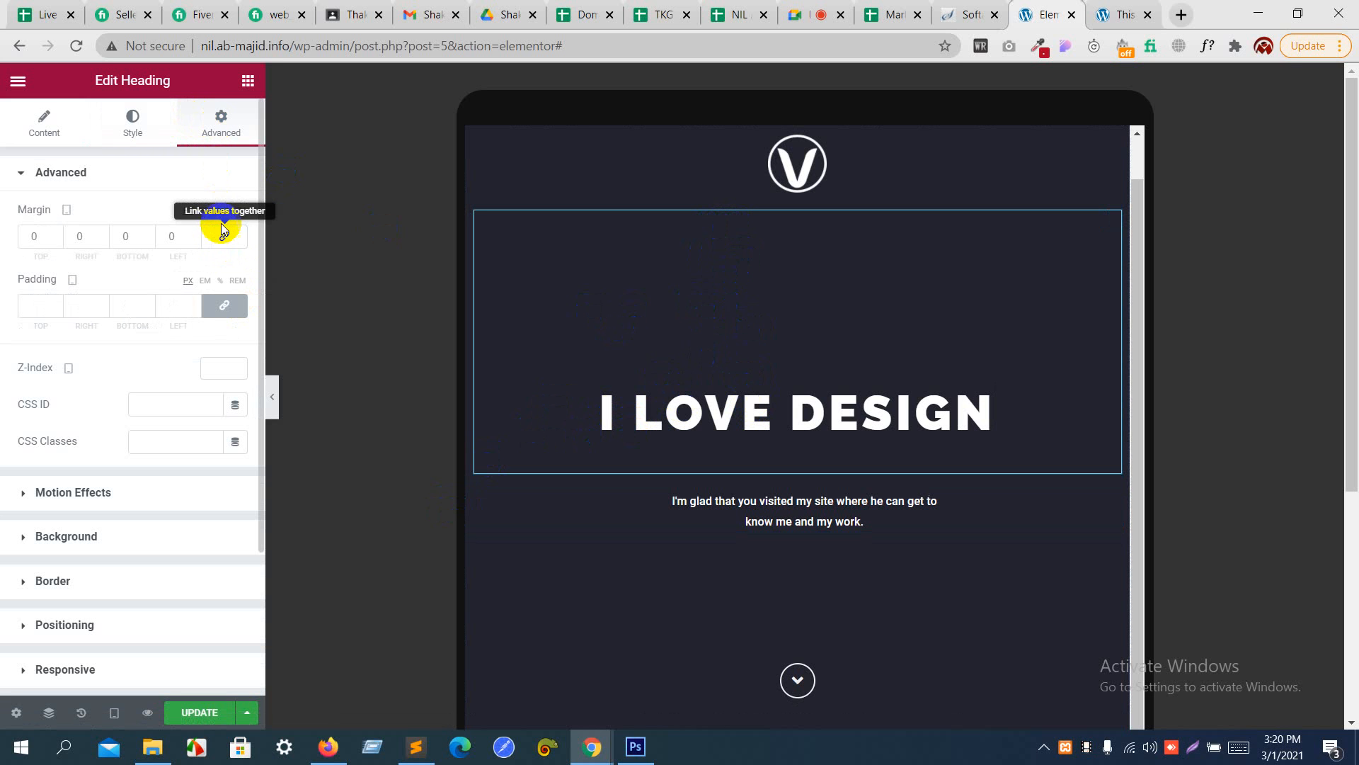
left_click(239, 211)
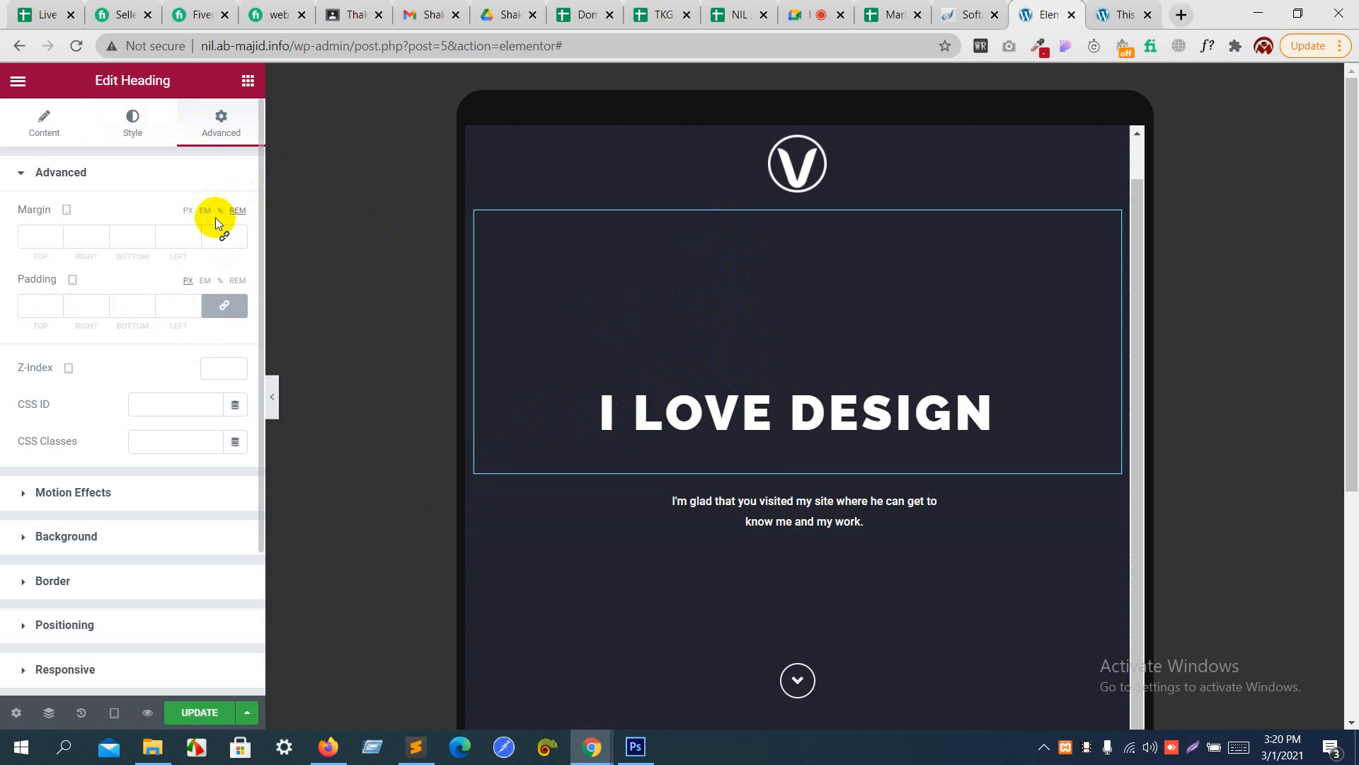
left_click(56, 233)
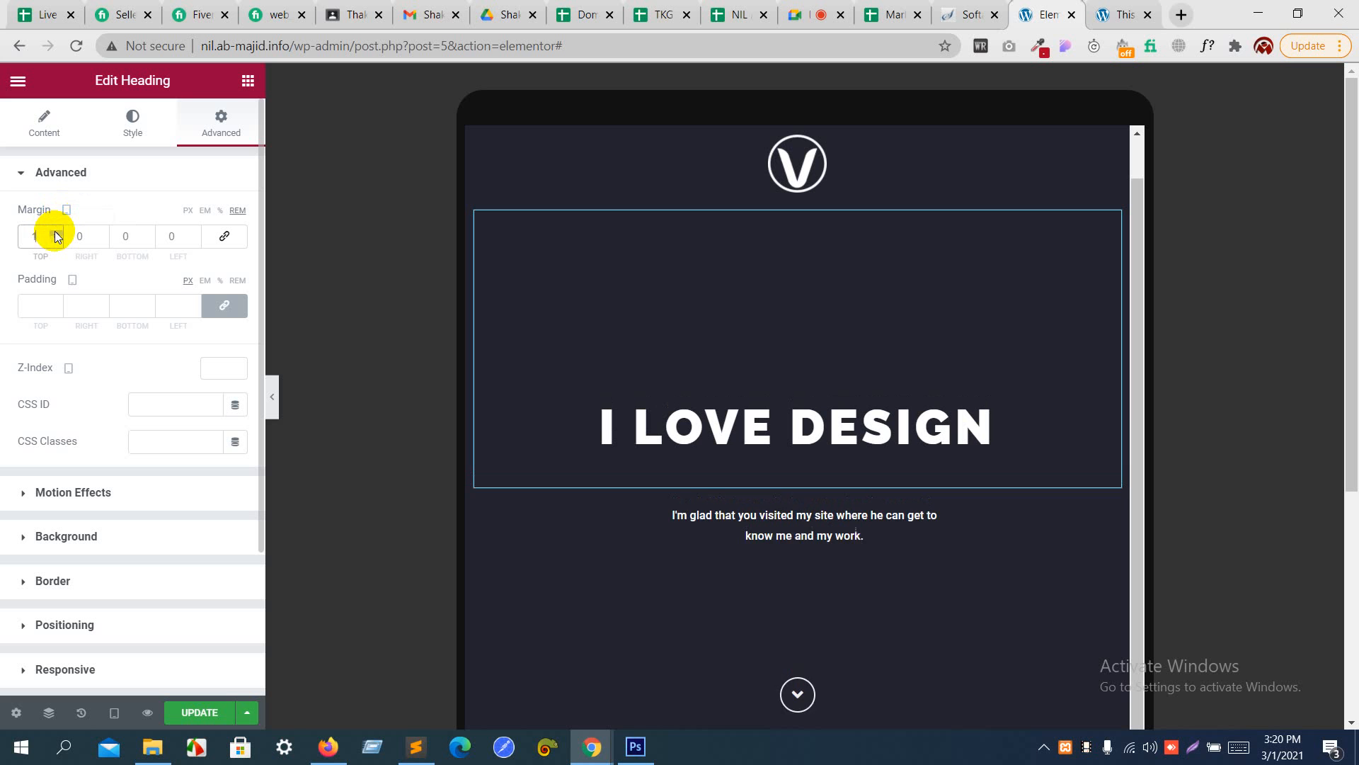
left_click(56, 233)
left_click(55, 239)
left_click(56, 239)
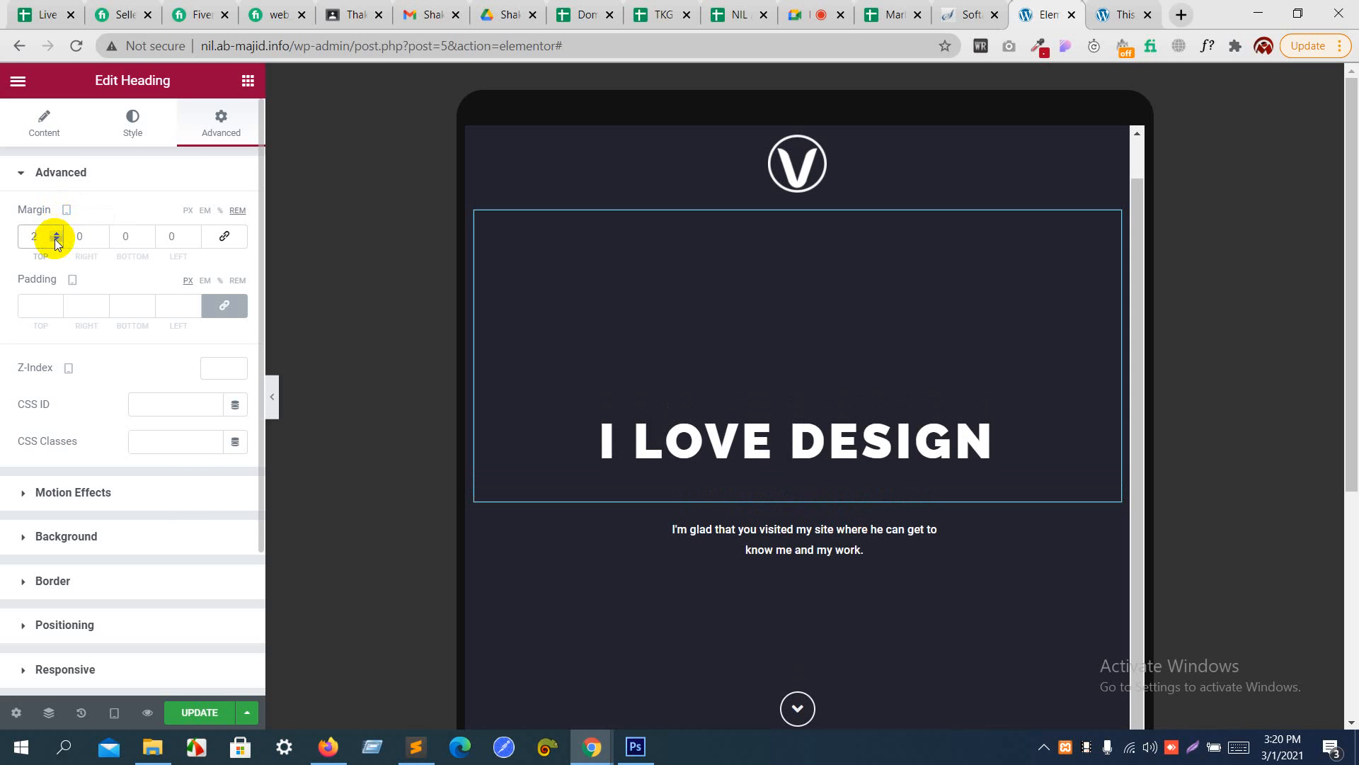
left_click(56, 239)
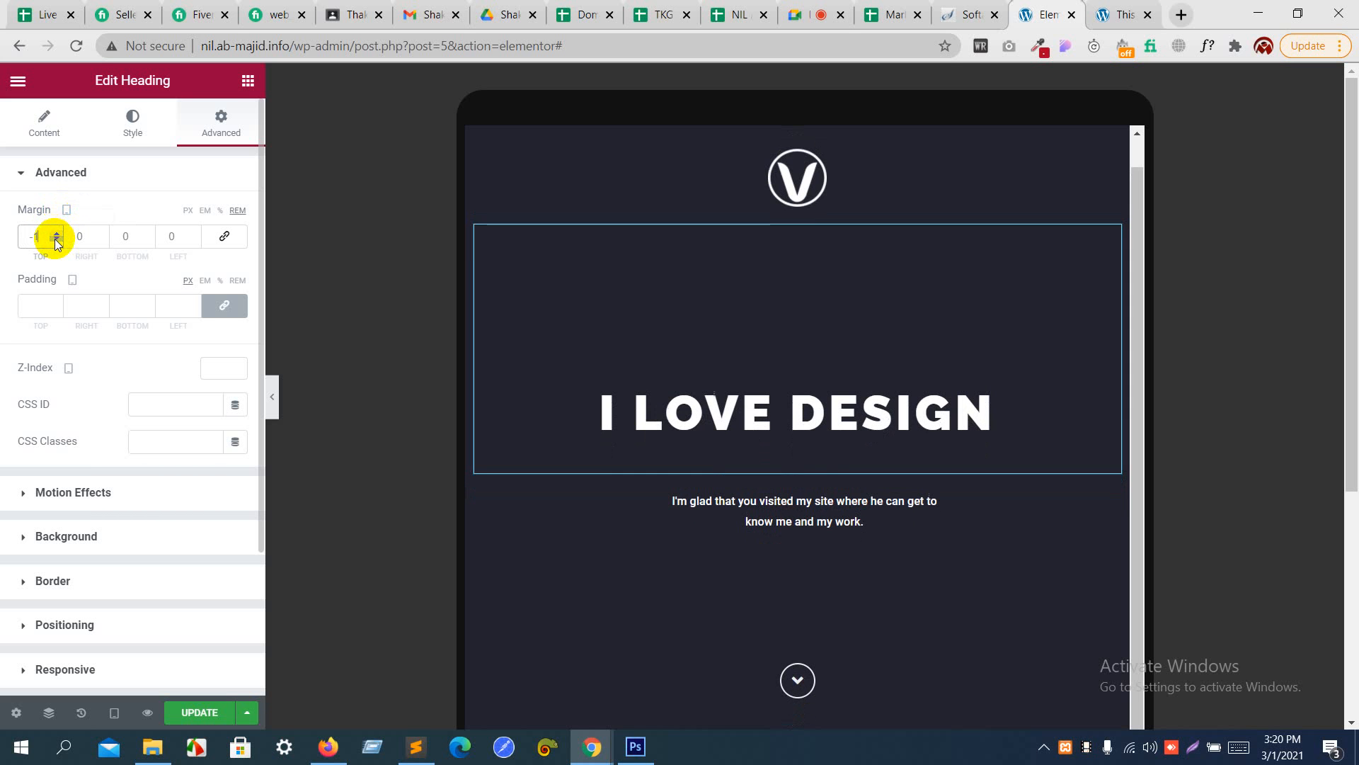
left_click(56, 239)
left_click(56, 239)
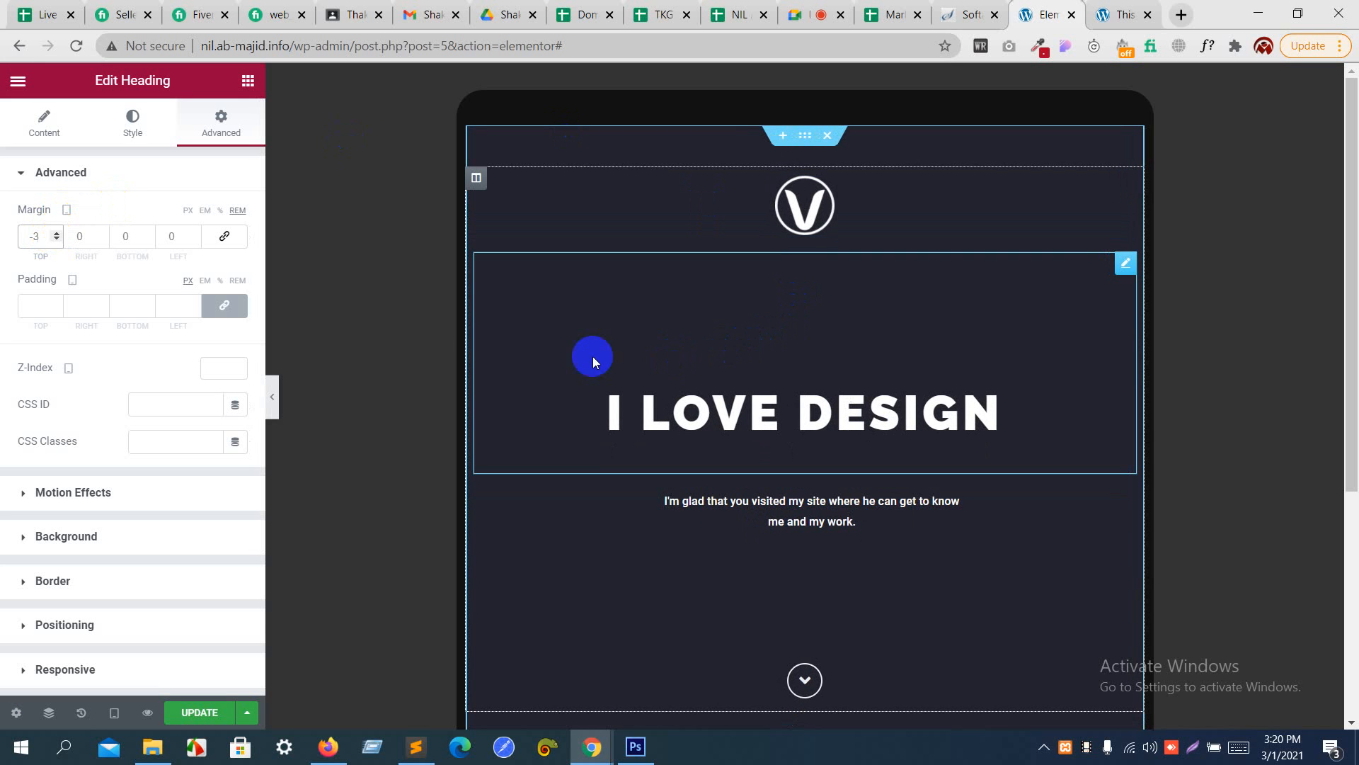
- Switch the responsive preview to Mobile (360px)
left_click(303, 400)
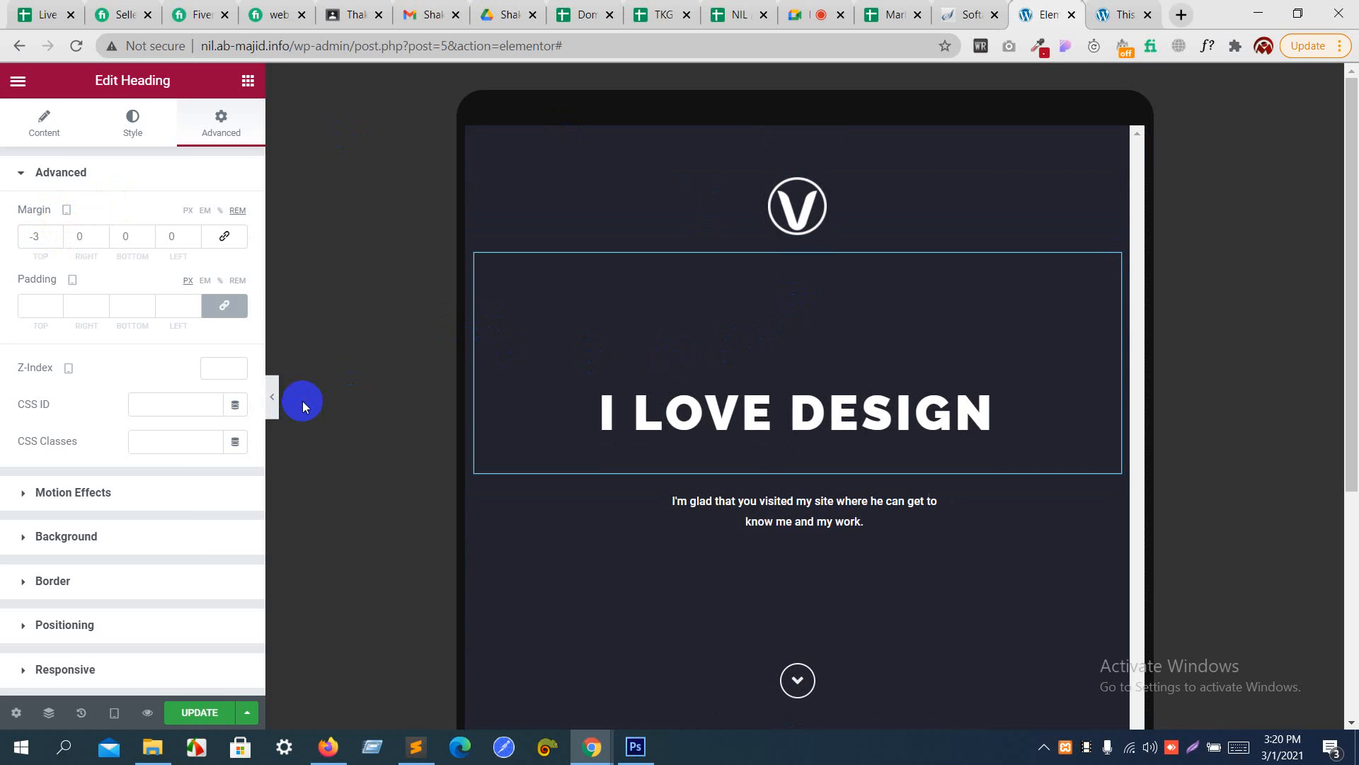
left_click(114, 712)
left_click(111, 682)
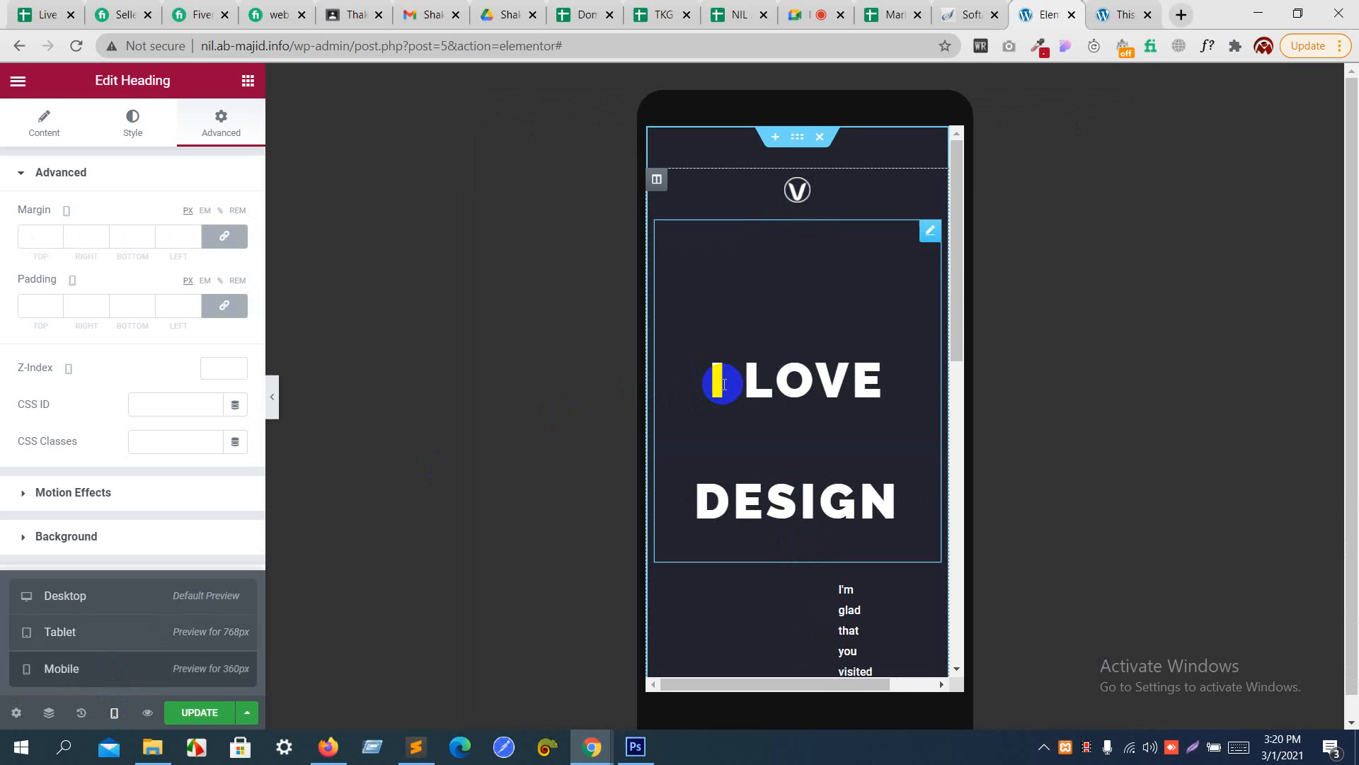
- Set the "I LOVE DESIGN" heading's mobile font size to 31 px in its typography settings
left_click(754, 417)
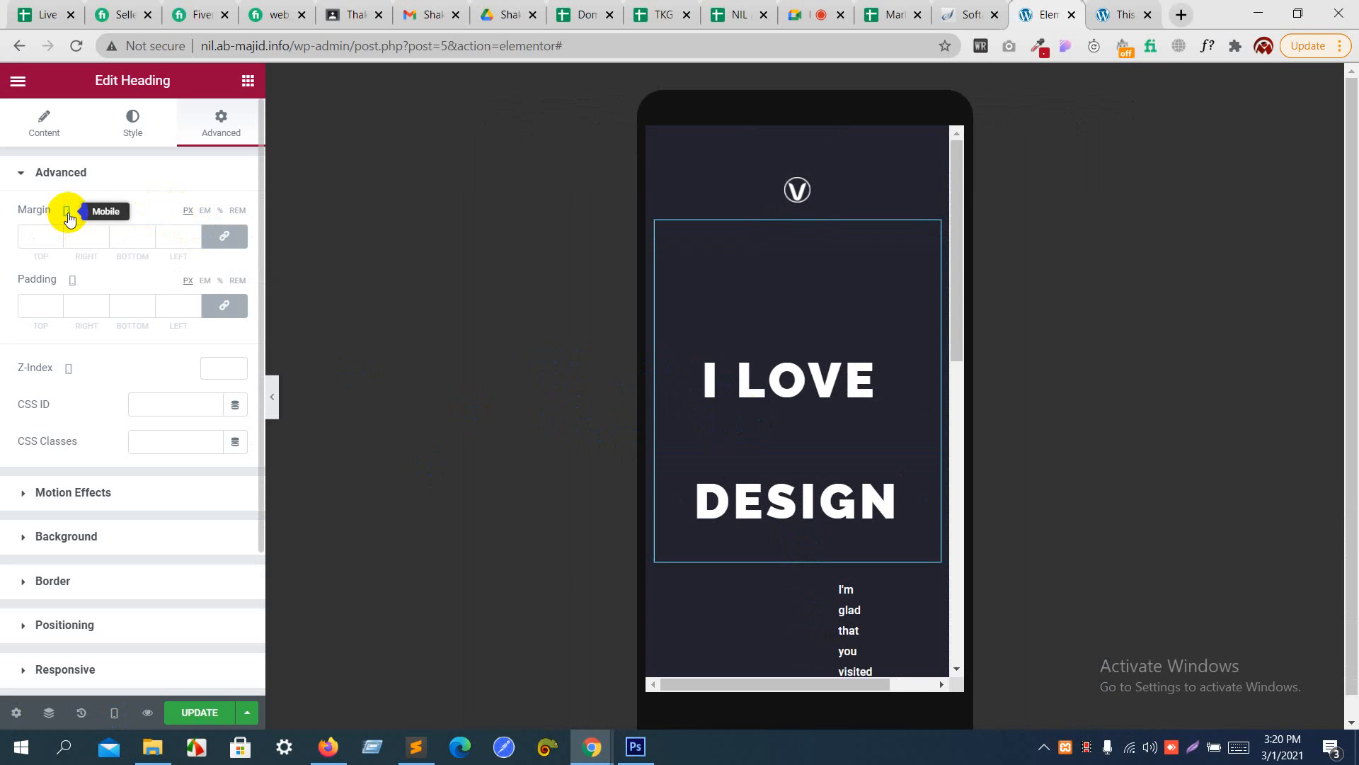
left_click(155, 135)
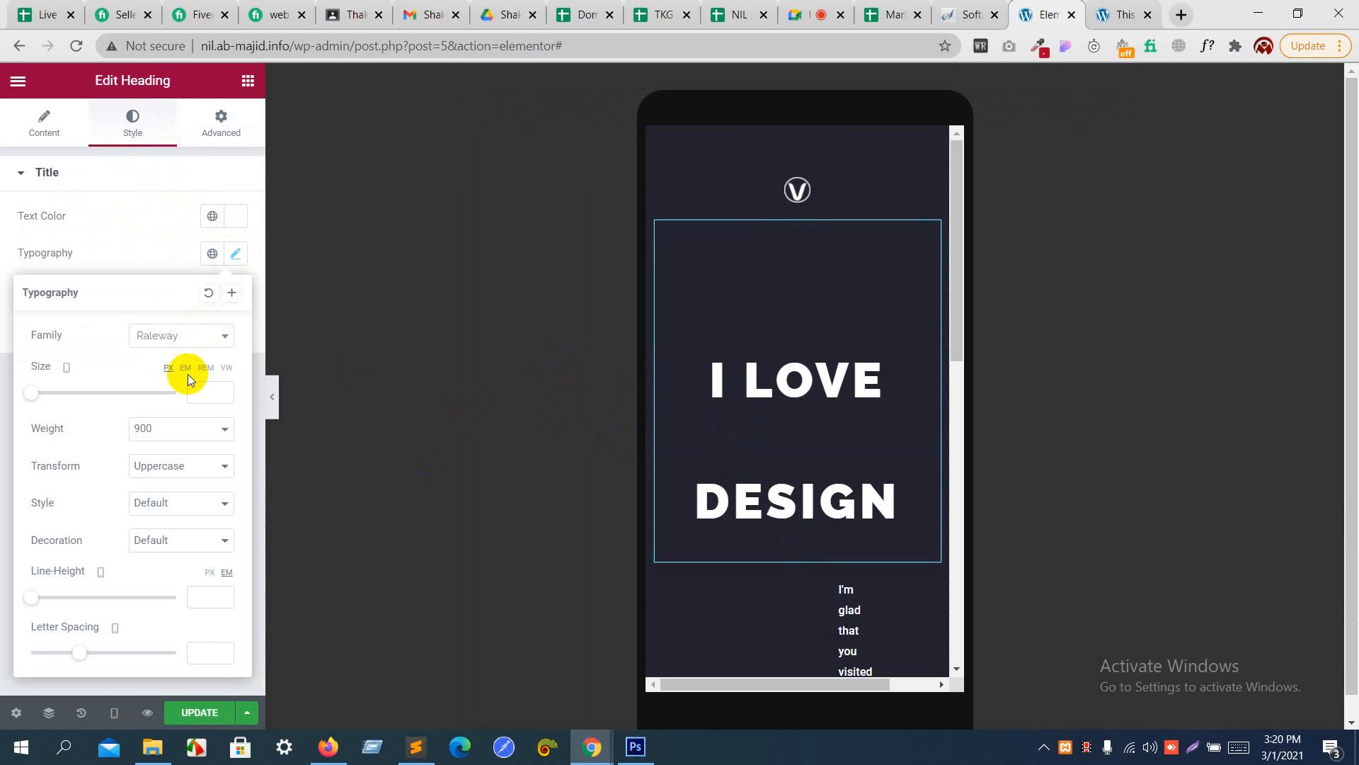
left_click(195, 389)
type("2")
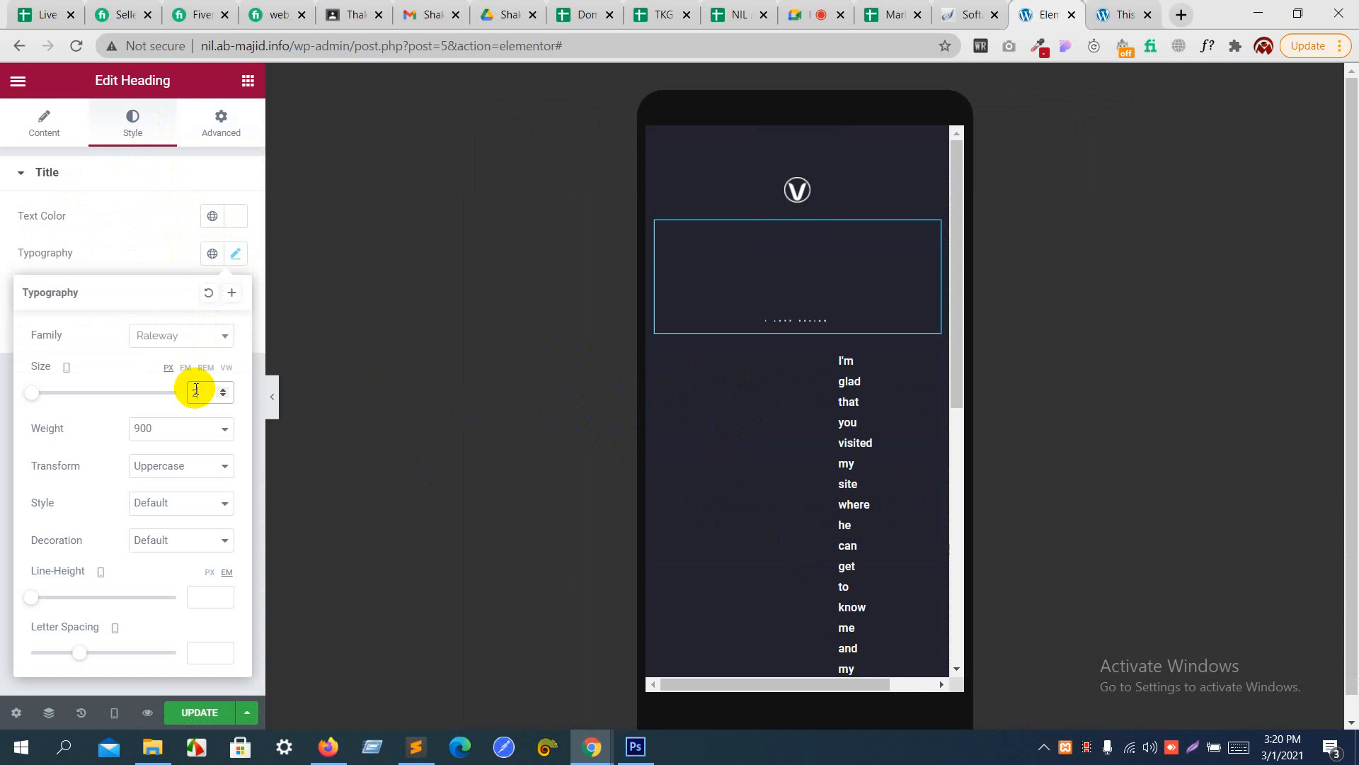
type("6")
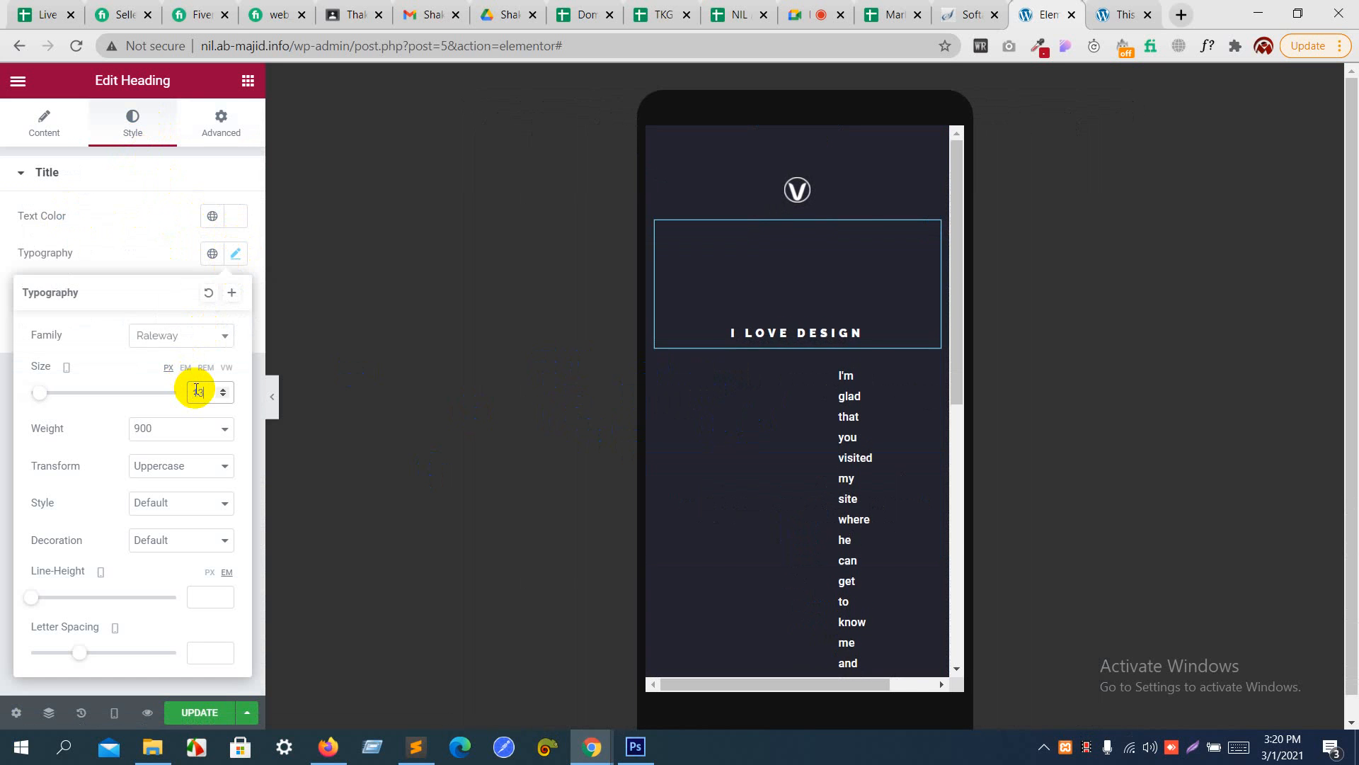
key("Up")
key("Up")
key("Up")
key("Up")
key("Up")
key("Up")
key("Up")
key("Up")
key("Up")
key("Up")
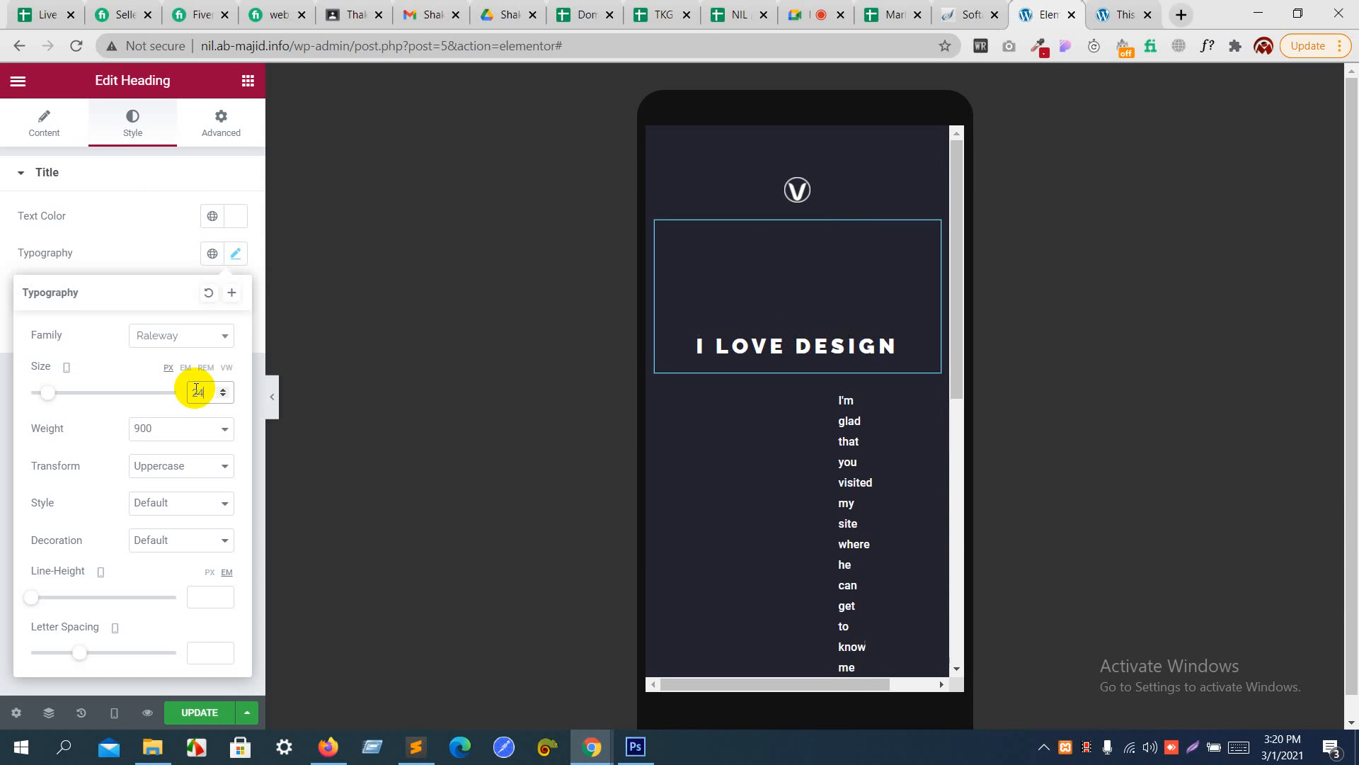
key("Up")
key("Up")
key("Up")
key("Up")
key("Up")
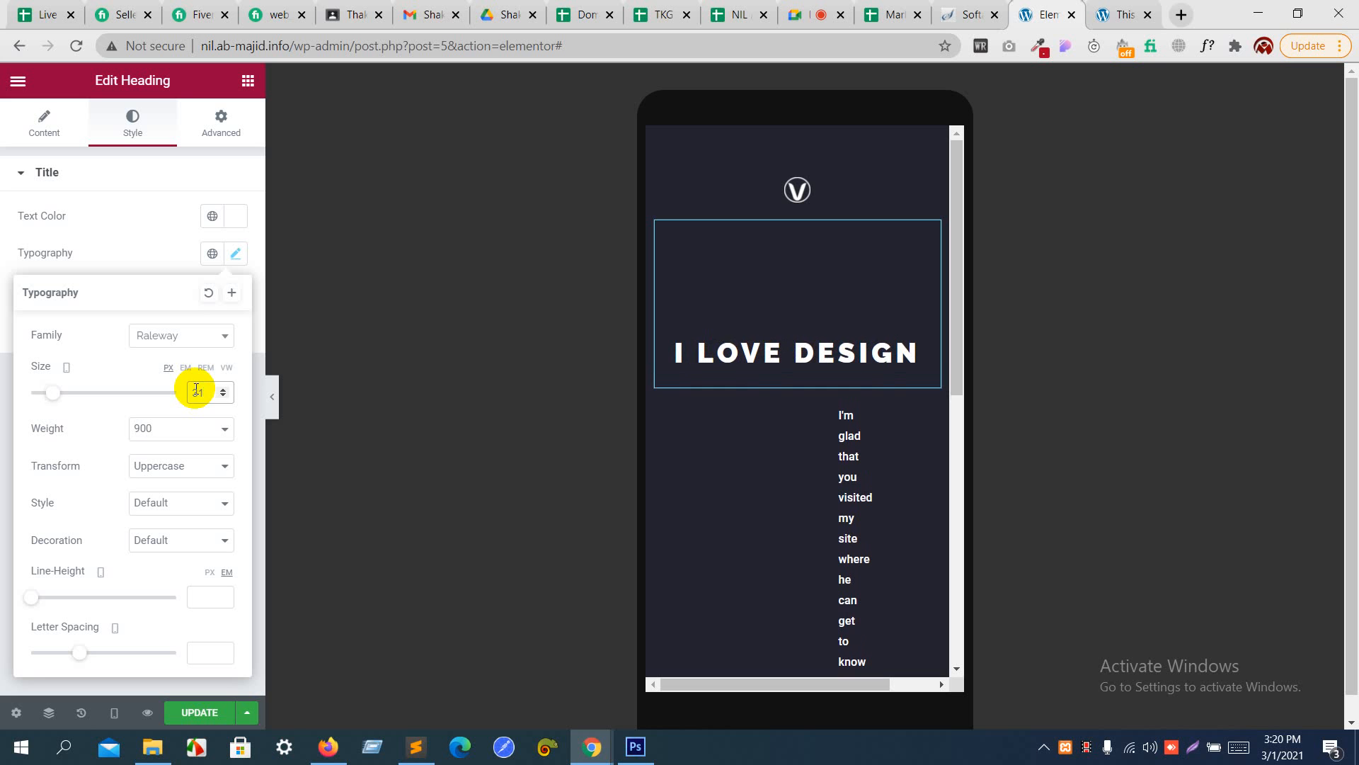
- Unlink the tagline's mobile padding values so that all four sides are set to 0
left_click(797, 191)
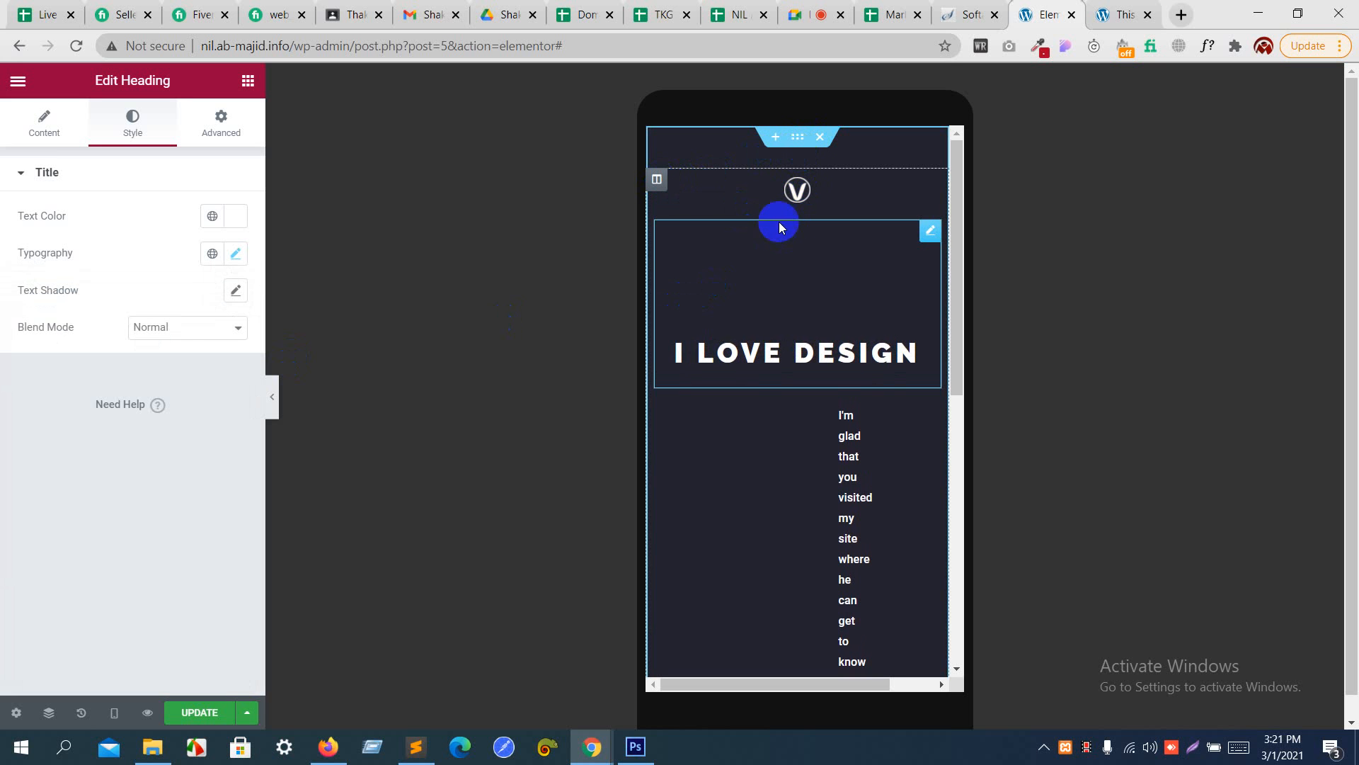
left_click(851, 485)
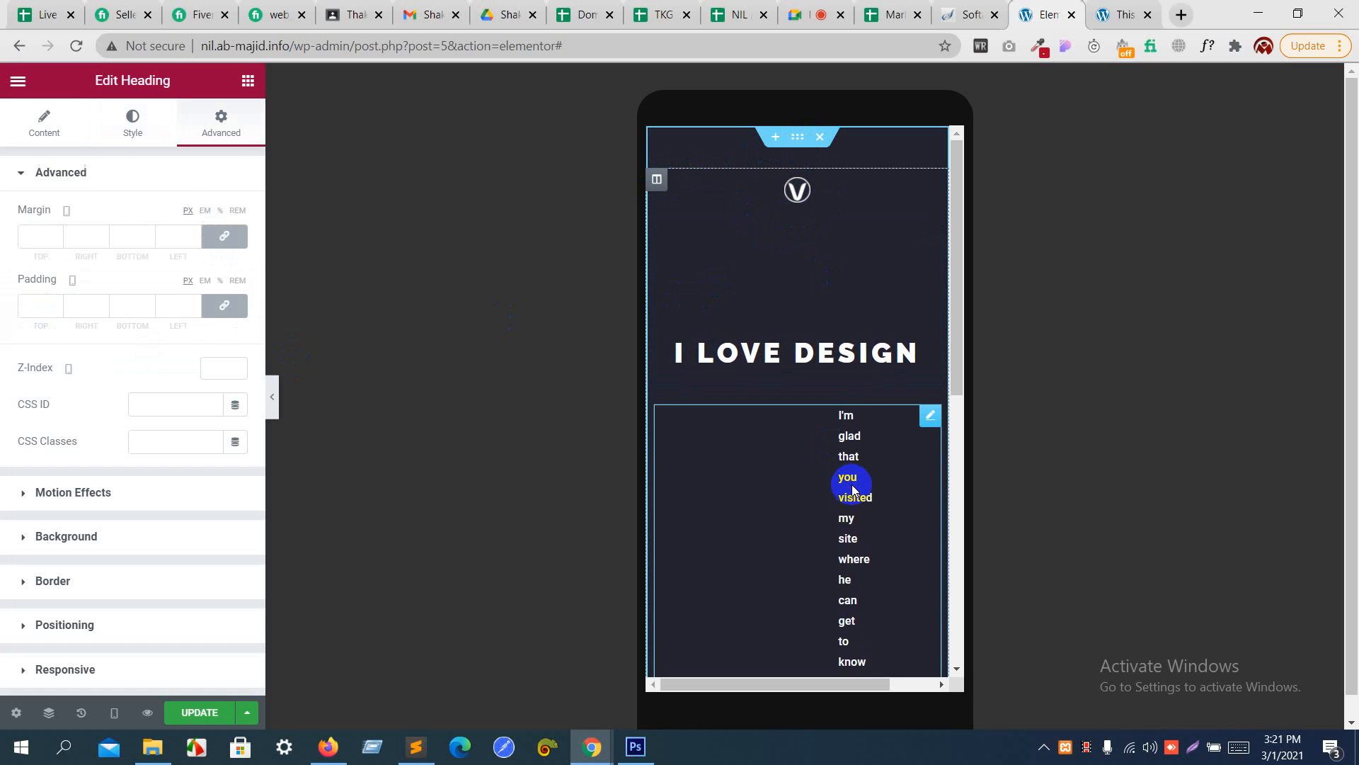
left_click(788, 189)
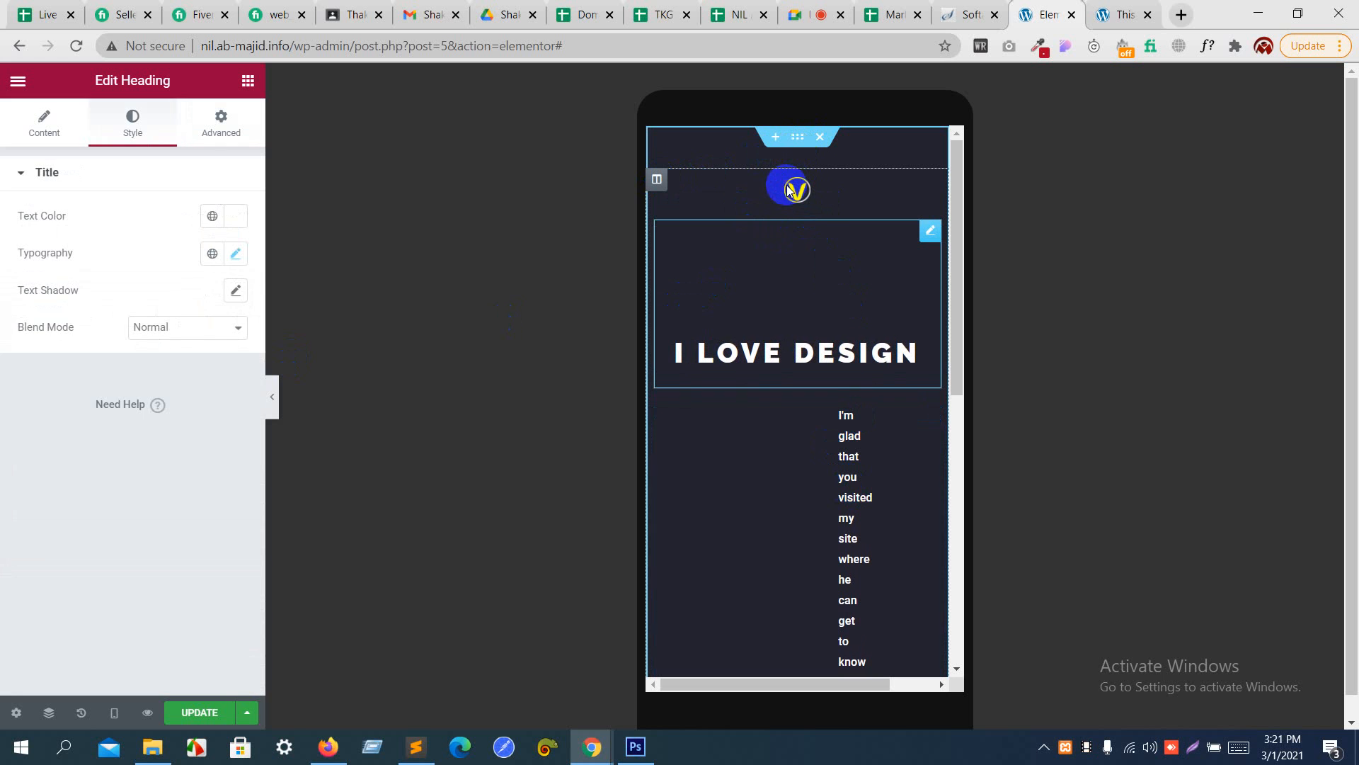
left_click(856, 510)
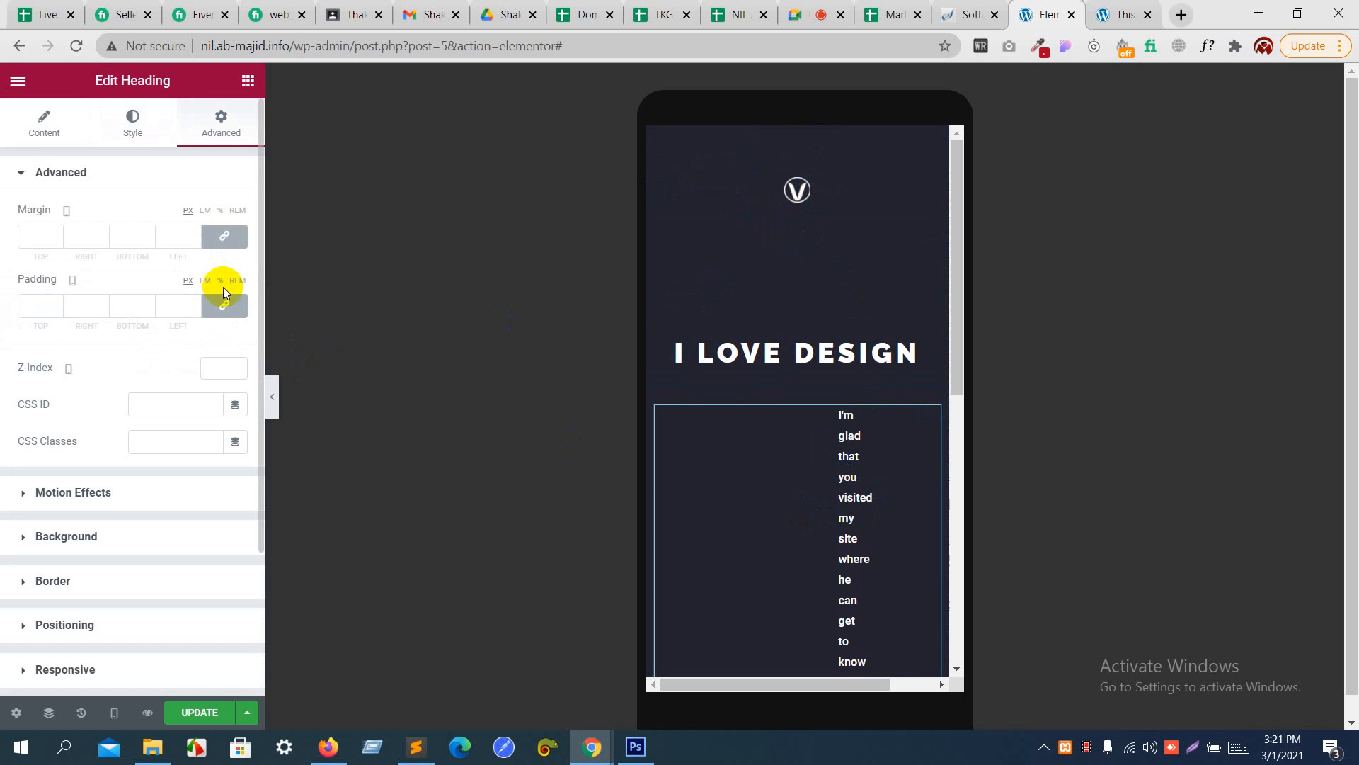
left_click(226, 311)
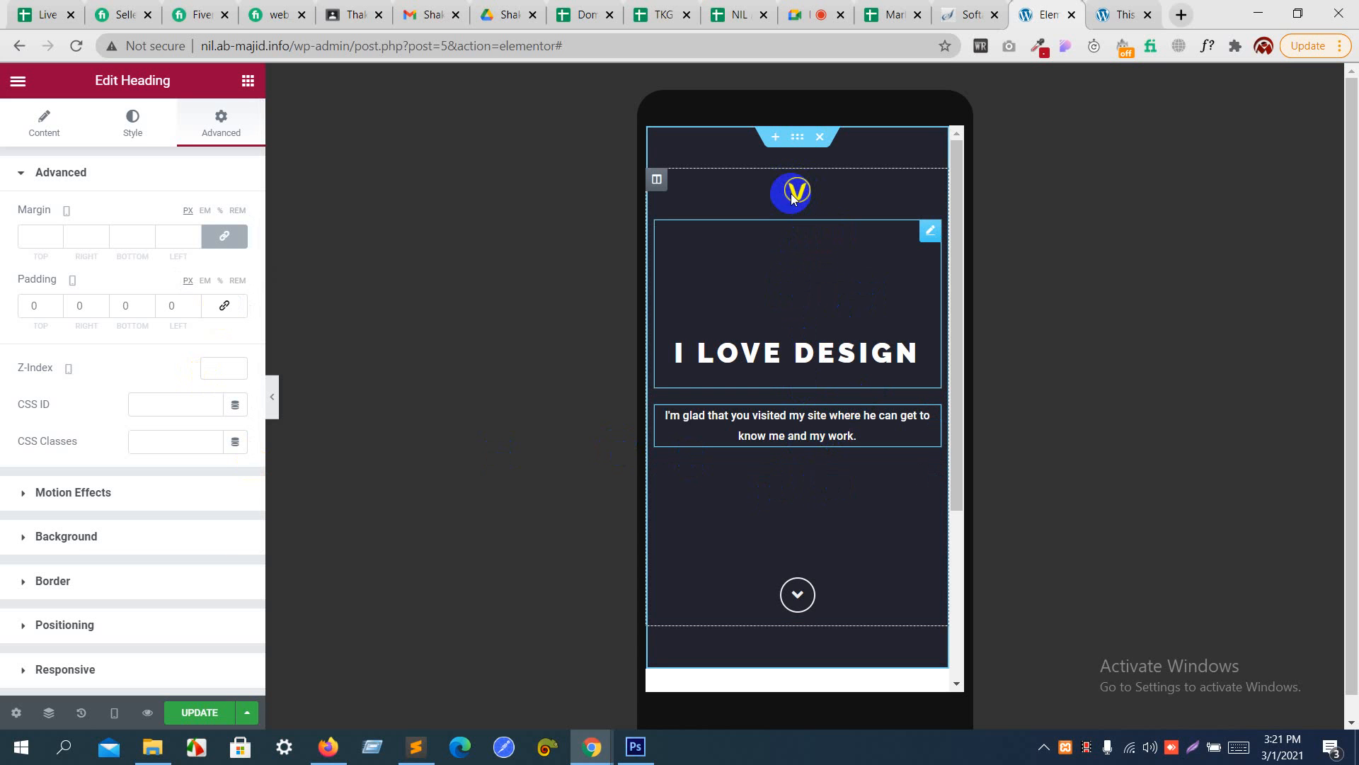
- Show the Navigator, select the logo image from it, and set the image's mobile width to 23%
right_click(780, 270)
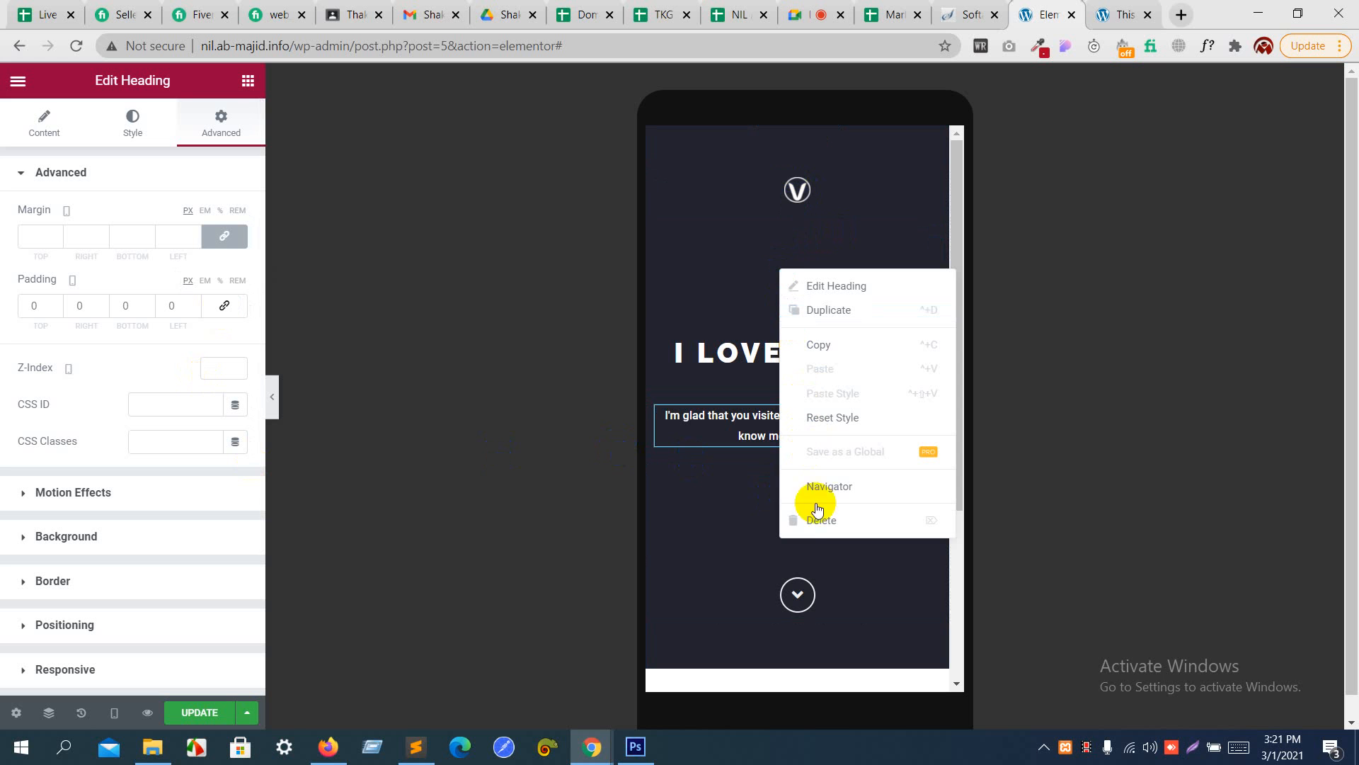
left_click(848, 486)
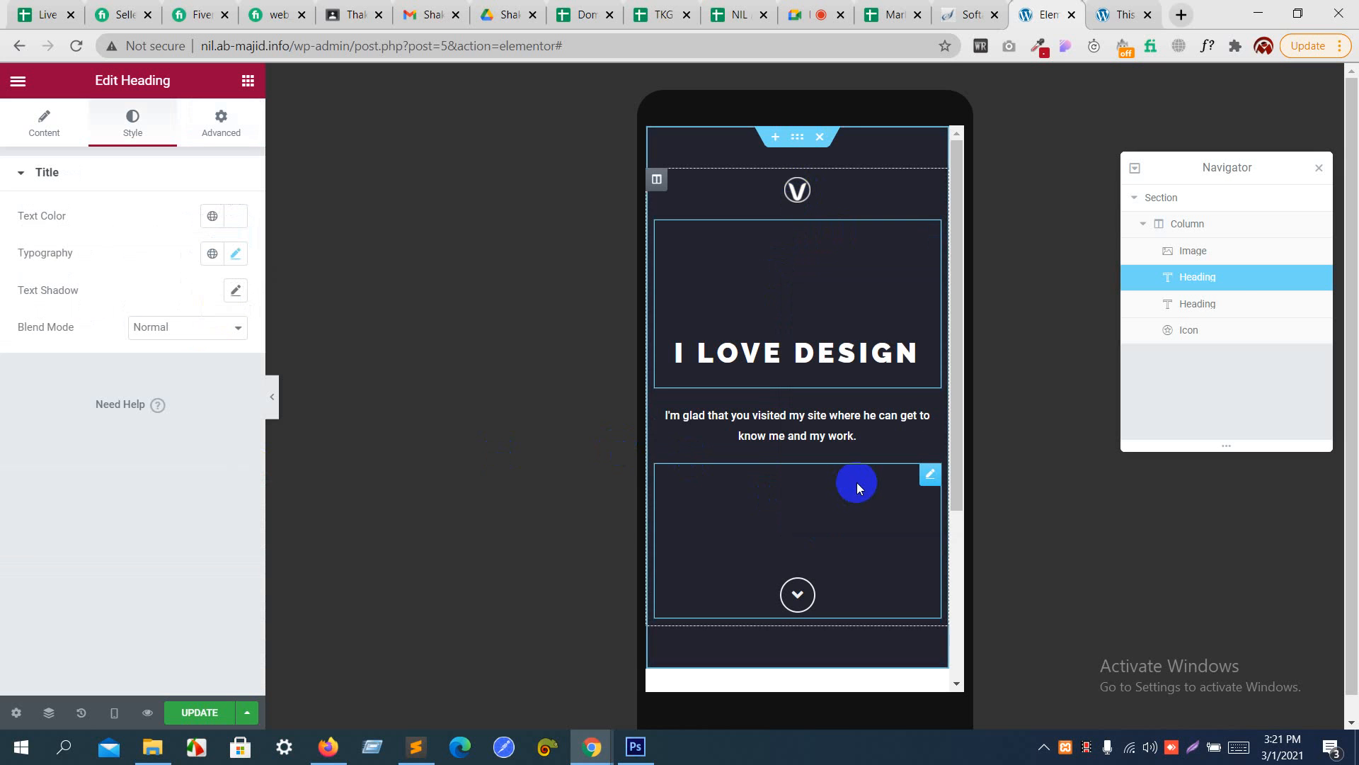
left_click(1205, 260)
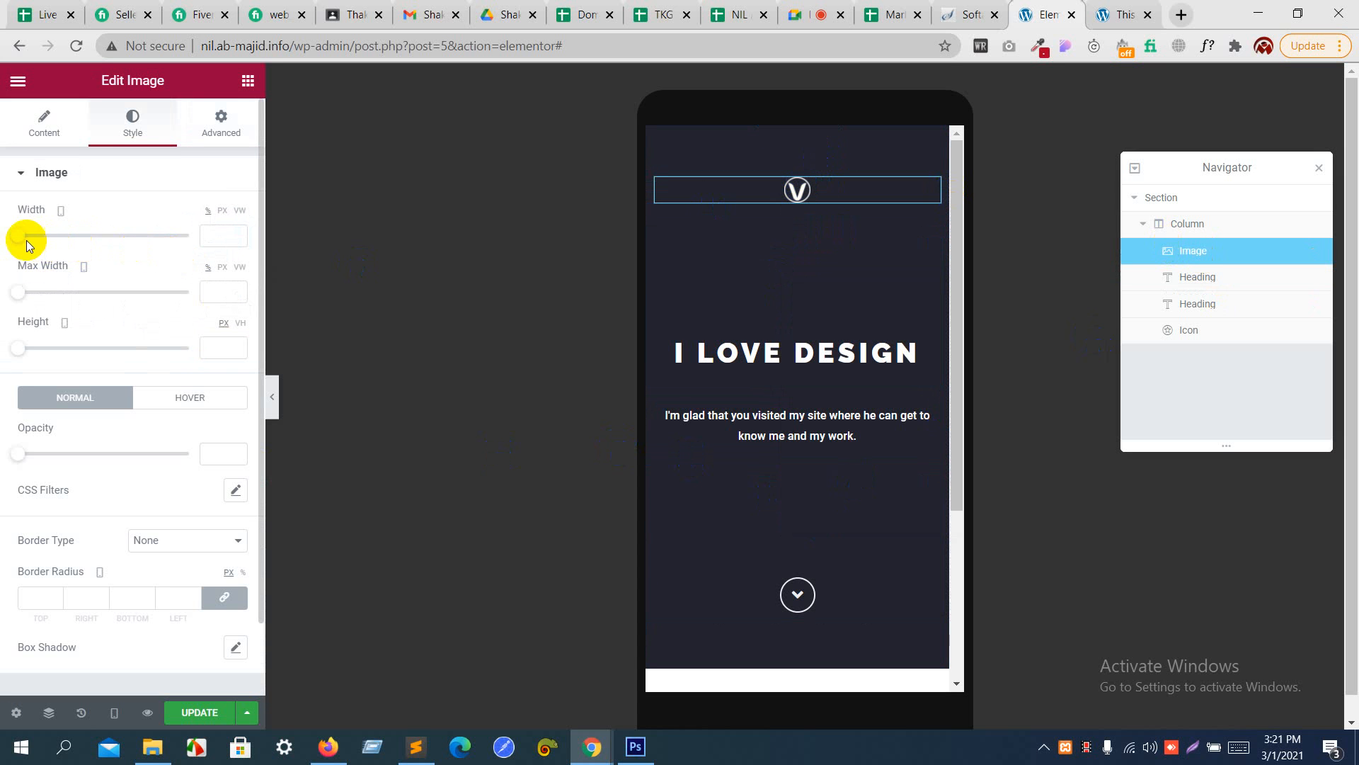
left_click_drag(18, 236, 55, 241)
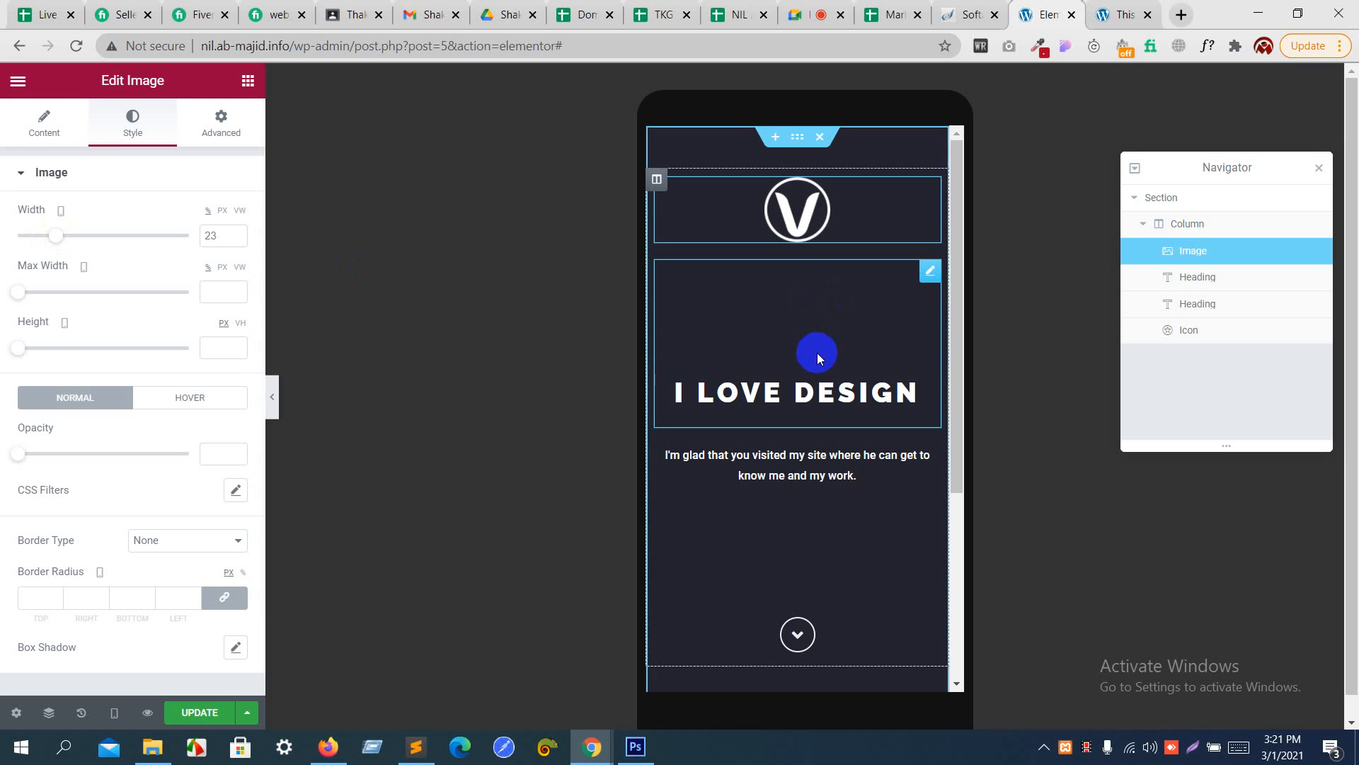
- Unlink the "I LOVE DESIGN" heading's mobile margins and set its top margin to -118 px
left_click(814, 382)
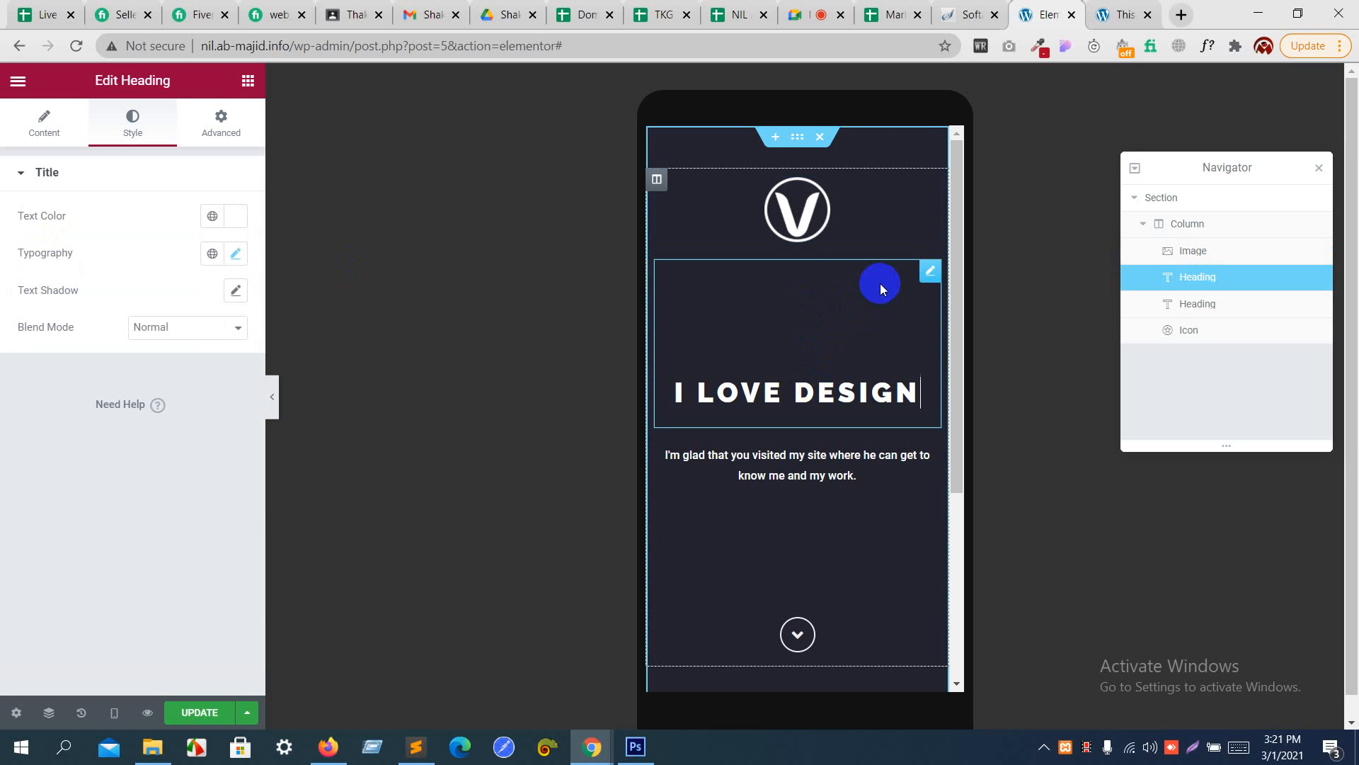
left_click(219, 126)
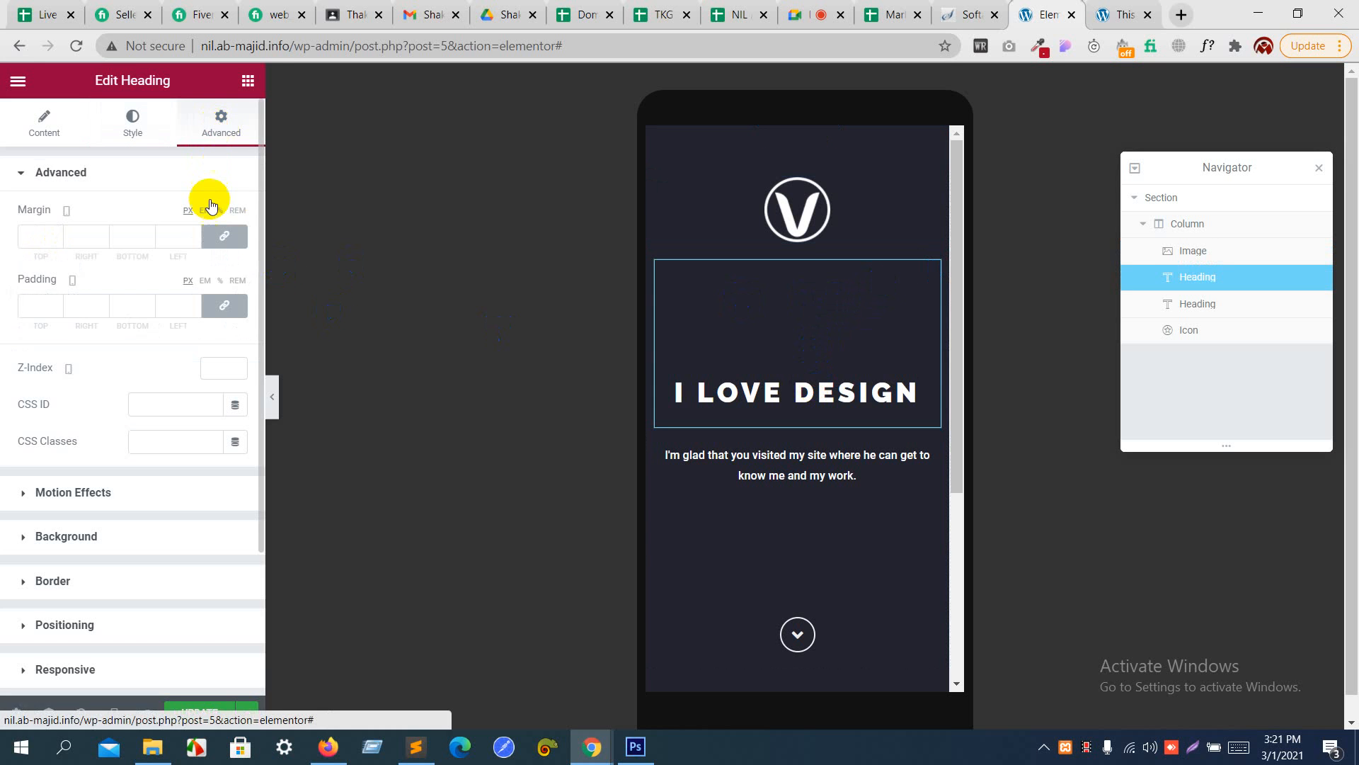
left_click(220, 234)
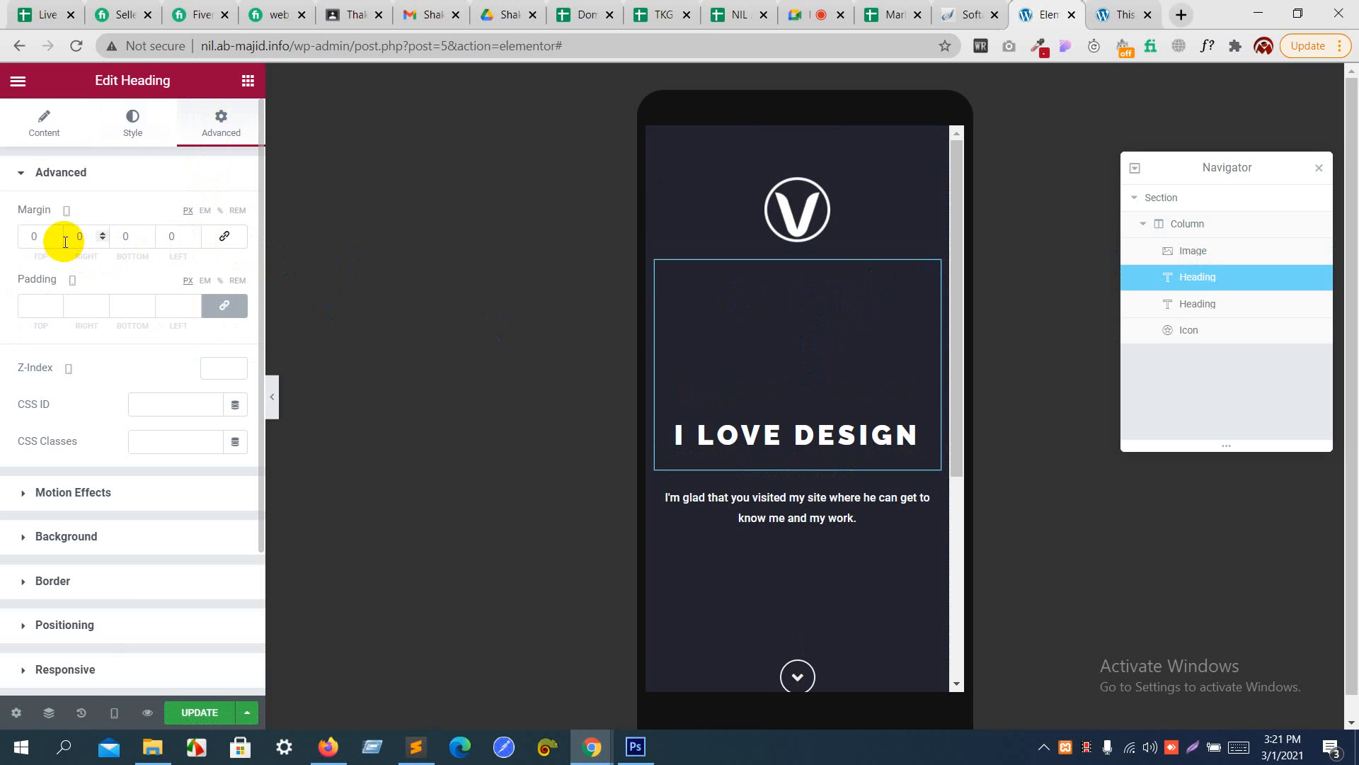
left_click_drag(58, 239, 58, 239)
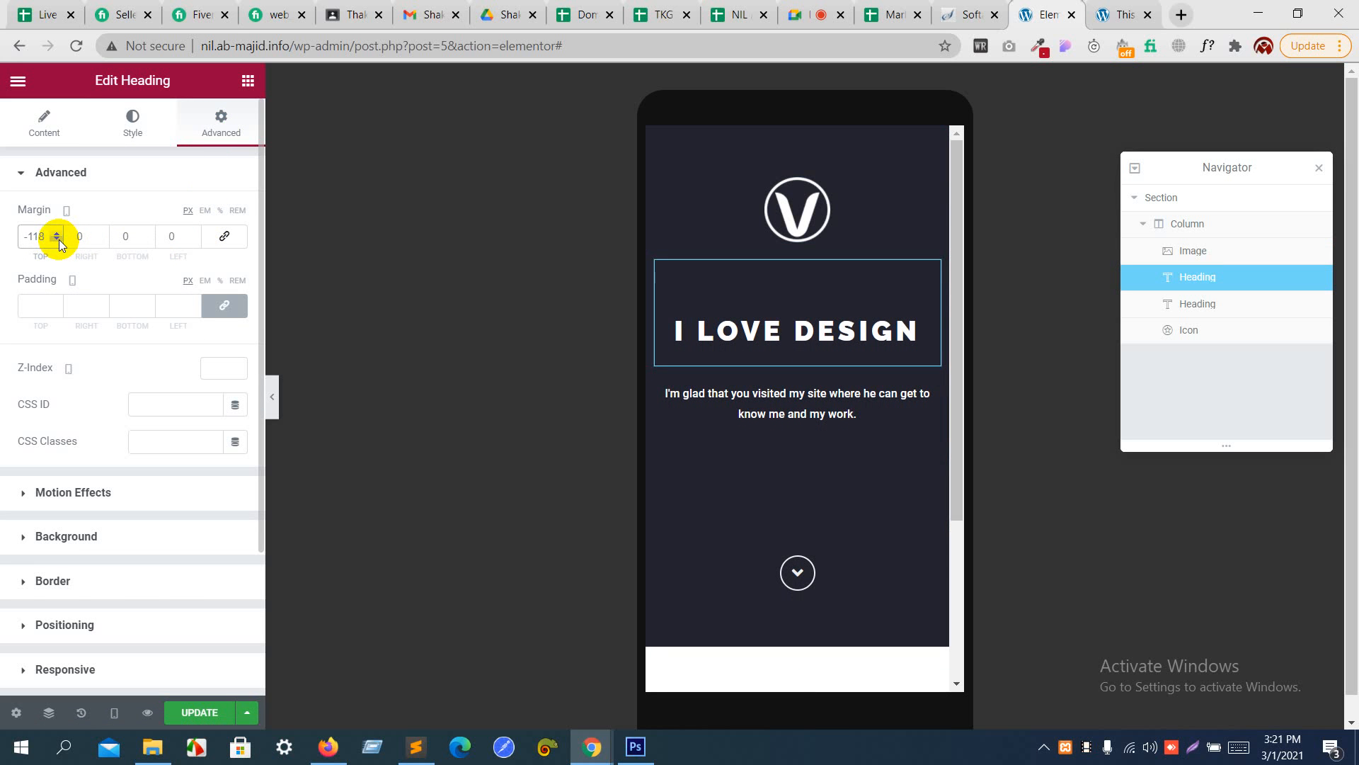
- Unlink the arrow icon's mobile margins, use REM units, and set the top margin to -3
left_click(751, 559)
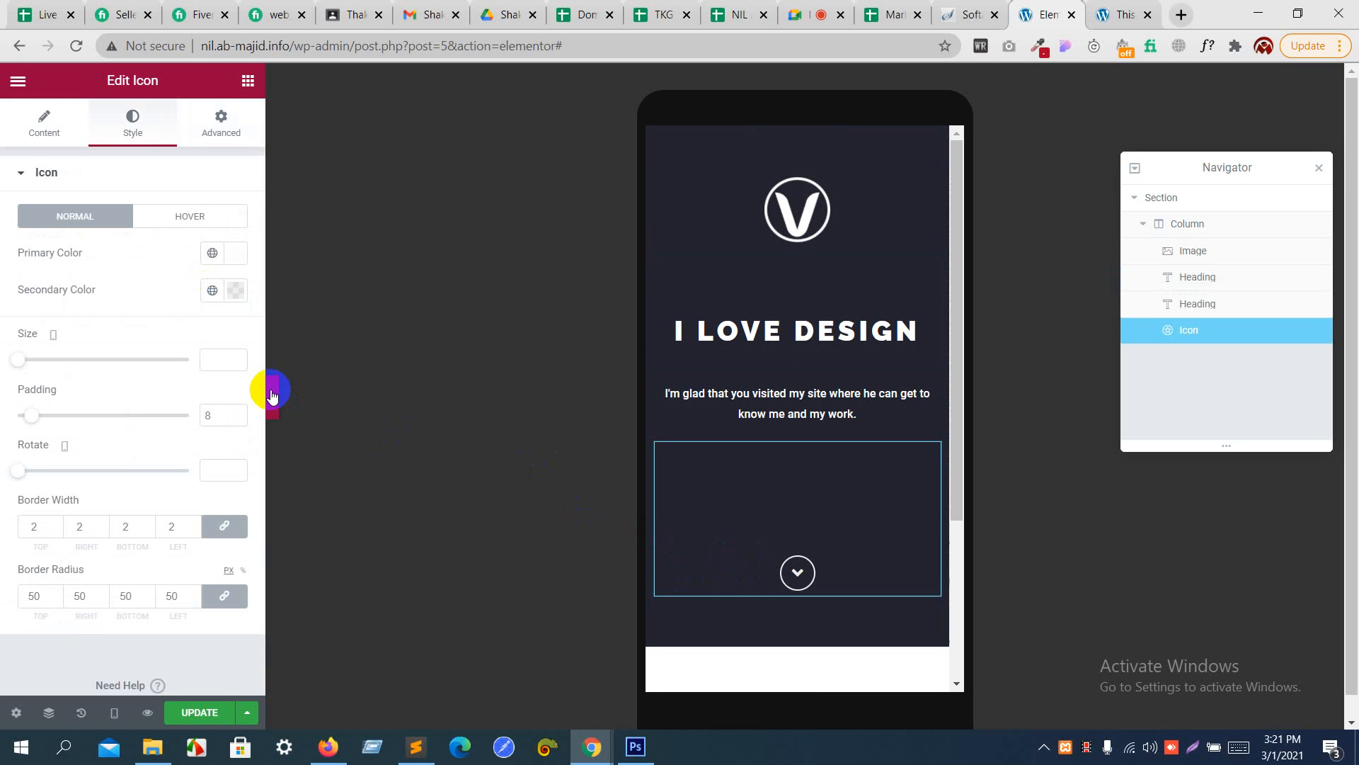
left_click(217, 122)
left_click(237, 210)
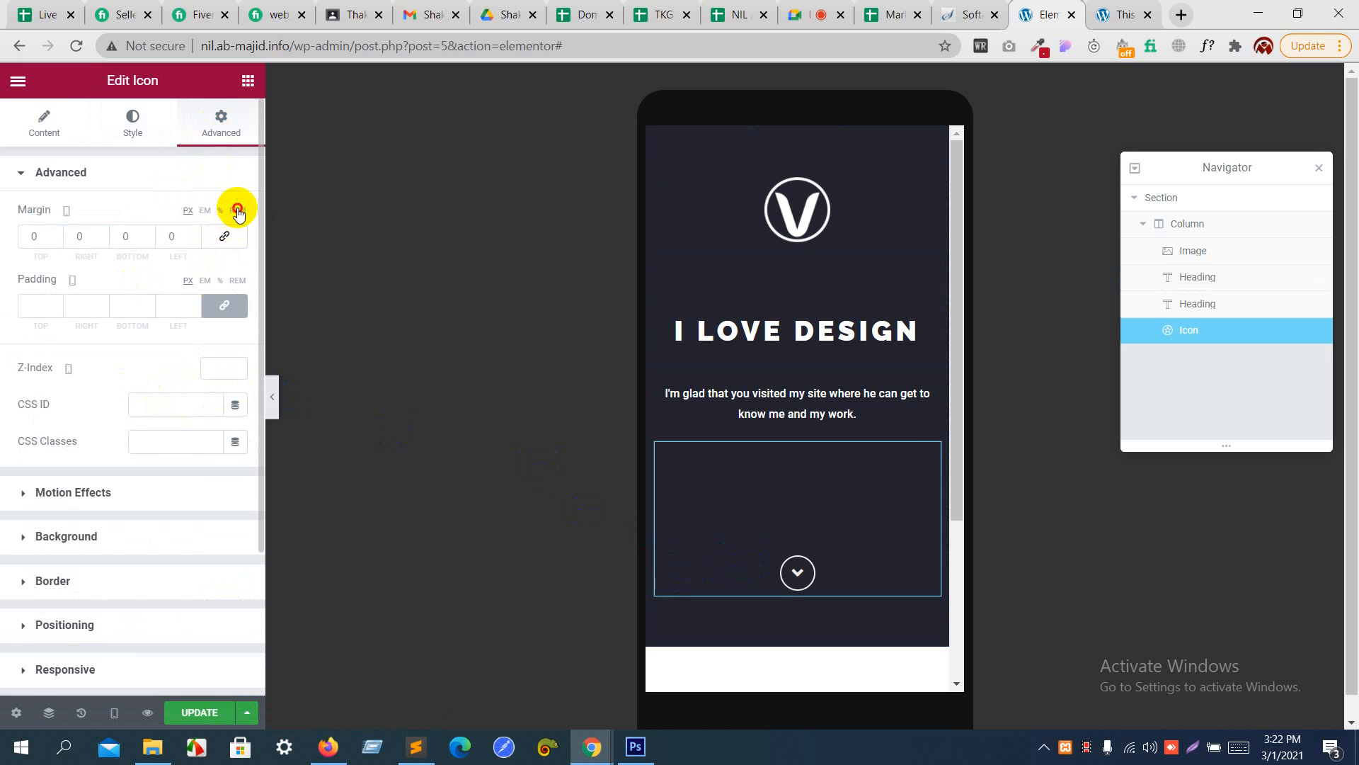
left_click(57, 233)
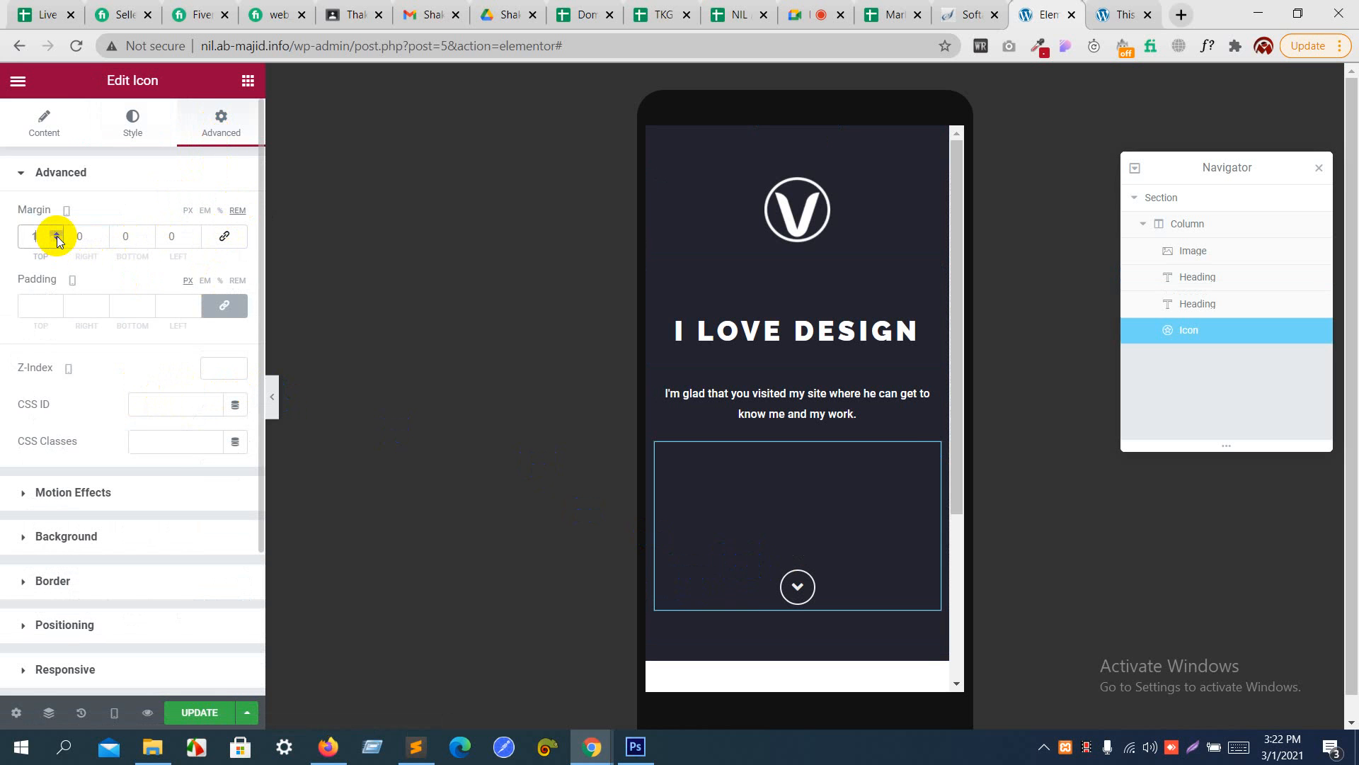
left_click(57, 233)
left_click(56, 233)
left_click(57, 233)
left_click(57, 233)
left_click(57, 239)
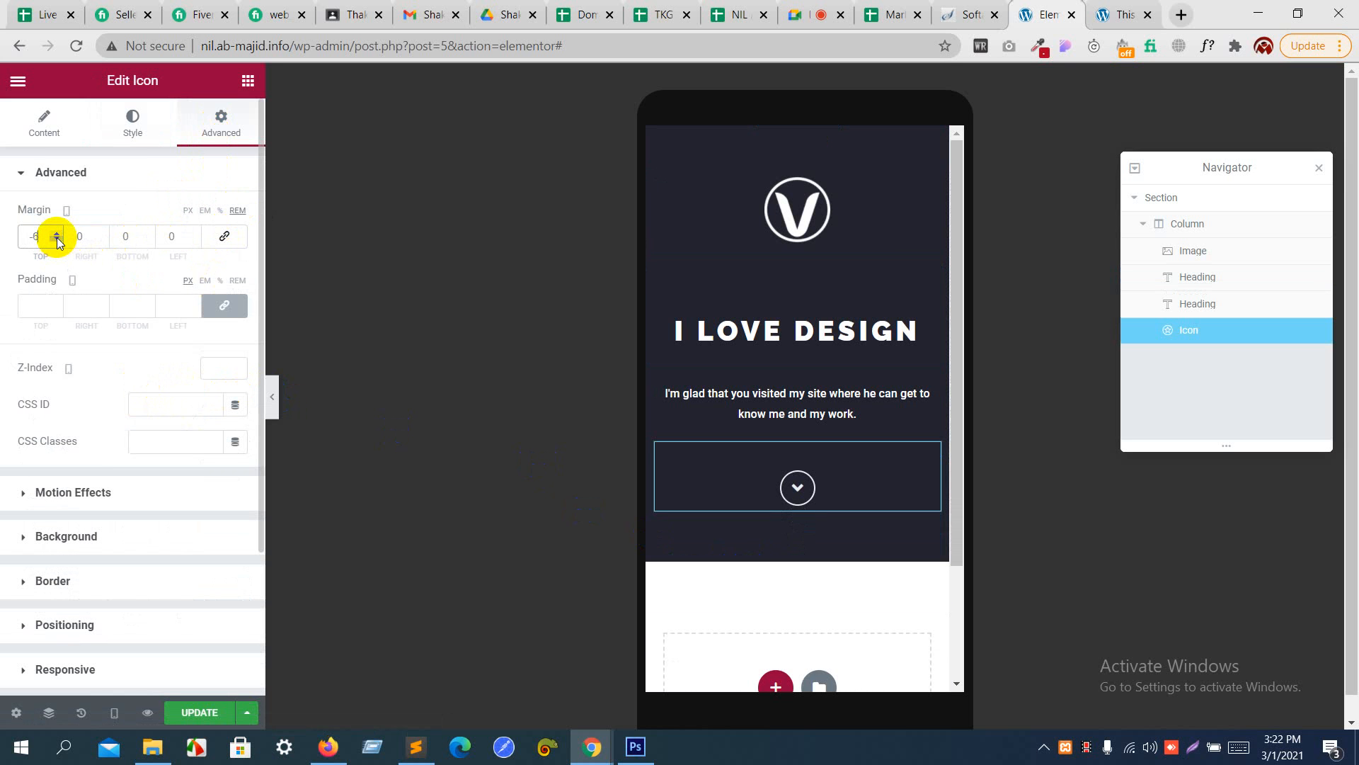
left_click(57, 233)
left_click(58, 234)
left_click(58, 234)
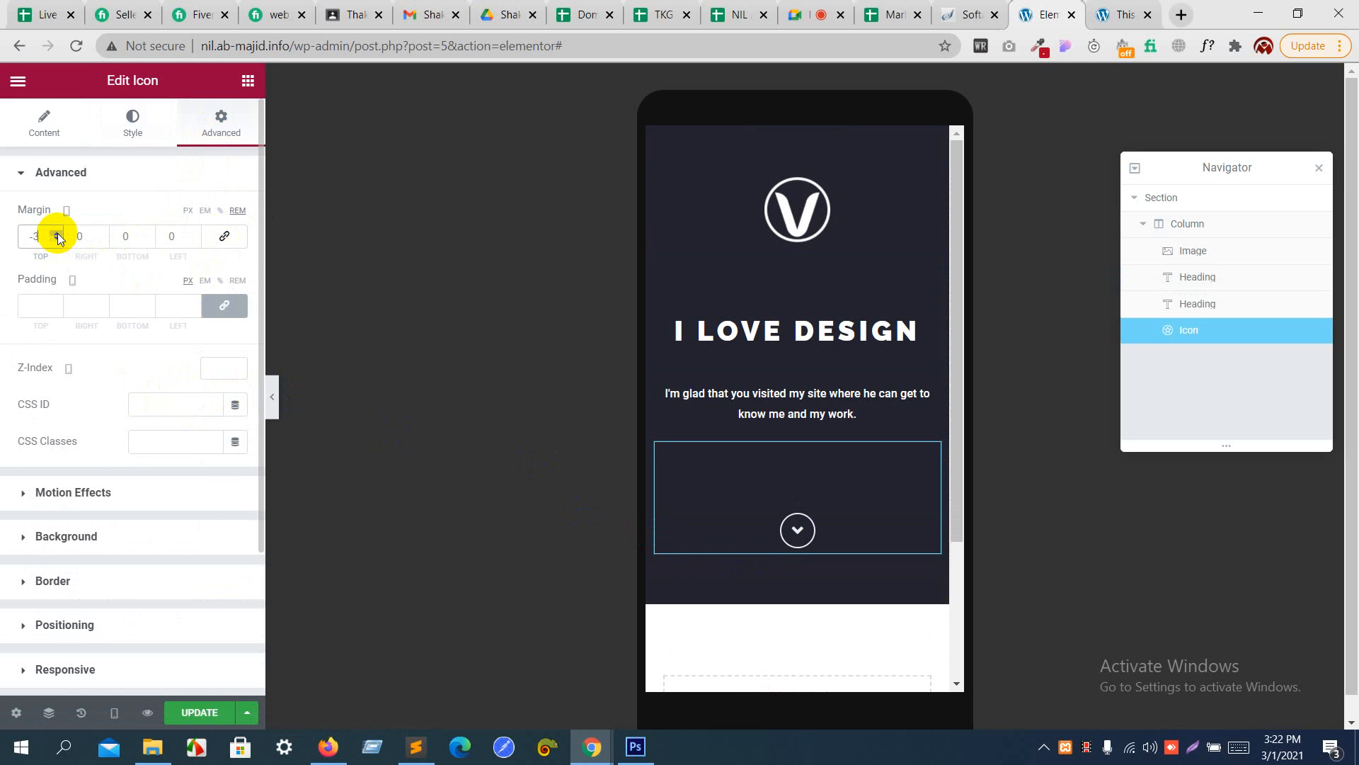
- Check the header in the Tablet (768px) preview and return the responsive preview to Desktop
left_click(114, 714)
left_click(111, 639)
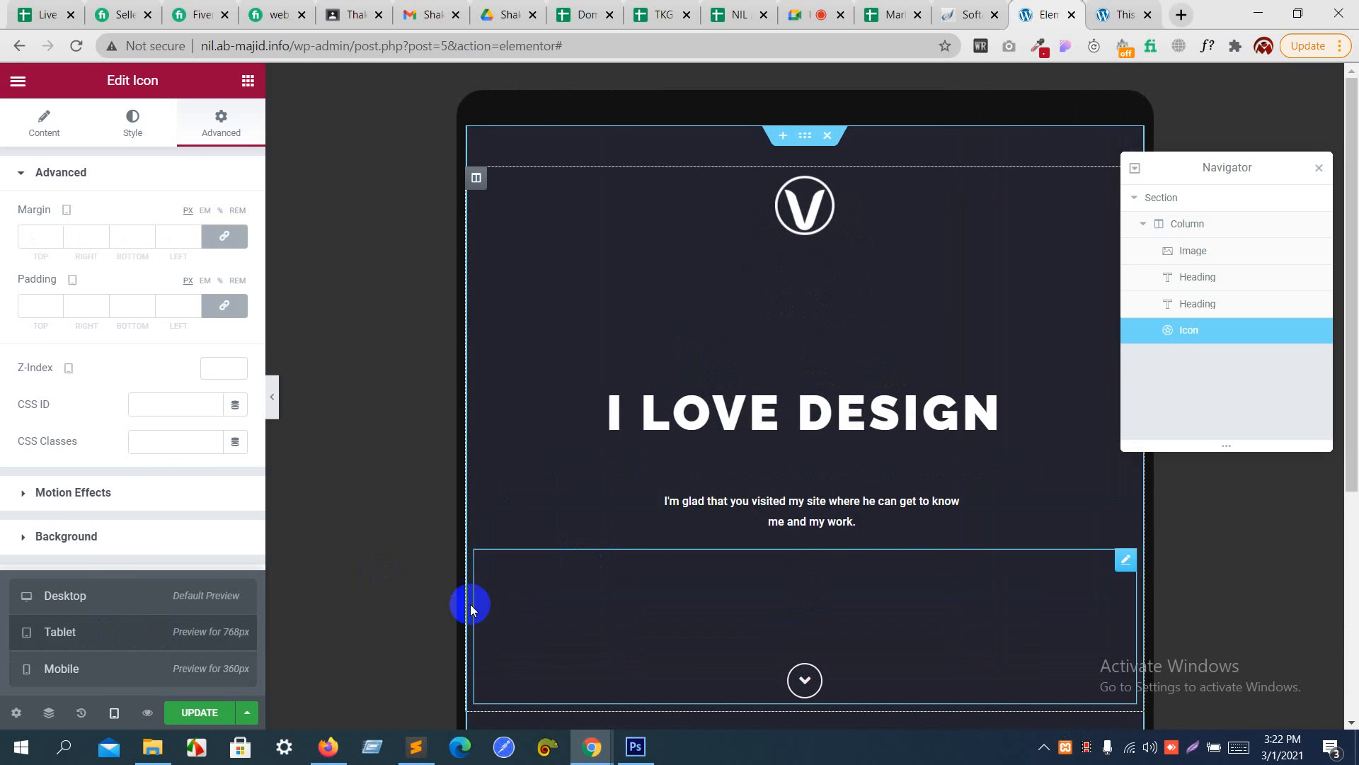
left_click(210, 600)
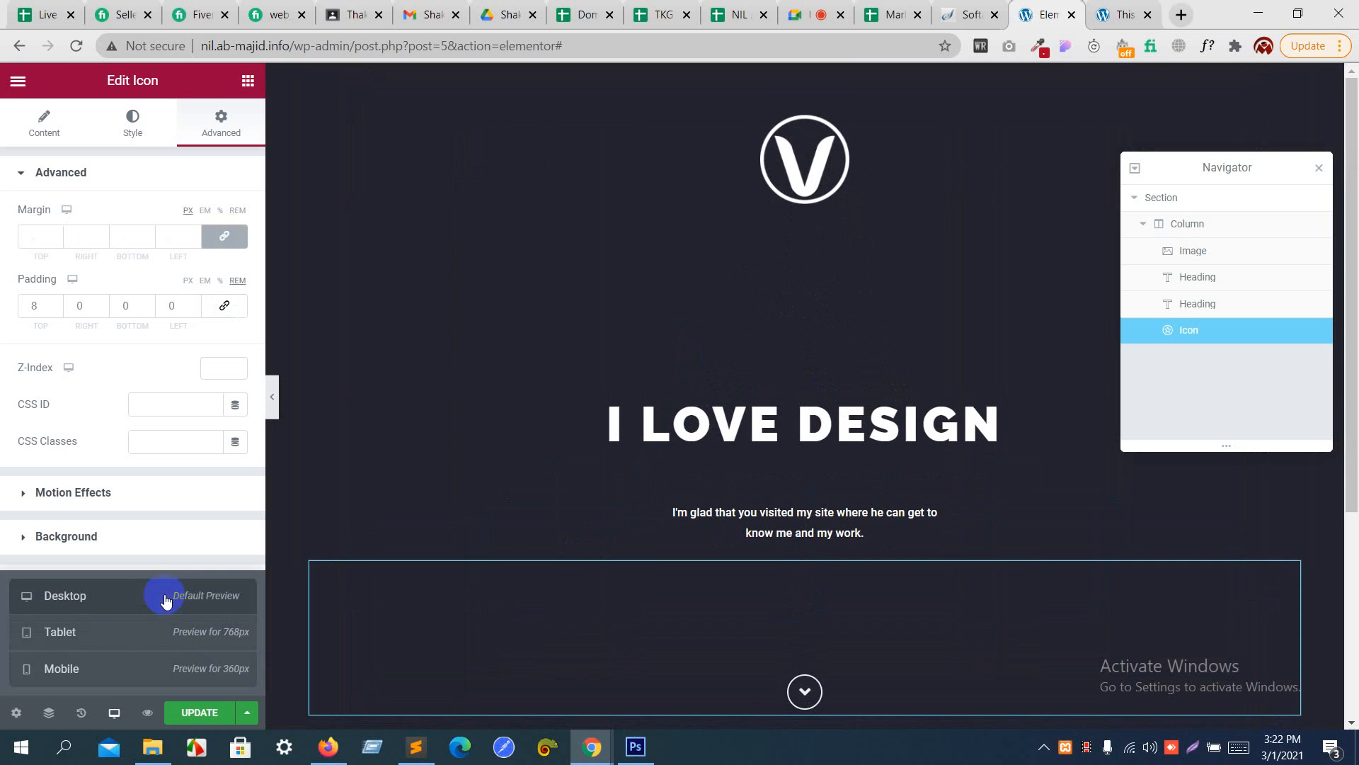
scroll(607, 491, "down", 5)
scroll(607, 490, "up", 5)
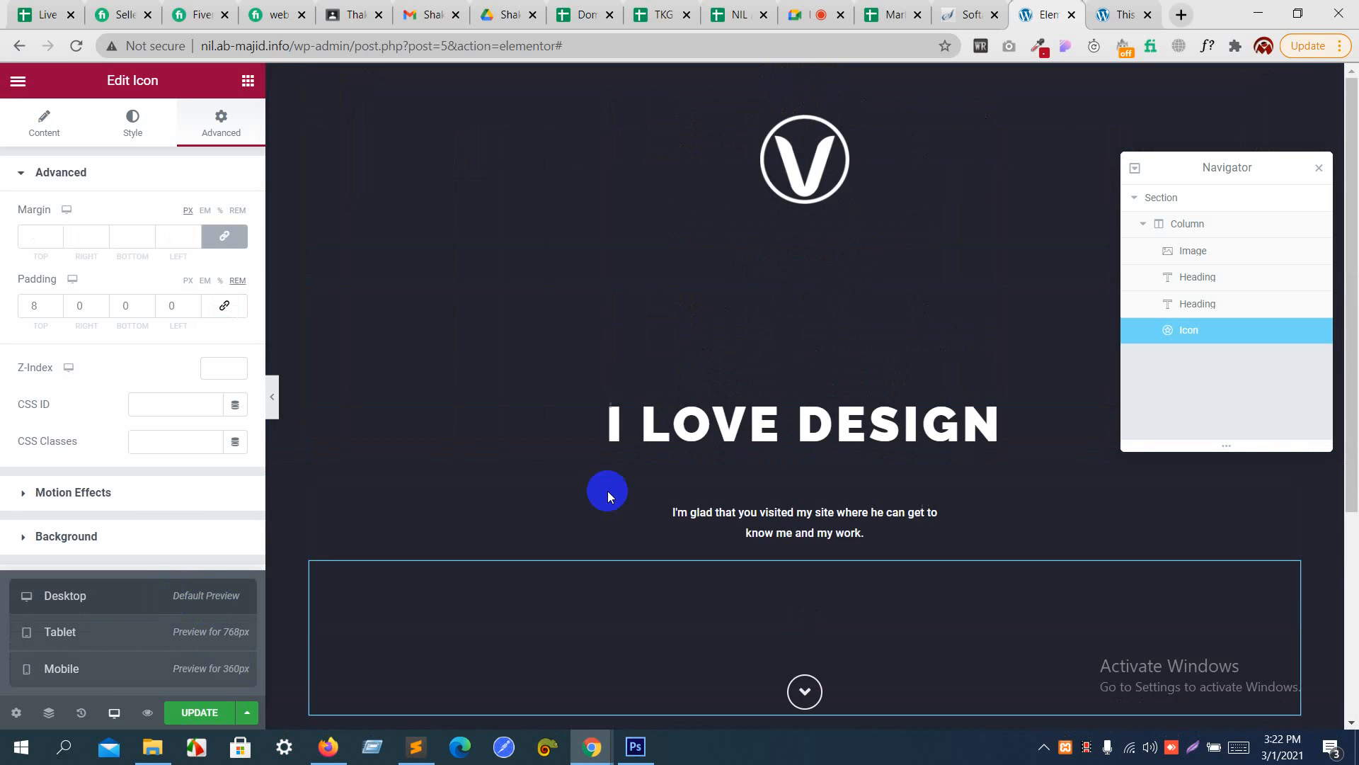
scroll(607, 491, "down", 4)
scroll(607, 490, "up", 3)
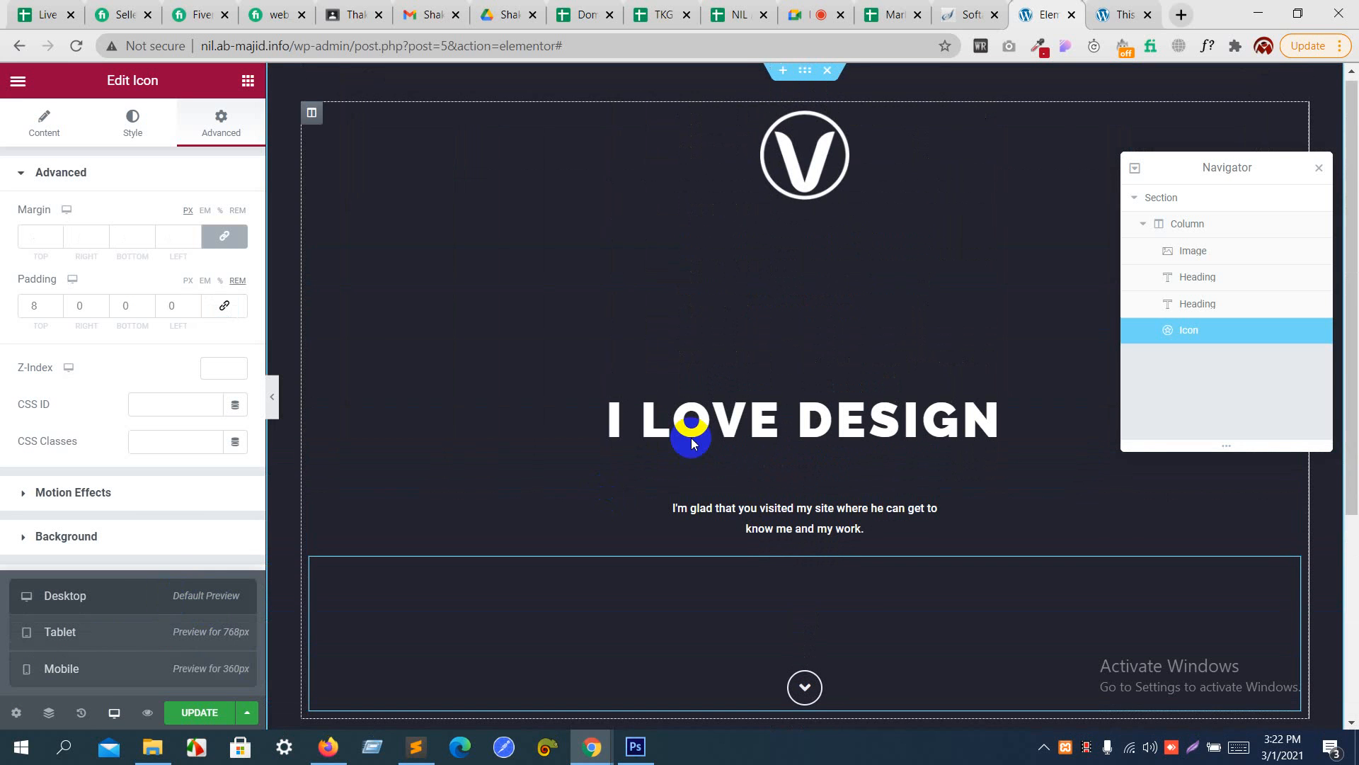
- Close the Navigator, check the desktop header with the editor panel collapsed, and update the page
left_click(1319, 165)
left_click(1318, 167)
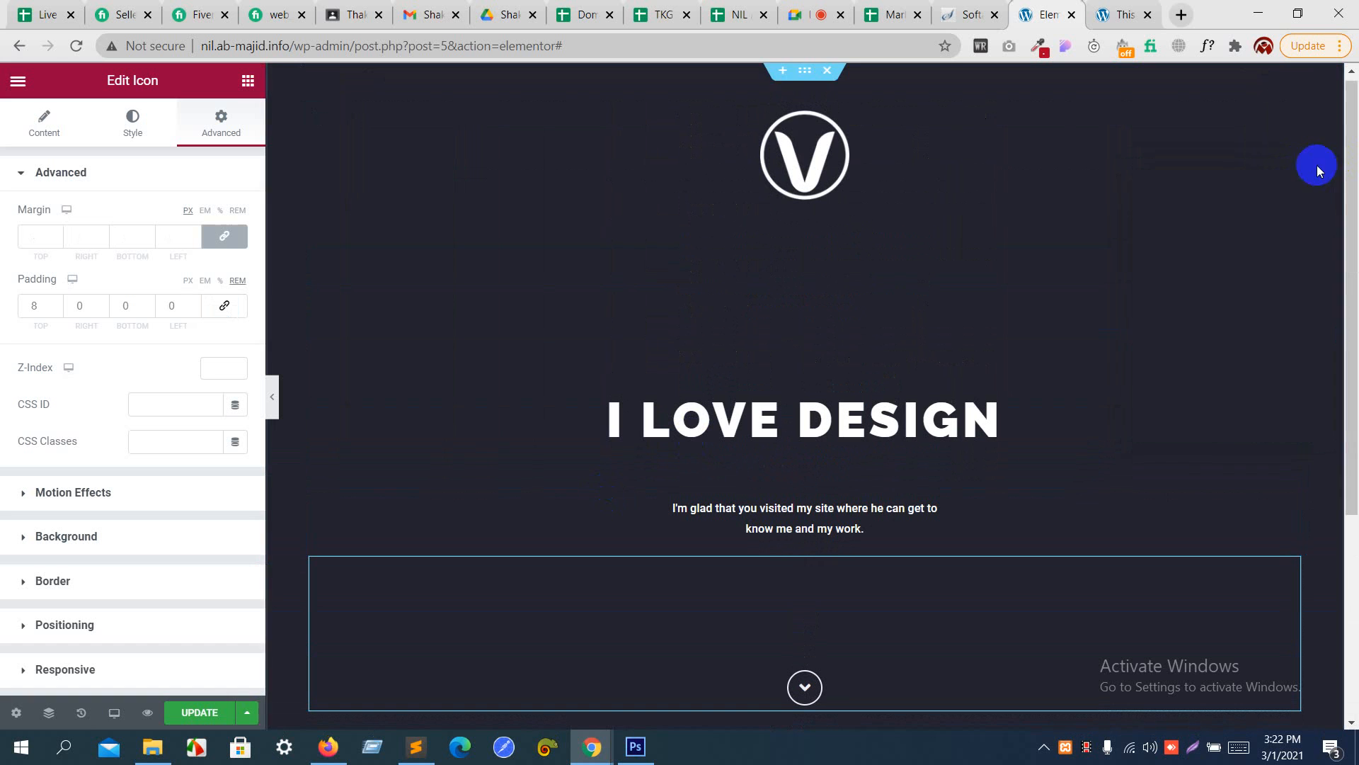
left_click(272, 397)
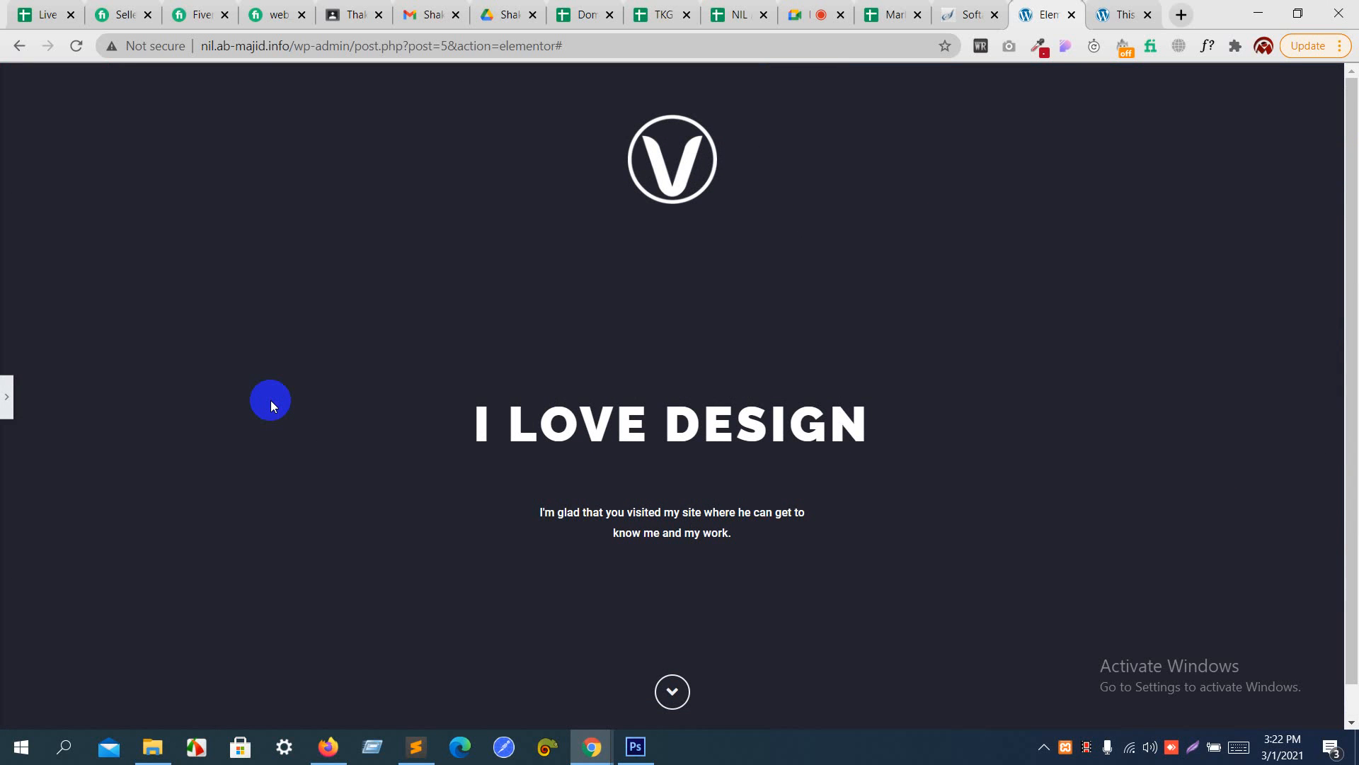
scroll(270, 401, "down", 1)
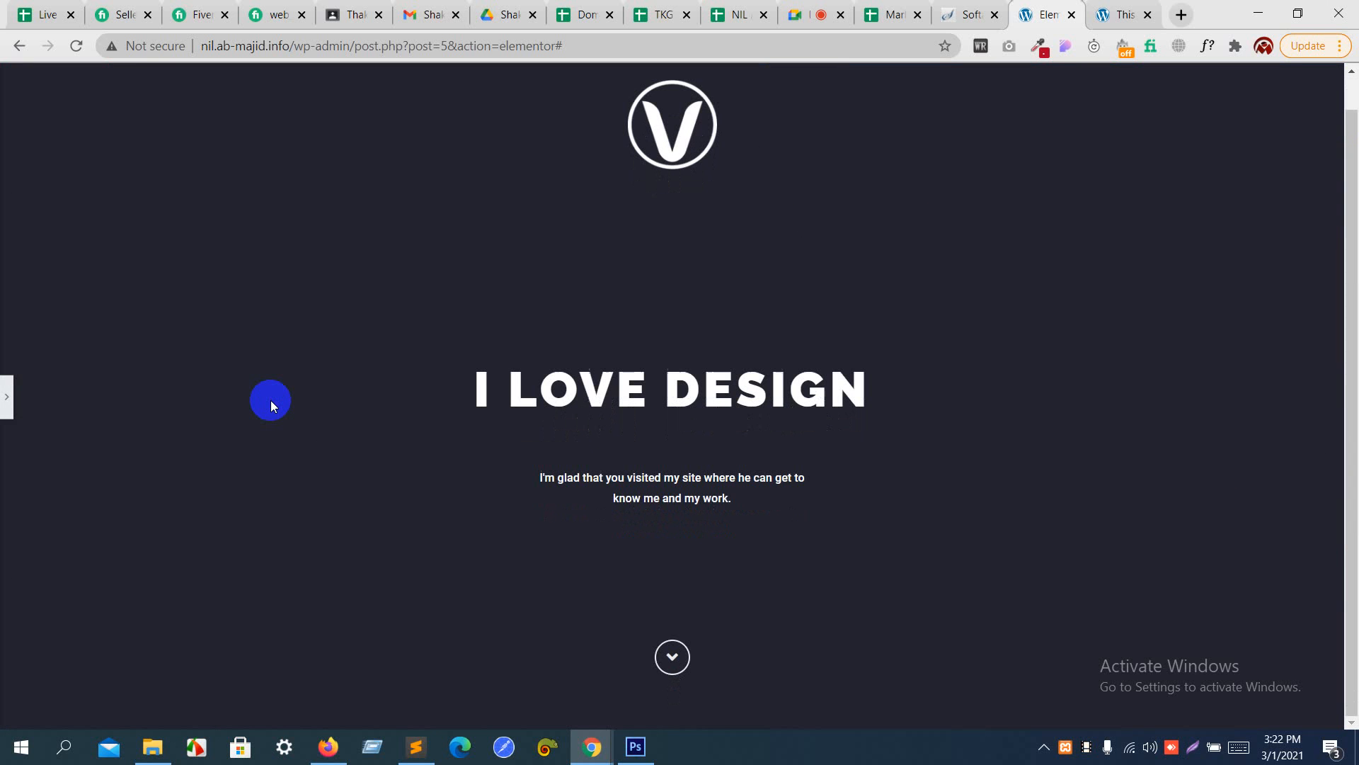
left_click(7, 400)
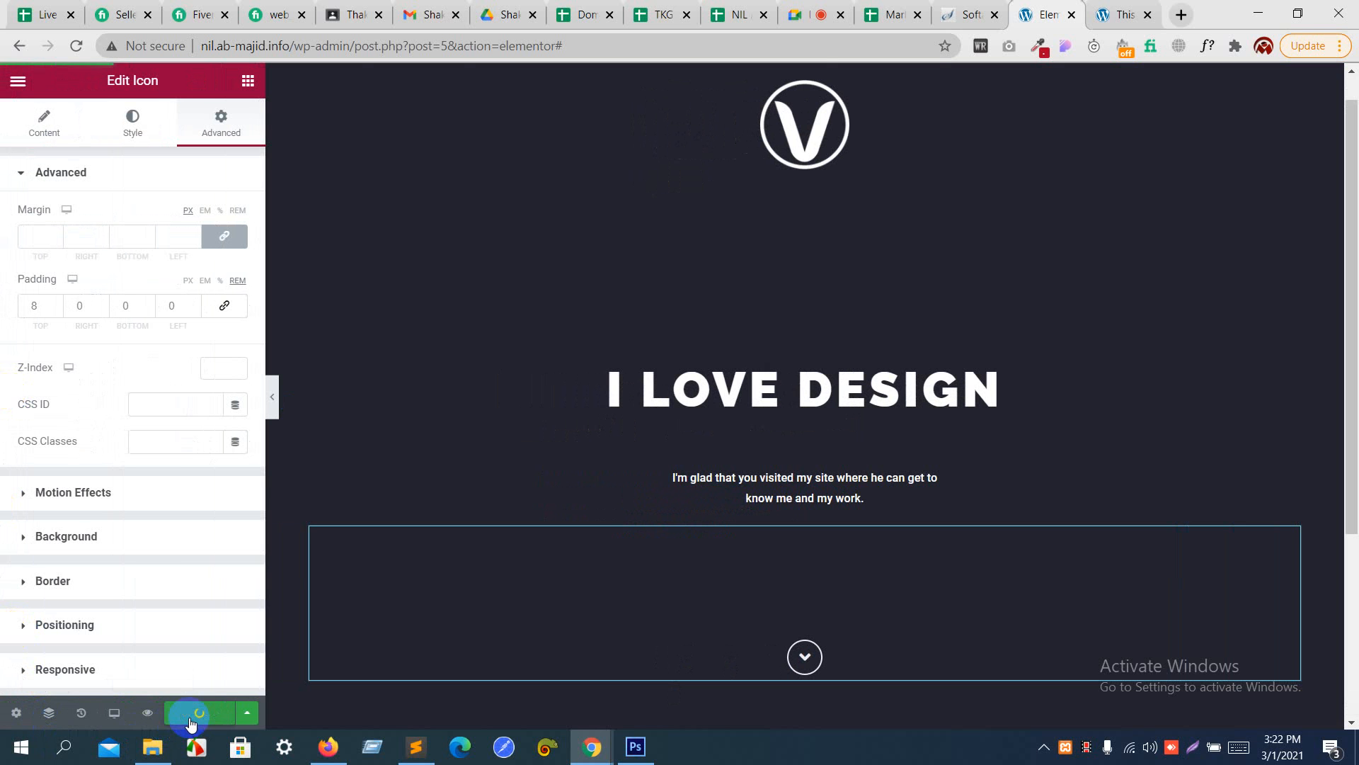
- Switch to Photoshop and examine the about section below the header in free_psd.psd
scroll(431, 610, "down", 4)
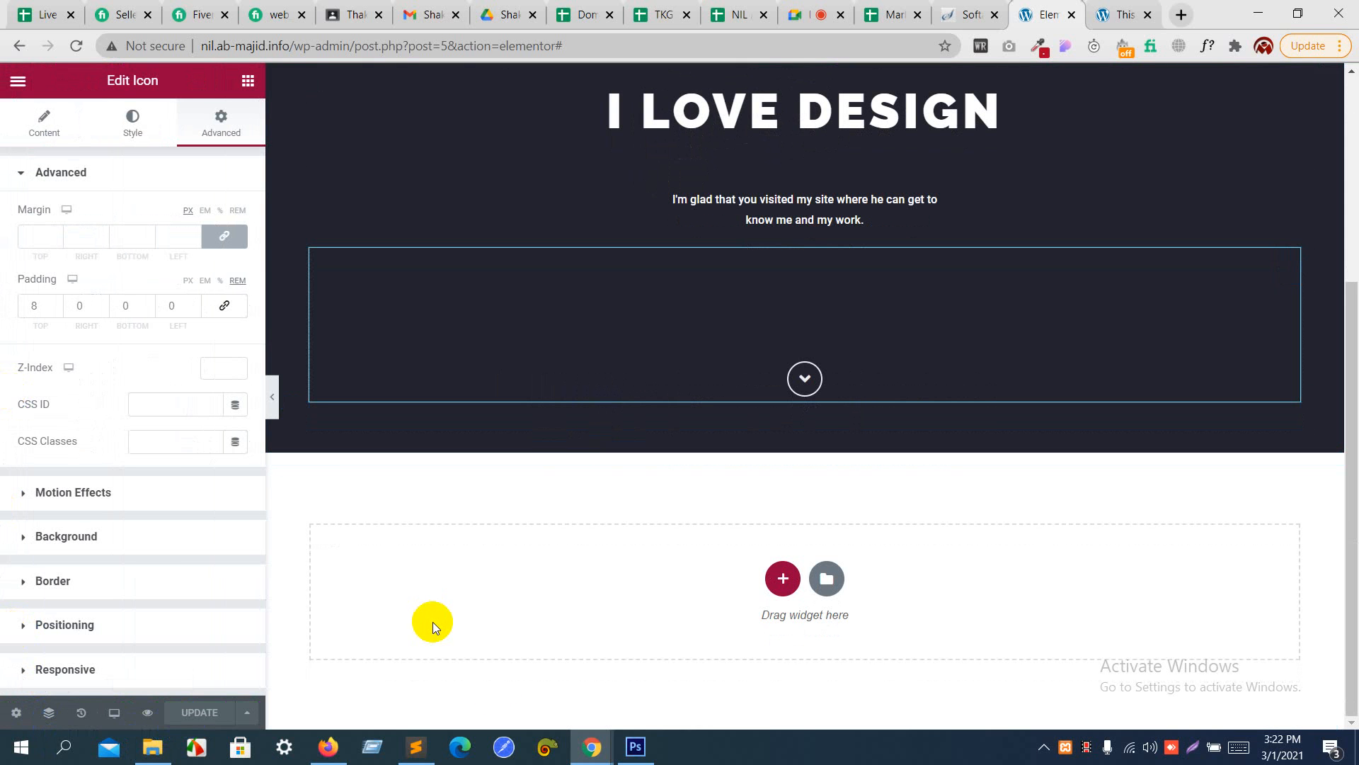
left_click(636, 746)
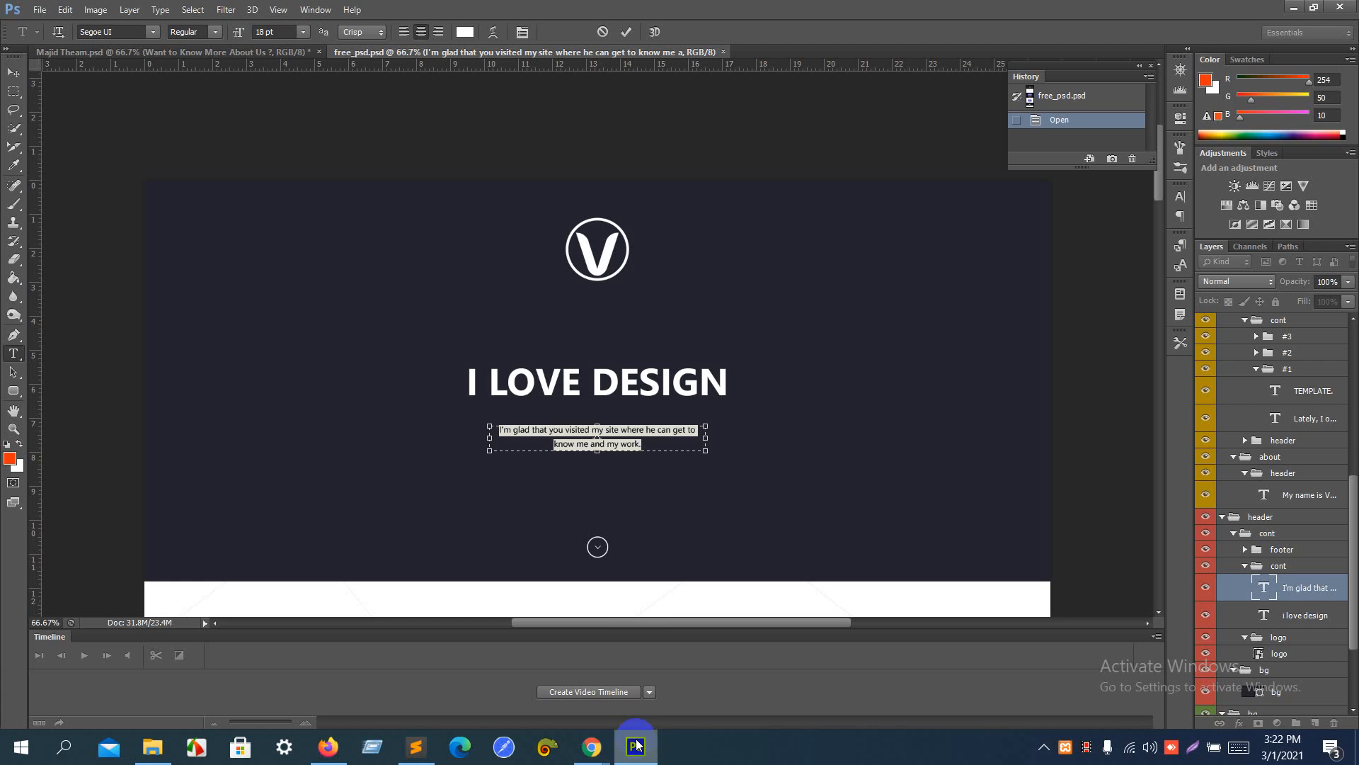
scroll(641, 459, "down", 4)
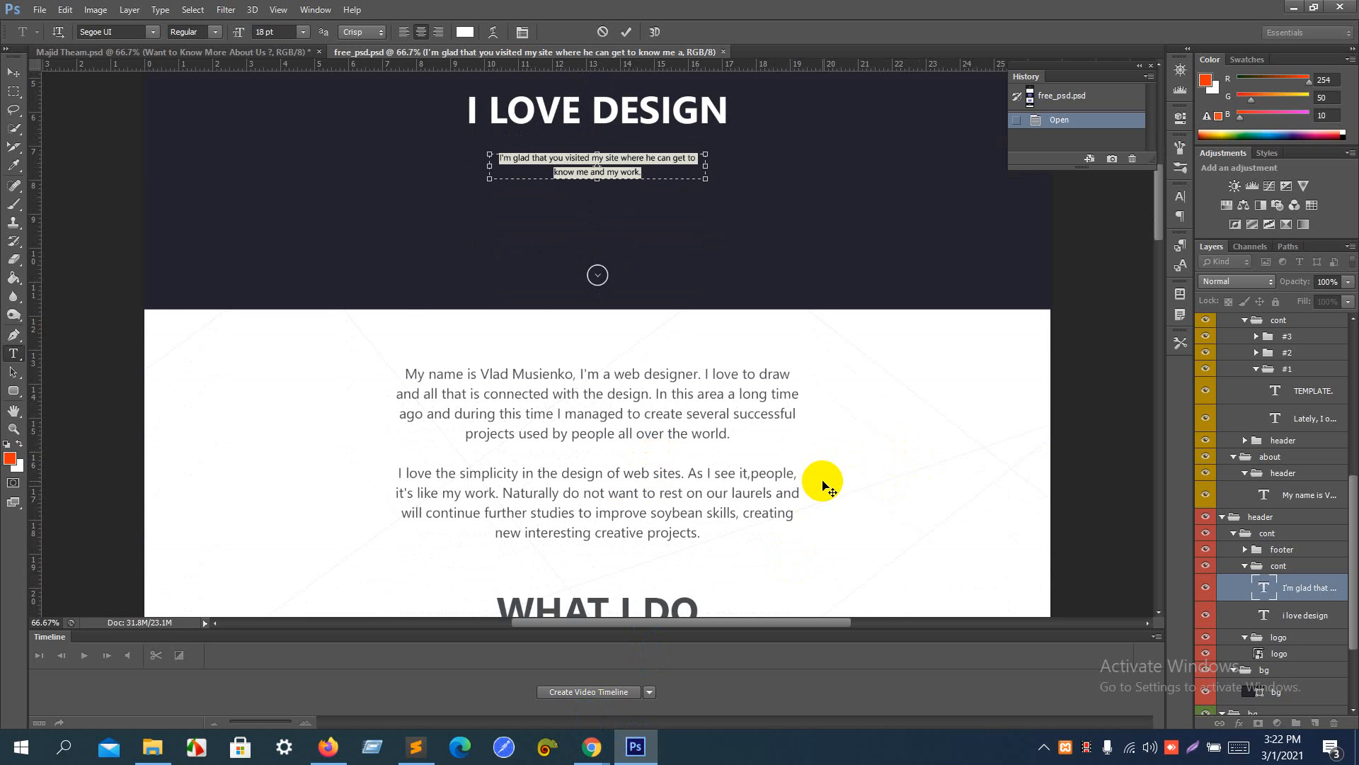
scroll(825, 485, "down", 2)
mouse_move(591, 751)
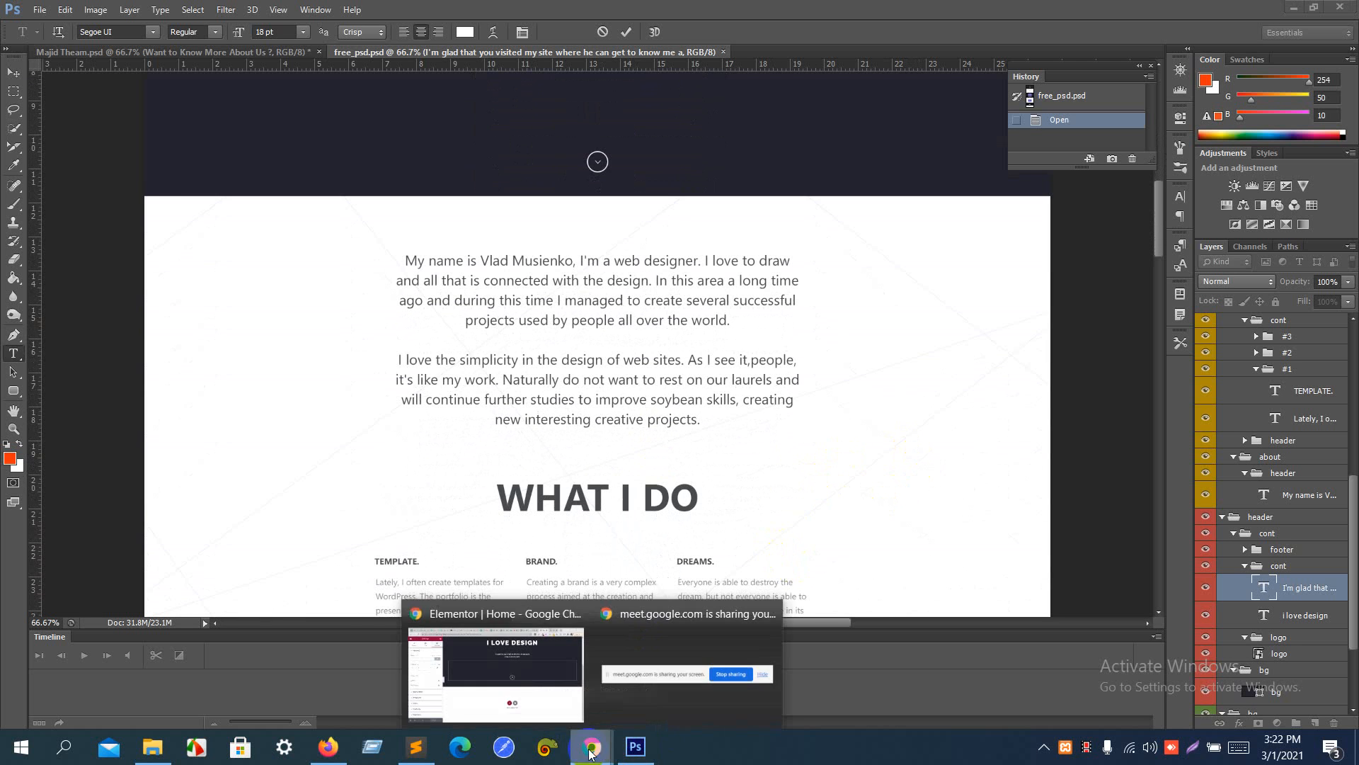
- Return to the Elementor window in Chrome and add a single-column section below the header
left_click(517, 683)
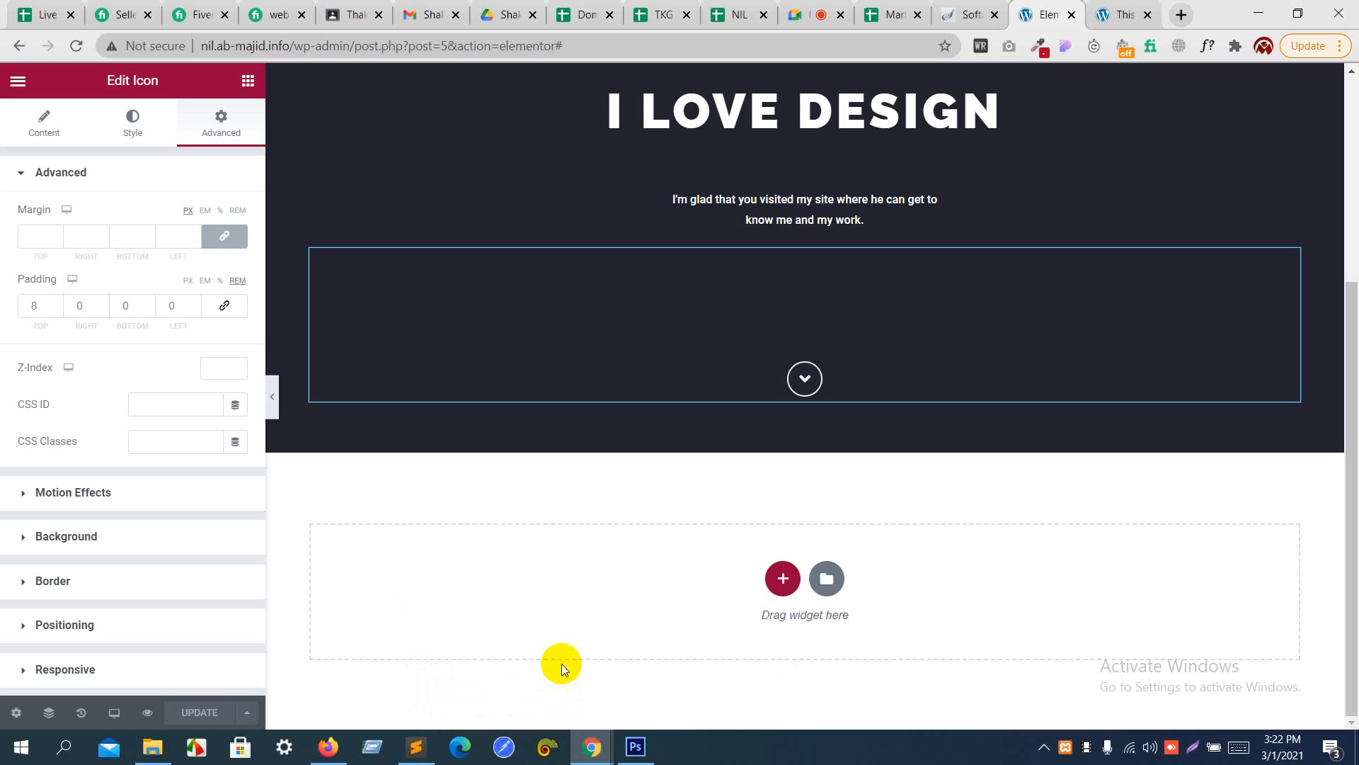
left_click(787, 579)
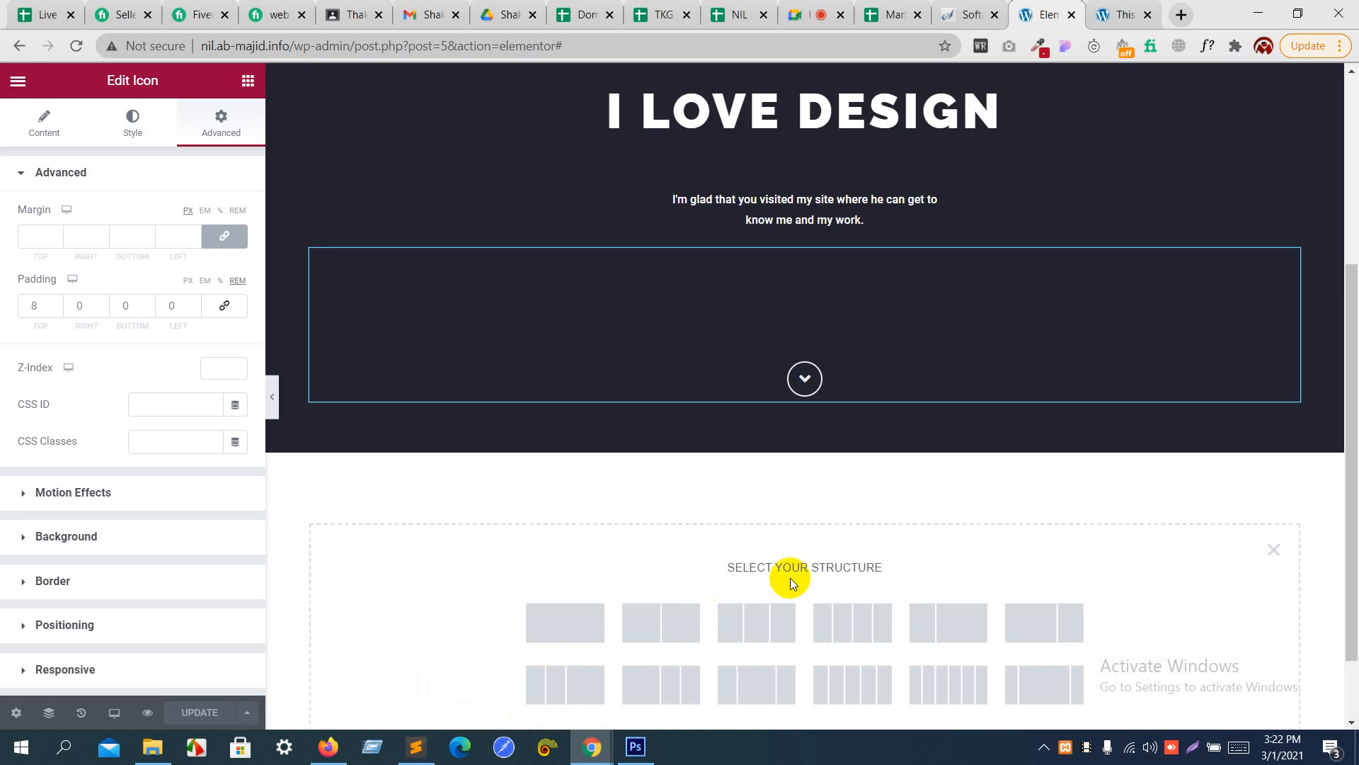
left_click(572, 623)
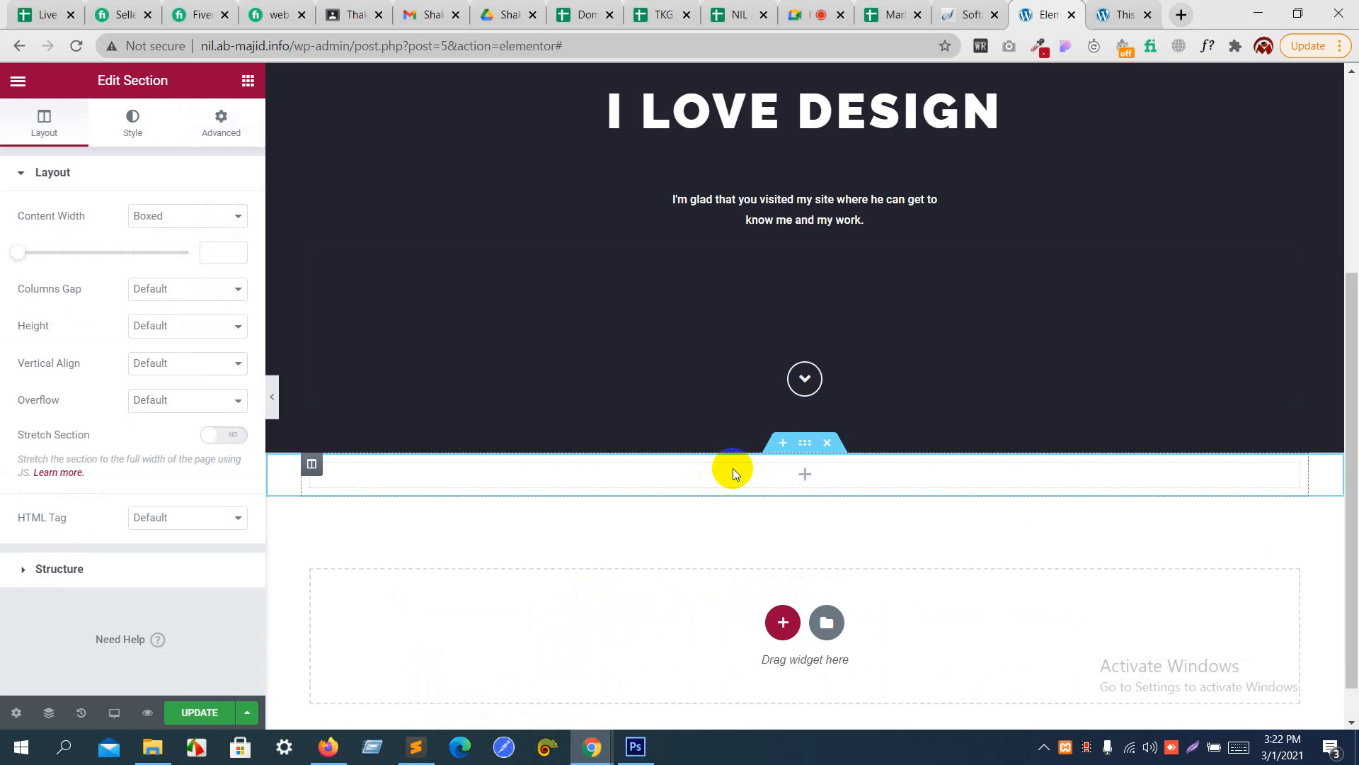
- Give the new section a Classic background and upload back.png from the images folder as its background image
left_click(134, 131)
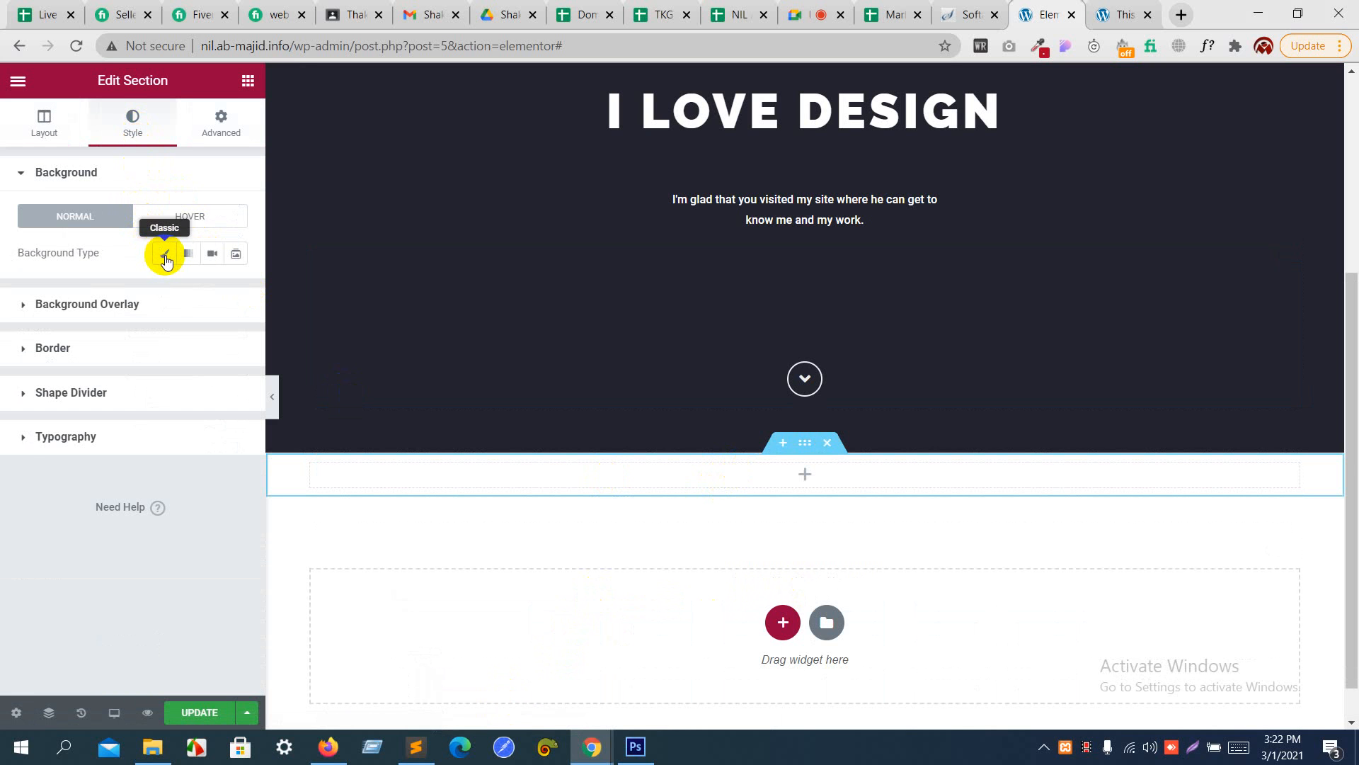
left_click(168, 259)
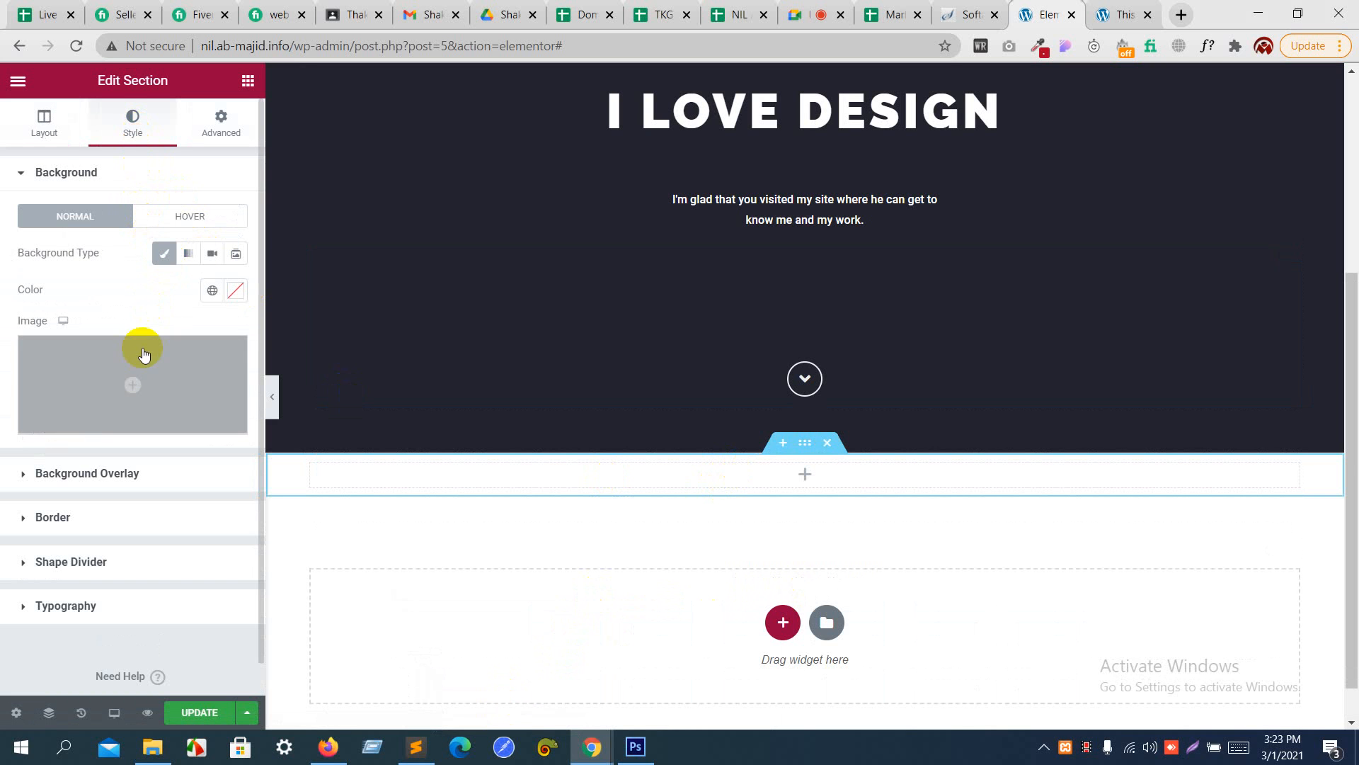
left_click(136, 377)
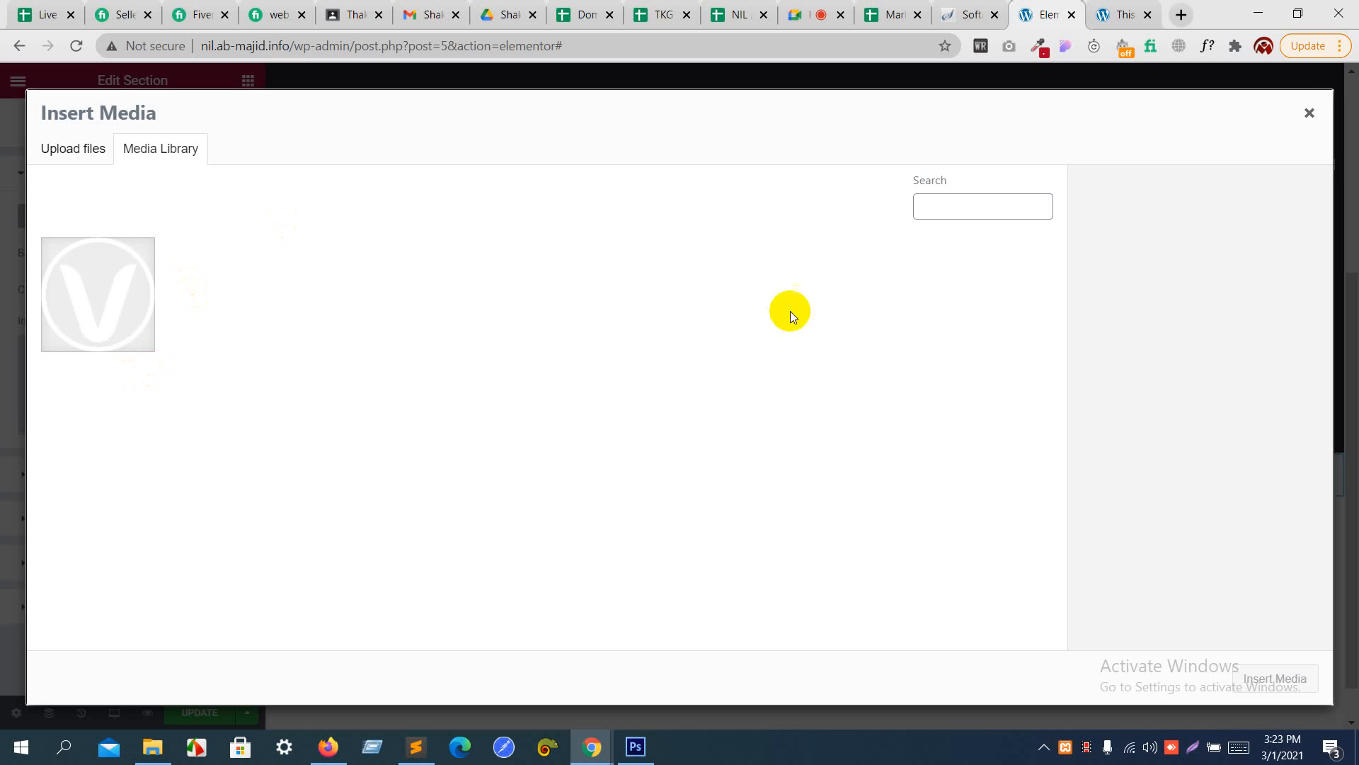
left_click(73, 148)
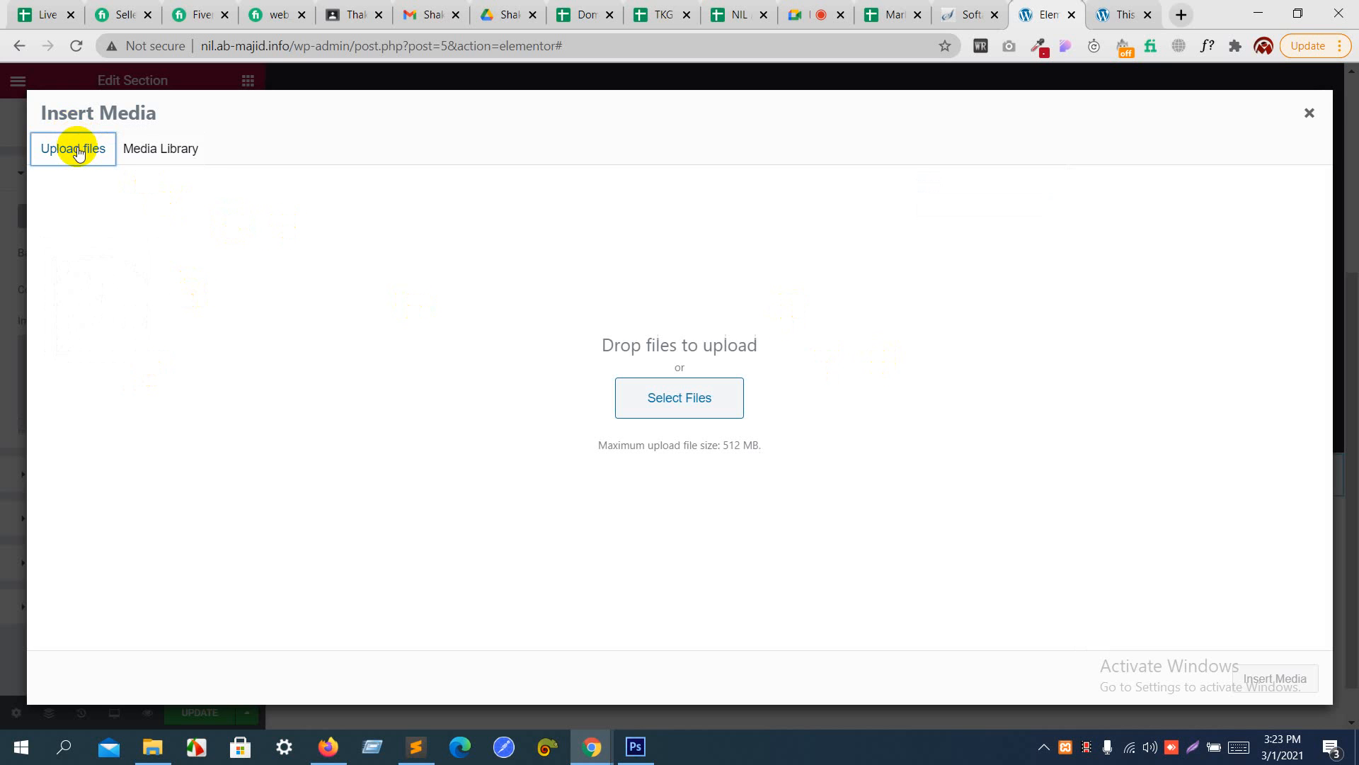
left_click(667, 410)
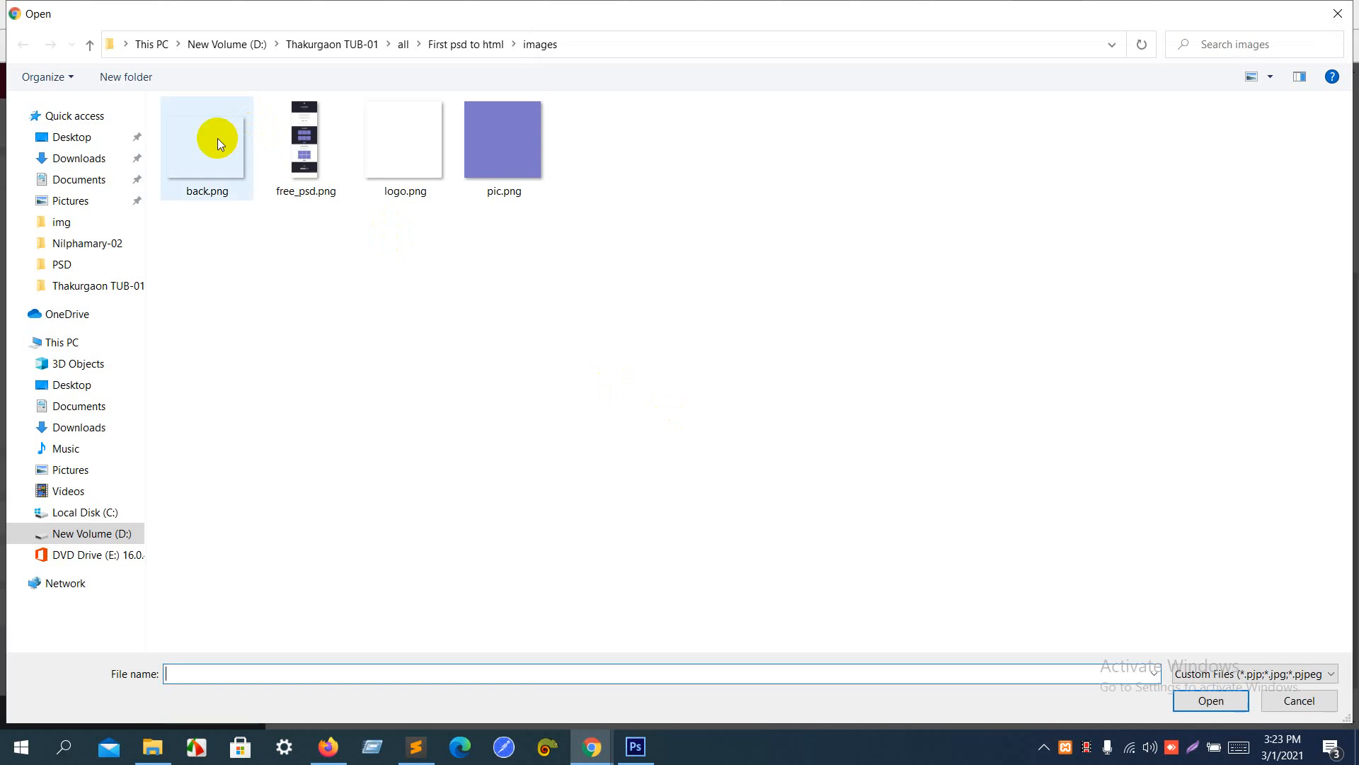
double_click(218, 138)
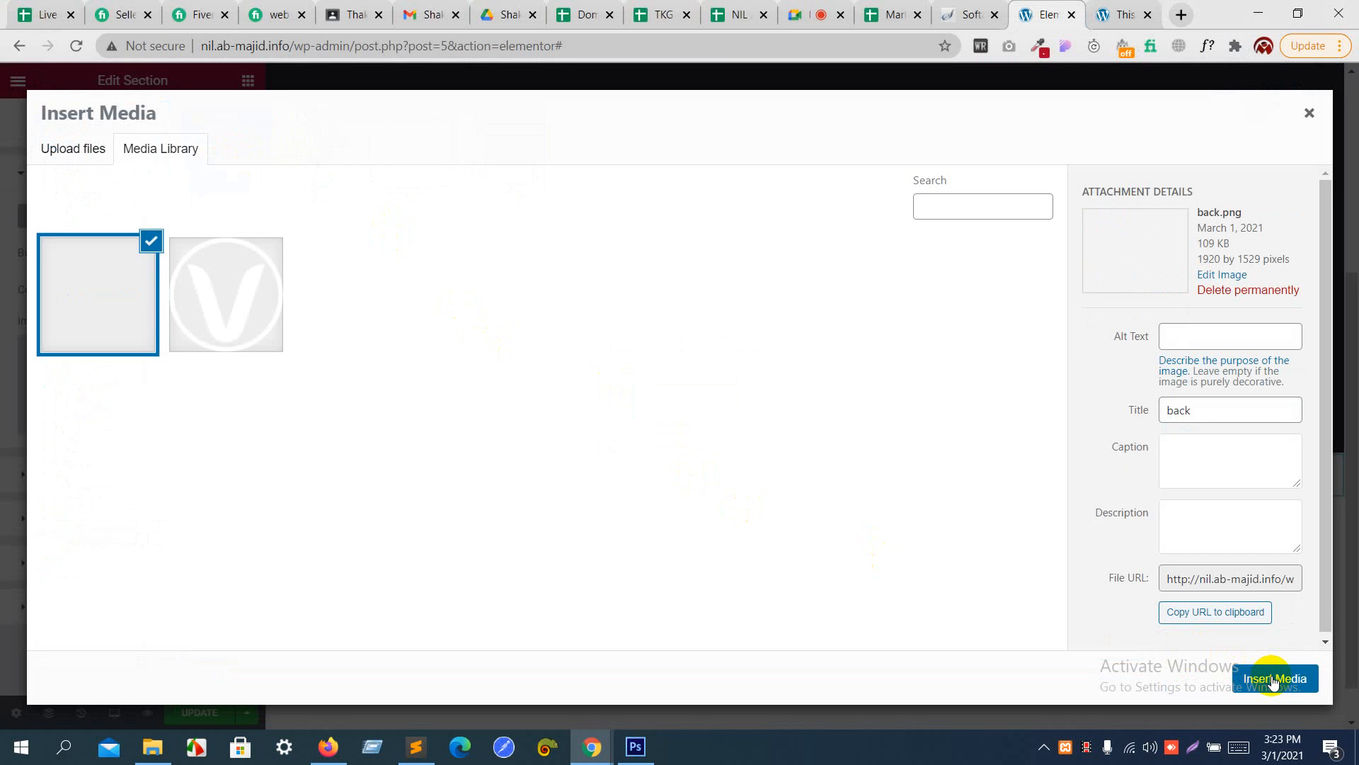
left_click(1271, 679)
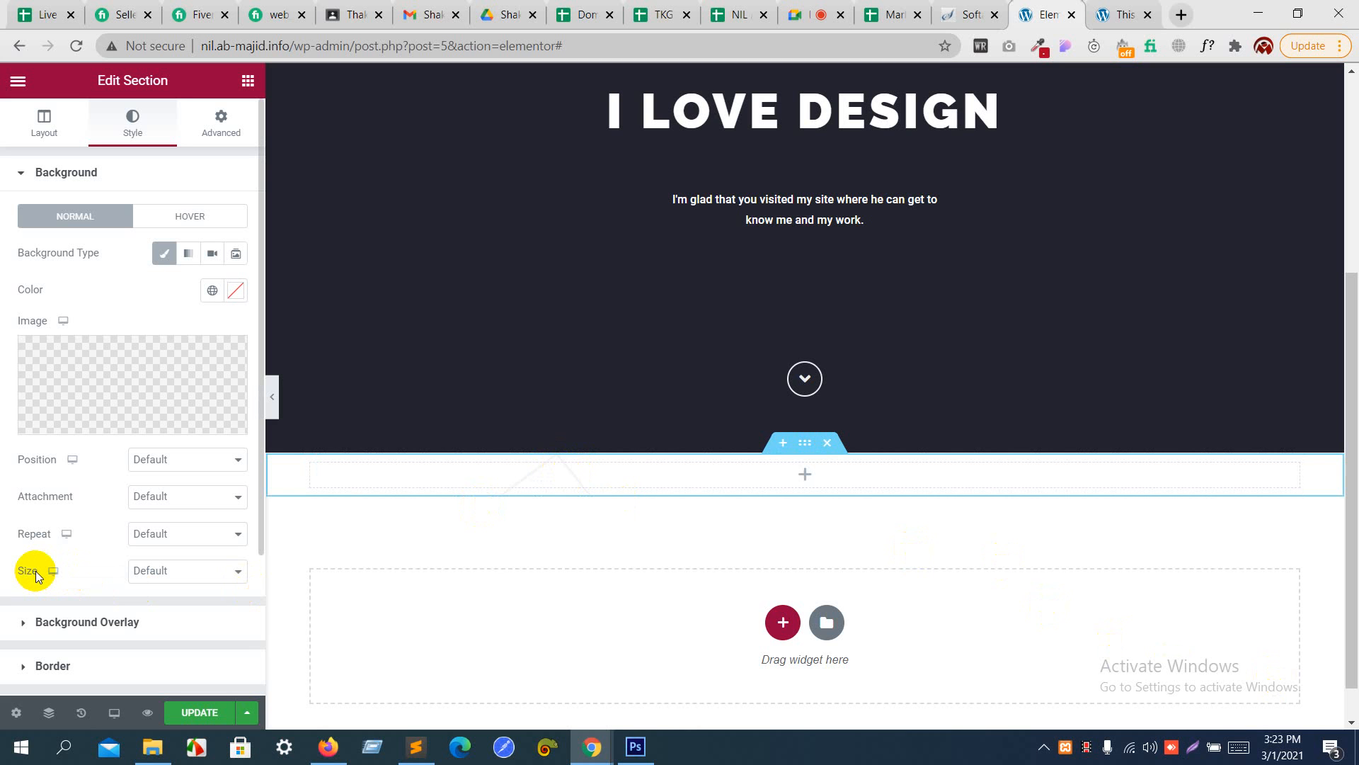
- Set the new section's background size to Cover and give it unlinked padding of 3 rem above and below
left_click(162, 570)
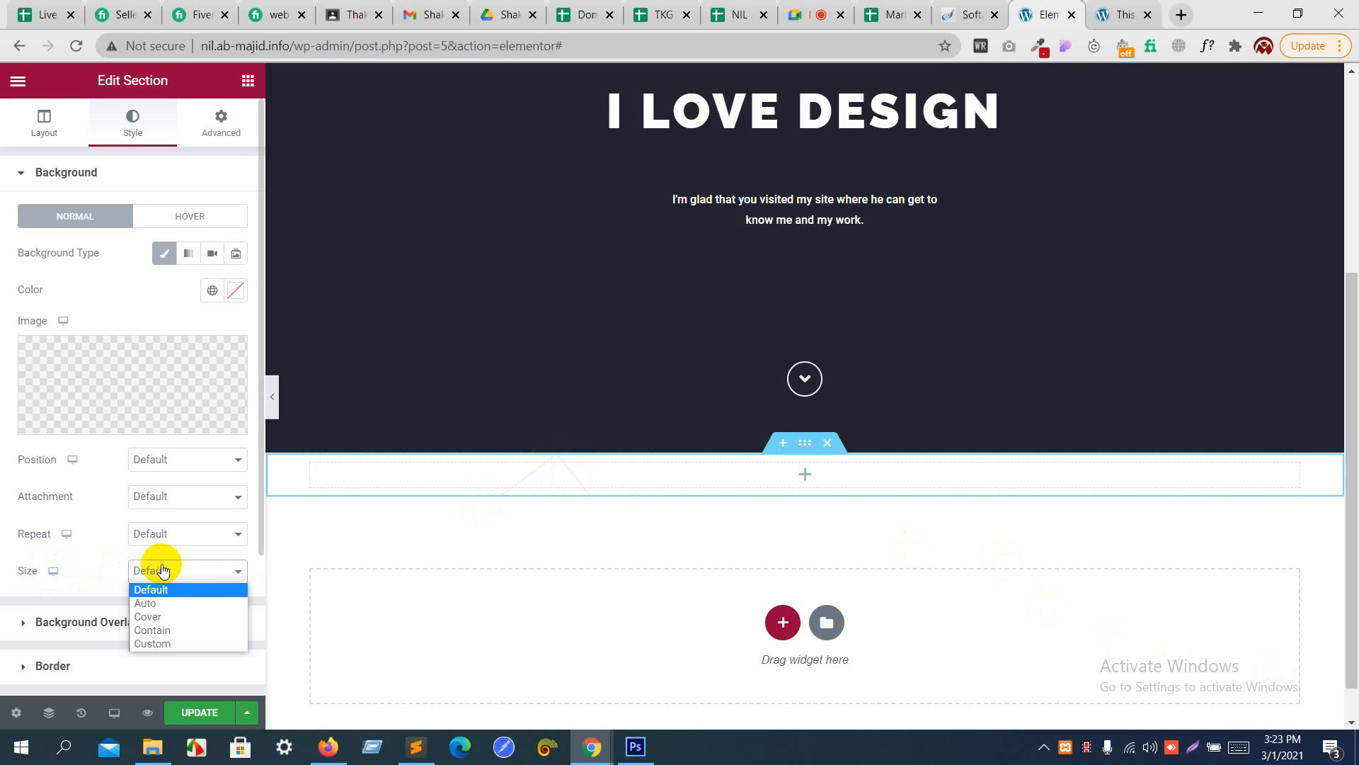
left_click(162, 616)
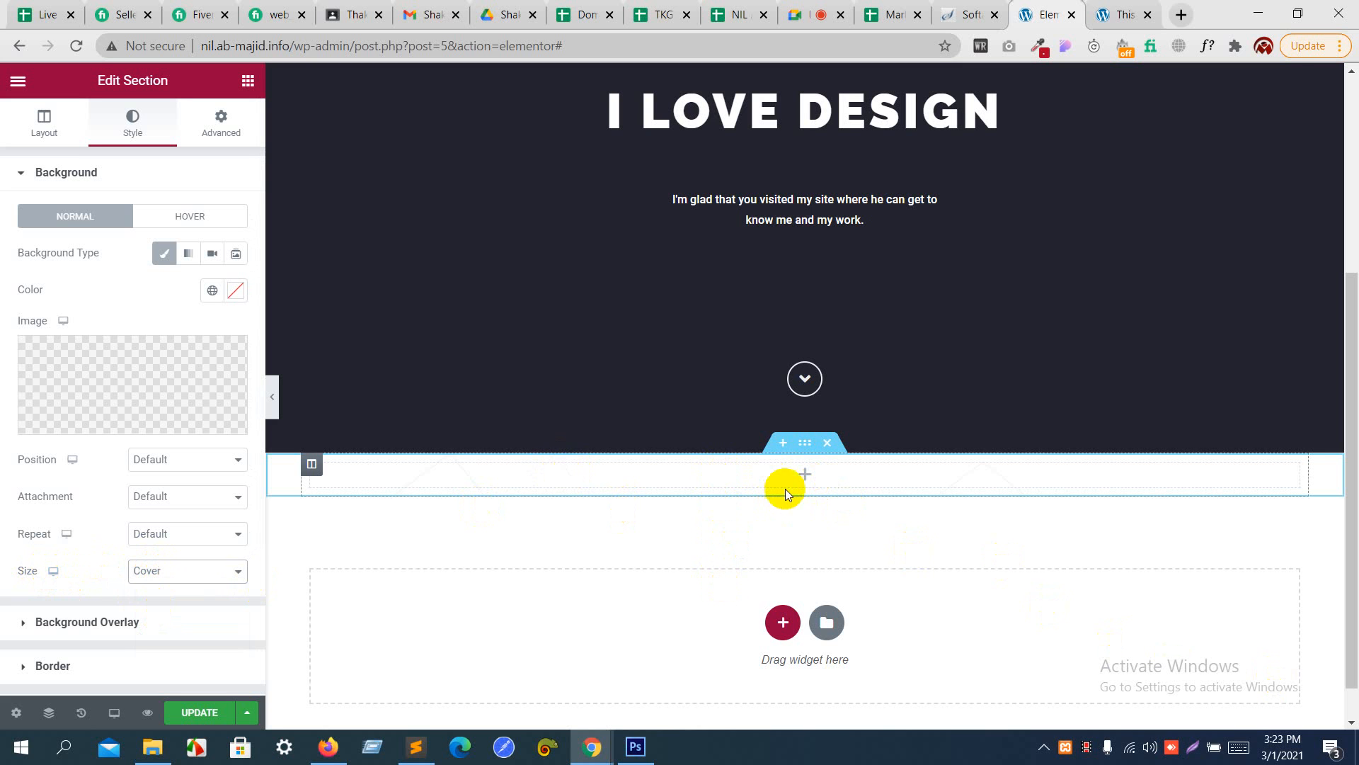
left_click(219, 128)
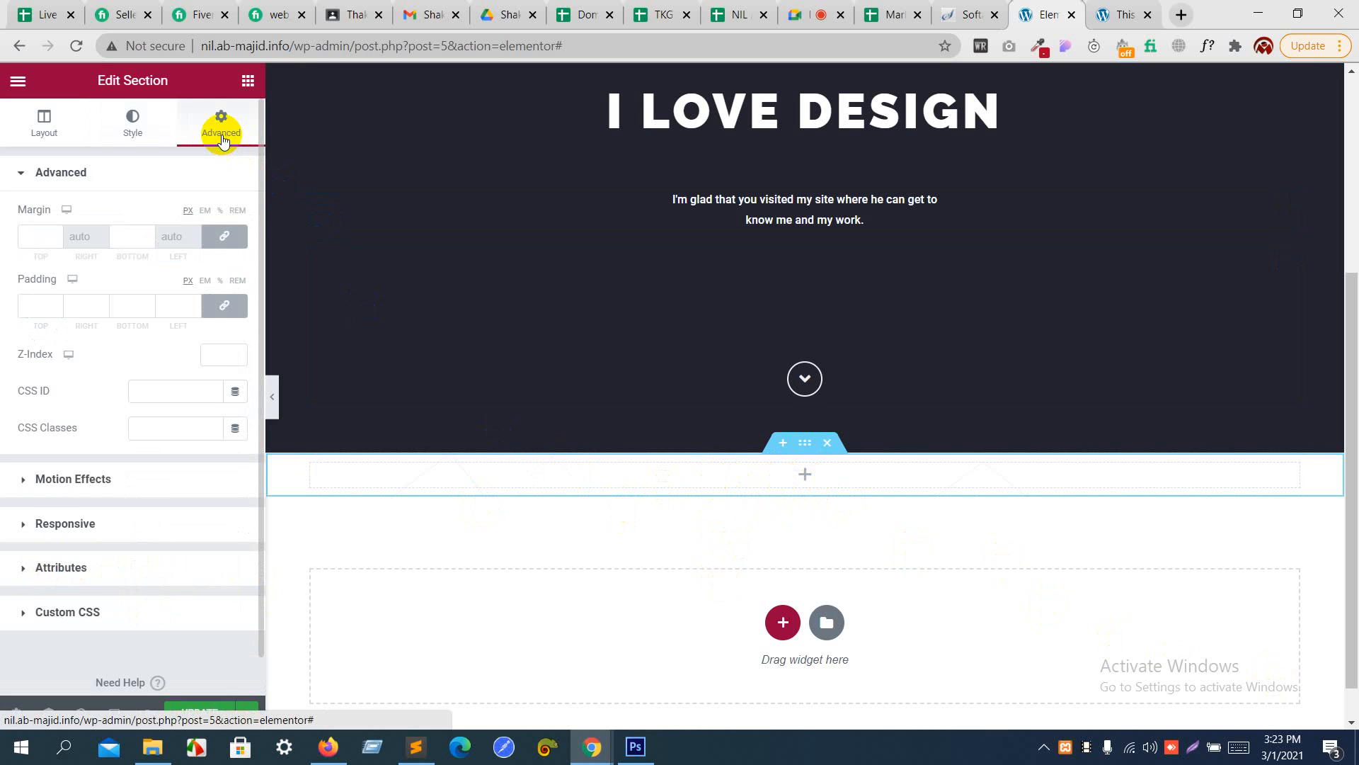
left_click(228, 308)
left_click(236, 283)
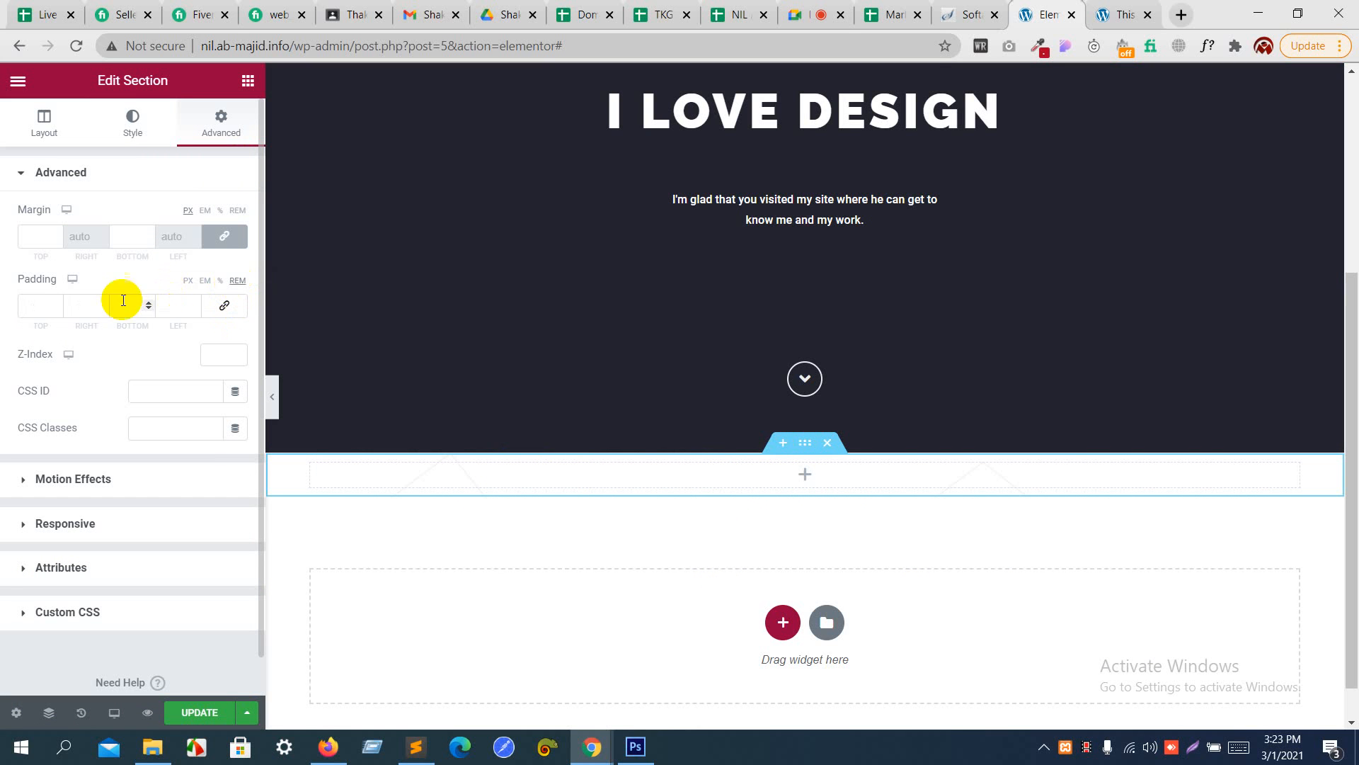
left_click(57, 305)
type("1")
left_click(56, 305)
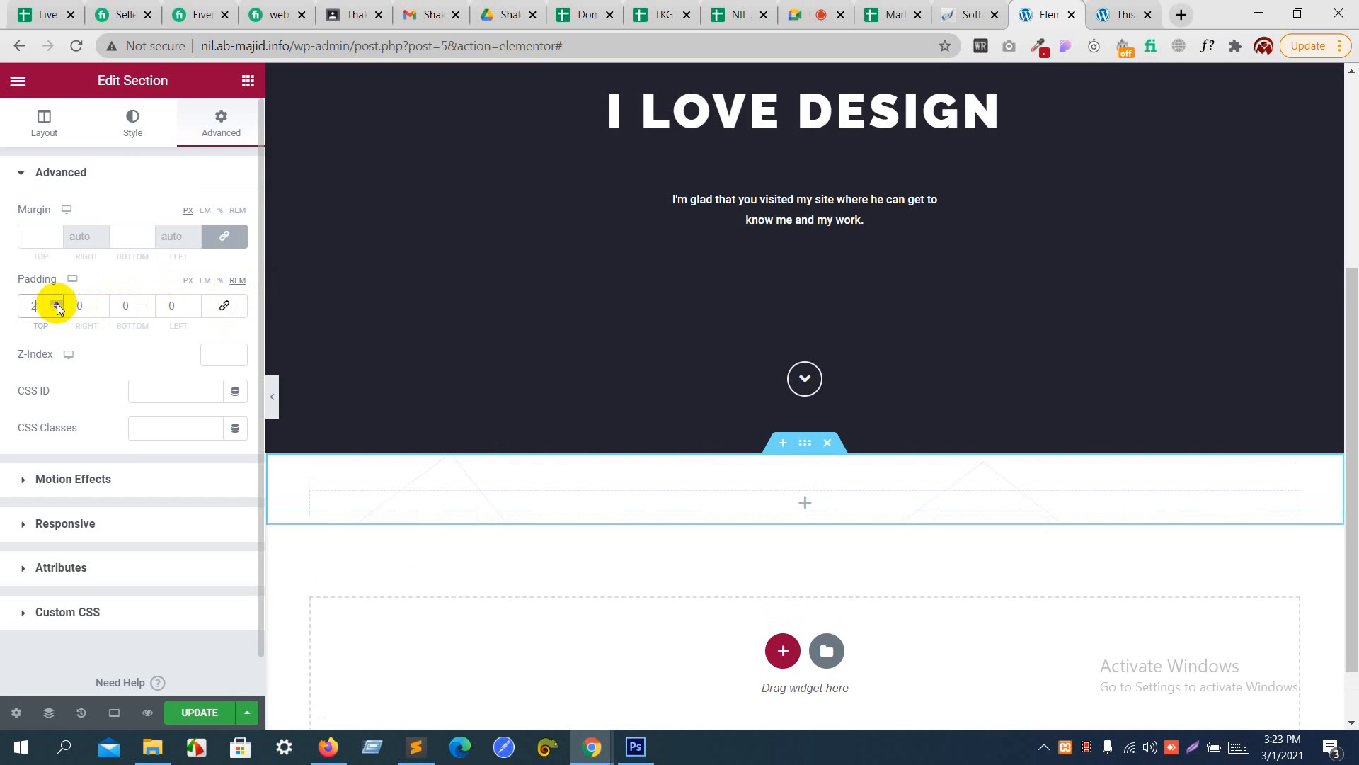
left_click(57, 305)
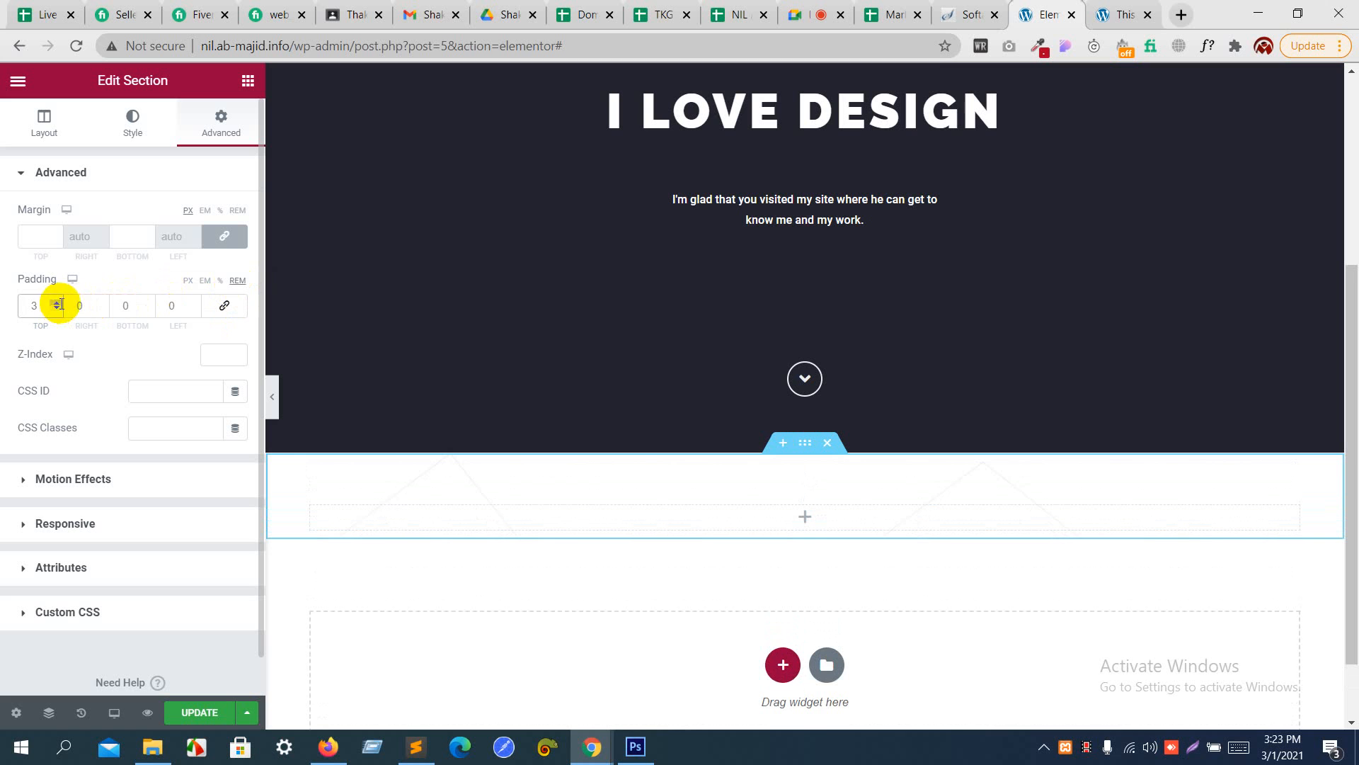
left_click(149, 303)
left_click(148, 303)
left_click(149, 303)
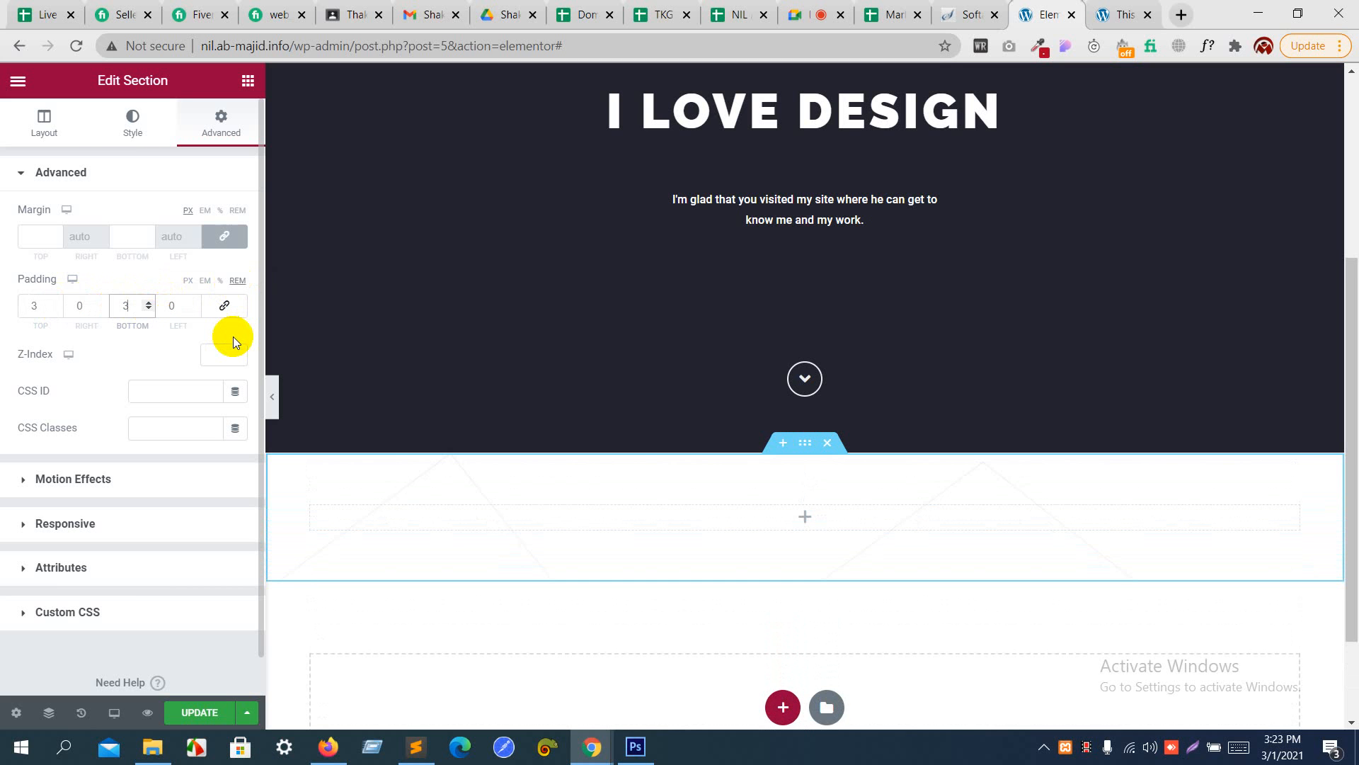
- Switch to Photoshop and copy the full two-paragraph introduction text of the about section in free_psd.psd
key("alt+Tab")
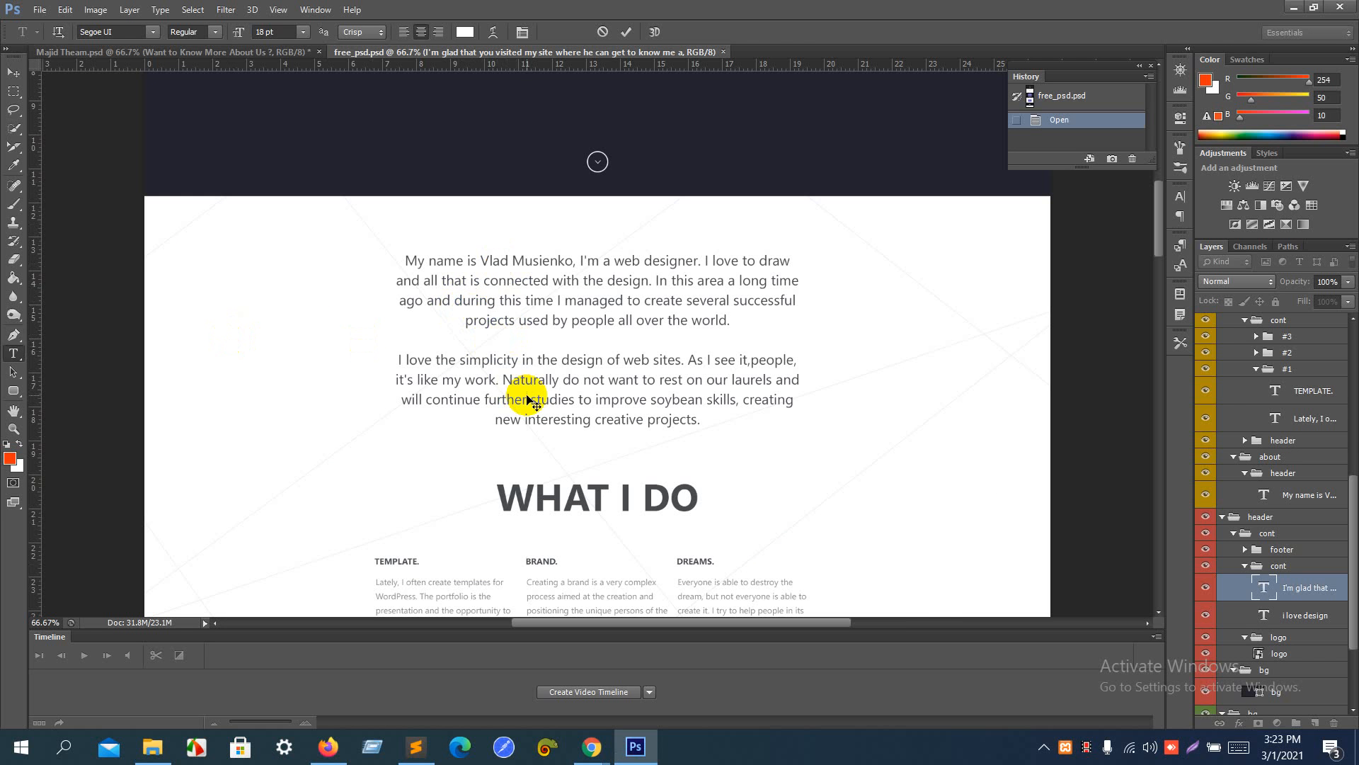
left_click(74, 387)
left_click(13, 371)
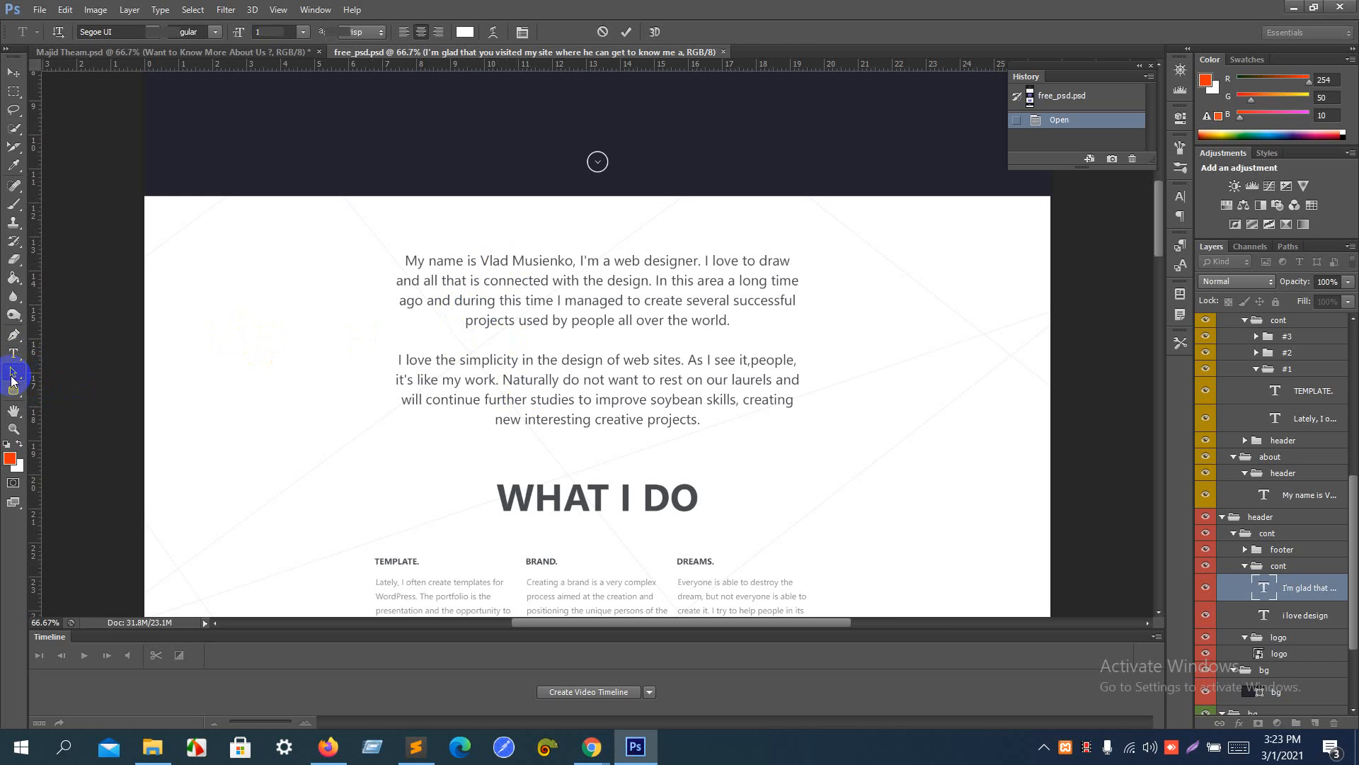
left_click(13, 353)
left_click(495, 269)
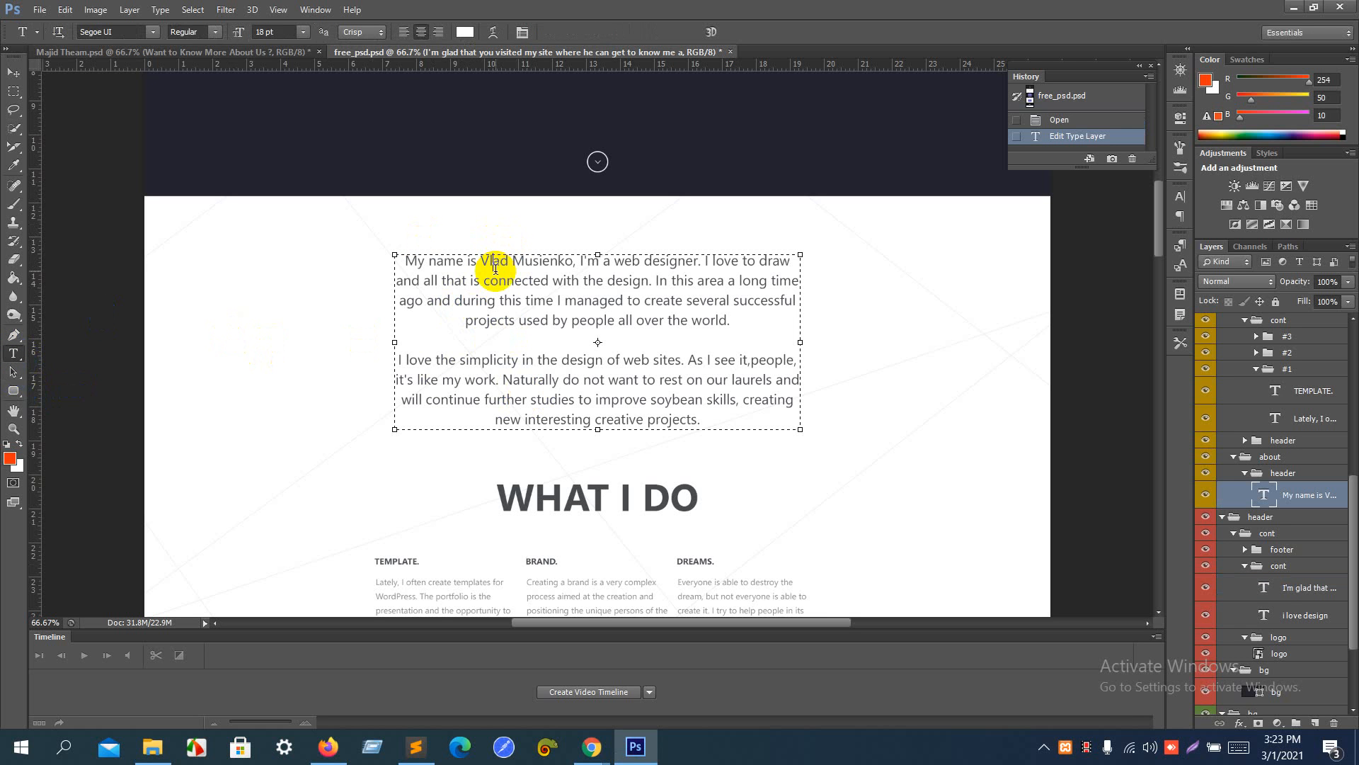
key("ctrl+a")
key("ctrl+c")
- Return to the Elementor window in Chrome and add a Text Editor widget to the new section's empty column
key("alt+Tab")
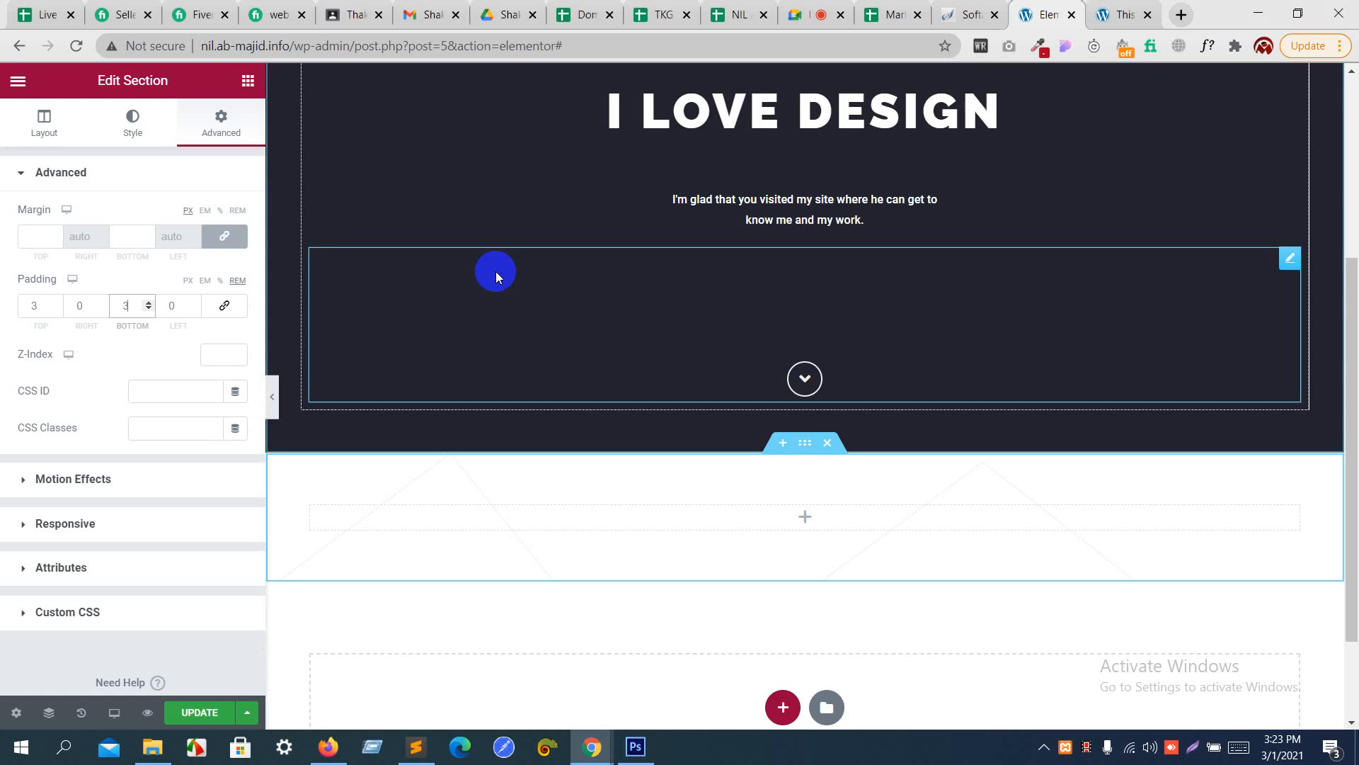
left_click(247, 80)
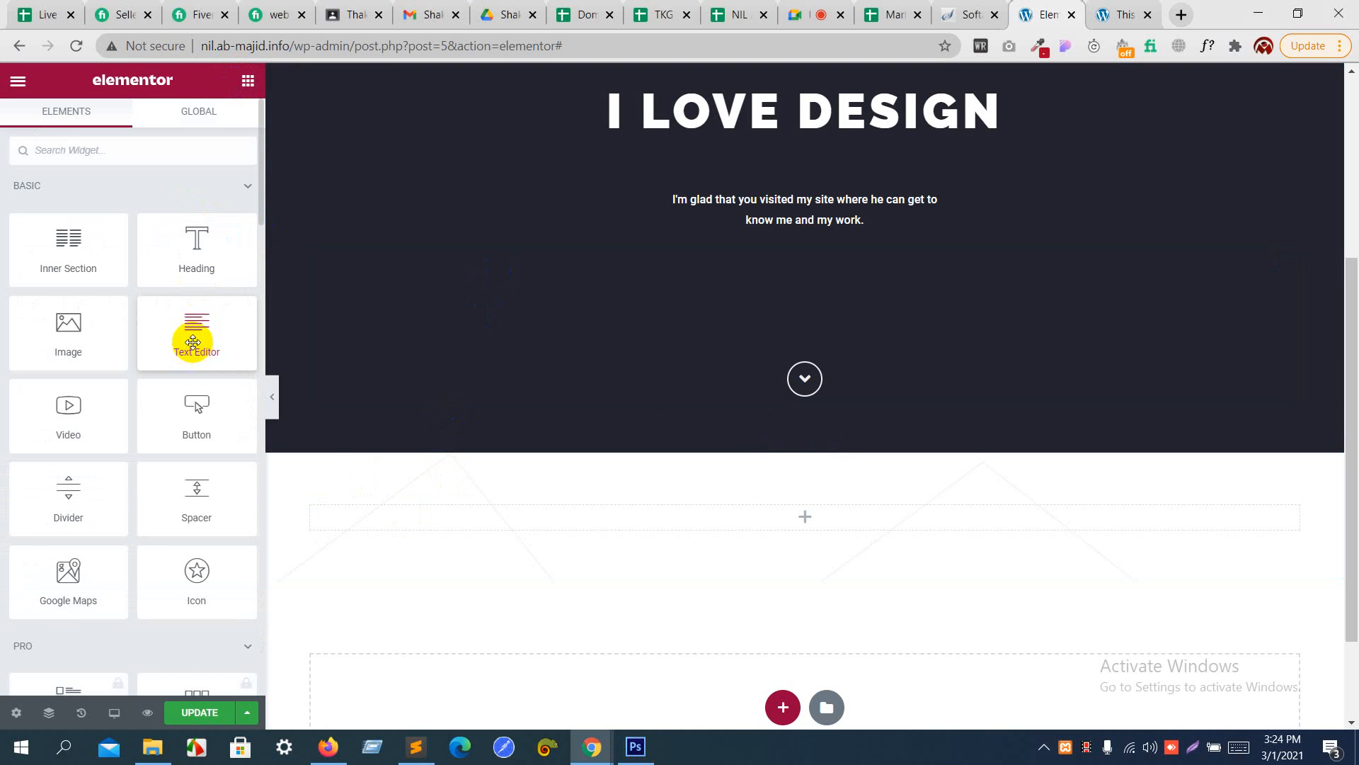
left_click_drag(194, 318, 630, 521)
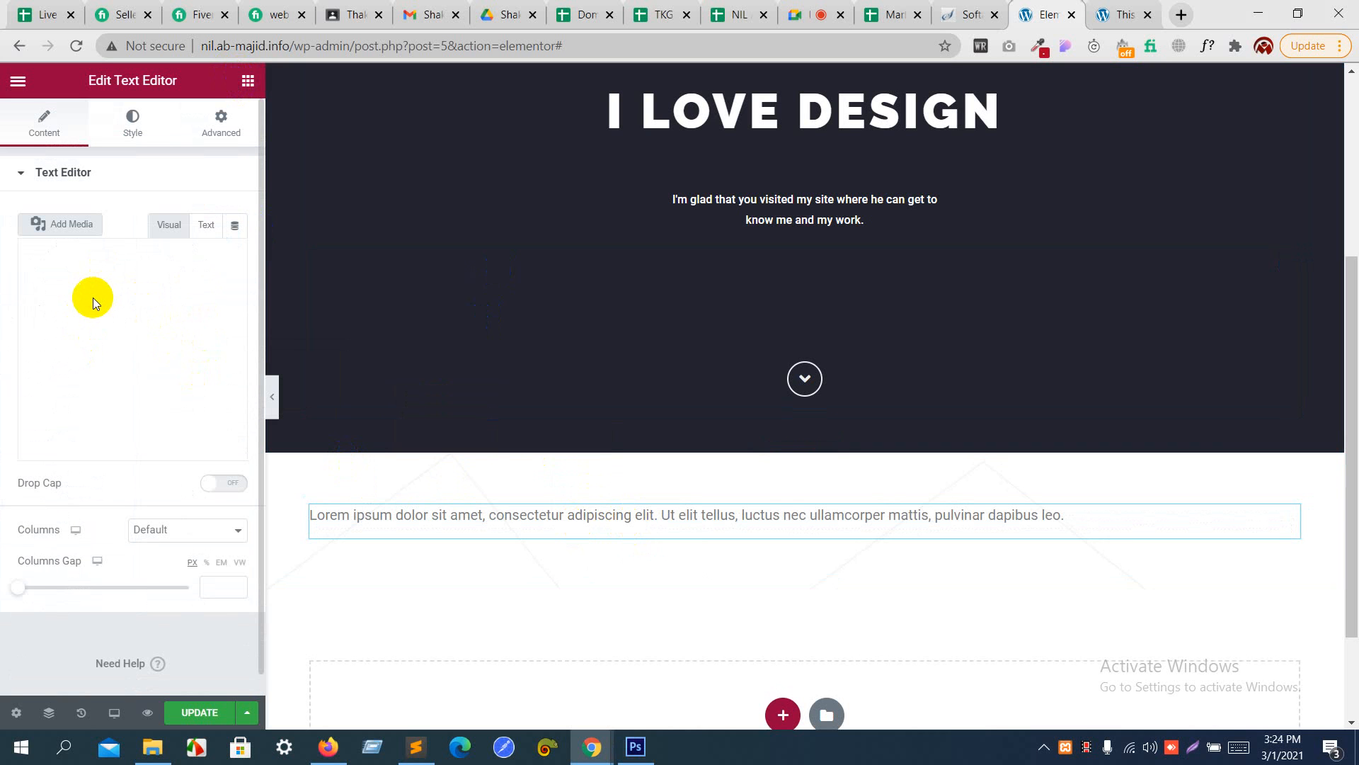
- Replace the Text Editor widget's placeholder text with the introduction copied from Photoshop
left_click(493, 524)
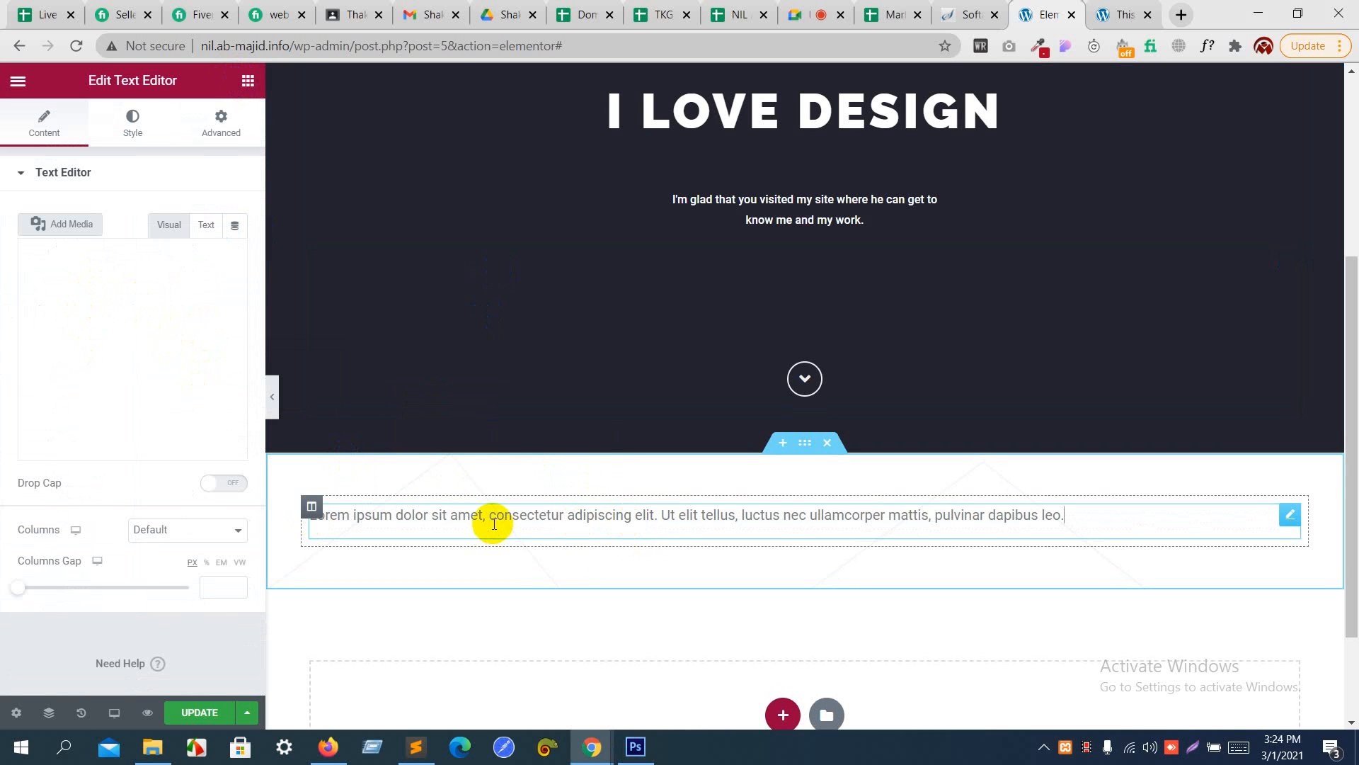
triple_click(528, 517)
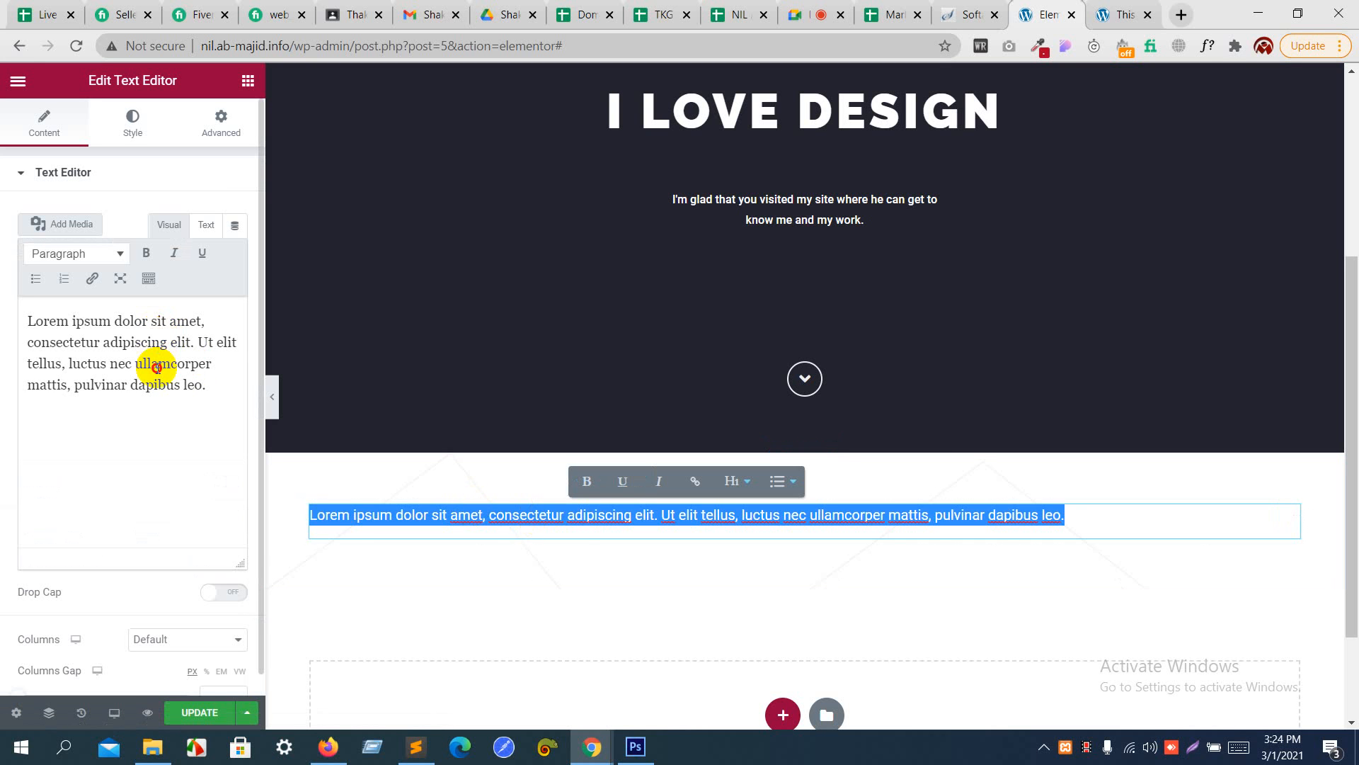
left_click(158, 366)
key("ctrl+a")
key("ctrl+v")
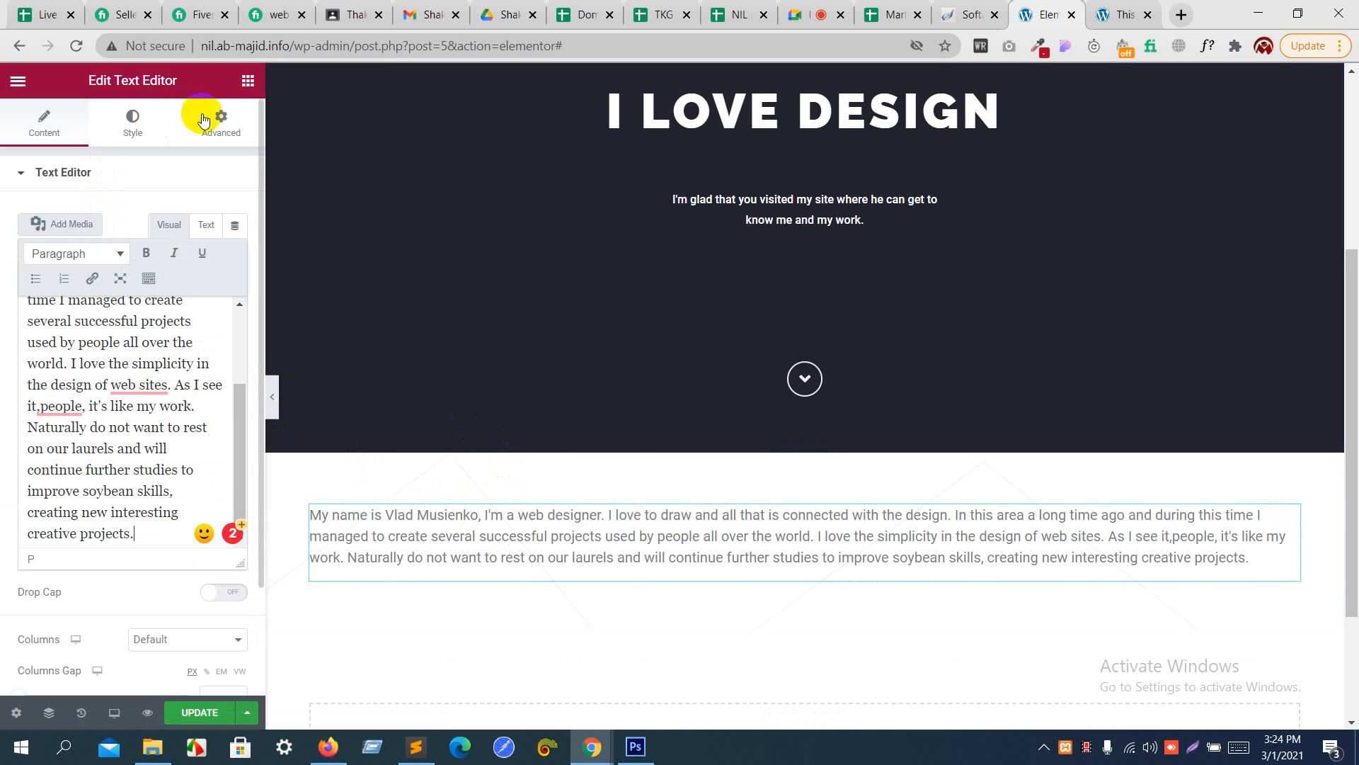
- Center the introduction text and set its typography to Roboto, 25 px size and 1.8 em line height
left_click(139, 120)
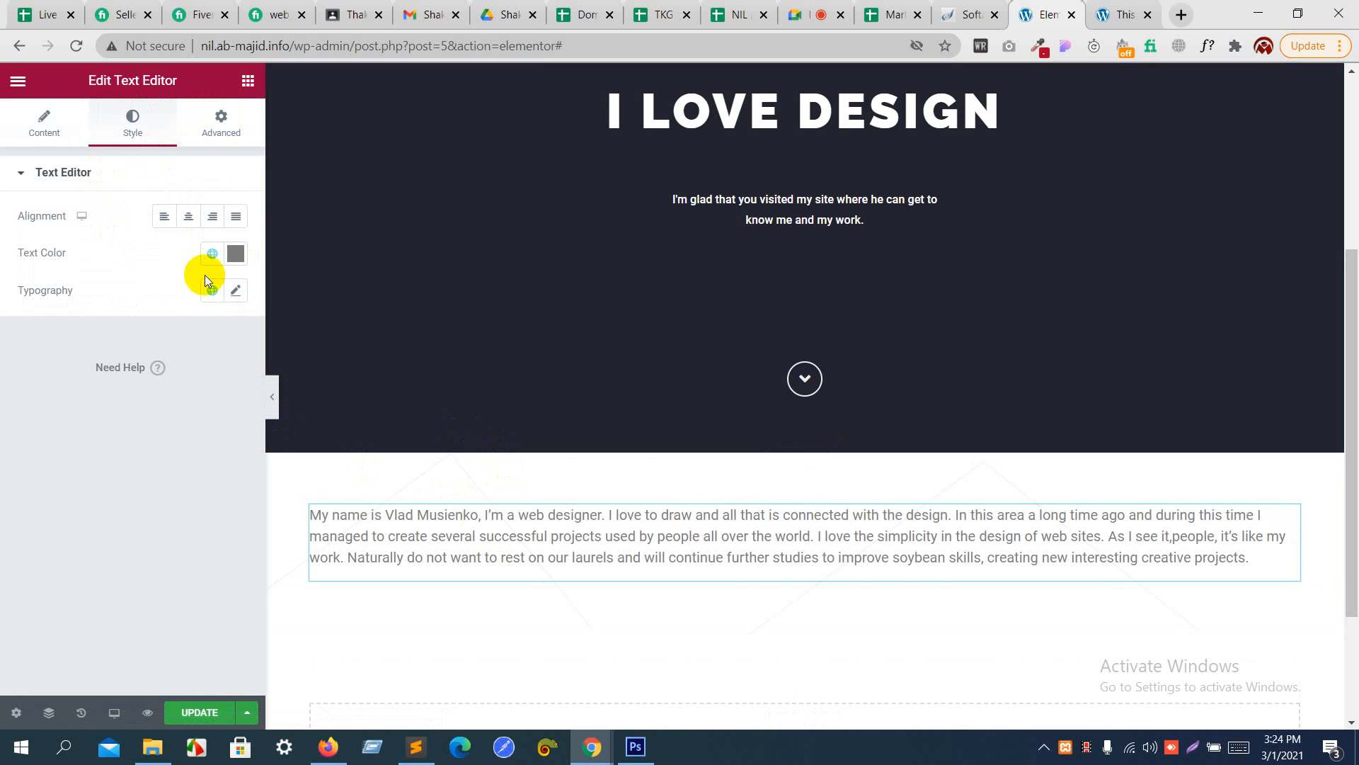
left_click(188, 216)
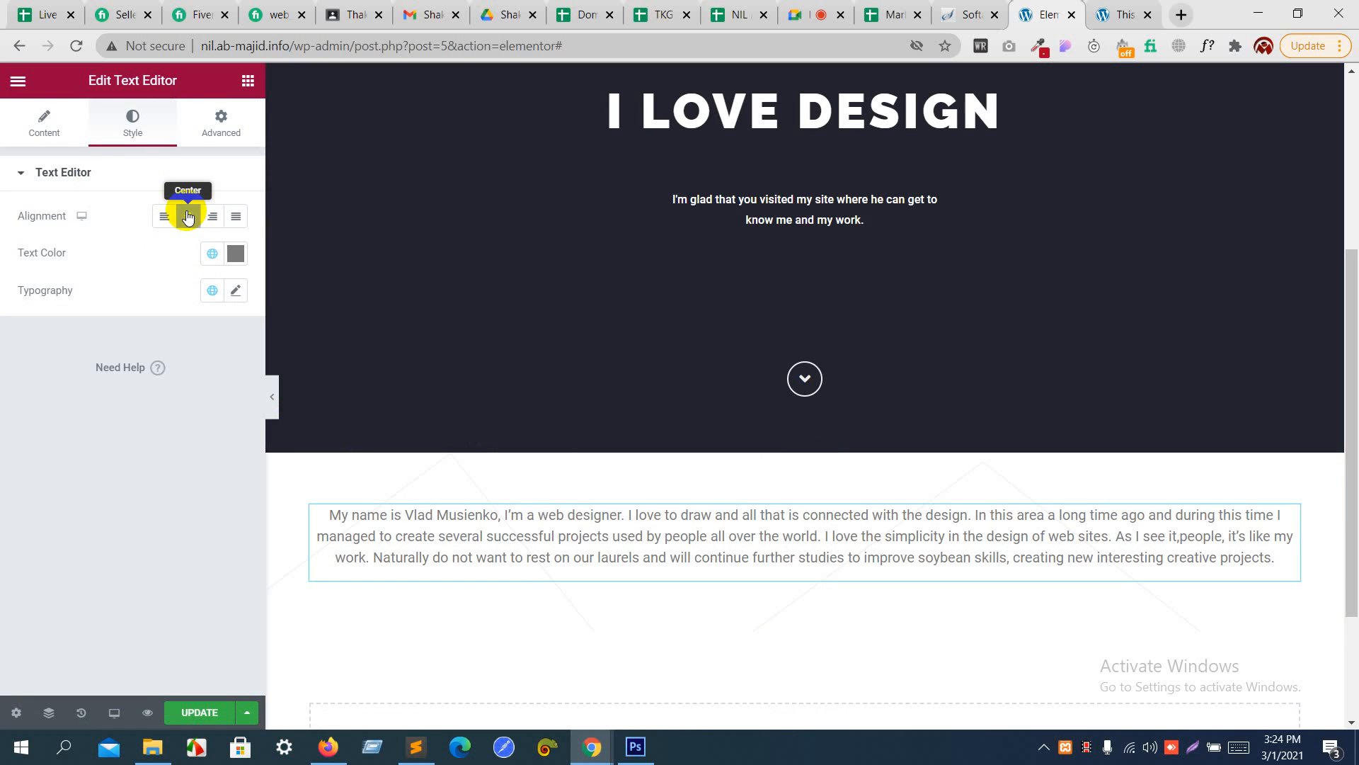
left_click(236, 291)
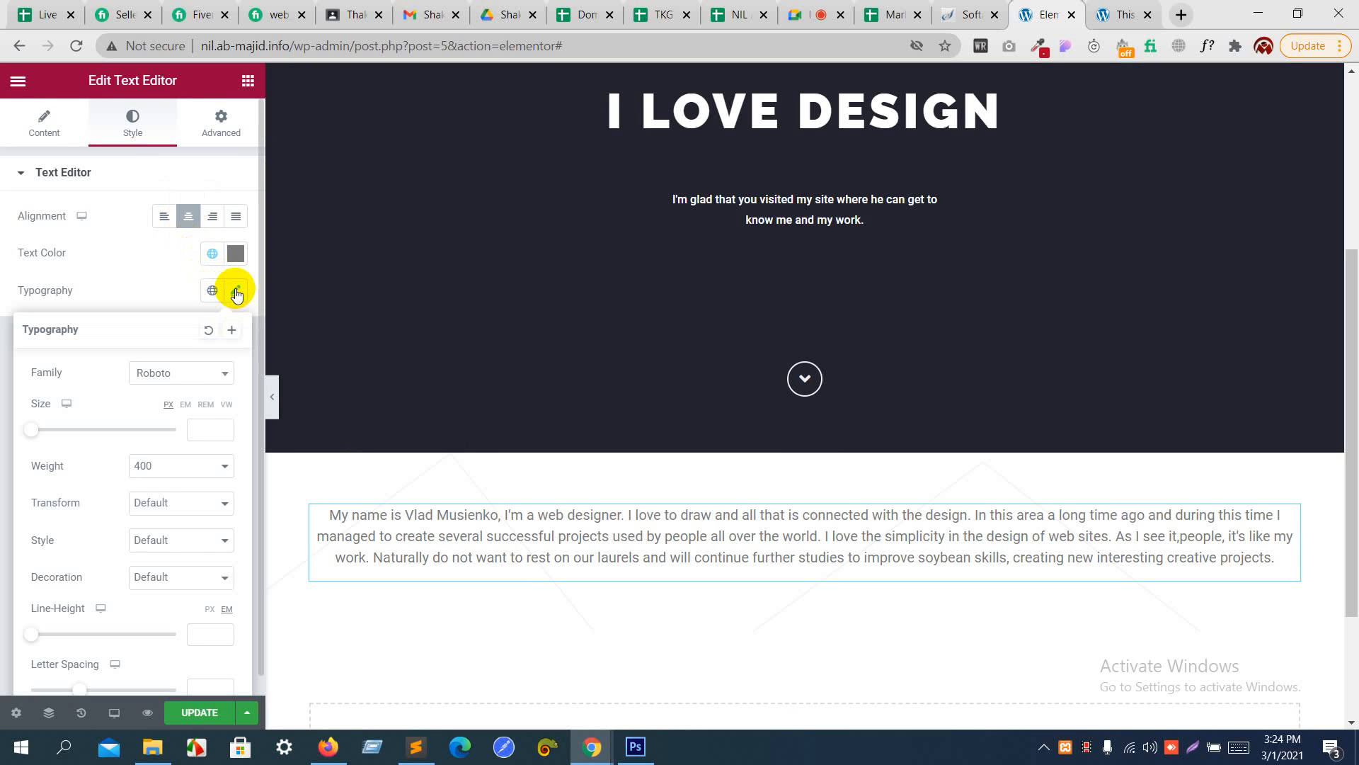
left_click(190, 374)
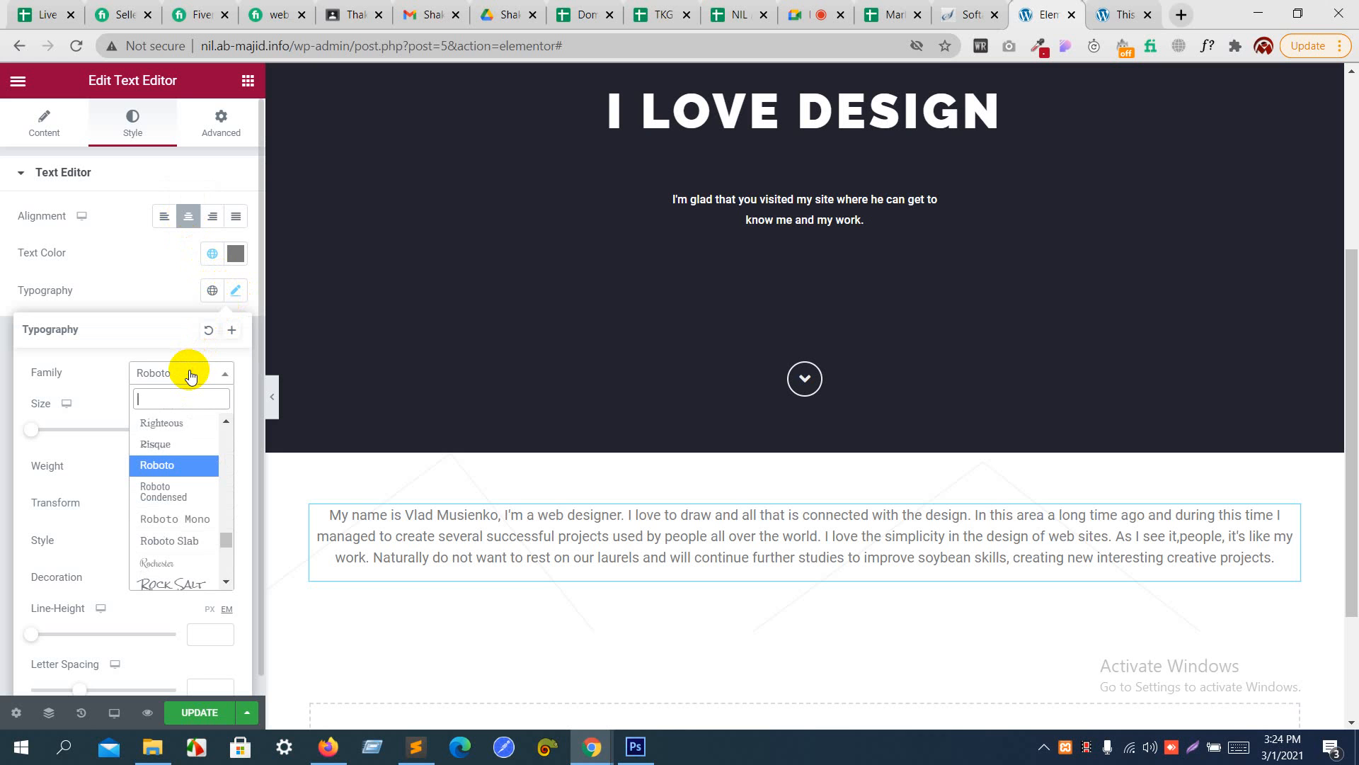
type("robo")
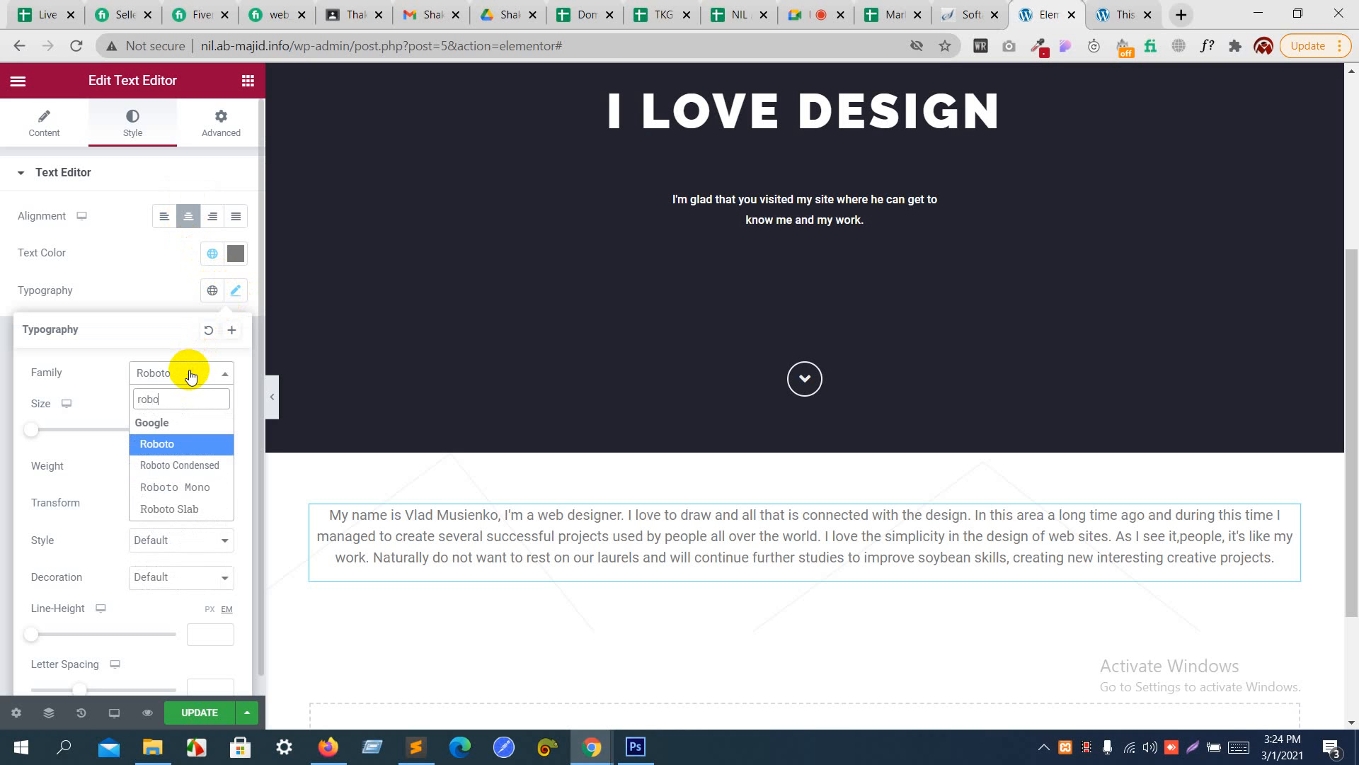
left_click(177, 444)
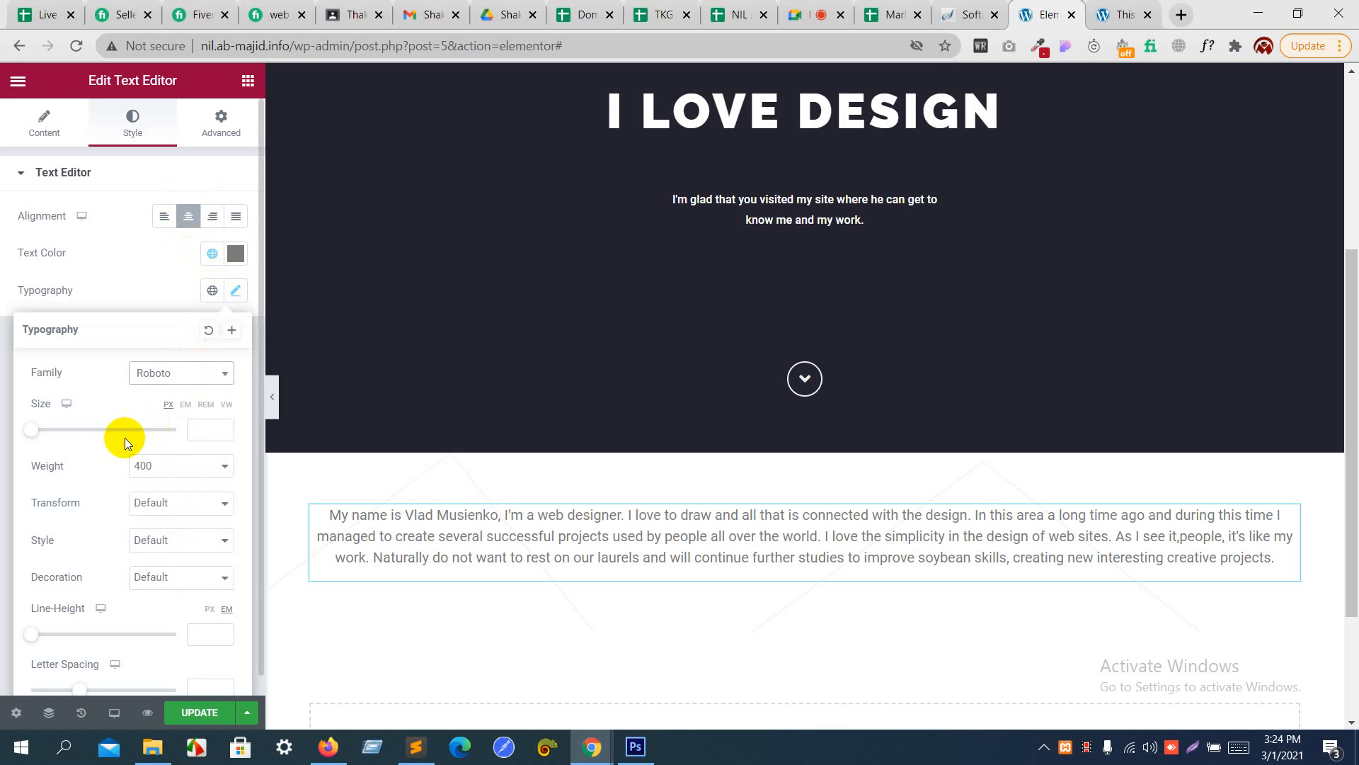
left_click_drag(31, 430, 46, 432)
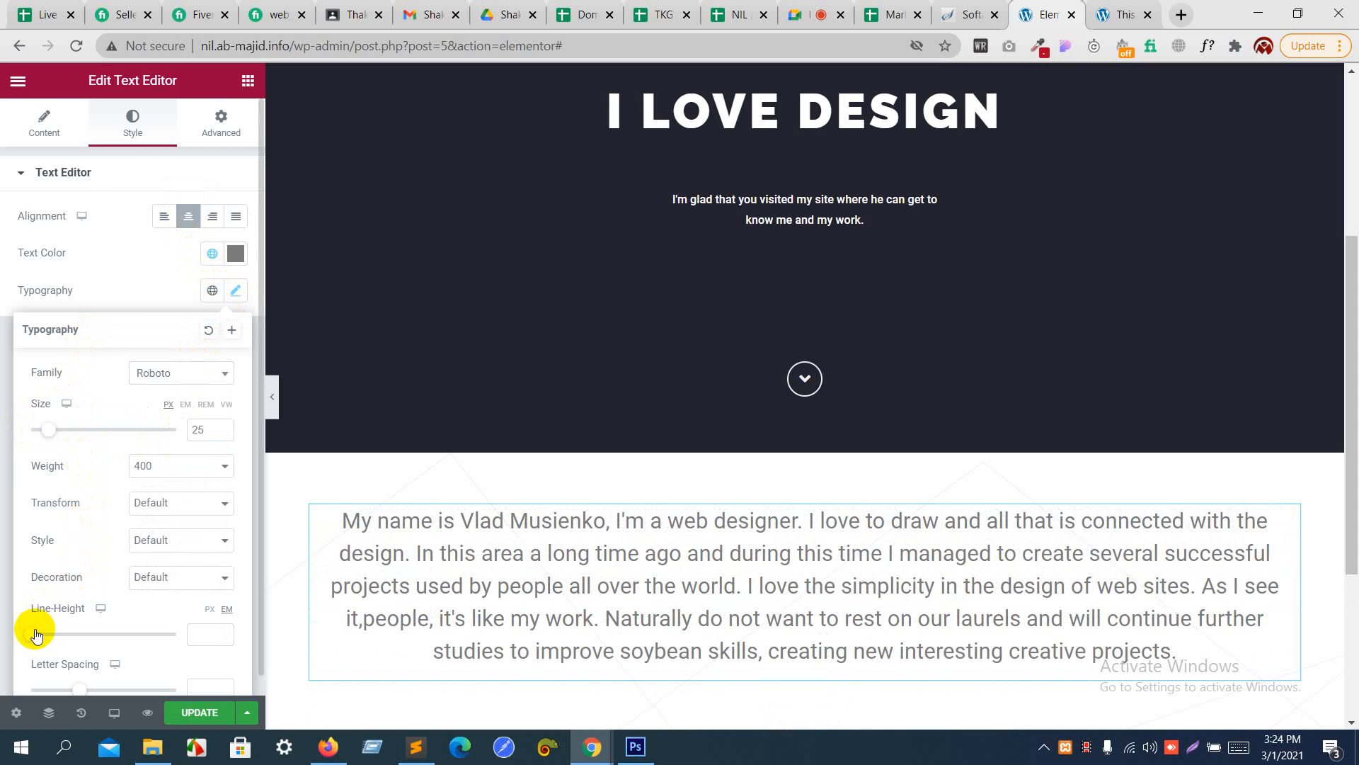
left_click_drag(30, 633, 58, 637)
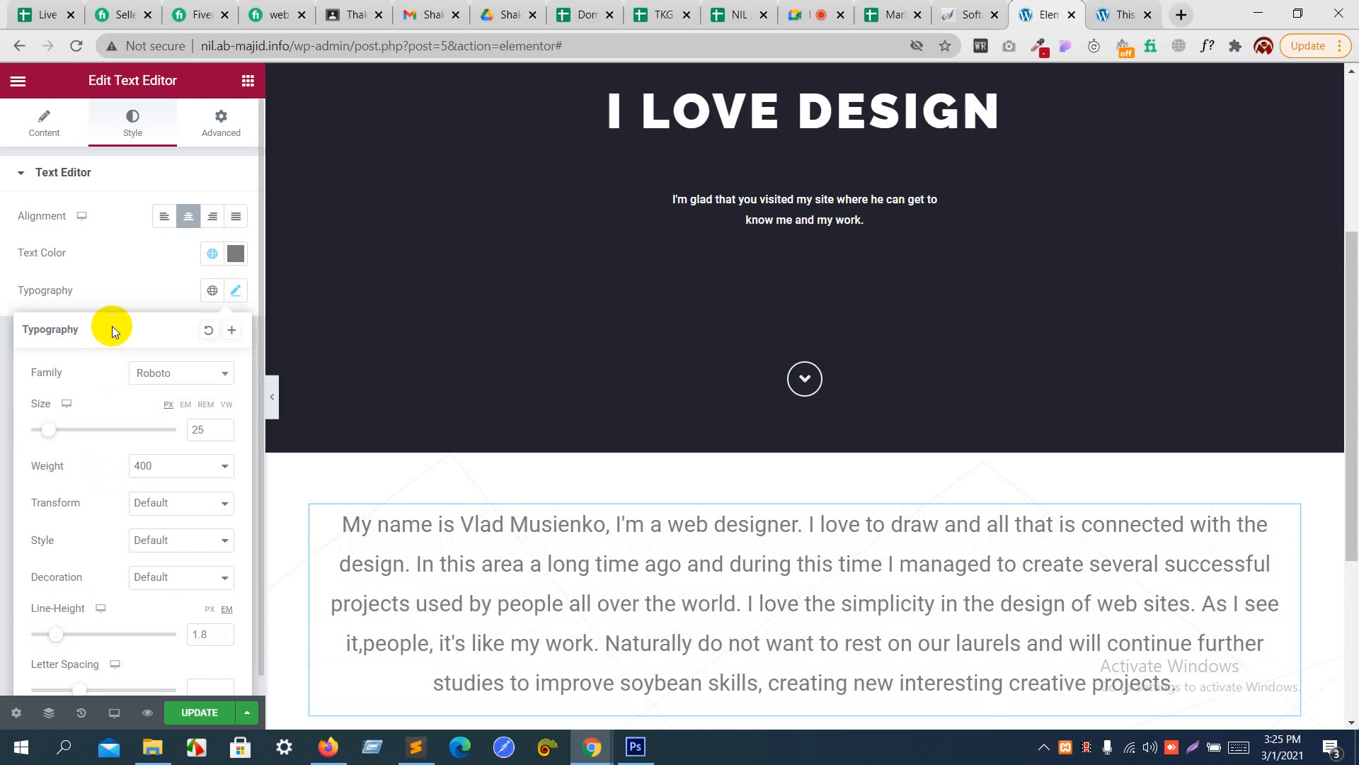
left_click(110, 283)
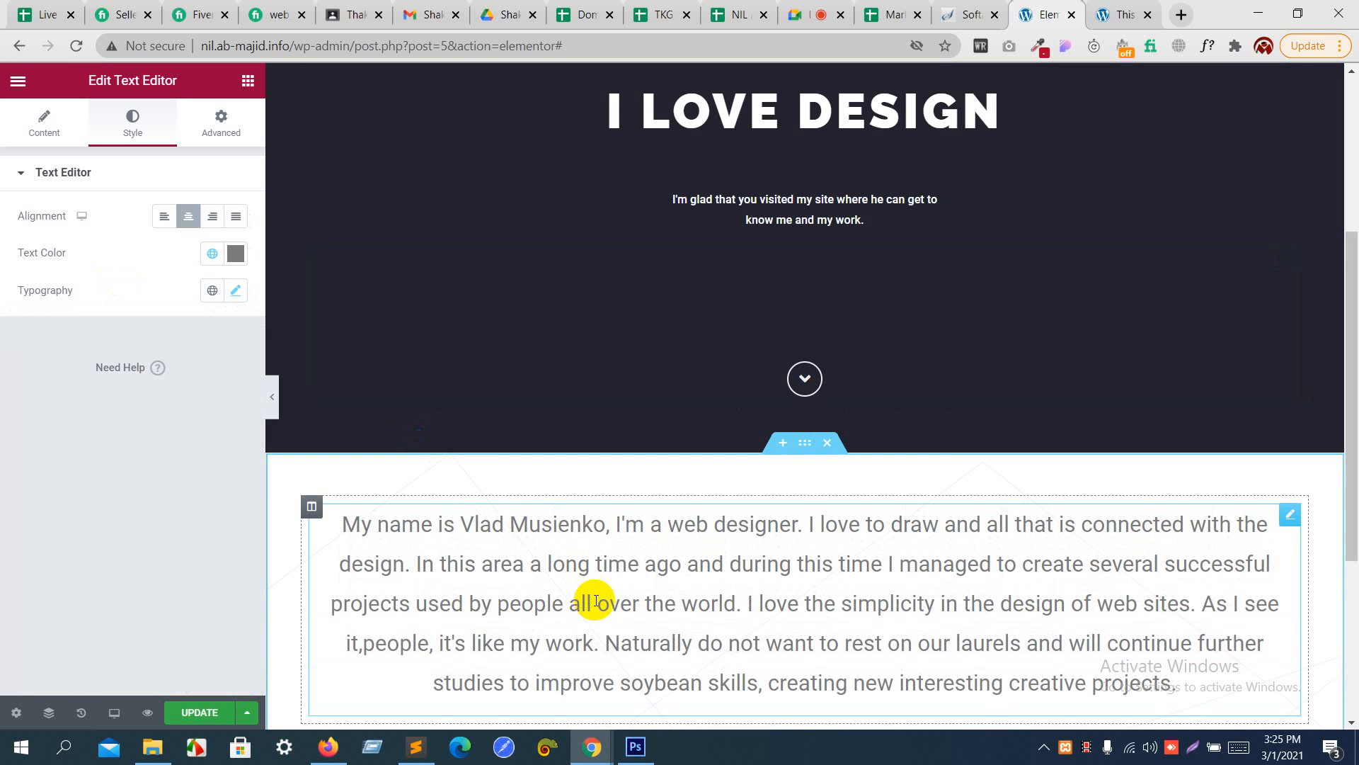
- Compare the paragraph break in the Photoshop introduction with the text in Elementor's Text Editor widget
key("alt+Tab")
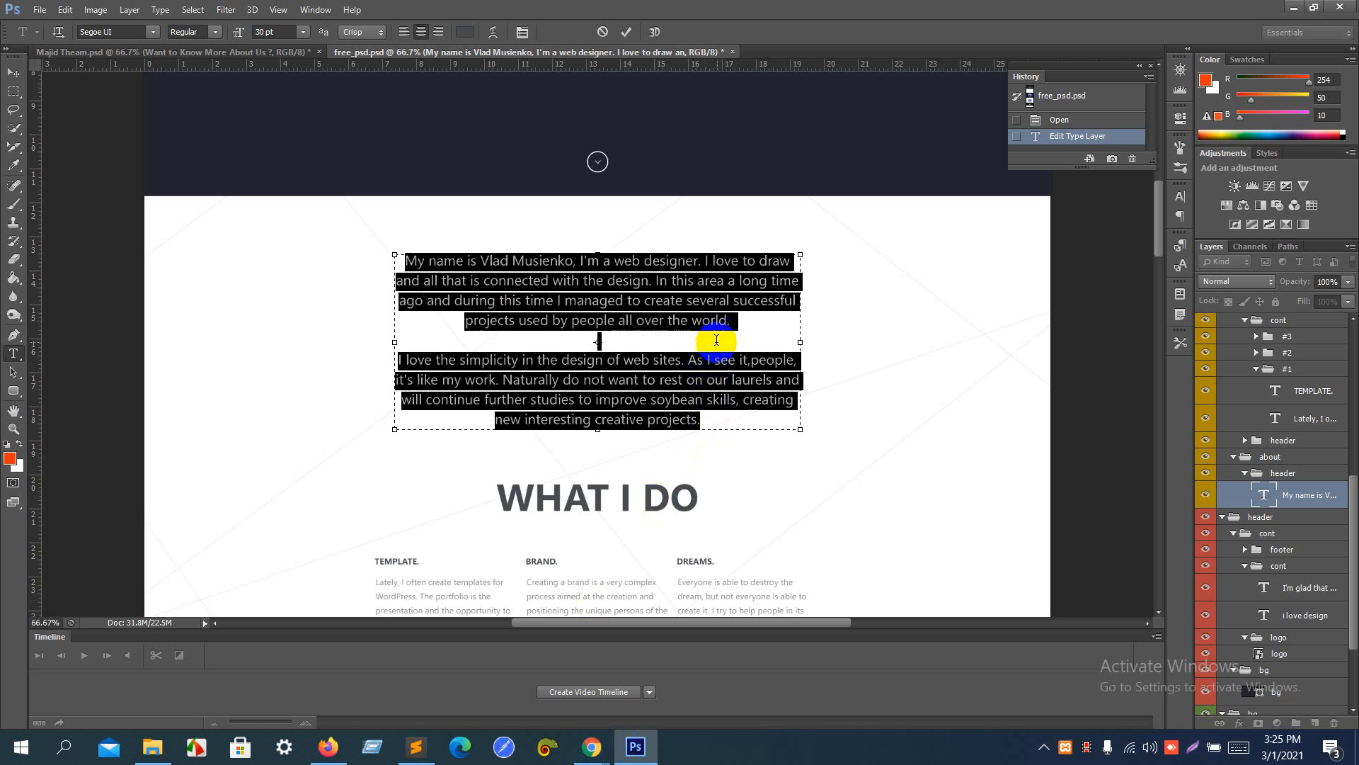
key("alt+Tab")
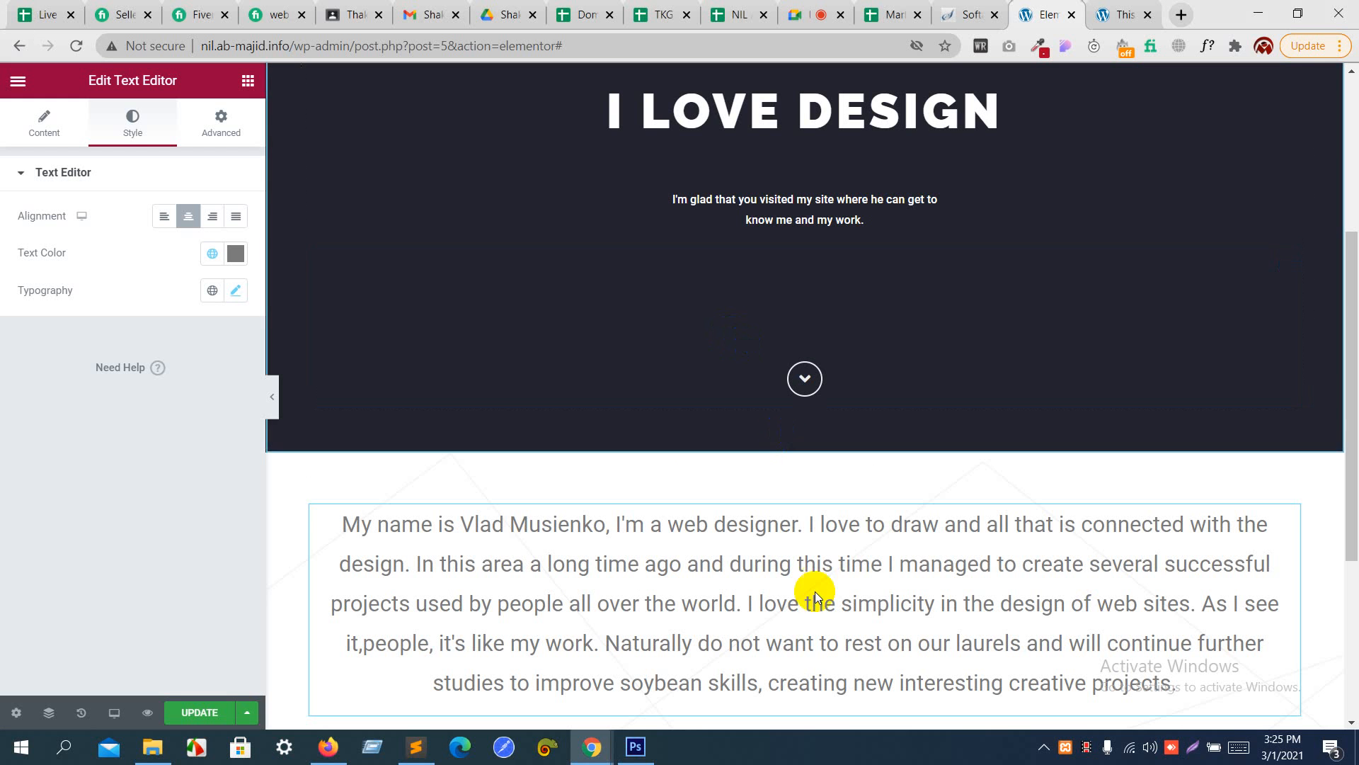
left_click(48, 131)
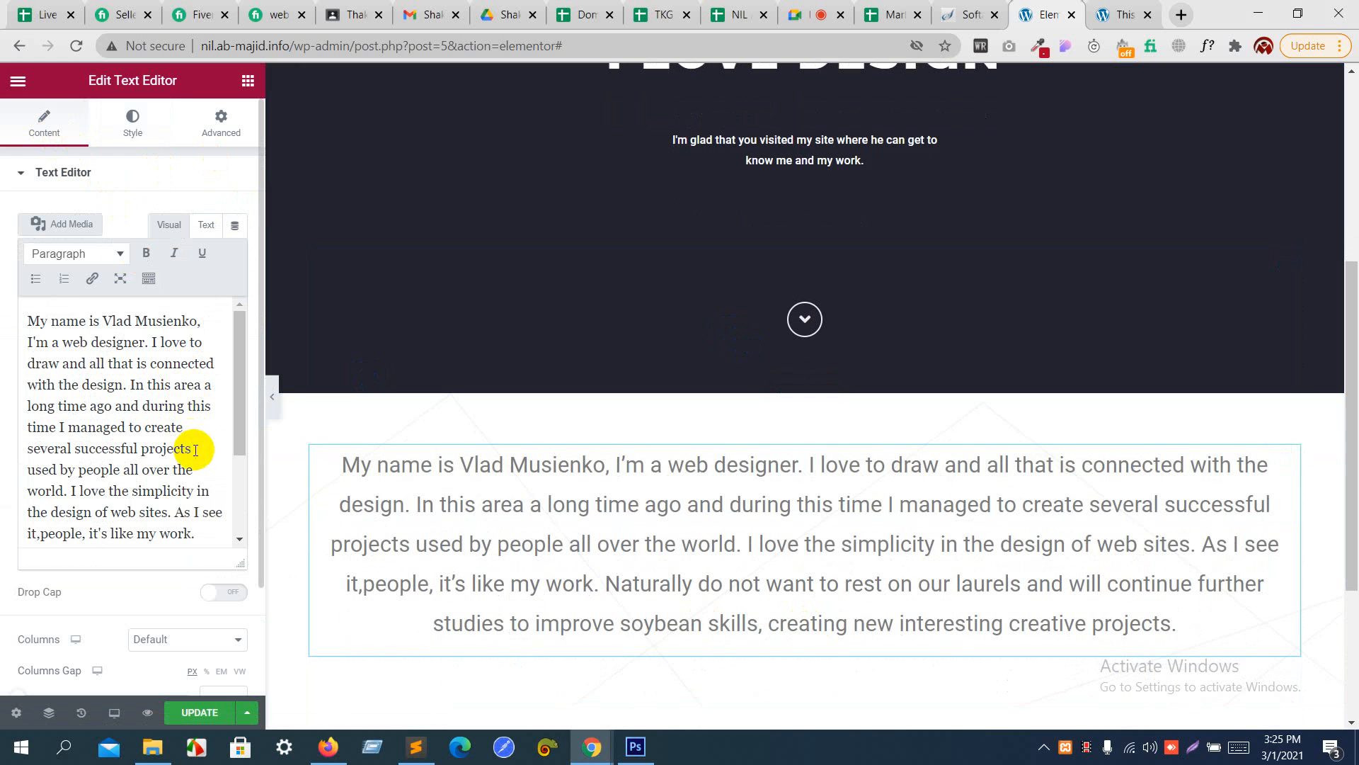
scroll(207, 478, "down", 1)
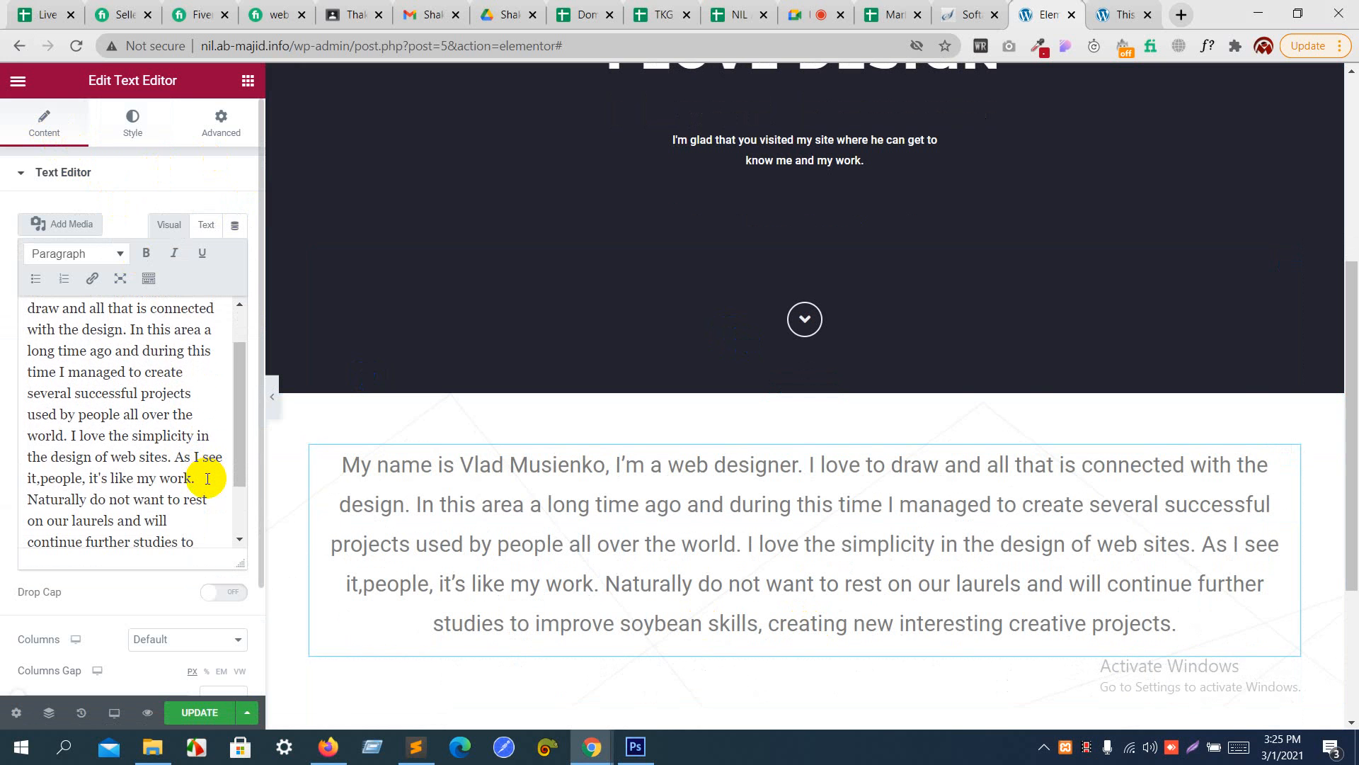
key("alt+Tab")
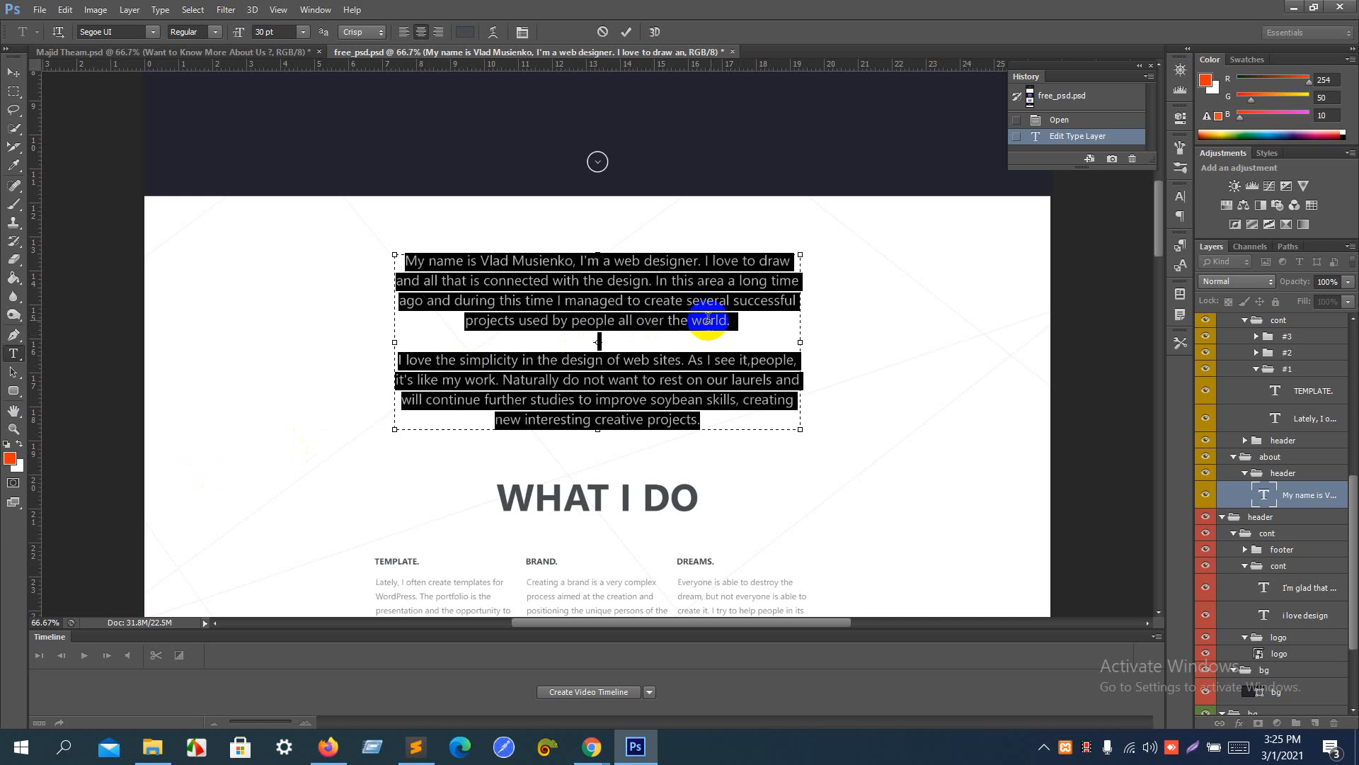
key("alt+Tab")
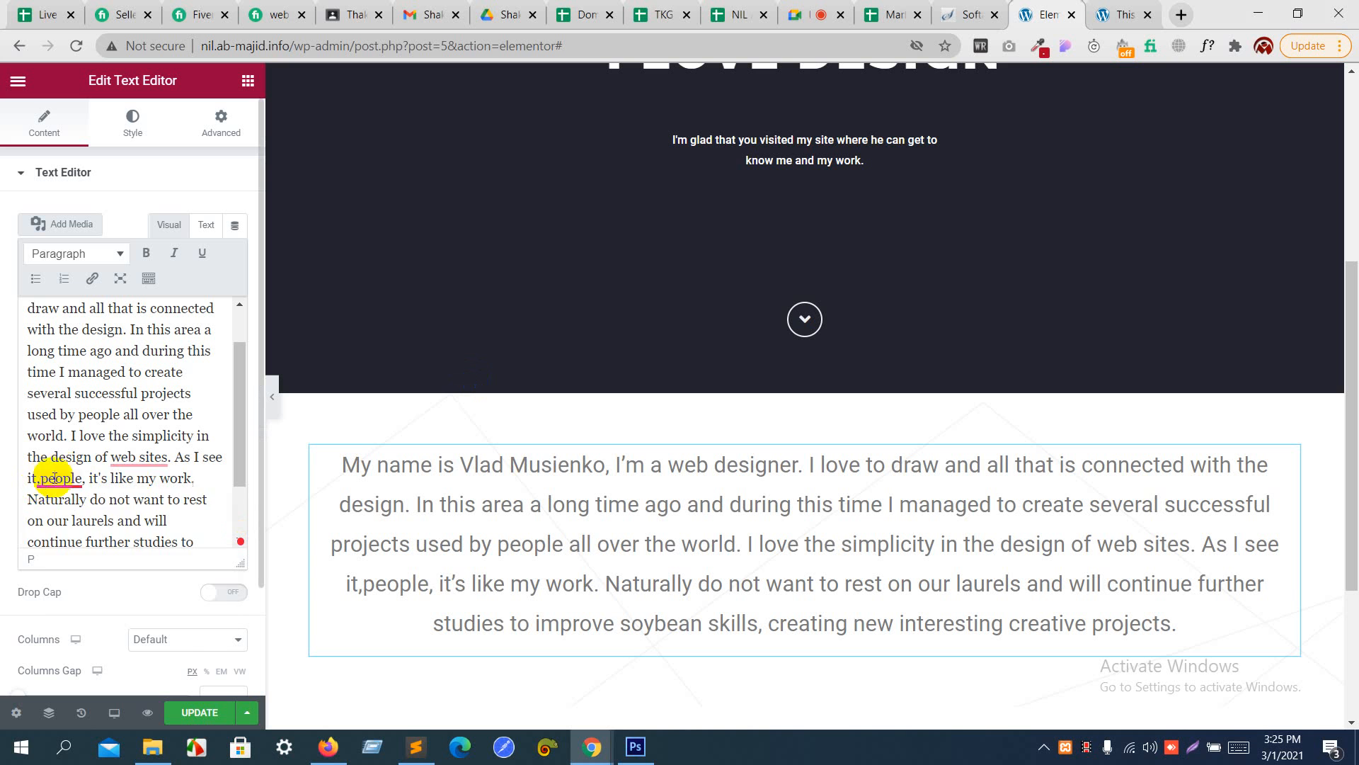
mouse_move(57, 477)
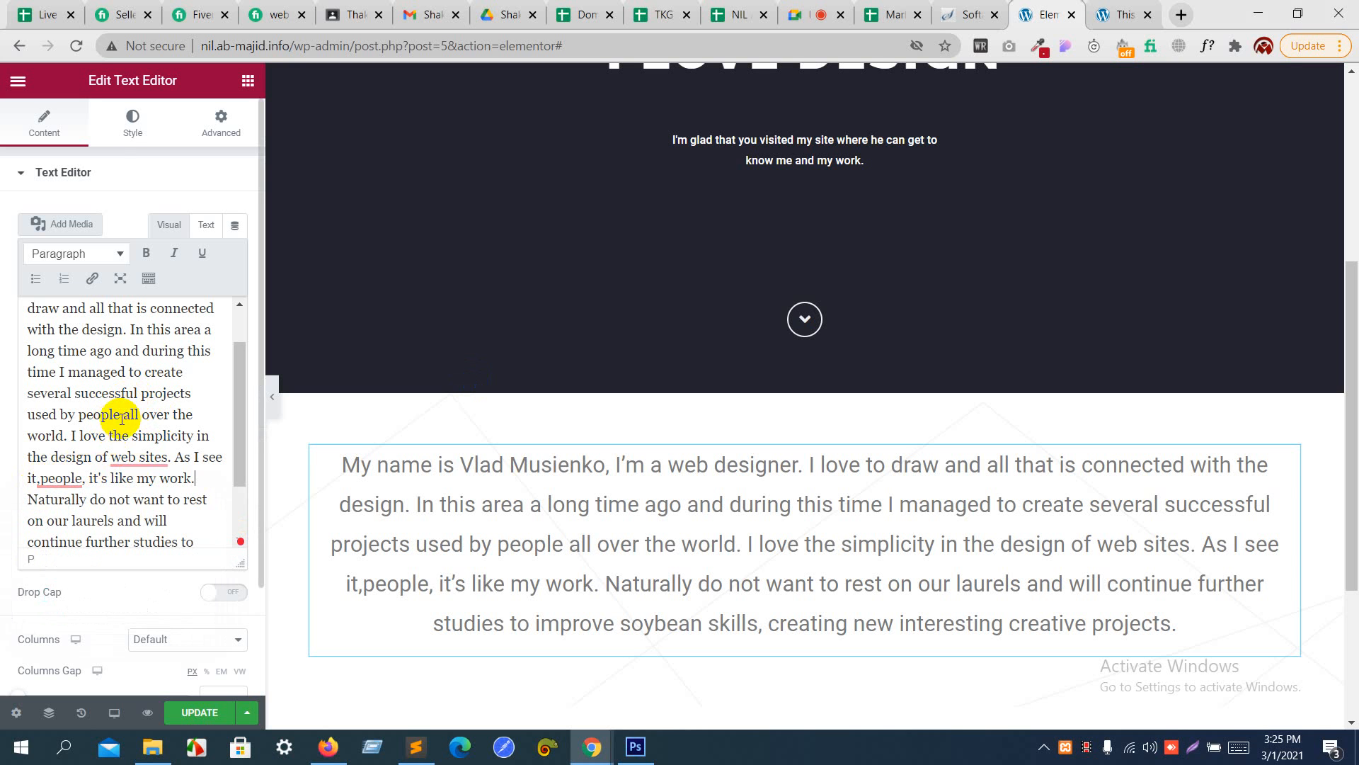
scroll(163, 366, "down", 1)
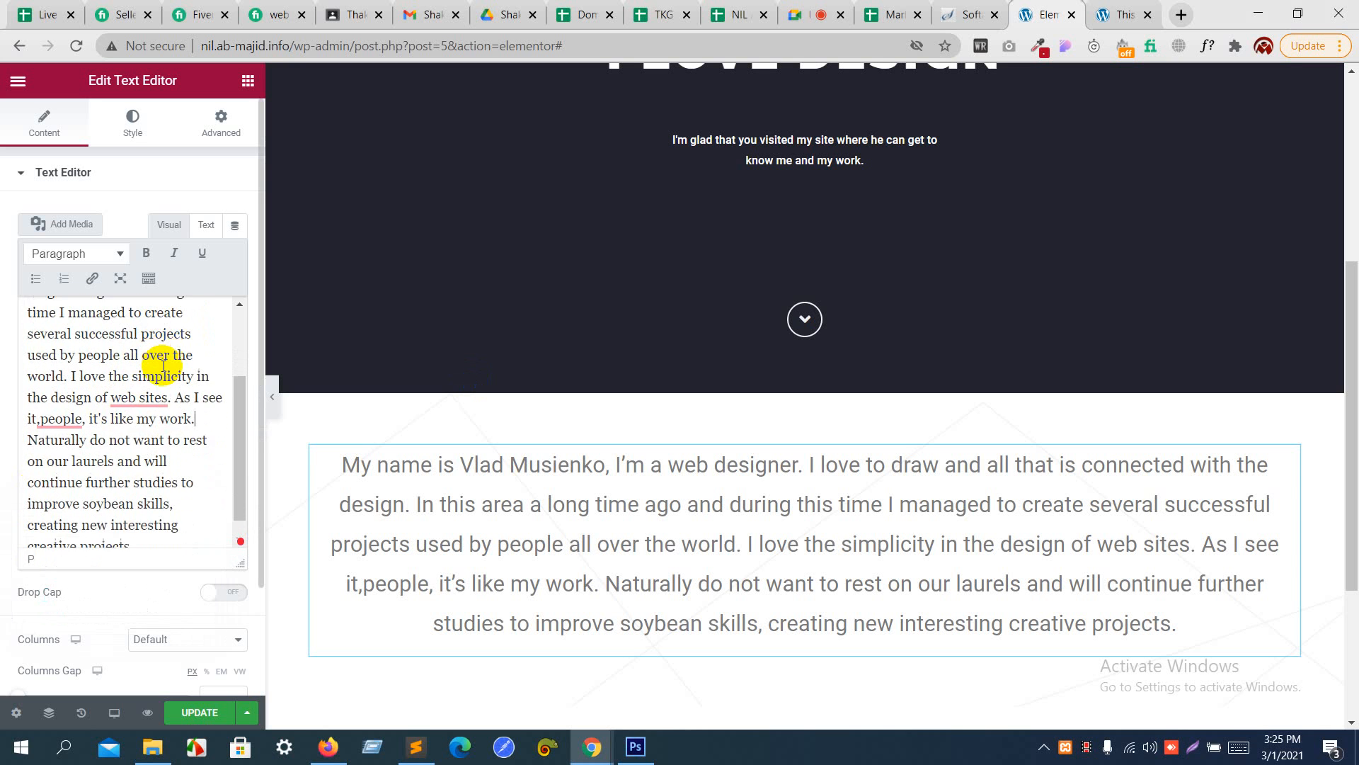
scroll(163, 366, "up", 1)
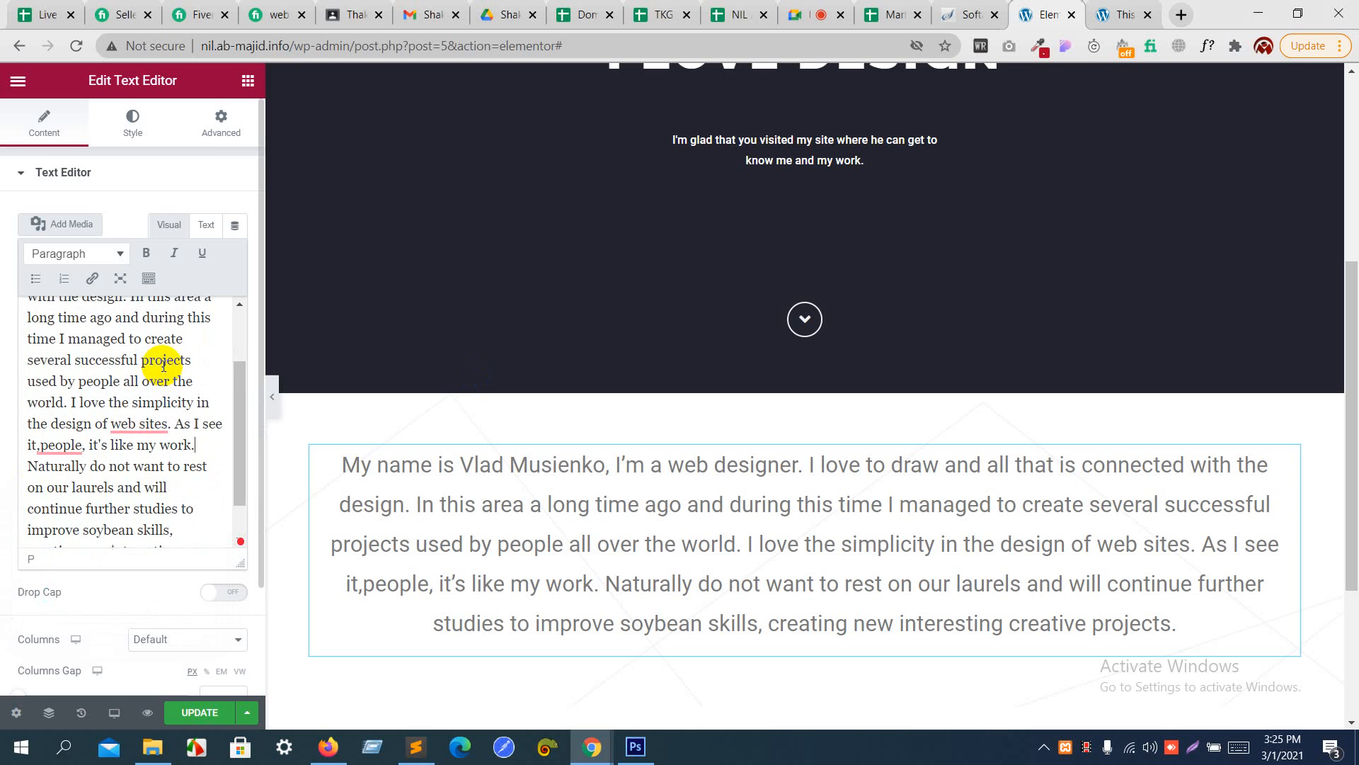
scroll(164, 365, "up", 3)
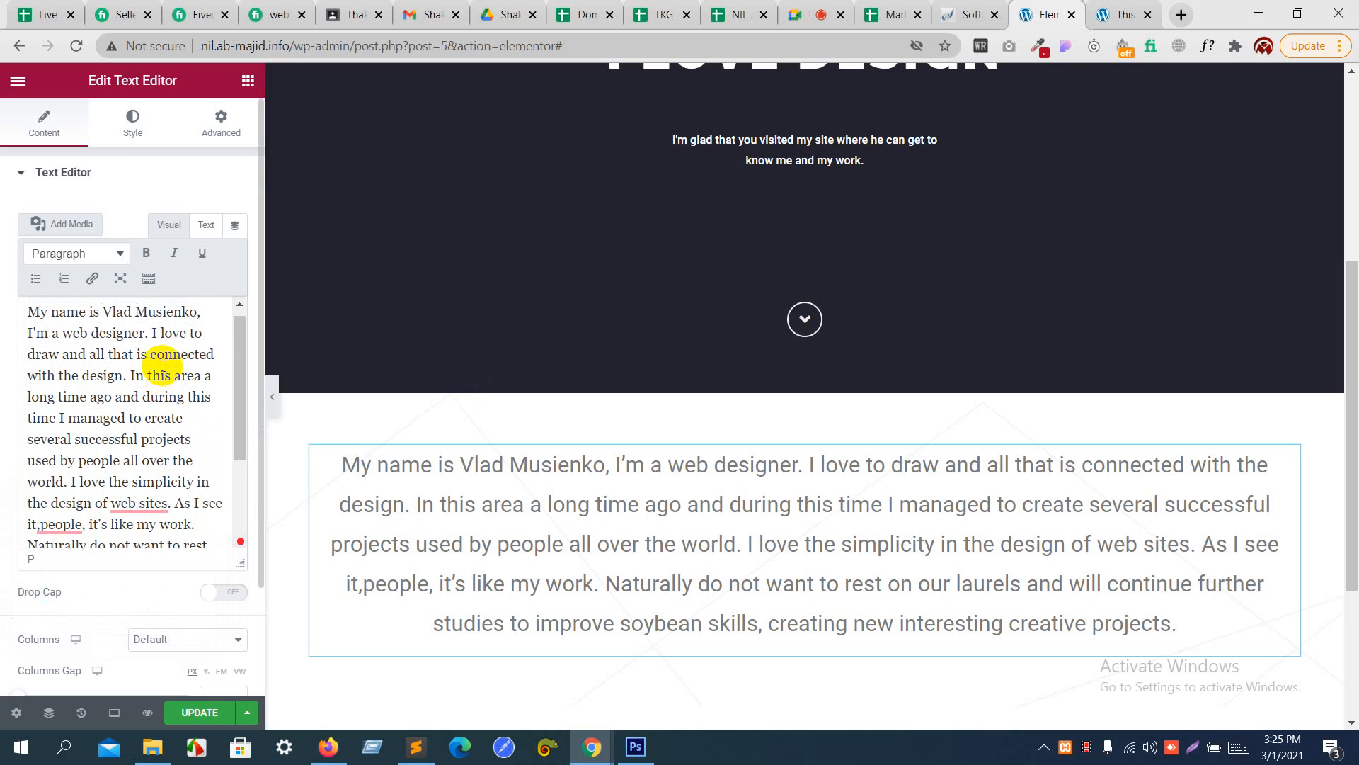
scroll(164, 366, "up", 1)
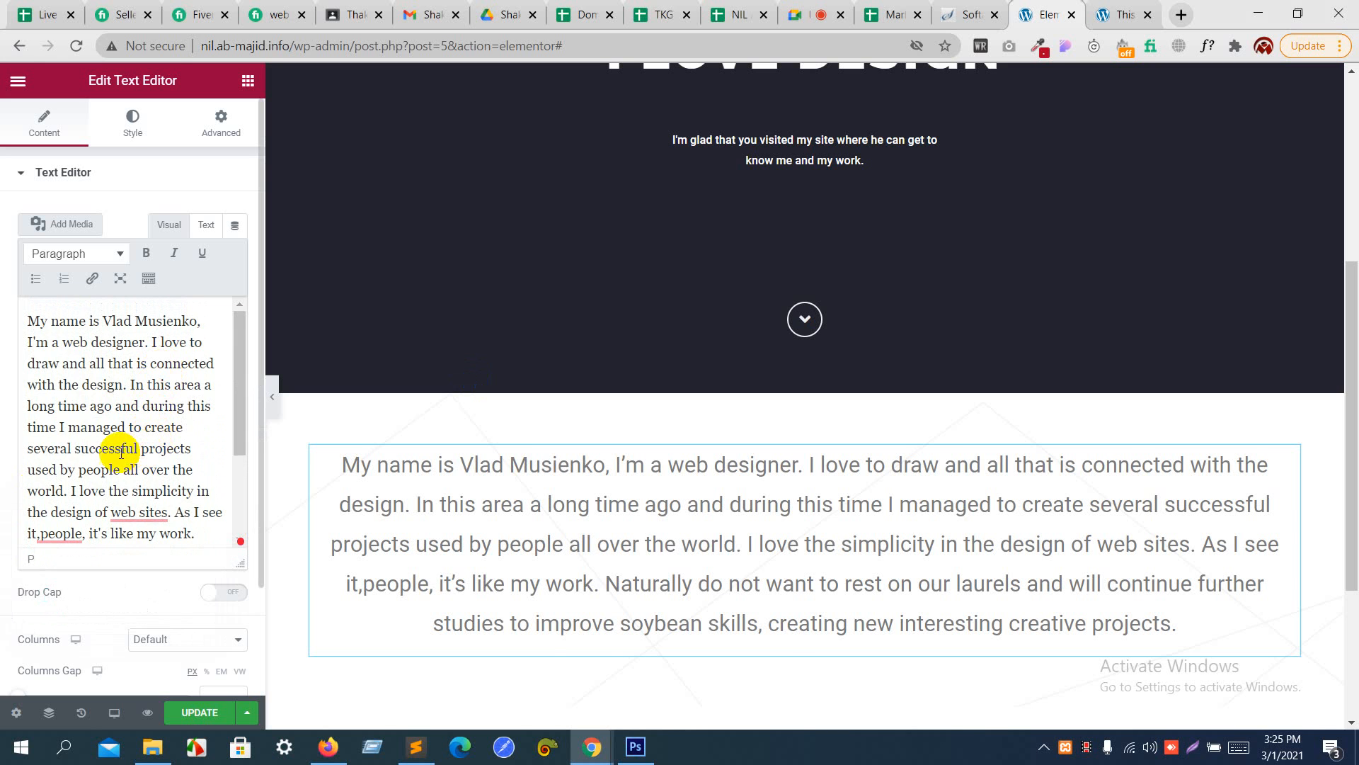
left_click_drag(120, 452, 184, 448)
key("alt+Tab")
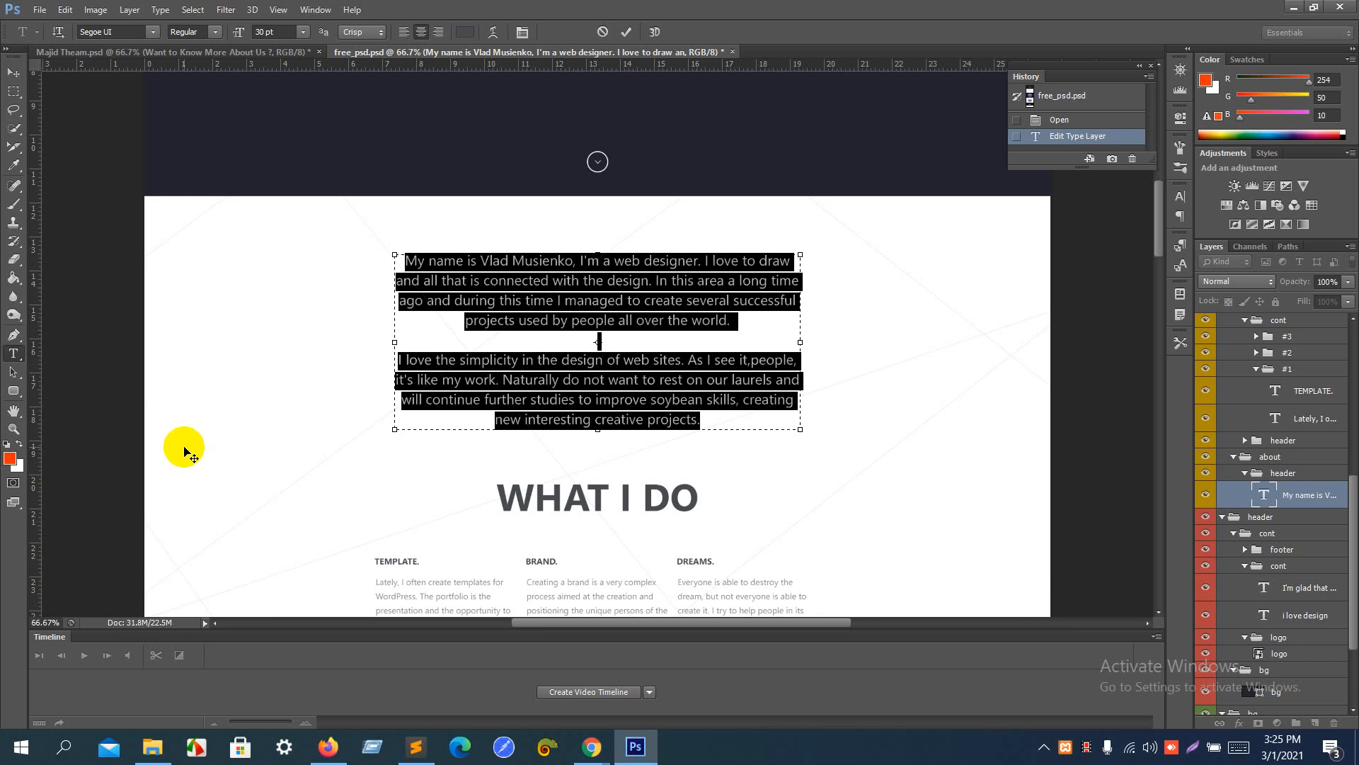
key("alt+Tab")
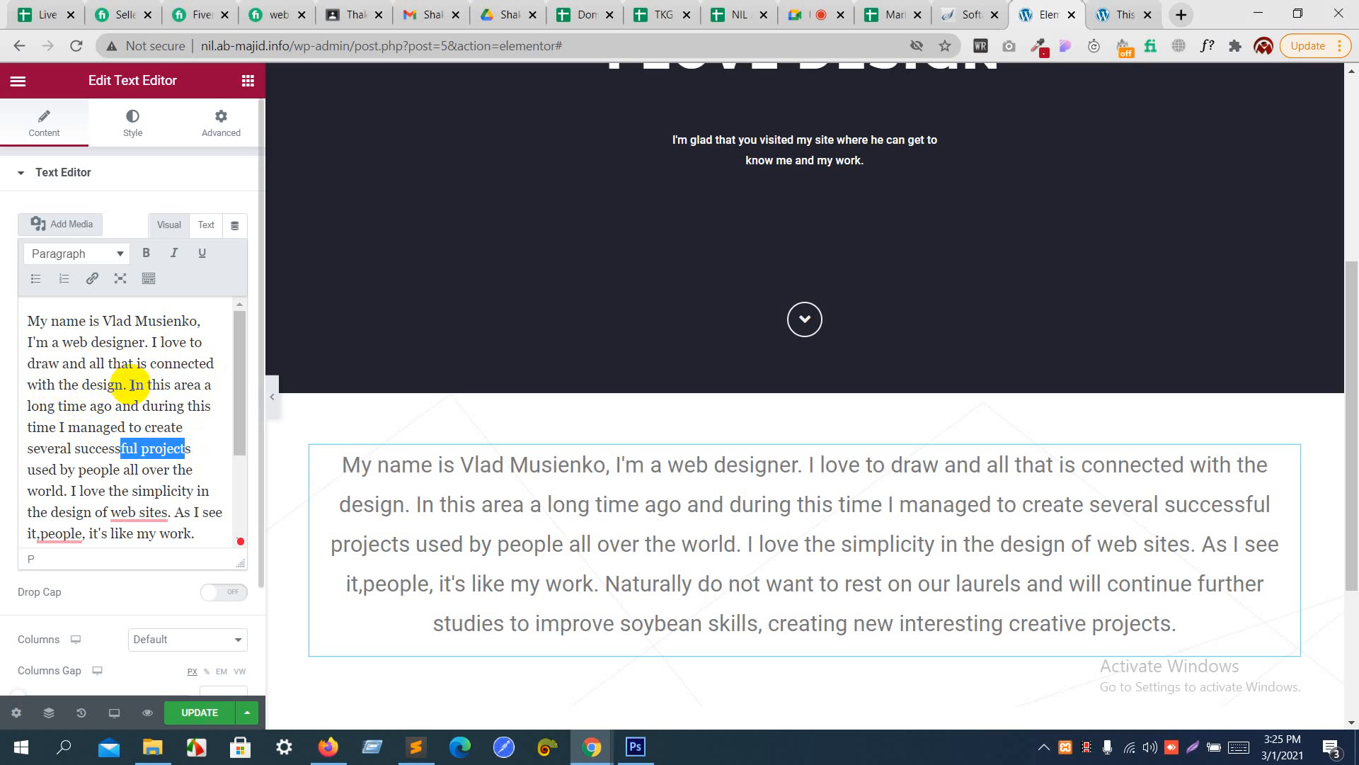
left_click(136, 425)
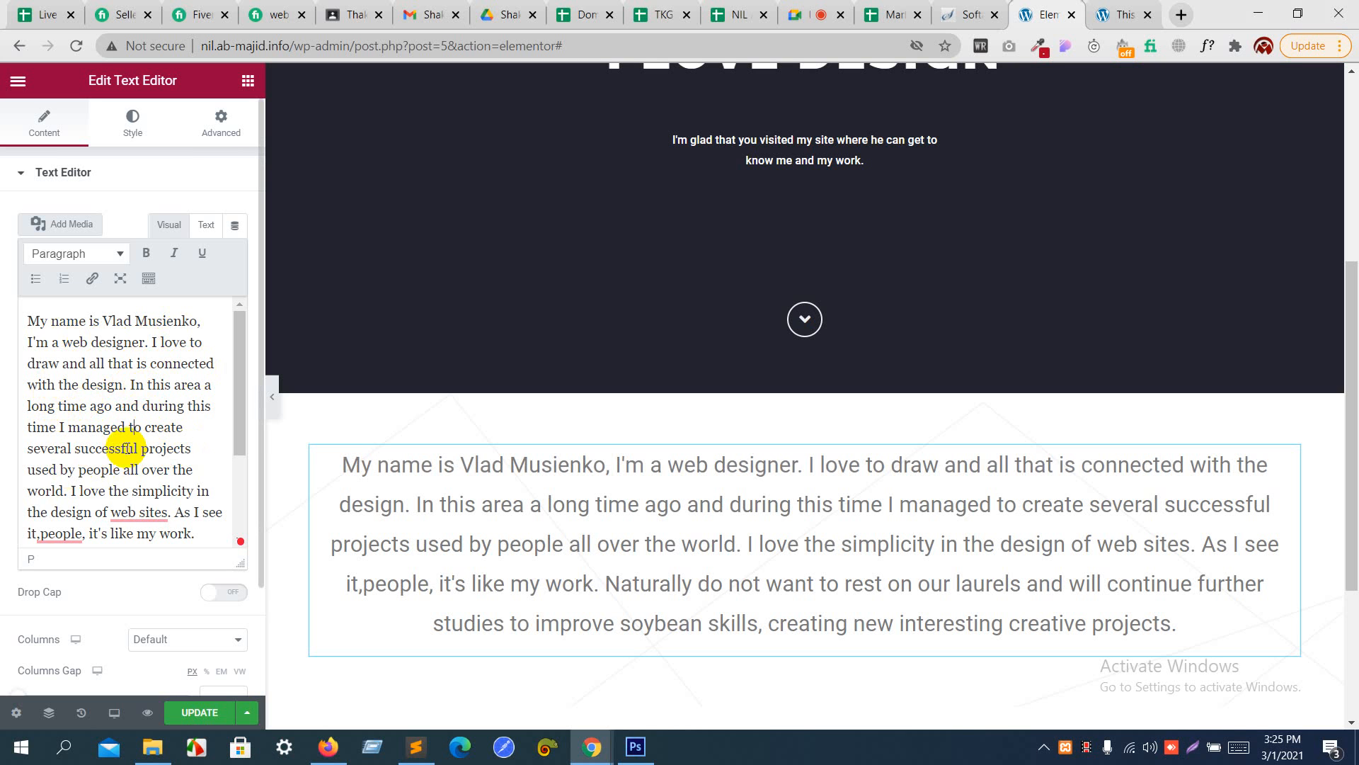
left_click_drag(146, 448, 181, 448)
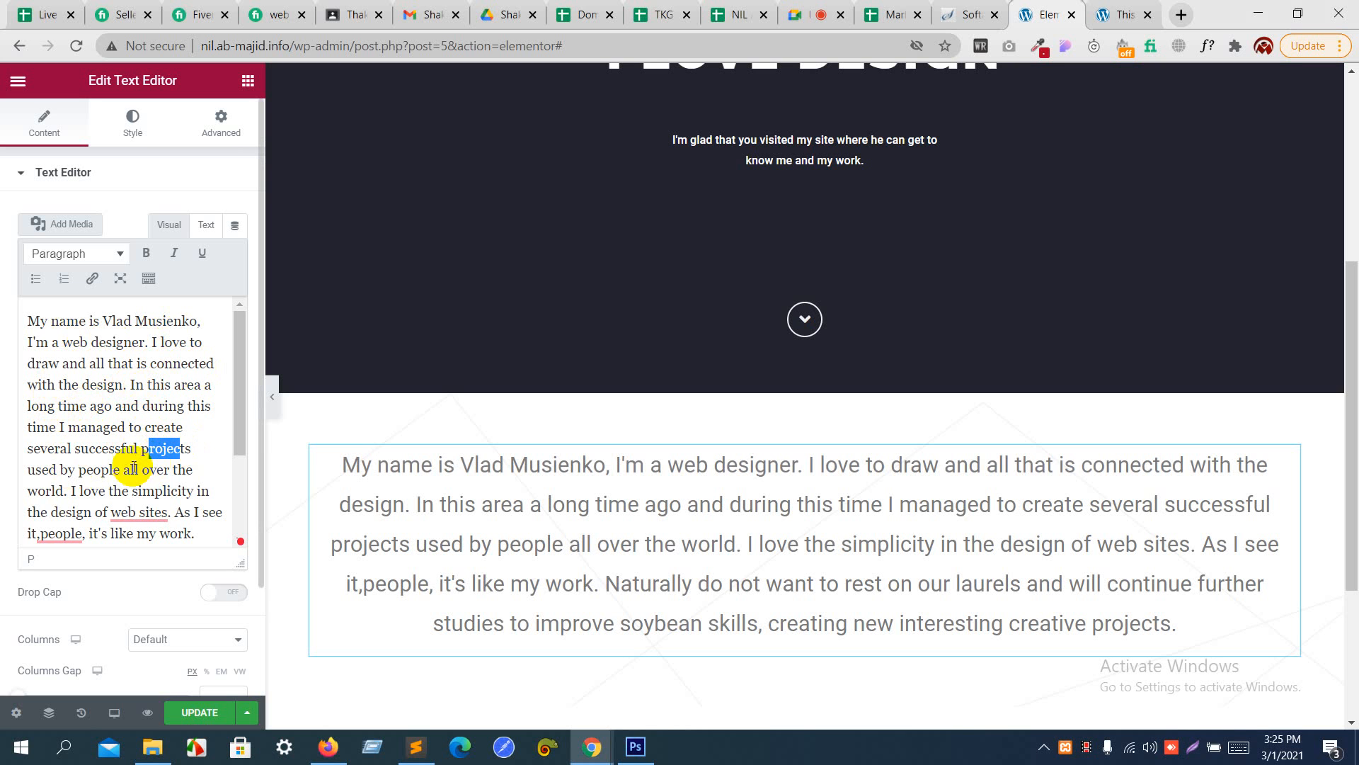
- Try to insert a <br> tag after "all over the world." in the introduction text
left_click(66, 492)
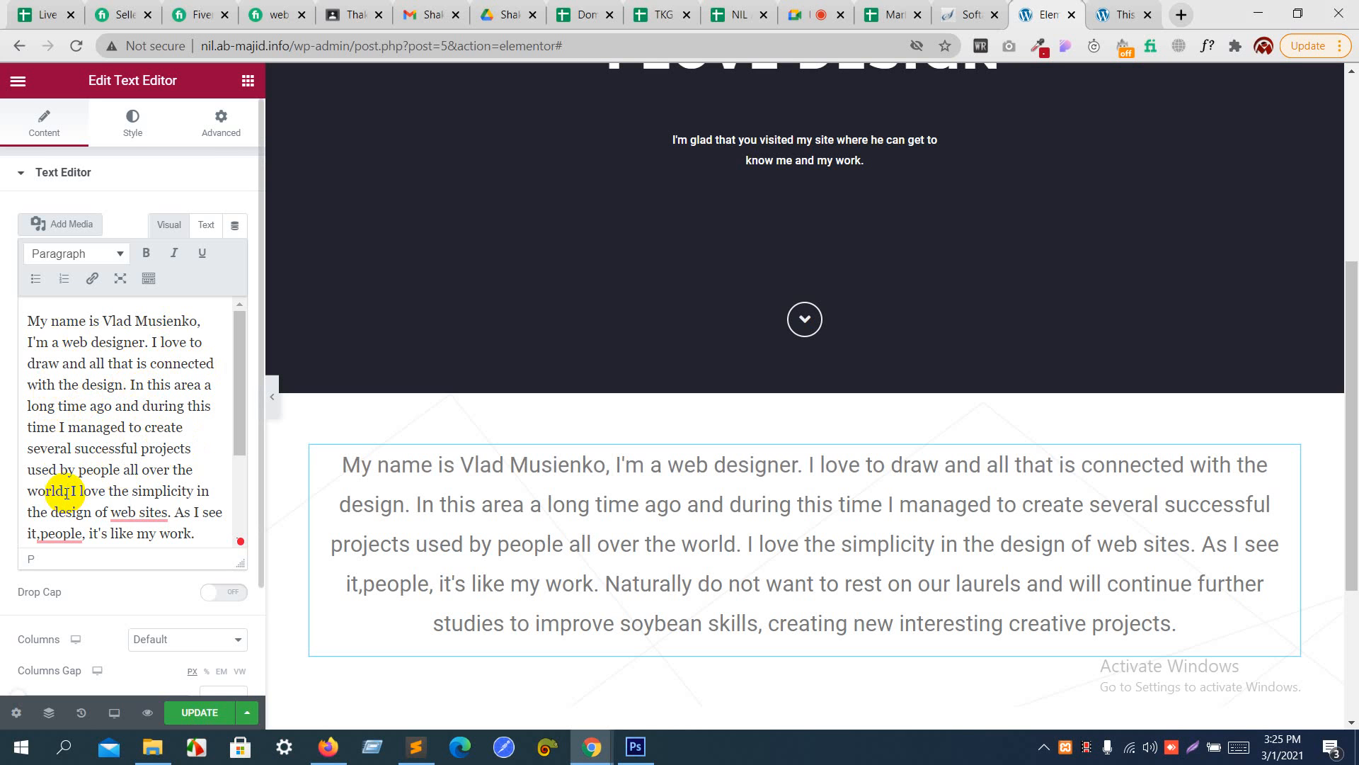
type("<br")
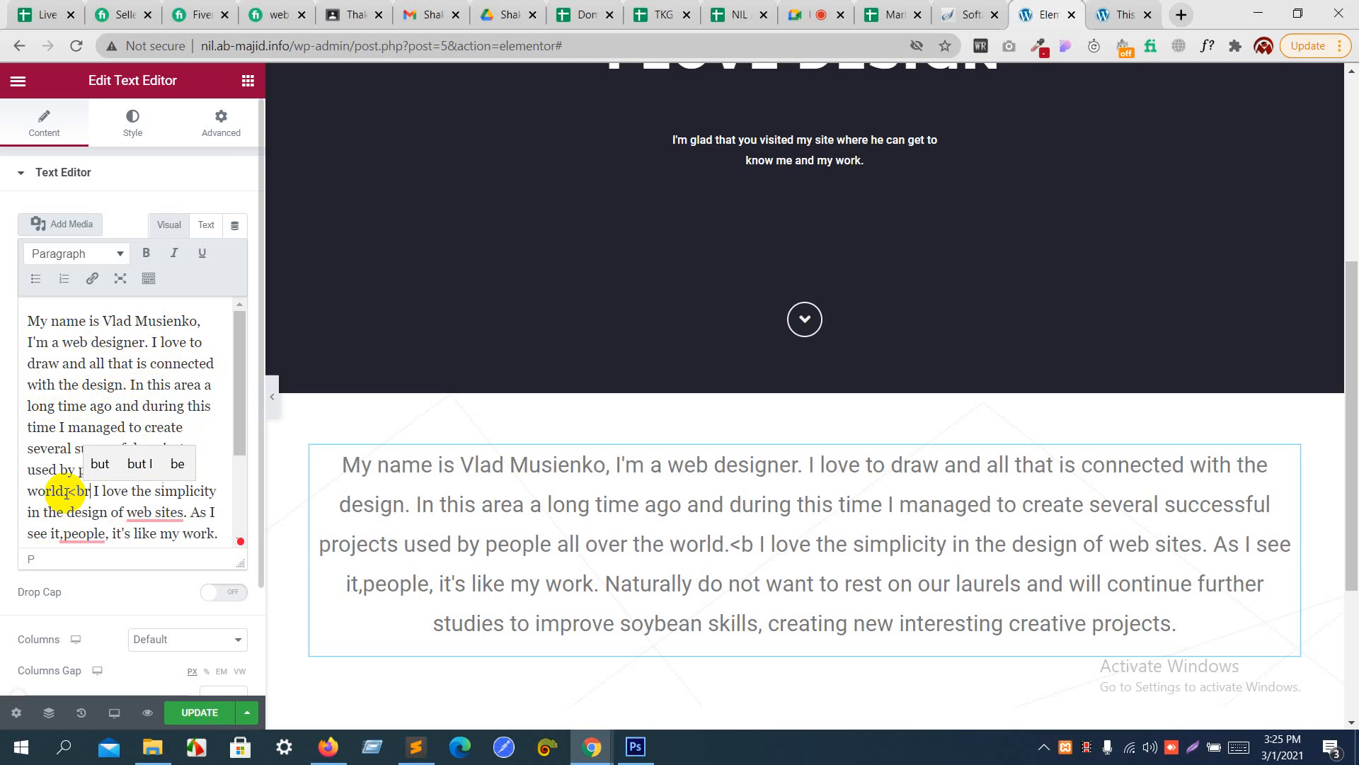
type(">")
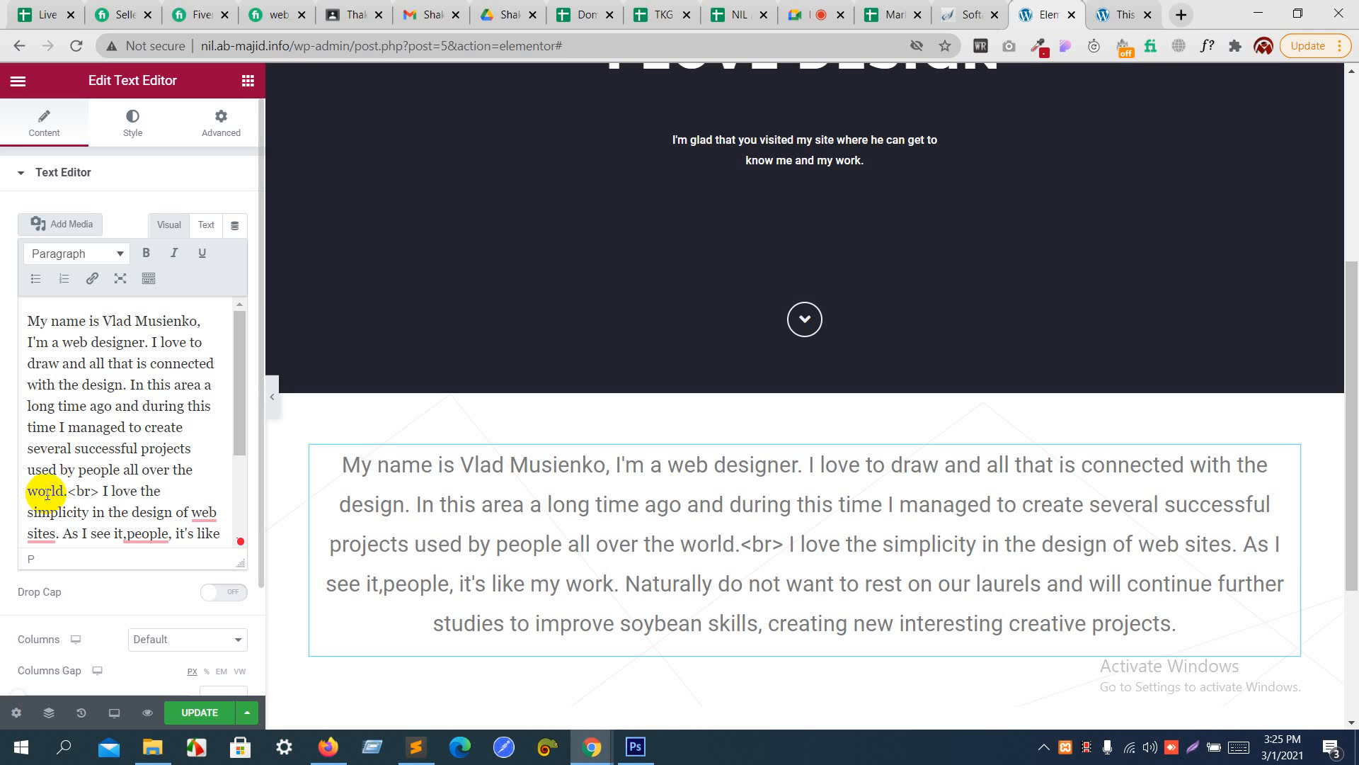
key("BackSpace")
key("BackSpace")
key("BackSpace")
key("BackSpace")
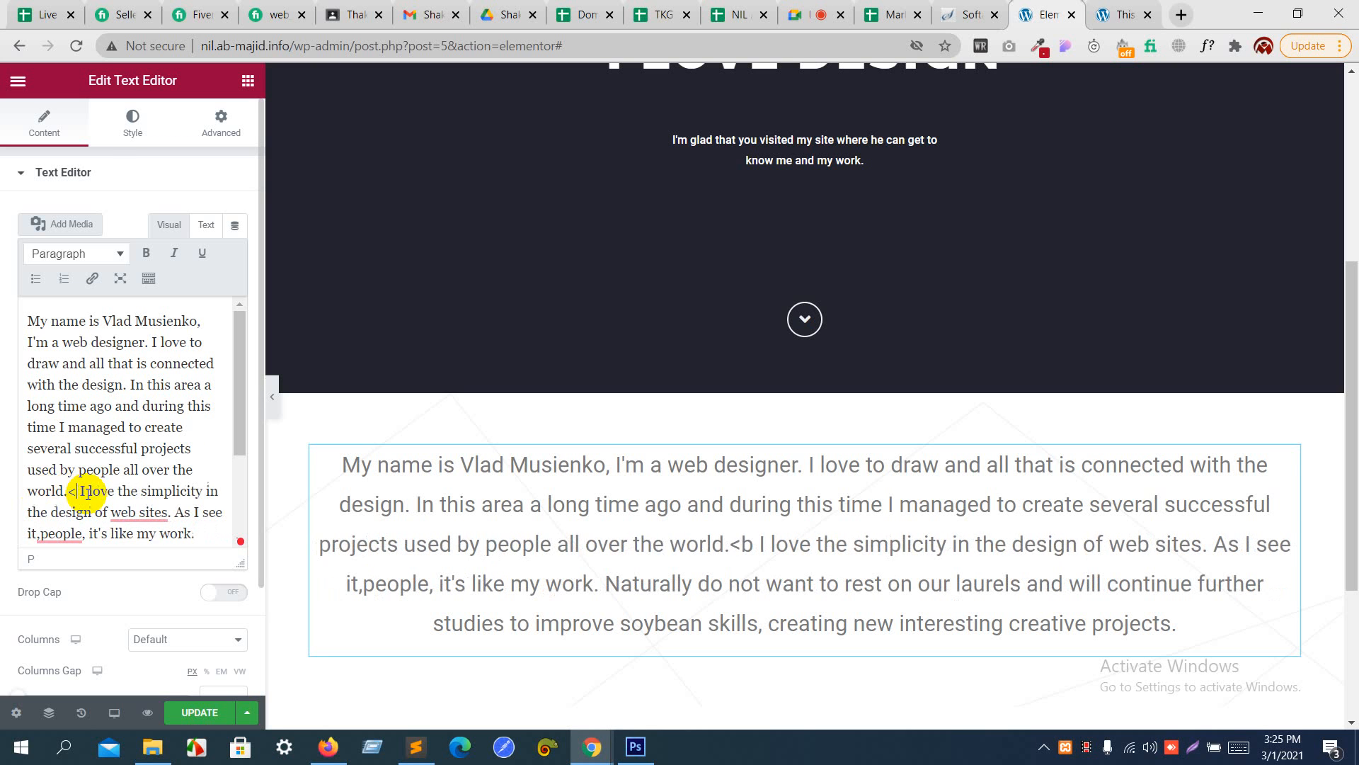
- Remove the second part of the introduction, from "I love the simplicity" to "creative projects.", from the Text Editor widget
mouse_move(70, 490)
left_mouse_down()
mouse_move(85, 495)
mouse_move(91, 476)
mouse_move(88, 494)
left_mouse_up()
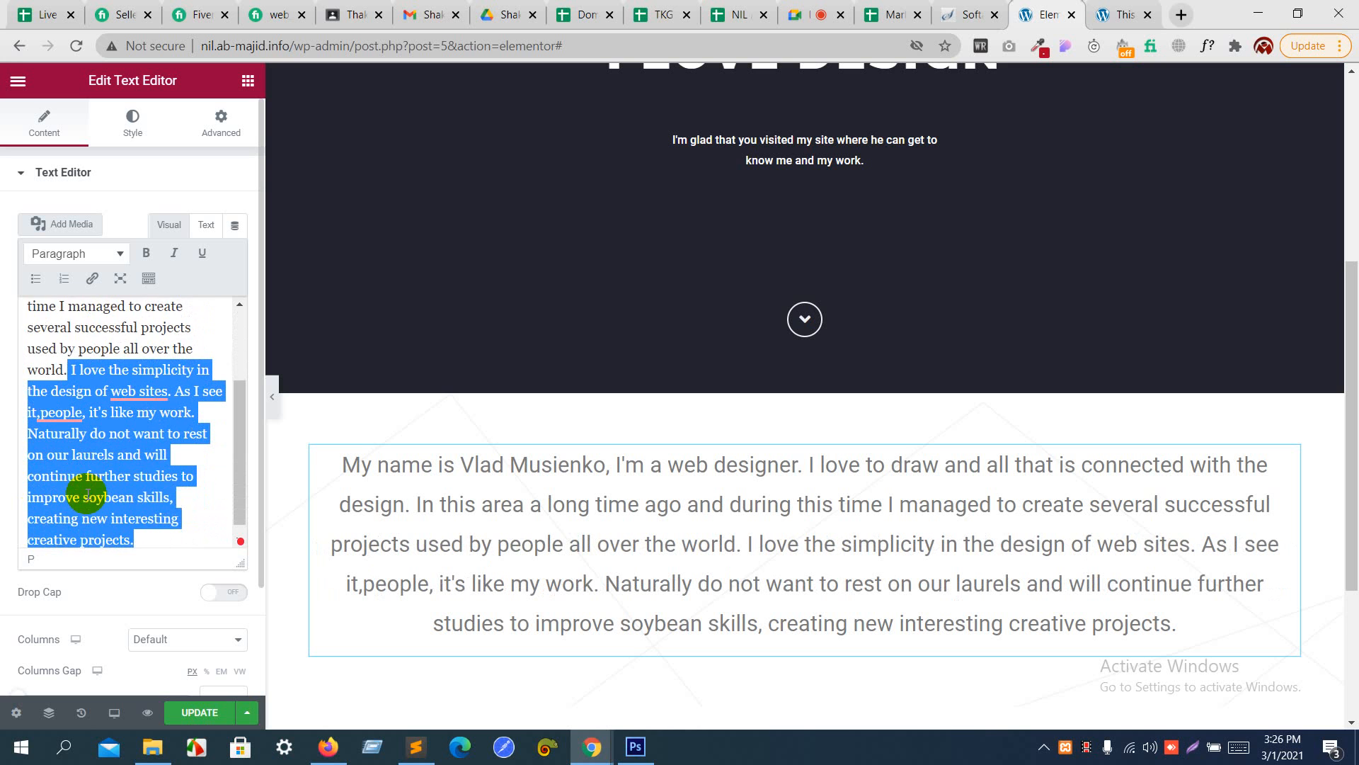
key("BackSpace")
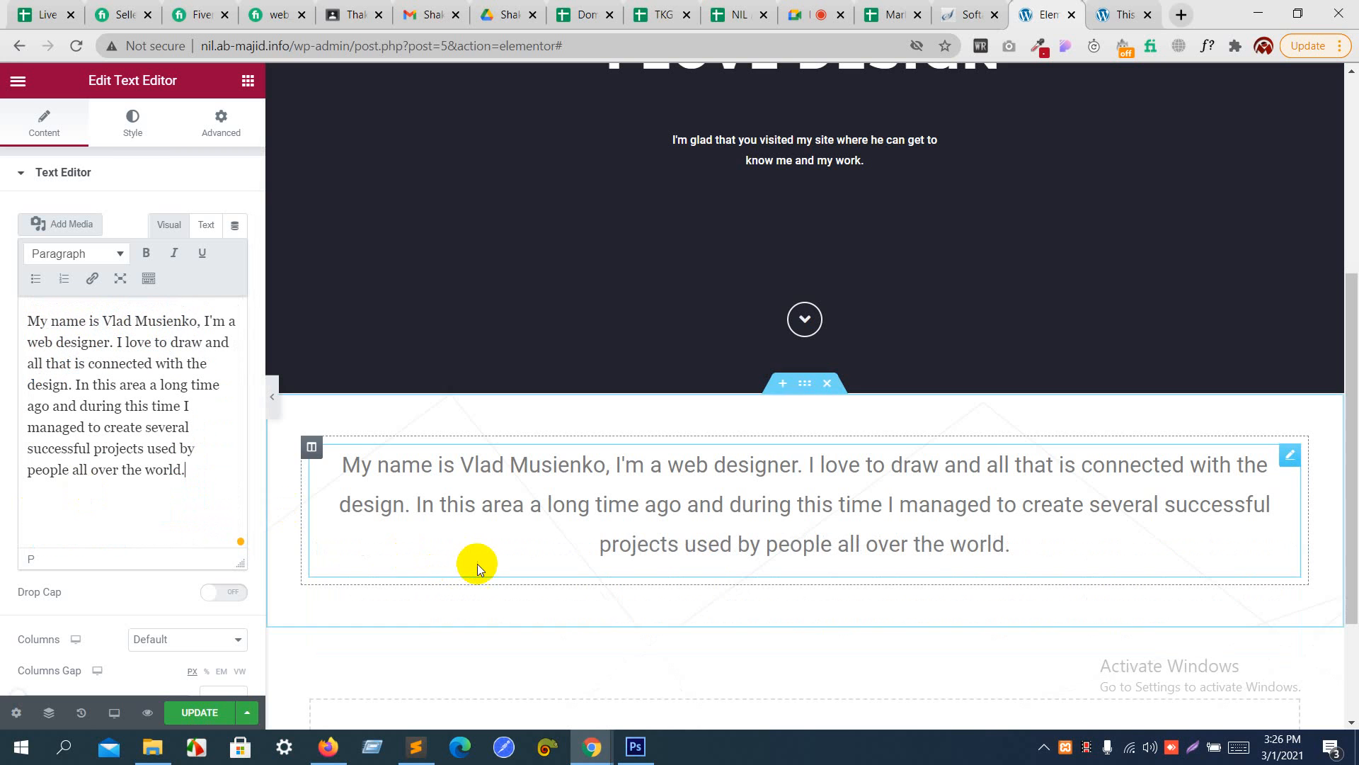
- Try duplicating the column that holds the introduction text, and undo the duplication
scroll(477, 563, "down", 2)
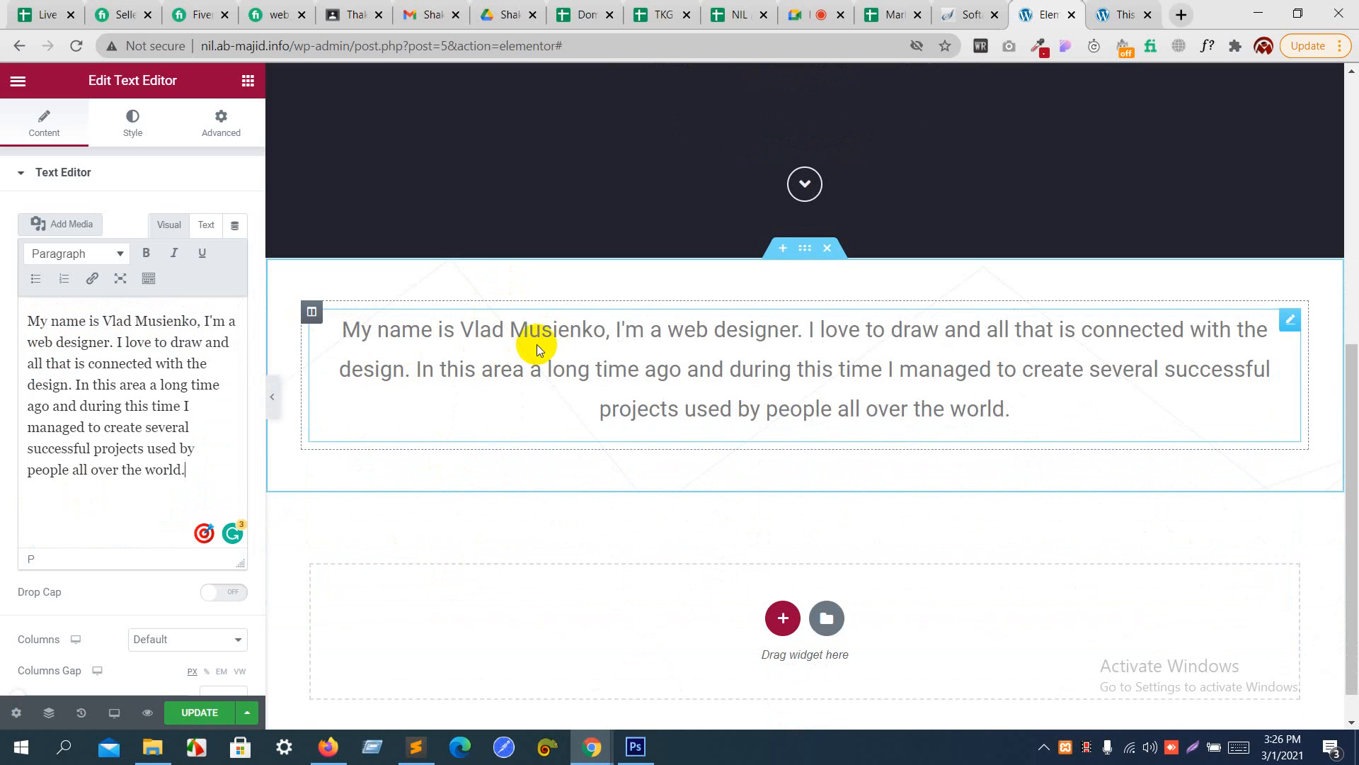
right_click(310, 313)
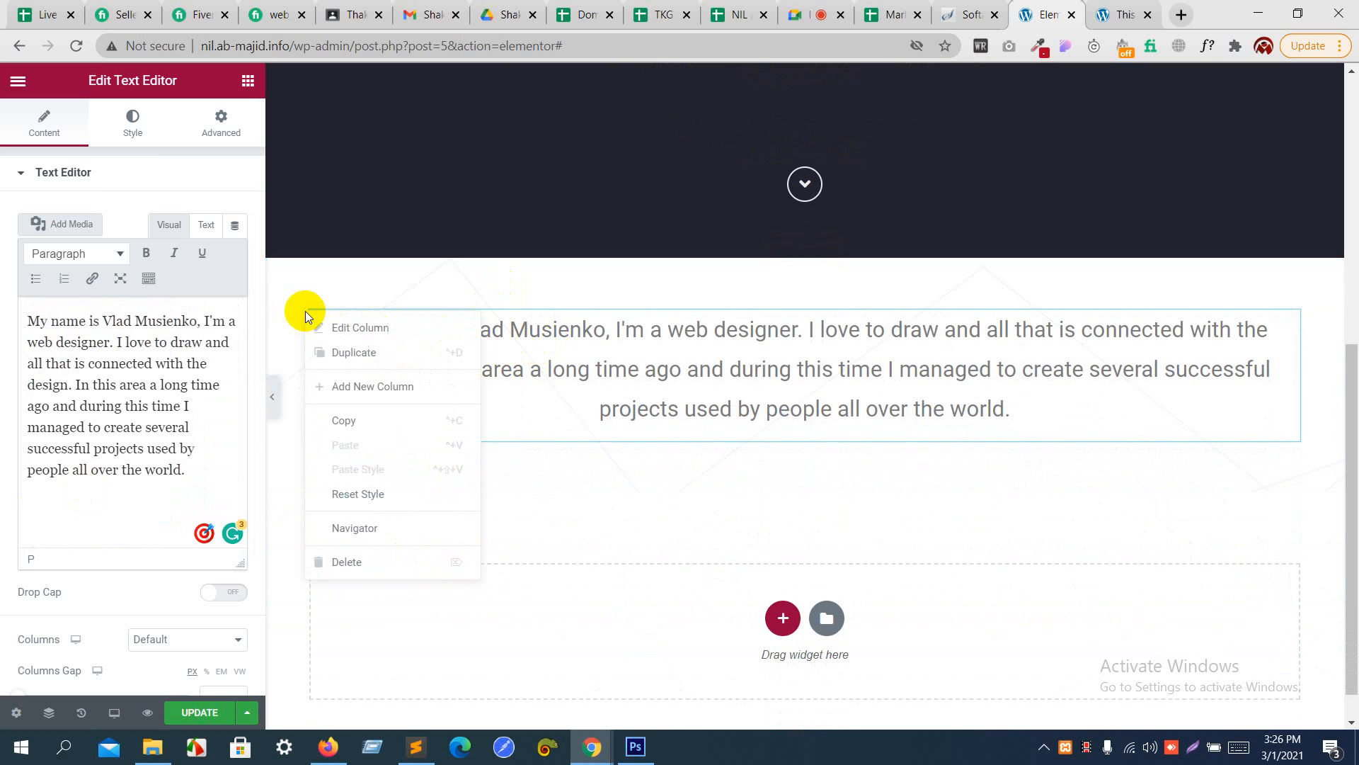
left_click(346, 351)
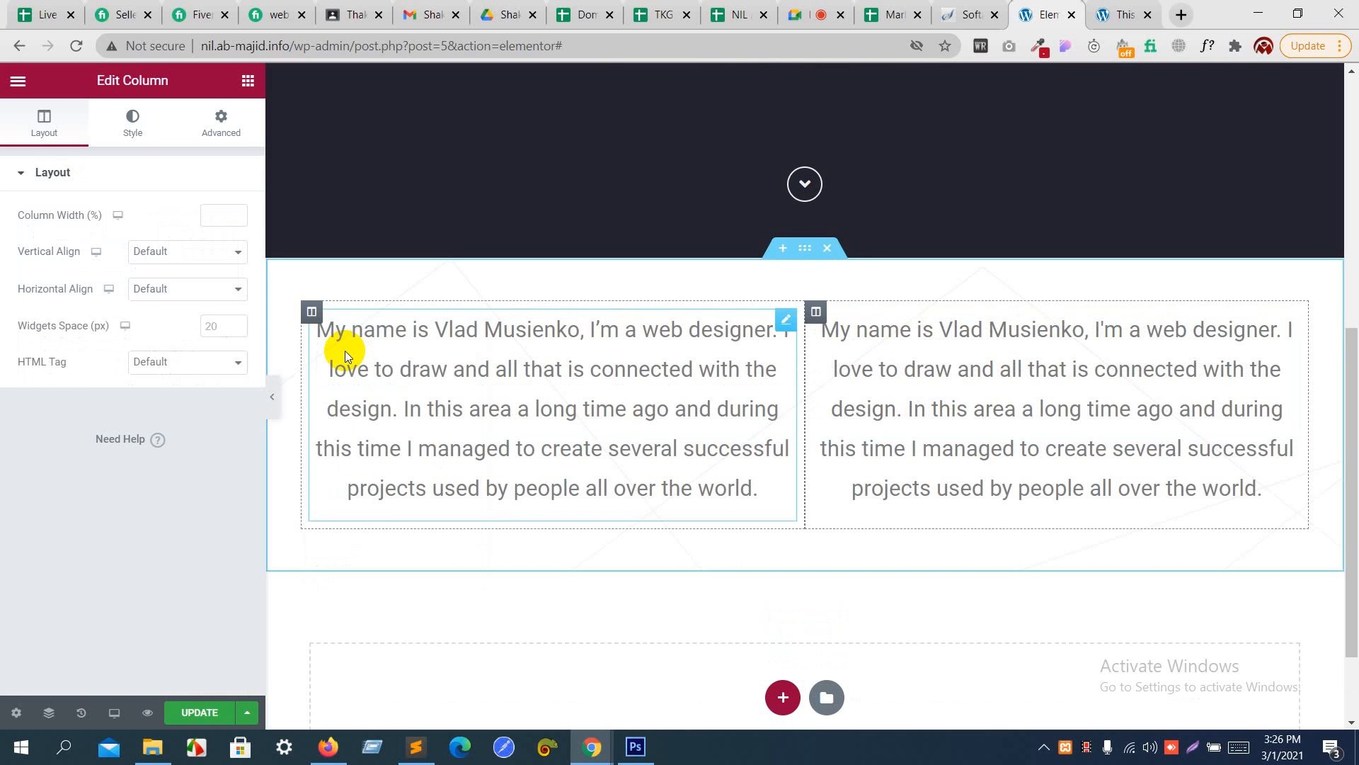
key("ctrl+z")
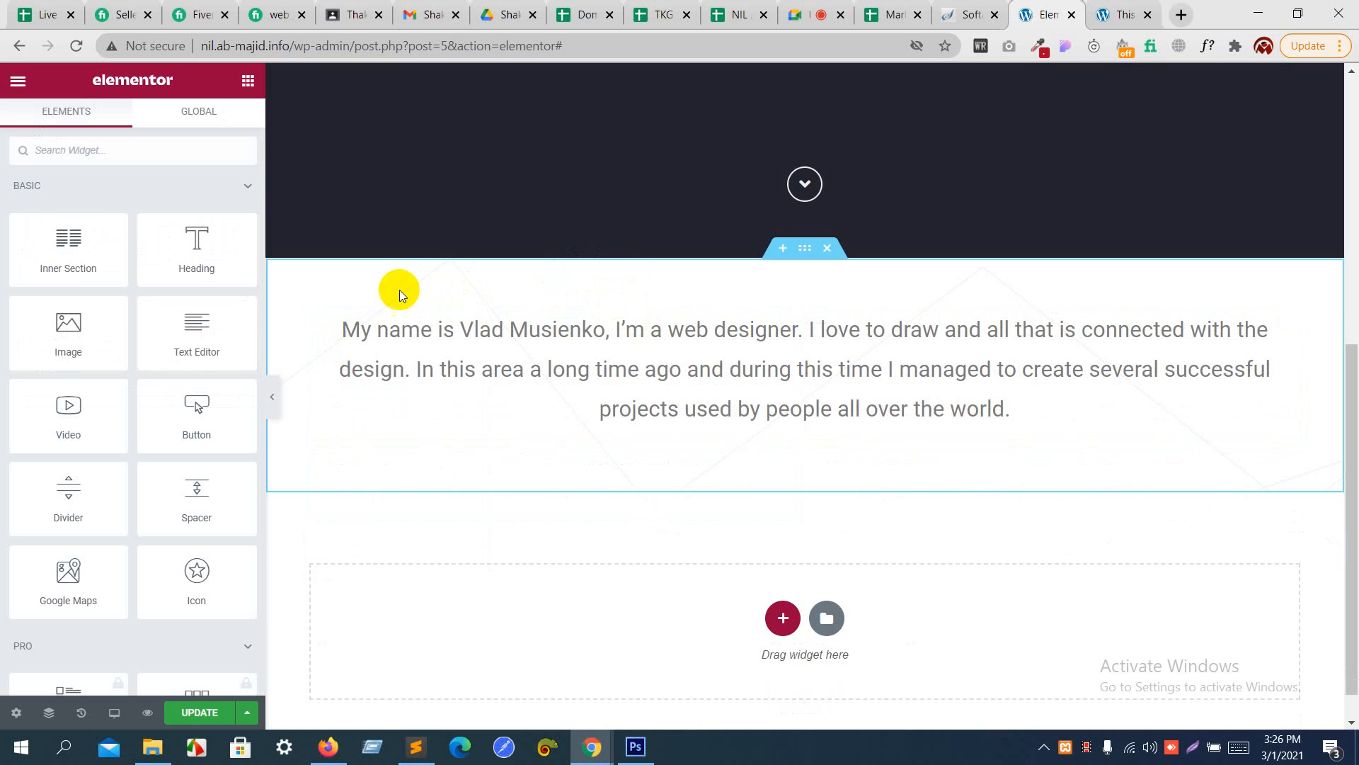
scroll(239, 155, "down", 1)
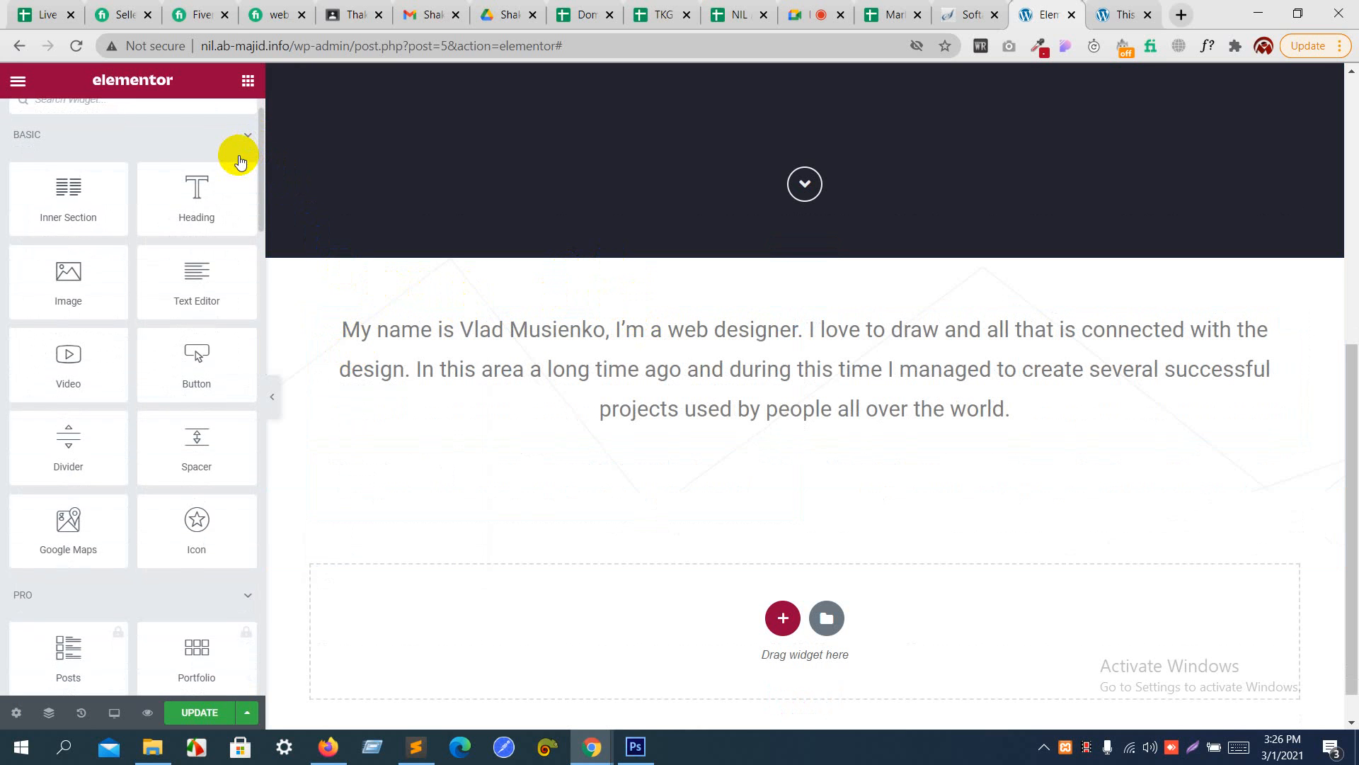
left_click(234, 138)
scroll(236, 143, "down", 1)
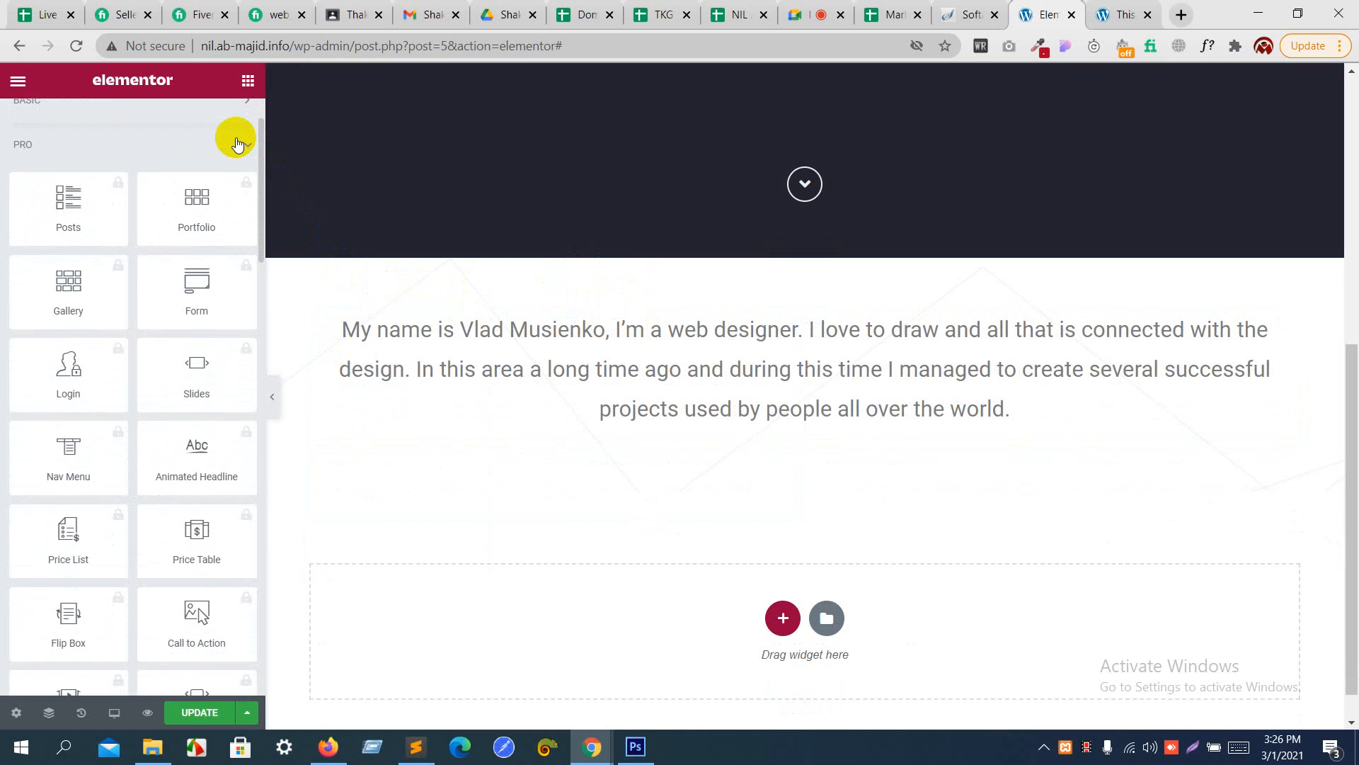
scroll(237, 144, "down", 1)
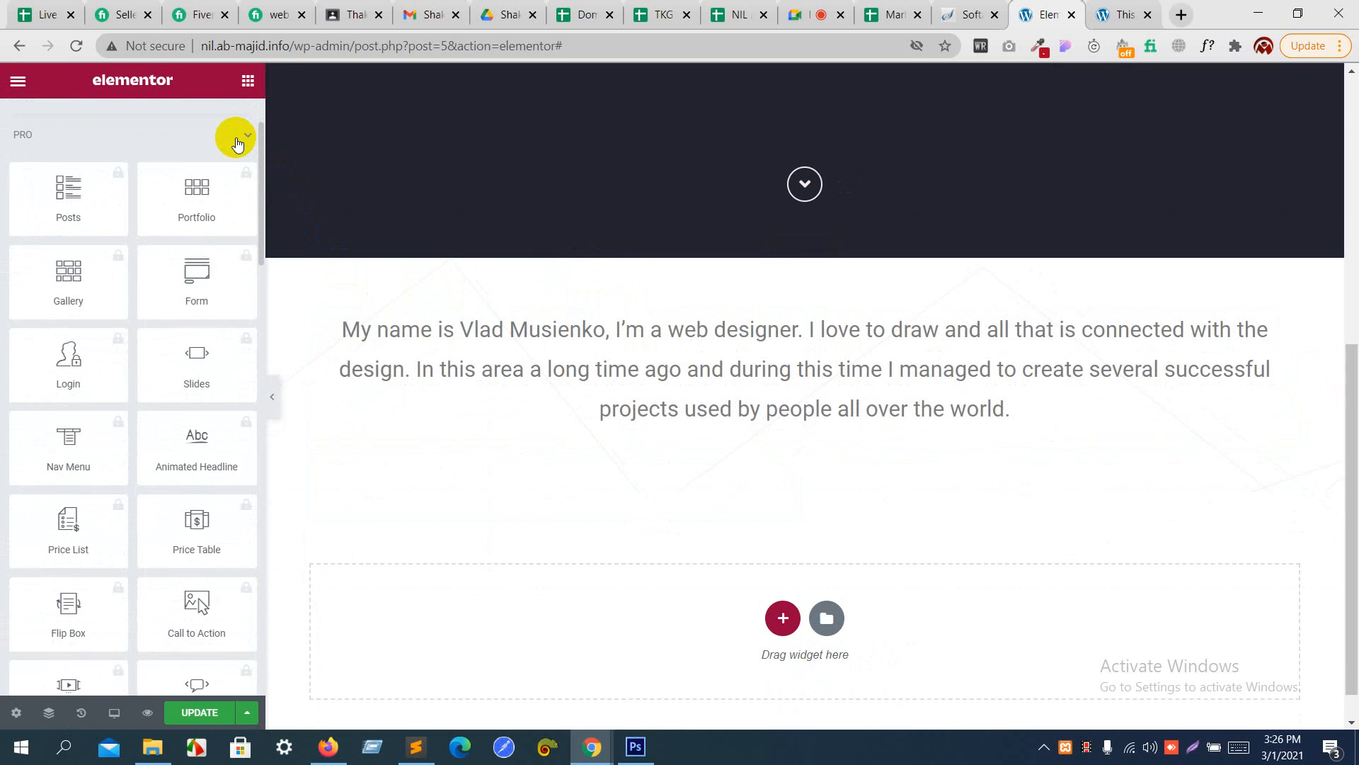
scroll(237, 144, "up", 2)
left_click(234, 189)
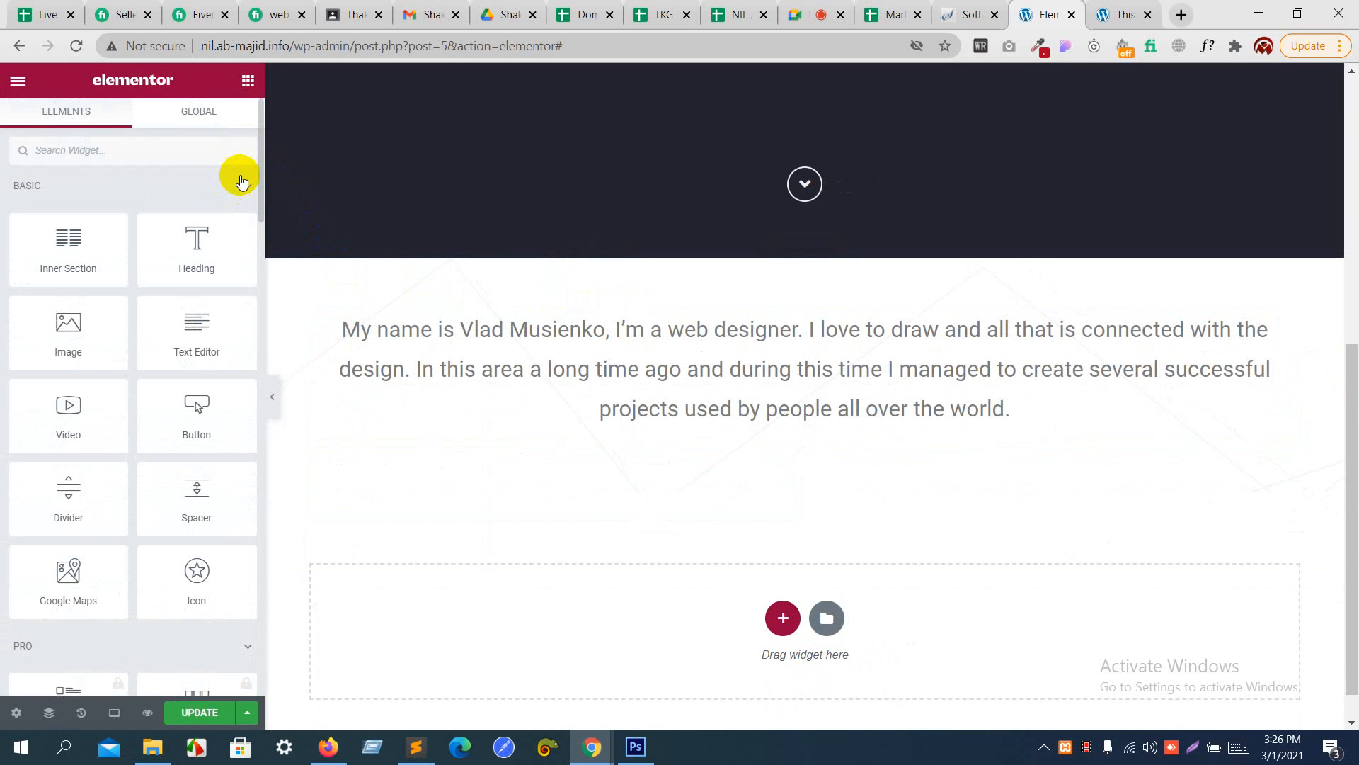
- Try duplicating the introduction column once more, and delete the first of the two columns
left_click(315, 319)
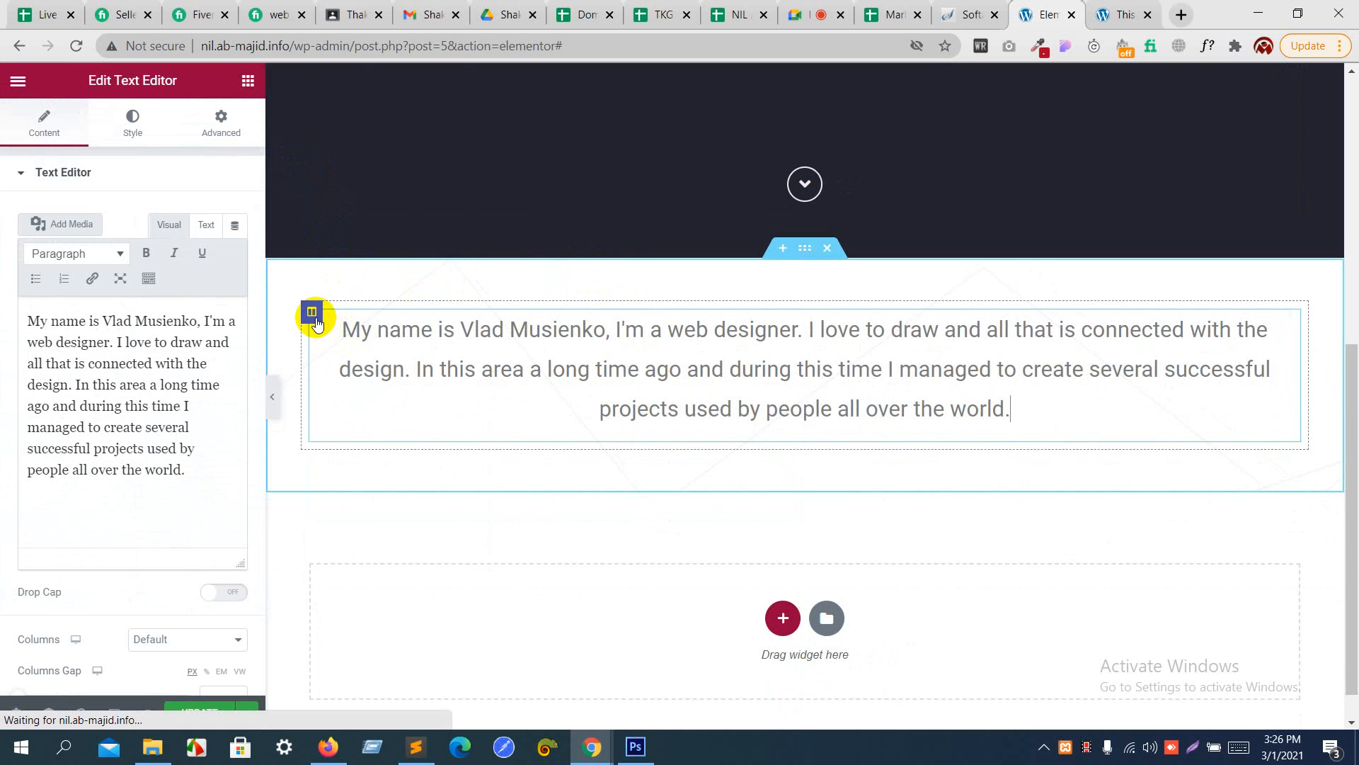
right_click(316, 320)
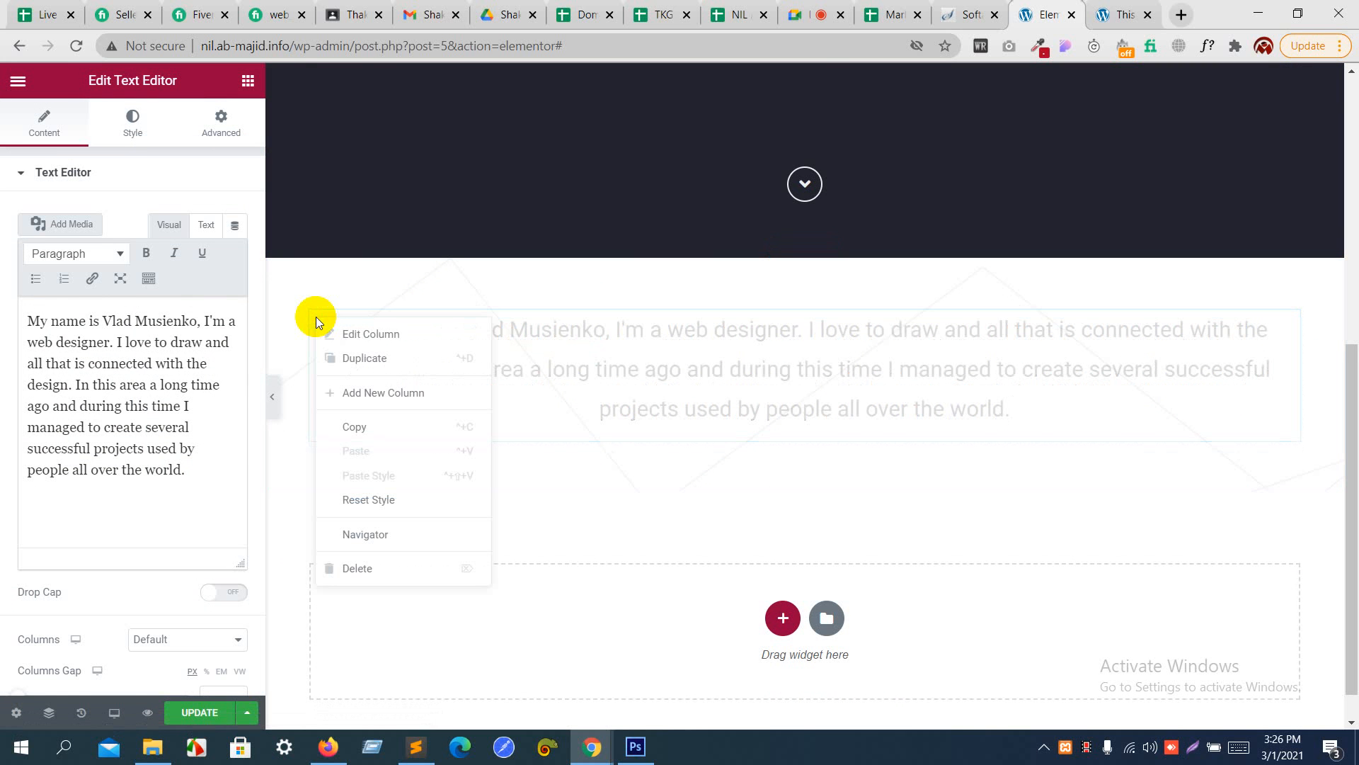
left_click(345, 357)
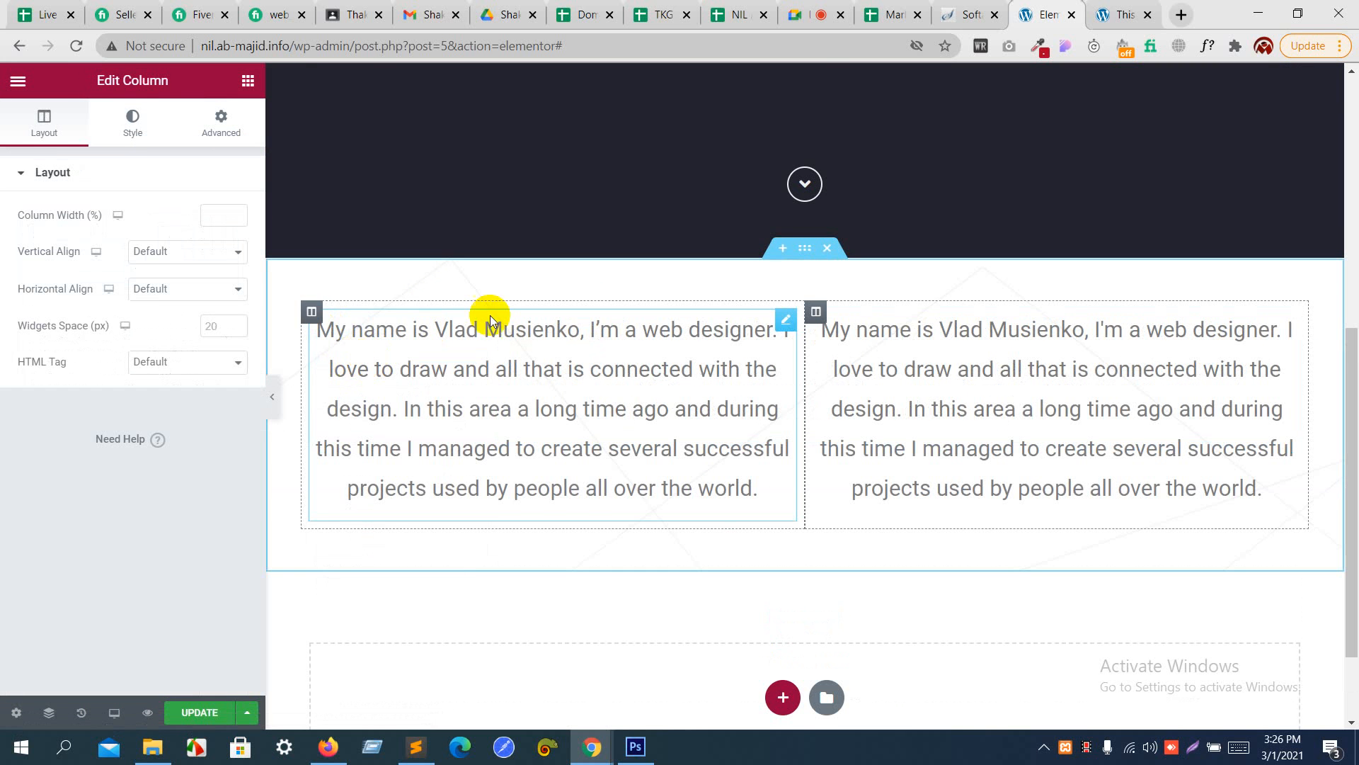
right_click(318, 318)
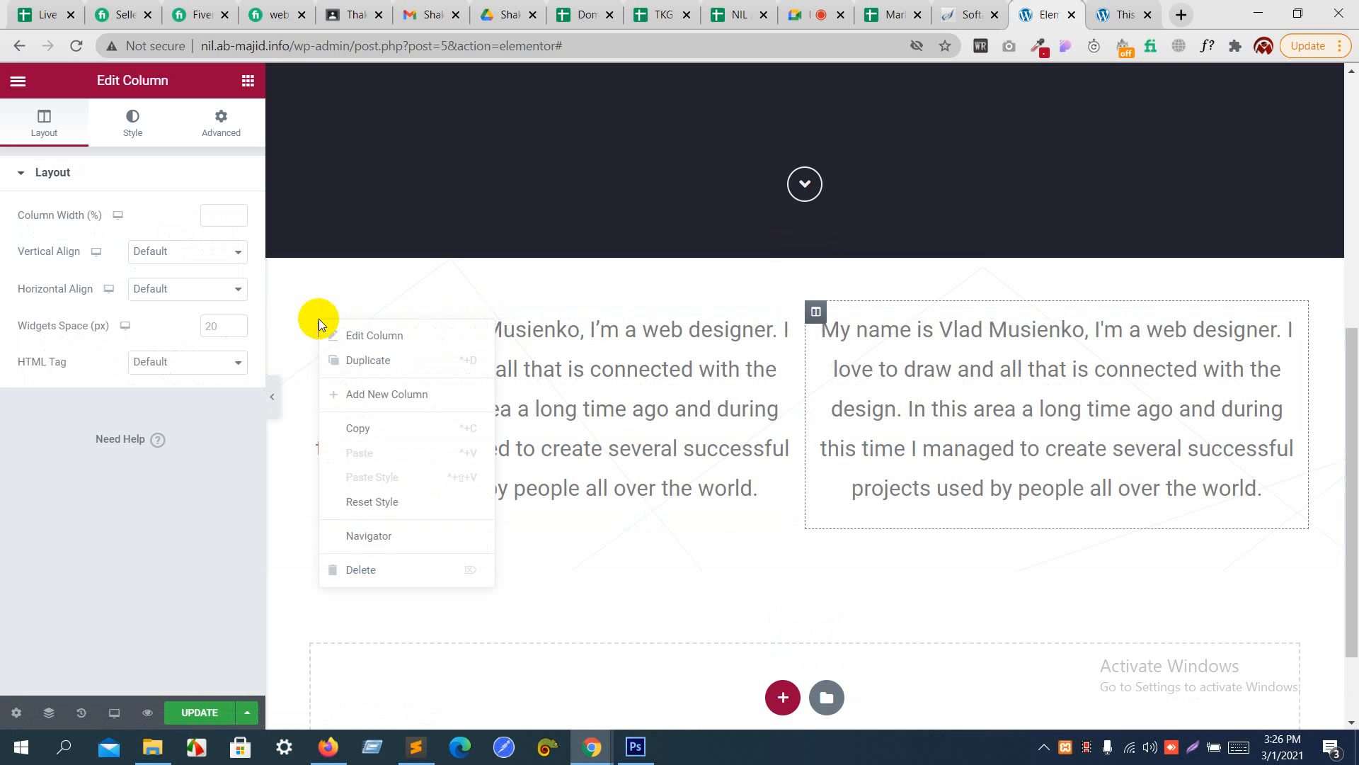
scroll(318, 319, "up", 1)
scroll(318, 318, "down", 2)
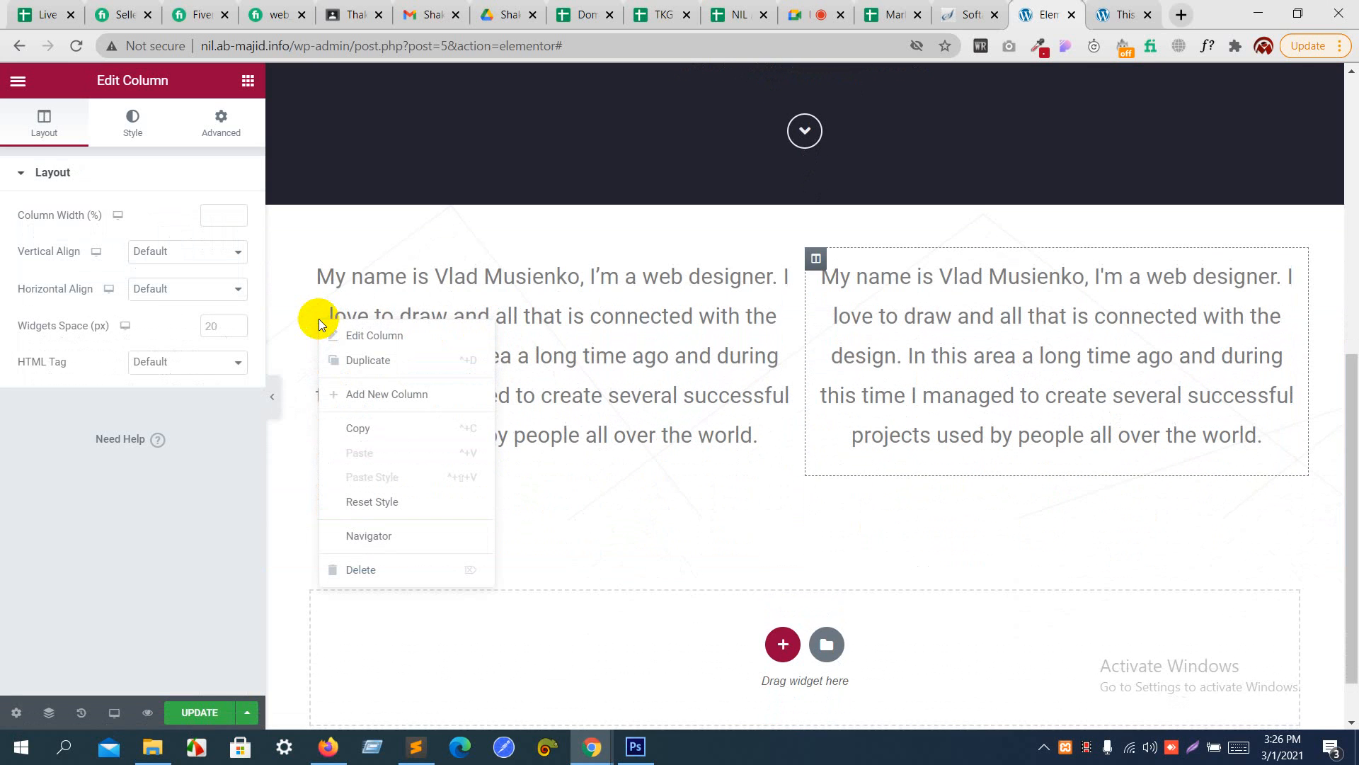
left_click(350, 568)
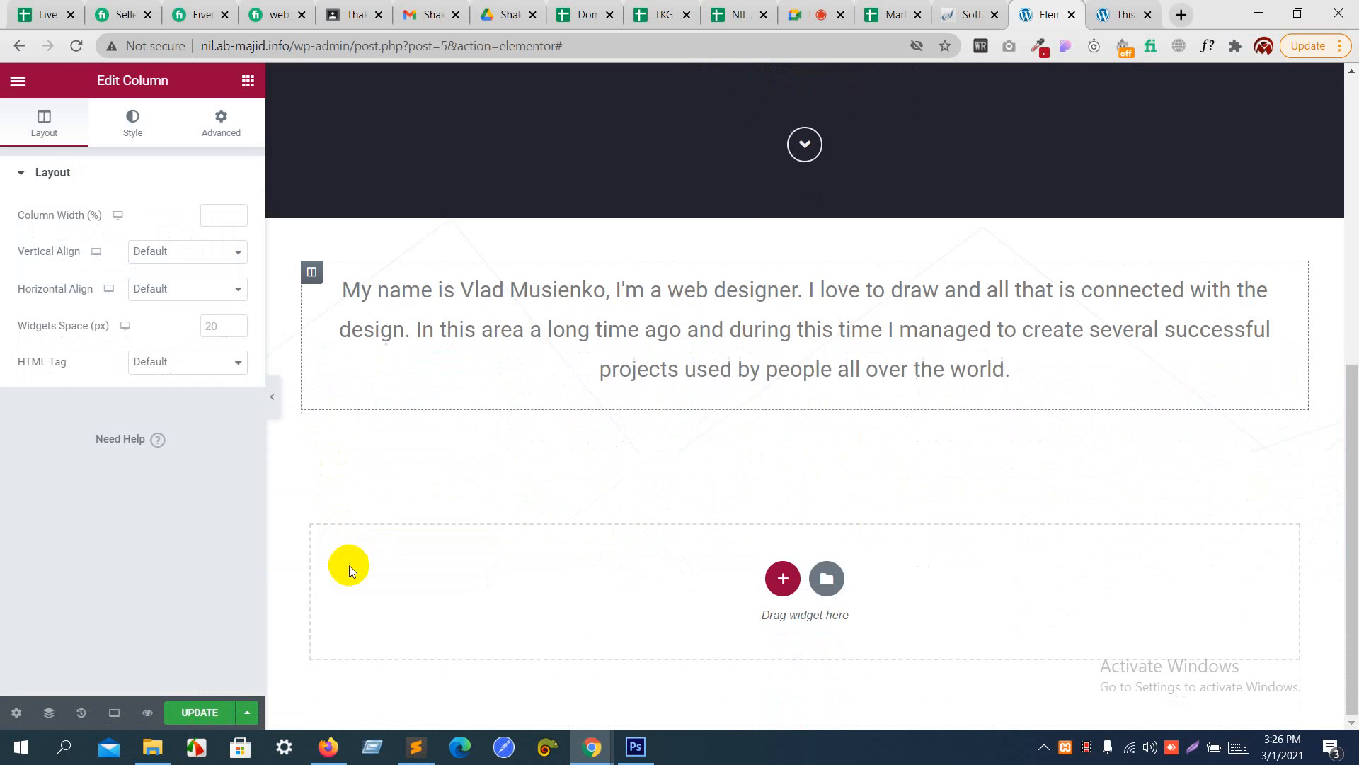
- Add a Text Editor widget below the introduction, replacing its placeholder with the copied text from "I love the simplicity" to "creative projects."
left_click(244, 92)
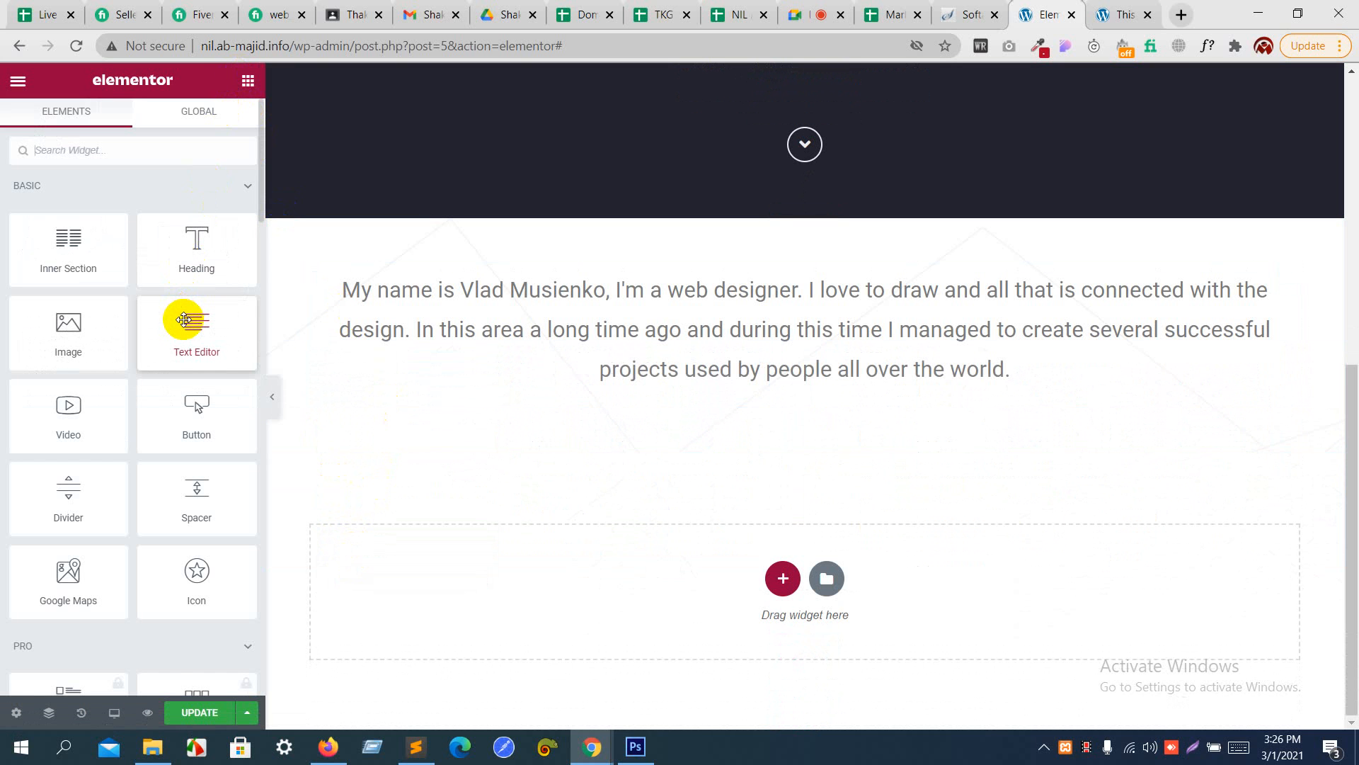
left_click_drag(184, 320, 546, 361)
left_click(197, 392)
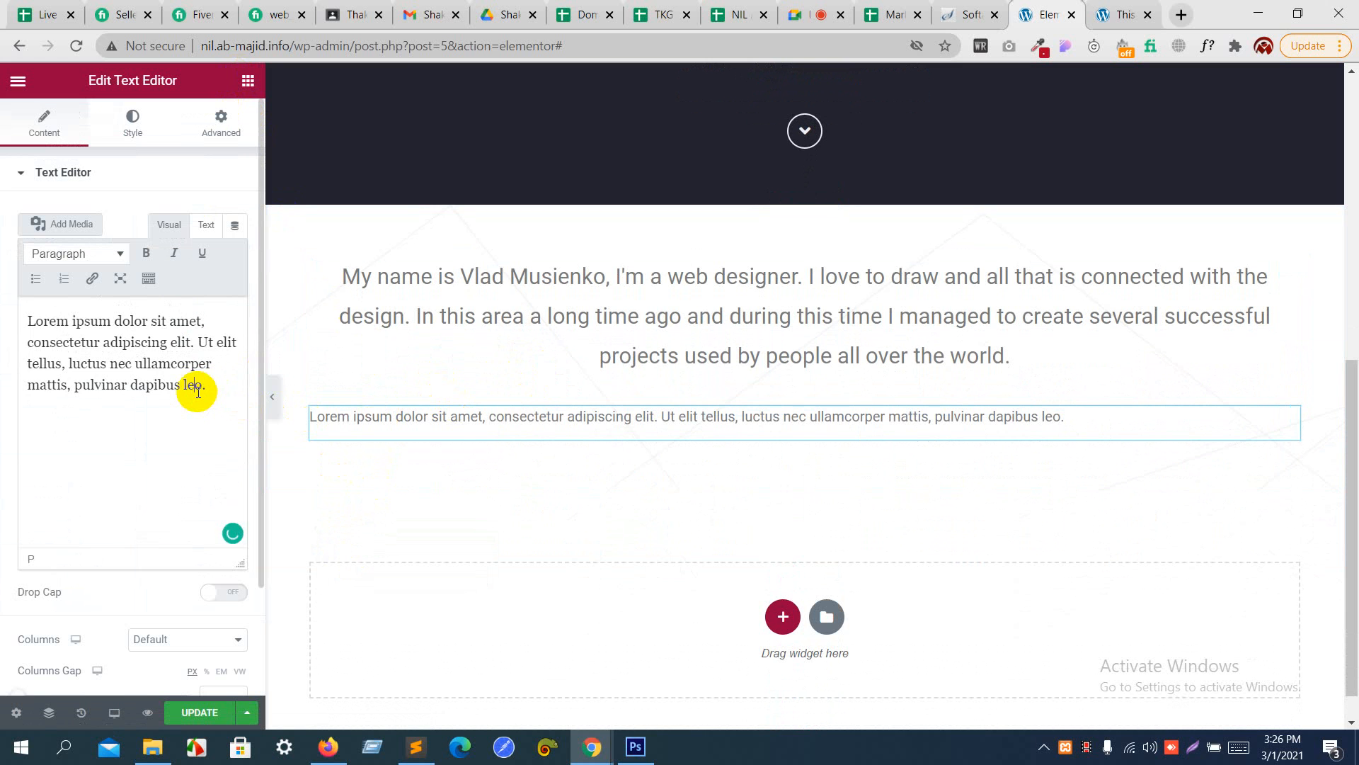
key("ctrl+a")
type("I love the simplicity in the design of web sites. As I see it,people, it's like my work. Naturally do not want to rest on our laurels and will continue further studies to improve soybean skills, creating new interesting creative projects.")
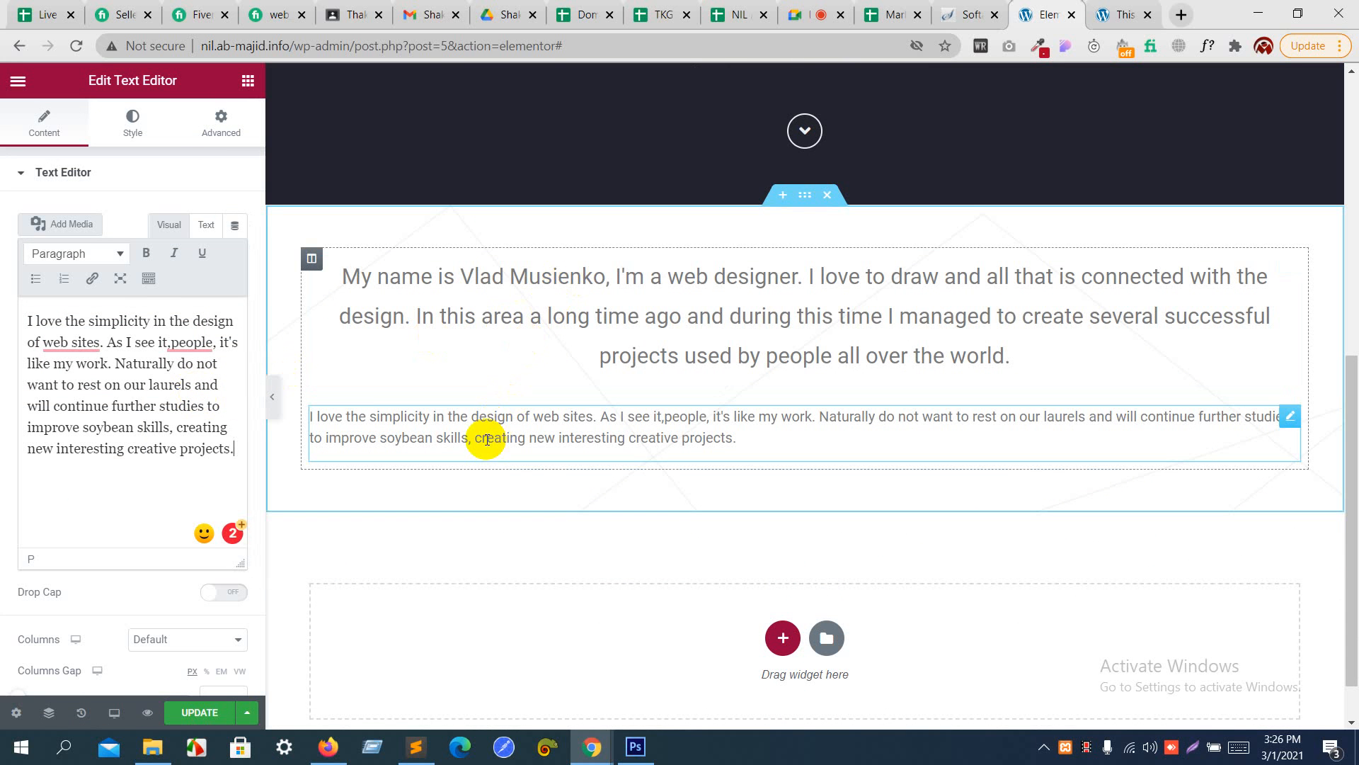
- Copy the first introduction paragraph's widget and paste its style onto the second paragraph
right_click(394, 279)
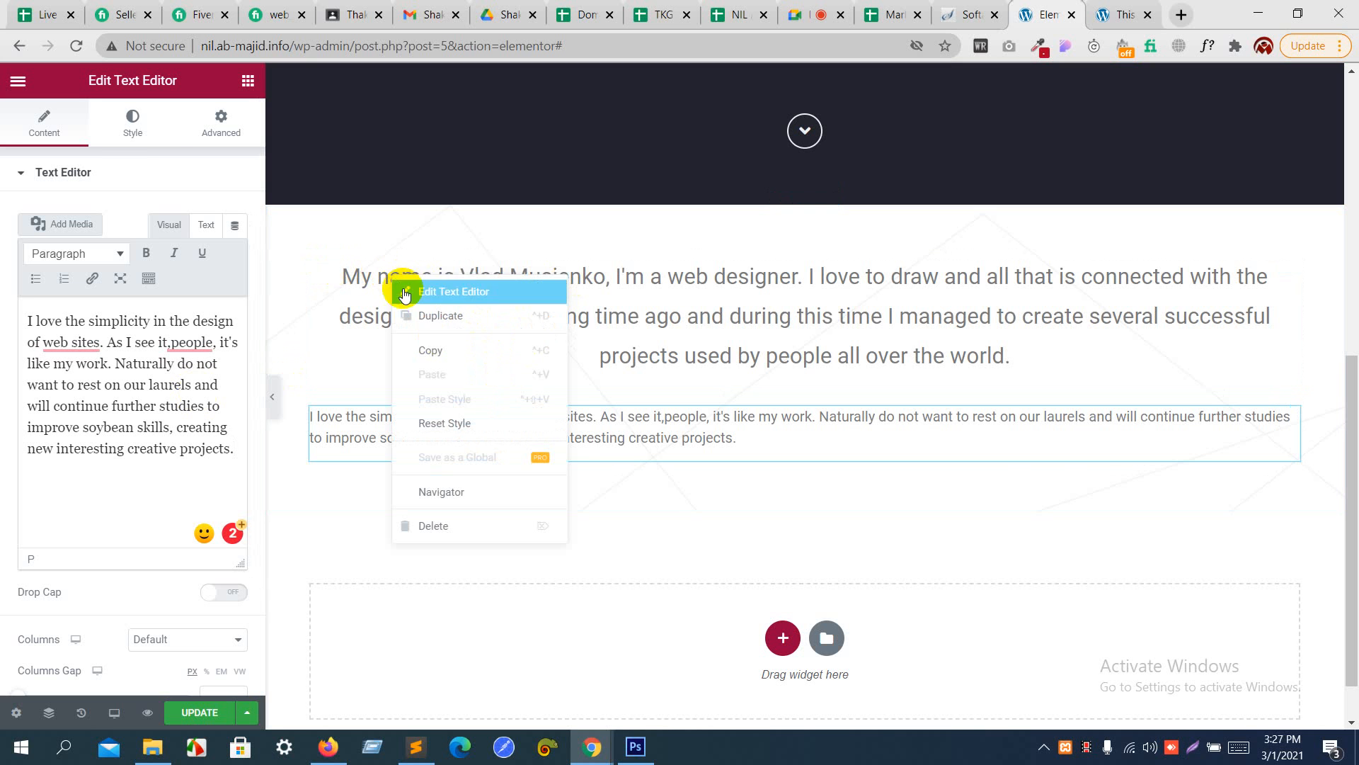
left_click(431, 348)
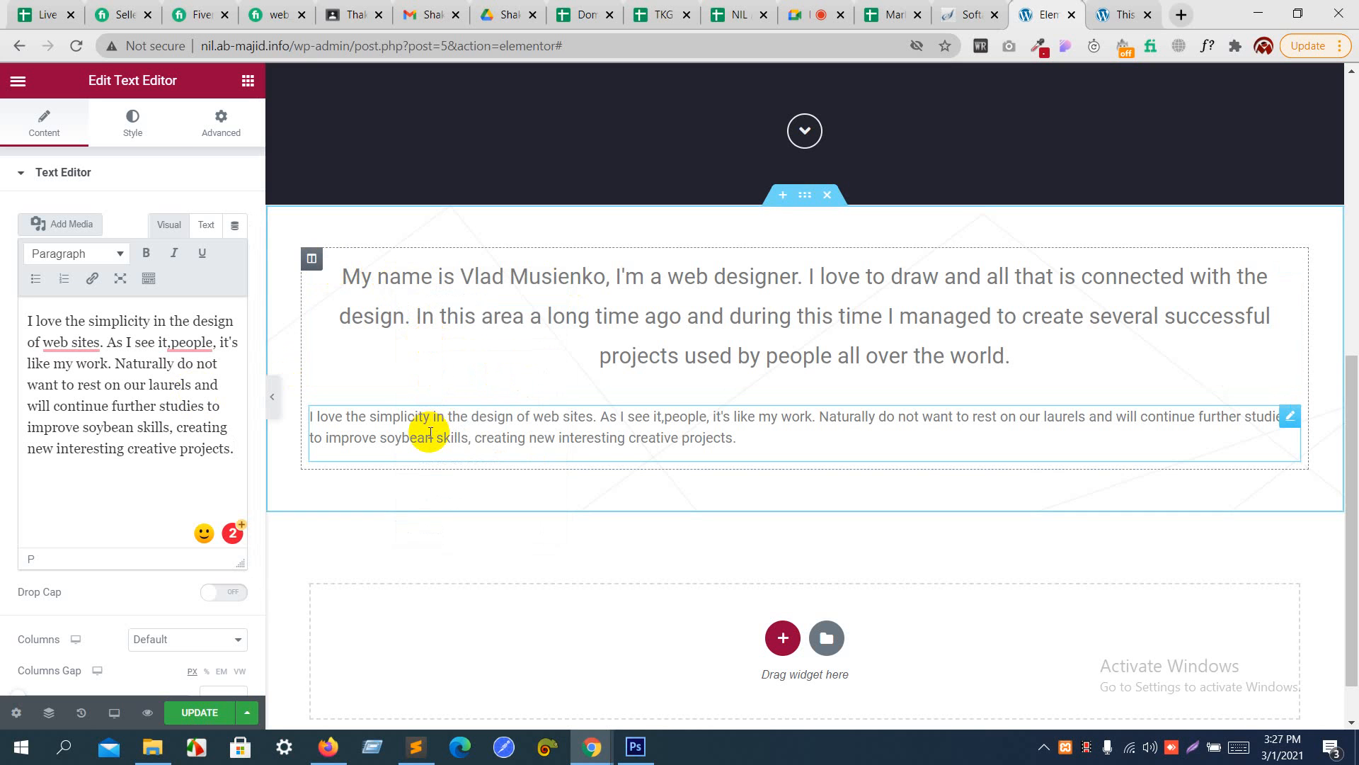
right_click(430, 437)
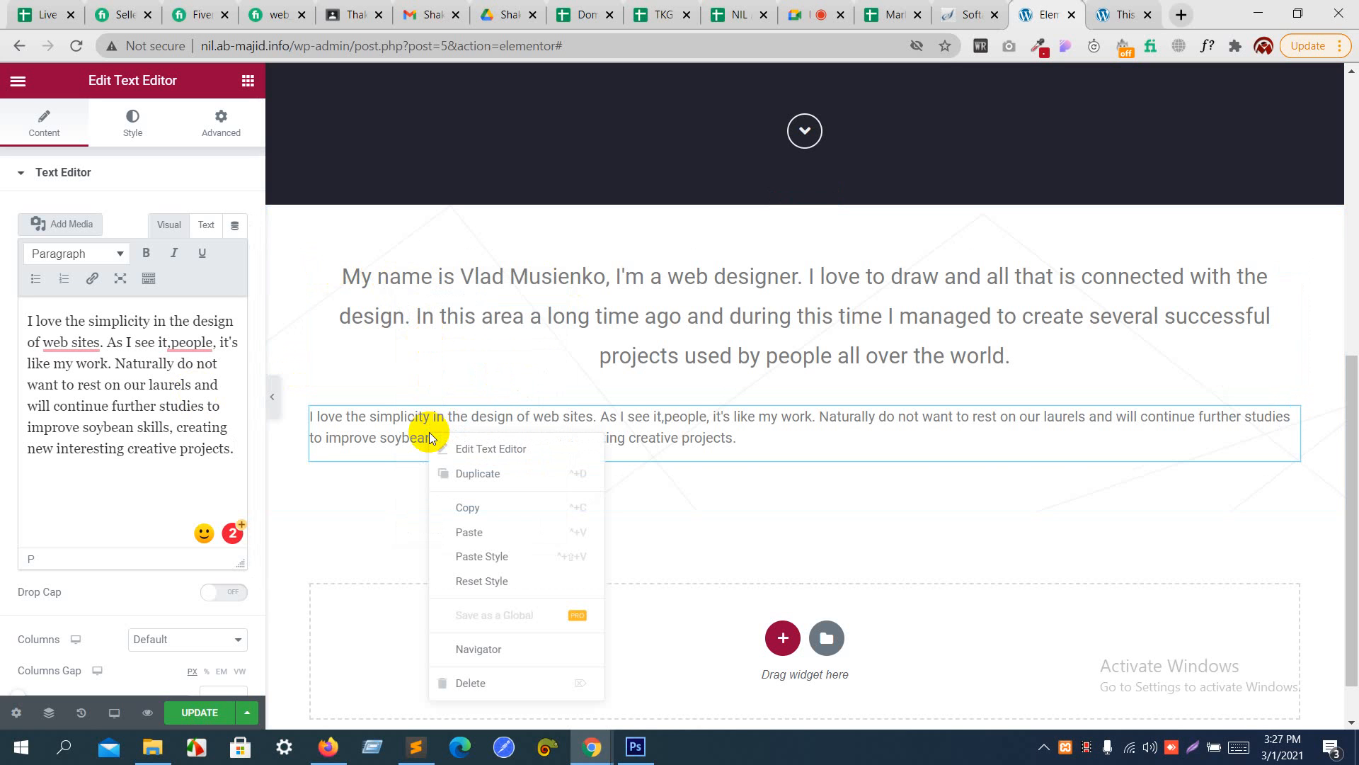
left_click(531, 559)
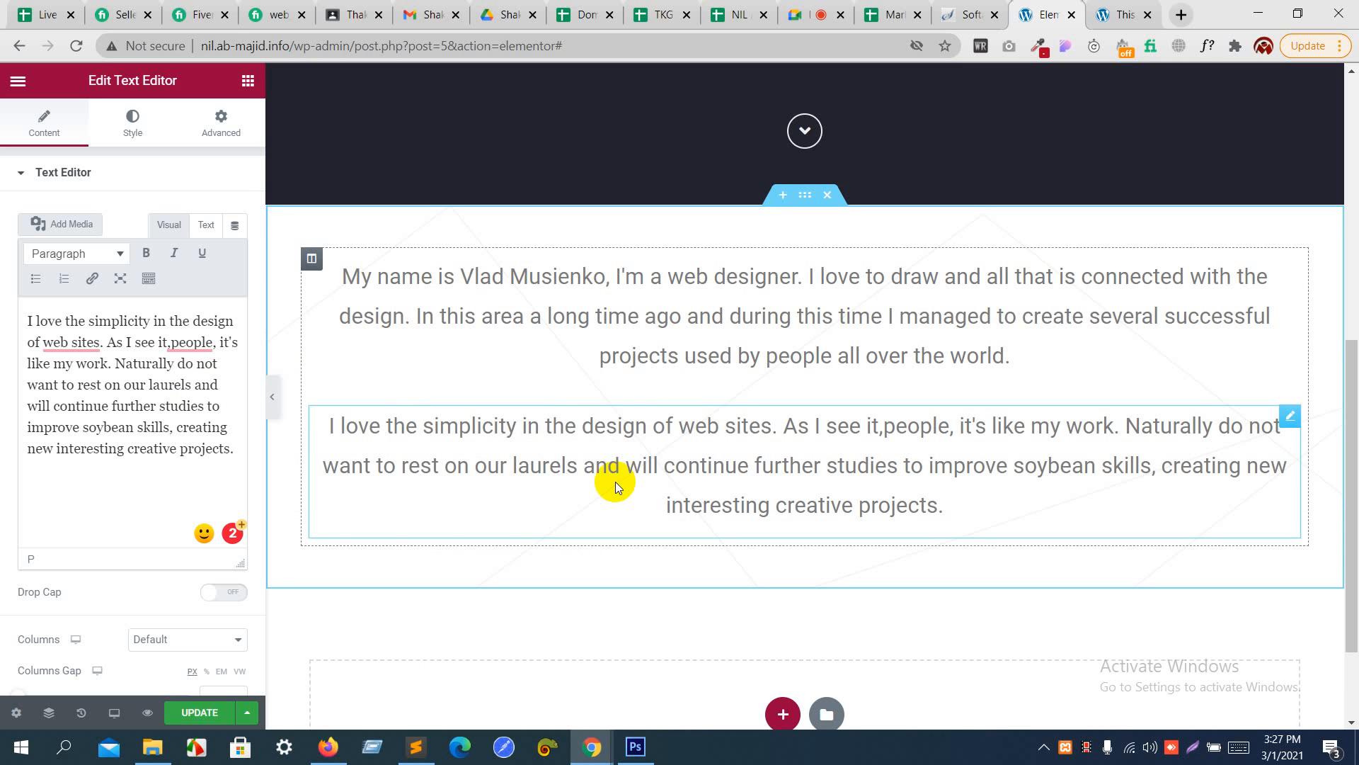
scroll(615, 482, "up", 2)
scroll(615, 481, "down", 4)
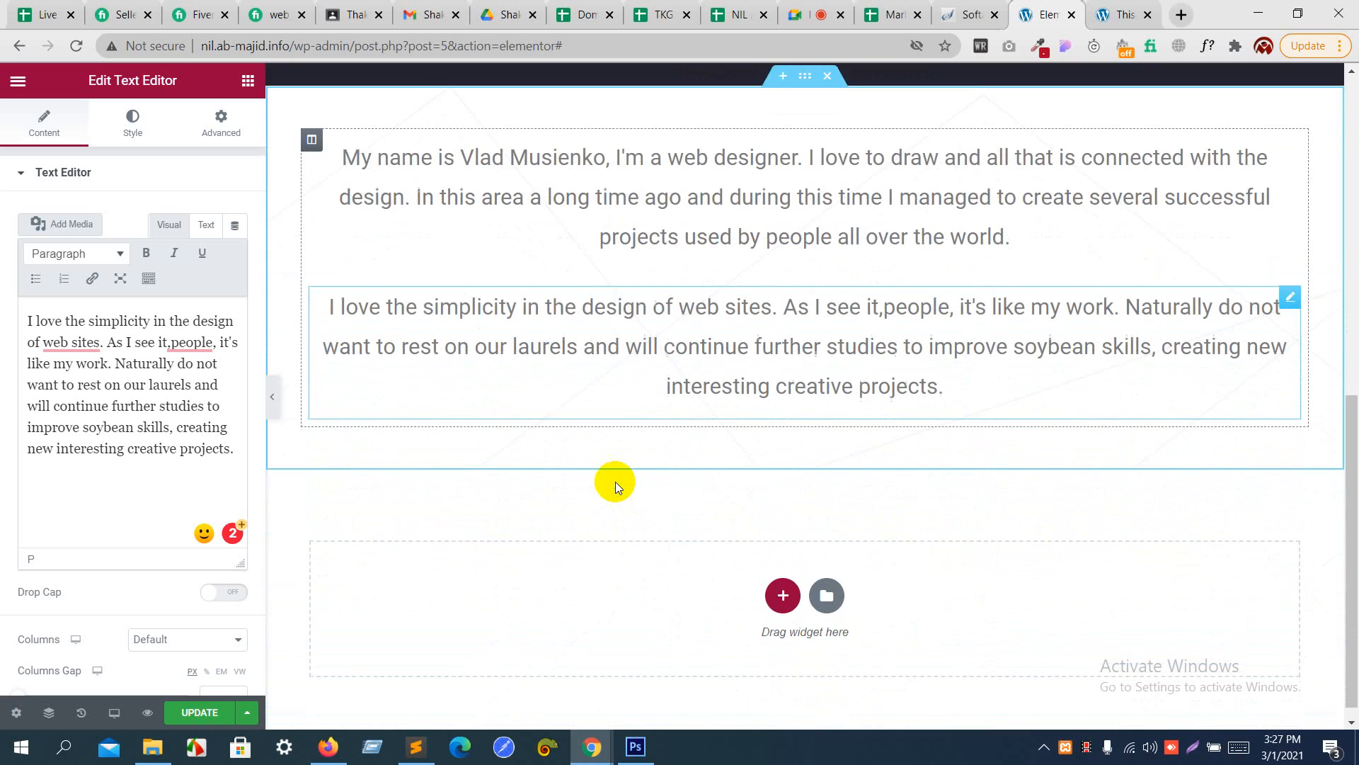
scroll(614, 482, "up", 2)
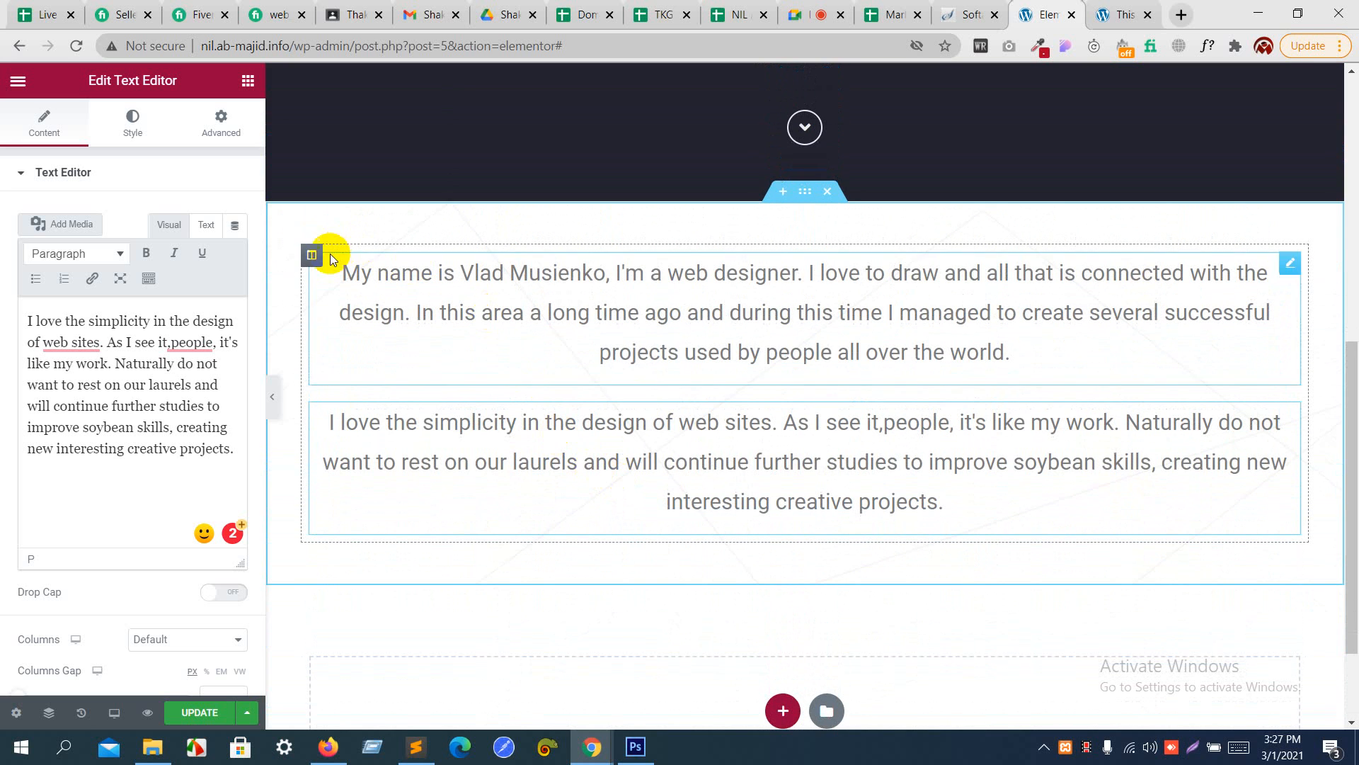
- Unlink the padding values of the column holding both paragraphs and switch the padding unit to REM
left_click(485, 304)
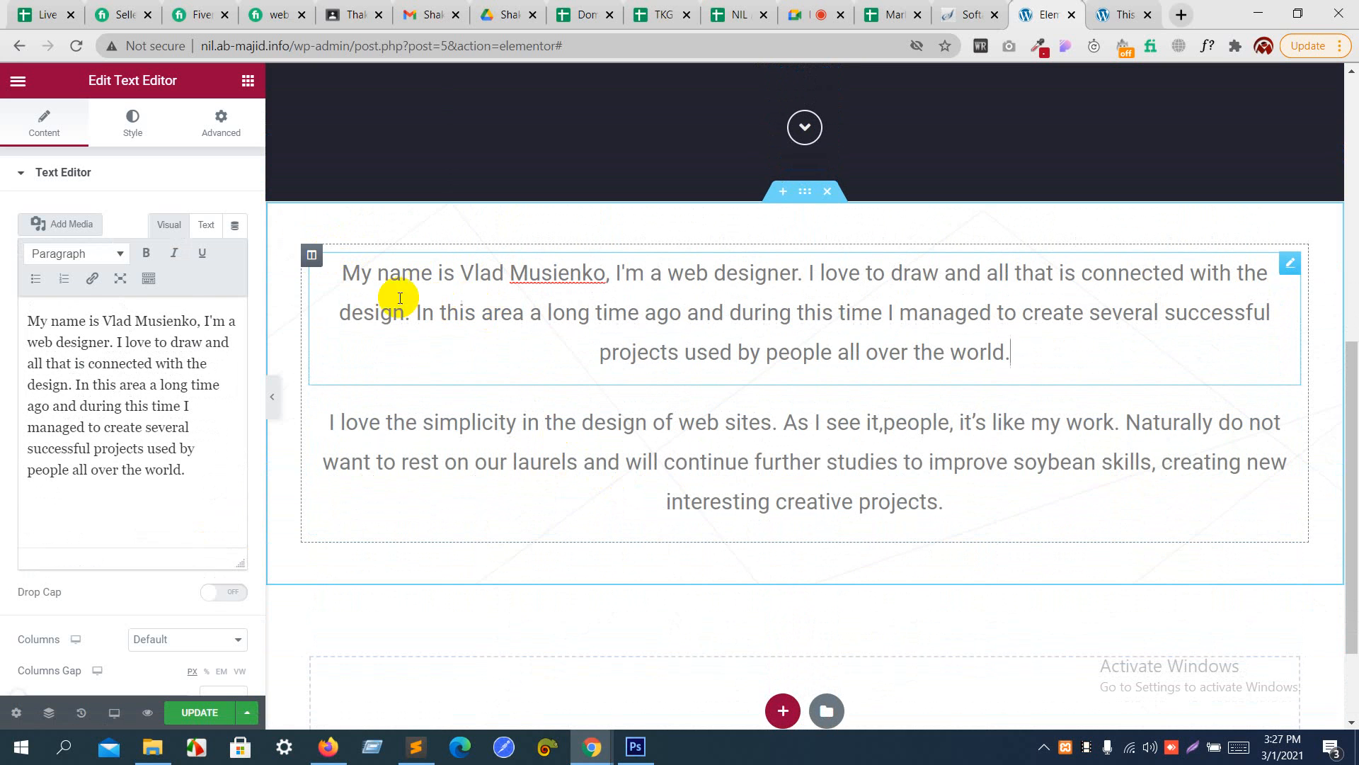
left_click(311, 257)
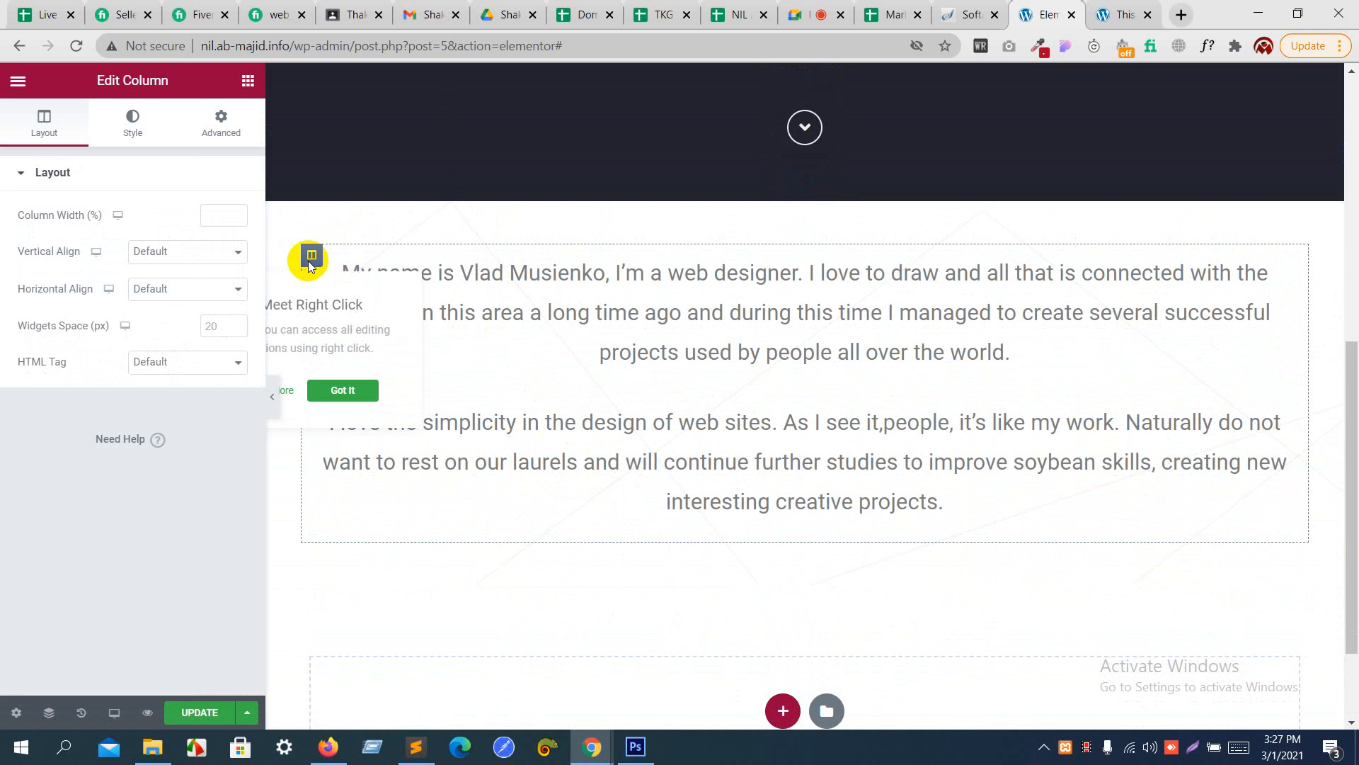
left_click(216, 120)
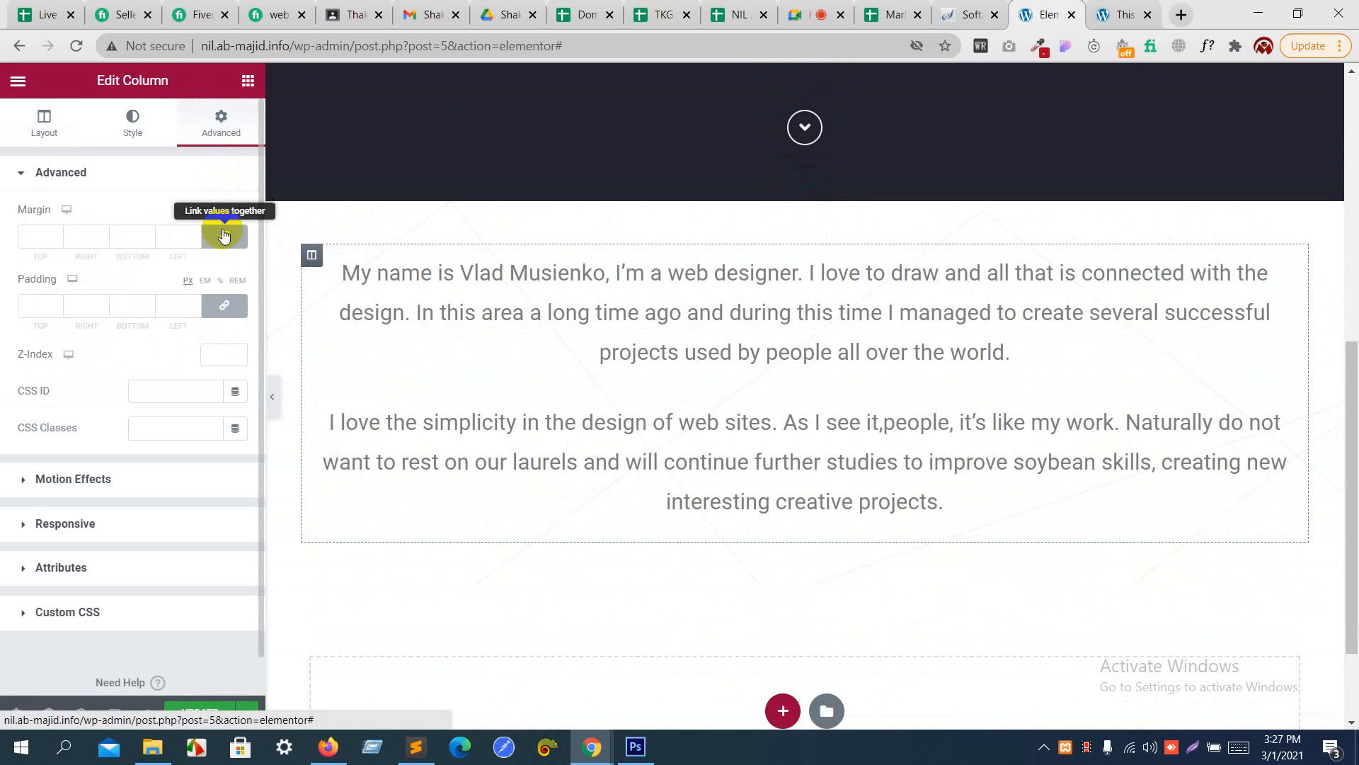
left_click(224, 305)
left_click(238, 281)
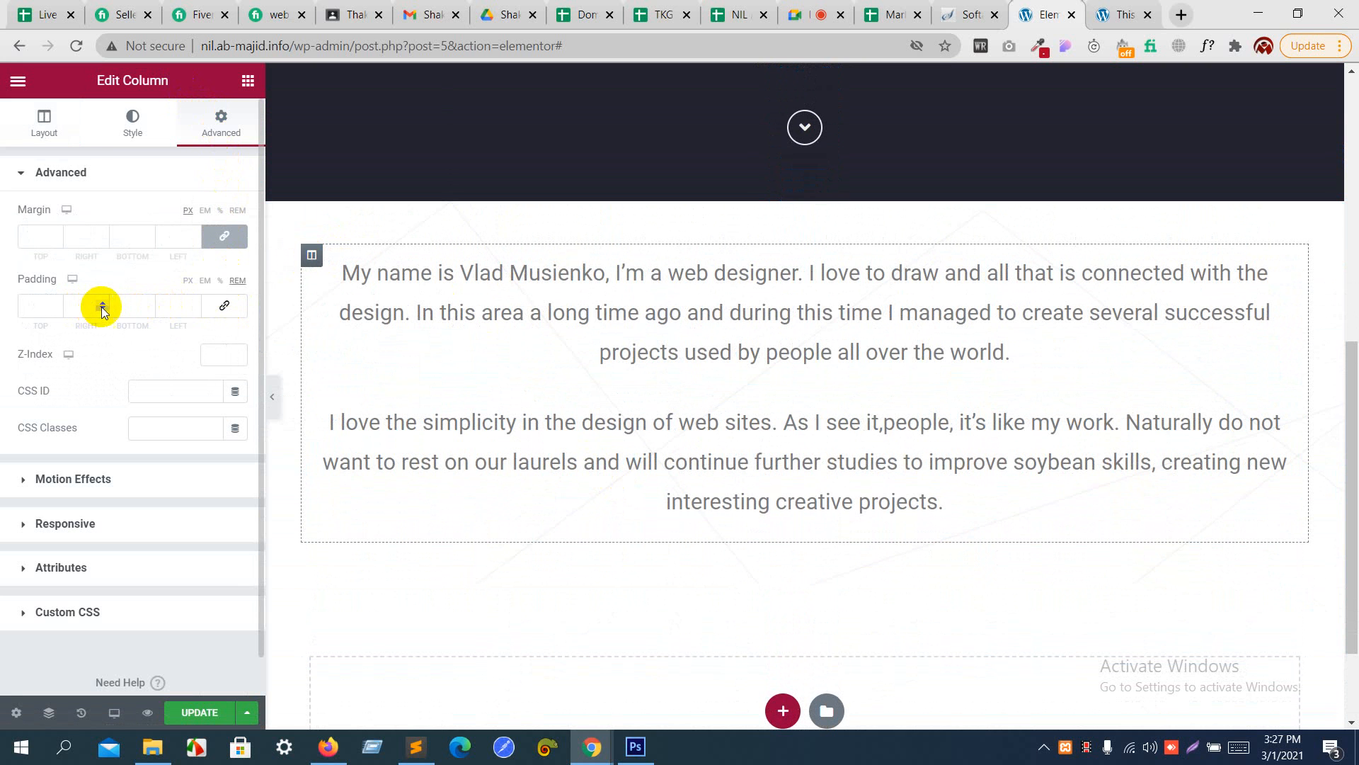
- Set the column's left and right padding to 5 REM each
left_click(196, 302)
left_click(196, 302)
left_click(196, 302)
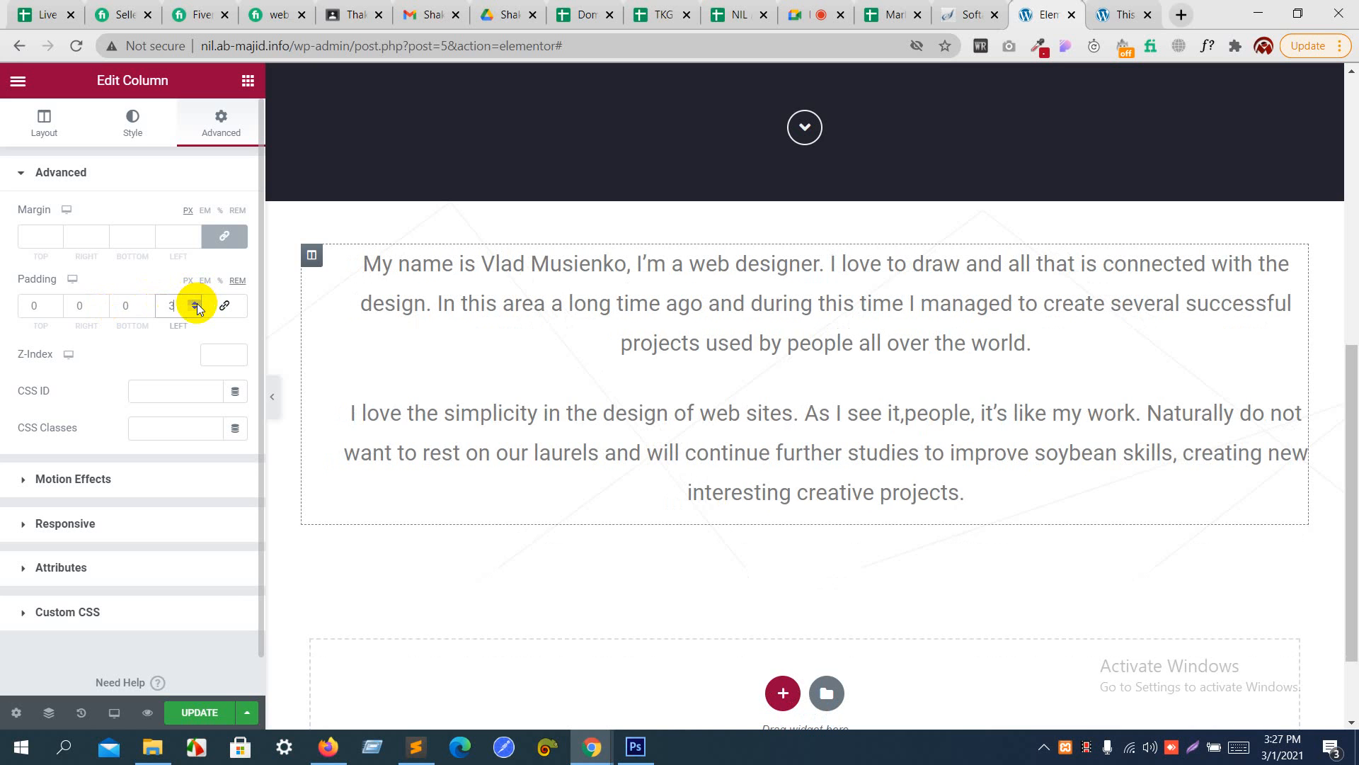
left_click(196, 303)
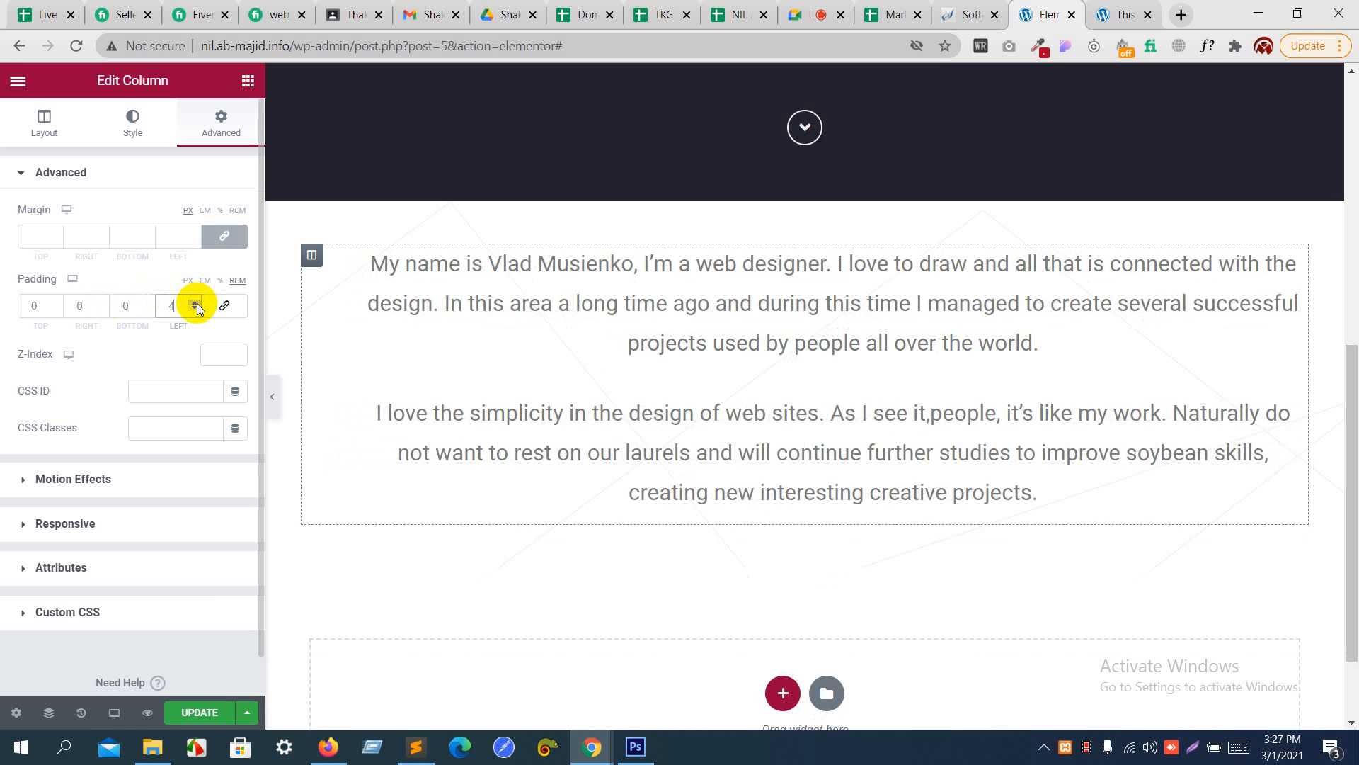
left_click(102, 302)
left_click(102, 302)
left_click(102, 301)
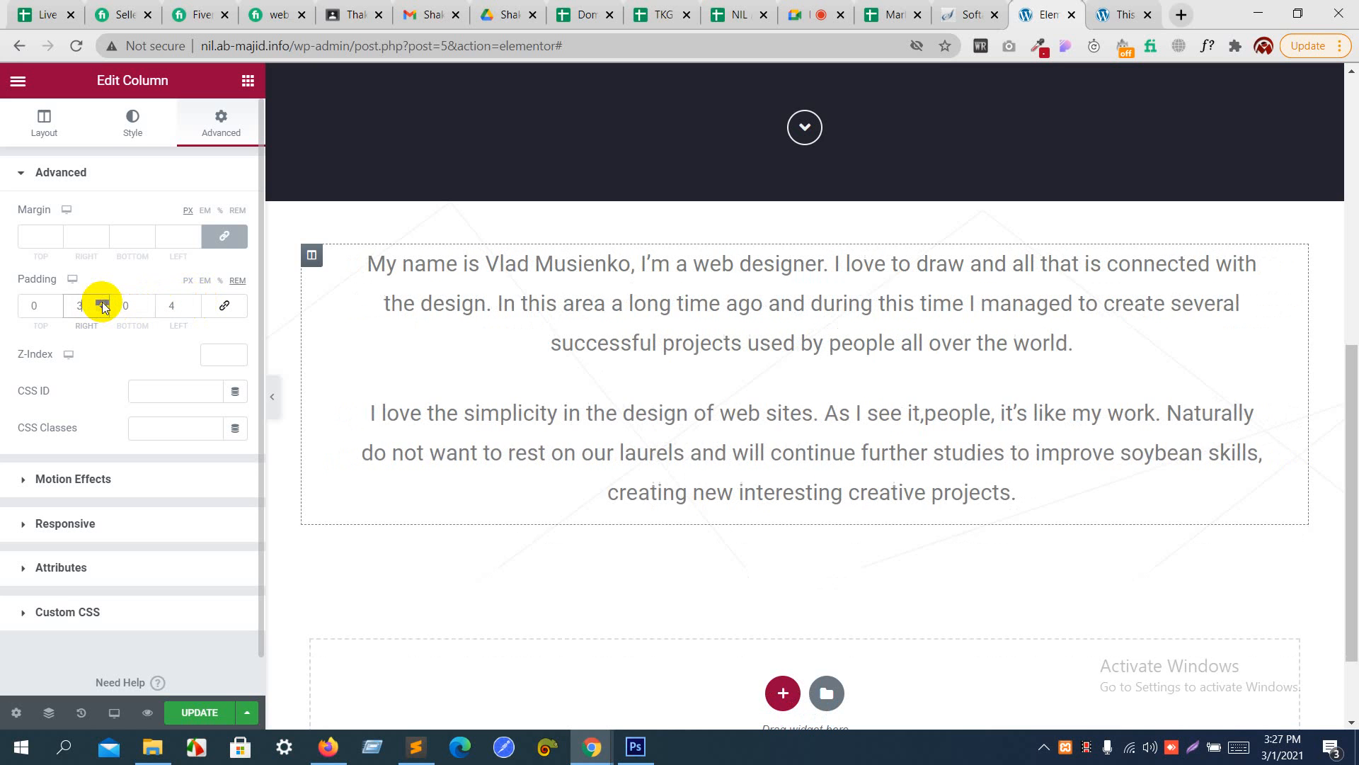
left_click(102, 301)
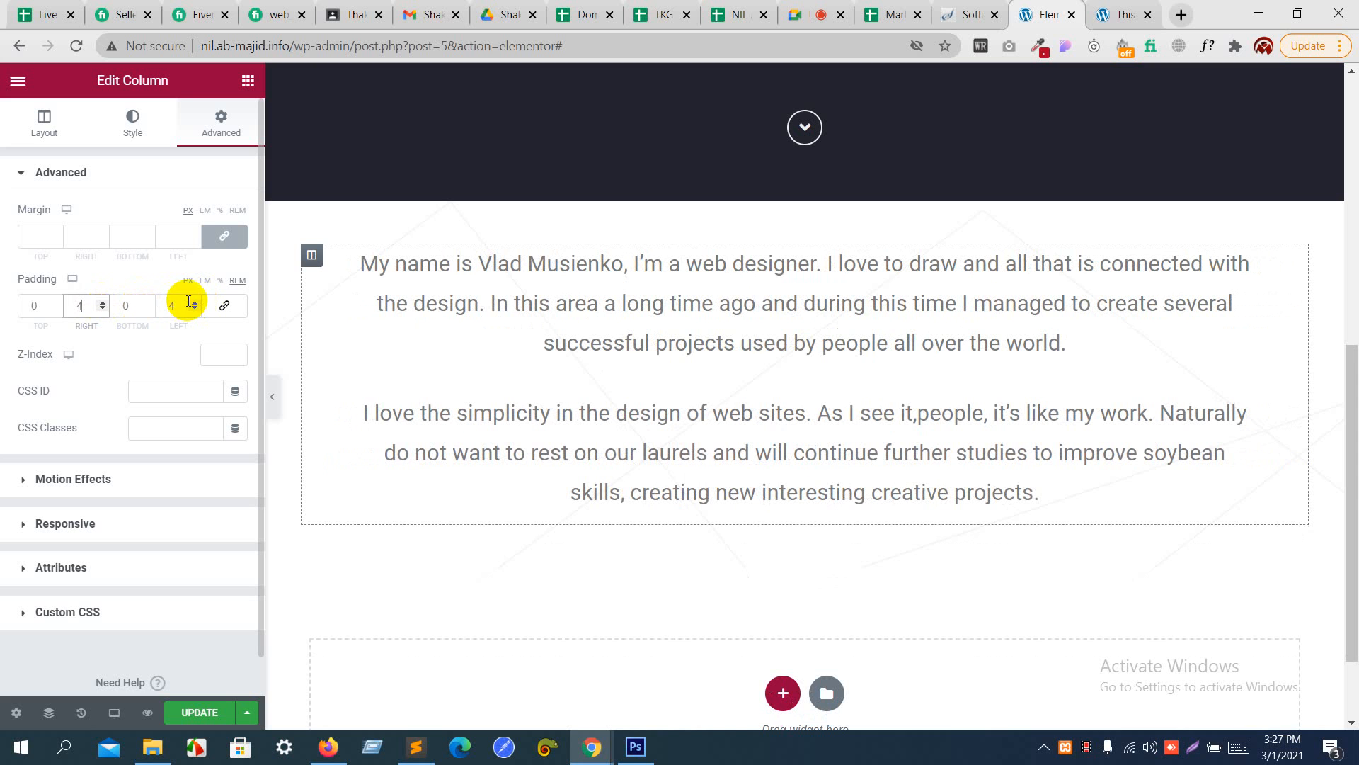
left_click(194, 301)
left_click(102, 302)
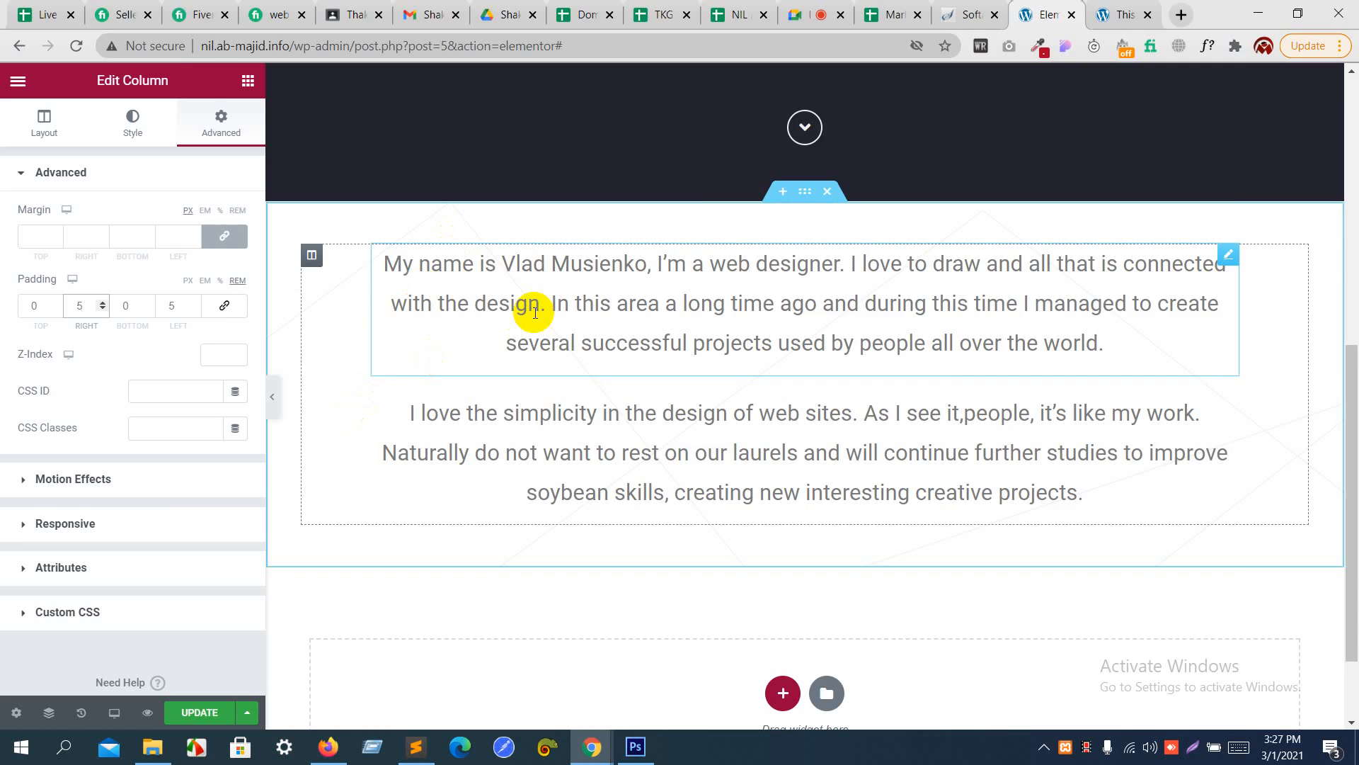
- Check the free_psd.psd design in Photoshop, and add a centered heading reading "what i do" below the second paragraph in Elementor
key("alt+Tab")
scroll(534, 311, "down", 1)
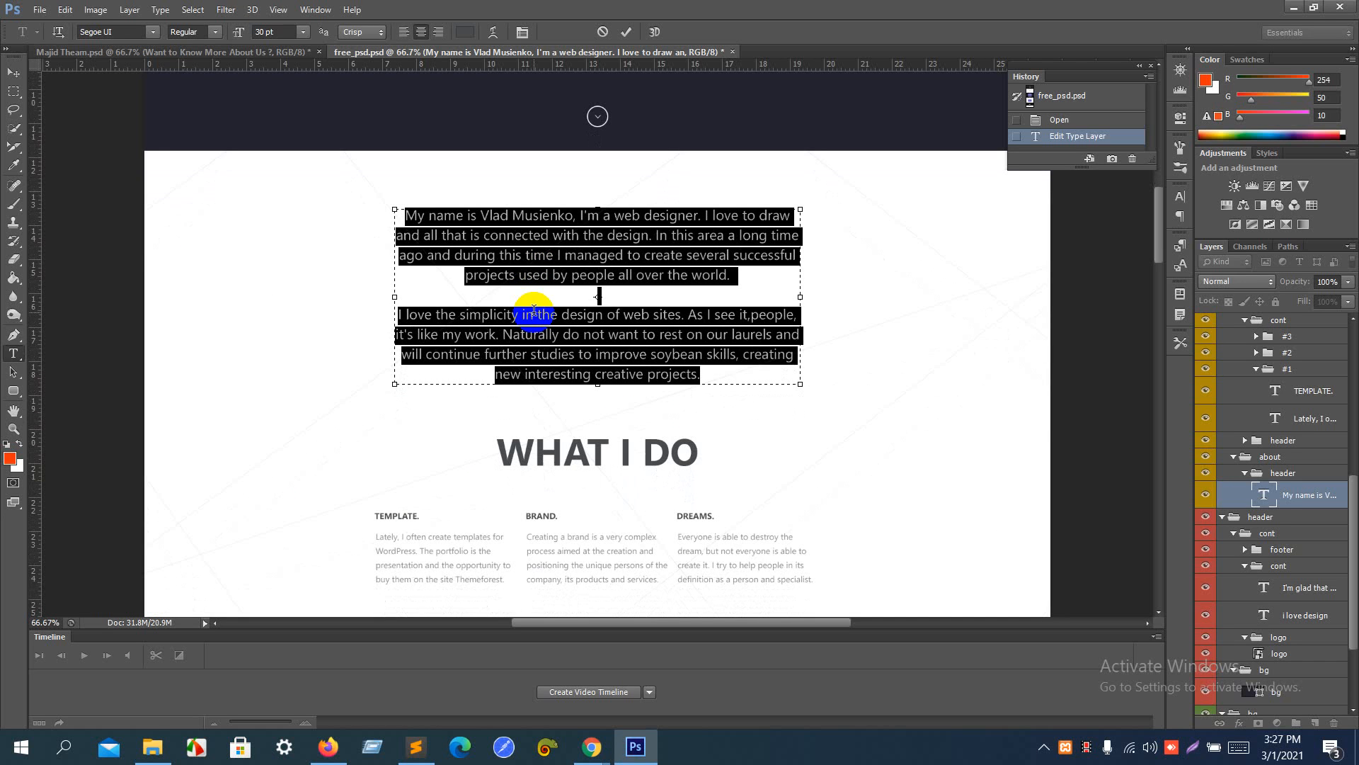
key("alt+Tab")
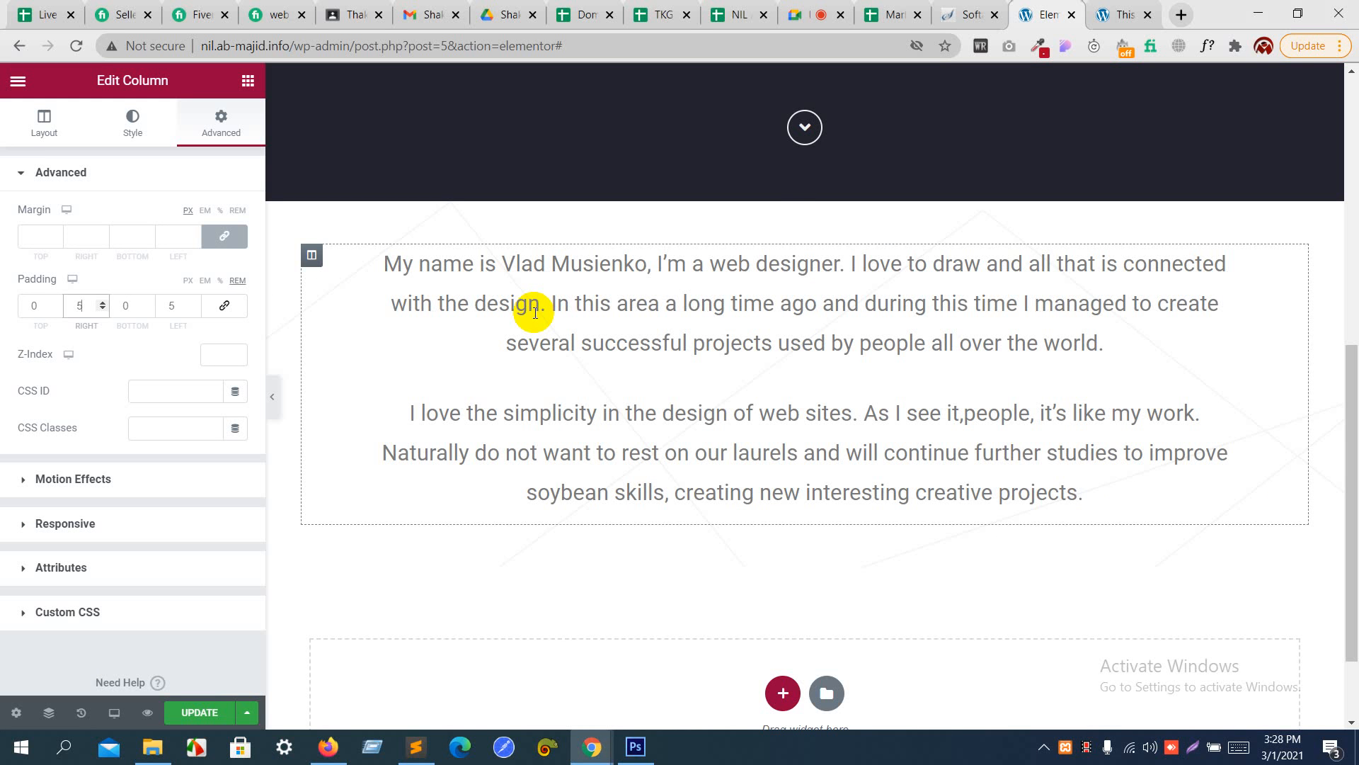
scroll(535, 312, "up", 5)
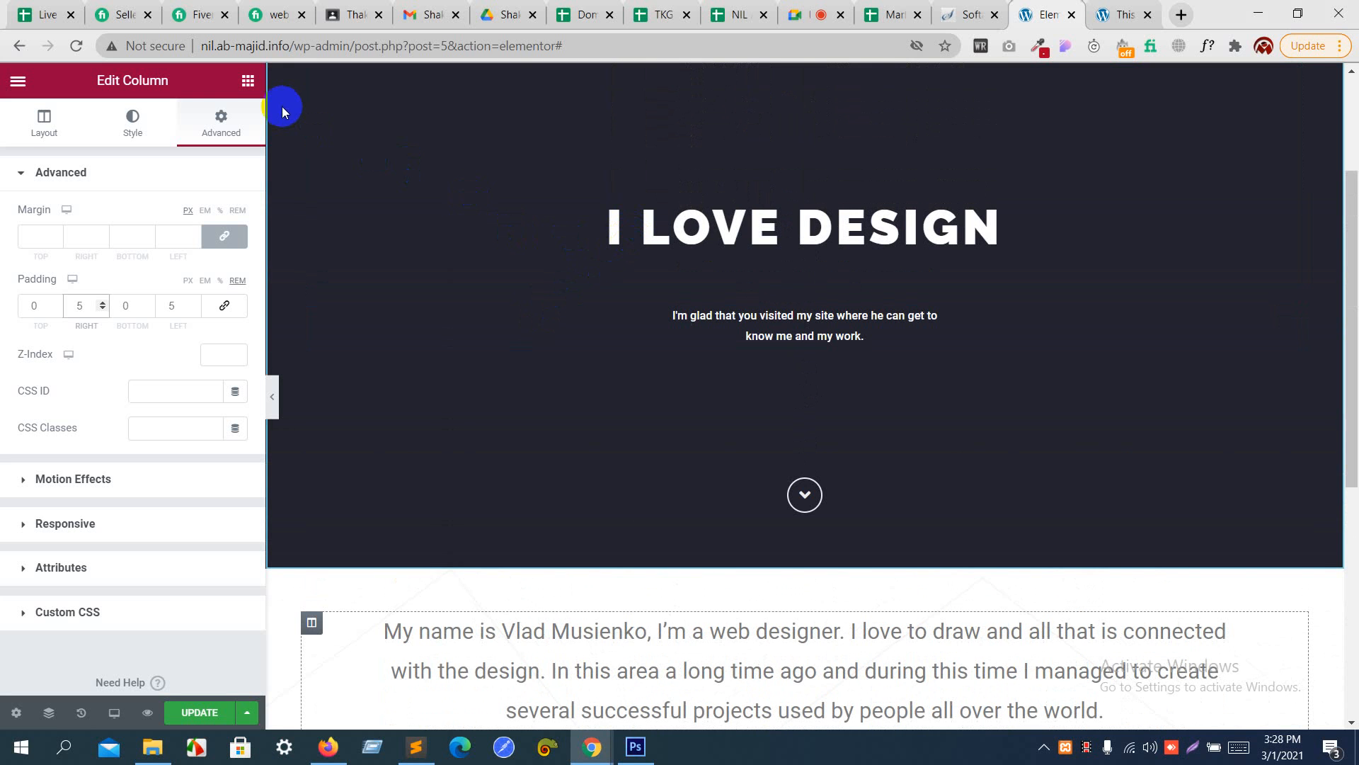
left_click(247, 81)
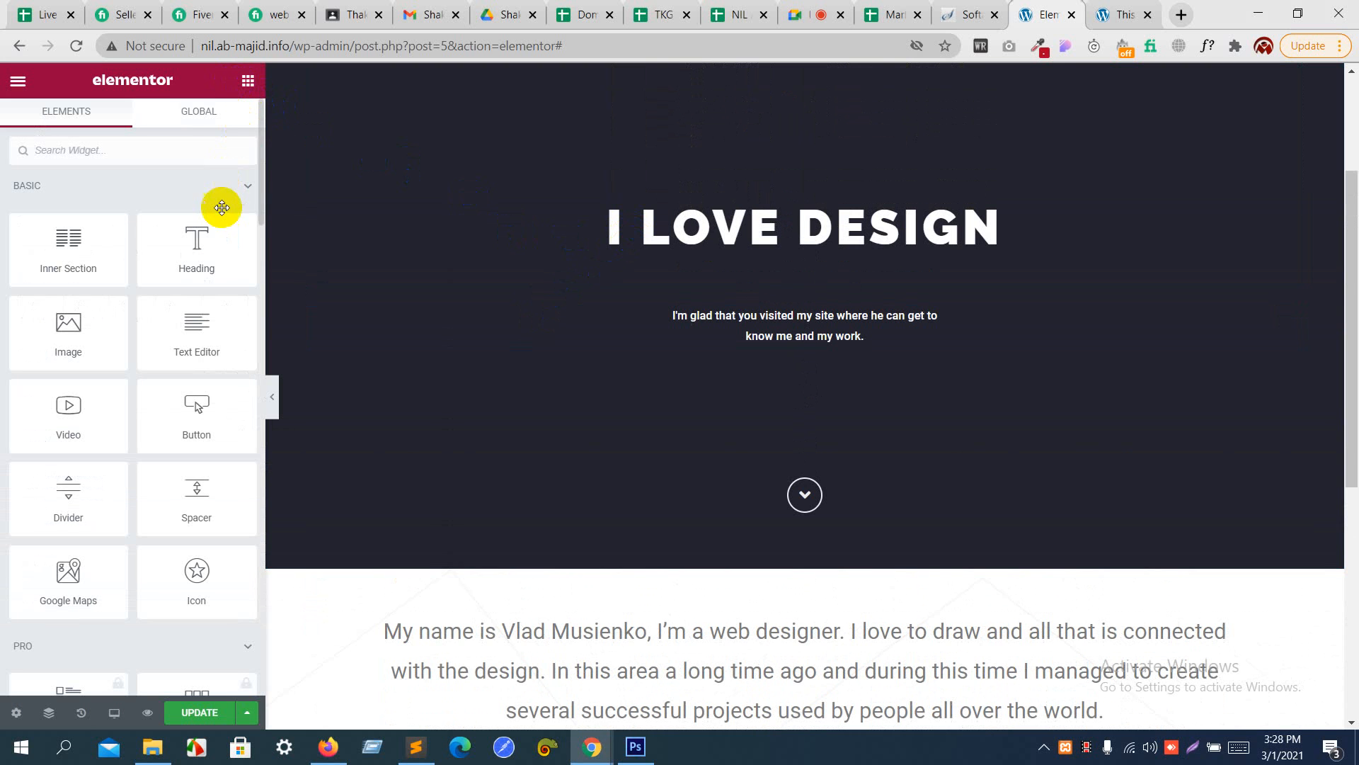
scroll(531, 340, "down", 4)
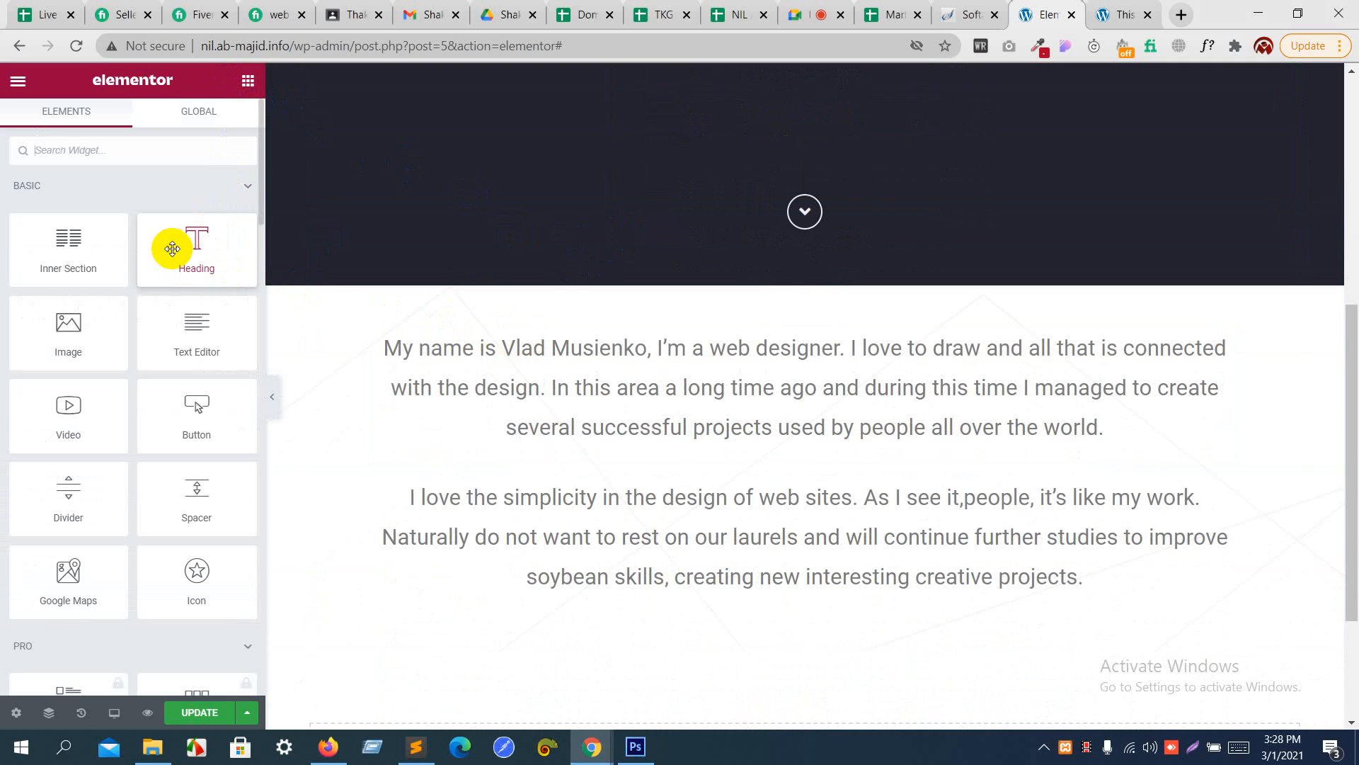
left_click_drag(172, 246, 571, 595)
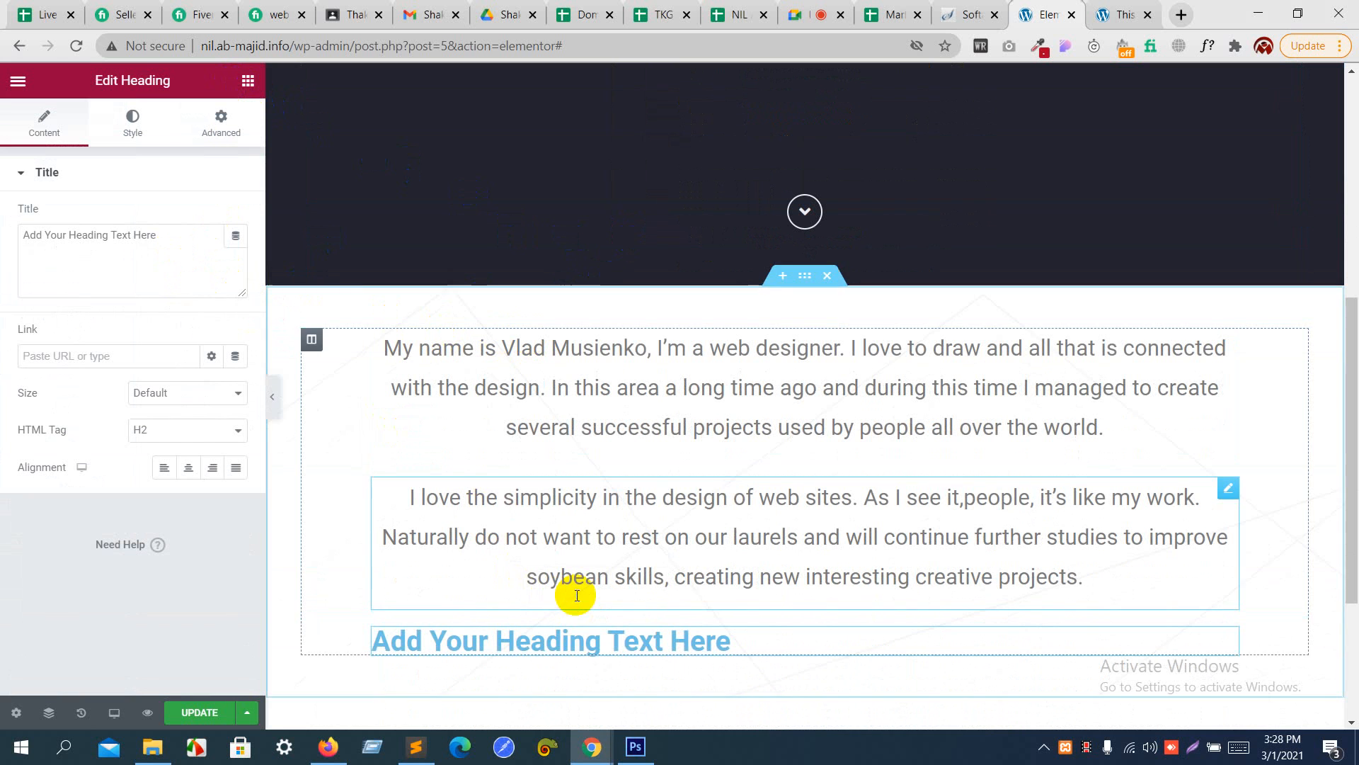
left_click(138, 263)
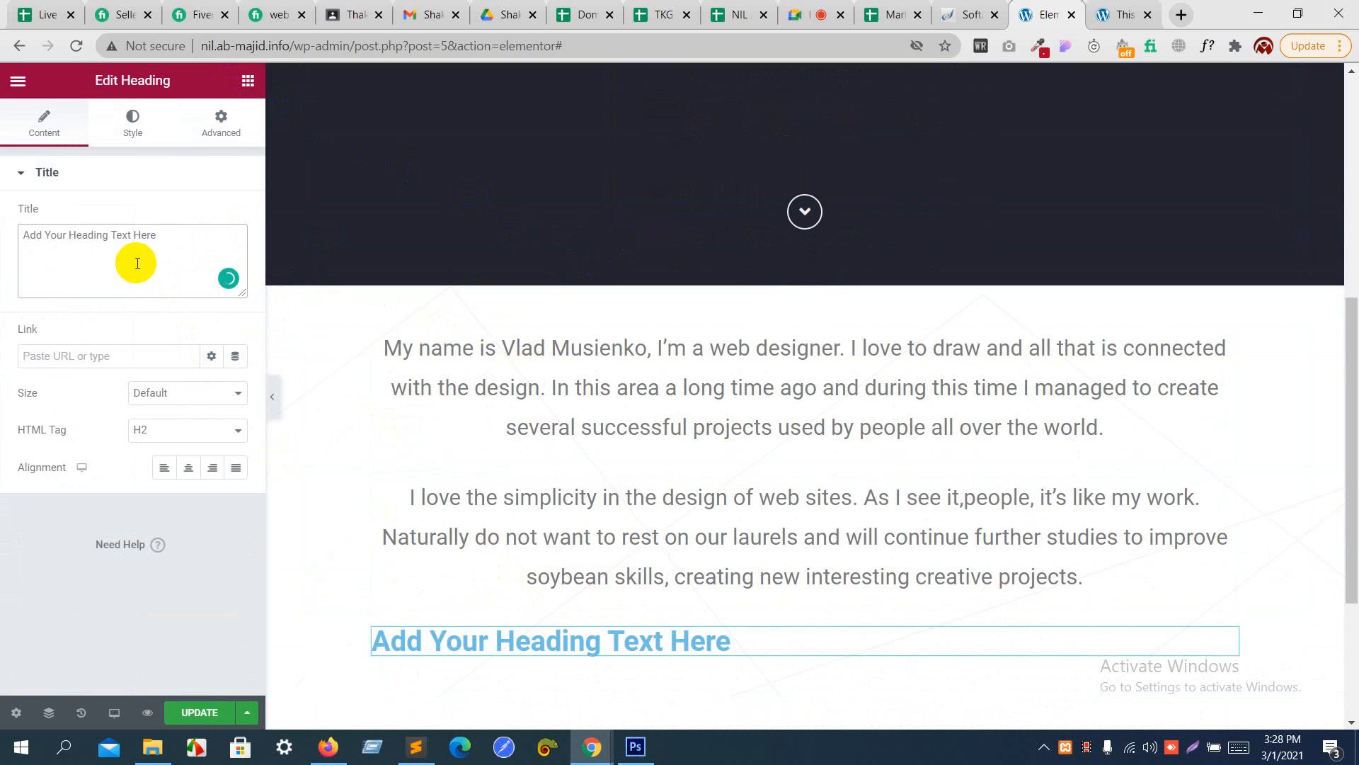
key("ctrl+a")
type("what i do")
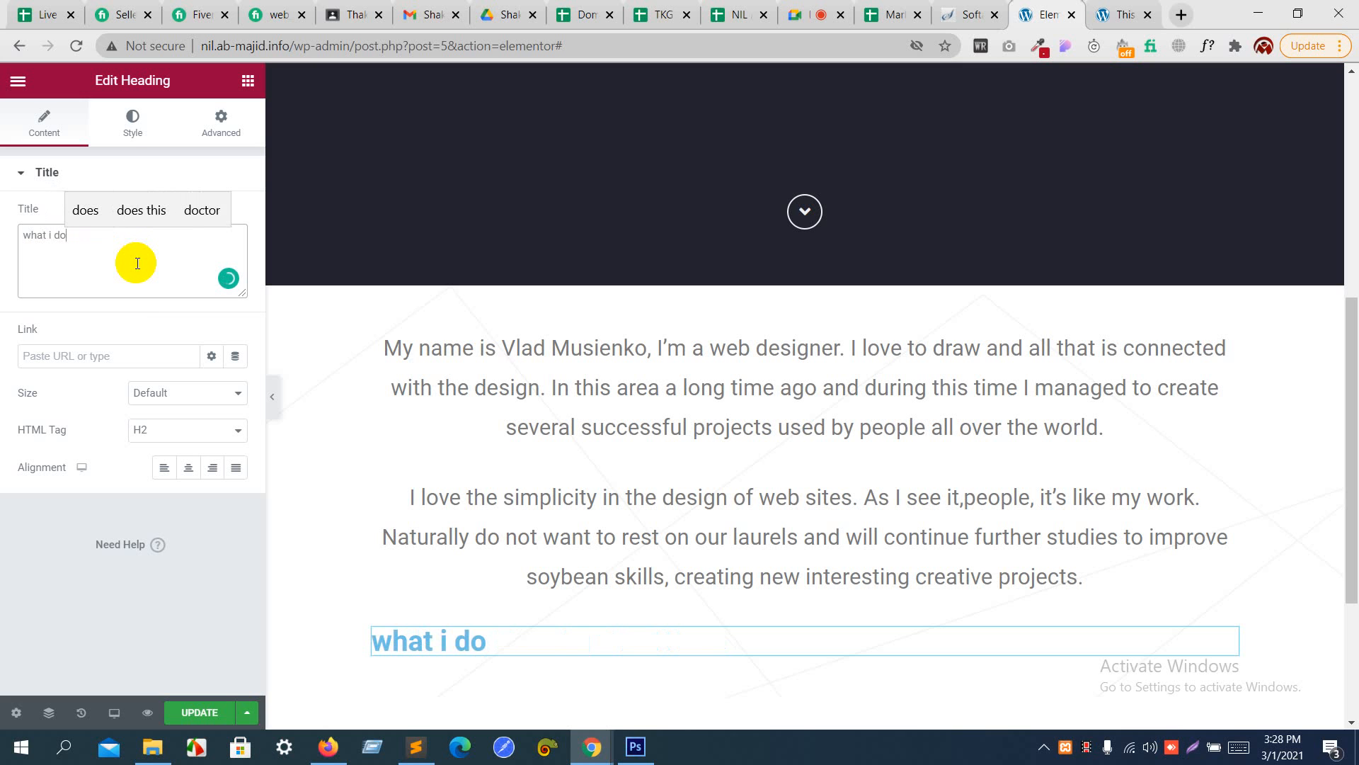
left_click(188, 467)
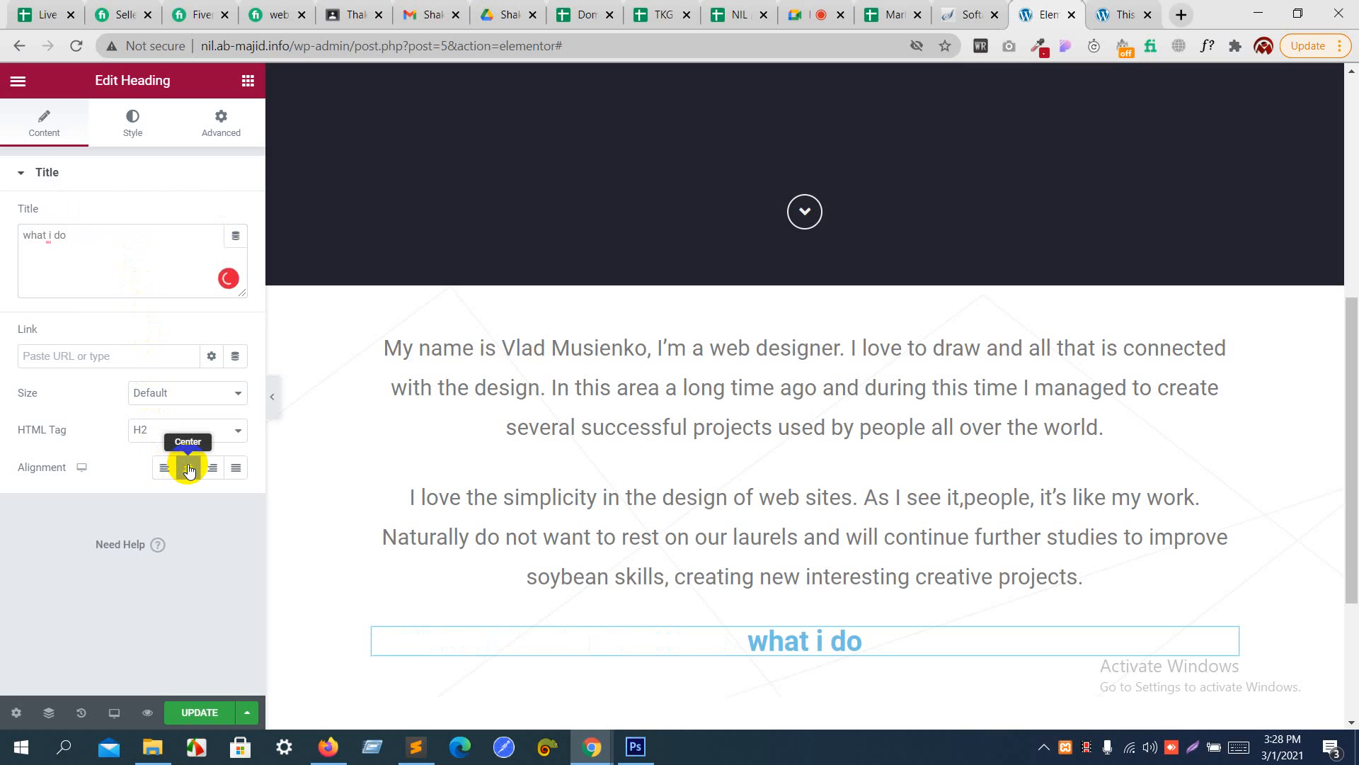
- Change the text color of the "what i do" heading to black
left_click(133, 124)
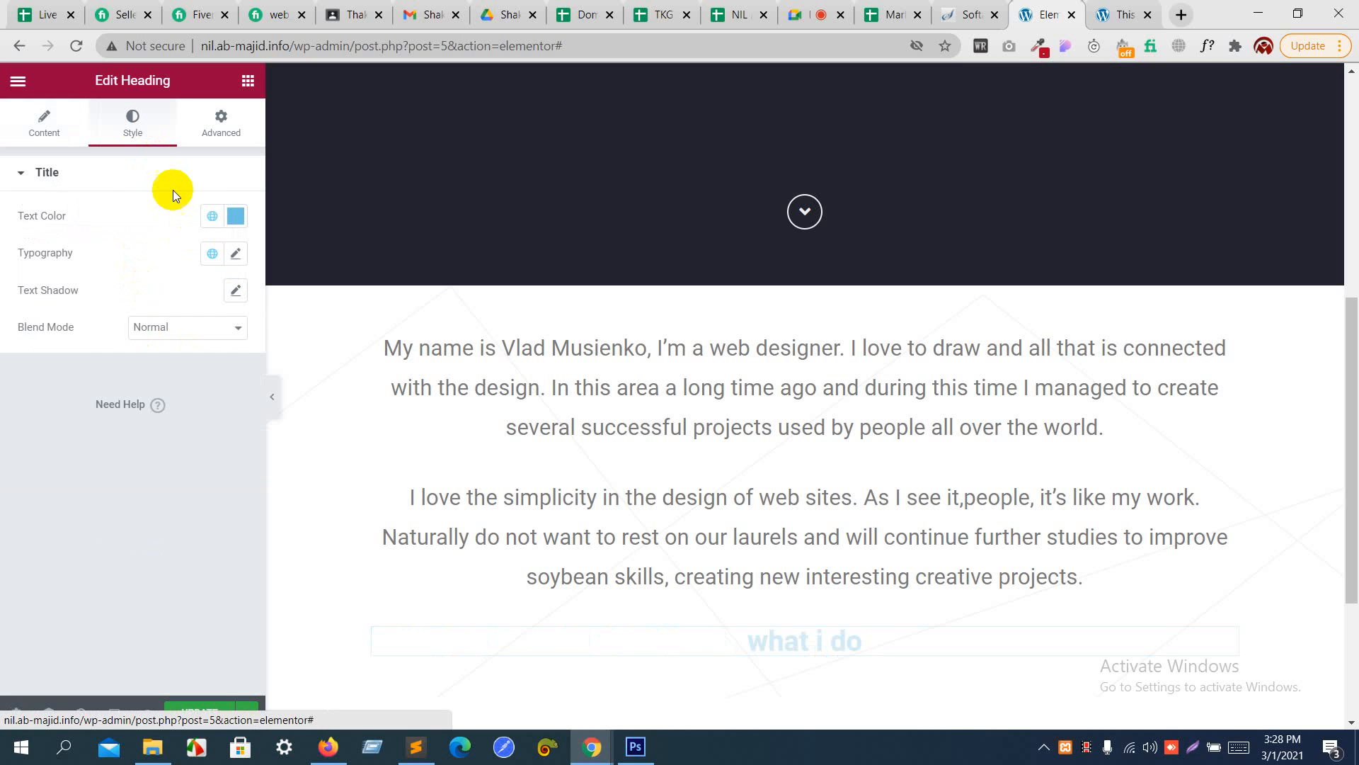
left_click(236, 219)
left_click_drag(116, 393, 2, 481)
left_click(37, 531)
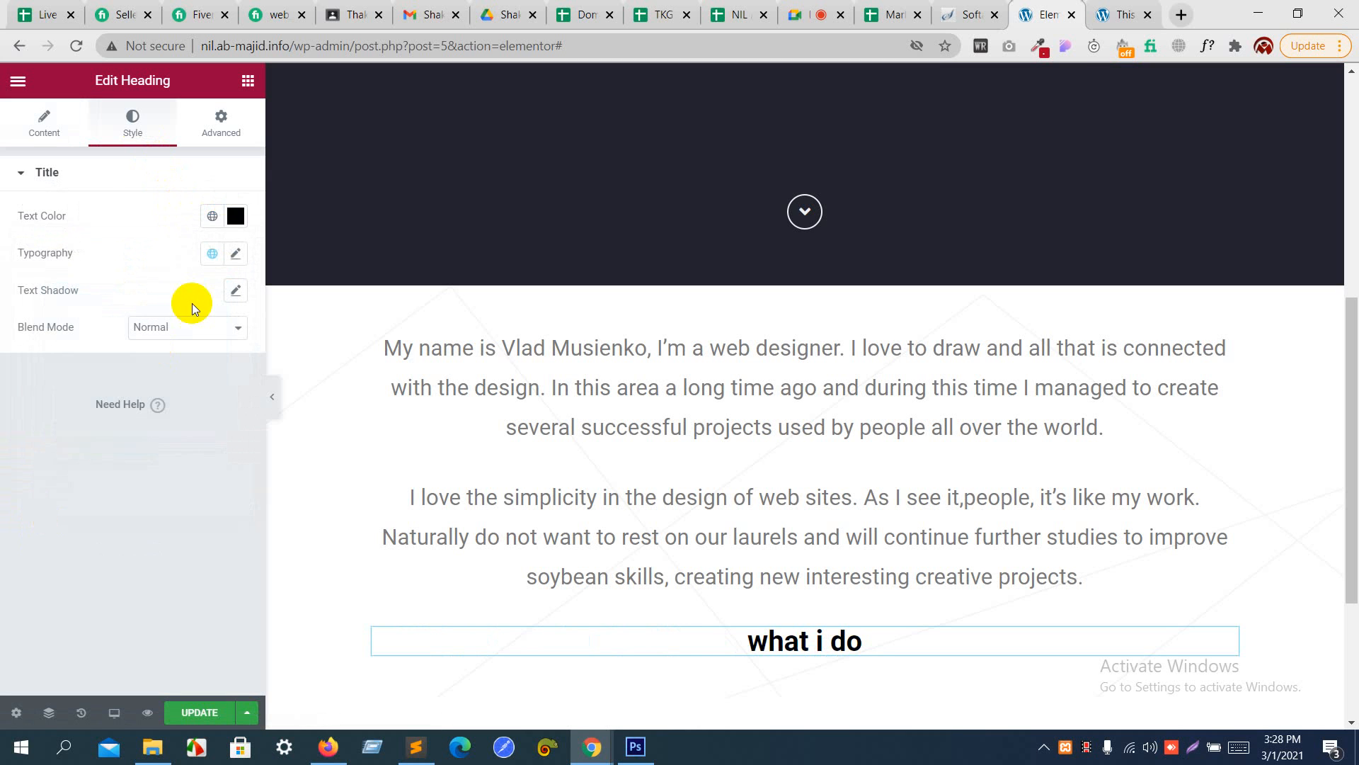
- Set the "what i do" heading's typography to the Raleway font family at a size of 55 px
left_click(234, 254)
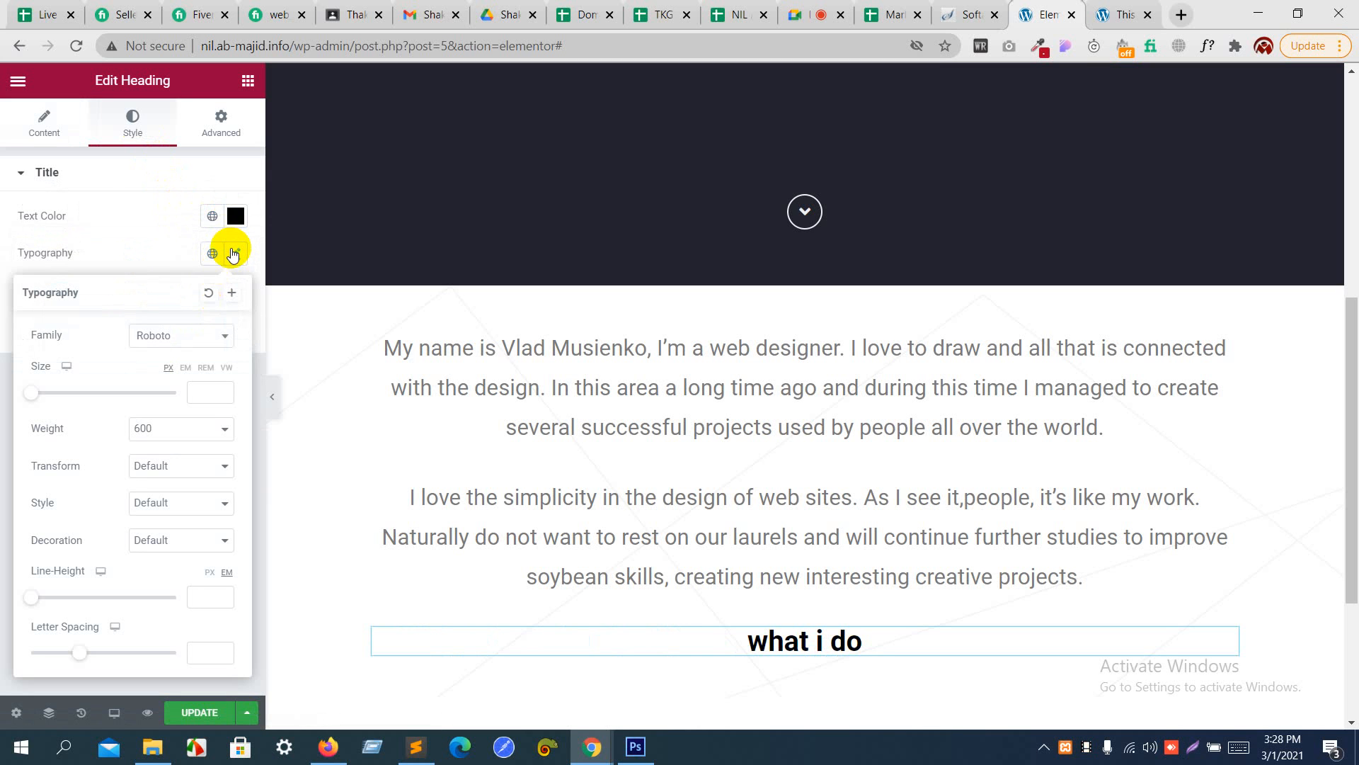
left_click(209, 392)
type("55")
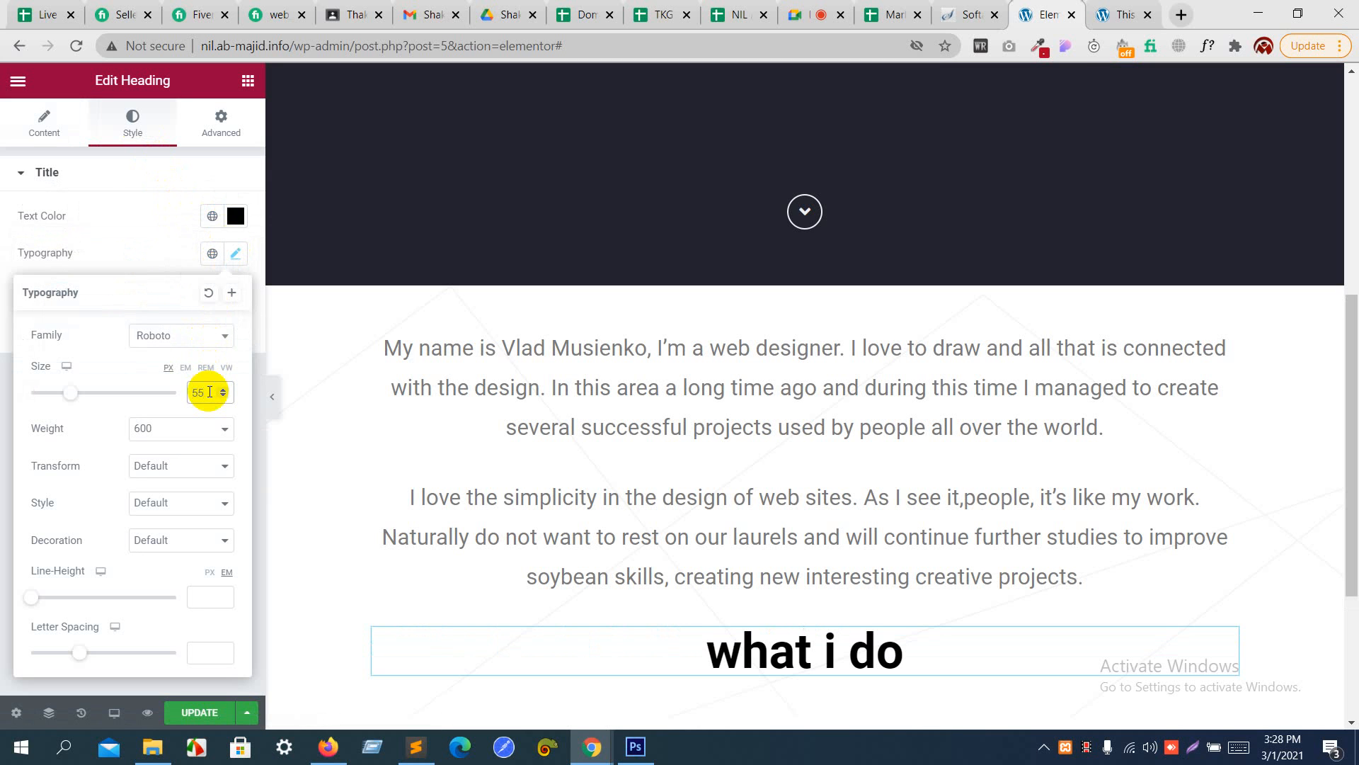
left_click(181, 340)
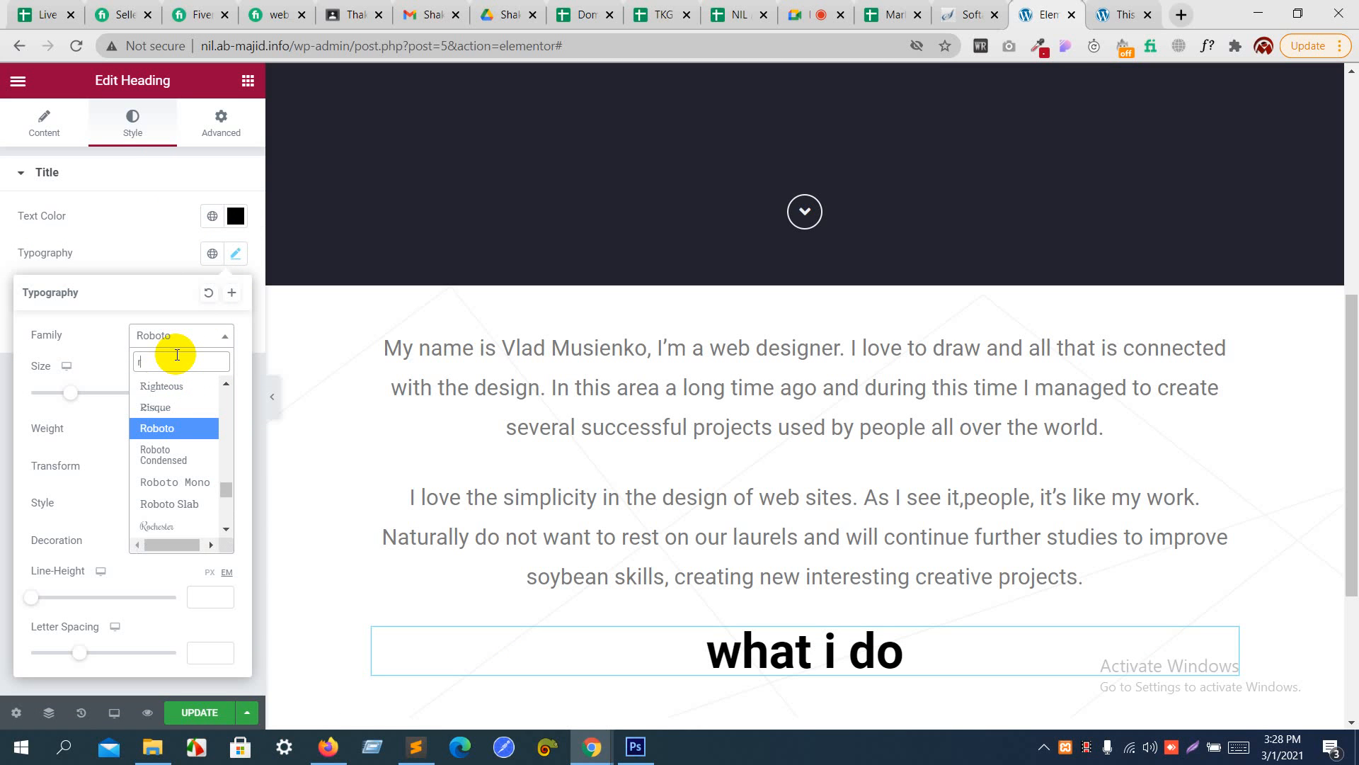
type("rale")
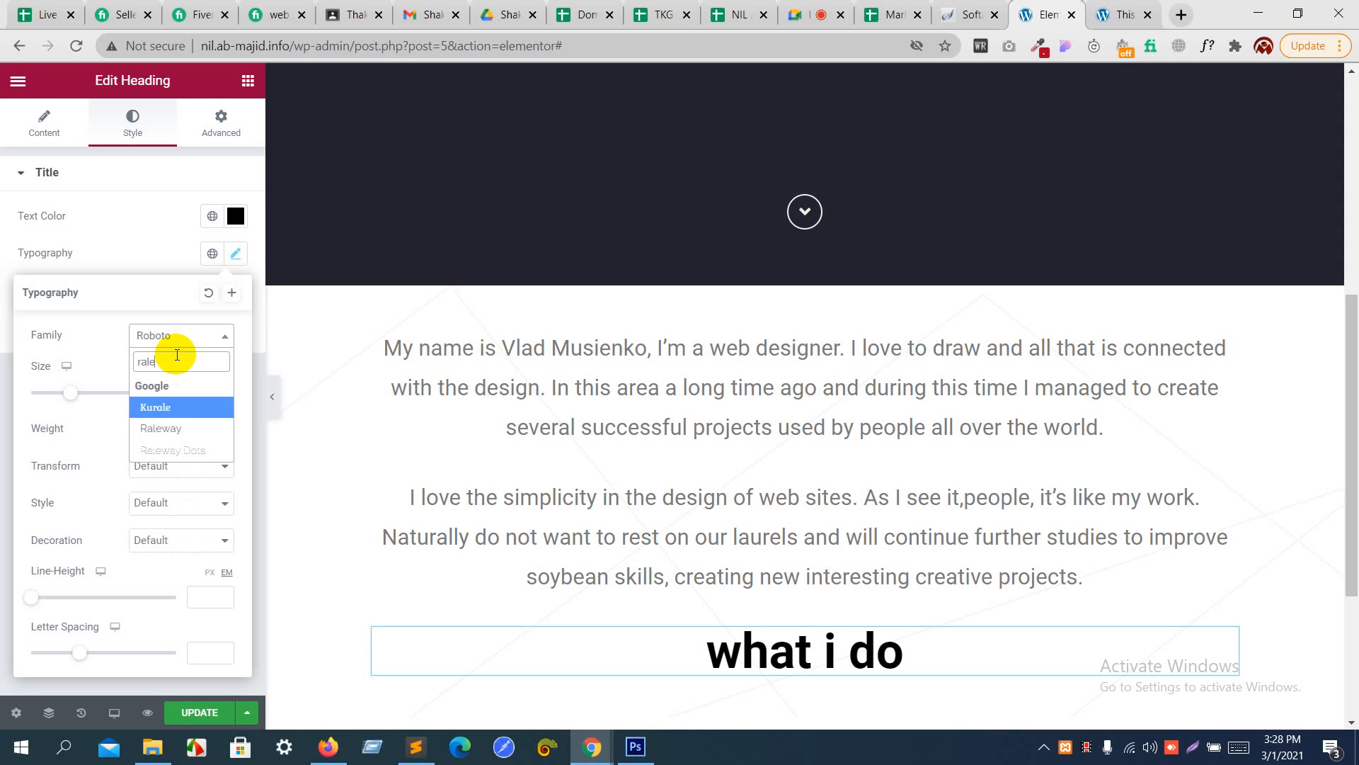
key("Down")
key("Return")
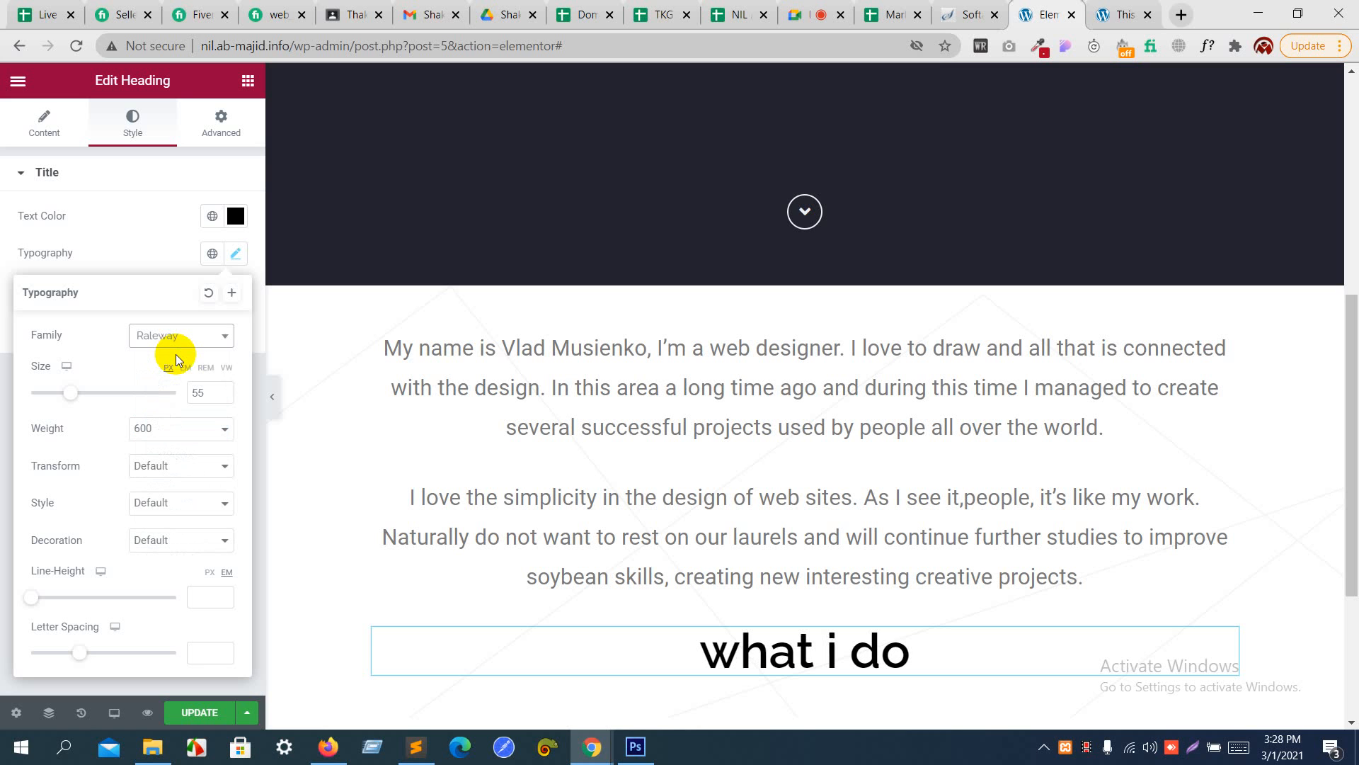
left_click(177, 340)
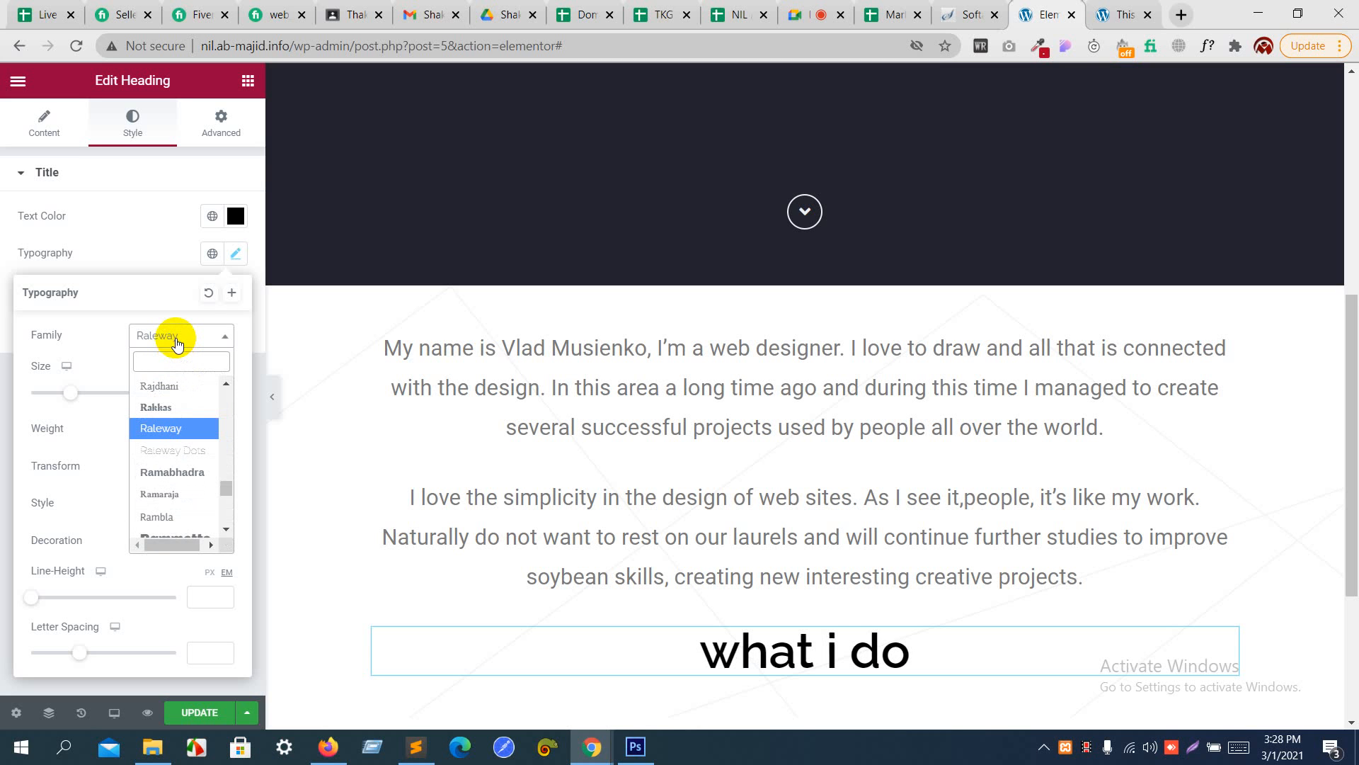
- Set the "what i do" heading's typography to the Roboto font family, weight 700 and uppercase transform
type("robo")
key("Return")
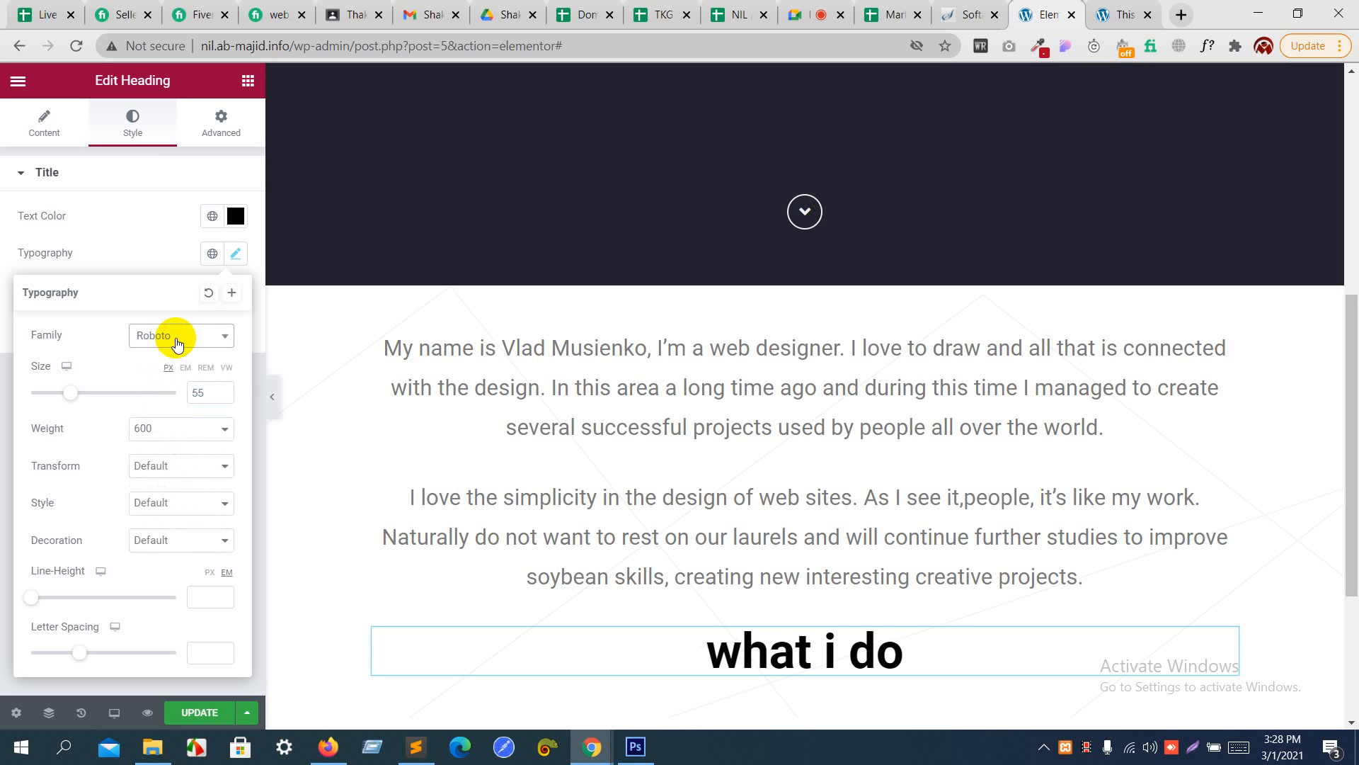
left_click(142, 429)
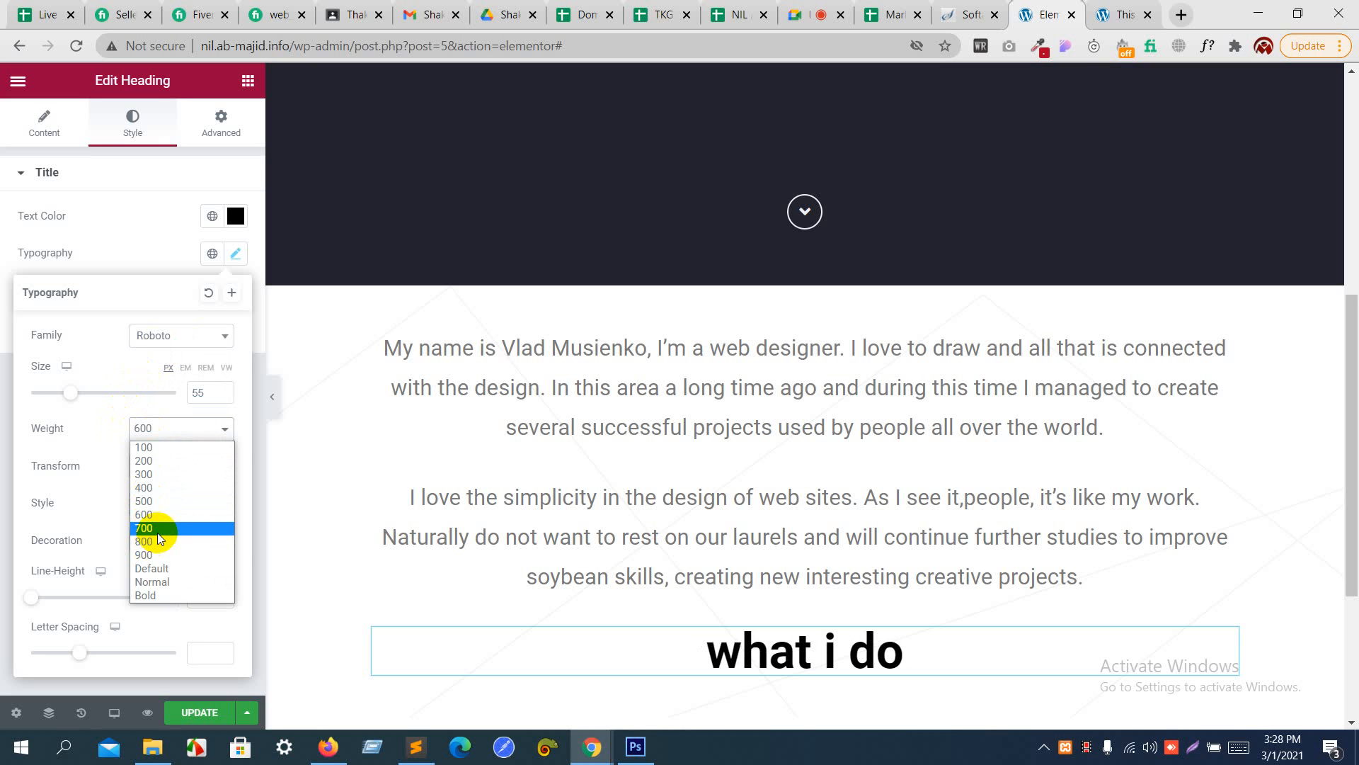
left_click(157, 531)
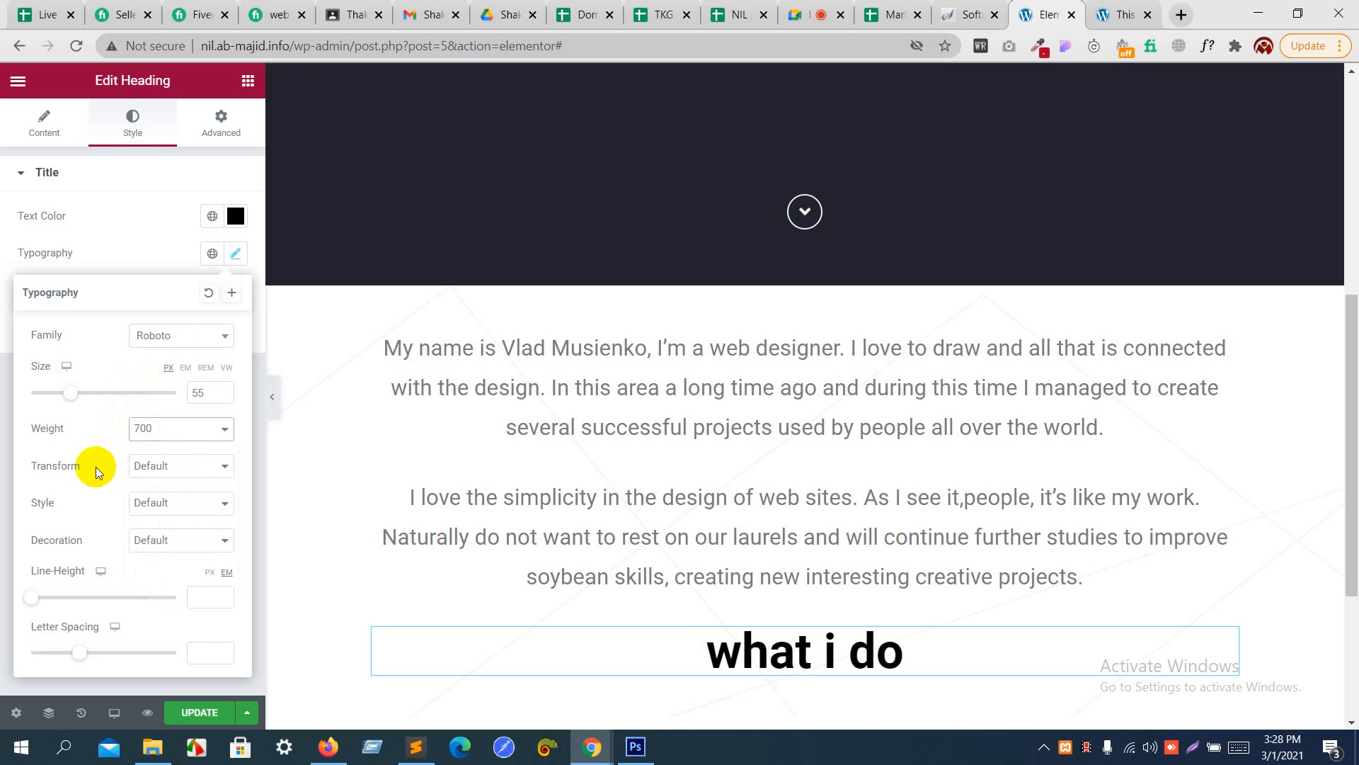
left_click(163, 465)
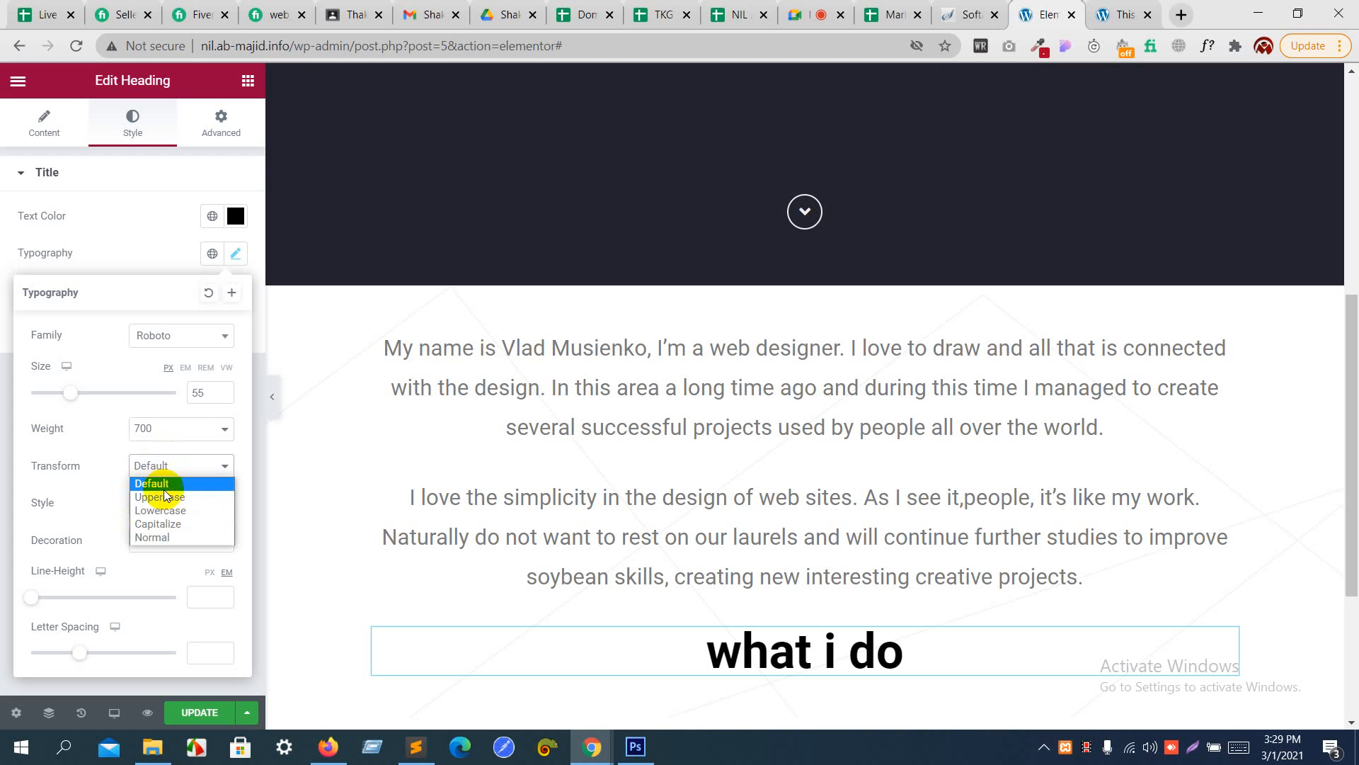
left_click(167, 499)
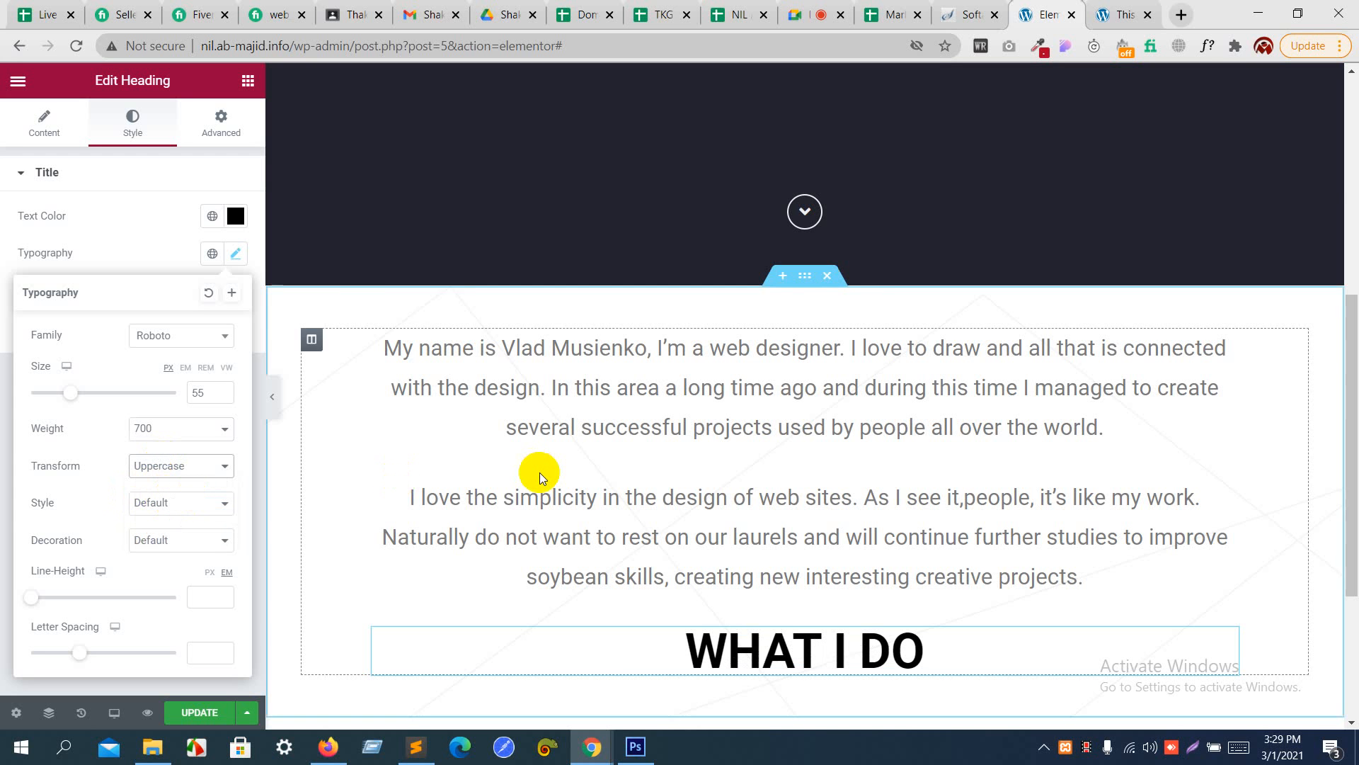
- Unlink the heading's padding values and set its top padding to 8 REM
scroll(540, 473, "down", 3)
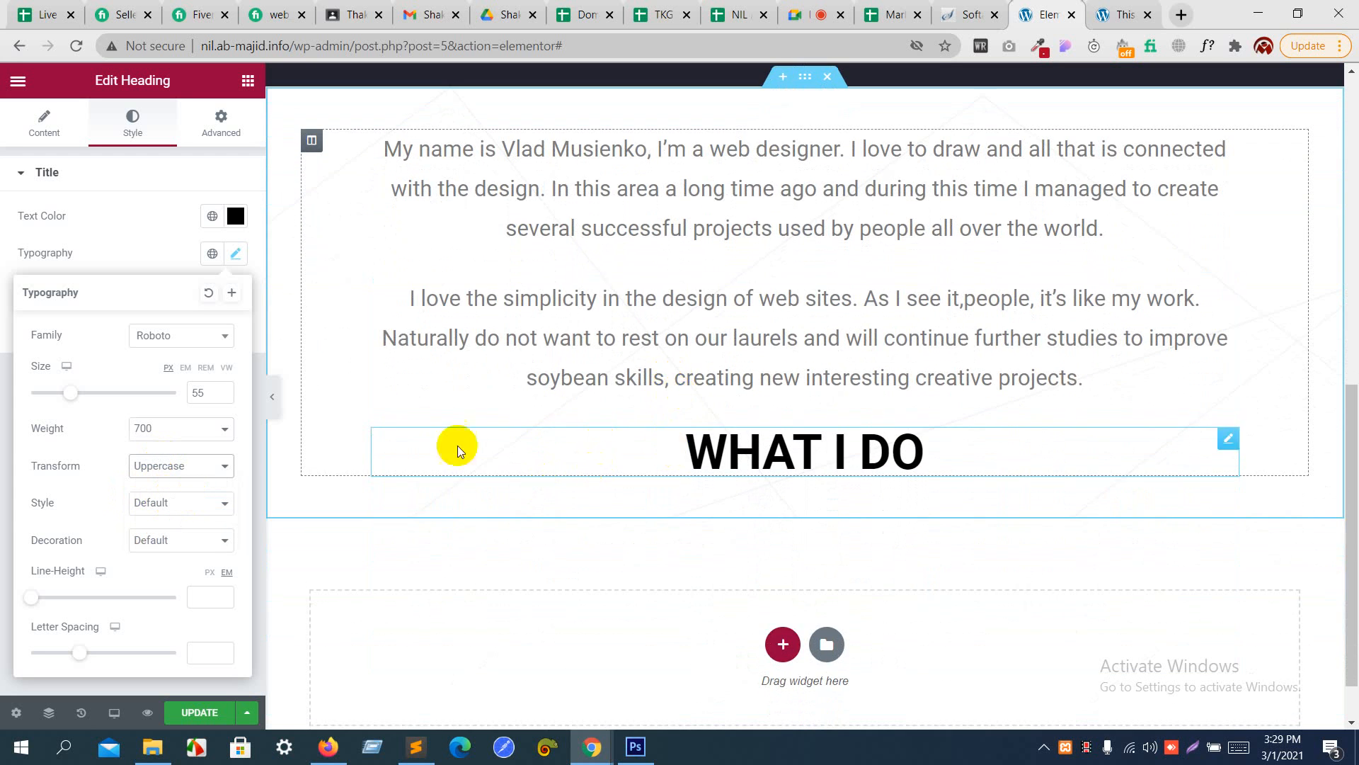
left_click(229, 123)
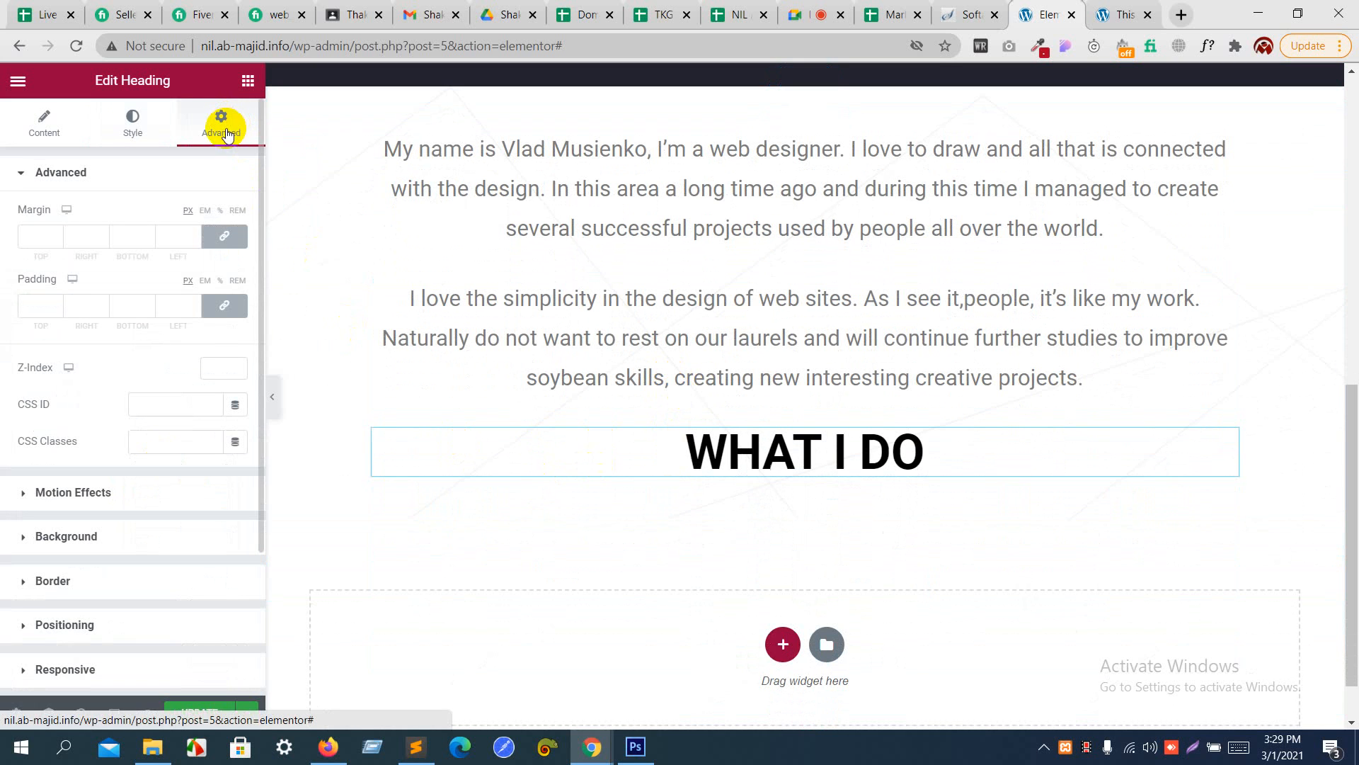
left_click(224, 306)
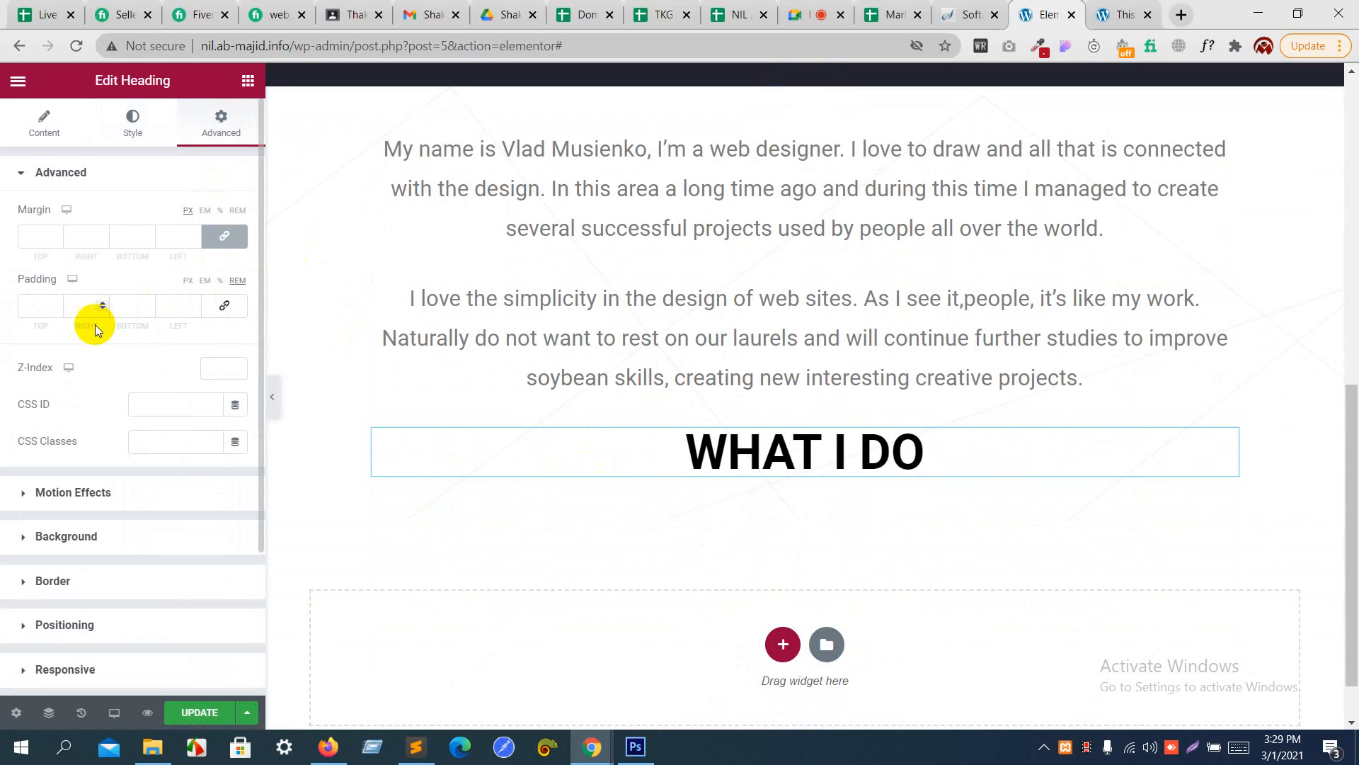
type("8")
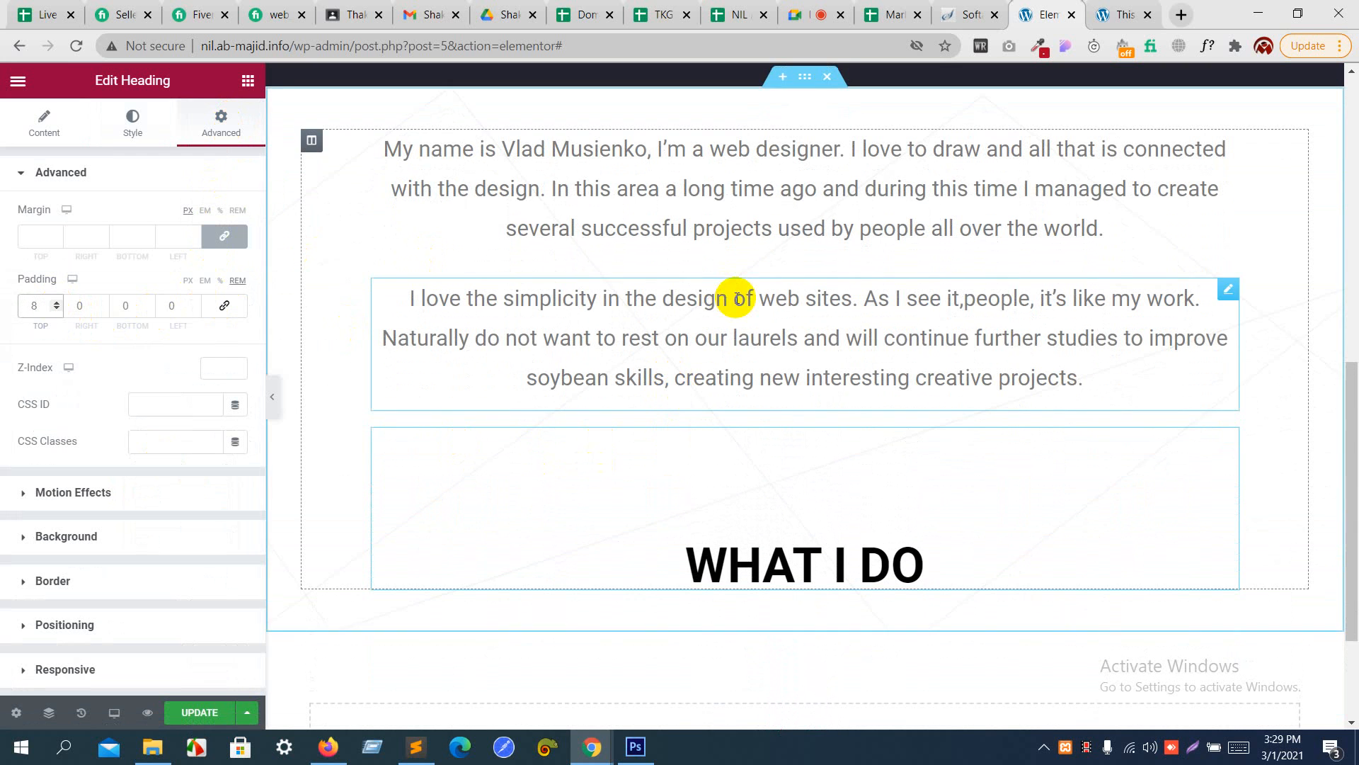
scroll(736, 298, "down", 3)
- Switch to Photoshop and copy the hex text color of the "WHAT I DO" heading in free_psd.psd
key("alt+Tab")
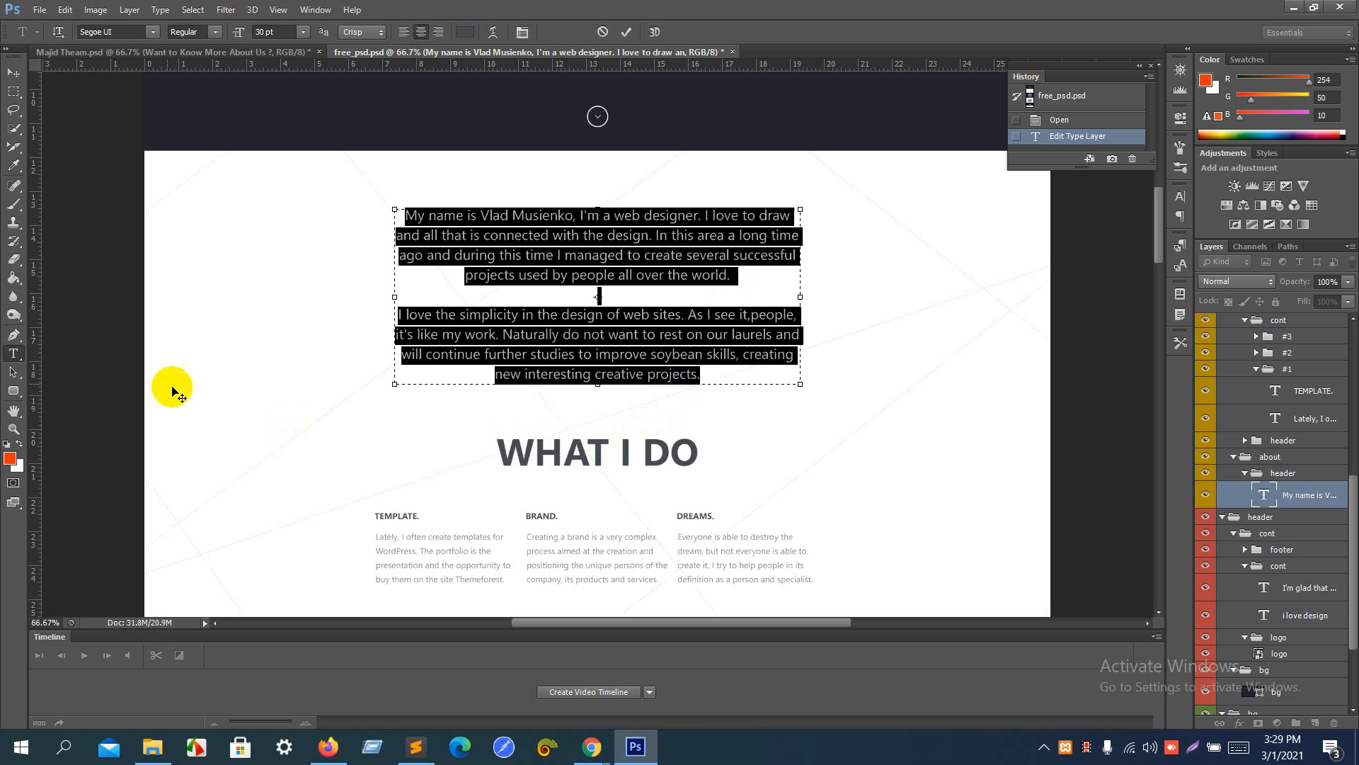
left_click(14, 354)
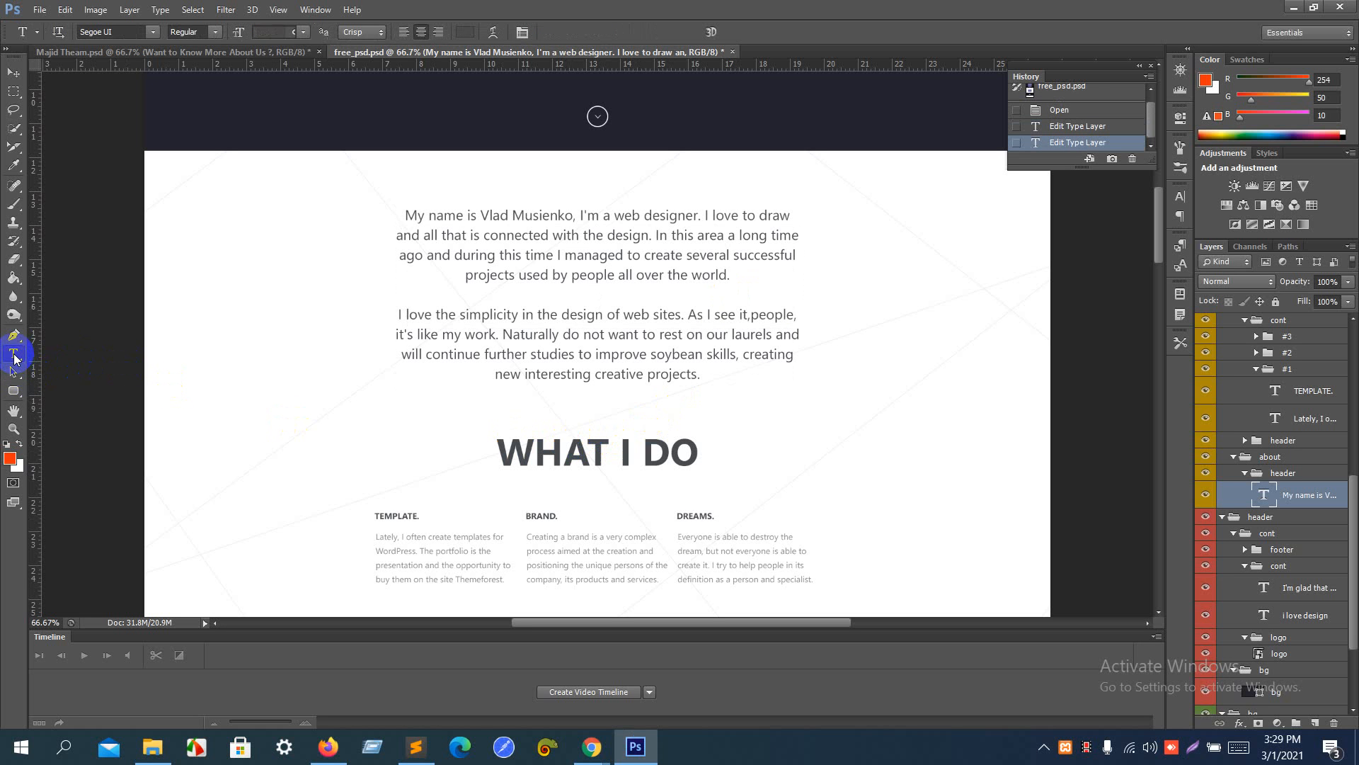
left_click(520, 451)
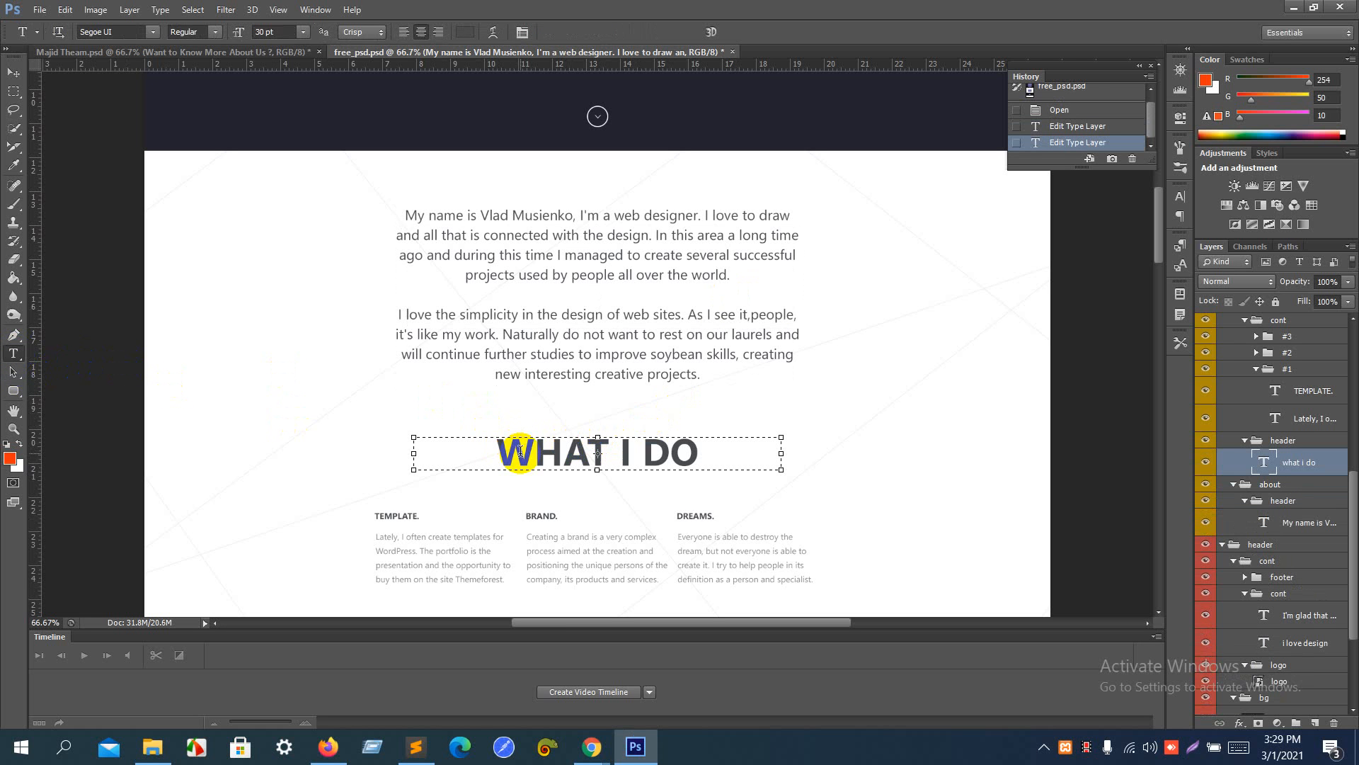
left_click(520, 451)
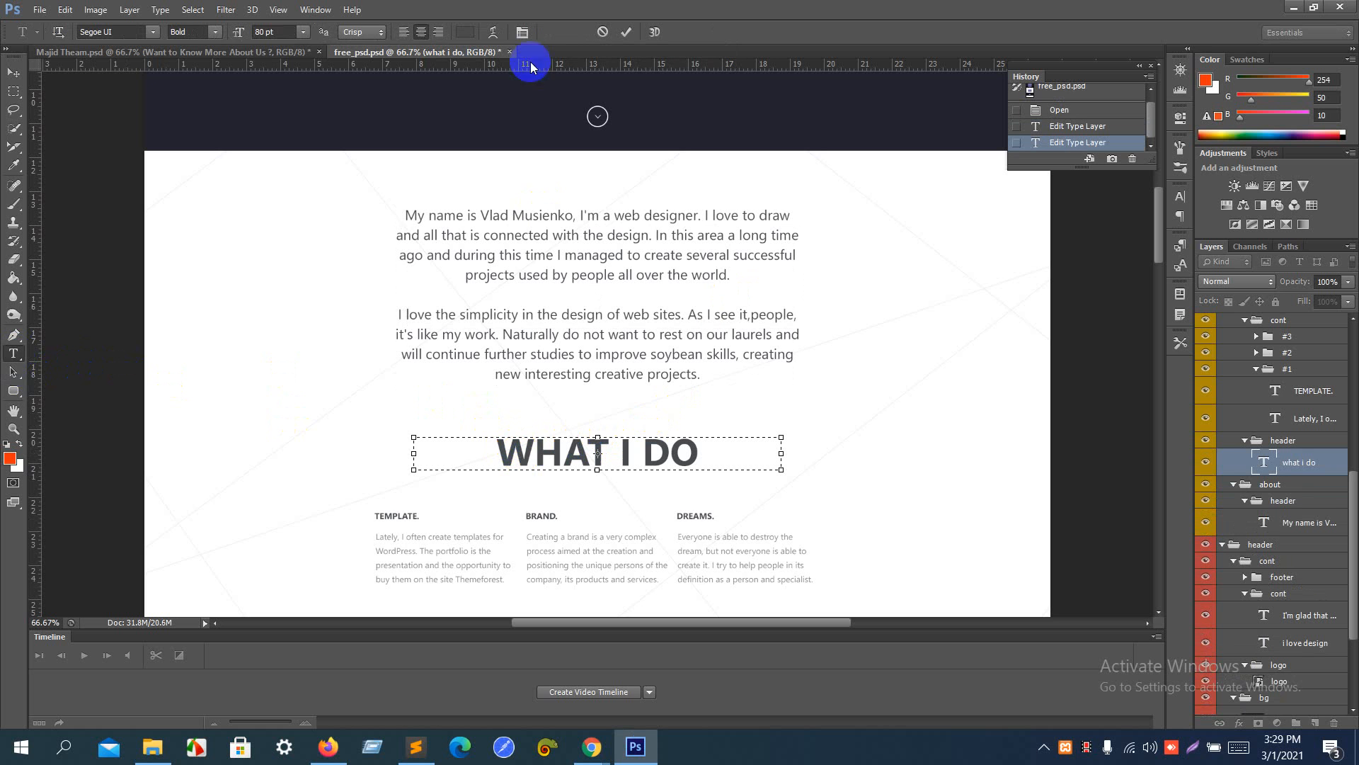
left_click(466, 31)
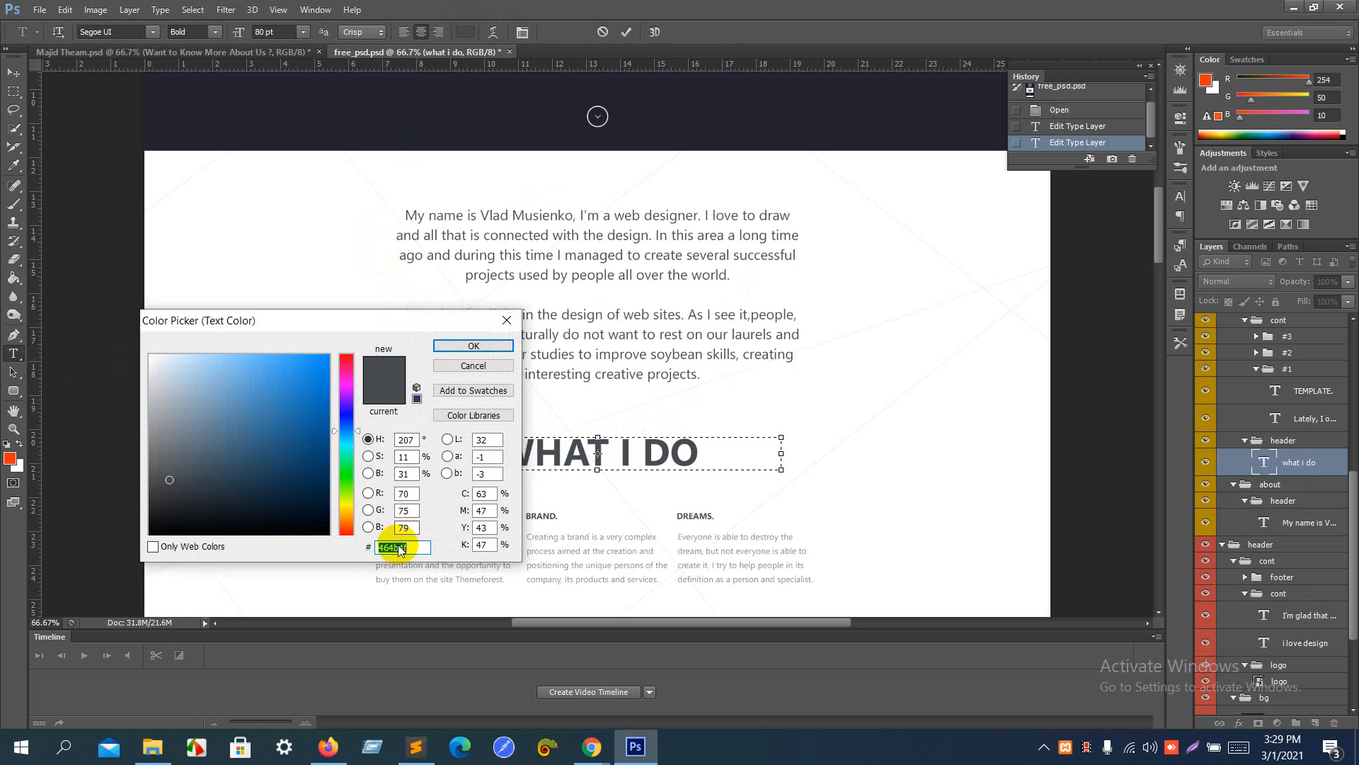
- Return to Elementor in Chrome and set the "what i do" heading's text color to the copied 464b4f
key("alt+Tab")
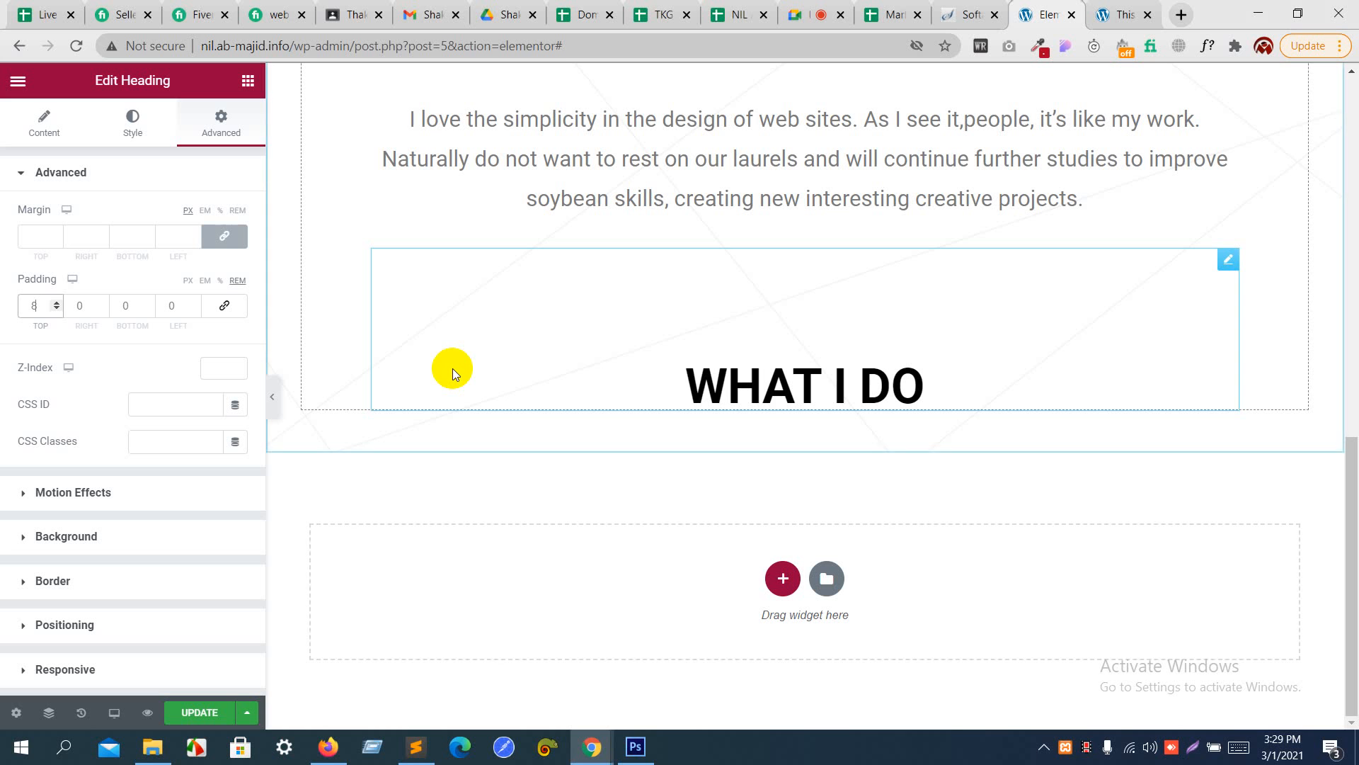
left_click(130, 115)
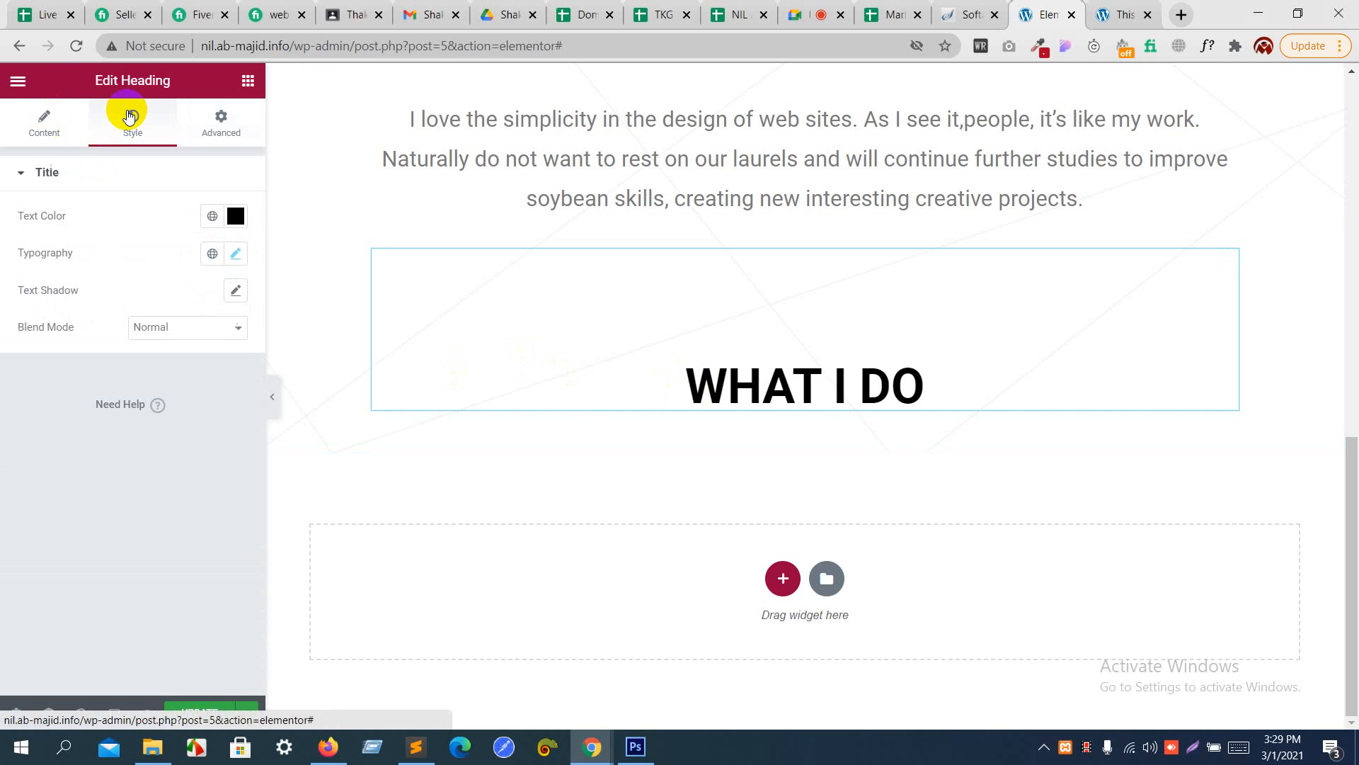
left_click(236, 216)
type("464b4f")
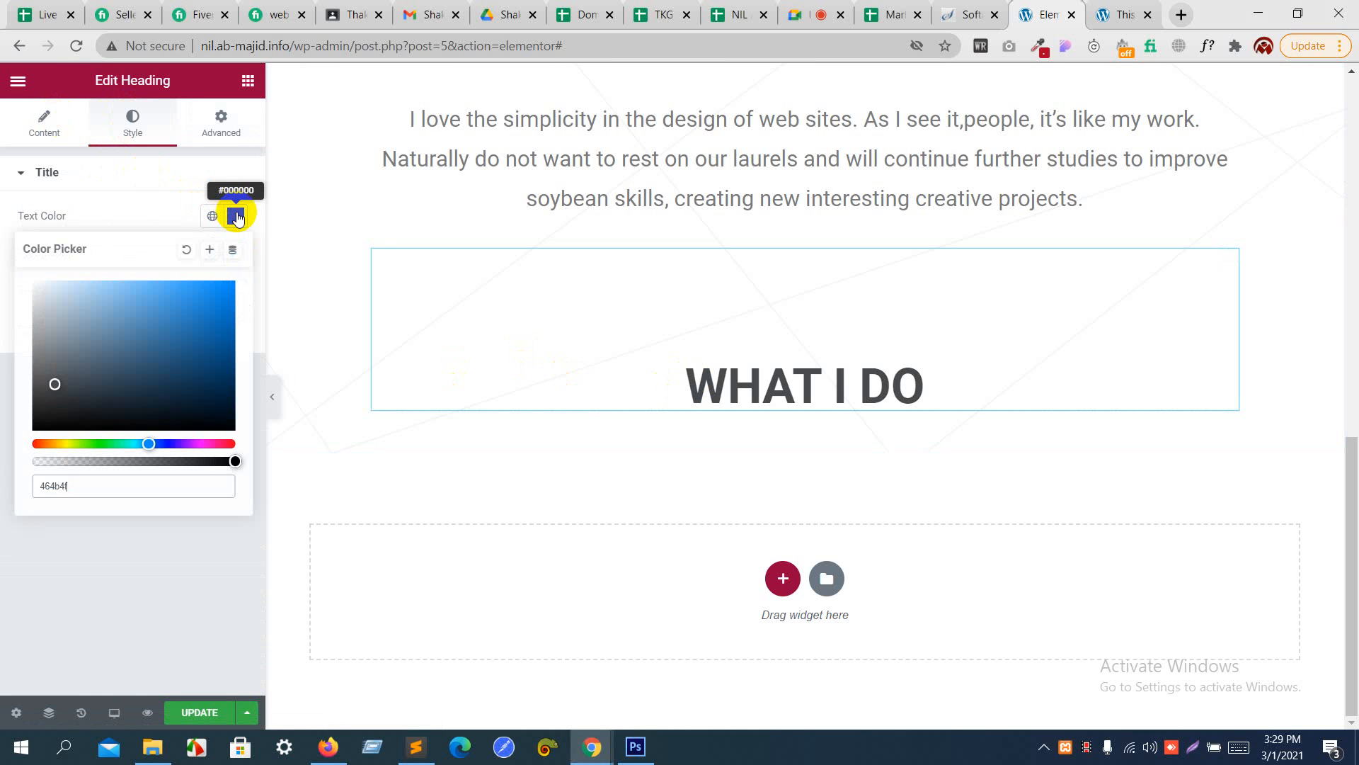
left_click(173, 214)
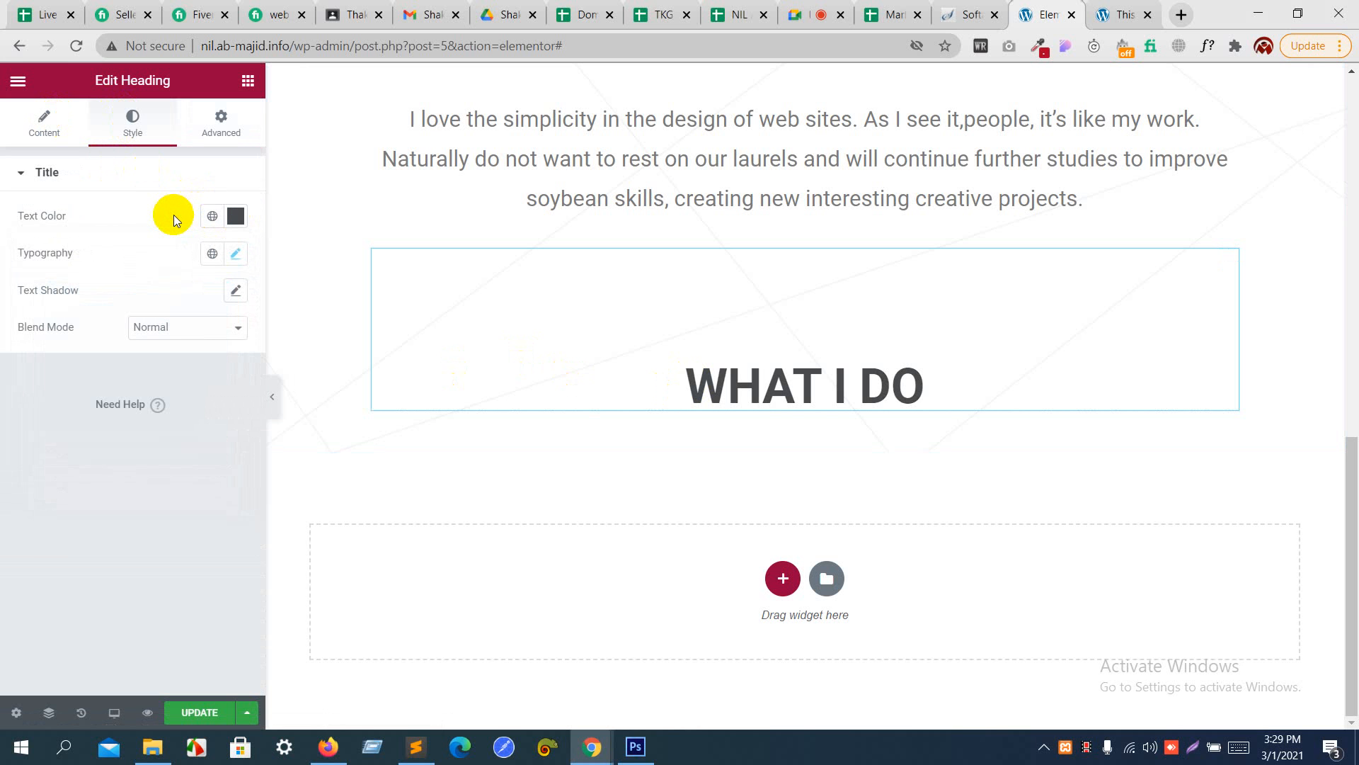
- Dismiss the text color picker in Photoshop, check the layout below "WHAT I DO", and return to Elementor
key("alt+Tab")
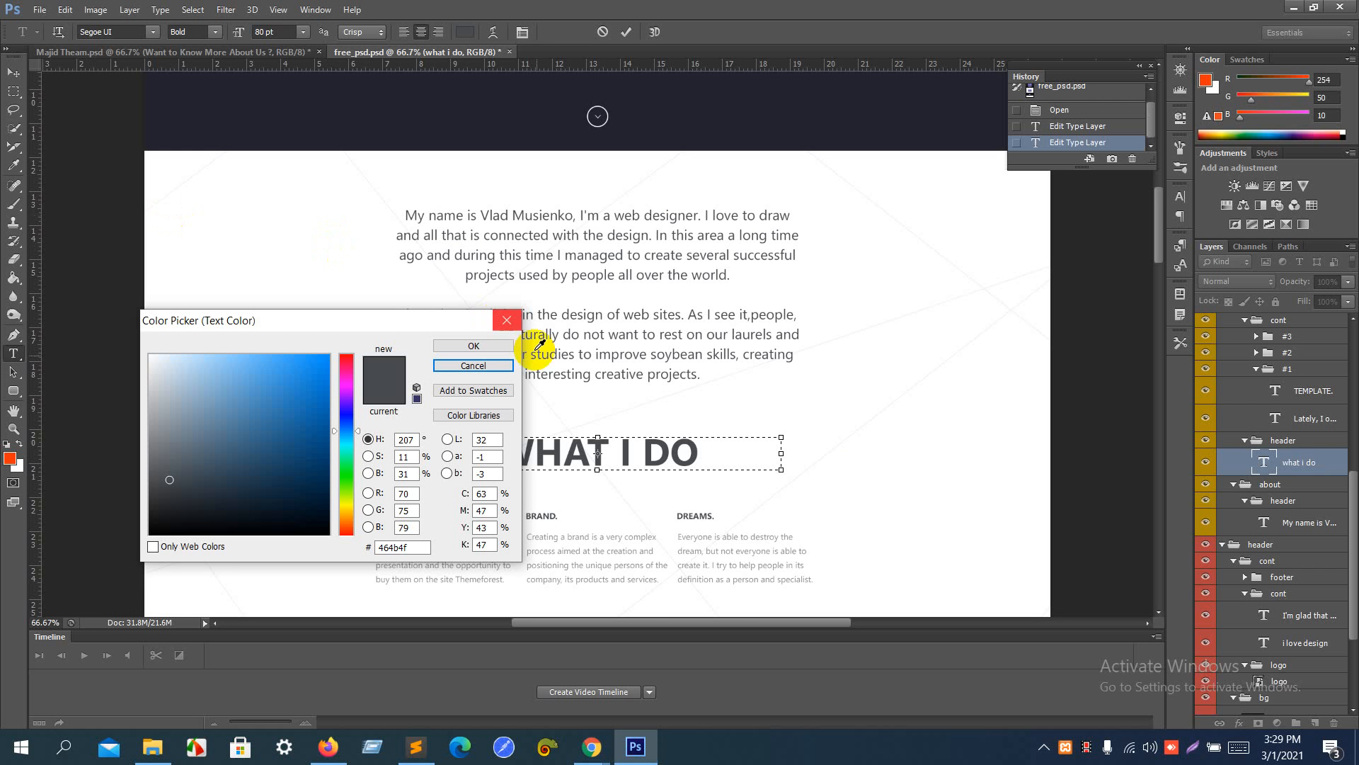
left_click(480, 365)
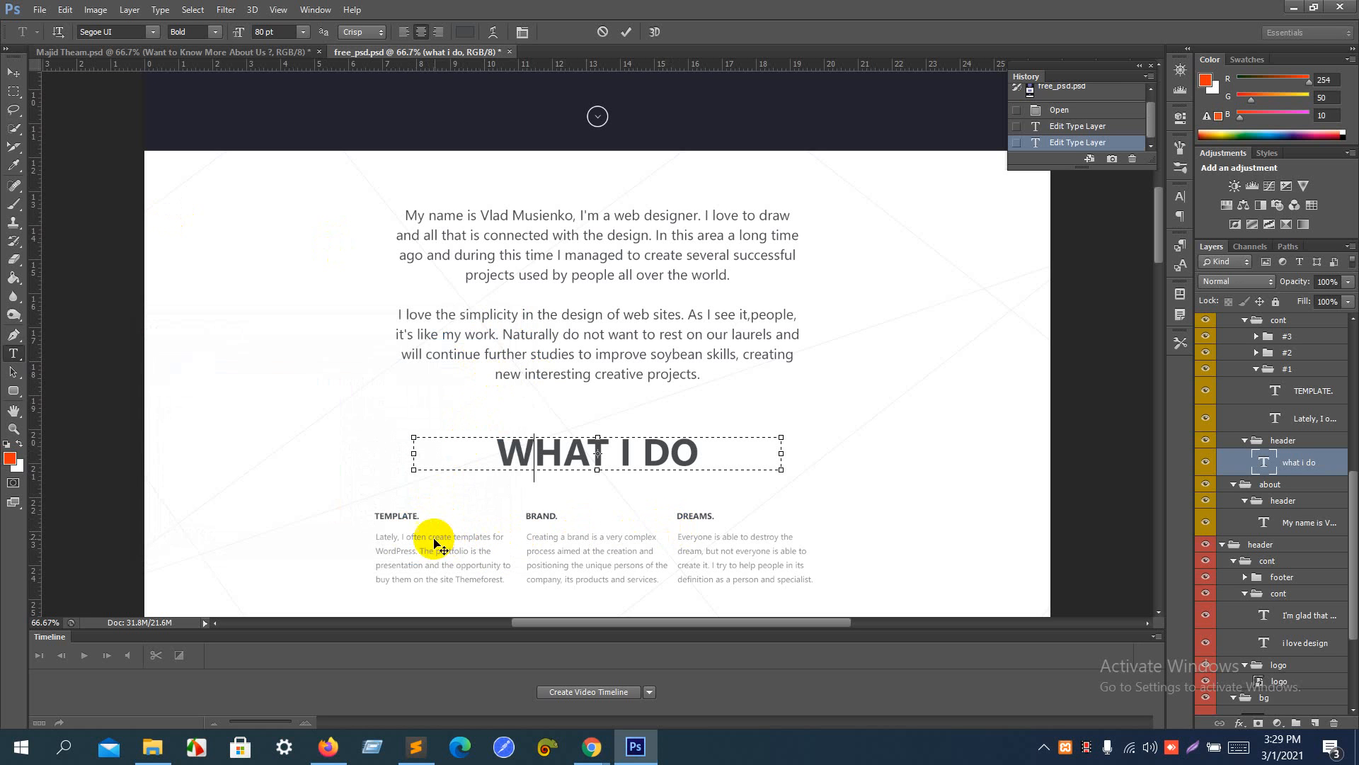
key("alt+Tab")
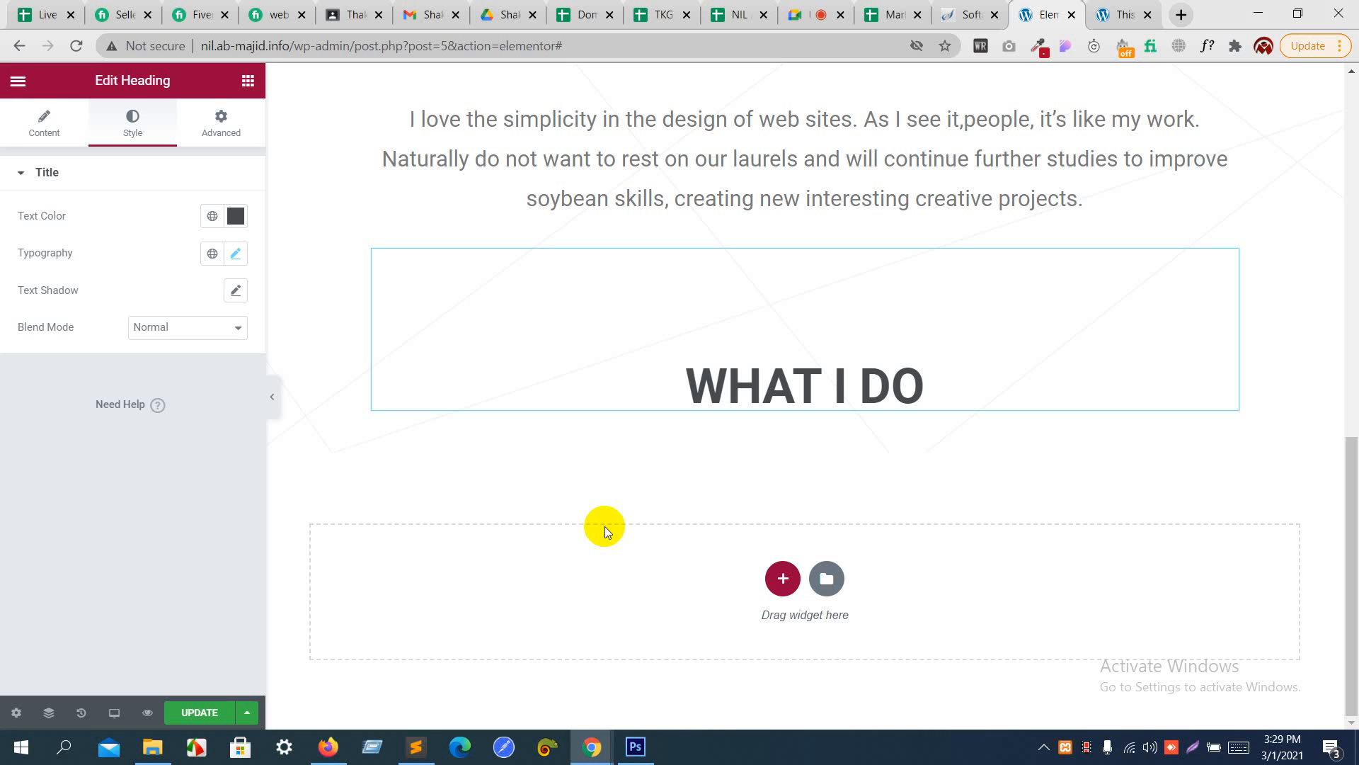
- Add an inner section below the "what i do" heading and duplicate its first column to make three columns
left_click(249, 80)
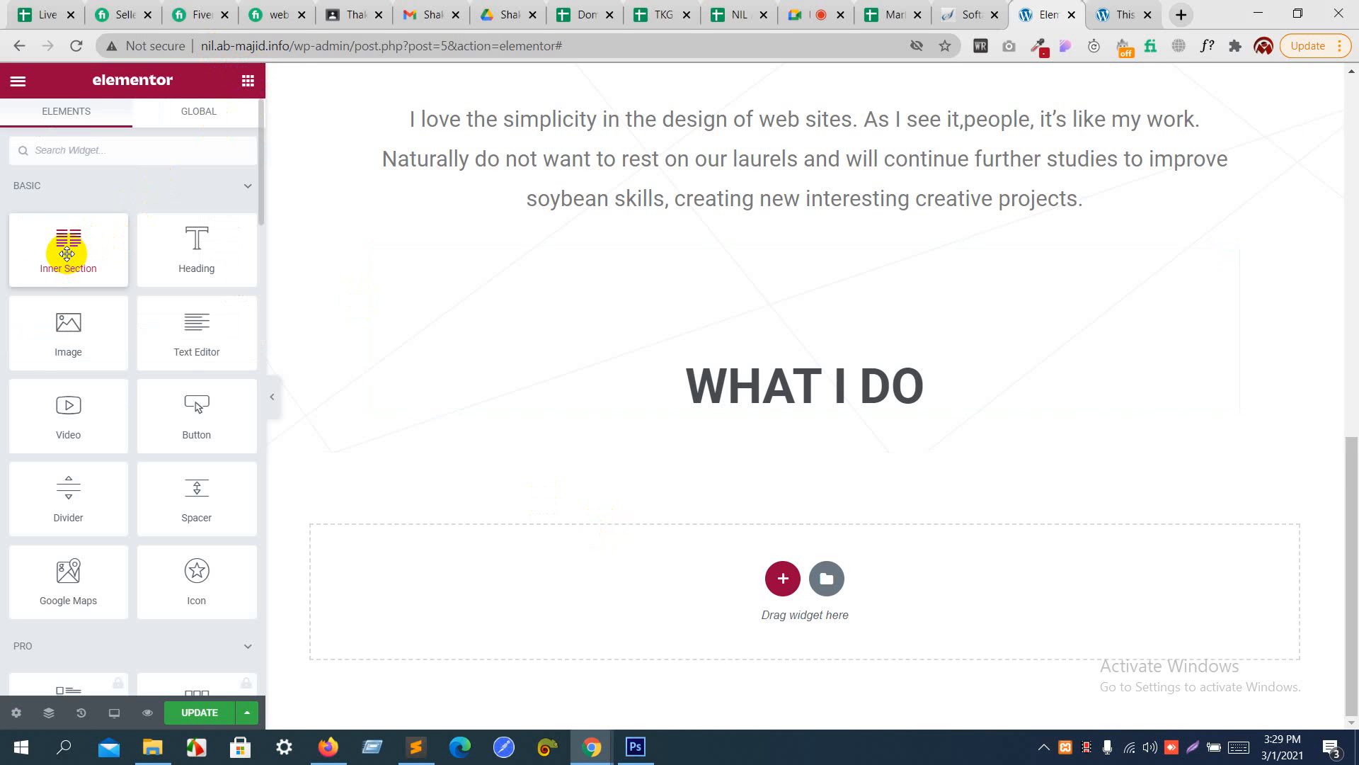
left_click_drag(67, 258, 698, 397)
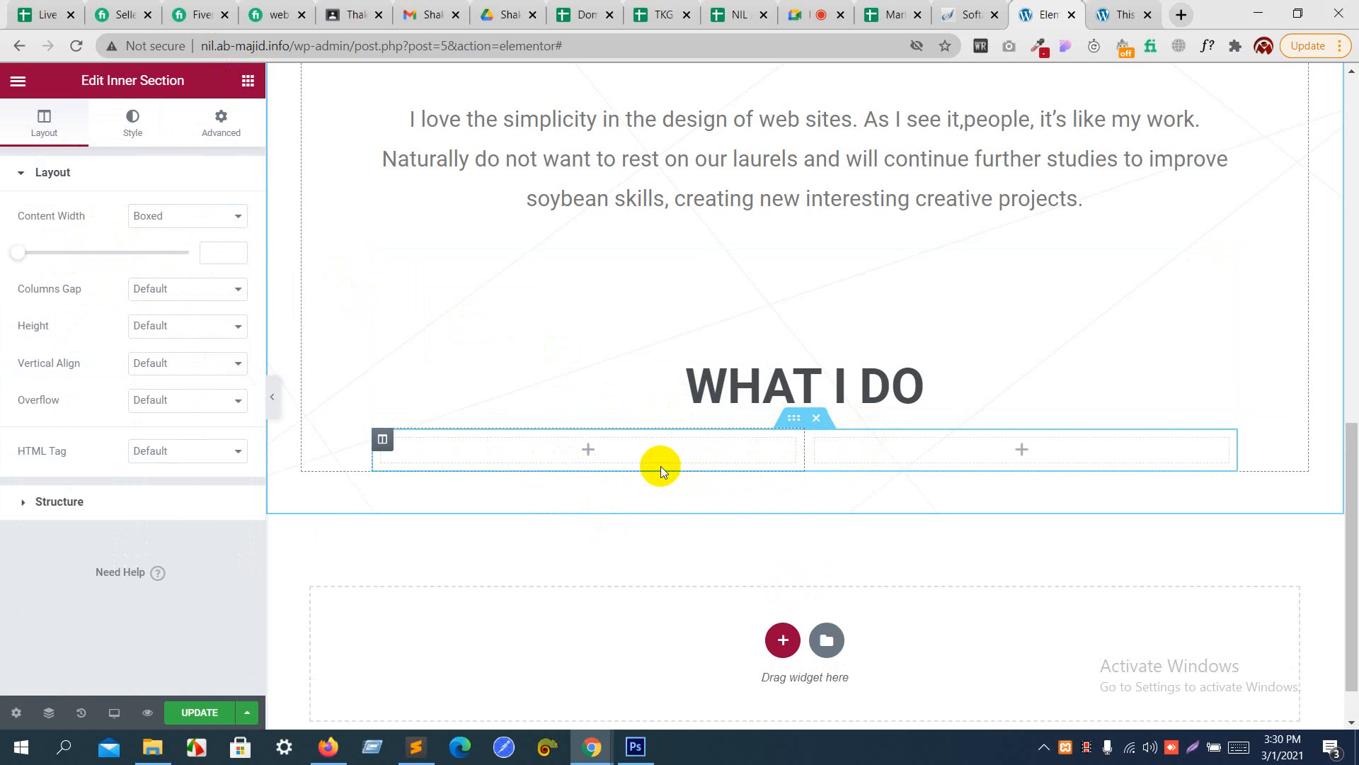
left_click(233, 495)
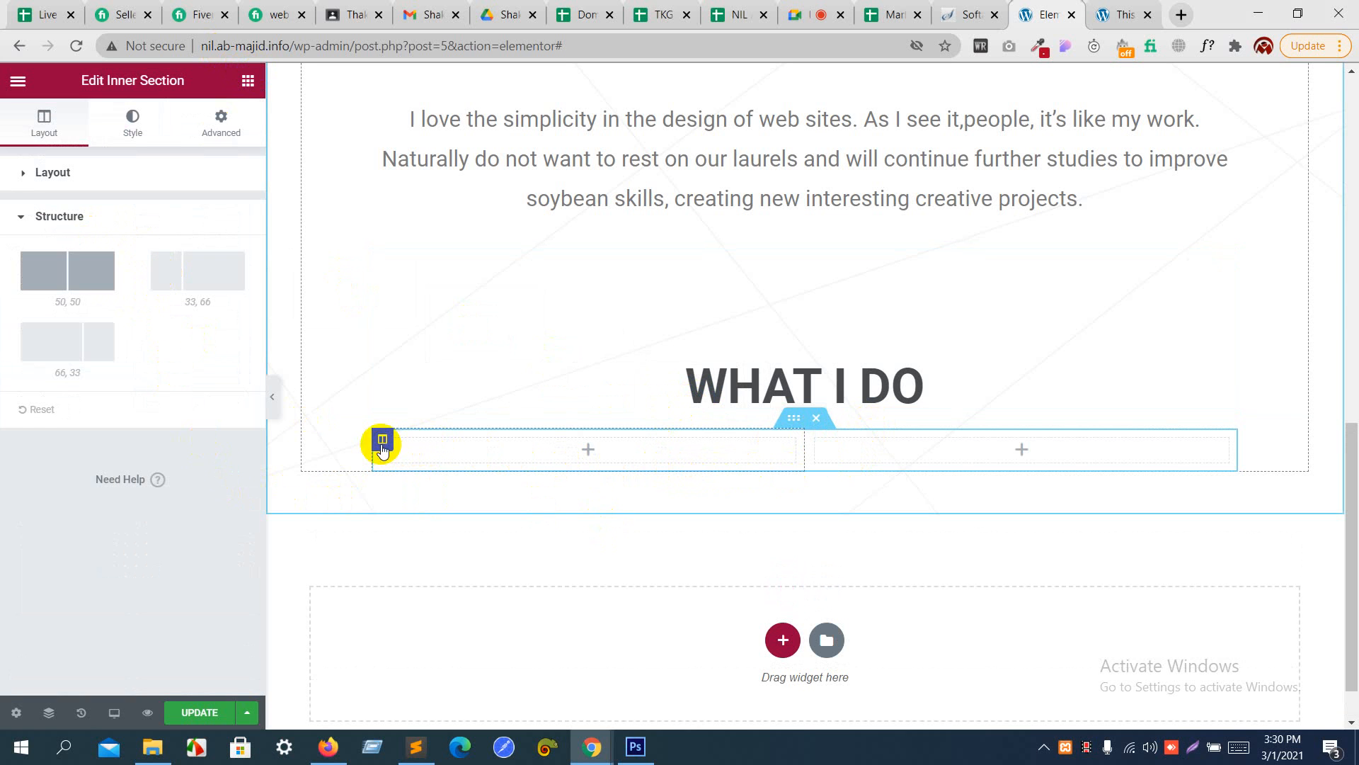
right_click(382, 443)
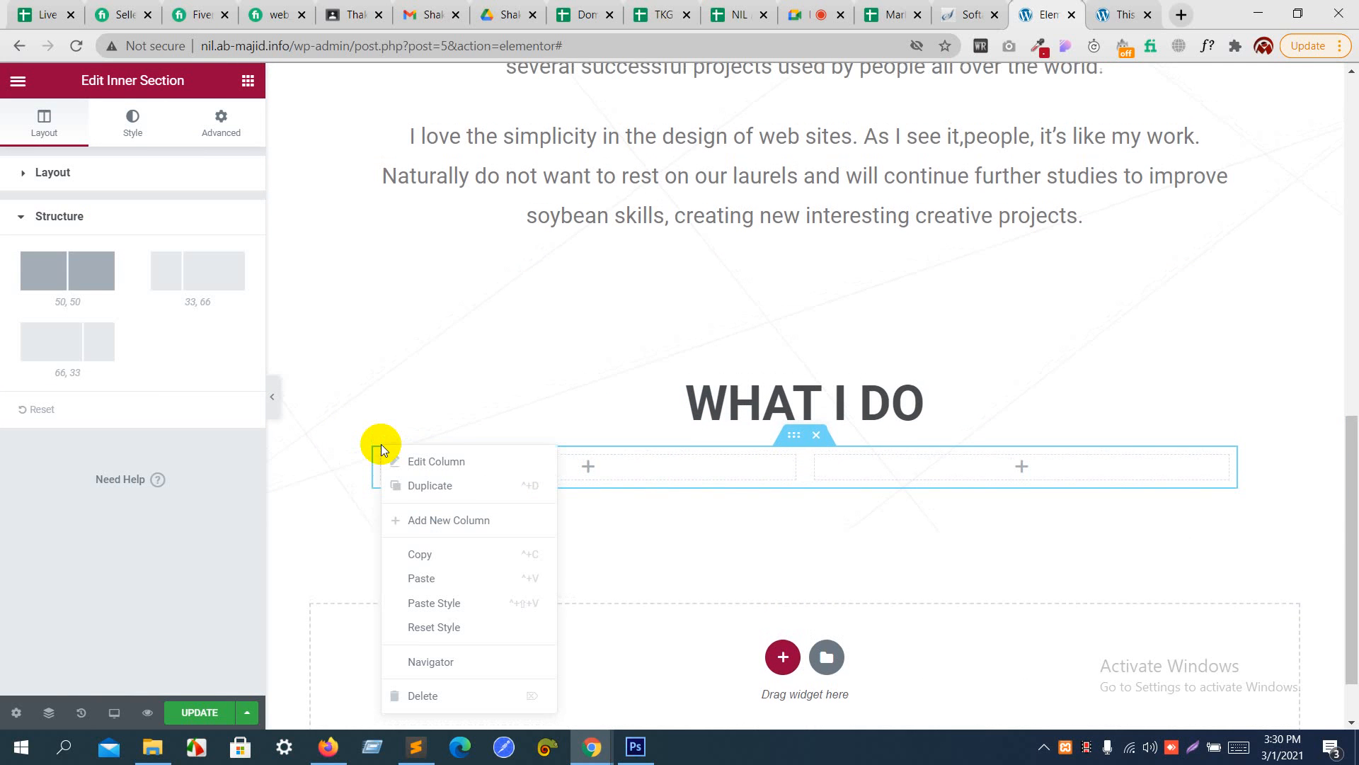
left_click(418, 484)
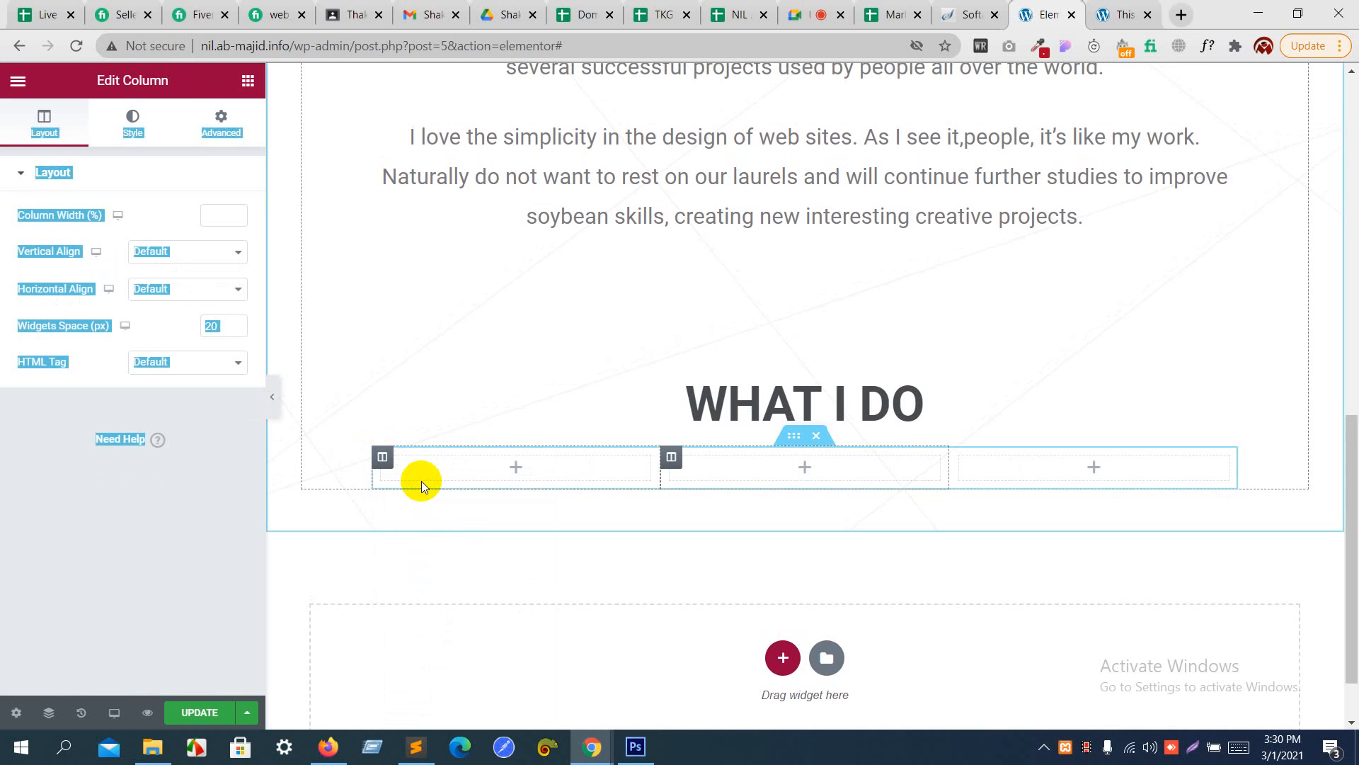
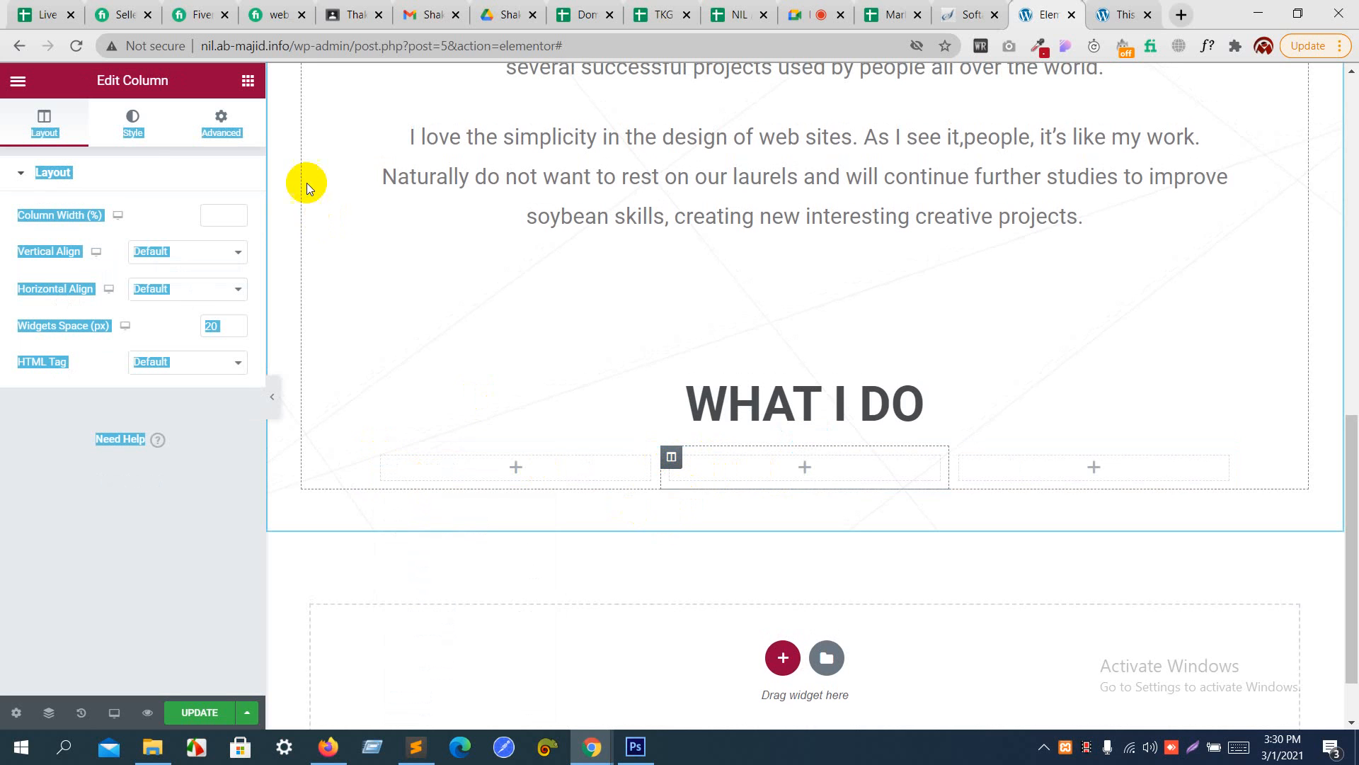
- Add a Heading widget to the first column below "WHAT I DO" and copy the "TEMPLATE." title text from free_psd.psd in Photoshop
left_click(247, 81)
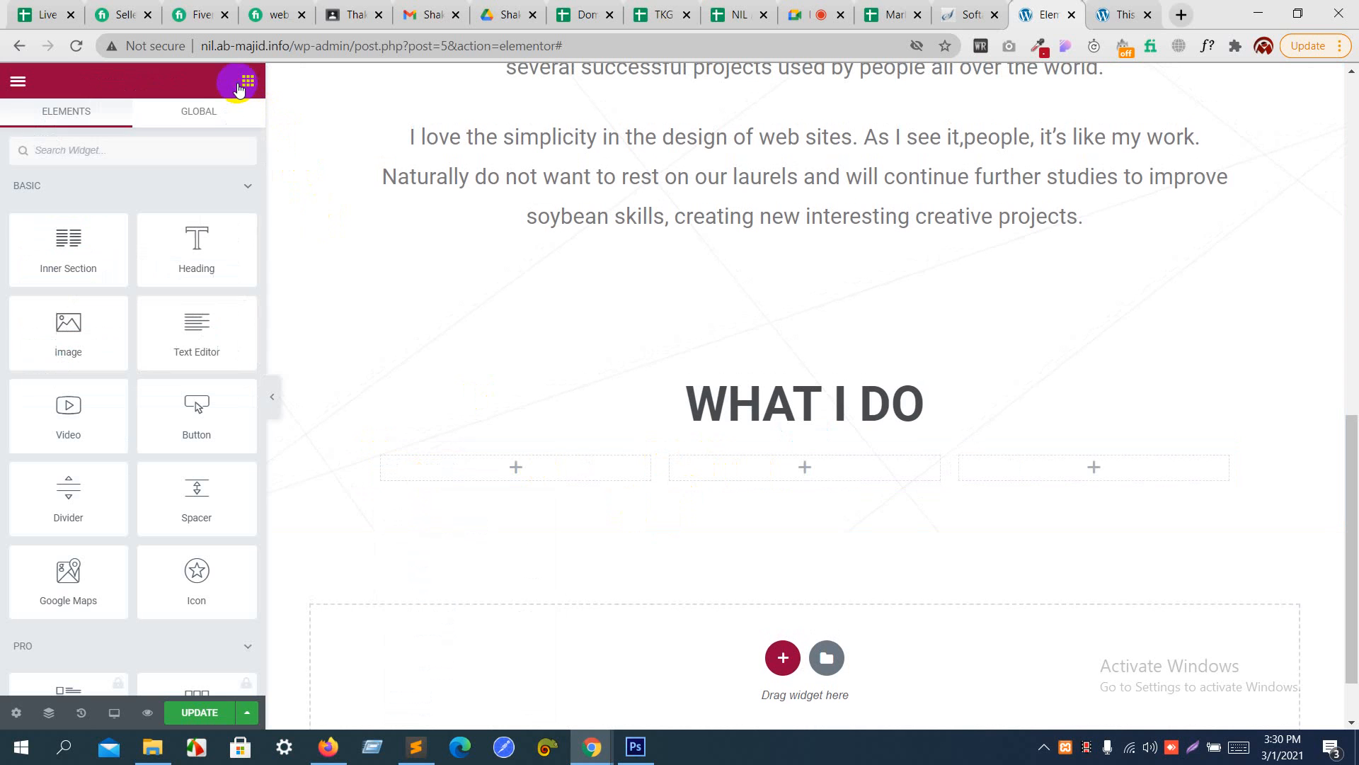
left_click_drag(179, 244, 424, 469)
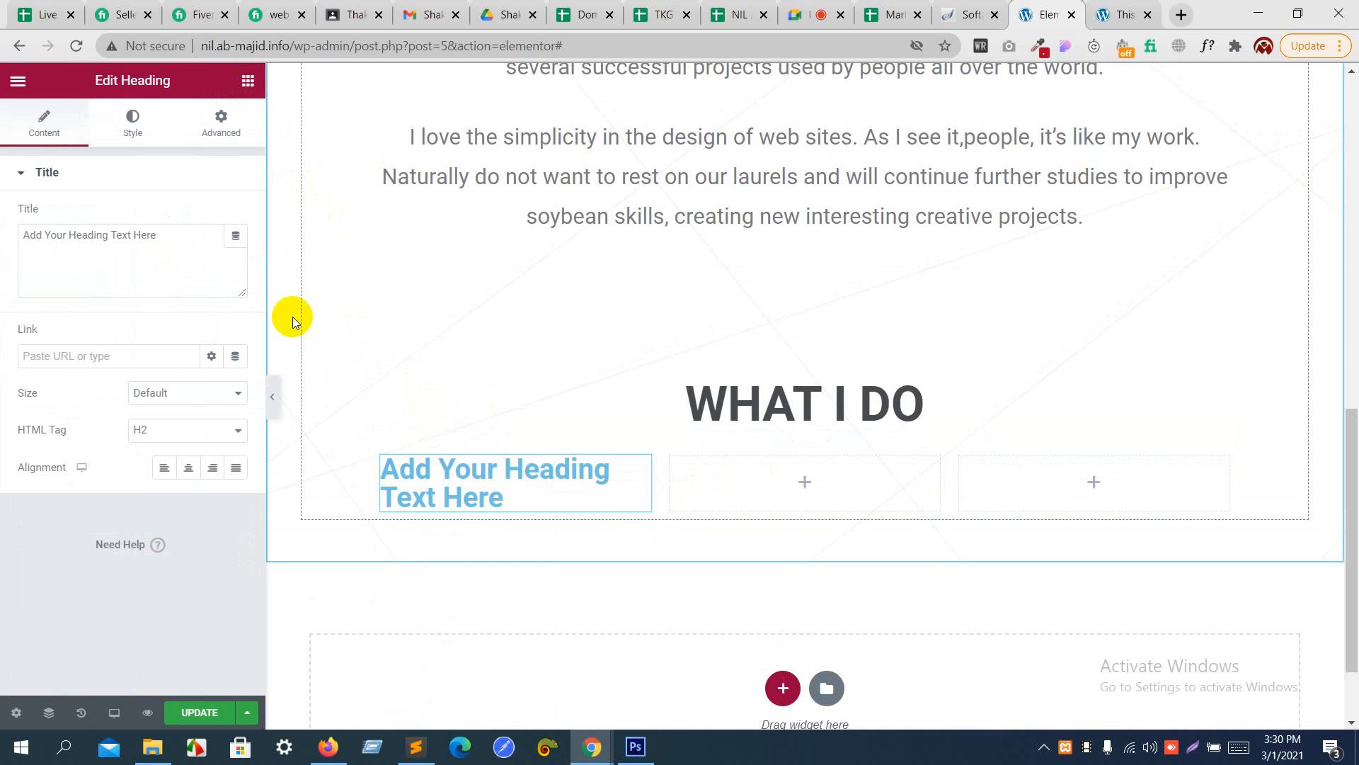
key("alt+Tab")
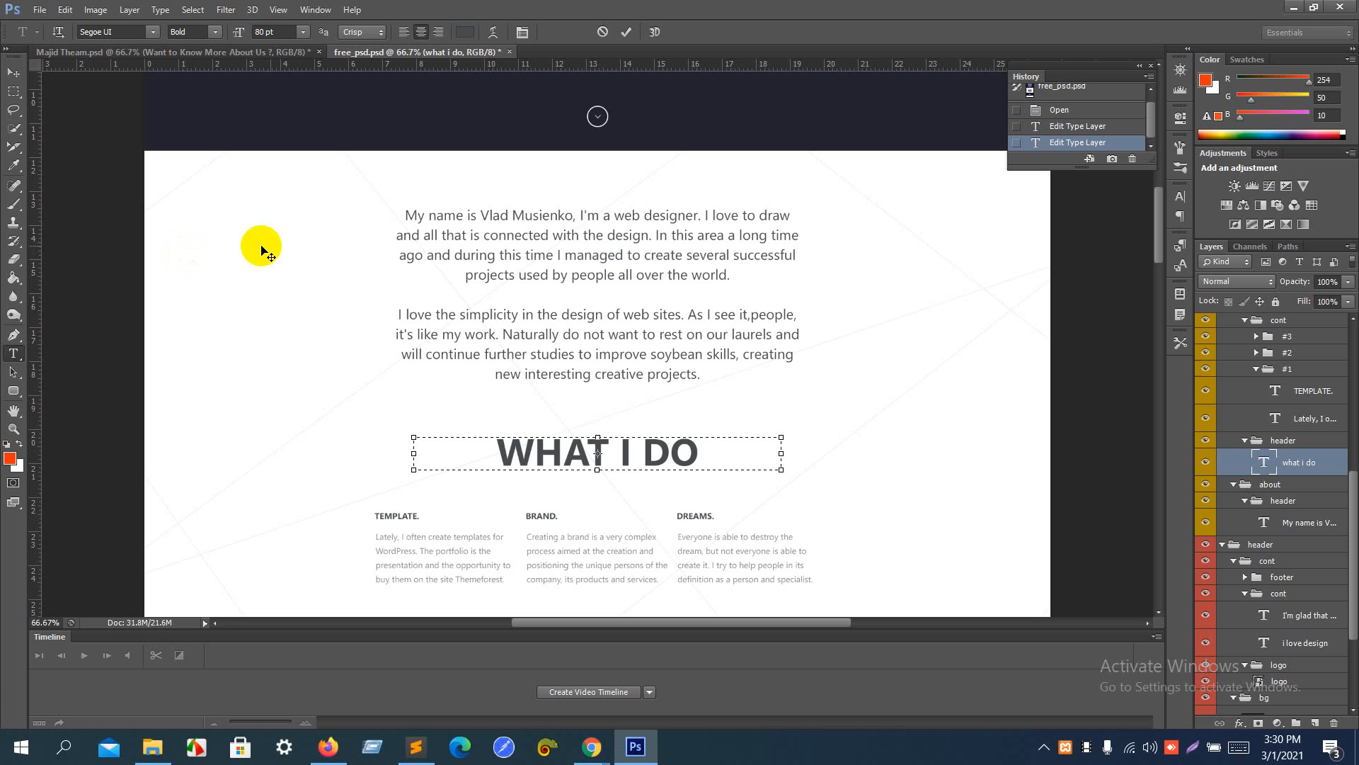
left_click(14, 369)
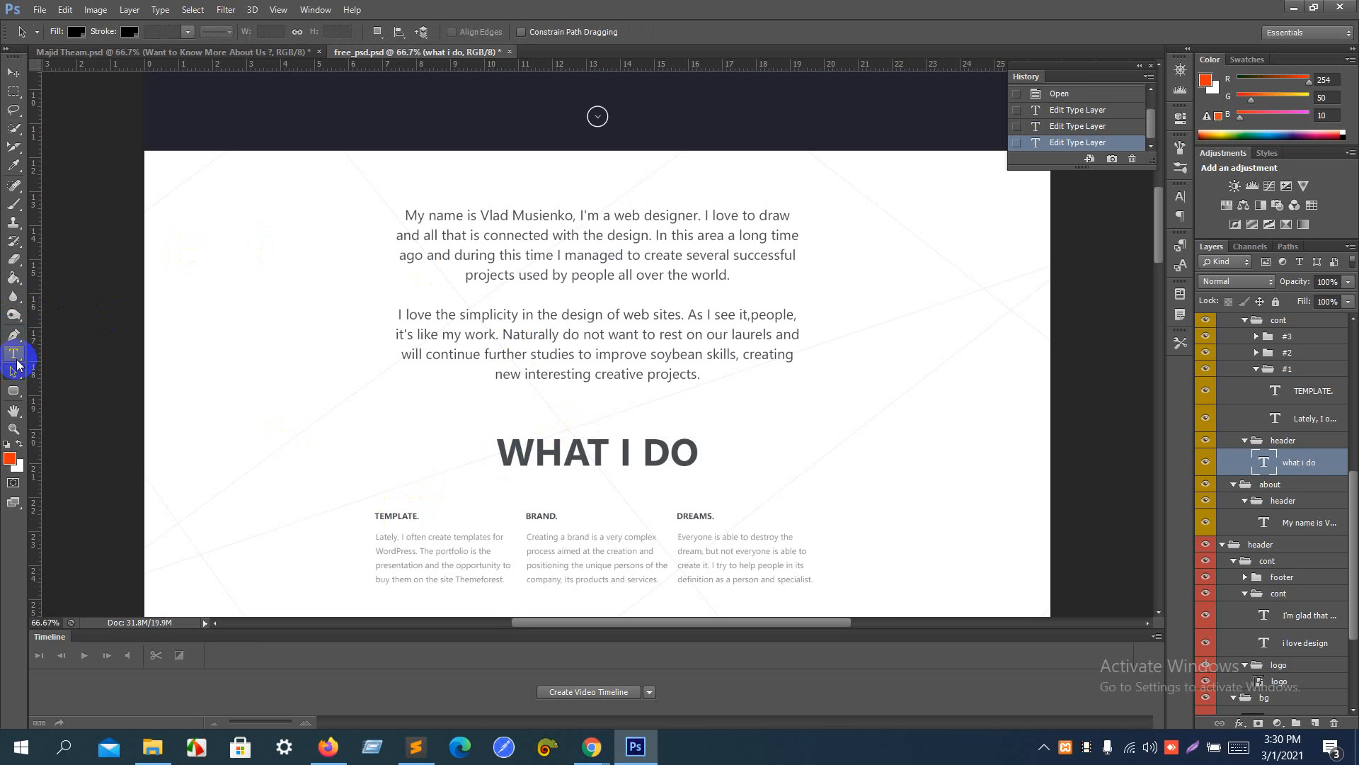
scroll(17, 365, "left", 1)
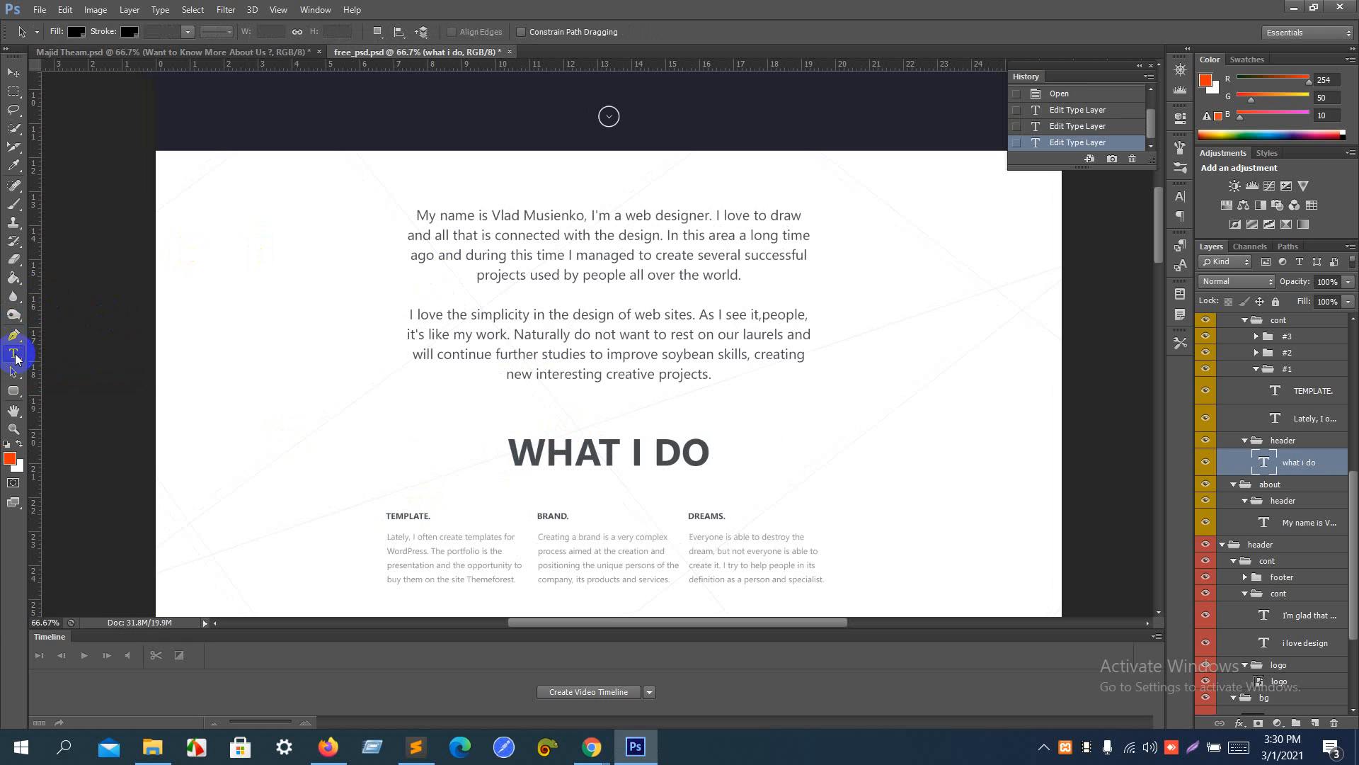
left_click(14, 358)
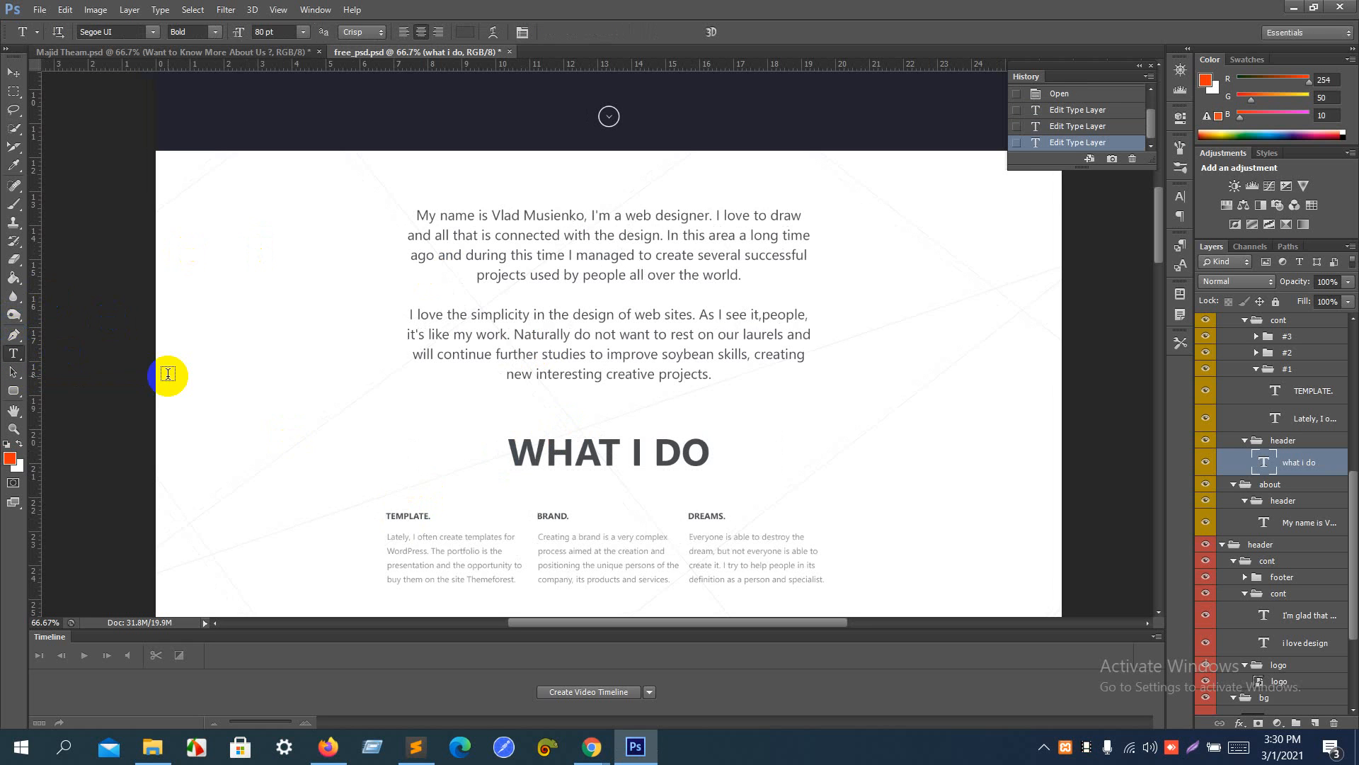
scroll(168, 373, "right", 1)
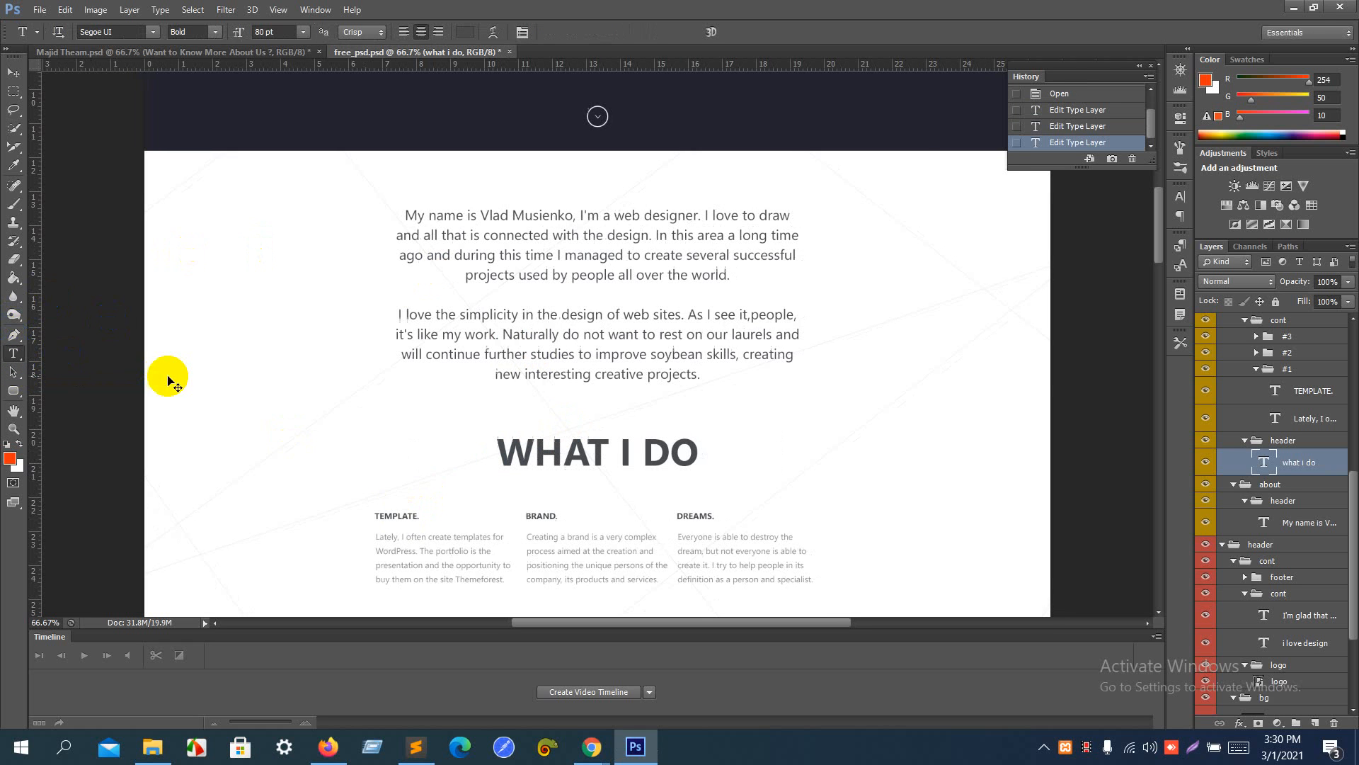
left_click(399, 521)
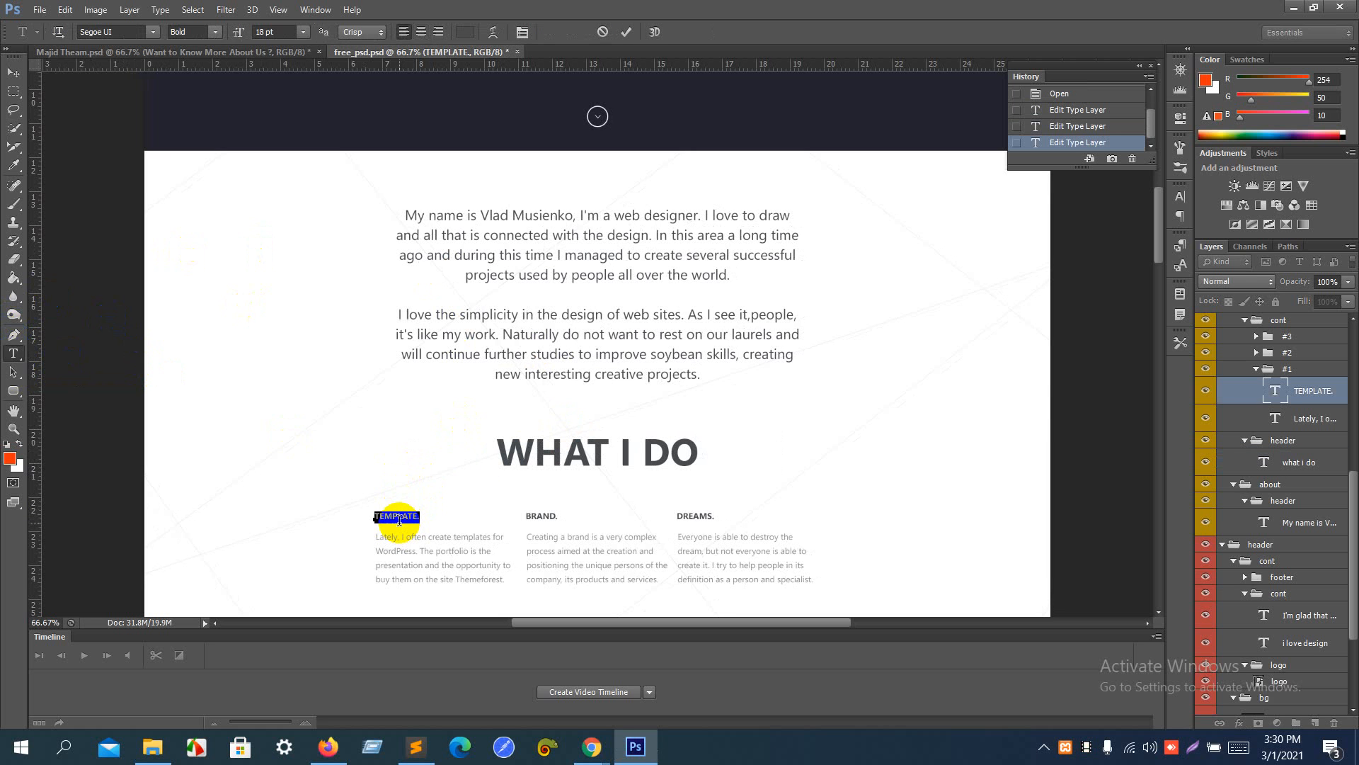
- Return to Elementor in Chrome and replace the new heading's title with the copied text "TEMPLATE."
key("alt+Tab")
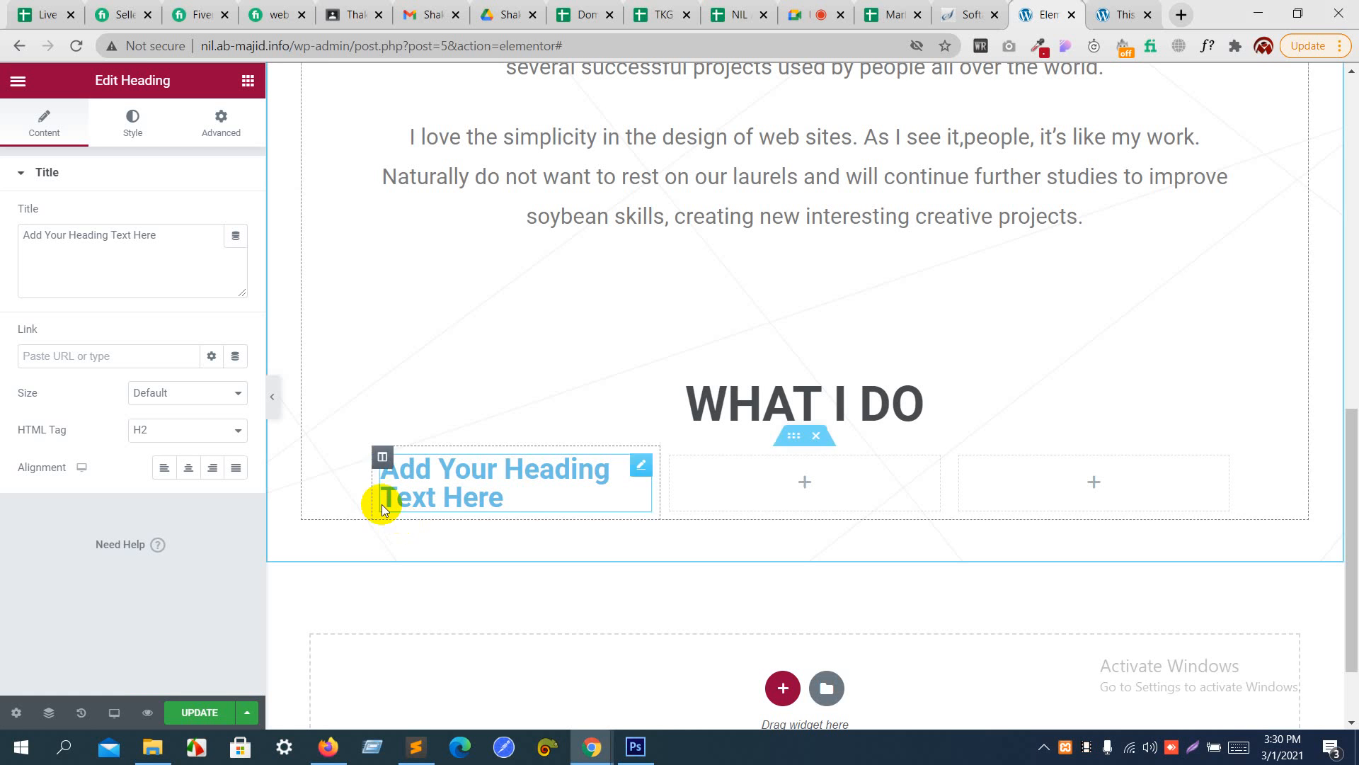
left_click(174, 265)
key("ctrl+a")
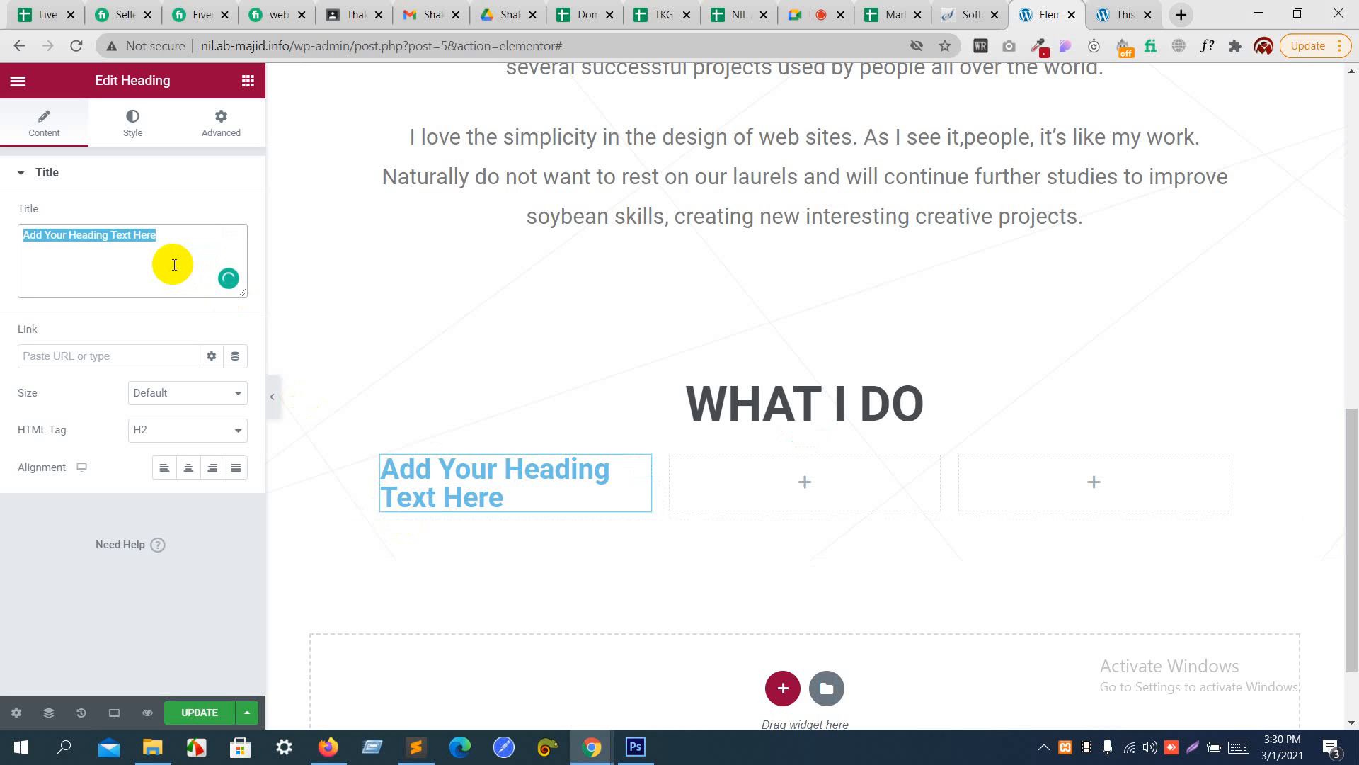
type("TEMPLATE.")
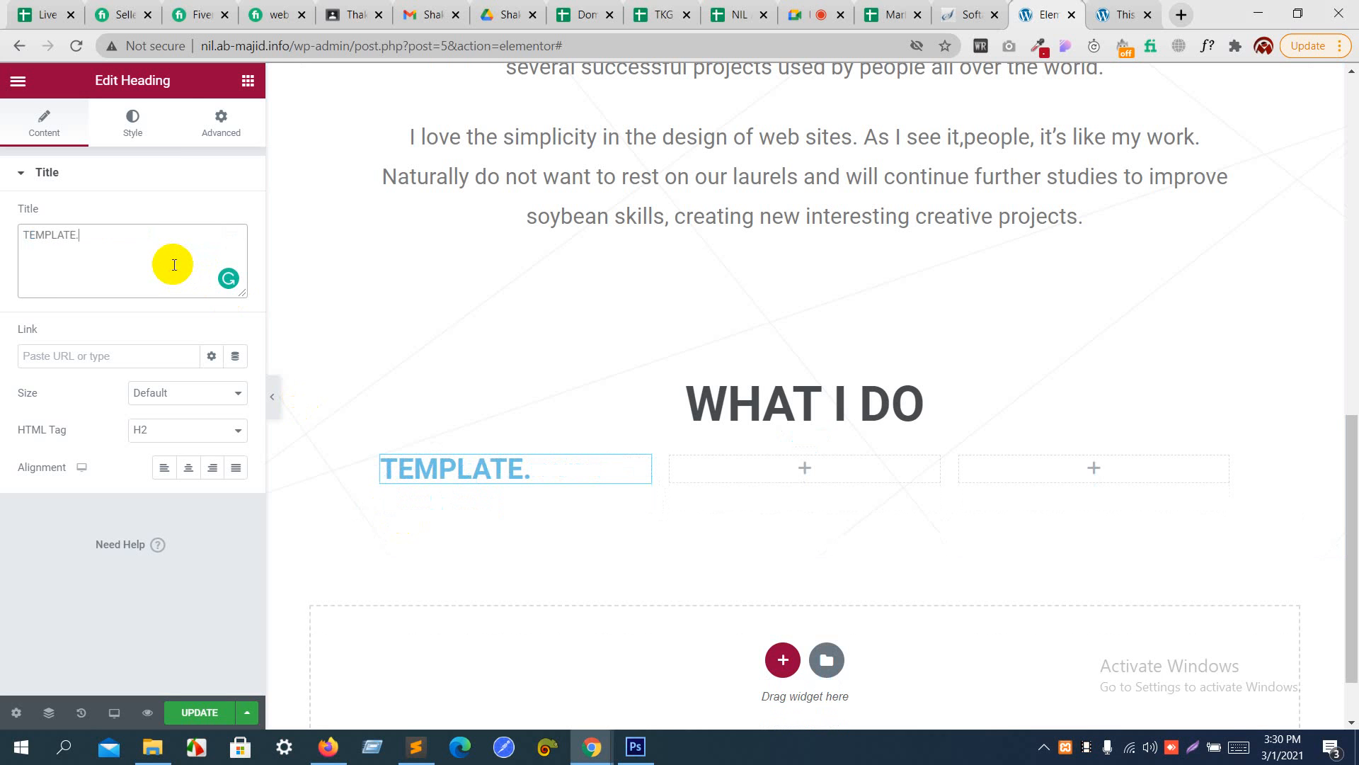
- Set the "TEMPLATE." heading's text color to a dark gray, about #565758
left_click(144, 124)
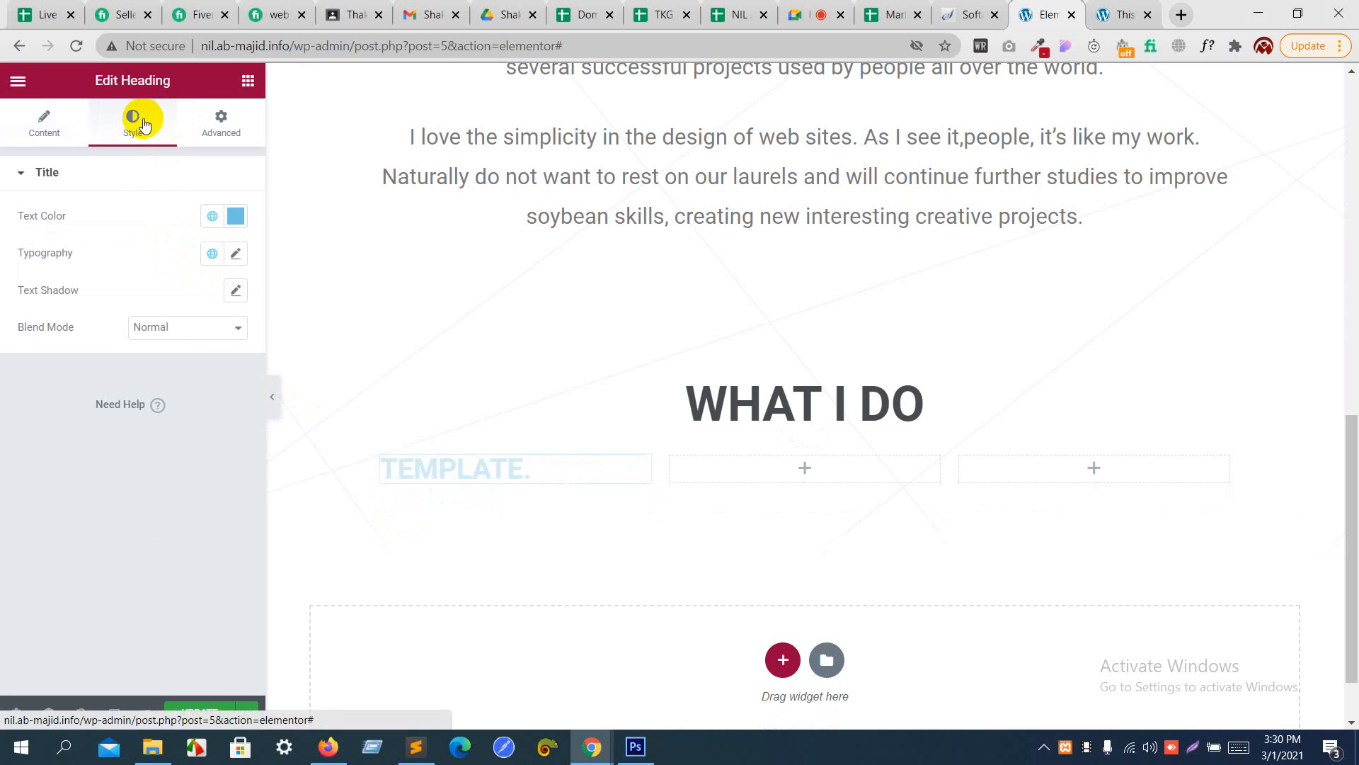
left_click(236, 216)
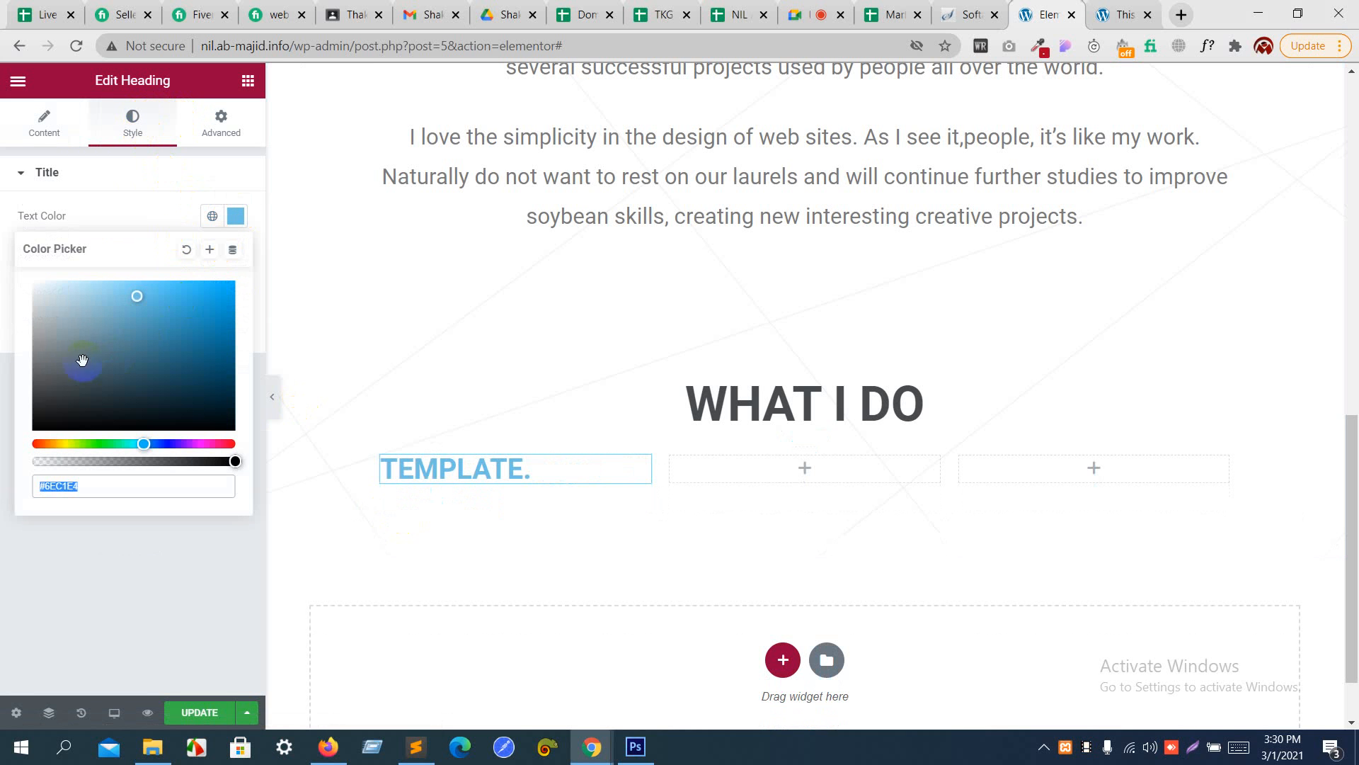
type("#858E92")
left_click_drag(49, 344, 36, 378)
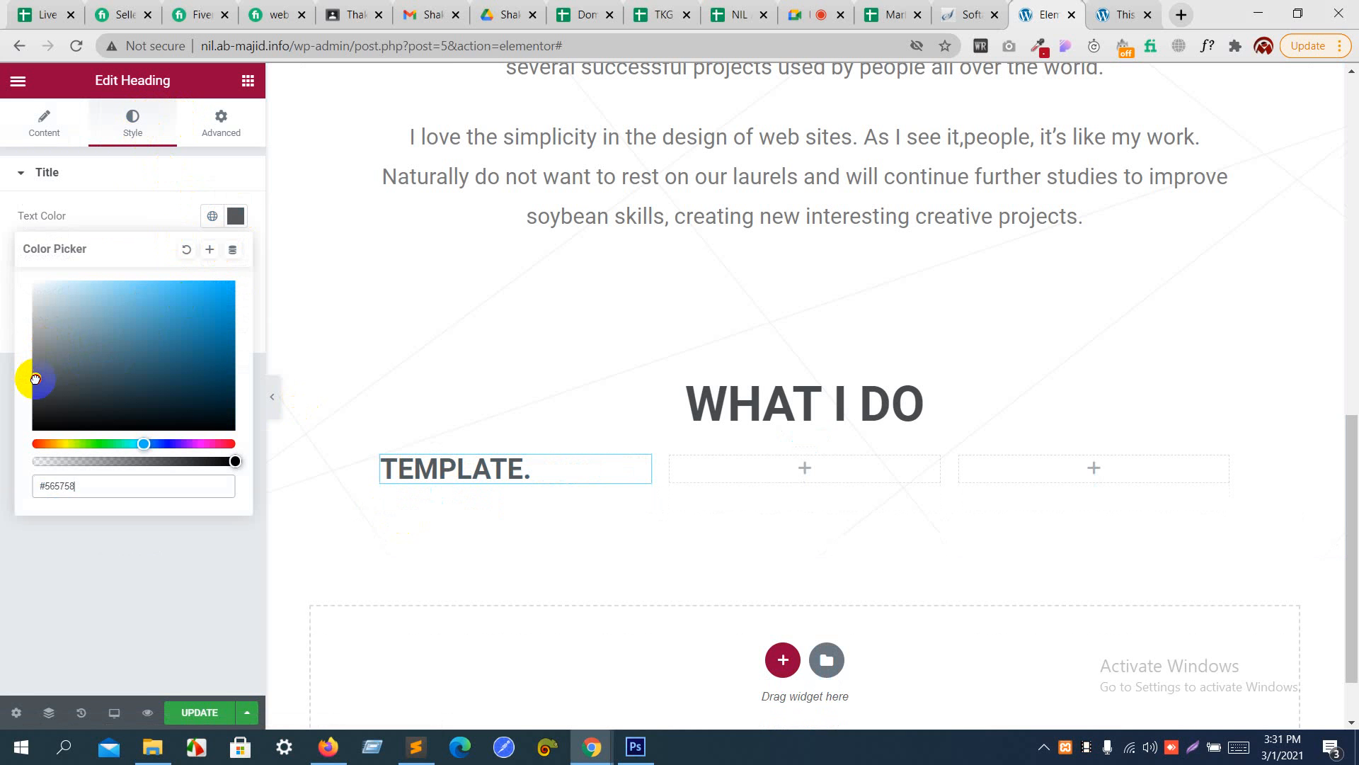
left_click(110, 212)
- Set the "TEMPLATE." heading's font size to 14 px
left_click(238, 255)
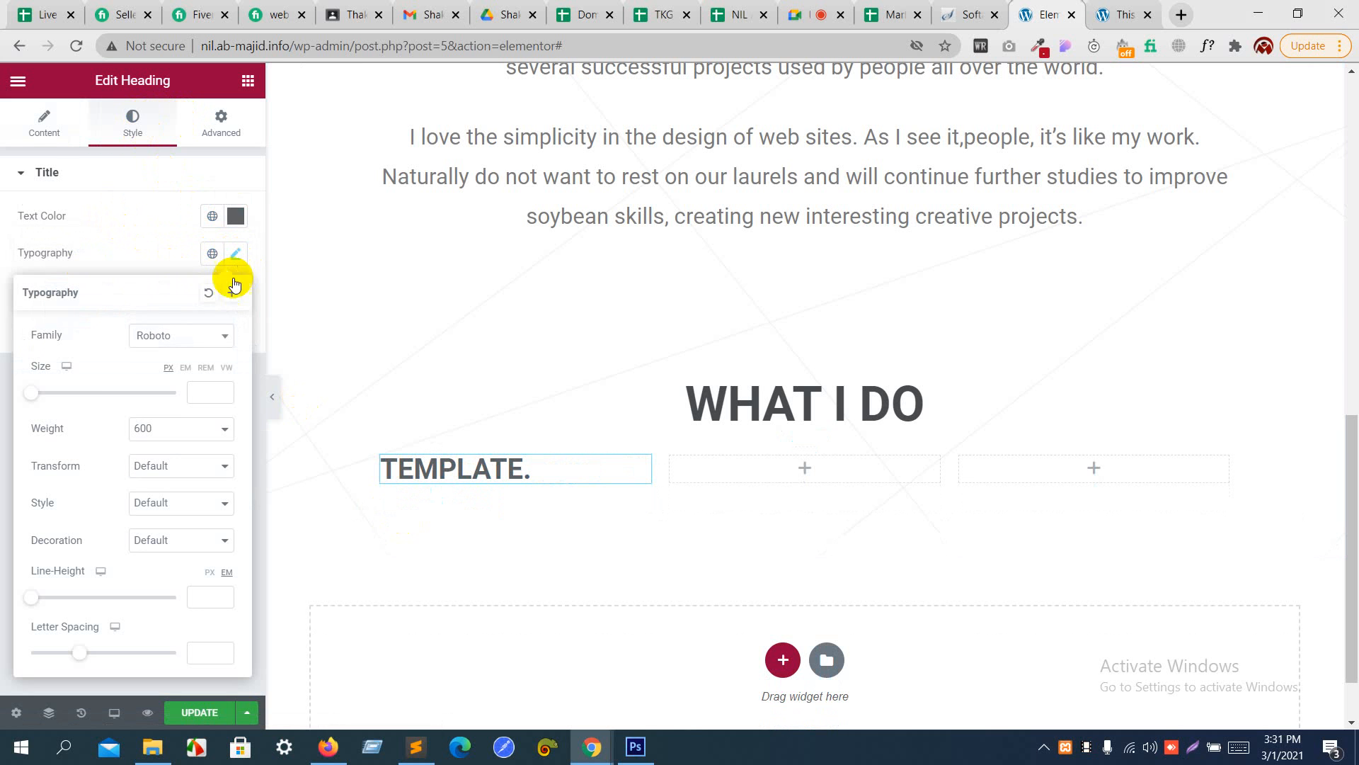
left_click_drag(35, 395, 45, 395)
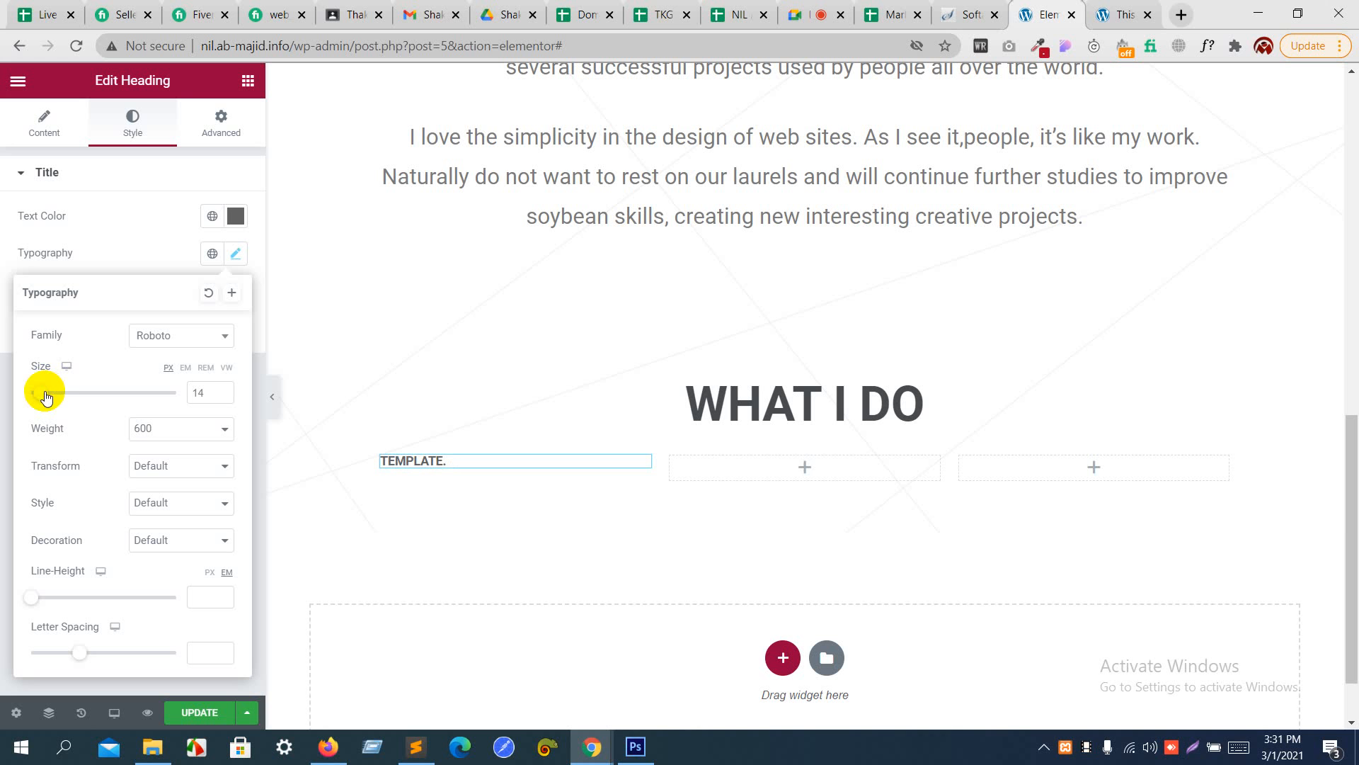
left_click(151, 259)
- Switch to Photoshop and copy the paragraph text below the "TEMPLATE." title in free_psd.psd
key("alt+Tab")
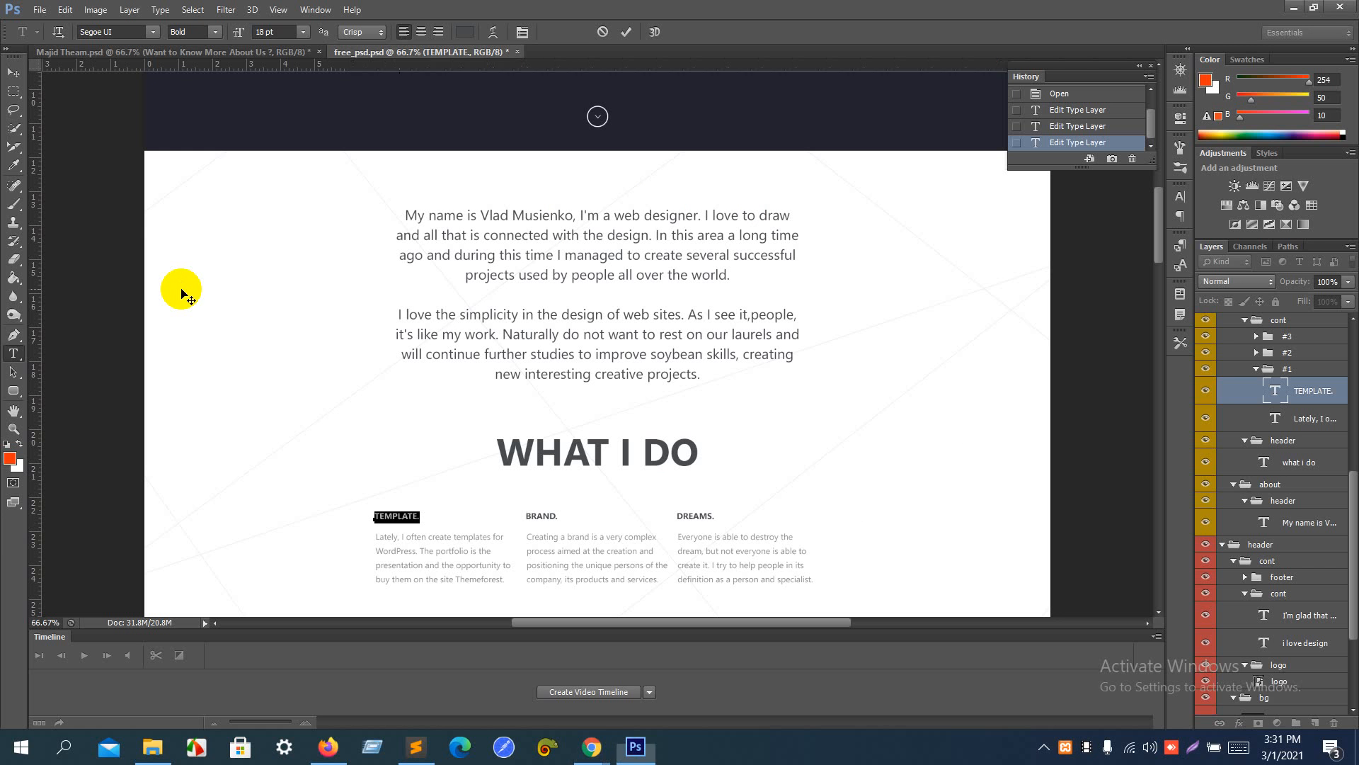
left_click(24, 373)
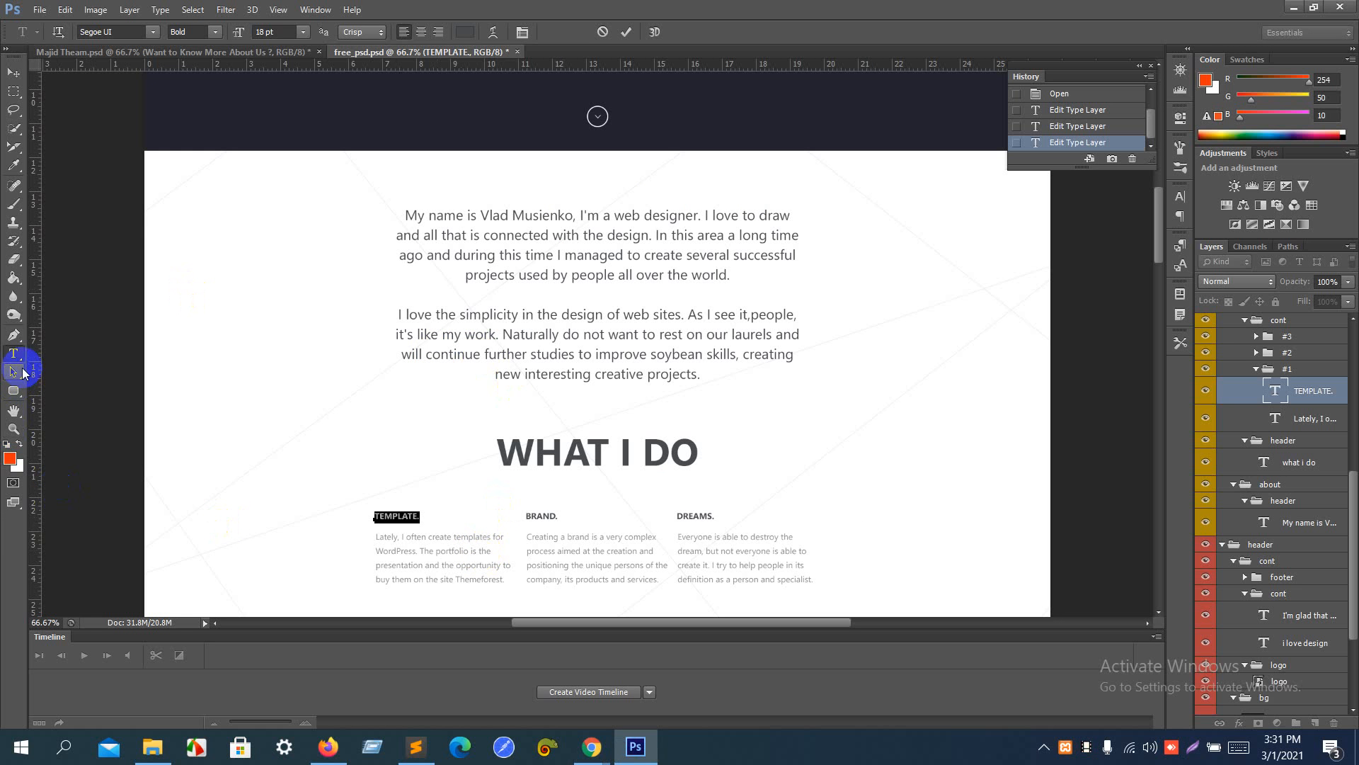
left_click(14, 354)
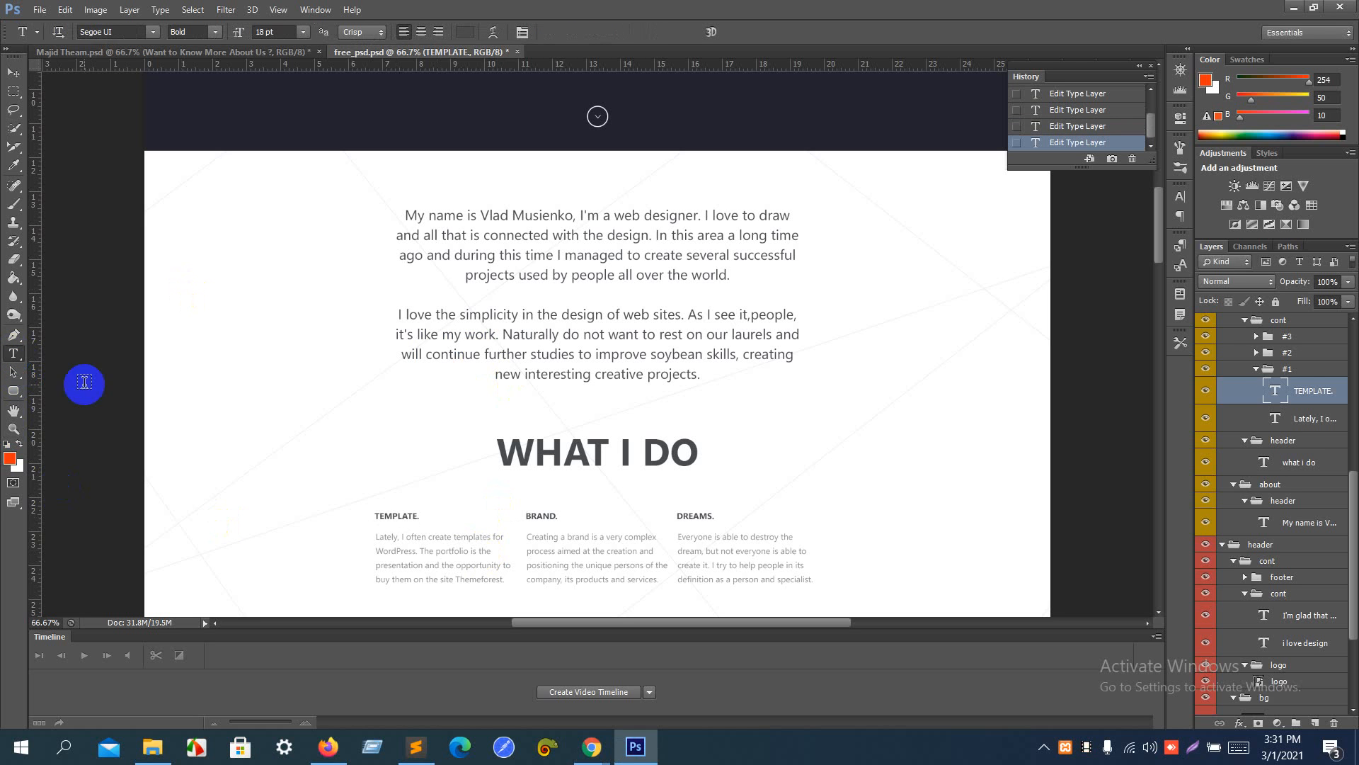
left_click(410, 542)
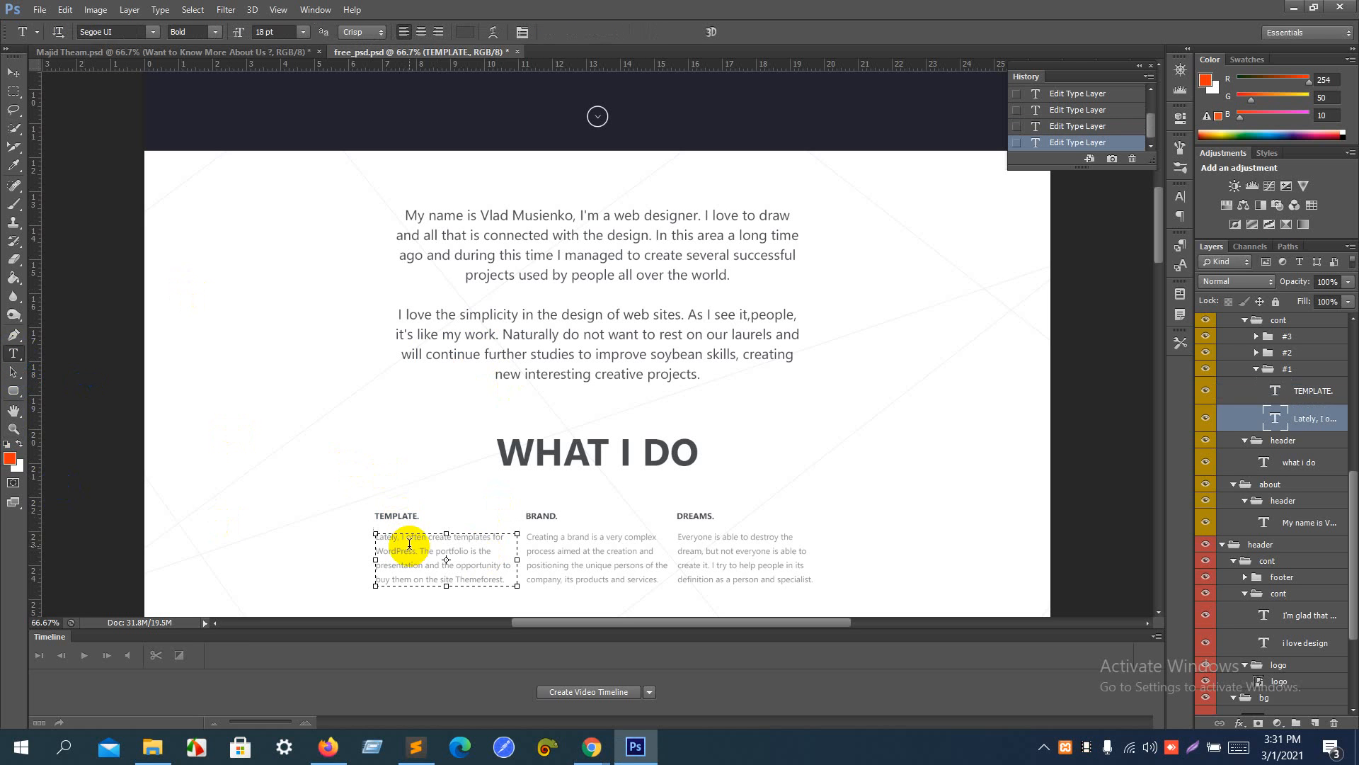
key("ctrl+a")
key("ctrl+c")
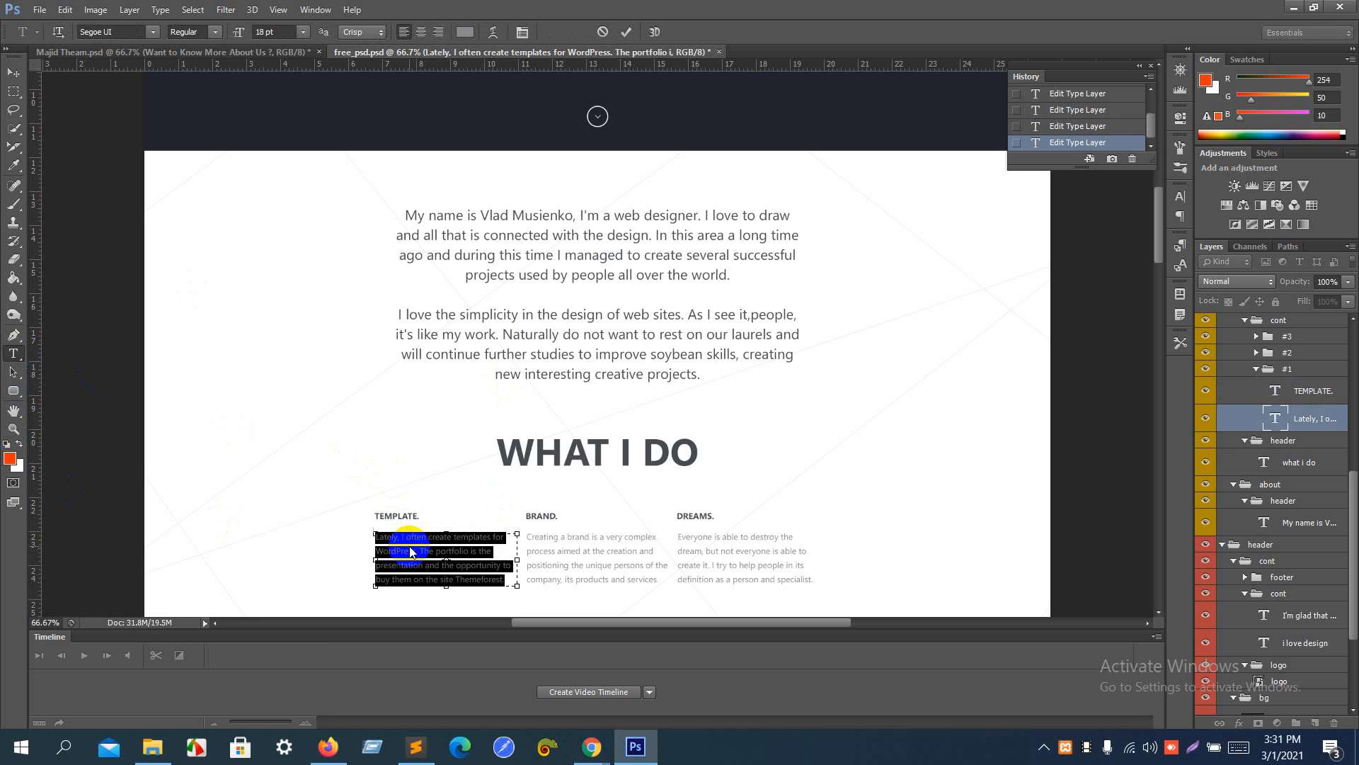
- Return to Elementor, add a Text Editor below the "TEMPLATE." heading, and replace its placeholder with the copied "Lately, I often create templates" paragraph
key("alt+Tab")
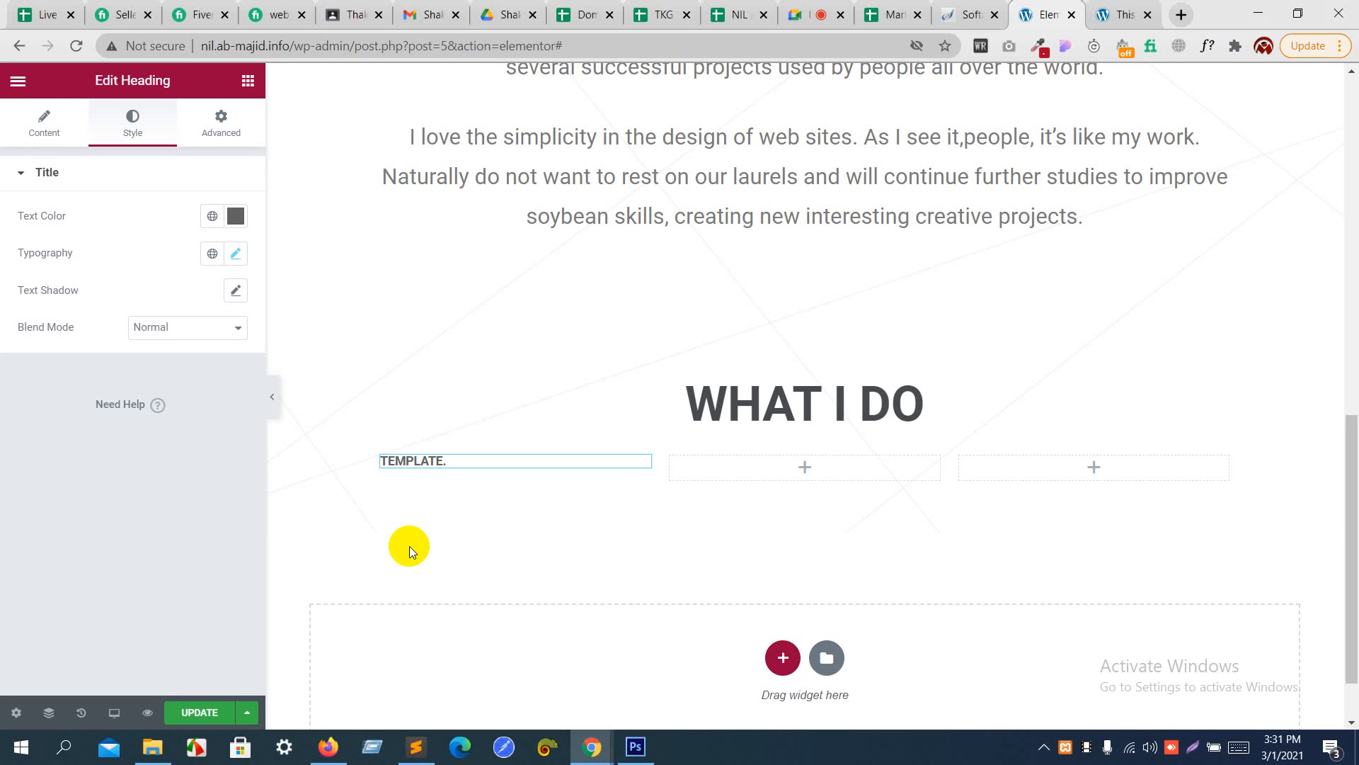
left_click(241, 88)
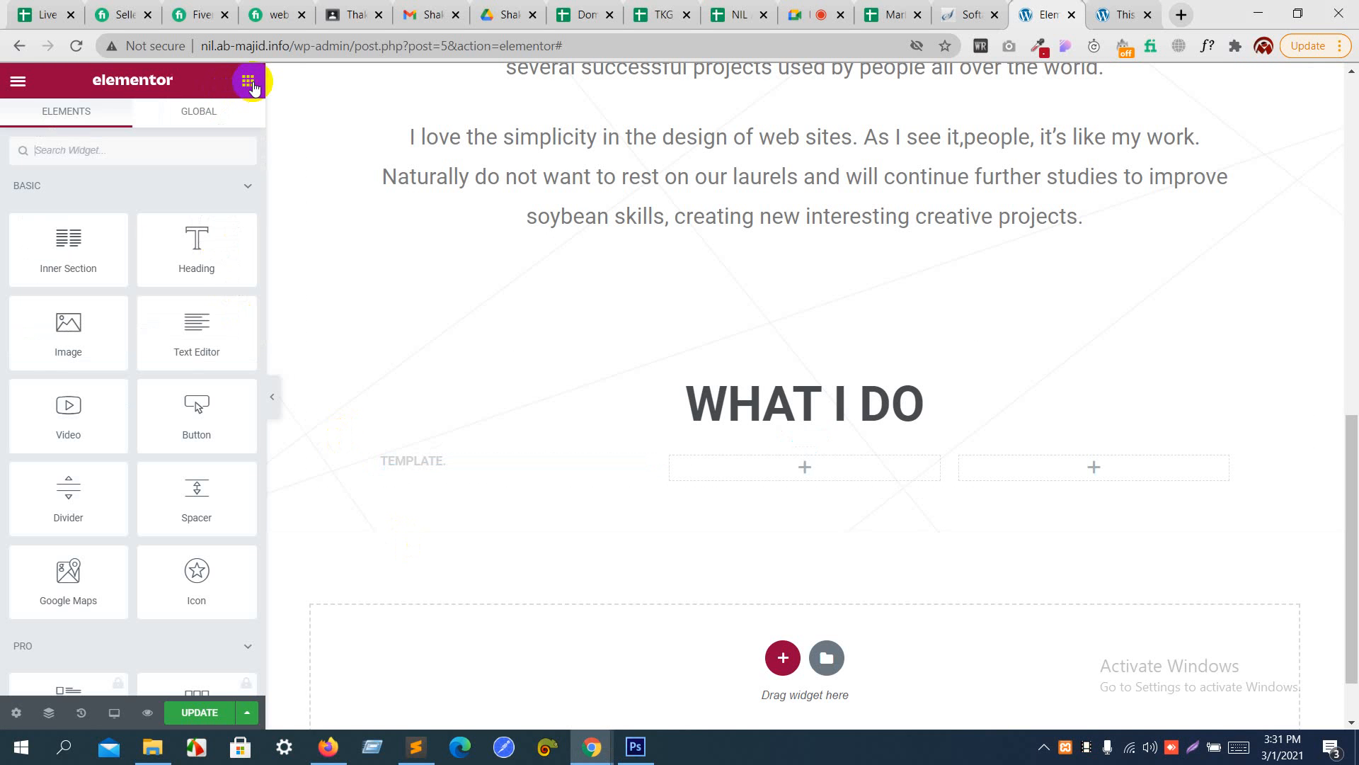
left_click_drag(194, 330, 391, 473)
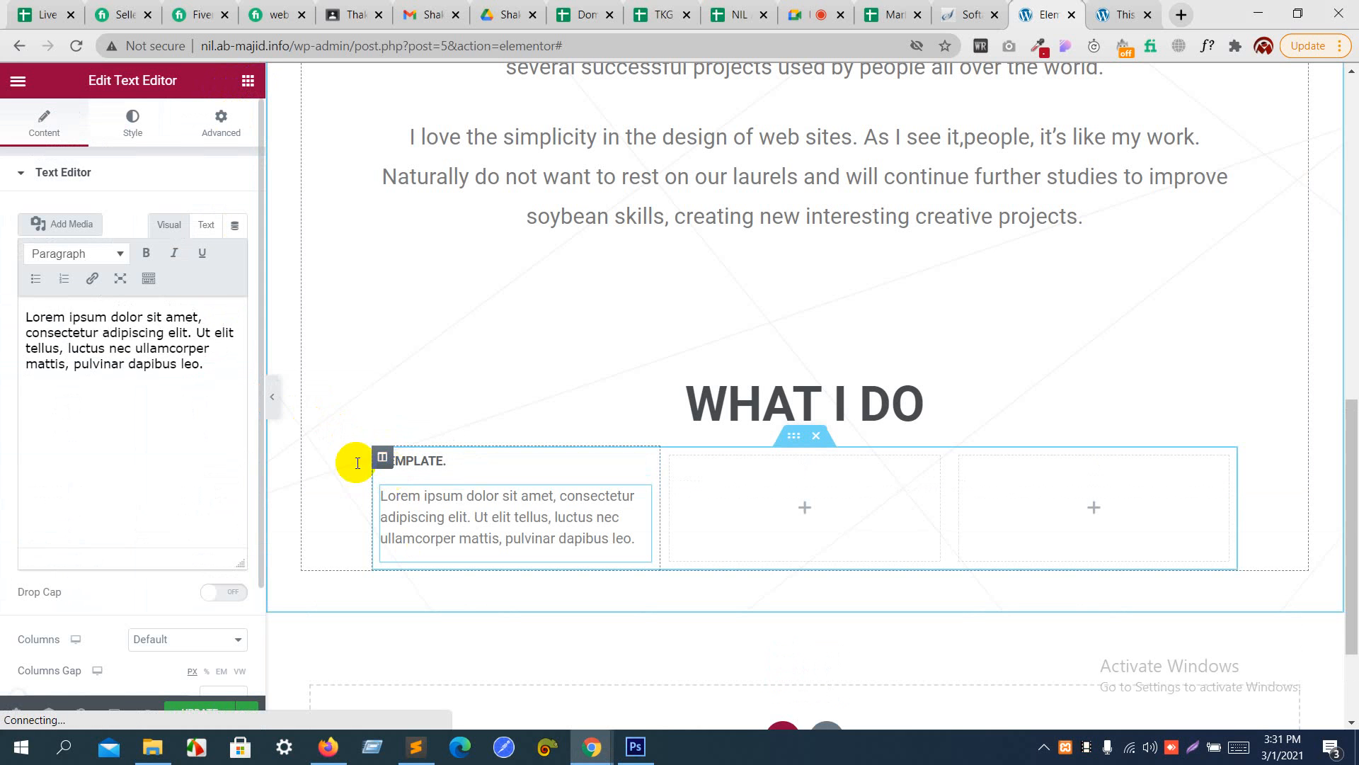
left_click(209, 411)
key("ctrl+a")
key("ctrl+v")
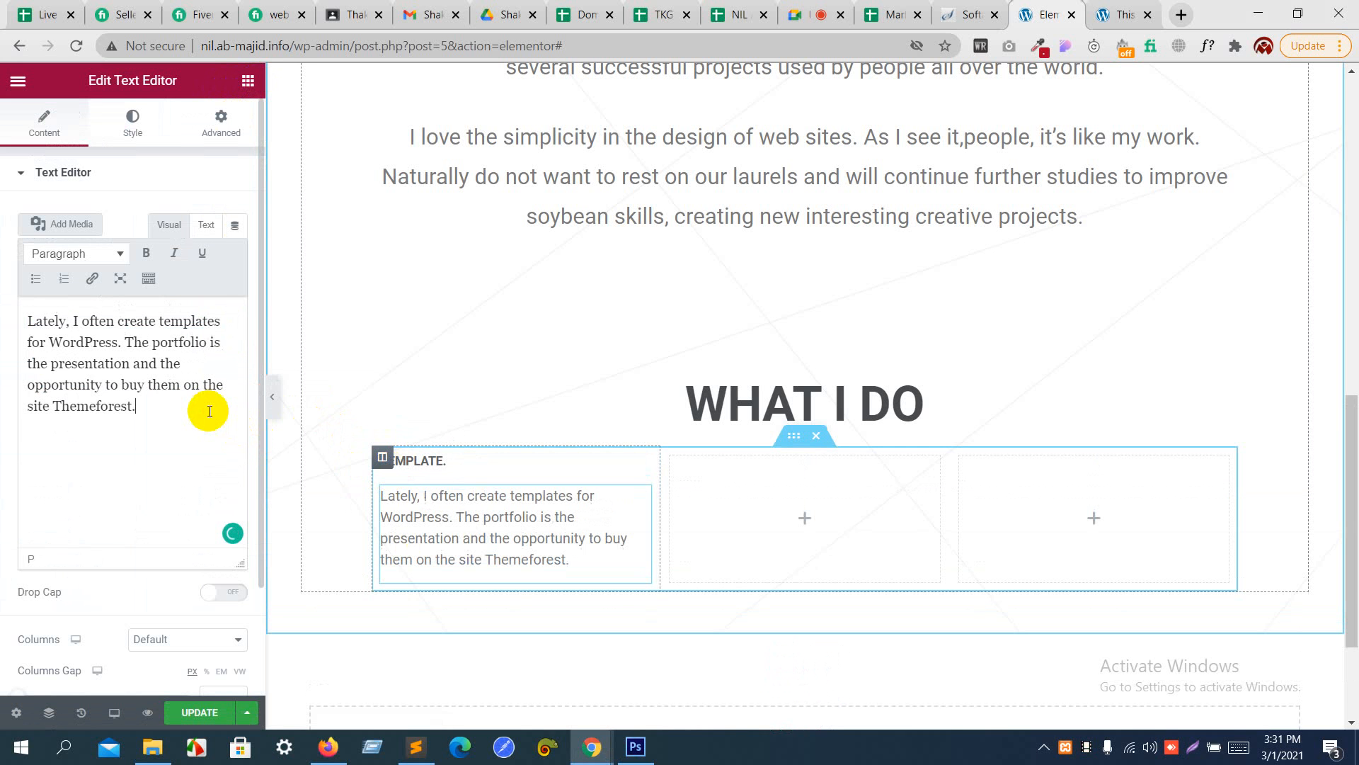
- Set the font size of the paragraph below "TEMPLATE." to 12 px
left_click(139, 131)
left_click(235, 255)
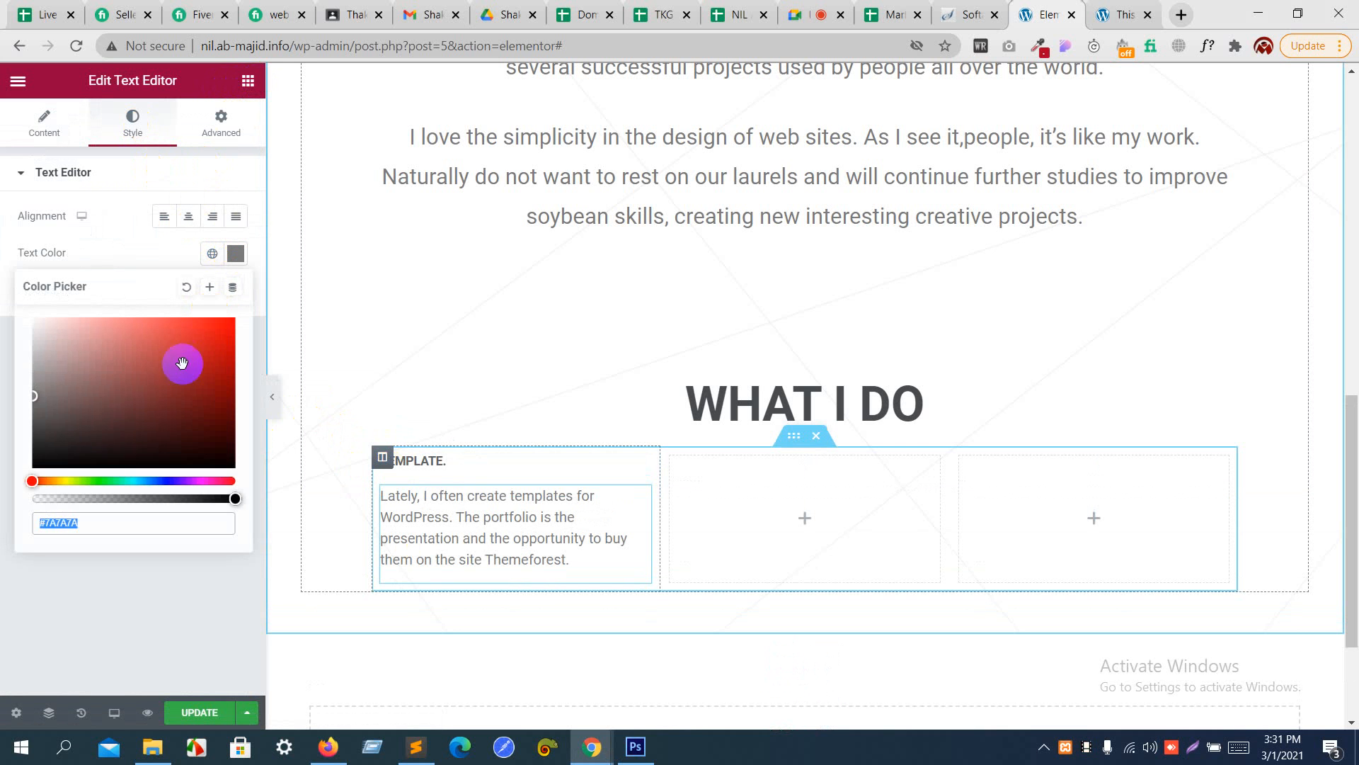
left_click(119, 253)
left_click(234, 293)
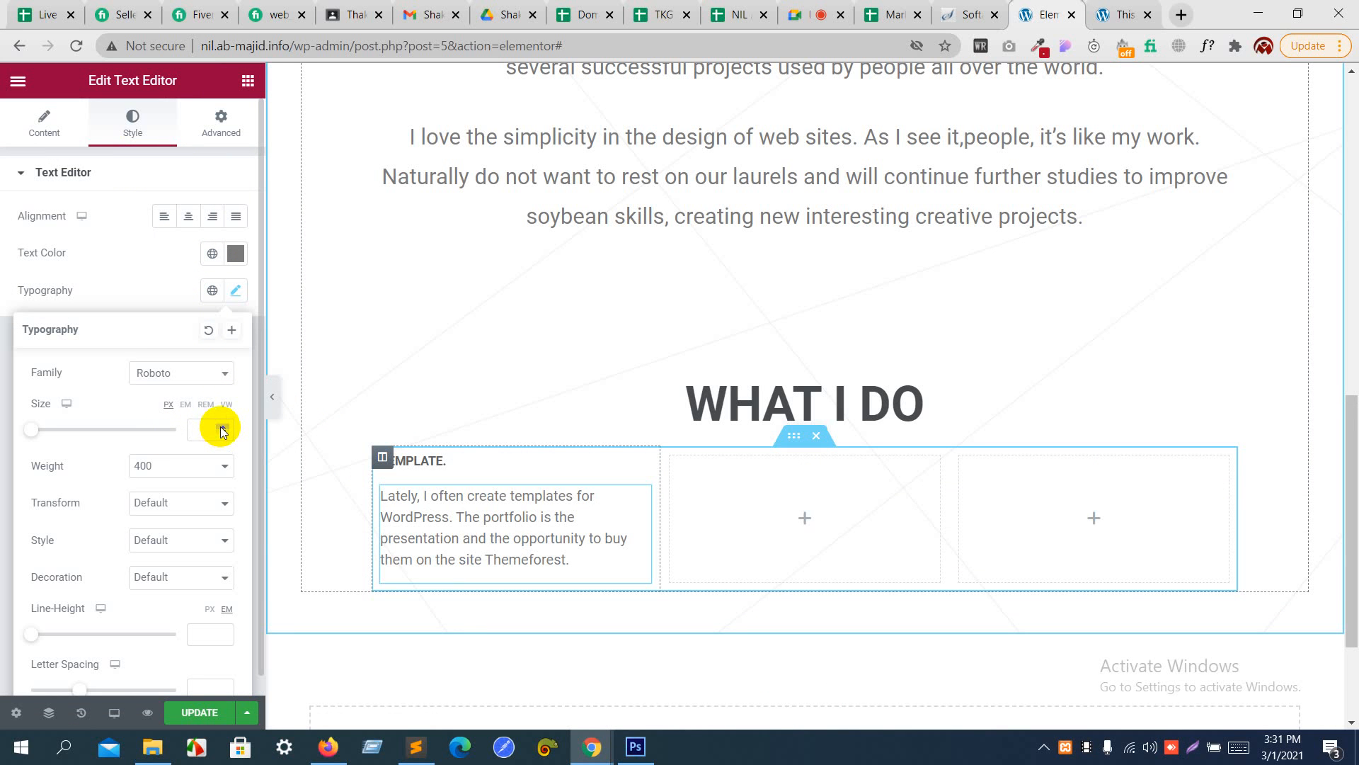
left_click(222, 432)
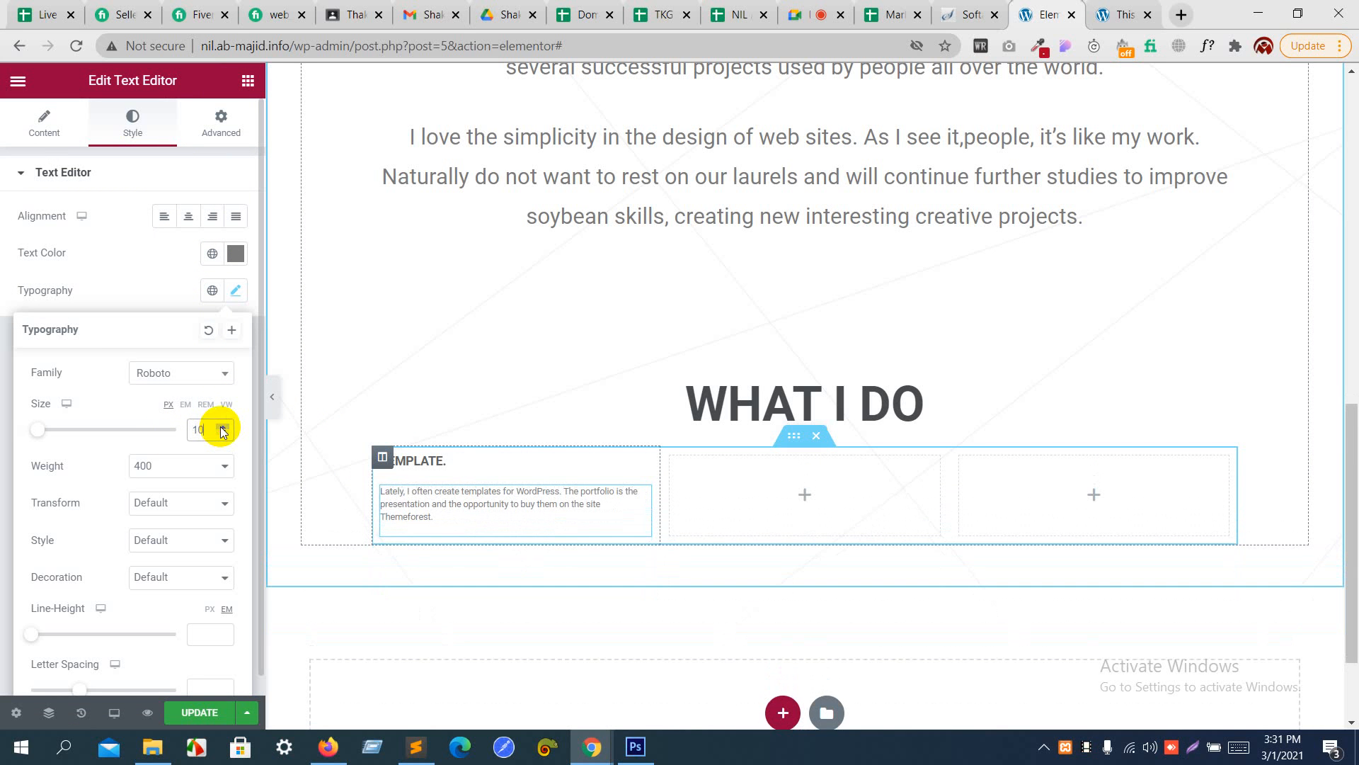
left_click(222, 428)
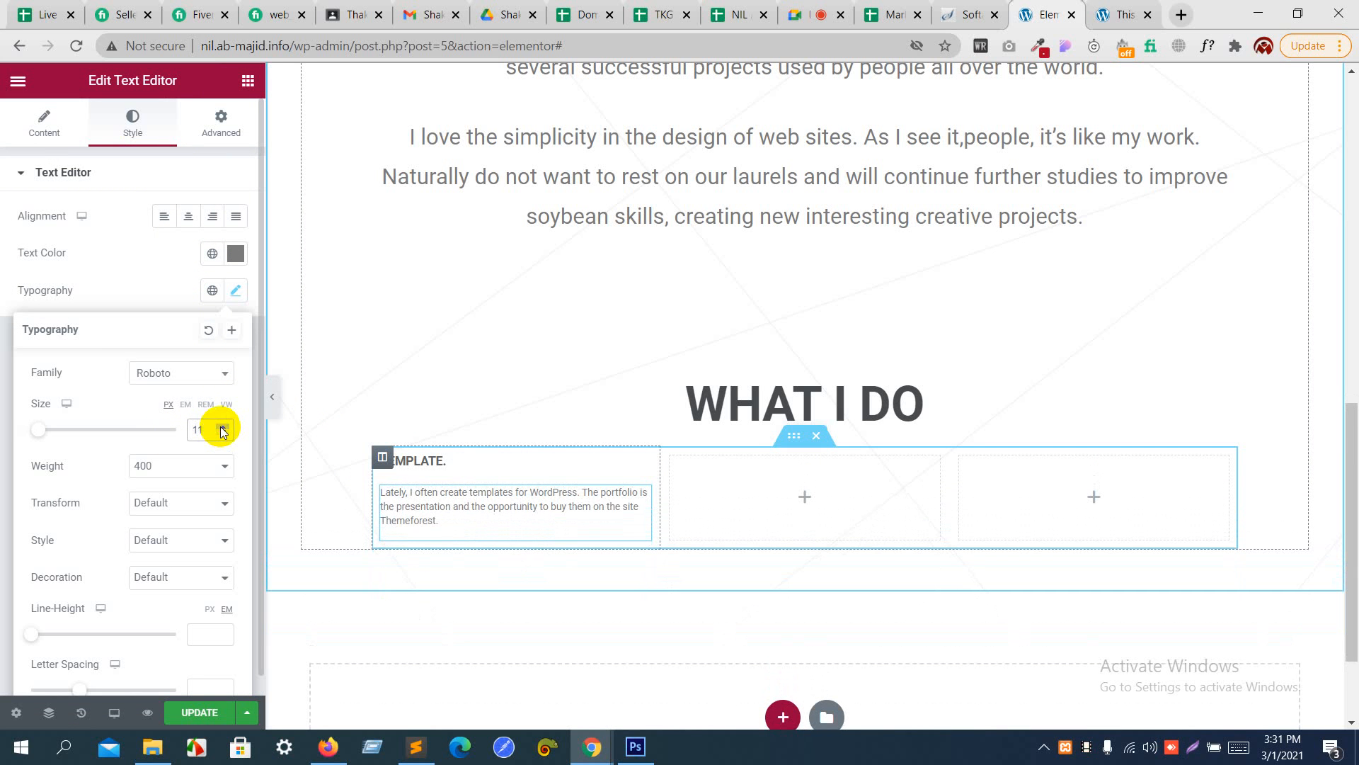
left_click(222, 428)
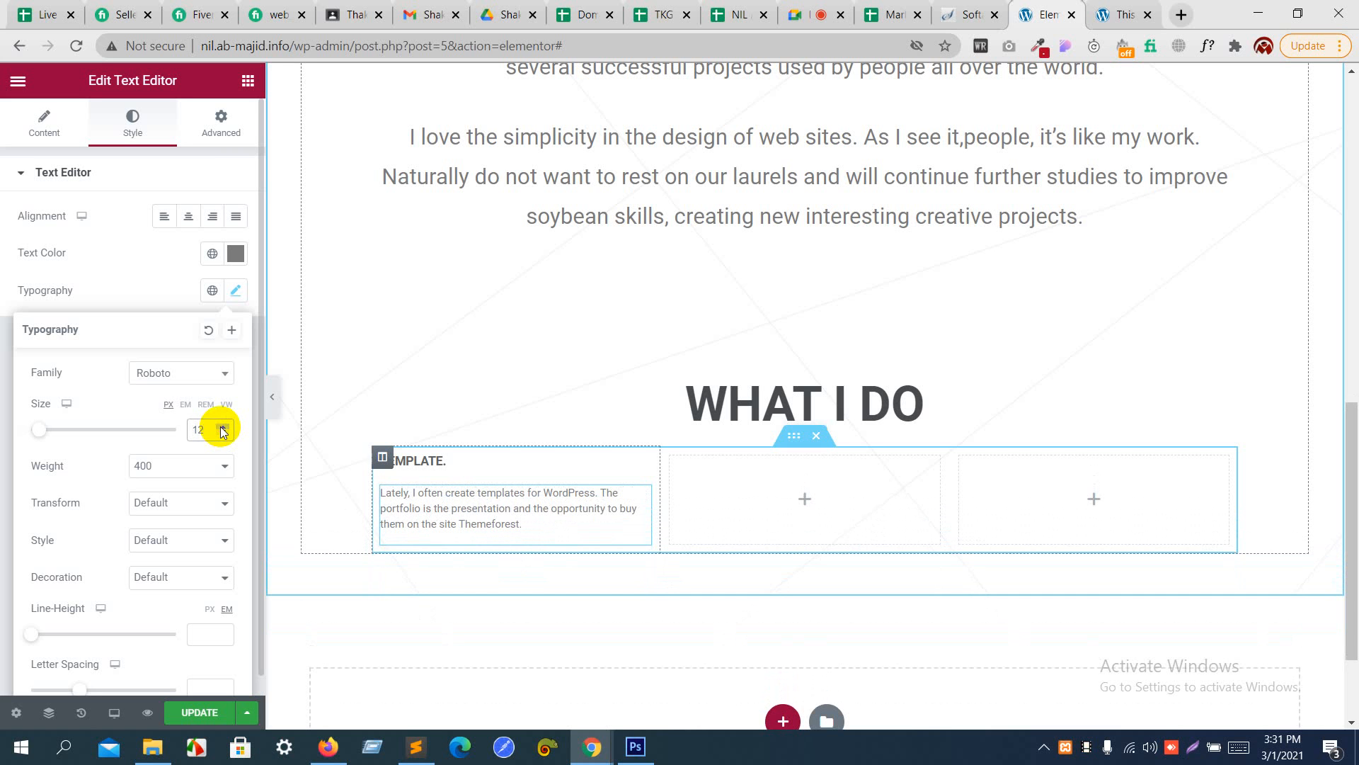
left_click(449, 435)
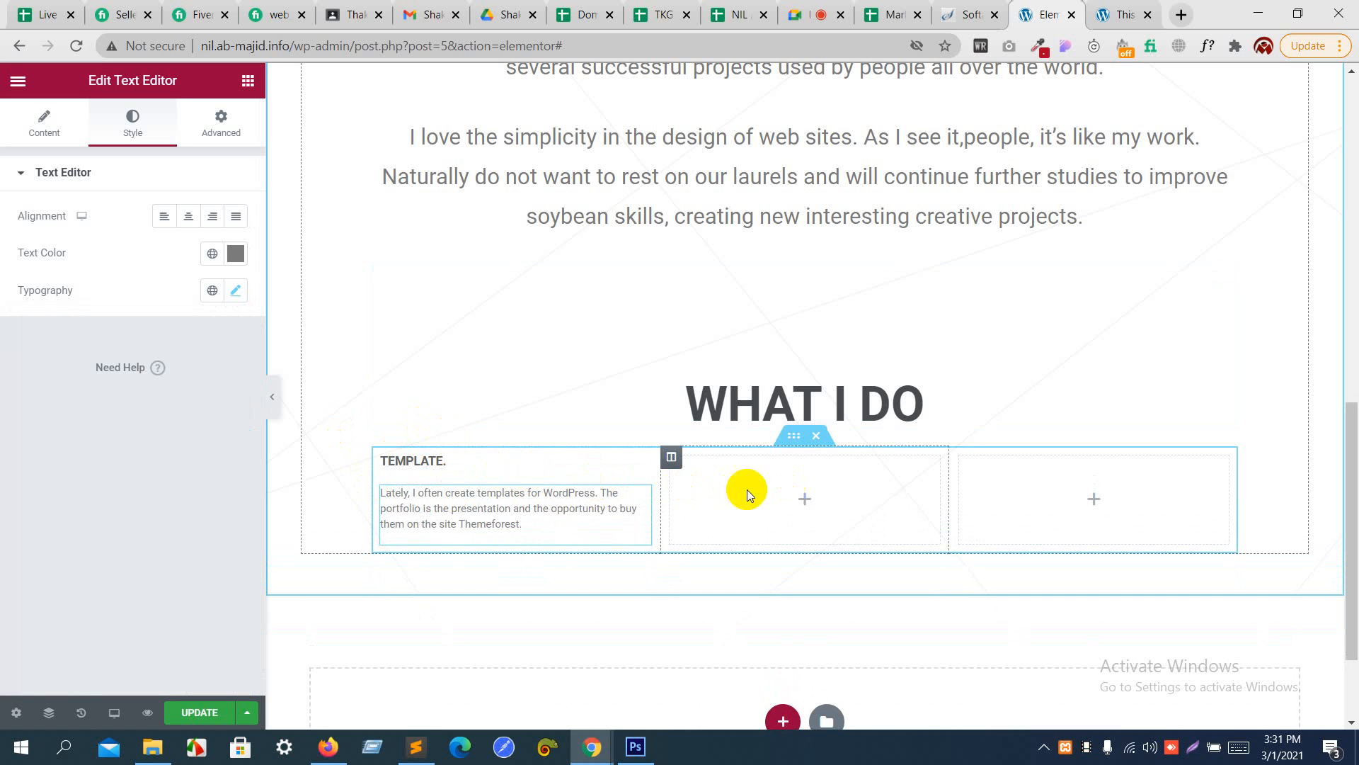
- Duplicate the "TEMPLATE." column twice within the inner section
left_click(385, 457)
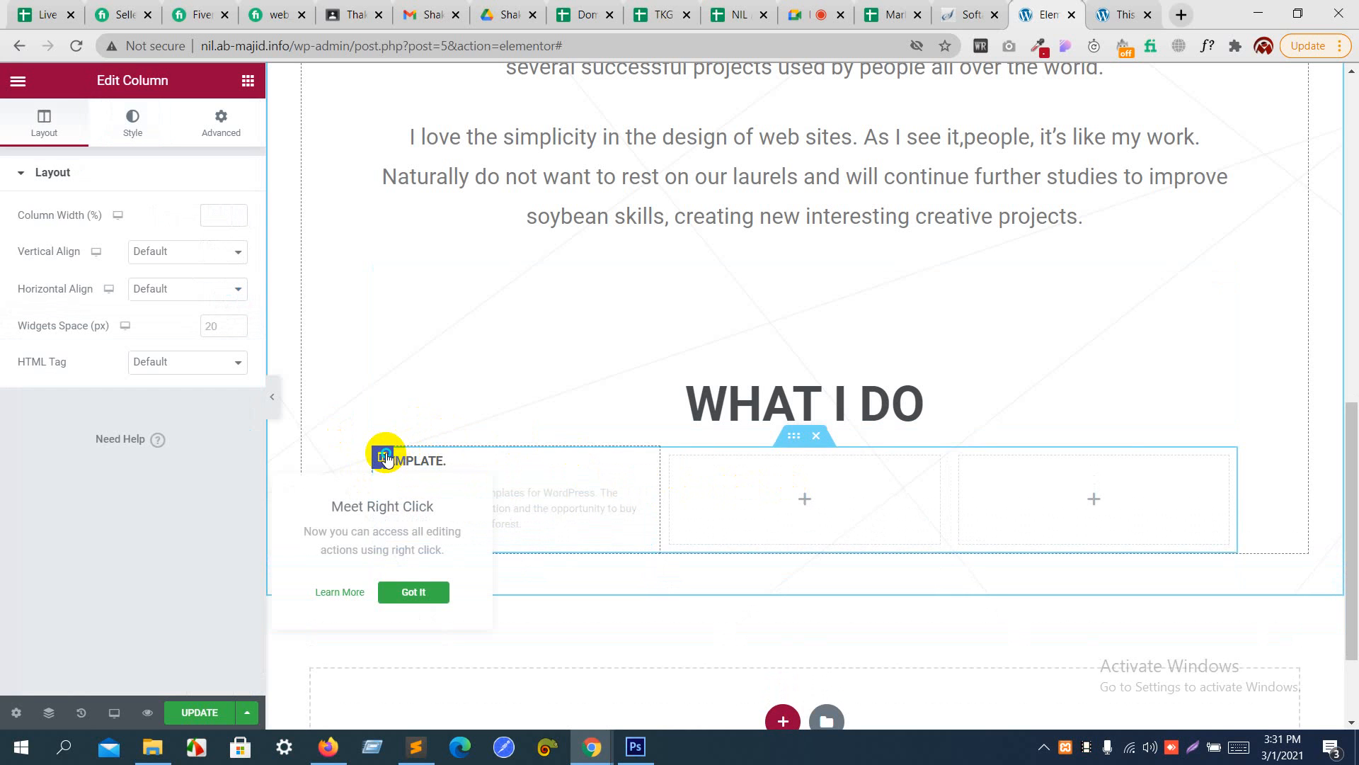
right_click(385, 457)
left_click(425, 493)
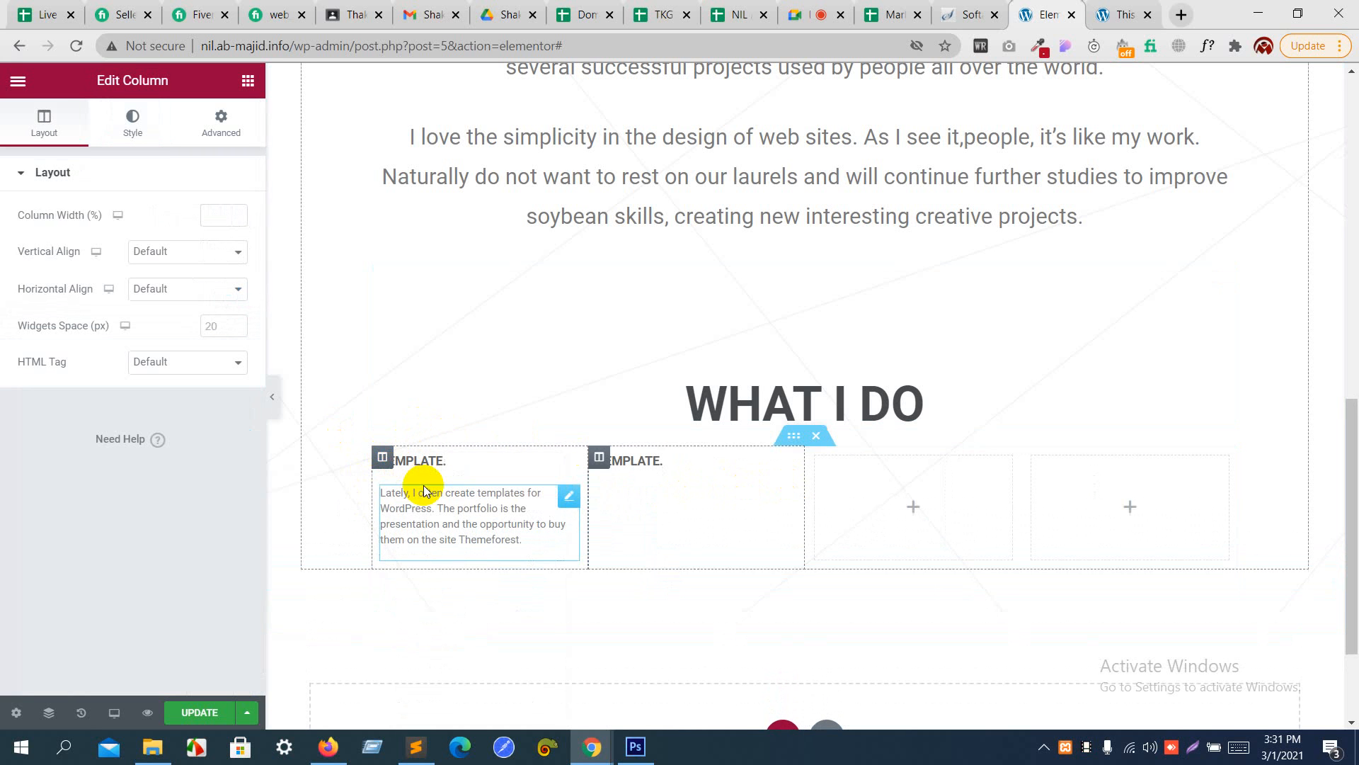
right_click(385, 458)
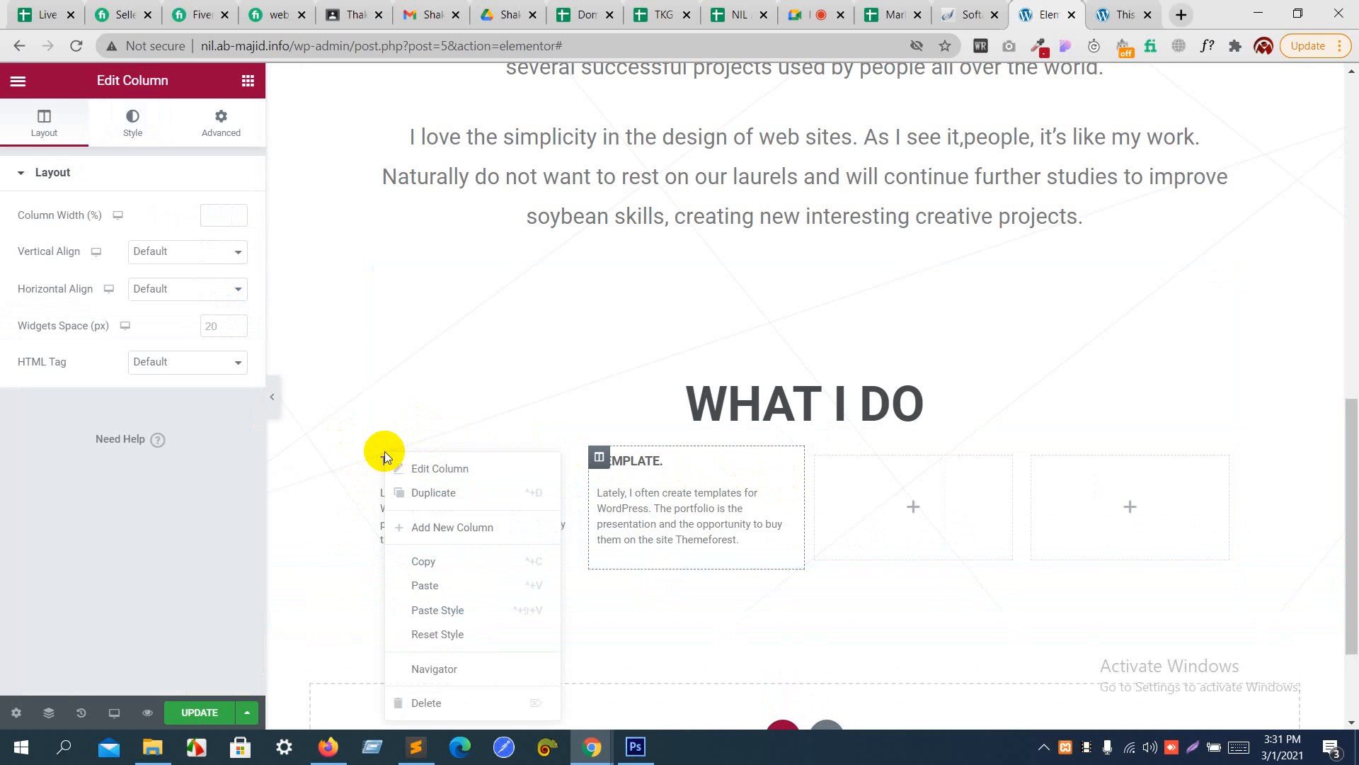
left_click(411, 491)
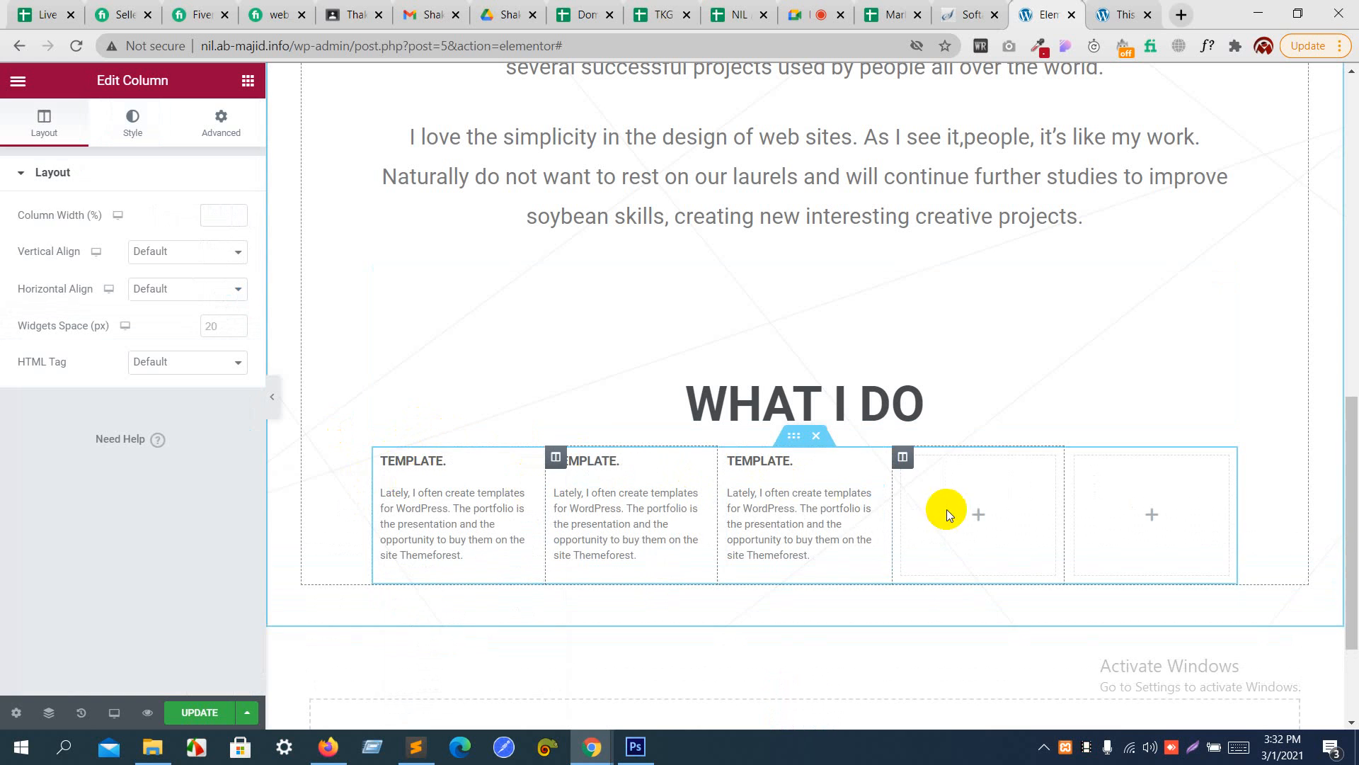
- Delete the two empty columns beside the three "TEMPLATE." columns in the inner section
left_click(903, 458)
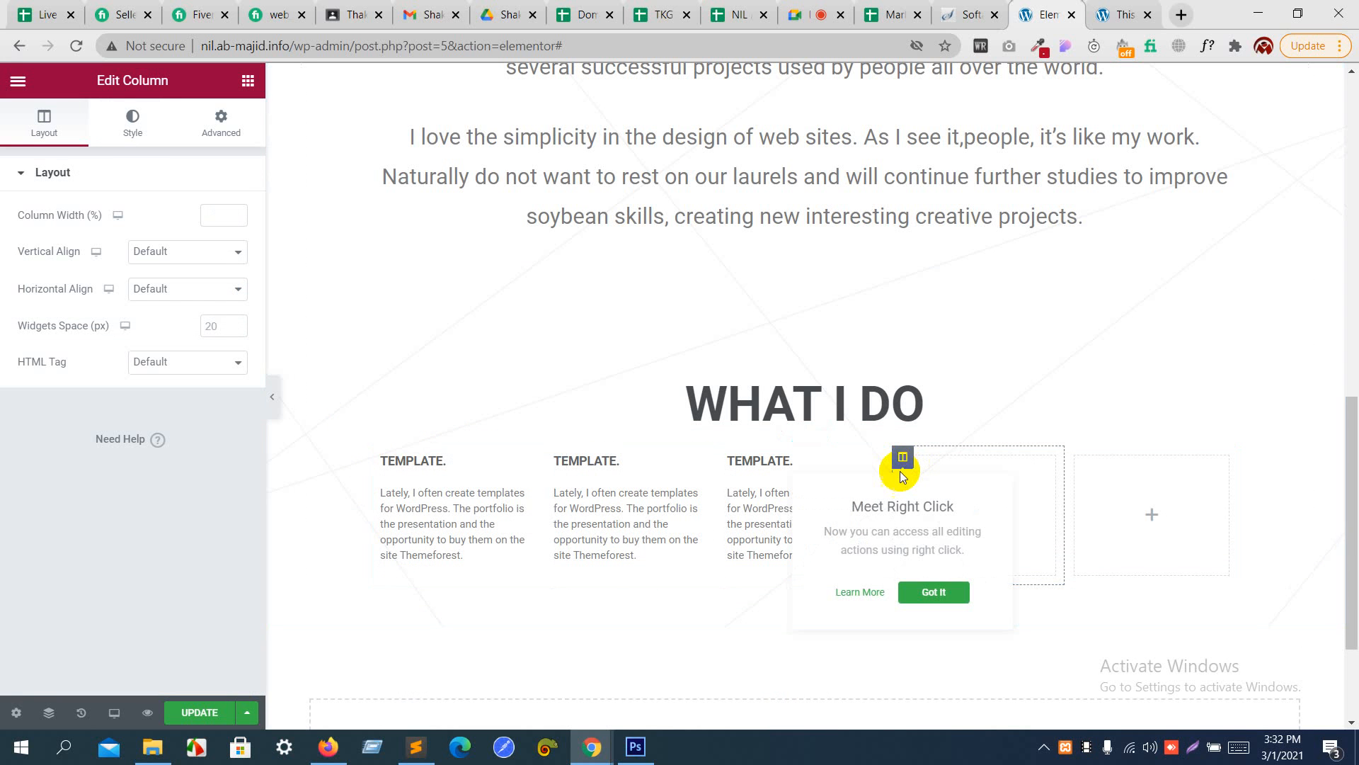
right_click(907, 460)
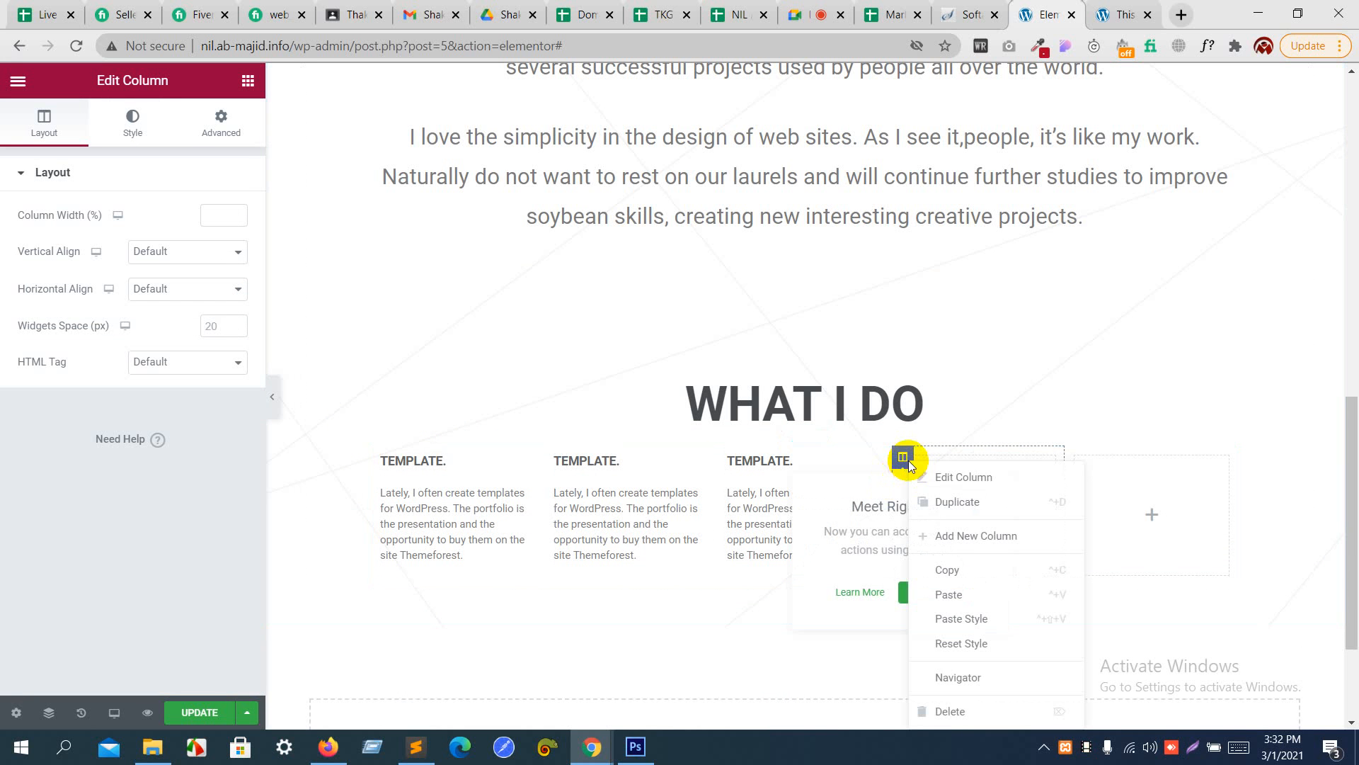
left_click(952, 712)
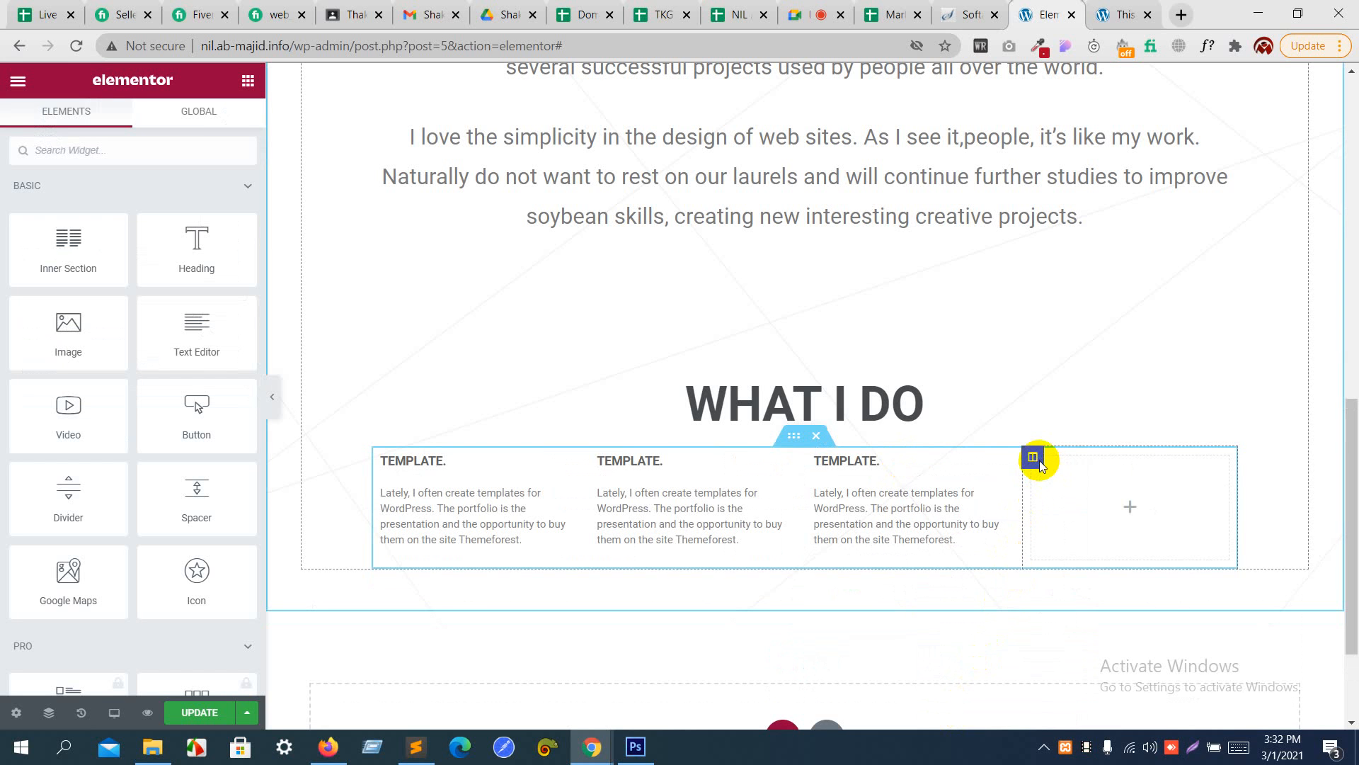
right_click(1040, 462)
left_click(1073, 711)
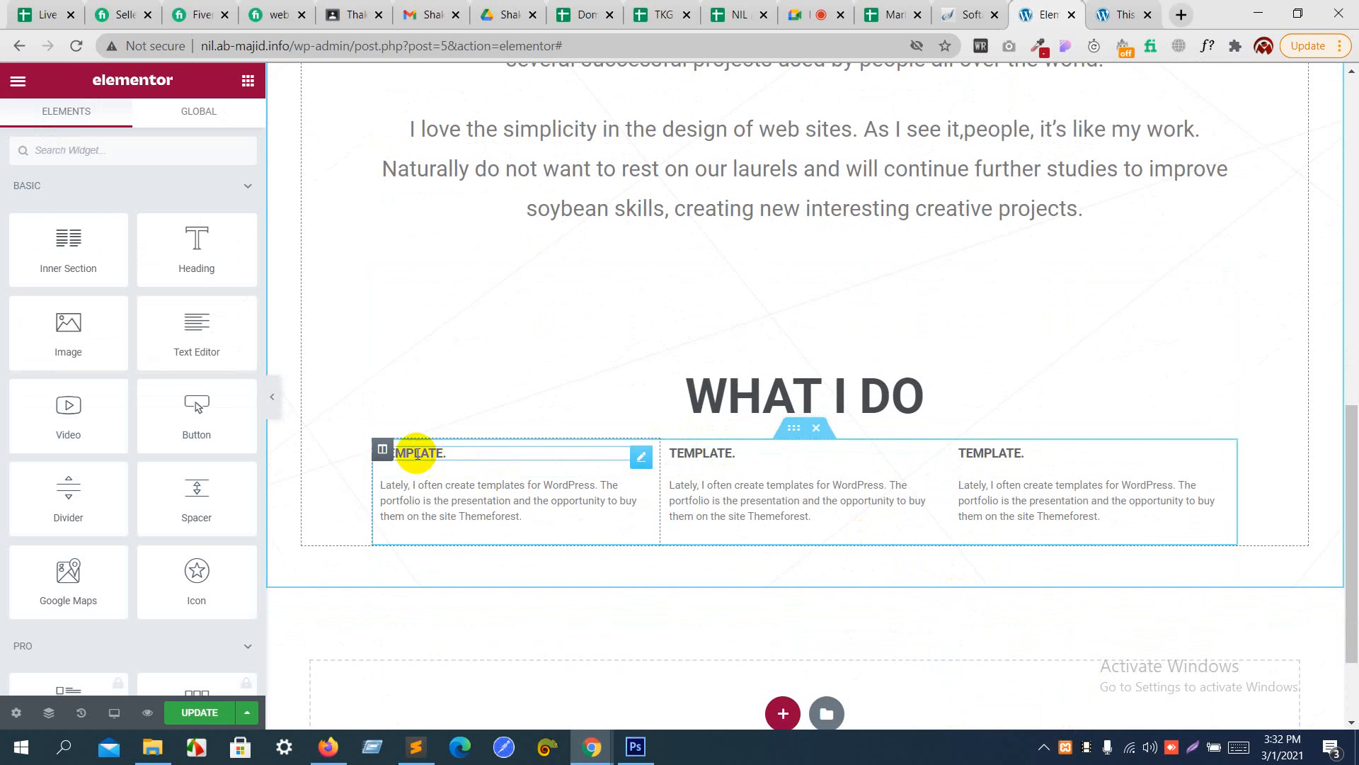
- Set the padding of the first "TEMPLATE." column to 2 REM on all sides
left_click(385, 453)
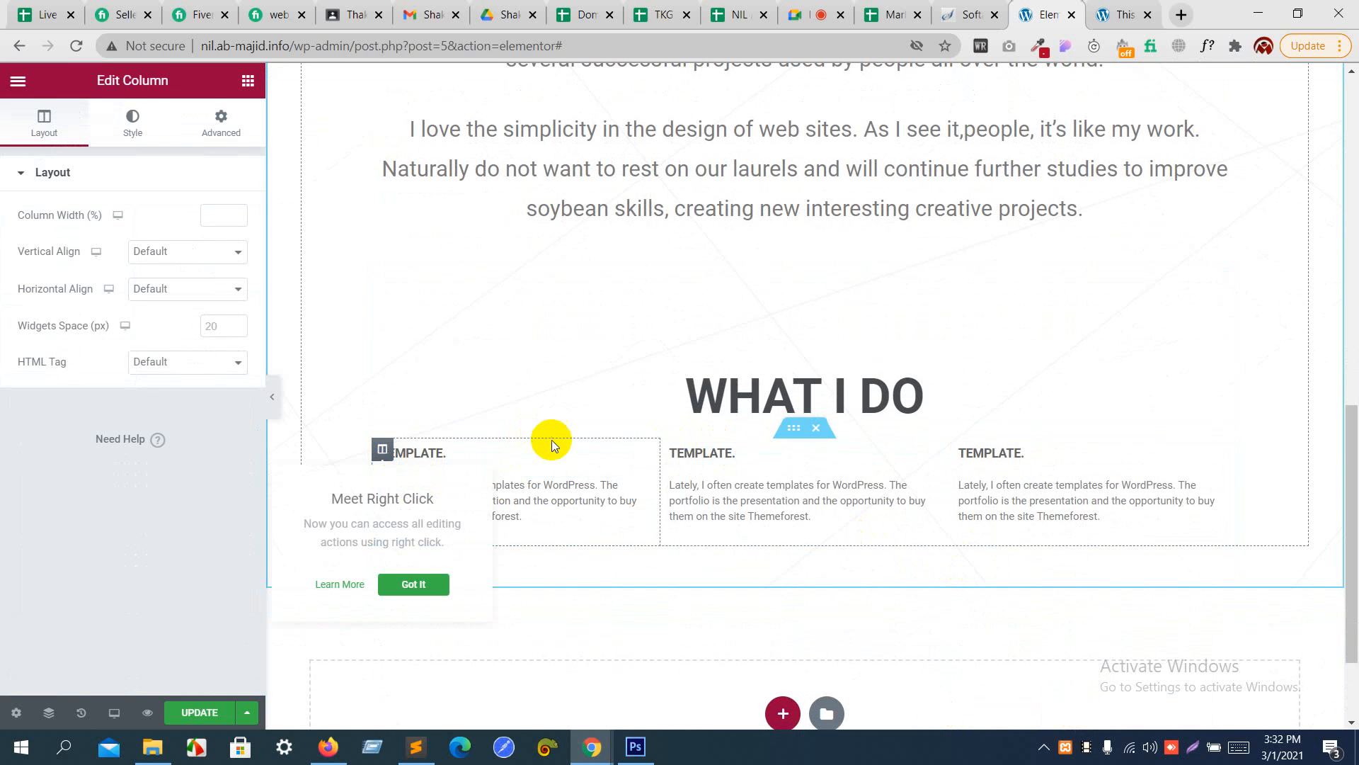
left_click(240, 135)
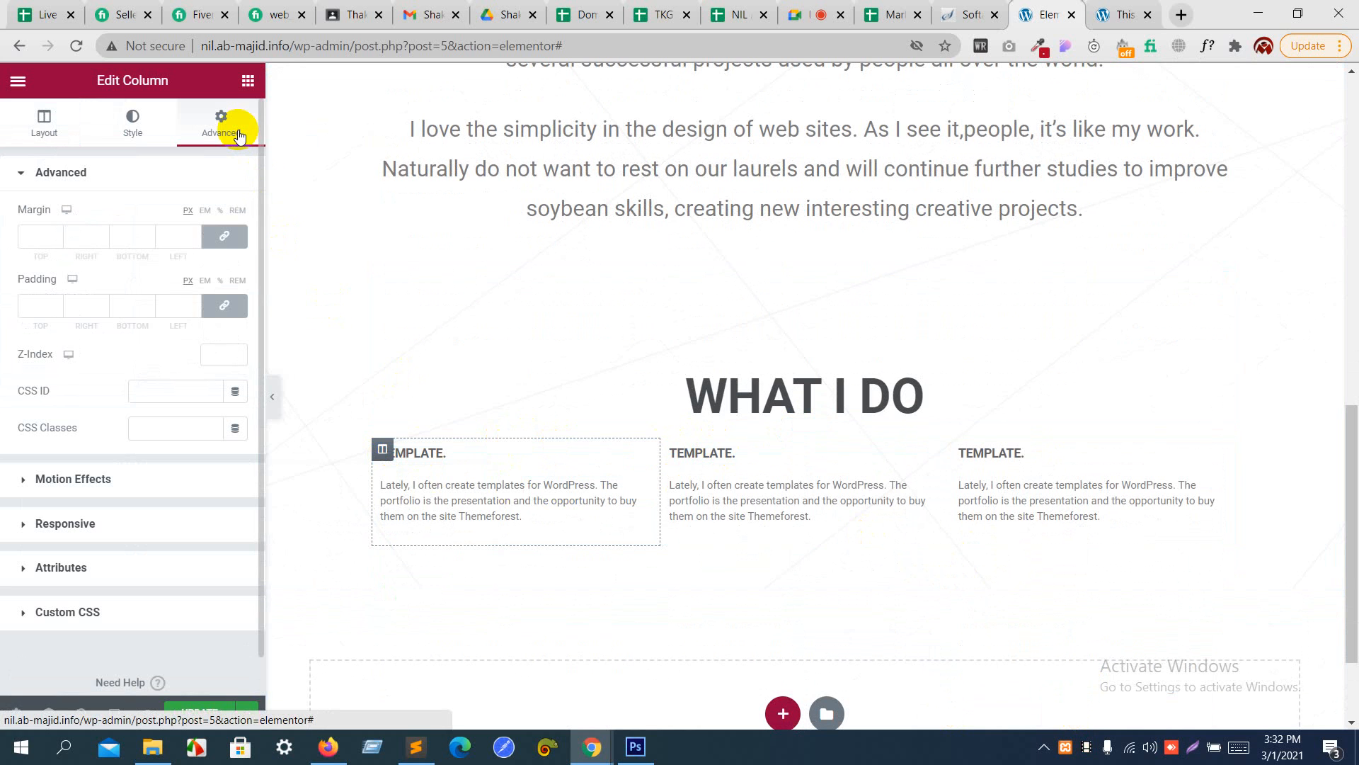
left_click(216, 305)
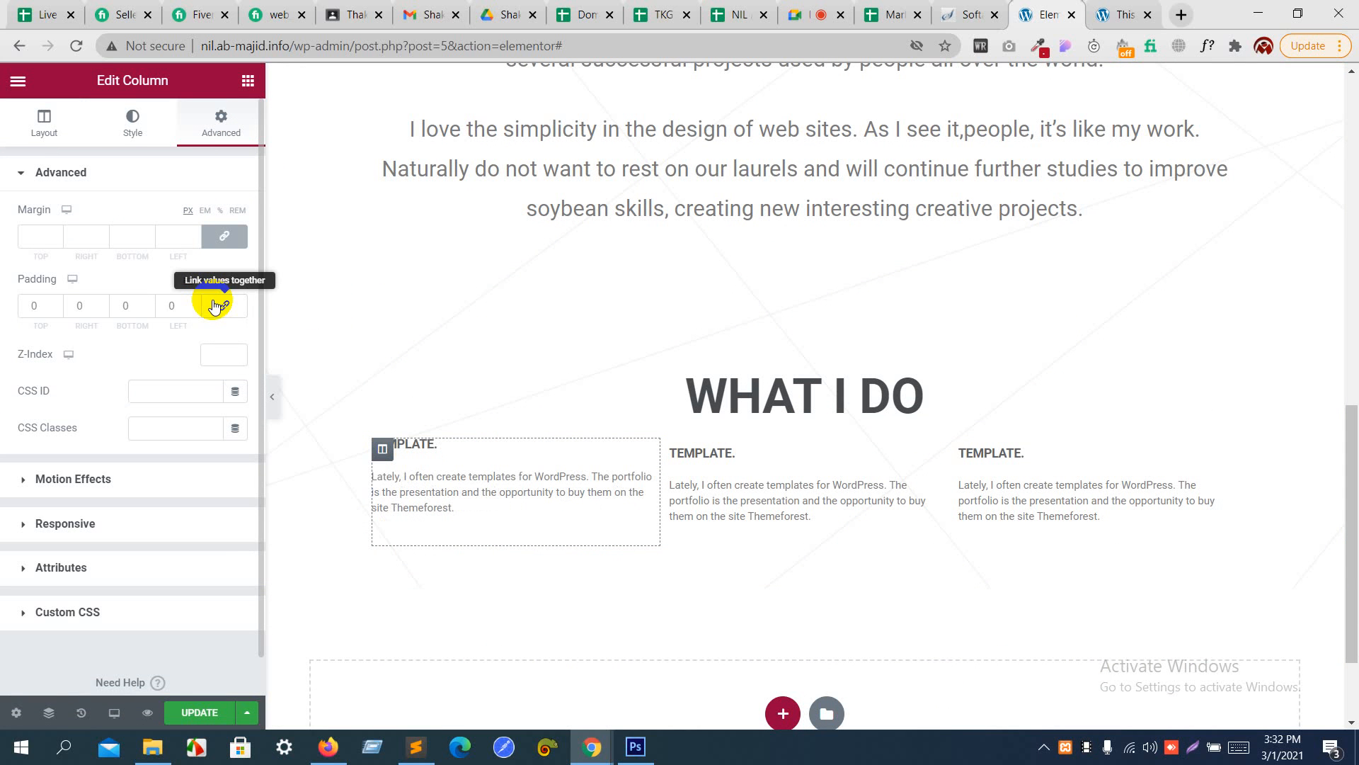
left_click(218, 306)
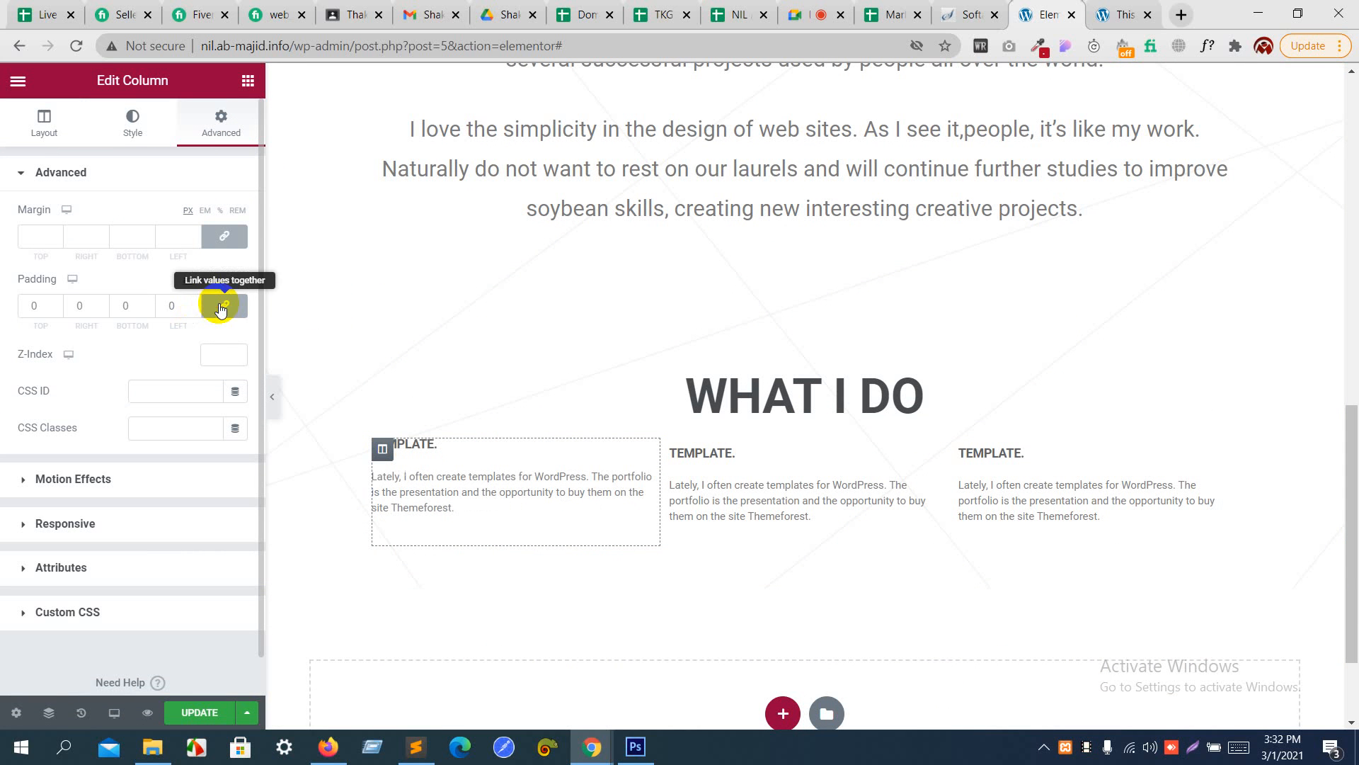
left_click(238, 281)
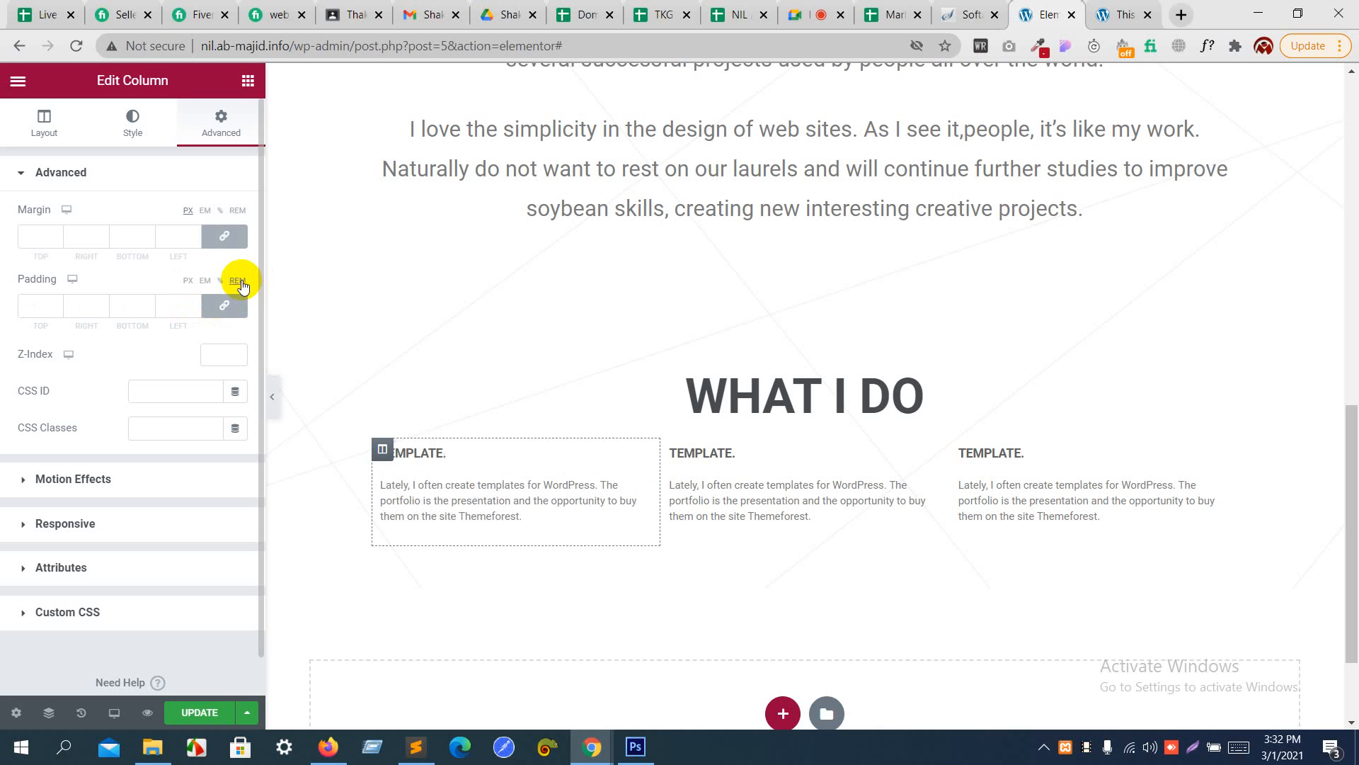
left_click(192, 303)
left_click(192, 303)
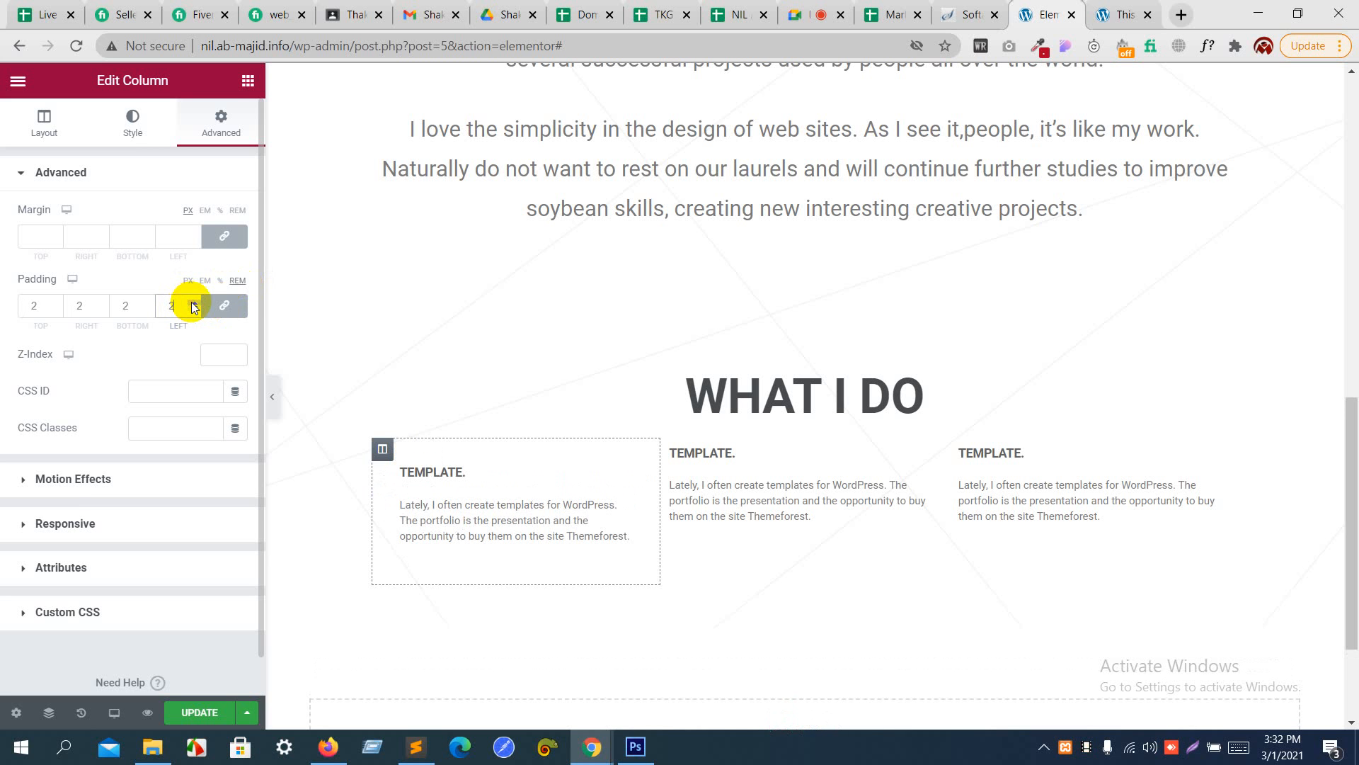
- Copy the first "TEMPLATE." column and paste its style onto the second column
right_click(388, 459)
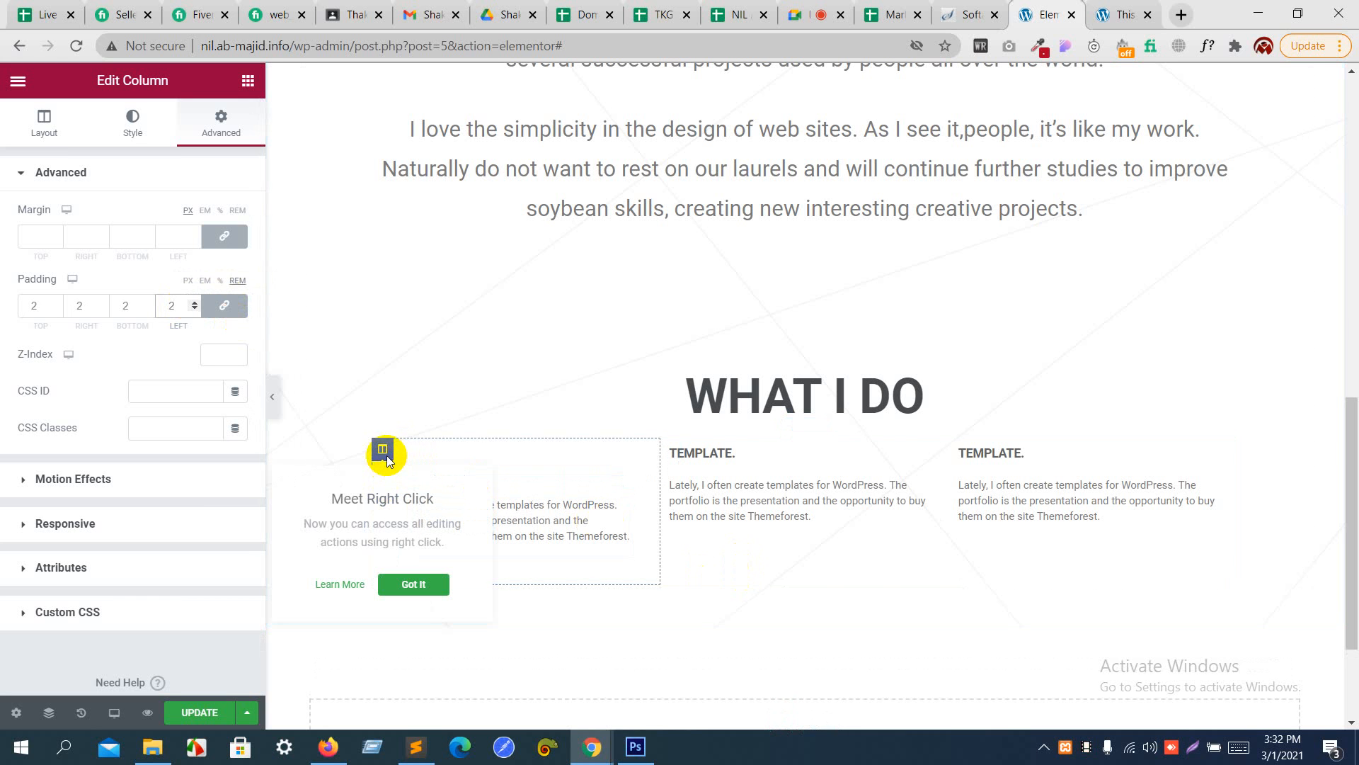
right_click(388, 458)
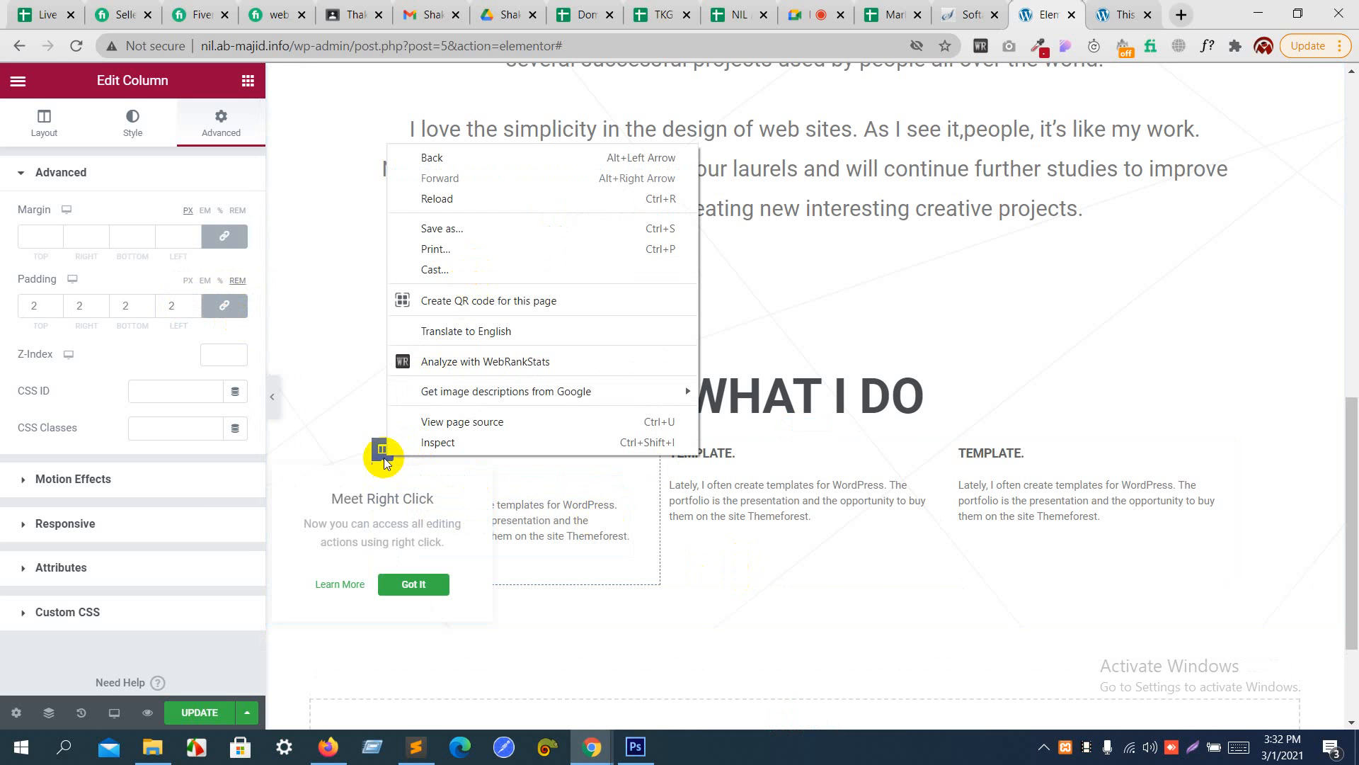
right_click(383, 459)
right_click(383, 459)
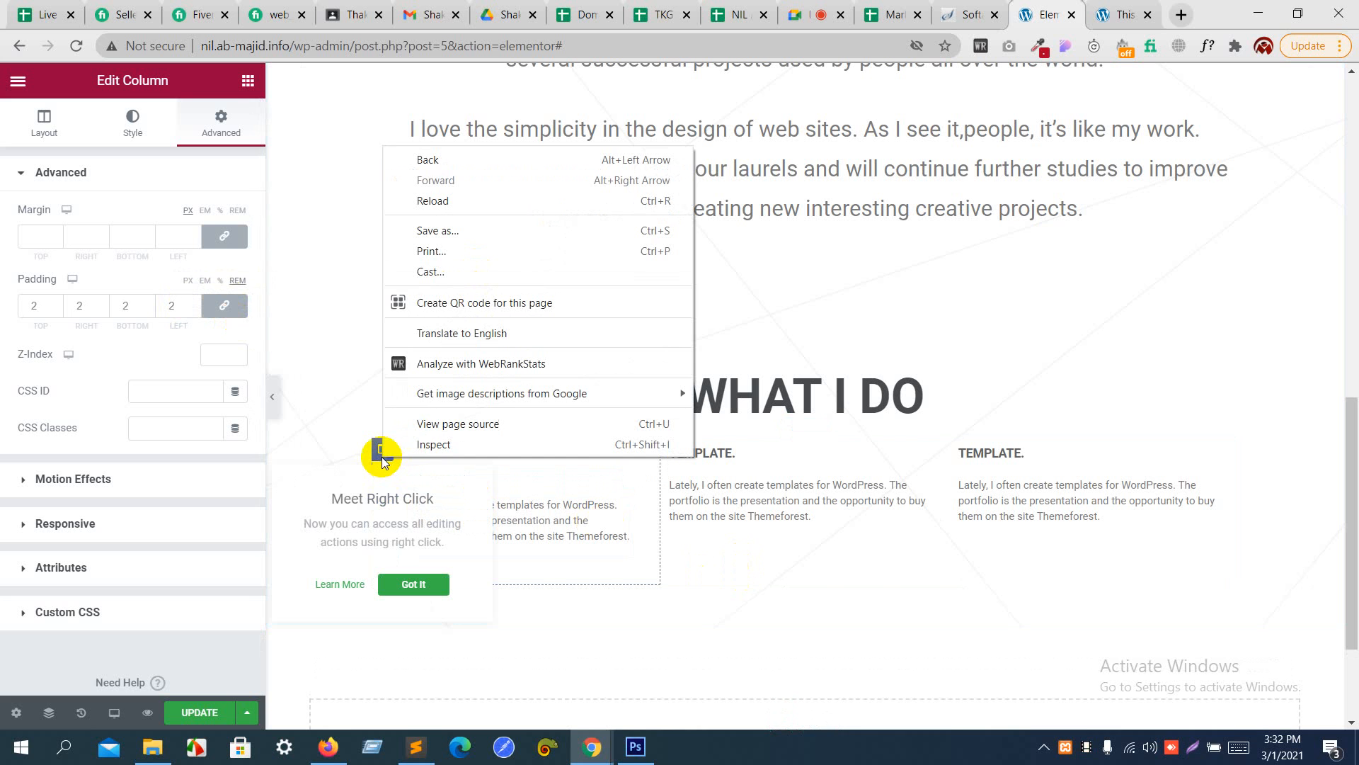
left_click(382, 459)
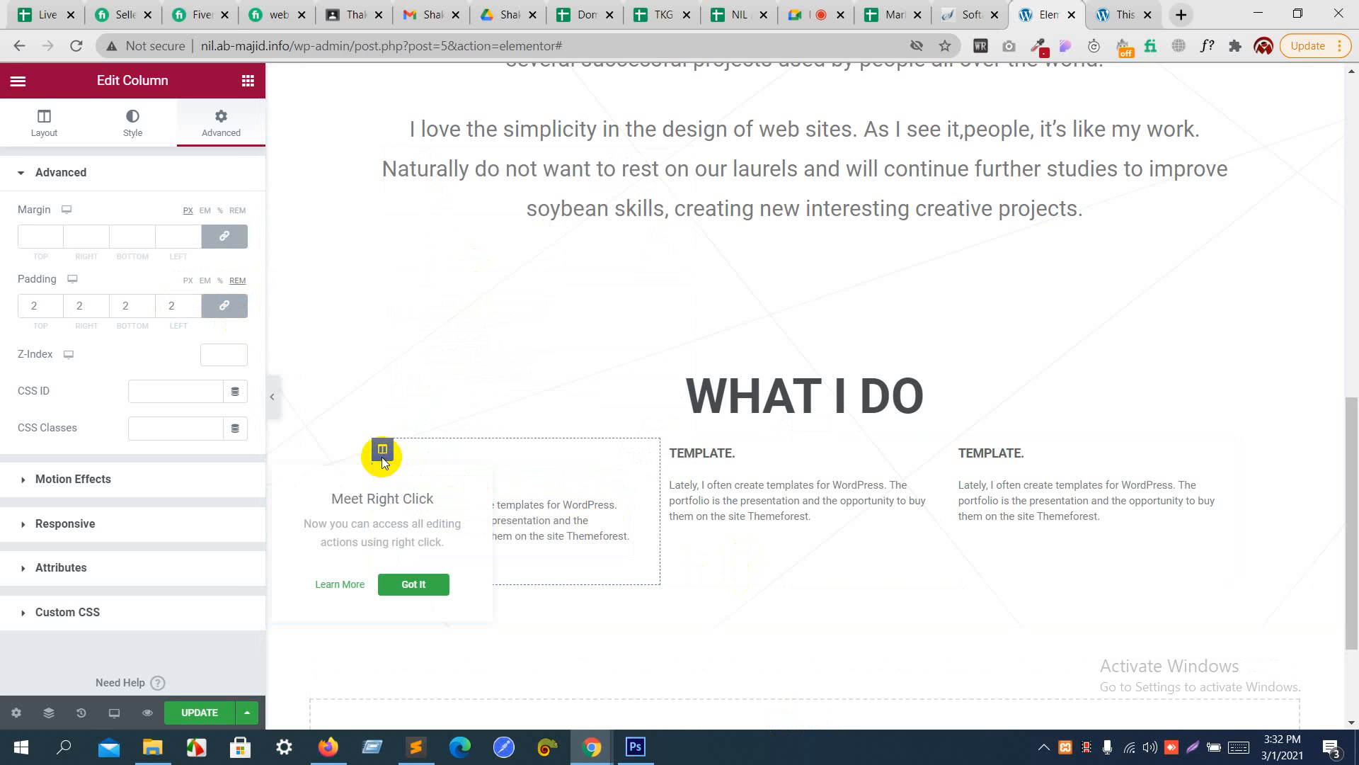
left_click(555, 505)
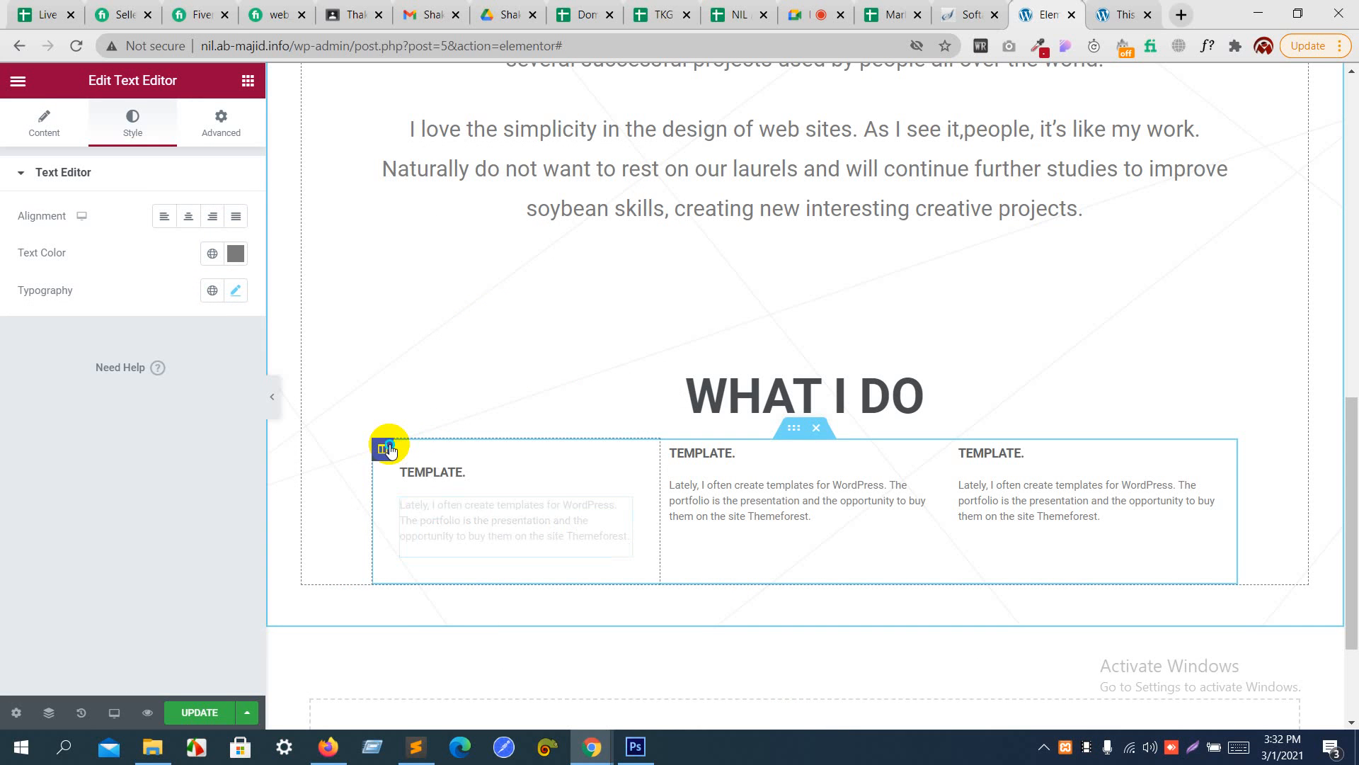
right_click(389, 451)
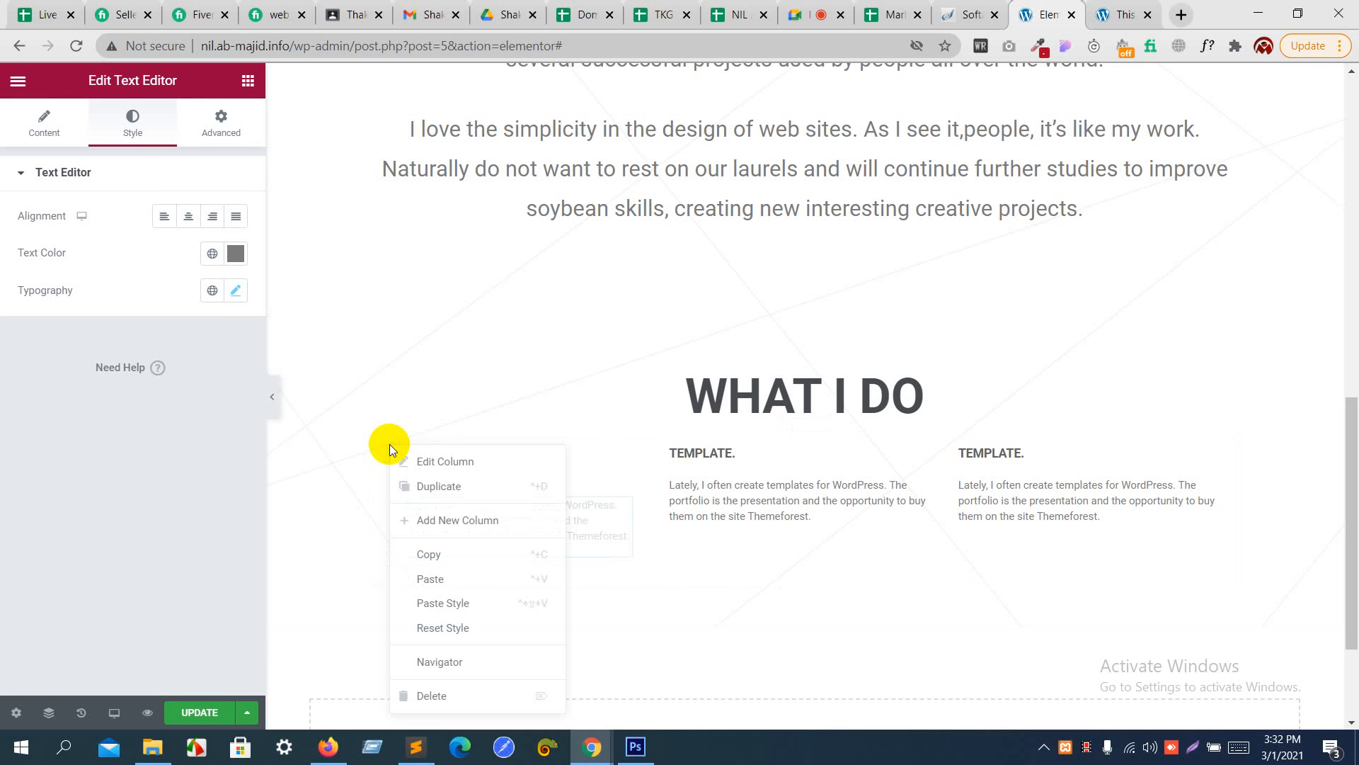
left_click(439, 560)
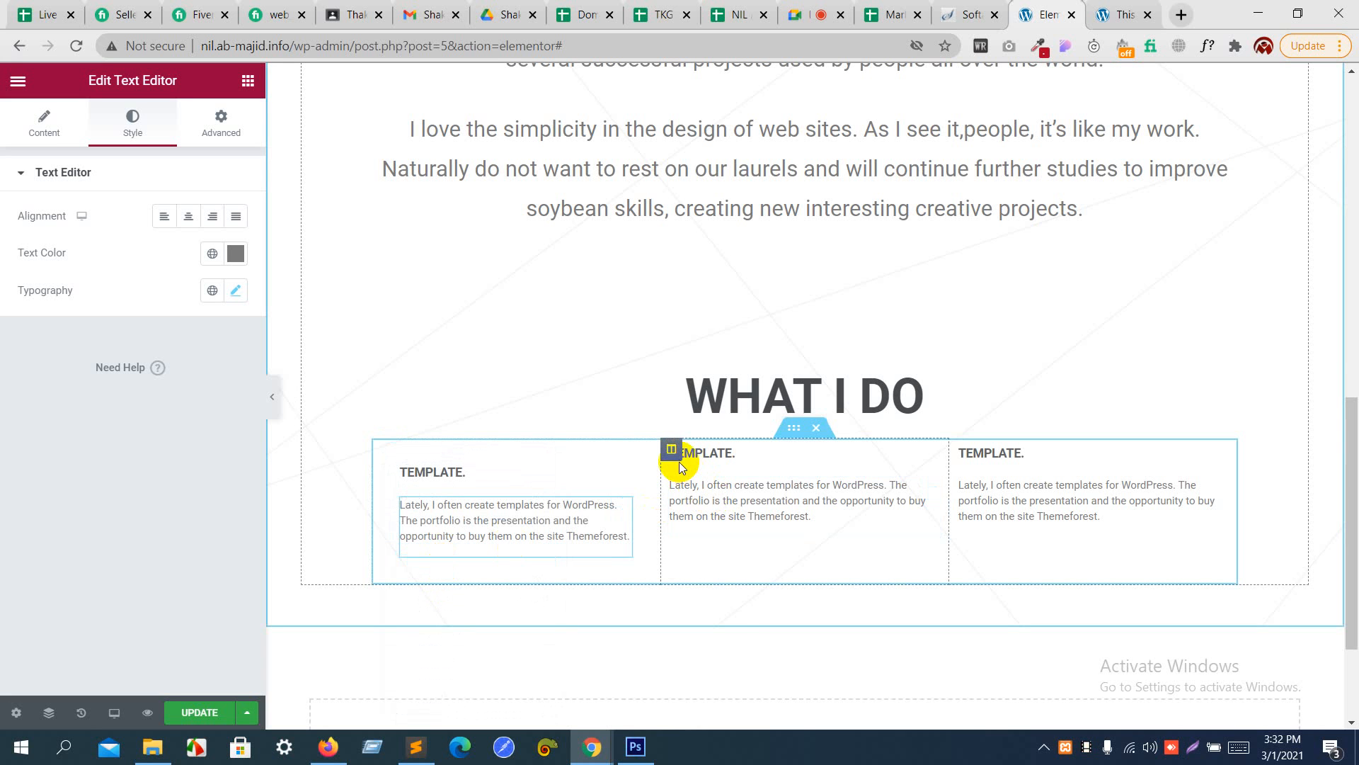
right_click(678, 461)
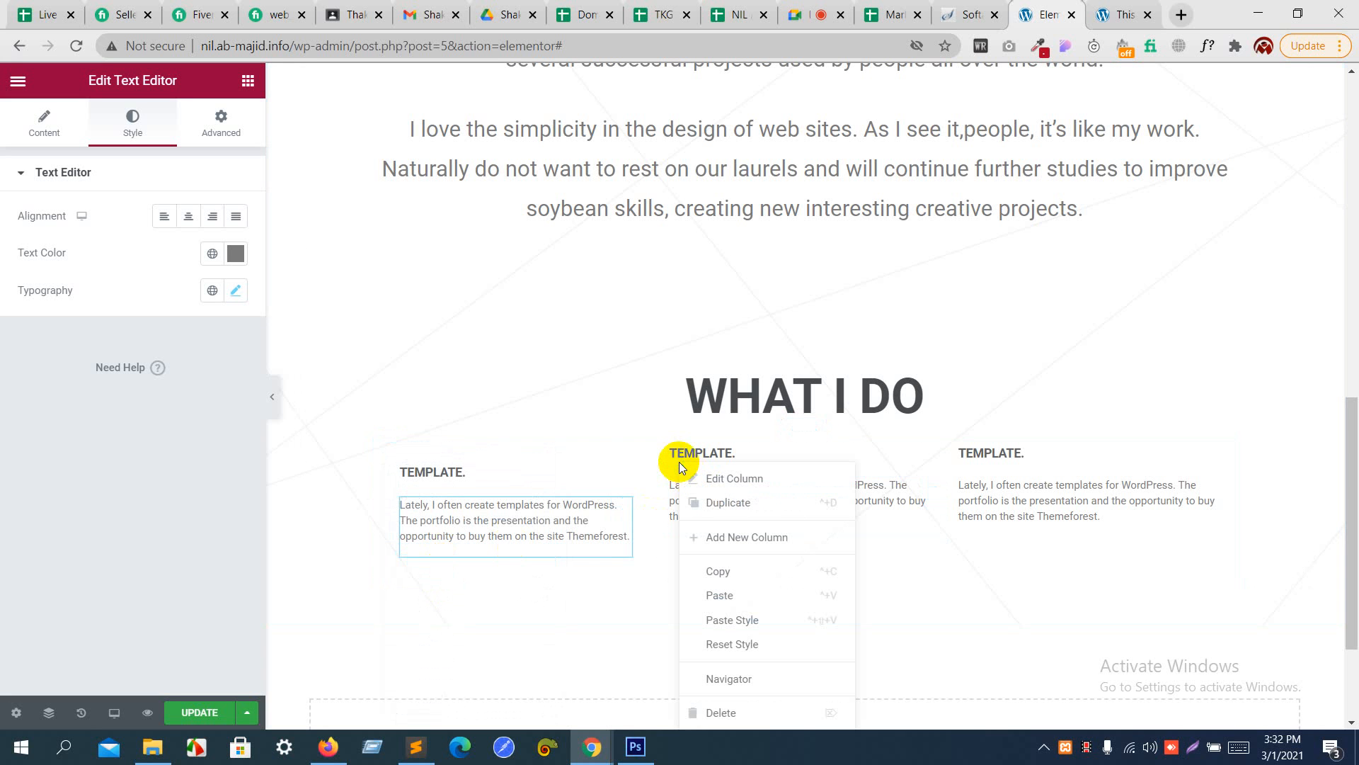
left_click(744, 623)
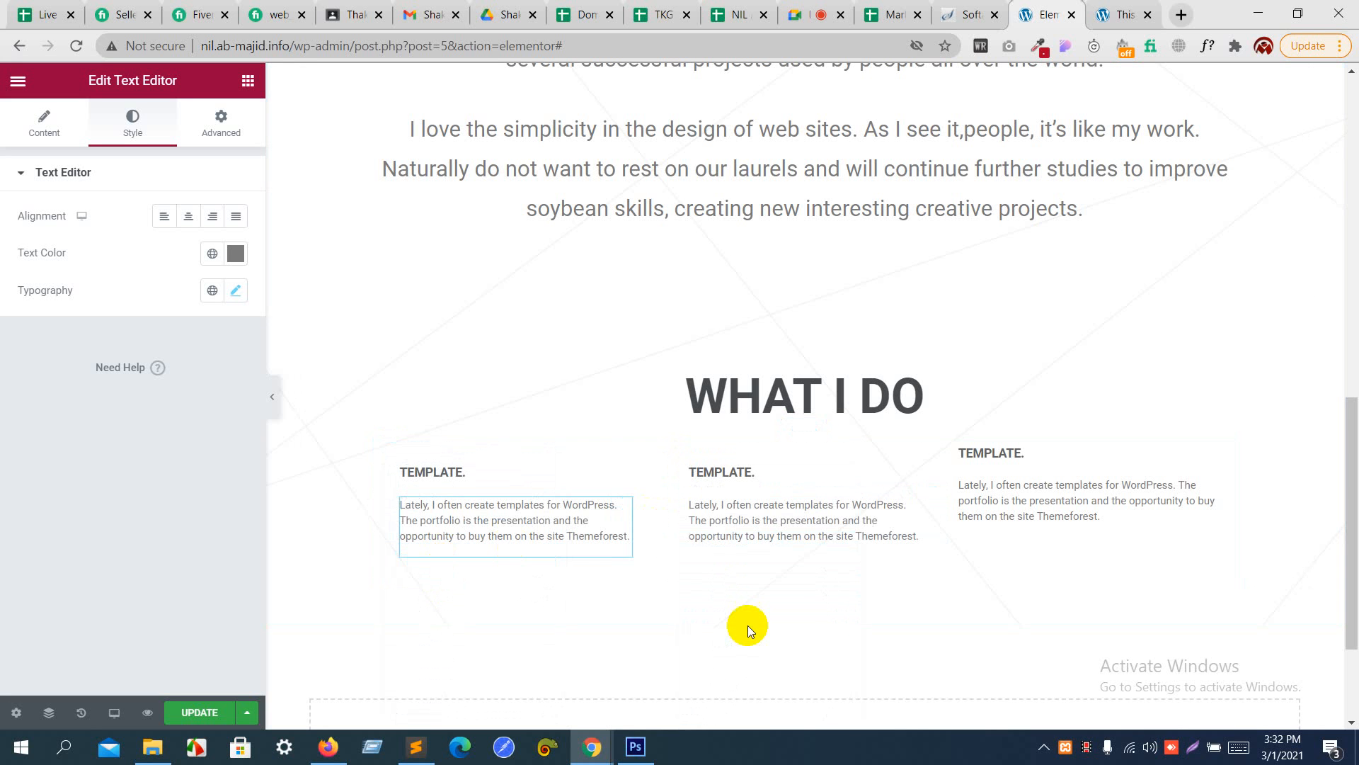
- Paste the copied column style onto the third "TEMPLATE." column and update the page
left_click(985, 496)
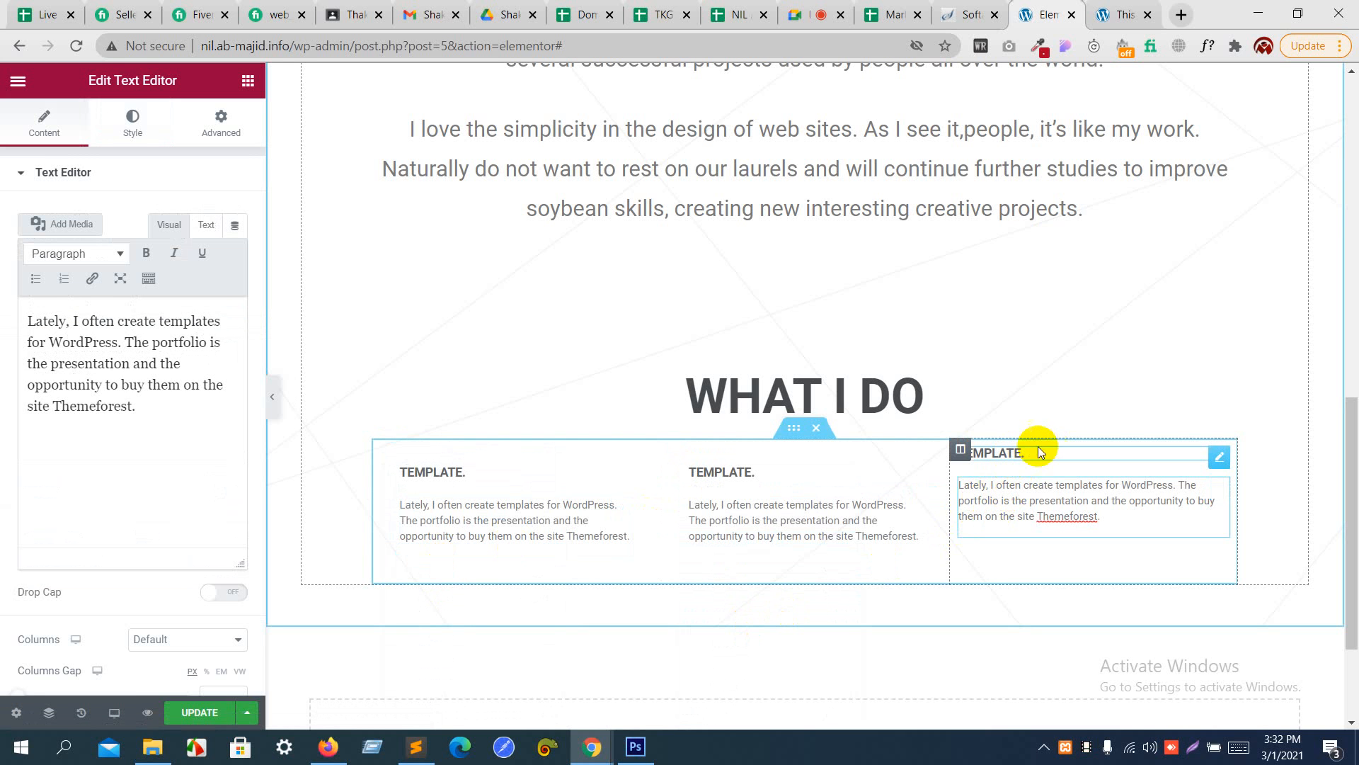
left_click(964, 452)
right_click(960, 449)
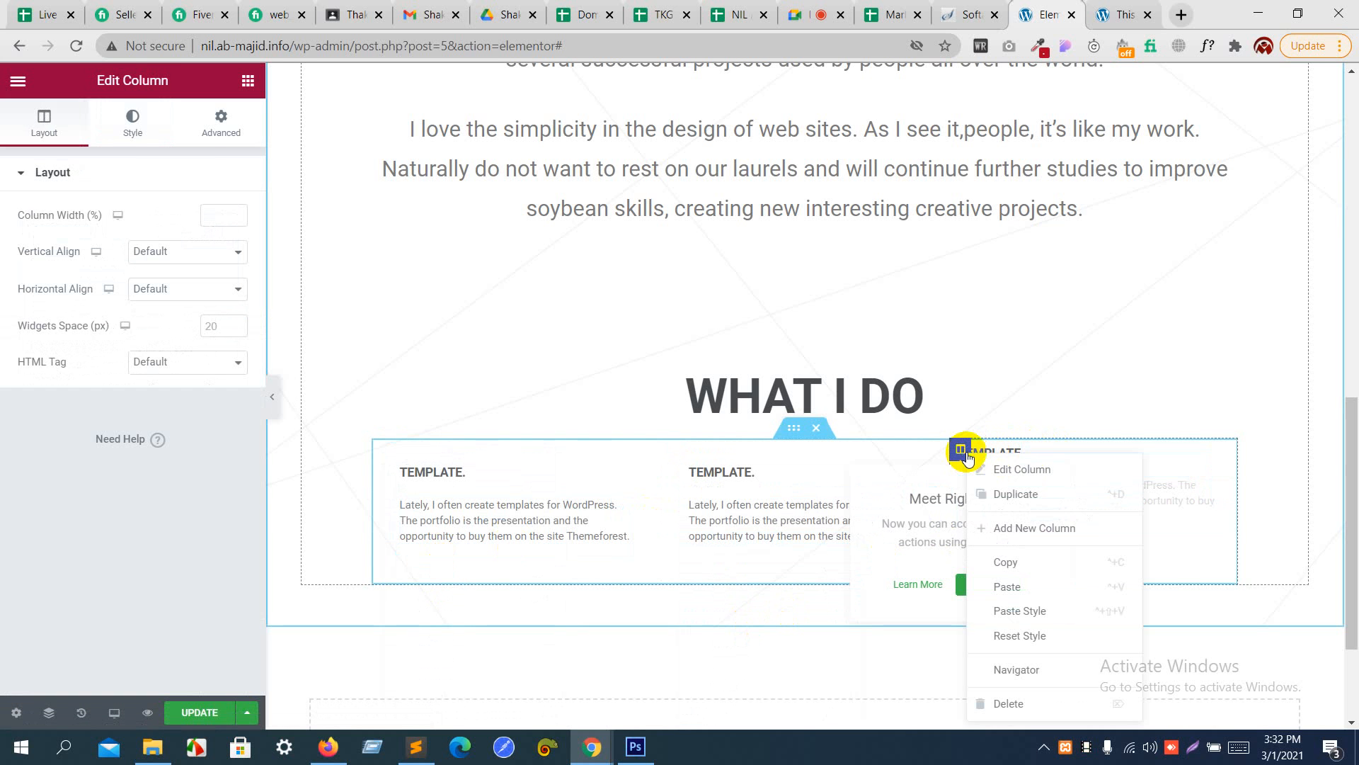
left_click(1026, 610)
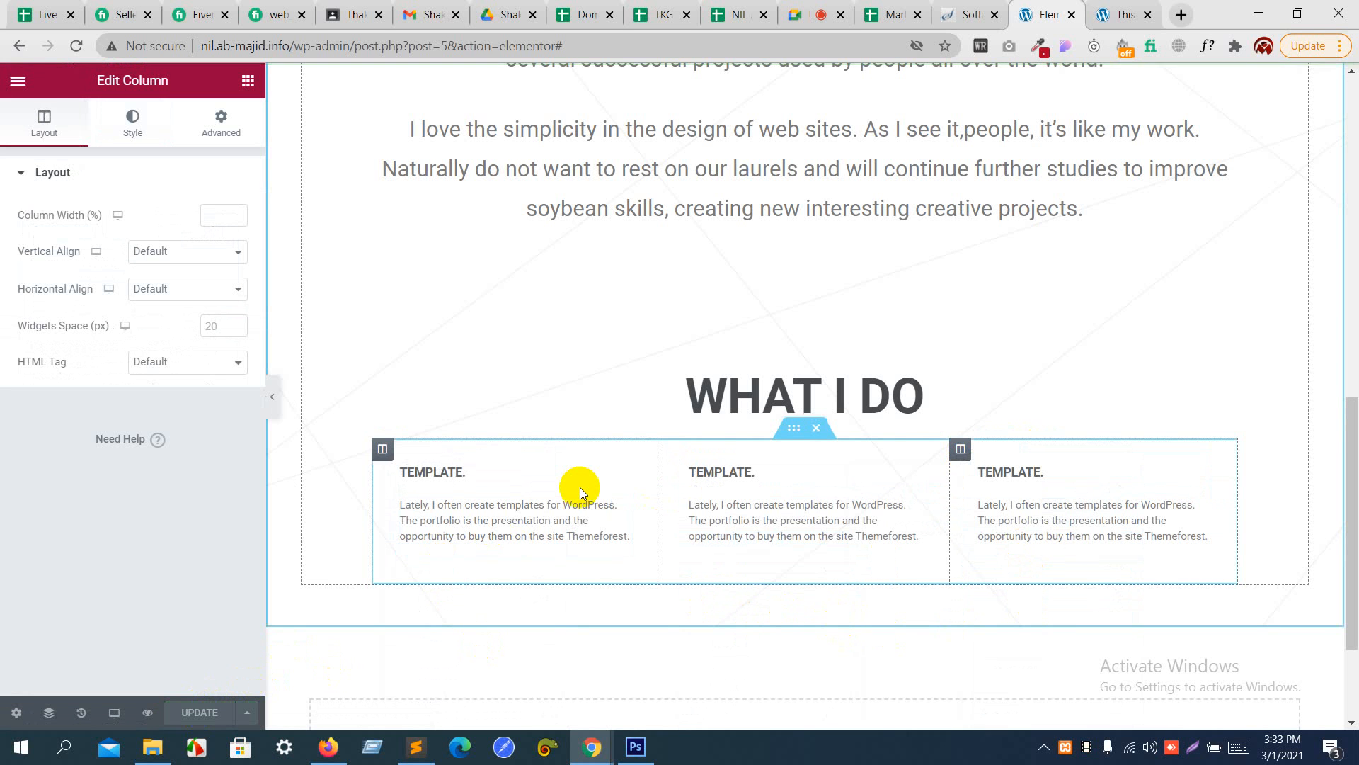
- Check the layout of the "WHAT I DO" columns on desktop and in the 768px tablet preview
scroll(580, 487, "down", 3)
scroll(580, 487, "up", 6)
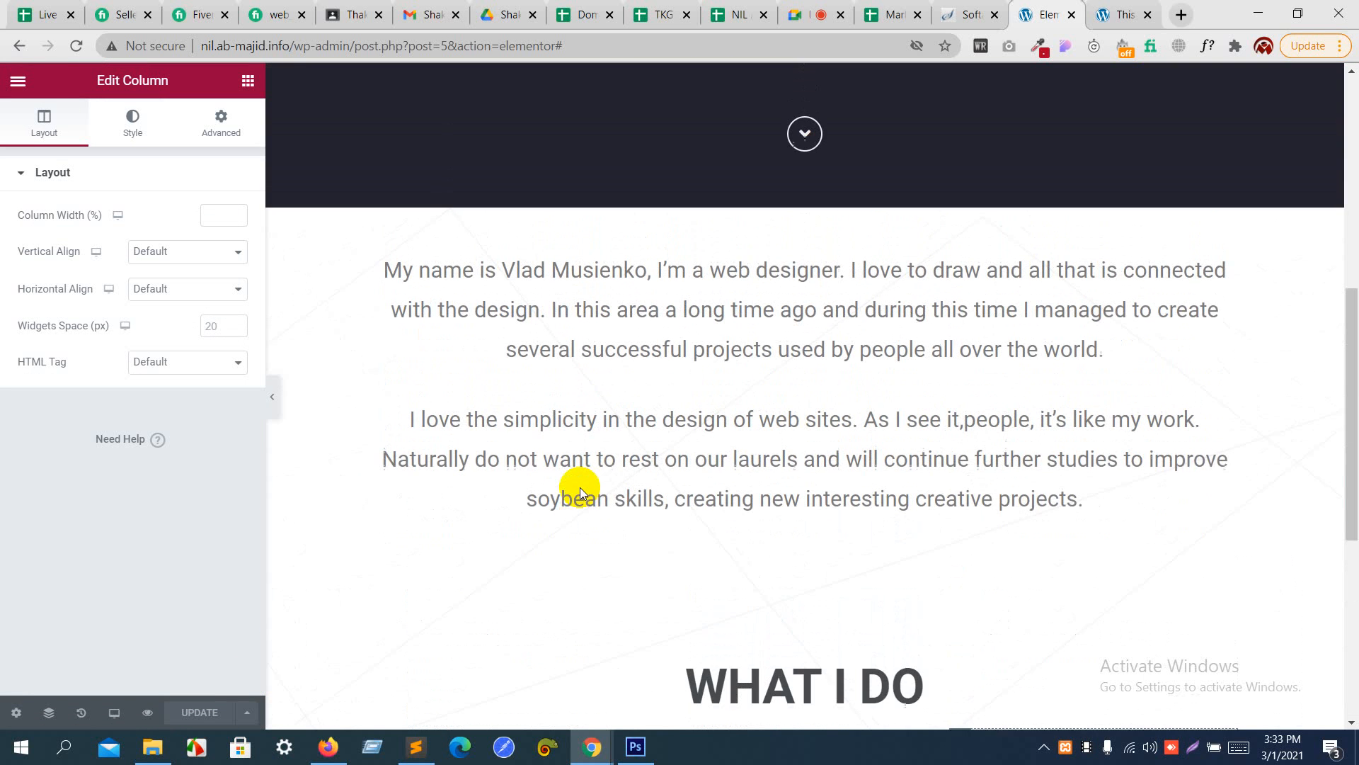
scroll(580, 487, "down", 3)
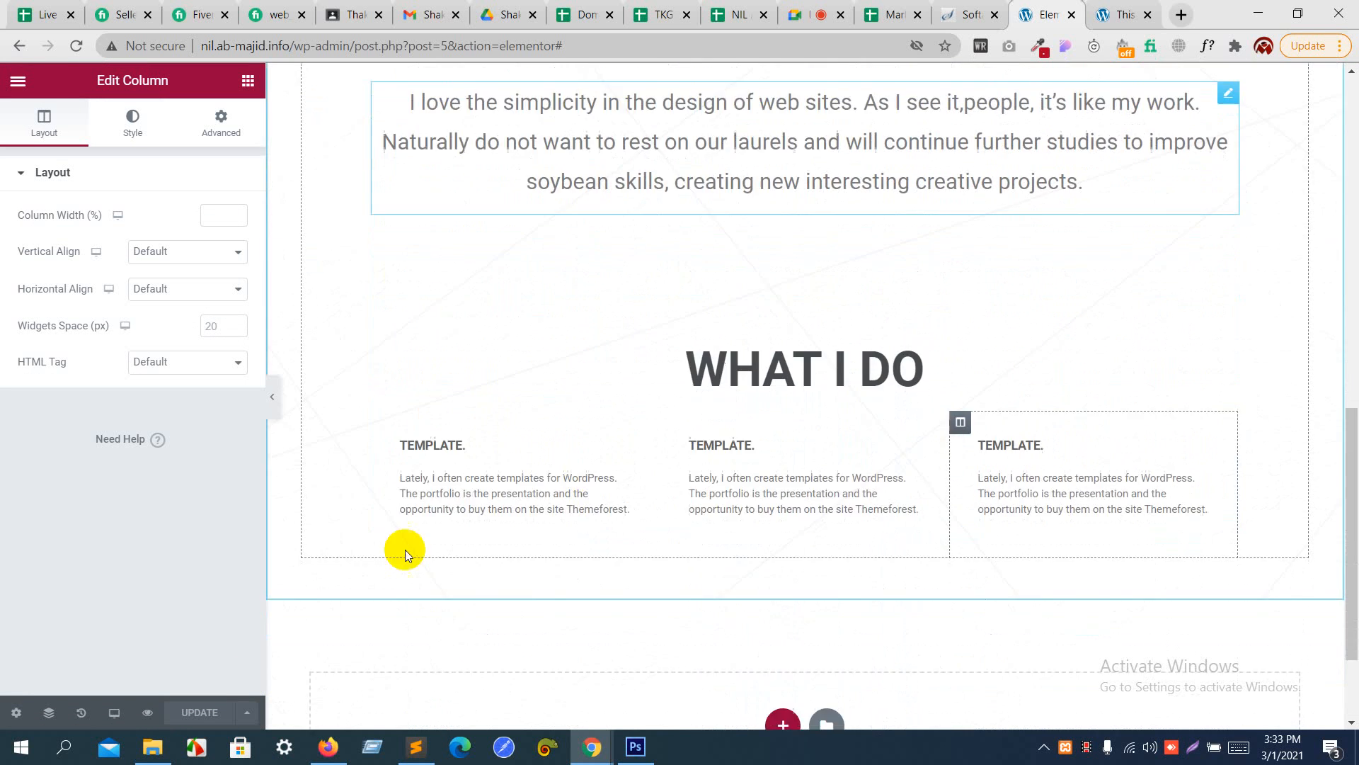
left_click(114, 713)
left_click(101, 634)
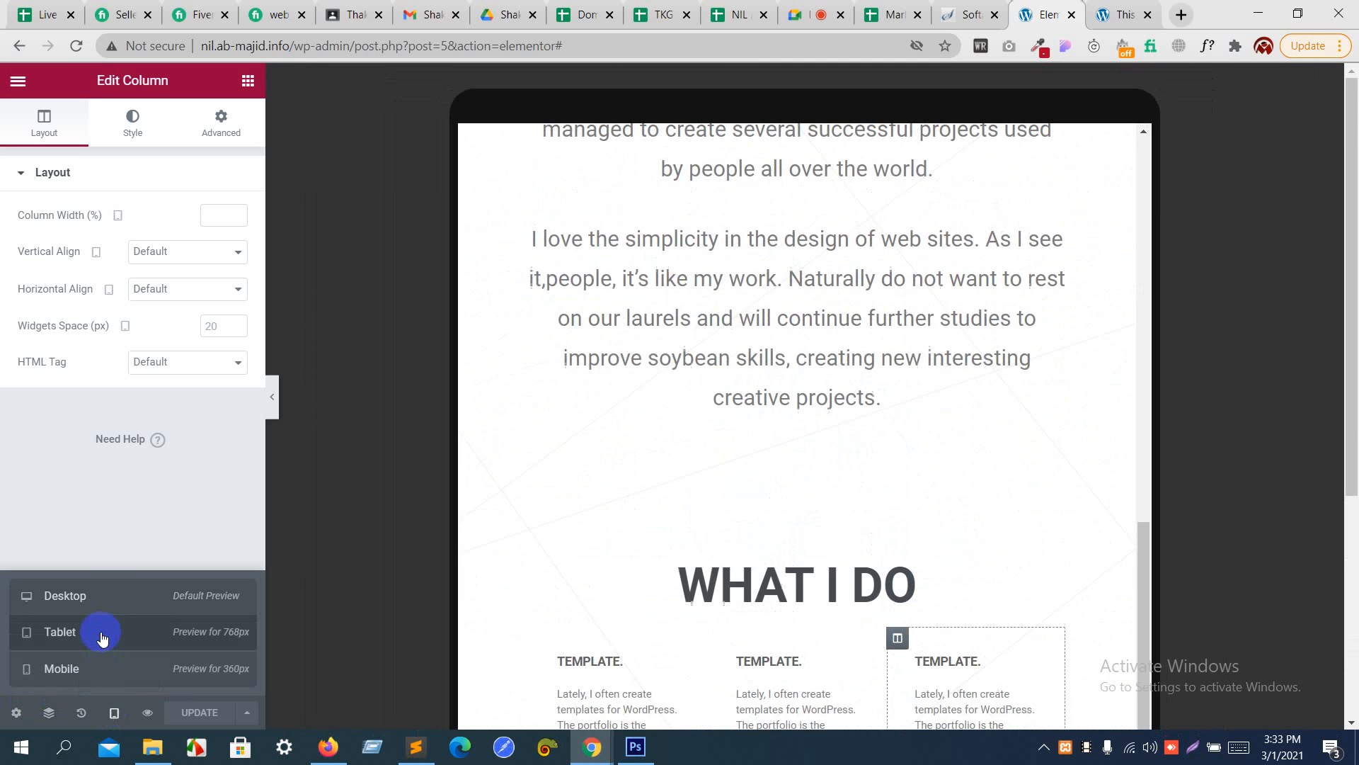
scroll(653, 542, "down", 2)
scroll(653, 538, "down", 5)
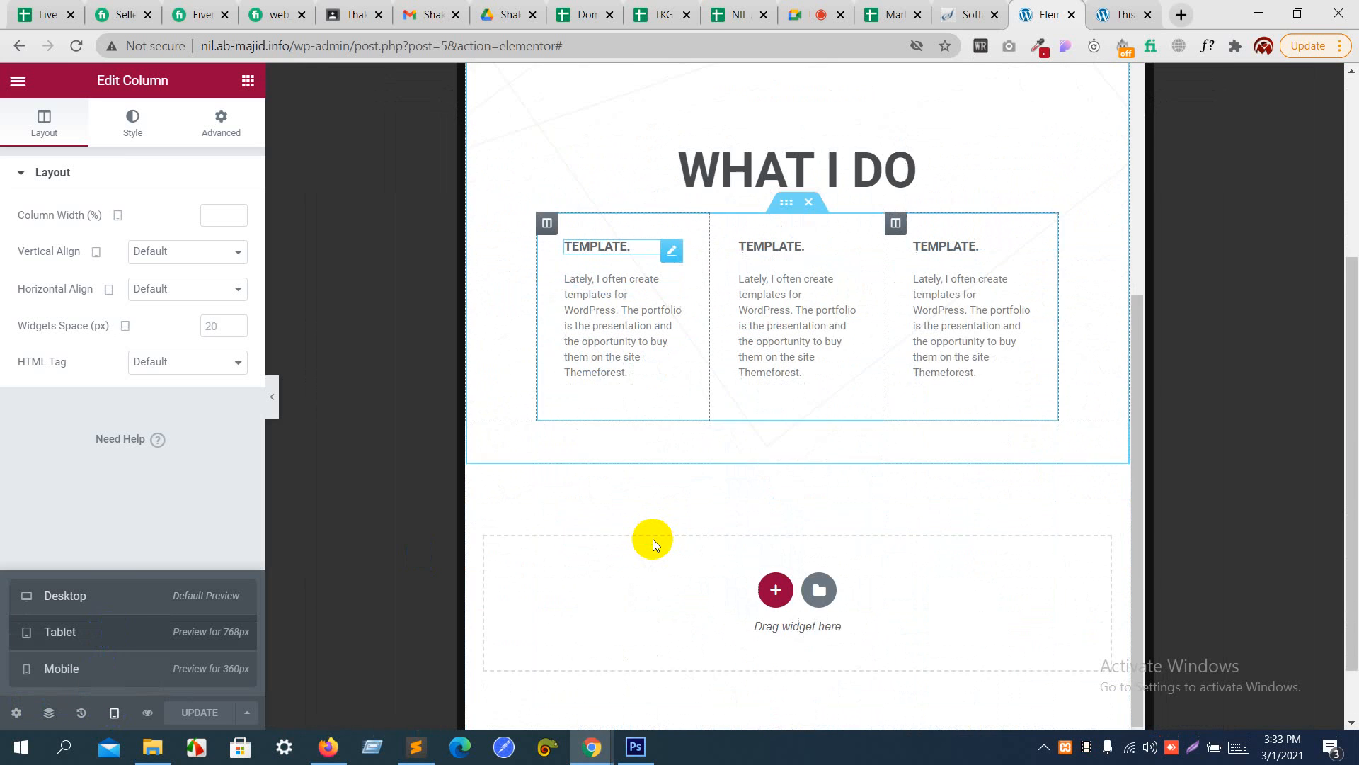
scroll(668, 583, "up", 2)
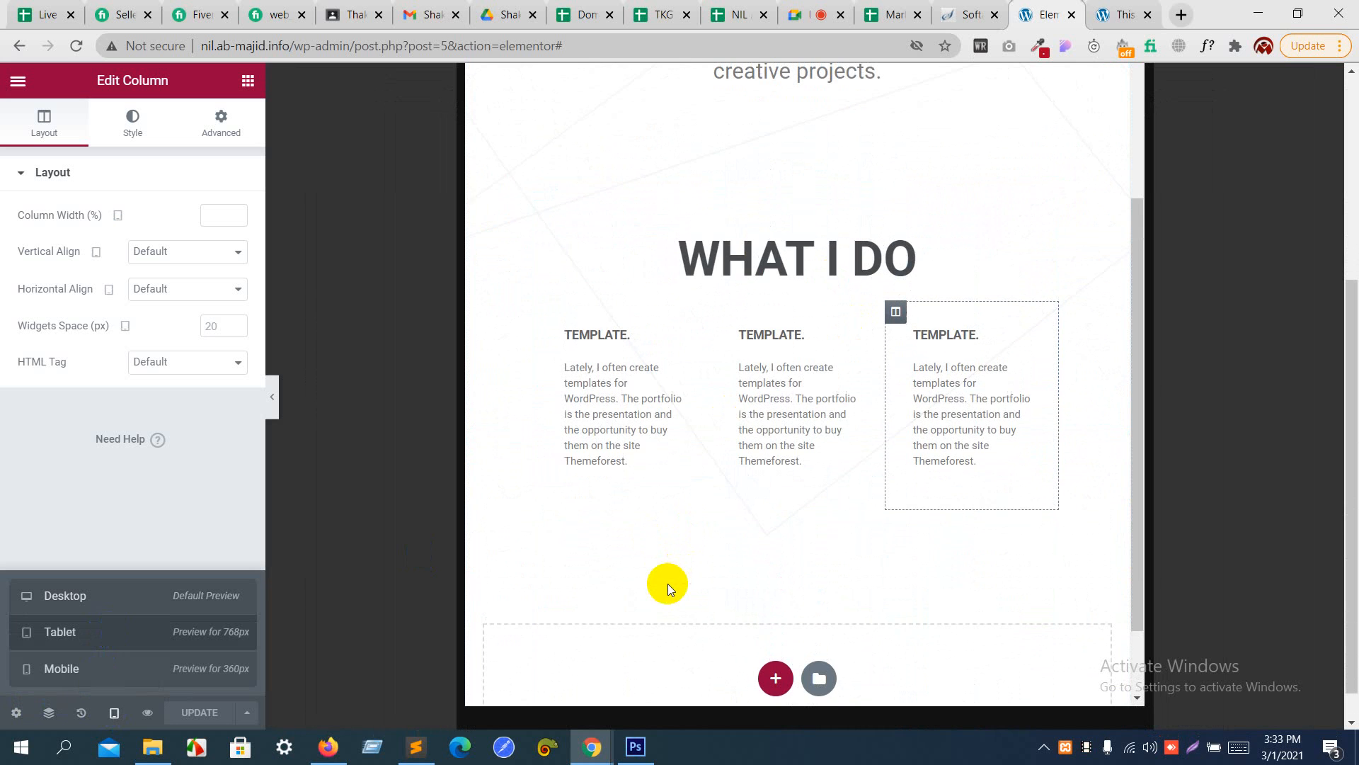
- Switch to the 360px mobile preview and set the first "TEMPLATE." column's padding to 0 px on all sides
left_click(210, 668)
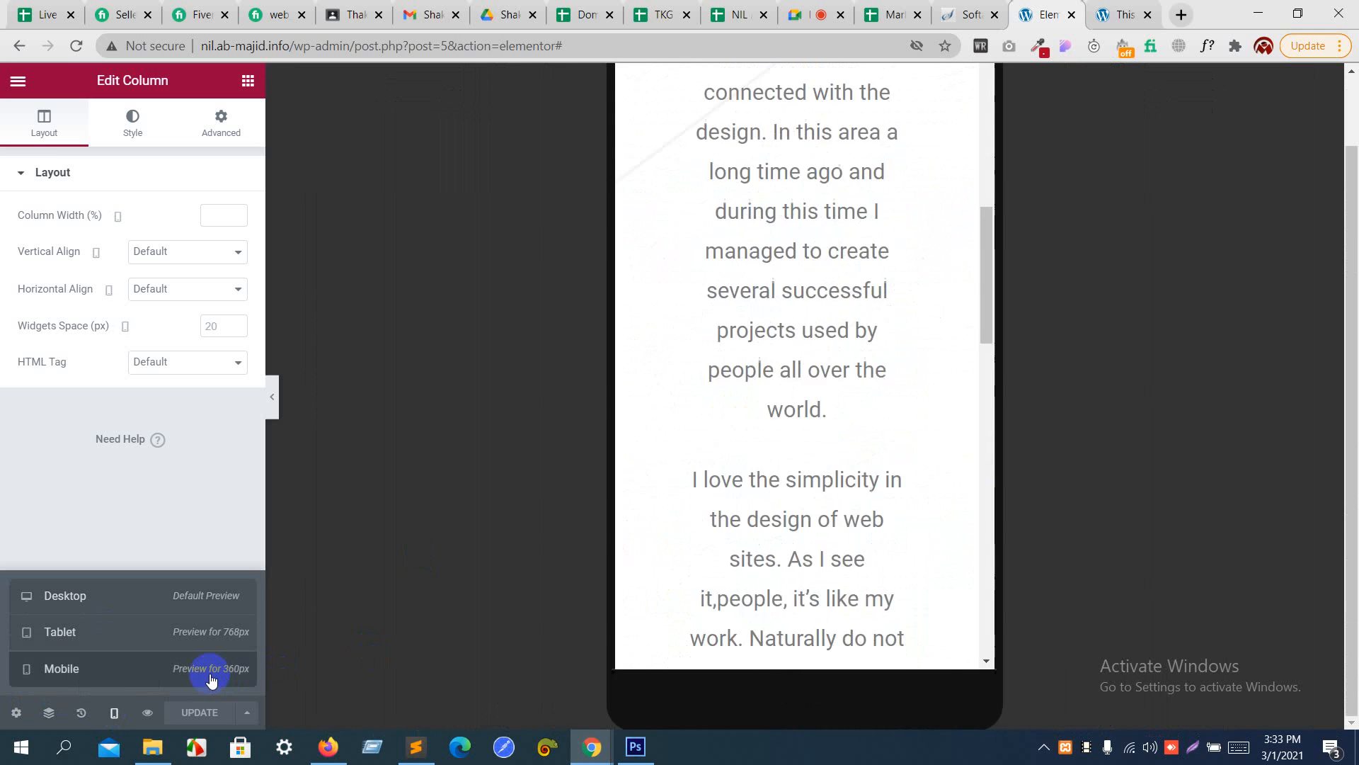
scroll(786, 463, "down", 6)
scroll(793, 464, "down", 2)
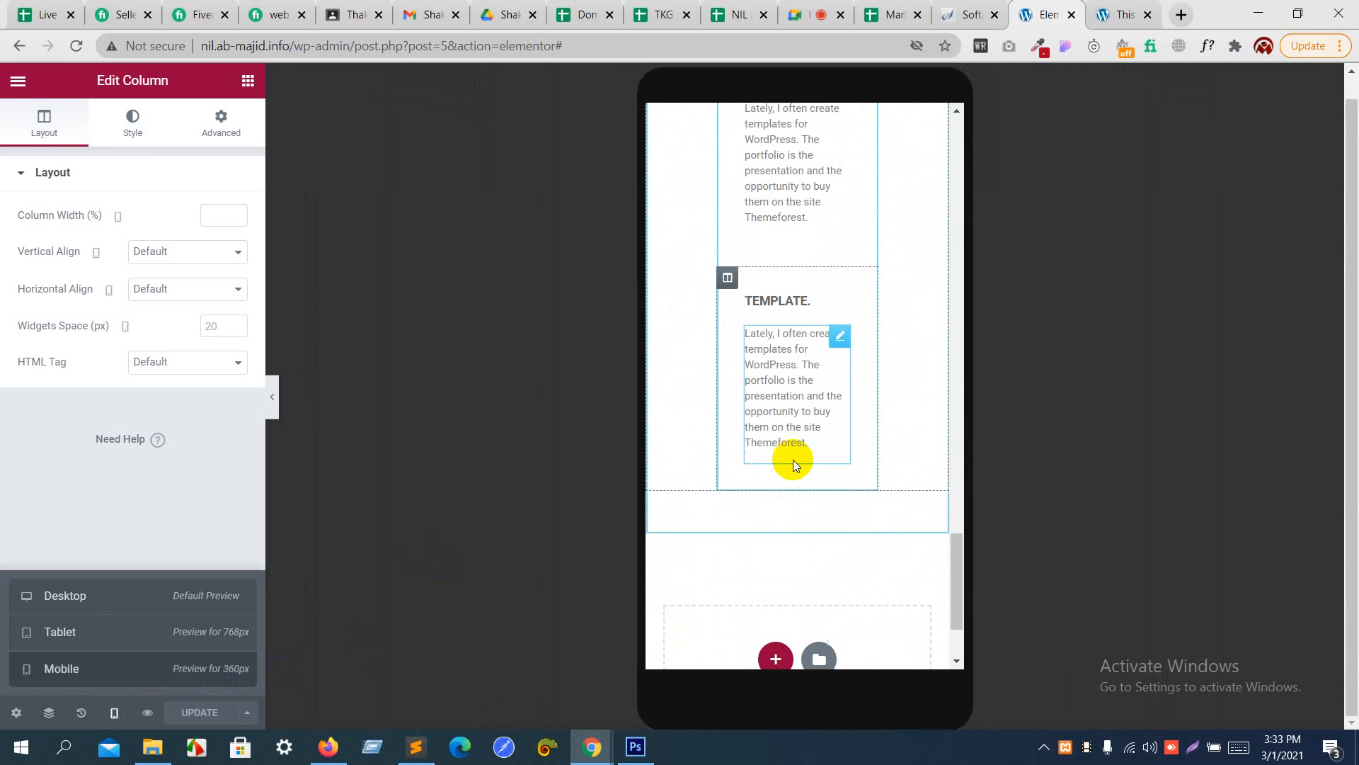
scroll(794, 464, "up", 5)
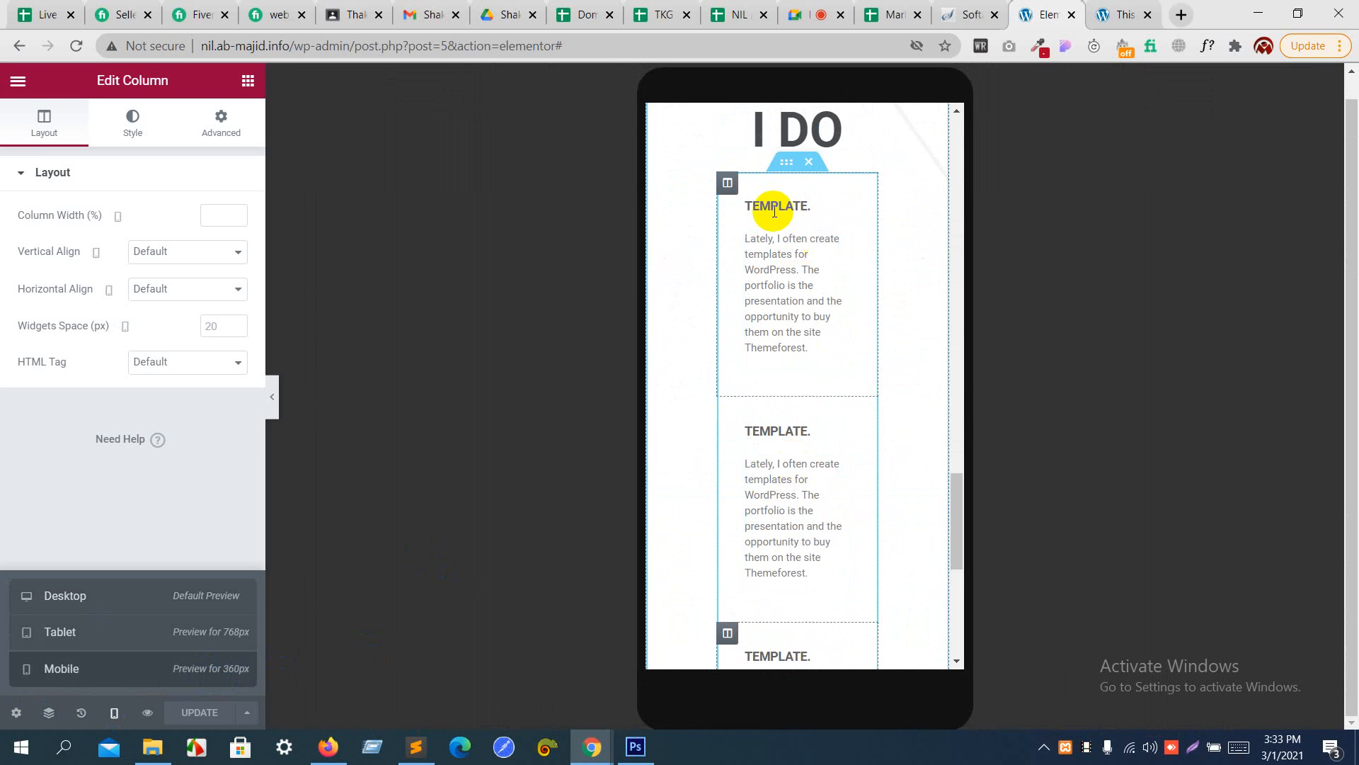
left_click(729, 183)
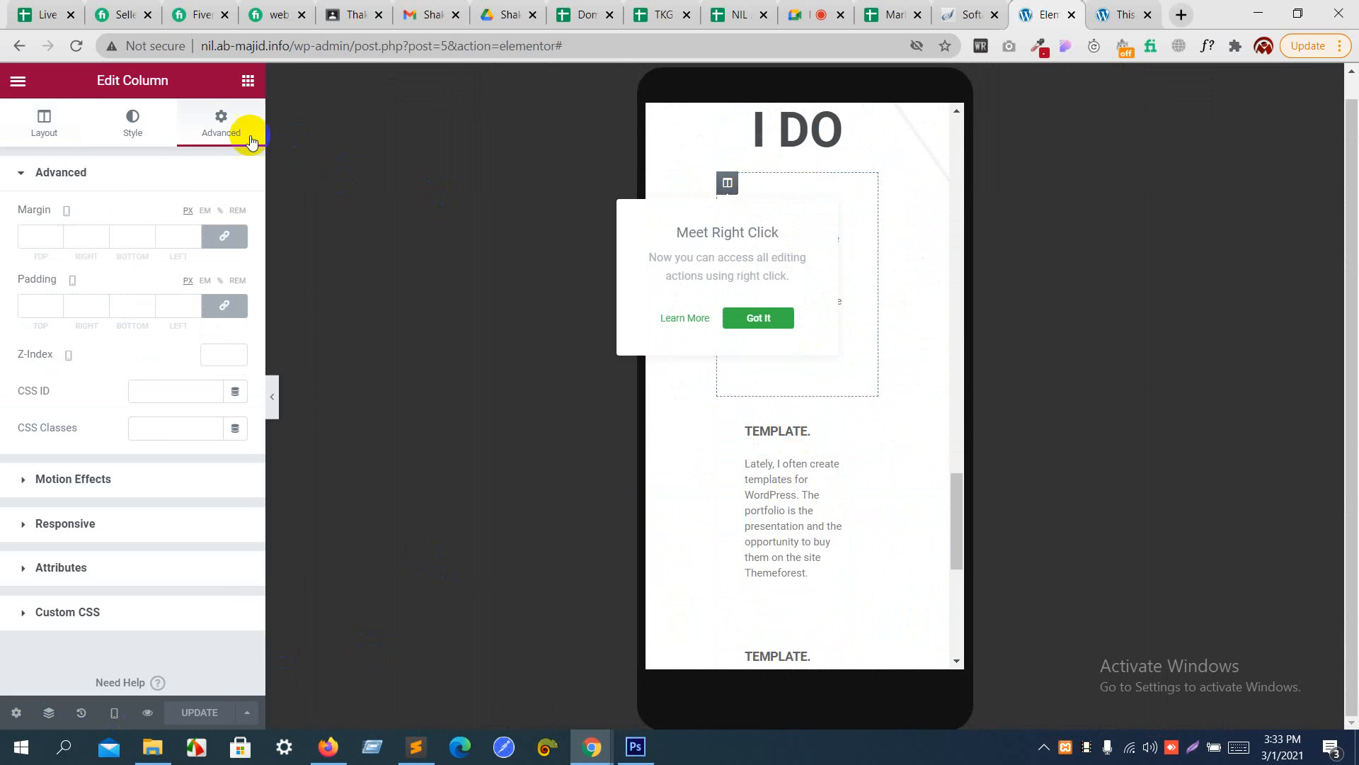
left_click(225, 315)
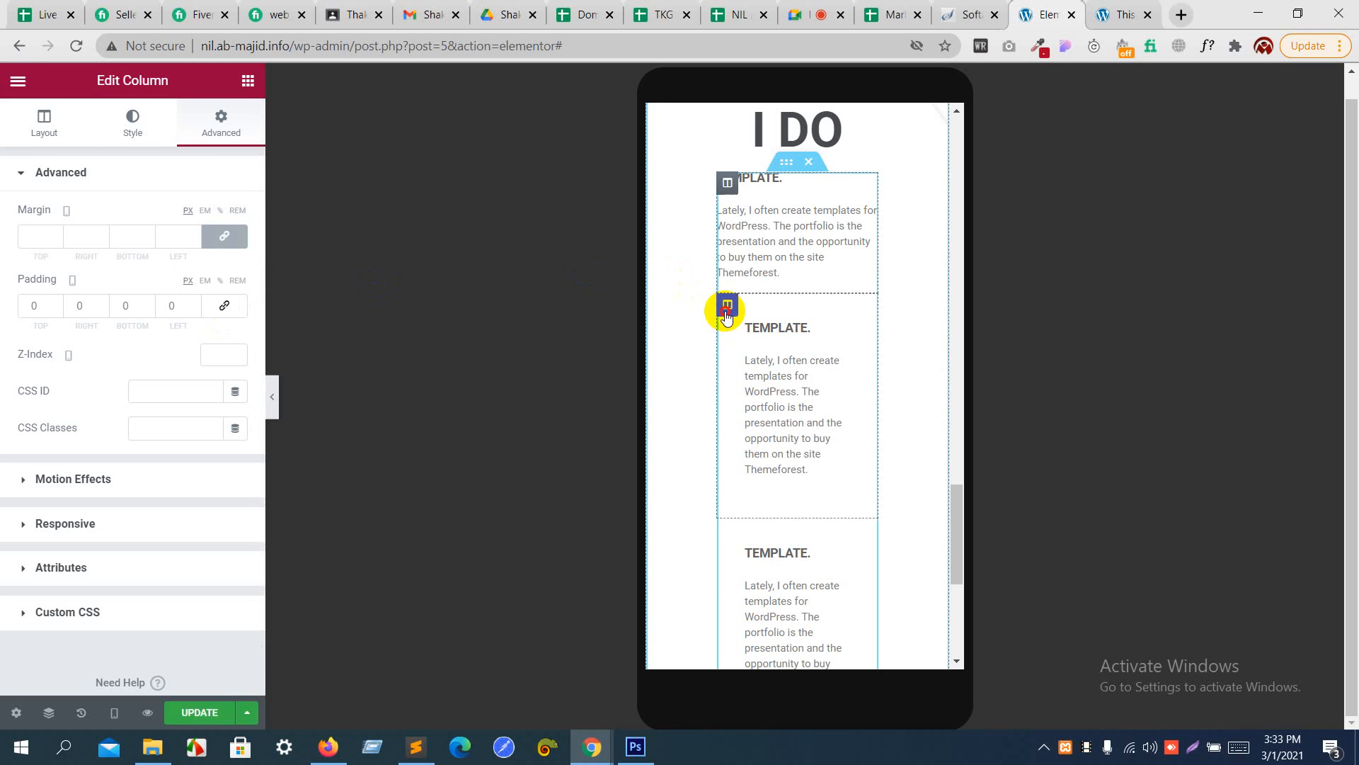
- Set the mobile padding of the second and third "TEMPLATE." columns to 0 px on all sides
left_click(727, 311)
left_click(219, 127)
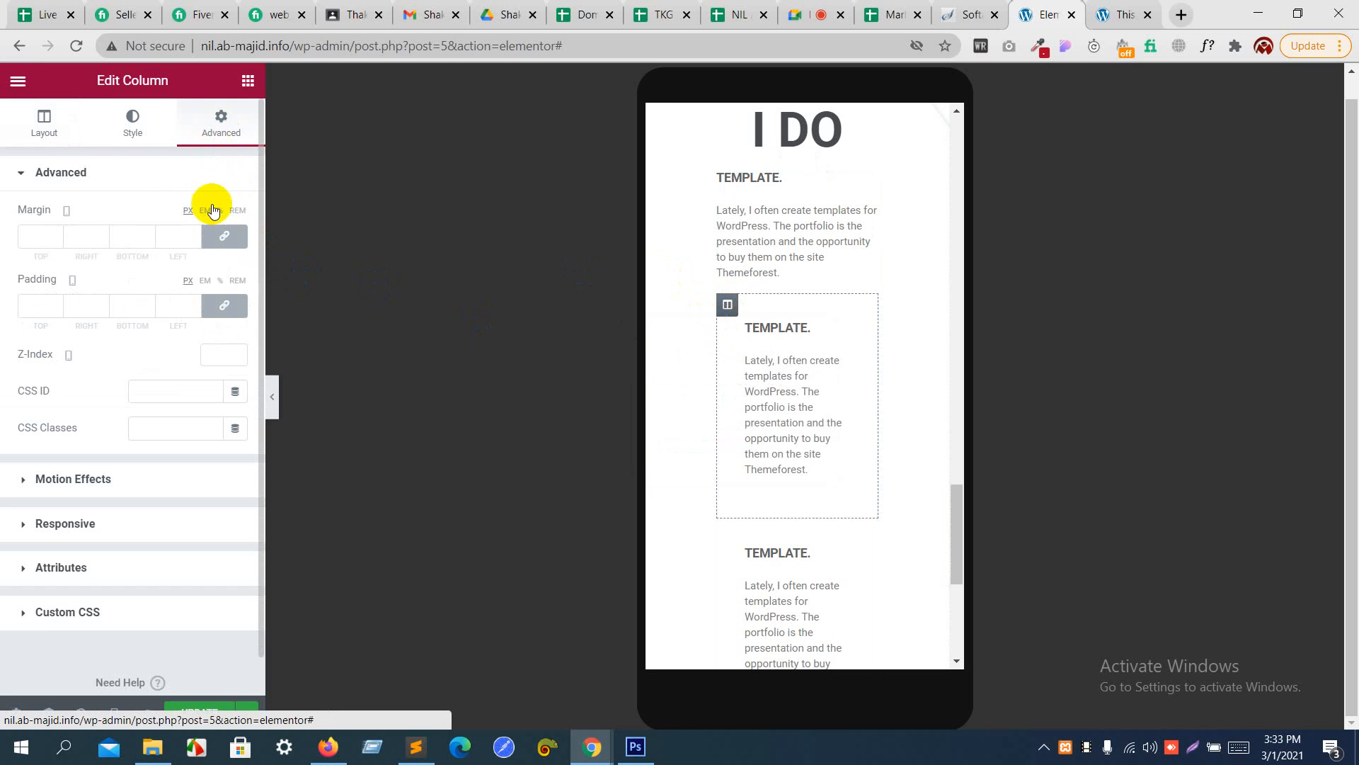
left_click(224, 307)
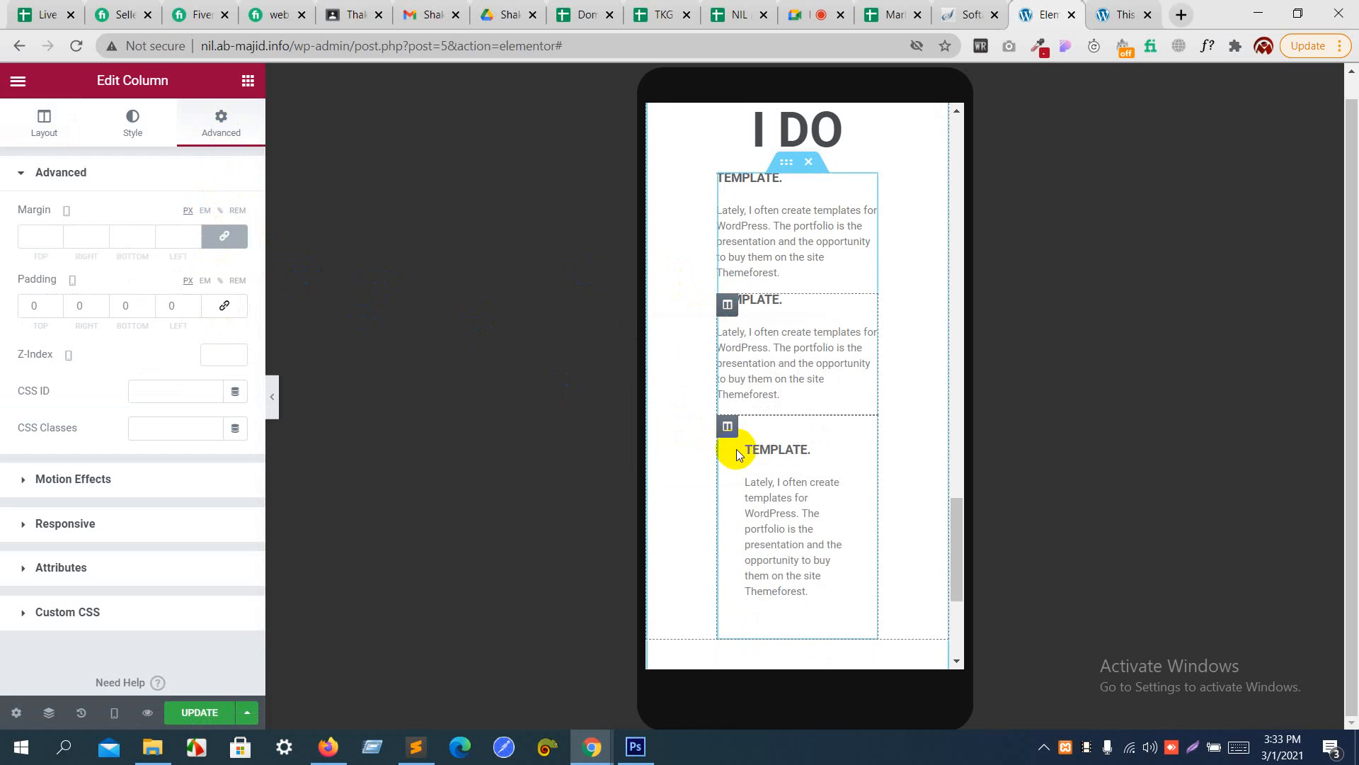
left_click(727, 426)
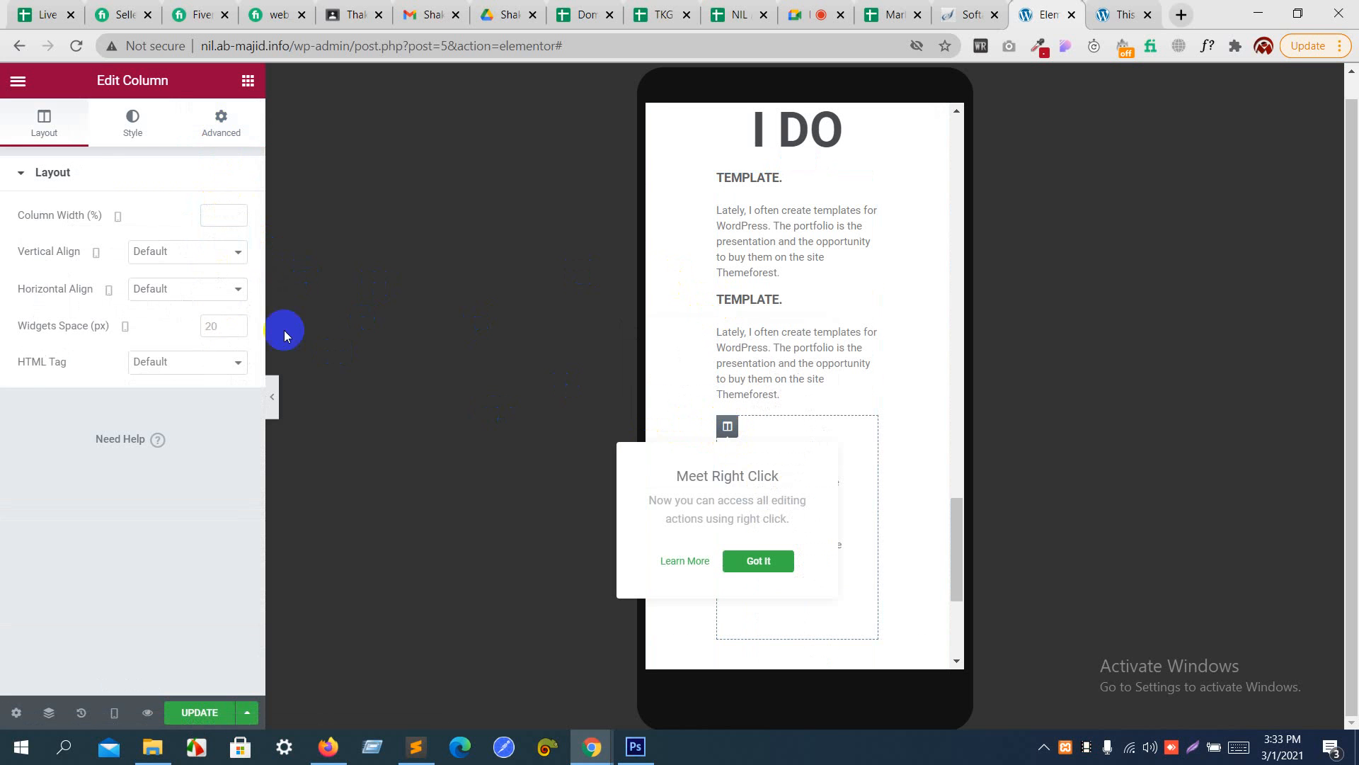
left_click(225, 135)
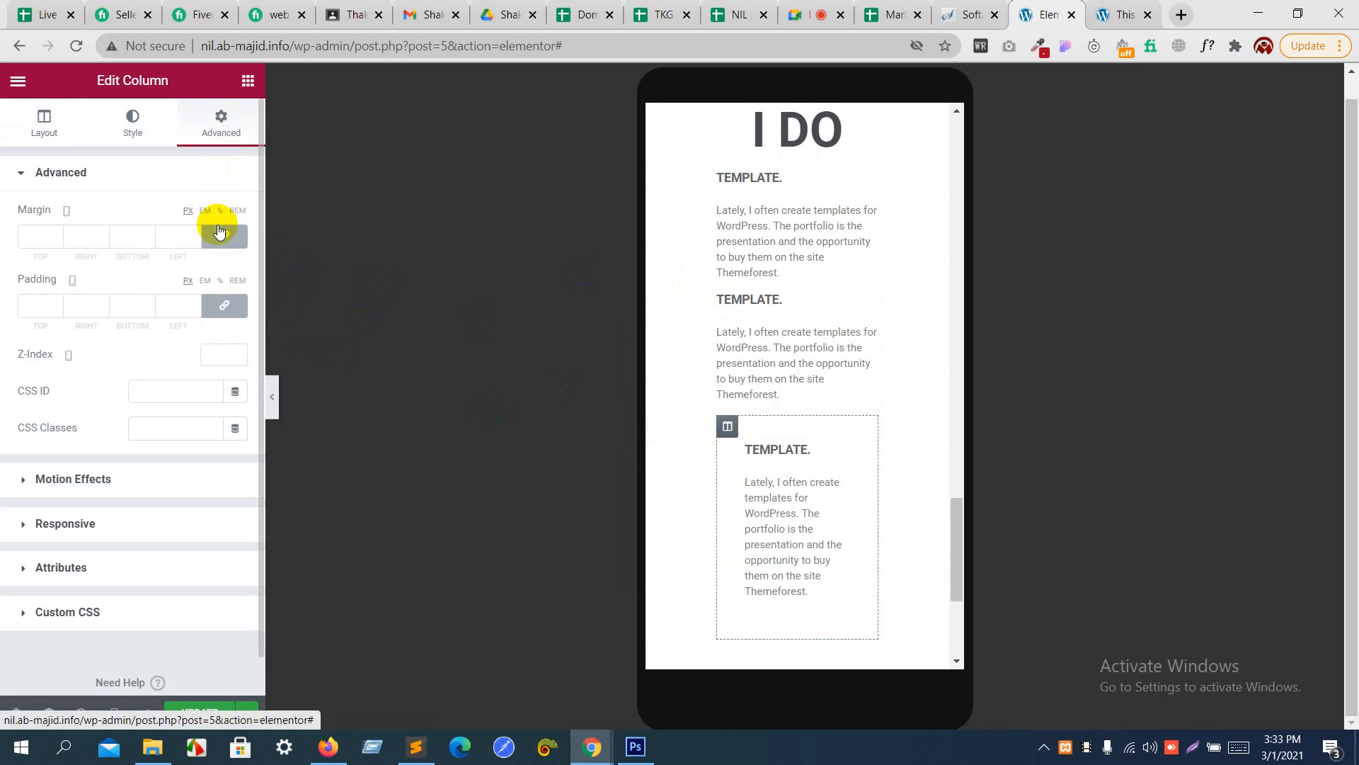
left_click(223, 305)
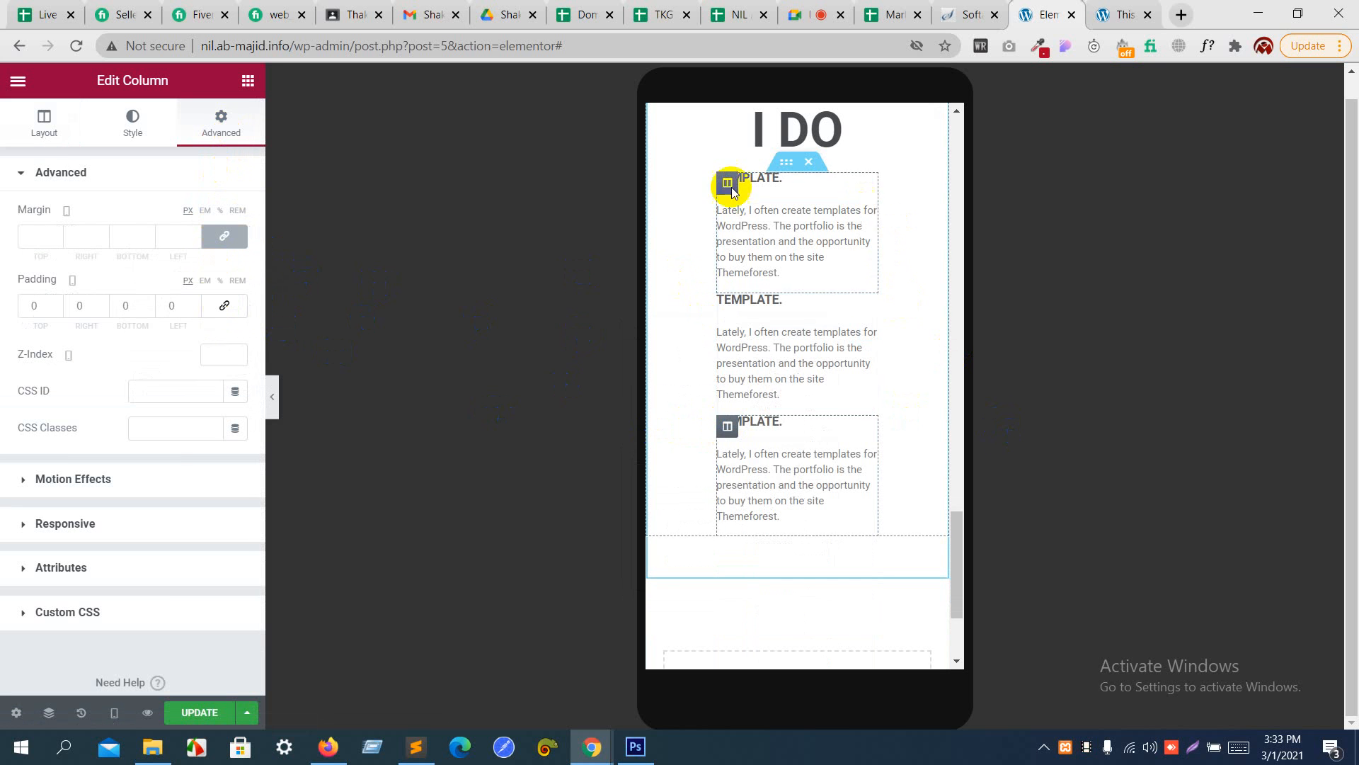
- Return to the desktop preview and give the first "TEMPLATE." column a solid border
left_click(114, 712)
left_click(105, 601)
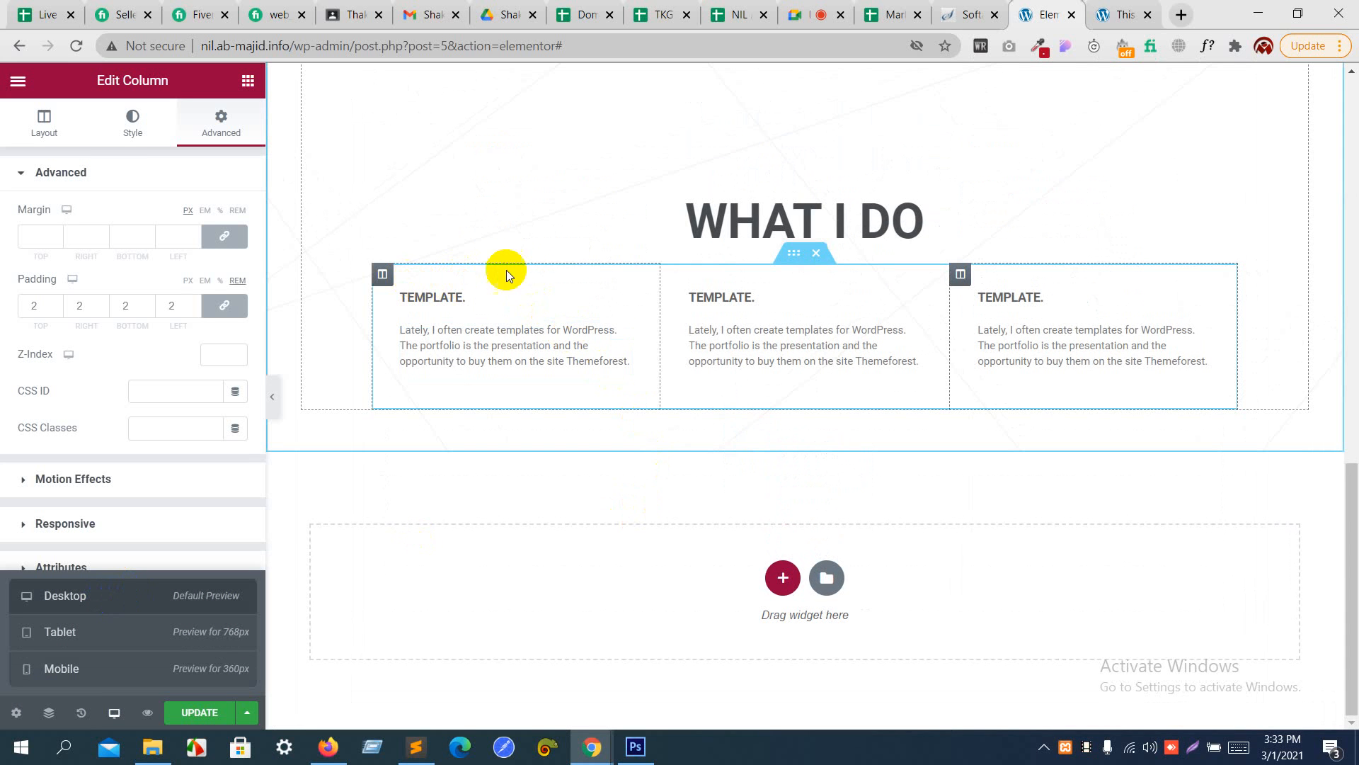
left_click(385, 283)
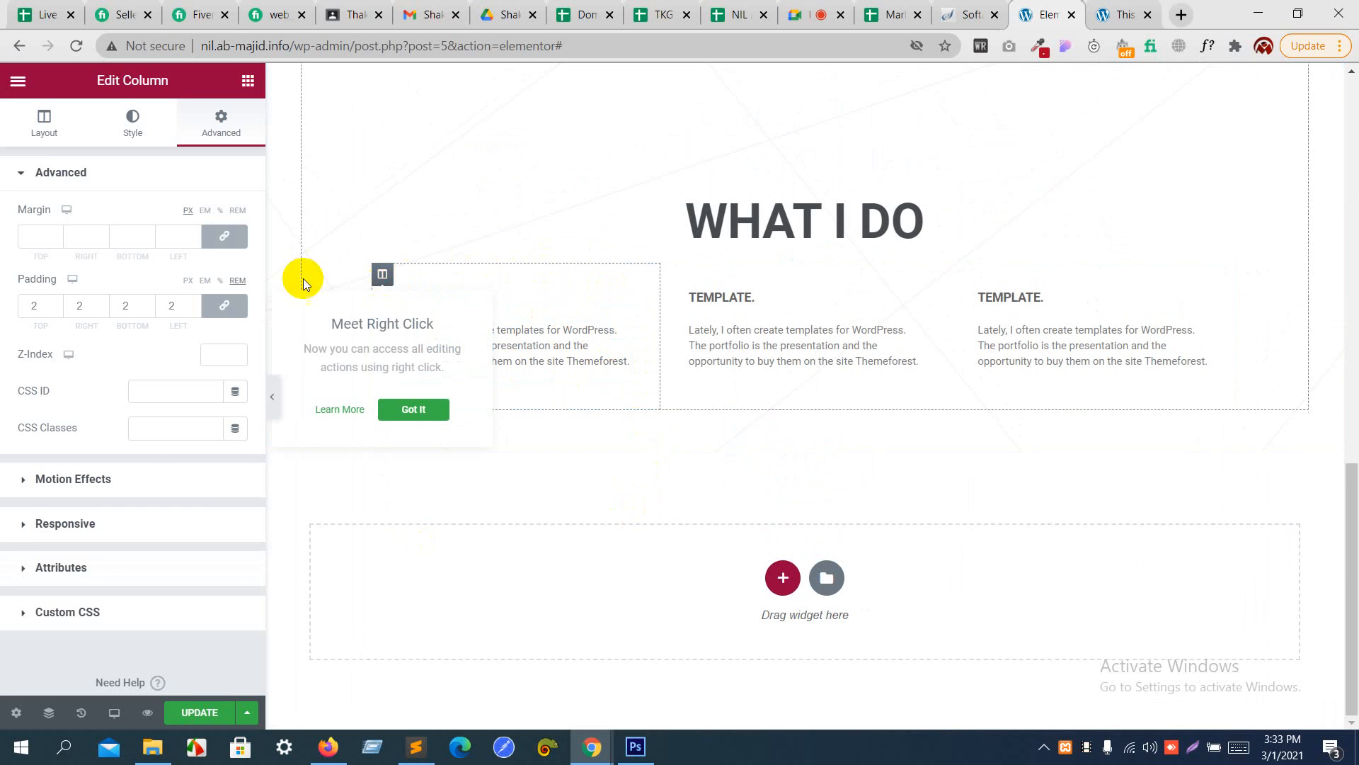
left_click(144, 132)
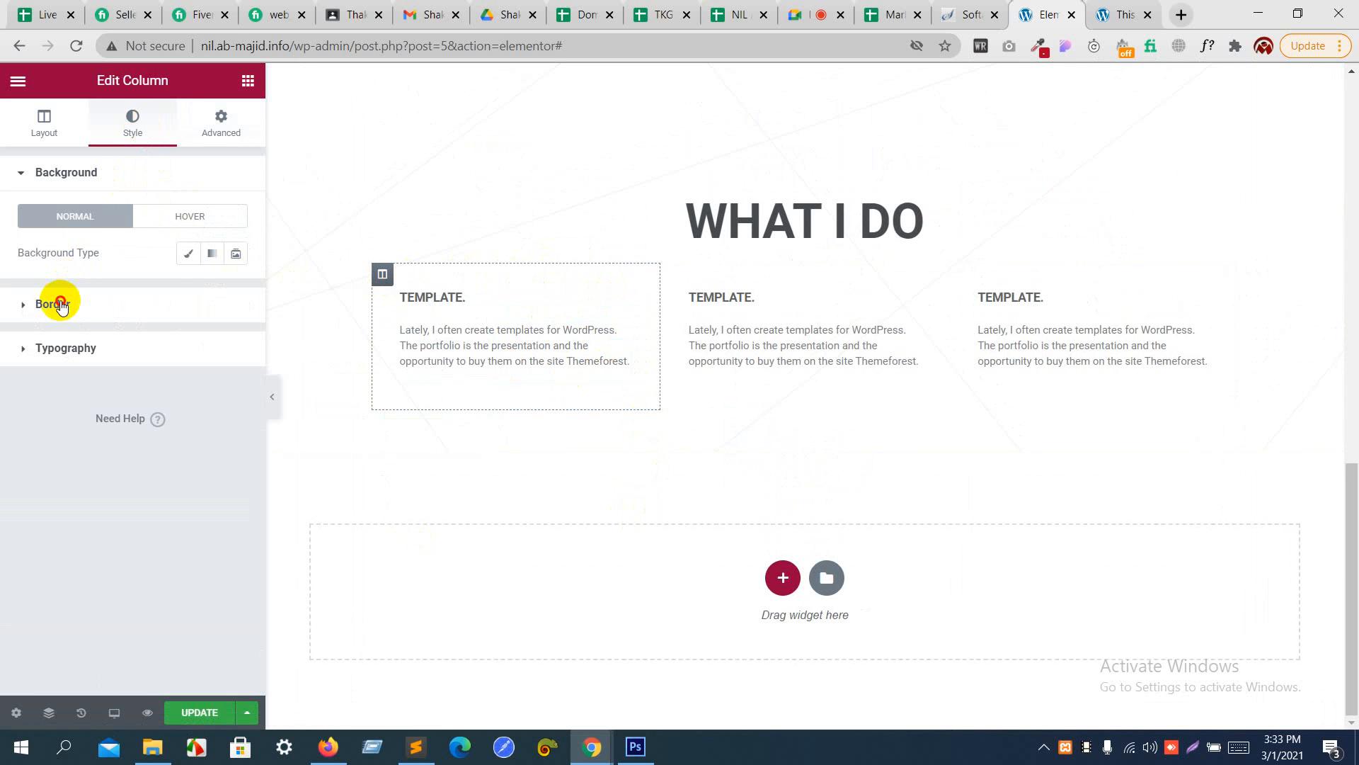
left_click(61, 303)
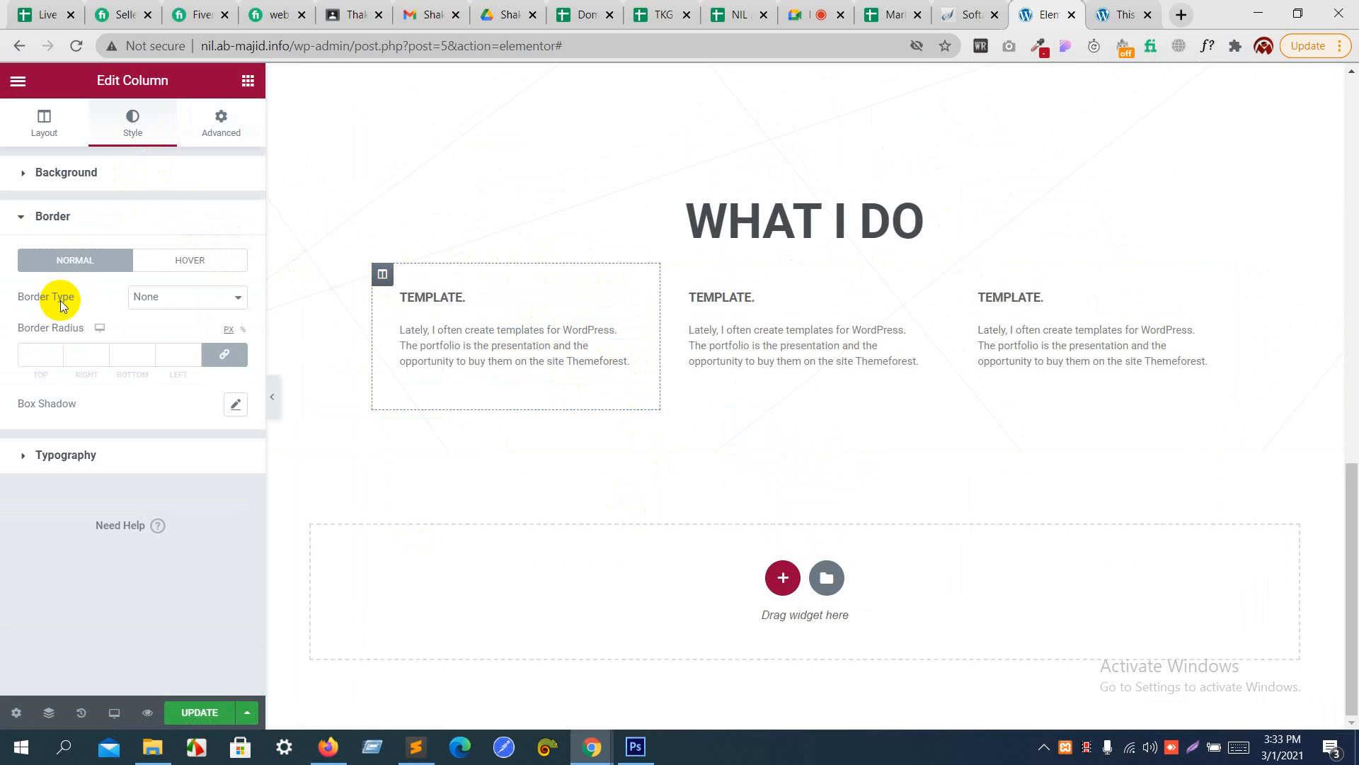
left_click(165, 307)
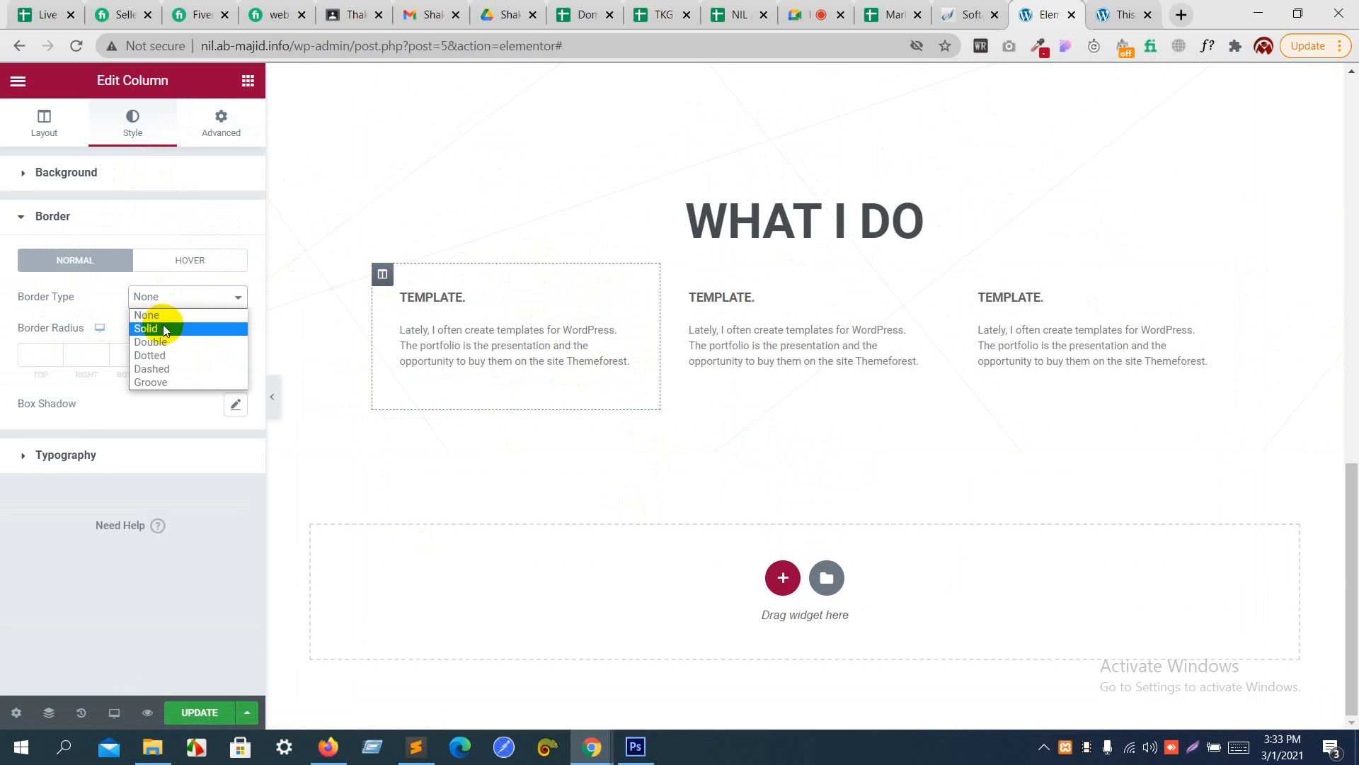
left_click(163, 326)
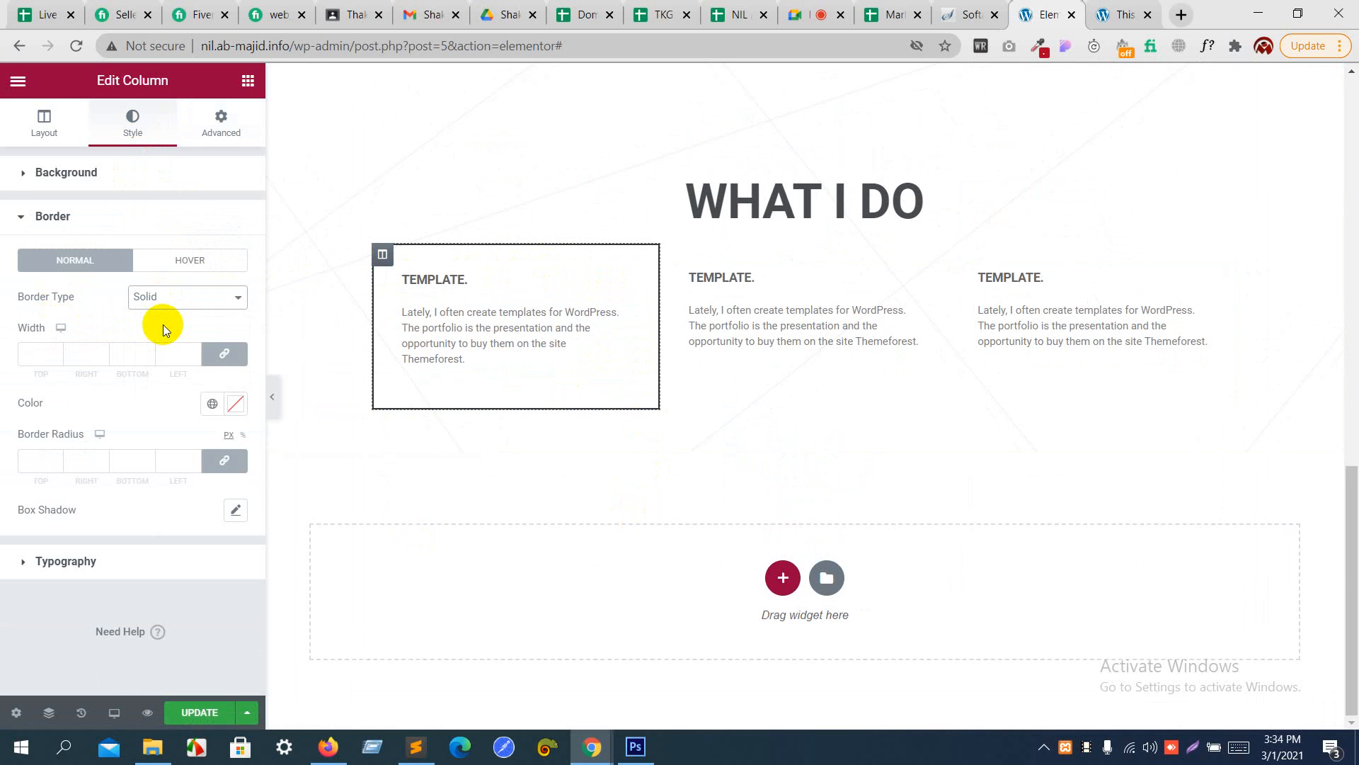
- Set the first column's border width to 2 on all sides and its border color to #868686
left_click(188, 353)
type("1")
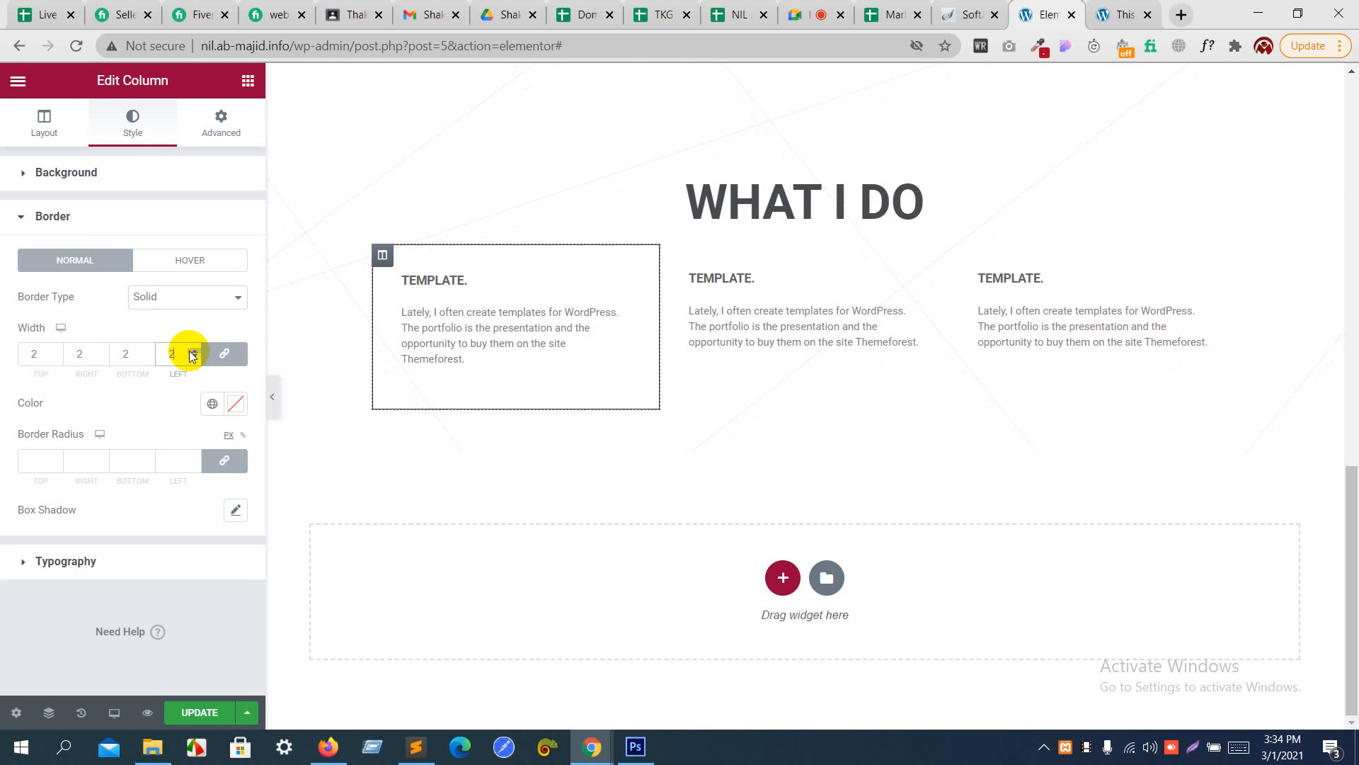
left_click(235, 405)
left_click_drag(80, 512, 5, 542)
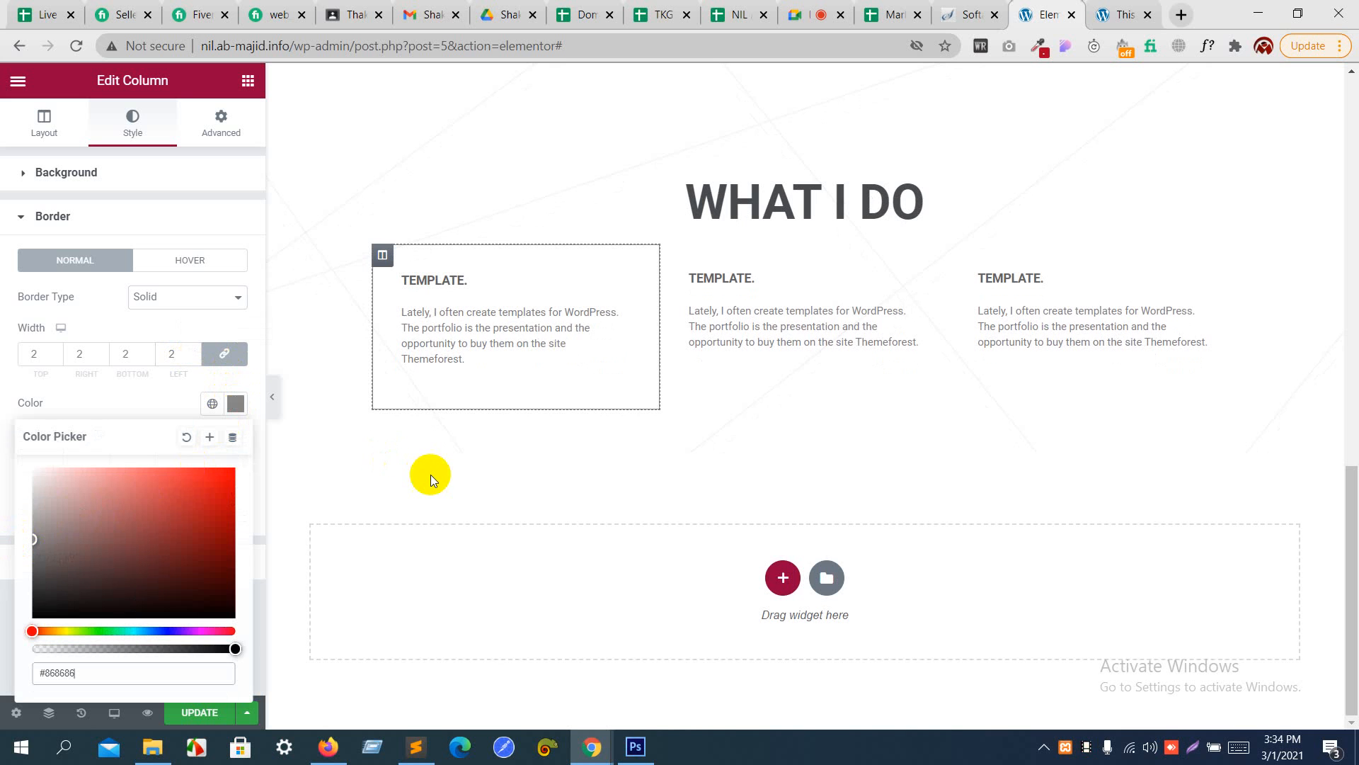
left_click(163, 401)
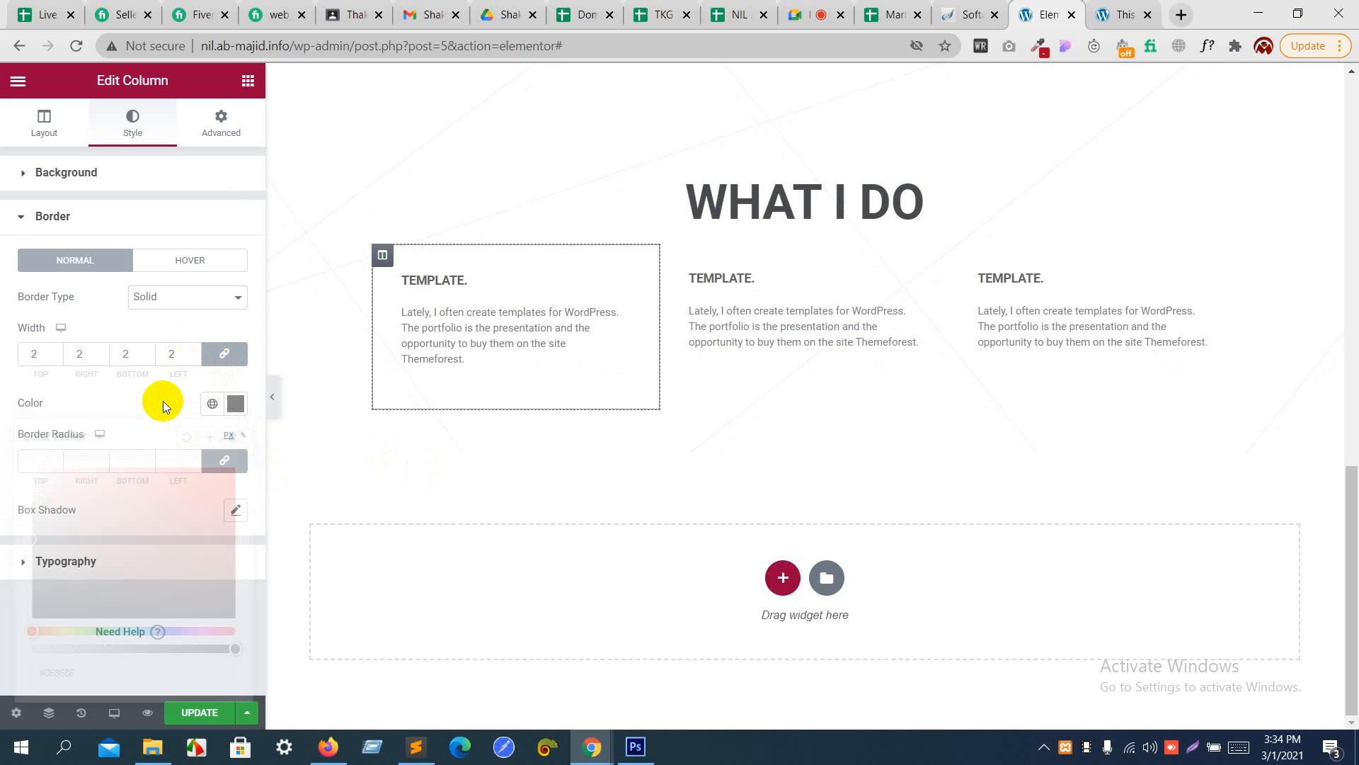
left_click(247, 82)
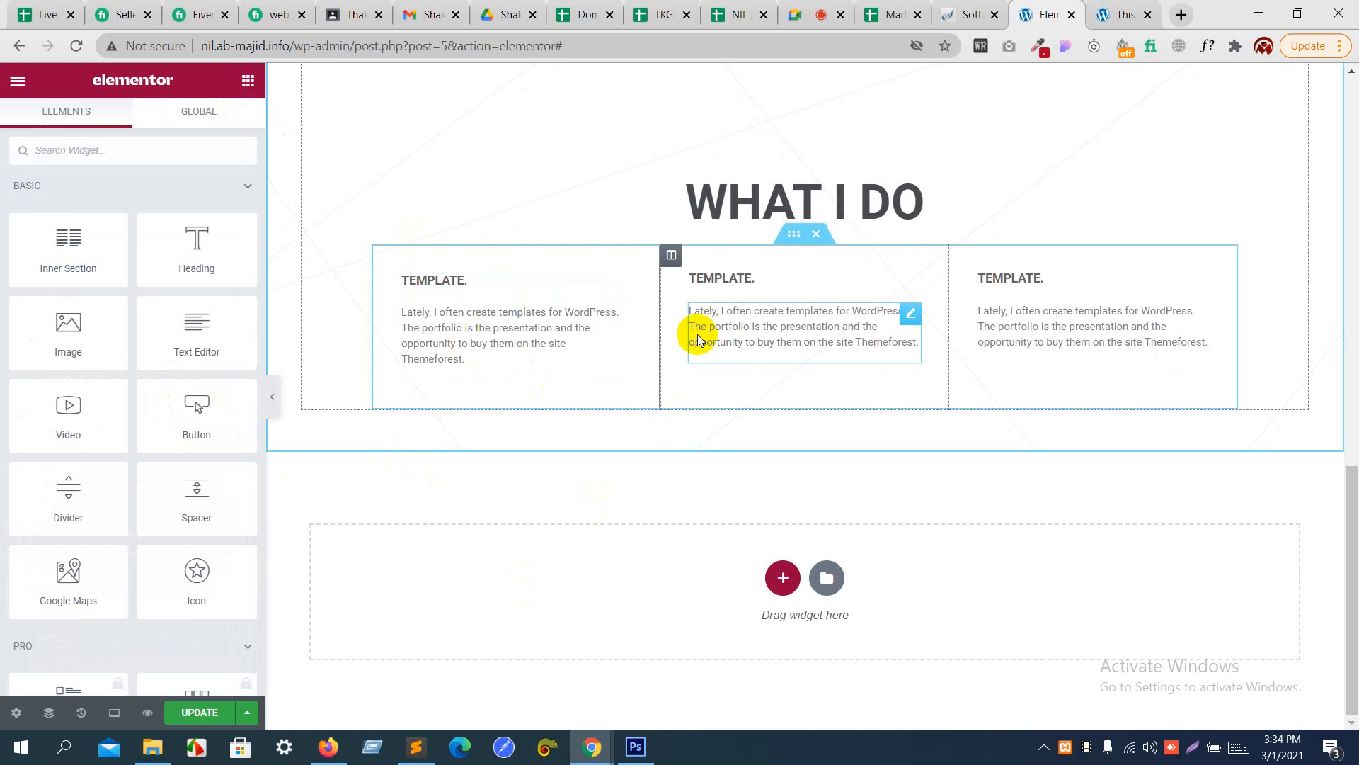
right_click(381, 261)
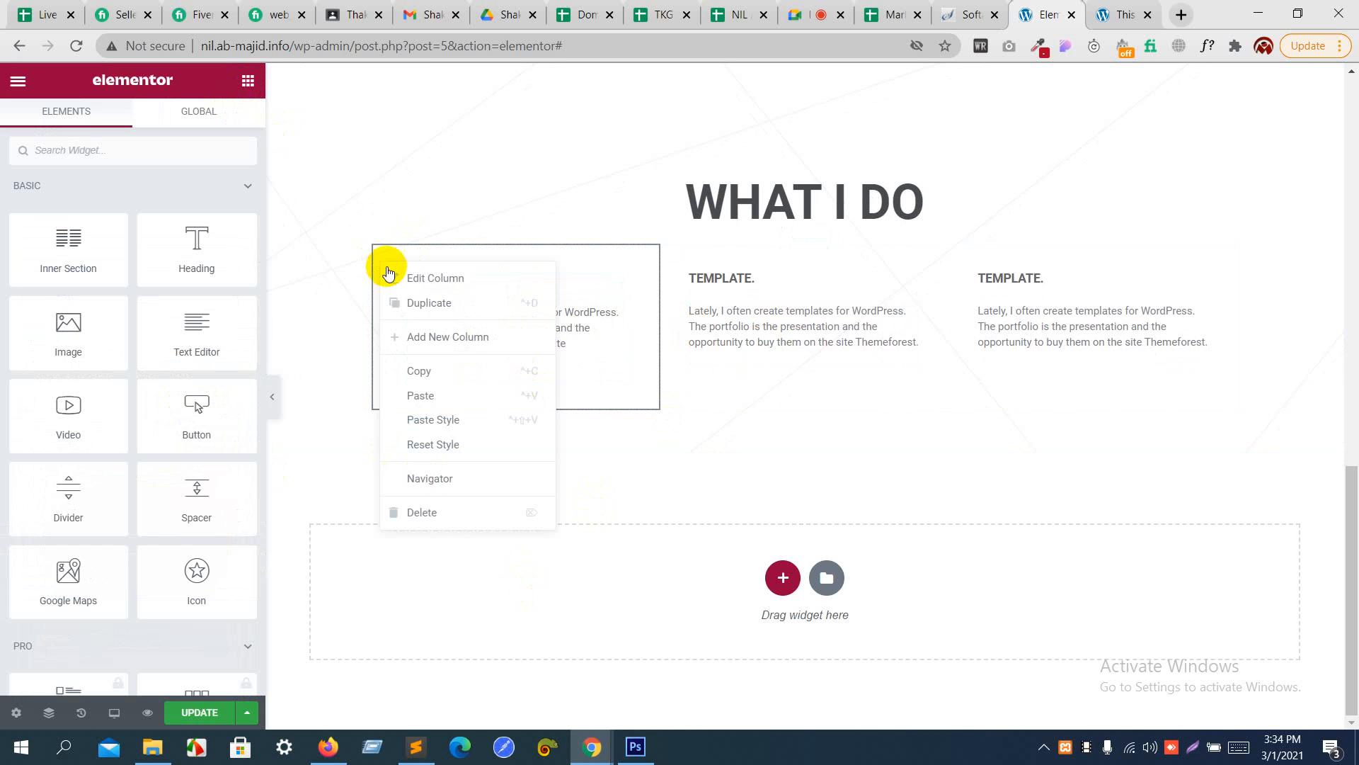
left_click(417, 302)
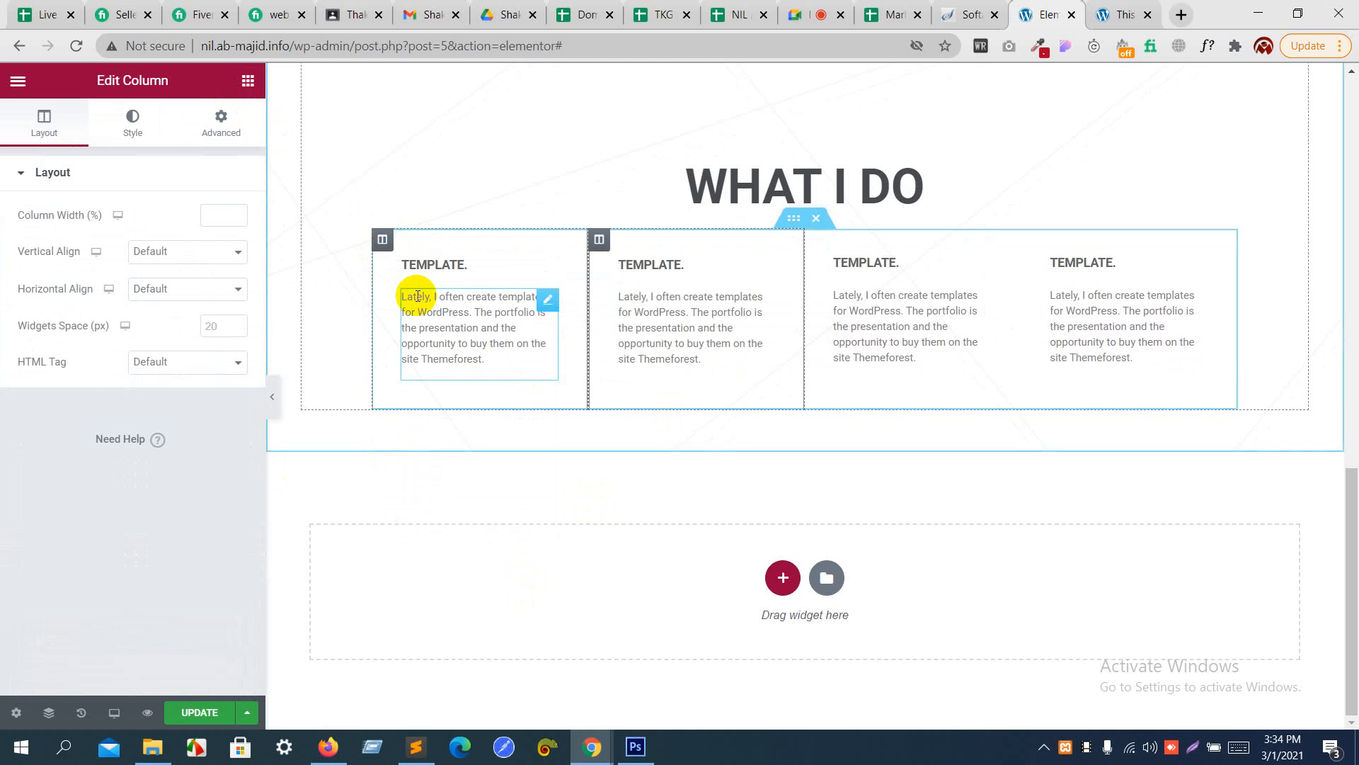
key("ctrl+z")
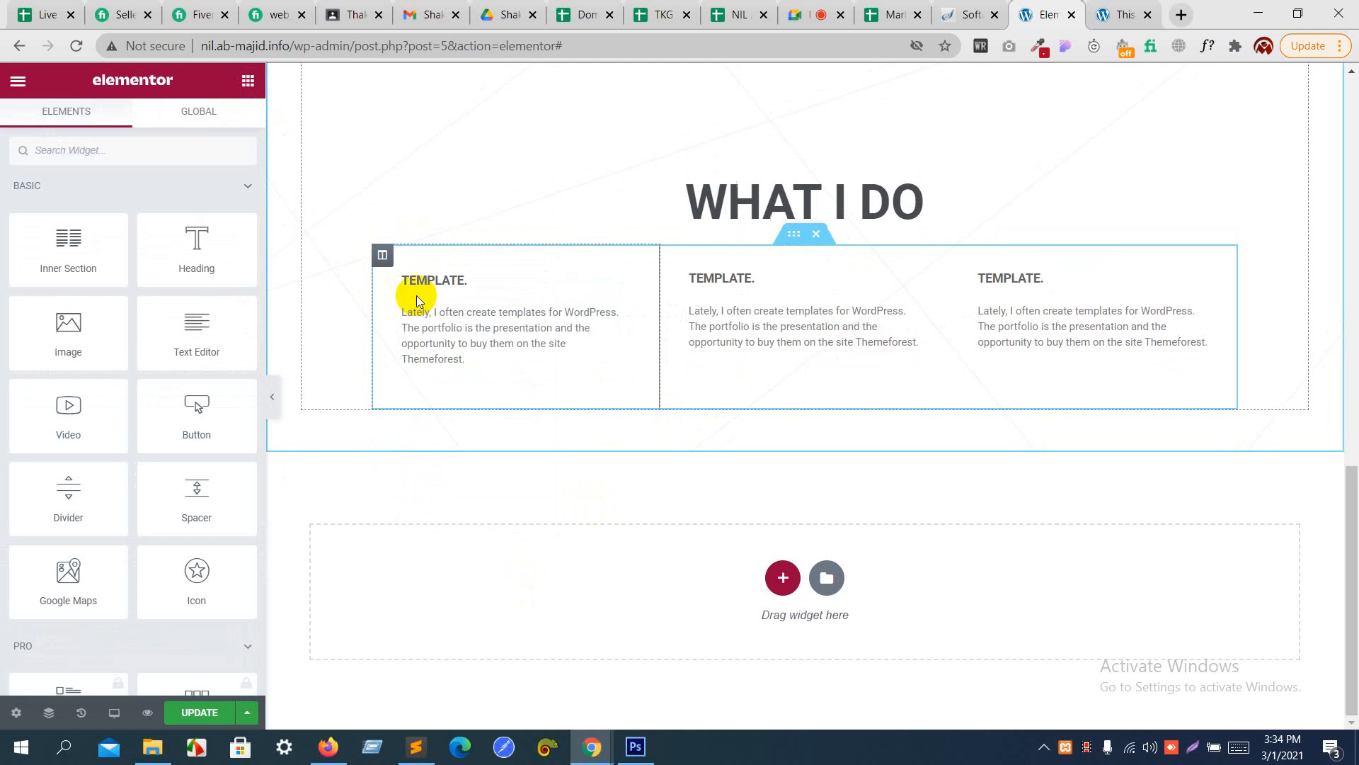
- Copy the bordered first column and paste its style onto the second and third "TEMPLATE." columns
right_click(384, 255)
left_click(425, 359)
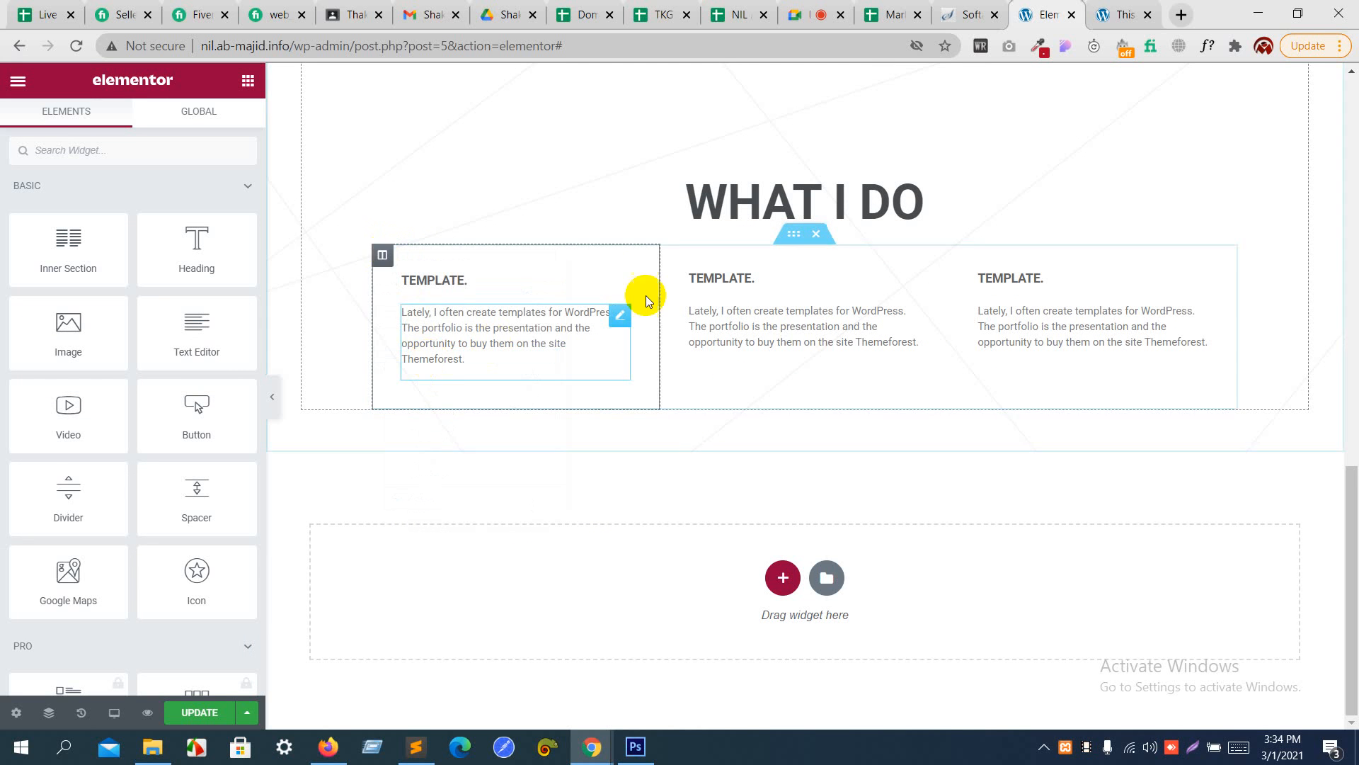
right_click(677, 261)
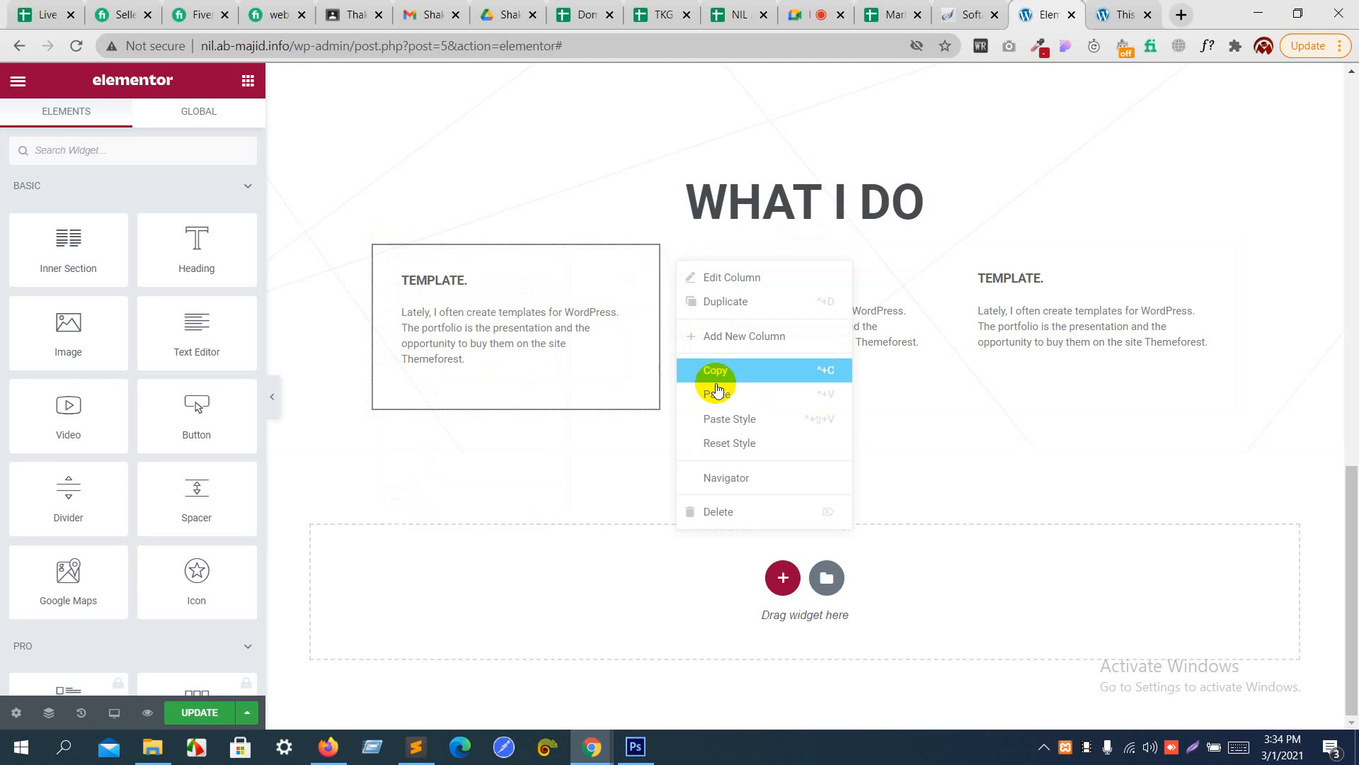
left_click(740, 419)
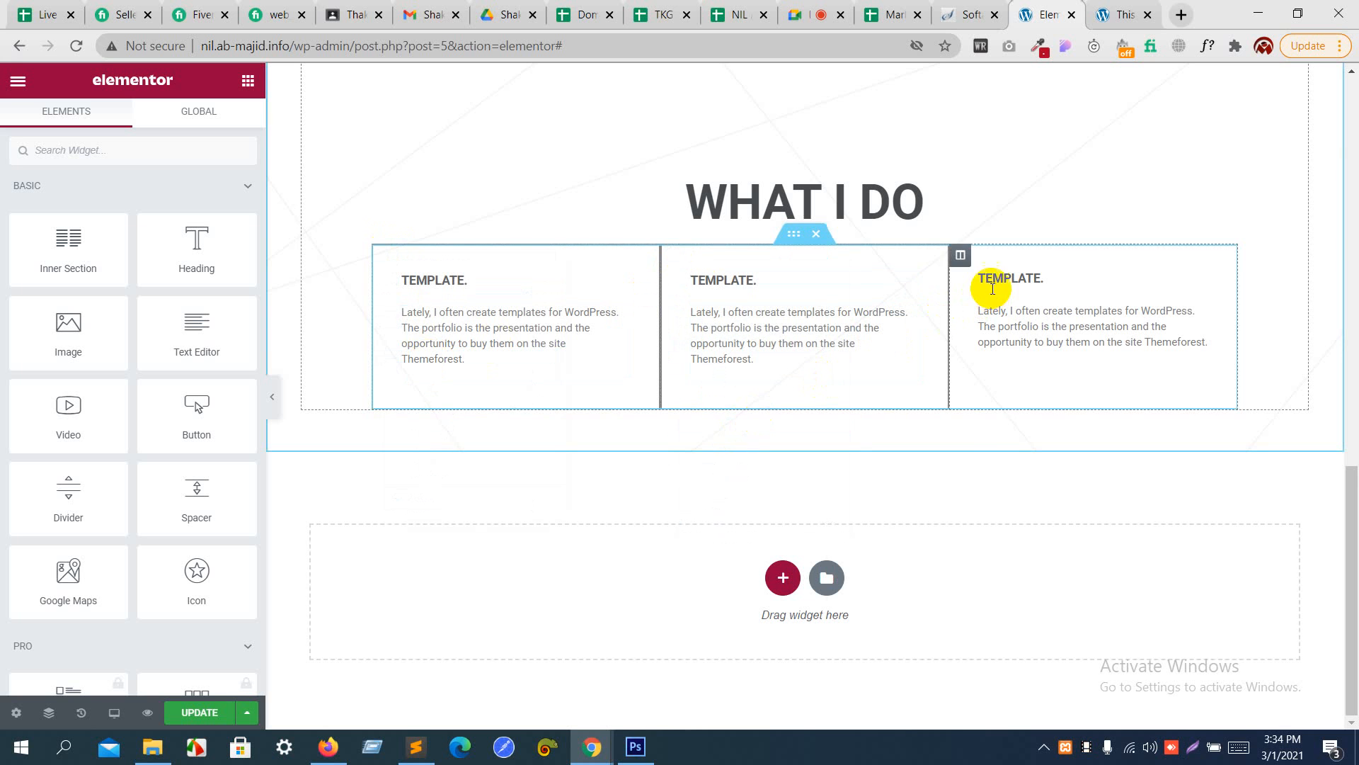
right_click(963, 264)
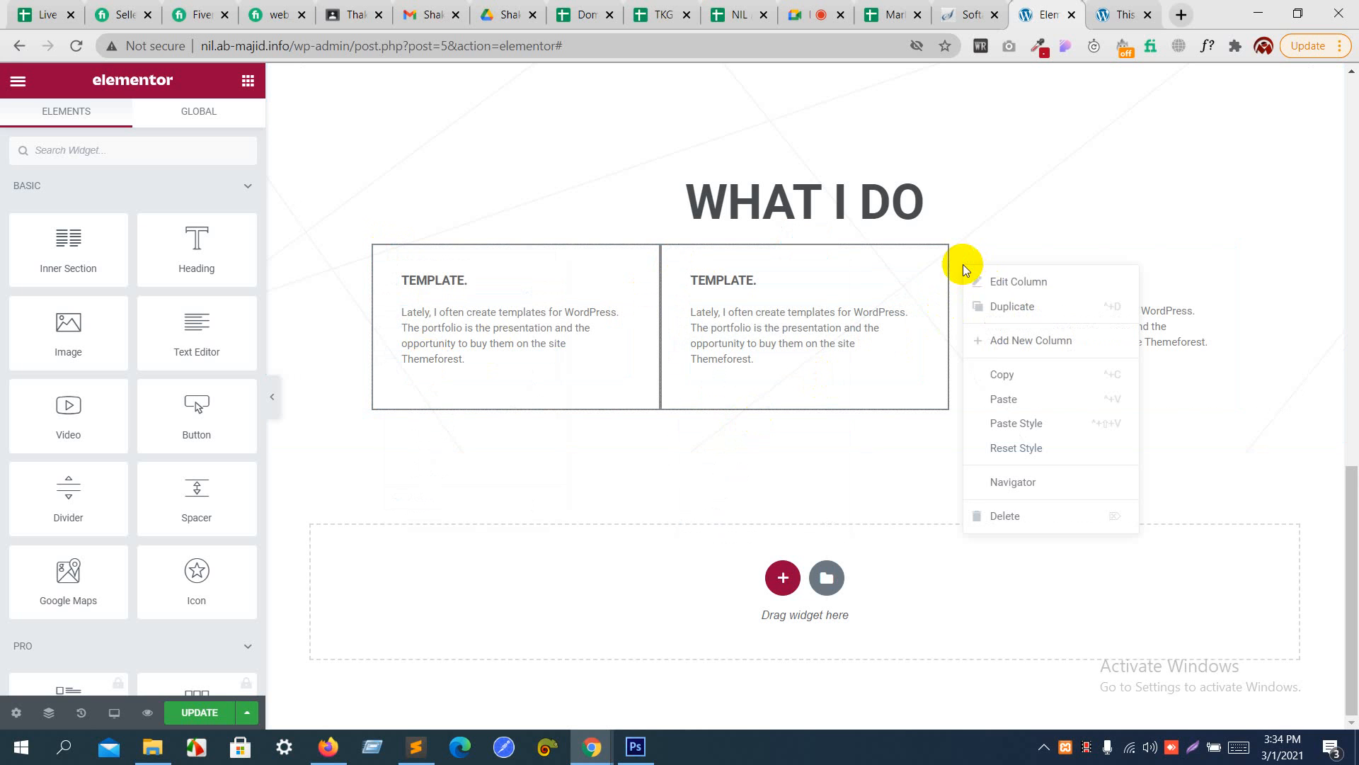
left_click(1004, 422)
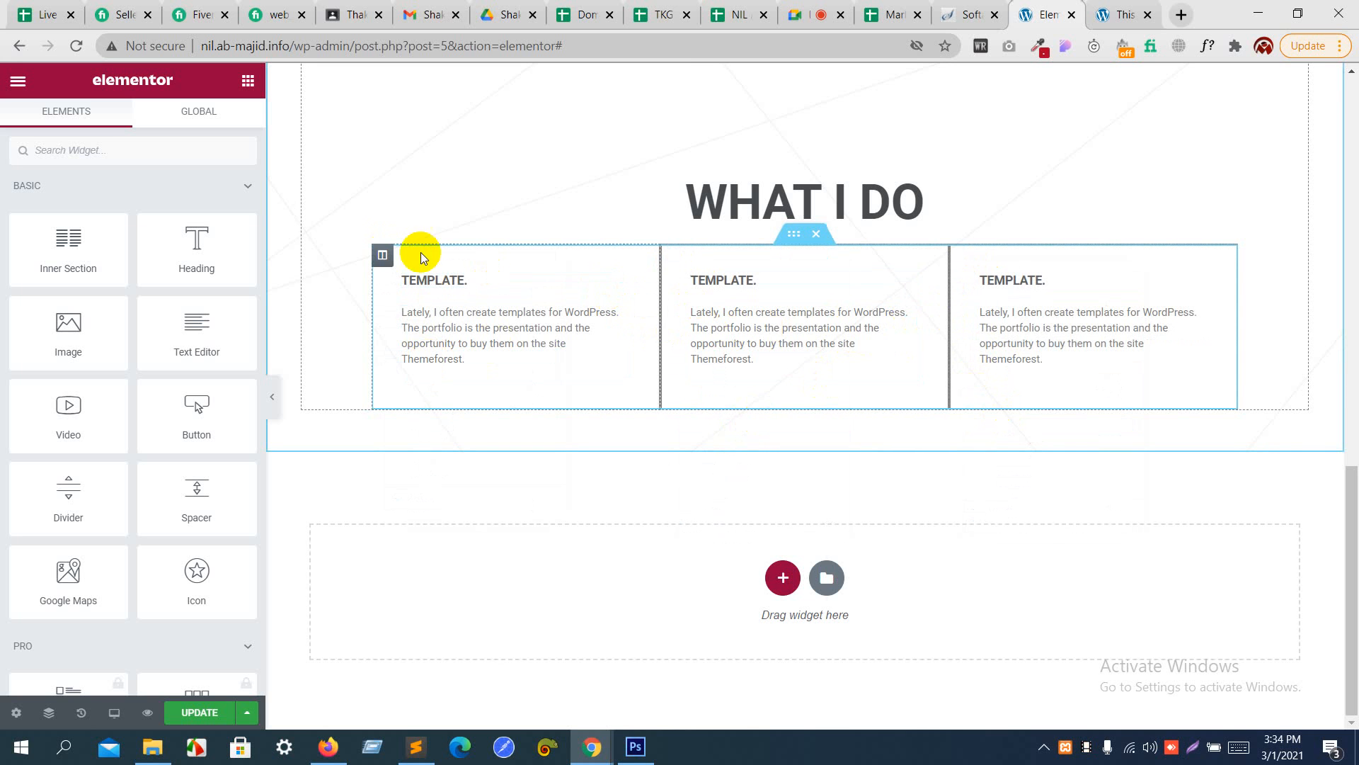
- Set the first "TEMPLATE." column's desktop margin to 1 rem on all sides
left_click(383, 255)
left_click(221, 125)
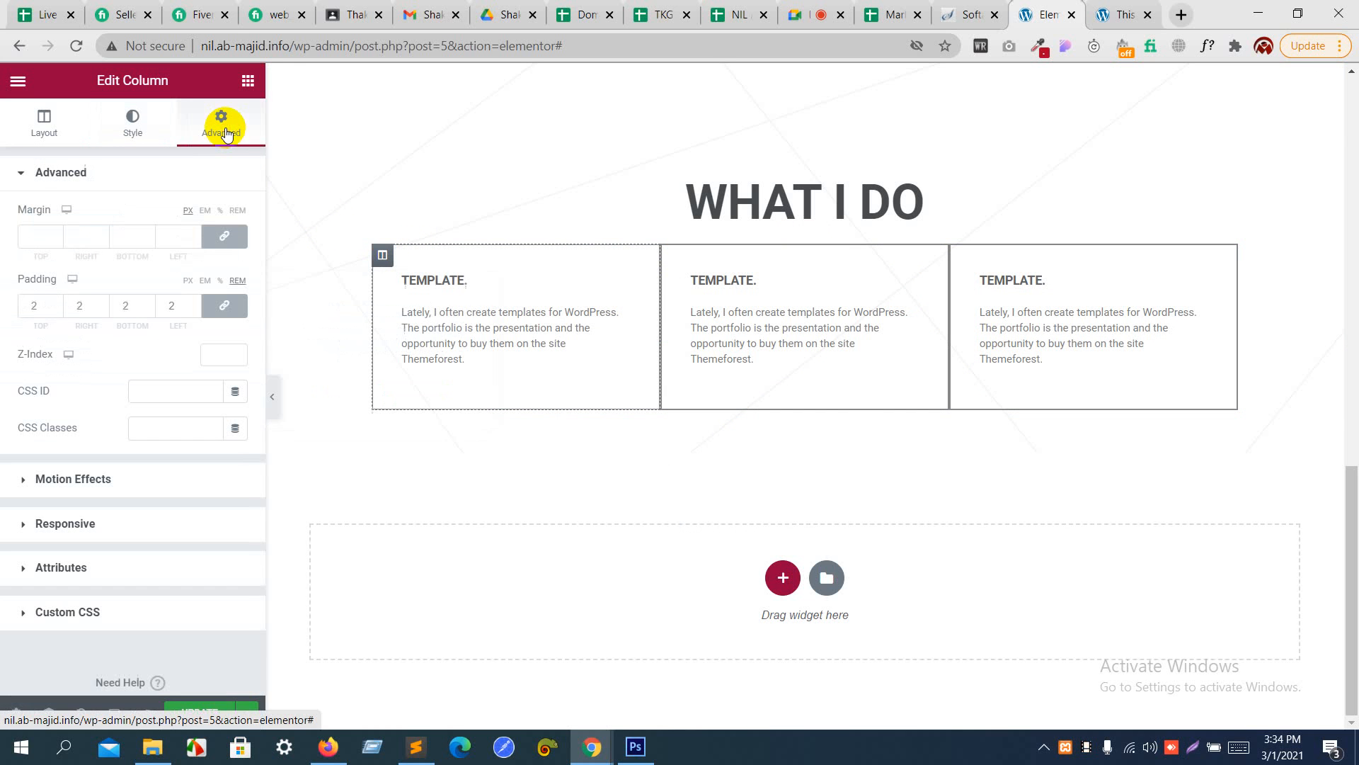
left_click(225, 243)
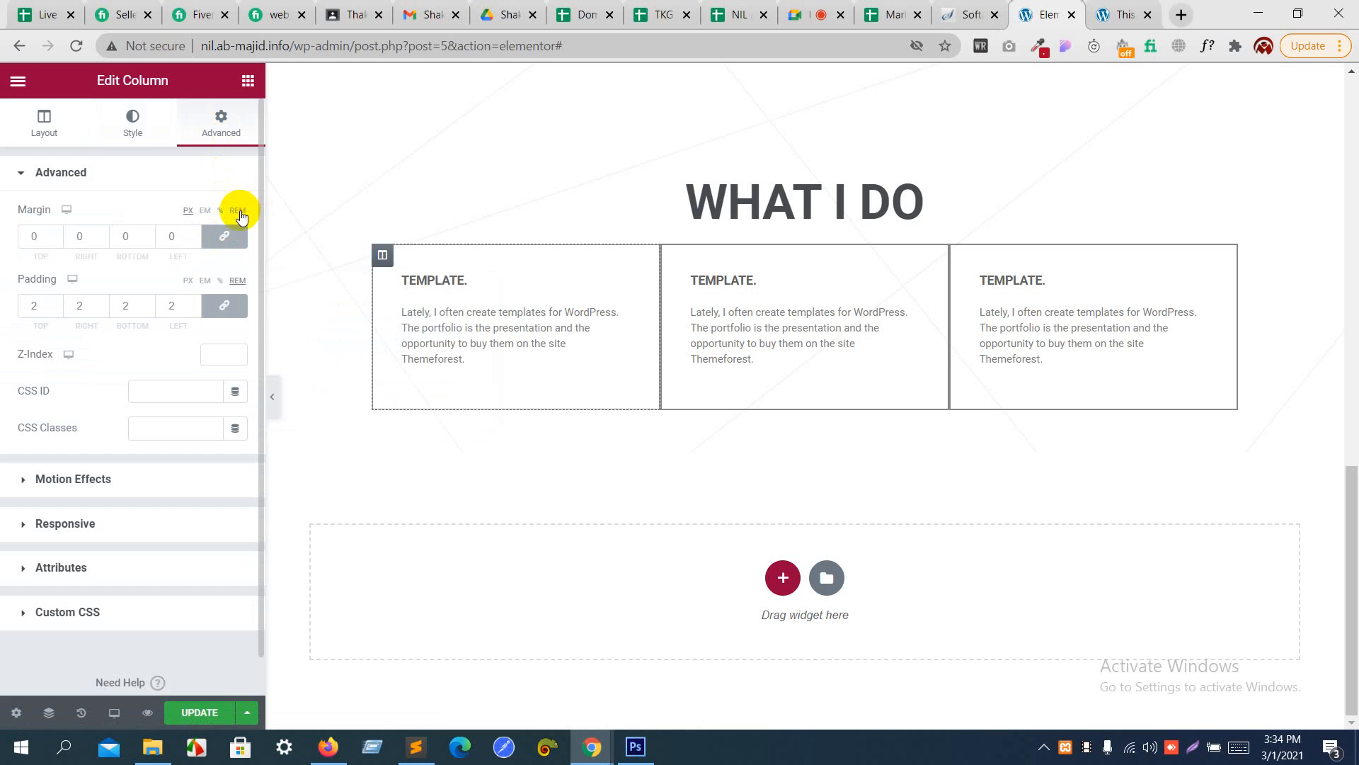
left_click(239, 211)
left_click(190, 235)
type("1")
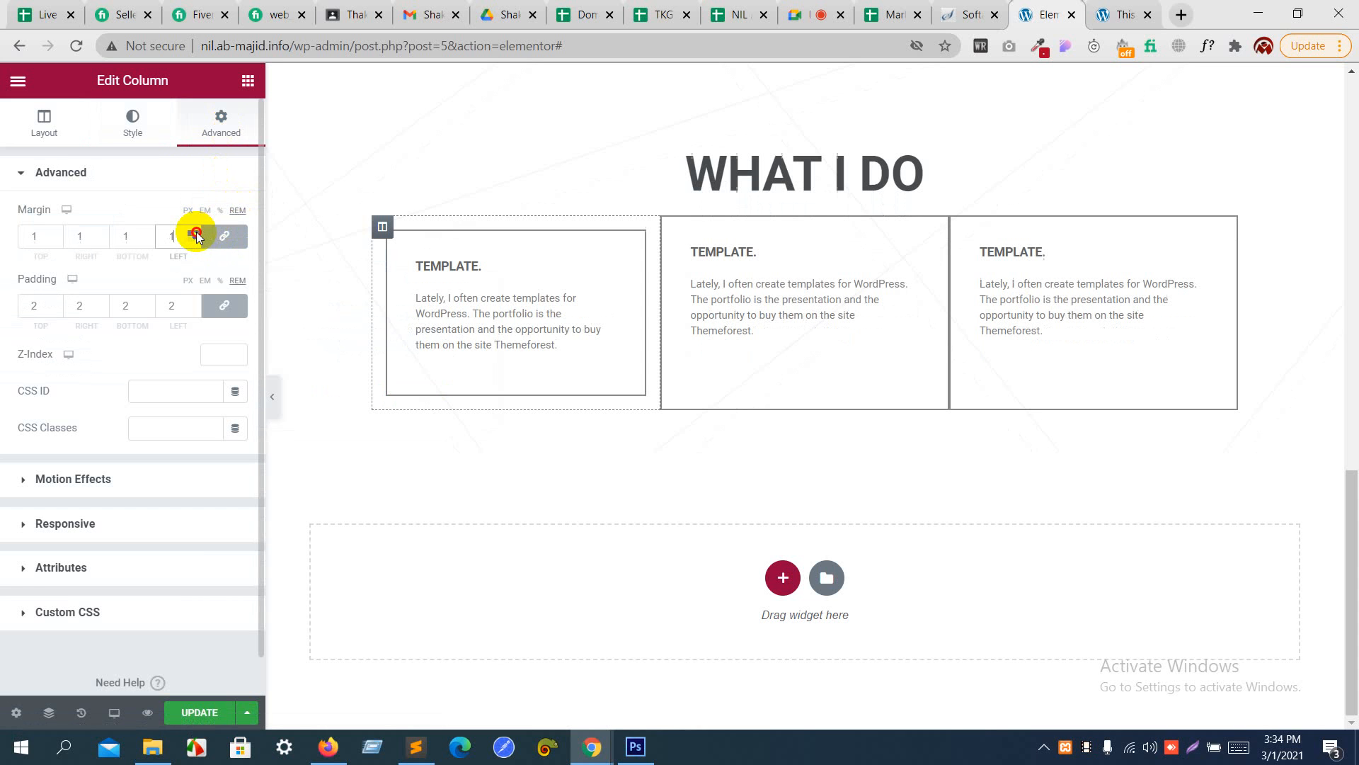
- Copy the first column with its new margin and paste its style onto the second column
right_click(385, 234)
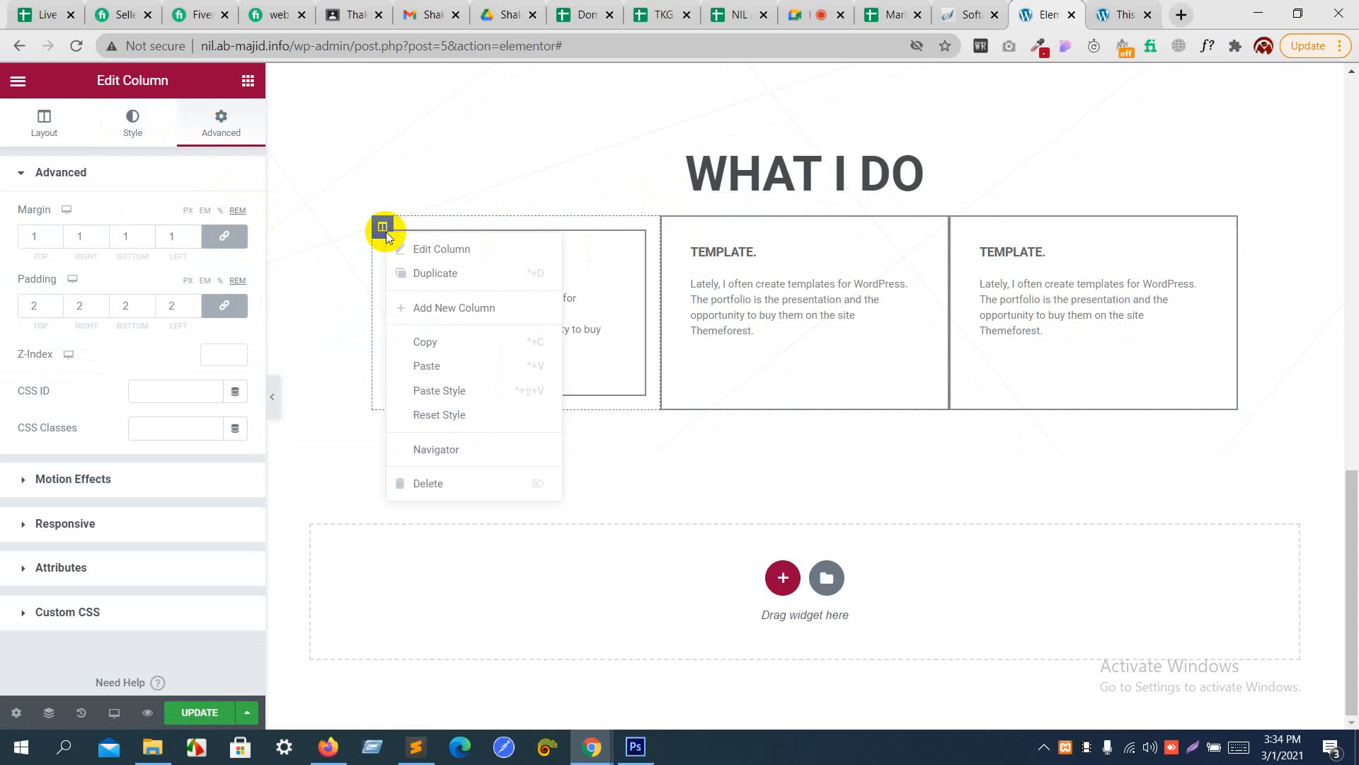
left_click(436, 346)
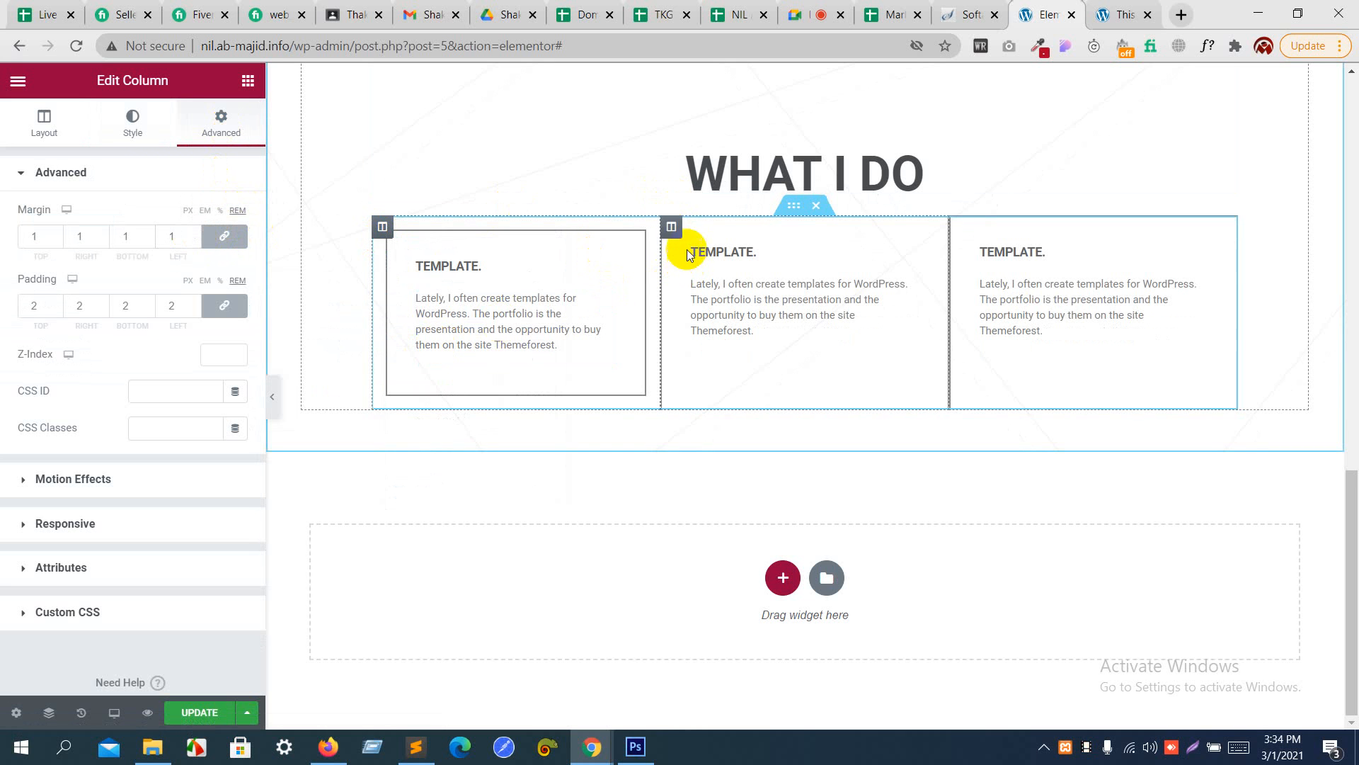
right_click(670, 225)
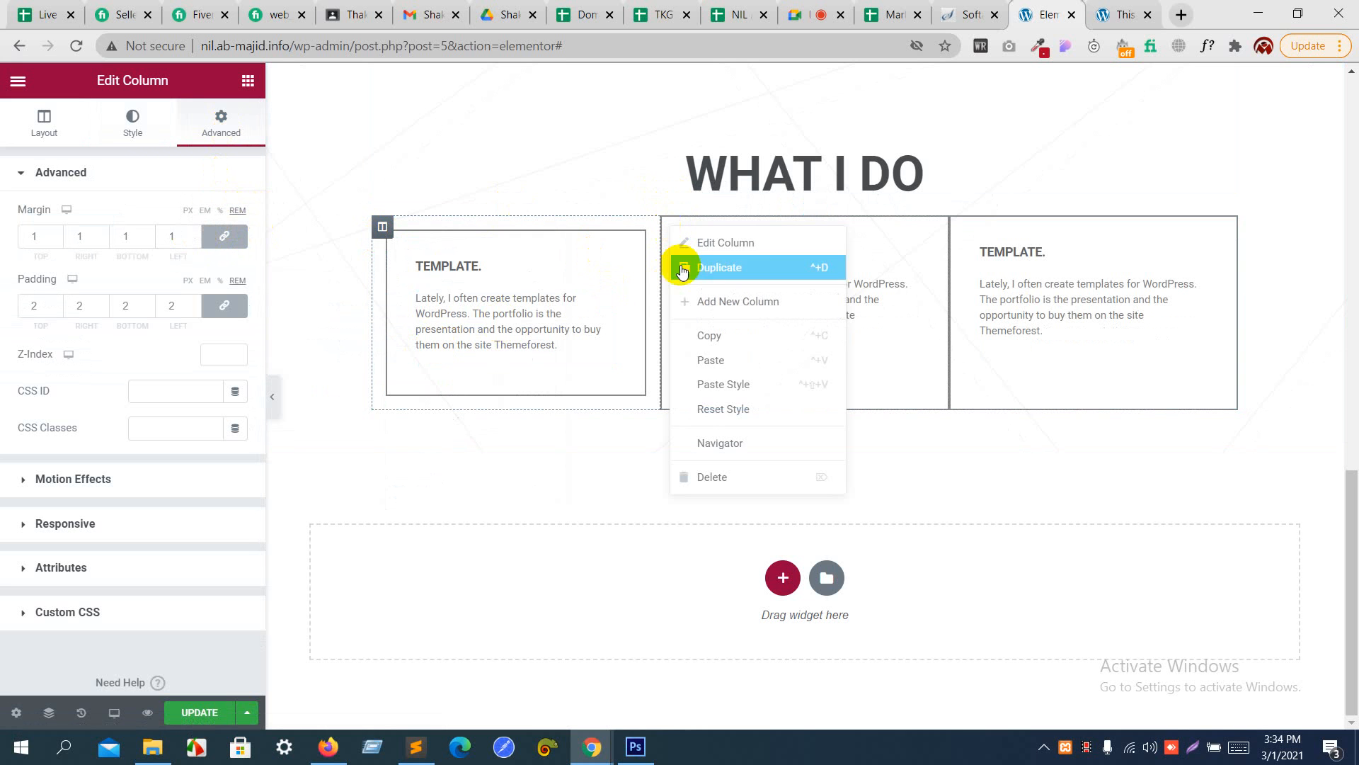
left_click(708, 383)
right_click(961, 226)
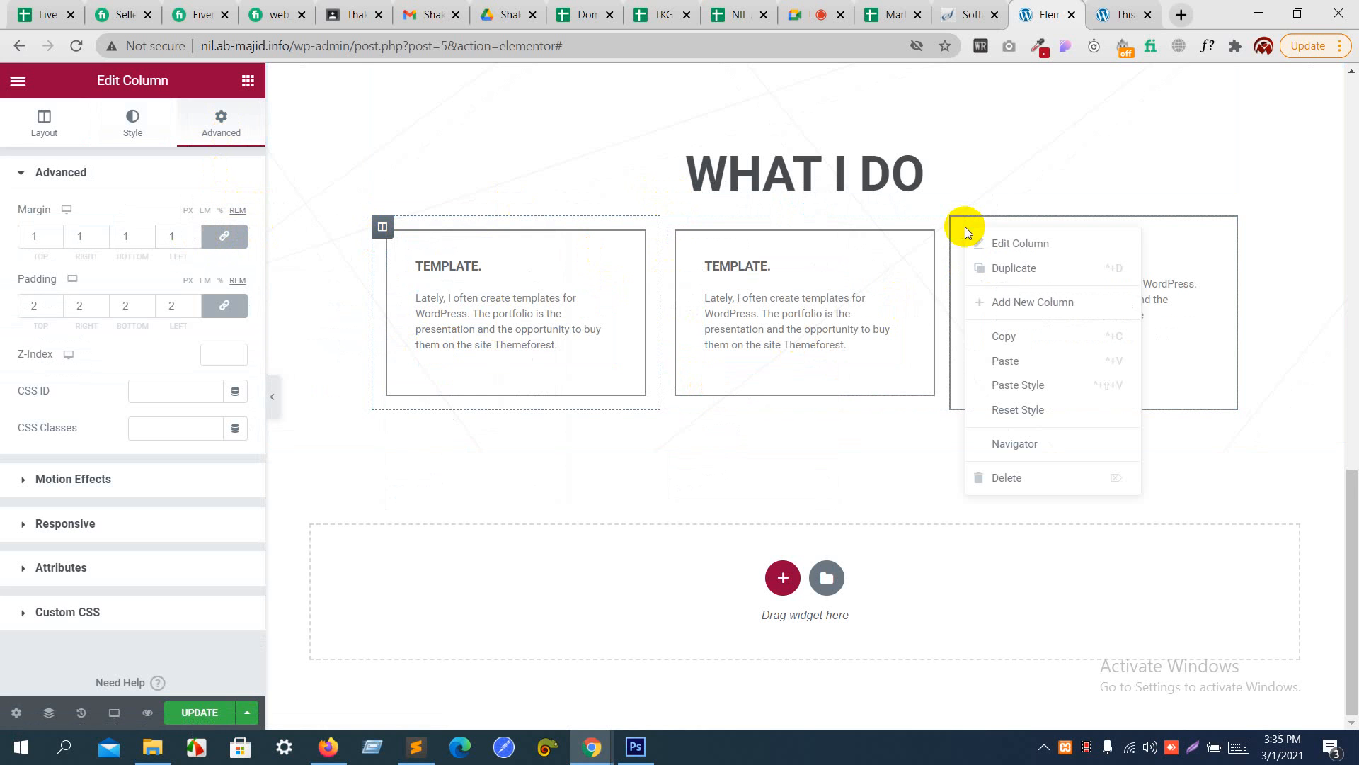
left_click(1005, 364)
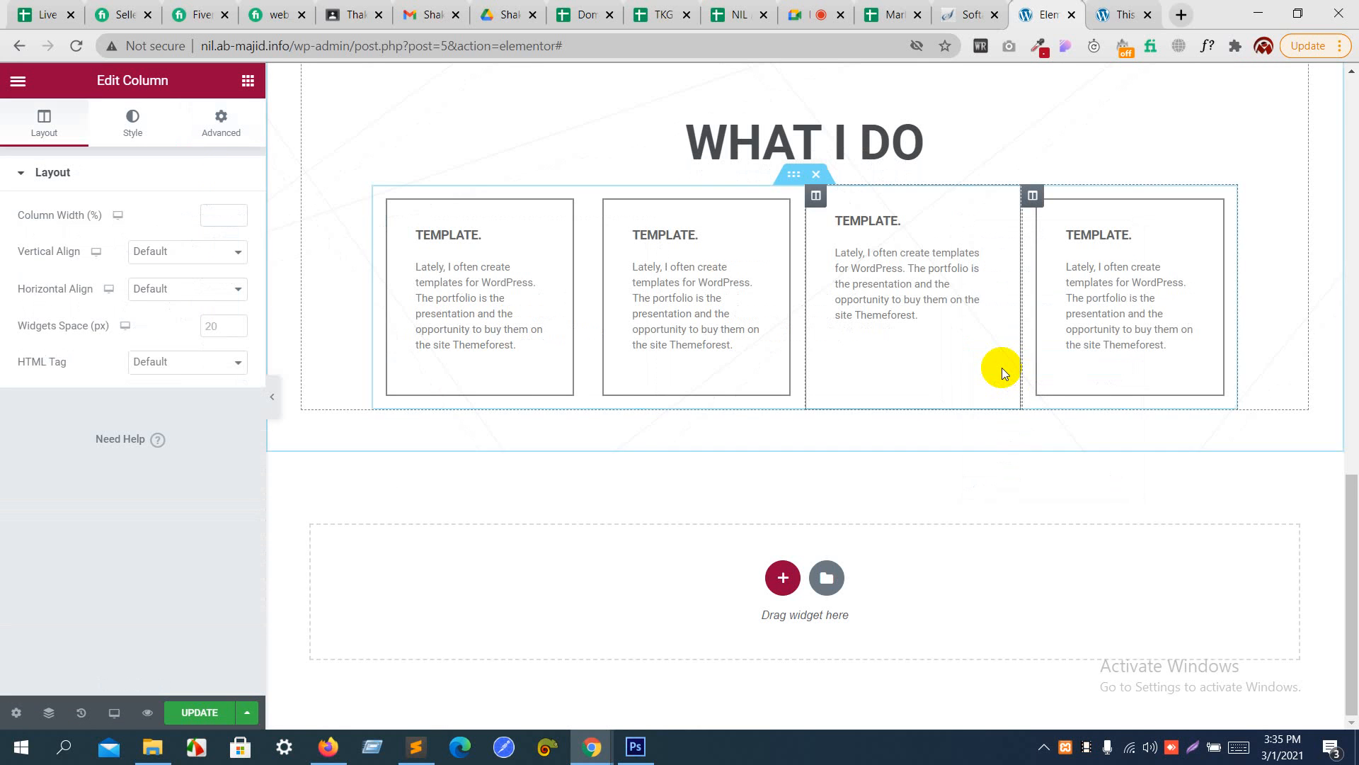
key("ctrl+z")
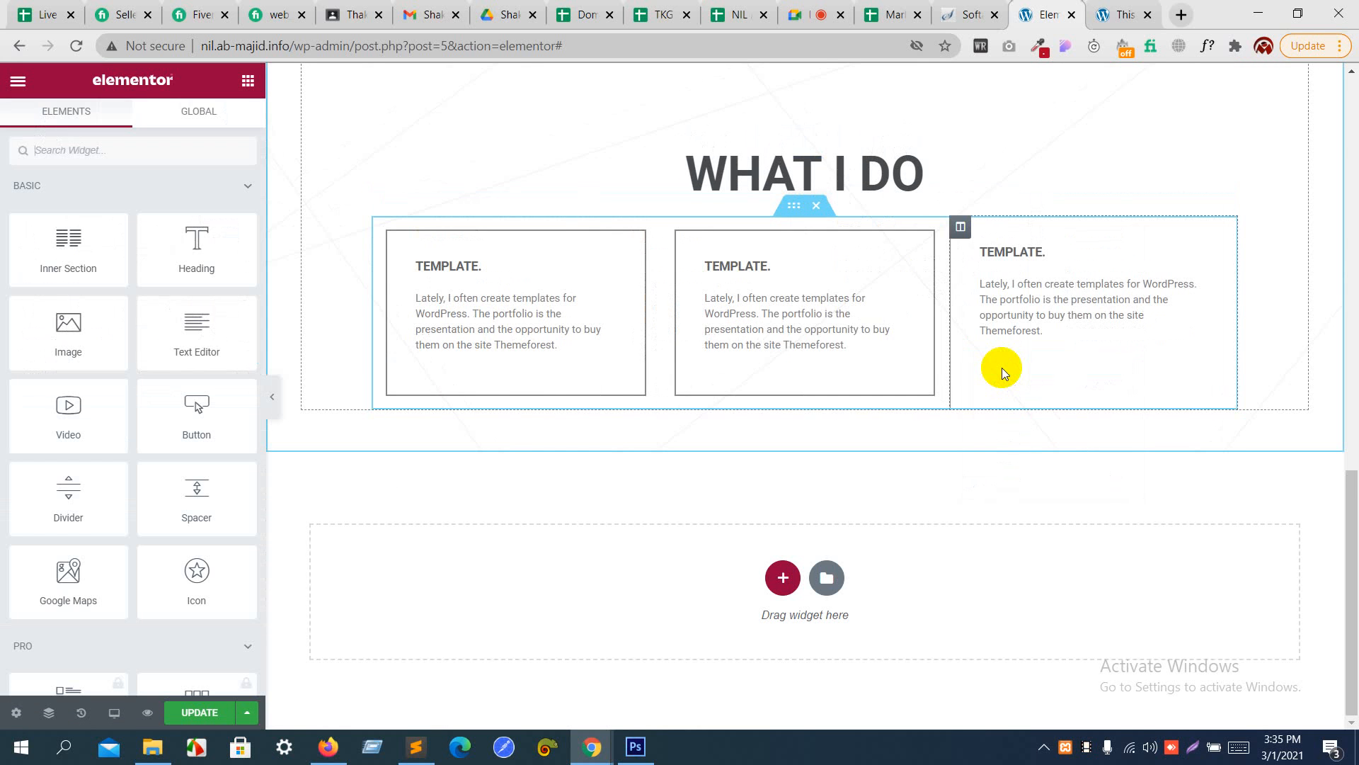
- Paste the copied column's style onto the third "TEMPLATE." column
right_click(974, 247)
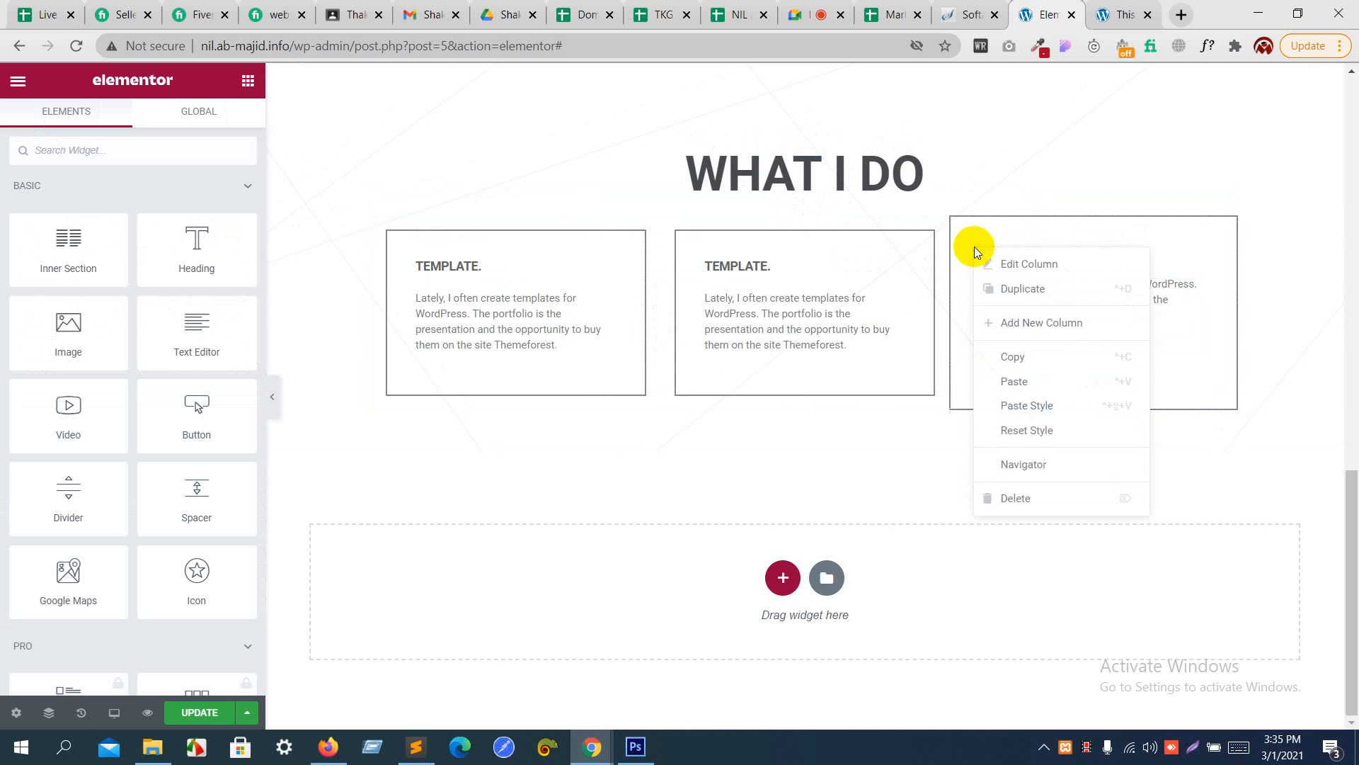
left_click(1017, 400)
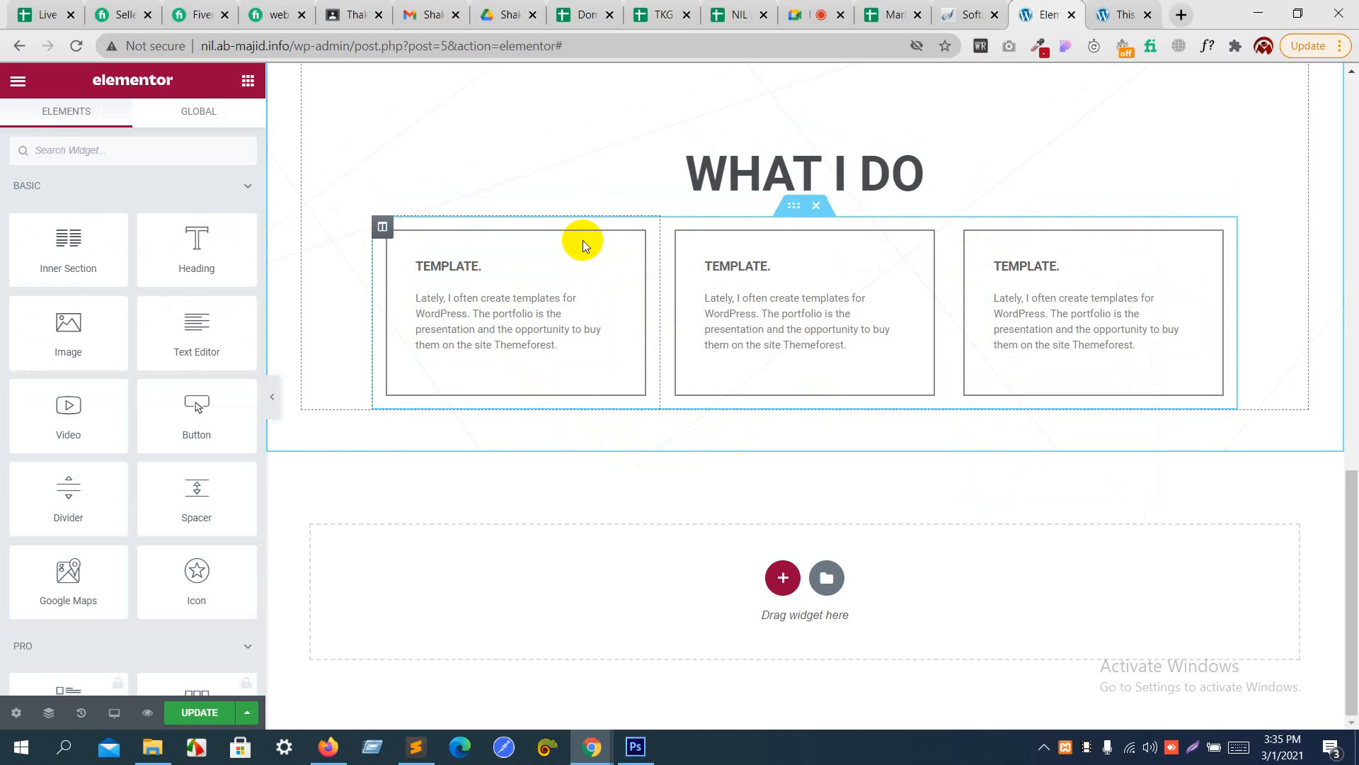
scroll(1034, 173, "up", 4)
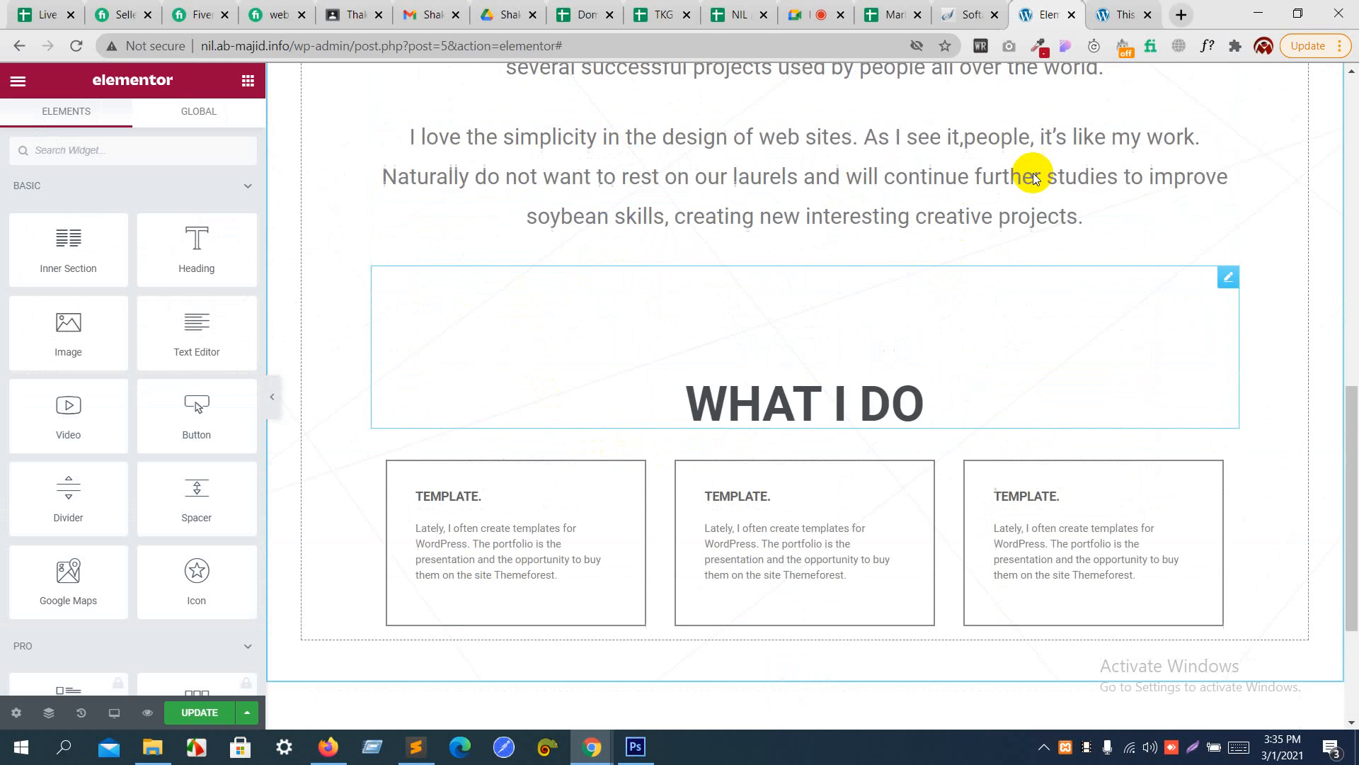
- Check the MY WORK section in the Photoshop design and add a one-column section below WHAT I DO on the Elementor page
scroll(1034, 173, "up", 3)
scroll(1034, 172, "down", 7)
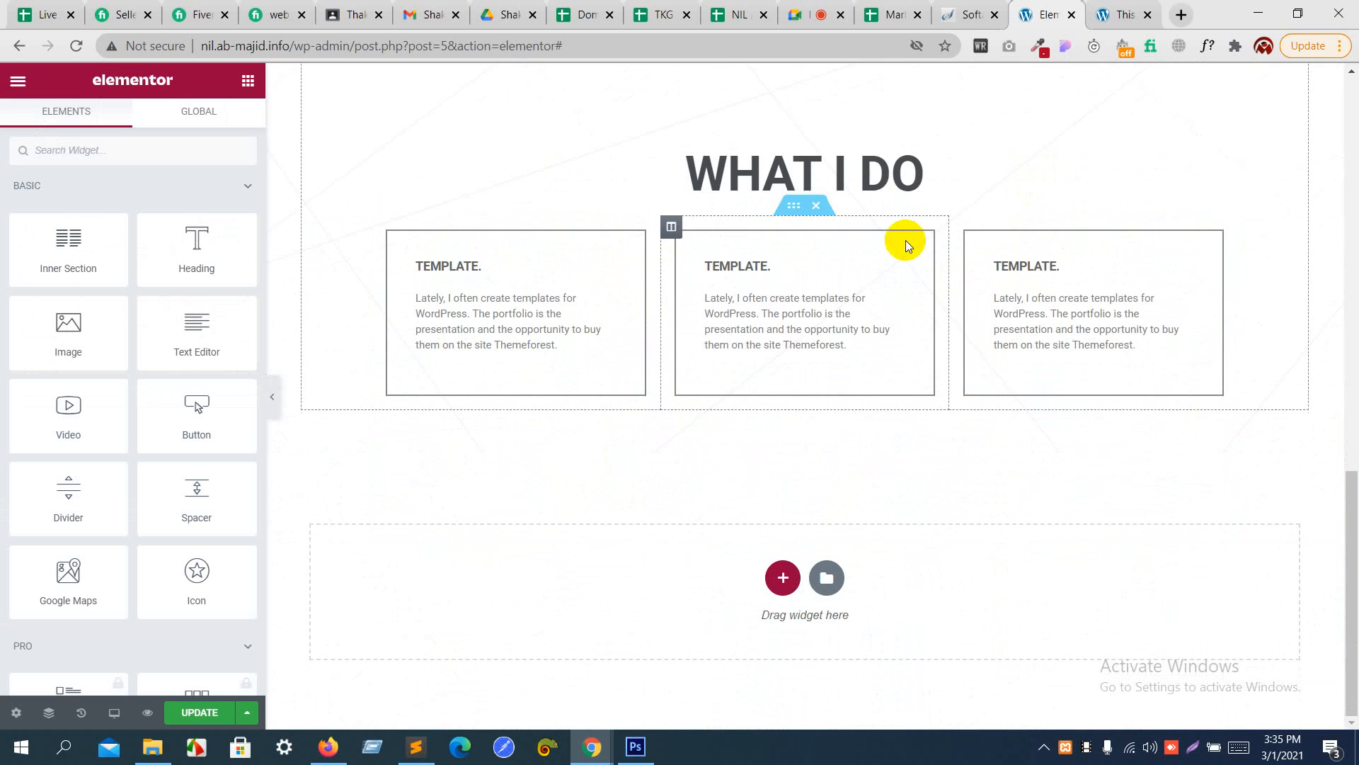
key("alt+Tab")
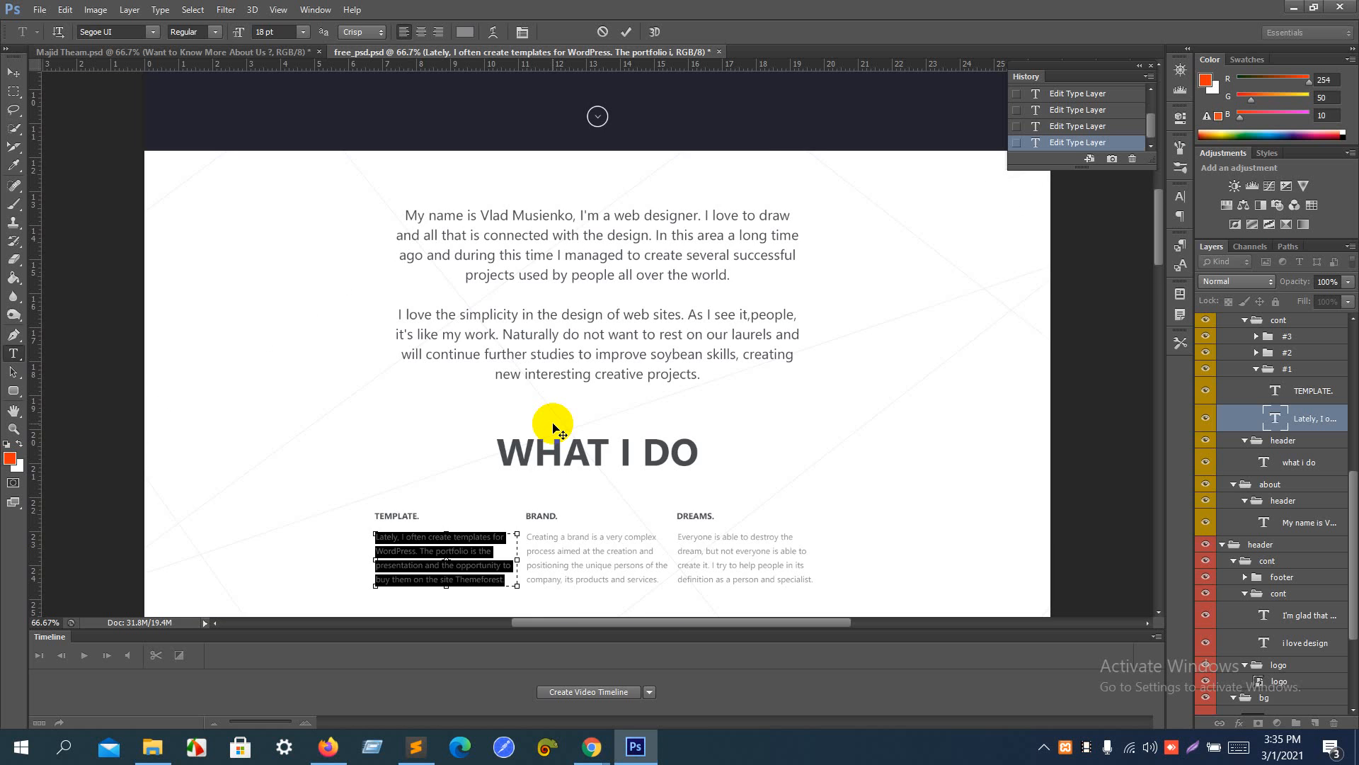
scroll(553, 427, "down", 5)
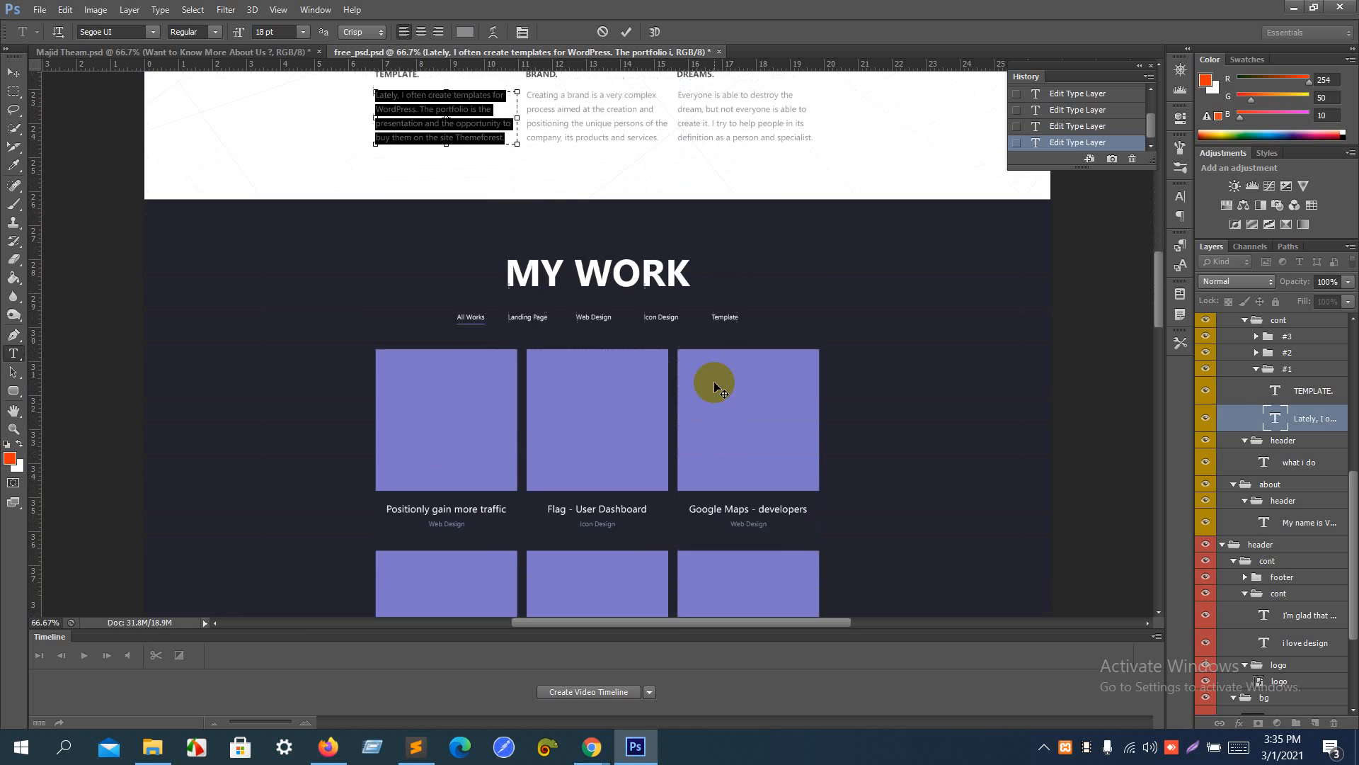
scroll(714, 383, "down", 1)
key("alt+Tab")
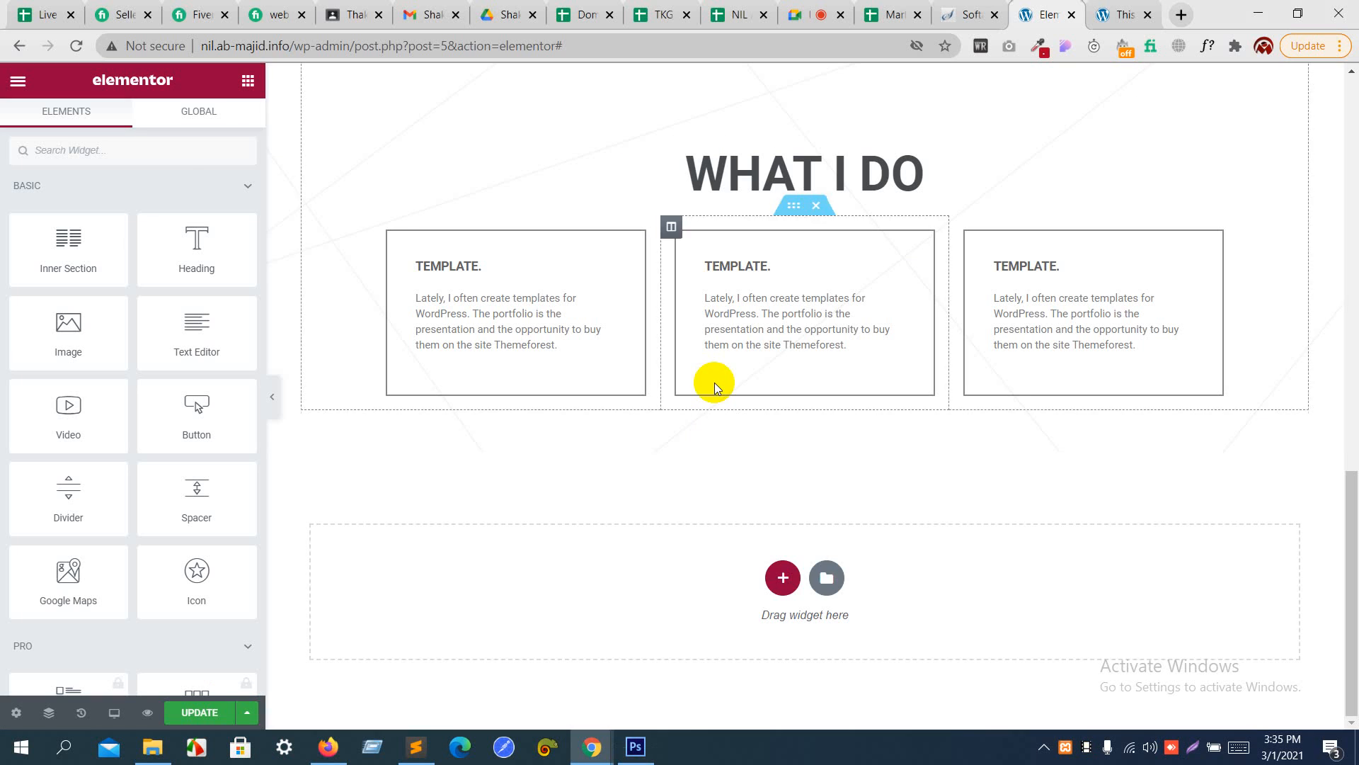
left_click(781, 585)
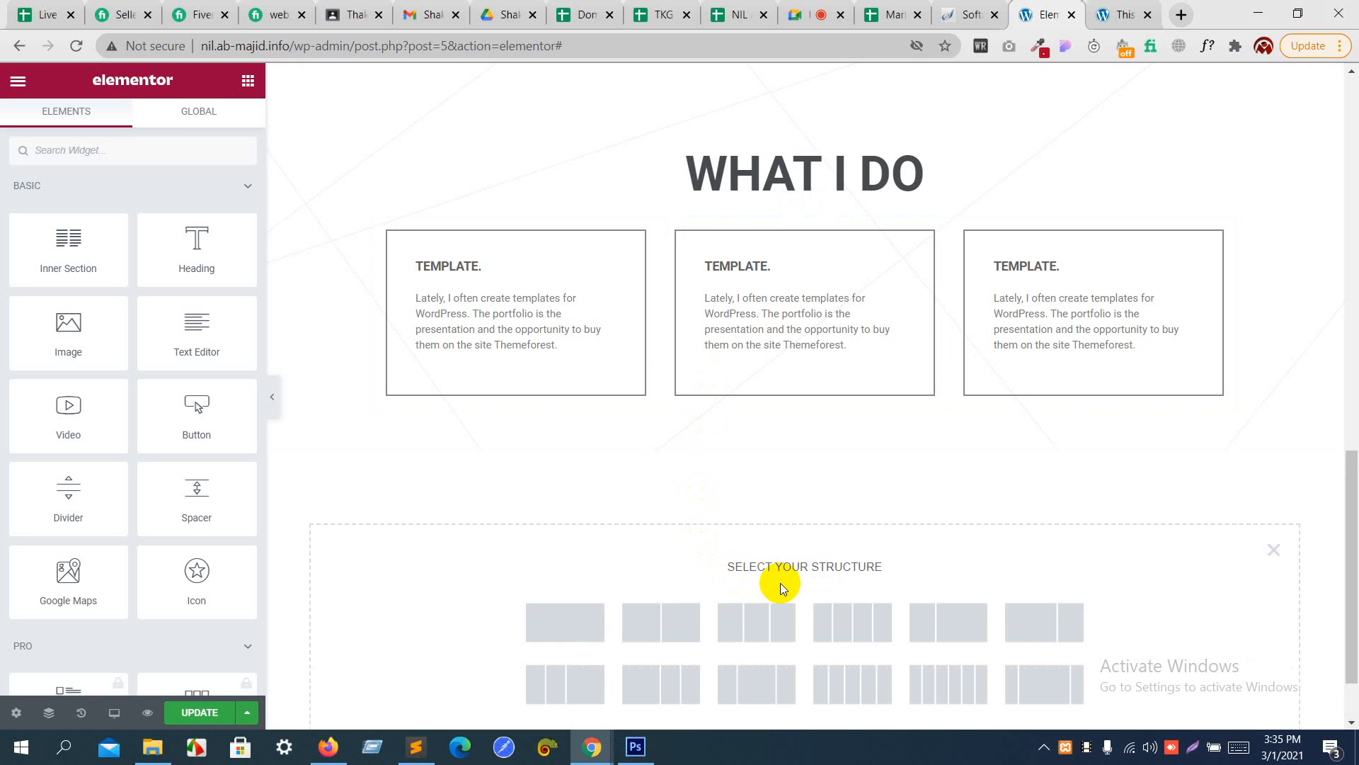
left_click(565, 623)
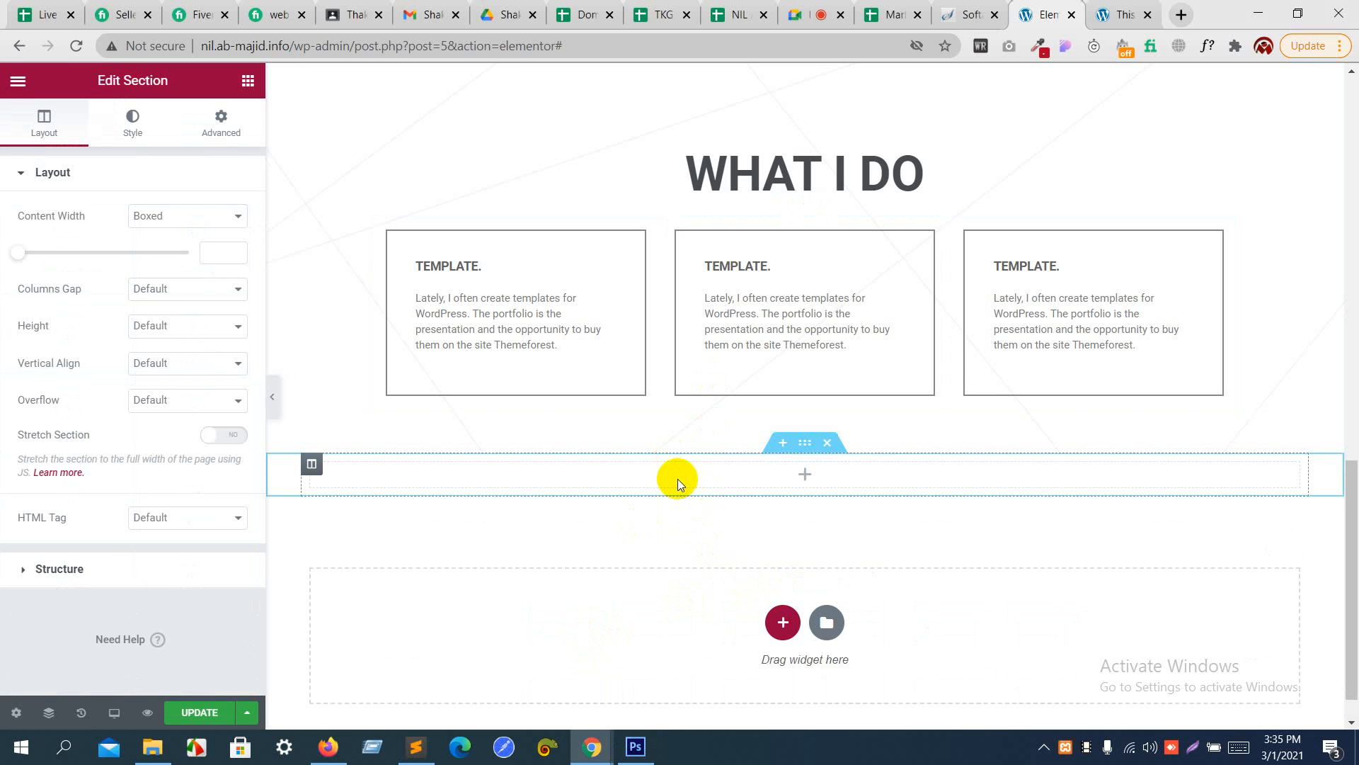
- Switch to Photoshop, sample the MY WORK section's dark background color and copy its hex code
key("alt+Tab")
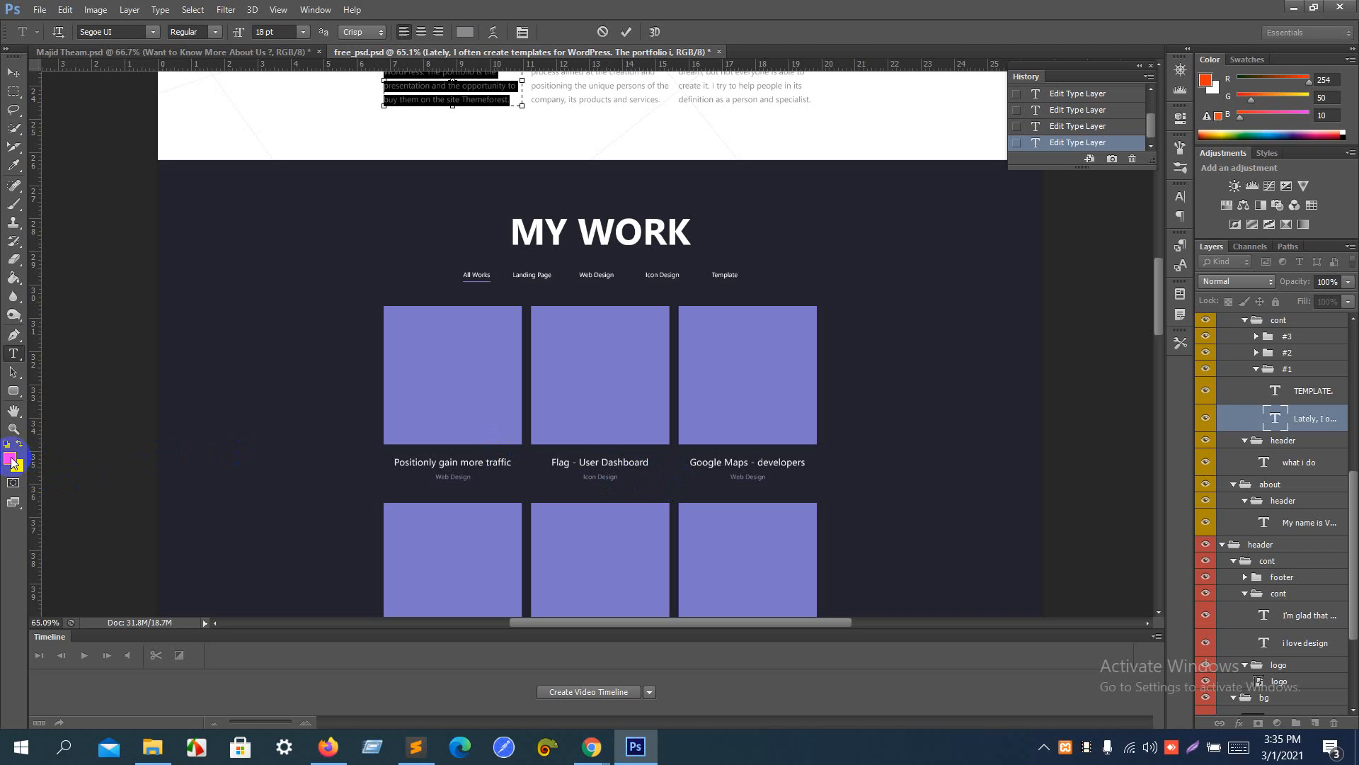
left_click(10, 458)
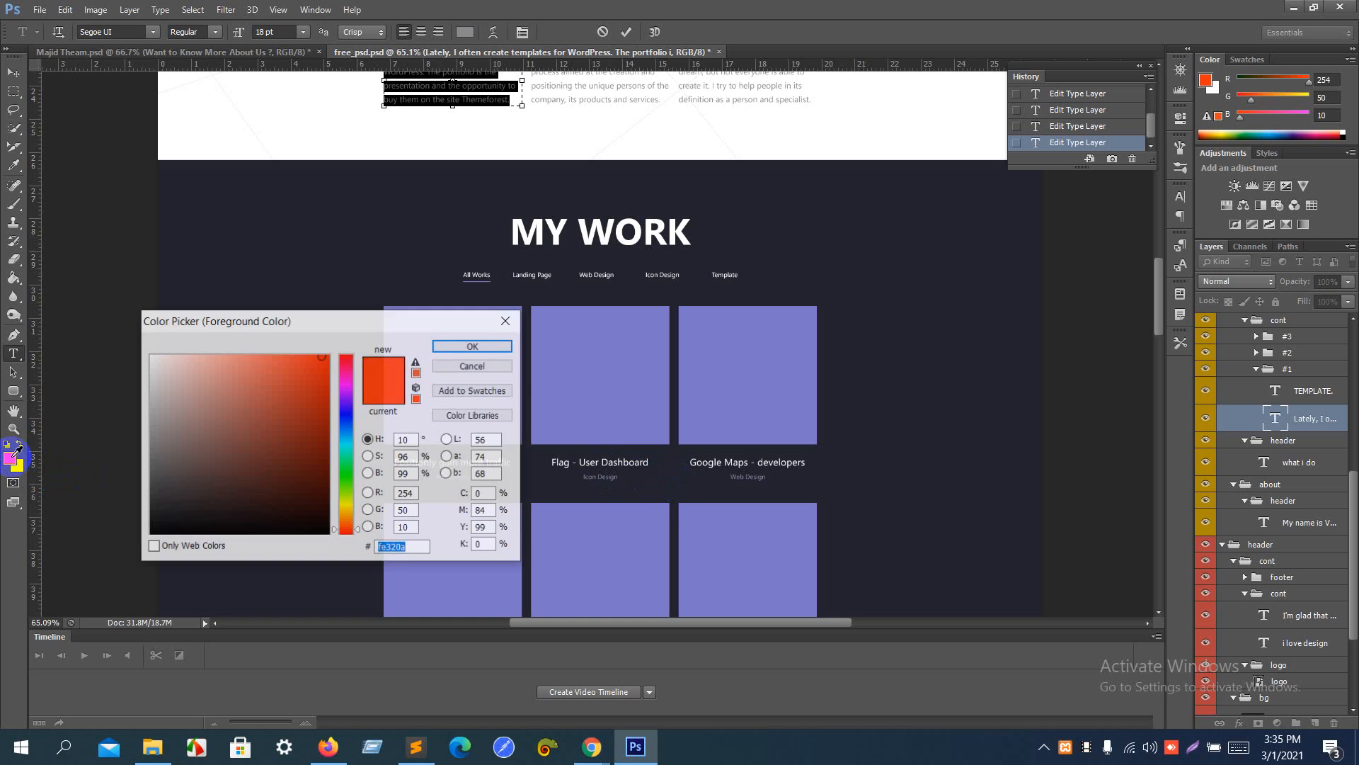
left_click(301, 230)
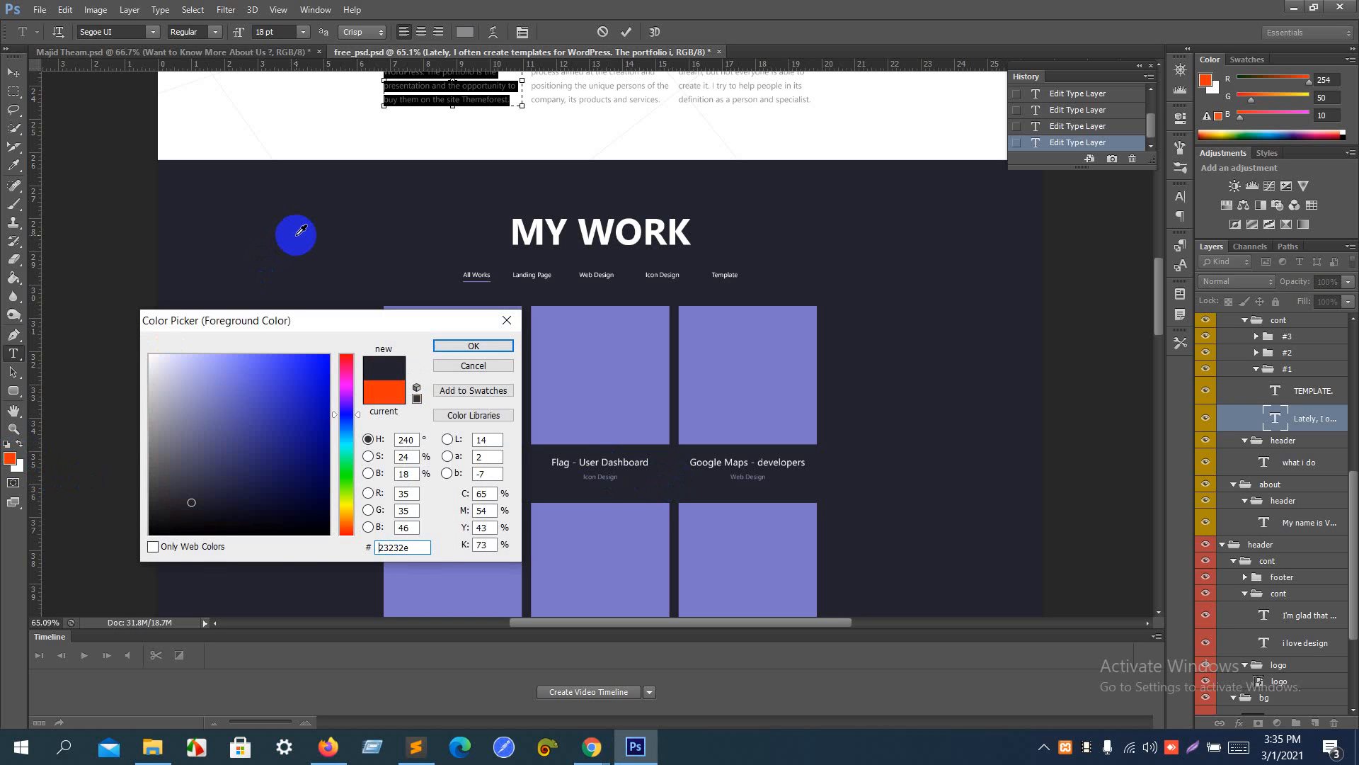
left_click_drag(414, 549, 269, 545)
key("ctrl+c")
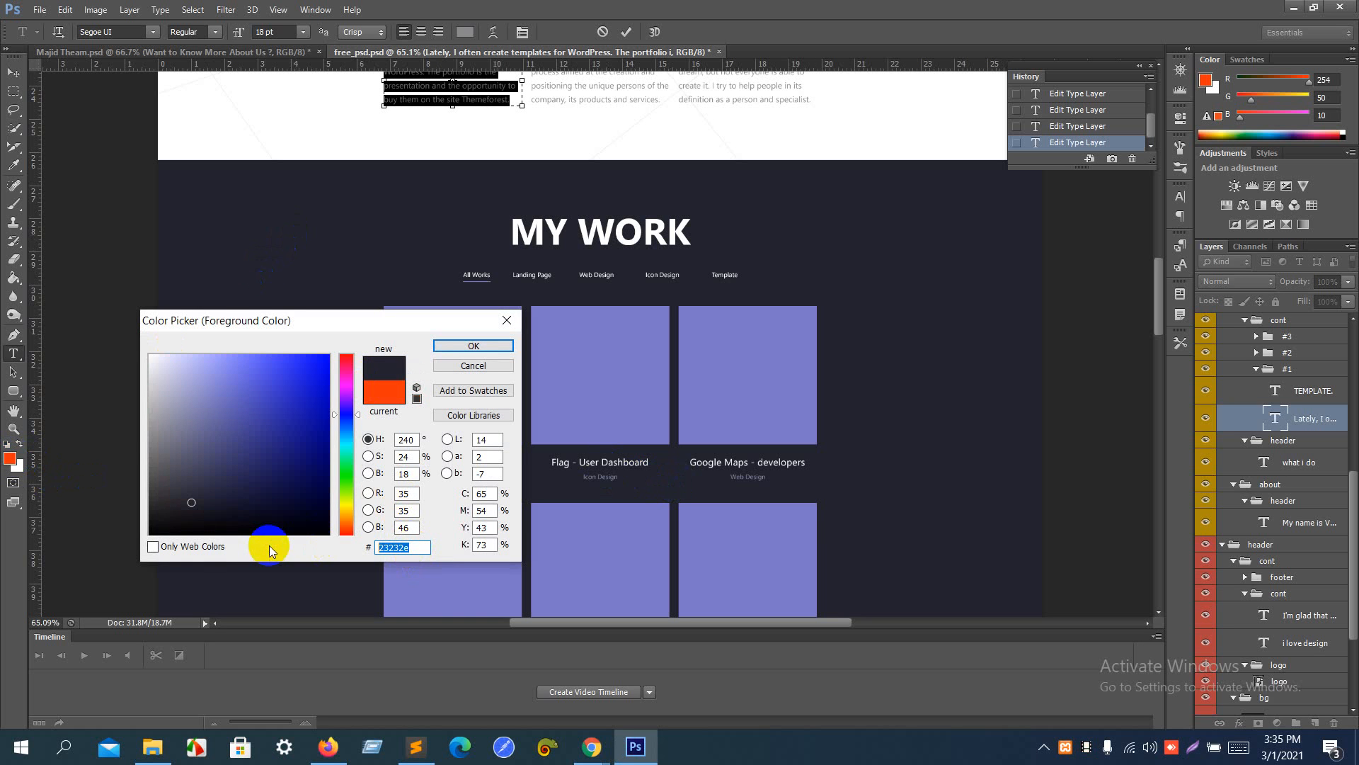
- Return to Elementor and give the new section a classic background in color 23232e
key("alt+Tab")
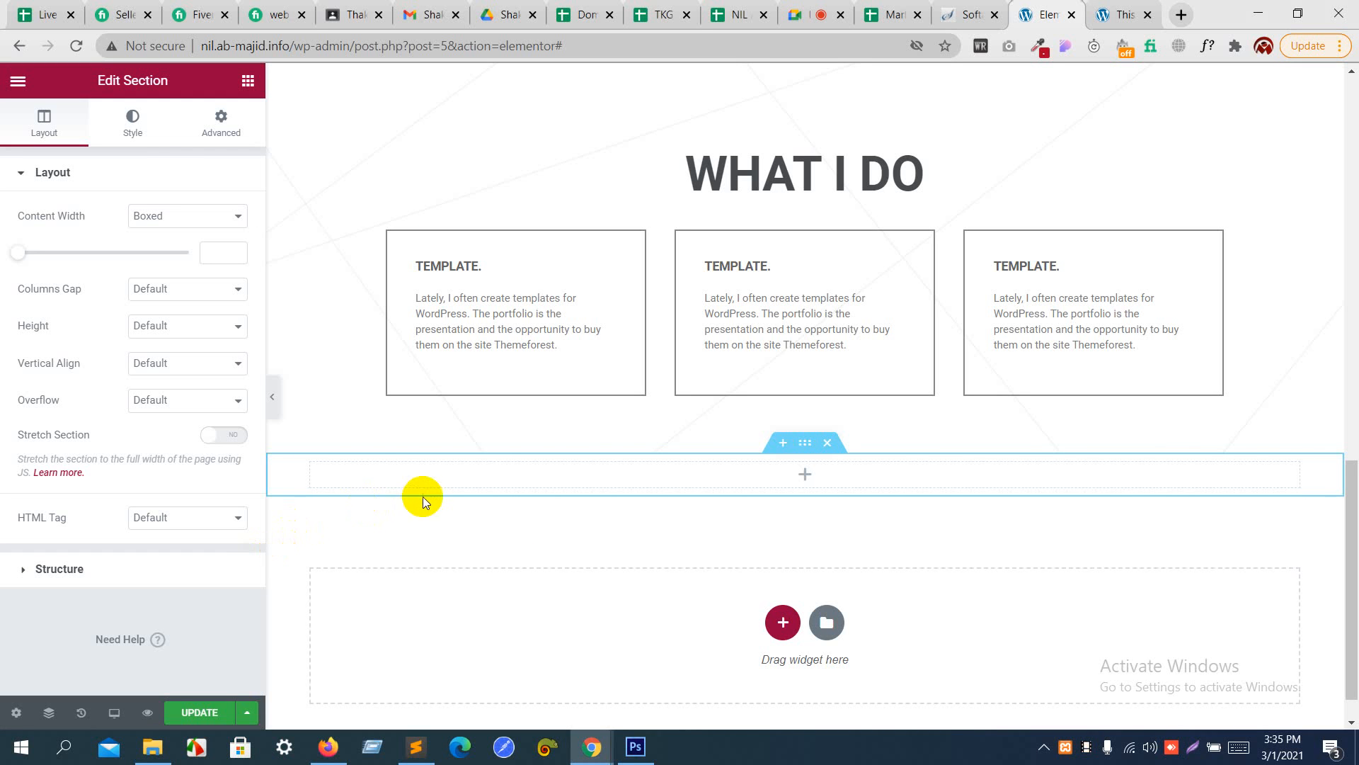
left_click(145, 135)
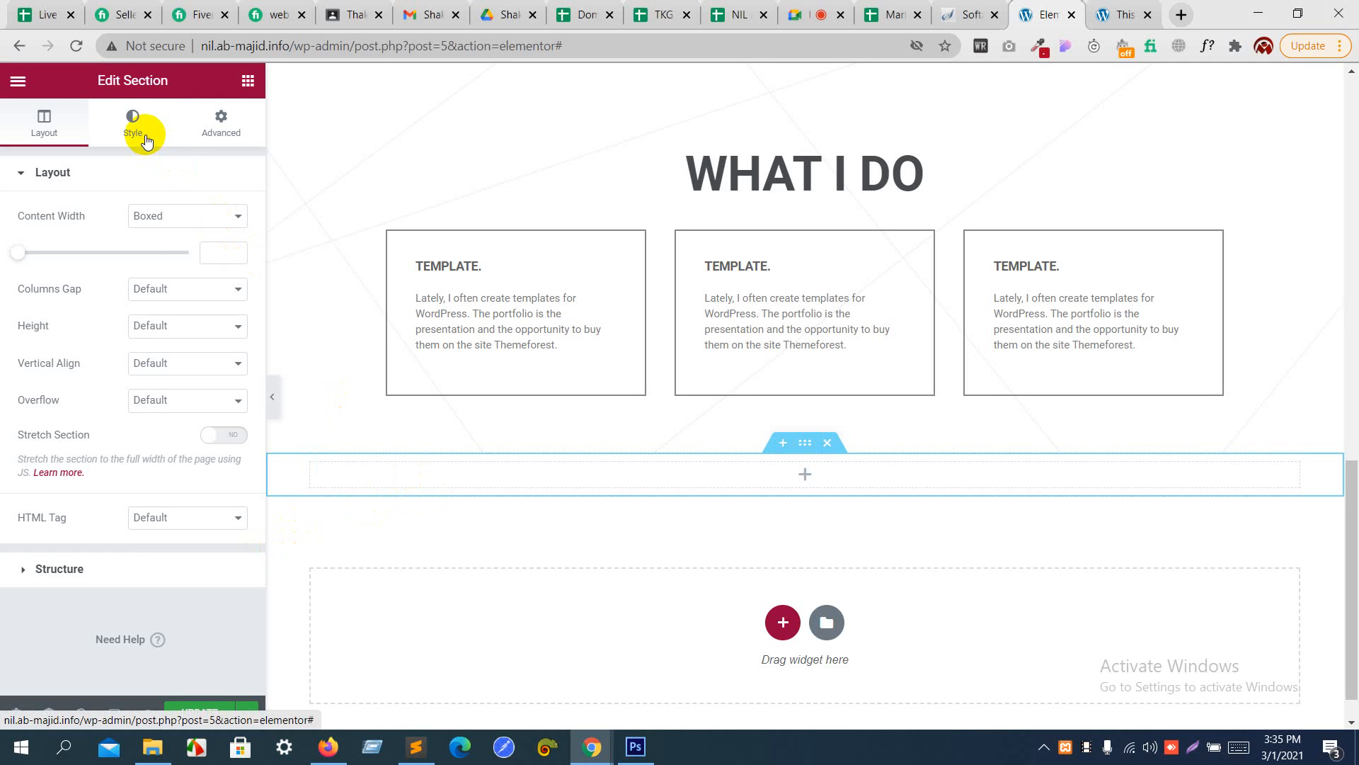
left_click(162, 253)
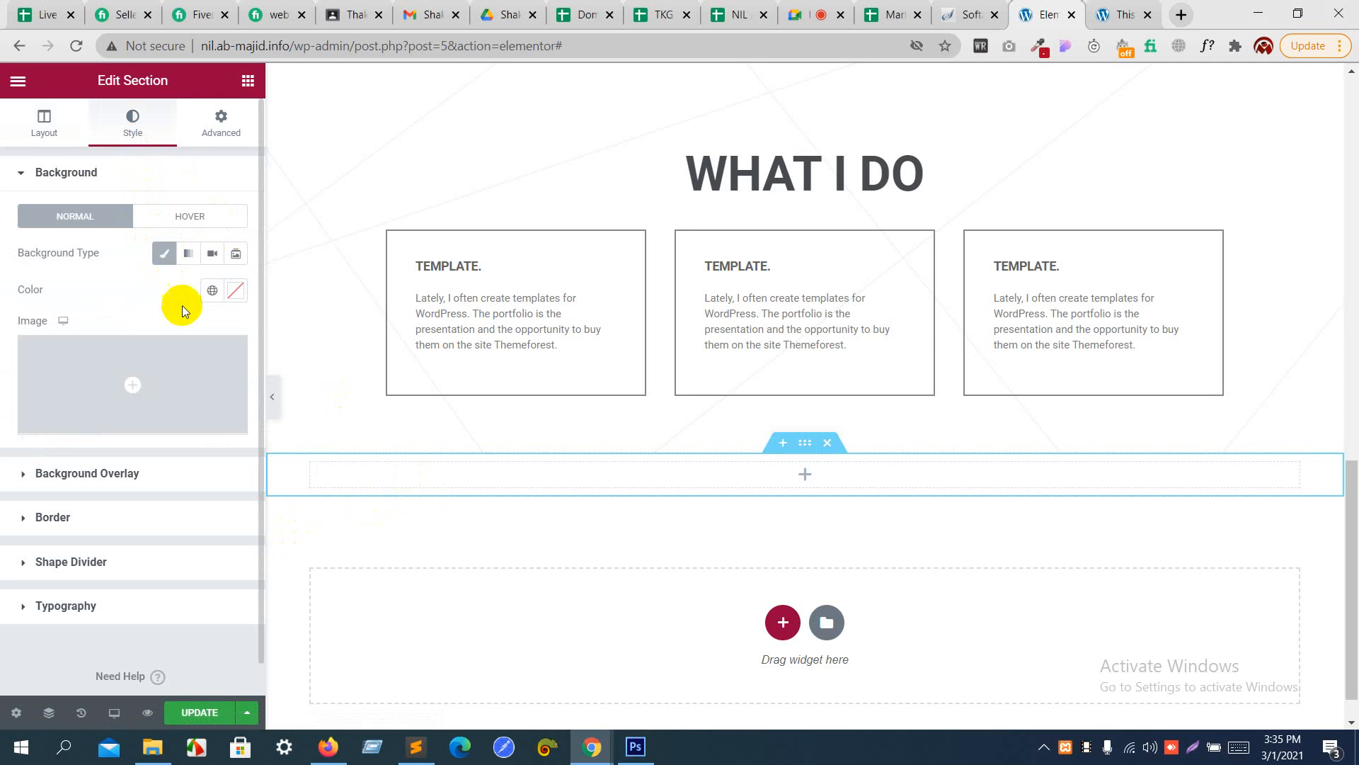
left_click(236, 291)
key("ctrl+v")
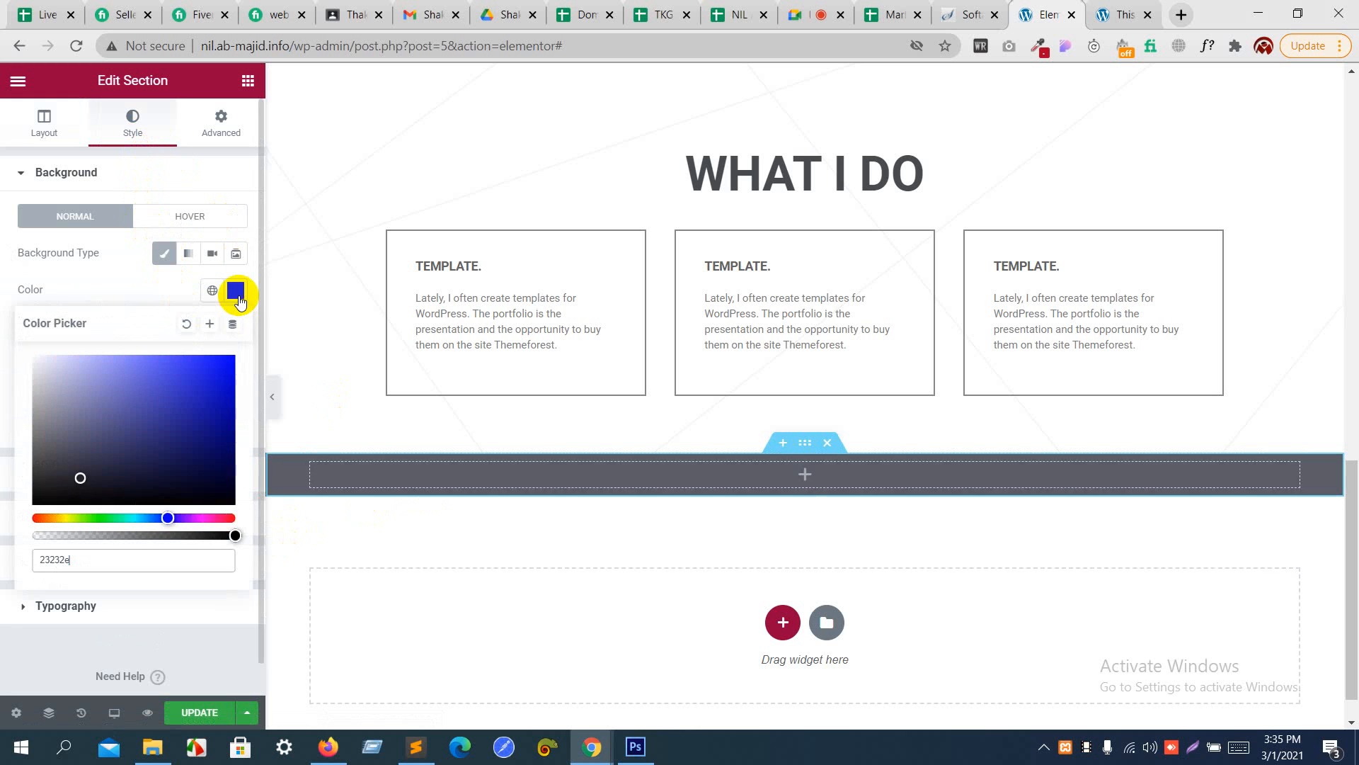
left_click(159, 290)
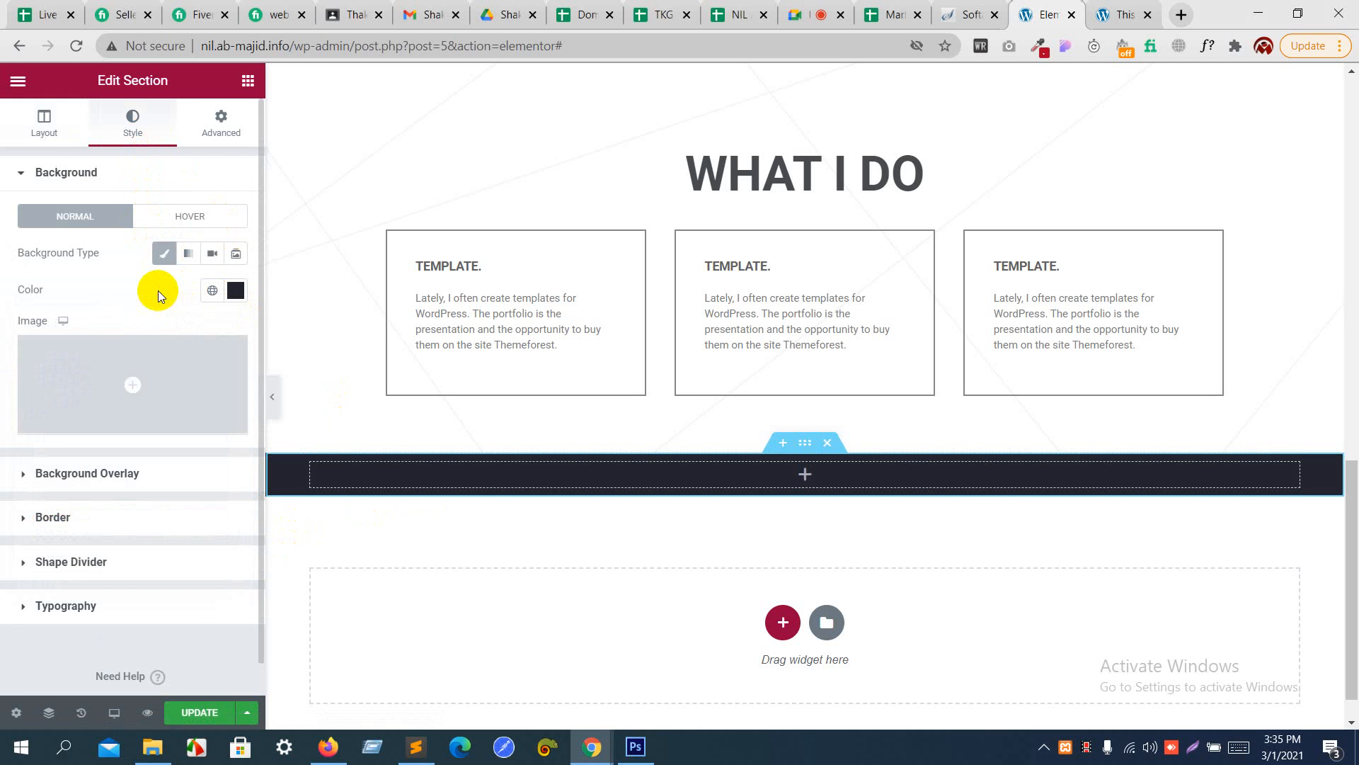
- Unlink the dark section's padding values and set the top and bottom padding to 3 rem
left_click(208, 140)
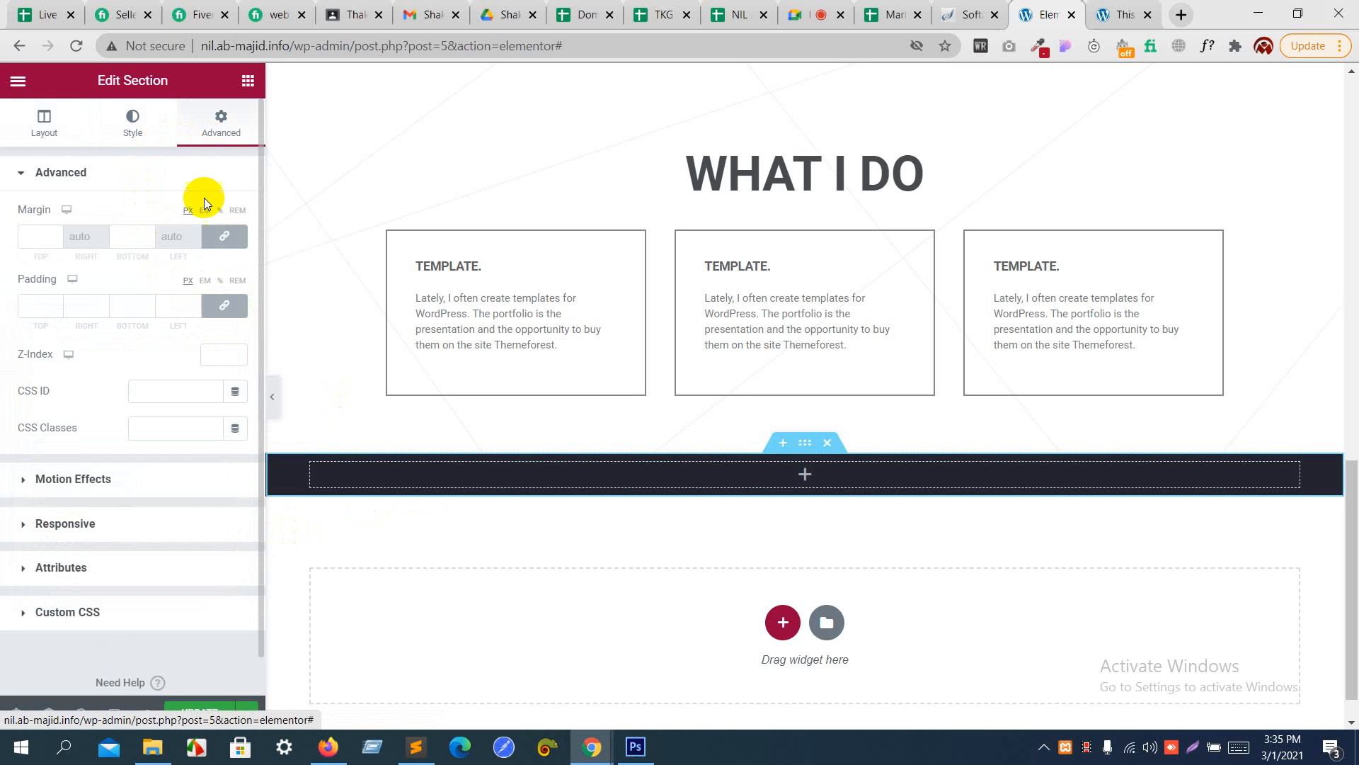
left_click(233, 306)
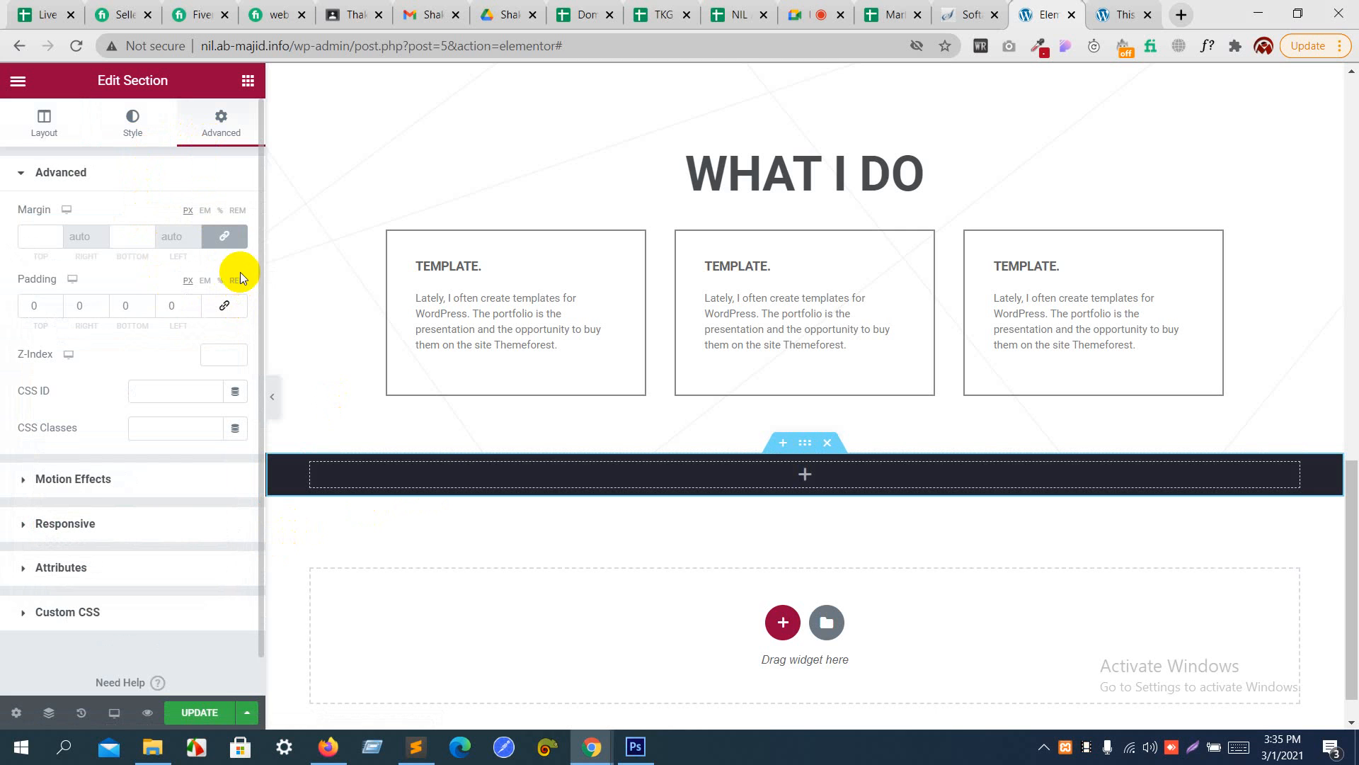
left_click(238, 280)
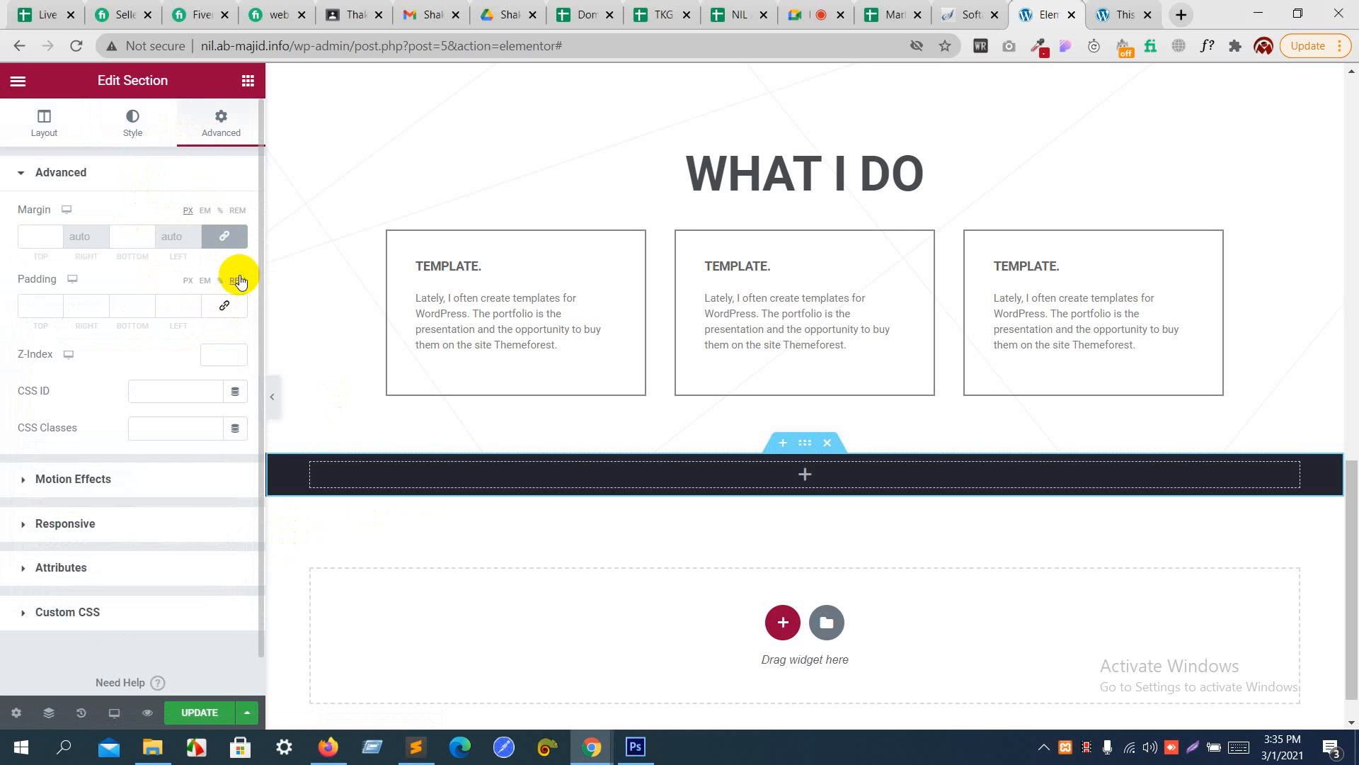
left_click(56, 303)
left_click(55, 302)
left_click(55, 303)
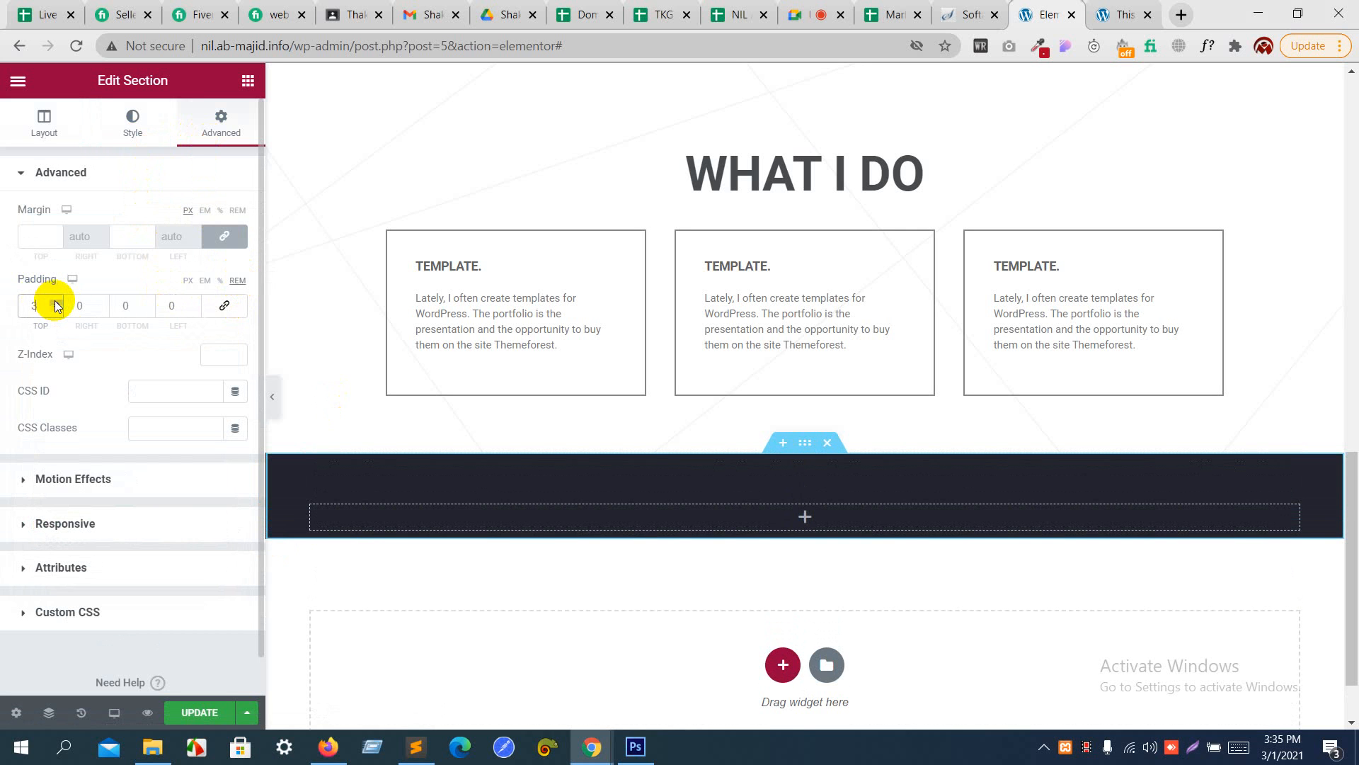
left_click(150, 302)
left_click(149, 303)
left_click(149, 302)
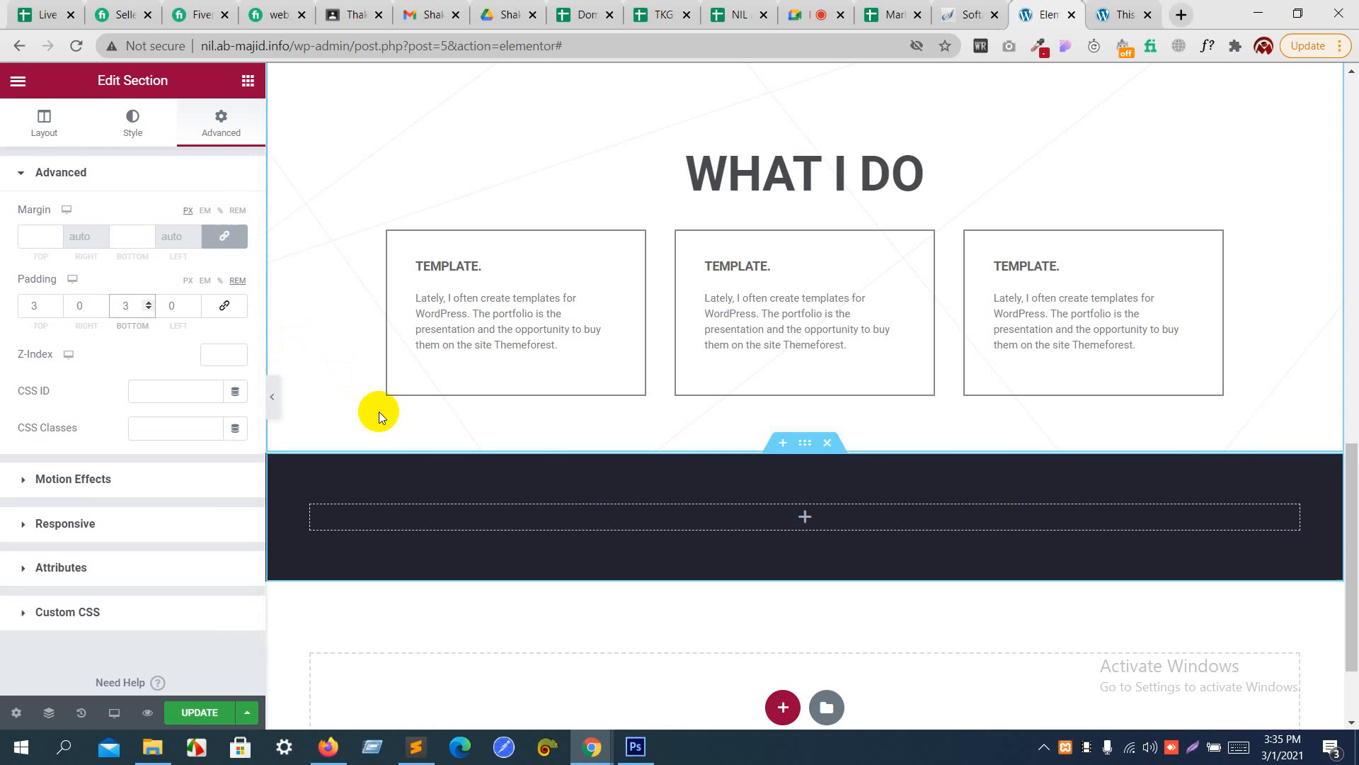
- Copy the "WHAT I DO" heading and paste it into the dark section's empty column
key("alt+Tab")
key("alt+Tab")
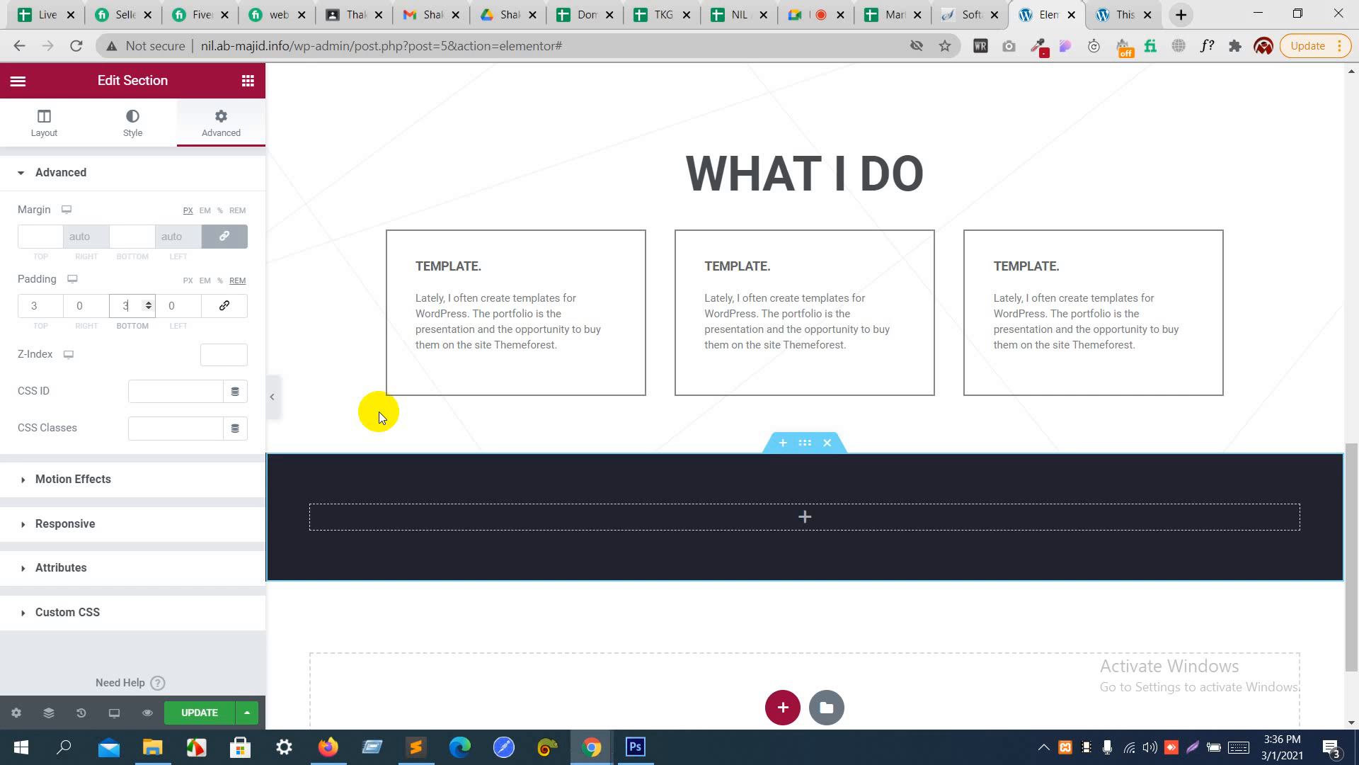
left_click(748, 162)
scroll(748, 162, "up", 1)
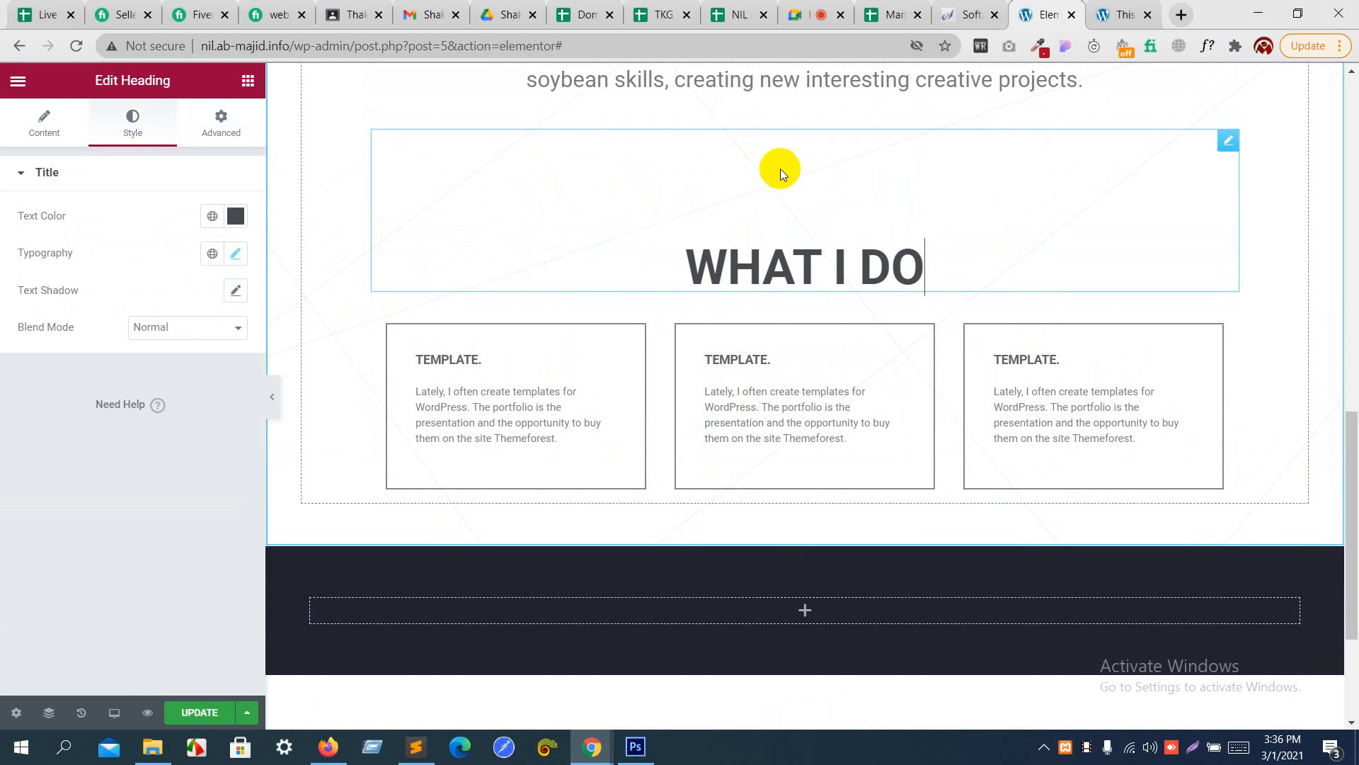
left_click(779, 262)
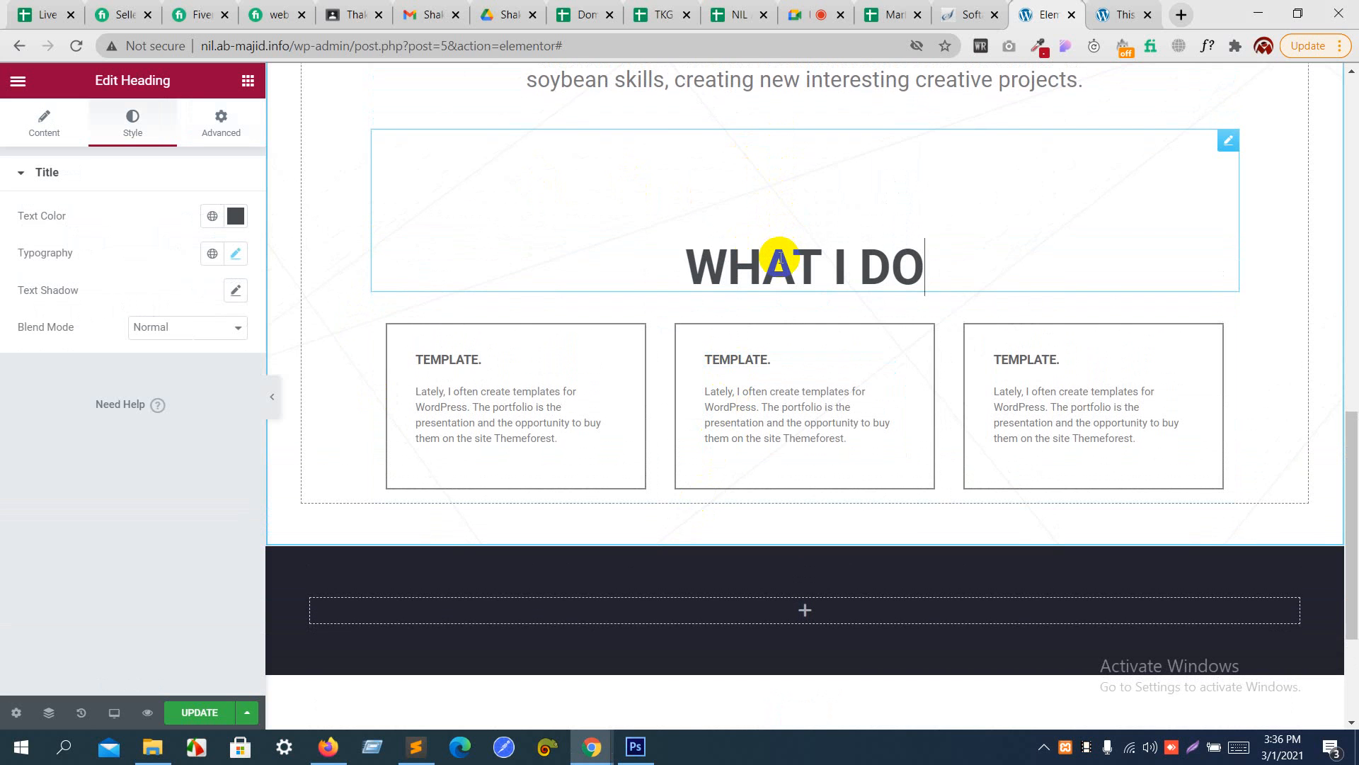
right_click(780, 262)
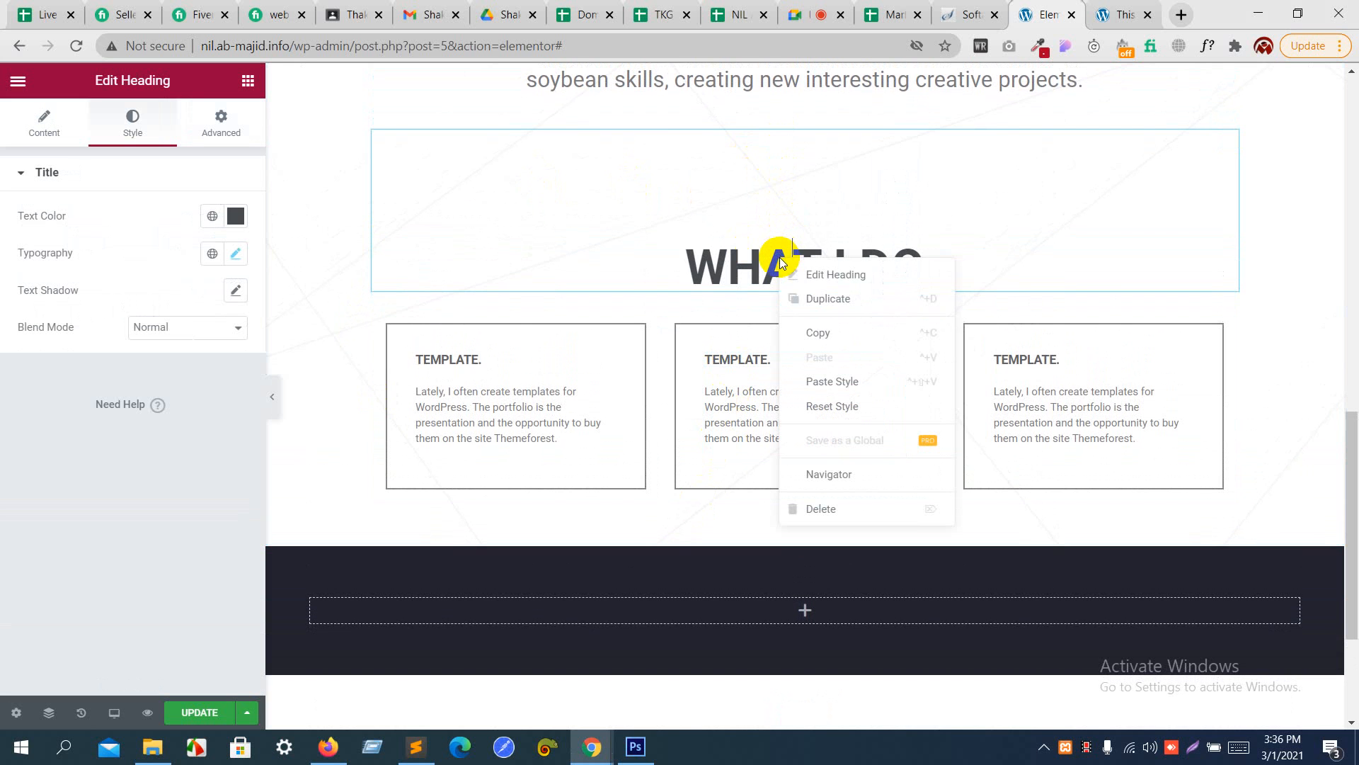
left_click(817, 329)
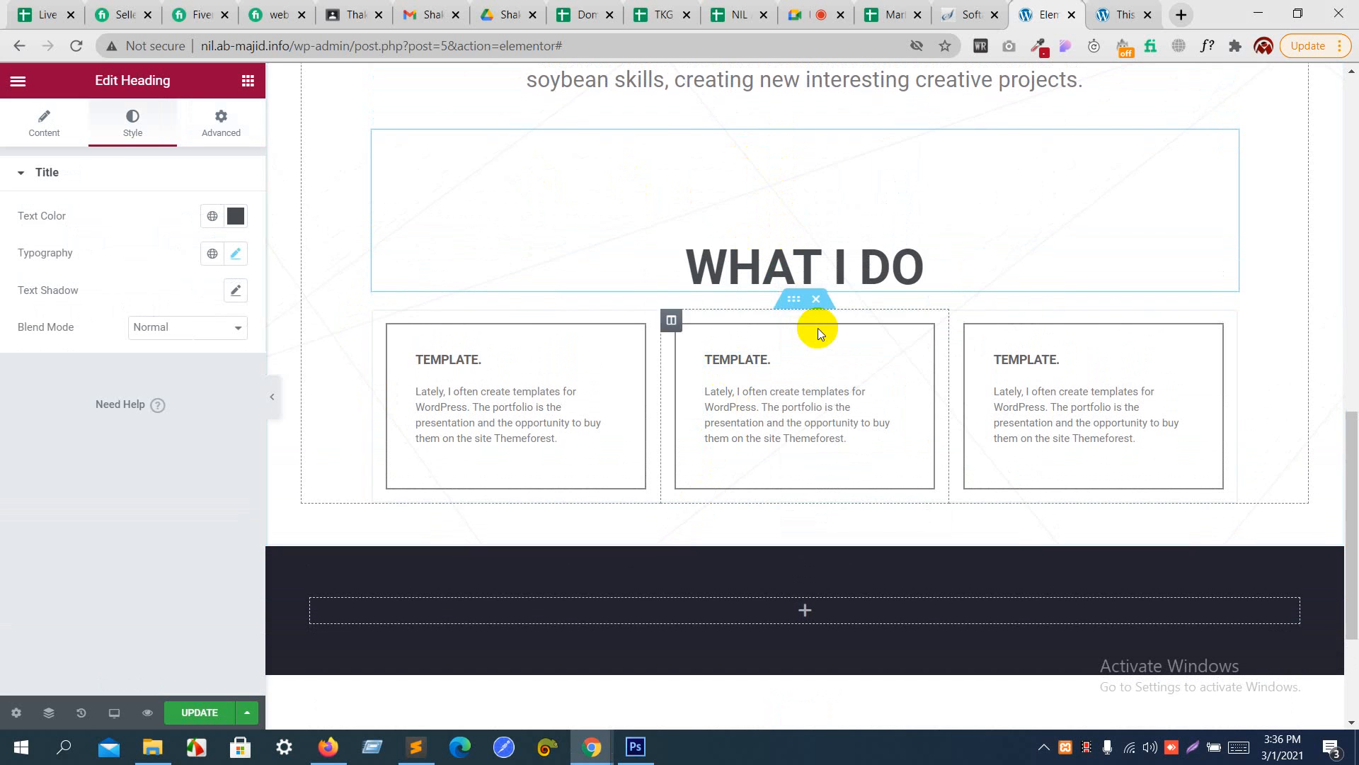
right_click(698, 609)
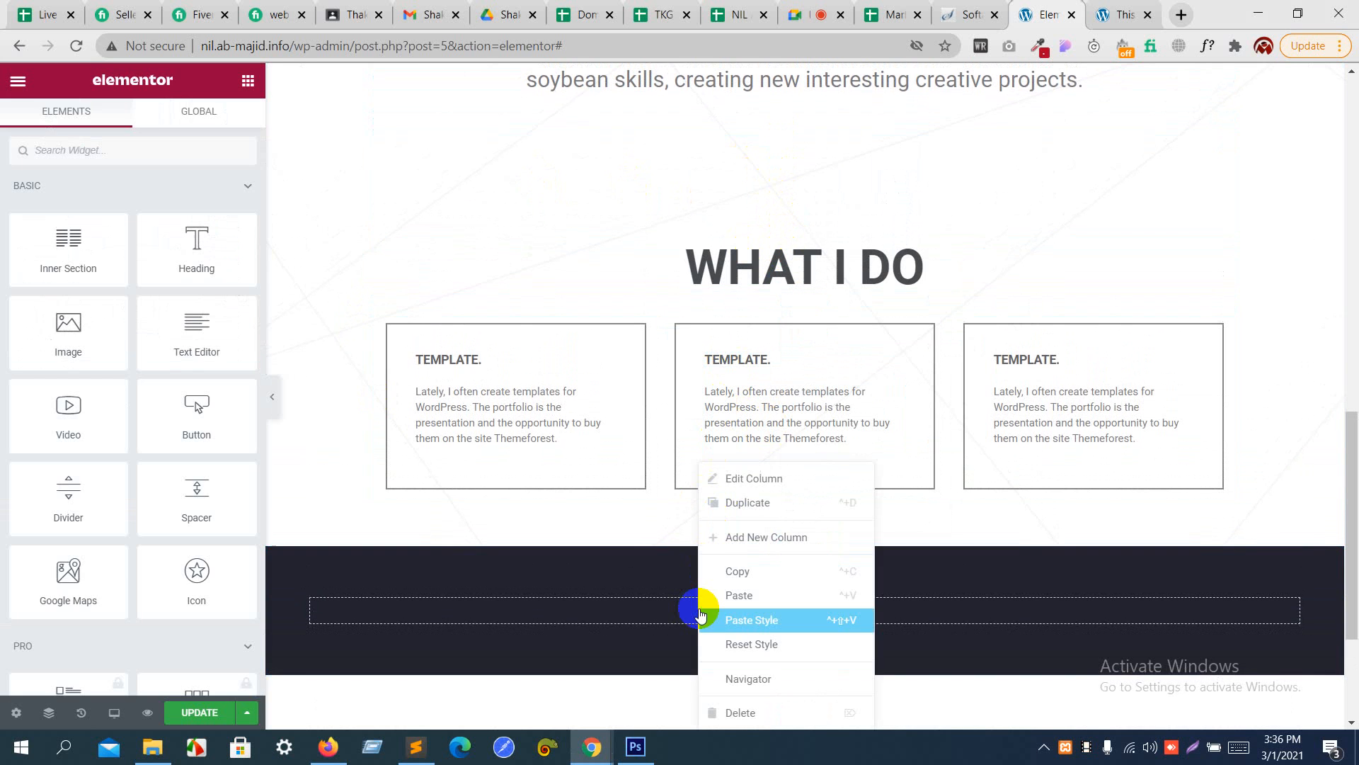
left_click(734, 594)
scroll(734, 588, "down", 5)
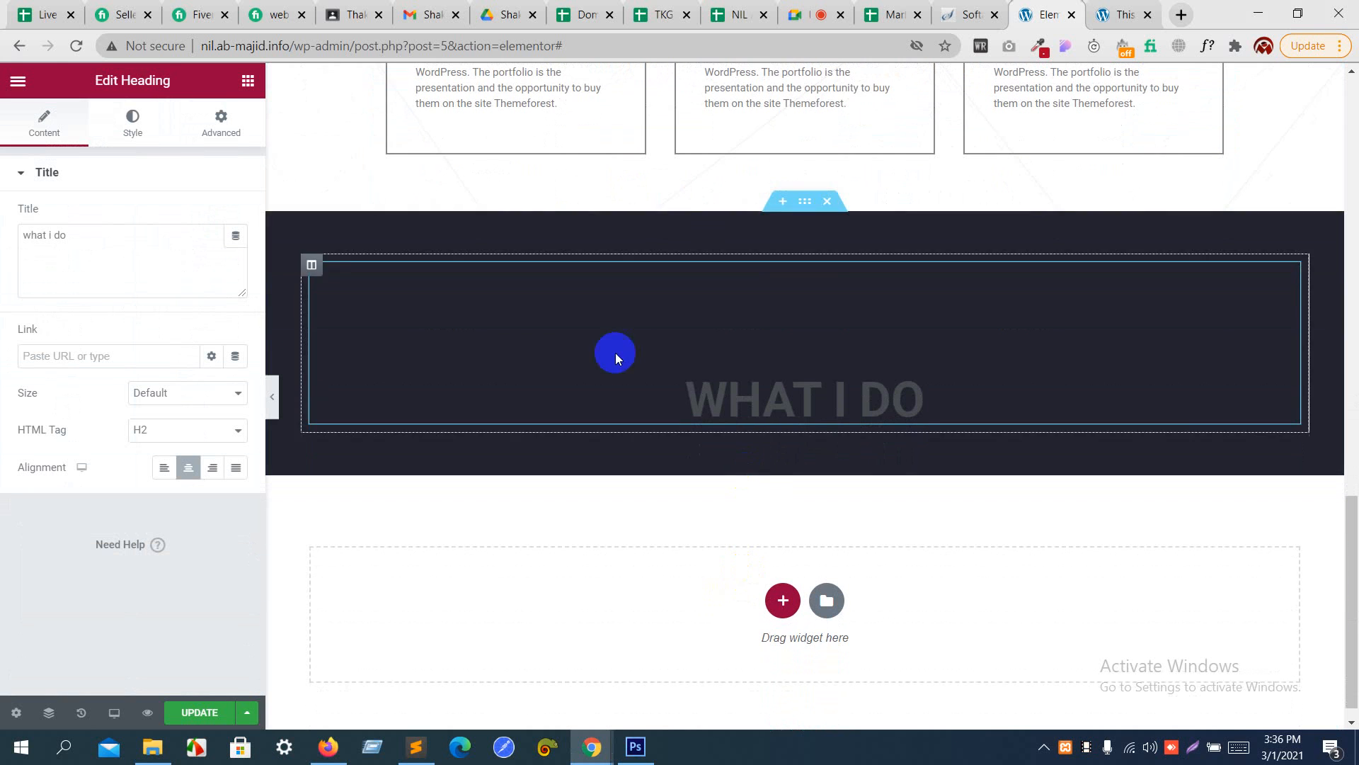
- Set the pasted heading's text color to white, #FFFFFF
left_click(127, 117)
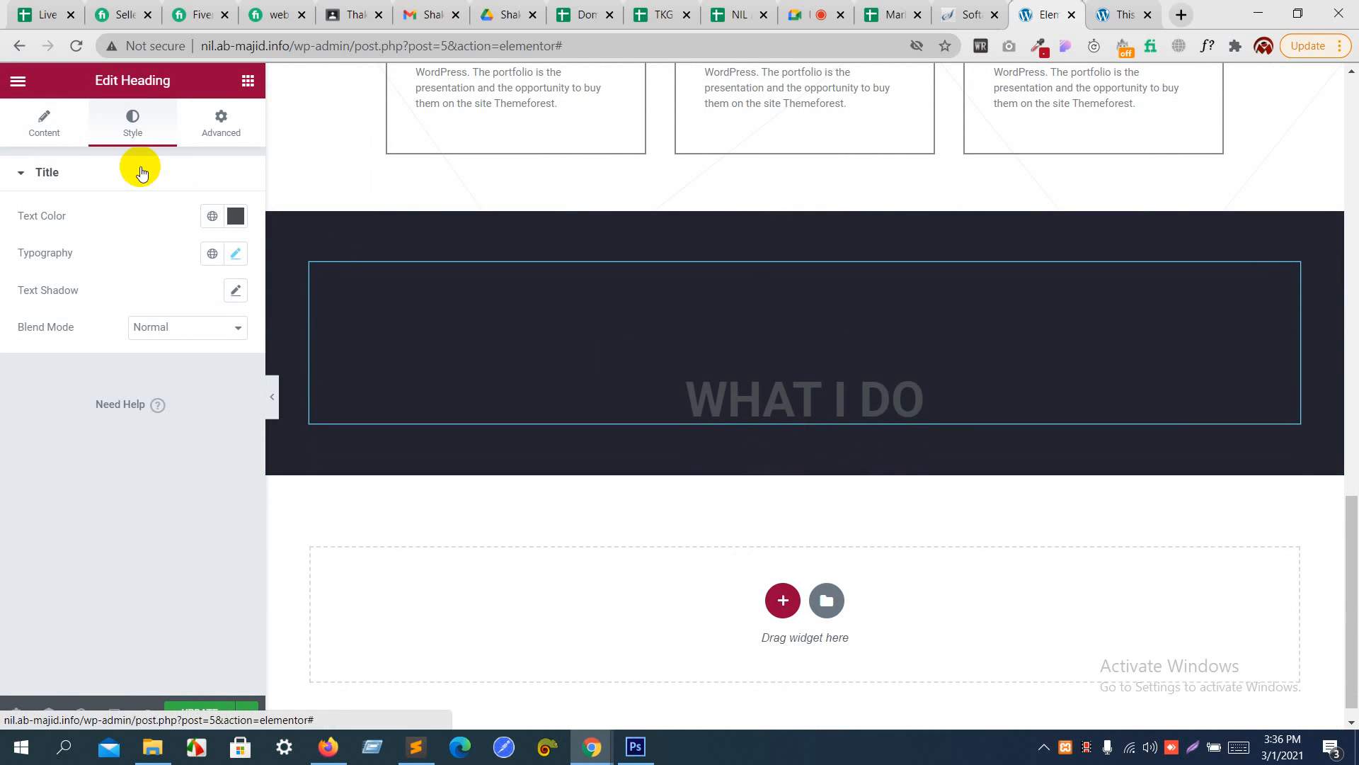
left_click(235, 216)
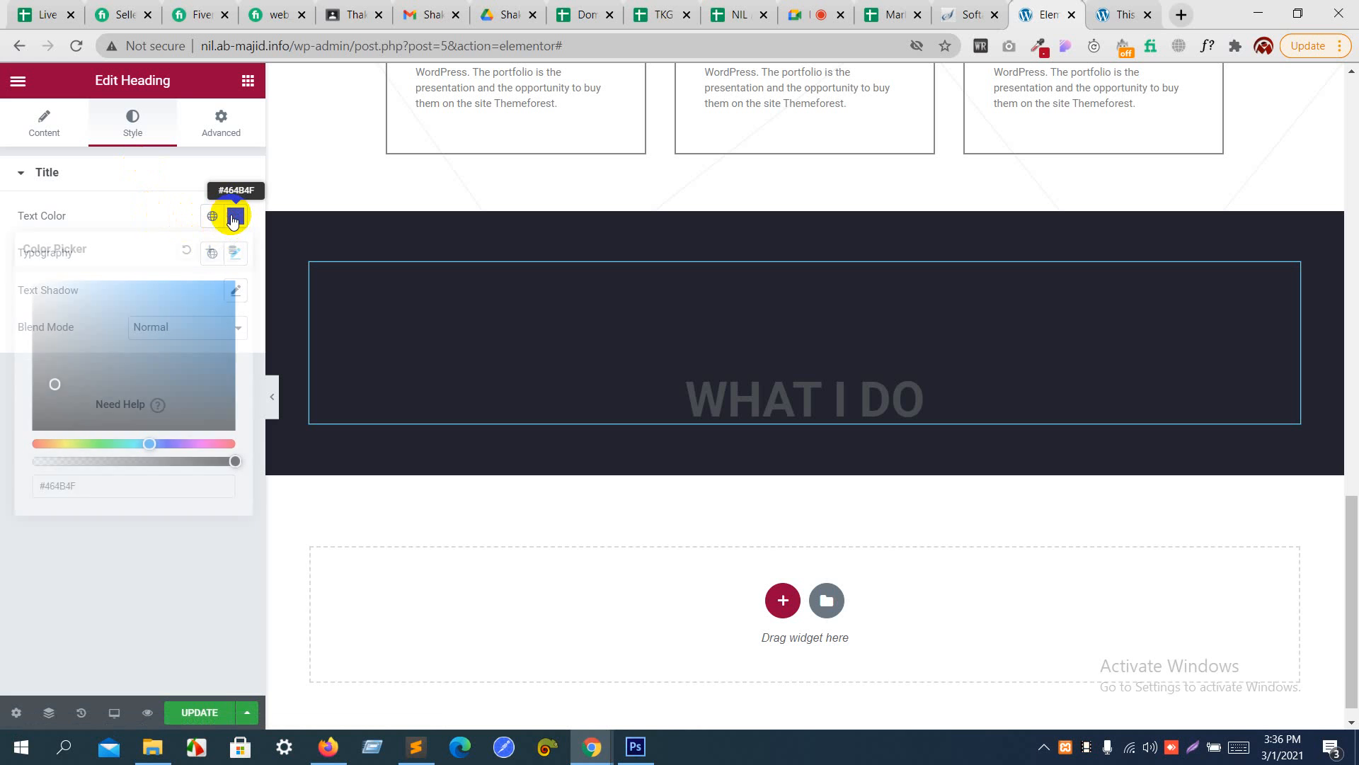
mouse_move(139, 325)
left_mouse_down()
mouse_move(12, 255)
mouse_move(2, 219)
left_mouse_up()
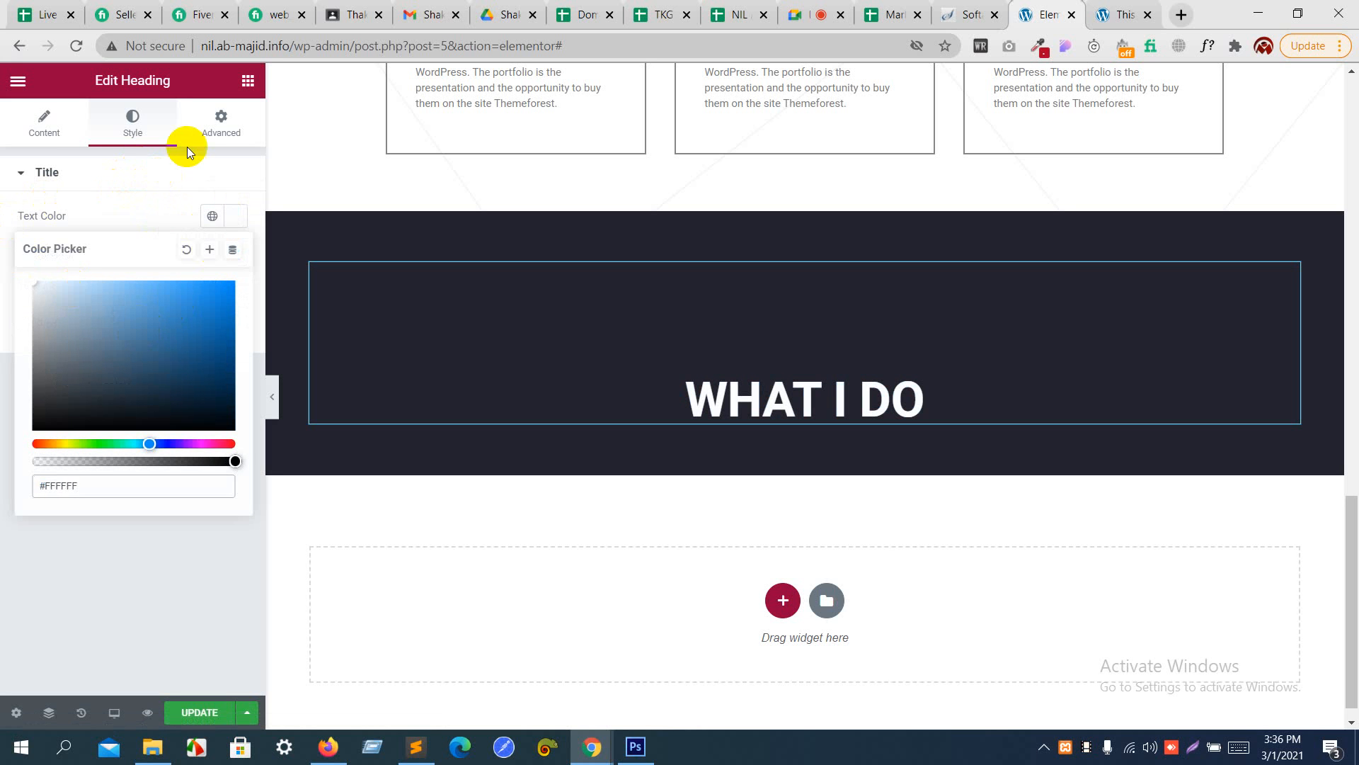
- Reduce the pasted heading's top padding to 1 rem
left_click(220, 122)
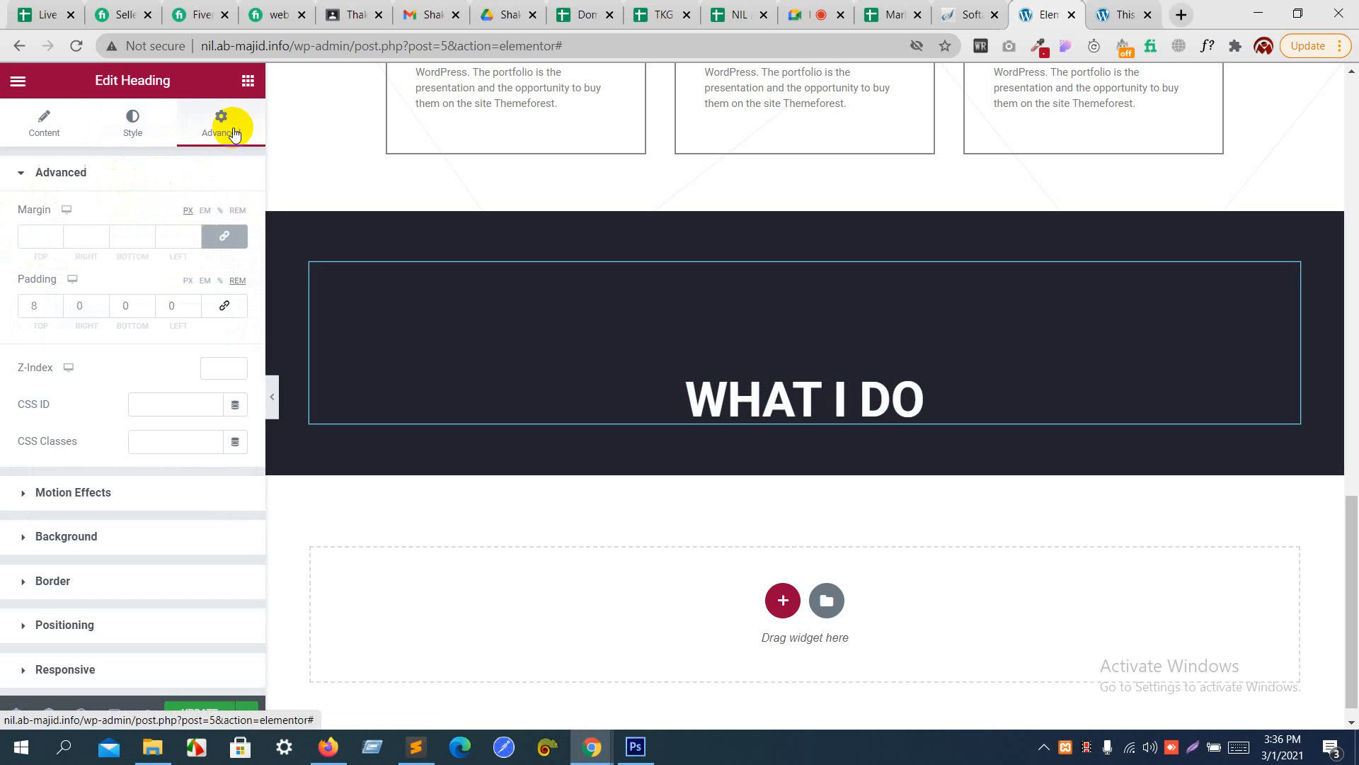
left_click(58, 310)
left_click(58, 310)
left_click(58, 310)
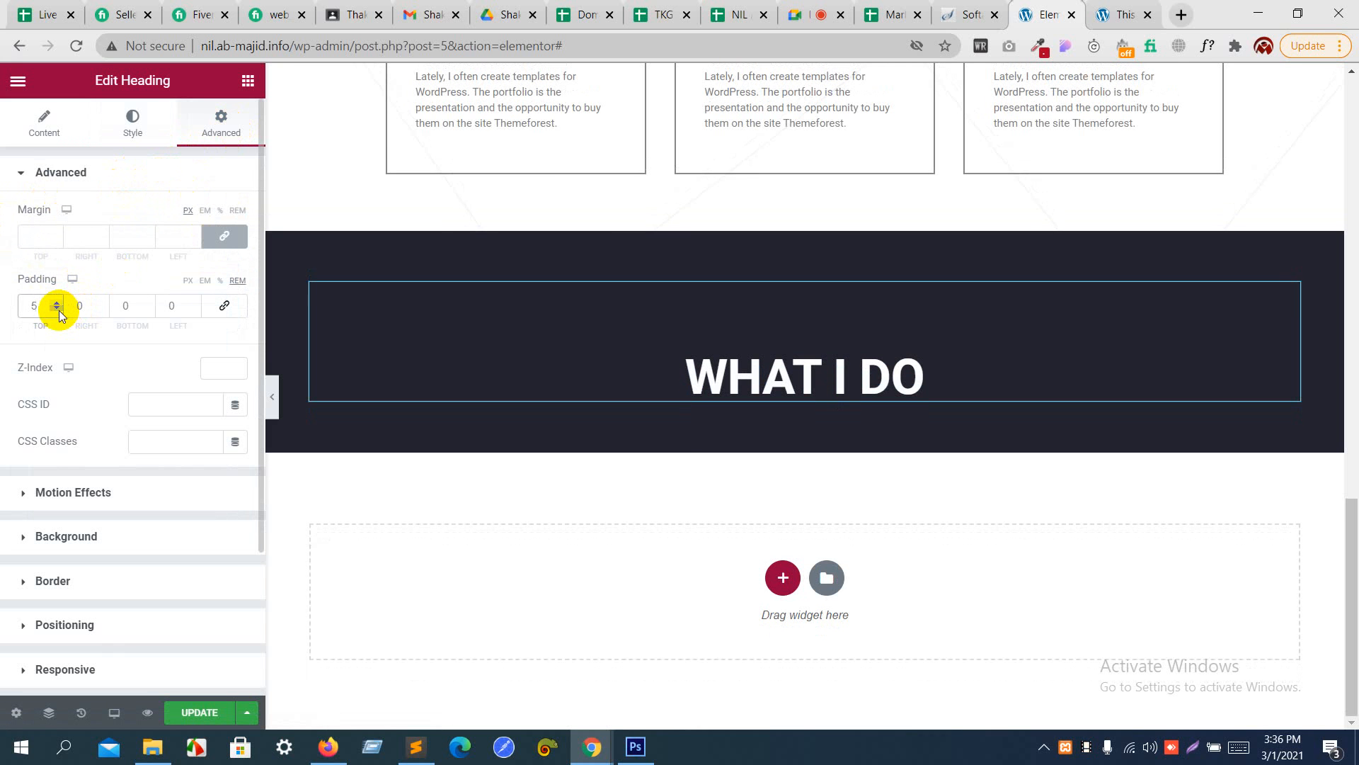
left_click(58, 310)
left_click(58, 310)
left_click(58, 310)
left_click(58, 310)
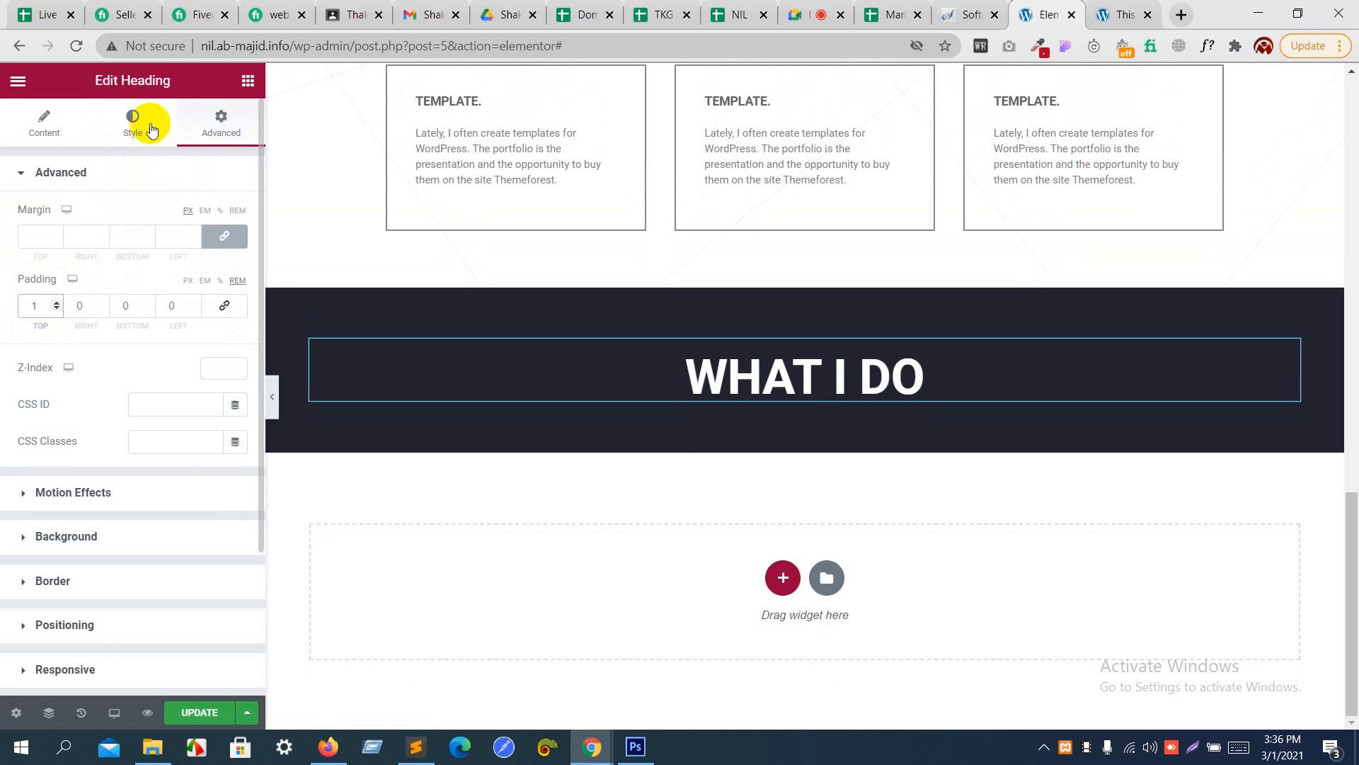
- Change the title text of the heading in the dark section to "my work"
left_click(65, 132)
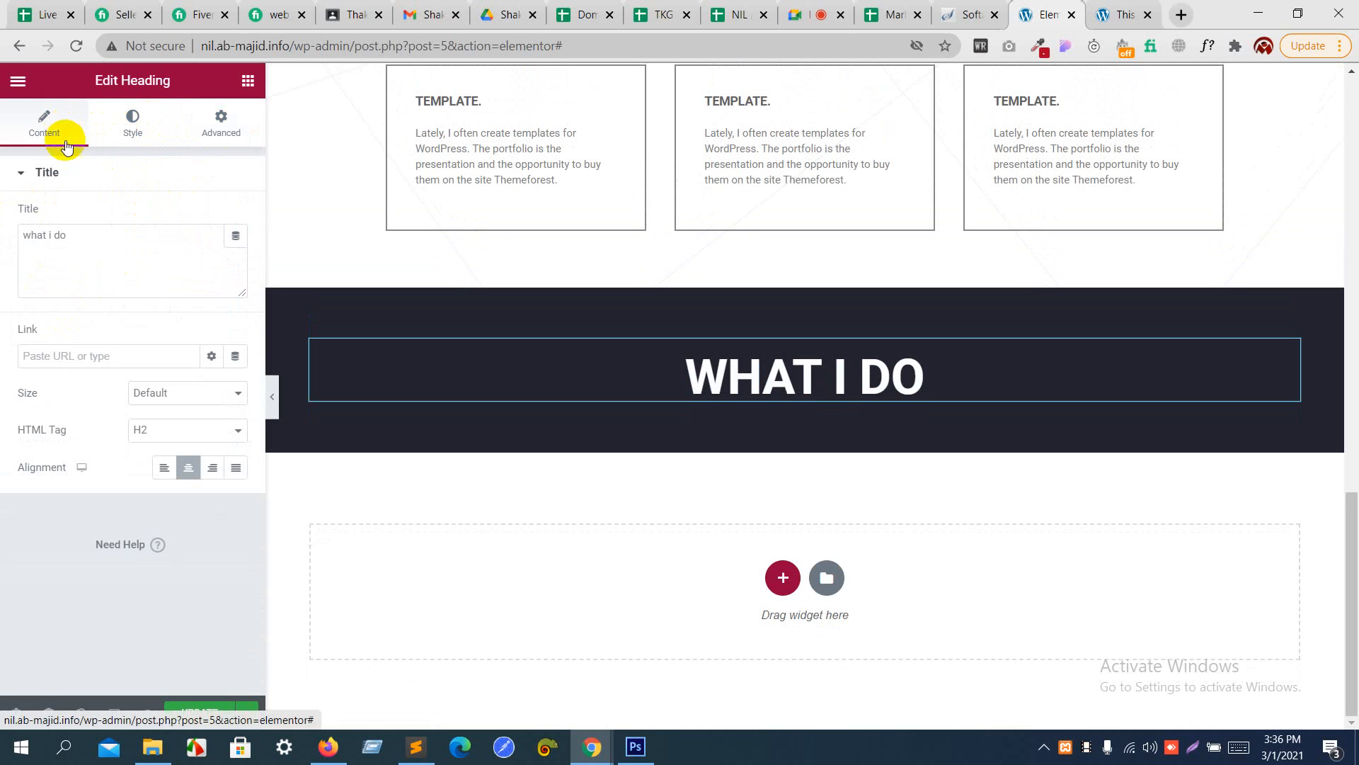
left_click_drag(71, 235, 2, 244)
type("m")
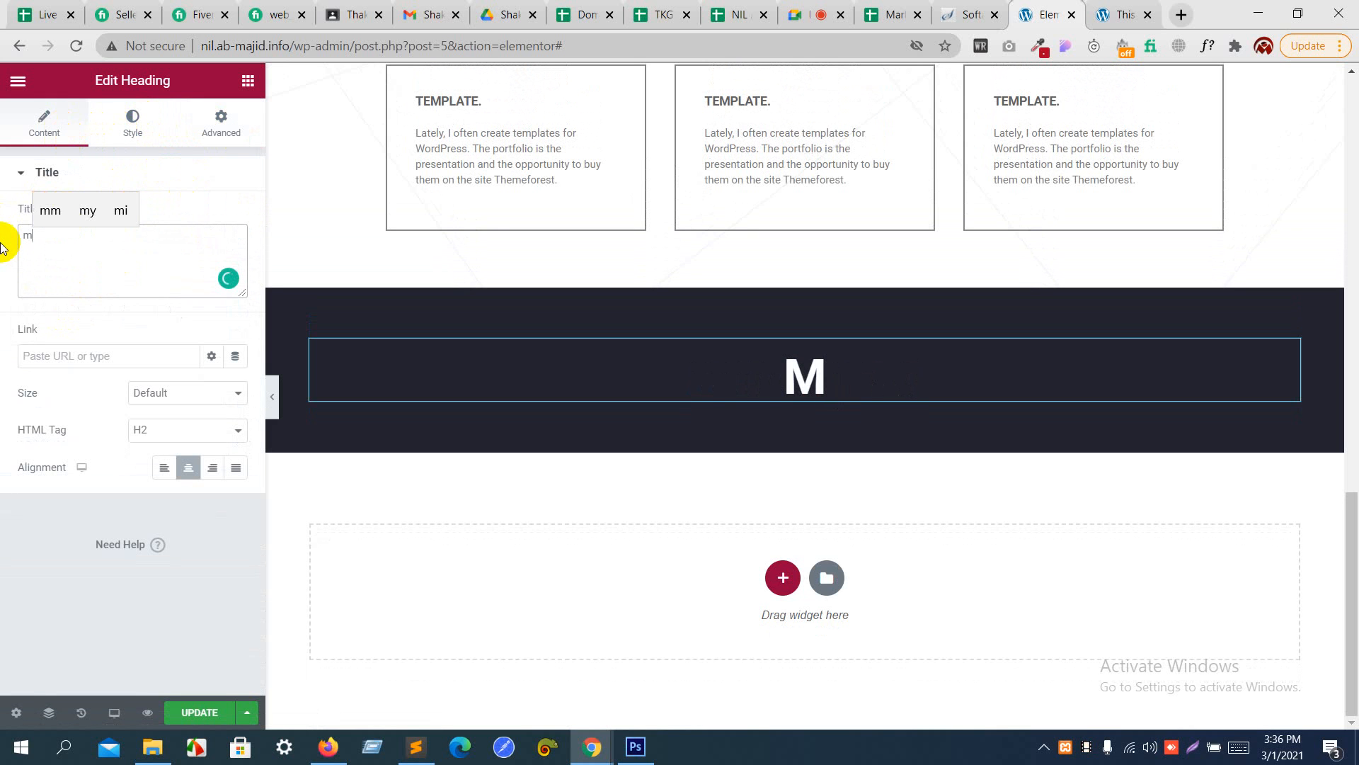
type("y work")
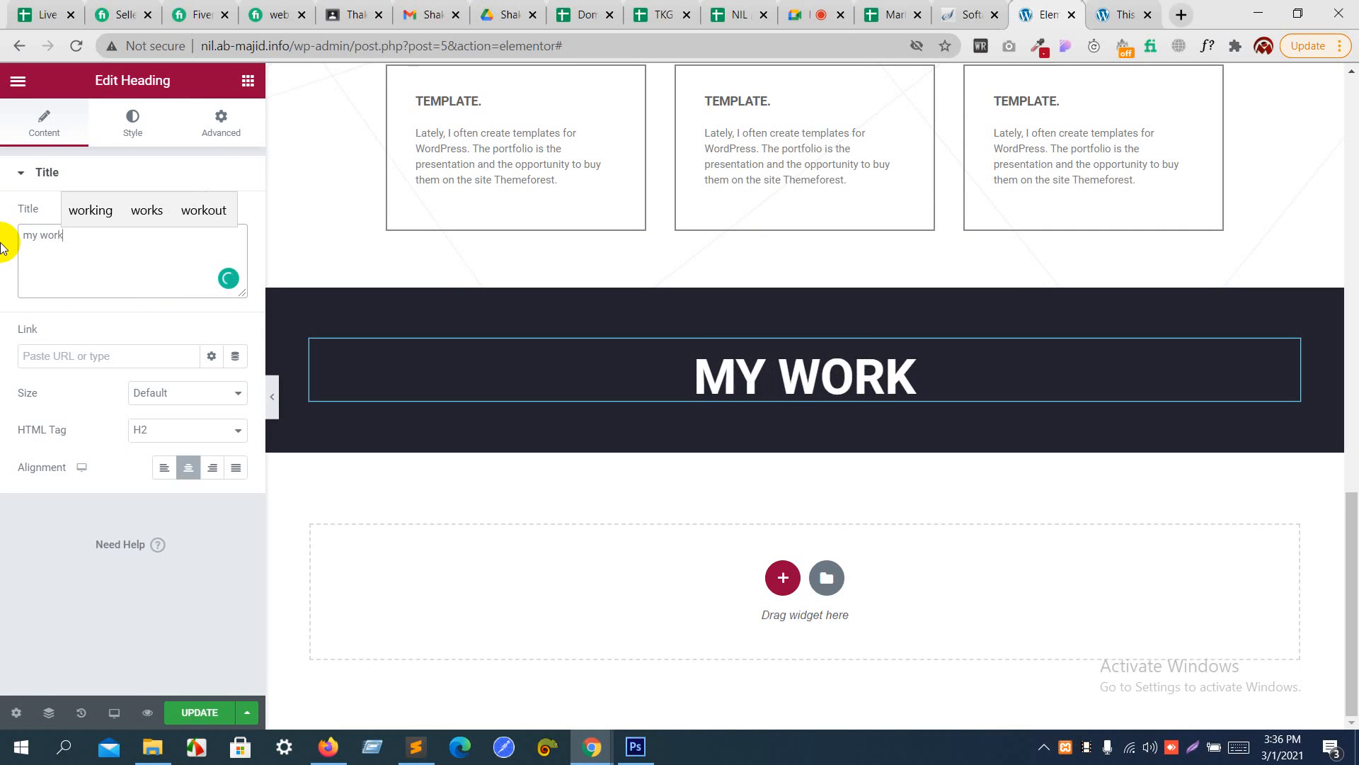
left_click(102, 173)
- Check the MY WORK layout in the Photoshop design, cancelling the open color picker, and return to Elementor
key("alt+Tab")
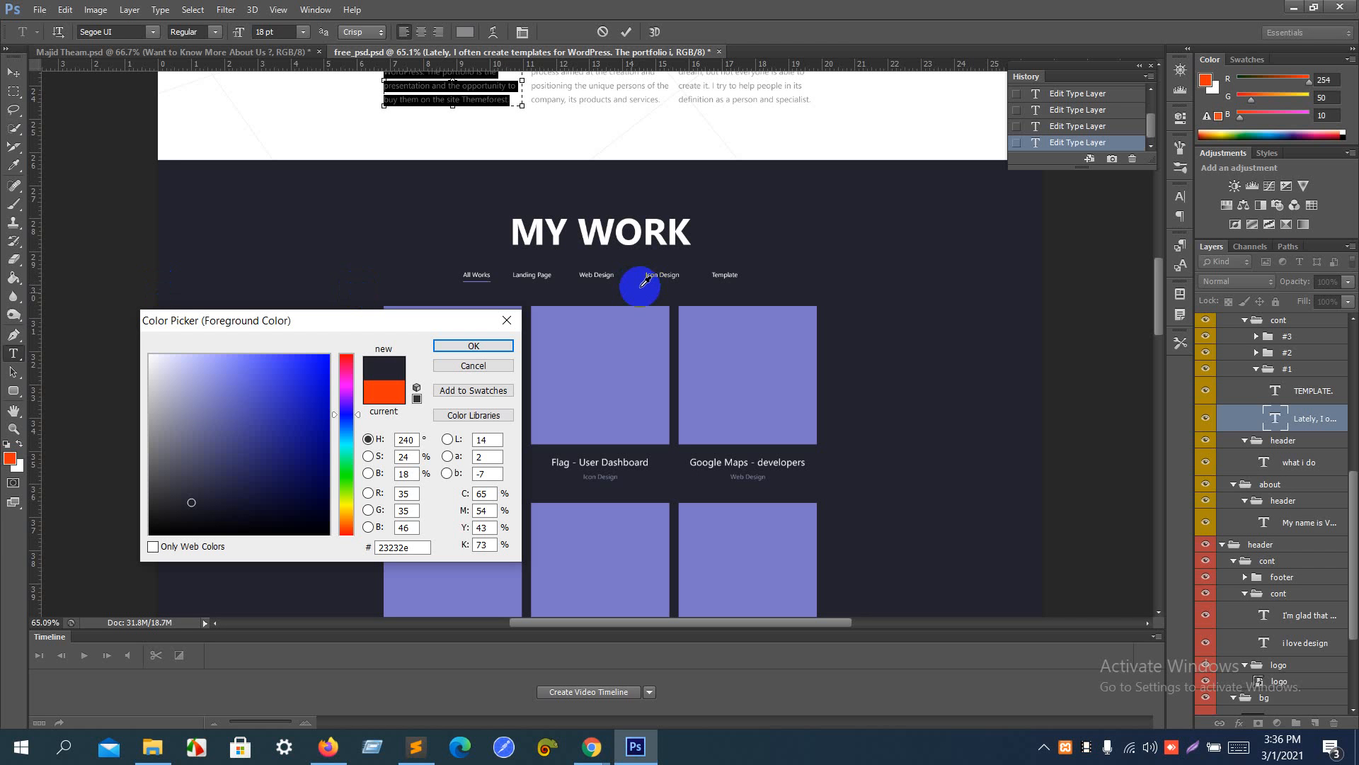
left_click(459, 365)
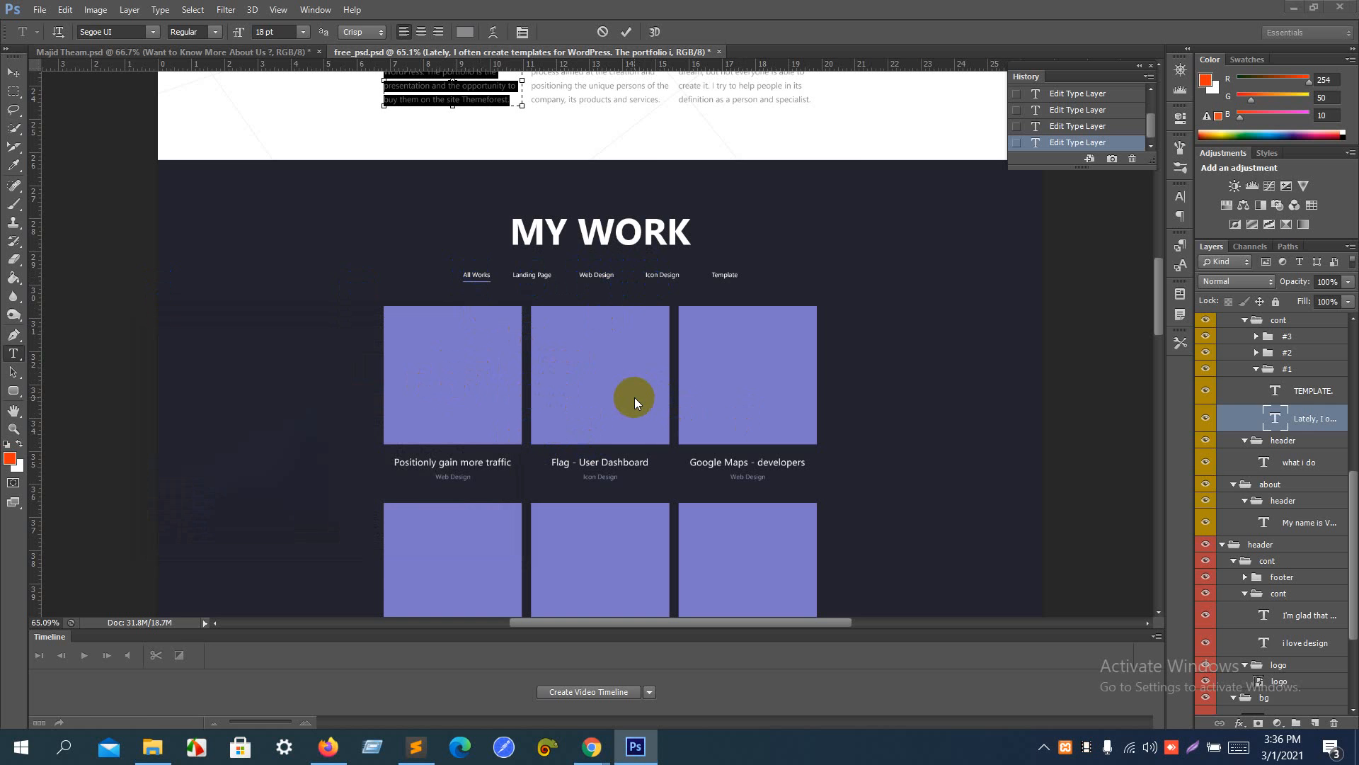
key("alt+Tab")
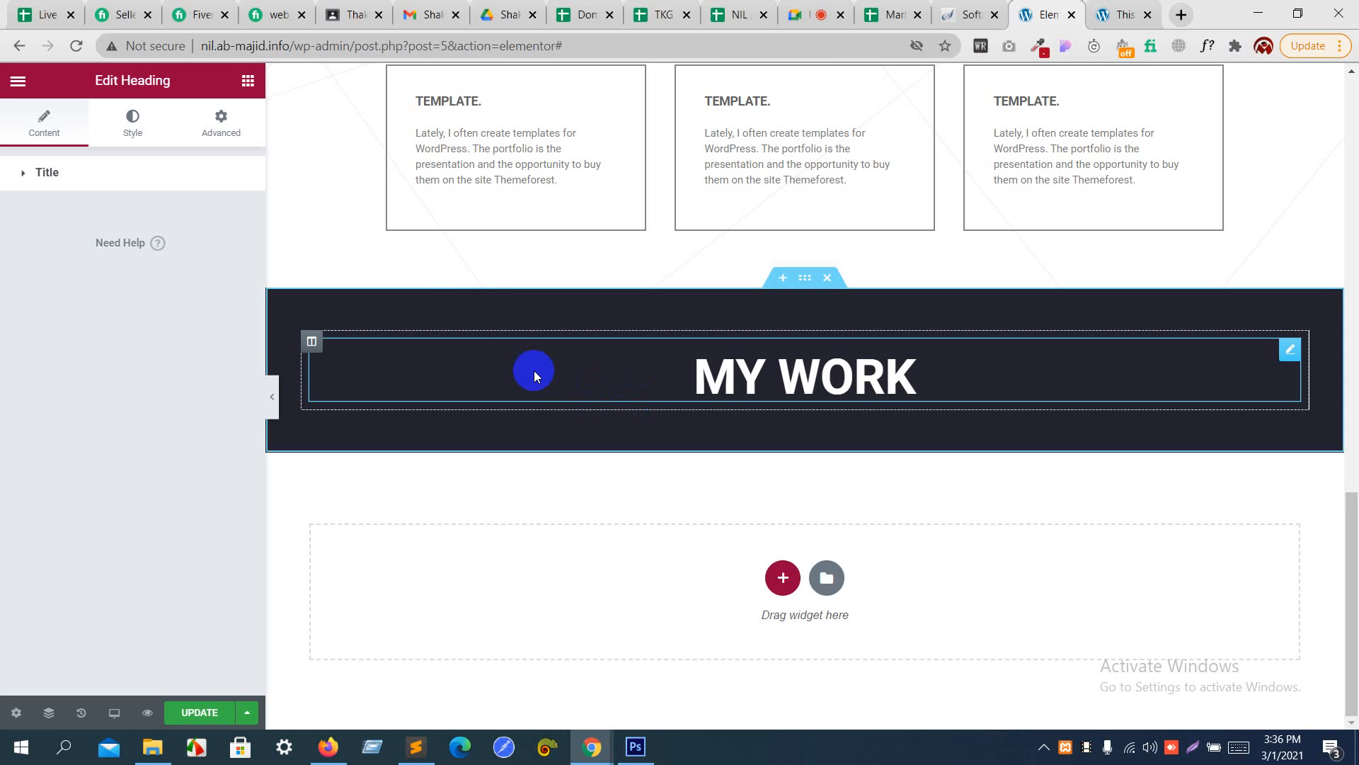
- Insert an inner section below the MY WORK heading and duplicate one of its columns to make three
left_click(248, 82)
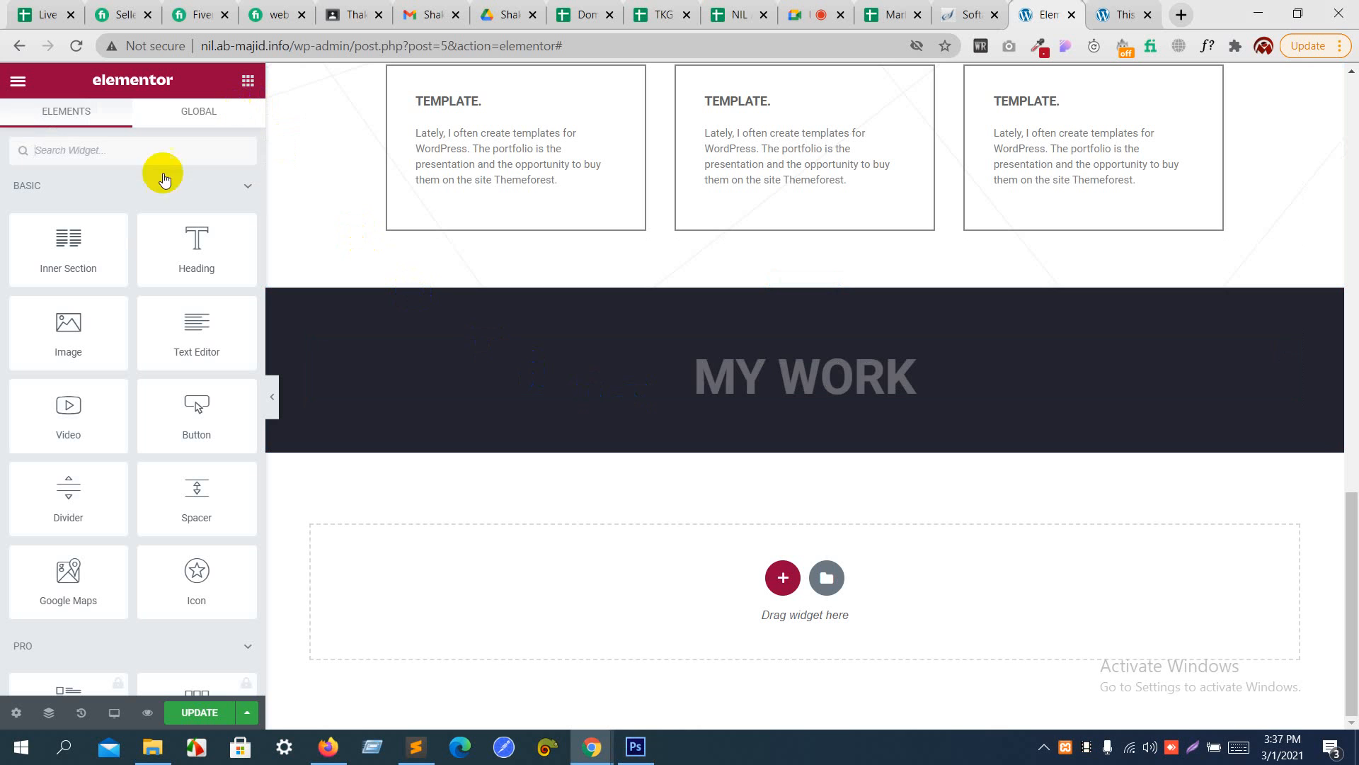
left_click_drag(71, 241, 713, 405)
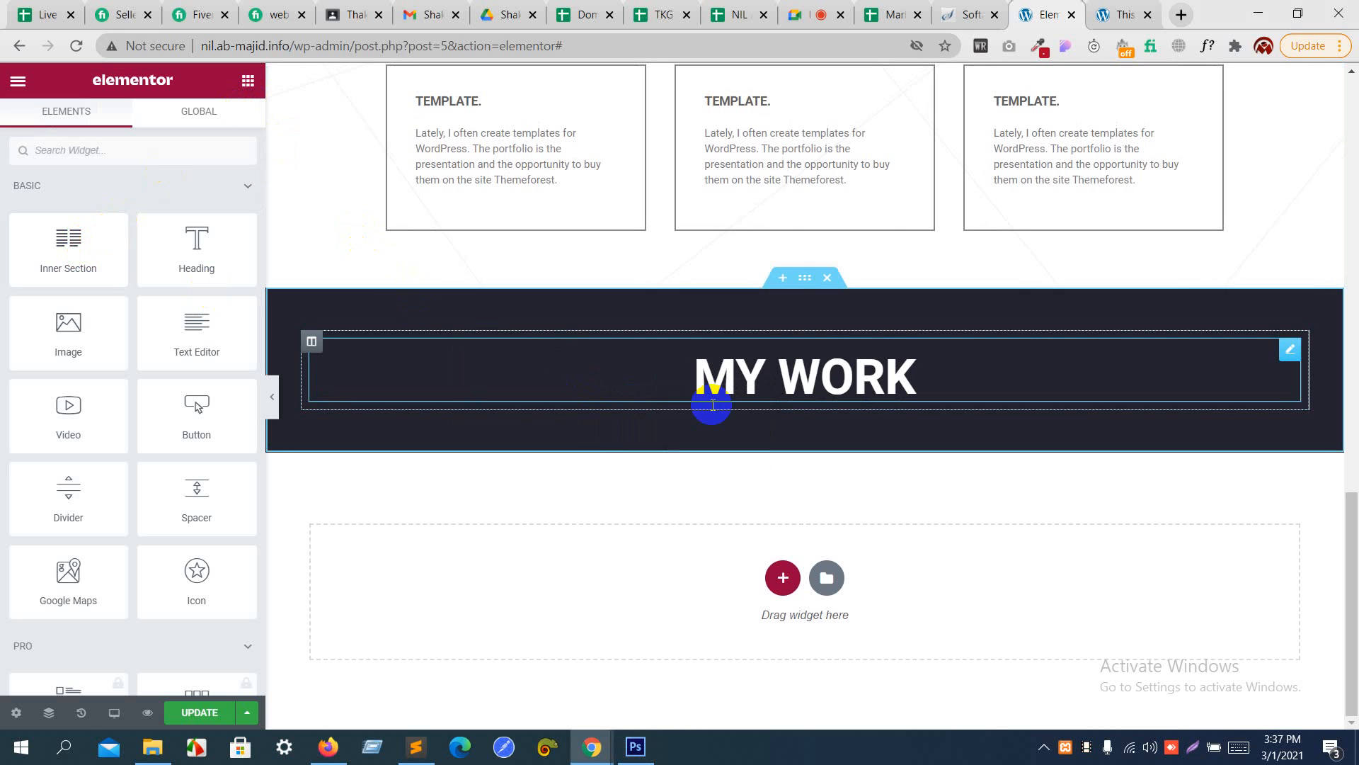
left_click_drag(91, 267, 770, 399)
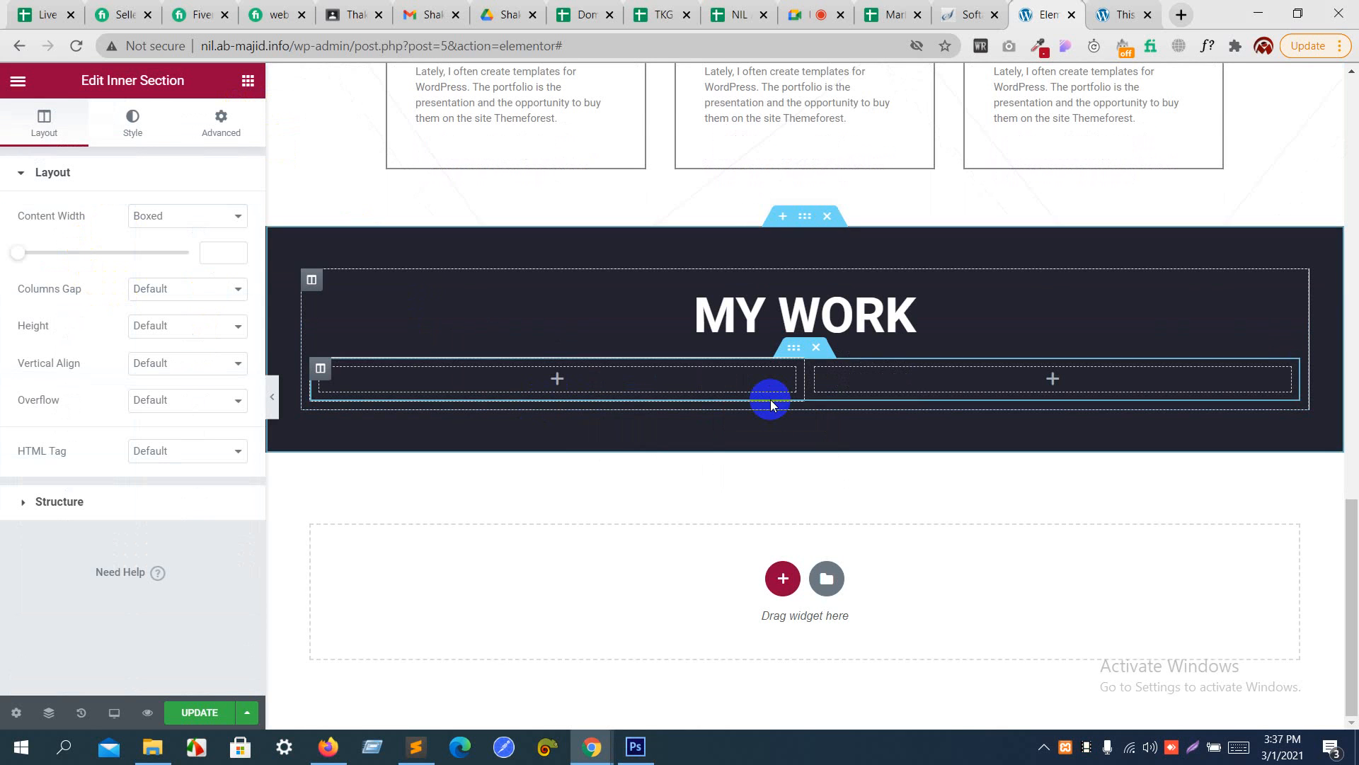
right_click(321, 368)
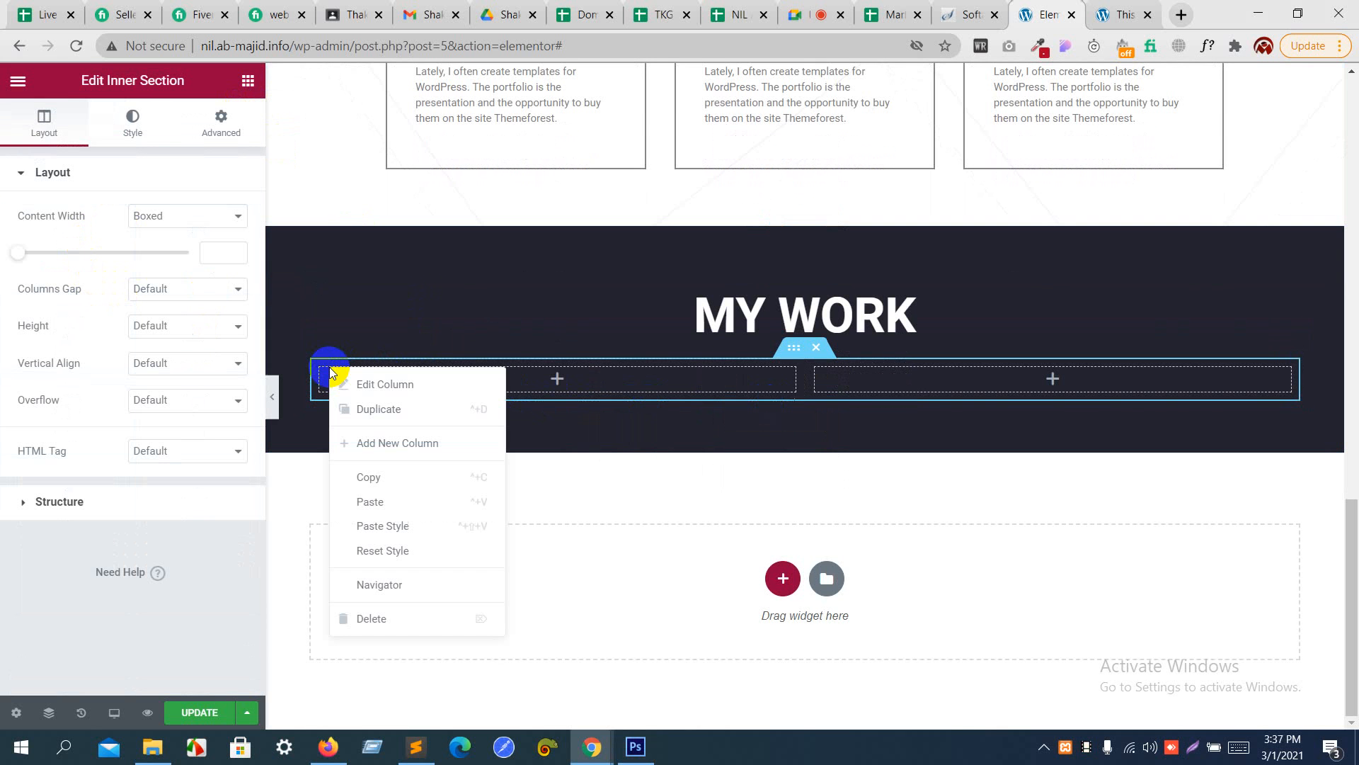
left_click(359, 409)
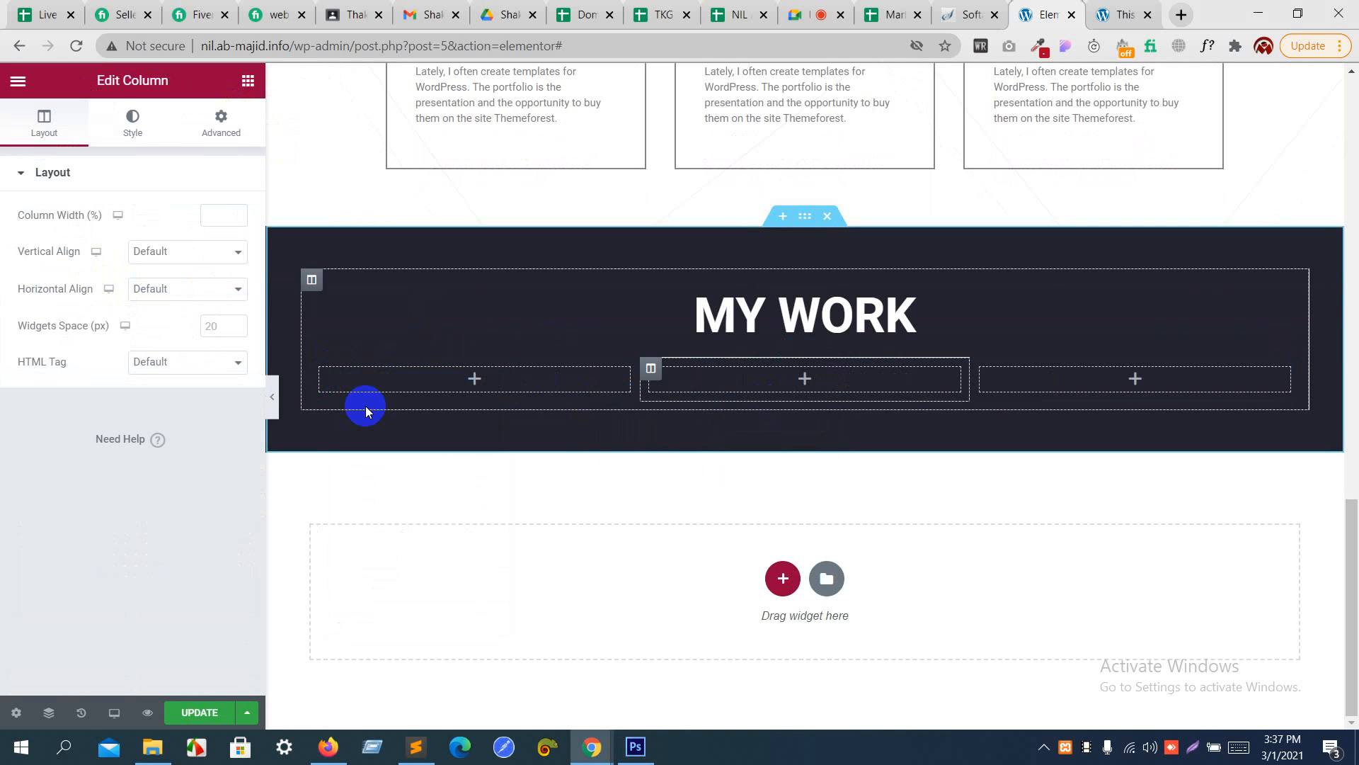
- Add an Image widget to the inner section's first column and upload pic.png as its image
left_click(248, 80)
left_click_drag(66, 325, 440, 372)
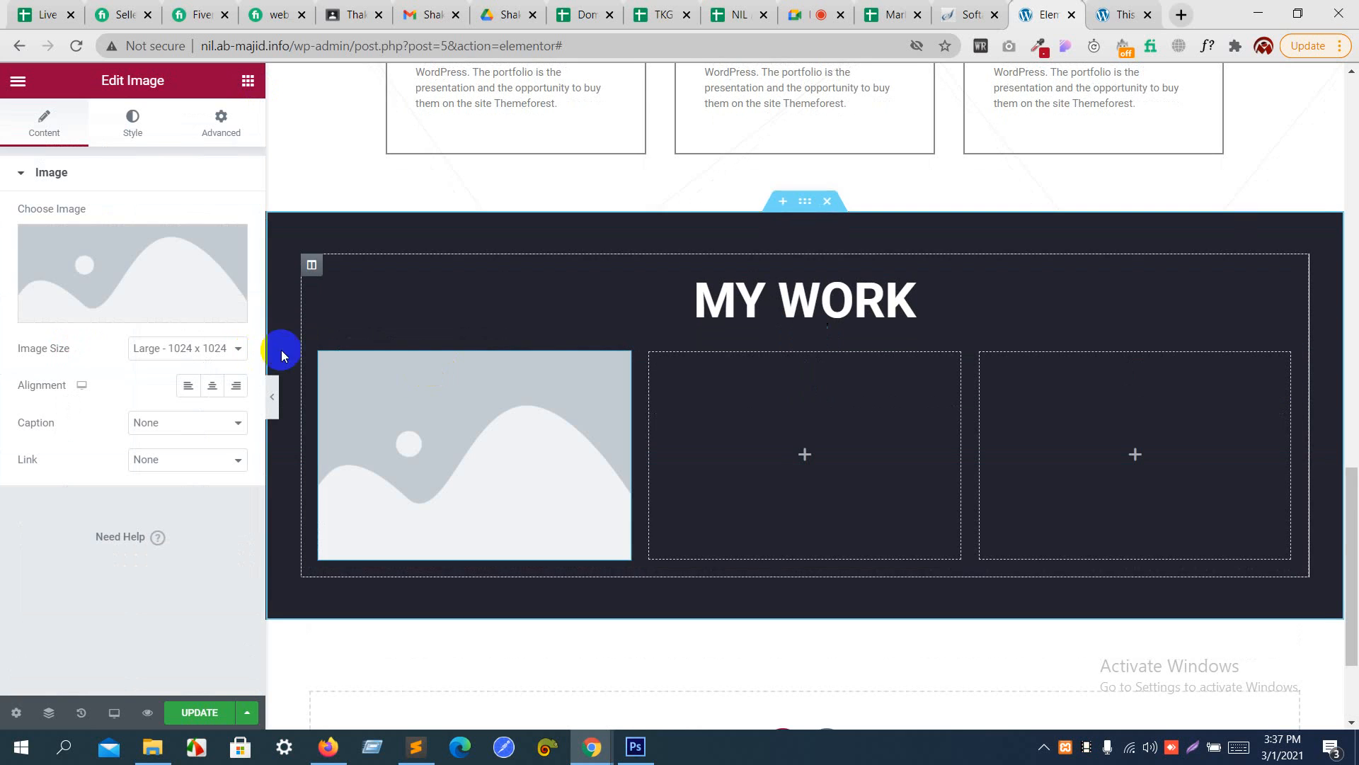
left_click(179, 282)
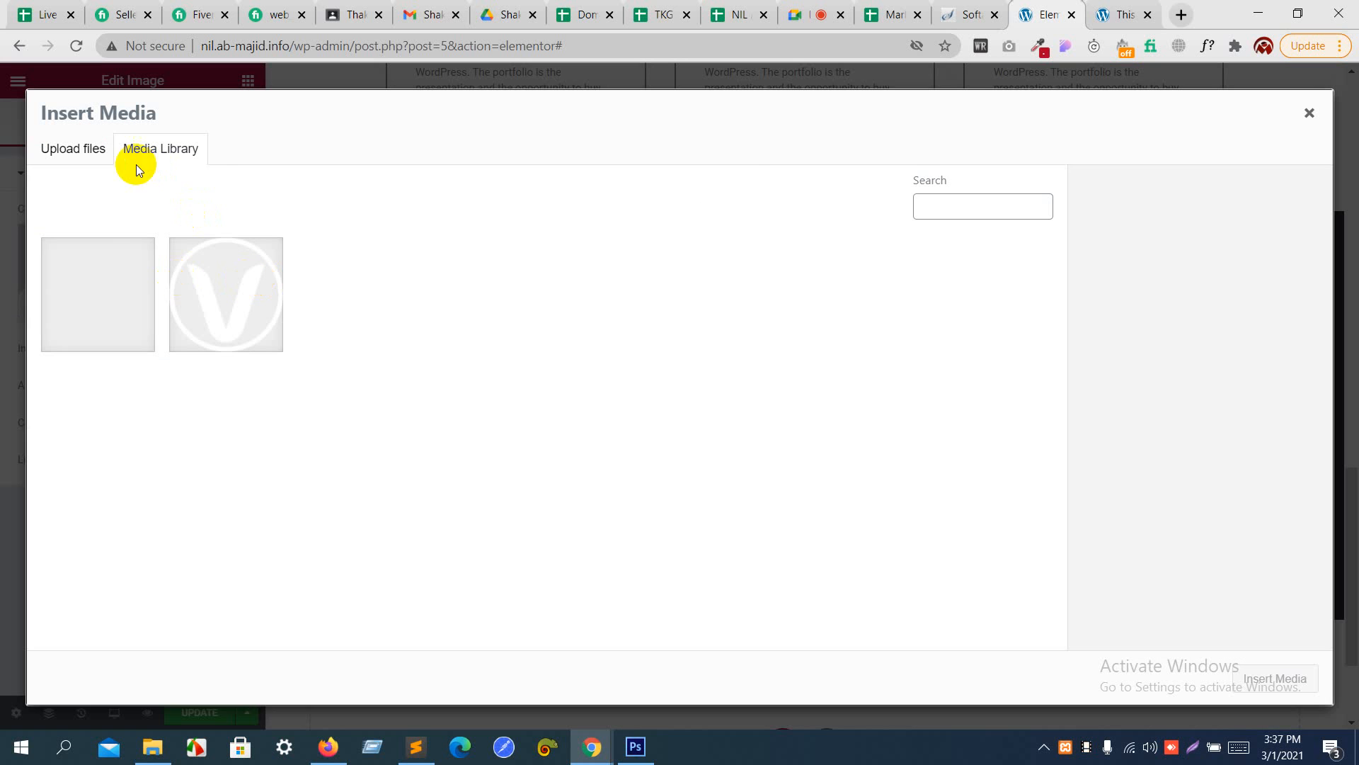
left_click(97, 156)
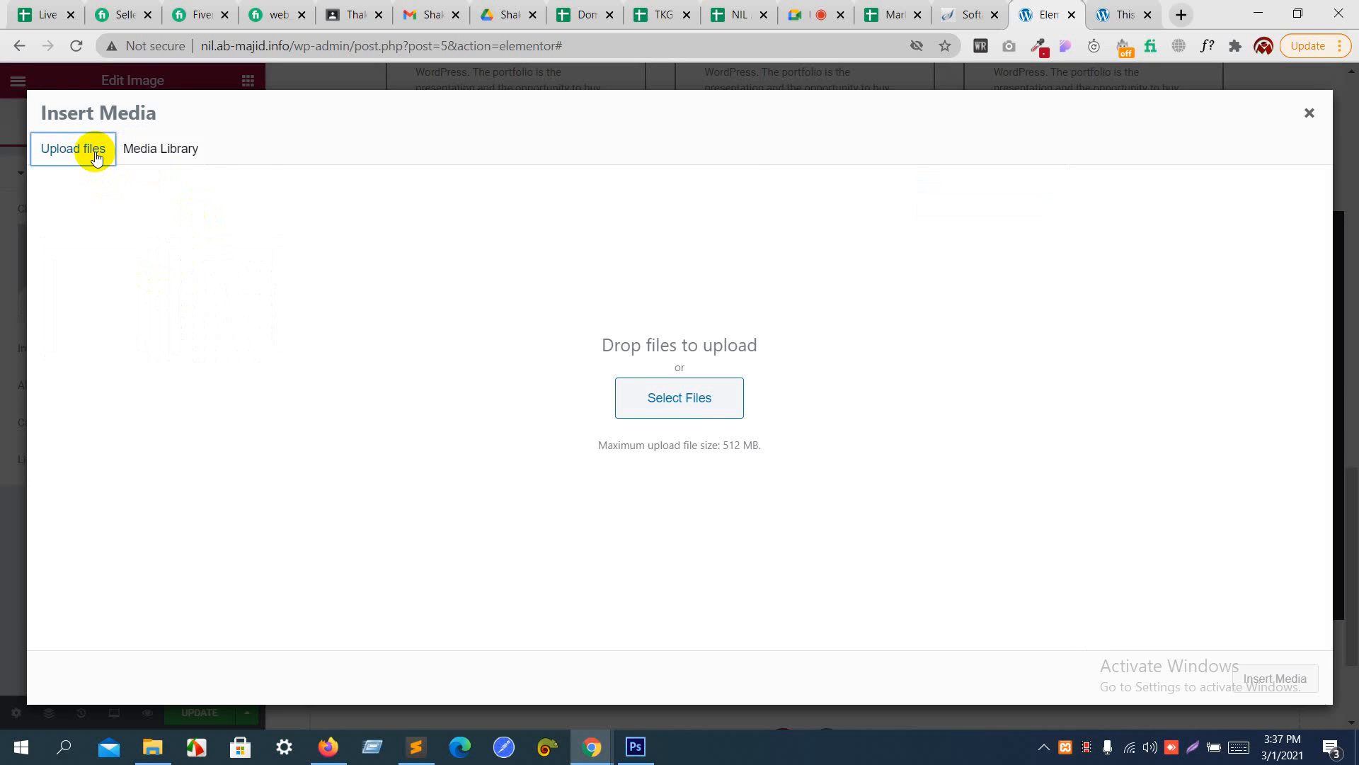
left_click(702, 401)
left_click(502, 144)
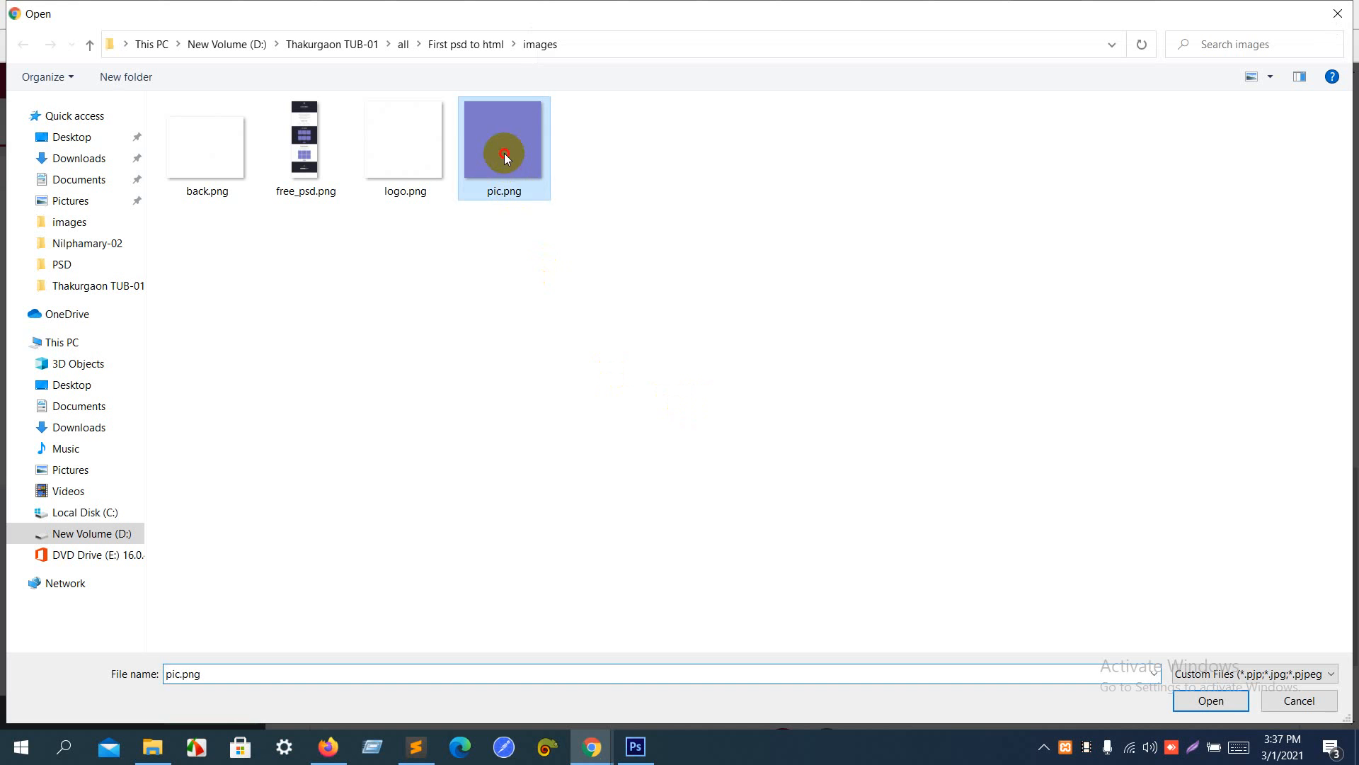
left_click(1210, 701)
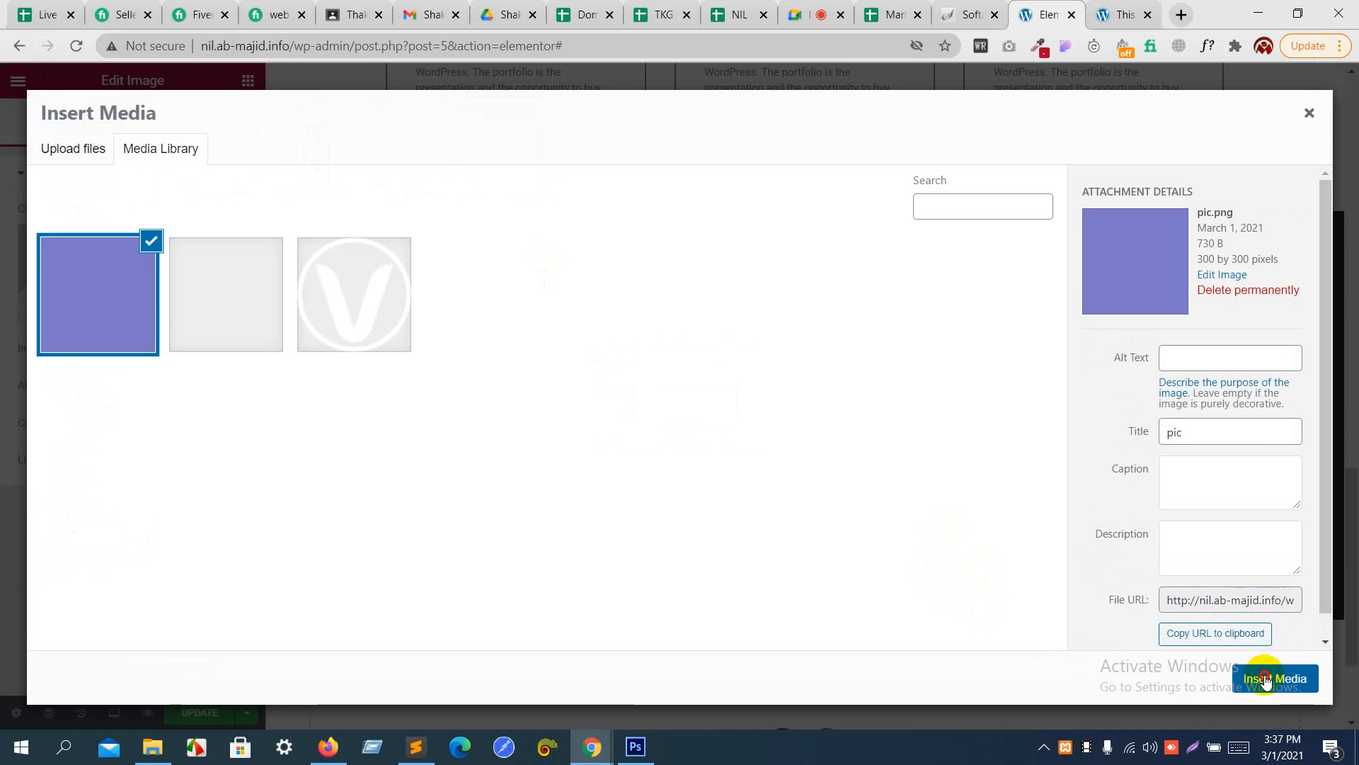
left_click(1264, 676)
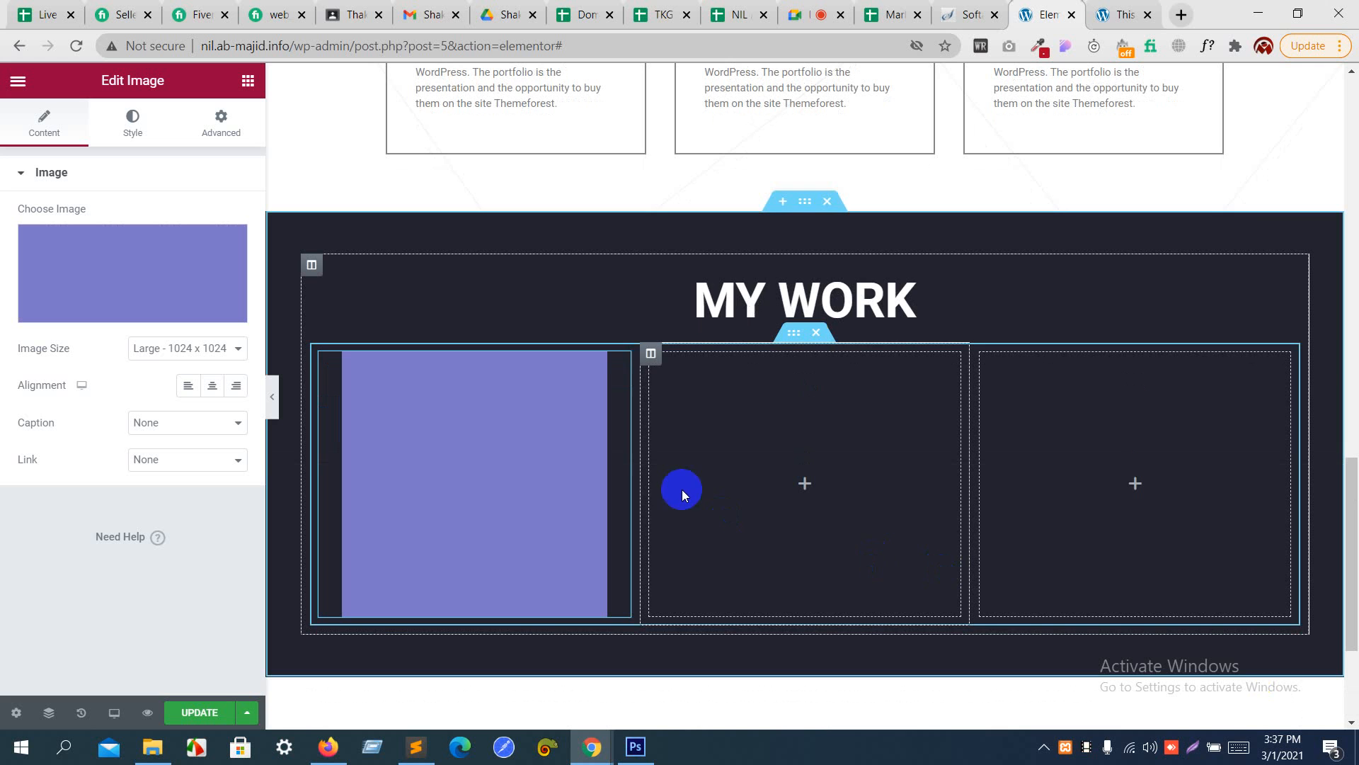
- Add a center-aligned heading reading "web design" below the image in the first column
scroll(519, 473, "down", 3)
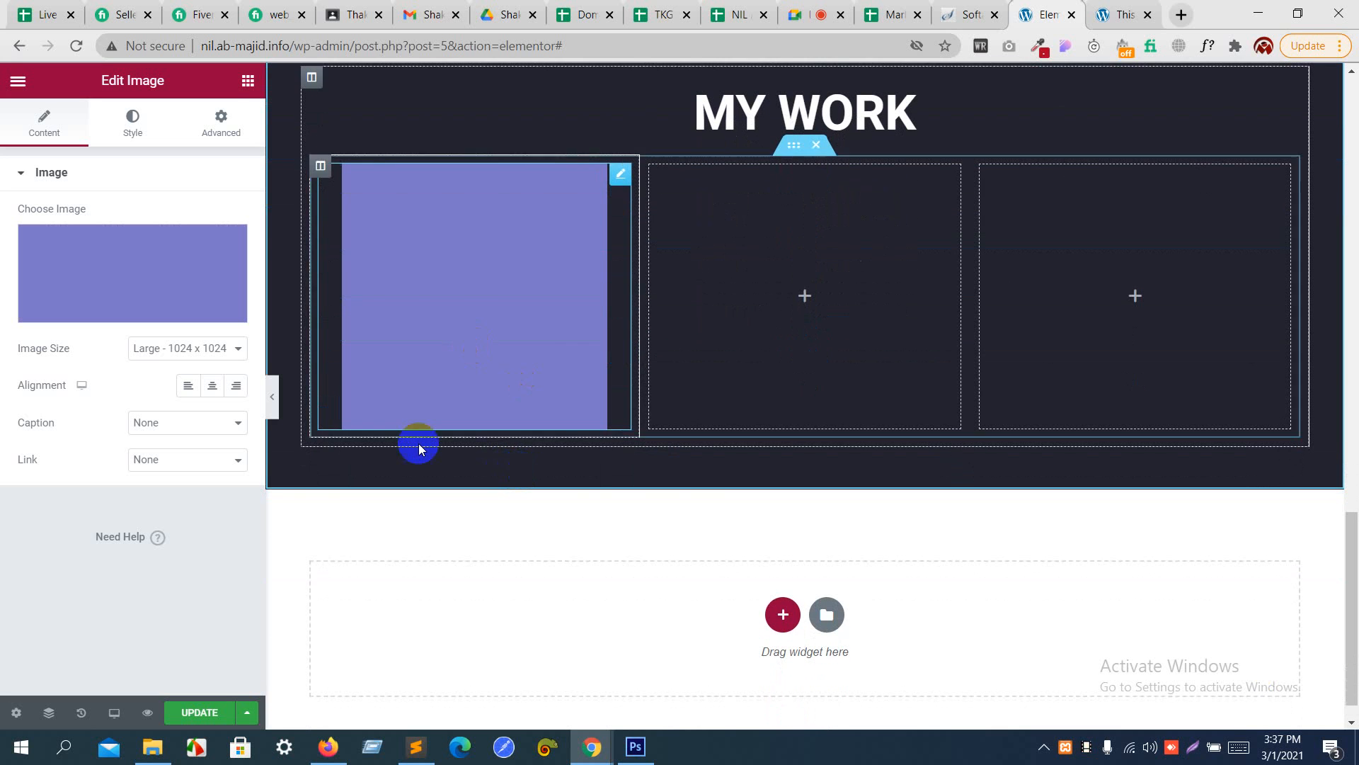
left_click(244, 83)
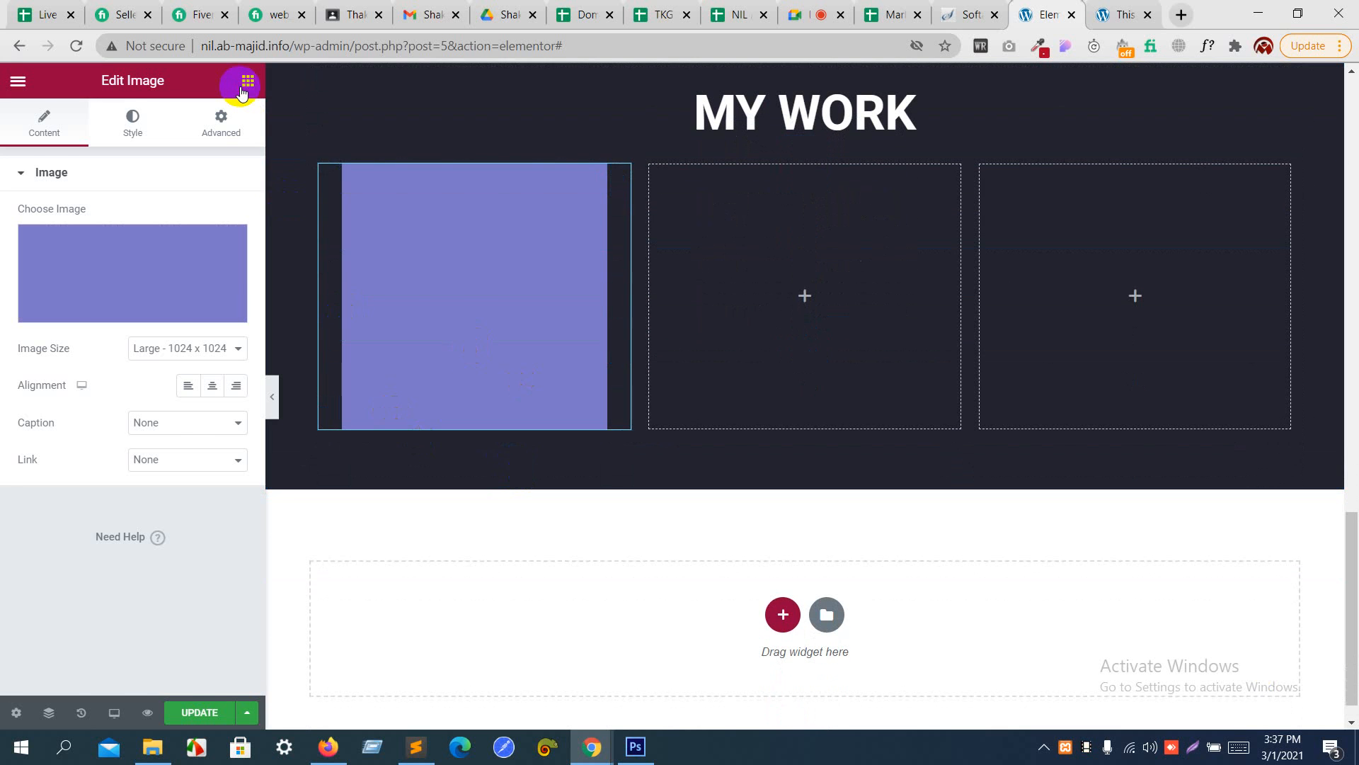
left_click_drag(167, 261, 365, 423)
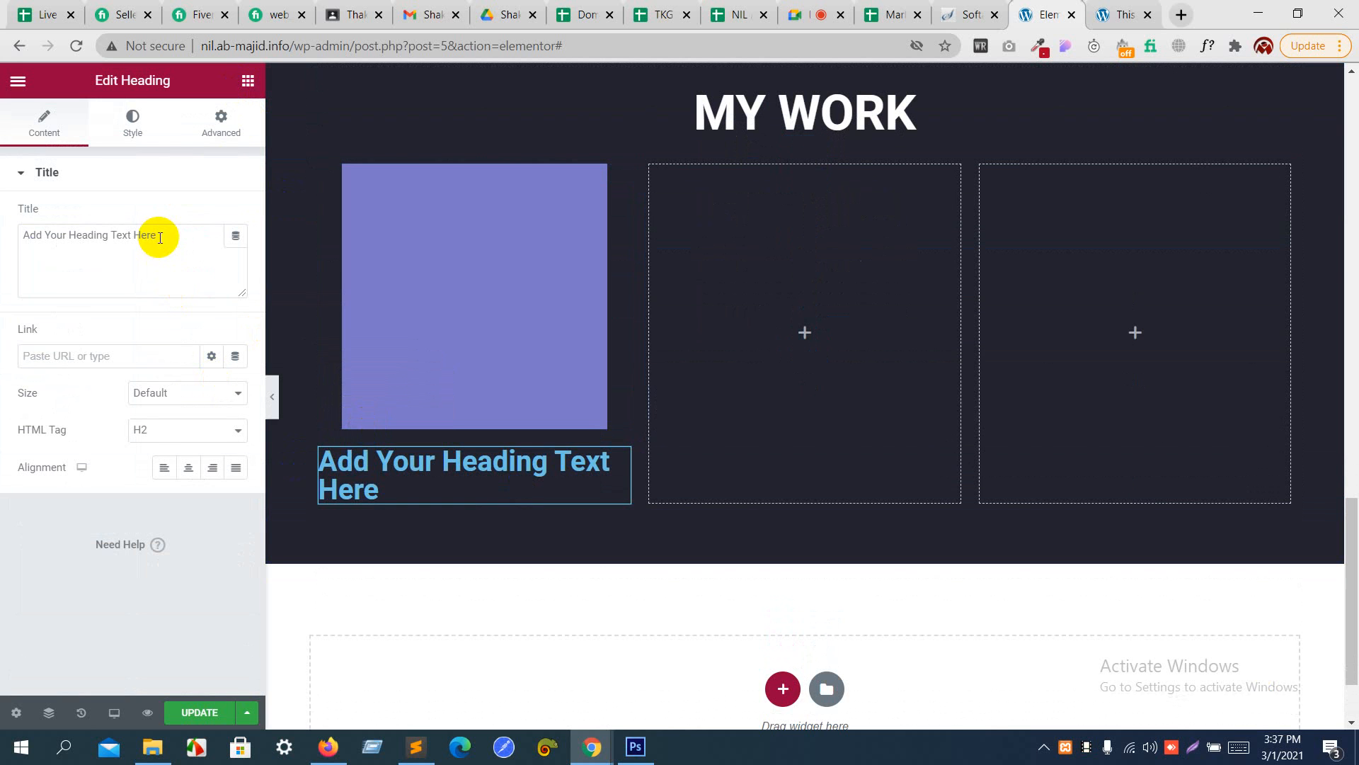
left_click_drag(160, 238, 2, 240)
type("we")
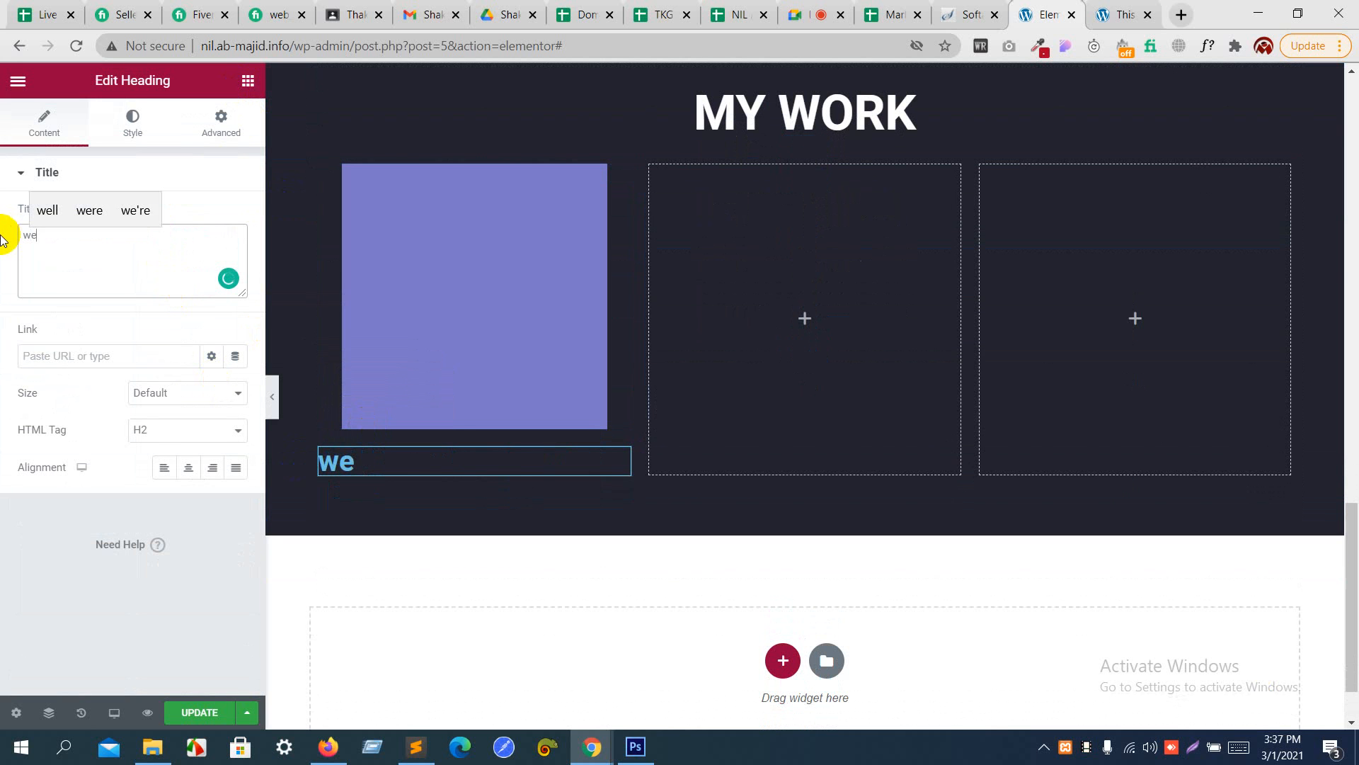
type("b desi")
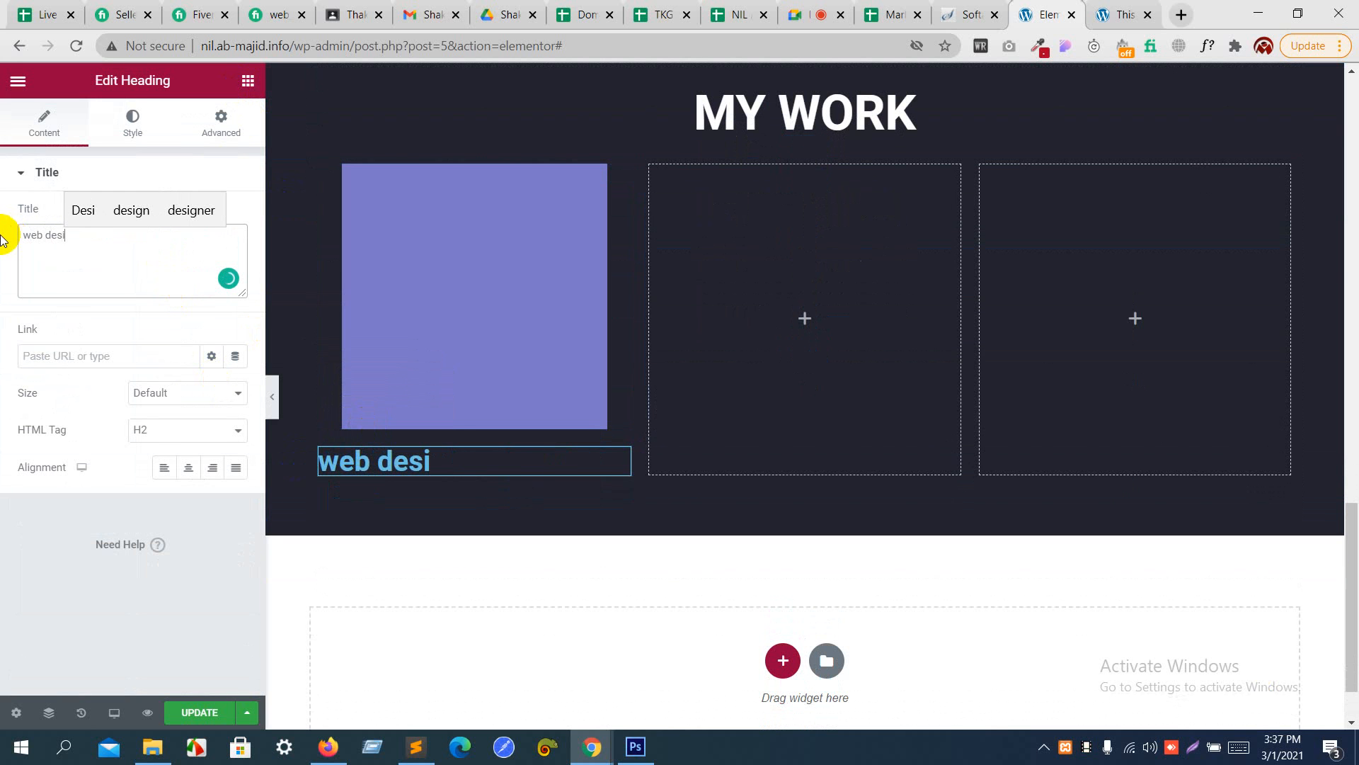
type("gn")
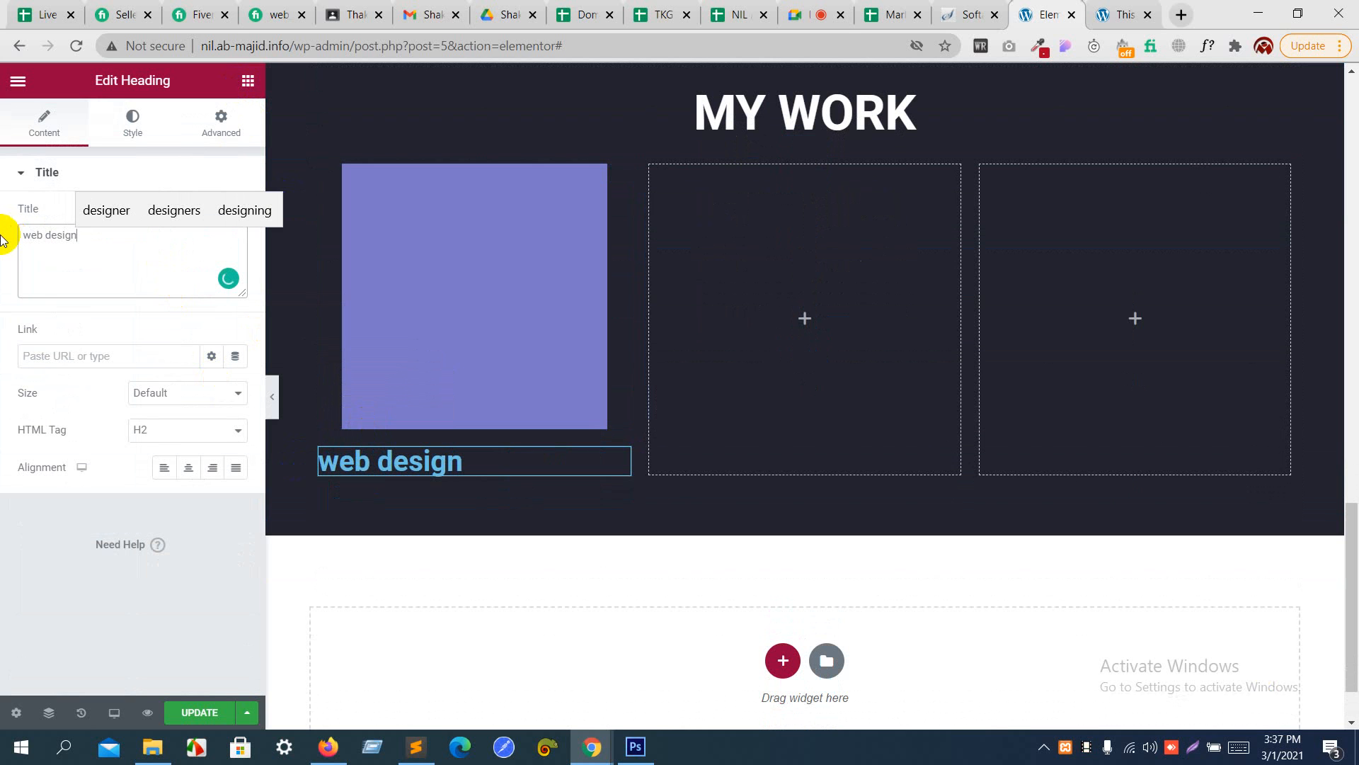
left_click(187, 468)
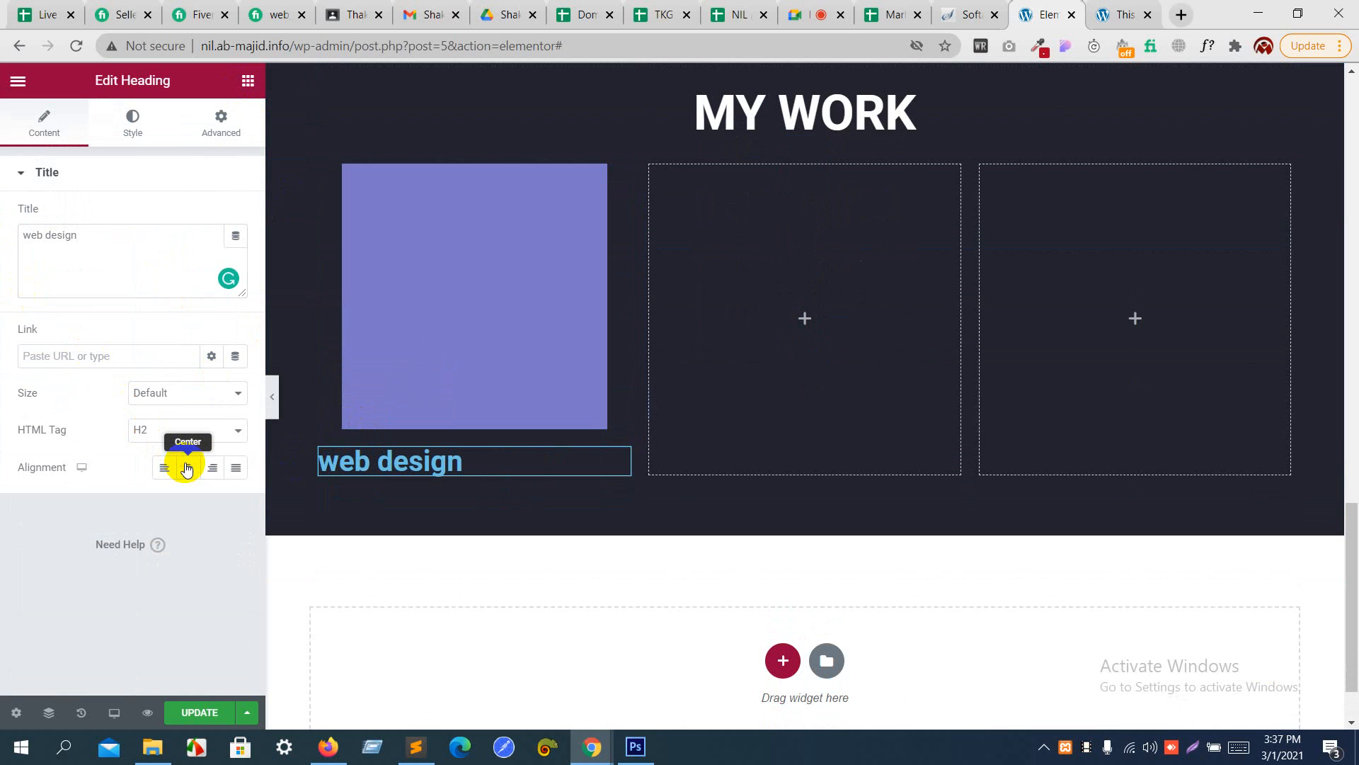
- Set the "web design" heading's text color to white, #FFFFFF, and its font size to 16 px
left_click(136, 131)
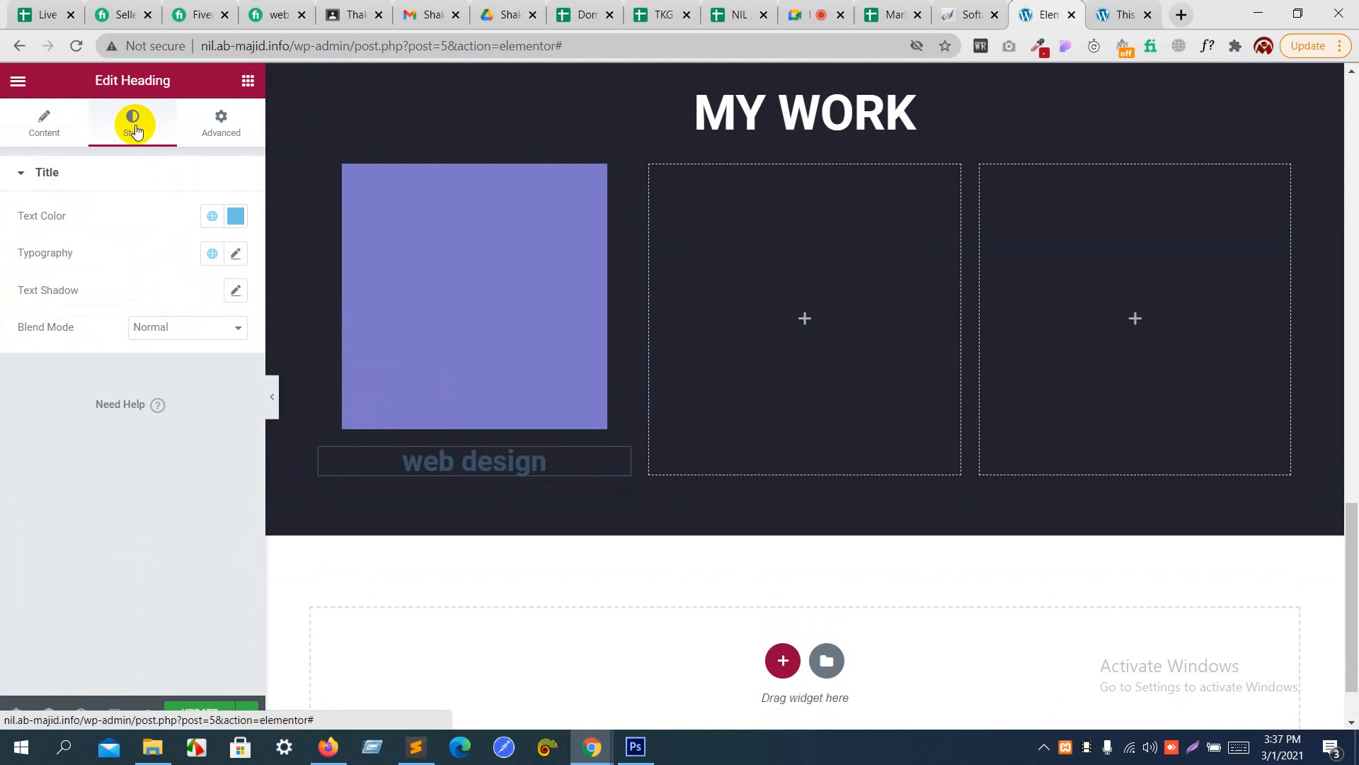
key("alt+Tab")
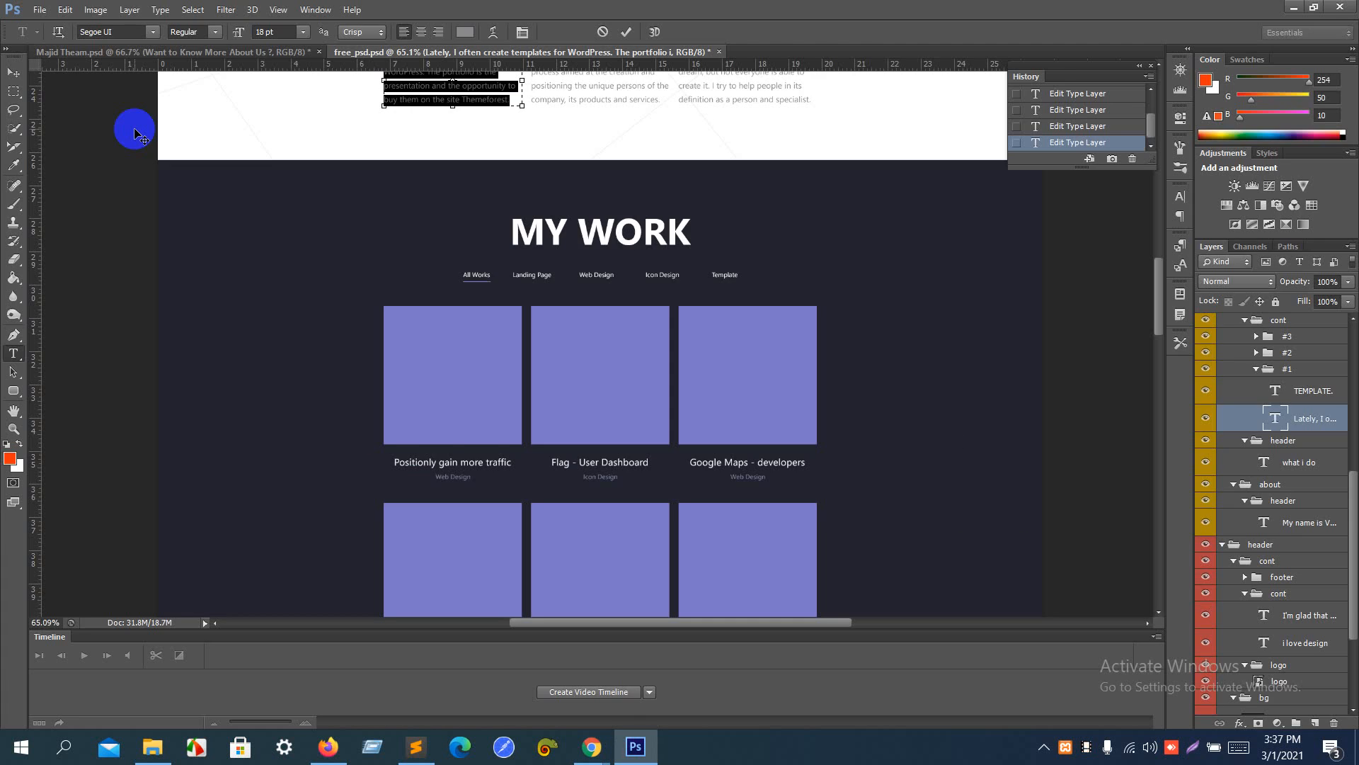
key("alt+Tab")
left_click(236, 216)
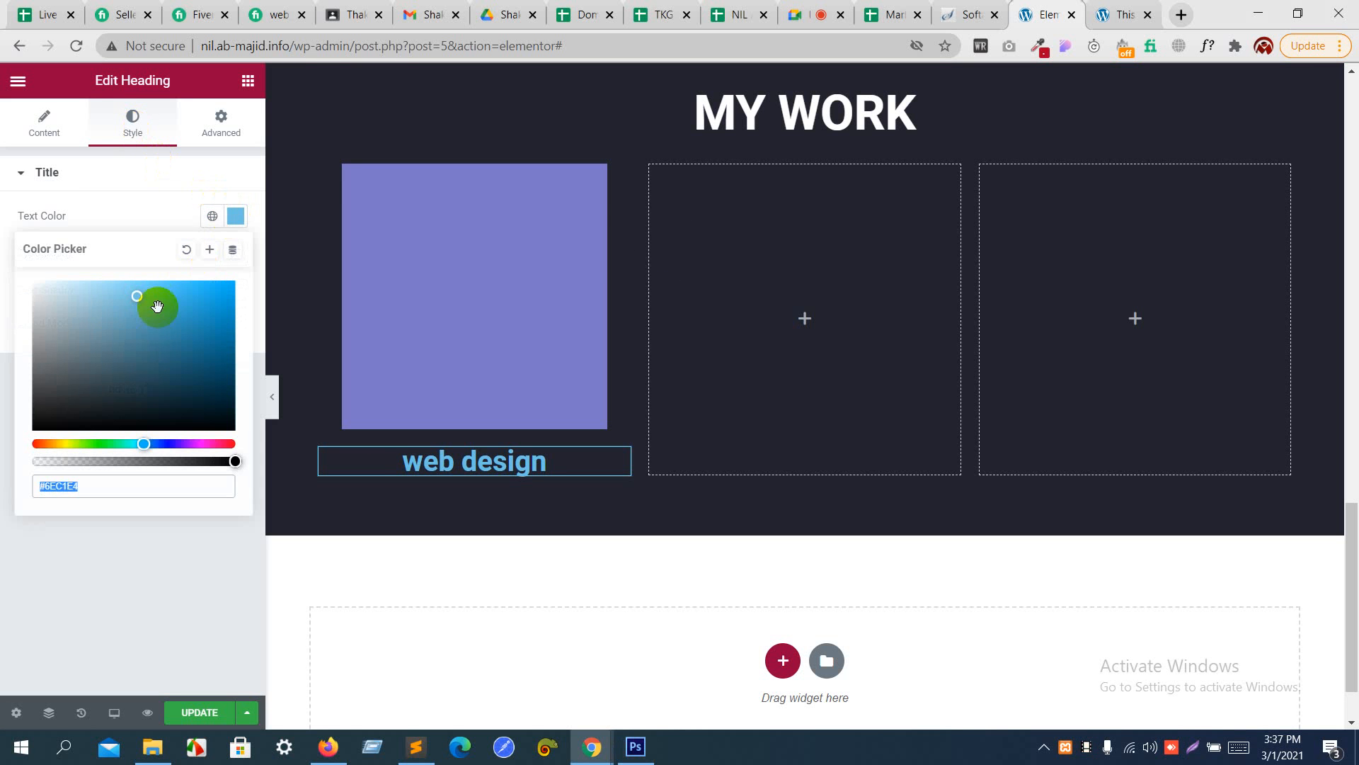
type("#FFFFFF")
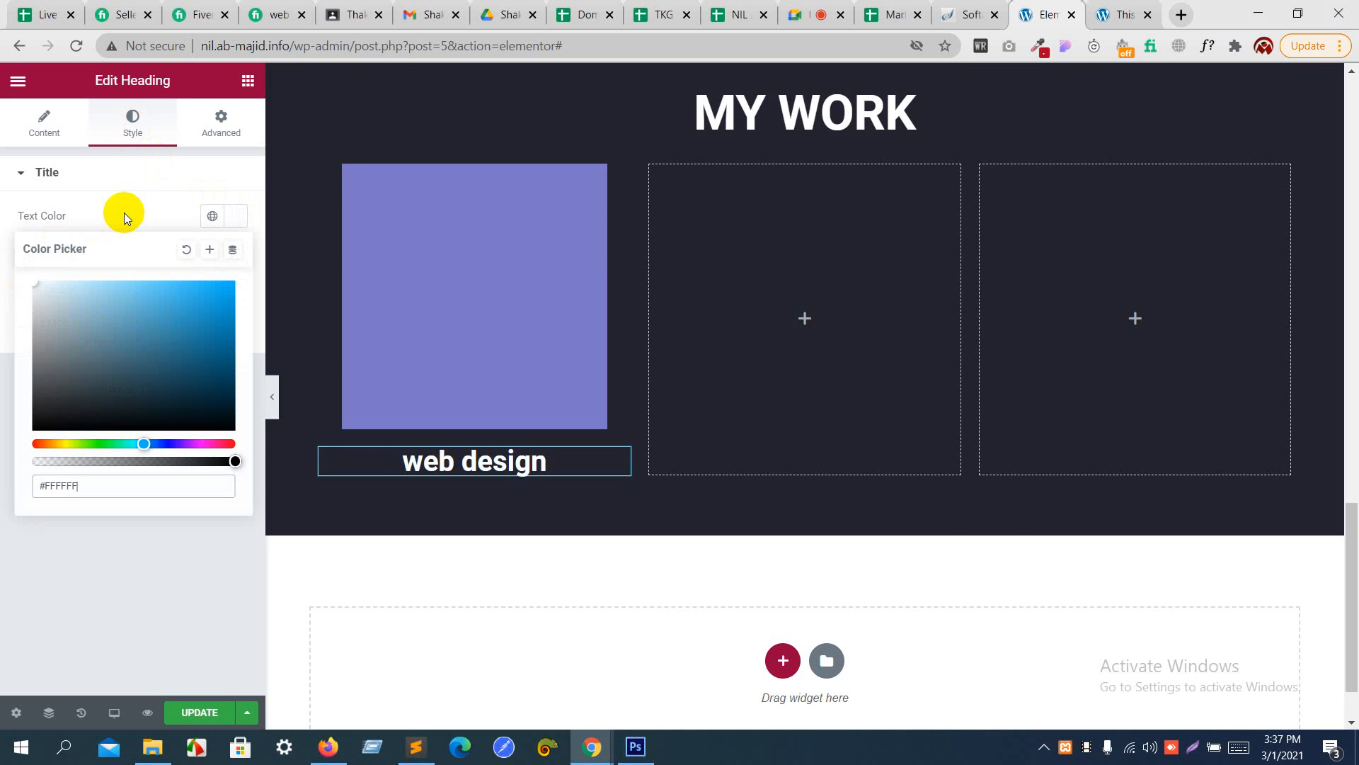
left_click(125, 213)
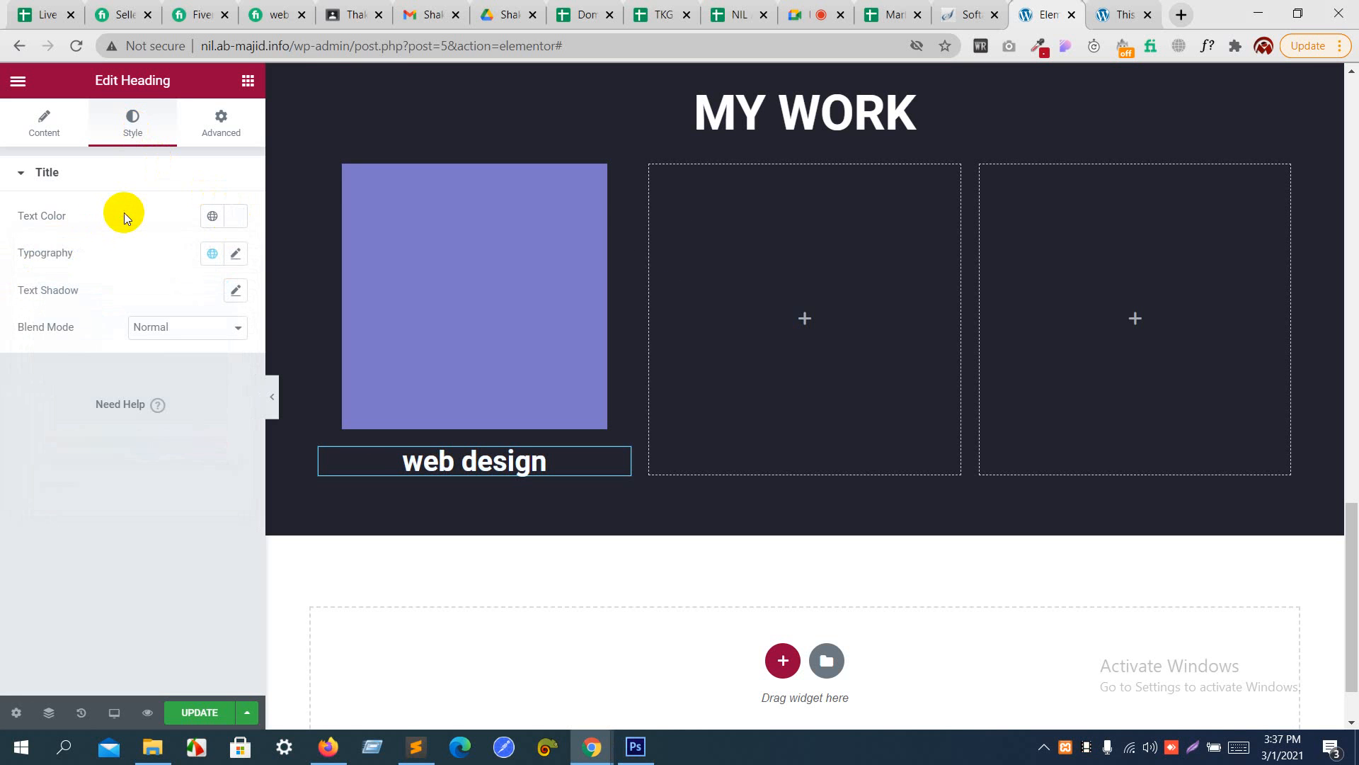
left_click(237, 256)
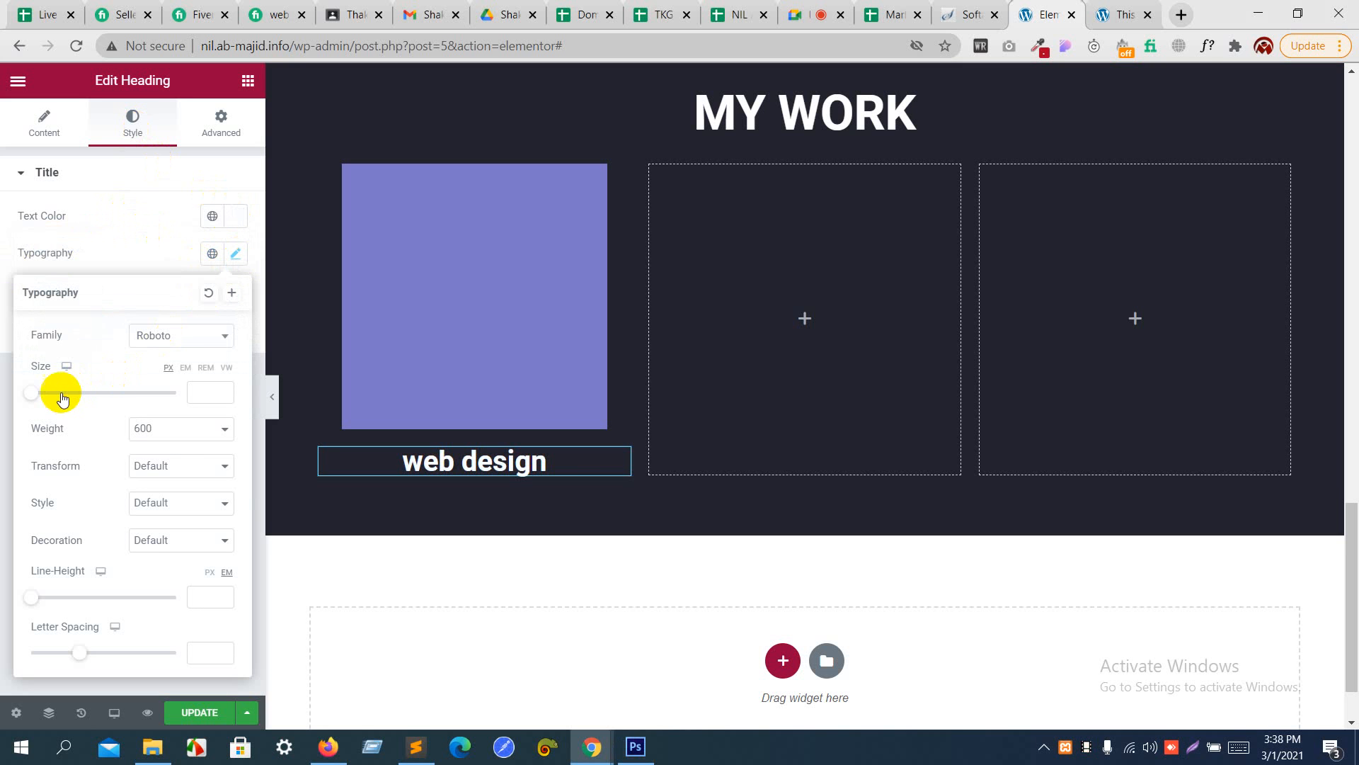
left_click_drag(36, 394, 46, 397)
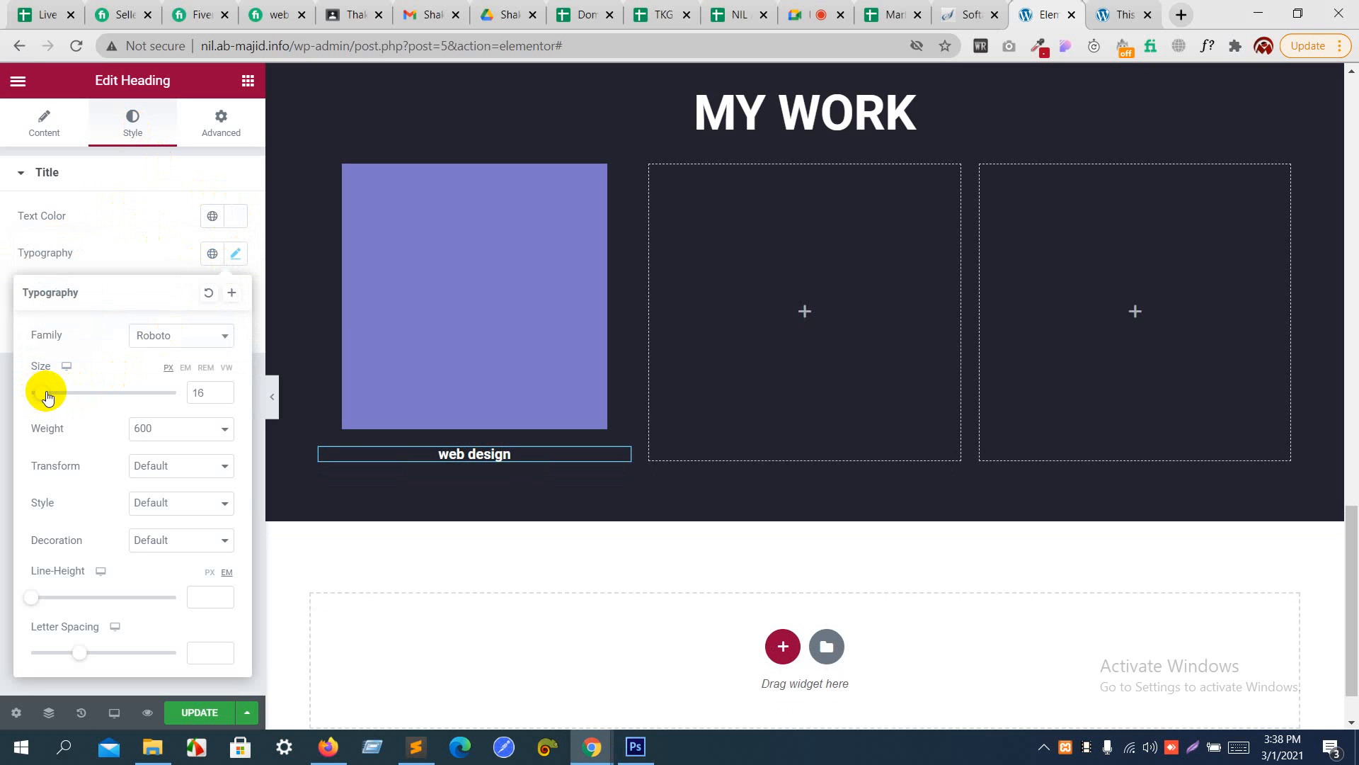
- Select the "Positionly gain more traffic" title in the Photoshop design to check its text settings, and return to Elementor
key("alt+Tab")
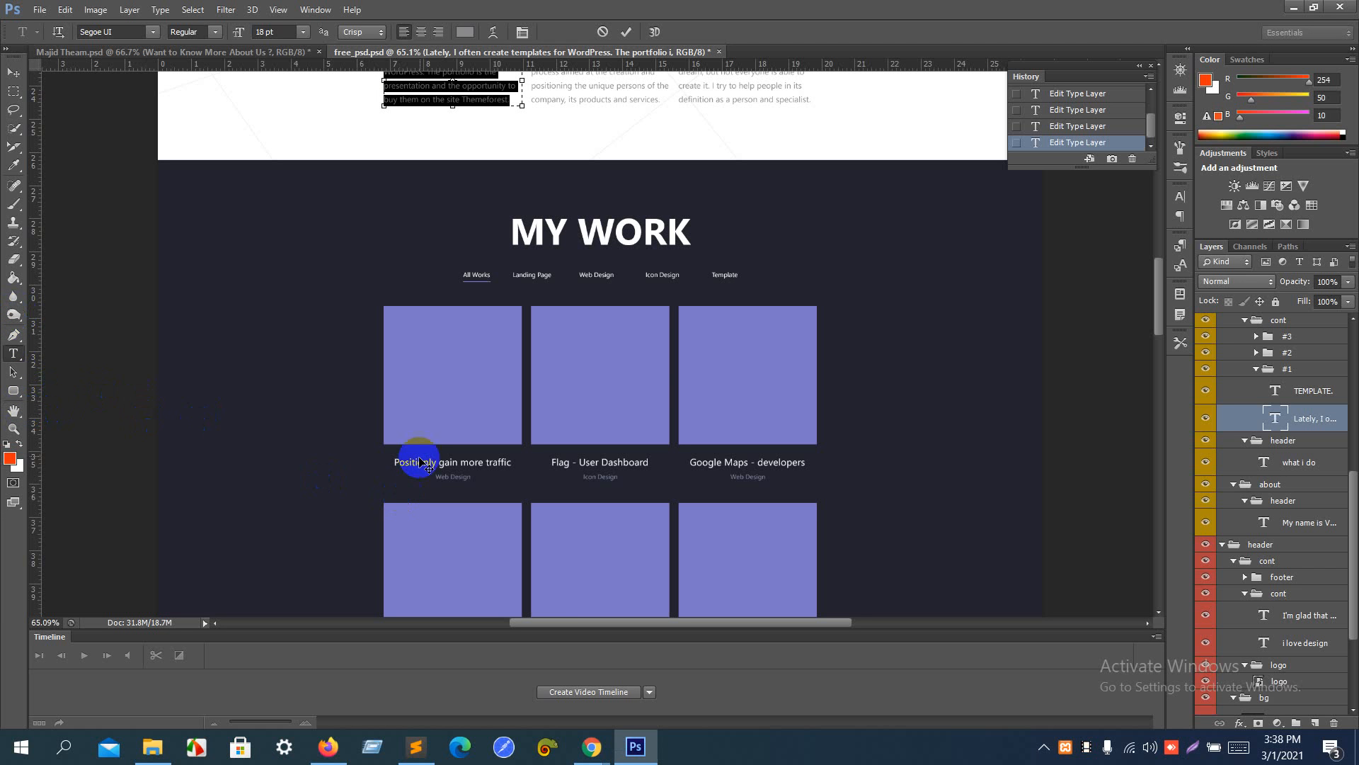
left_click(19, 373)
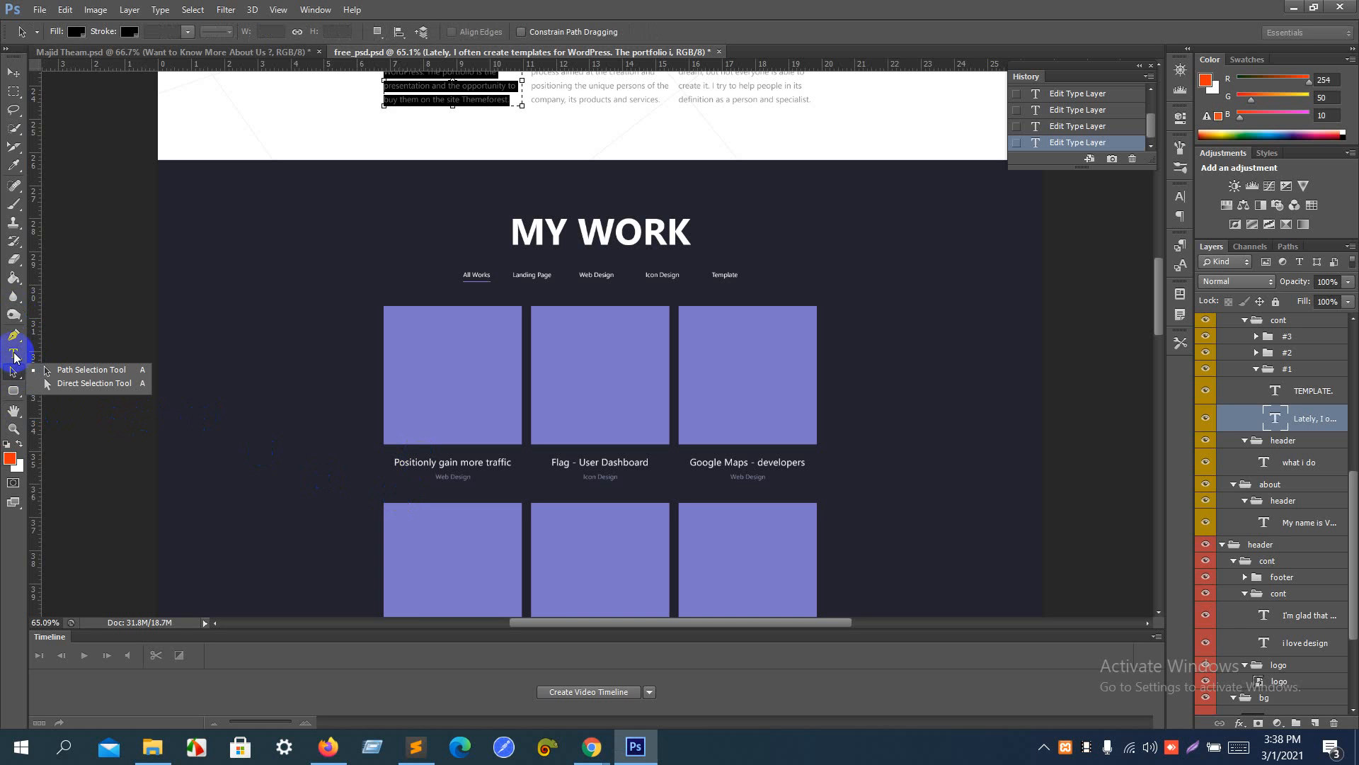
left_click(12, 353)
left_click(414, 461)
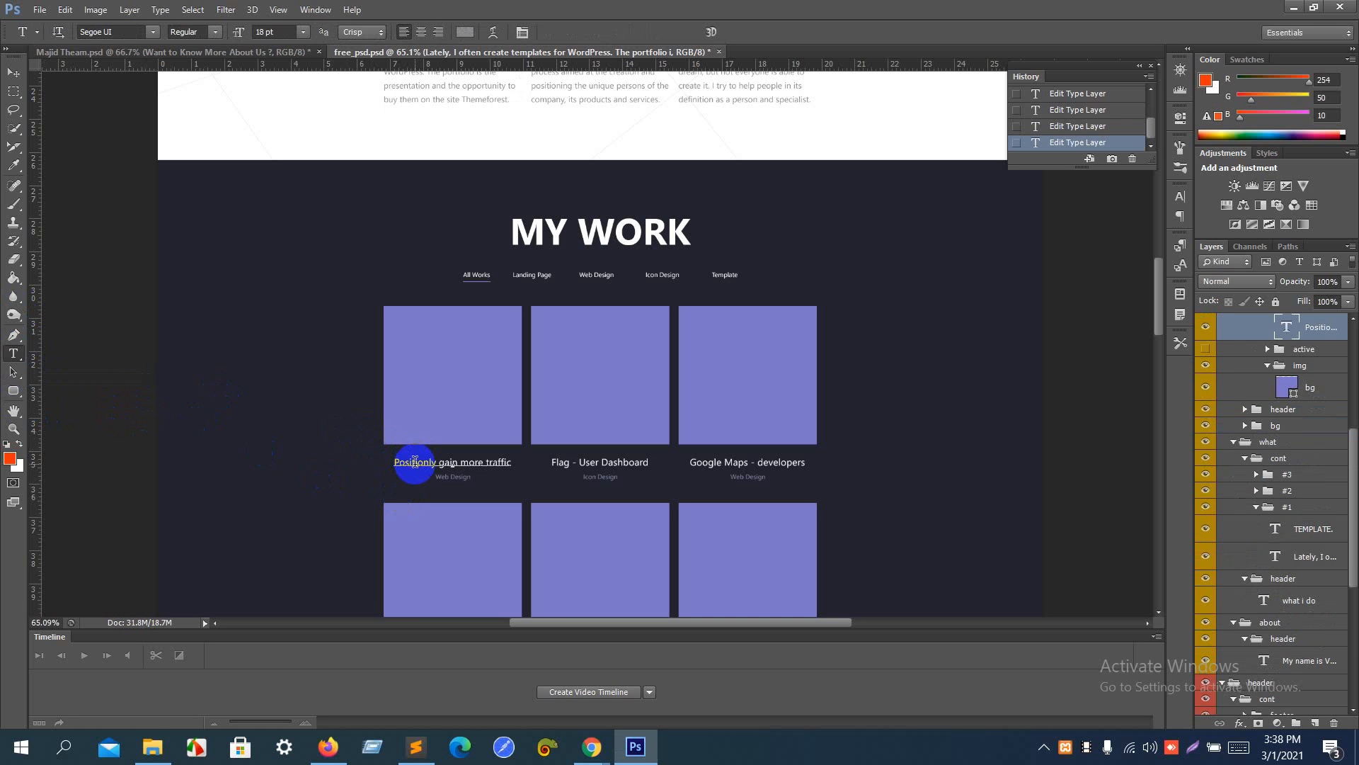
triple_click(415, 461)
key("ctrl+c")
key("alt+Tab")
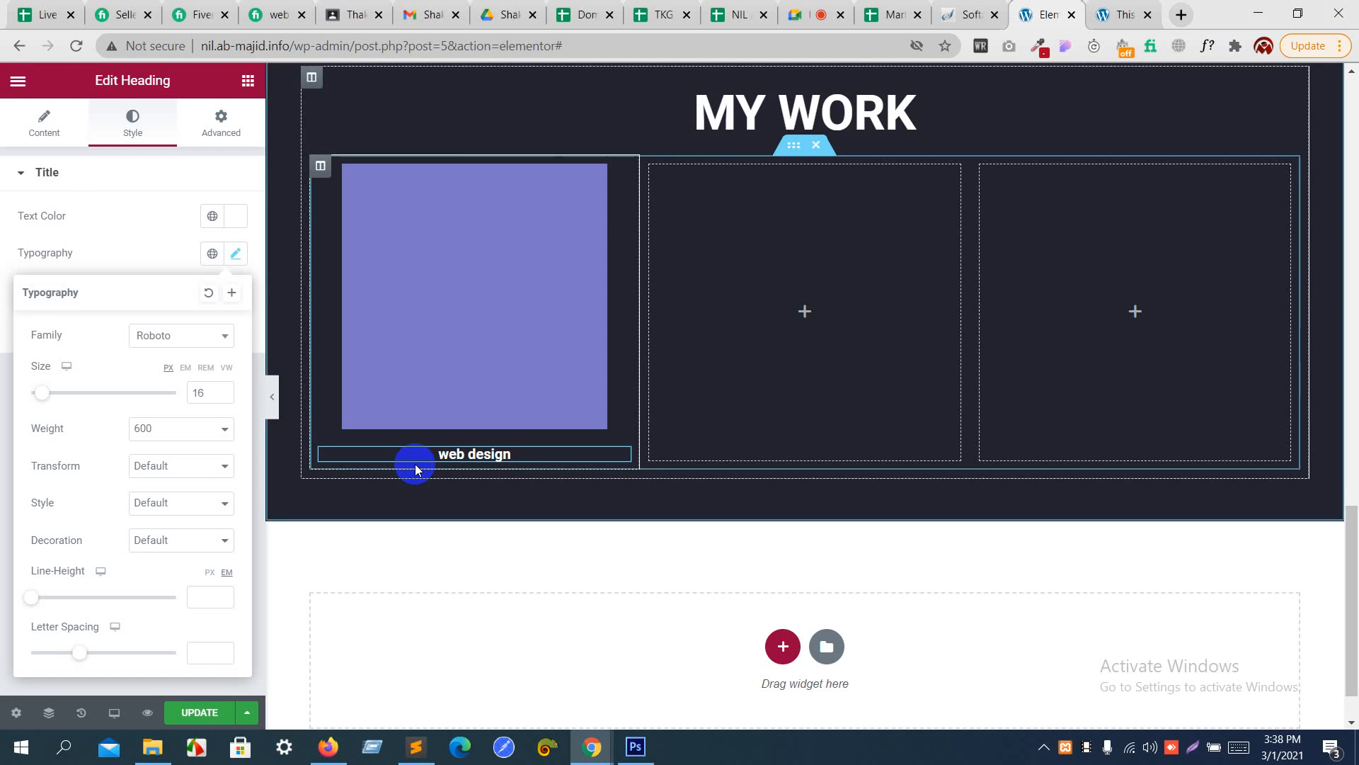
- Replace the "web design" heading's text with "Positionly gain more traffic" and set its letter spacing to 1.3
left_click(55, 125)
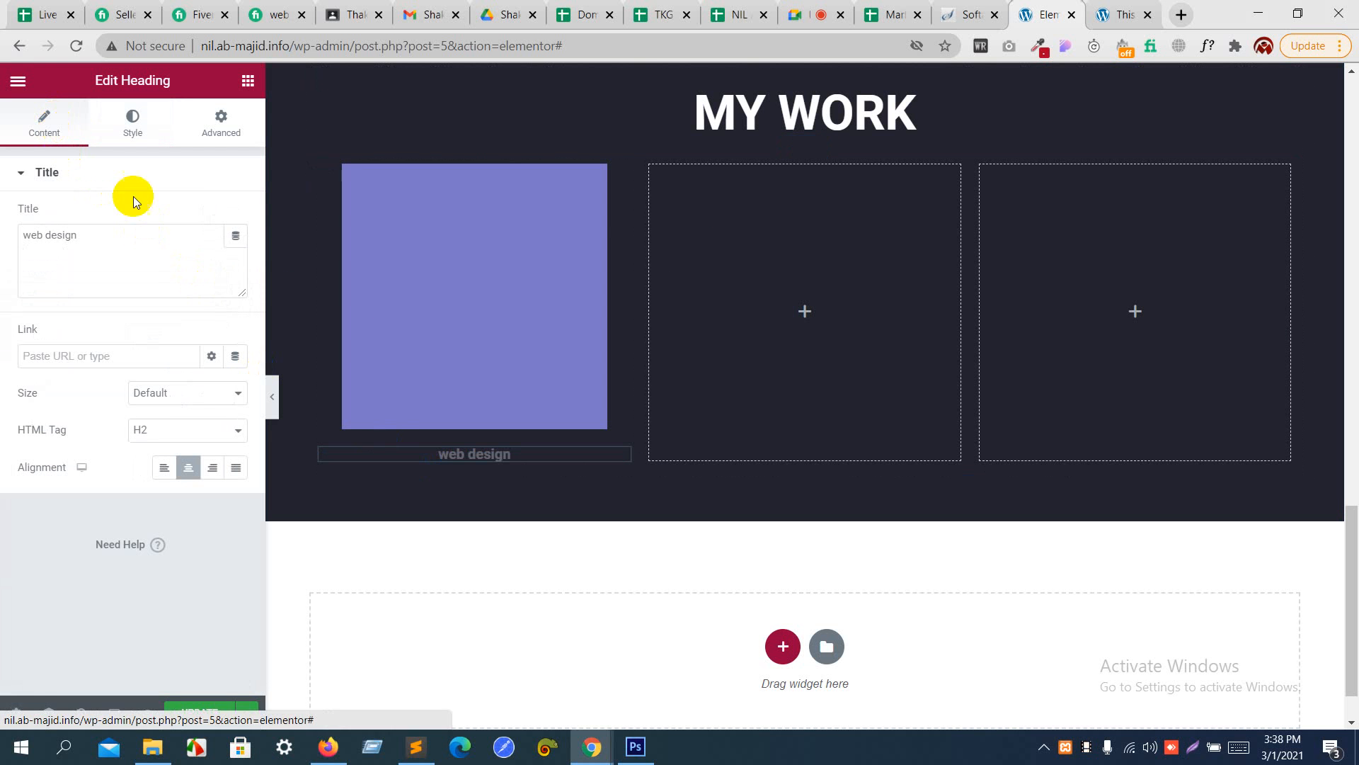
left_click_drag(182, 249, 2, 223)
key("ctrl+v")
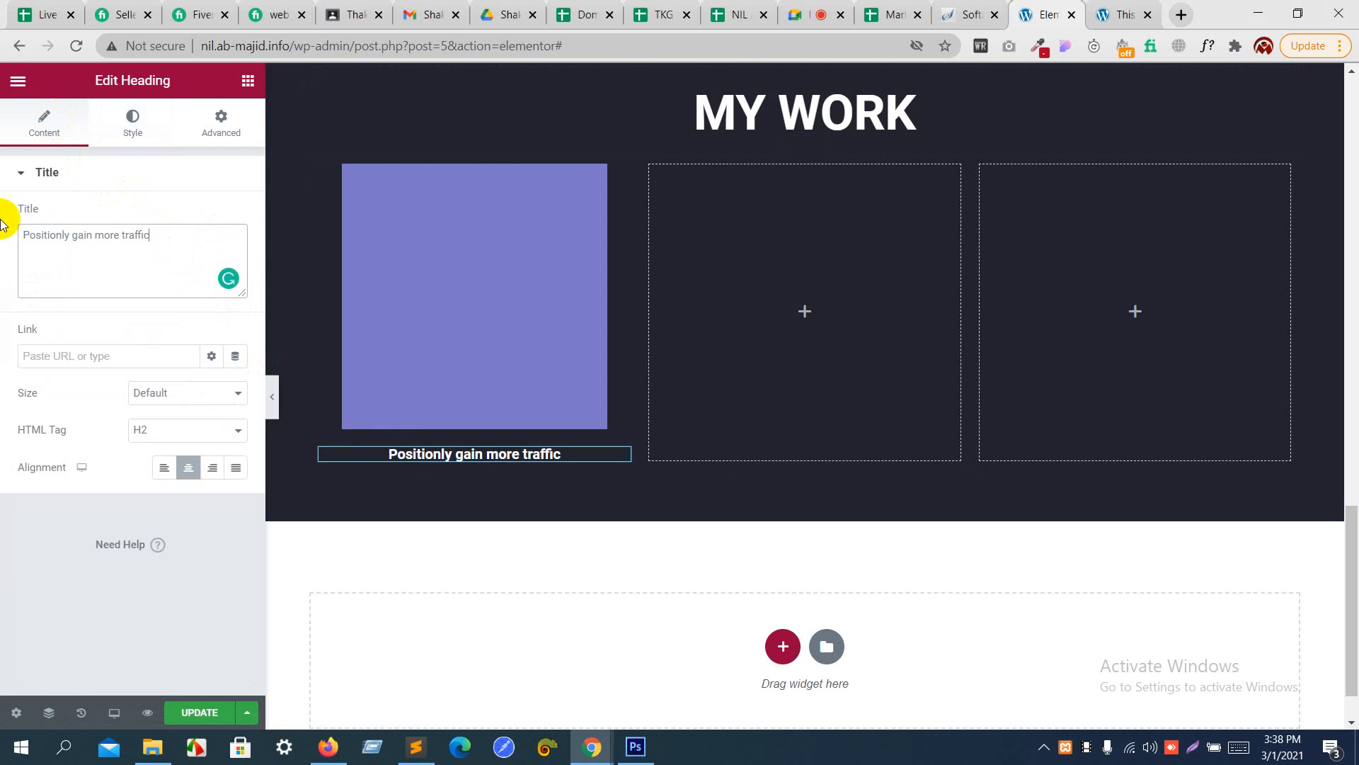
left_click(138, 124)
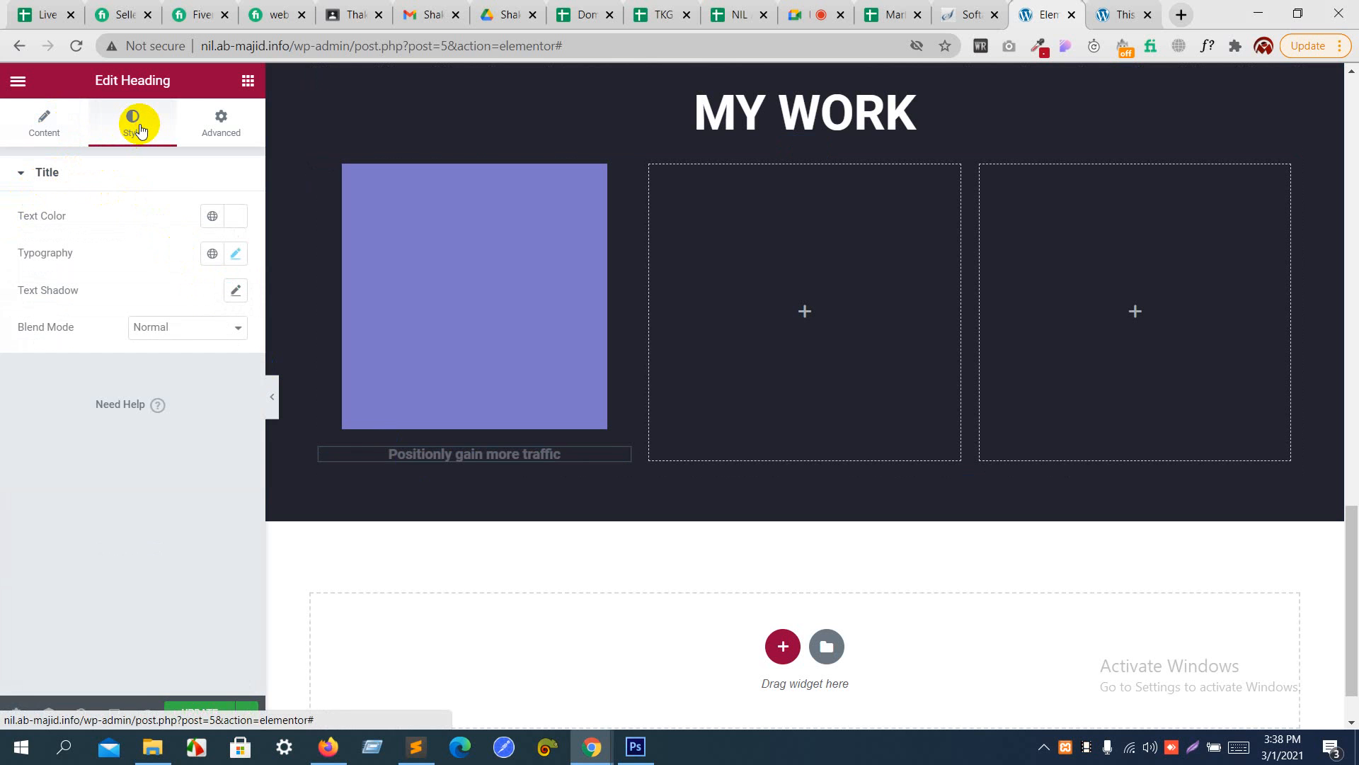
left_click(236, 253)
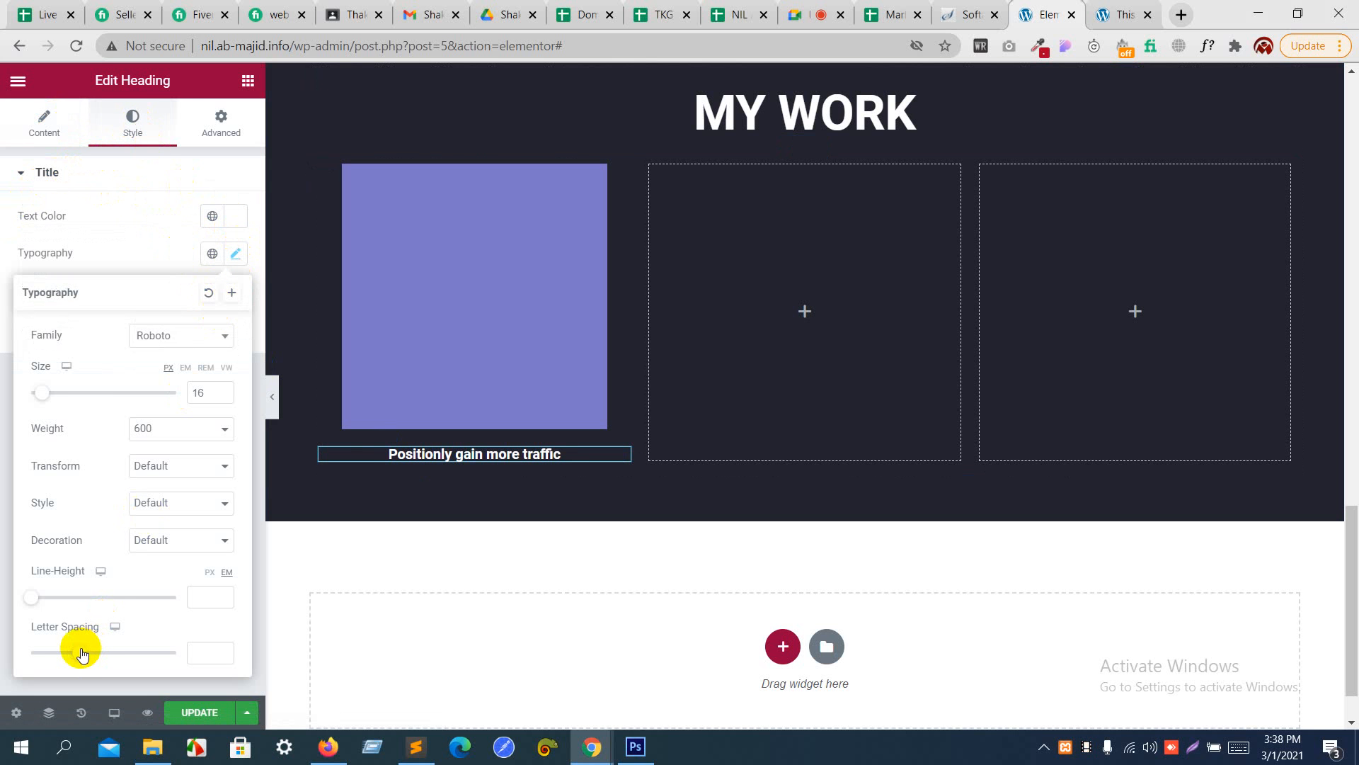
left_click_drag(81, 652, 94, 653)
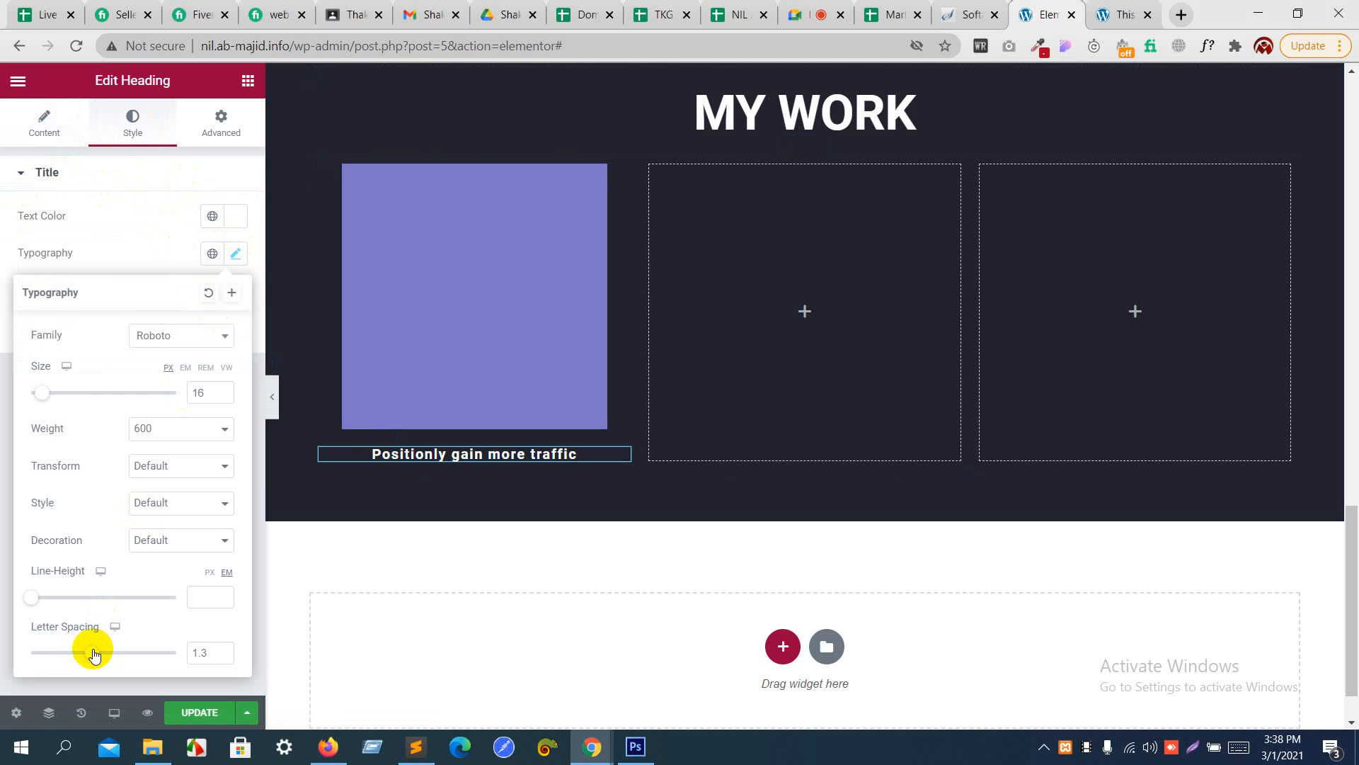
- Set the width of the purple image in the first column to 76%
left_click(471, 229)
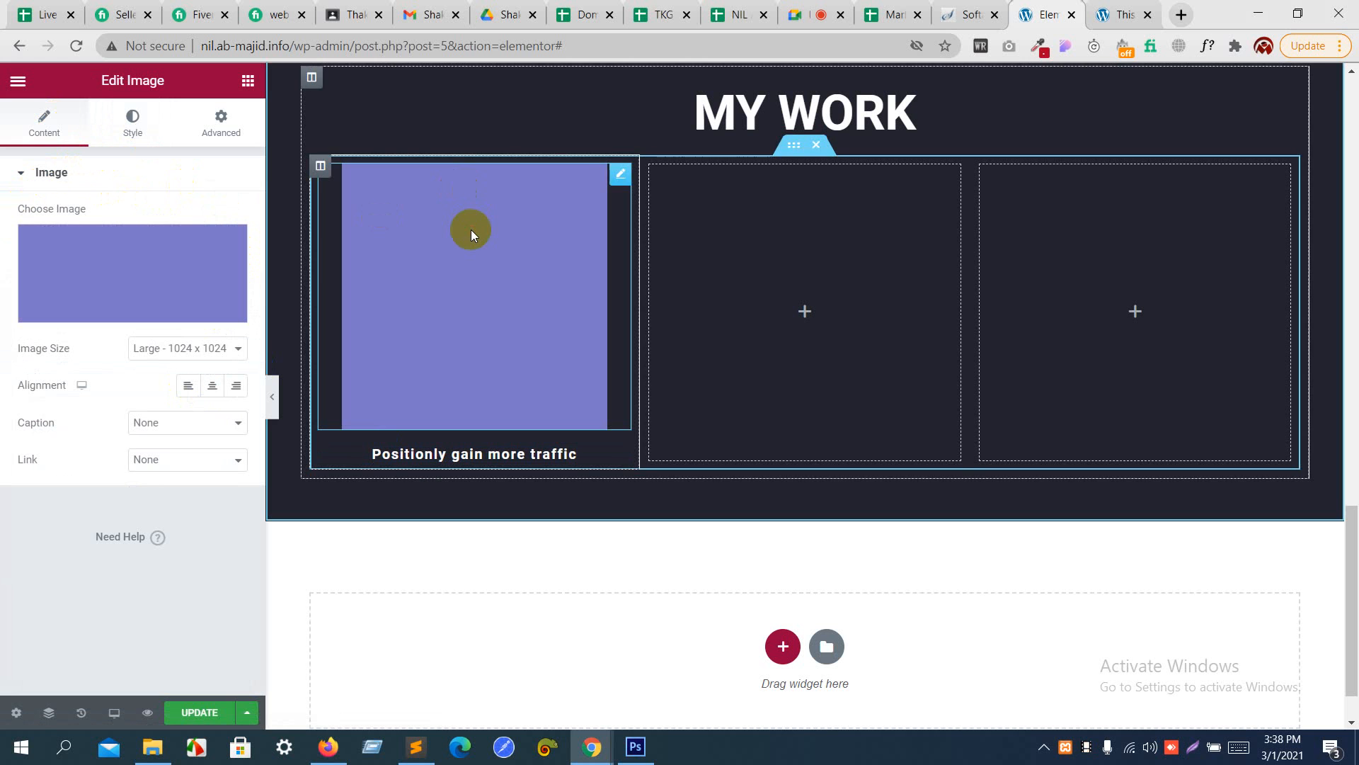
left_click(141, 128)
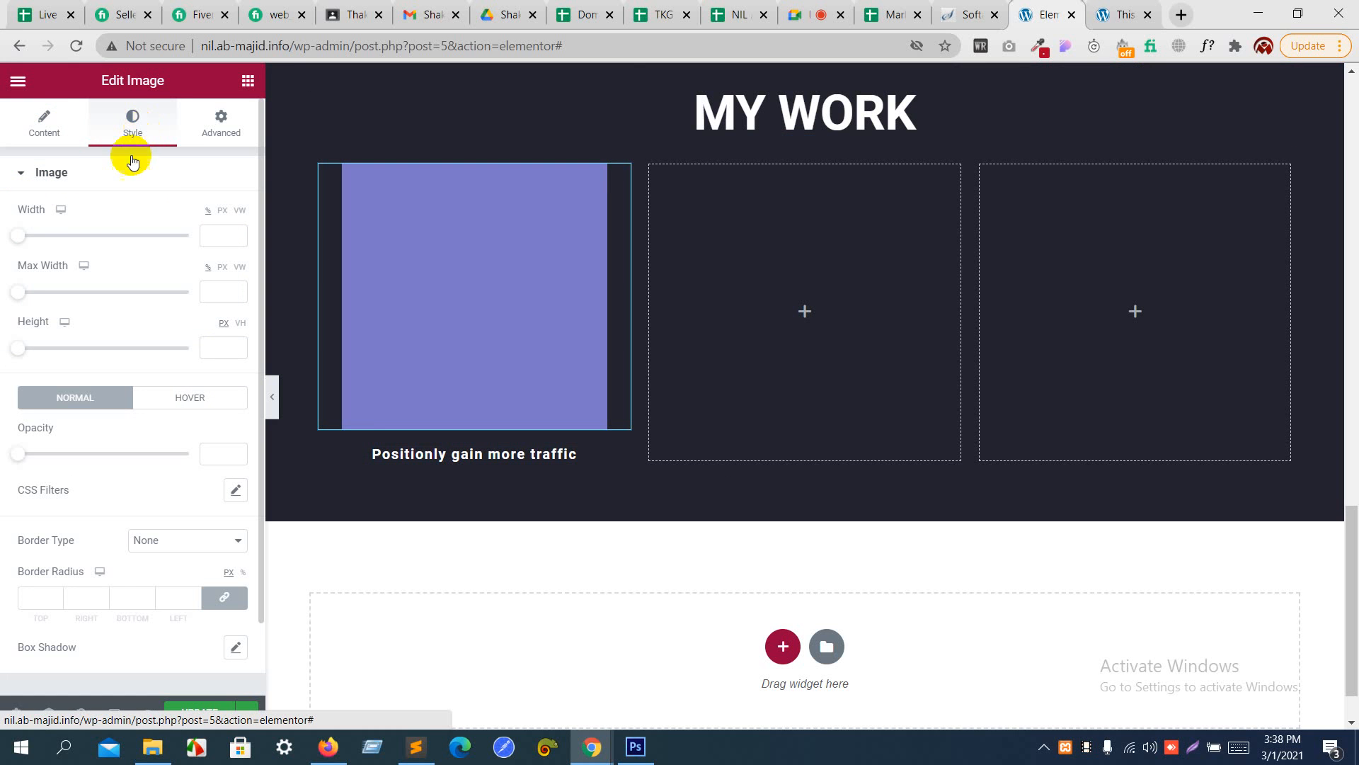
left_click_drag(23, 238, 154, 262)
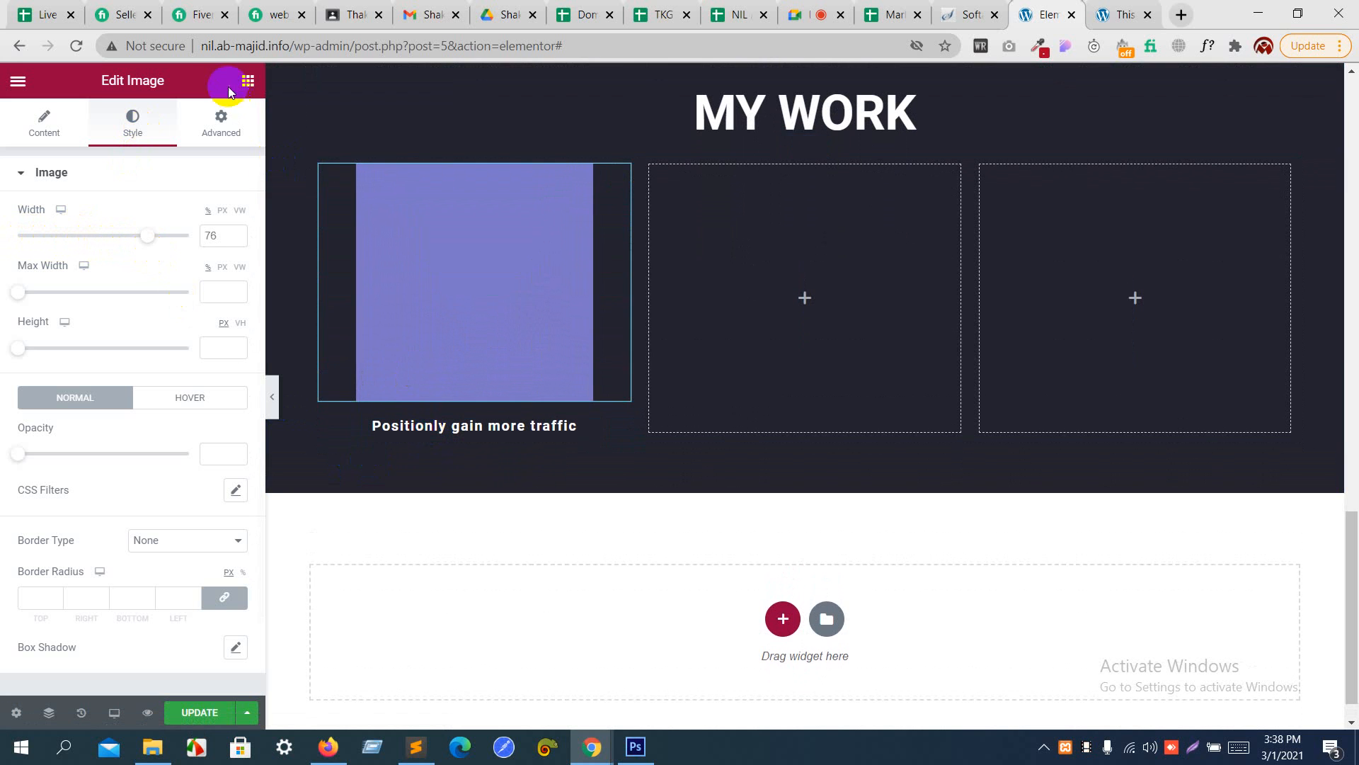
- Add a center-aligned heading reading "Web Design" below the "Positionly gain more traffic" heading in the first column
left_click(248, 80)
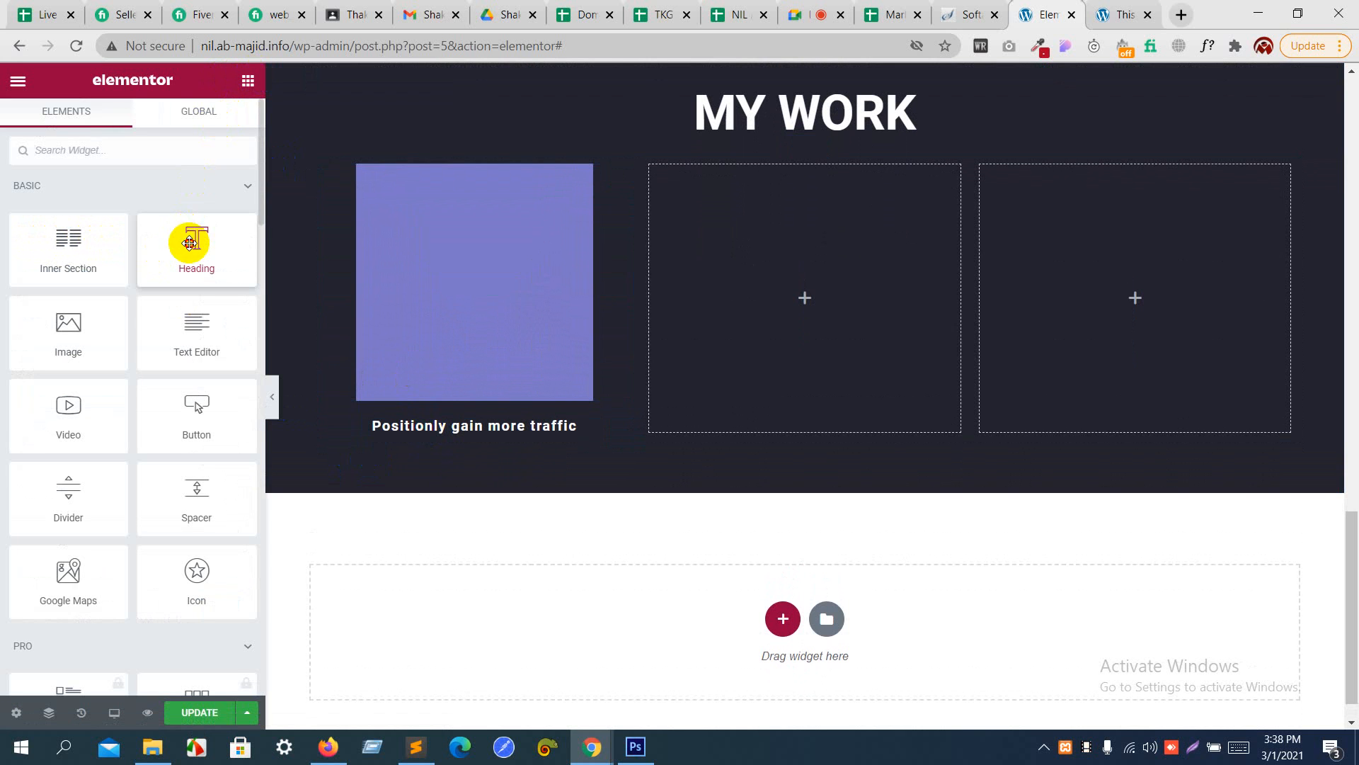
left_click_drag(191, 237, 382, 439)
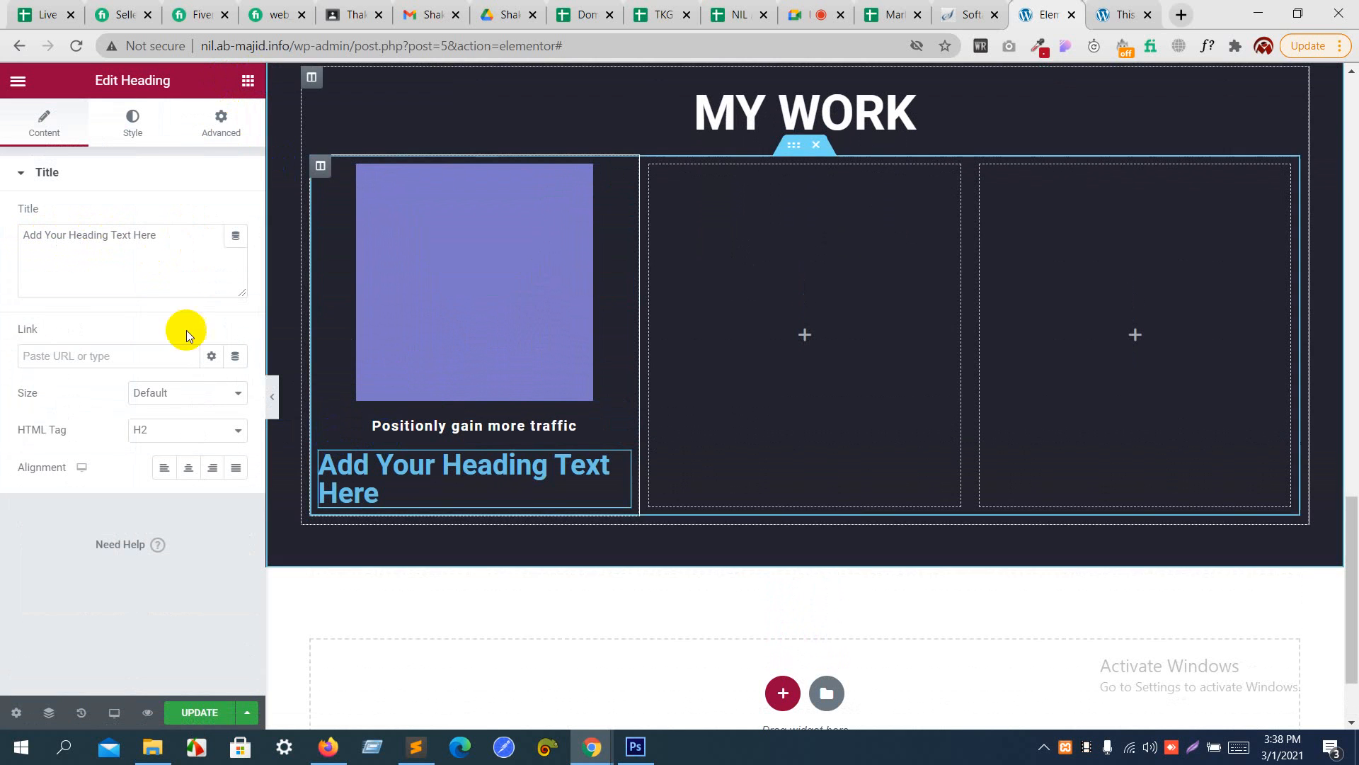
left_click_drag(175, 240, 4, 239)
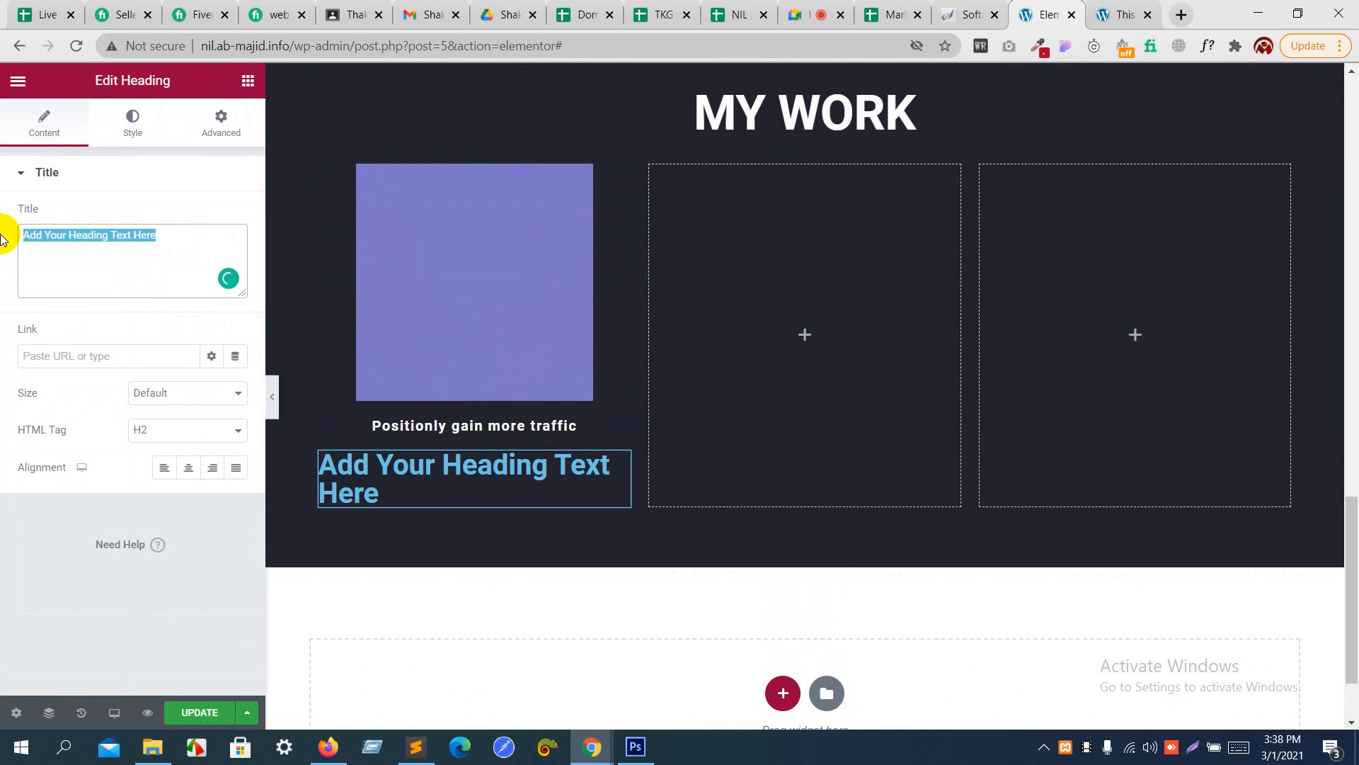
type("Web ")
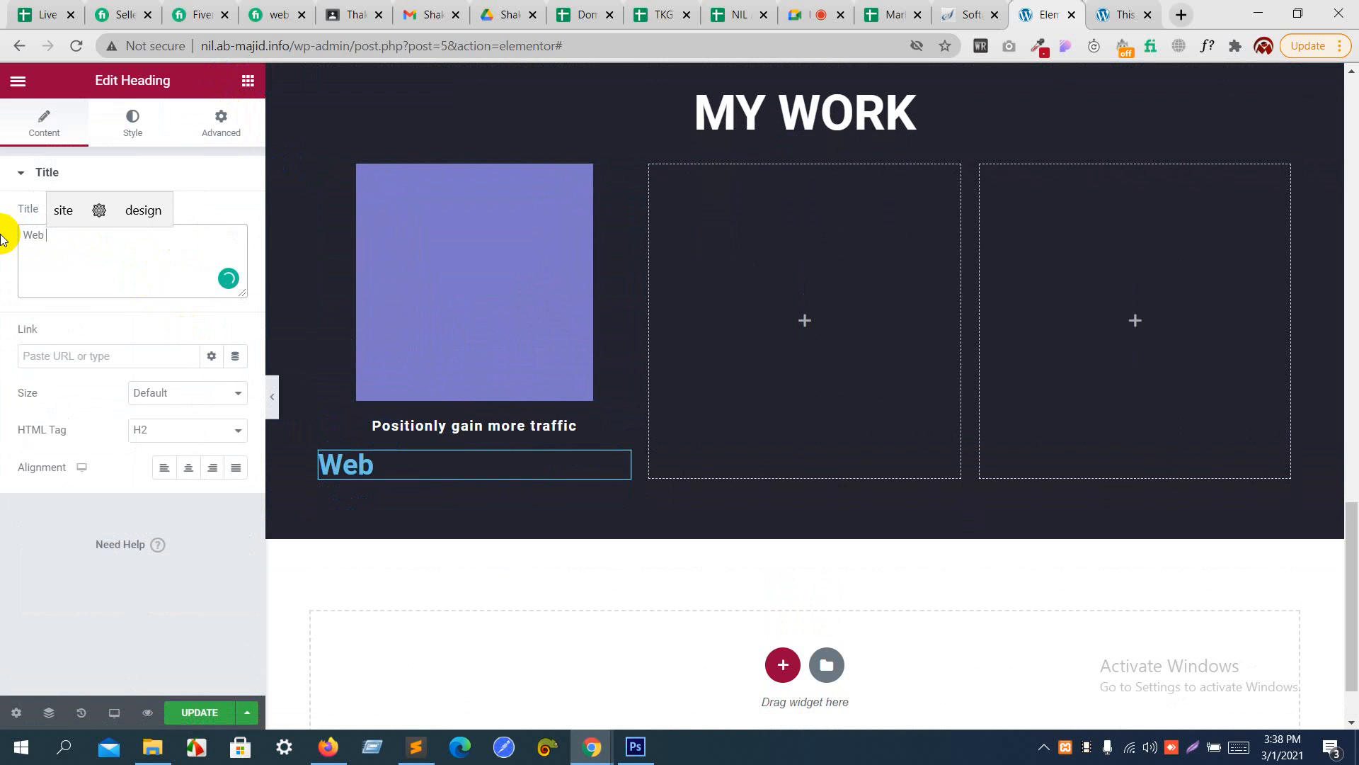
type("Design")
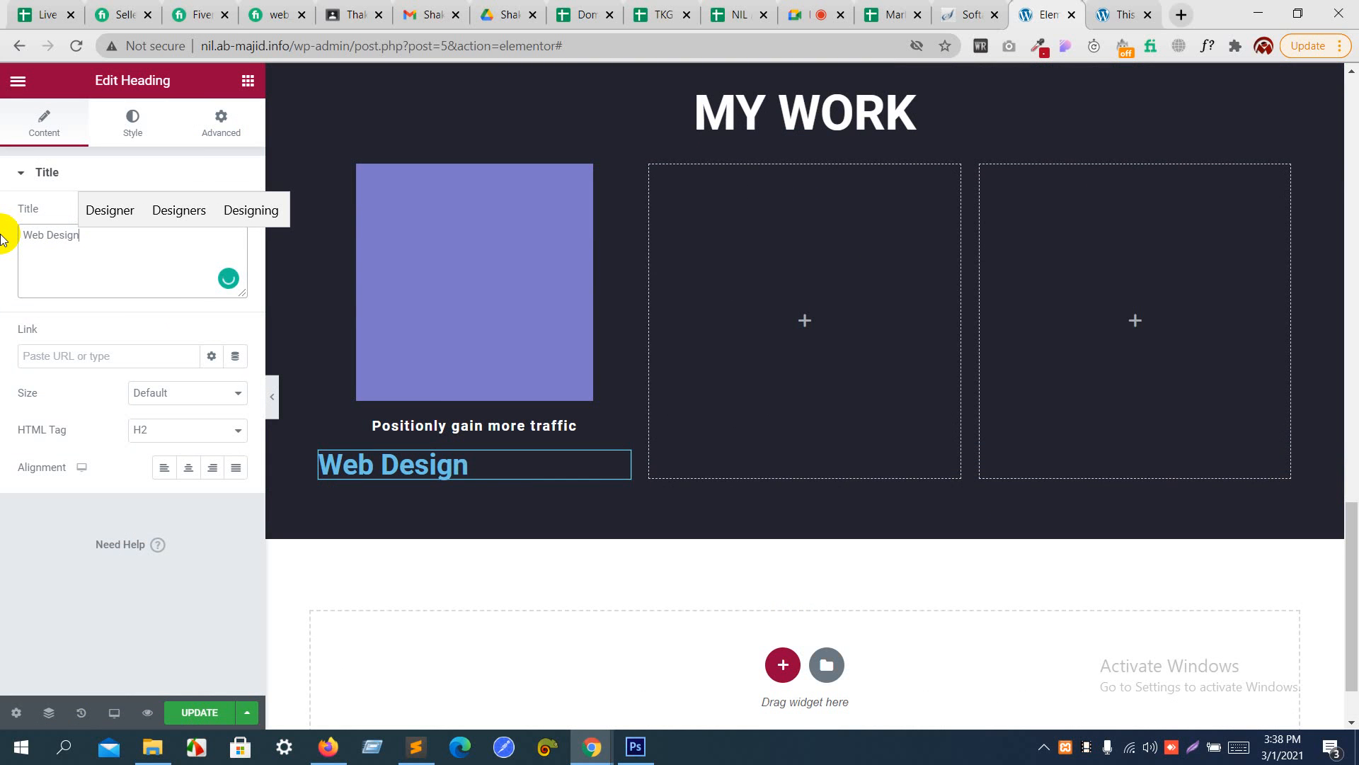
left_click(183, 468)
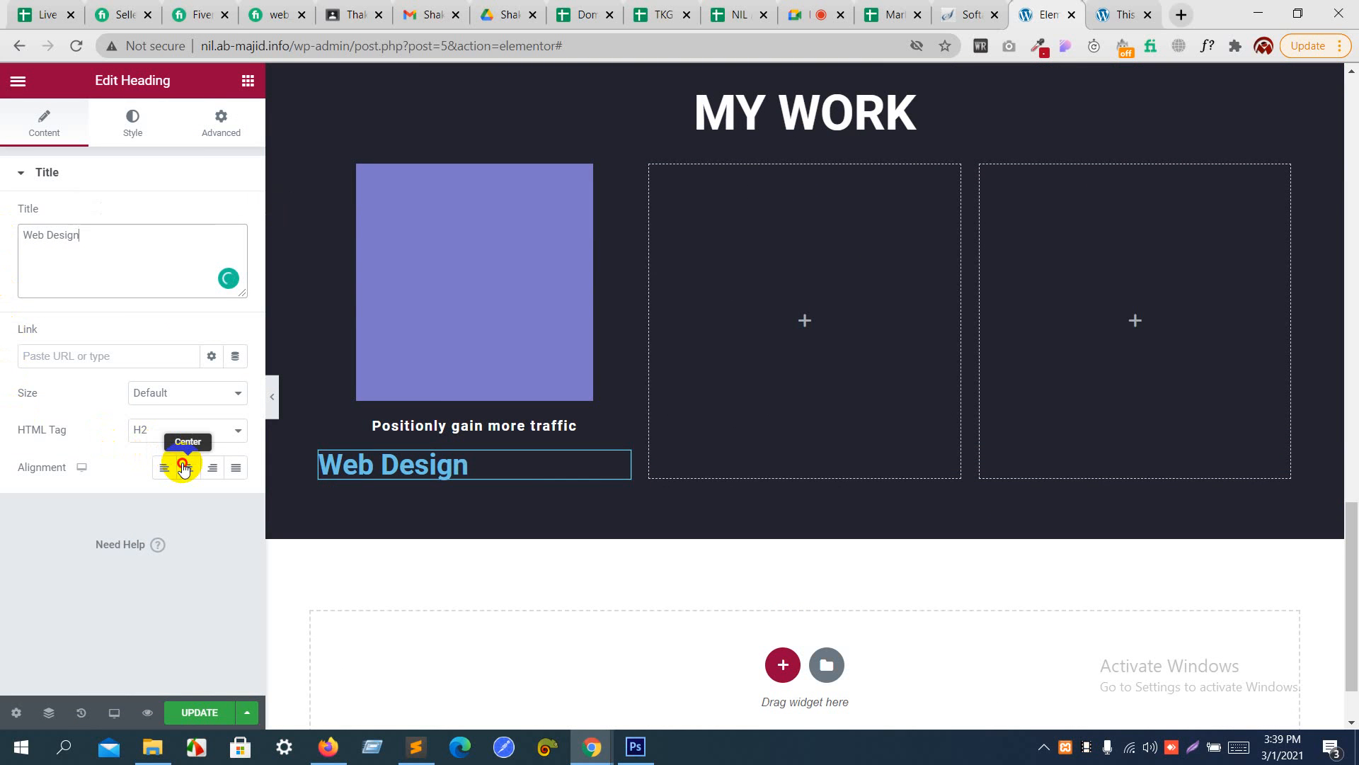
- Set the "Web Design" heading's text color to a dark gray-blue, #4C5C62
left_click(142, 125)
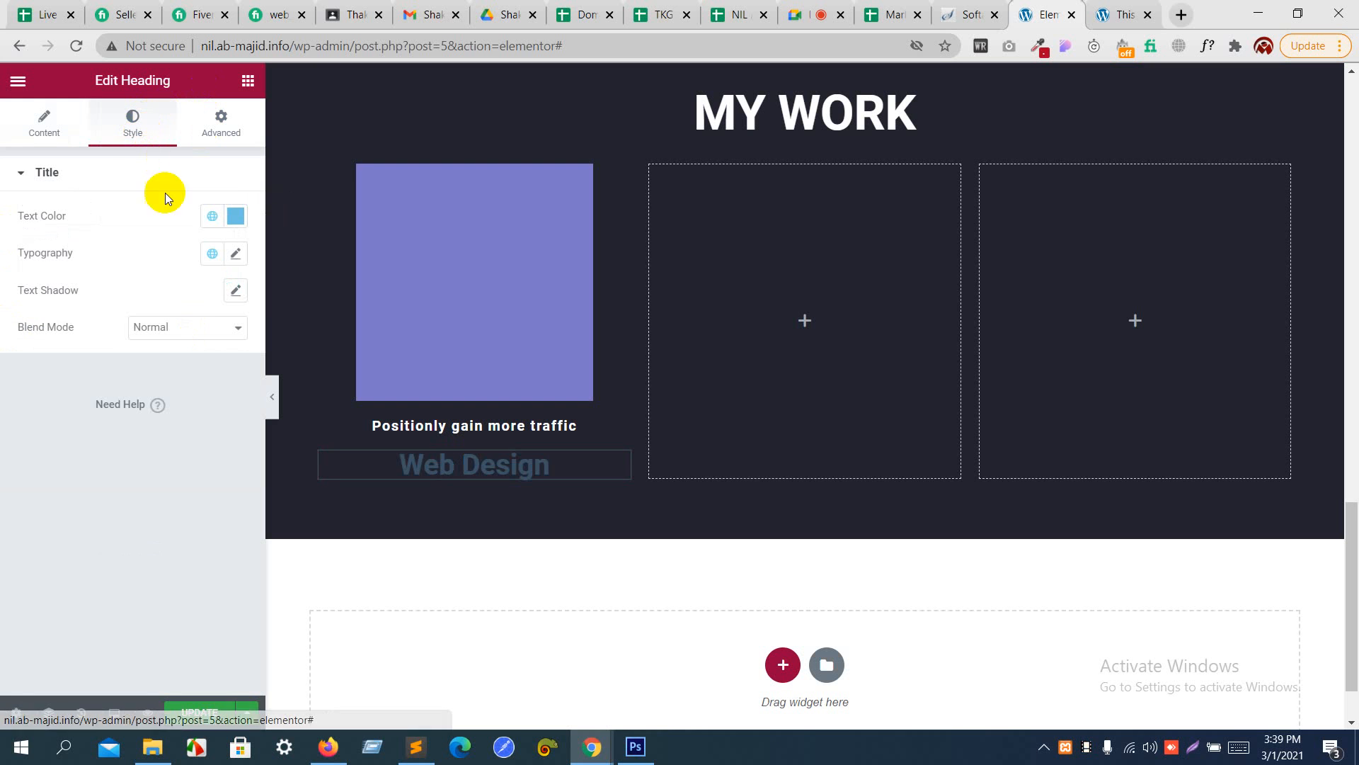
left_click(231, 216)
left_click(158, 341)
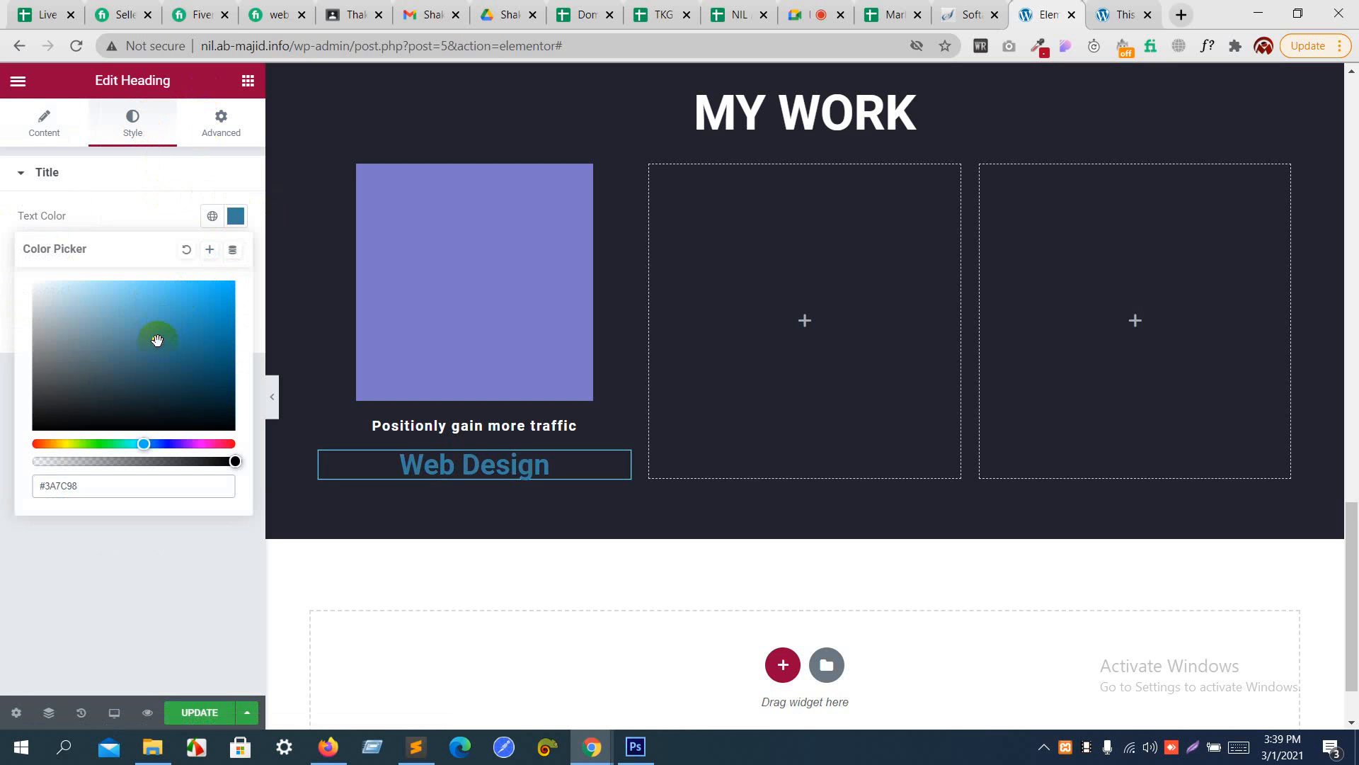
left_click_drag(157, 341, 77, 372)
- Switch to Photoshop and try to select the small "Web Design" caption under the first portfolio square
key("alt+Tab")
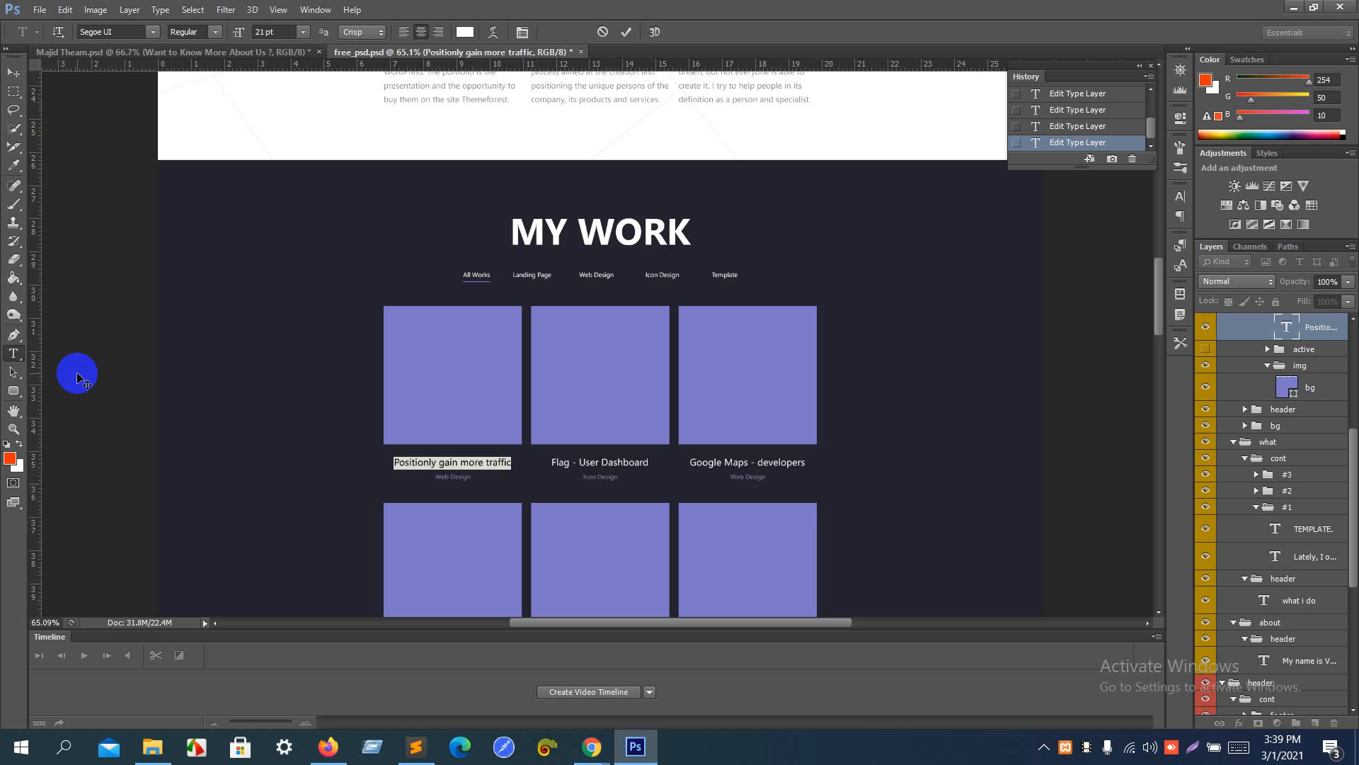
left_click(13, 354)
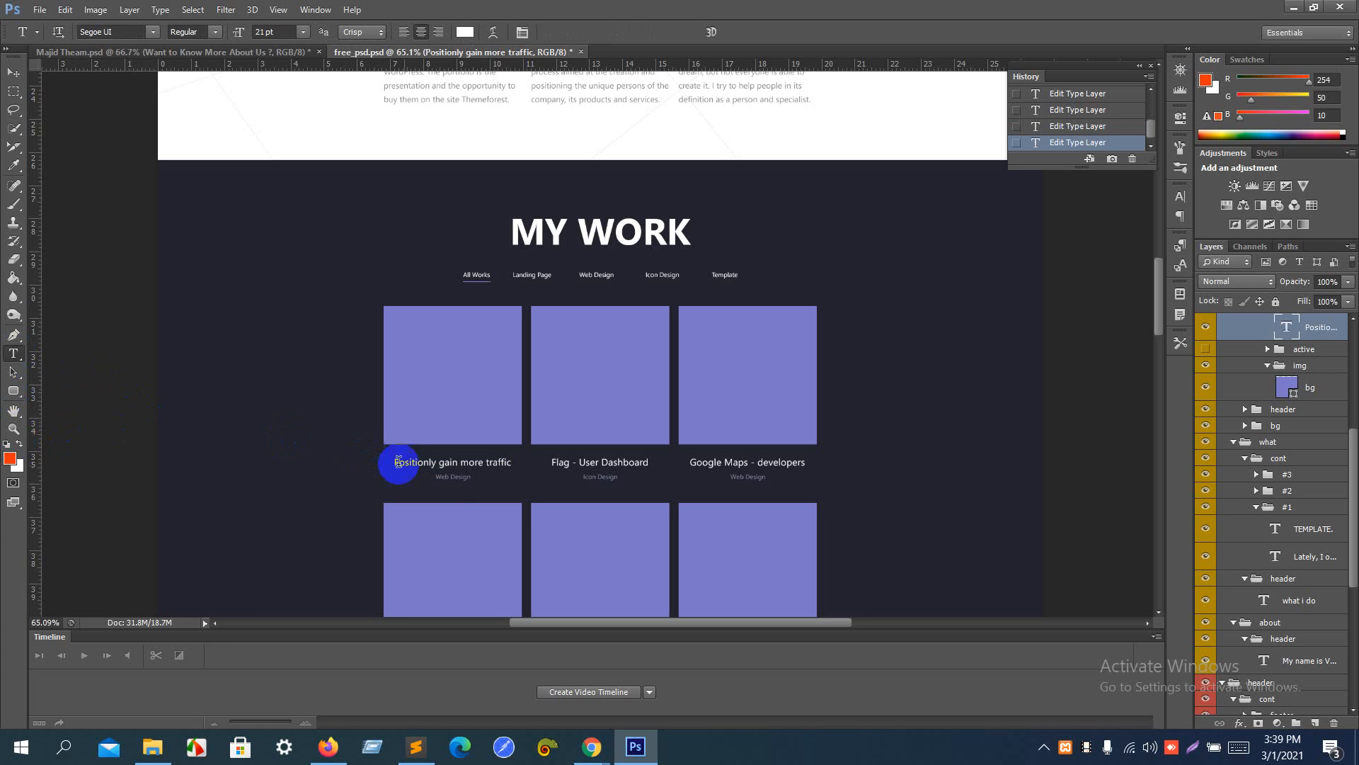
left_click(457, 478)
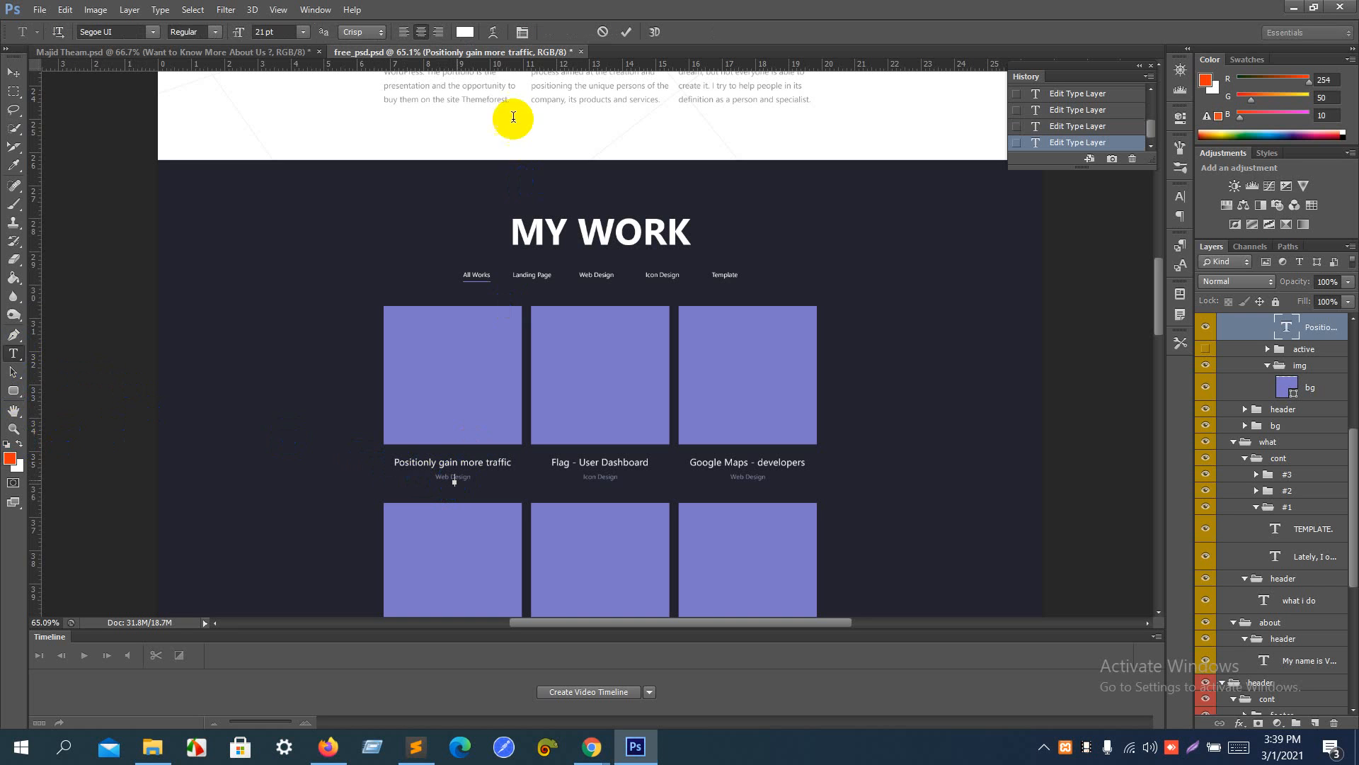
left_click(12, 74)
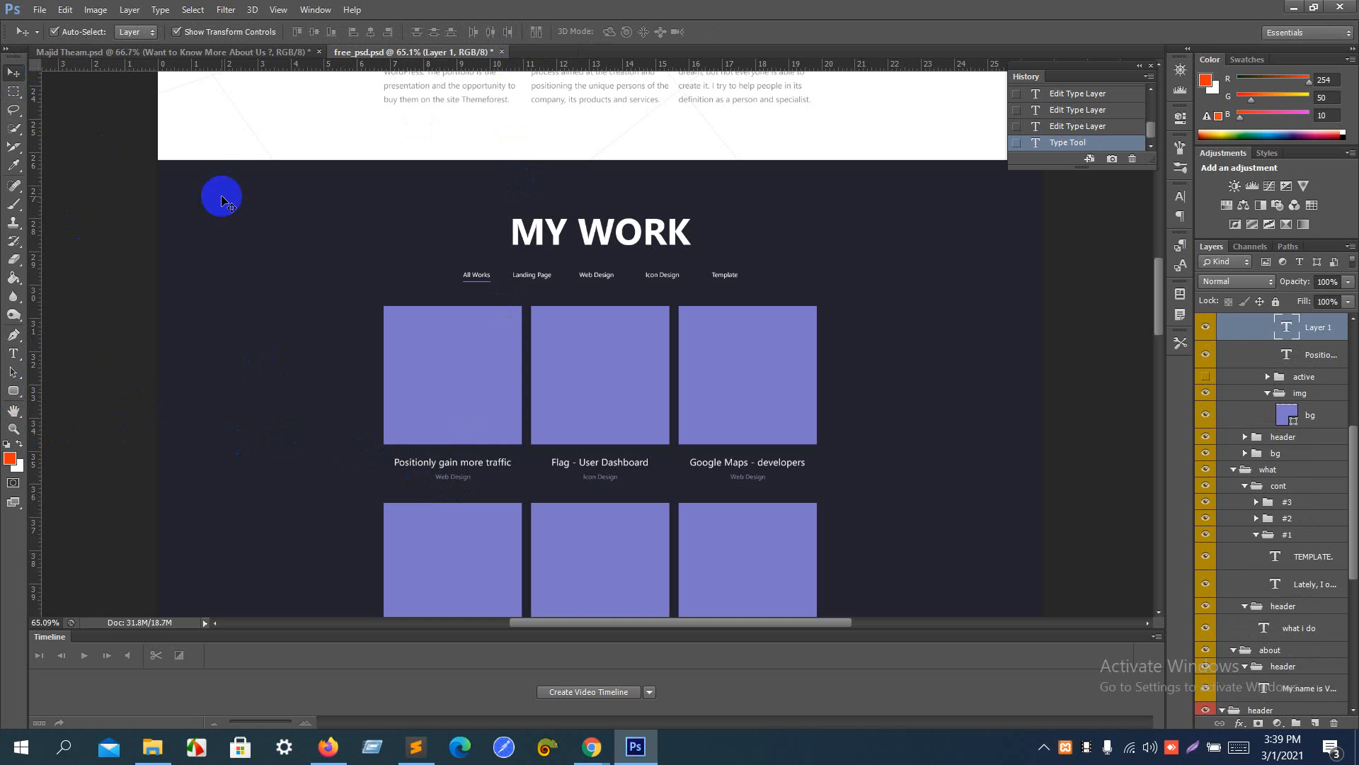
- Open the text color of the "Icon Design" caption under "Flag - User Dashboard" and copy its hex code
key("ctrl+plus")
key("ctrl+plus")
key("ctrl+plus")
key("ctrl+plus")
key("ctrl+plus")
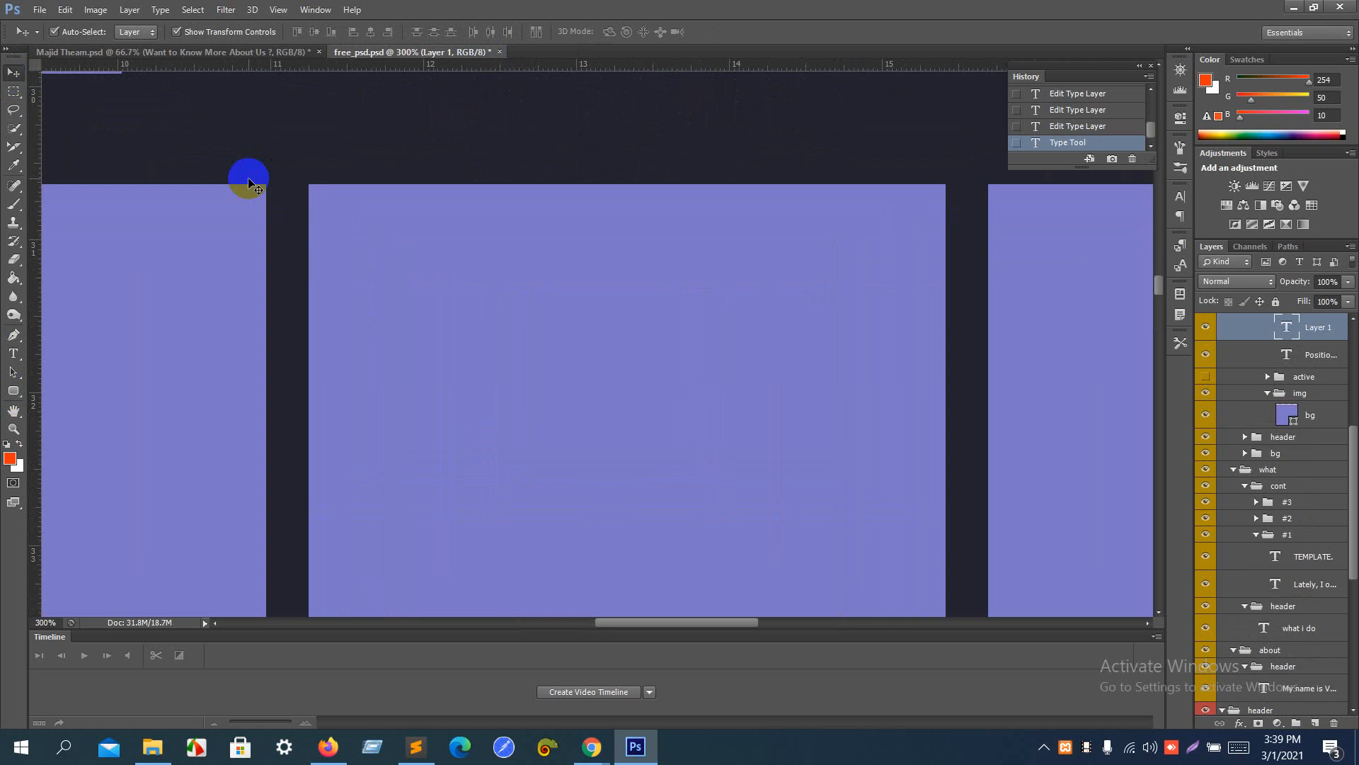
scroll(250, 184, "down", 8)
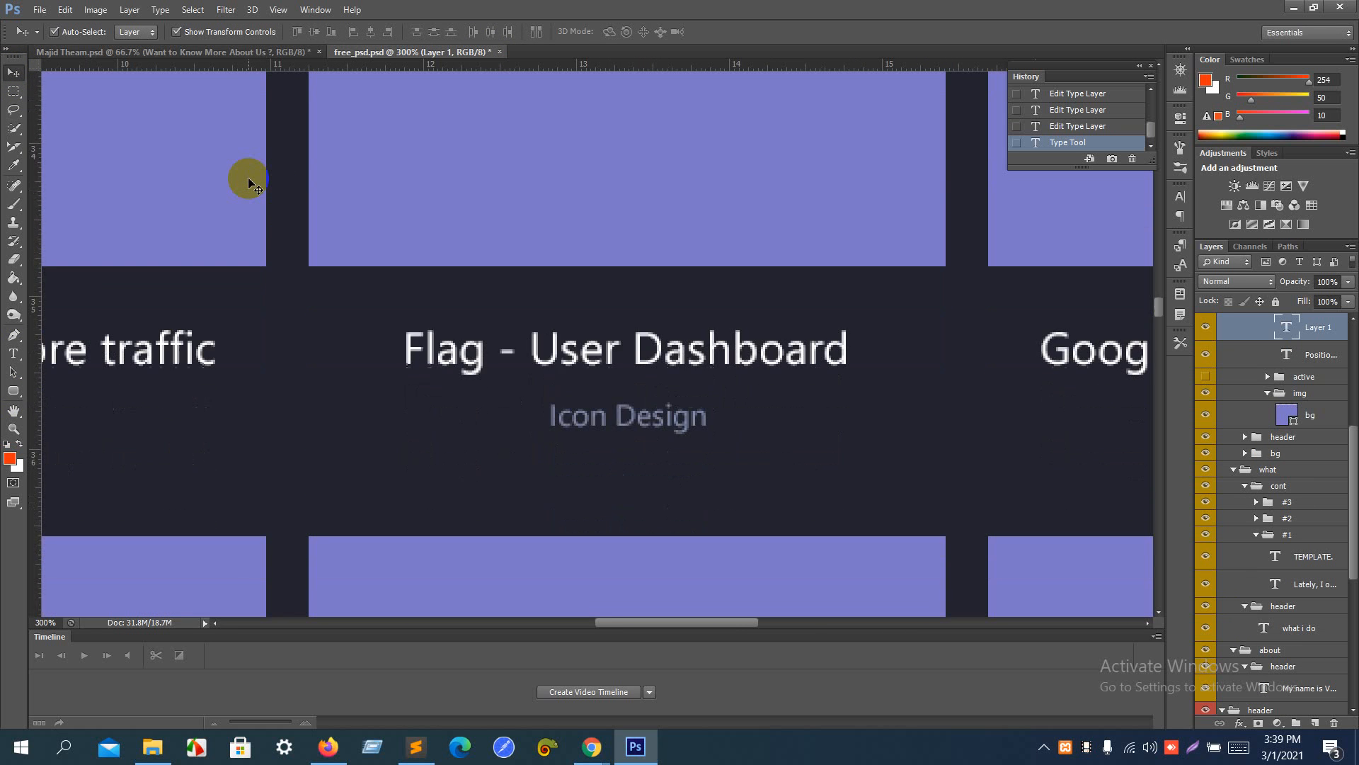
left_click(13, 354)
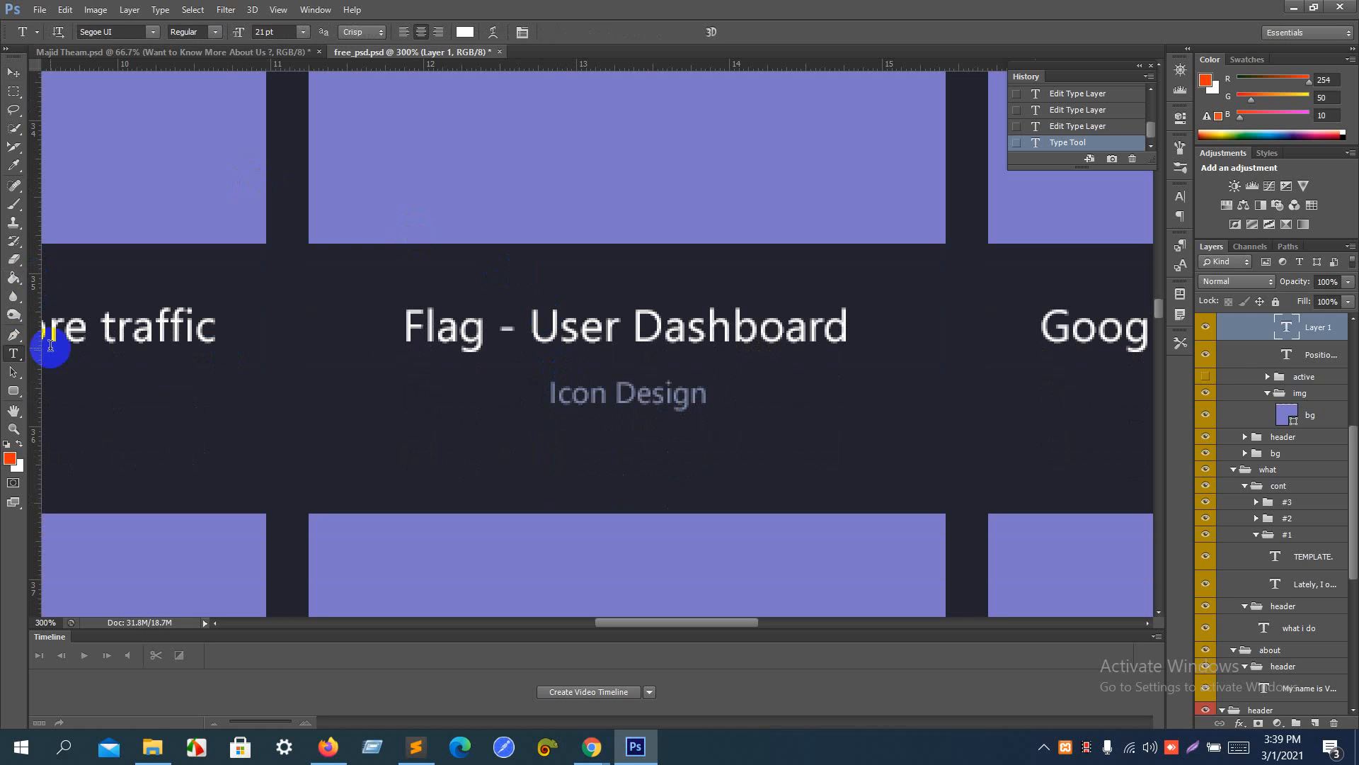
left_click(573, 394)
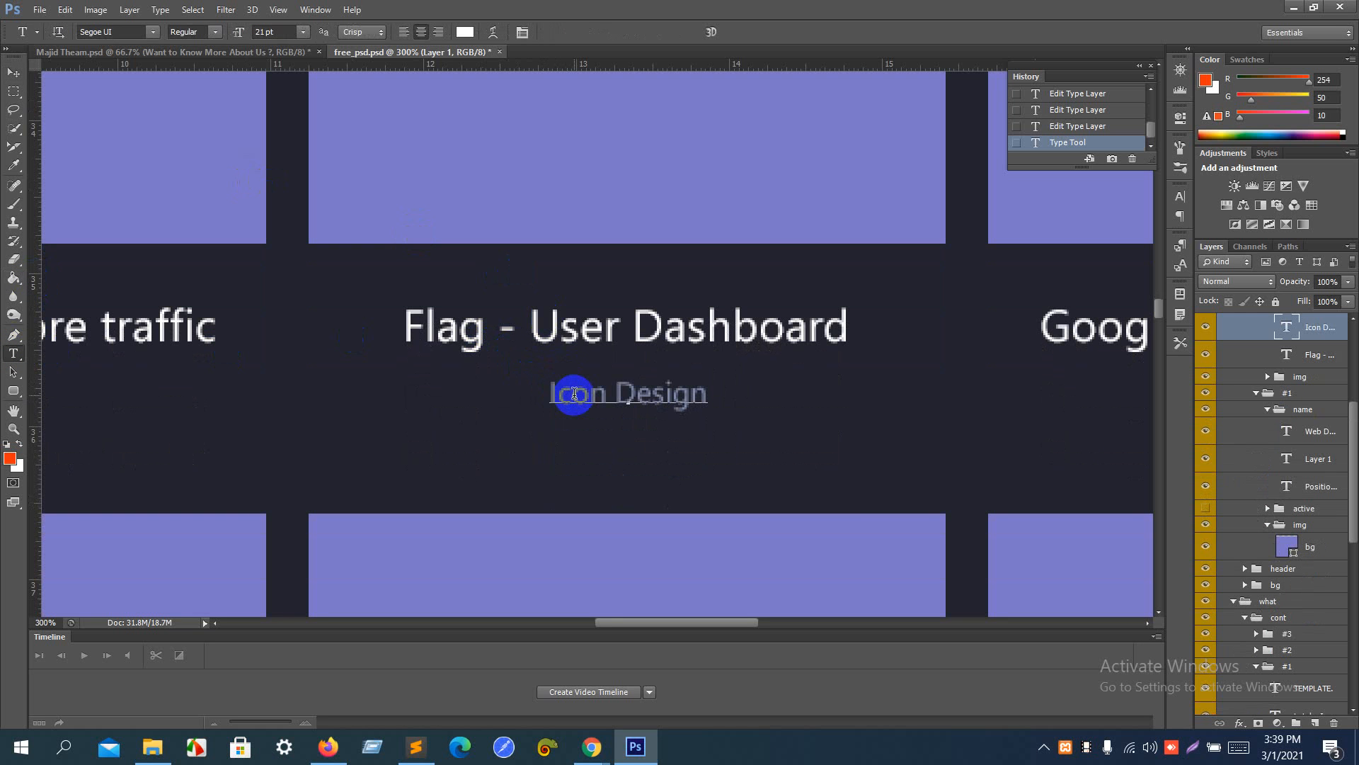
left_click(466, 34)
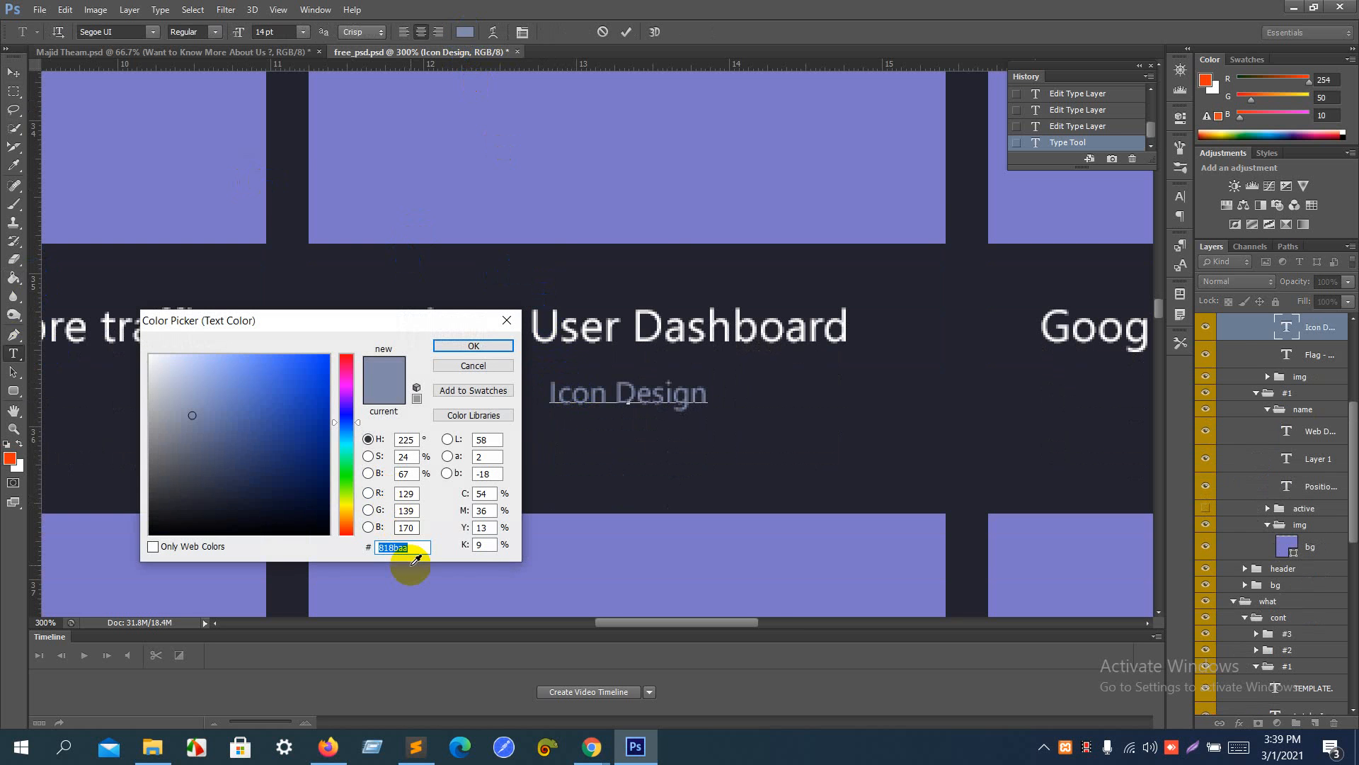
- Return to Elementor in the browser and set the "Web Design" heading's text color to #818baa
key("alt+Tab")
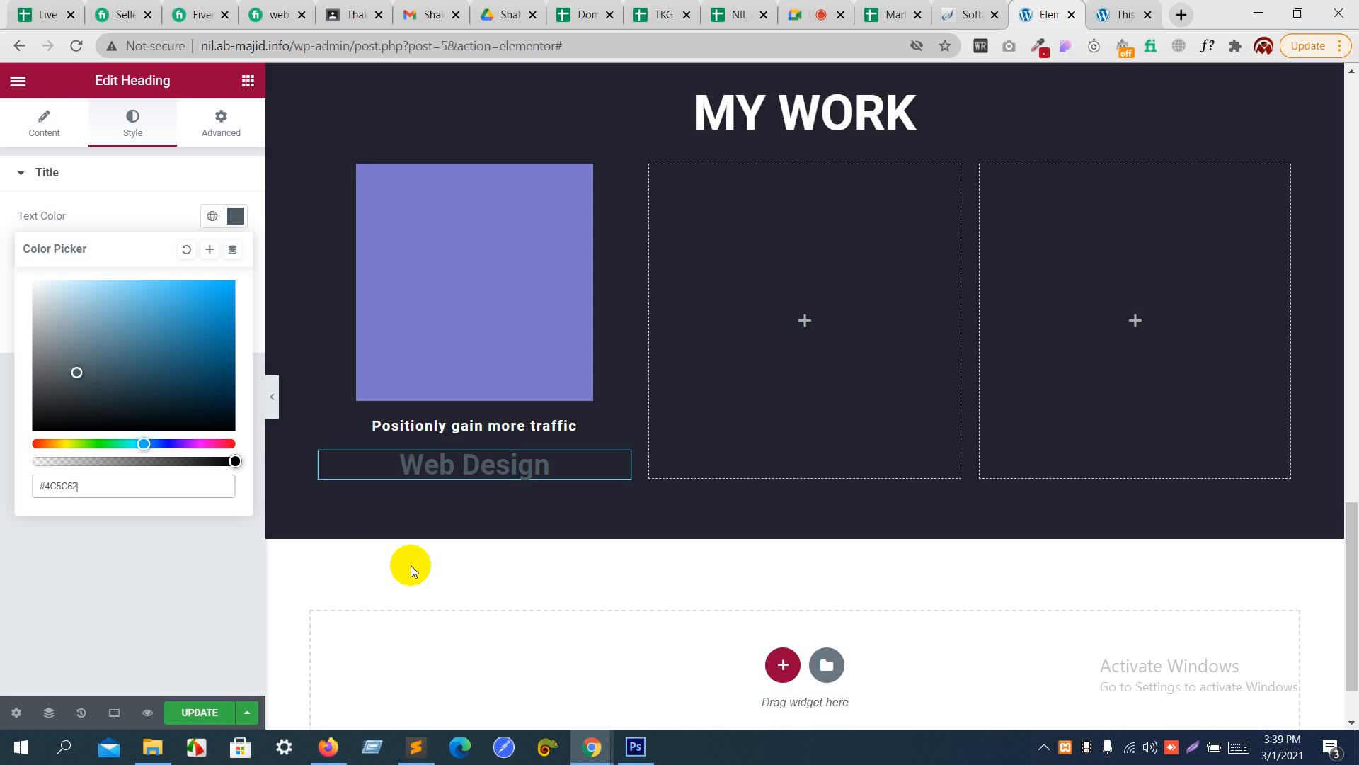
left_click(90, 482)
left_click_drag(91, 482, 2, 504)
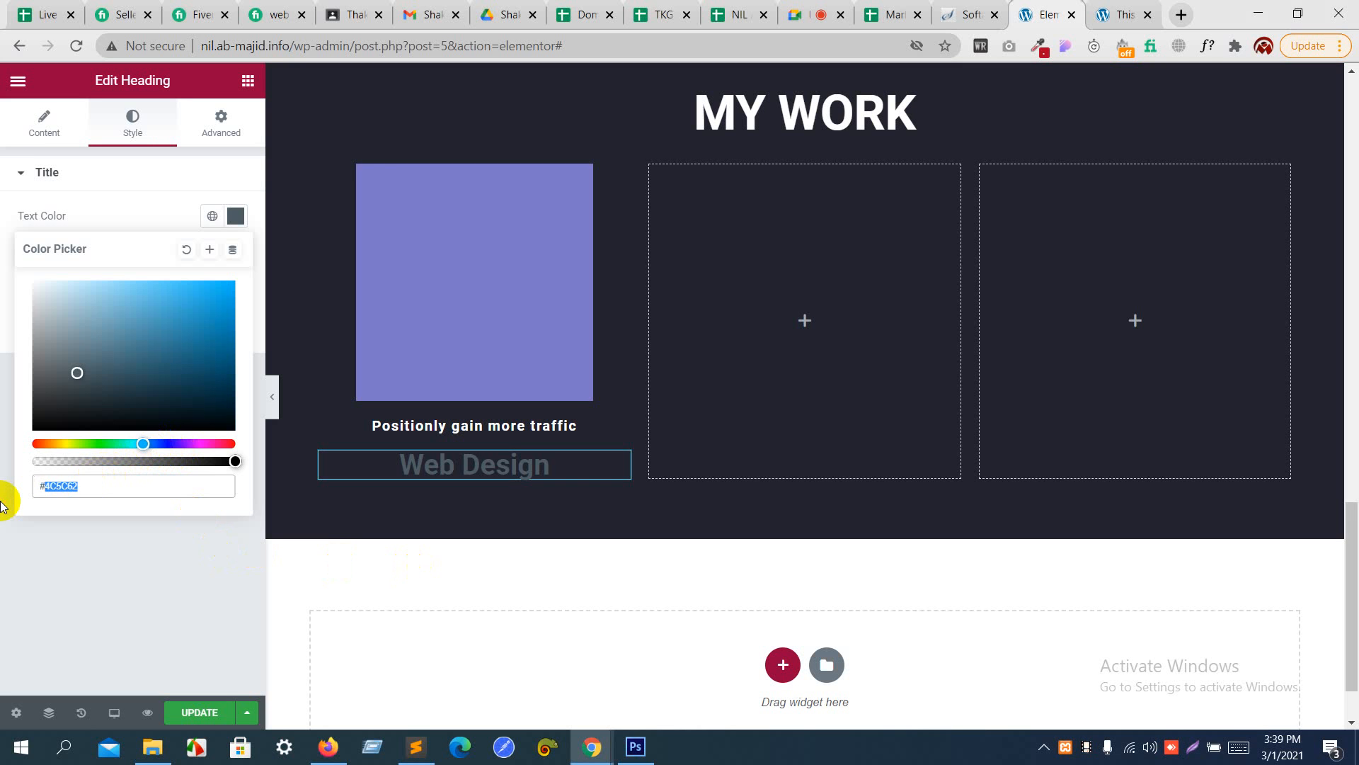
type("818baa")
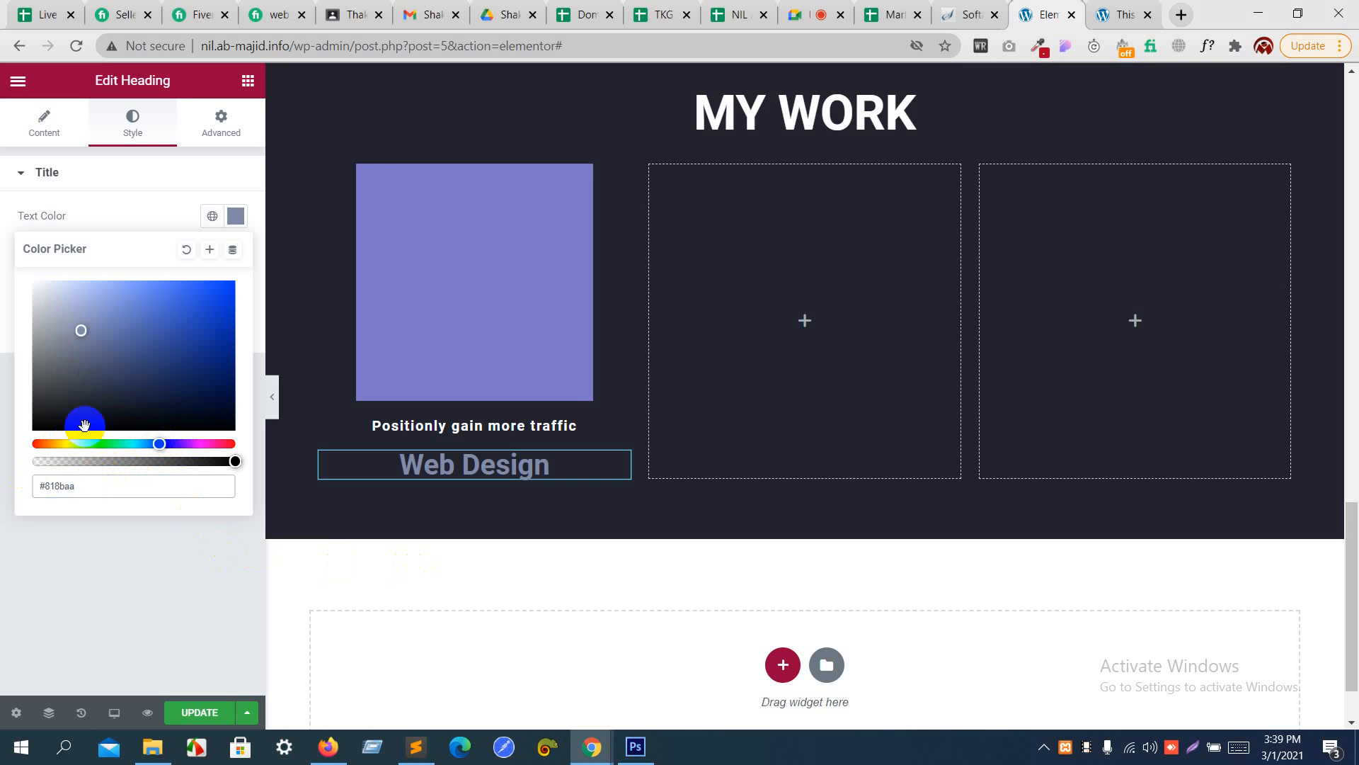
- Set the "Web Design" heading's font size to 14 px
left_click(180, 208)
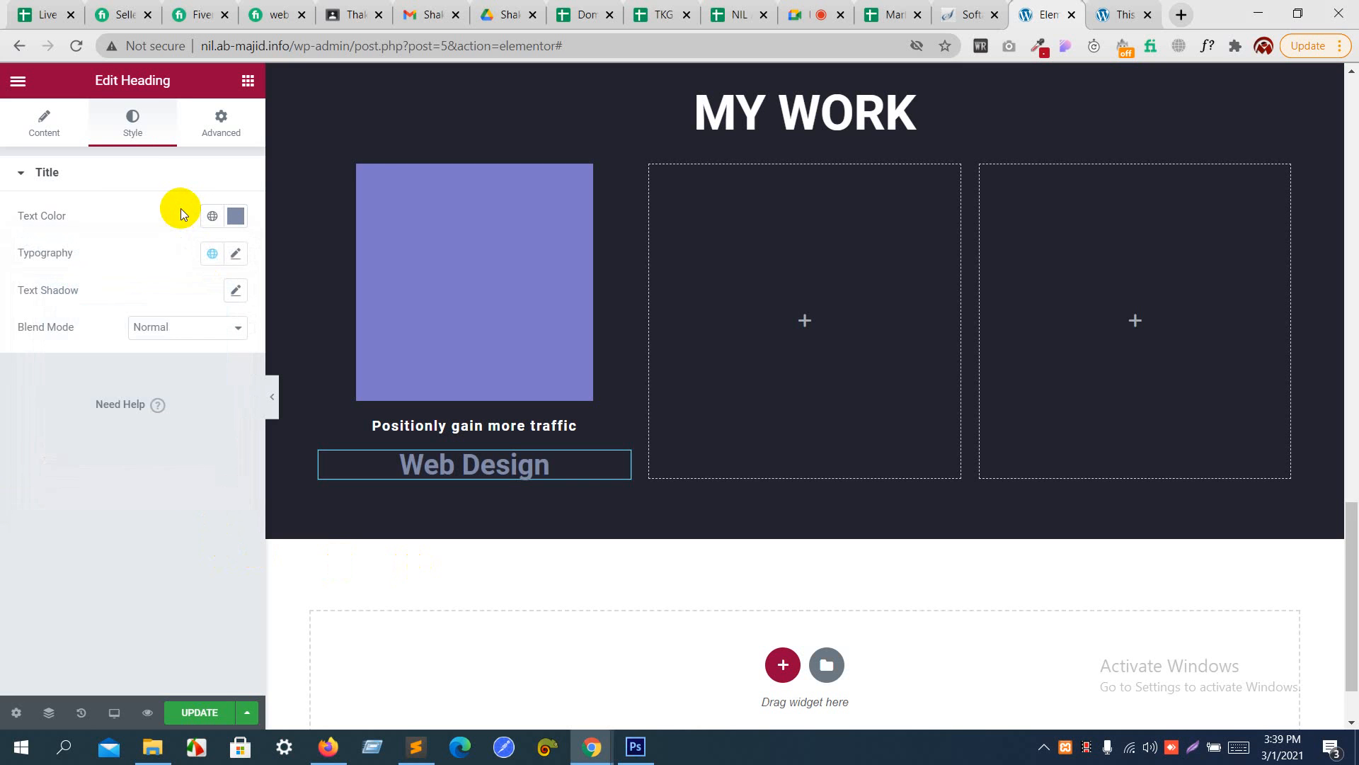
left_click(235, 253)
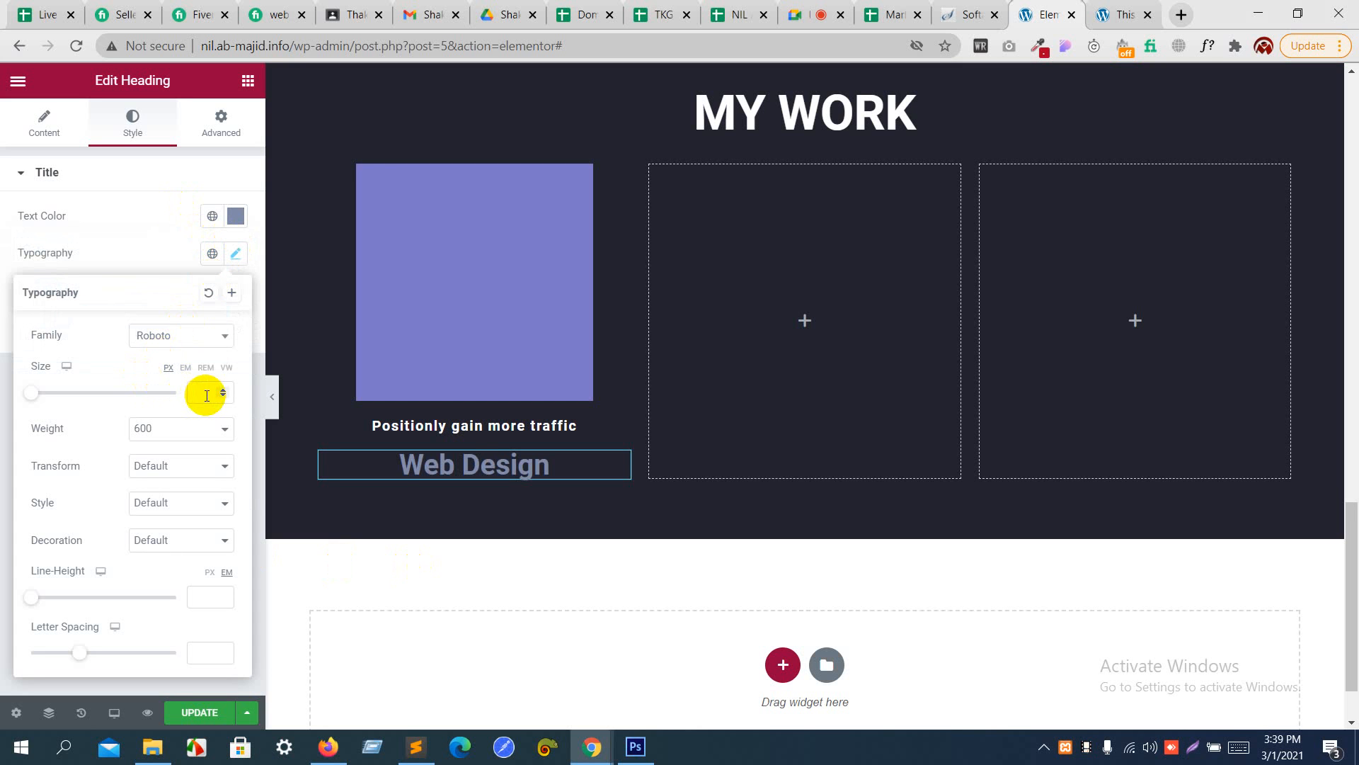
type("14")
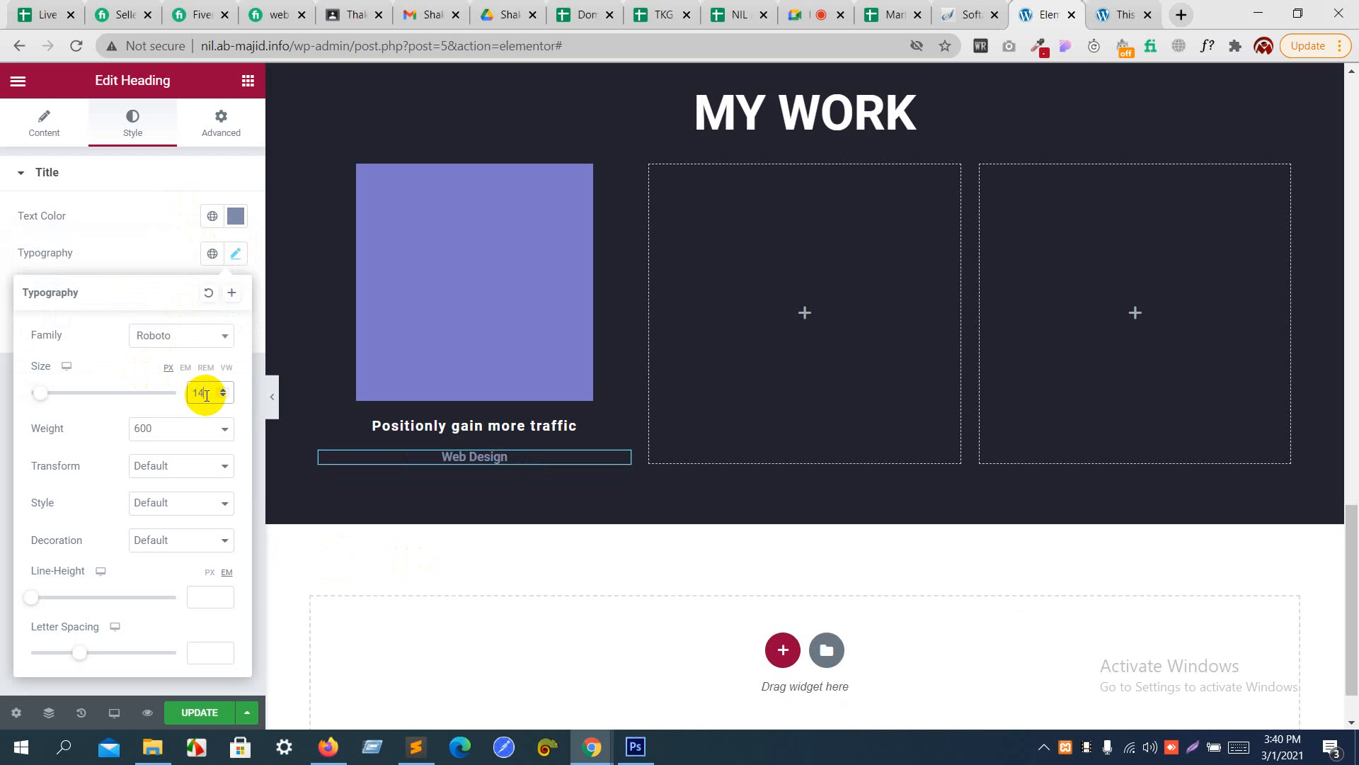
left_click(168, 262)
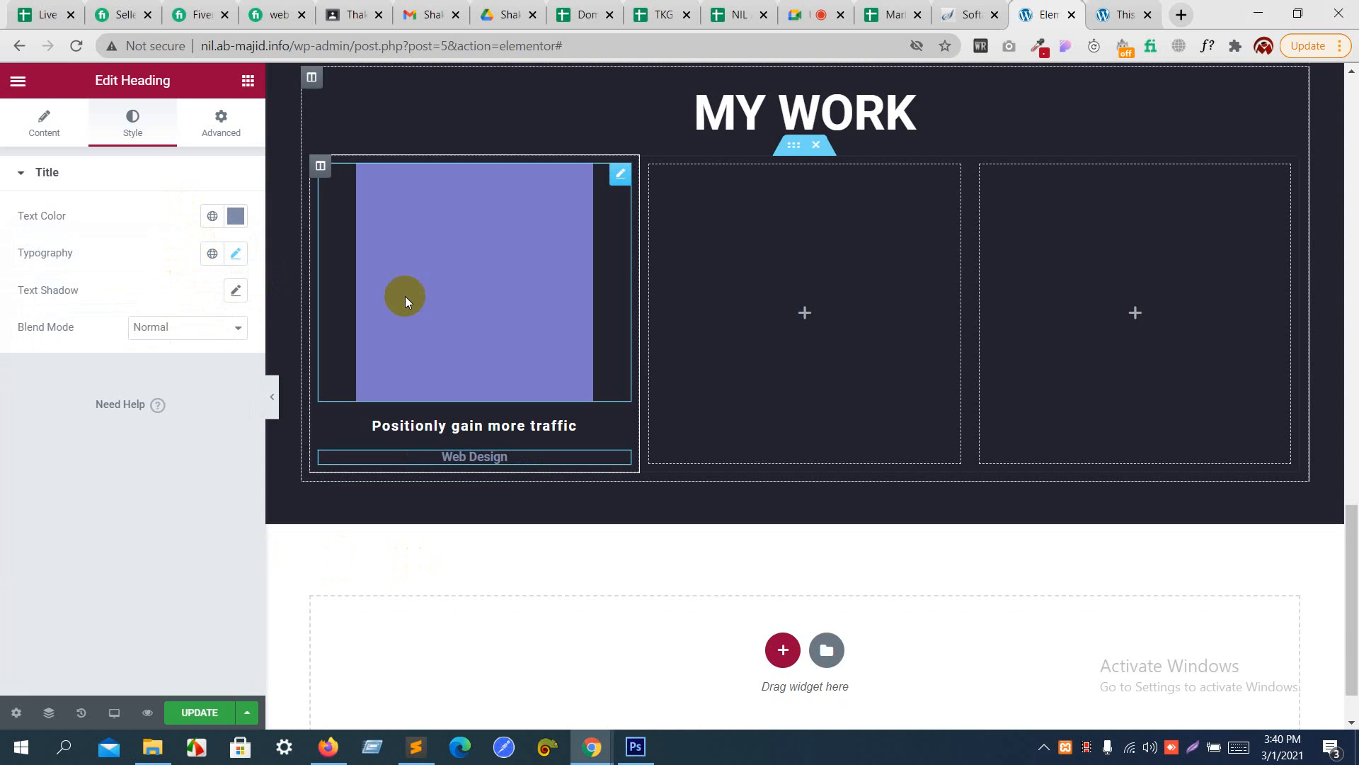
- Duplicate the finished portfolio column twice in the "MY WORK" inner section
scroll(439, 288, "up", 3)
scroll(413, 352, "down", 1)
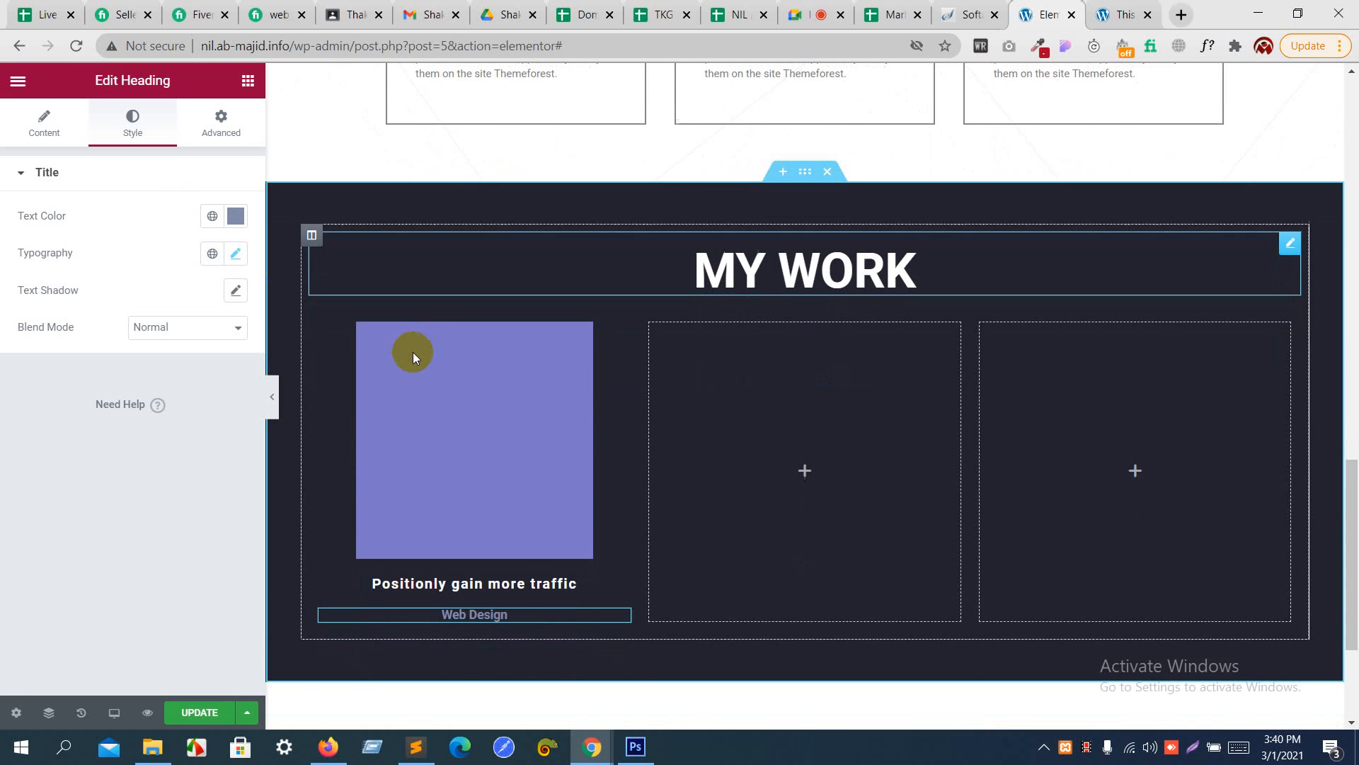
right_click(325, 324)
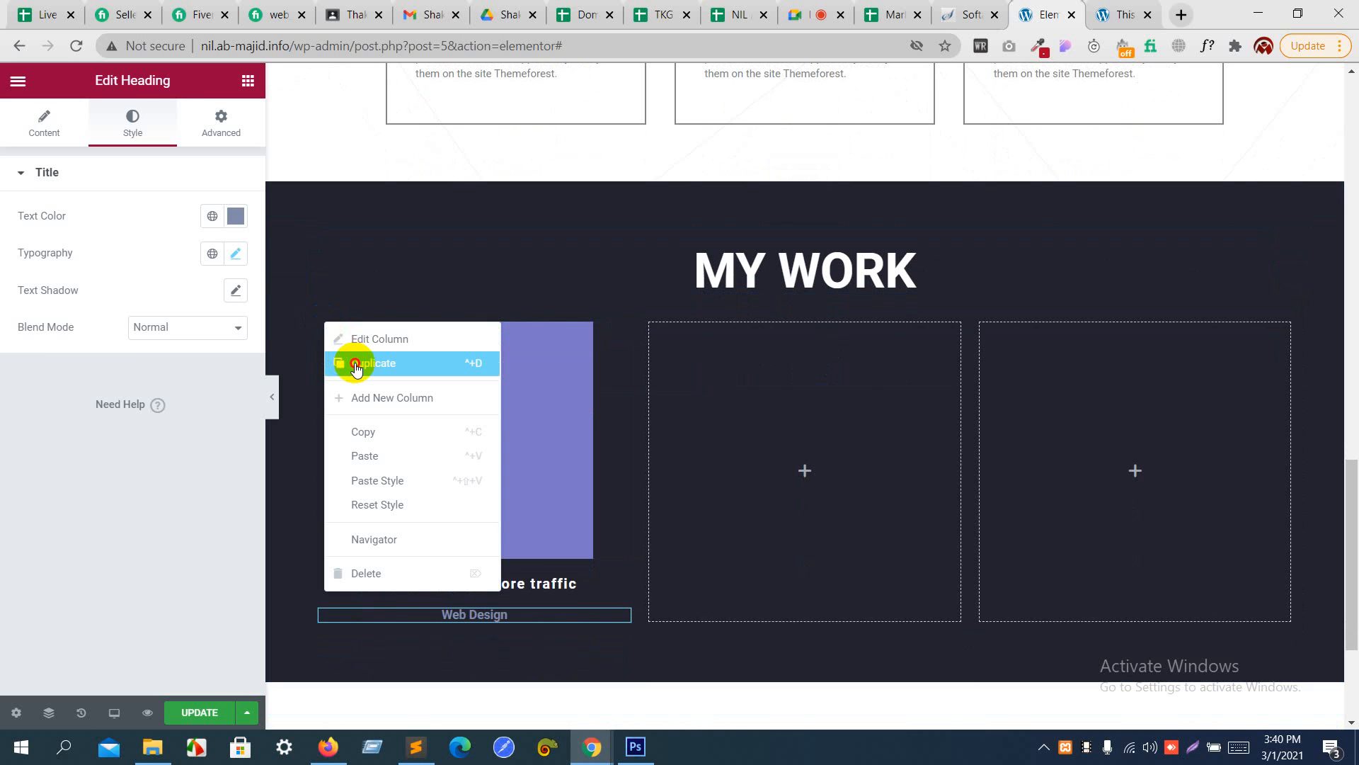
left_click(350, 361)
right_click(319, 326)
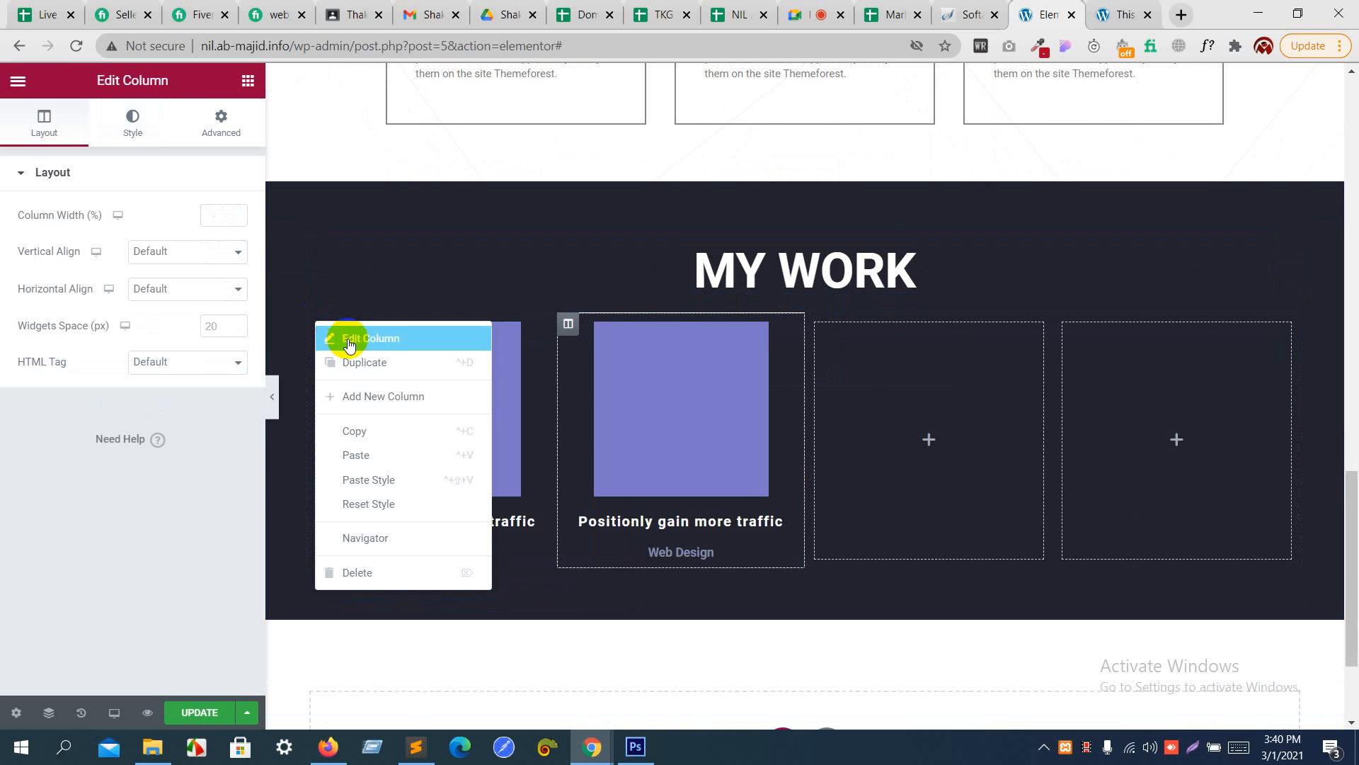
left_click(361, 364)
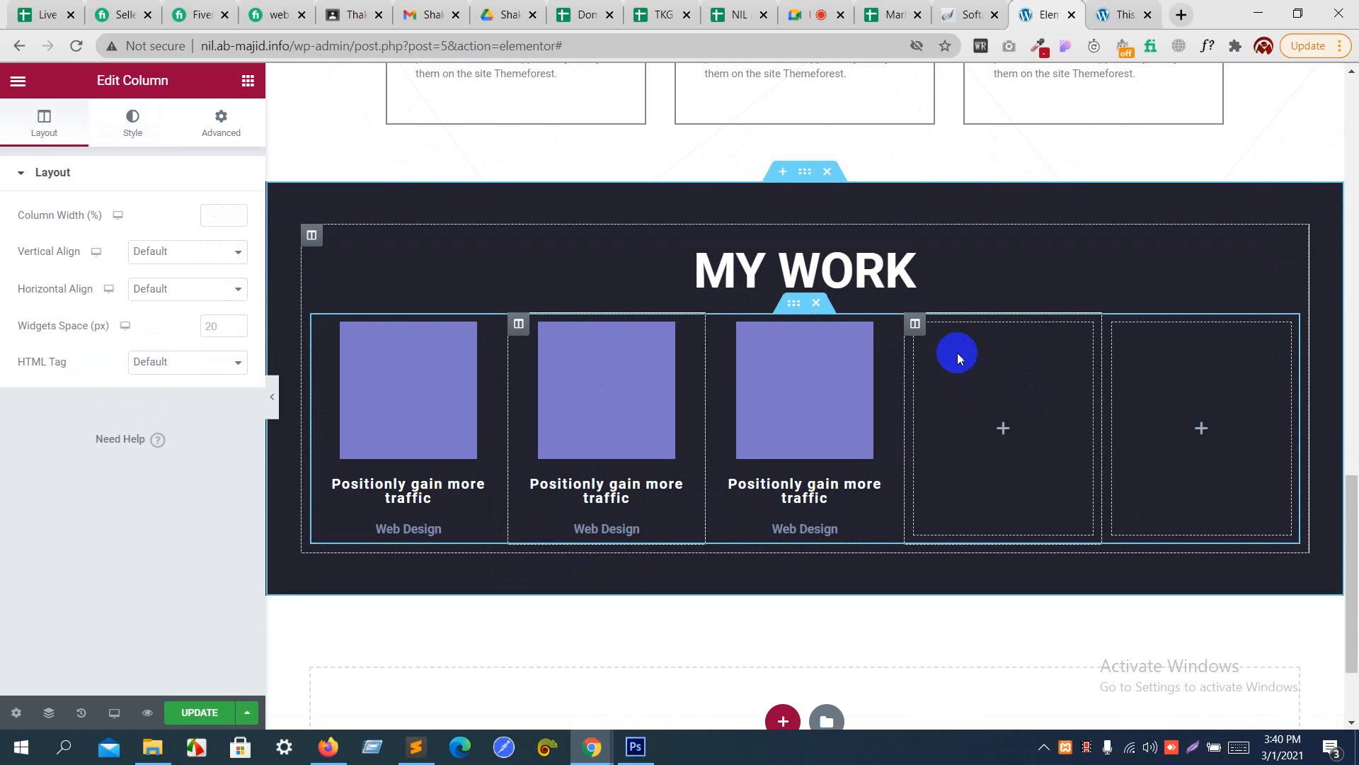
- Delete the two empty columns beside the portfolio columns in the "MY WORK" section
right_click(919, 330)
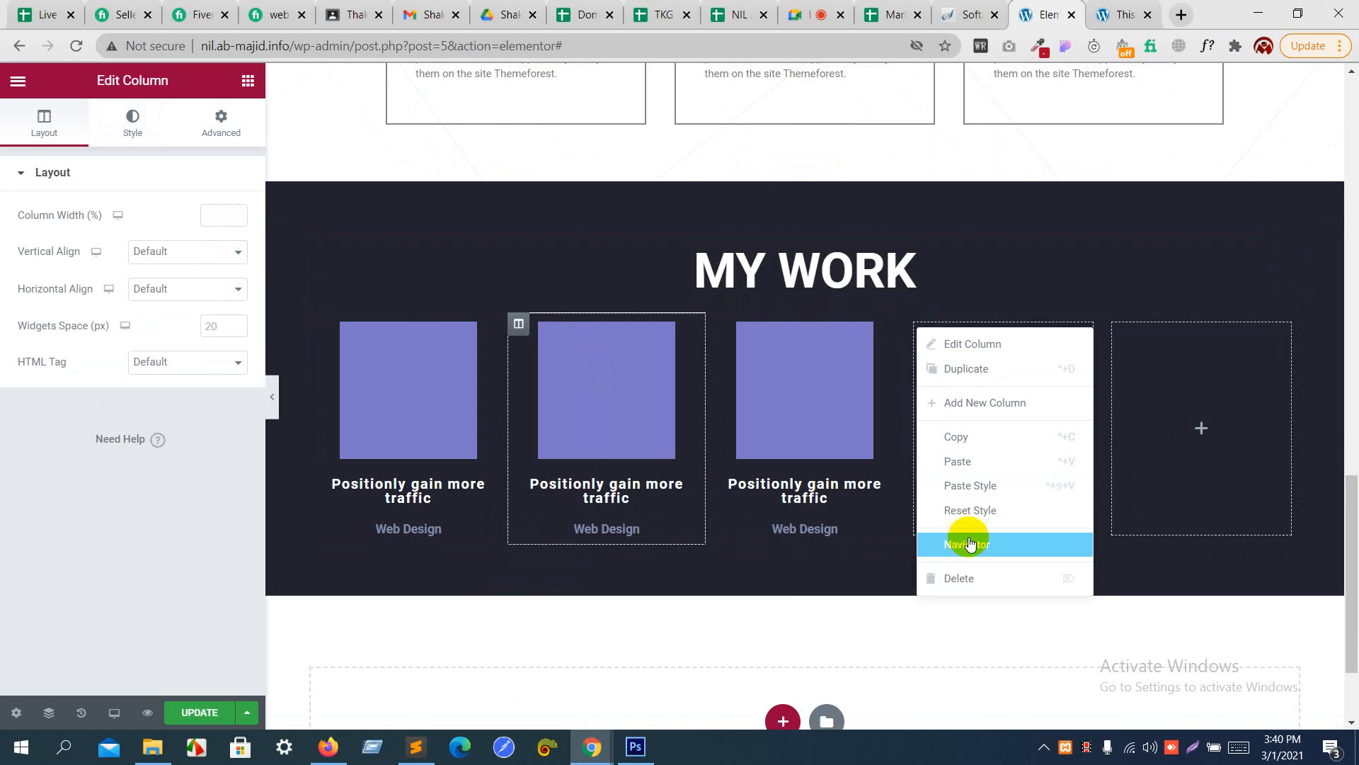
left_click(968, 577)
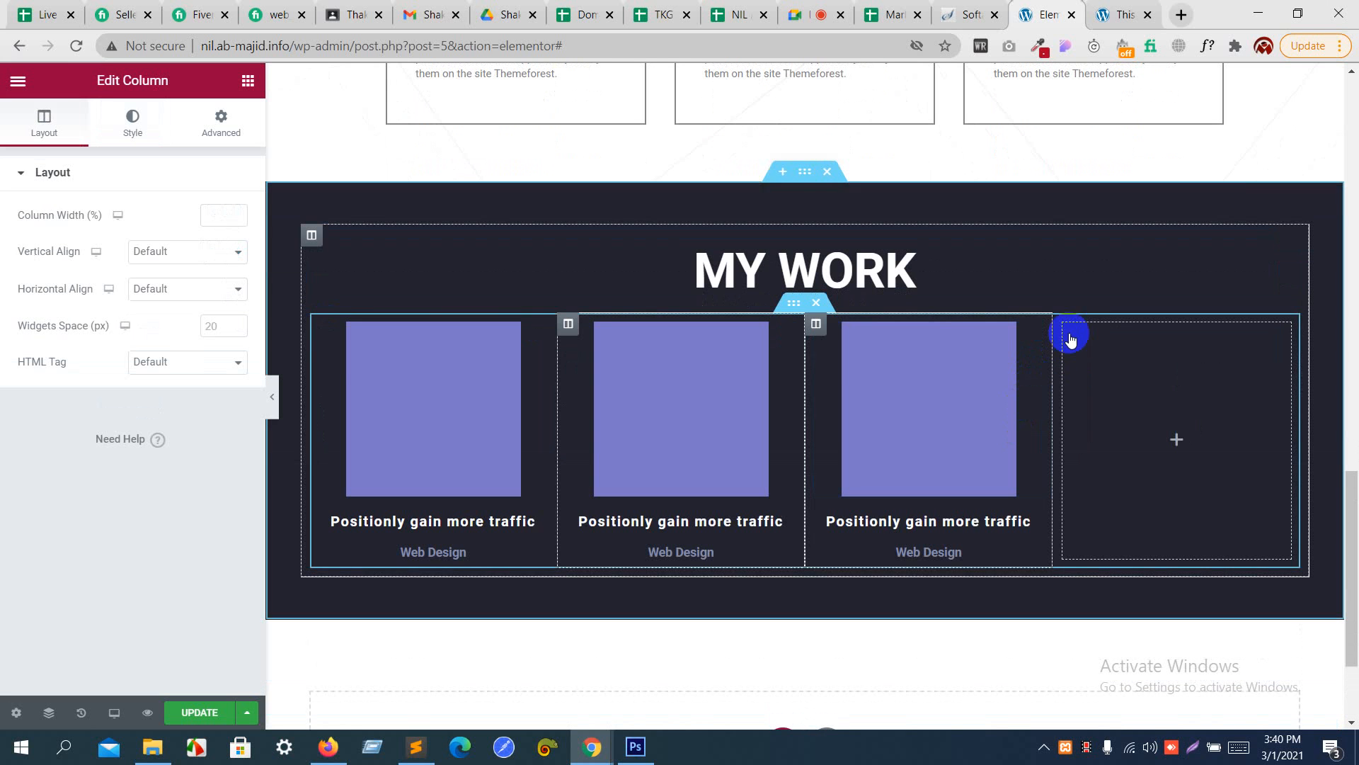
right_click(1064, 324)
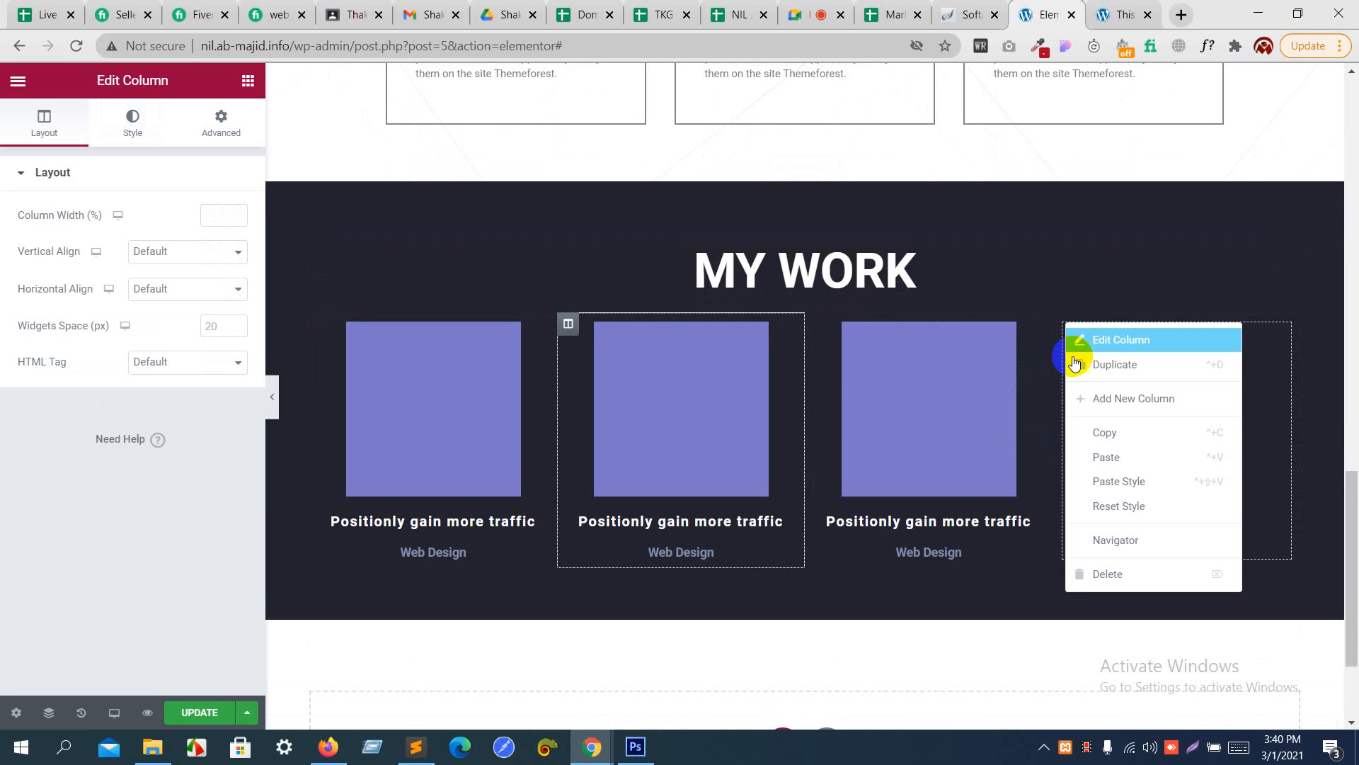
left_click(1102, 567)
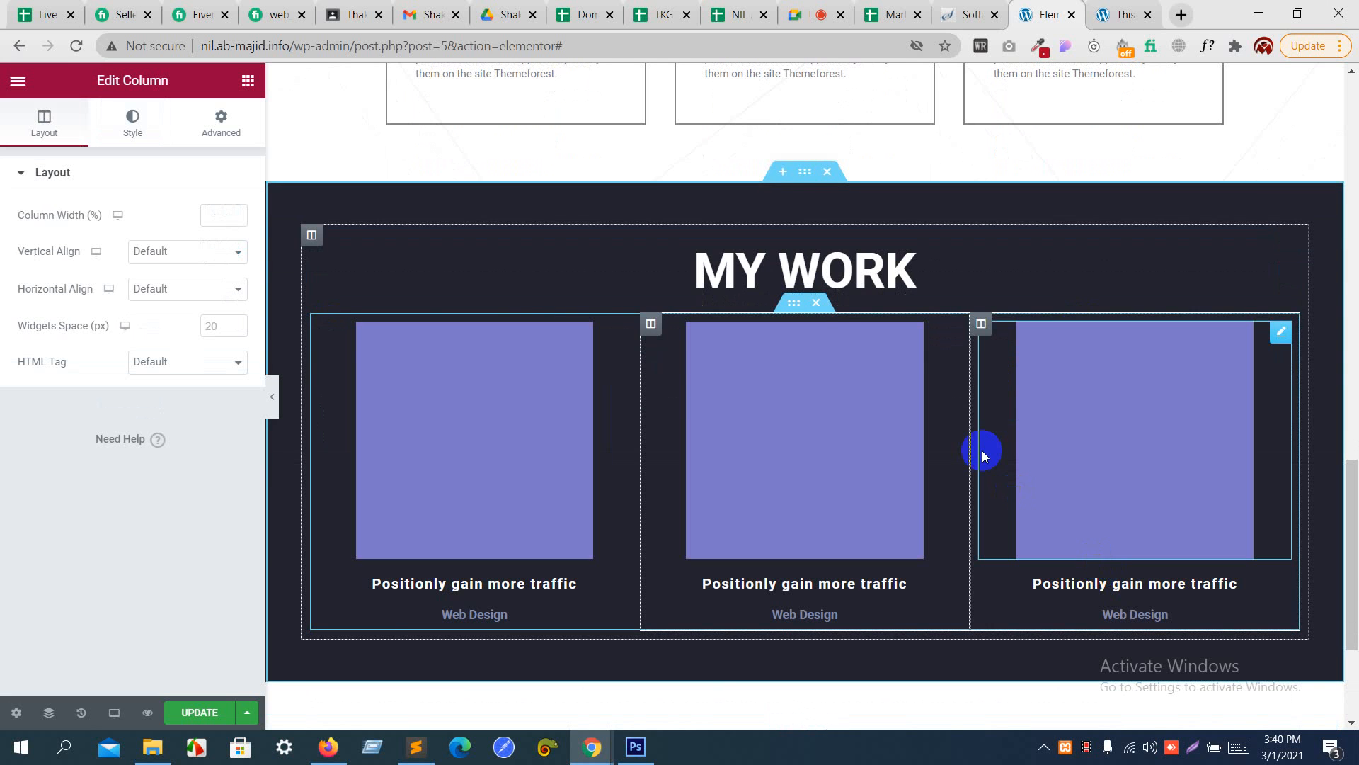
- Save the page with its three-column portfolio row
scroll(983, 450, "up", 2)
scroll(983, 450, "down", 3)
scroll(983, 450, "up", 6)
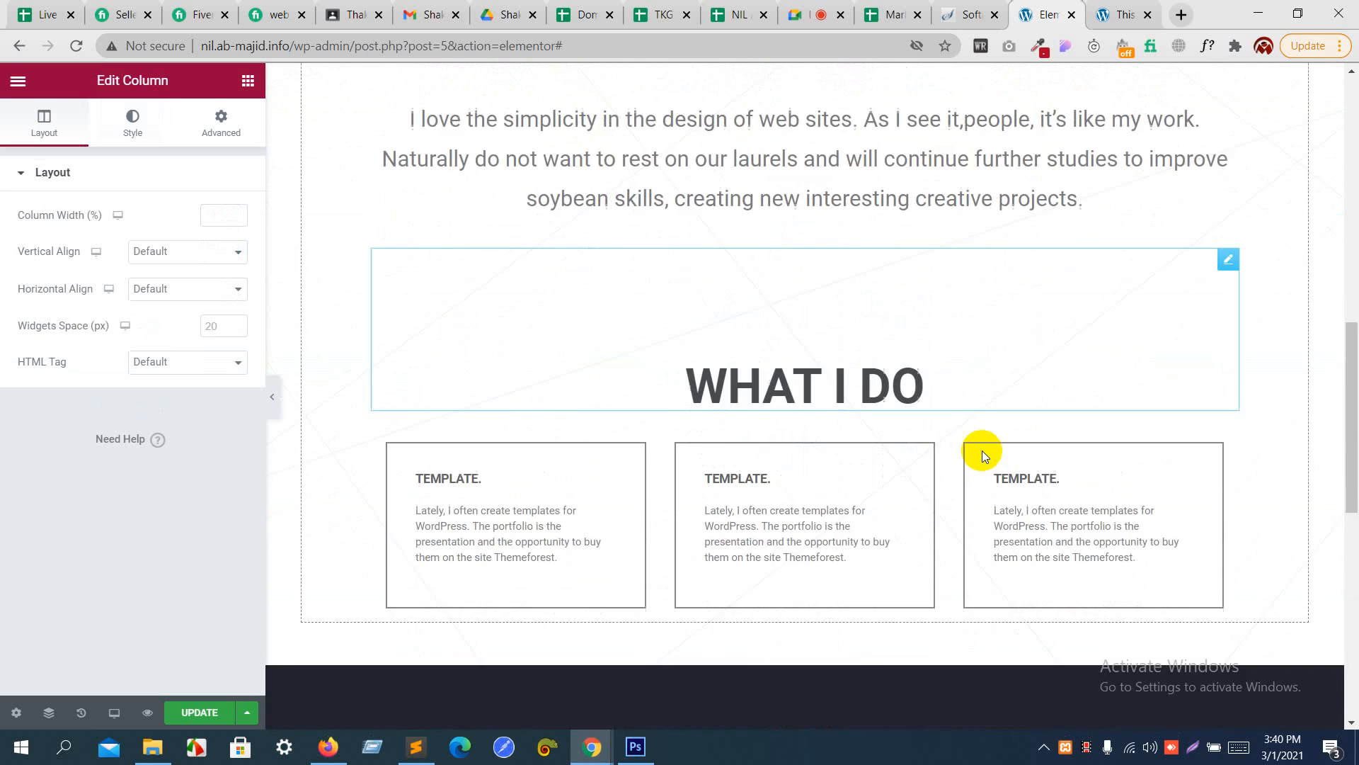
scroll(983, 450, "down", 8)
left_click(201, 713)
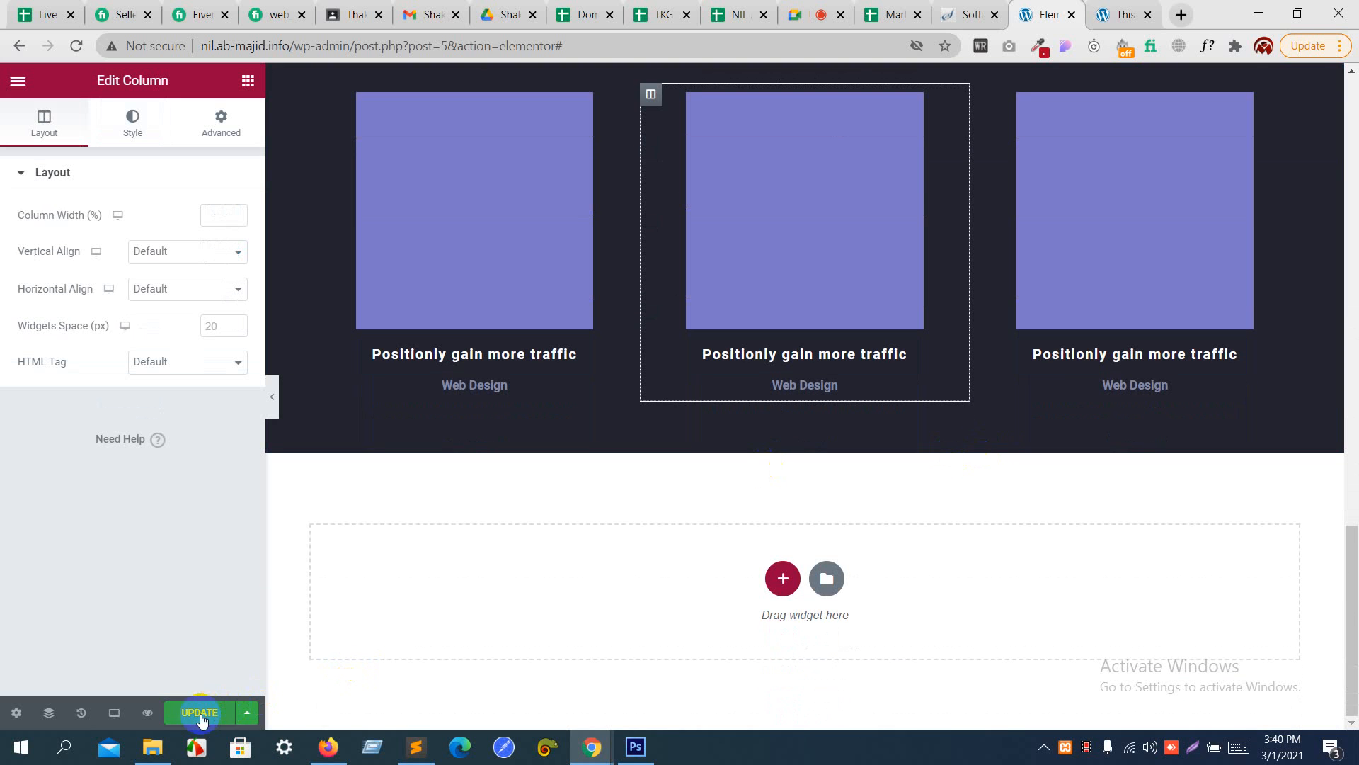
- Hide the editor panel and review the whole page from the hero section to "MY WORK"
scroll(603, 499, "up", 8)
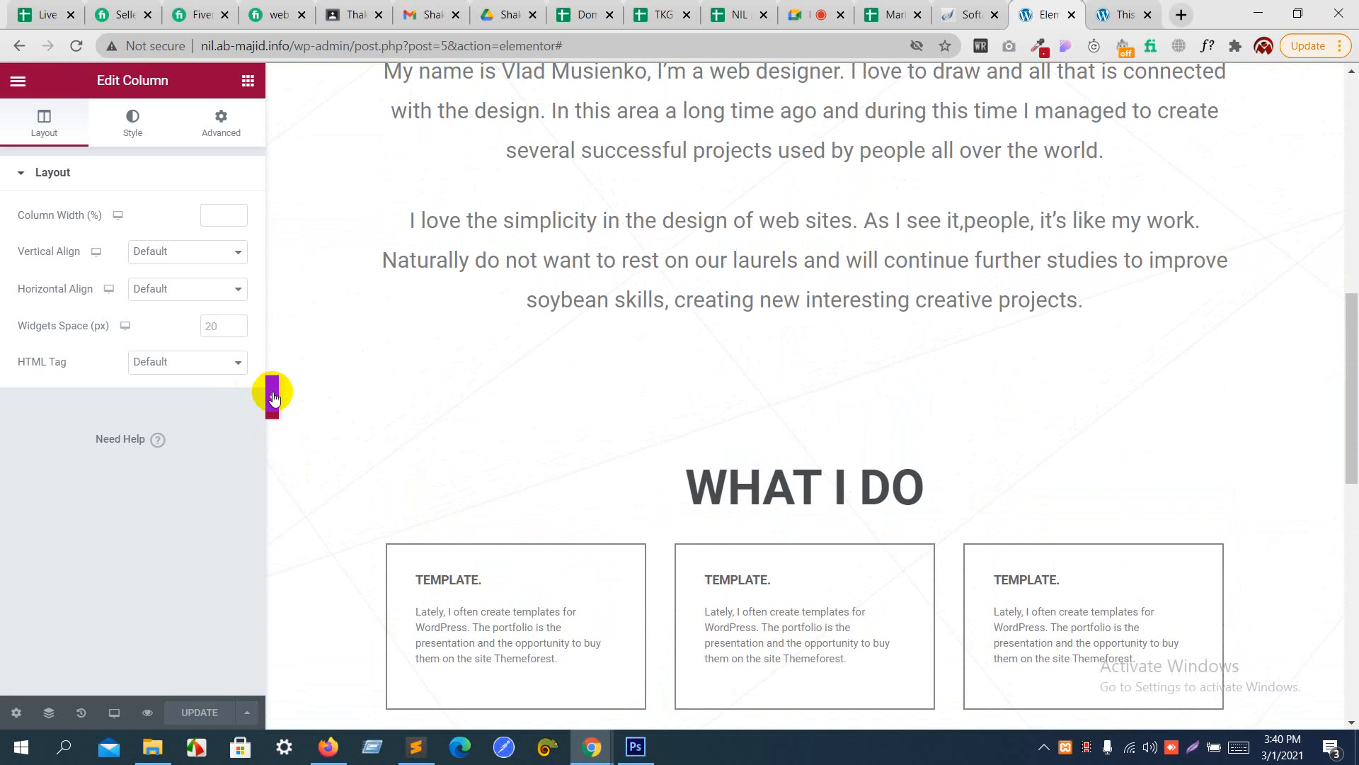
left_click(272, 396)
scroll(494, 368, "up", 10)
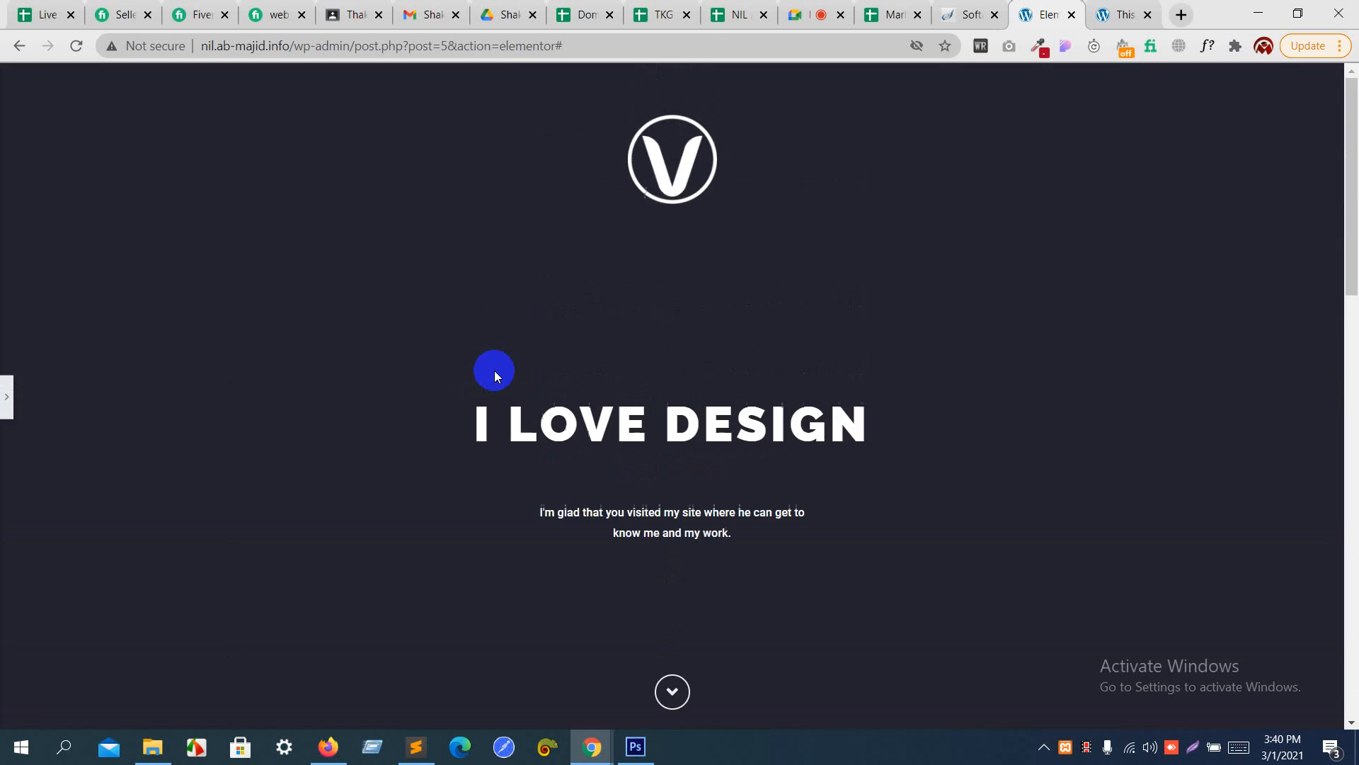
scroll(494, 371, "down", 15)
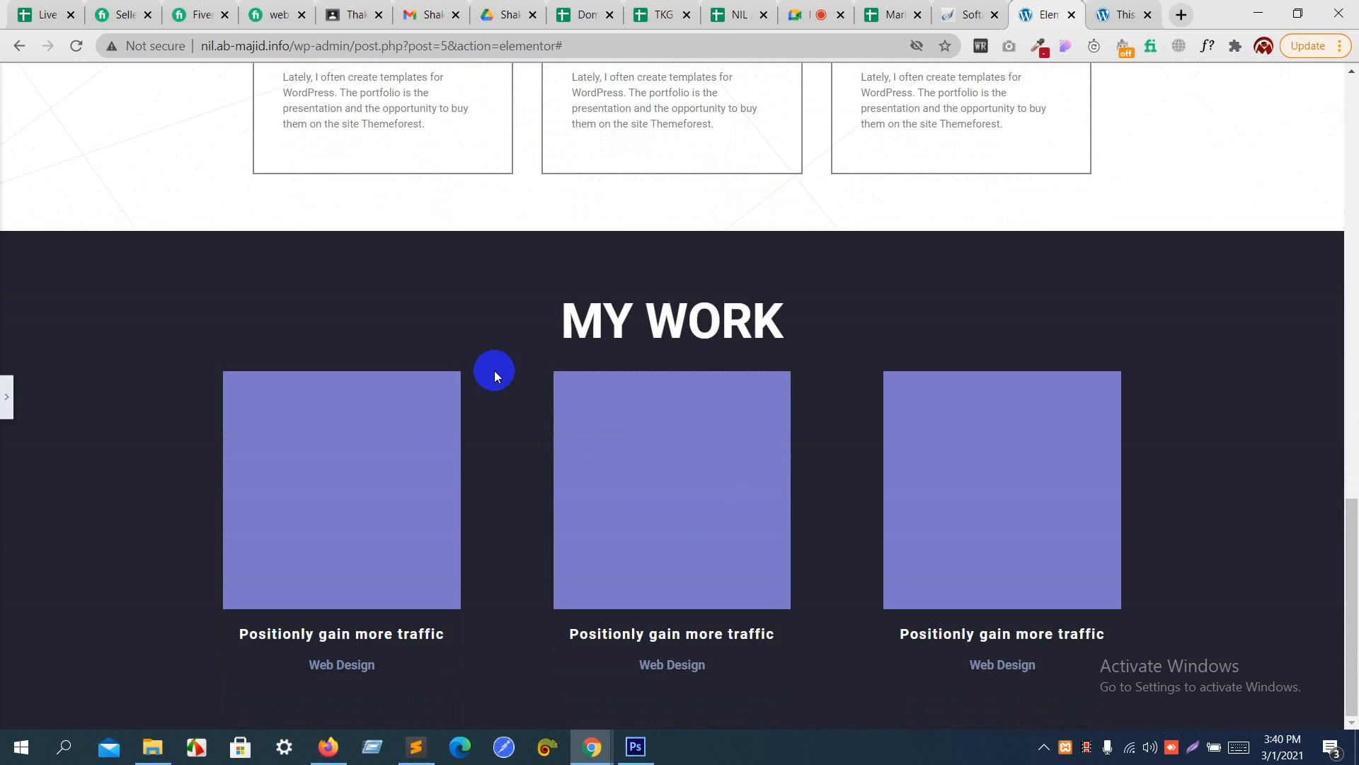
scroll(494, 371, "up", 3)
scroll(494, 371, "down", 3)
left_click(811, 9)
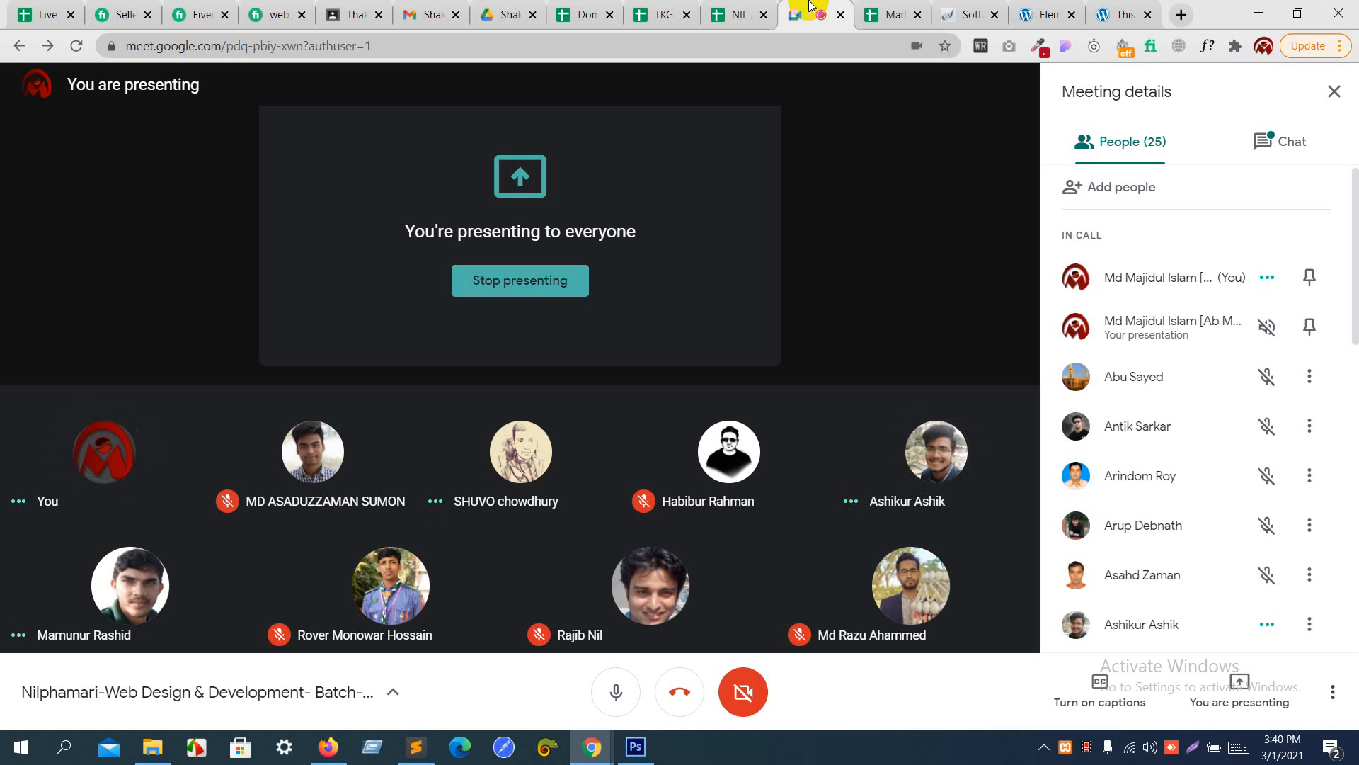
left_click(1131, 13)
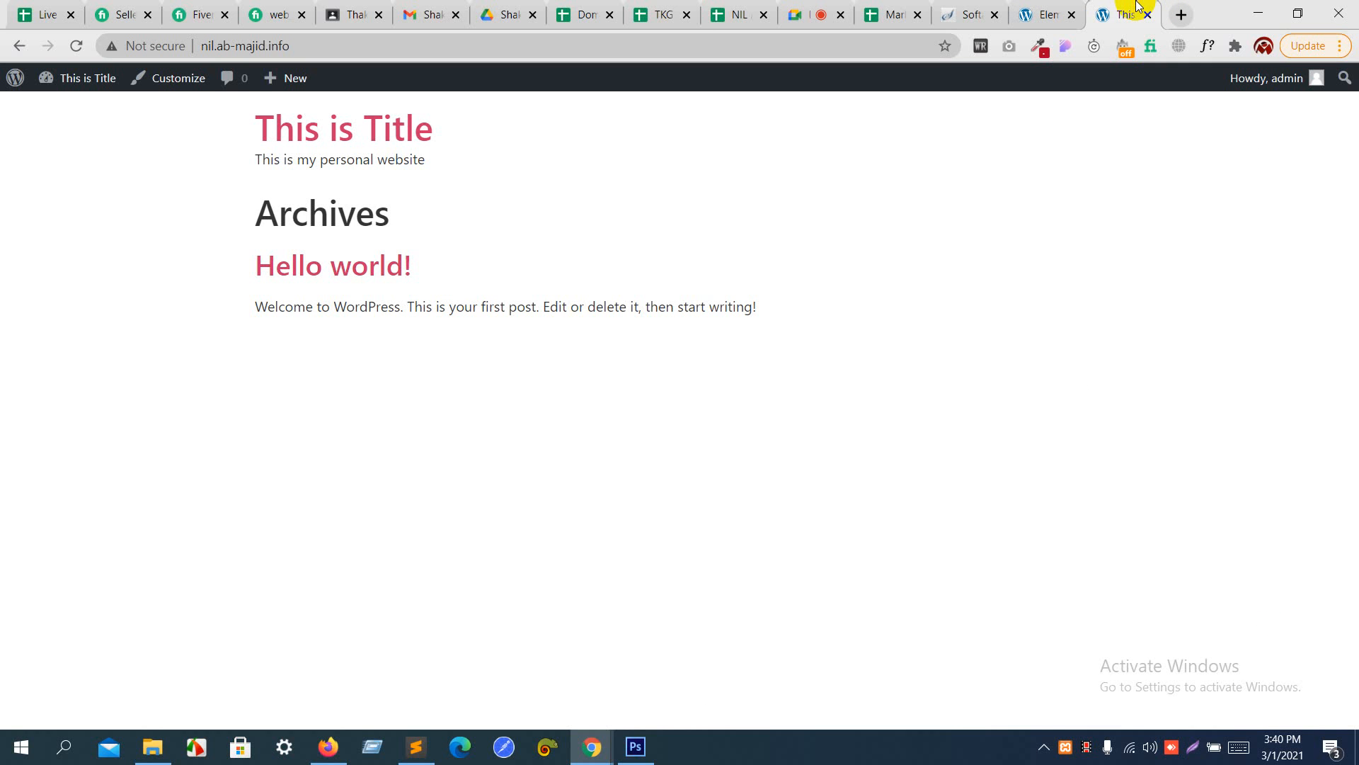
left_click(1053, 13)
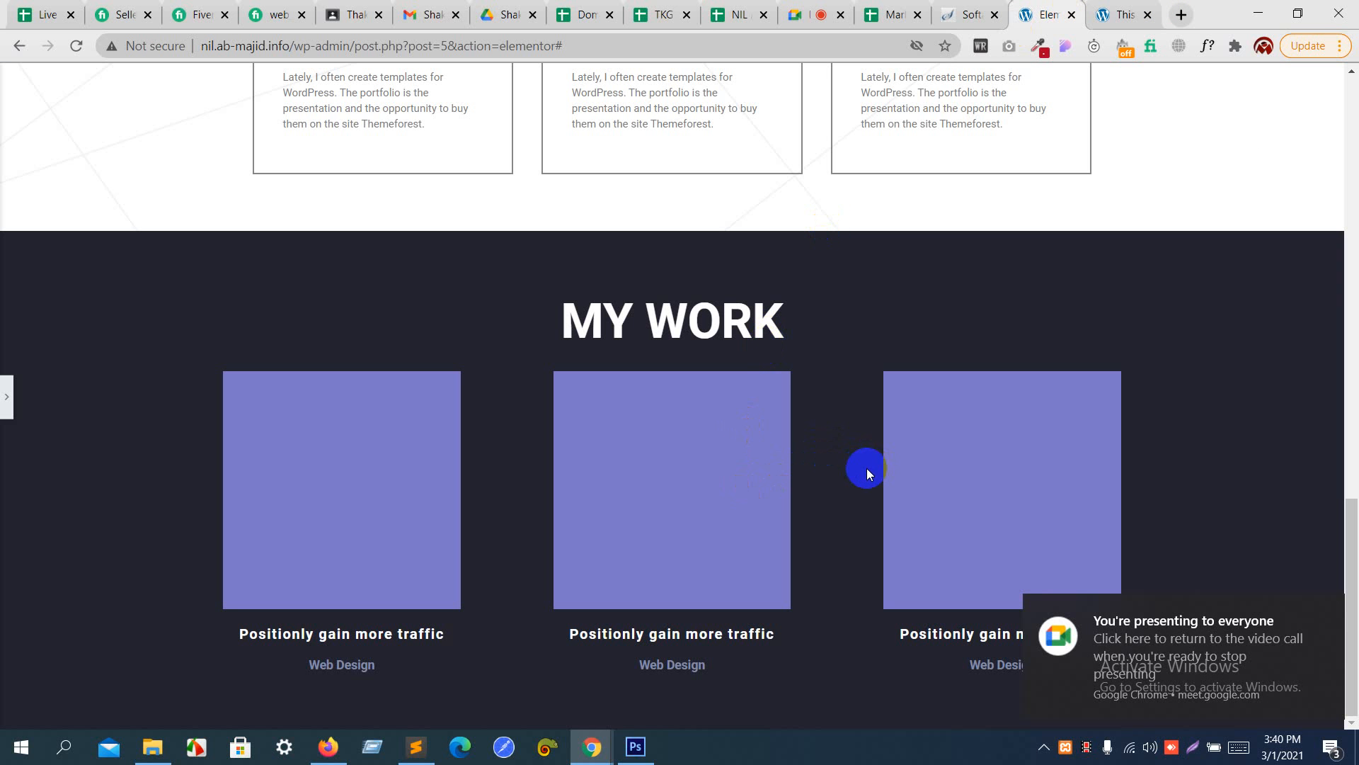
- Bring back the editor panel and set the first portfolio image's width to 100%
left_click(8, 404)
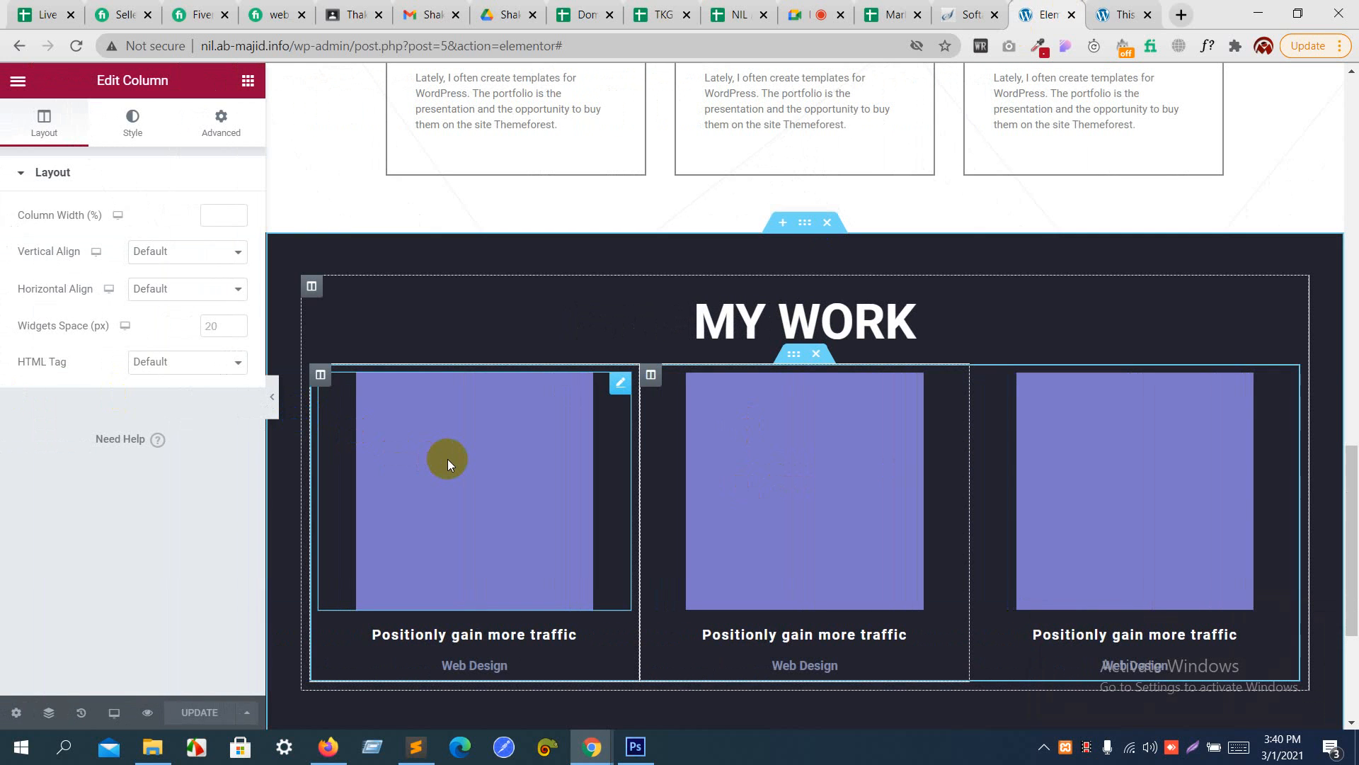
left_click(447, 459)
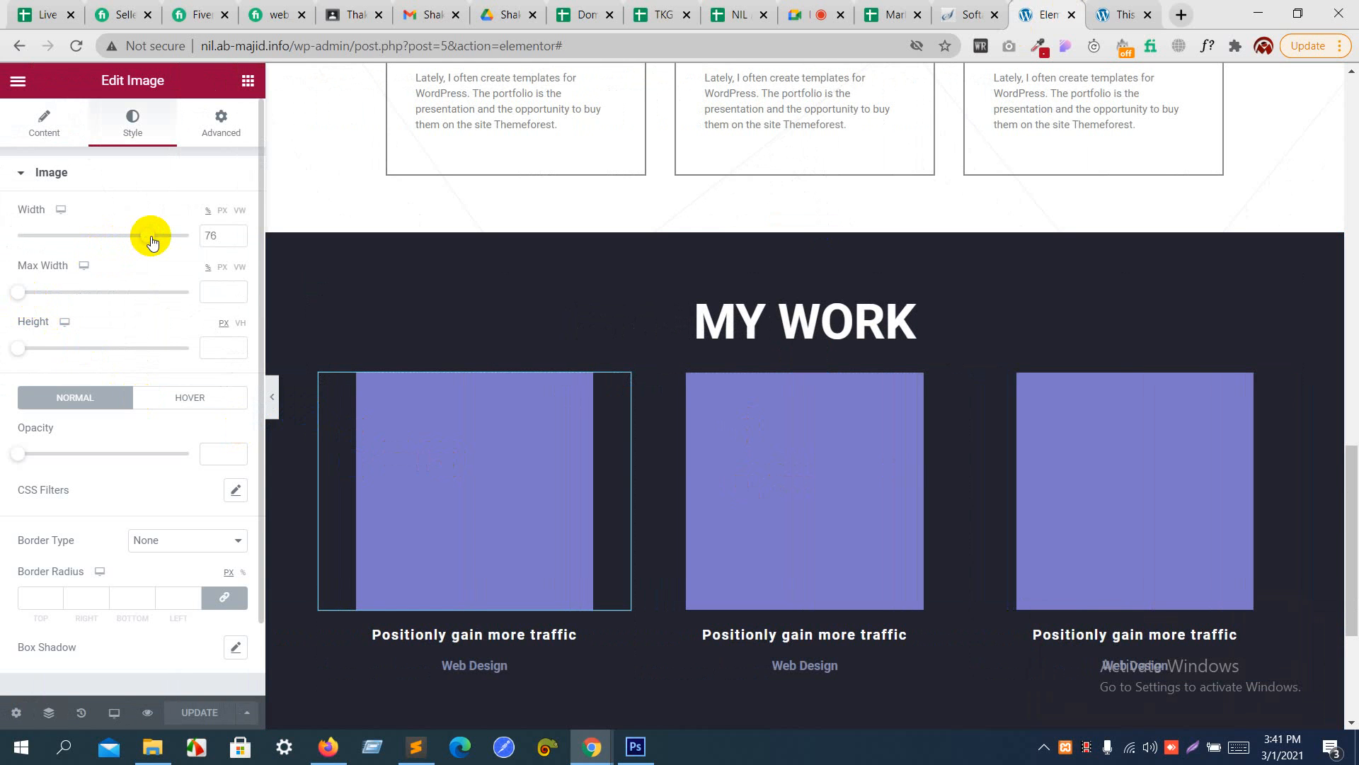
left_click_drag(152, 239, 194, 240)
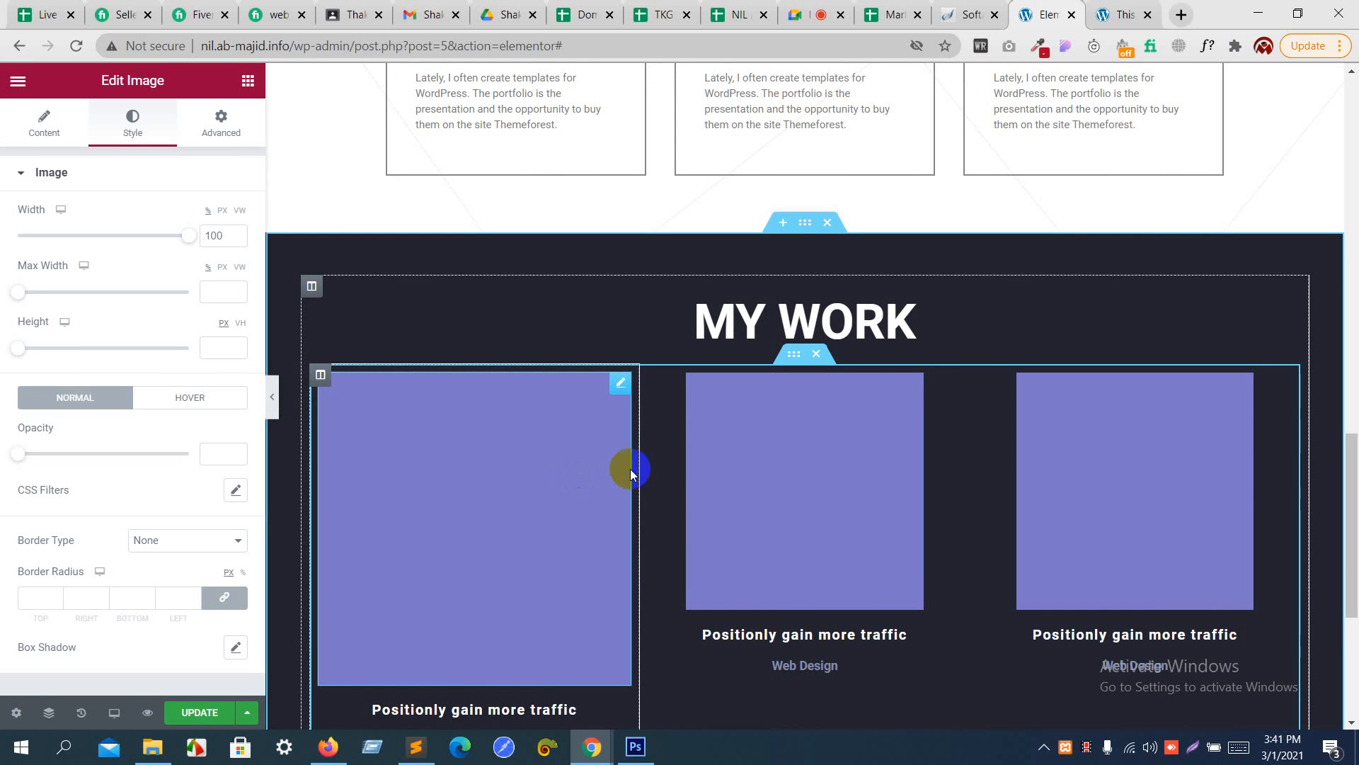
- Set the width of the second and third portfolio images to 100% and preview the row without the editor panel
left_click(745, 457)
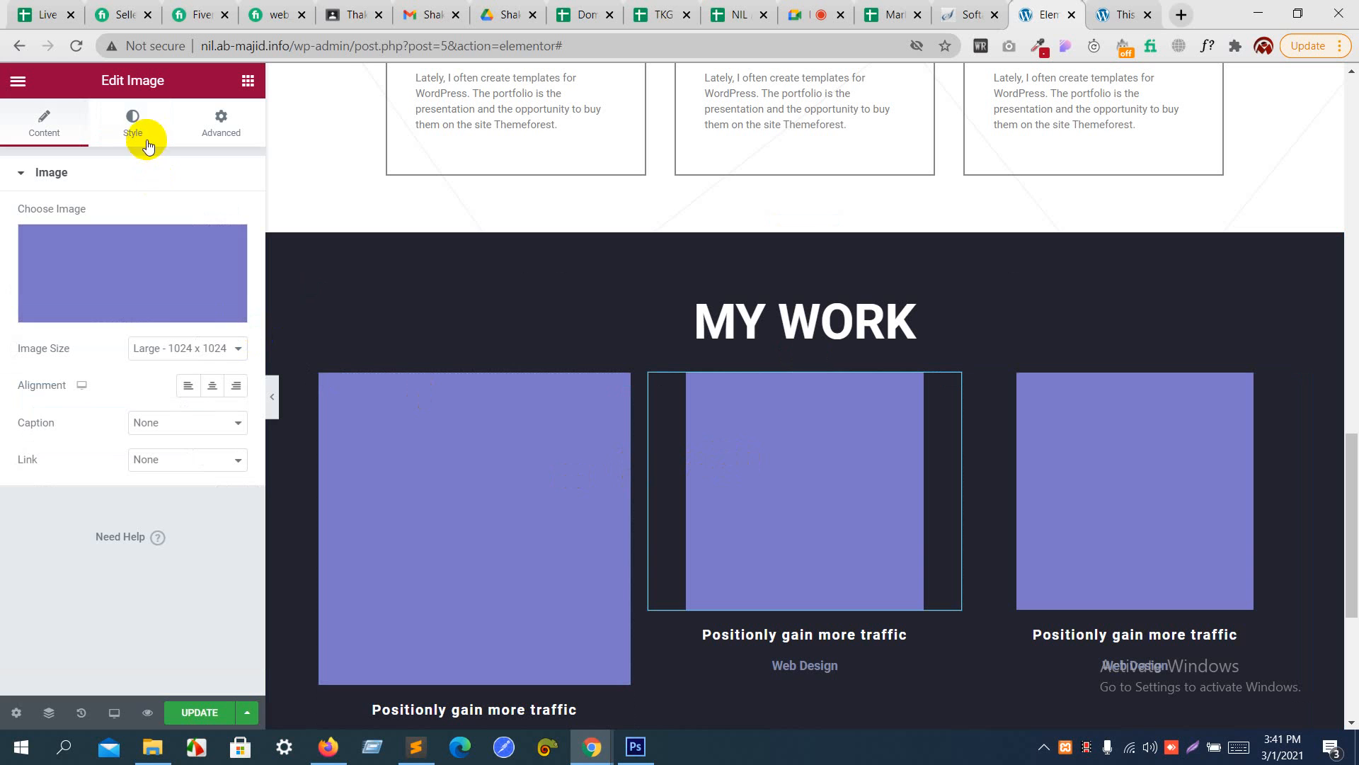
left_click(133, 122)
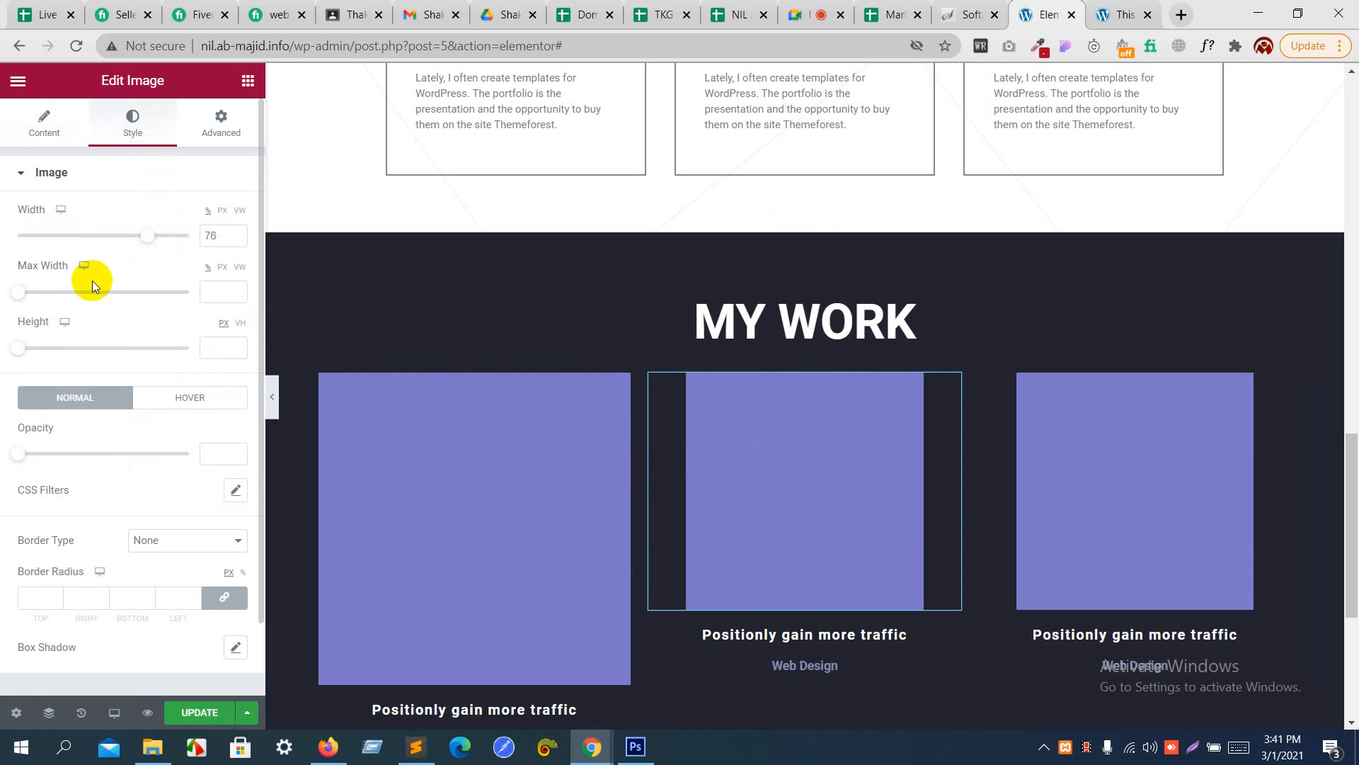
left_click_drag(148, 236, 233, 228)
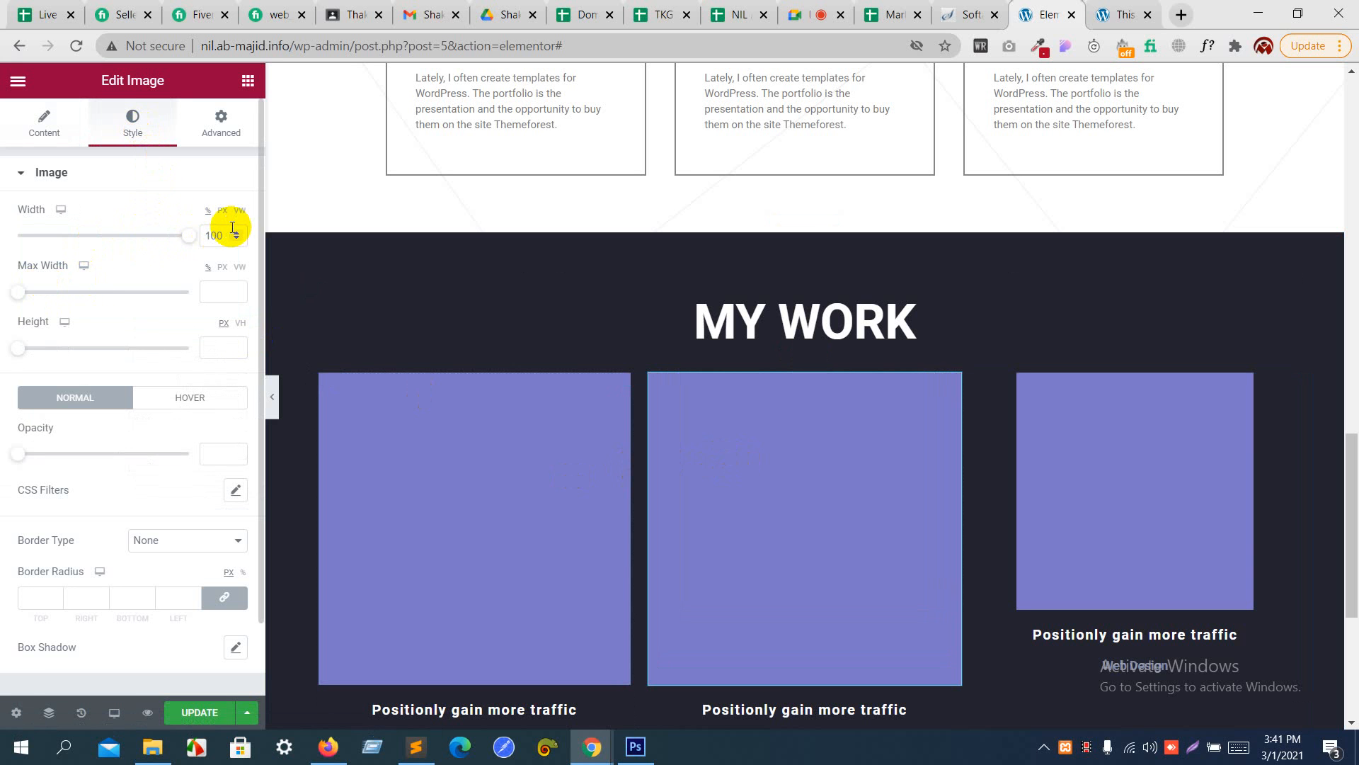
left_click(1090, 429)
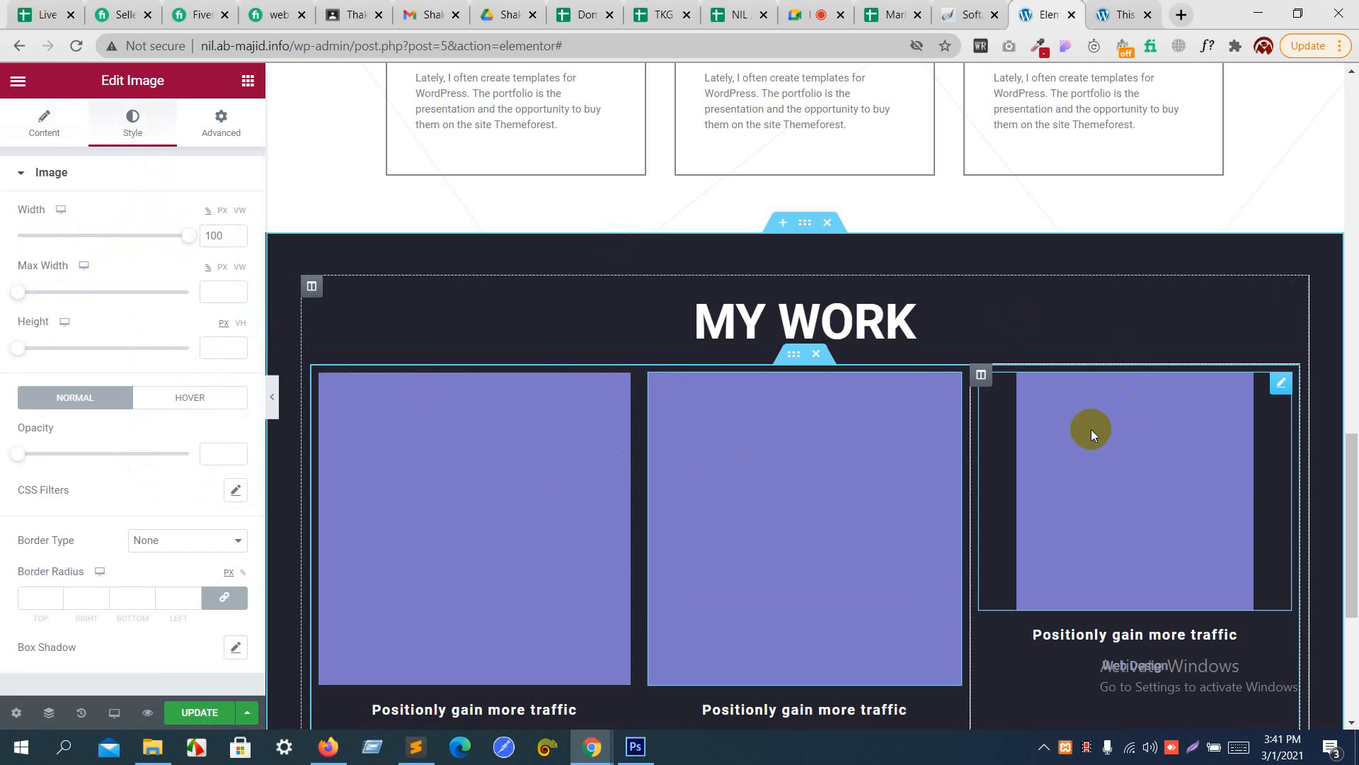
left_click(134, 119)
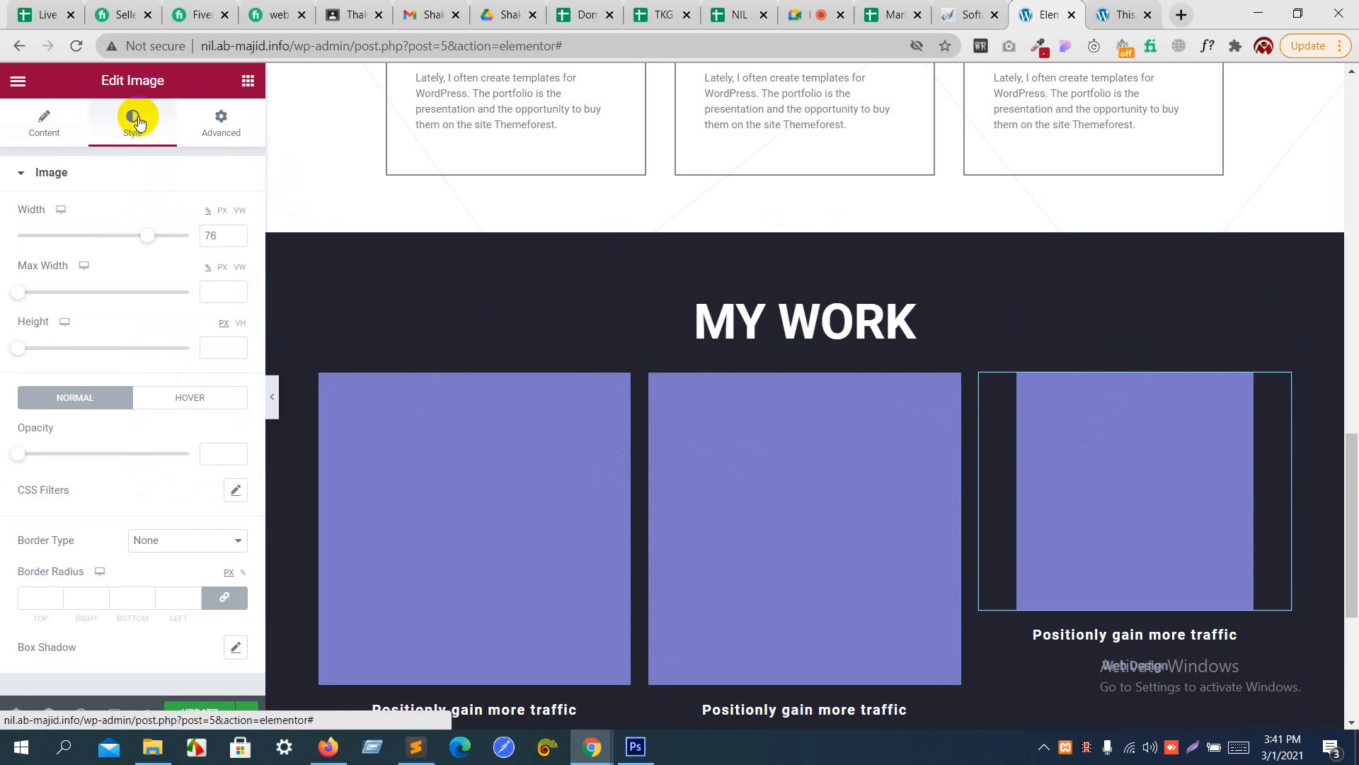
left_click_drag(146, 236, 267, 218)
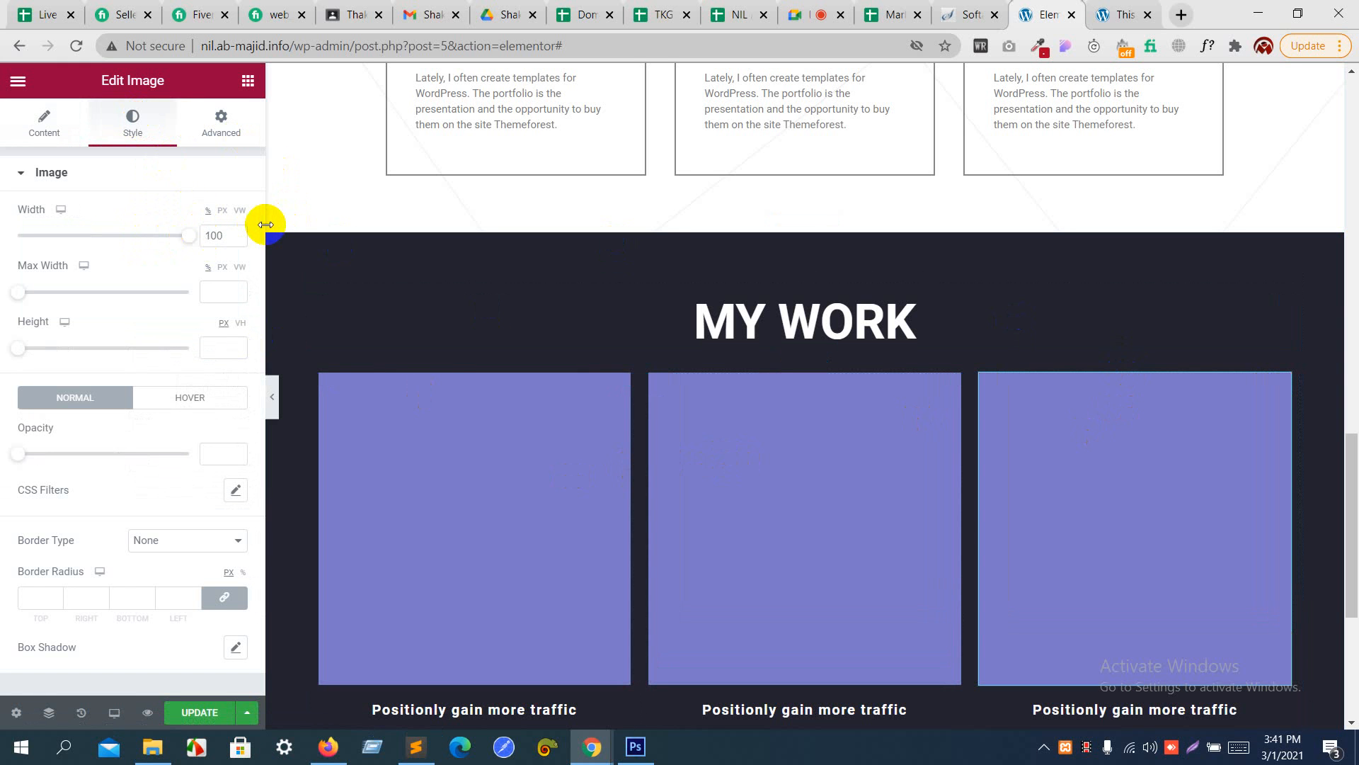
scroll(911, 298, "down", 3)
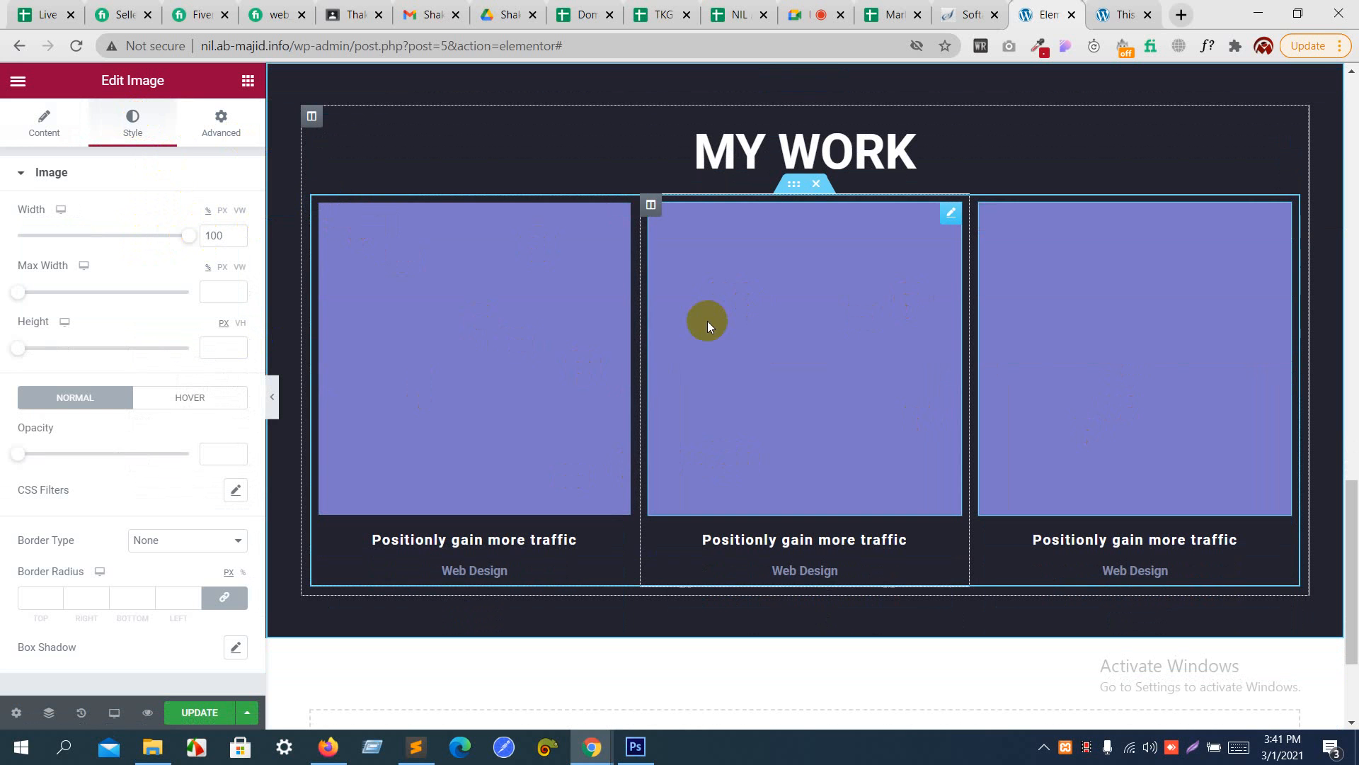
left_click(272, 396)
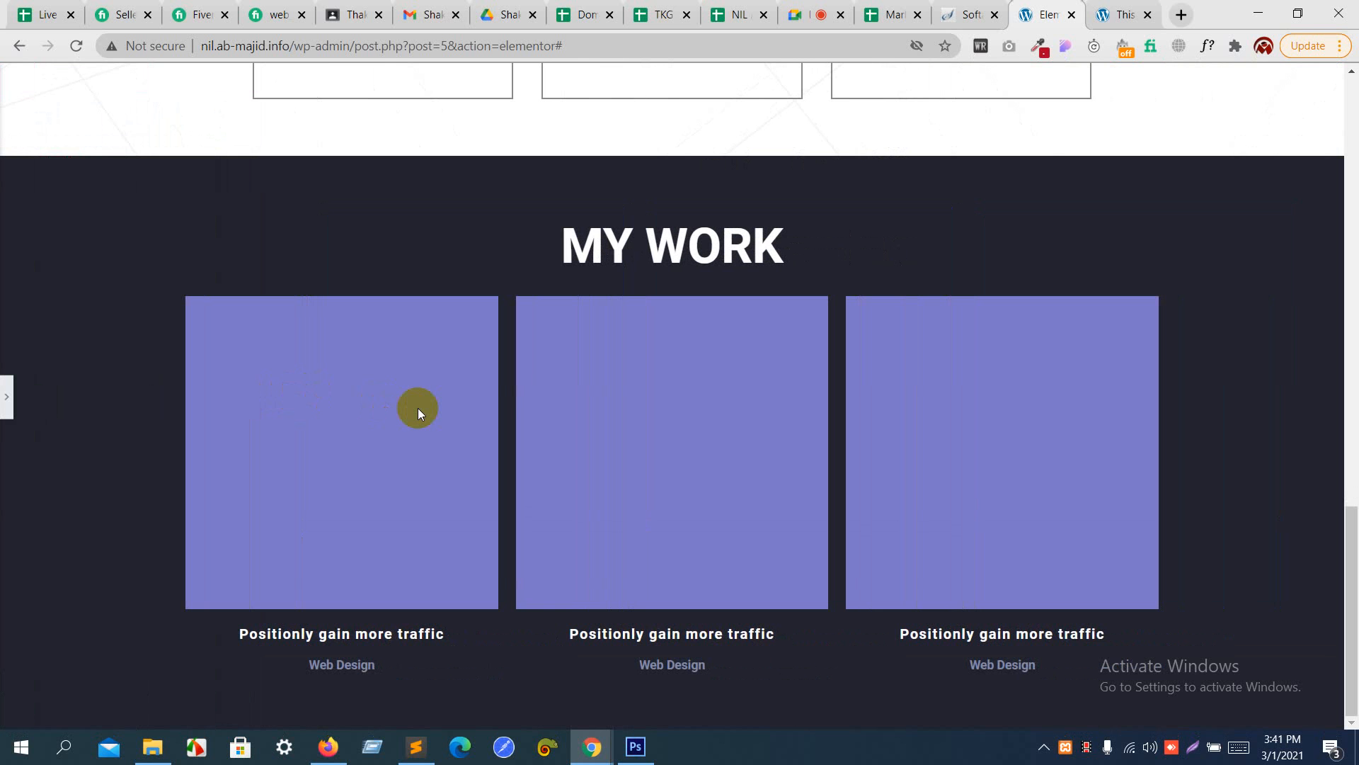
- Give the inner section holding the portfolio columns a top and bottom margin of 22 px and preview the spacing
left_click(6, 399)
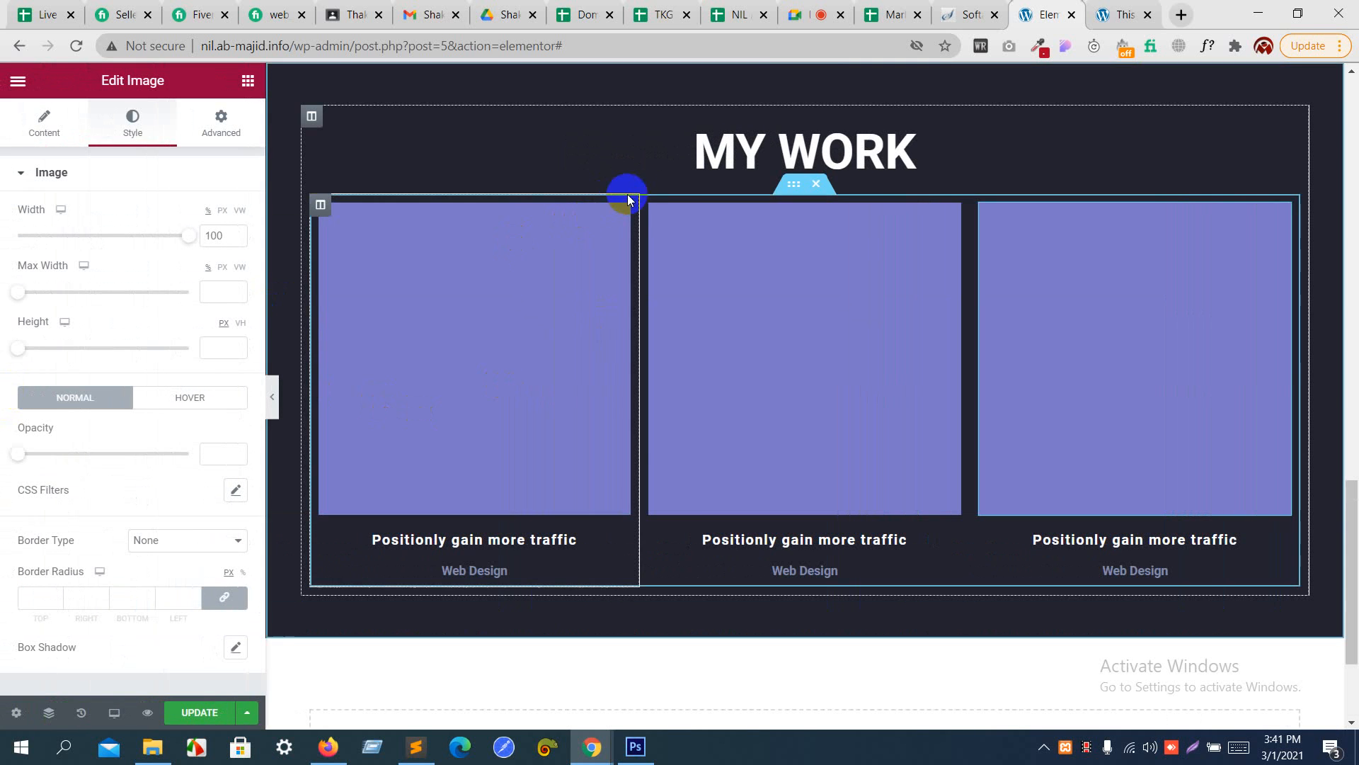
left_click(795, 186)
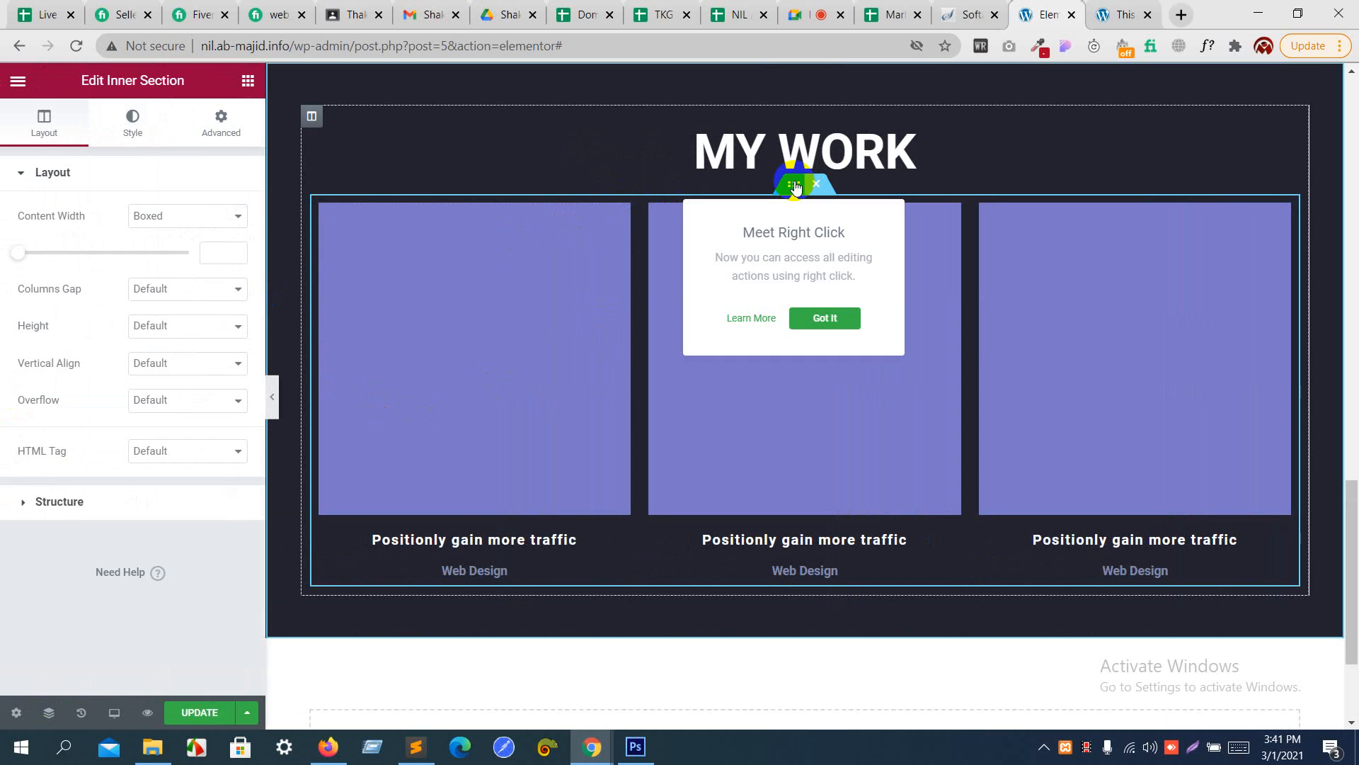
left_click(213, 122)
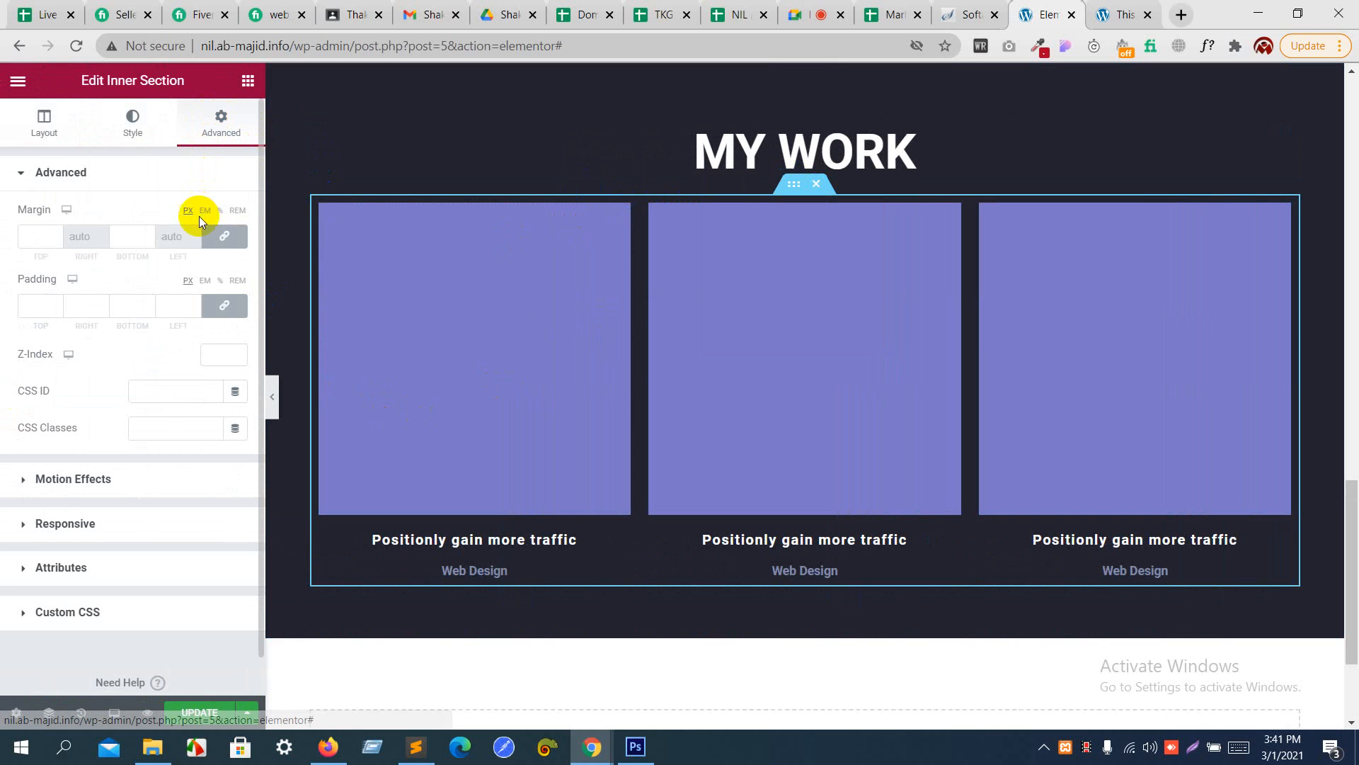
left_click(56, 235)
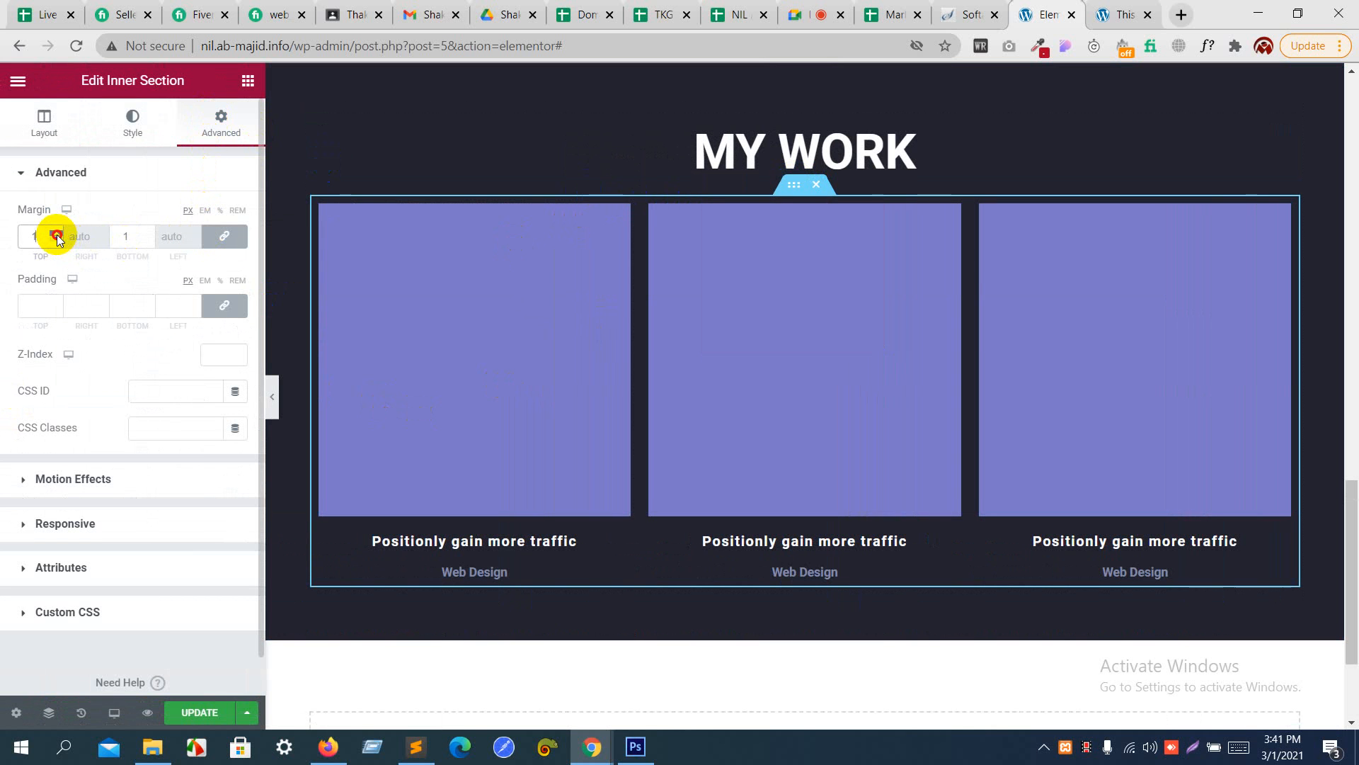
double_click(57, 236)
left_click(56, 236)
double_click(57, 235)
left_click(56, 235)
left_click(57, 235)
left_click(56, 235)
left_click(57, 235)
double_click(57, 235)
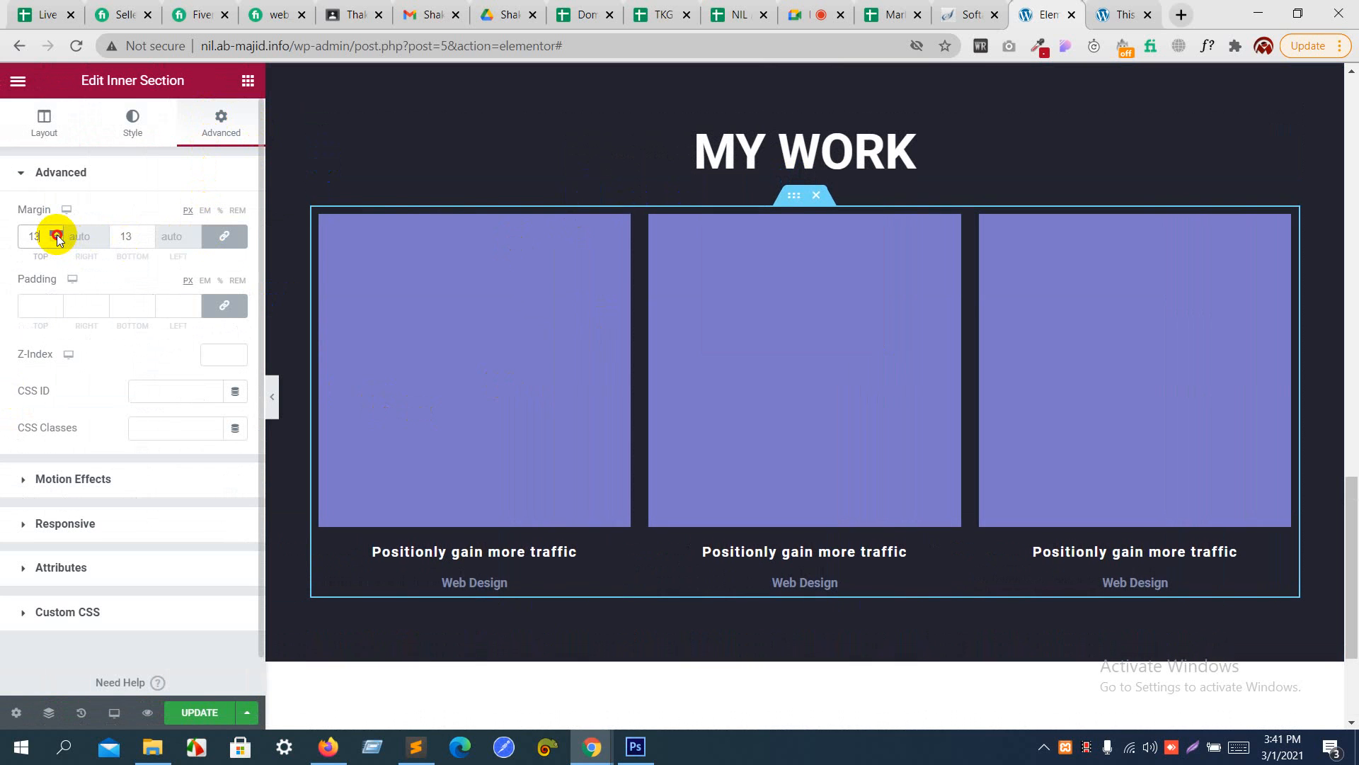
double_click(56, 235)
double_click(57, 235)
double_click(56, 235)
triple_click(57, 235)
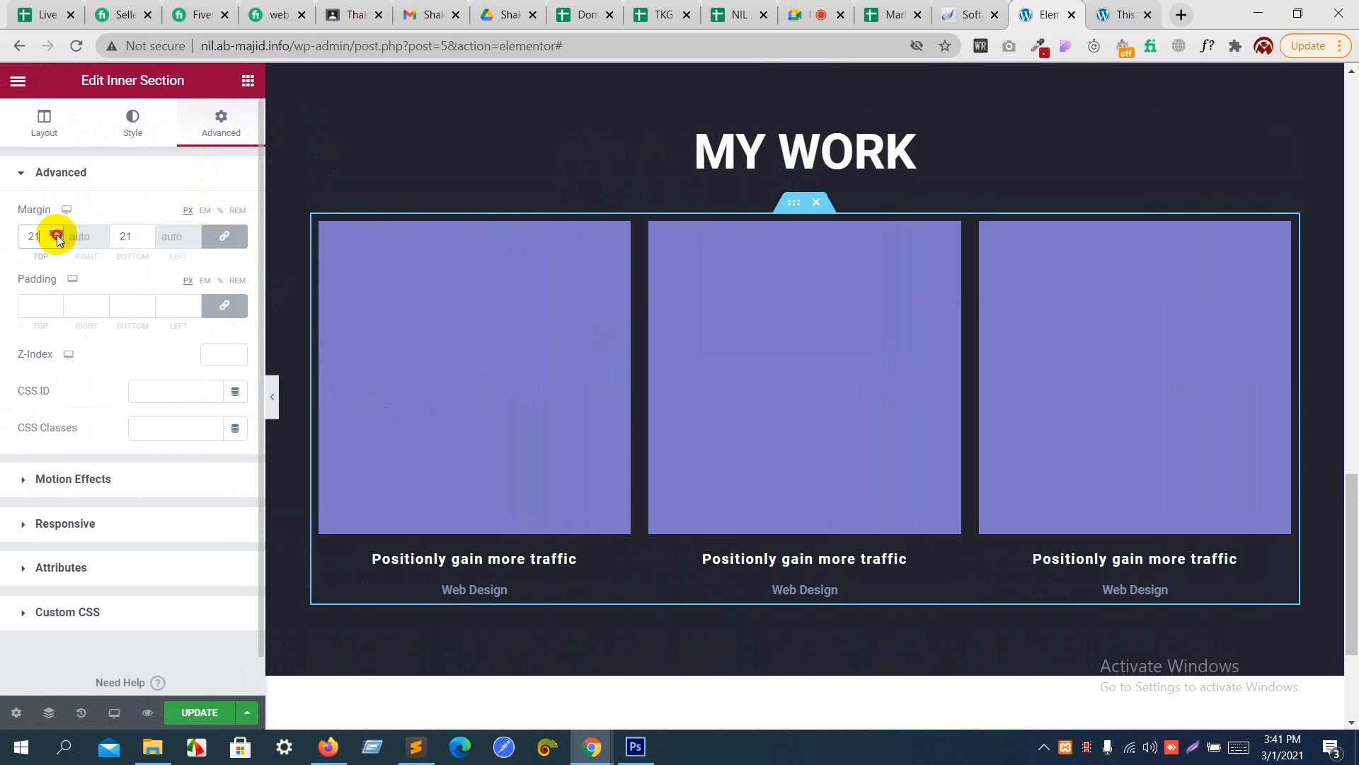
left_click(56, 235)
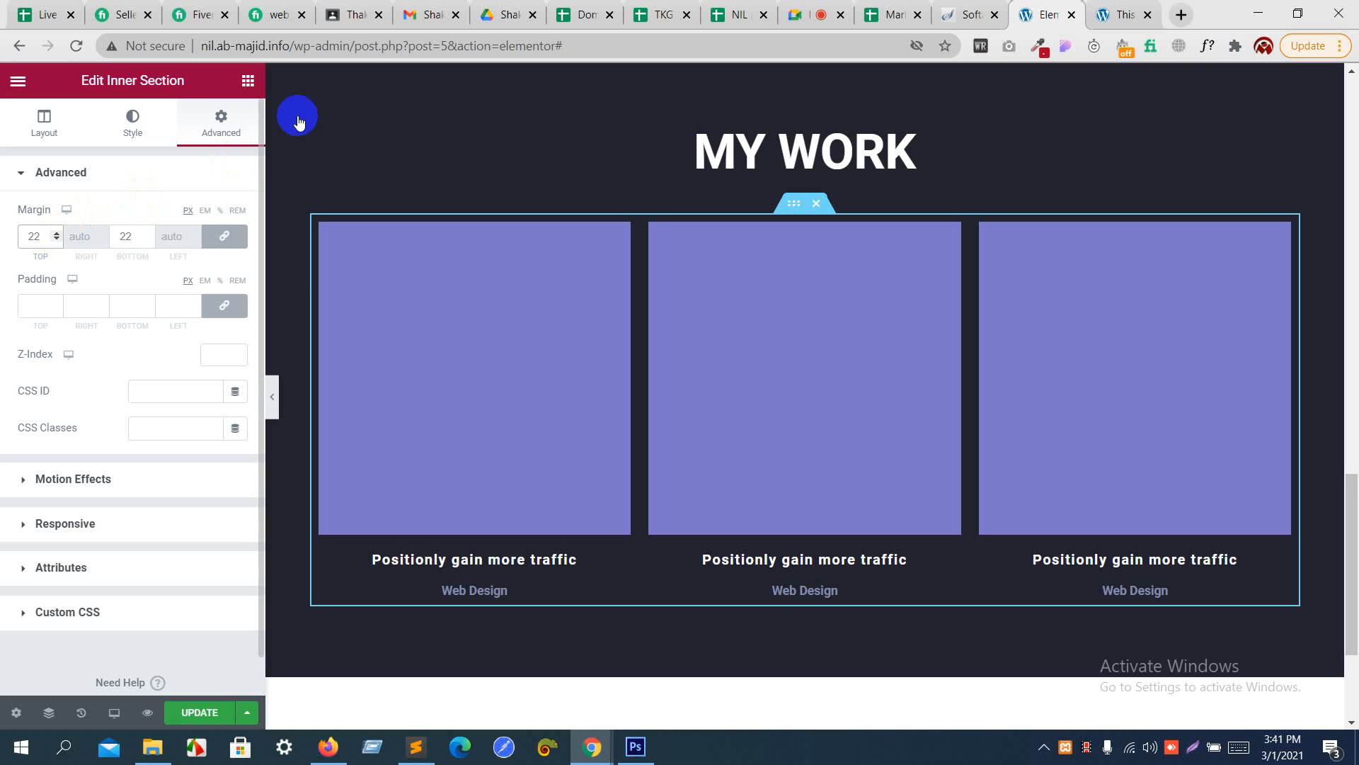
left_click(272, 394)
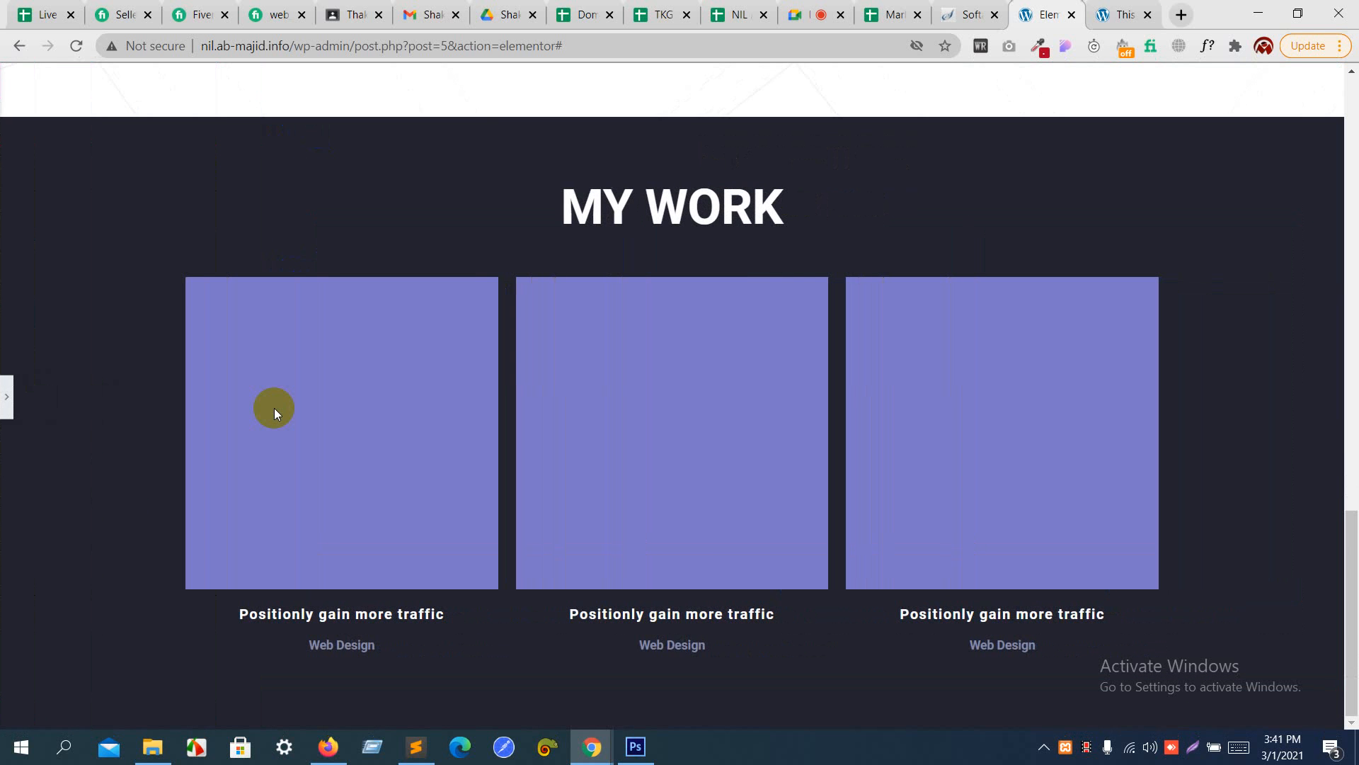
- Switch to Photoshop, cancel the text color picker, and examine the button design beneath the portfolio row in free_psd.psd
left_click(638, 747)
scroll(652, 455, "down", 10)
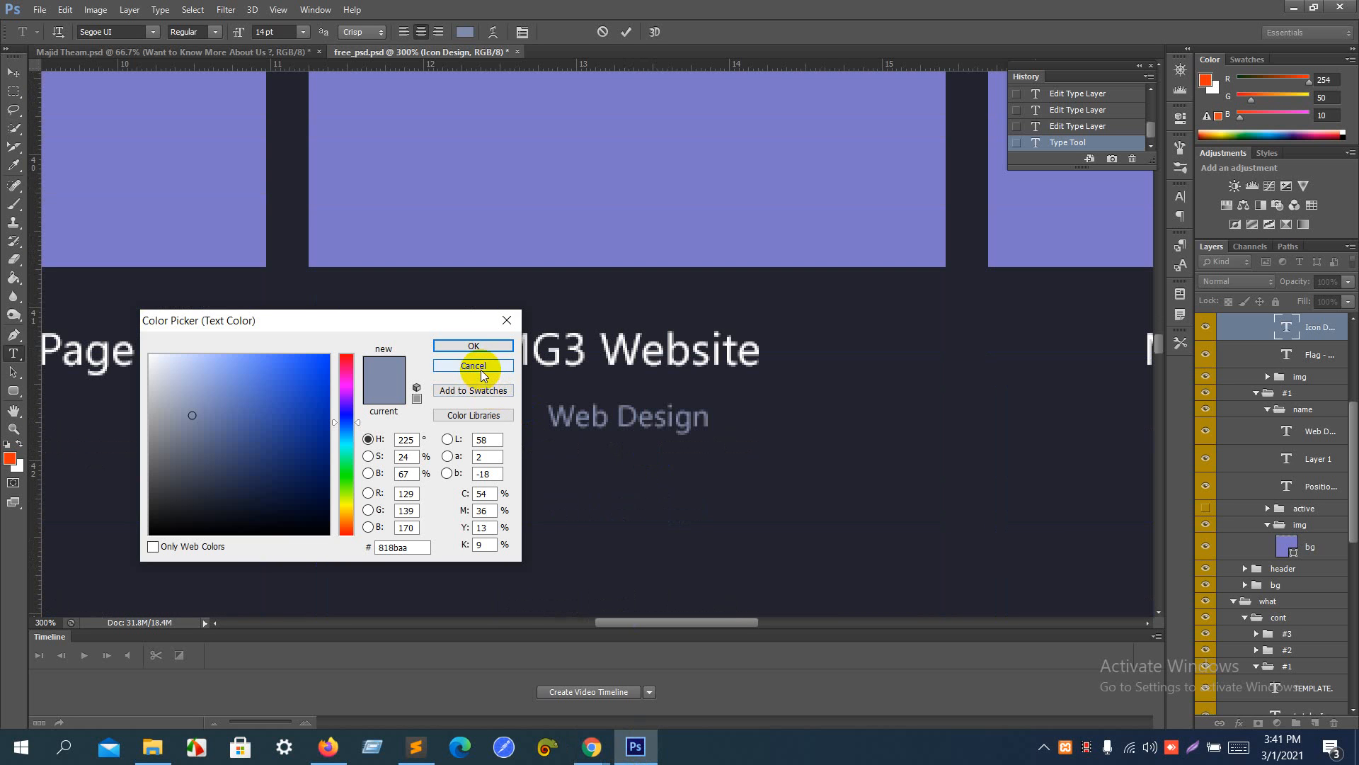
left_click(481, 369)
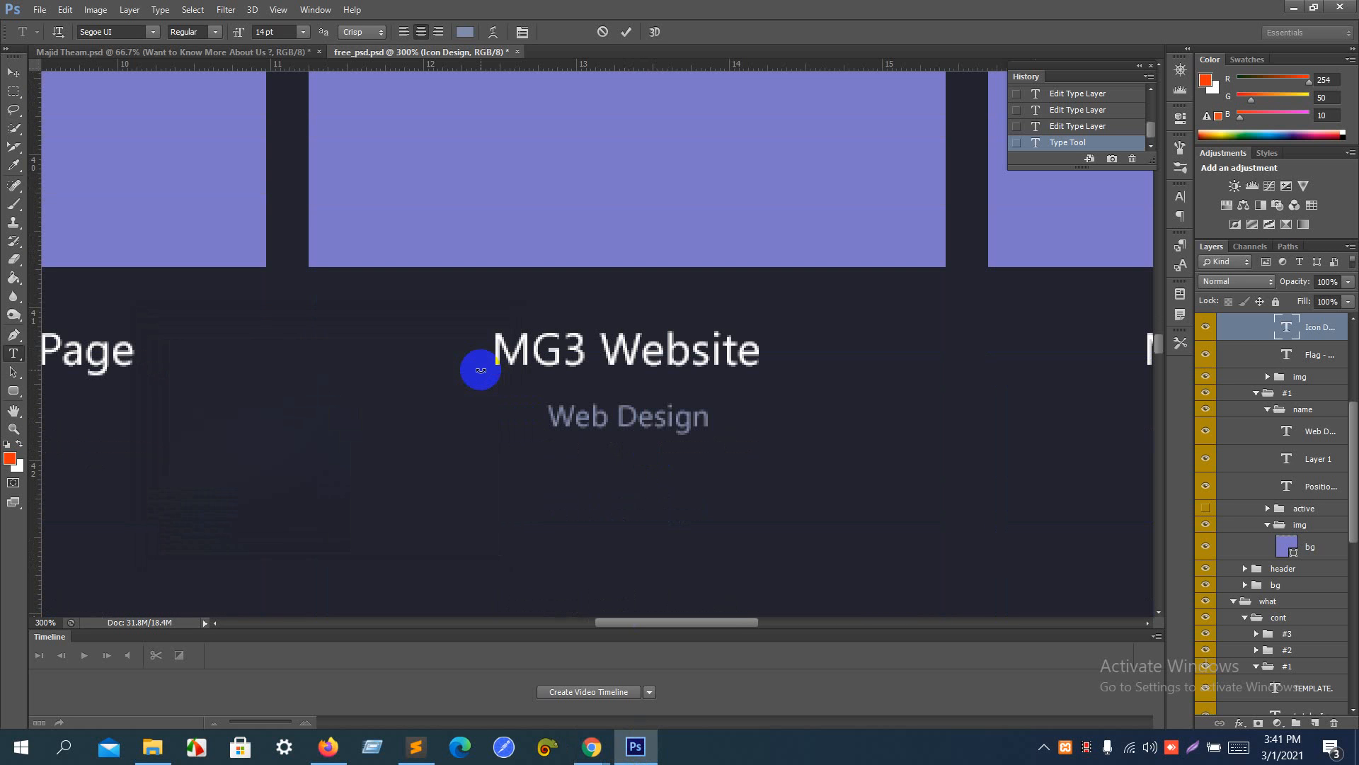
key("ctrl+minus")
key("ctrl+minus")
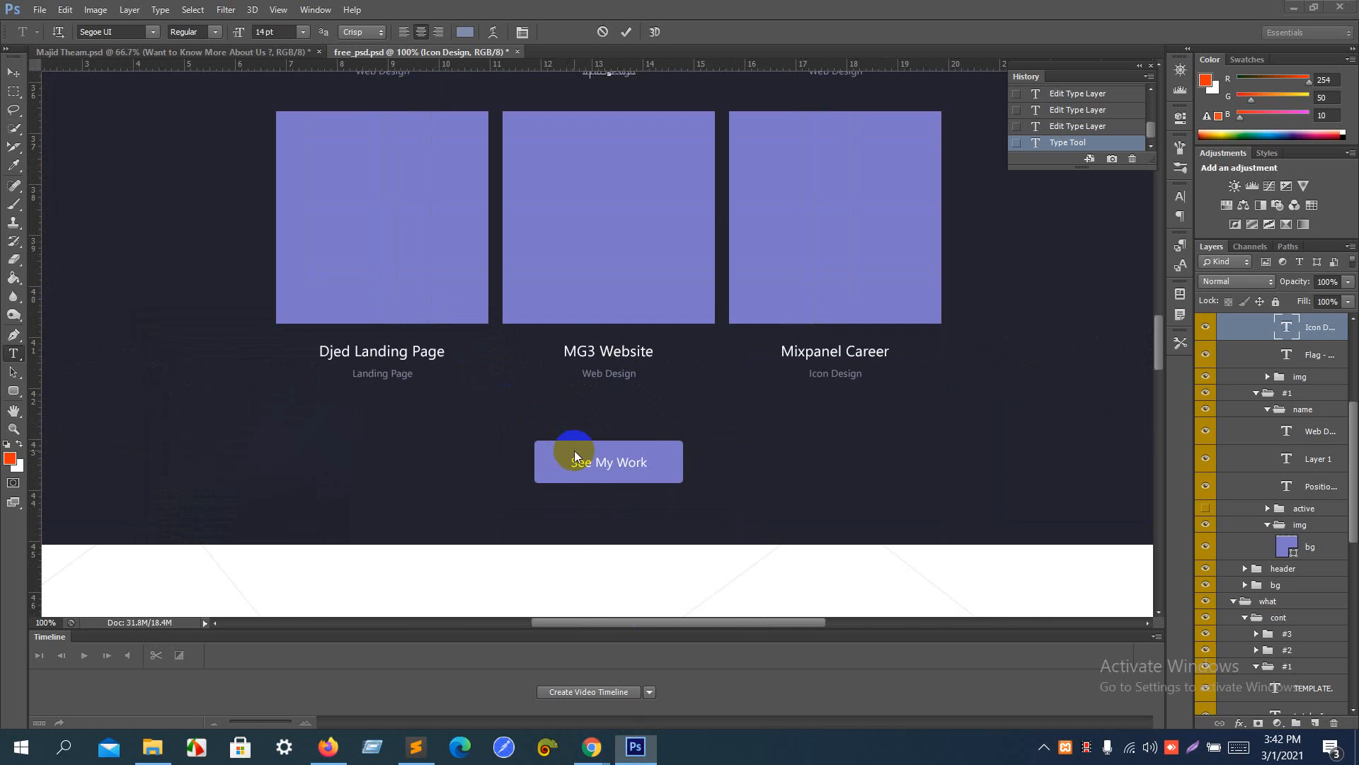
- Return to the Elementor page in Chrome and add a center-aligned Button widget below the three portfolio columns
key("alt+Tab")
left_click(6, 396)
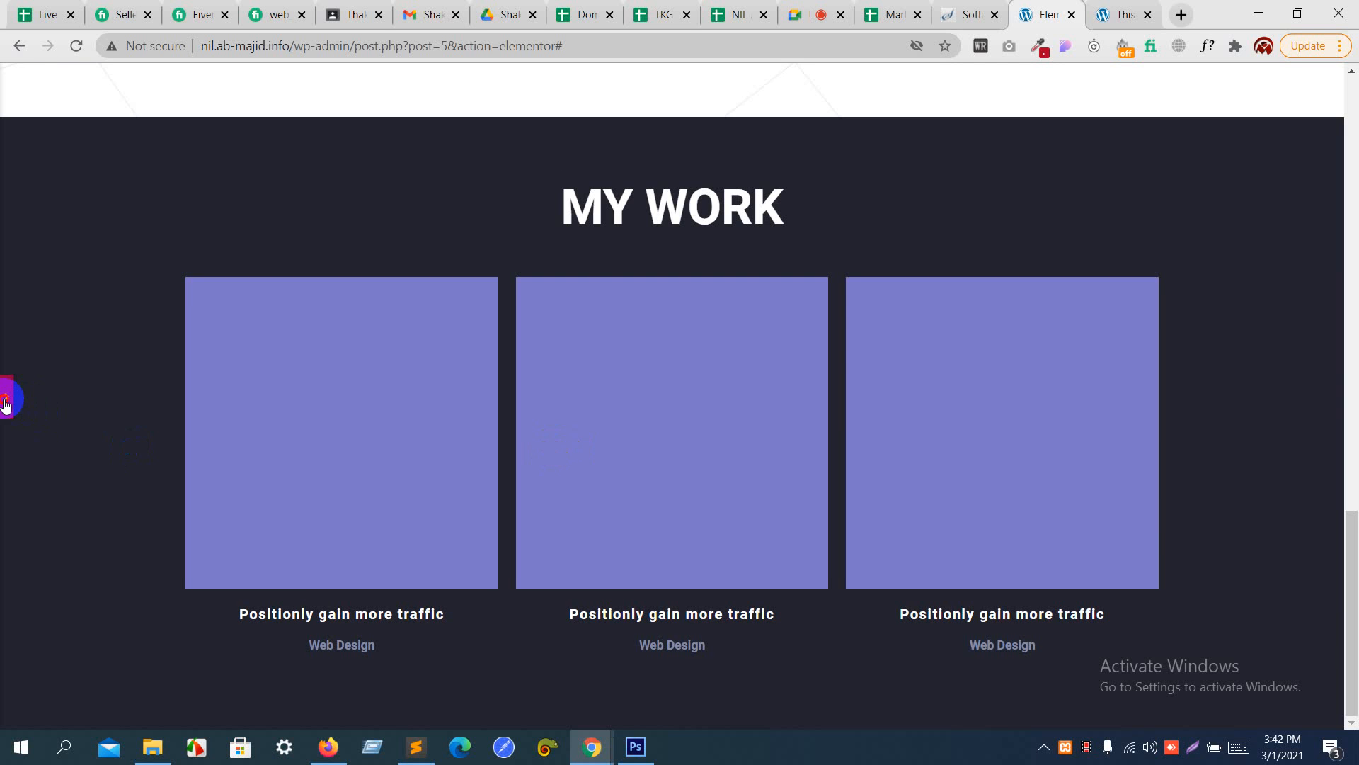
scroll(503, 402, "down", 2)
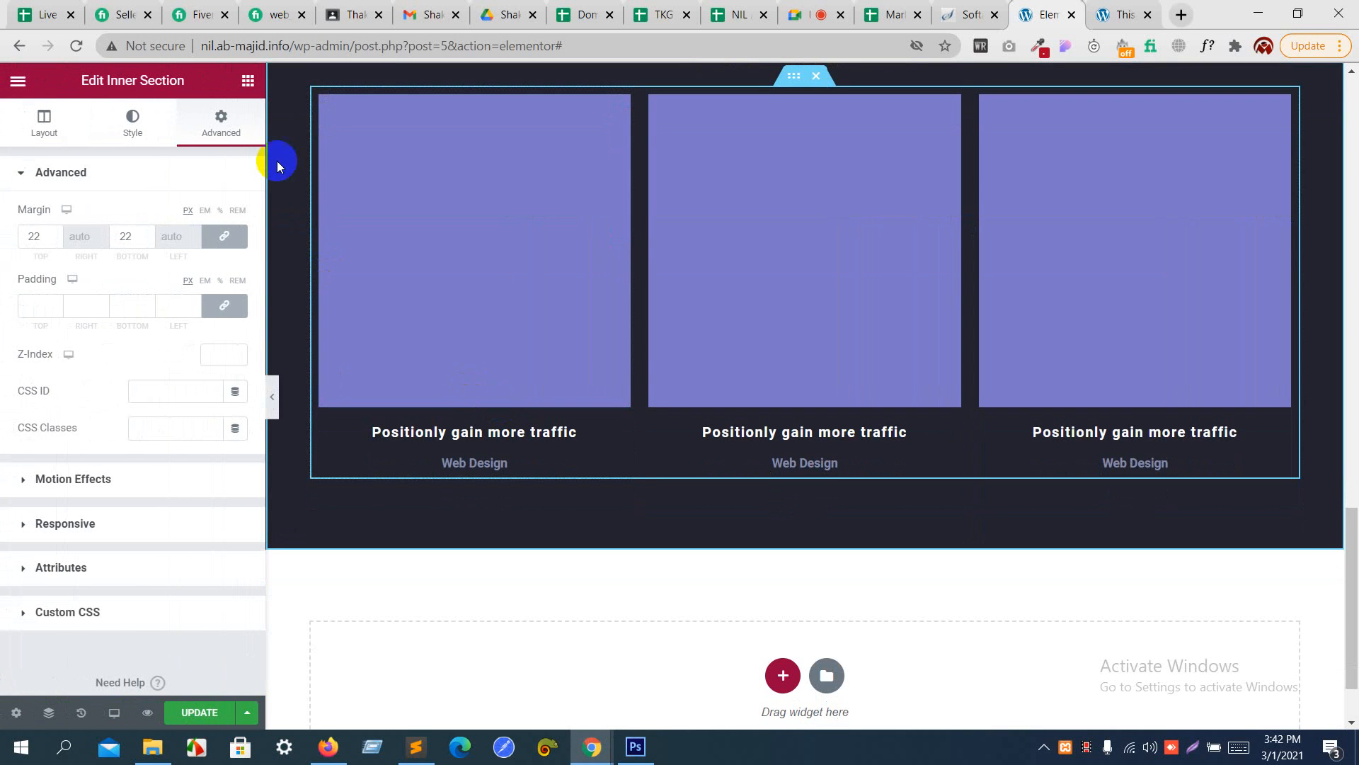
left_click(248, 80)
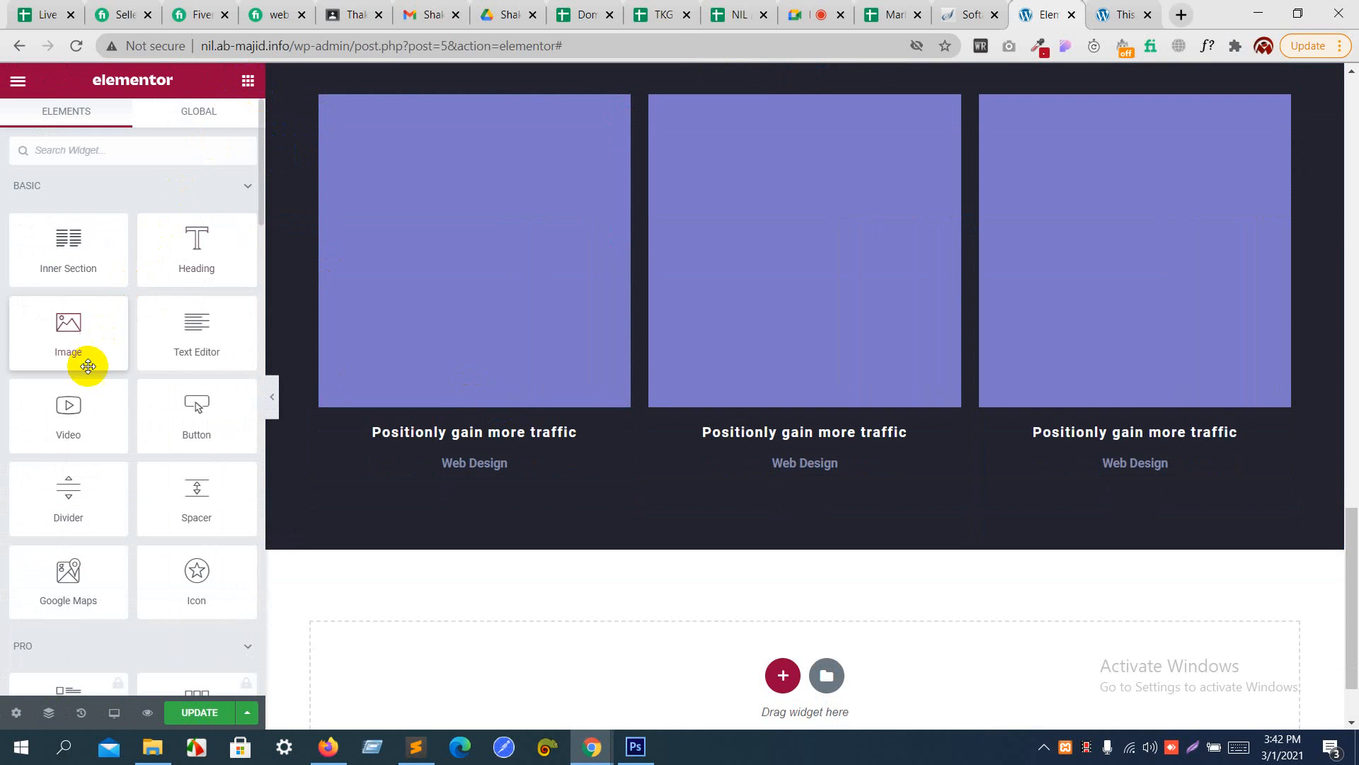
left_click_drag(179, 425, 651, 480)
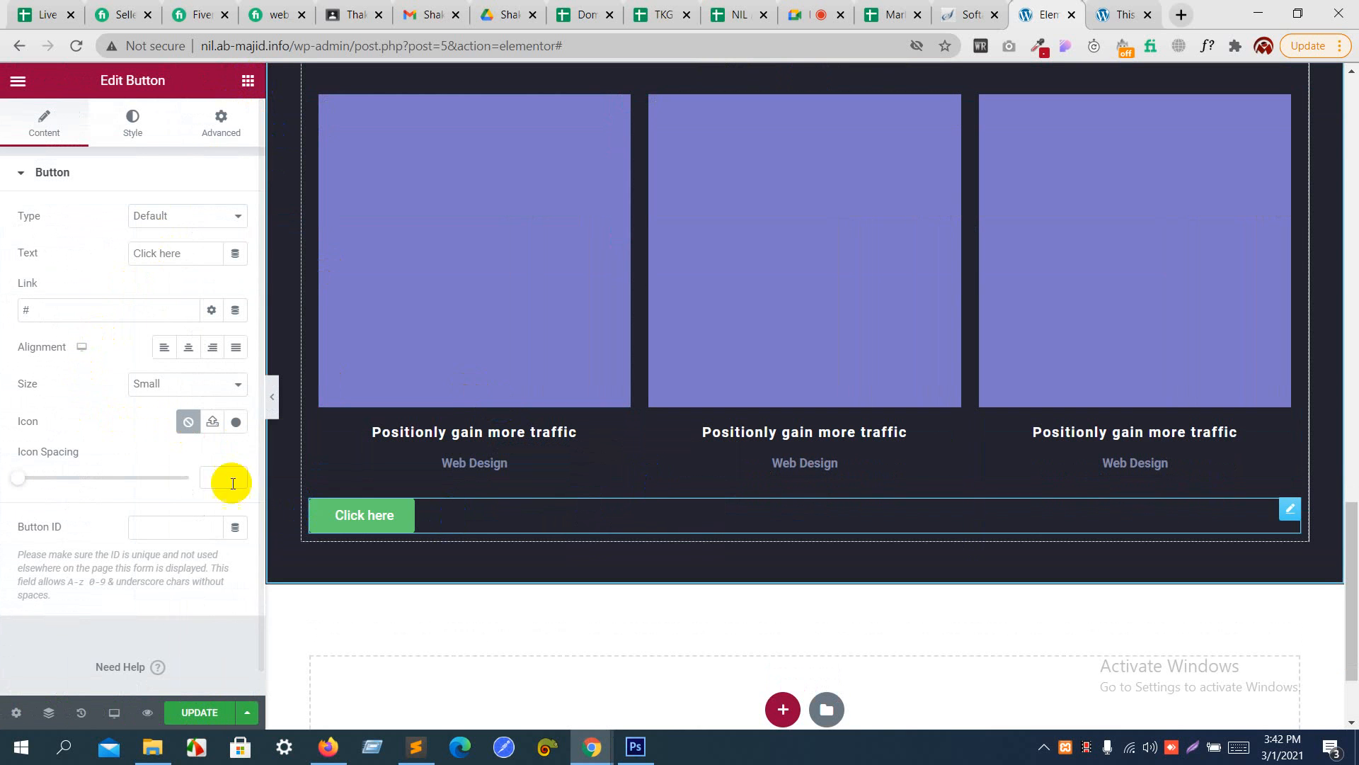
left_click(190, 353)
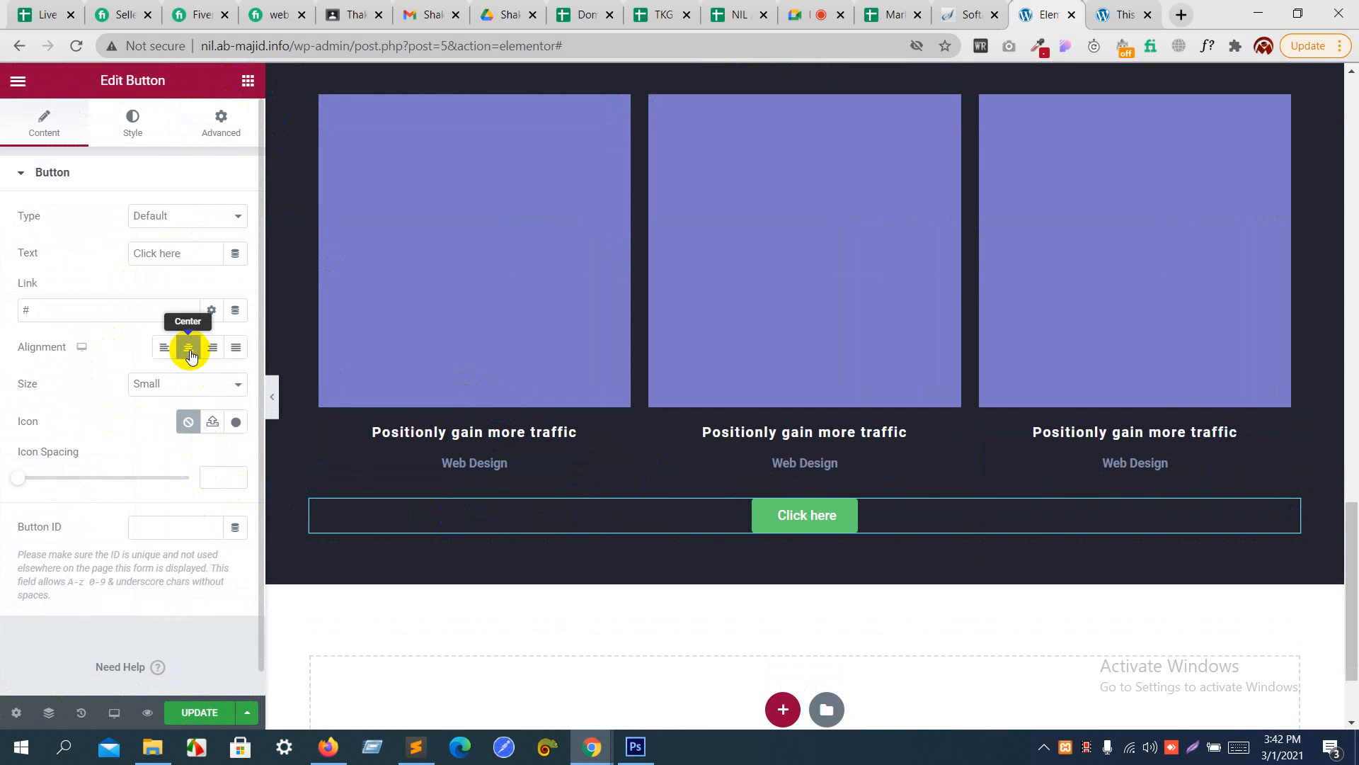
- Replace the new button's text with "See My Work", checking the wording against the Photoshop design
left_click_drag(182, 255, 44, 253)
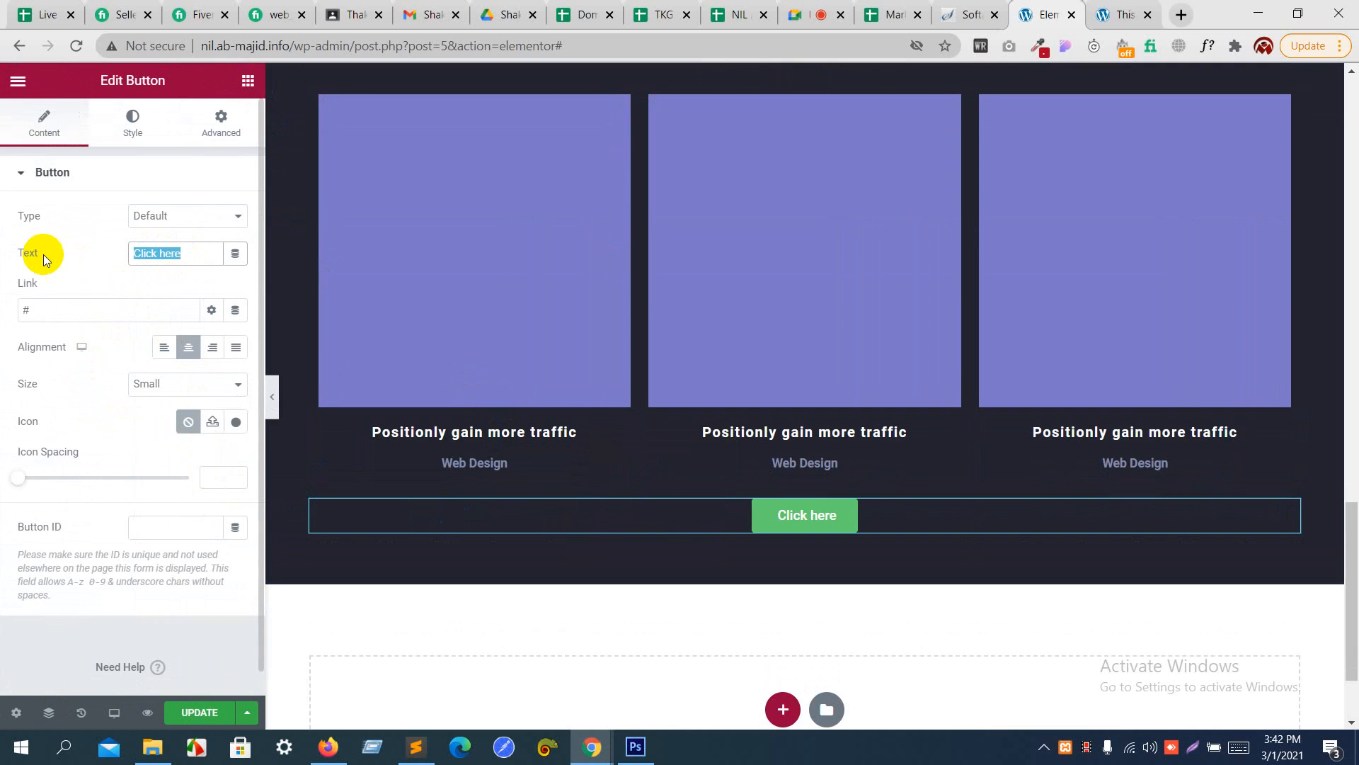
key("ctrl+x")
key("alt+Tab")
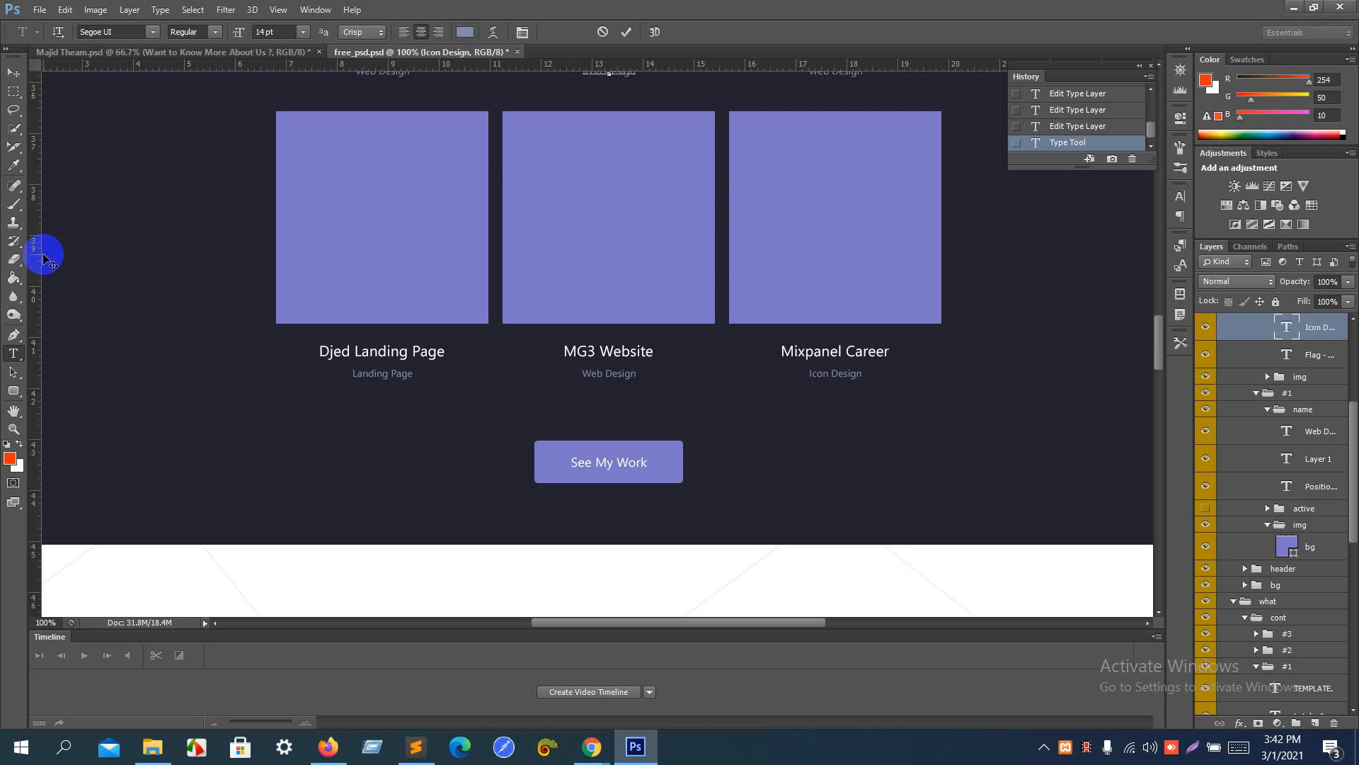
key("alt+Tab")
type("S")
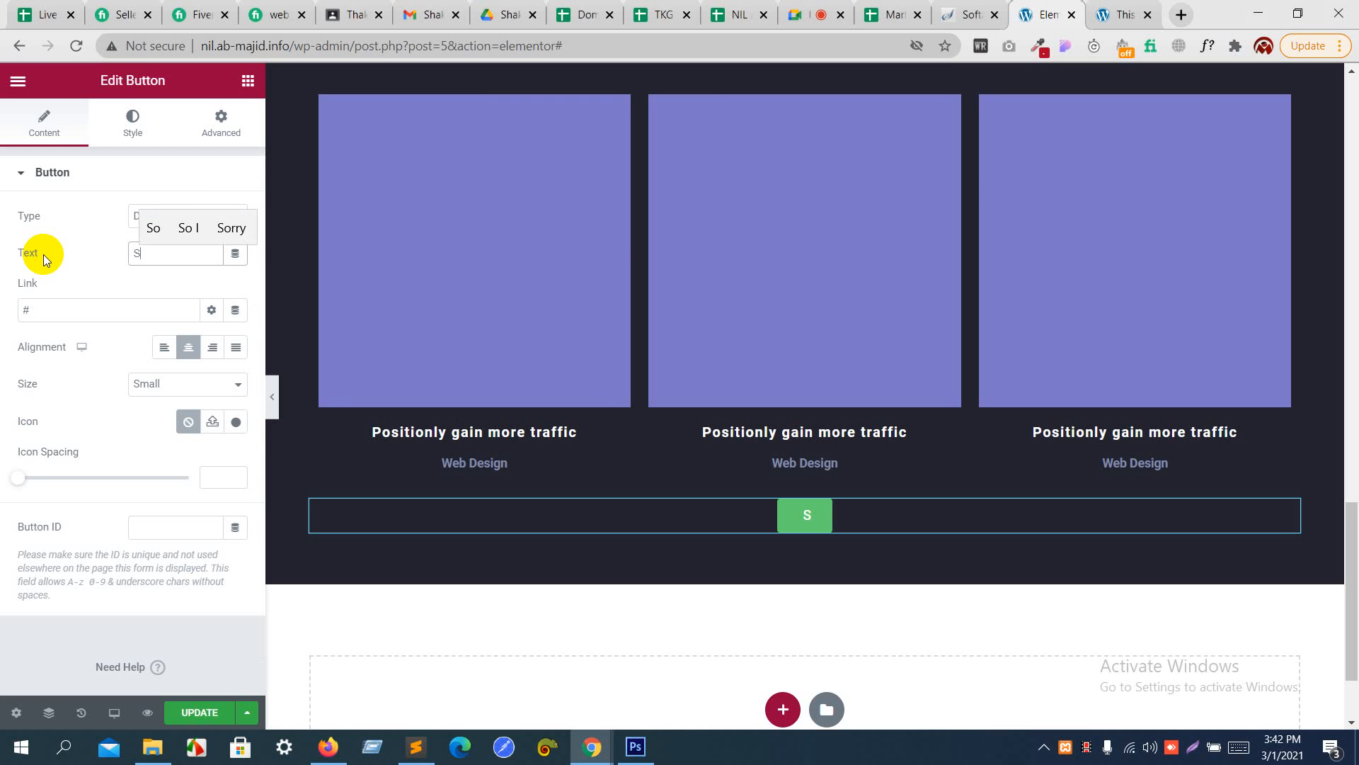
type("ee My ")
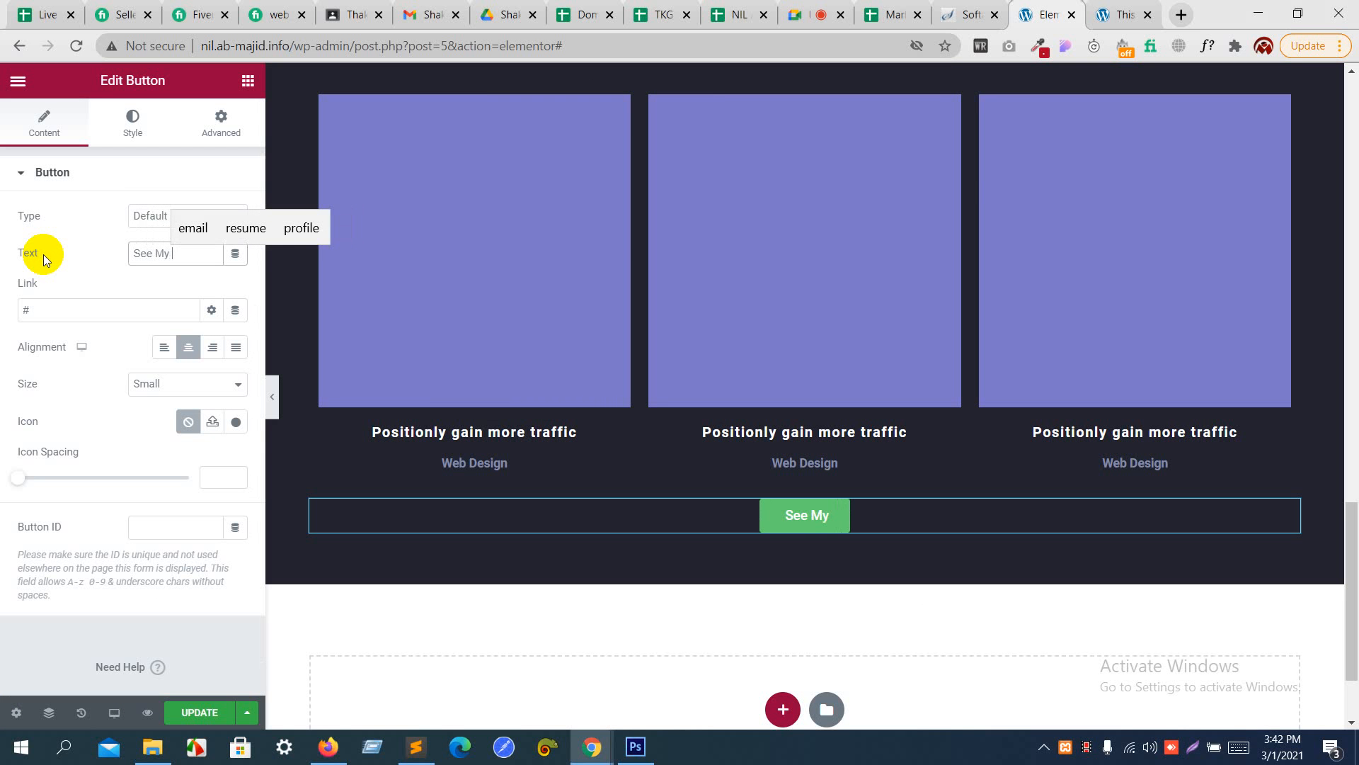
type("Work")
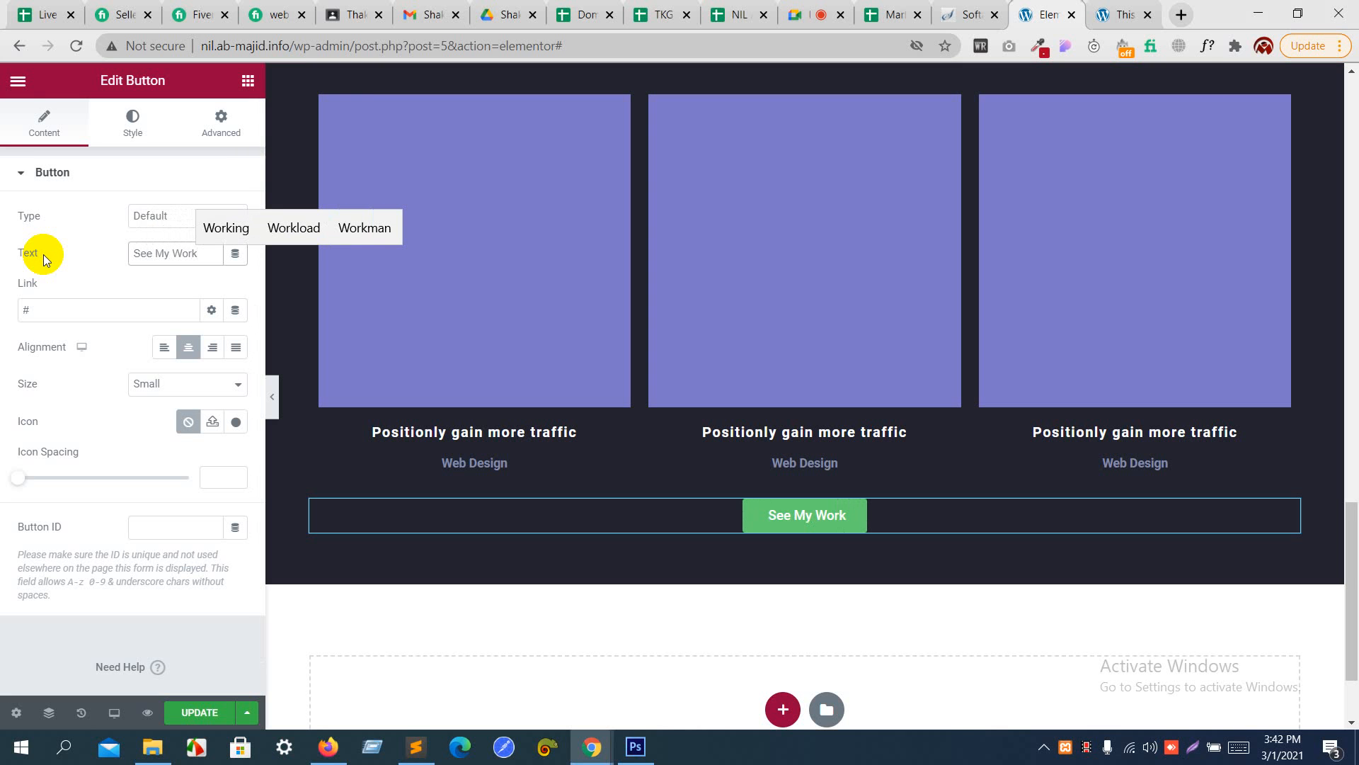
- Set the button's background color to 818baa and its text color to white (#FFFFFF)
left_click(128, 128)
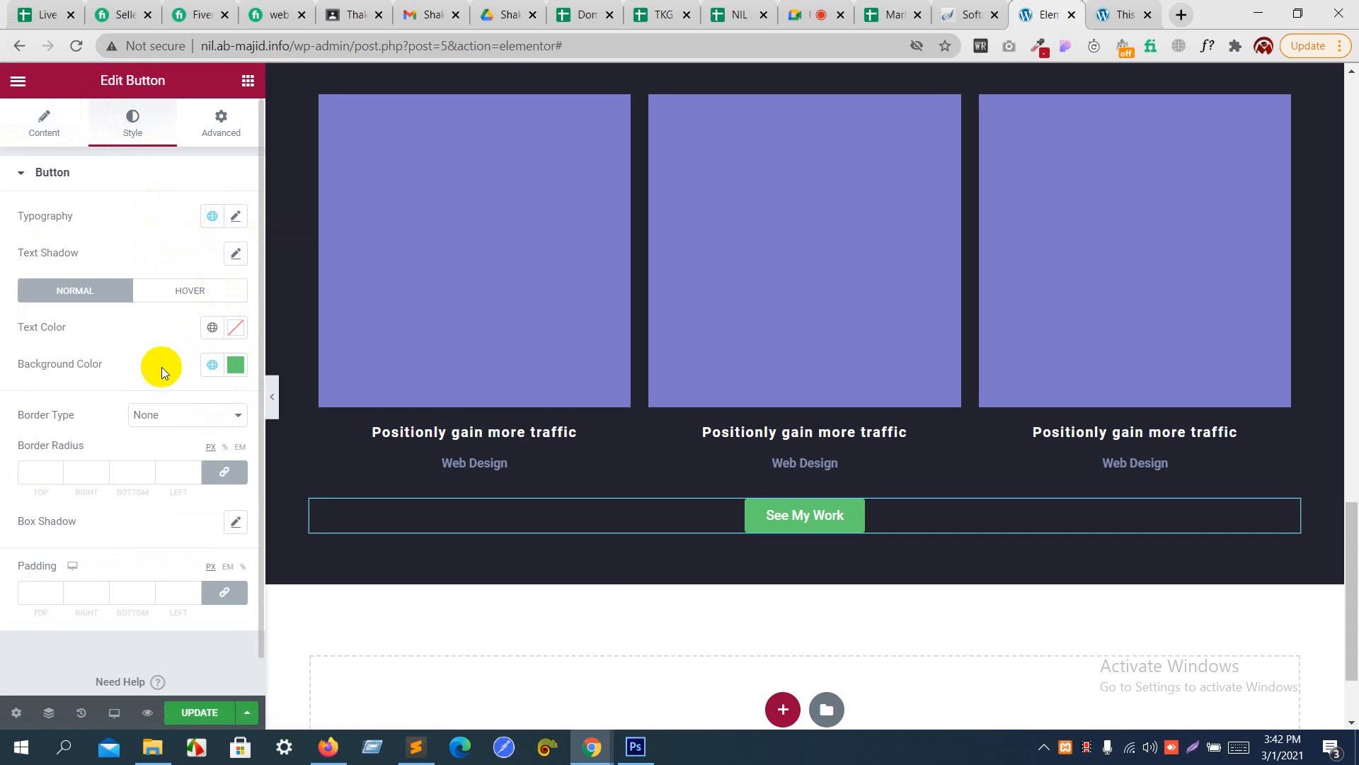
left_click(237, 367)
key("ctrl+v")
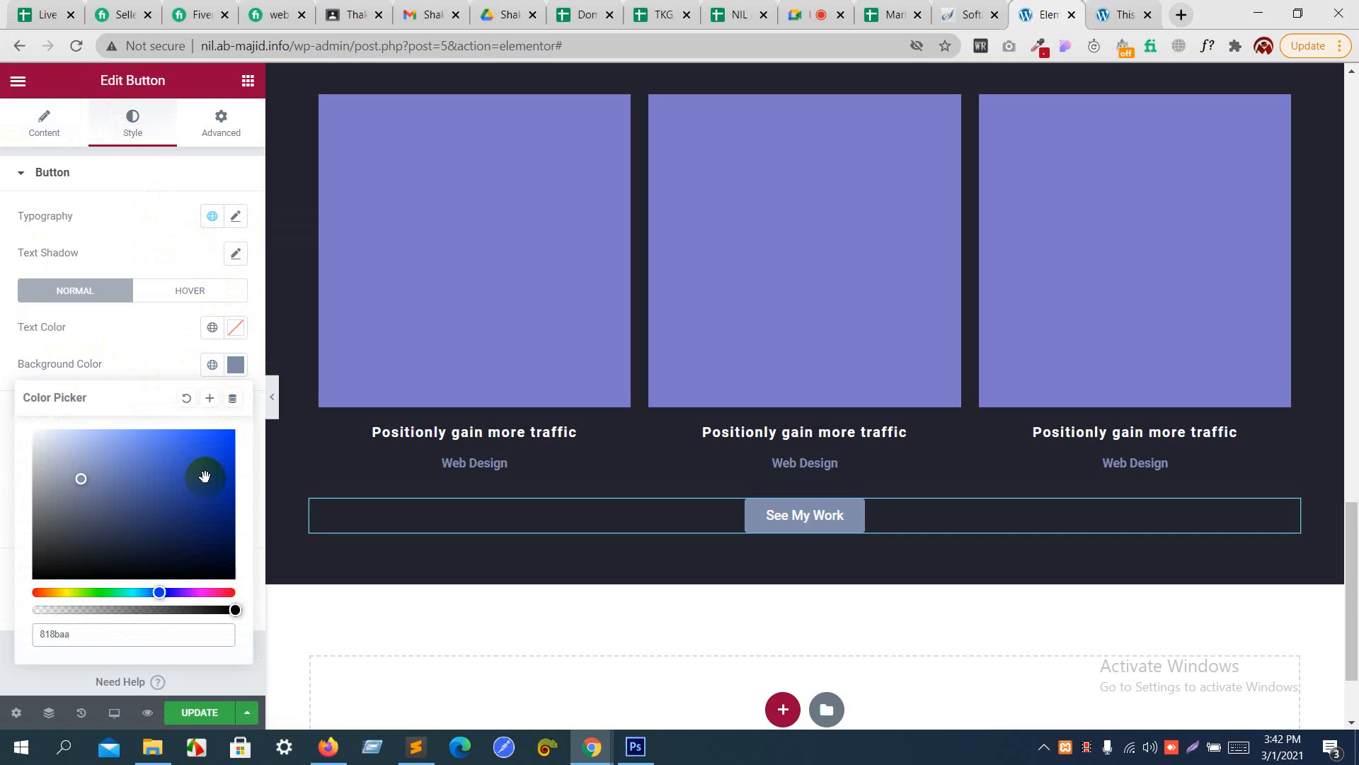
left_click(143, 358)
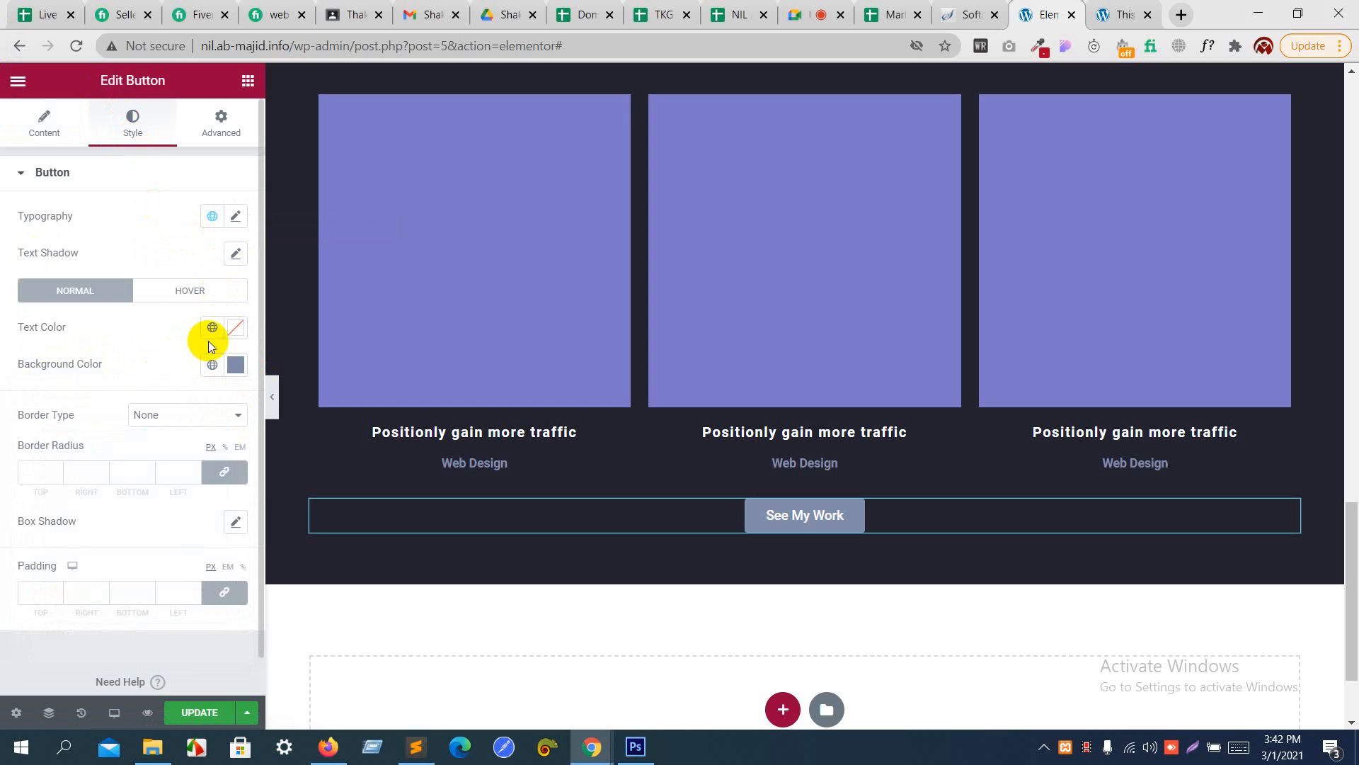
left_click(235, 332)
left_click_drag(113, 422, 1, 339)
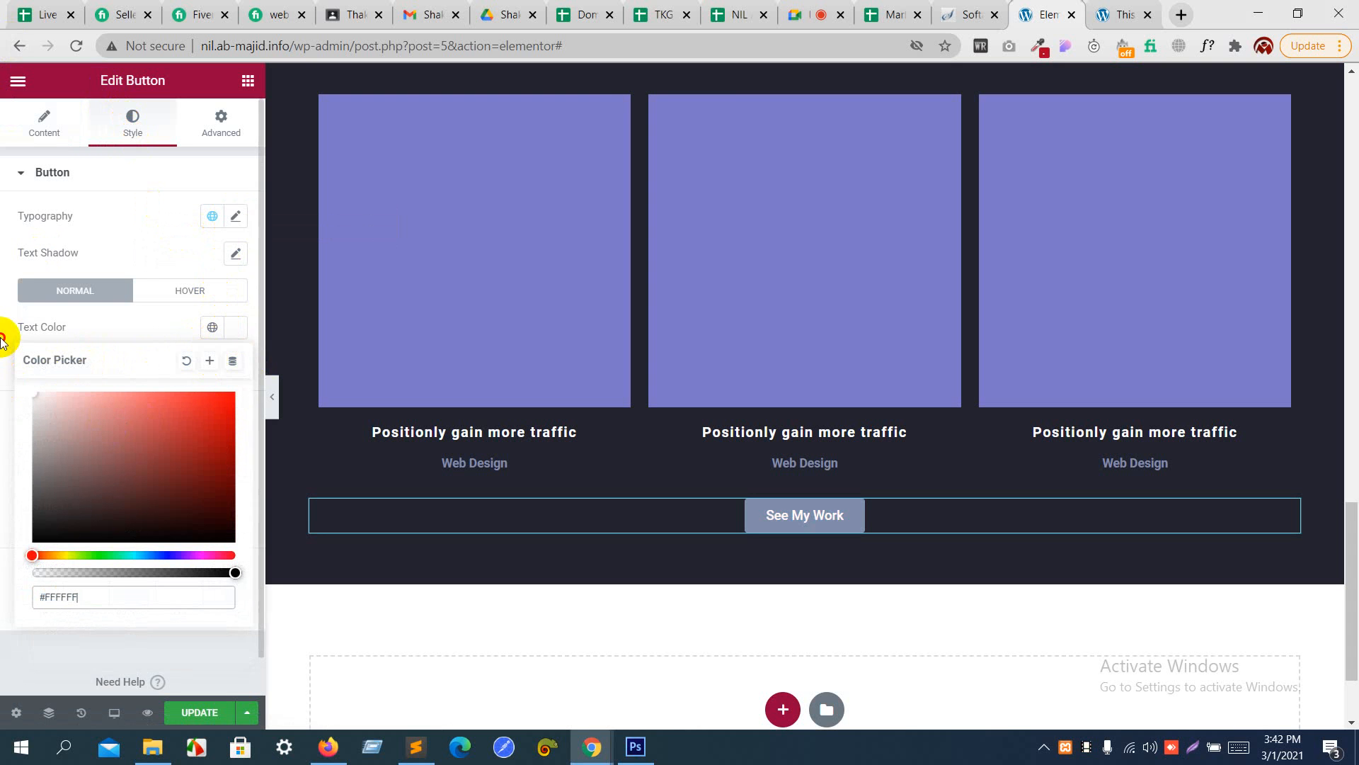
- Set the font size of the "See My Work" button to 19 px
left_click(236, 215)
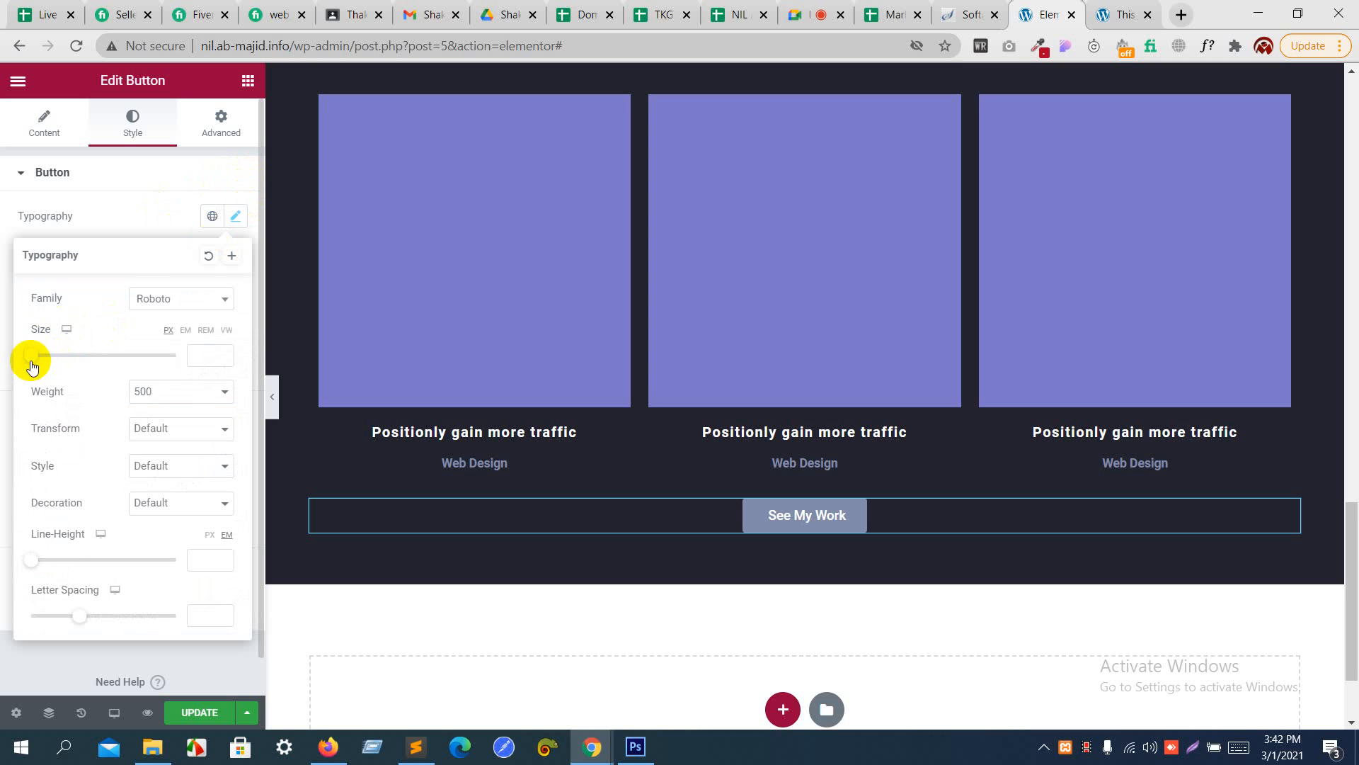
left_click_drag(32, 357, 46, 359)
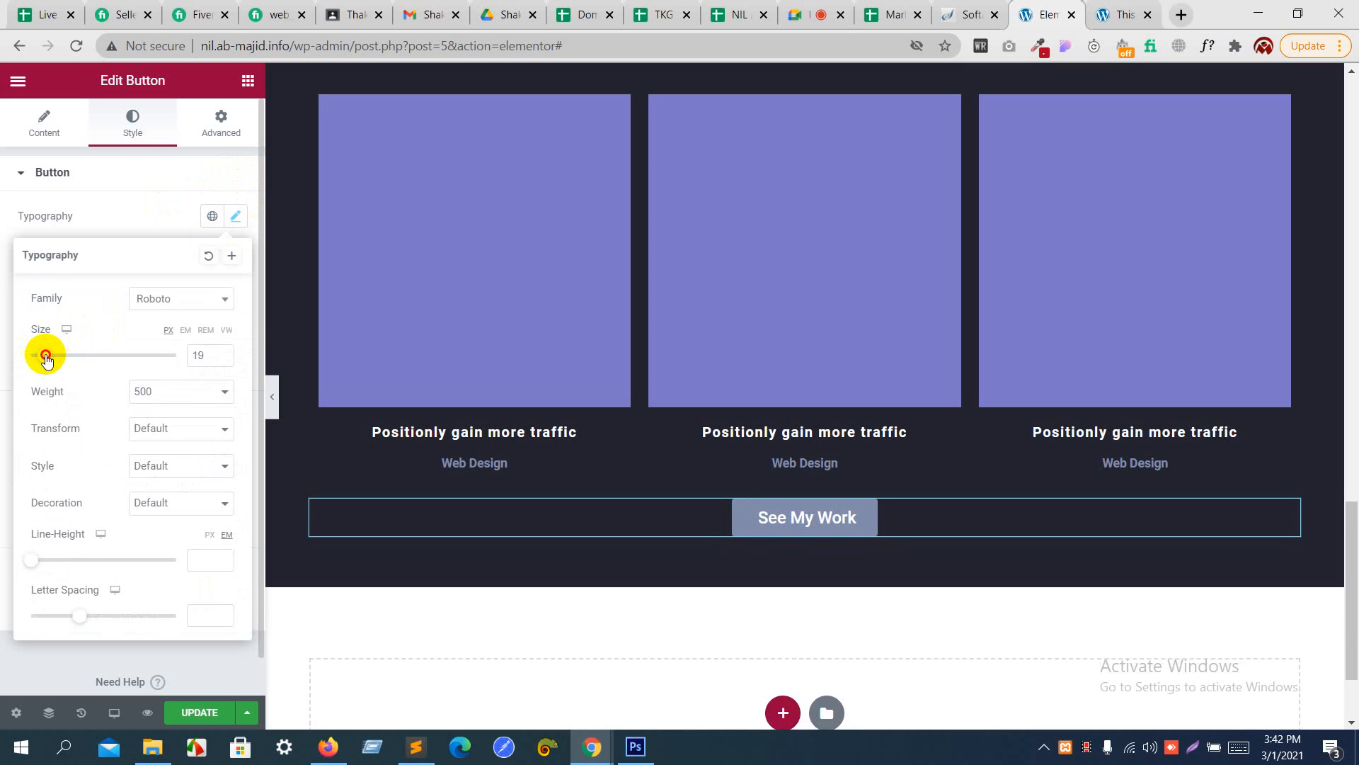
left_click(126, 218)
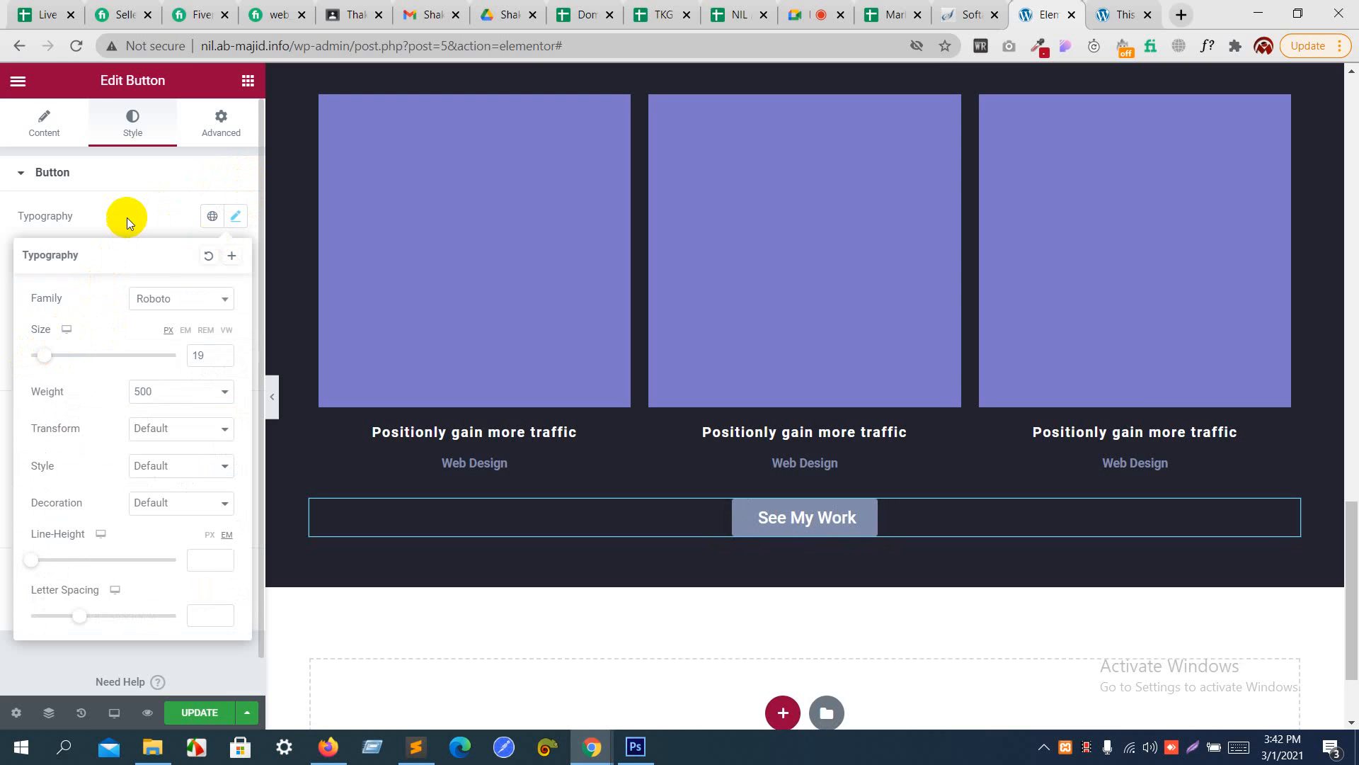
- Compare the "See My Work" button with the Photoshop design and reopen the button's style settings on the Elementor page
key("alt+Tab")
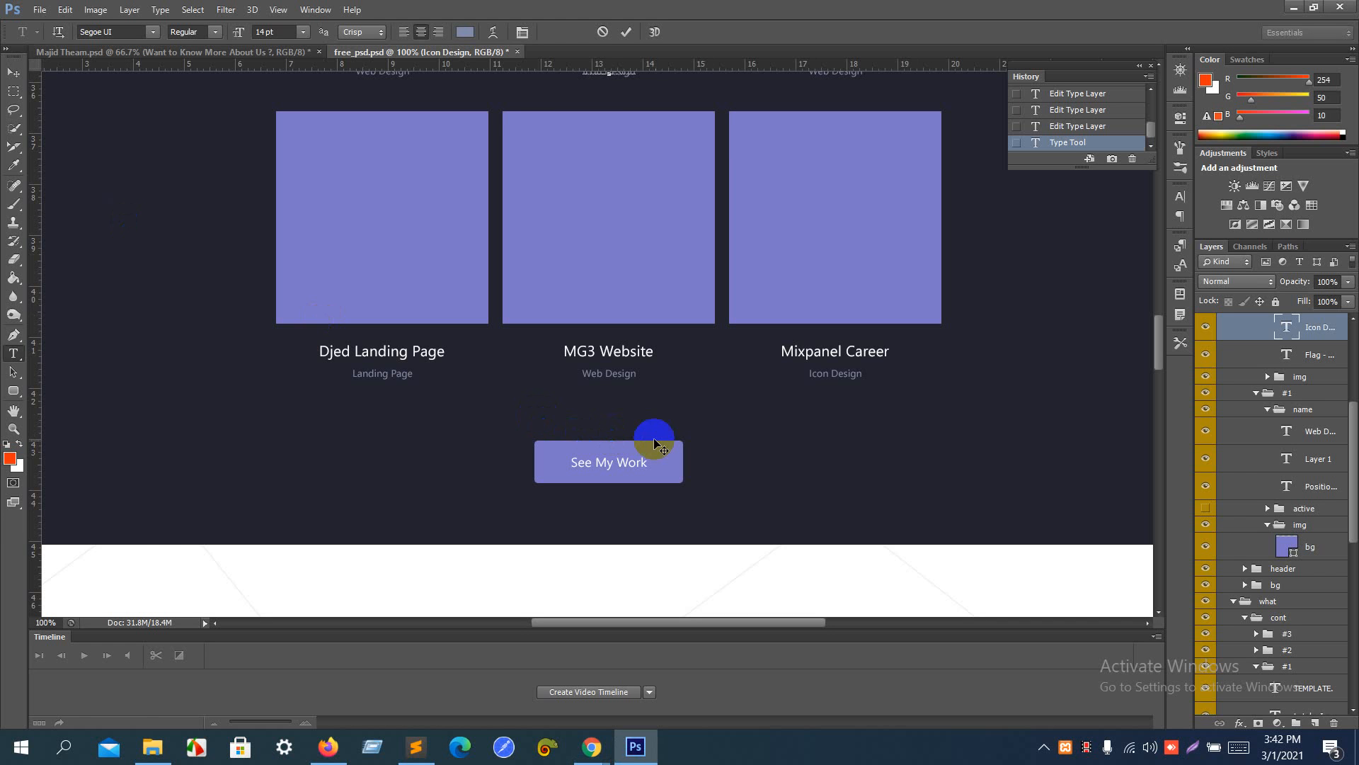
key("alt+Tab")
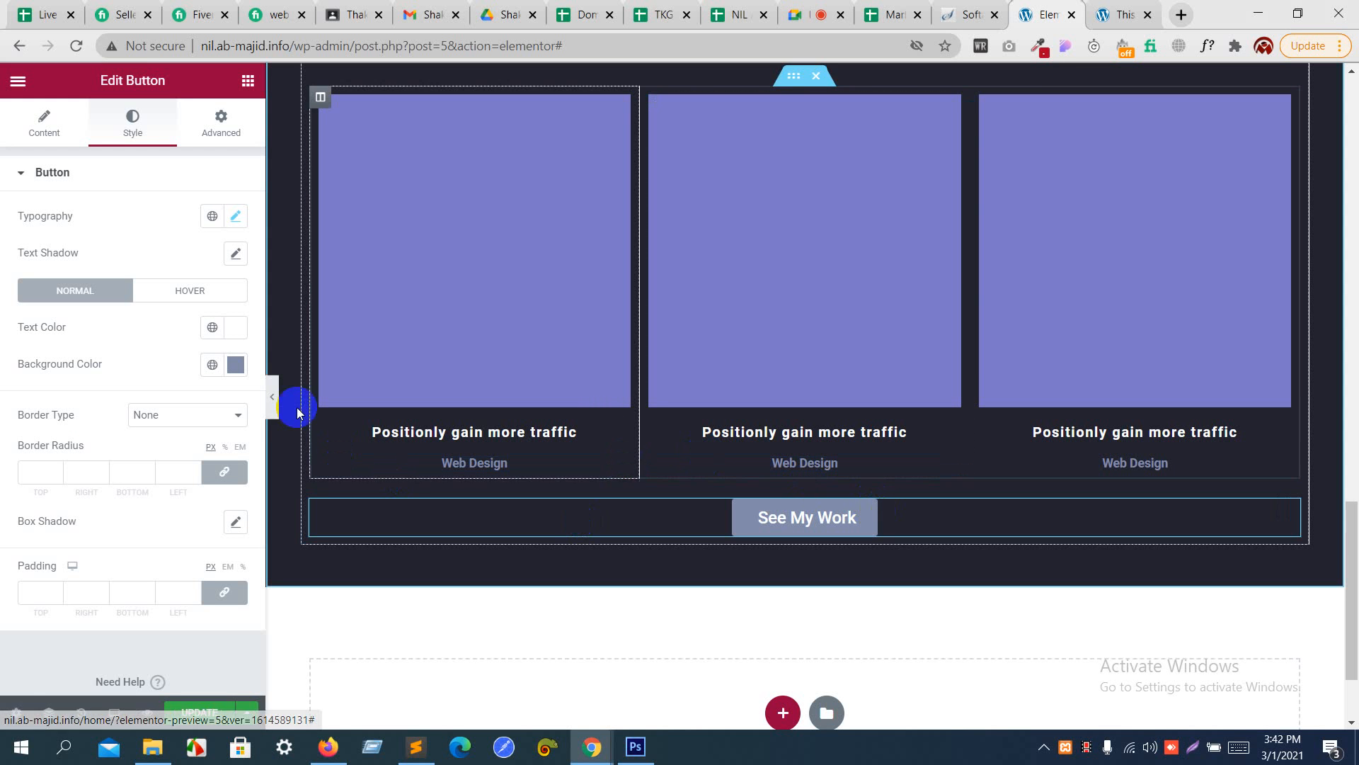
left_click(358, 364)
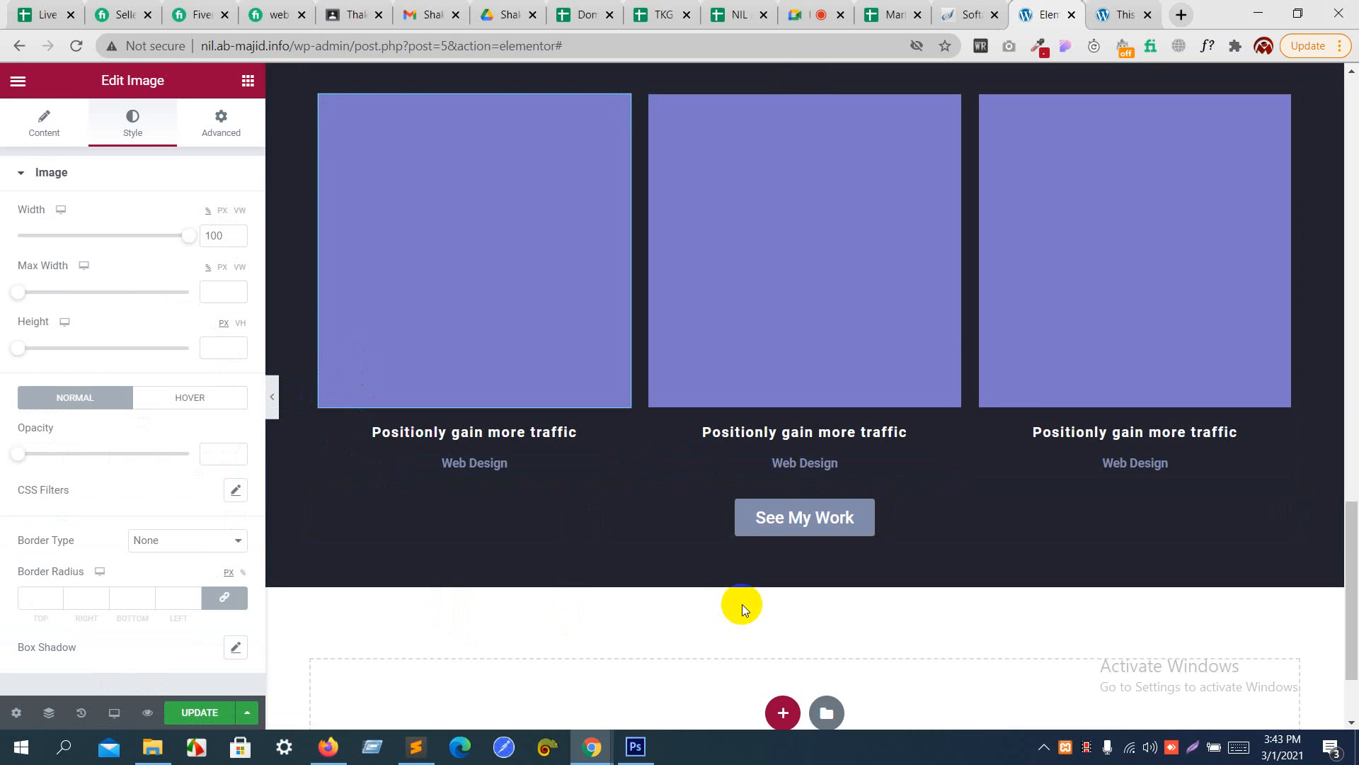
scroll(742, 604, "down", 2)
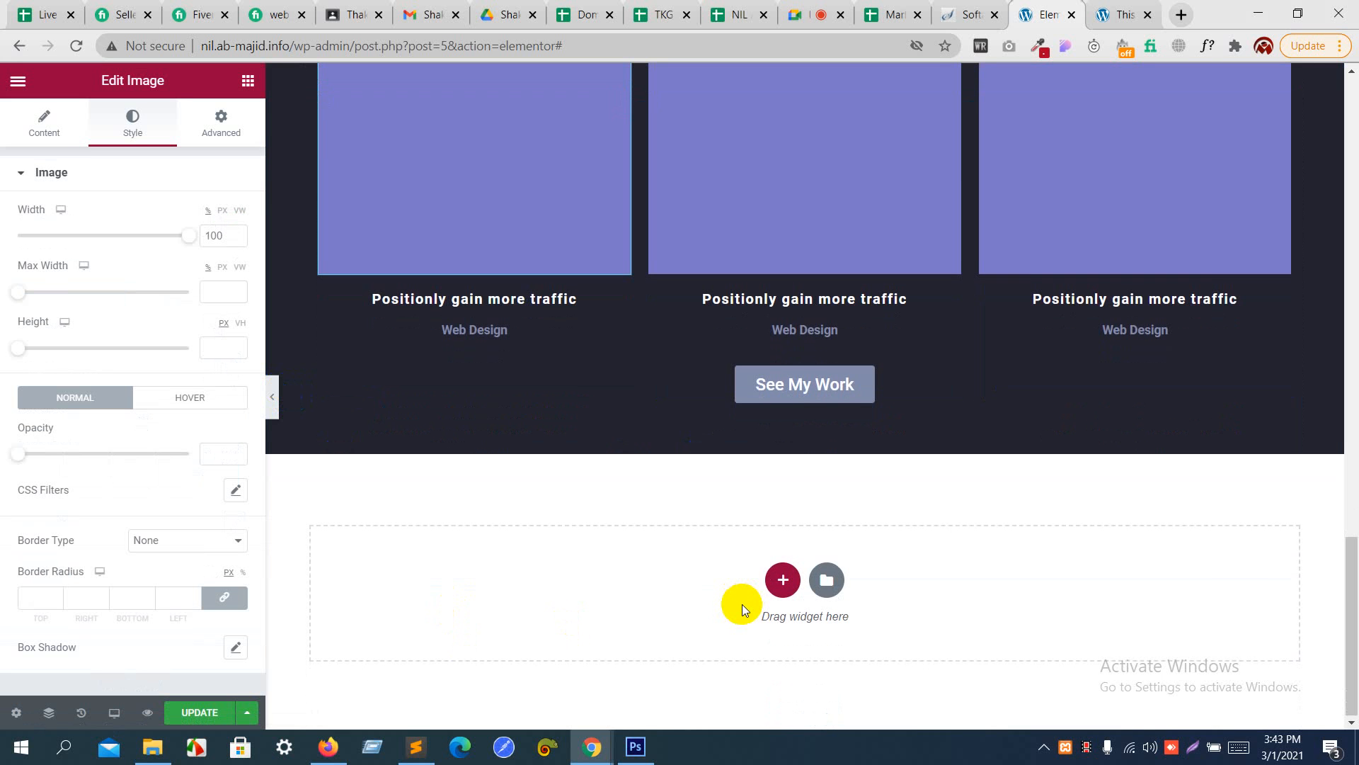
scroll(742, 604, "up", 1)
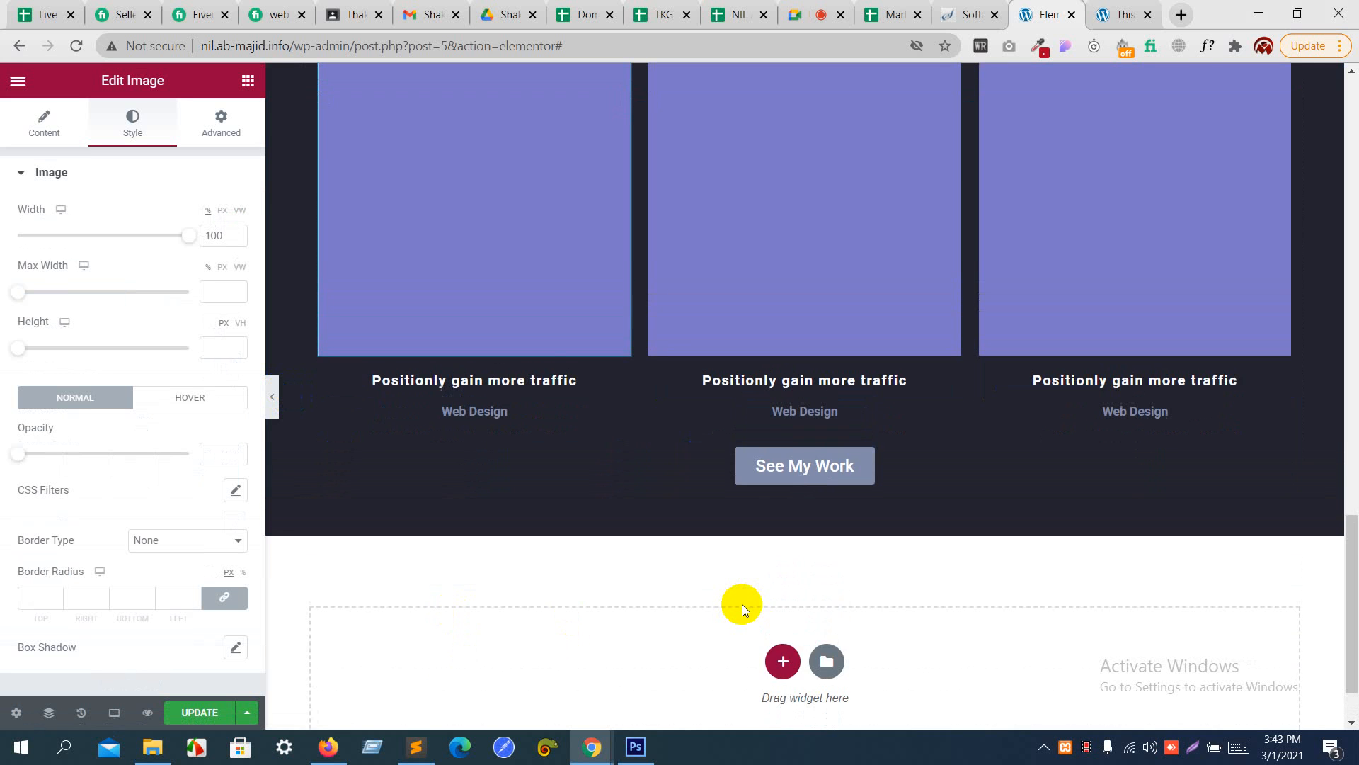
left_click(793, 474)
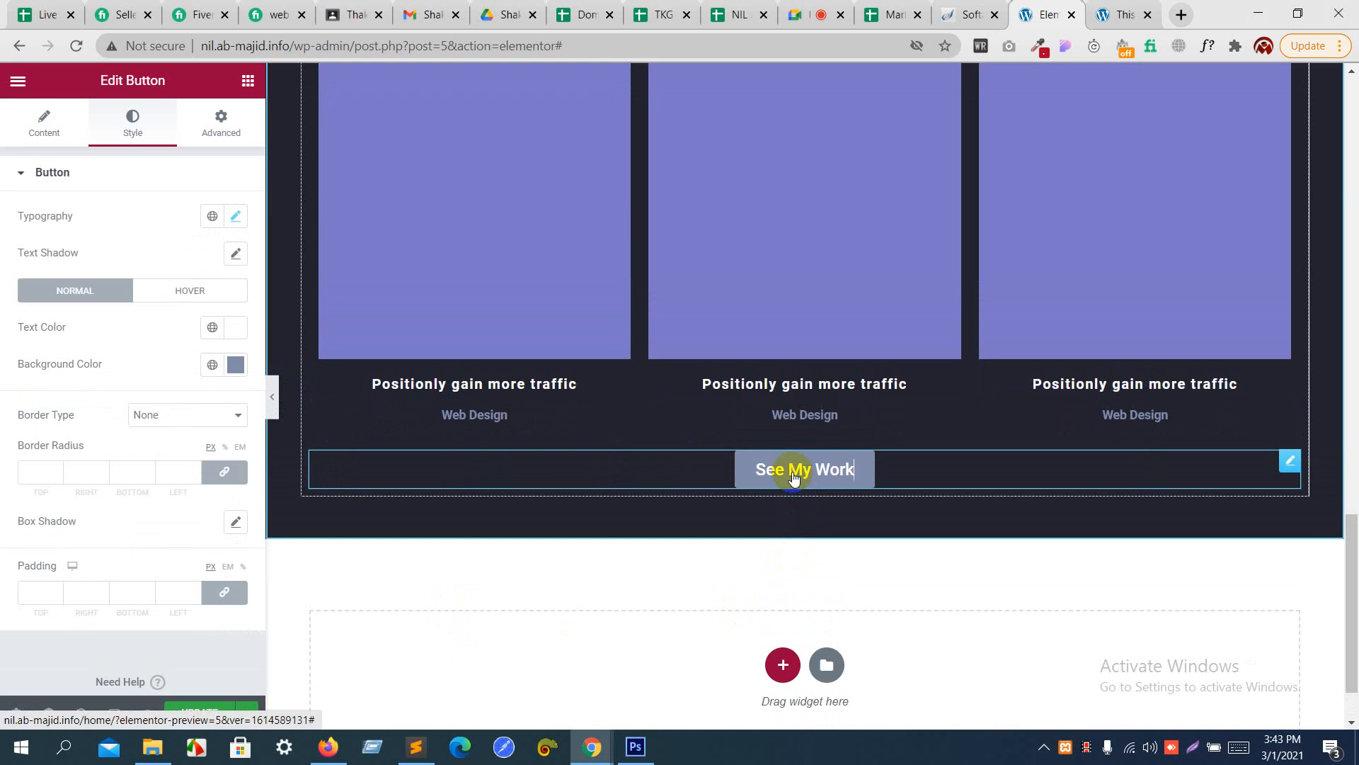
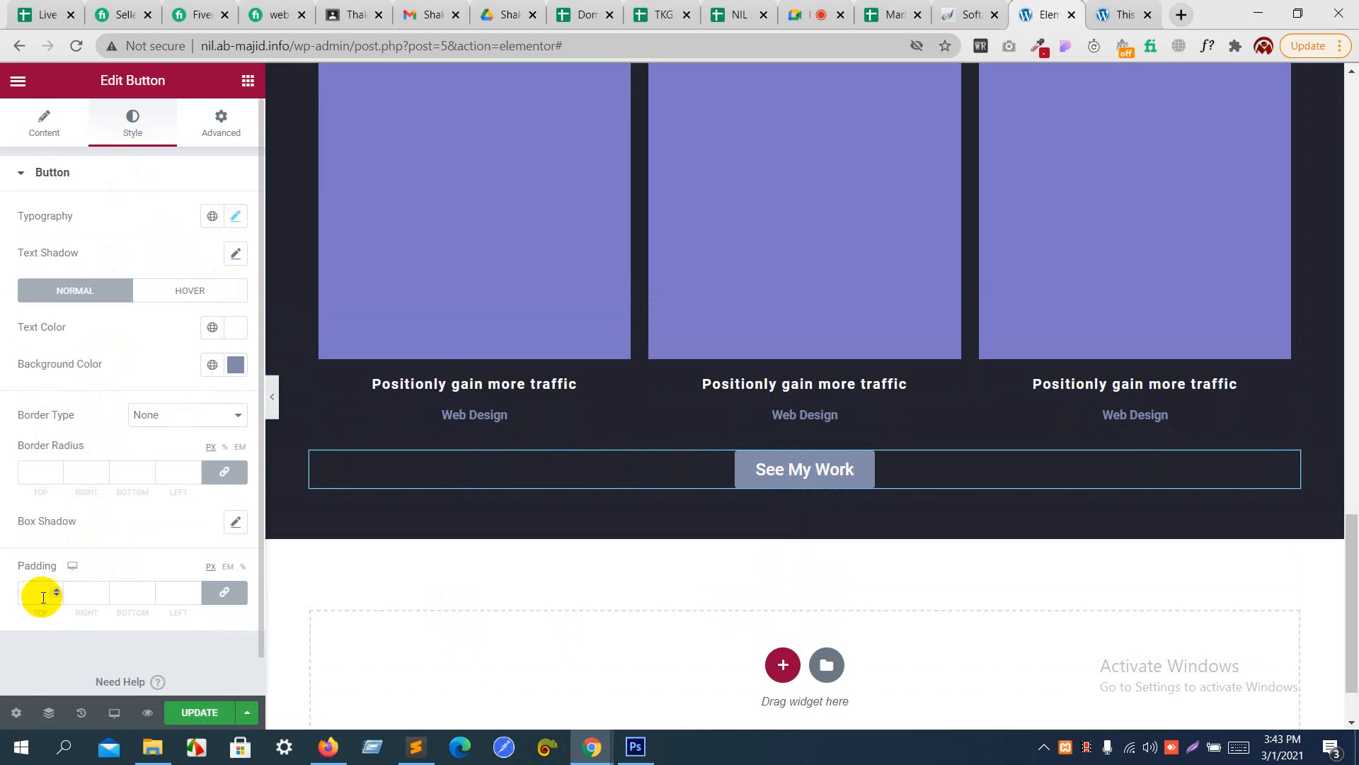
- Unlink the See My Work button's padding and set it in percent: top 1, right 3, bottom 1, left 3
scroll(43, 594, "down", 1)
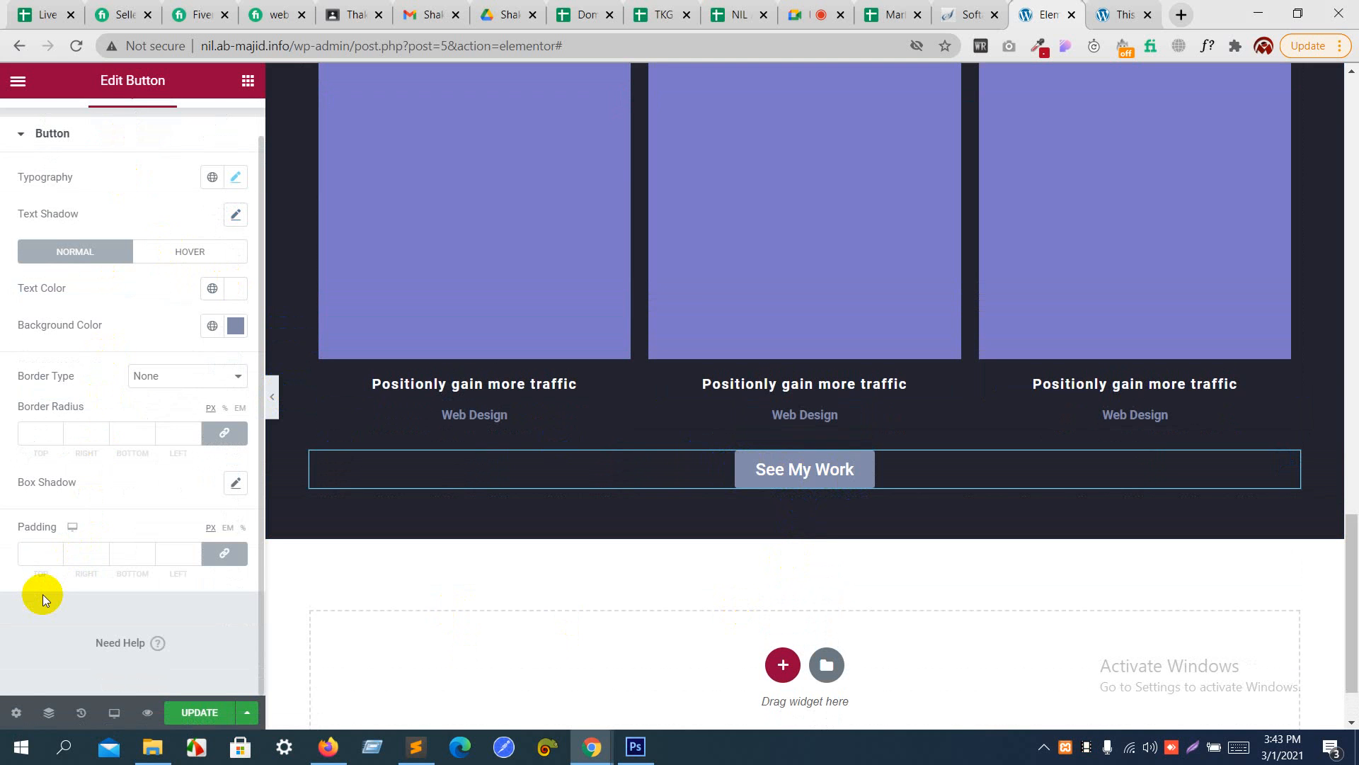
left_click(215, 559)
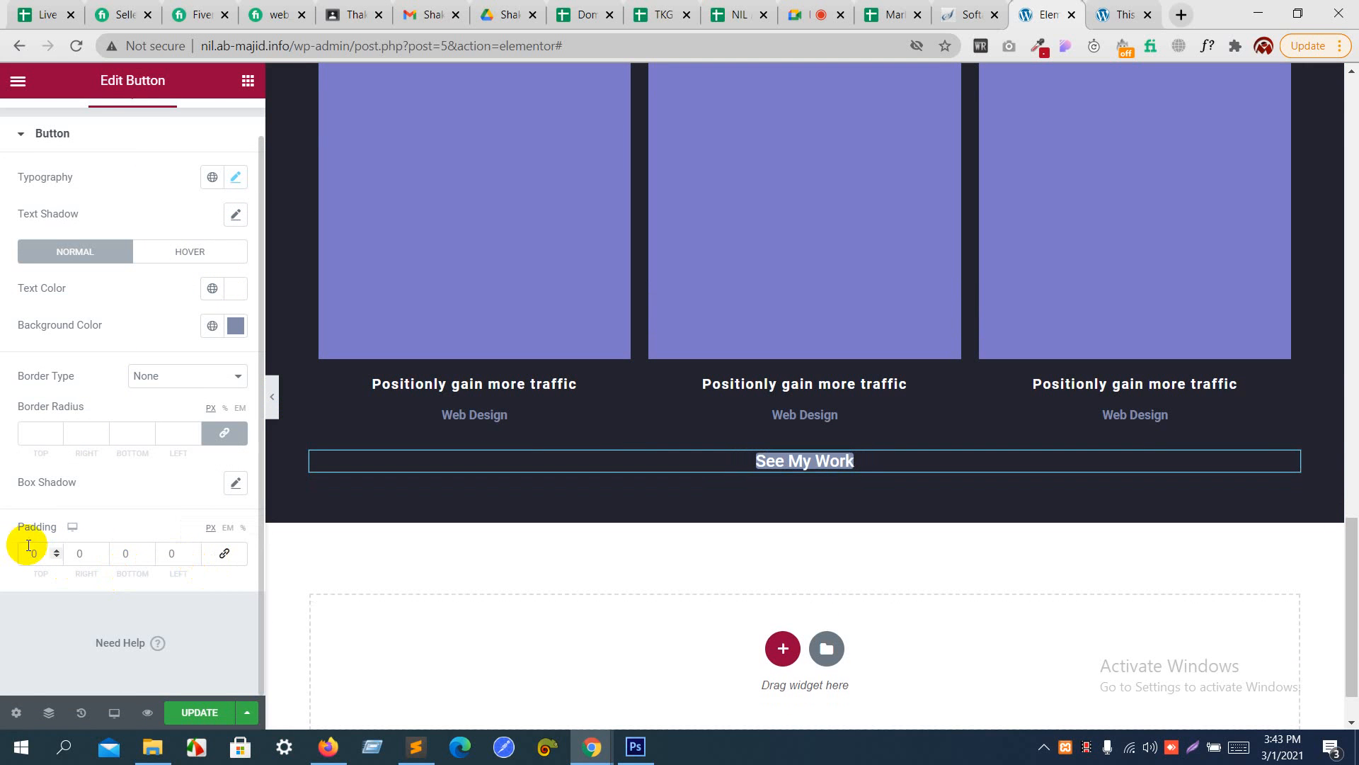
left_click(56, 550)
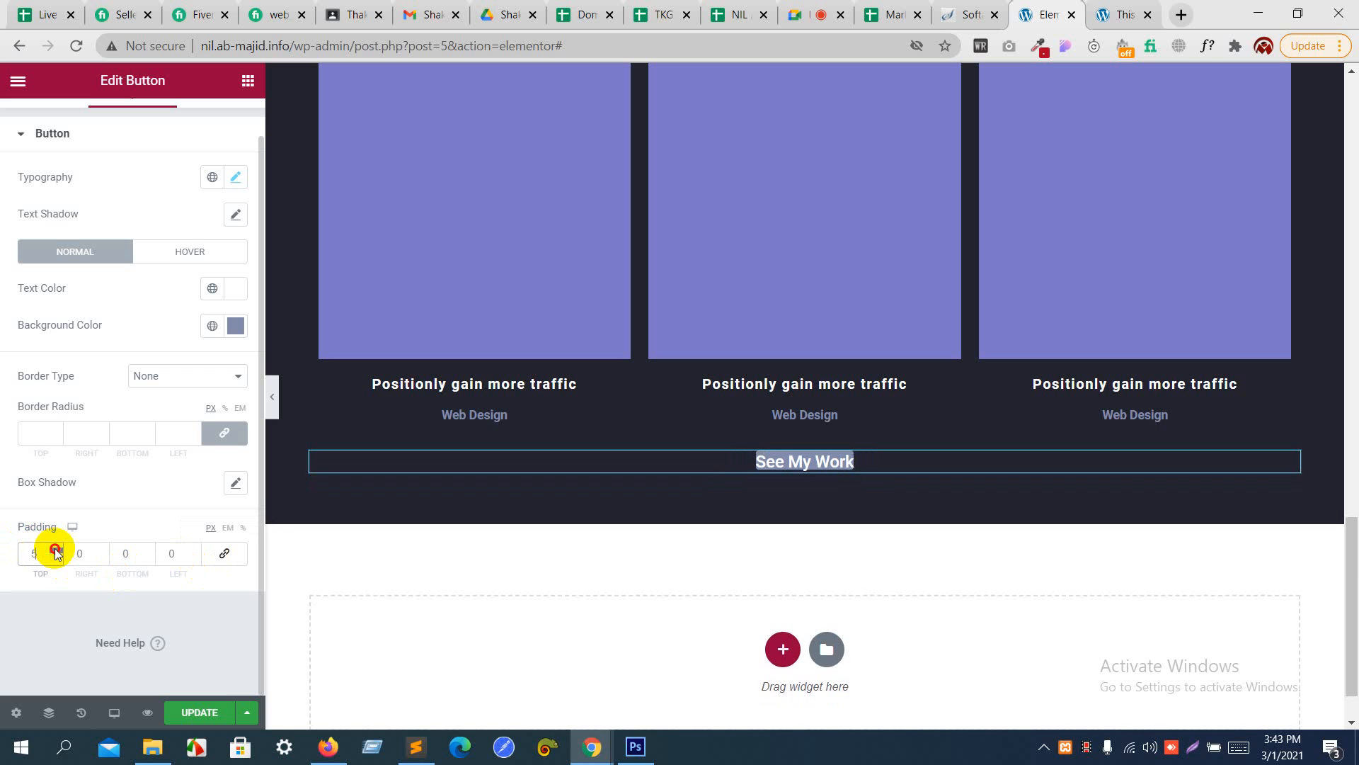
left_click(243, 528)
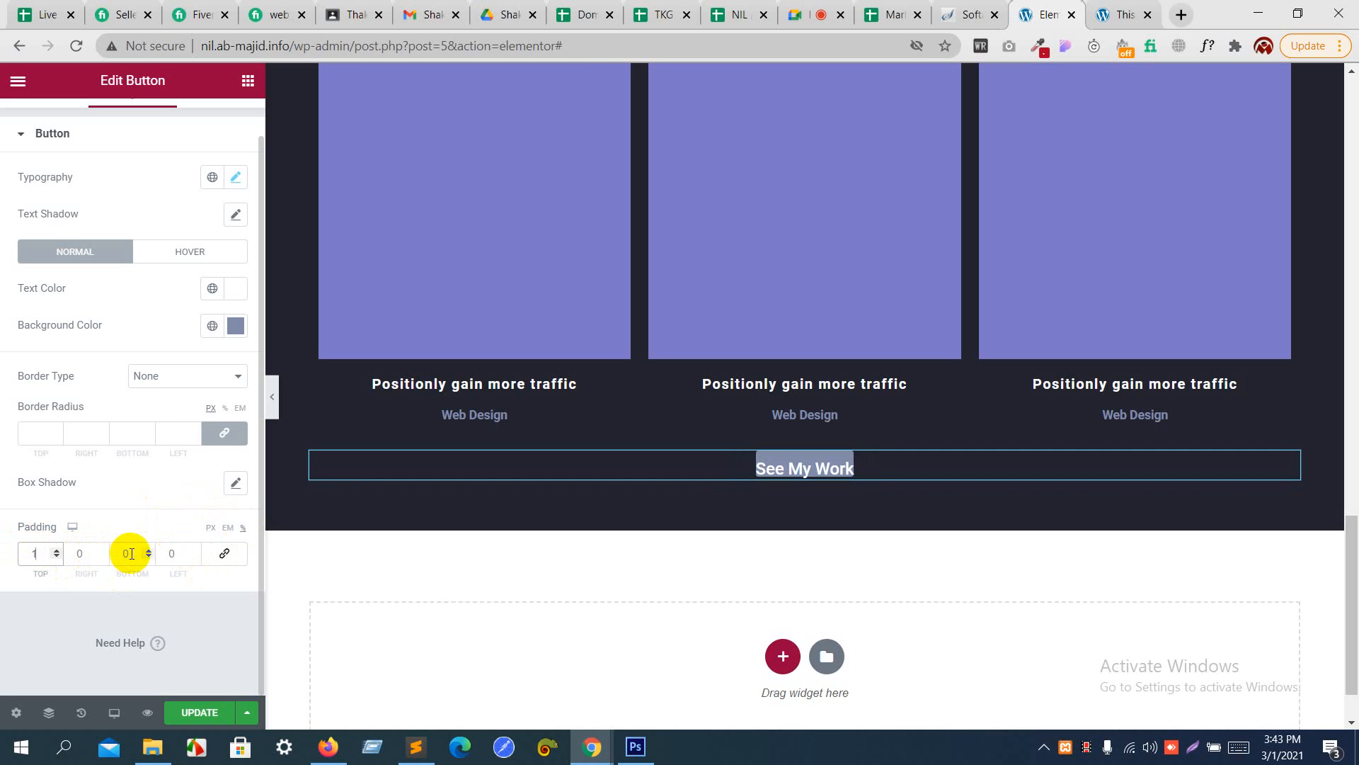
left_click(153, 552)
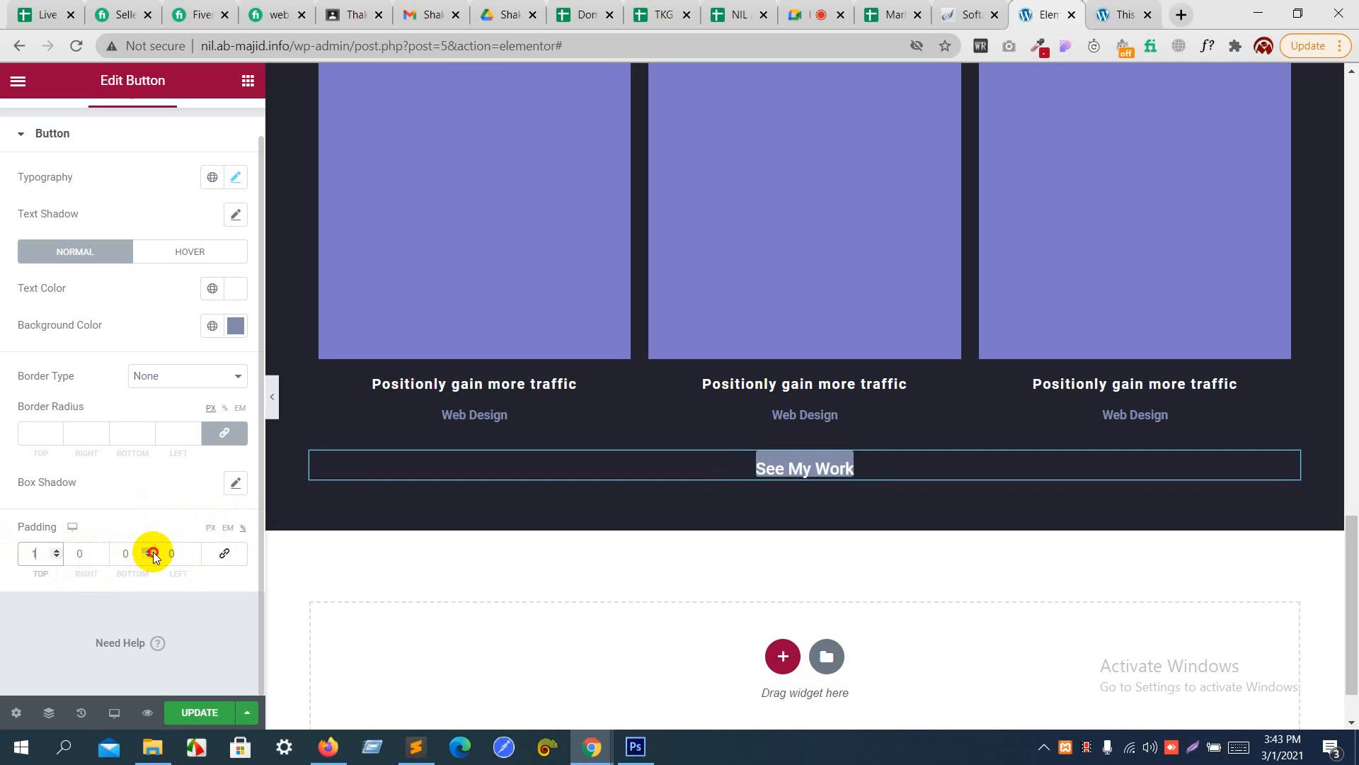
left_click(104, 550)
left_click(104, 550)
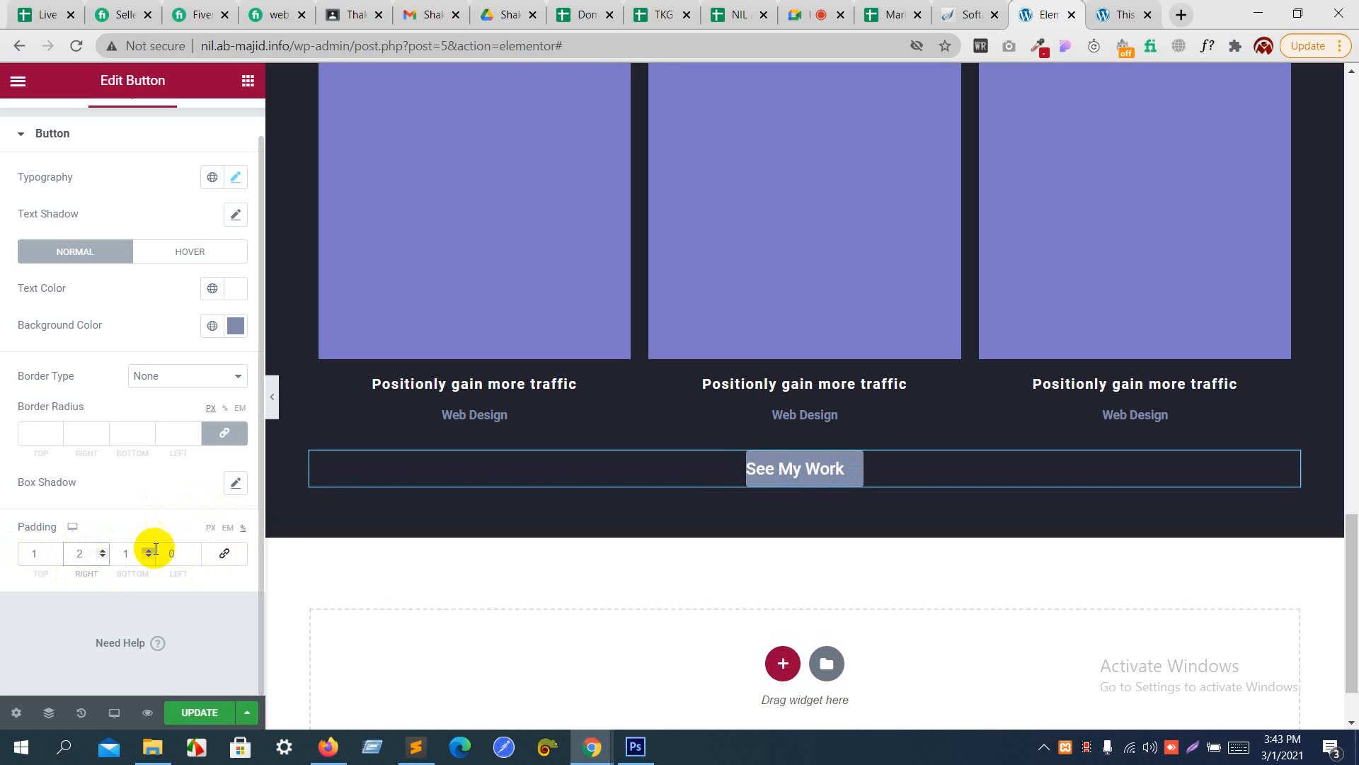
left_click(196, 551)
left_click(196, 551)
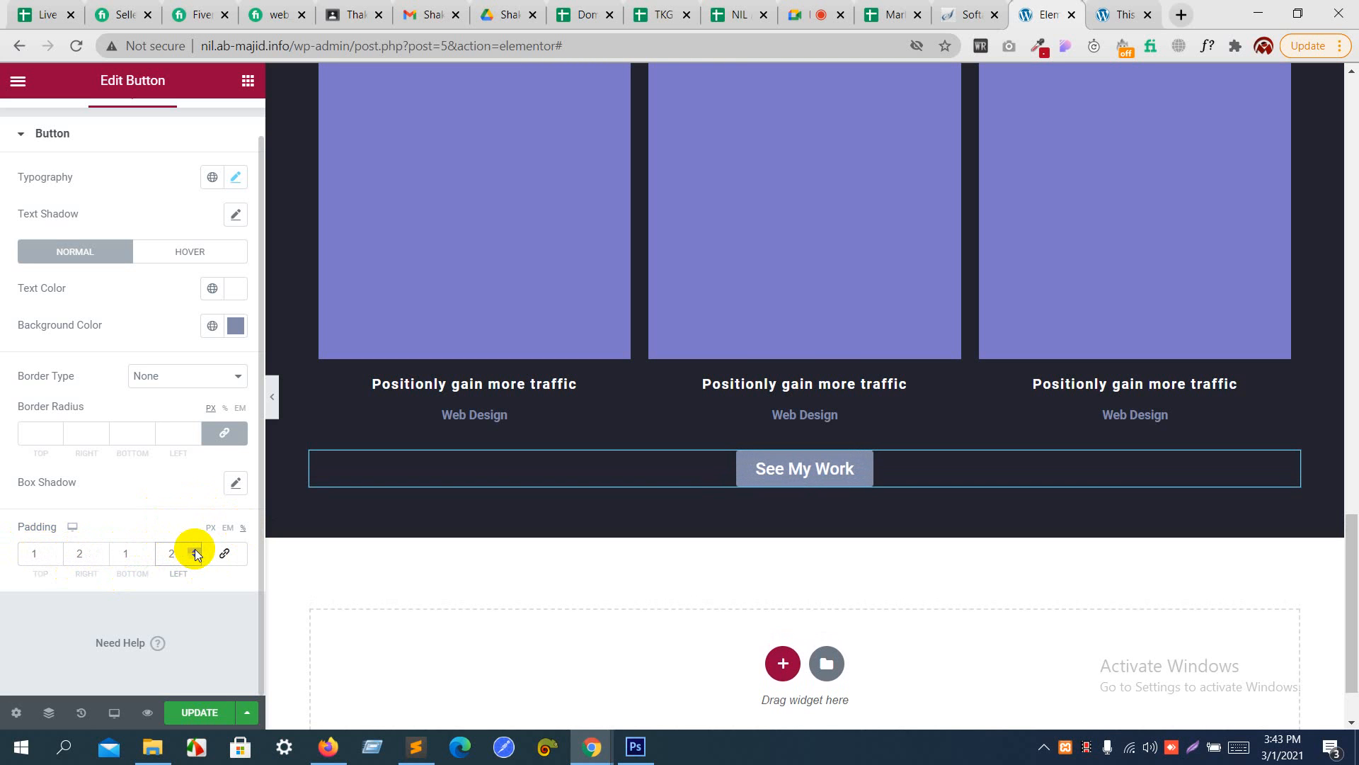
left_click(195, 551)
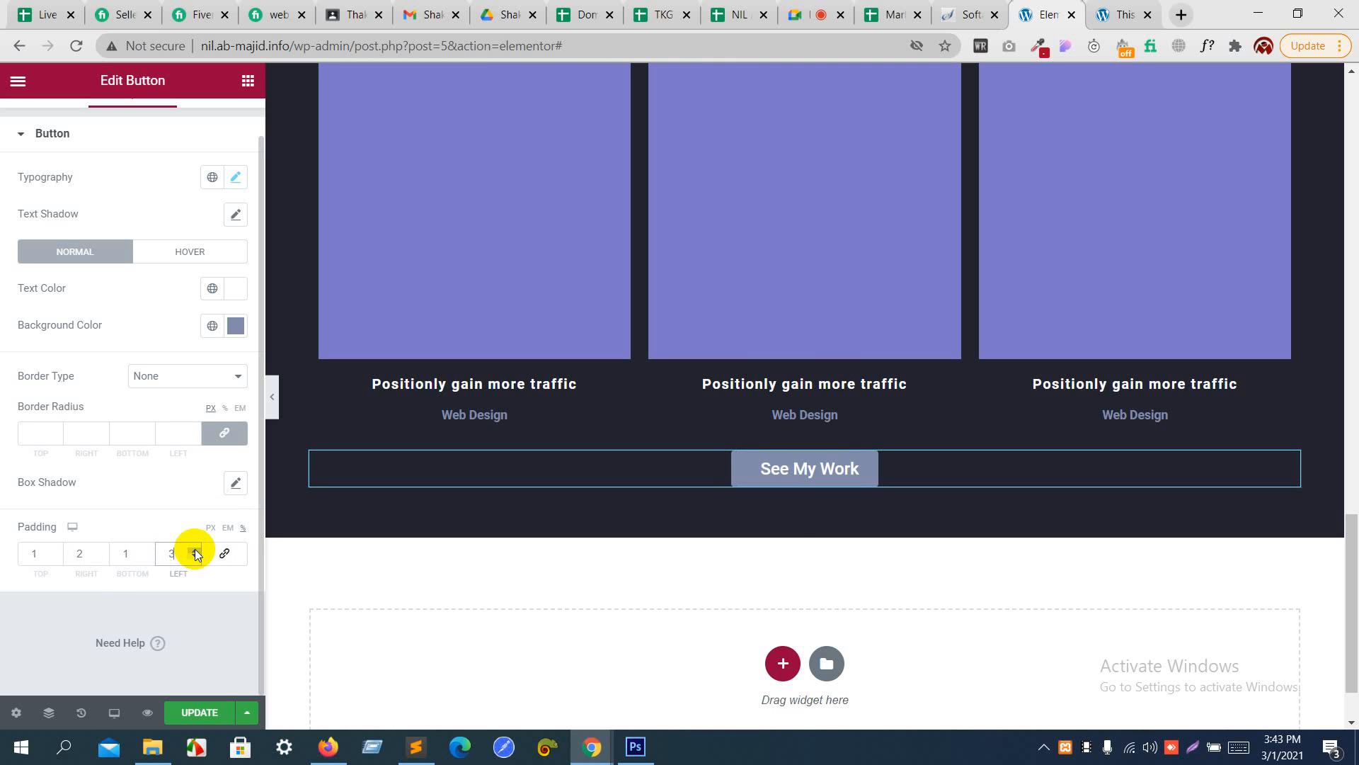
left_click(104, 552)
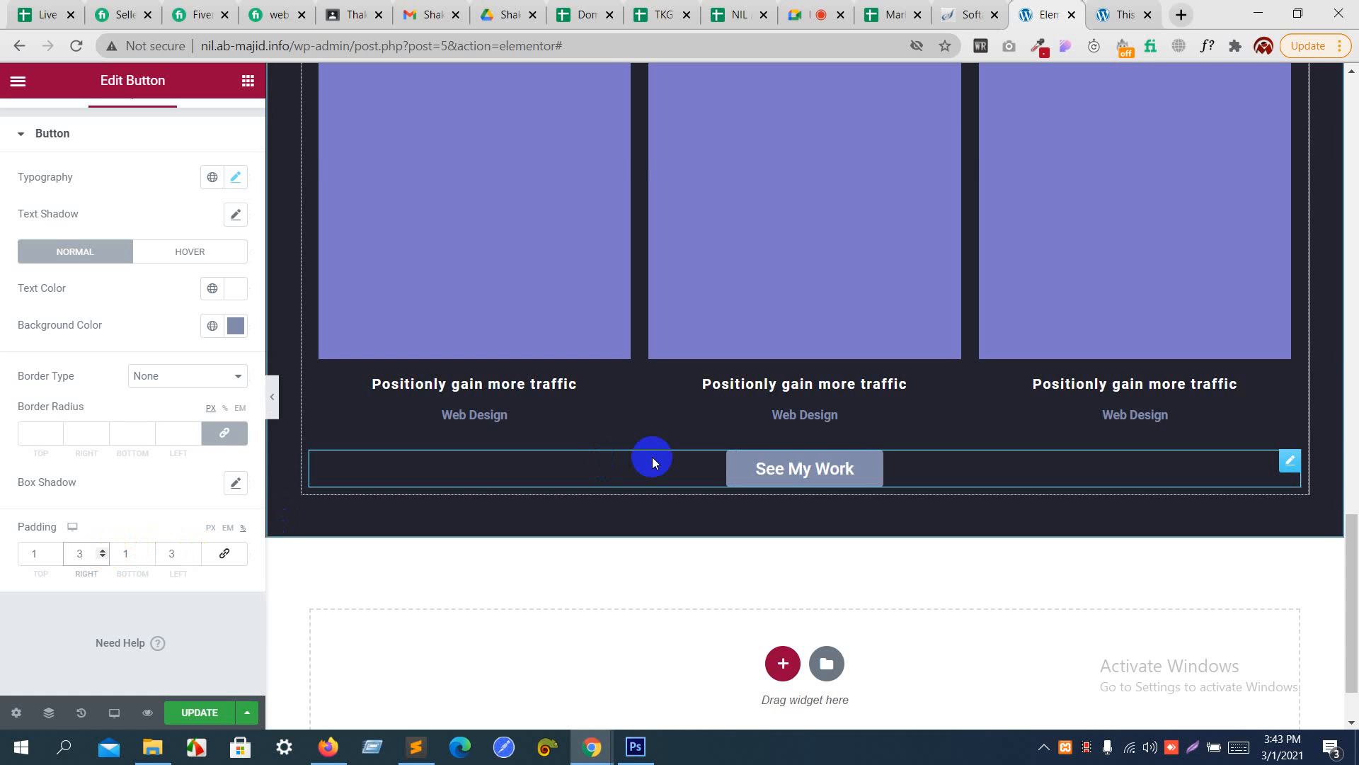
- Review the page so far and examine the Photography section of the mockup in Photoshop, then return to the page editor
scroll(652, 457, "up", 2)
scroll(652, 457, "down", 3)
scroll(652, 457, "up", 6)
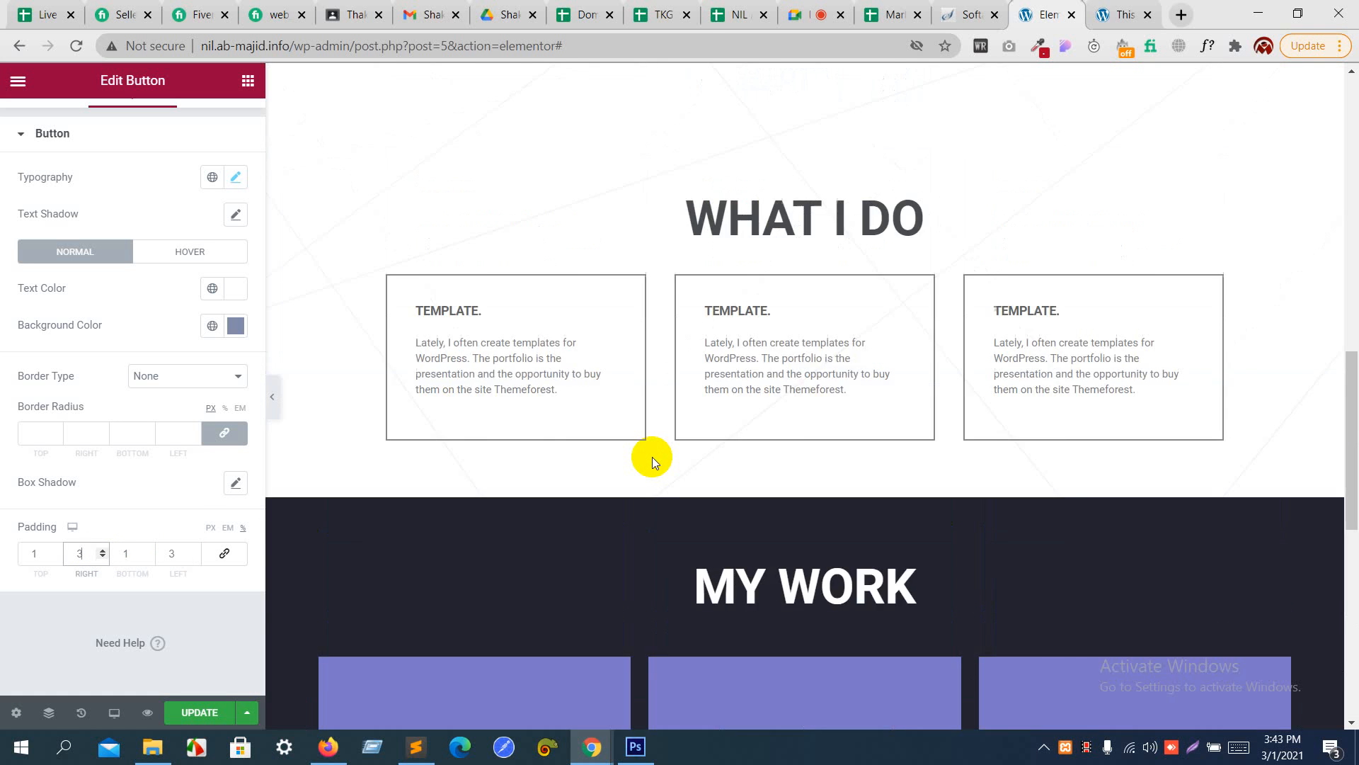
scroll(652, 457, "down", 6)
key("alt+Tab")
scroll(628, 540, "down", 5)
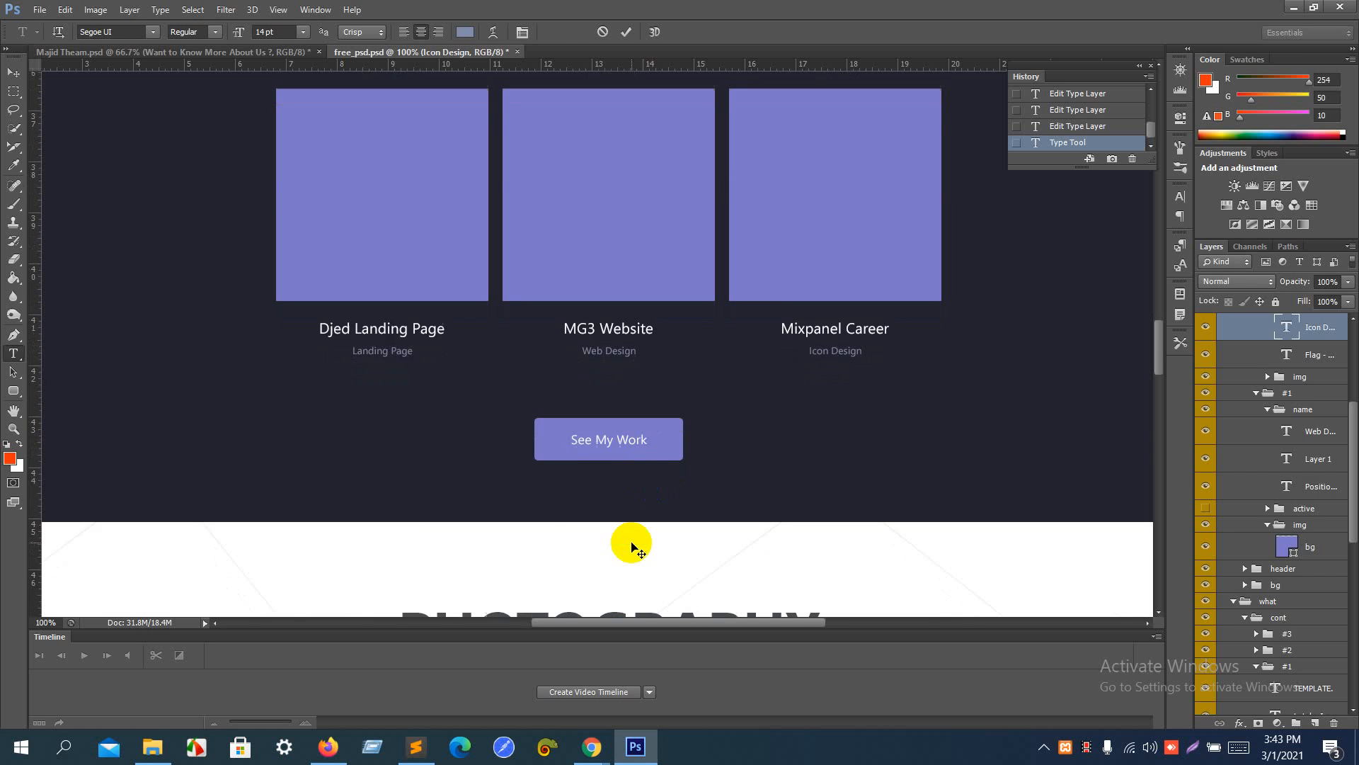
scroll(713, 409, "down", 1)
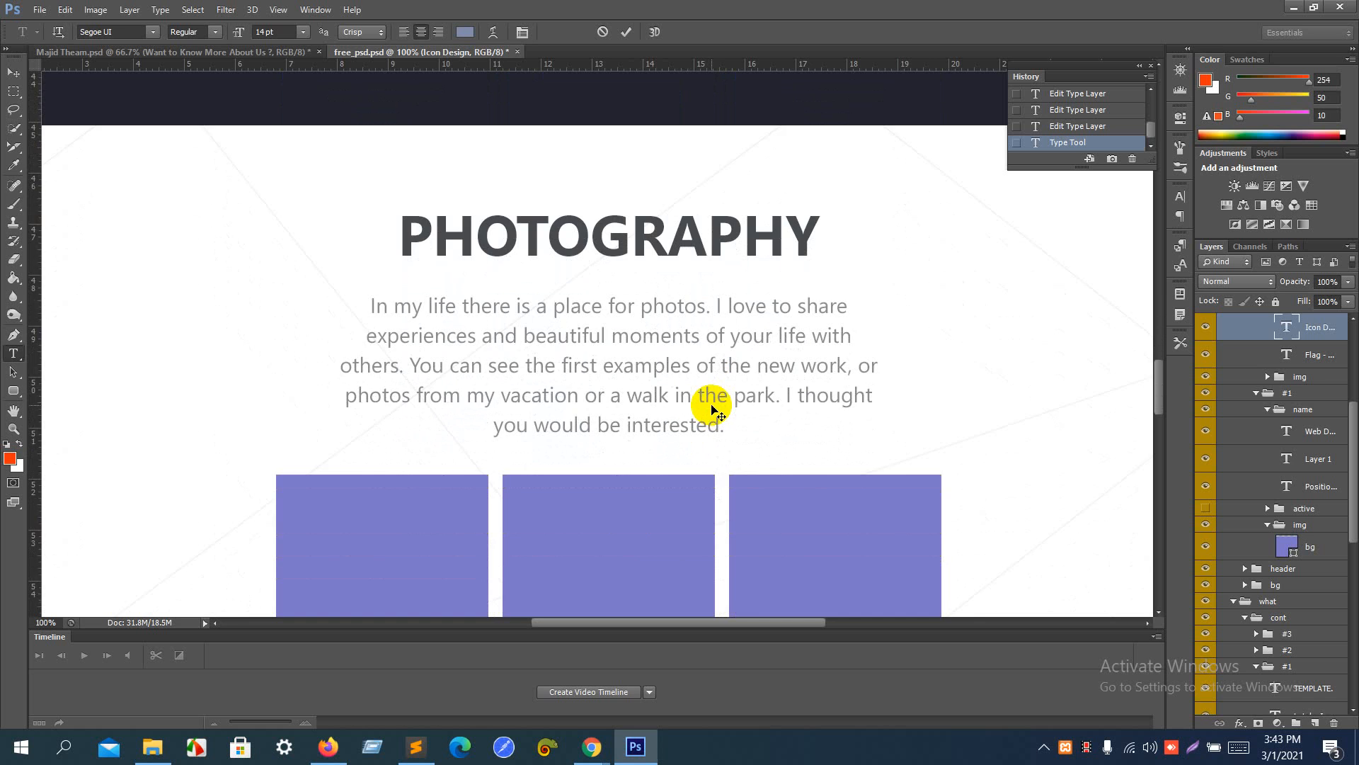
key("alt+Tab")
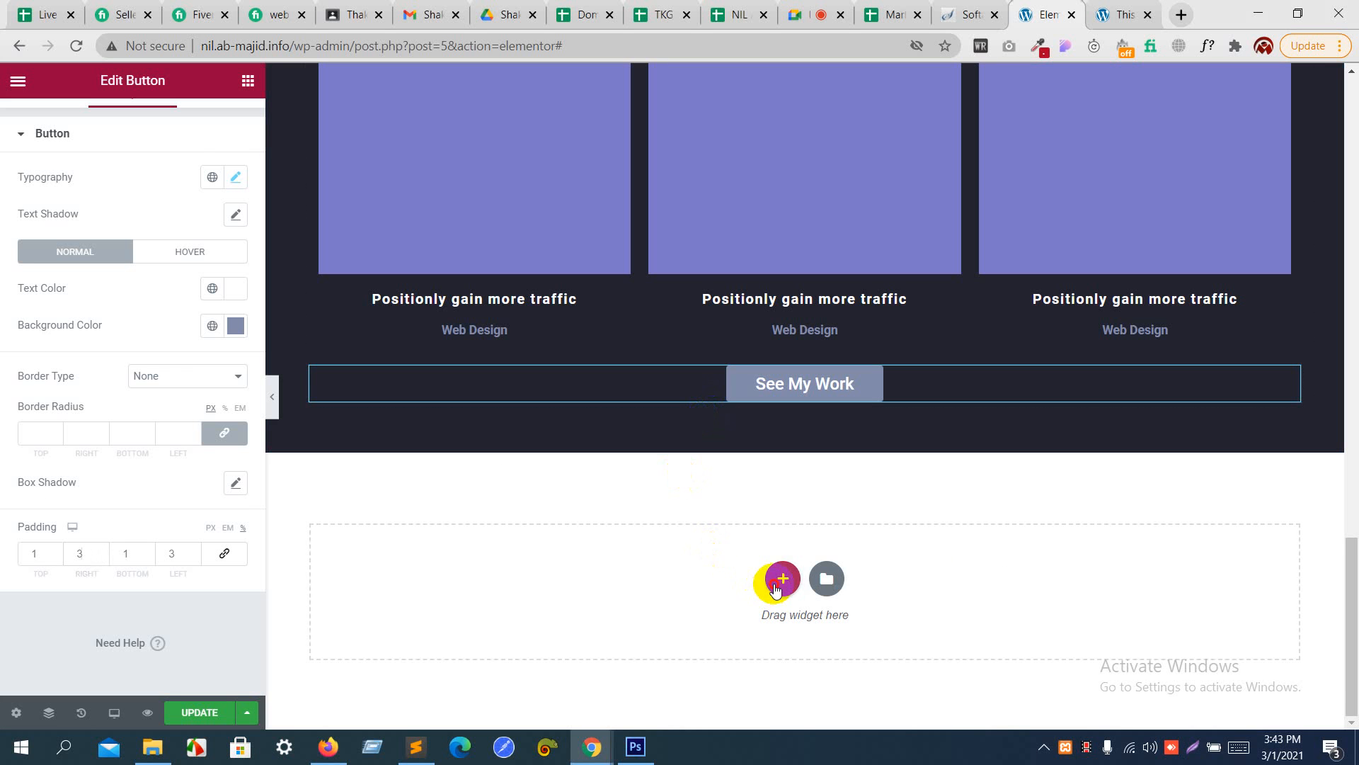
- Add a single-column section below the My Work section with back.png as its classic background image, sized to Cover
left_click(778, 579)
left_click(575, 621)
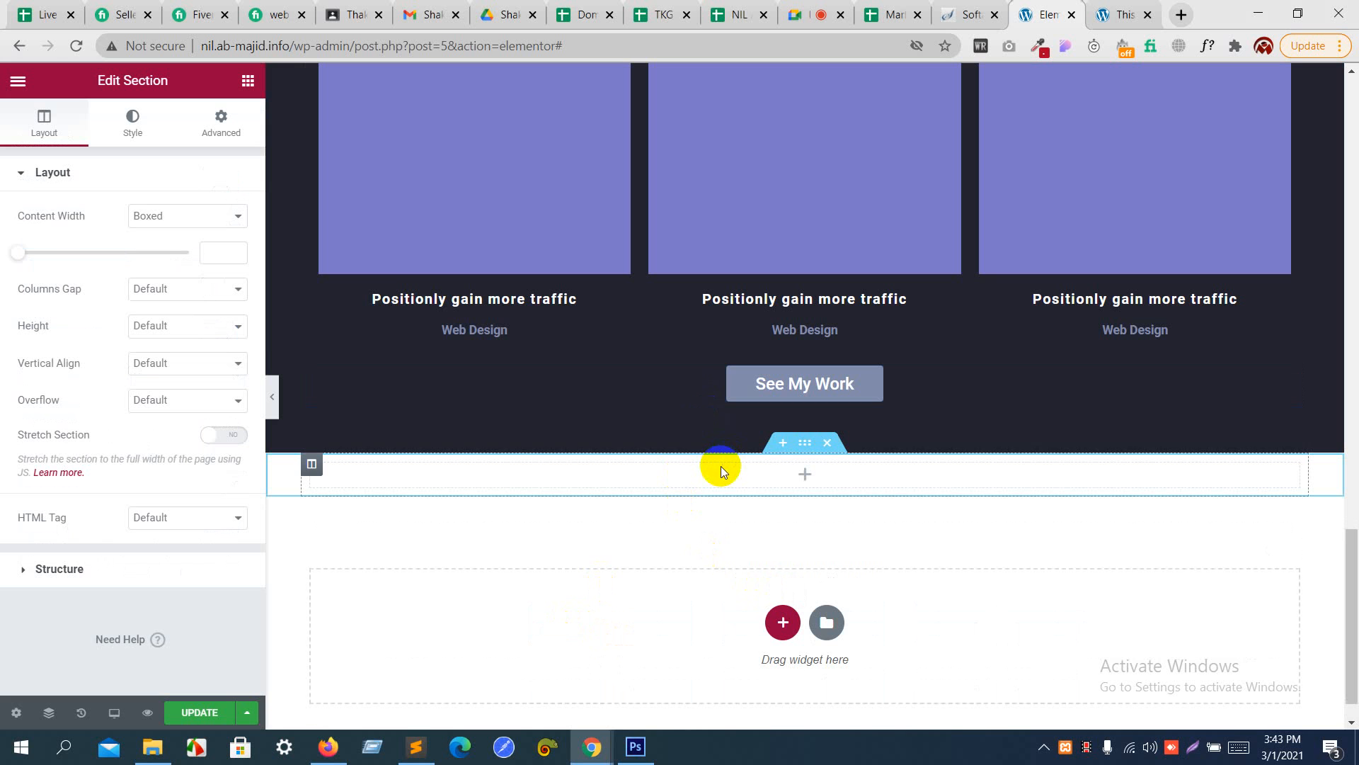
left_click(132, 116)
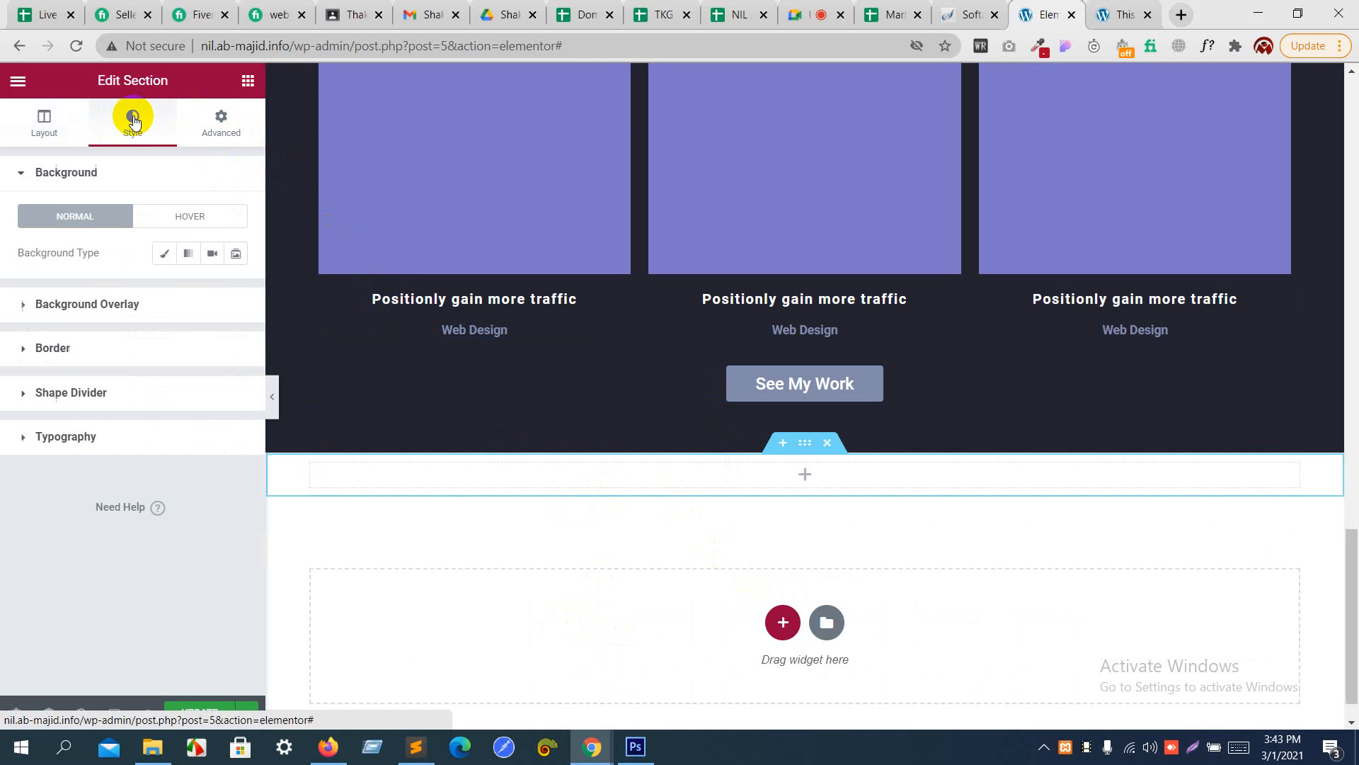
left_click(162, 252)
left_click(140, 392)
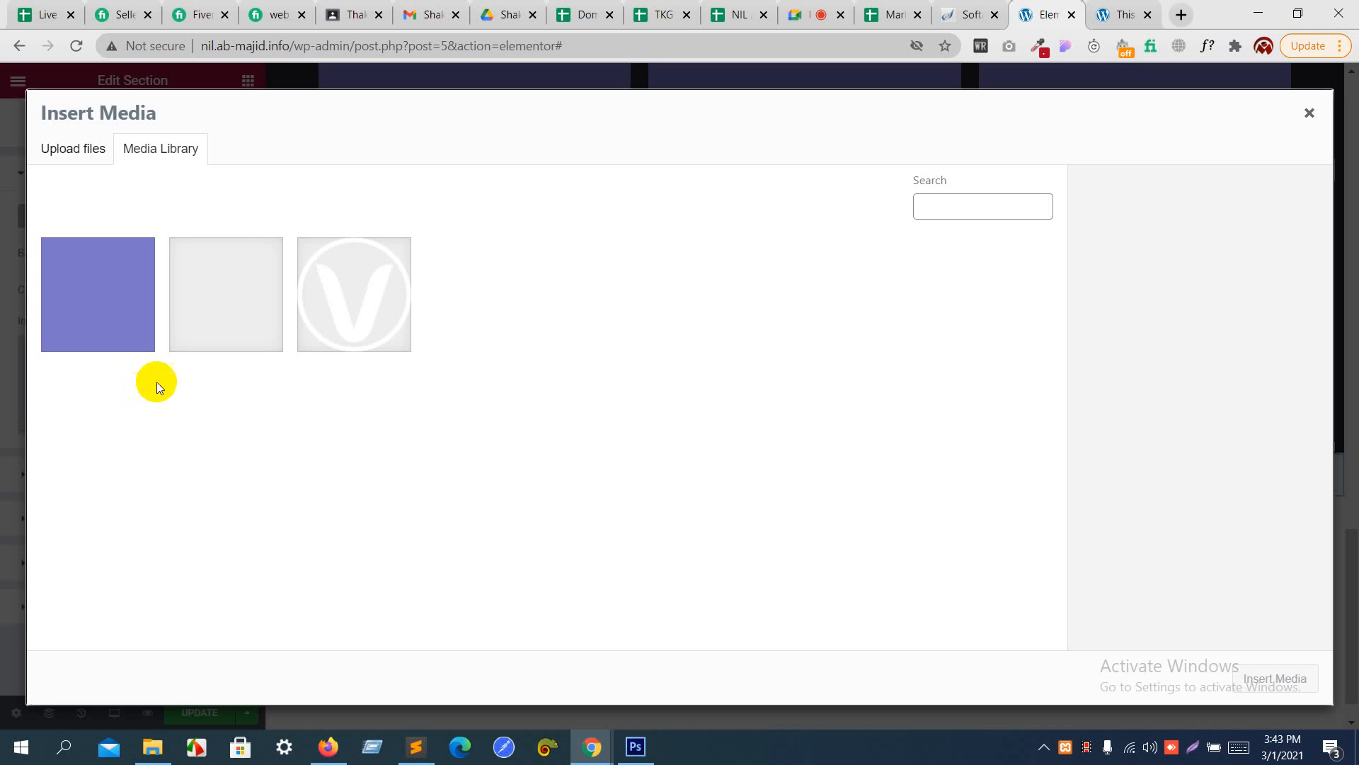
left_click(215, 337)
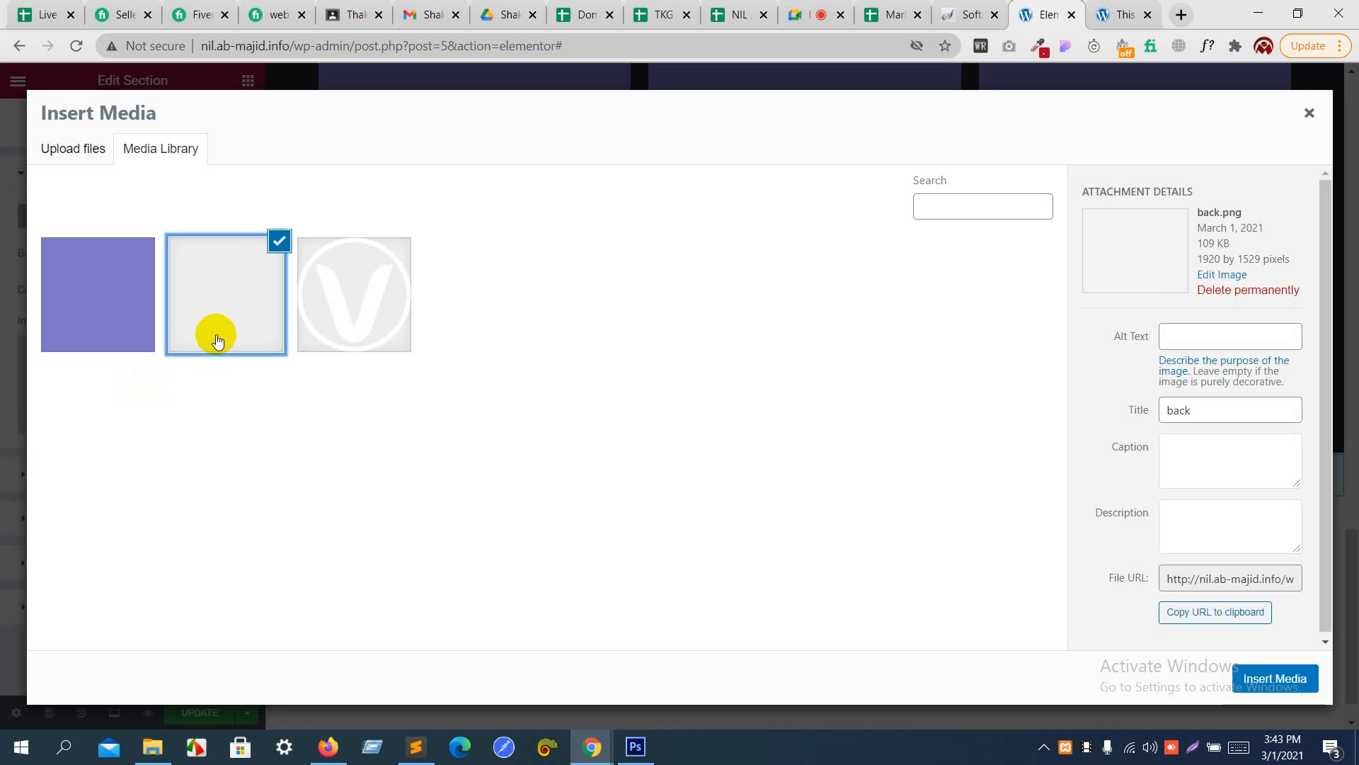
left_click(1263, 677)
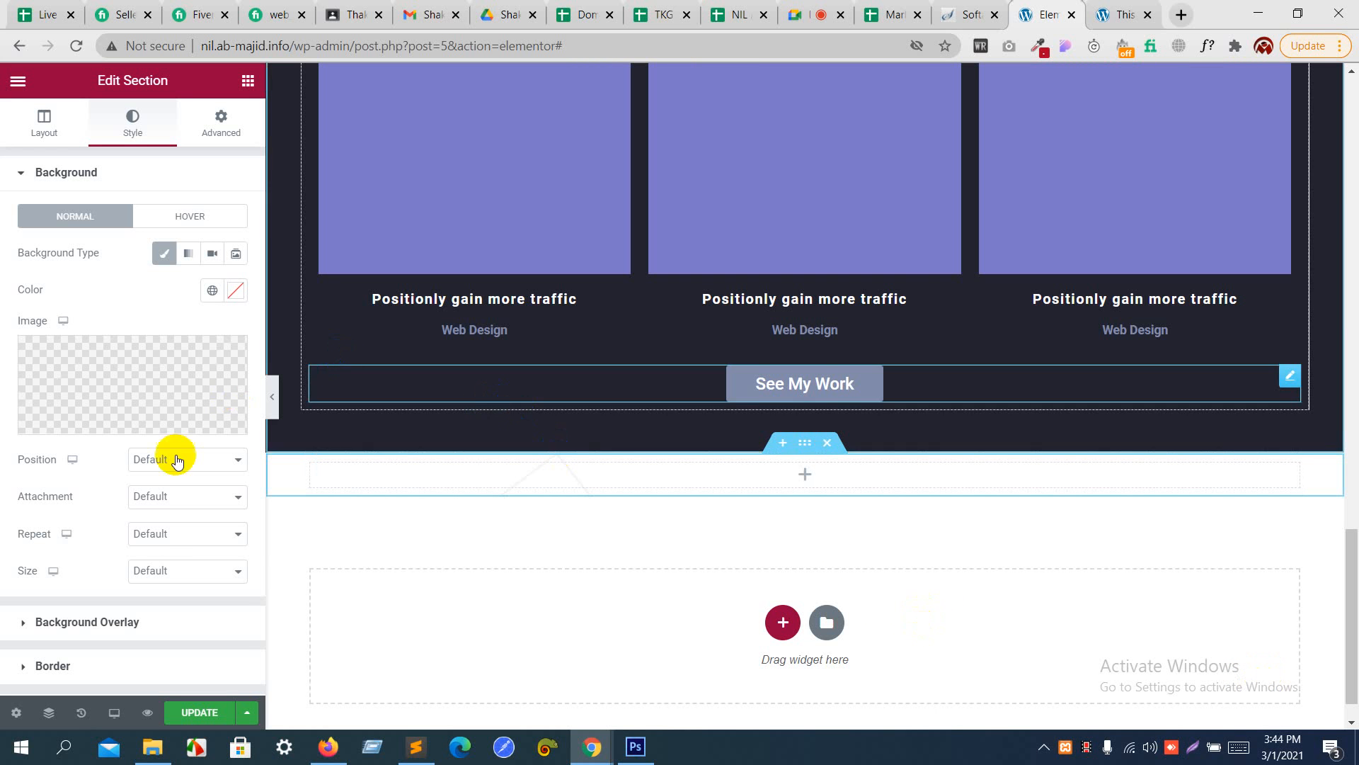
left_click(158, 568)
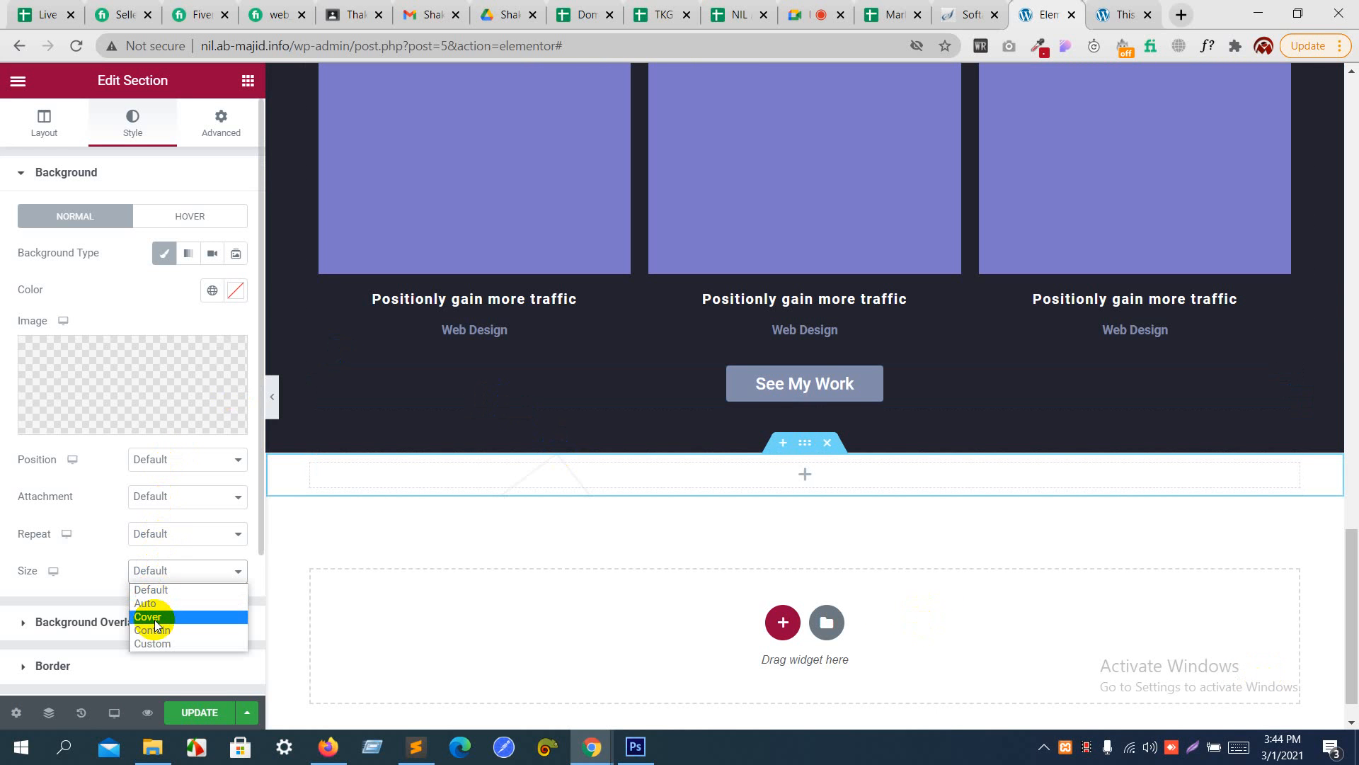
left_click(155, 617)
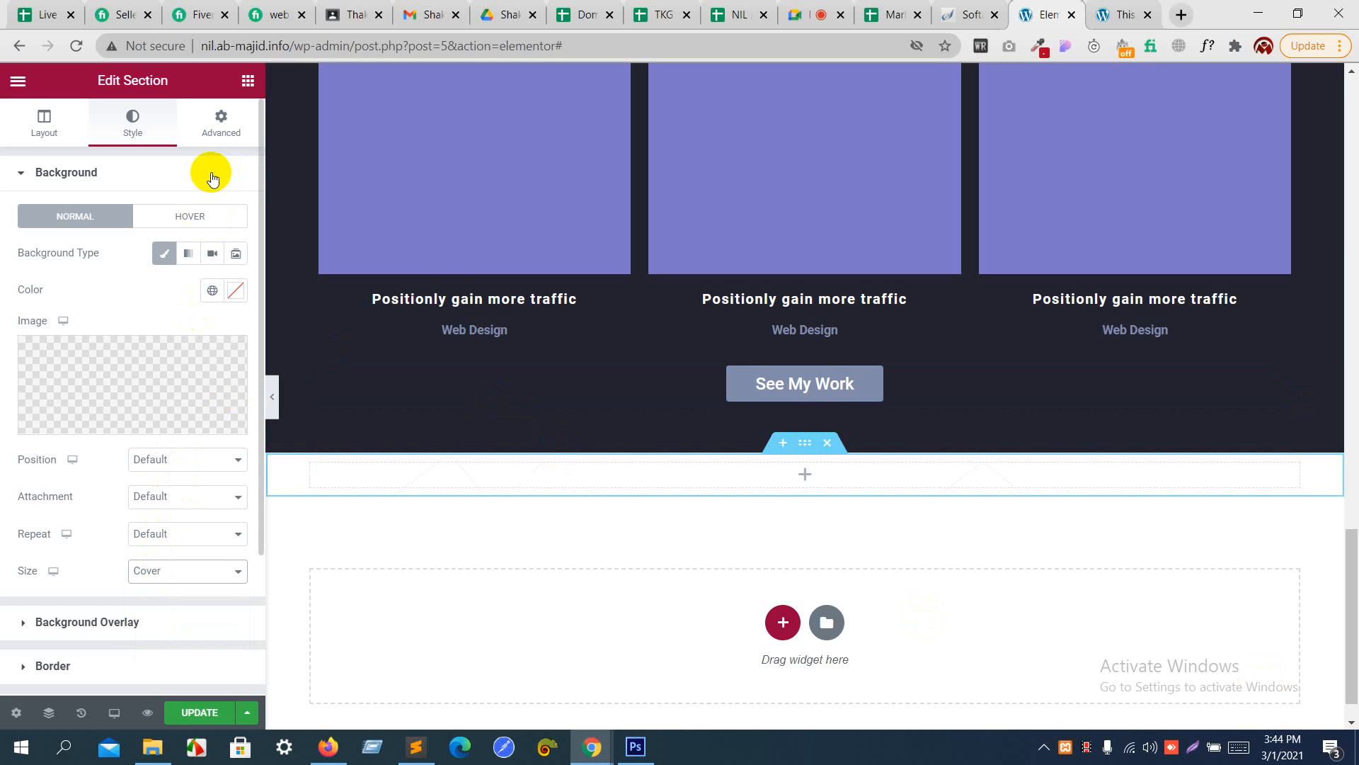
- Unlink the new section's padding and set its top and bottom values to 3 REM
left_click(219, 126)
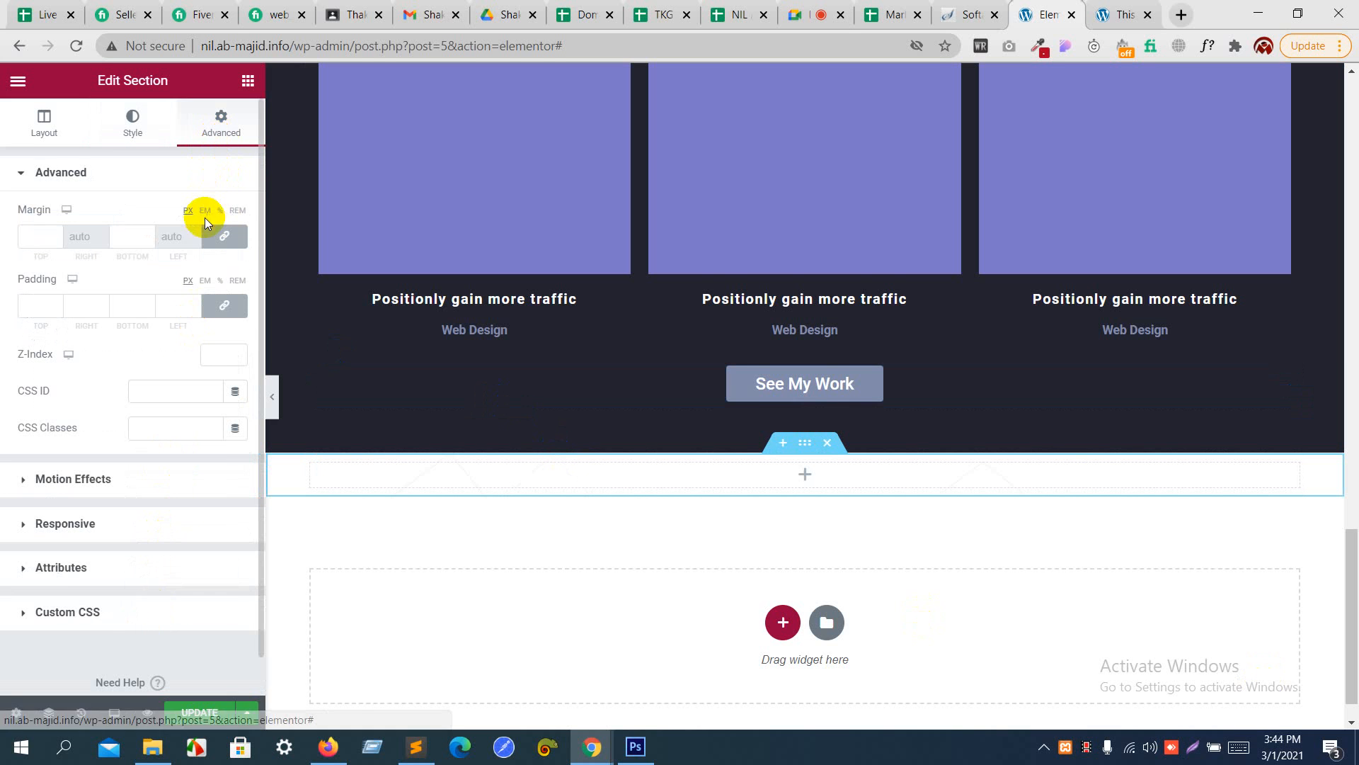
left_click(225, 305)
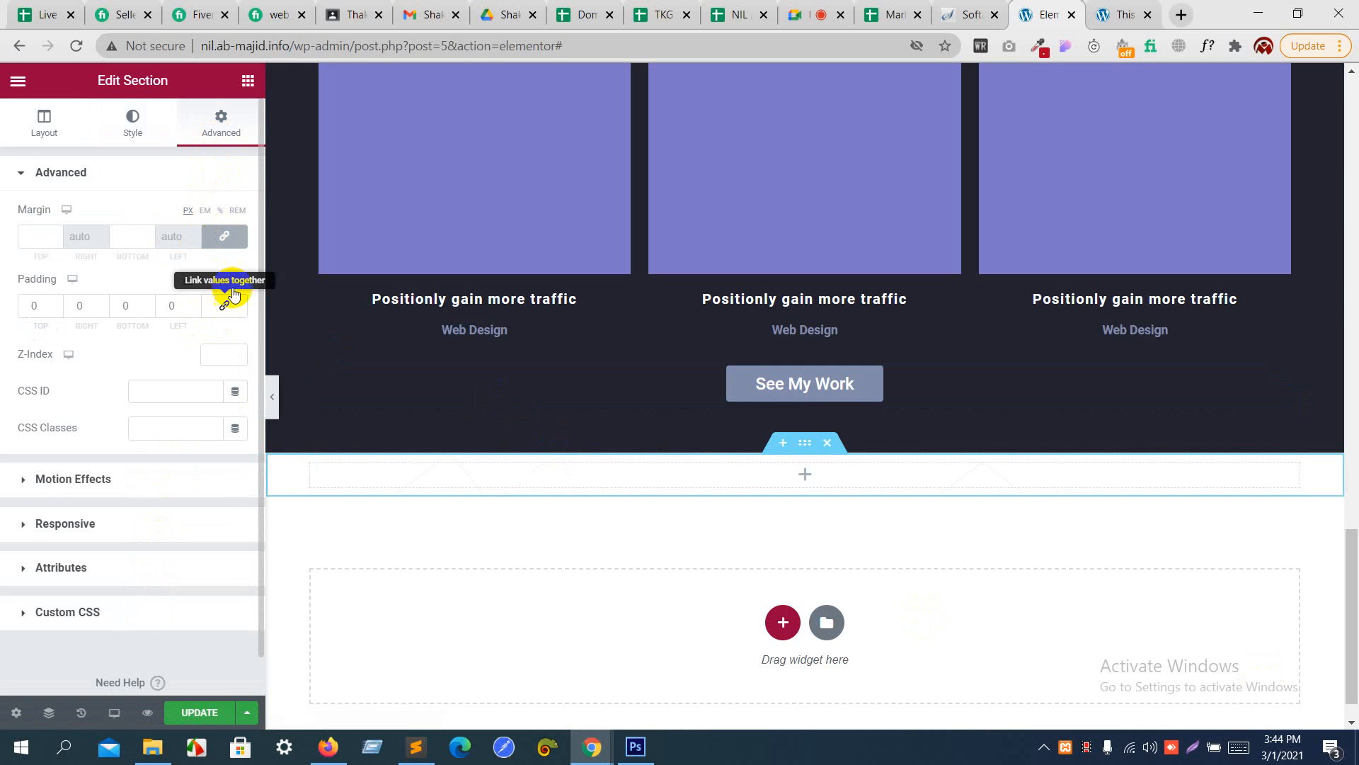
left_click(238, 280)
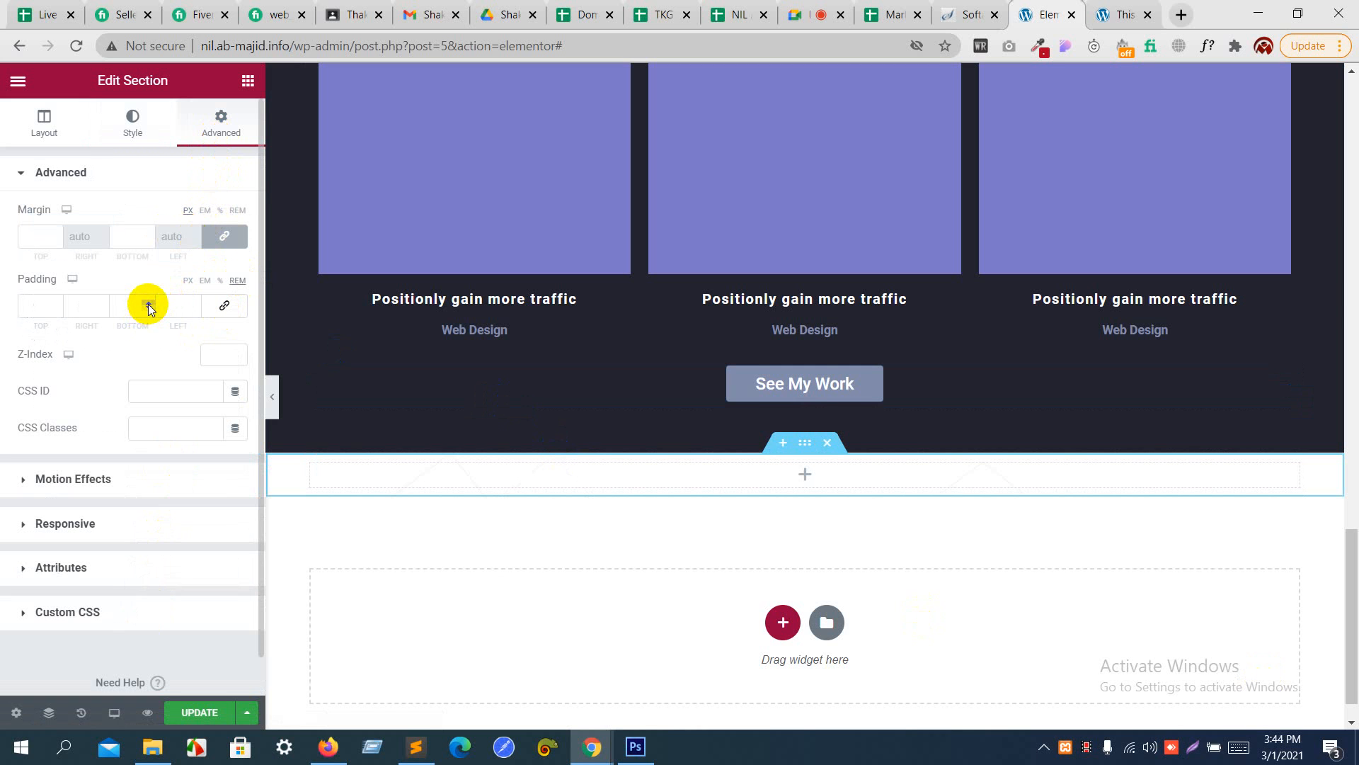
left_click(147, 304)
left_click(147, 304)
left_click(148, 304)
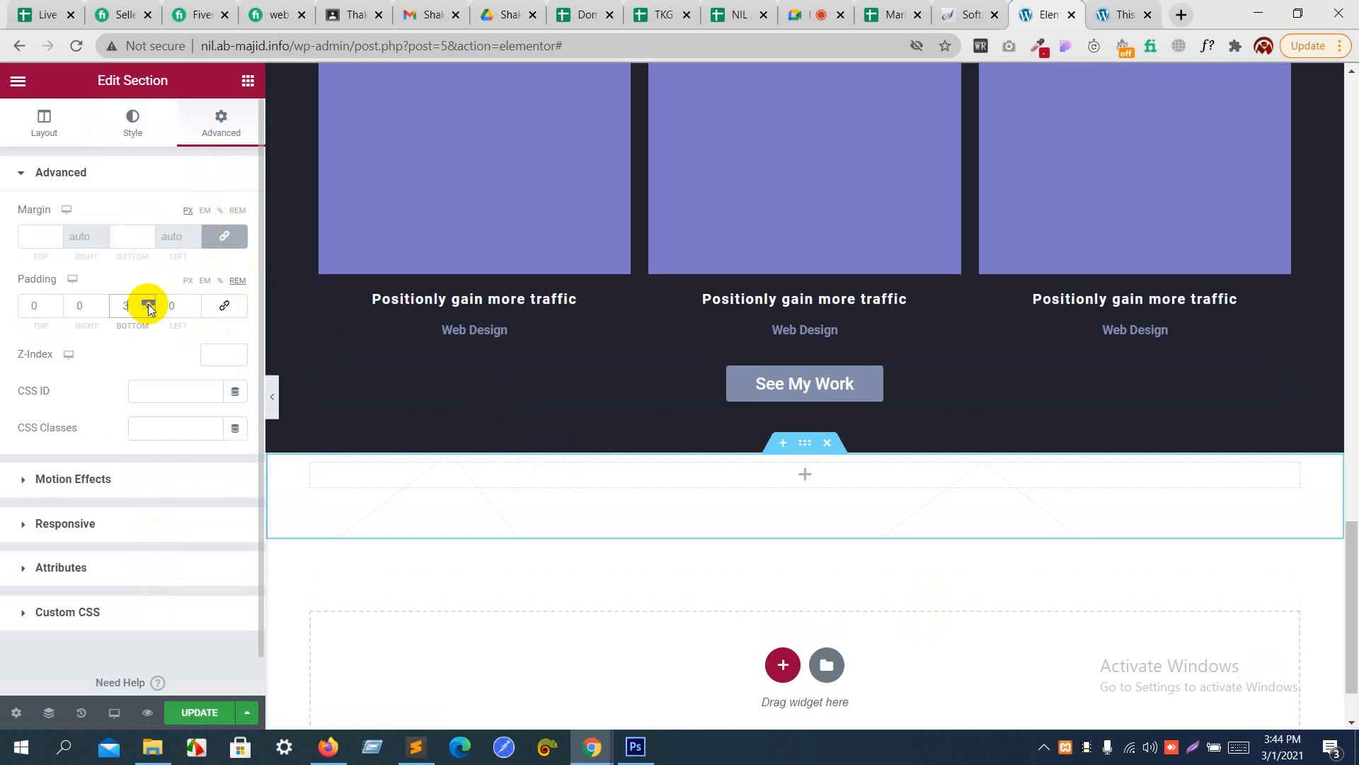
left_click(56, 302)
left_click(56, 301)
left_click(56, 302)
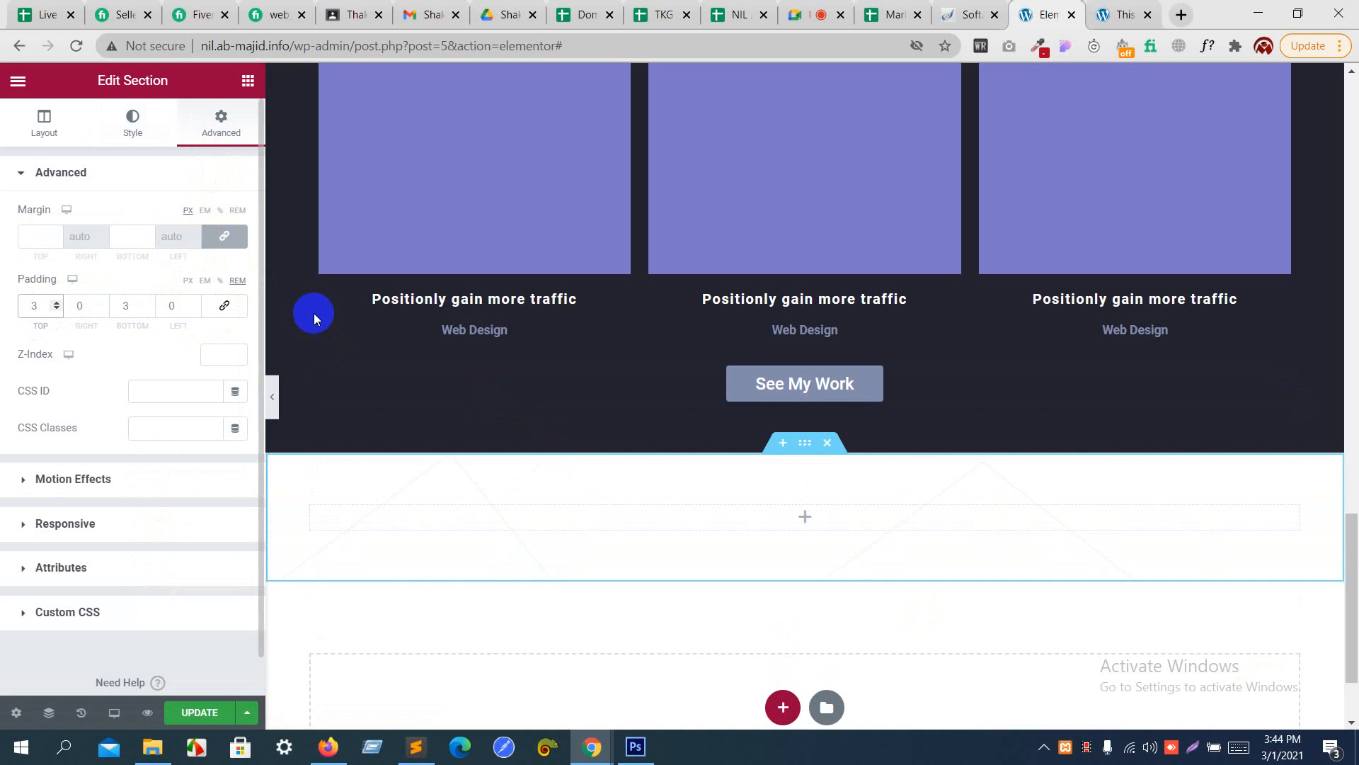
- Check the mockup in Photoshop, then add a centered heading reading "photography" to the new section in the page editor
key("alt+Tab")
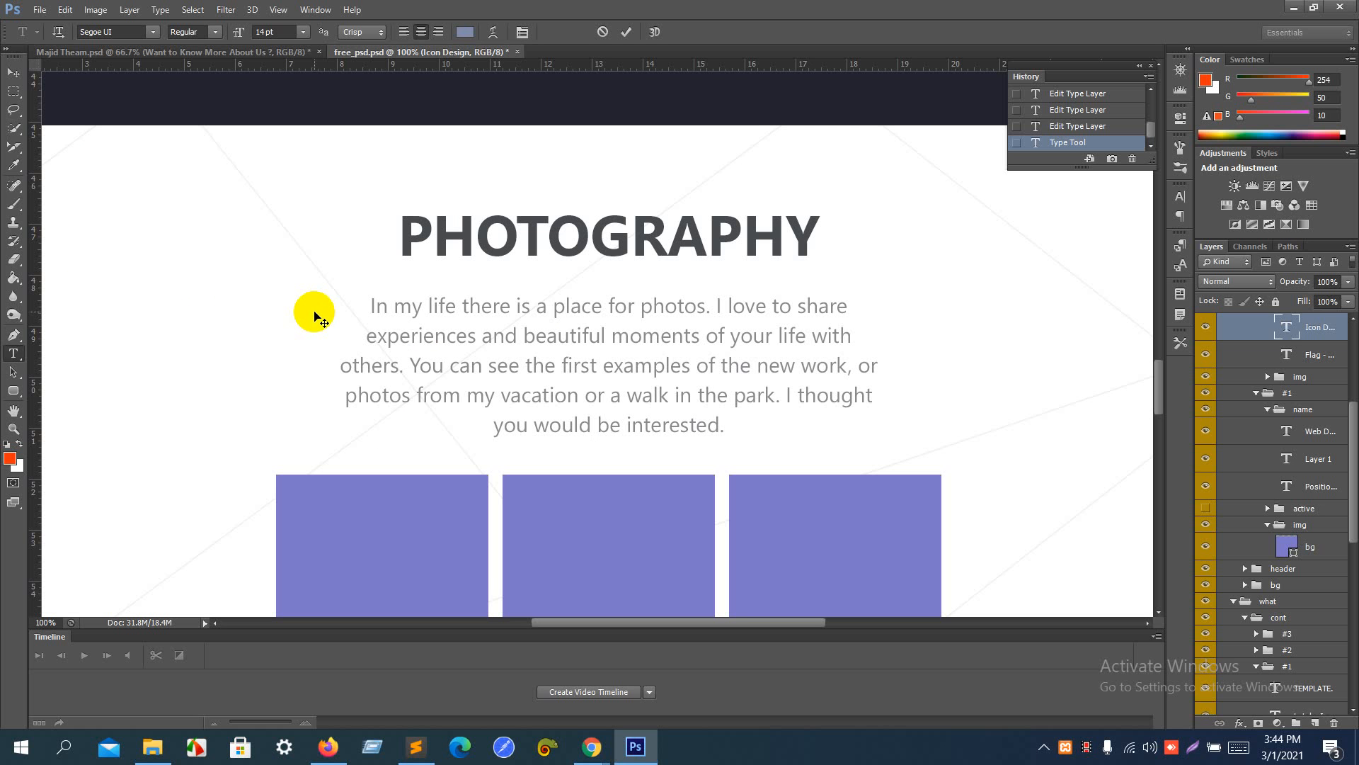
key("alt+Tab")
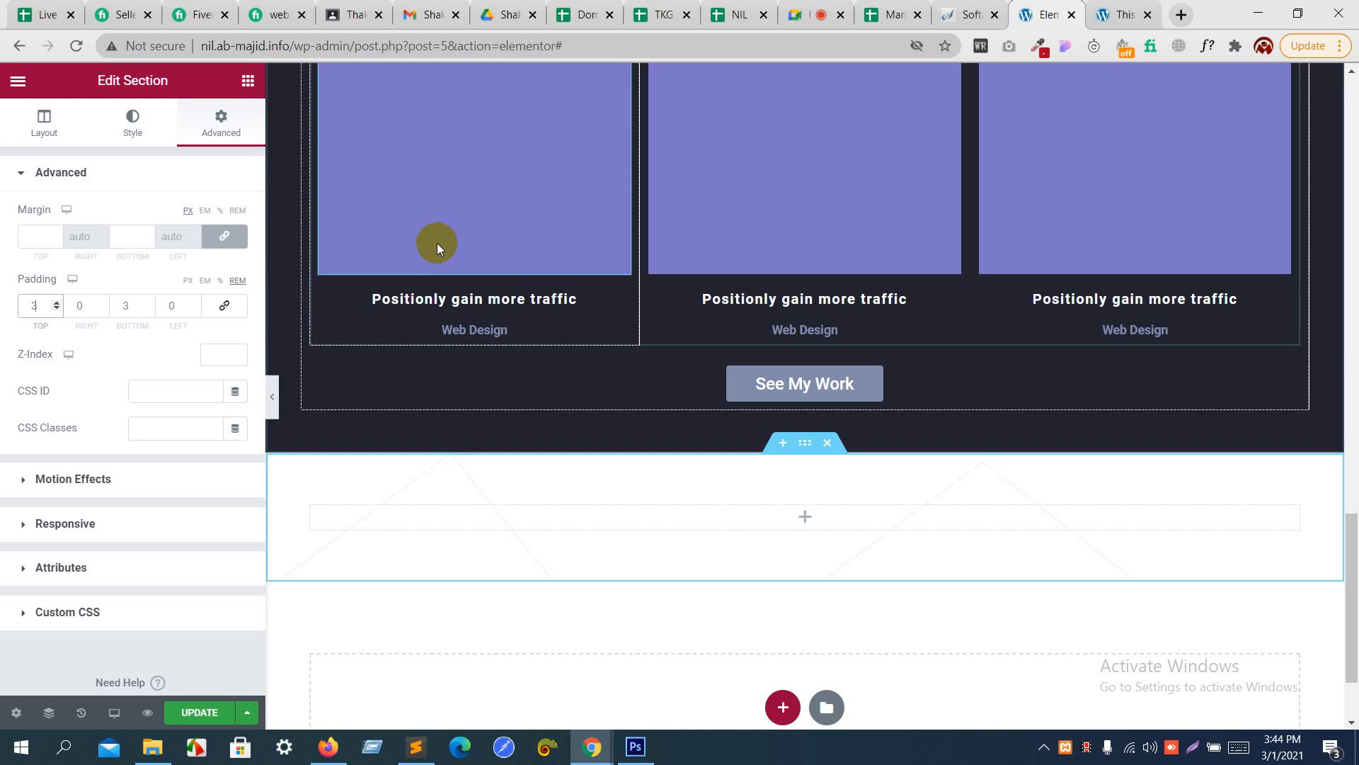
left_click(241, 83)
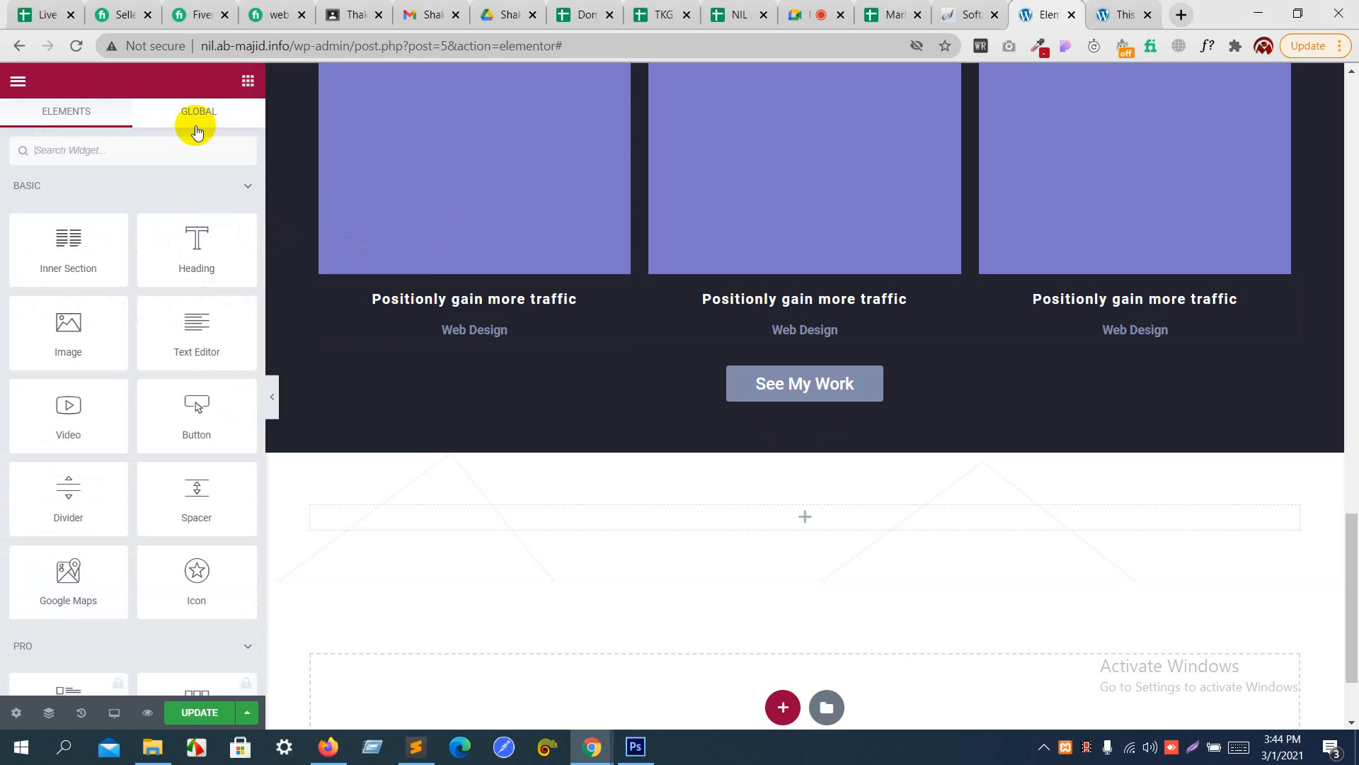
left_click_drag(192, 238, 585, 507)
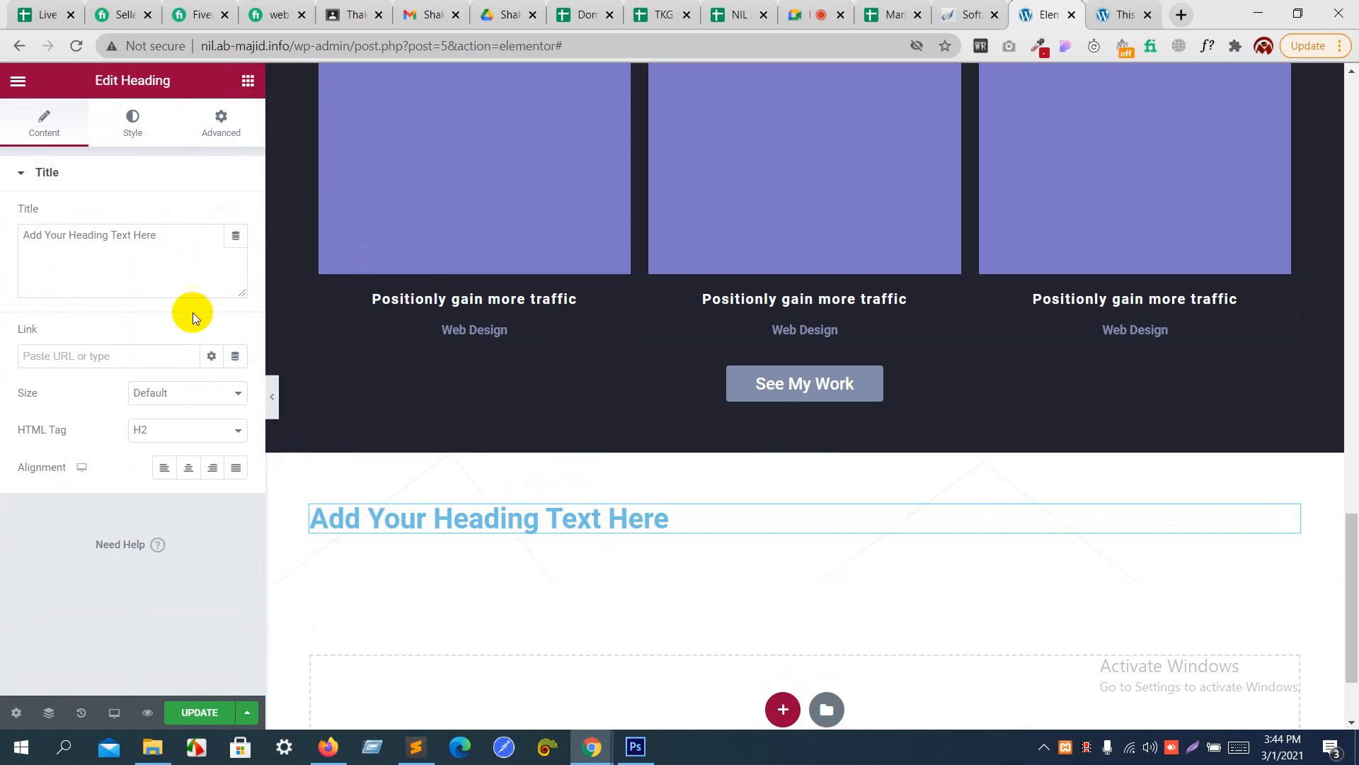
left_click_drag(163, 266, 7, 247)
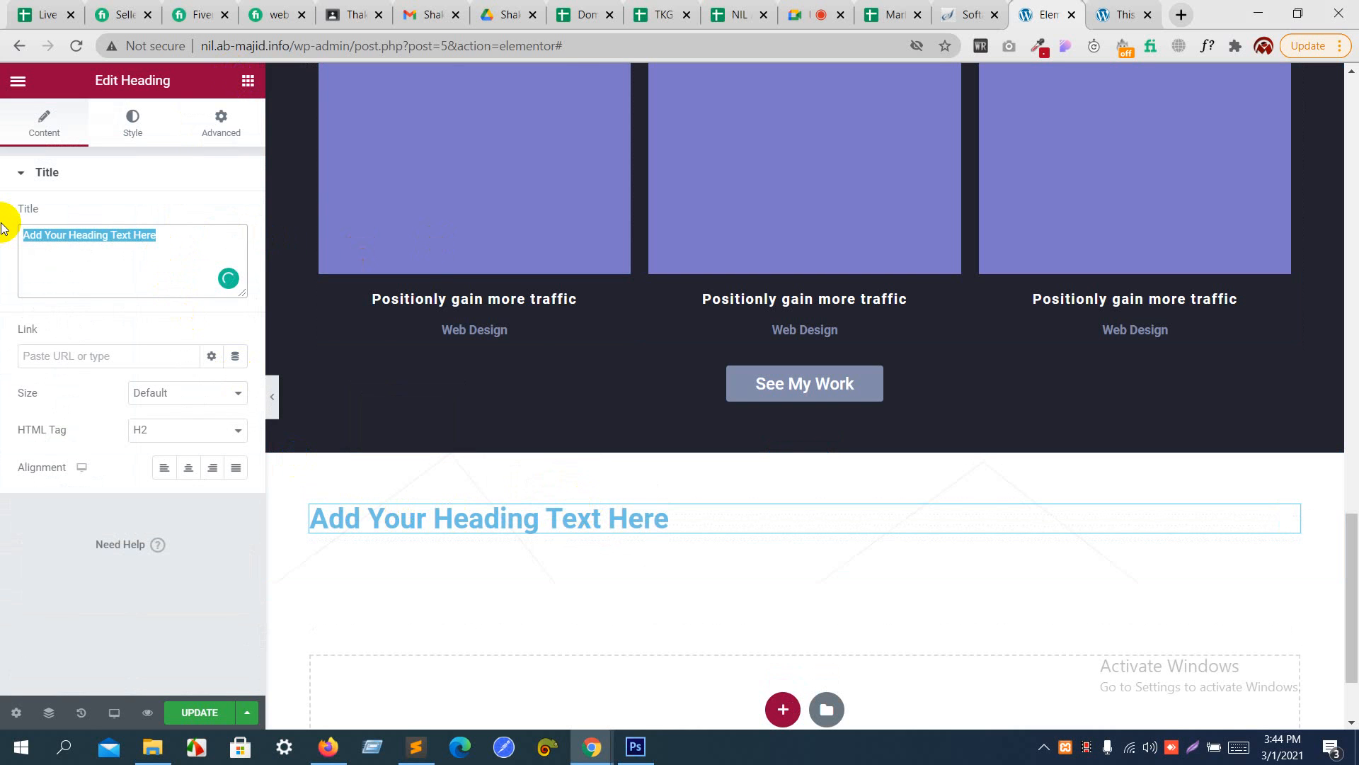
type("photo")
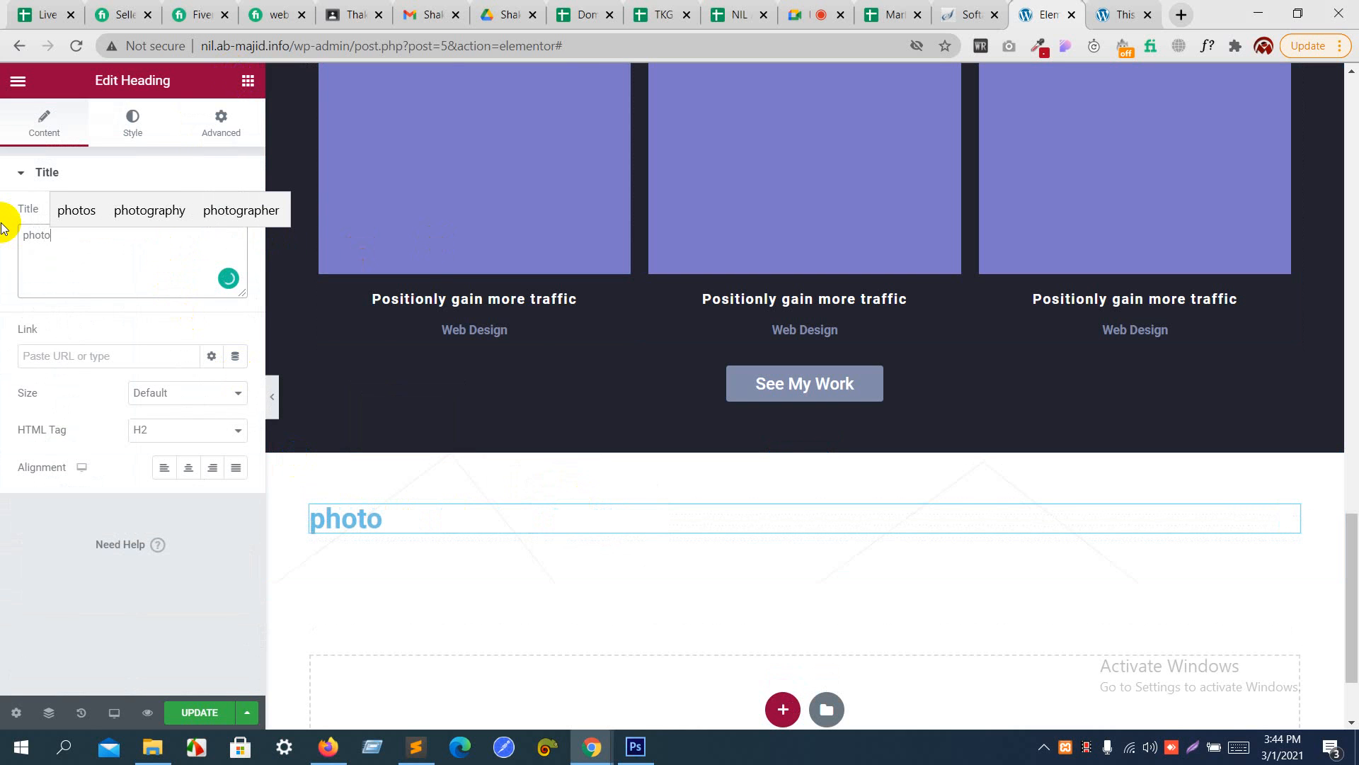
type("graphi")
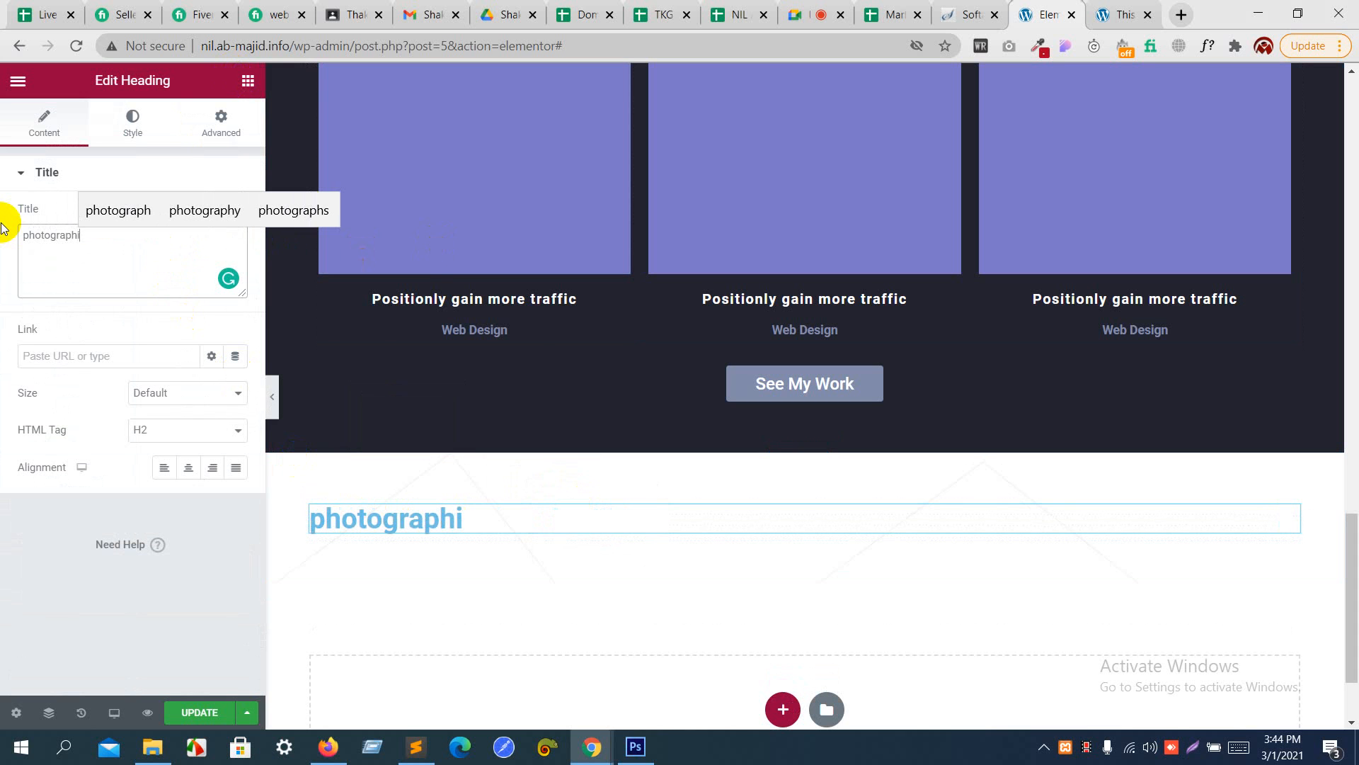
key("BackSpace")
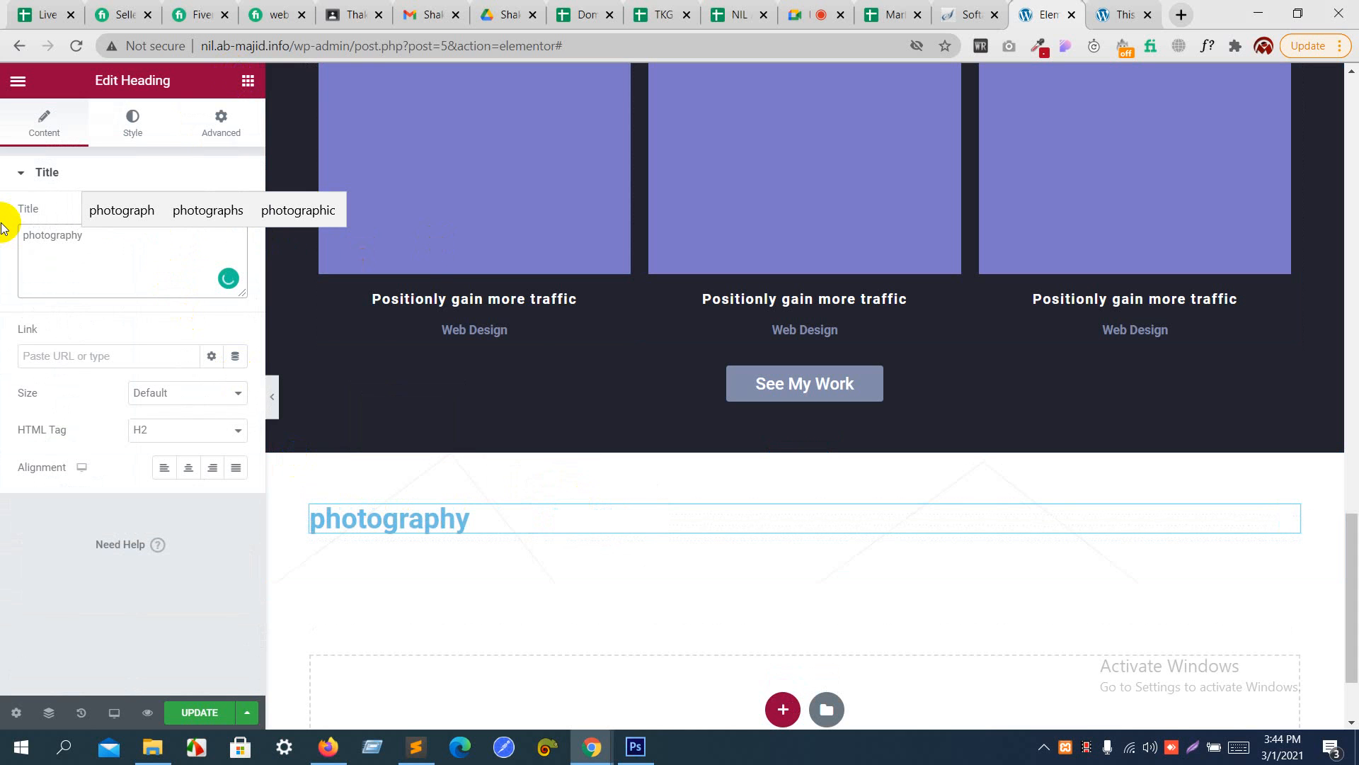
left_click(188, 468)
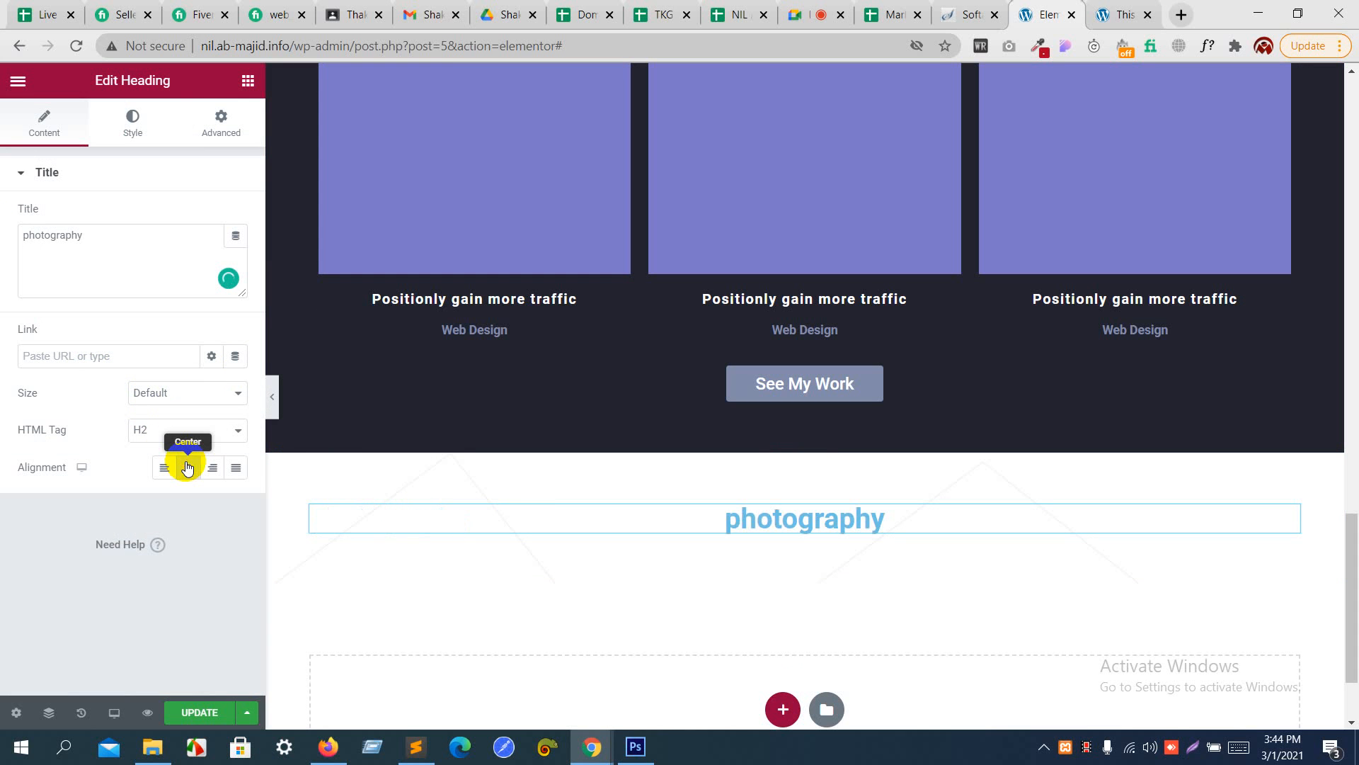
- Set the photography heading's text color to dark grey #353535
left_click(141, 130)
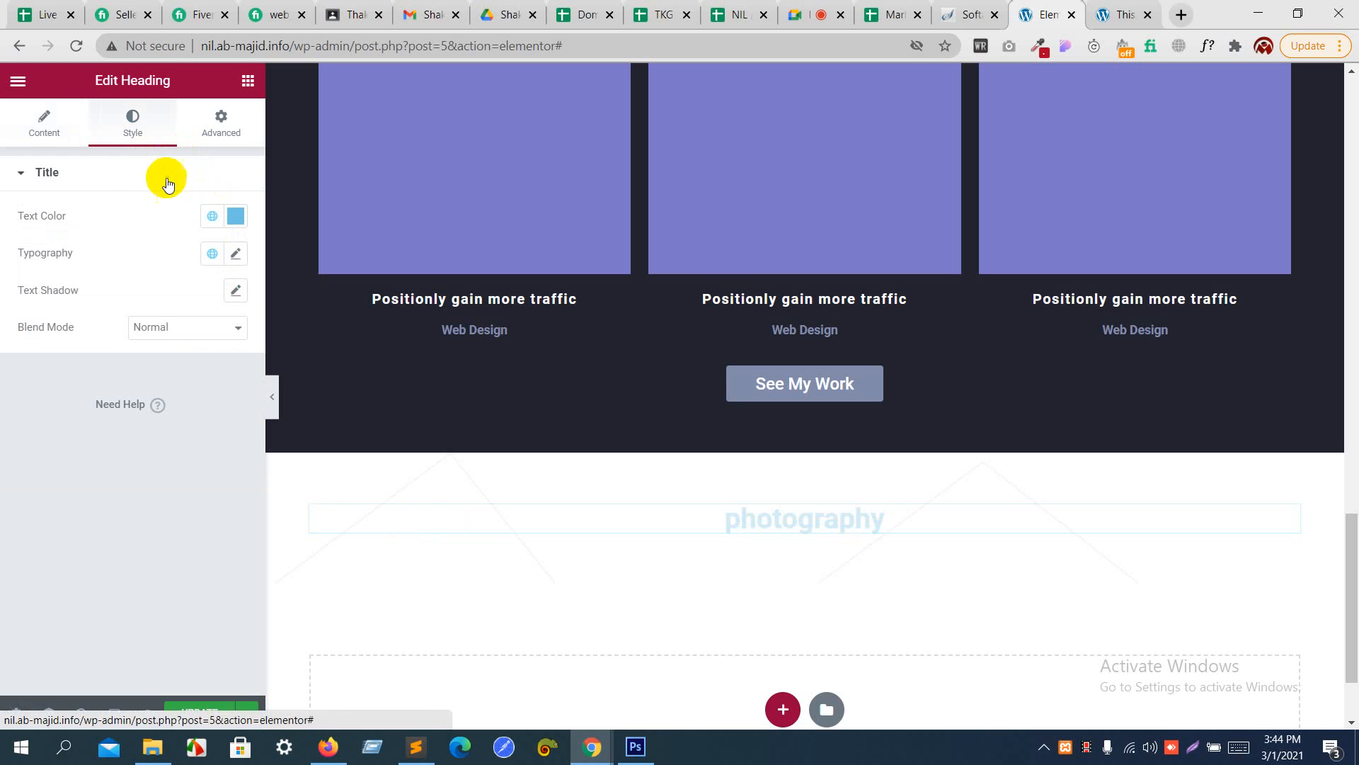
left_click(236, 216)
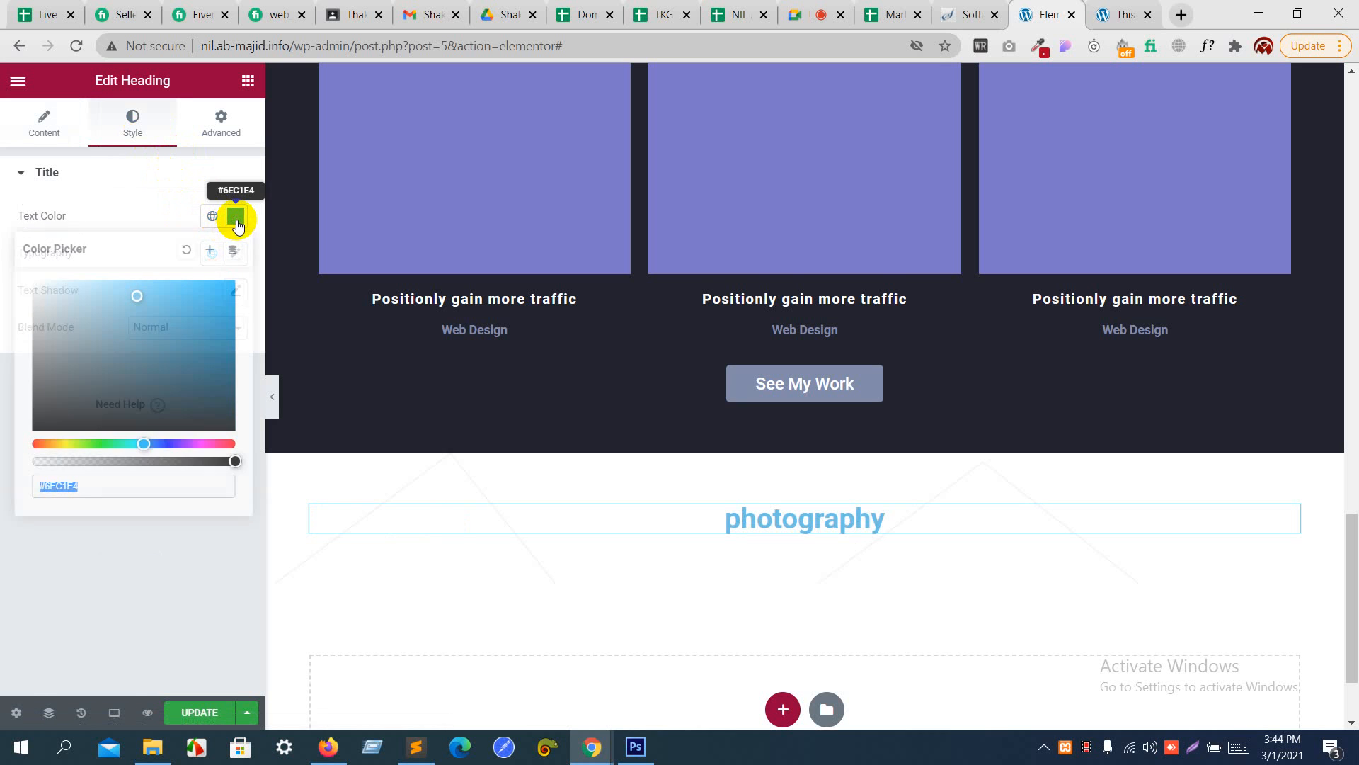
left_click_drag(115, 355, 27, 435)
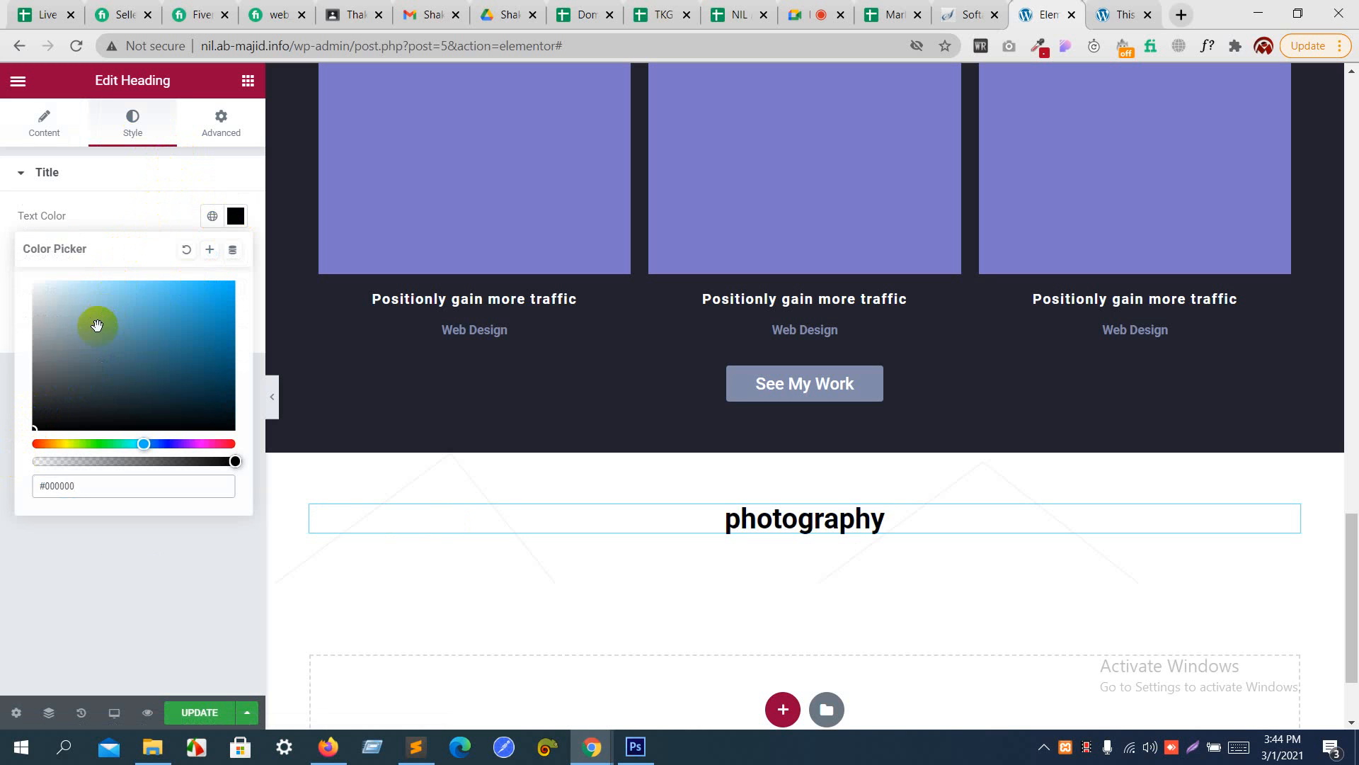
left_click_drag(97, 322, 15, 397)
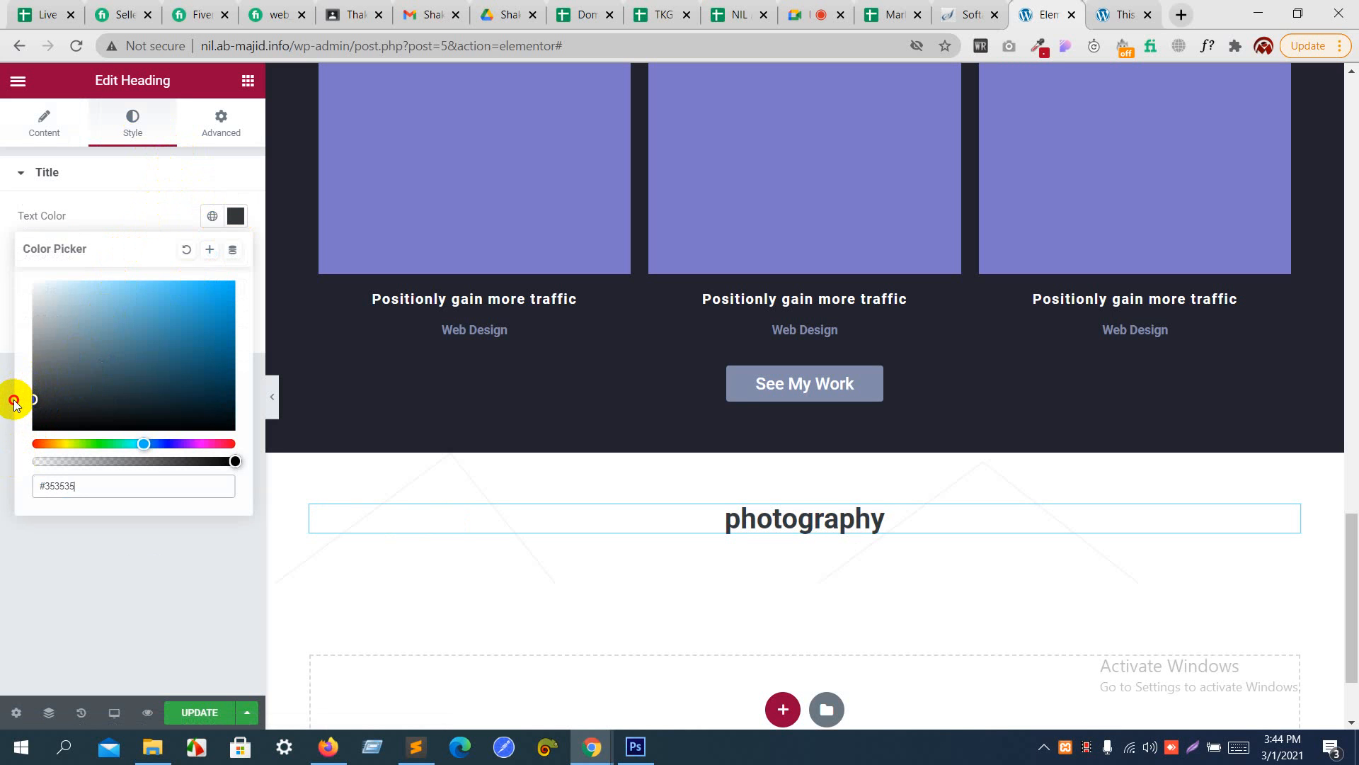
left_click(133, 214)
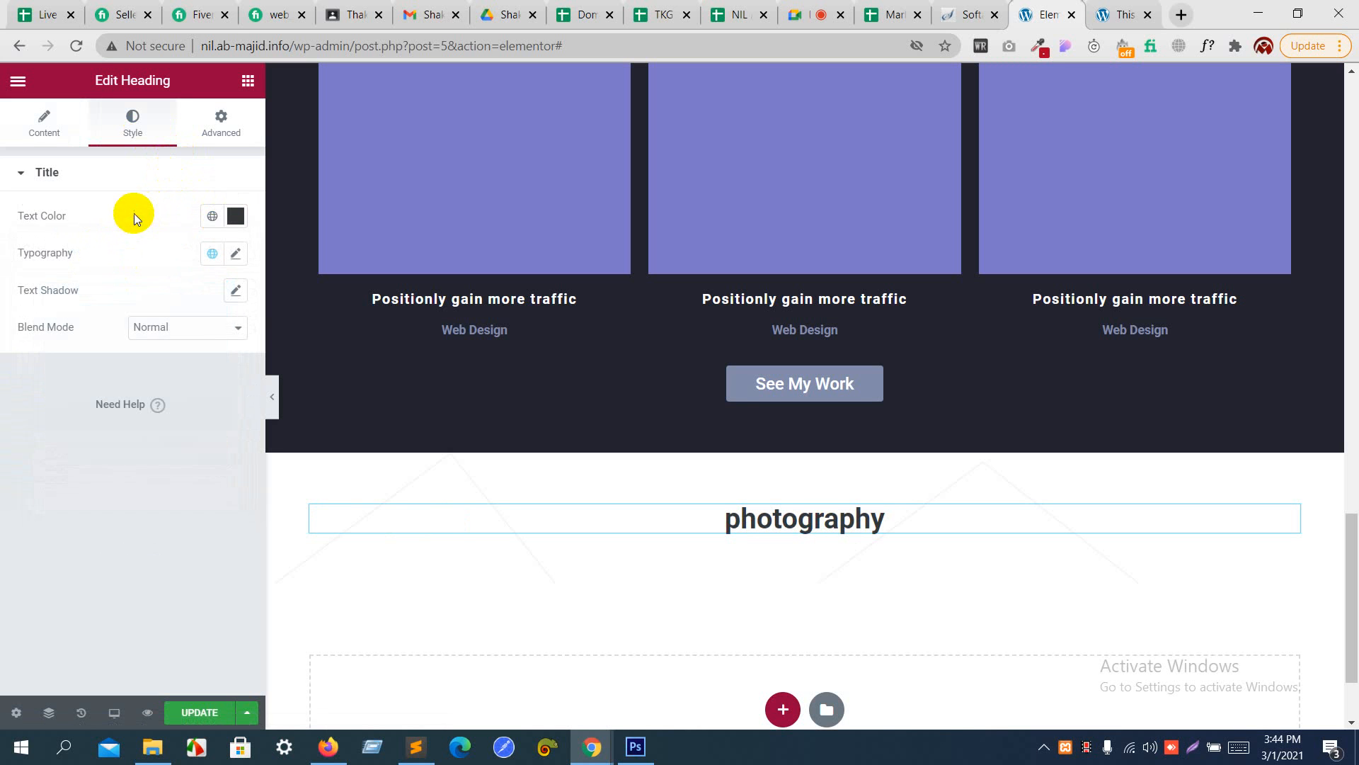
- Set the photography heading's typography to size 50 px, weight 700 and Uppercase transform
left_click(232, 258)
left_click(207, 393)
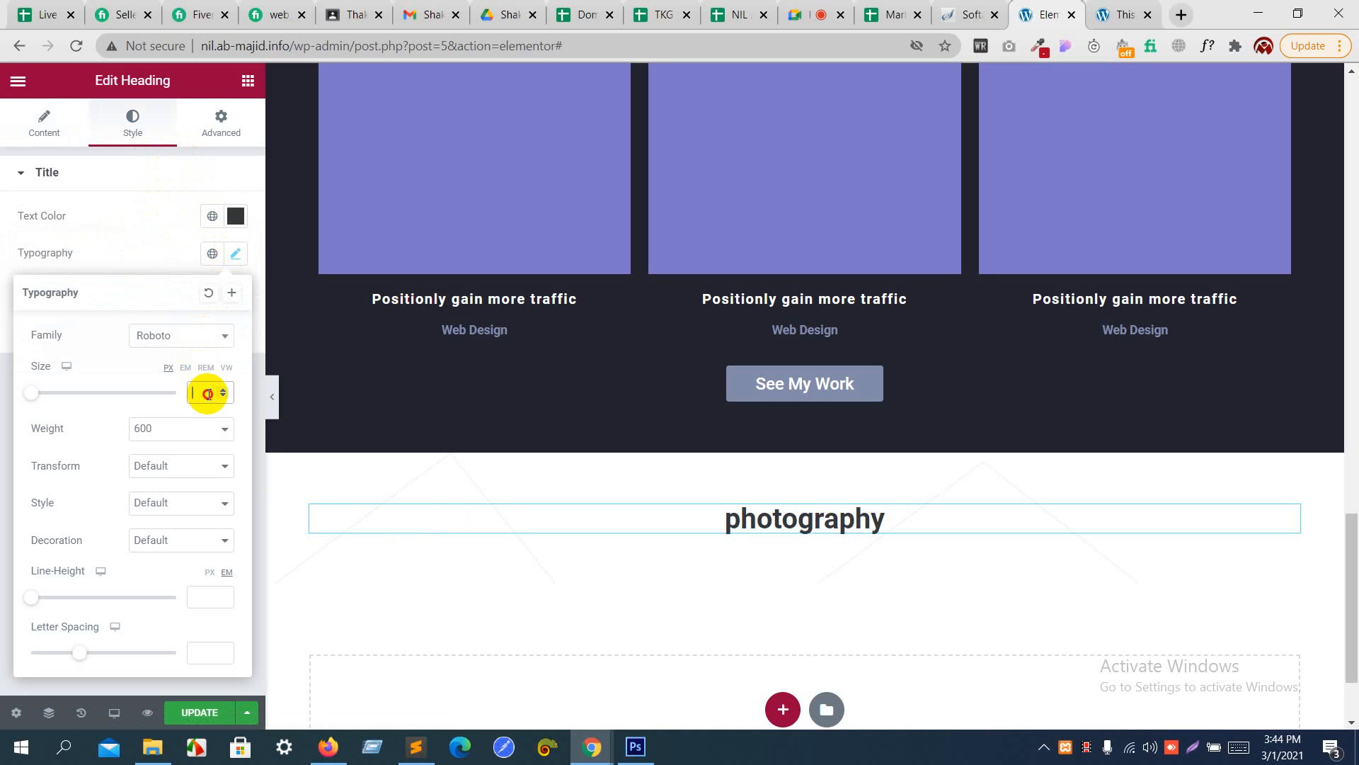
type("55")
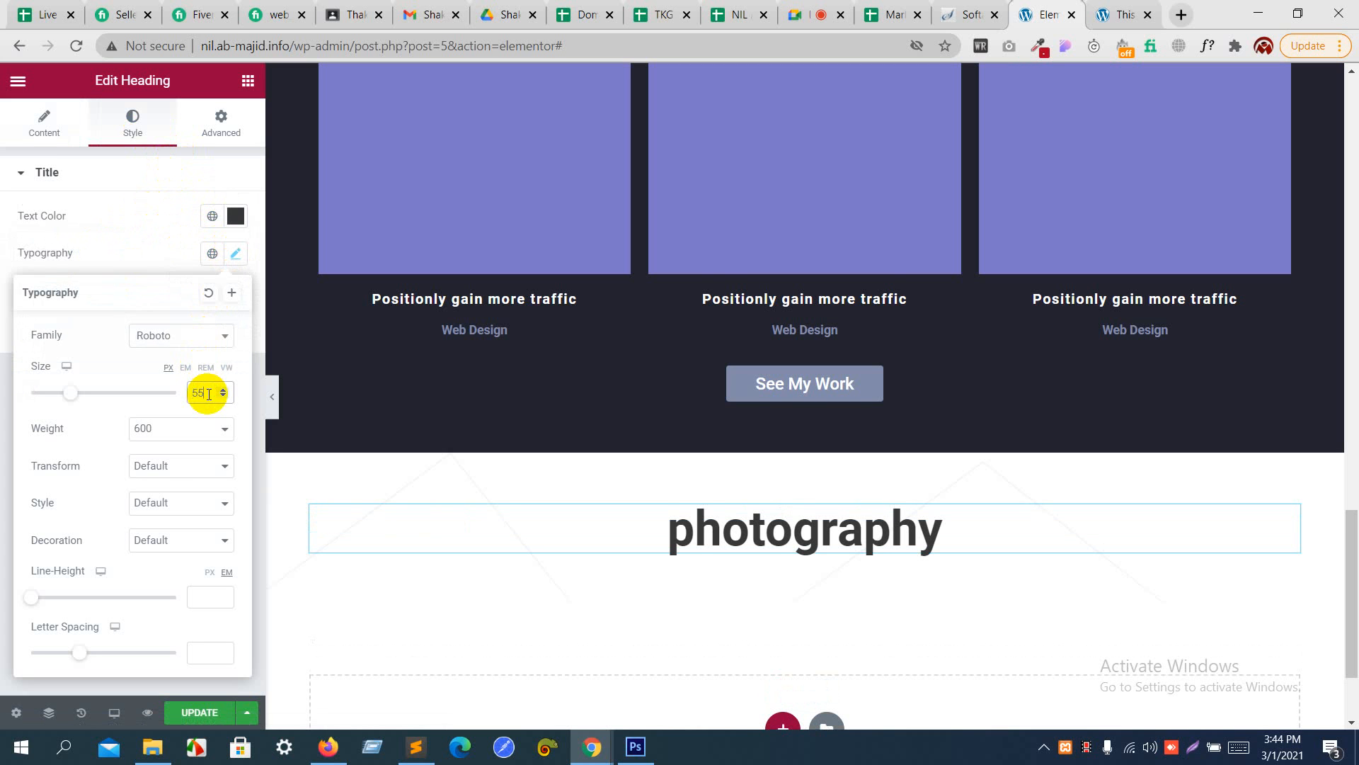
left_click(178, 541)
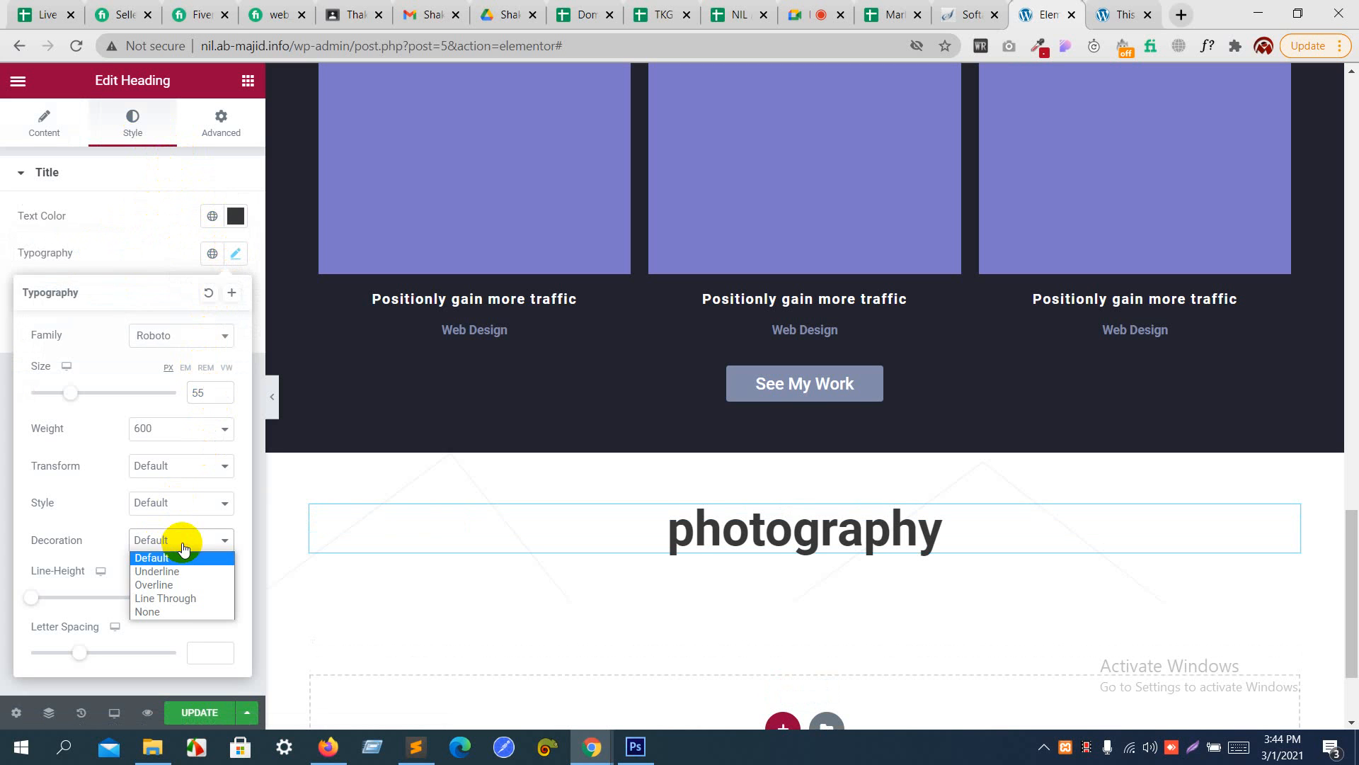
left_click(180, 467)
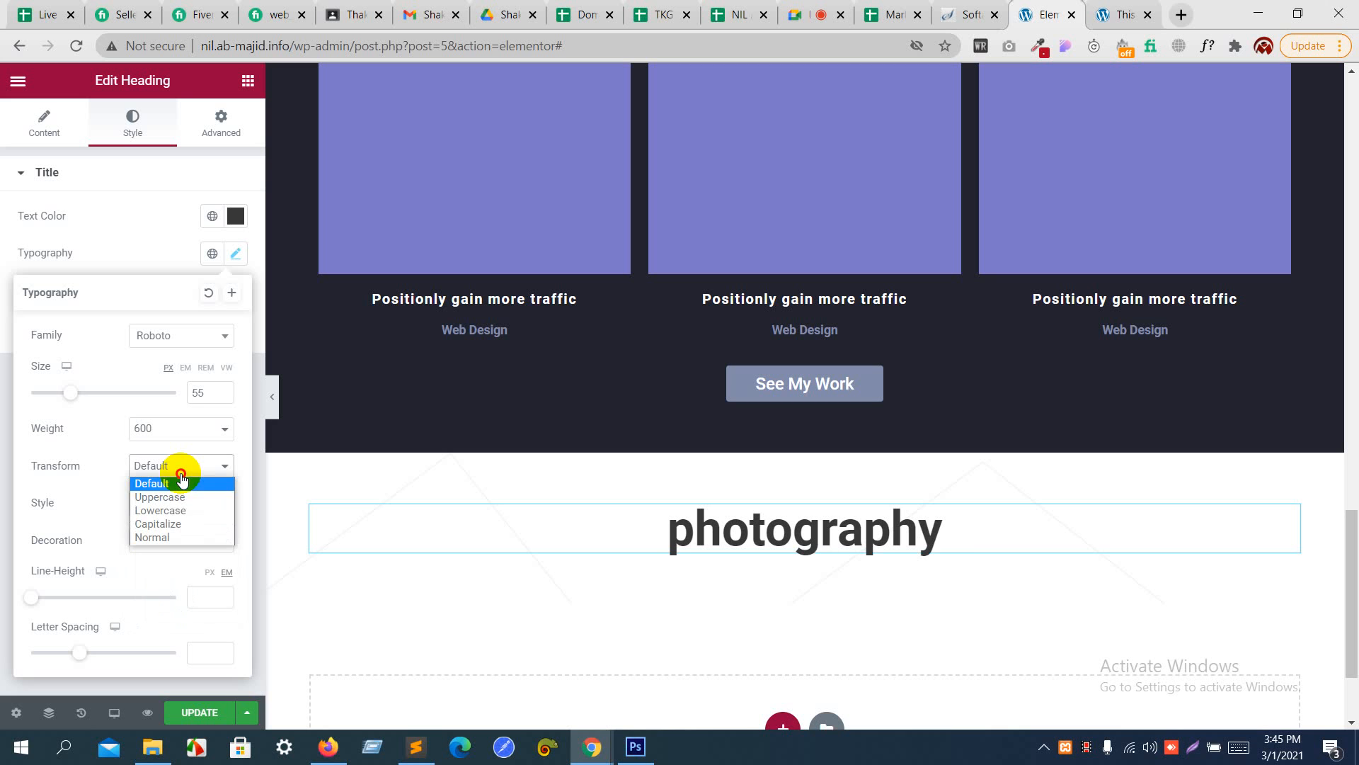
left_click(177, 498)
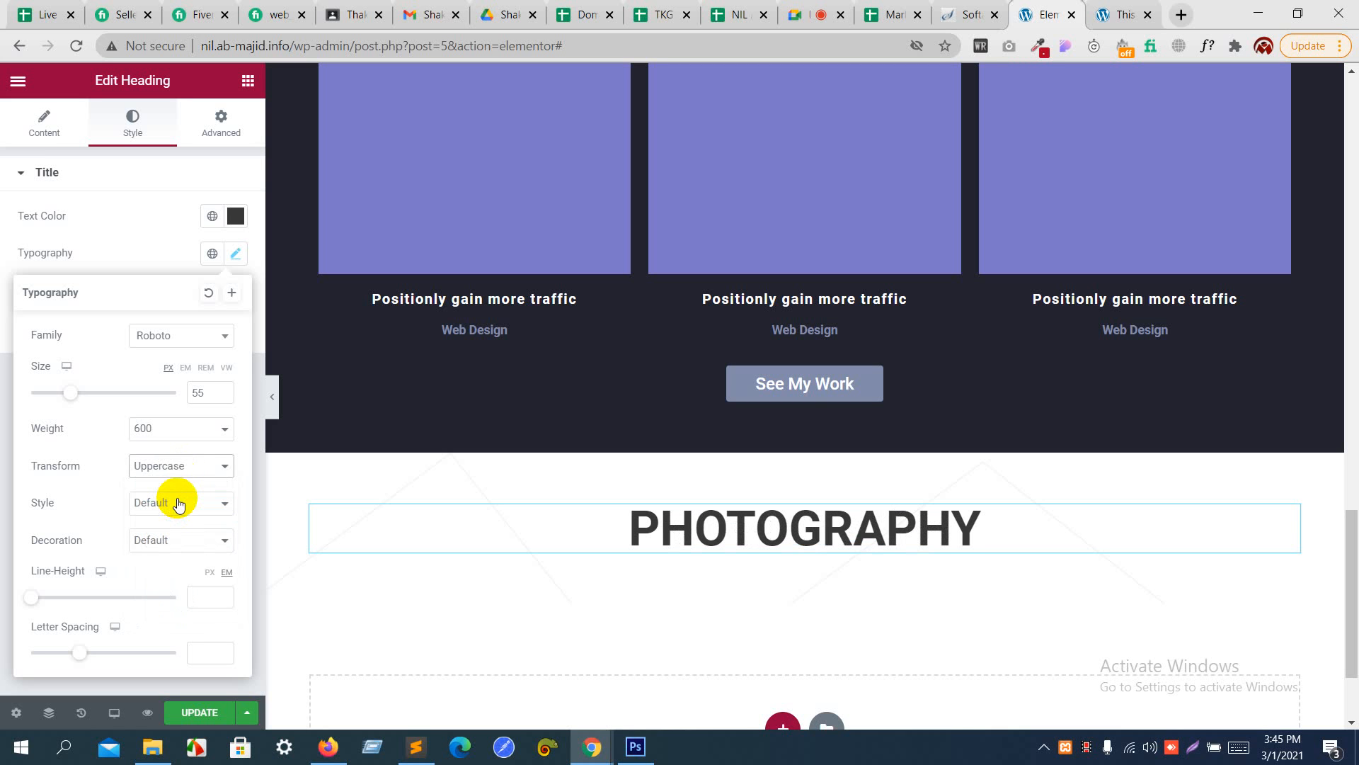
left_click(201, 437)
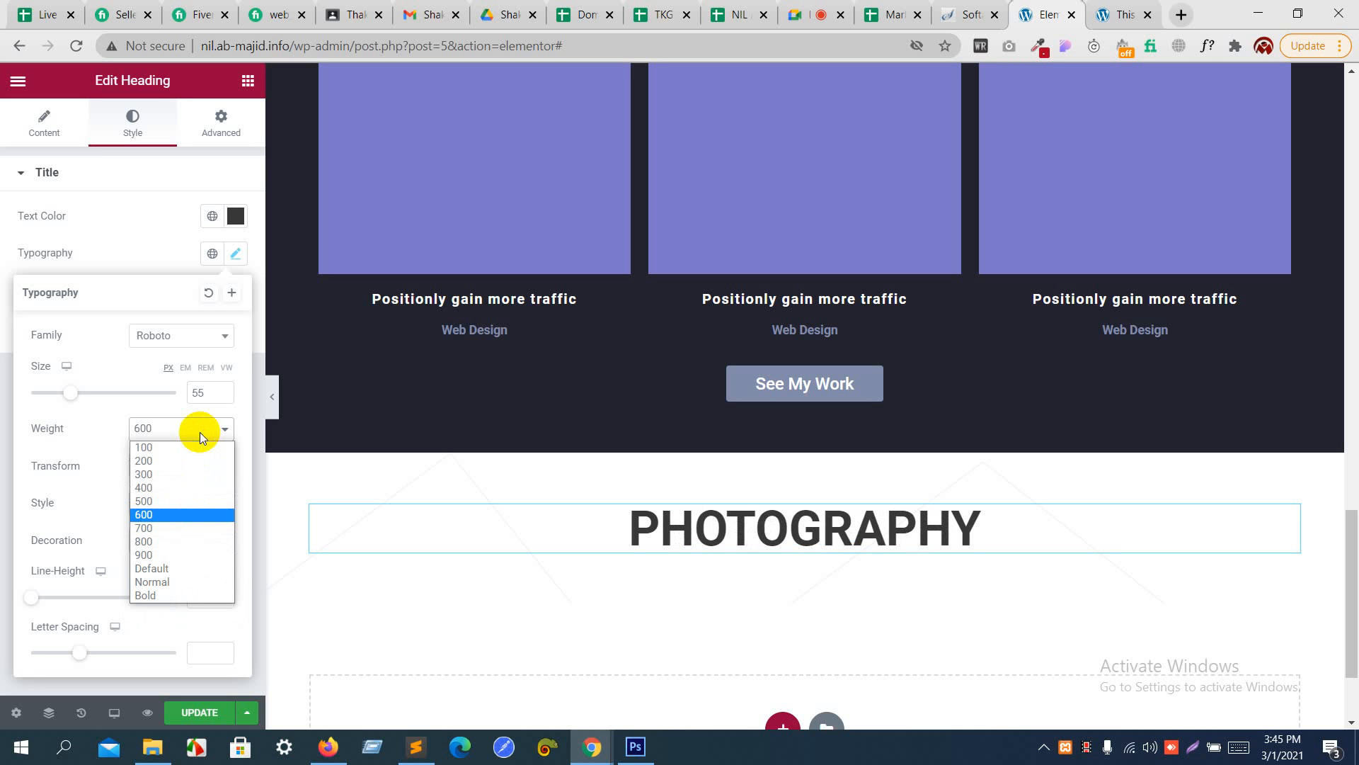
left_click(172, 528)
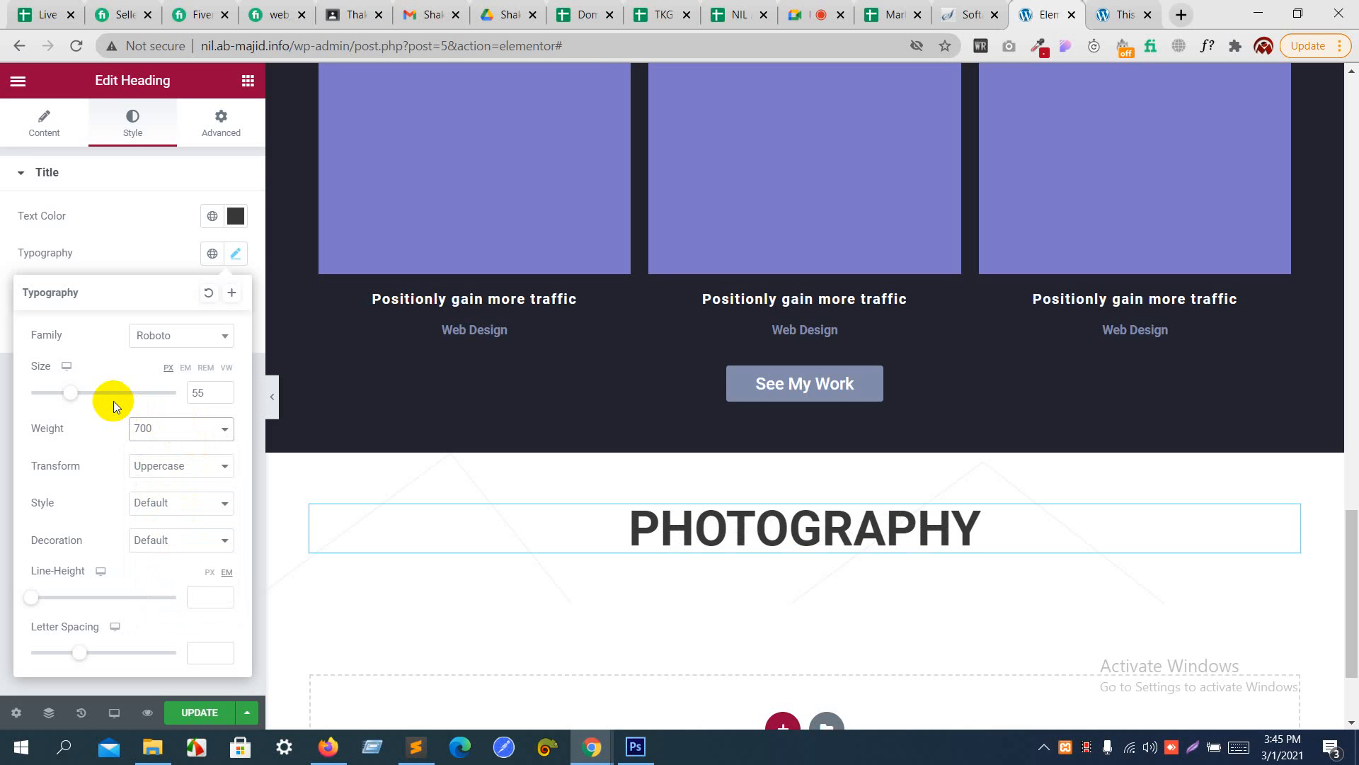
left_click(206, 392)
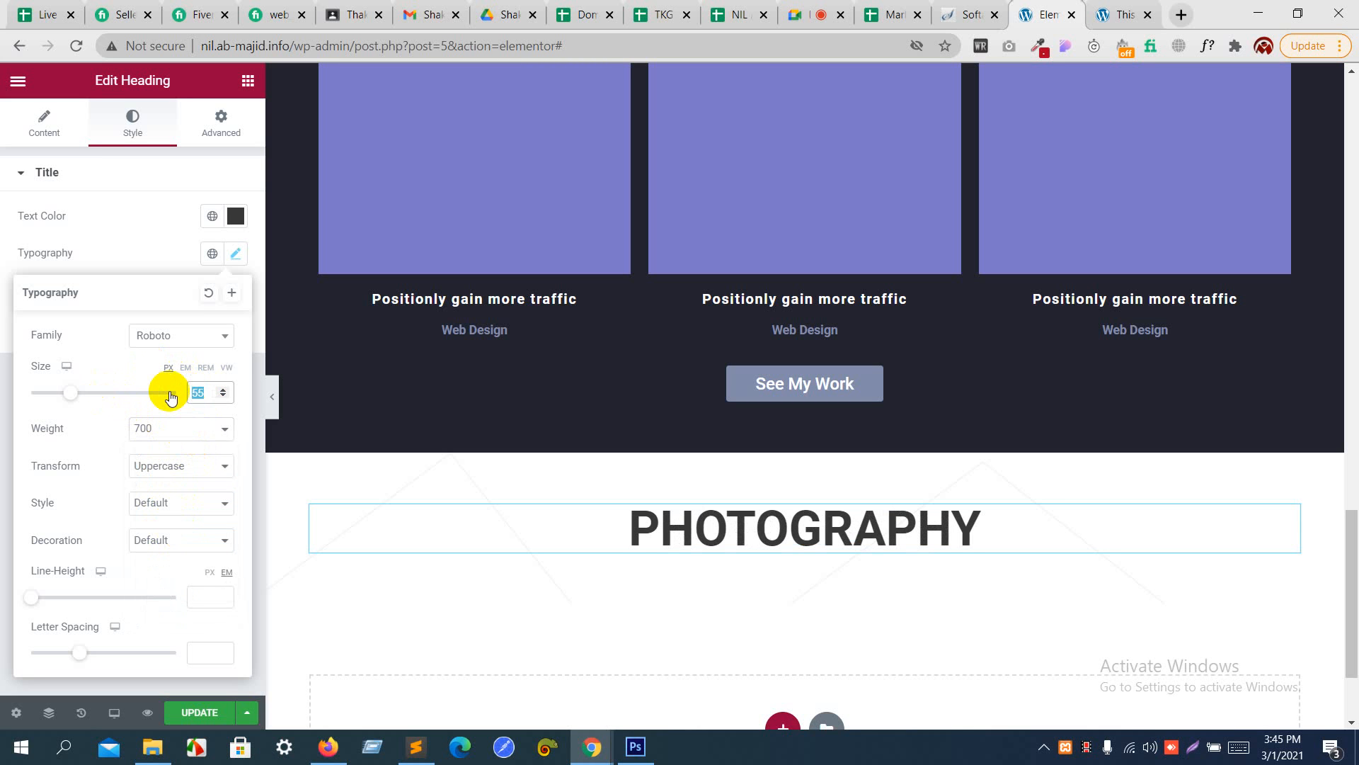
key("BackSpace")
type("0")
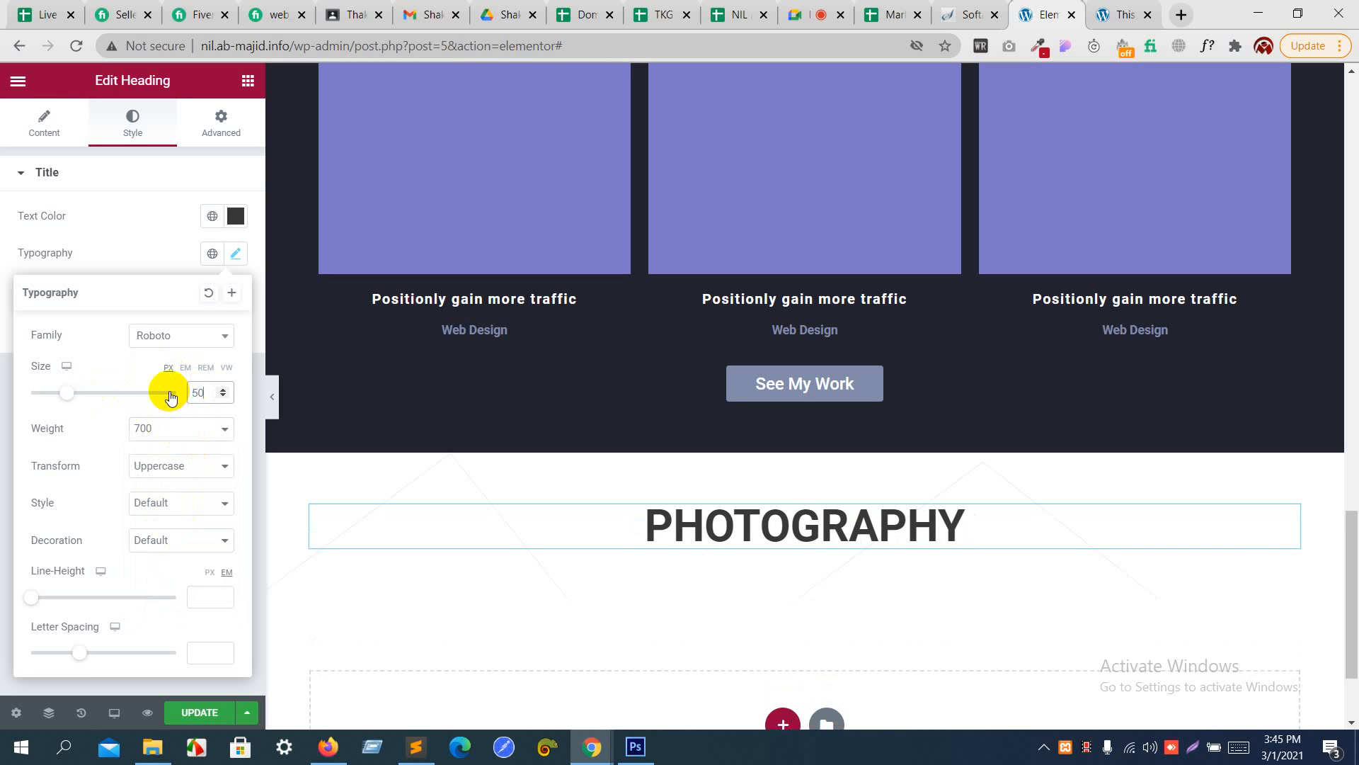
- Unlink the heading's margins, set the top margin to 2 REM, and compare the spacing with the Photoshop mockup
left_click(220, 122)
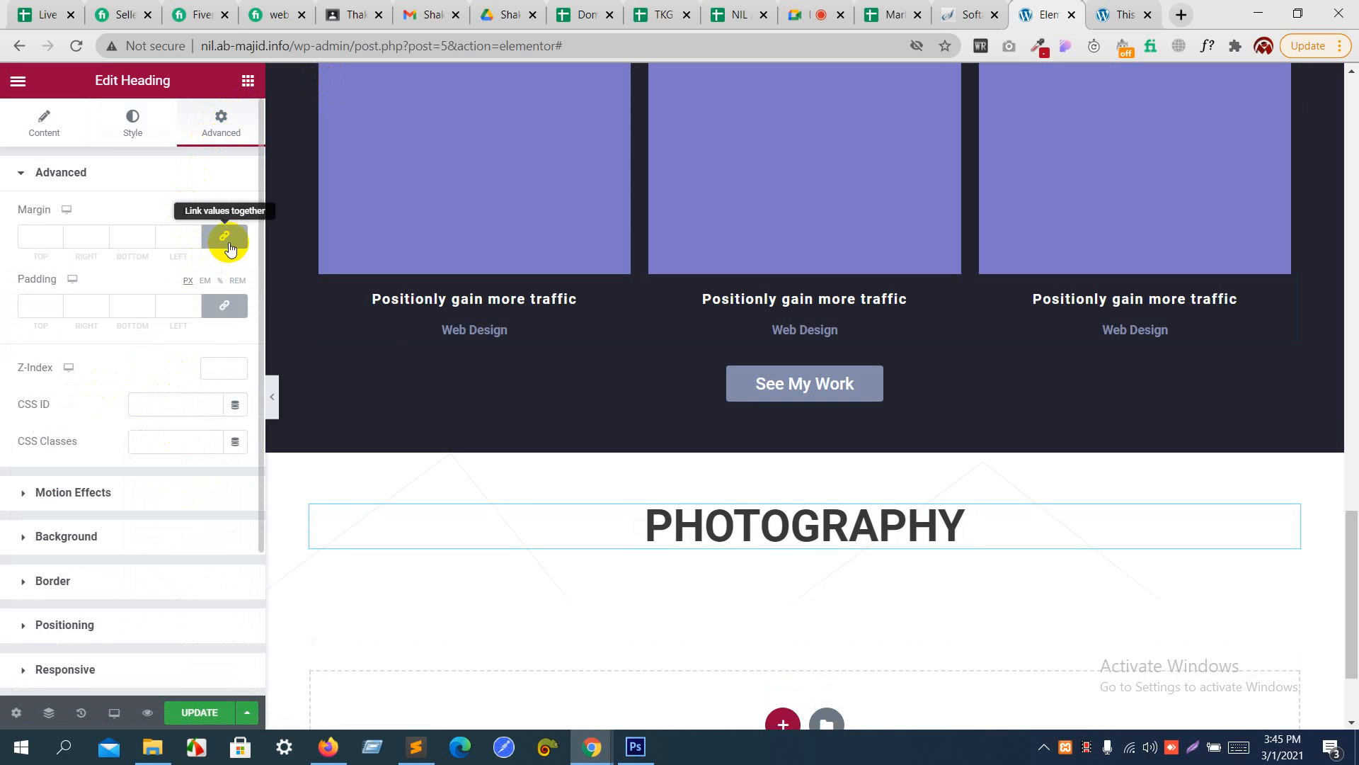
left_click(225, 239)
left_click(239, 211)
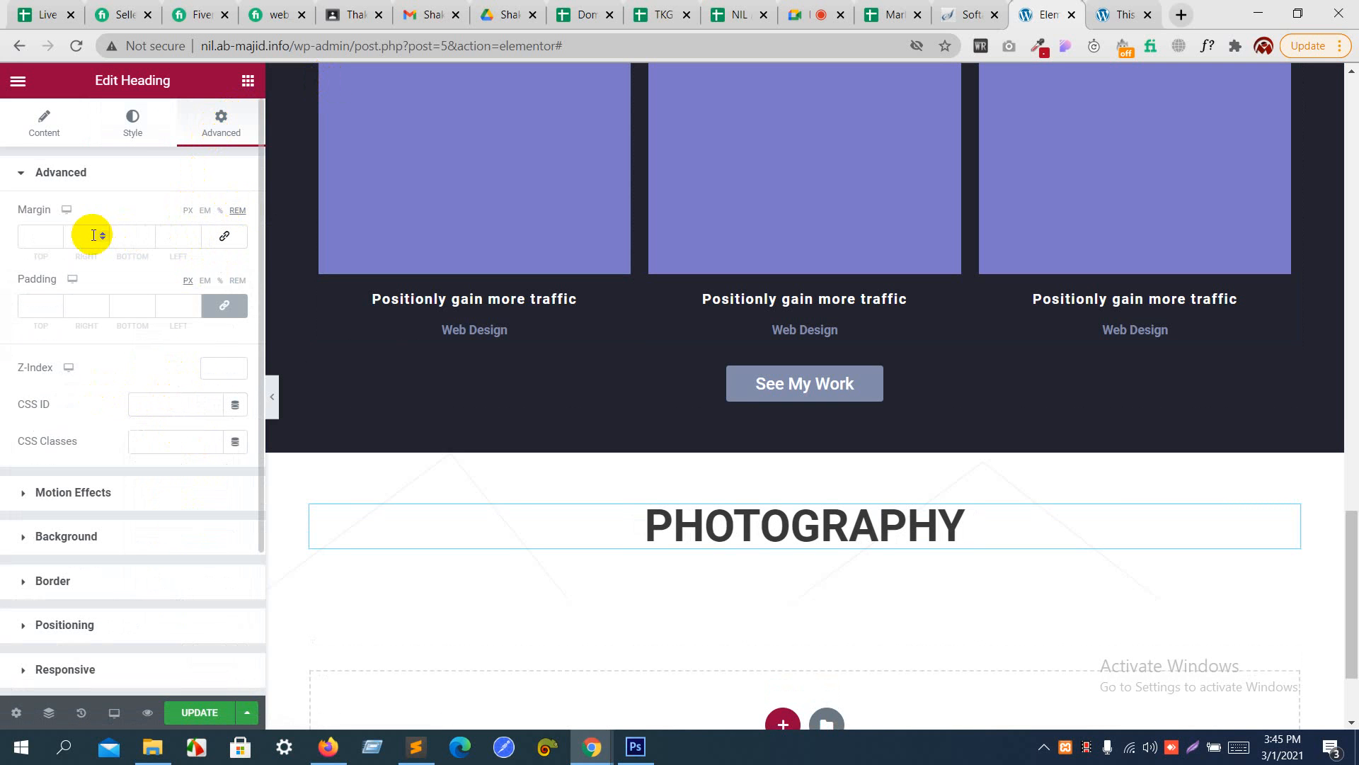
left_click(55, 234)
left_click(55, 234)
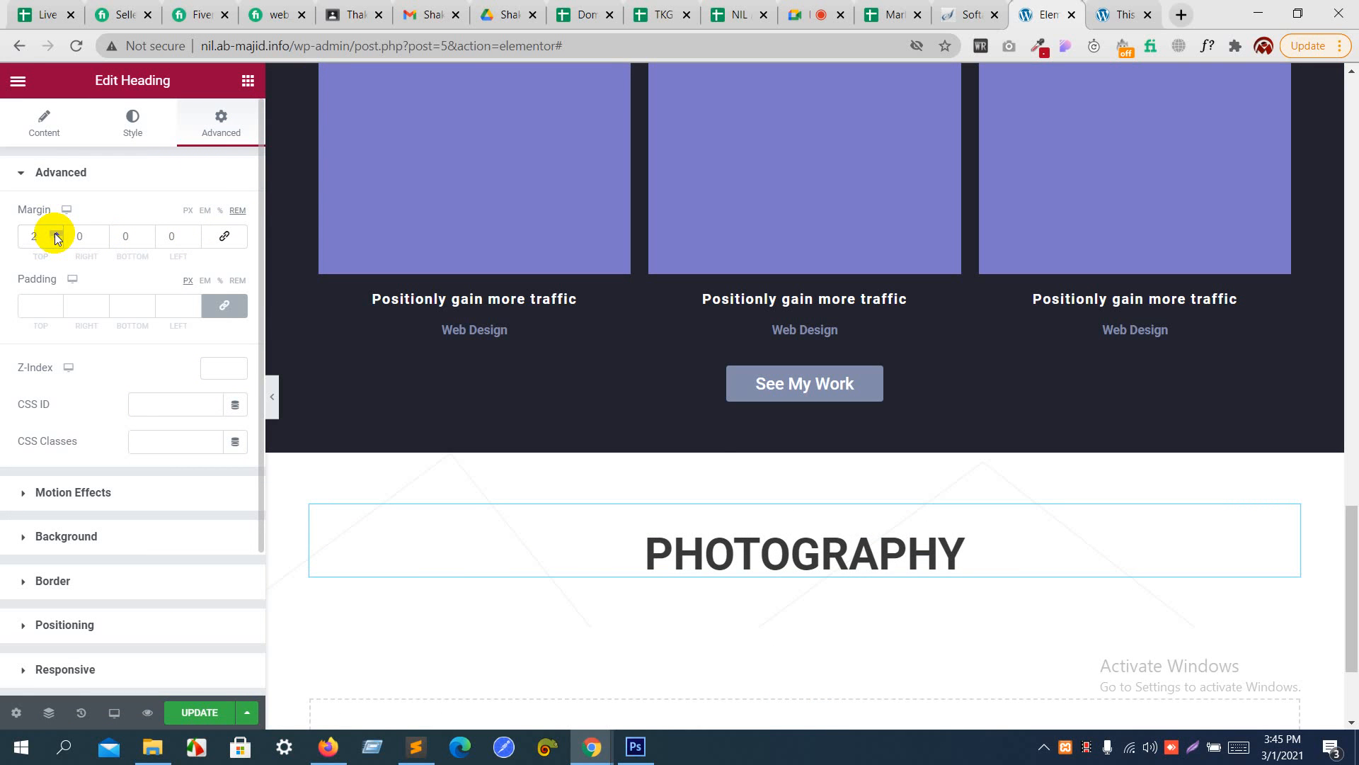
key("alt+Tab")
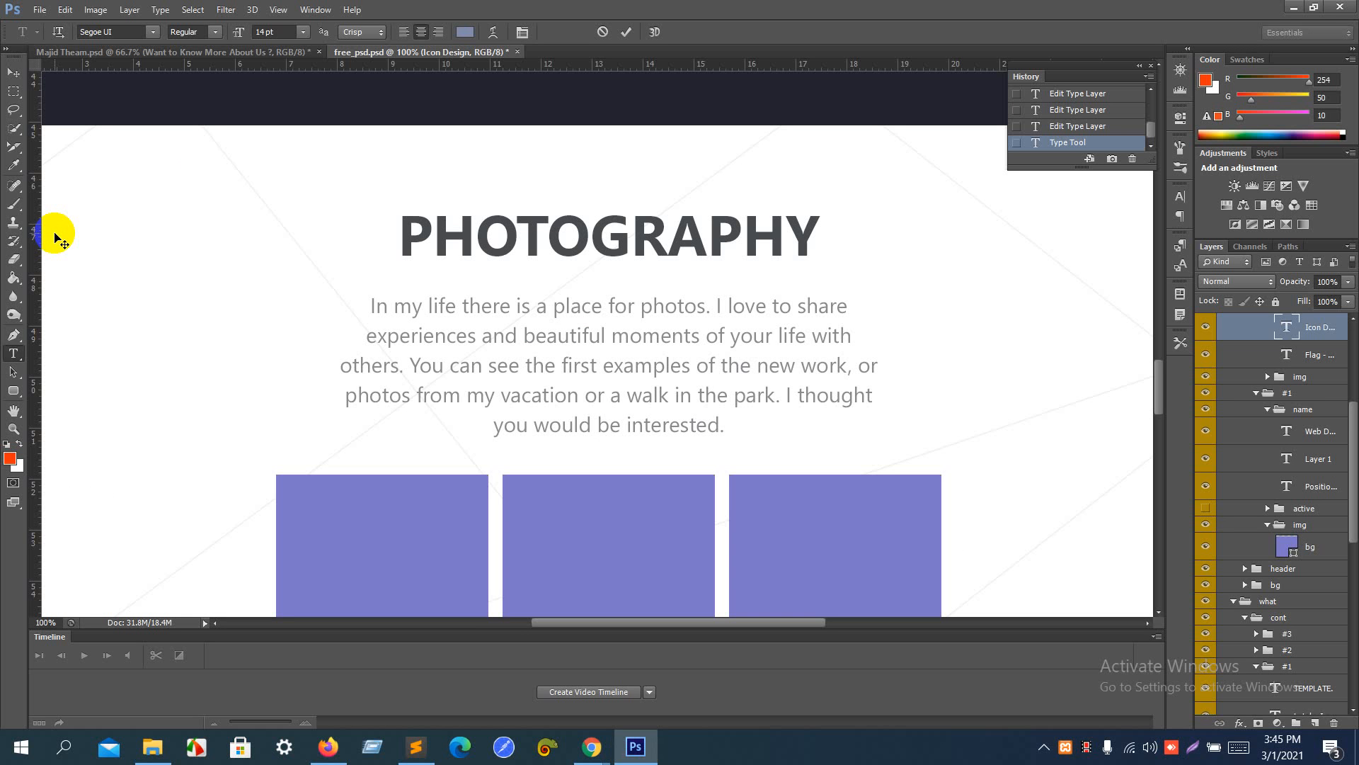
key("alt+Tab")
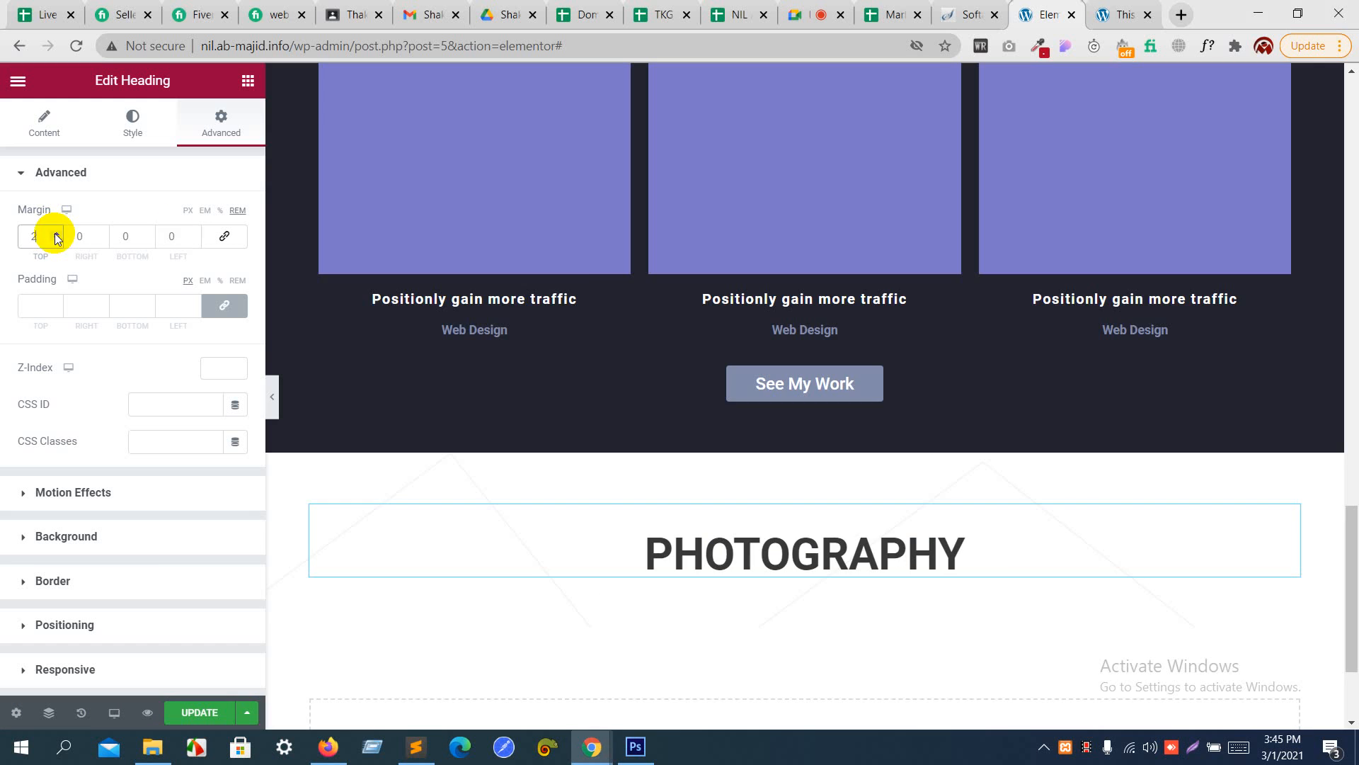
- Copy the first introductory paragraph widget above the What I Do section and paste it below the Photography heading
scroll(583, 274, "up", 6)
scroll(677, 188, "up", 9)
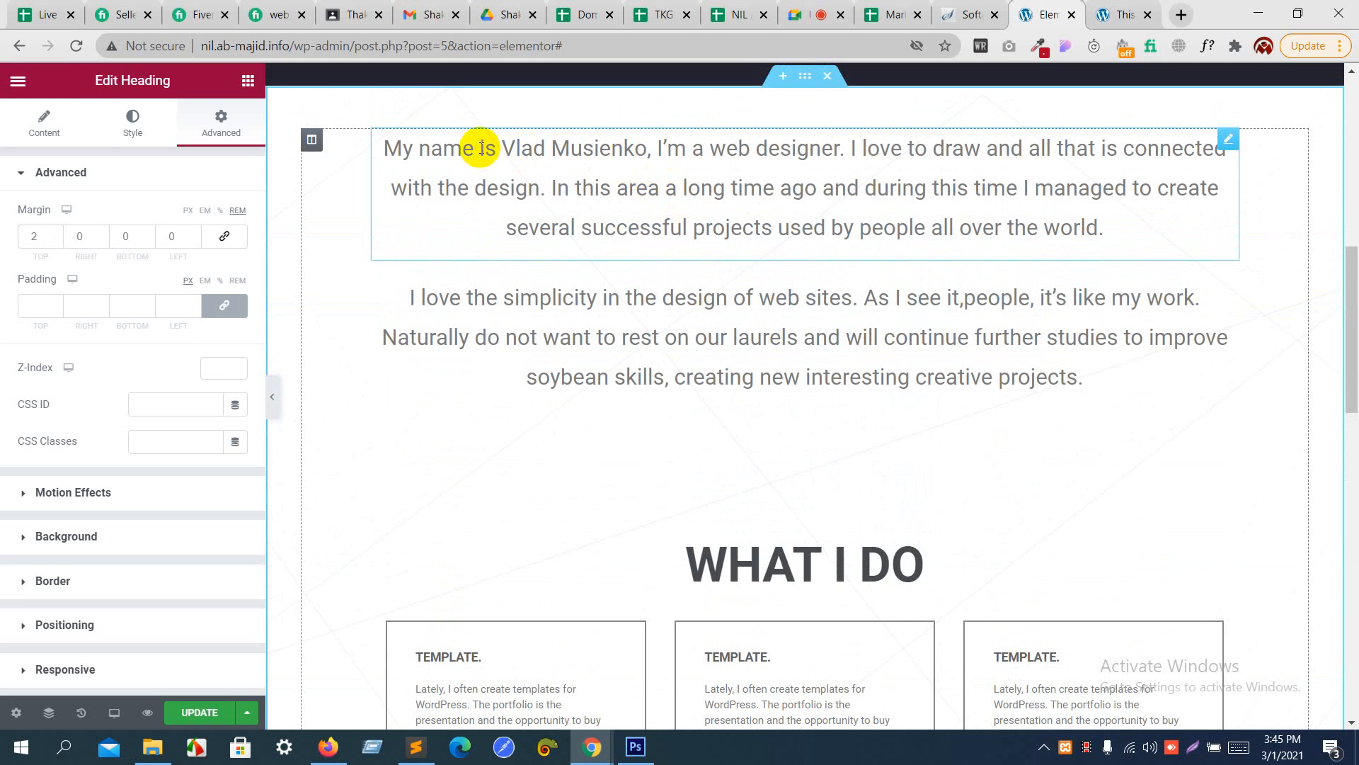
left_click(482, 148)
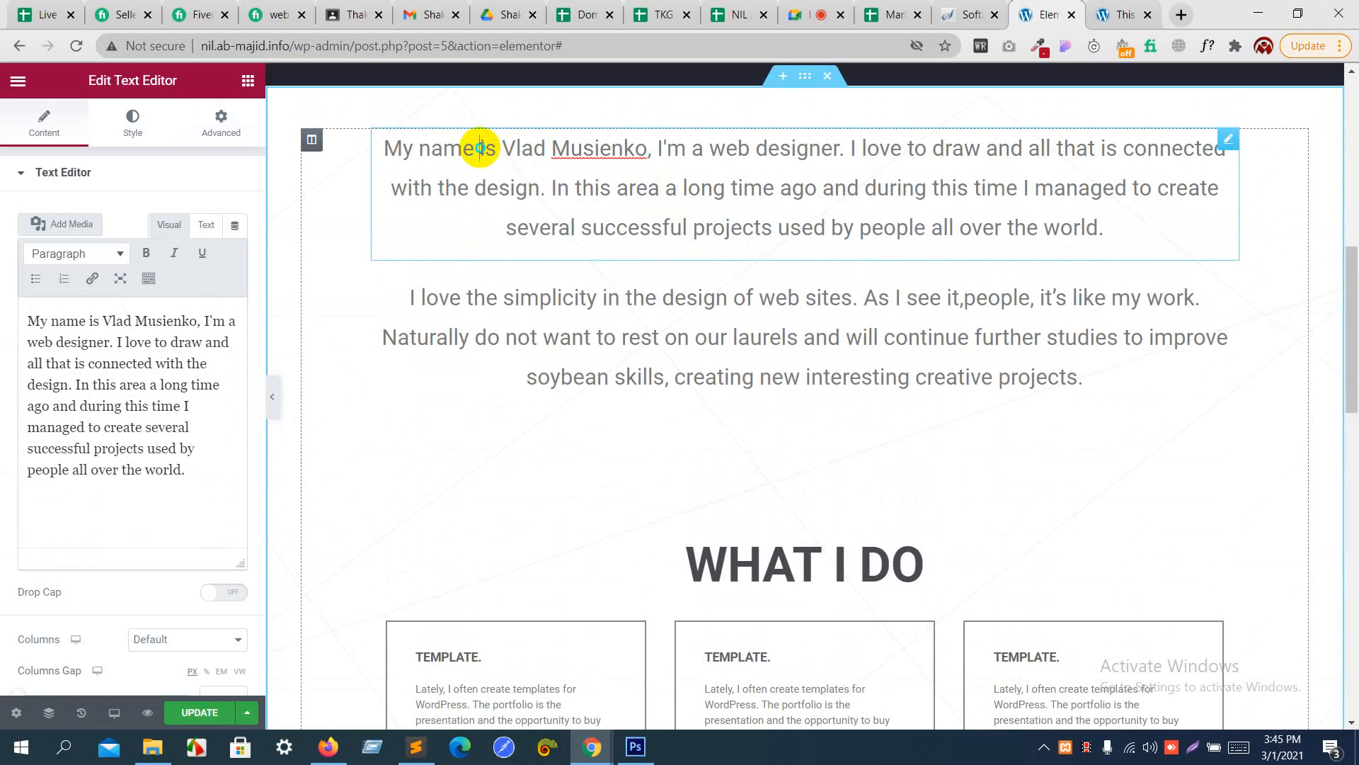
right_click(480, 148)
left_click(533, 222)
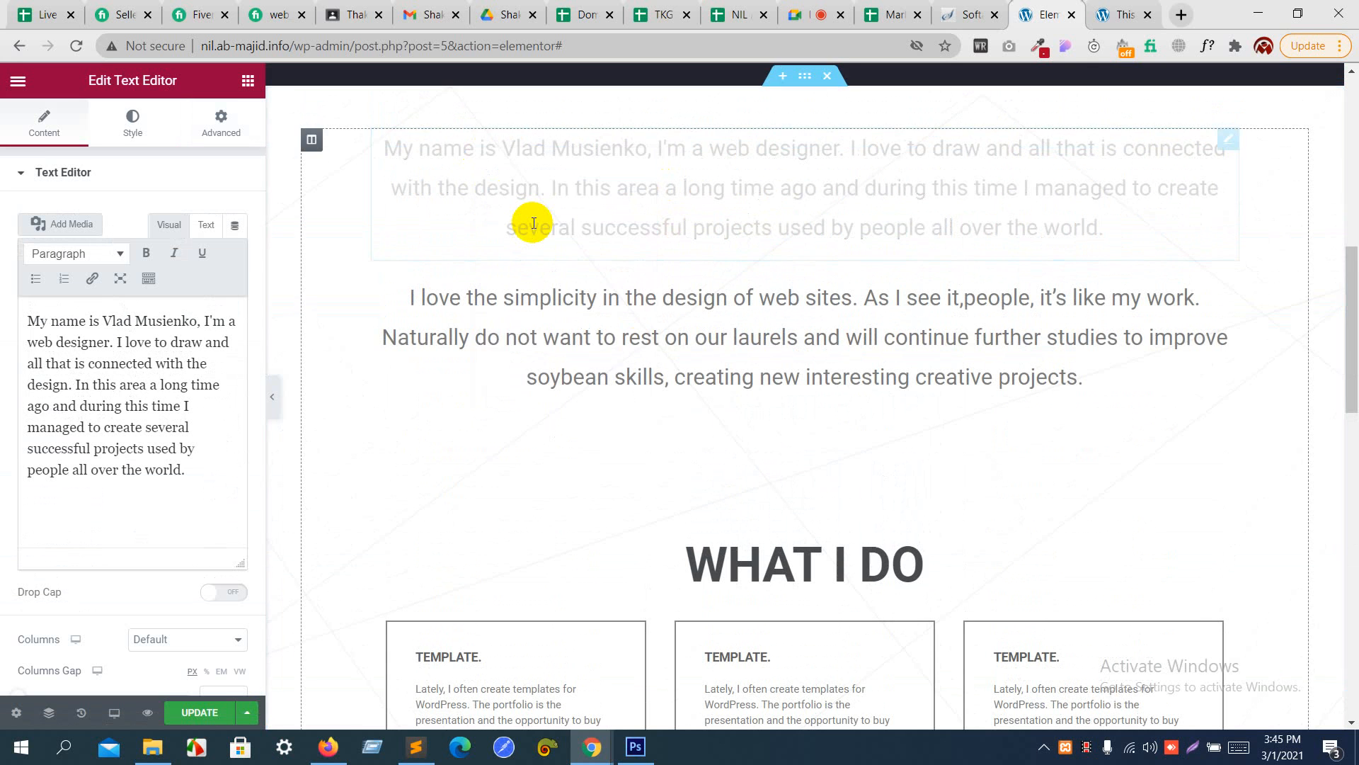
scroll(534, 222, "down", 12)
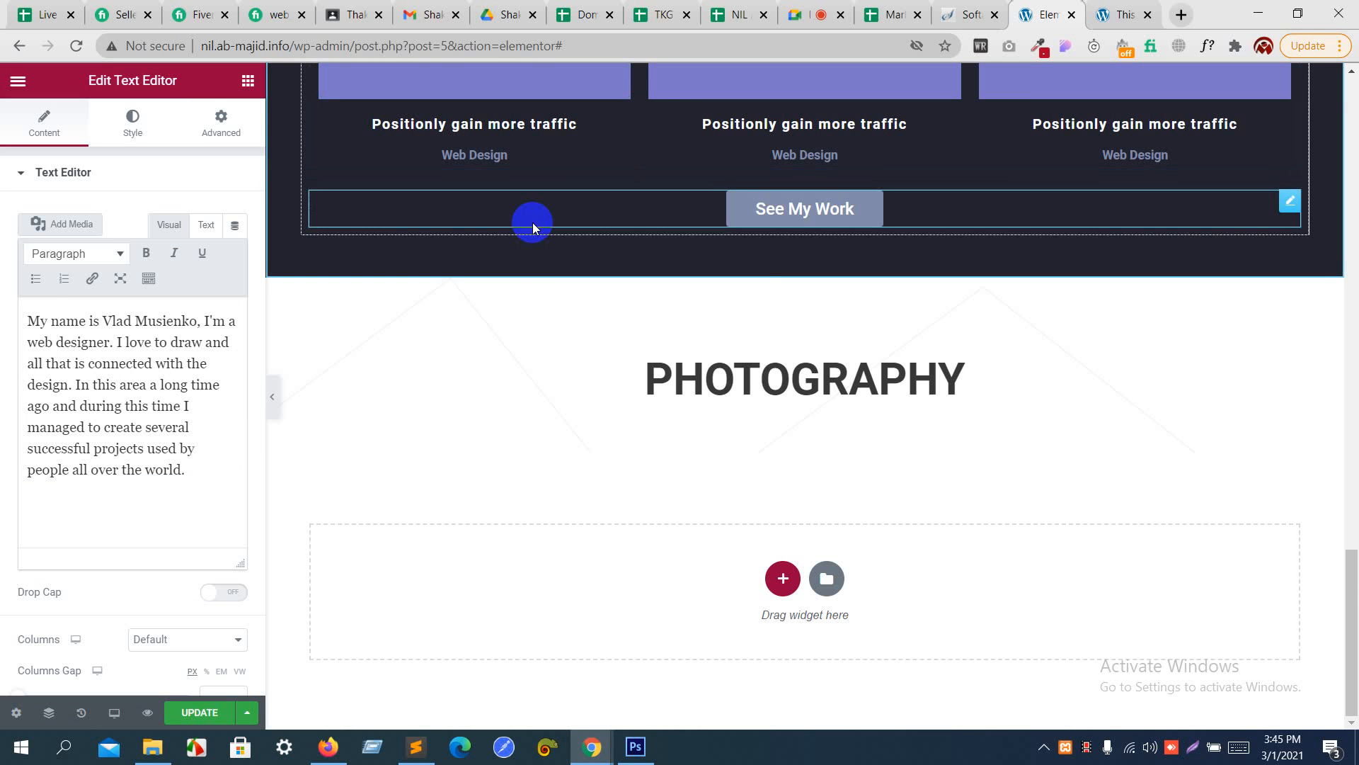
right_click(639, 444)
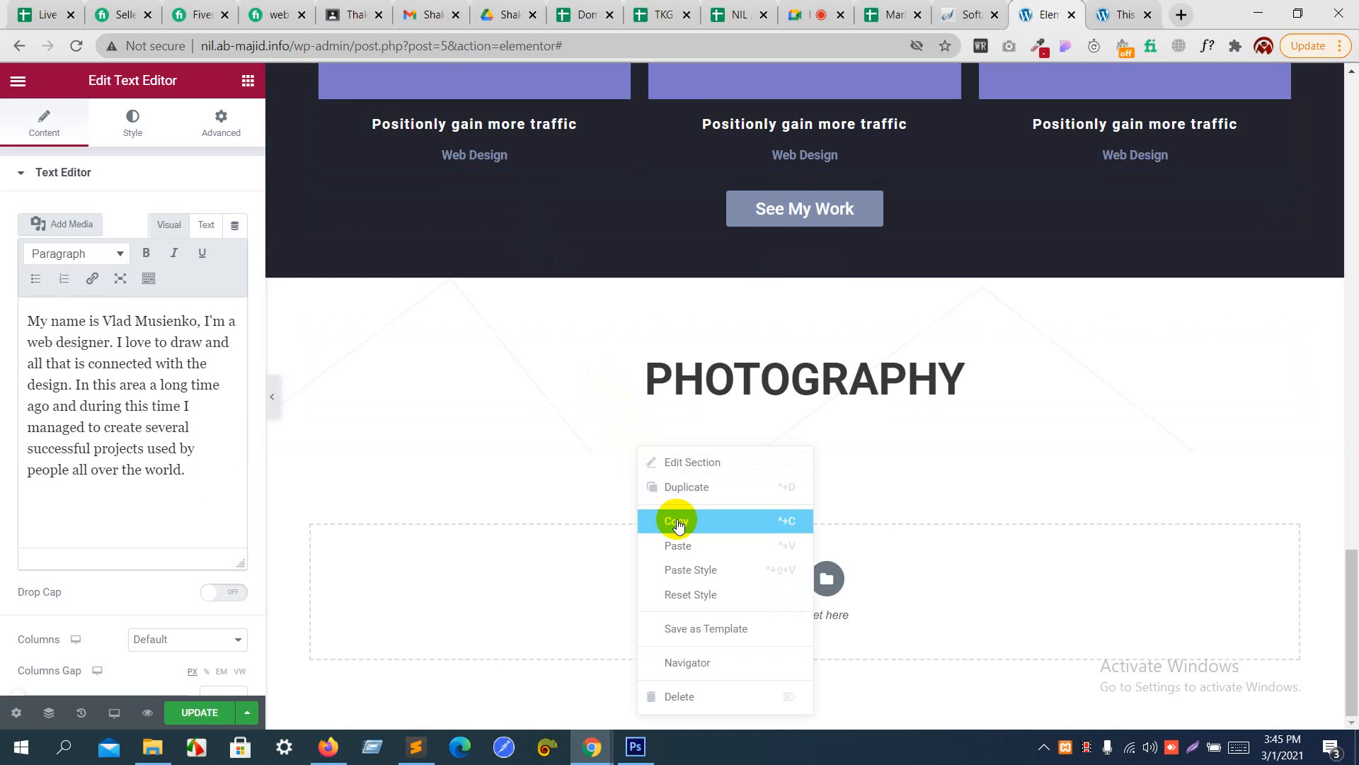
left_click(682, 546)
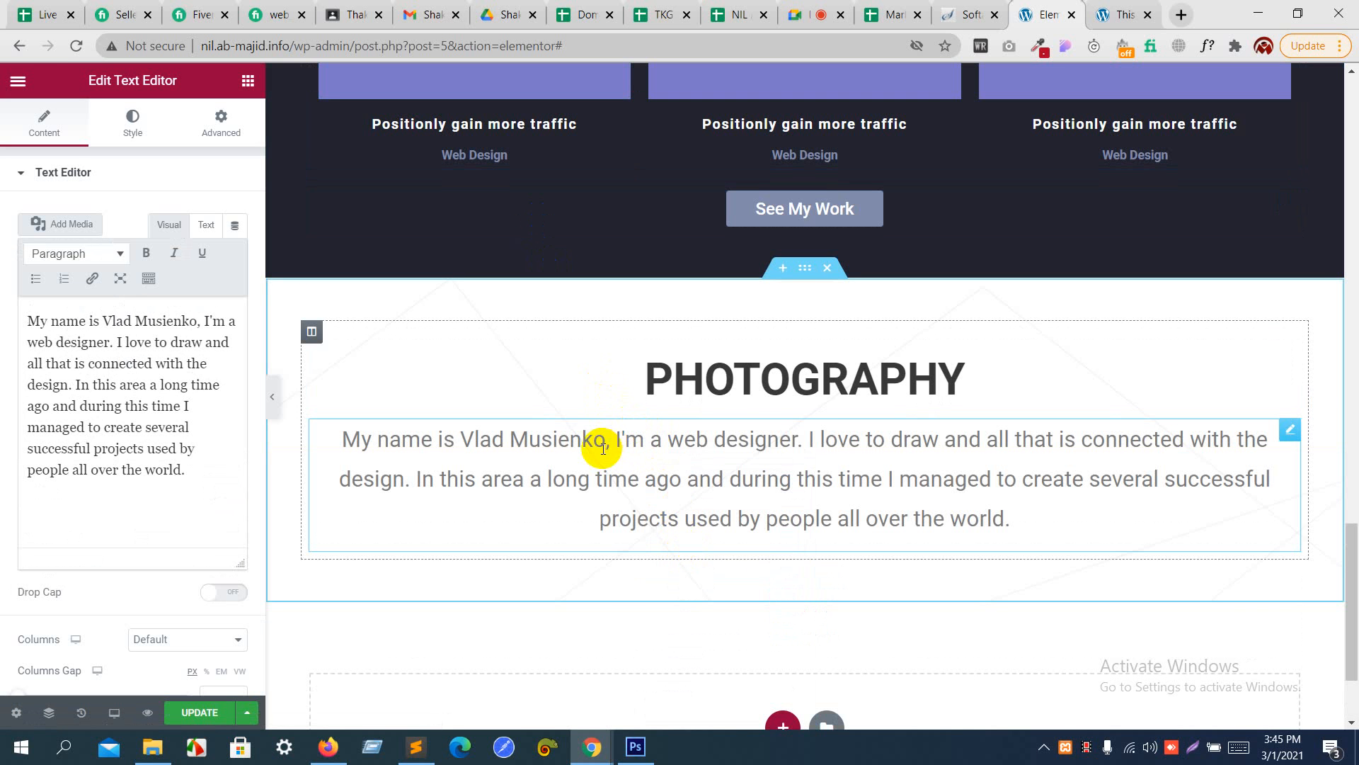
- Copy the Photography description from the Photoshop mockup and replace the pasted text widget's content with it in the page editor
key("alt+Tab")
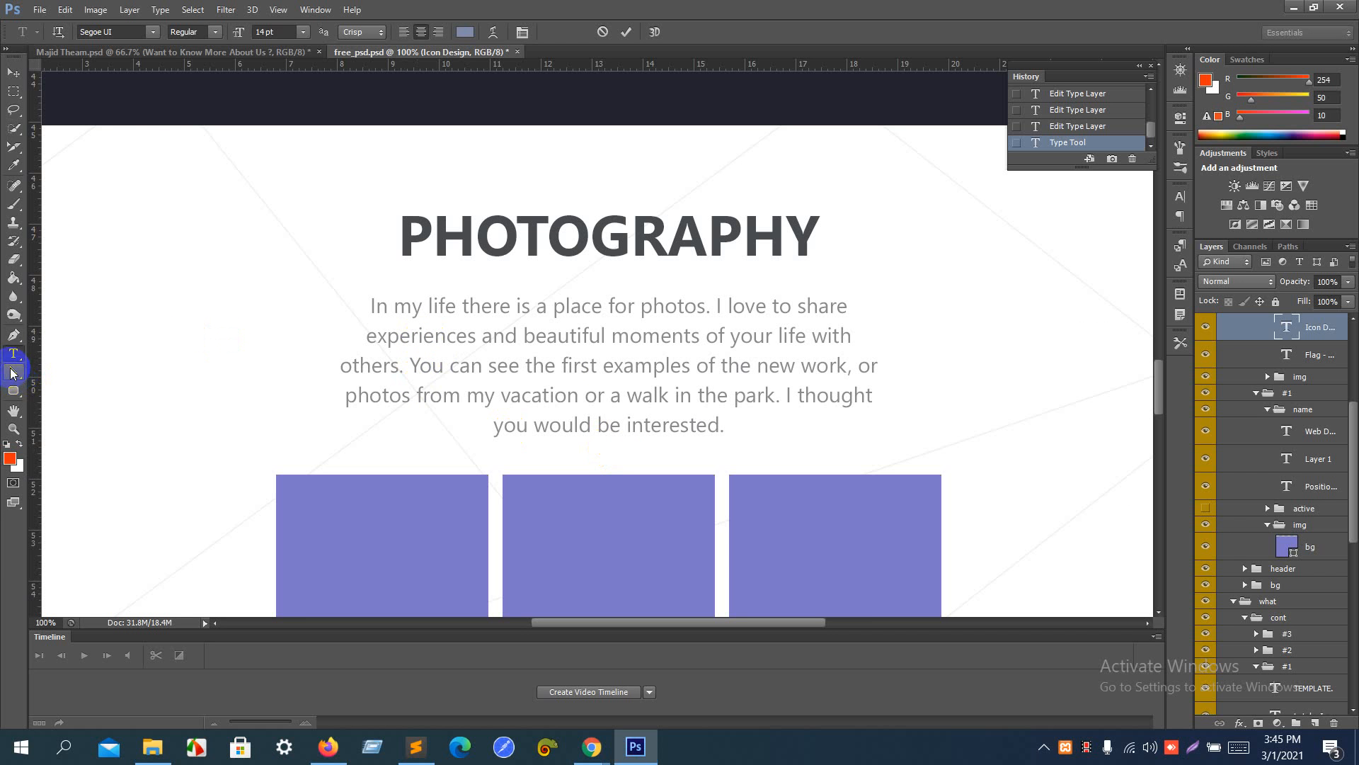
left_click(12, 365)
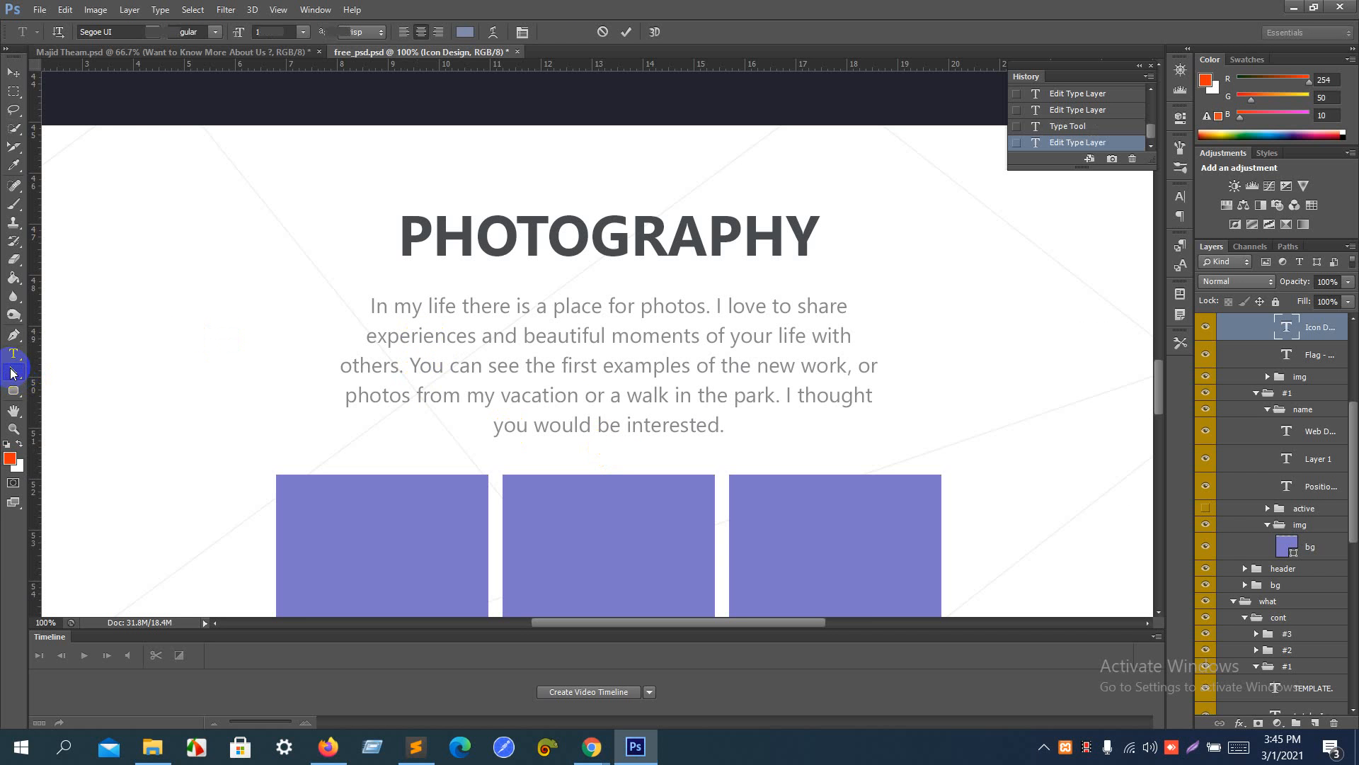
left_click(401, 312)
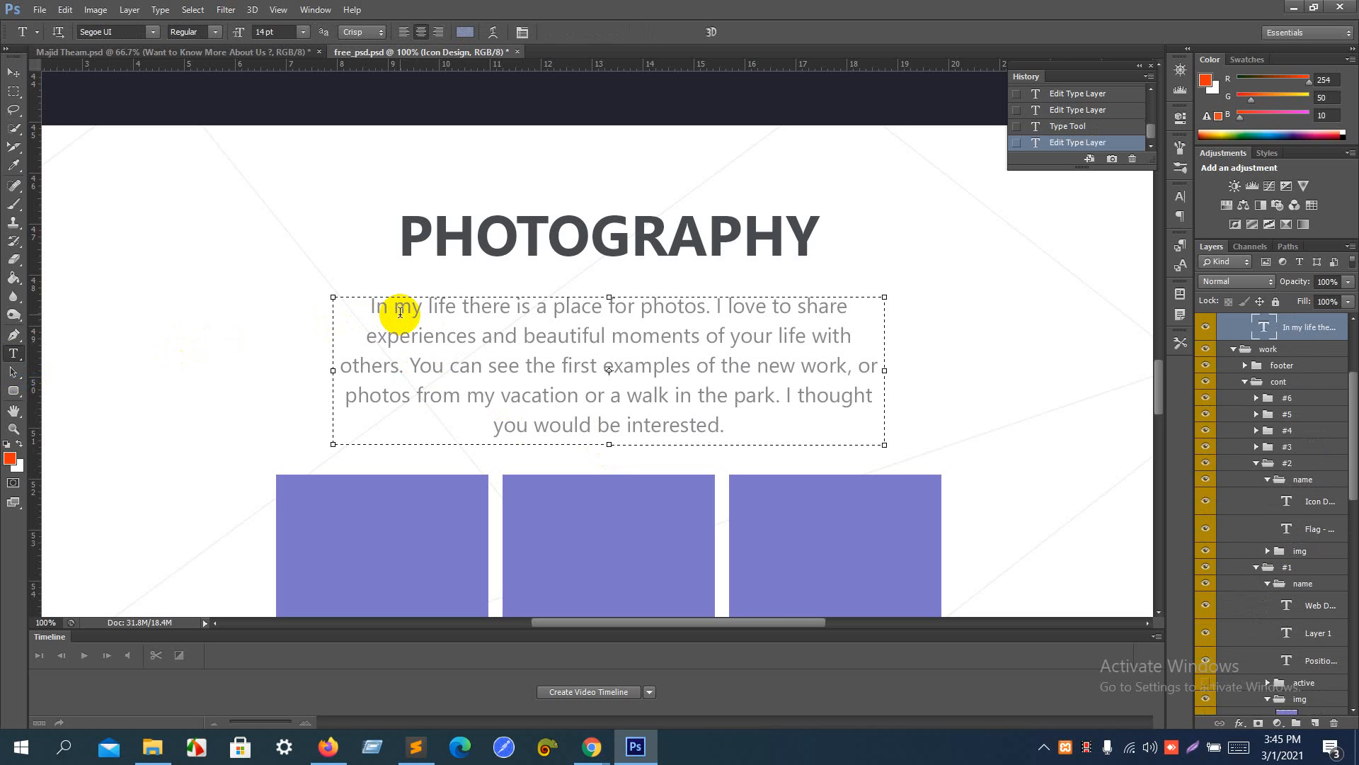
key("ctrl+a")
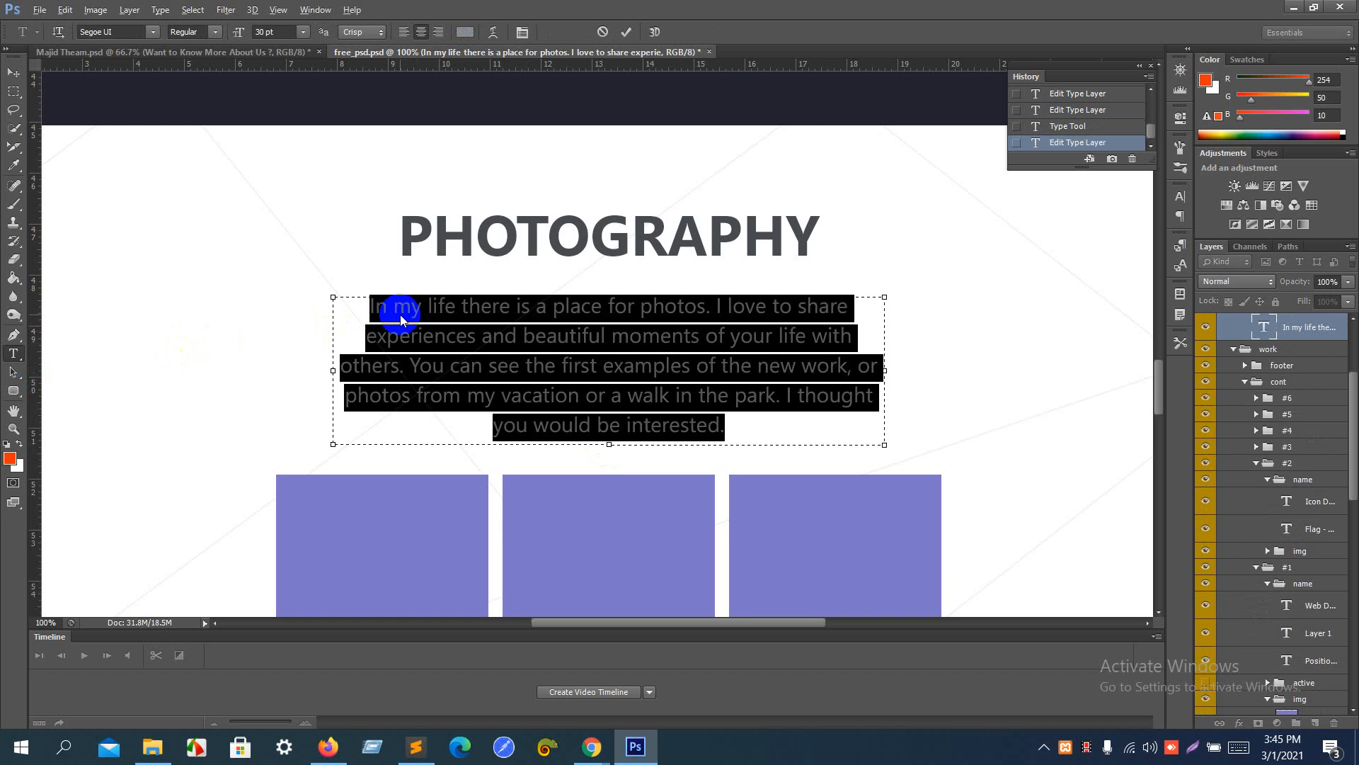
key("alt+Tab")
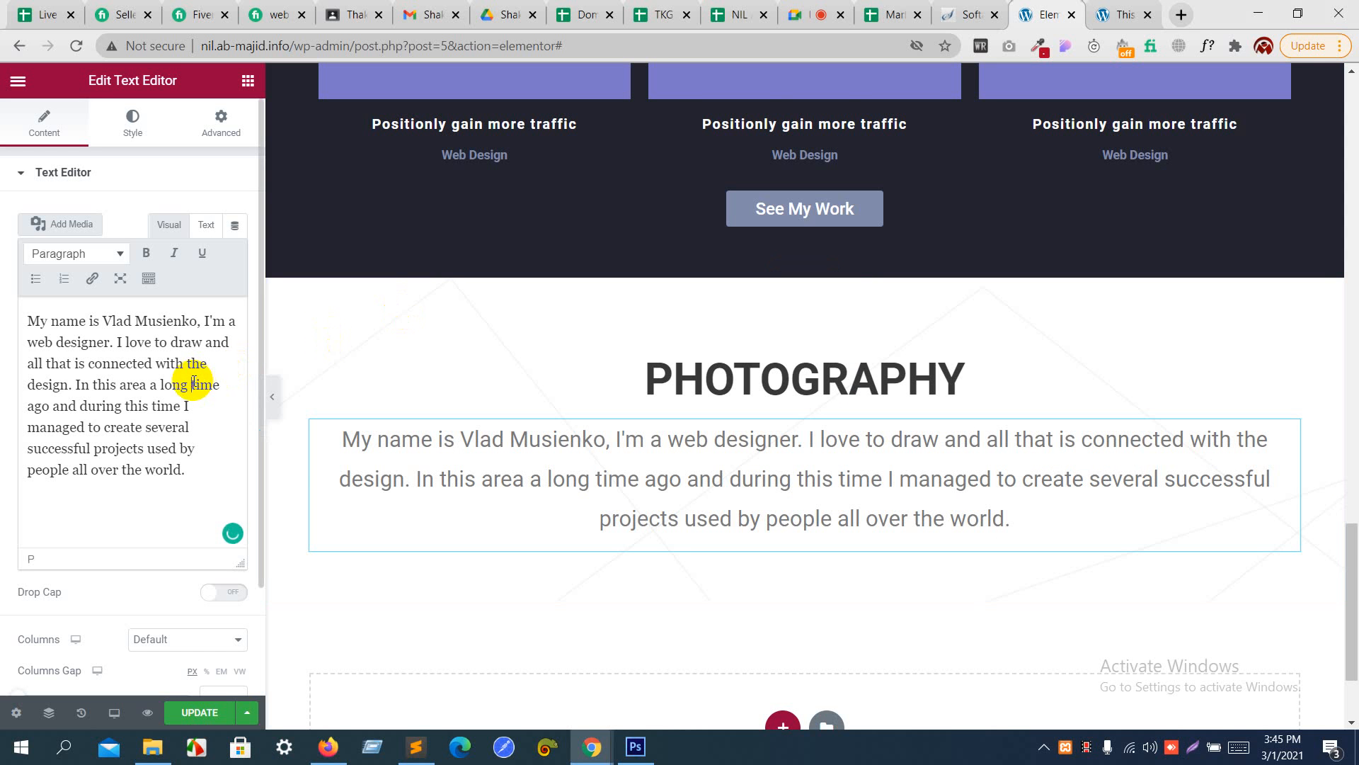
key("ctrl+a")
key("ctrl+v")
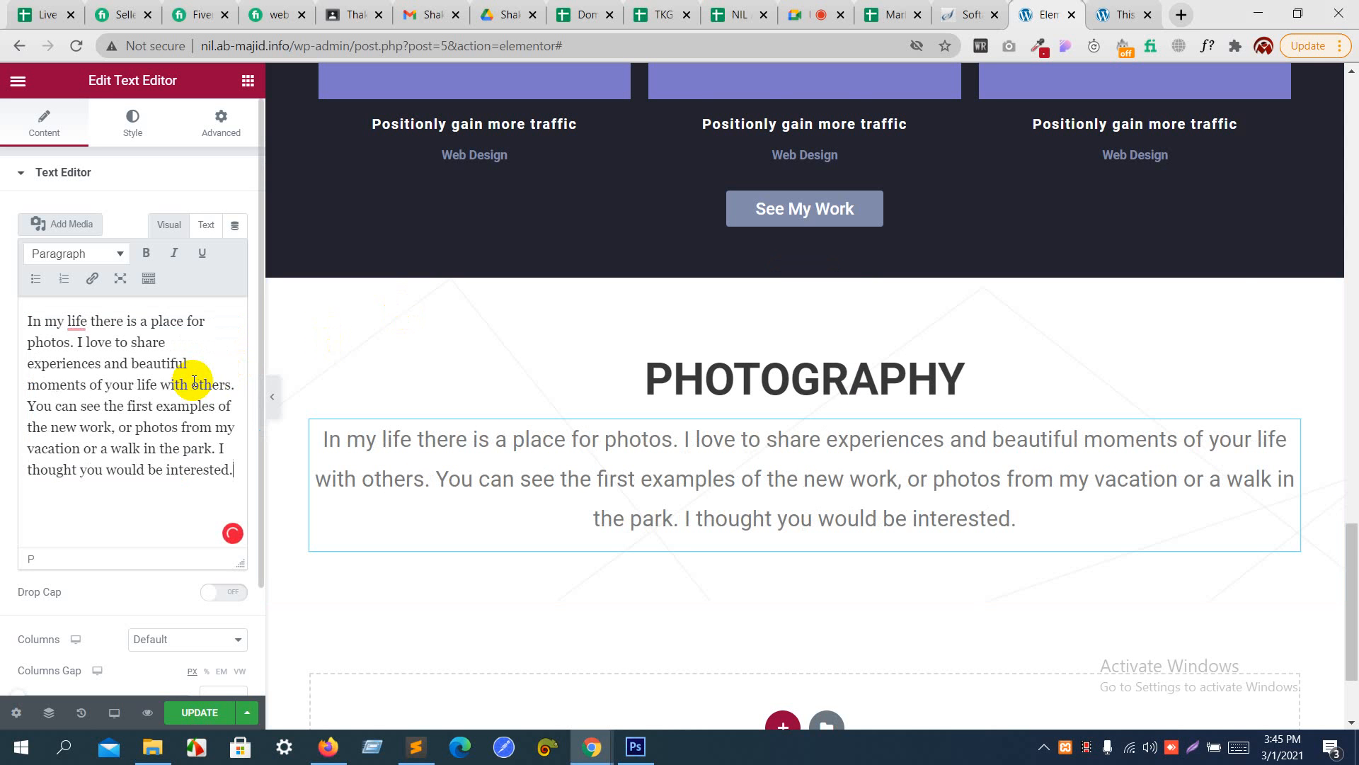
- Unlink the Photography paragraph's padding values, switch the unit to REM, and set the left and right padding to 6
key("alt+Tab")
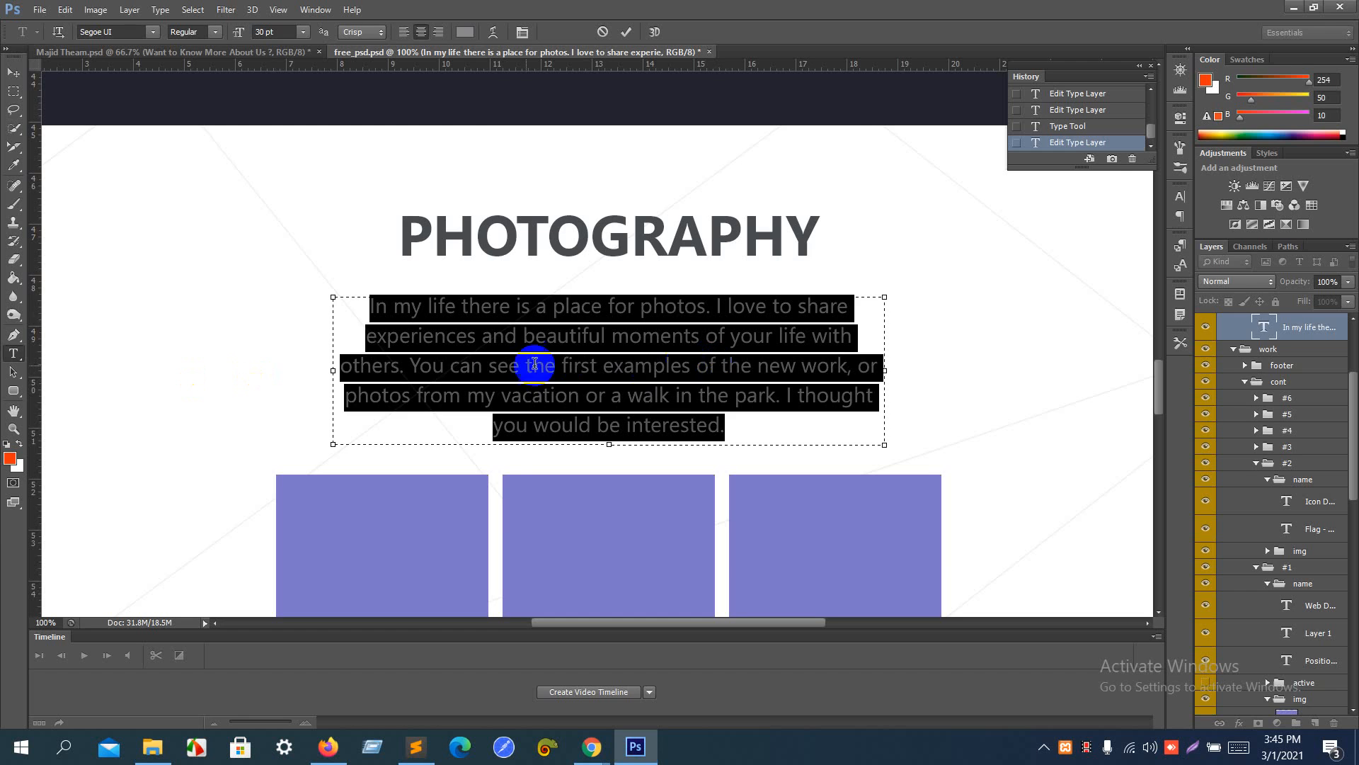
key("alt+Tab")
left_click(221, 122)
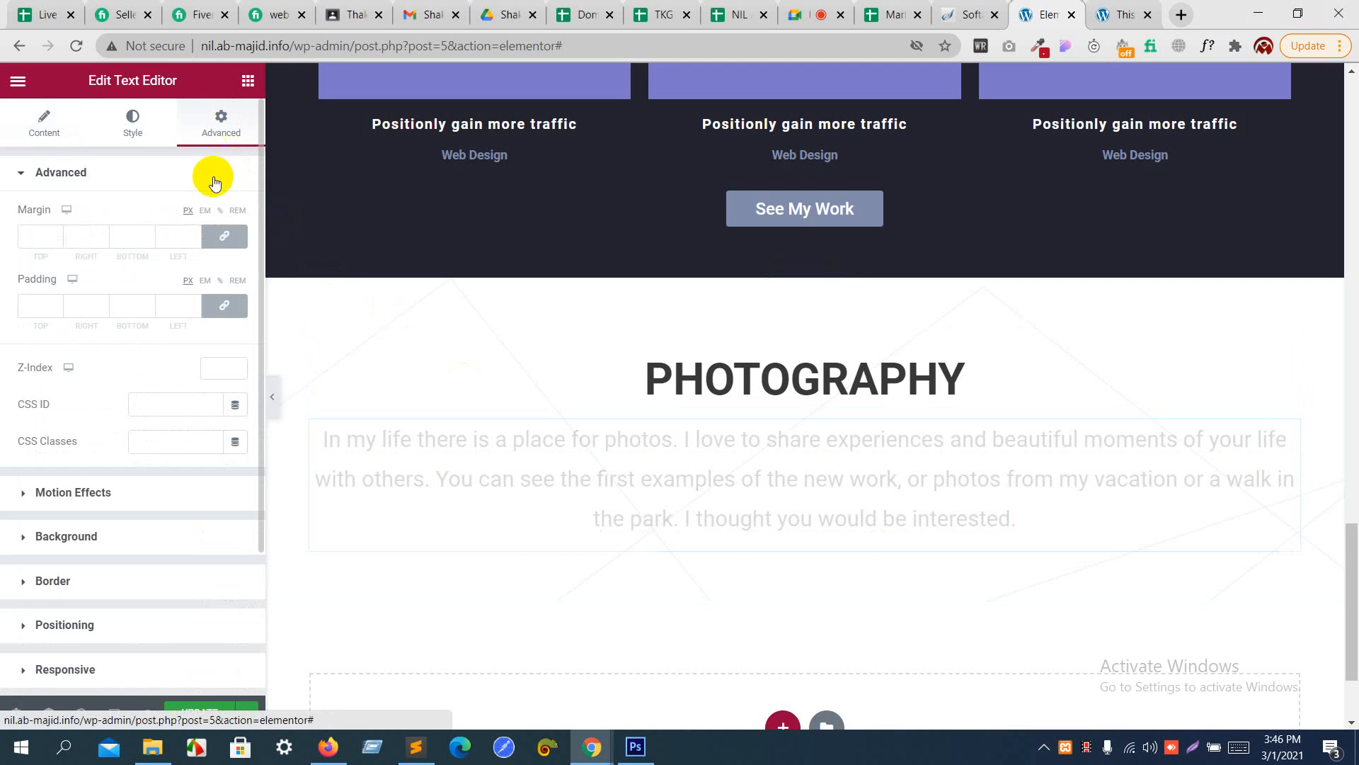
left_click(219, 308)
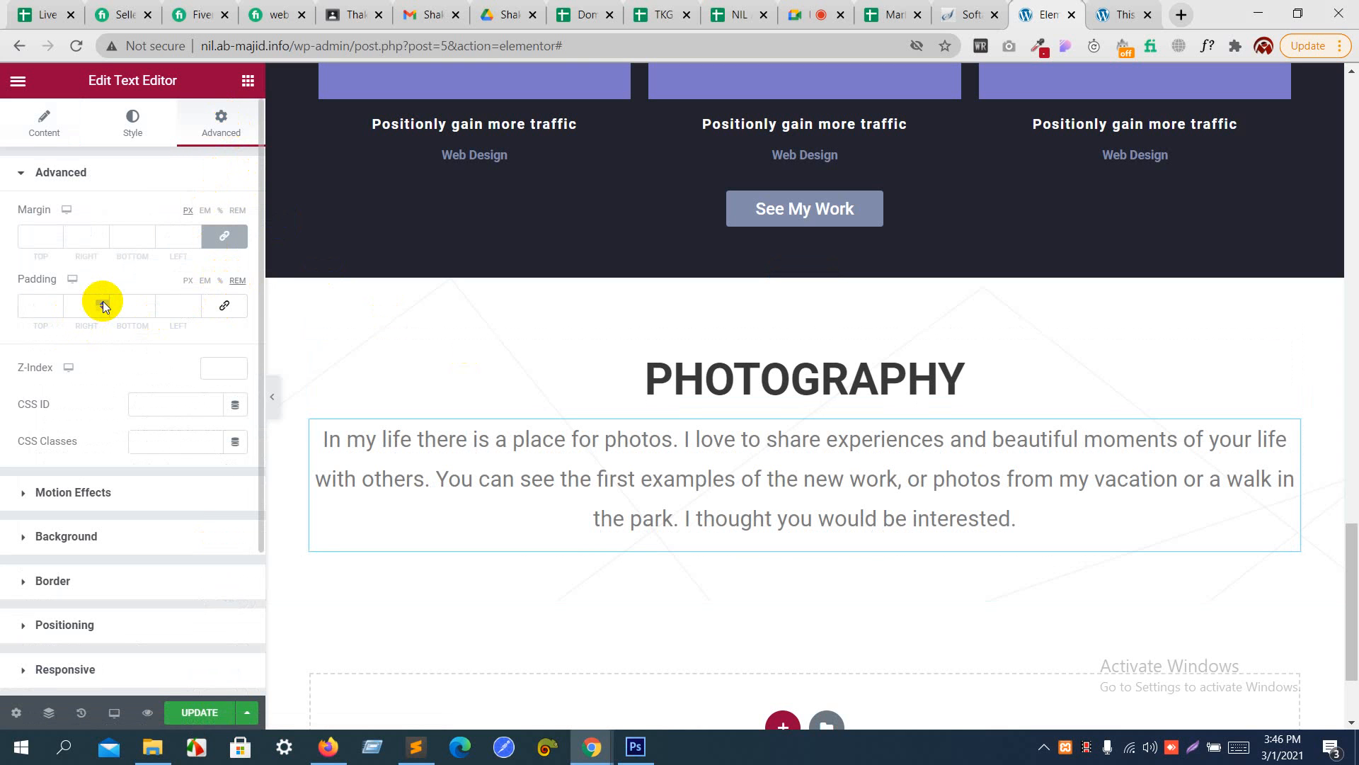
left_click(193, 305)
type("5")
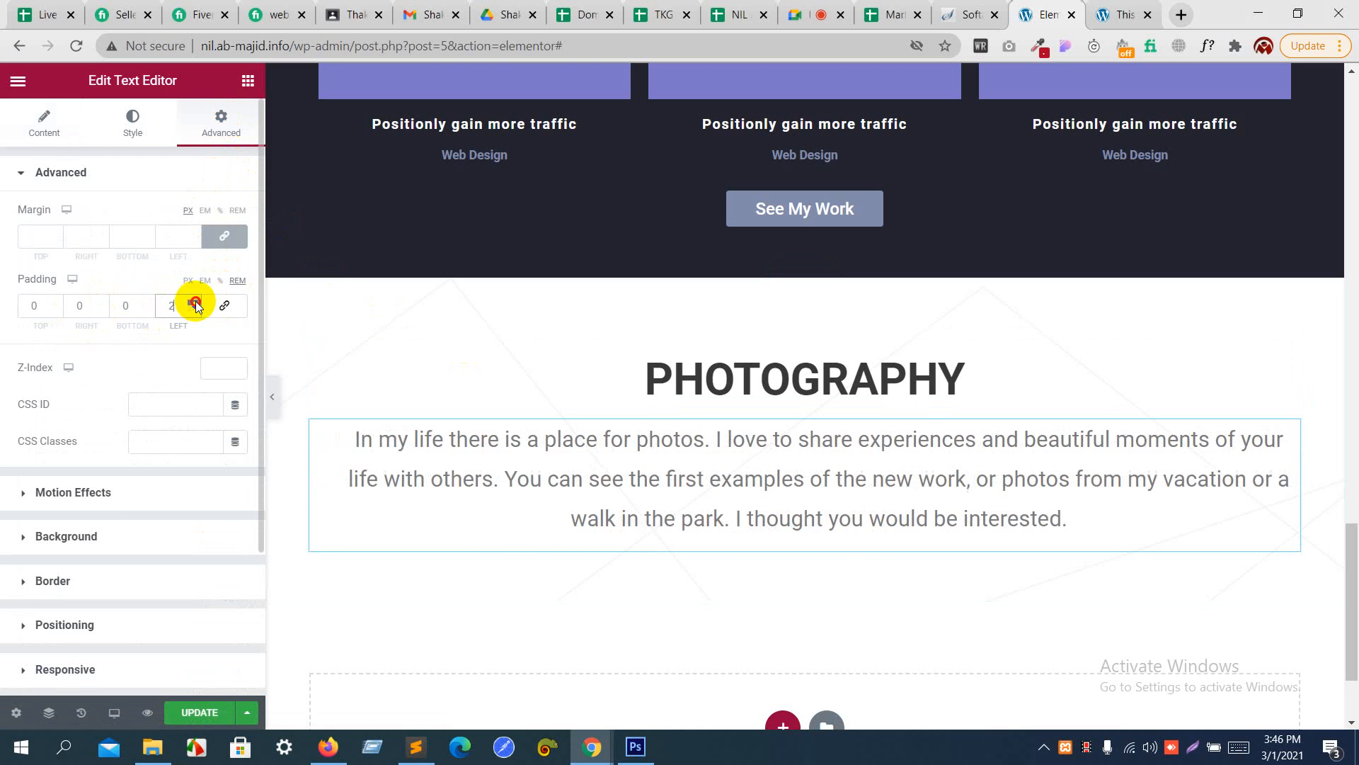
left_click(196, 303)
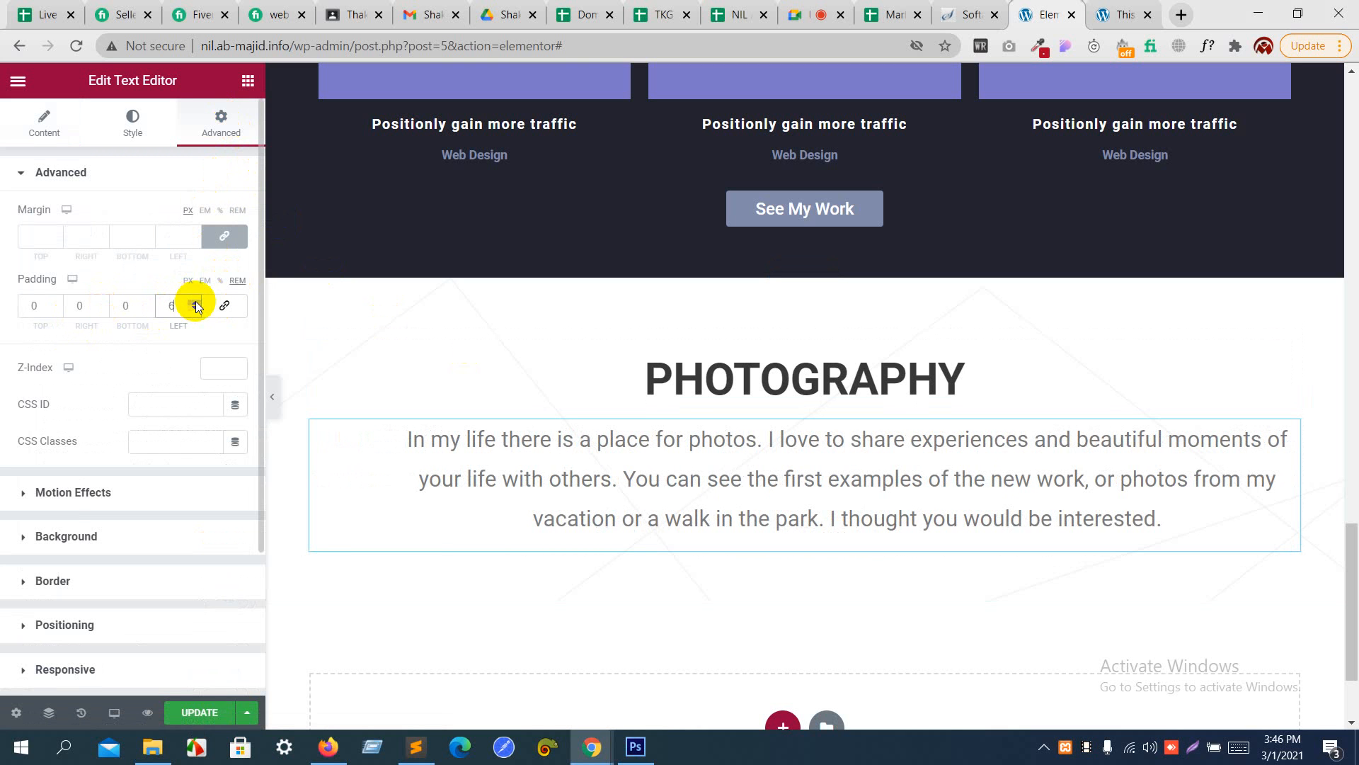
left_click(103, 303)
left_click(102, 303)
left_click(103, 303)
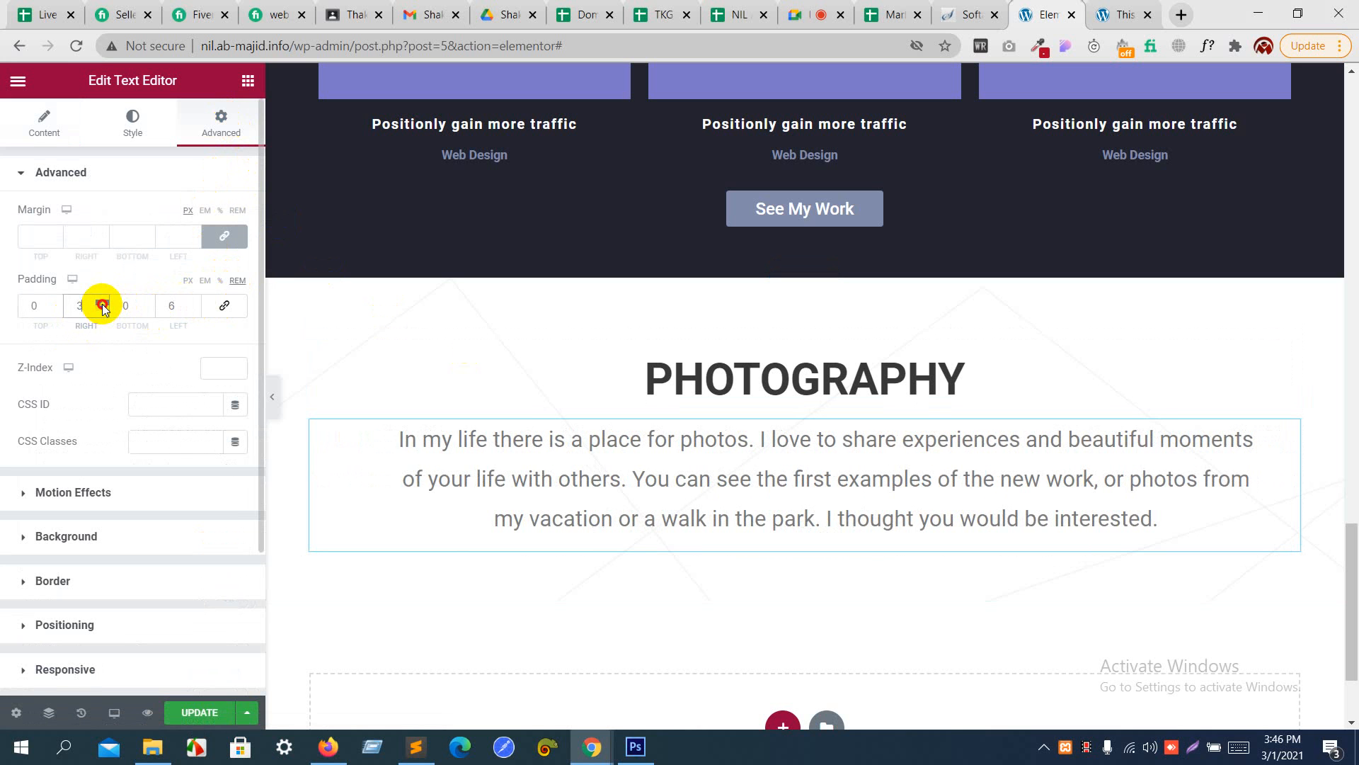
left_click(103, 303)
left_click(102, 303)
left_click(103, 303)
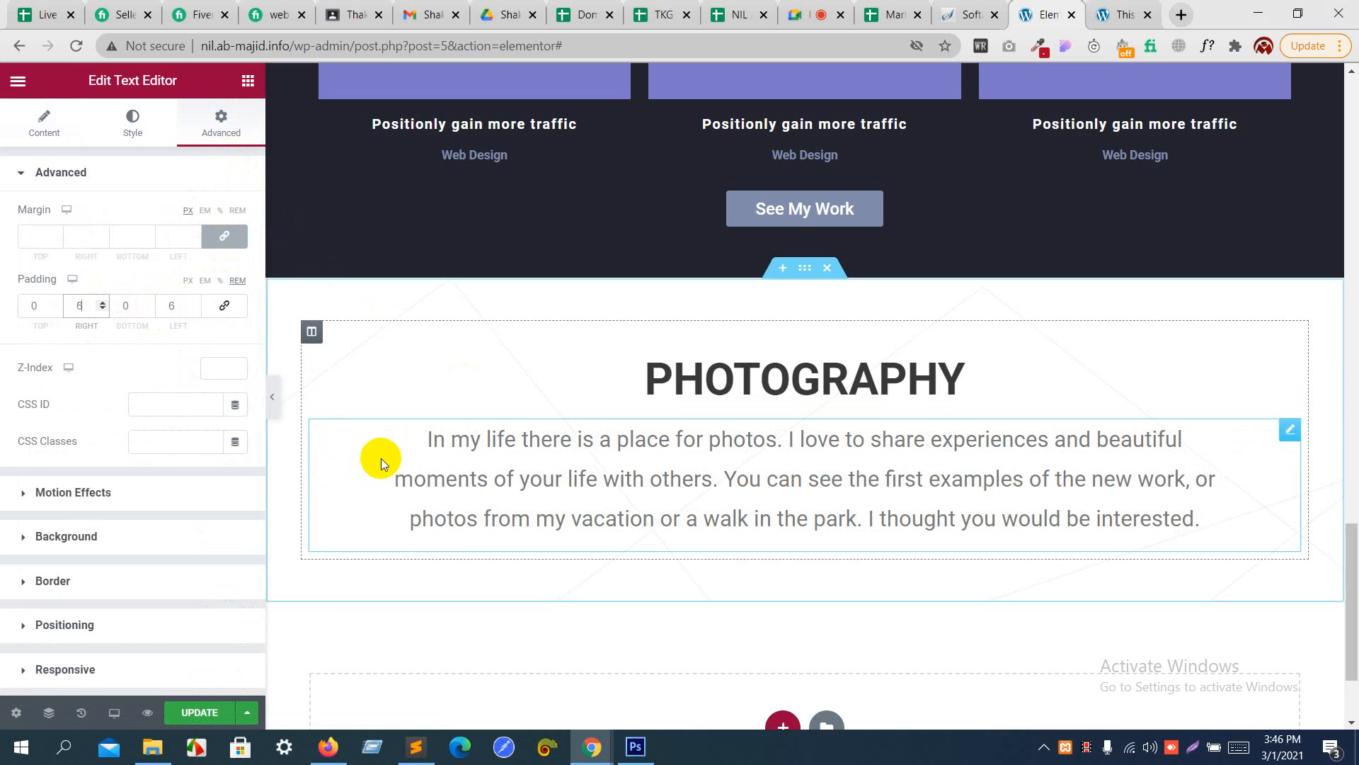
- Compare the paragraph's width with the Photoshop mockup and set its right and left padding to 10 REM
key("alt+Tab")
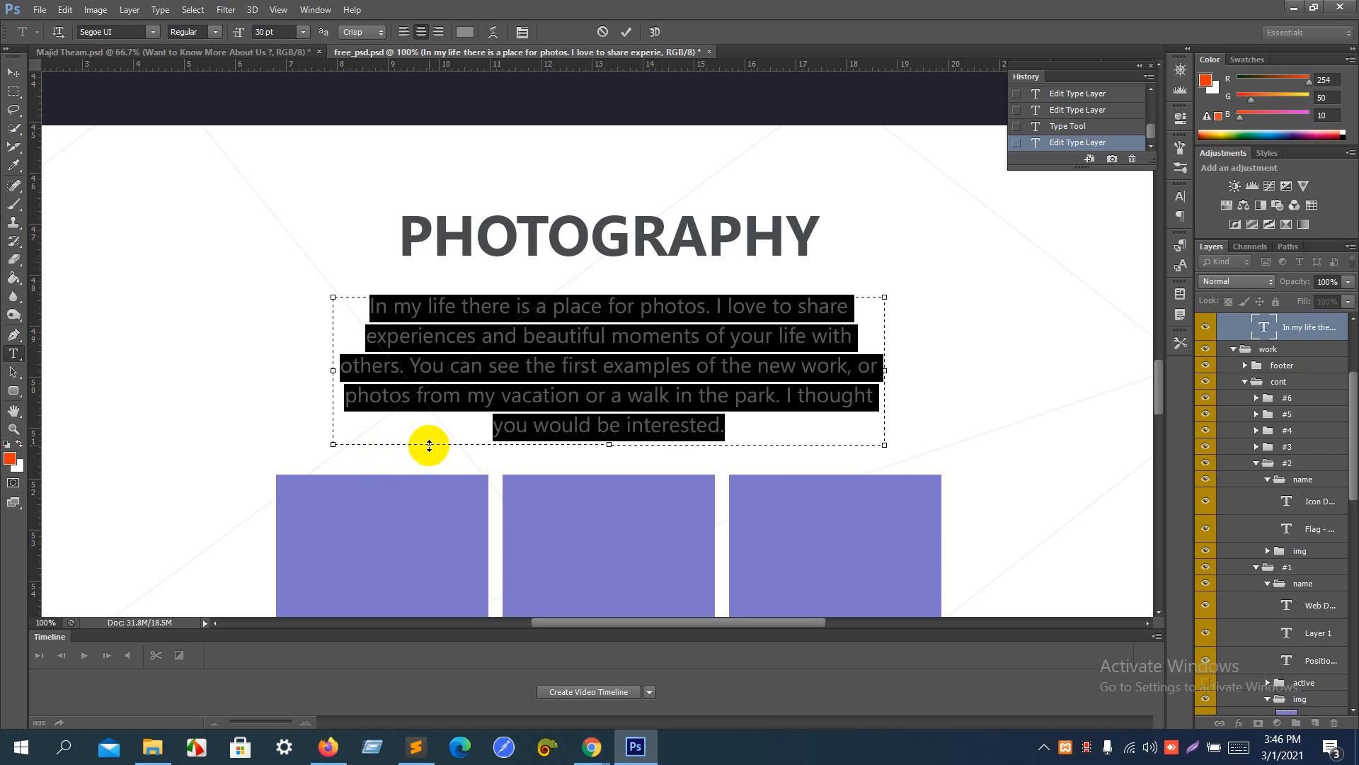
key("alt+Tab")
left_click(103, 303)
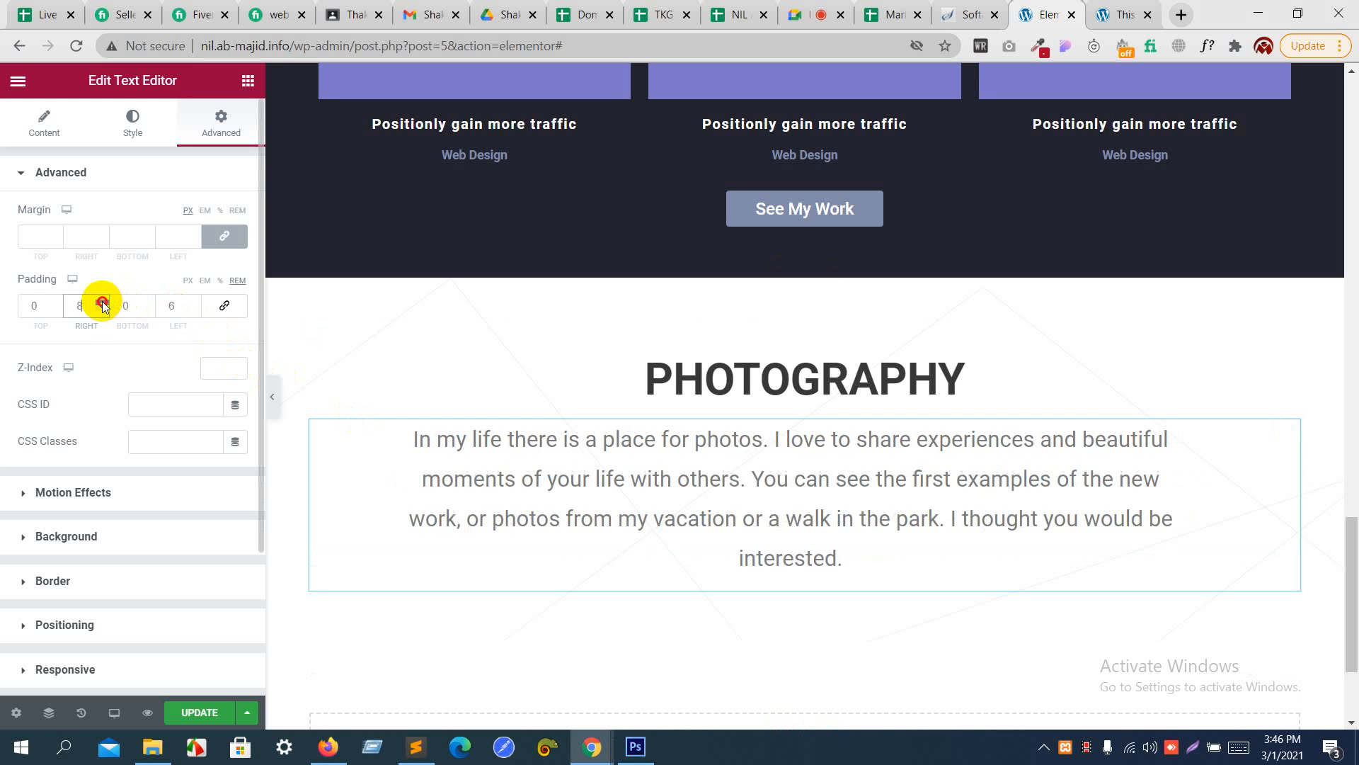
left_click(102, 303)
left_click(102, 303)
left_click(103, 303)
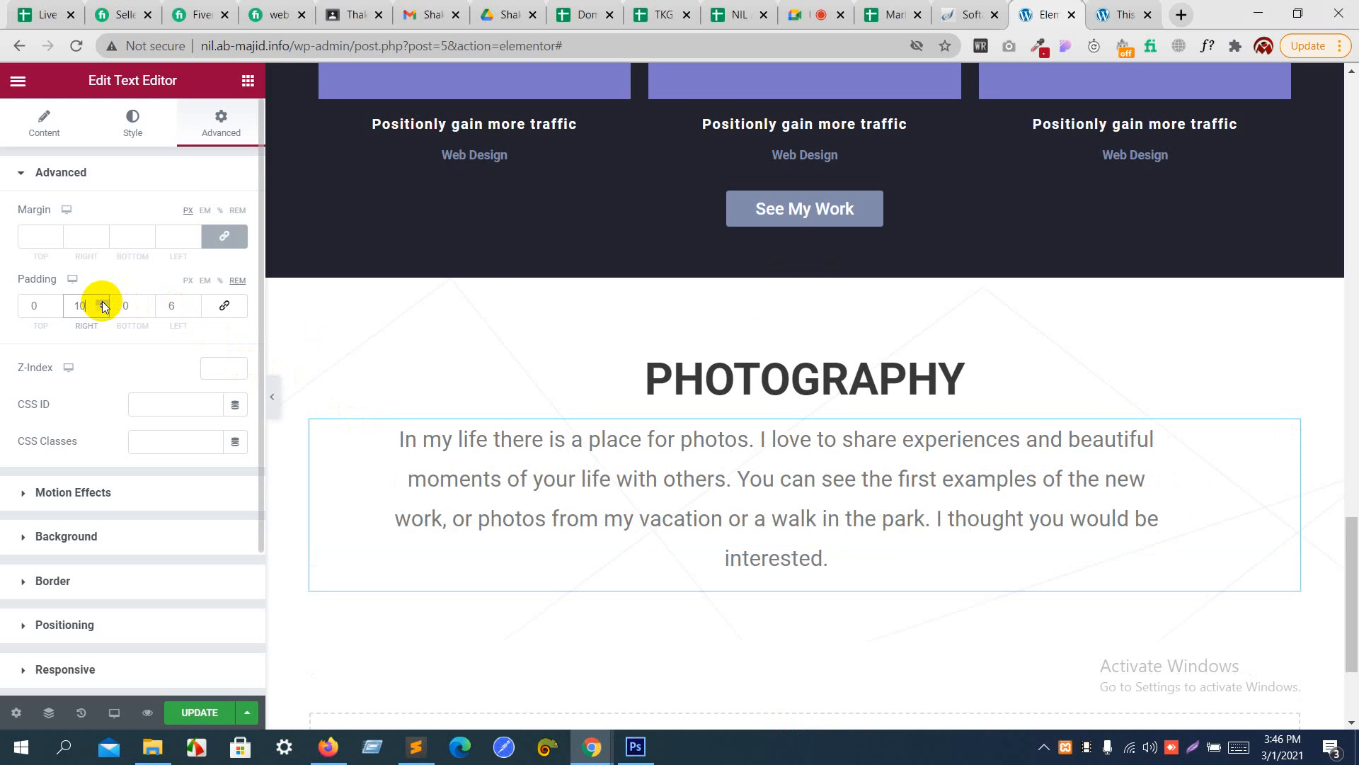
left_click(194, 303)
left_click(194, 303)
left_click(194, 303)
left_click(194, 303)
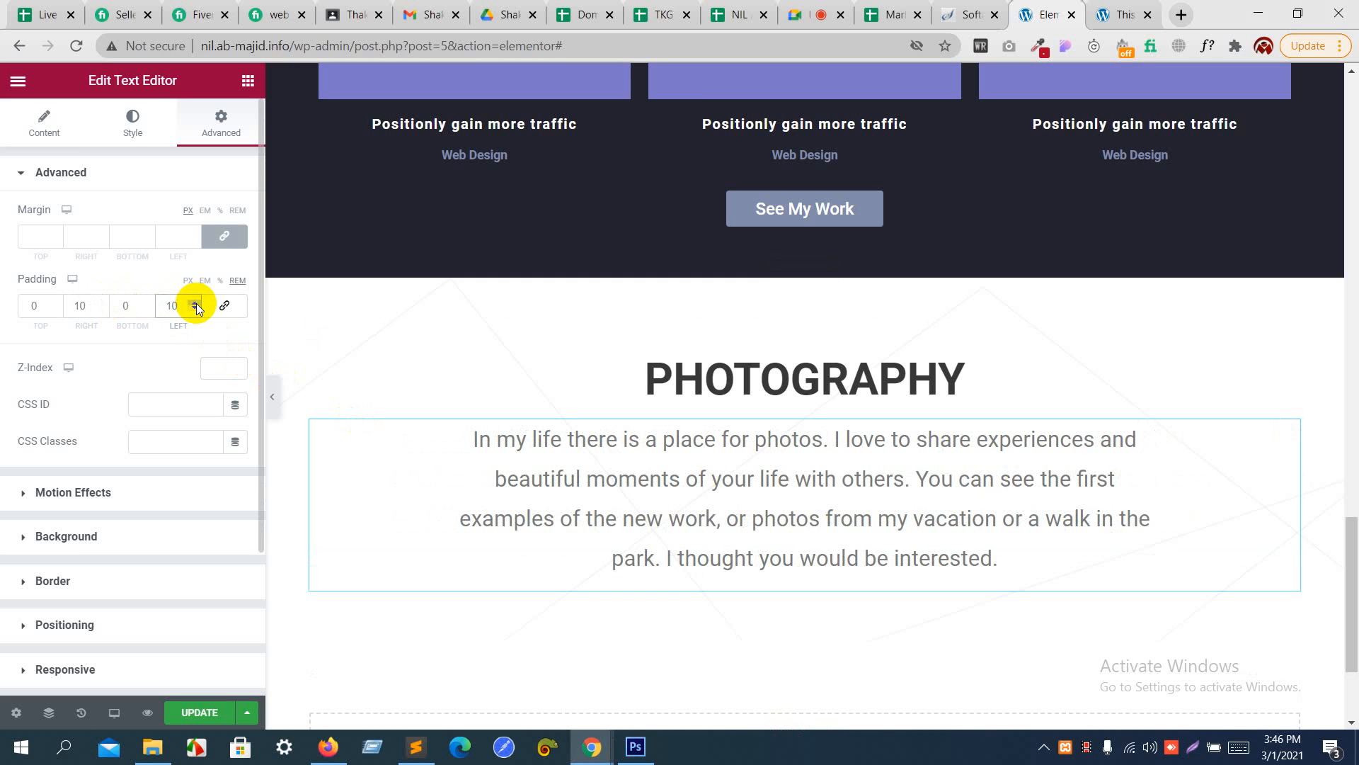
- Set the paragraph's left and right padding to 12 REM and check the line breaks against the Photoshop mockup
left_click(196, 303)
left_click(196, 303)
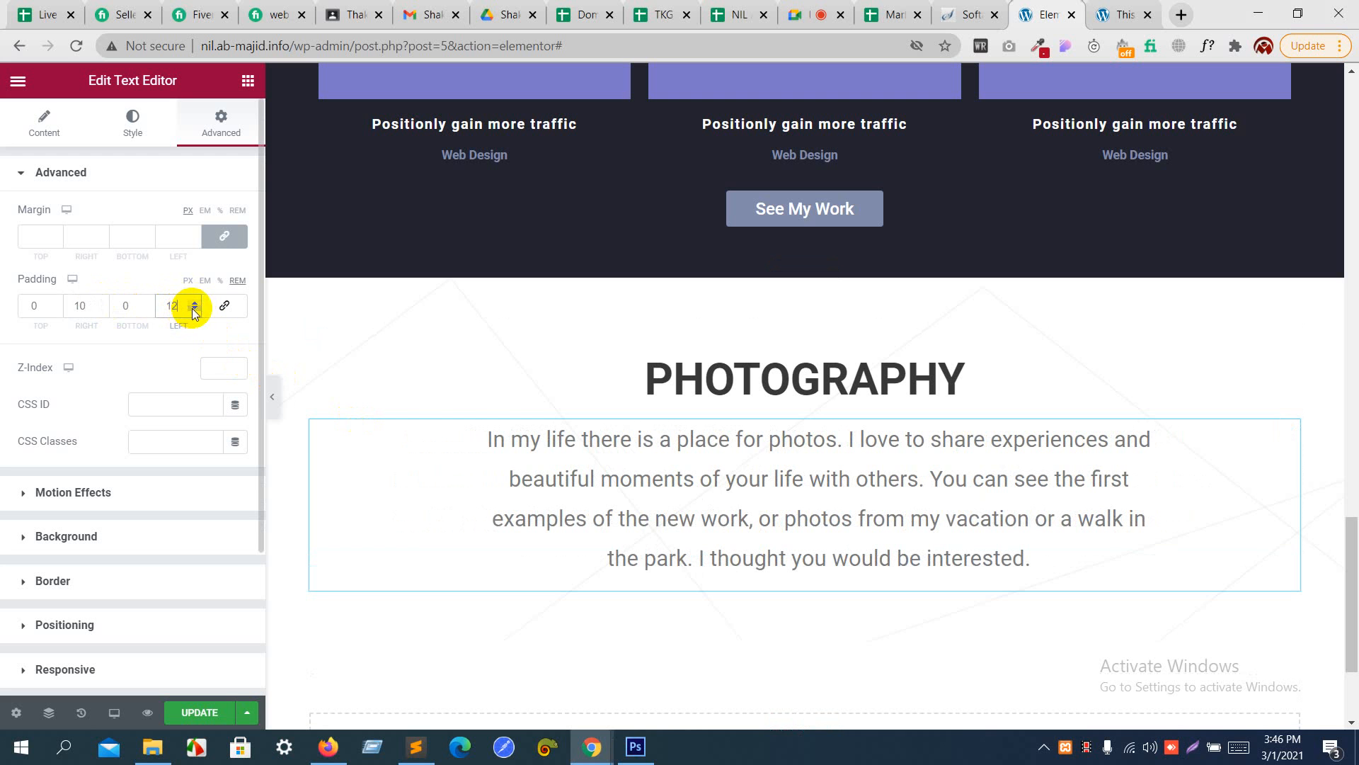
left_click(102, 303)
left_click(102, 302)
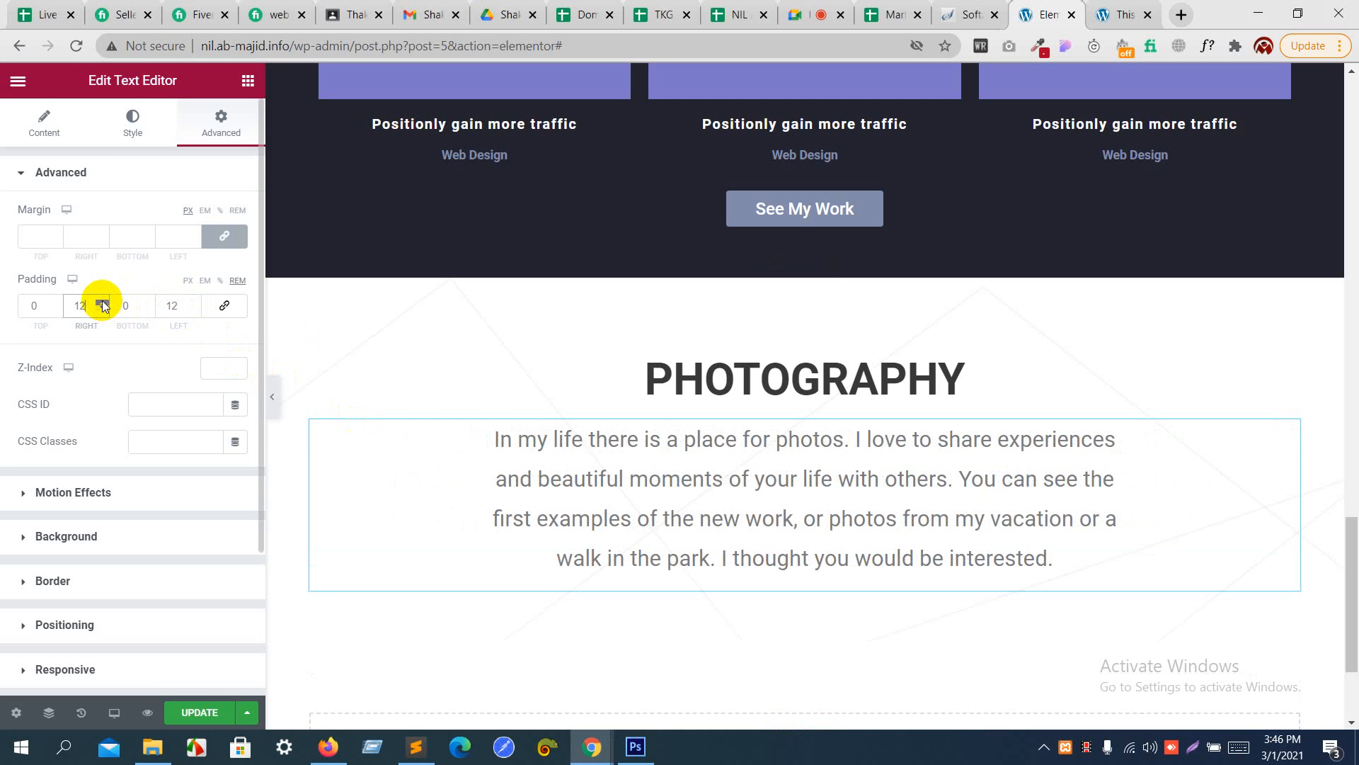
key("alt+Tab")
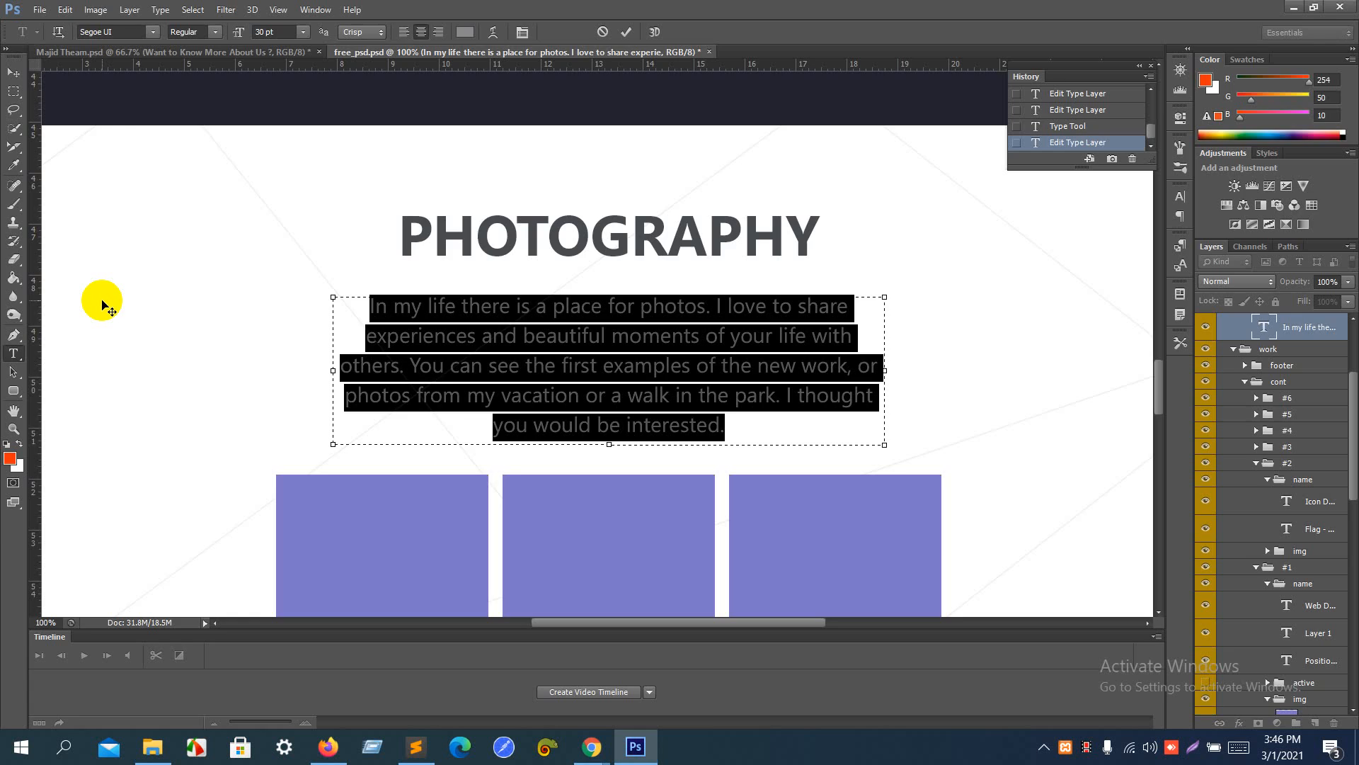
key("alt+Tab")
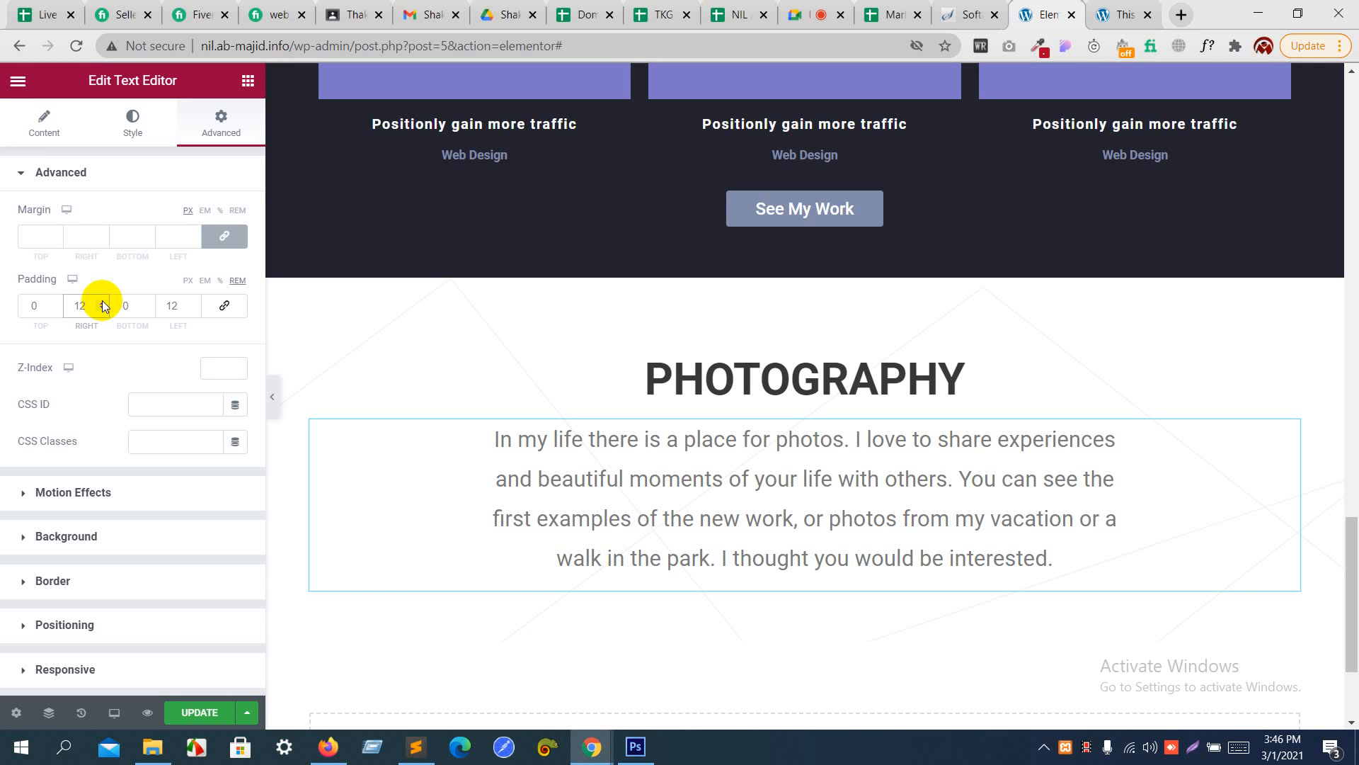
- Set the Photography paragraph's left and right padding to 14 REM
left_click(103, 302)
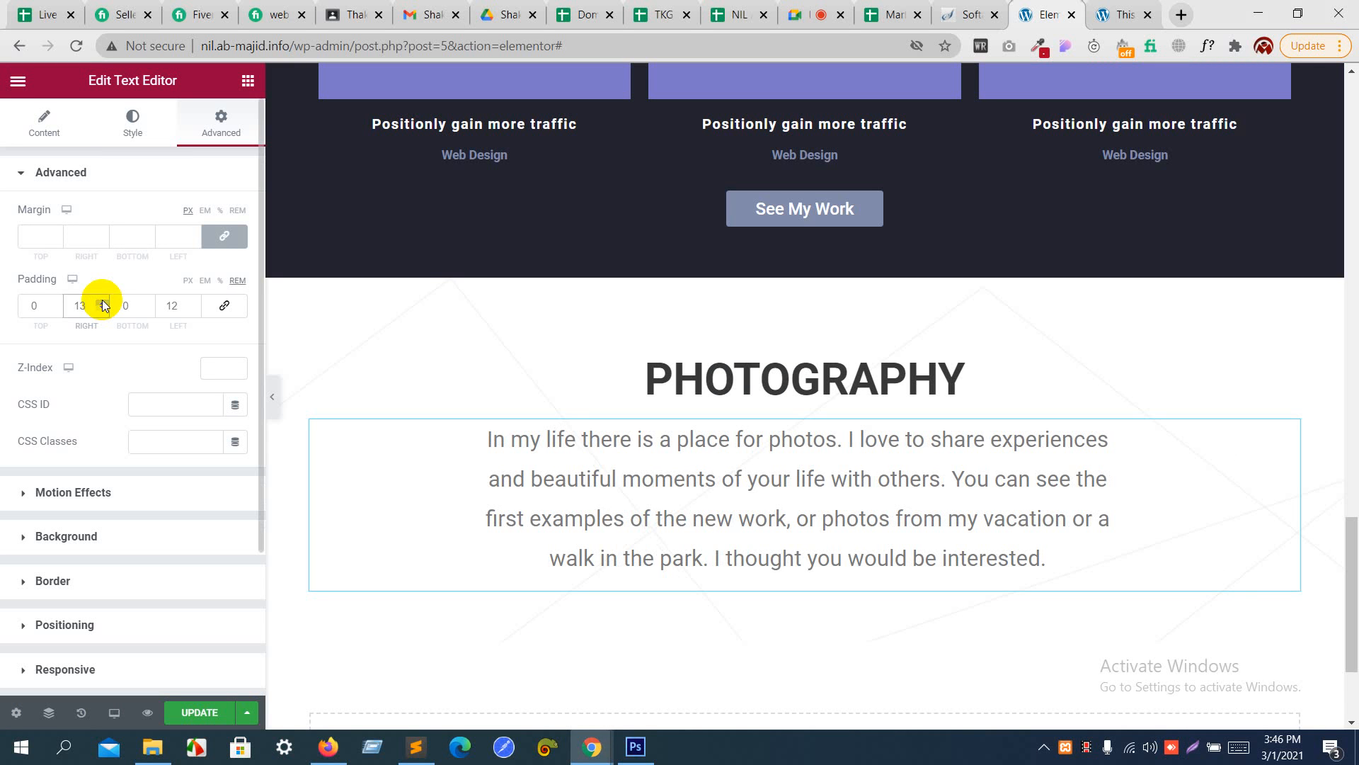
left_click(193, 302)
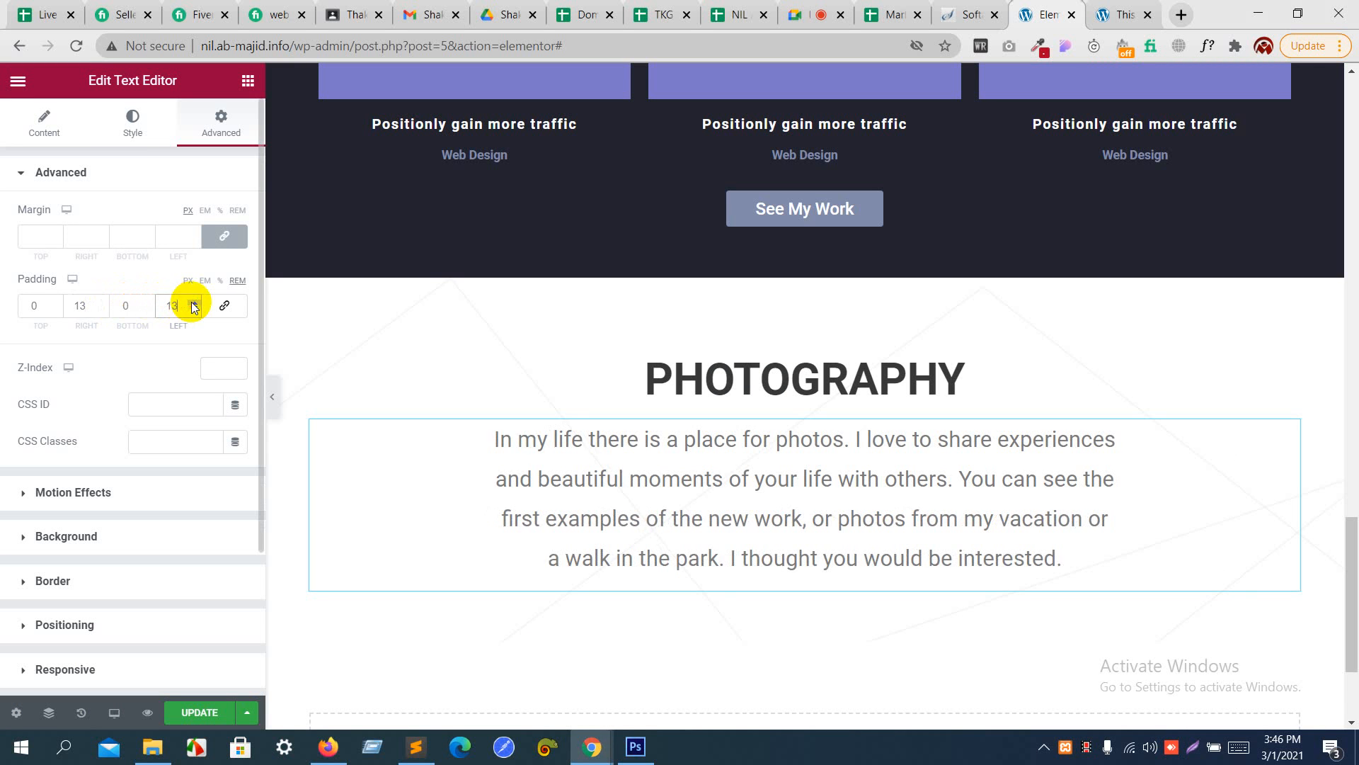
left_click(193, 302)
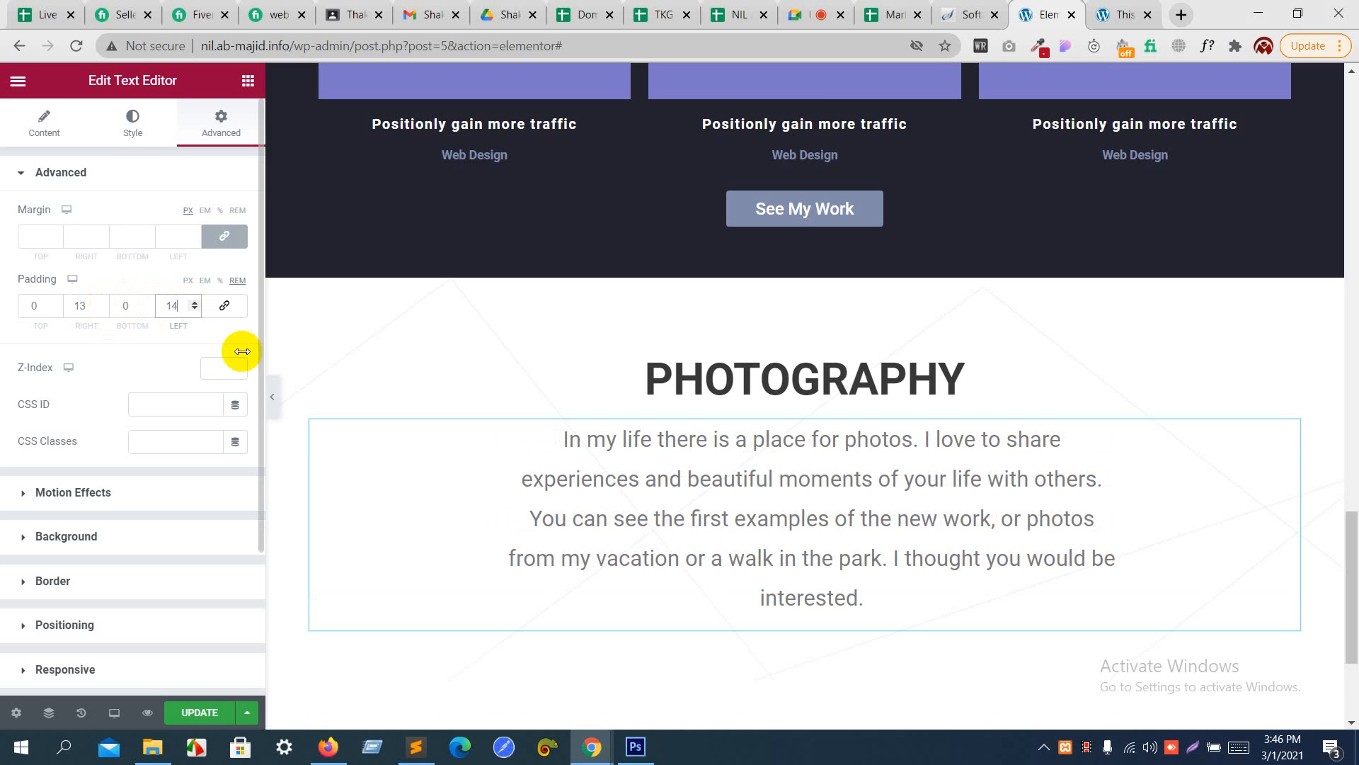
left_click(101, 302)
- Add an Inner Section below the Photography paragraph and duplicate its first column to make three columns
scroll(647, 460, "down", 3)
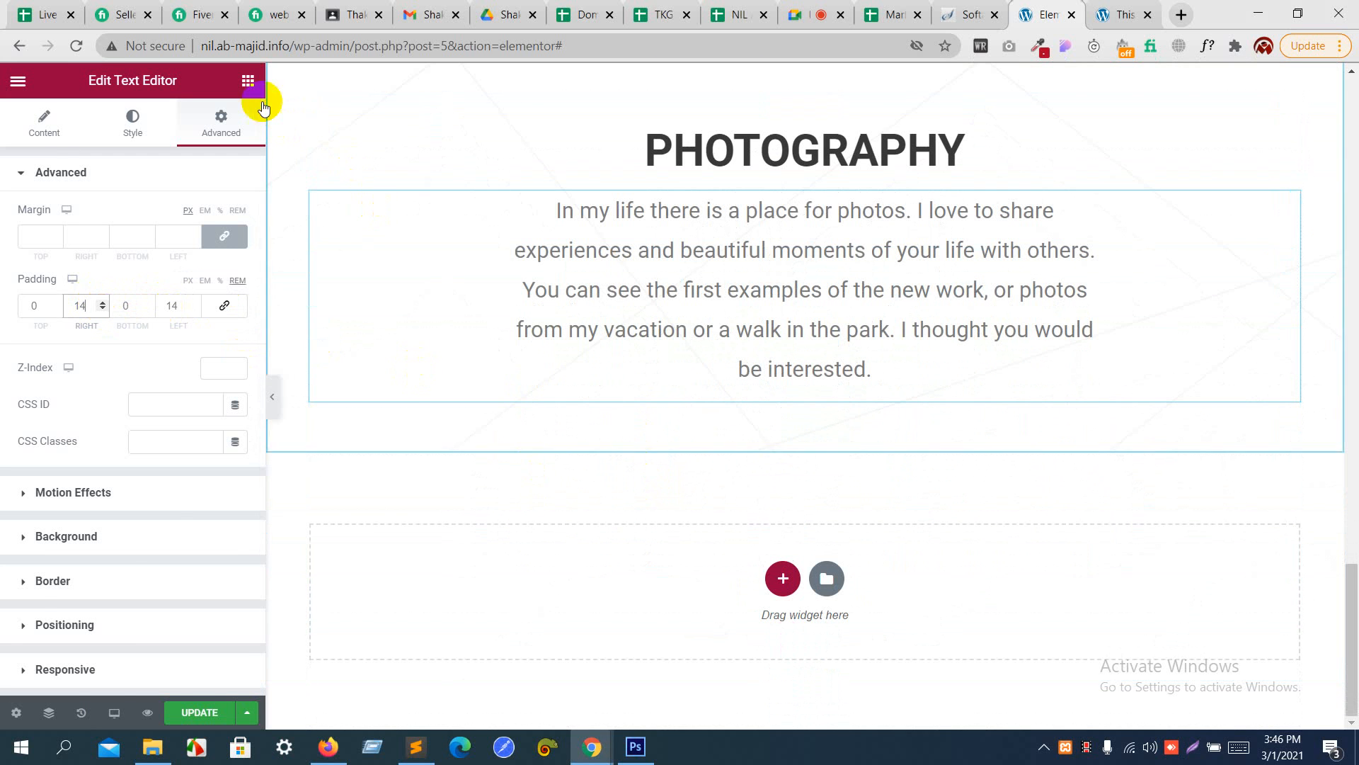
left_click(248, 80)
left_click_drag(64, 249, 737, 384)
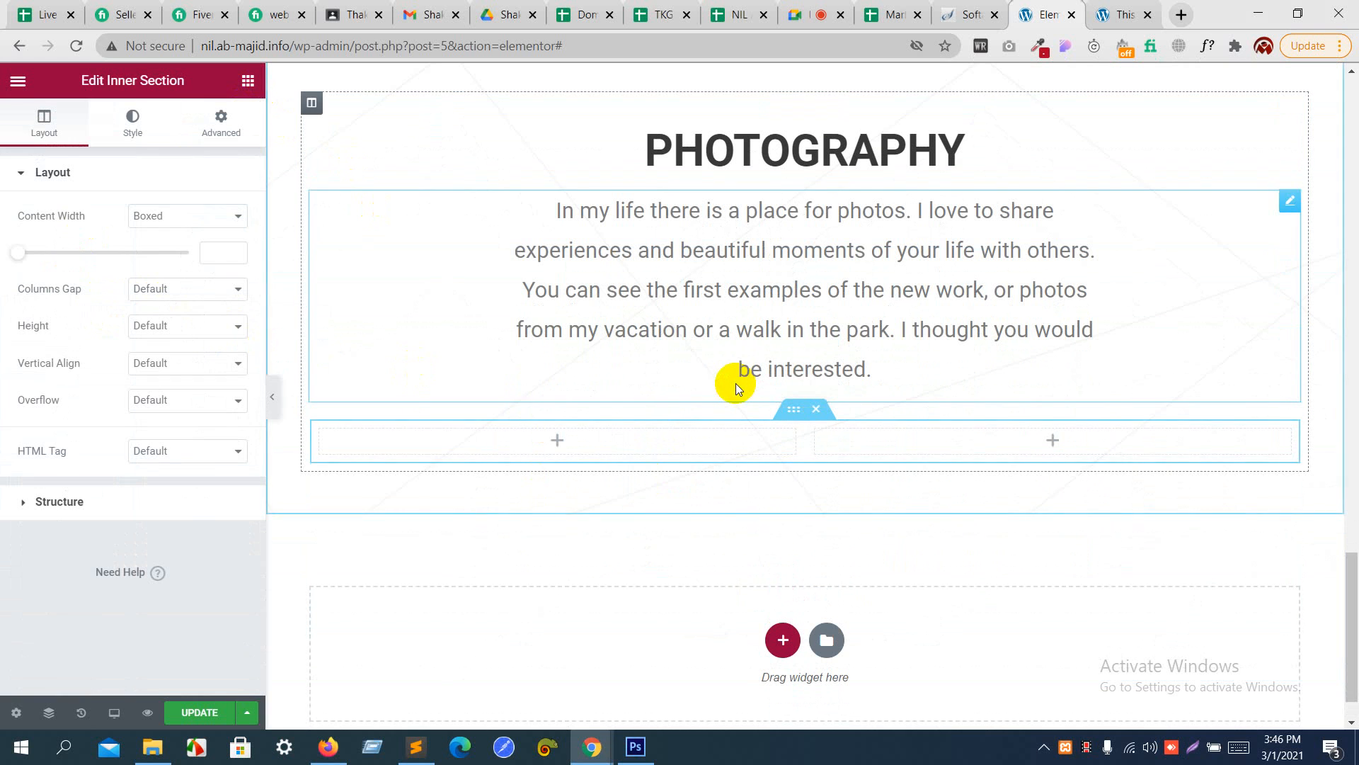
right_click(323, 432)
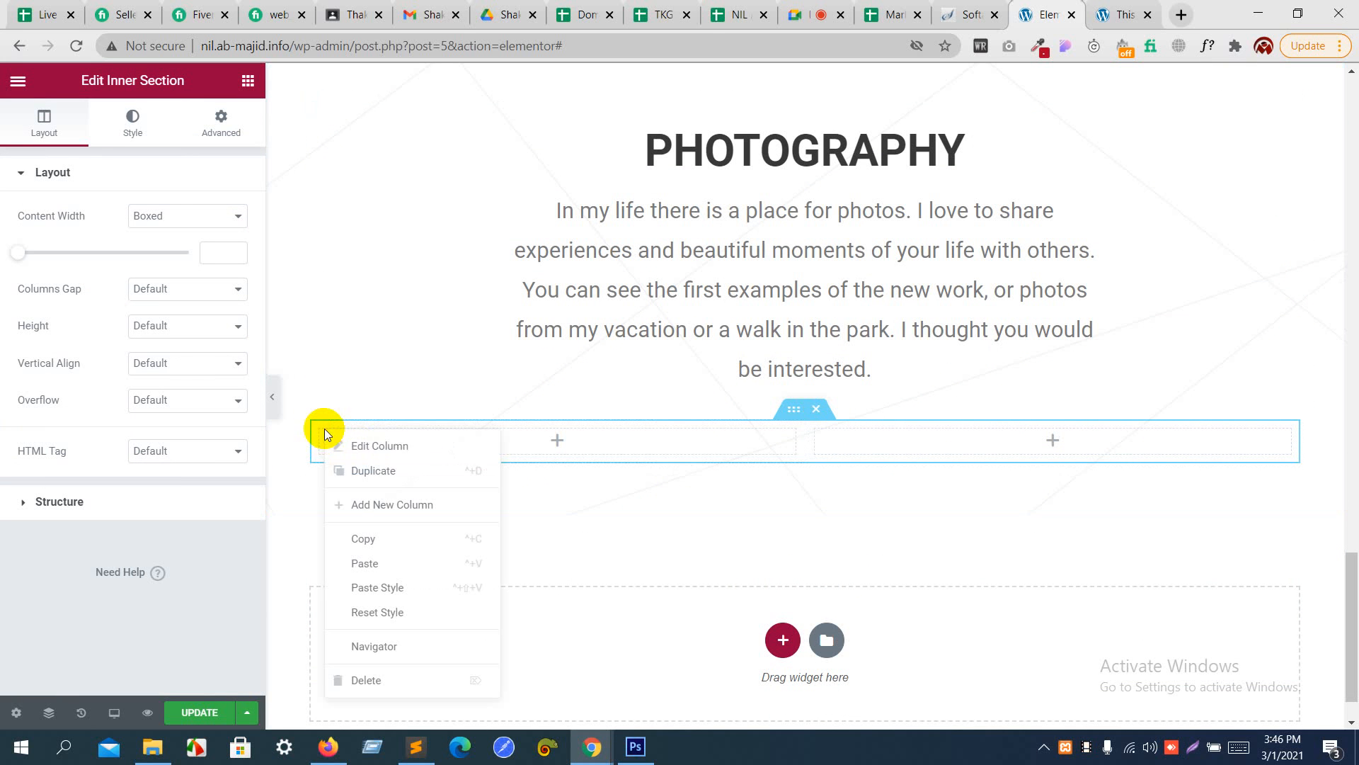
left_click(364, 473)
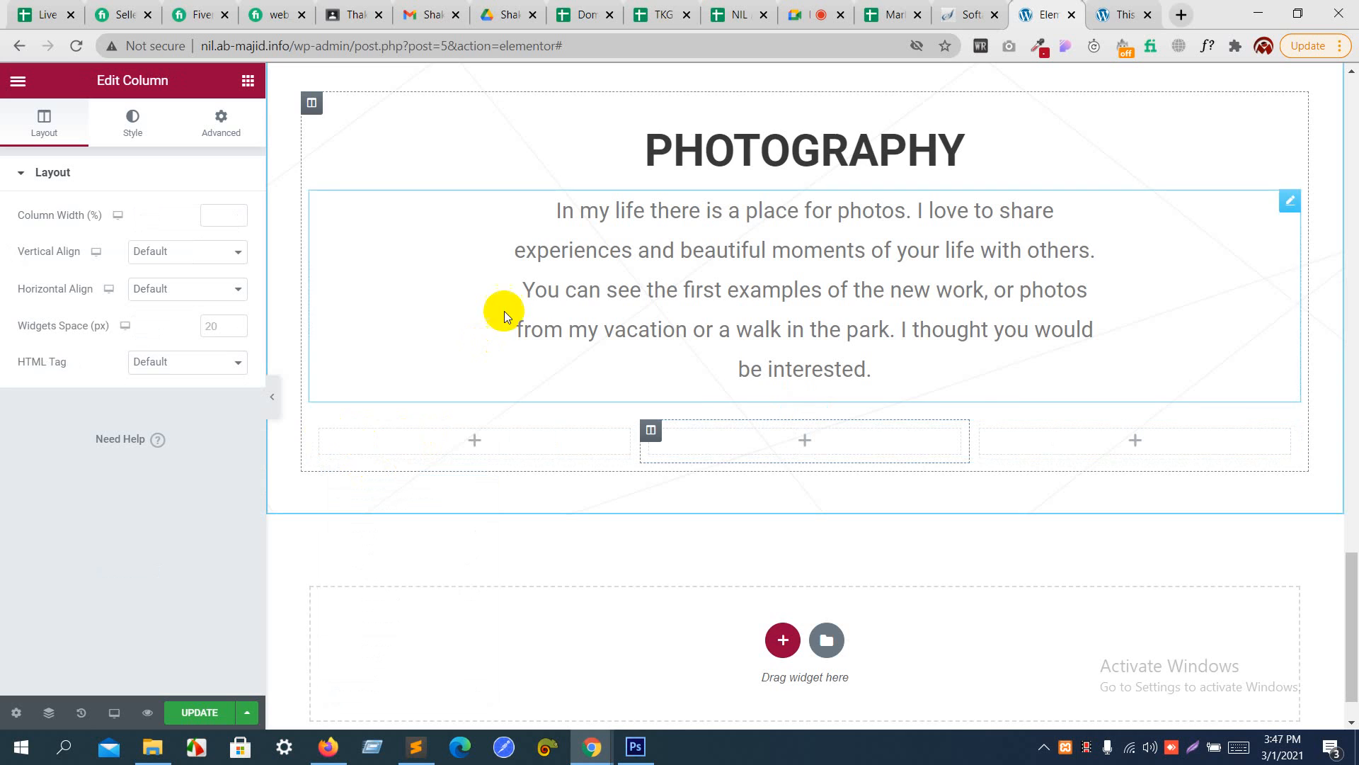
- Copy the three-column inner section with the image cards from the My Work section
scroll(504, 311, "up", 12)
scroll(504, 311, "down", 5)
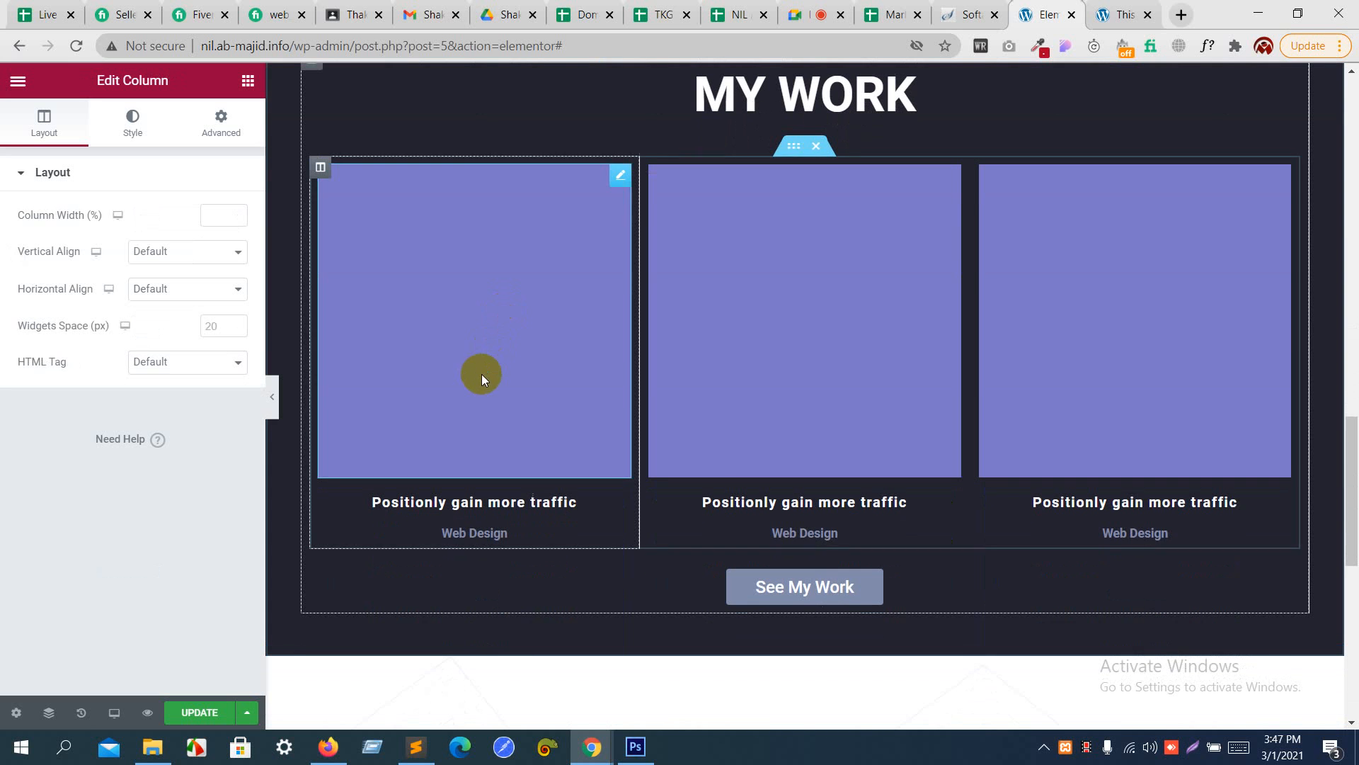
right_click(784, 152)
left_click(813, 219)
scroll(813, 221, "down", 6)
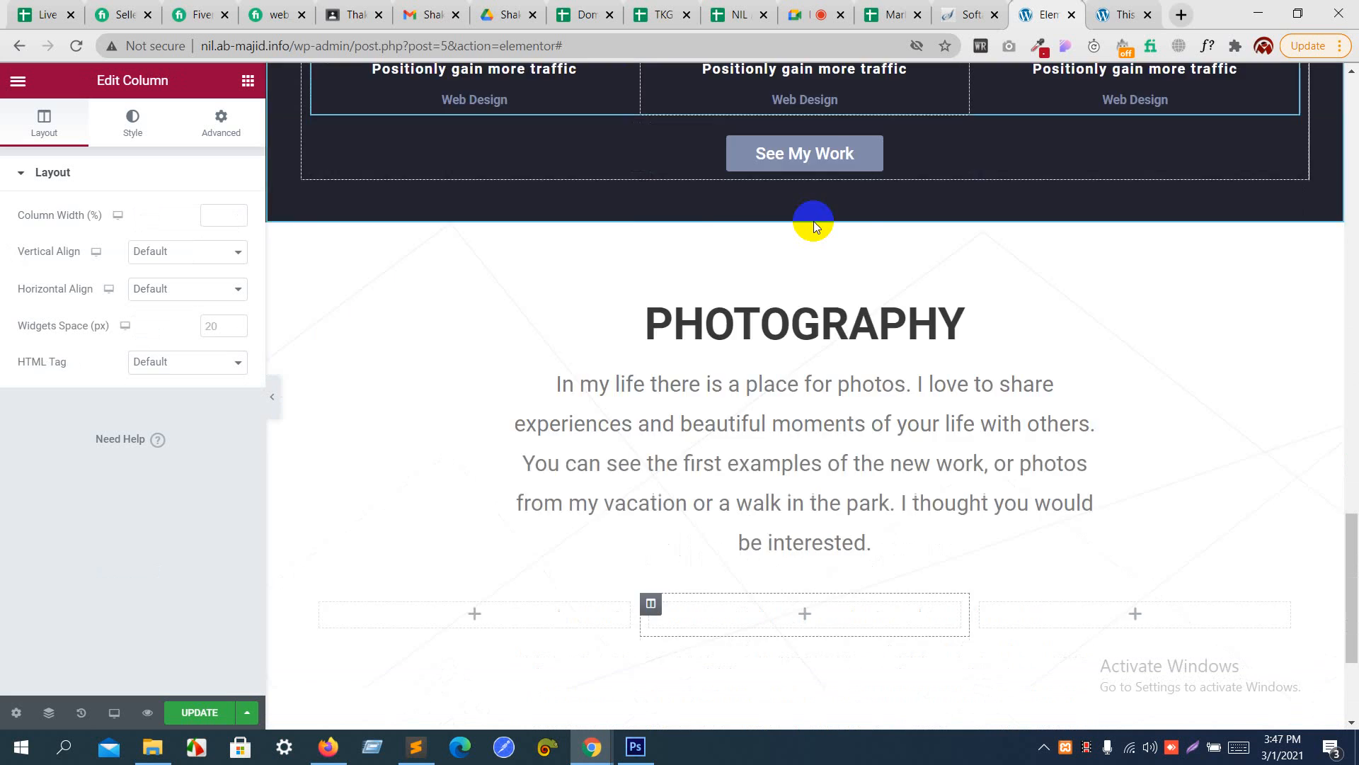
- Delete the empty three-column inner section under the Photography paragraph and paste the copied My Work cards into the column instead
scroll(814, 221, "down", 3)
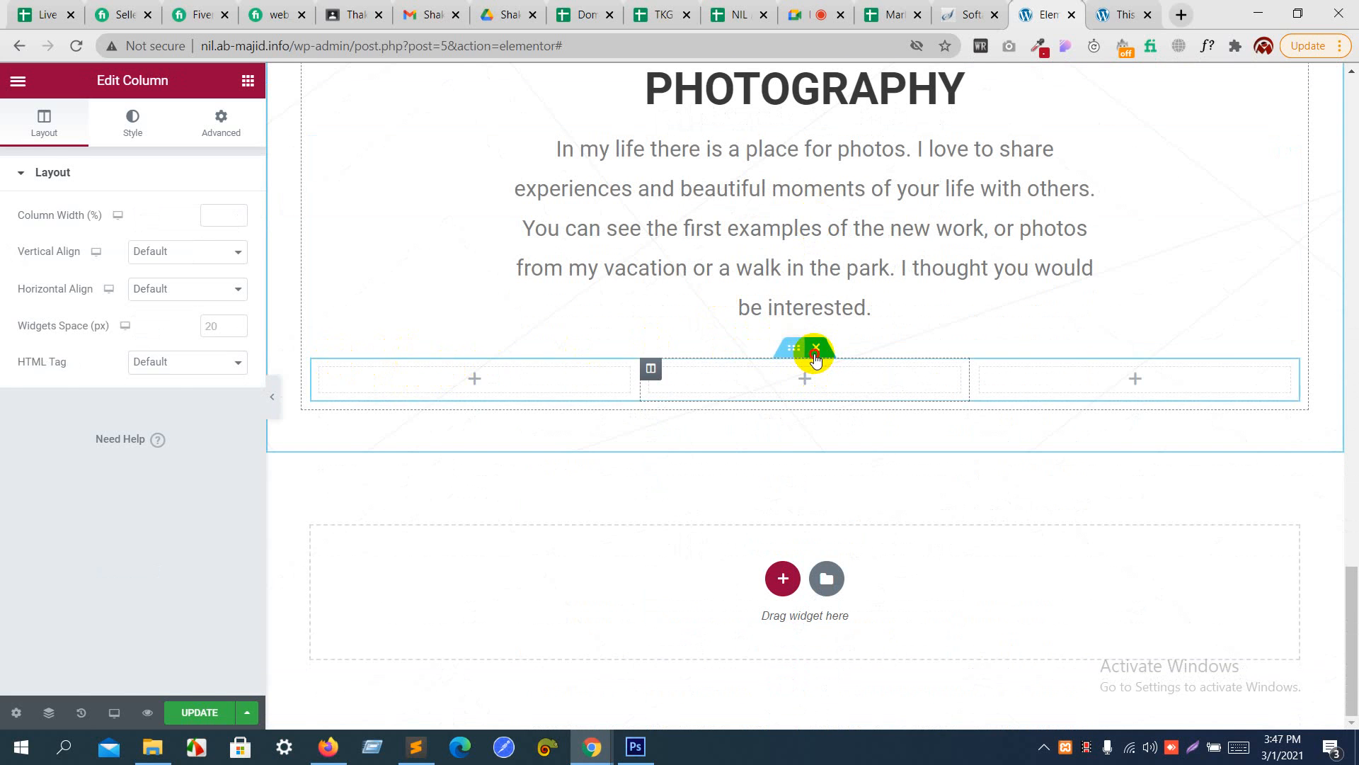
left_click(816, 349)
right_click(781, 398)
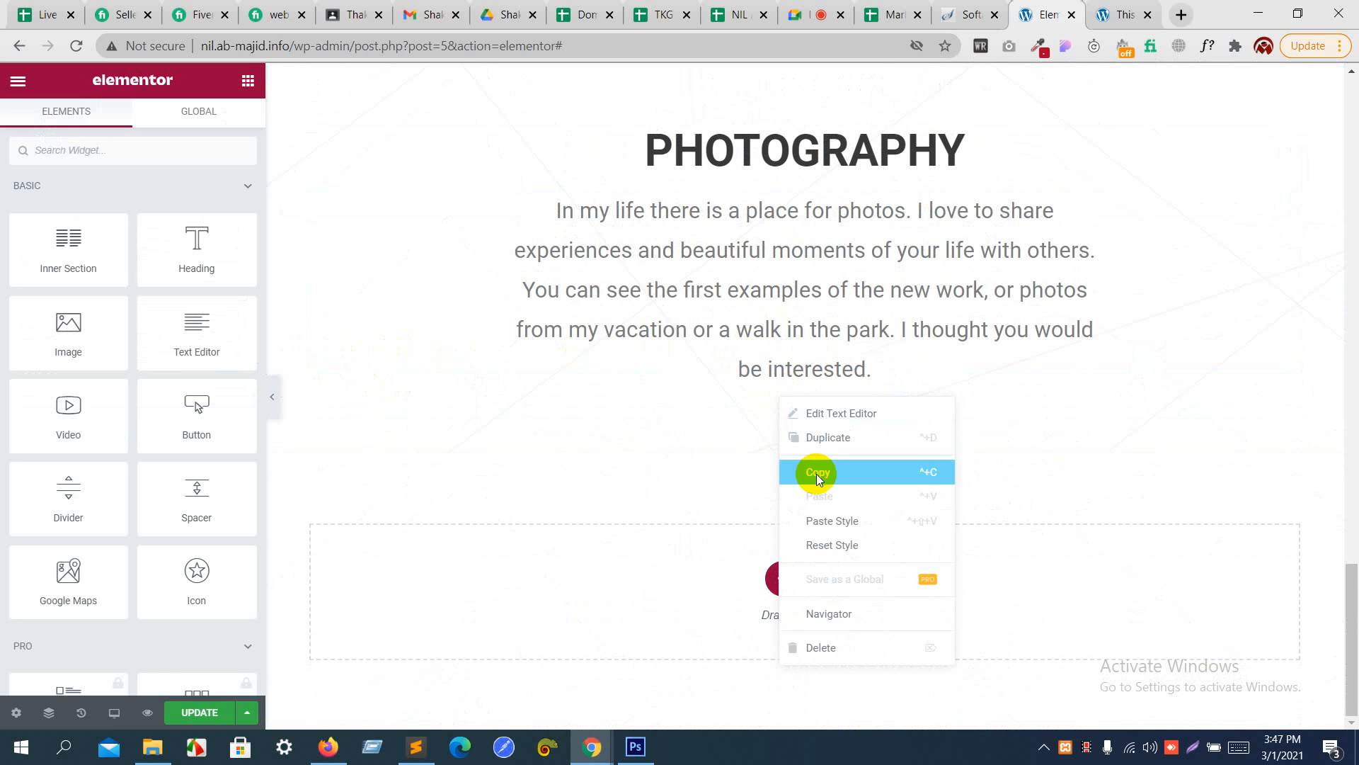
left_click(601, 372)
right_click(600, 372)
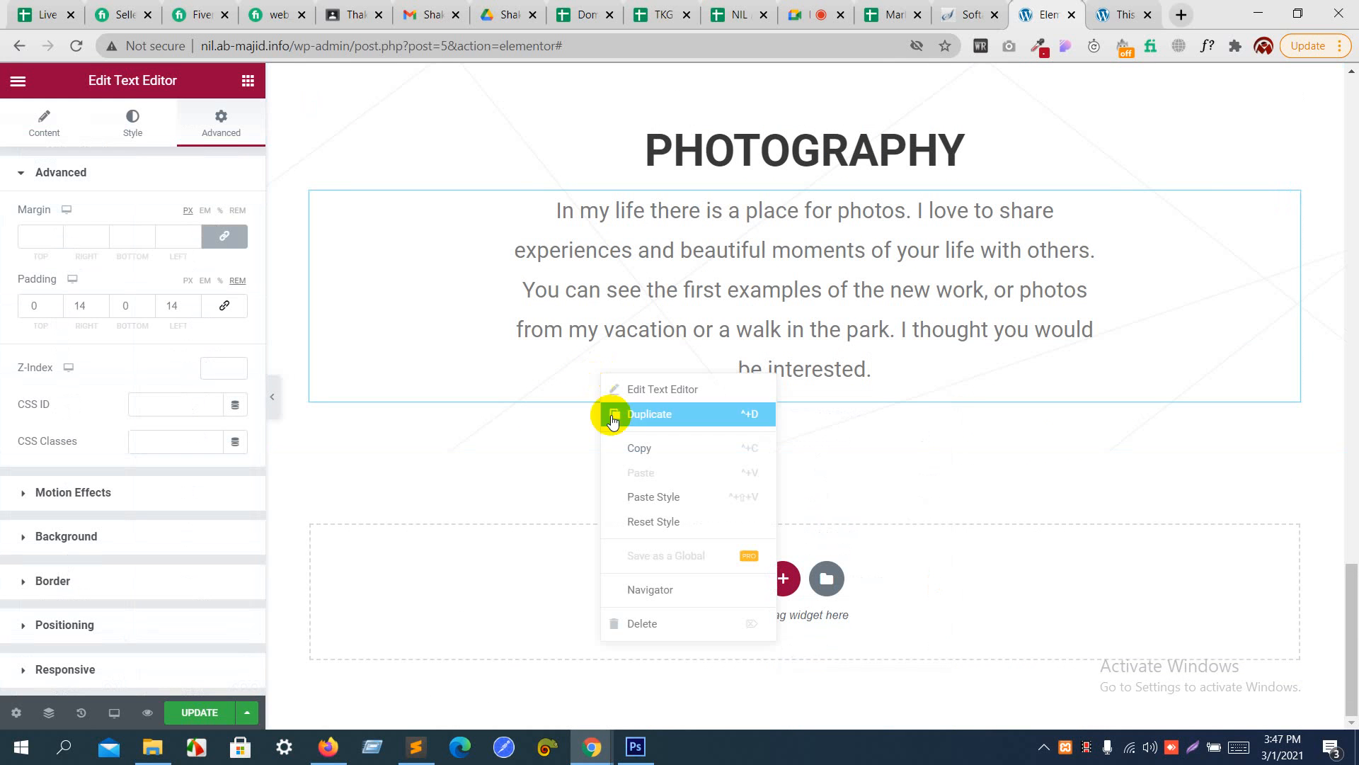
left_click(954, 405)
right_click(954, 405)
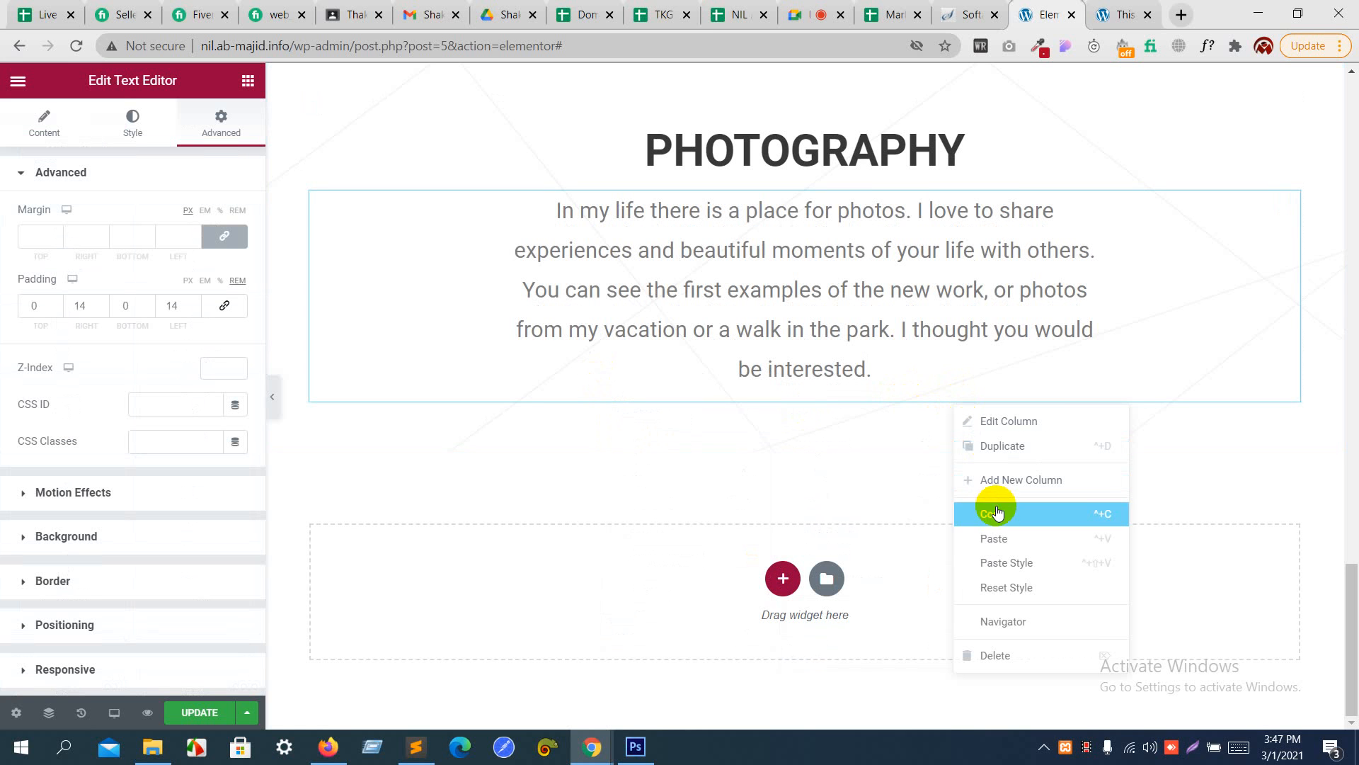
left_click(999, 540)
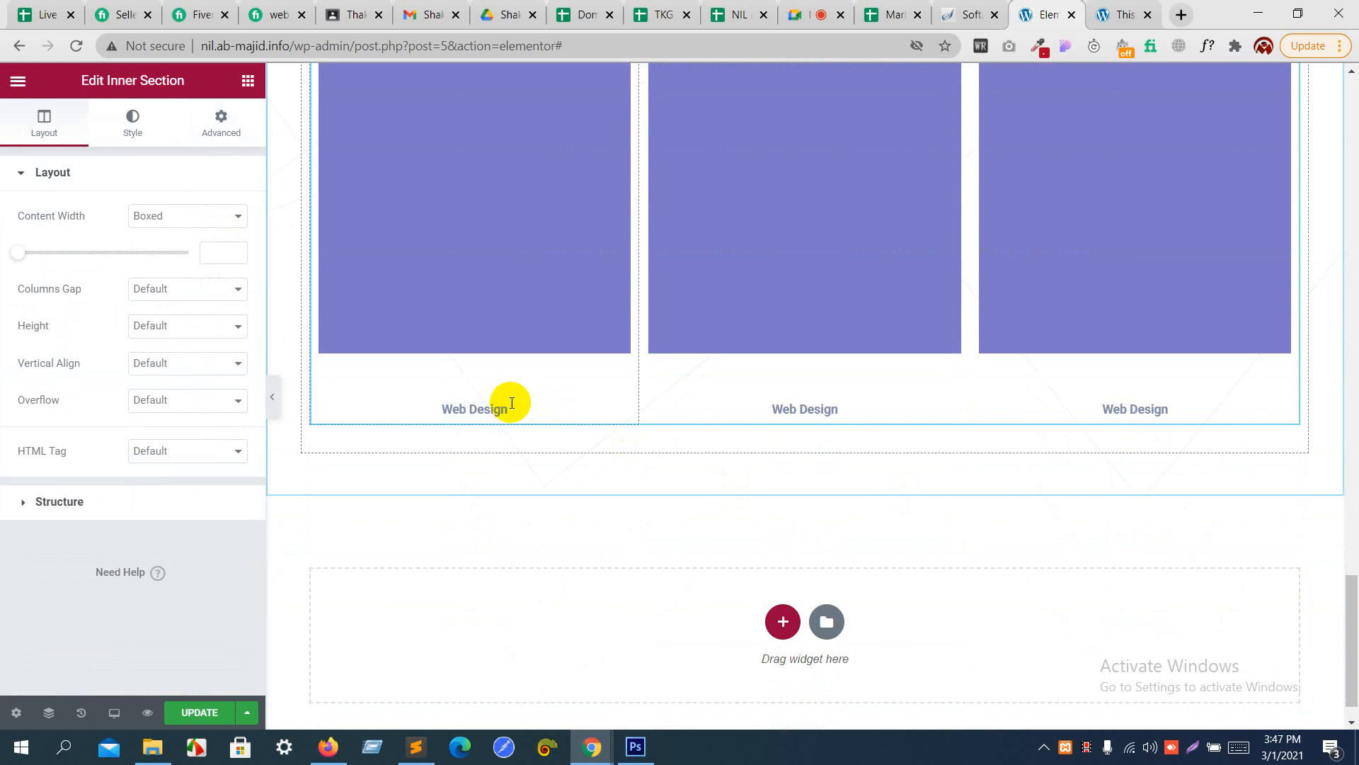
- Delete the "Positionly gain more traffic" and "Web Design" headings beneath the first pasted image
left_click(494, 378)
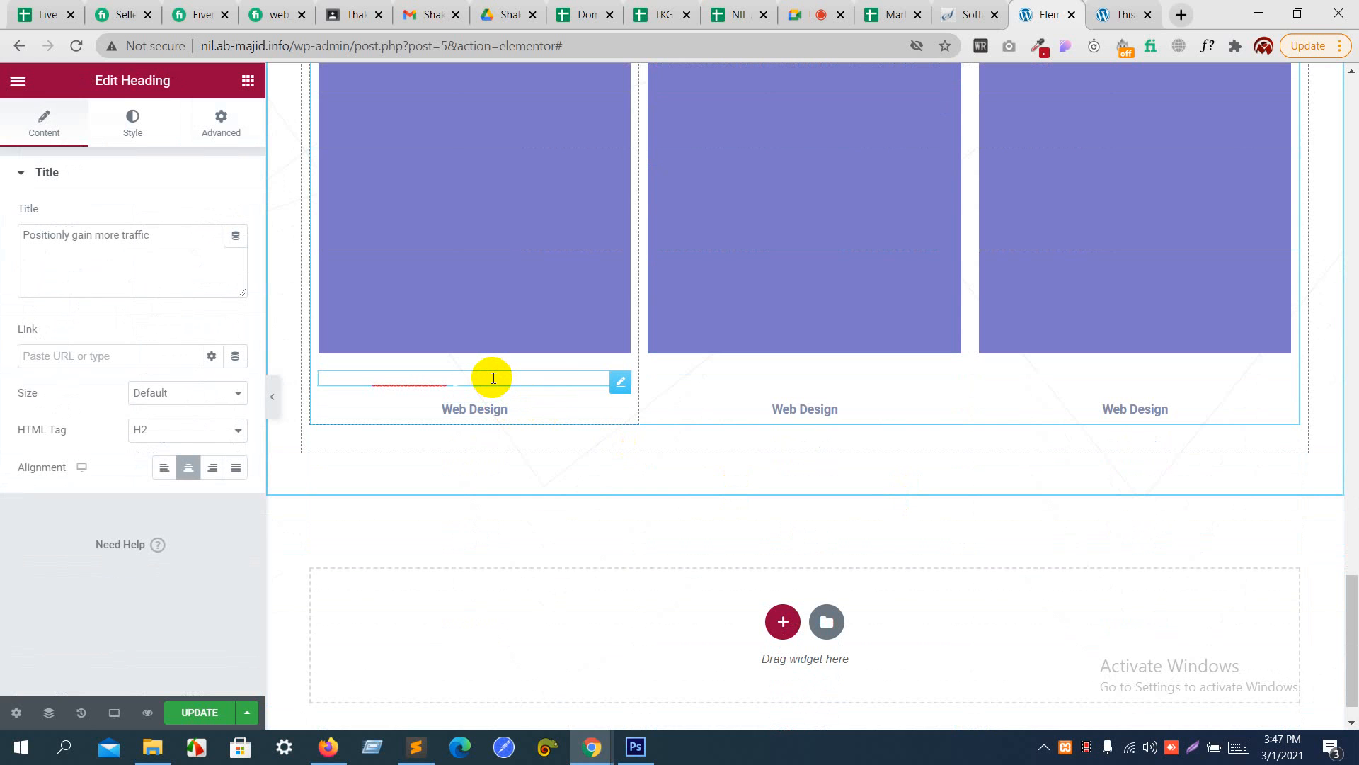
right_click(494, 378)
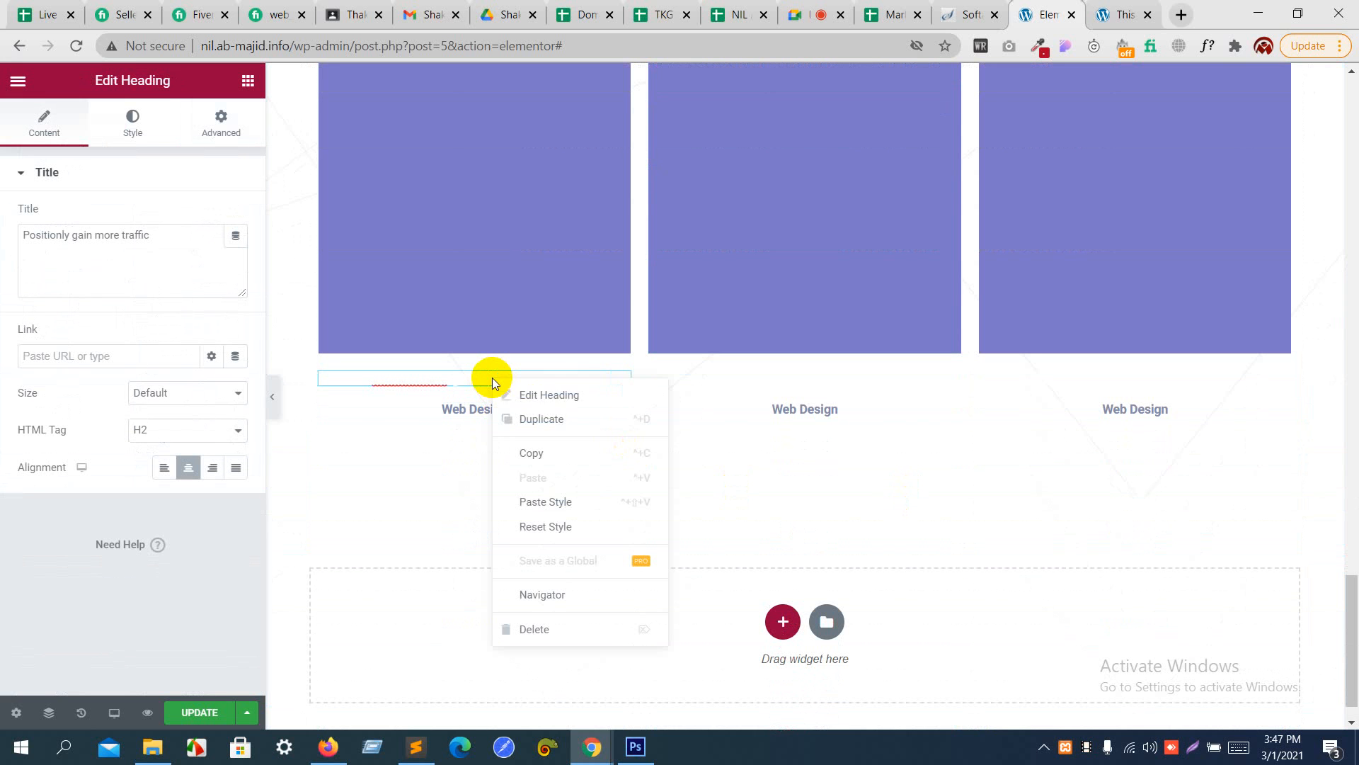
left_click(544, 629)
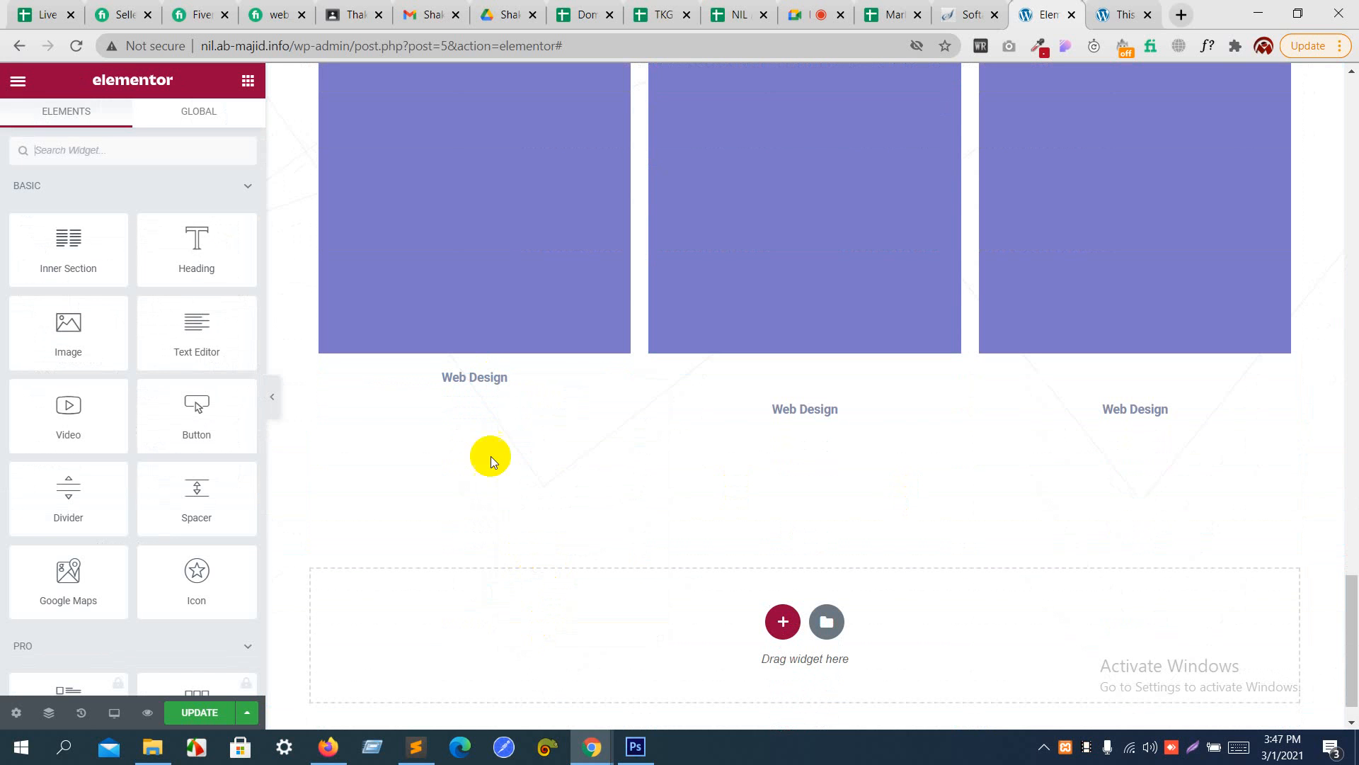
right_click(473, 377)
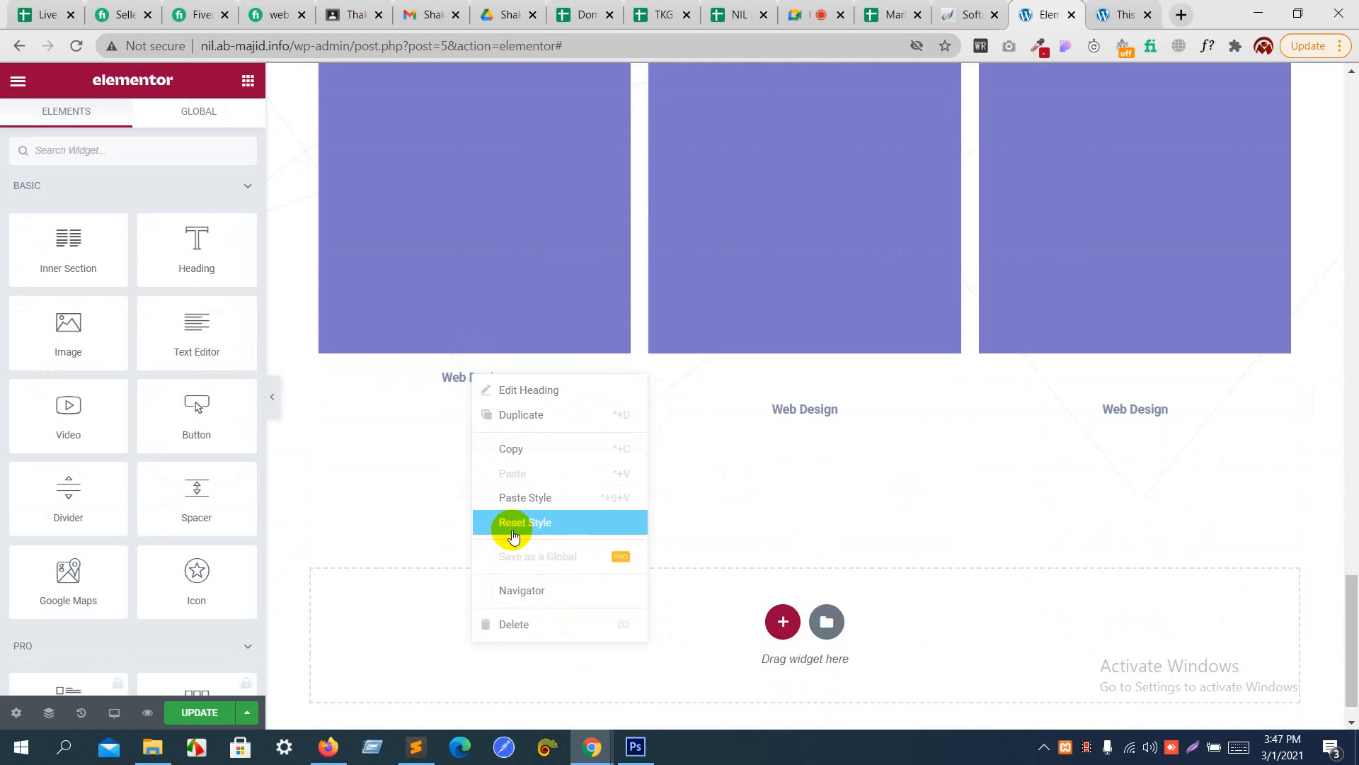
left_click(511, 624)
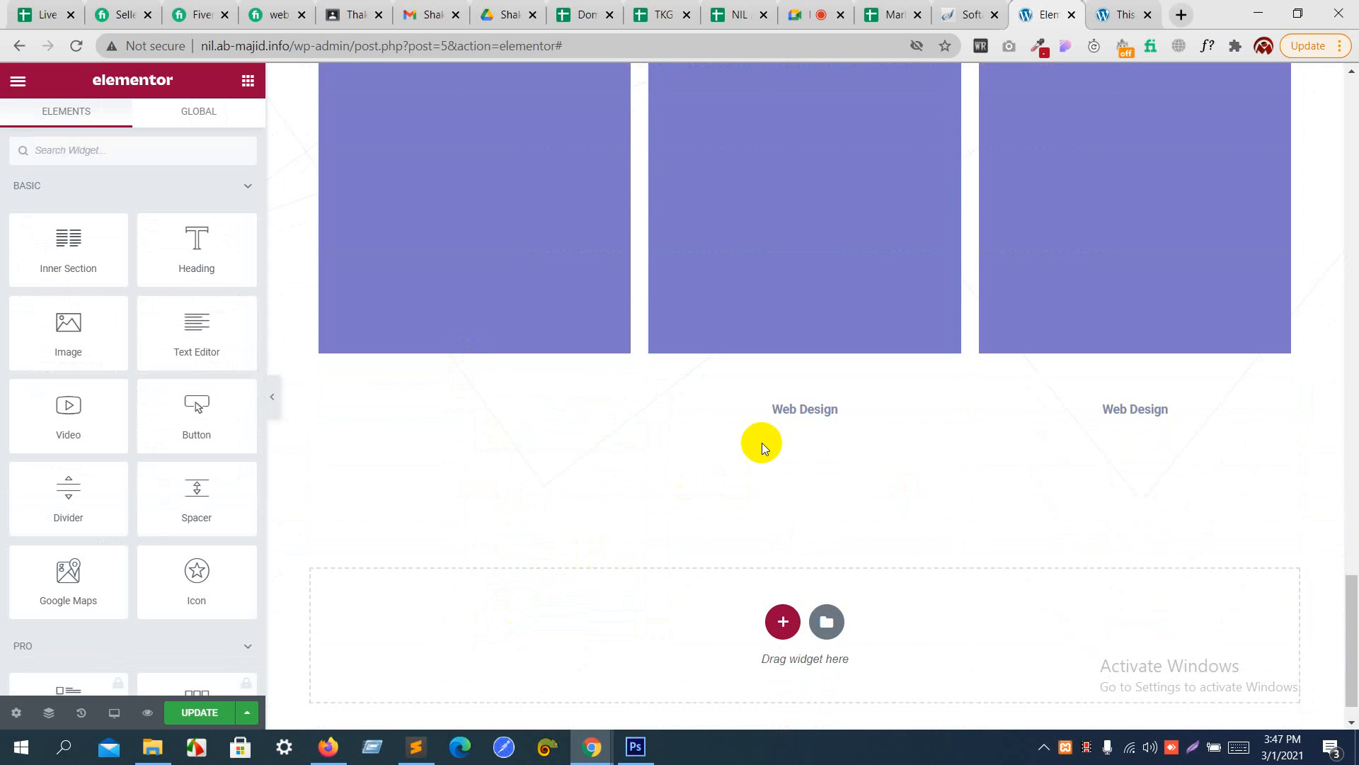
- Delete the "Positionly gain more traffic" and "Web Design" headings beneath the second and third images in the Photography section
right_click(788, 384)
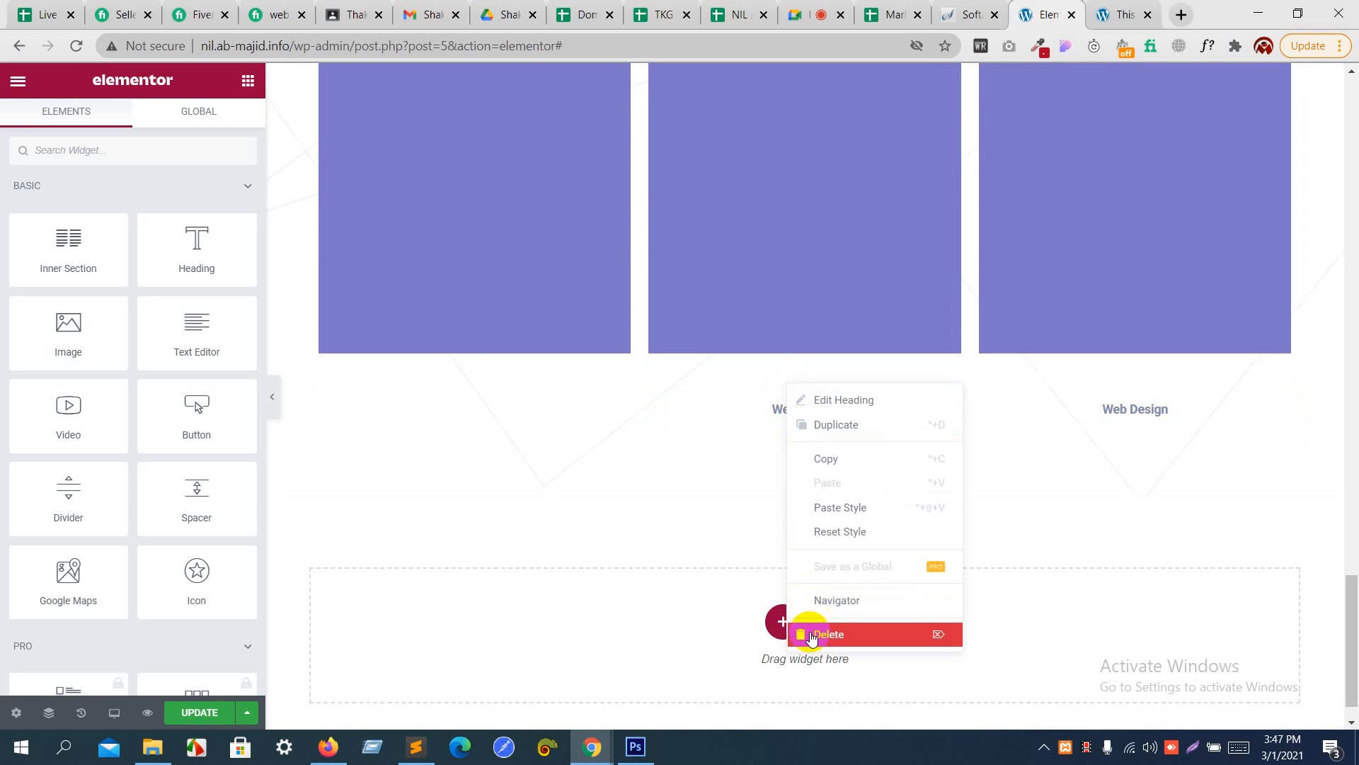
left_click(813, 635)
right_click(796, 377)
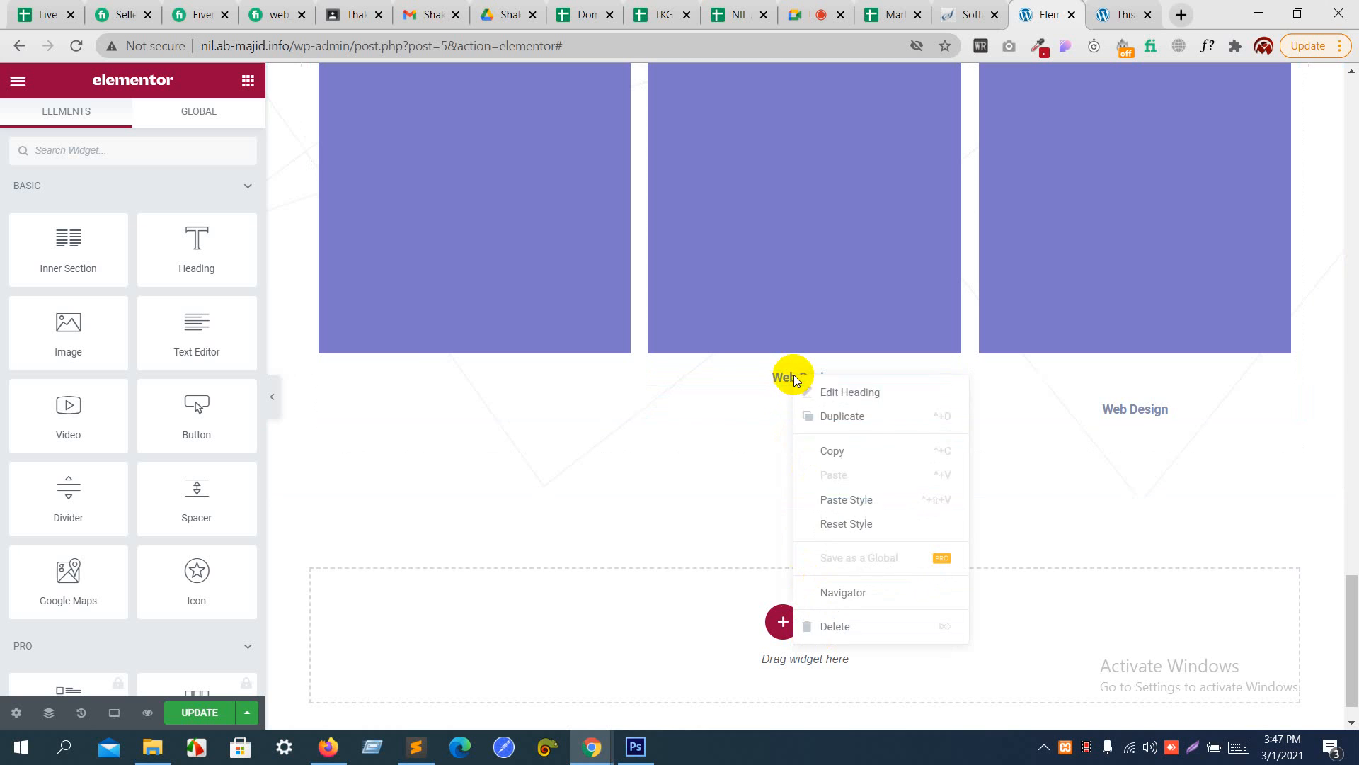
left_click(843, 625)
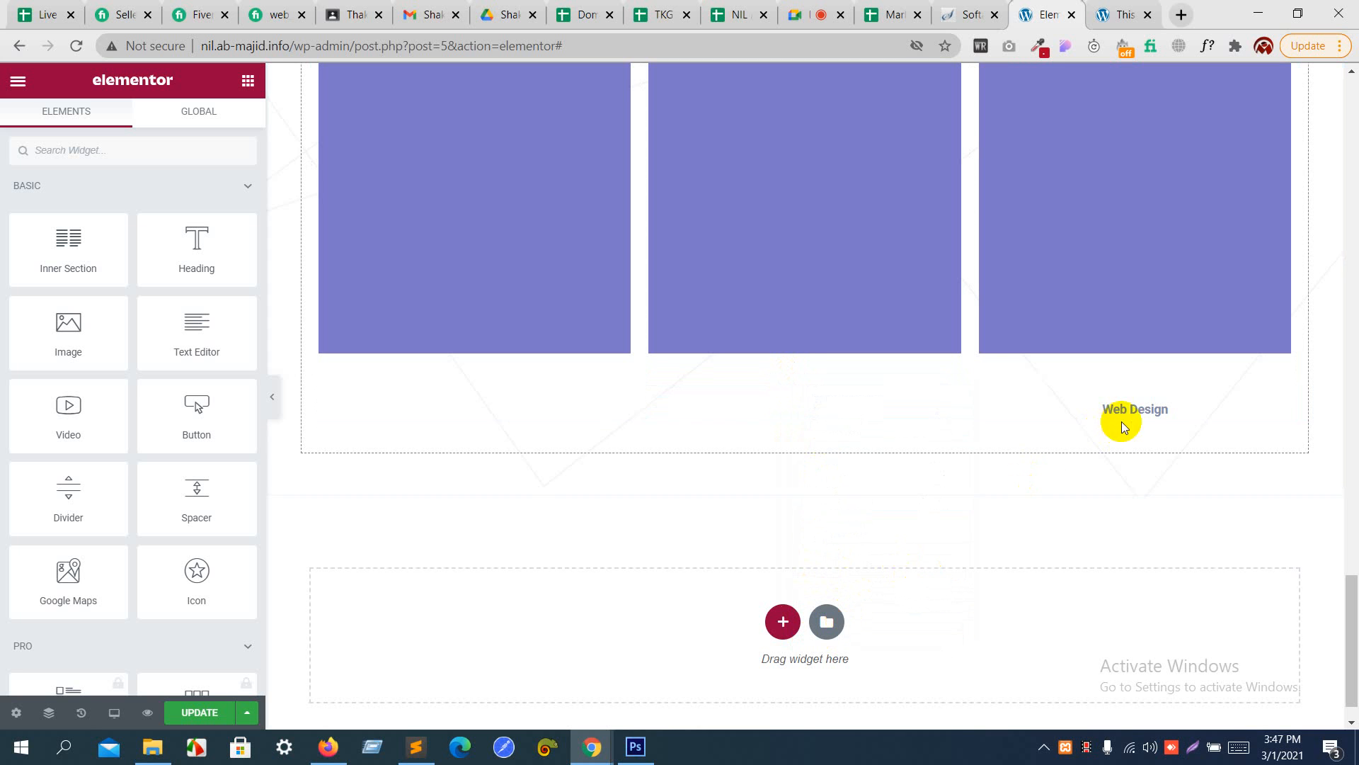
right_click(1126, 376)
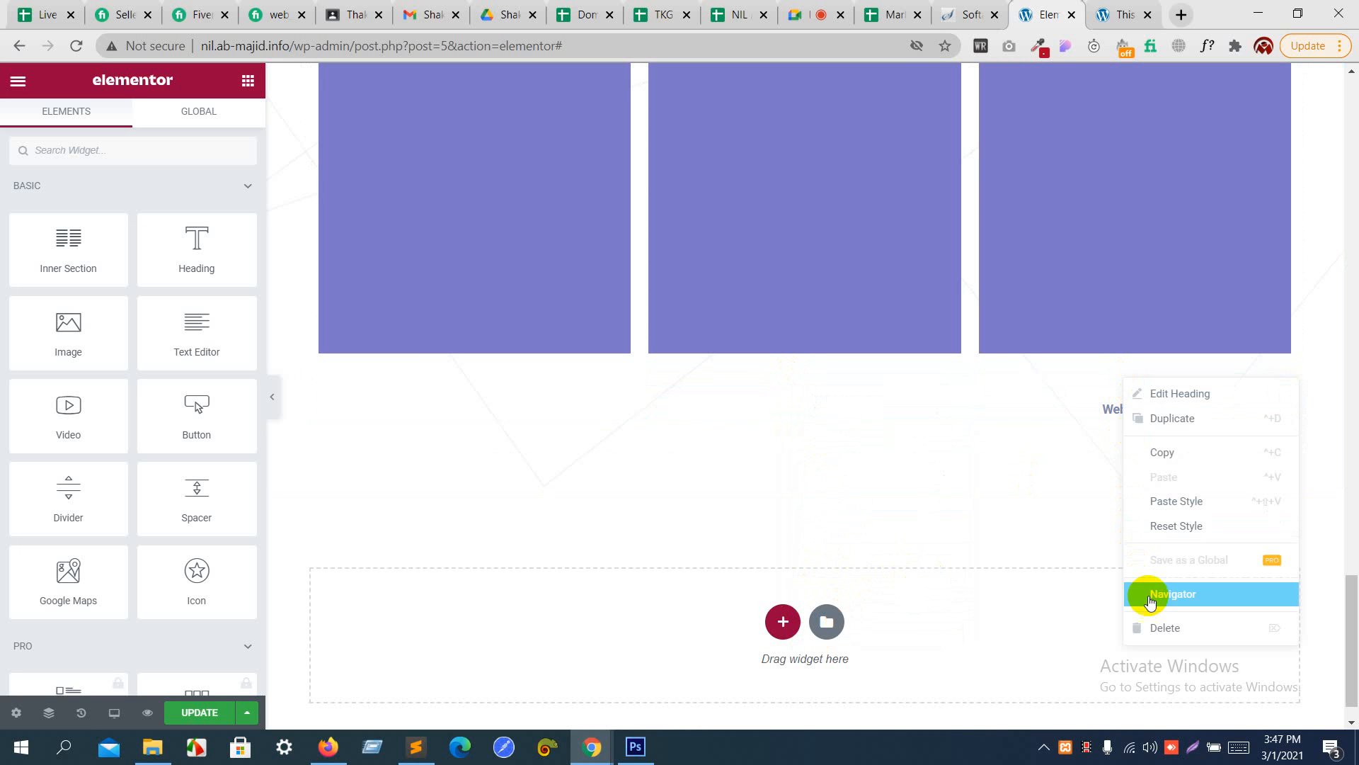
left_click(1154, 627)
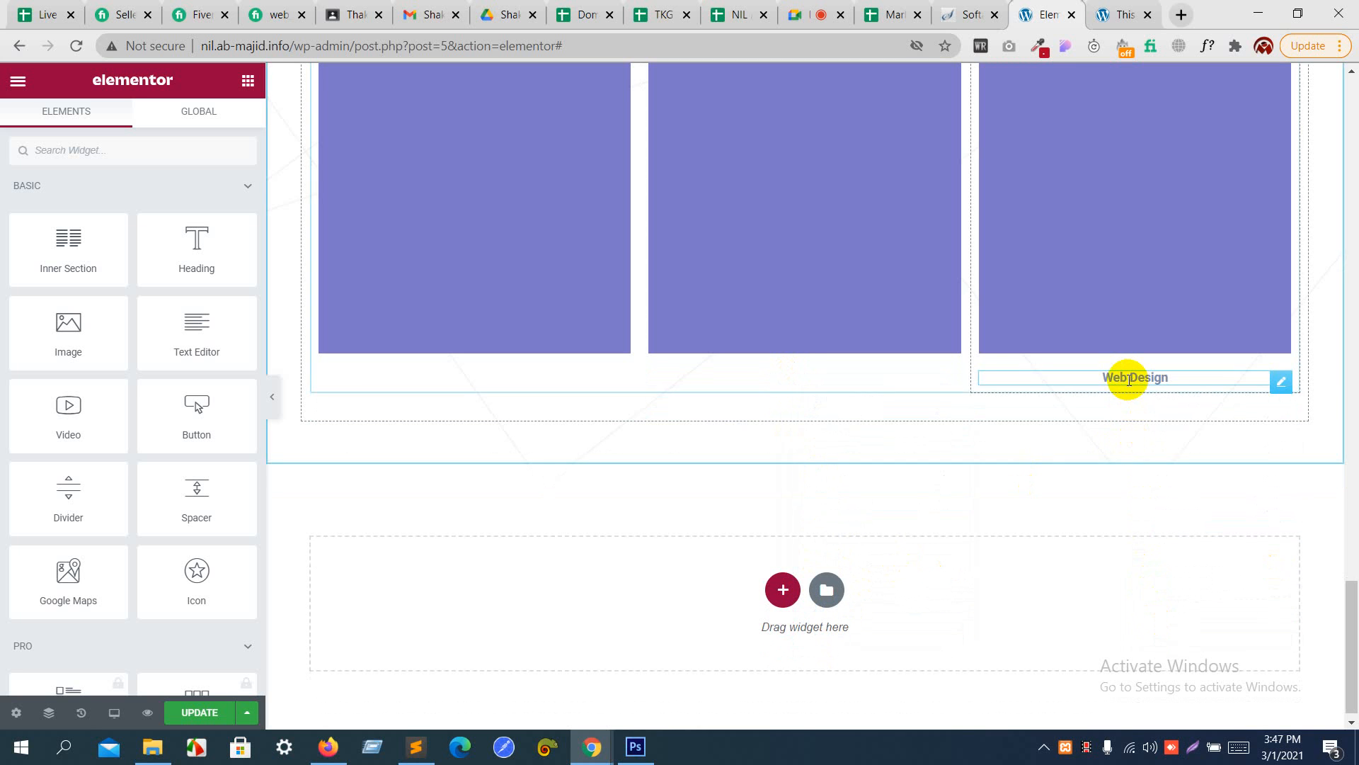
right_click(1129, 376)
left_click(1177, 628)
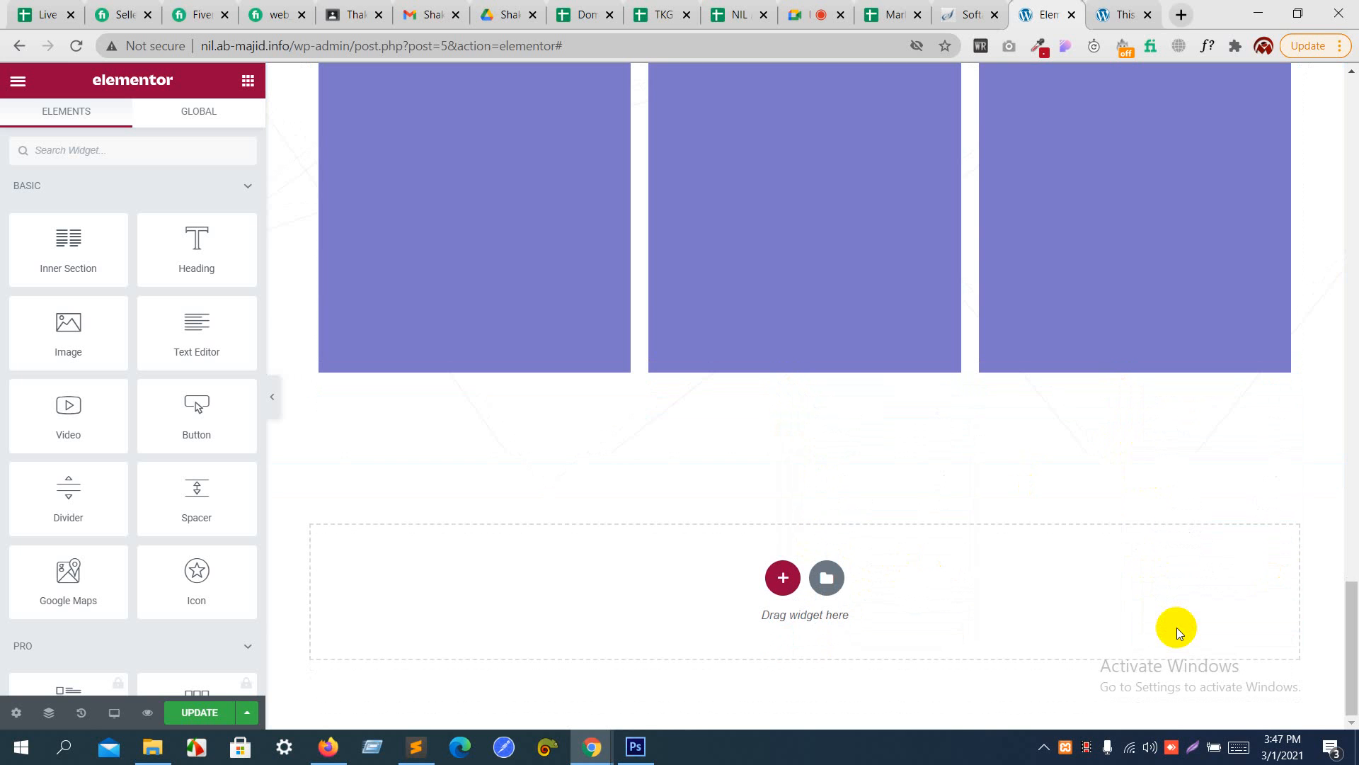
- Try narrowing the first image column in the Photography section to a column width of 2%, and then 3%
scroll(1116, 452, "up", 6)
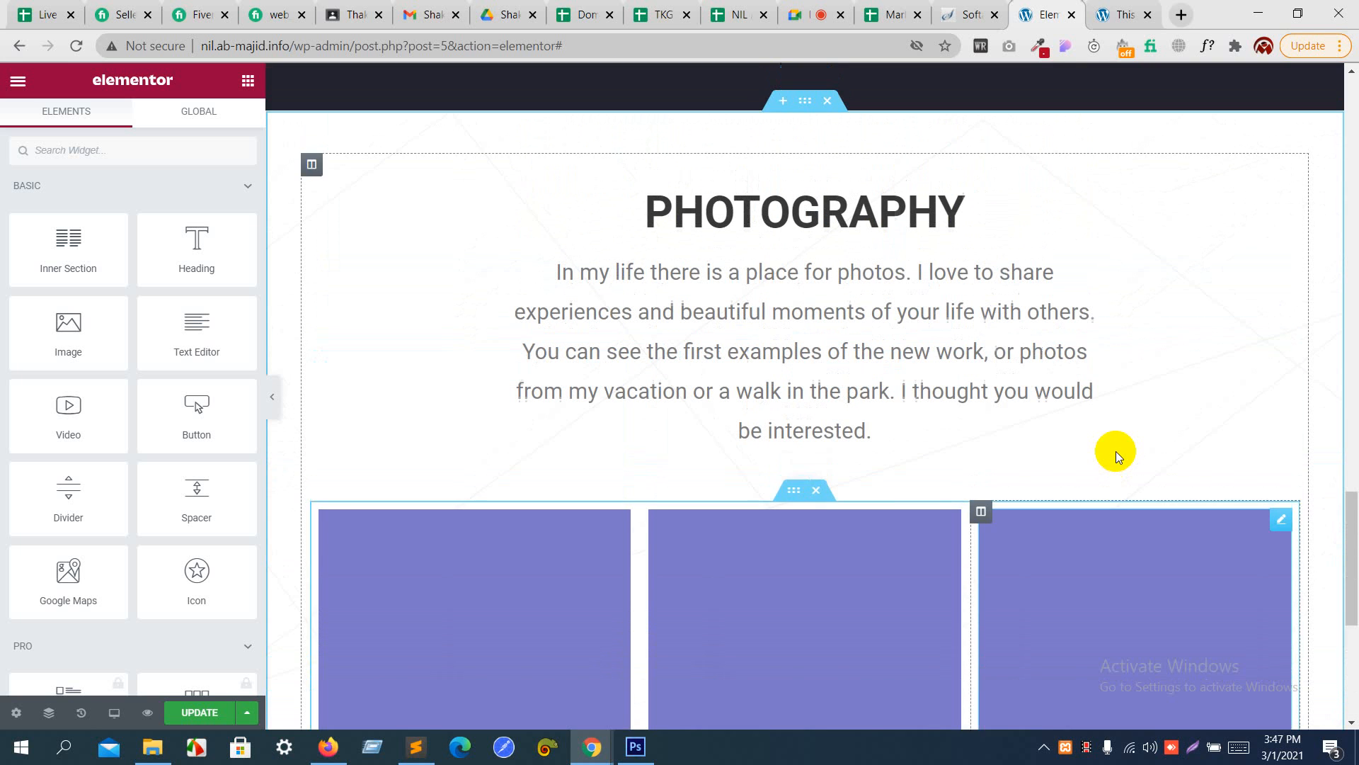
scroll(1116, 451, "down", 2)
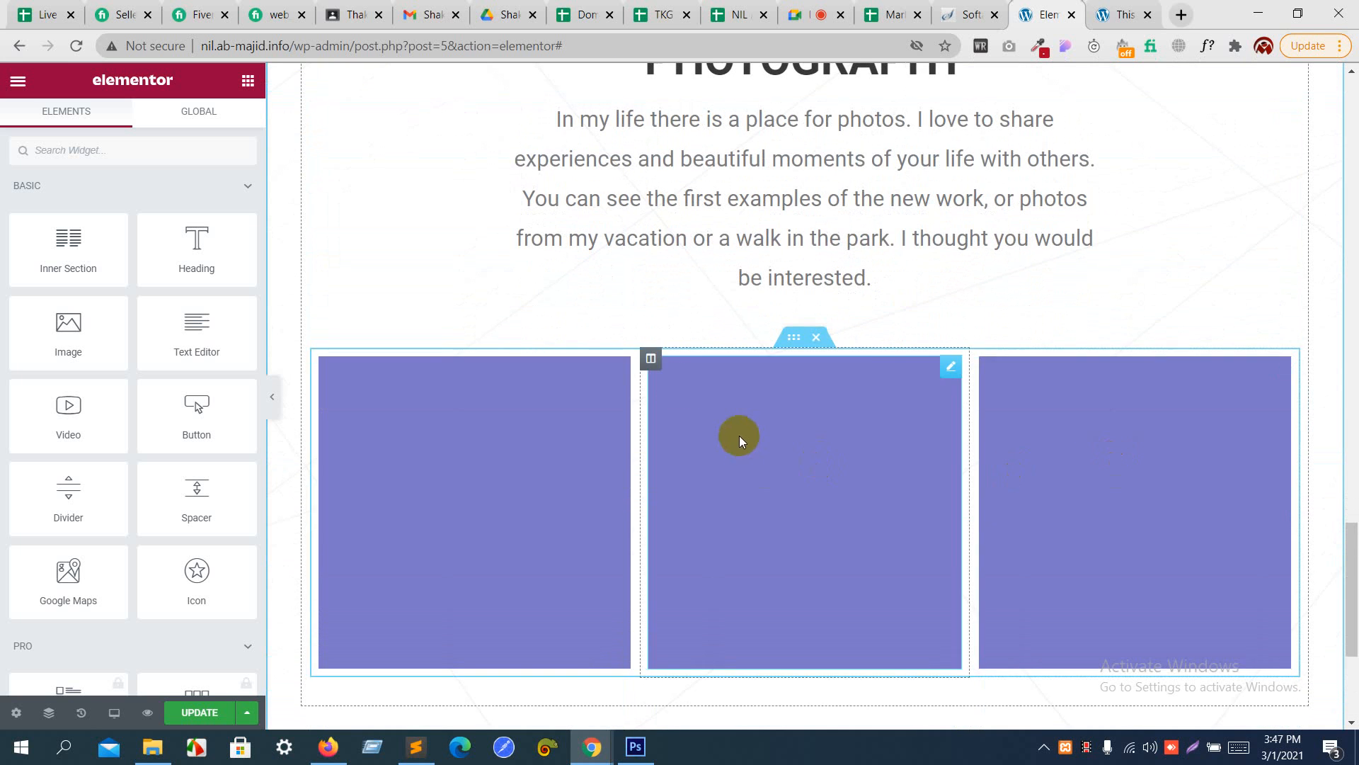
left_click(652, 359)
left_click(322, 360)
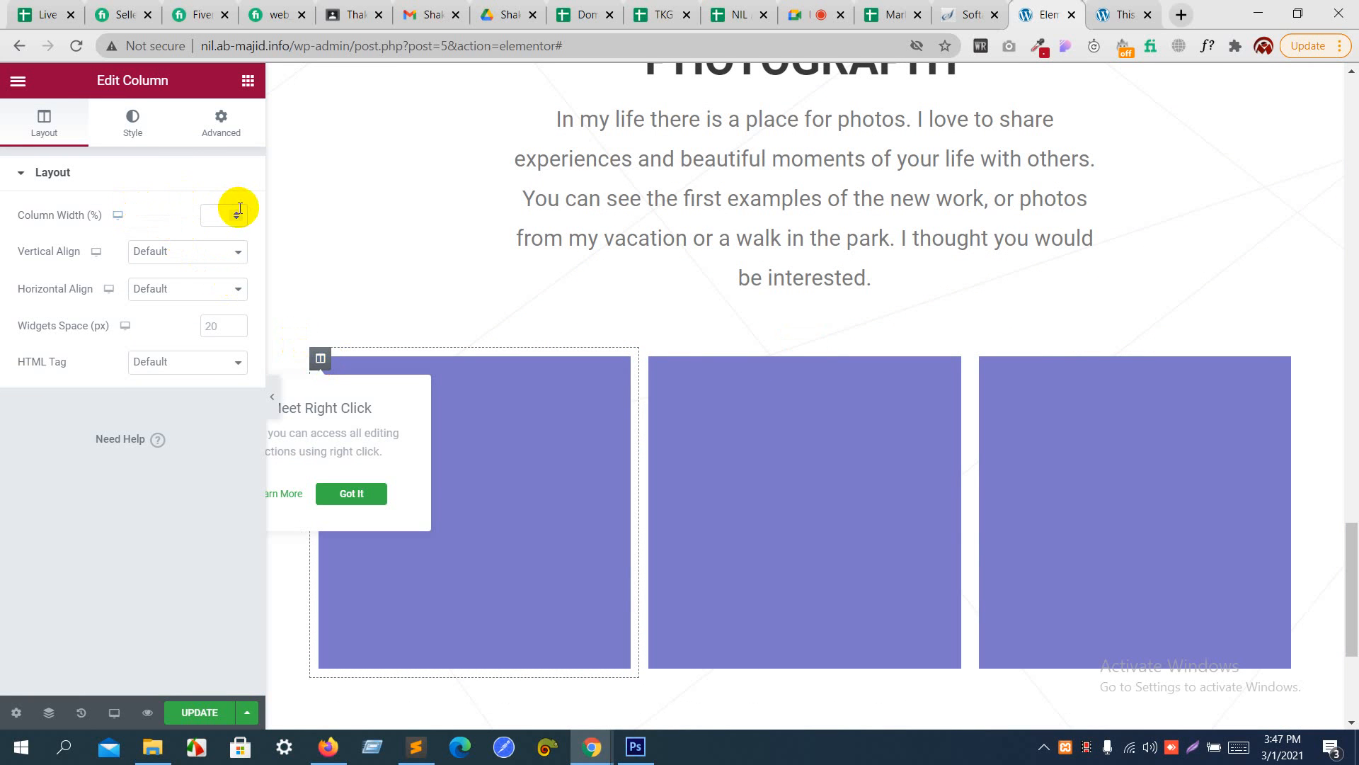
type("2")
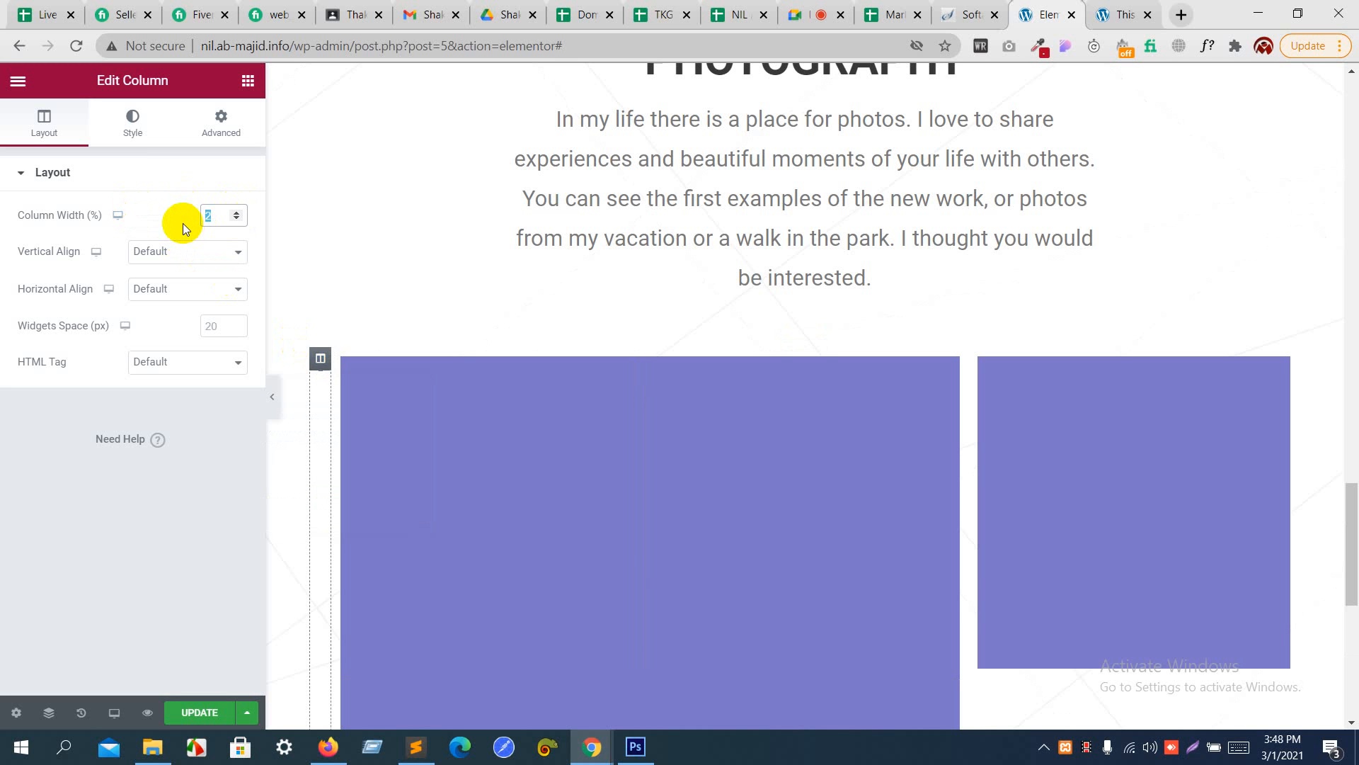
left_click(237, 212)
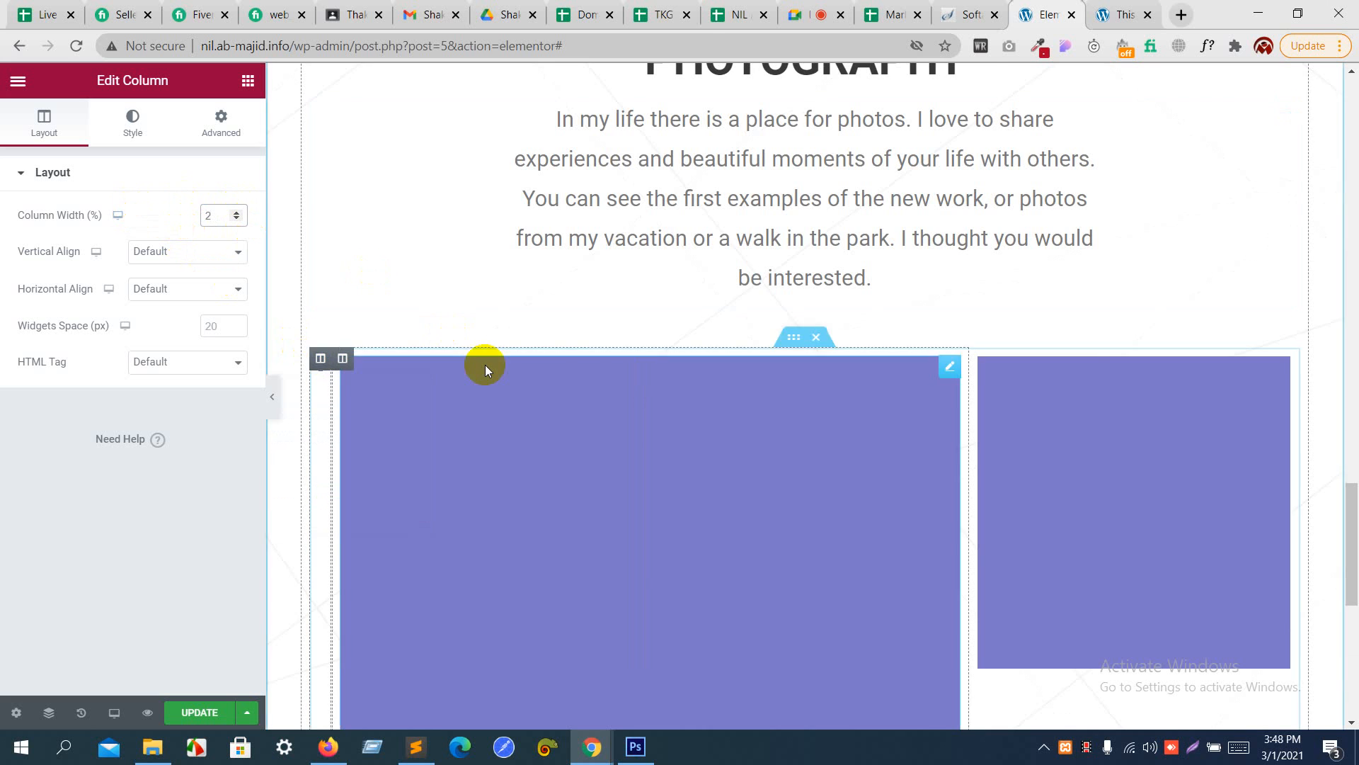
scroll(486, 363, "down", 4)
scroll(485, 364, "up", 1)
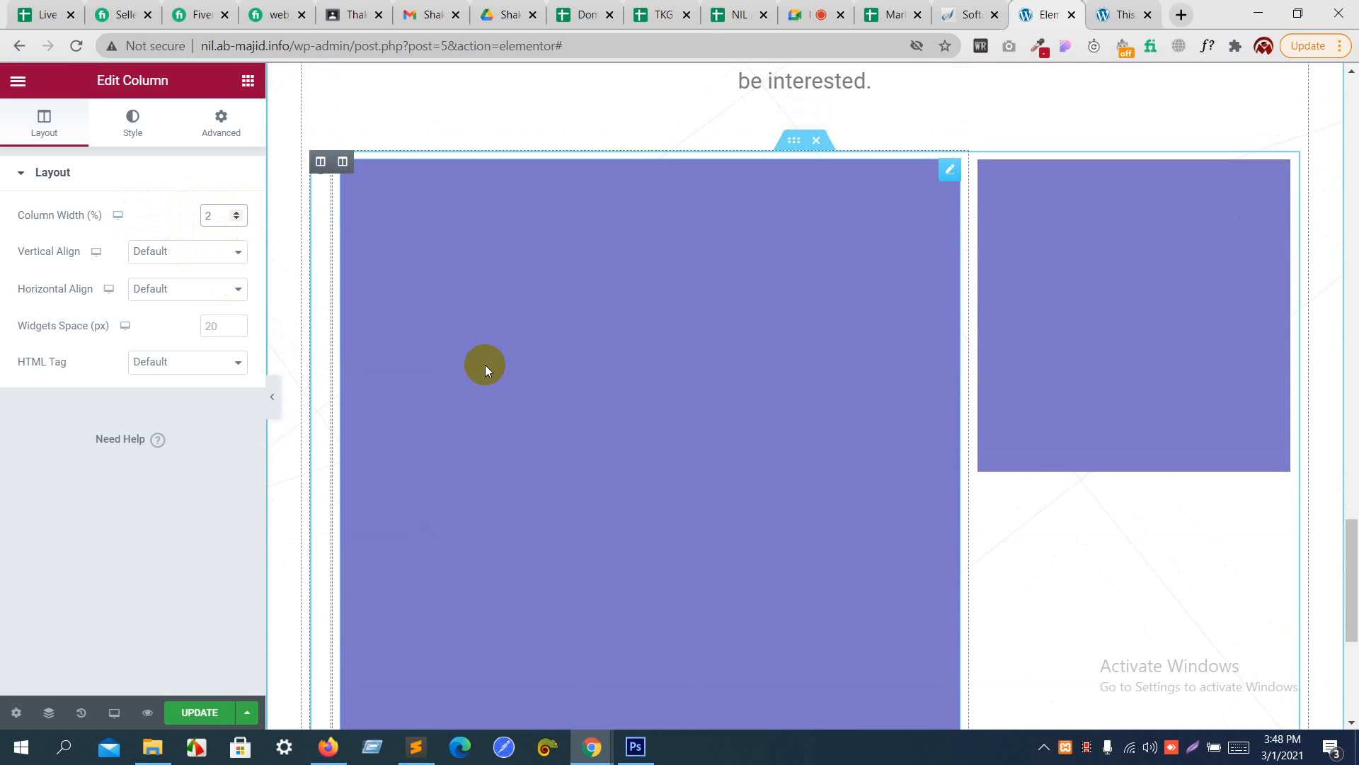
key("Up")
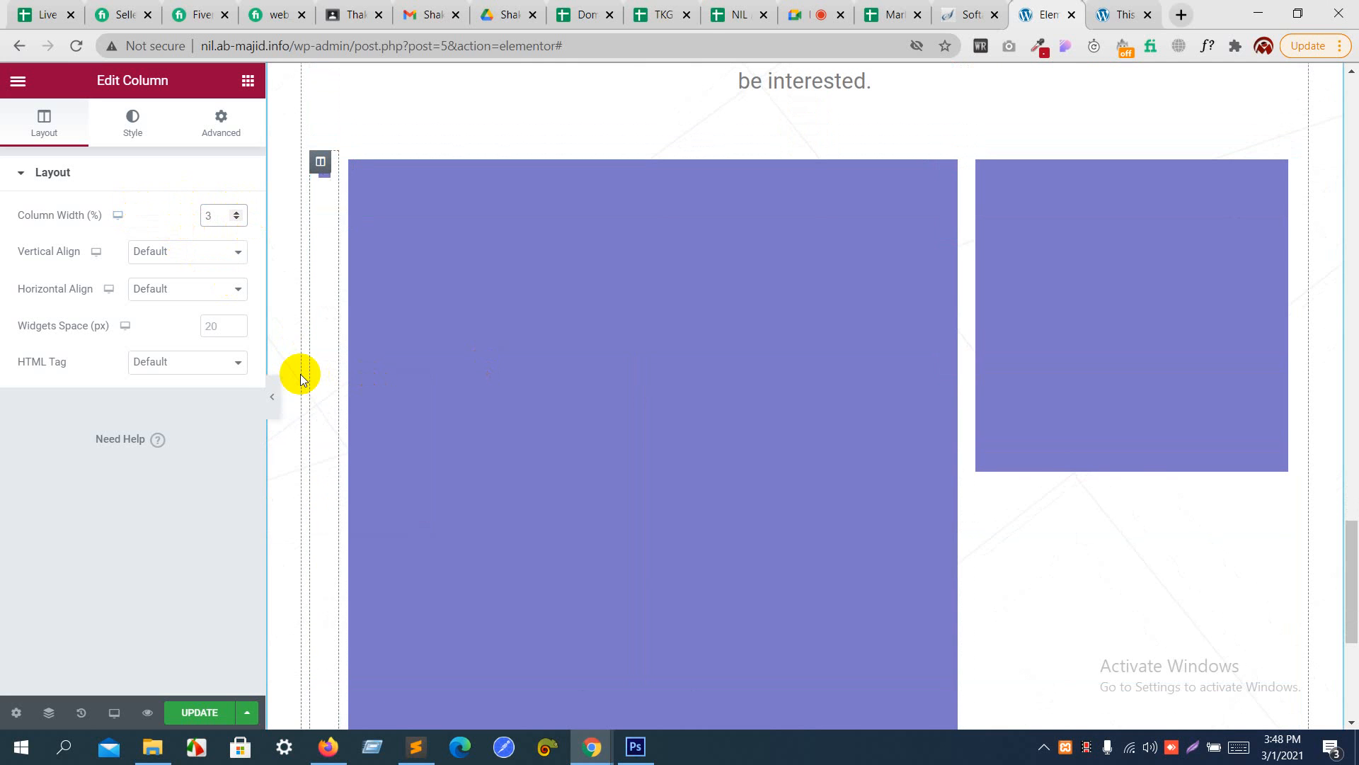
scroll(477, 409, "up", 2)
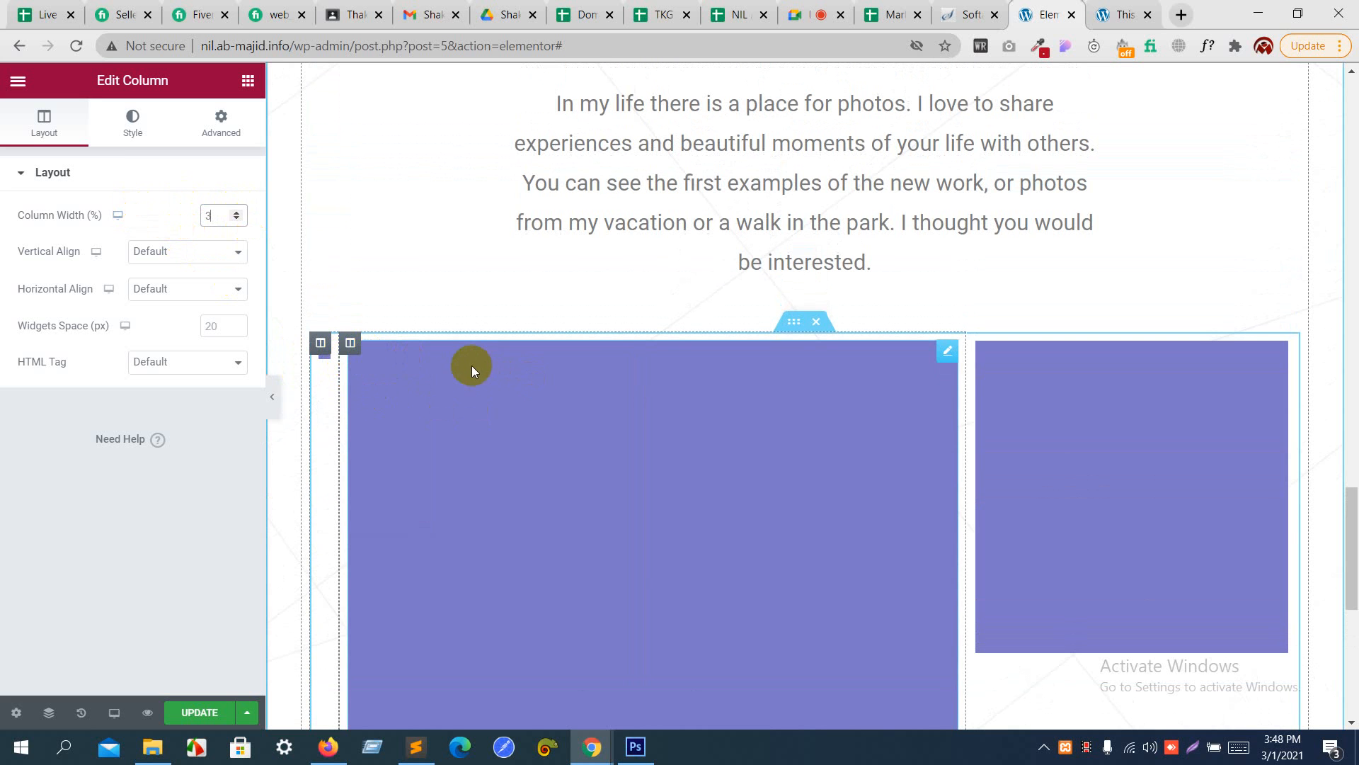
- Delete the enlarged middle image column and duplicate the first remaining column to restore three equal columns
right_click(351, 343)
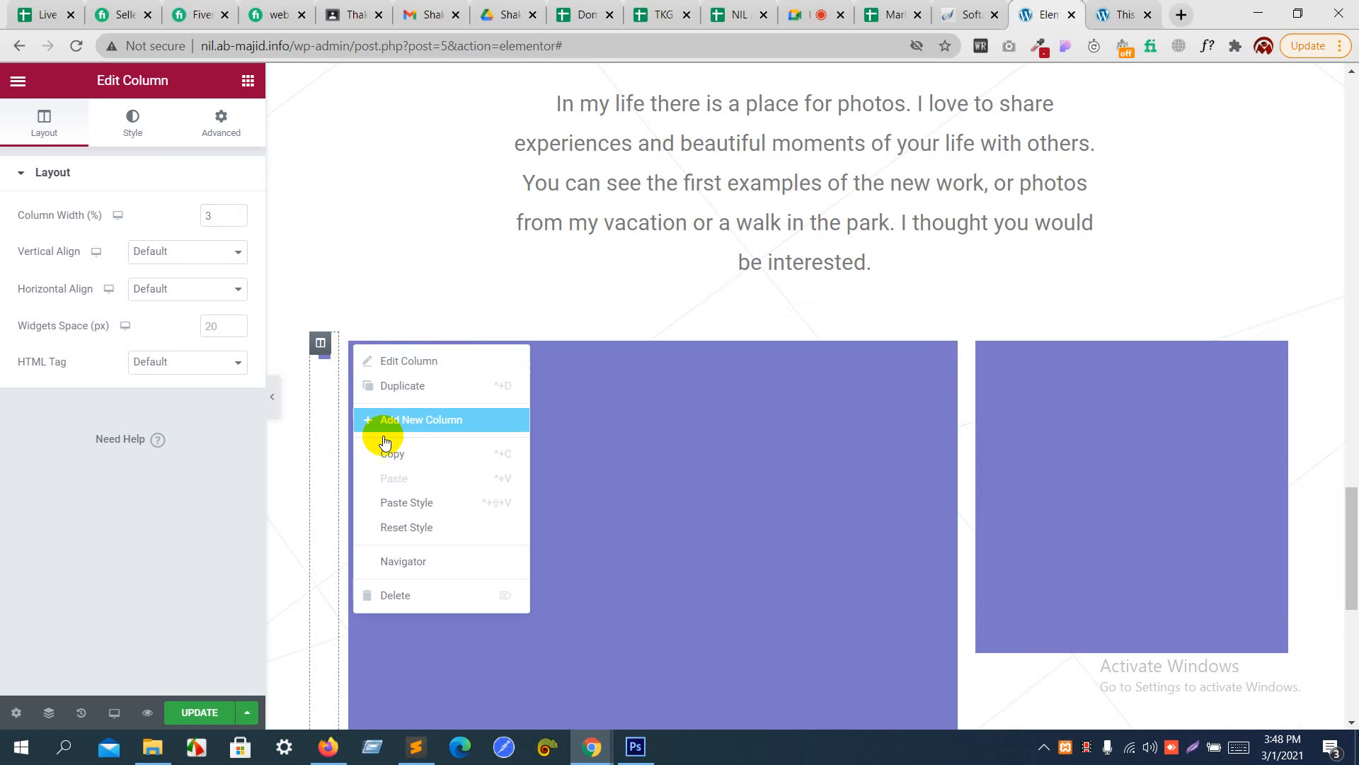
left_click(401, 599)
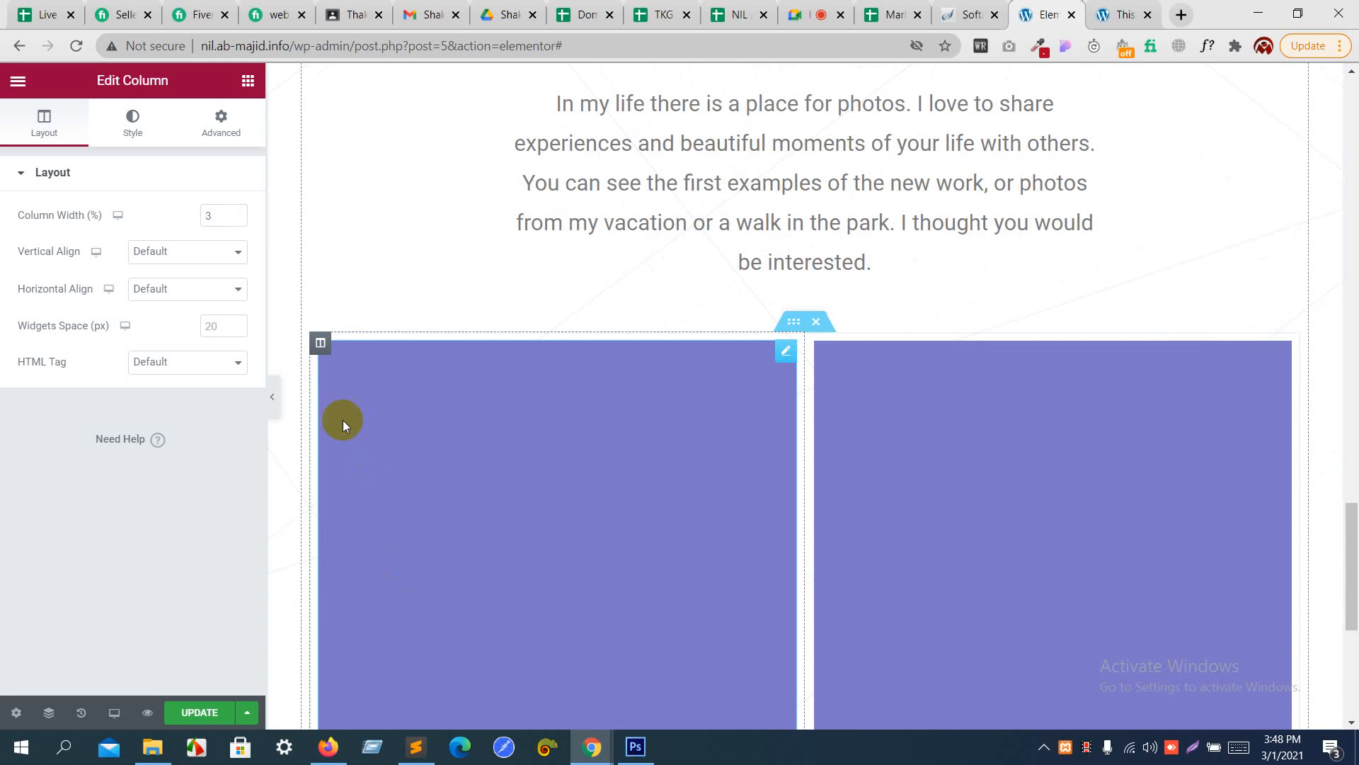
right_click(322, 346)
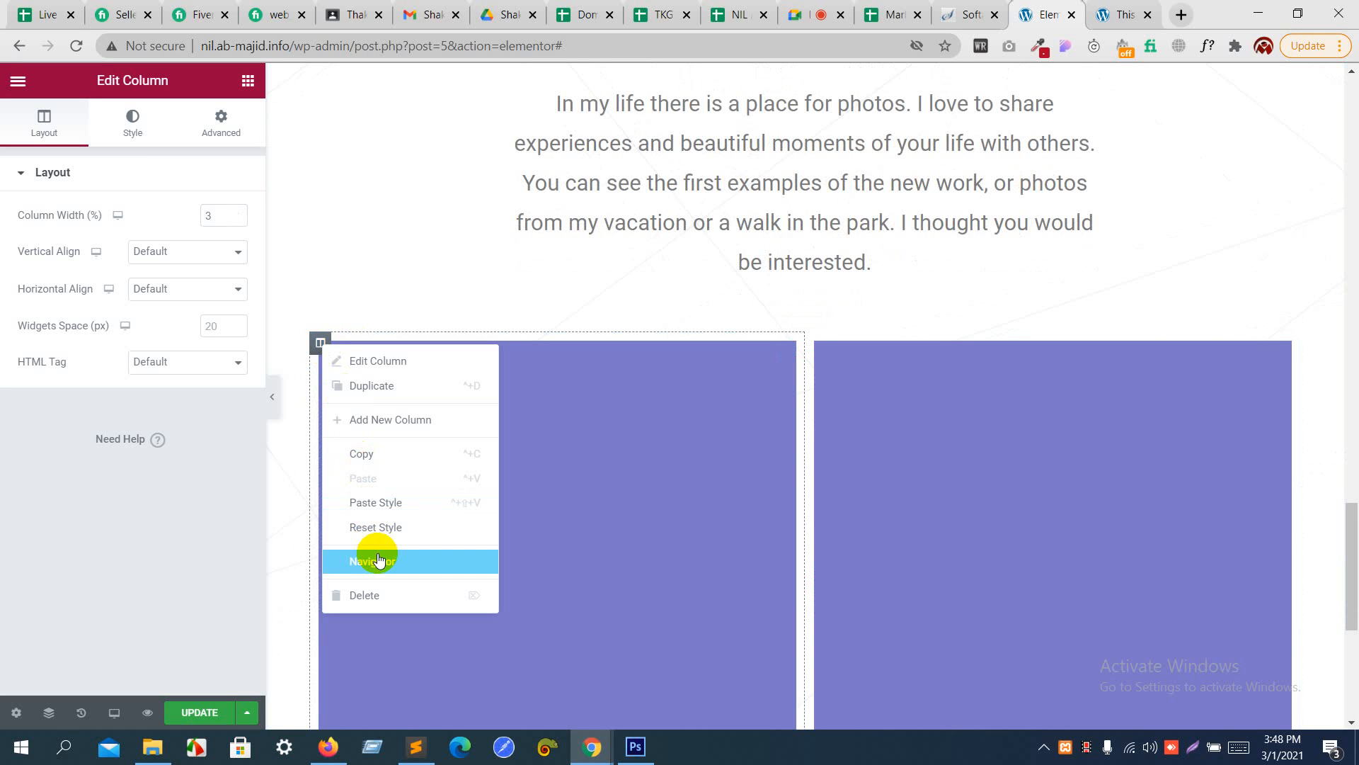
left_click(371, 386)
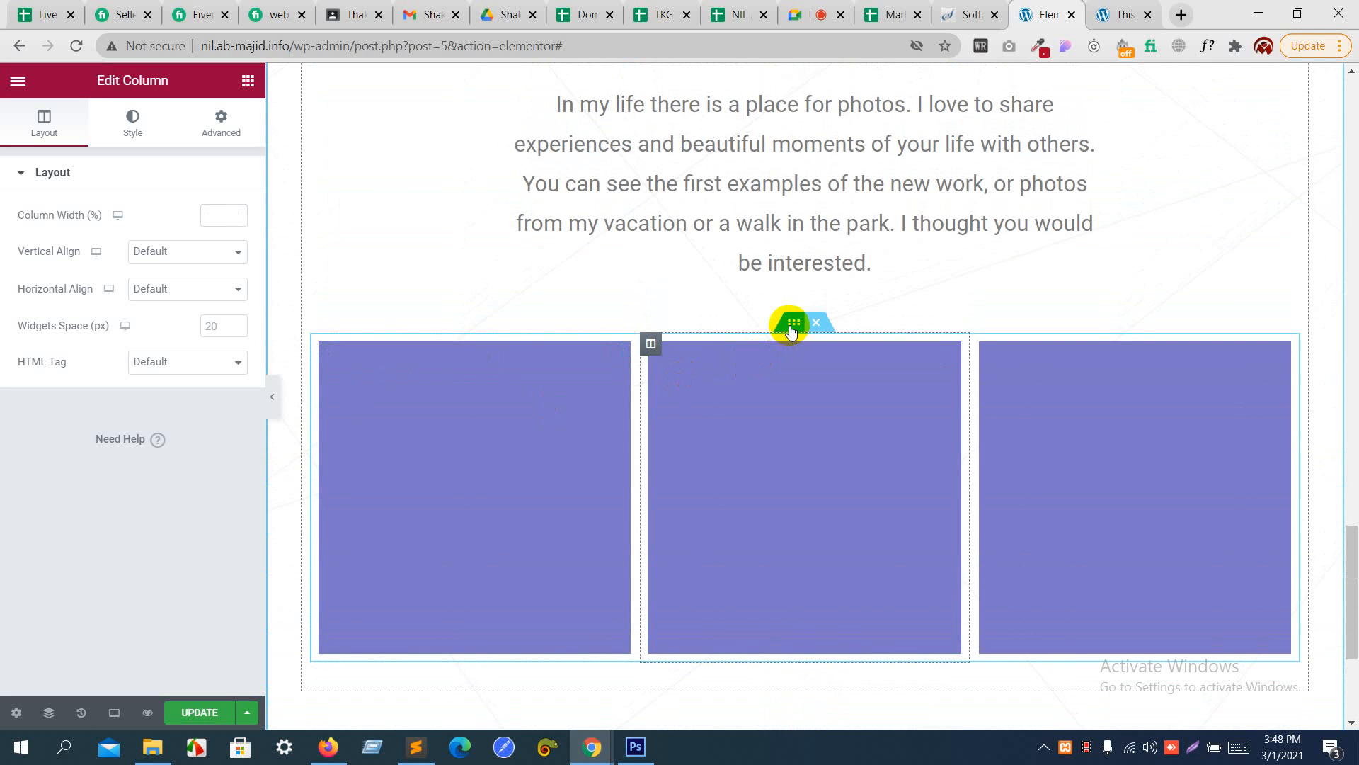
- Duplicate the three-column image inner section below the Photography paragraph to add a second row
right_click(791, 327)
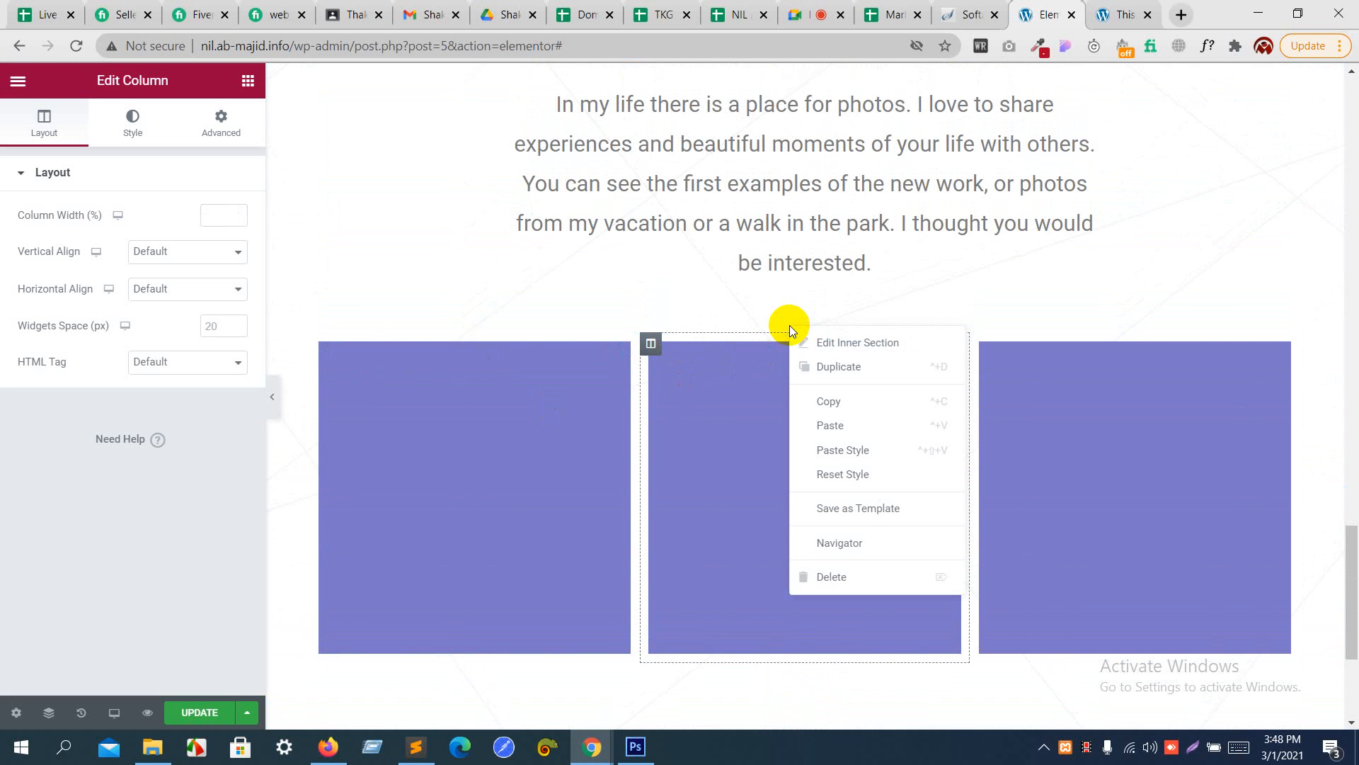
left_click(825, 366)
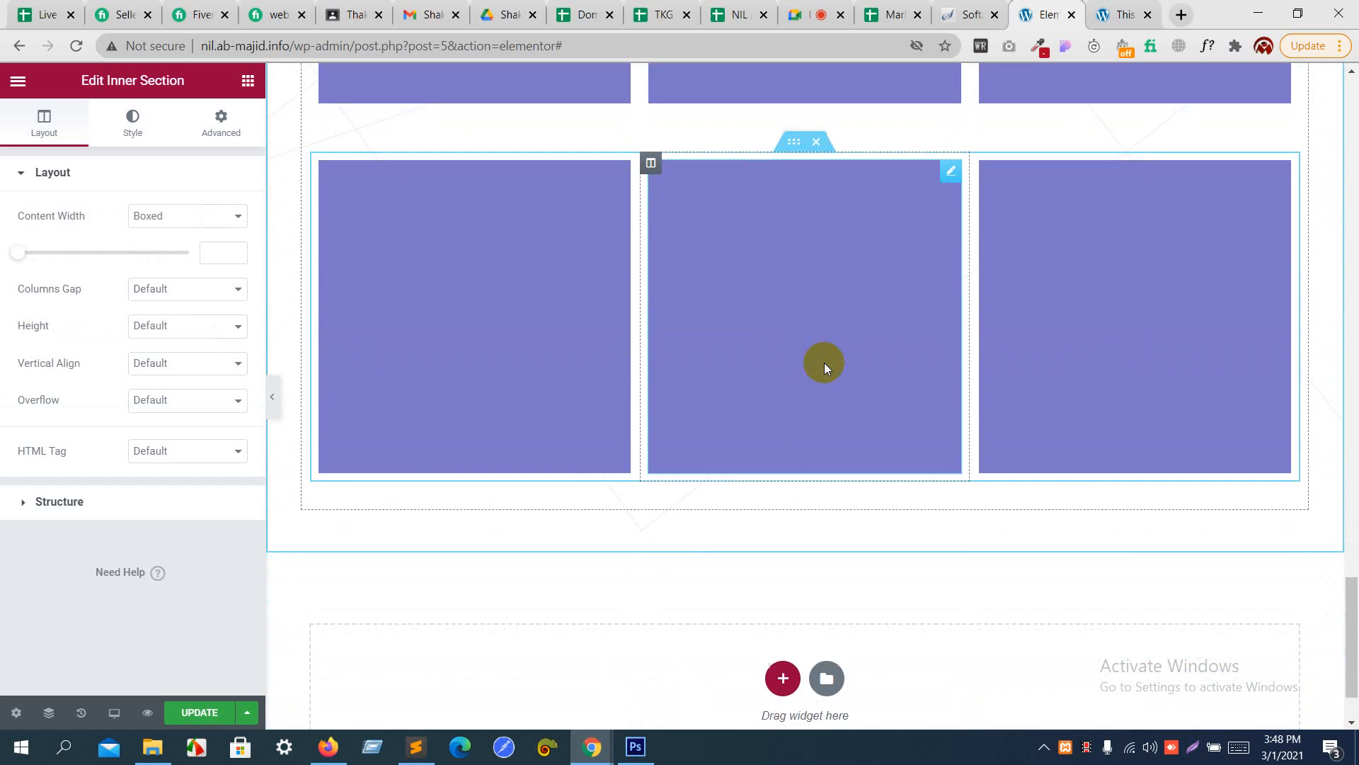
- Check the work grid in the Photoshop design and duplicate the captioned three-card inner section under My Work in Elementor
scroll(824, 363, "up", 20)
scroll(824, 362, "down", 5)
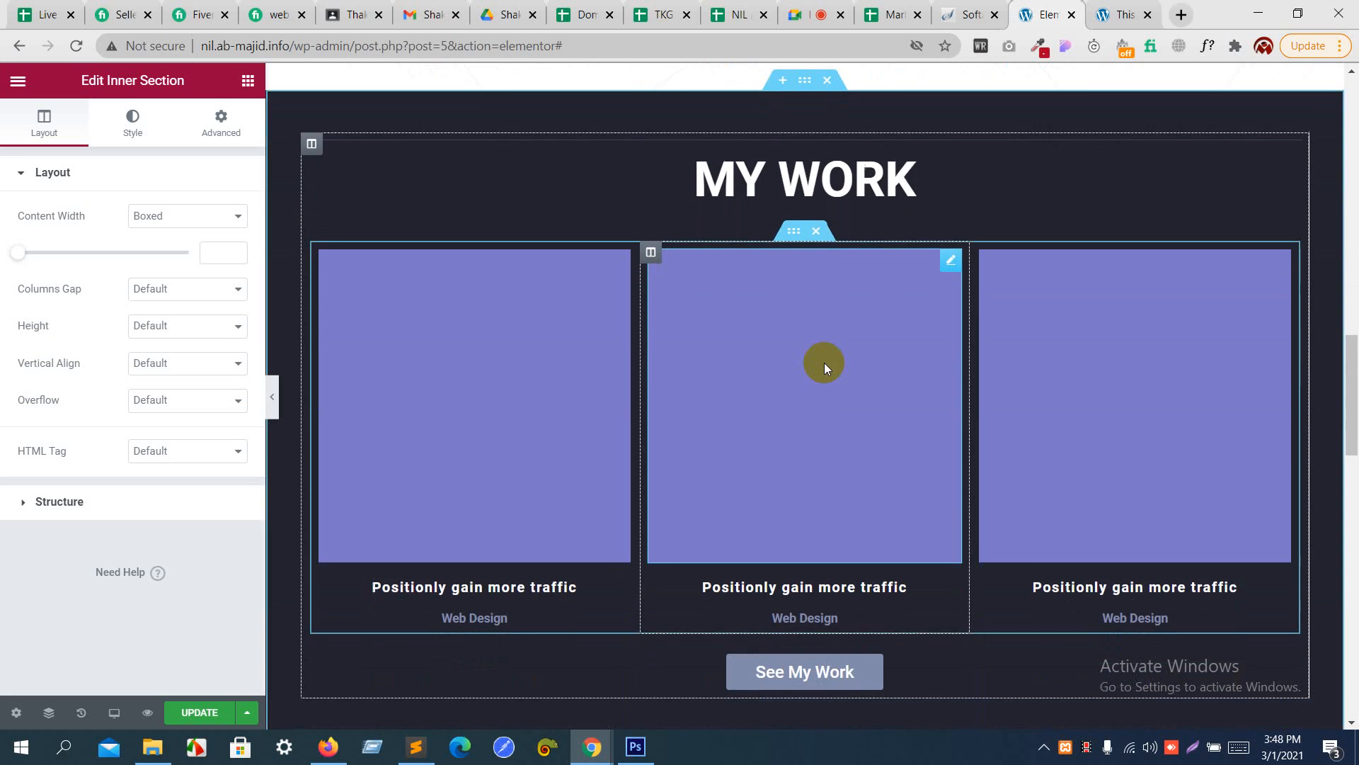
key("alt+Tab")
scroll(824, 363, "up", 10)
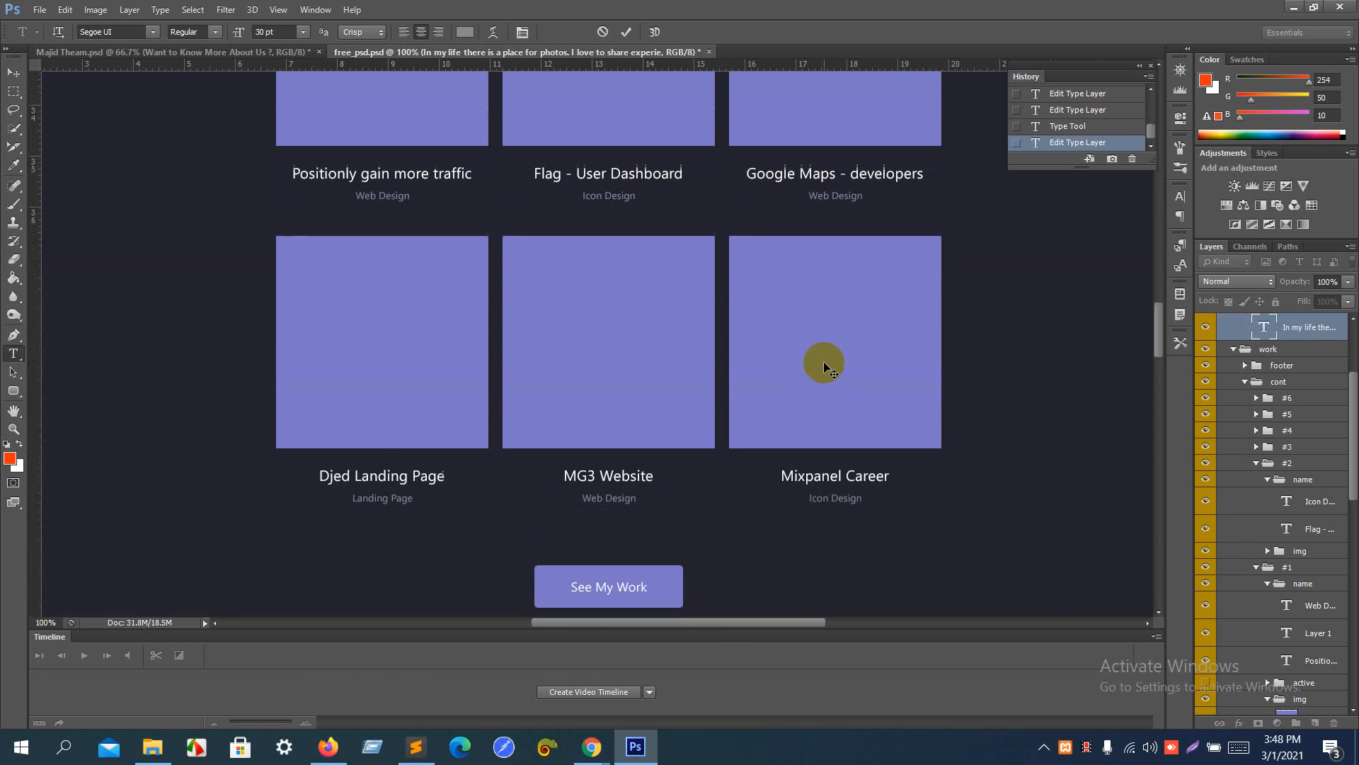
key("alt+Tab")
scroll(824, 362, "down", 1)
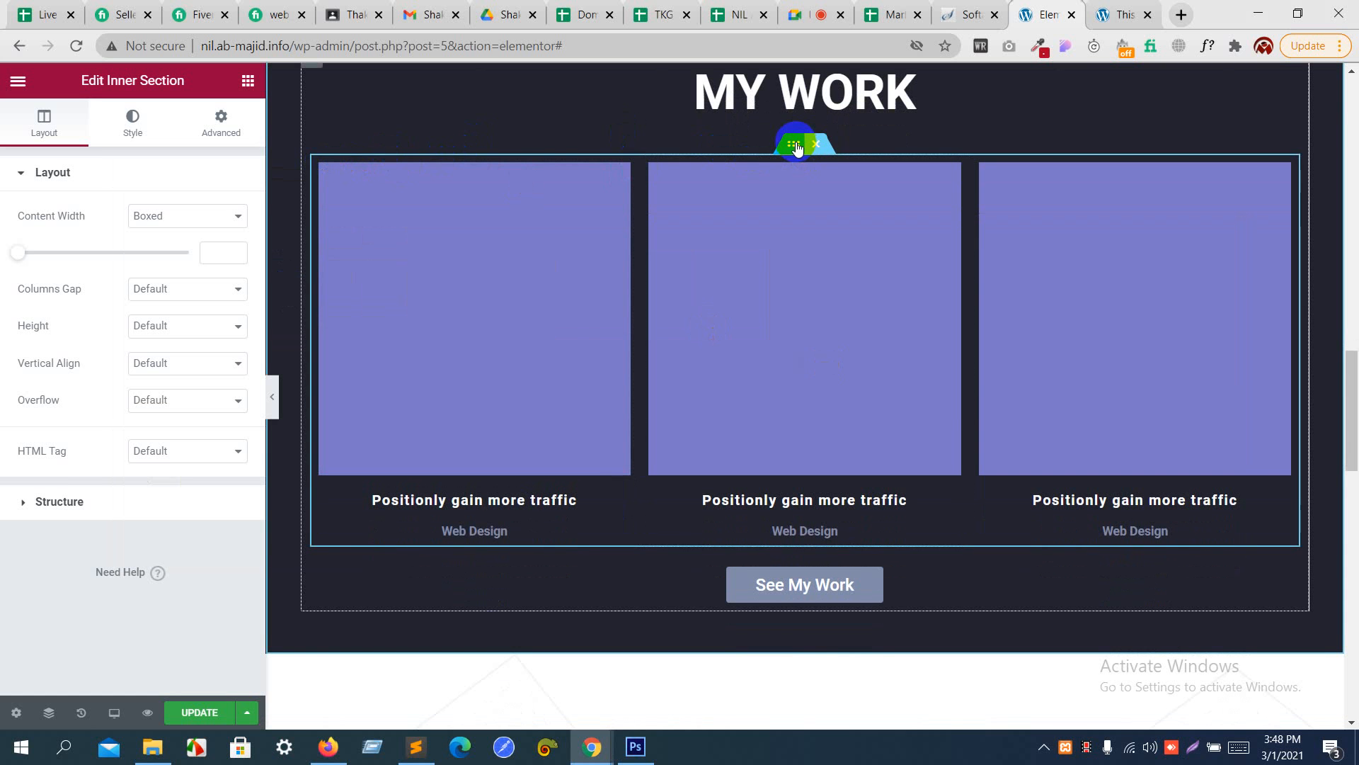
right_click(796, 147)
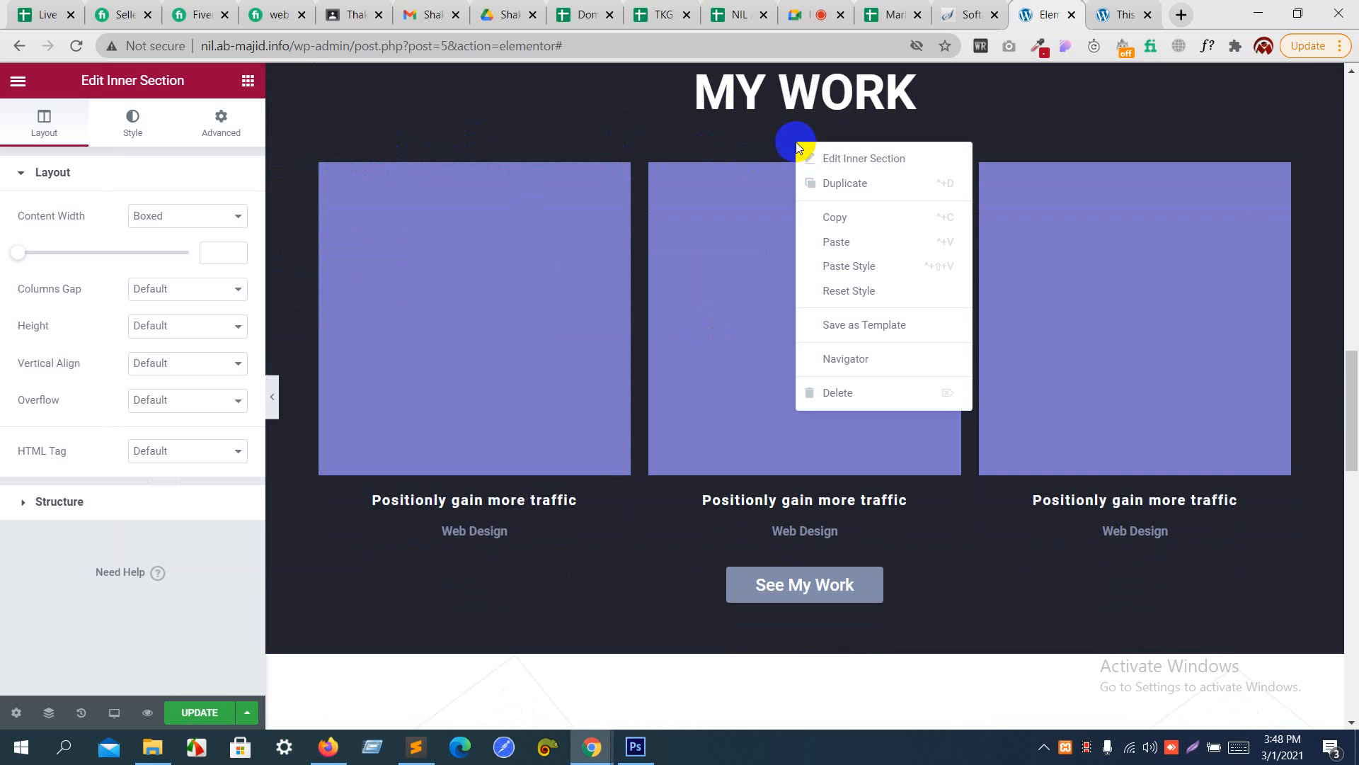
left_click(834, 184)
scroll(834, 184, "down", 5)
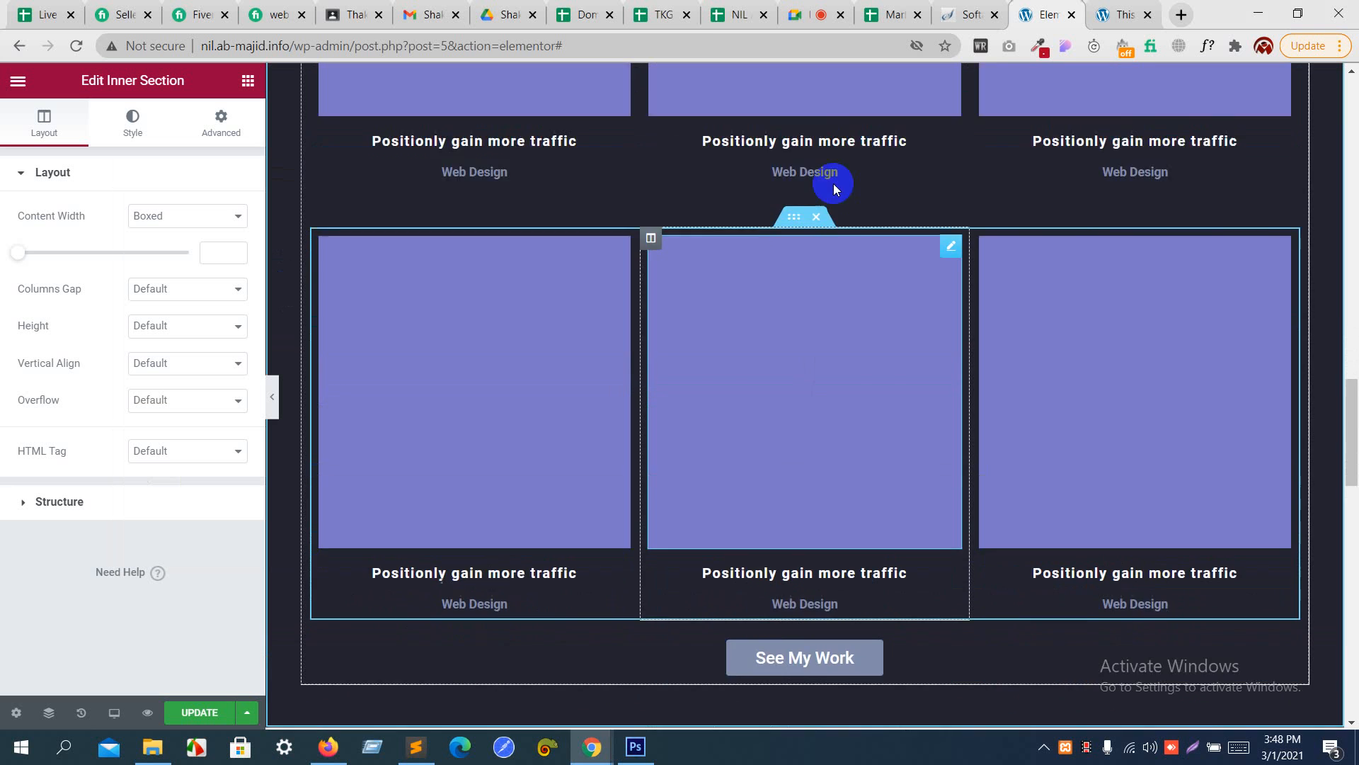
- Copy the "See My Work" button from the My Work section and paste it below the second image row in Photography
scroll(834, 184, "down", 20)
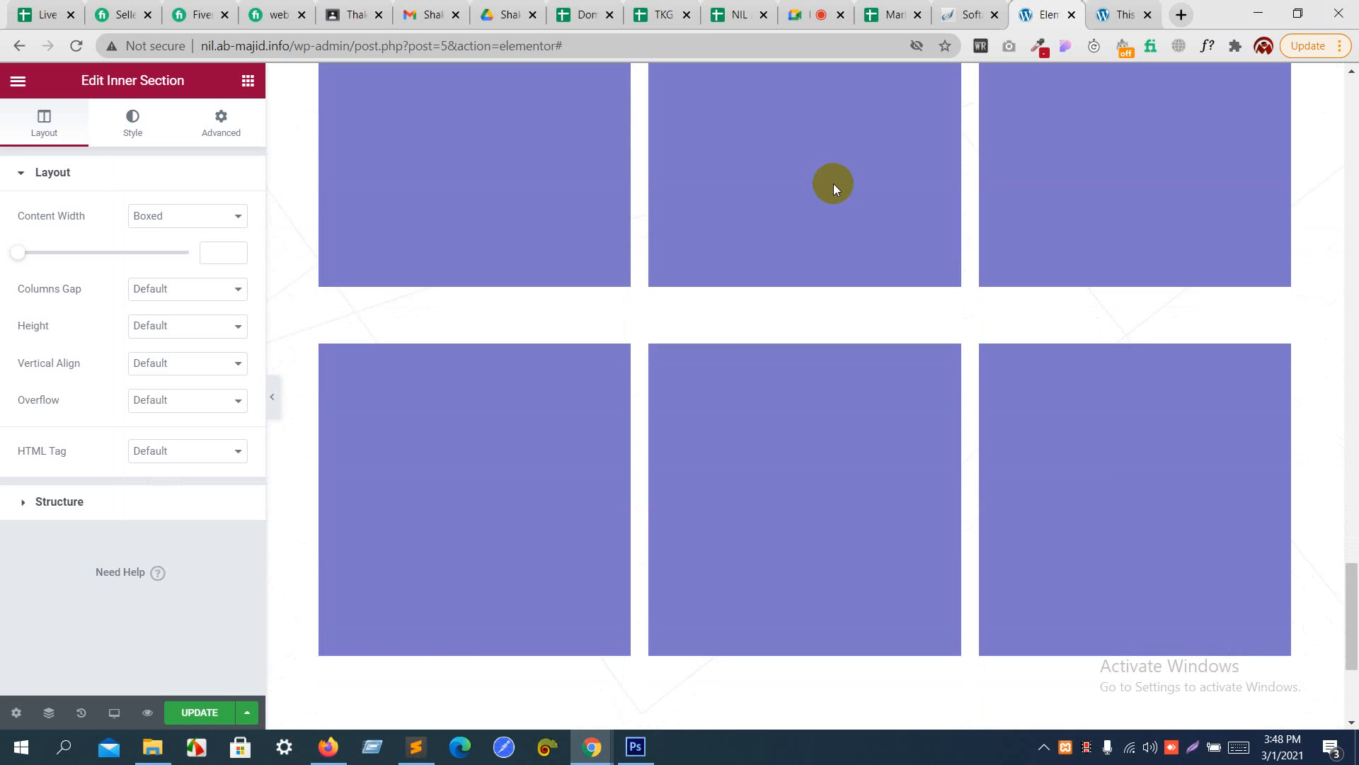
scroll(834, 185, "down", 4)
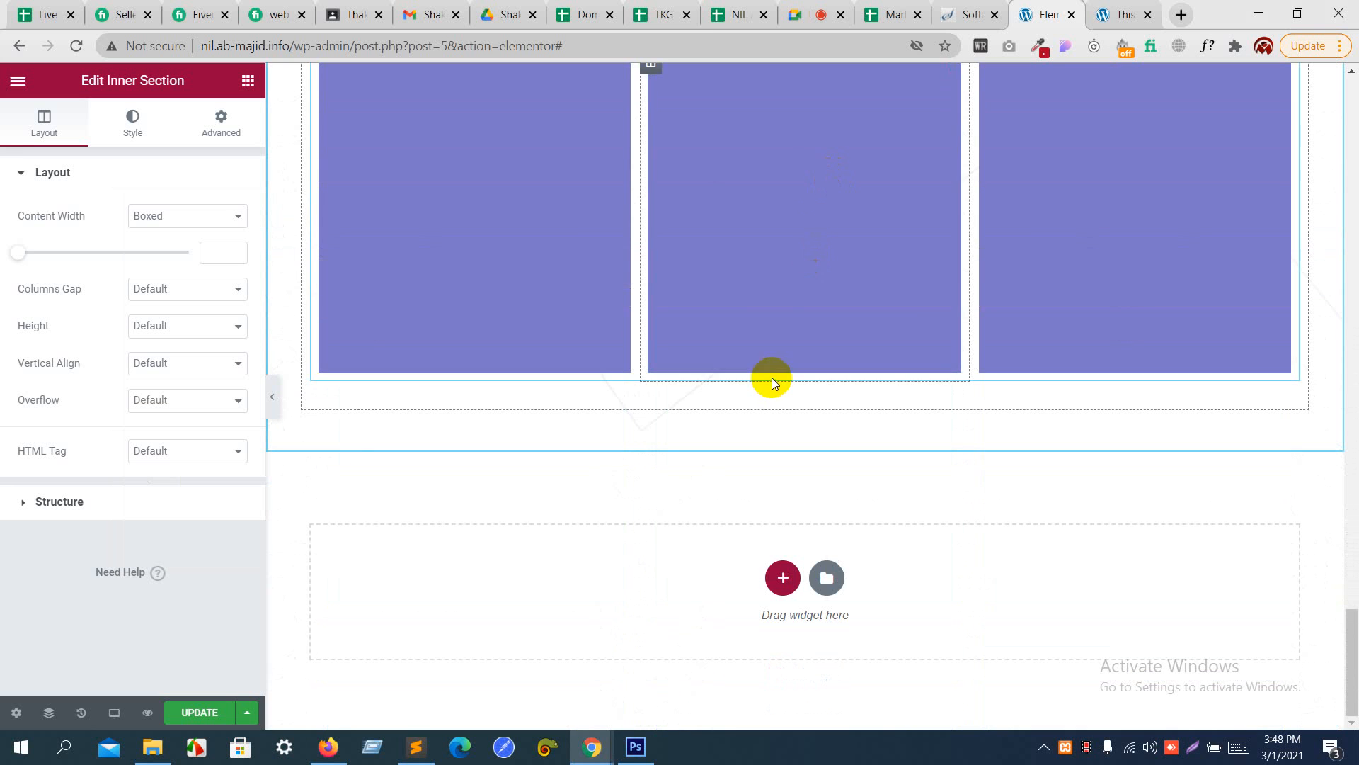
scroll(821, 159, "up", 15)
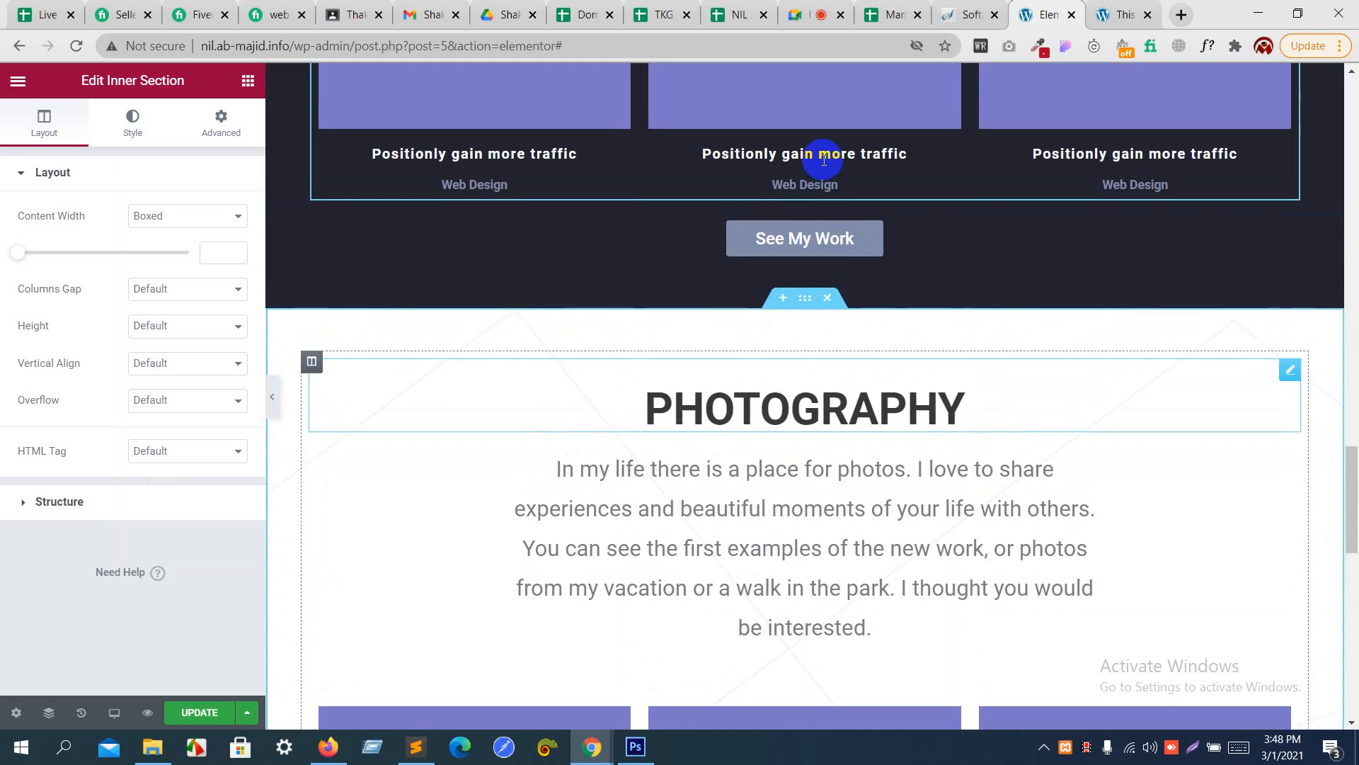
right_click(808, 227)
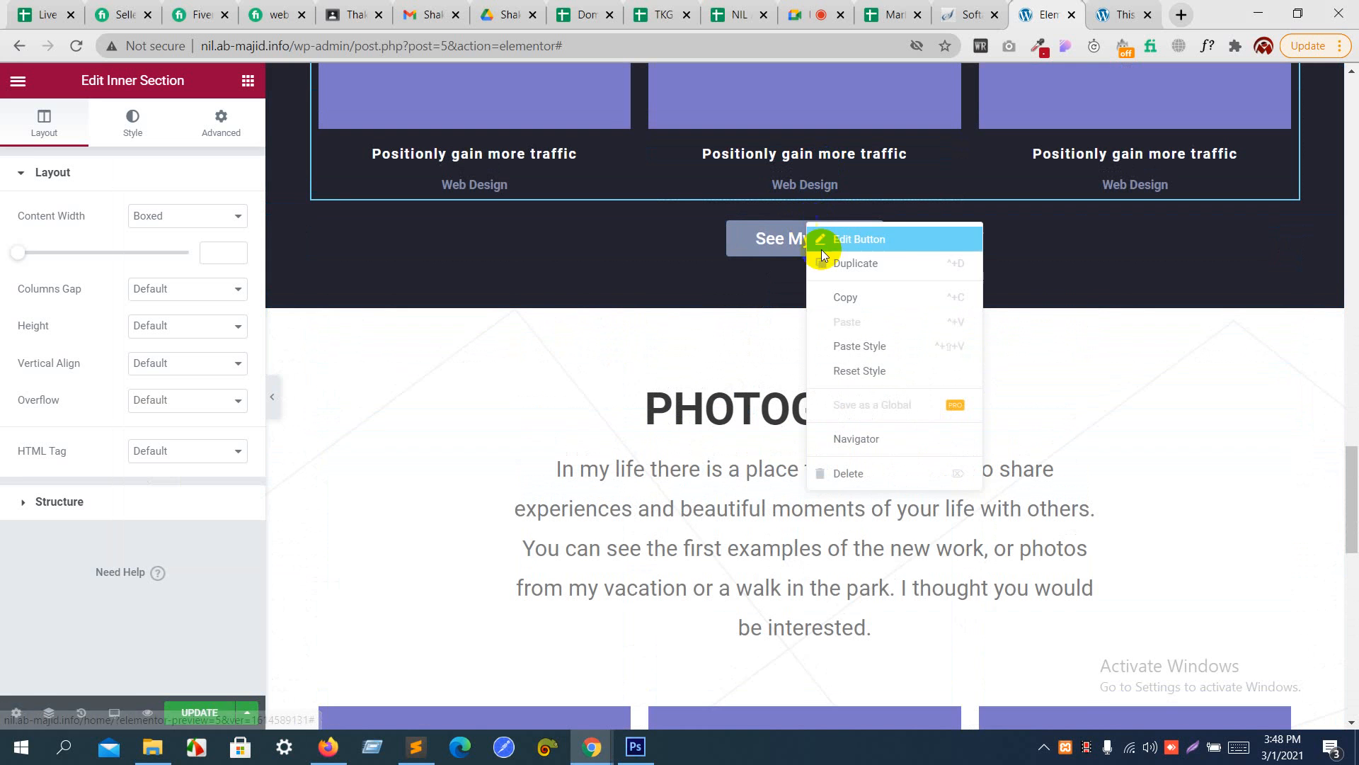
left_click(862, 298)
scroll(861, 293, "down", 15)
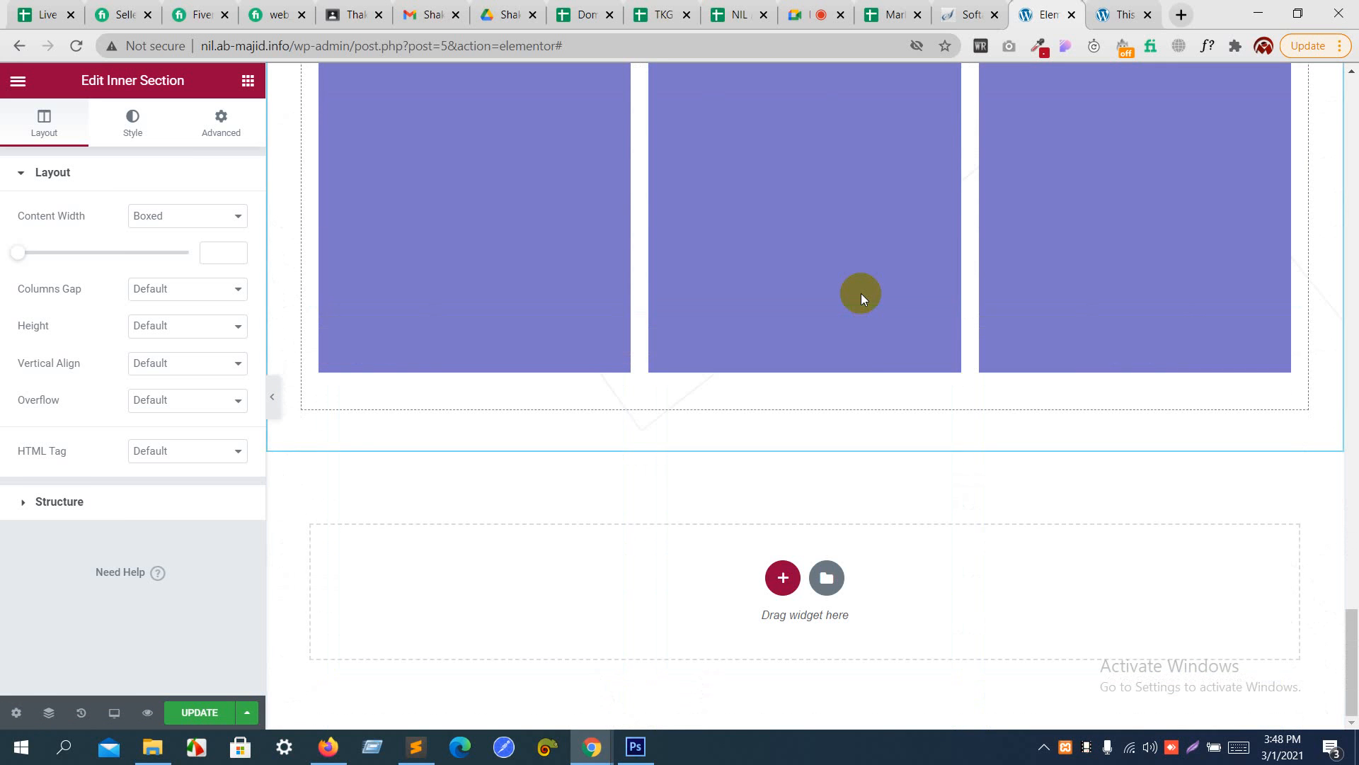
right_click(847, 400)
left_click(892, 535)
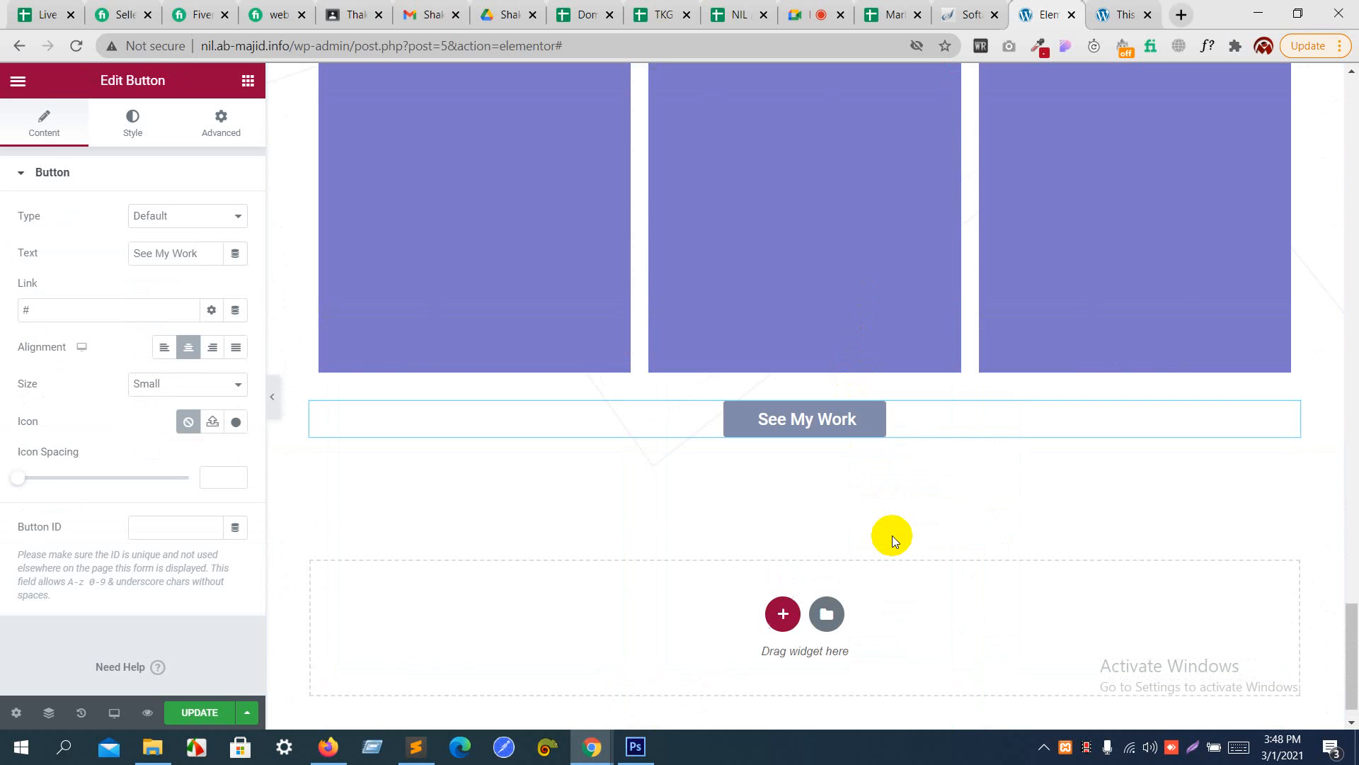
scroll(867, 429, "down", 1)
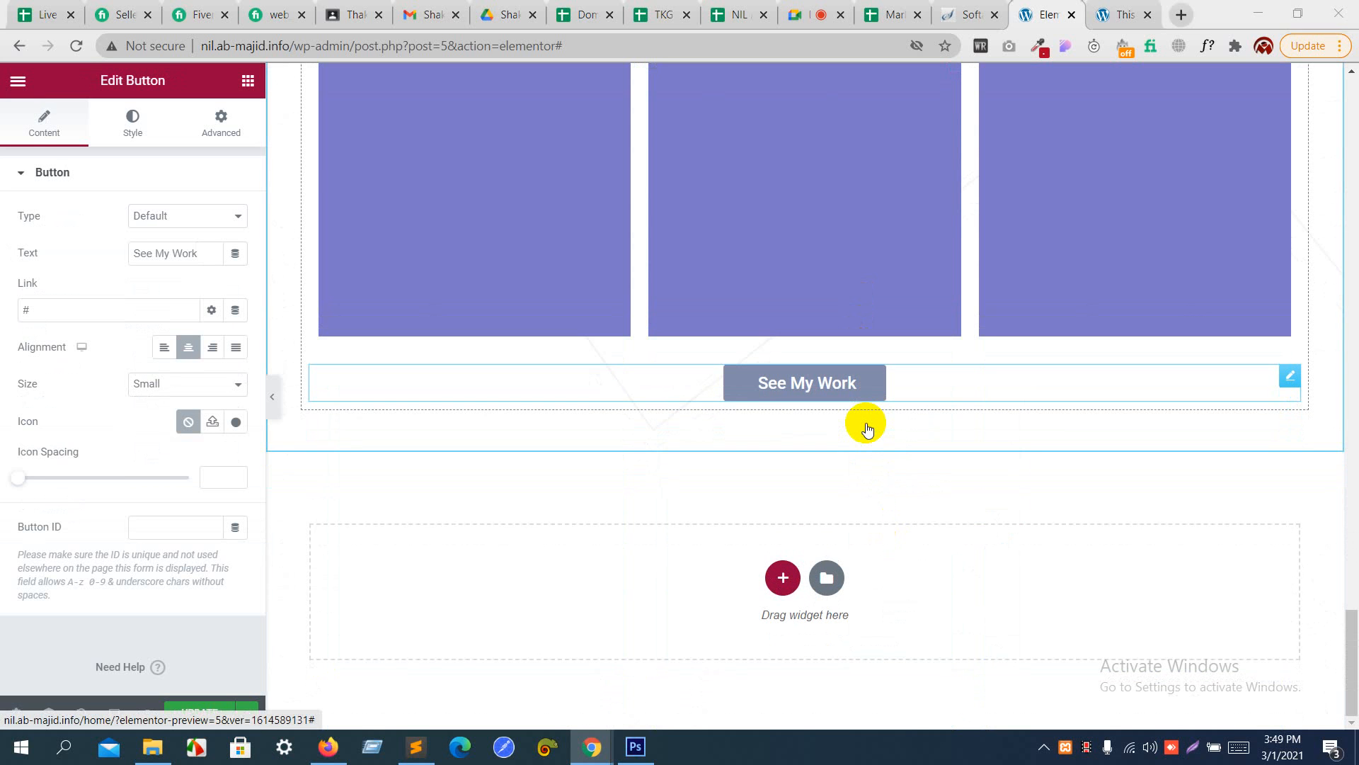
- Switch to the Photoshop design to examine the newsletter subscription section below Photography, and return to Elementor
key("alt+Tab")
scroll(865, 422, "down", 10)
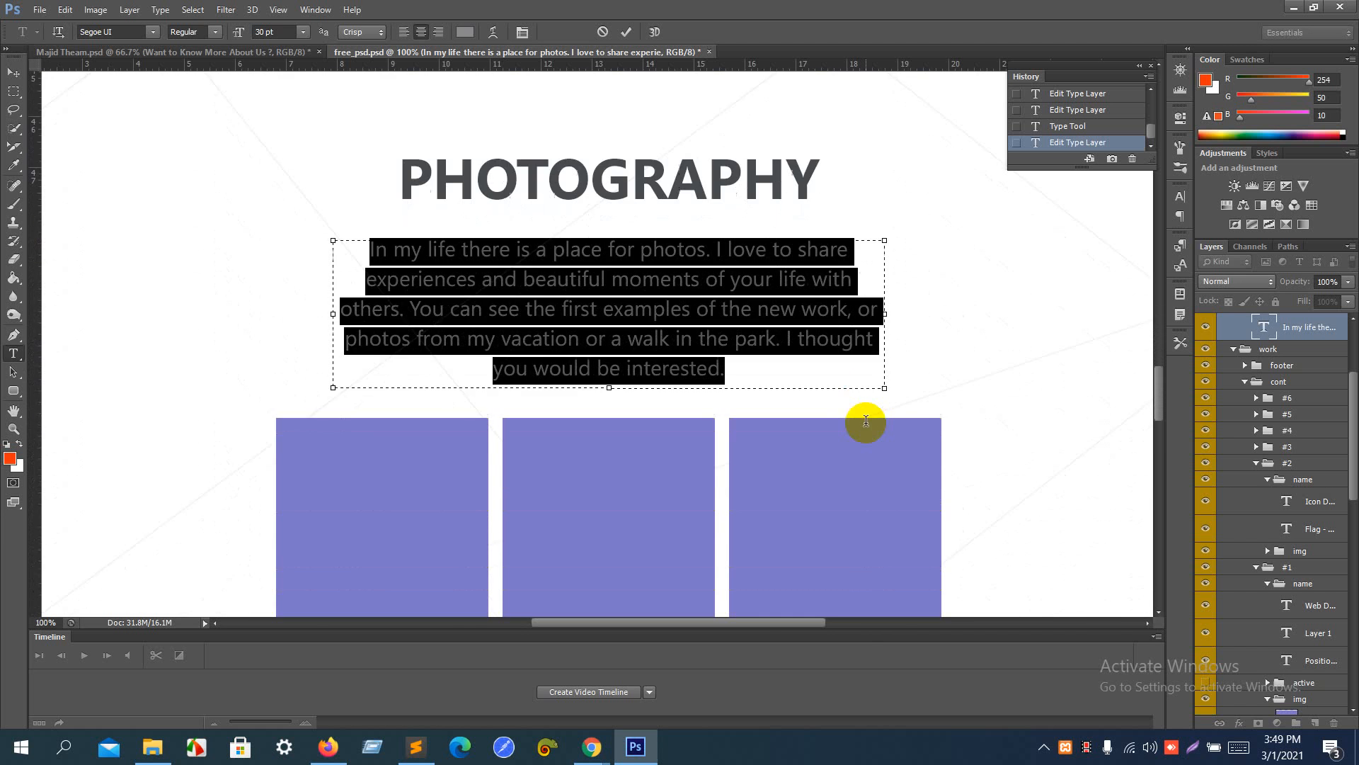
scroll(866, 422, "down", 15)
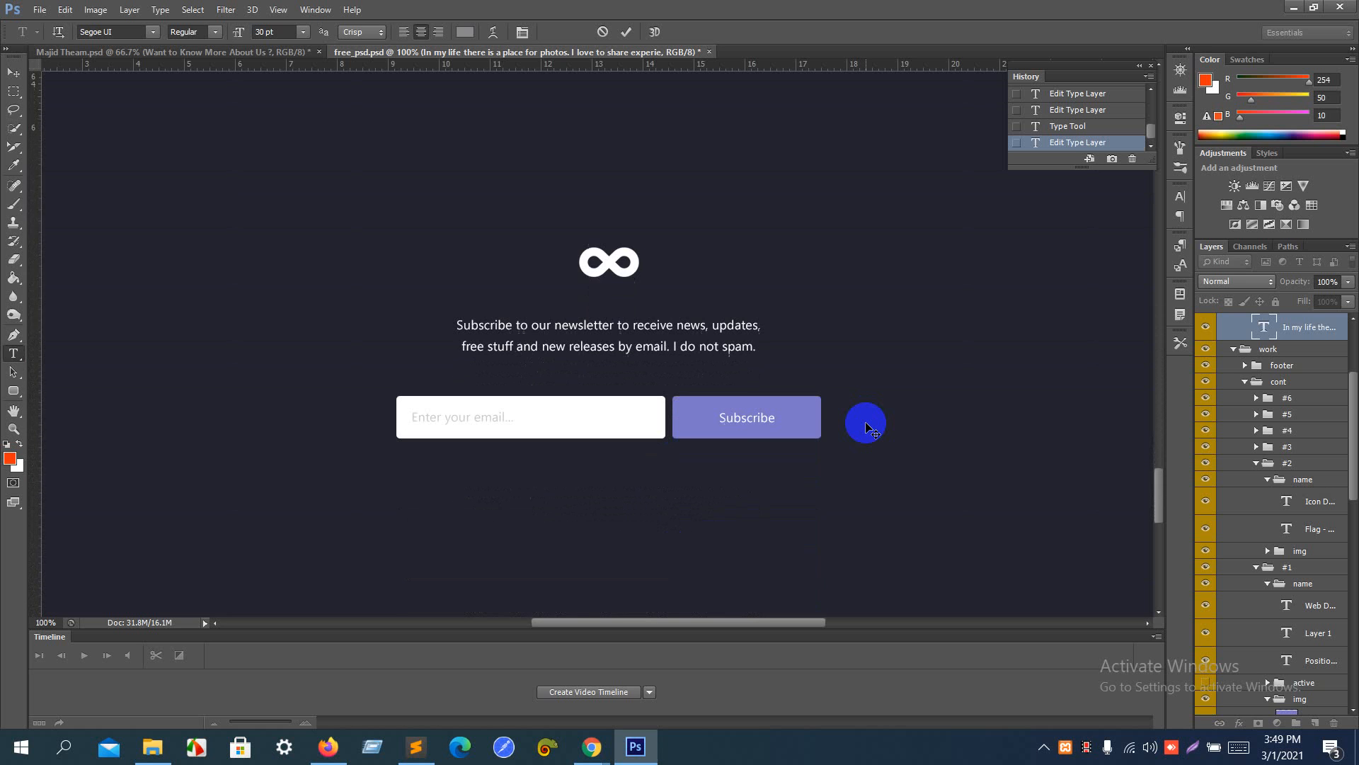
key("alt+Tab")
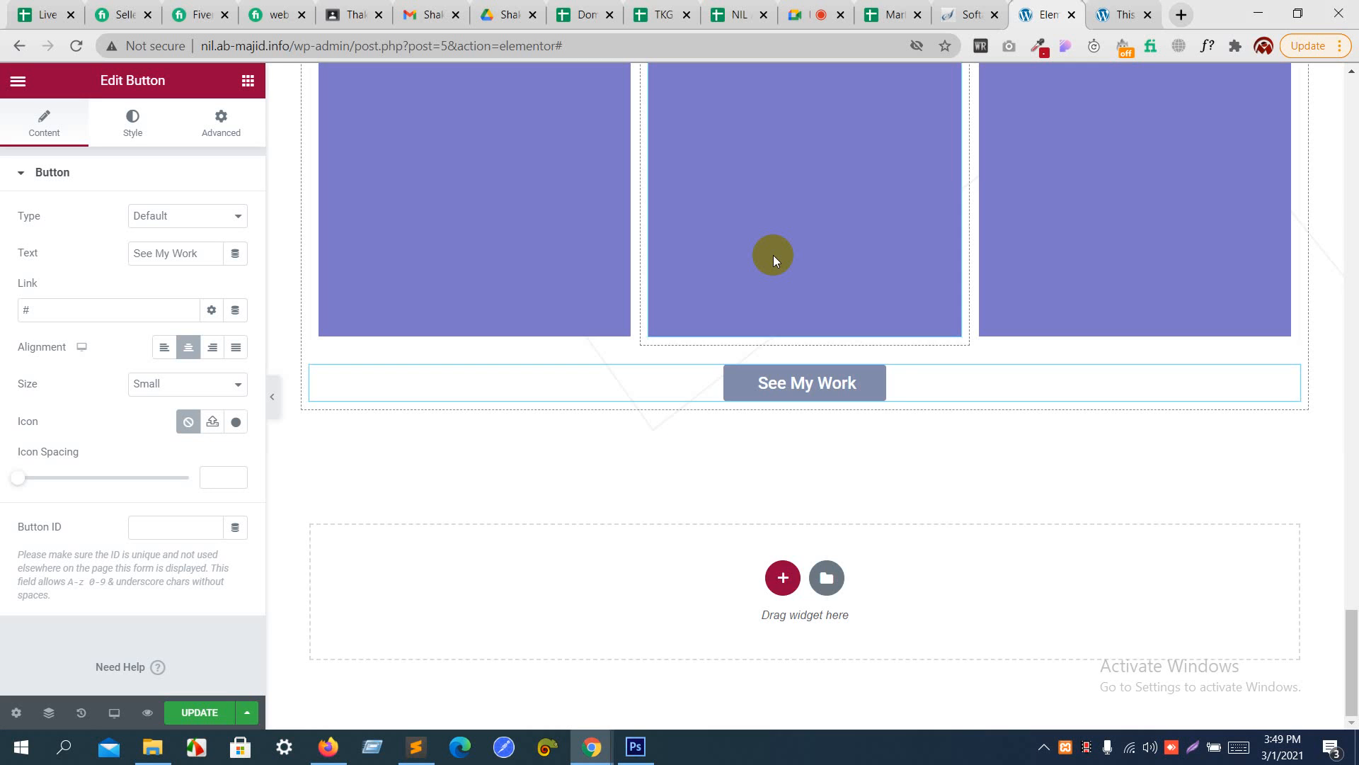
- Copy the whole My Work section and paste it at the end of the page, below the Photography section
scroll(773, 255, "up", 12)
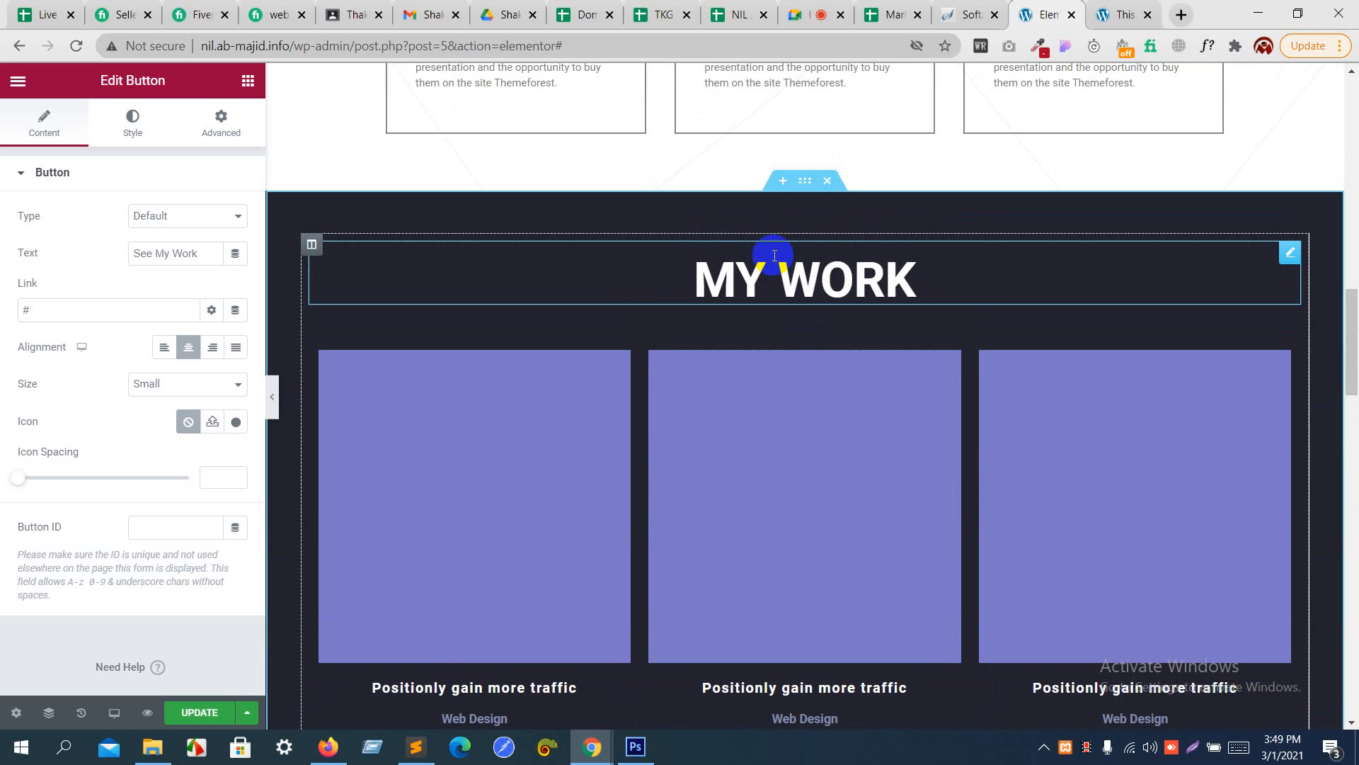
right_click(802, 186)
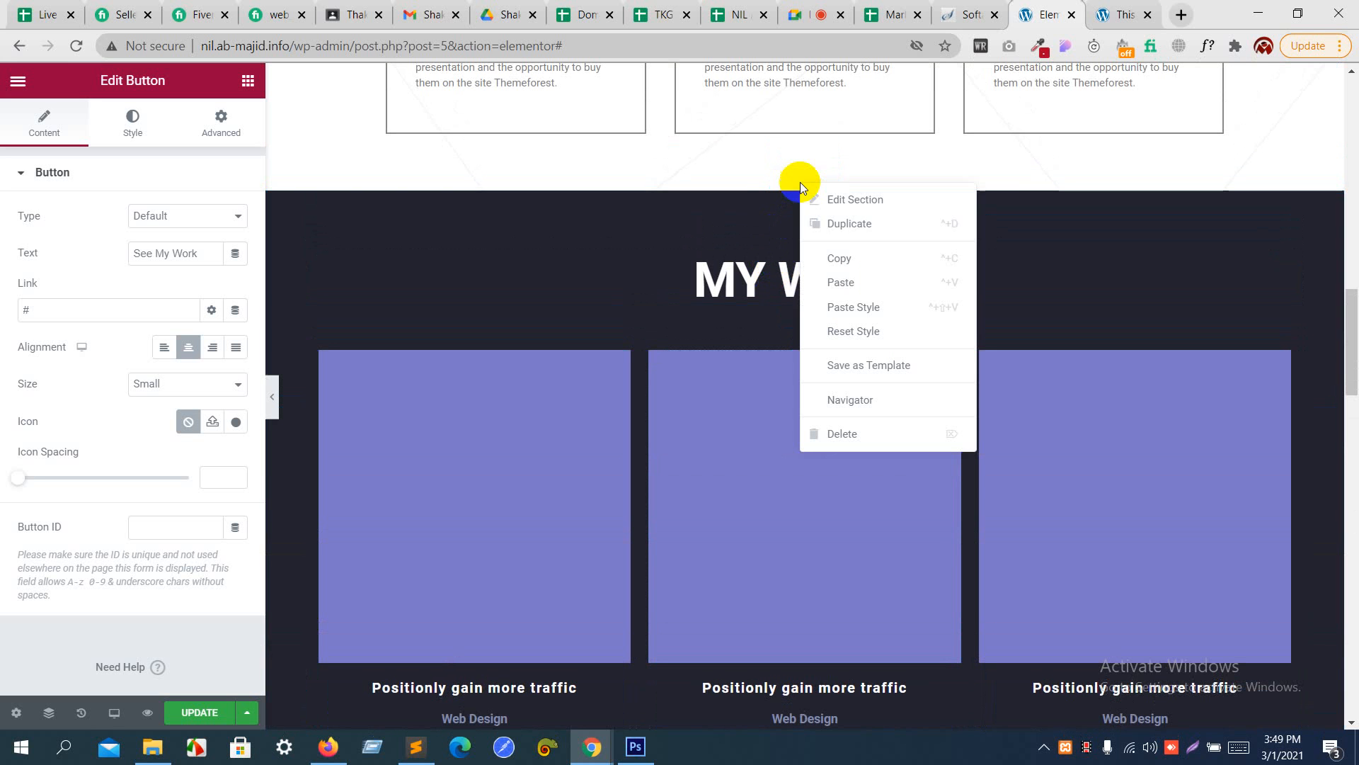
left_click(839, 258)
scroll(840, 256, "down", 8)
scroll(839, 256, "up", 5)
scroll(840, 256, "down", 8)
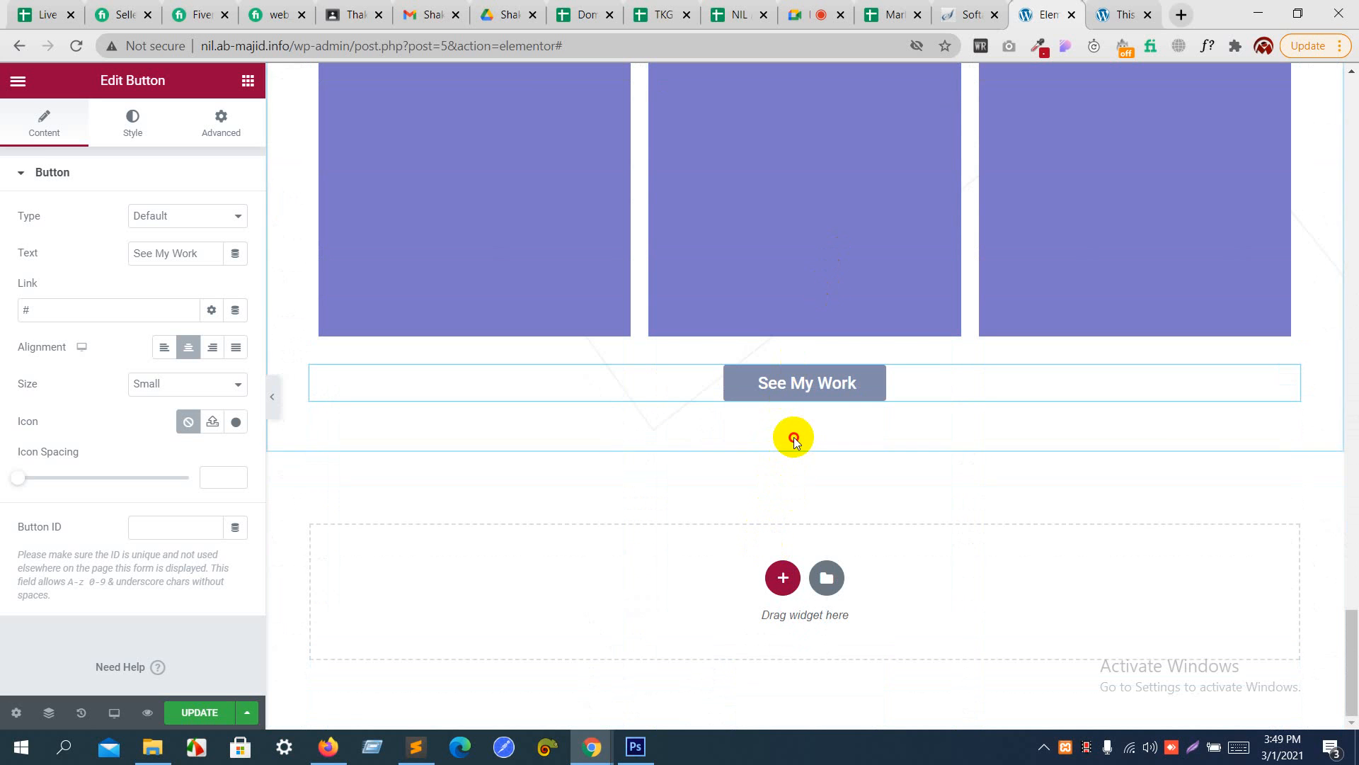
right_click(792, 478)
left_click(750, 490)
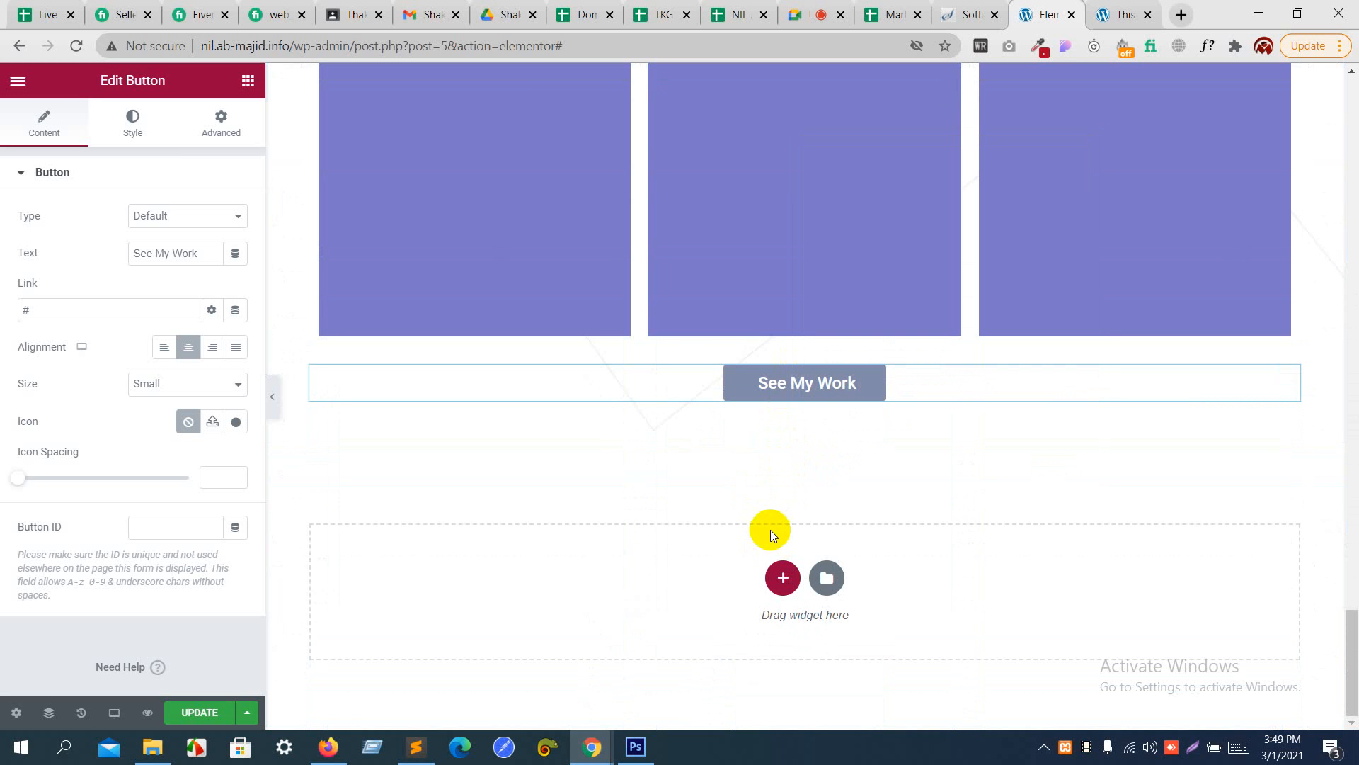
right_click(791, 588)
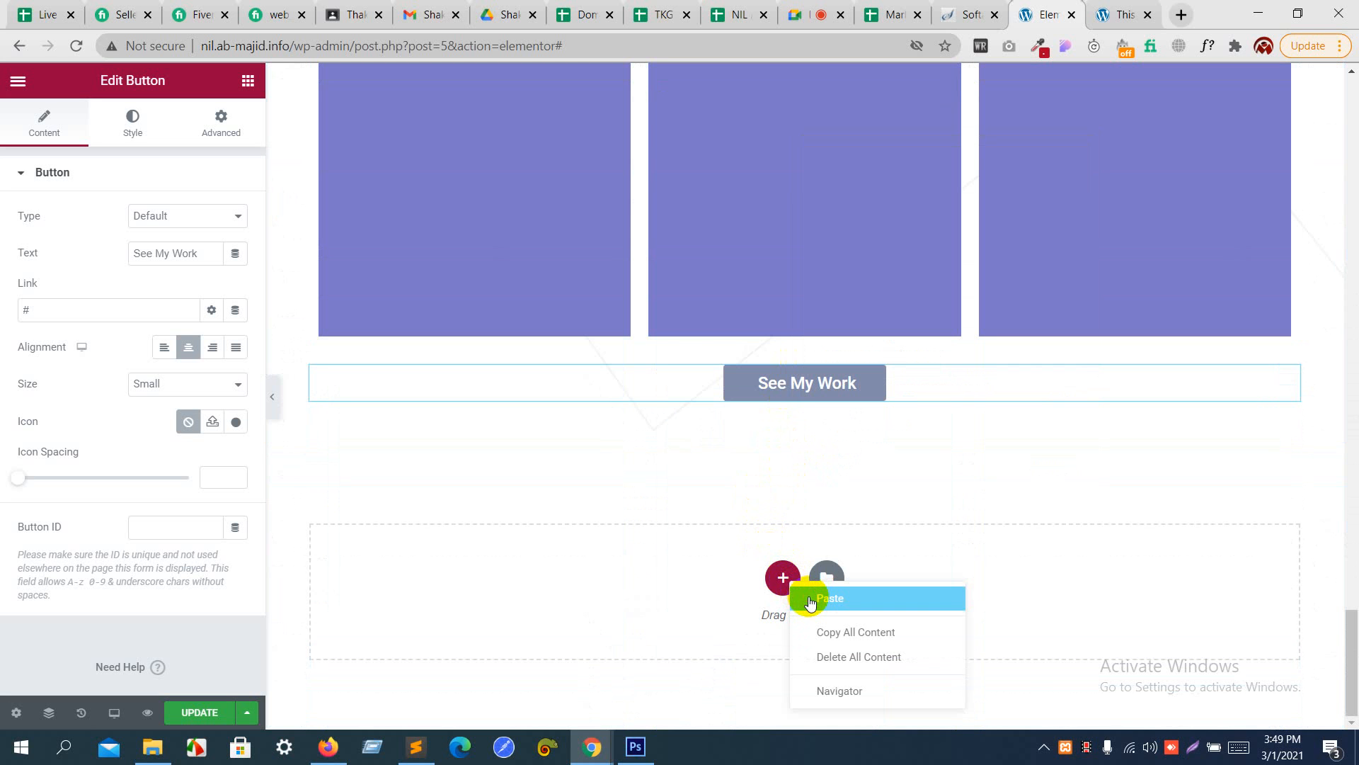
left_click(810, 599)
scroll(783, 508, "down", 3)
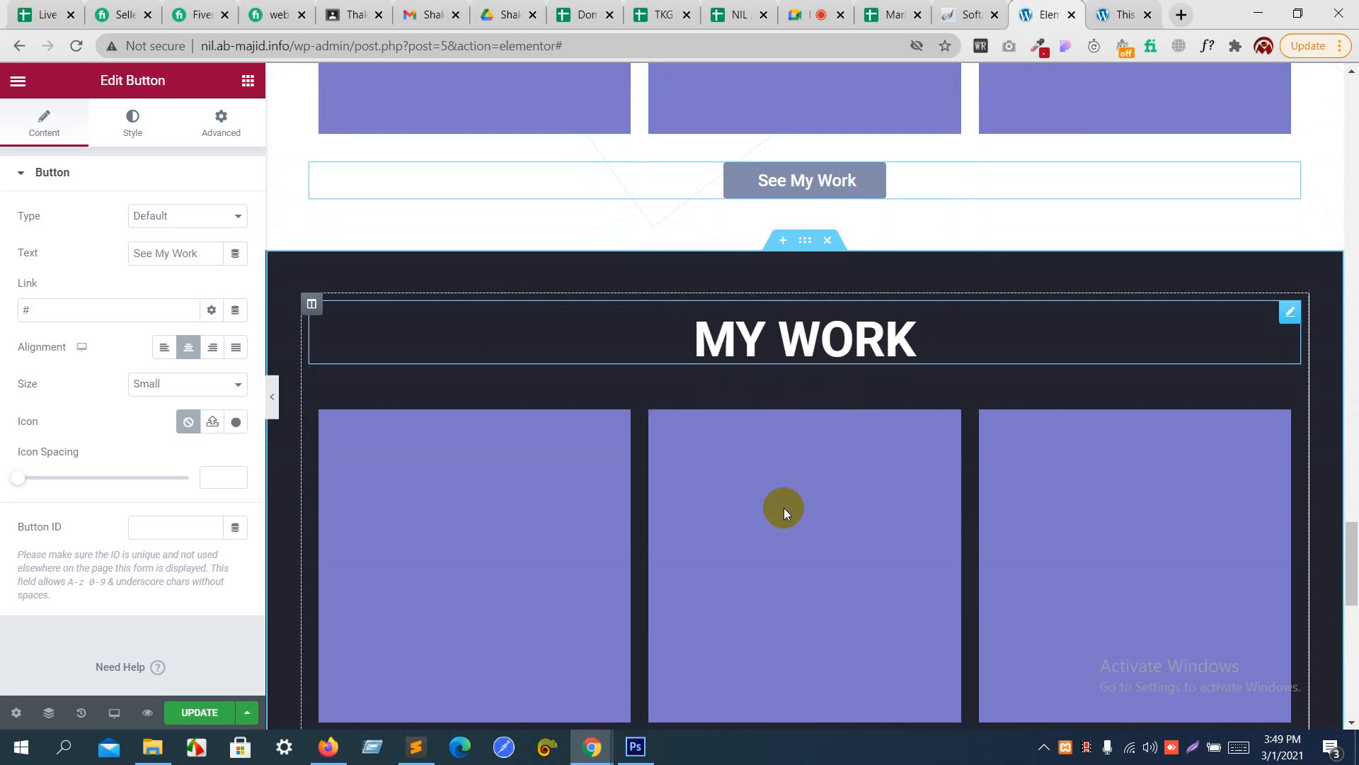
- Delete the card rows, the heading and the "See My Work" button from the pasted section, keeping its empty dark background
mouse_move(817, 410)
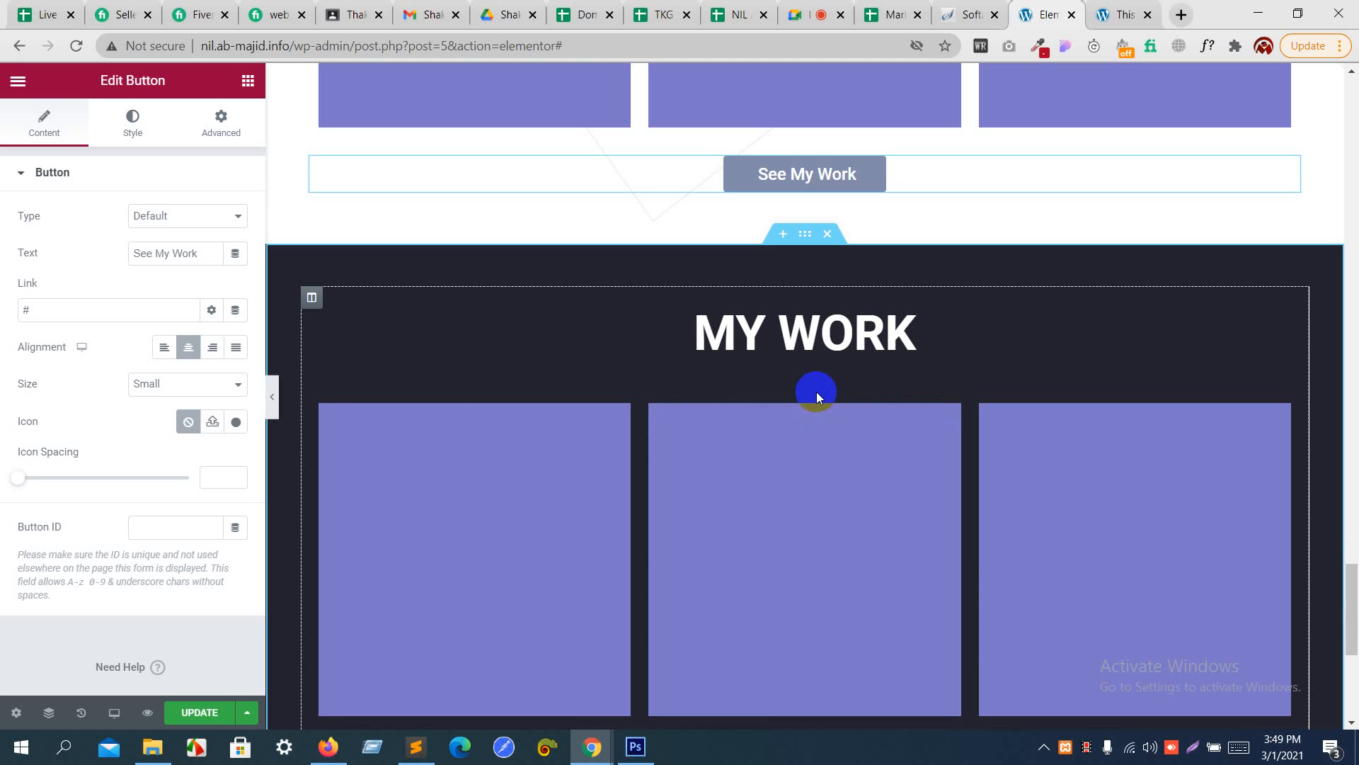
left_click(819, 387)
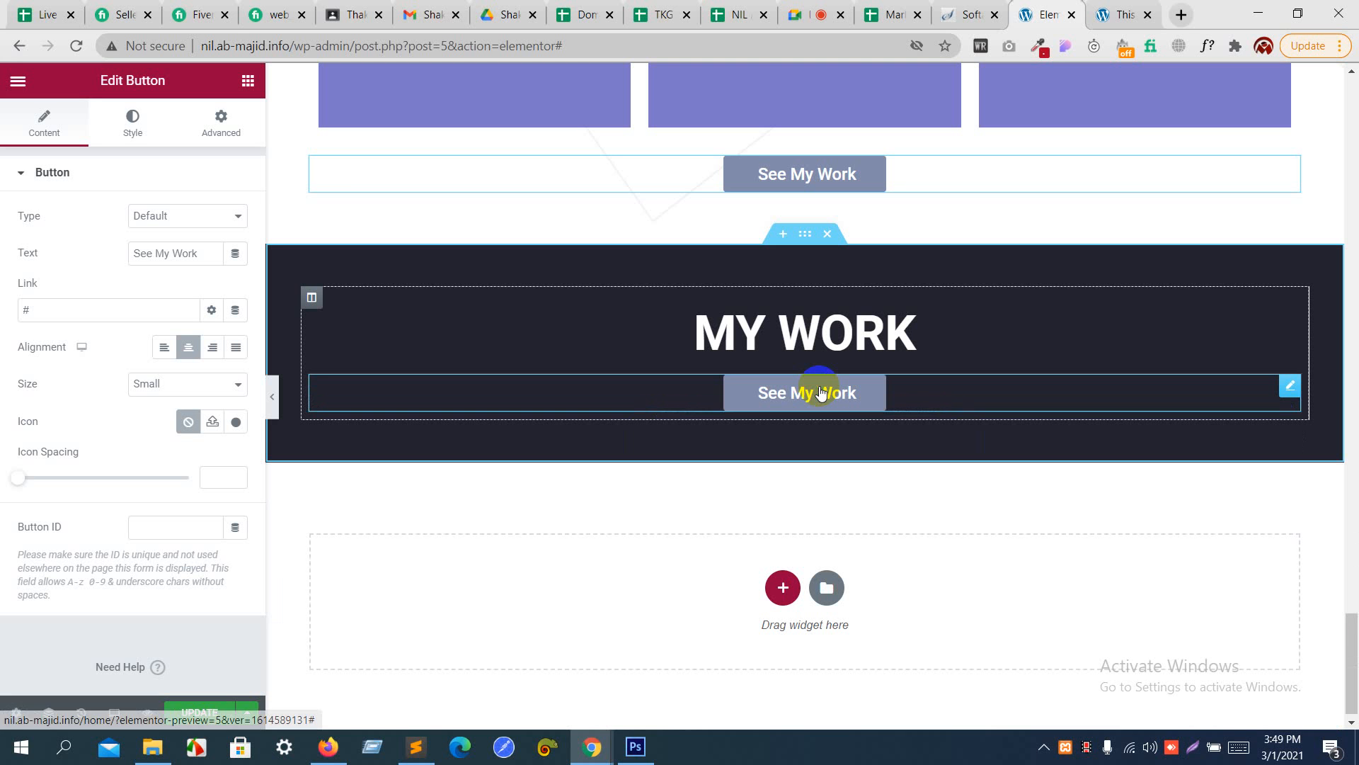
left_click(819, 332)
key("alt+Tab")
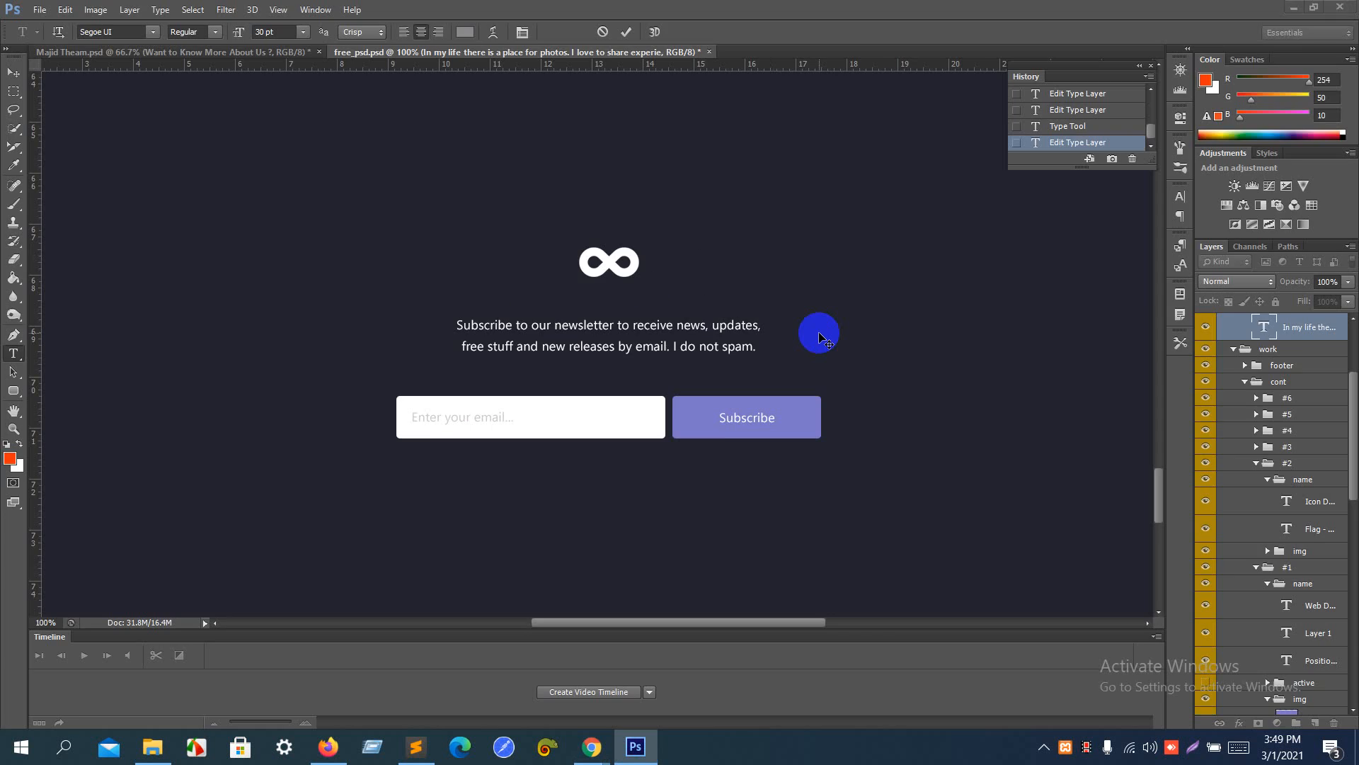
key("alt+Tab")
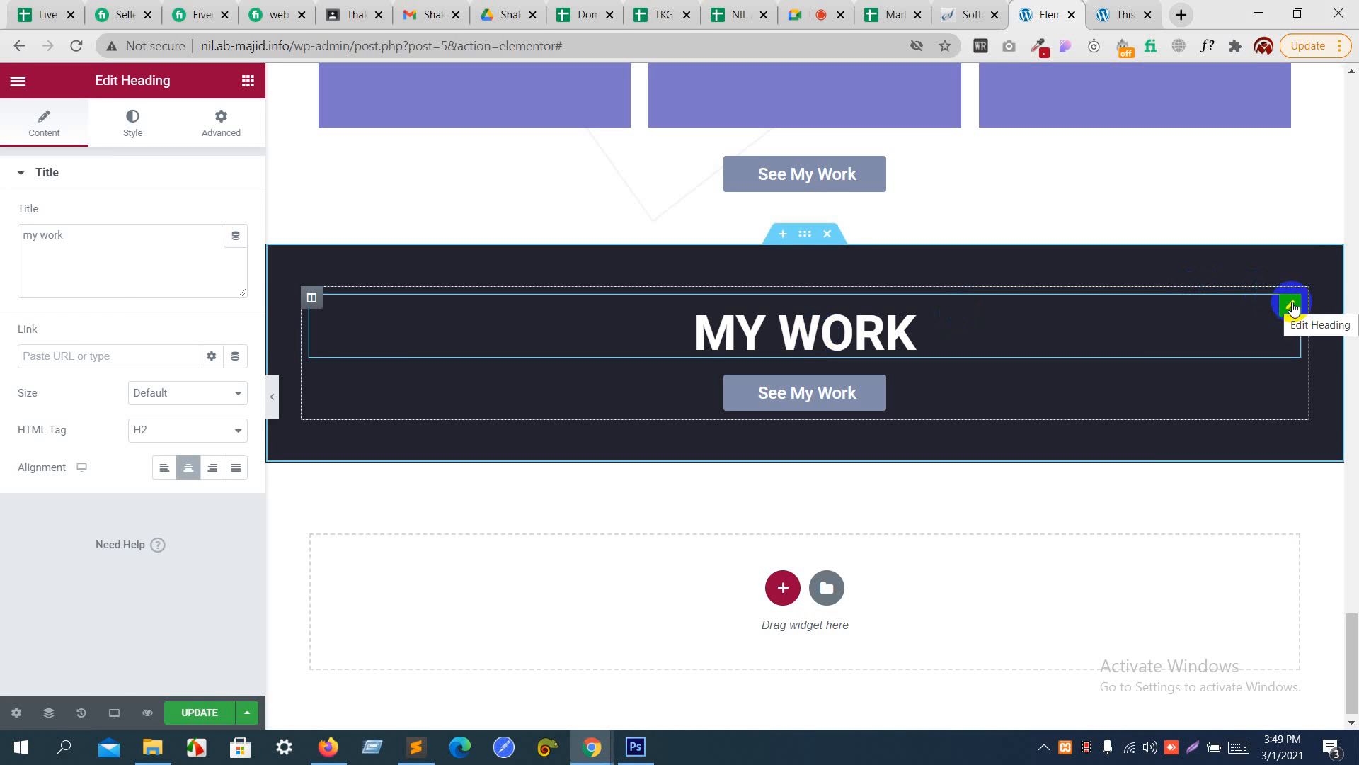
right_click(1292, 307)
left_click(1224, 550)
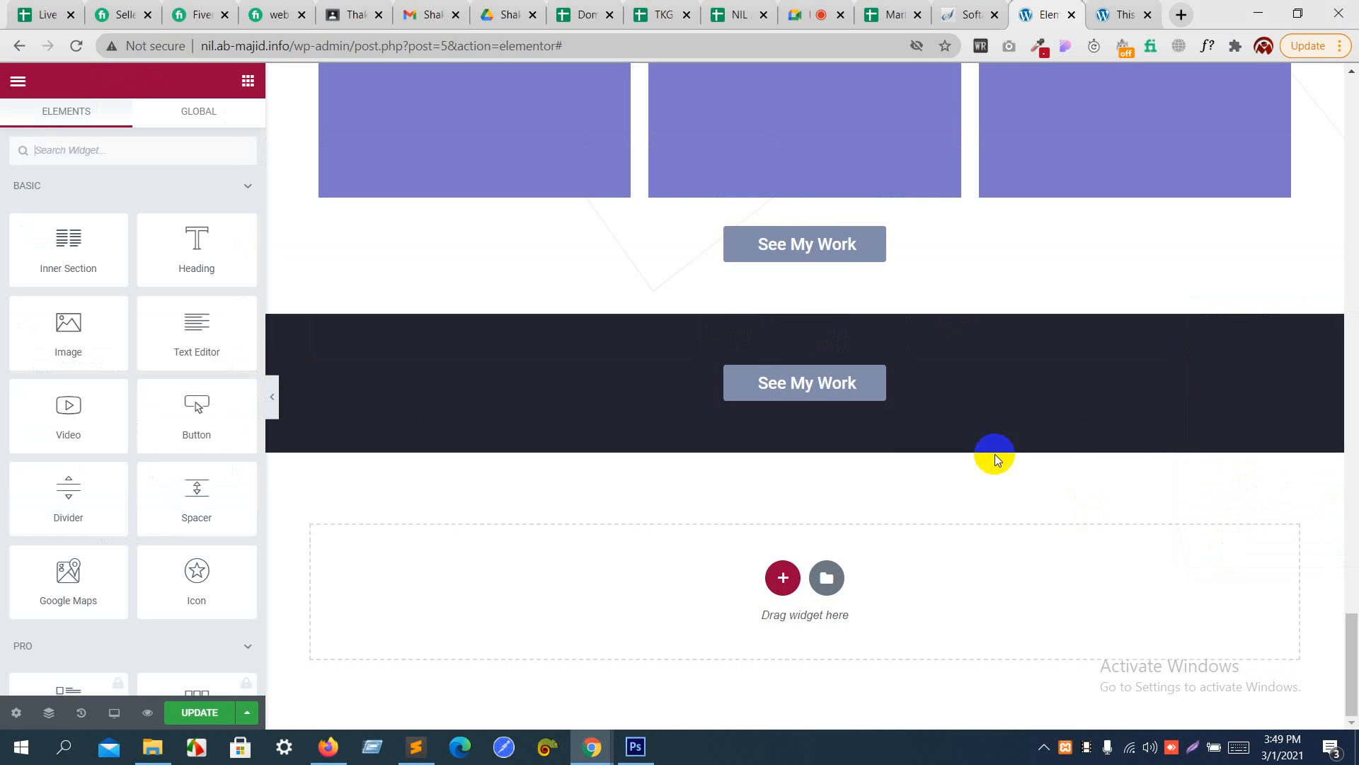
right_click(872, 387)
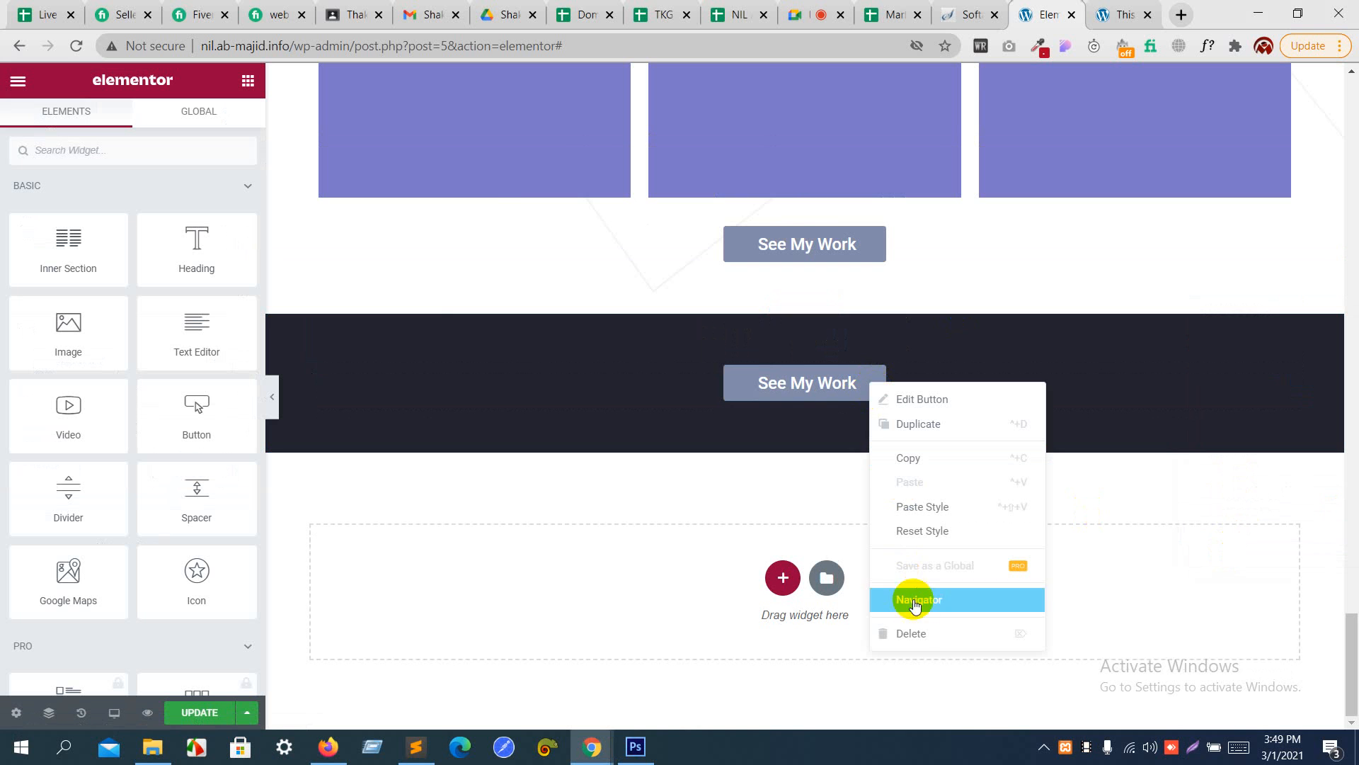
left_click(913, 634)
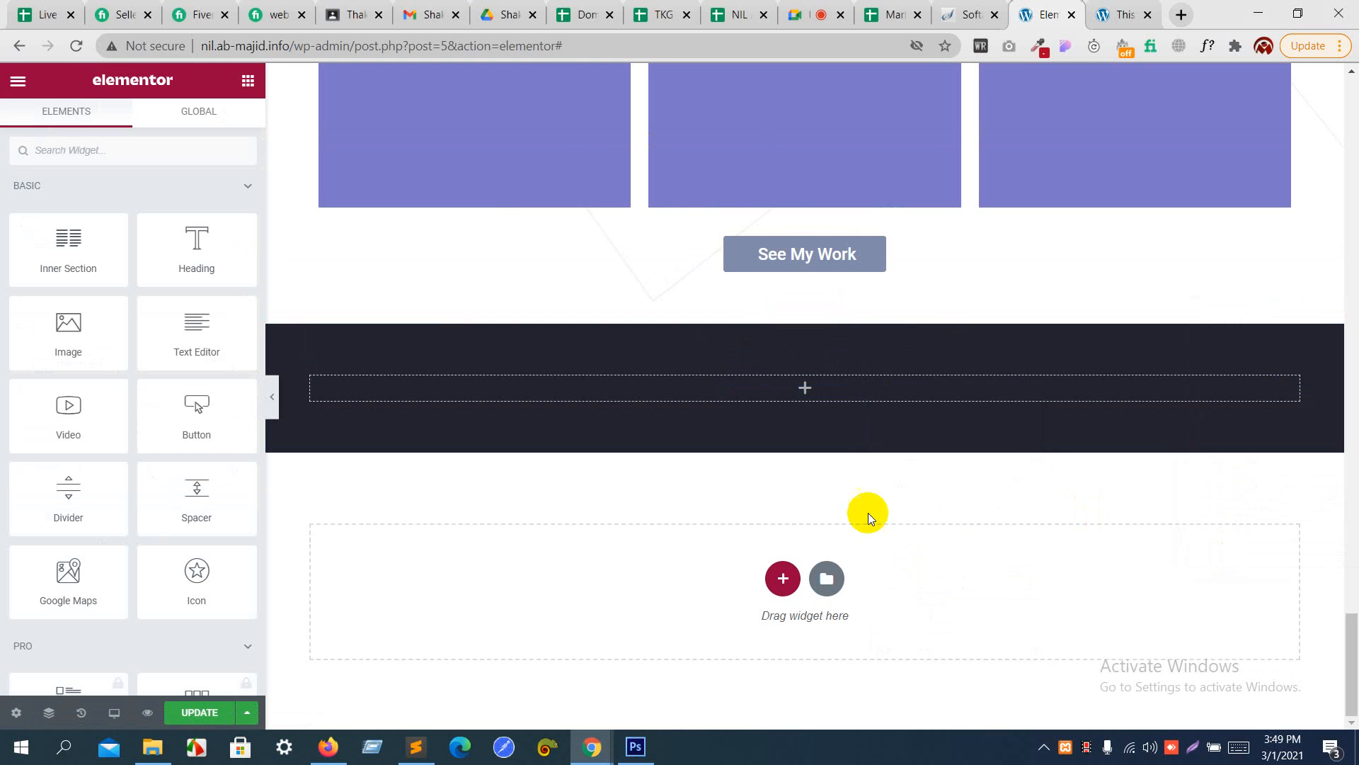
- Check the newsletter design in Photoshop and add an Icon widget to the empty dark section in Elementor
key("alt+Tab")
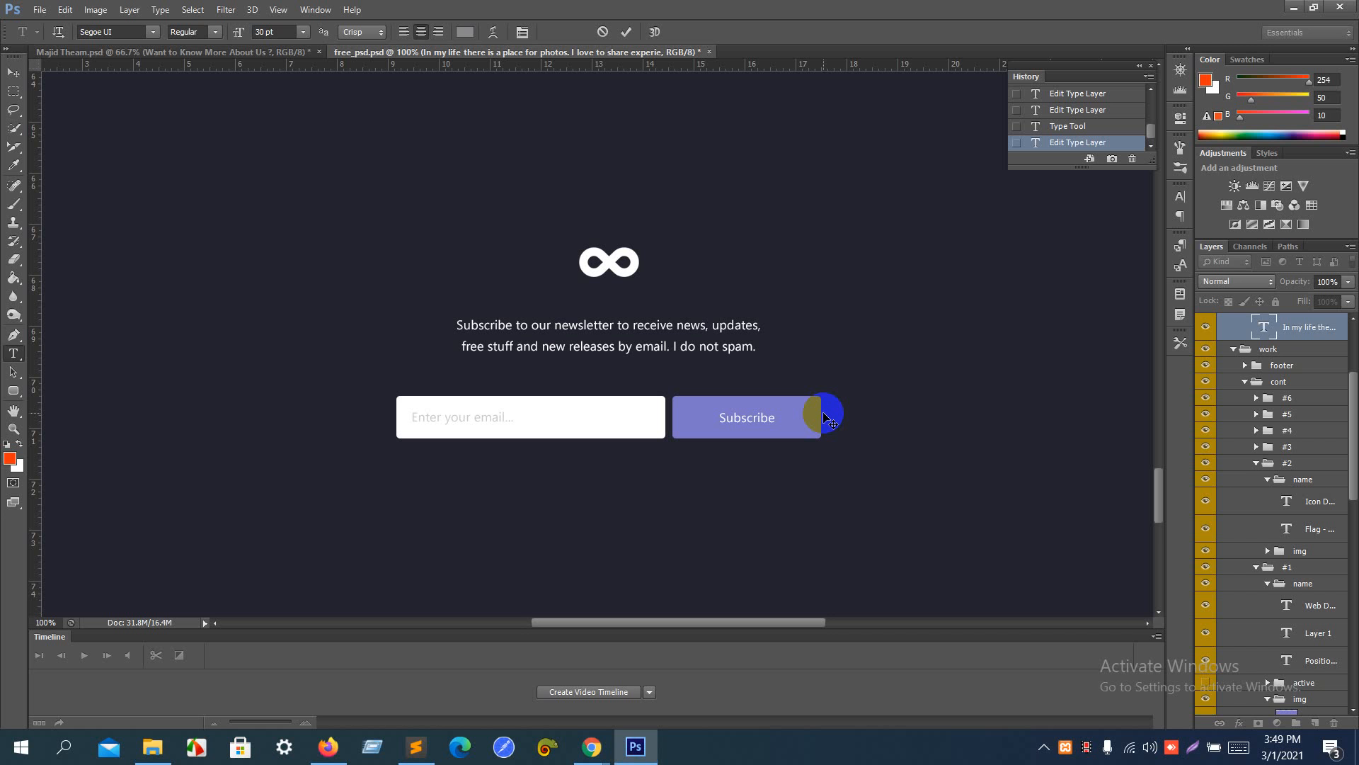
key("alt+Tab")
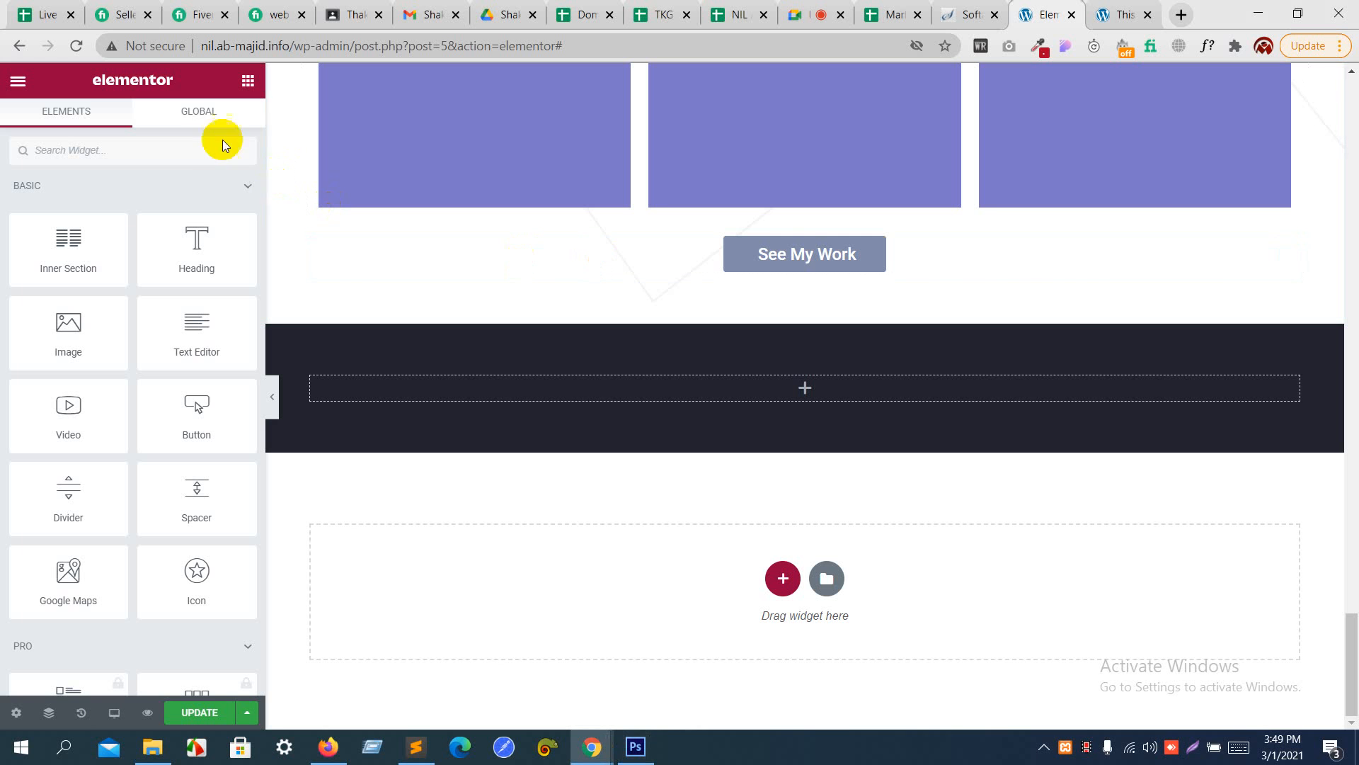
left_click(188, 139)
type("i")
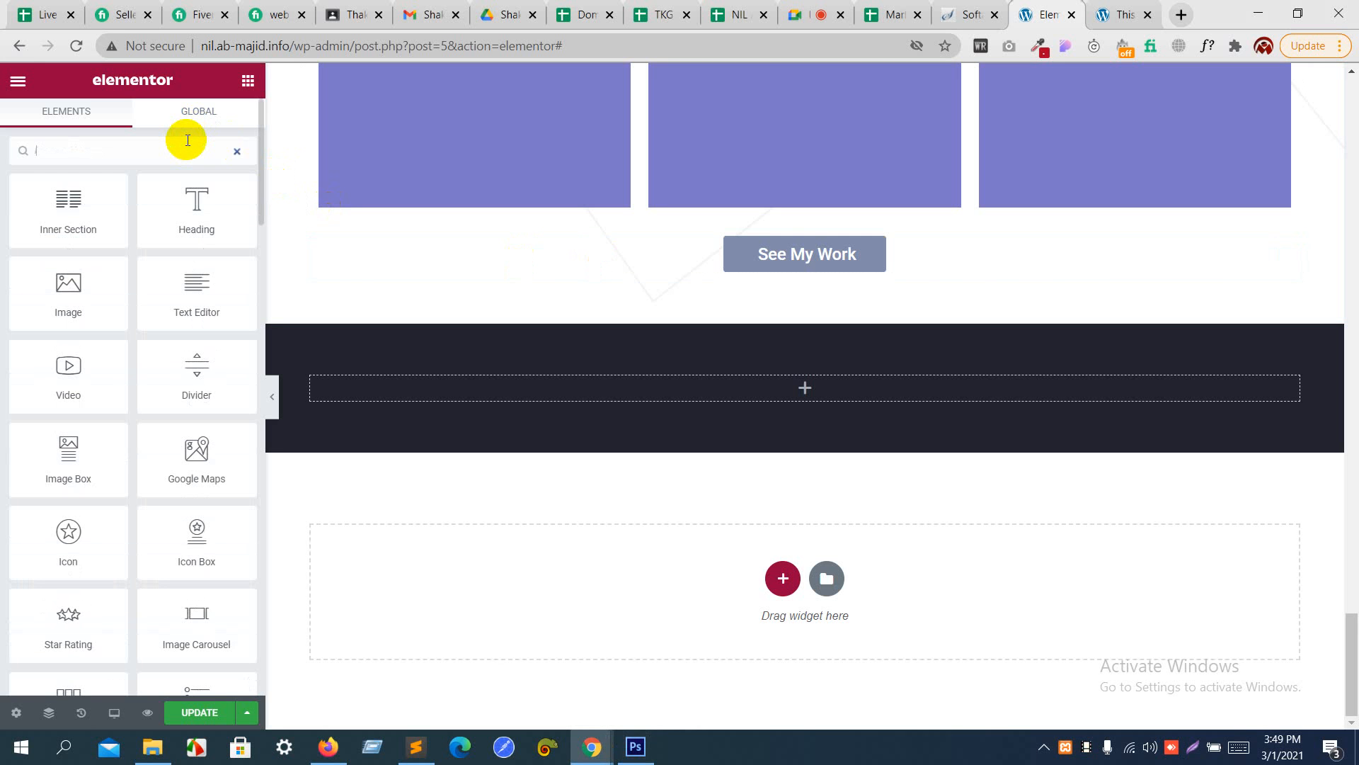
type("con")
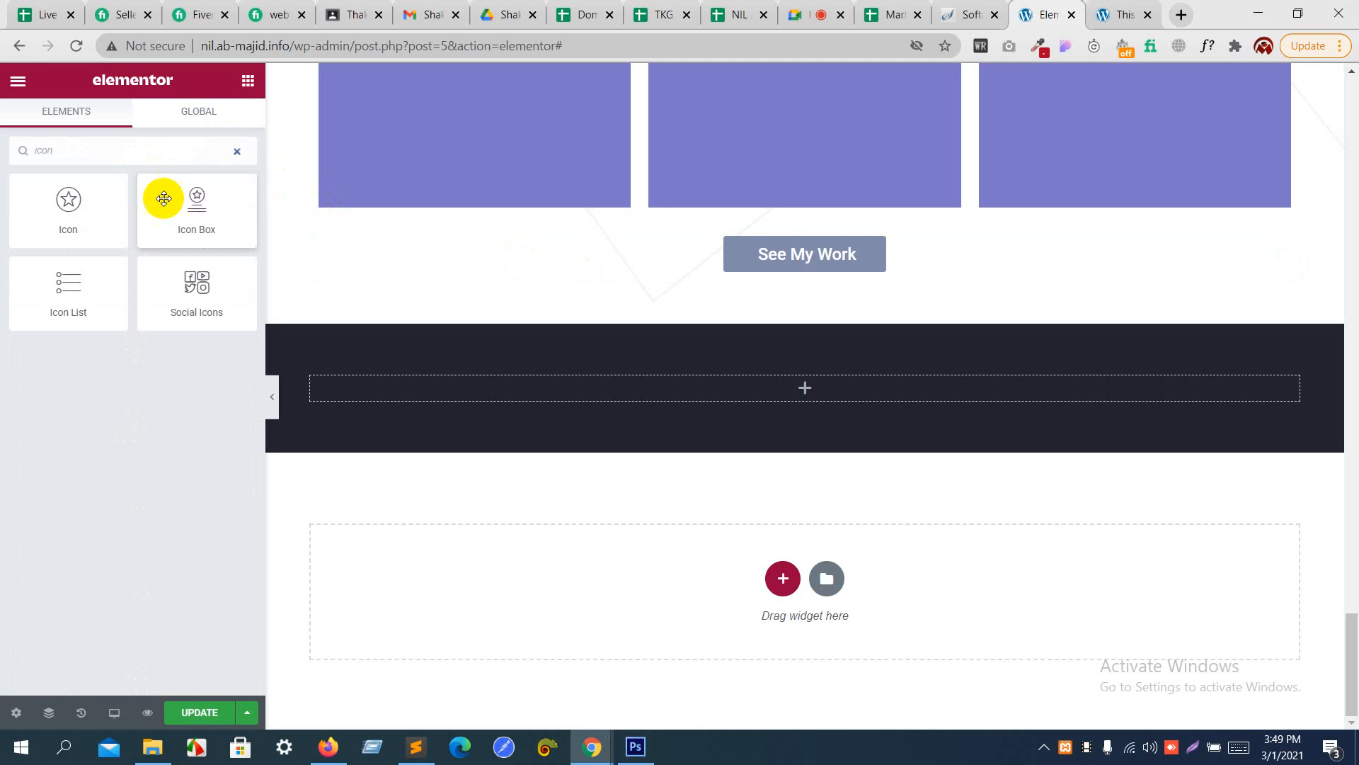
left_click_drag(76, 205, 702, 389)
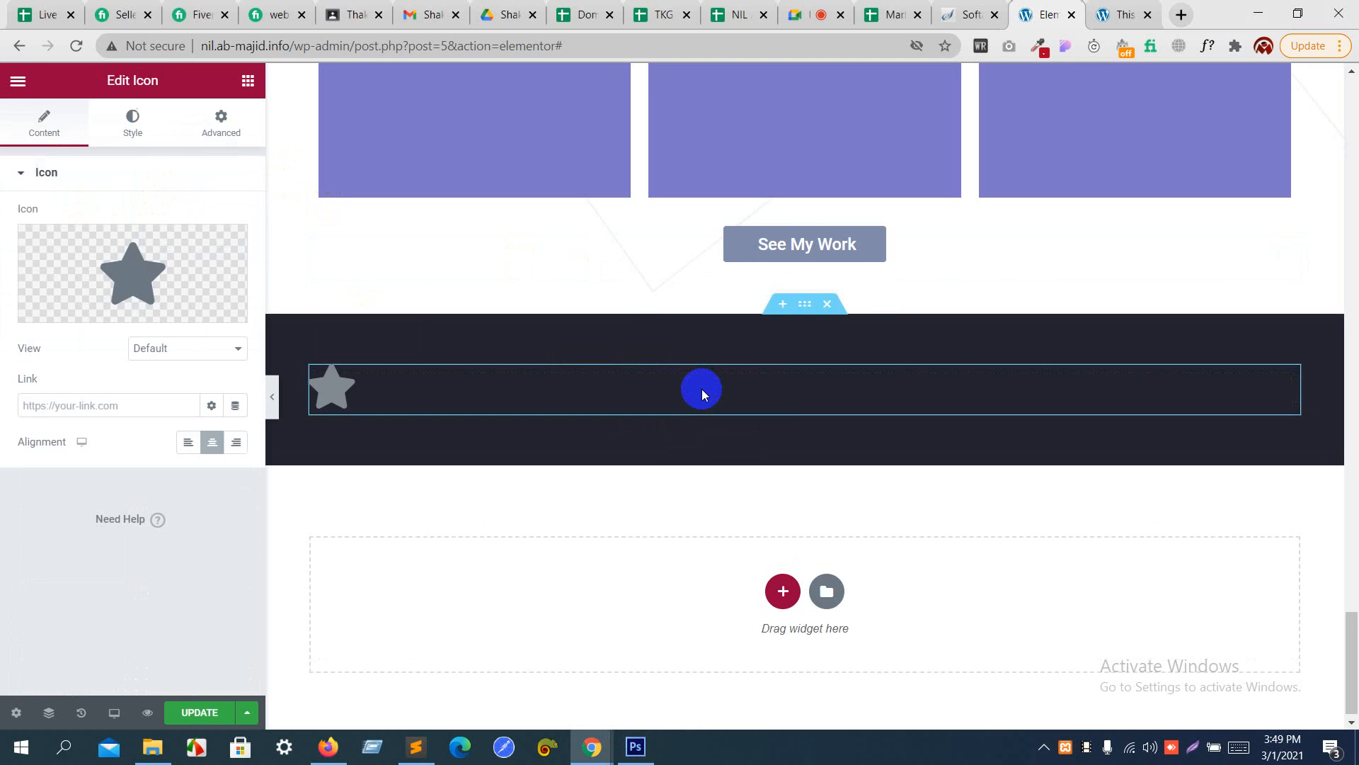
- Replace the default star with the Infinity icon from the icon library, searching for "infi"
left_click(142, 267)
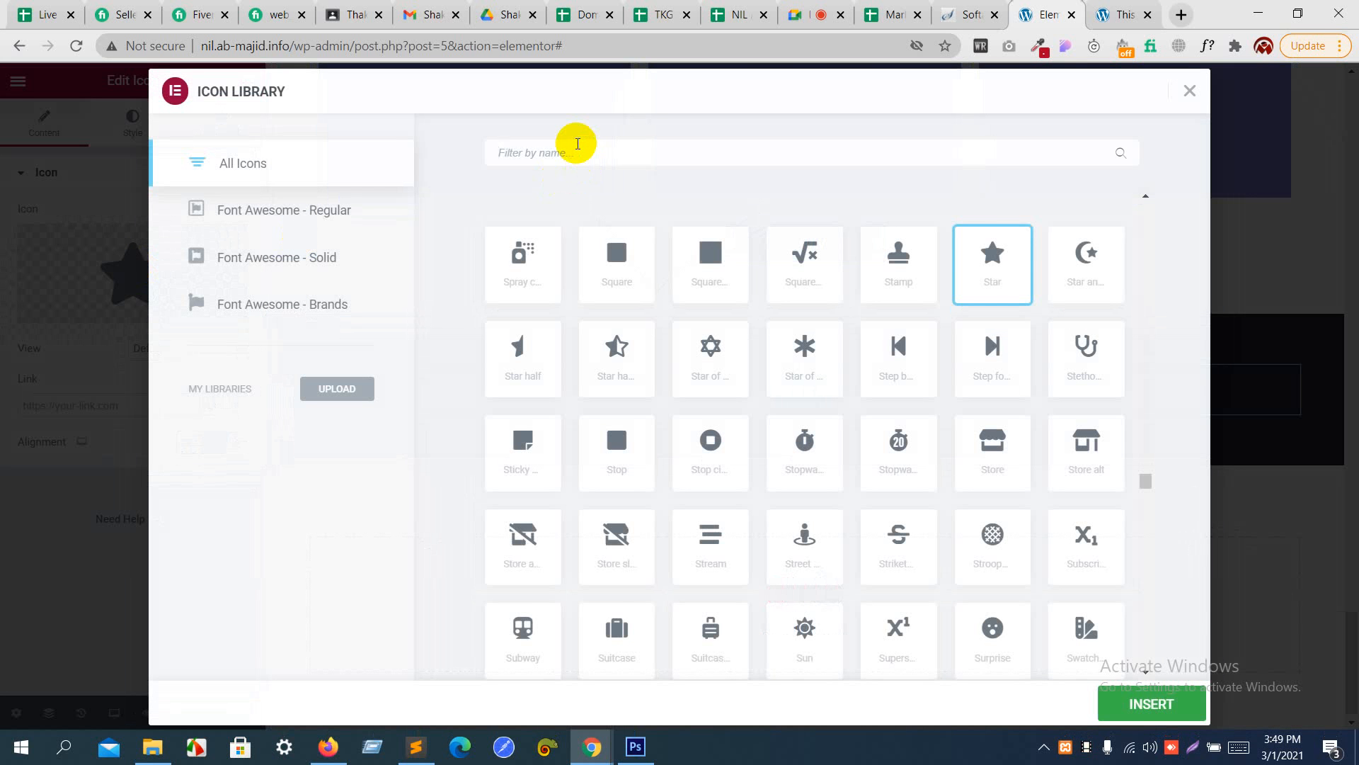
type("infi")
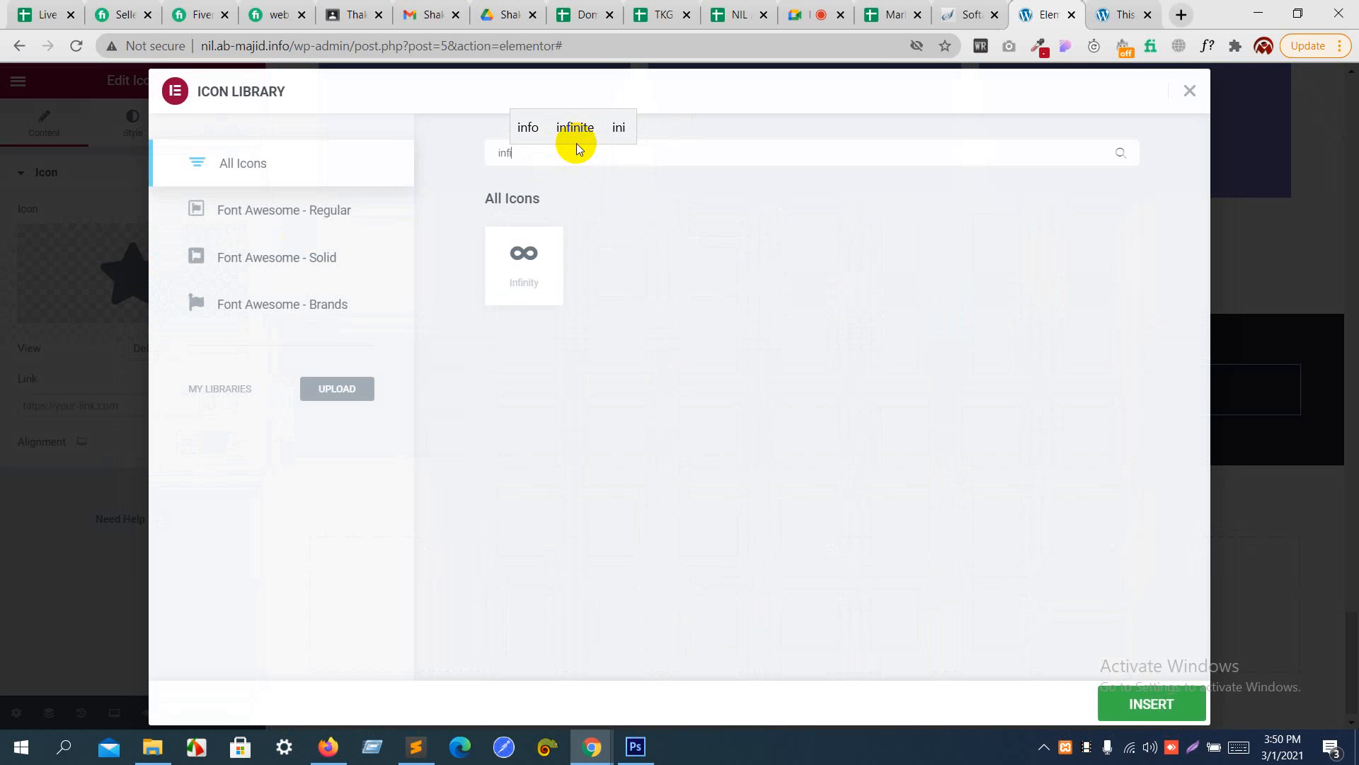
left_click(519, 291)
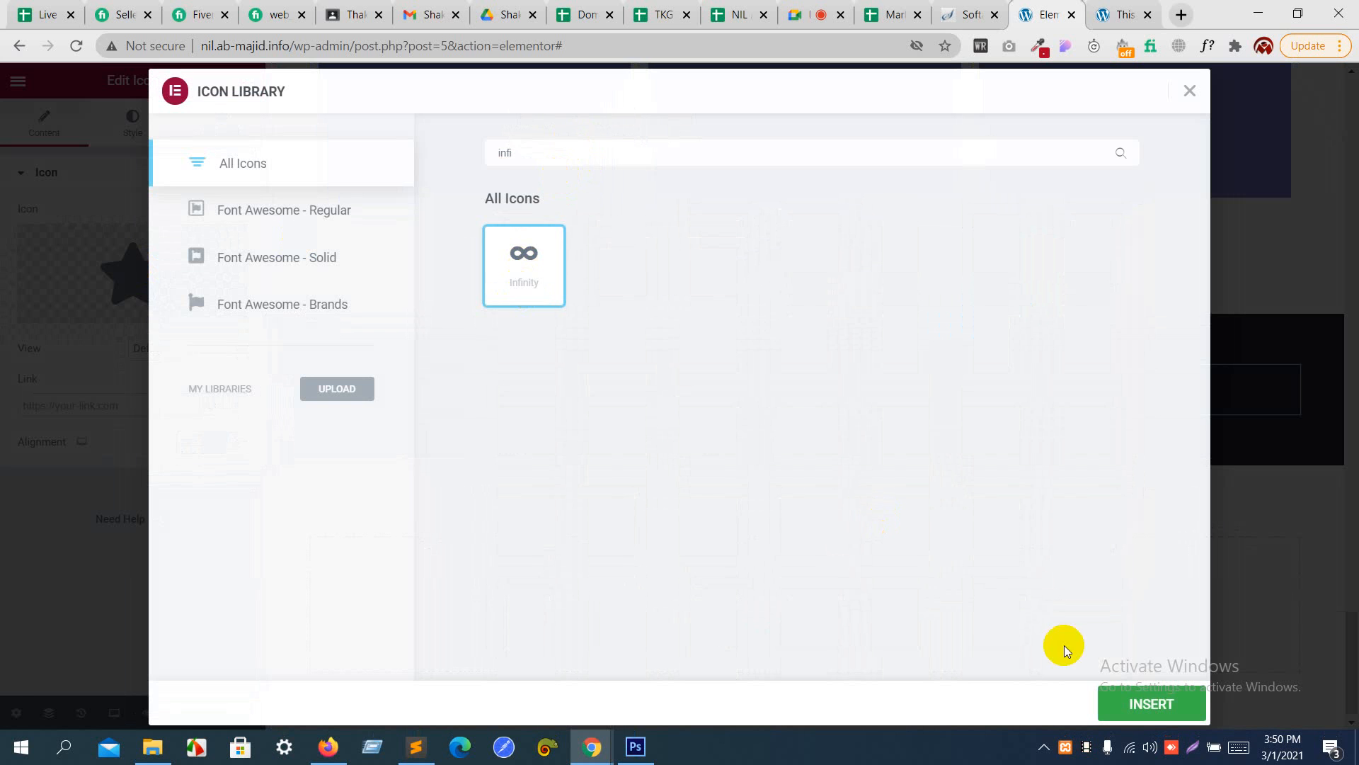
left_click(1141, 701)
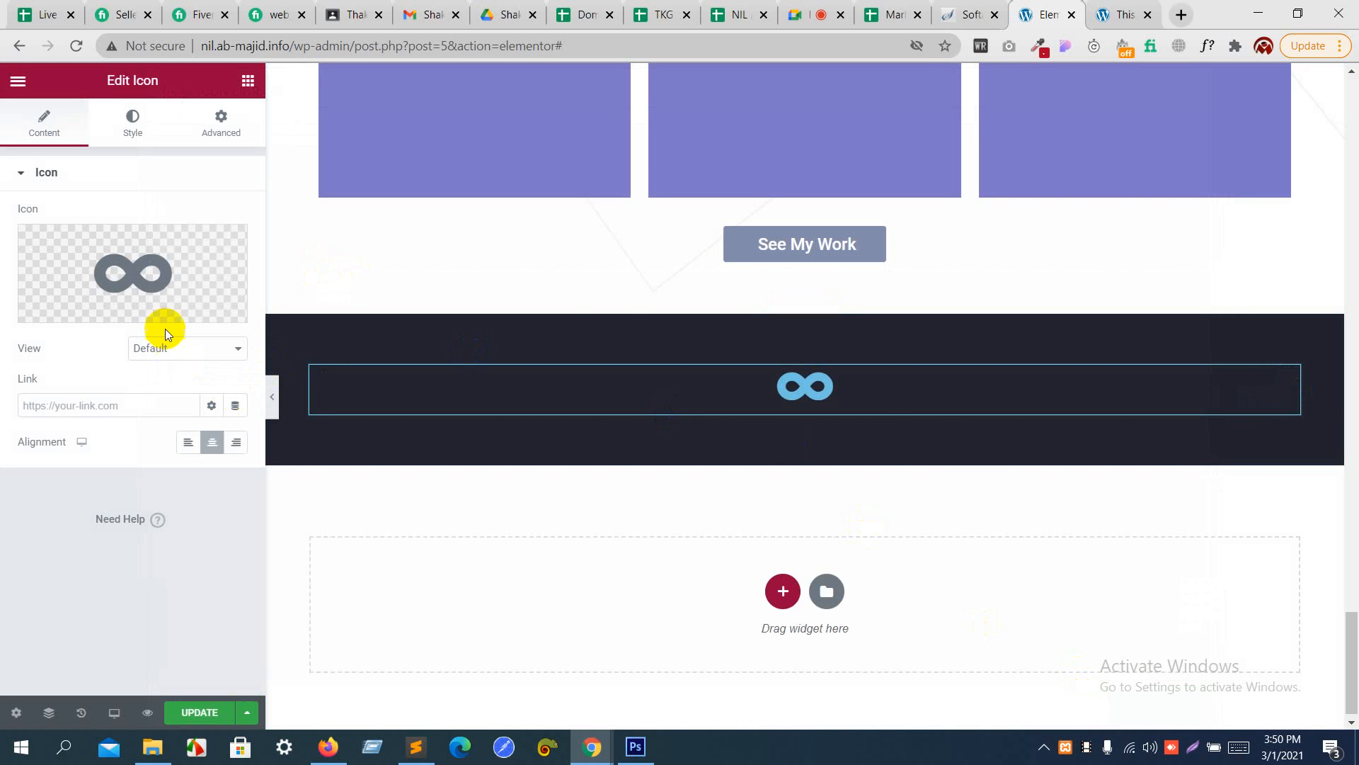
- Compare the infinity icon with the Photoshop design and set its primary color to white, #FFFFFF
key("alt+Tab")
key("alt+Tab")
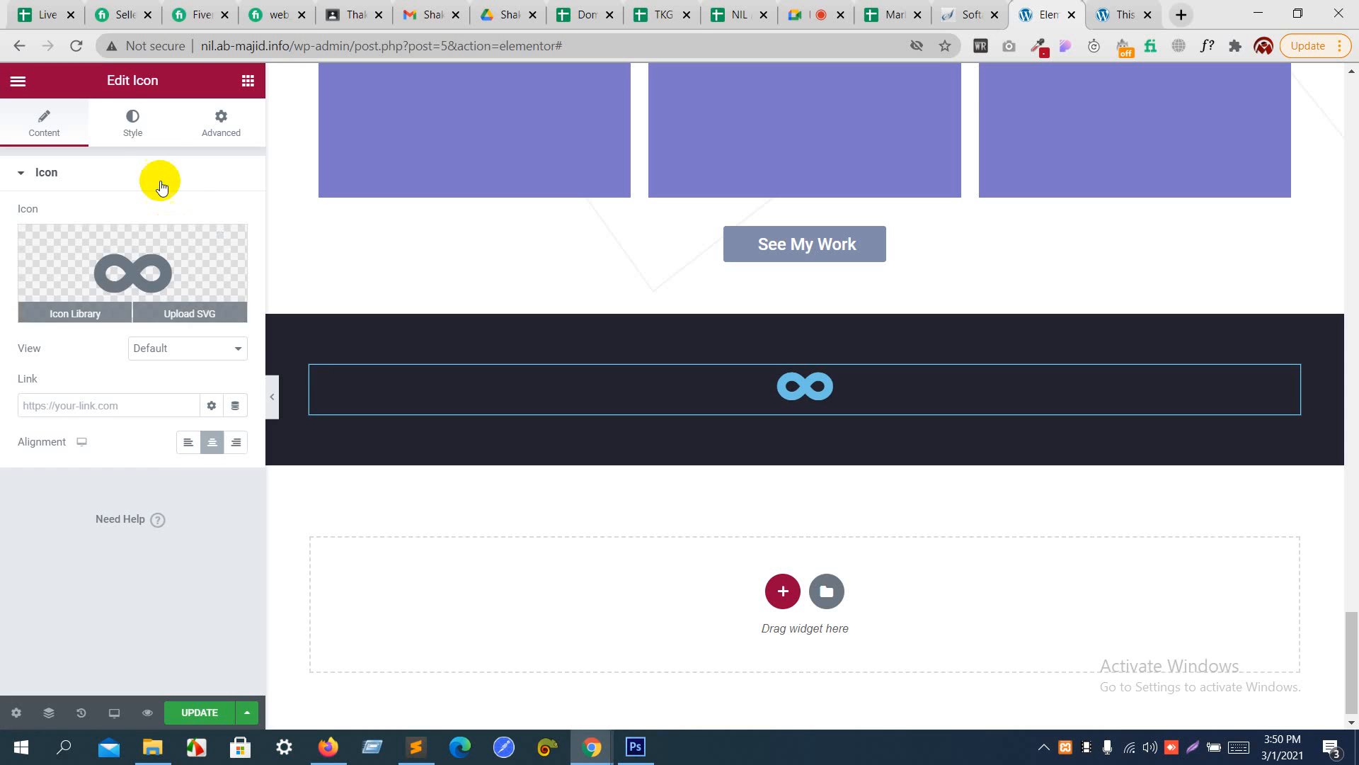
left_click(131, 121)
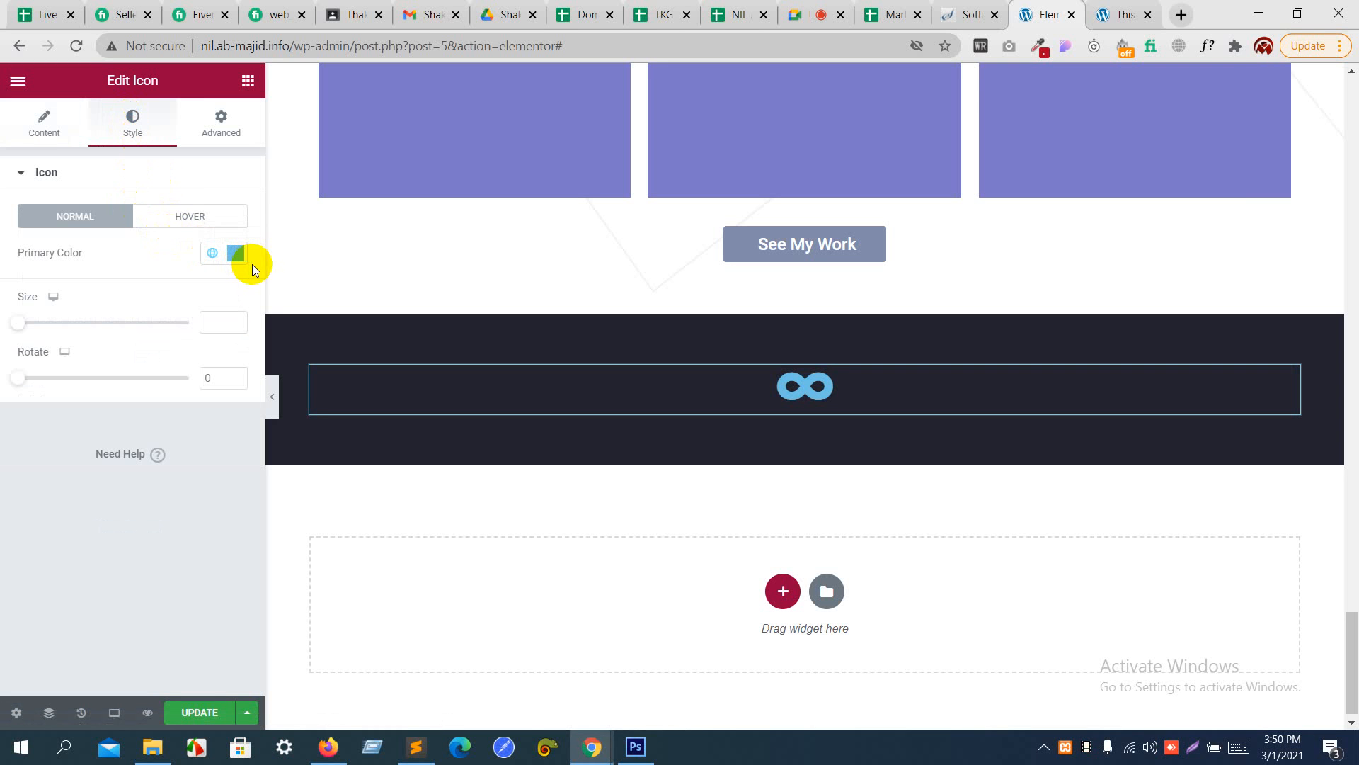
left_click(236, 252)
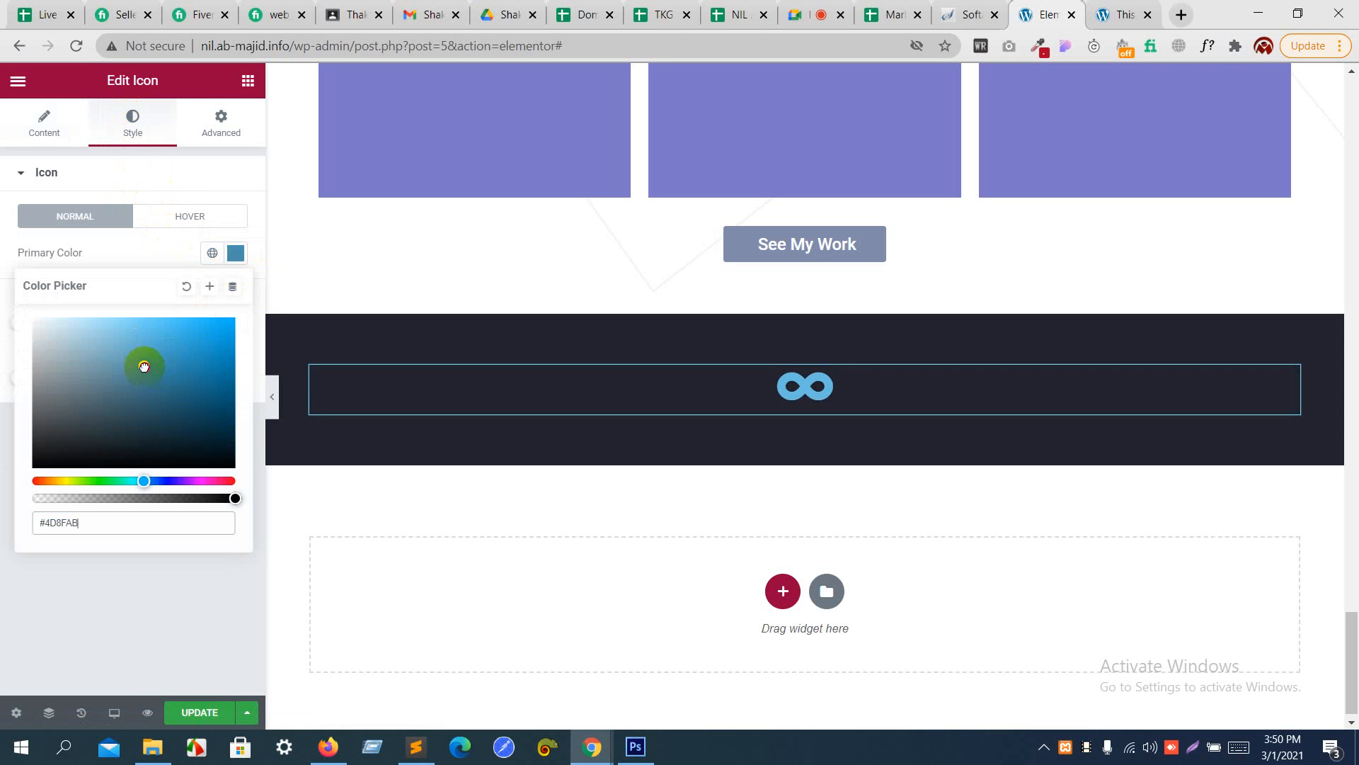
left_click_drag(144, 367, 15, 309)
- Check the newsletter section's spacing in Photoshop and set the dark section's top and bottom padding to 10 rem in Elementor
key("alt+Tab")
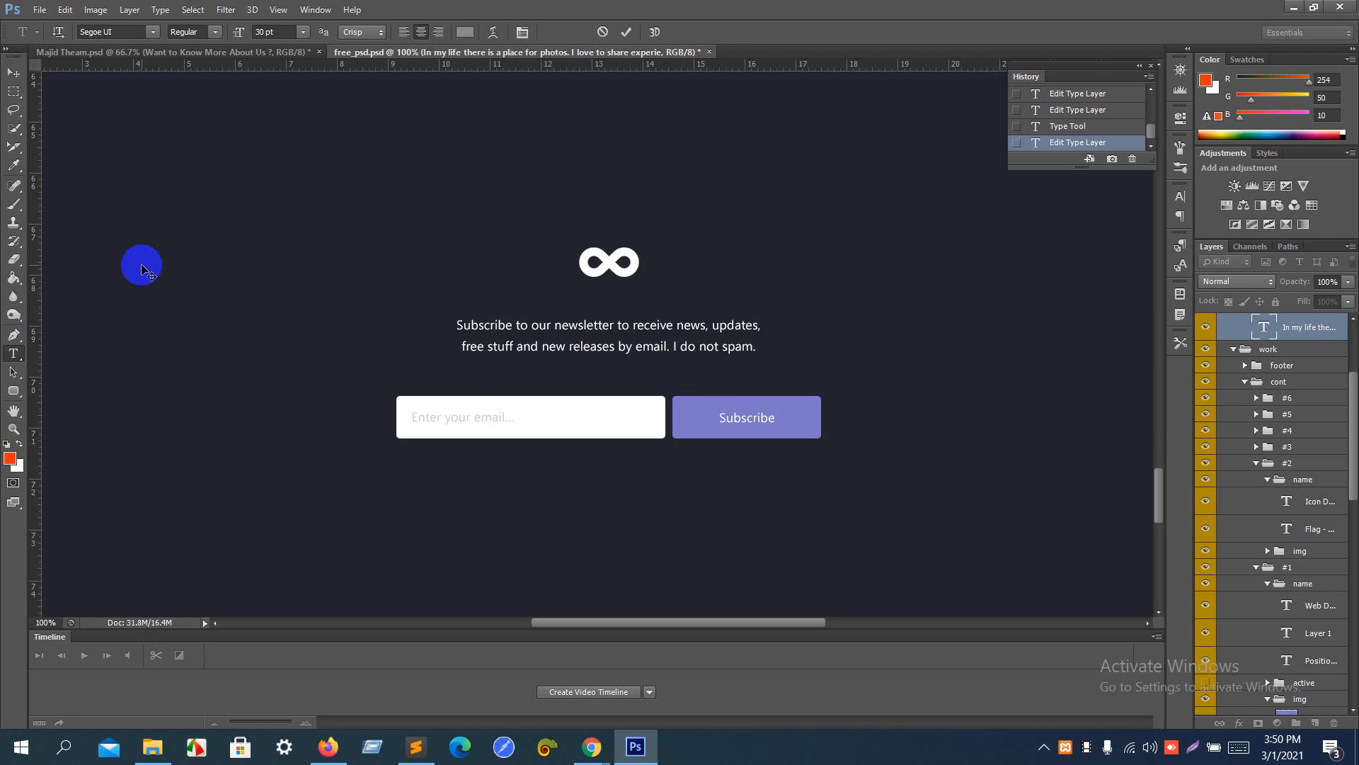
scroll(557, 170, "up", 1)
scroll(556, 170, "down", 1)
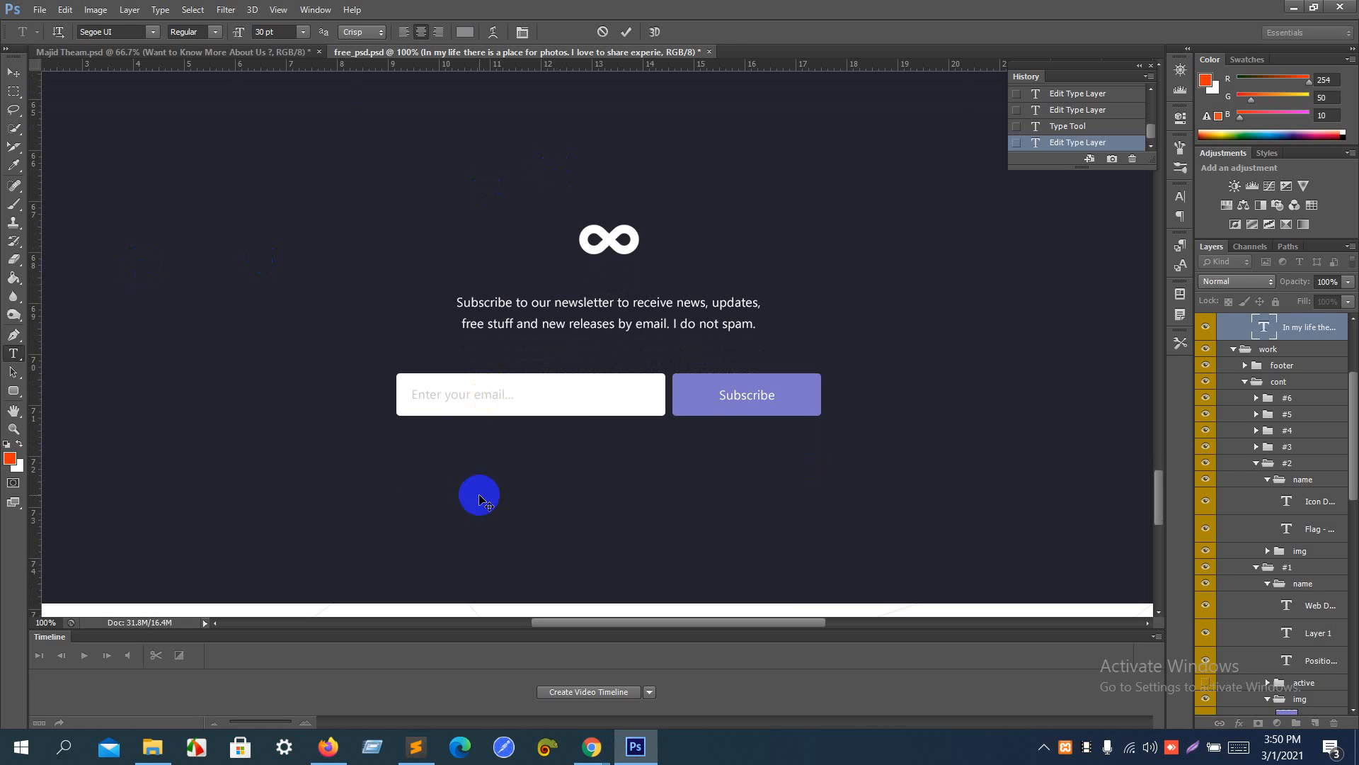
key("alt+Tab")
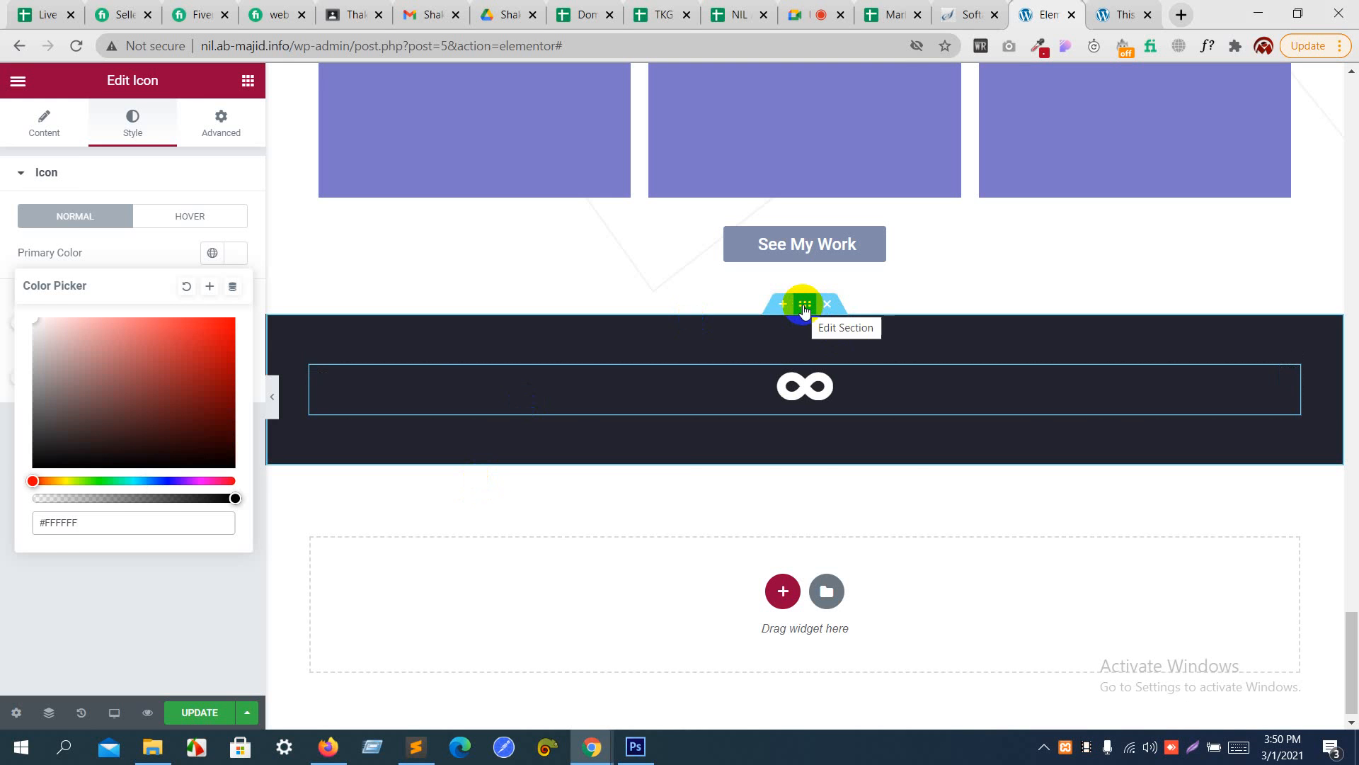
left_click(805, 306)
left_click(222, 127)
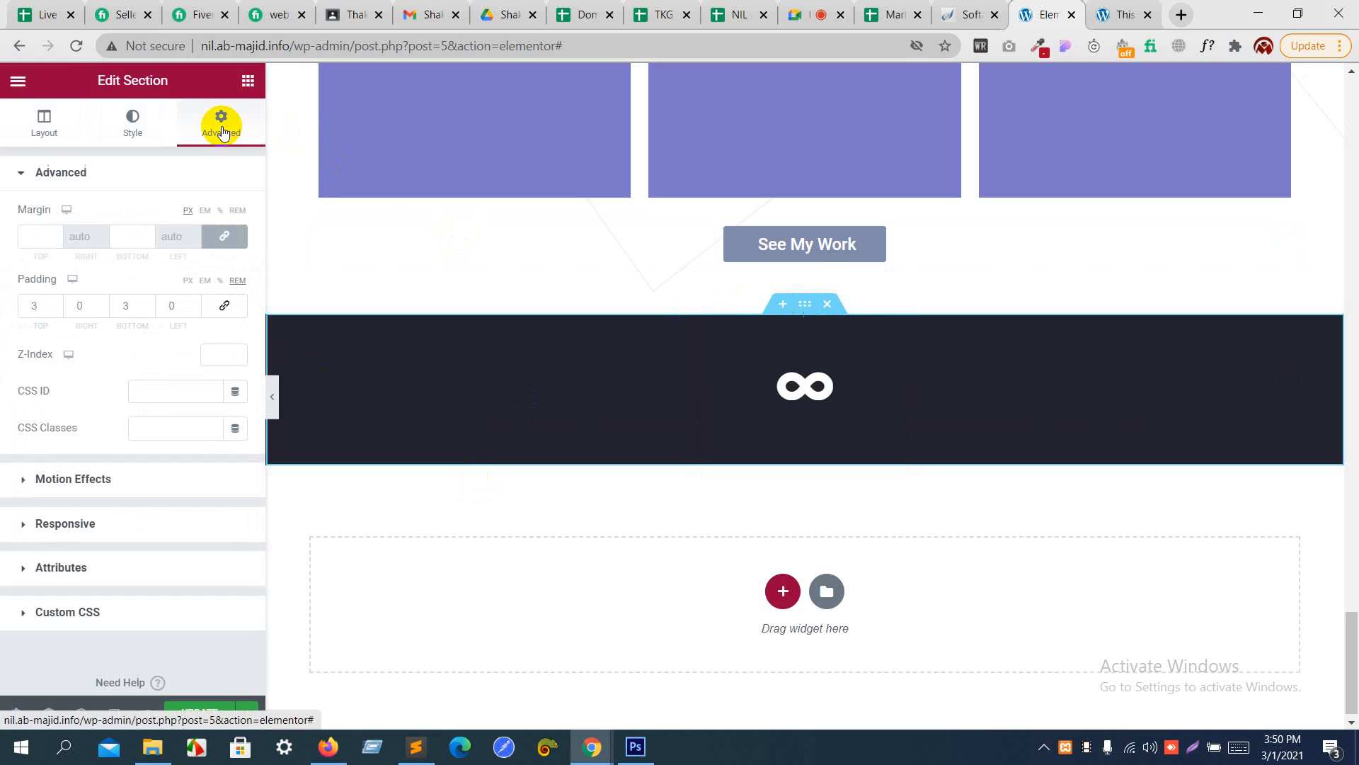
left_click(149, 303)
left_click(149, 303)
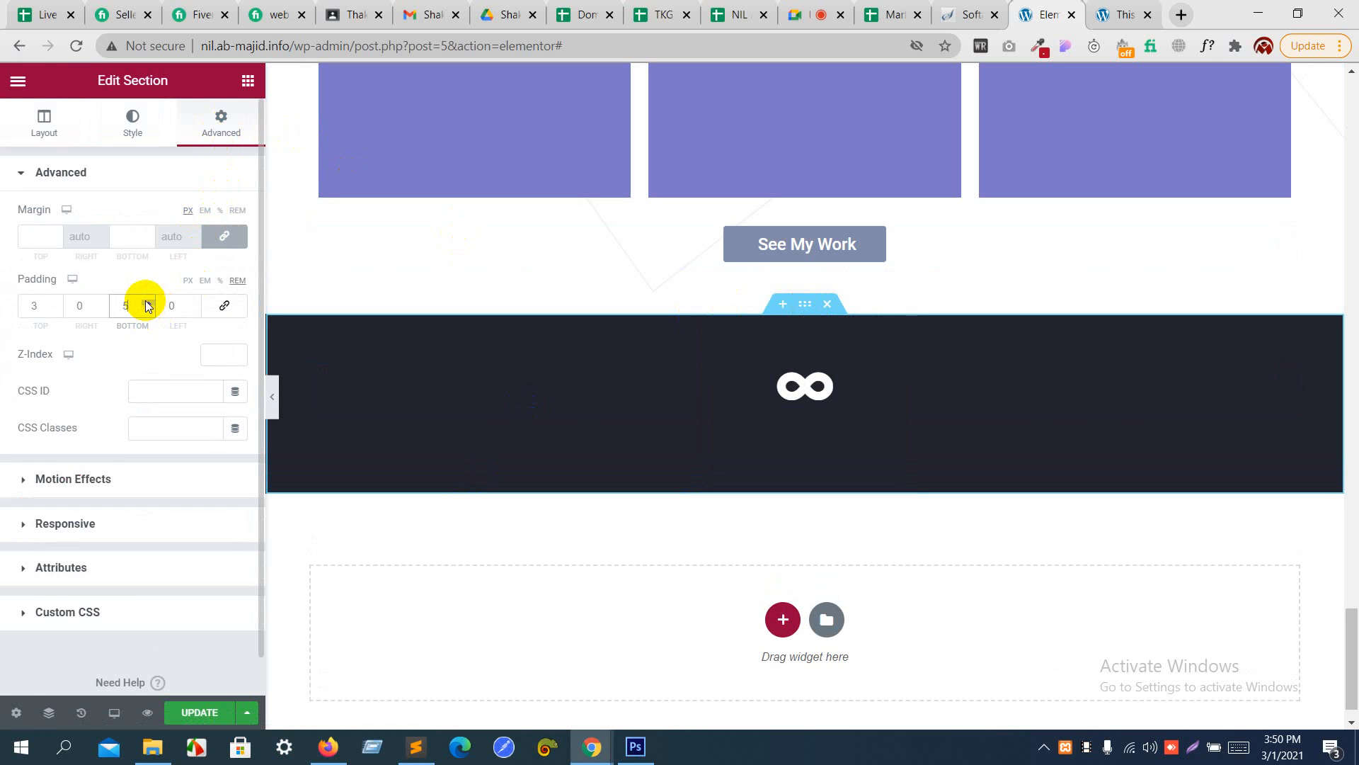
left_click(149, 302)
left_click(149, 302)
left_click(149, 302)
left_click(149, 302)
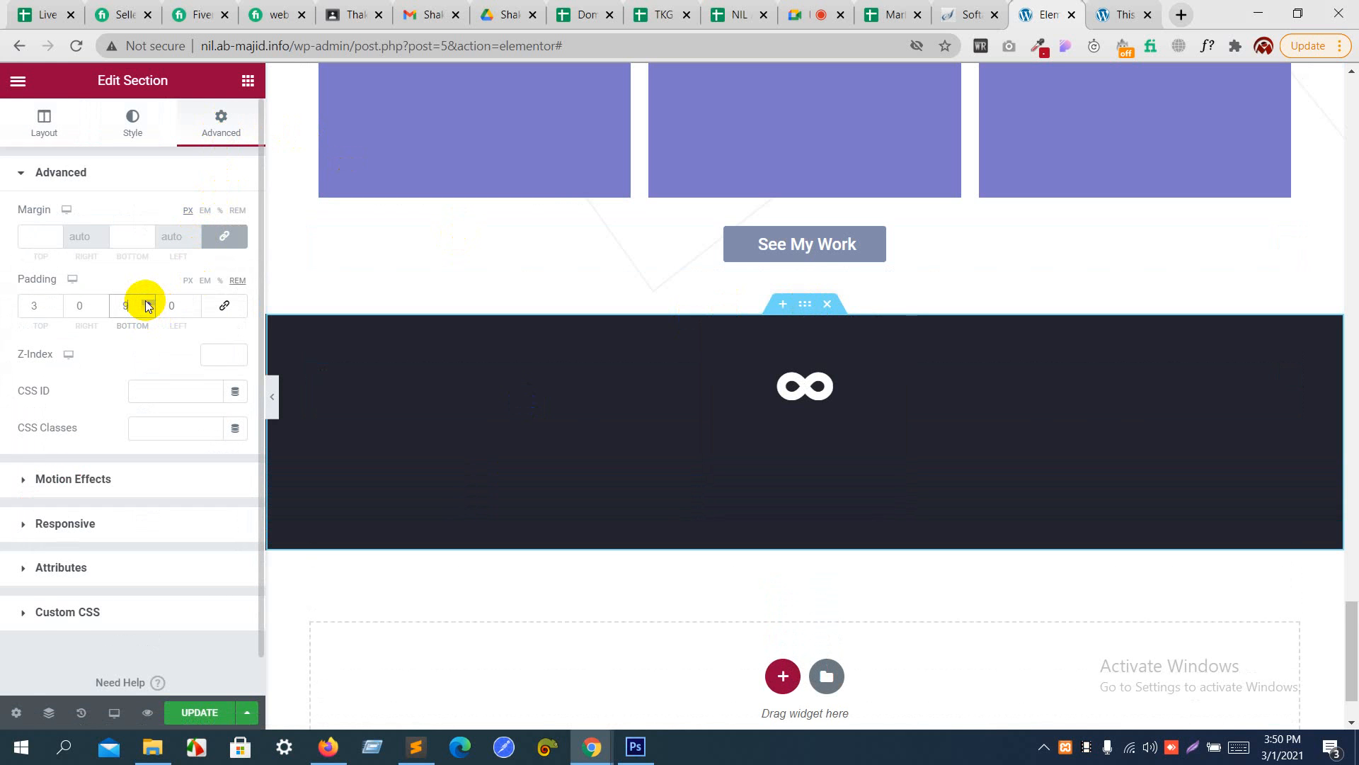
left_click(148, 303)
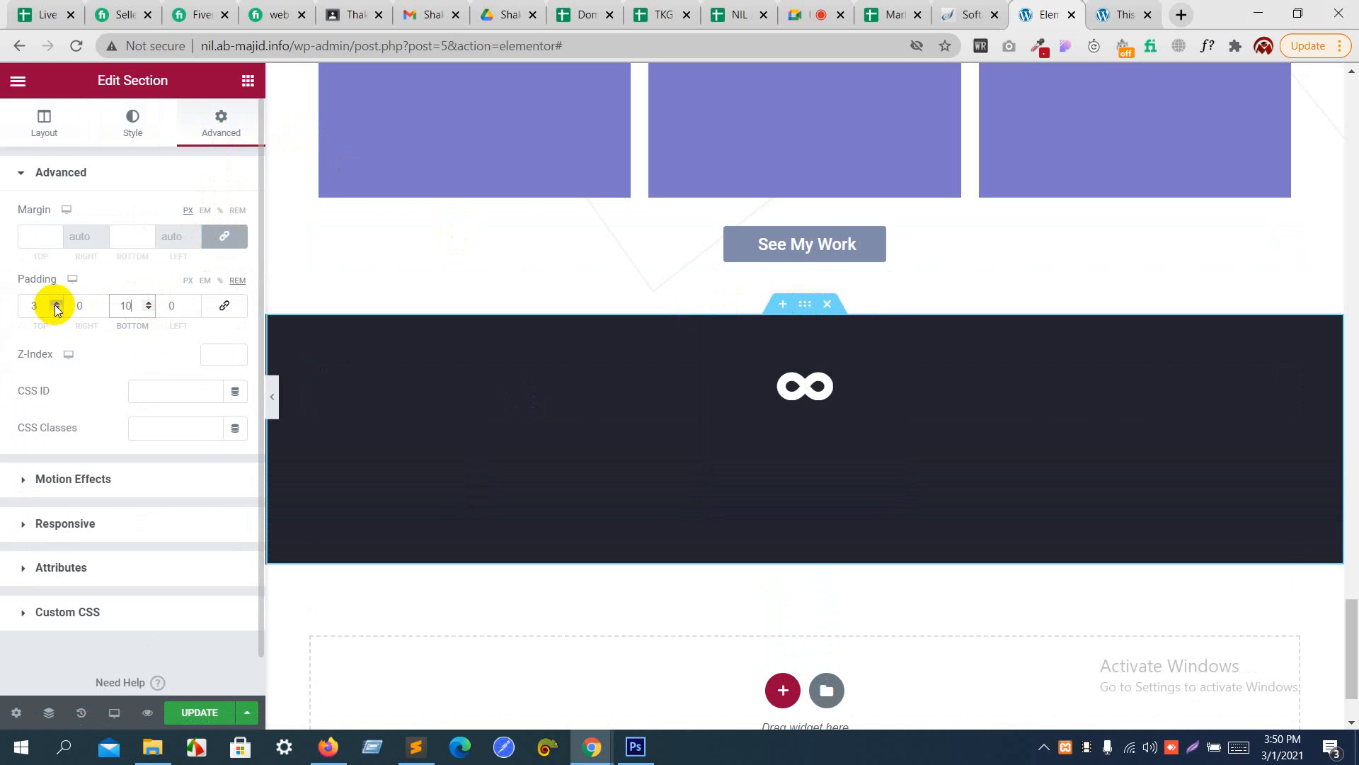
type("10")
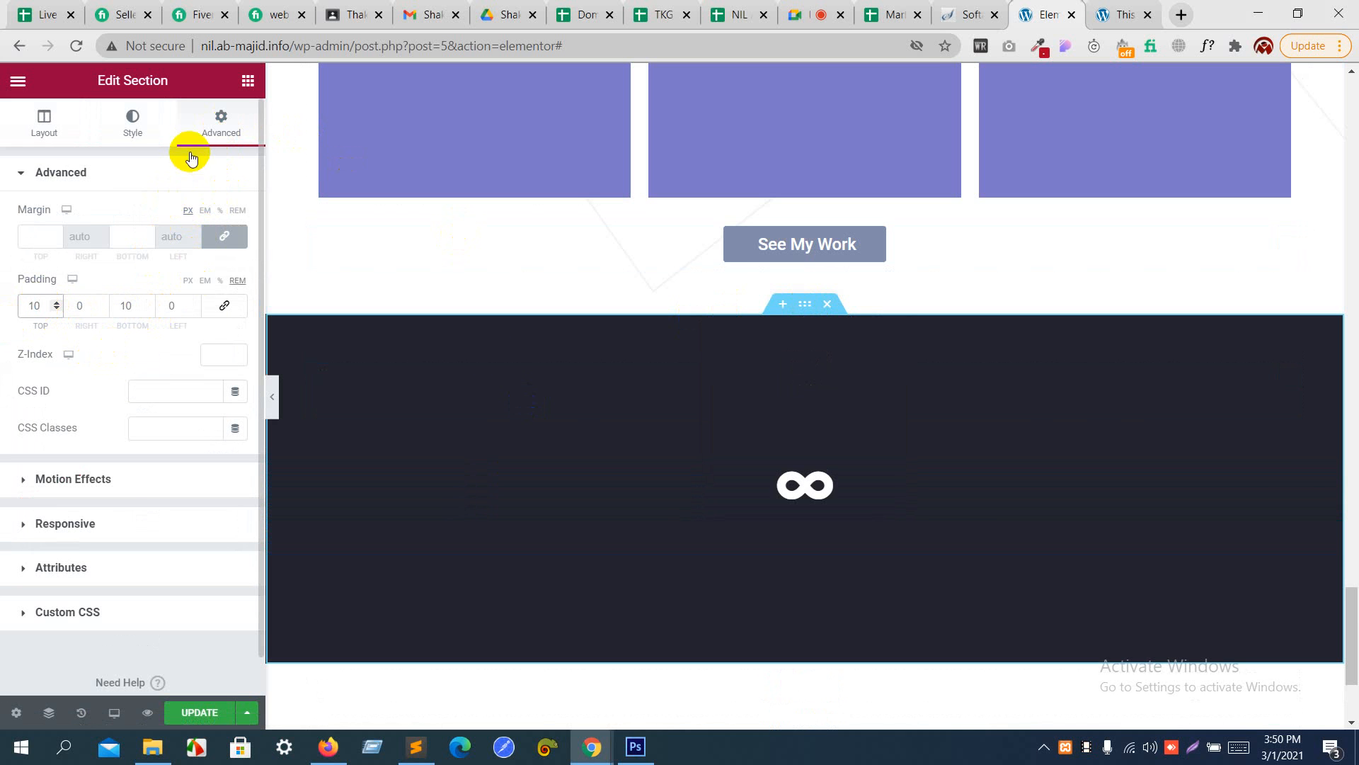
- Switch to Photoshop and activate the newsletter paragraph below the infinity icon with the Type tool
key("alt+Tab")
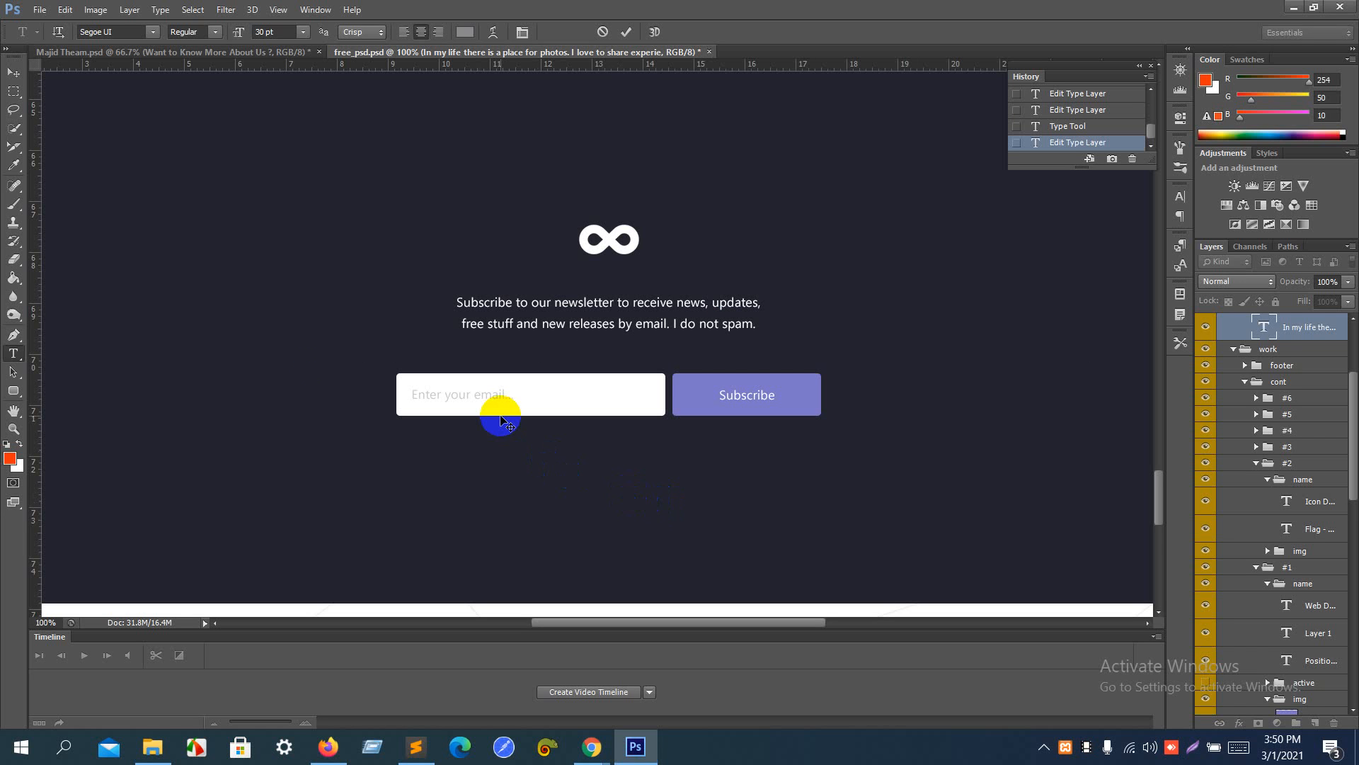
left_click(13, 373)
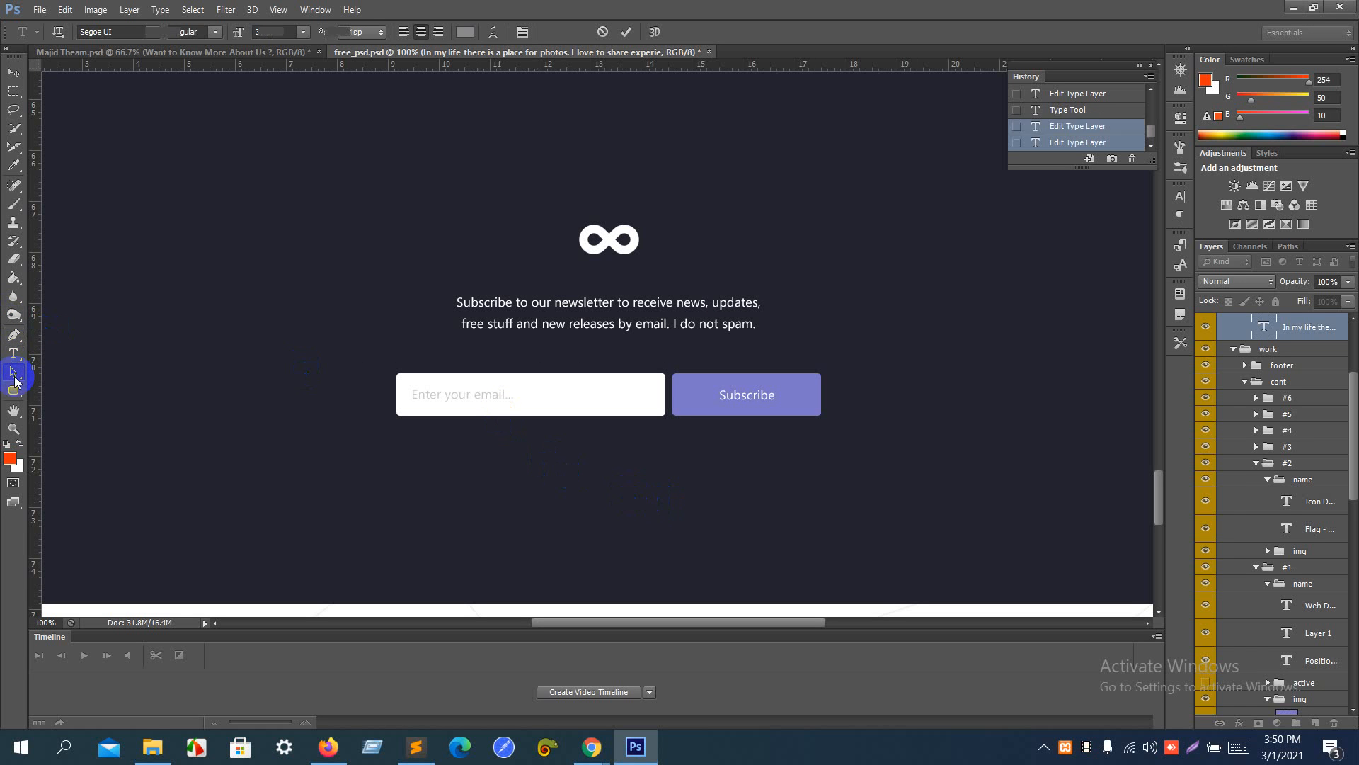
left_click(13, 354)
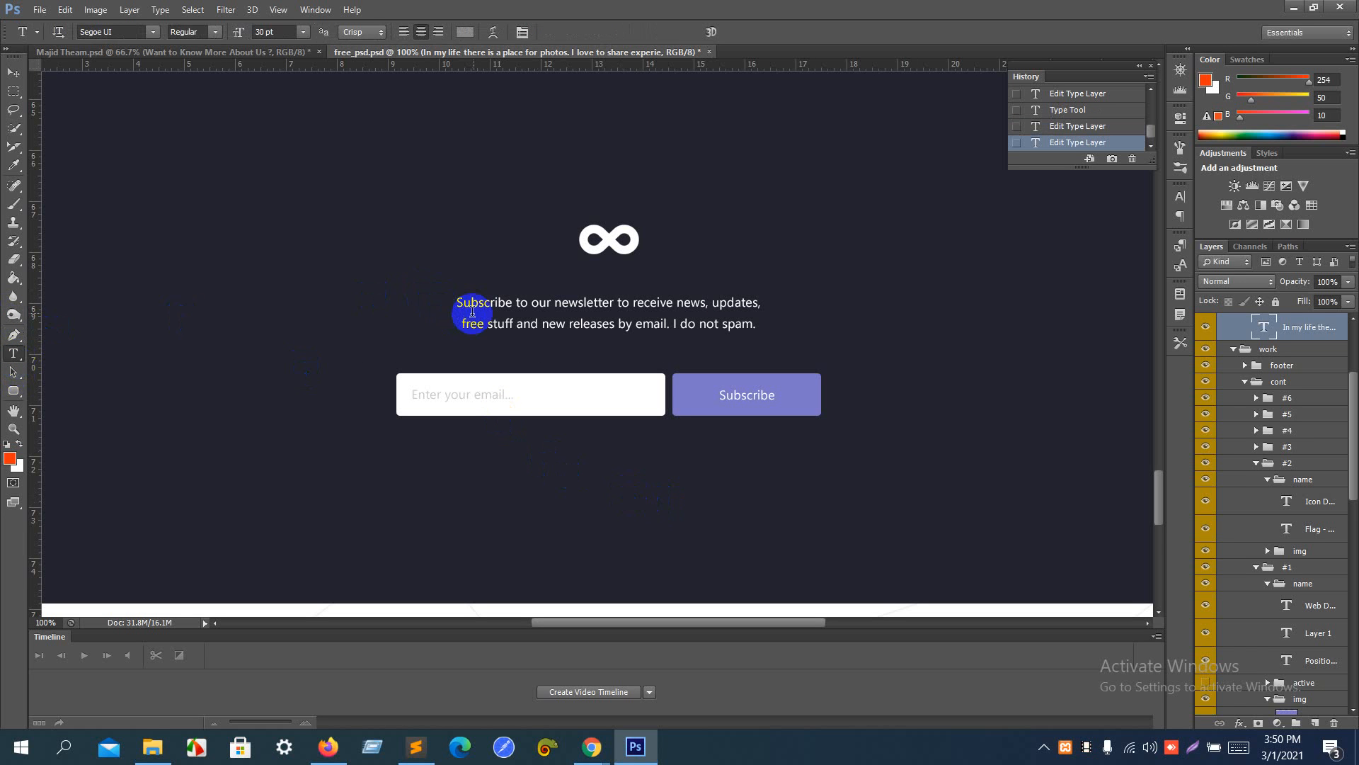
left_click(476, 306)
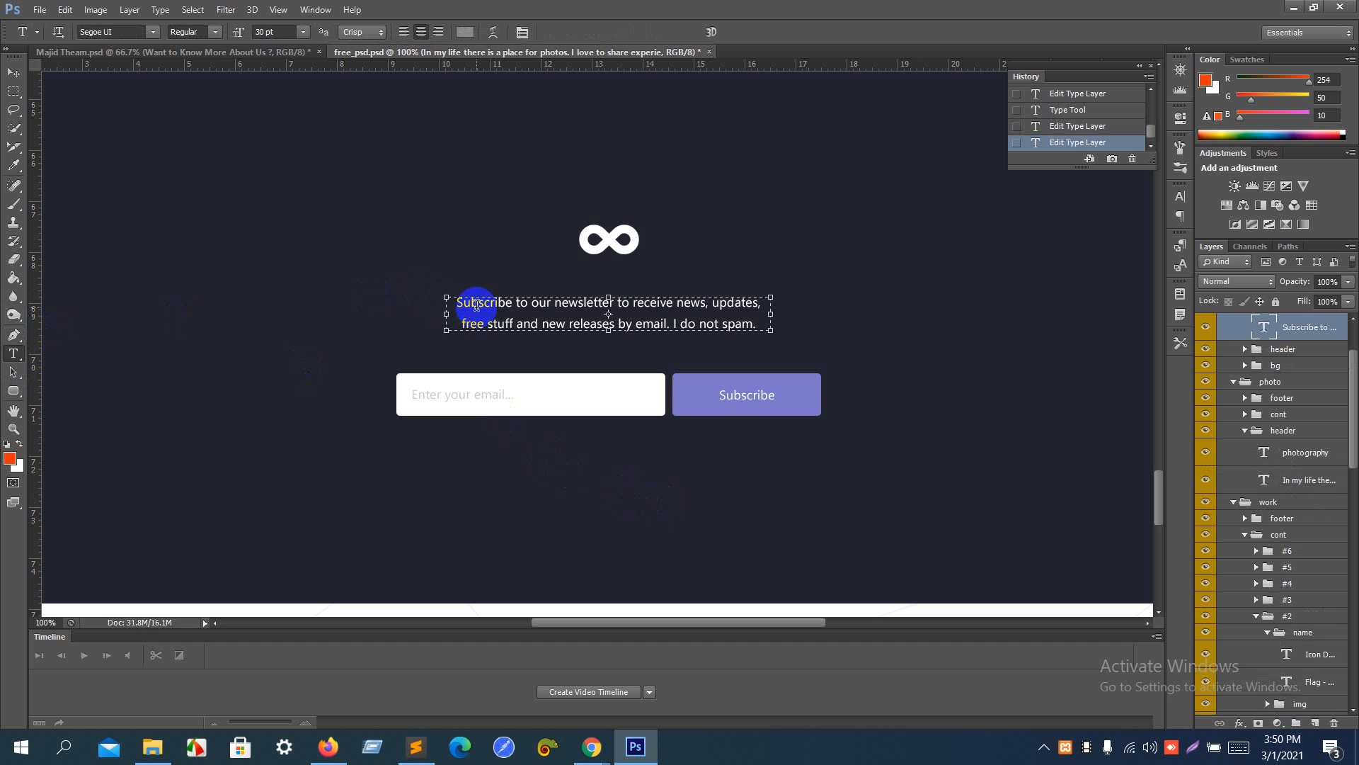
- Return to Elementor, add a Heading widget below the infinity icon, and replace its default title with the clipboard text
key("alt+Tab")
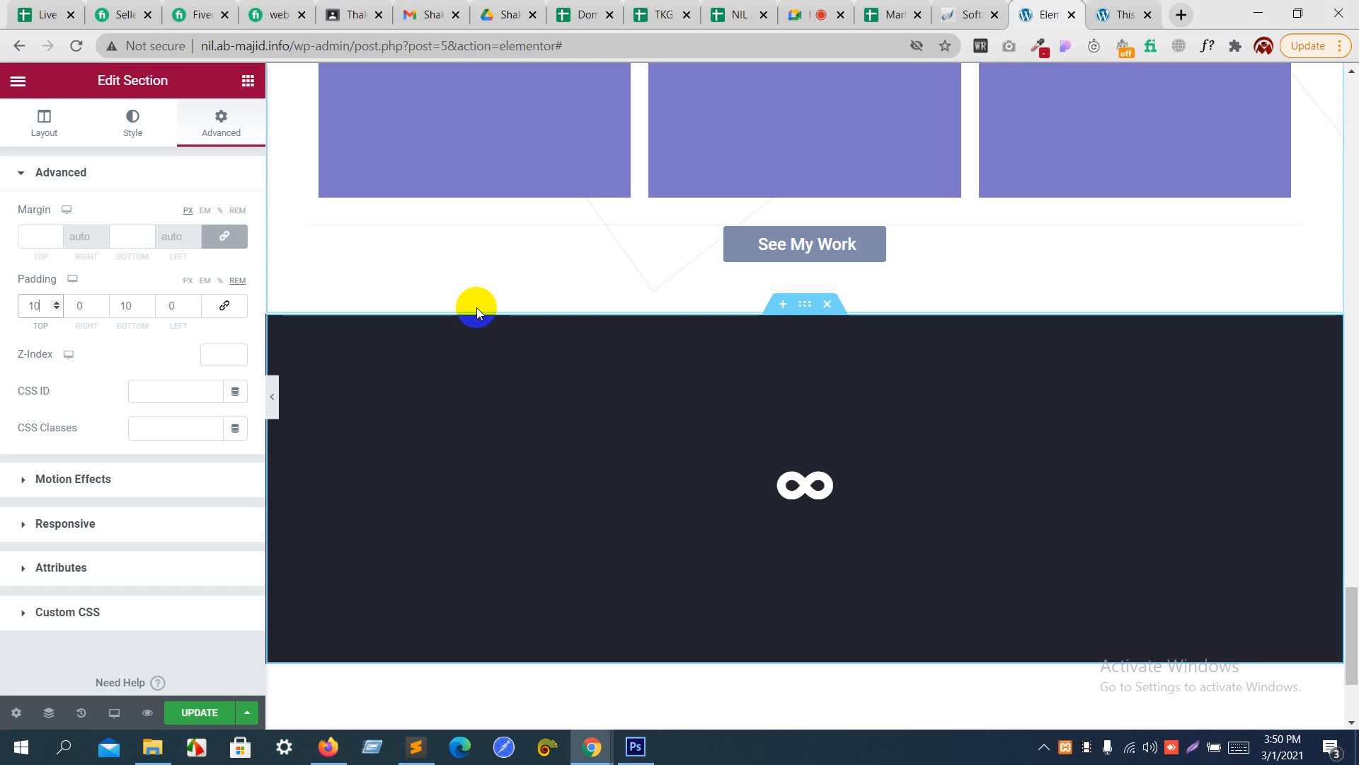
left_click(248, 80)
left_click_drag(556, 475, 719, 507)
left_click_drag(192, 271, 9, 206)
type("In my life there is a place for photos. I love to share experiences and beautiful moments of your life with others. You can see the first examples of the new work, or photos from my vacation or a walk in the park. I thought you would be interested.")
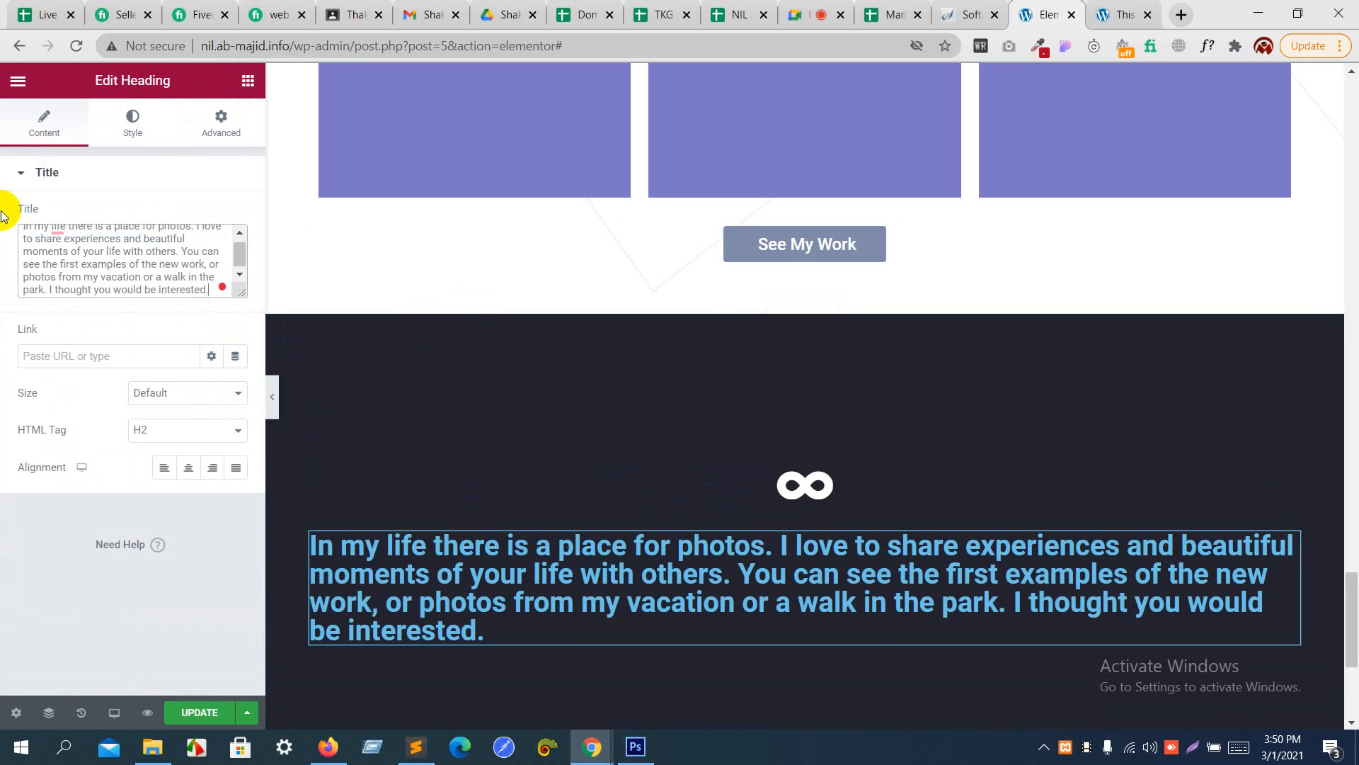
- Copy the full newsletter paragraph from Photoshop and replace the Elementor heading's title with "Subscribe to our newsletter to receive news, updates, free stuff and new releases by email. I do not spam."
key("alt+Tab")
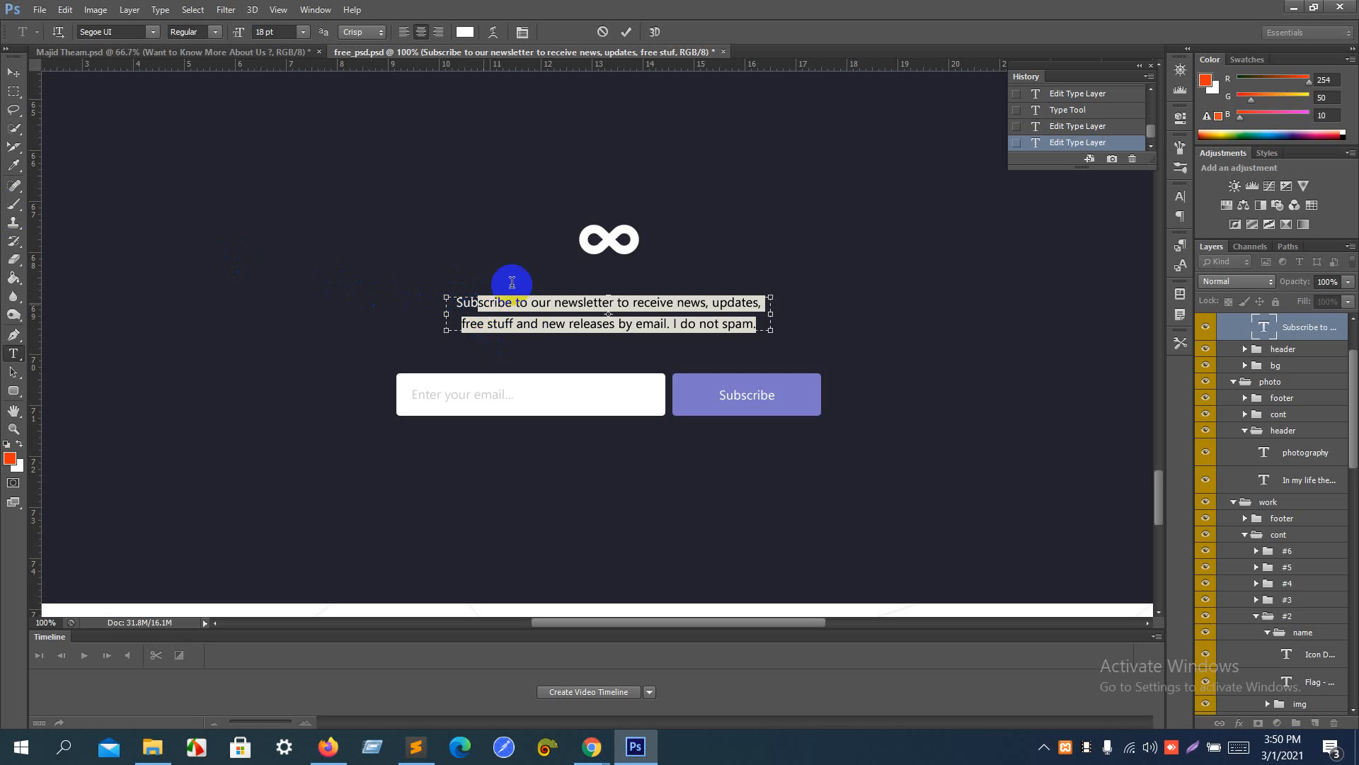
left_click(484, 302)
key("ctrl+a")
key("ctrl+c")
key("alt+Tab")
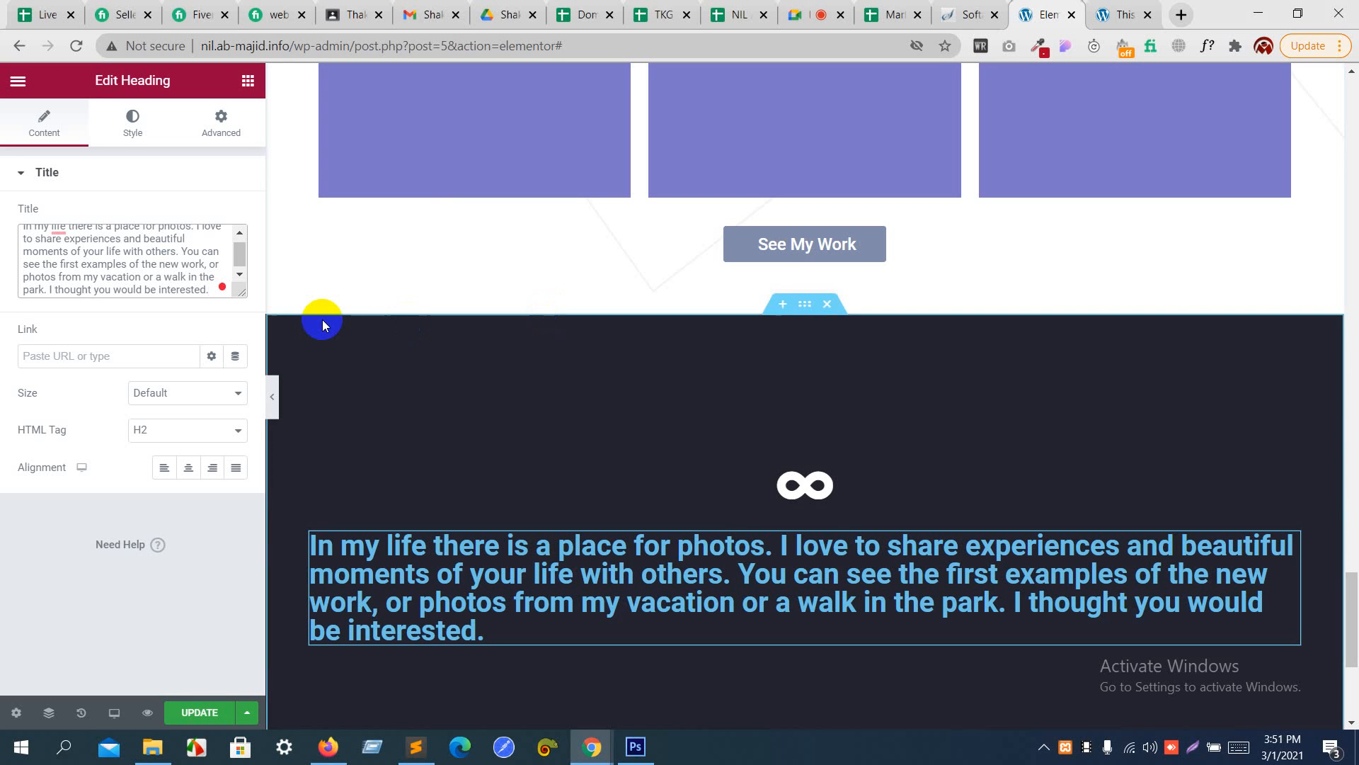
key("ctrl+a")
key("ctrl+v")
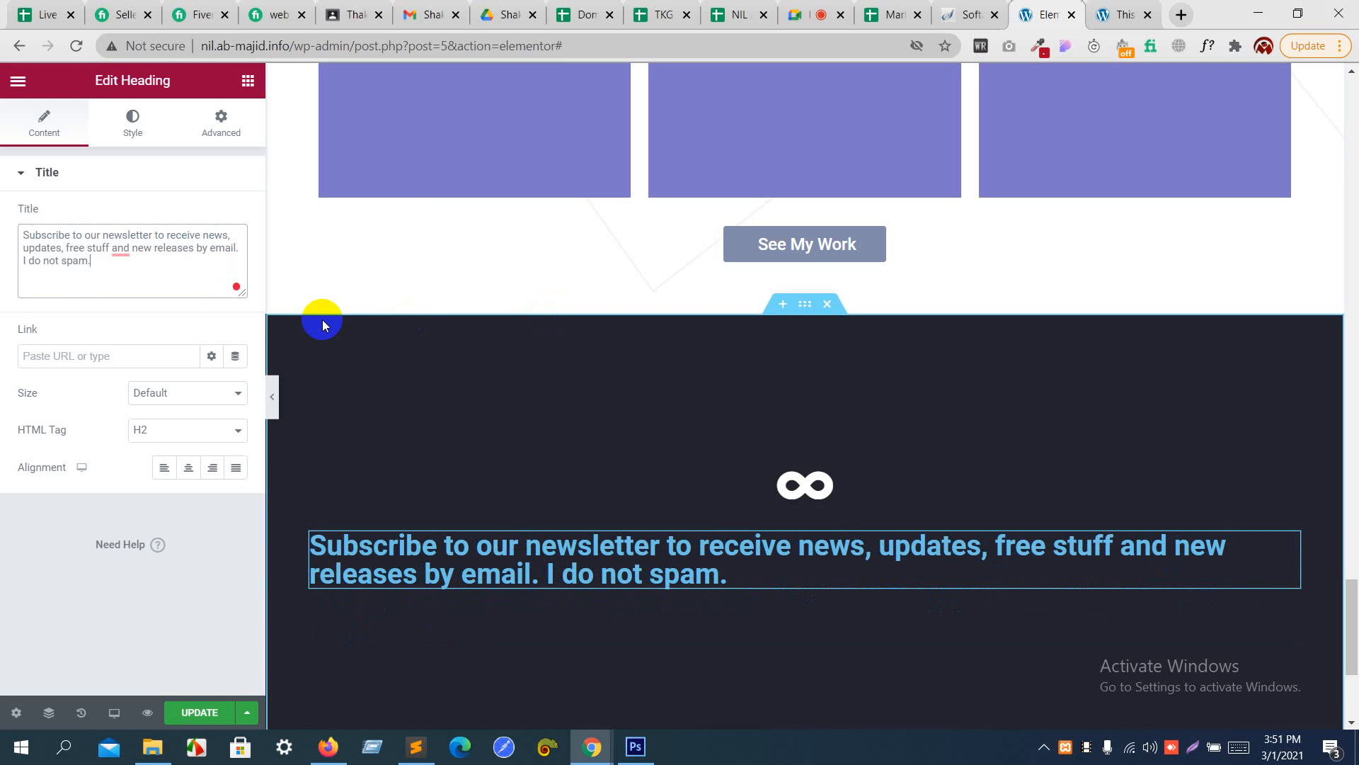
- Center the newsletter heading and set its text color to white
left_click(197, 473)
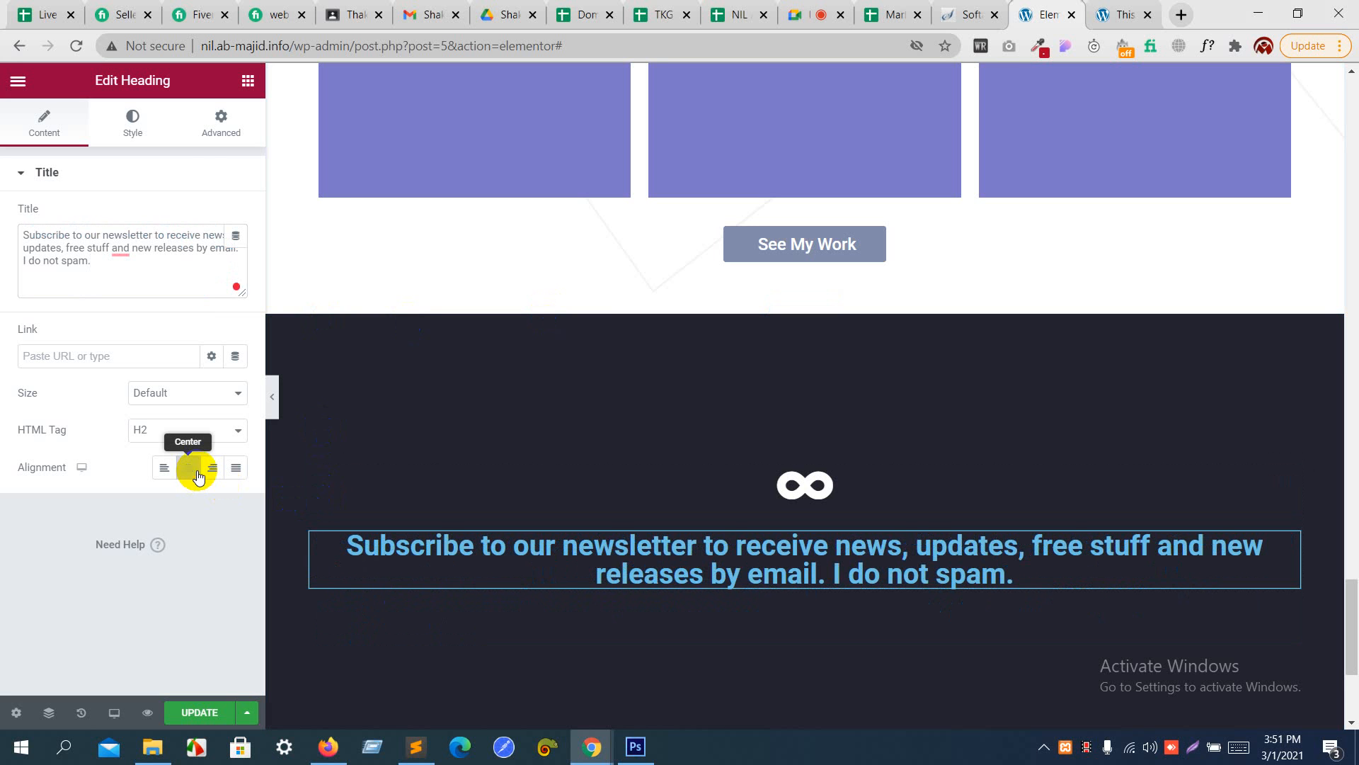
left_click(131, 123)
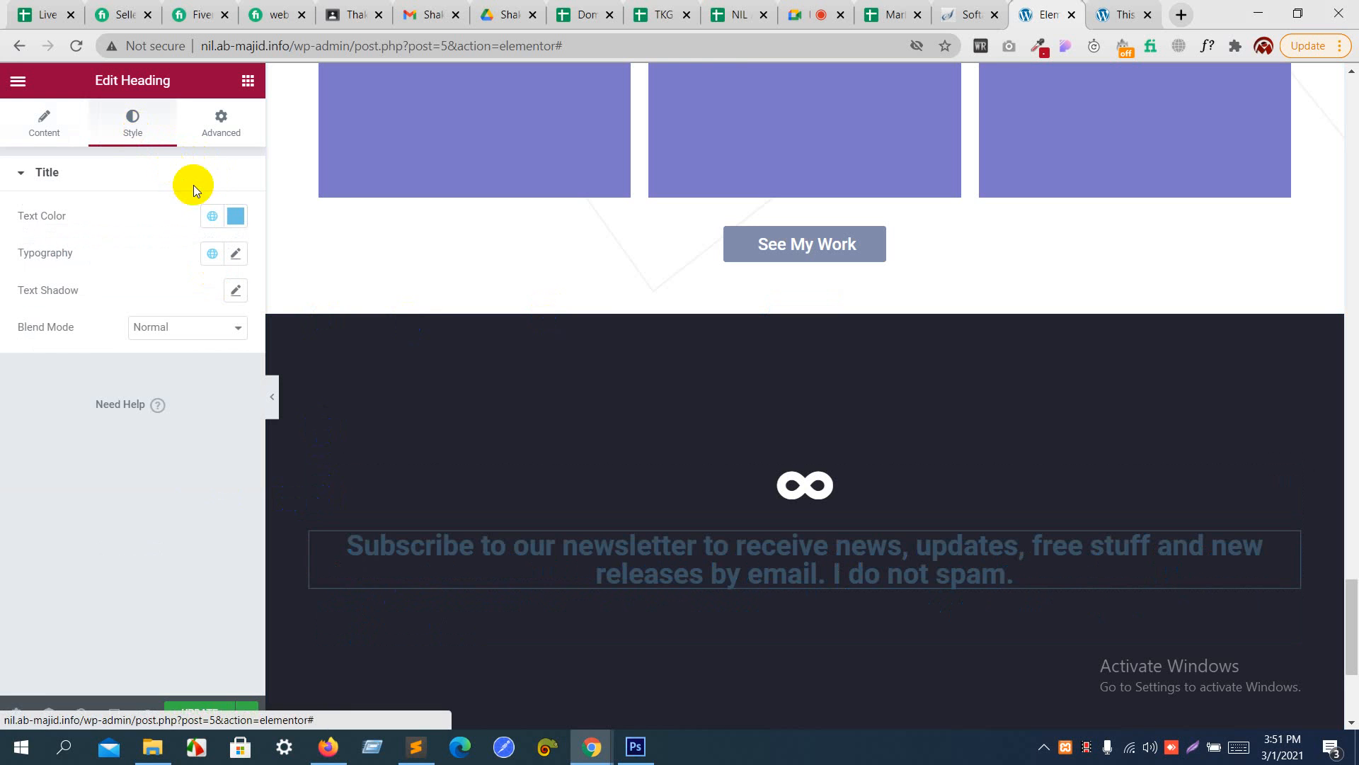
left_click(232, 221)
left_click_drag(121, 303, 2, 277)
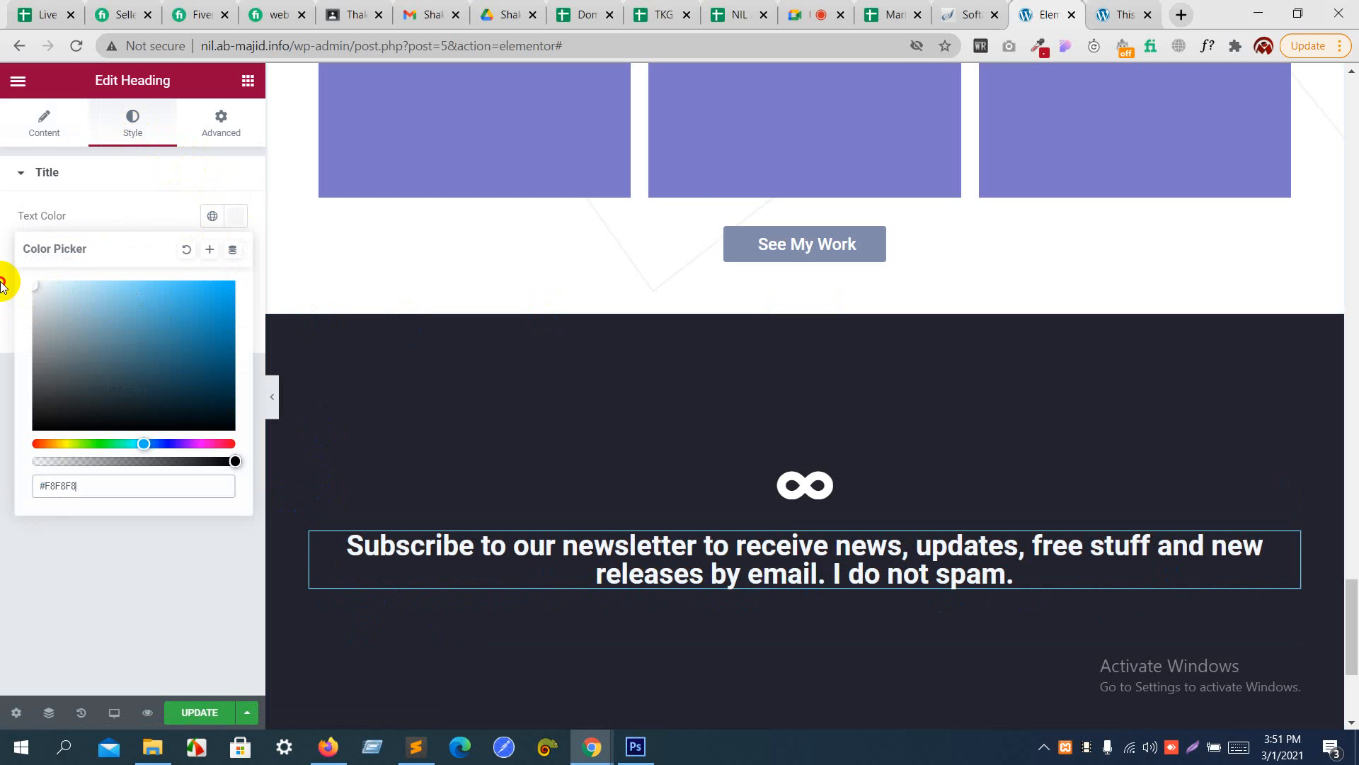
left_click(112, 177)
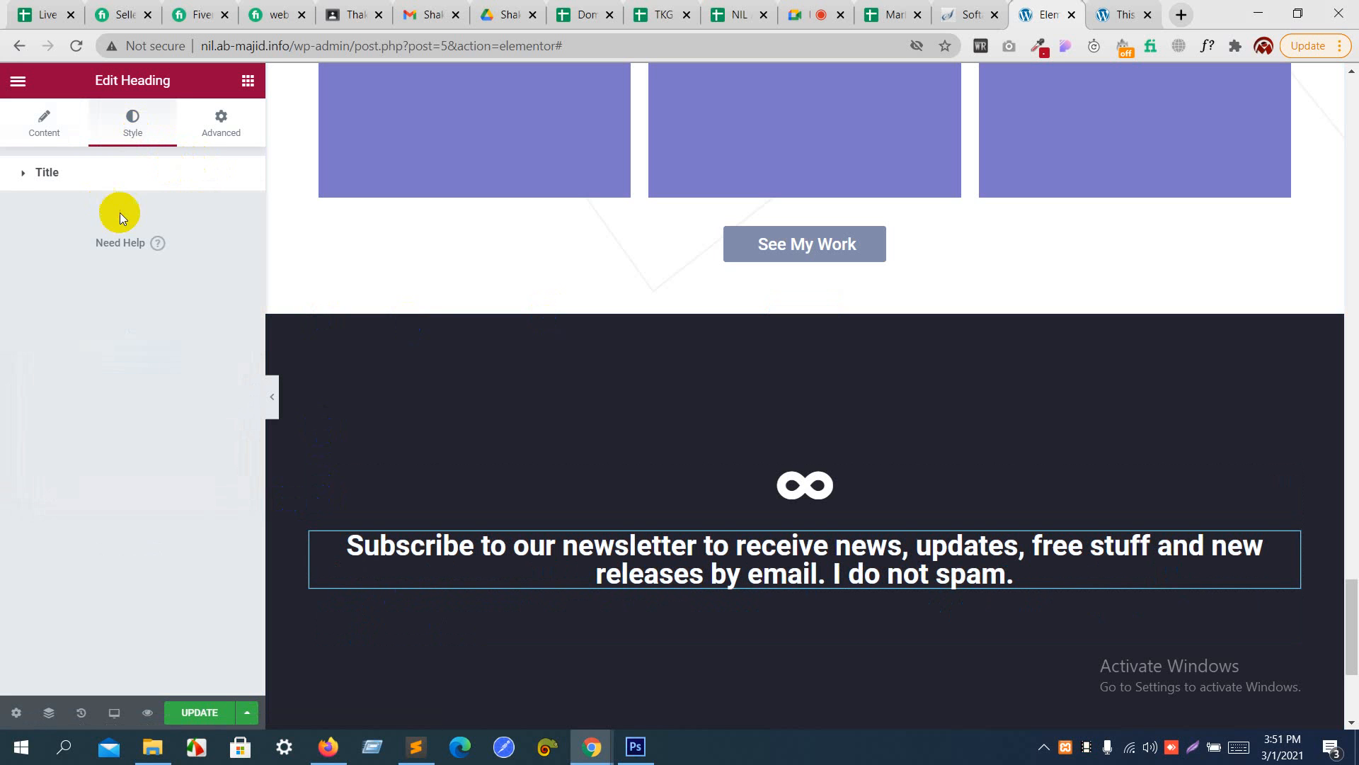
left_click(190, 184)
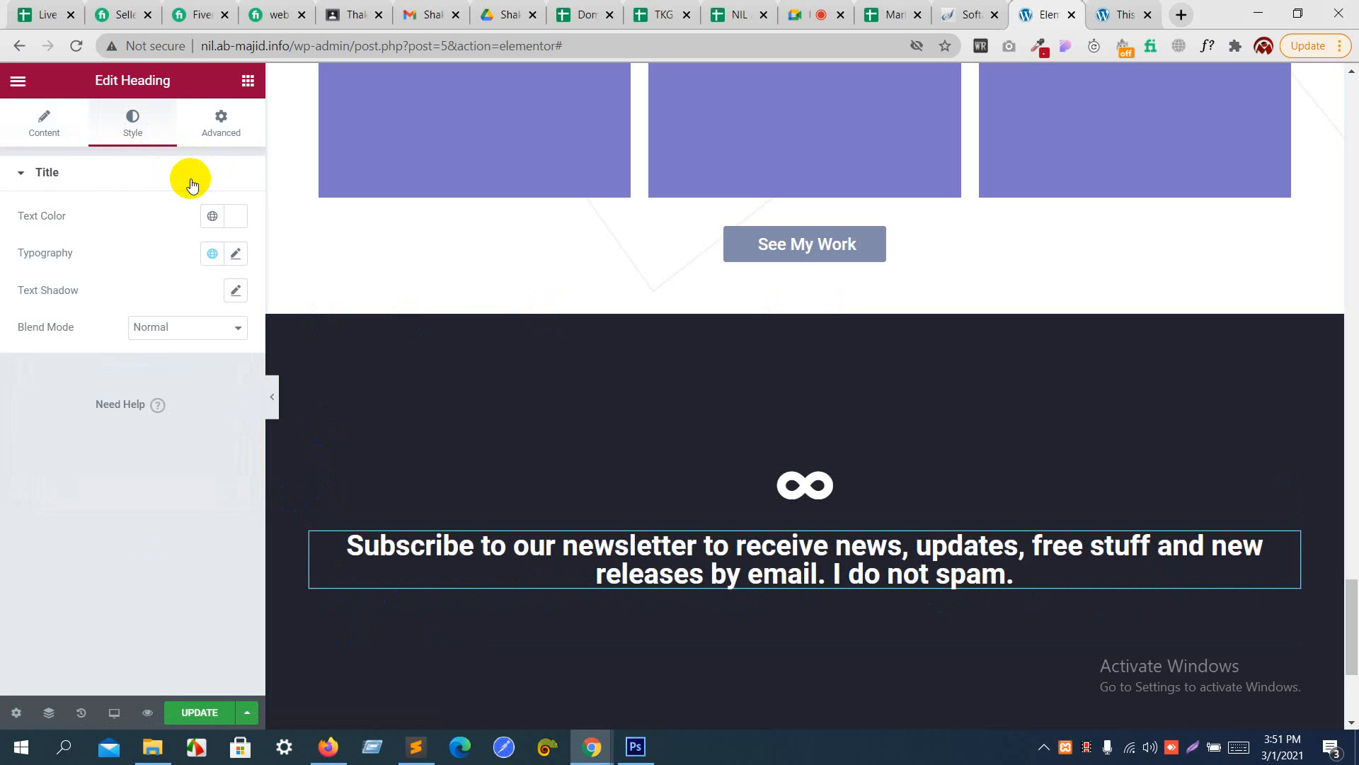
- Set the newsletter heading's font size to 15 px, checking the text against the Photoshop design
left_click(237, 253)
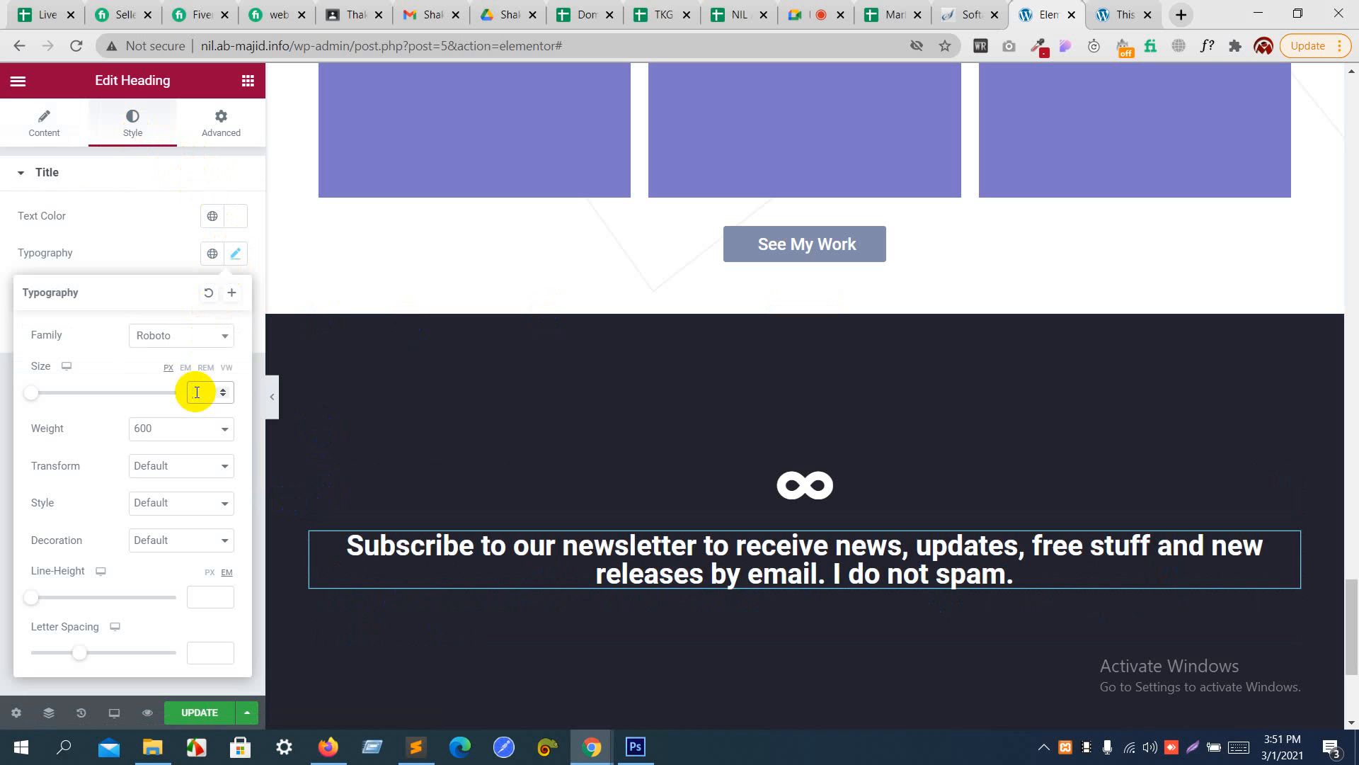
key("Up")
key("Up")
key("Up")
key("Up")
key("Up")
key("Up")
key("Up")
key("Up")
key("Up")
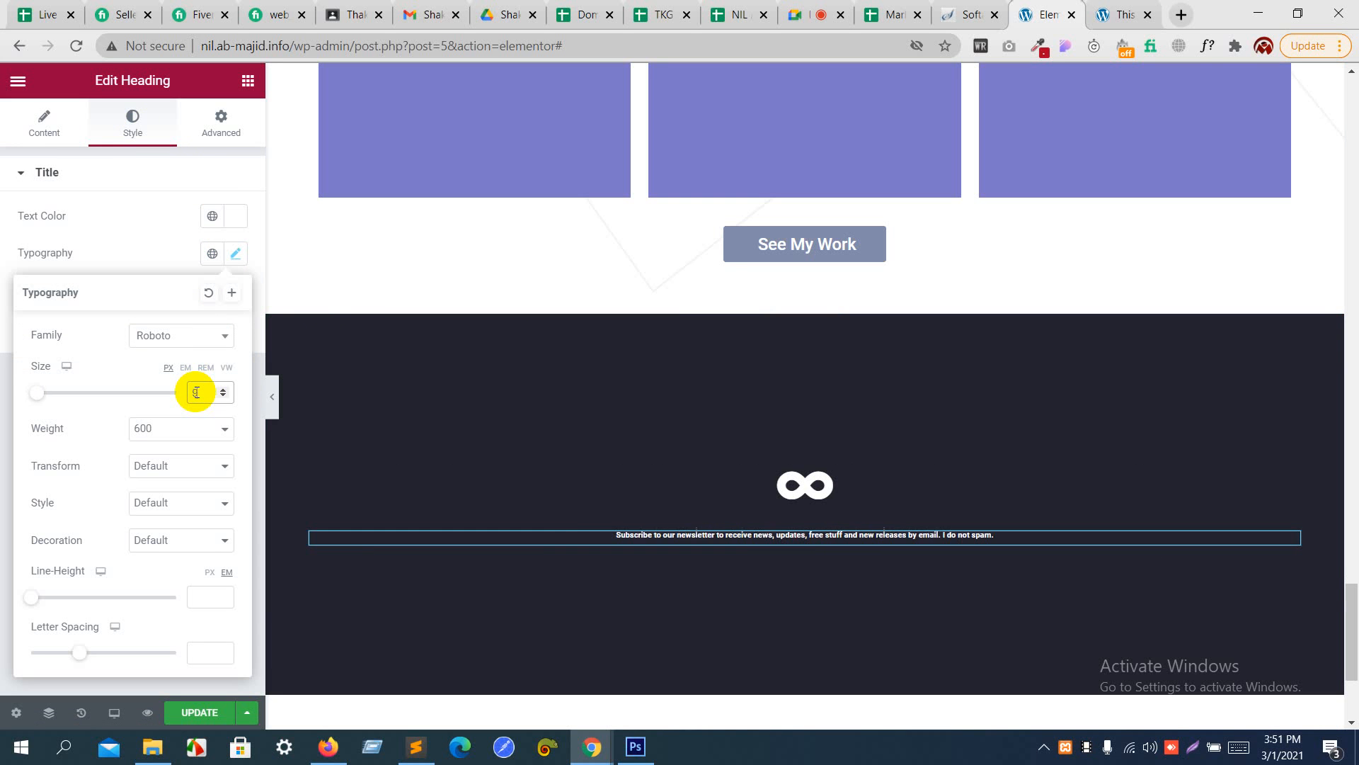
key("Up")
key("Up")
key("Up")
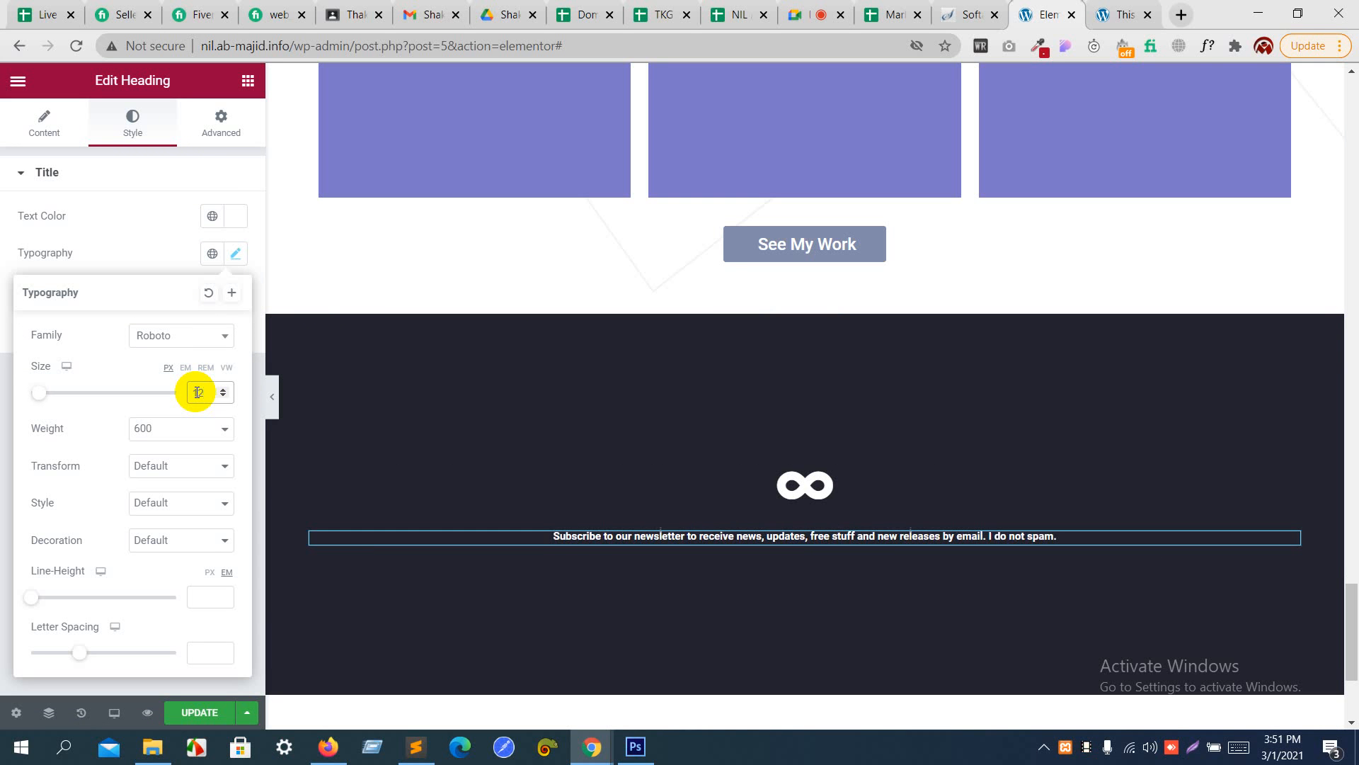
key("Up")
key("alt+Tab")
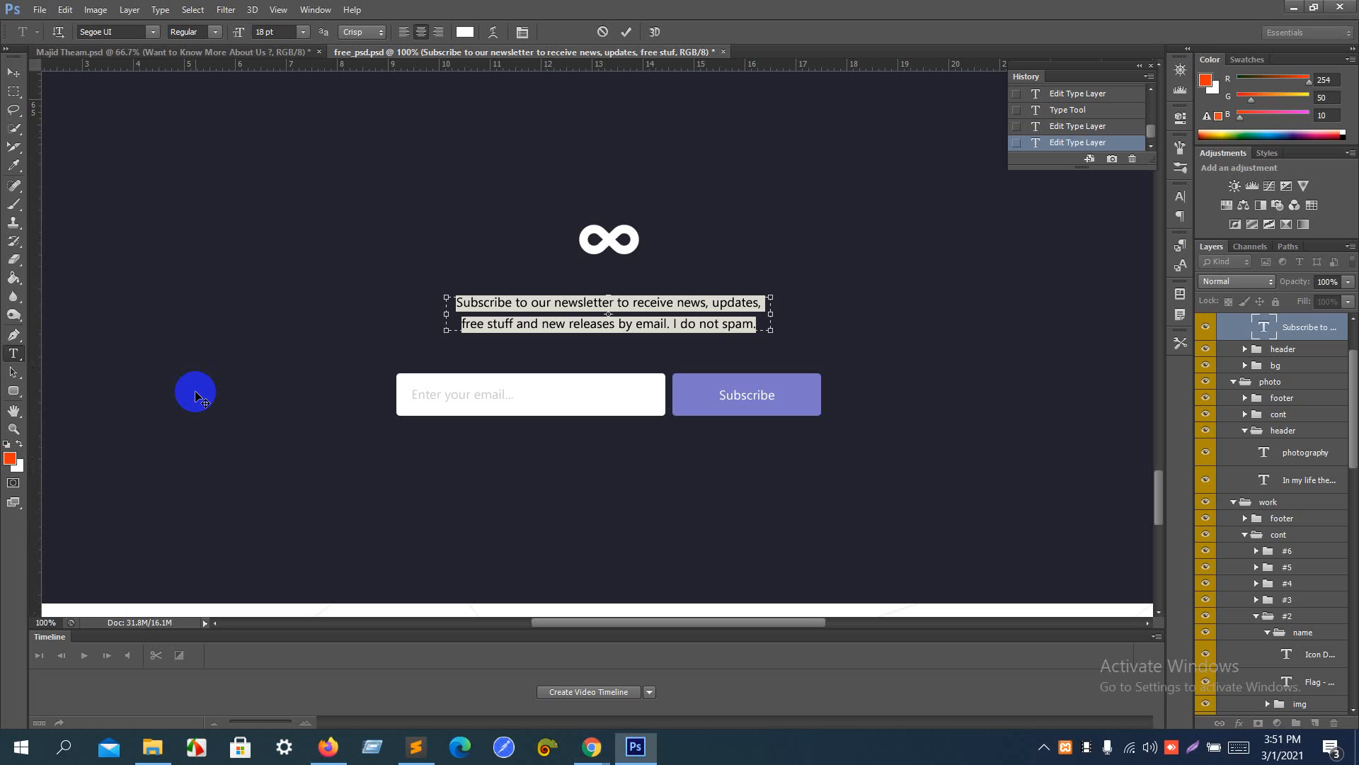
key("alt+Tab")
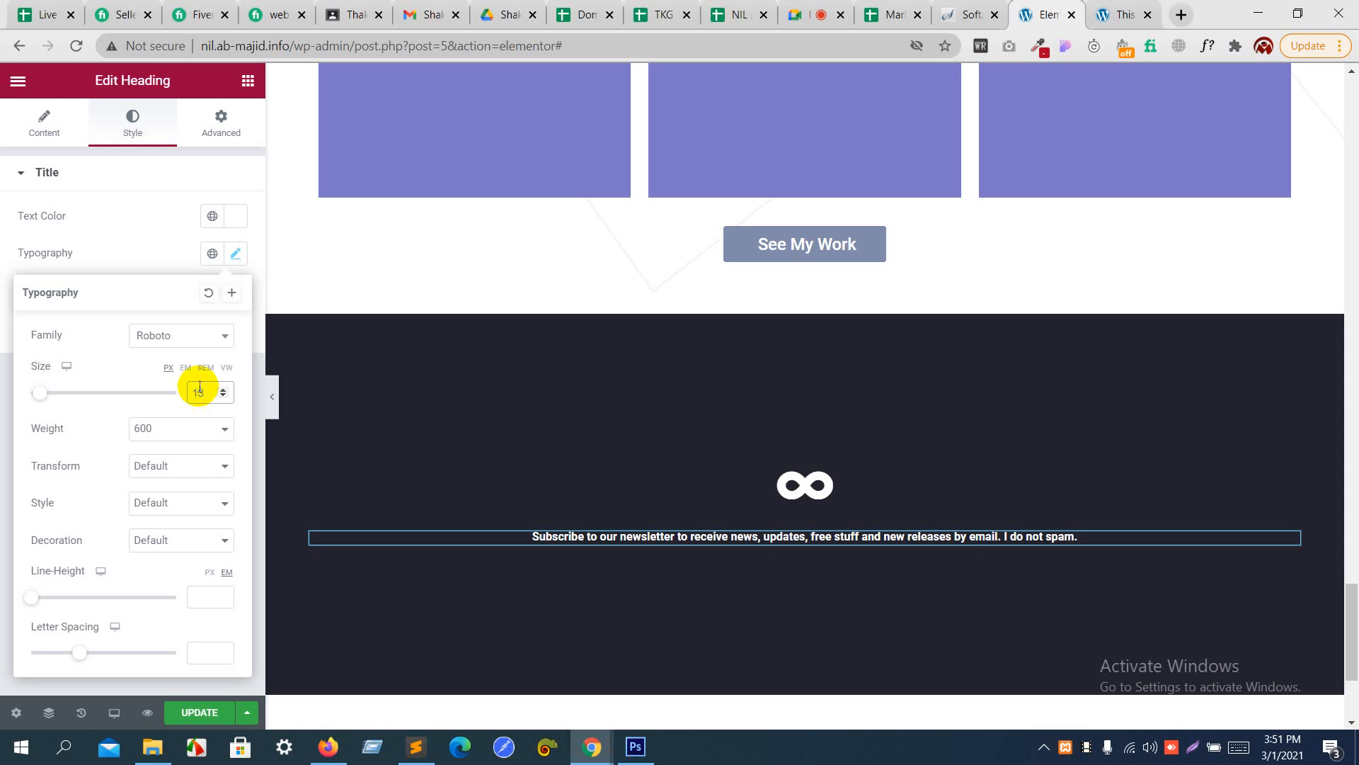
left_click(224, 390)
left_click(223, 389)
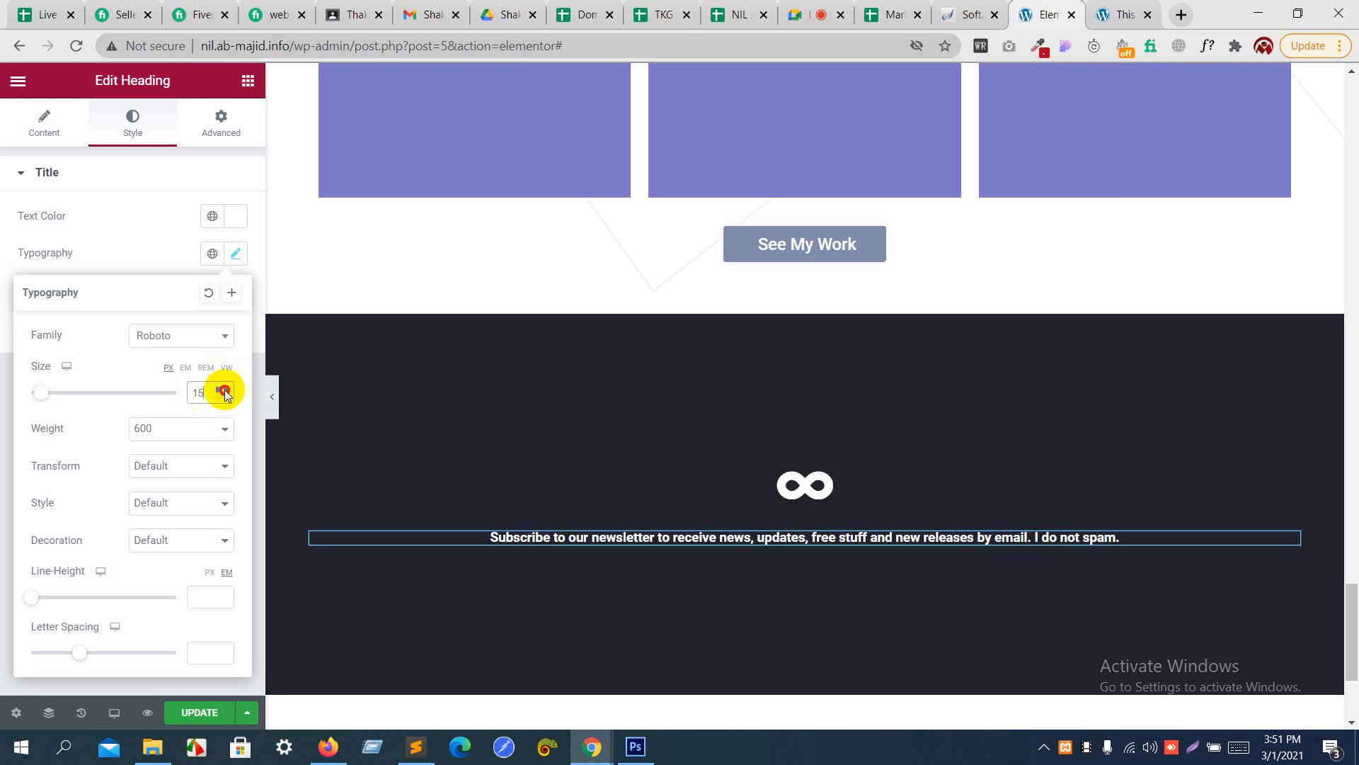
- Insert a <br> line break after "updates," in the newsletter heading's title
left_click(45, 122)
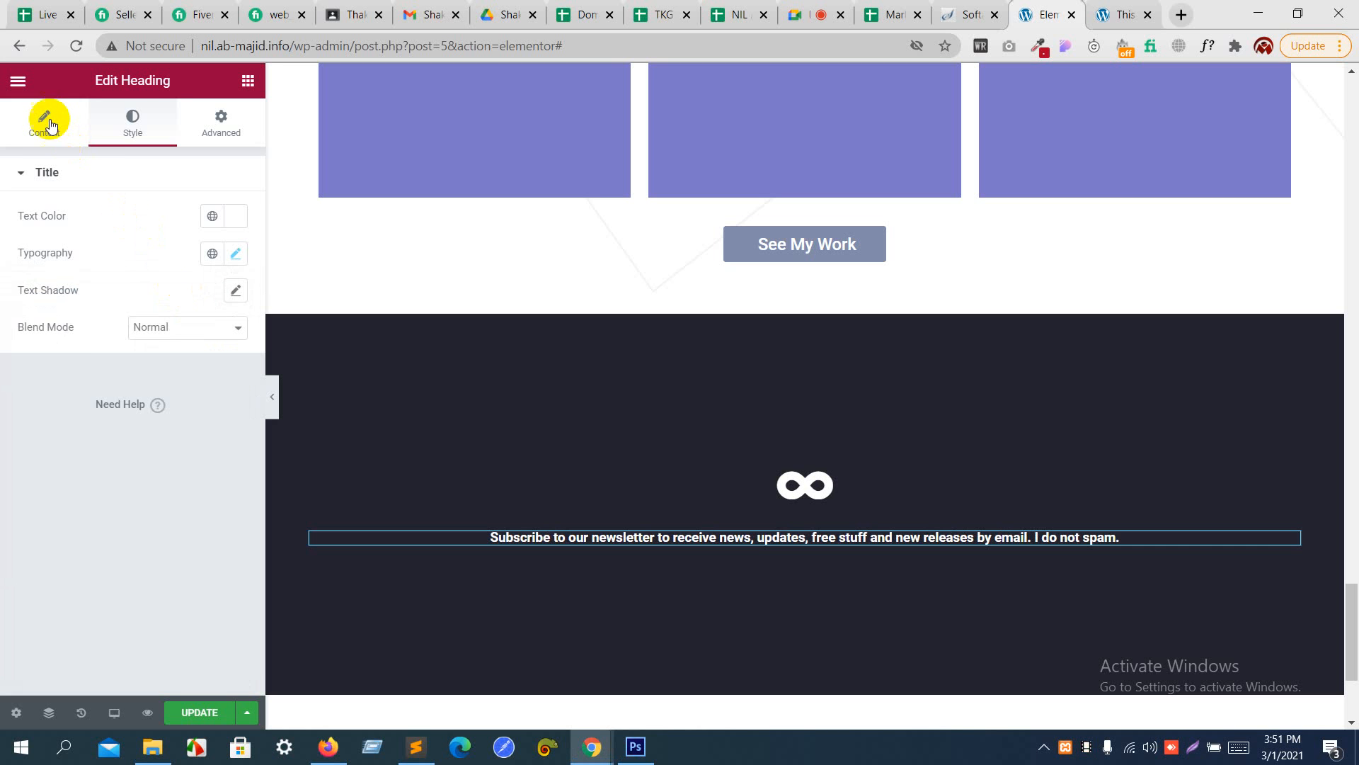
left_click(45, 121)
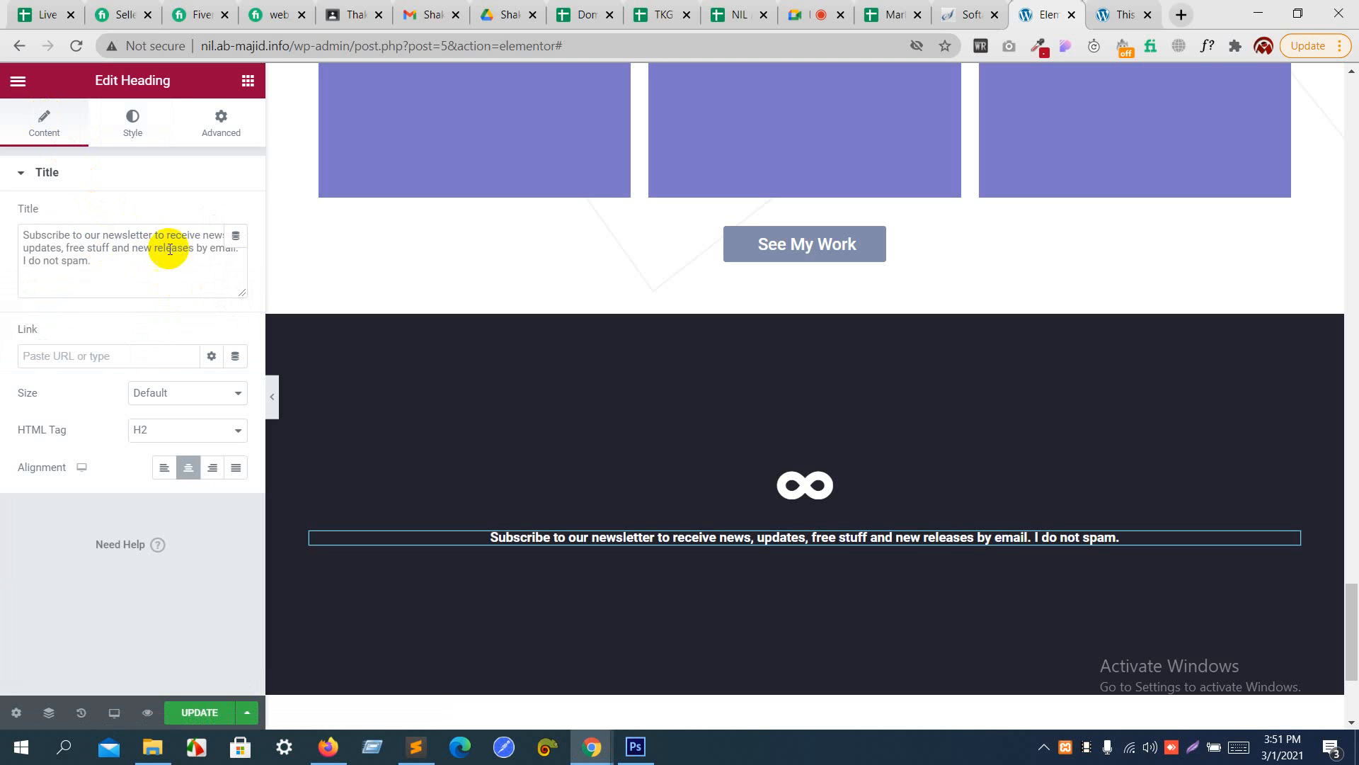
left_click(65, 248)
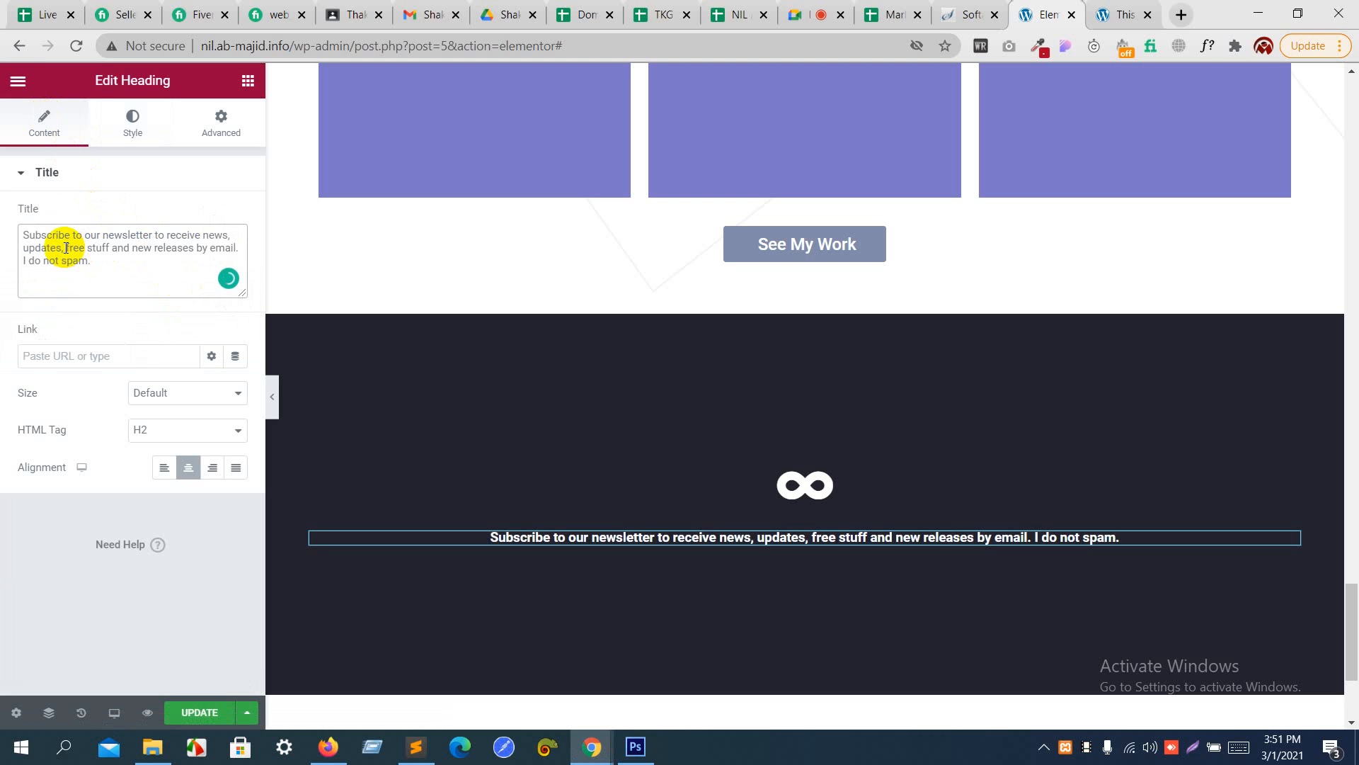
type("<br>")
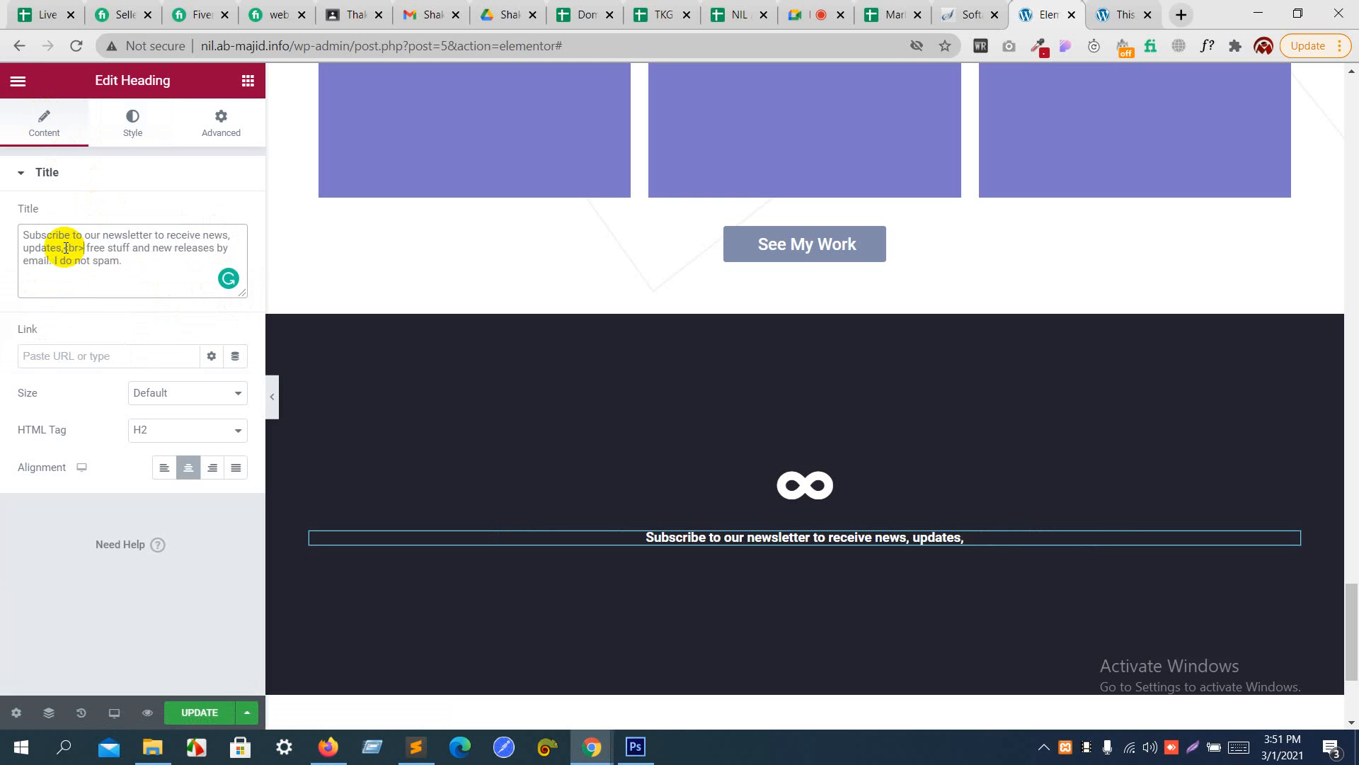
- Set the newsletter heading's line height to 1.9 em and compare the spacing with the Photoshop design
left_click(134, 124)
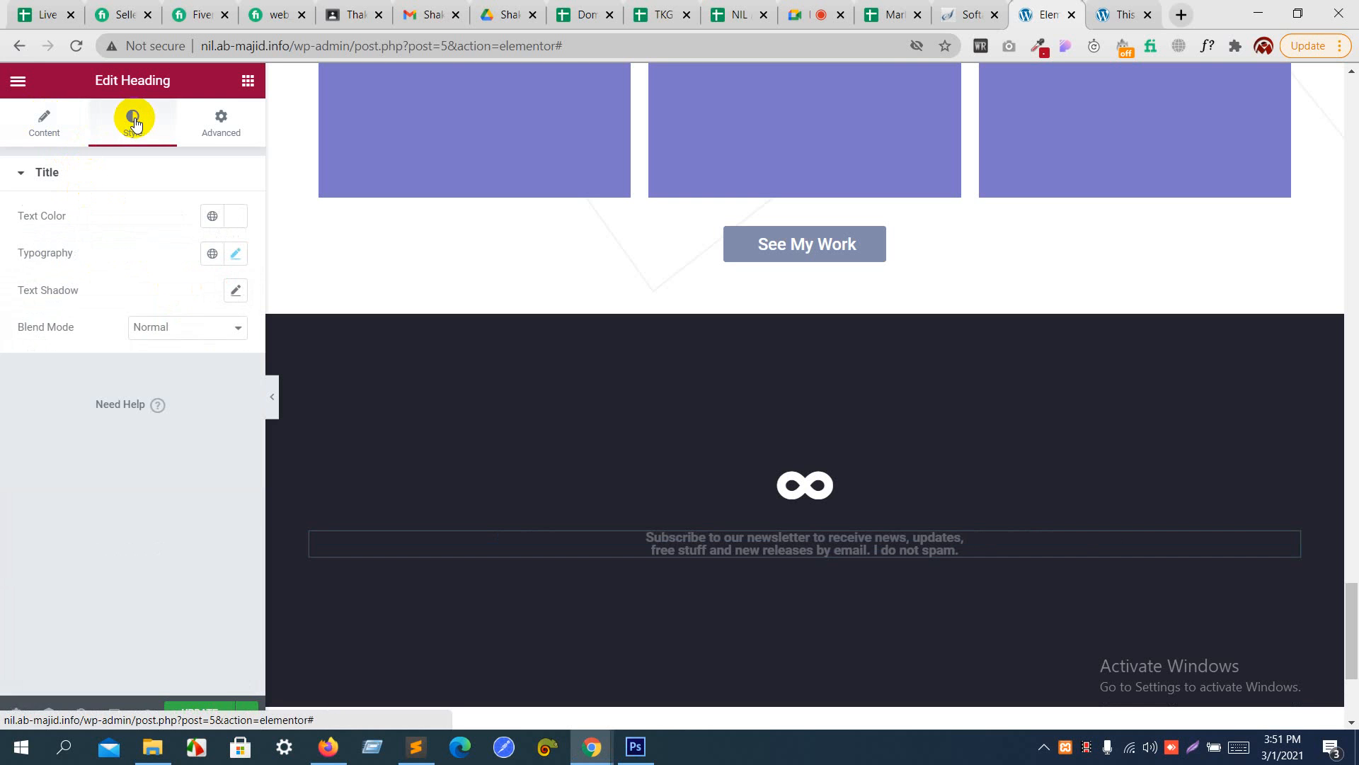
left_click(241, 265)
left_click_drag(45, 595, 59, 604)
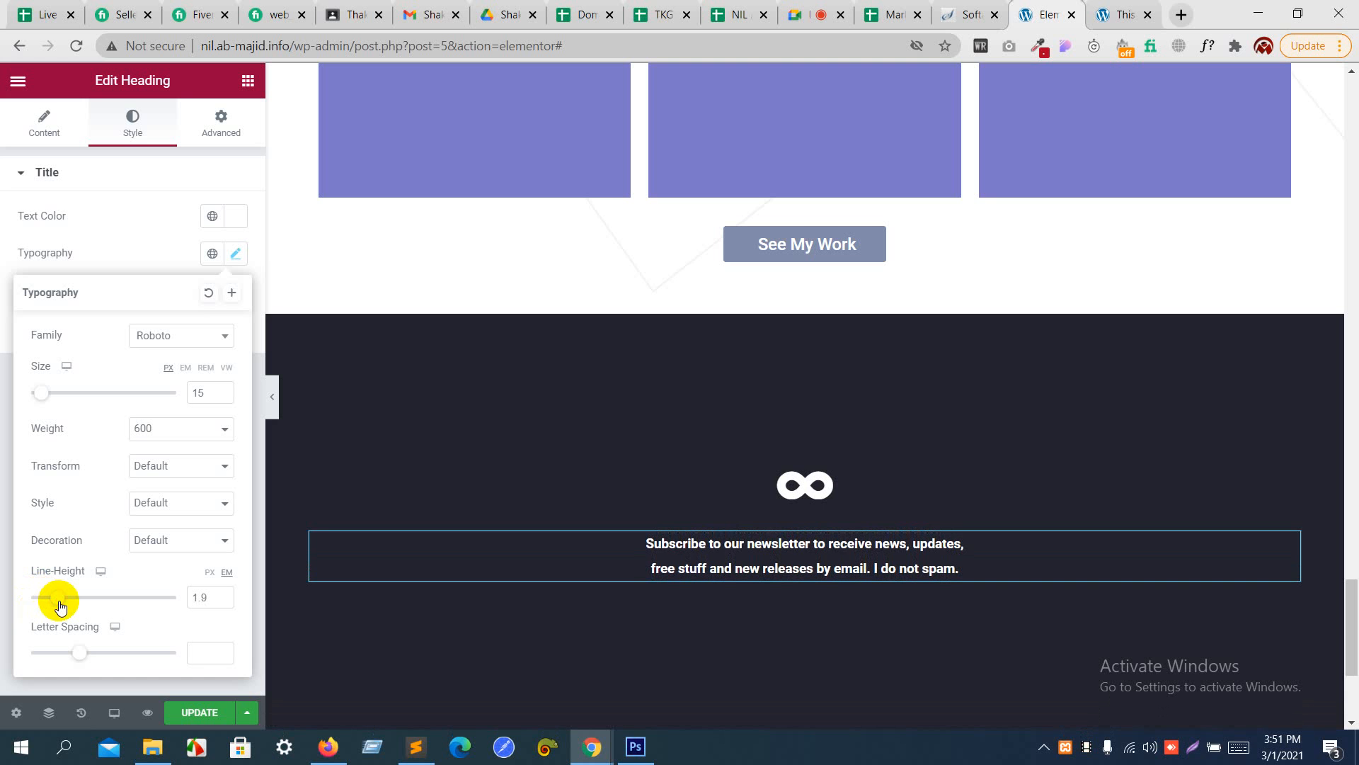
key("alt+Tab")
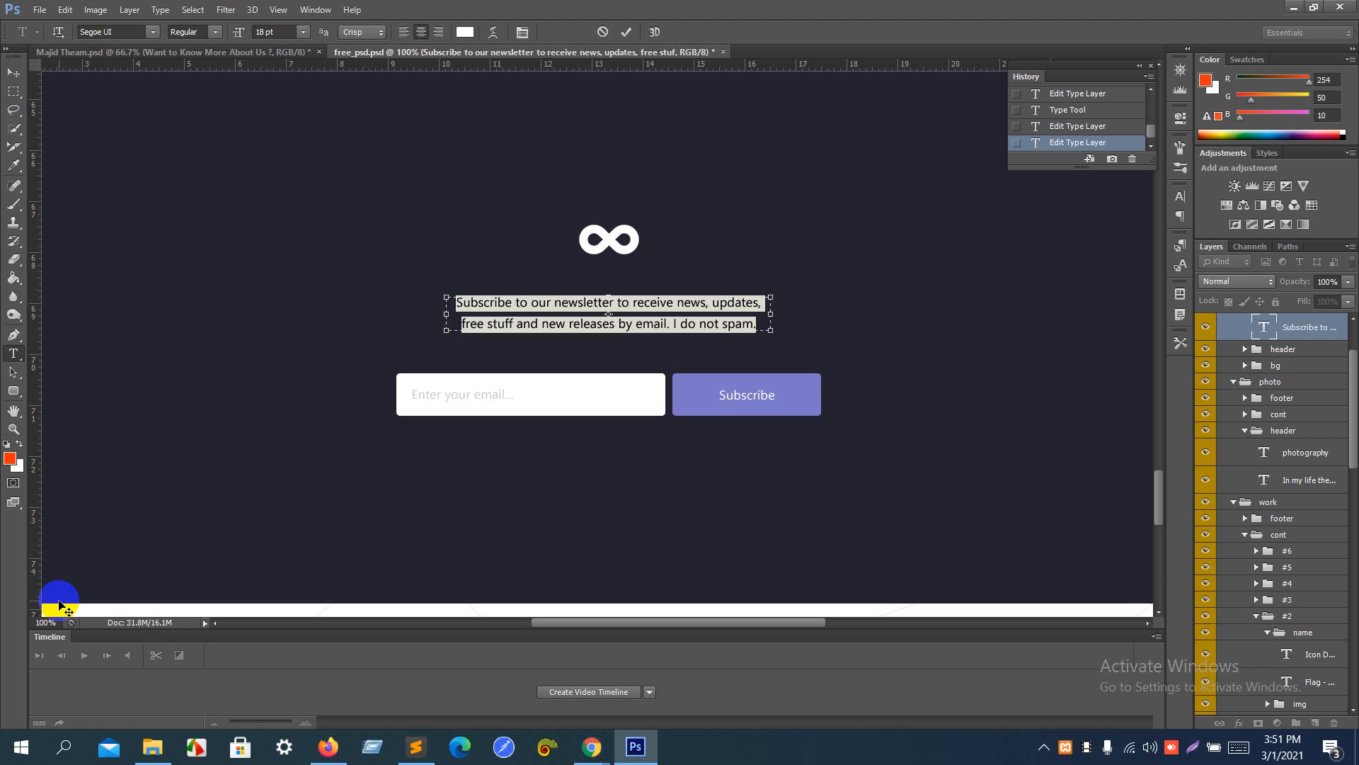
key("alt+Tab")
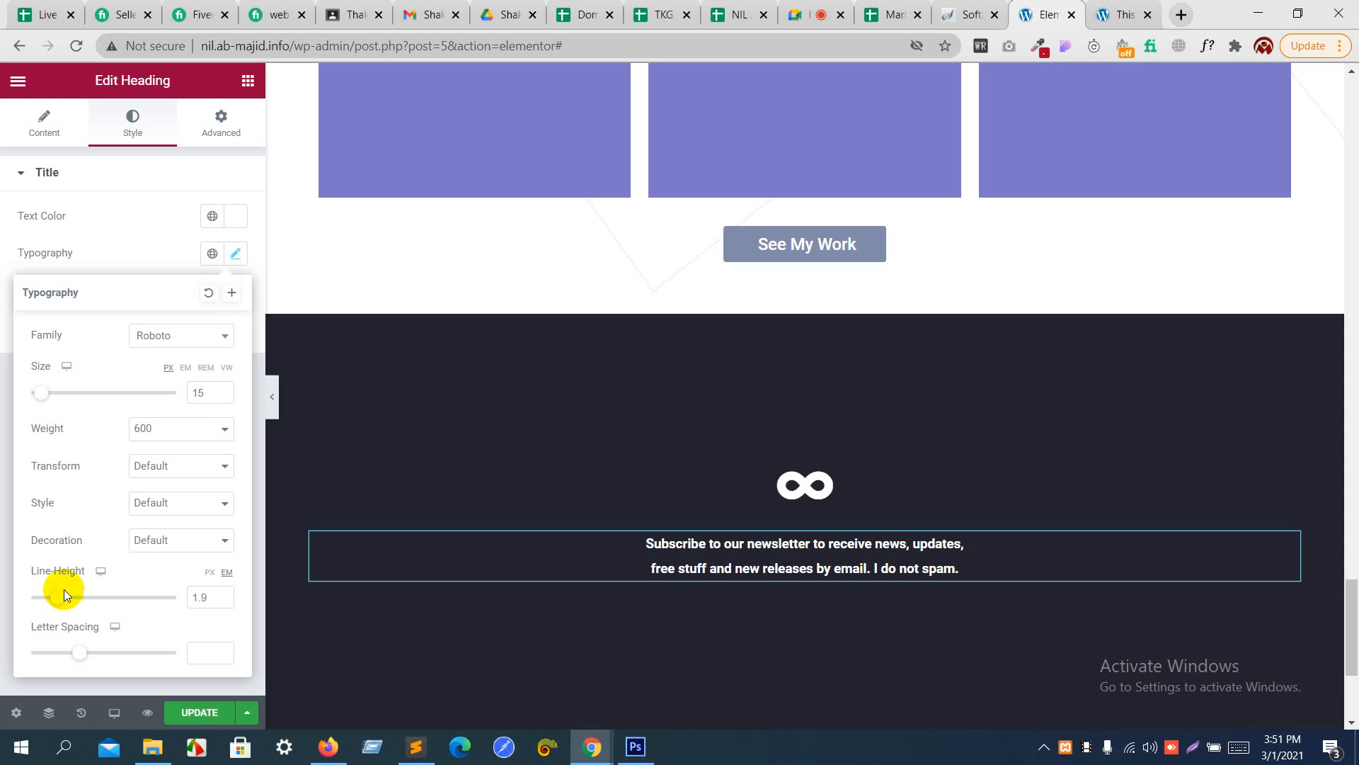
left_click(146, 241)
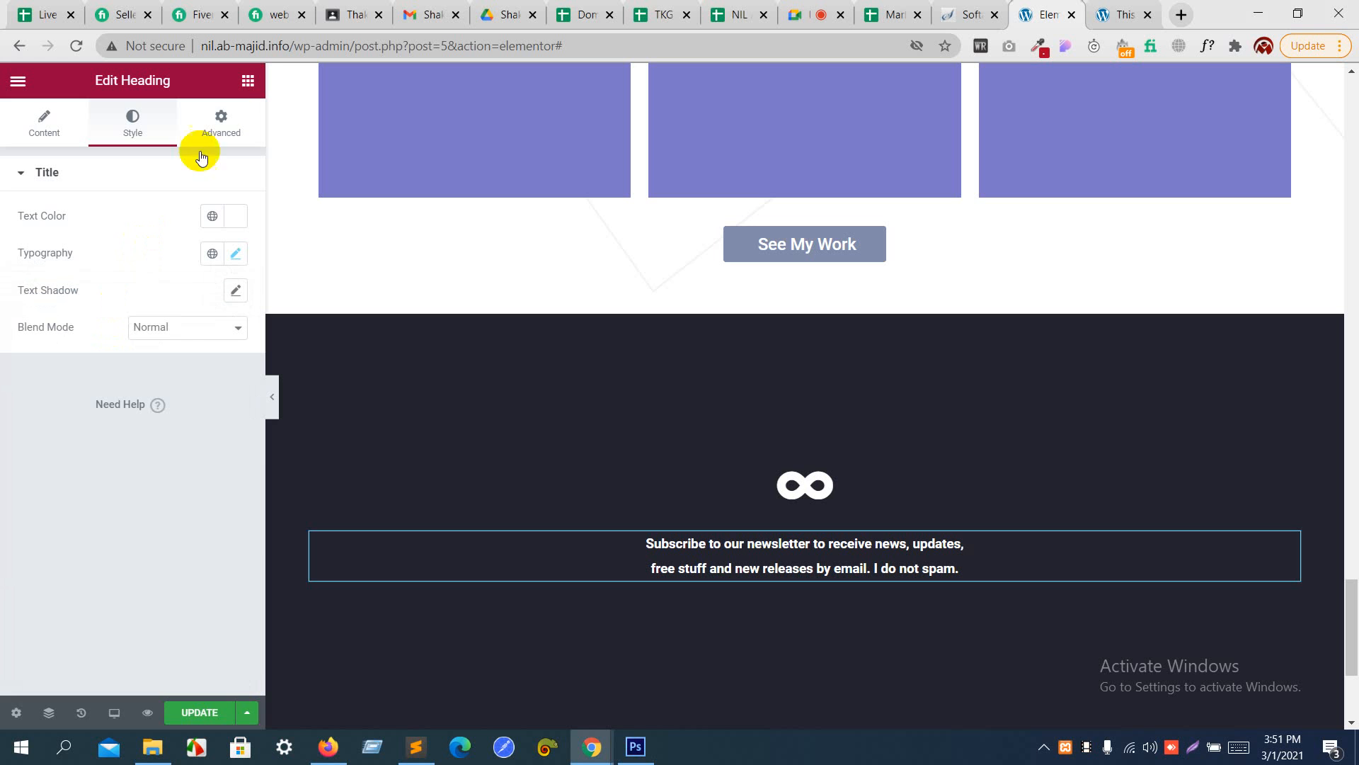
- Search the widget library for "tex" and "inp" to find a widget for the email entry field
left_click(227, 106)
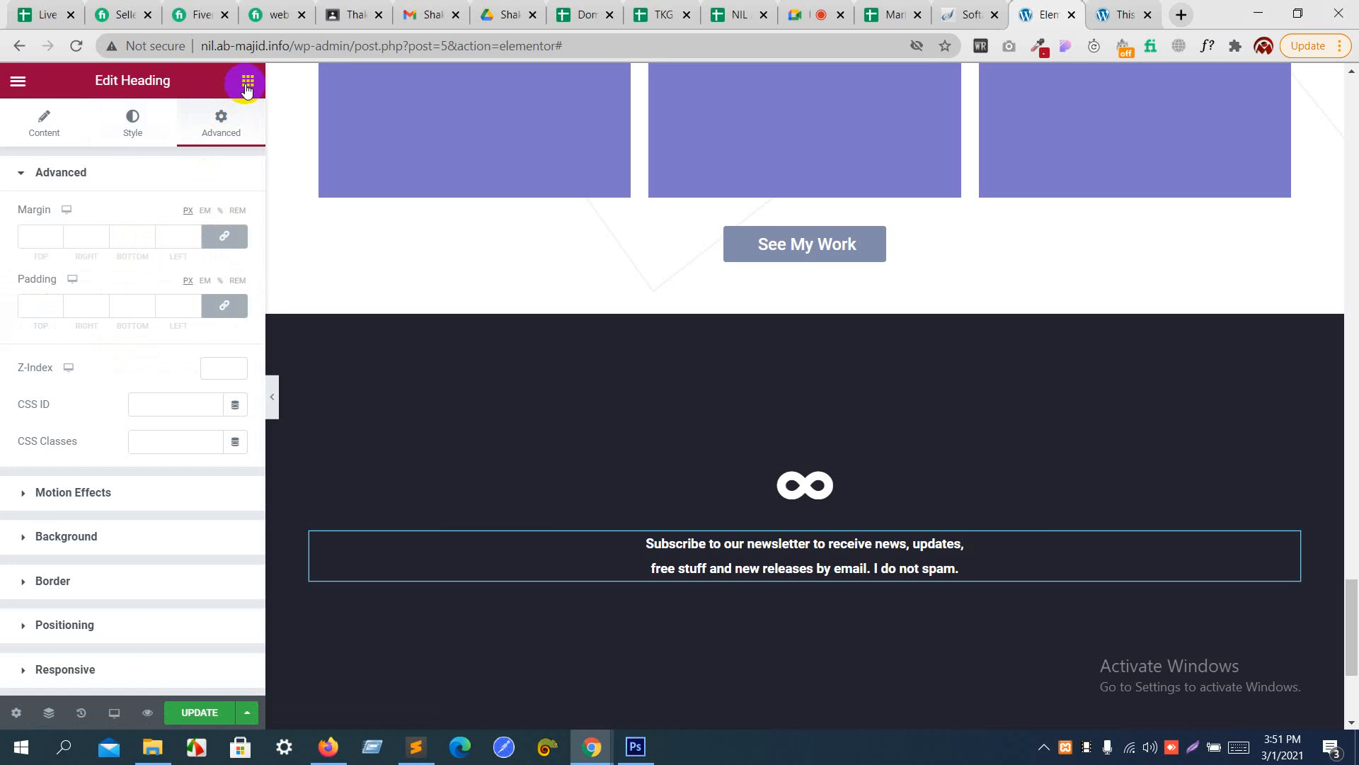
left_click(247, 81)
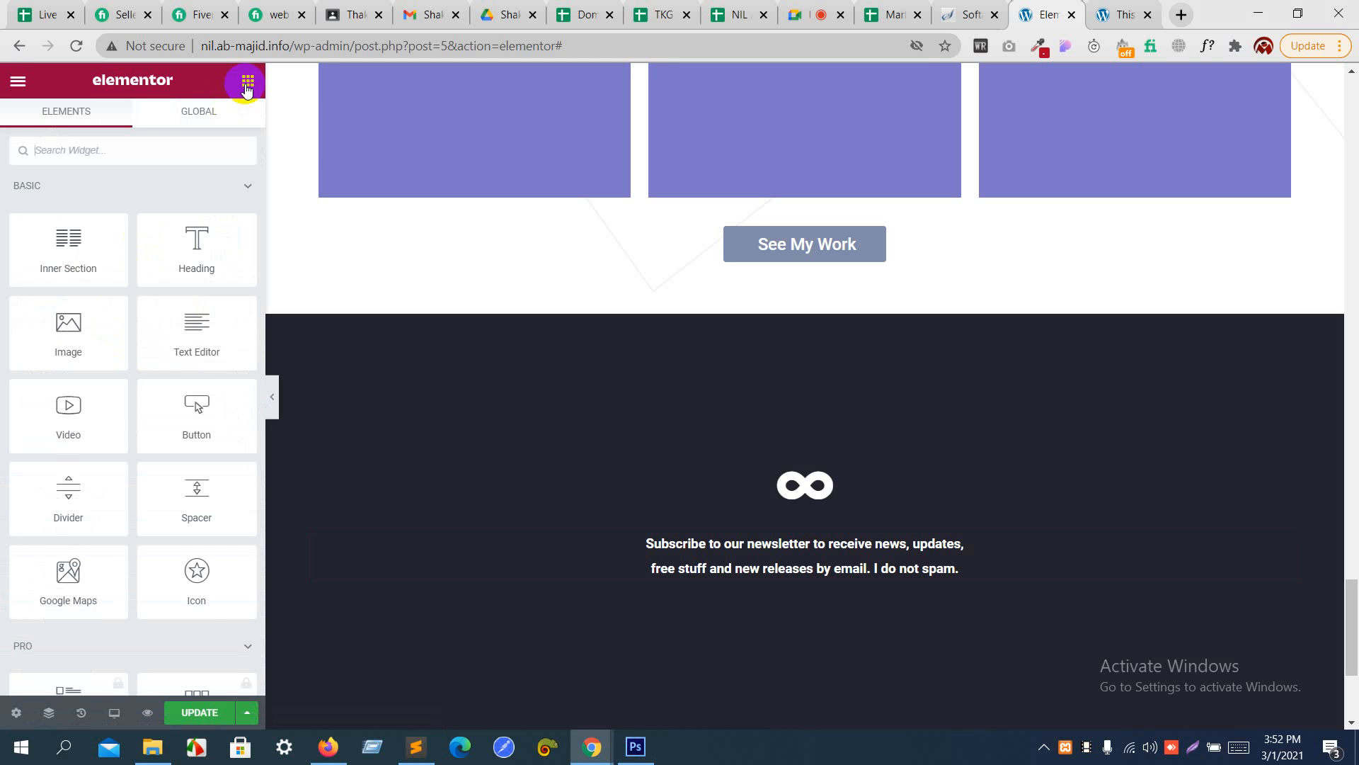
type("i")
type("e")
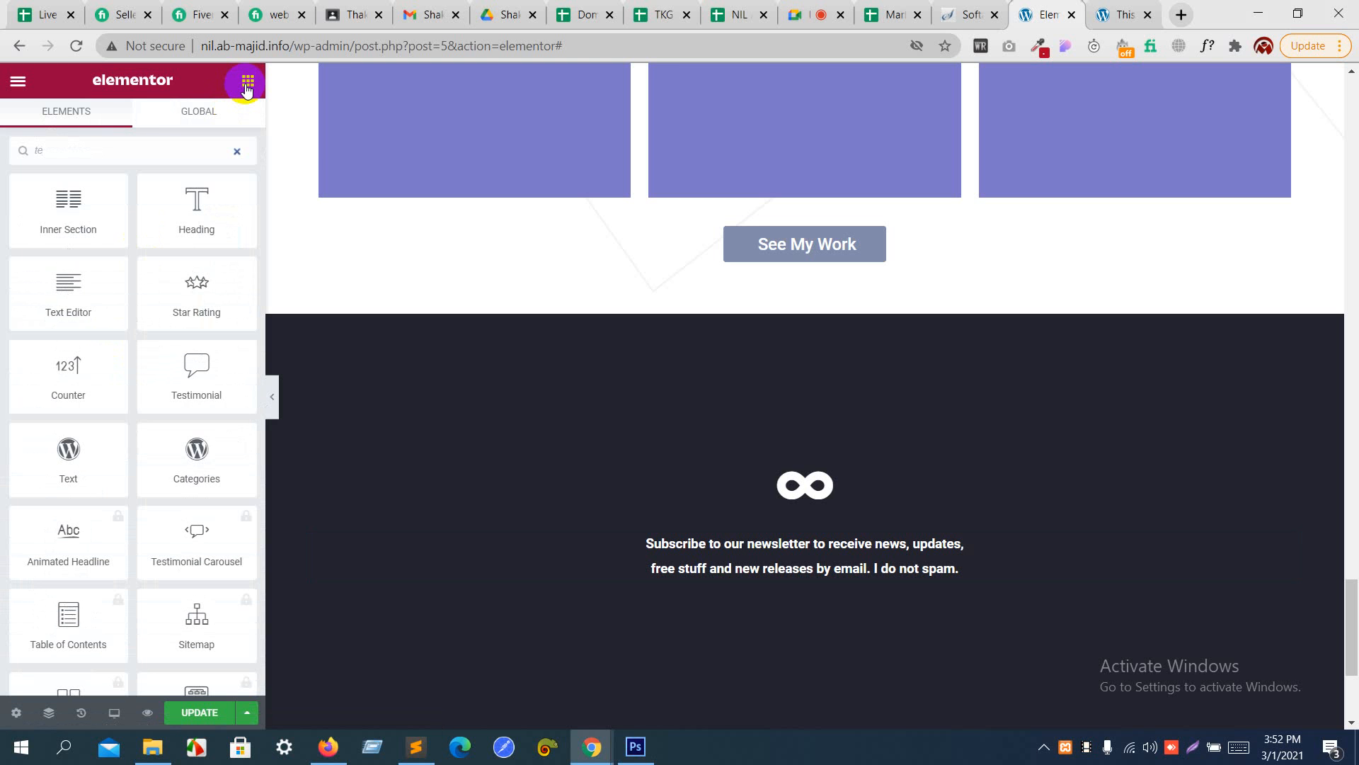
type("x")
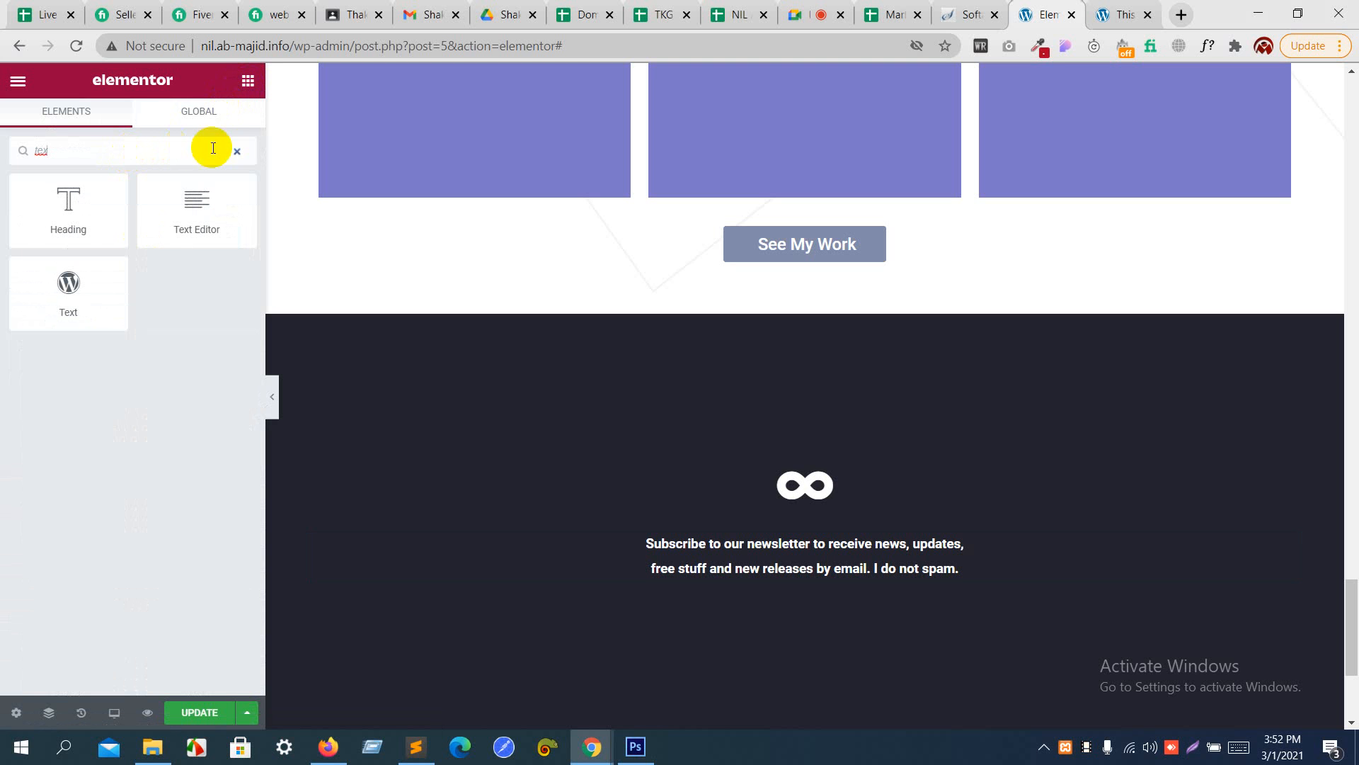
left_click(238, 152)
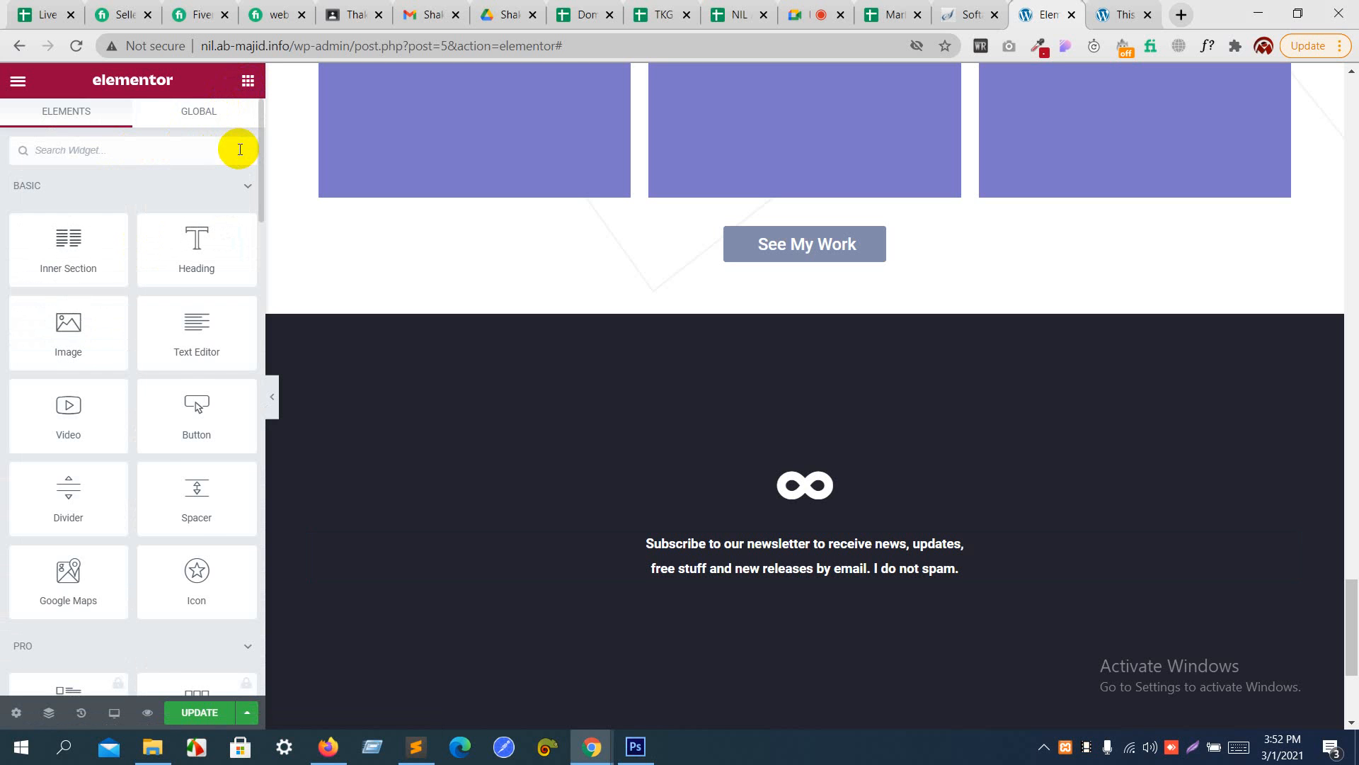
type("inp")
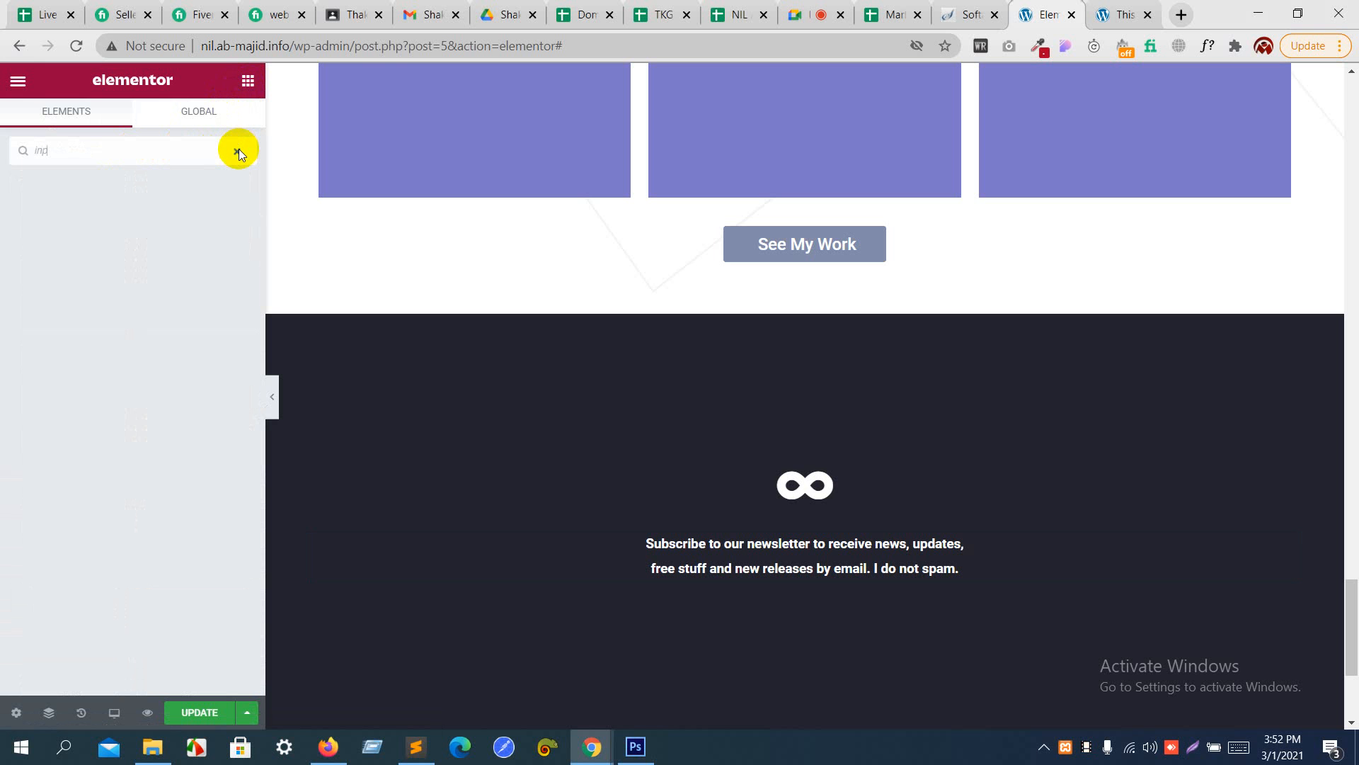
left_click(238, 151)
- Check the subscription form in the Photoshop design and paste a copy of the See My Work button below the newsletter heading
key("alt+Tab")
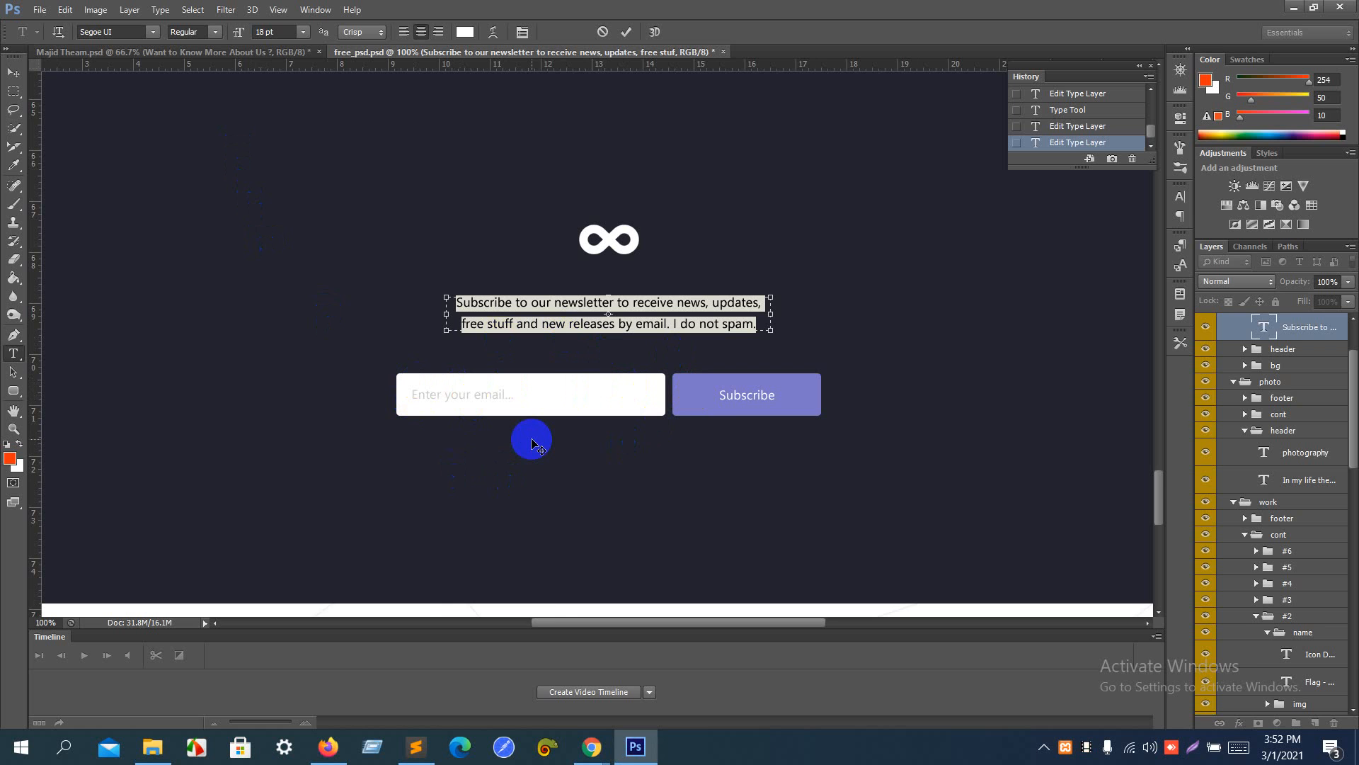
key("alt+Tab")
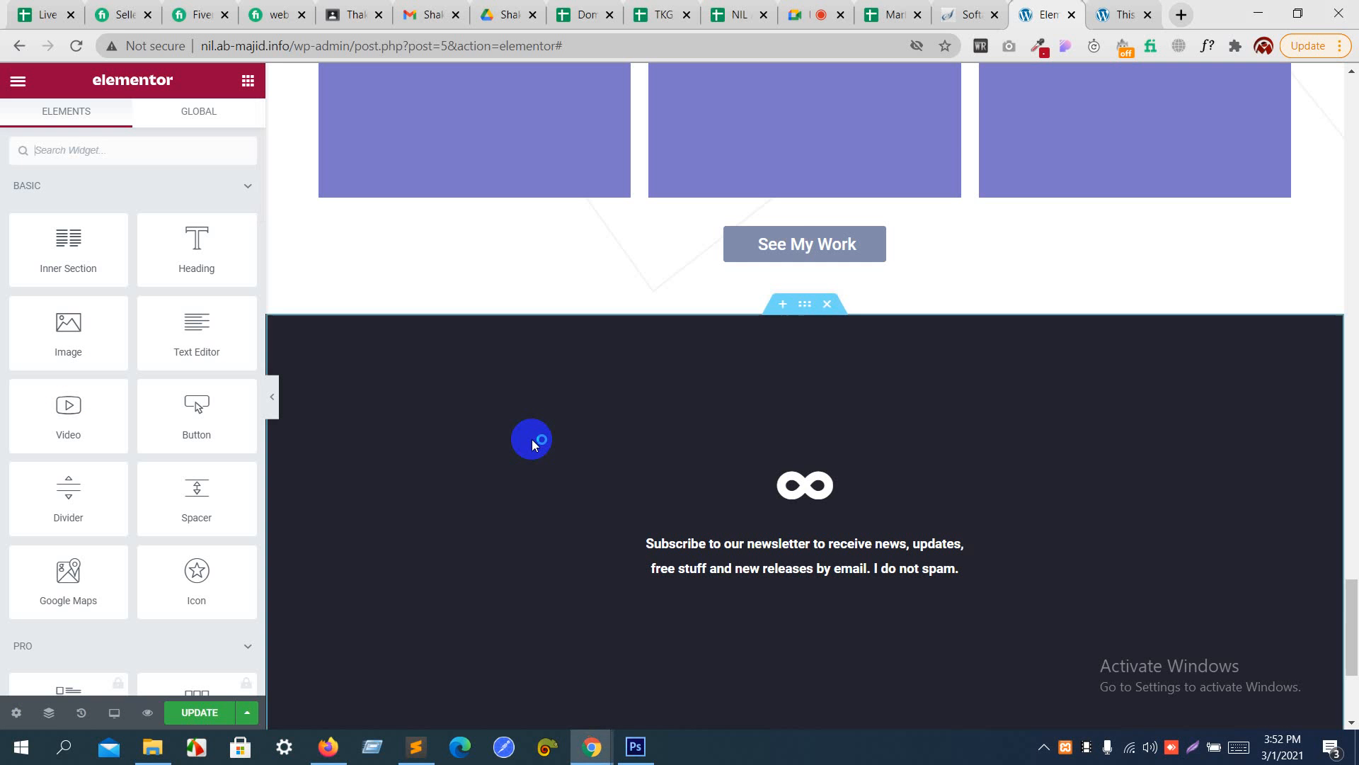
right_click(793, 244)
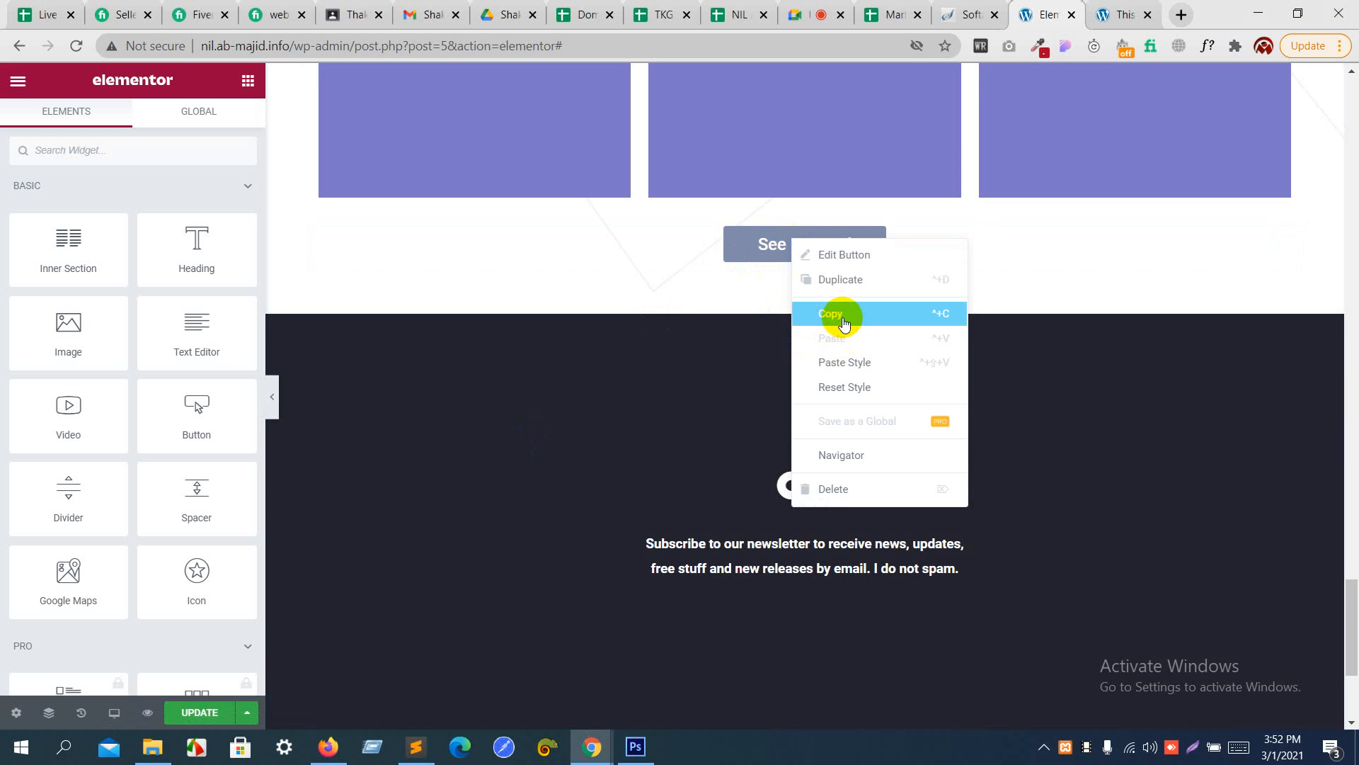
left_click(844, 321)
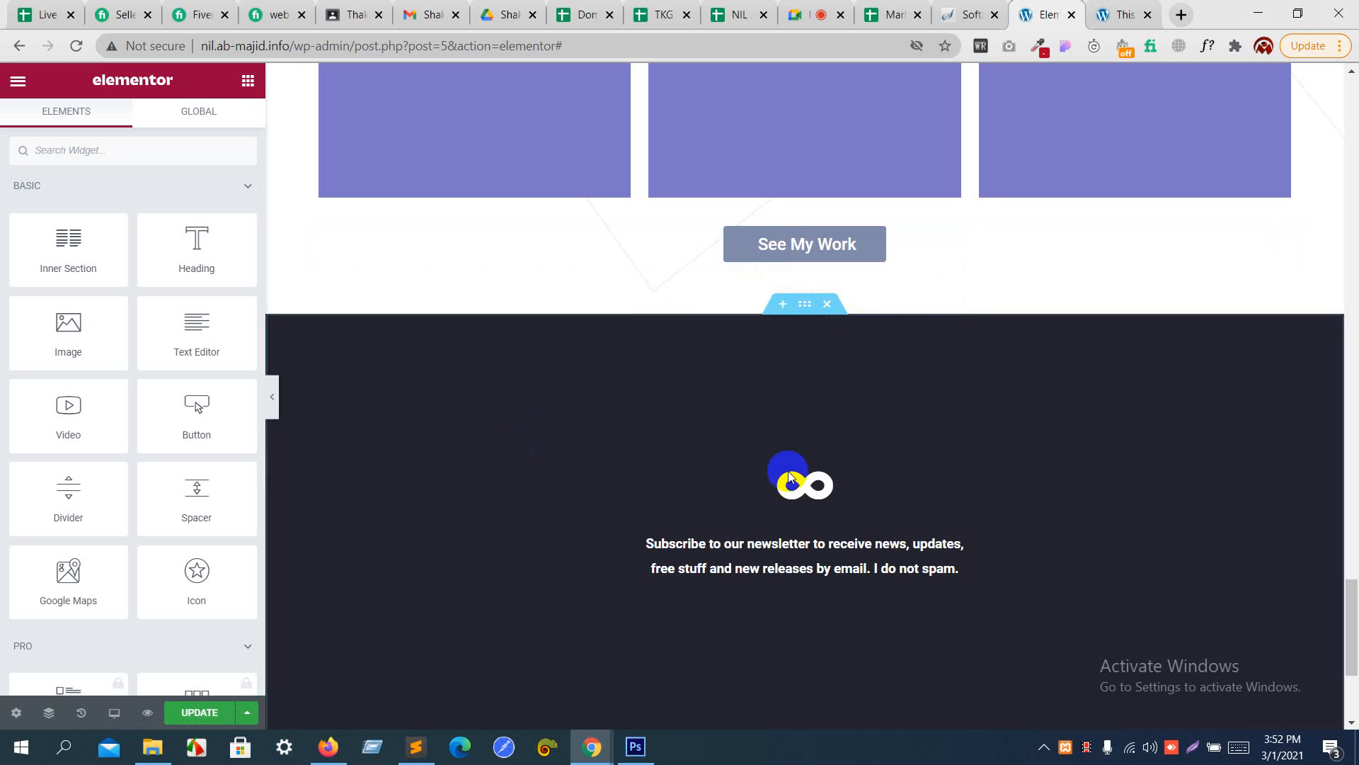
right_click(788, 586)
left_click(834, 597)
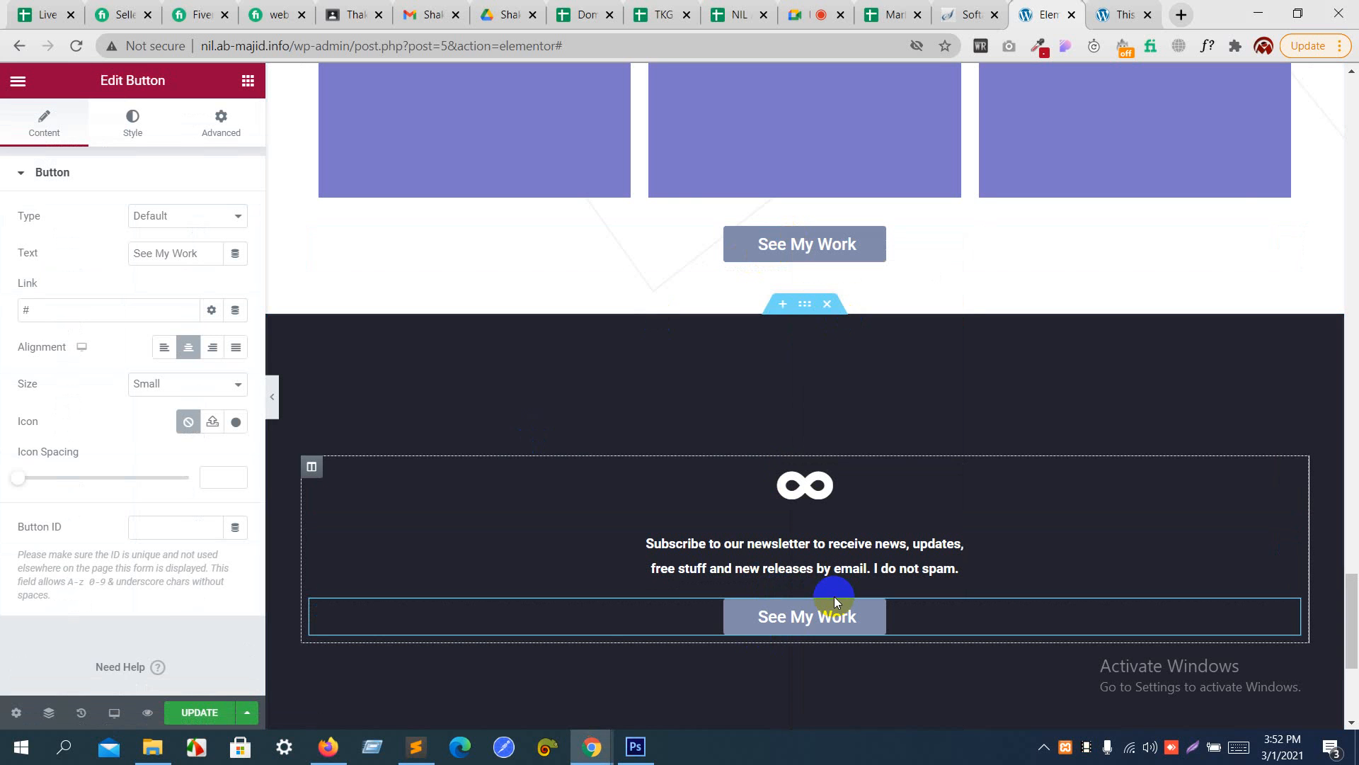
- Sample the Subscribe button's purple in Photoshop with the foreground color picker and copy its hex code 7b77c9
key("alt+Tab")
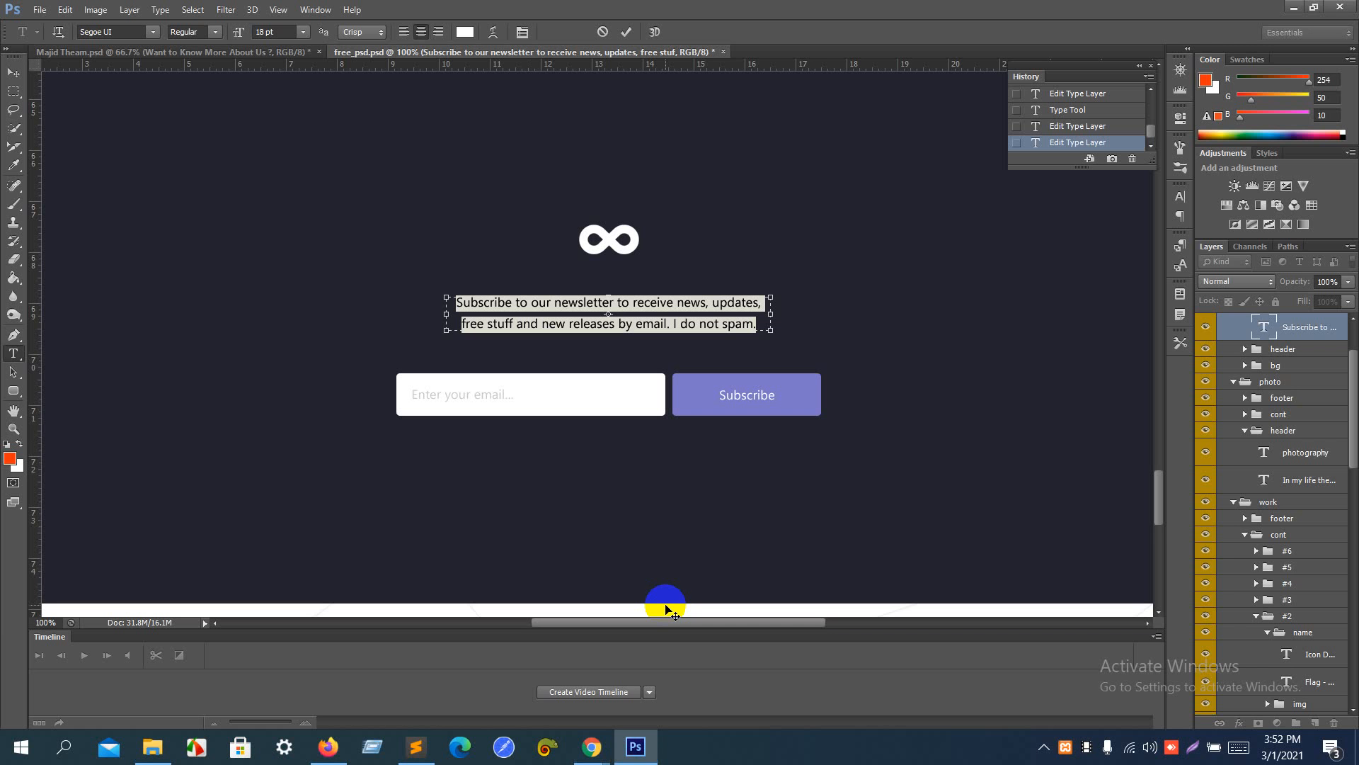
left_click(10, 460)
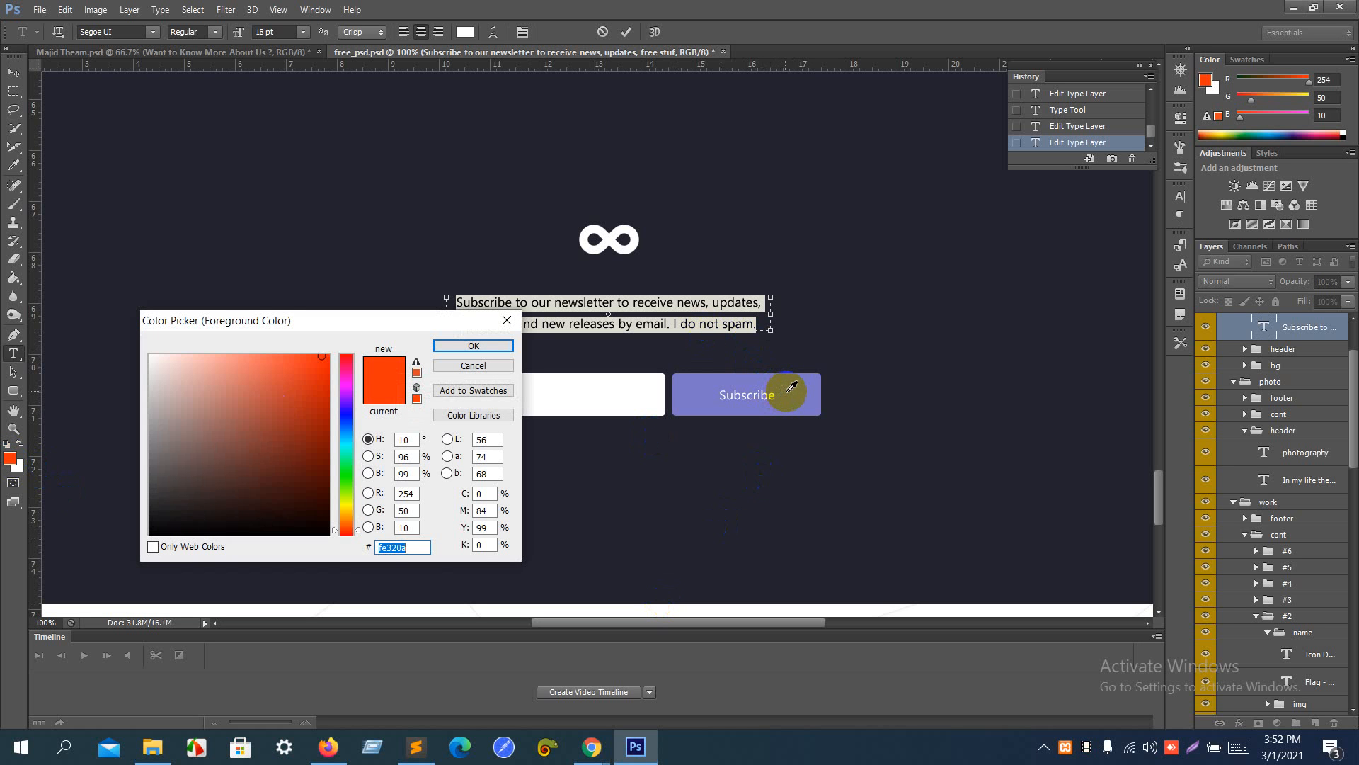
left_click(792, 387)
left_click(398, 546)
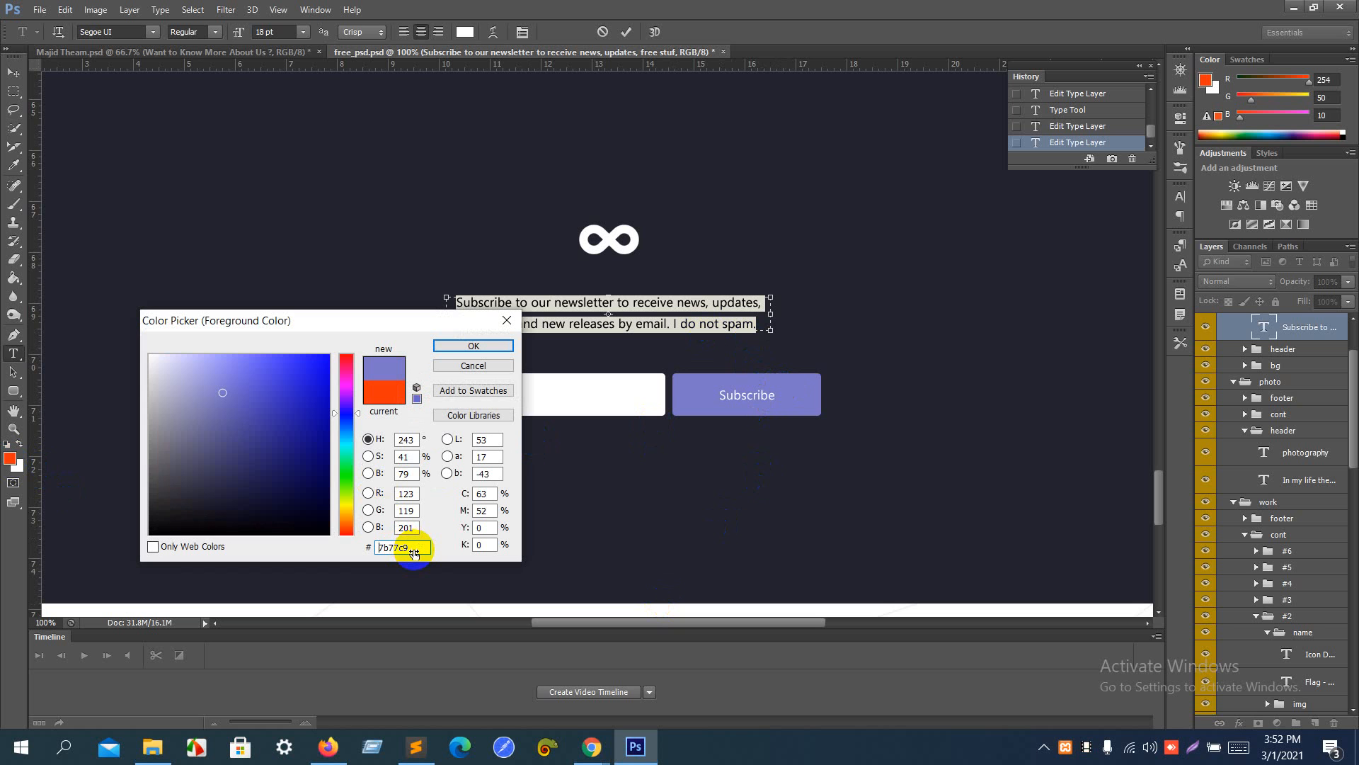
left_click_drag(414, 551, 329, 549)
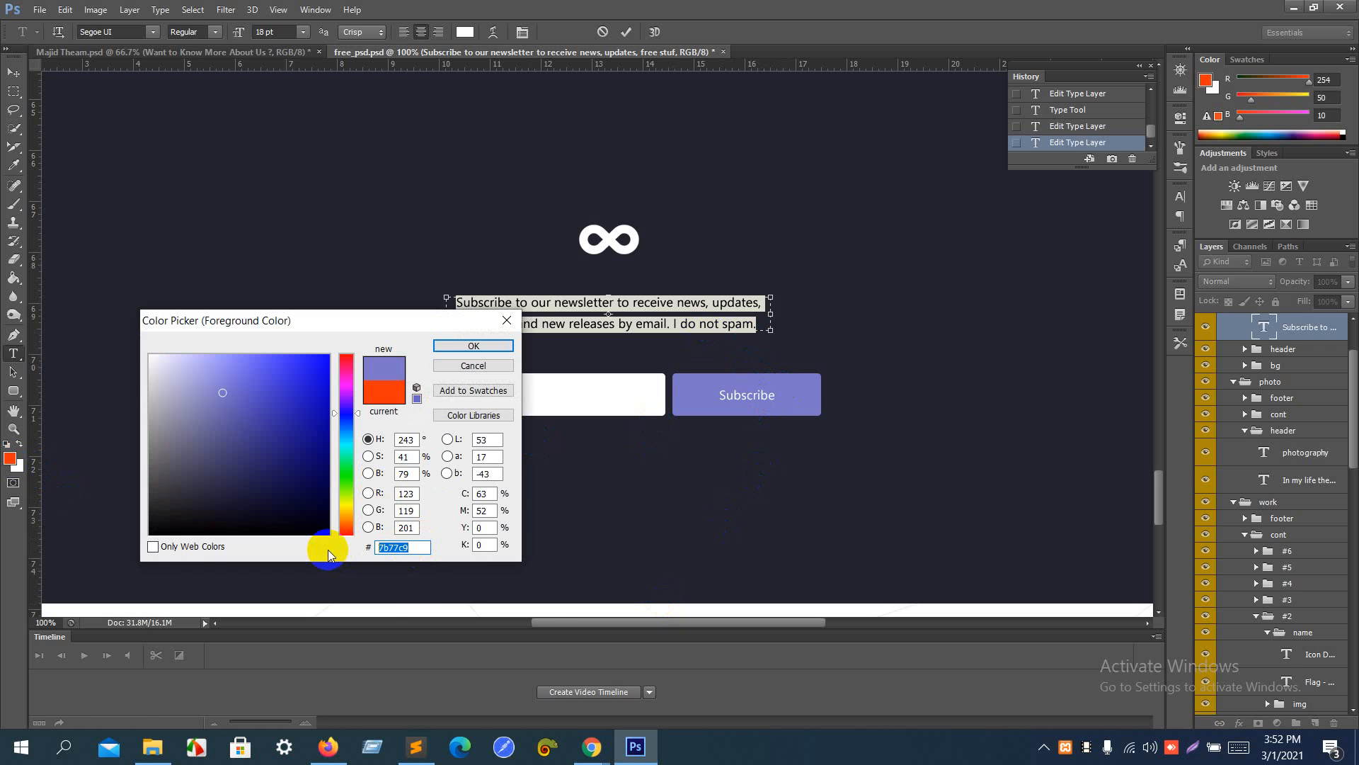
key("alt+Tab")
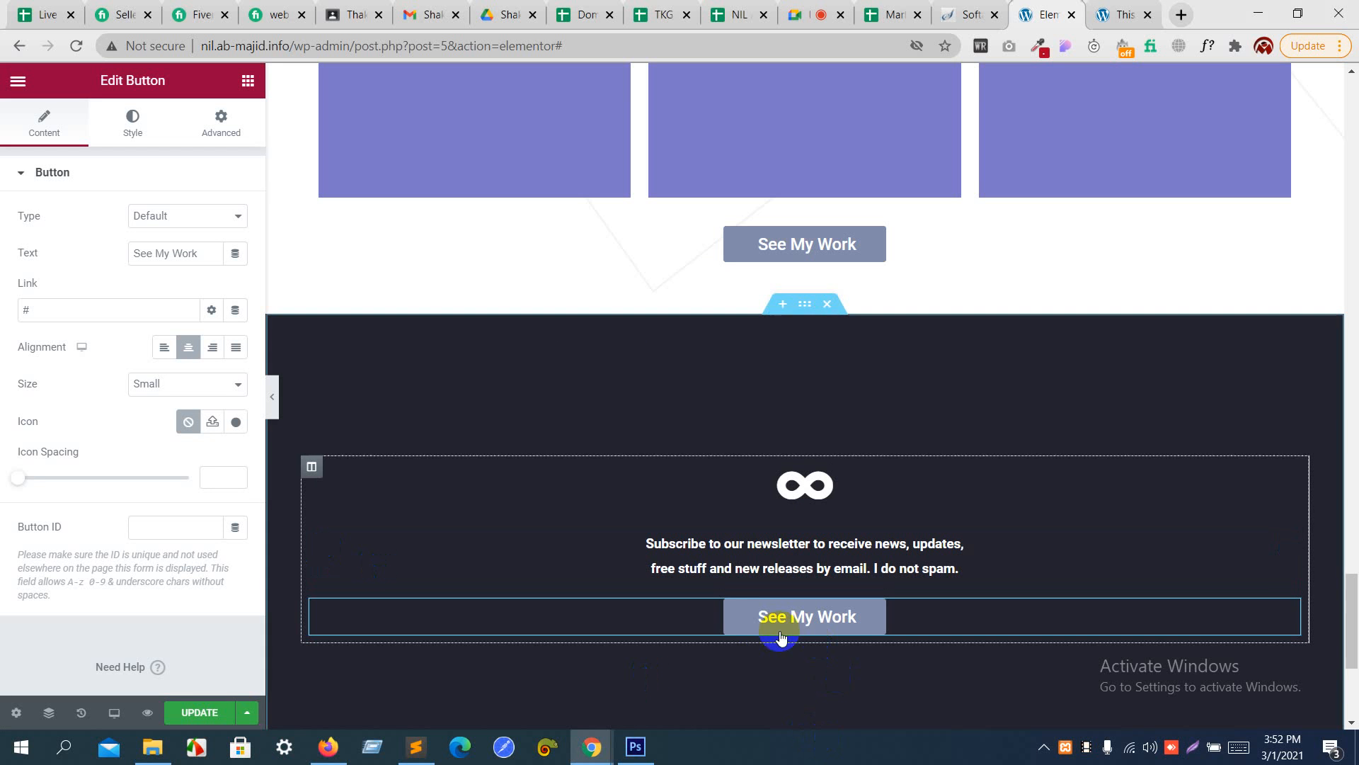
- Set the newsletter button's background color to 7b77c9 in Elementor and review it against the rest of the page
left_click(126, 132)
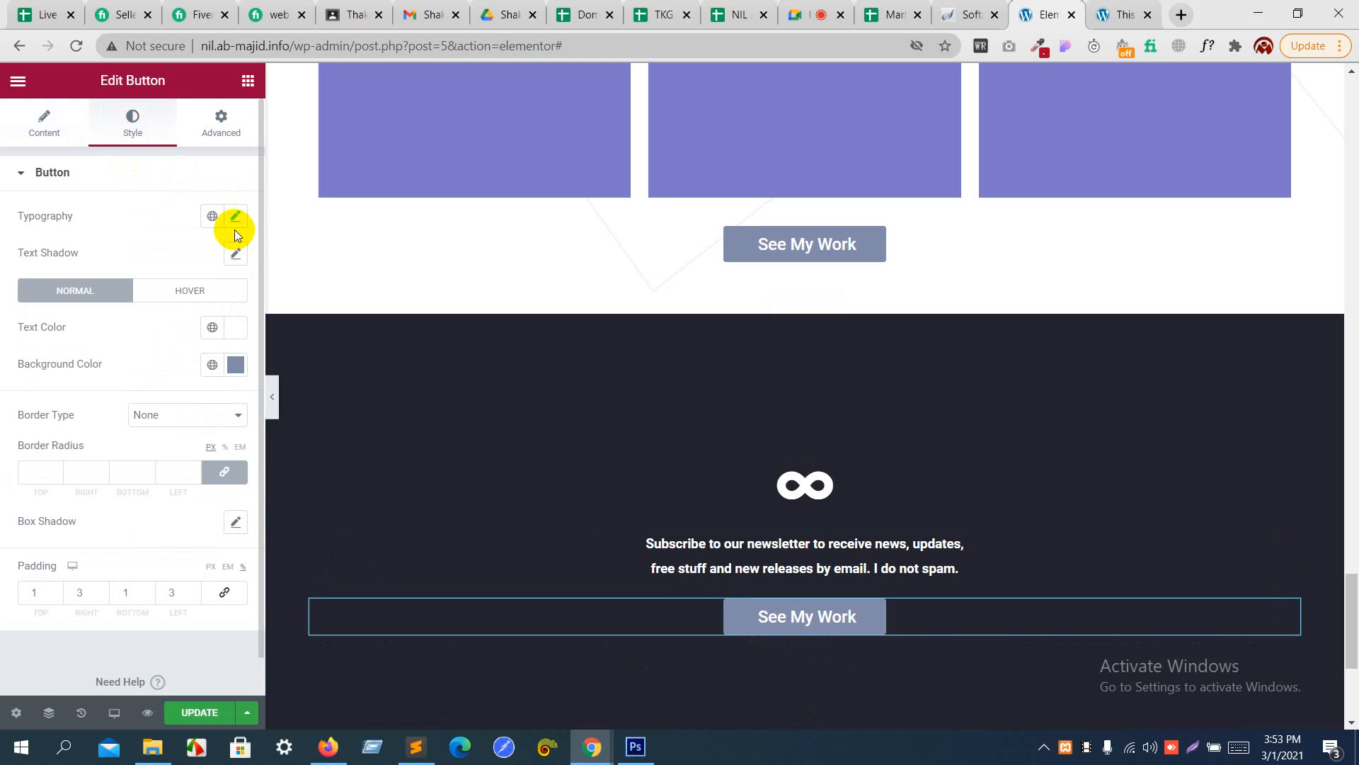
left_click(236, 365)
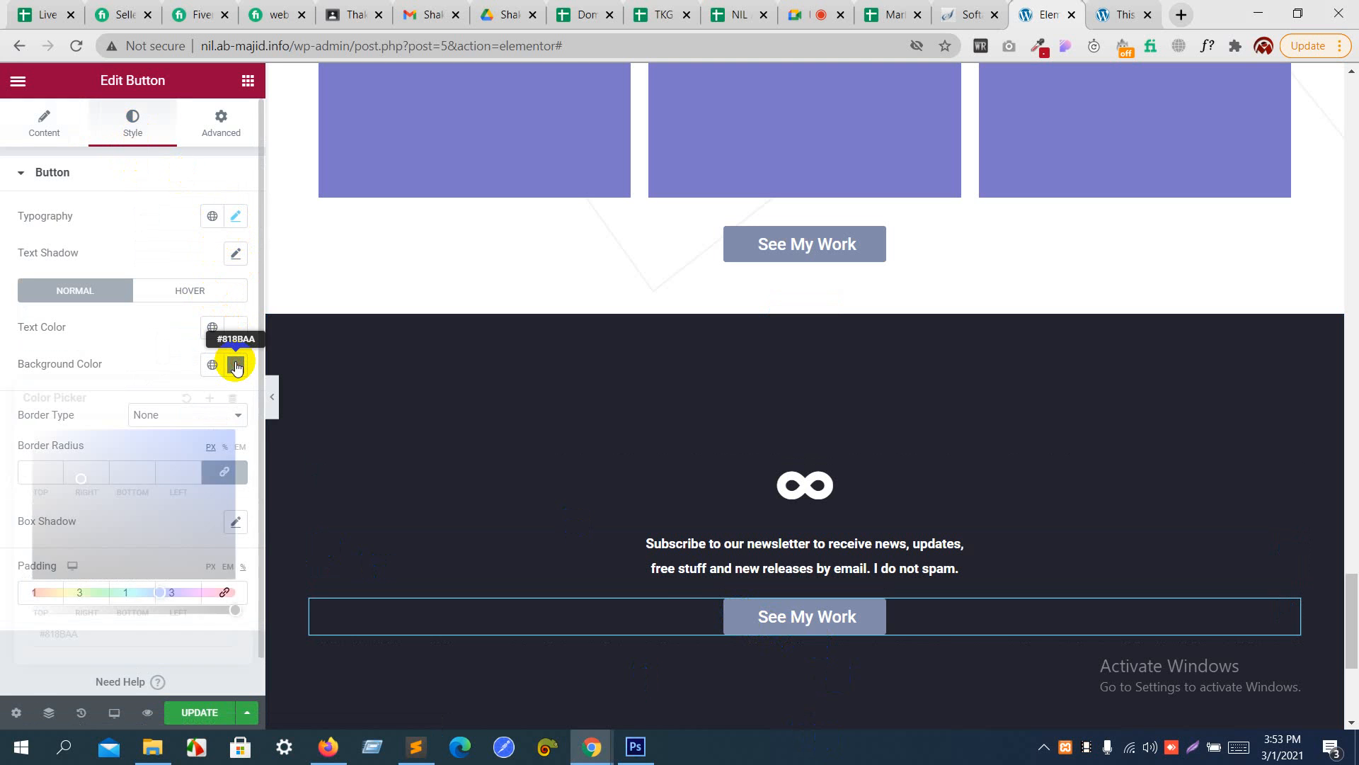
left_click(160, 342)
scroll(693, 353, "down", 4)
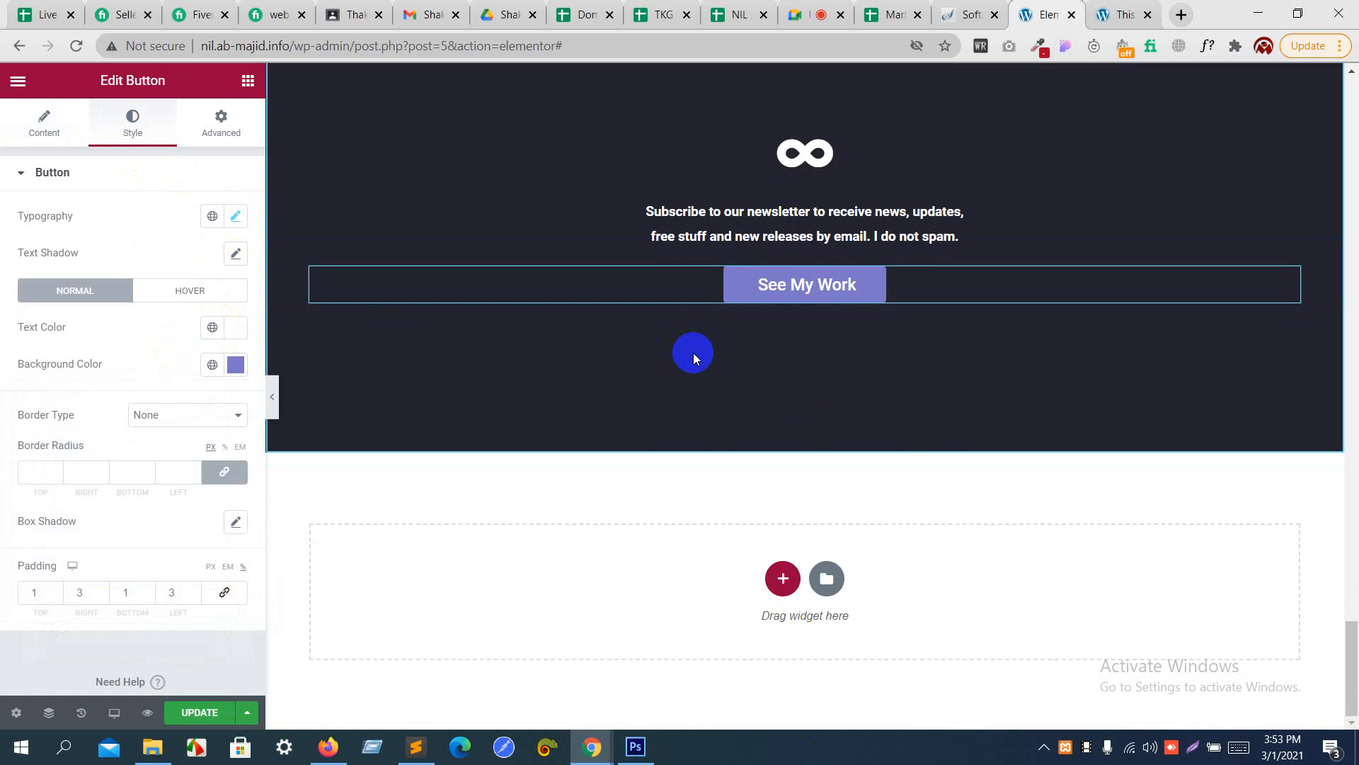
scroll(694, 352, "up", 15)
scroll(694, 352, "up", 10)
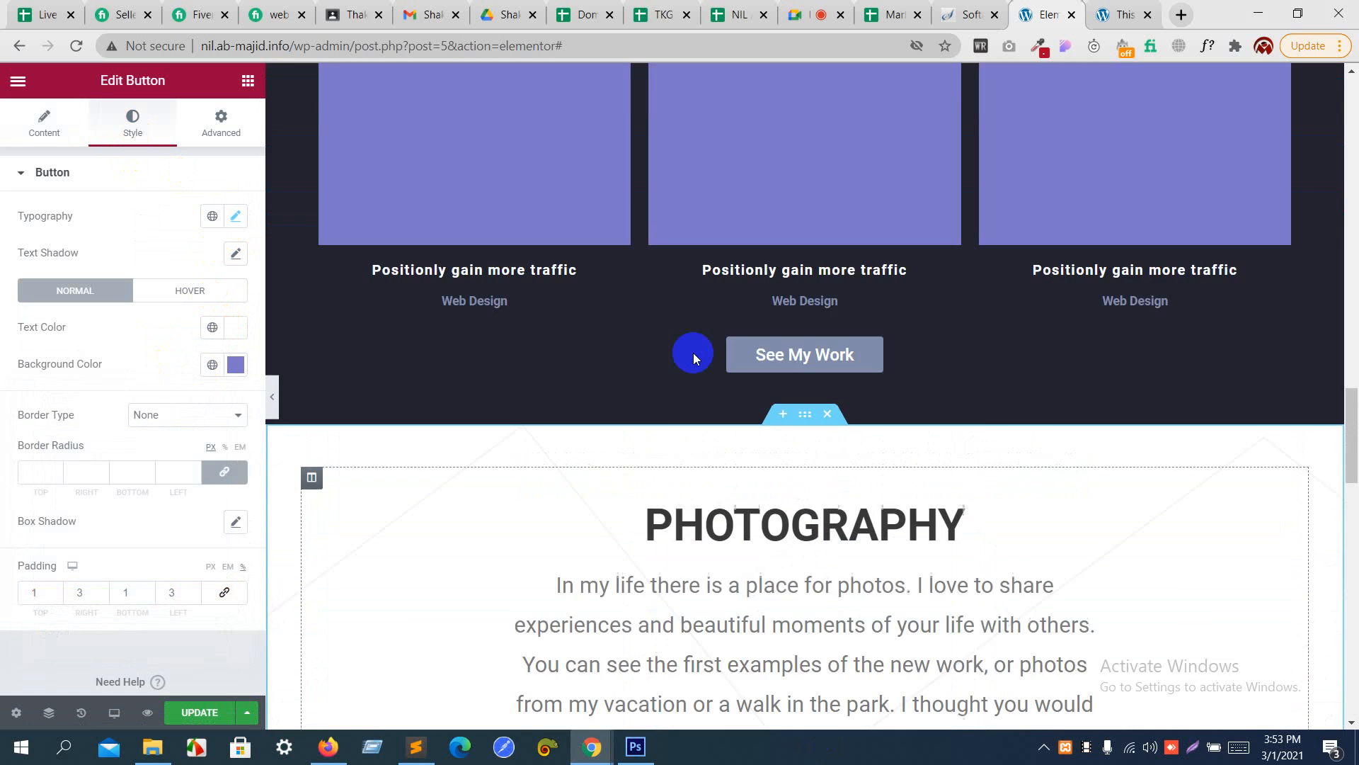
scroll(694, 353, "down", 15)
scroll(693, 352, "down", 5)
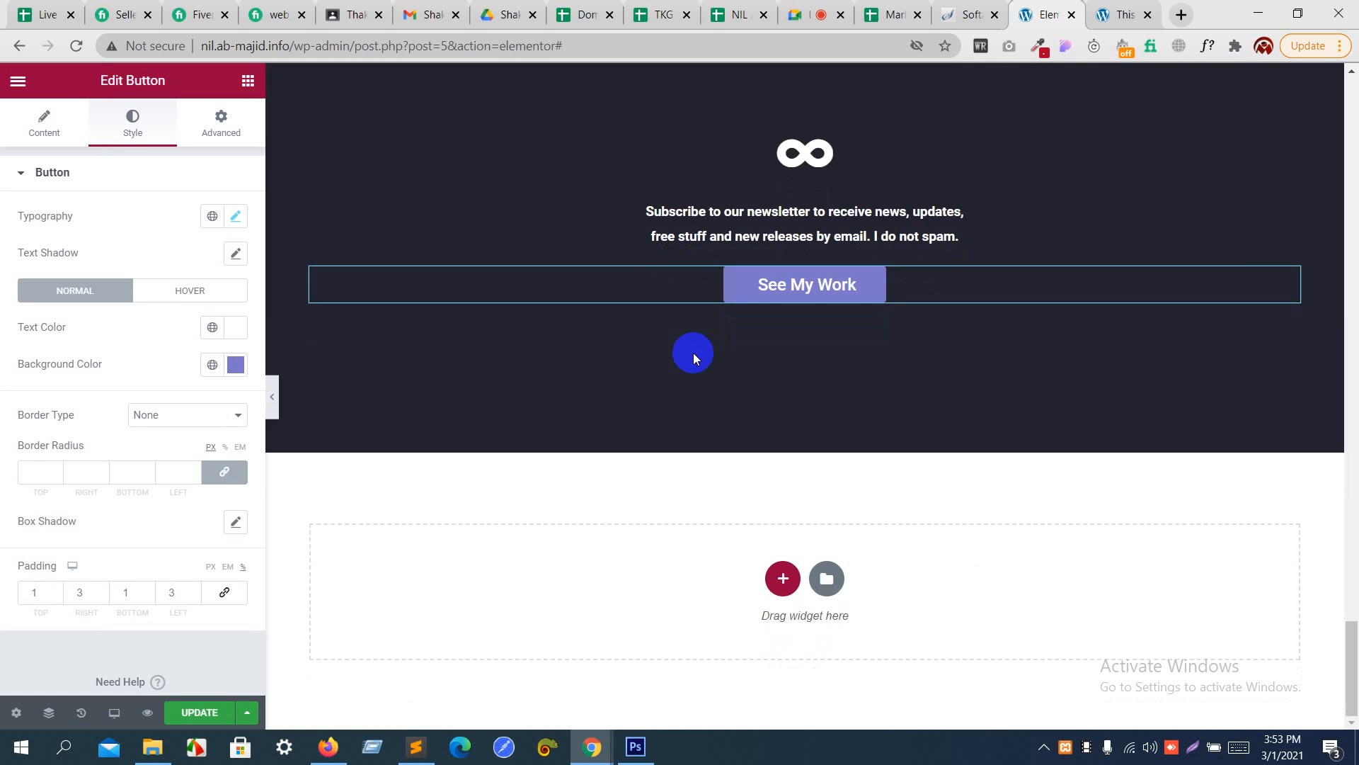
- Cancel the color picker in Photoshop and examine the footer design's social icons, copyright text and background
key("alt+Tab")
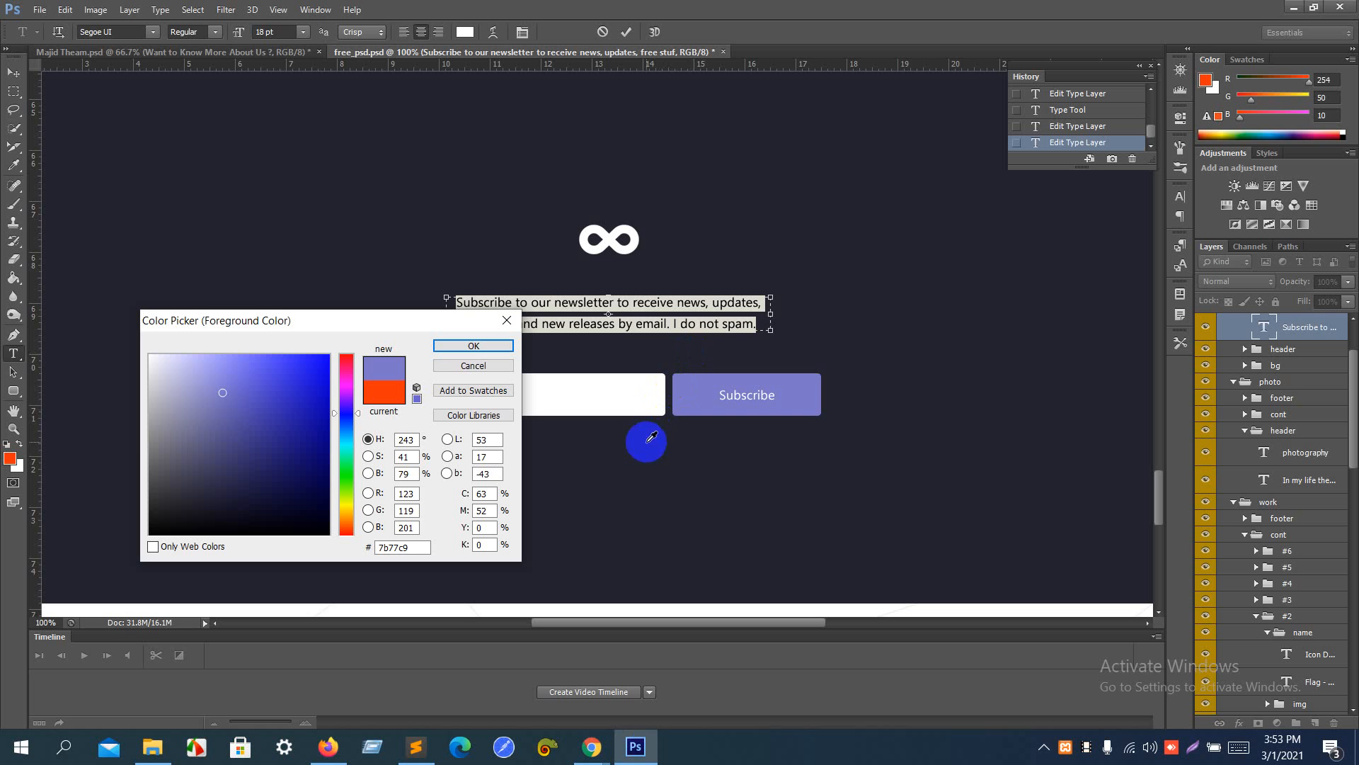
left_click(473, 365)
scroll(530, 470, "down", 1)
scroll(530, 471, "down", 12)
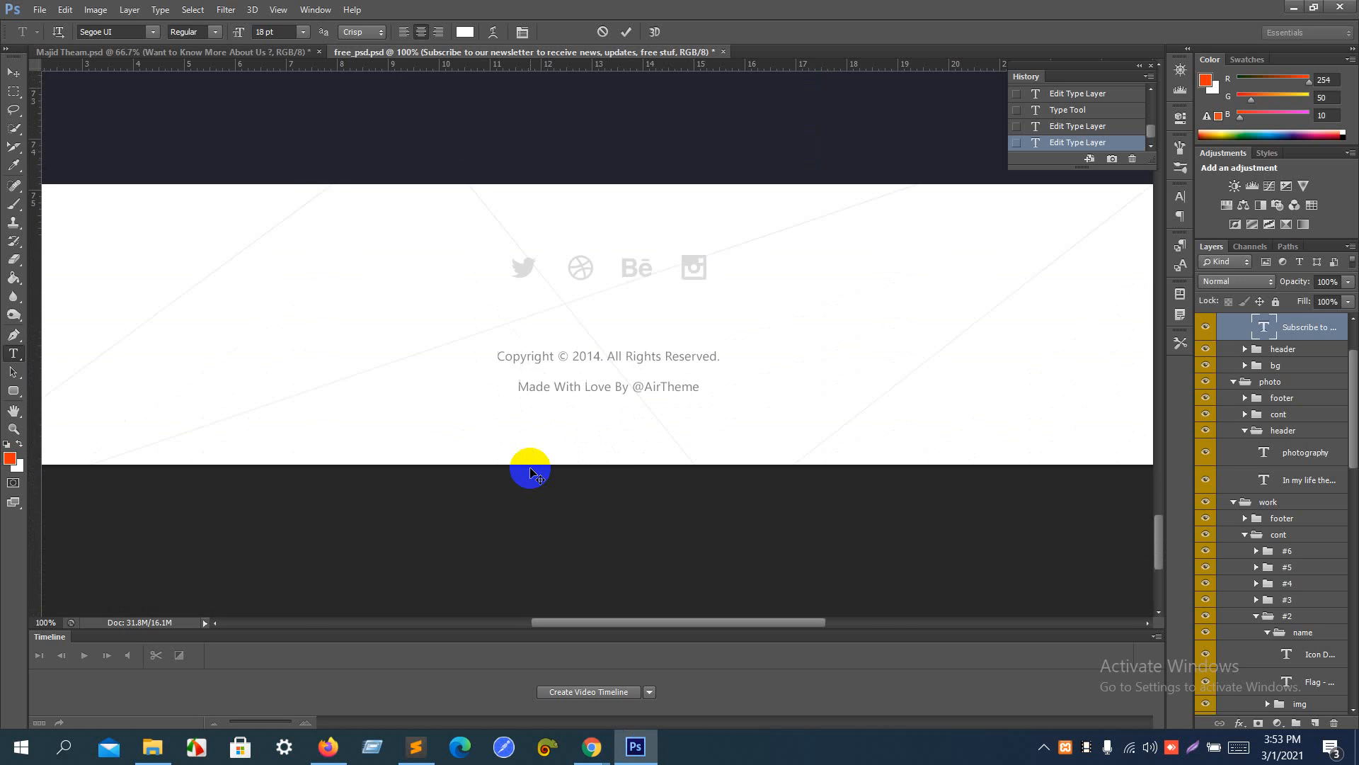
scroll(531, 471, "up", 2)
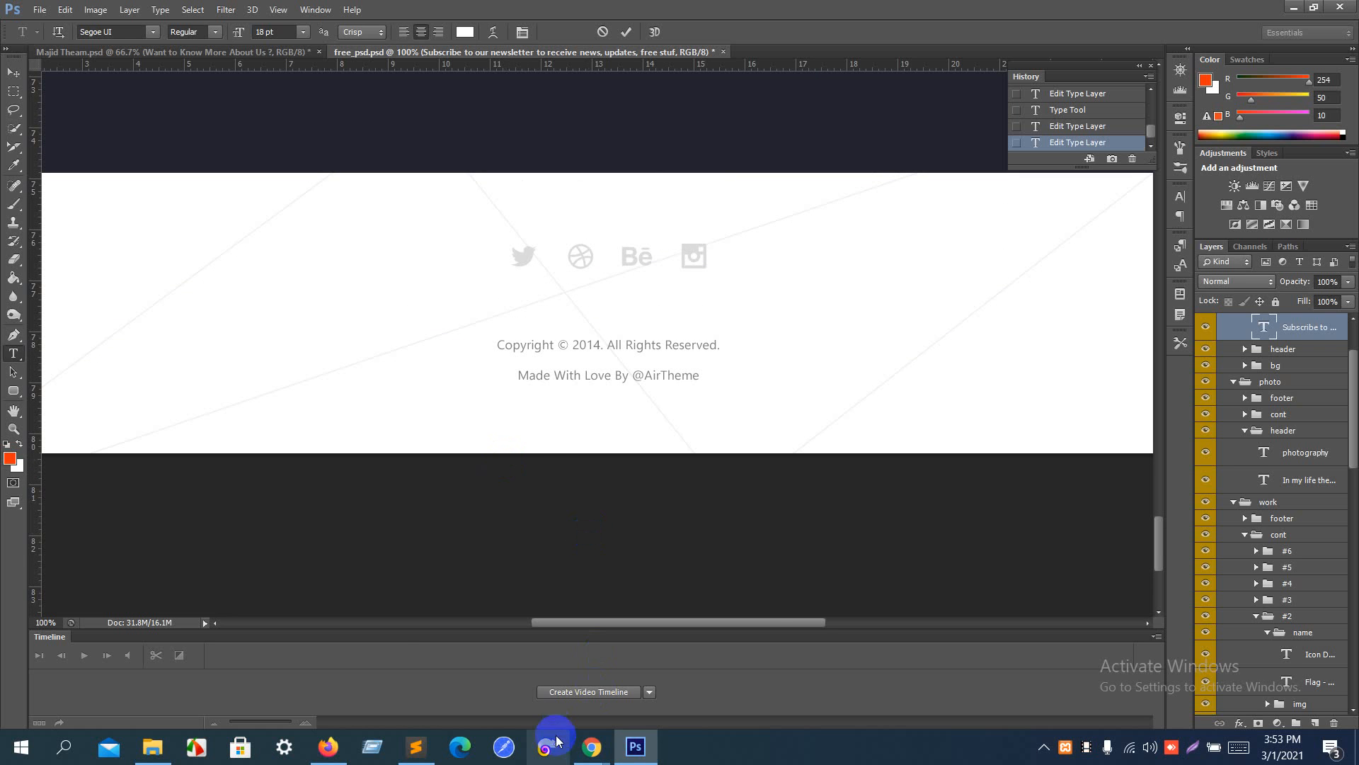
- Switch back to Elementor in Chrome and add a single-column section below the newsletter section
mouse_move(592, 747)
left_click(541, 709)
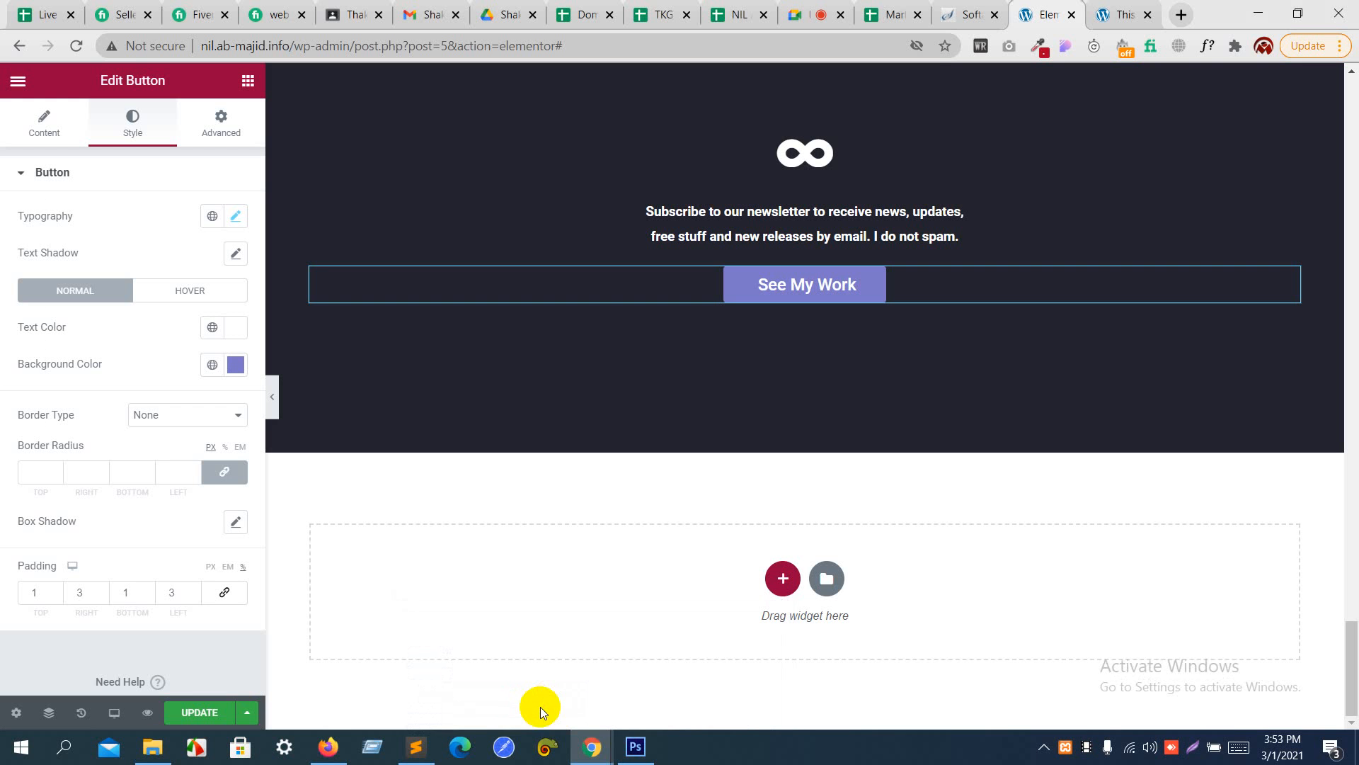
left_click(782, 580)
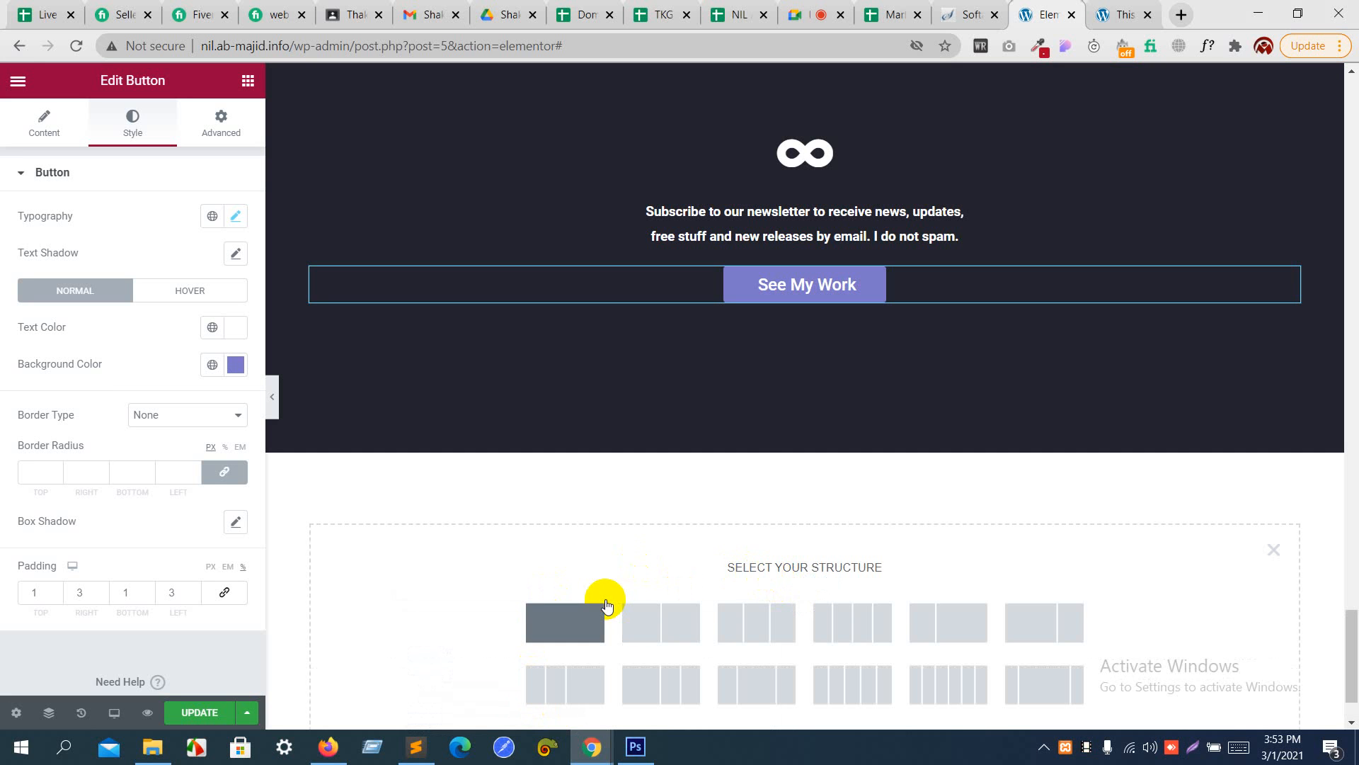
left_click(584, 617)
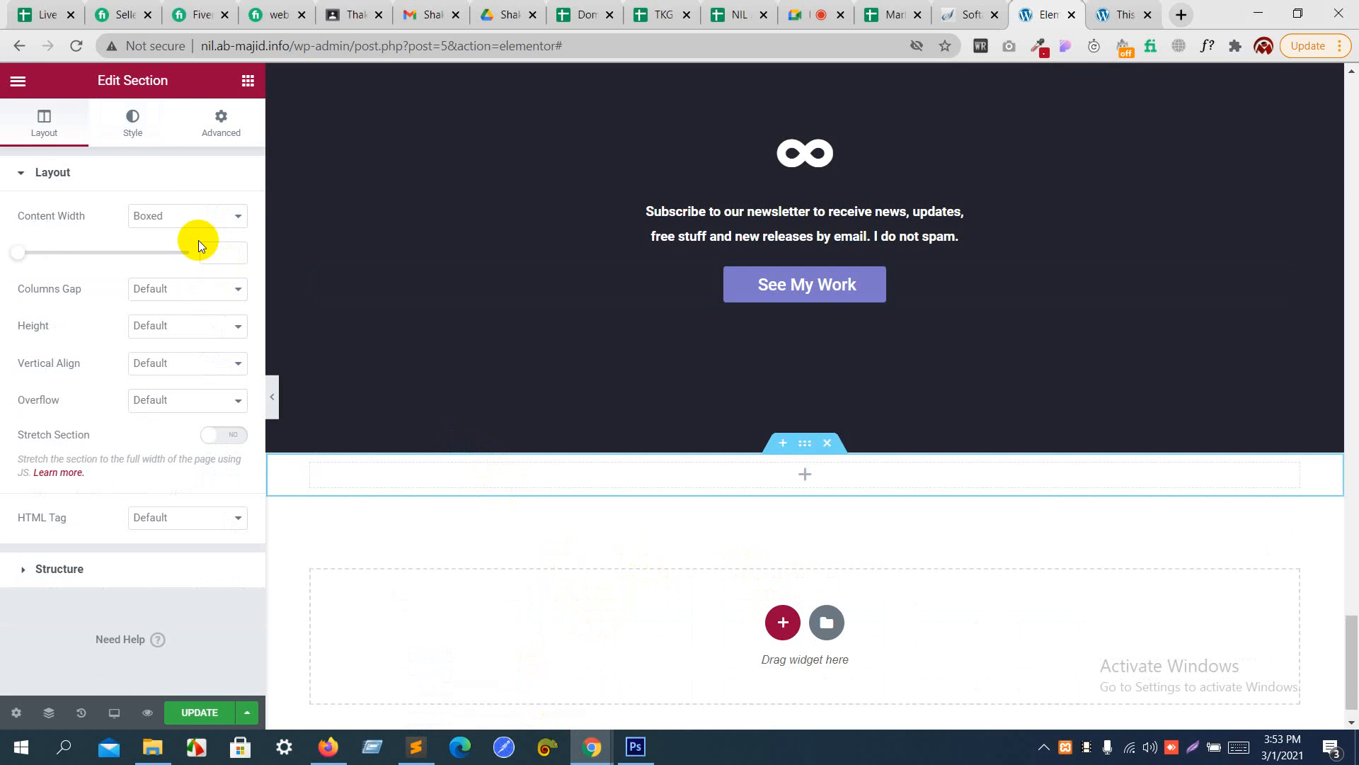
- Give the new section a classic background using the back.png image, with its size set to Cover
left_click(163, 124)
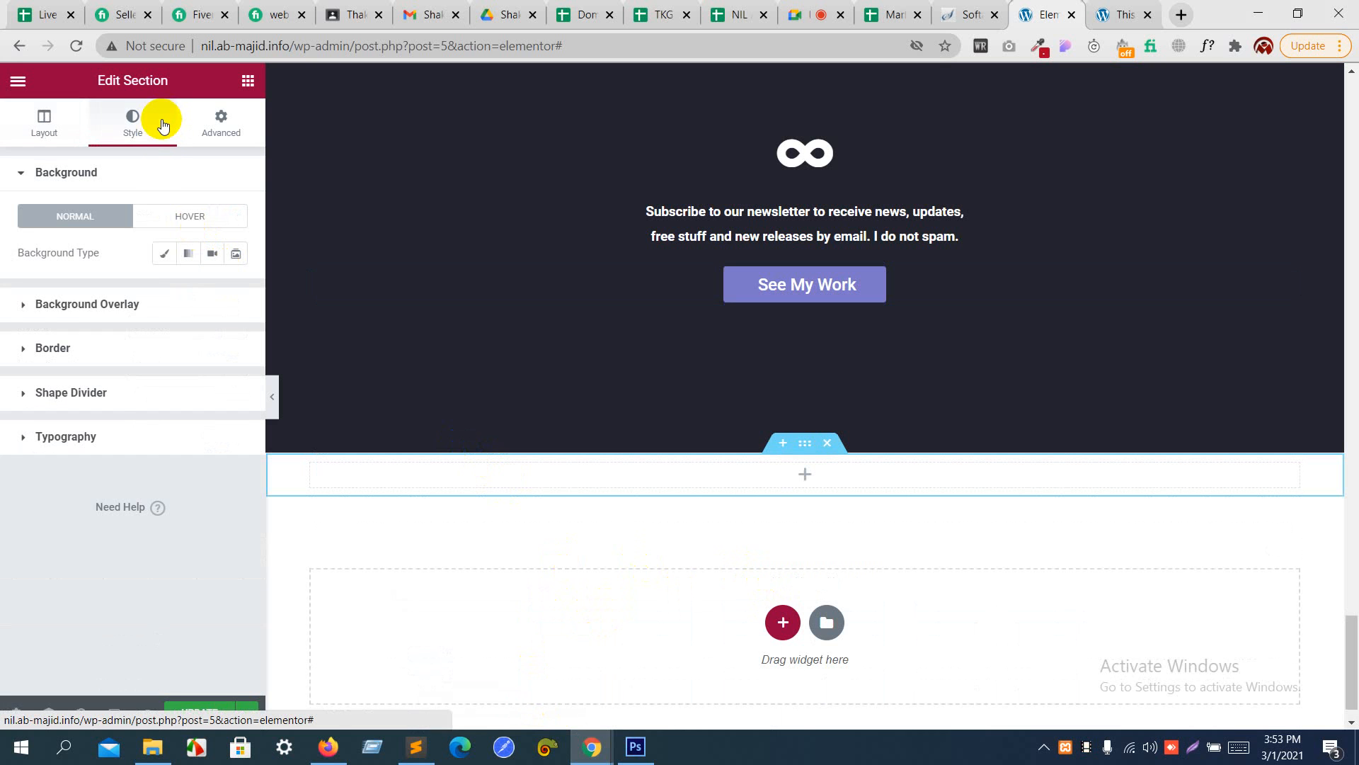
left_click(162, 254)
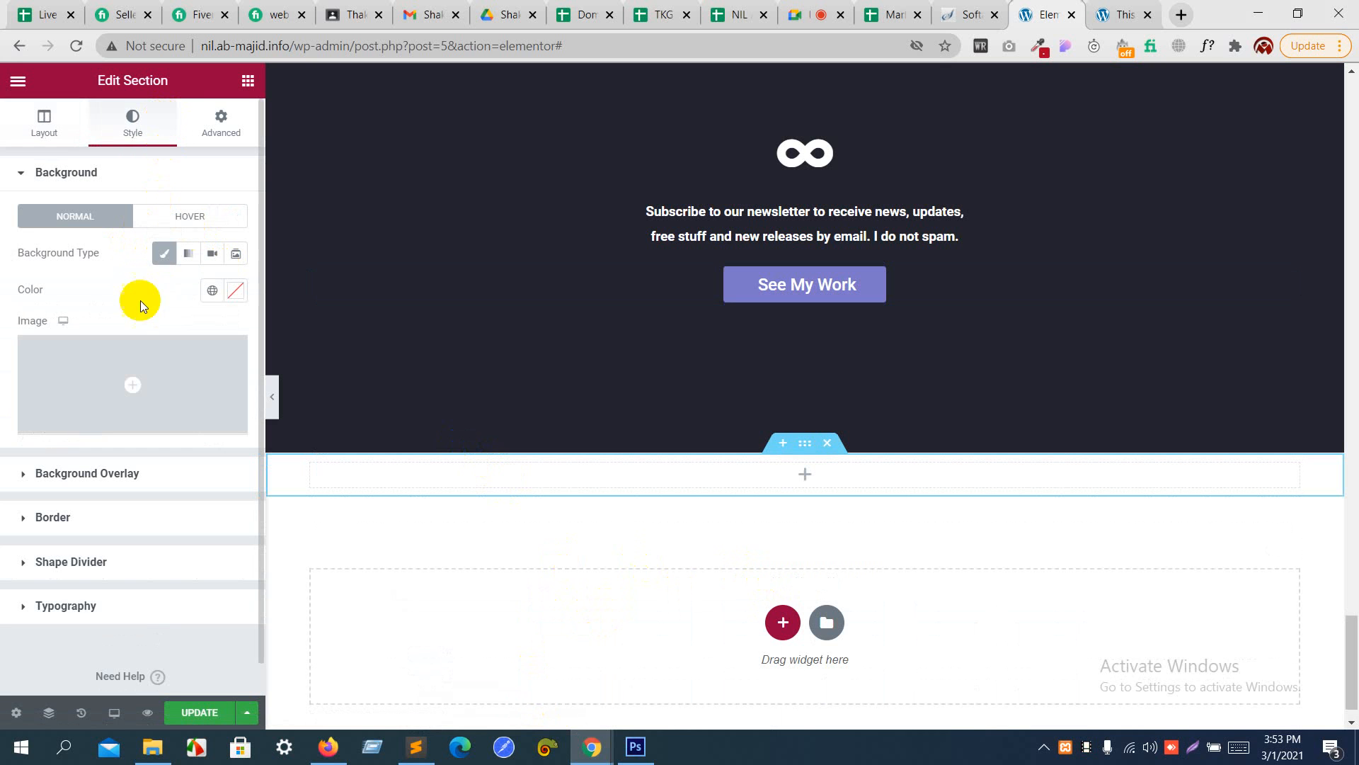
left_click(163, 393)
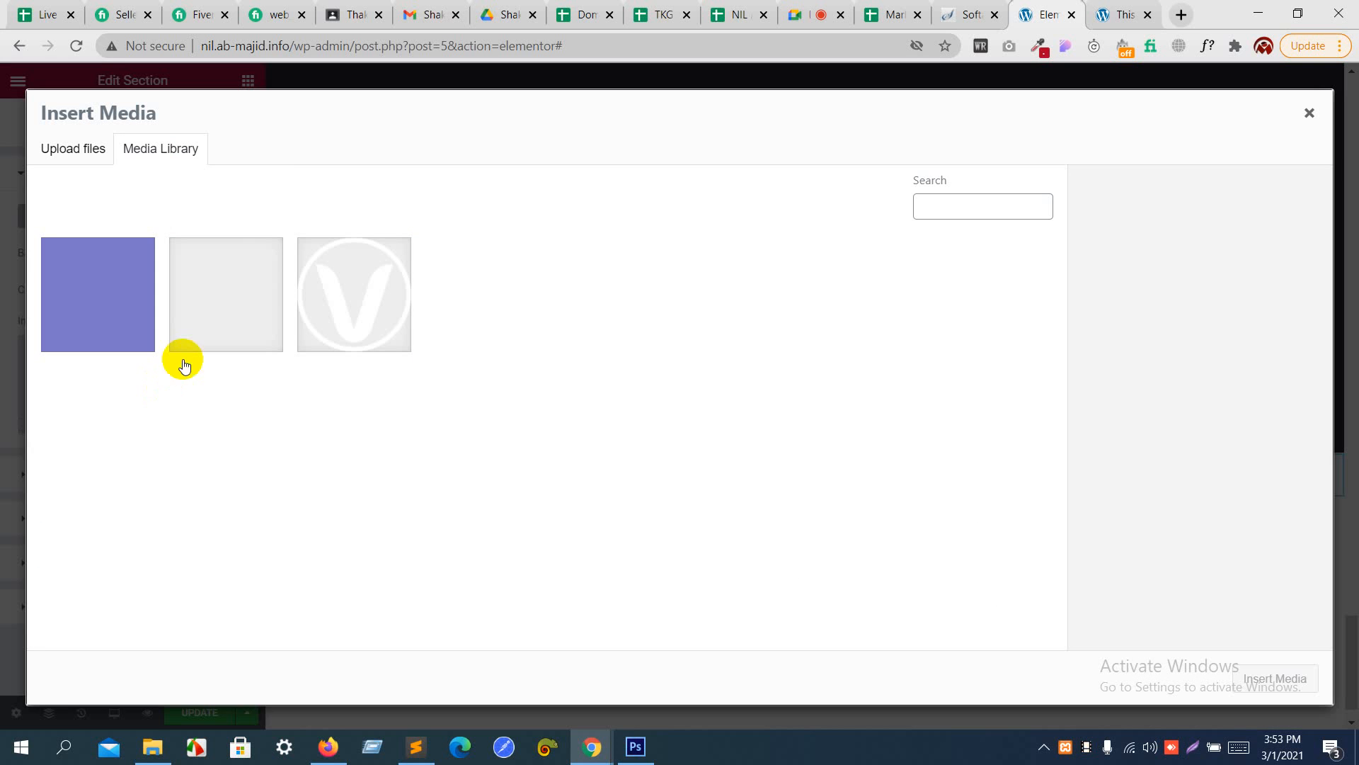
left_click(208, 335)
left_click_drag(354, 341, 494, 351)
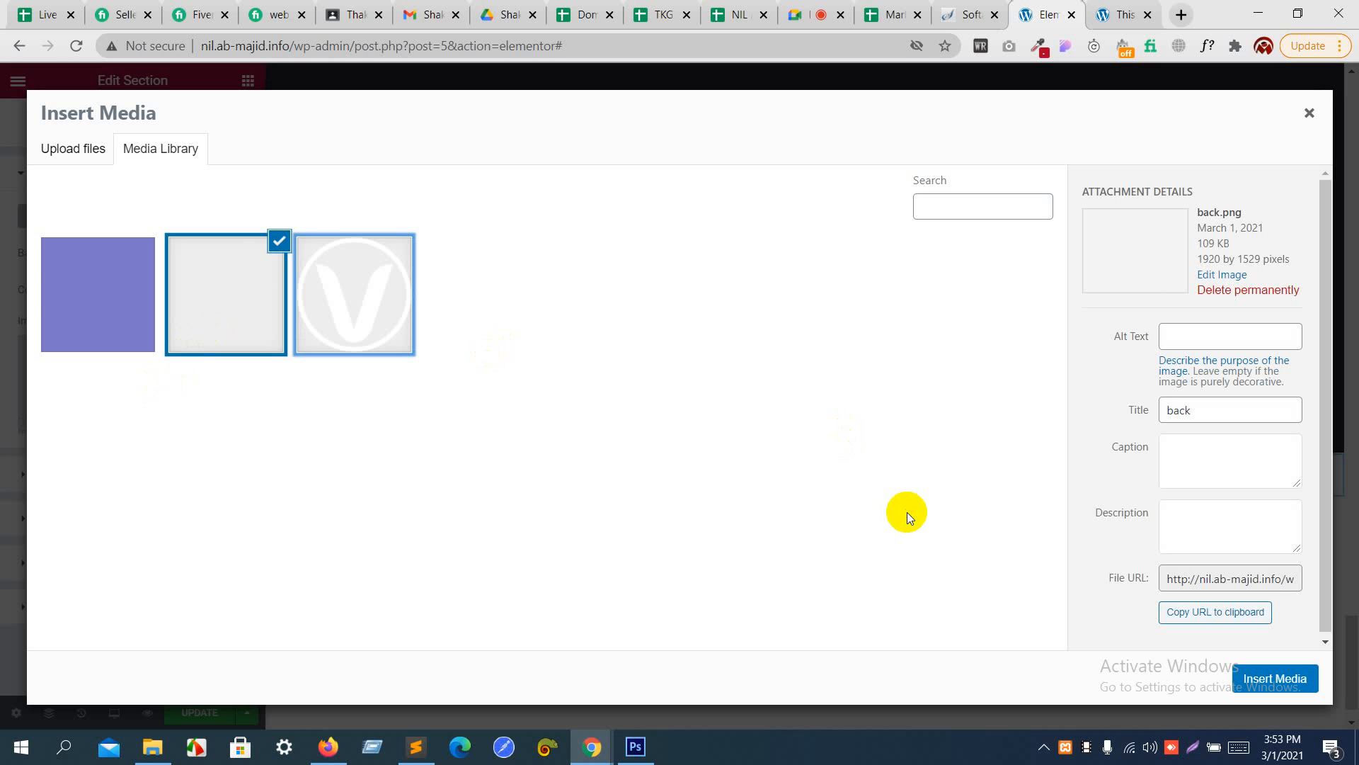
left_click(1256, 685)
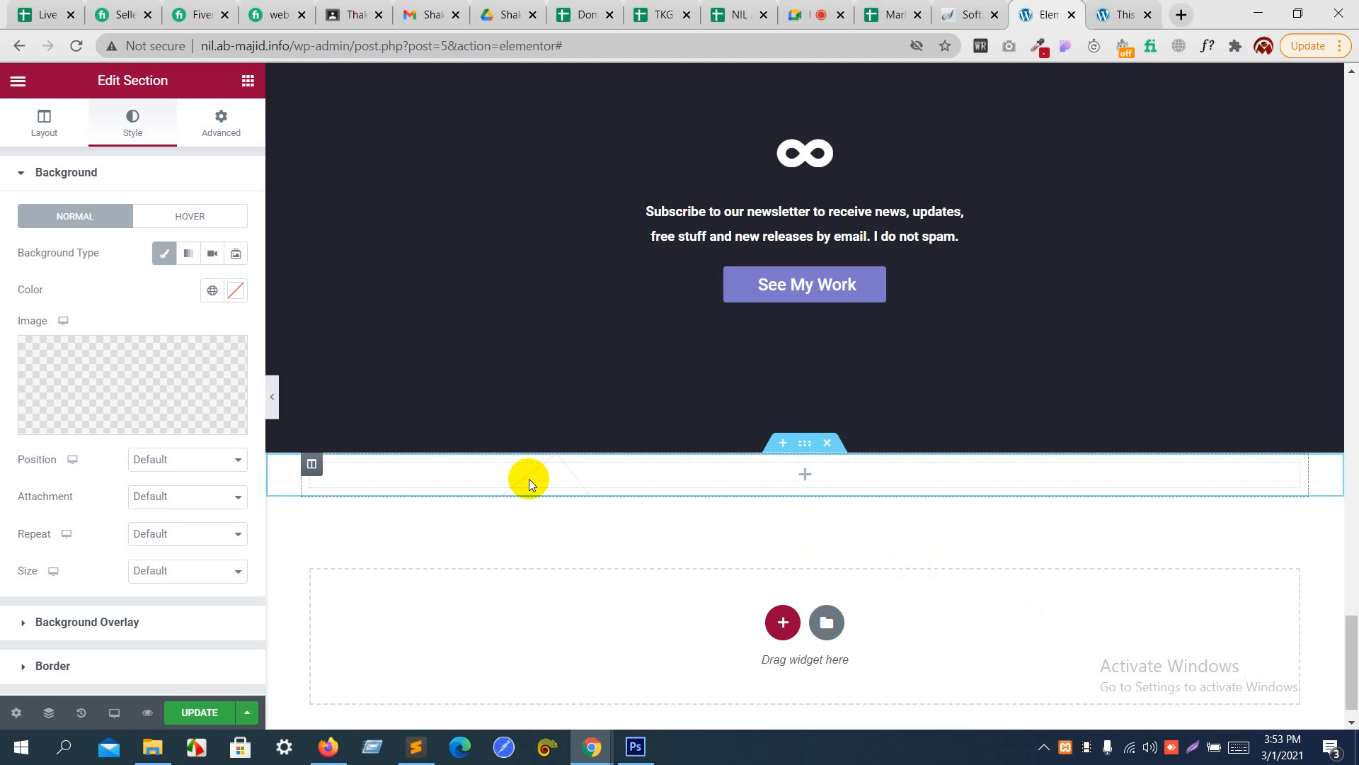
left_click(191, 569)
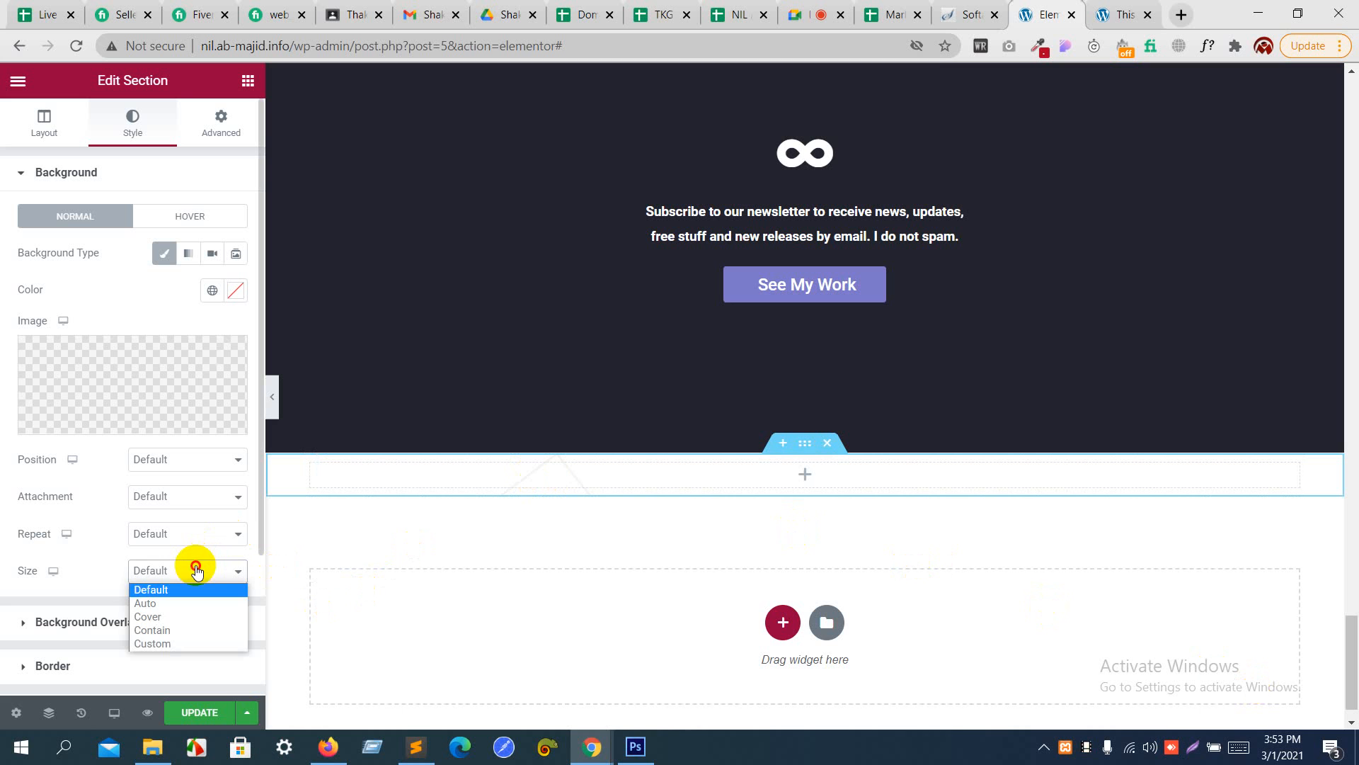
left_click(196, 617)
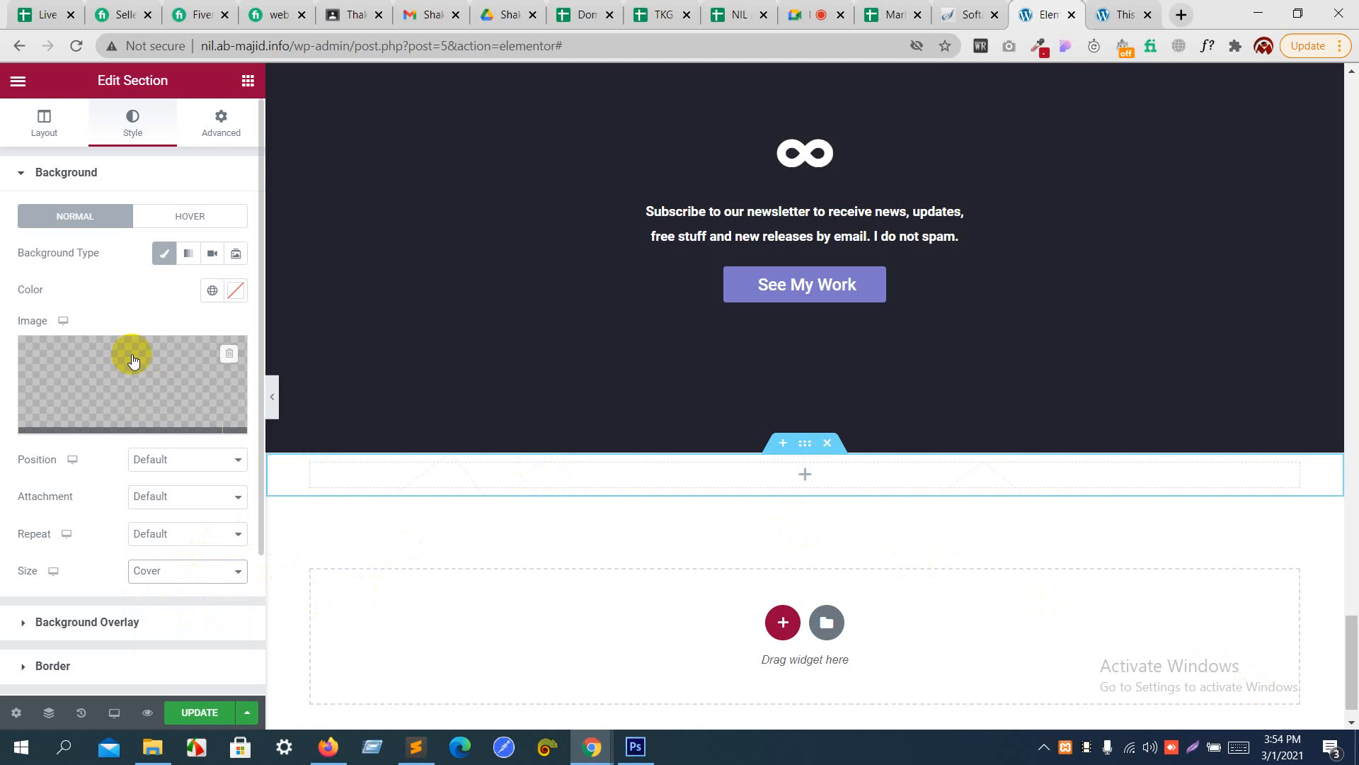
- Unlink the footer section's padding values, switch their unit to REM and set the top padding to 5
left_click(222, 128)
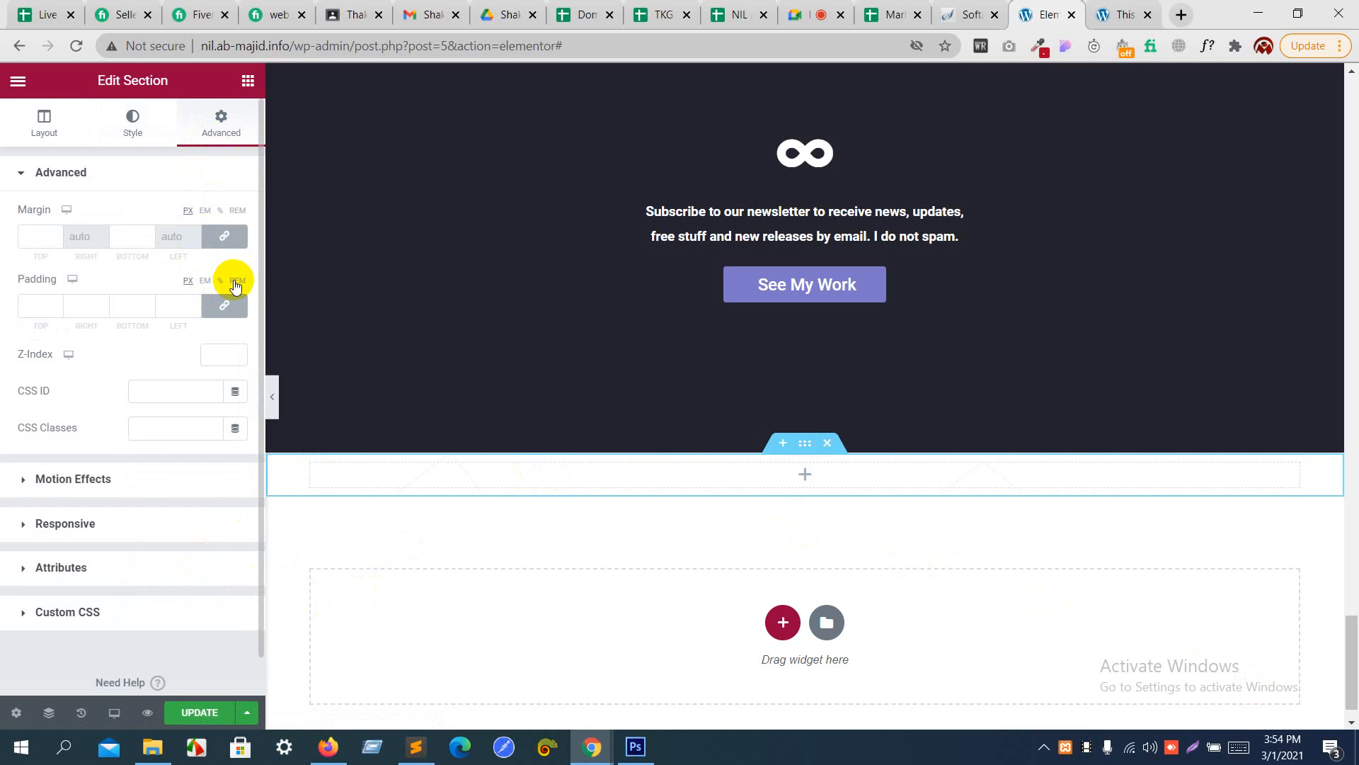
left_click(225, 306)
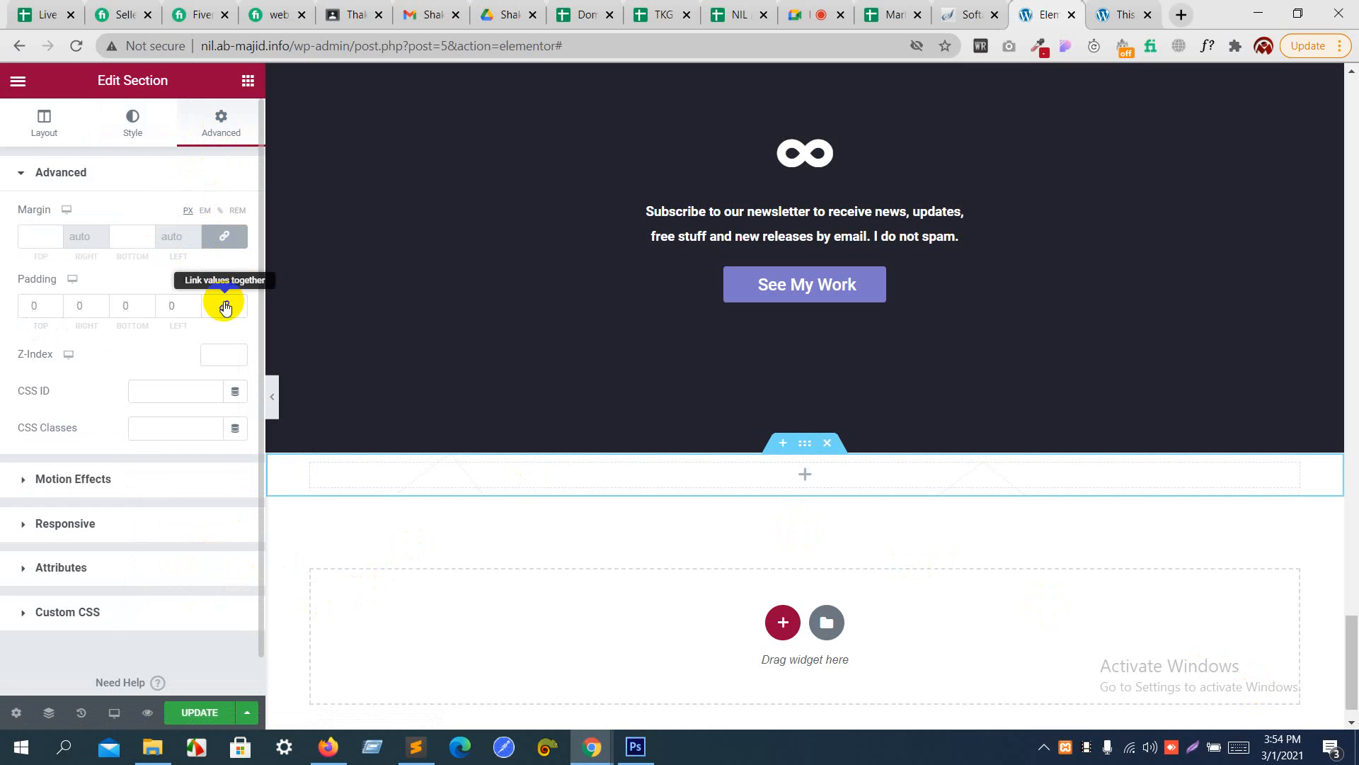
left_click(57, 301)
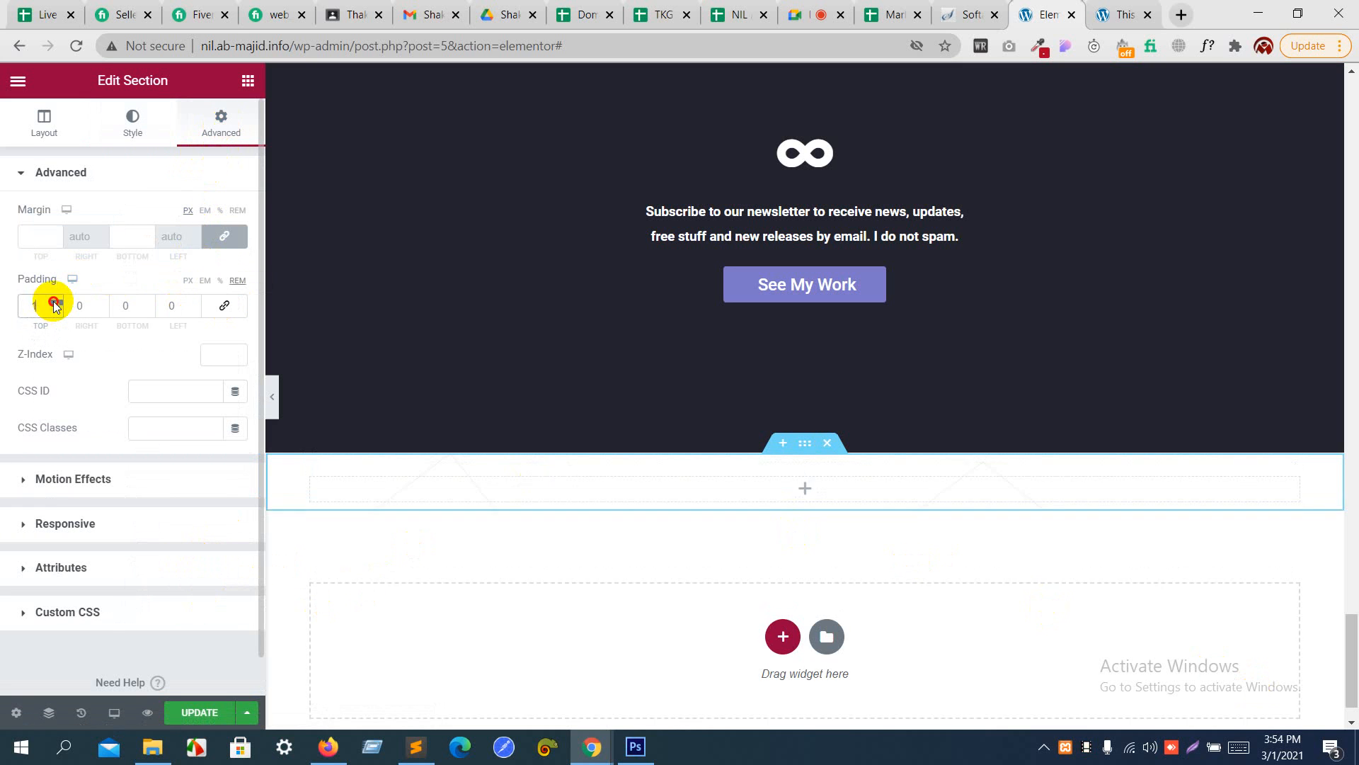
left_click(56, 302)
left_click(57, 302)
left_click(57, 301)
left_click(57, 302)
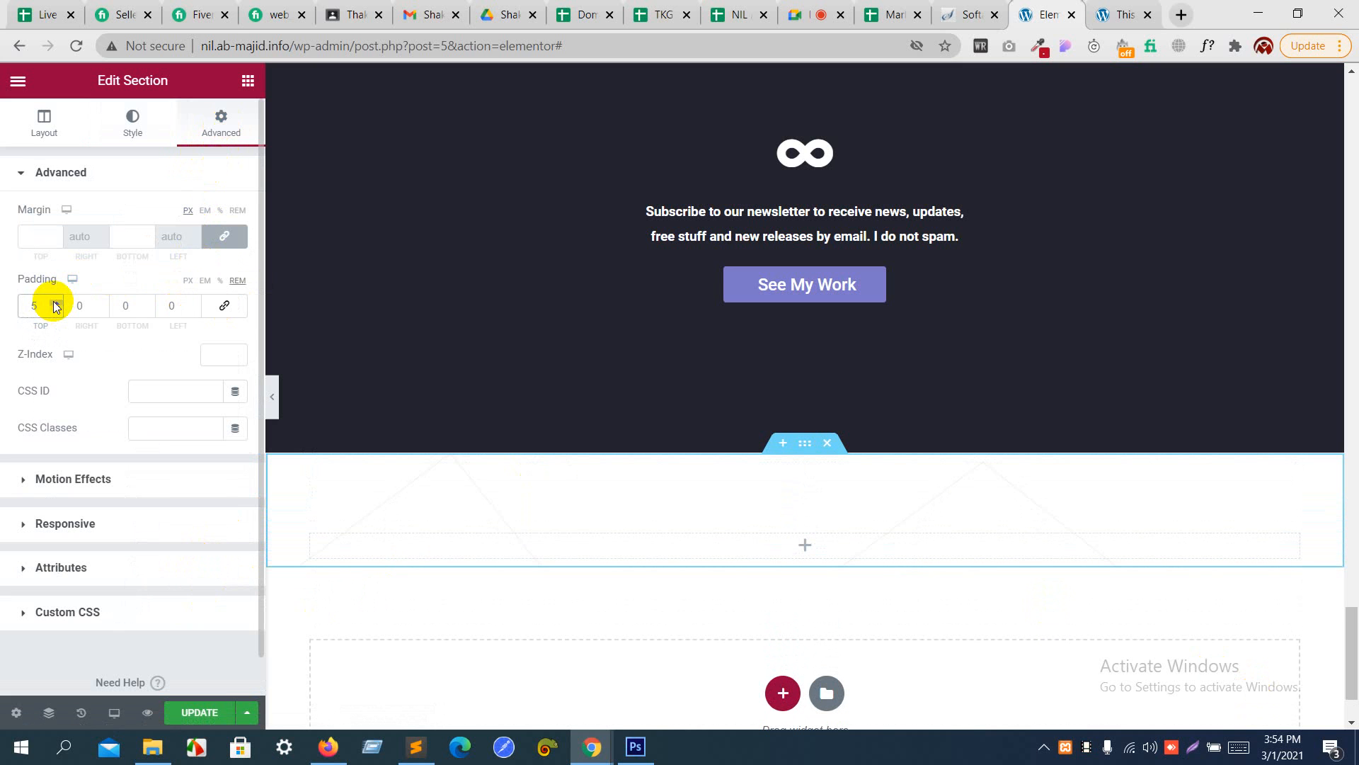
- Set the footer section's bottom padding to 5 REM
left_click(148, 309)
left_click(149, 302)
left_click(149, 302)
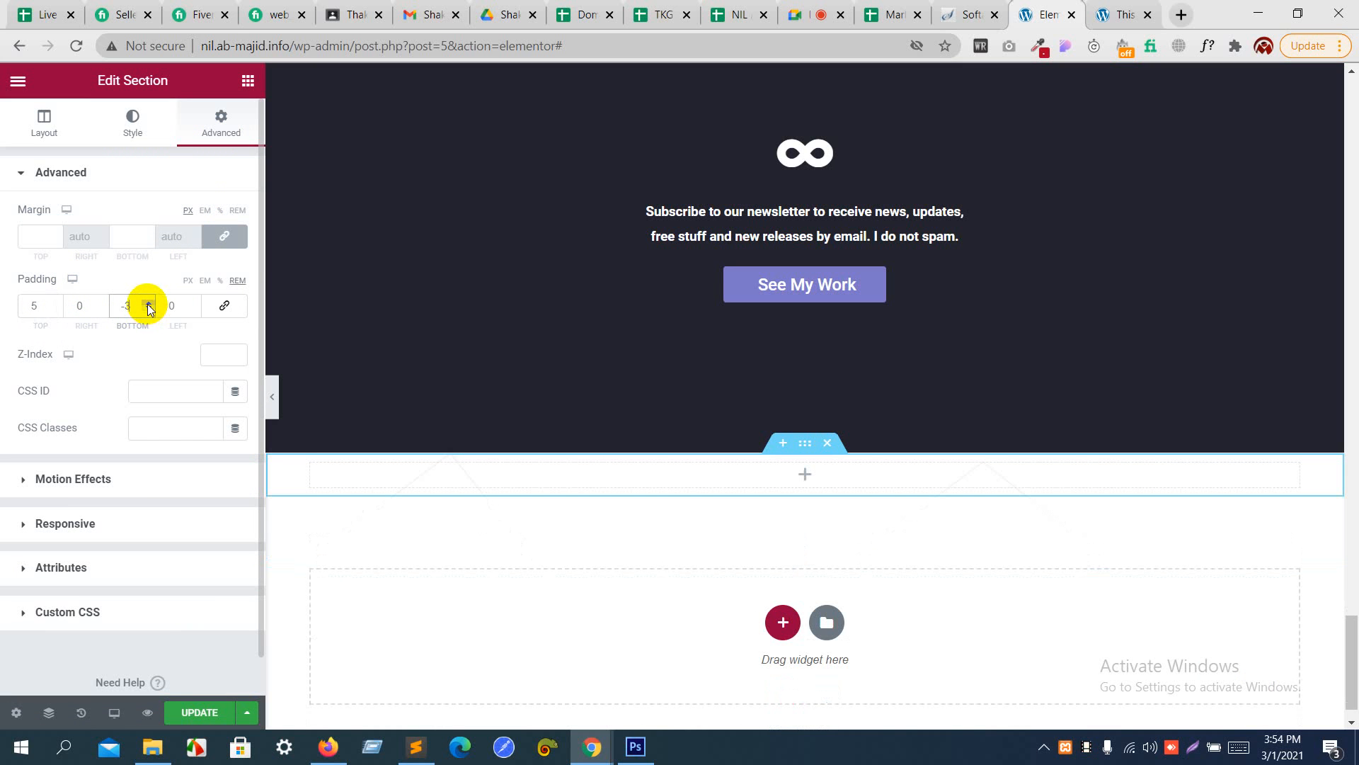
left_click(148, 303)
left_click(148, 303)
left_click(149, 302)
left_click(149, 302)
left_click(148, 302)
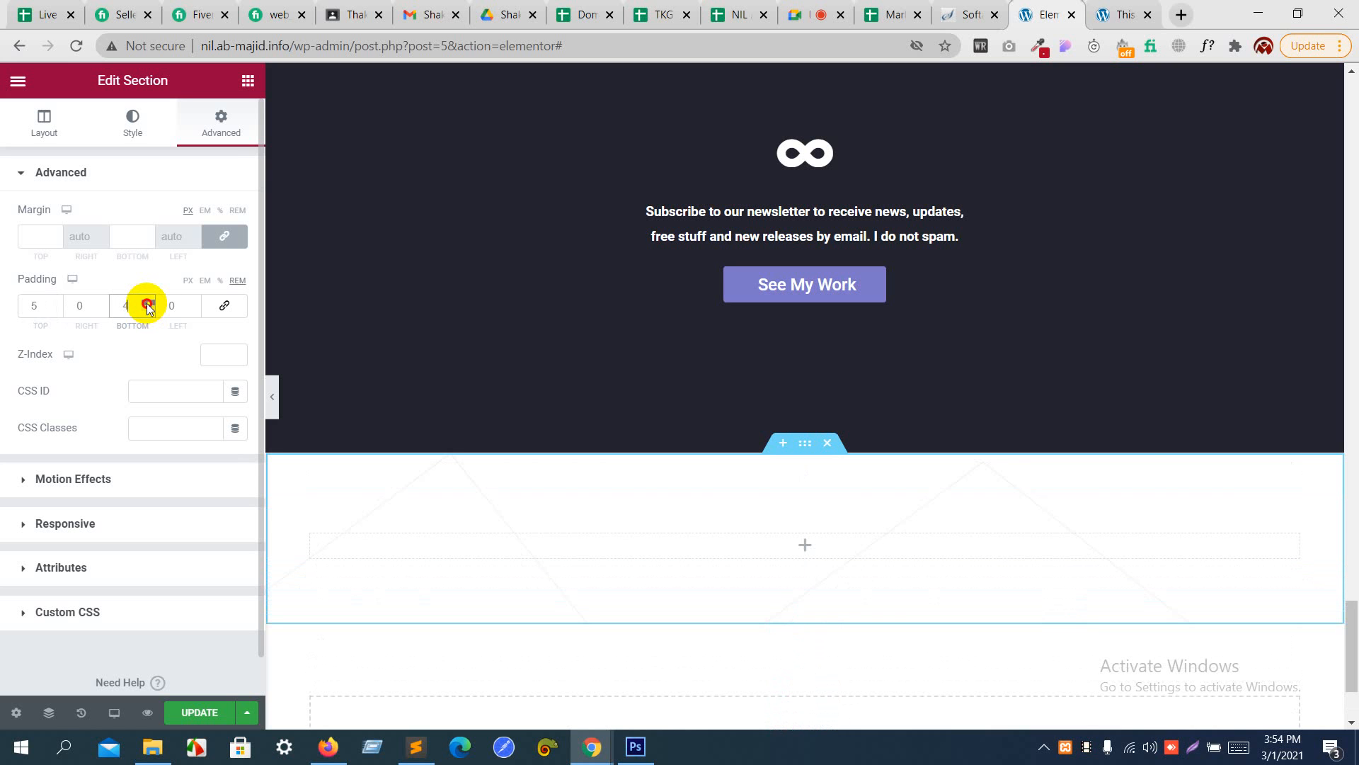
left_click(148, 302)
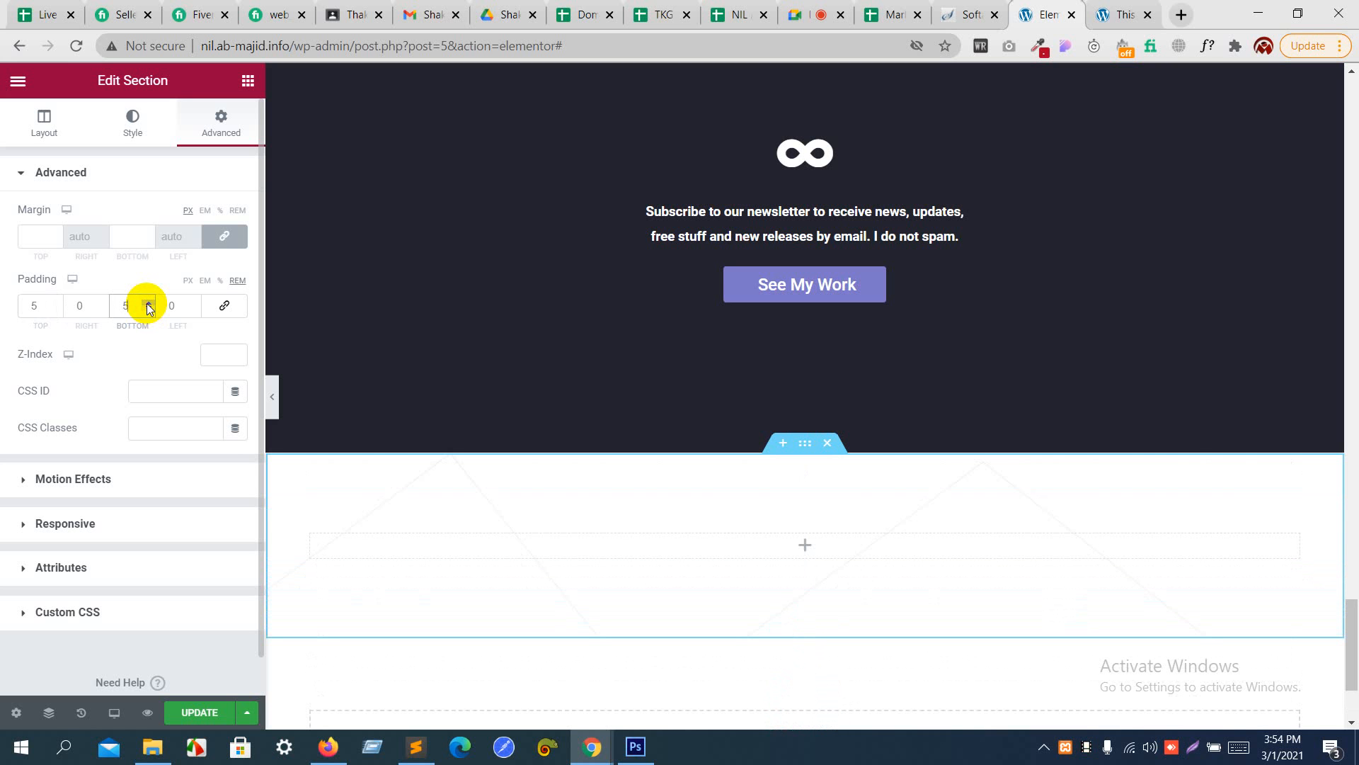
- Check the footer design in Photoshop, return to Elementor in Chrome and show the list of available widgets
key("alt+Tab")
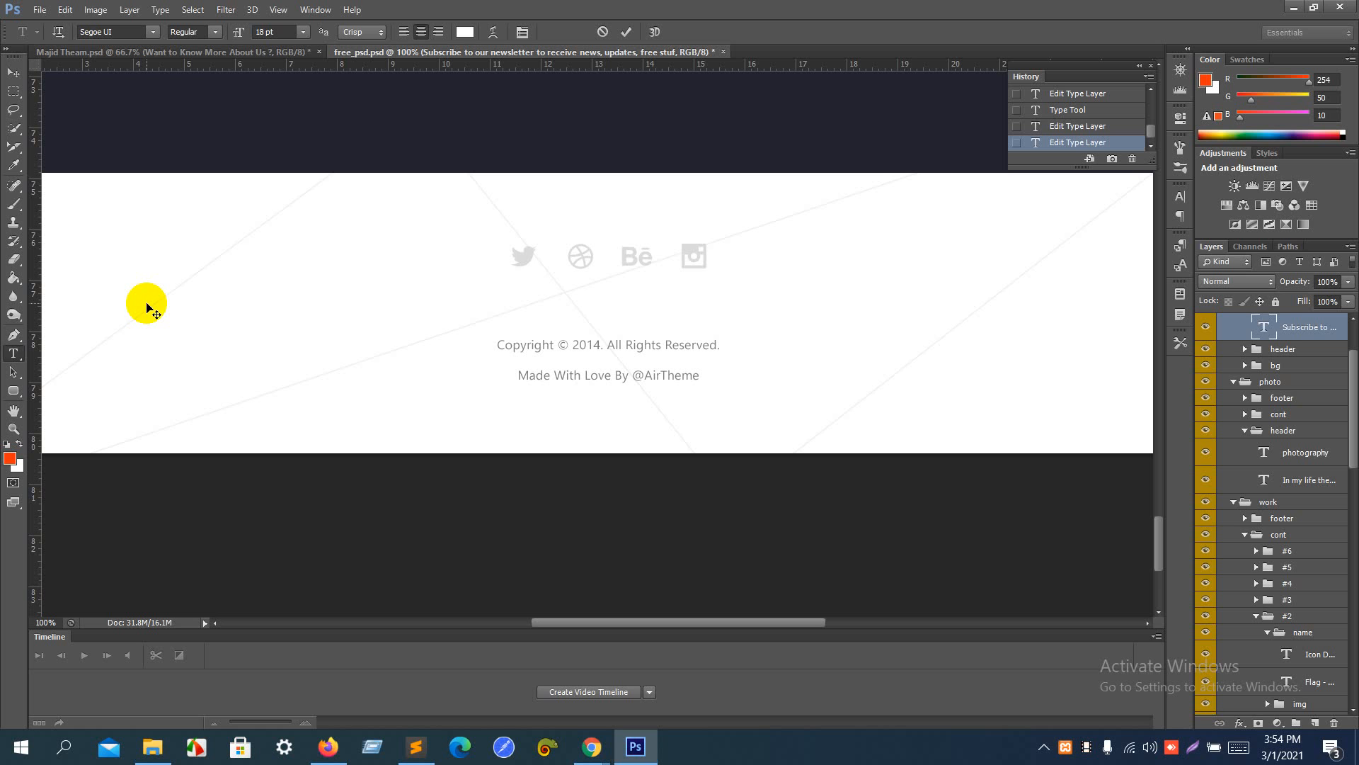
key("alt+Tab")
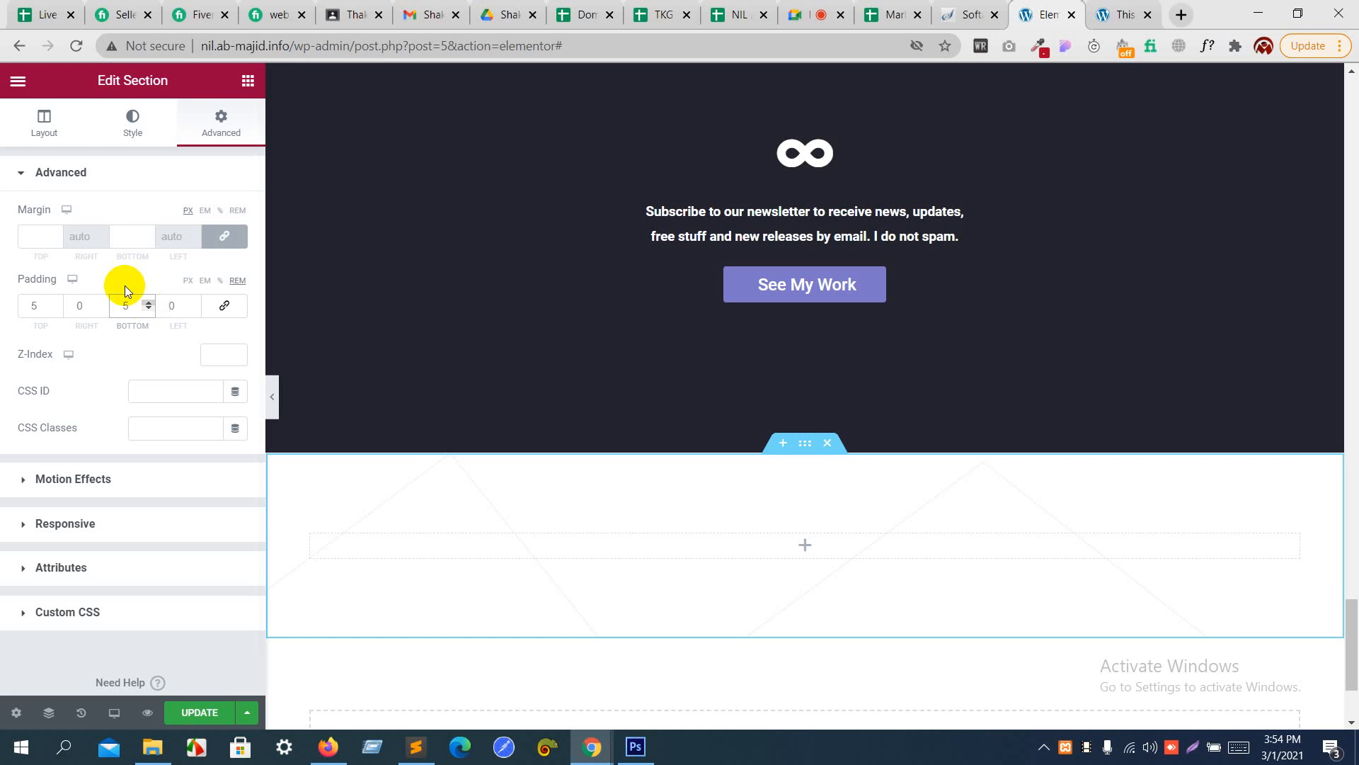
left_click(253, 85)
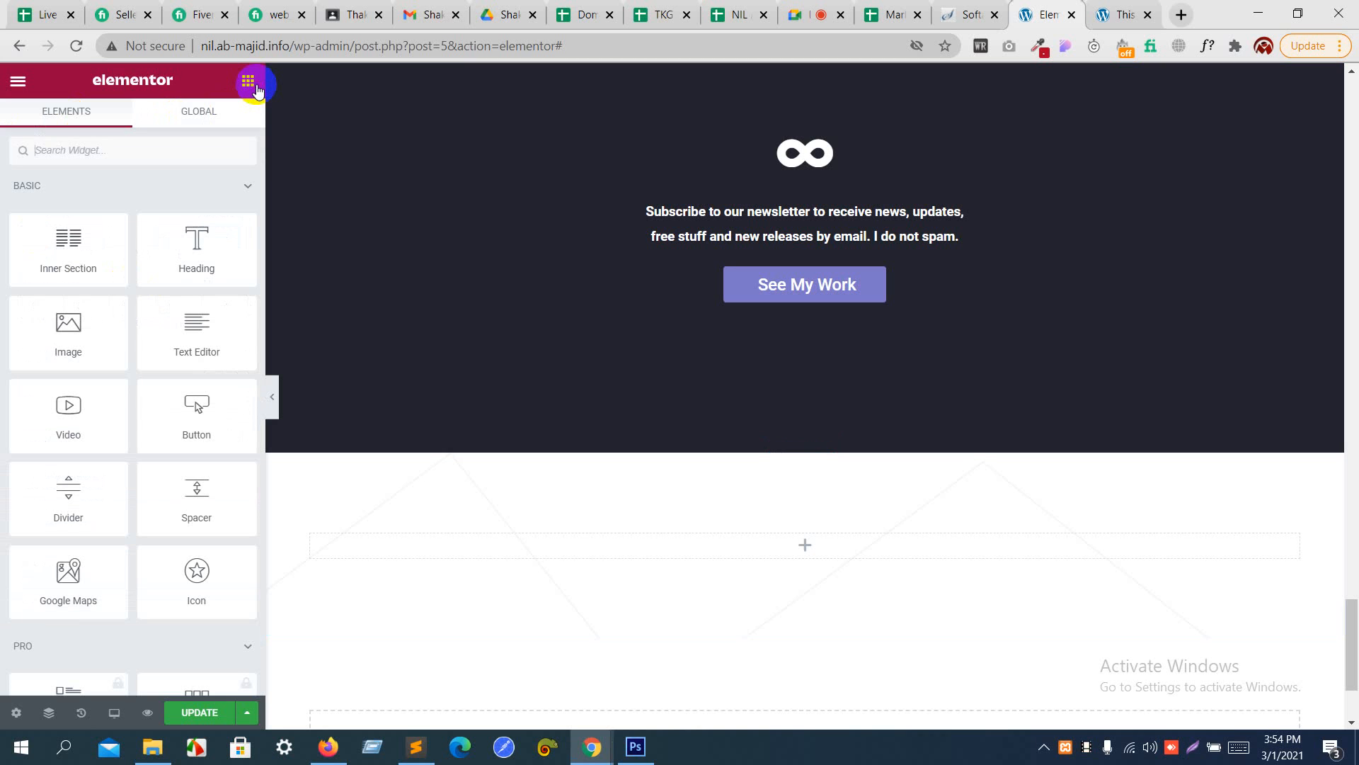
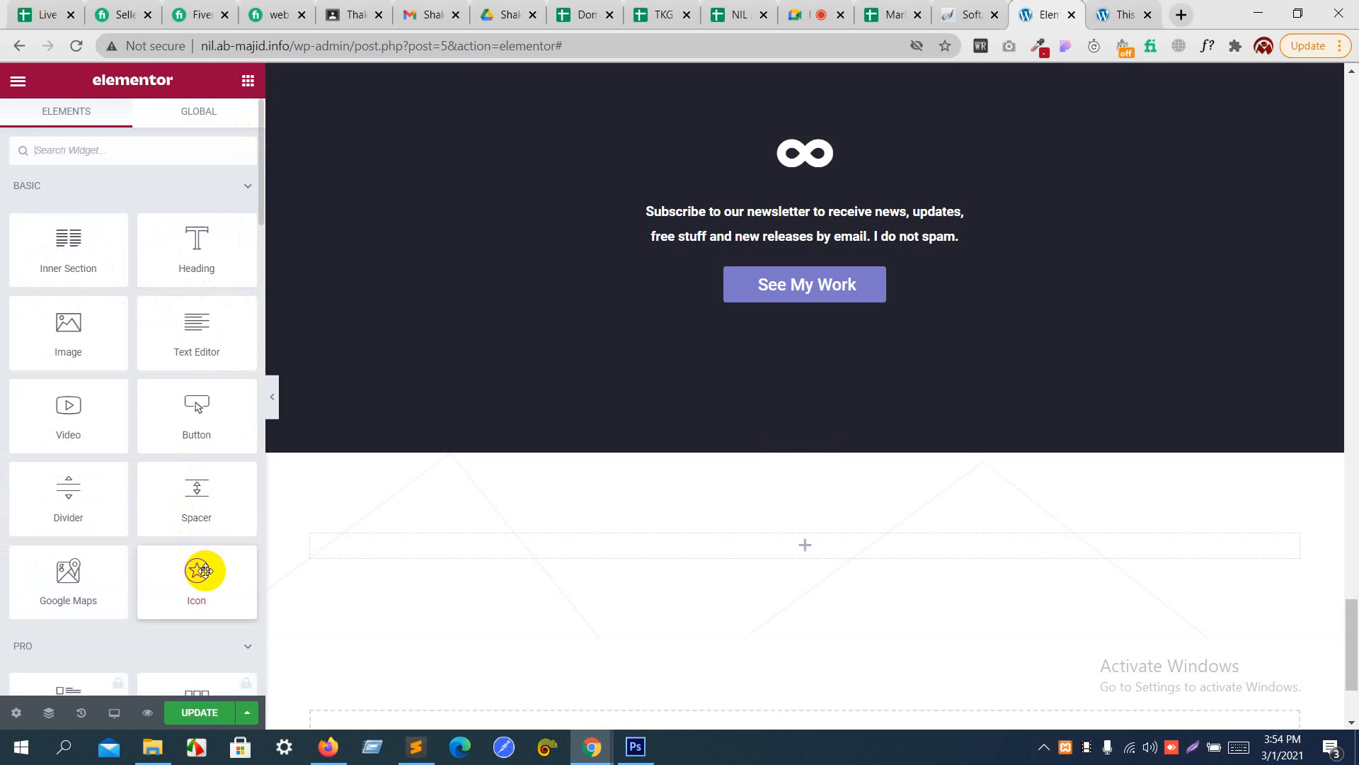
- Search the widgets for "ico" and add the Social Icons widget to the footer section
left_click(163, 146)
type("i")
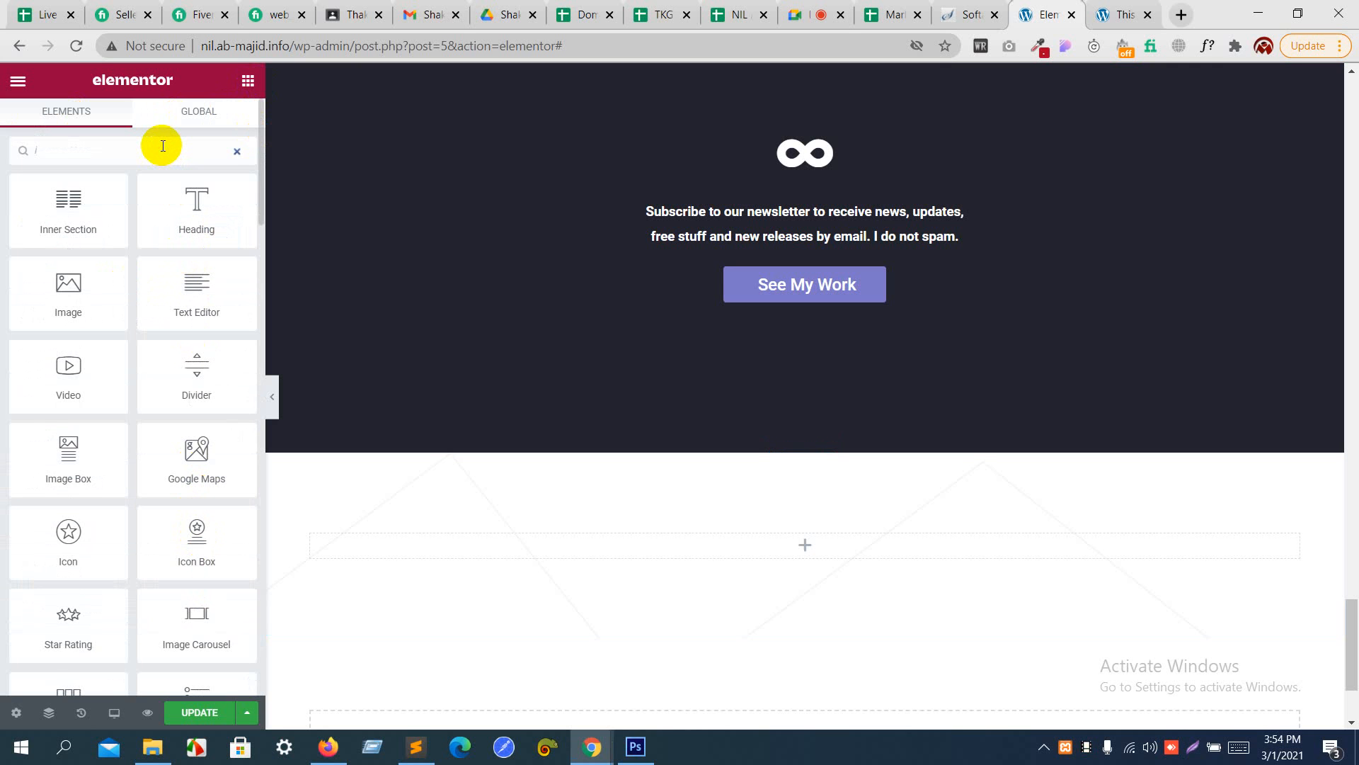
type("co")
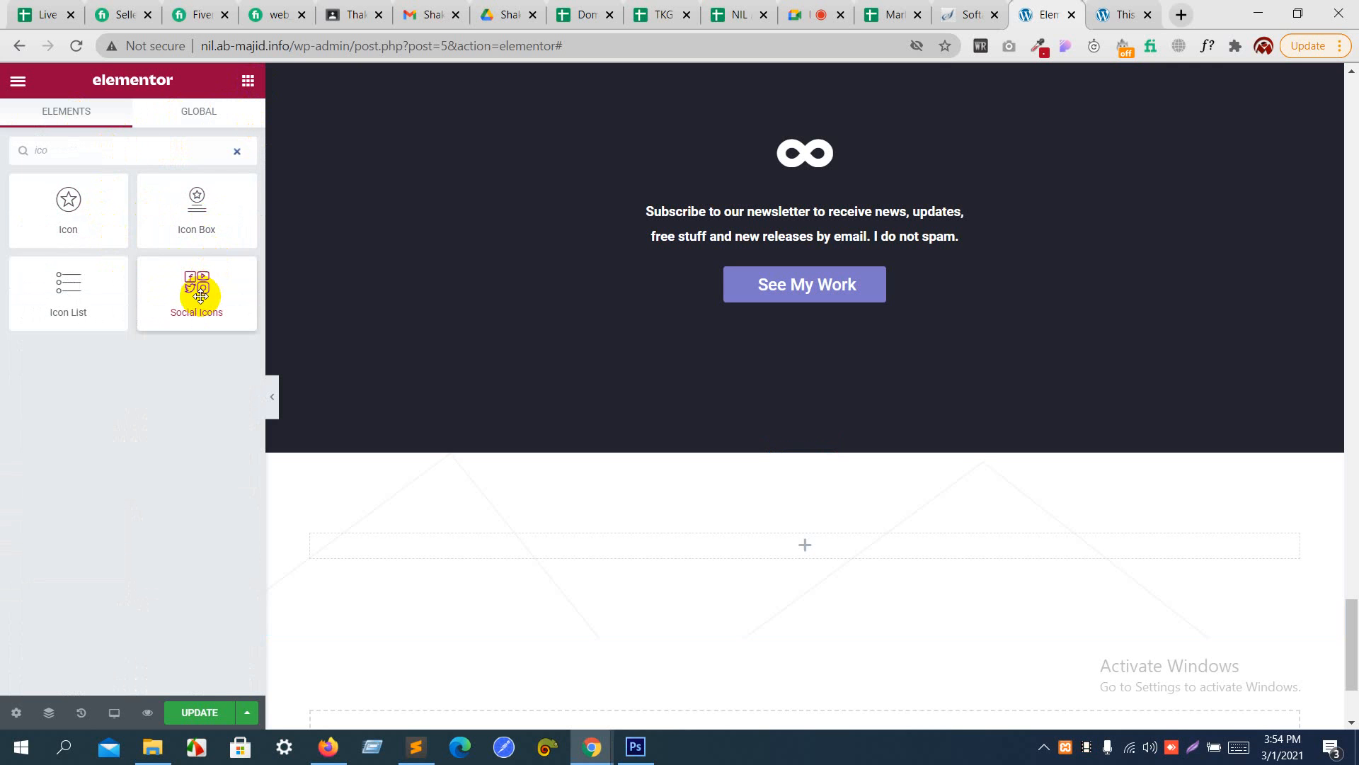
left_click_drag(200, 296, 734, 549)
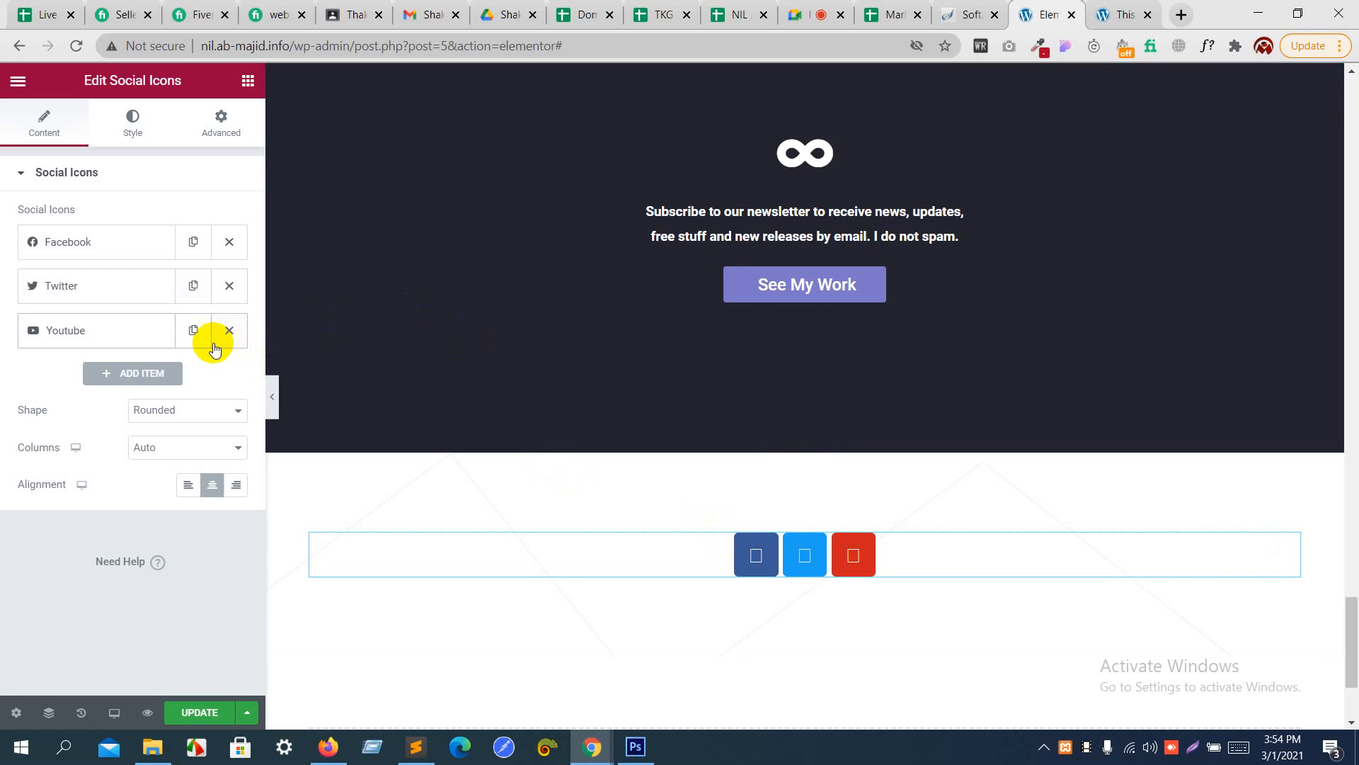
- Duplicate the Youtube item and remove the surplus copy so the list holds four icons, checking against the Photoshop footer design
left_click(192, 332)
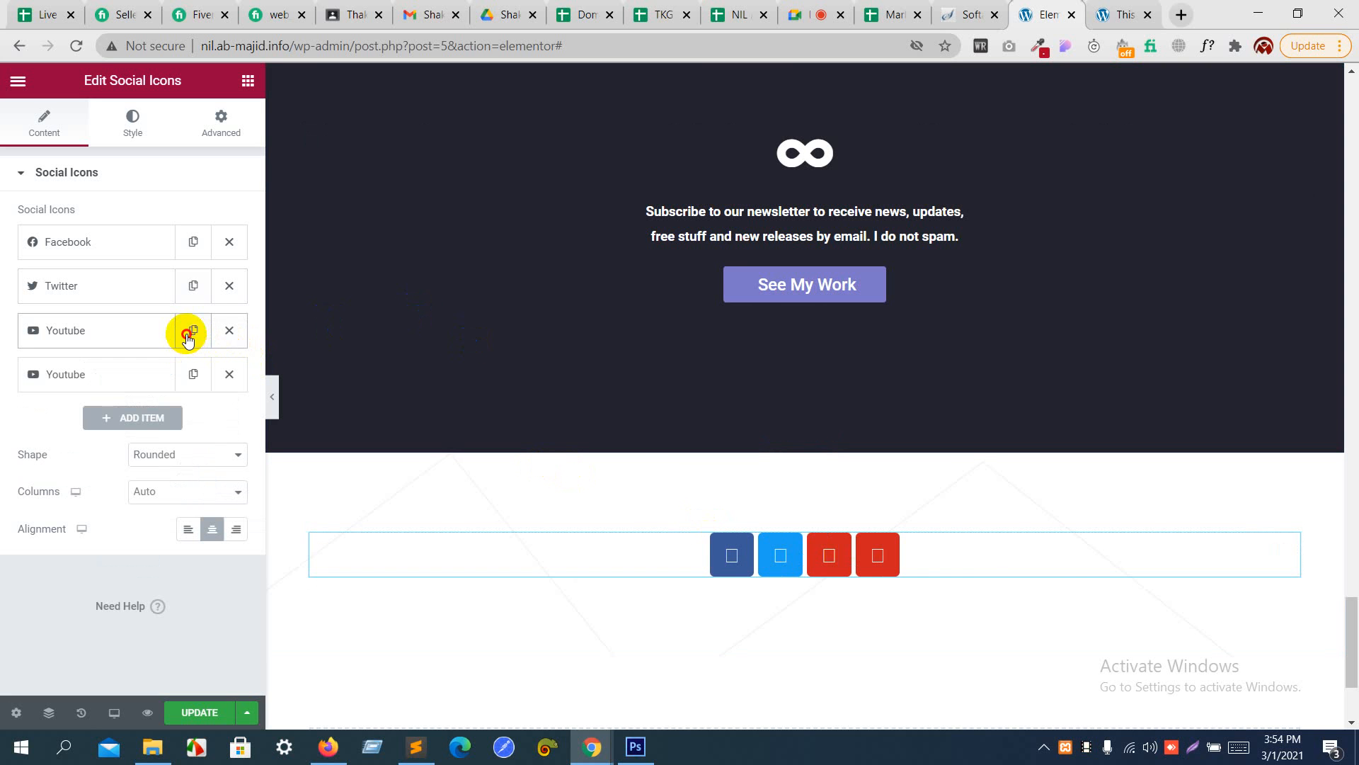
left_click(187, 337)
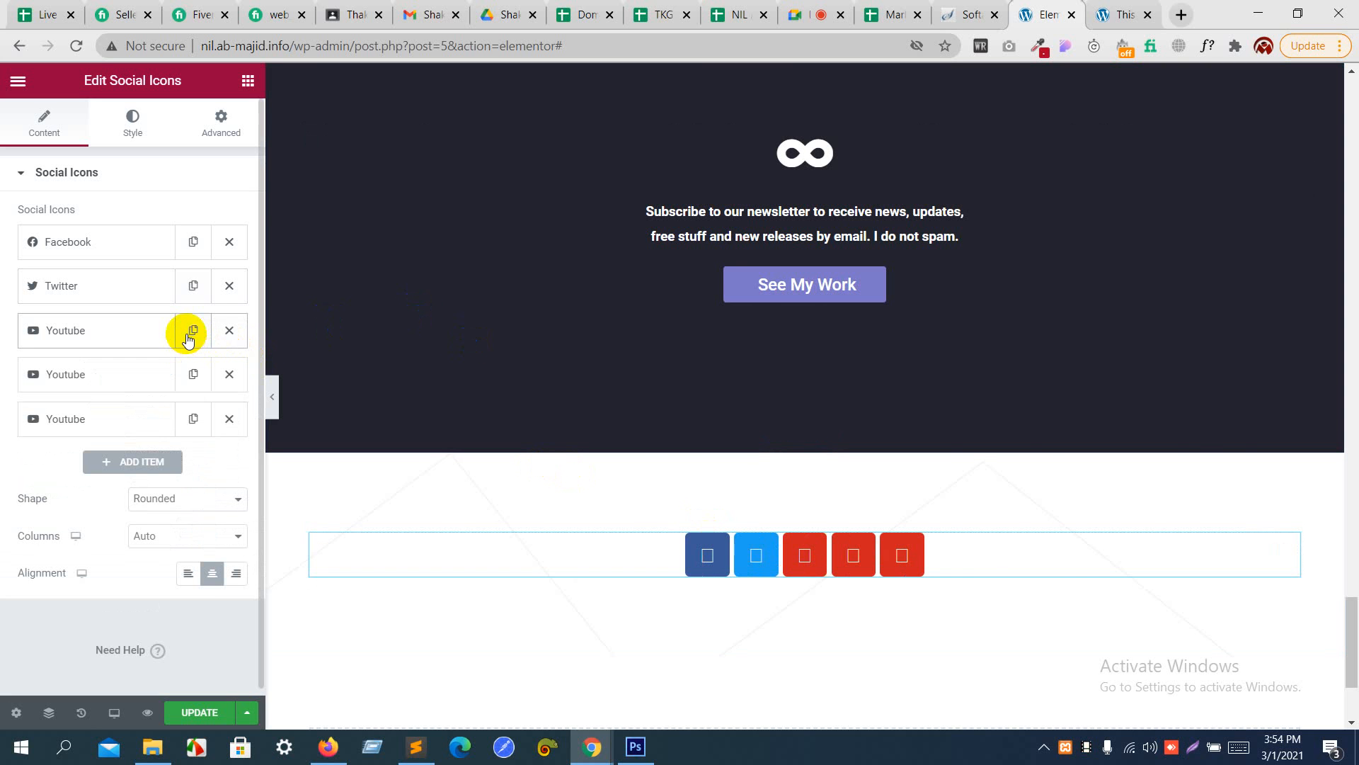
key("alt+Tab")
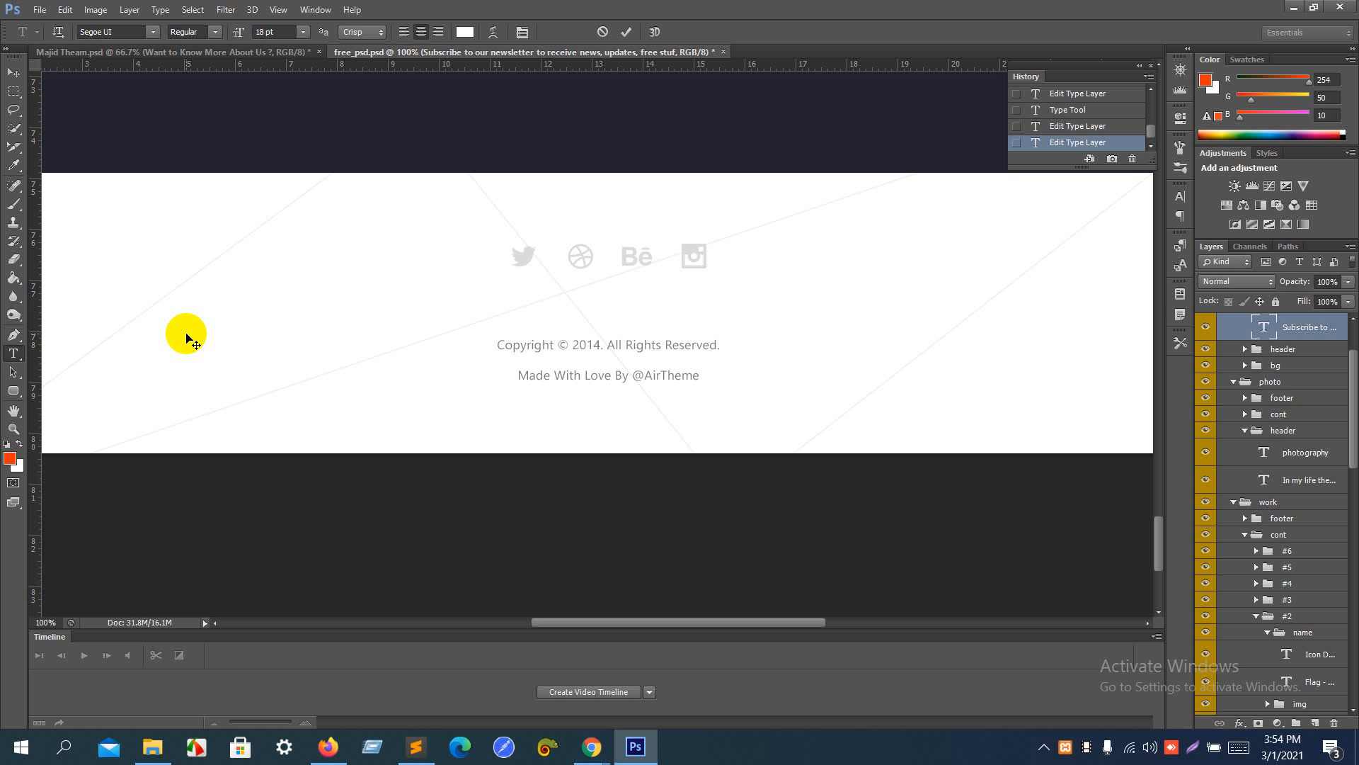
key("alt+Tab")
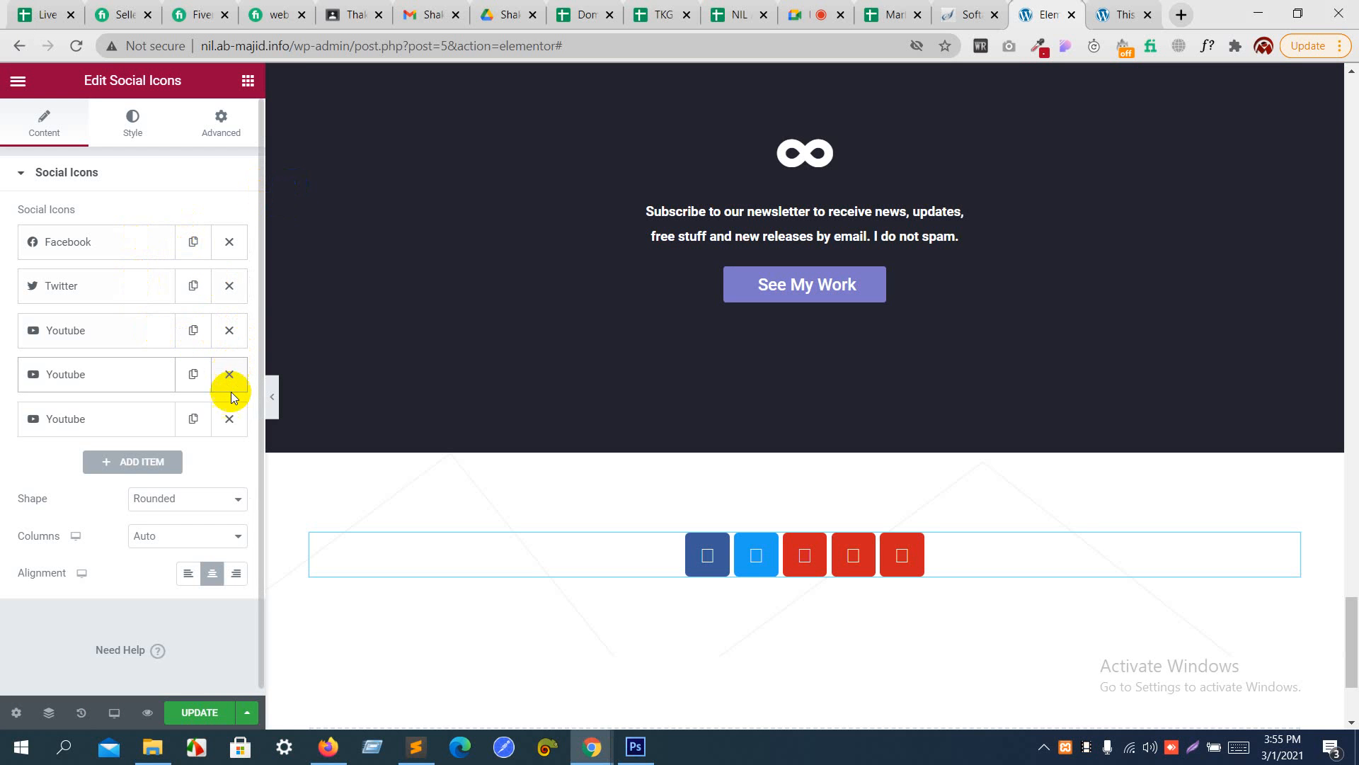
left_click(231, 419)
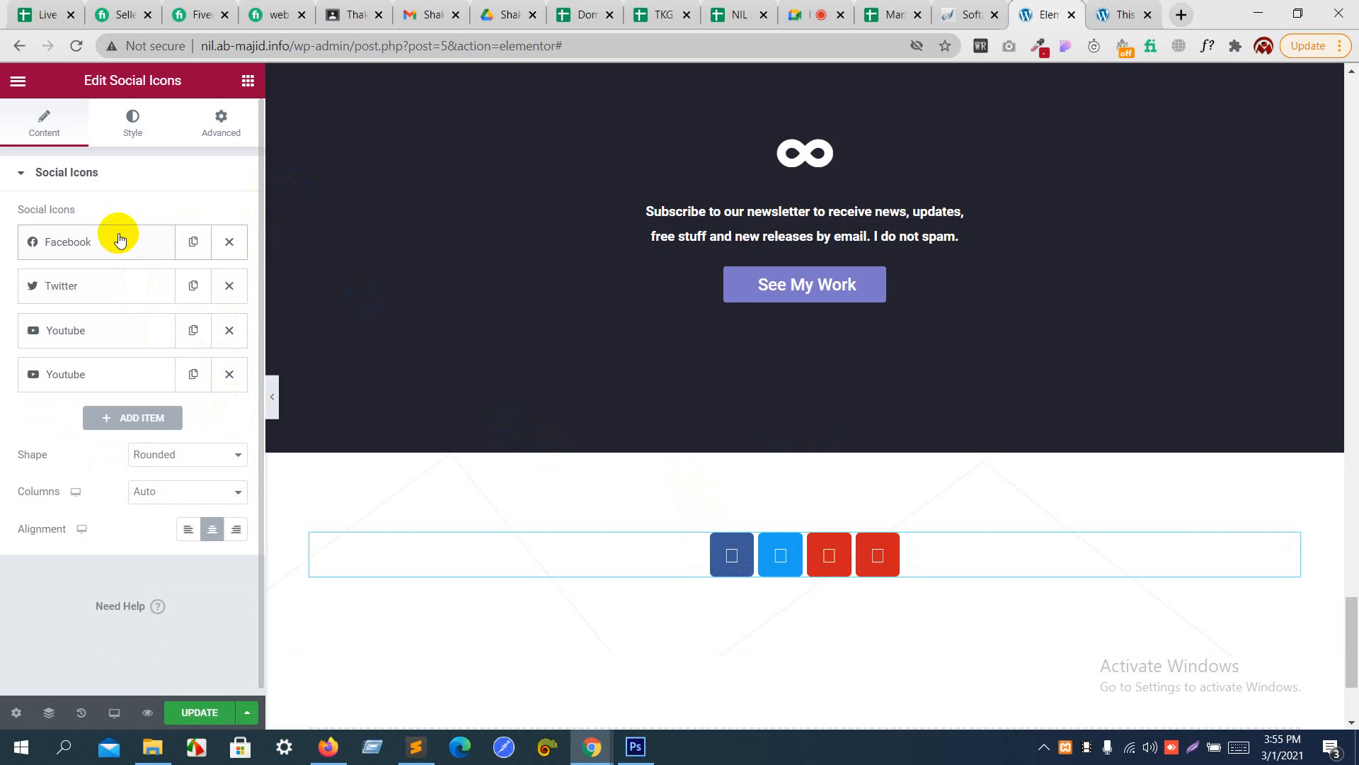
- Check the footer icons in Photoshop, then replace the third social item's Youtube icon with Behance from the icon library
key("alt+Tab")
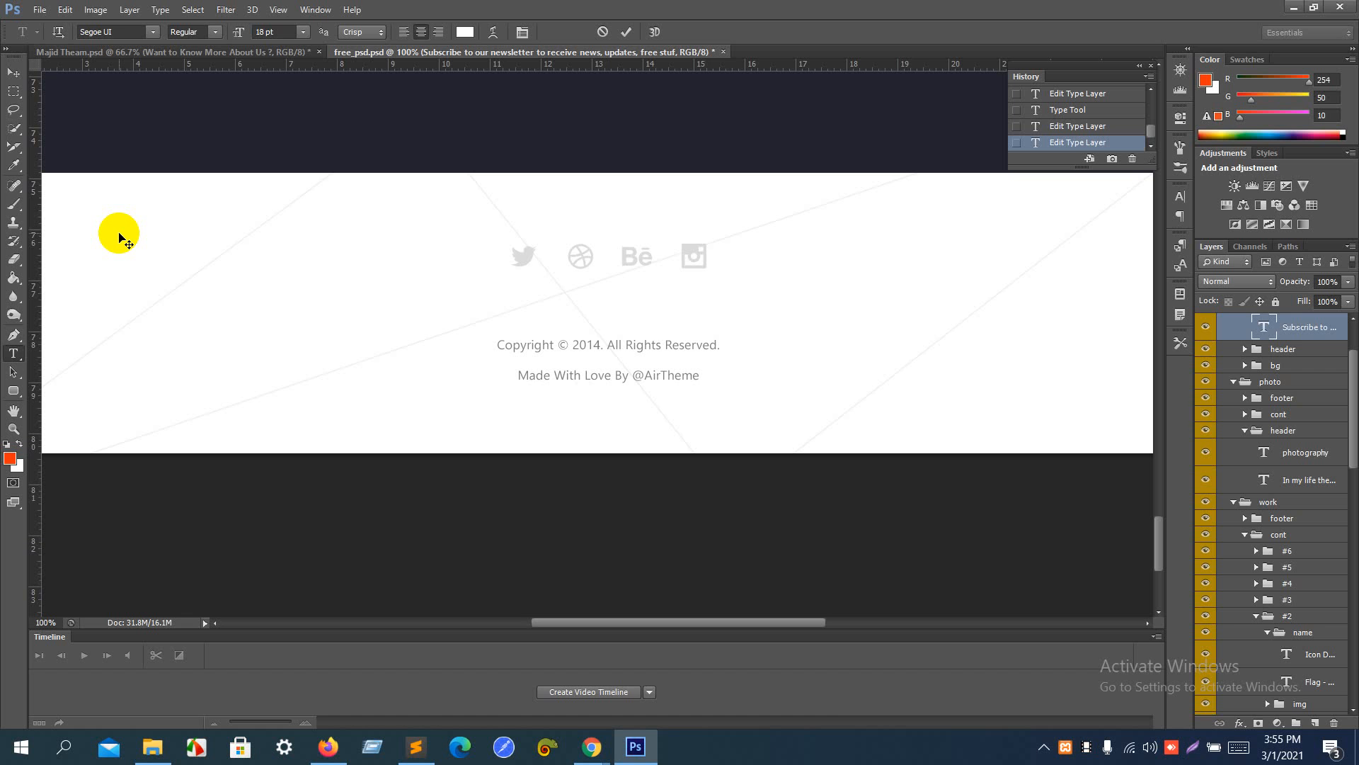
key("alt+Tab")
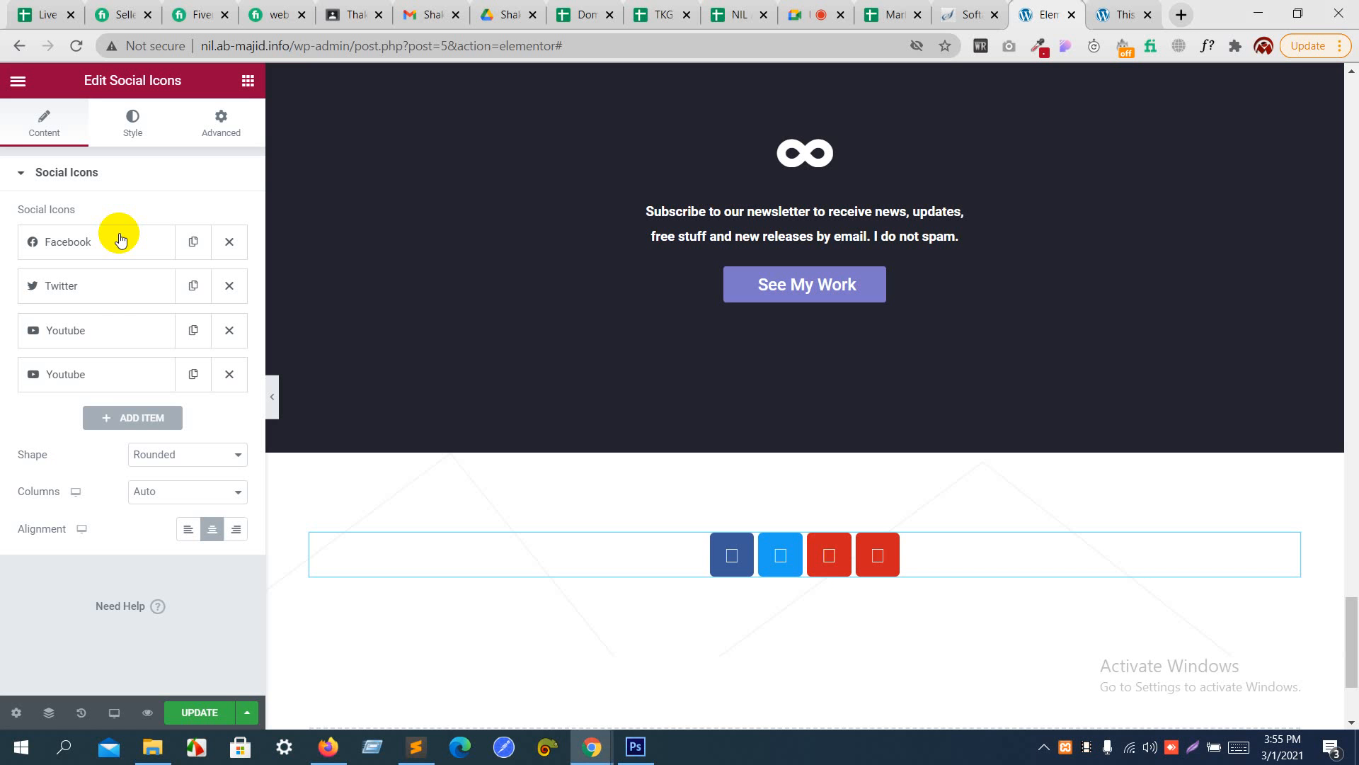
left_click(98, 338)
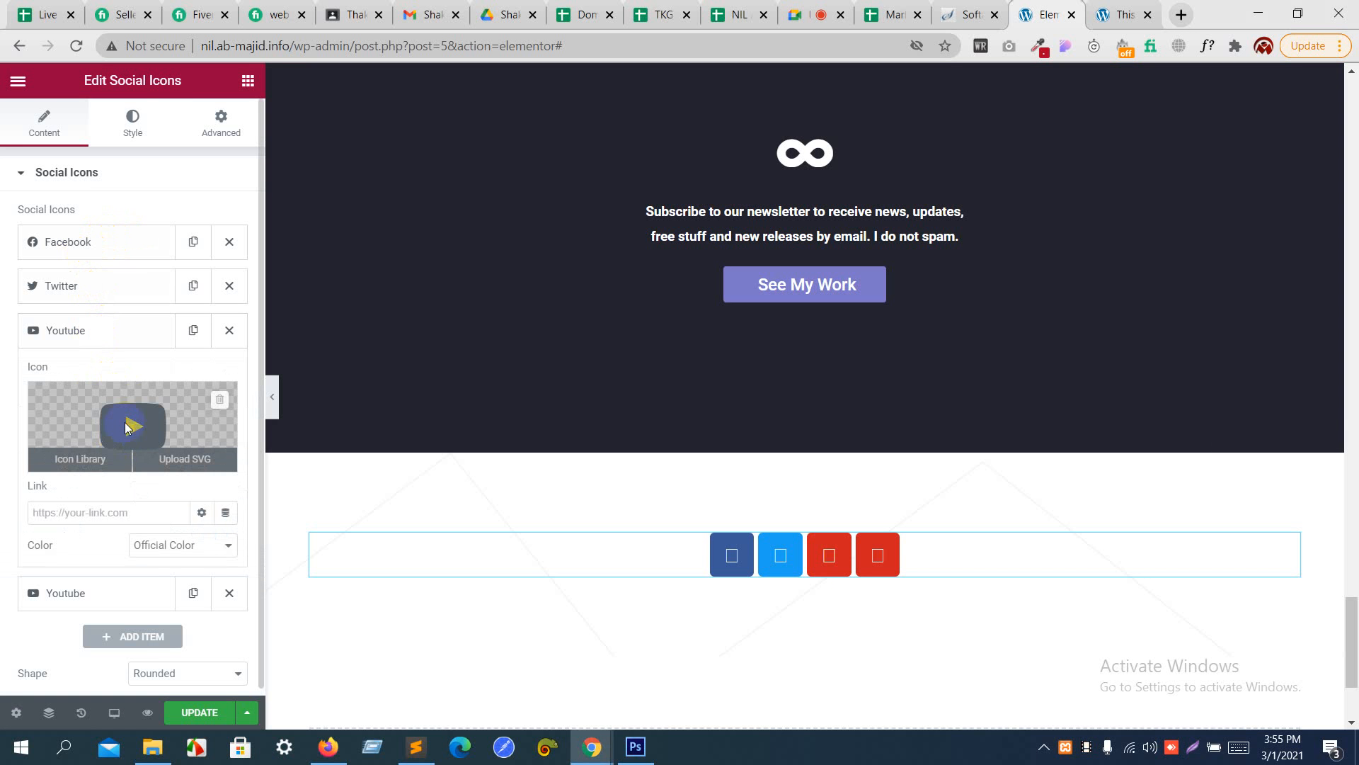
left_click(127, 427)
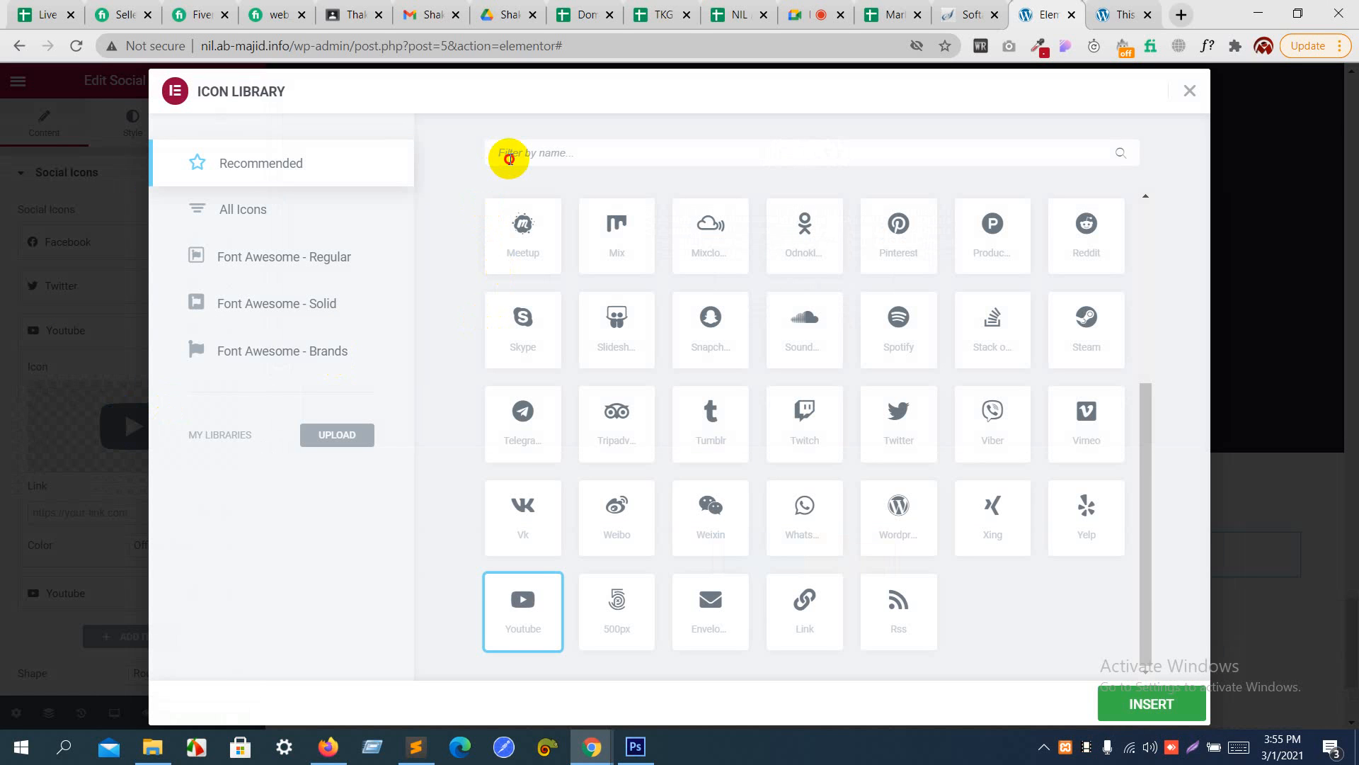
left_click(510, 159)
type("beh")
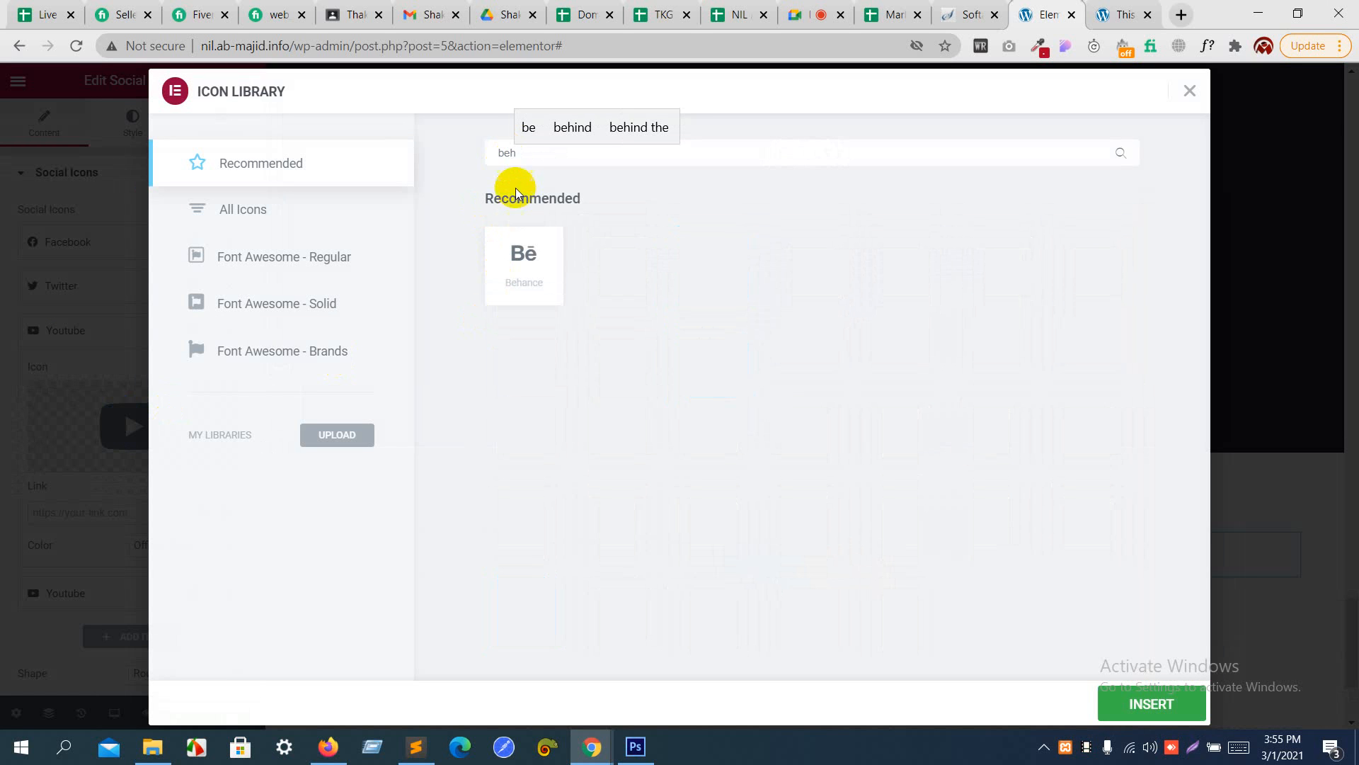
left_click(532, 280)
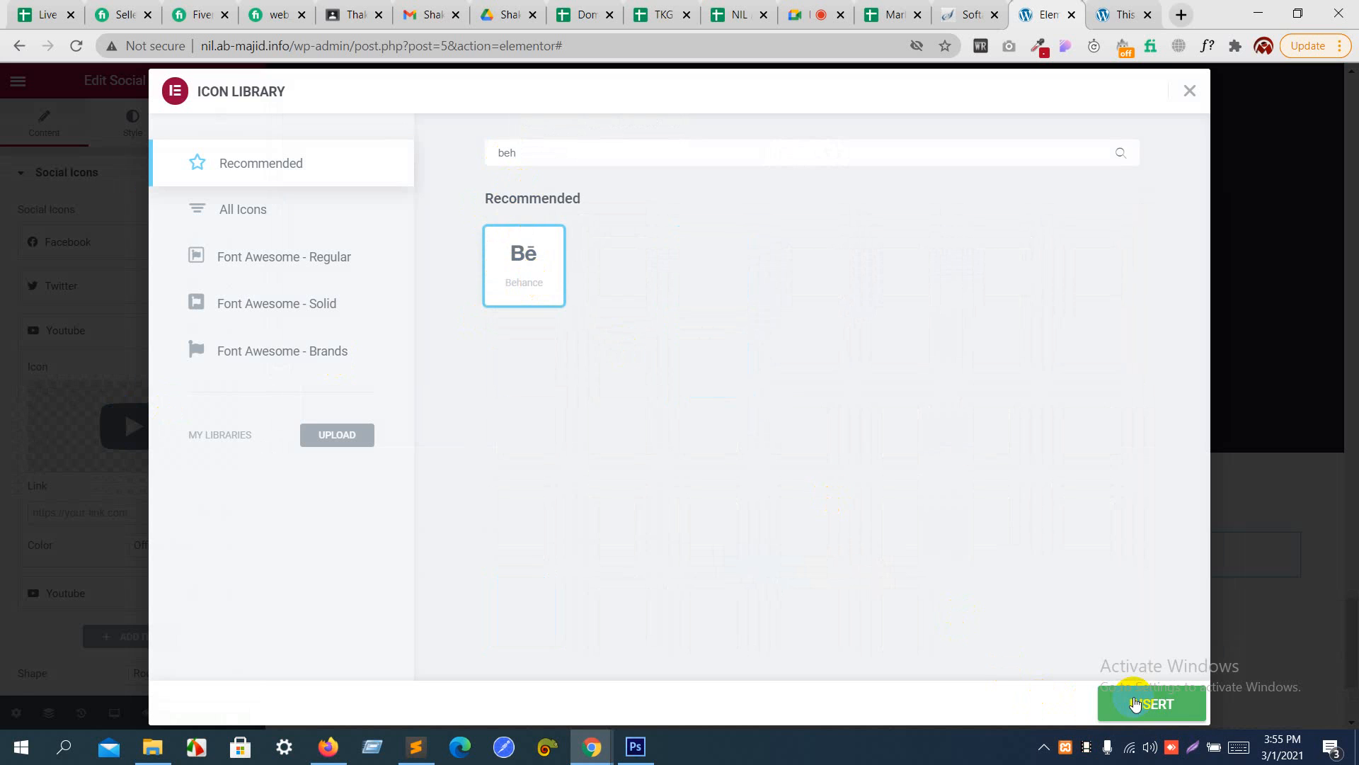
left_click(1132, 703)
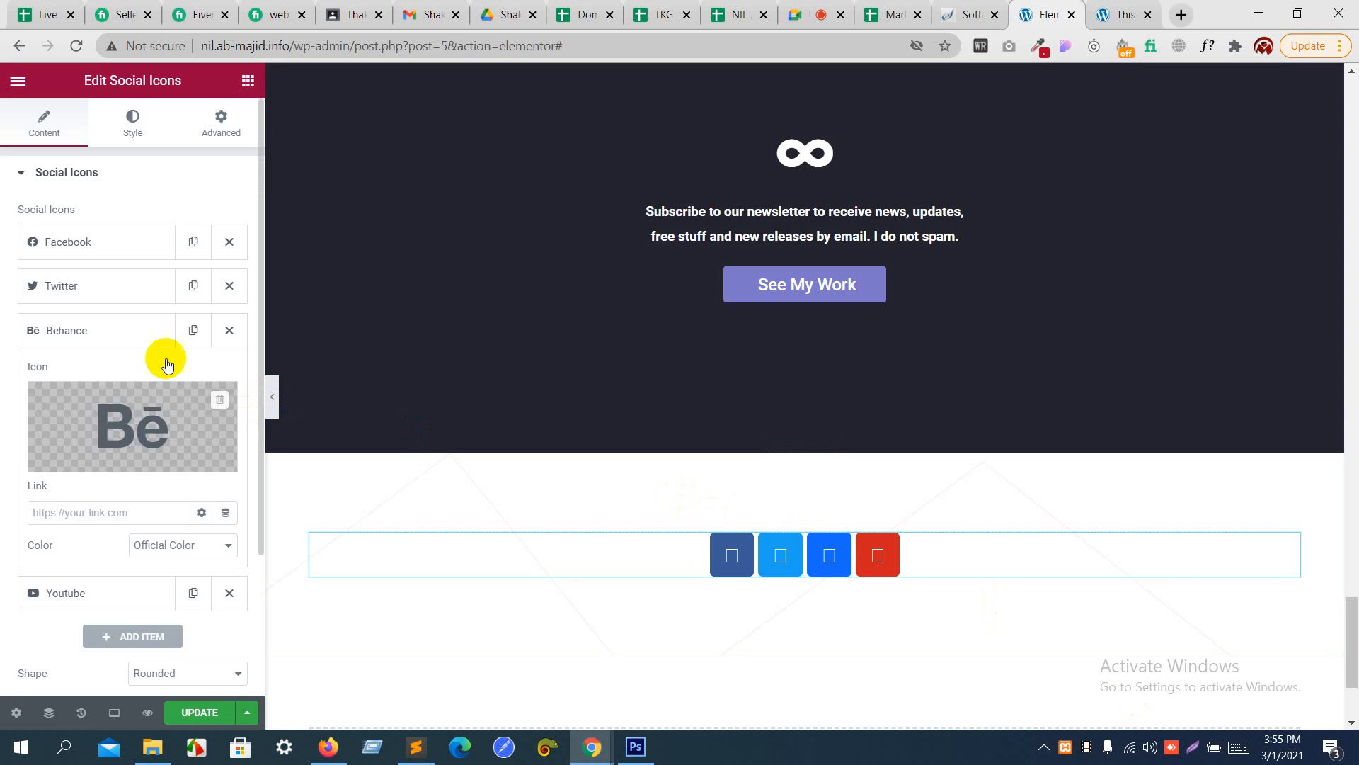
left_click(98, 330)
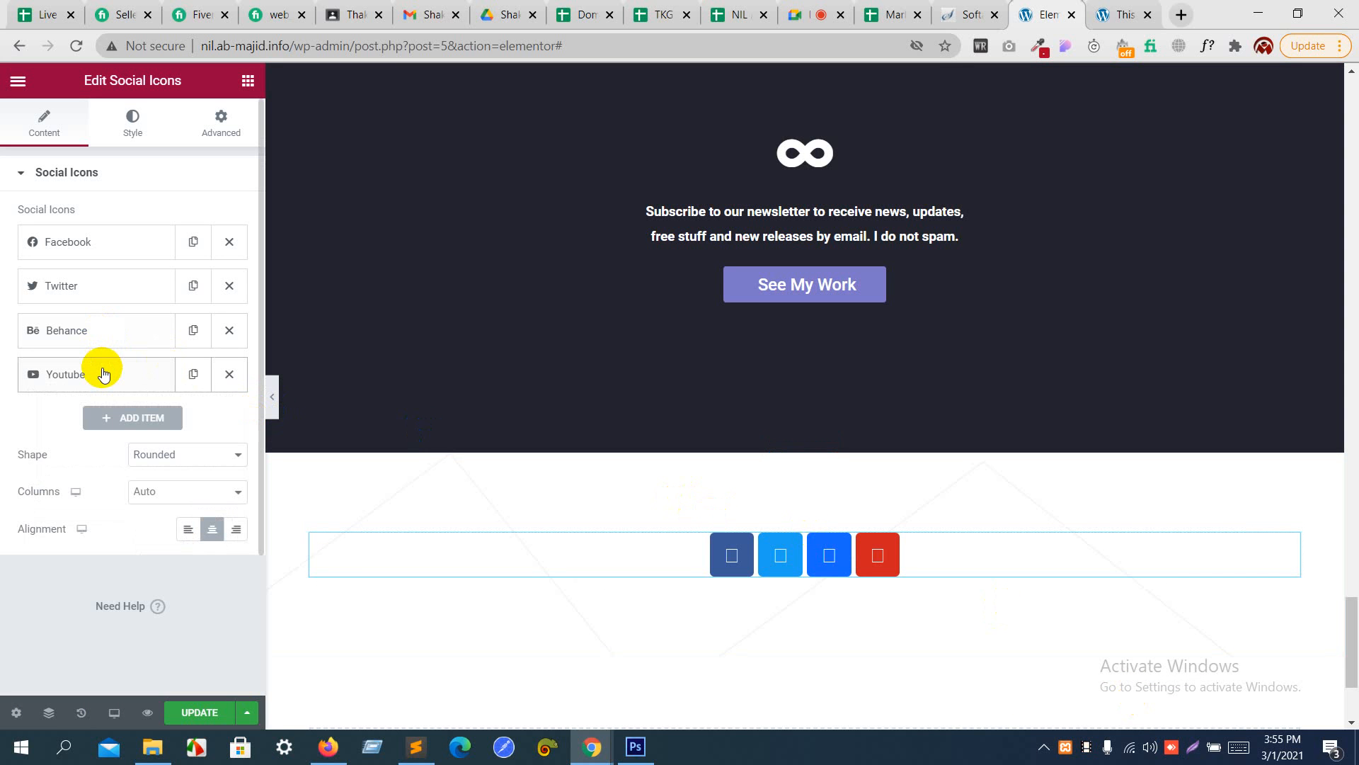
- Replace the last social item's Youtube icon with Instagram from the icon library, following the Photoshop design
left_click(103, 374)
key("alt+Tab")
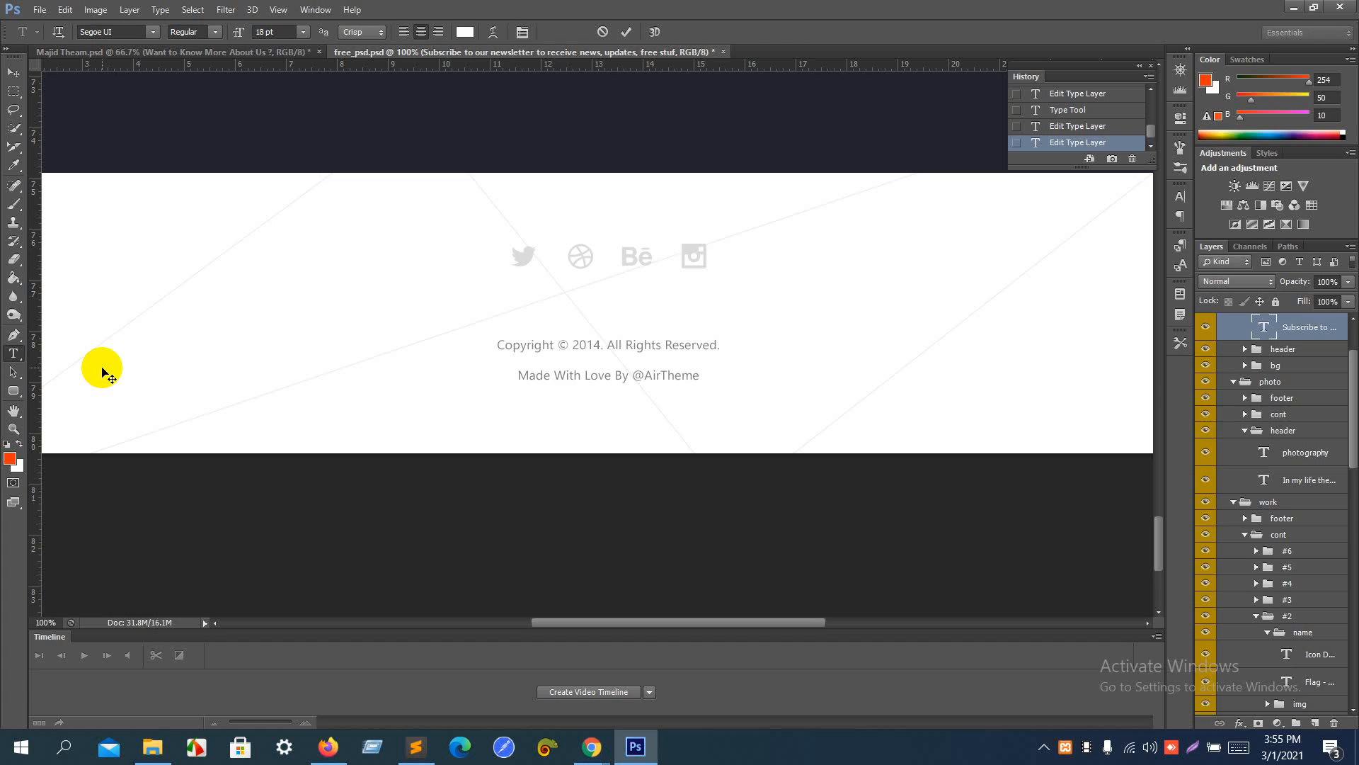
key("alt+Tab")
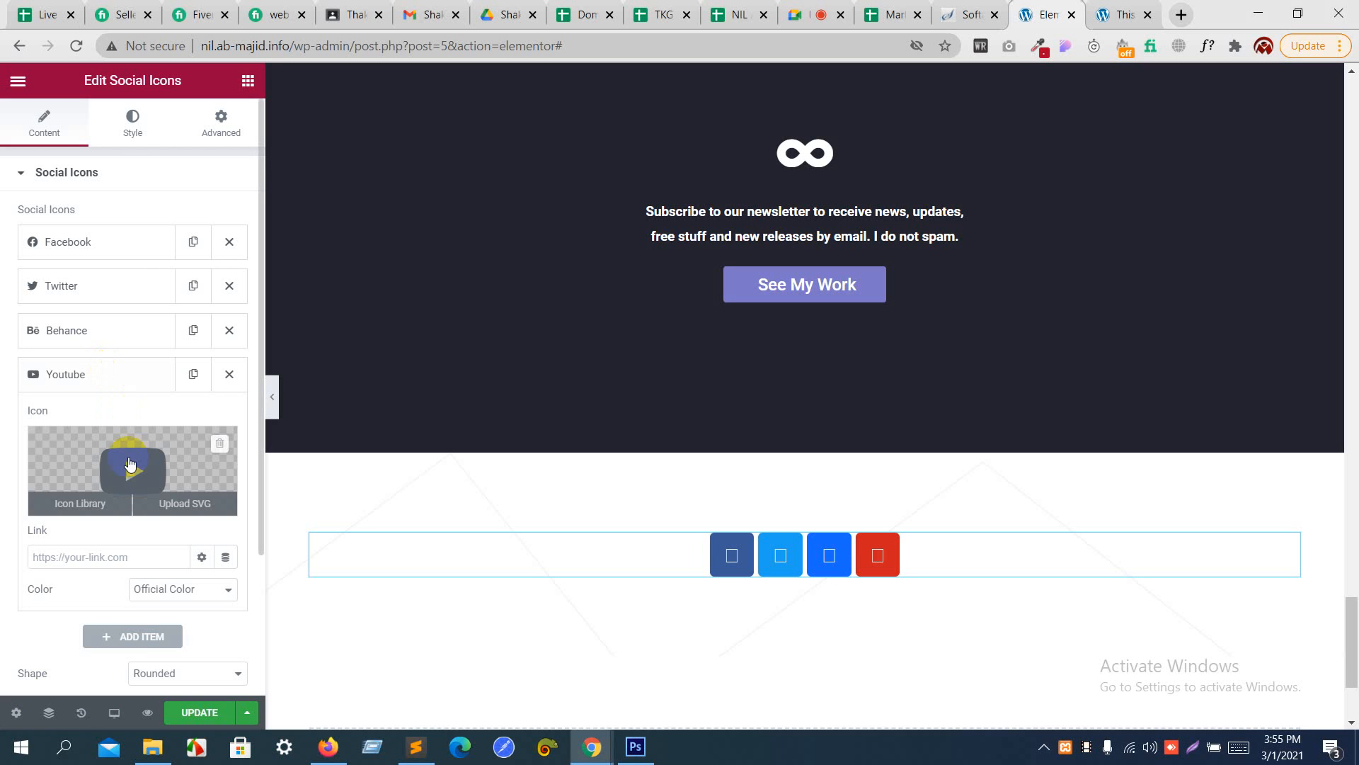
left_click(131, 461)
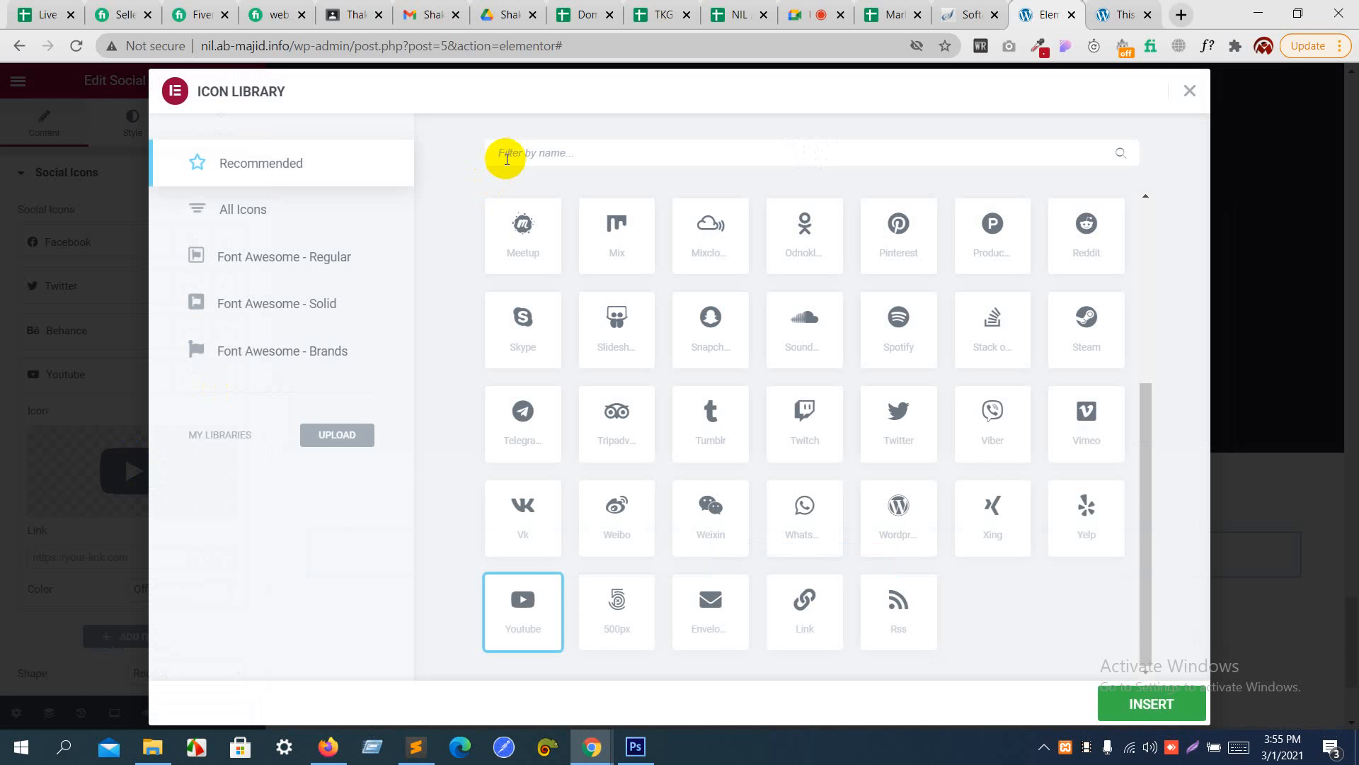
type("ins")
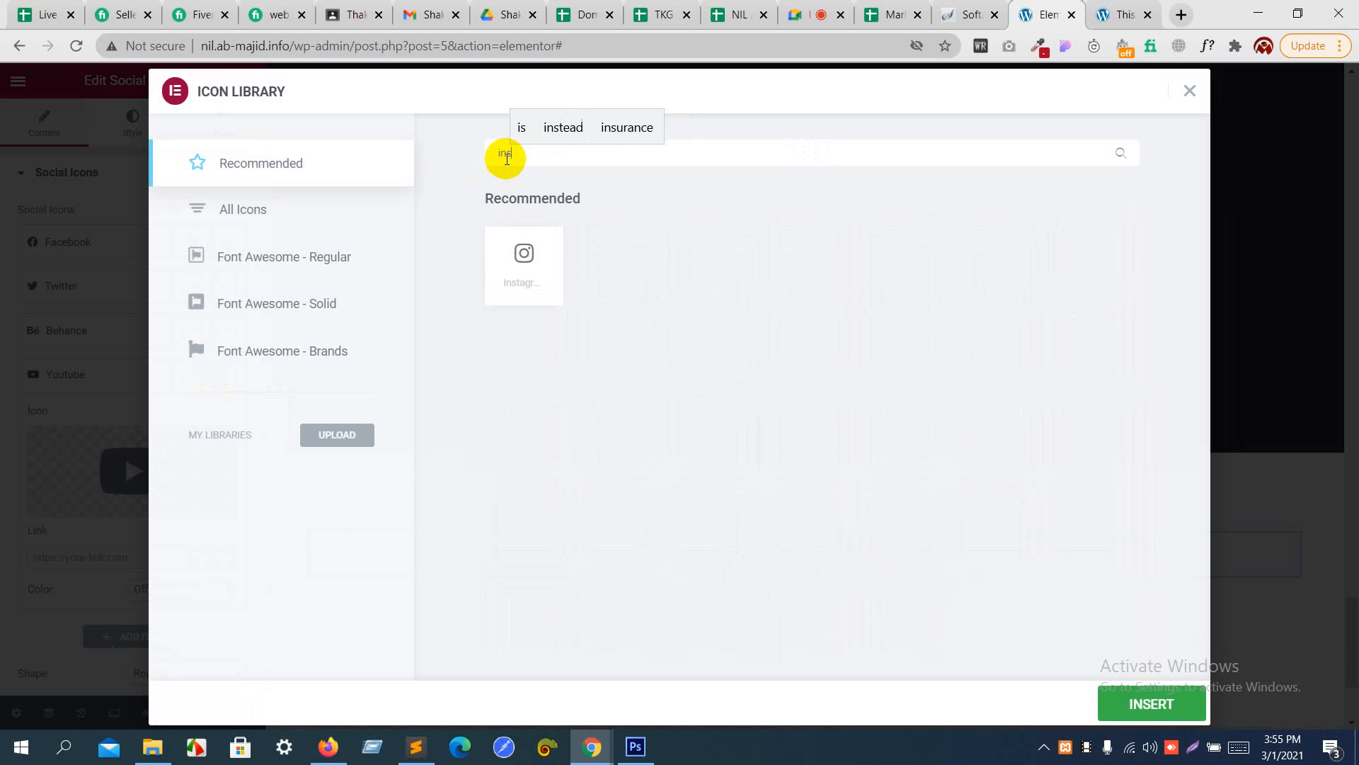
left_click(516, 273)
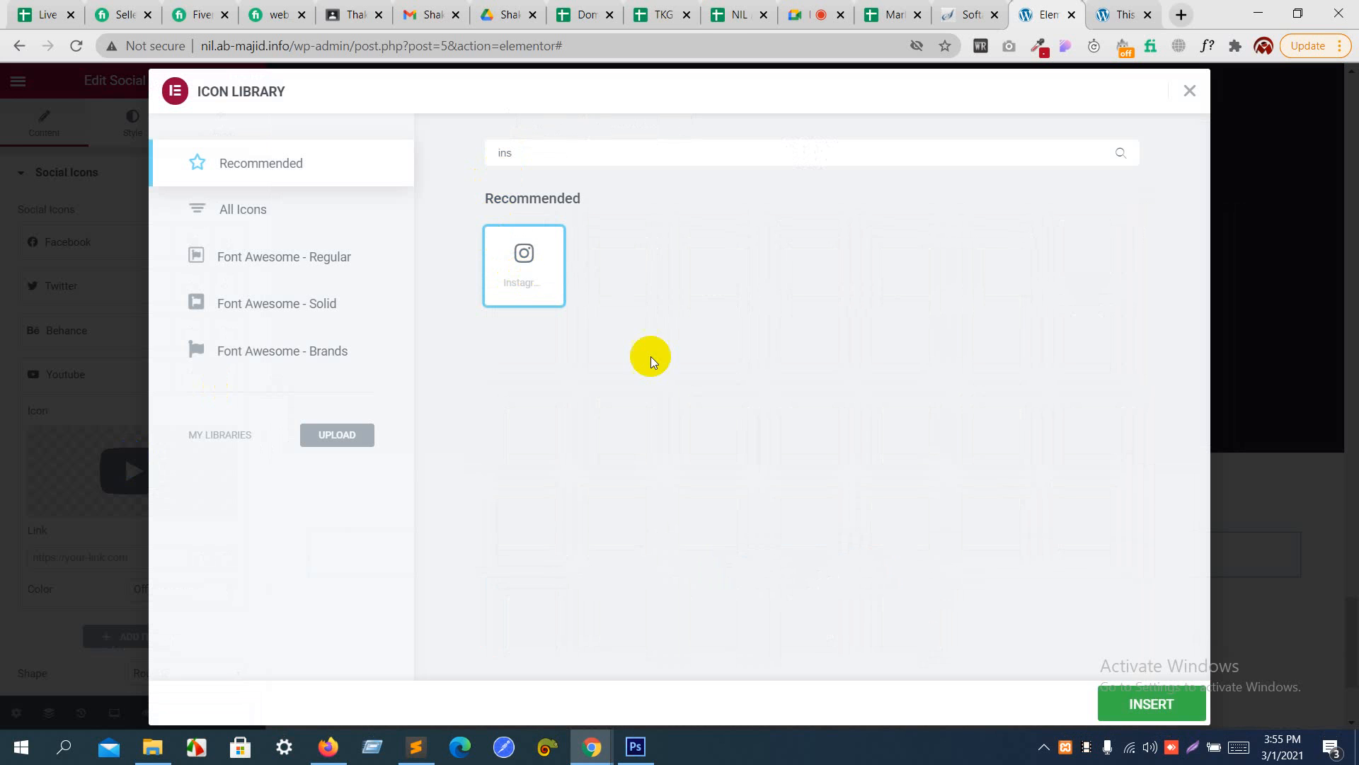
left_click(1131, 708)
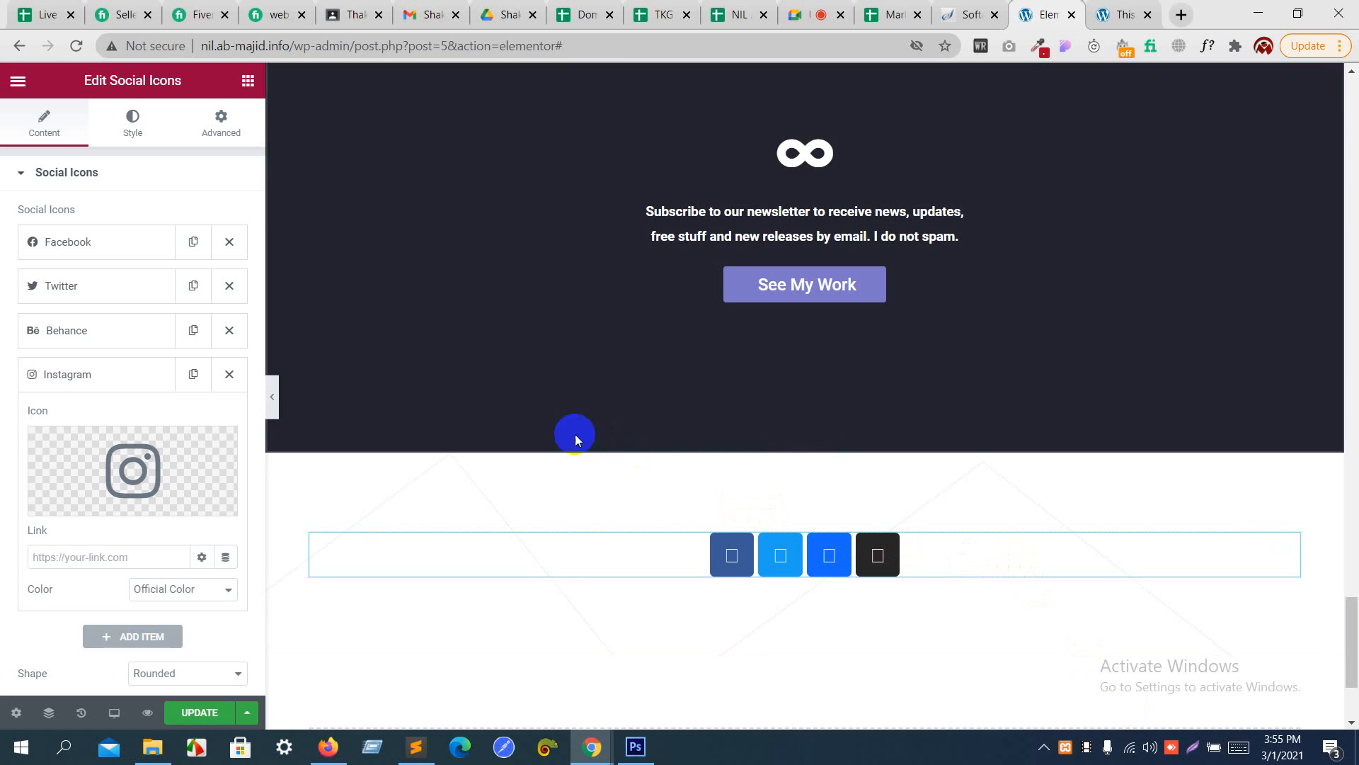
left_click(142, 367)
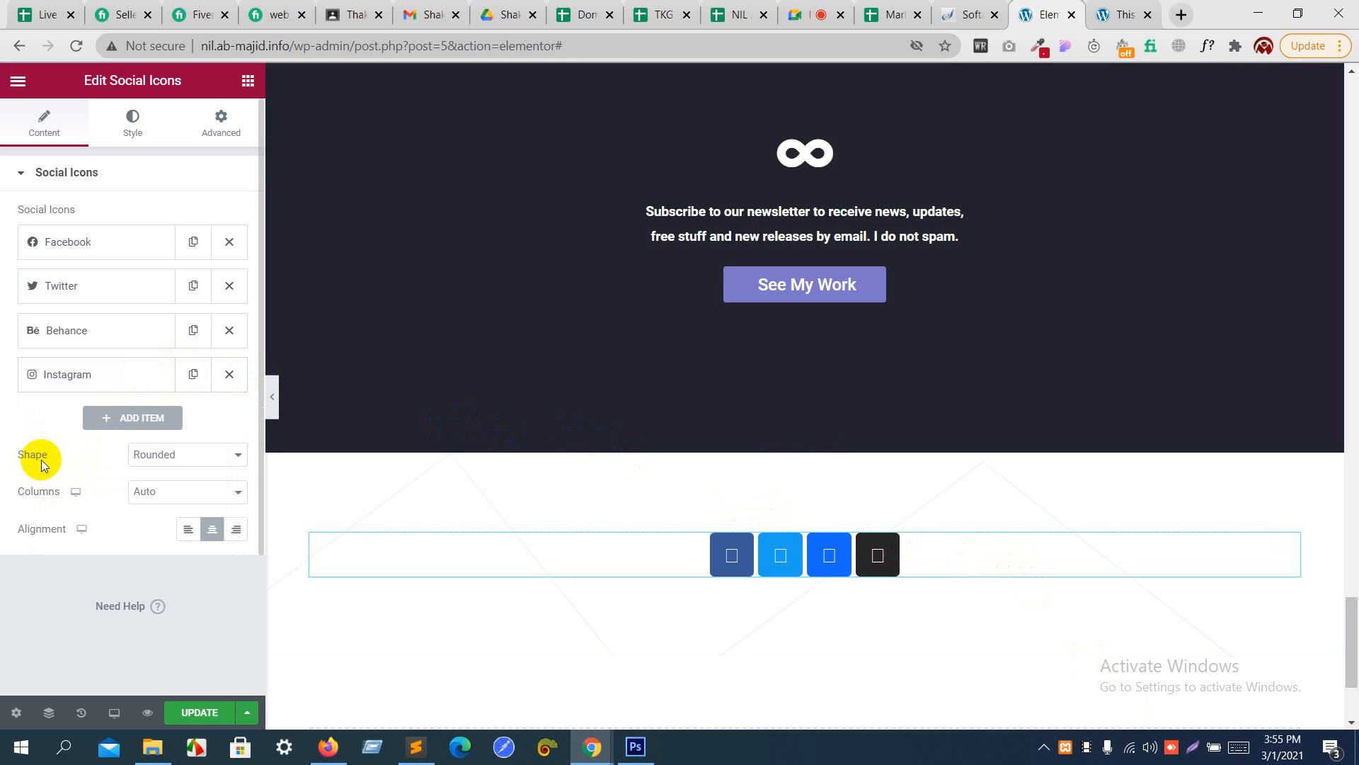
left_click(144, 454)
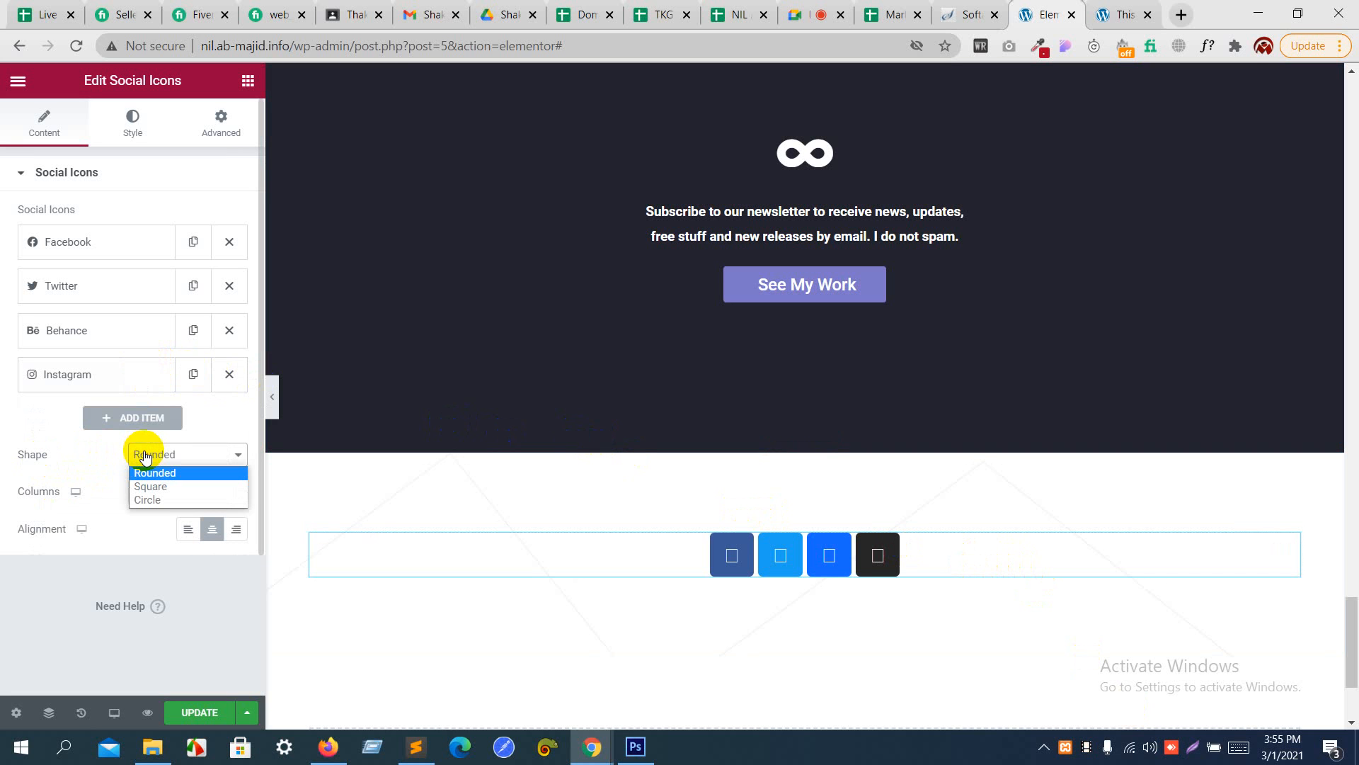
left_click(144, 454)
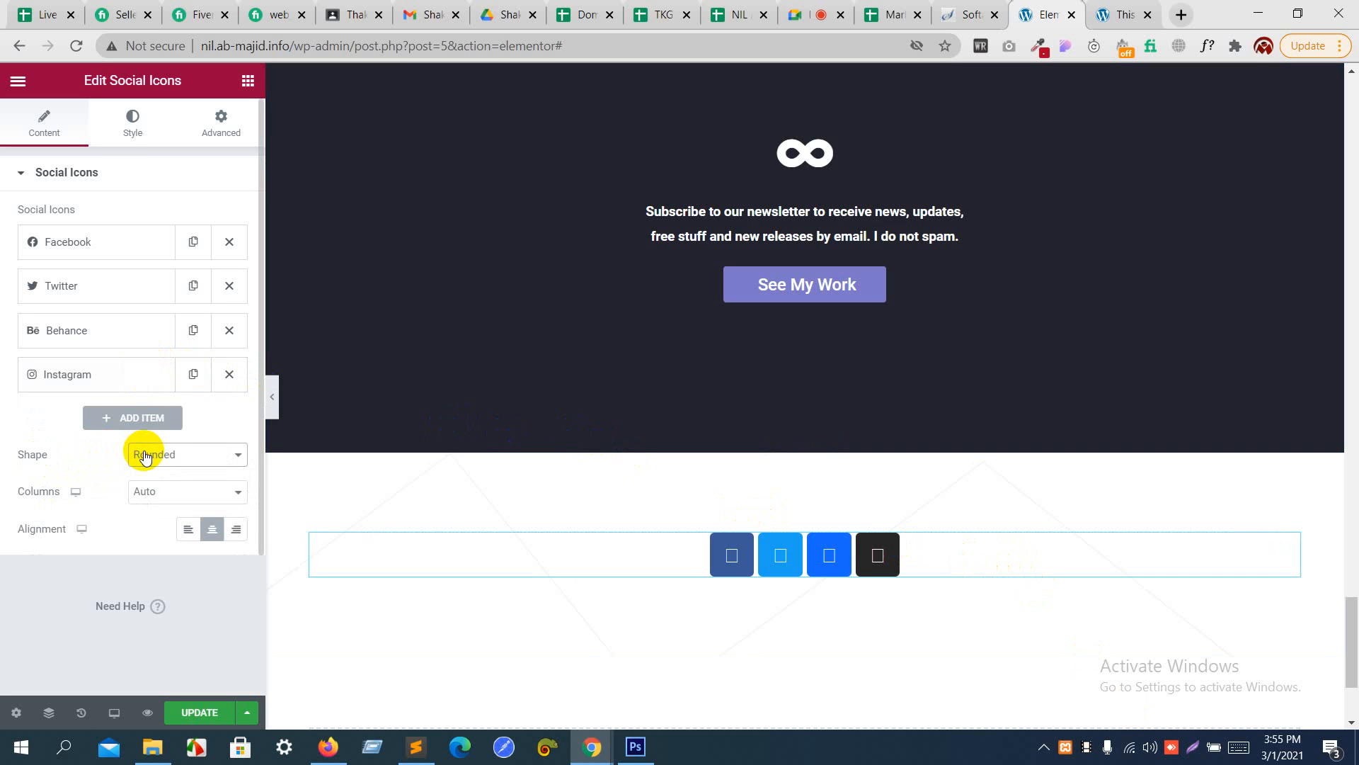
- Switch the social icons to custom colors and make the primary color fully transparent white, #FFFFFF00
left_click(141, 130)
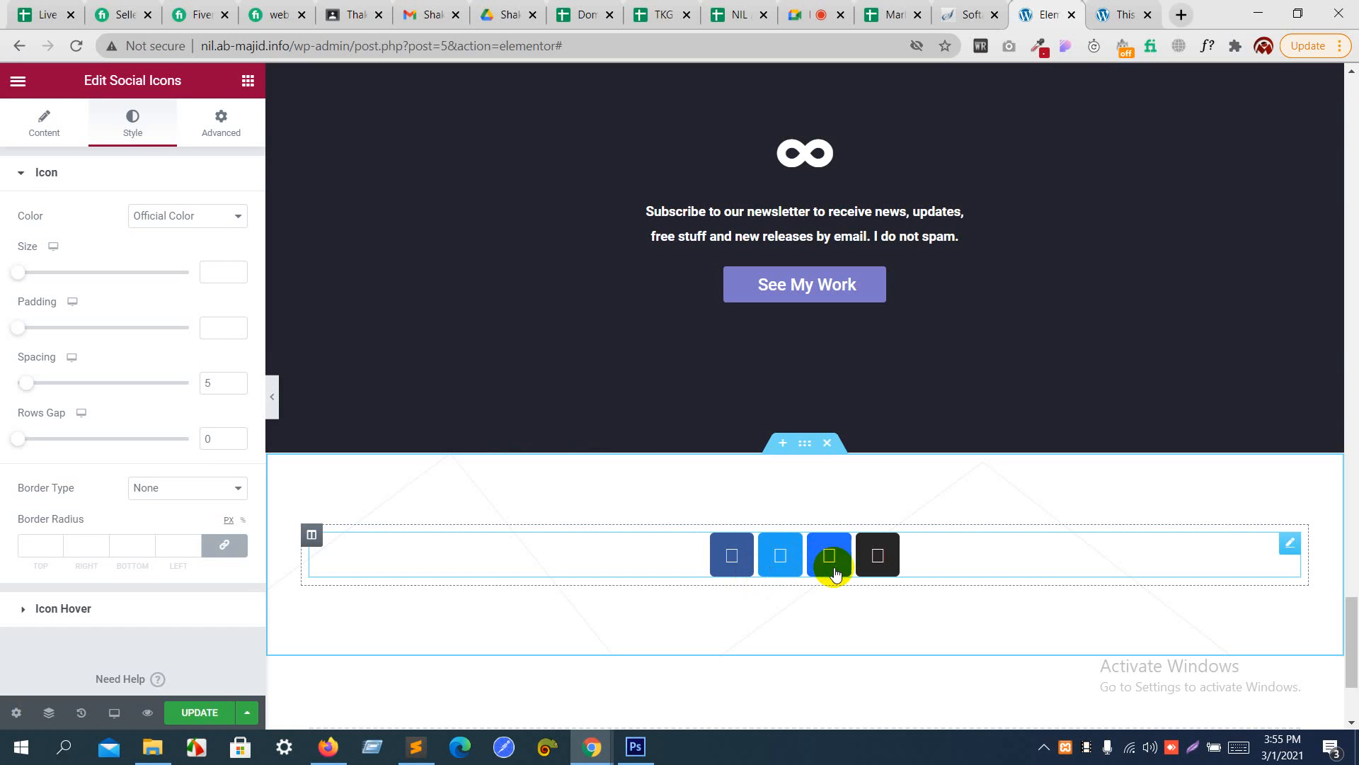
left_click(234, 223)
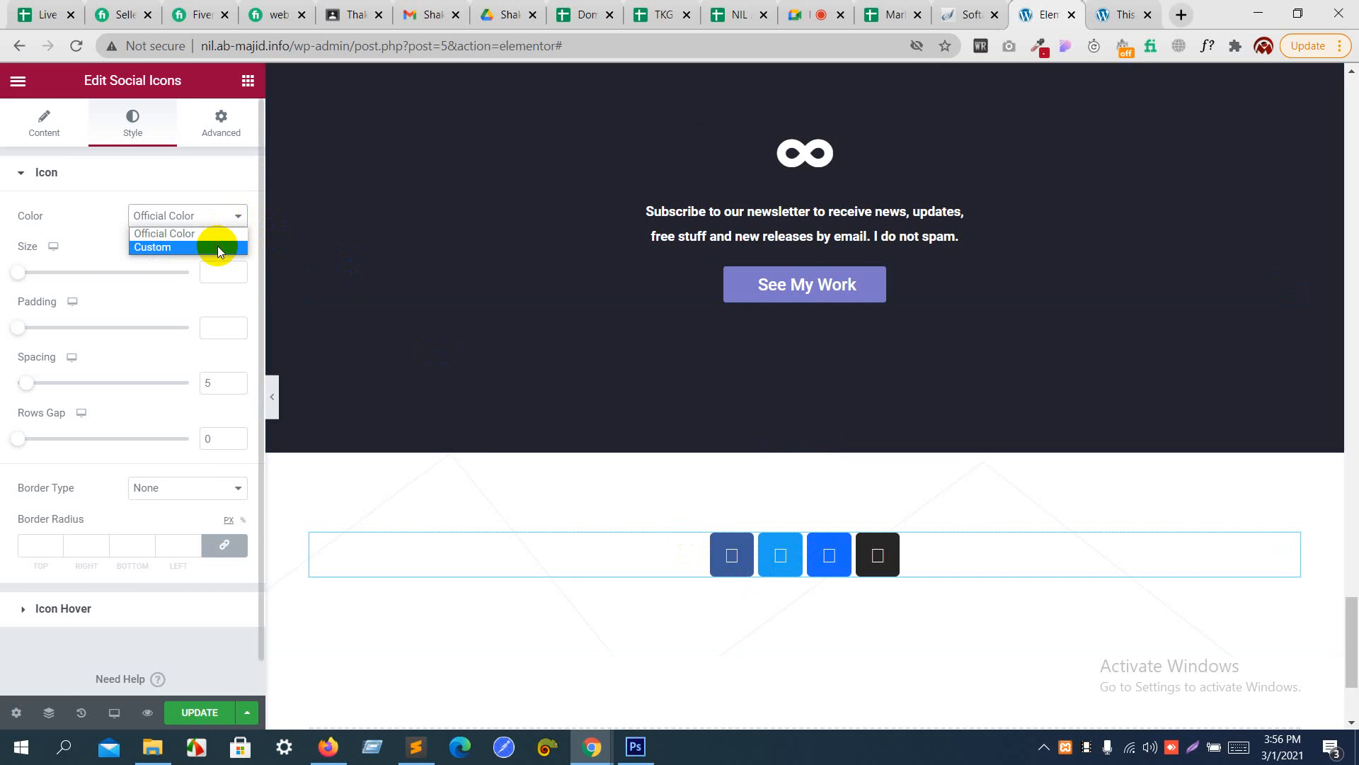
left_click(218, 246)
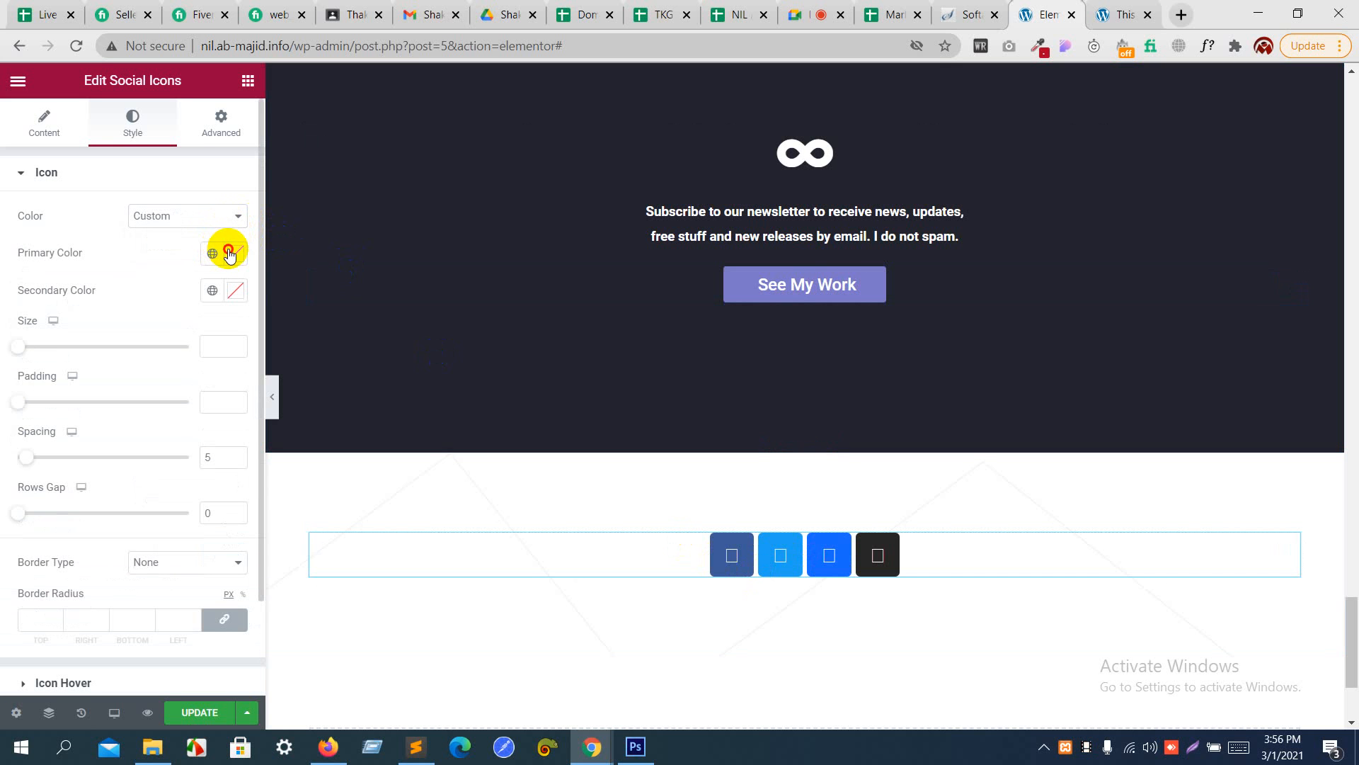
left_click(235, 253)
left_click_drag(145, 312, 30, 325)
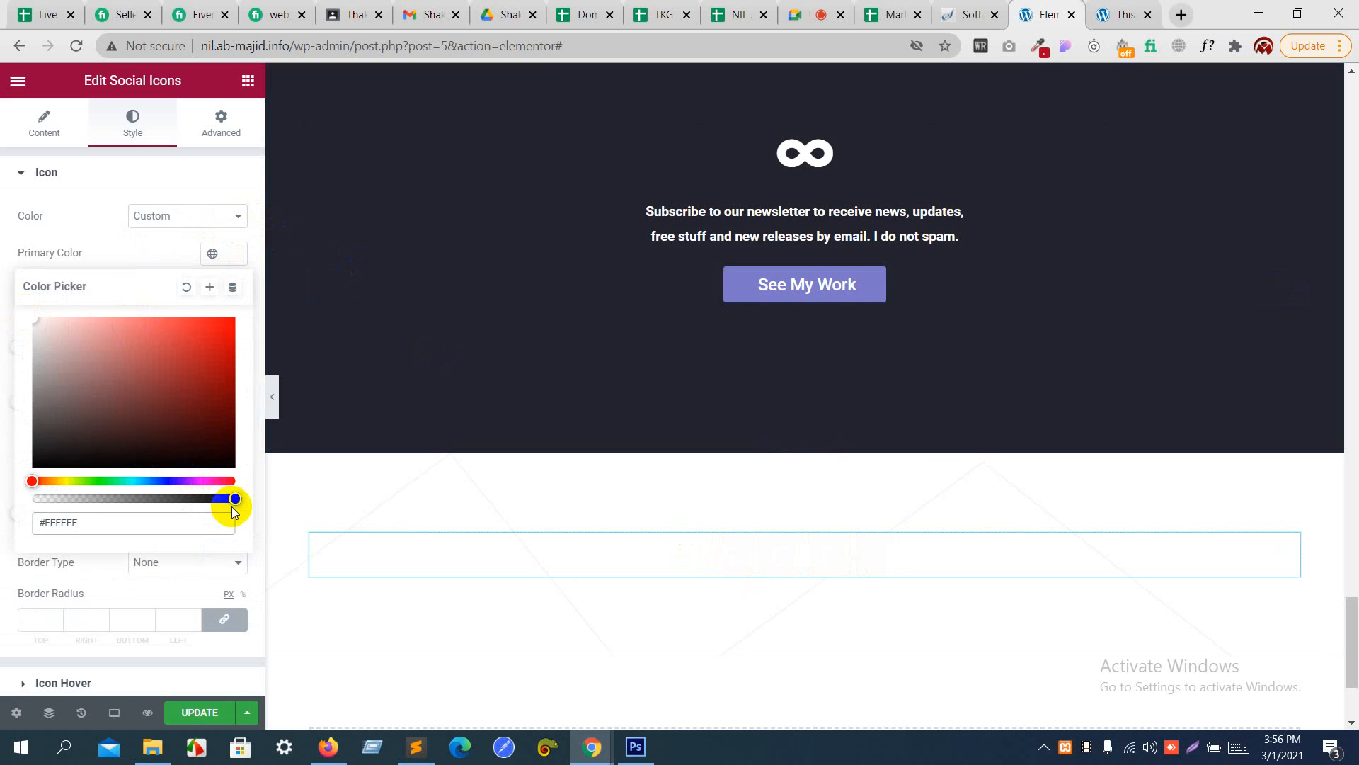
left_click_drag(235, 497, 2, 498)
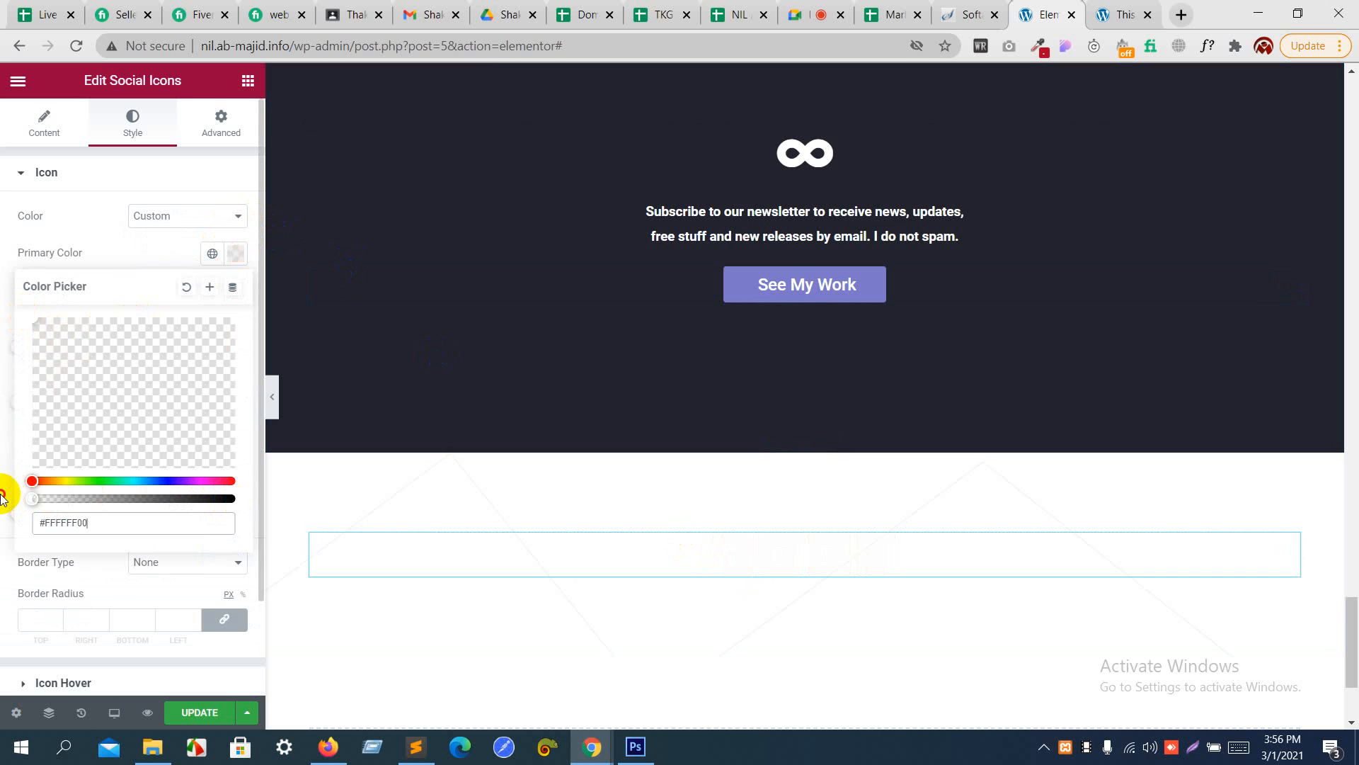
left_click(96, 223)
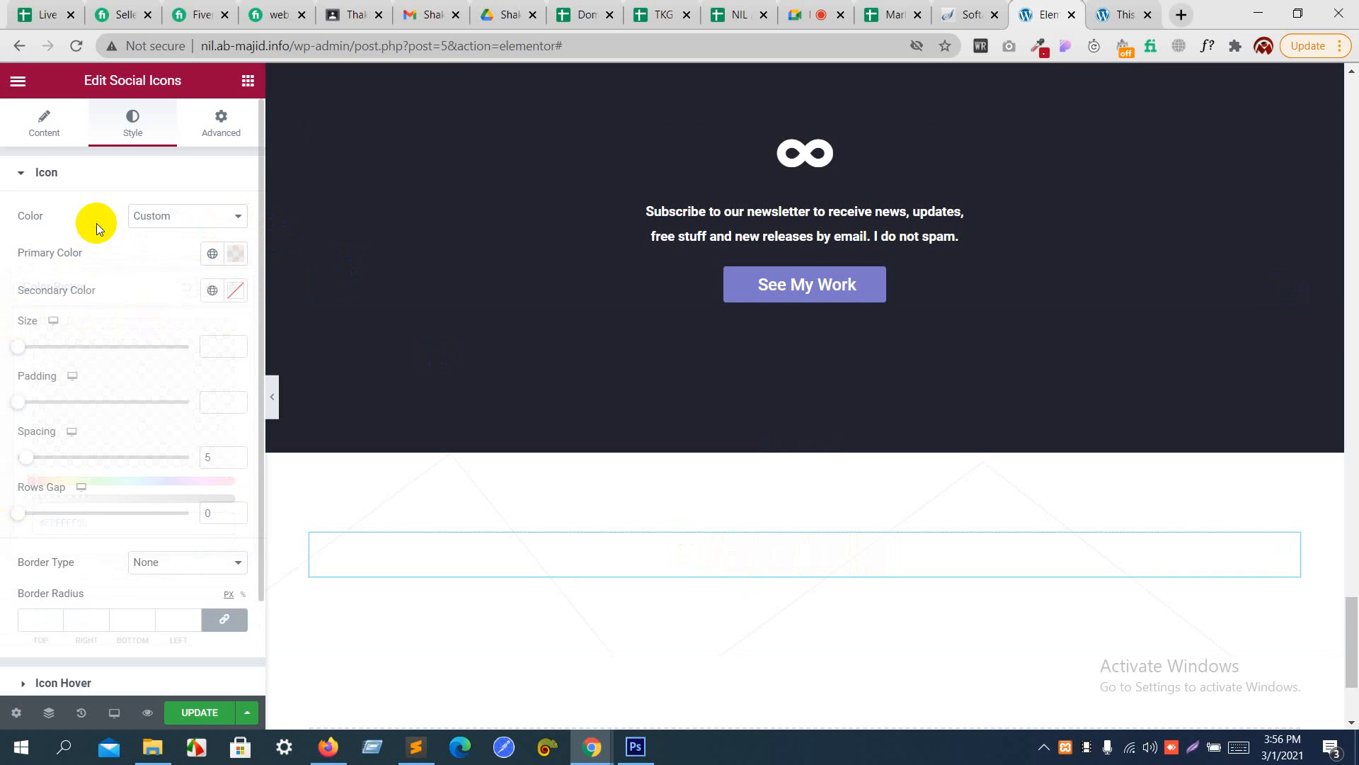
- Set the social icons' secondary color to a medium-dark gray
left_click(235, 291)
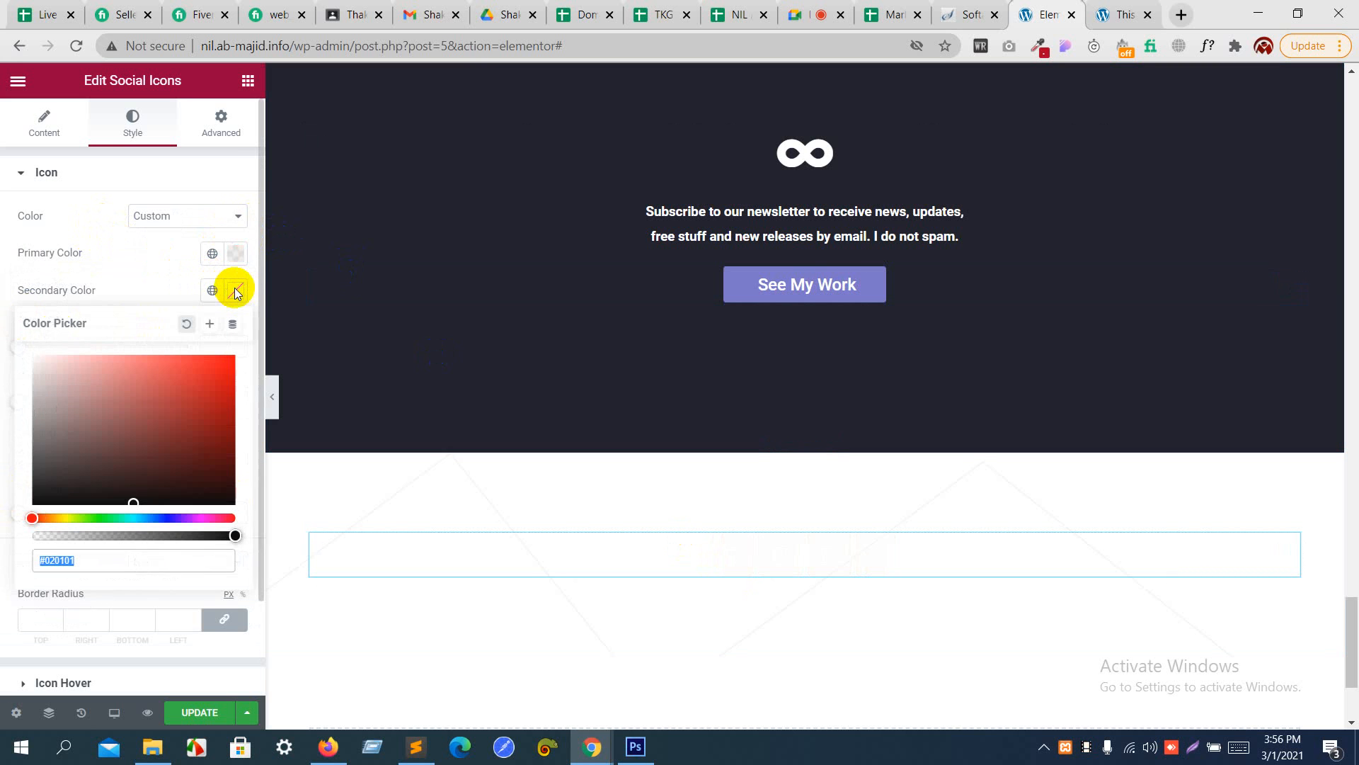
mouse_move(132, 410)
left_mouse_down()
mouse_move(31, 425)
mouse_move(40, 444)
mouse_move(31, 422)
mouse_move(28, 442)
left_mouse_up()
left_click(120, 283)
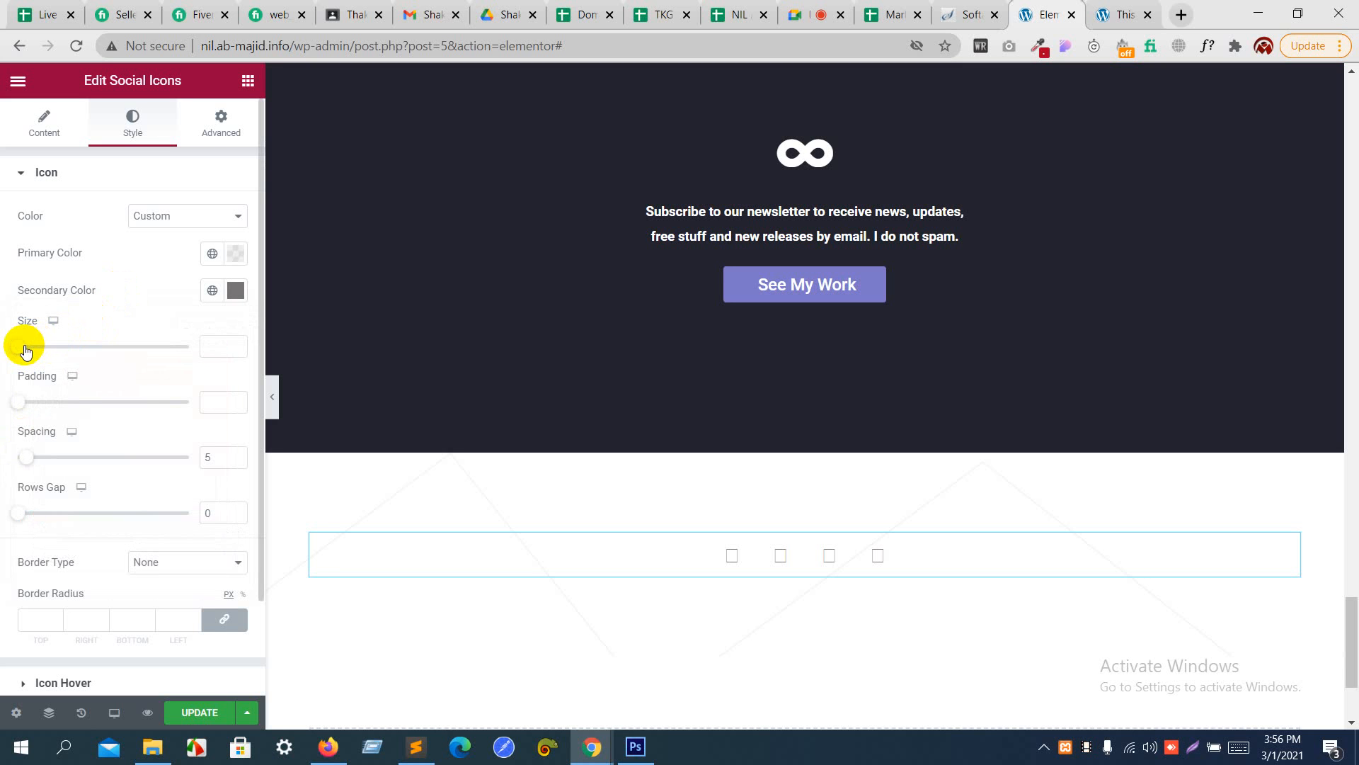
- Set the social icons' size to 36 and their spacing to 9
left_click_drag(25, 348, 43, 349)
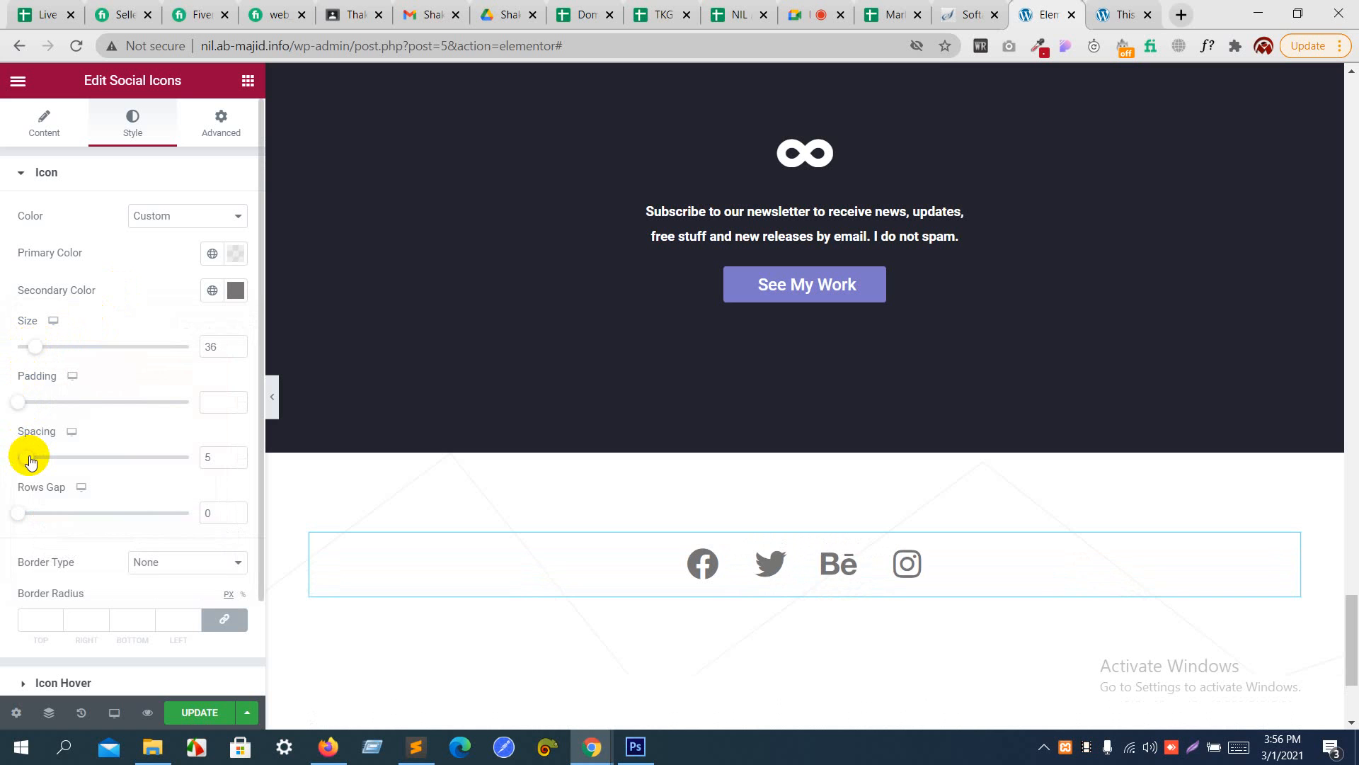
mouse_move(29, 458)
left_mouse_down()
mouse_move(61, 457)
mouse_move(36, 456)
left_mouse_up()
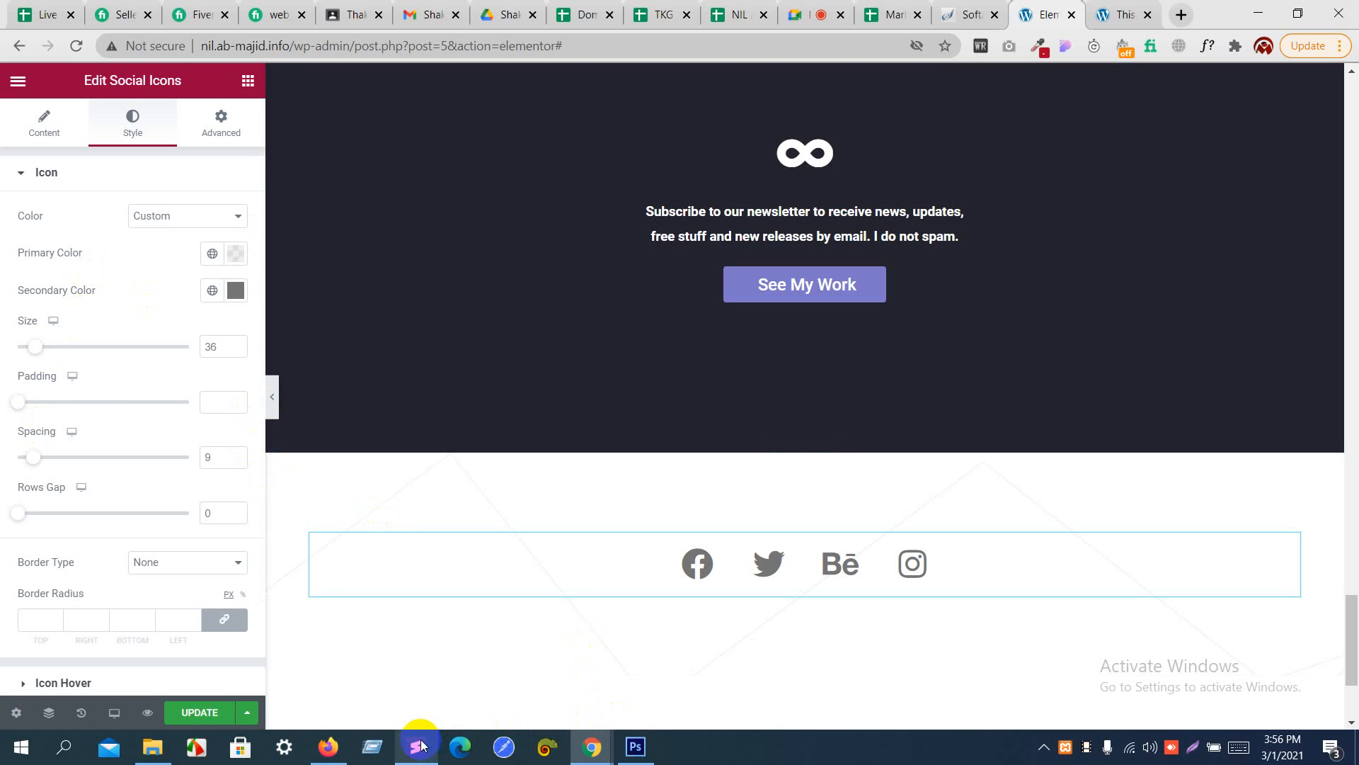
- Switch to Photoshop and try to copy the footer's line "Copyright © 2014. All Rights Reserved."
left_click(636, 747)
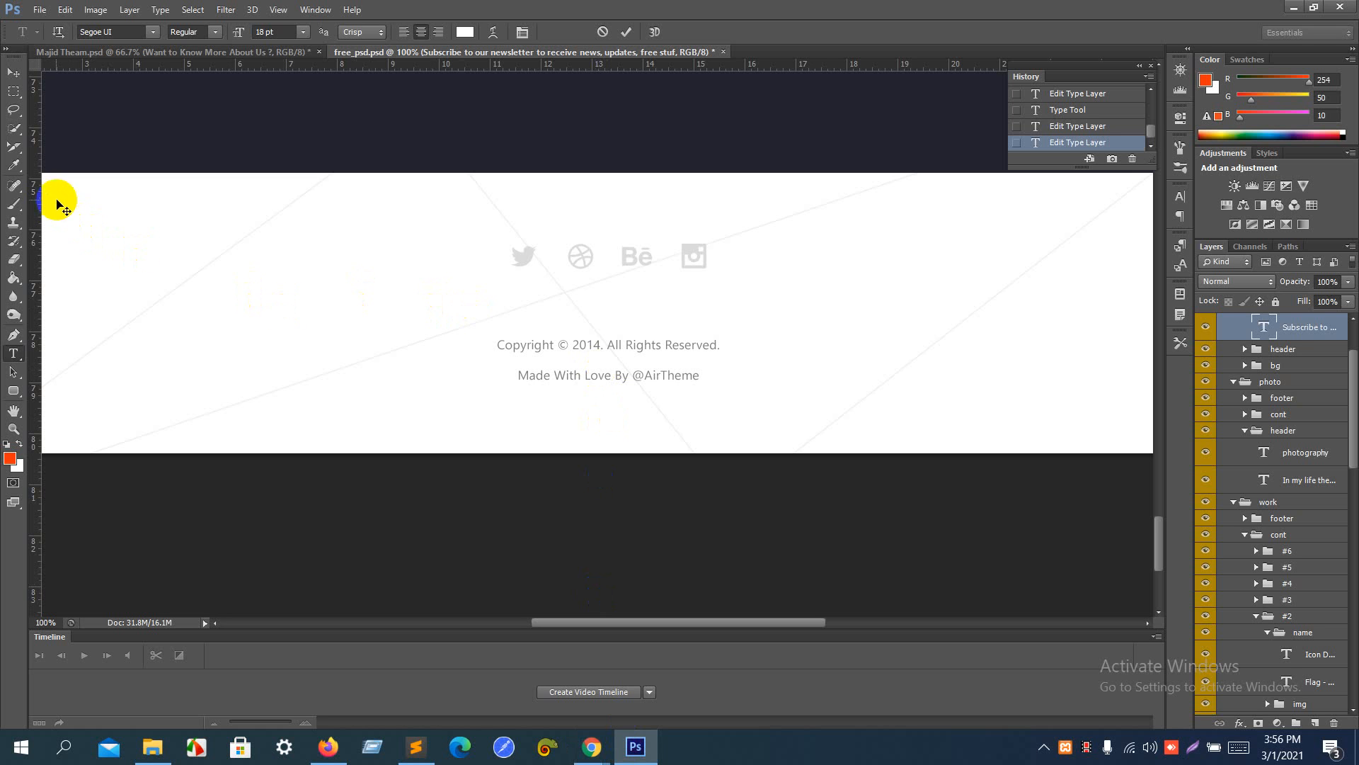
left_click(13, 370)
left_click(13, 352)
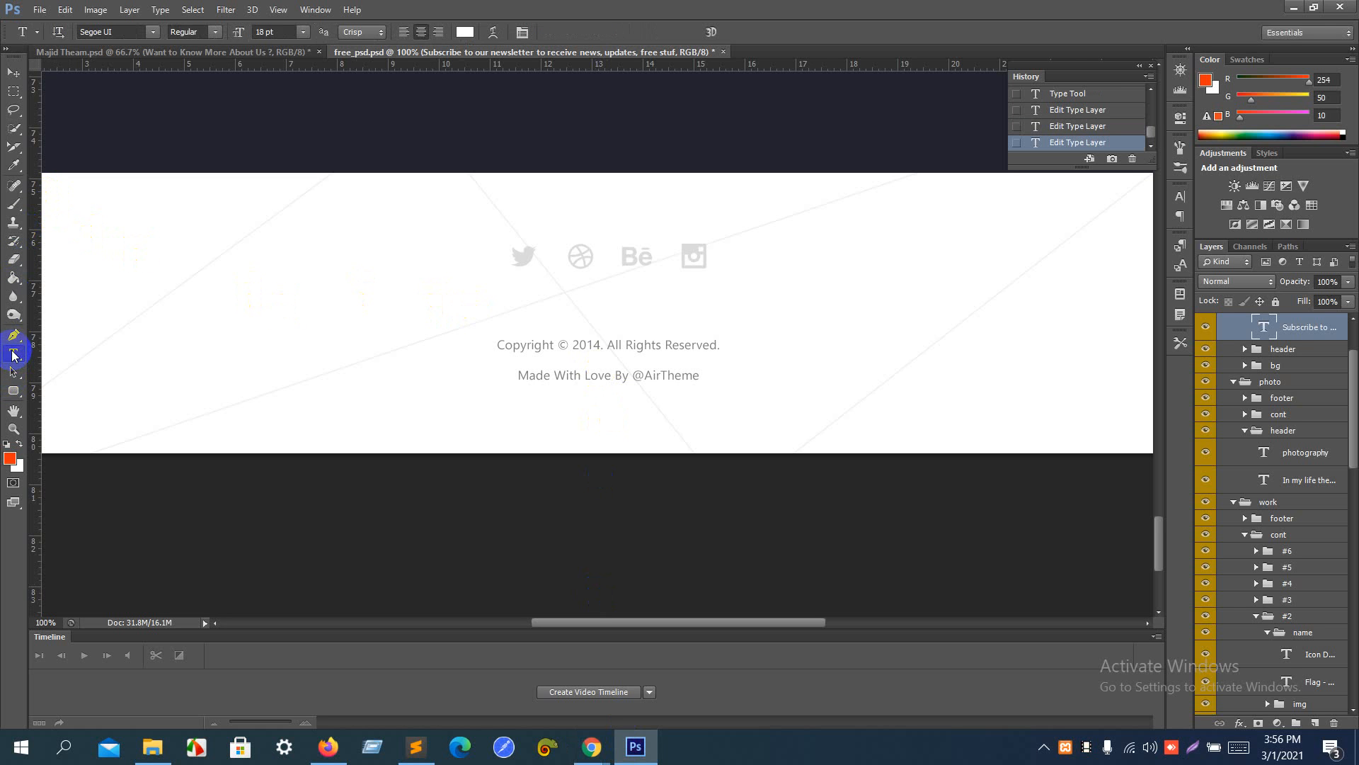
left_click(537, 345)
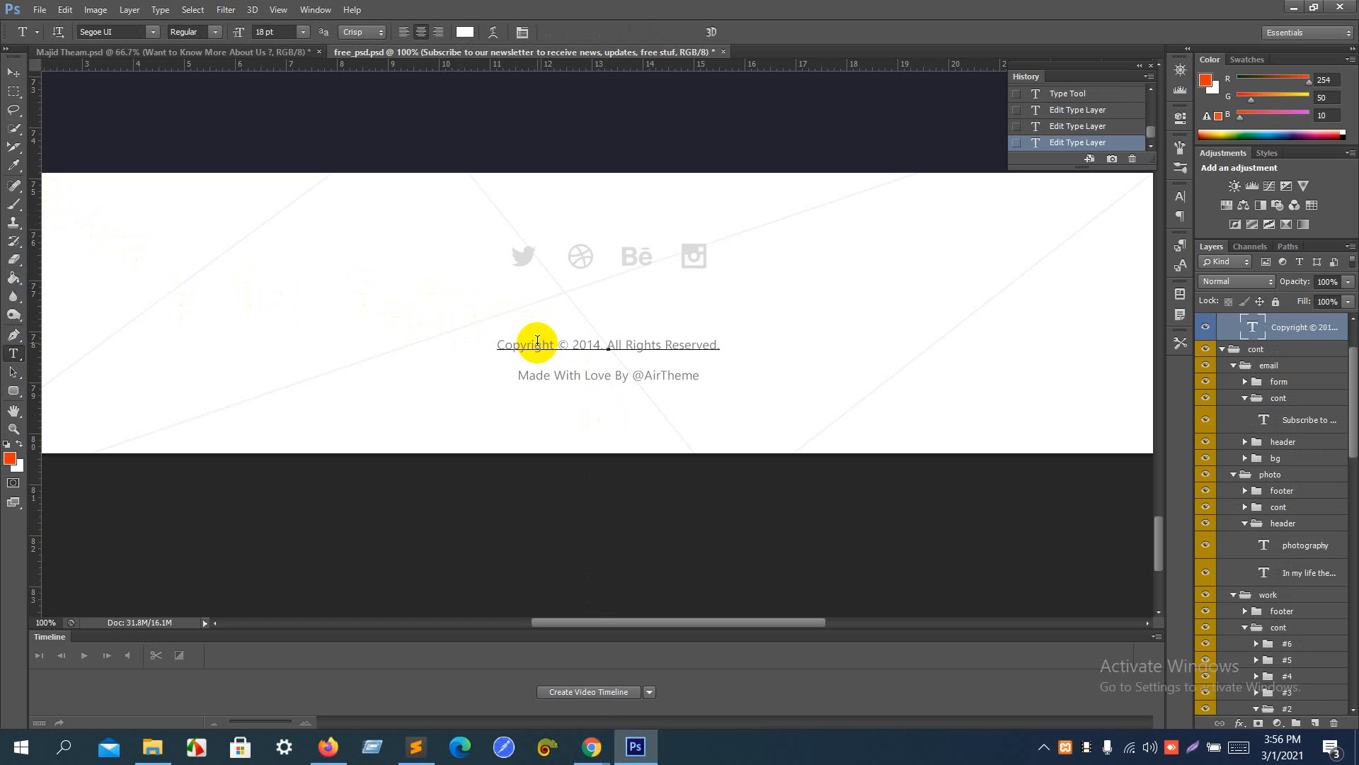
key("ctrl+a")
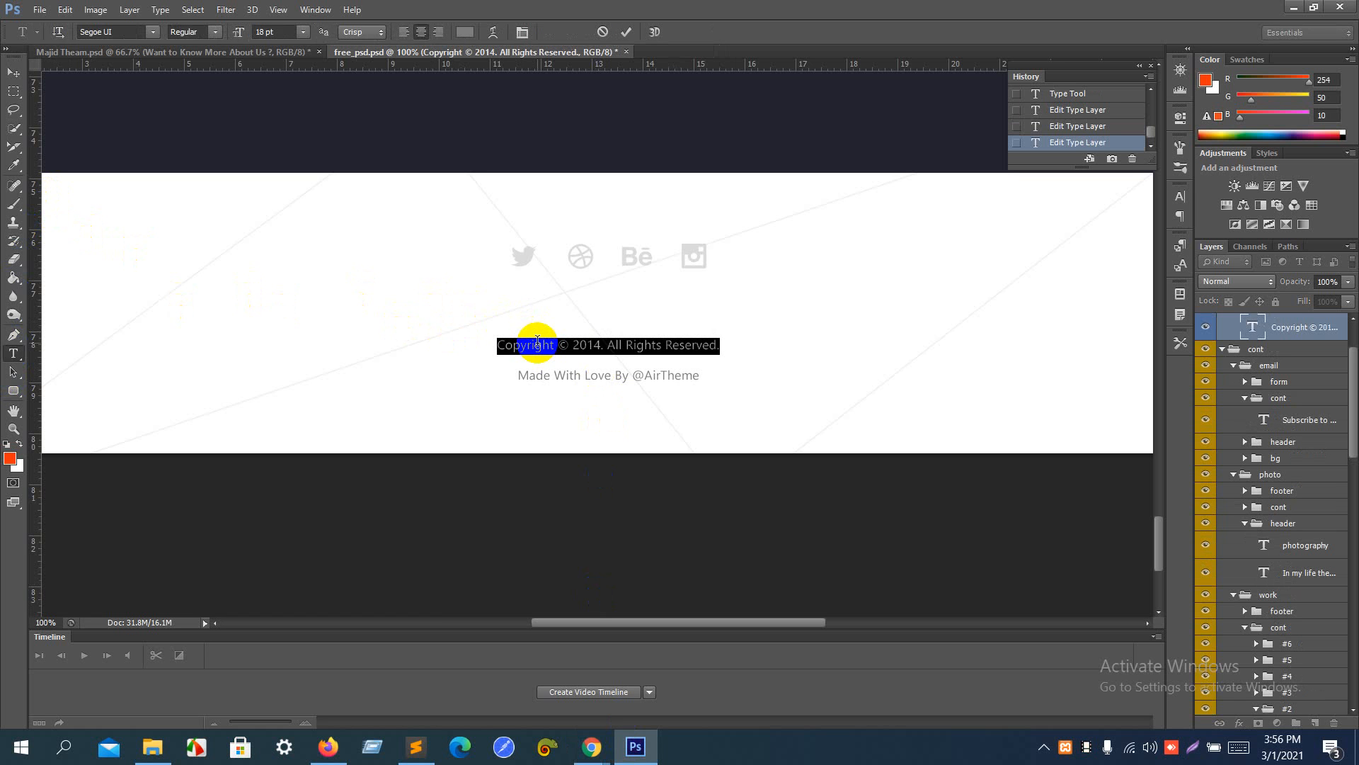
key("ctrl+c")
- Return to the Elementor page in Chrome and add a Heading widget below the social icons in the footer
key("alt+Tab")
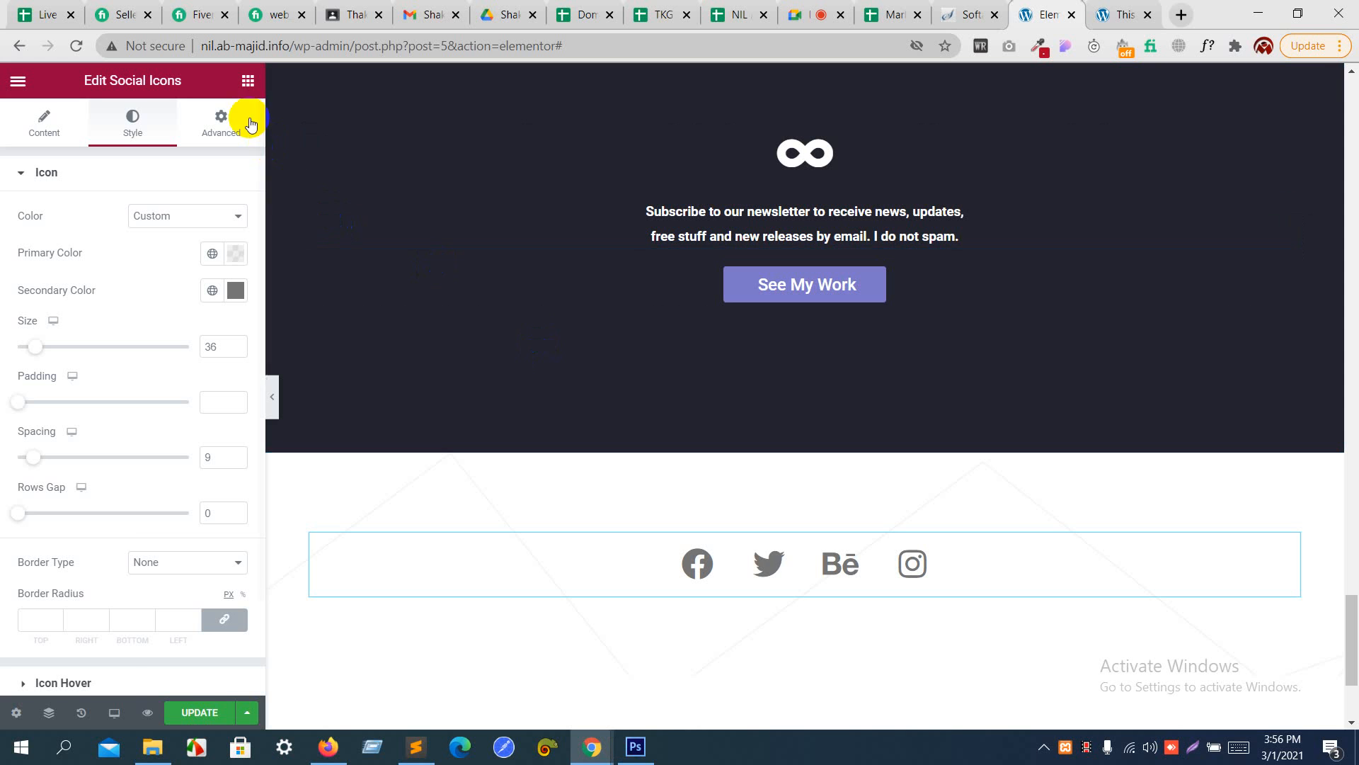
left_click(247, 80)
left_click_drag(188, 250, 770, 587)
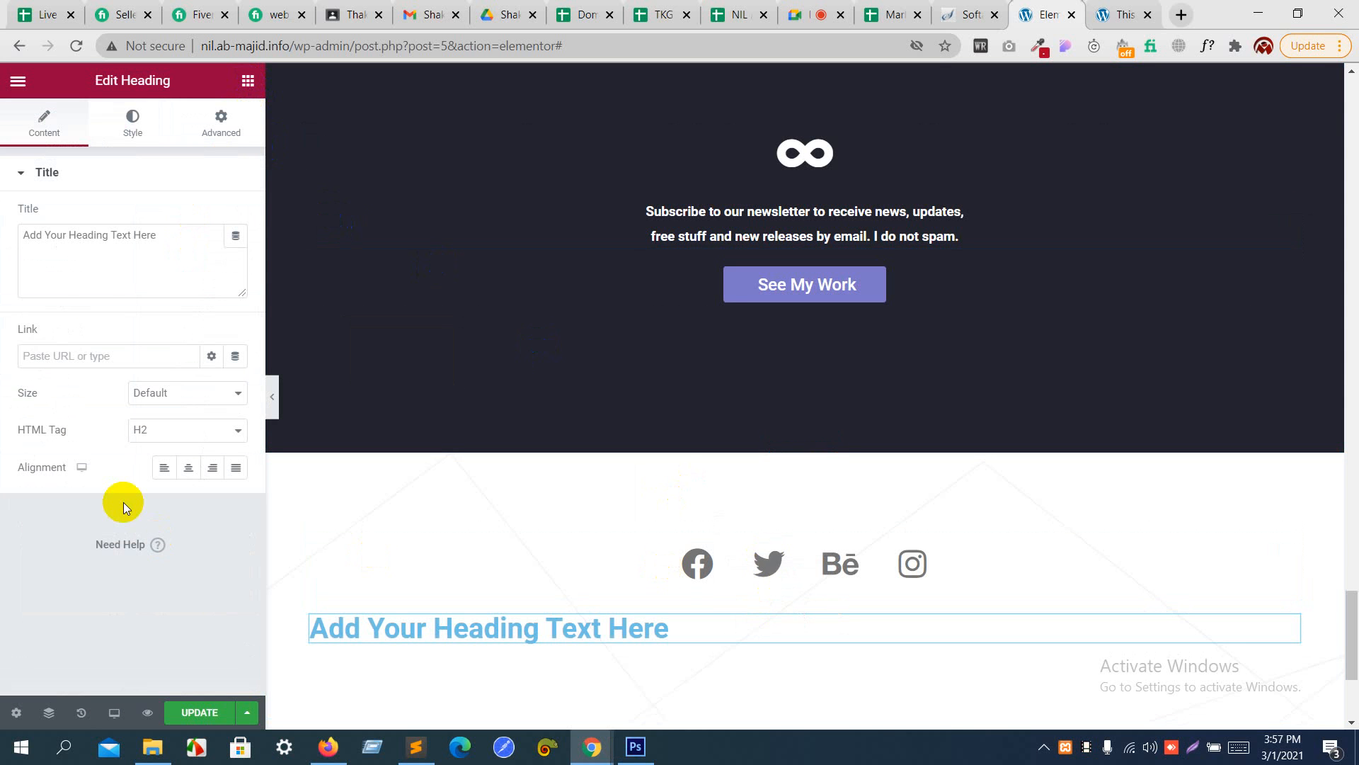
- Try to replace the heading's placeholder title with the copyright line copied from Photoshop
left_click_drag(166, 255, 4, 190)
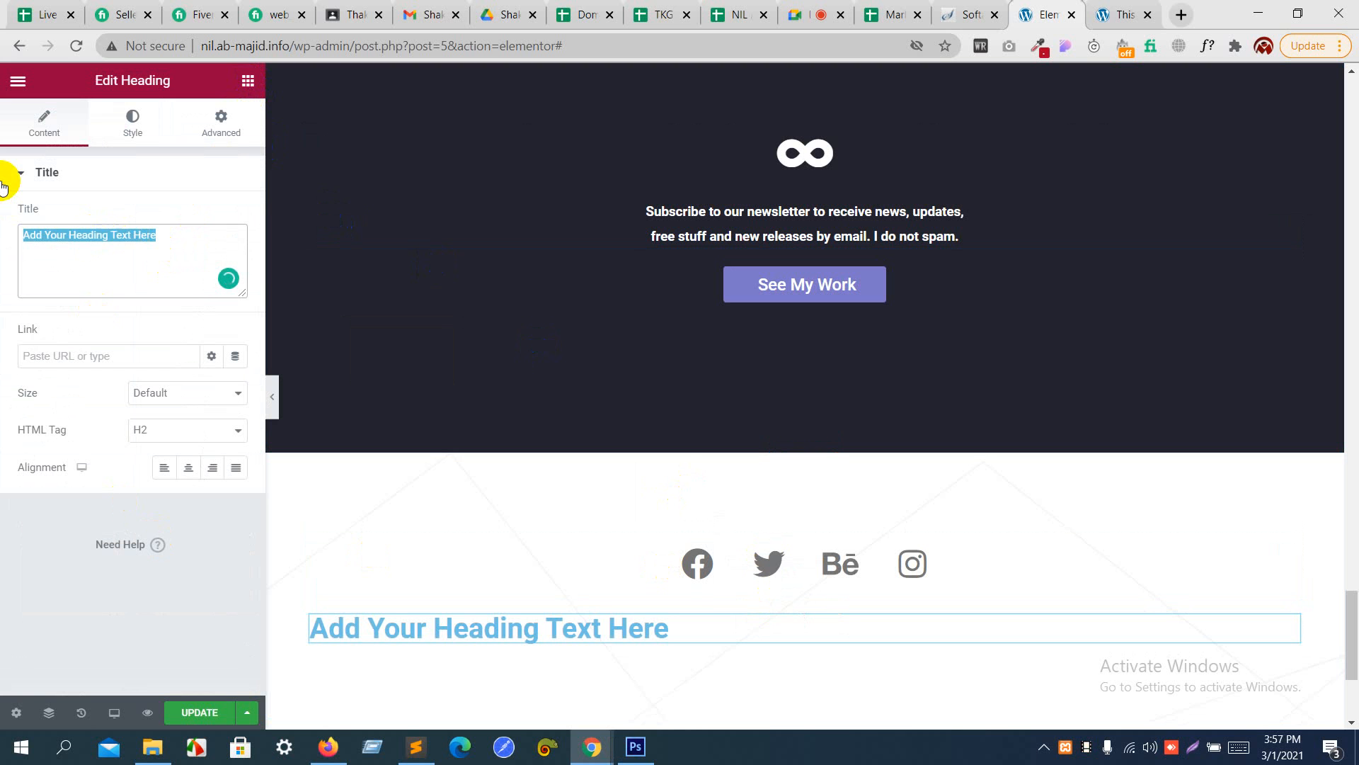
key("ctrl+v")
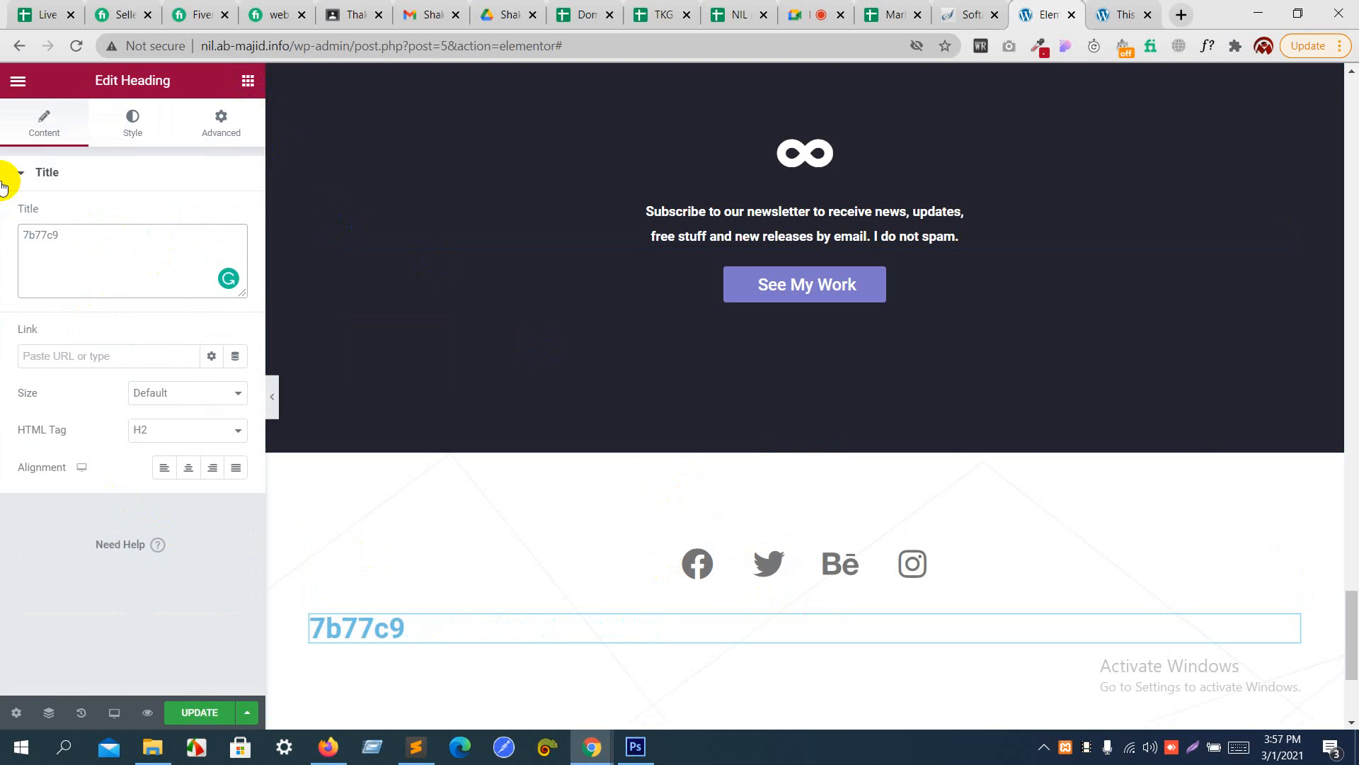
key("alt+Tab")
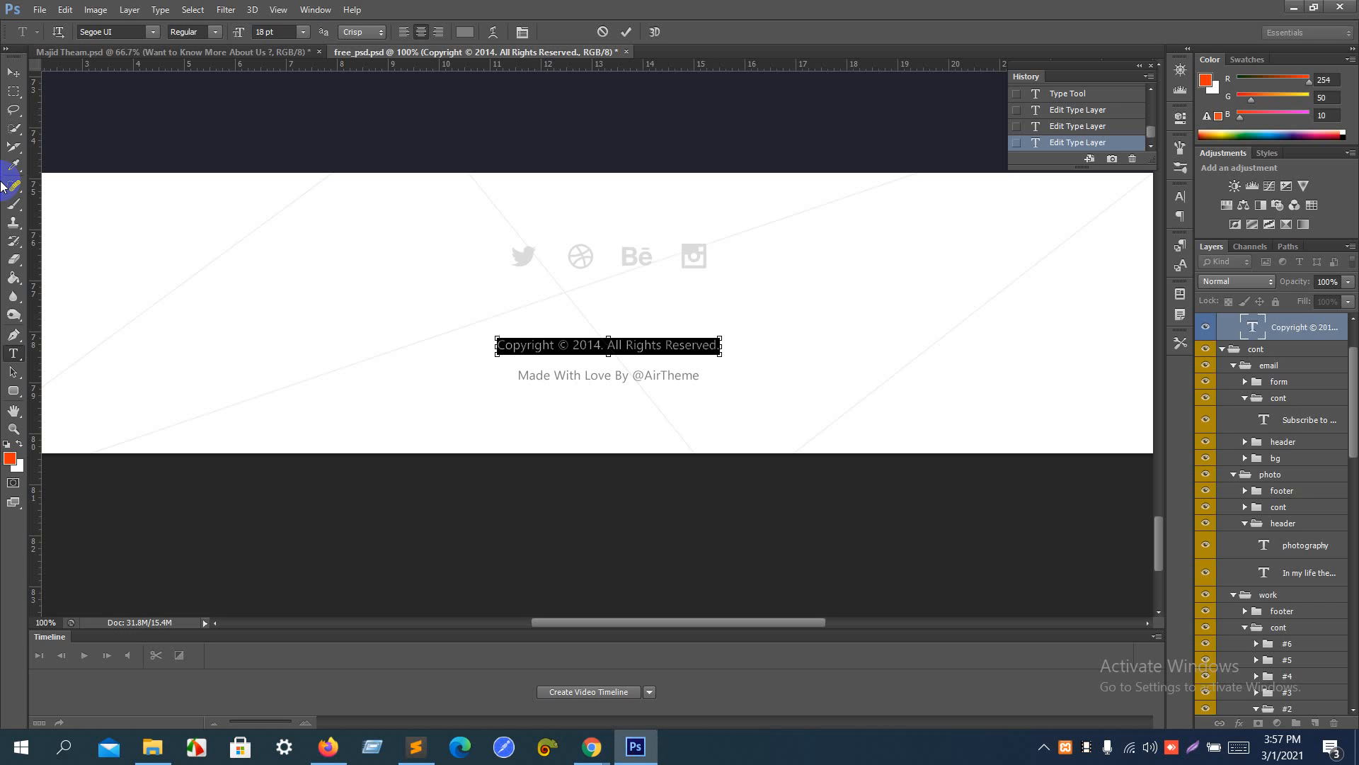
key("alt+Tab")
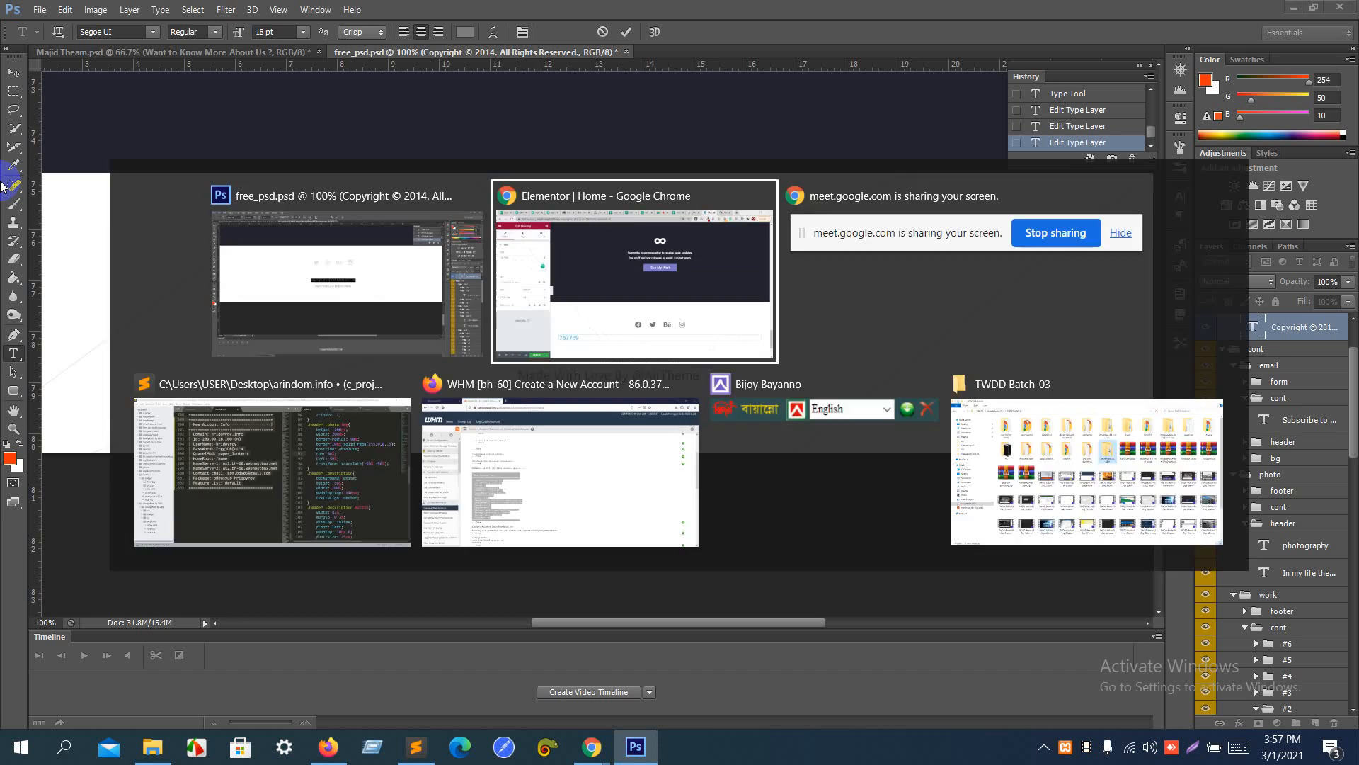
key("ctrl+a")
key("ctrl+v")
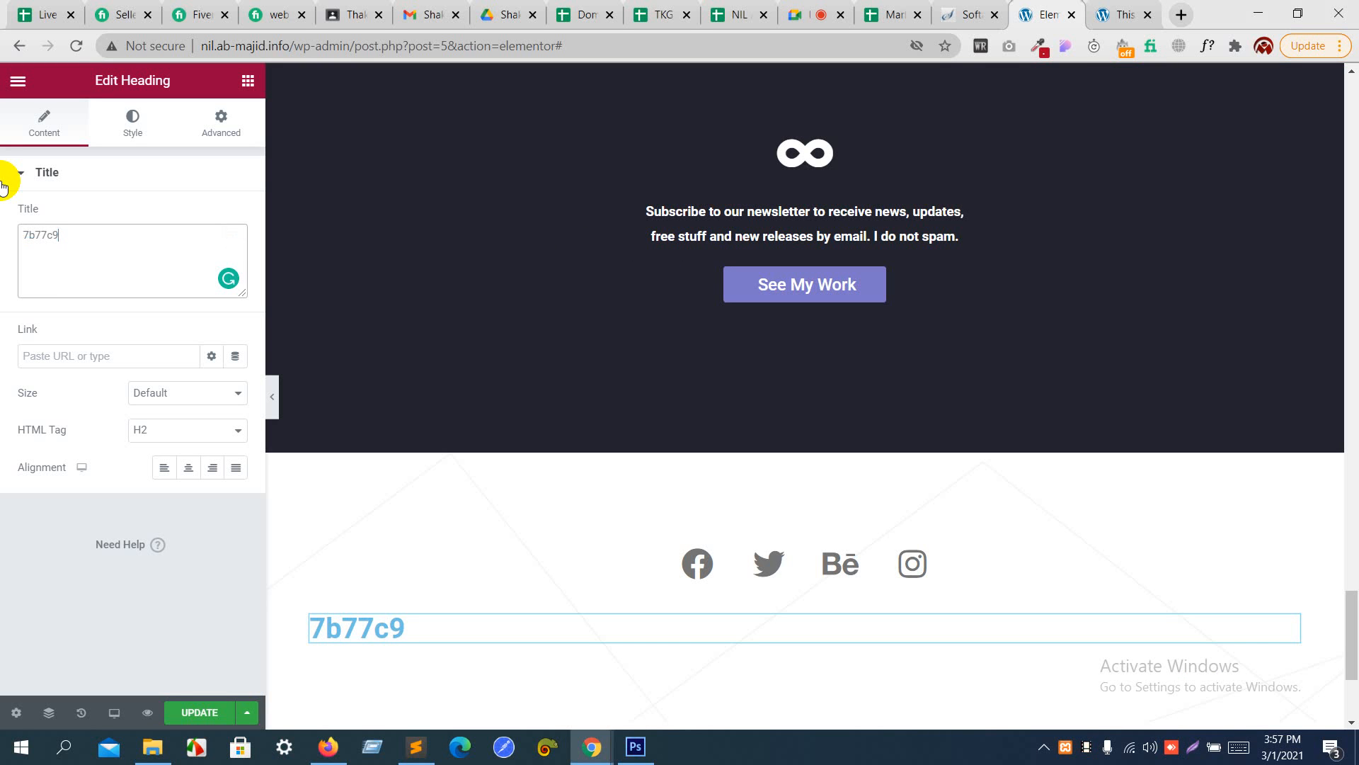
- Go back to Photoshop and try again to select the footer's copyright text for copying
key("alt+Tab")
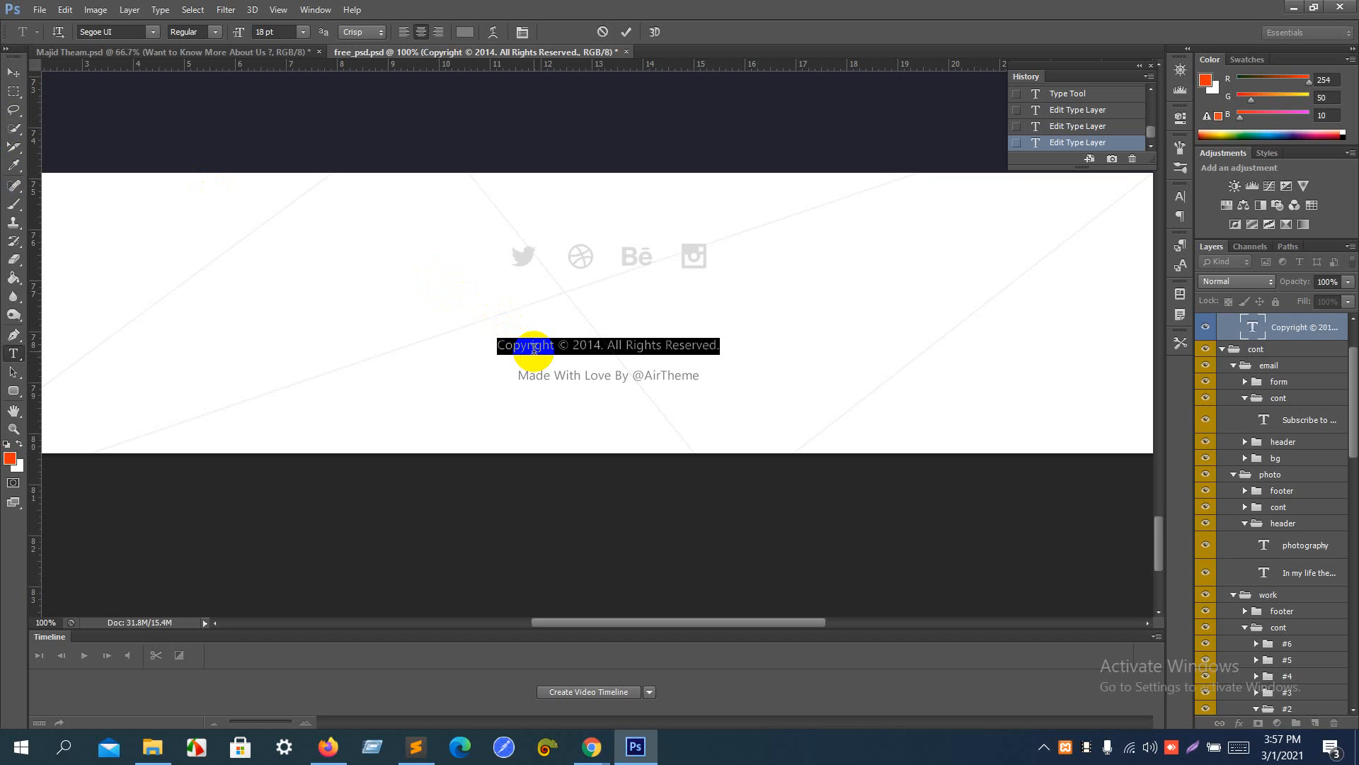
left_click(534, 347)
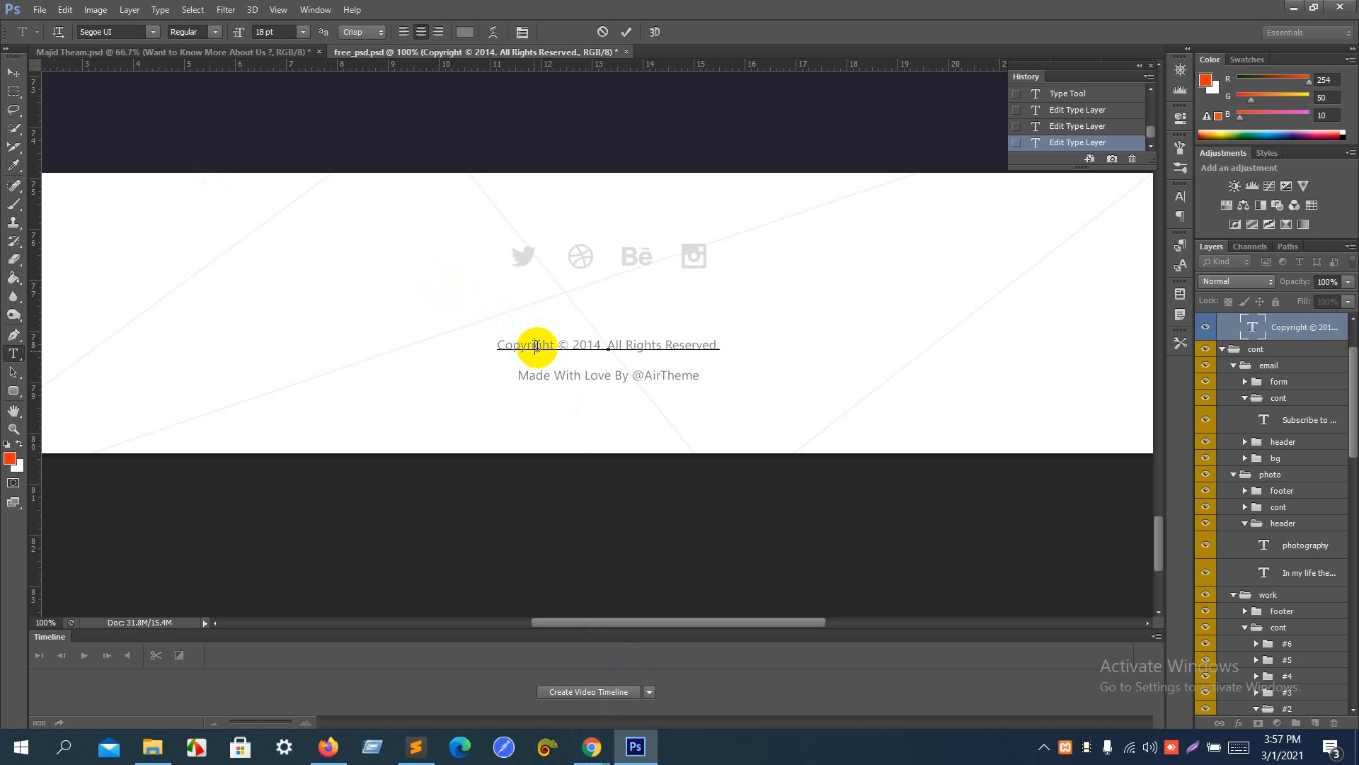
double_click(537, 346)
mouse_move(589, 761)
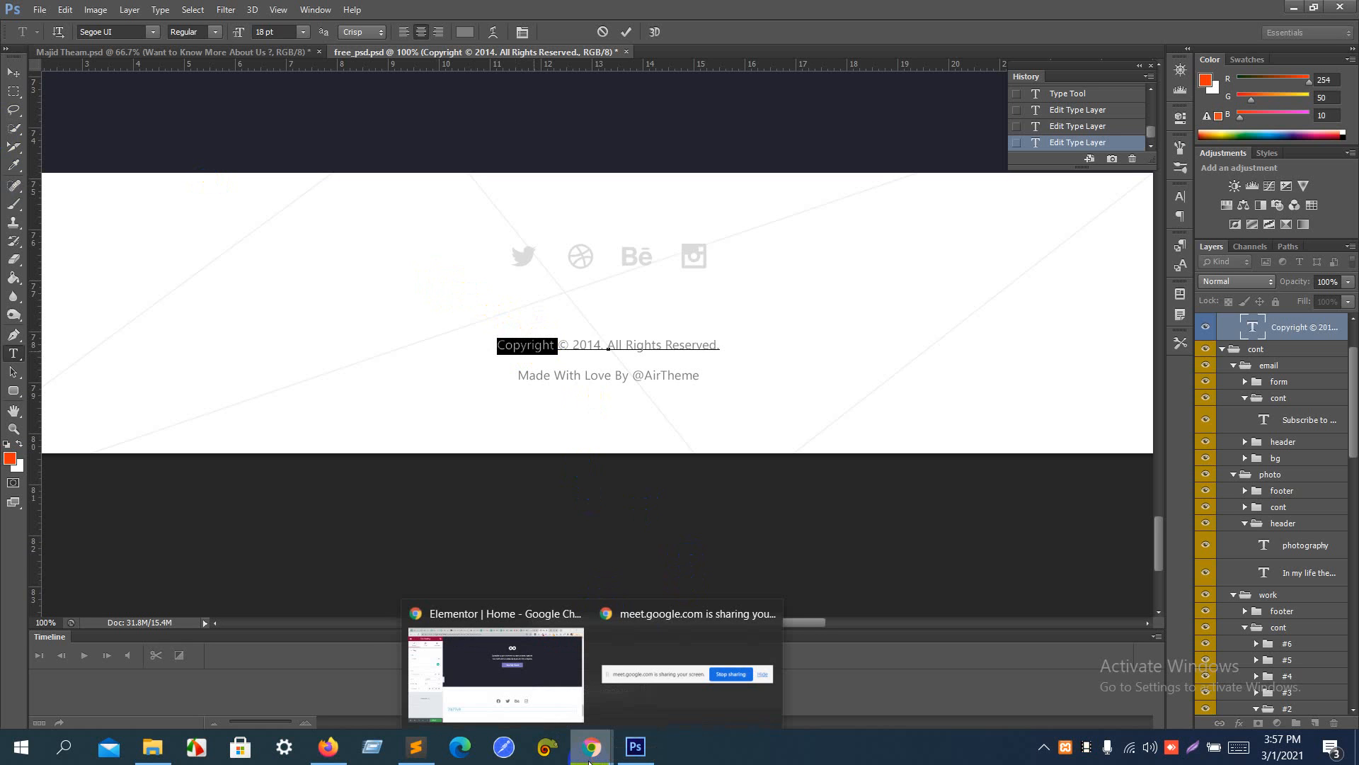
key("ctrl+a")
left_click(535, 669)
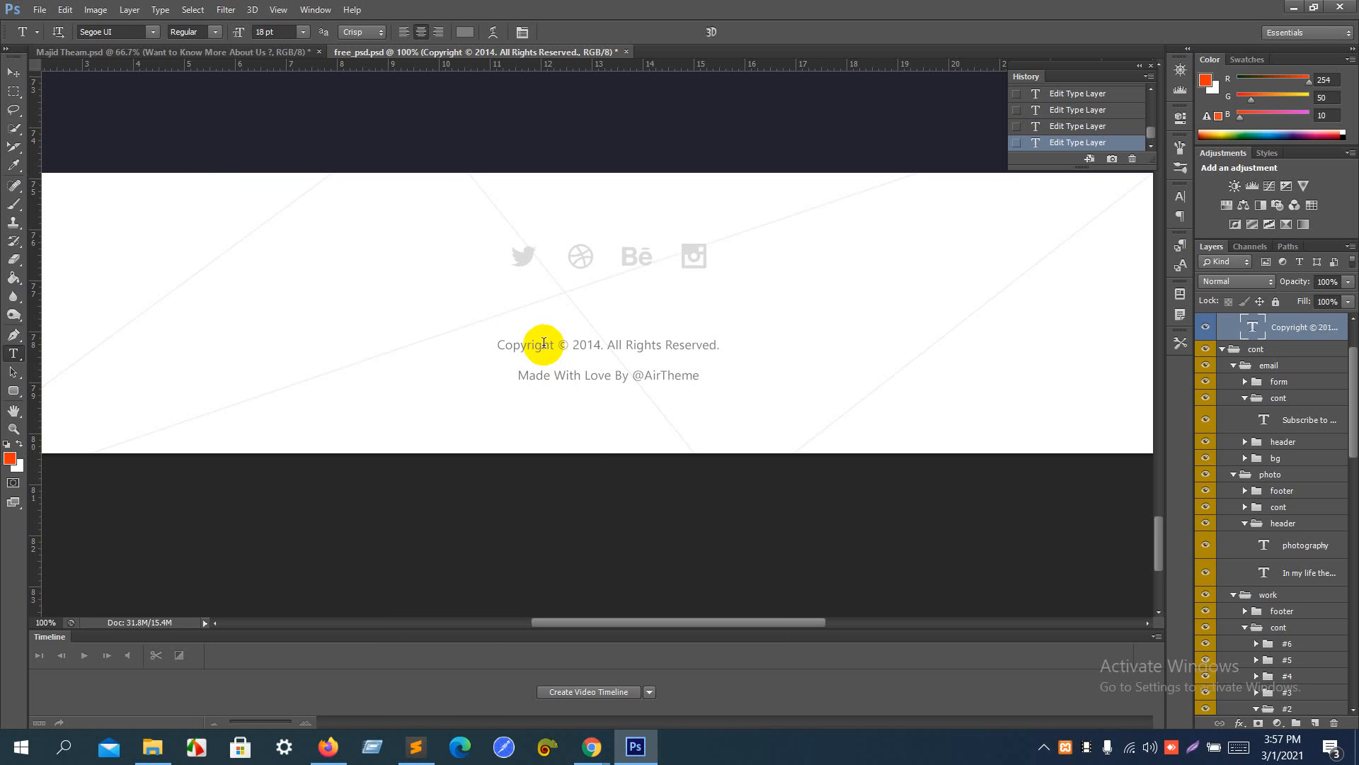
left_click(541, 344)
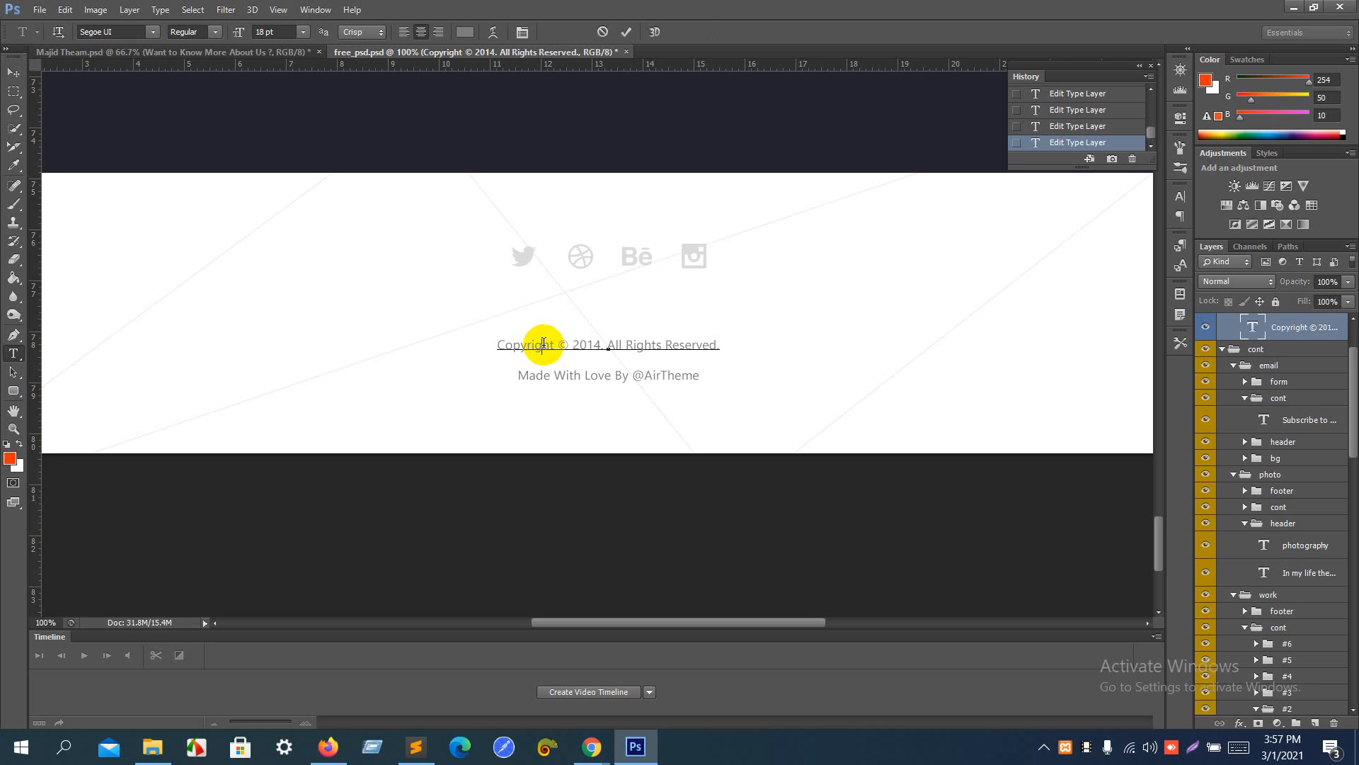
double_click(543, 344)
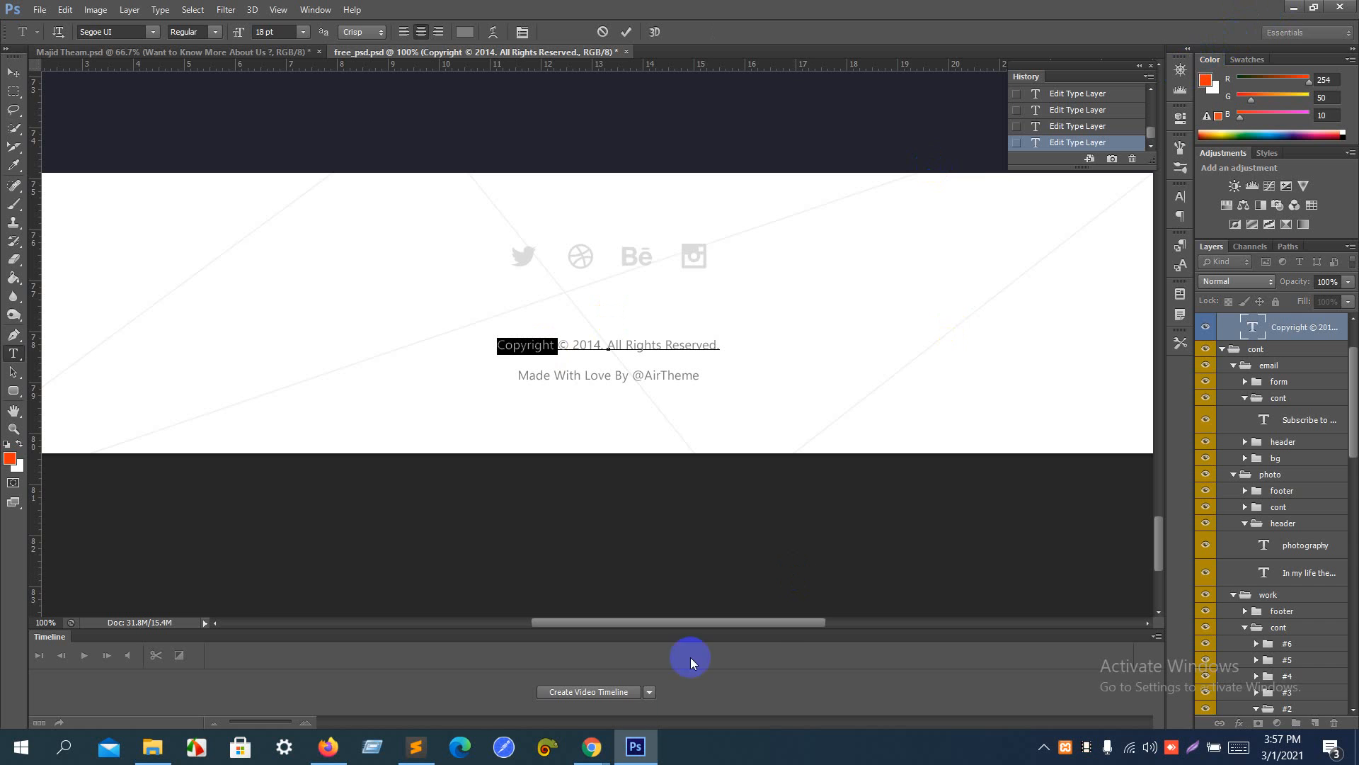
- Back in Elementor in Chrome, replace the heading's title with "Copyright by" followed by the site owner's name
mouse_move(598, 747)
left_click(521, 703)
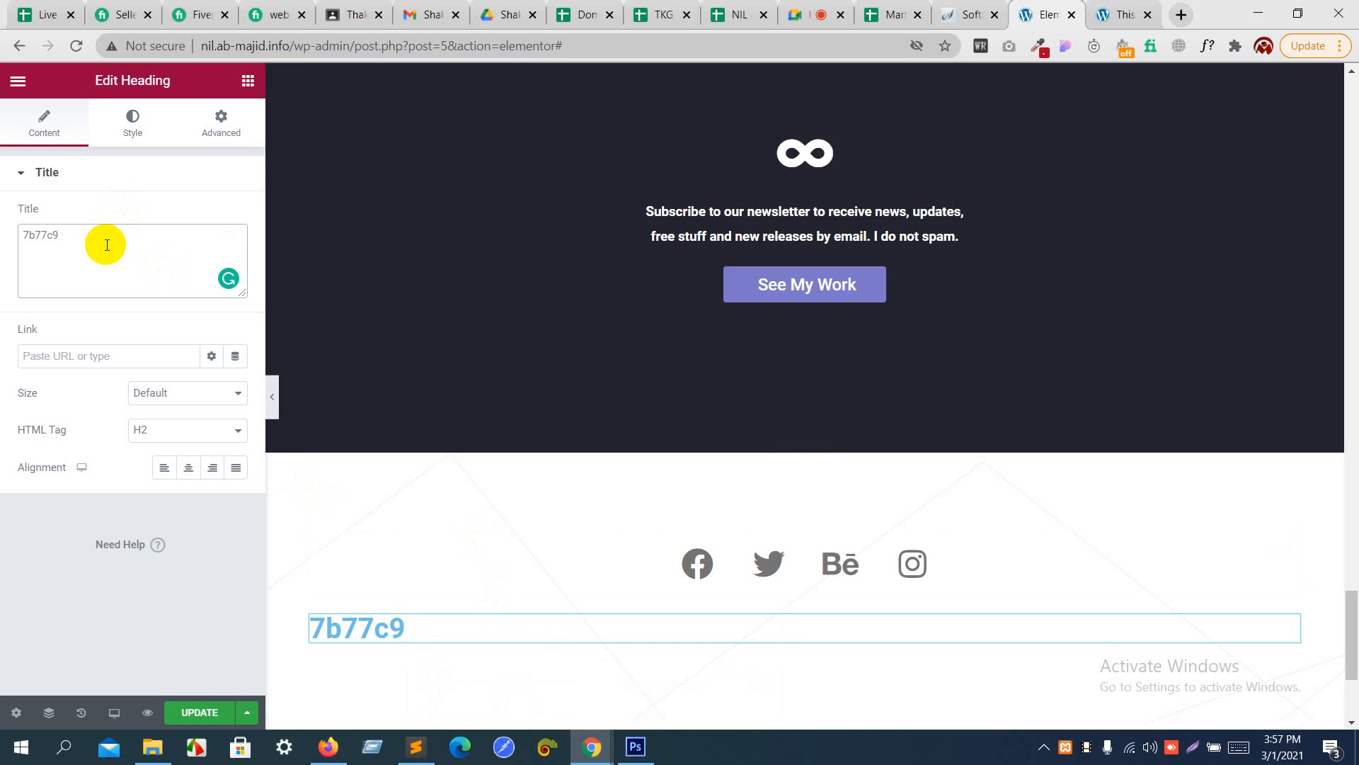
left_click_drag(107, 240, 2, 214)
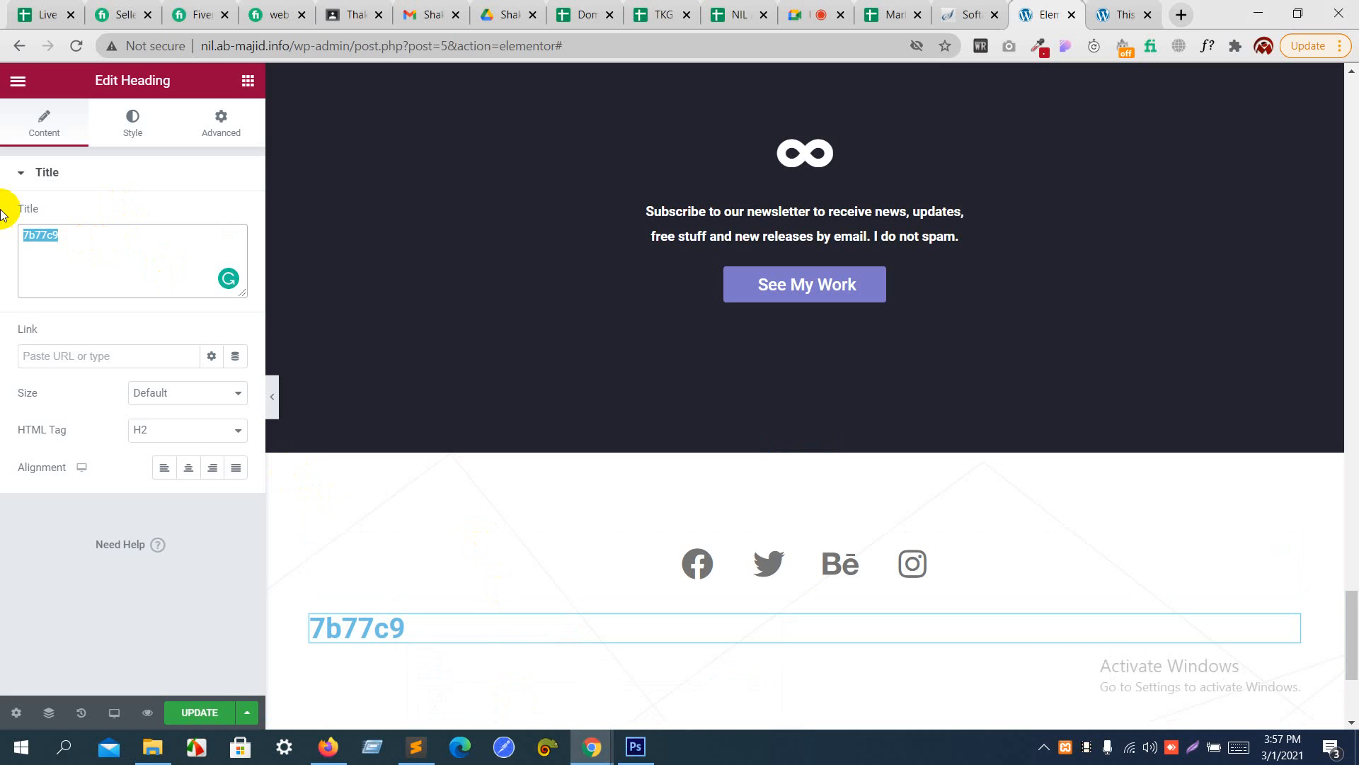
type("C")
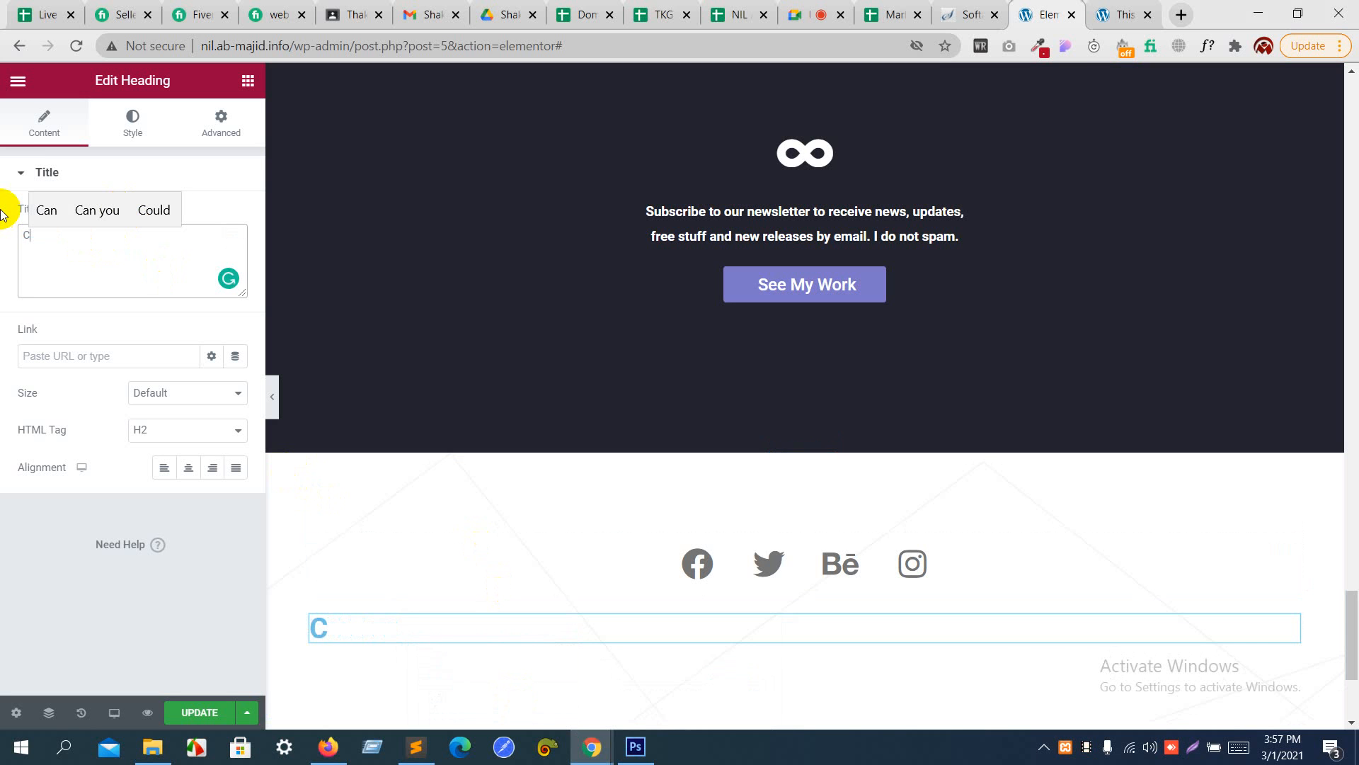
type("op")
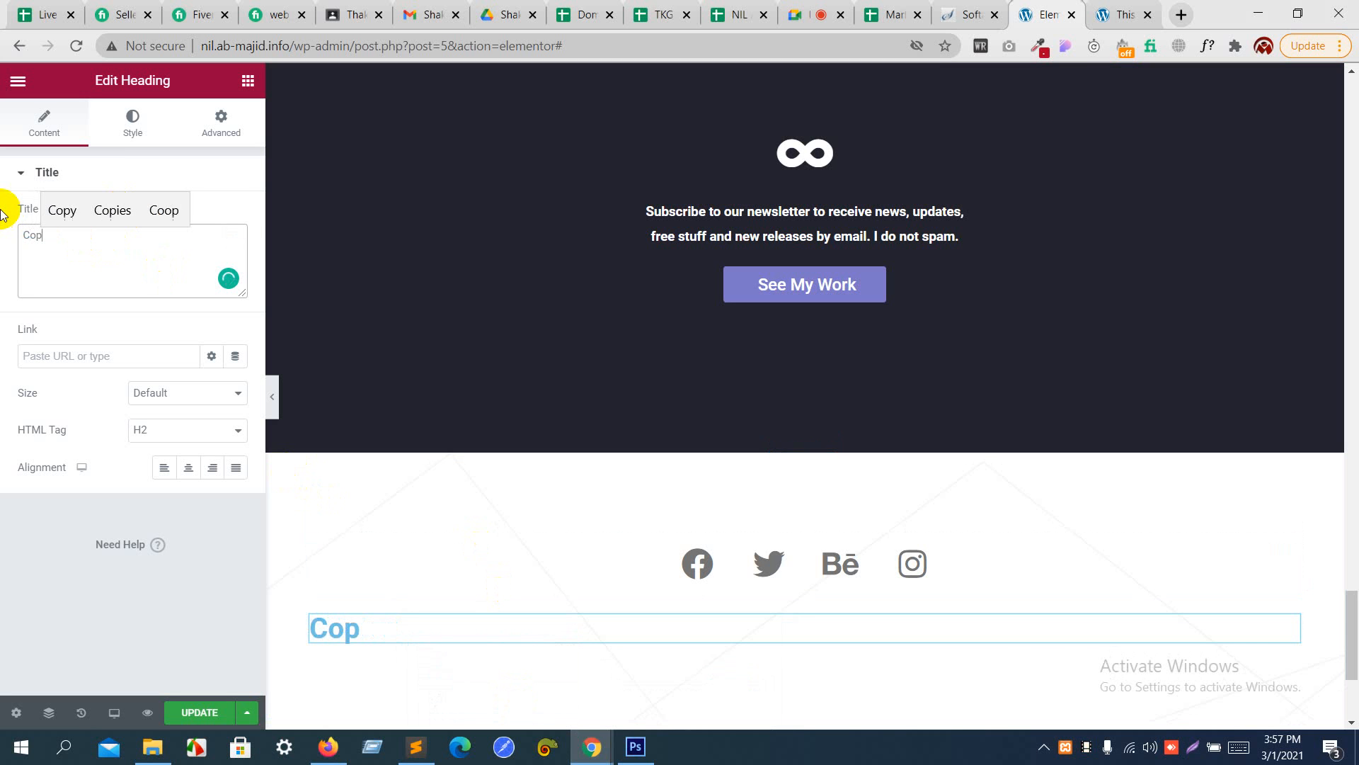
type("yri")
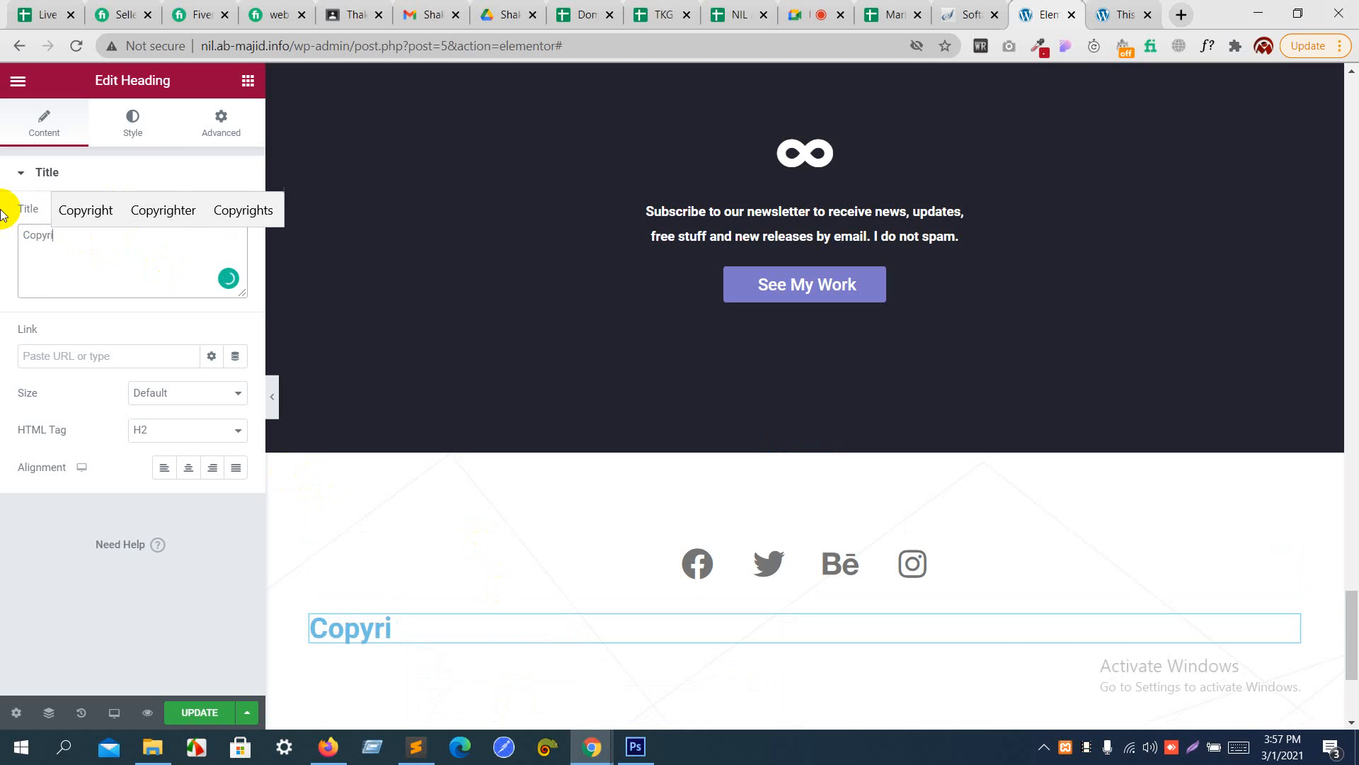
type("ght by")
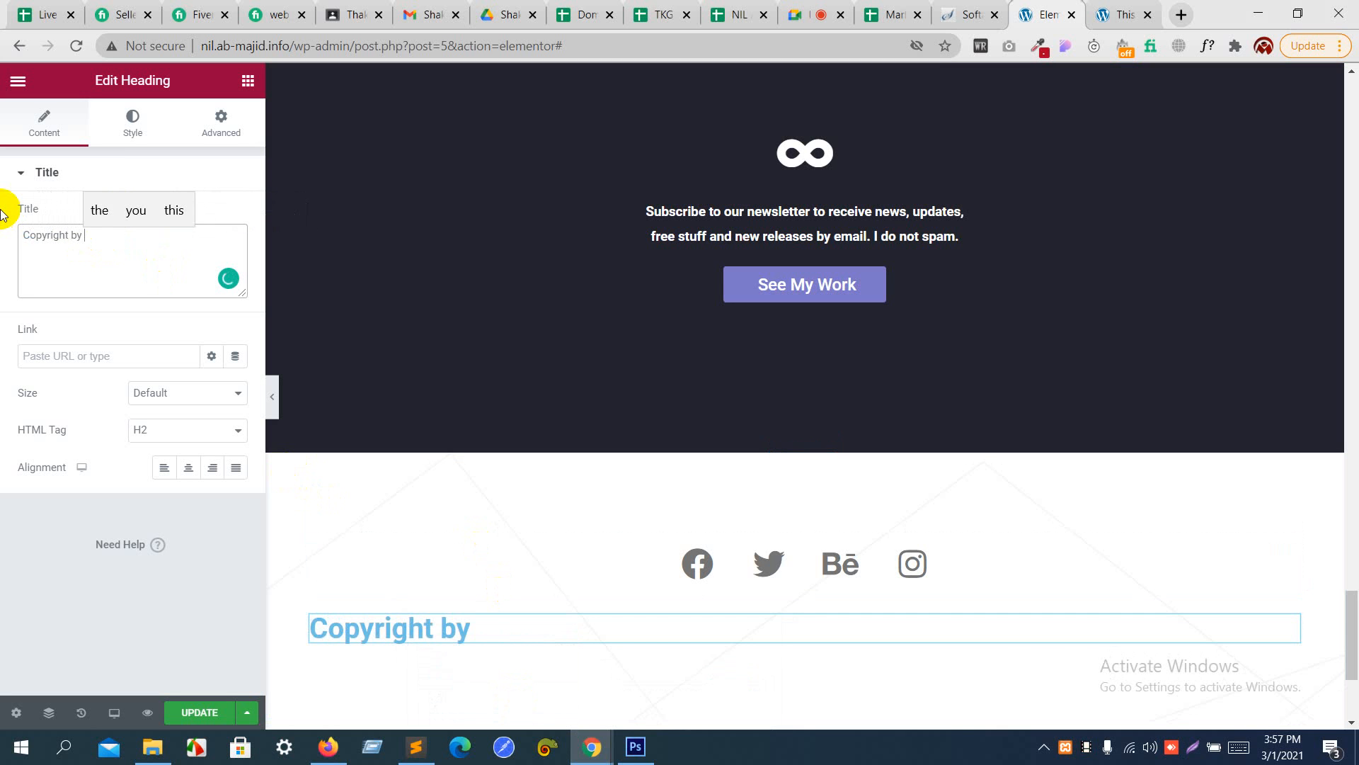
type(" M")
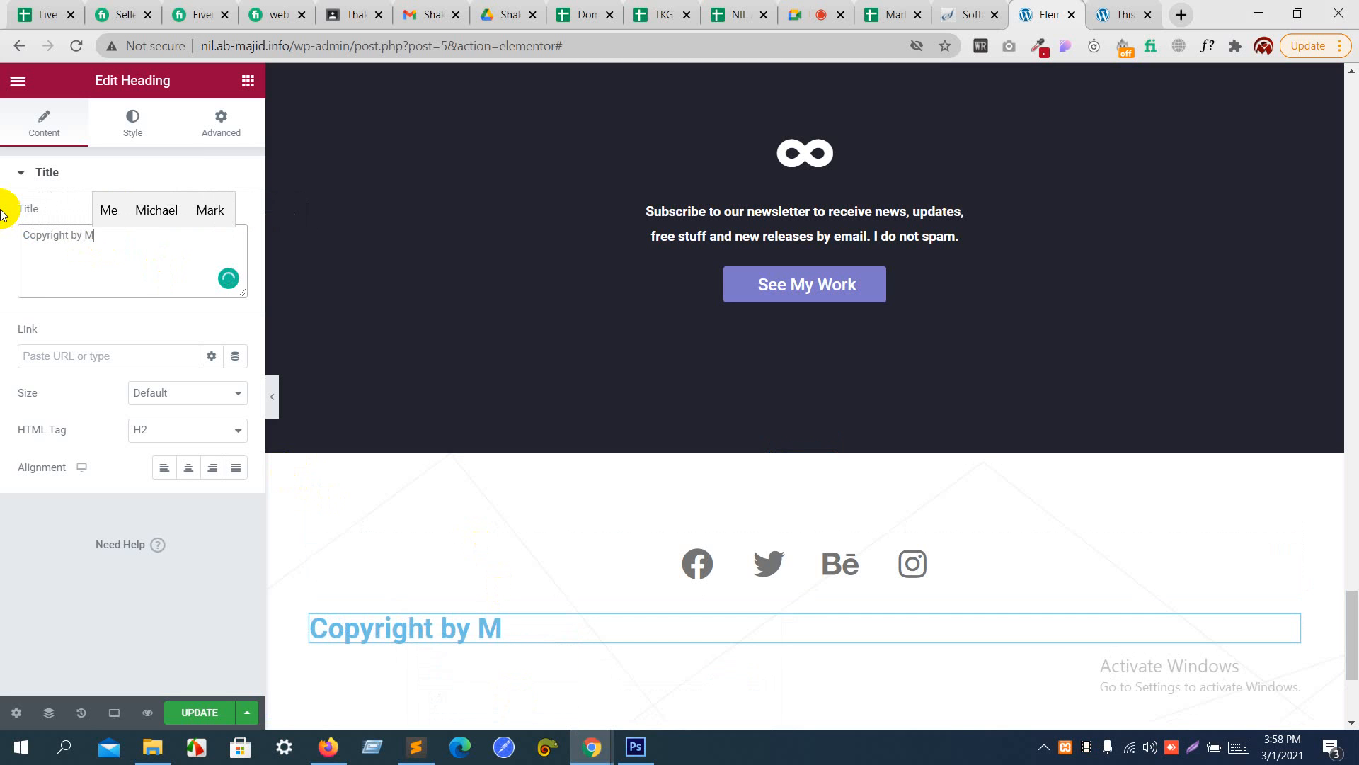
type("ajid")
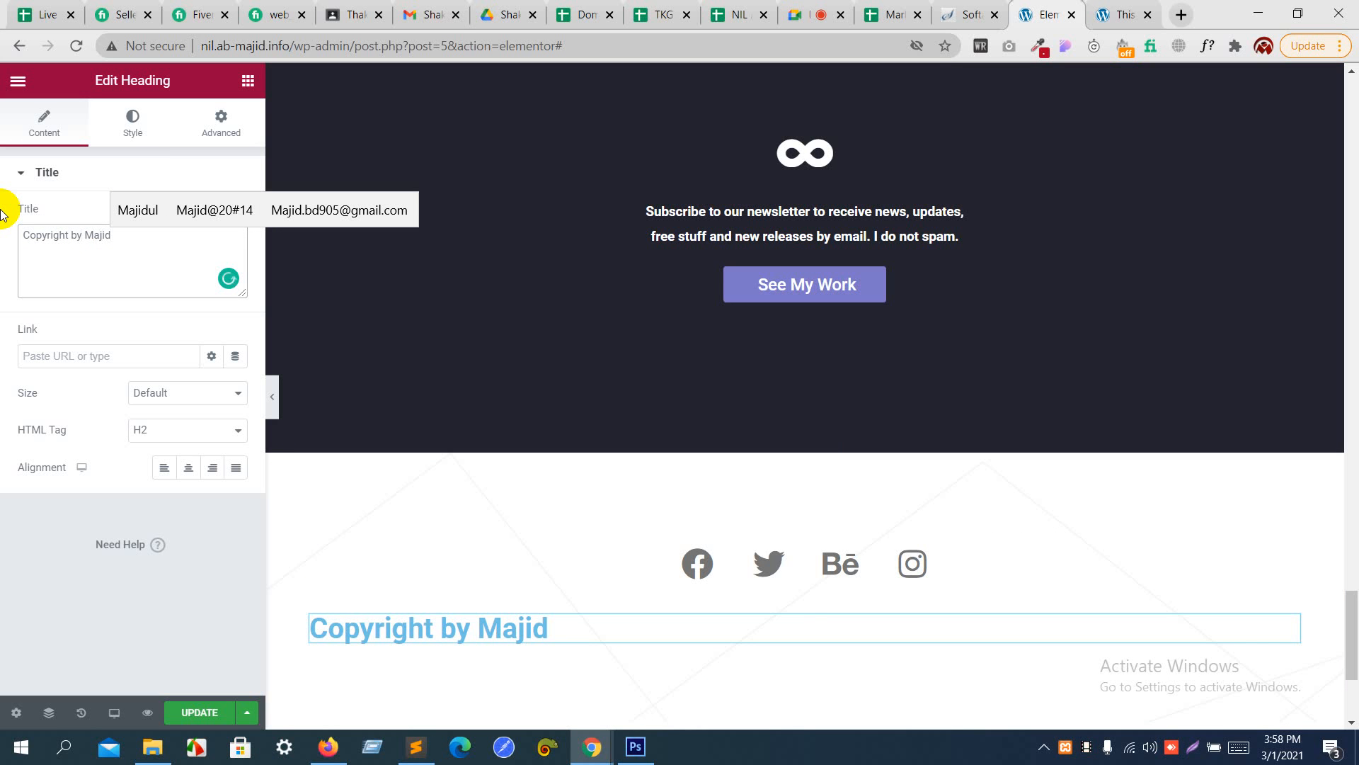
- Insert the entity "&copy;" before the owner's name in the heading's title and center the heading
key("Right")
key("Delete")
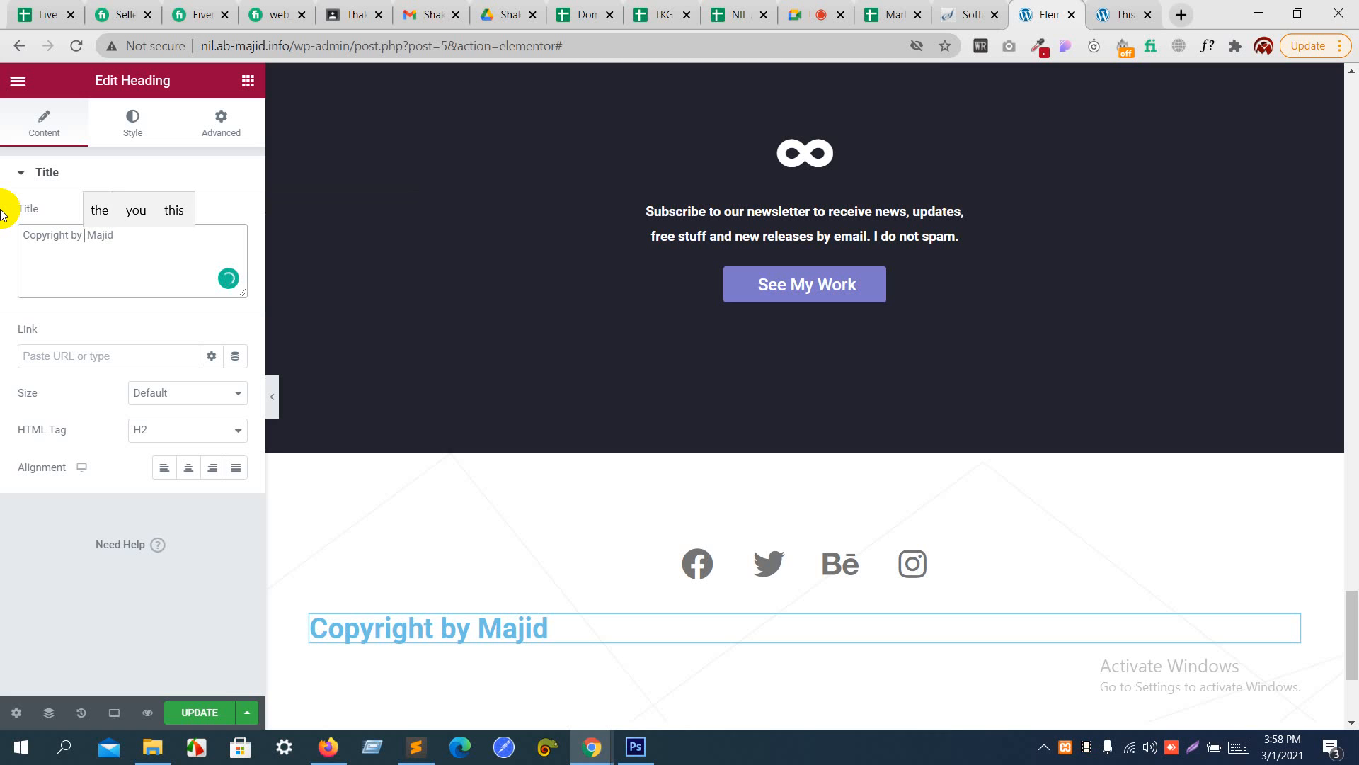
type("& ")
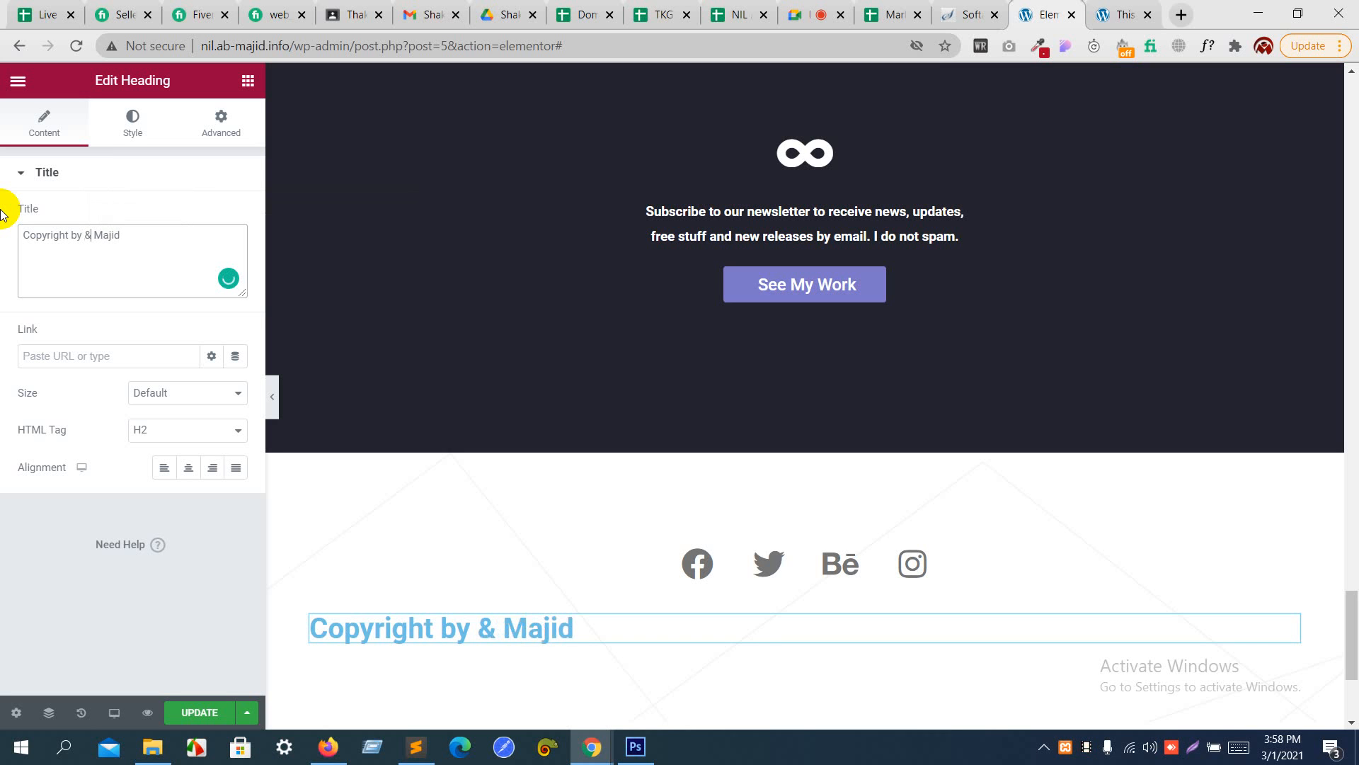
type("cop")
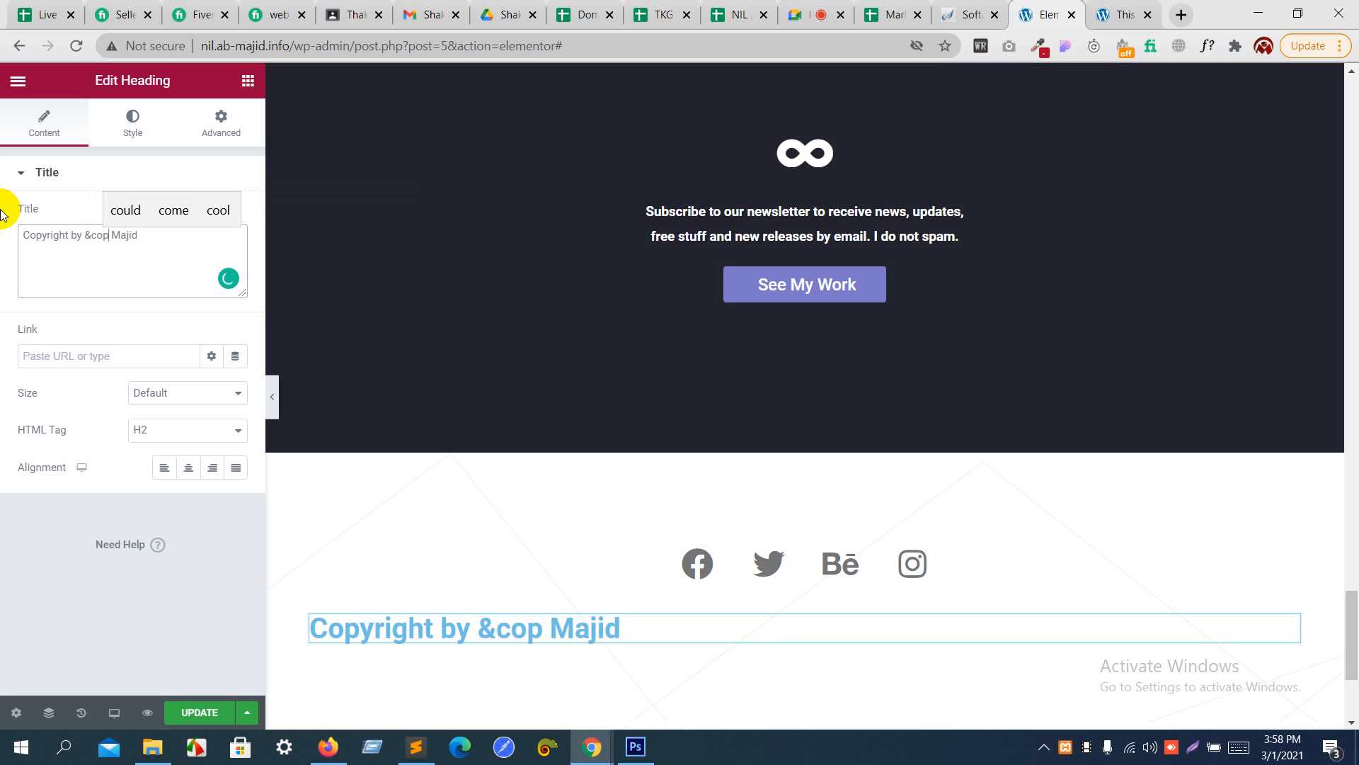
type("y")
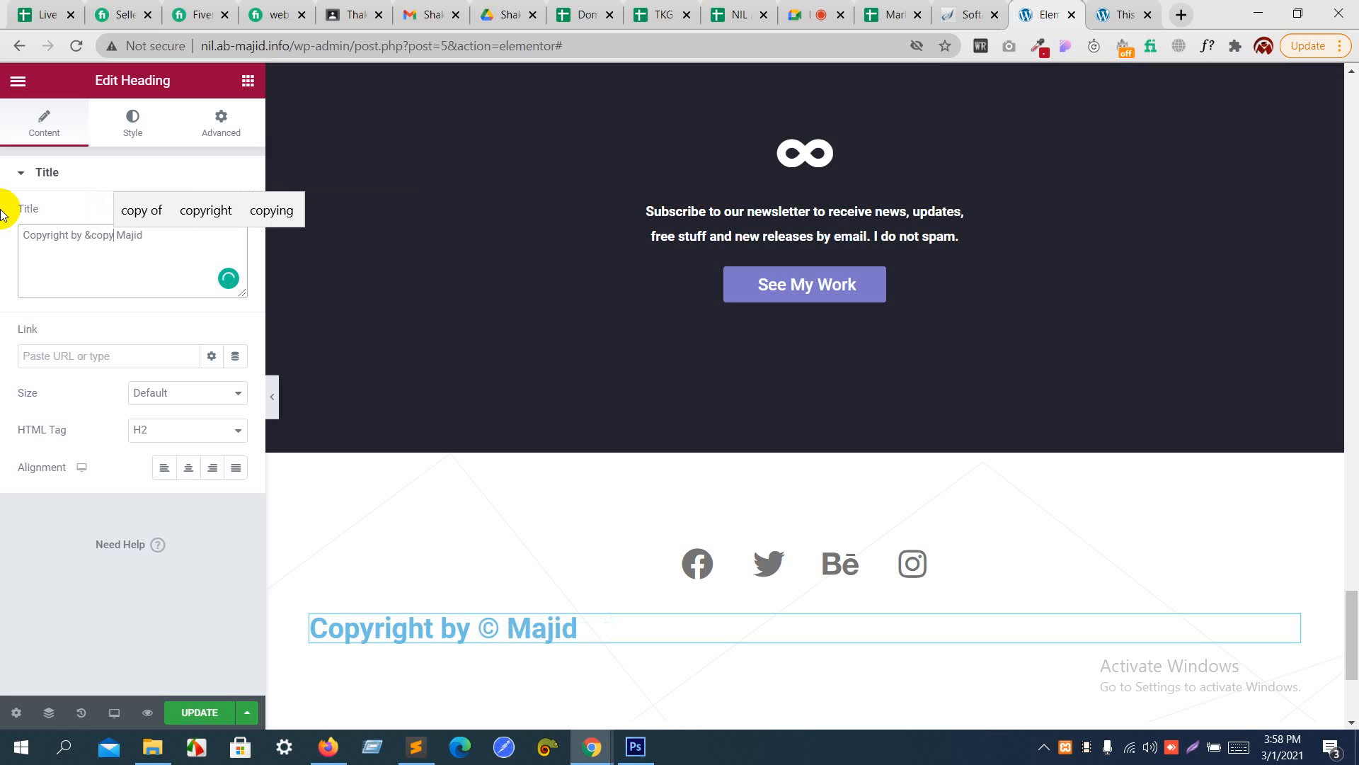
type(";")
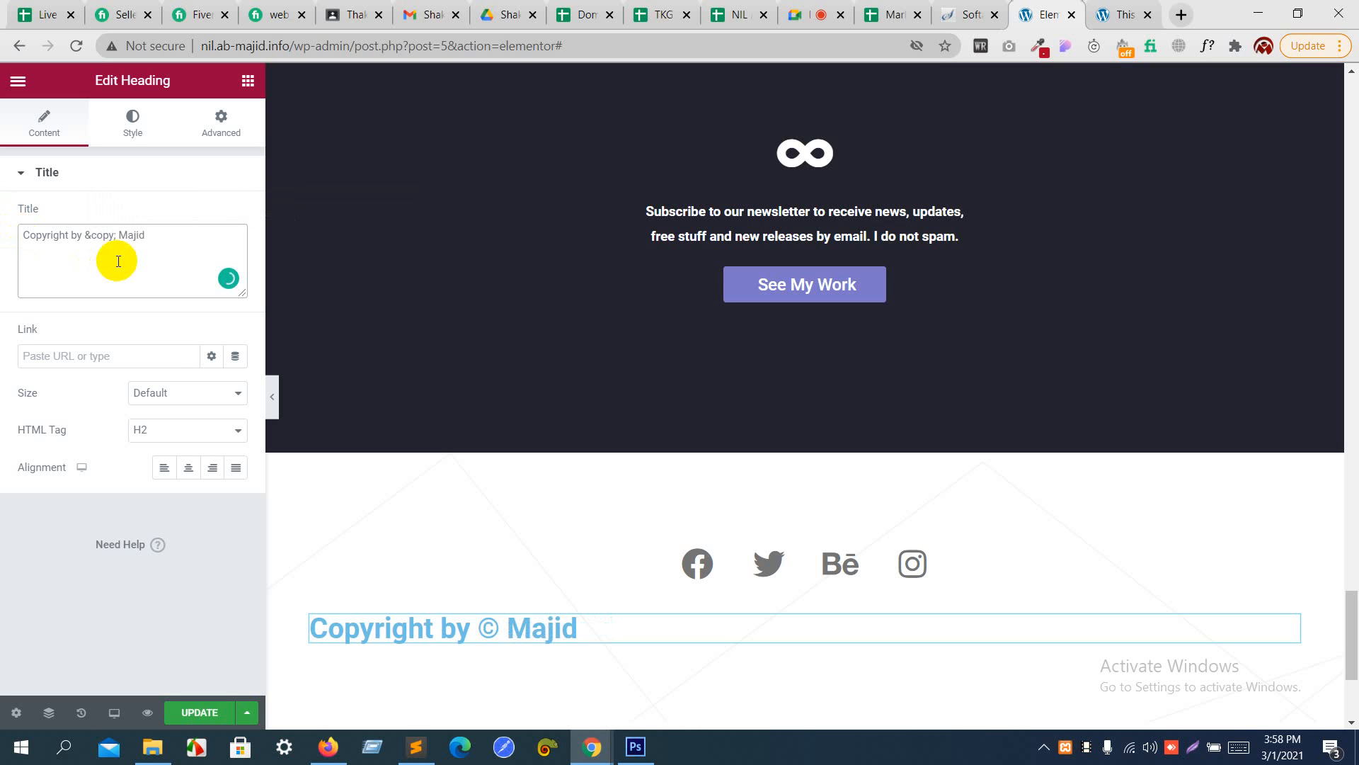
left_click(196, 471)
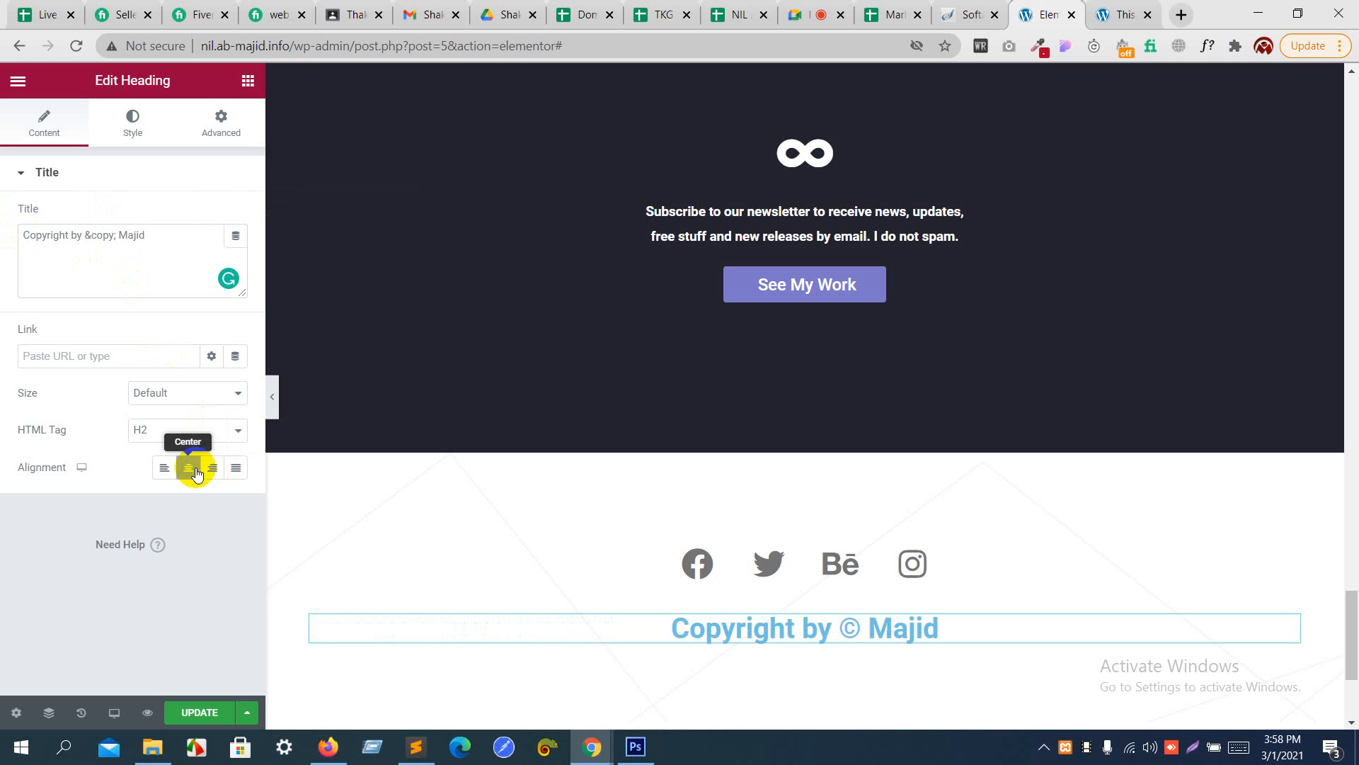
- Set the copyright heading's font size to 20 px in its typography settings
left_click(140, 134)
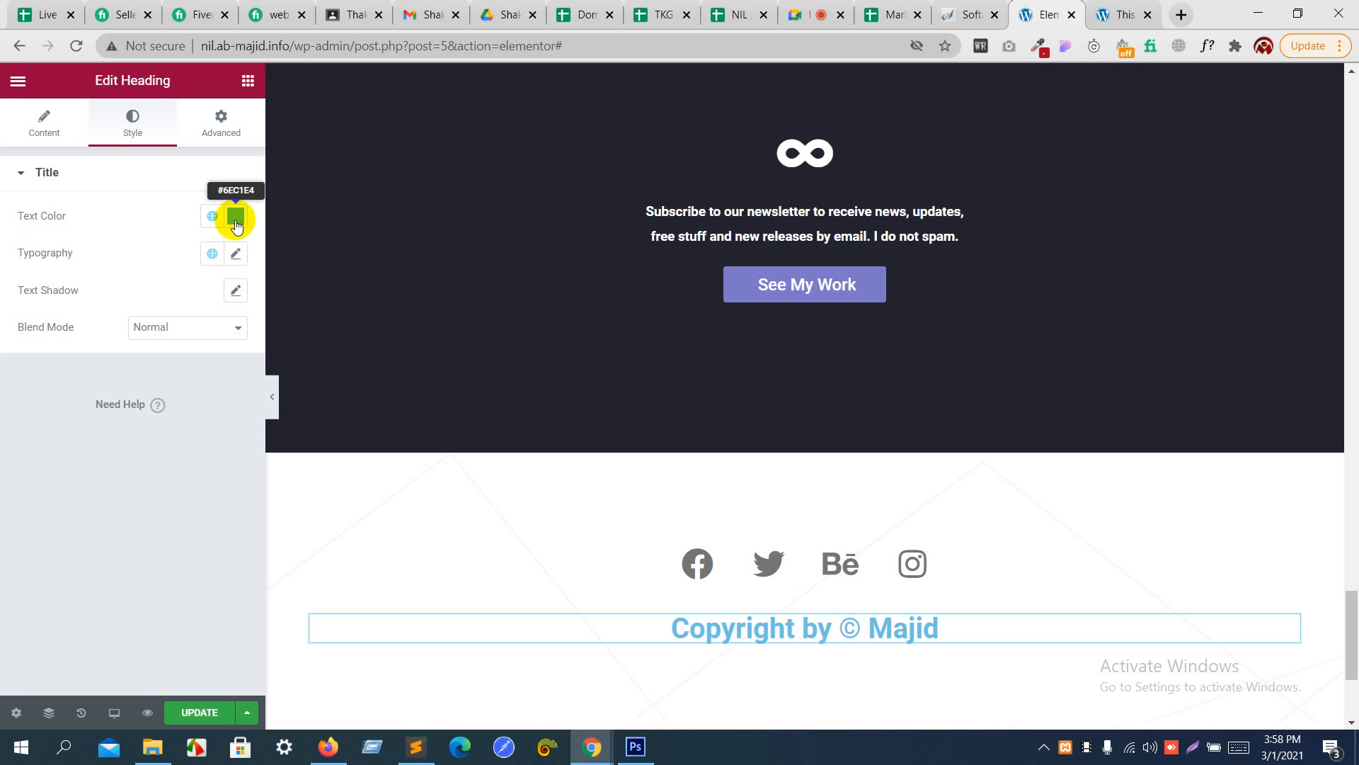
left_click(233, 254)
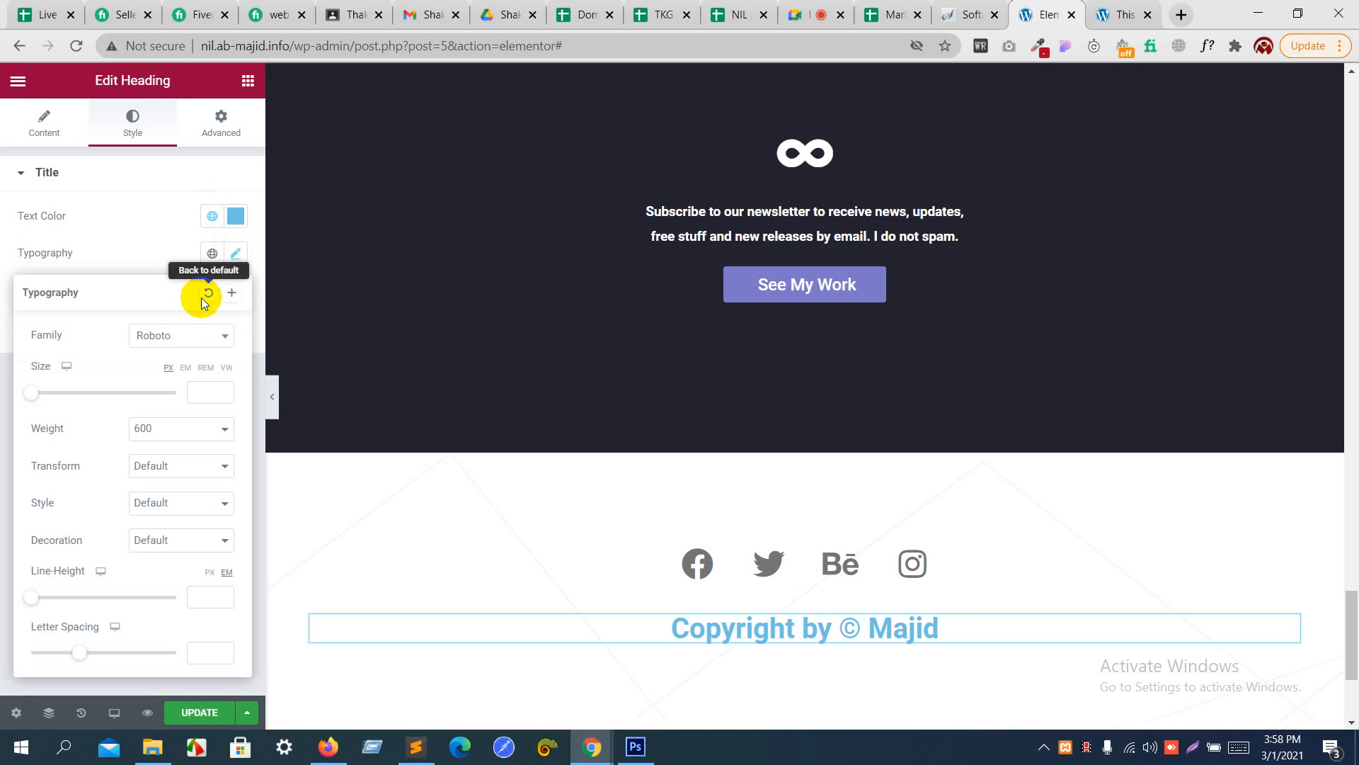
left_click(198, 394)
type("3")
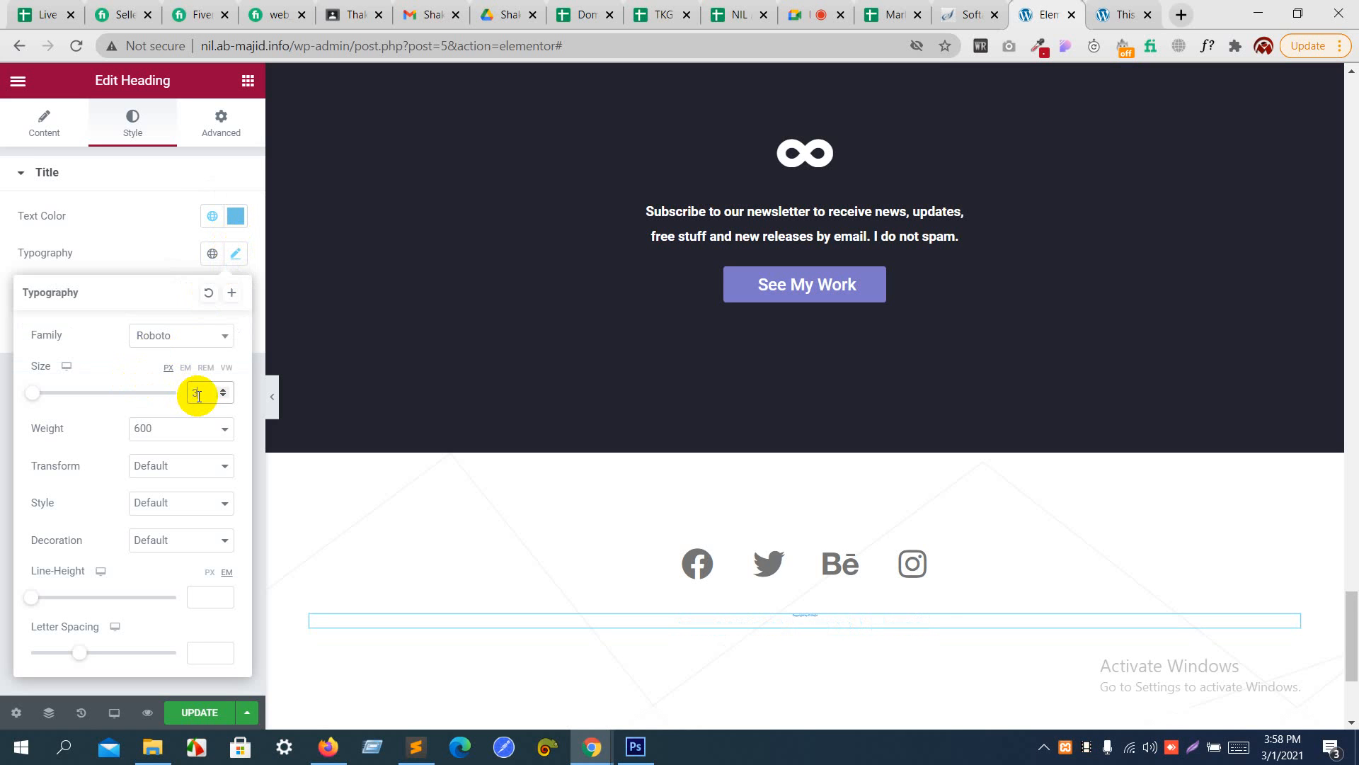
key("Up")
key("Up")
key("Up")
key("Up")
key("Up")
key("Up")
key("Up")
key("Up")
key("Up")
key("Up")
key("Up")
key("Up")
key("Up")
key("Up")
key("Up")
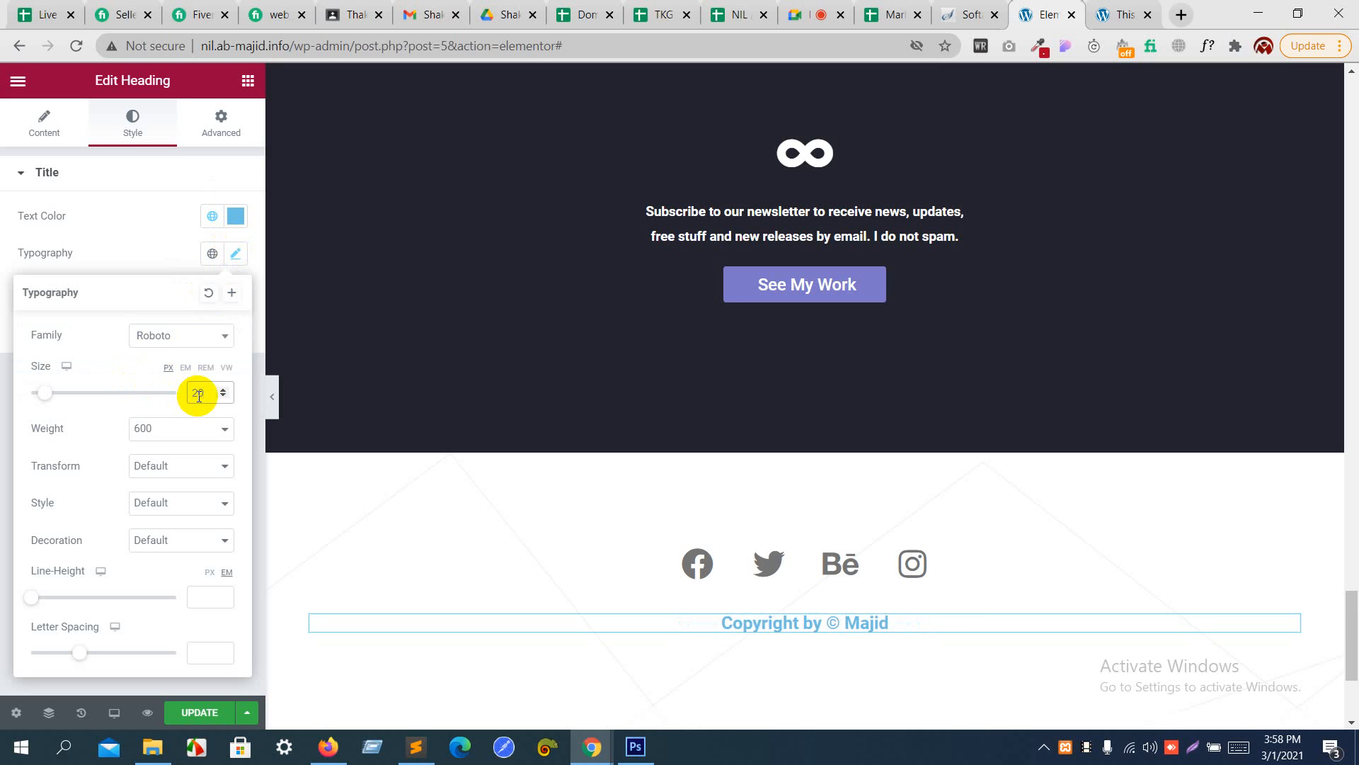
- Set the copyright heading's font size to 17 px
key("Down")
key("Down")
key("Down")
key("Down")
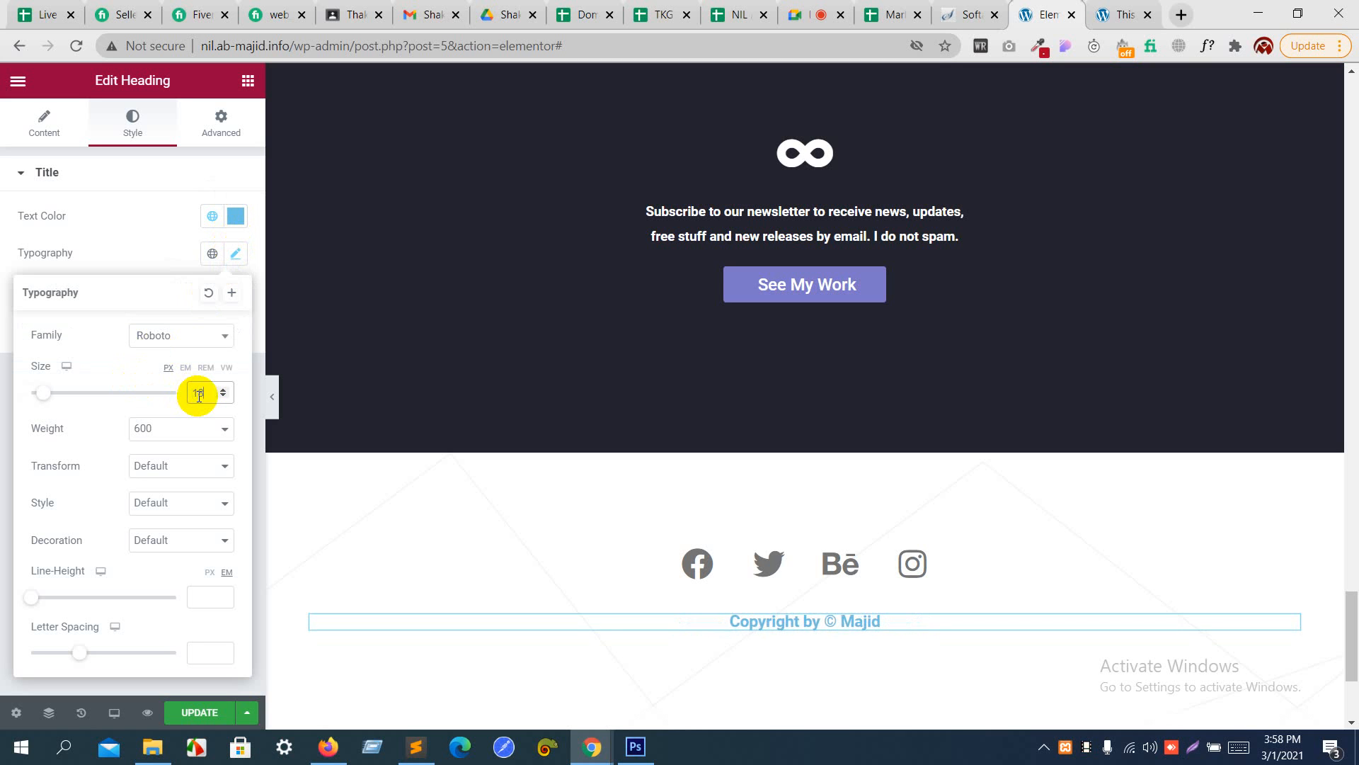
key("Up")
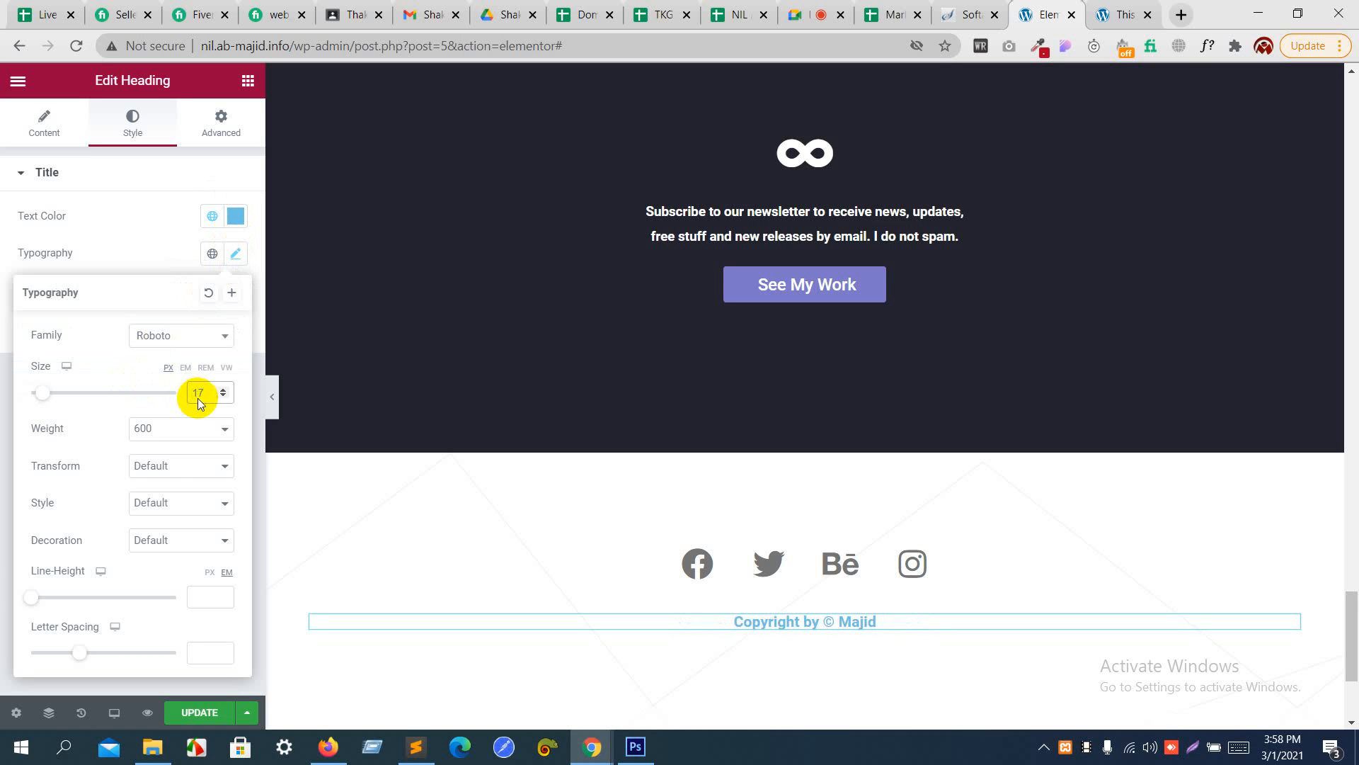
- Set the copyright heading's line height to 2 em and its letter spacing to 1.1
left_click(30, 595)
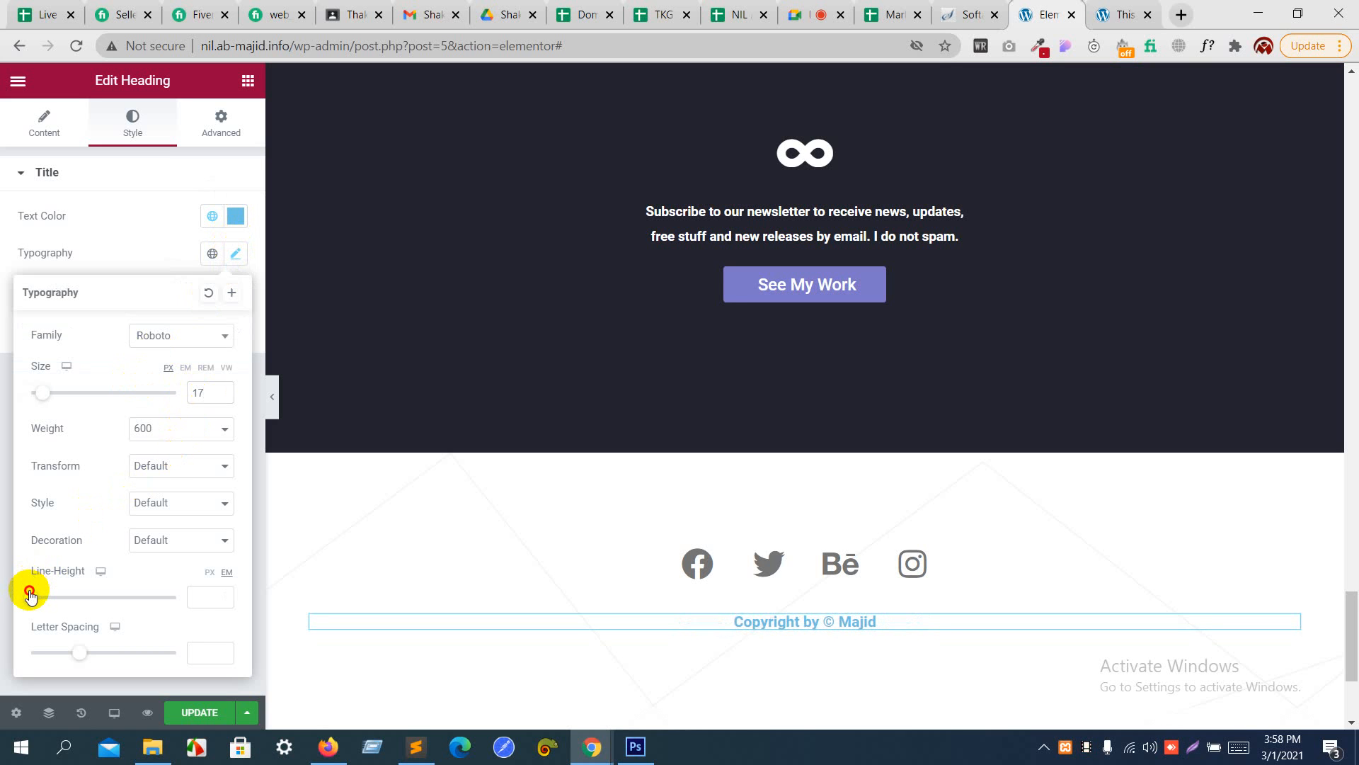
left_click_drag(30, 595, 58, 593)
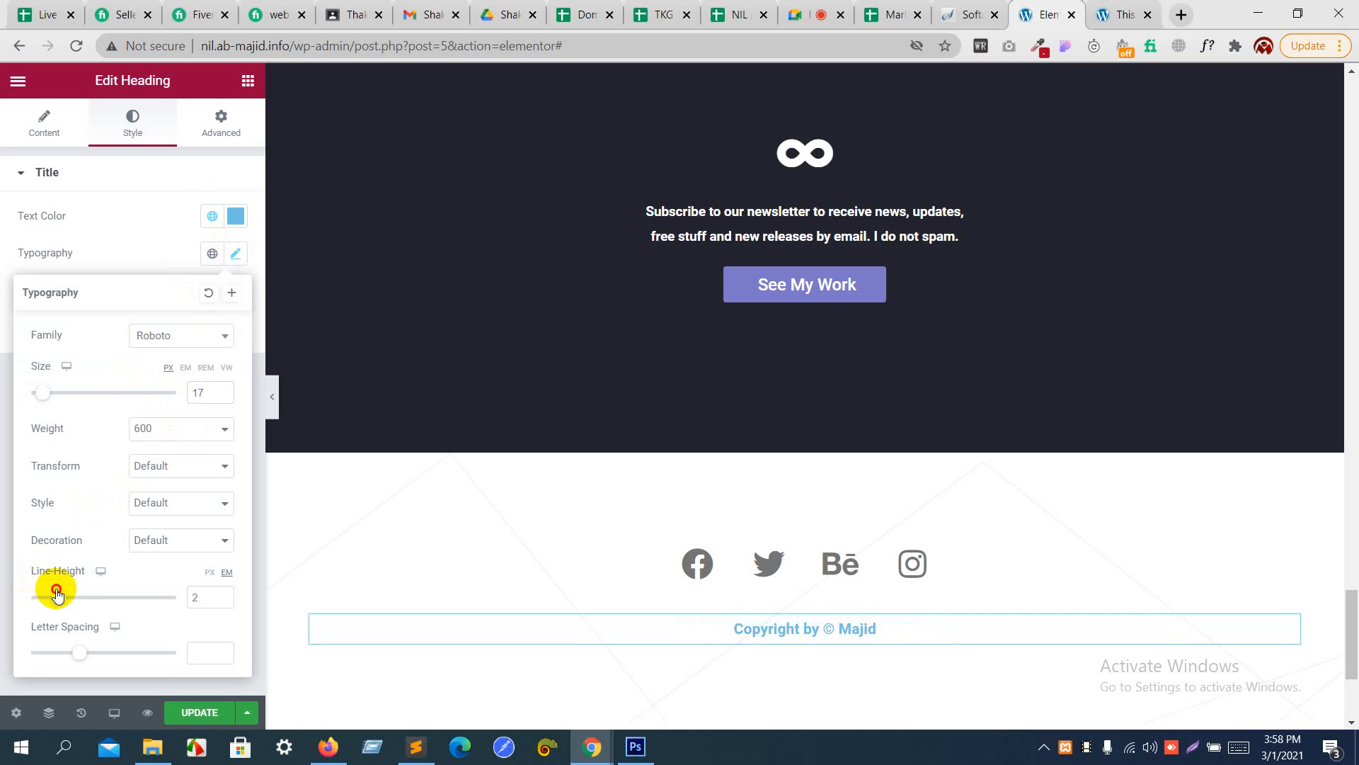
left_click(82, 652)
left_click_drag(82, 652, 93, 655)
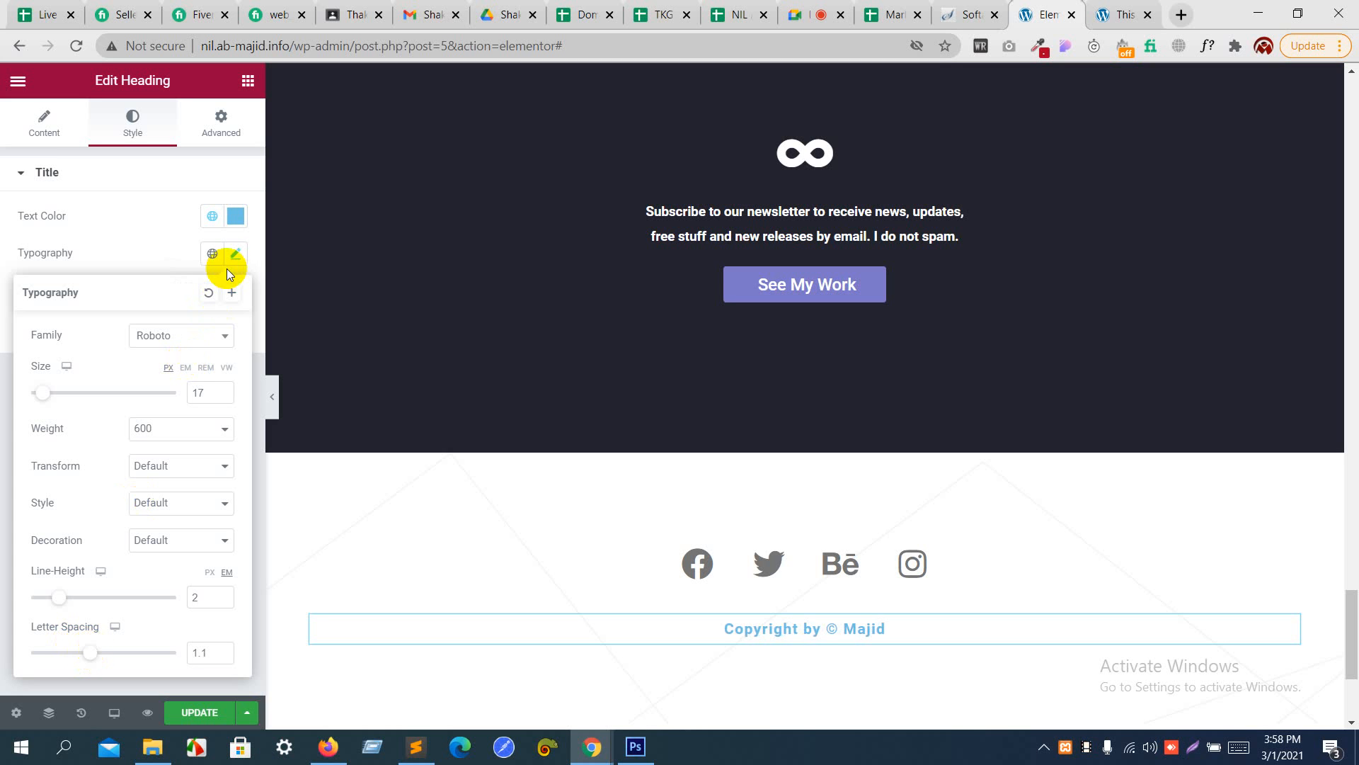
left_click(177, 248)
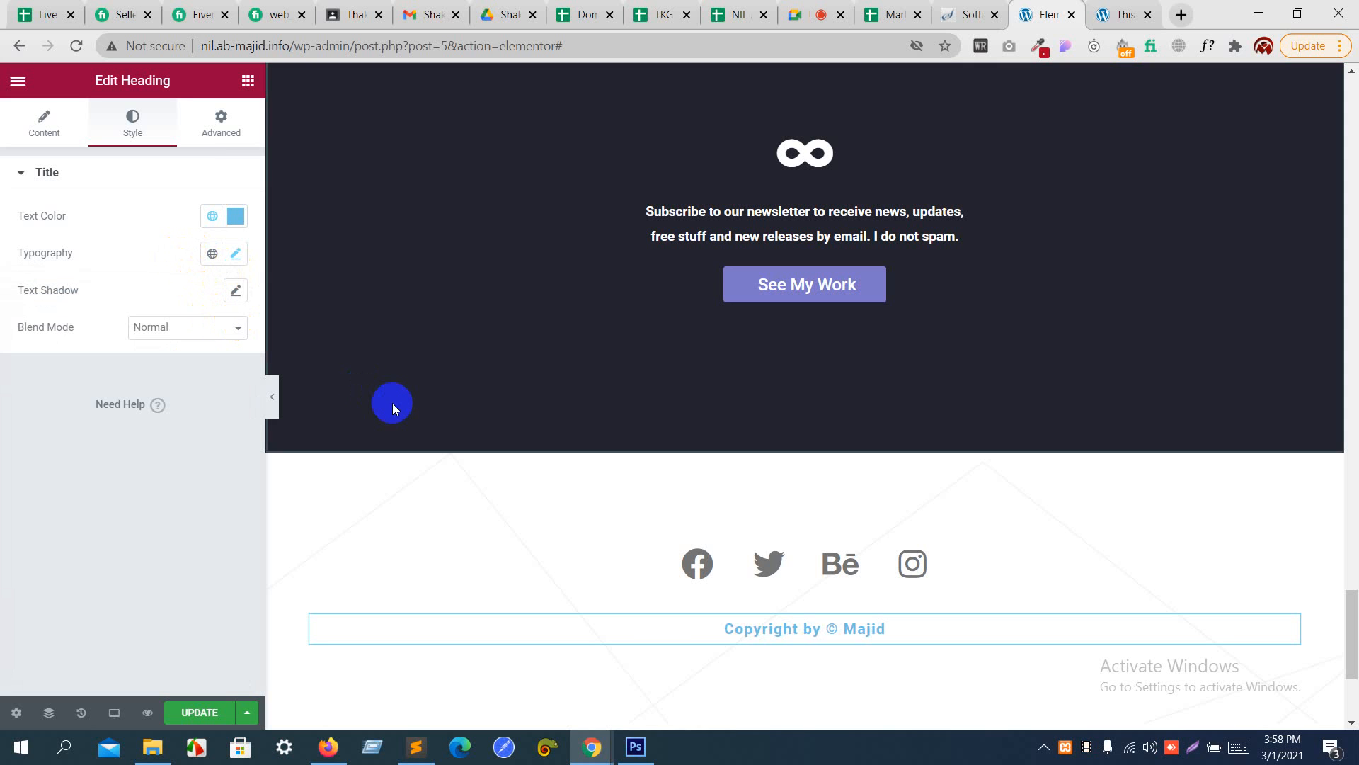
right_click(476, 627)
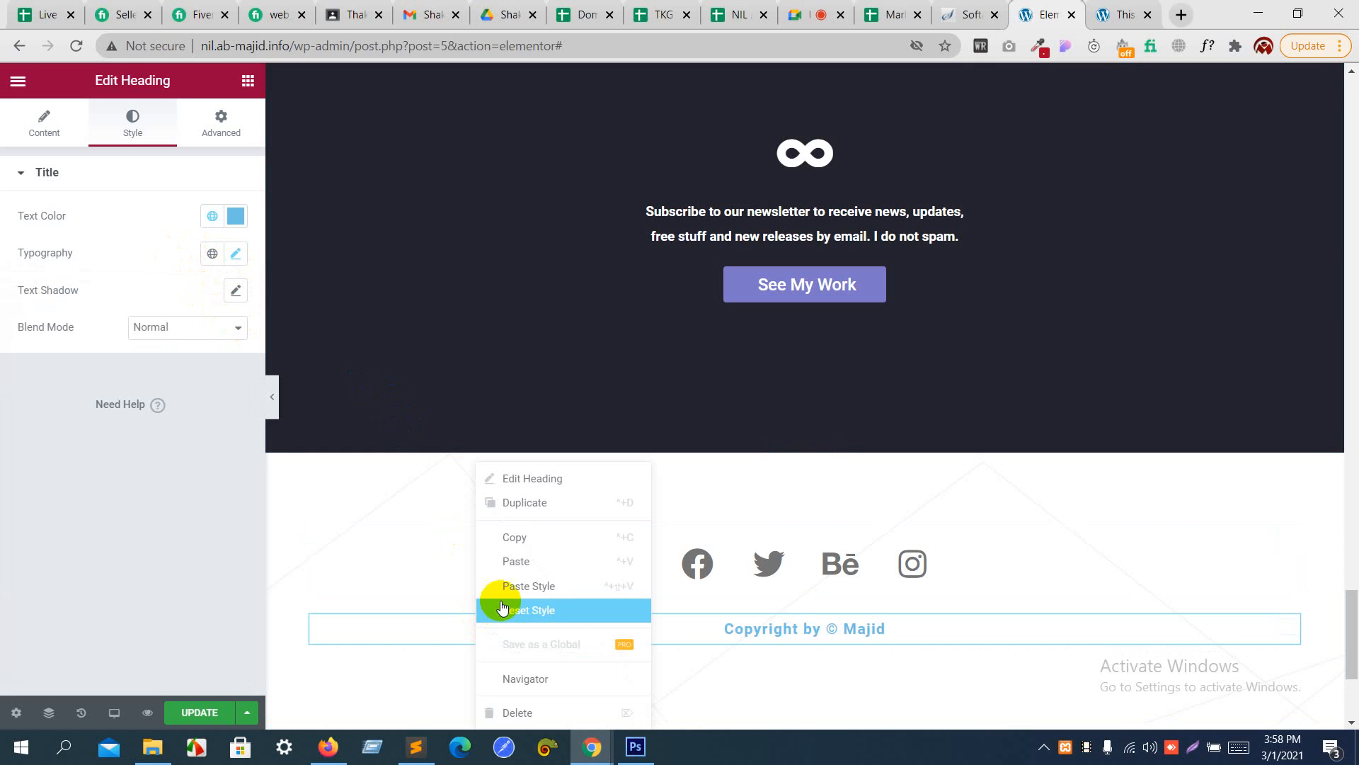
left_click(517, 562)
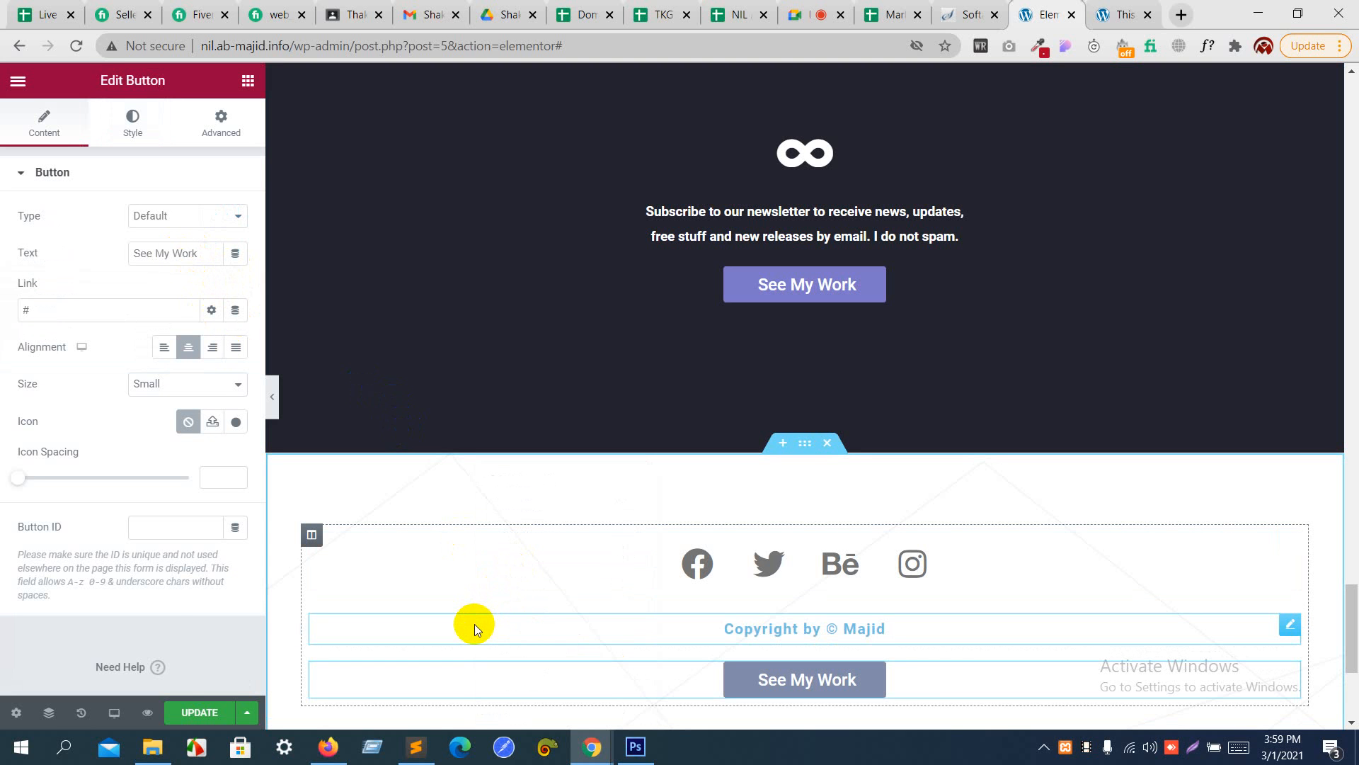
key("Delete")
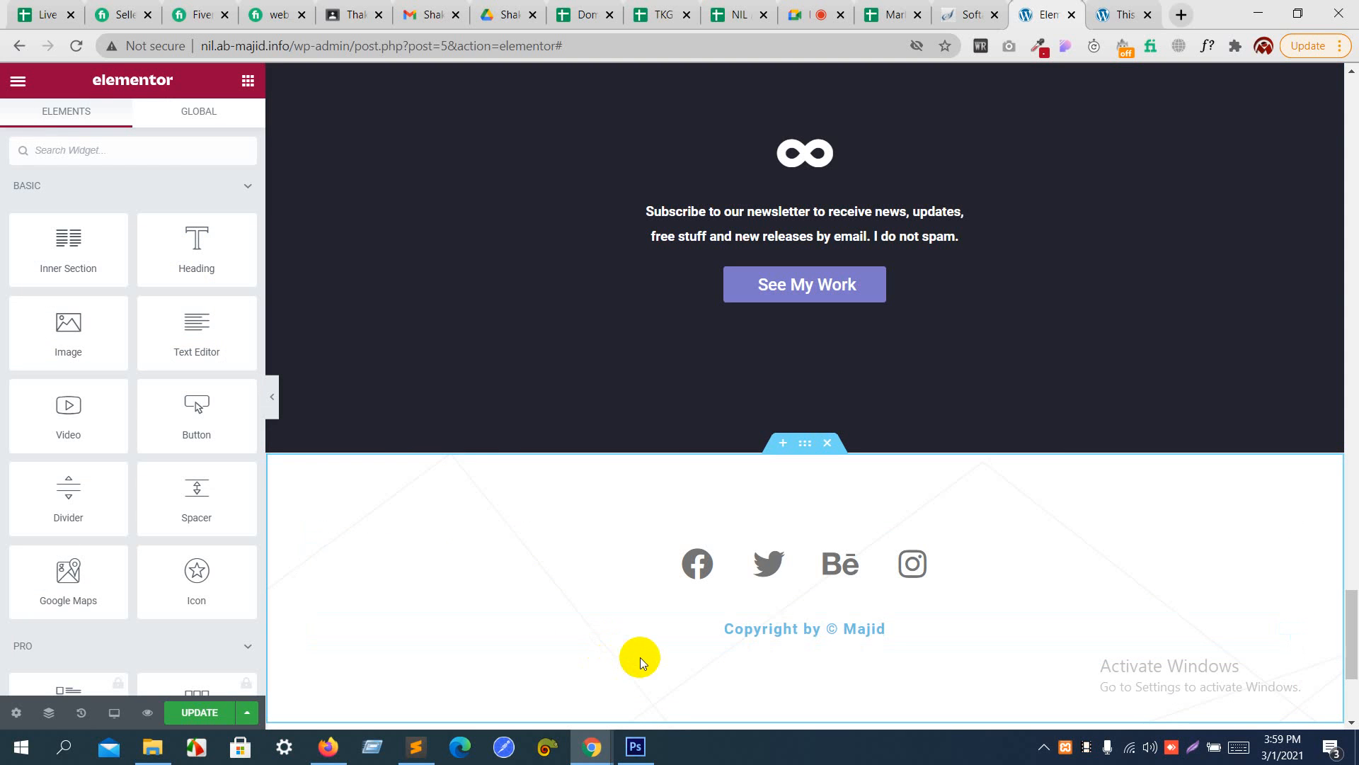
- Duplicate the copyright heading below the footer's social icons
right_click(739, 625)
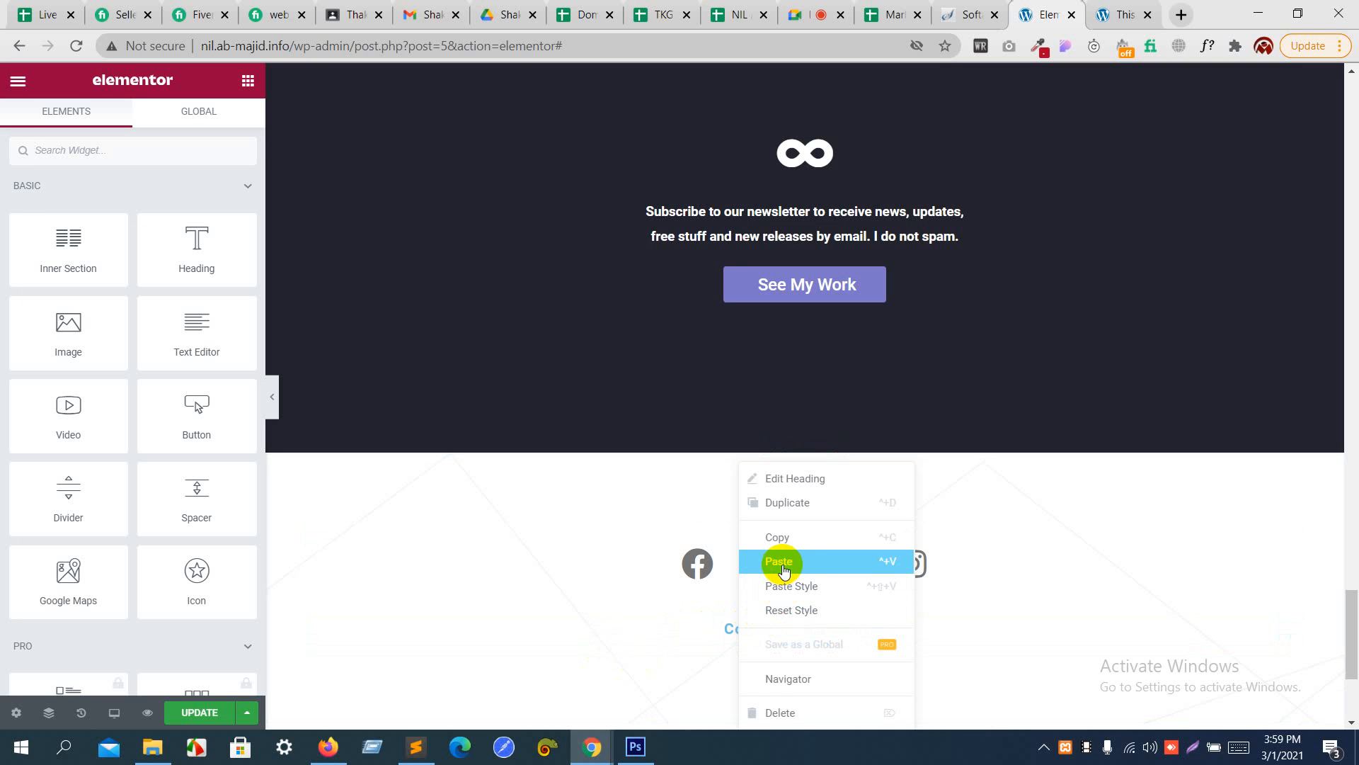
left_click(790, 504)
scroll(791, 504, "down", 1)
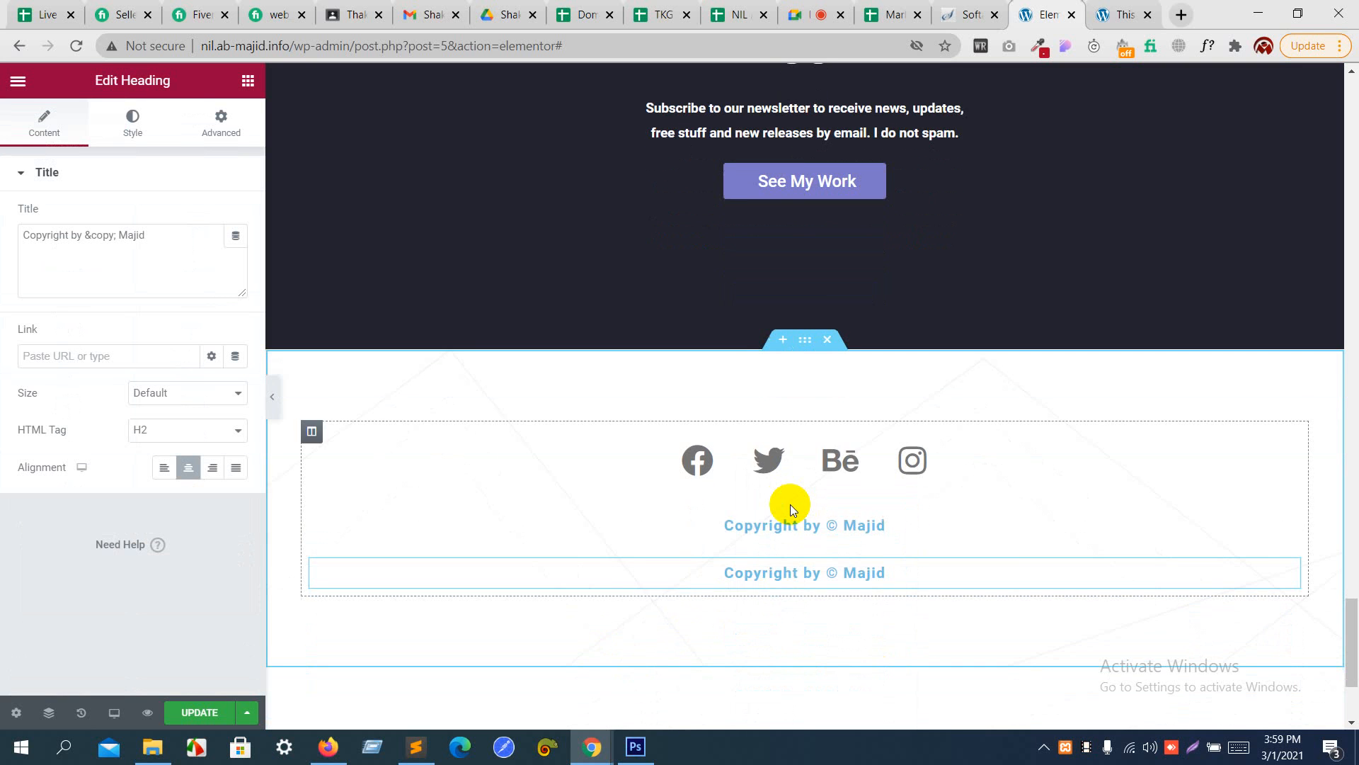
left_click(160, 243)
left_click_drag(84, 234, 117, 233)
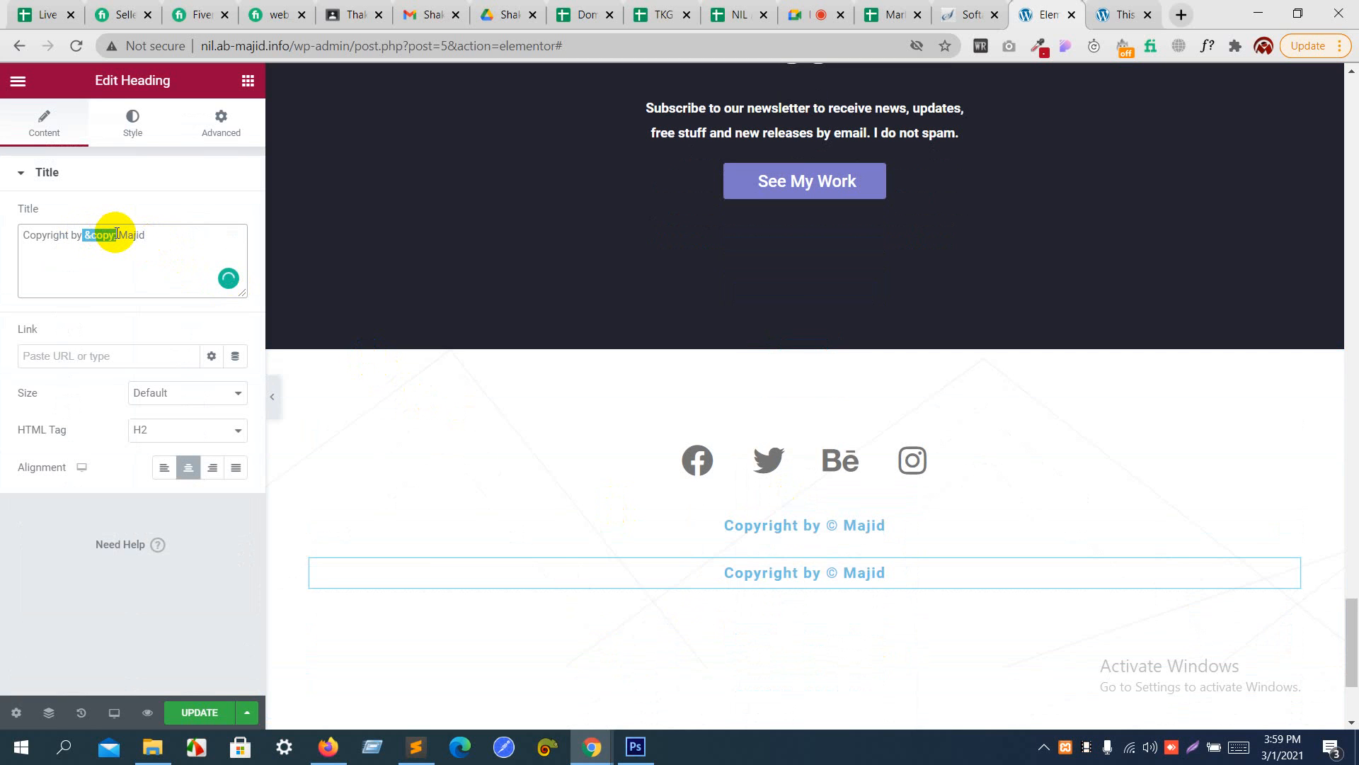
left_click(117, 234)
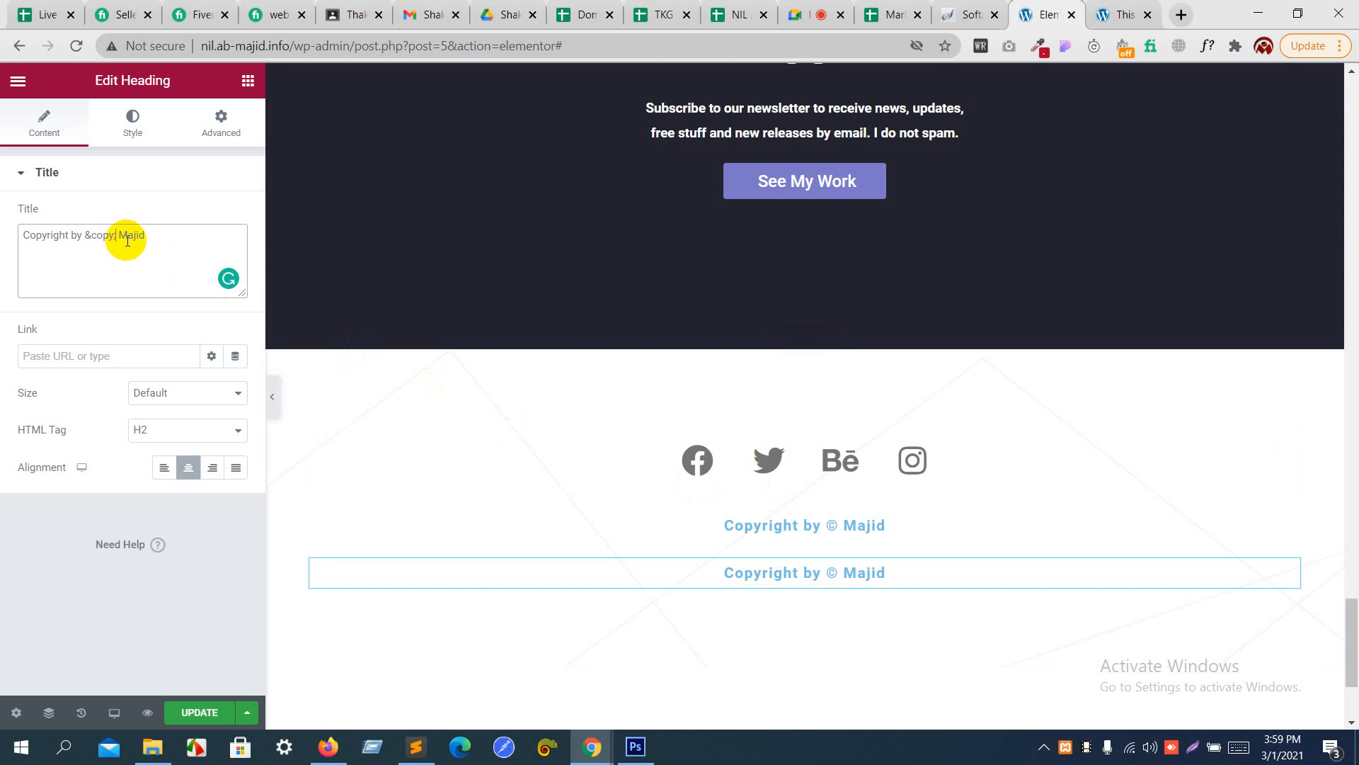
- Set the duplicated copyright heading's letter spacing to 1.2 and its line height to 0.1 em
left_click(703, 576)
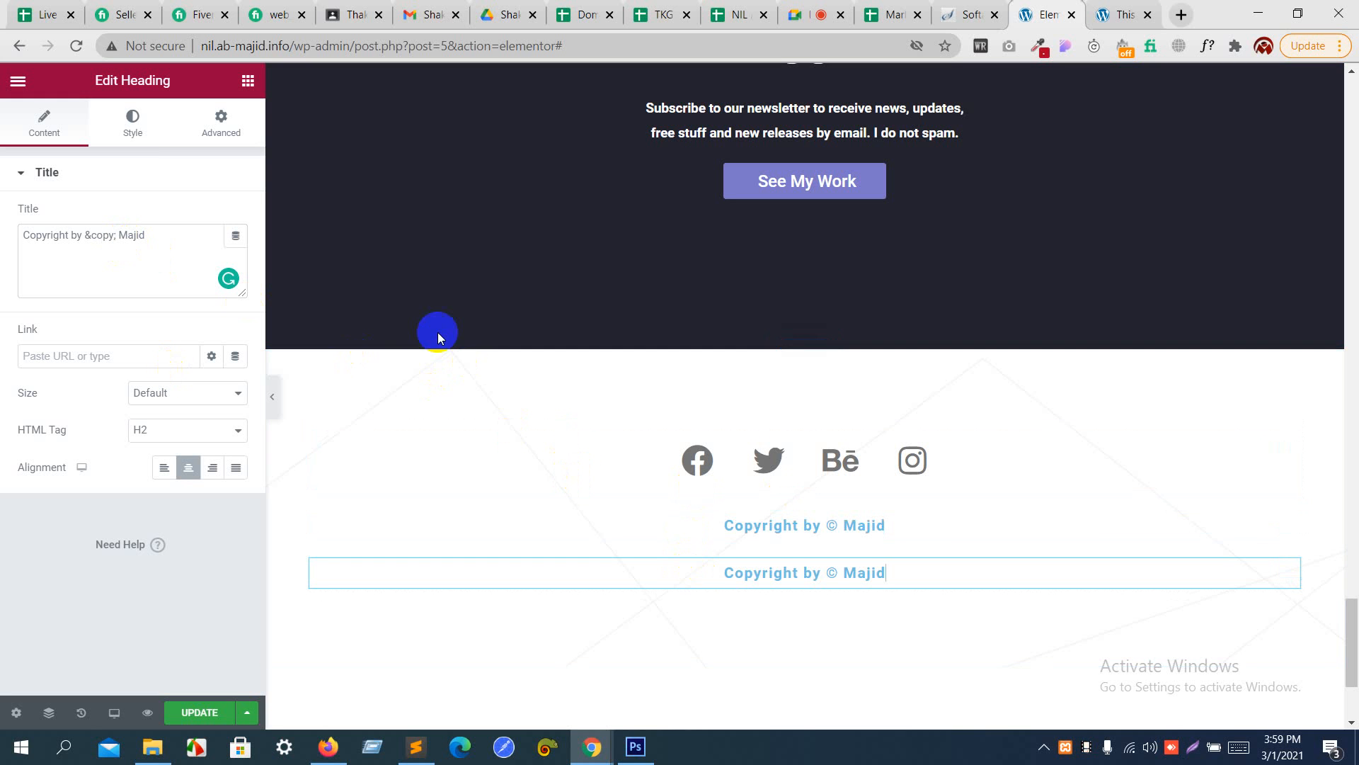
left_click(151, 134)
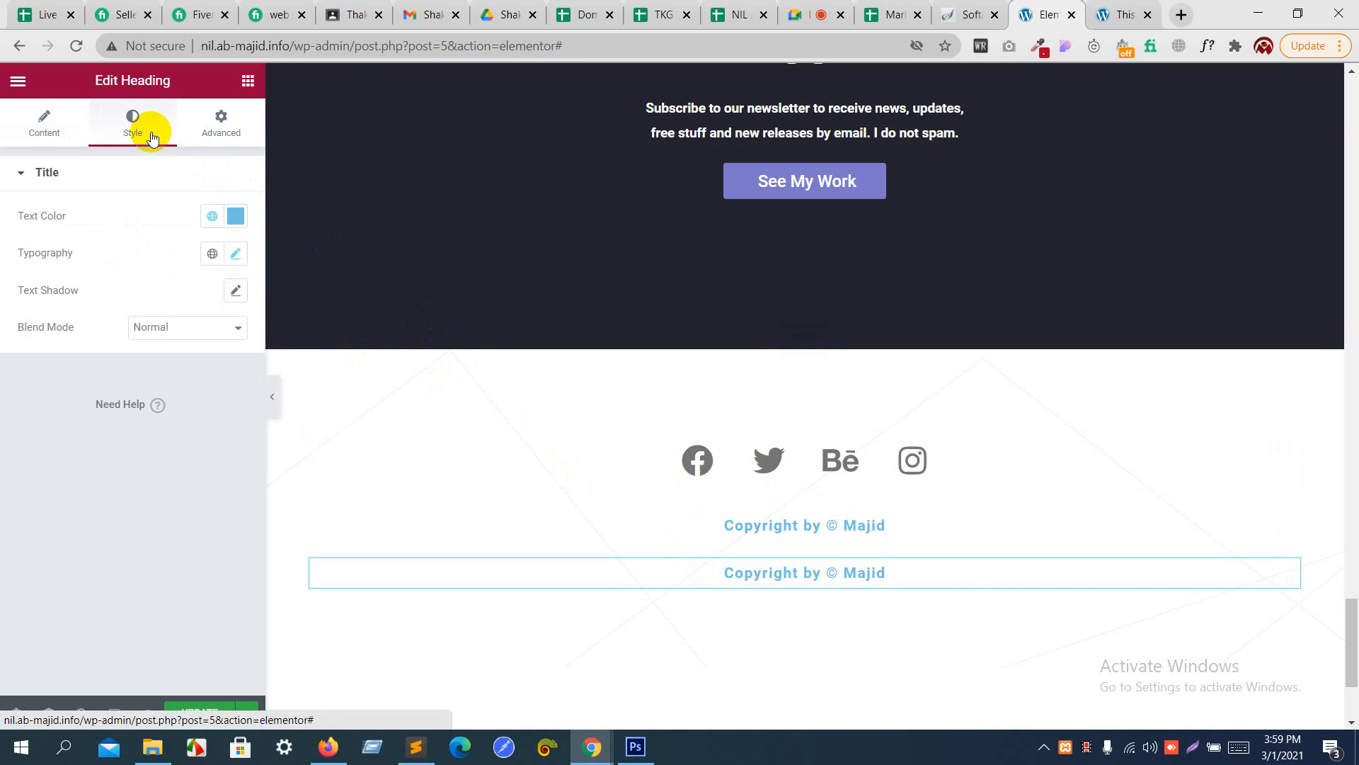
left_click(237, 256)
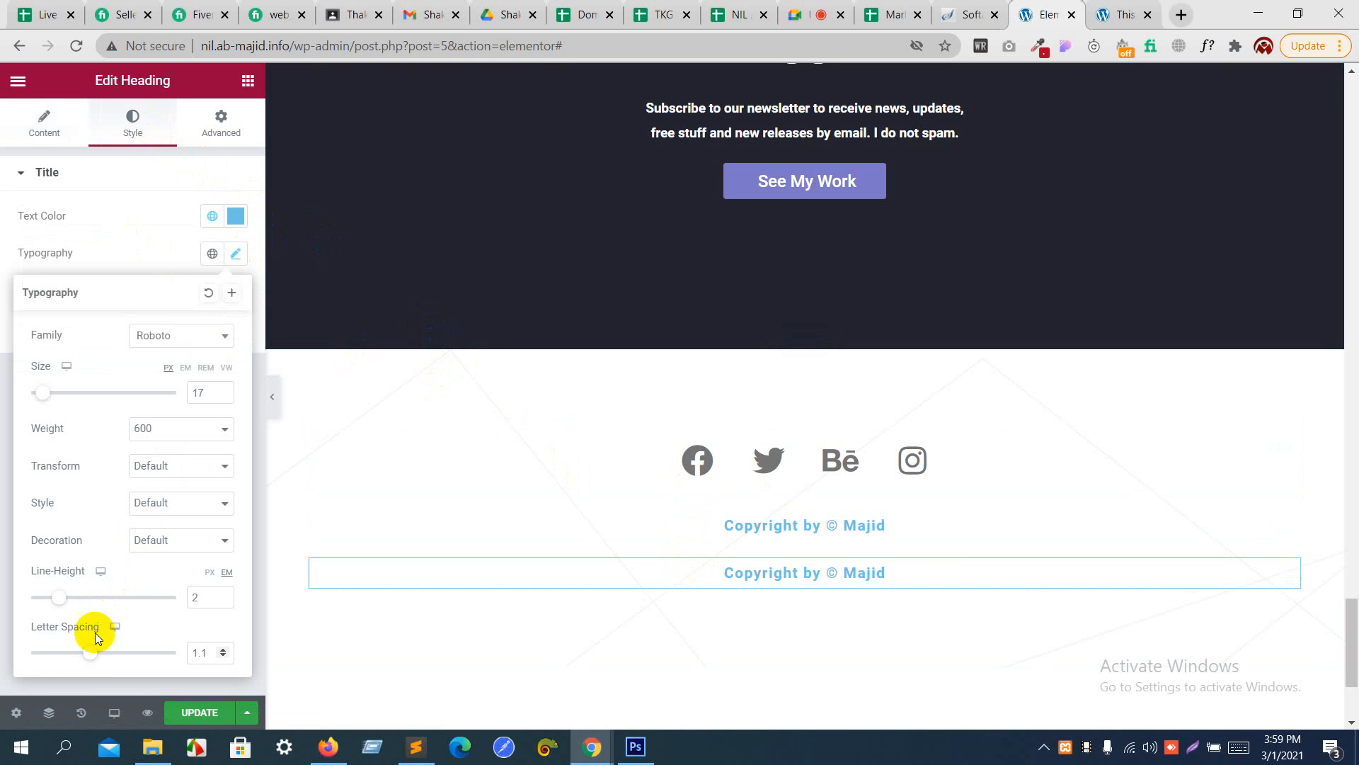
mouse_move(91, 652)
left_mouse_down()
mouse_move(61, 652)
mouse_move(95, 652)
left_mouse_up()
left_click_drag(59, 599, 14, 603)
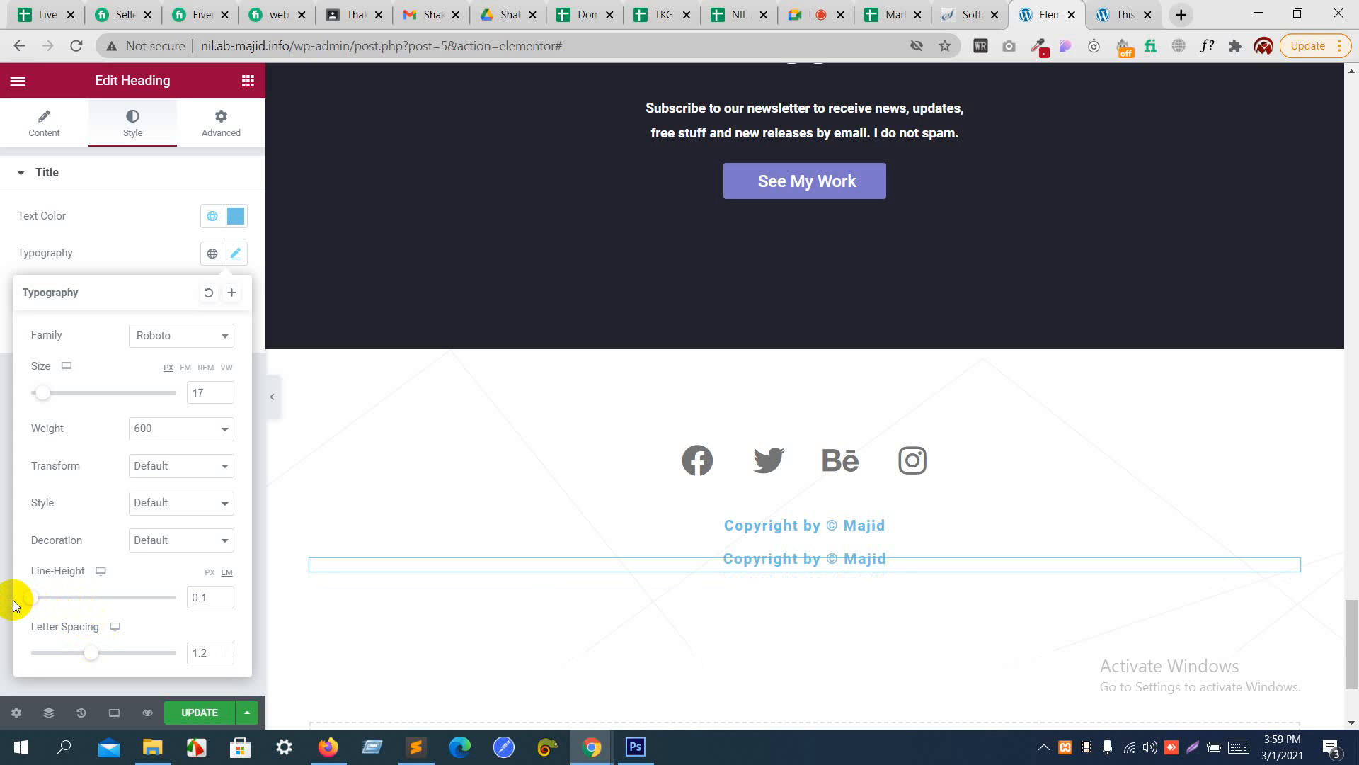
- Preview the footer without the editing panel and view the footer section's background settings
left_click(274, 398)
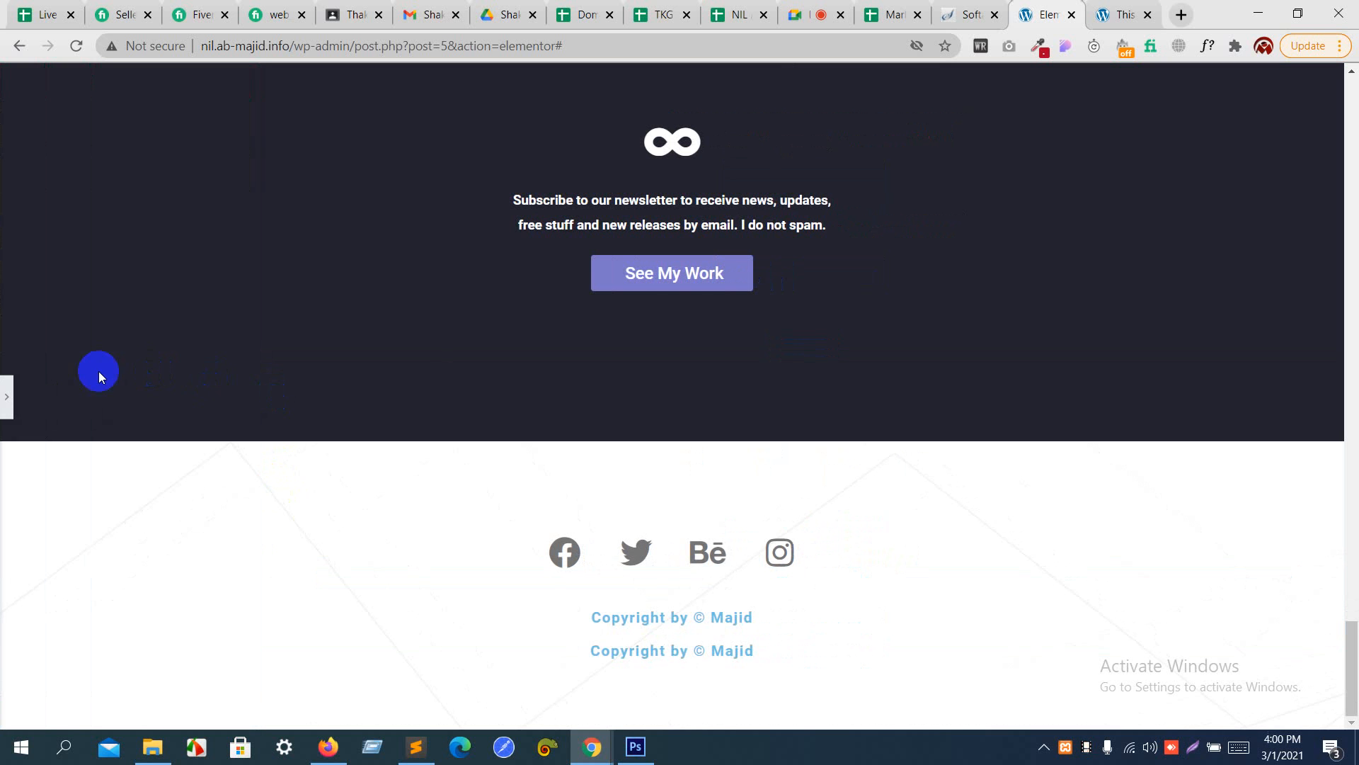
left_click(4, 402)
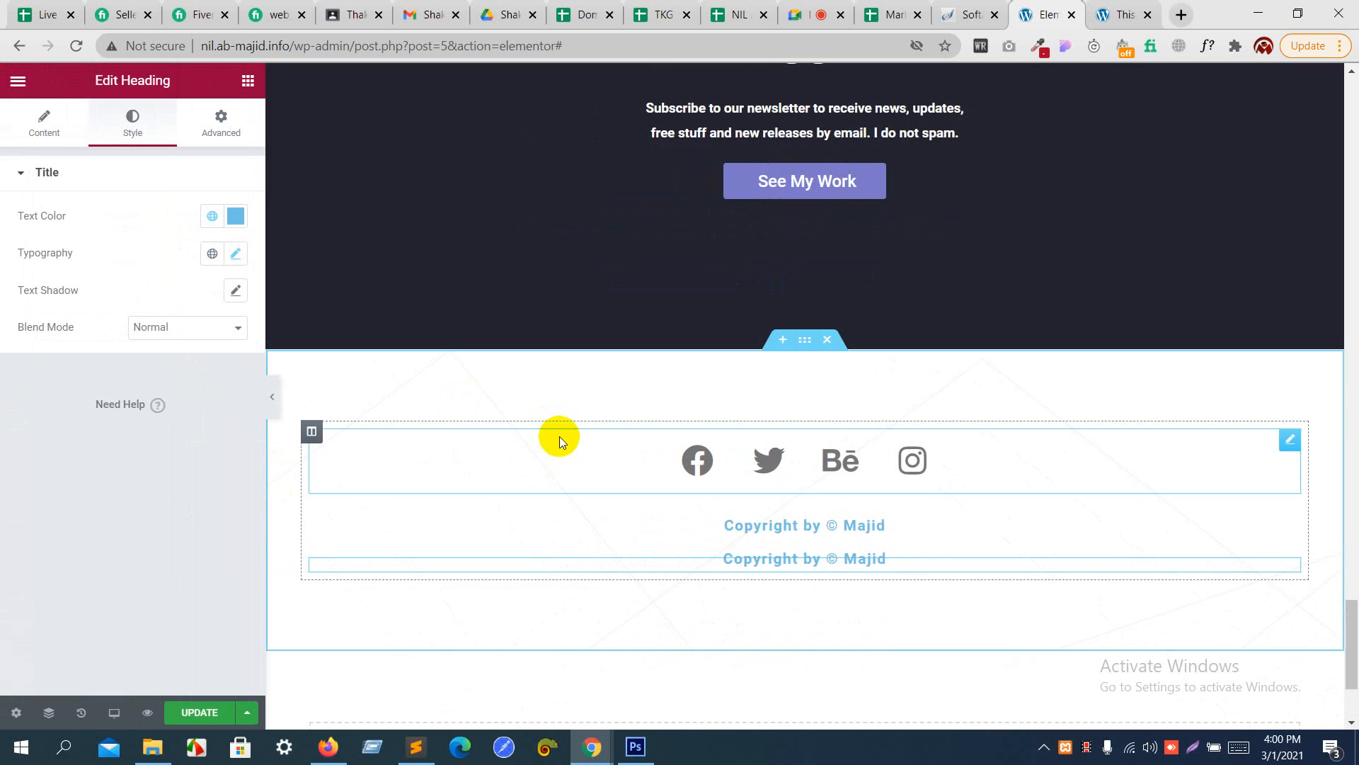
left_click(807, 343)
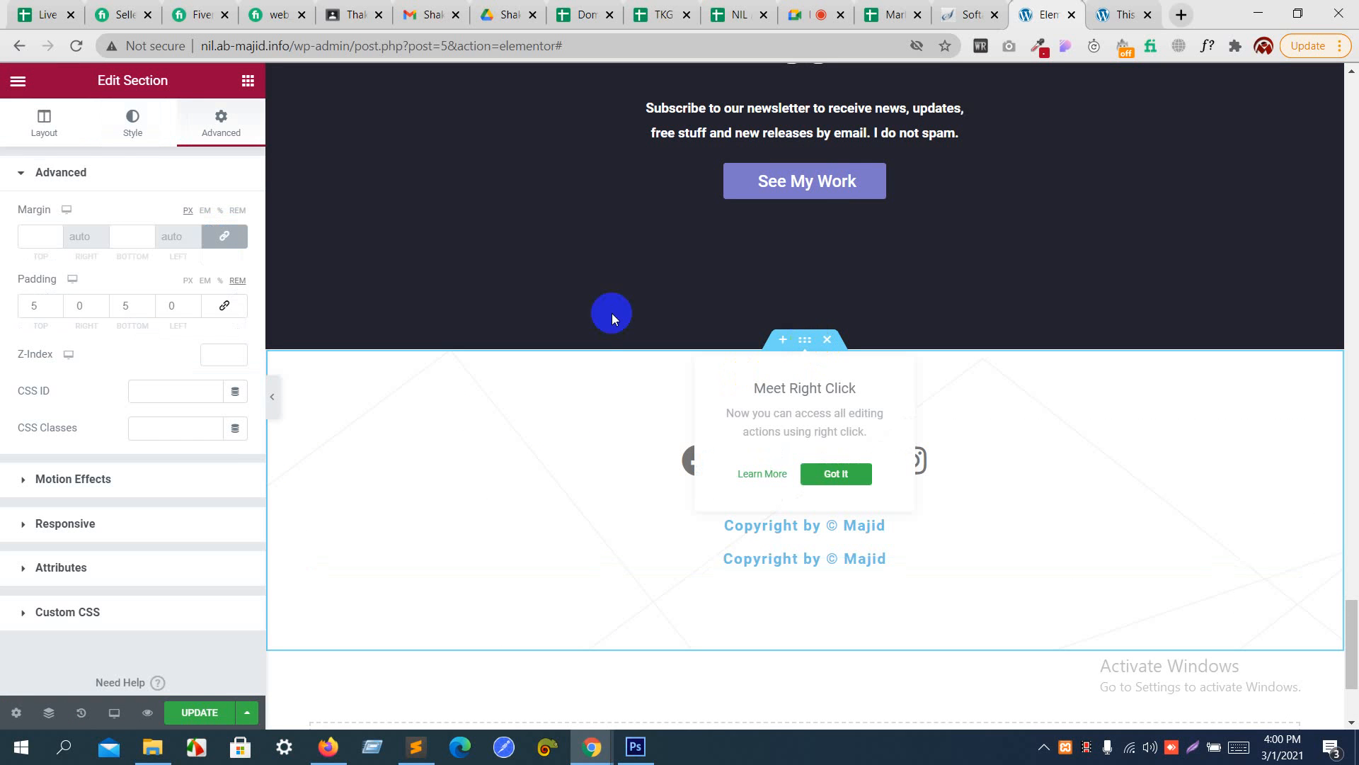
left_click(122, 137)
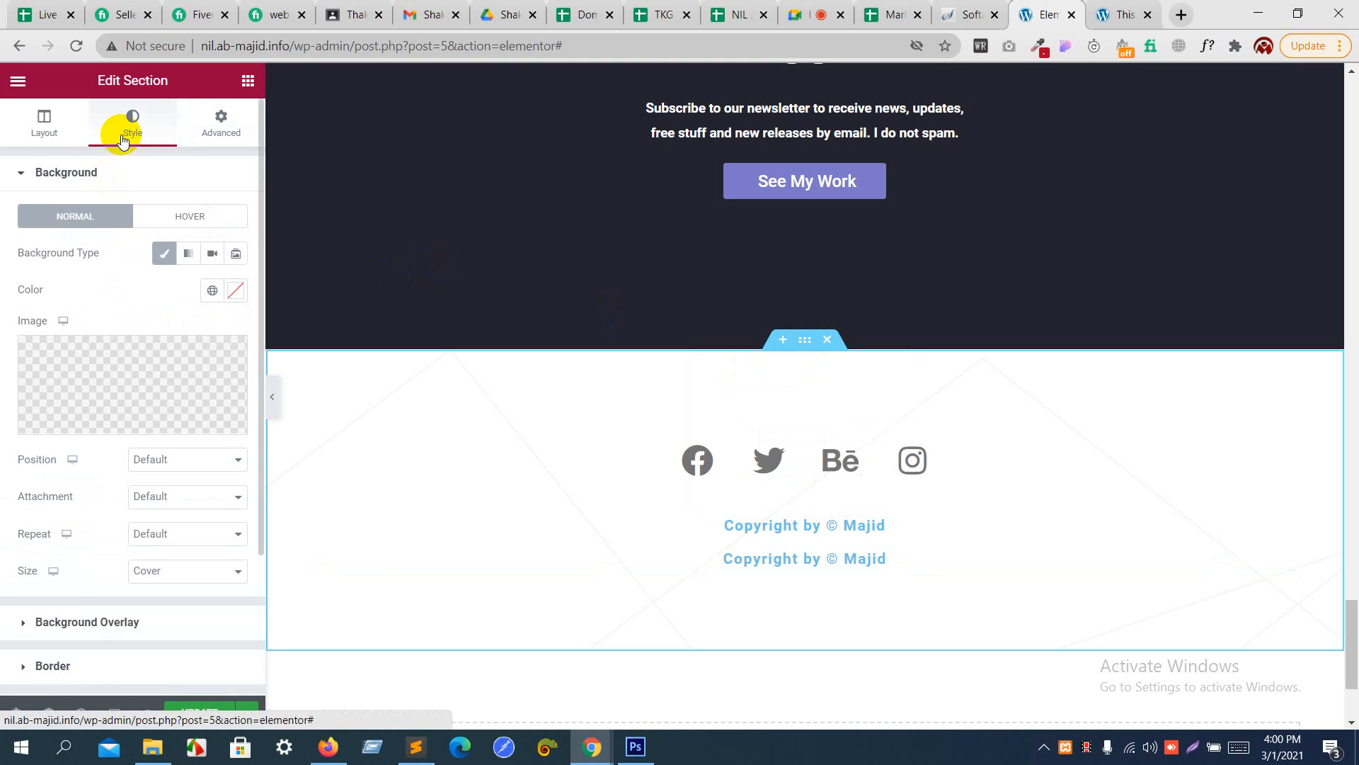
mouse_move(173, 409)
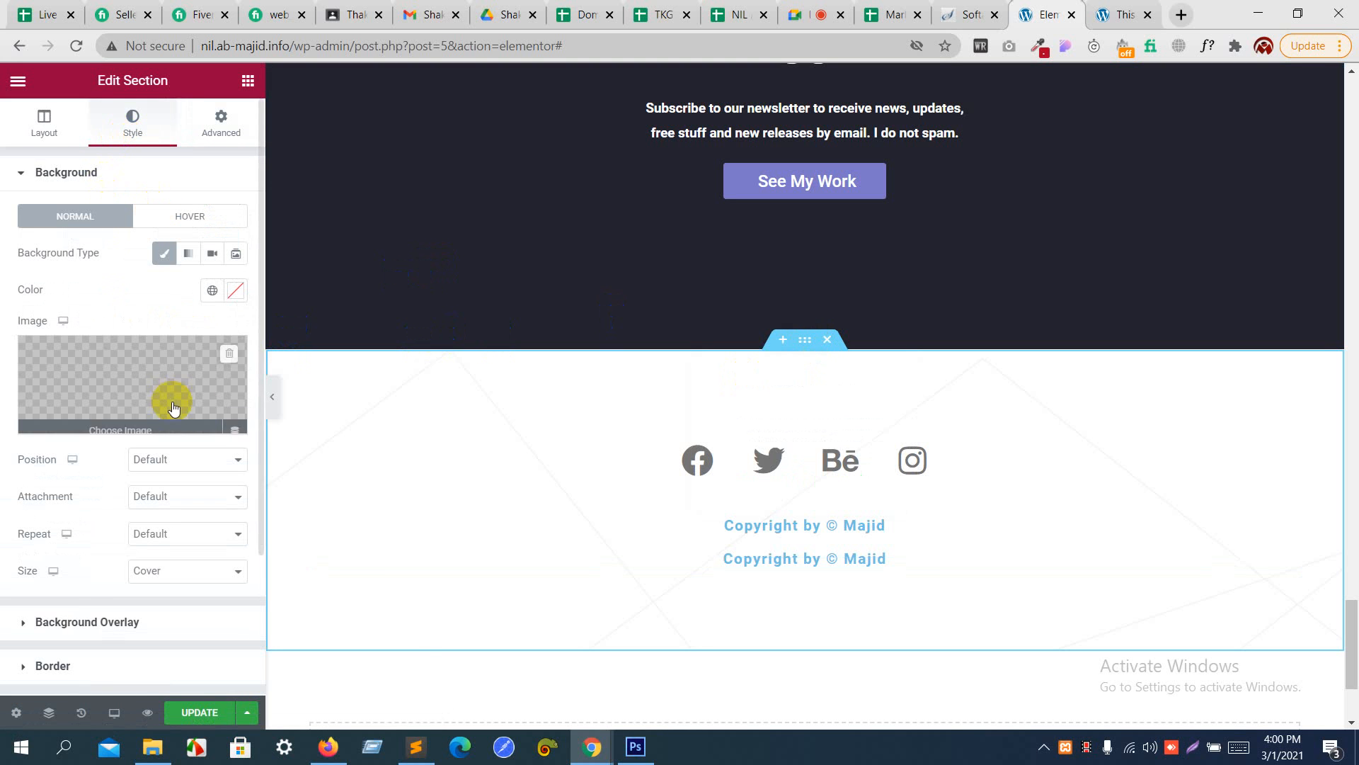
- Switch the page's responsive preview to Tablet
left_click(119, 715)
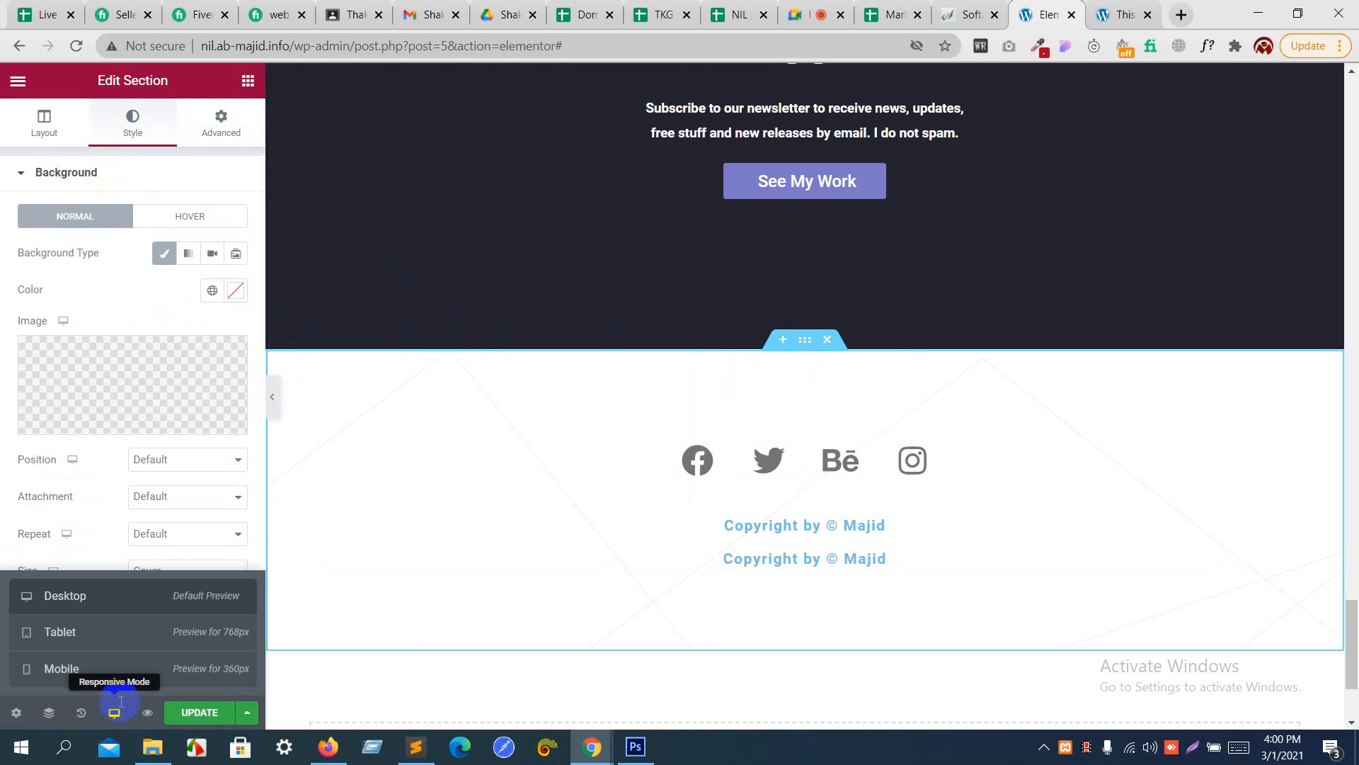
left_click(117, 640)
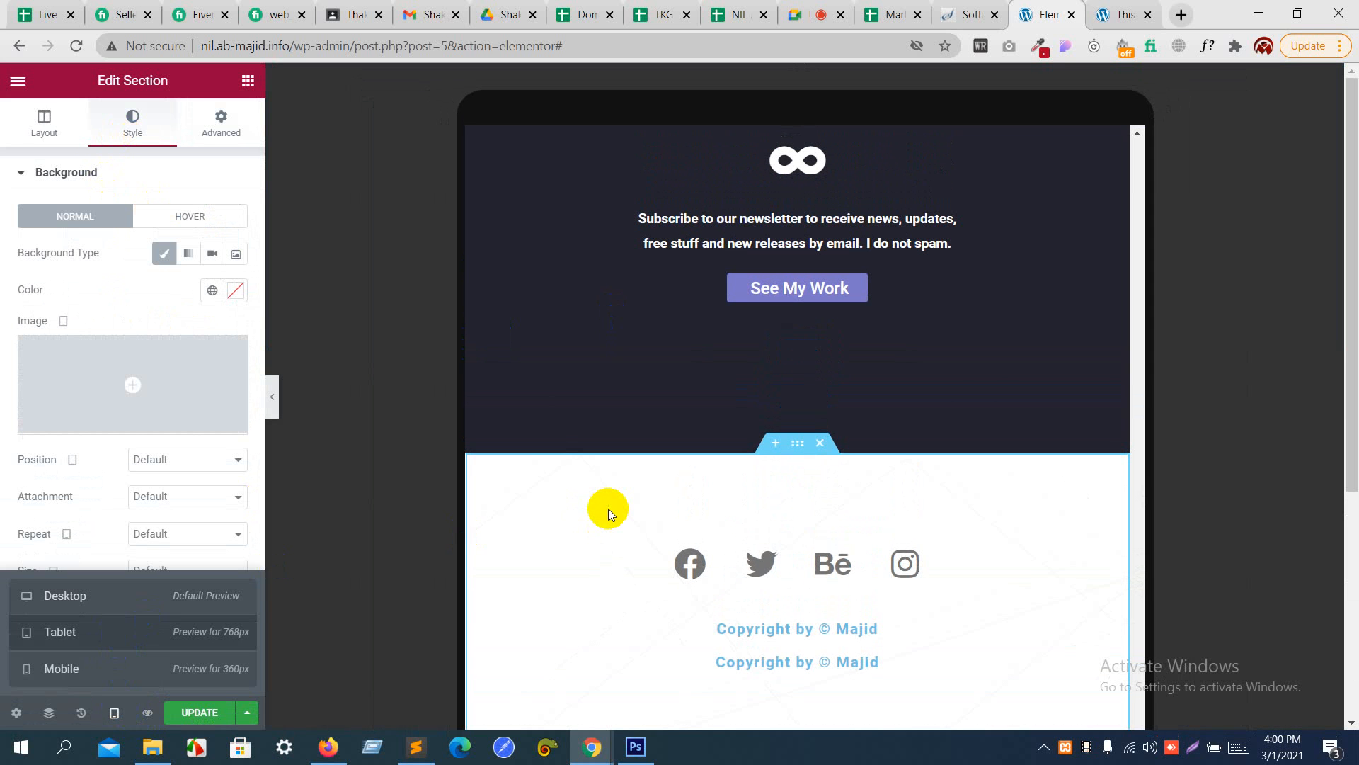
key("super+d")
right_click(600, 541)
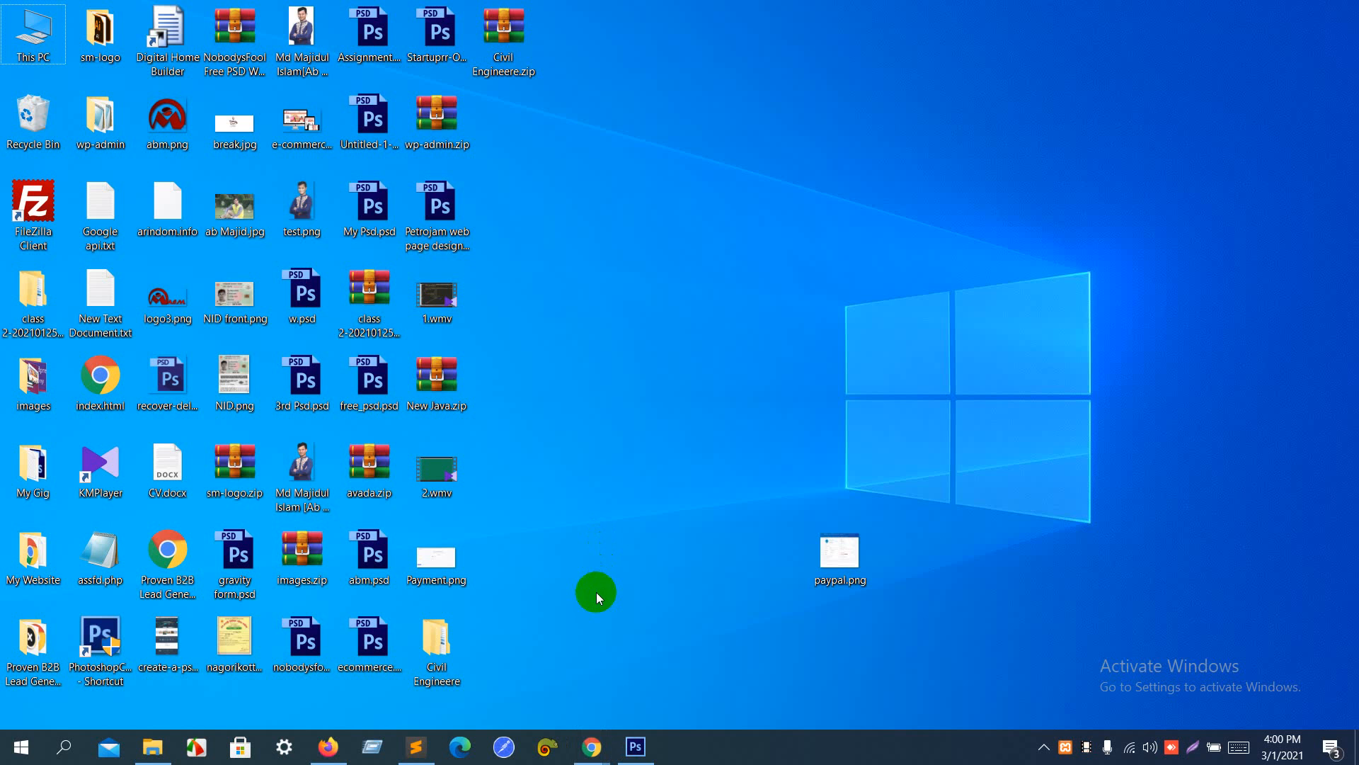
left_click(598, 755)
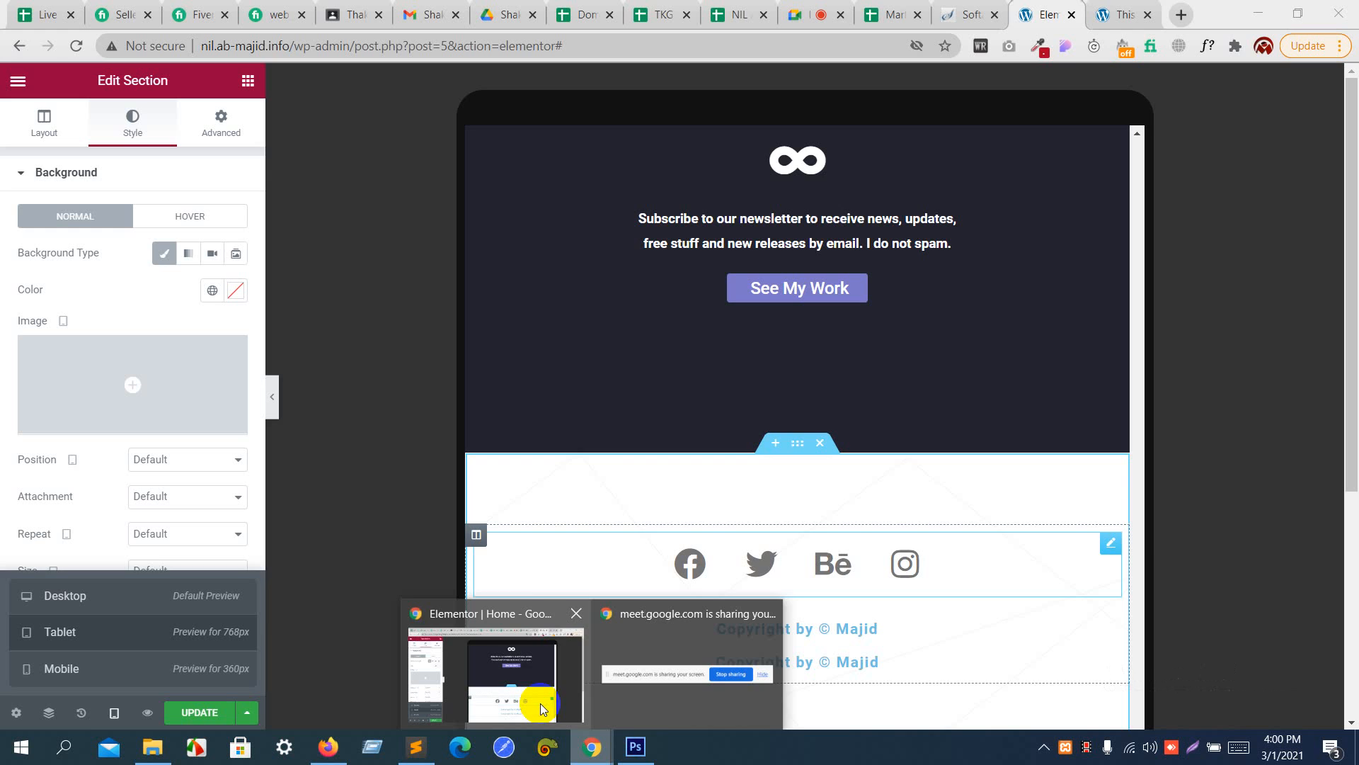
left_click(541, 703)
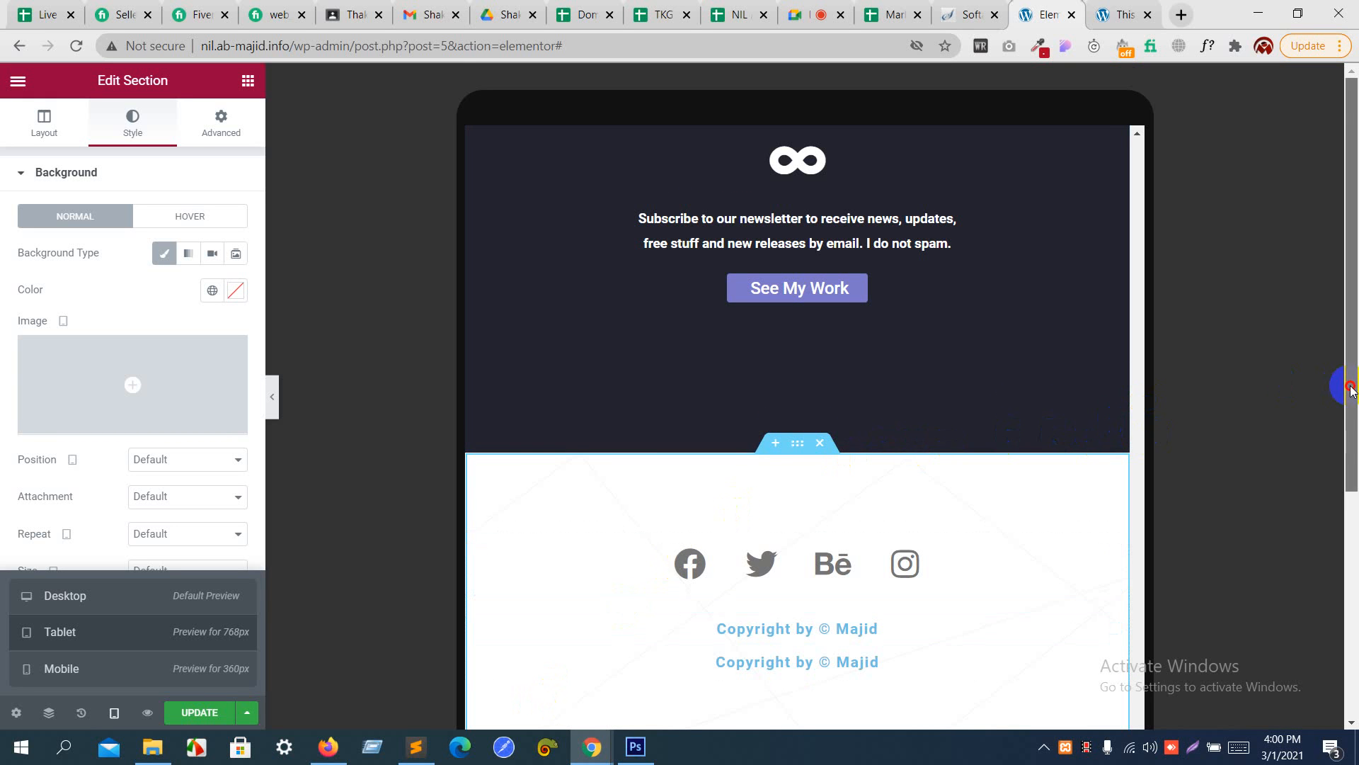
- Unlink the tablet padding of the Photography section's paragraph, giving 0 on every side
left_click_drag(1352, 386, 1329, 315)
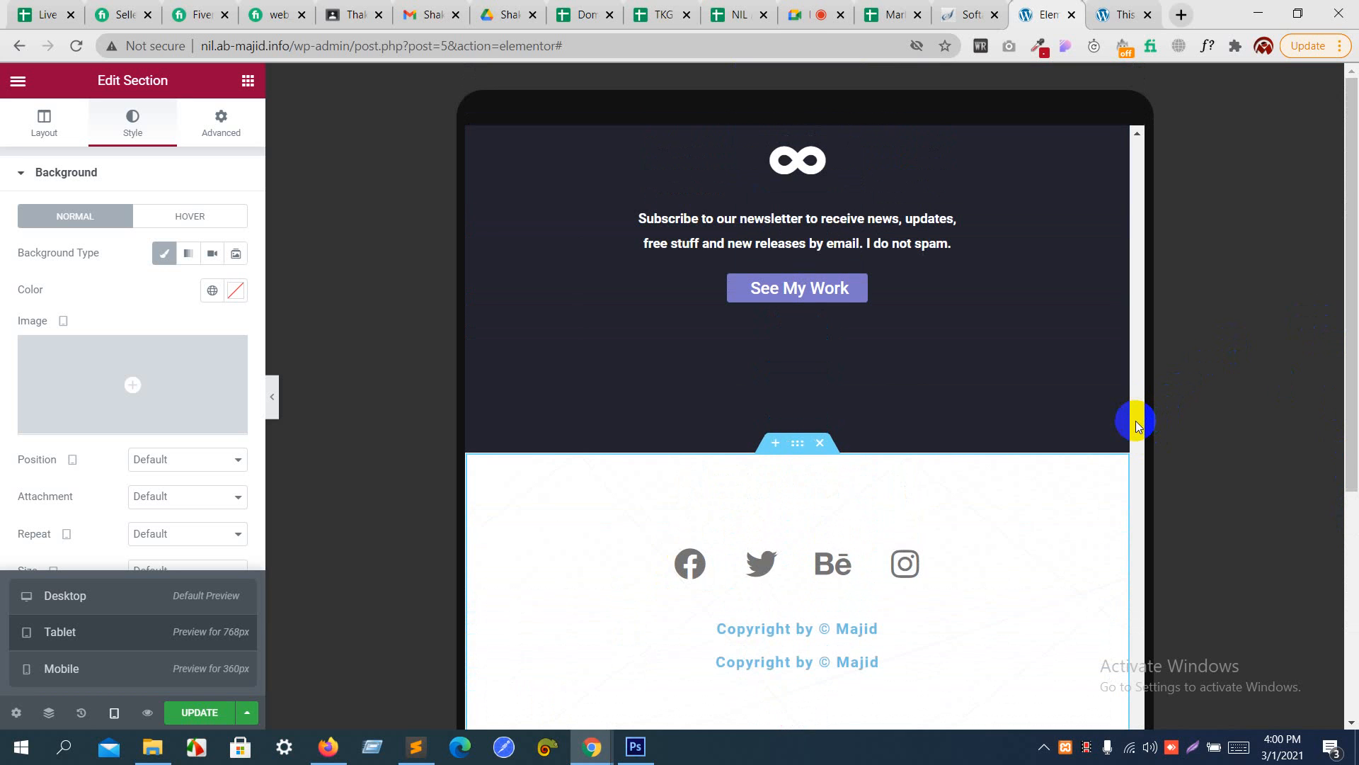
scroll(1136, 426, "up", 6)
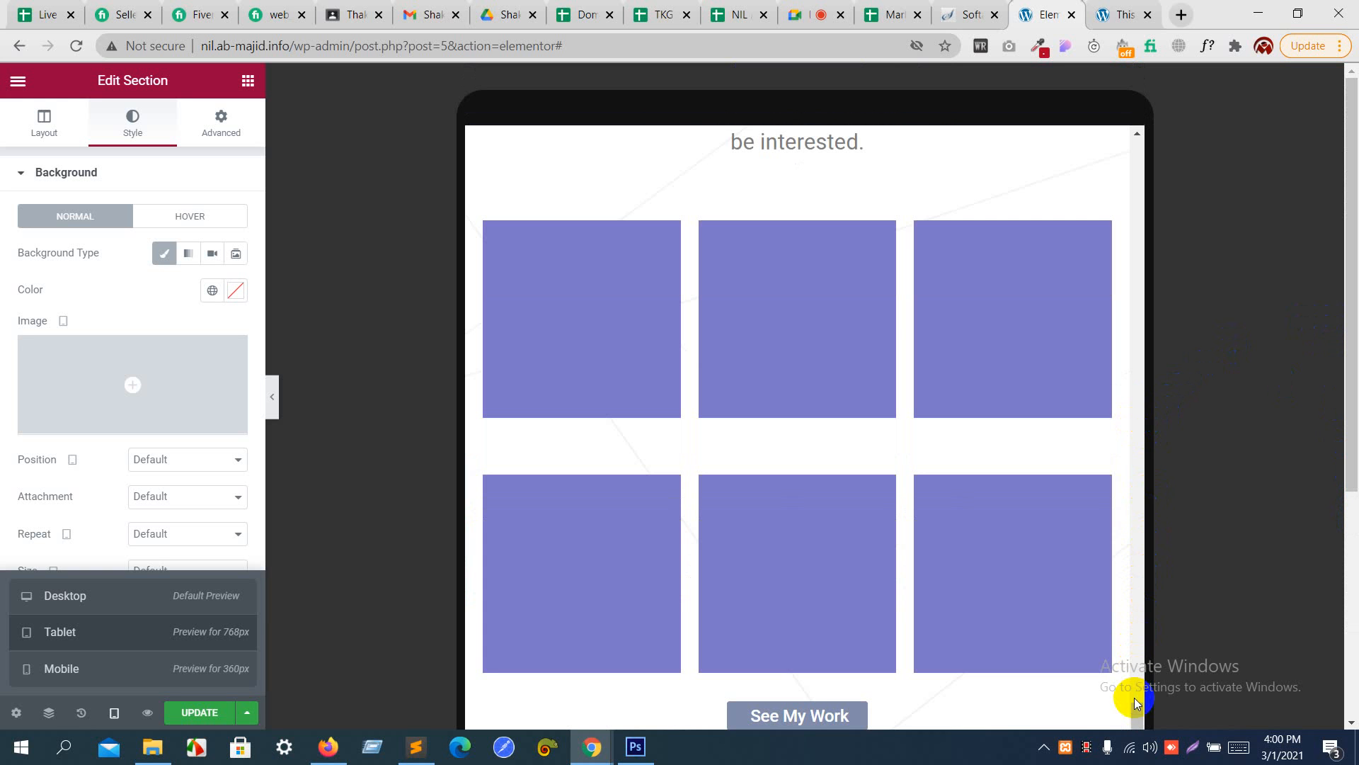
left_click_drag(1141, 715, 1122, 587)
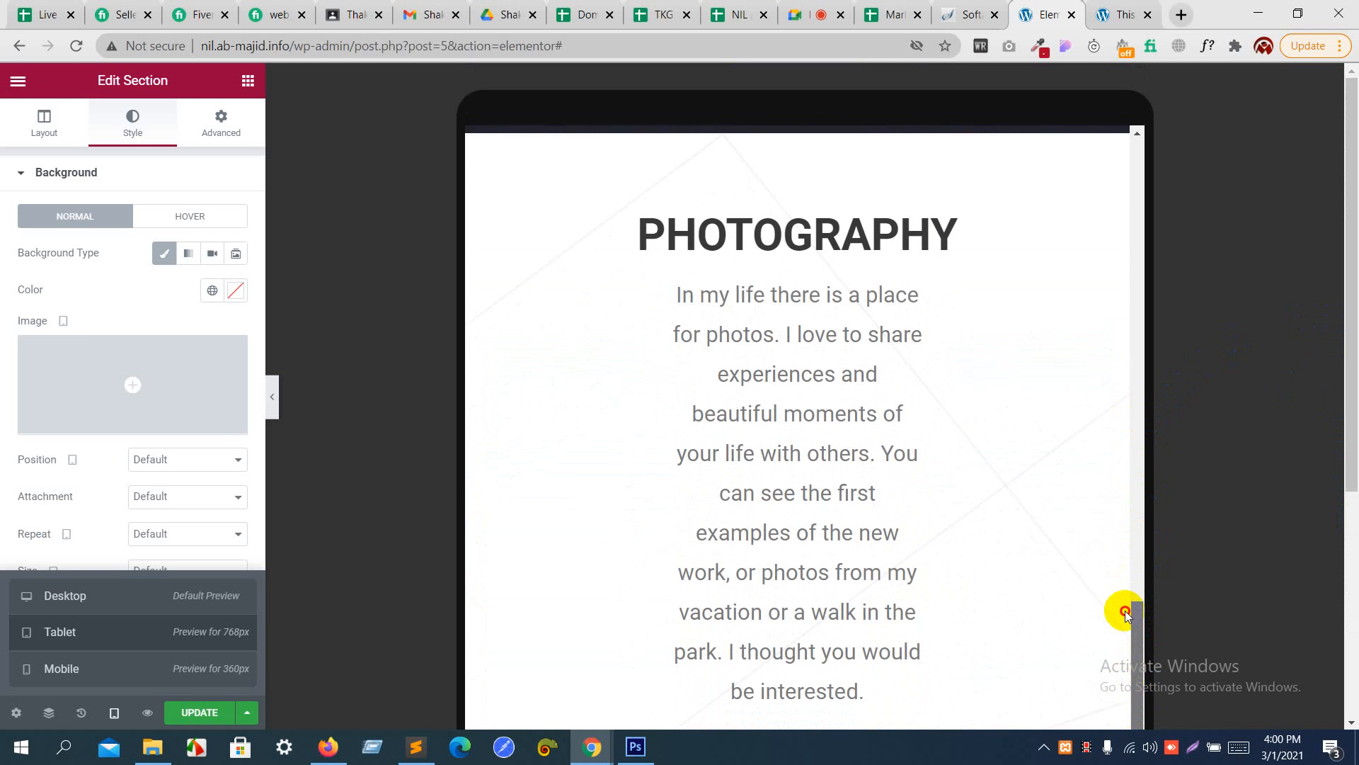
left_click_drag(1126, 613, 1124, 616)
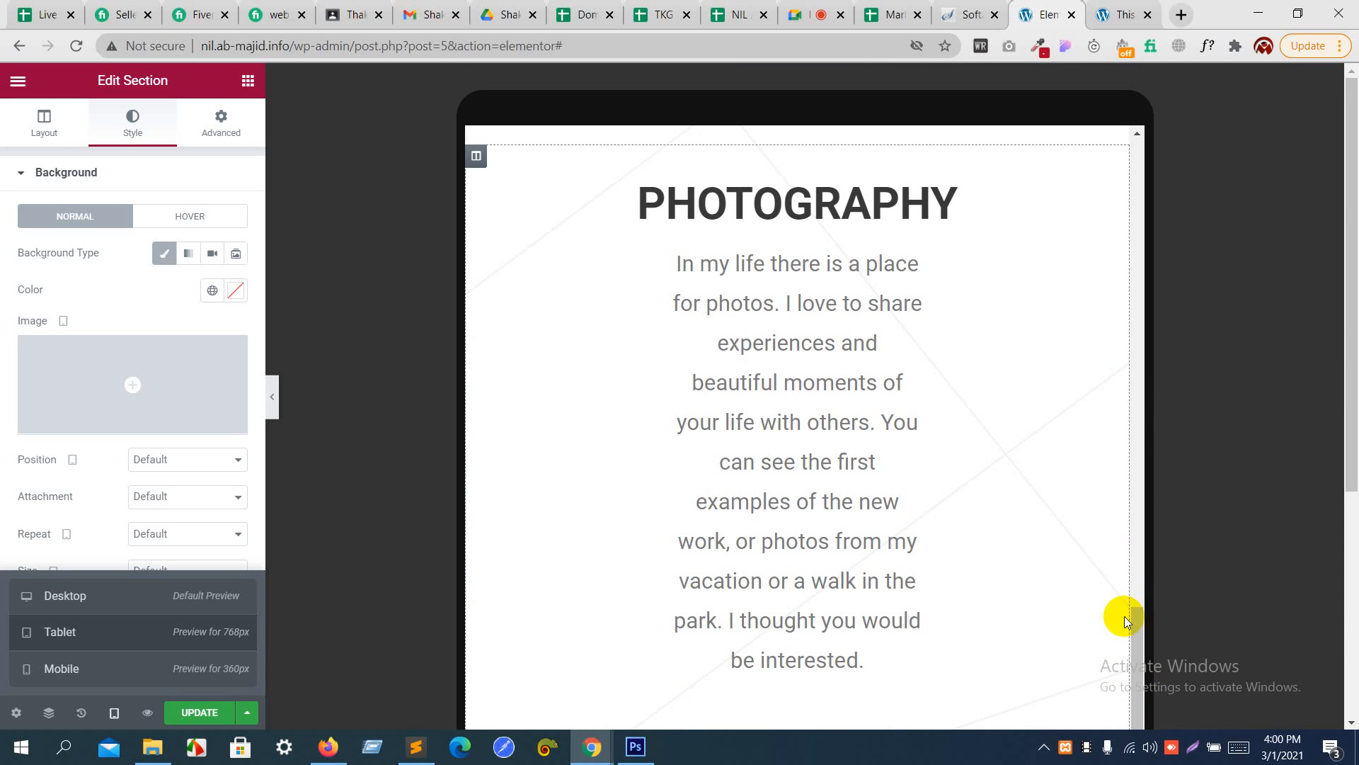
left_click(912, 538)
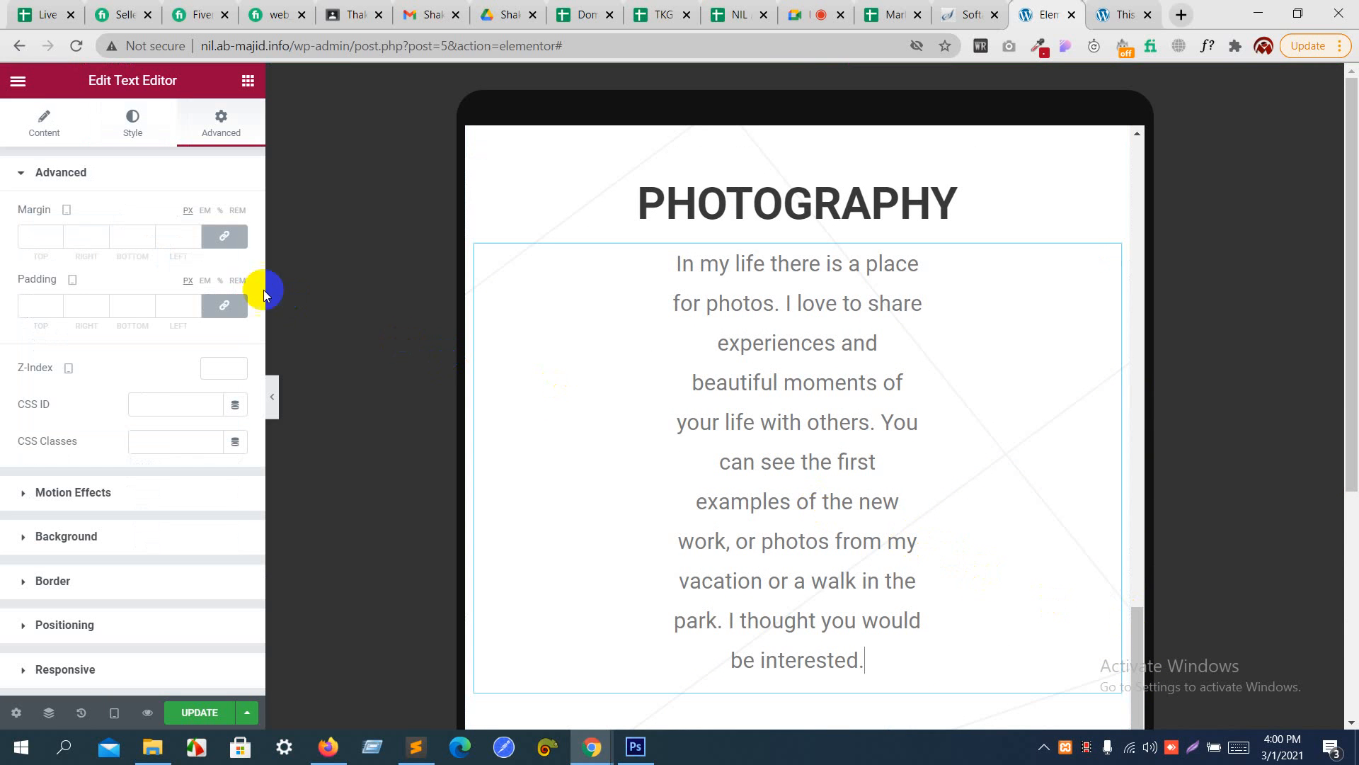
left_click(223, 307)
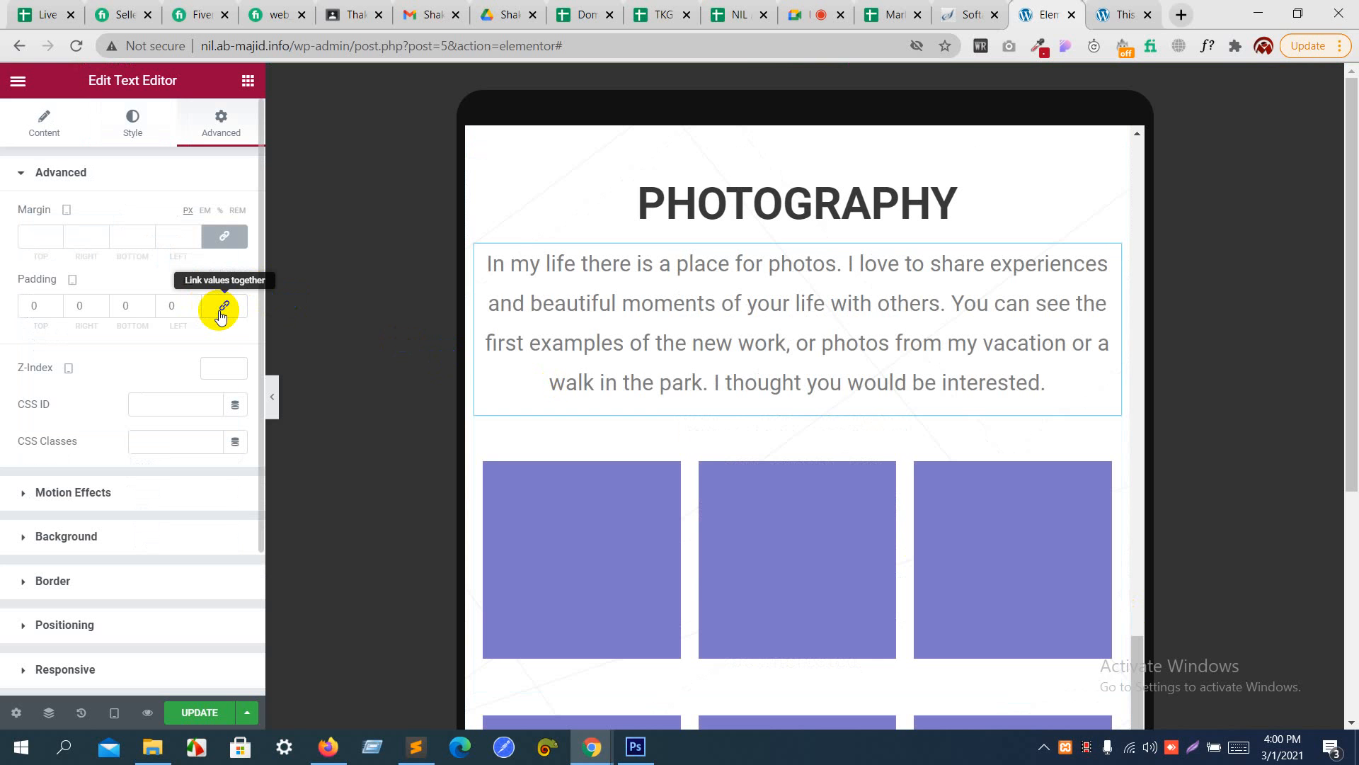
- Link the Photography paragraph's tablet padding values and set them to 3 px on all sides
left_click(220, 311)
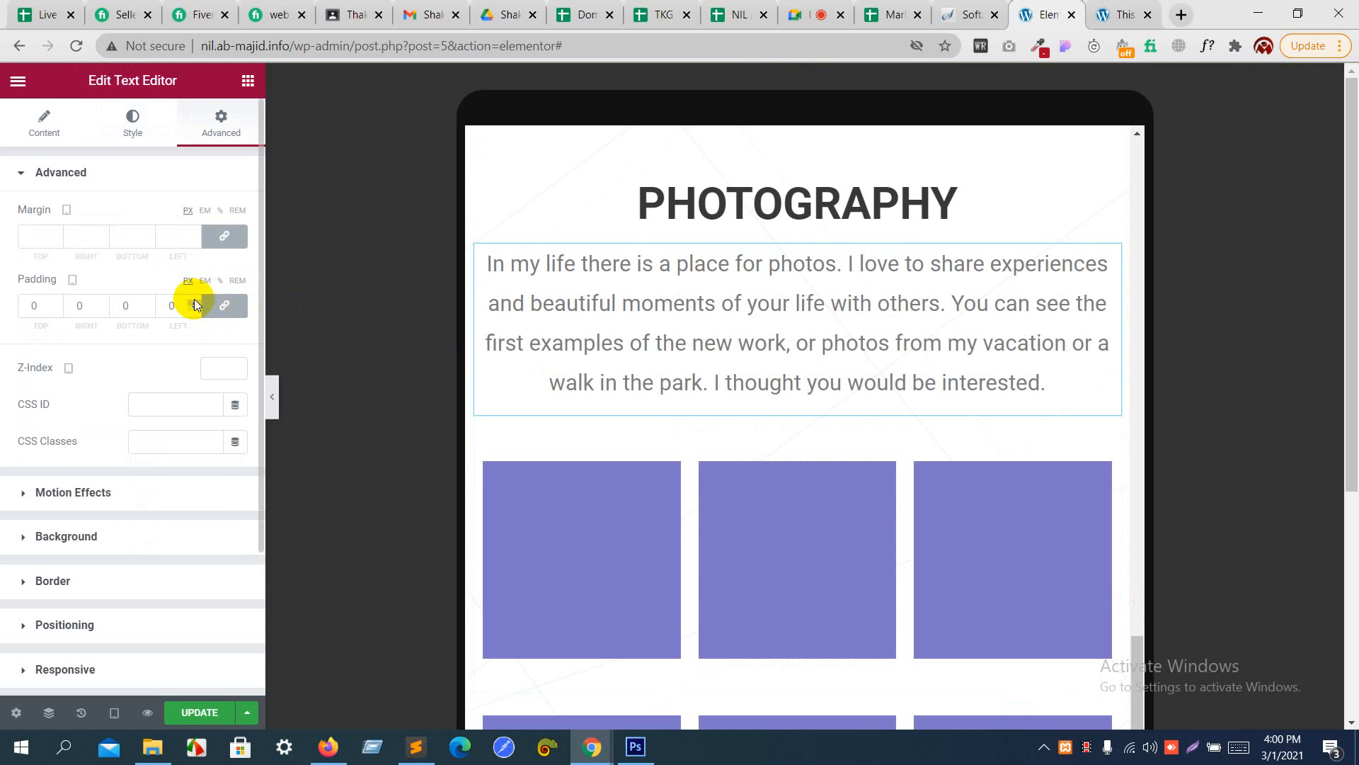
left_click(194, 301)
left_click(194, 301)
left_click(194, 301)
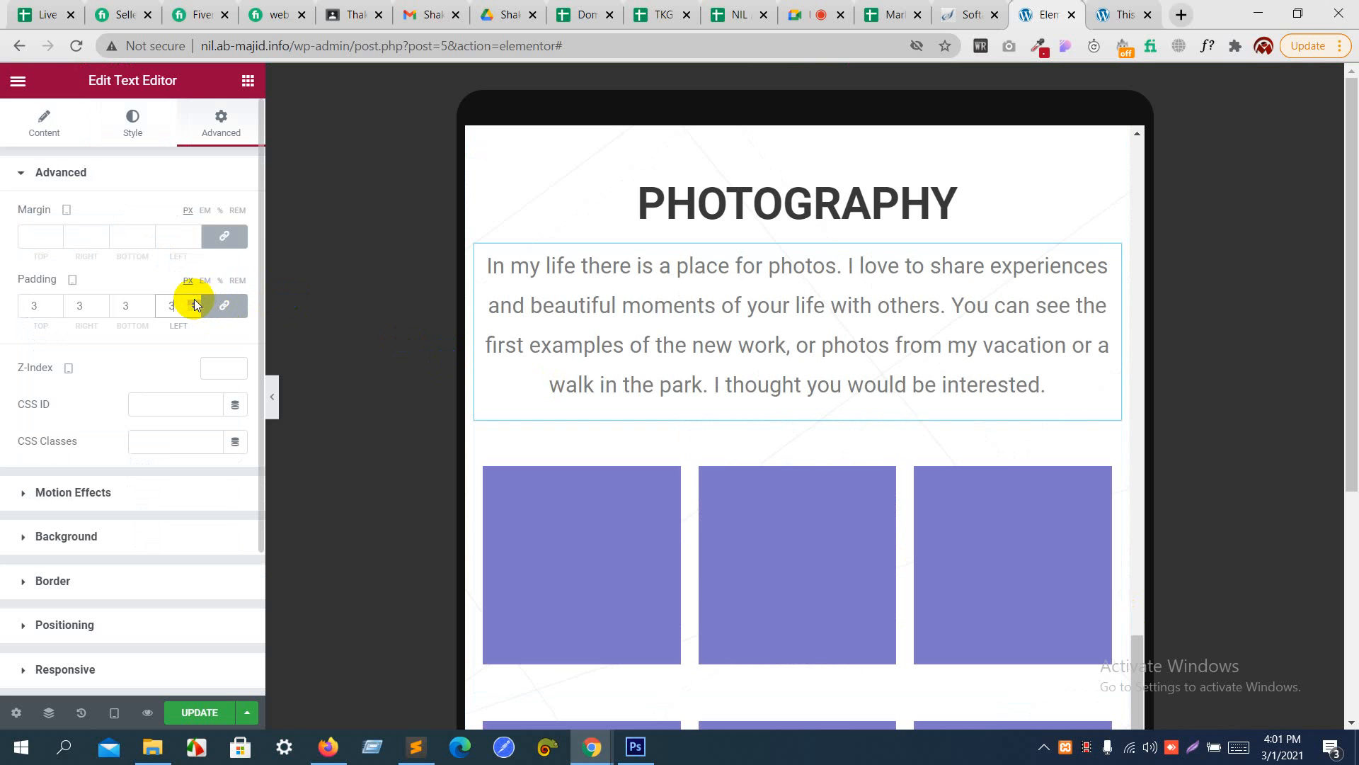
- Change the Photography paragraph's tablet padding to REM units, unlink the sides, and set right and left to 3 with top and bottom 0
left_click(238, 281)
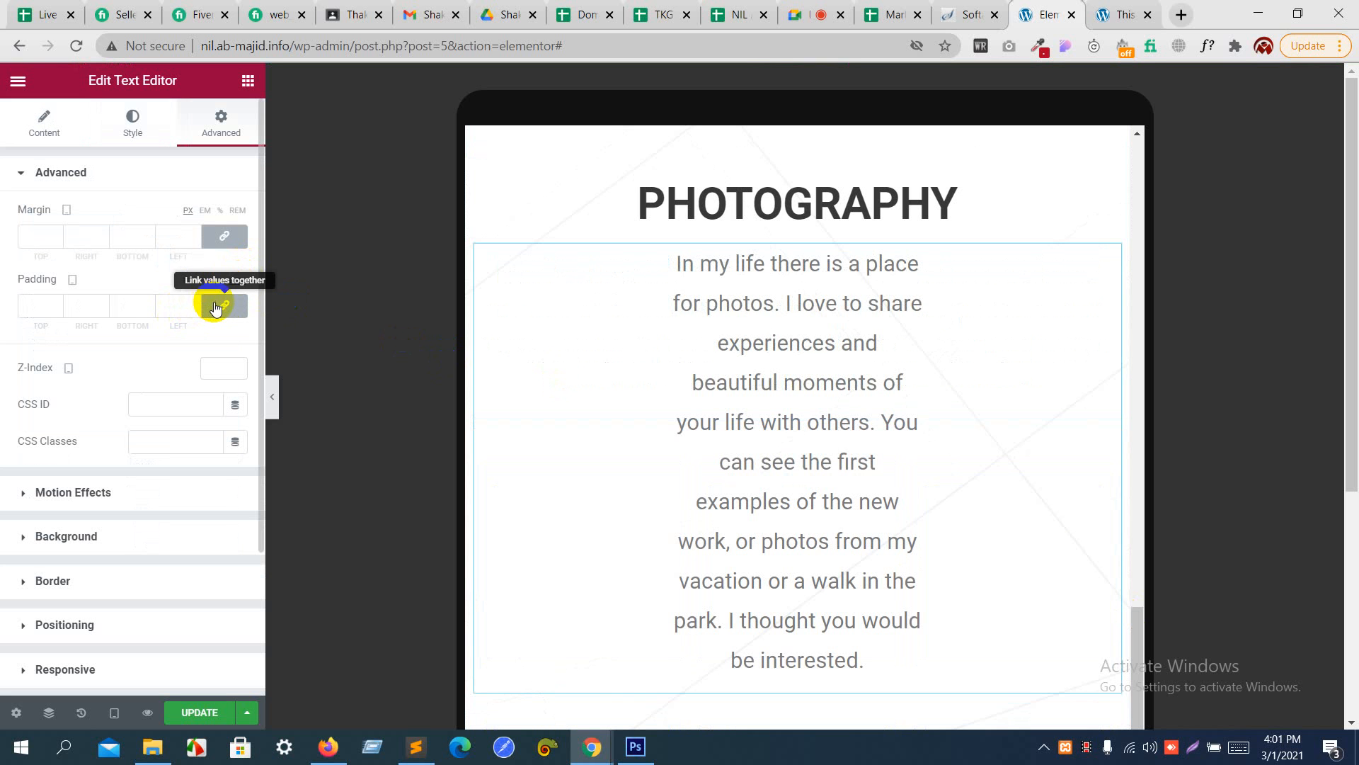
left_click(216, 307)
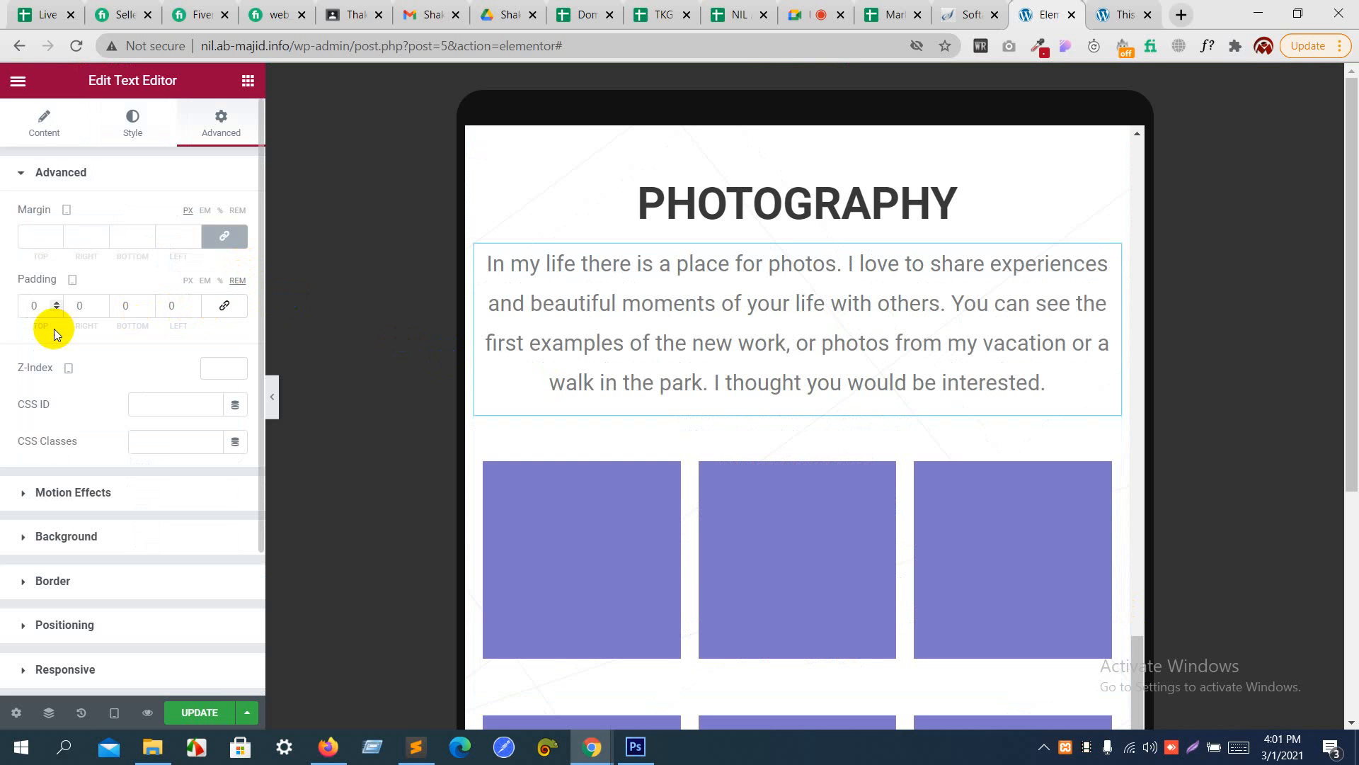
left_click(103, 303)
left_click(103, 303)
left_click(103, 303)
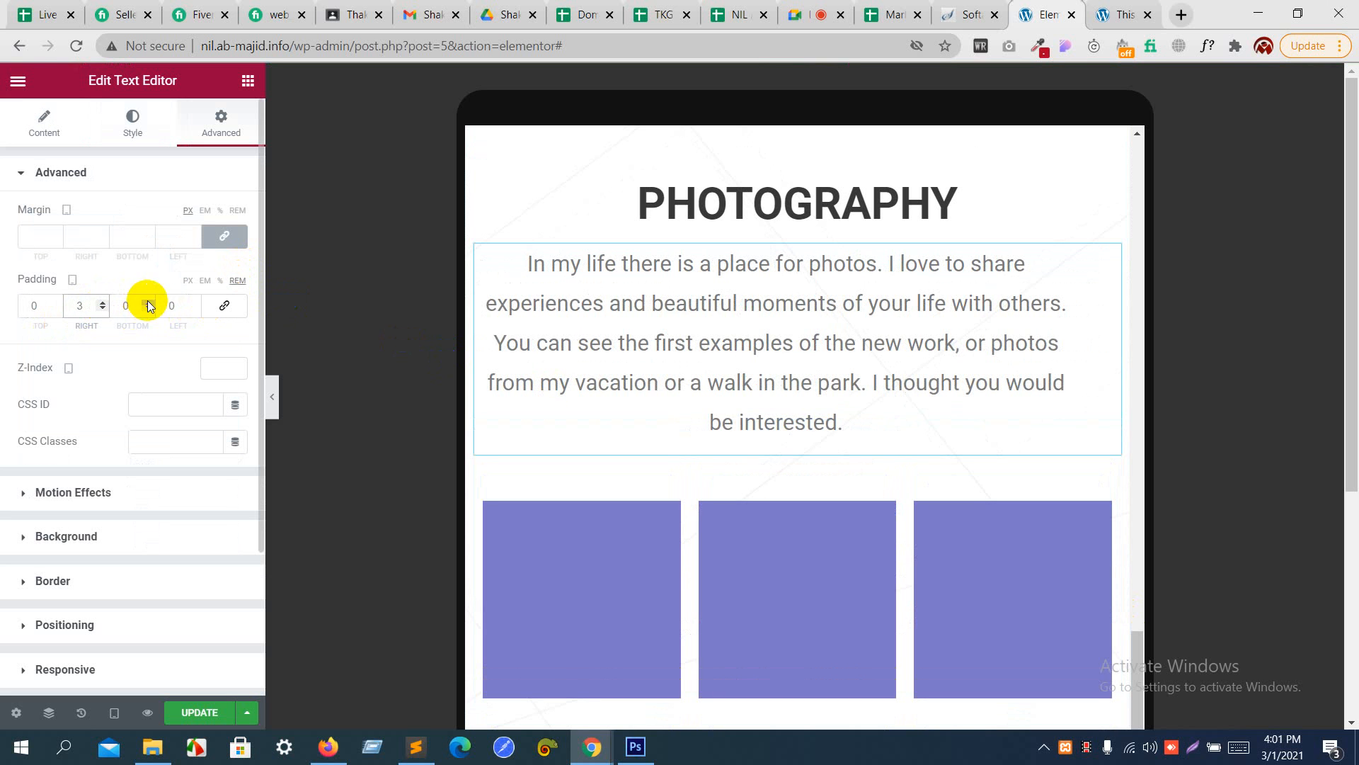
left_click(197, 303)
left_click(198, 304)
left_click(198, 304)
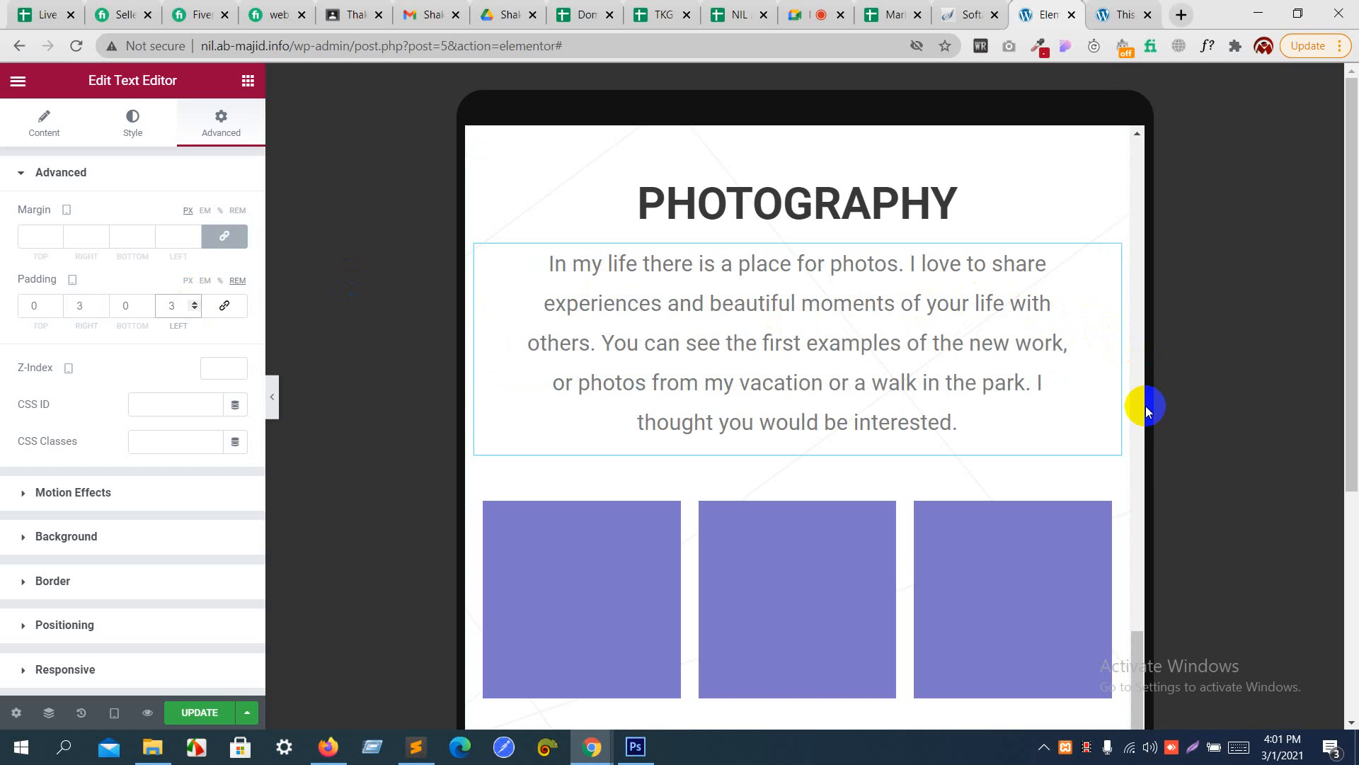
- Check the page's hero section in the Mobile responsive preview with the editing panel hidden, and return the preview to Desktop
left_click_drag(1136, 647, 1103, 708)
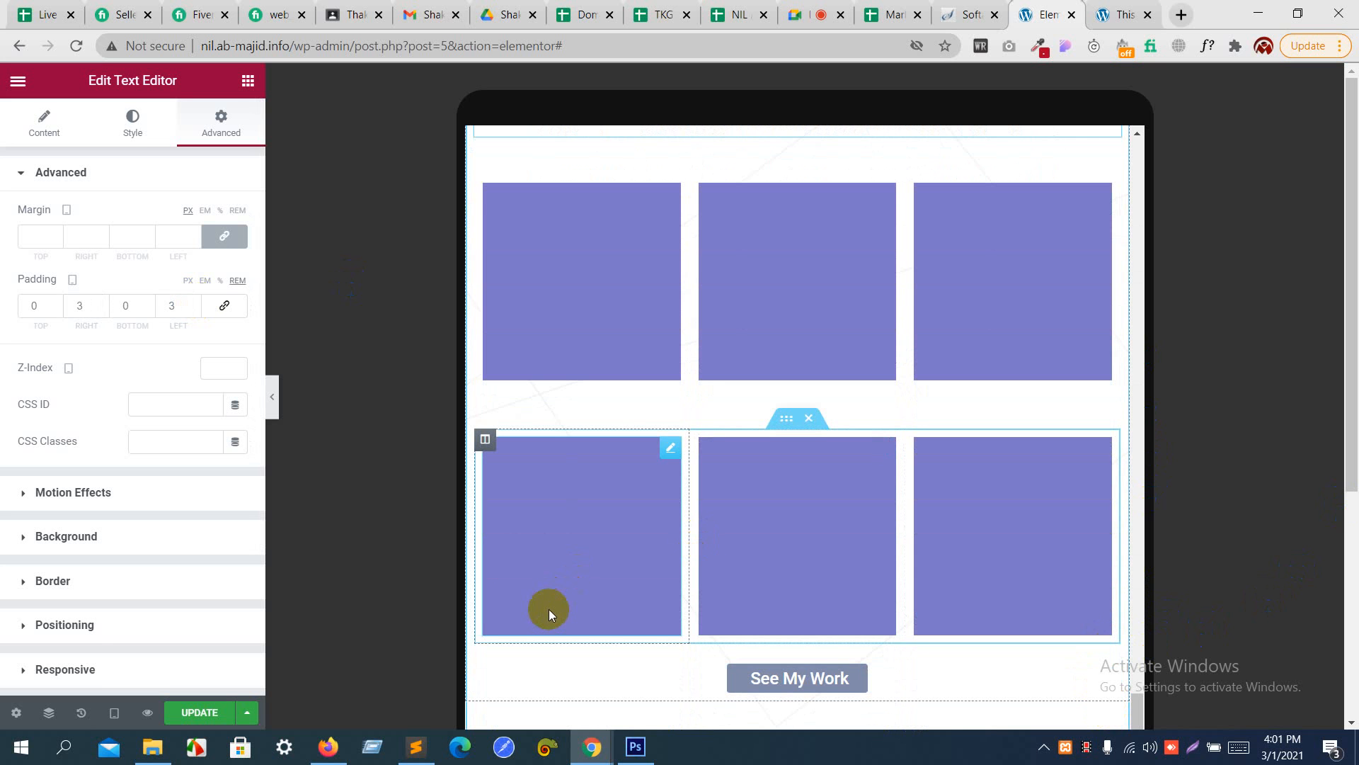
left_click(114, 713)
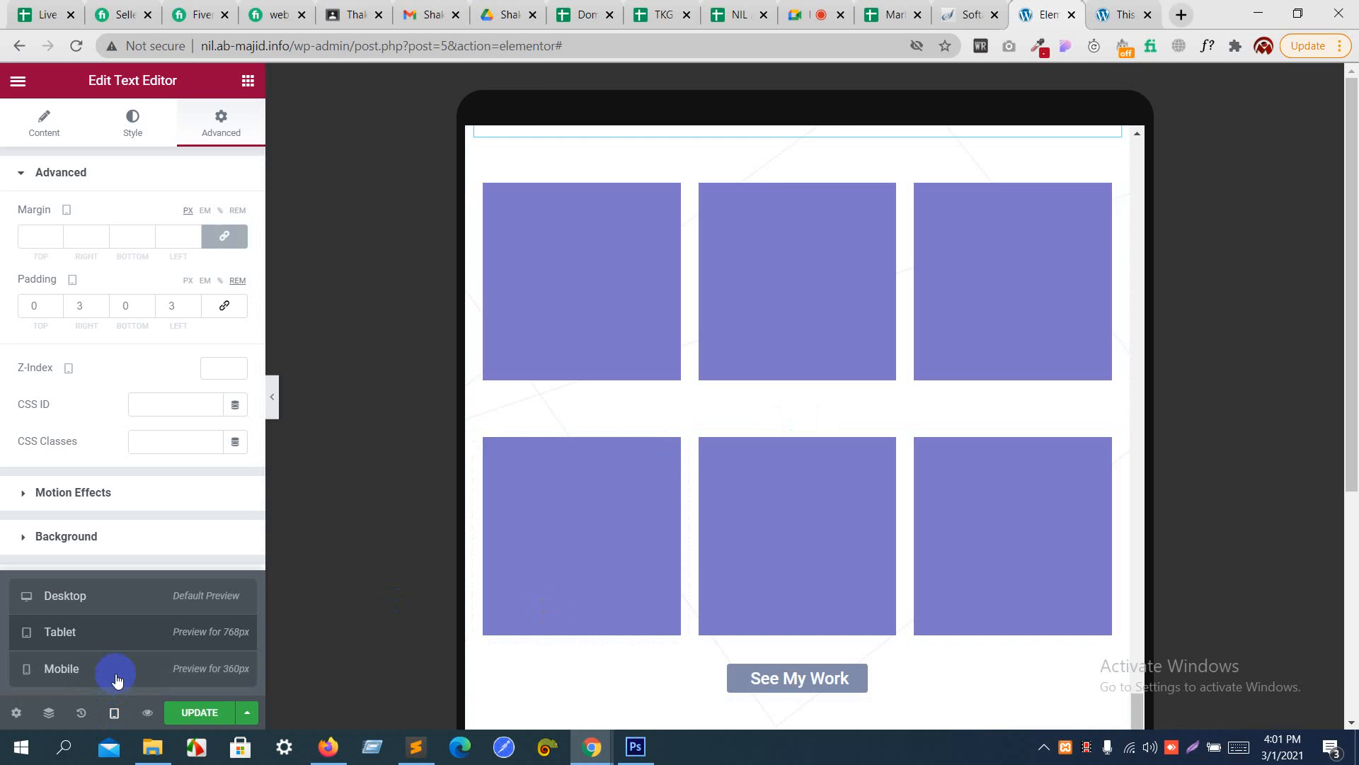
left_click(117, 678)
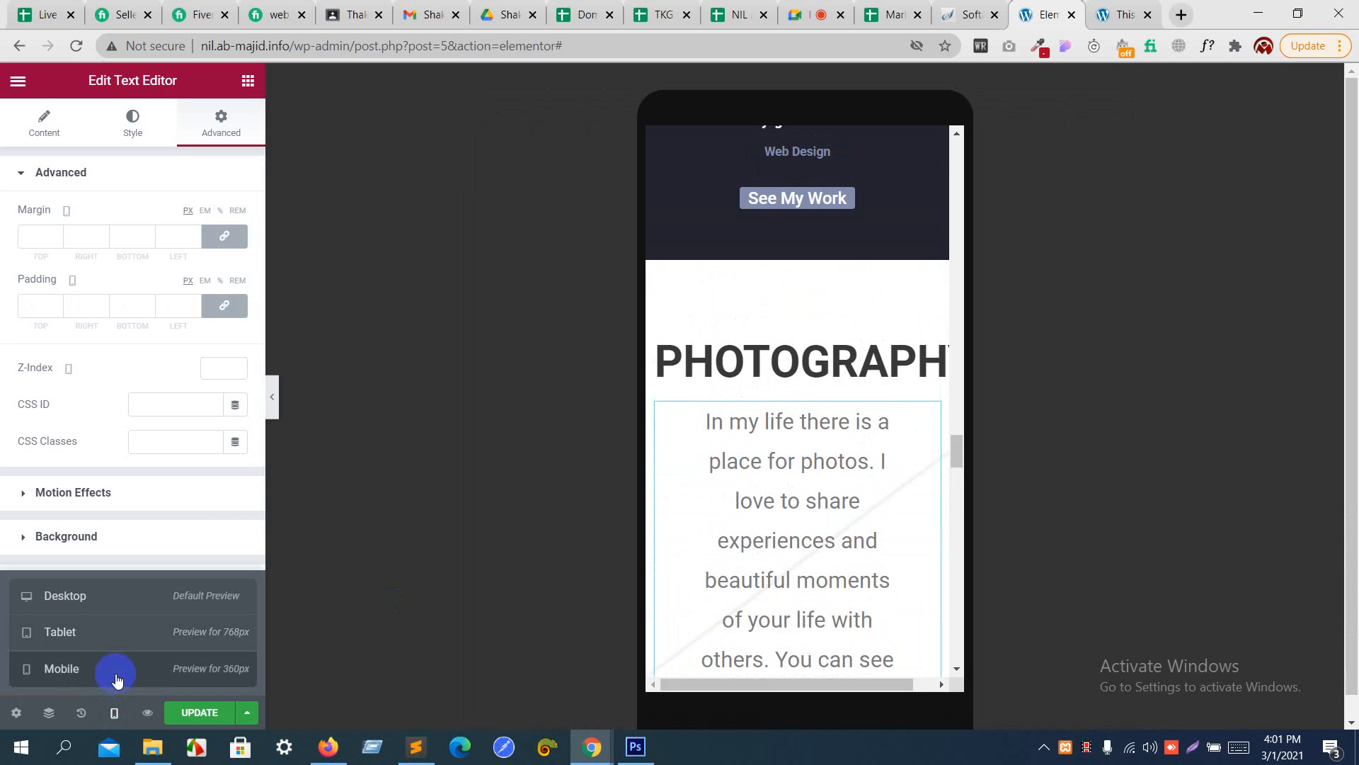
left_click(960, 457)
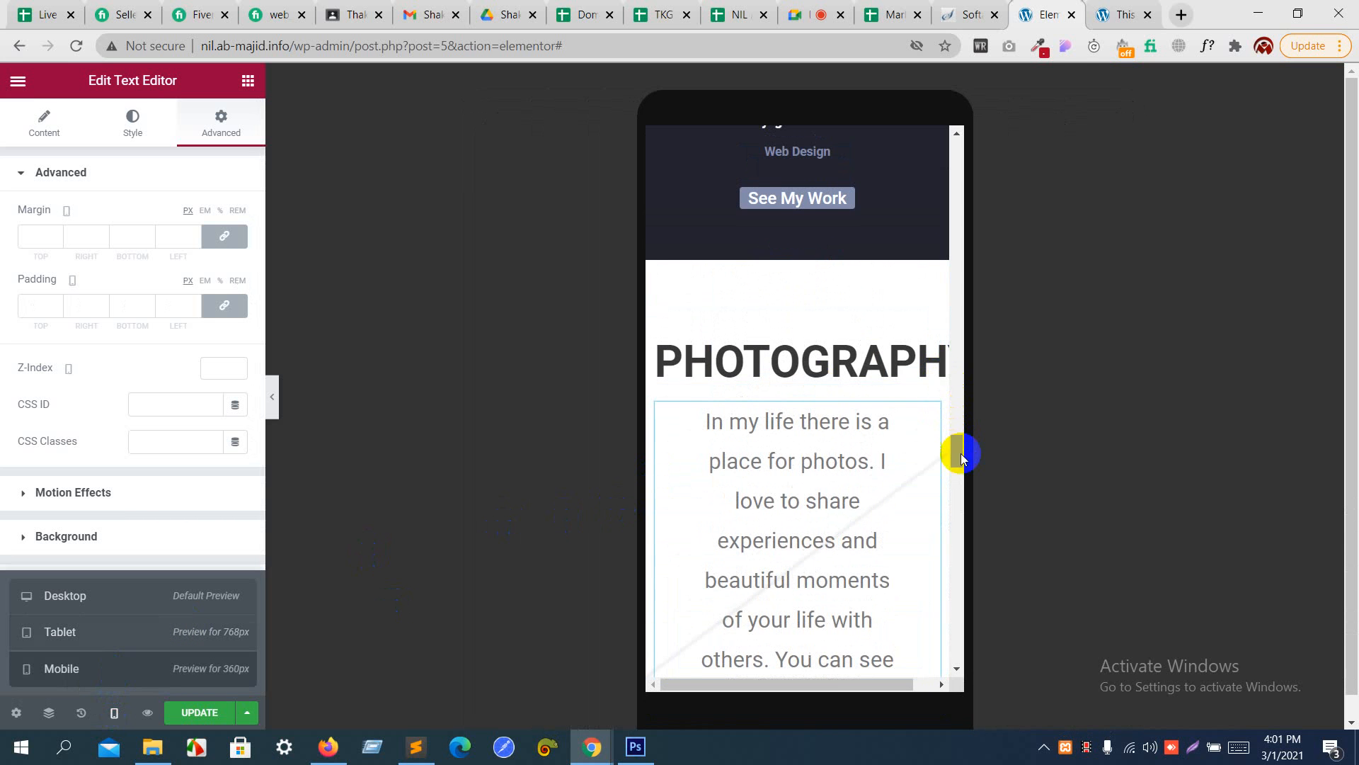
left_click_drag(957, 461, 955, 104)
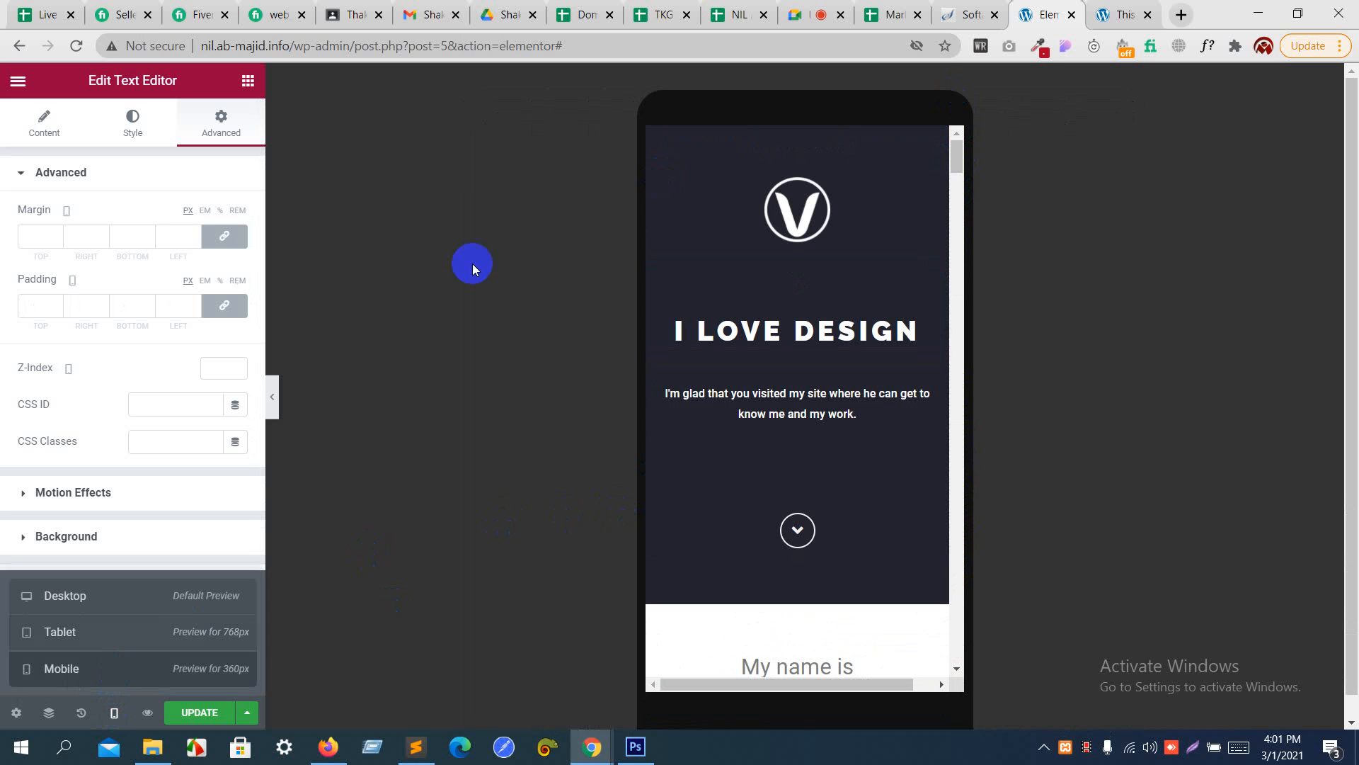
left_click(272, 397)
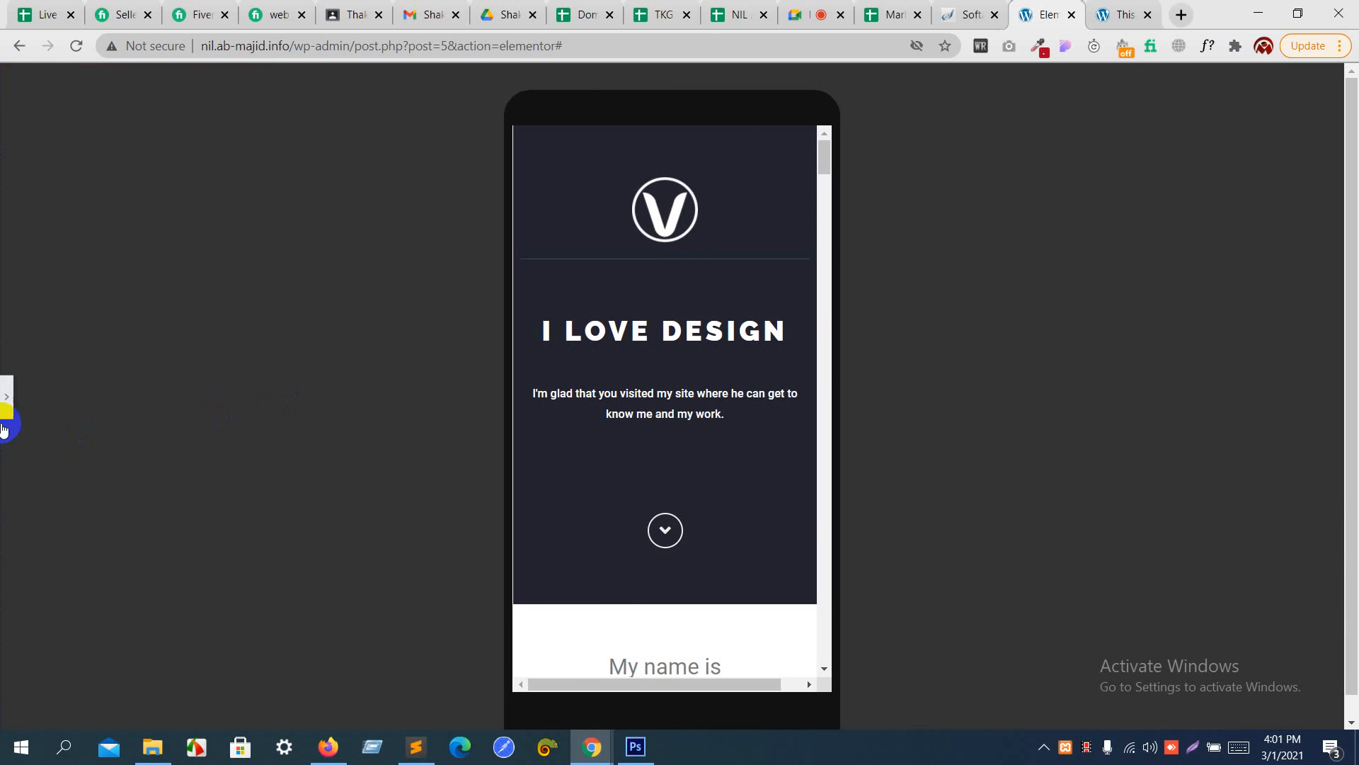
left_click(7, 396)
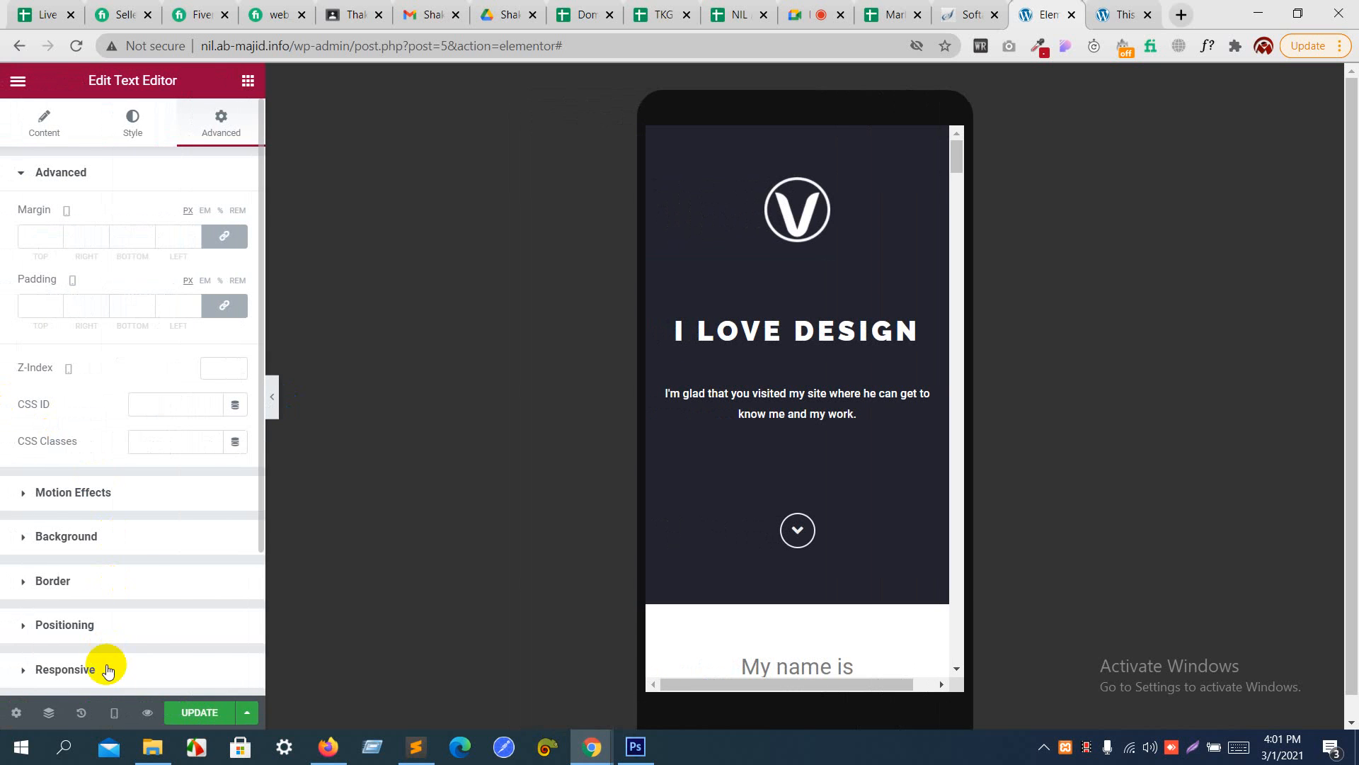
left_click(114, 712)
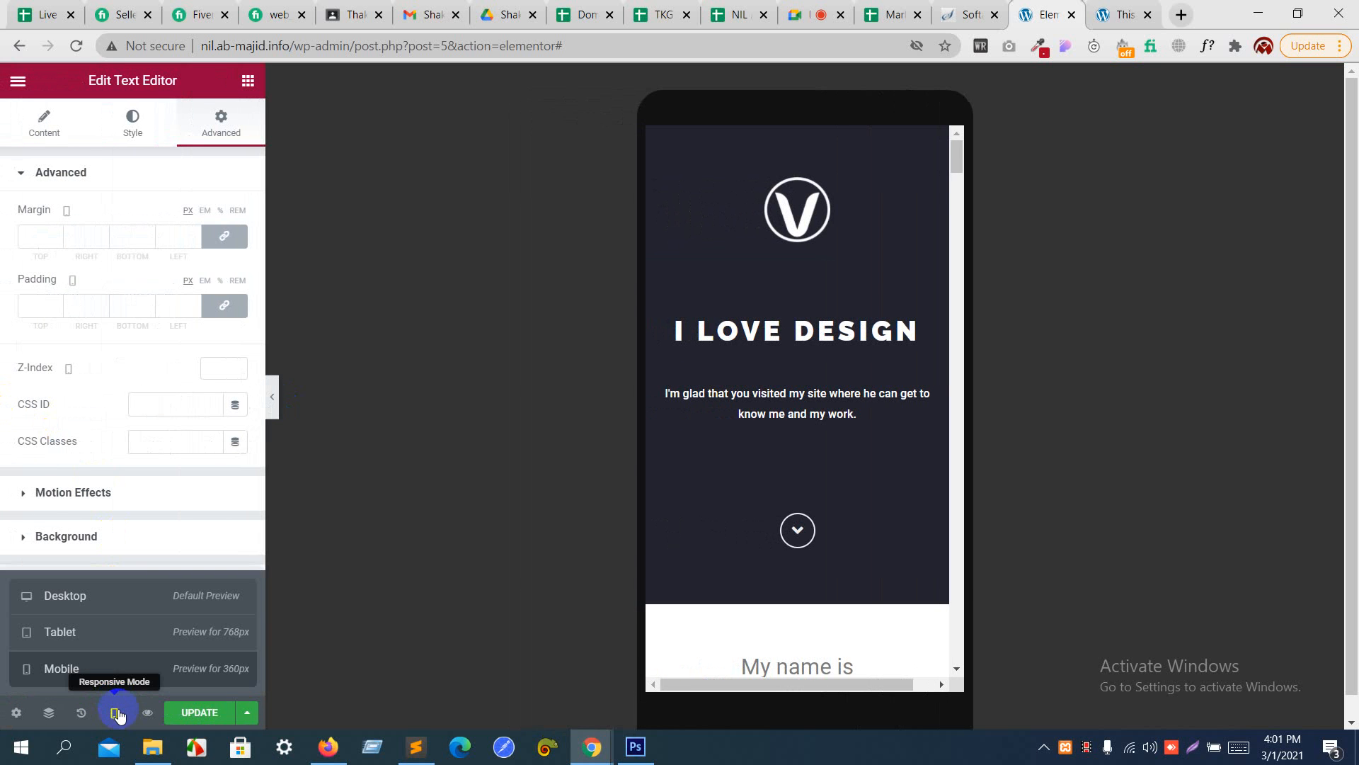
left_click(112, 596)
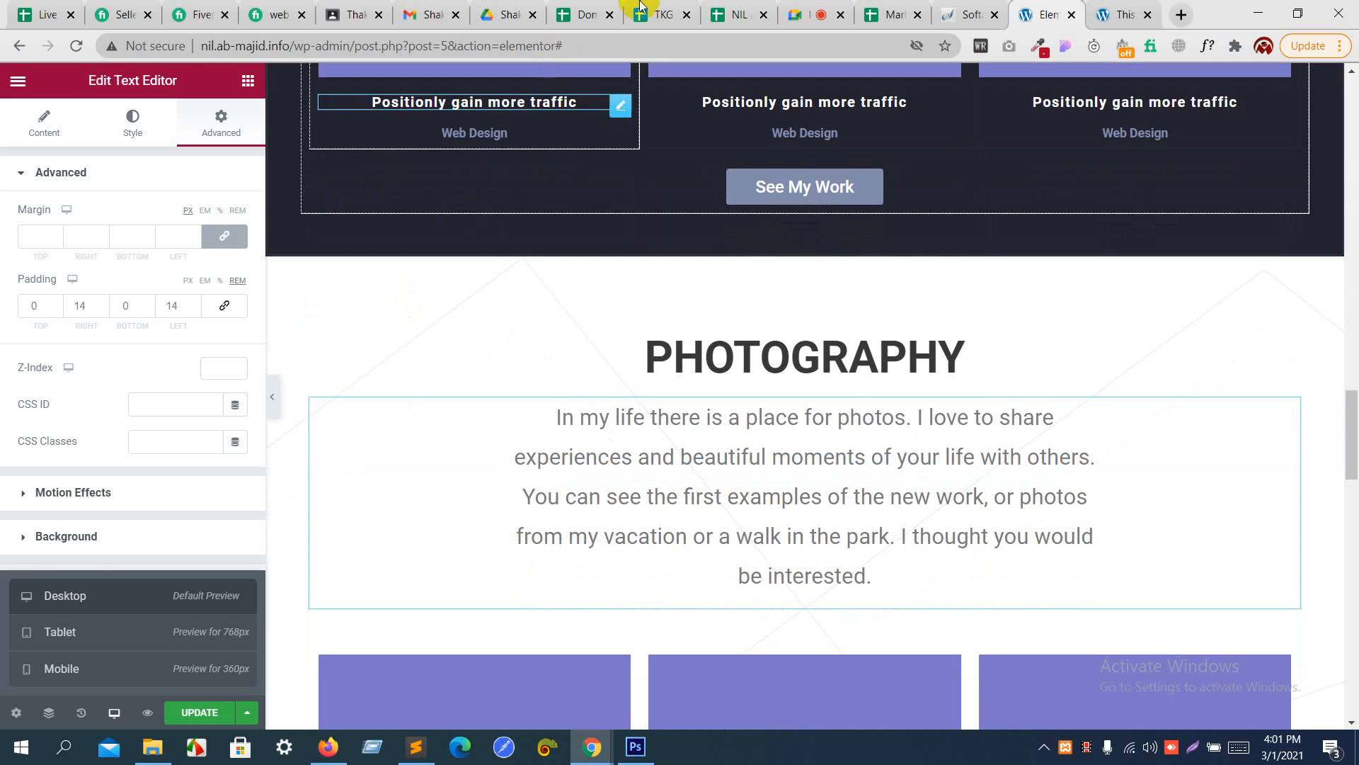
- Switch to the Google Meet call and view its chat and participant list
left_click(805, 12)
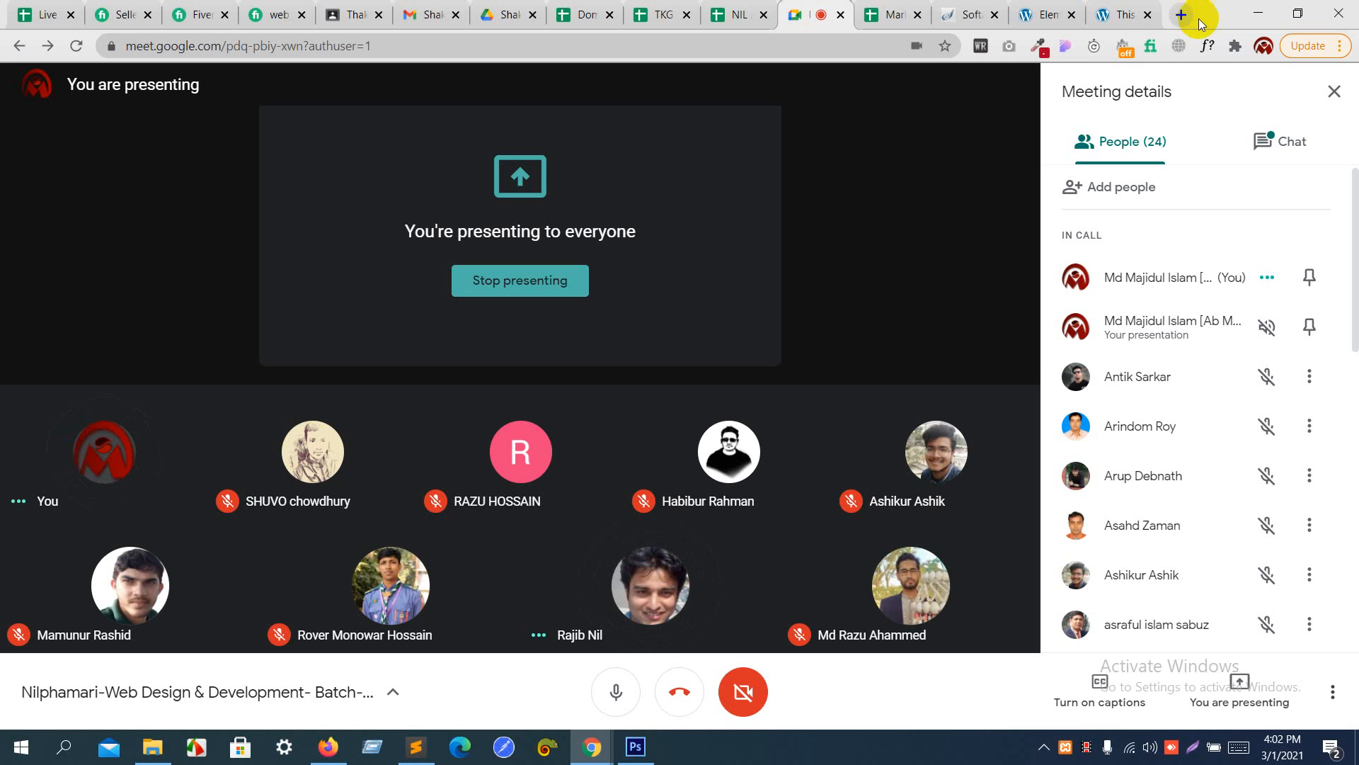
left_click(1267, 134)
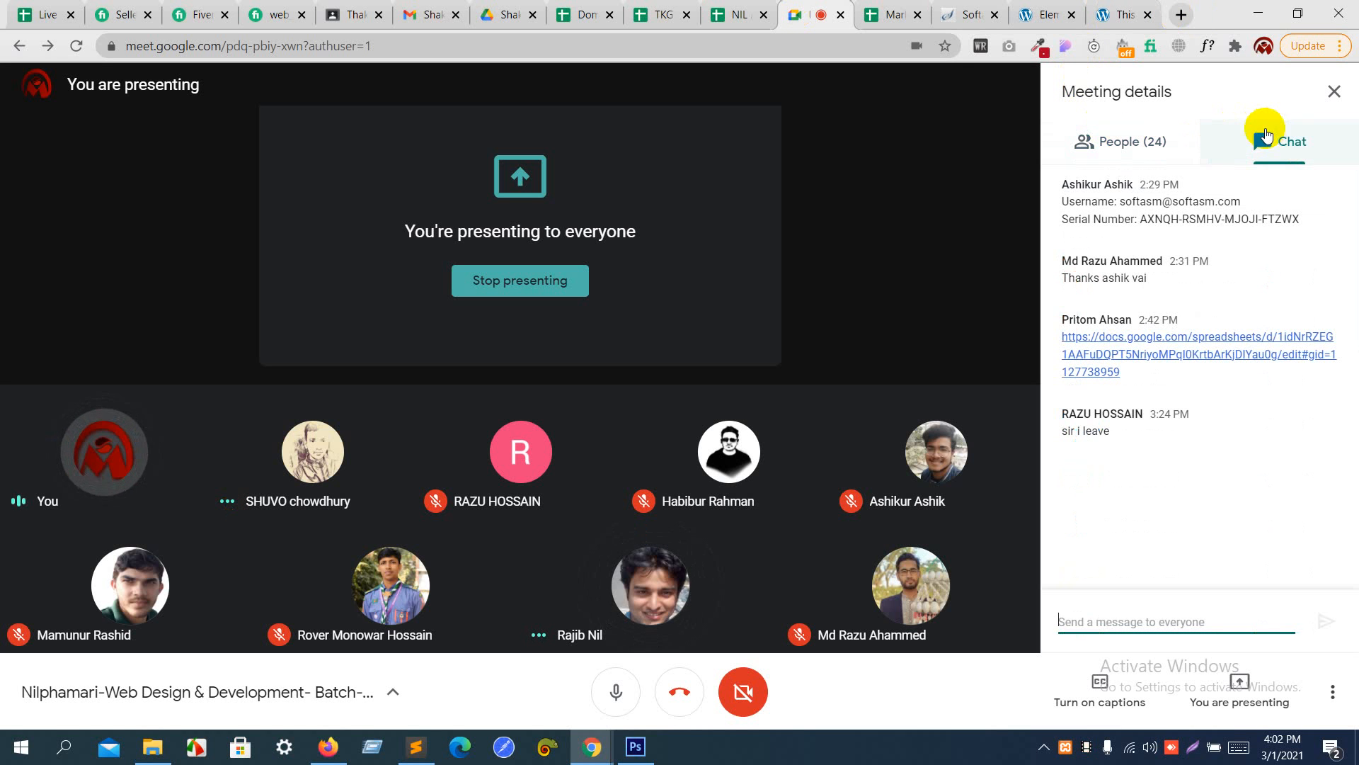
left_click(1144, 167)
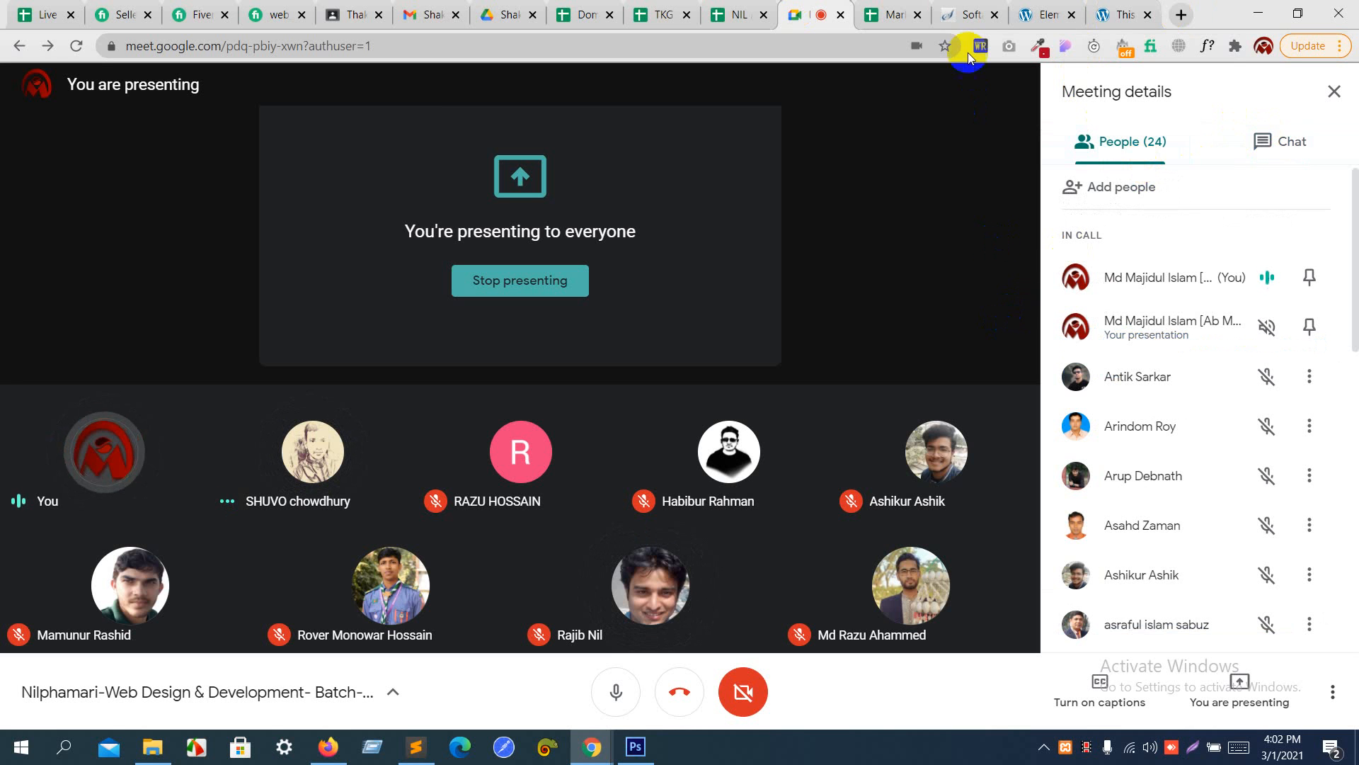
- Return to the Elementor editor, update the page, and reload the site's front page
left_click(1099, 8)
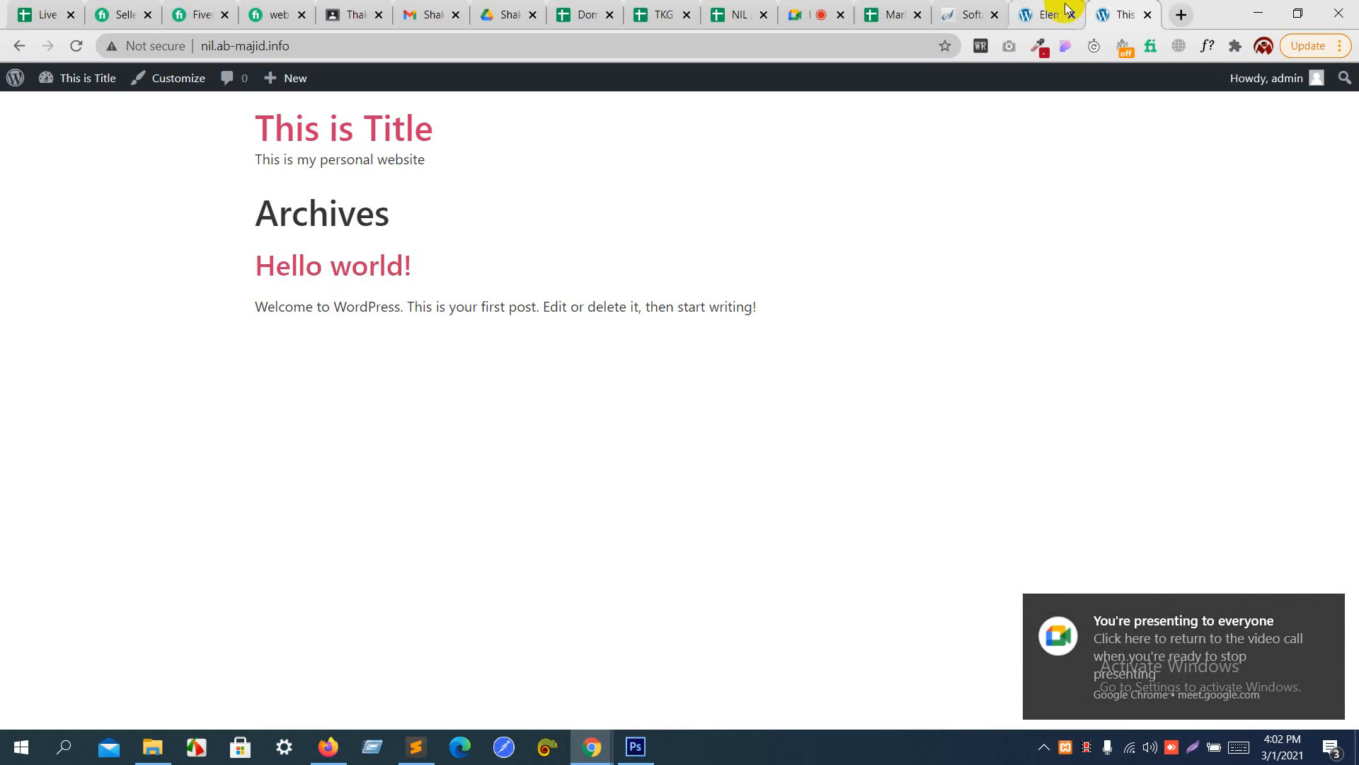
left_click(1041, 12)
left_click(216, 715)
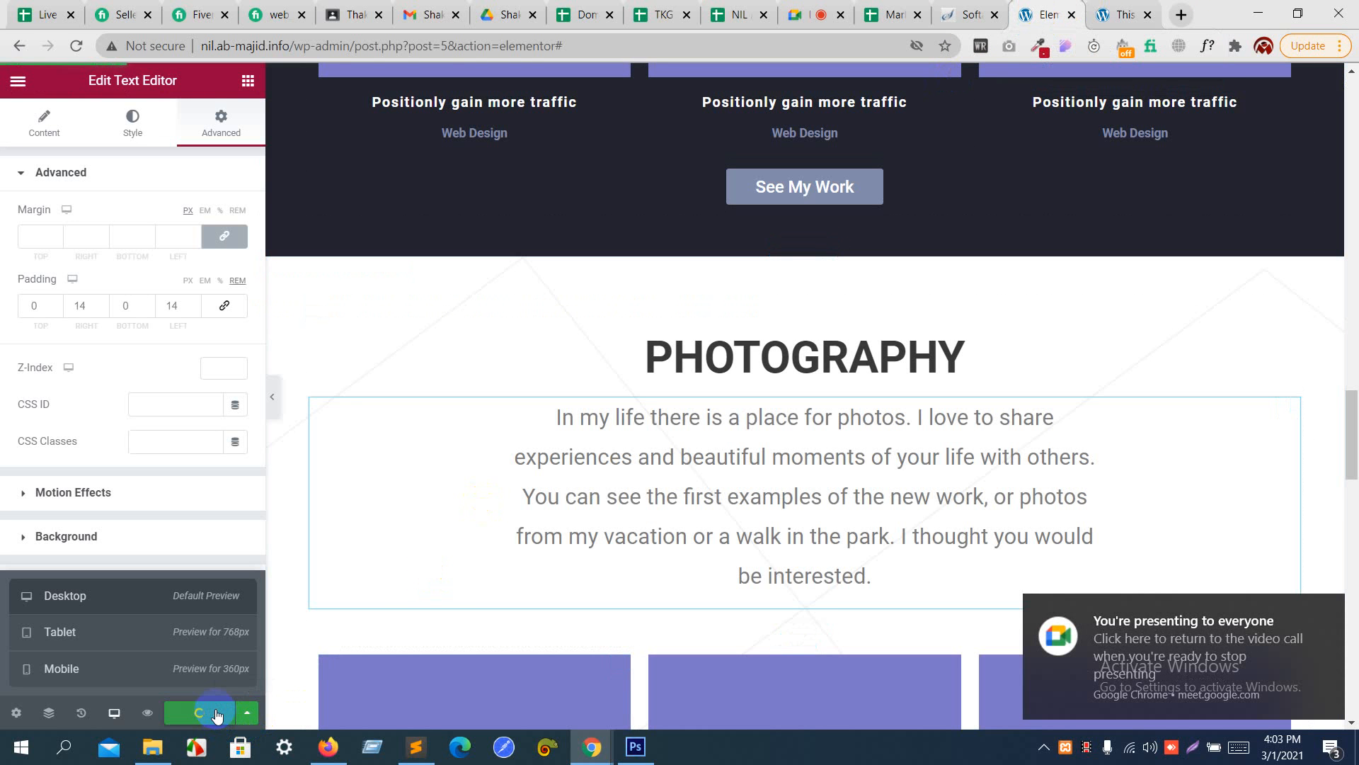
left_click(1113, 7)
key("F5")
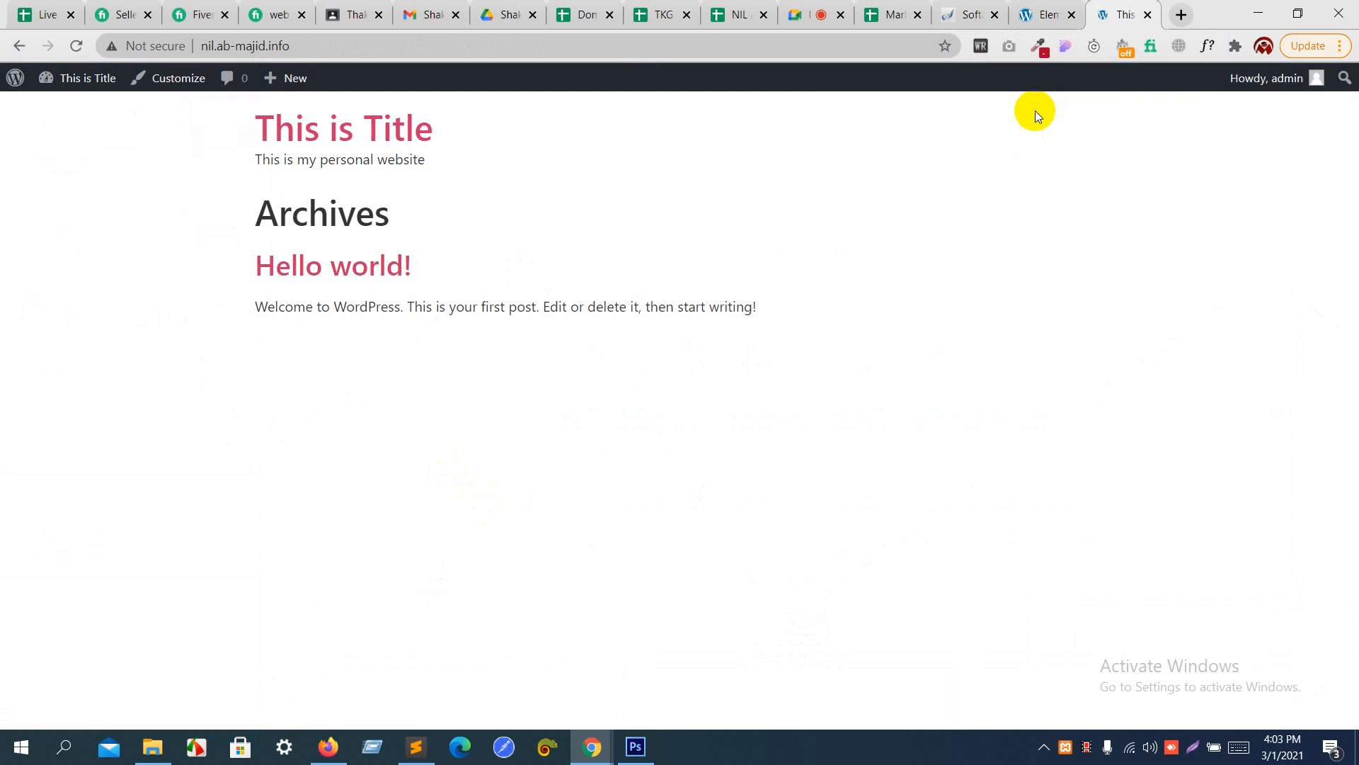
- Leave the Elementor editor for the WordPress admin and open the site's Reading Settings
left_click(1040, 10)
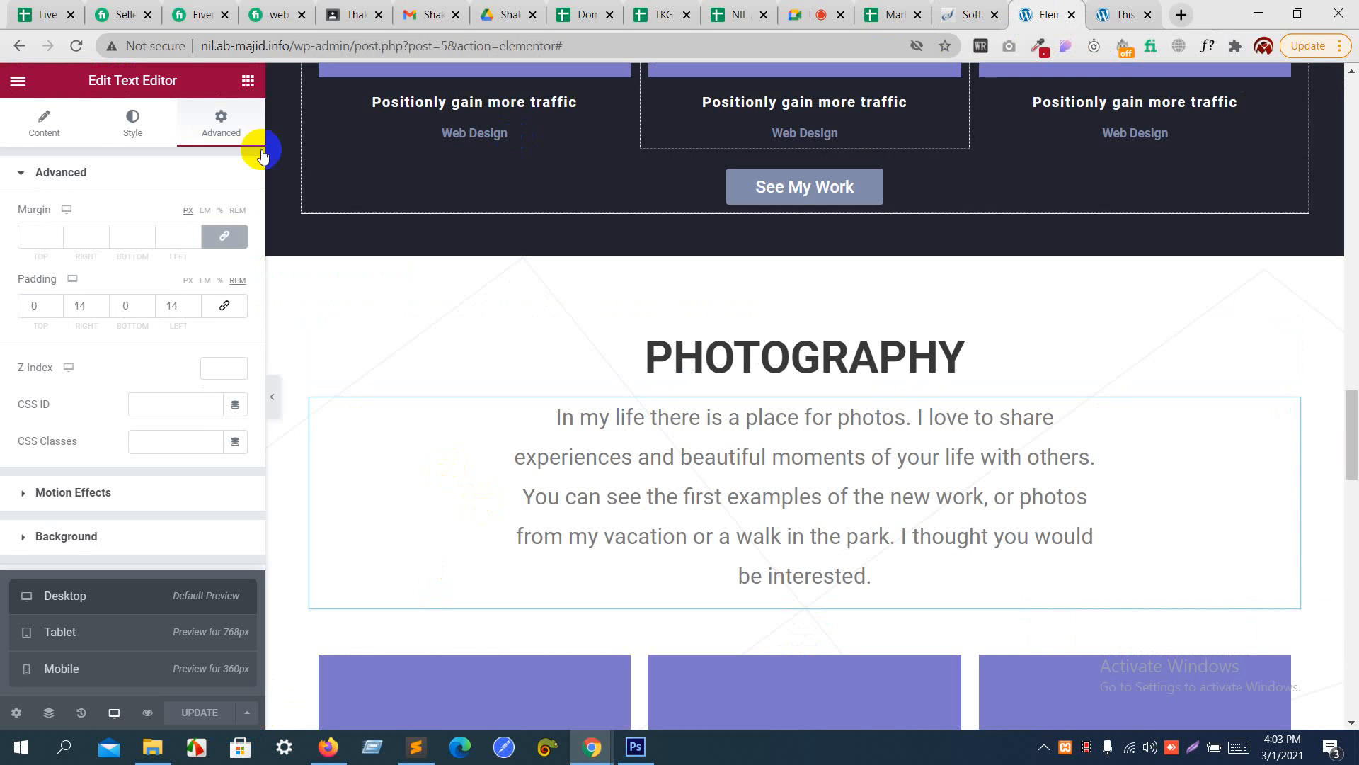
left_click(19, 48)
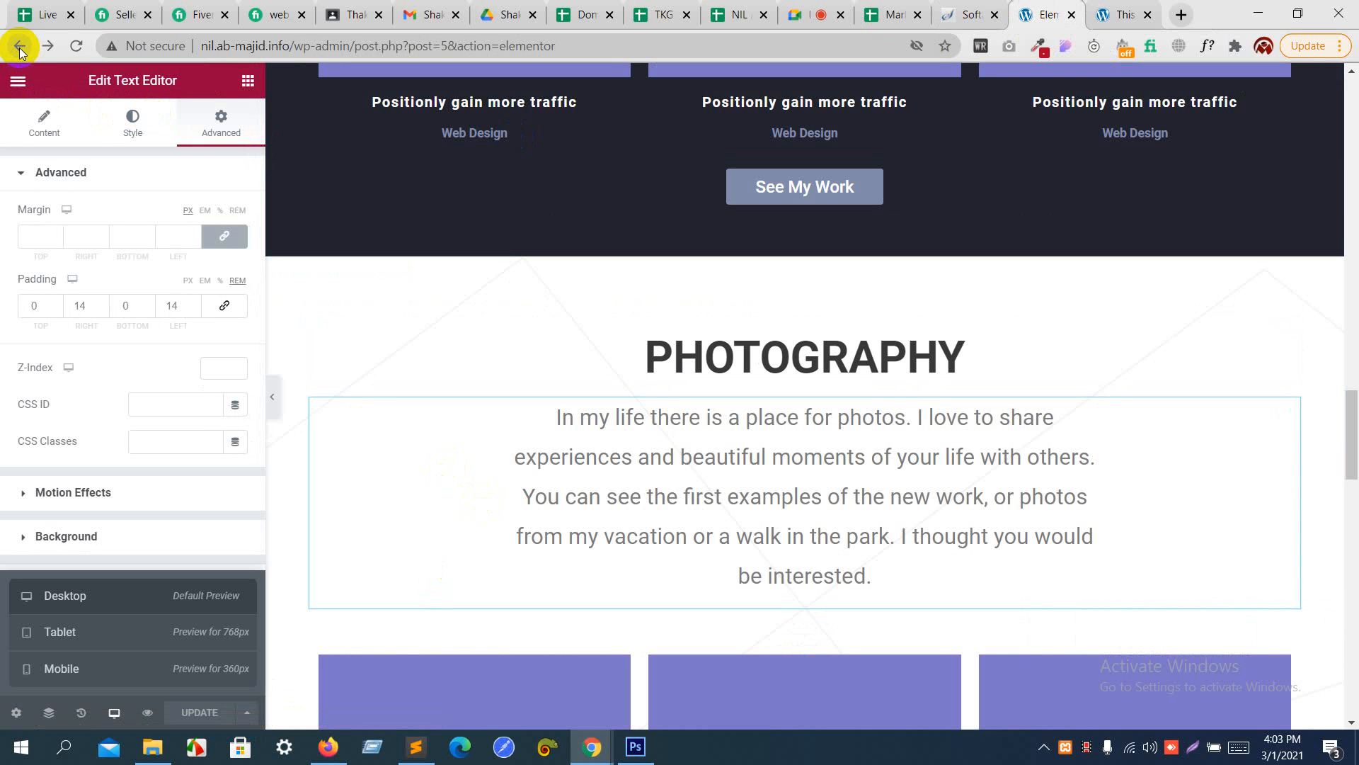
left_click(20, 48)
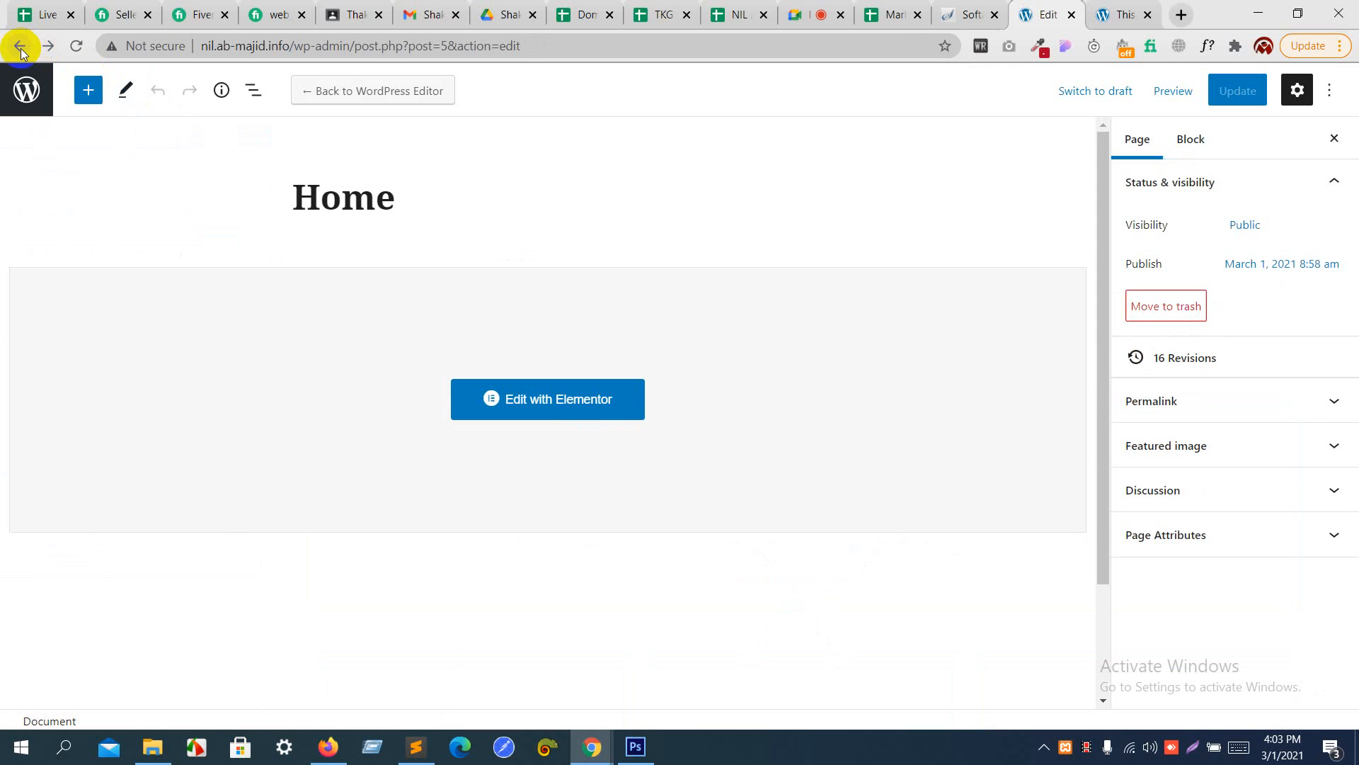
left_click(20, 46)
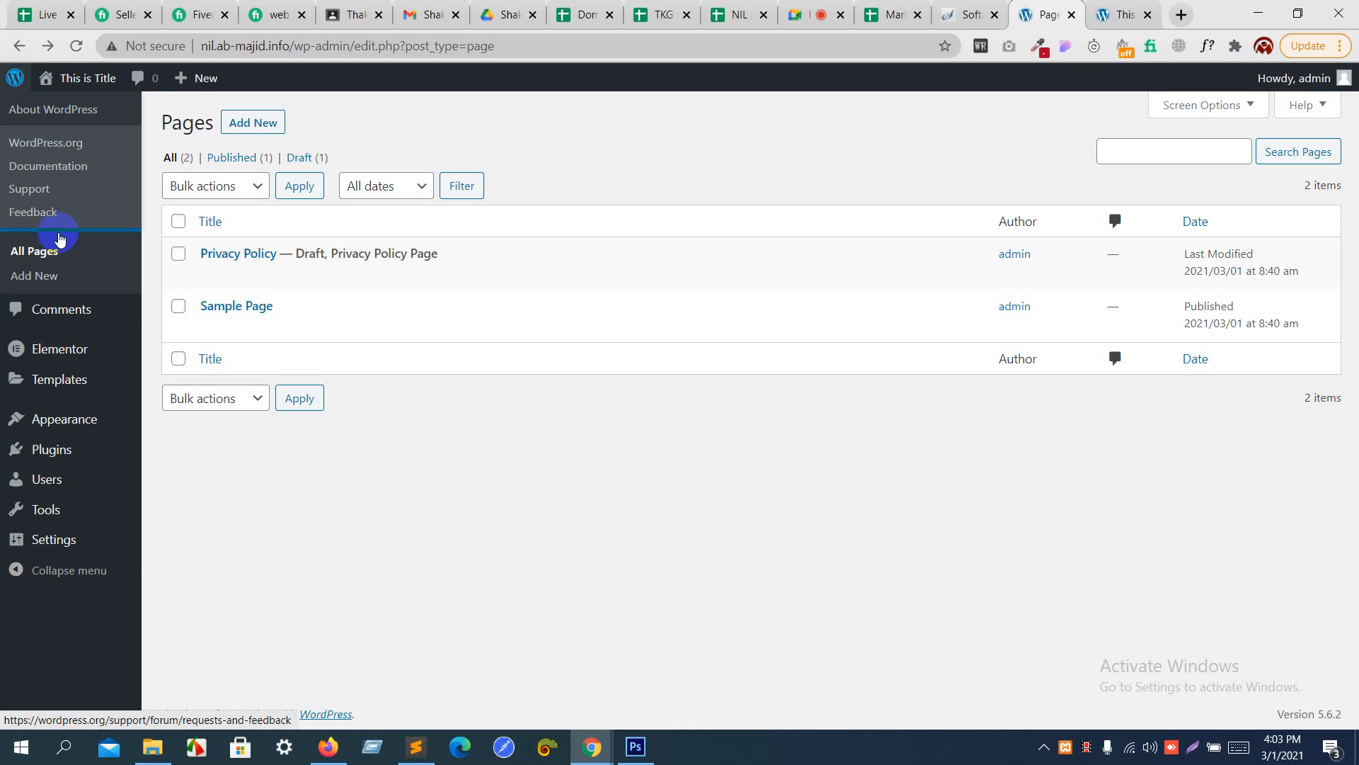
mouse_move(80, 345)
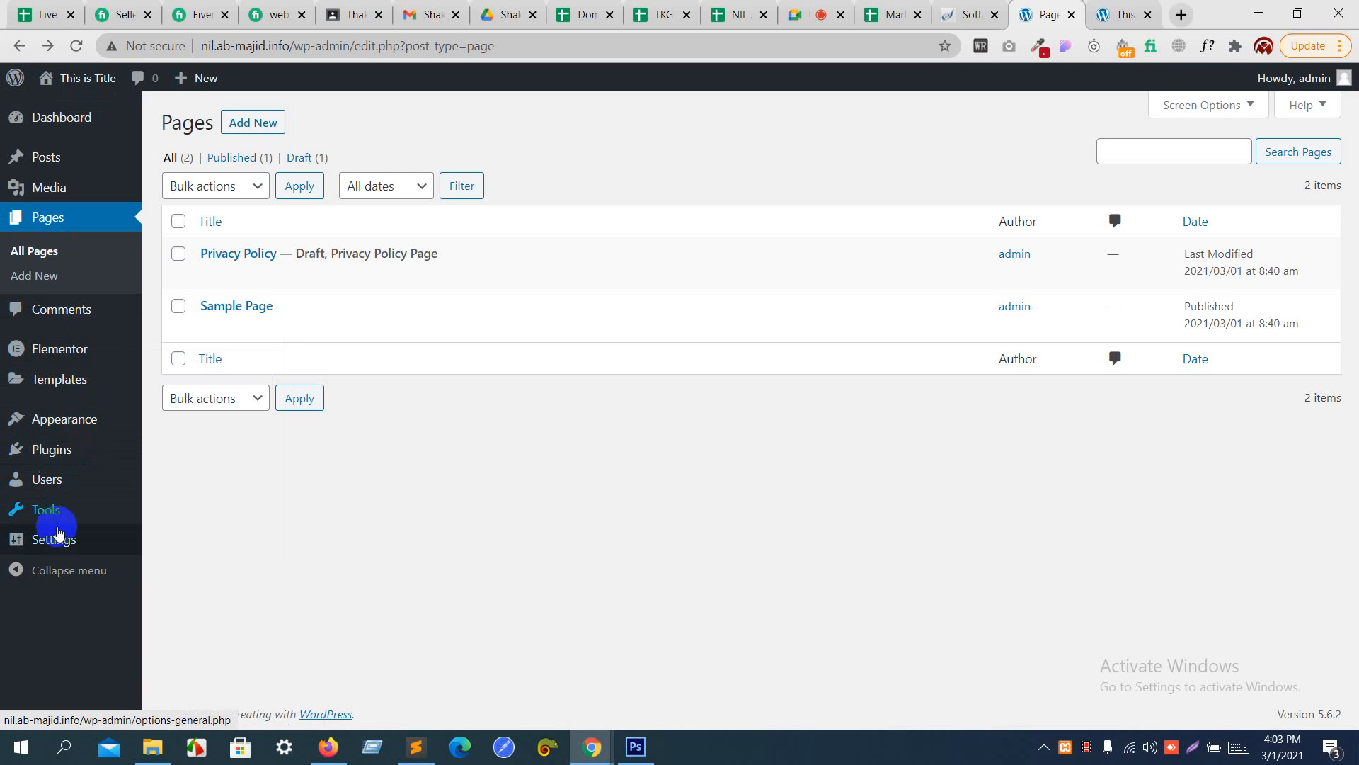
mouse_move(55, 541)
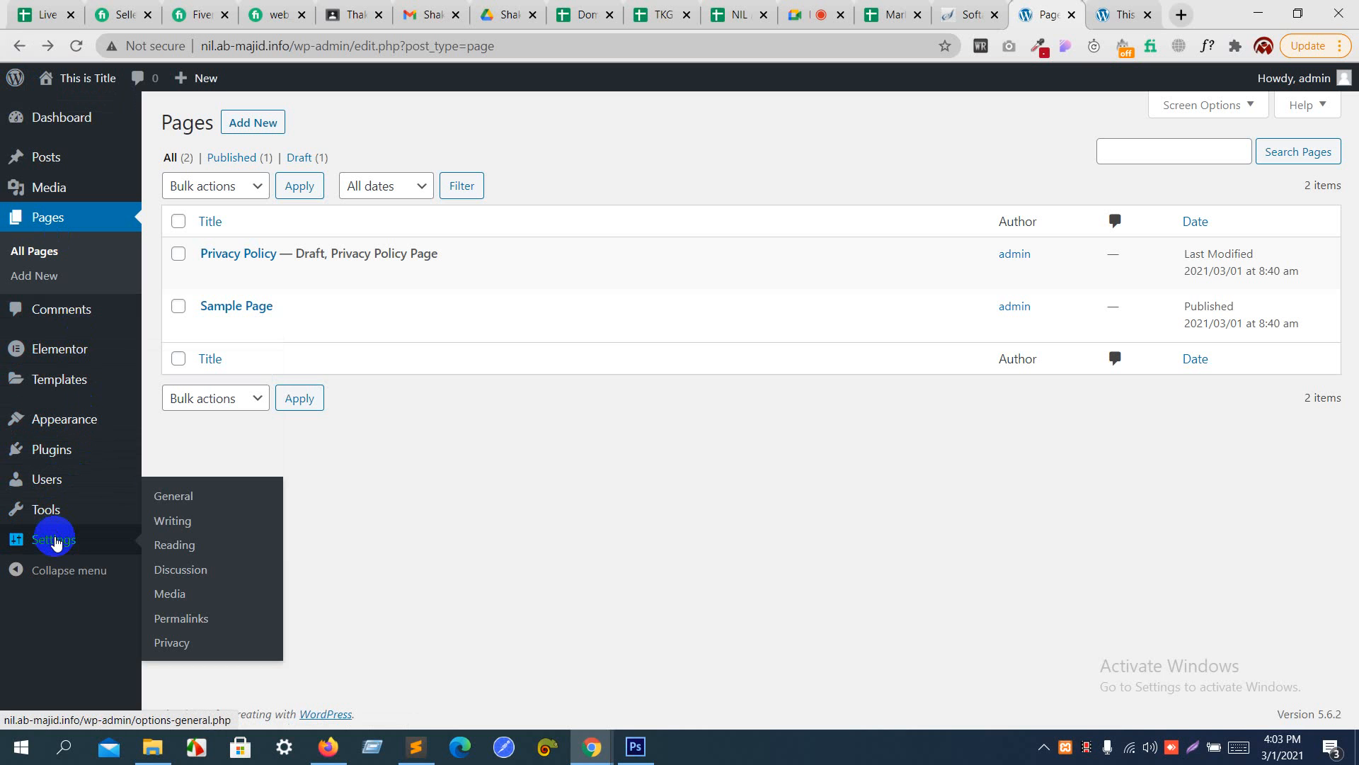
left_click(187, 549)
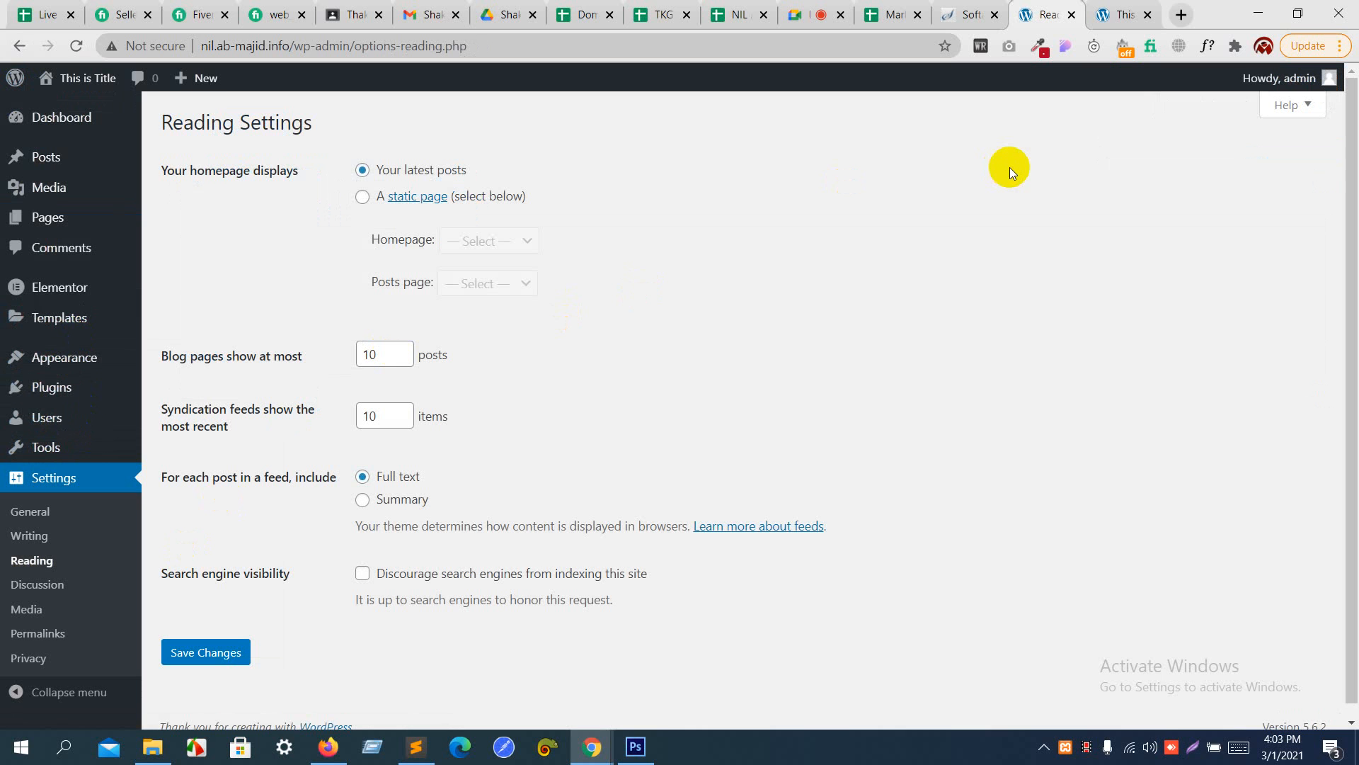
- Make the site's homepage display a static page, choose Home as the homepage, and save the reading settings
left_click(1119, 5)
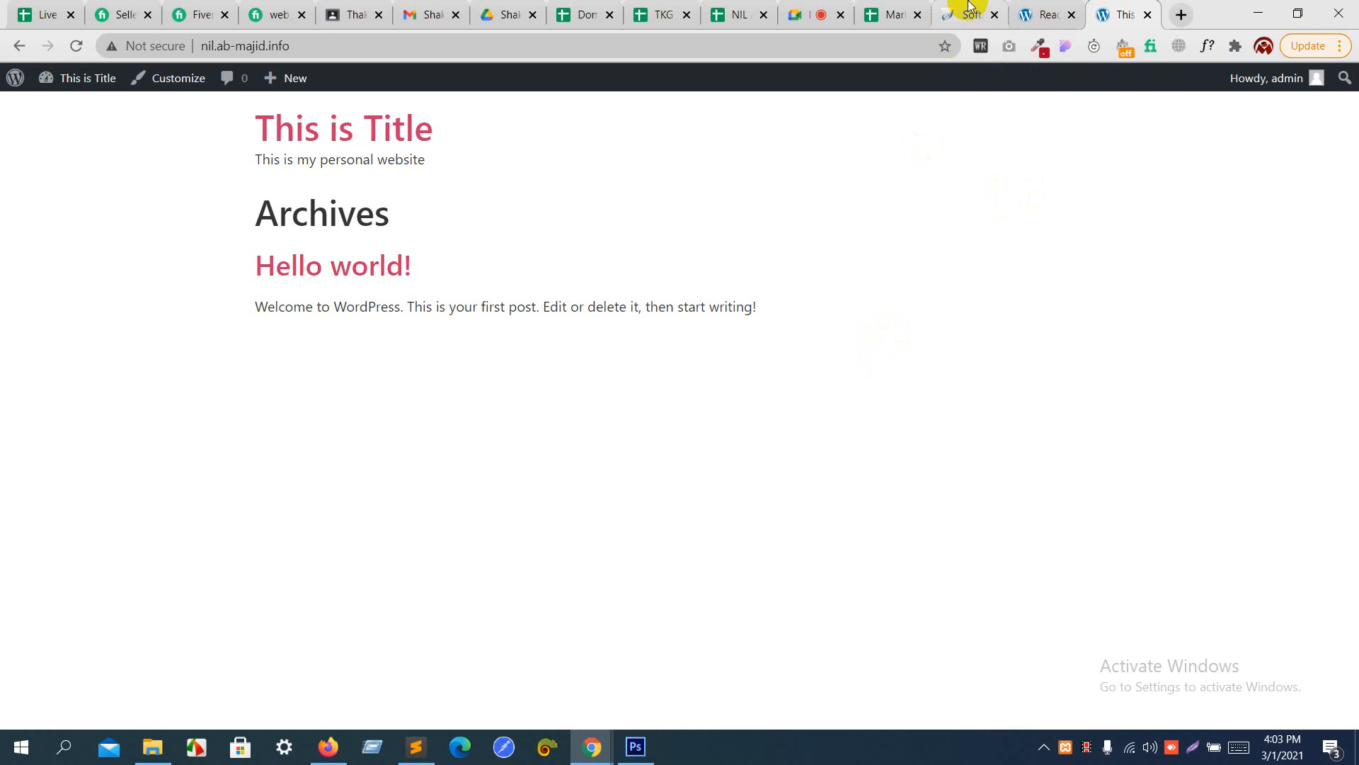
left_click(1036, 6)
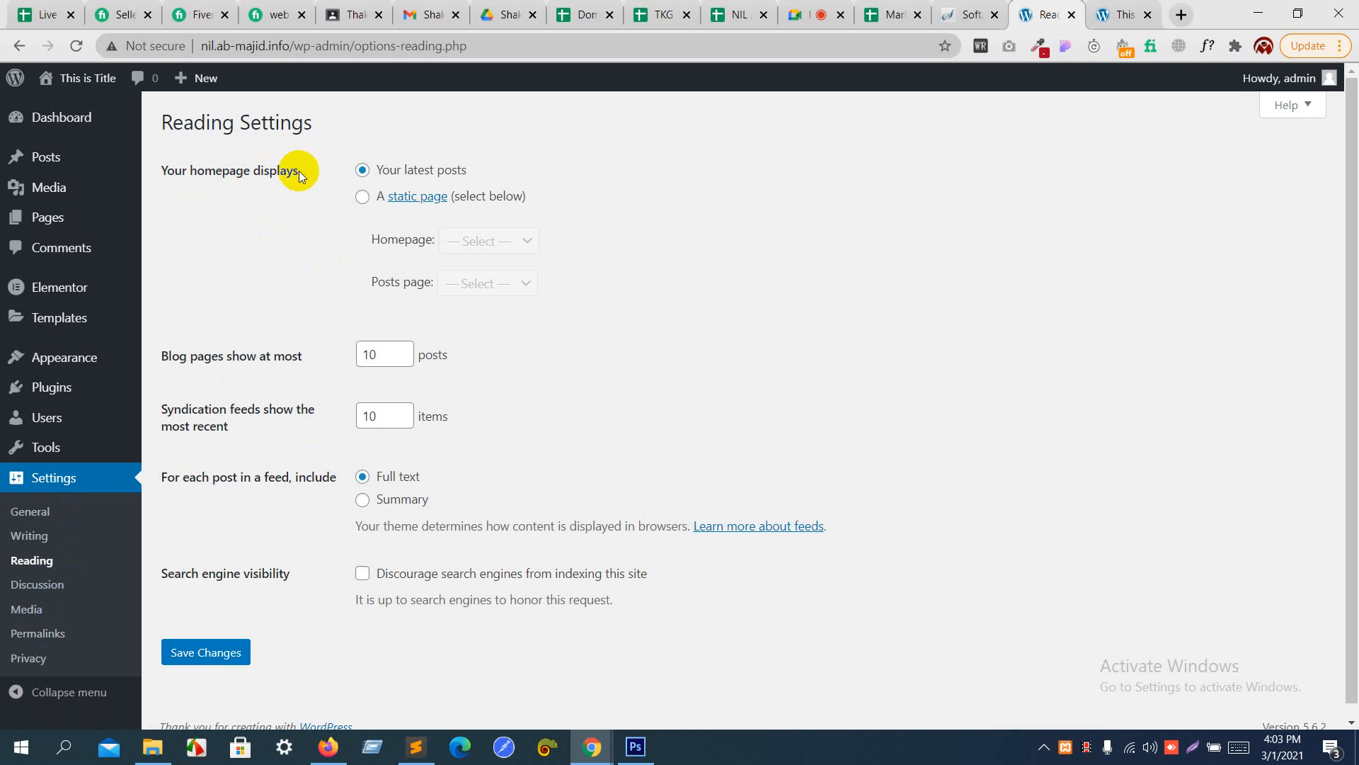
left_click(363, 199)
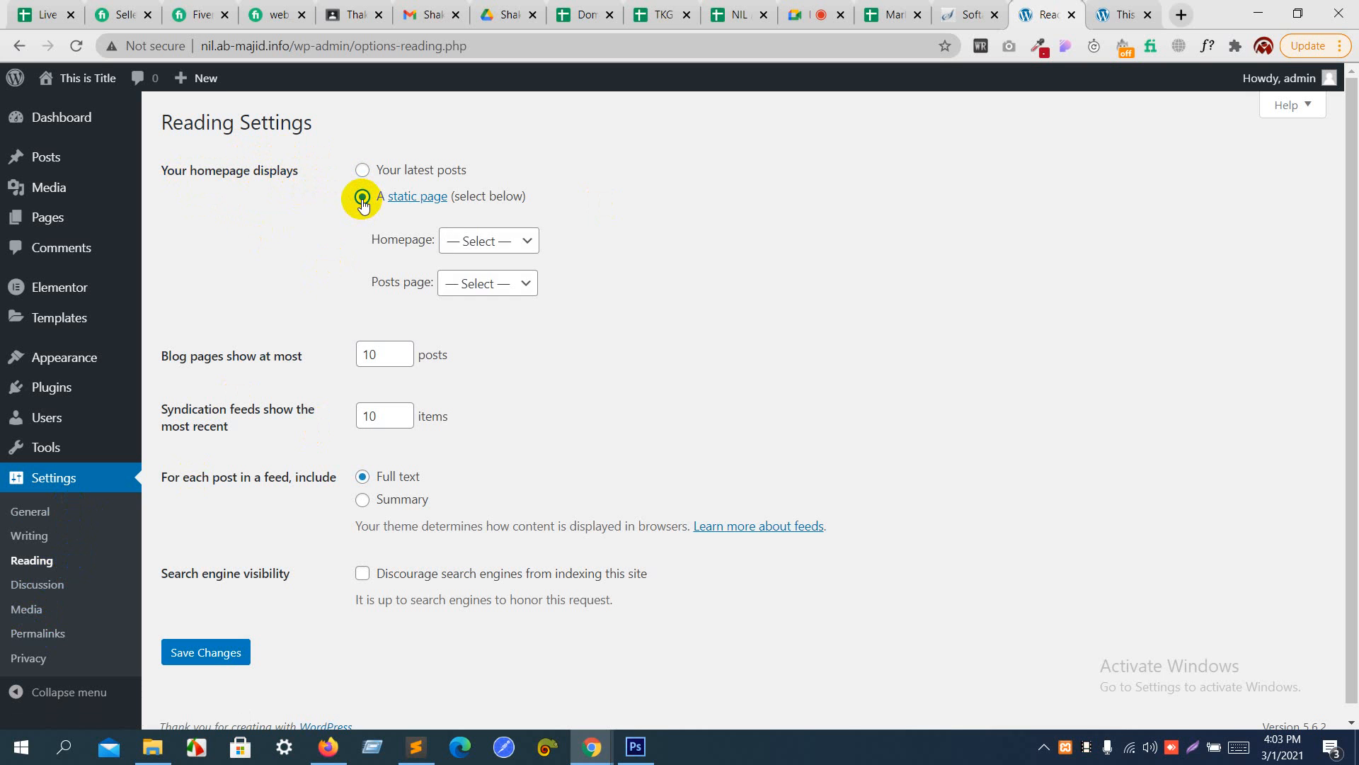
left_click(451, 241)
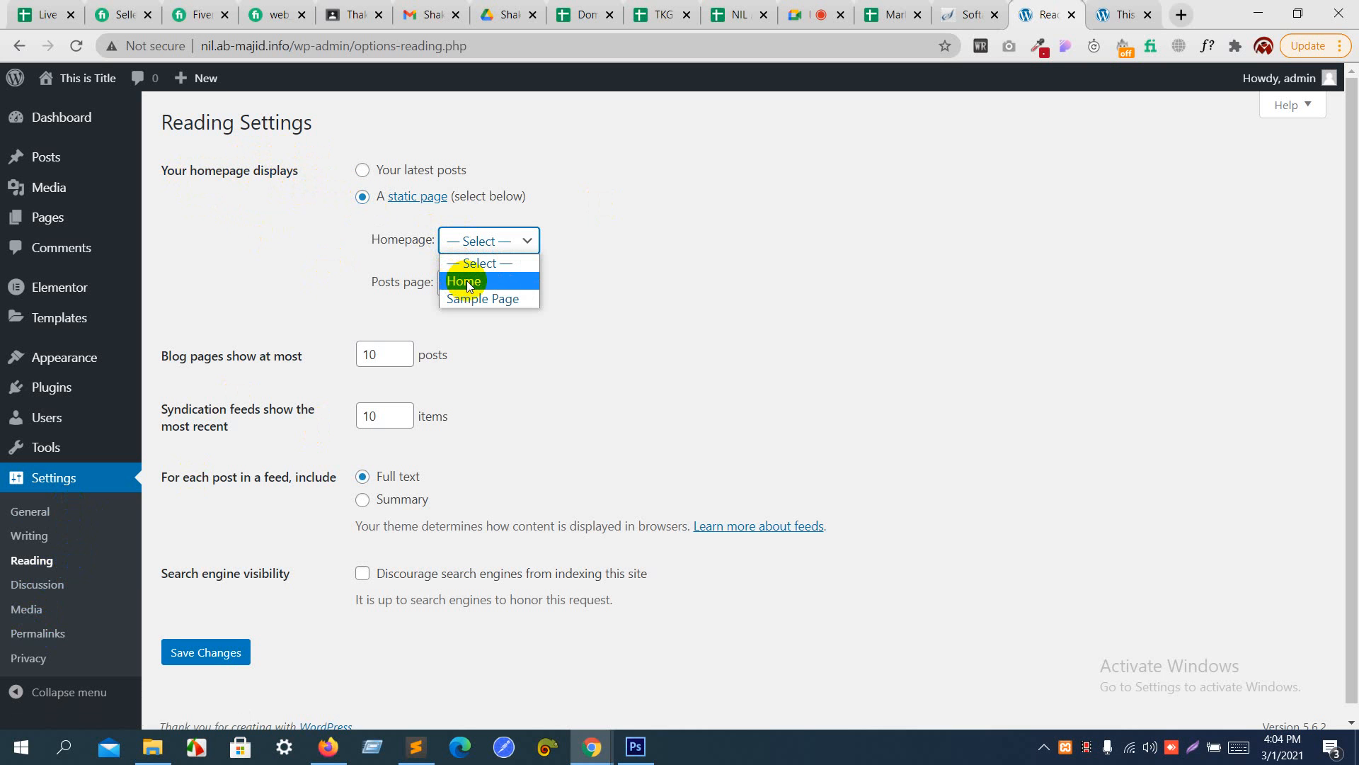
left_click(465, 282)
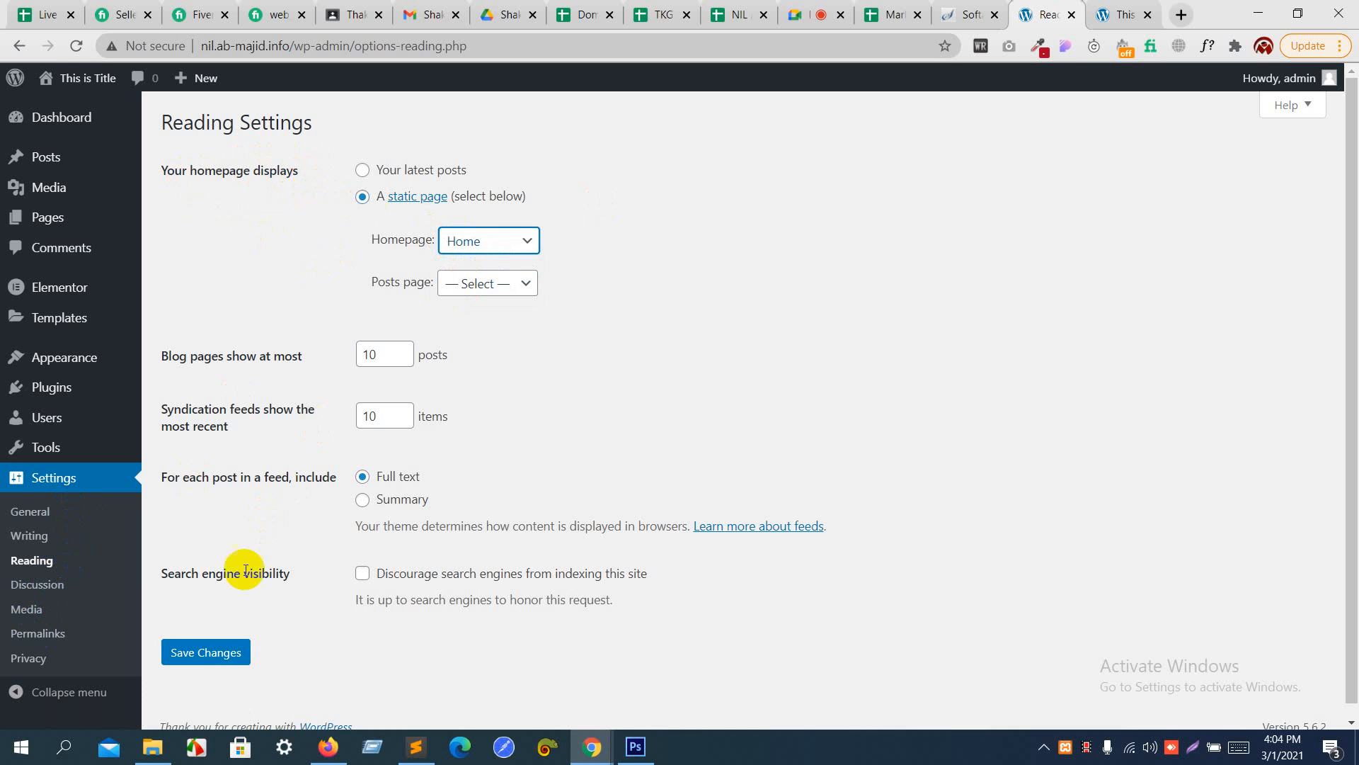
left_click(226, 653)
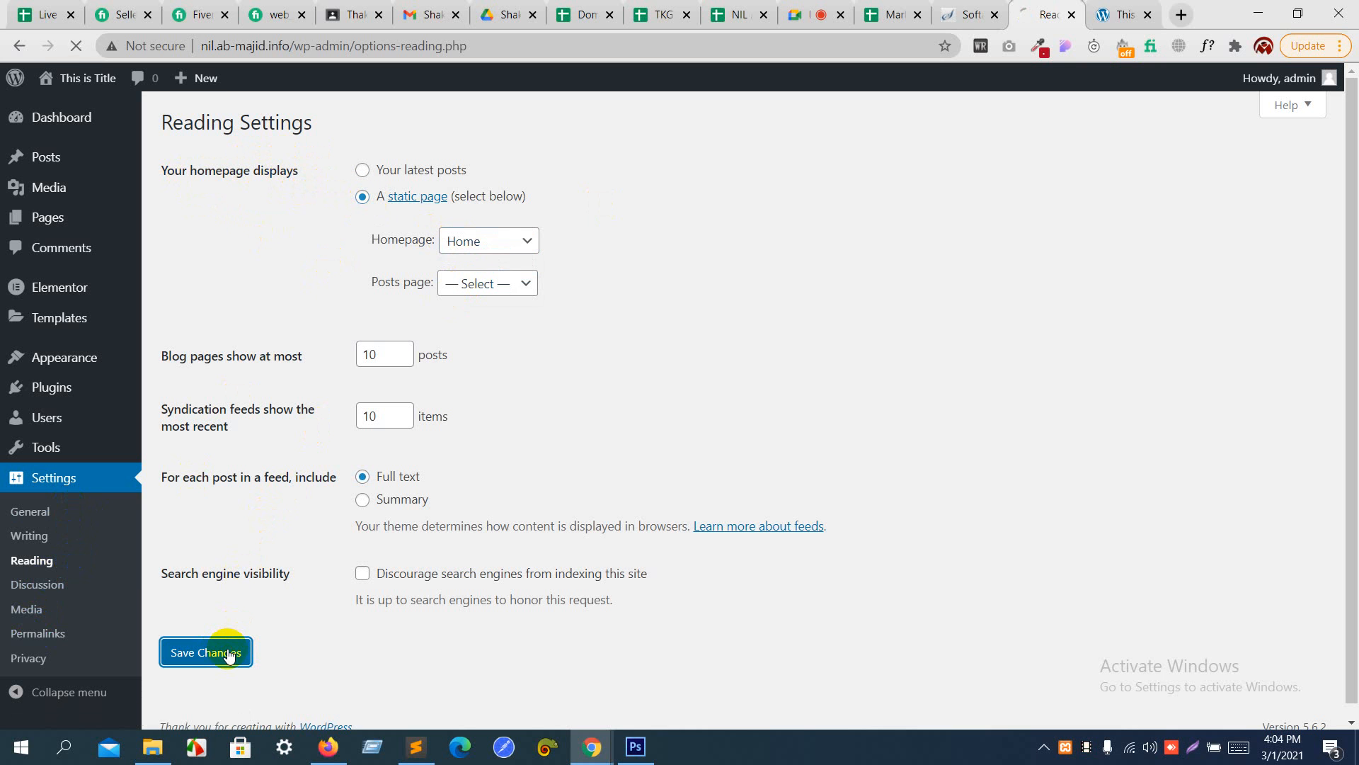
- Reload the site's front page and look through it down to the What I Do section
left_click(1133, 6)
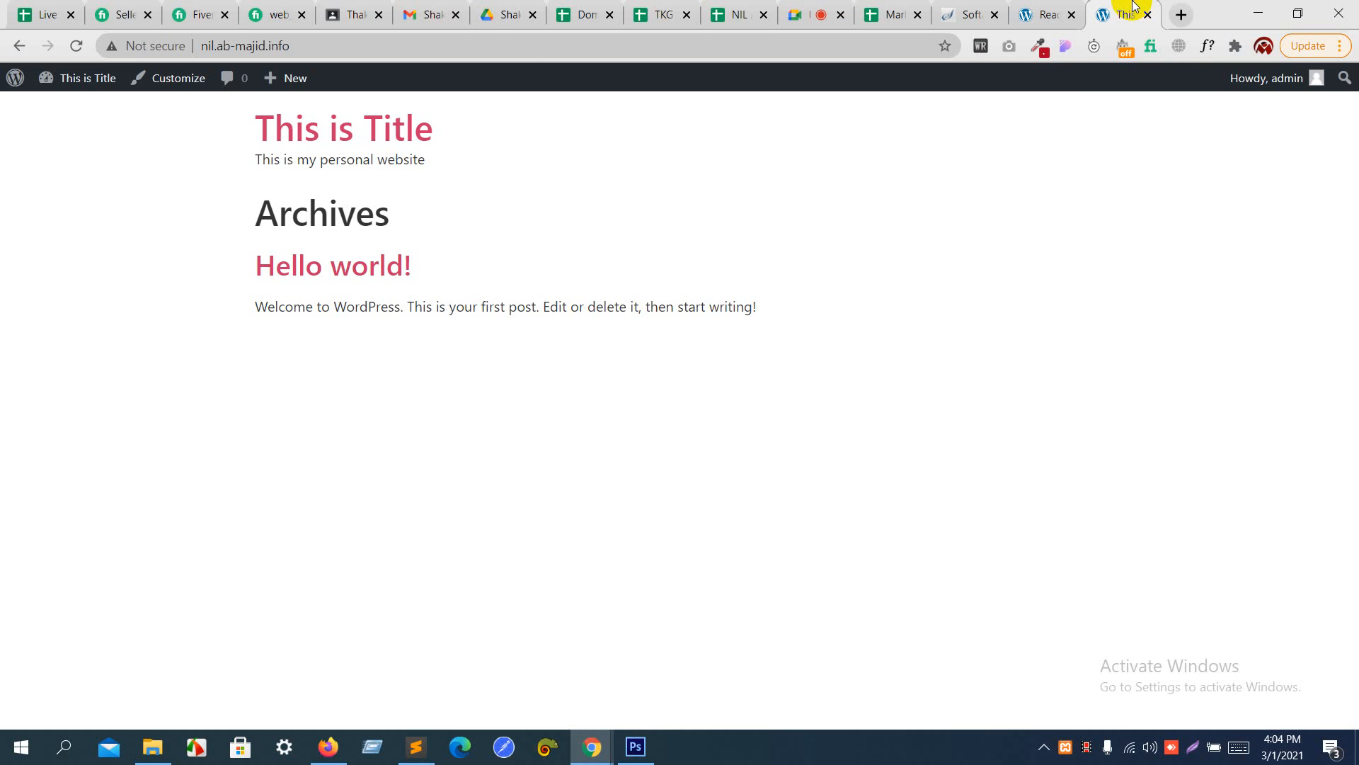
key("F5")
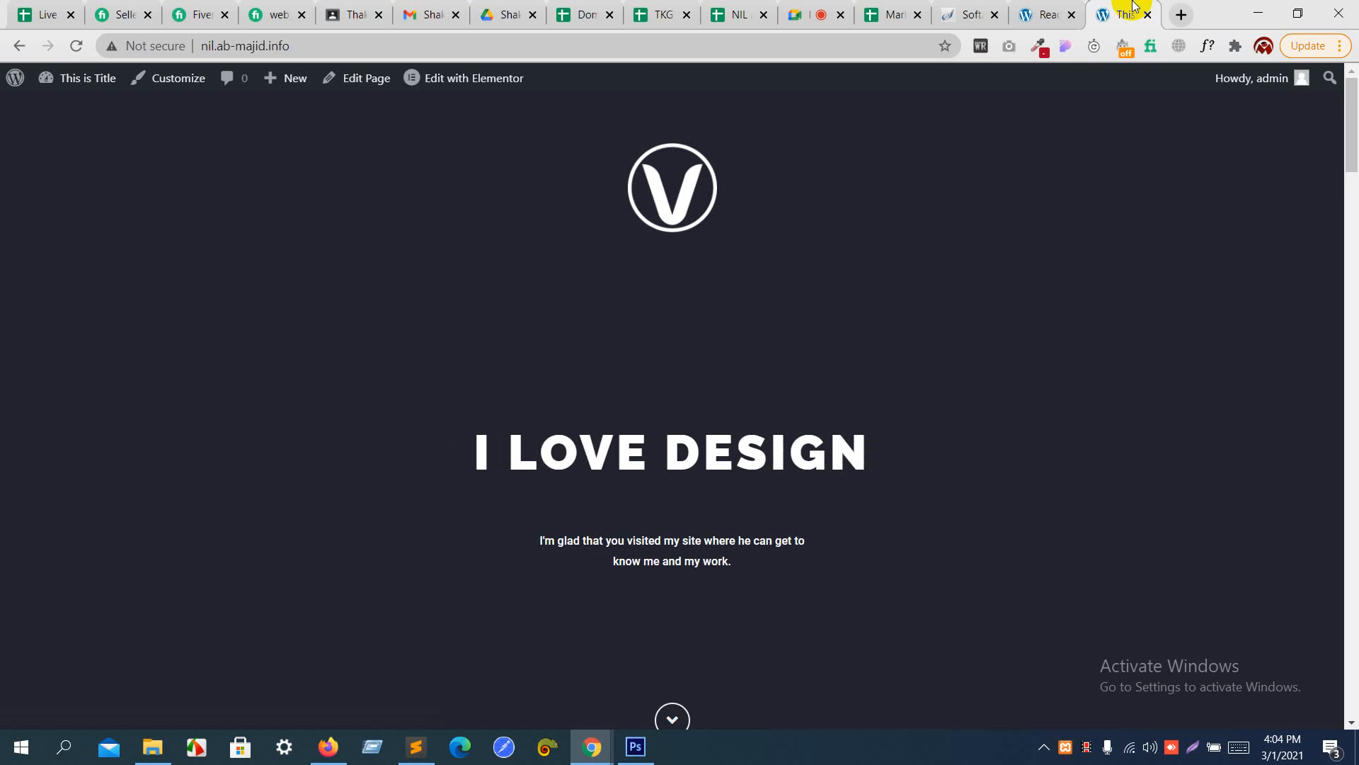
scroll(942, 227, "down", 20)
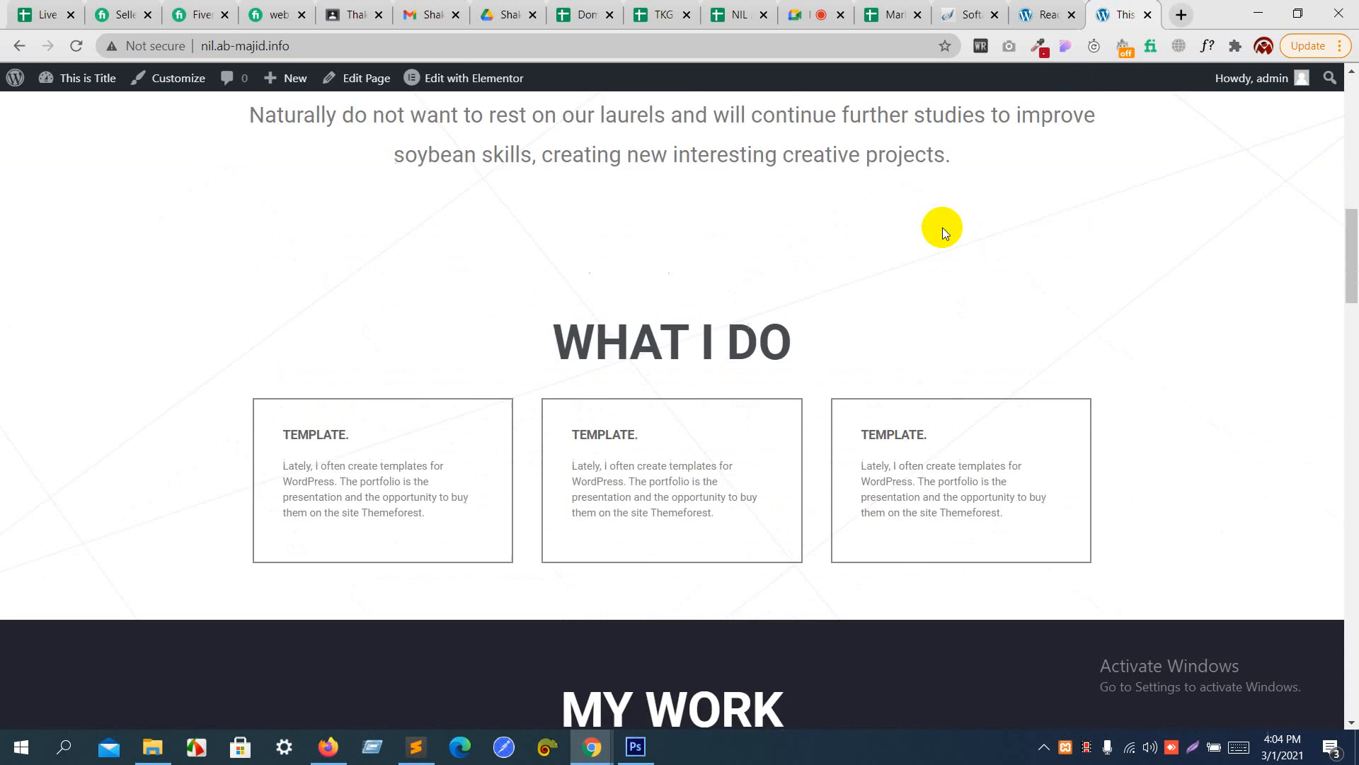
- Look through the published front page from the header to the footer, and recheck the intro text and What I Do section
scroll(942, 227, "down", 15)
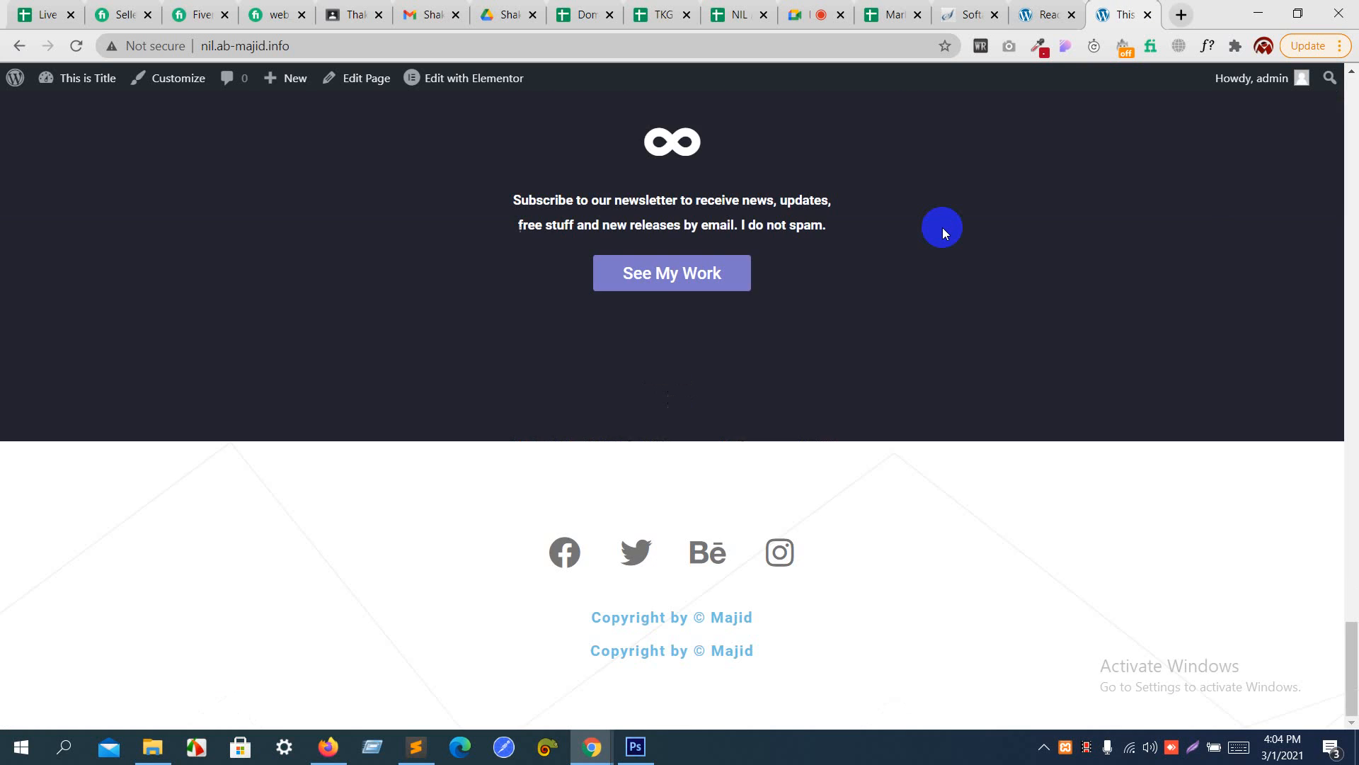
scroll(942, 228, "up", 20)
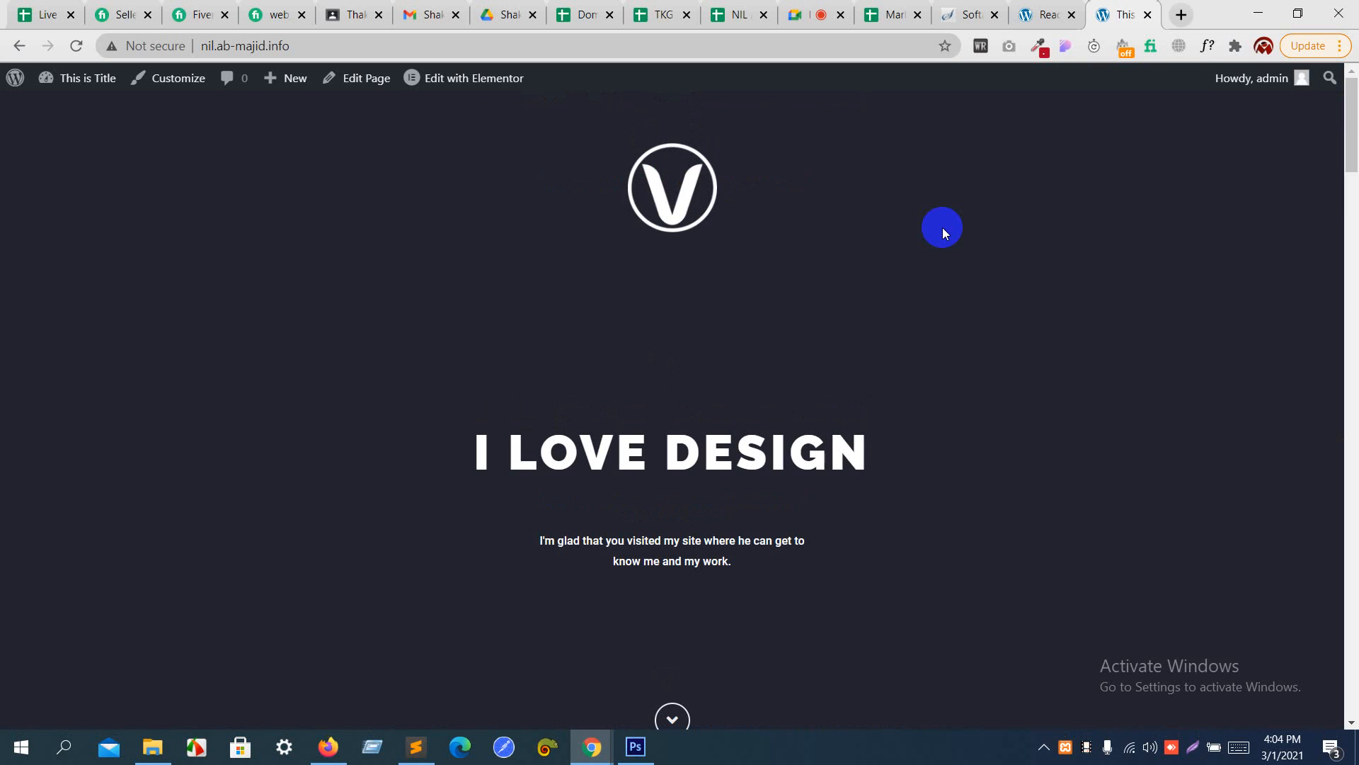
left_click(821, 7)
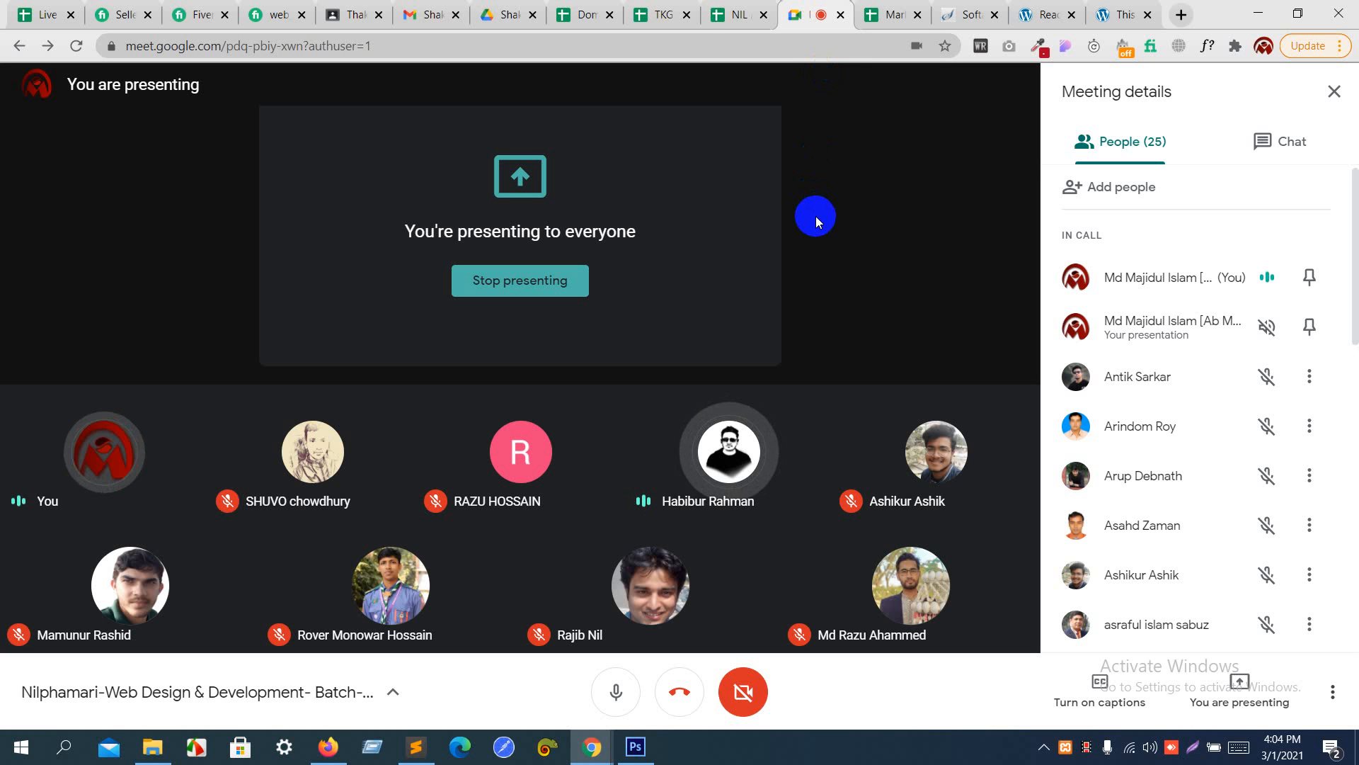
left_click(1036, 7)
left_click(1125, 14)
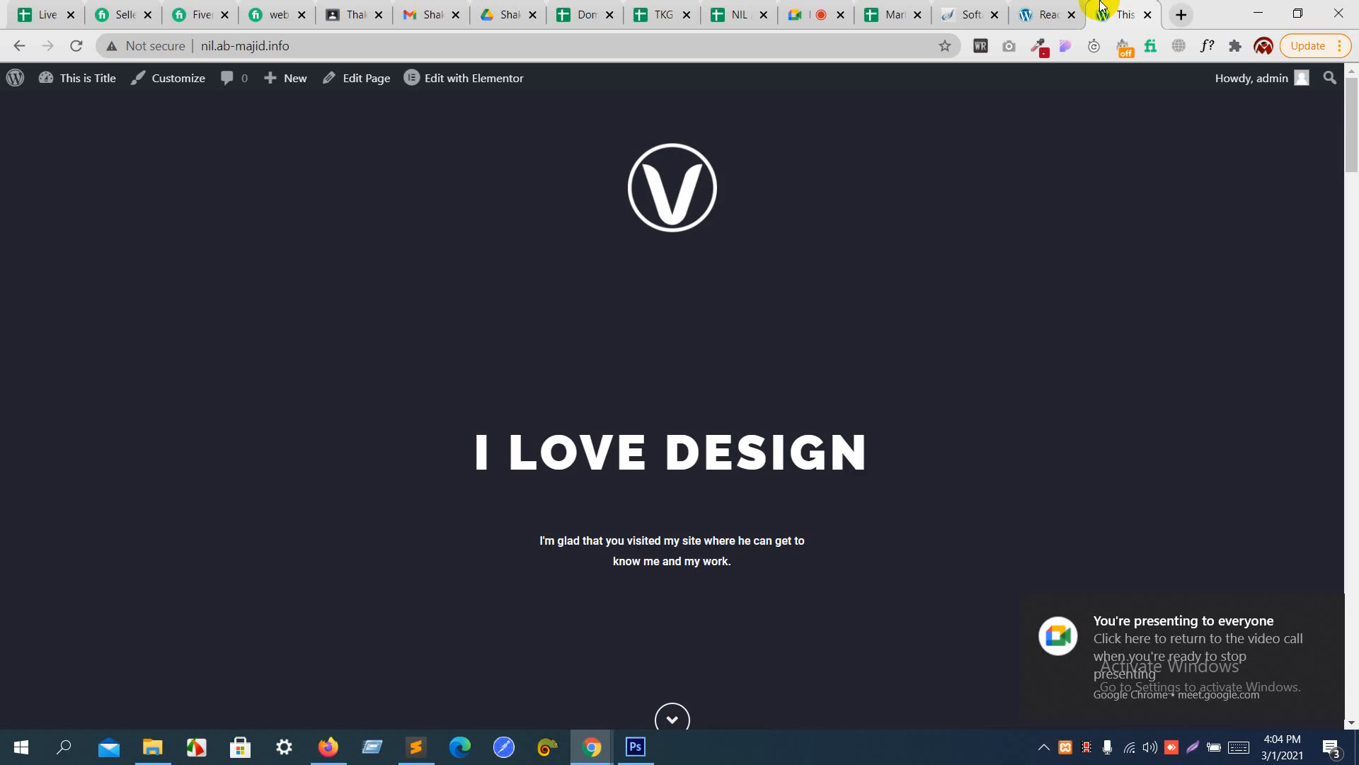
scroll(938, 337, "down", 9)
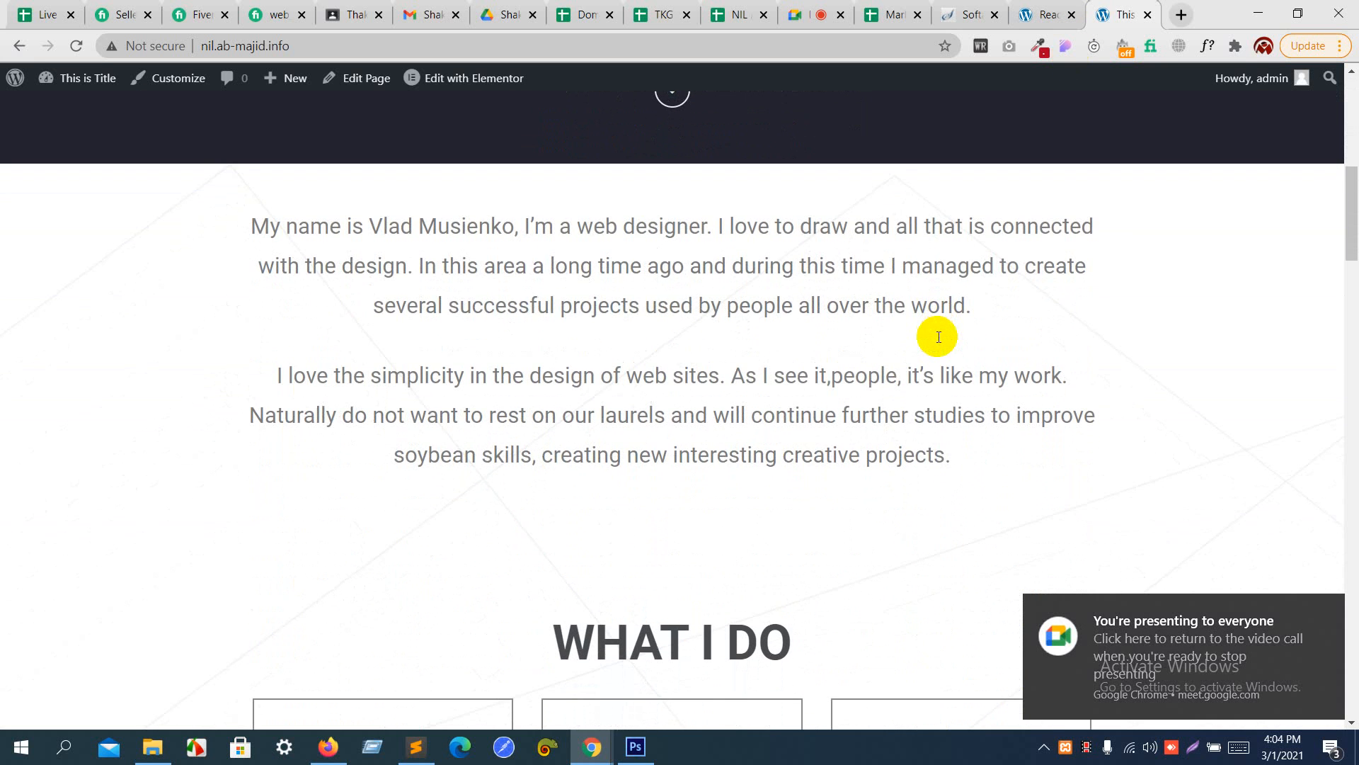
scroll(937, 337, "down", 3)
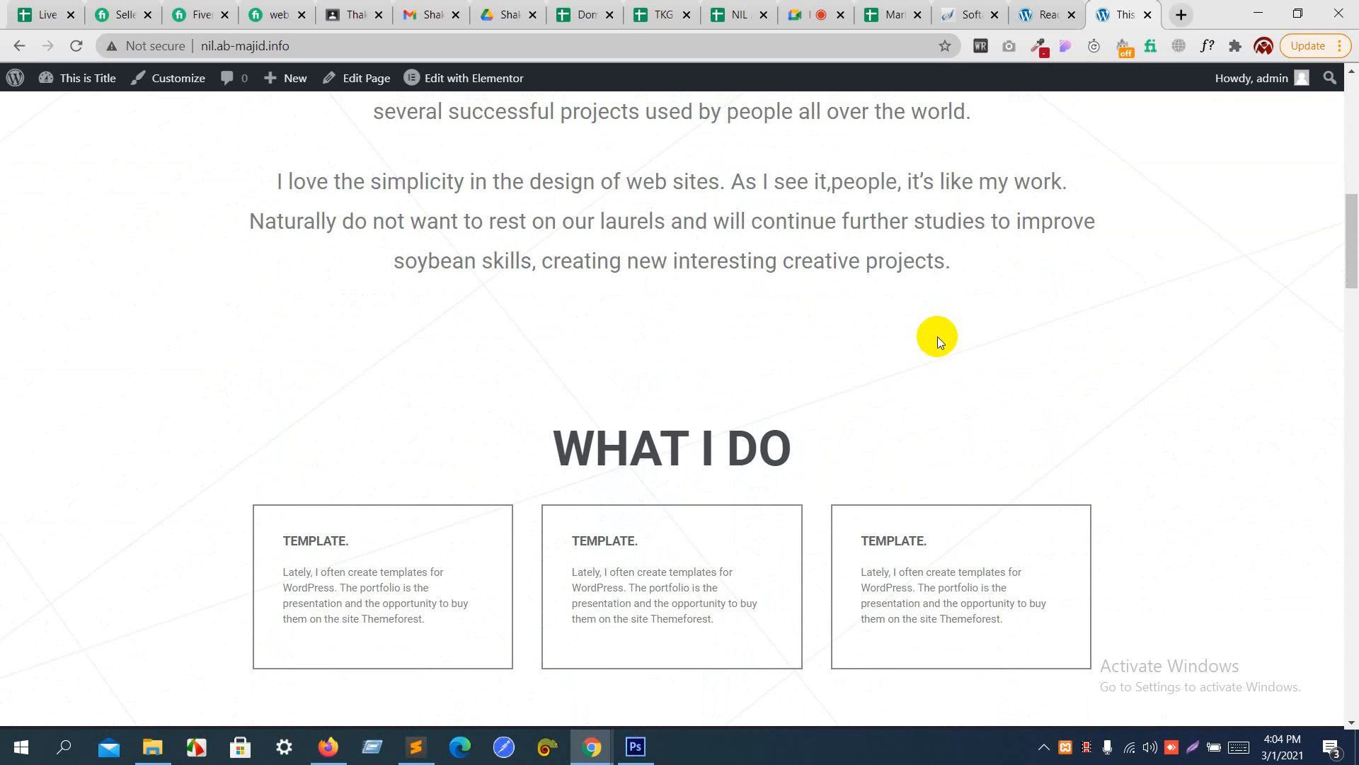
scroll(938, 337, "down", 2)
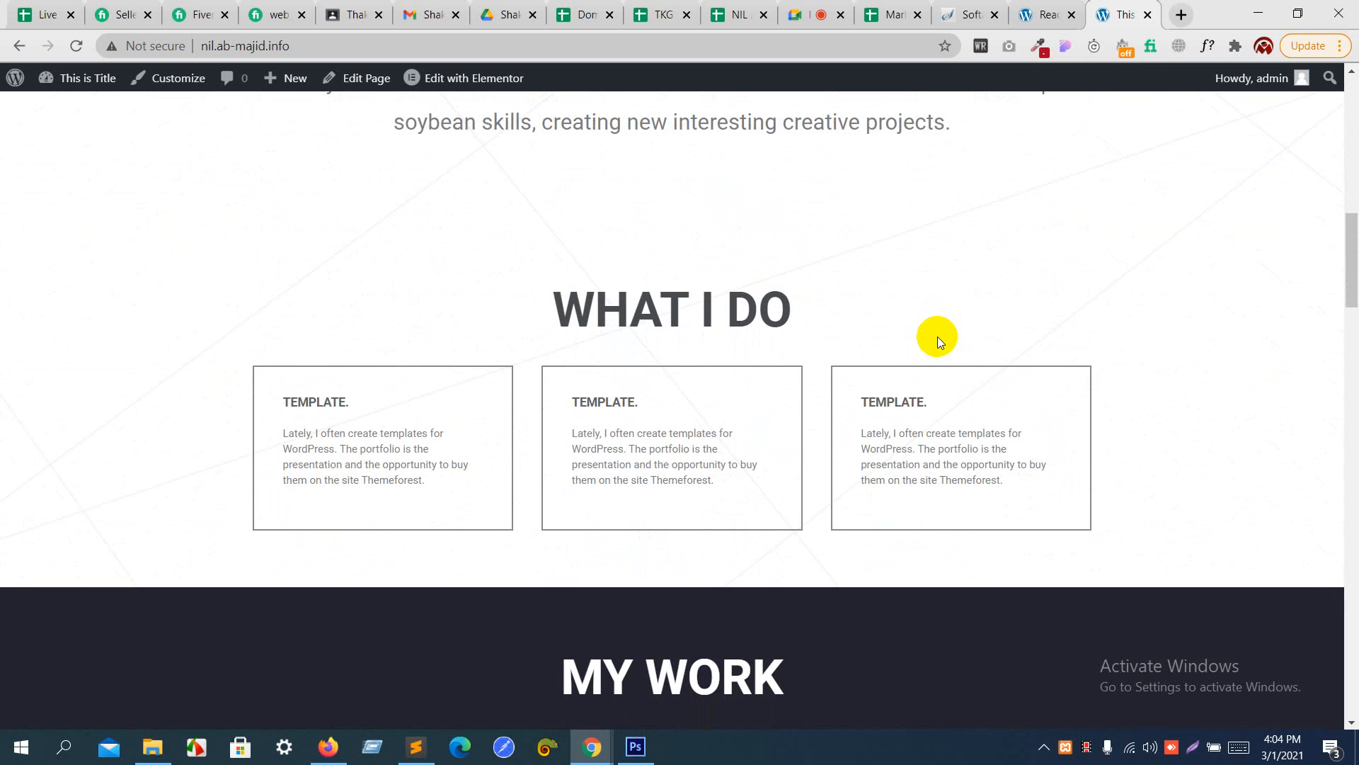
scroll(937, 337, "up", 4)
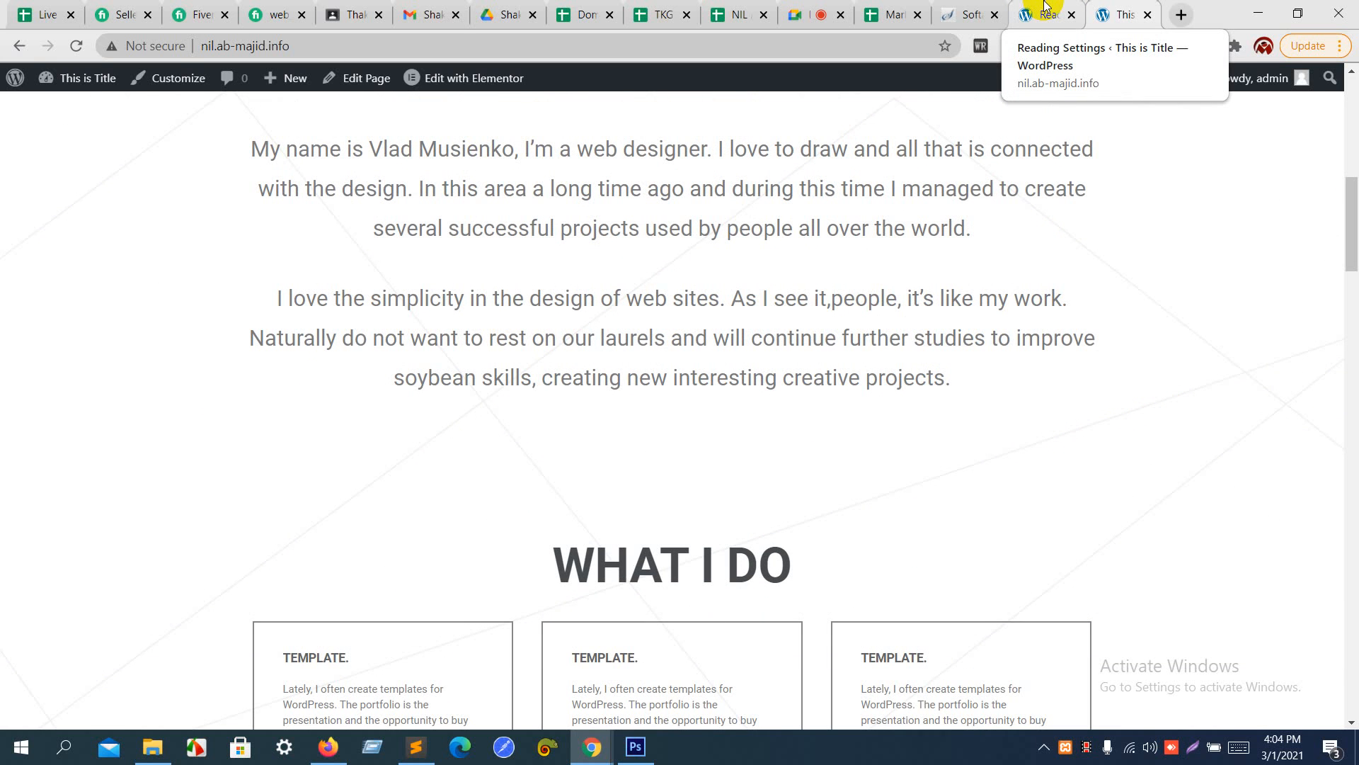
- Return to the WordPress admin, list the site's pages, and open the Home page for Elementor editing in a new browser tab
left_click(1044, 6)
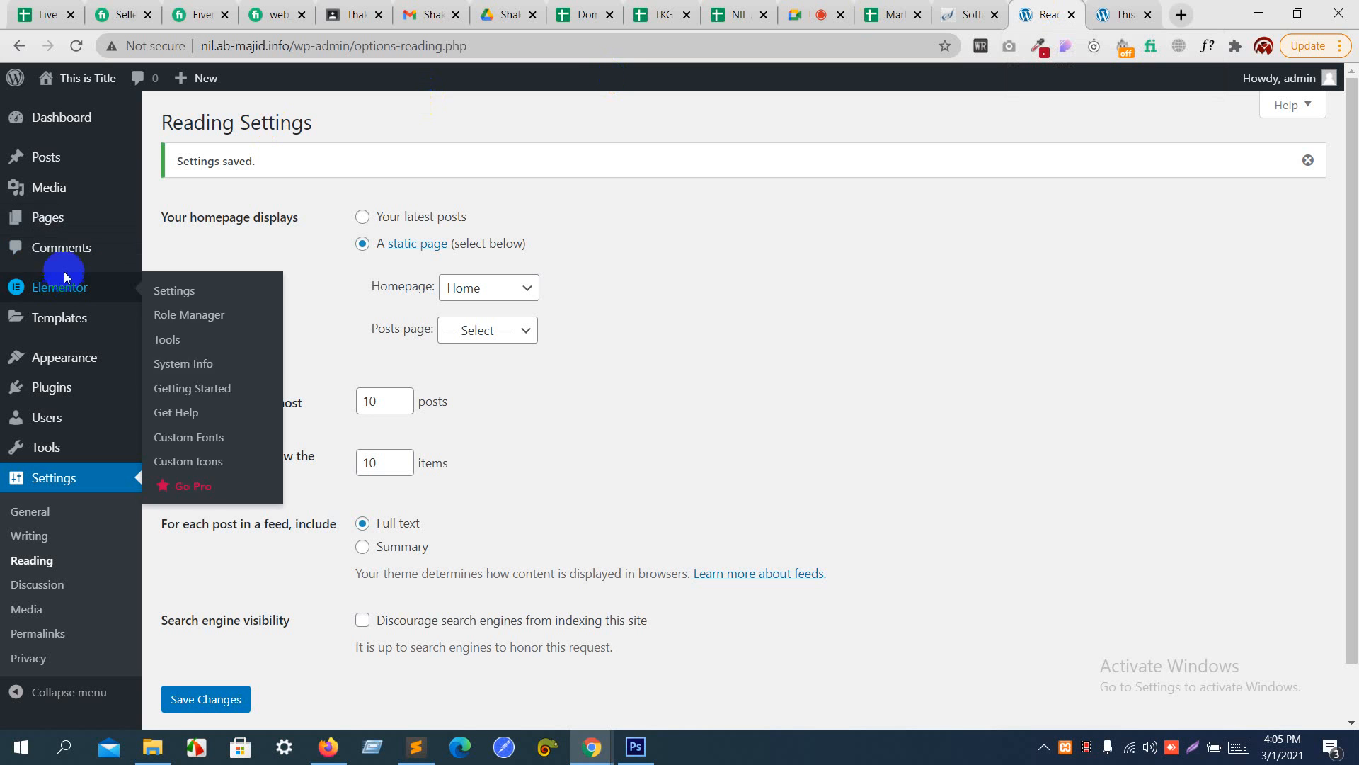
mouse_move(76, 171)
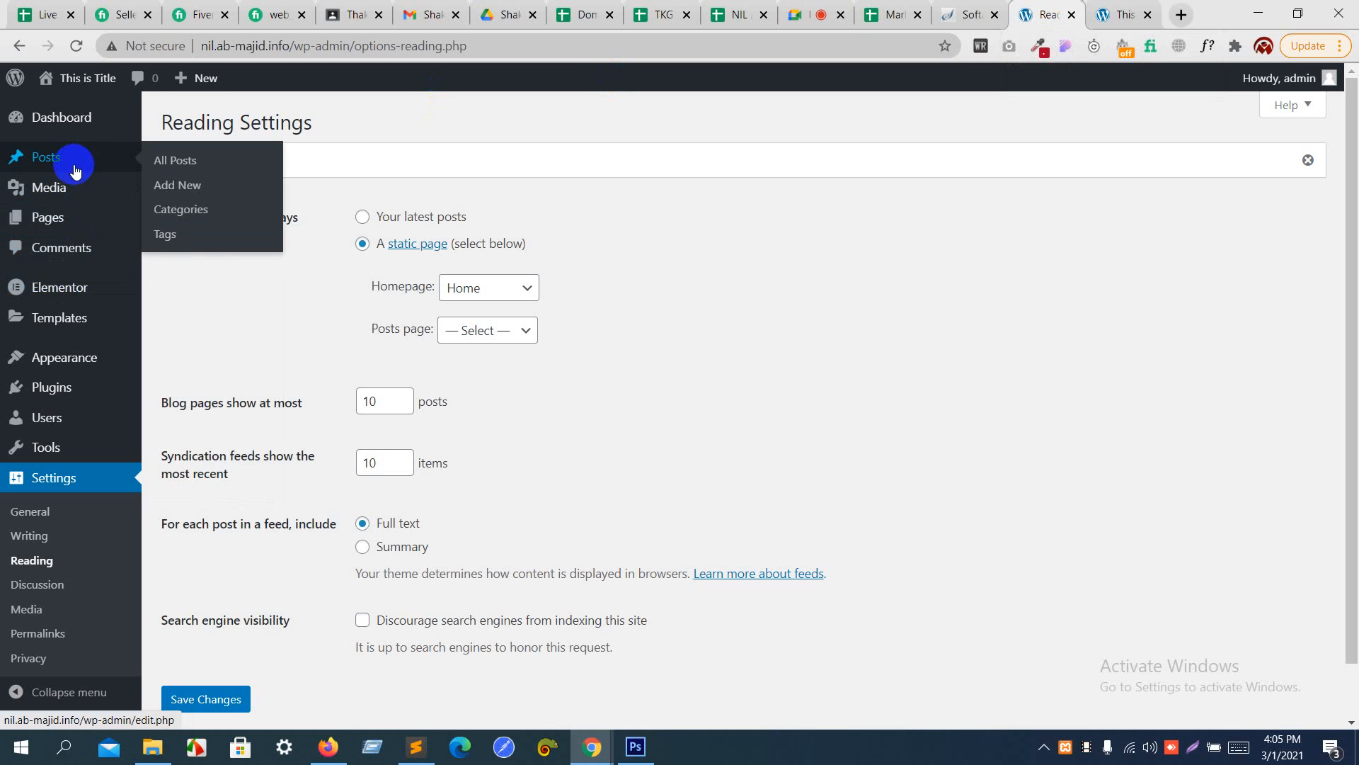
left_click(64, 218)
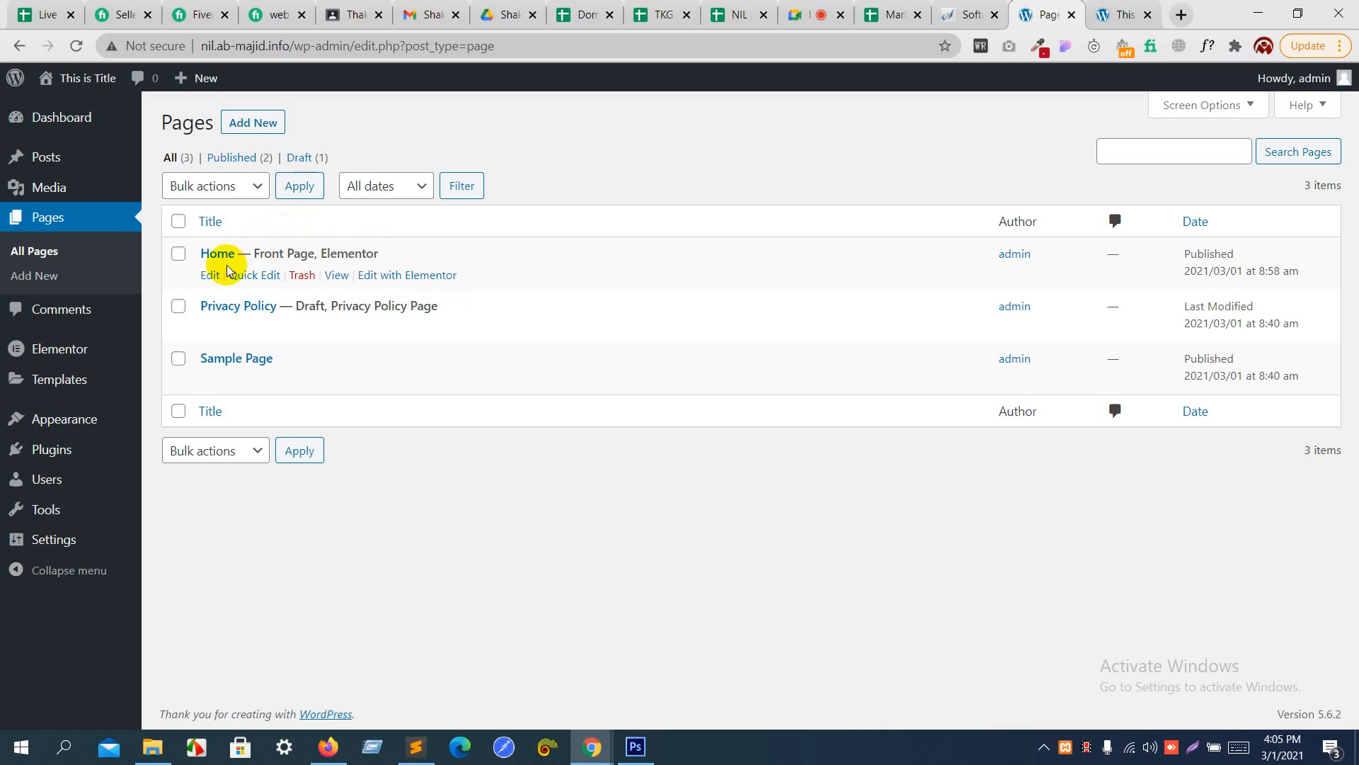
right_click(410, 277)
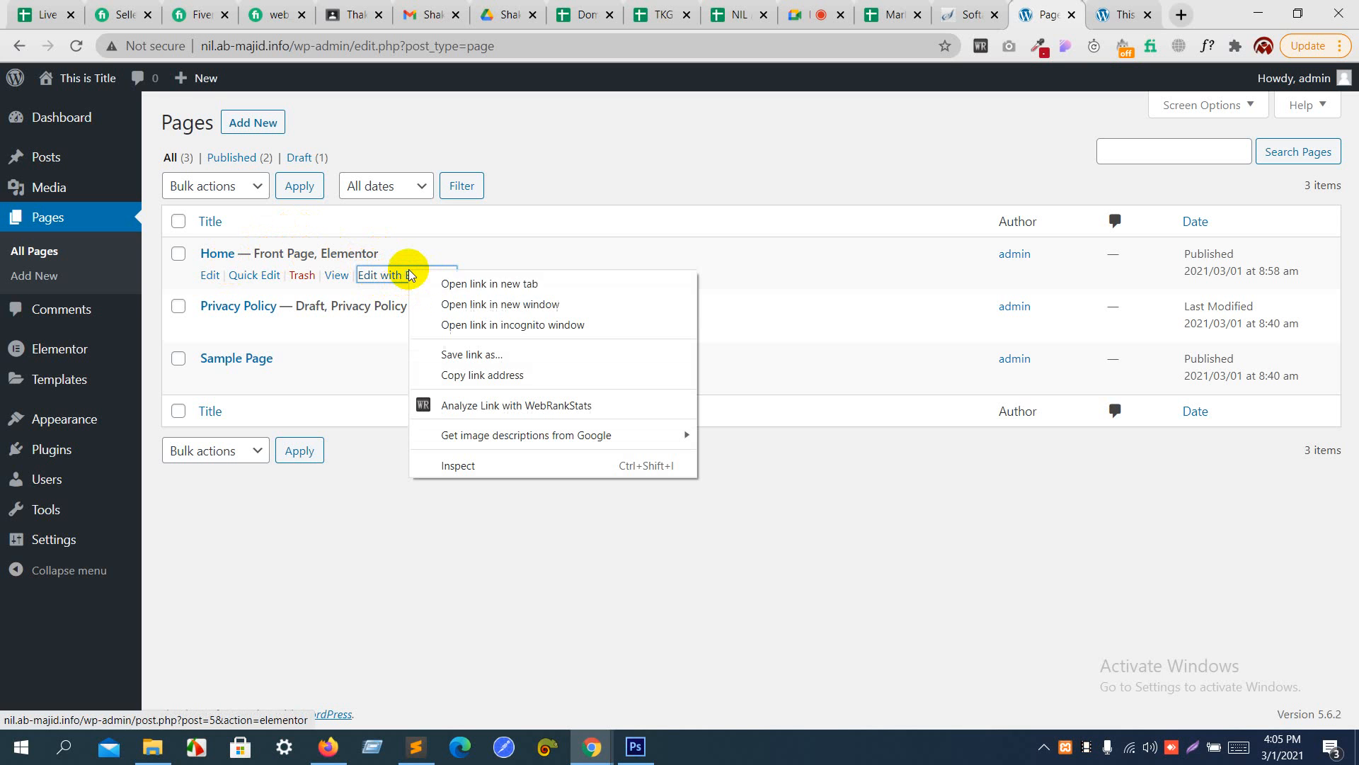
left_click(445, 282)
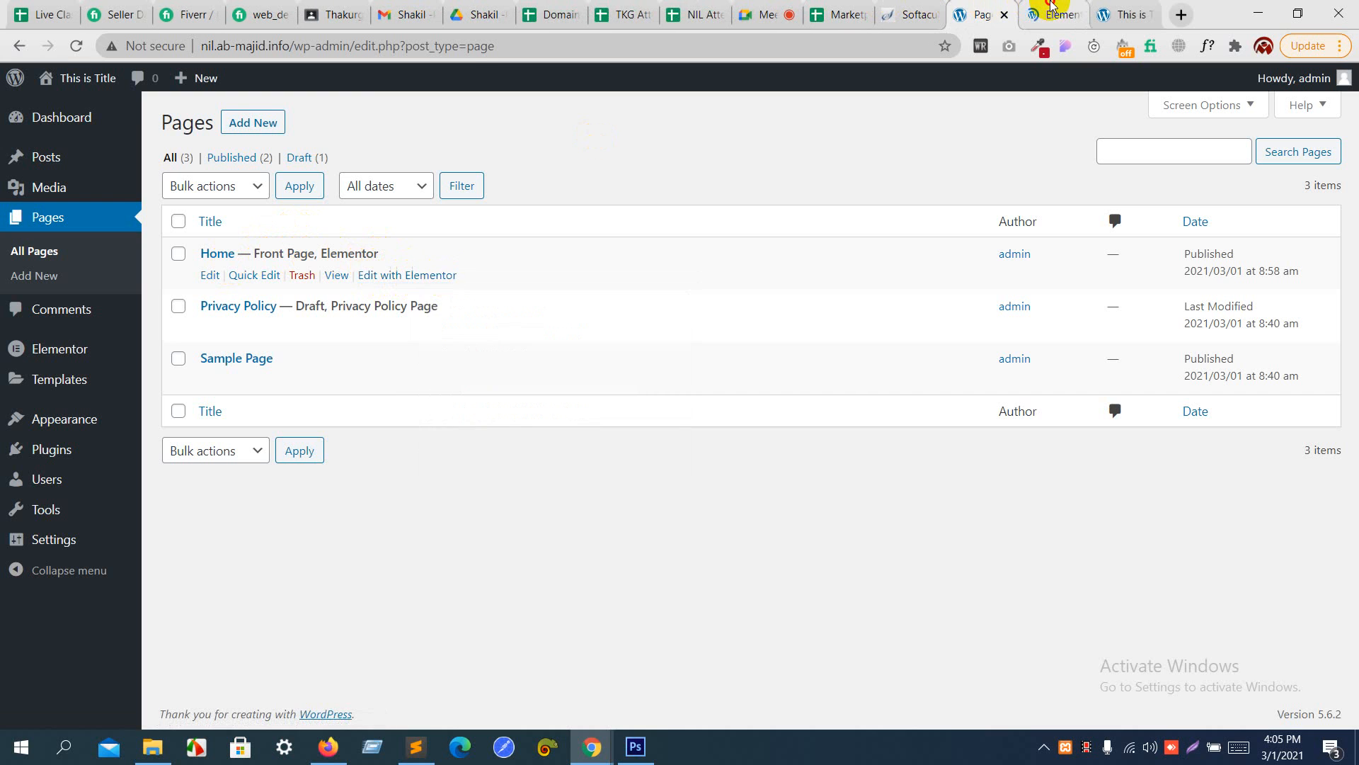
left_click(1035, 10)
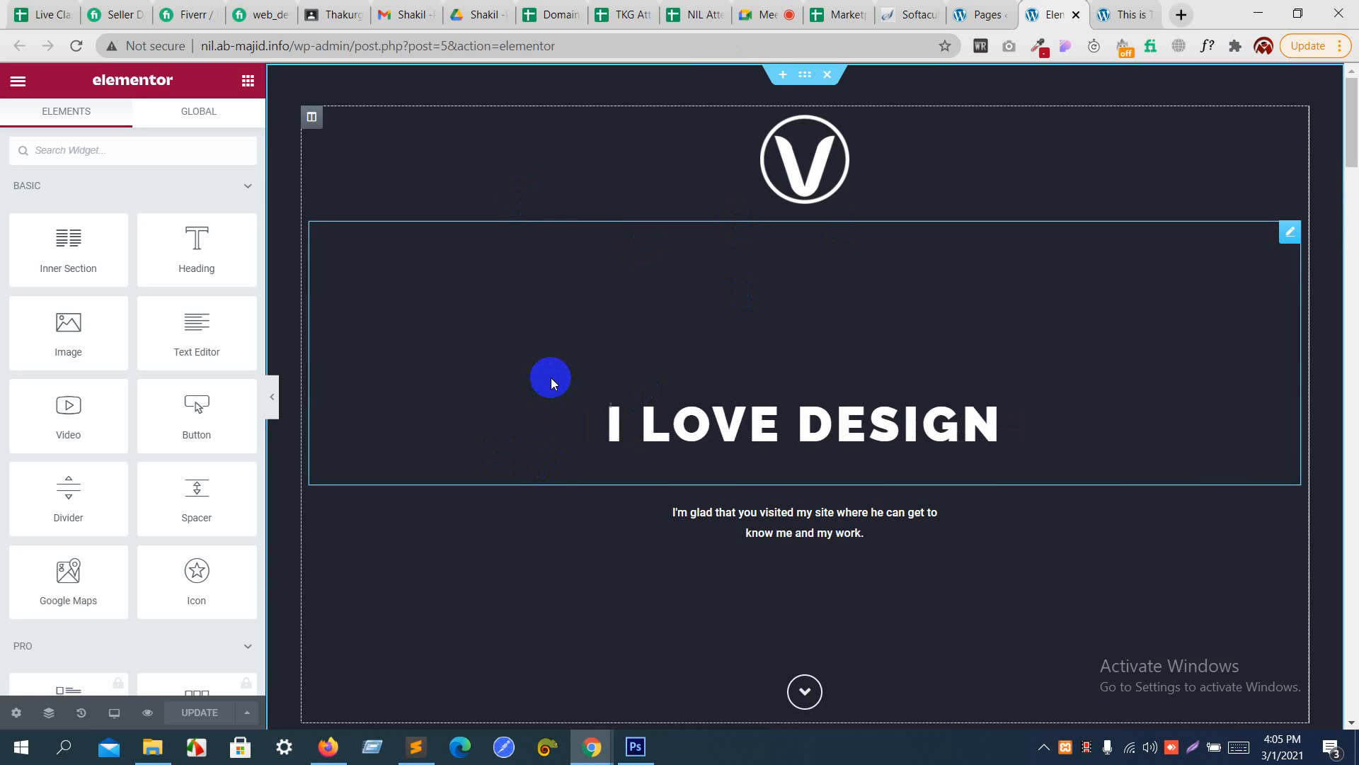
- Give the I Love Design header section the background image back.png from the media library and set its size to Cover
left_click(814, 81)
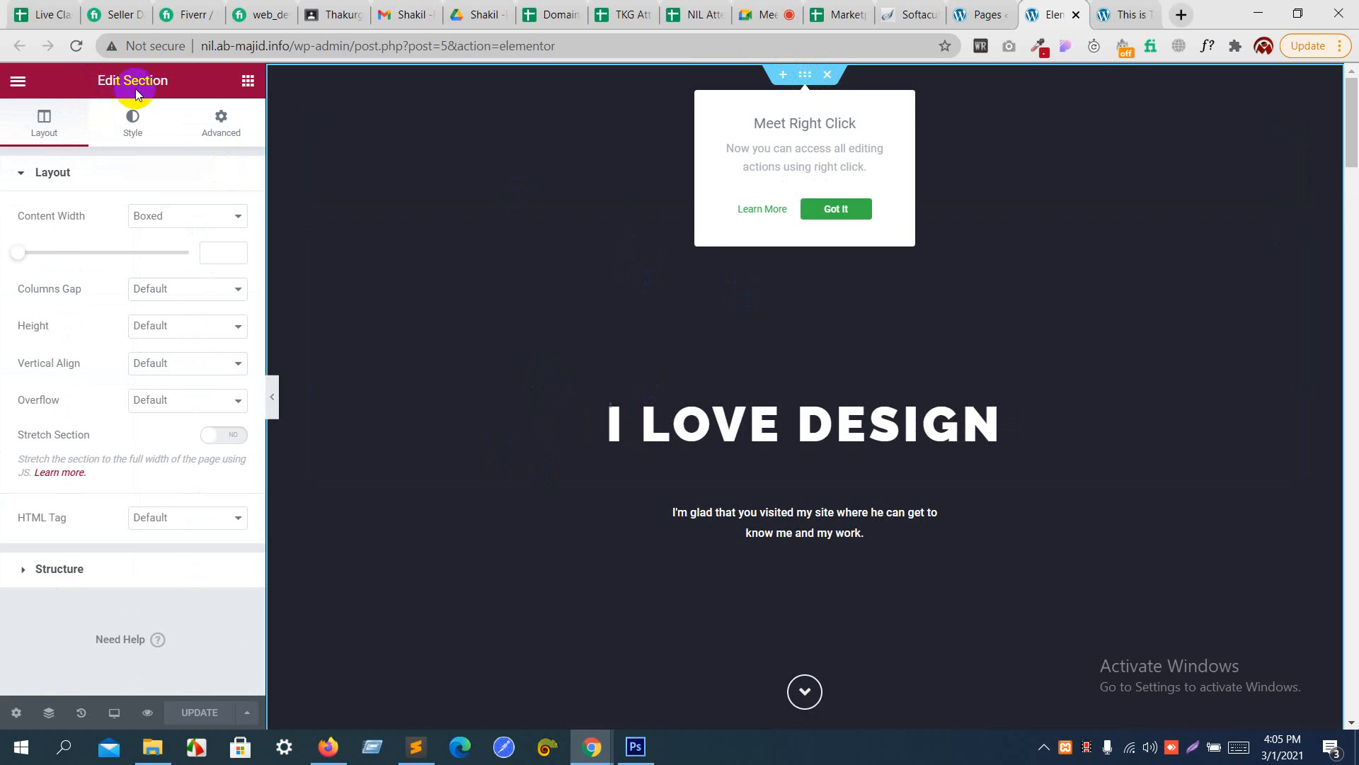
left_click(134, 126)
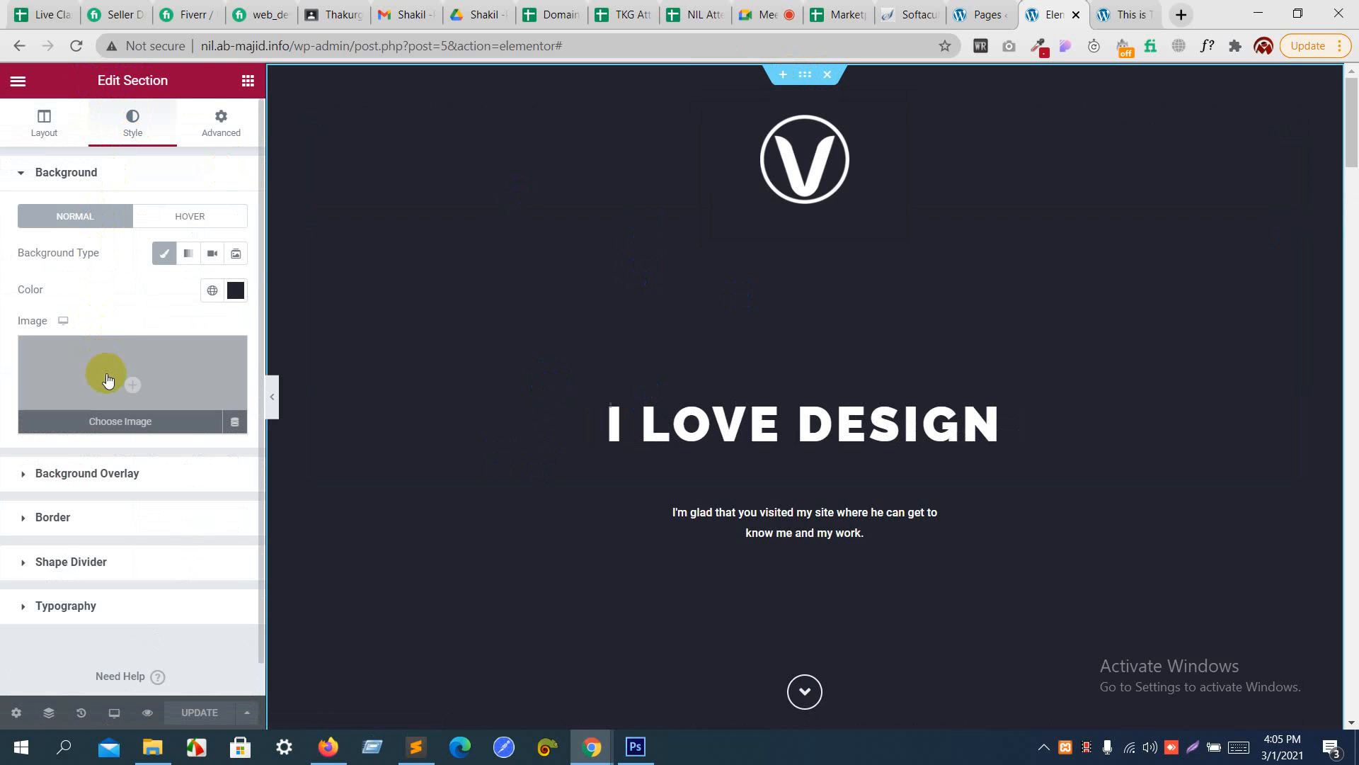
left_click(165, 384)
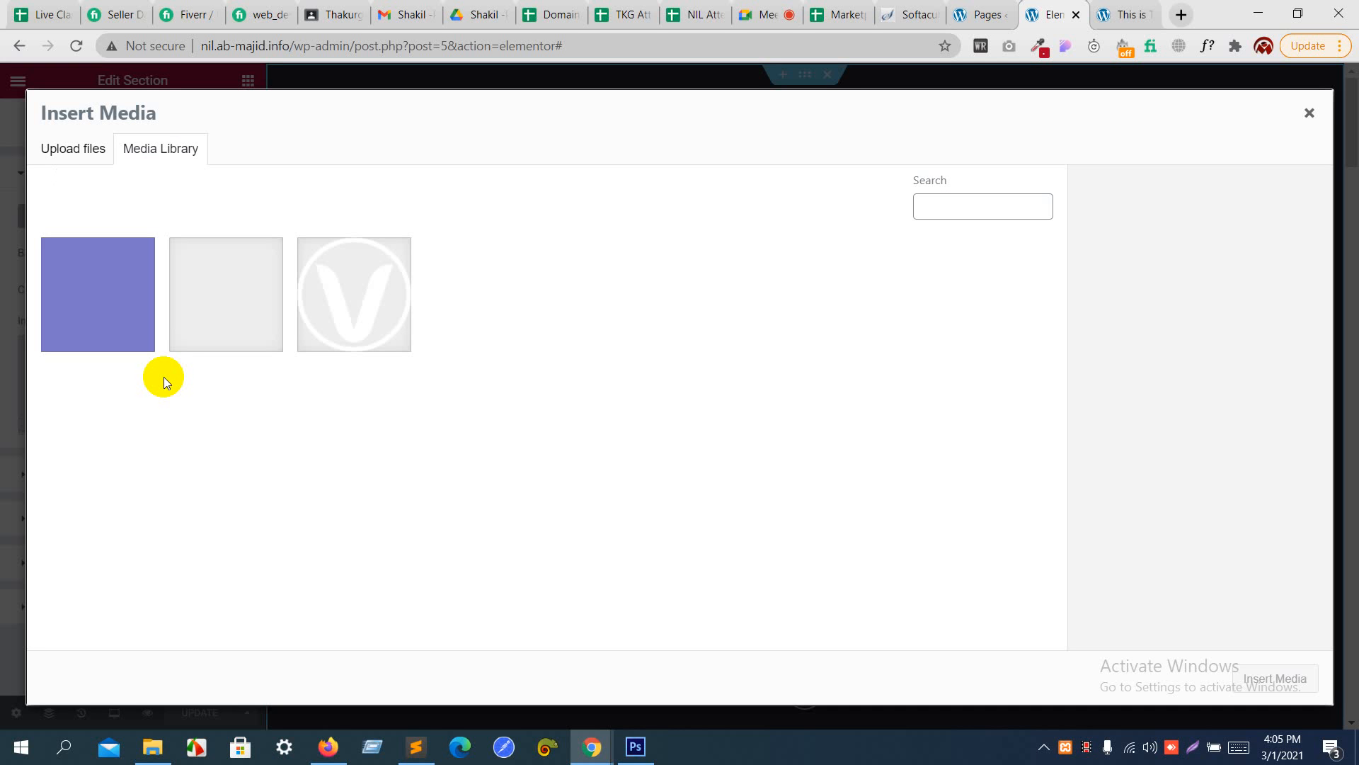
left_click(235, 306)
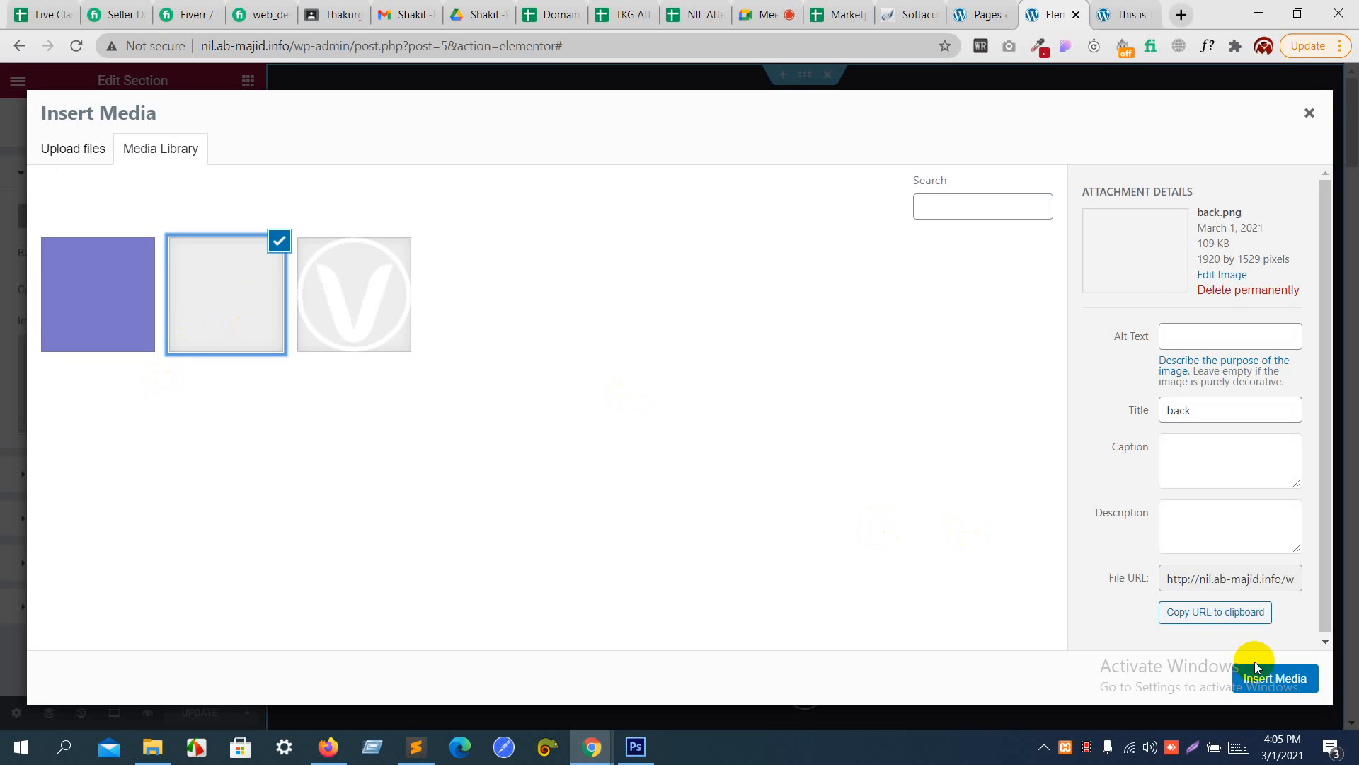
left_click(1275, 678)
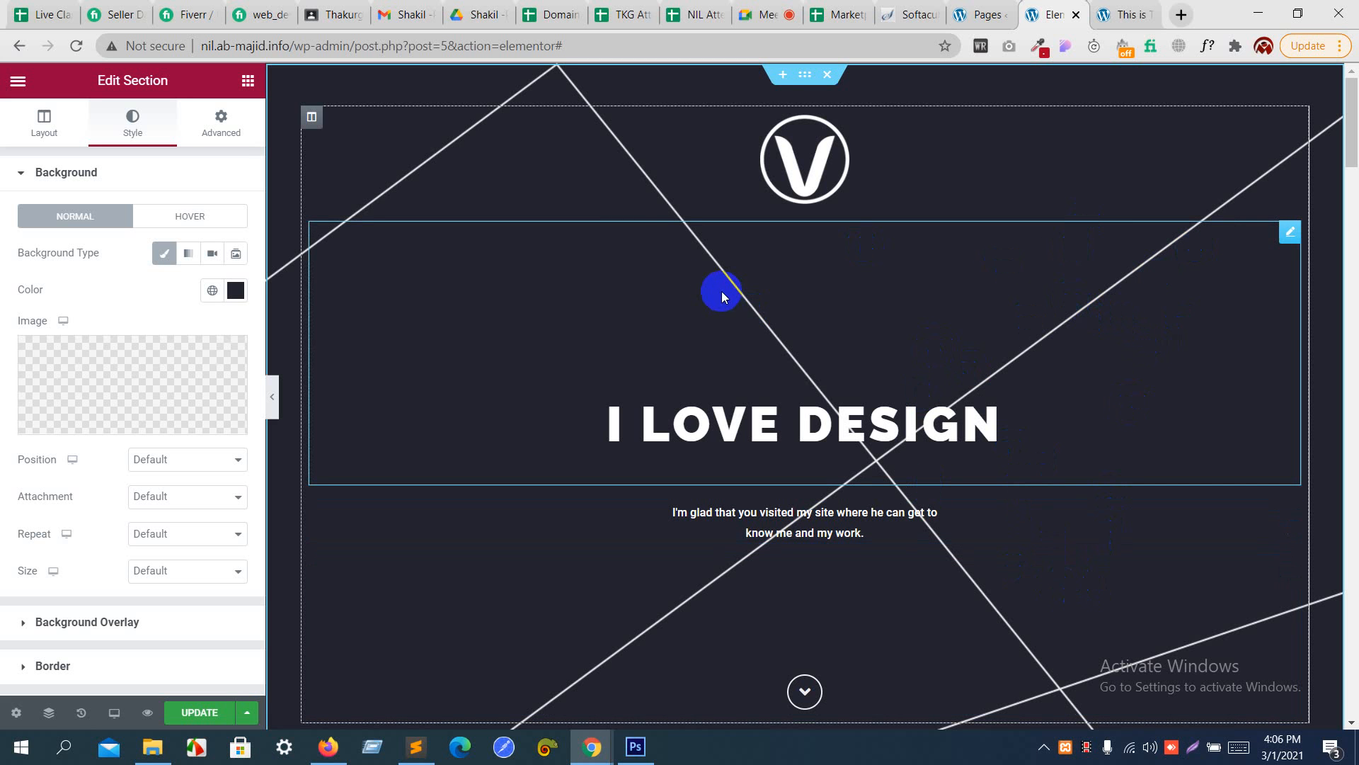
left_click(174, 567)
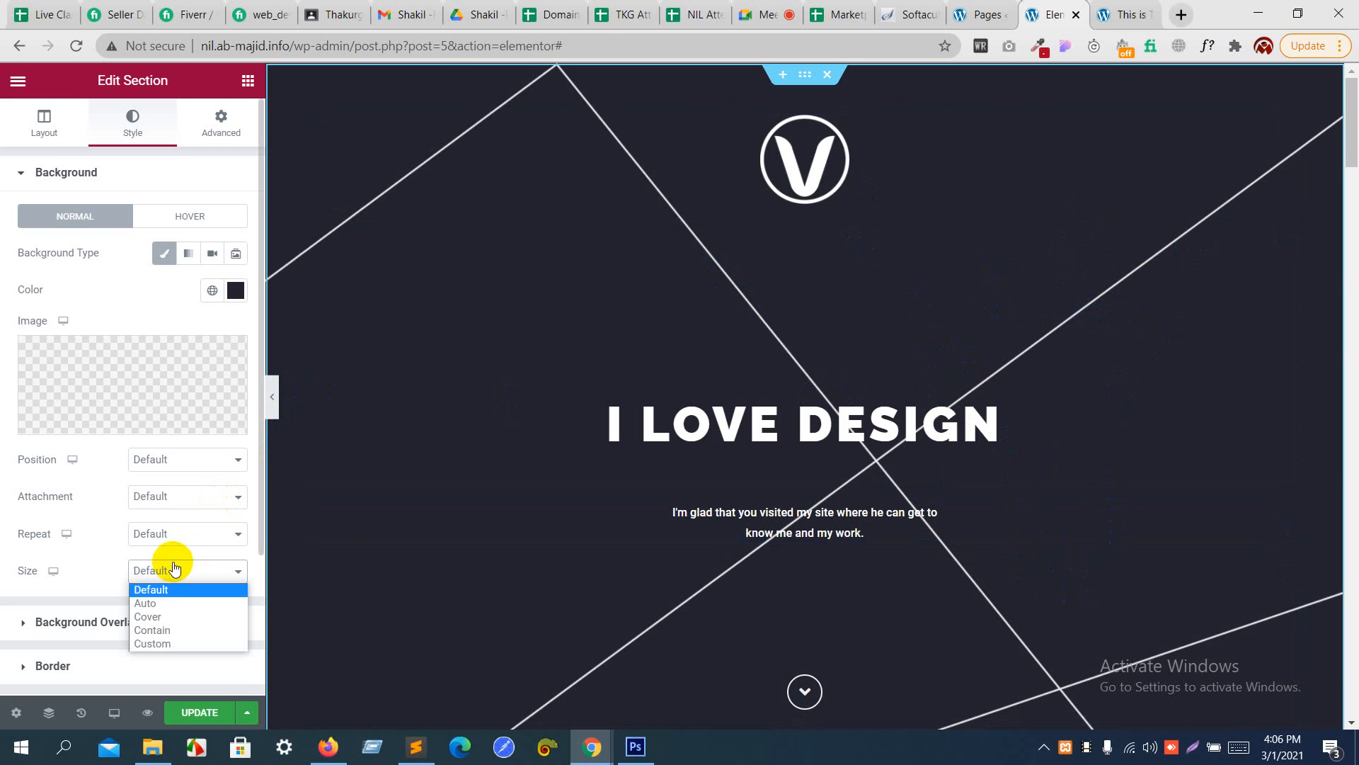
left_click(162, 616)
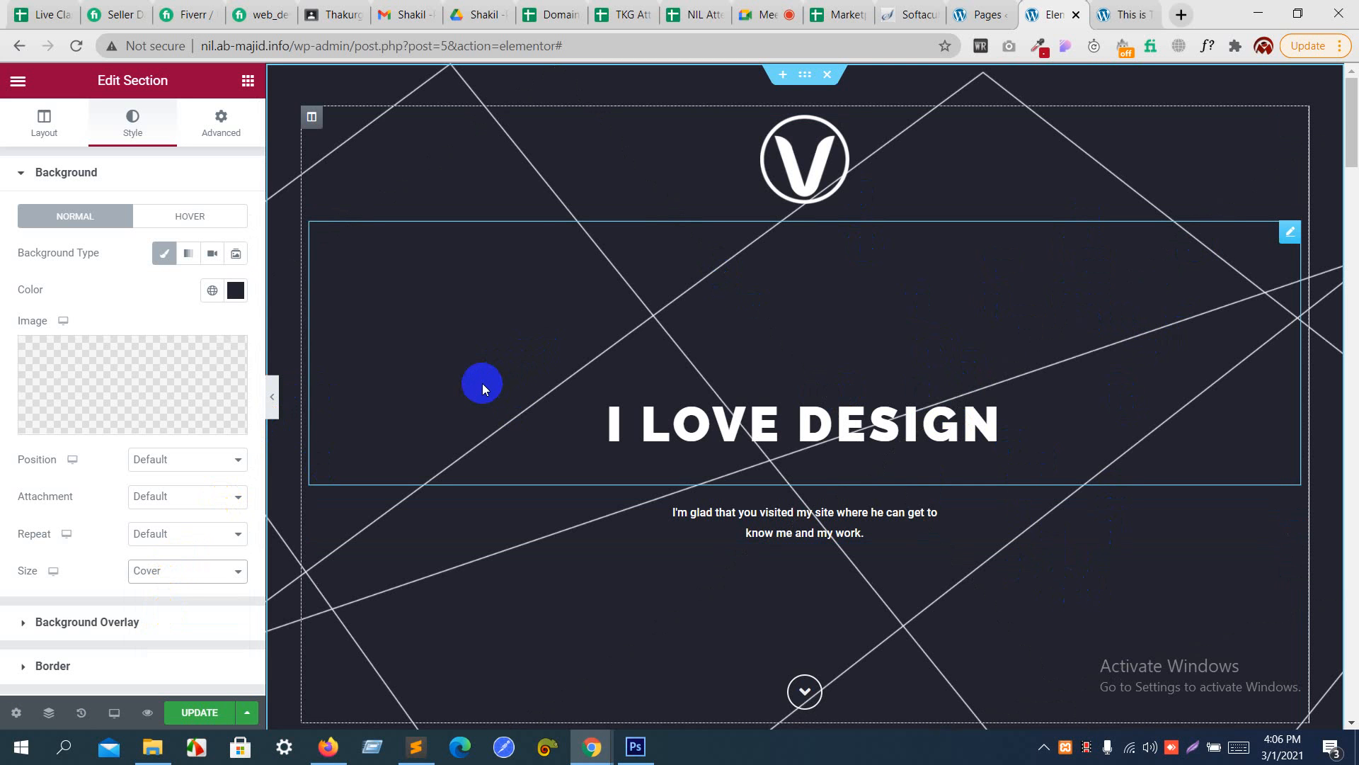
- Set the header background image's attachment to Fixed and check how it behaves while the page scrolls
left_click(185, 462)
left_click(185, 461)
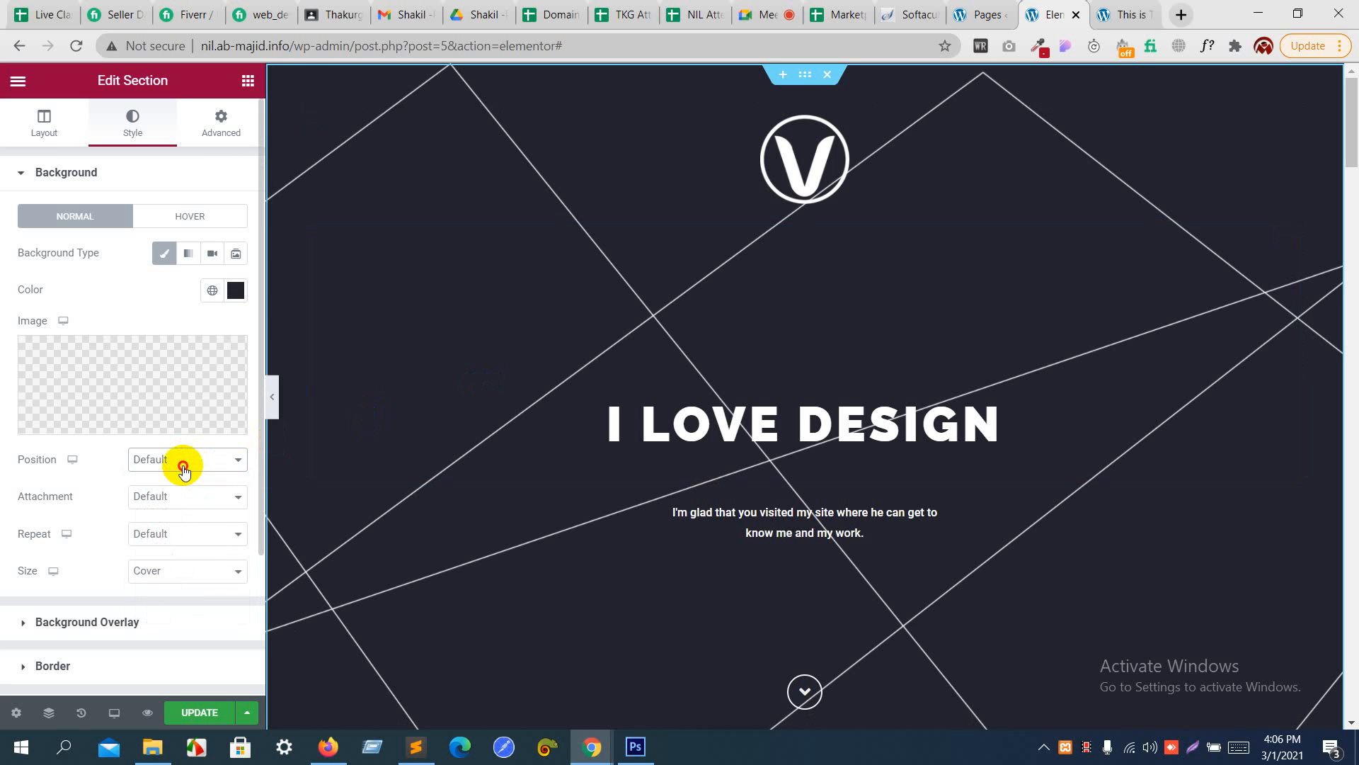
left_click(177, 495)
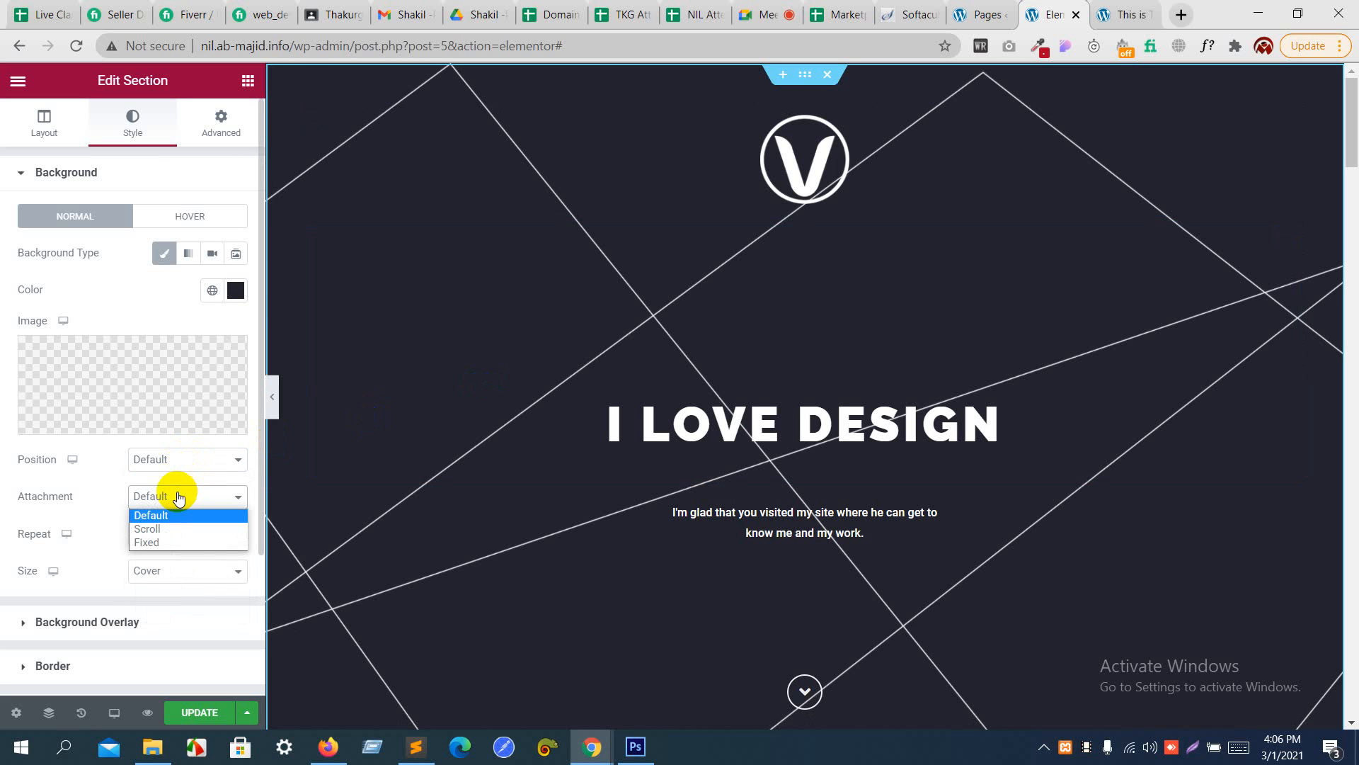
left_click(164, 538)
scroll(542, 536, "down", 3)
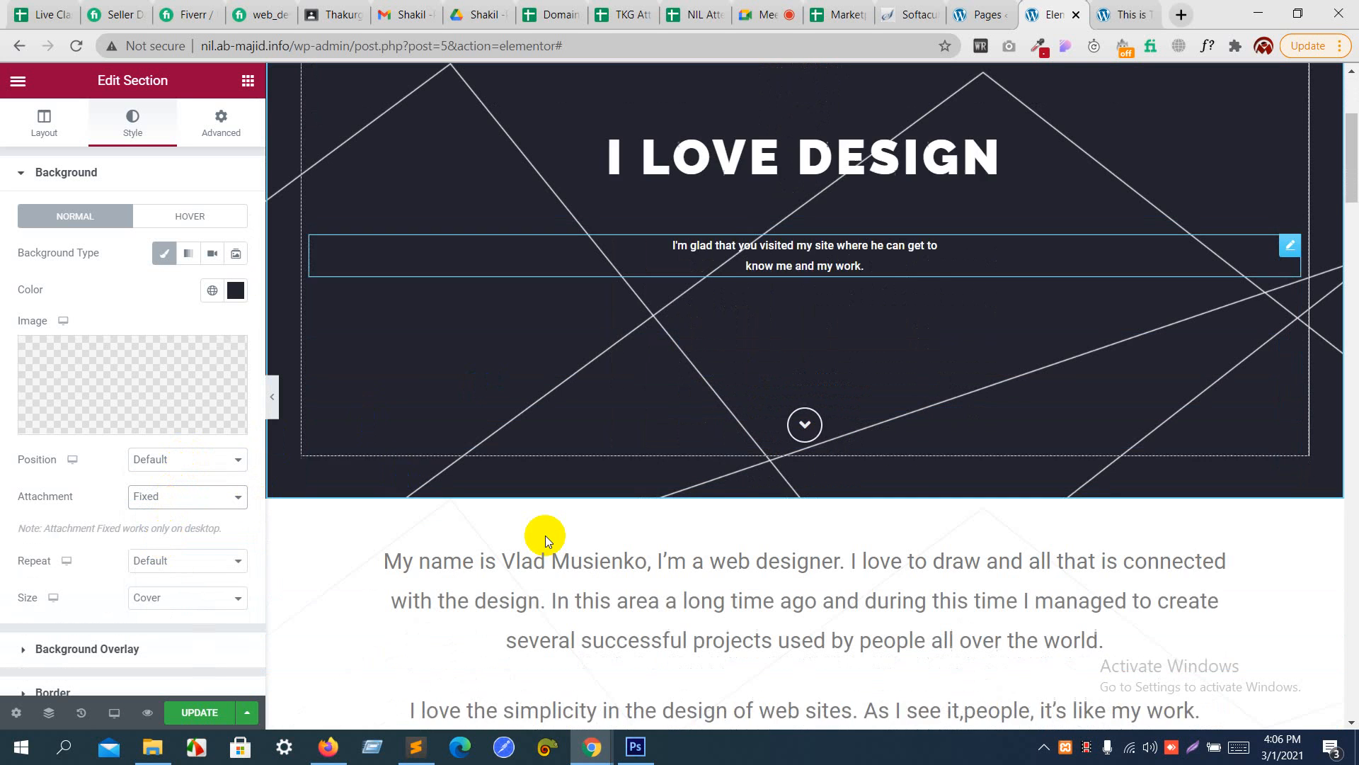
scroll(545, 536, "down", 12)
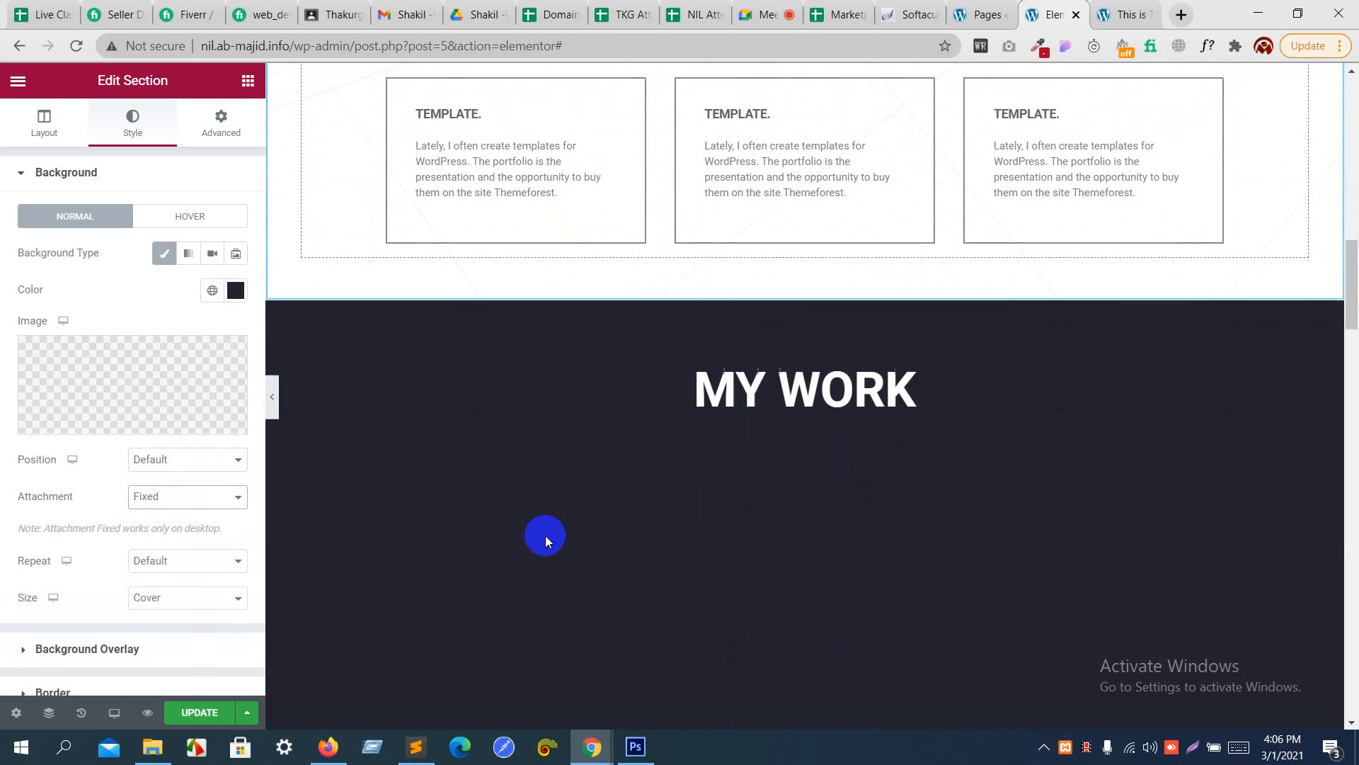
scroll(545, 535, "down", 12)
scroll(545, 535, "up", 6)
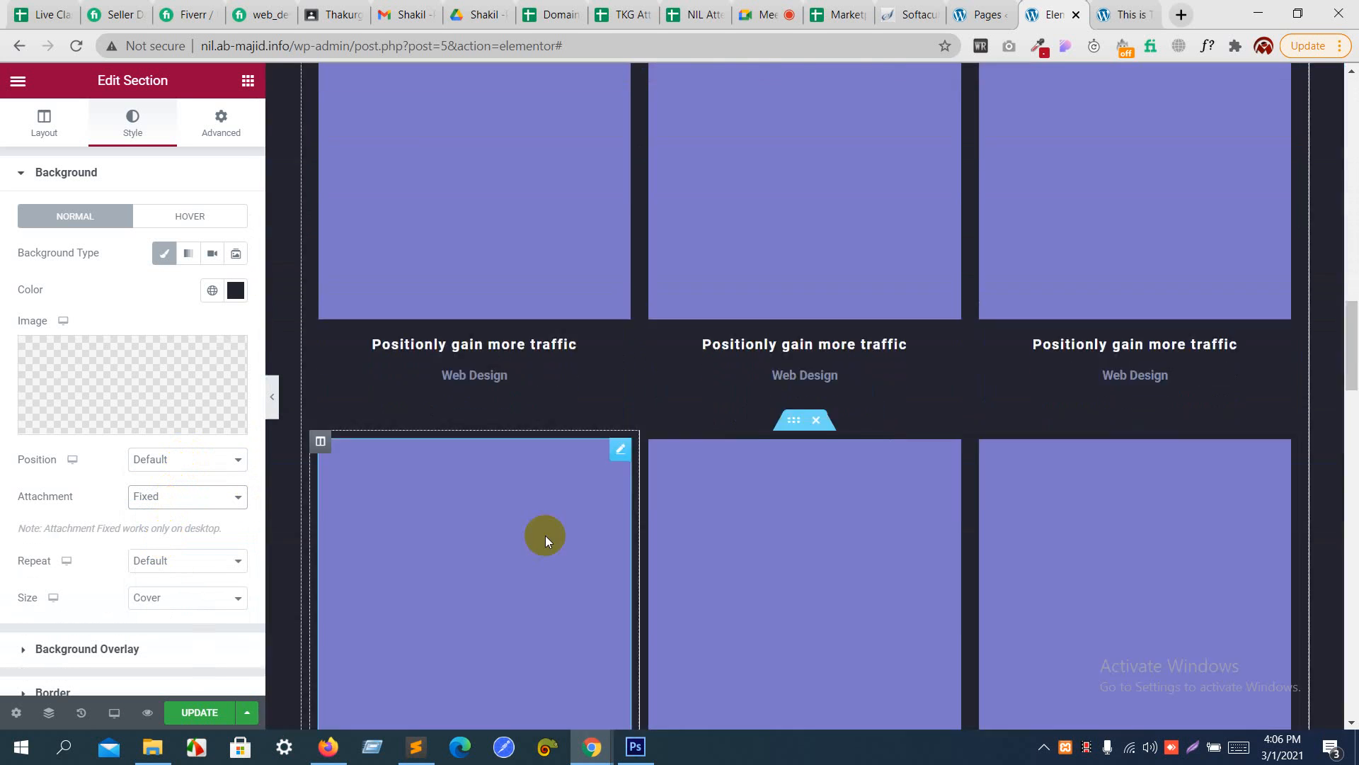
scroll(545, 535, "up", 15)
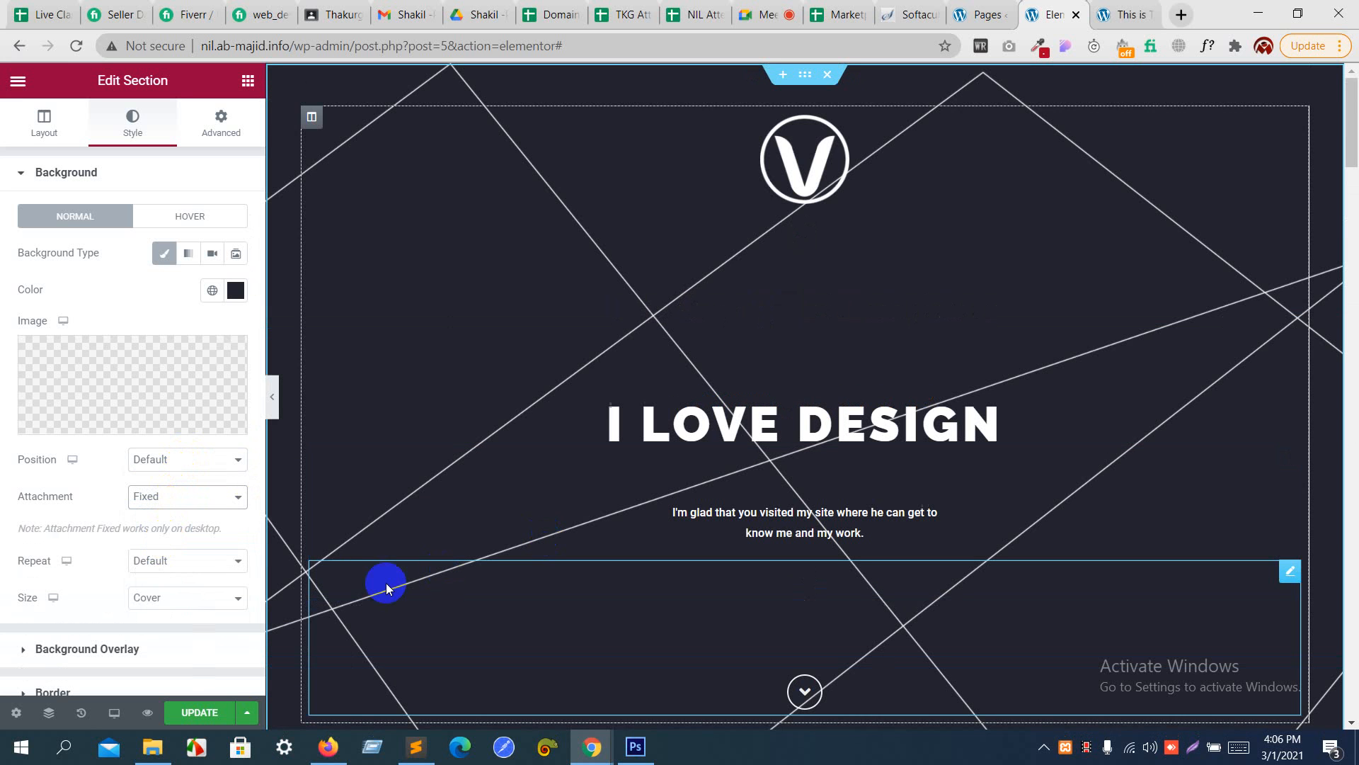
- Reset the header background's attachment to Default and remove the background image from the section
left_click(204, 501)
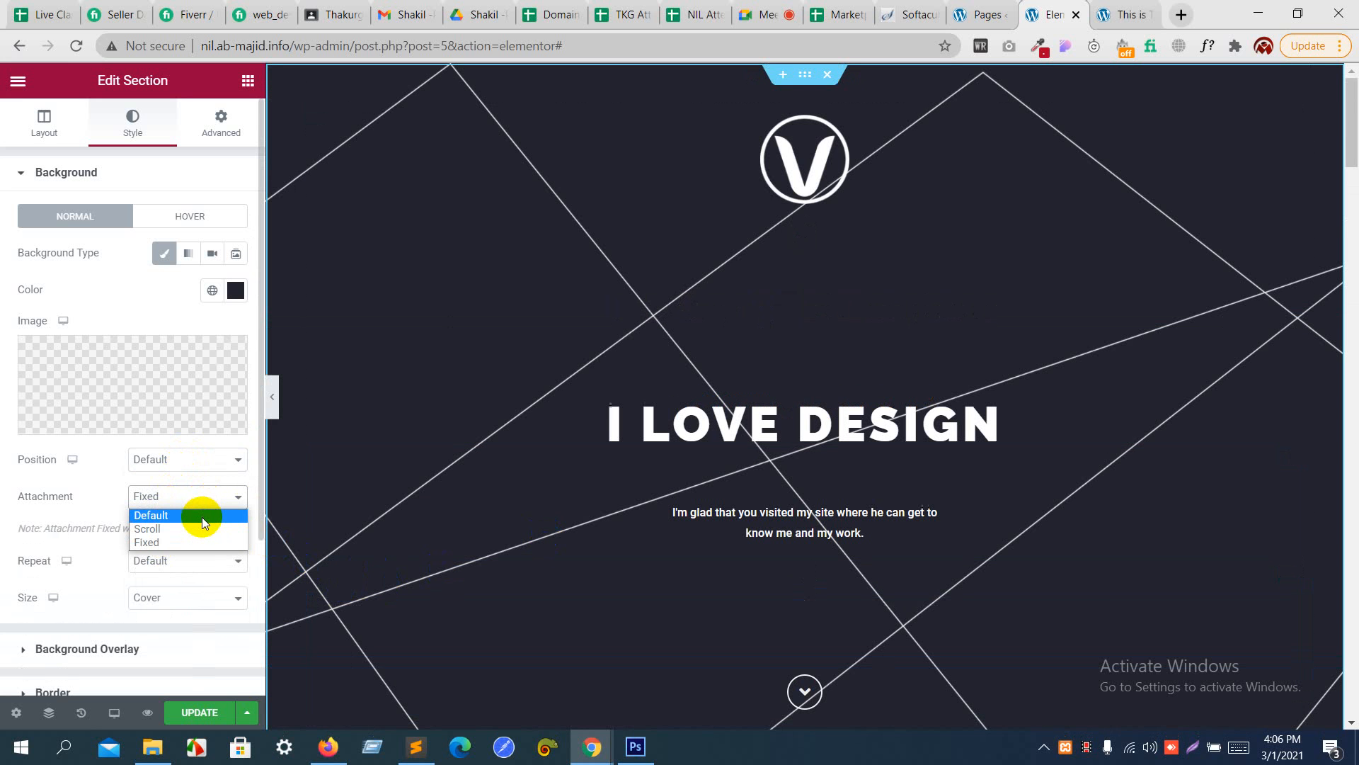
left_click(203, 515)
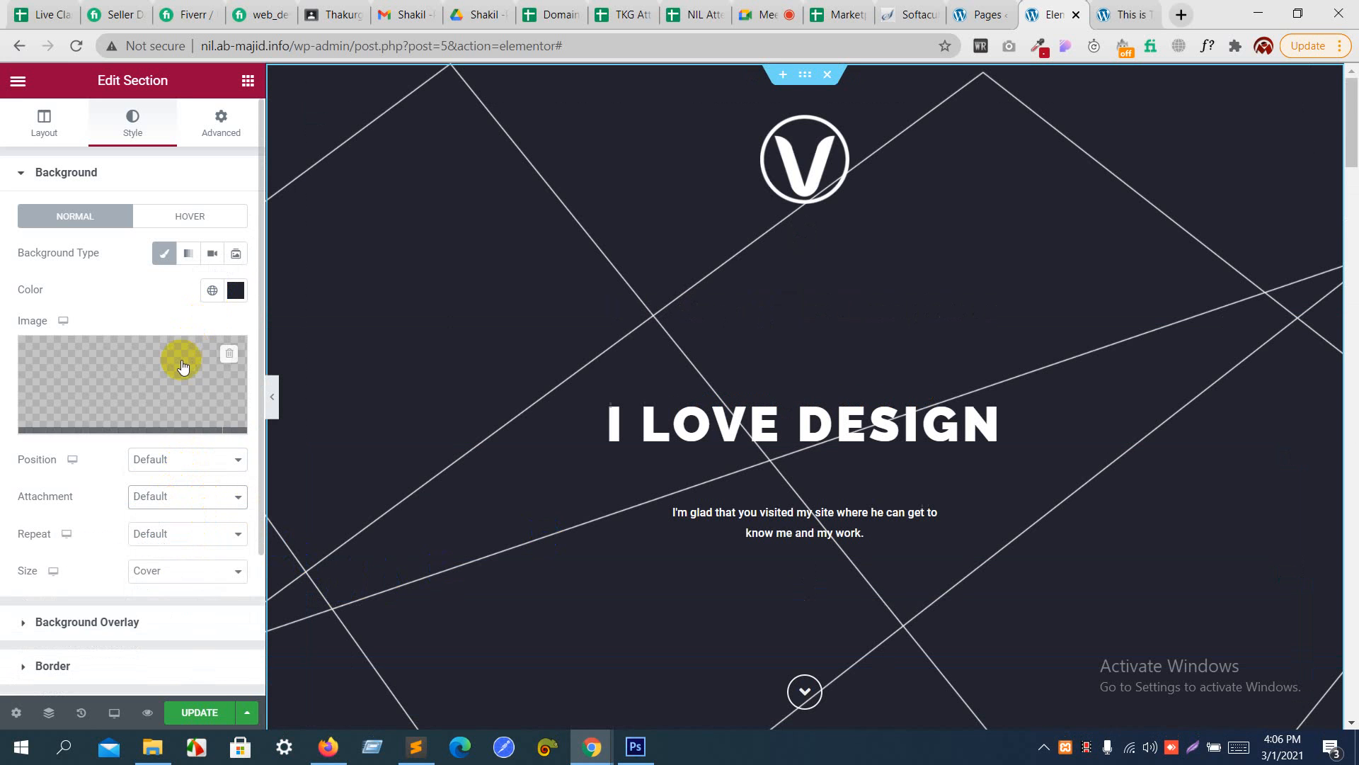
mouse_move(182, 359)
left_click(228, 357)
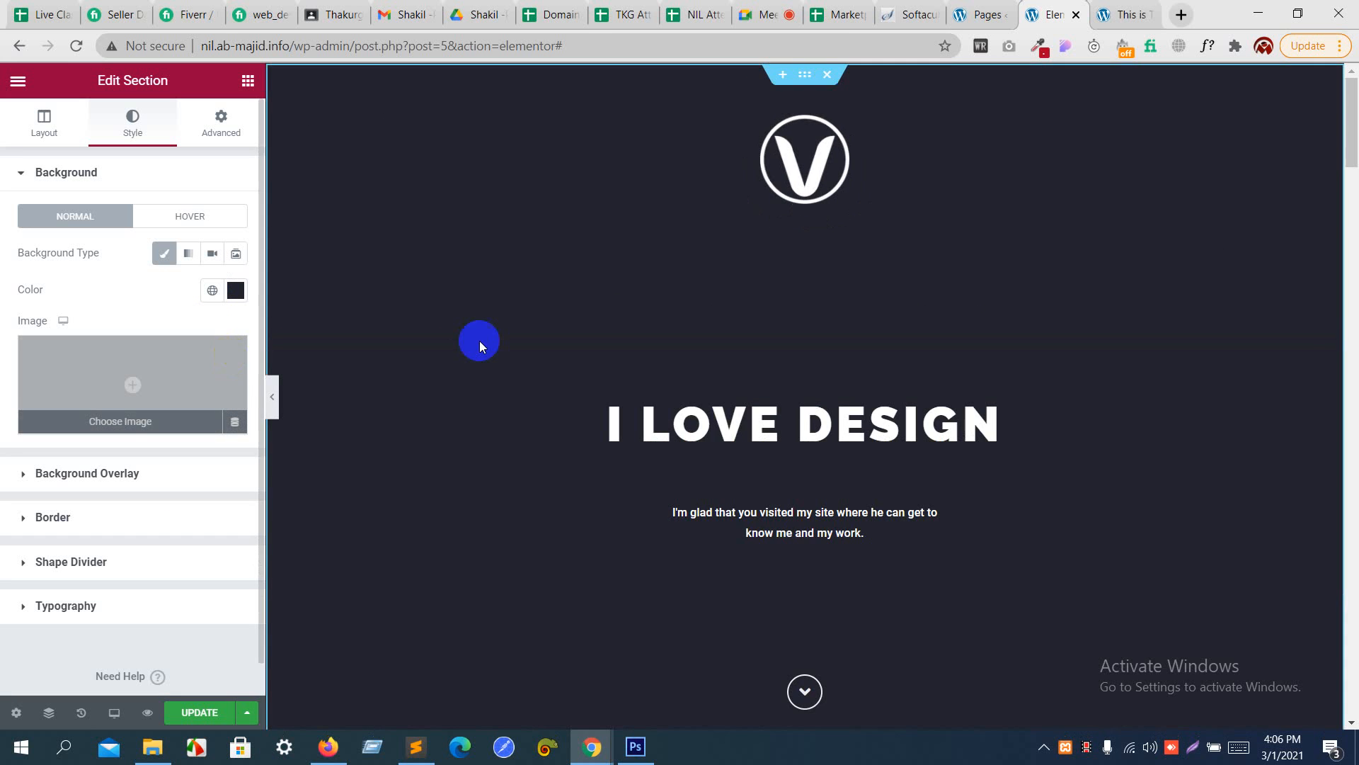
- Open the background style settings of the section containing the introduction text and the What I Do heading
scroll(571, 407, "down", 5)
scroll(571, 408, "down", 10)
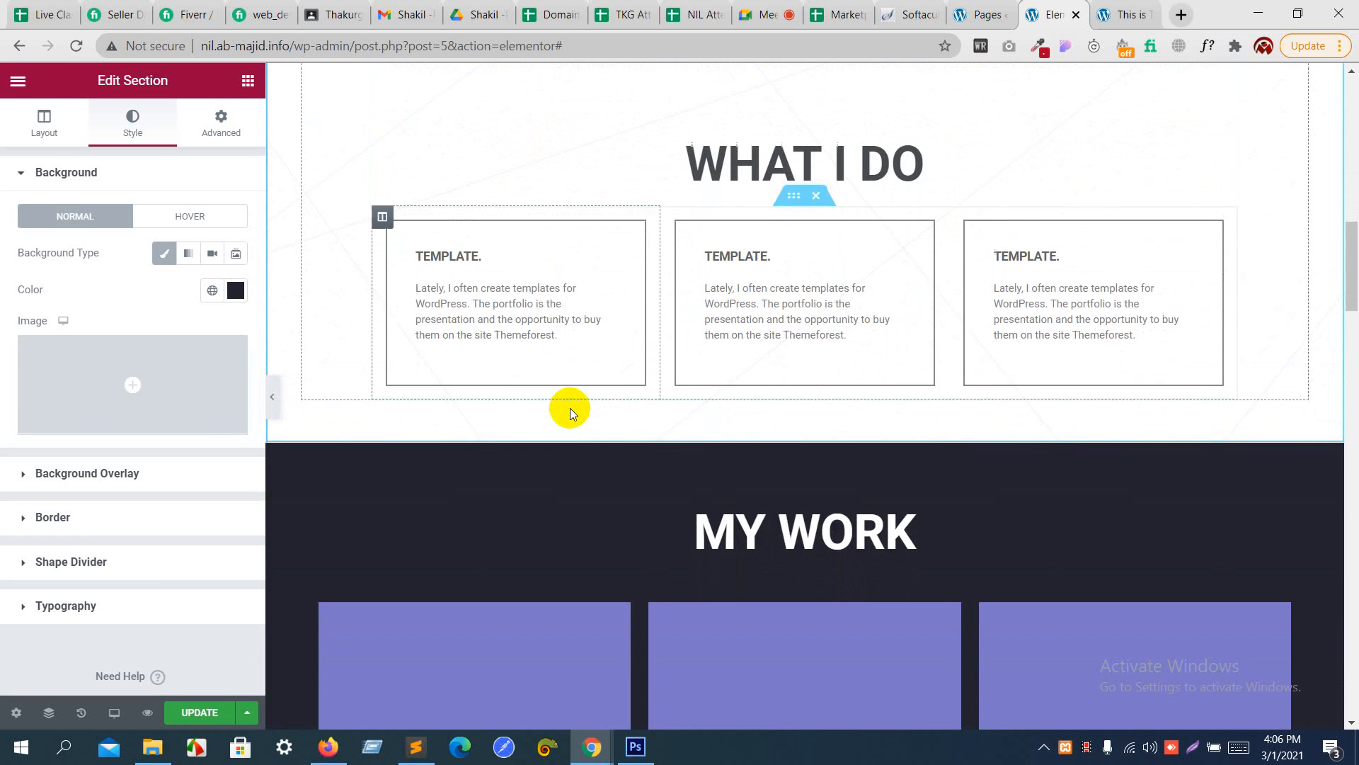
scroll(571, 408, "up", 6)
scroll(571, 408, "up", 2)
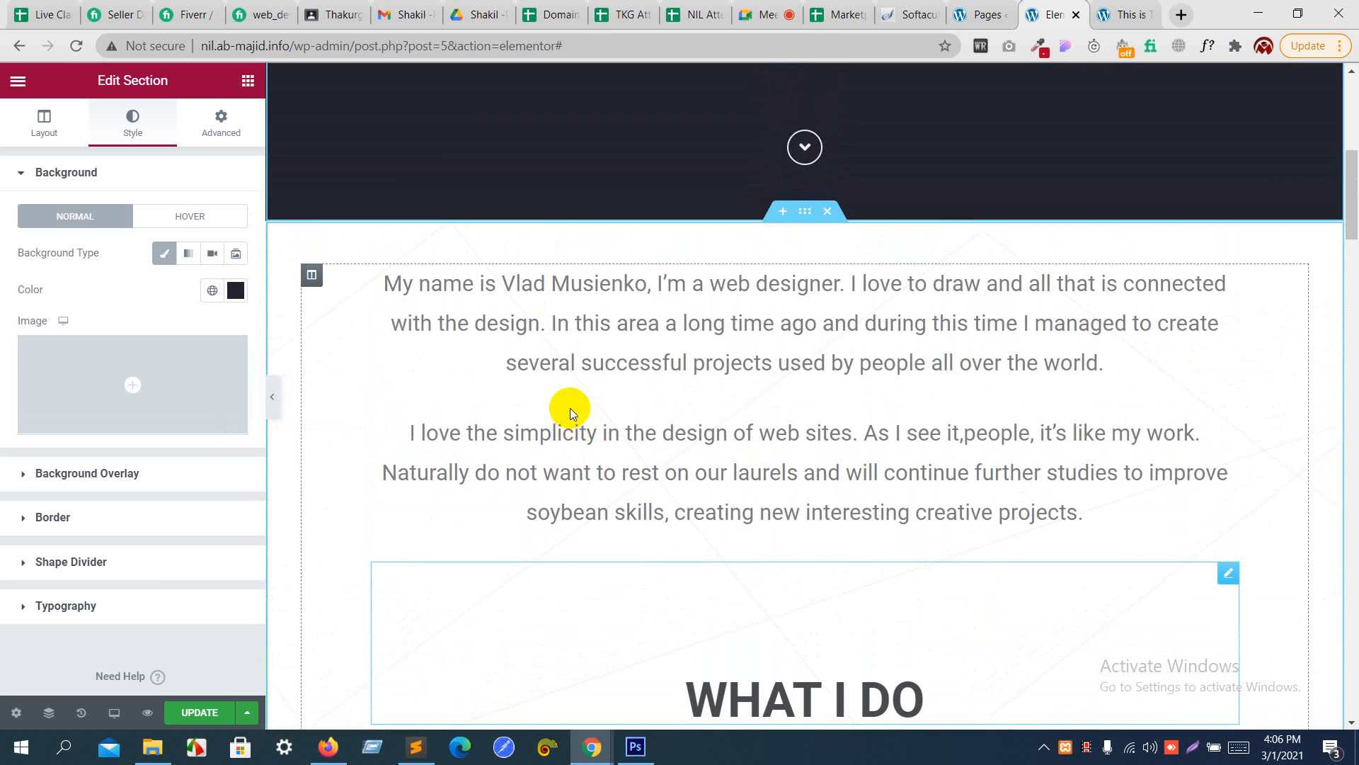
scroll(567, 405, "down", 1)
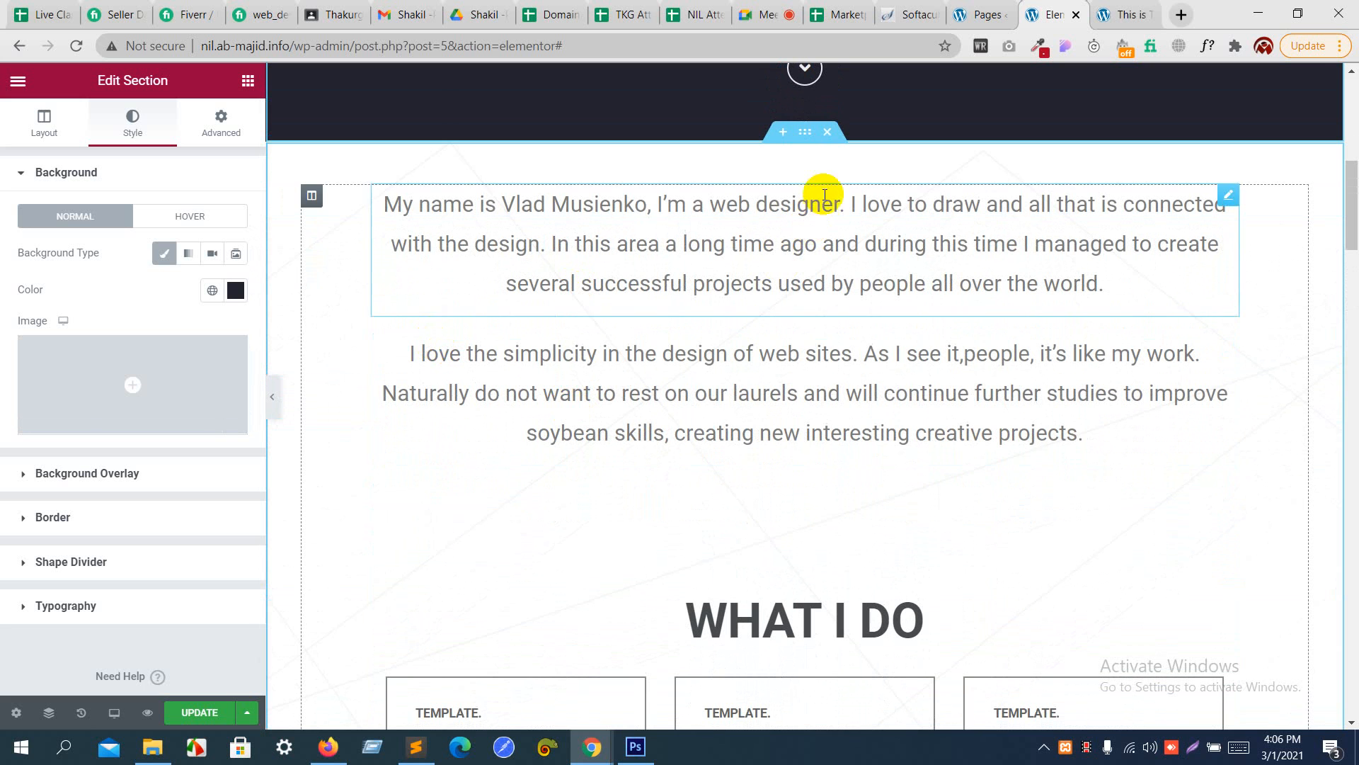
left_click(809, 138)
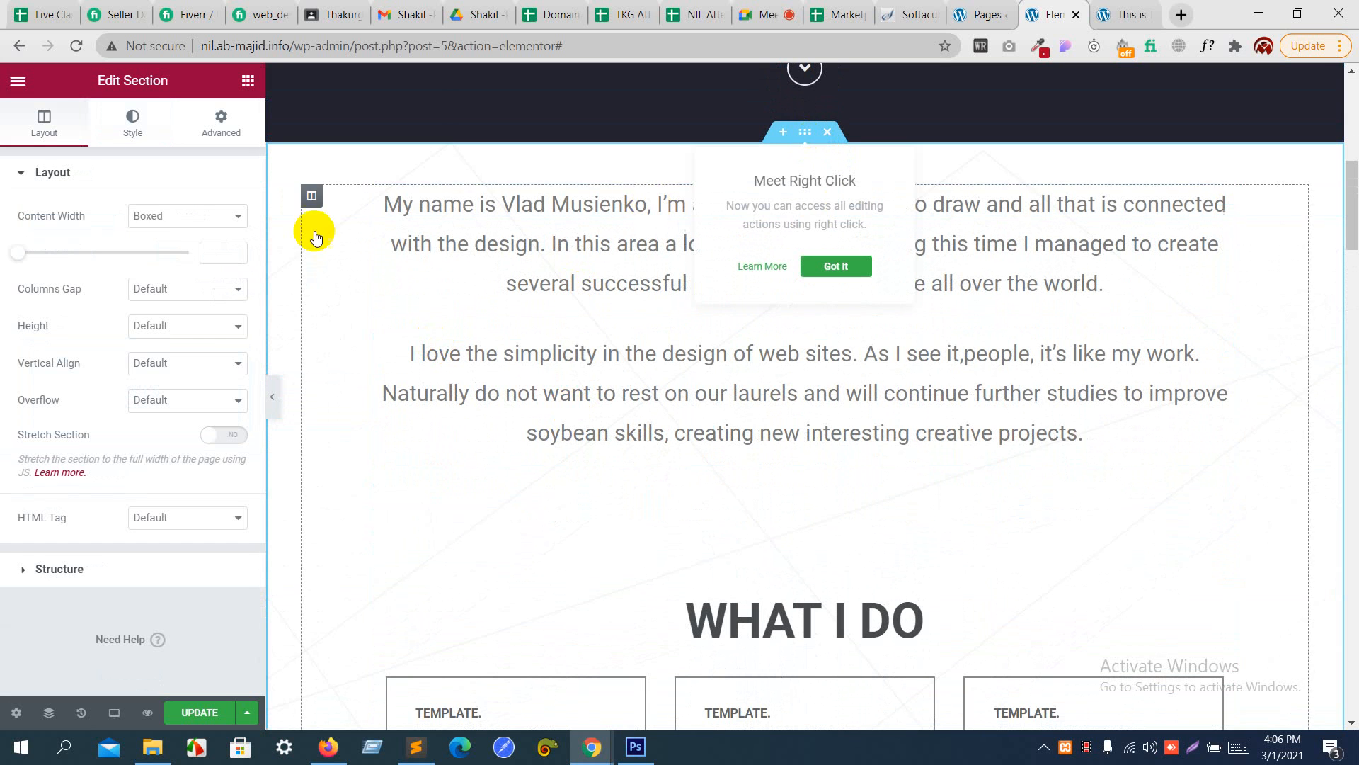
left_click(135, 121)
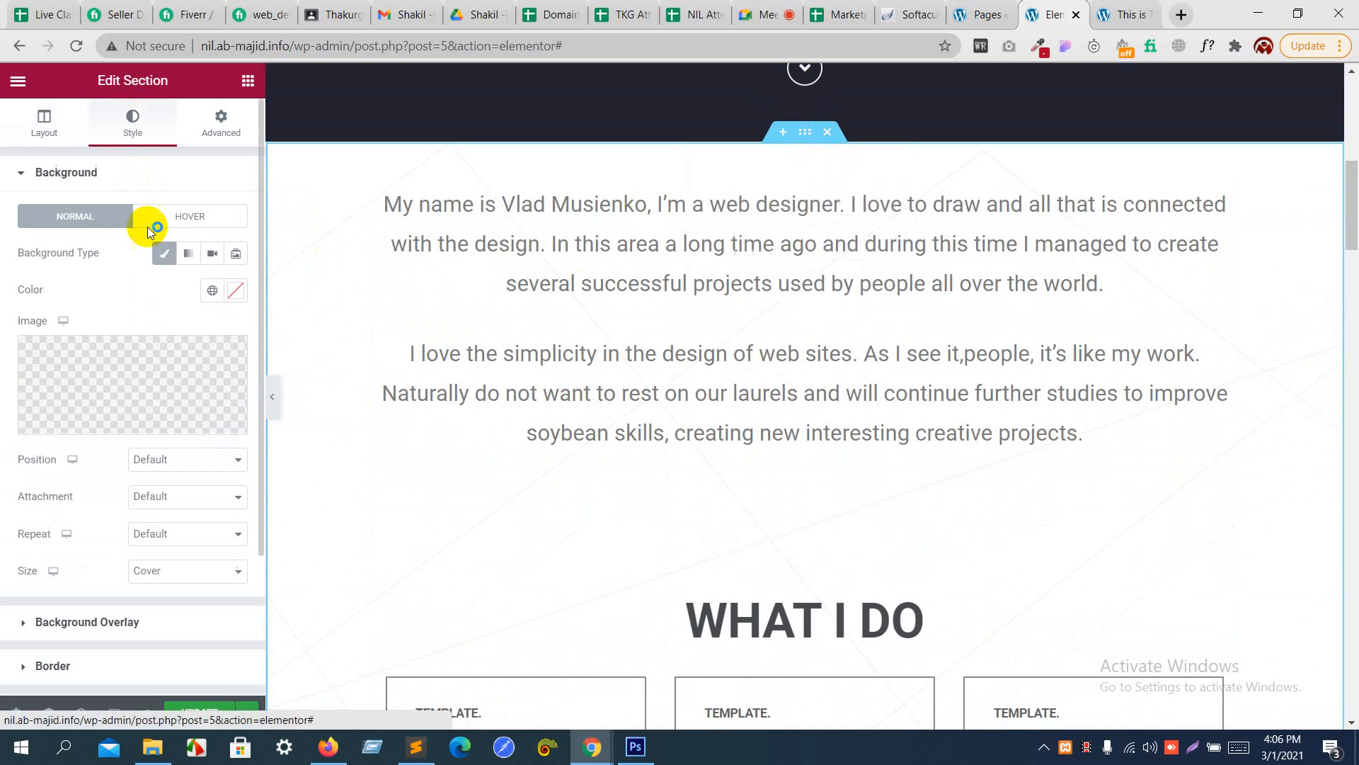
- Replace the section's background image with the portrait photo in the yellow vest, uploaded as a JPG from the Desktop folder
left_click(160, 393)
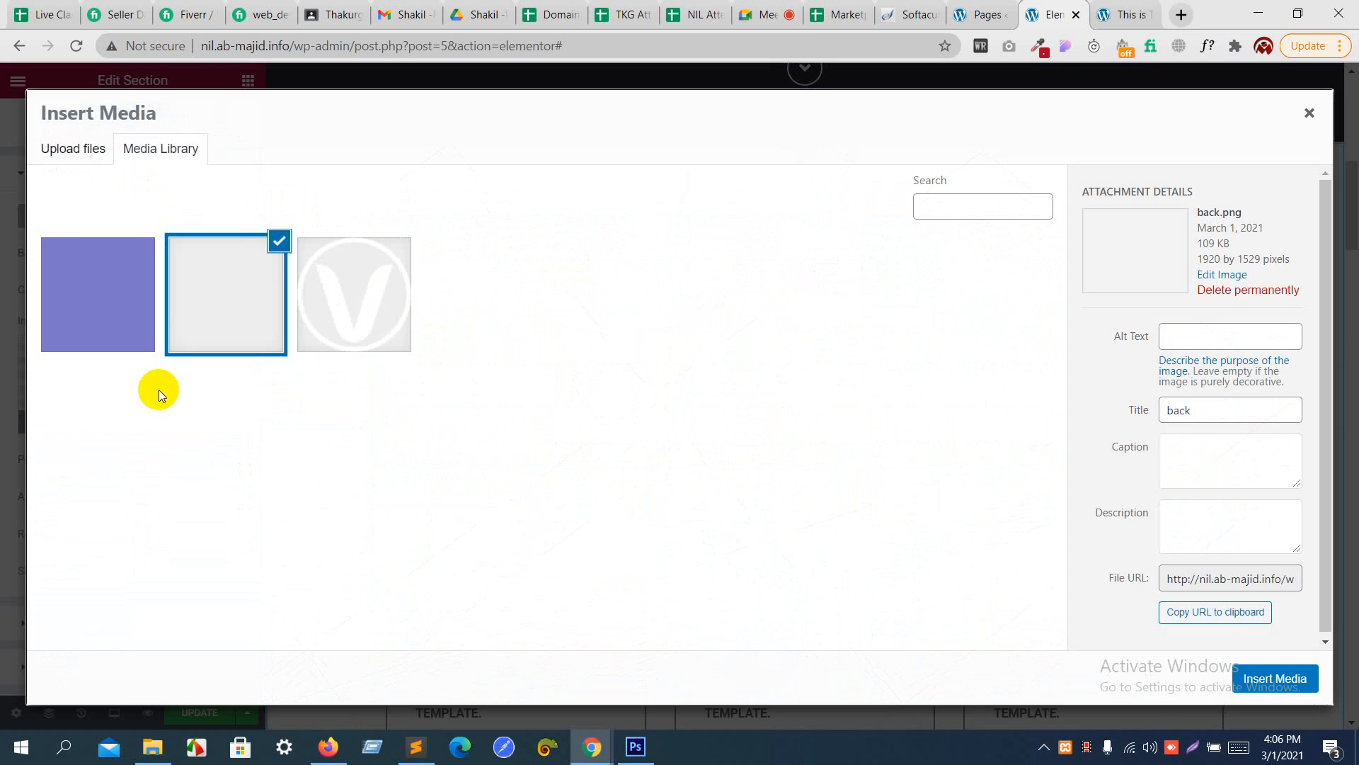
left_click(93, 162)
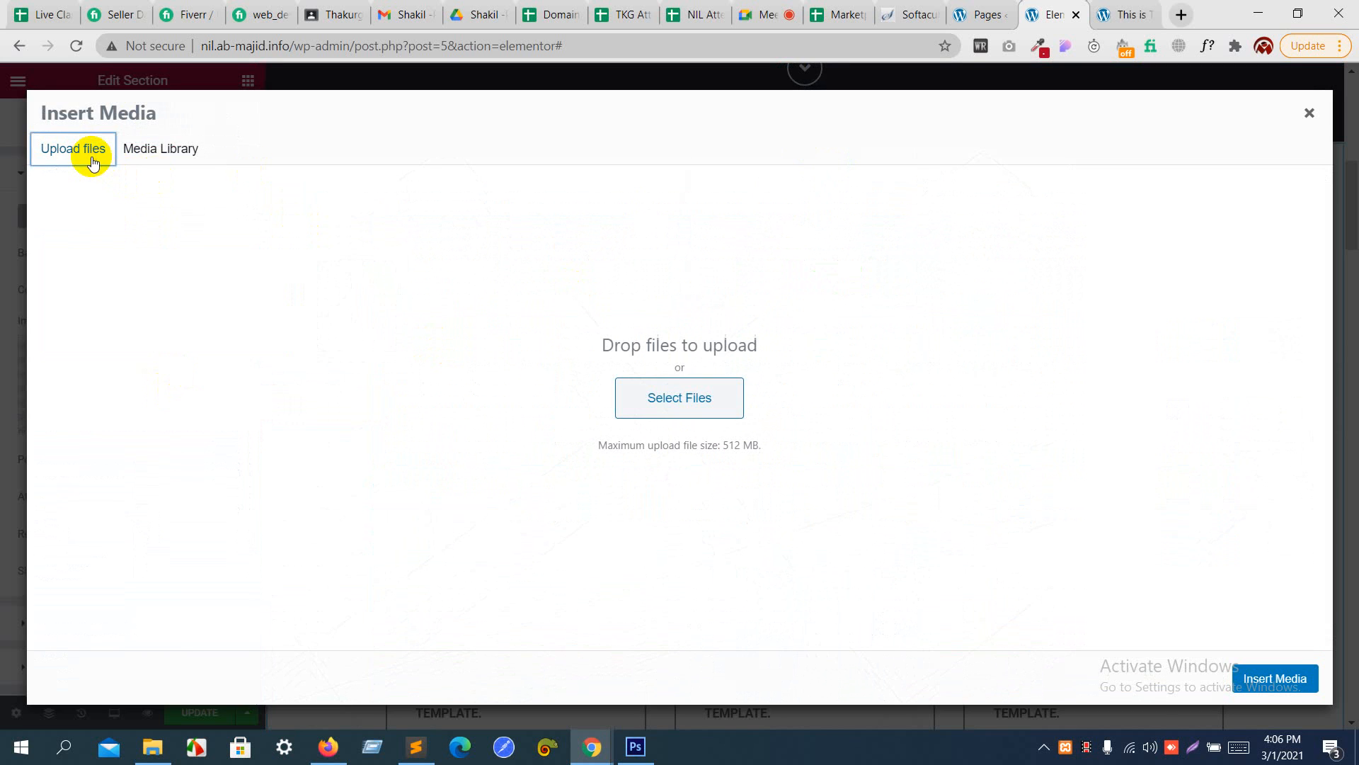
left_click(644, 402)
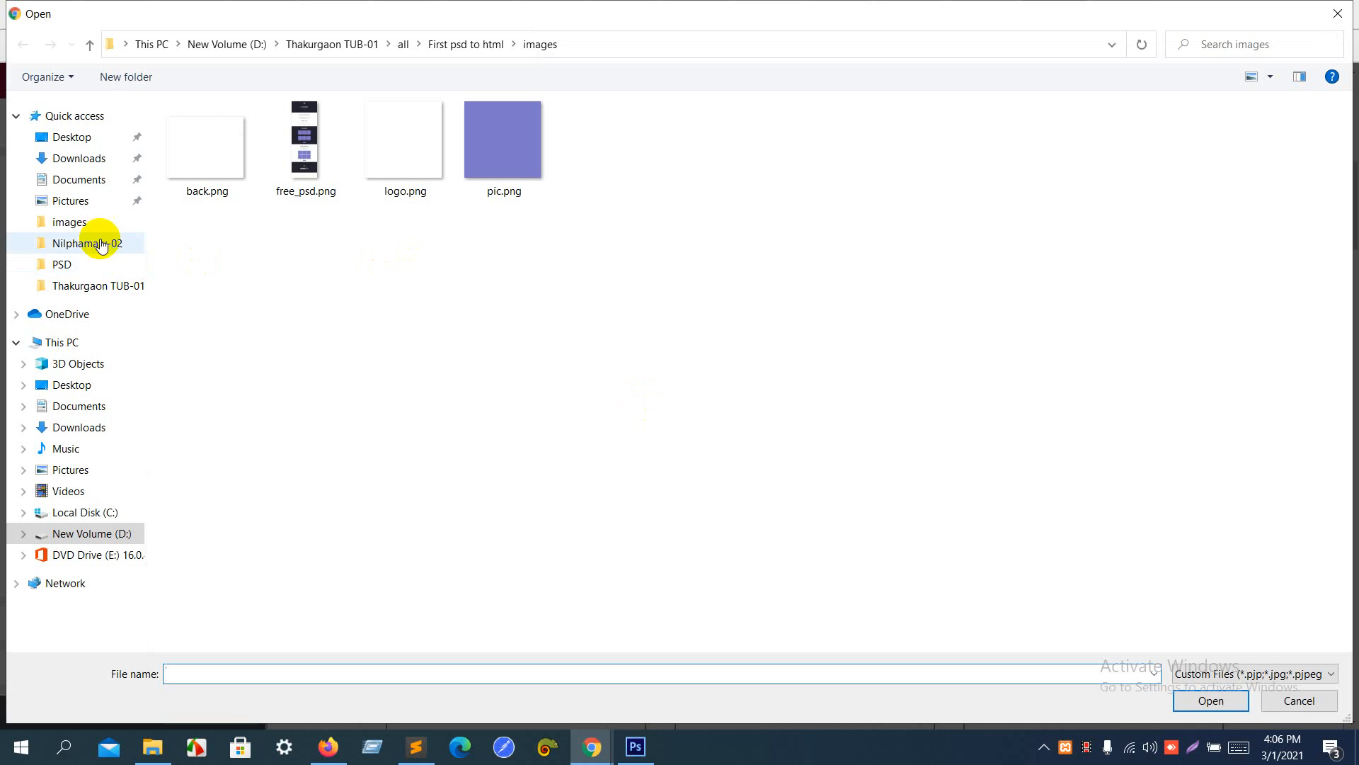
left_click(80, 224)
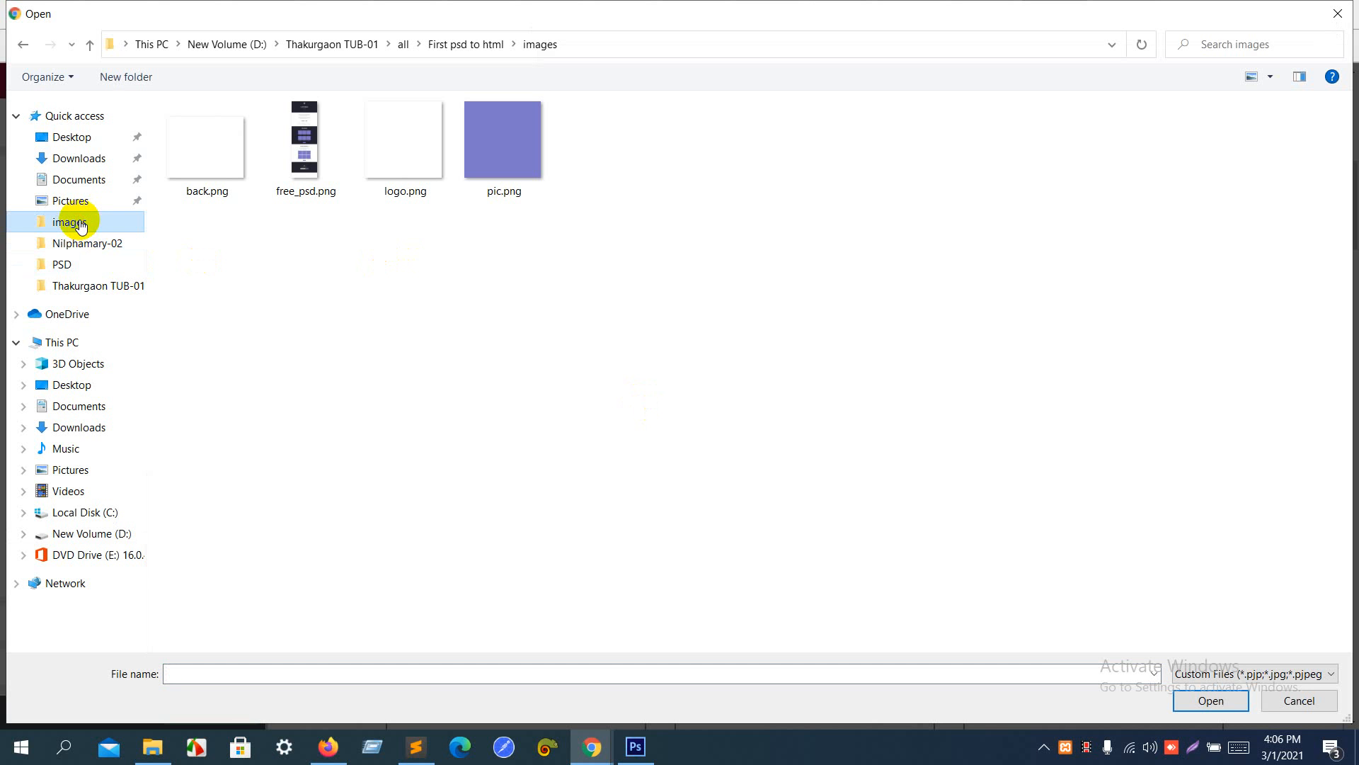
left_click(65, 388)
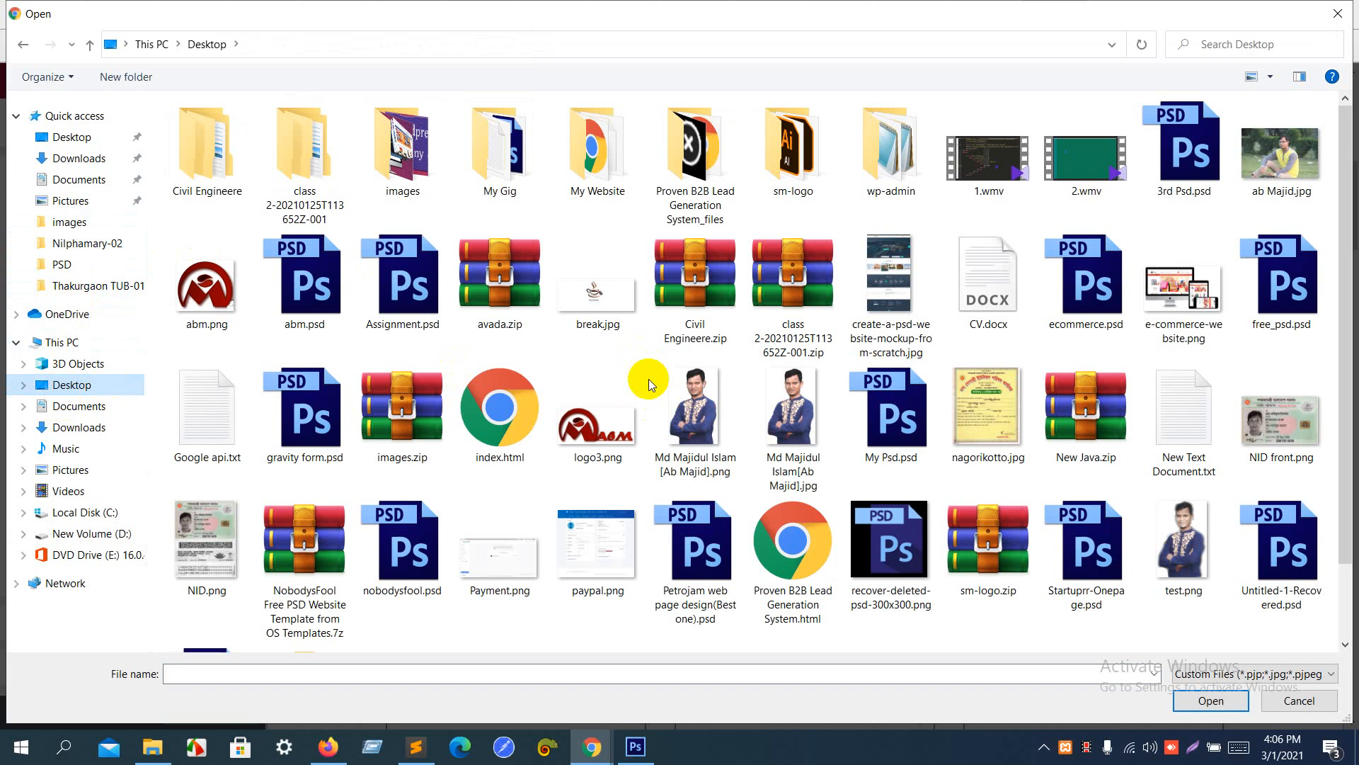
left_click(1277, 155)
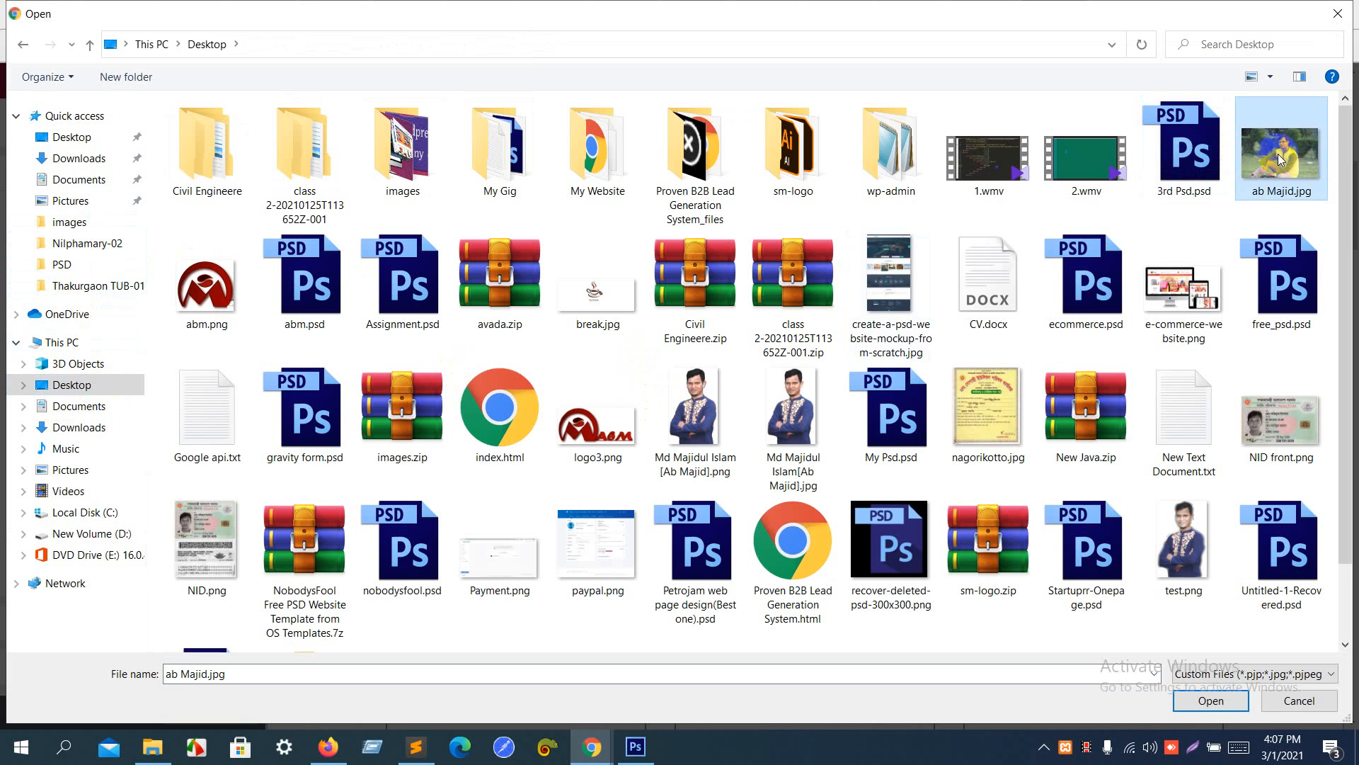
left_click(1208, 706)
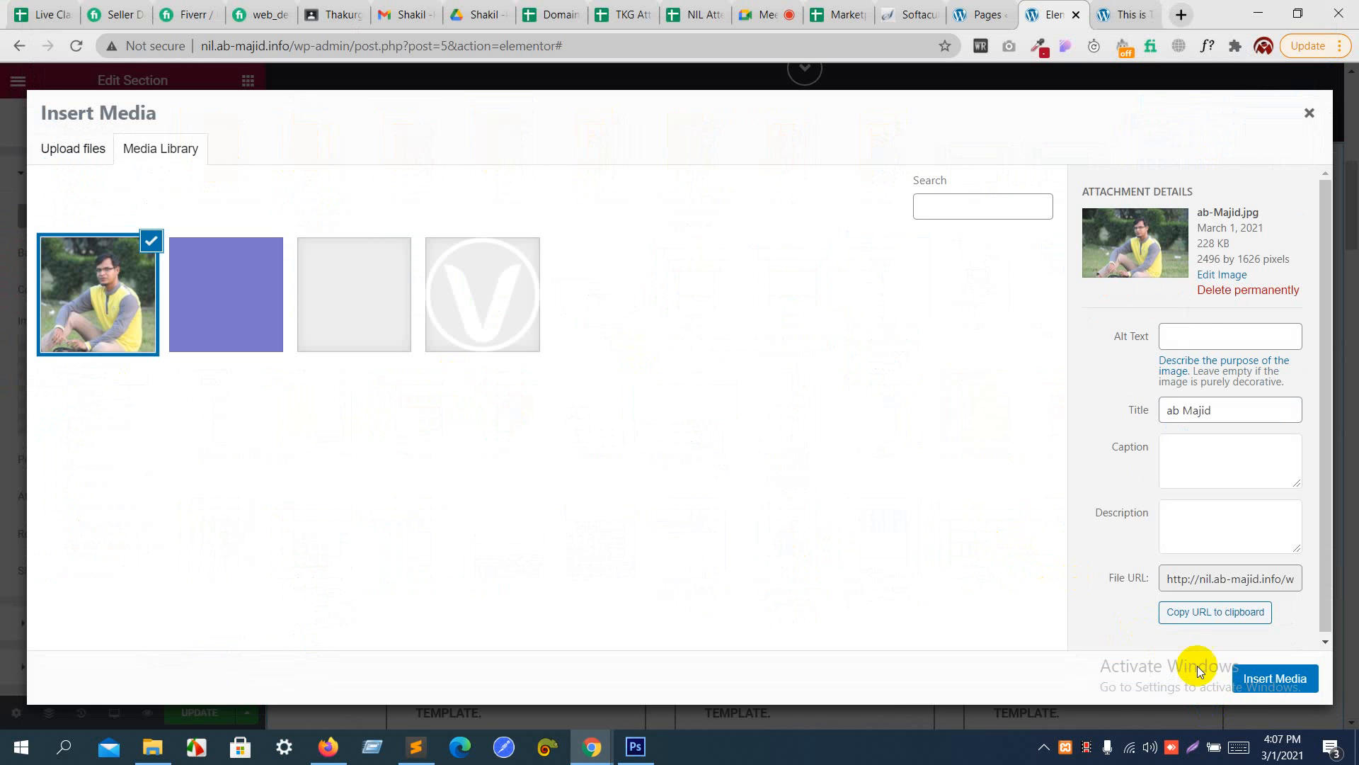
left_click(1248, 679)
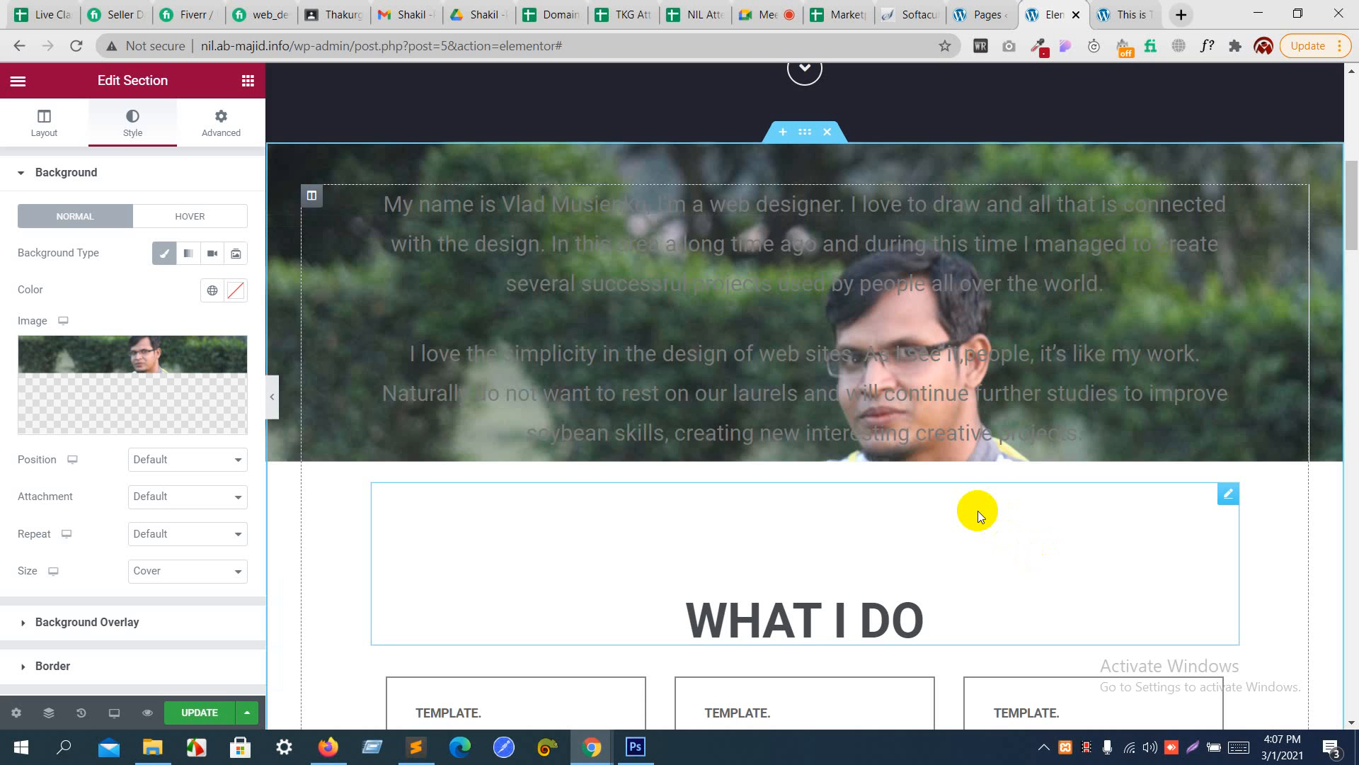
- Examine how the photo background fills the introduction and What I Do section while the page scrolls
scroll(979, 511, "down", 2)
scroll(978, 512, "down", 6)
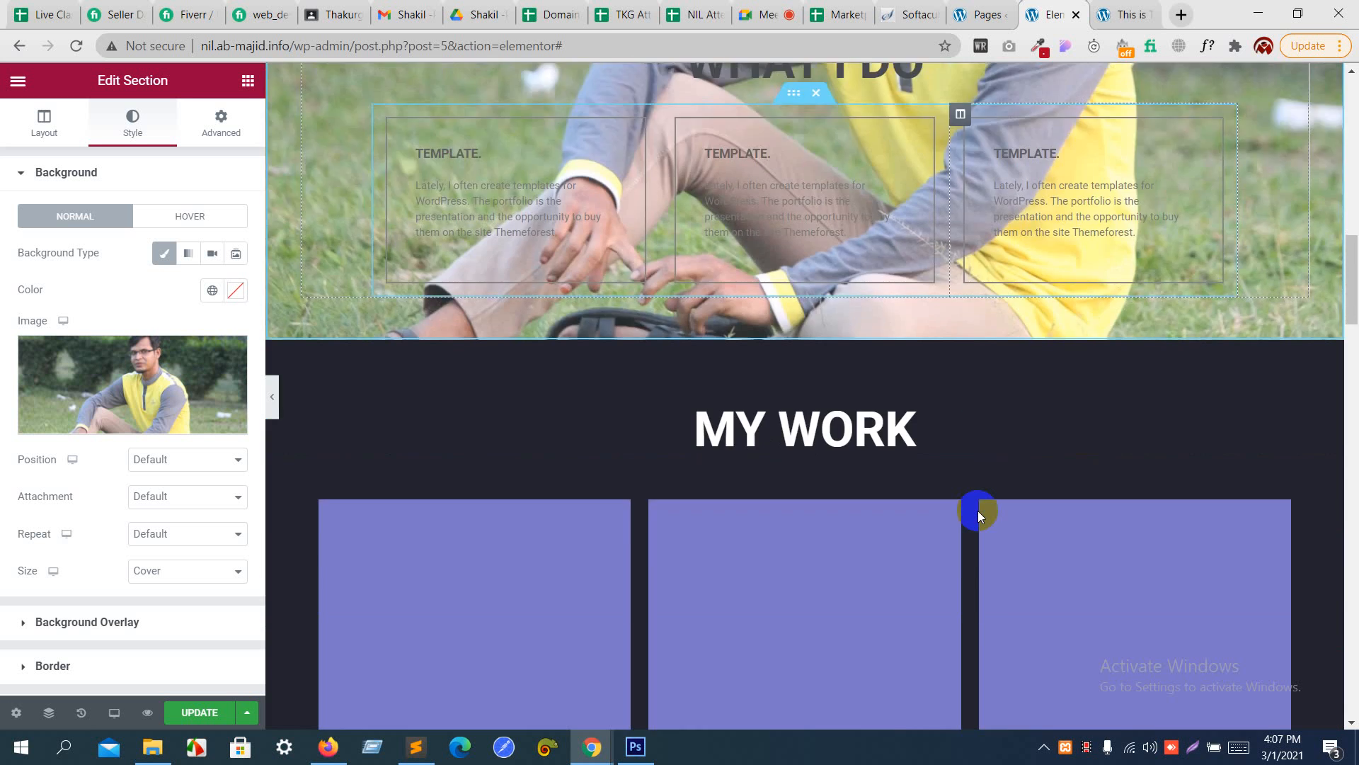
scroll(978, 511, "up", 5)
scroll(978, 511, "down", 5)
scroll(979, 511, "up", 7)
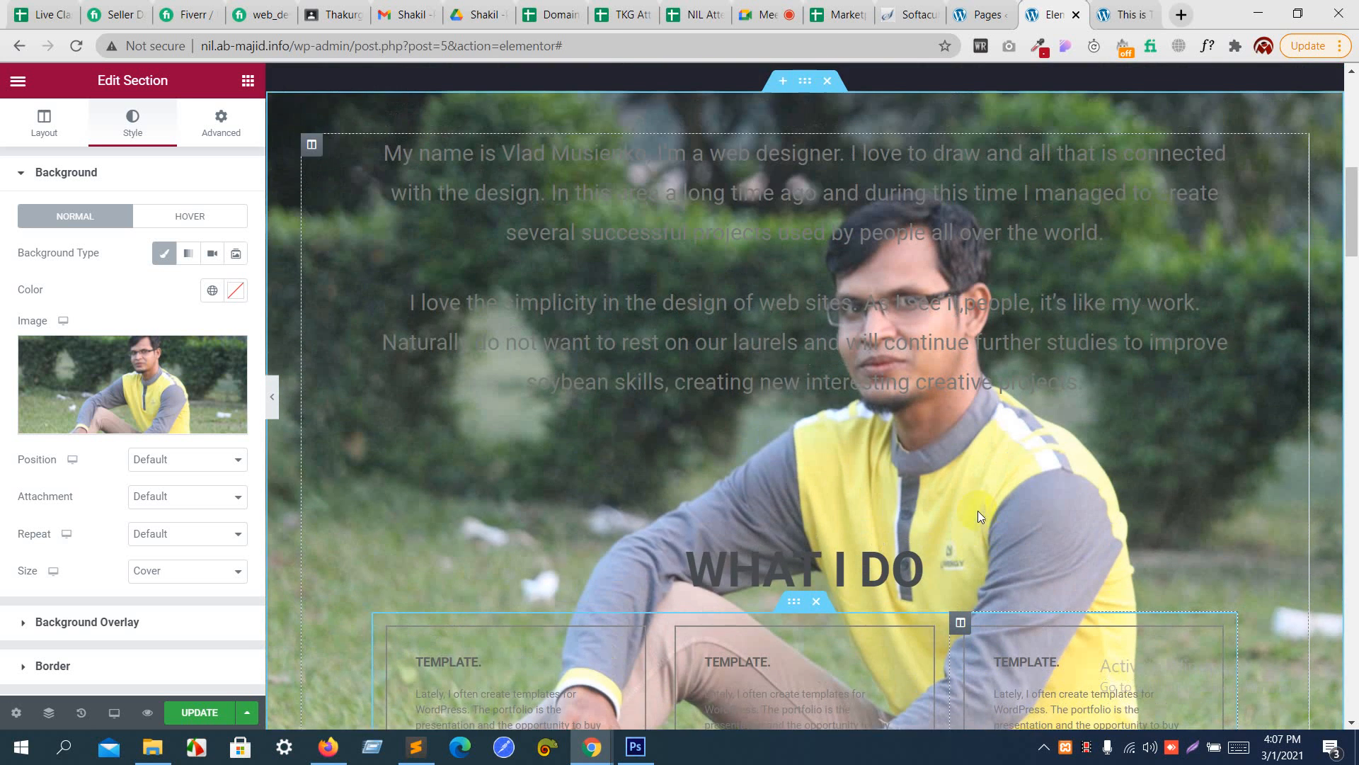
scroll(894, 427, "down", 1)
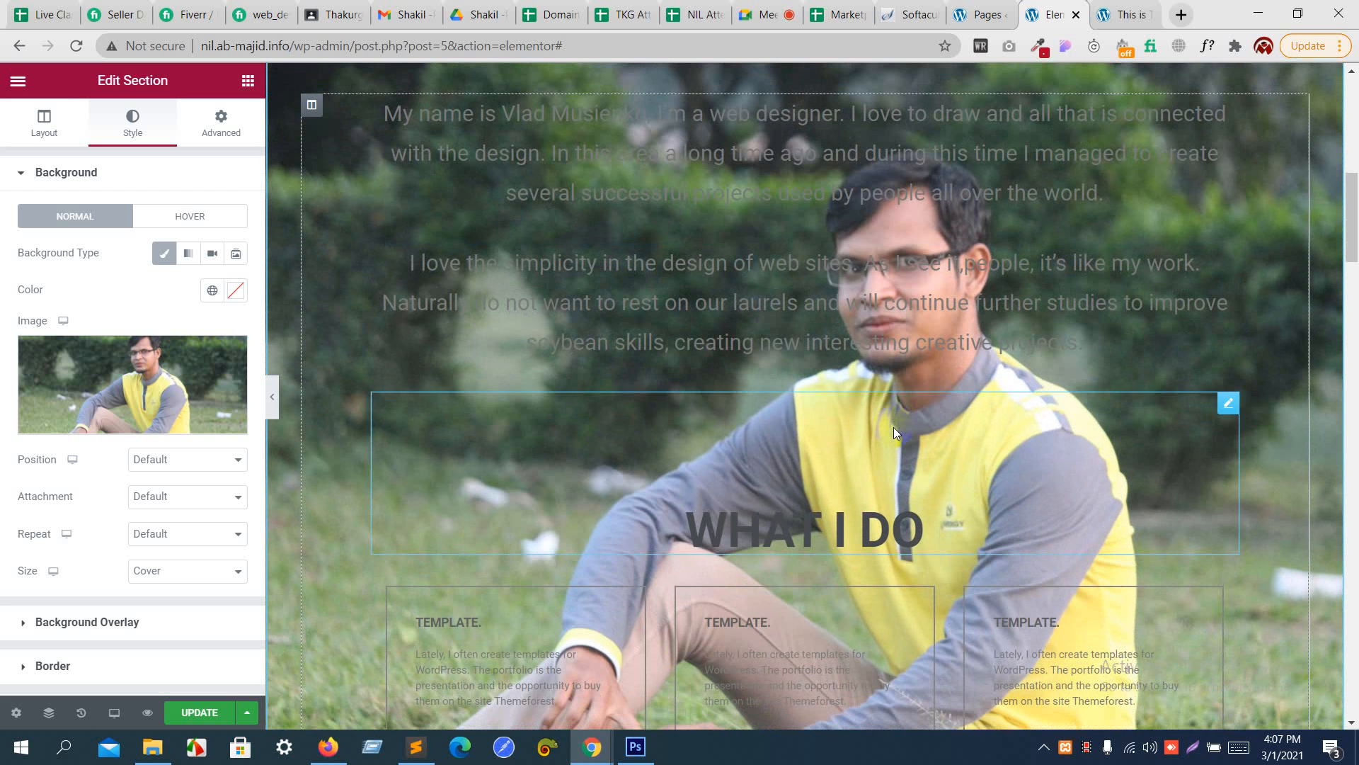
left_click(867, 202)
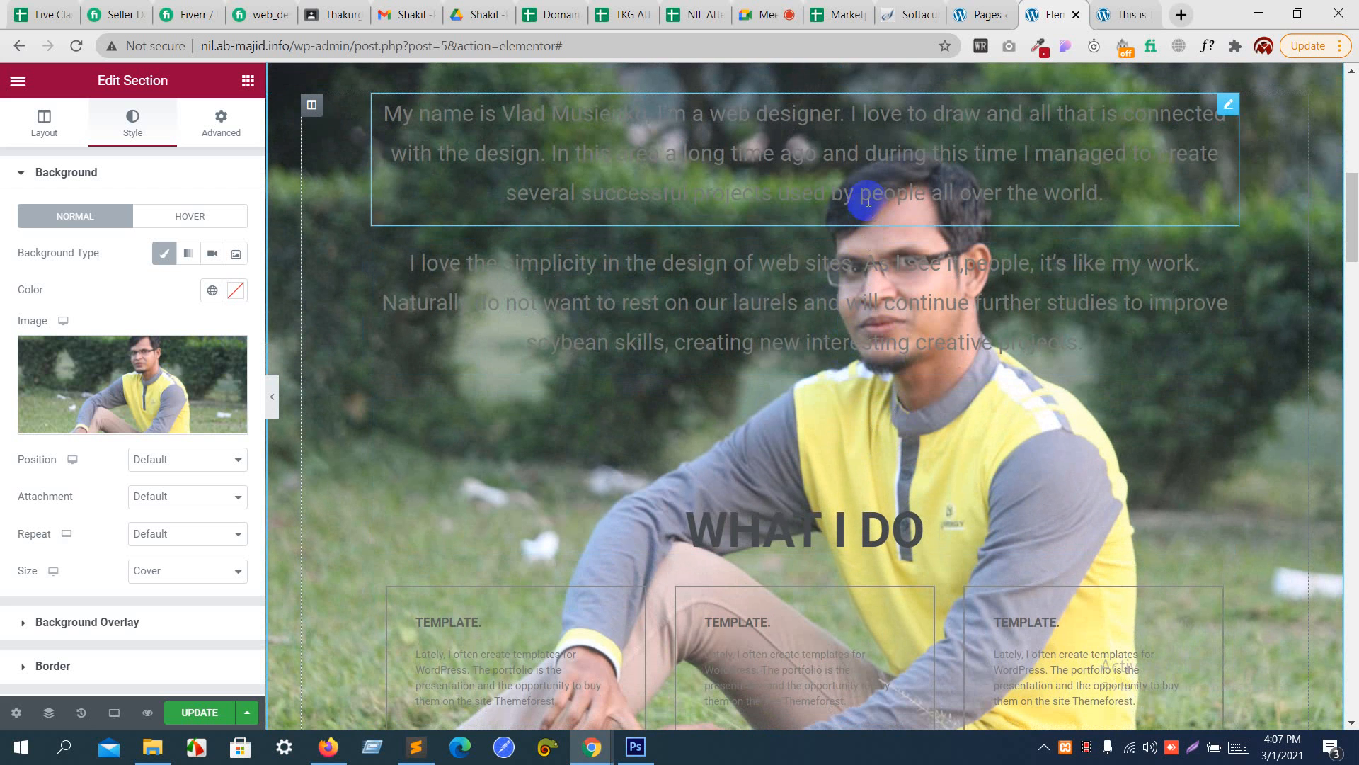
scroll(857, 283, "up", 2)
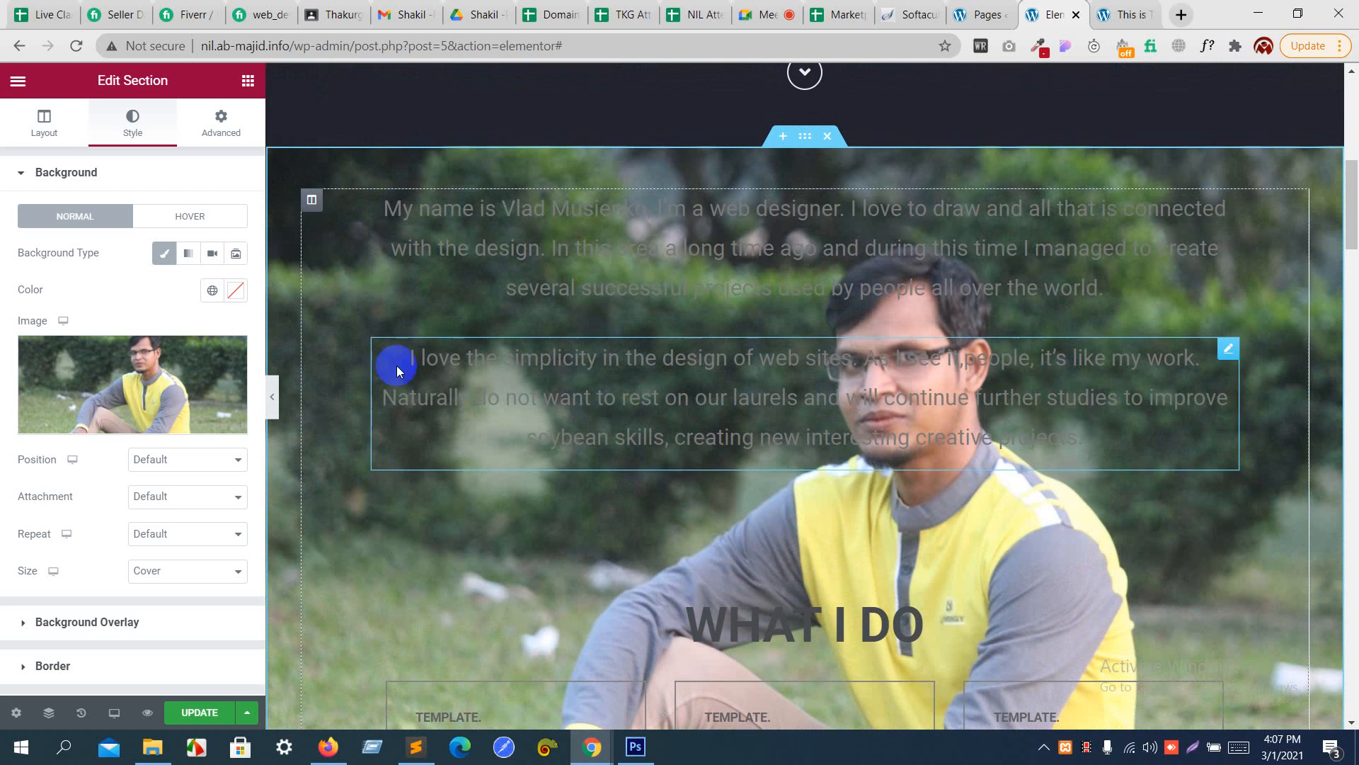
- Set the photo background's attachment to Fixed and check how it behaves while the page scrolls
left_click(157, 499)
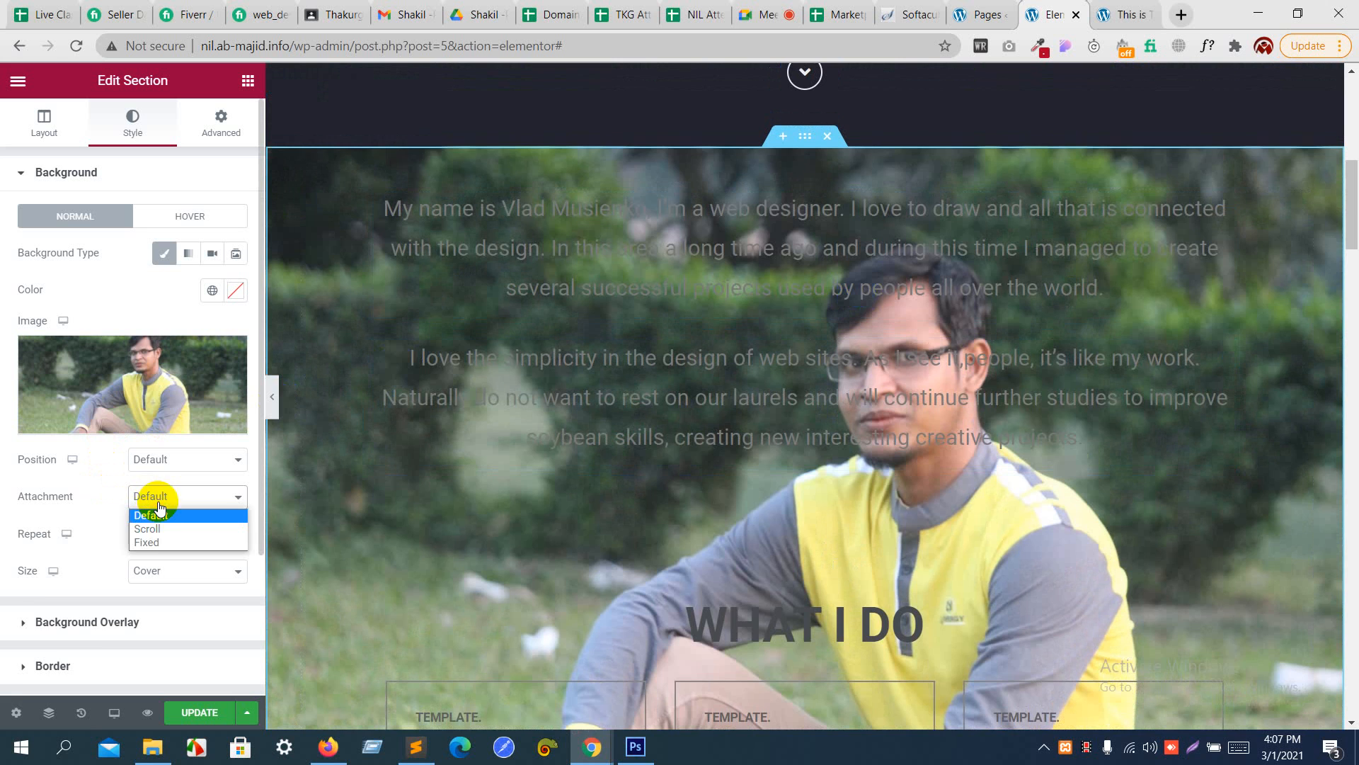
left_click(160, 542)
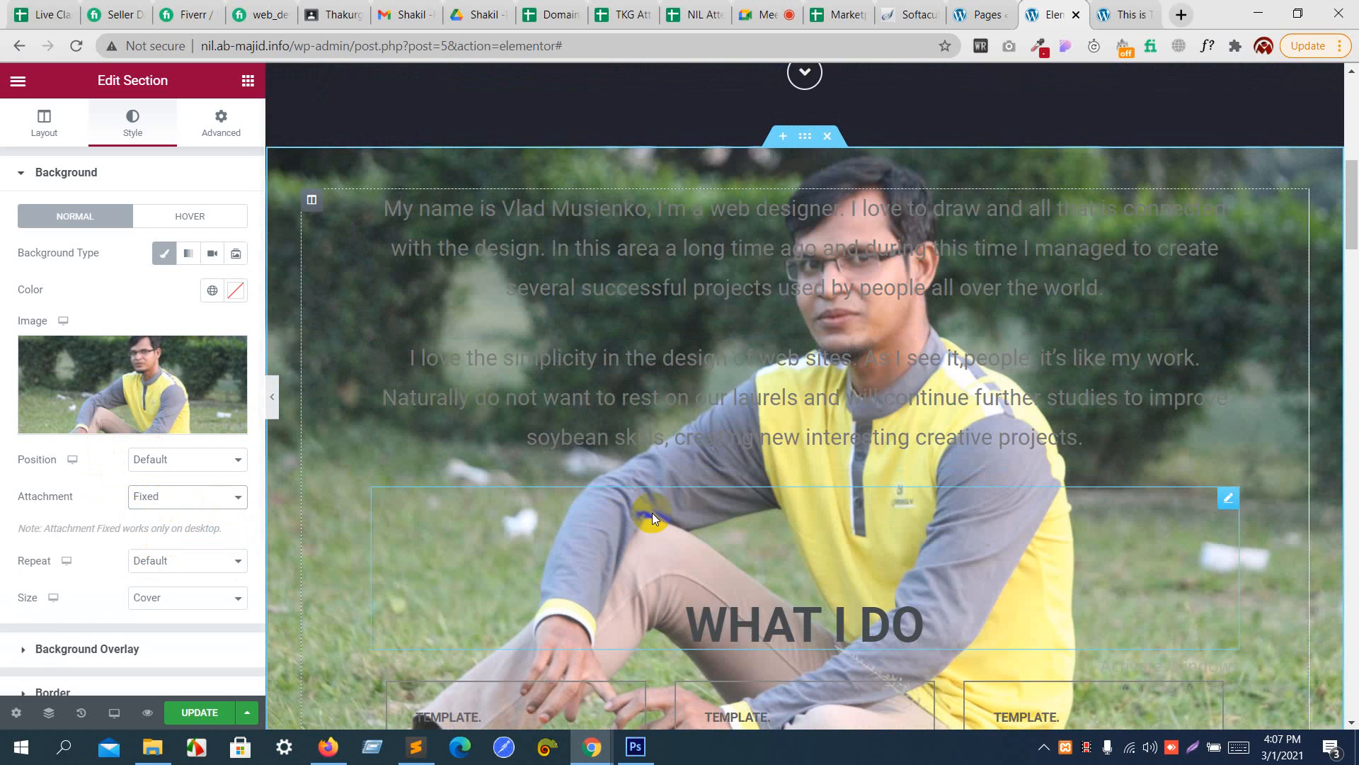
scroll(652, 512, "down", 10)
scroll(652, 512, "down", 3)
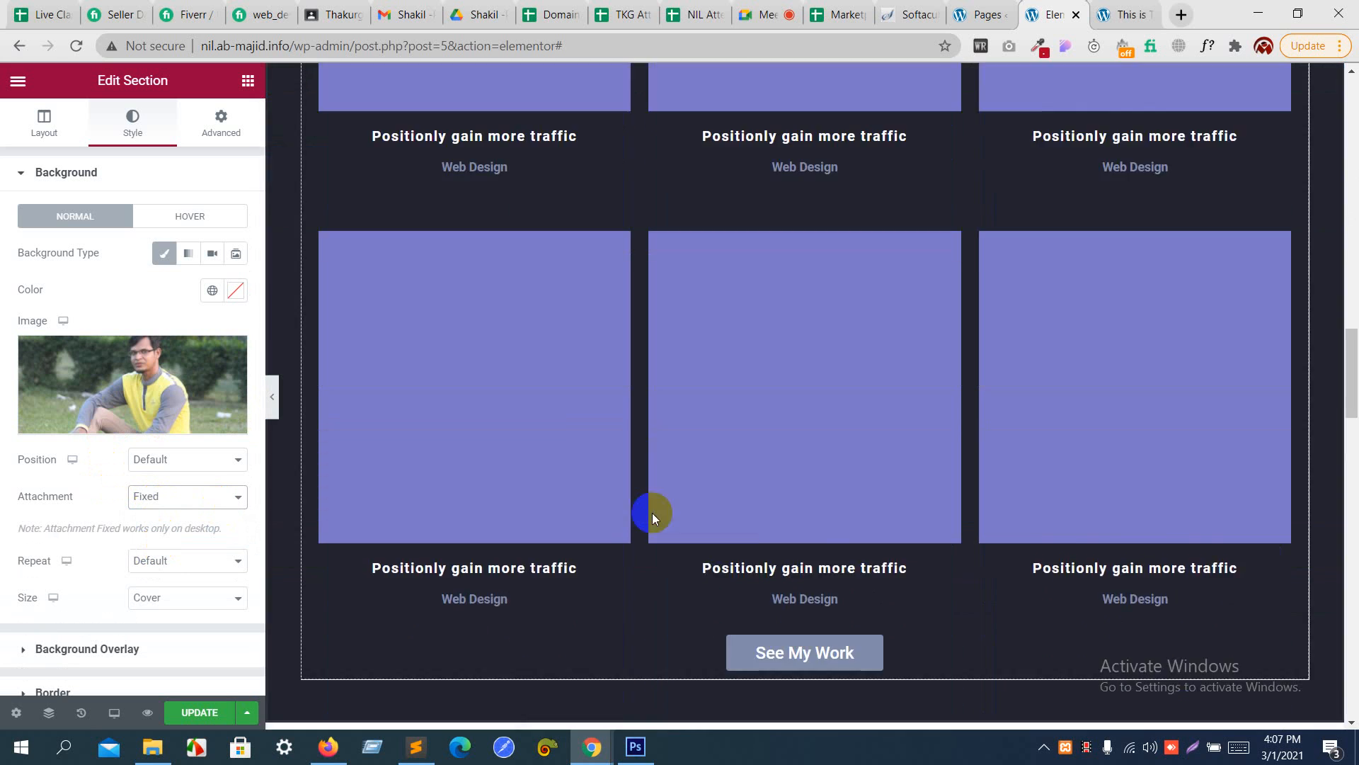
scroll(652, 513, "up", 20)
scroll(652, 513, "down", 15)
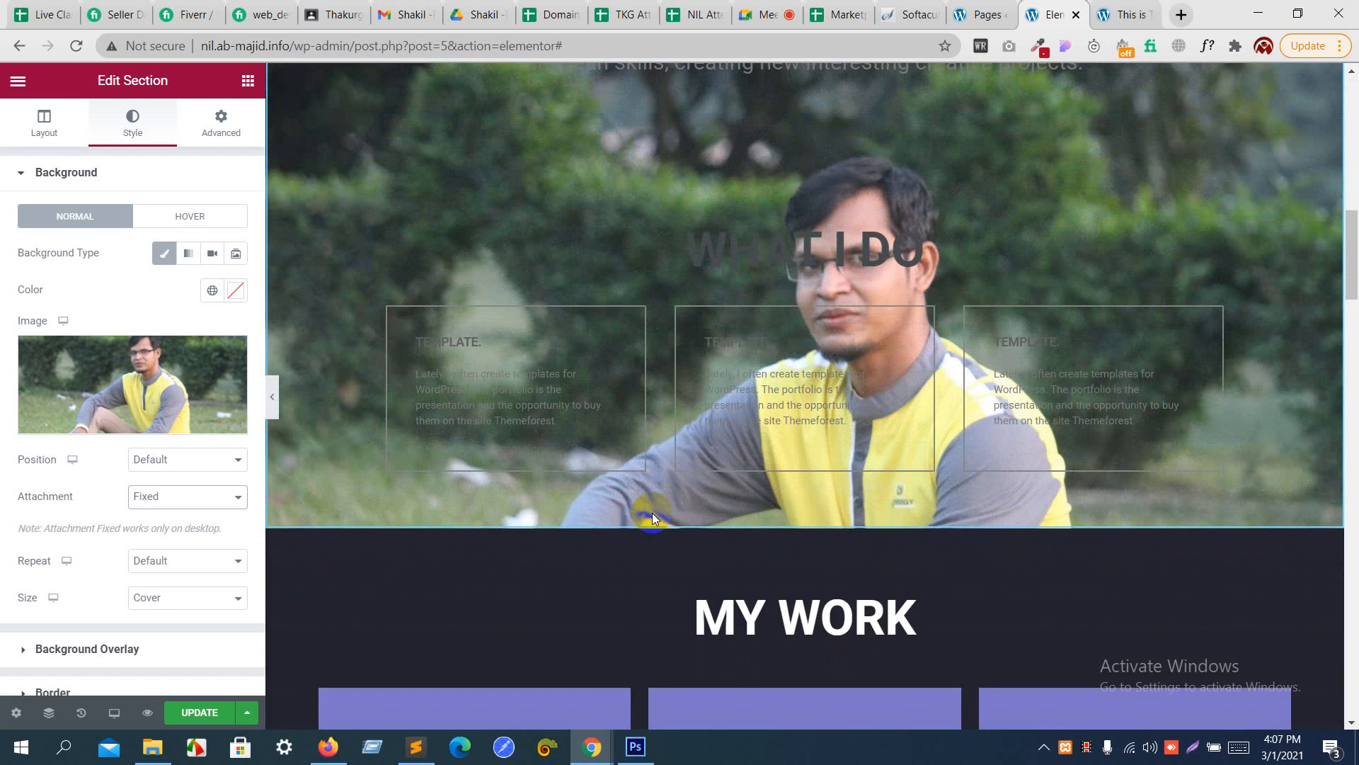
scroll(652, 513, "up", 5)
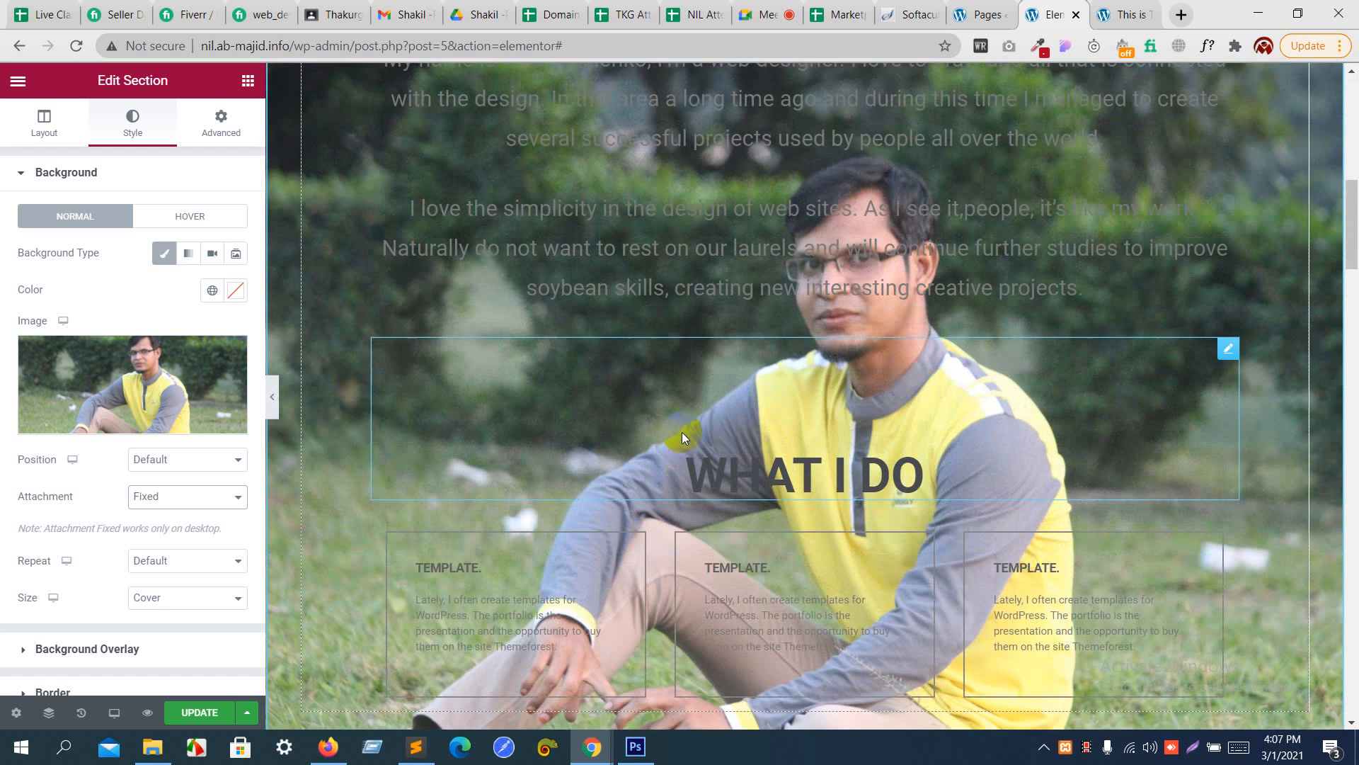
scroll(681, 432, "up", 2)
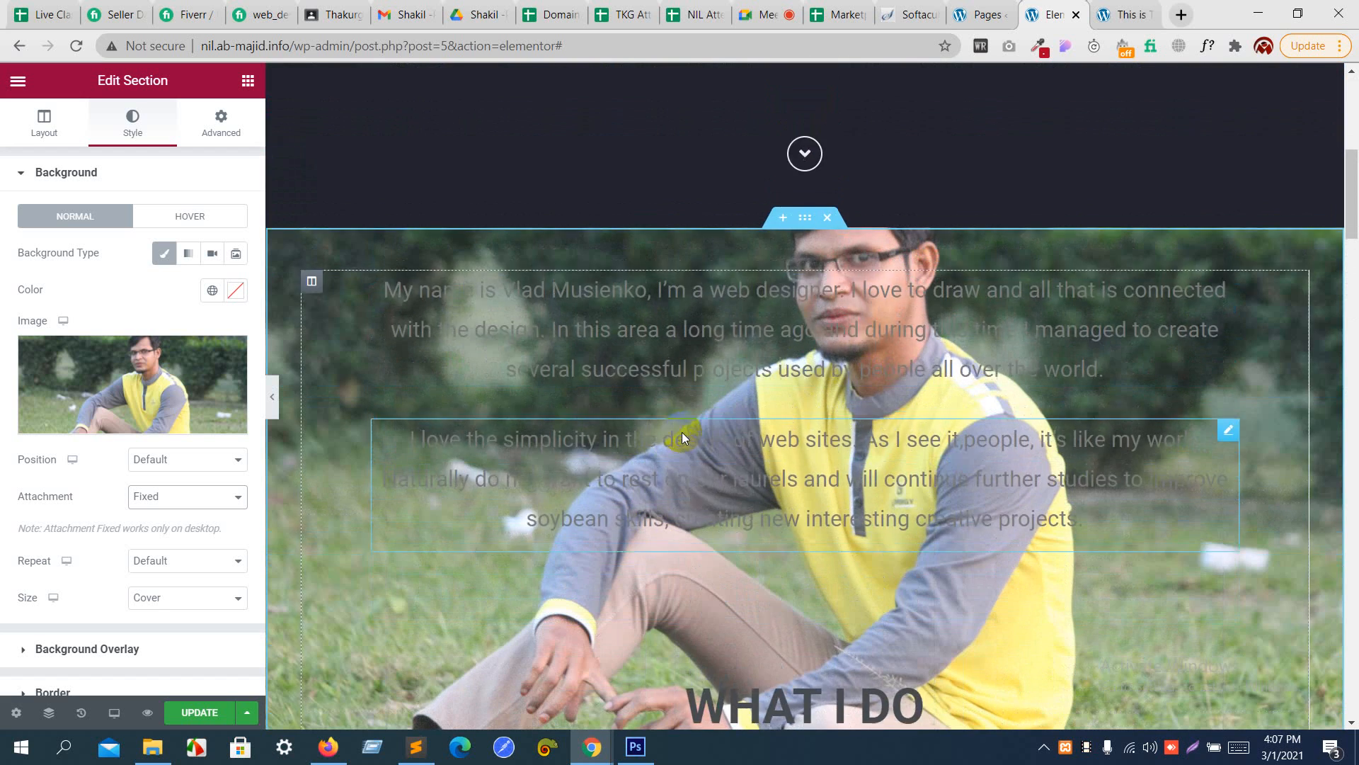
left_click(805, 223)
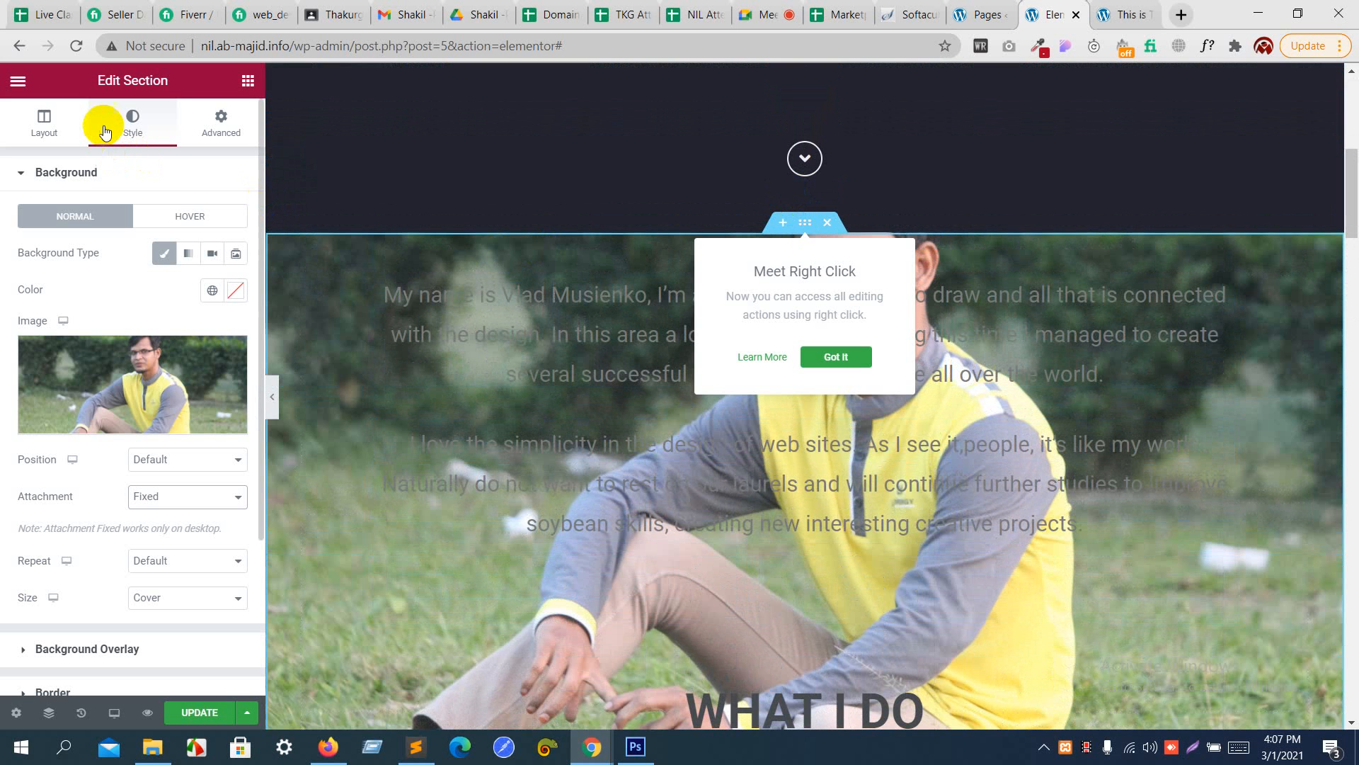
left_click(104, 127)
left_click(103, 172)
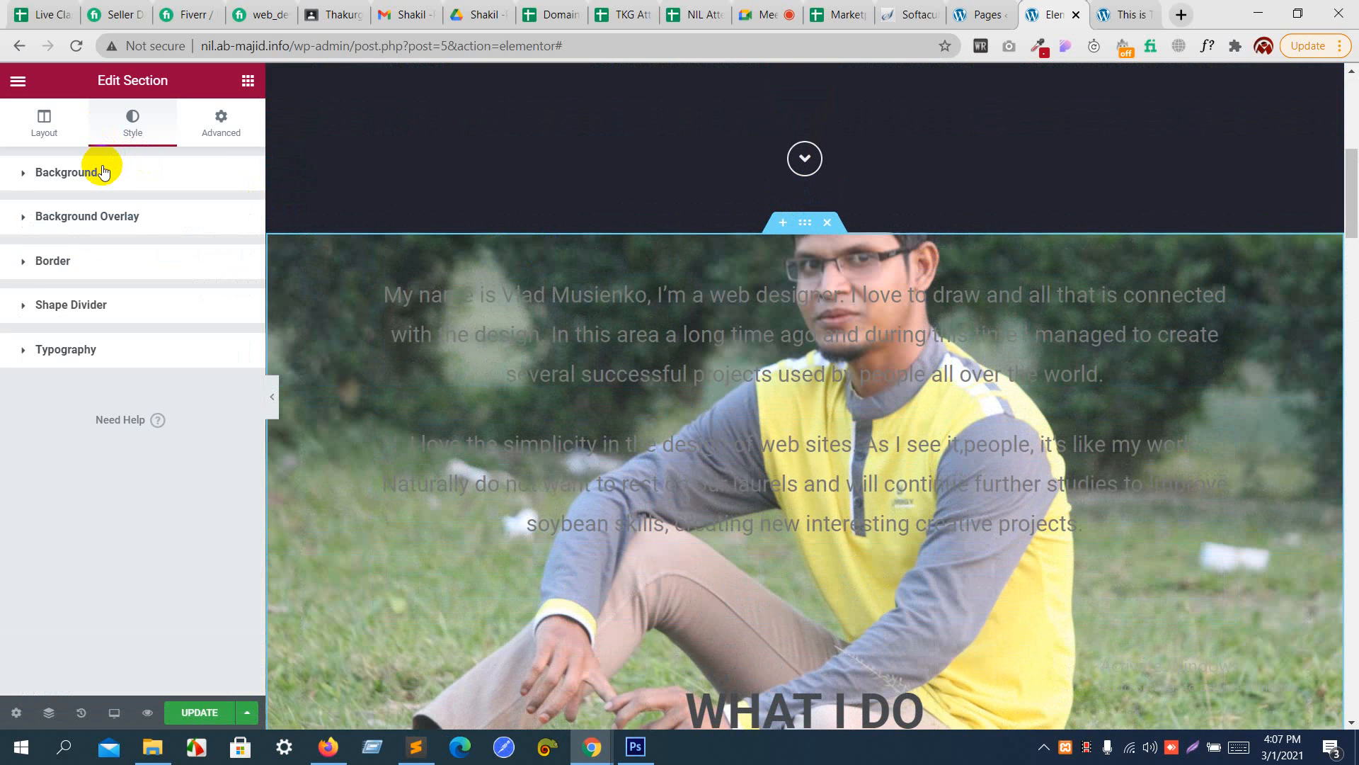
left_click(104, 172)
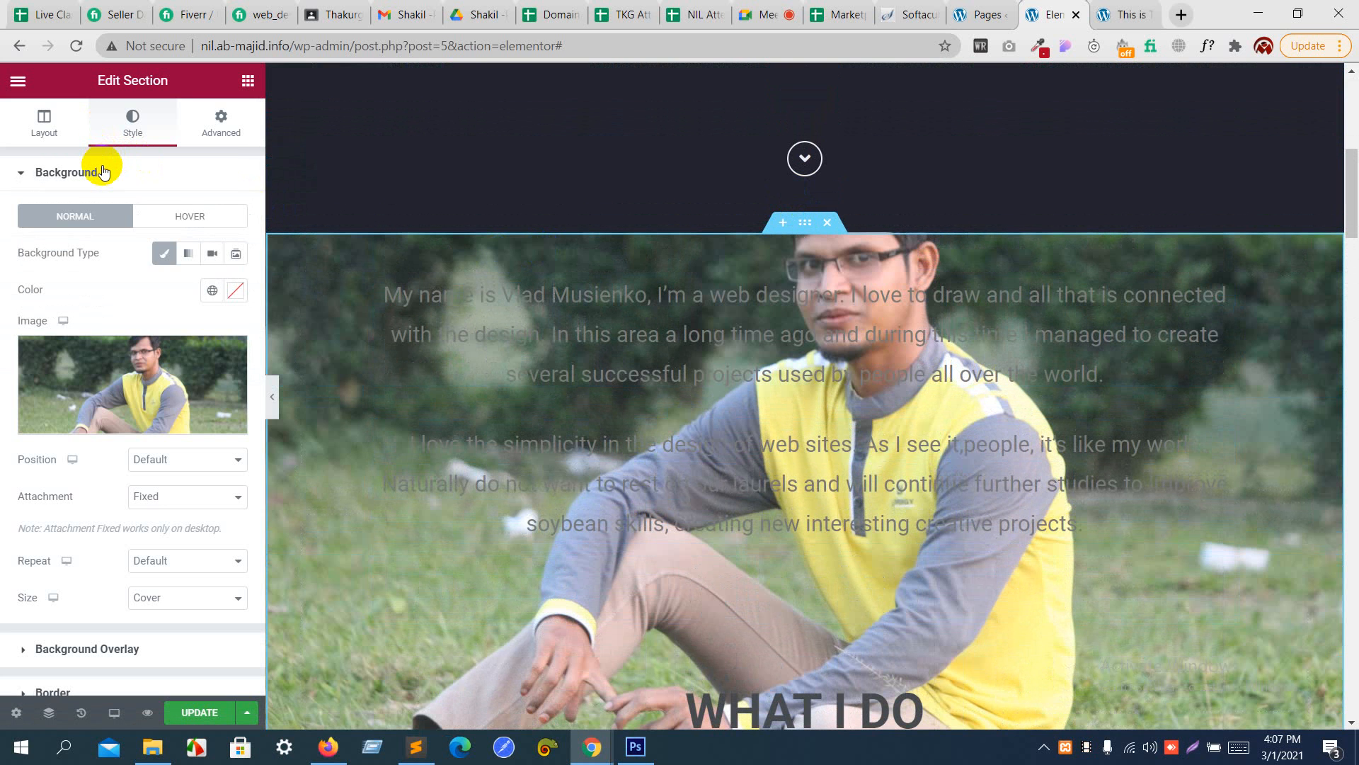
left_click(236, 292)
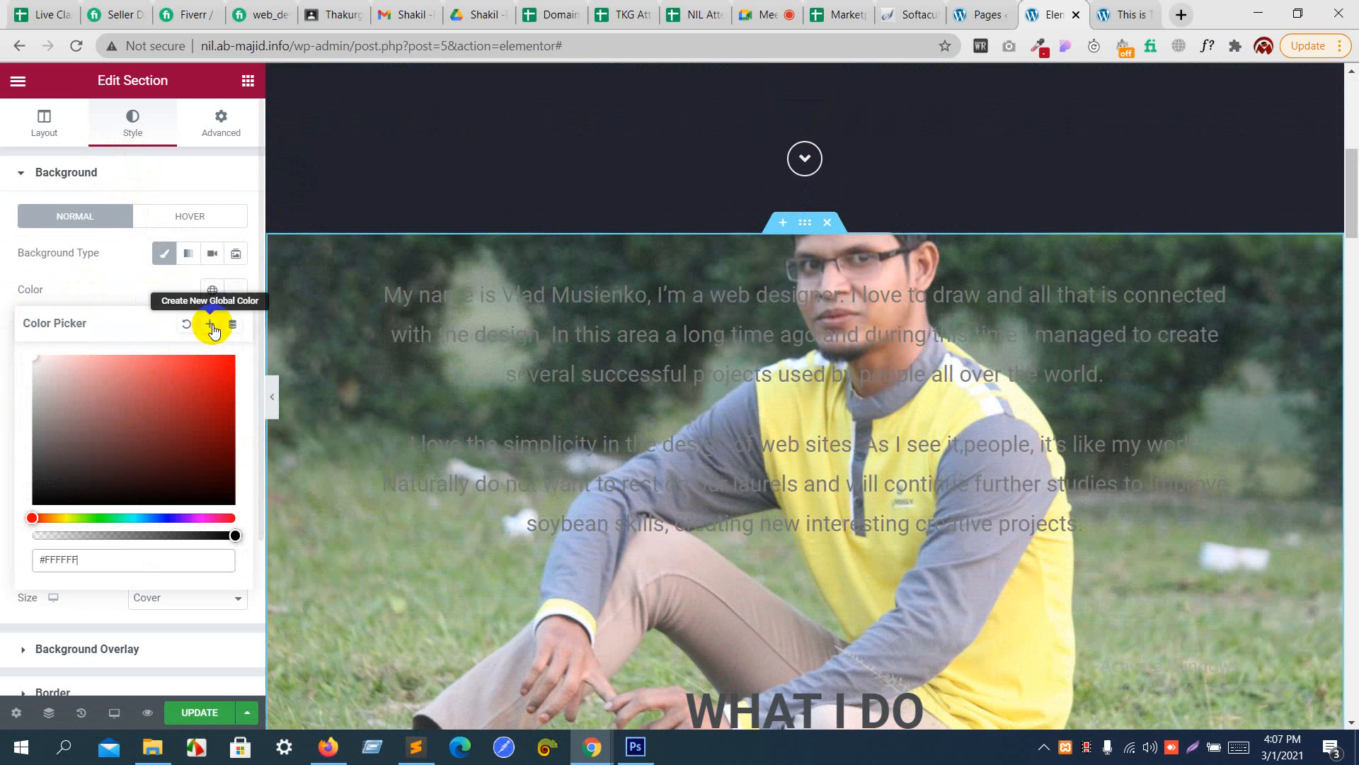
left_click(187, 324)
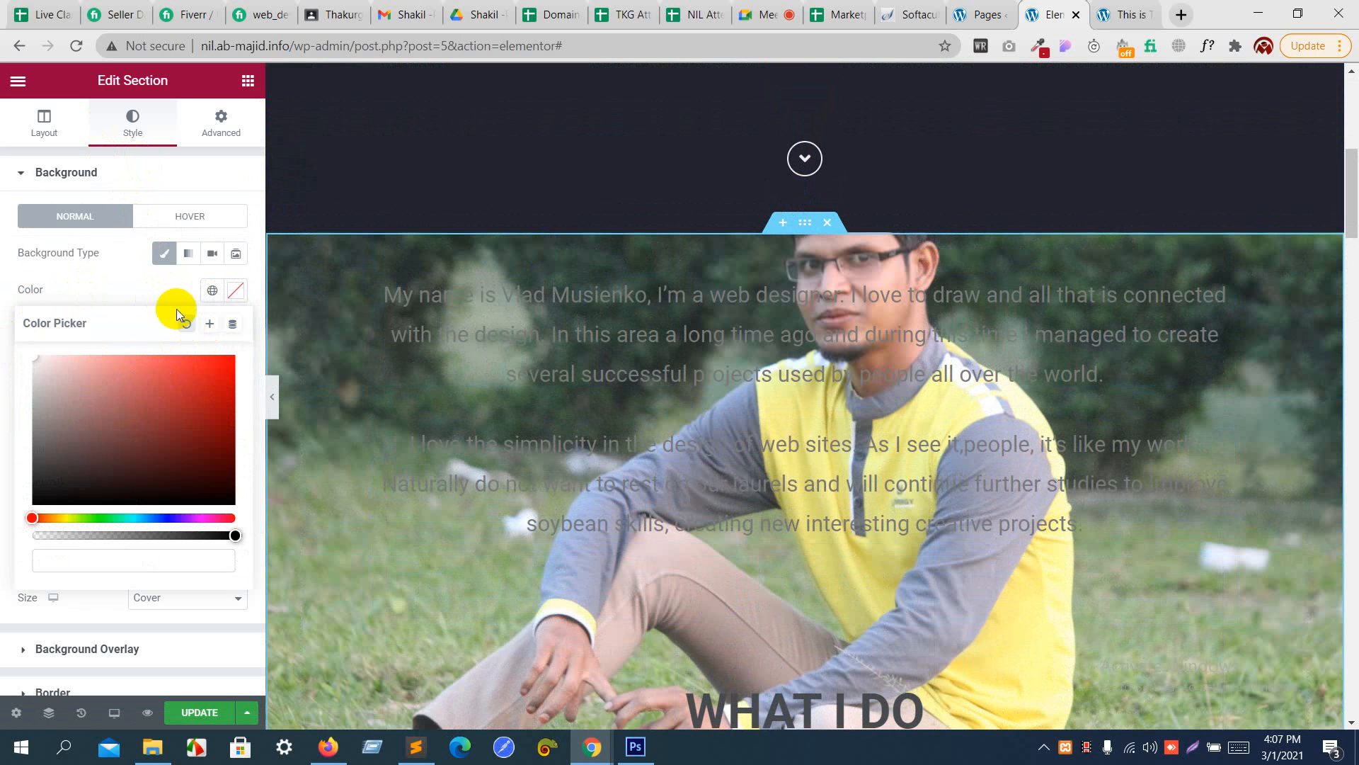
scroll(392, 367, "down", 7)
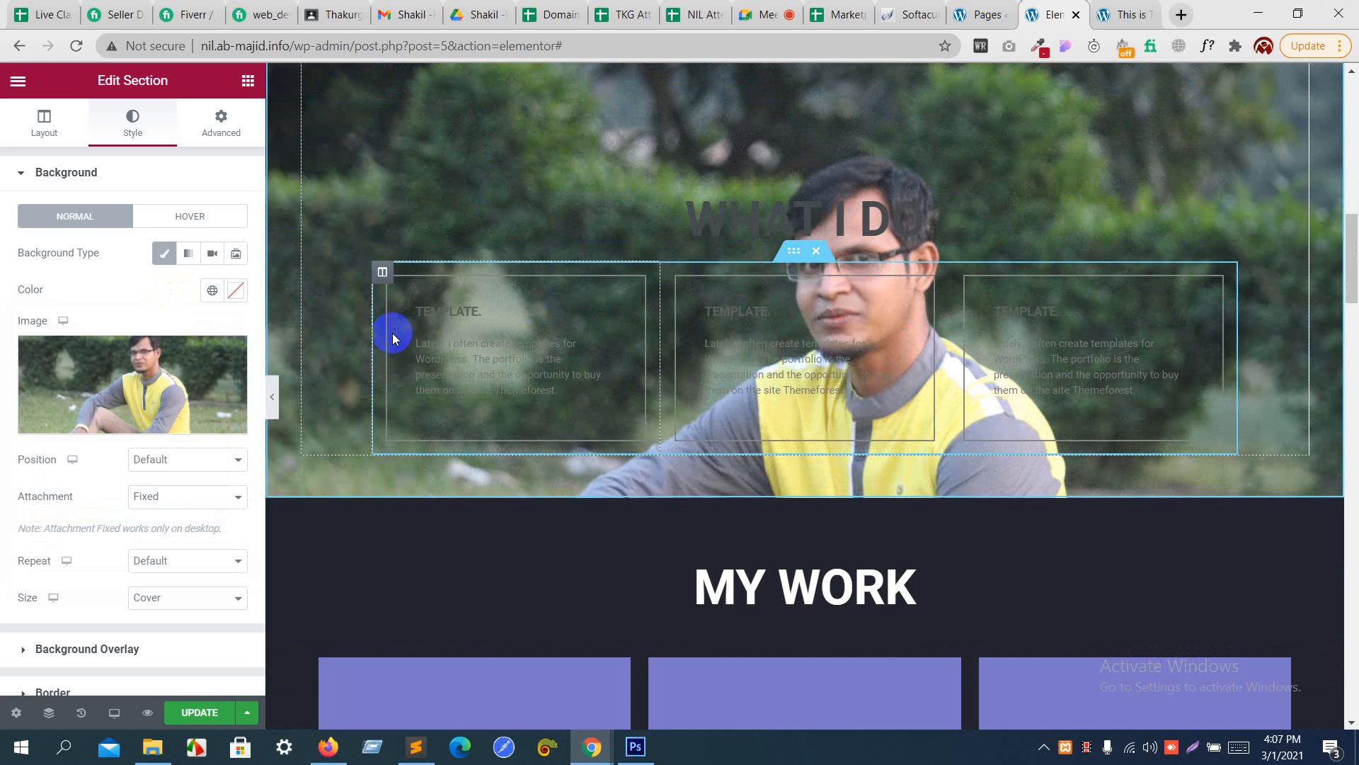
scroll(393, 332, "down", 6)
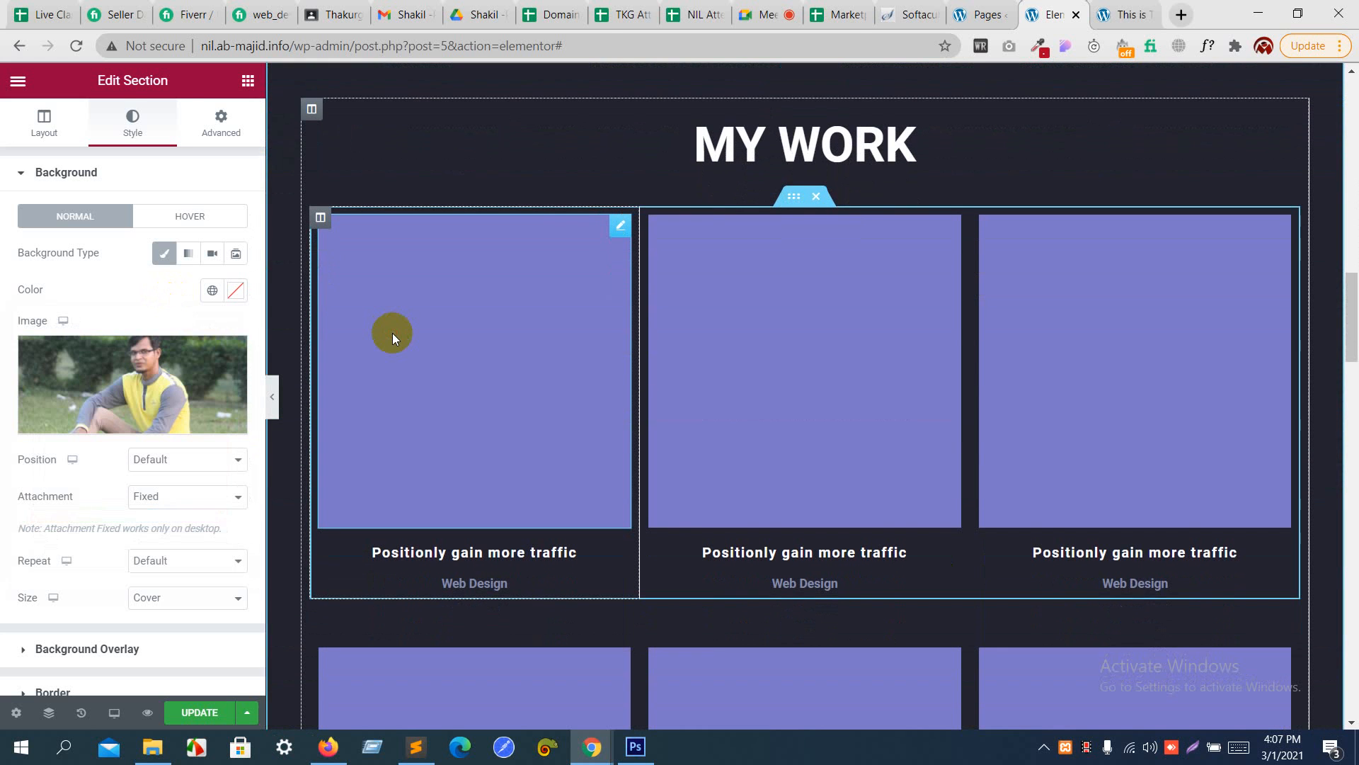
left_click(392, 333)
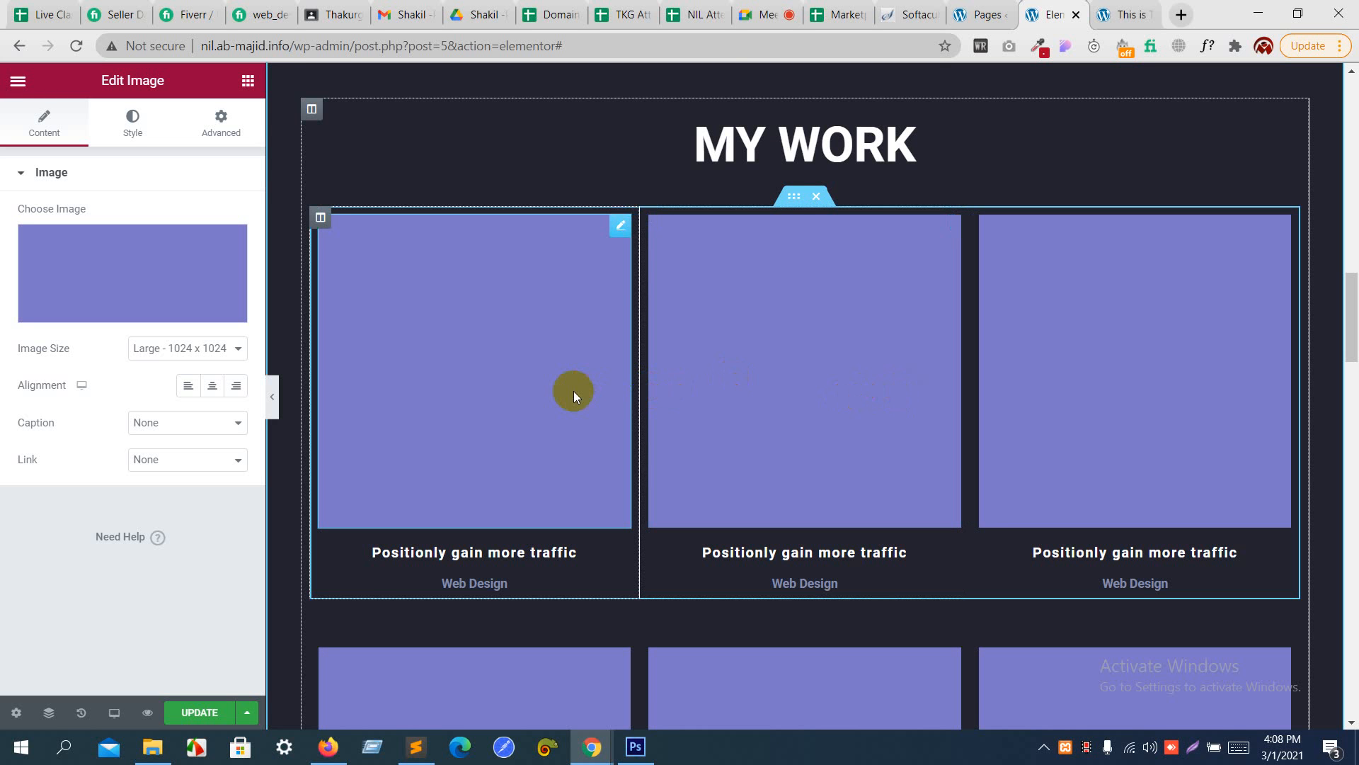
scroll(573, 393, "up", 6)
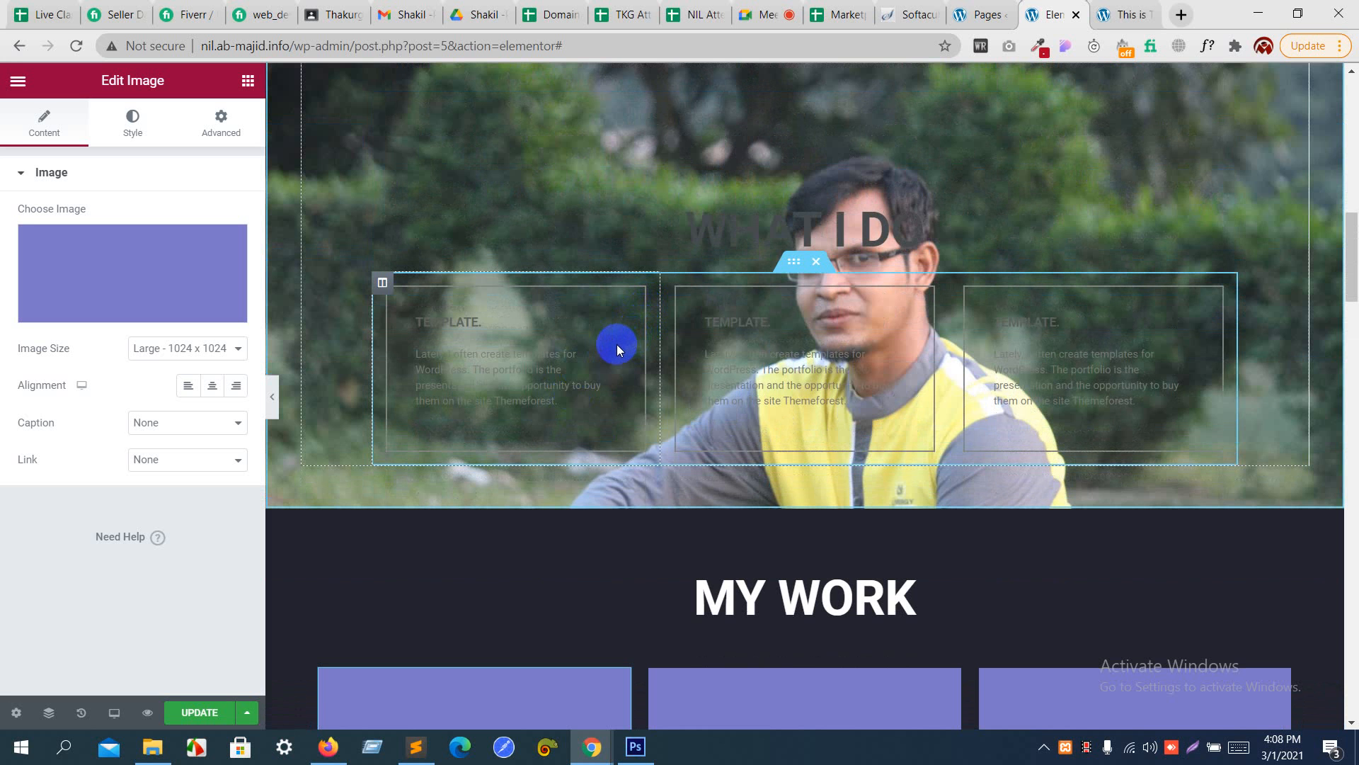
scroll(617, 344, "down", 7)
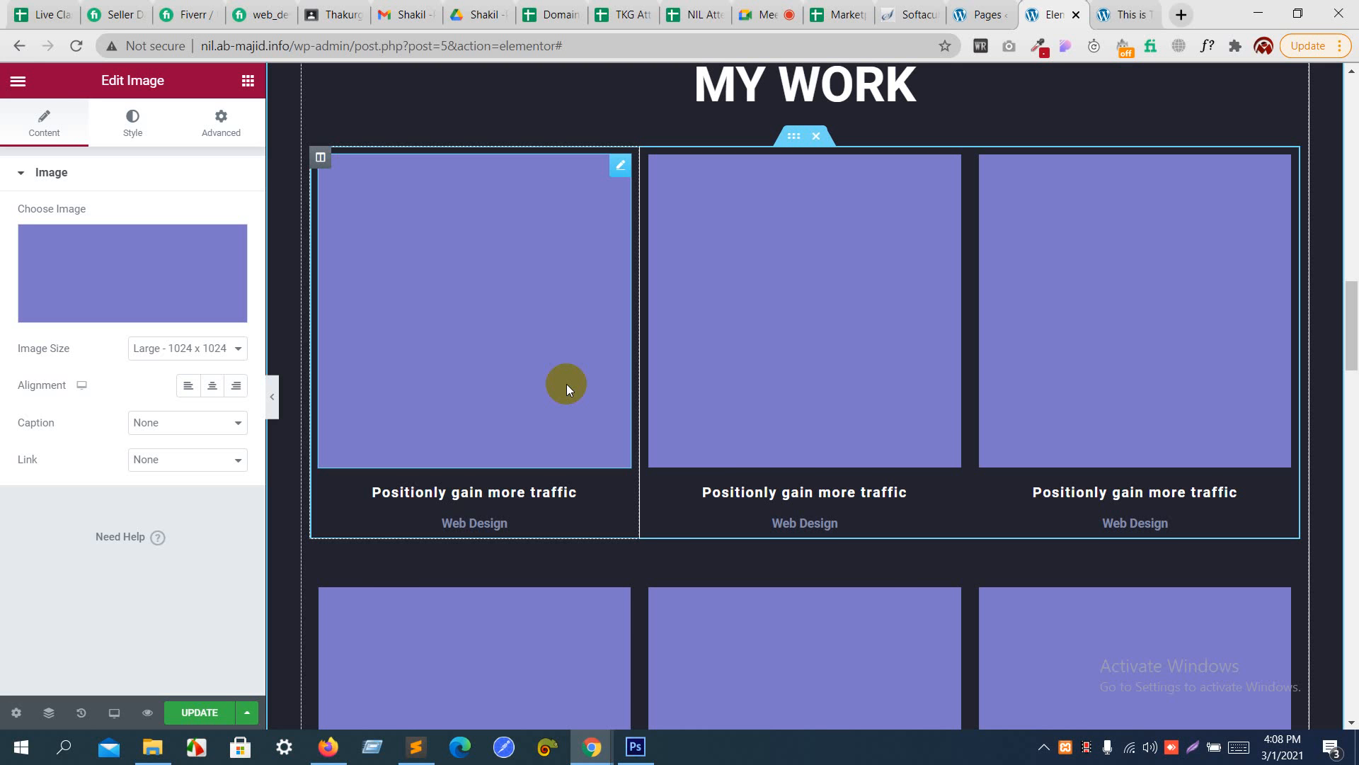
- Switch to the Google Meet call in its browser tab
left_click(764, 14)
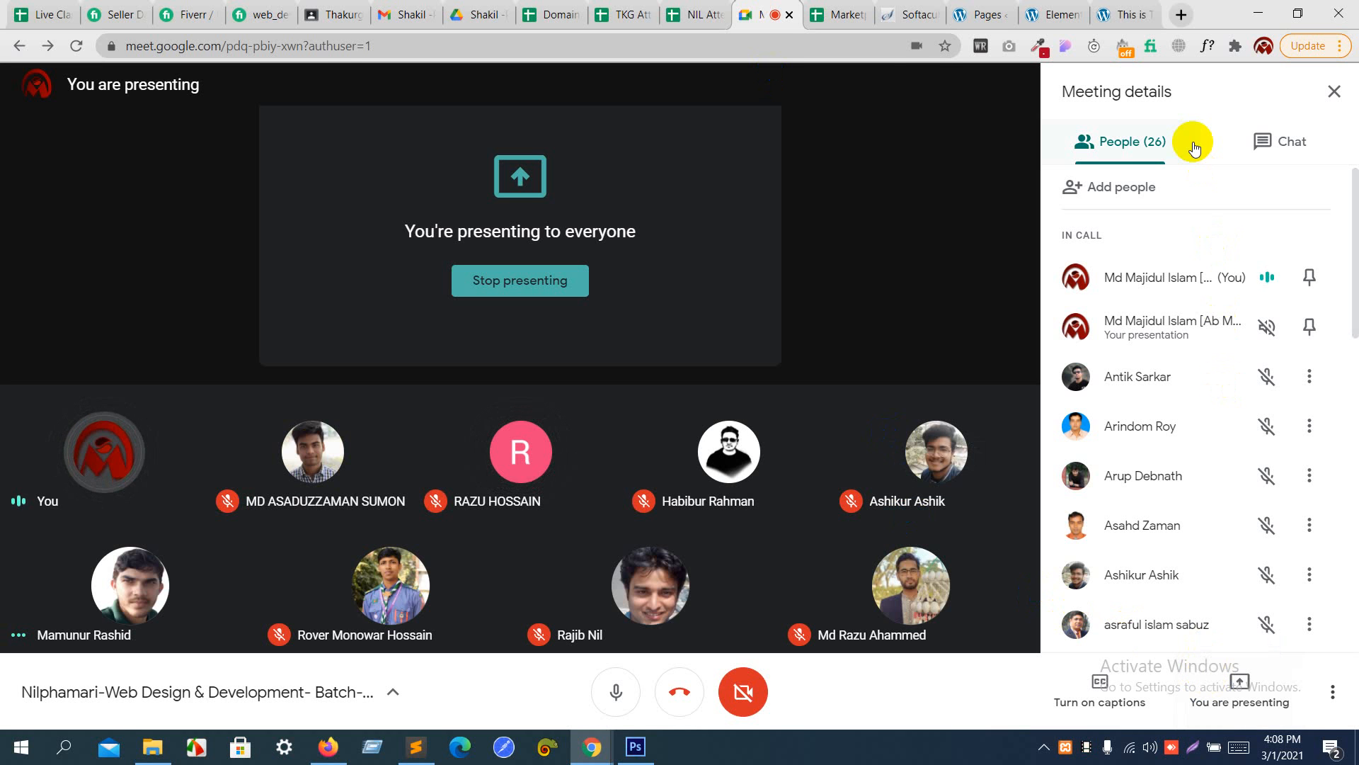
- Return to the Elementor editor and add an inner section below the See My Work button, duplicating a column to make three
left_click(1051, 10)
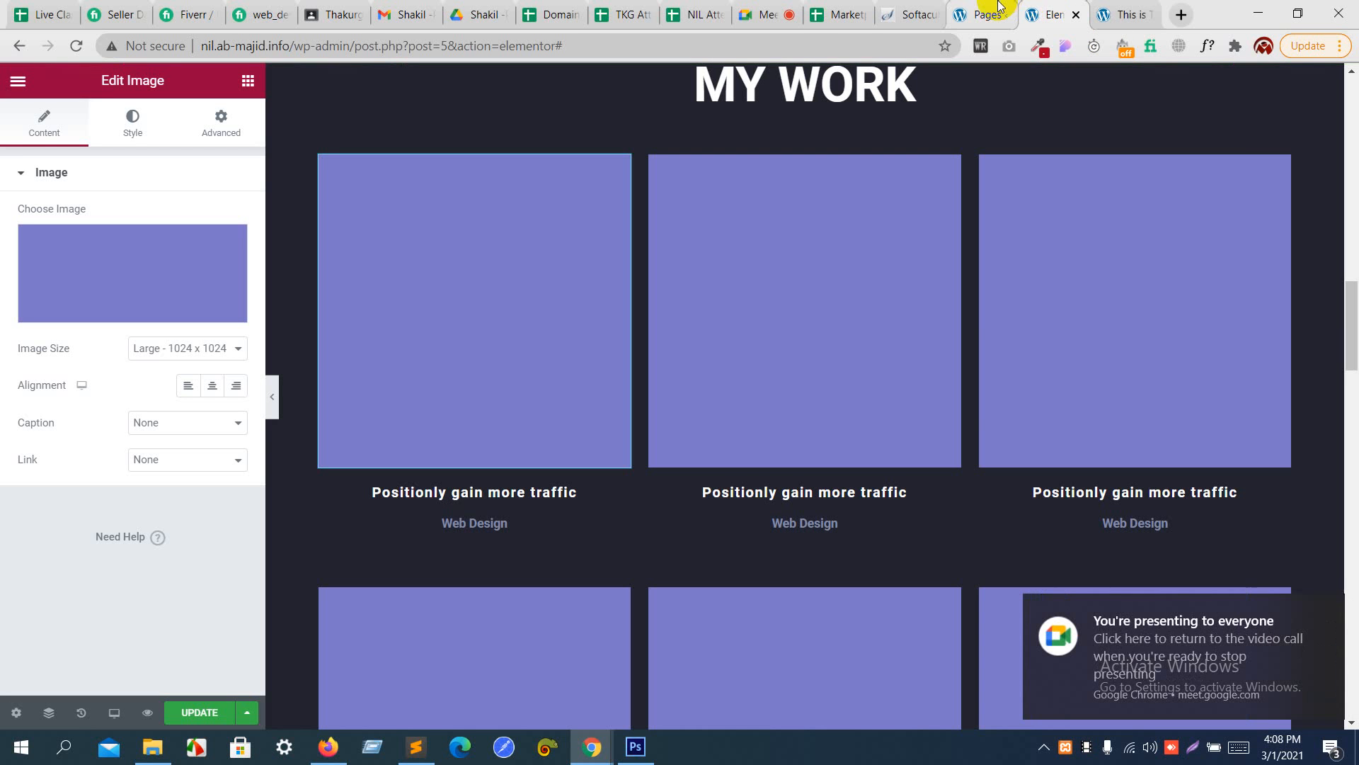
scroll(839, 280, "down", 4)
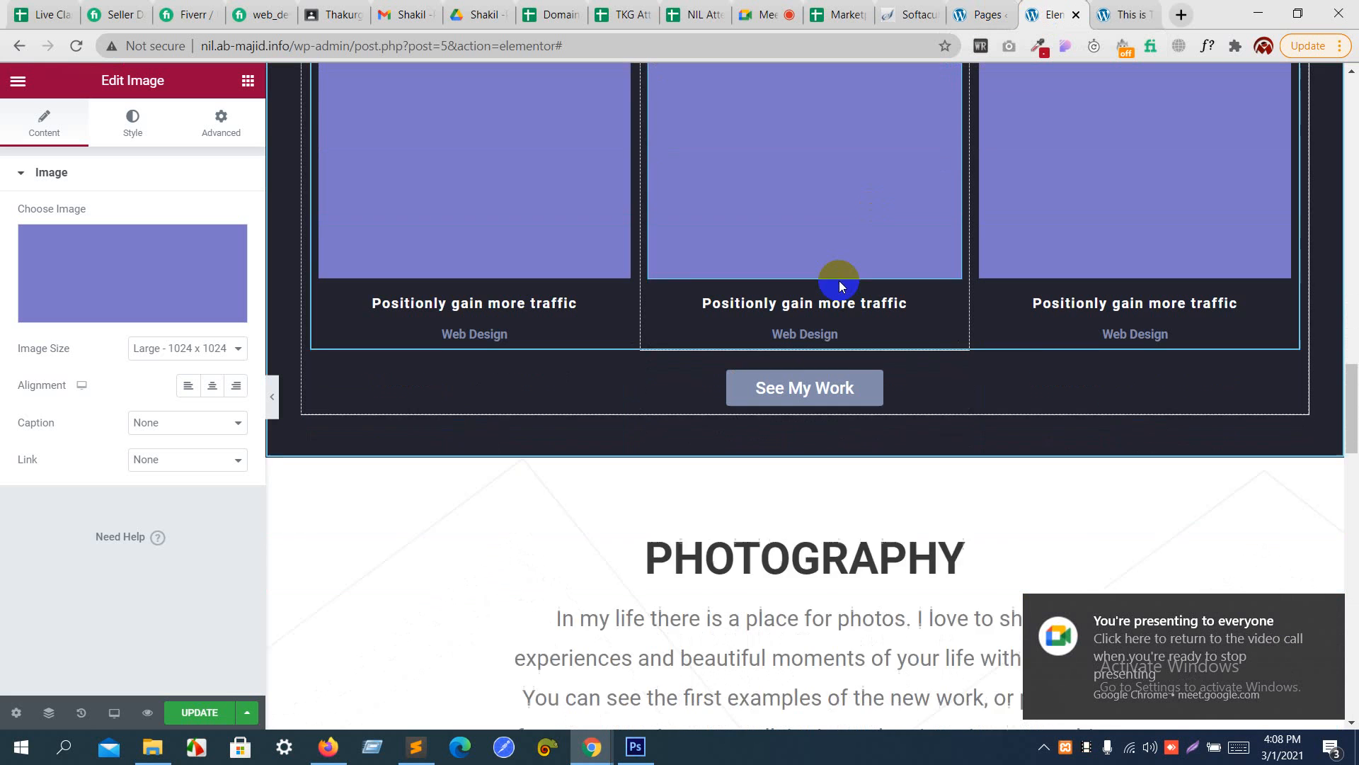
left_click(246, 78)
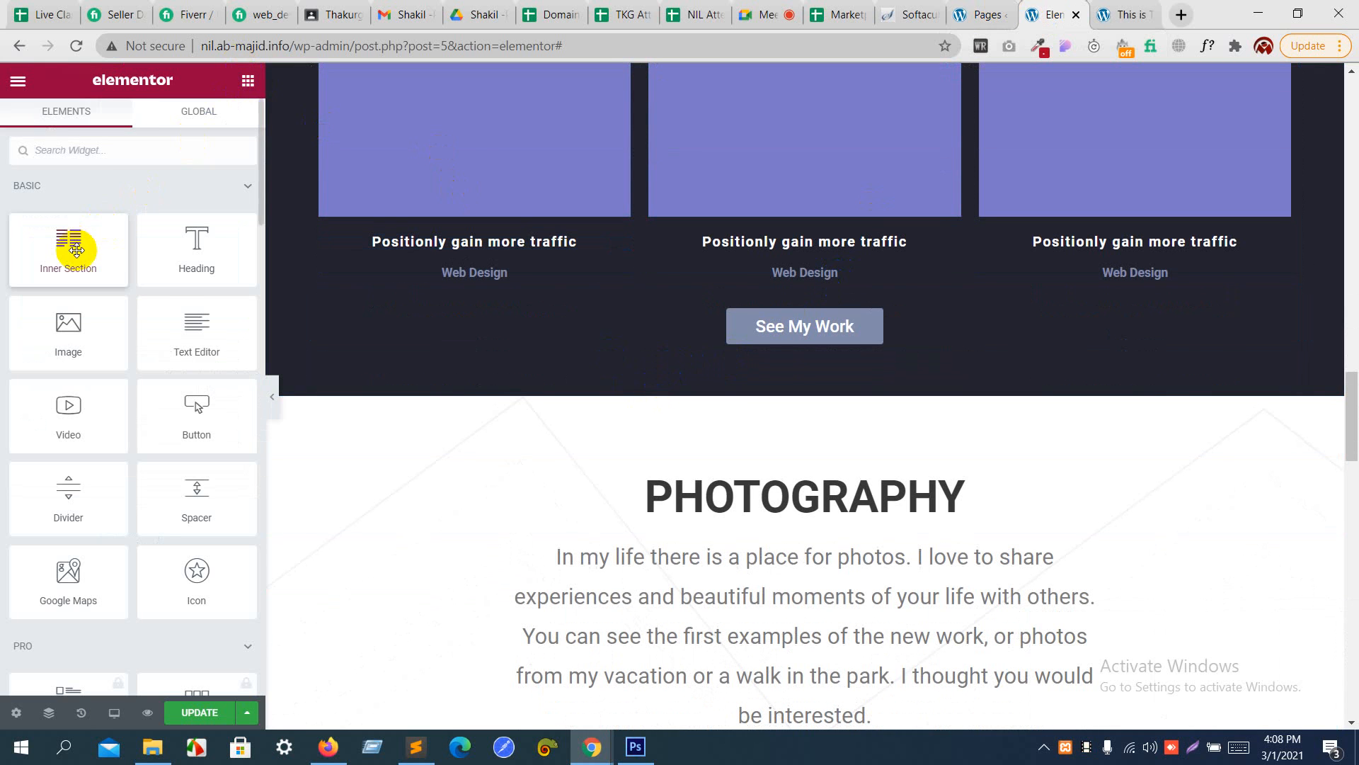
left_click_drag(69, 243, 367, 325)
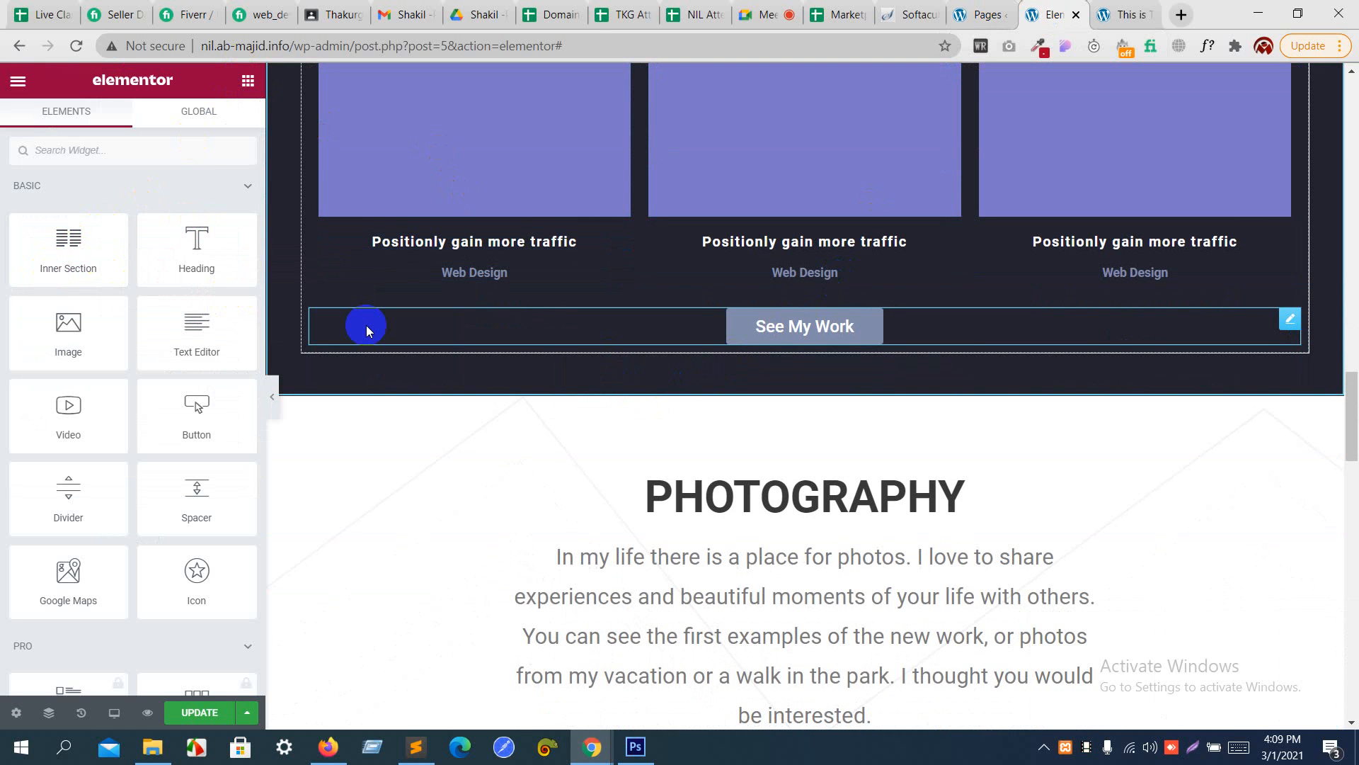
scroll(388, 379, "down", 1)
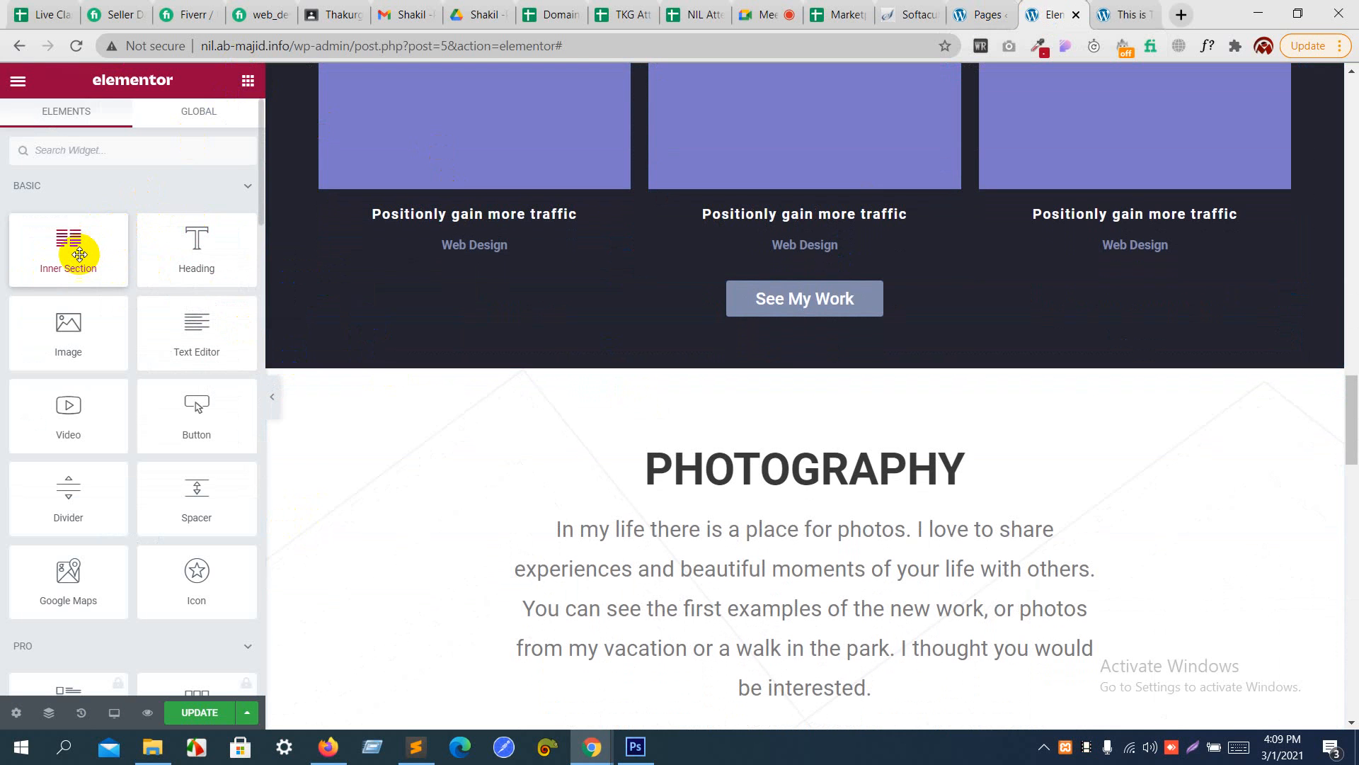
left_click_drag(78, 254, 494, 303)
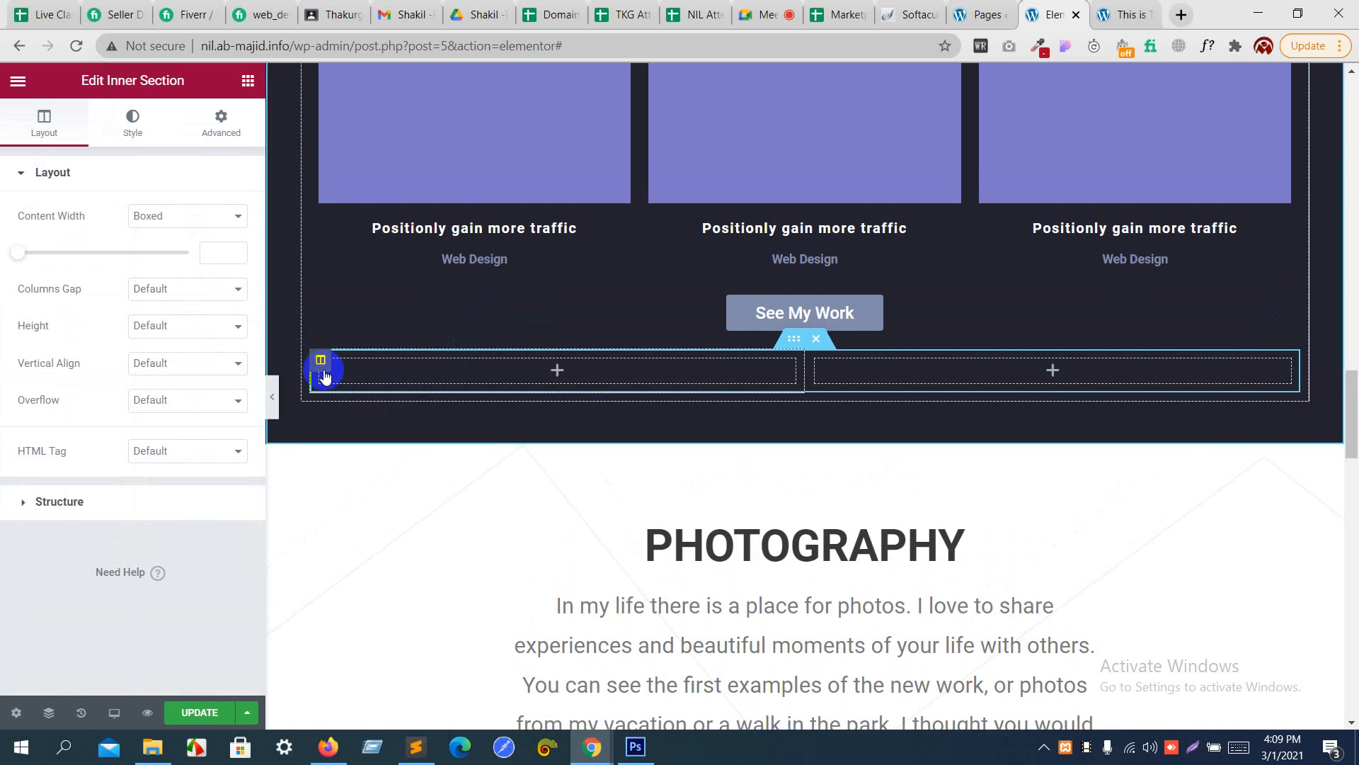
right_click(322, 366)
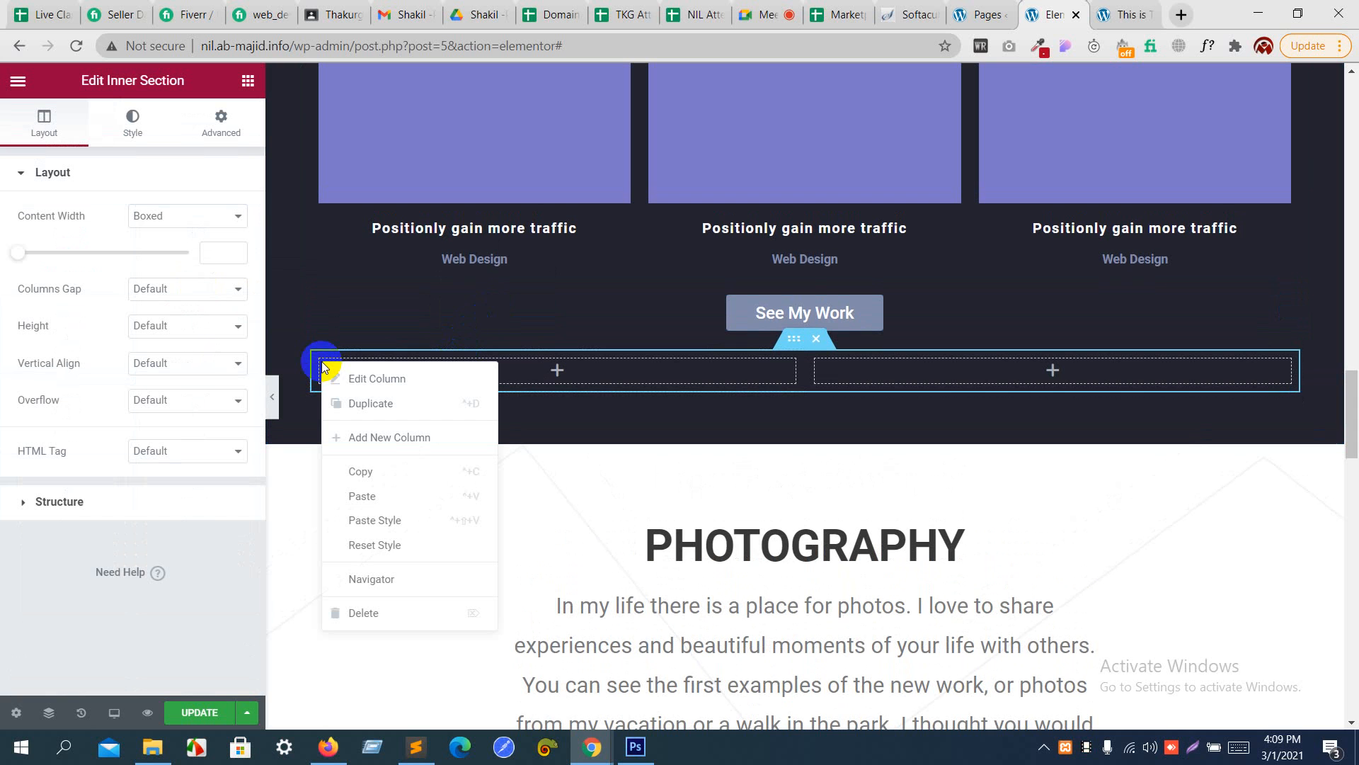
left_click(369, 404)
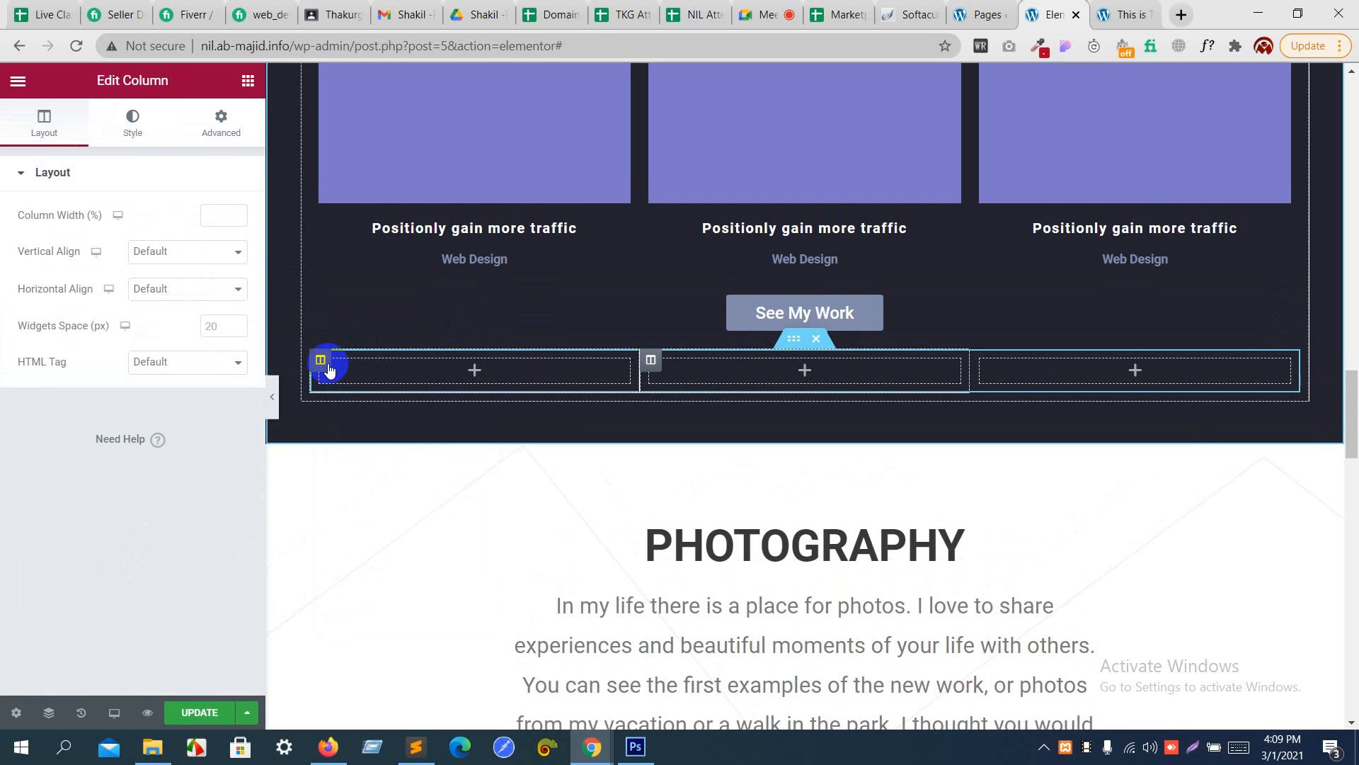
- Give the inner section's first column a classic background in dark red, #A52A2A
left_click(322, 361)
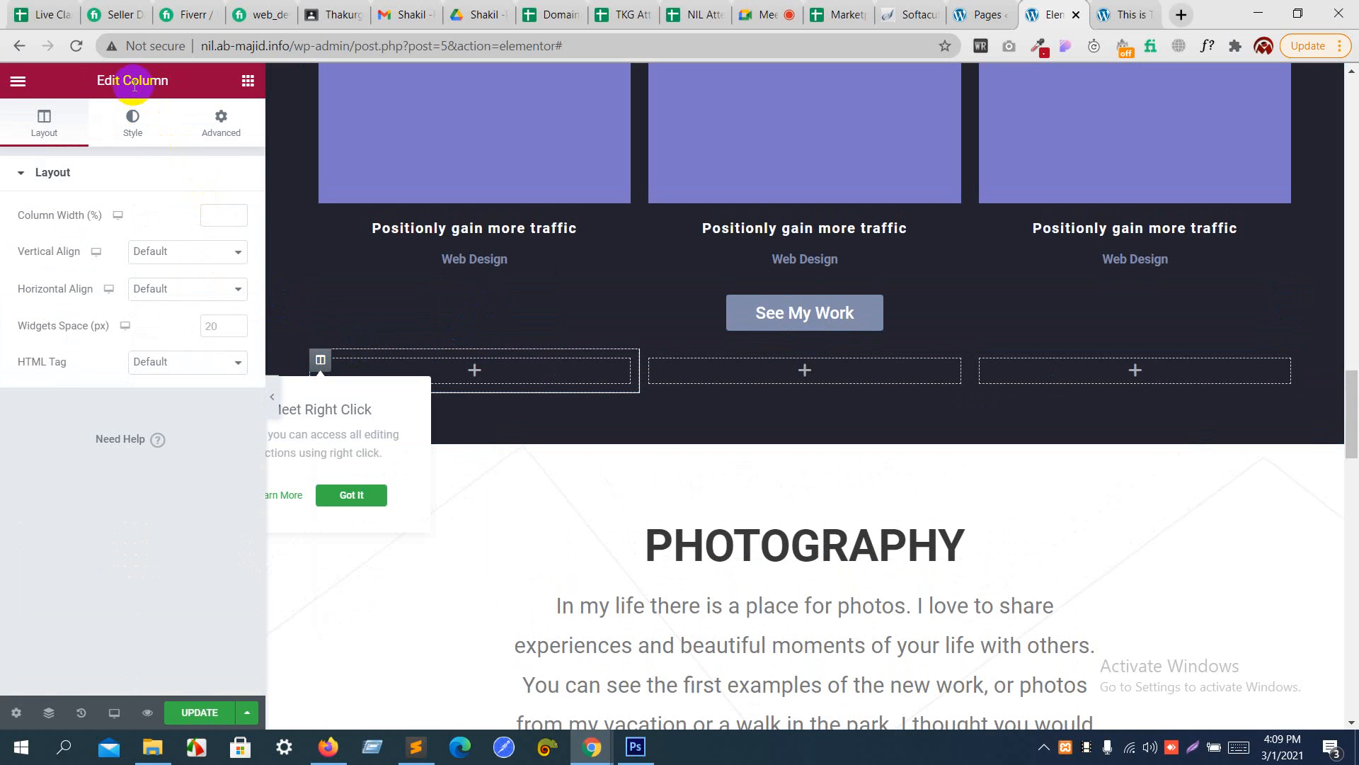
left_click(134, 121)
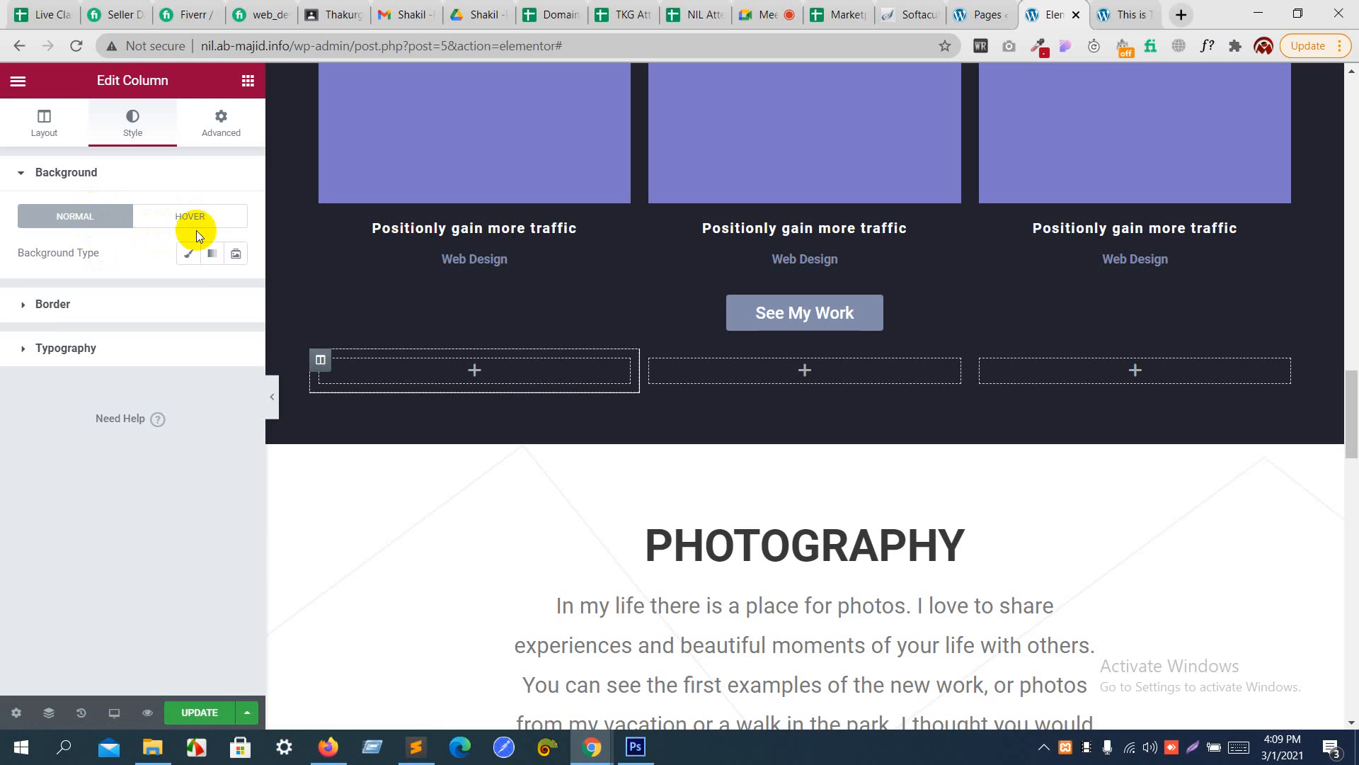
left_click(190, 256)
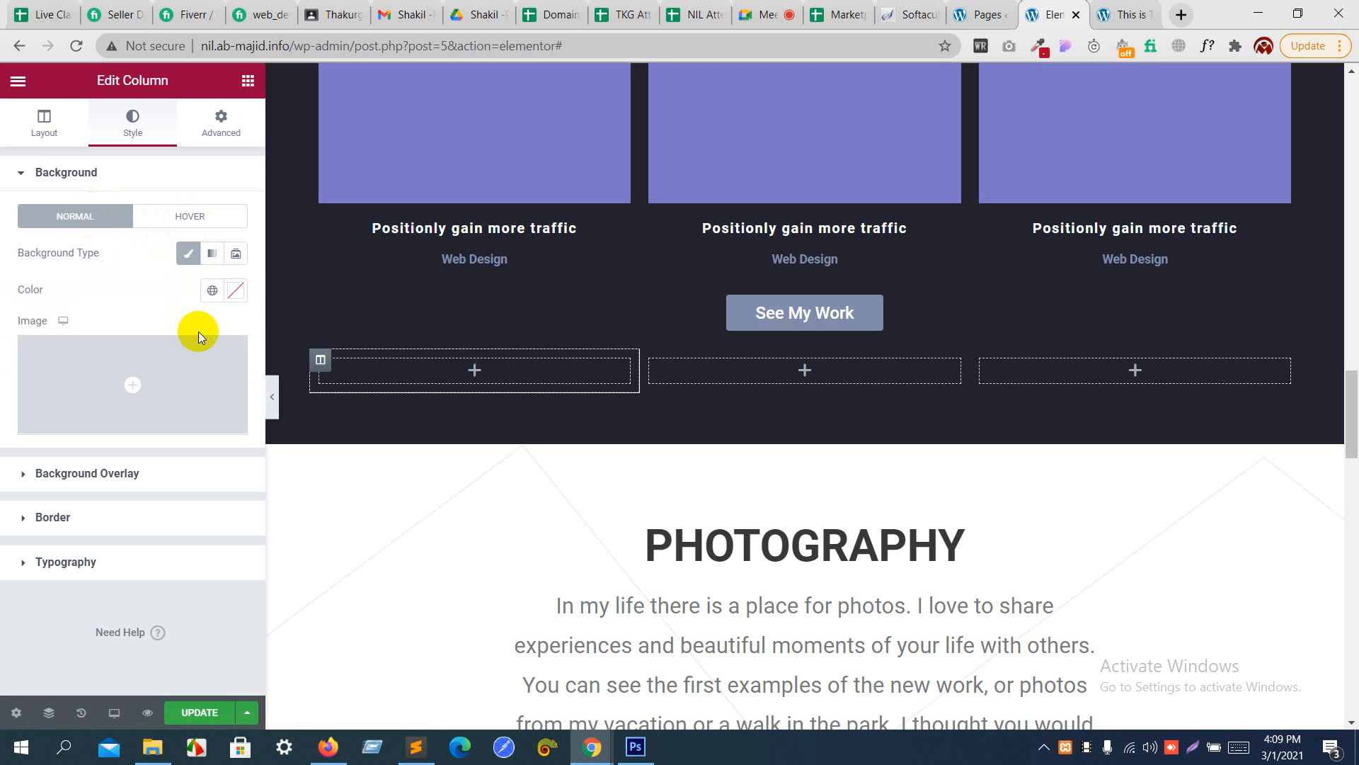
left_click(237, 290)
left_click(142, 413)
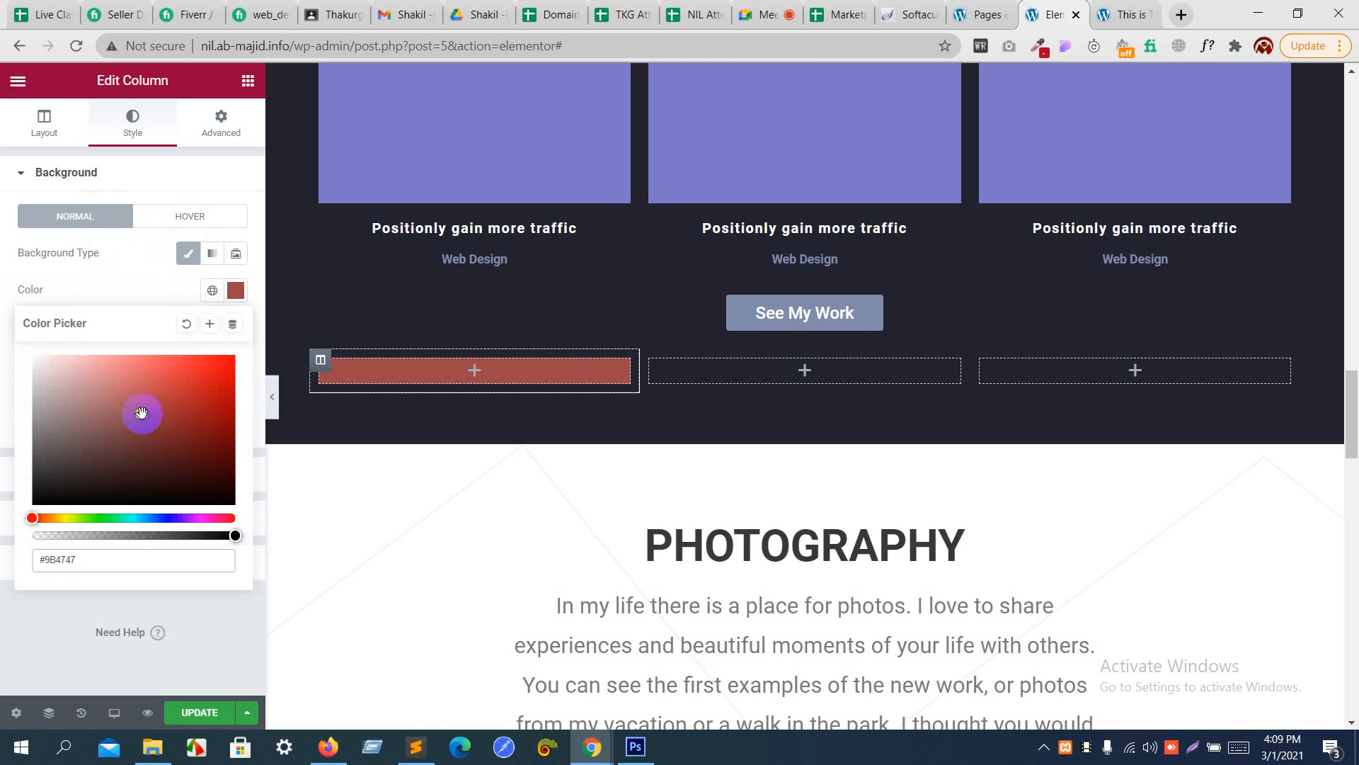
left_click_drag(141, 413, 184, 408)
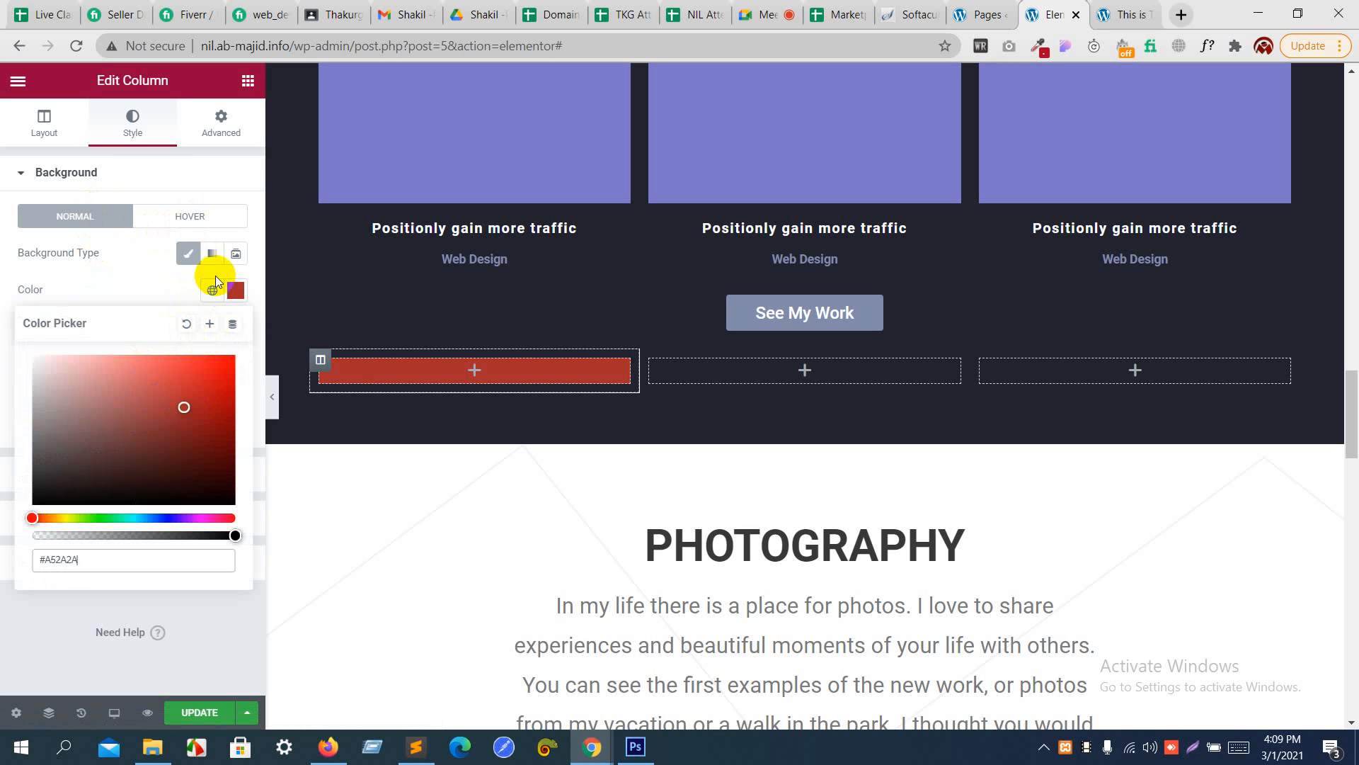
left_click(234, 141)
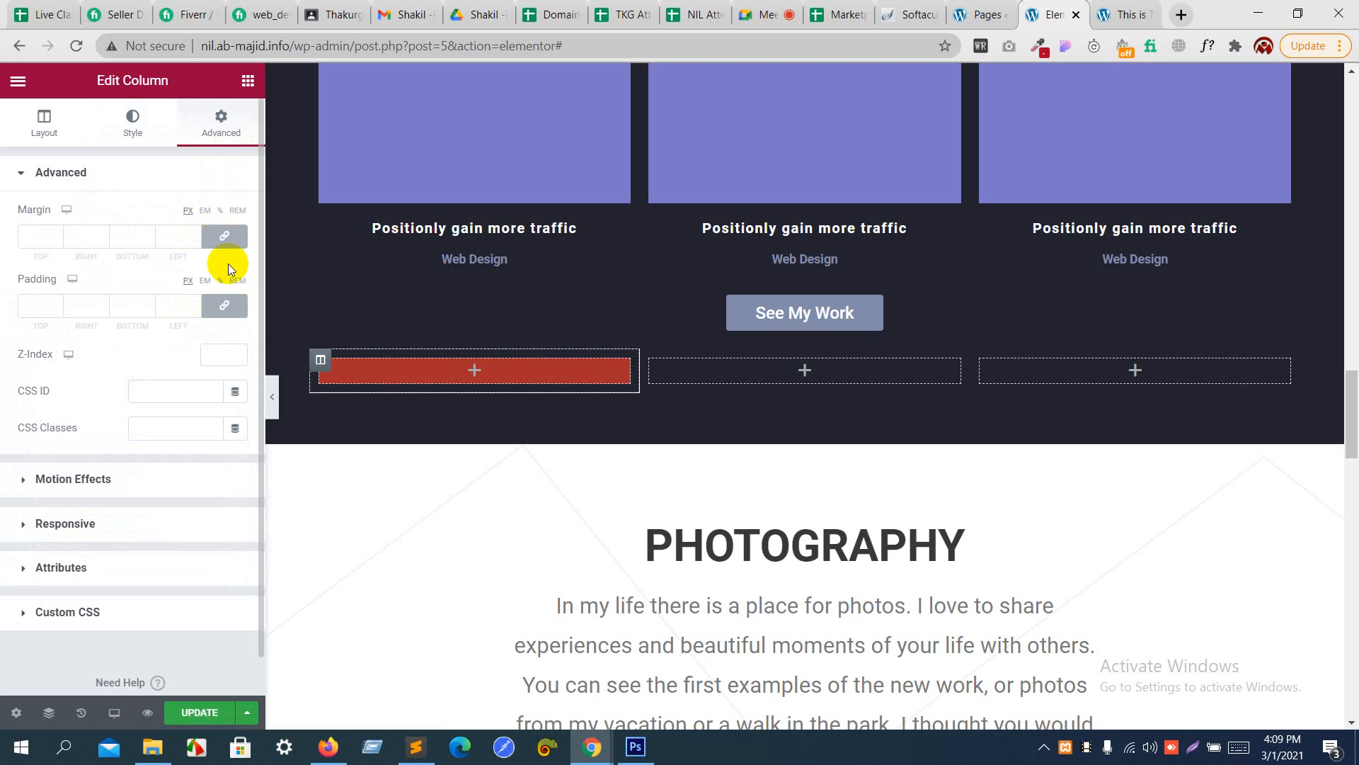
left_click(237, 280)
left_click(195, 311)
- Add a Spacer widget to the red column and set its space to 245 px
left_click(248, 80)
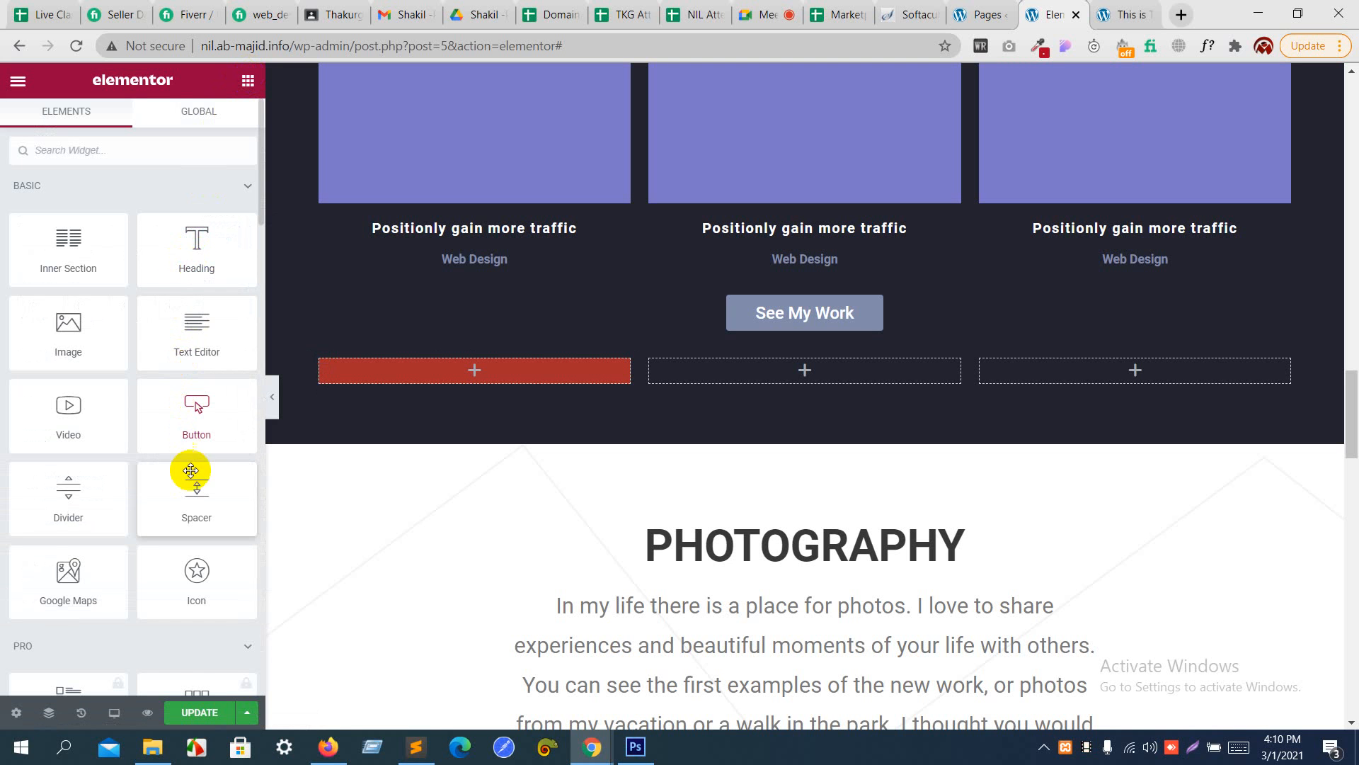
left_click_drag(191, 471, 356, 376)
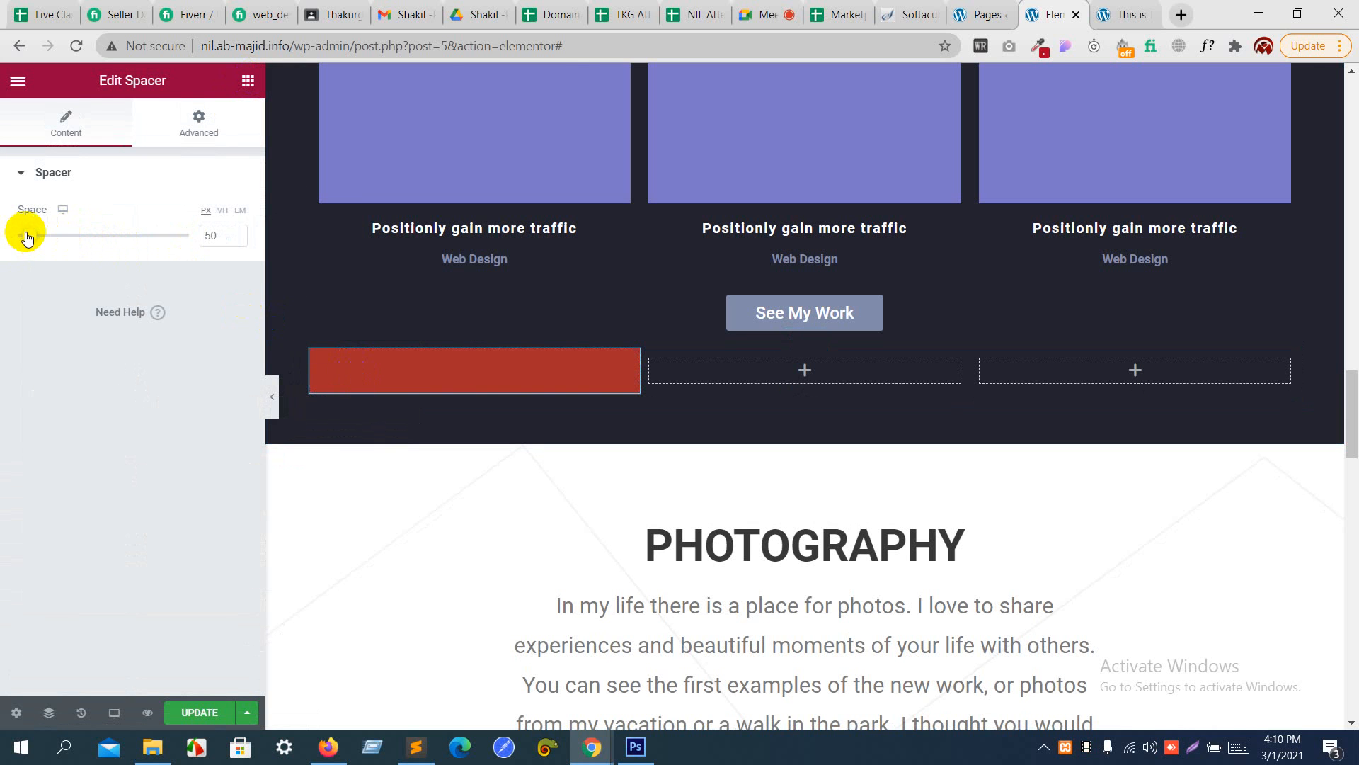
left_click_drag(27, 236, 82, 248)
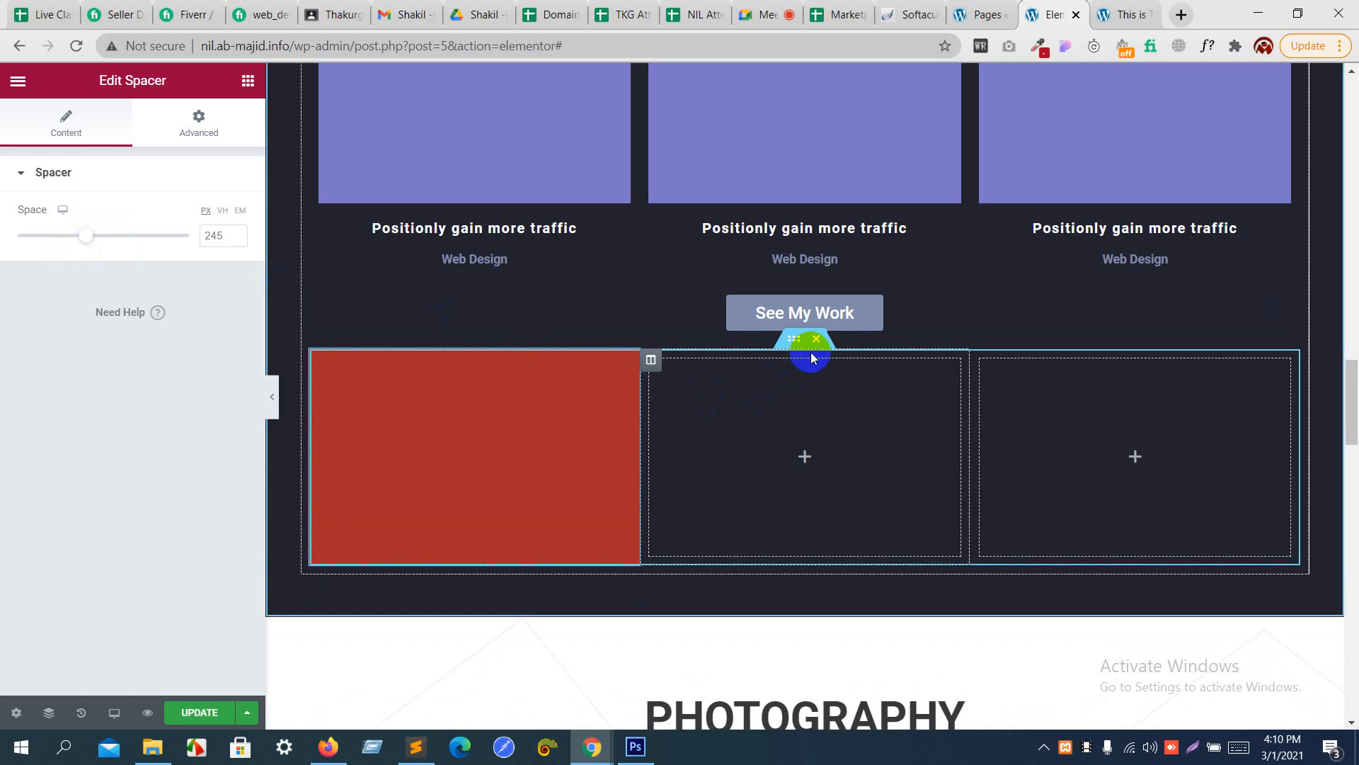
- Delete the three-column inner section below the See My Work button and update the page
left_click(816, 339)
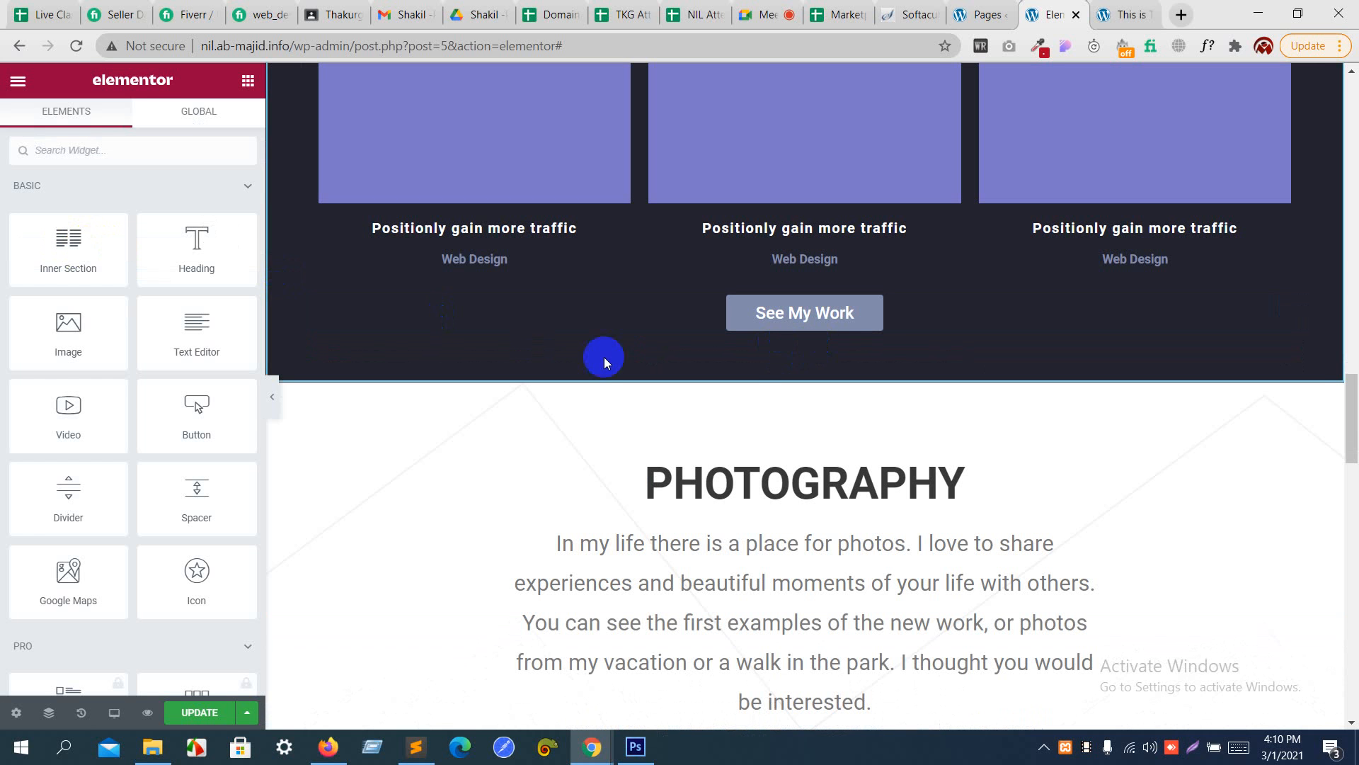
left_click(218, 712)
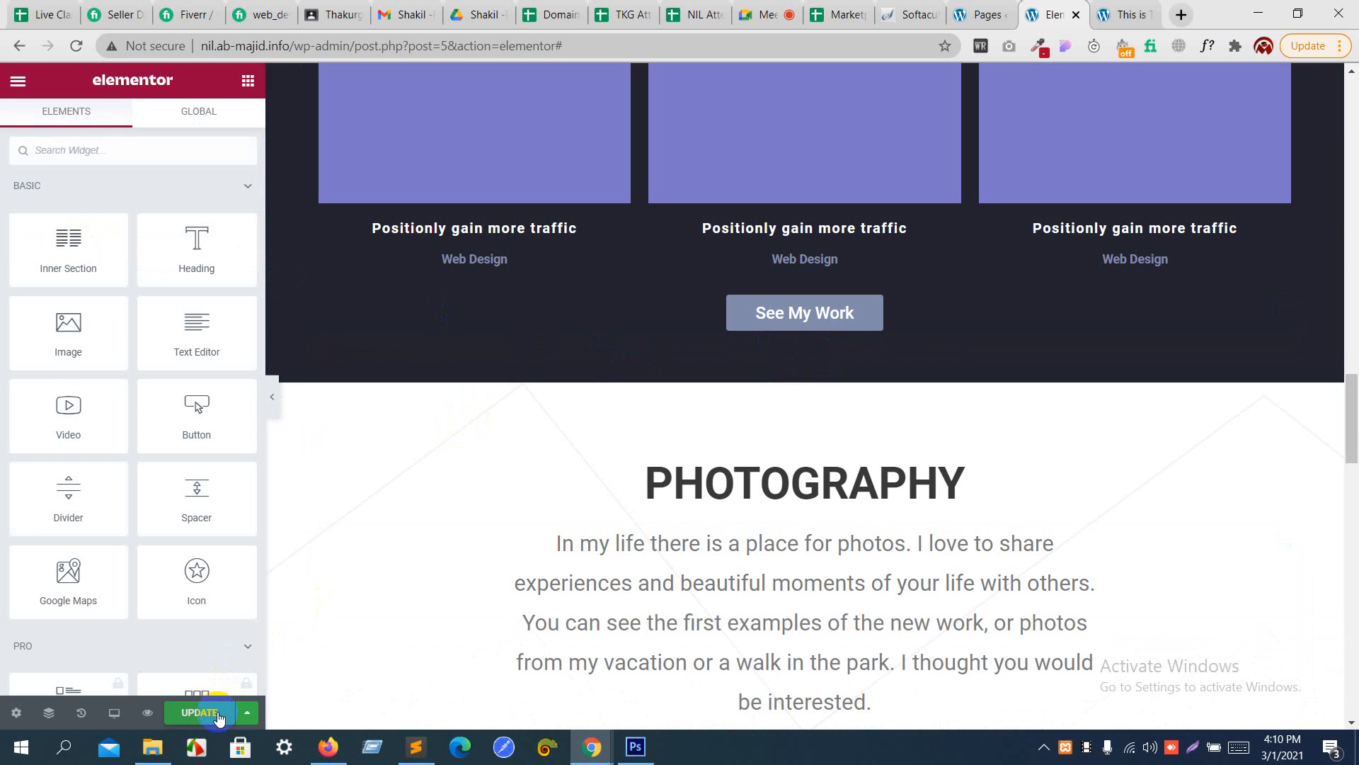
- Switch back to the Google Meet call
left_click(759, 8)
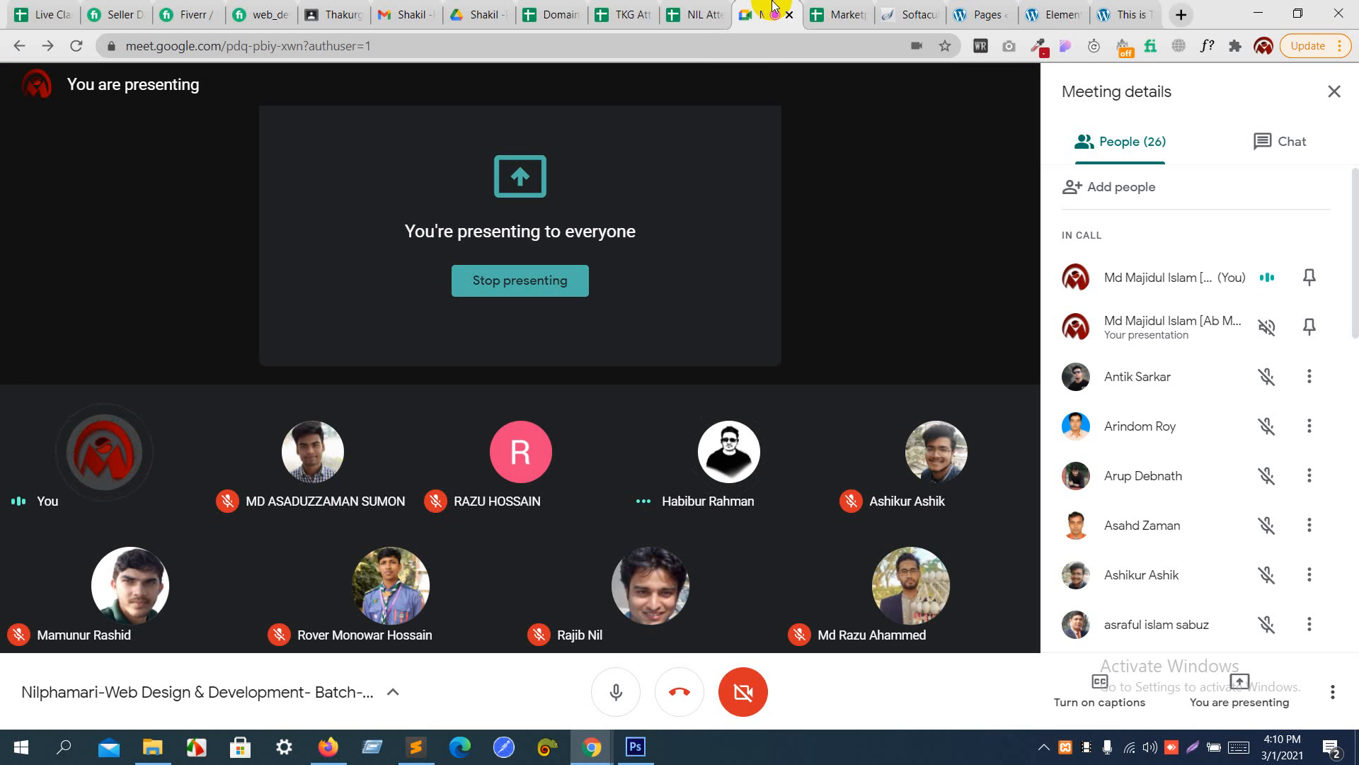